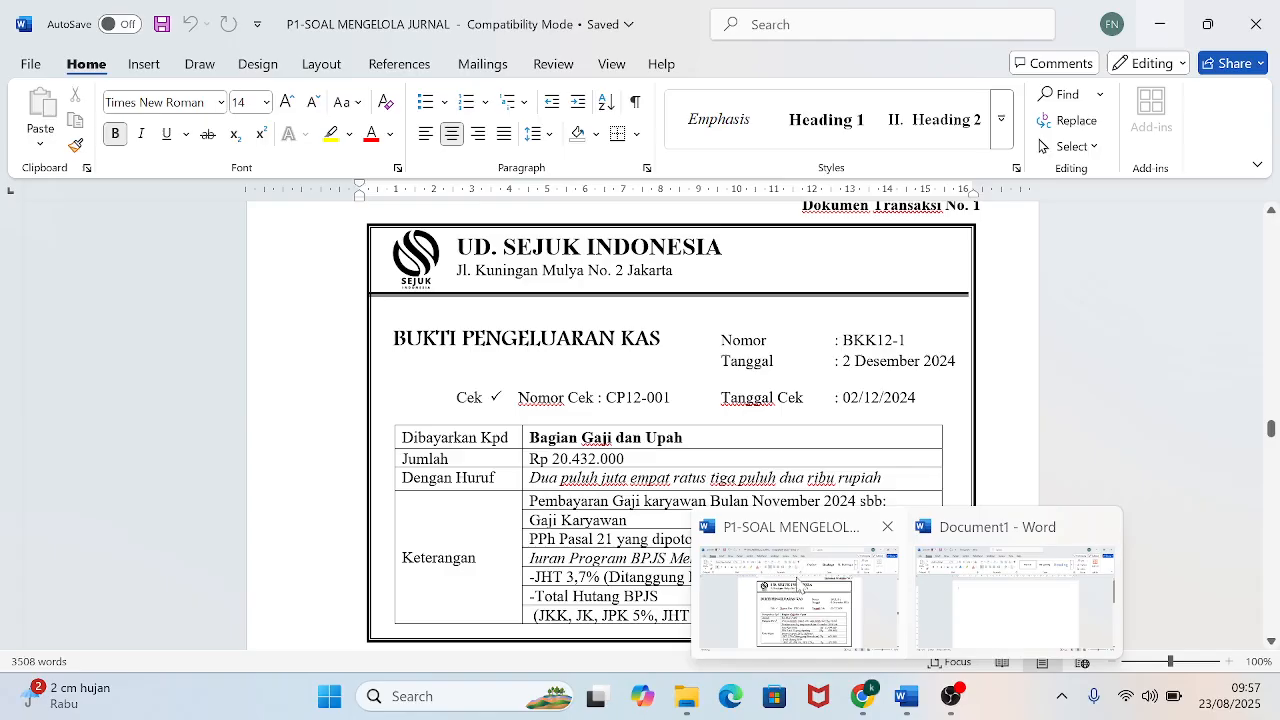
Examine the chart of accounts, the trial balance and the first transaction document in the P1-SOAL MENGELOLA JURNAL Word file.
click(800, 588)
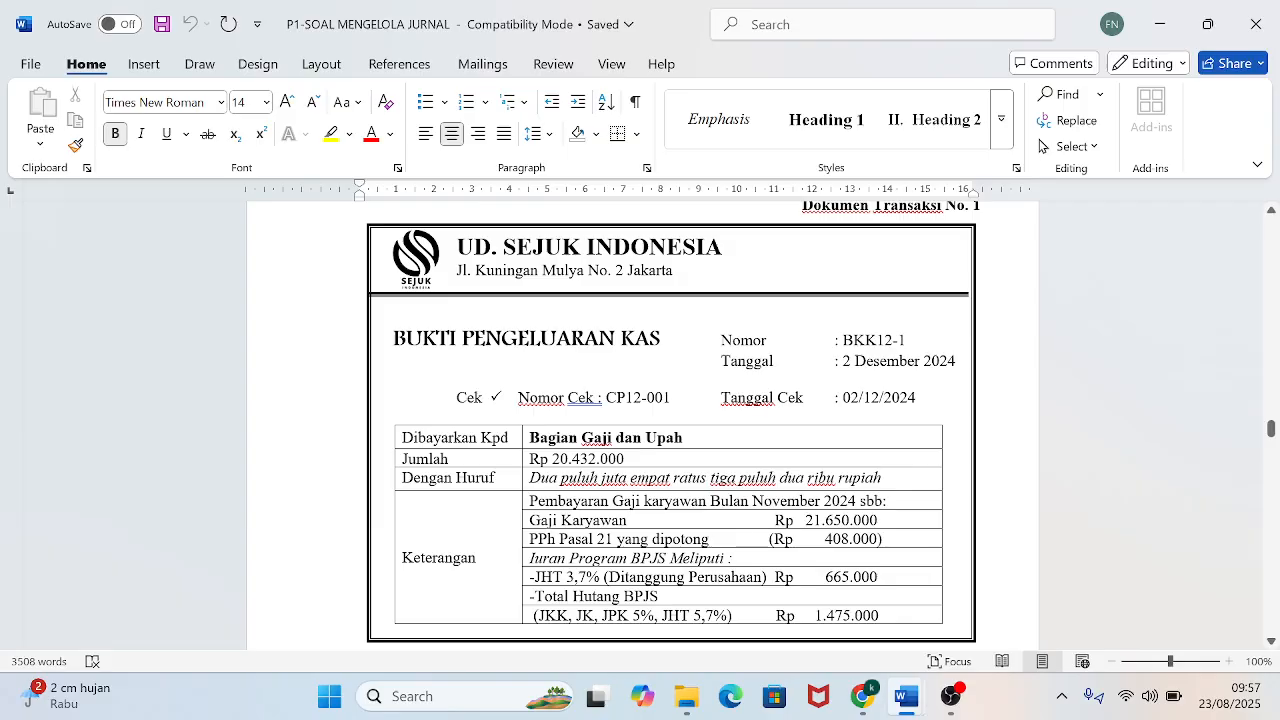
drag(1271, 430, 1274, 318)
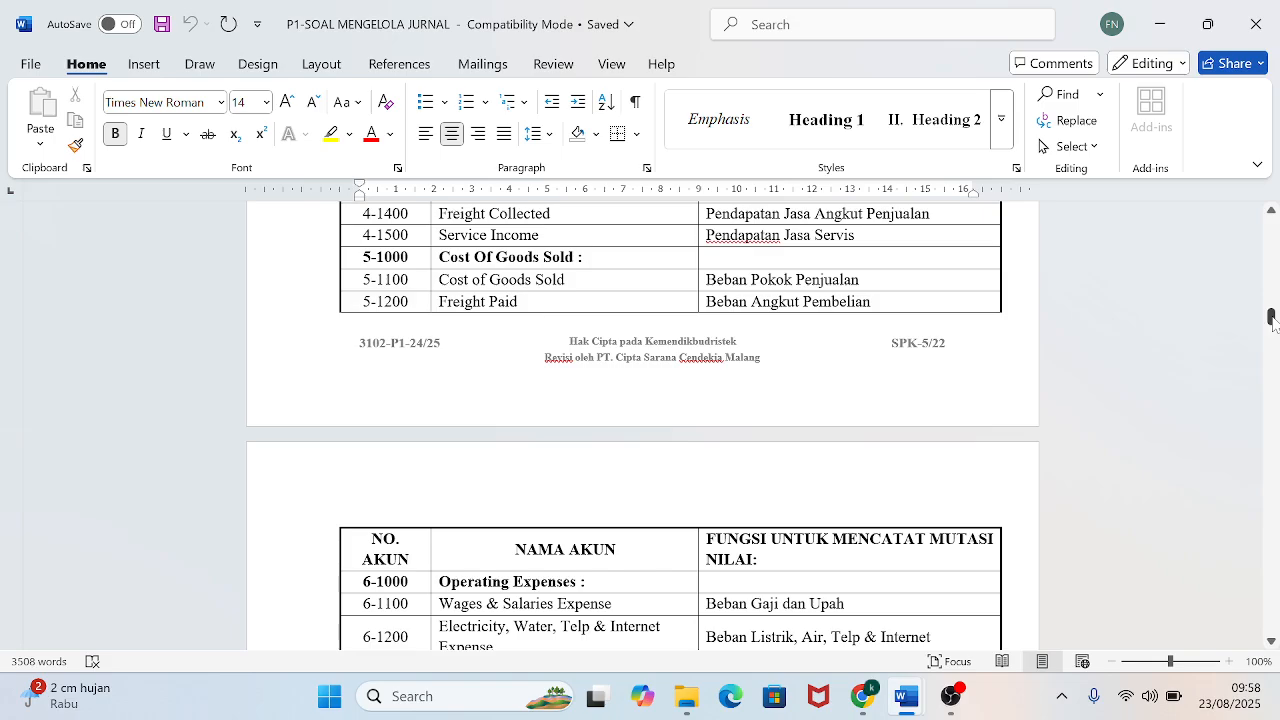
drag(1272, 318, 1272, 365)
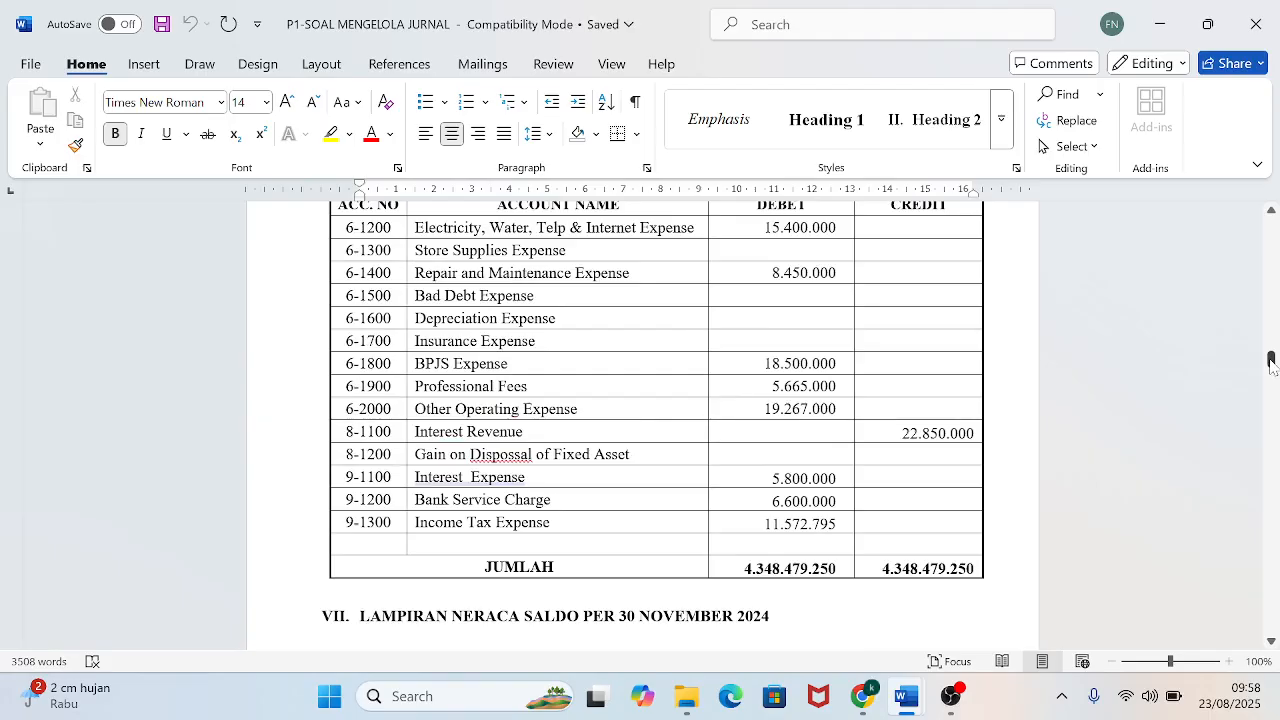
drag(1272, 365, 1274, 436)
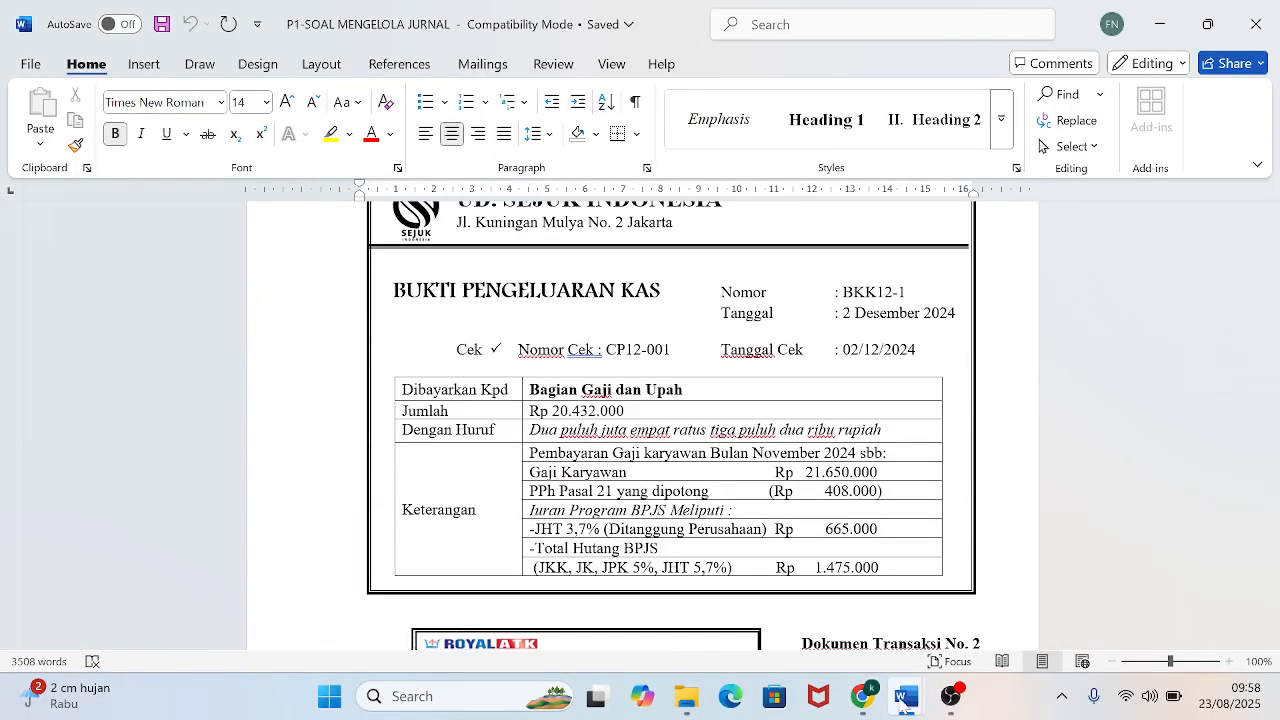
Switch to Chrome, reopen the UD SEJUK INDONESIA company in Accurate Online and close its Berita page.
mouse_move(906, 695)
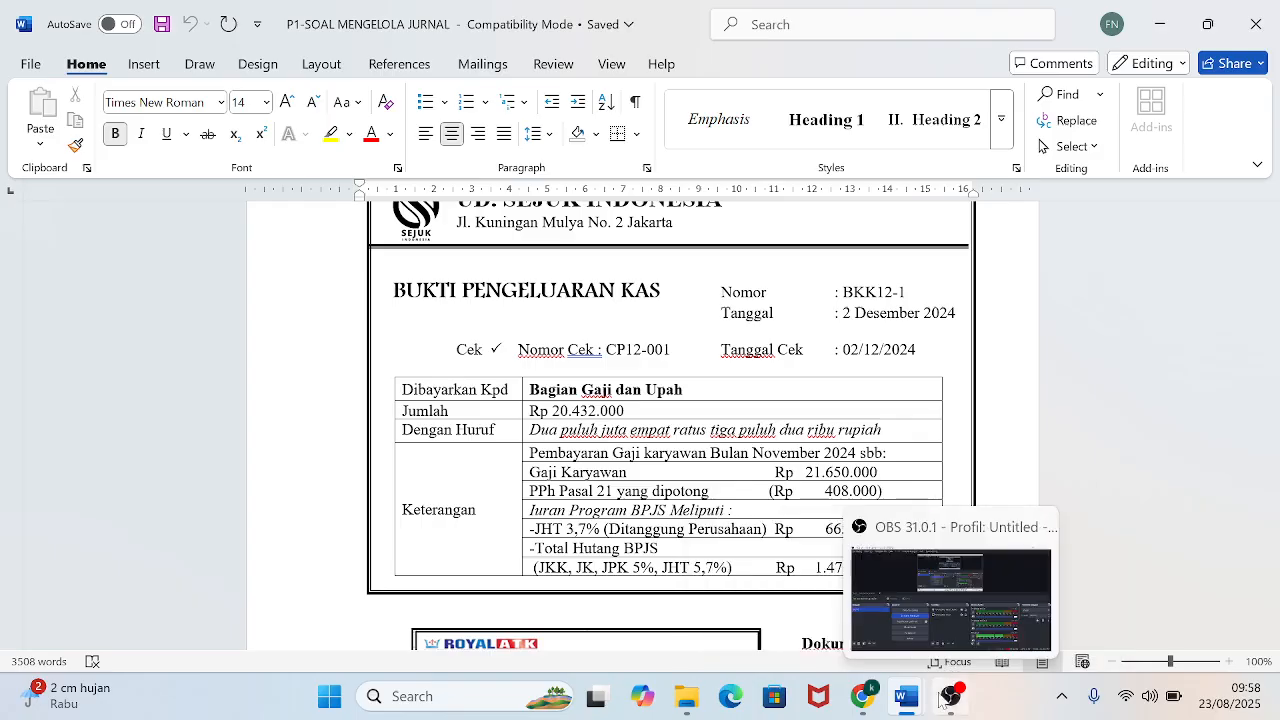
click(858, 702)
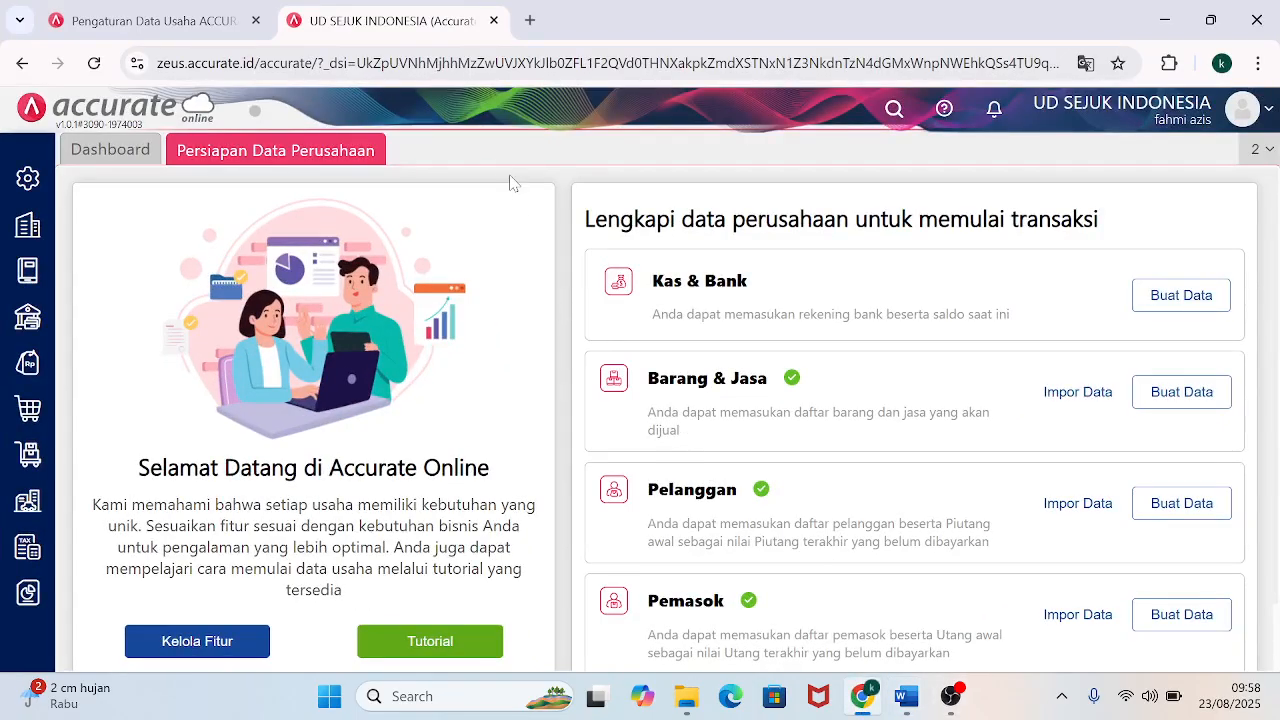
click(493, 20)
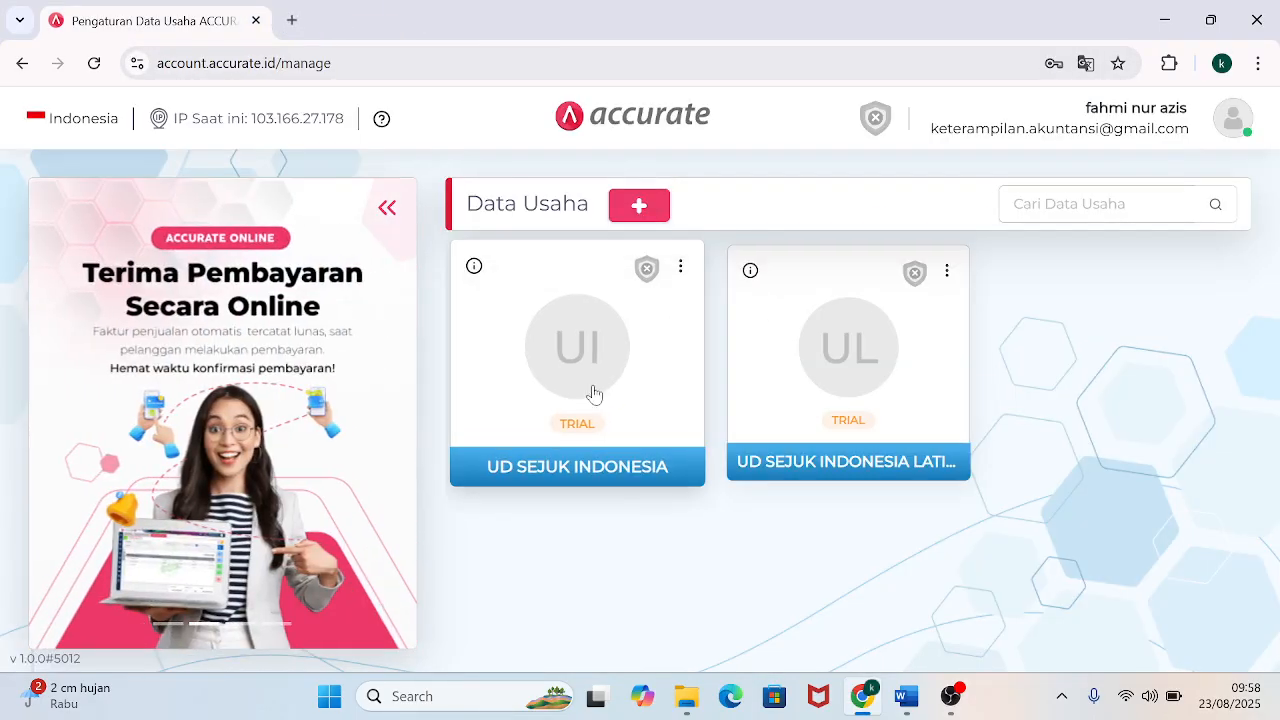
click(586, 394)
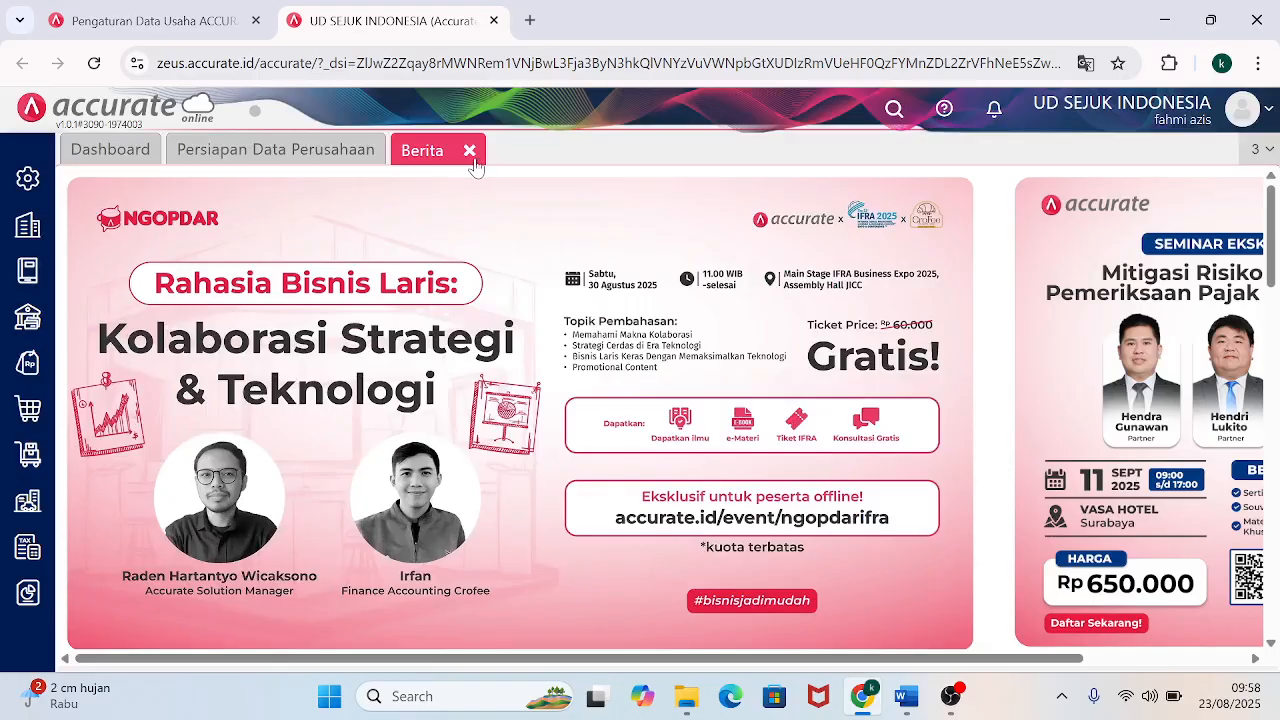
click(469, 151)
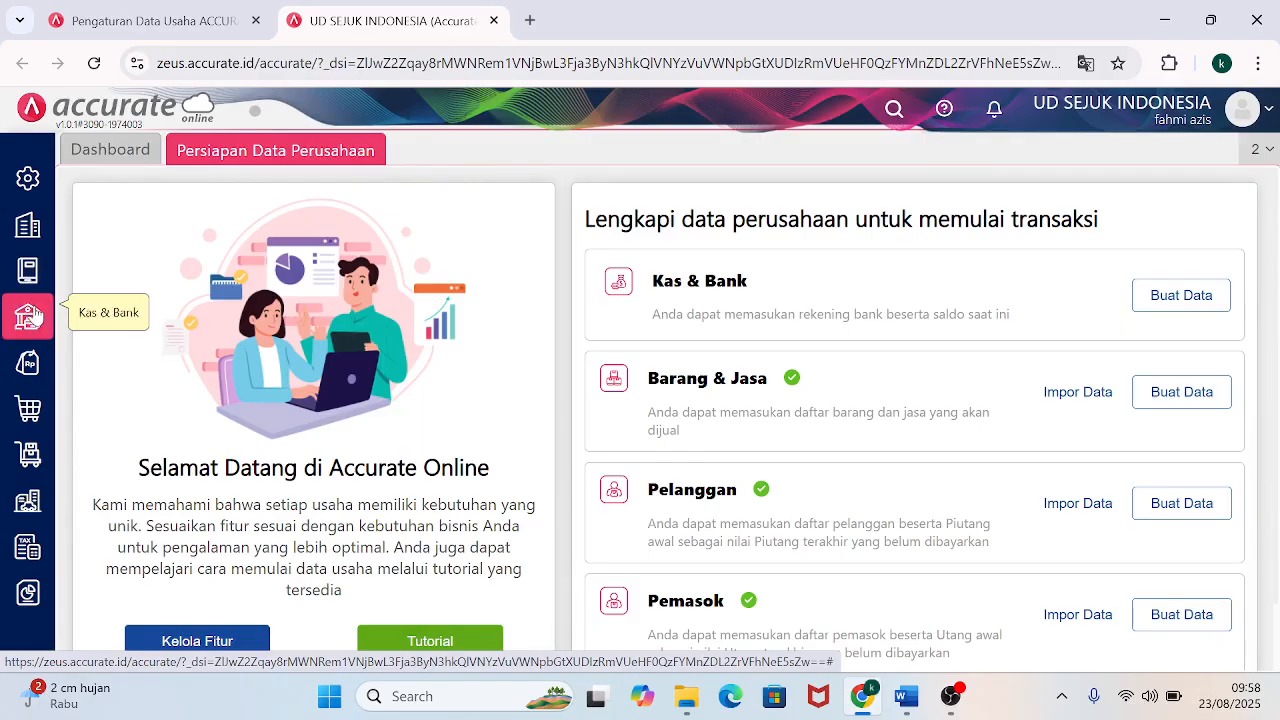
Switch to the blank Document1 in Word and write "Menu-menu yang digunakan untuk mencatat transaksi menggunakan accurate online:".
click(906, 696)
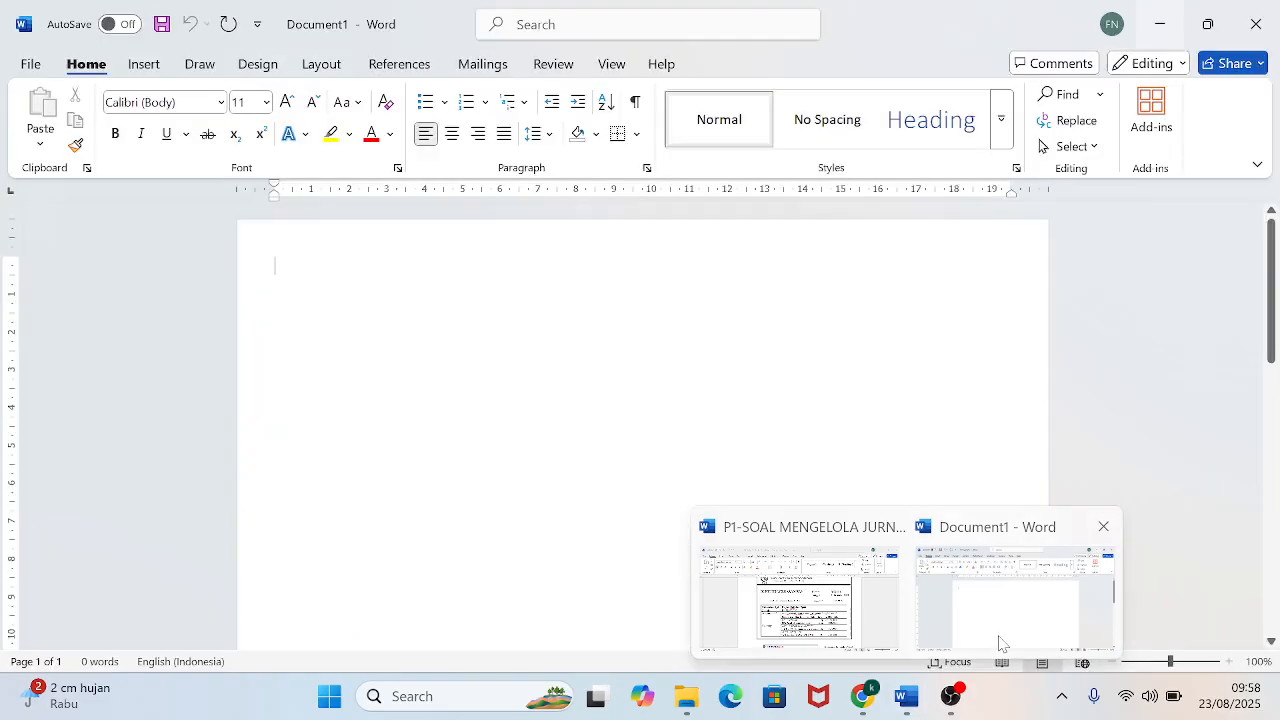
click(1000, 643)
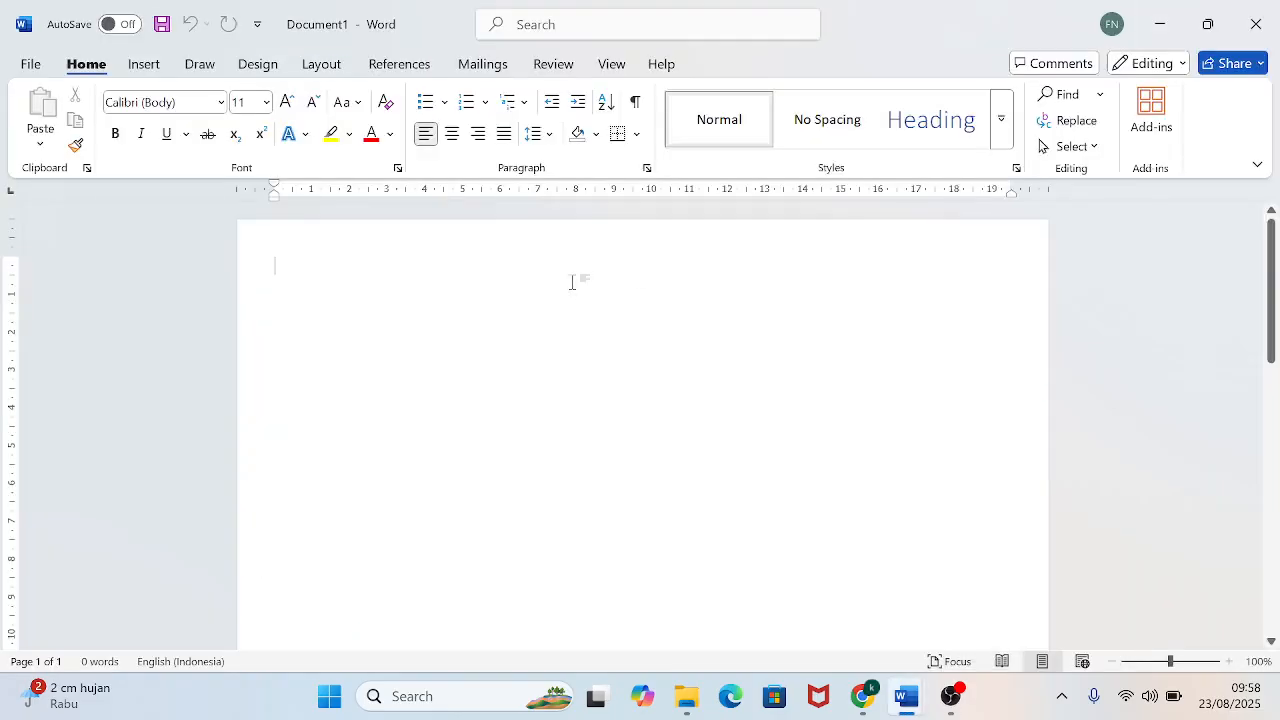
text(Menu-menu yanpgg)
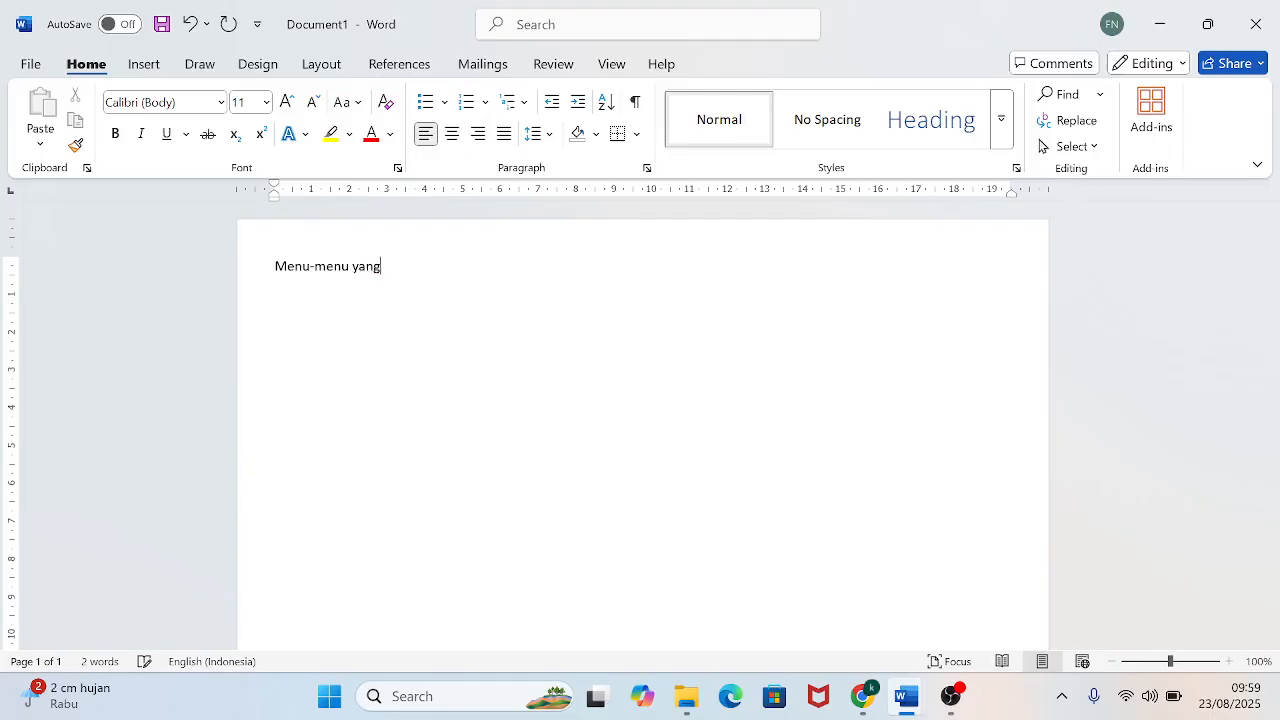
text( digunakan untu)
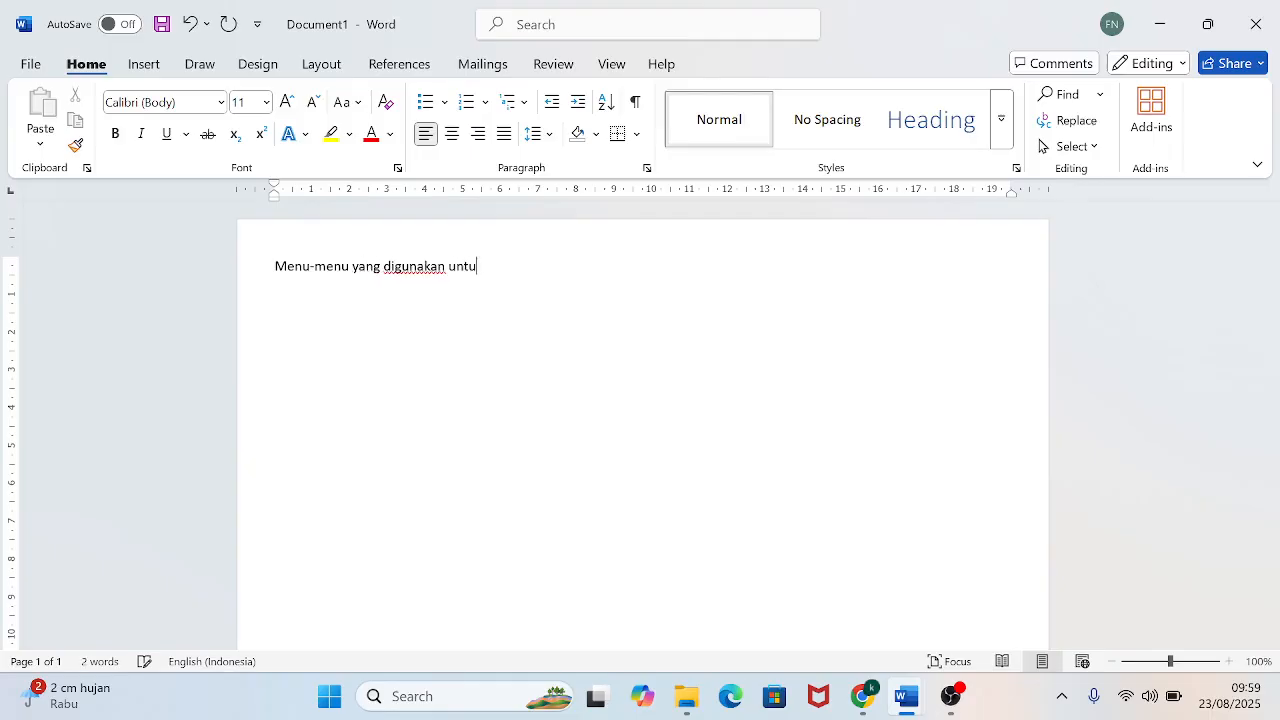
text(k mencatat transaksi)
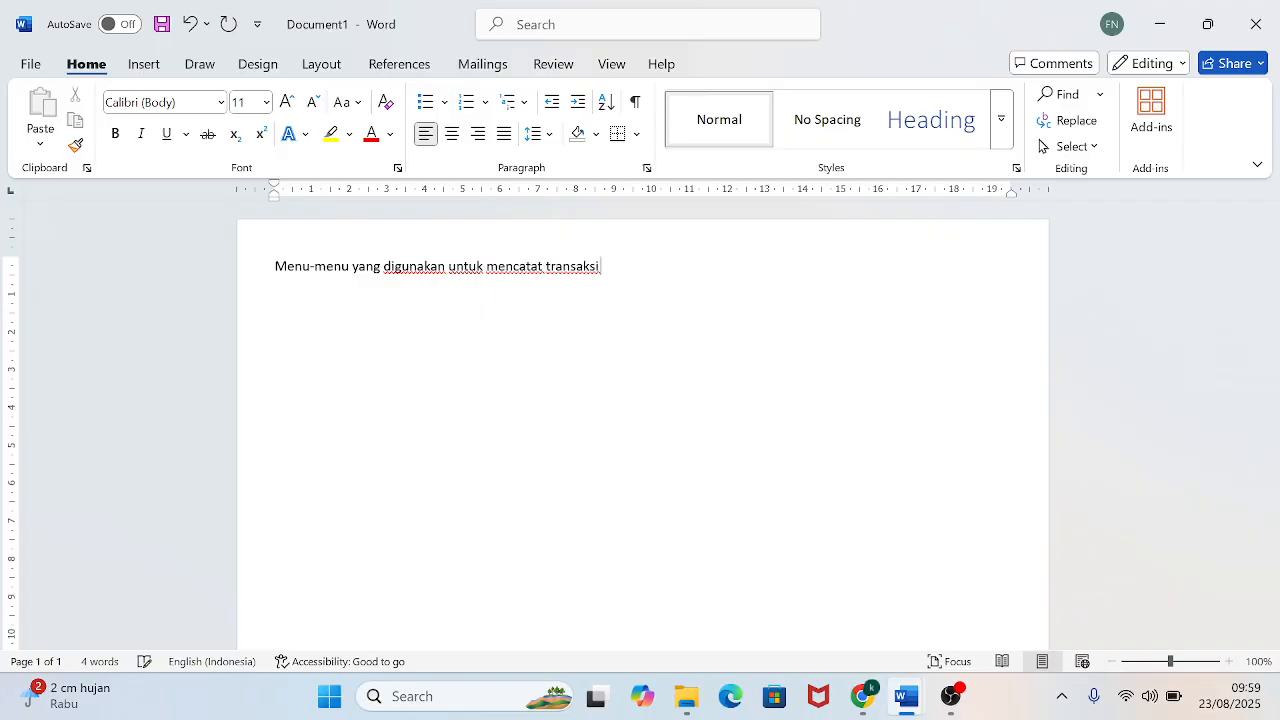
text( menggunakan accurate online:)
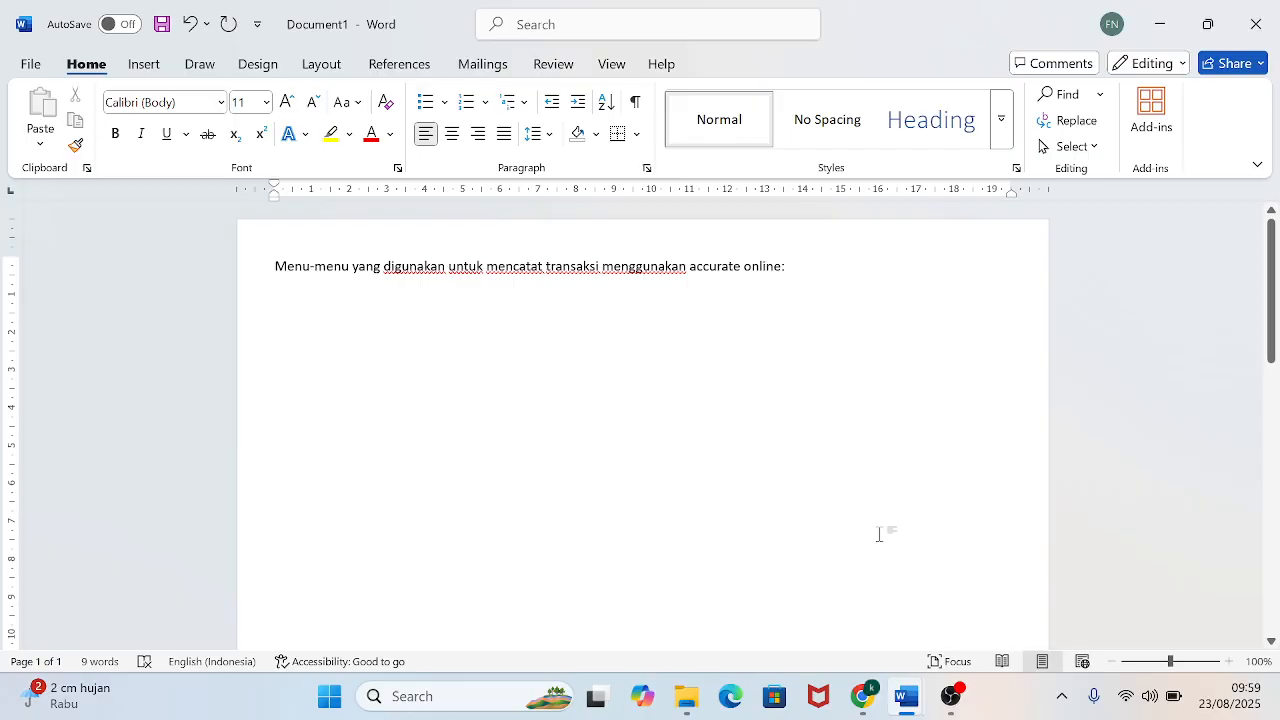
Set the font size of all the text in the document to 20.
key(ctrl+a)
click(242, 102)
text(20)
key(Return)
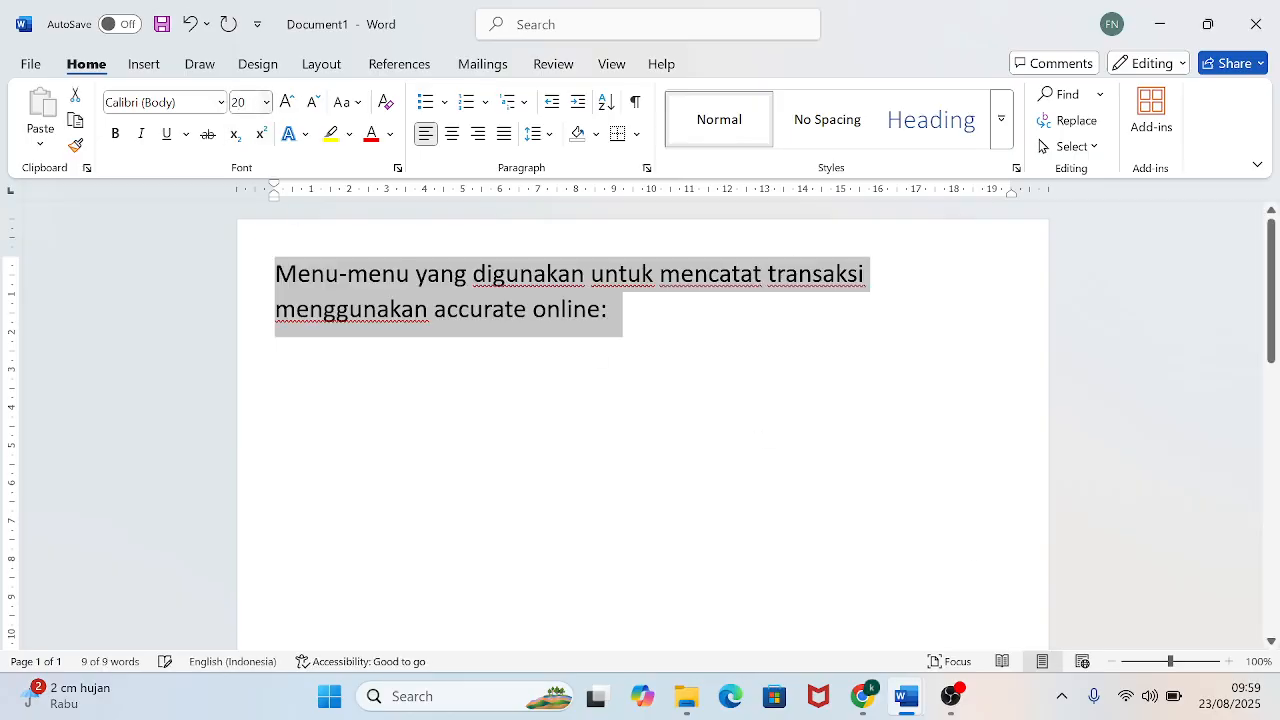
Arrange the windows side by side at full height, with Document1 on the left half and Accurate Online in Chrome on the right half.
click(1208, 24)
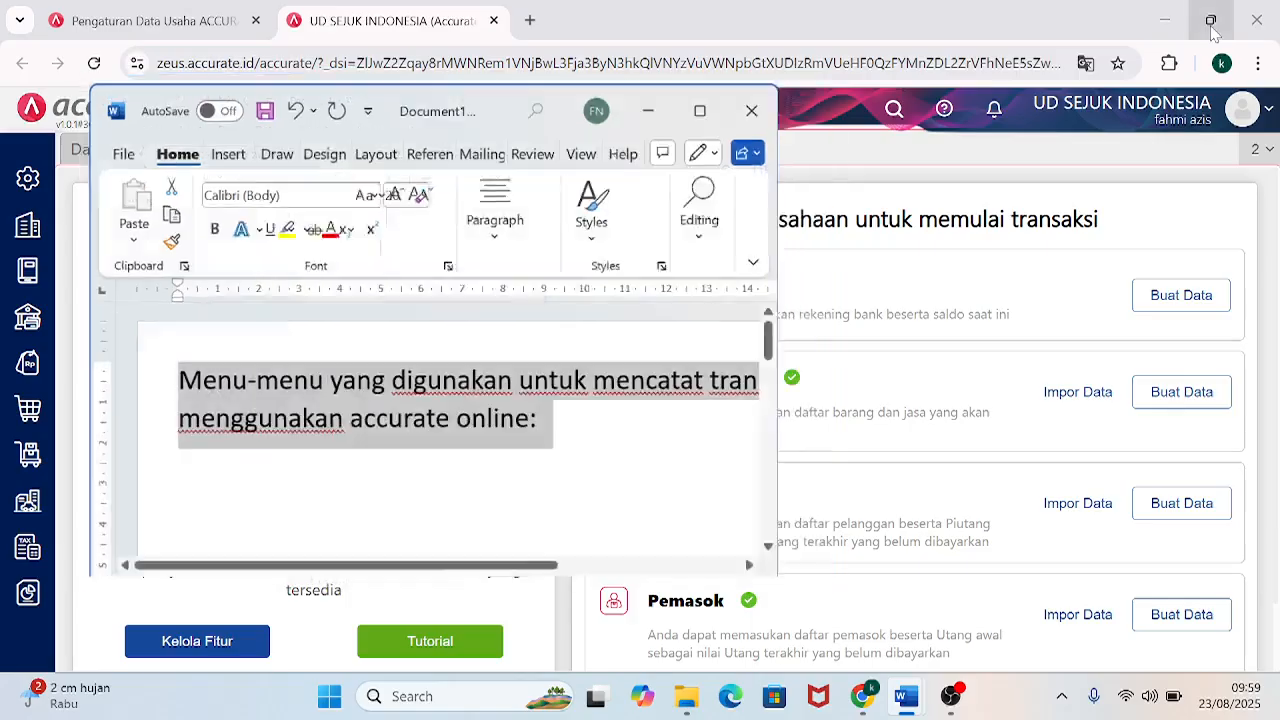
drag(525, 135, 2, 4)
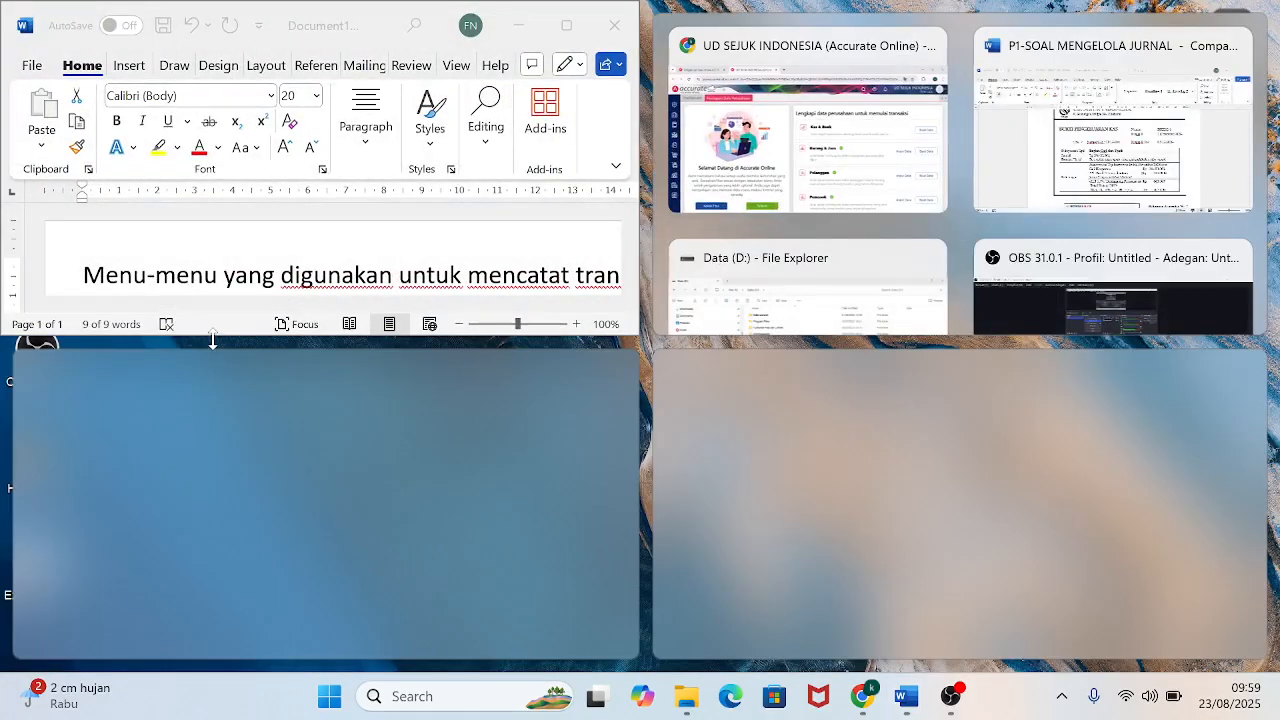
click(808, 130)
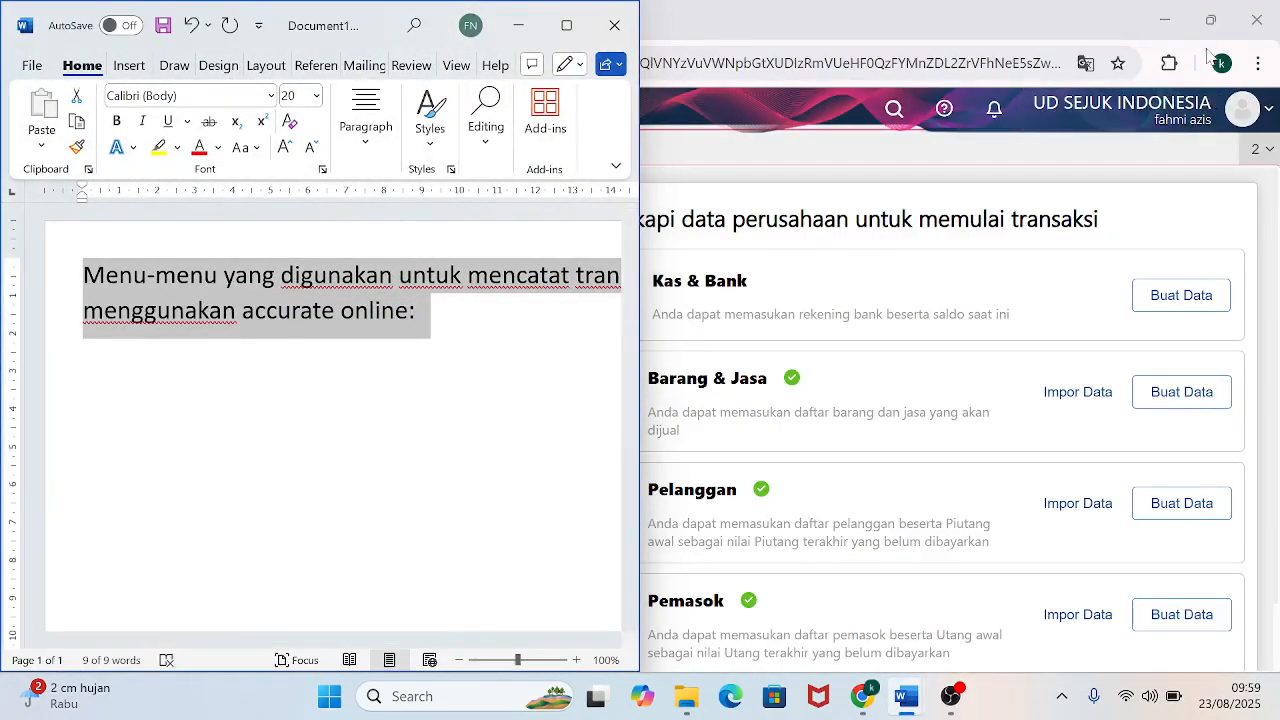
mouse_move(1210, 22)
click(1010, 85)
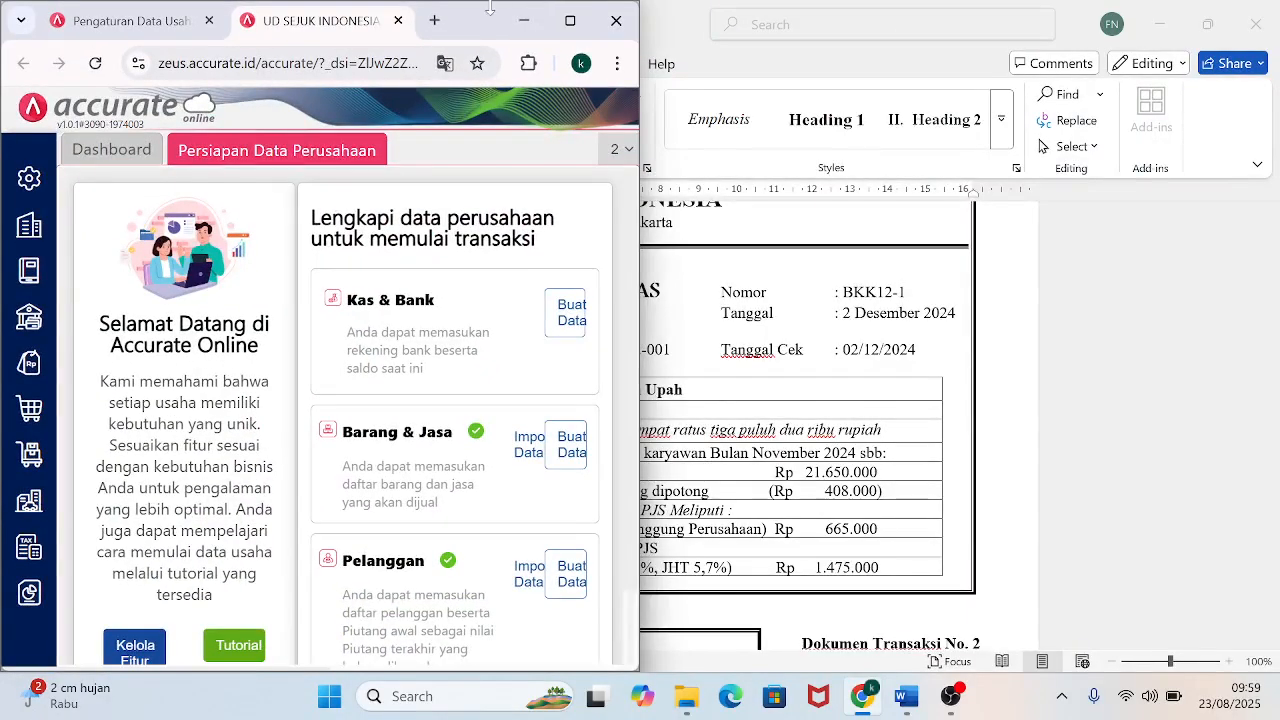
drag(486, 32, 1275, 5)
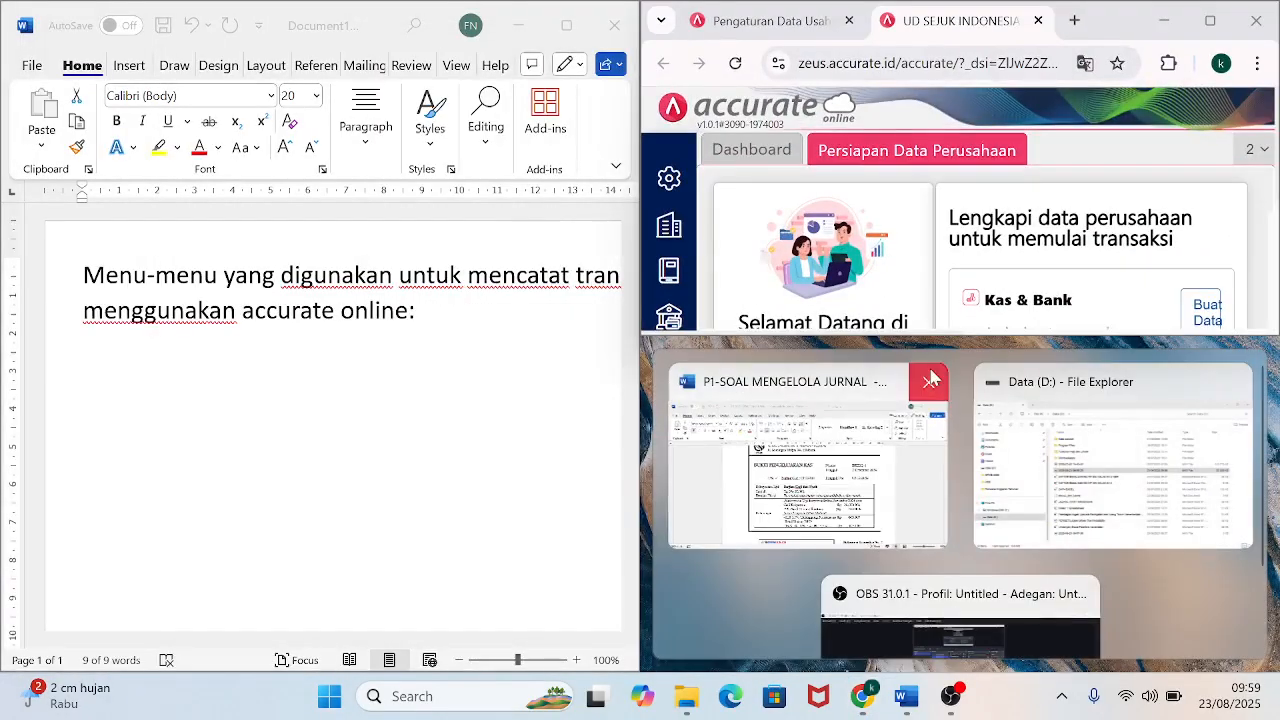
drag(955, 337, 803, 672)
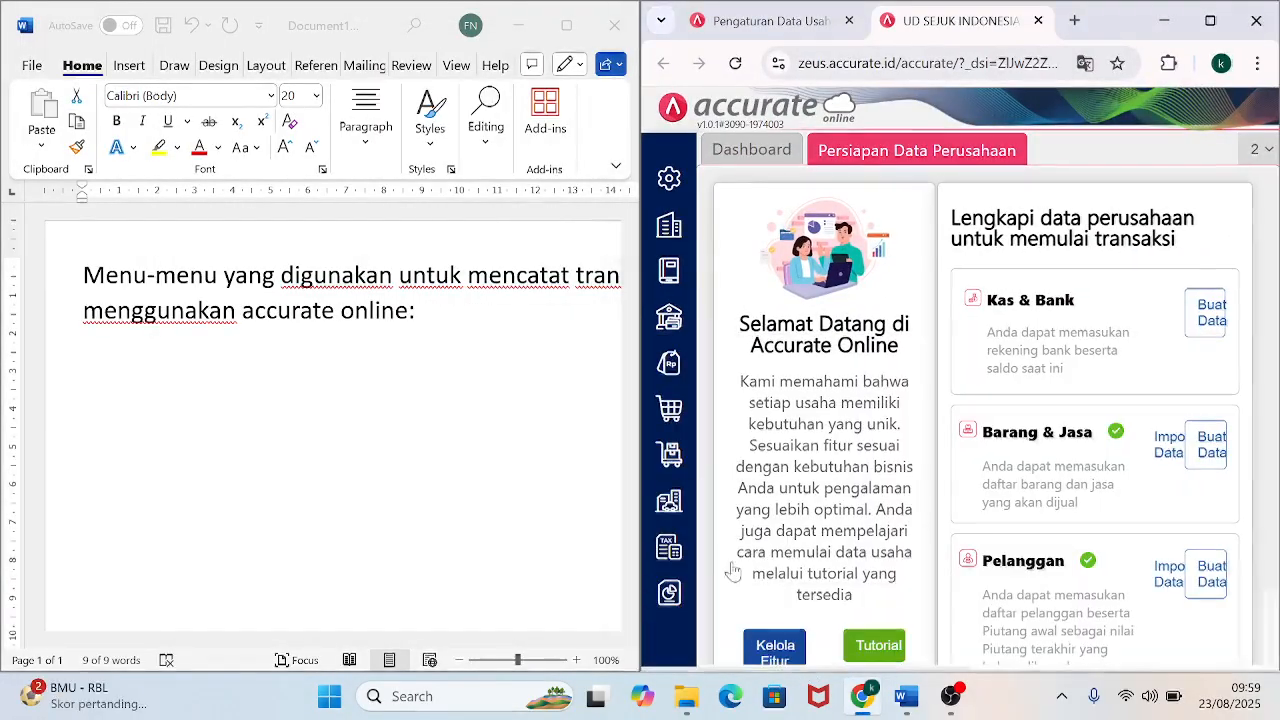
Check the Kas & Bank module in Accurate and start a numbered list under the heading with "Menu kas & bank, menu kas & bank ini".
click(665, 229)
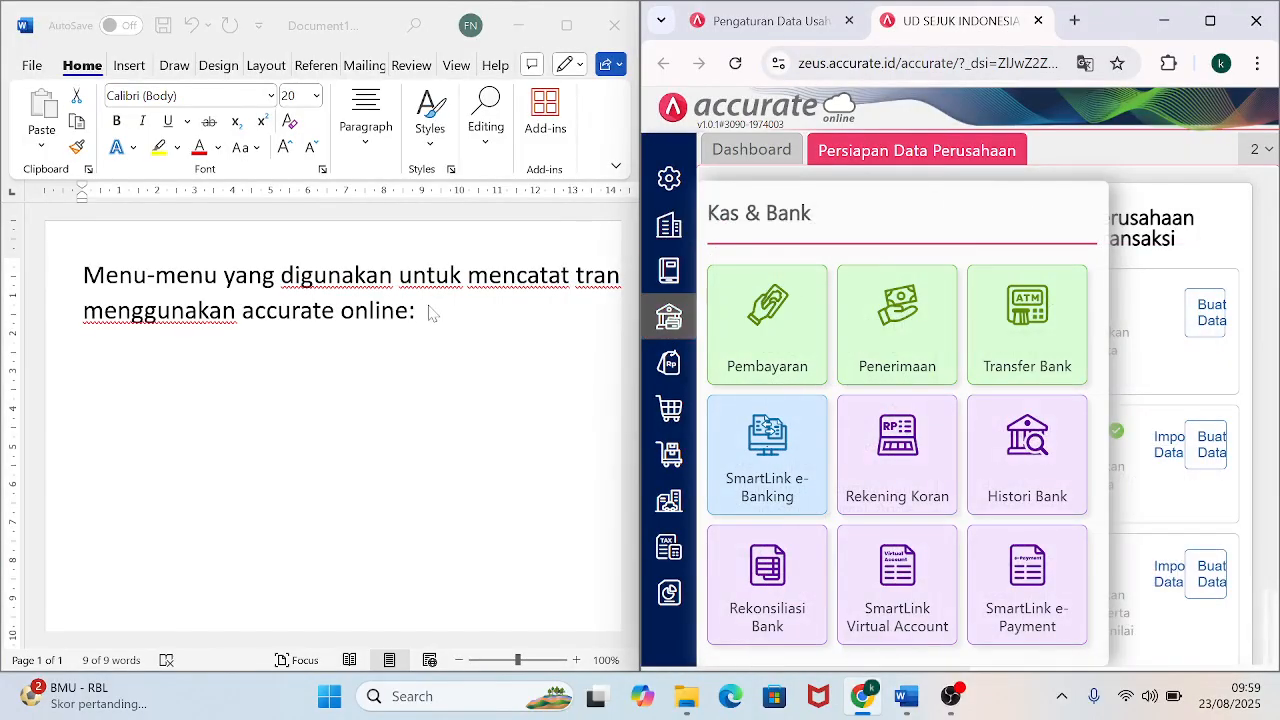
click(432, 320)
key(ctrl+a)
click(432, 320)
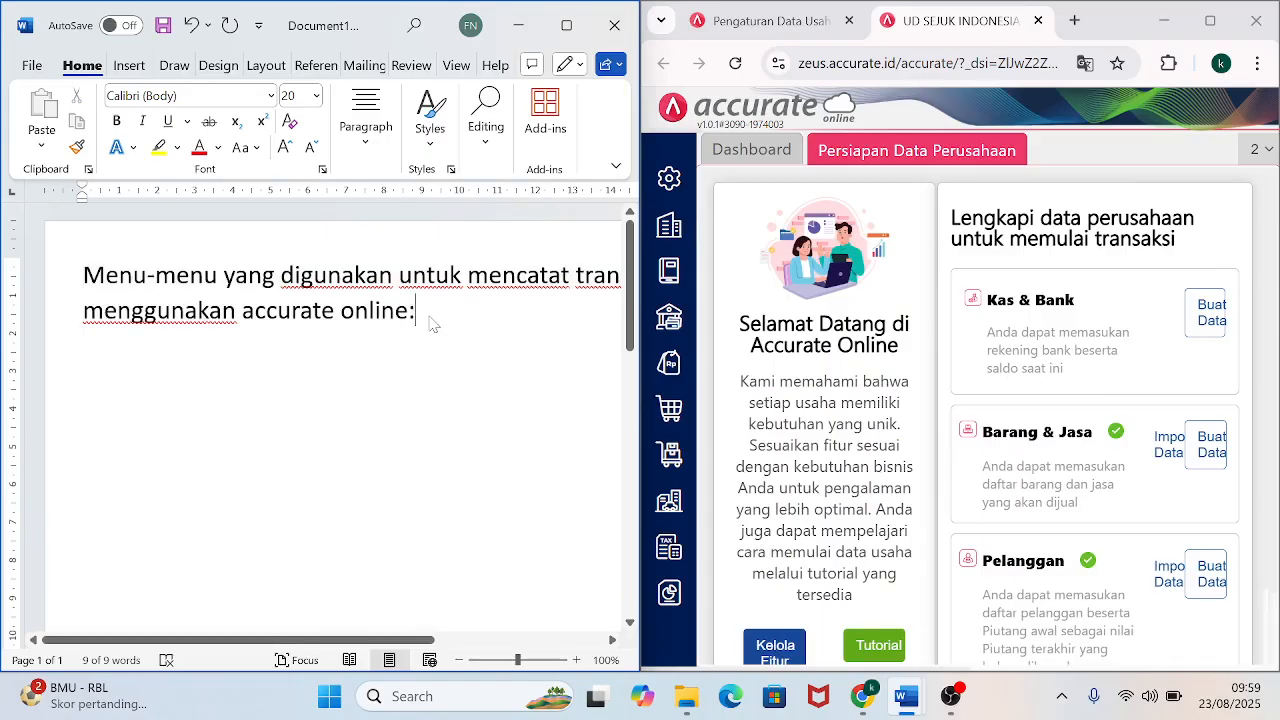
key(Return)
text(1. menu ka)
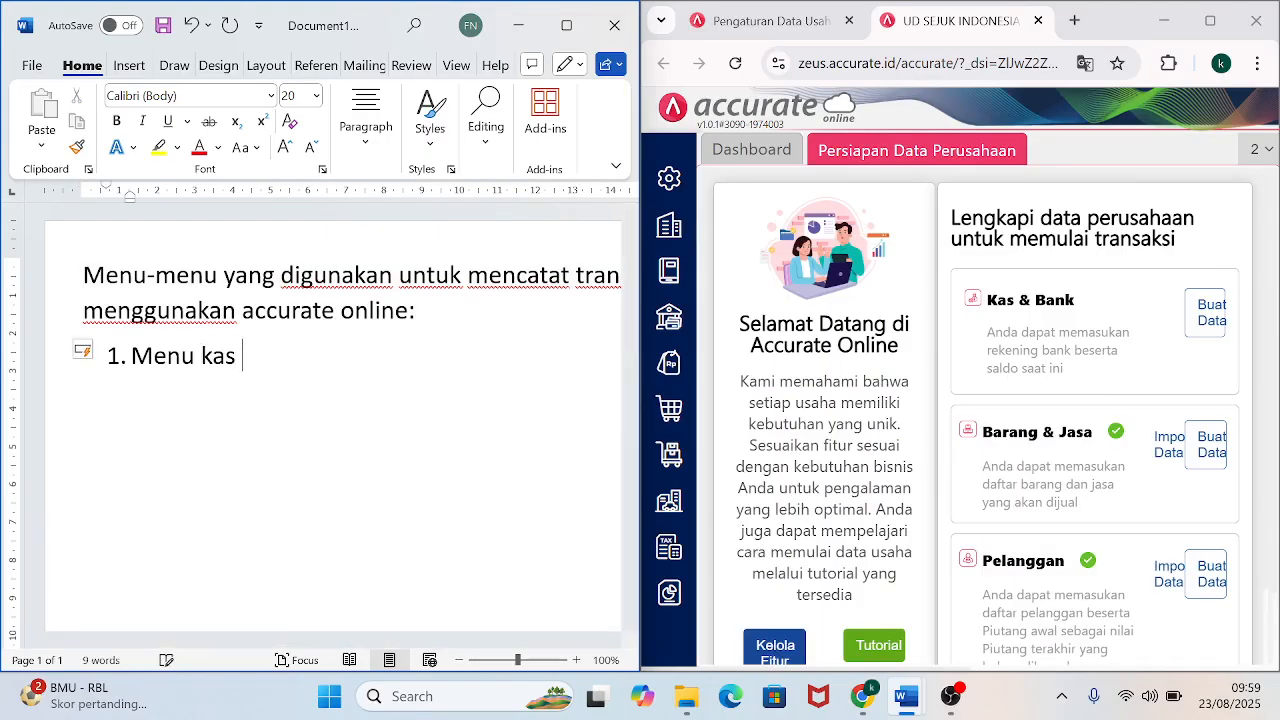
text(s & ban)
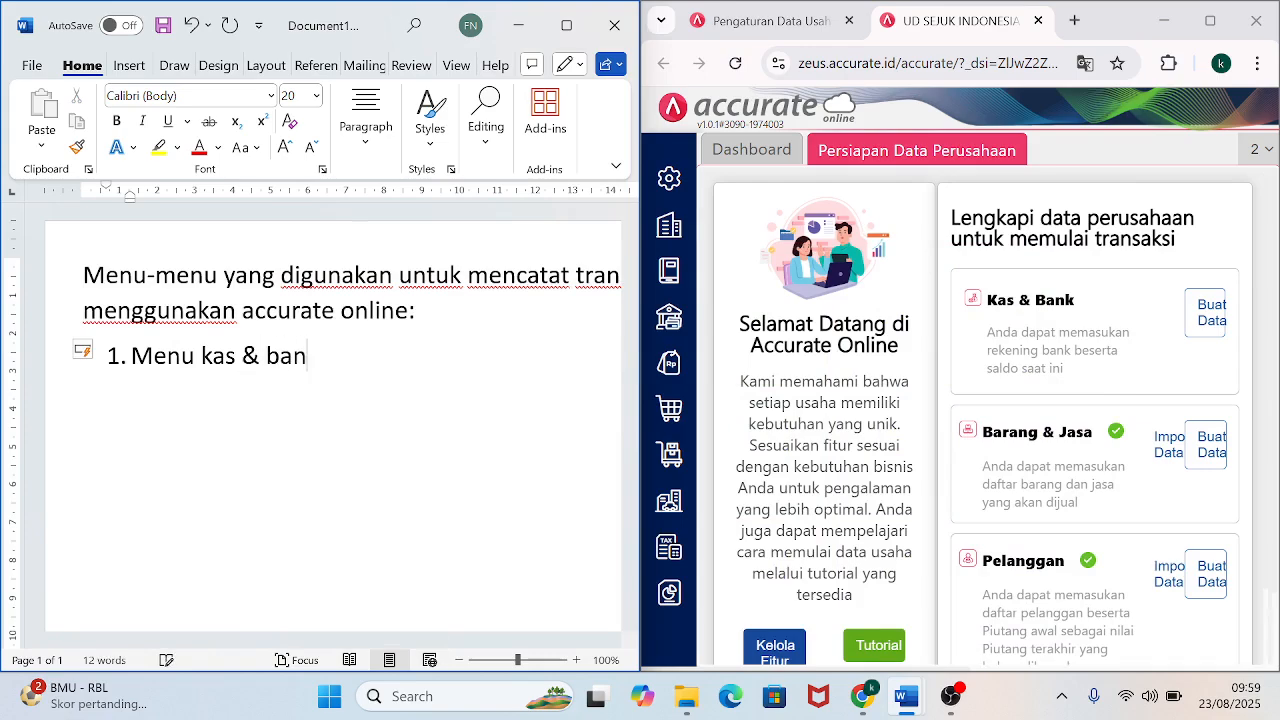
text(k, menu kas & bank ini dugnakan)
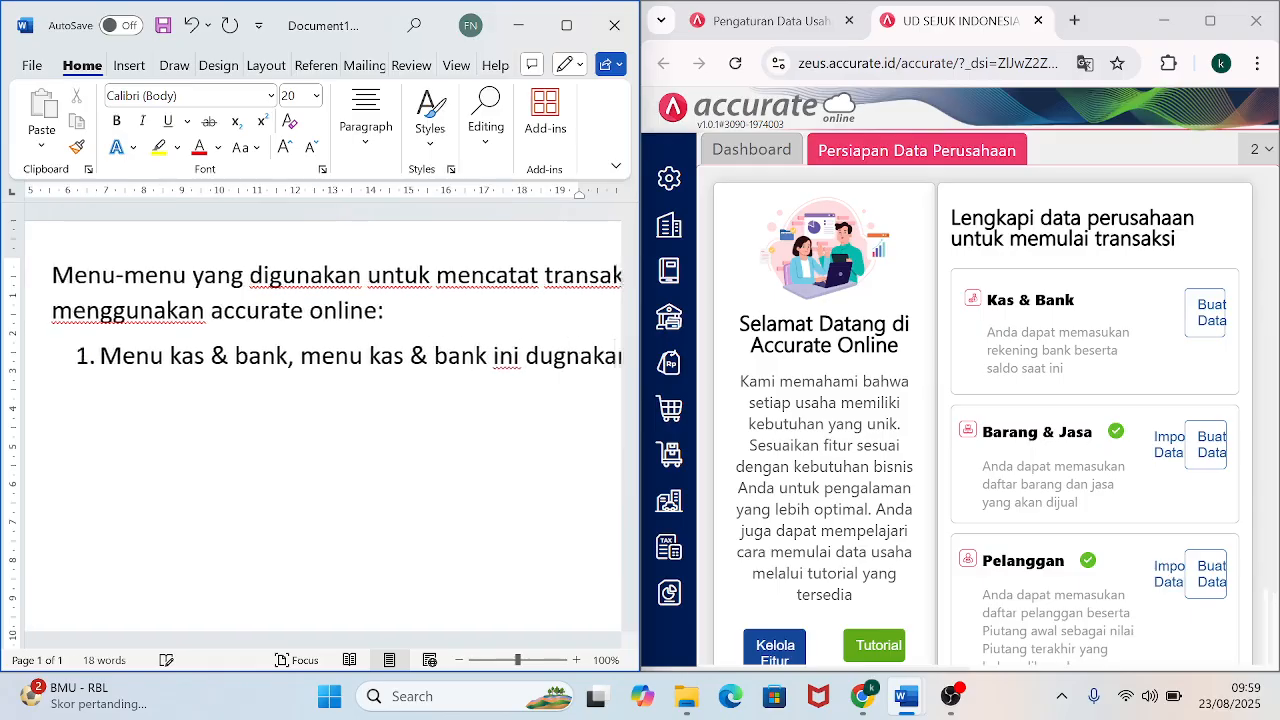
Replace the misspelled "dugnakan" ending item 1 with "digunakan untuk mencatat transaksi penerimaan atau pengeluaran kas secara tunai".
key(BackSpace)
key(BackSpace)
key(BackSpace)
key(BackSpace)
key(BackSpace)
key(BackSpace)
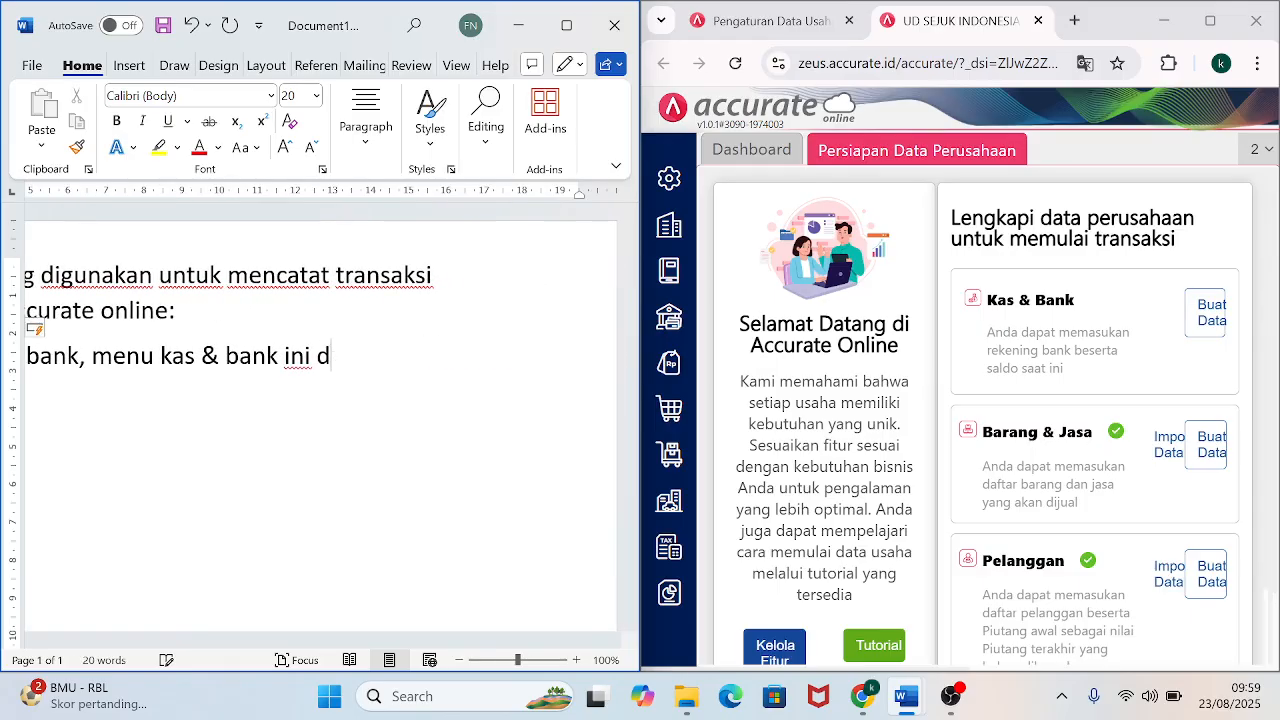
click(459, 662)
click(459, 662)
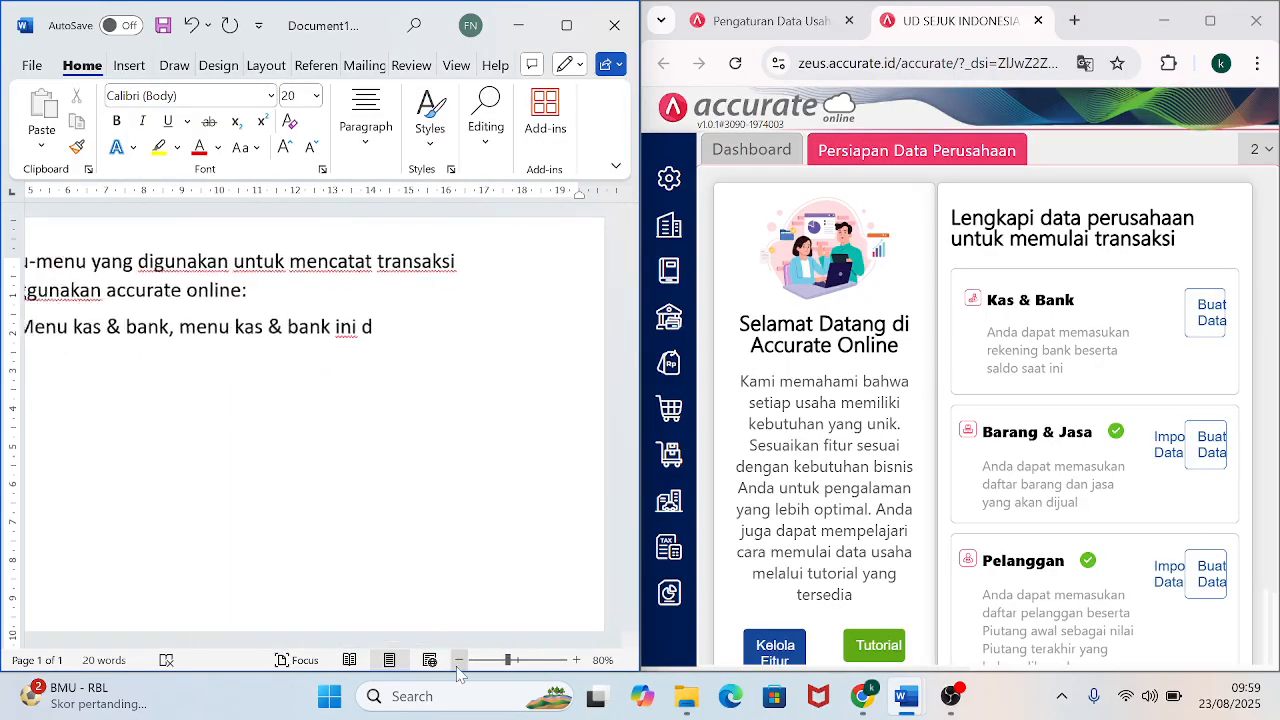
click(459, 662)
text(igunakan untuk em)
text(nc)
text(ca)
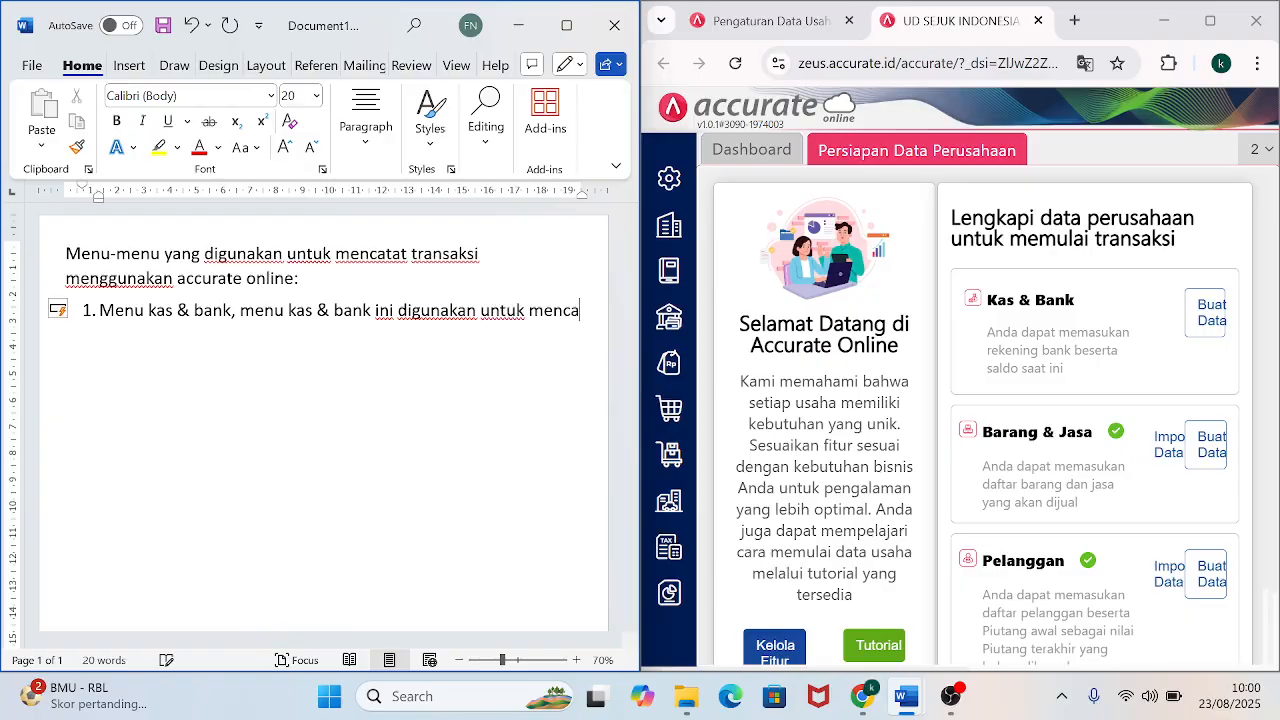
text(tat transaksi pe)
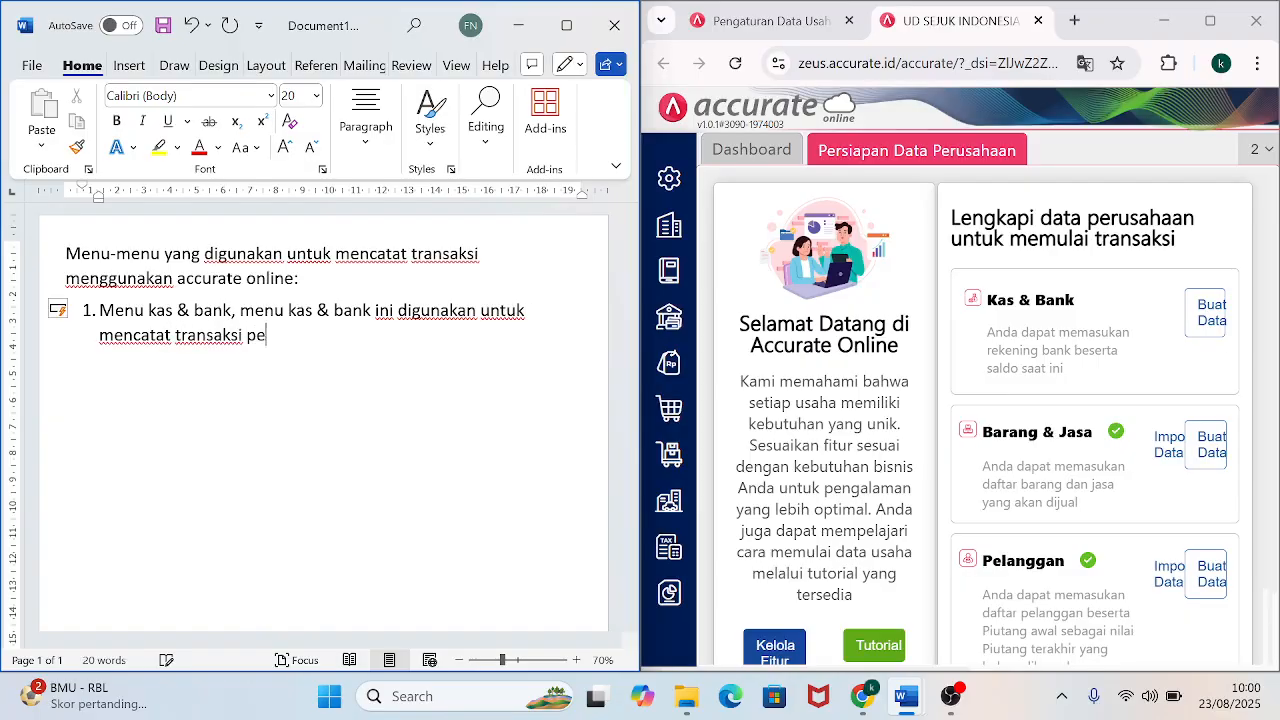
text(nerimaan atau peng)
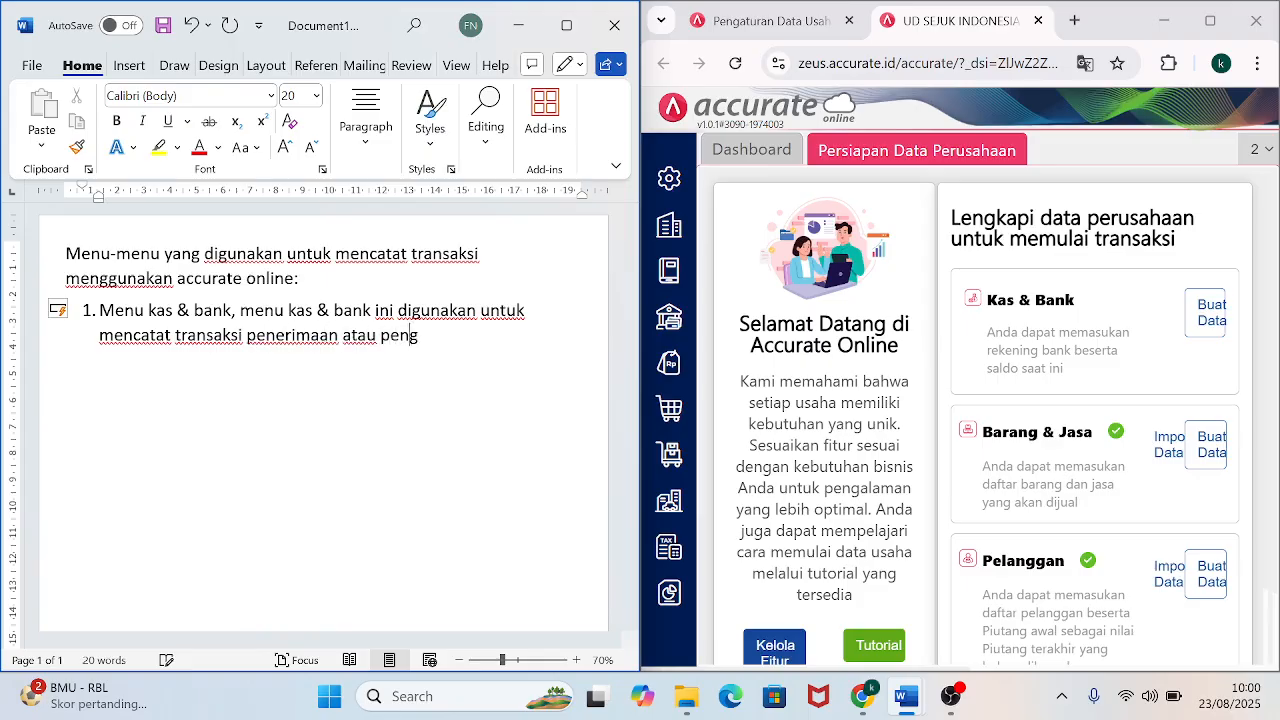
text(eluaran kas secara tunai )
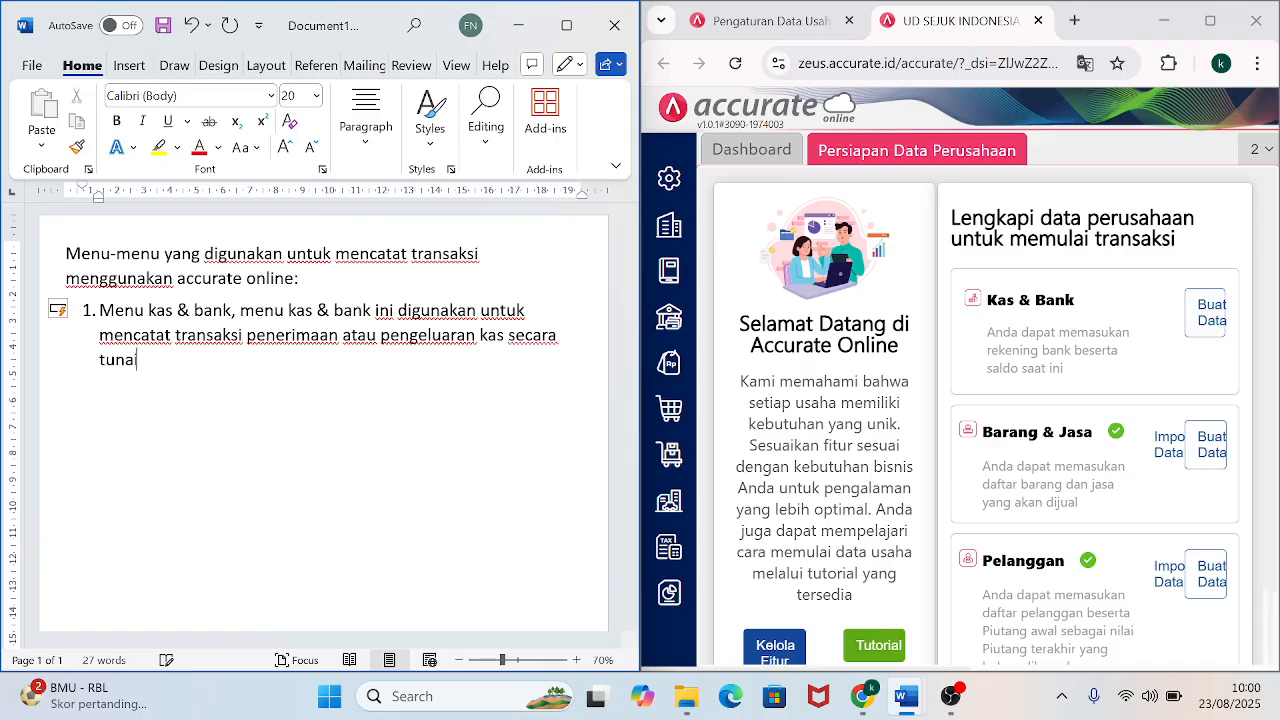
Continue the Kas & Bank item with "yang tidak ada hubungannya dengan barang dagang".
text(yang tidak ada)
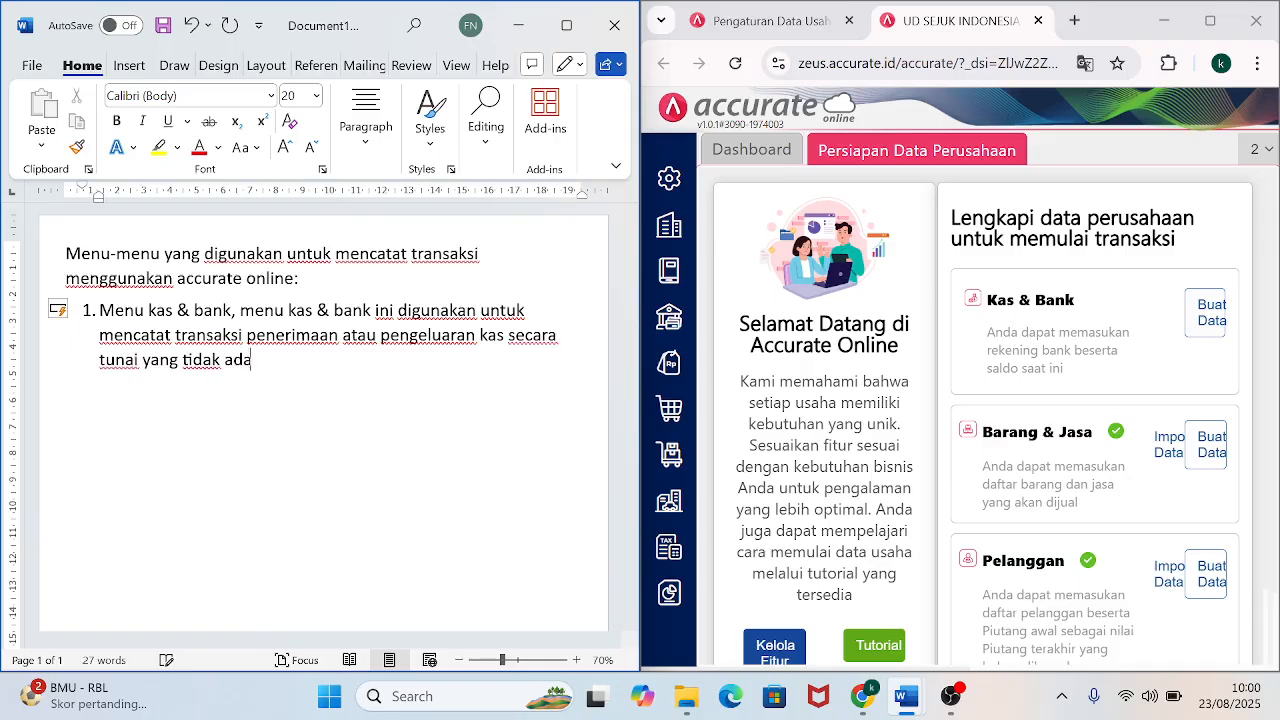
text( hubungannya )
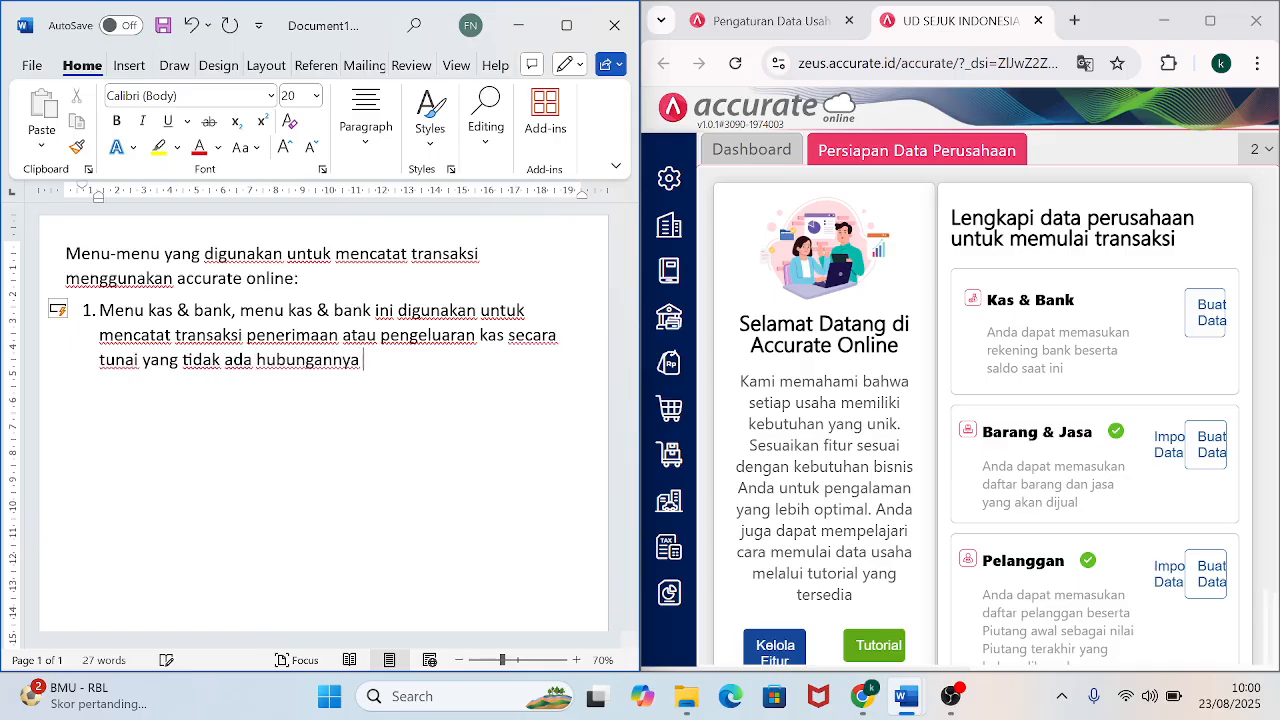
text(dengan barang dagang)
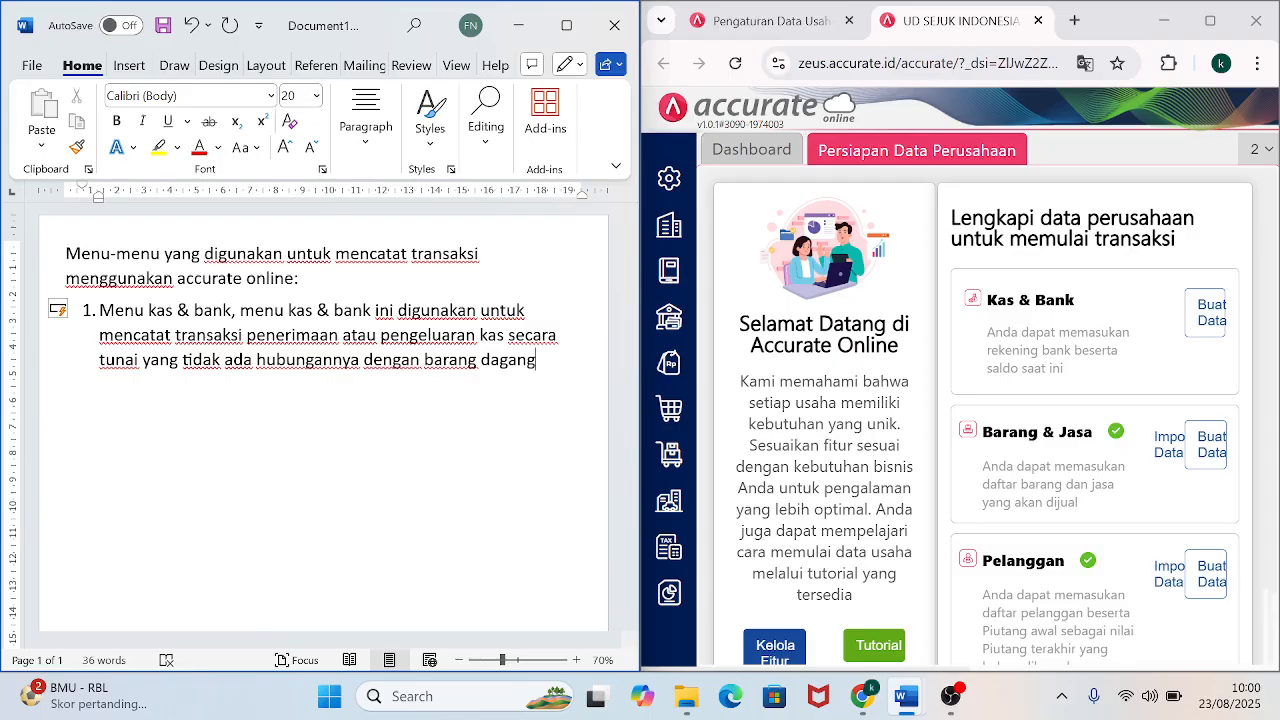
End the sentence in item 1 and add the income examples "Contohnya penerimaan pendapatan sewa, penerimaan pendapatan bunga".
text(. Contohnya pe)
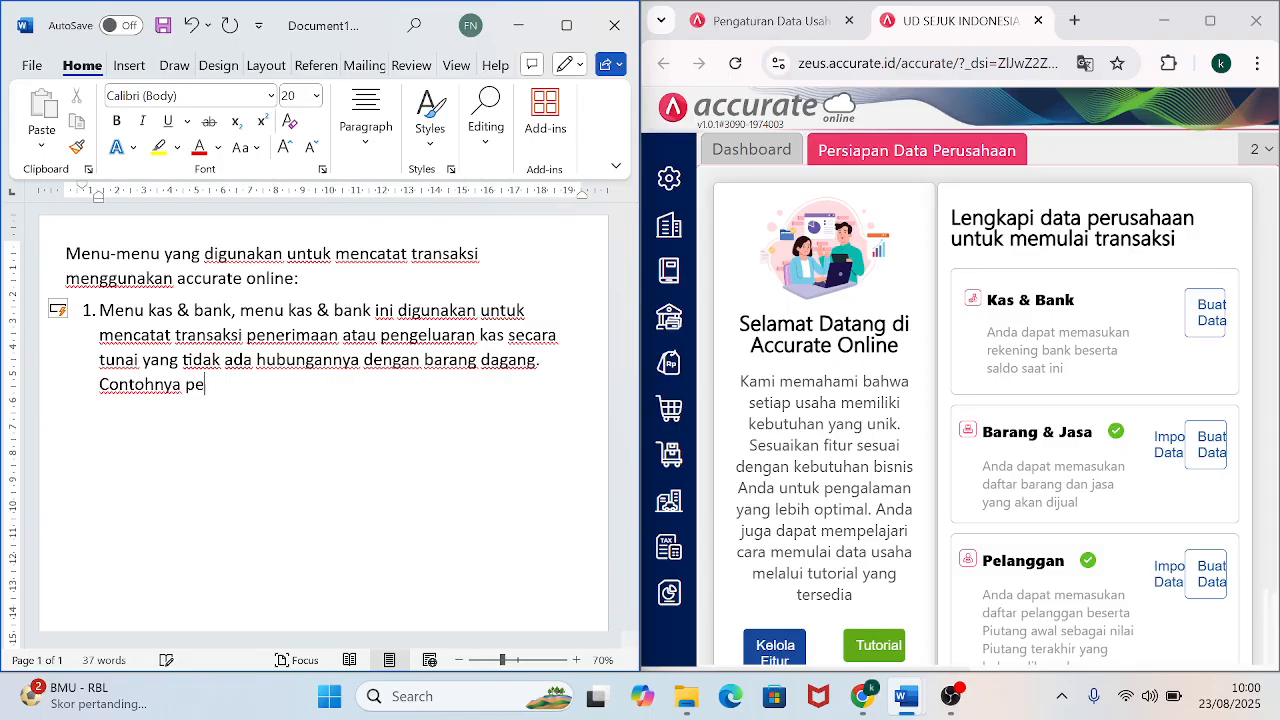
text(nerimaan penda)
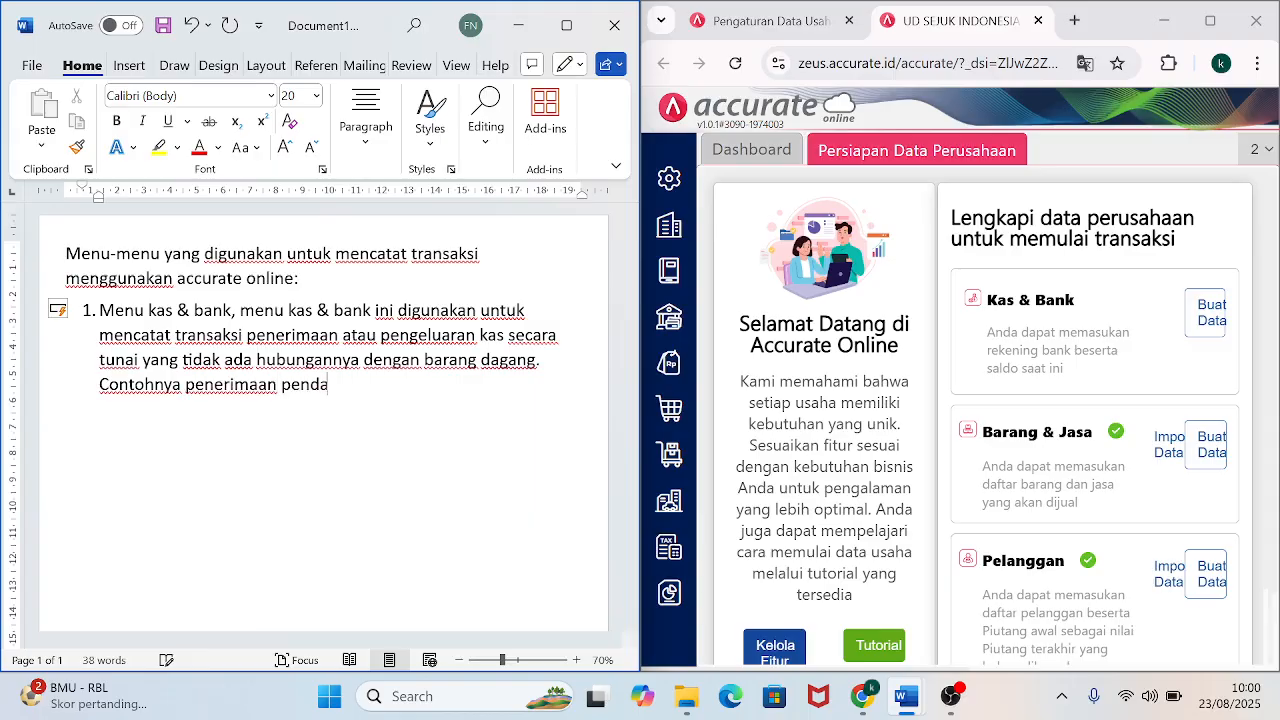
text(patan sewa,)
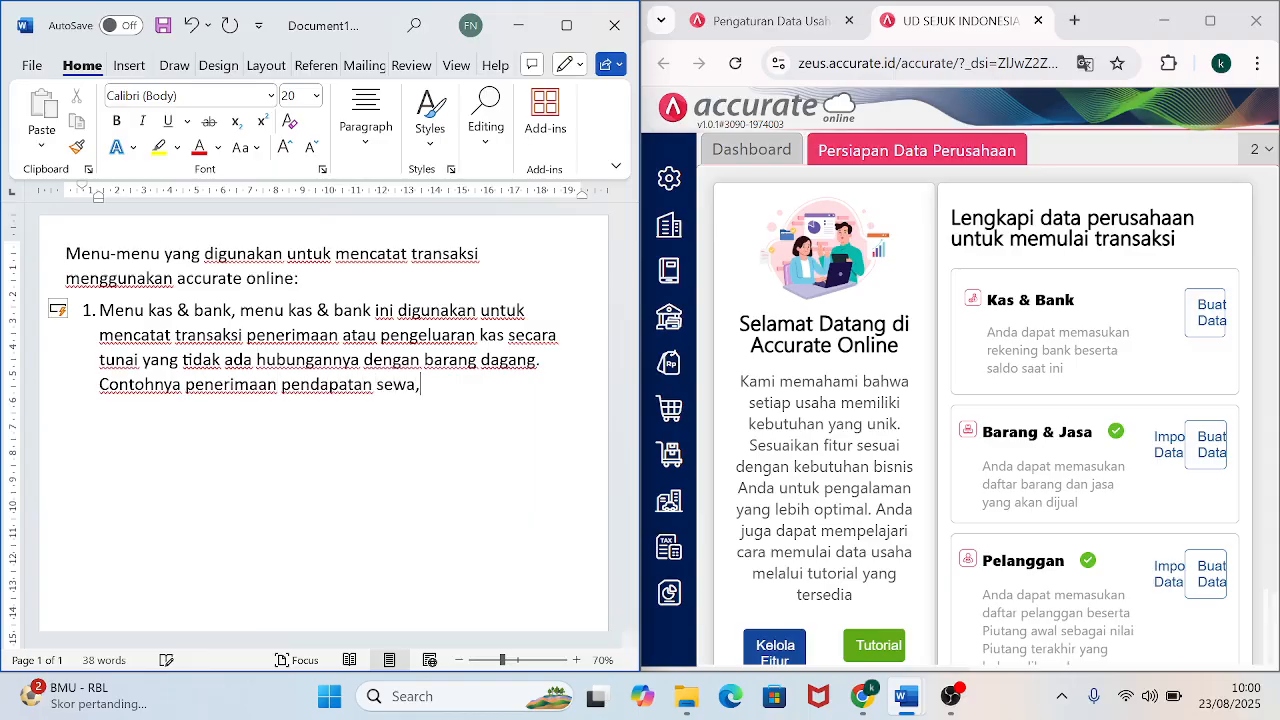
text( pnerimaan pe)
text(nerimaan pen)
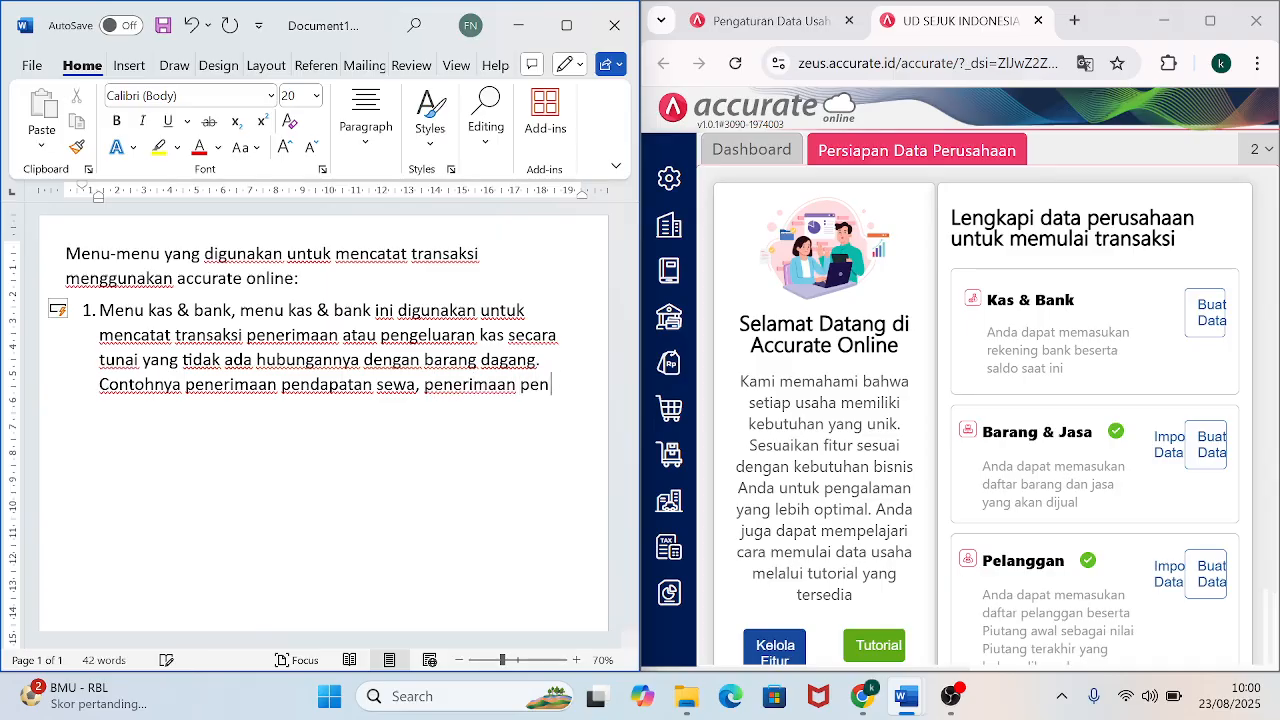
text(dapatan bunga)
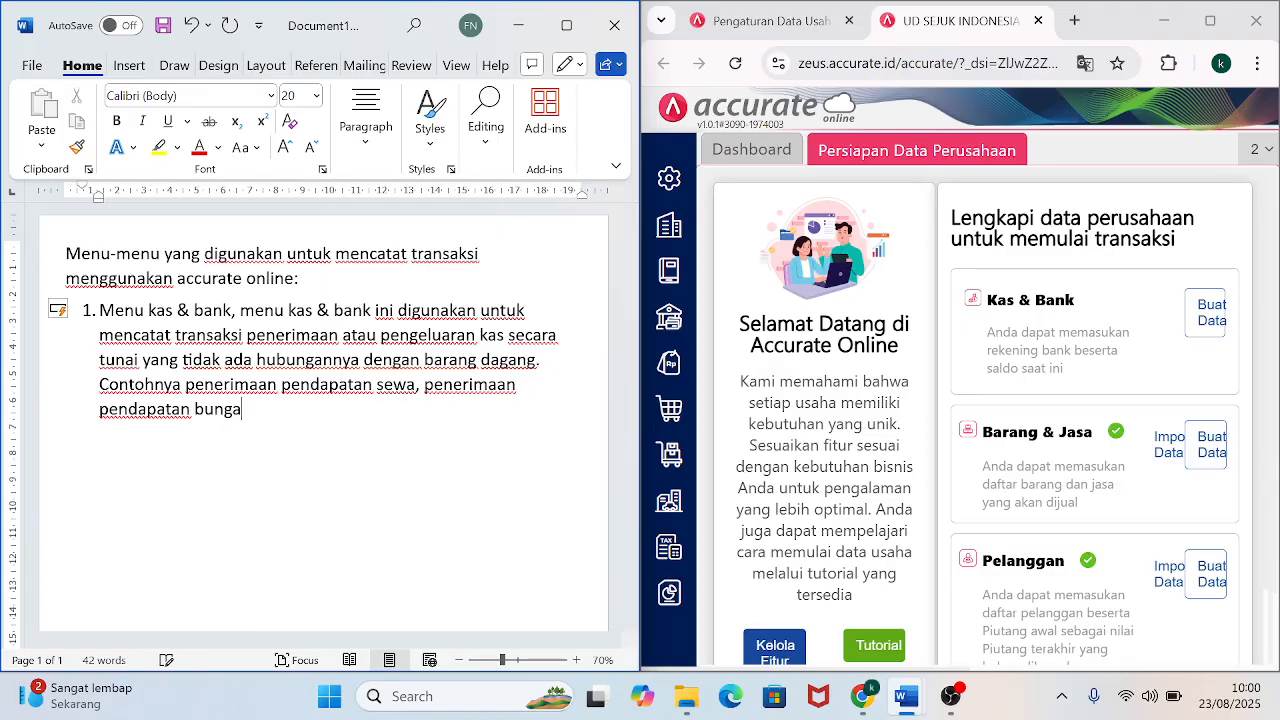
Add the expense examples ", pembayaran beban gaji, beban sewa, beban listrik," at the end of item 1.
text(, pembayaran beban gaji, beban seaw)
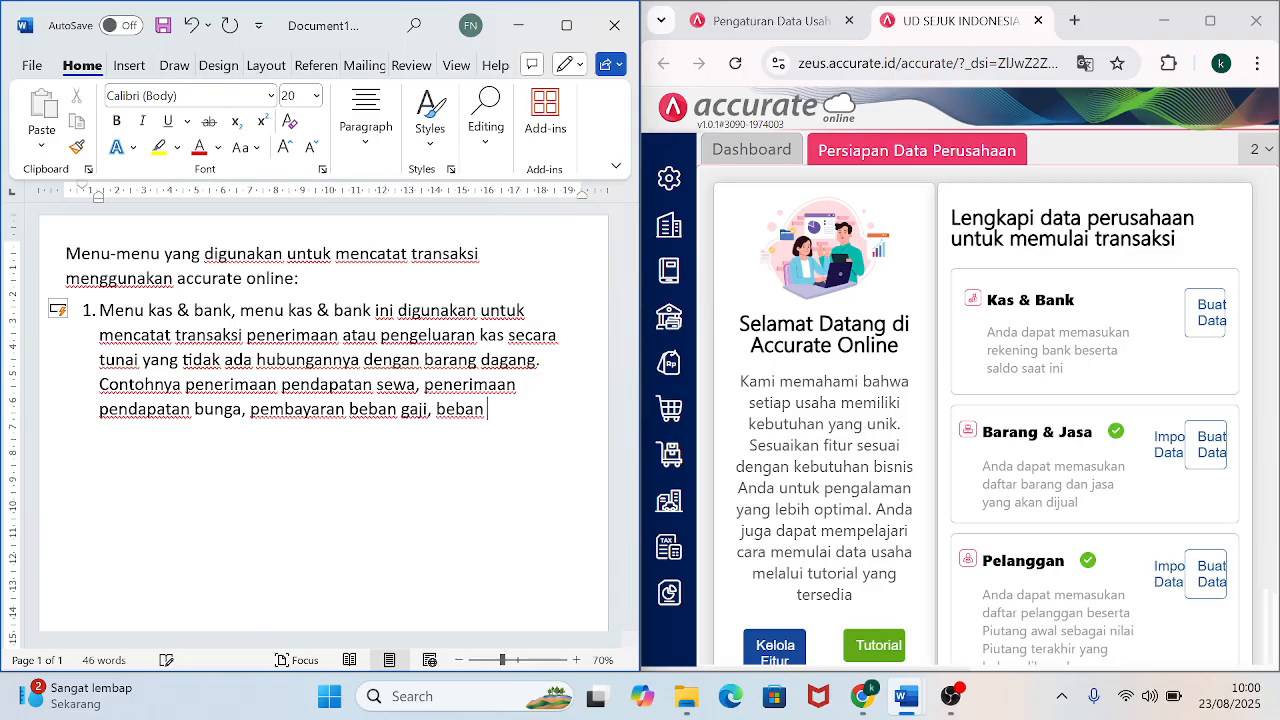
key(BackSpace)
key(BackSpace)
text(wa, bebab)
key(BackSpace)
text(n)
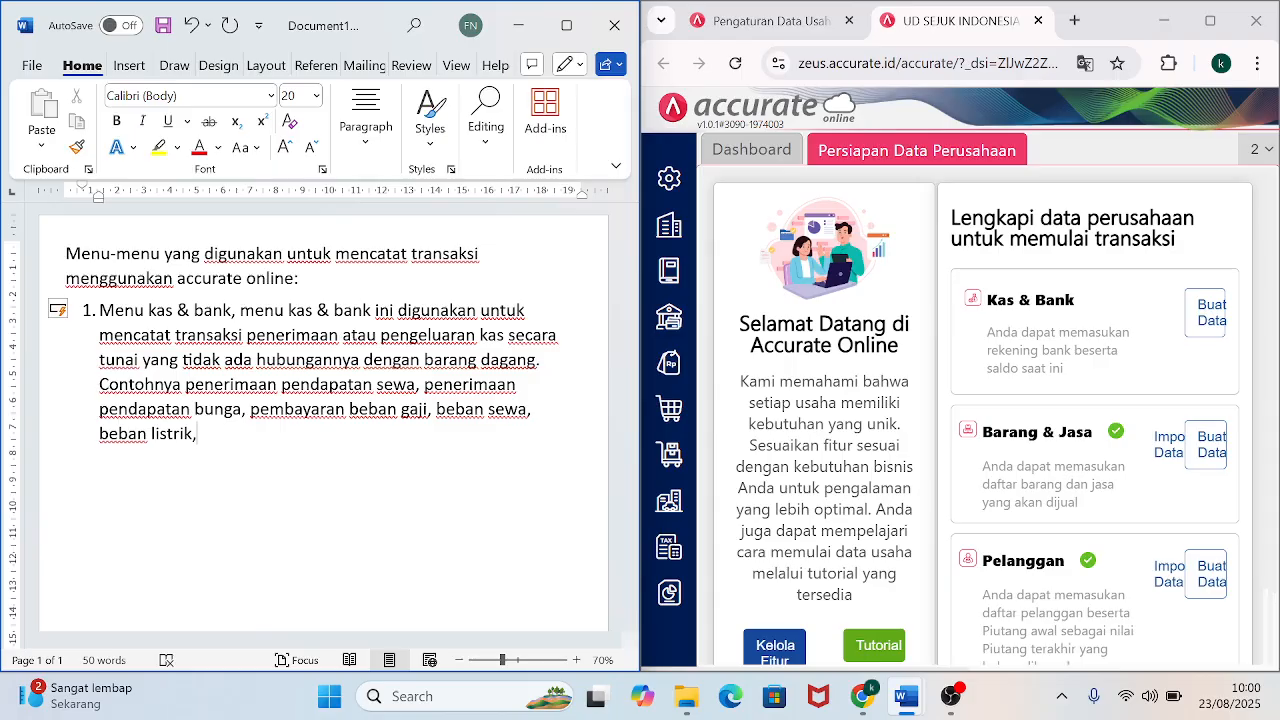
text(listrik,)
Start list item 2 with "Menu penjualan, menu ini digunakan untuk mencatat".
key(Return)
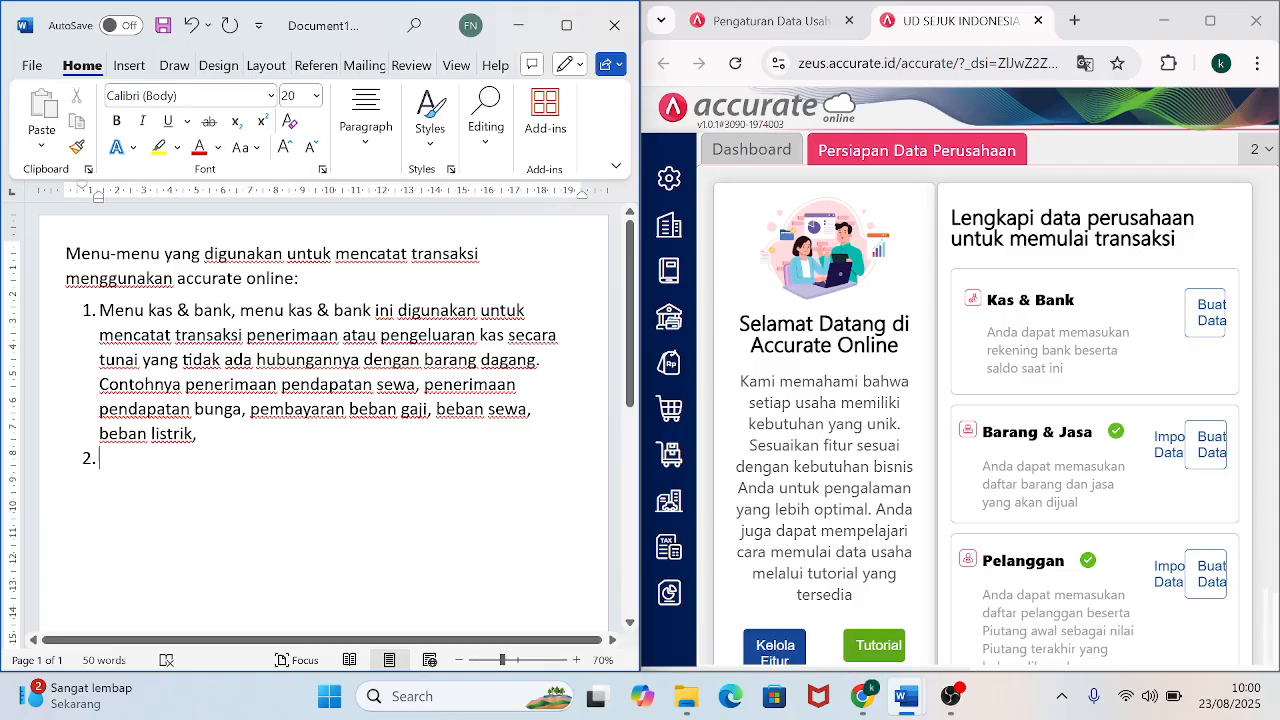
text(Nb)
text(Menu penjuala)
text(n, menu)
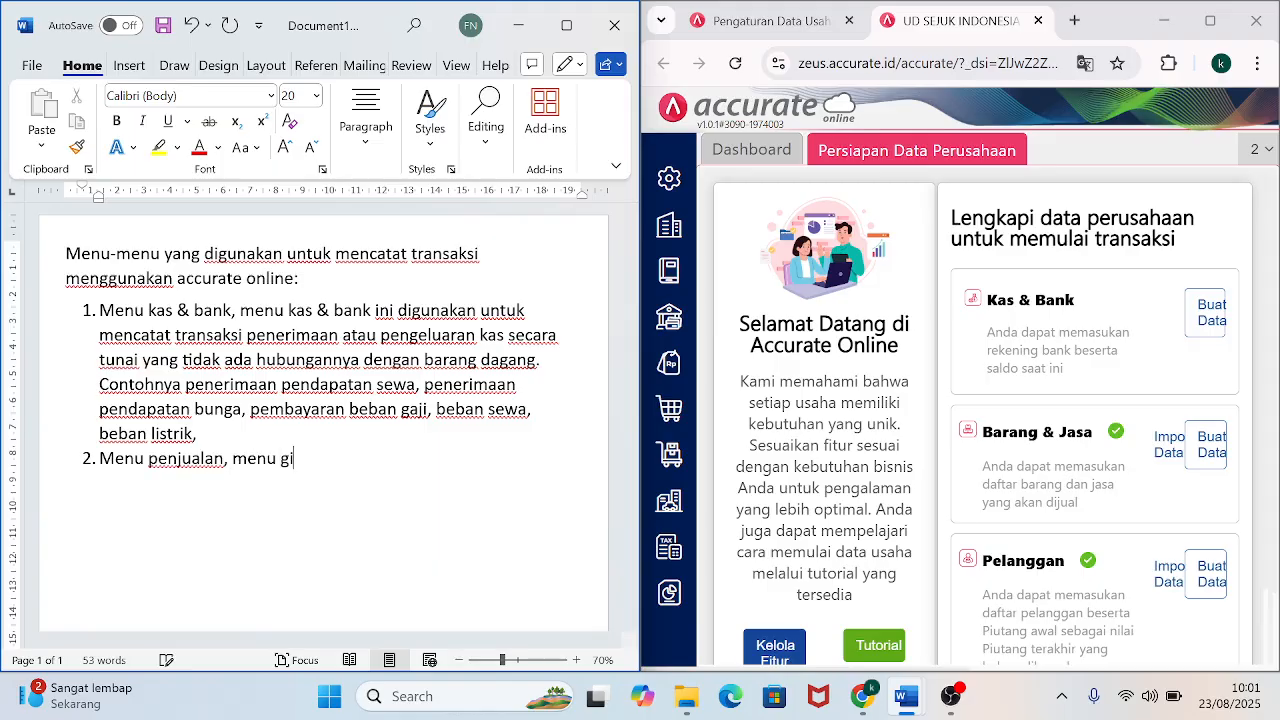
text( ini dug)
text(igun)
text(untuk emnc)
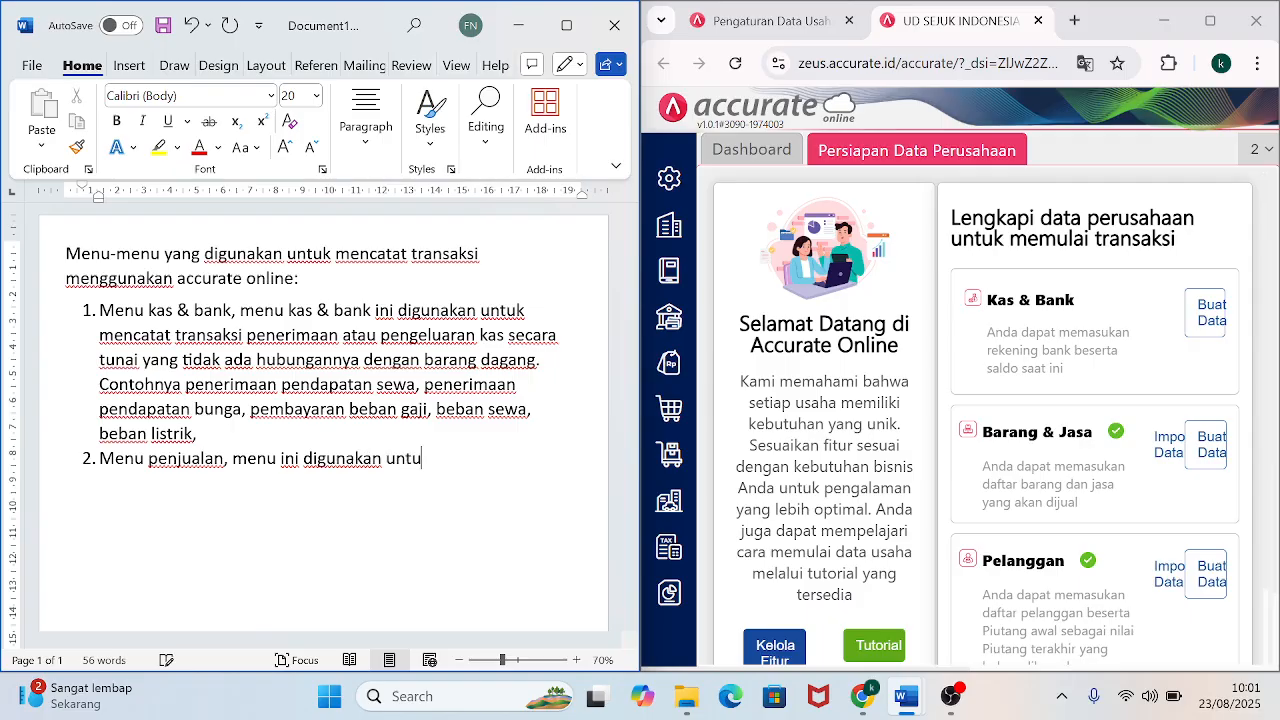
key(BackSpace)
key(BackSpace)
key(BackSpace)
text(mencatat)
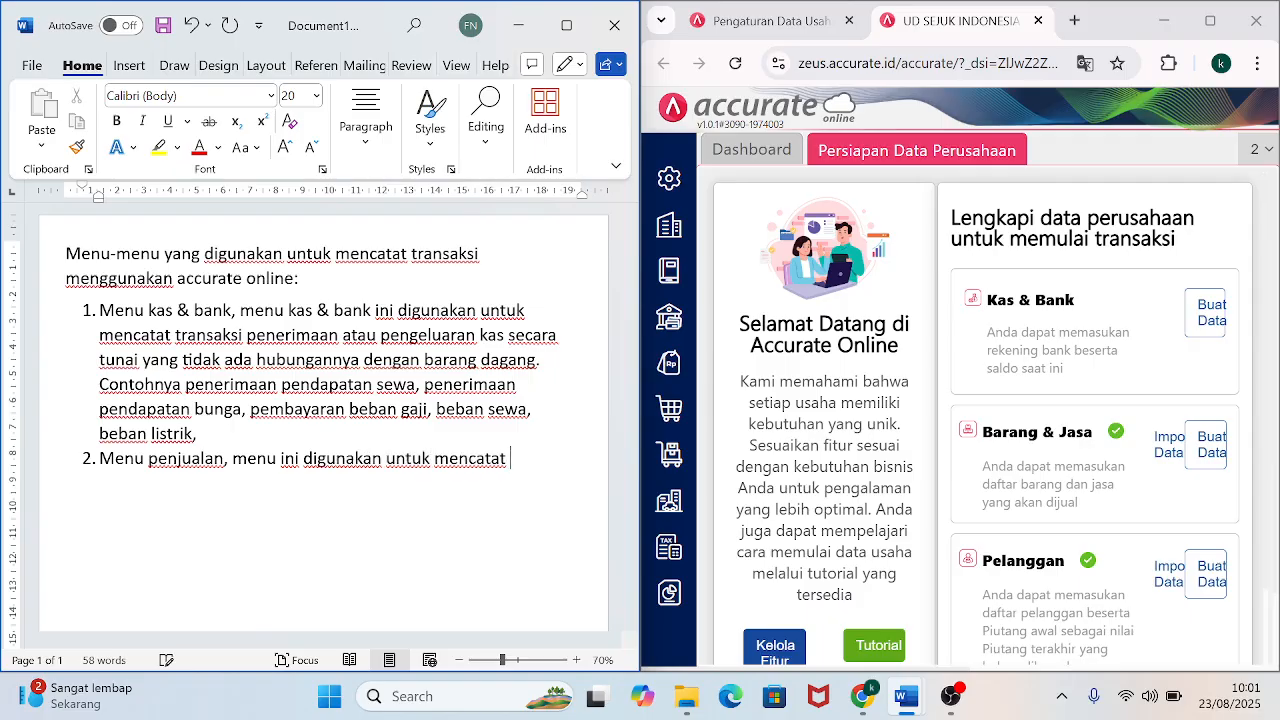
Continue item 2 with "transkasi penjualan barang dagang baik itu secara tunai ataupun kredit,".
text(at transkasi penjuala)
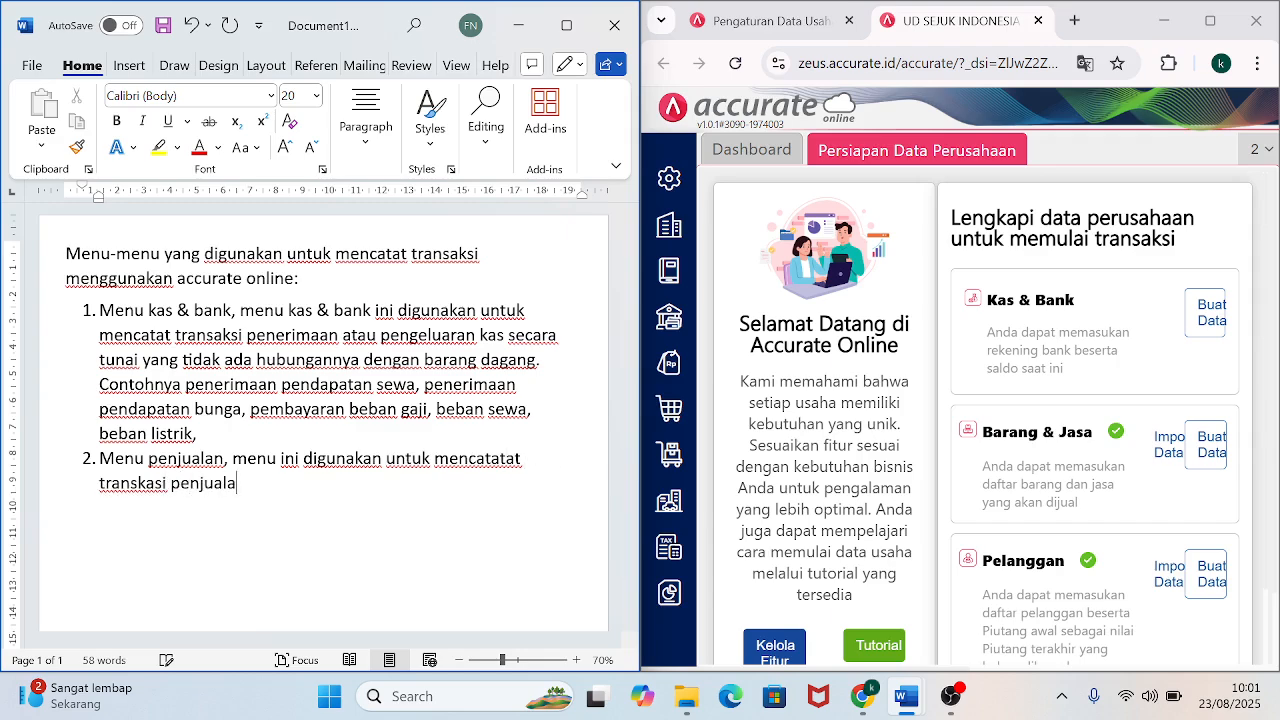
text(n barang dagang b)
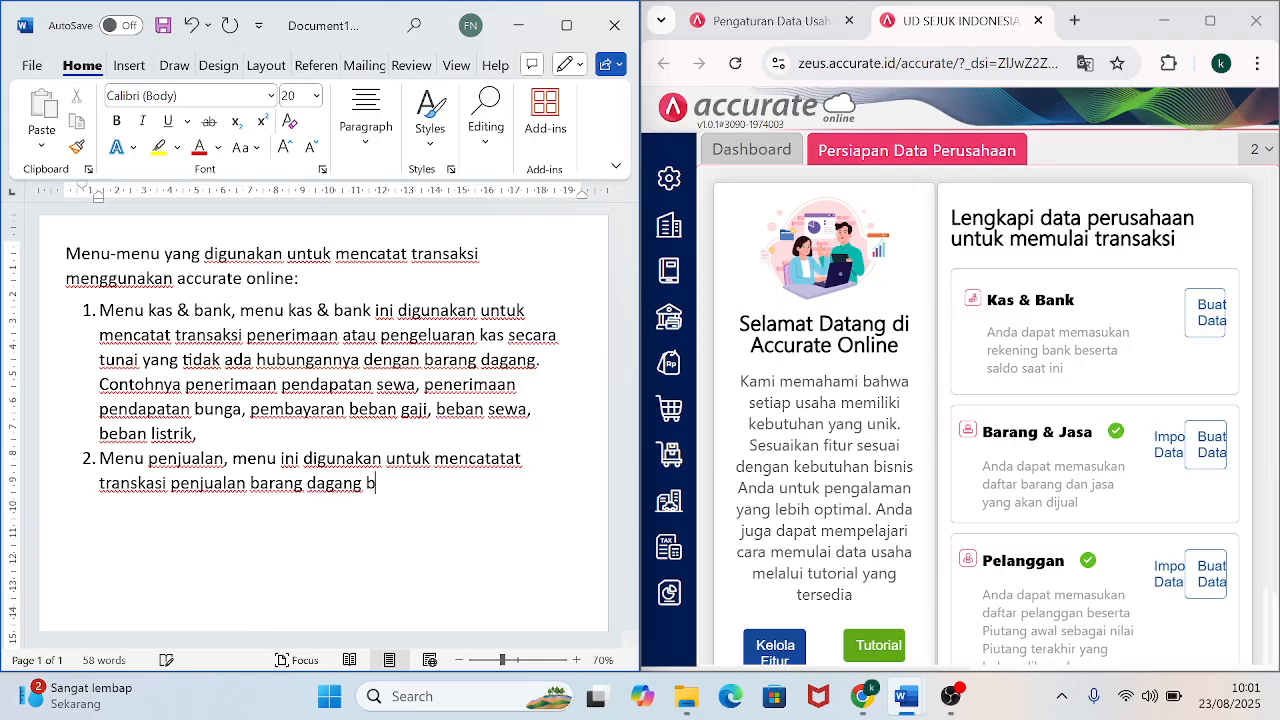
text(aik itu sec)
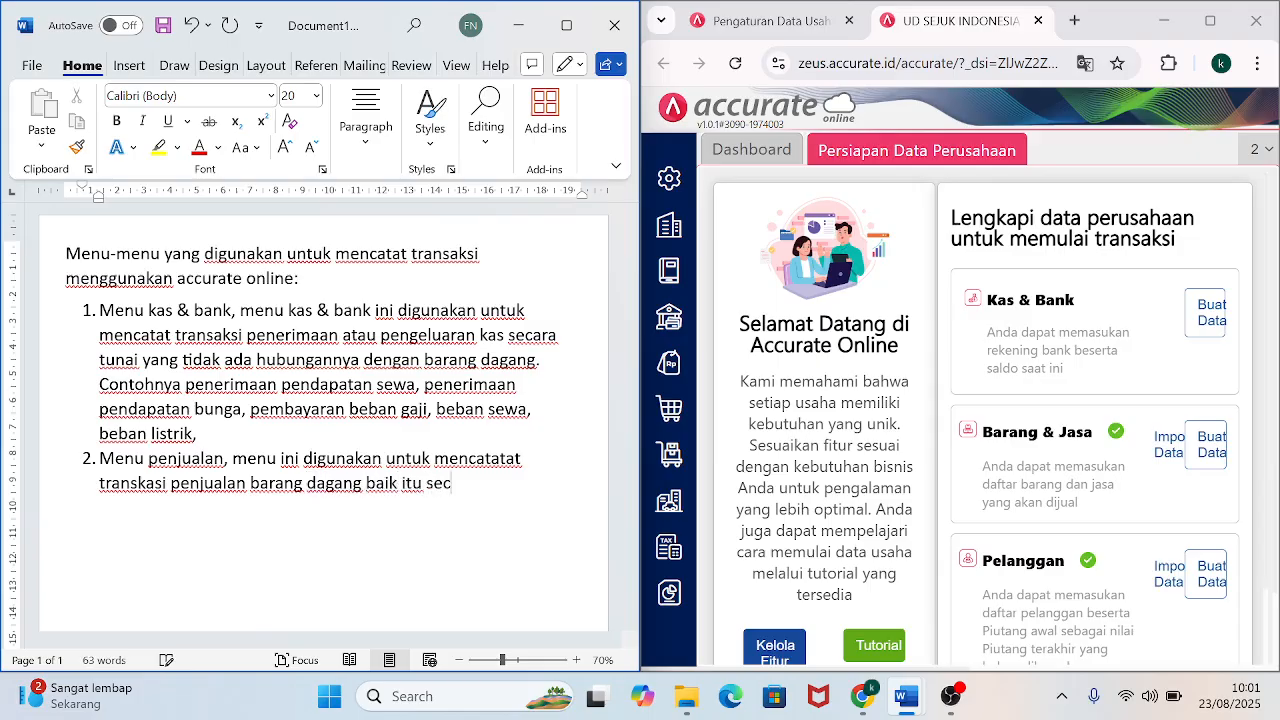
text(ara tunai ataup)
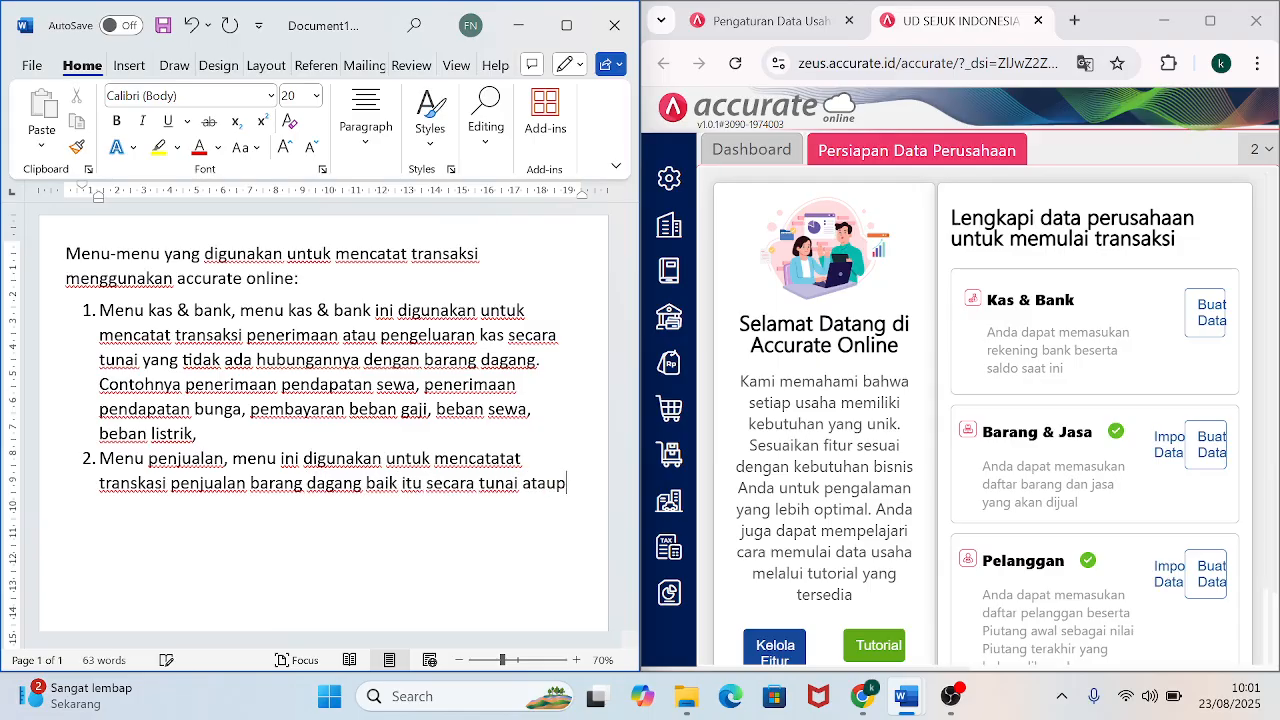
text(un kredit, serta menc)
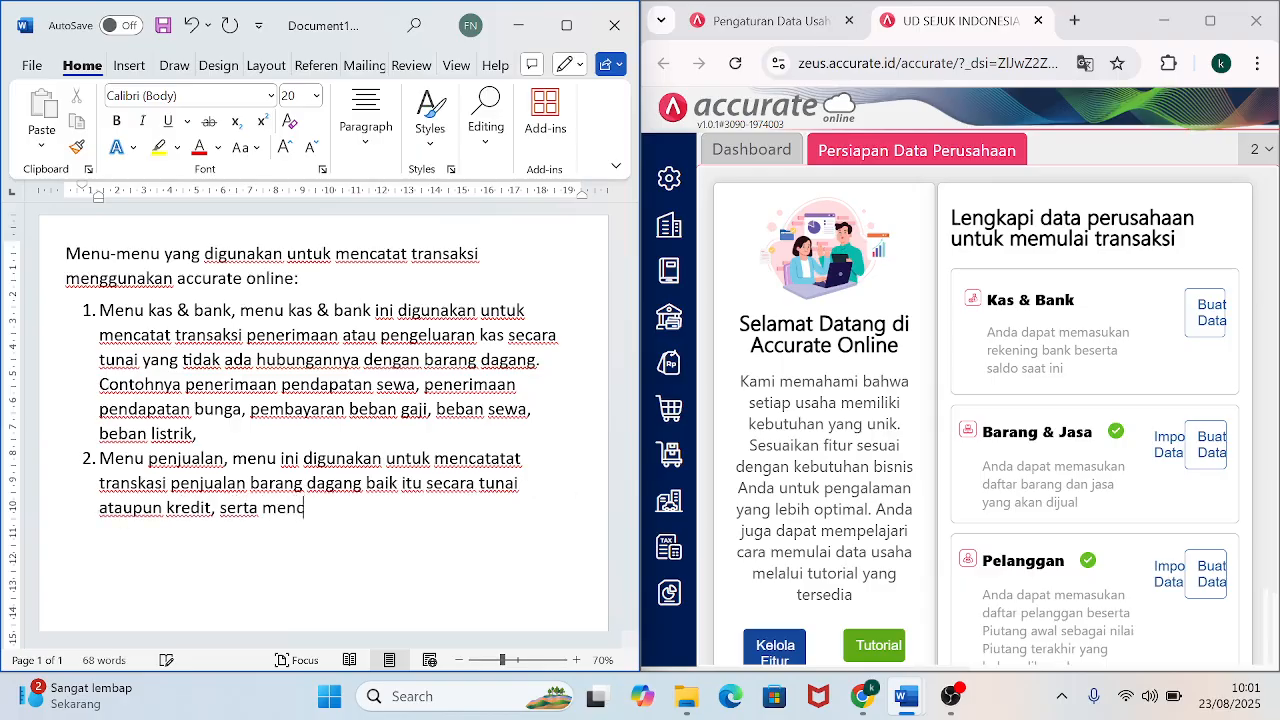
Complete item 2 with "serta mencatat transaksi penerimaan pembayaran piutang.".
text(atat )
text(transaksi pener)
text(ri)
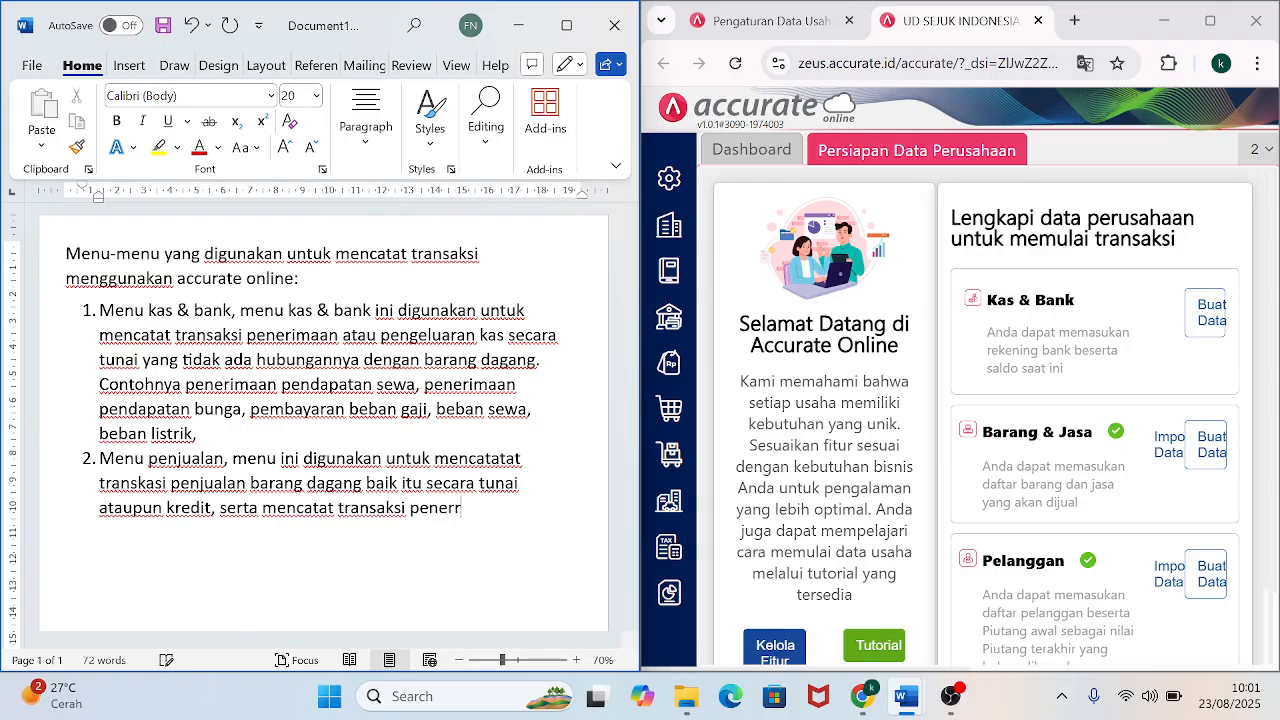
text(maan pemb)
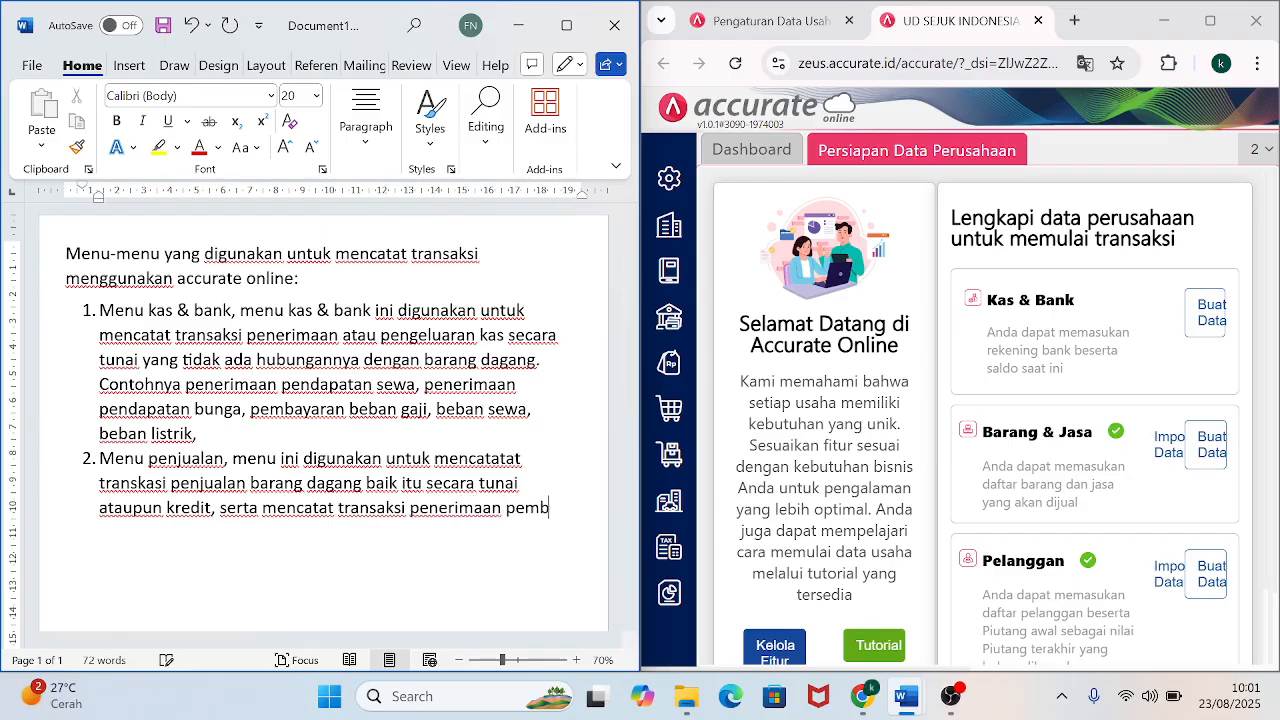
text(ayaran piutang)
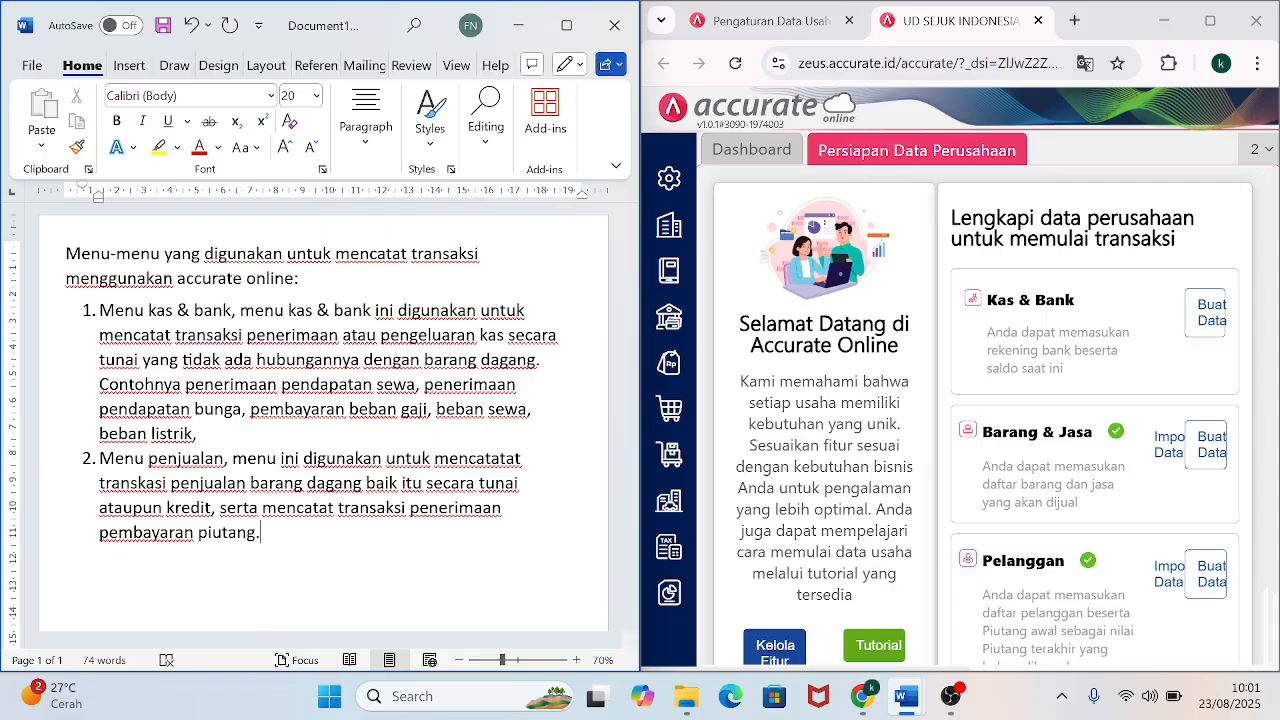
text(.)
Start list item 3 with "Menu pembelian, menu ini digunakan untuk mencatat".
key(Return)
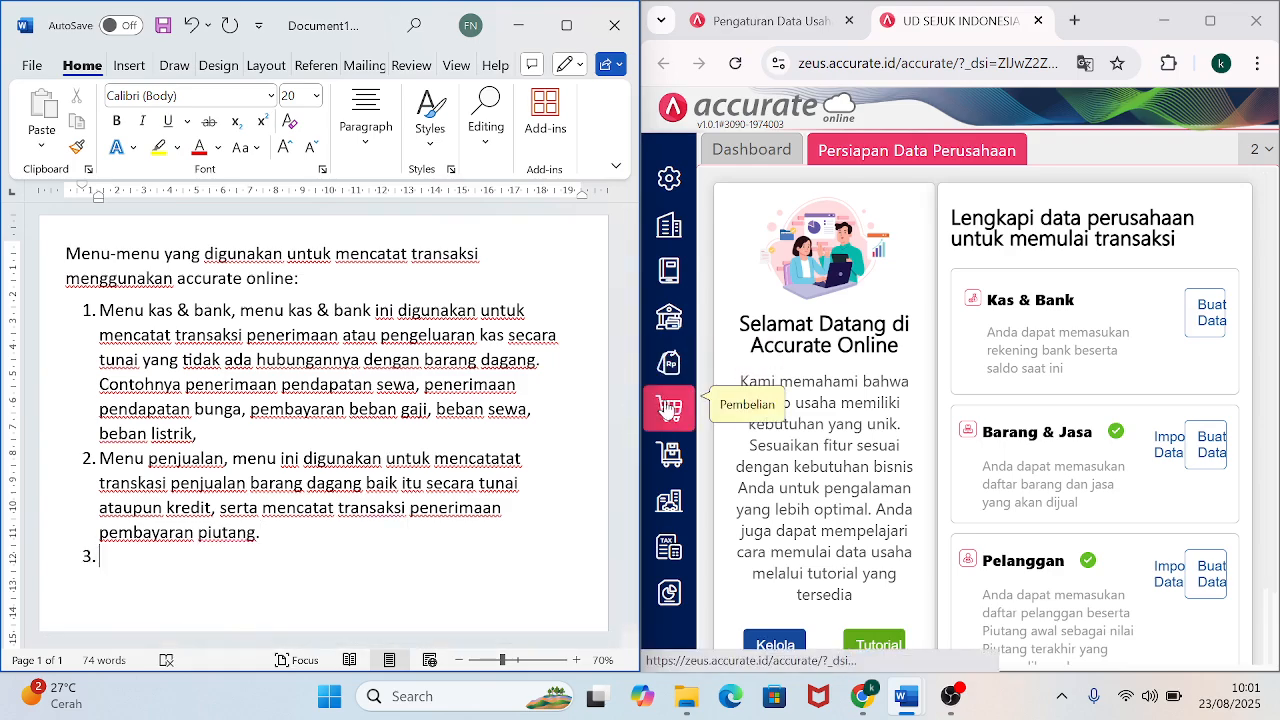
text(Menu)
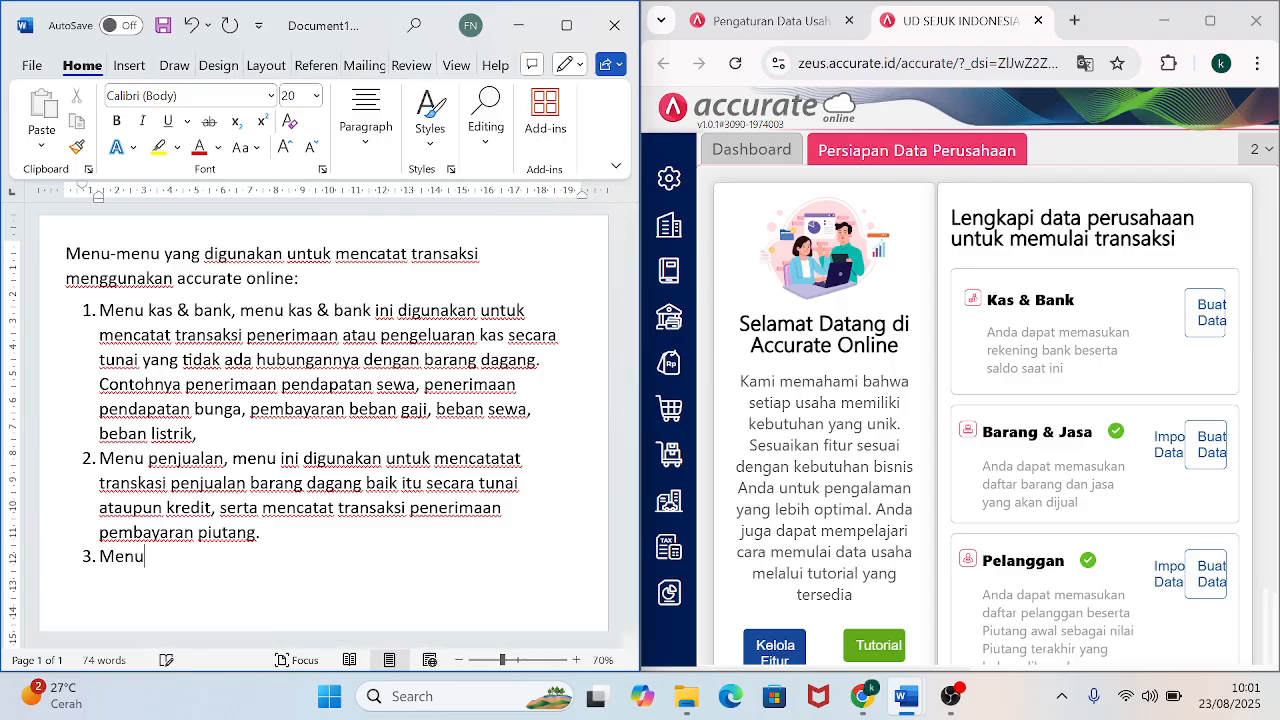
text( pembelian, )
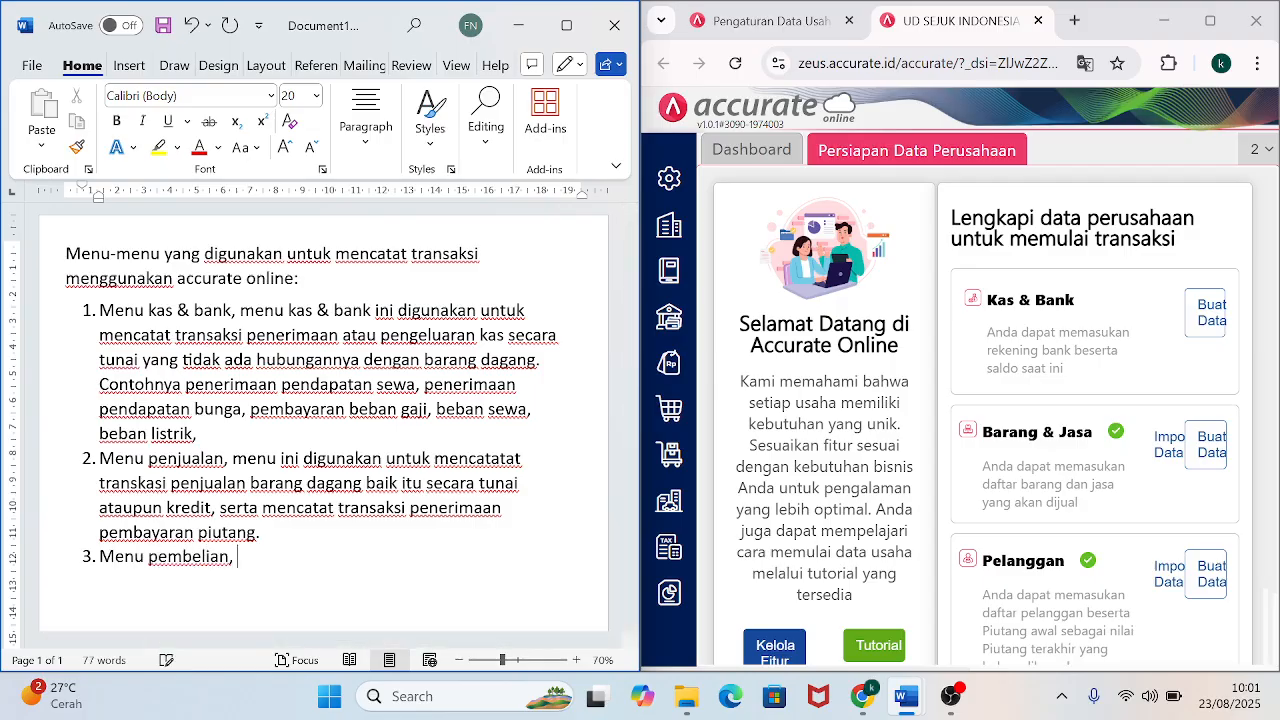
text(menu ini digu)
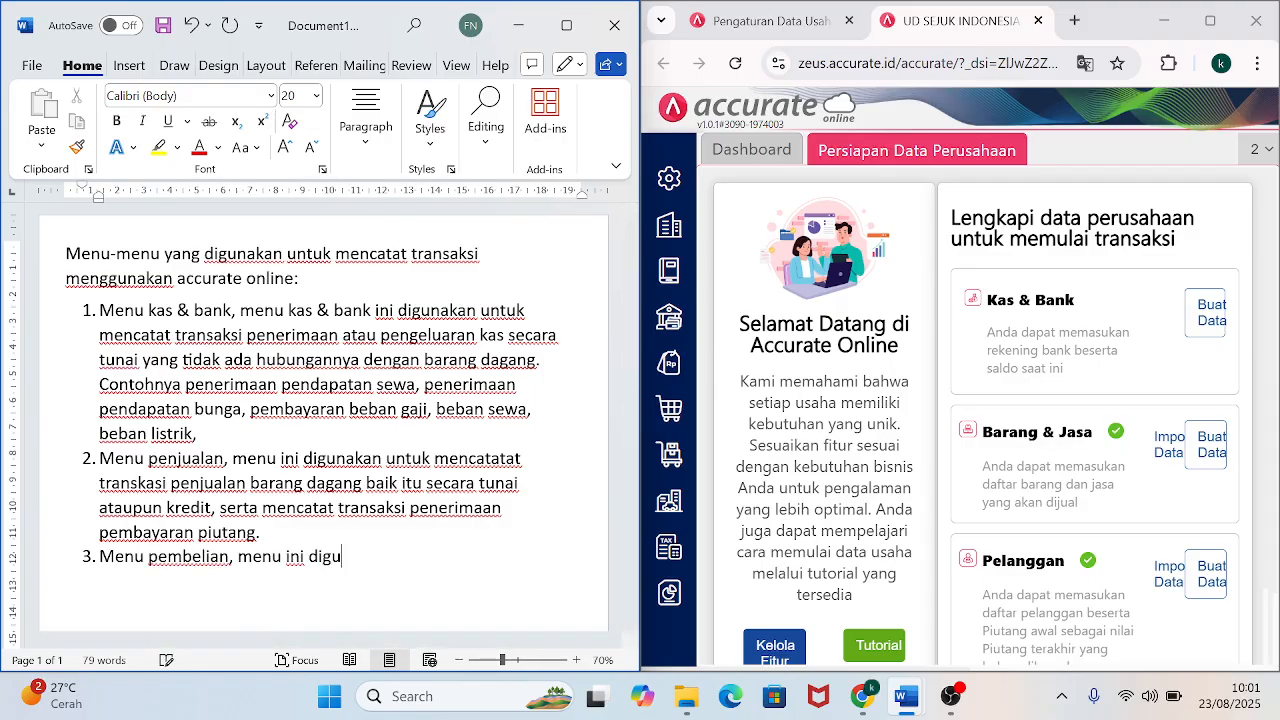
text(nakan untuk mencatat transak)
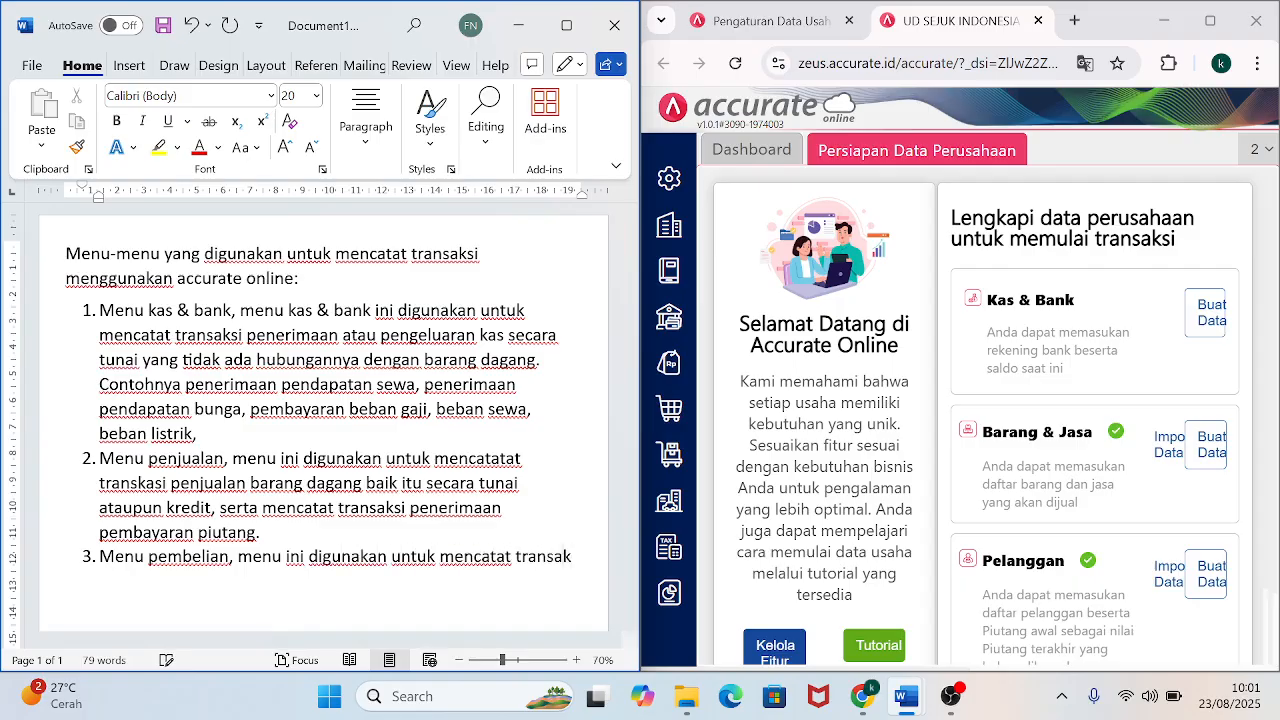
Continue item 3 with "transaksi pembelian barang dagang secara".
text(si pen)
key(BackSpace)
text(m)
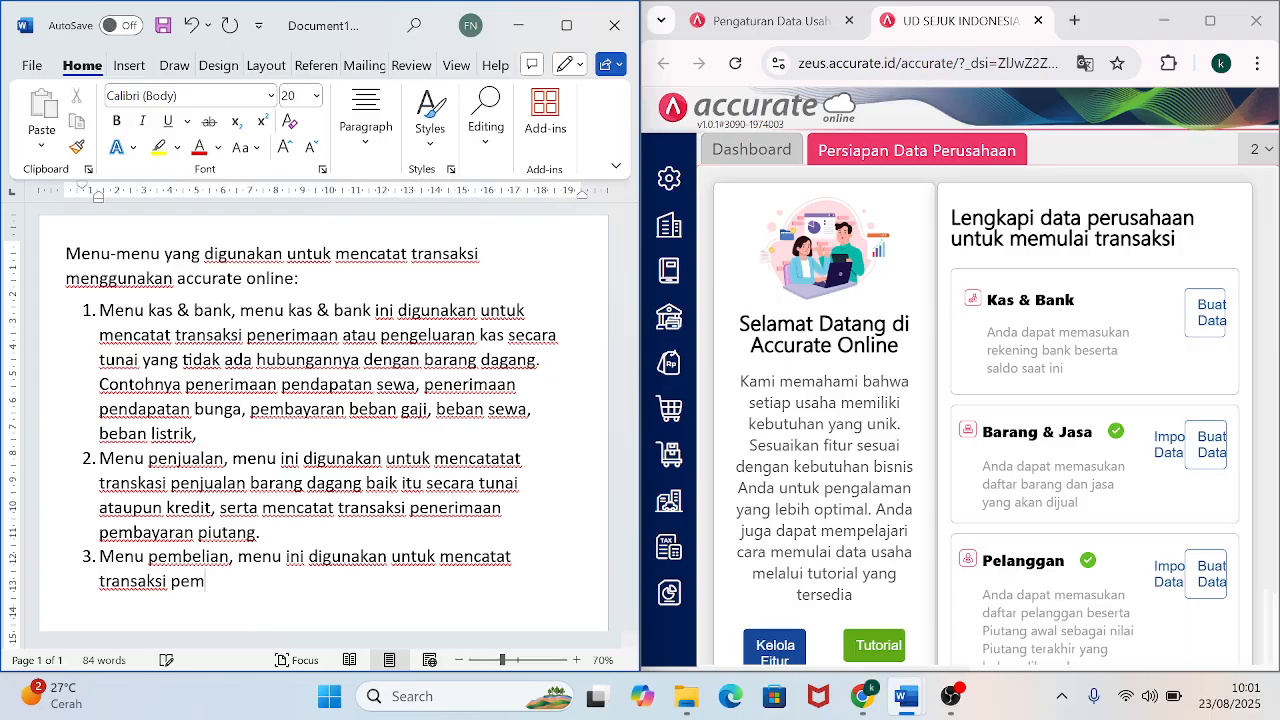
text(belian barang dagangg sec)
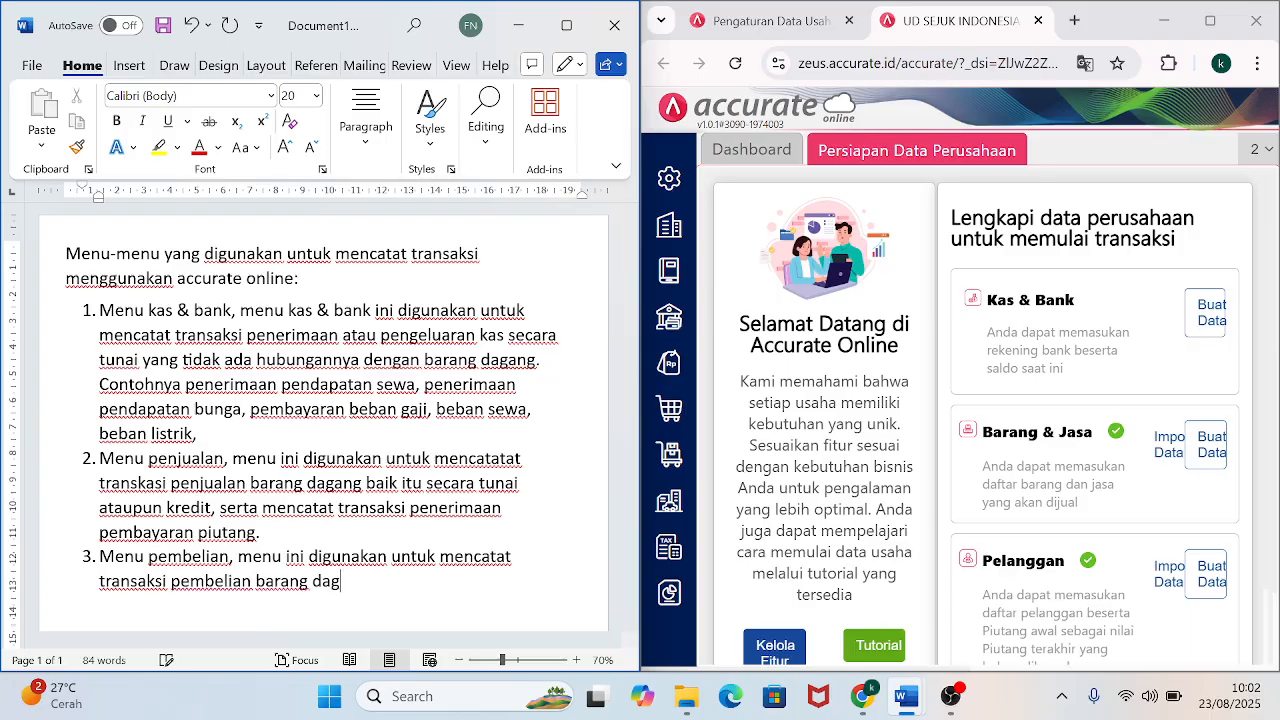
key(BackSpace)
key(BackSpace)
key(BackSpace)
key(BackSpace)
key(BackSpace)
text(secara)
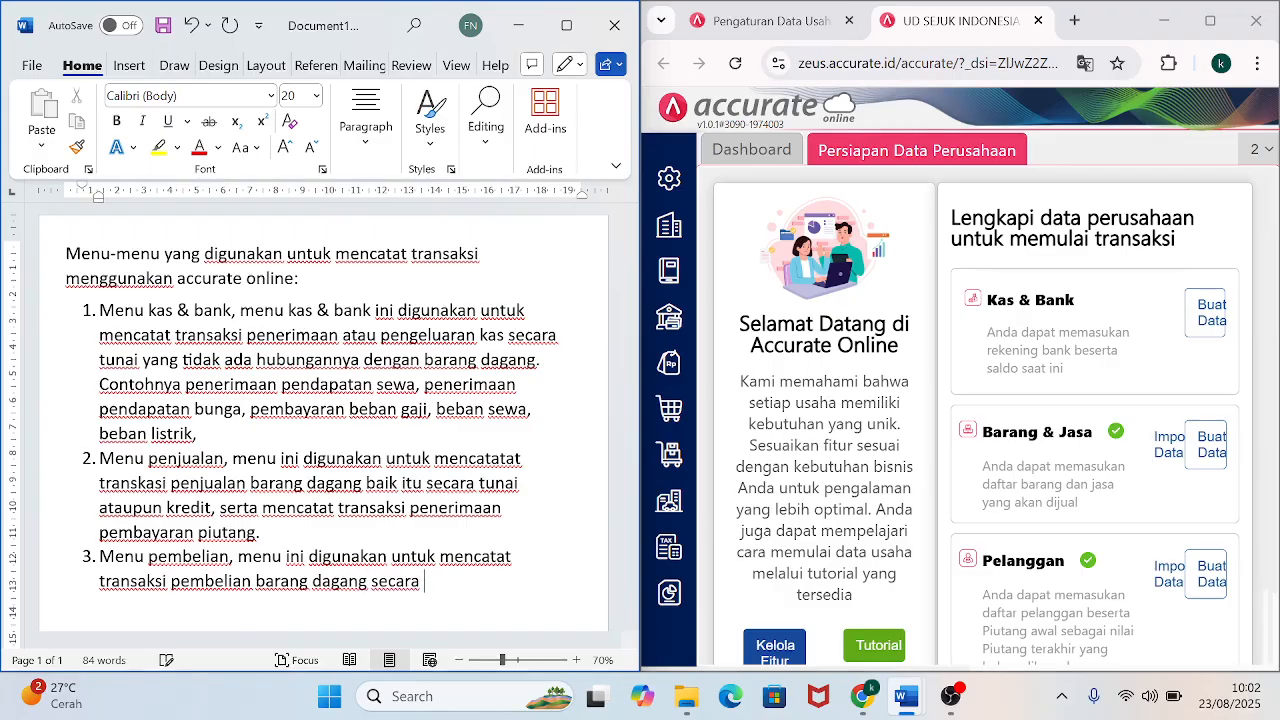
Replace the trailing word "secara" in item 3 with "baik itu secara tunai ataupun secara kredit".
key(BackSpace)
key(BackSpace)
key(BackSpace)
key(BackSpace)
key(BackSpace)
key(BackSpace)
key(BackSpace)
text(baik itu secara tunai atau)
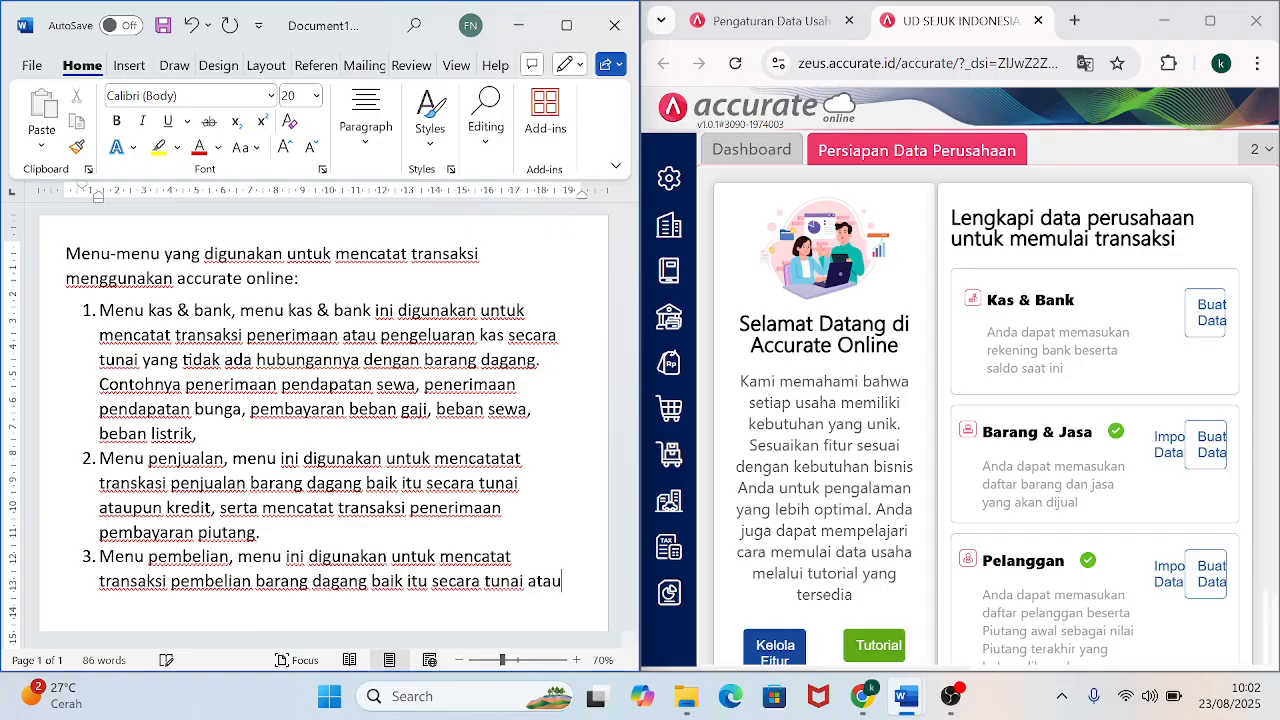
text(pun secara kre)
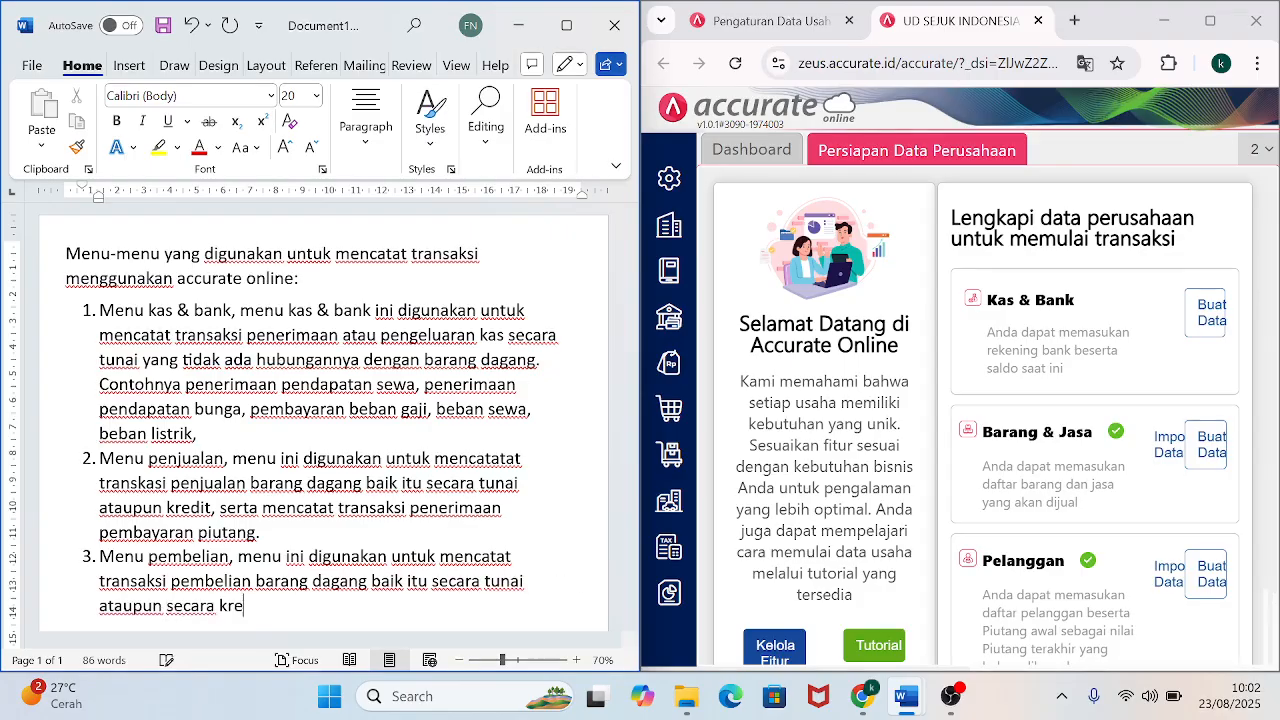
Complete item 3 with ", serta diguanakan untuk mencatat pembayaran utang dagang.".
text(dit, serta diguanakn)
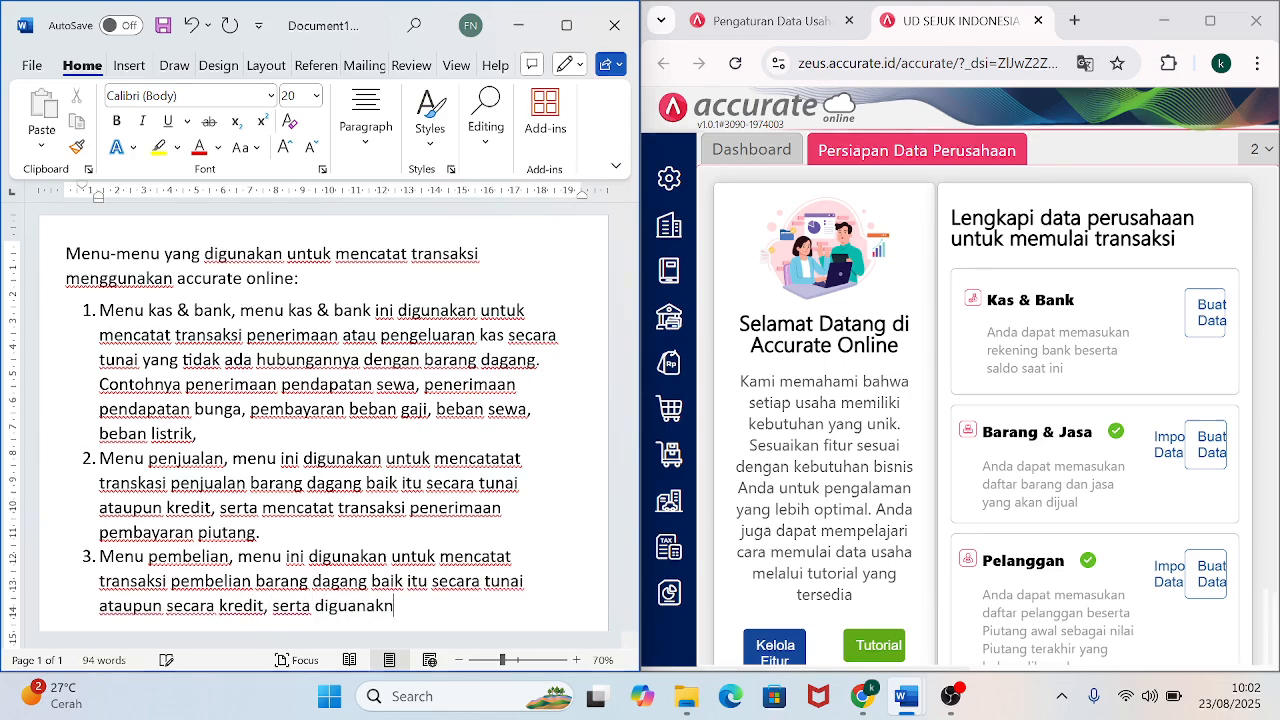
key(BackSpace)
text(an untuk men)
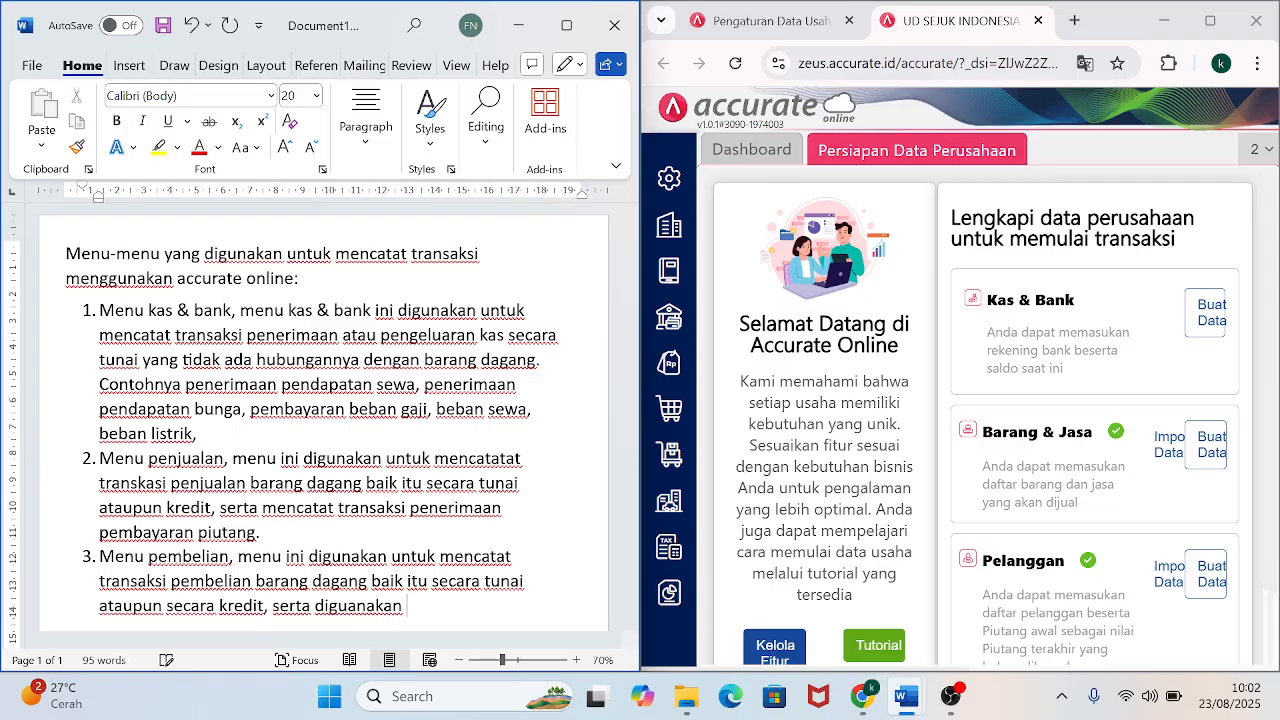
text(ca)
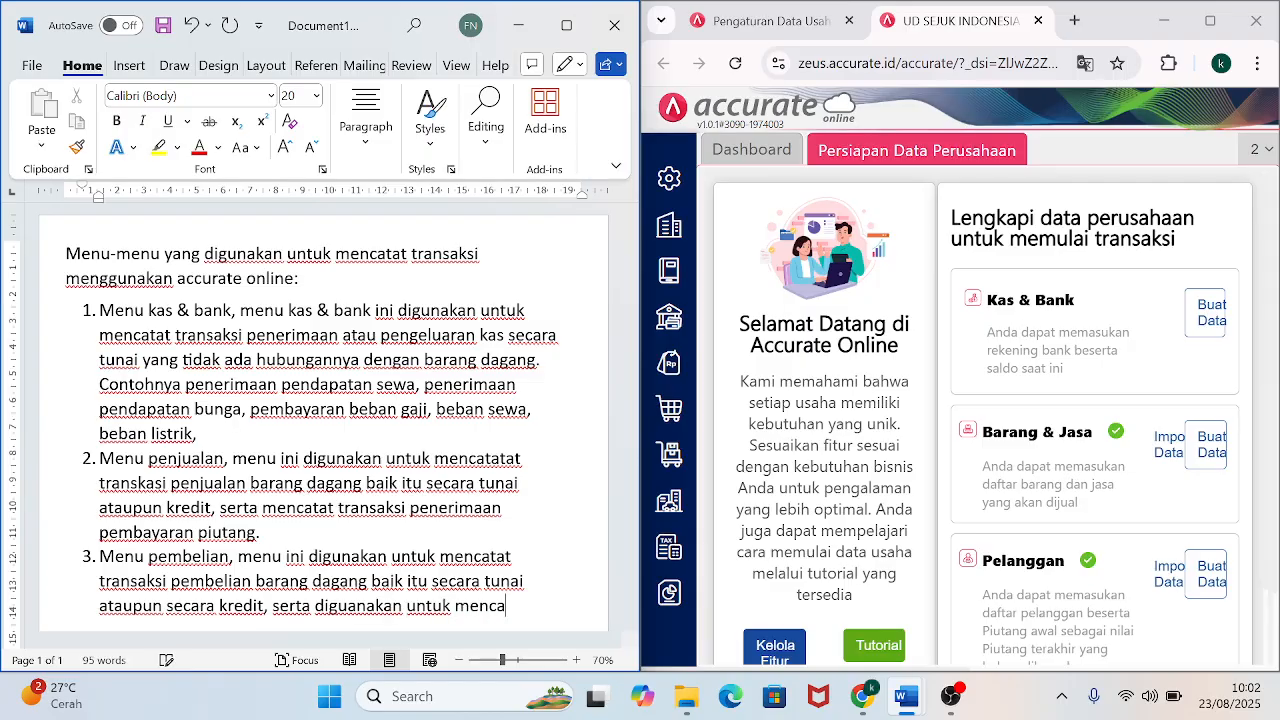
text(tat pembaya)
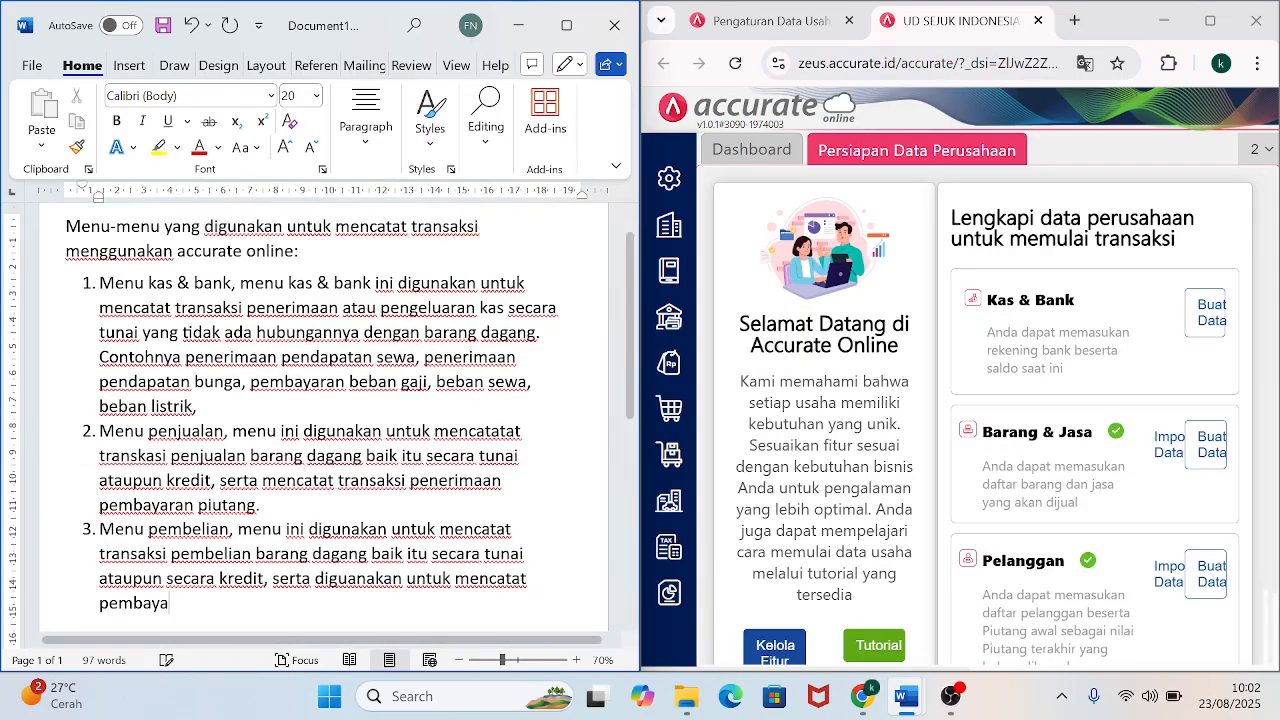
text(ran utang dagang.)
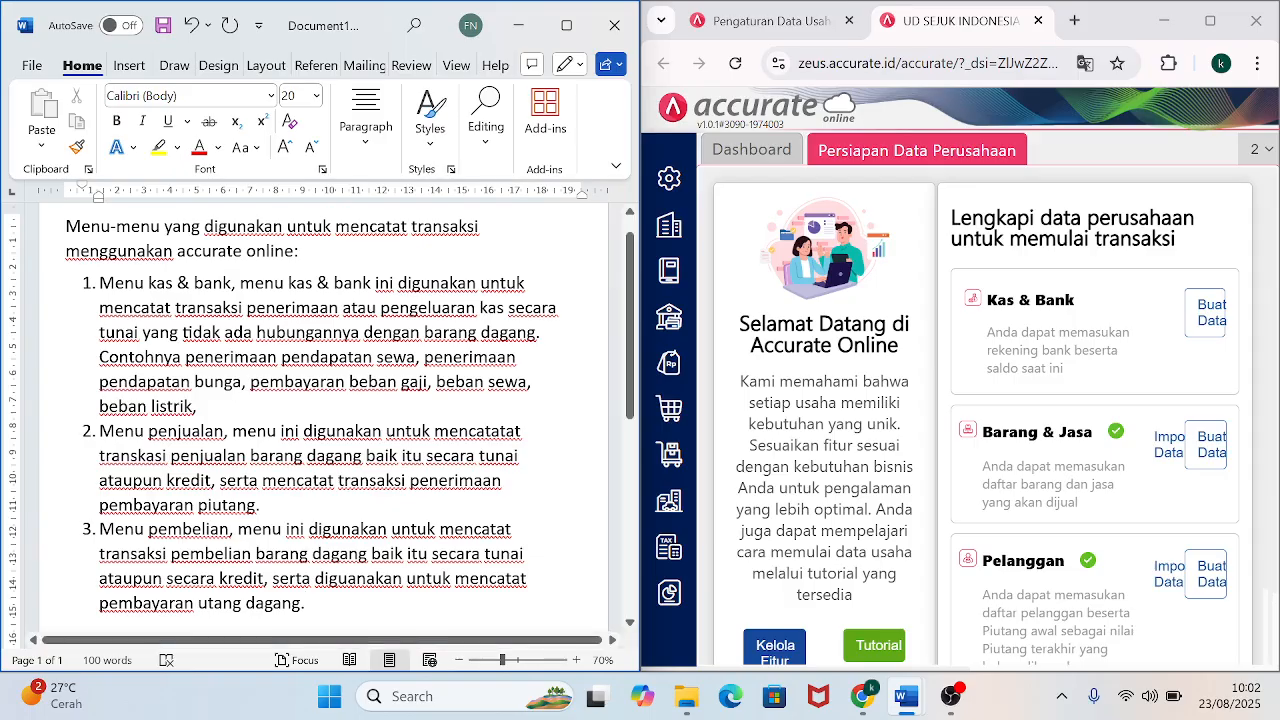
Start list item 4 with "Menu asset tetap, digunakan untuk mencatat transaksi pembelian".
key(Return)
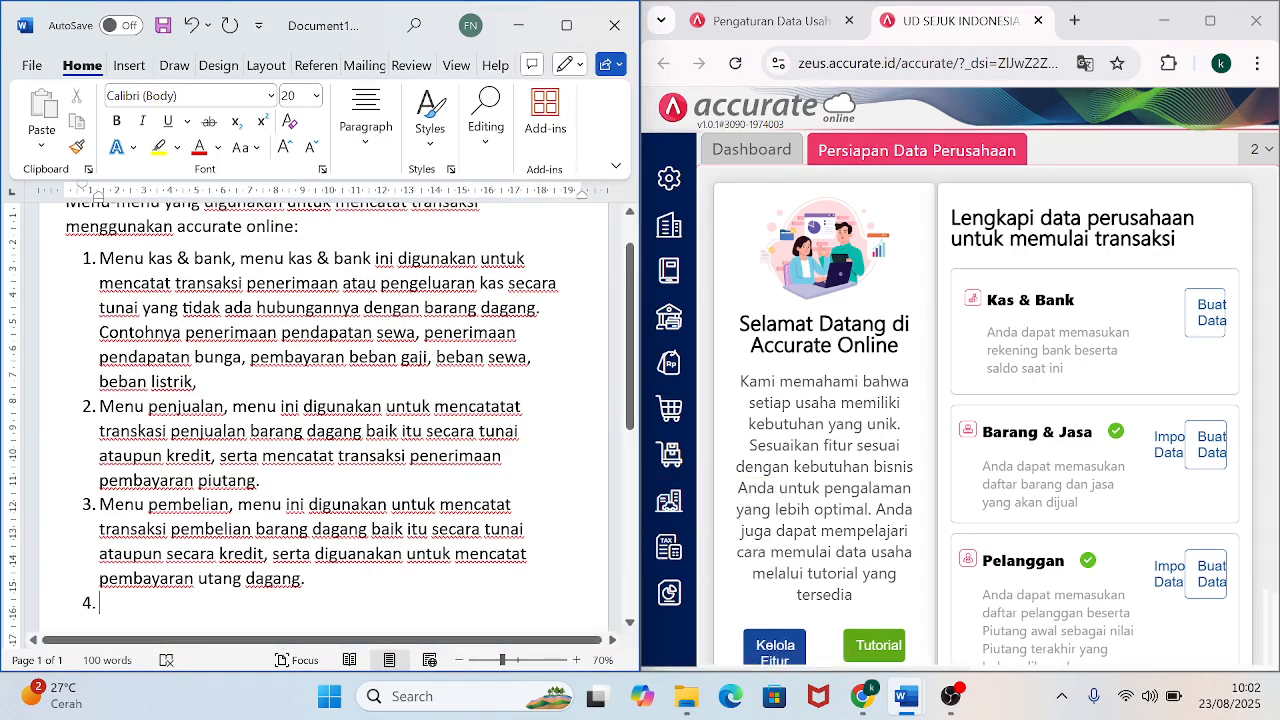
text(Menu asset tetap)
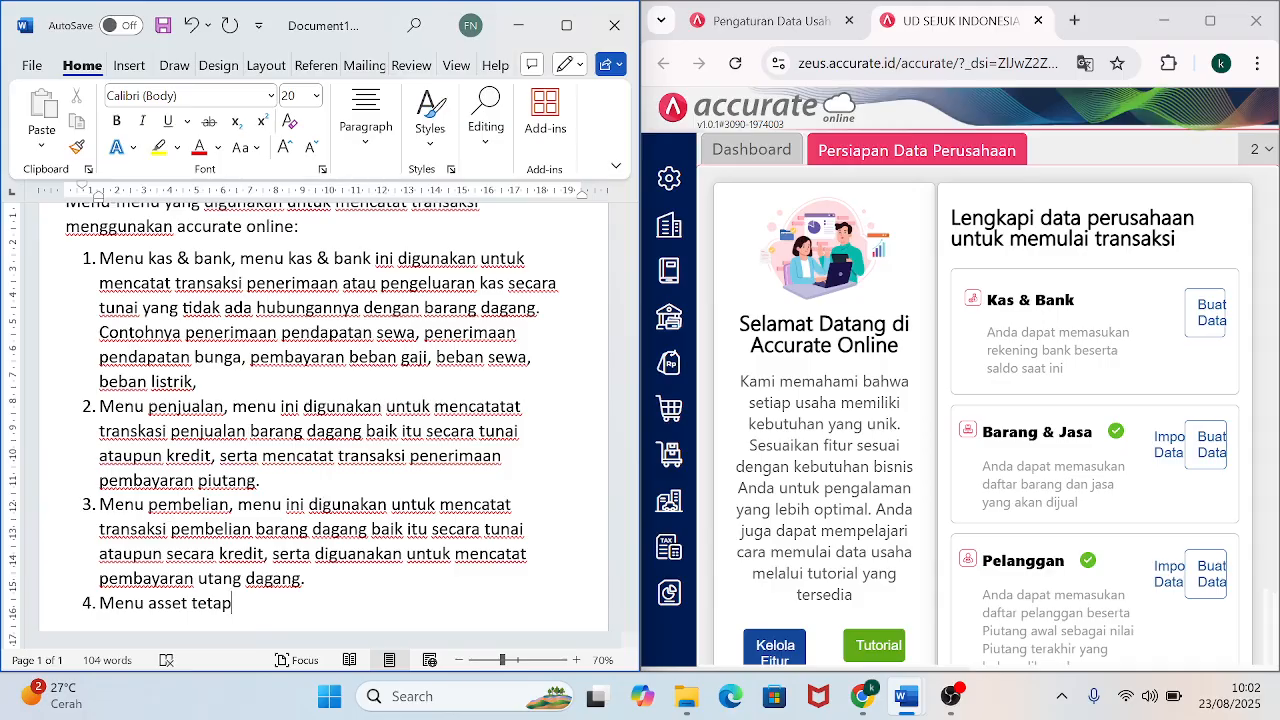
text(, diguanaka)
key(BackSpace)
key(BackSpace)
key(BackSpace)
key(BackSpace)
key(BackSpace)
text(nakan untau)
key(BackSpace)
key(BackSpace)
text(tuk mencatat transaksi pembelian)
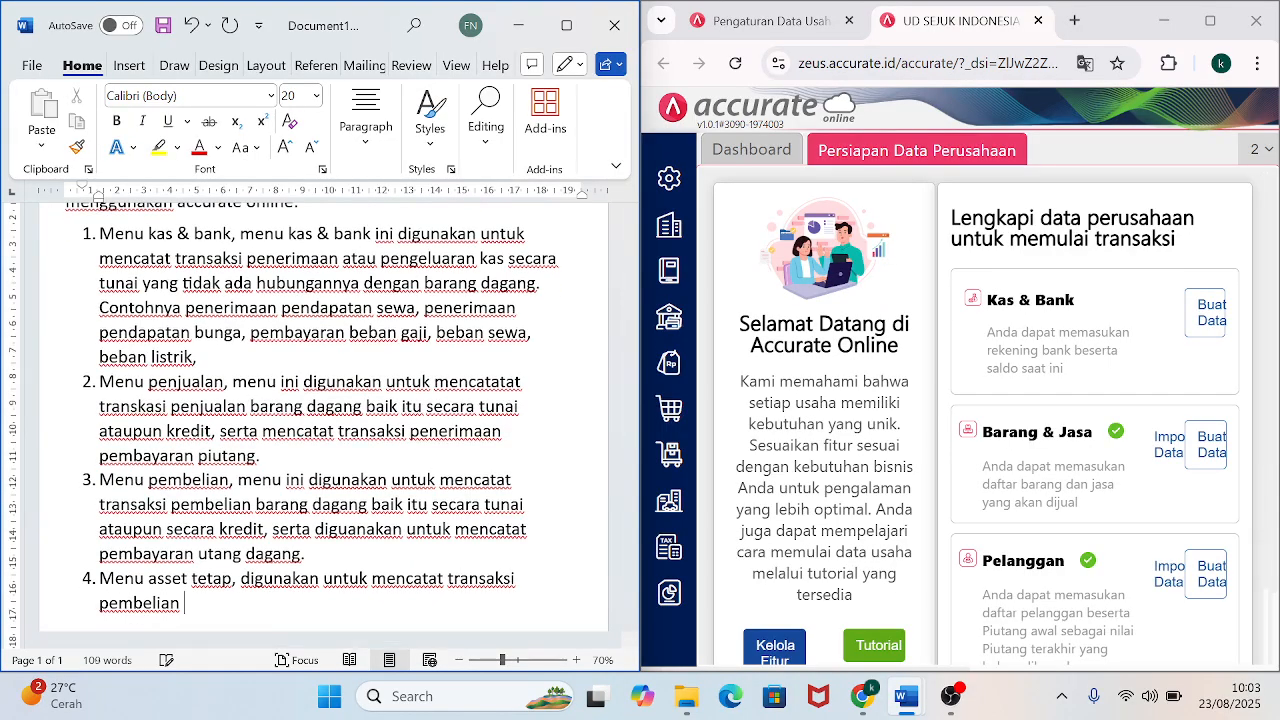
Complete item 4 with ", penjualan, pertukaran, dan penghentian asset tetap.".
scroll(630, 392, down, 1)
scroll(630, 392, down, 1)
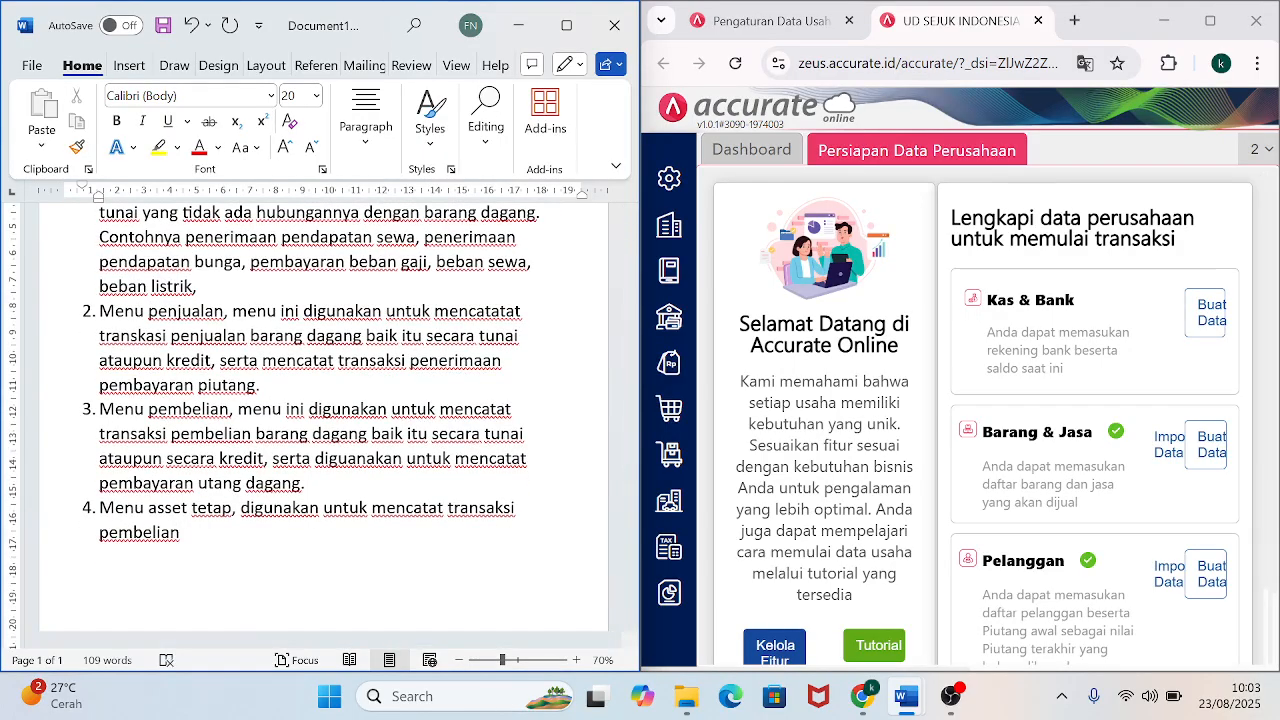
text(, oenja)
key(BackSpace)
key(BackSpace)
key(BackSpace)
key(BackSpace)
key(BackSpace)
text(penjualan, pertukaran, )
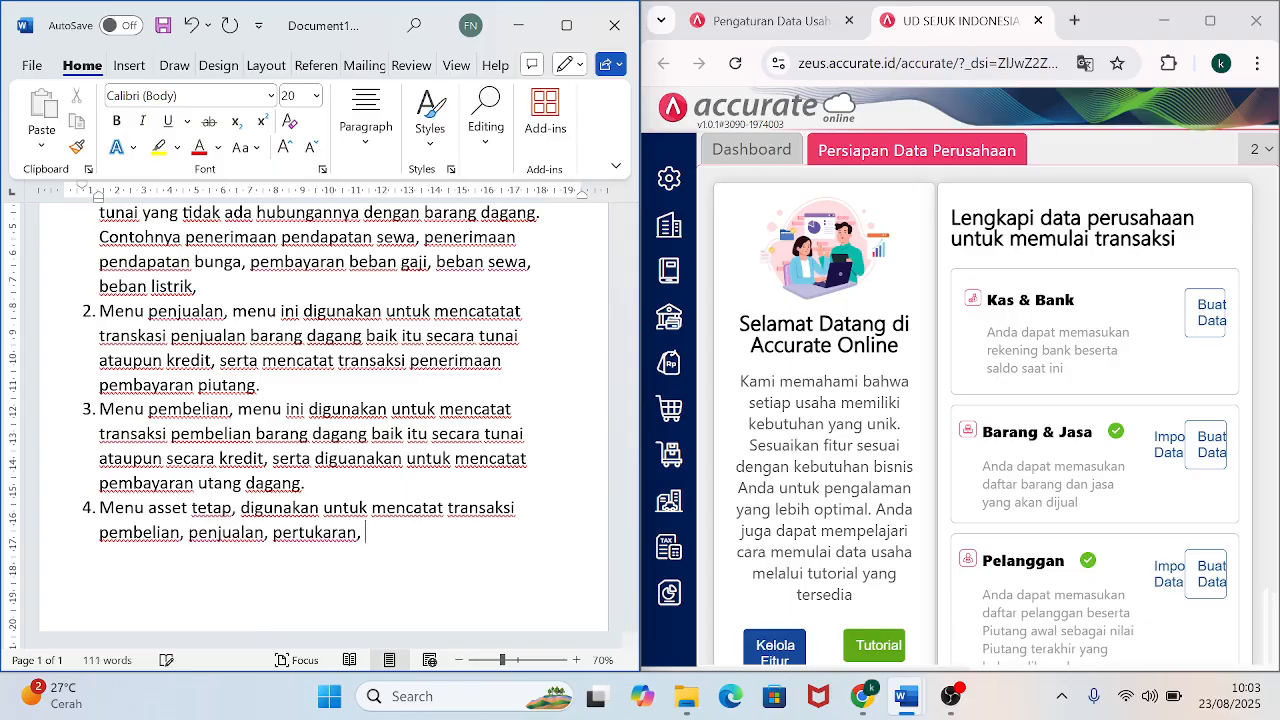
text(dan penghentia)
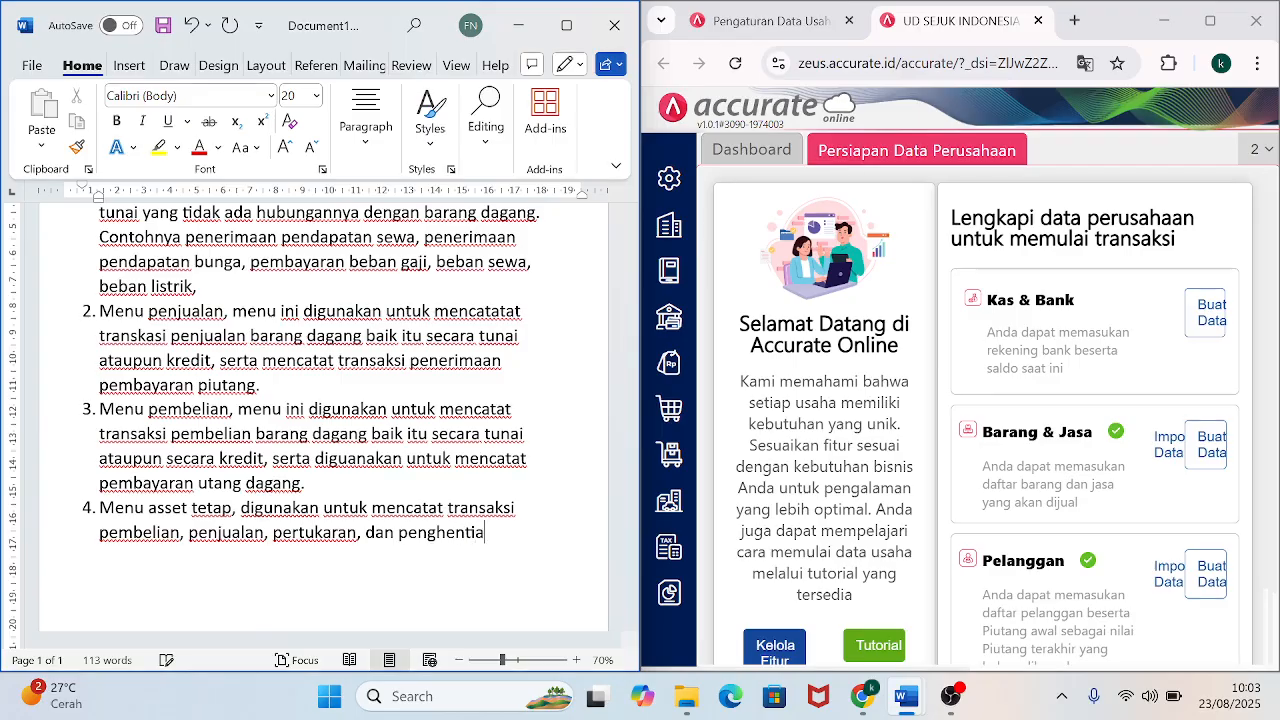
text(n asset tetap)
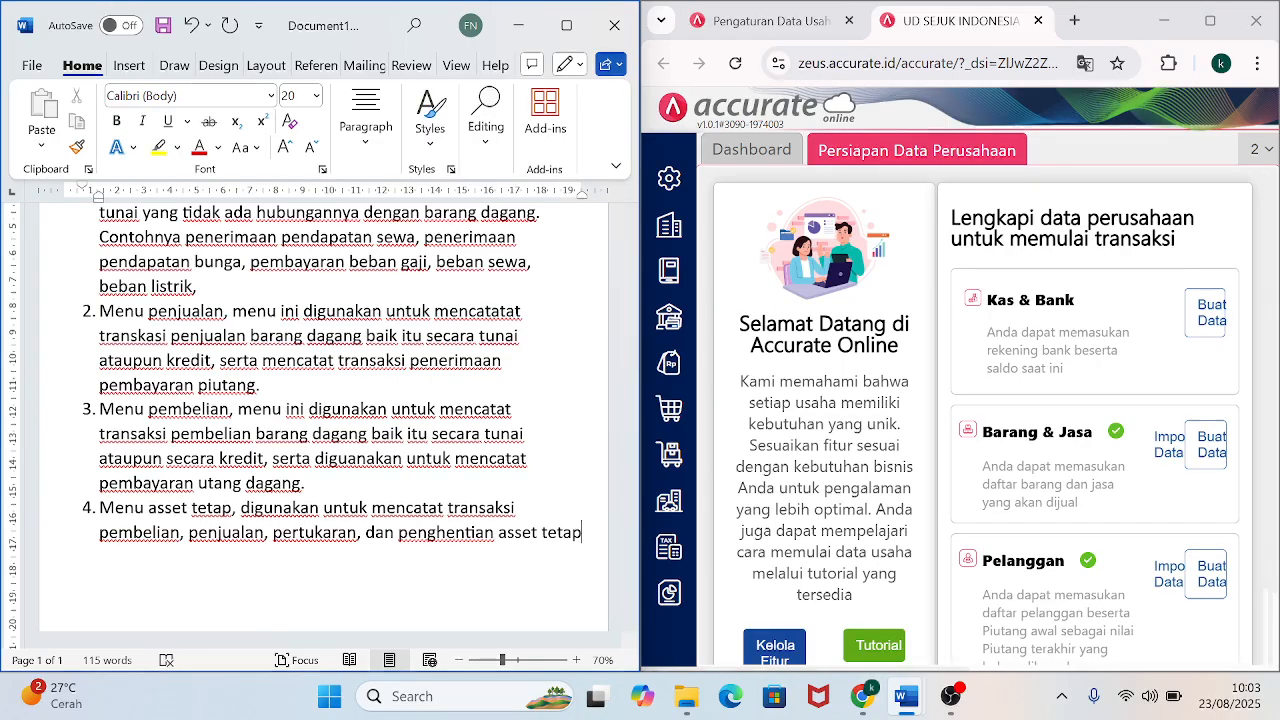
text(.)
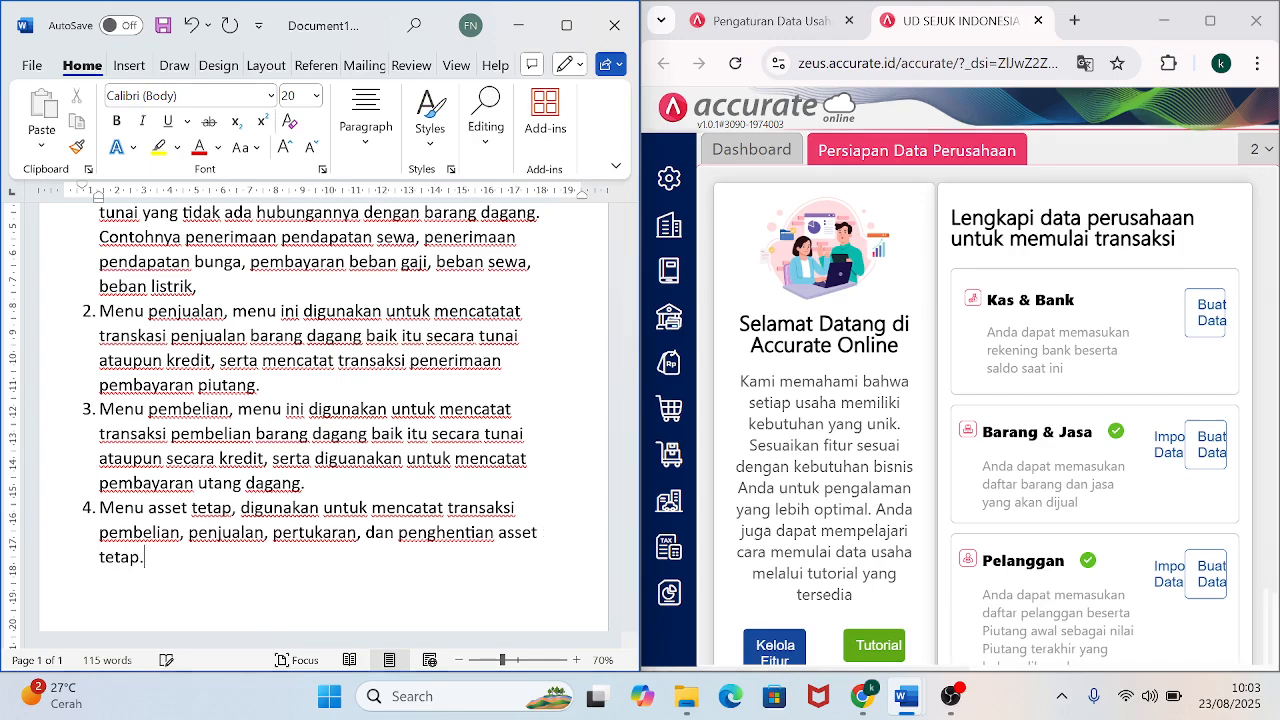
Check the Buku Besar menu in Accurate Online and start list item 5 in Word with "Menu buku besar,".
key(Return)
text(5)
click(669, 278)
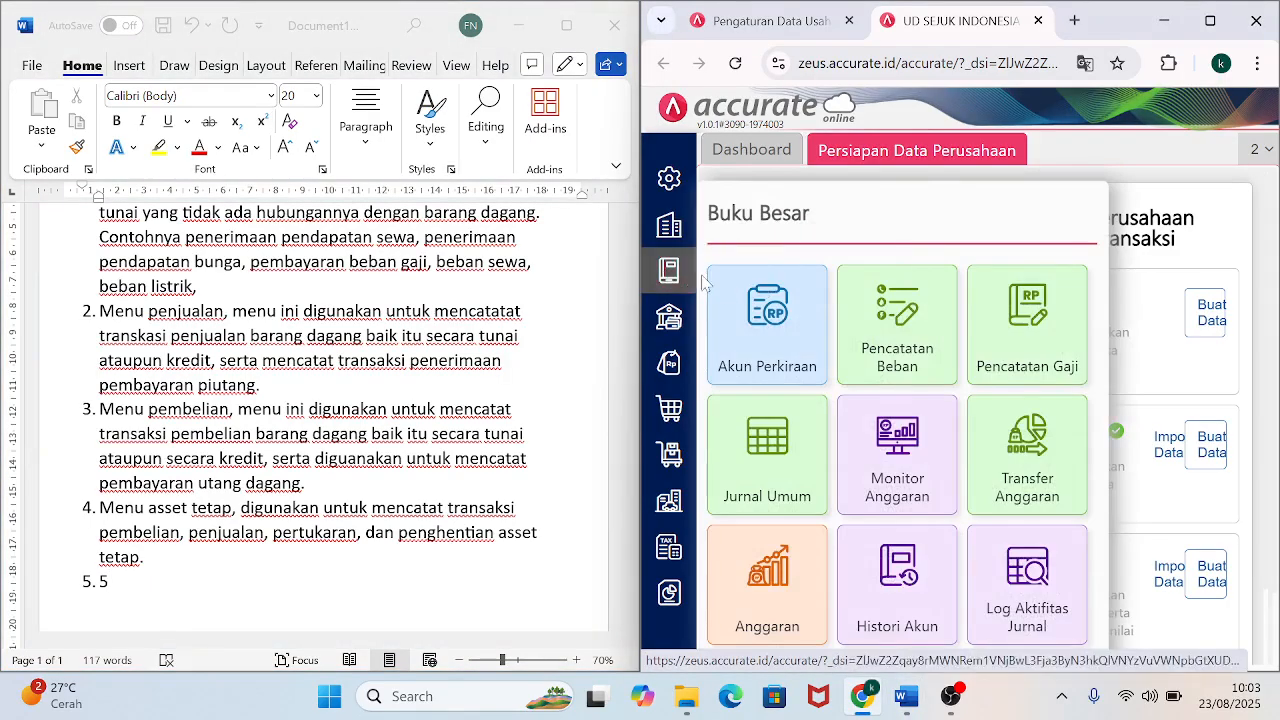
click(162, 585)
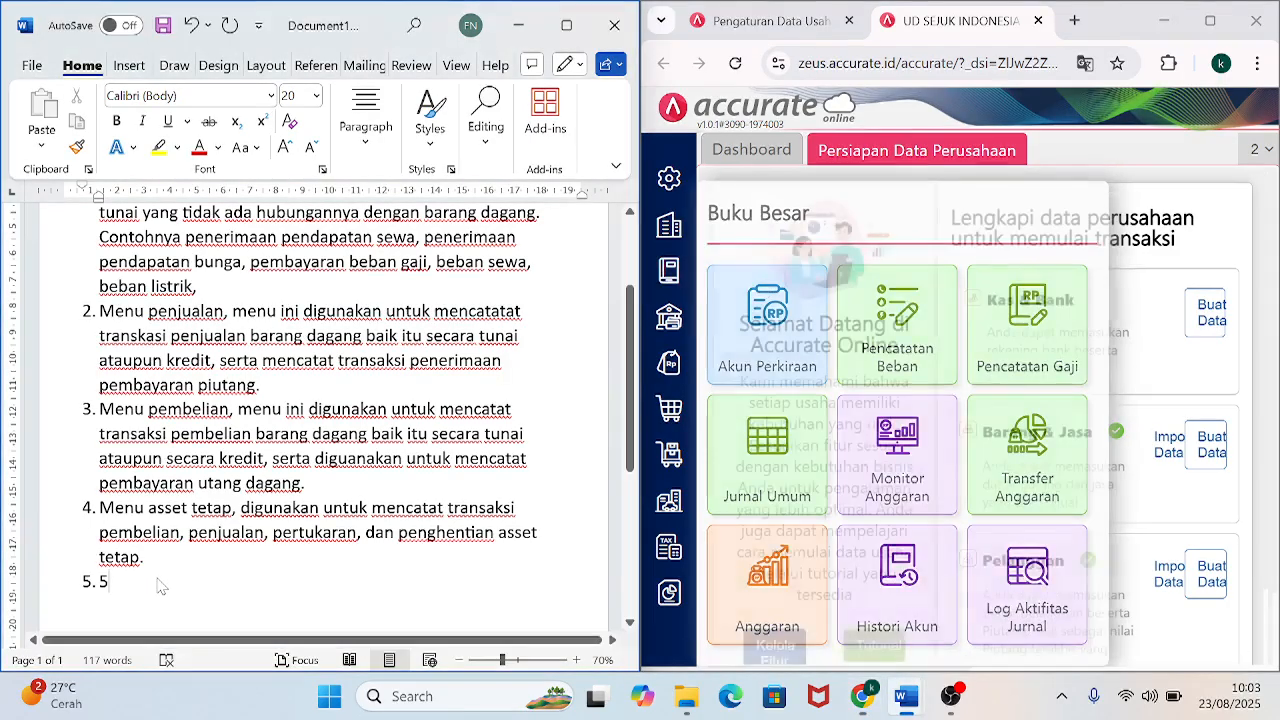
key(BackSpace)
text(Menu buku besar,)
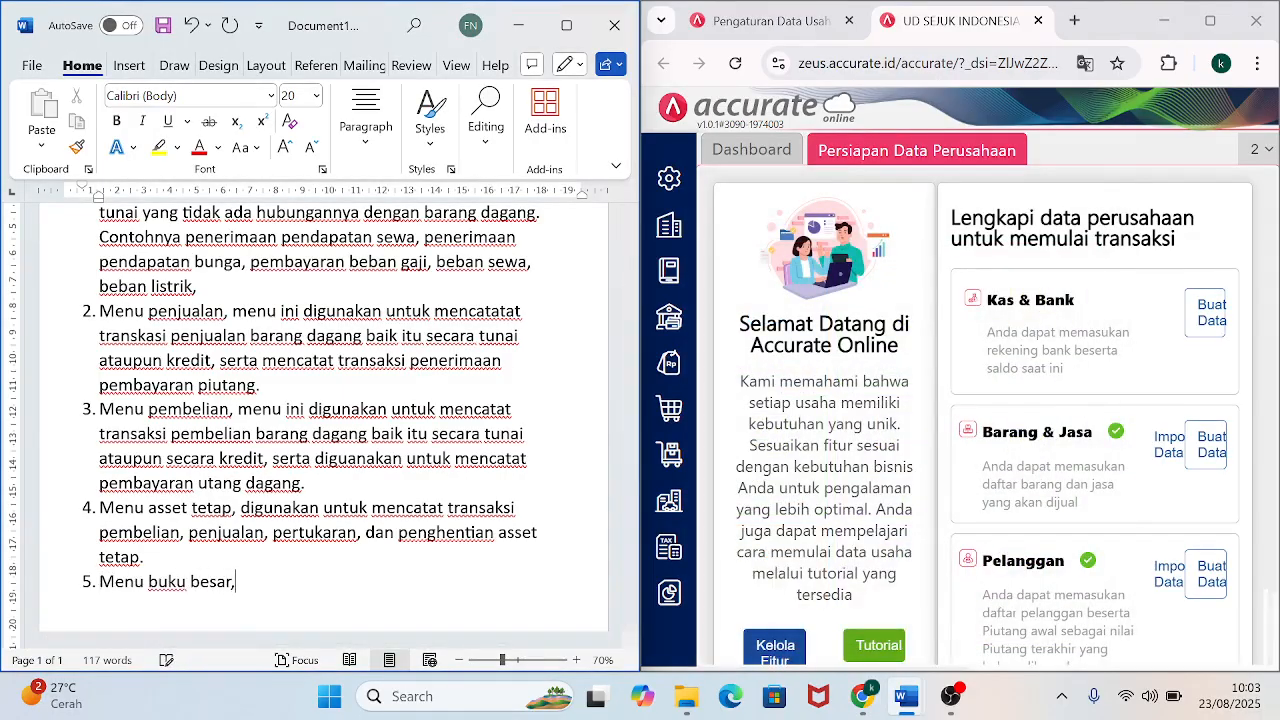
Continue item 5 with "kemudian pilih jurnal umum. Menu jurnal umum ini digunakan".
text( kemudian pi)
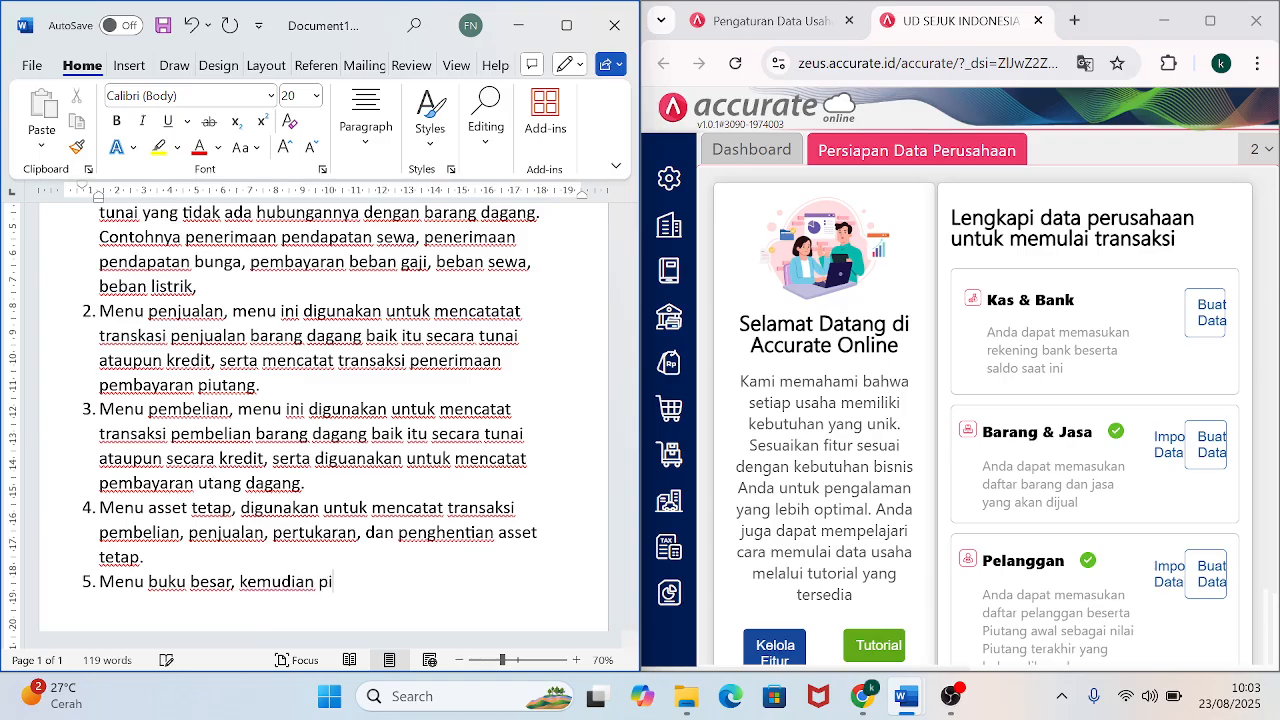
text(iih jurnal umum. Menu jurnal umum di)
key(BackSpace)
key(BackSpace)
text(ini digunakan)
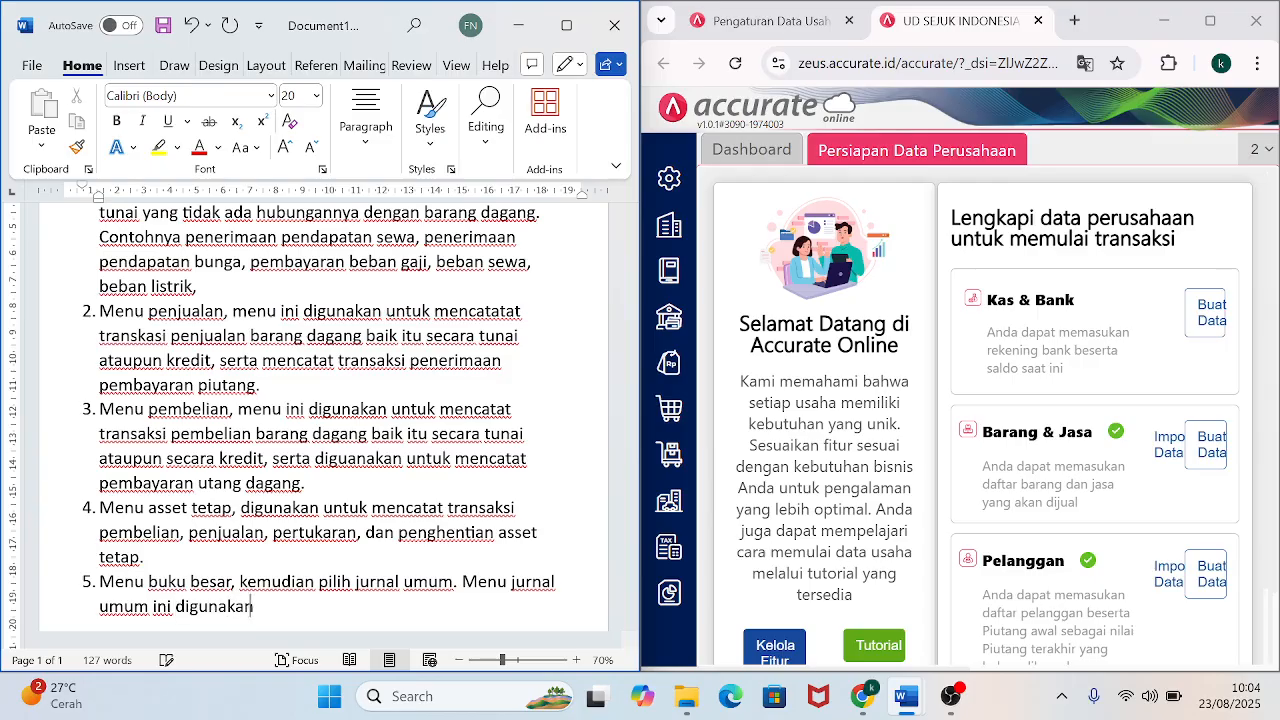
Complete item 5 with "untuk mencatat transaksi penyesuaian.".
text( untuk mencatata t)
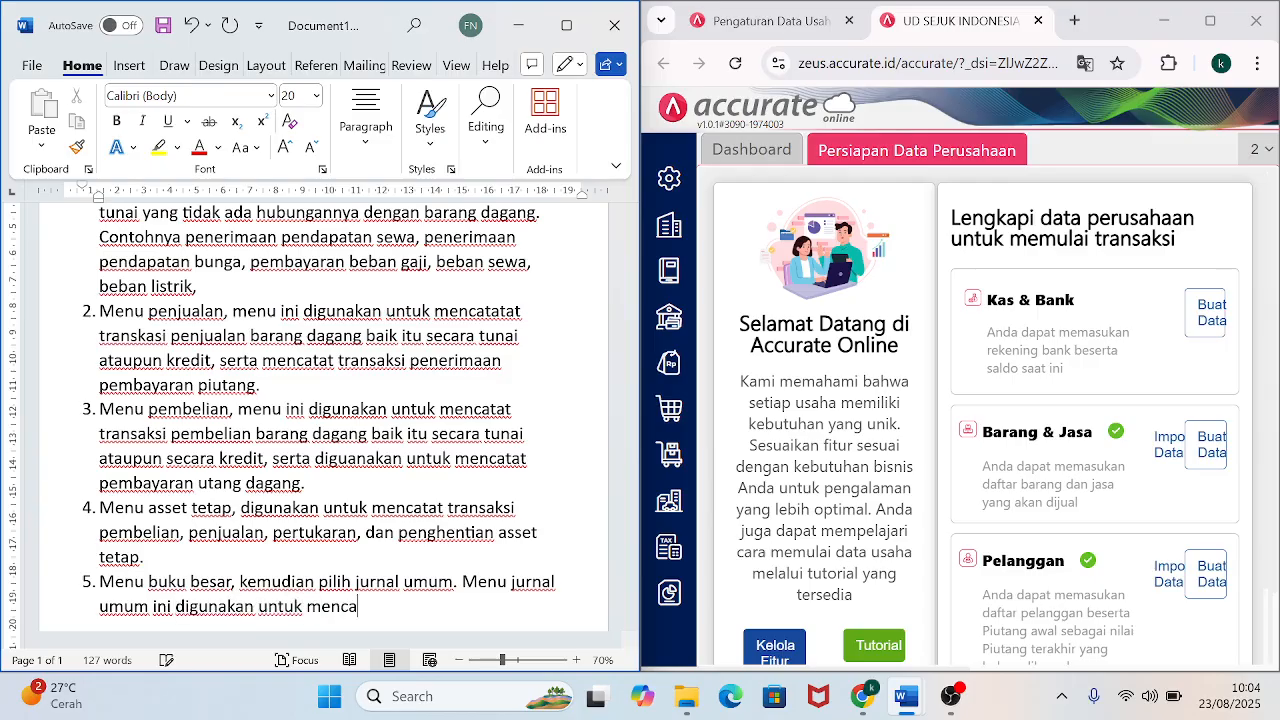
key(BackSpace)
text(transaksi peny)
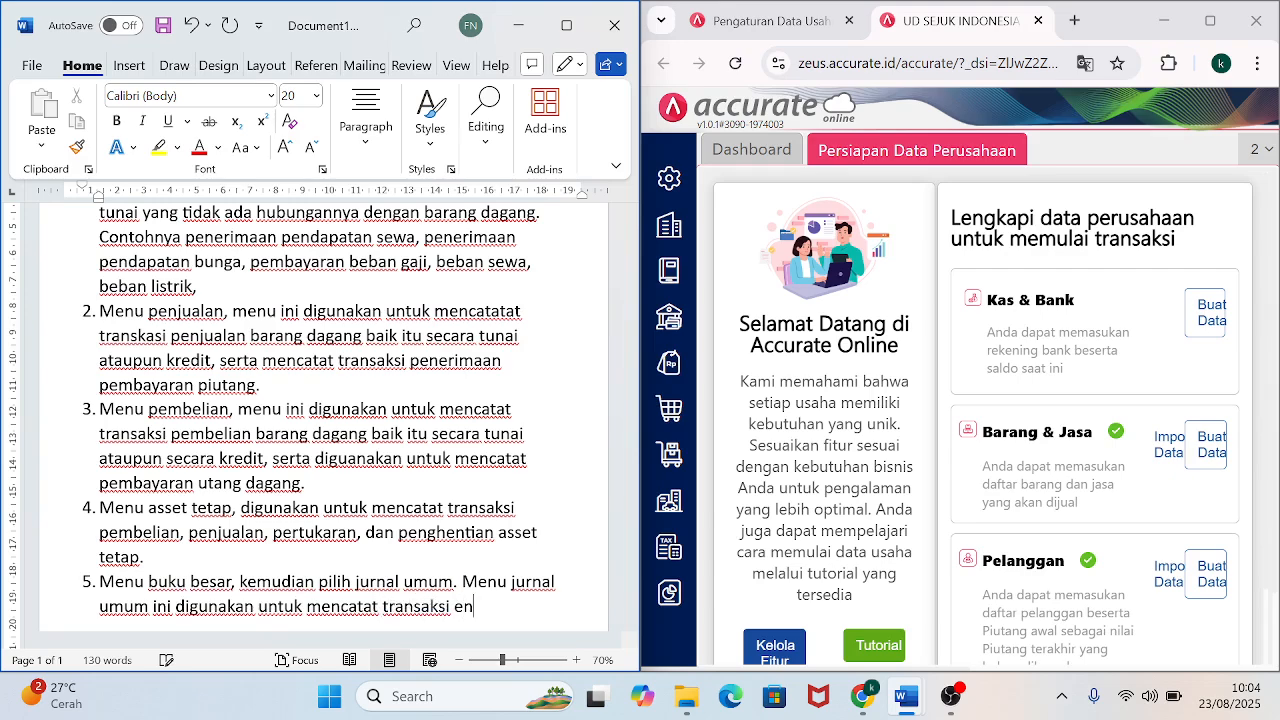
text(e)
key(BackSpace)
text(penyesuaian.)
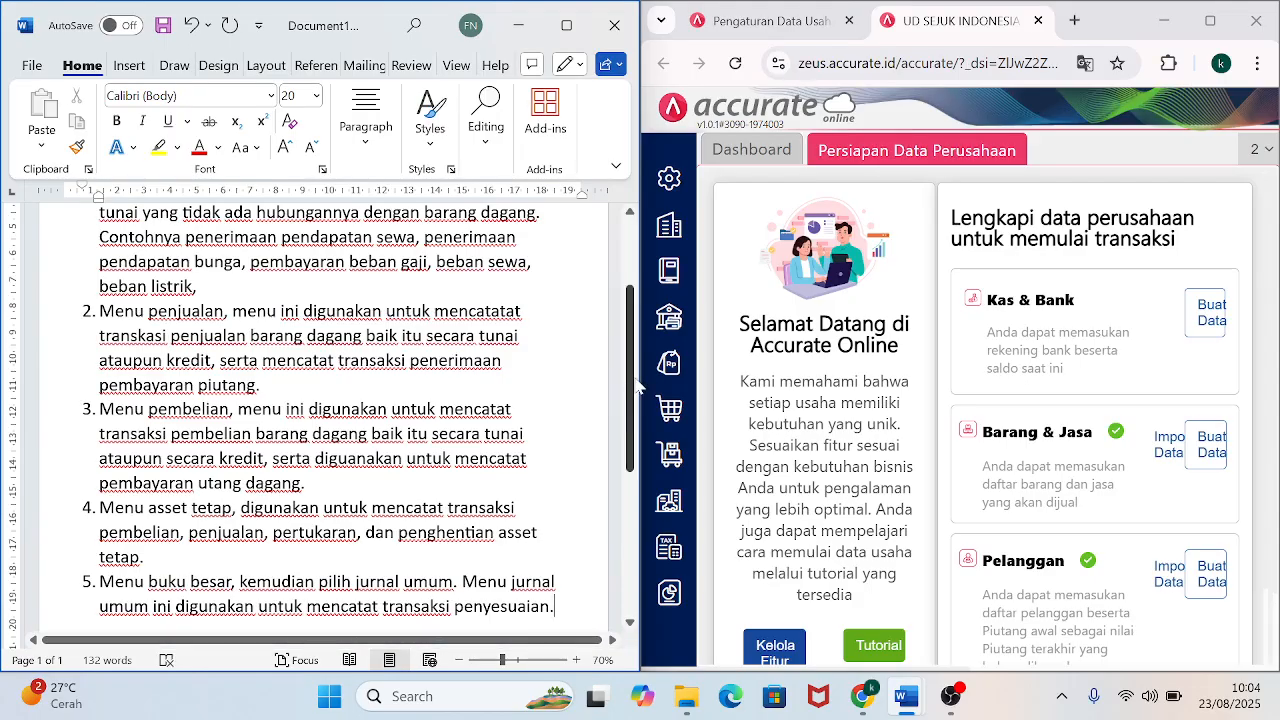
Review the Word list from its beginning and compare it with the Penjualan menu in Accurate Online.
drag(633, 383, 631, 333)
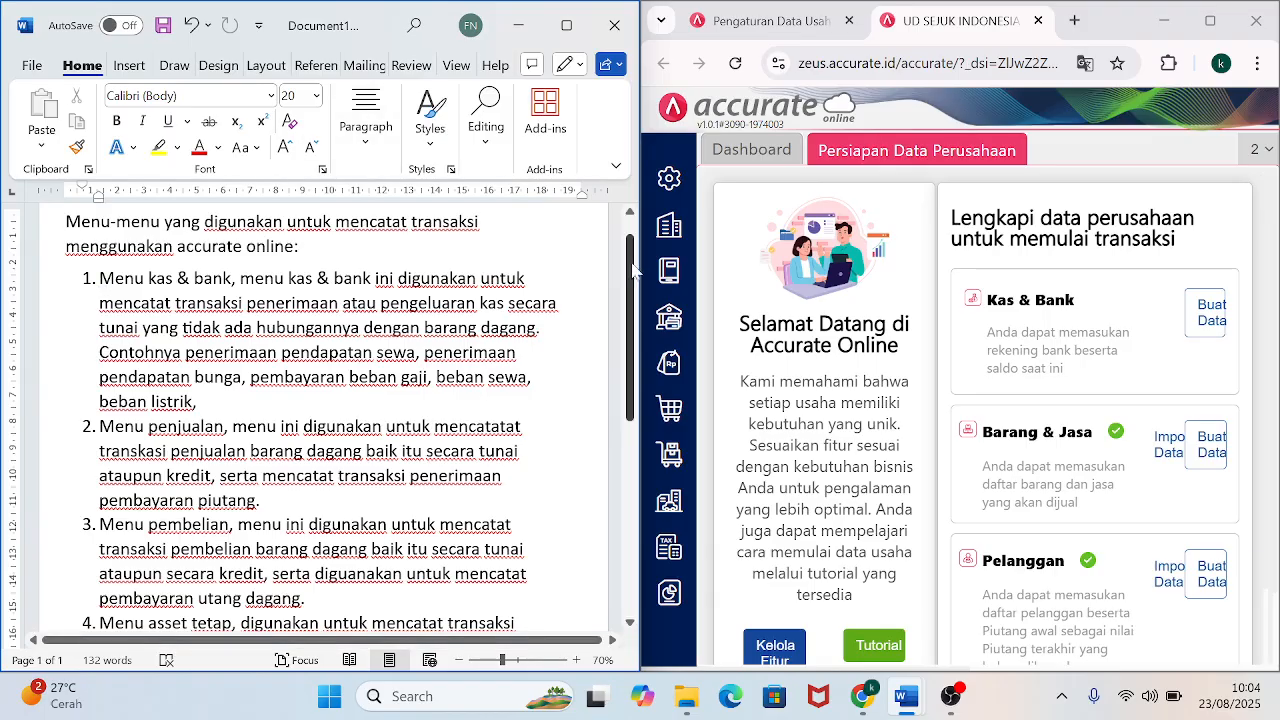
drag(630, 268, 630, 286)
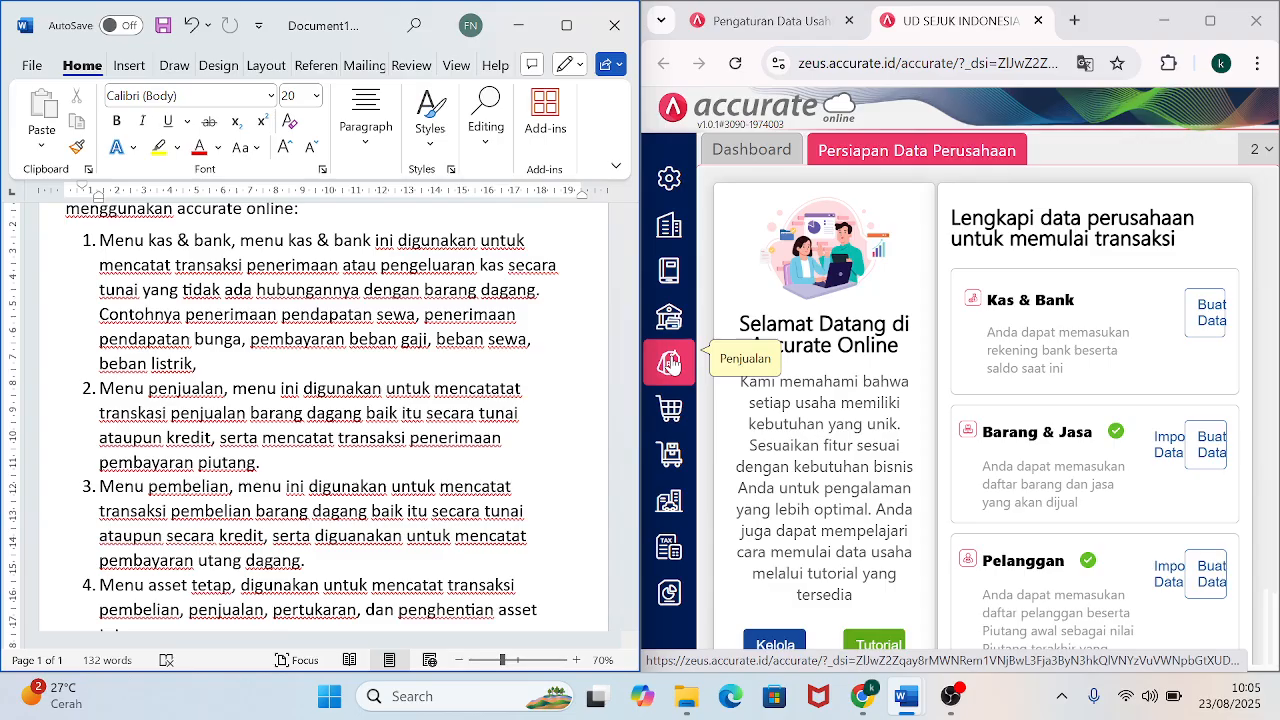
click(669, 363)
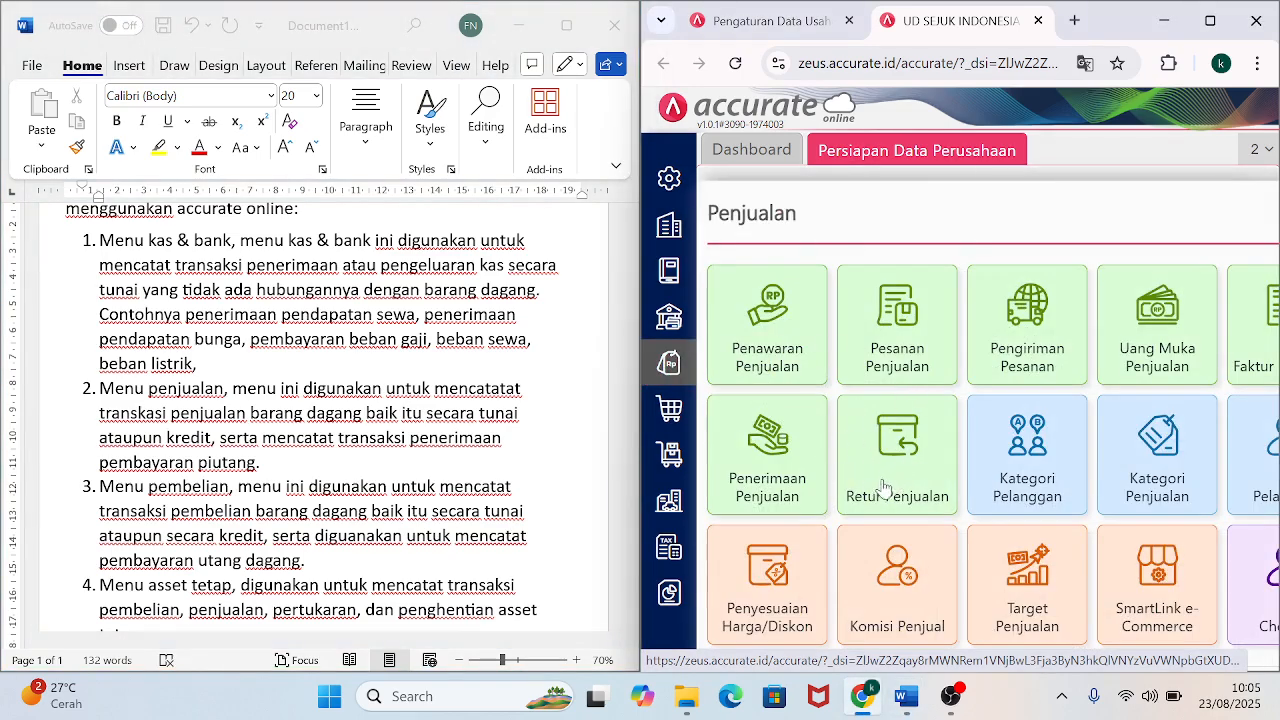
click(594, 440)
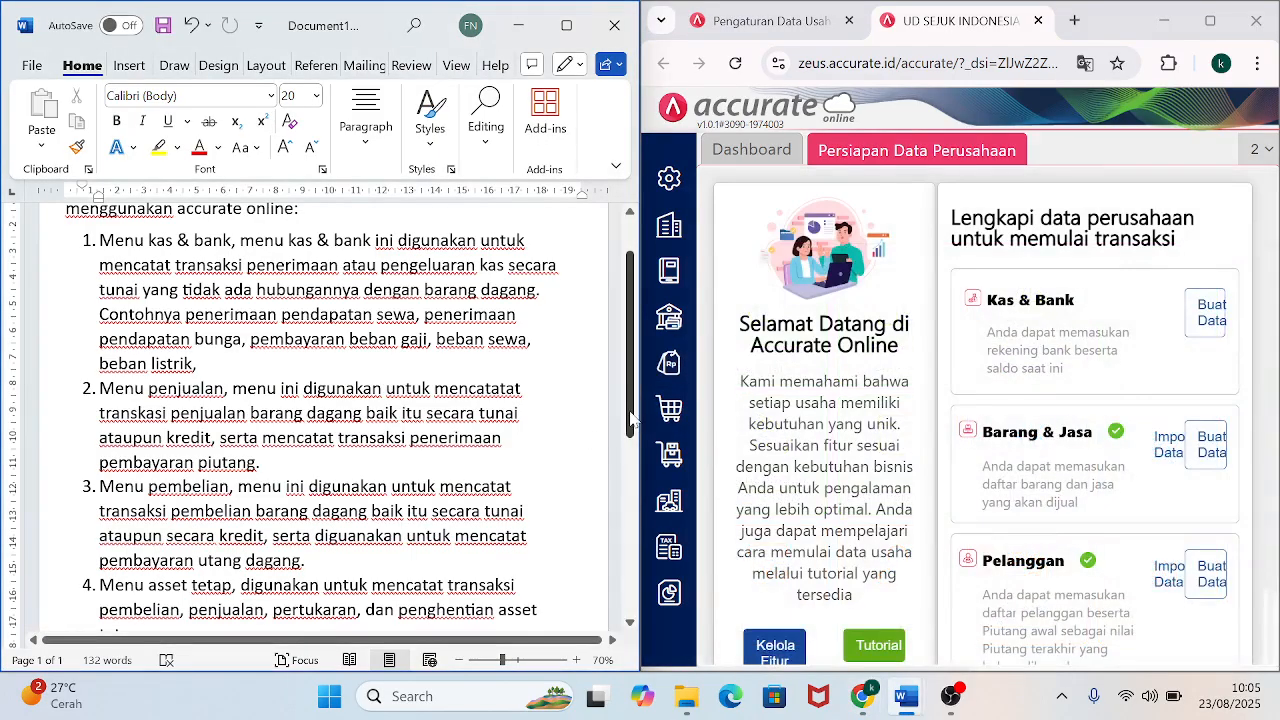
Review list items 3 to 5 in Word and compare them with the Pembelian, Aset Tetap and Buku Besar menus in Accurate Online.
drag(632, 420, 632, 448)
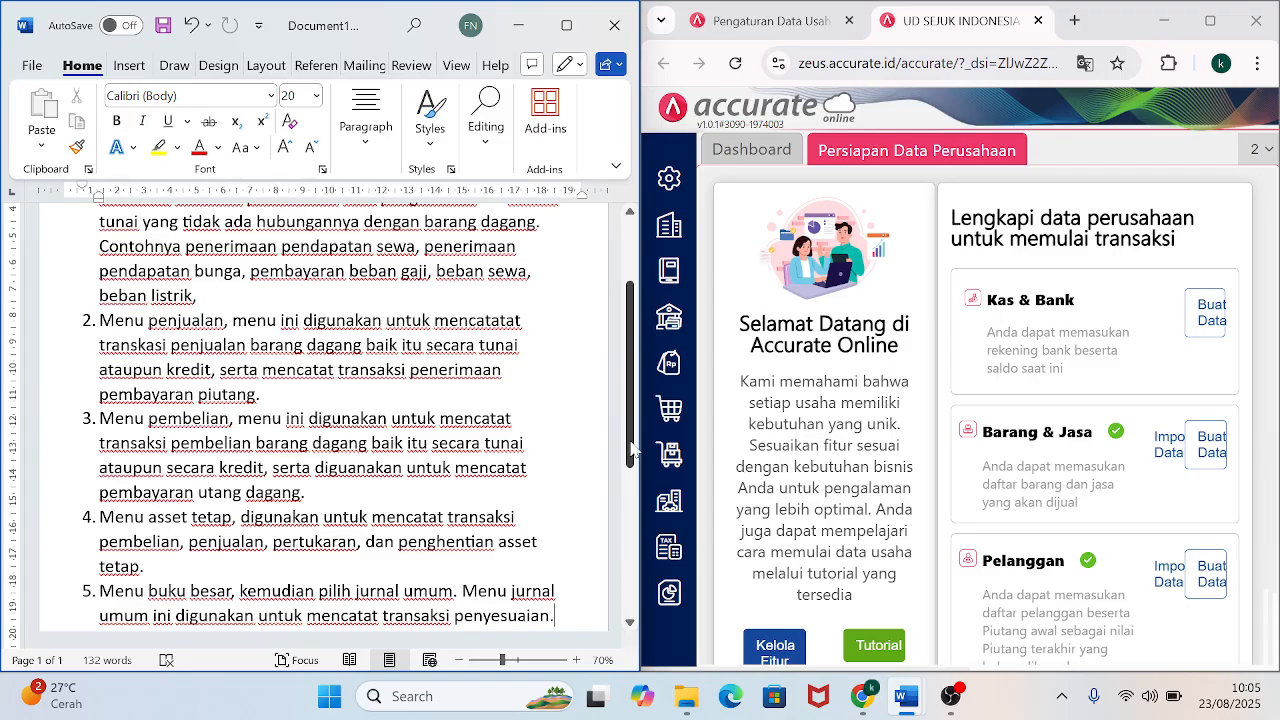
click(675, 403)
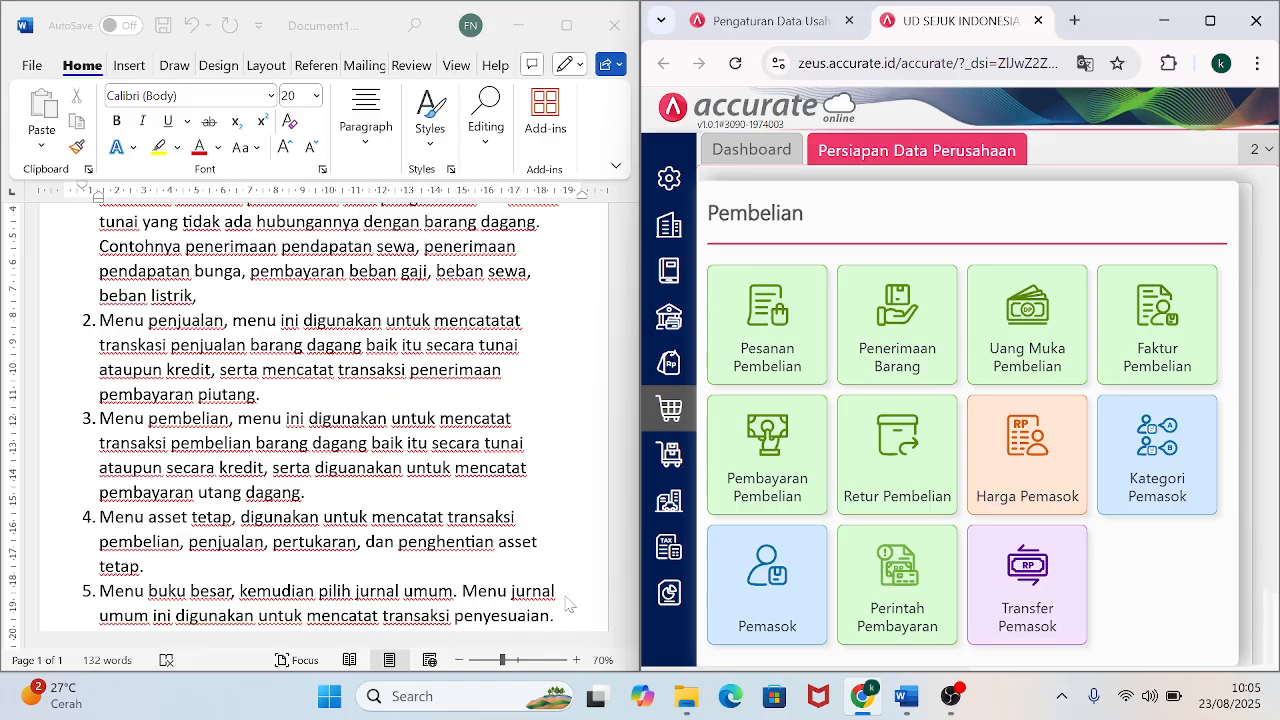
click(678, 510)
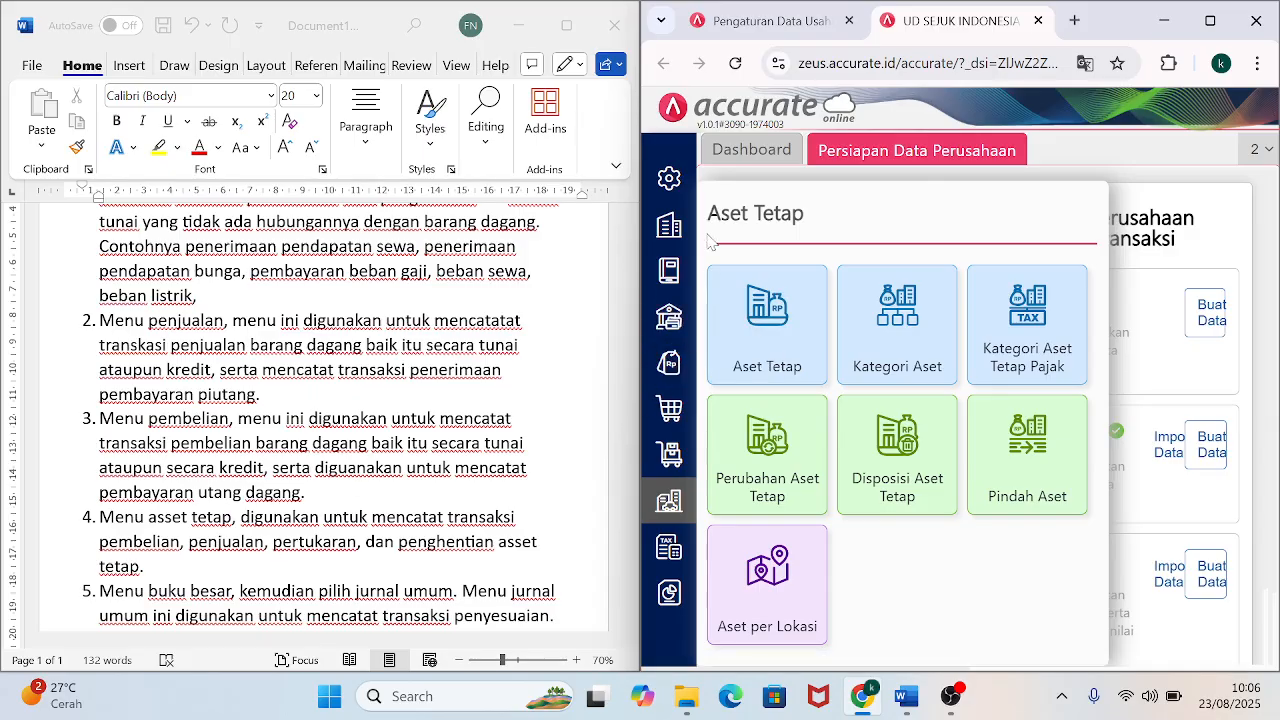
click(672, 274)
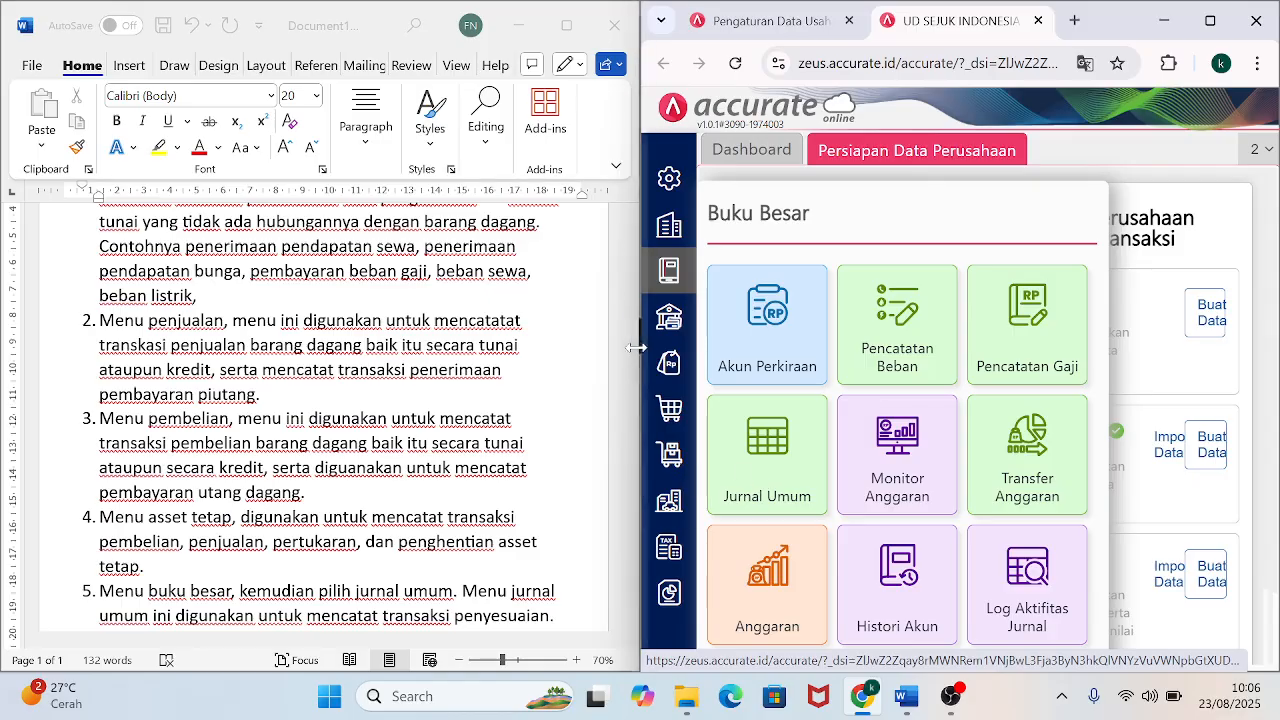
mouse_move(638, 340)
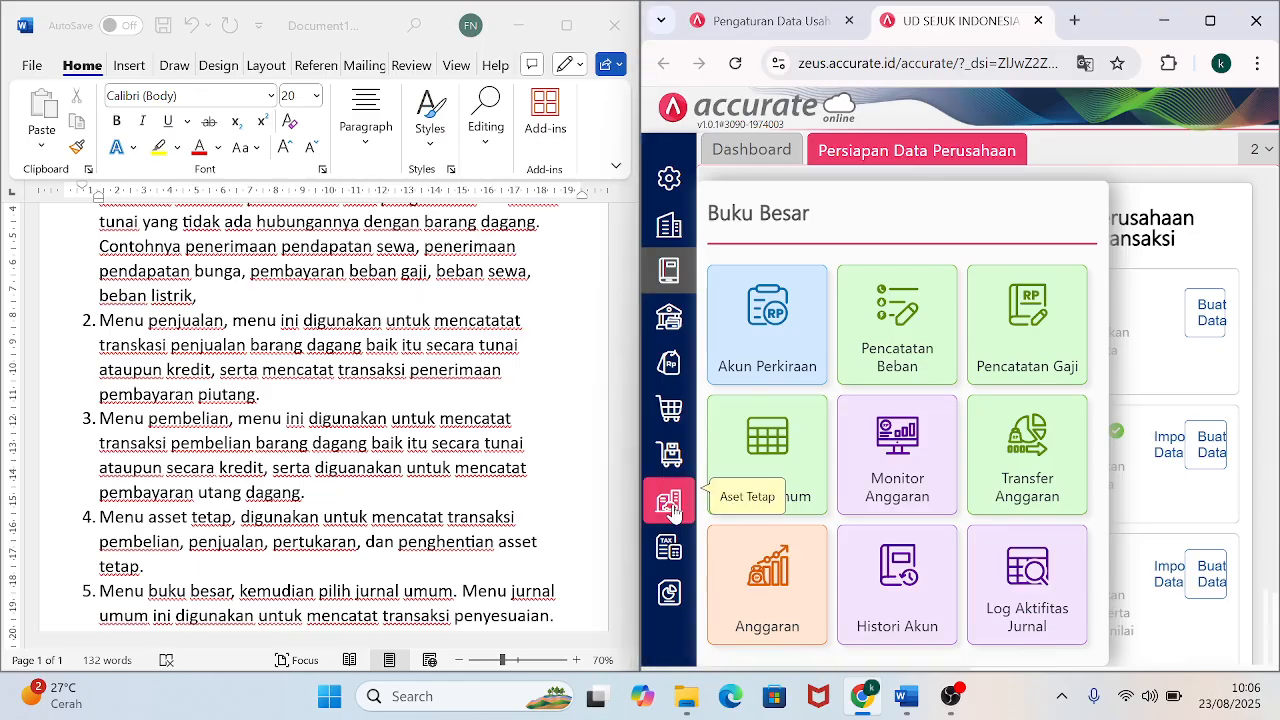
Switch to the Word document P1-SOAL MENGELOLA JURNAL, fit it beside the browser and set its zoom to 80%.
click(527, 36)
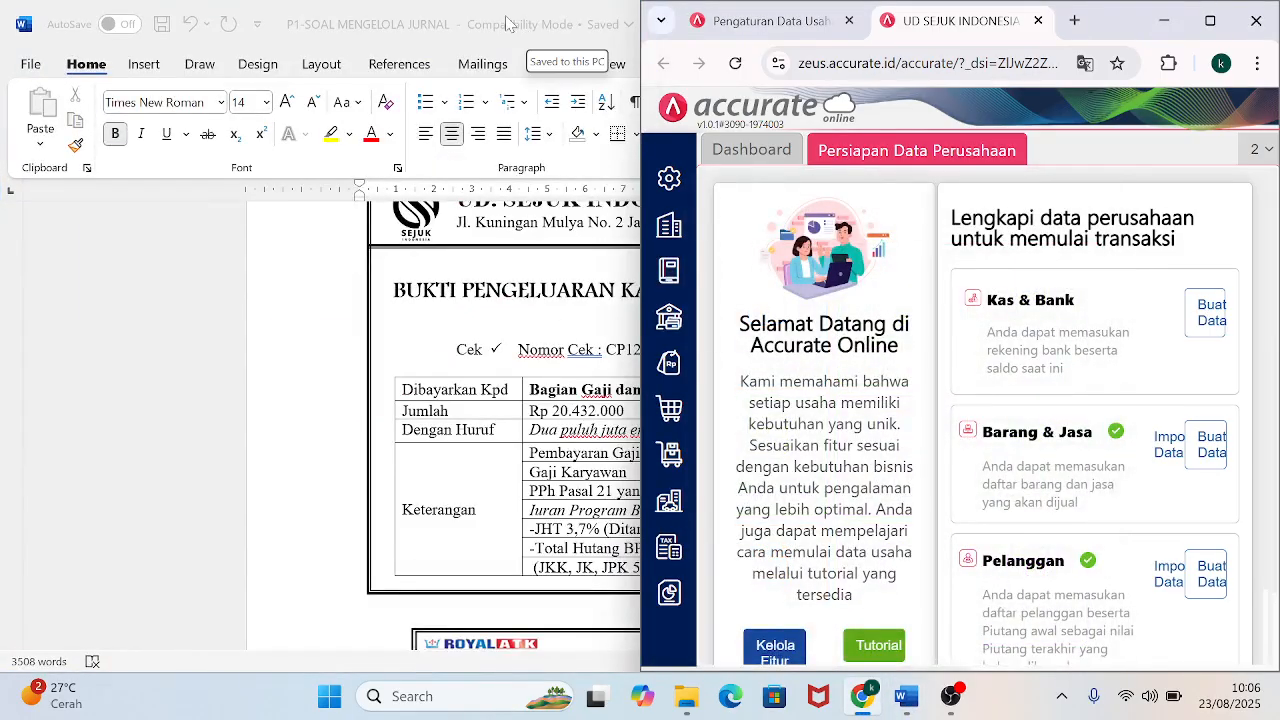
click(508, 22)
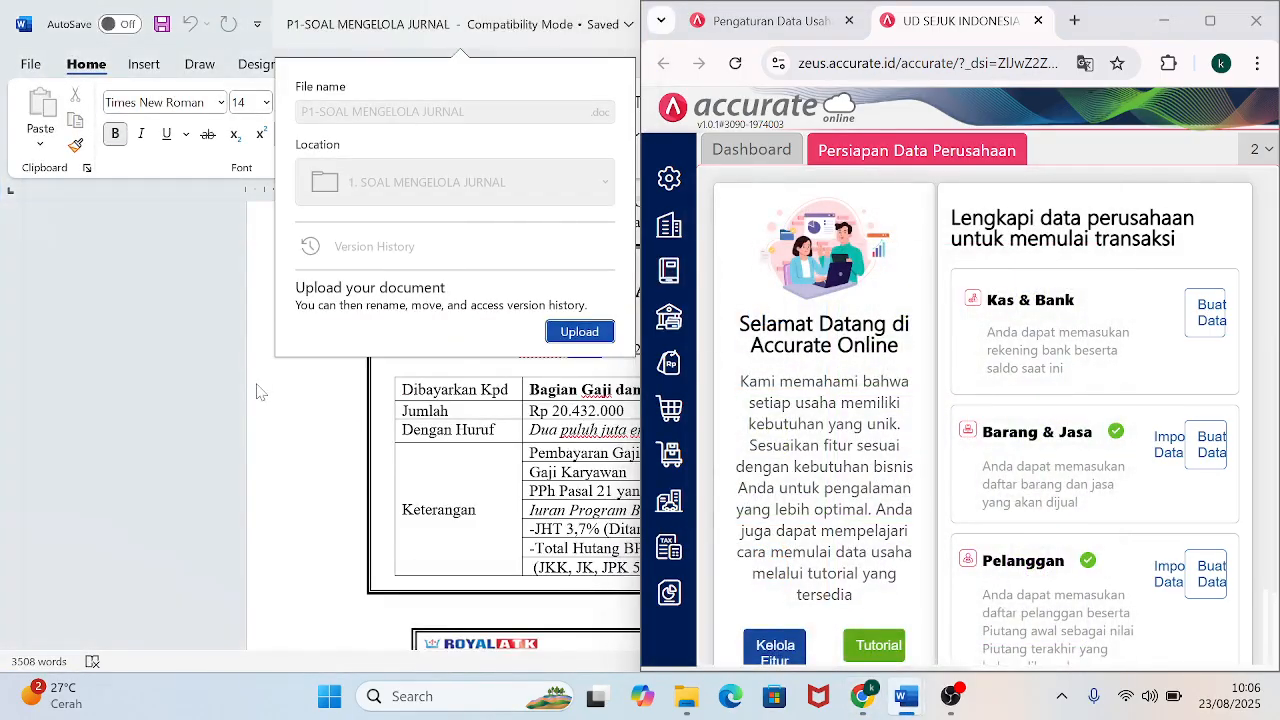
key(super+Up)
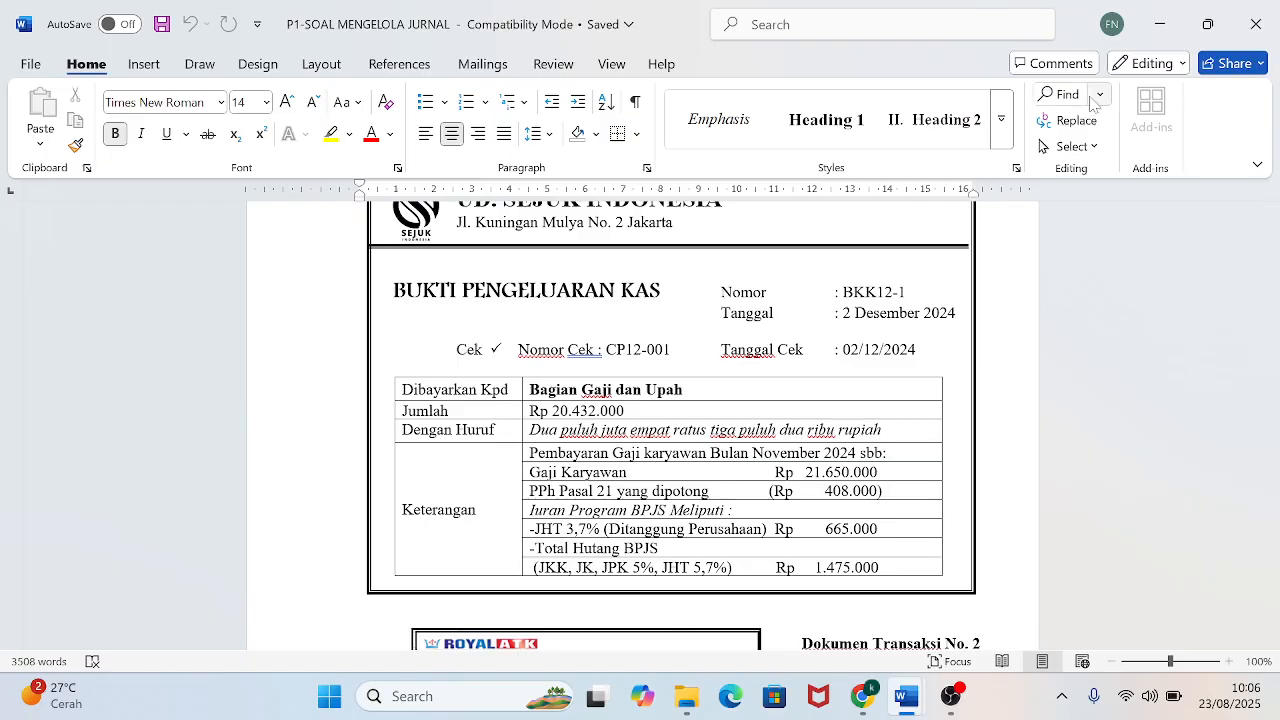
click(1207, 25)
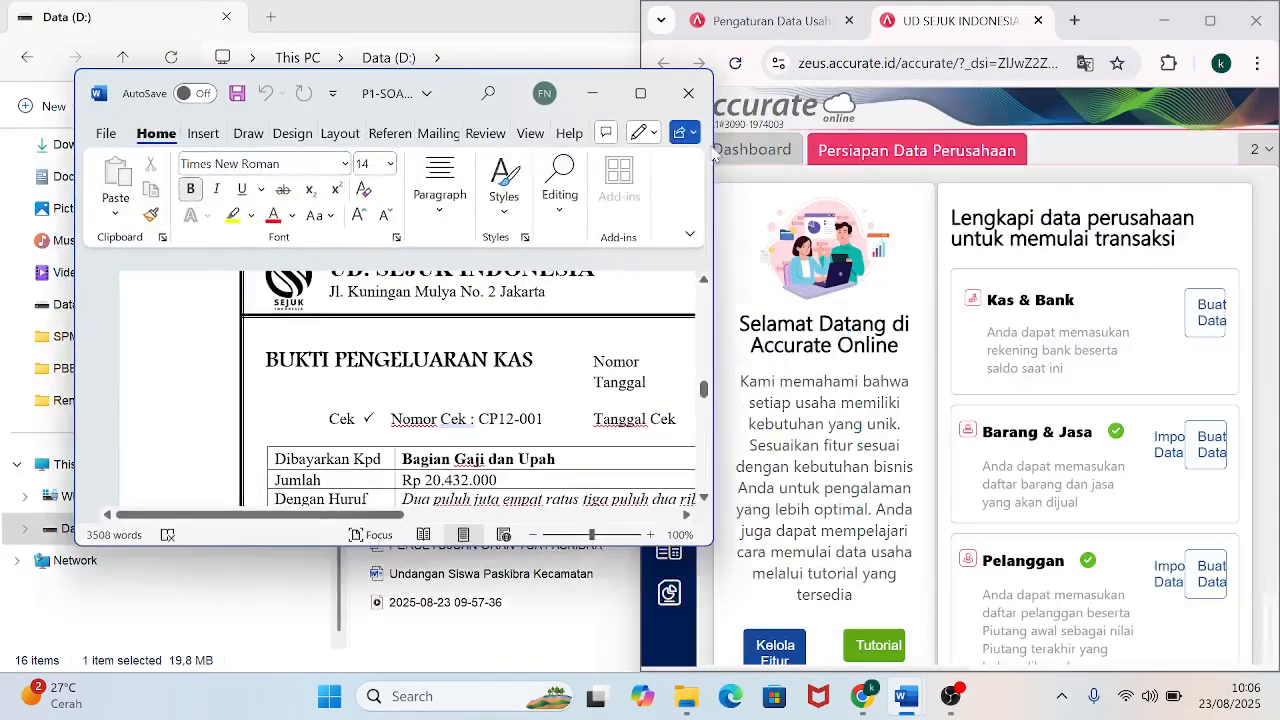
drag(465, 105, 3, 4)
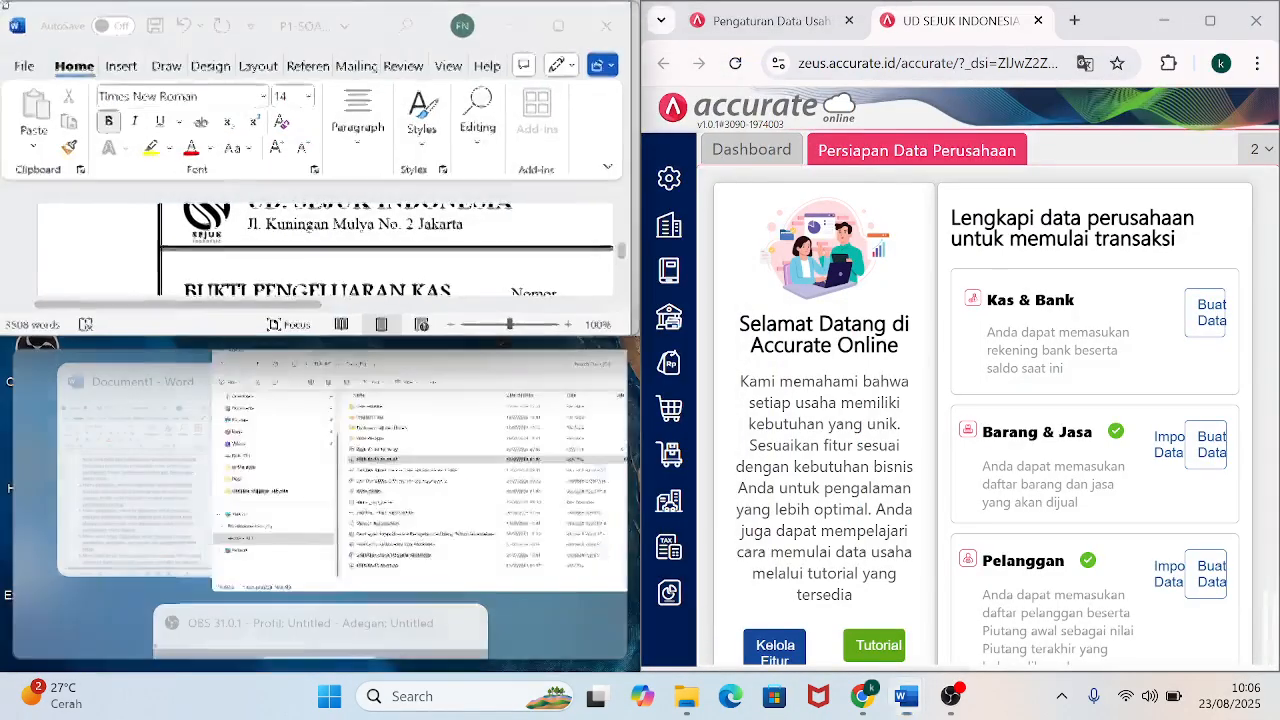
drag(250, 338, 405, 645)
click(459, 660)
click(459, 660)
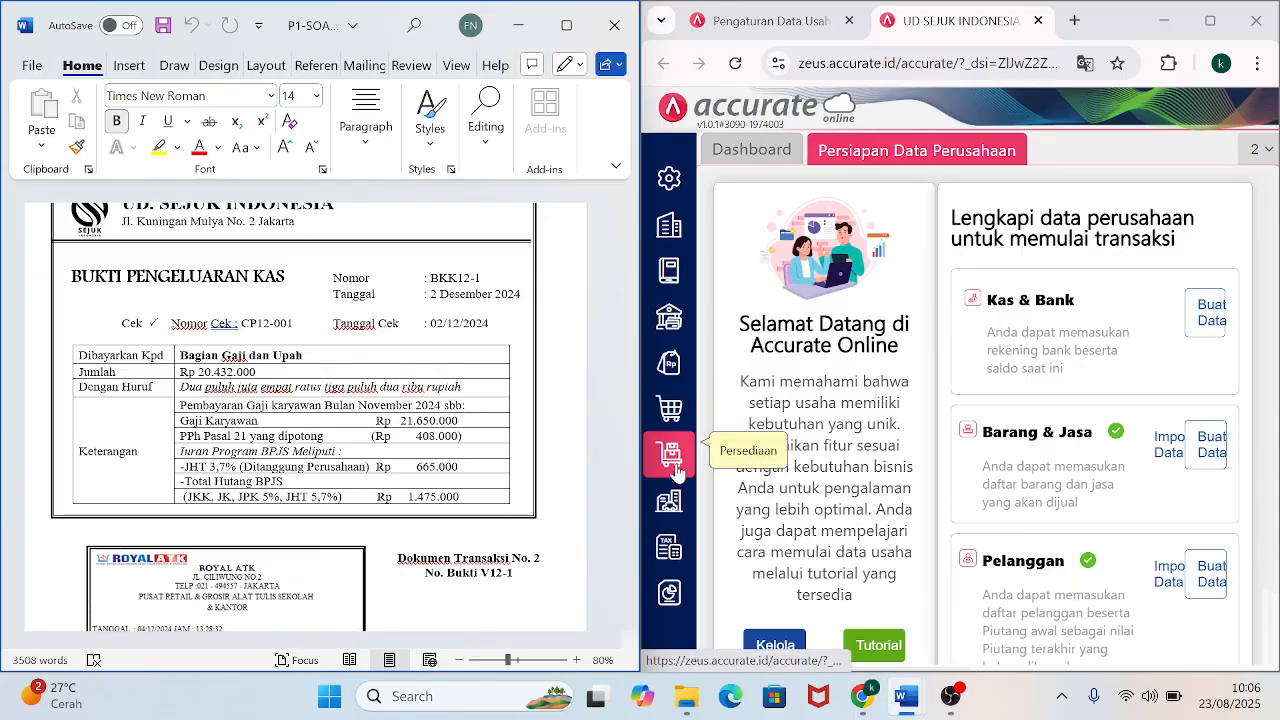
Display the Neraca (Standar) report in Accurate Online as of 30/11/2024.
click(670, 594)
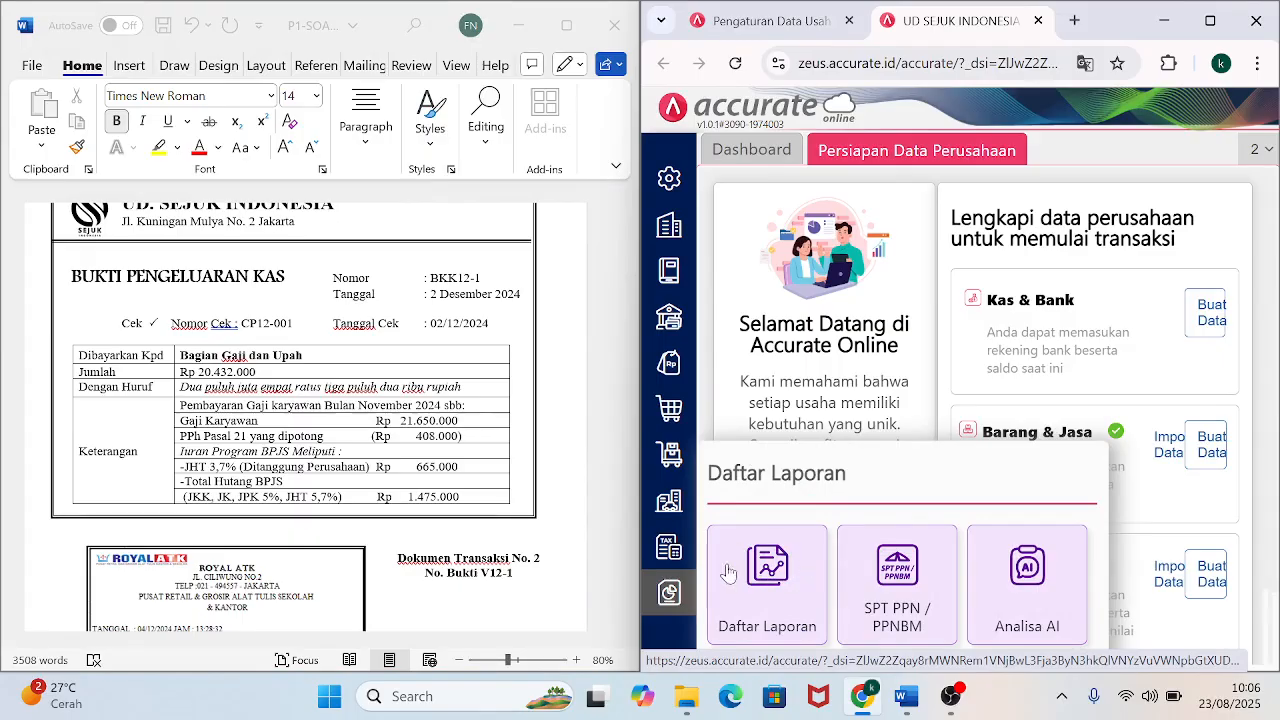
click(766, 570)
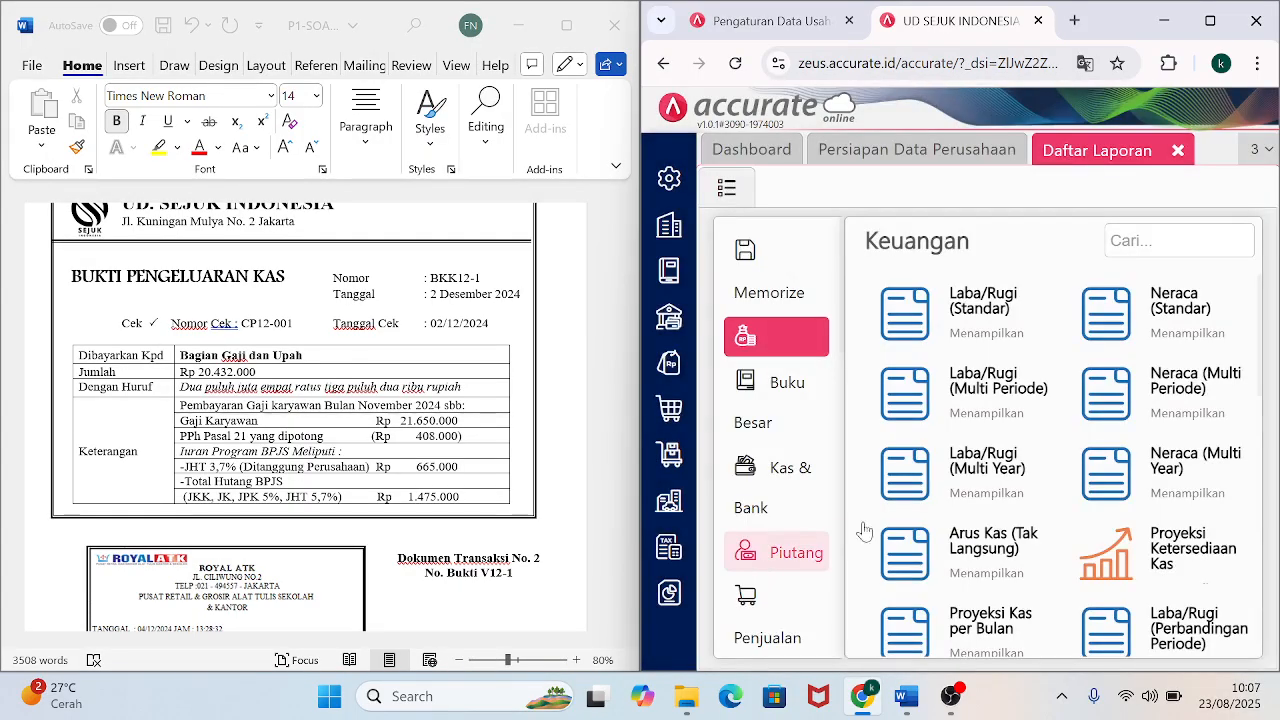
click(1187, 330)
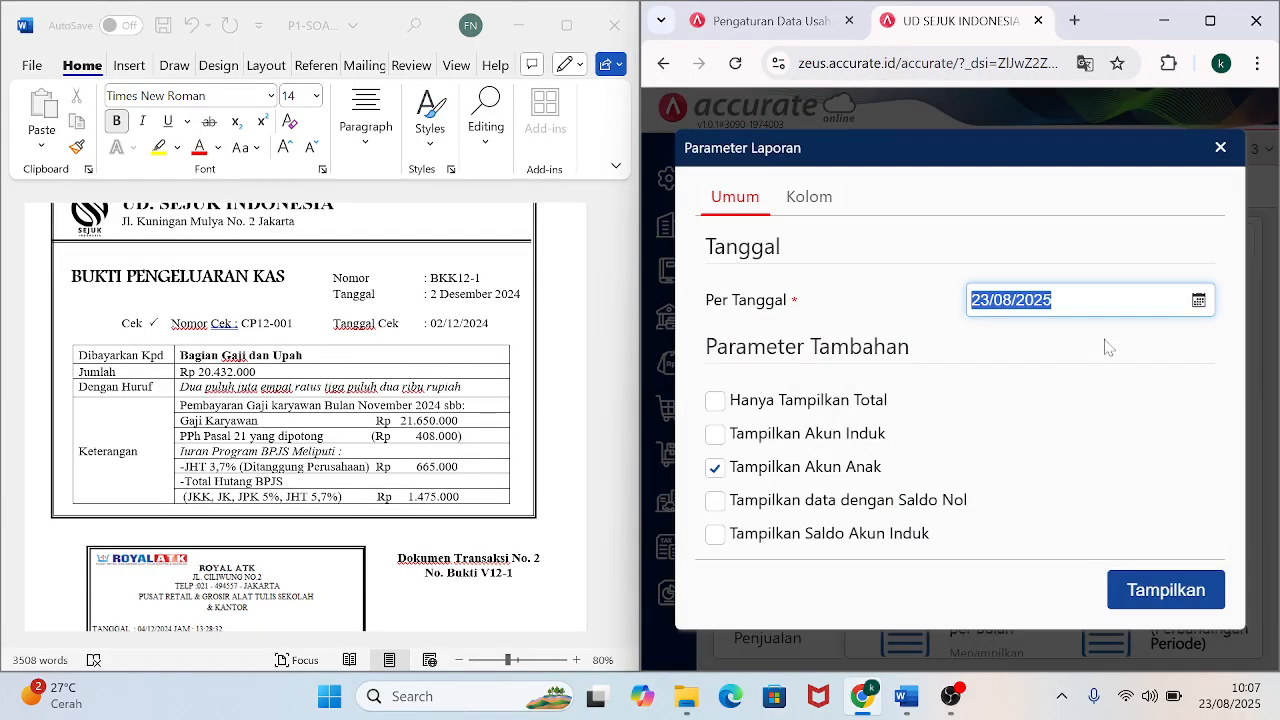
text(30/11/2)
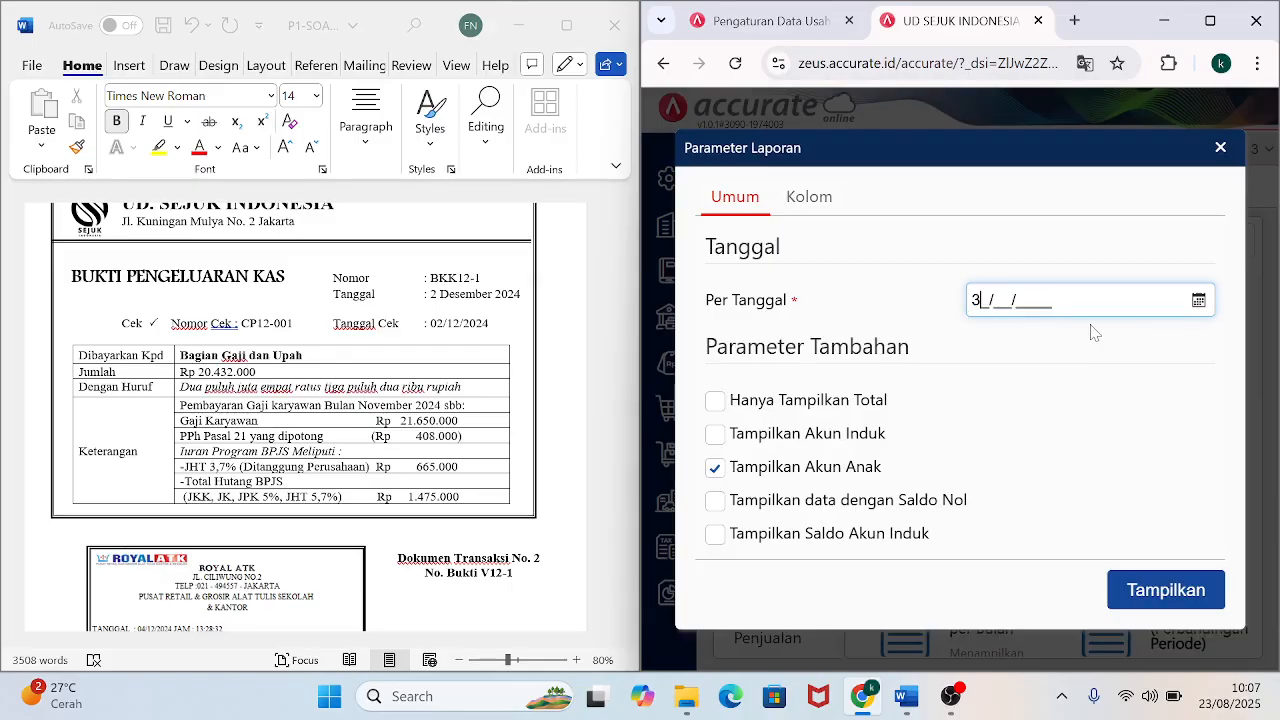
text(024)
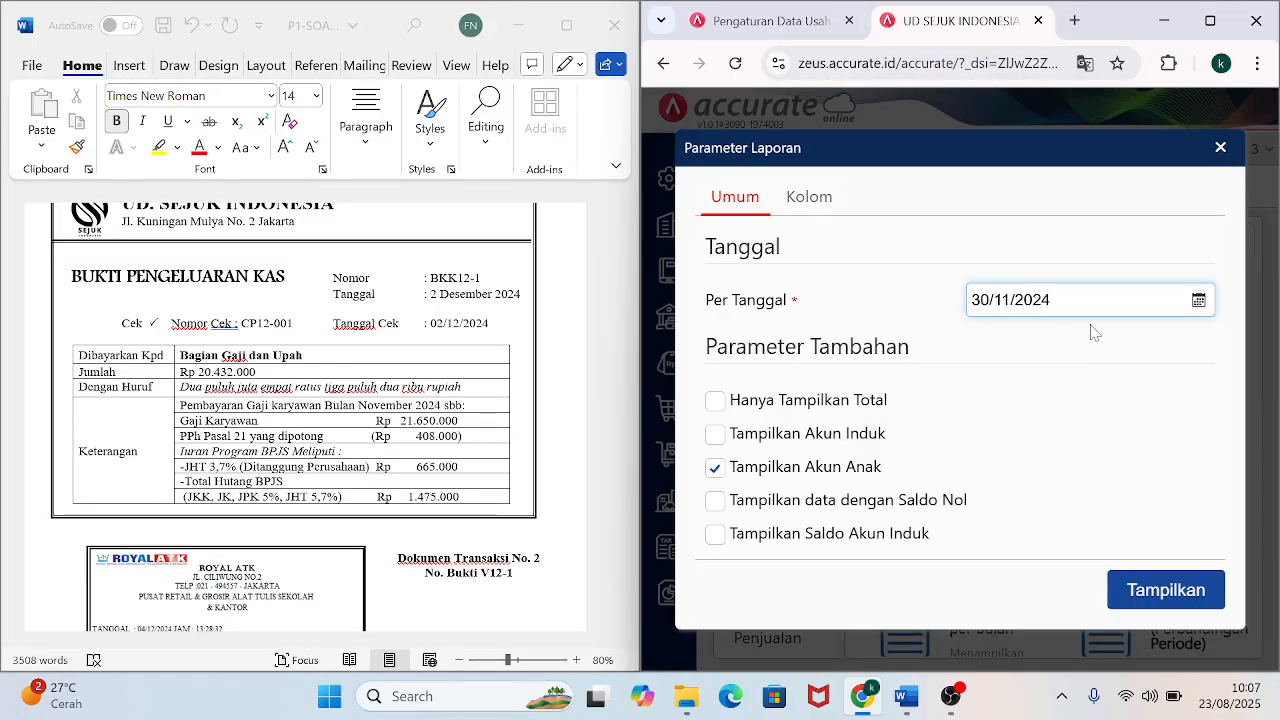
click(1157, 591)
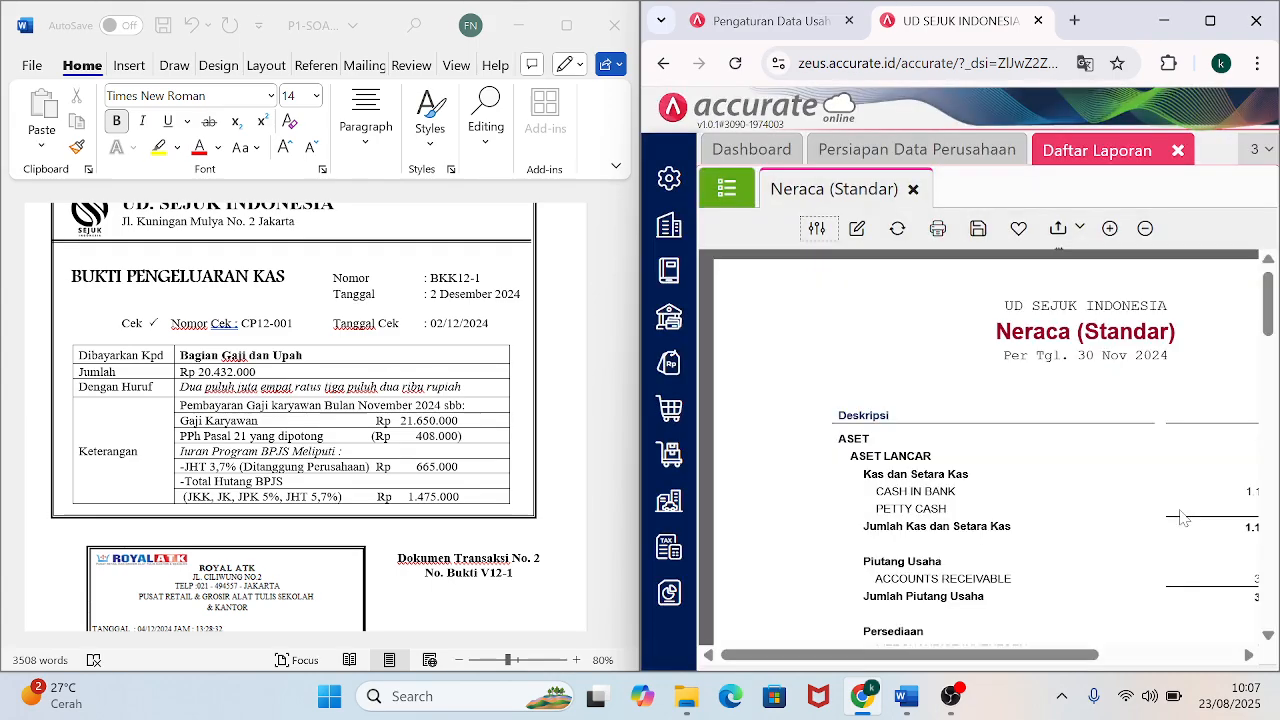
Examine the balance sheet from its assets down to liabilities and equity, and close Daftar Laporan.
drag(968, 662, 1000, 662)
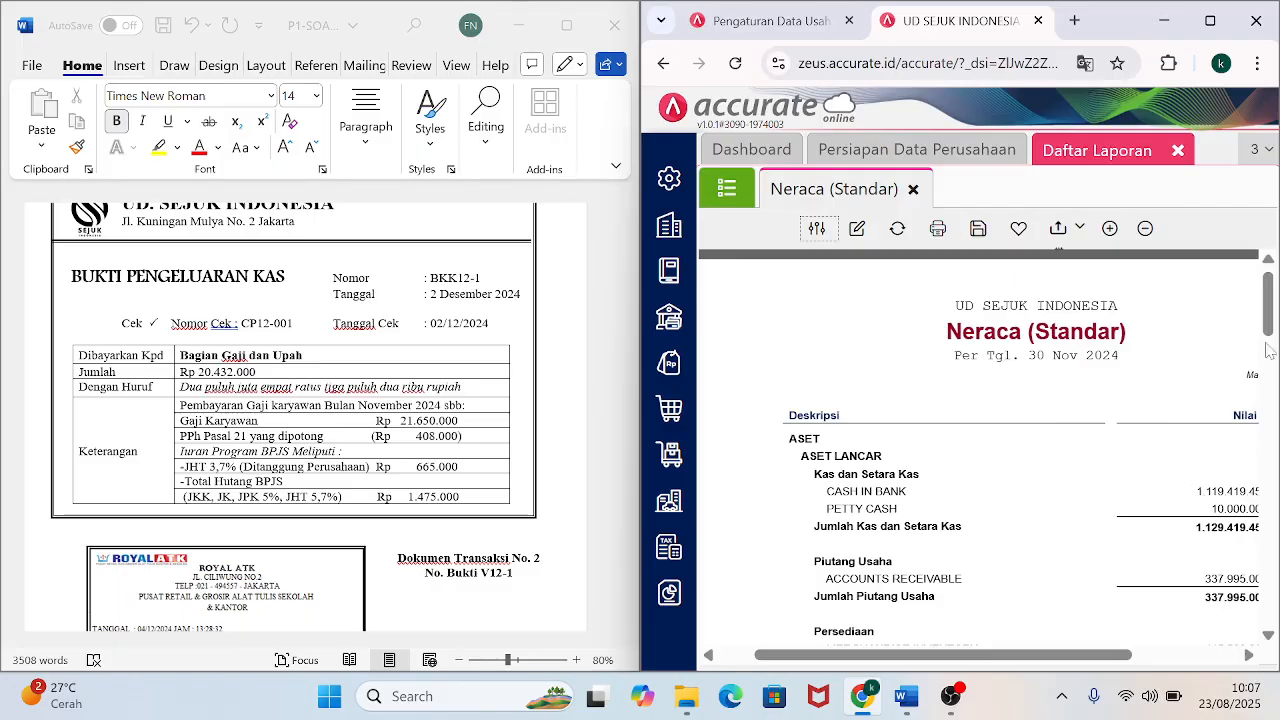
drag(1270, 315, 1273, 545)
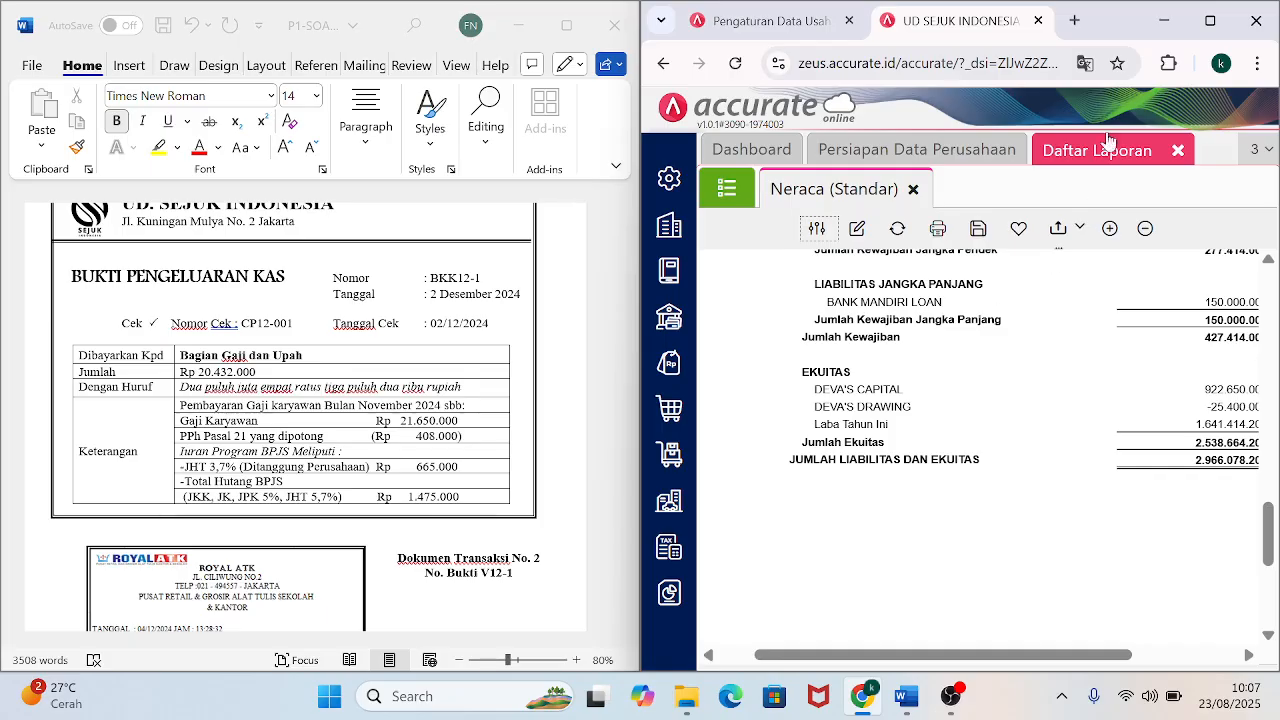
click(1178, 150)
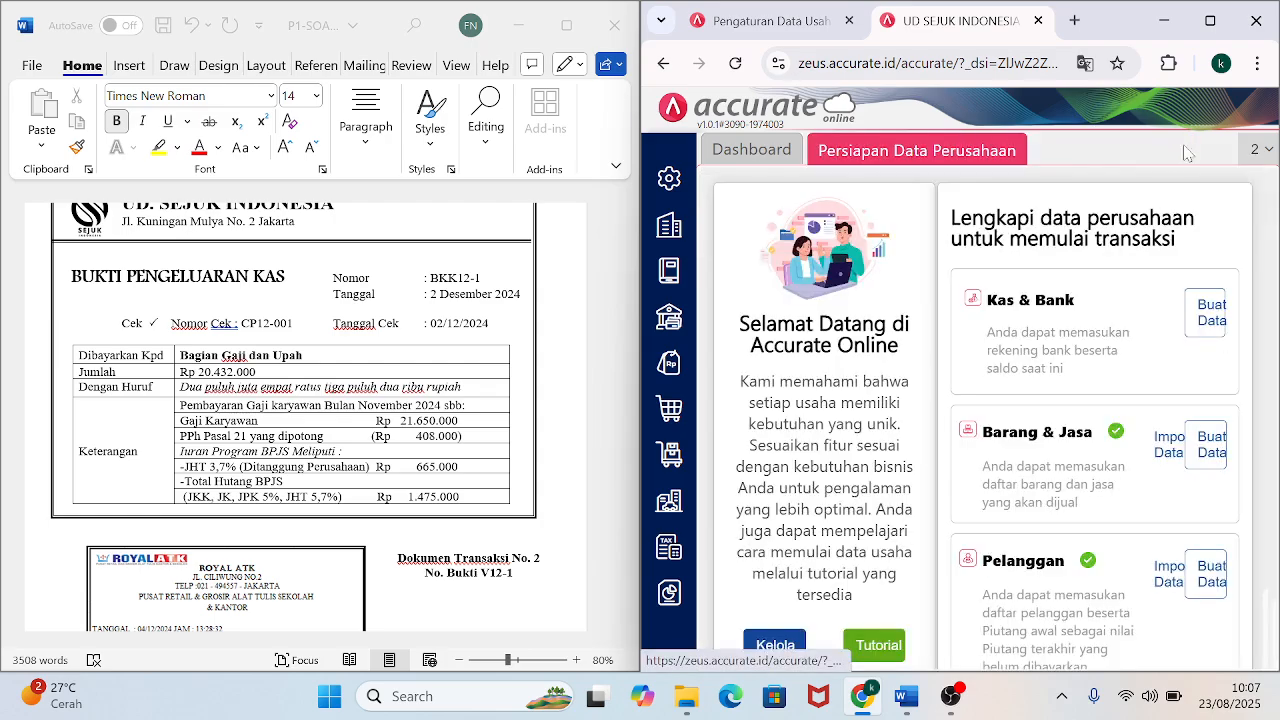
Read Dokumen Transaksi No. 1 in Word and check the menu list in the other document for the menu that records it.
click(593, 286)
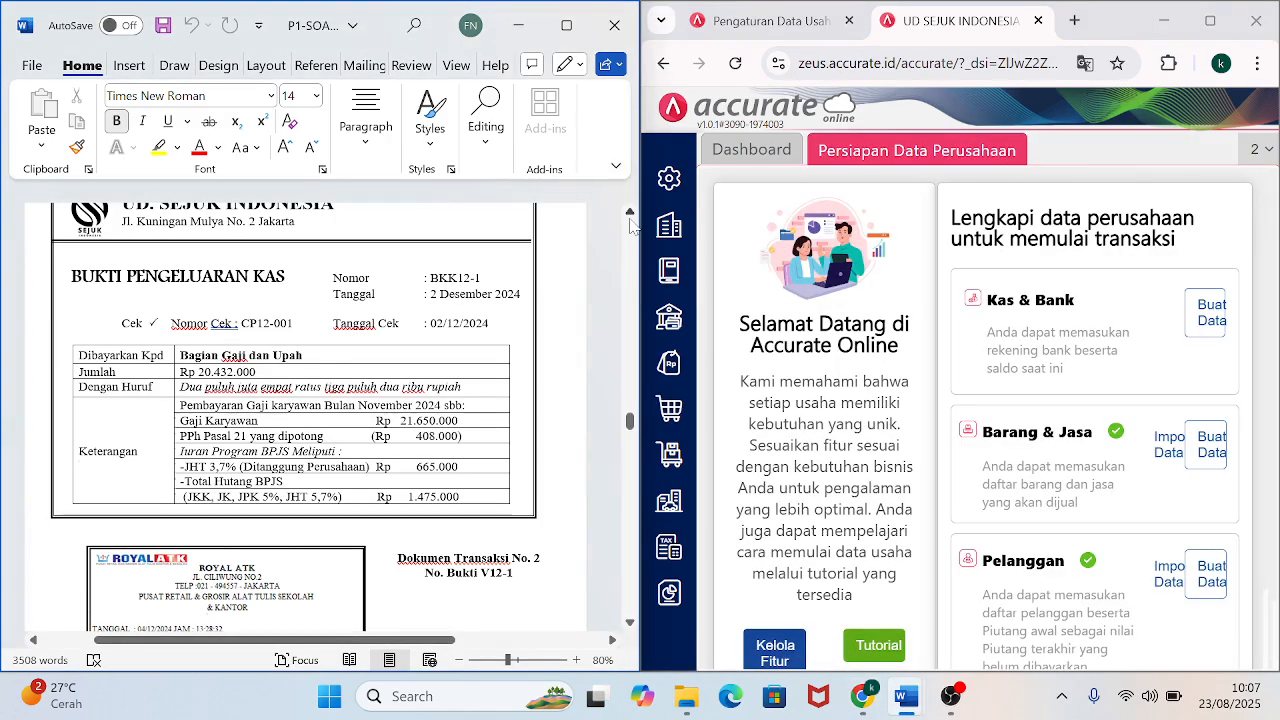
scroll(632, 225, up, 2)
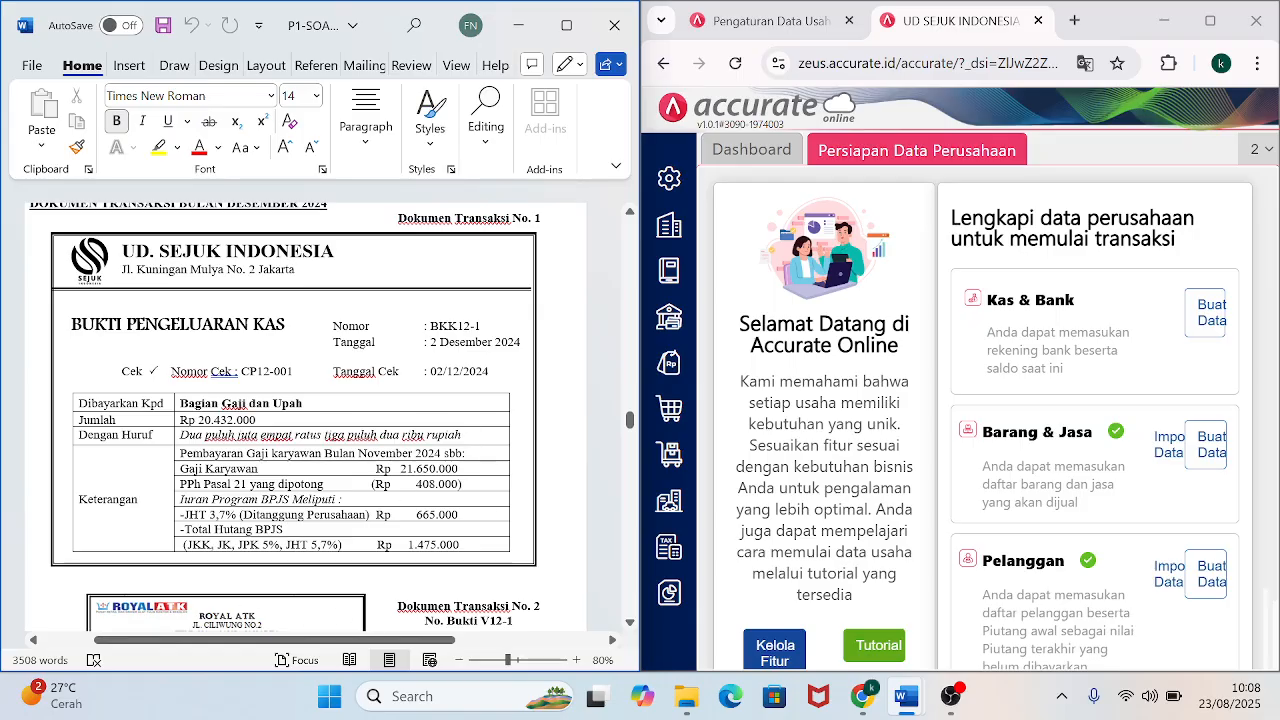
mouse_move(913, 707)
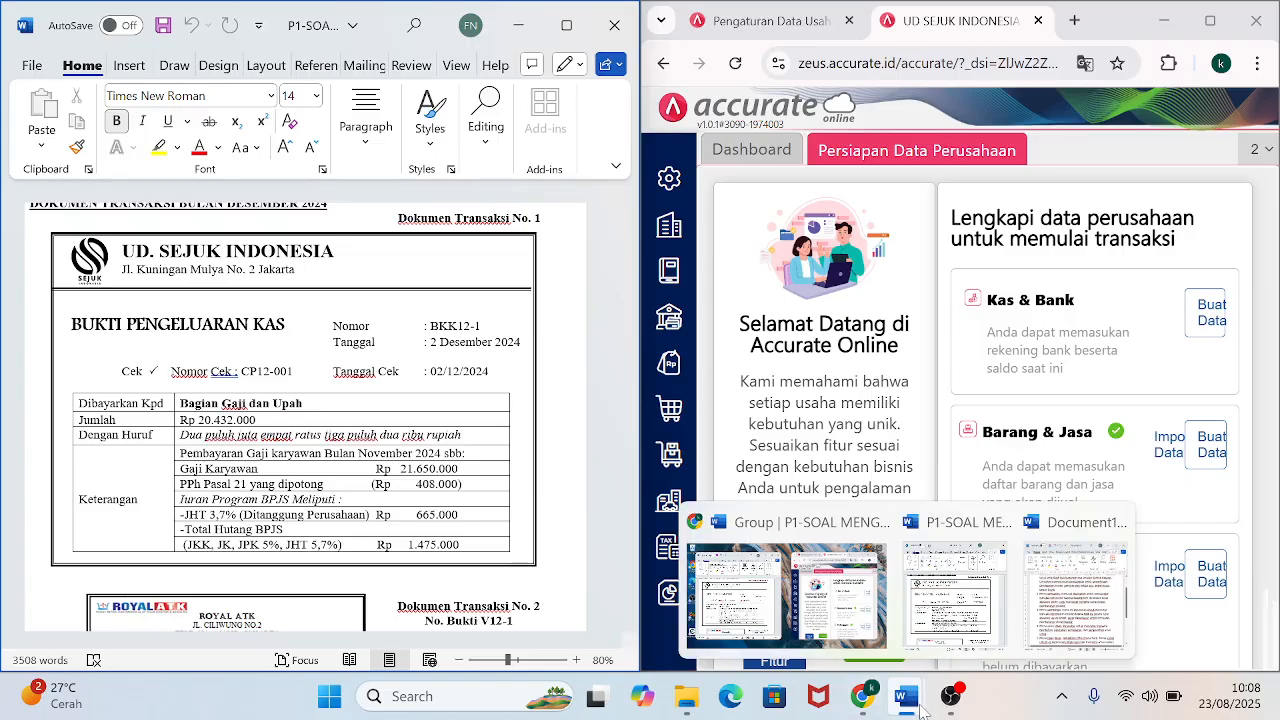
mouse_move(1075, 595)
click(1052, 618)
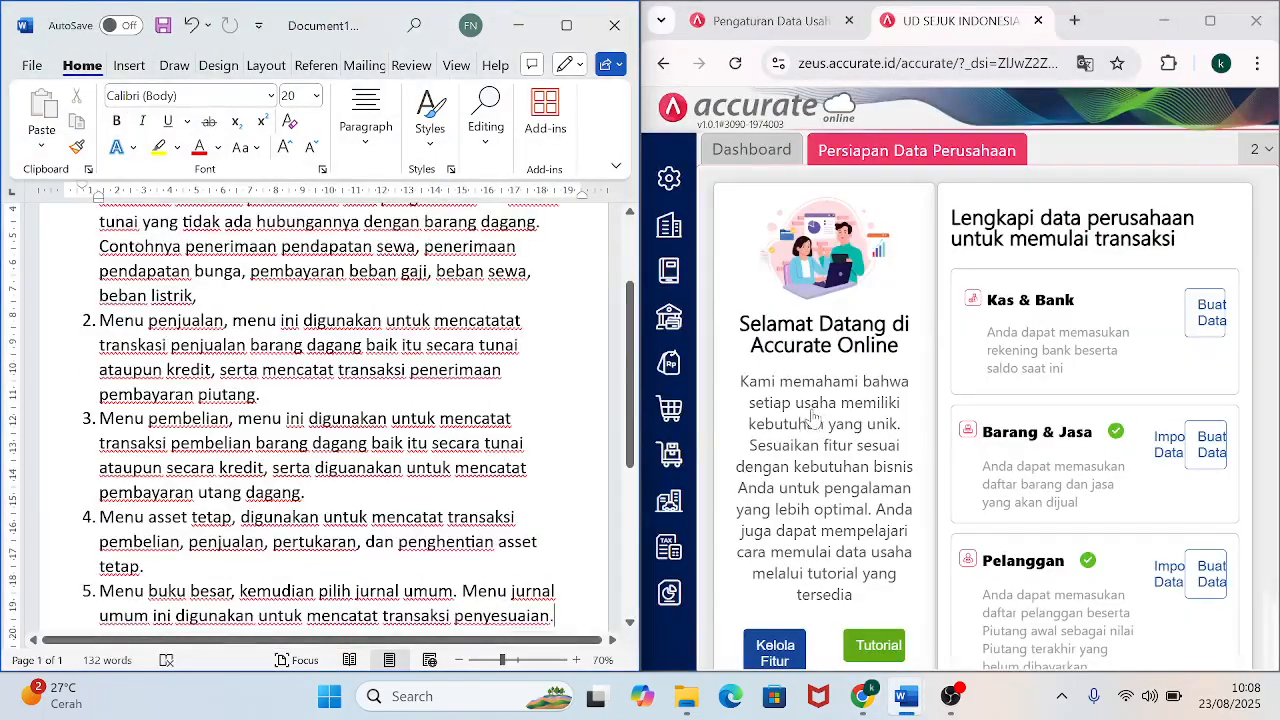
drag(634, 388, 634, 340)
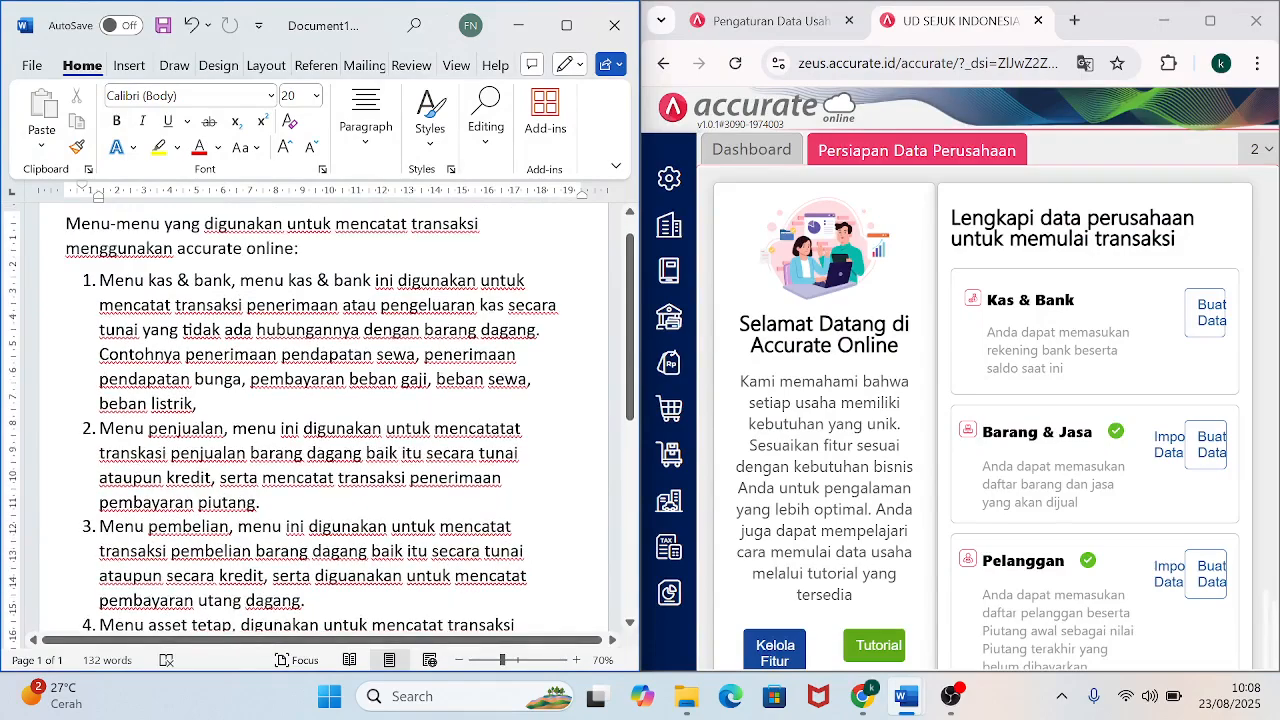
click(519, 26)
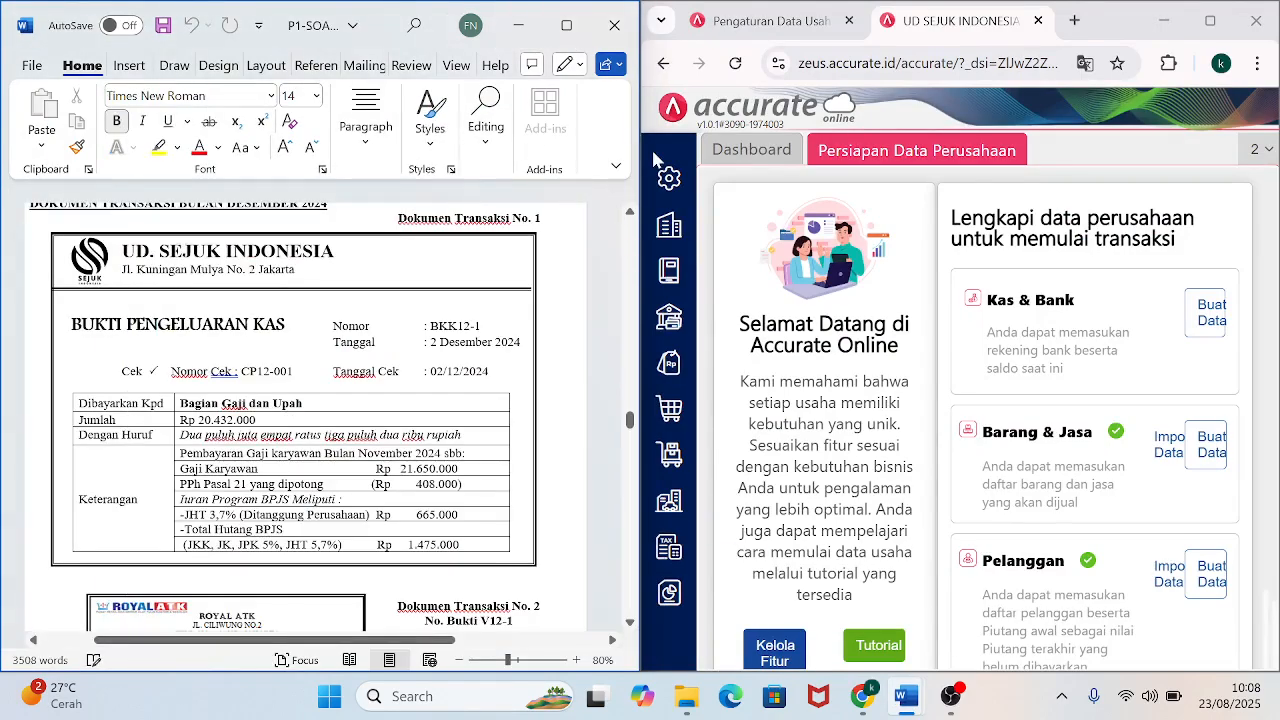
Open a new Pembayaran entry from Kas & Bank in Accurate Online and maximize the browser window.
click(670, 315)
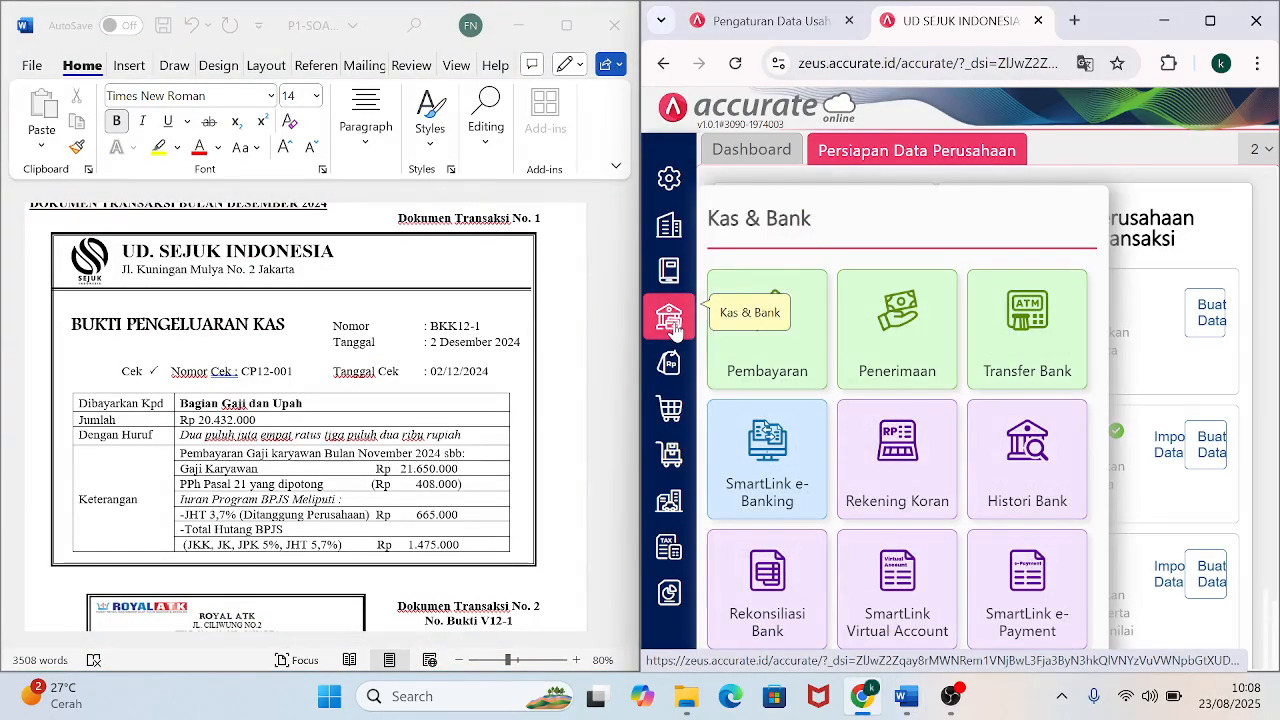
click(773, 336)
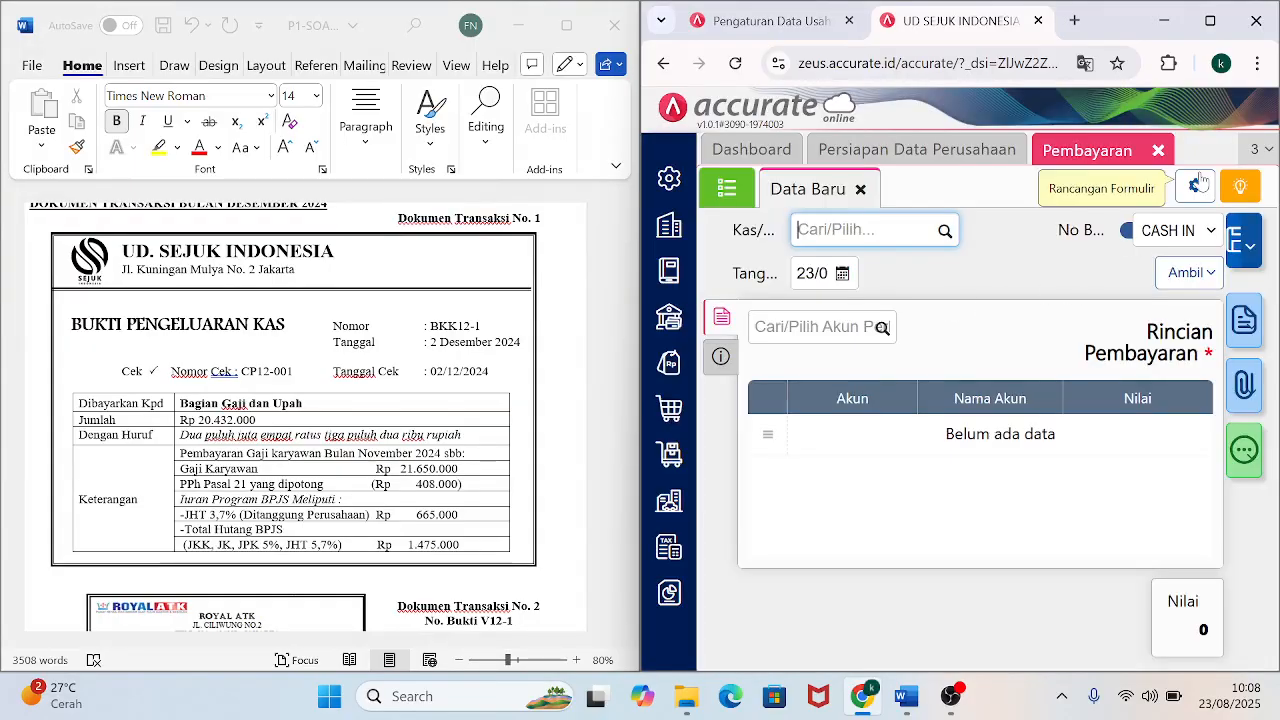
click(1211, 22)
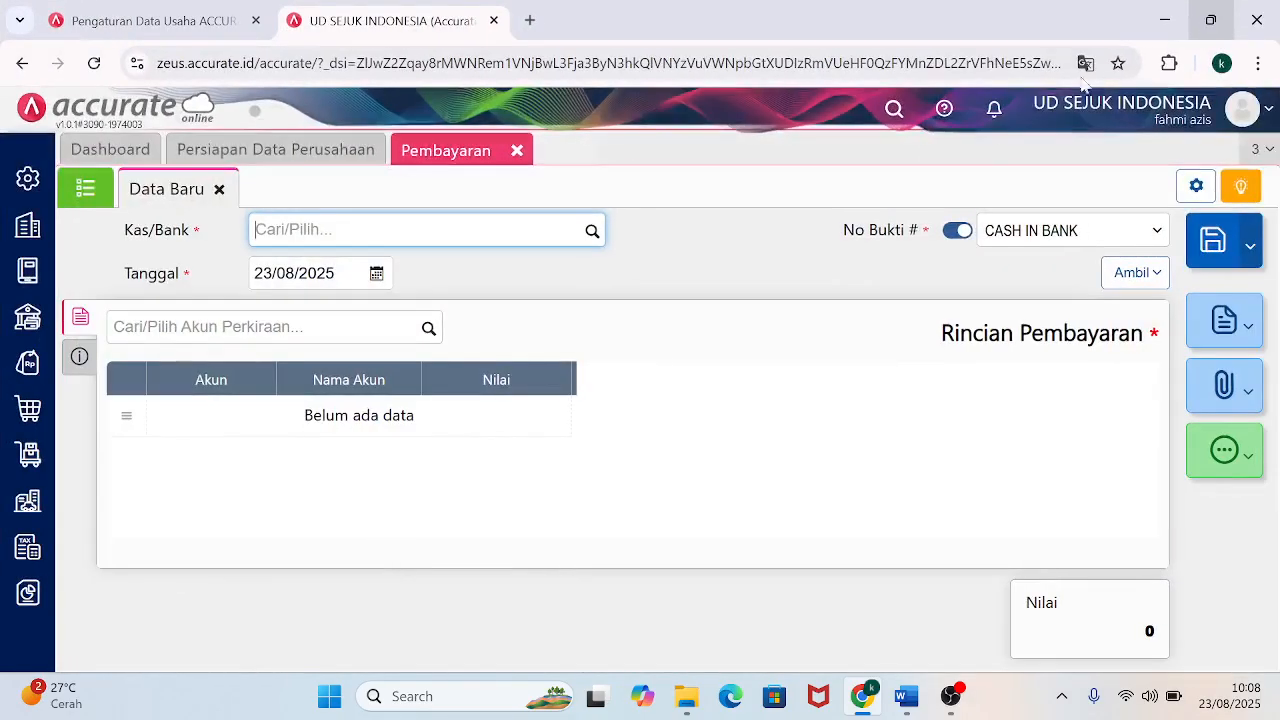
Turn off automatic numbering for the payment and set its No Bukti to BKK12-1.
click(955, 232)
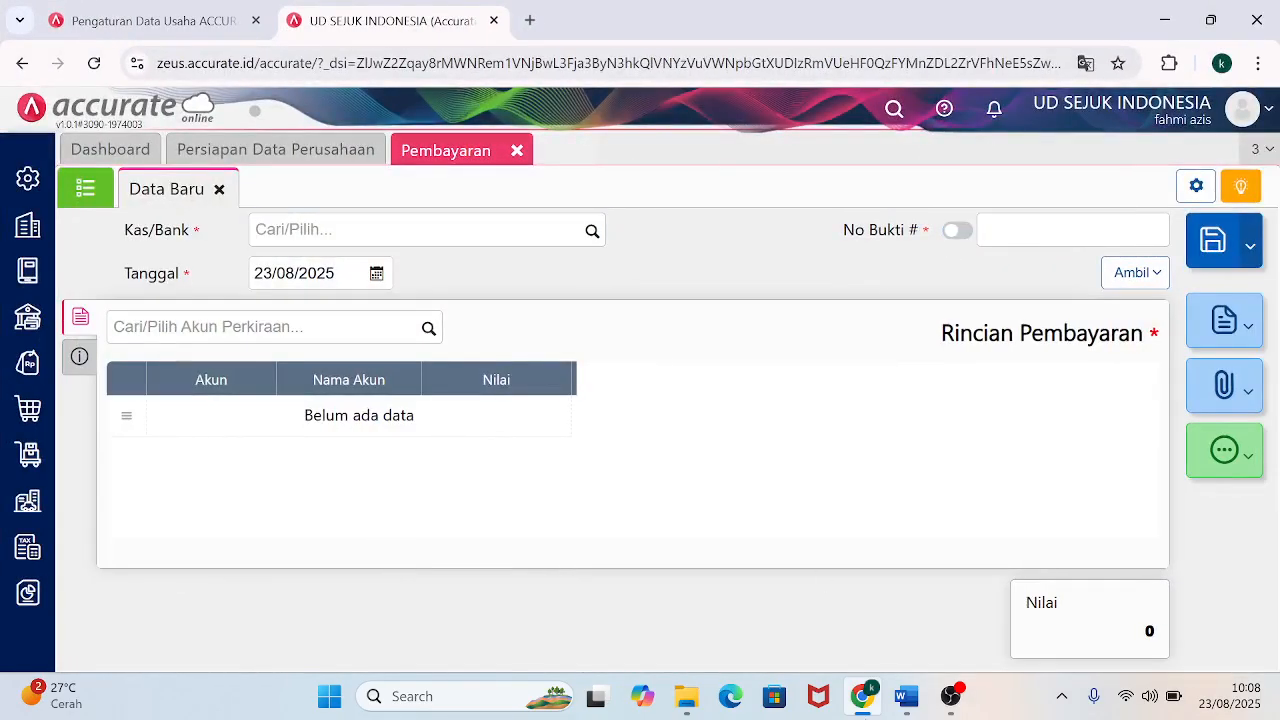
mouse_move(906, 696)
mouse_move(868, 558)
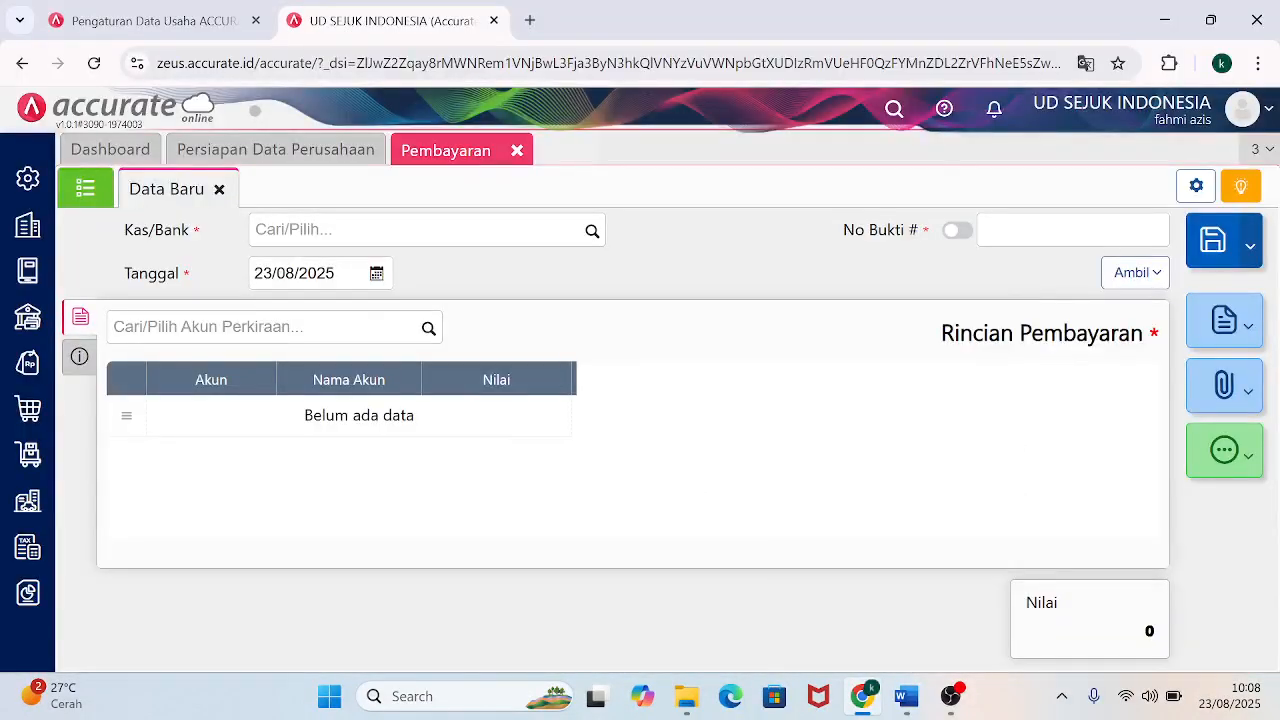
click(1070, 230)
text(B)
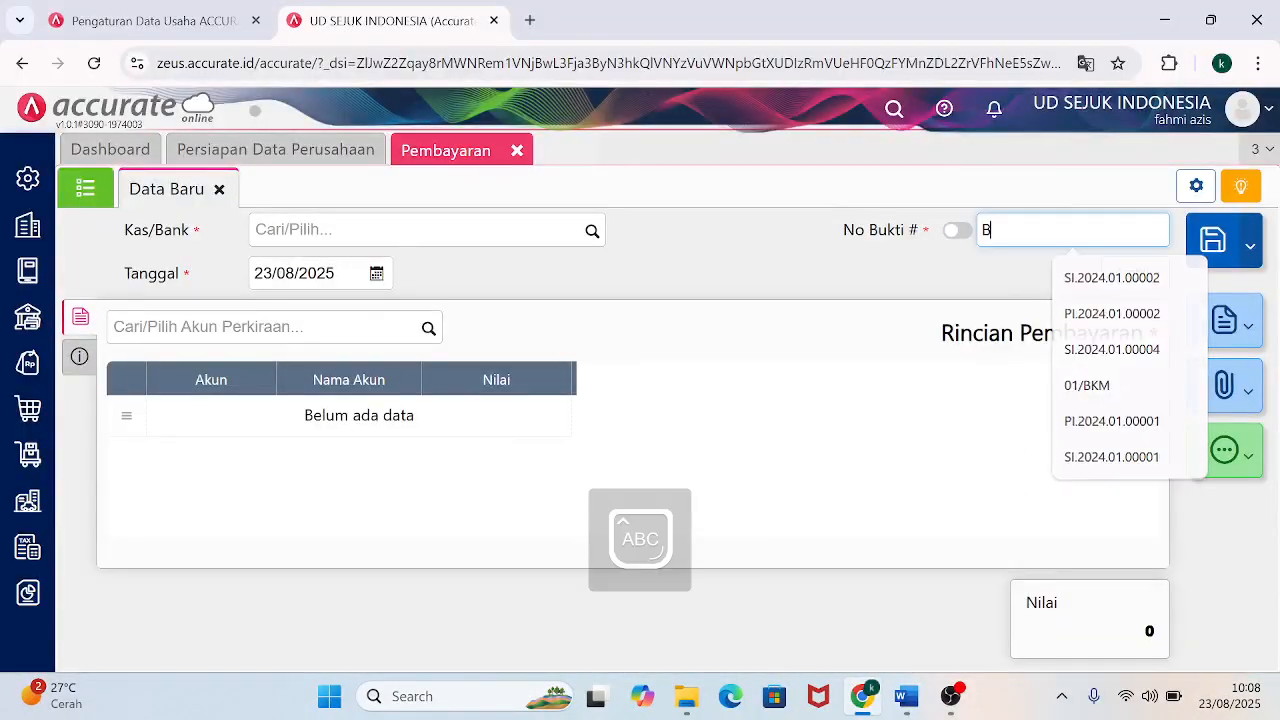
text(KK12-1)
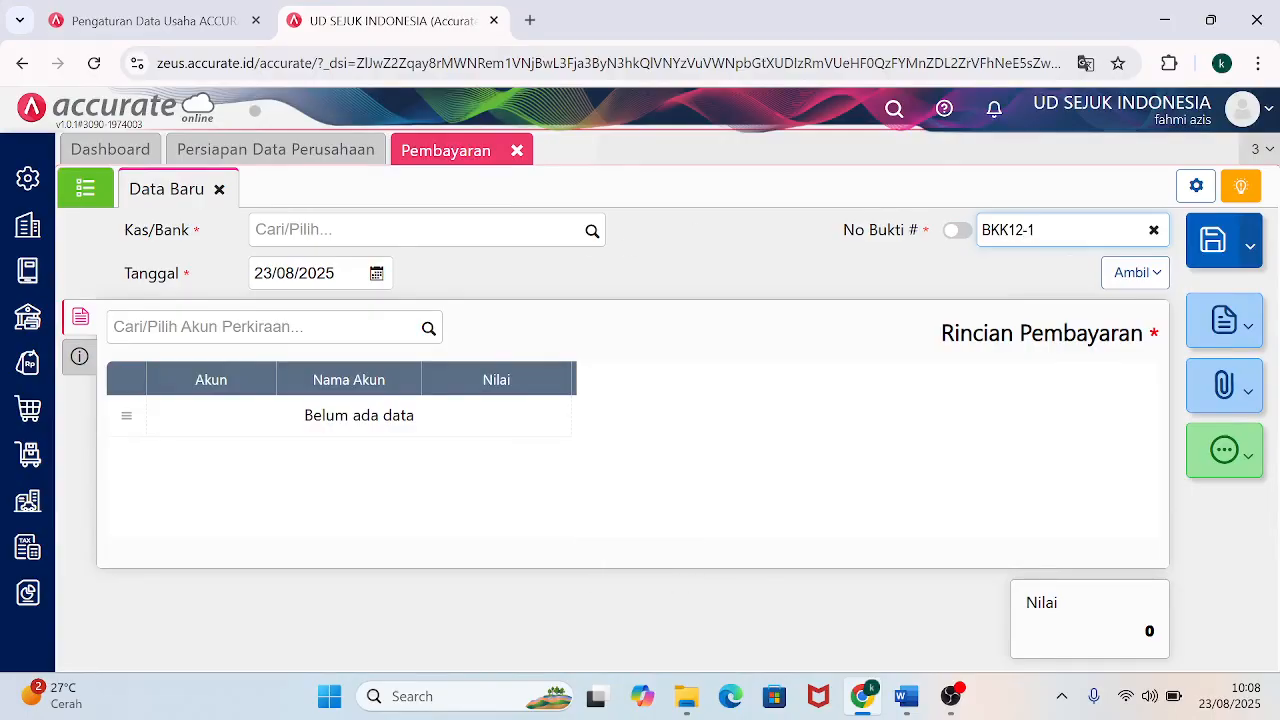
Set the payment's Kas/Bank to CASH IN BANK and its Tanggal to 02/12/2024.
click(591, 235)
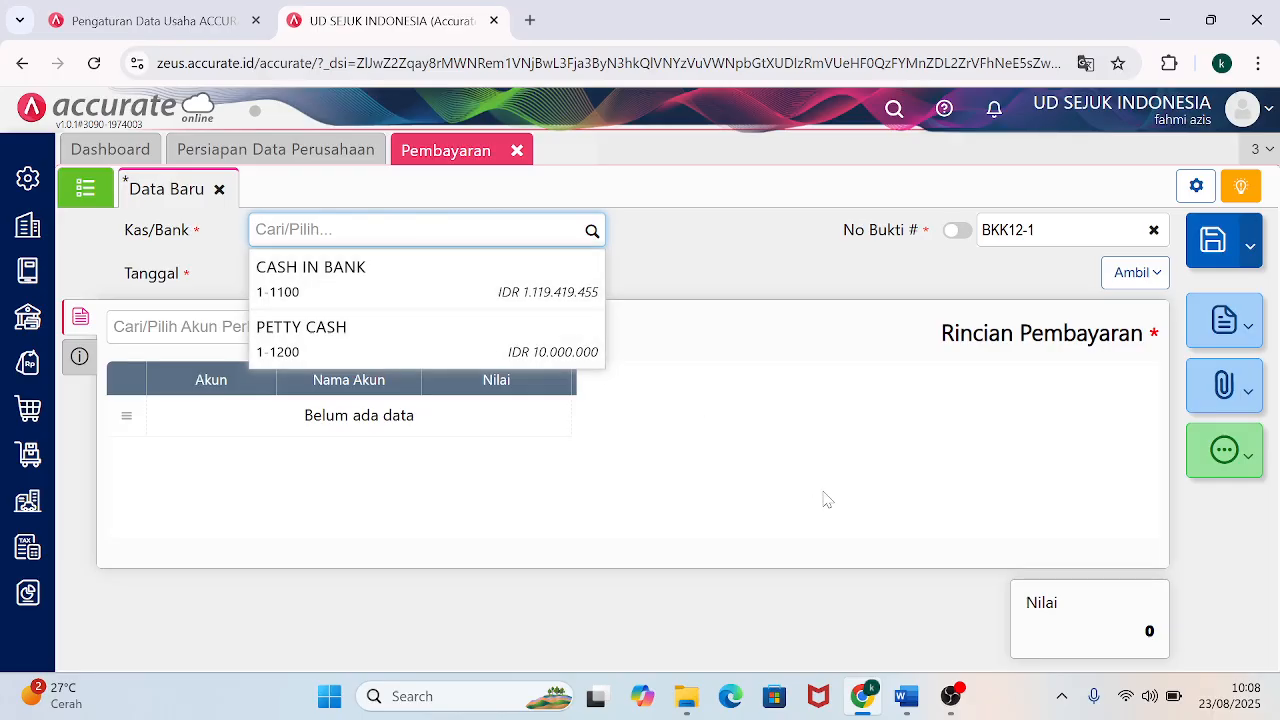
mouse_move(907, 696)
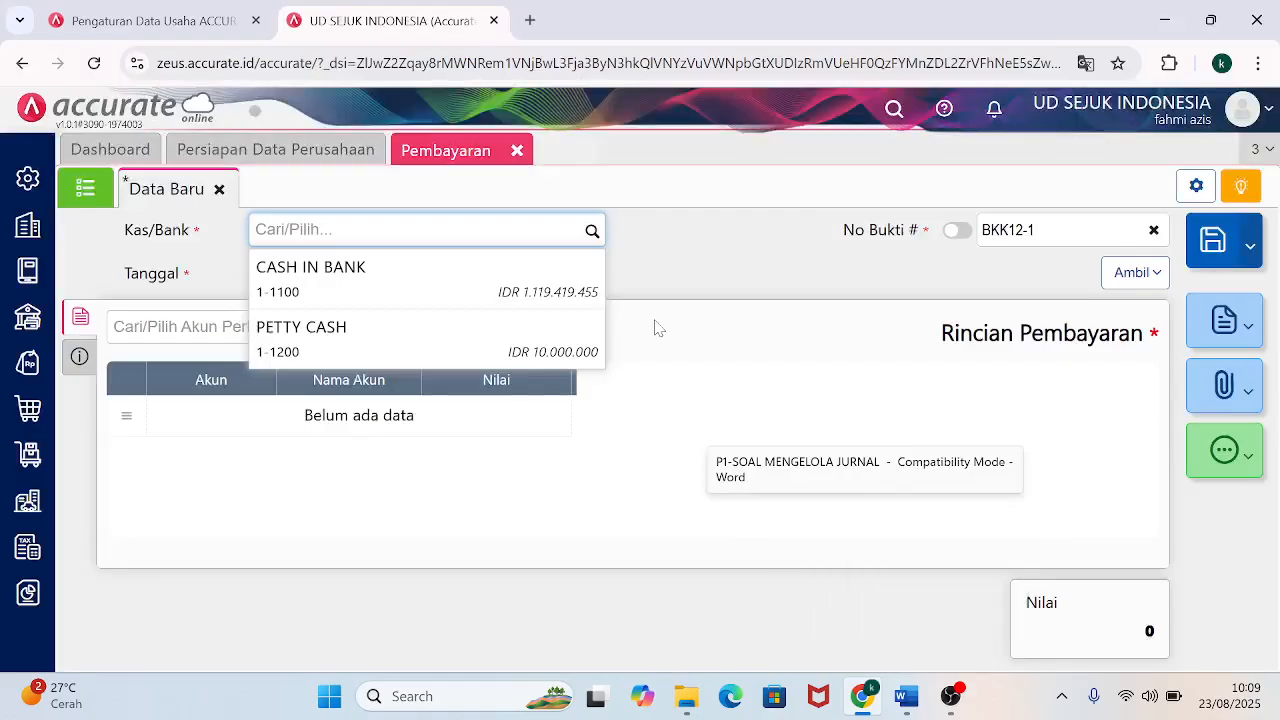
click(378, 285)
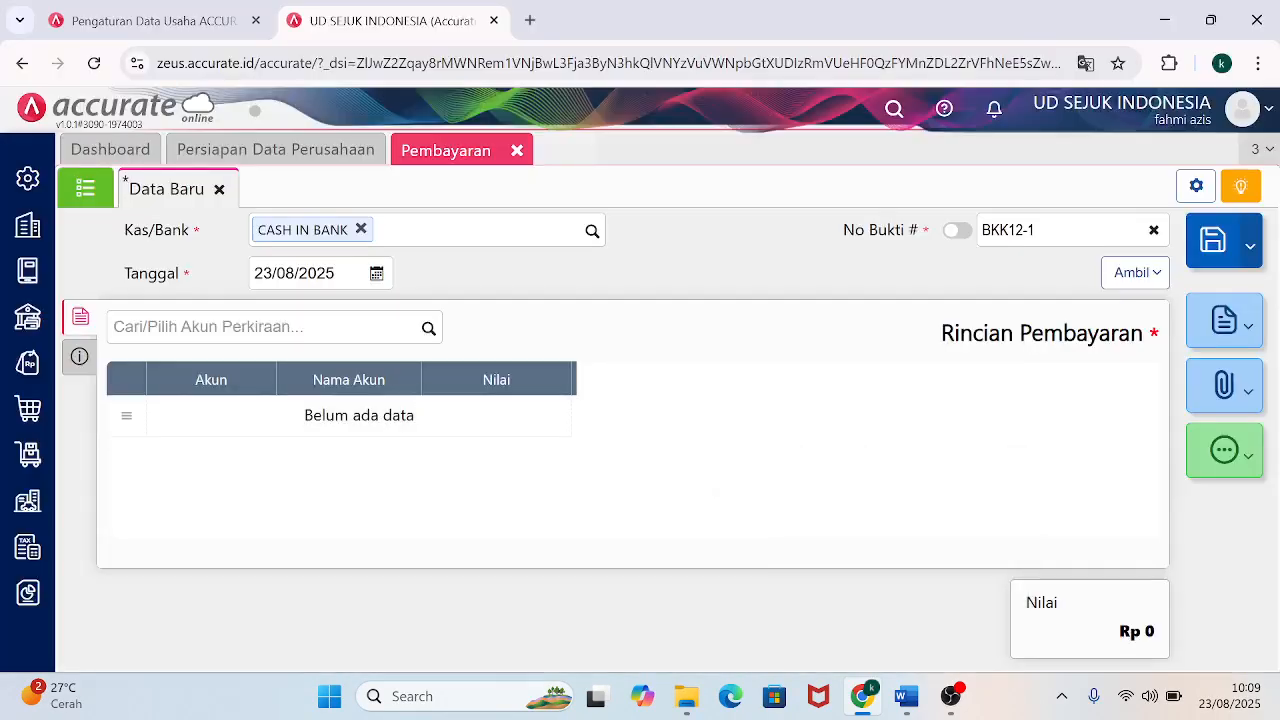
click(300, 273)
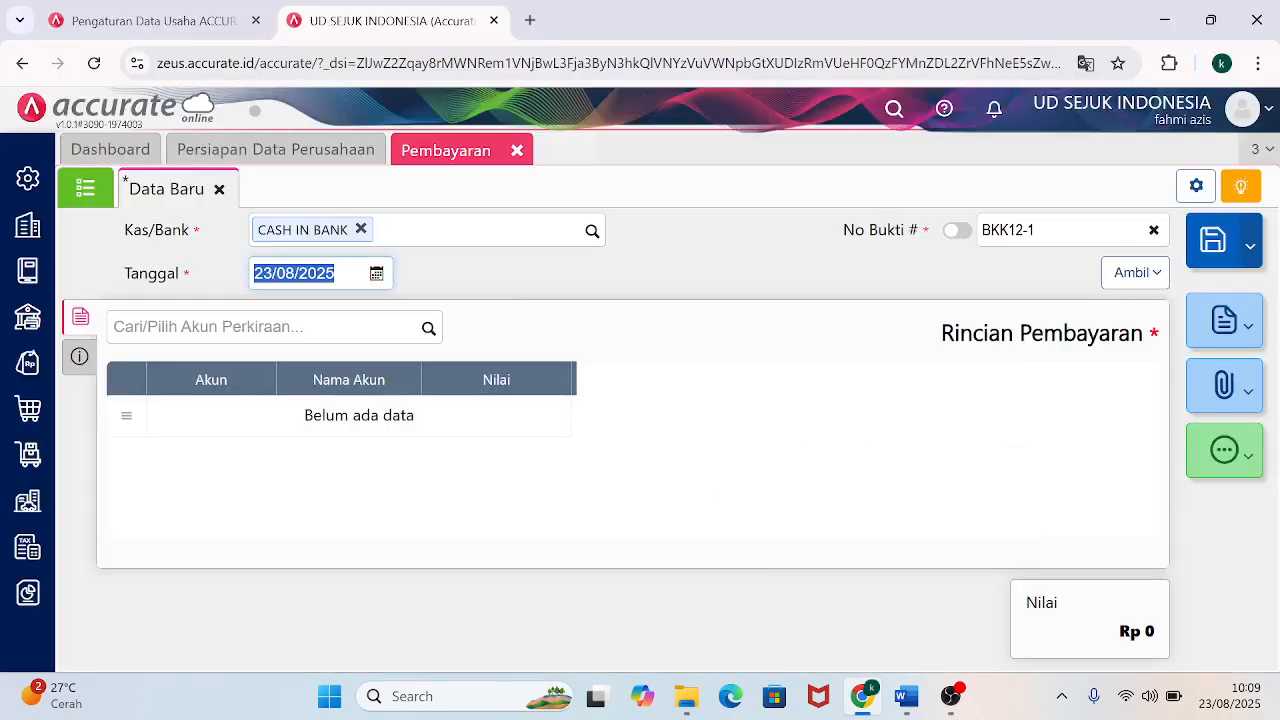
text(0)
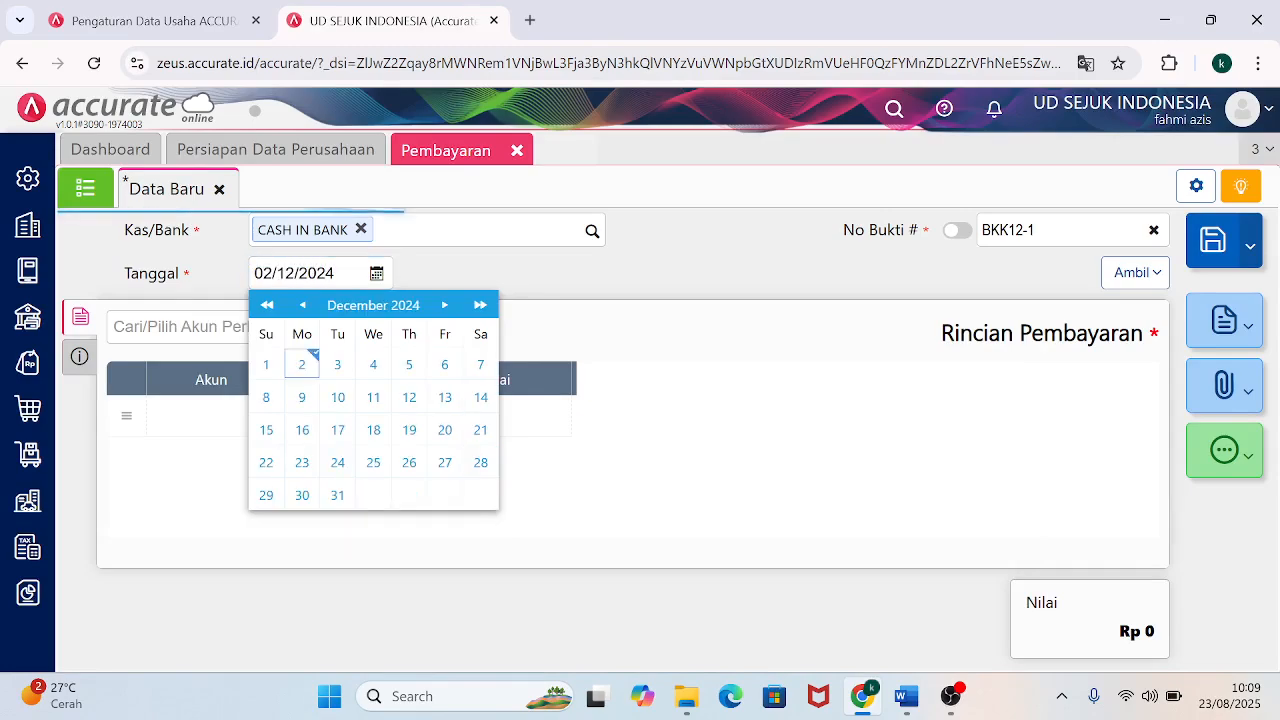
click(305, 364)
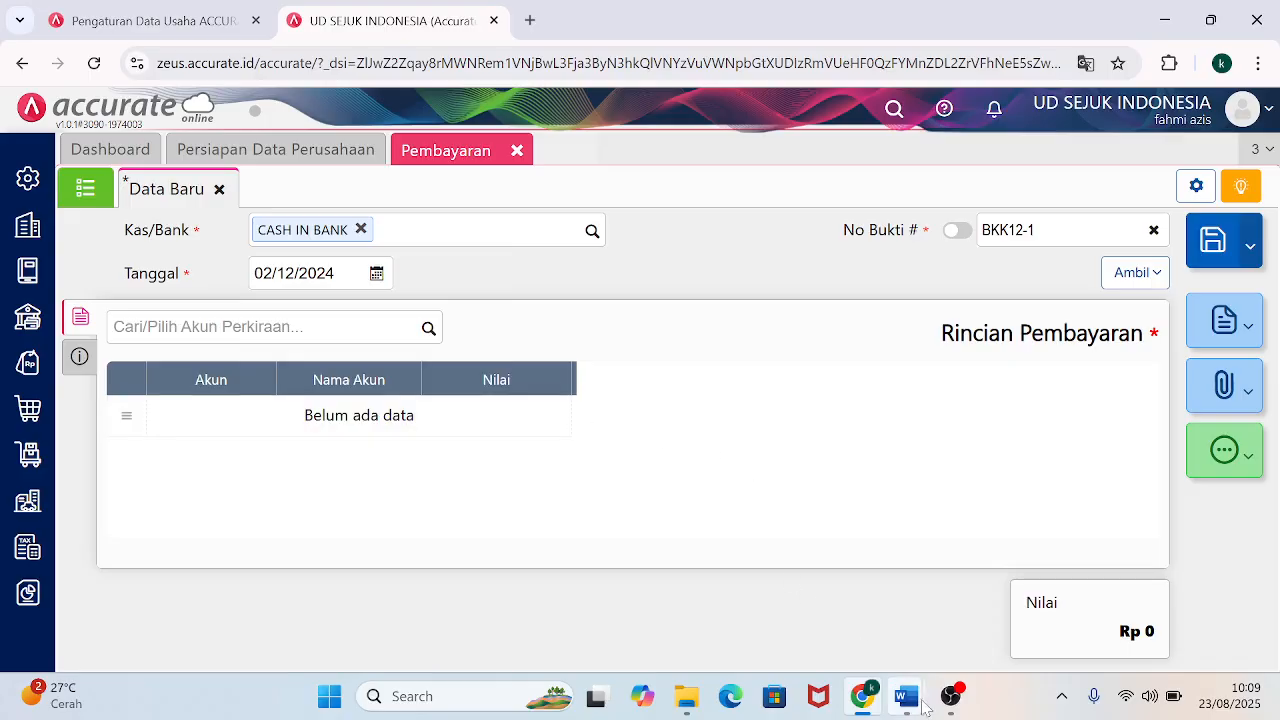
Check the transaction document in Word, then find and select the WAGES & SALARIES EXPENSE account for a payment line.
mouse_move(907, 696)
mouse_move(860, 590)
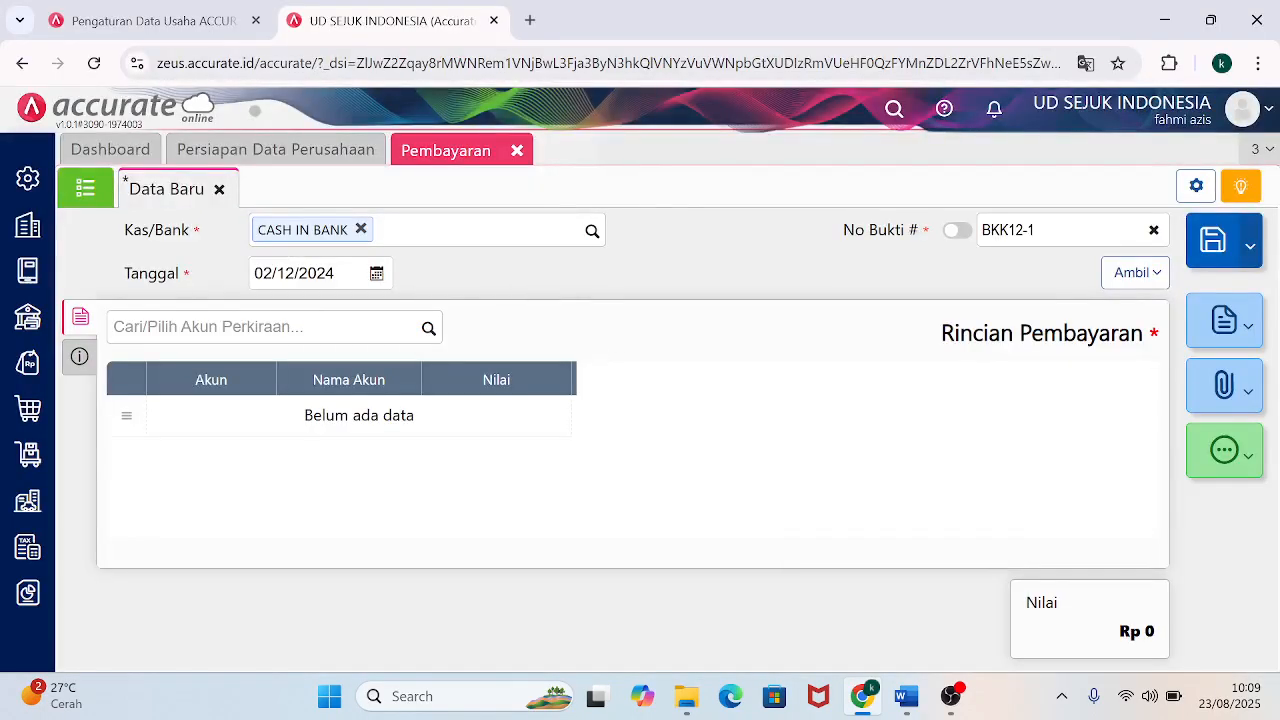
click(264, 327)
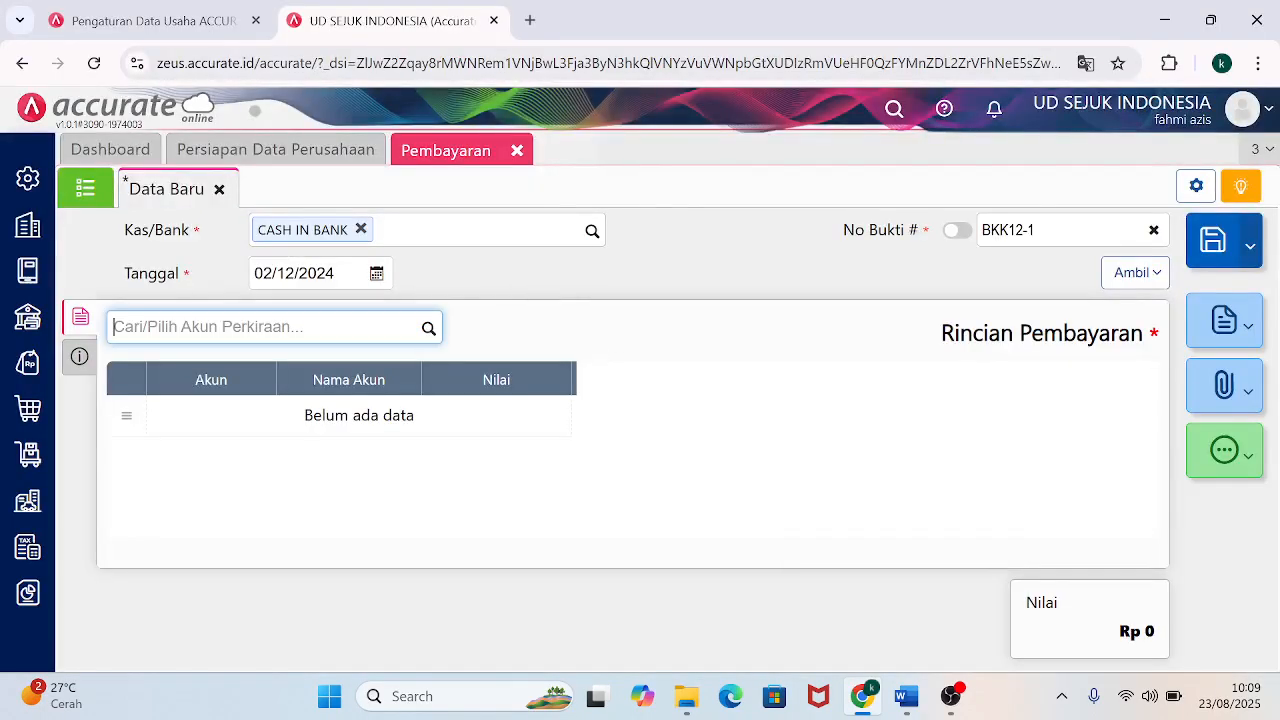
text(WAGES AND SALAE)
key(BackSpace)
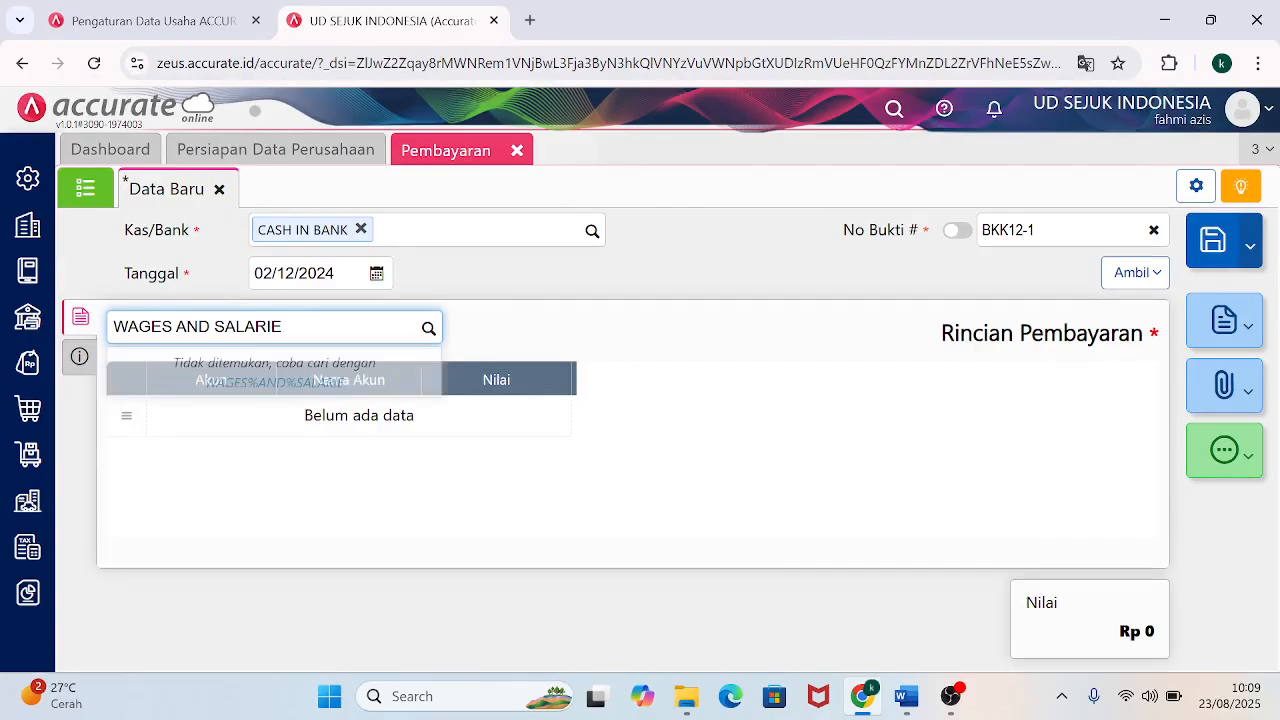
key(BackSpace)
key(BackSpace)
key(BackSpace)
key(BackSpace)
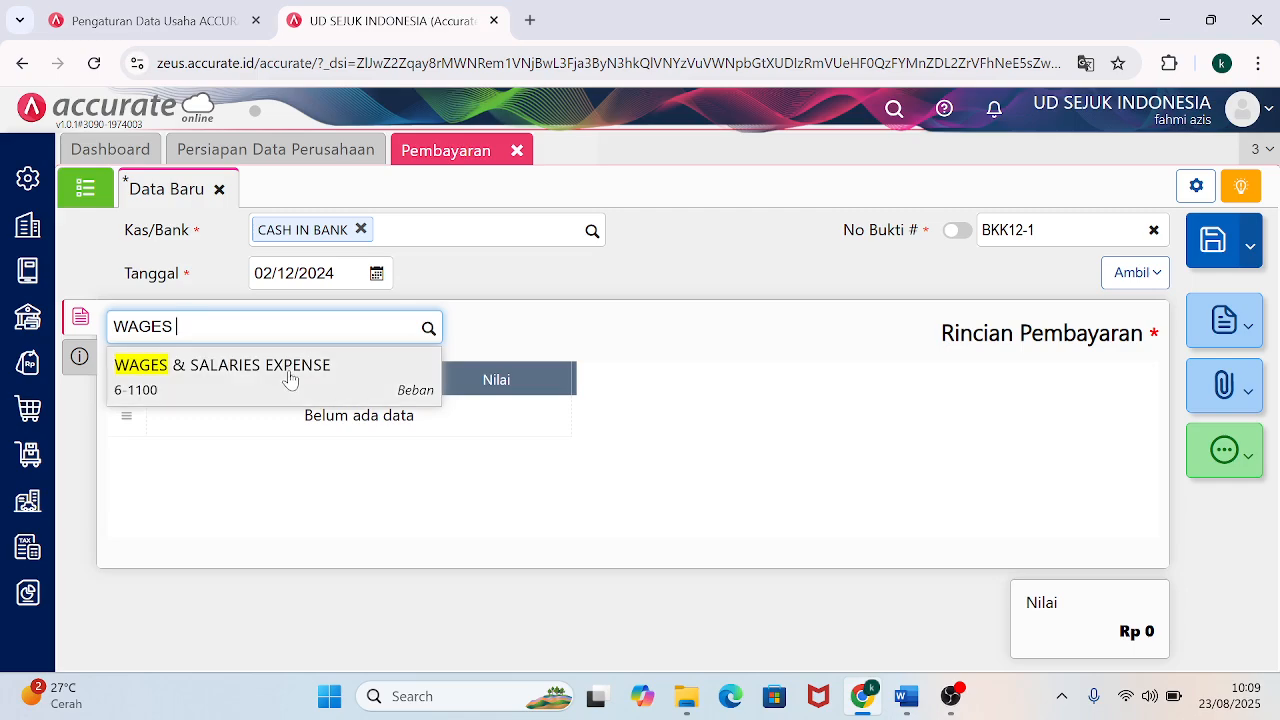
click(289, 376)
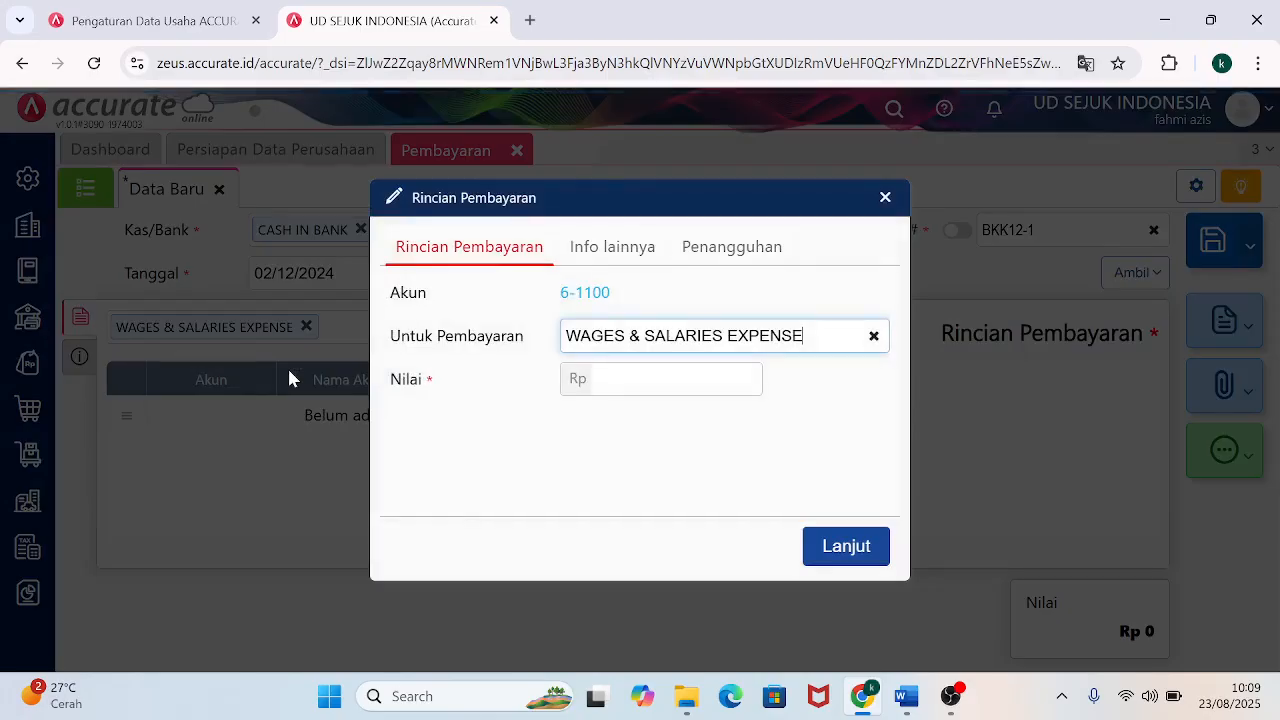
Set the Nilai of the WAGES & SALARIES EXPENSE line to 21.650.000 and add it to the payment.
click(676, 379)
text(2)
text(1.650.000)
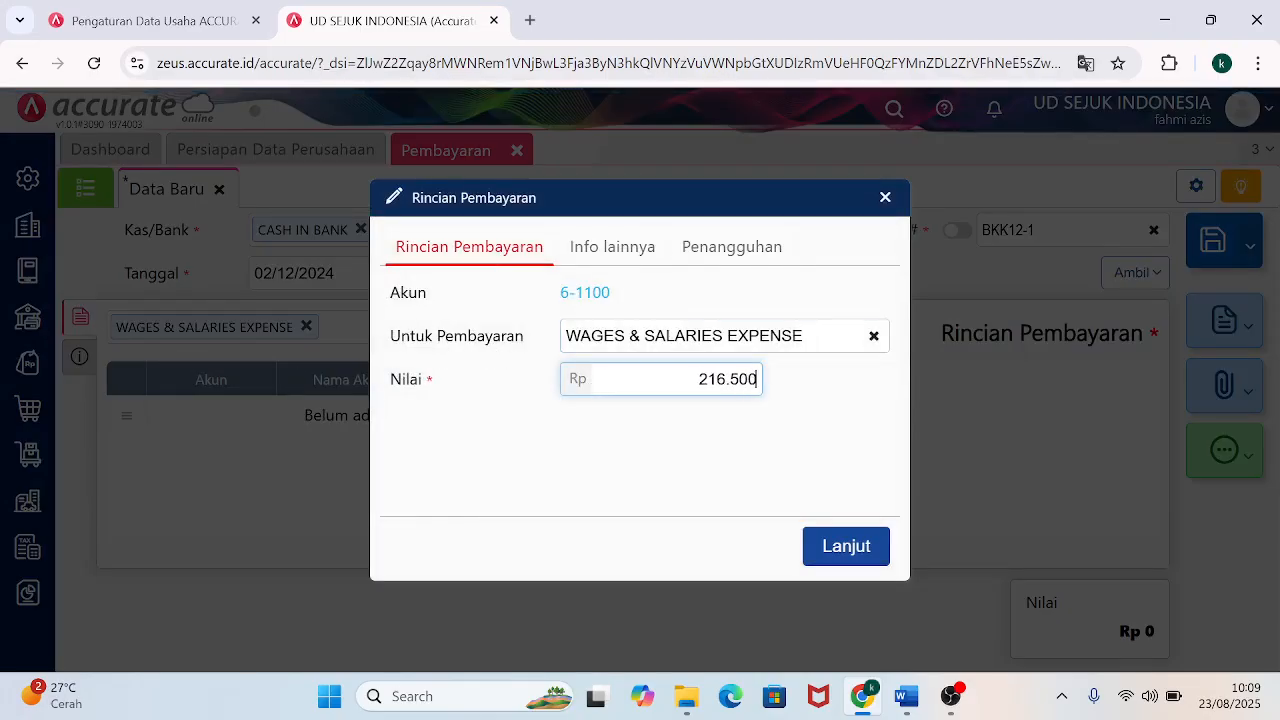
key(Tab)
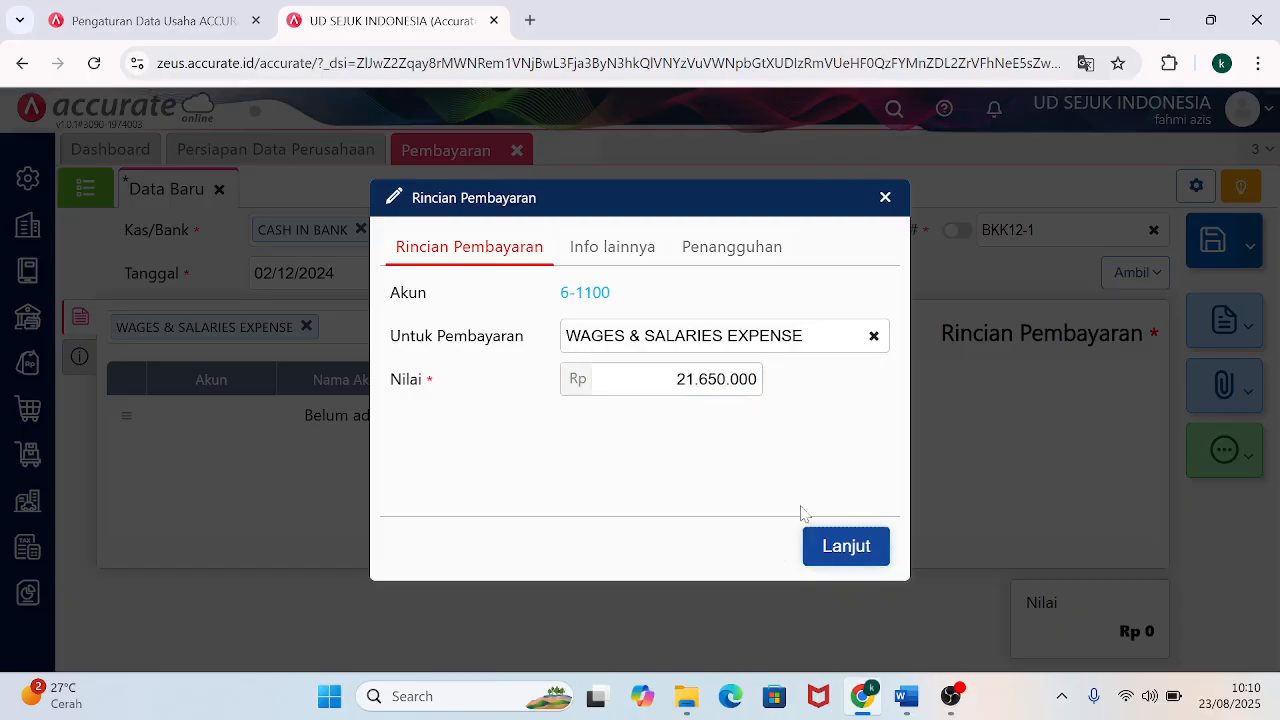
click(827, 541)
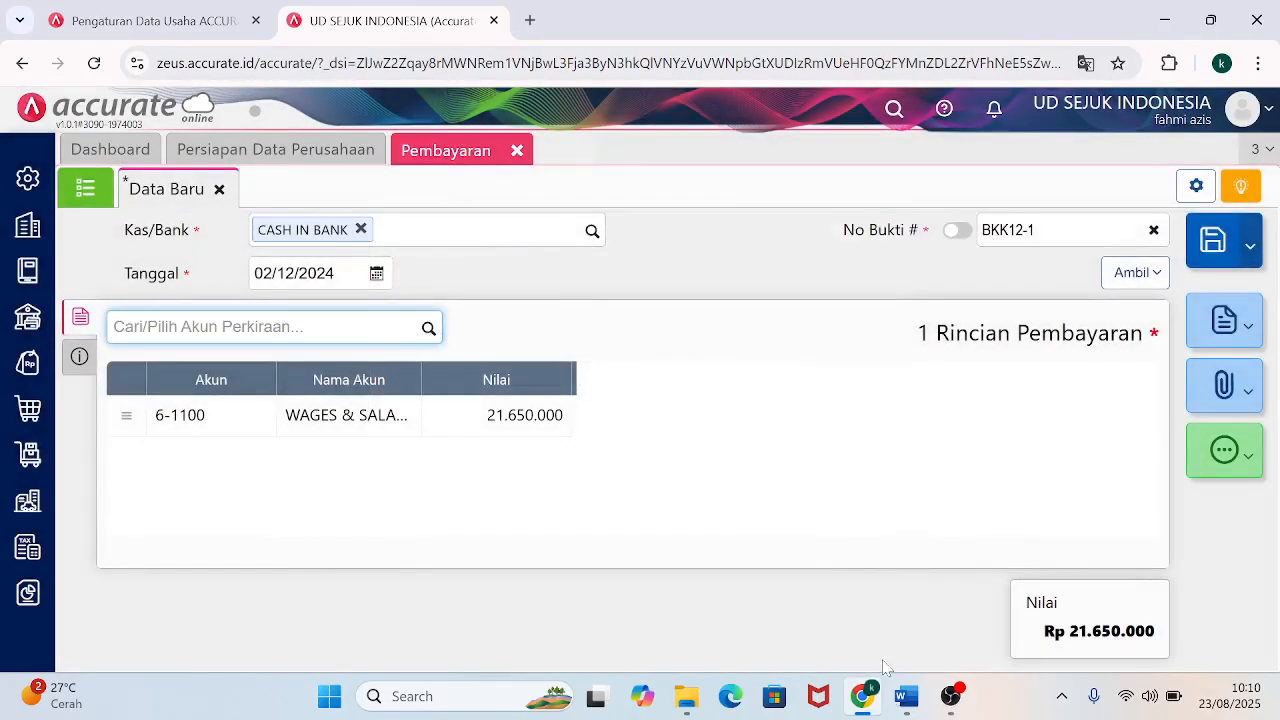
Add a BPJS EXPENSE line with a Nilai of 665.000 to the payment details.
mouse_move(845, 622)
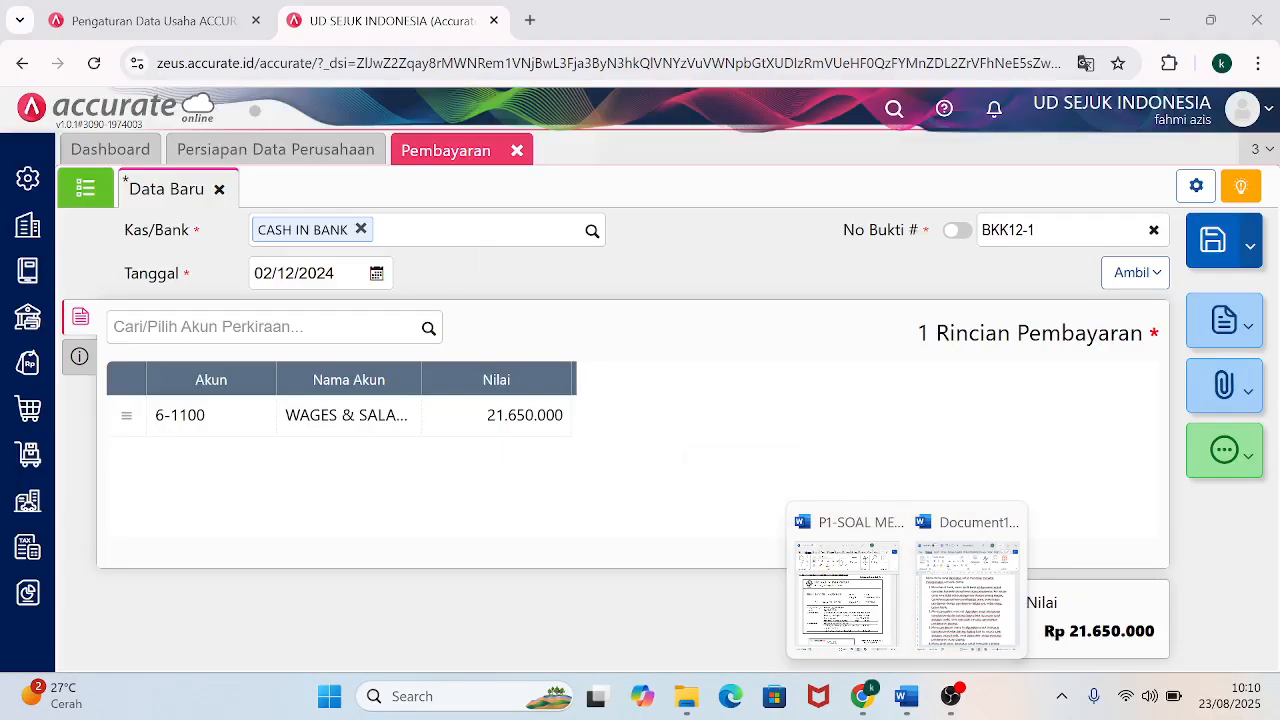
click(264, 327)
text(BPJS EX)
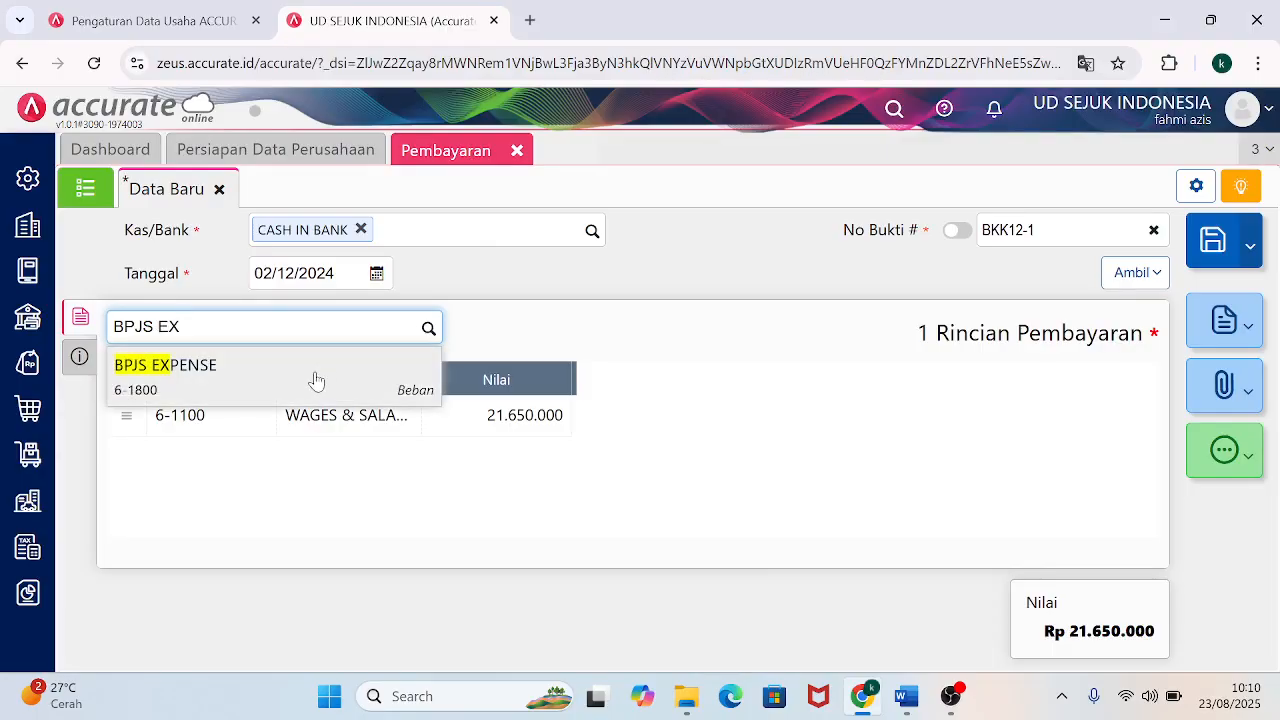
click(314, 380)
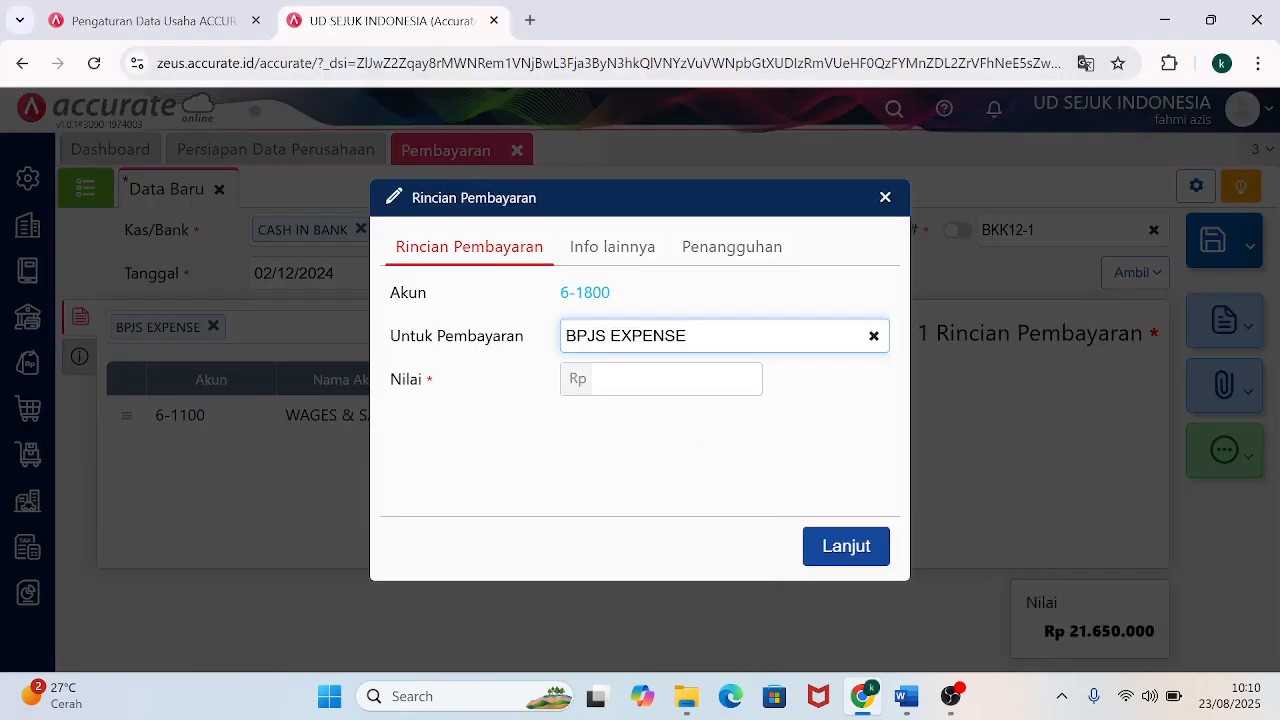
click(677, 379)
text(665.000)
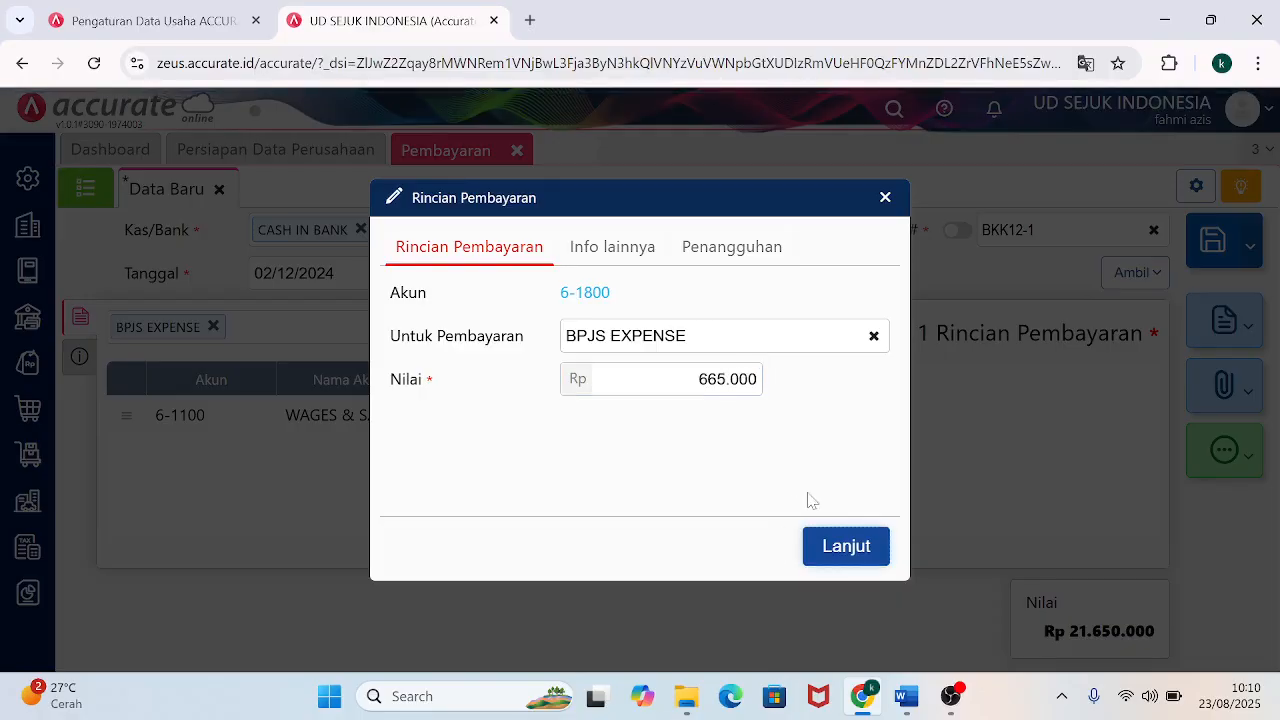
click(822, 547)
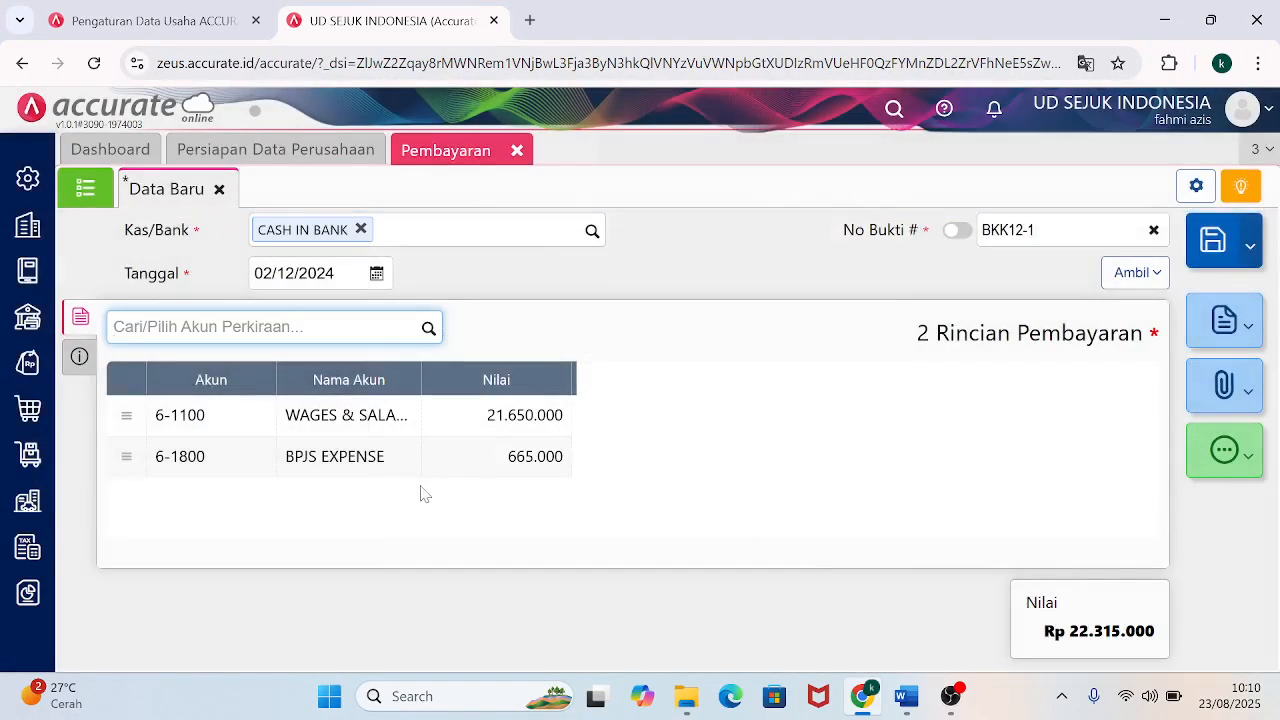
Add an INCOME TAX PAYABLE line with a Nilai of 408.000 to the payment details.
mouse_move(907, 696)
text(INCOME TAX P)
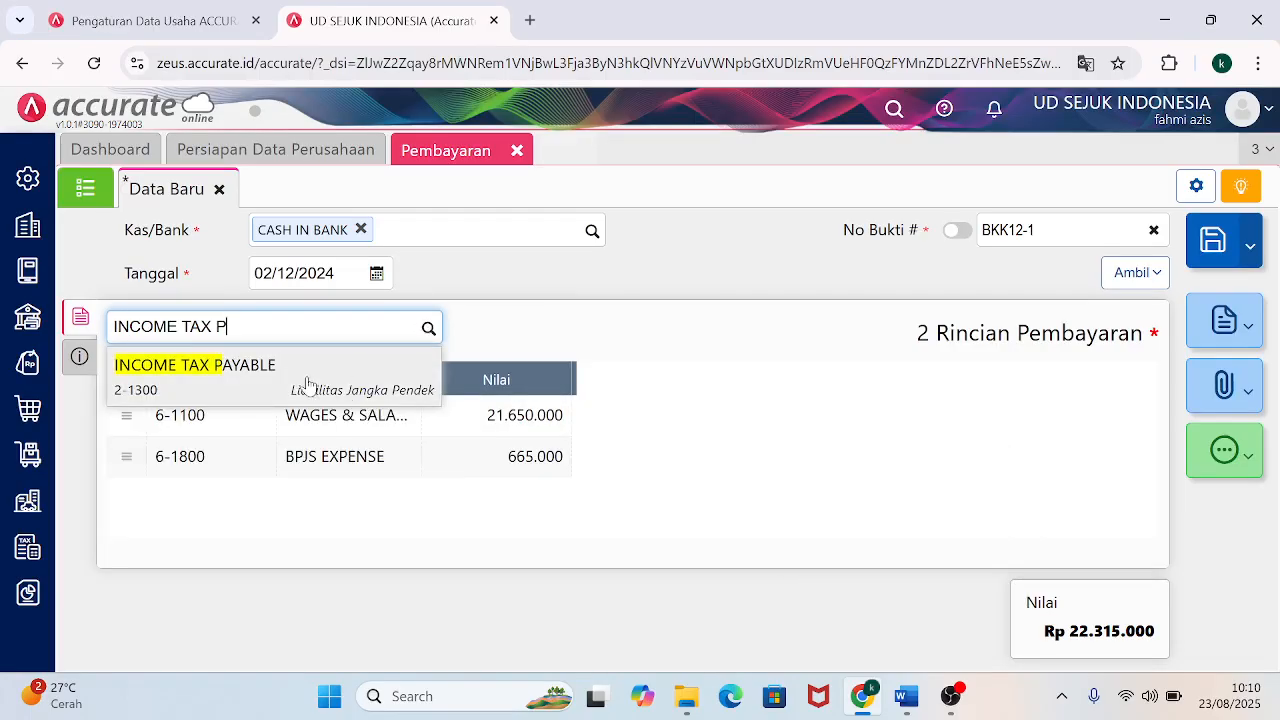
click(303, 382)
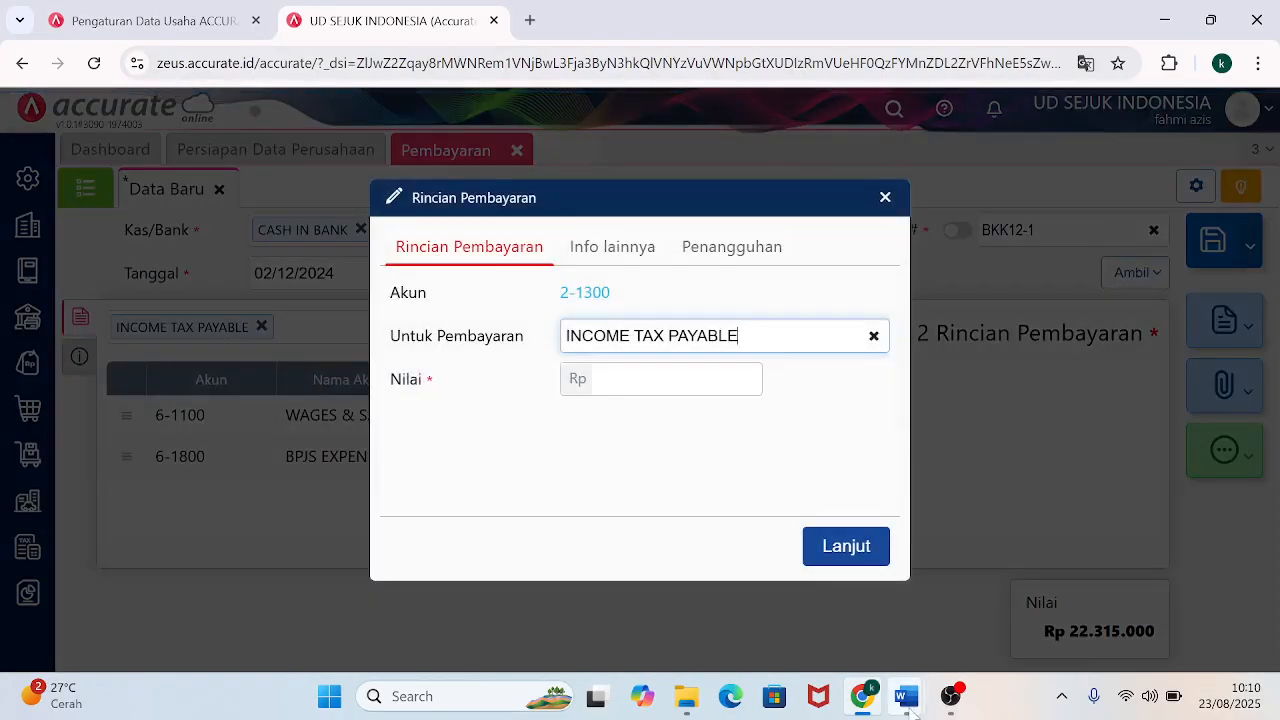
click(858, 615)
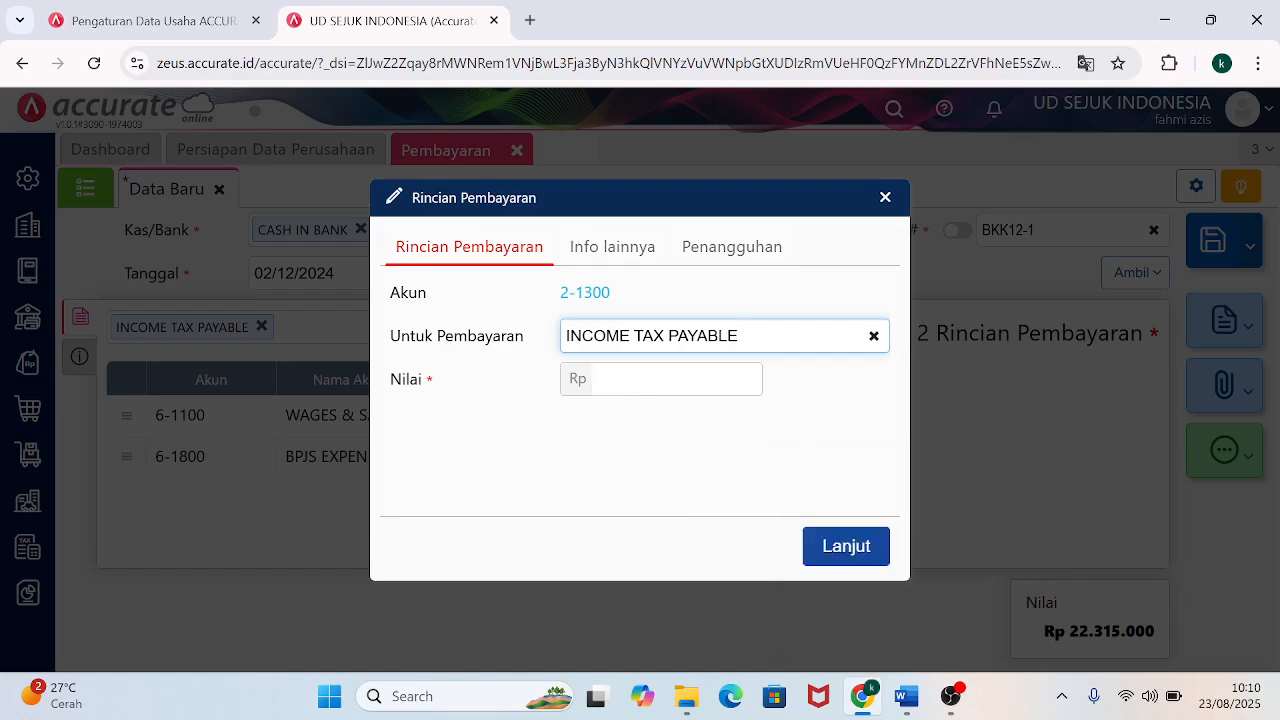
click(618, 379)
text(408.00)
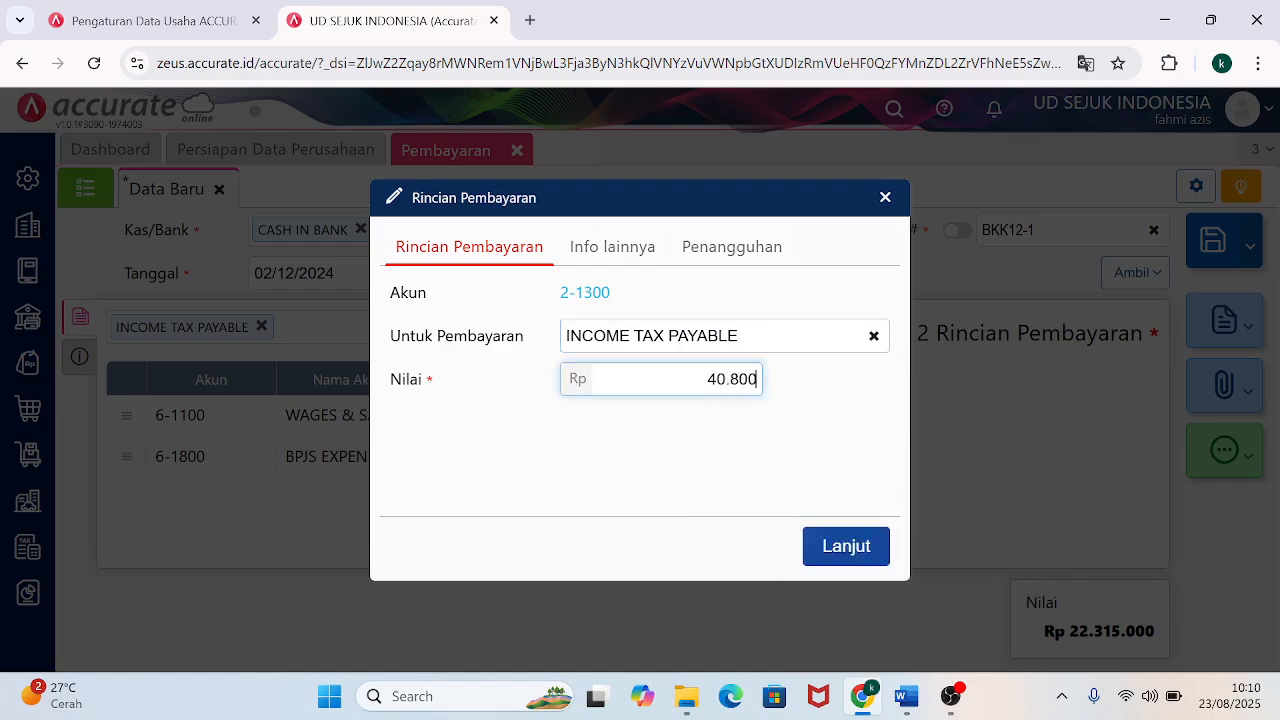
click(860, 543)
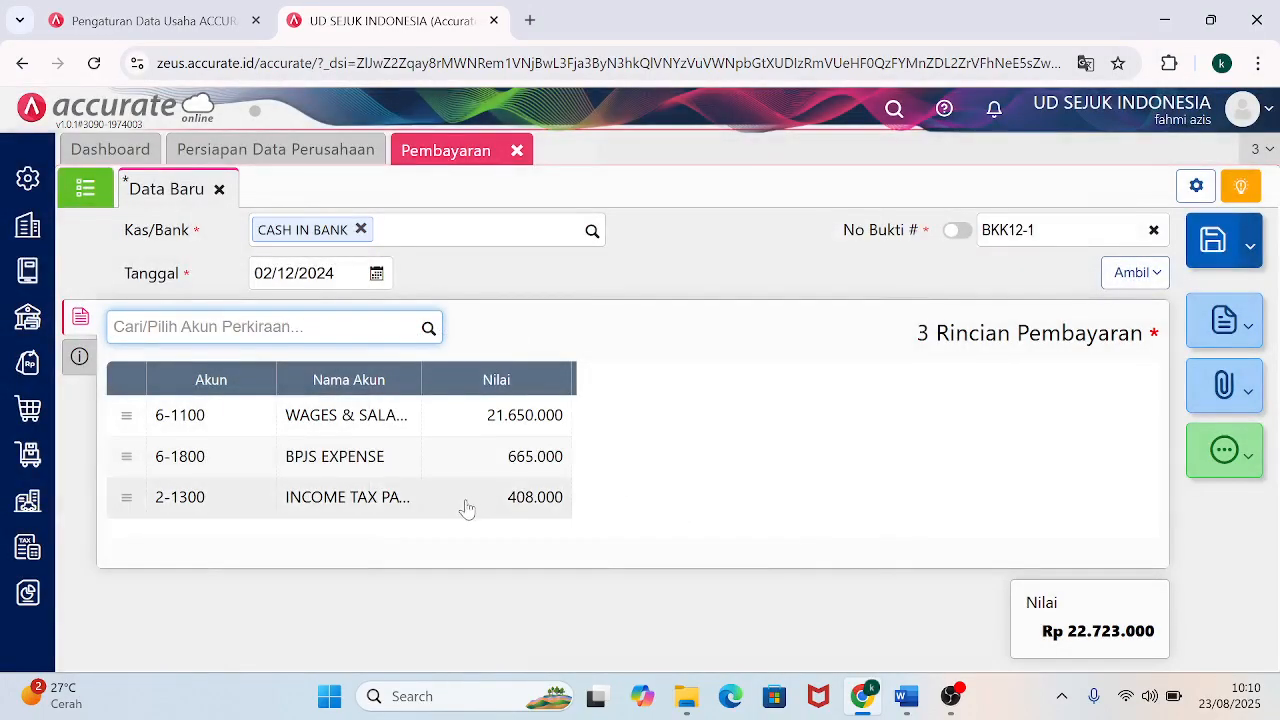
Check the tax deduction in the Word document and change the INCOME TAX PAYABLE line's Nilai to -408.000.
mouse_move(906, 696)
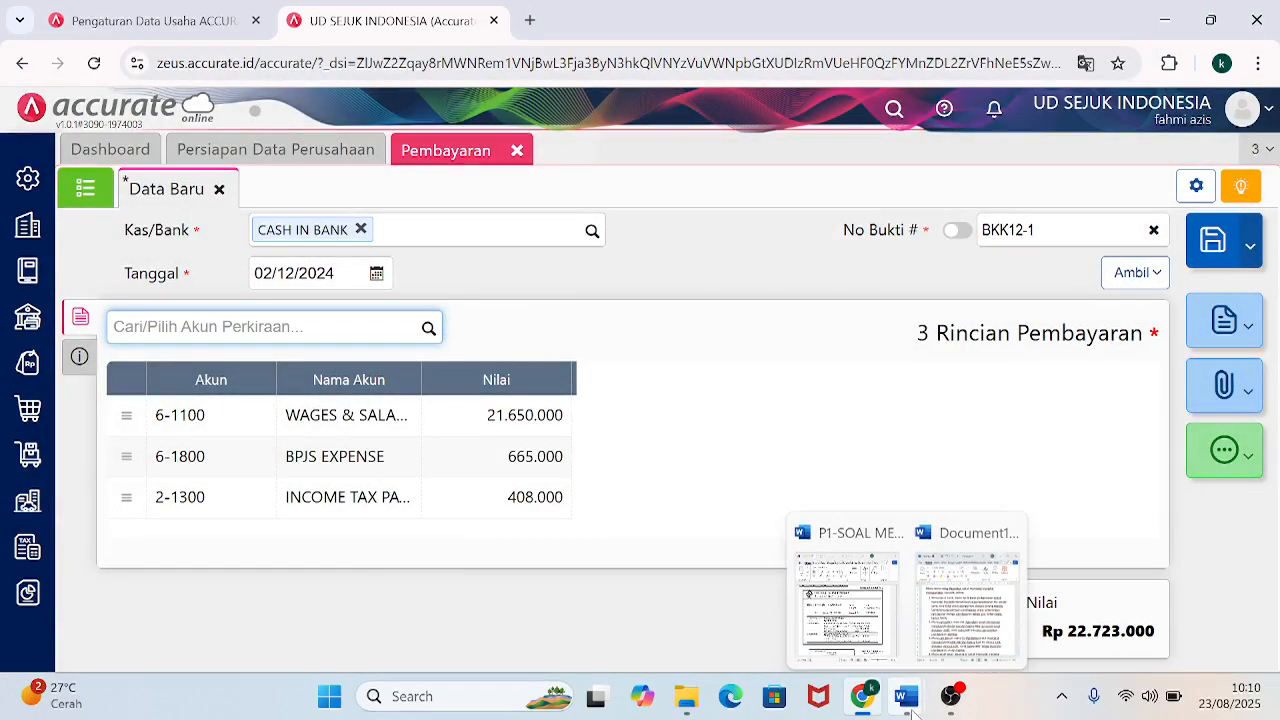
click(853, 598)
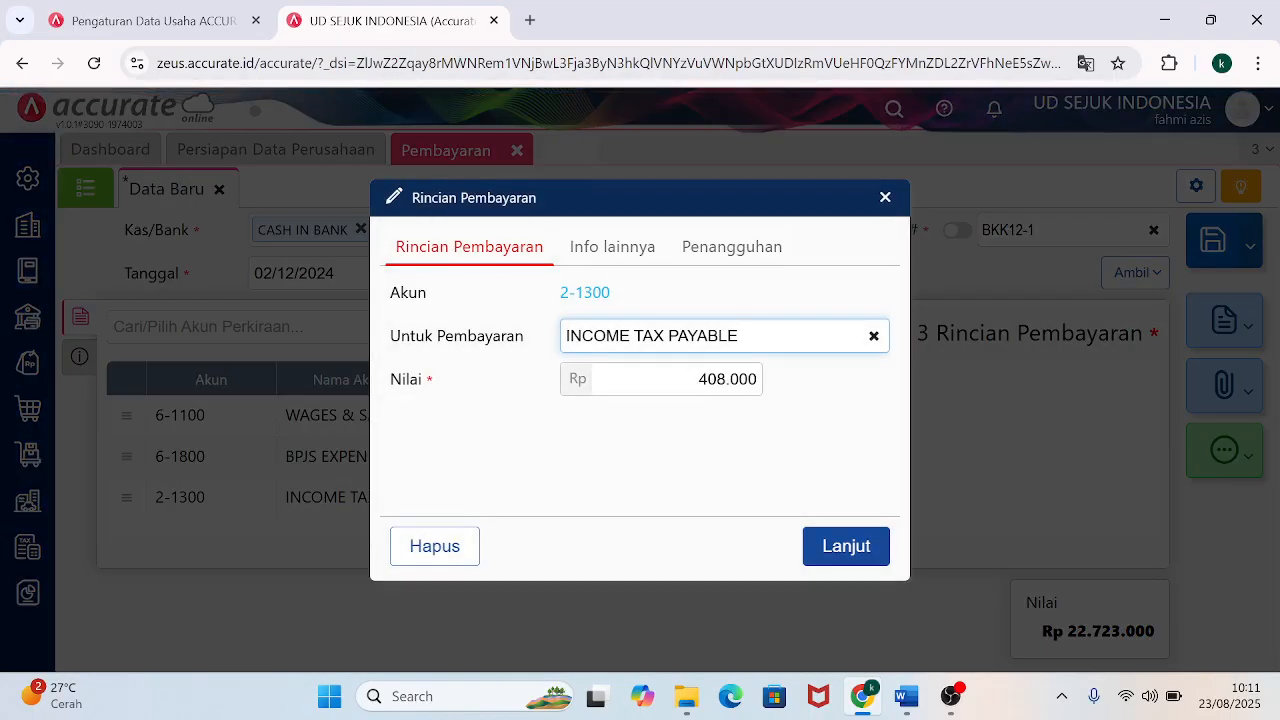
click(698, 379)
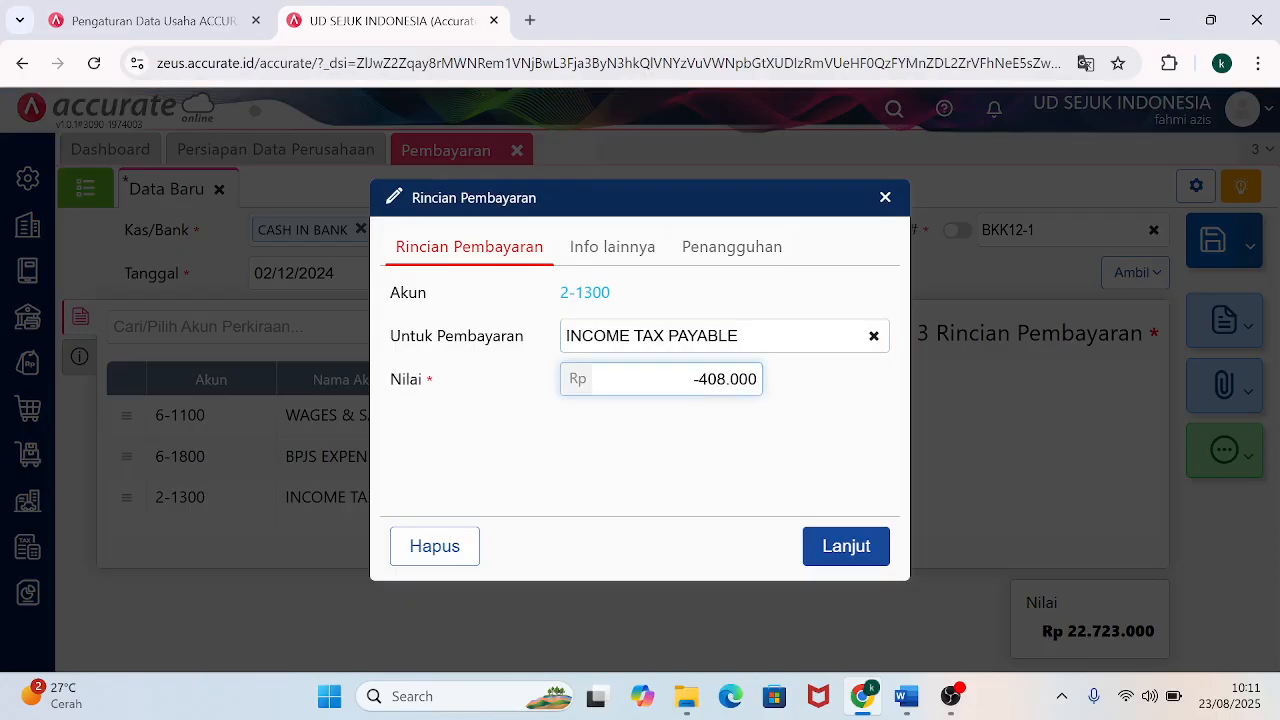
click(860, 561)
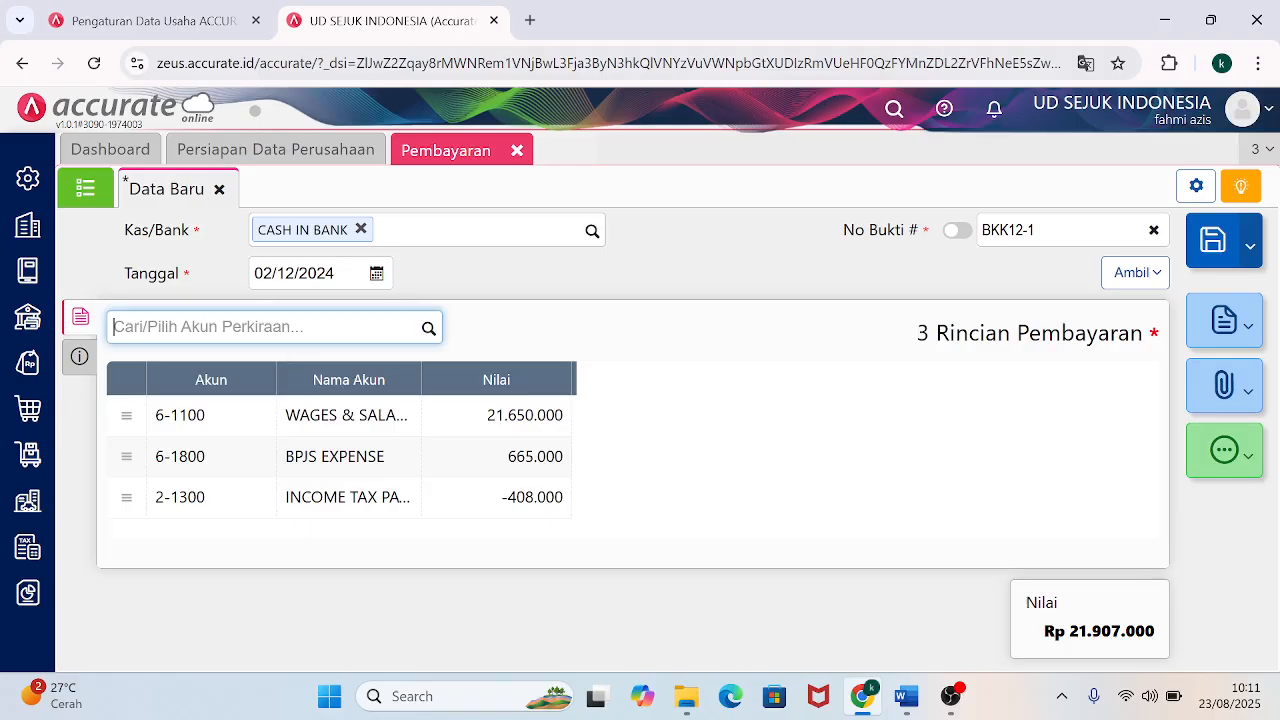
Add a BPJS PAYABLE line with a Nilai of 1.475.000 to the payment details.
text(BPJS PAYAB)
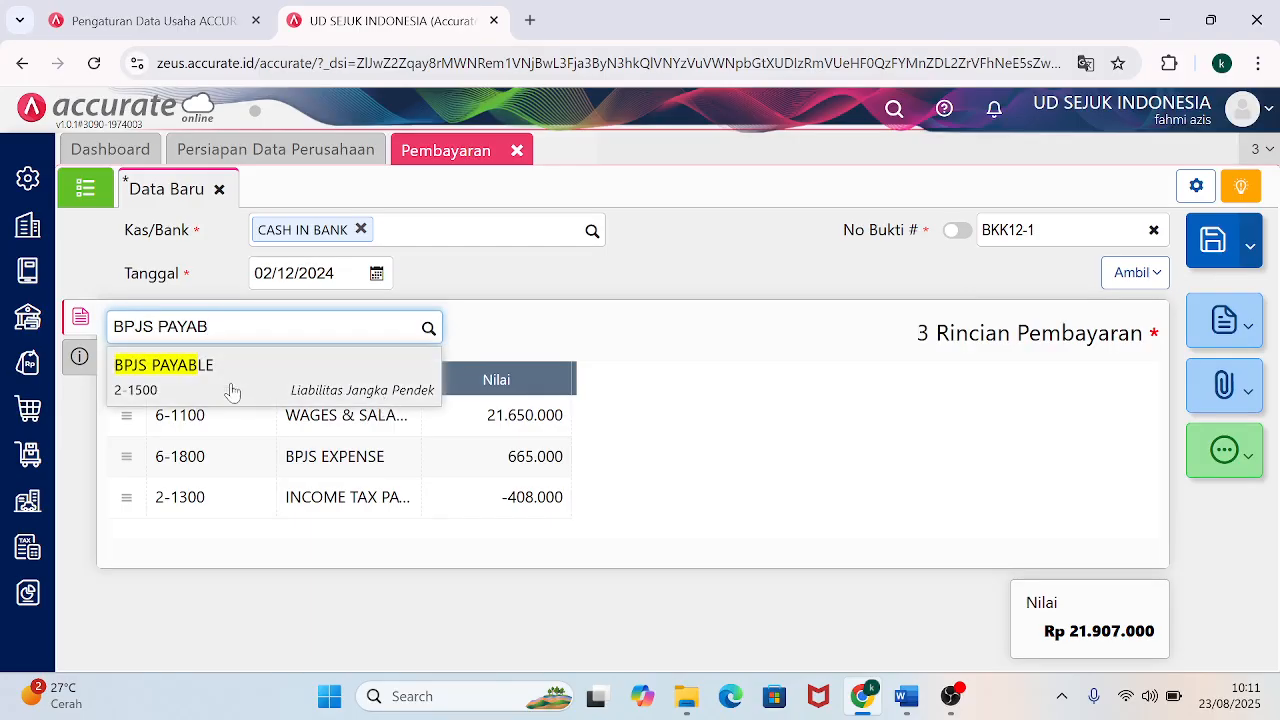
click(229, 377)
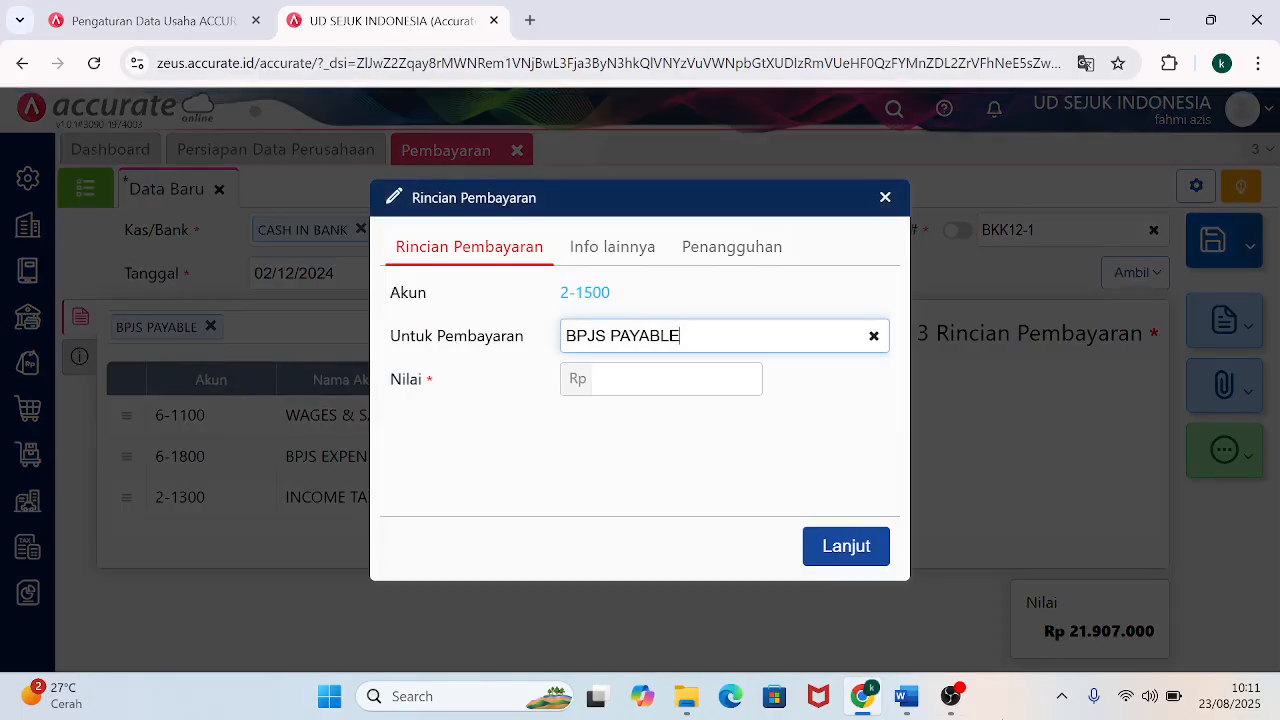
mouse_move(910, 706)
mouse_move(855, 622)
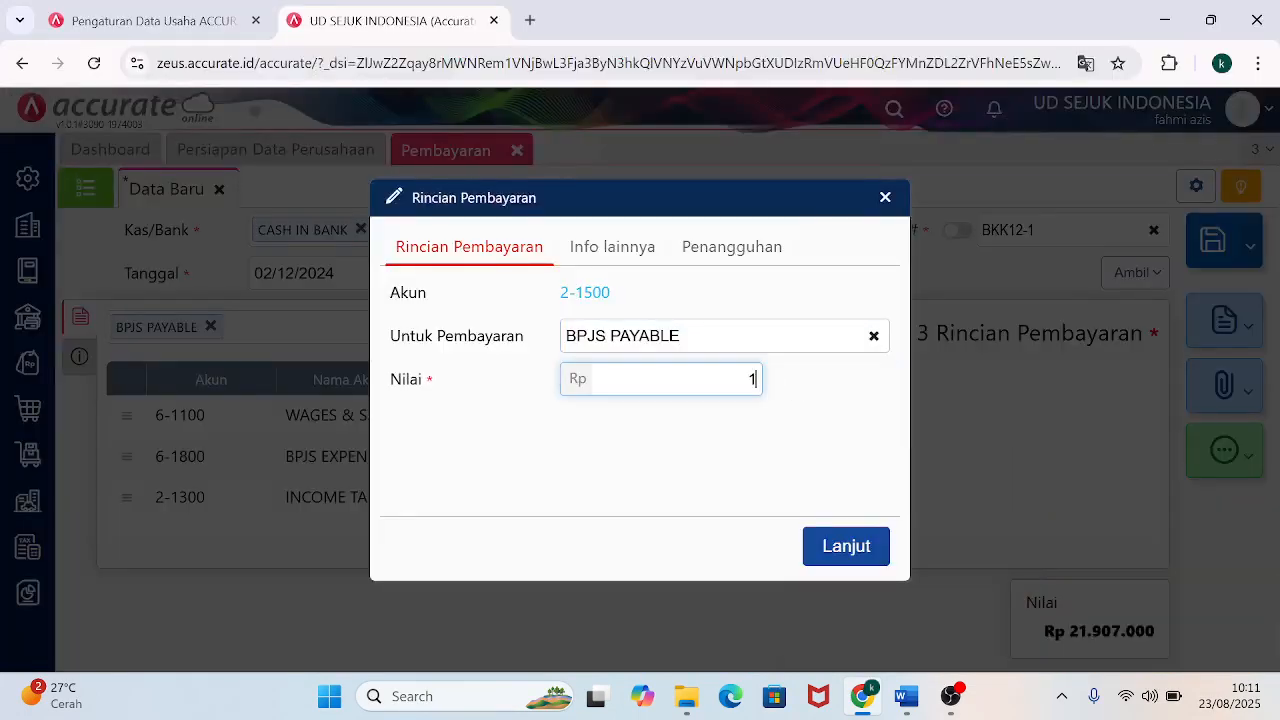
text(5000)
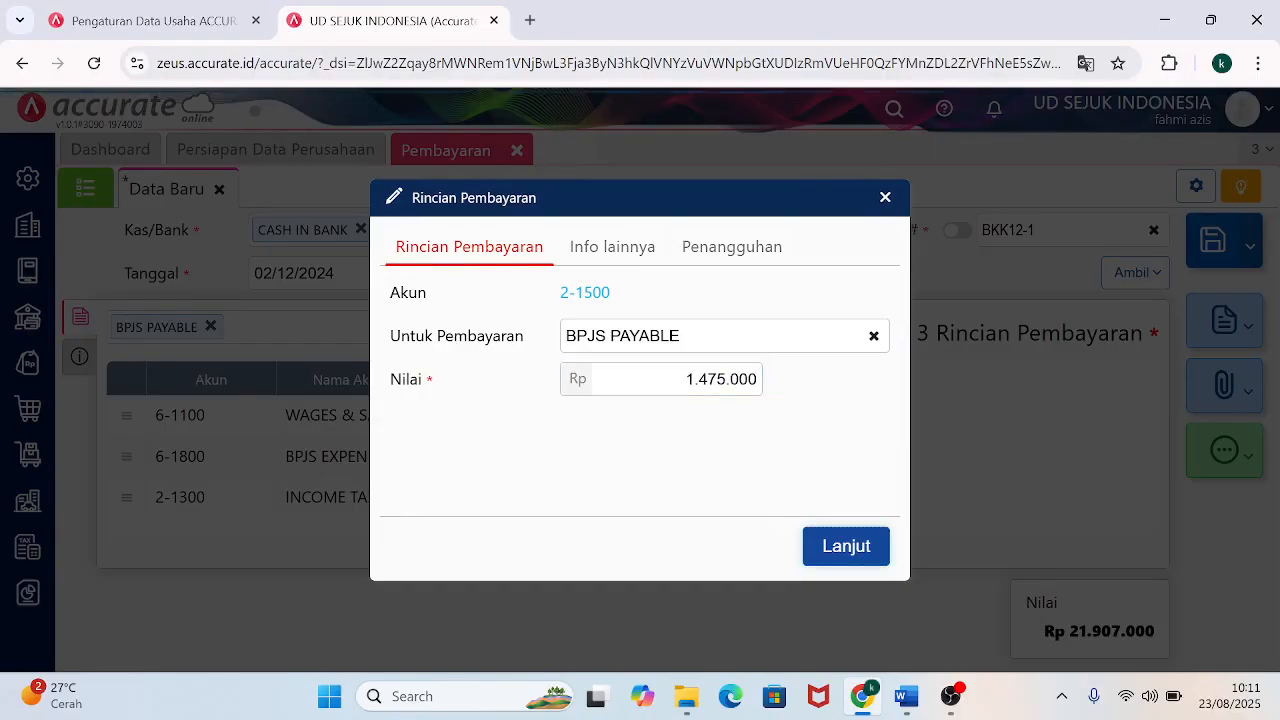
click(829, 546)
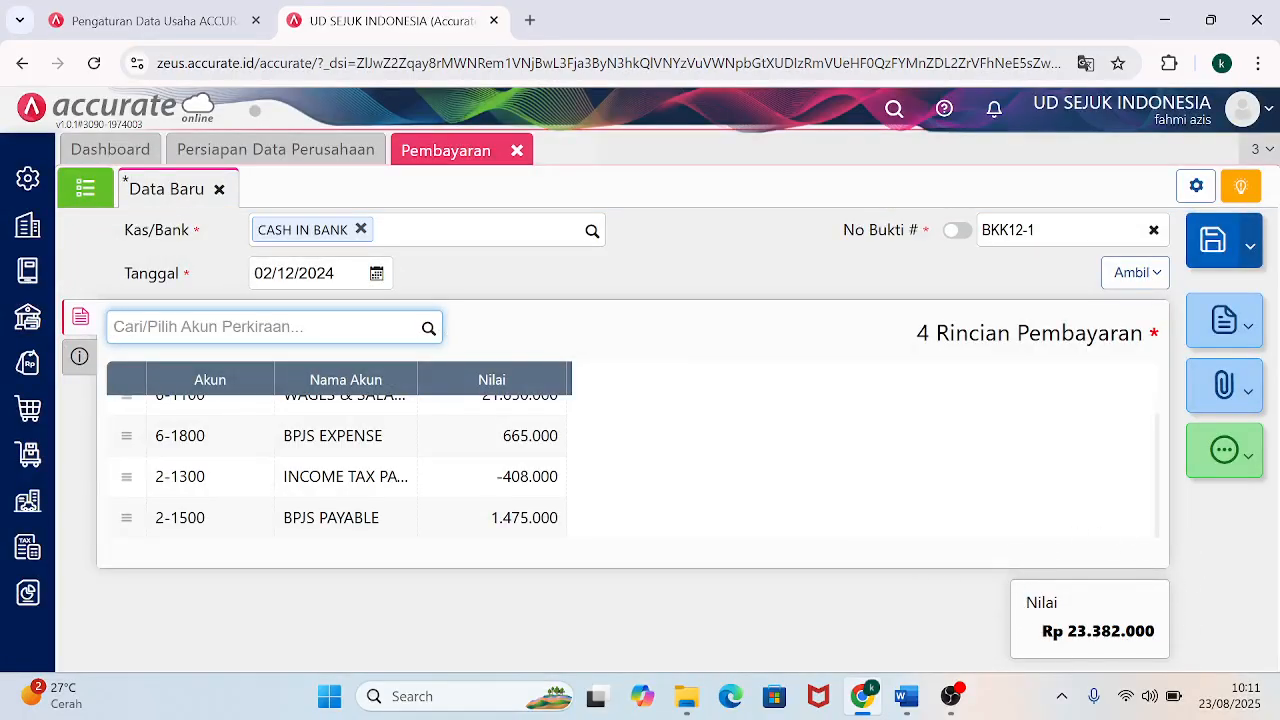
Check the BPJS payable entry in the Word document and change the BPJS PAYABLE line's Nilai to -1.475.000.
click(842, 590)
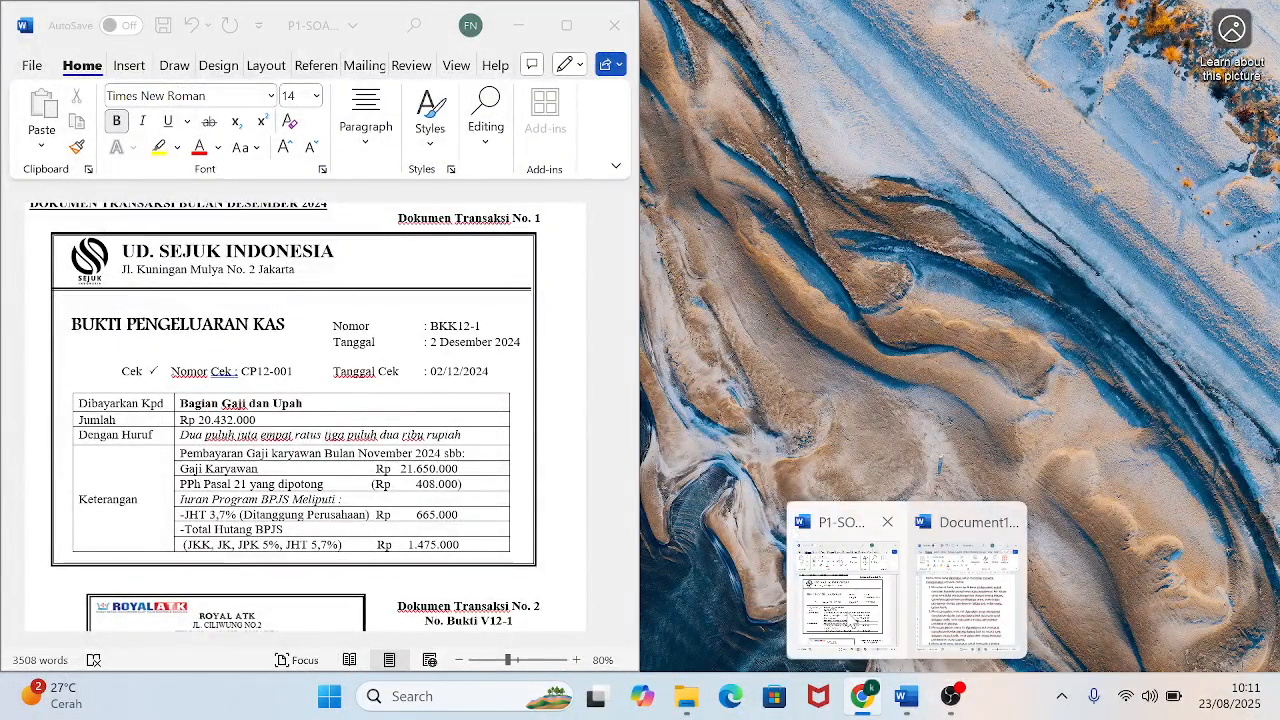
click(862, 696)
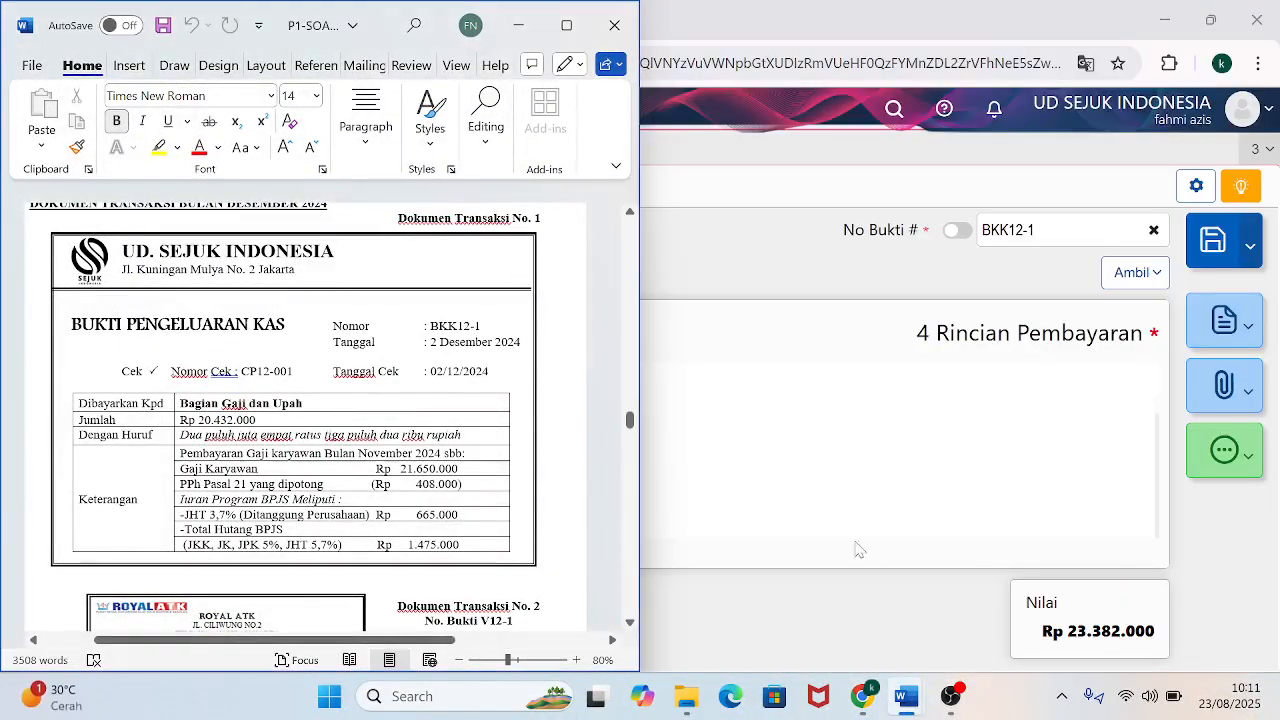
click(792, 497)
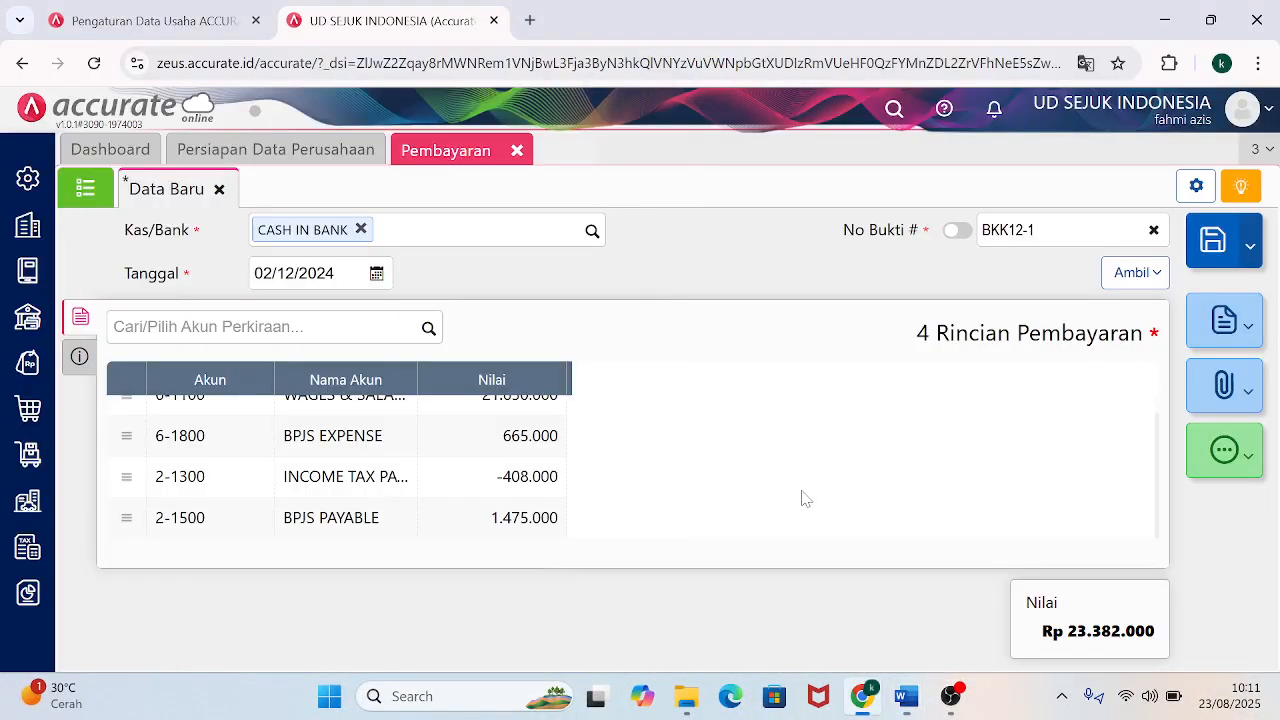
click(519, 525)
key(Tab)
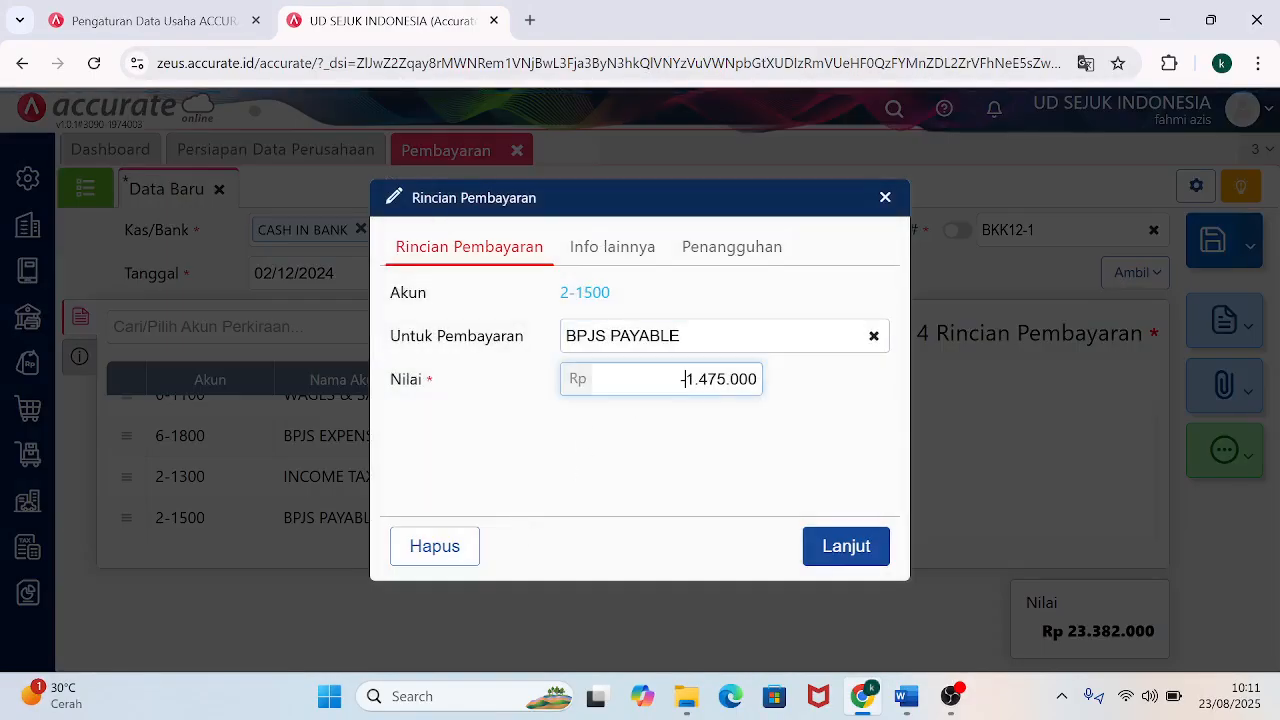
text(-)
click(843, 550)
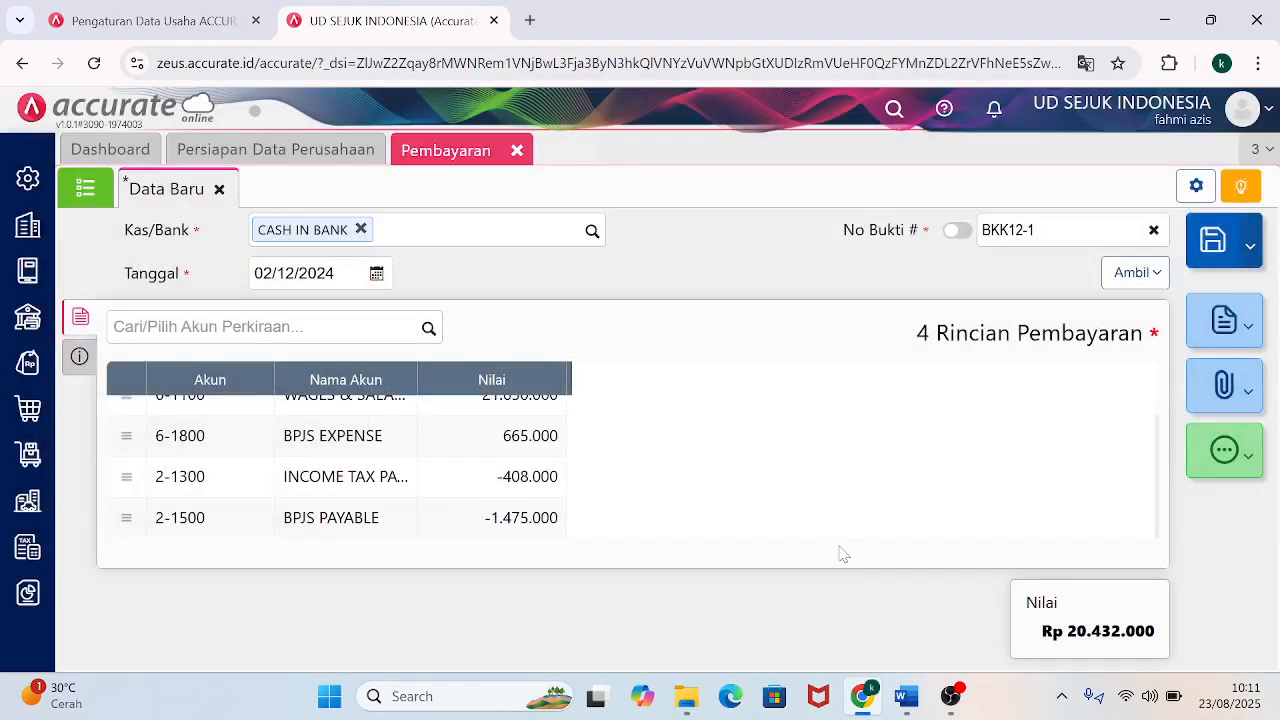
Look up the payee in the Word document and enter BAGIAN GAJI DAN UPAH as Penerima in the payment's Info lainnya.
mouse_move(907, 696)
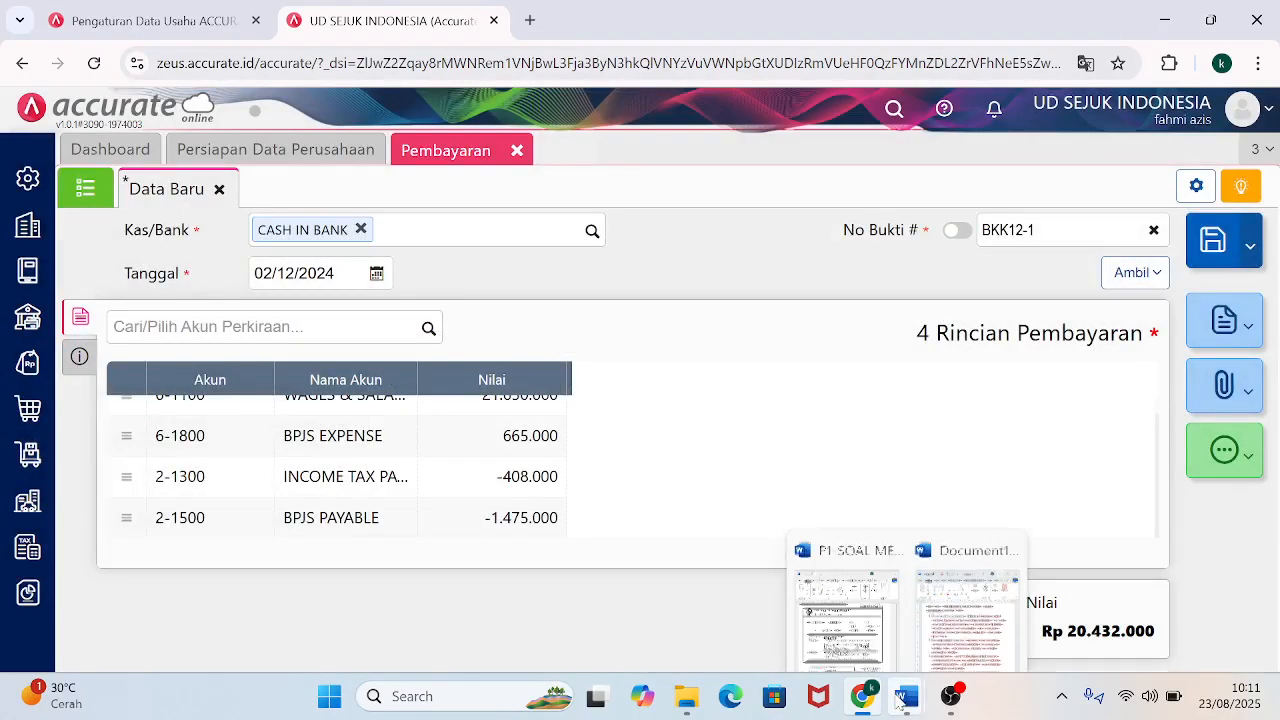
click(843, 600)
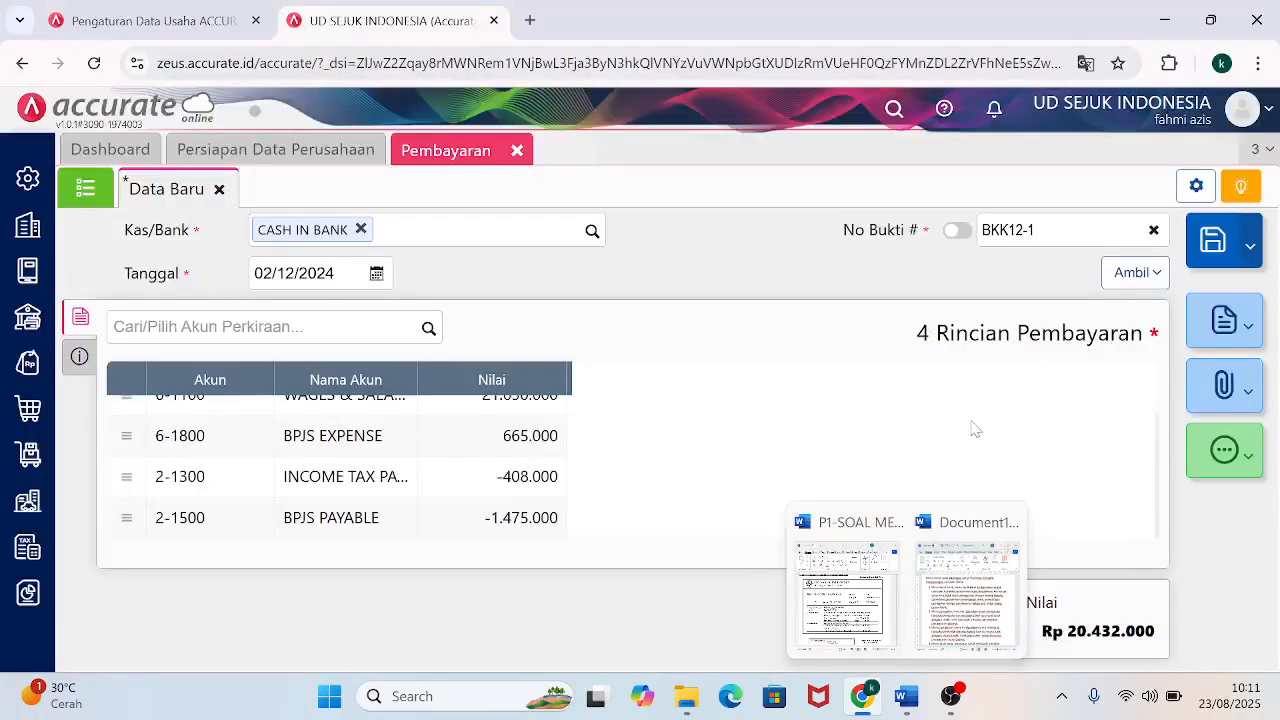
click(82, 358)
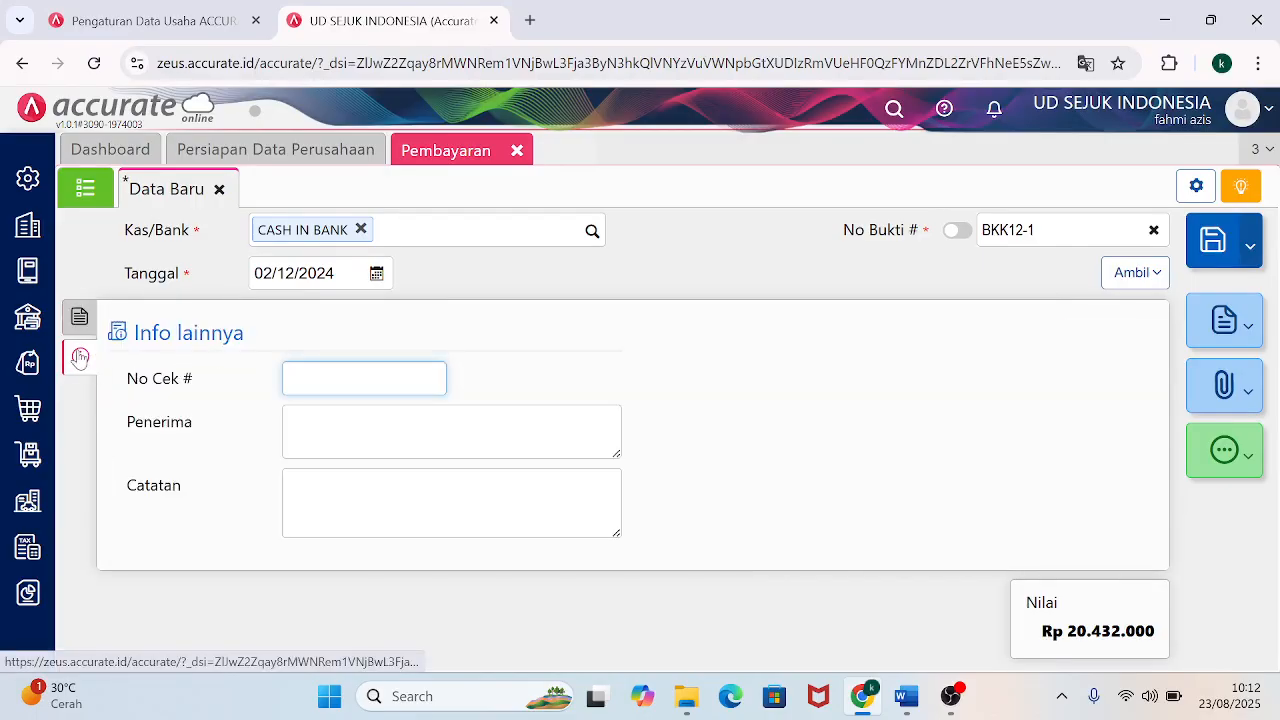
click(400, 430)
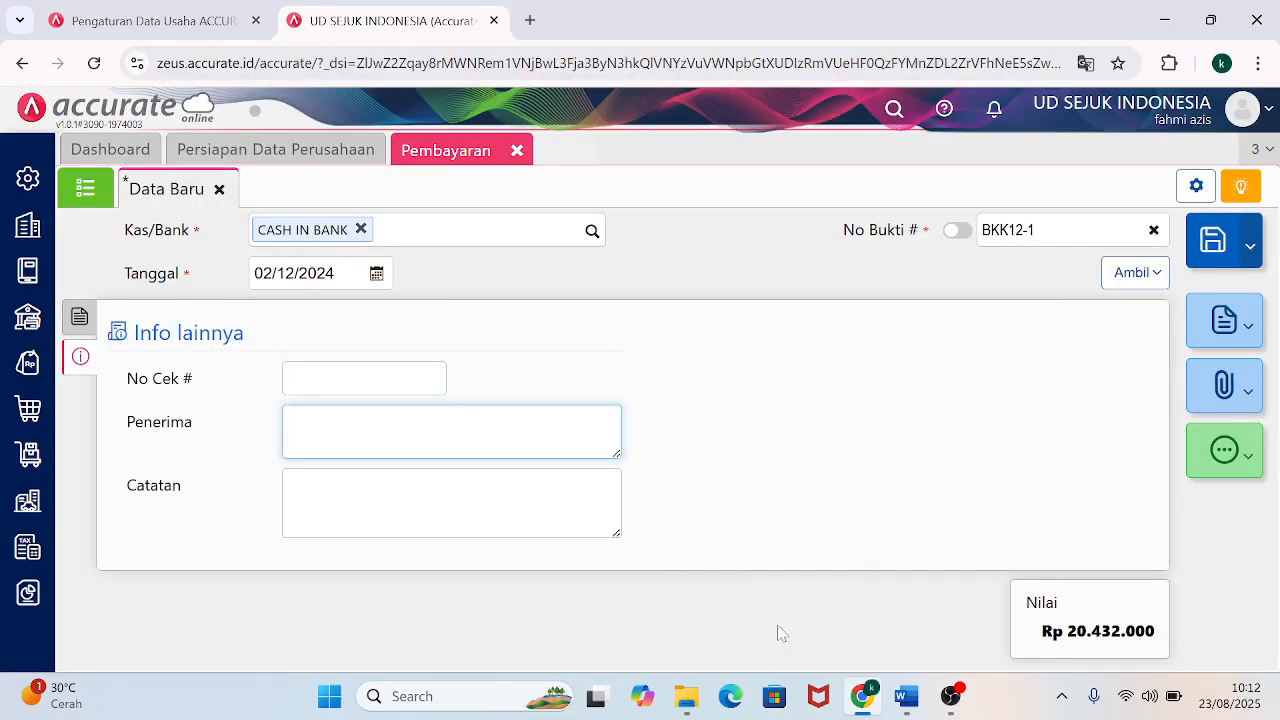
mouse_move(907, 696)
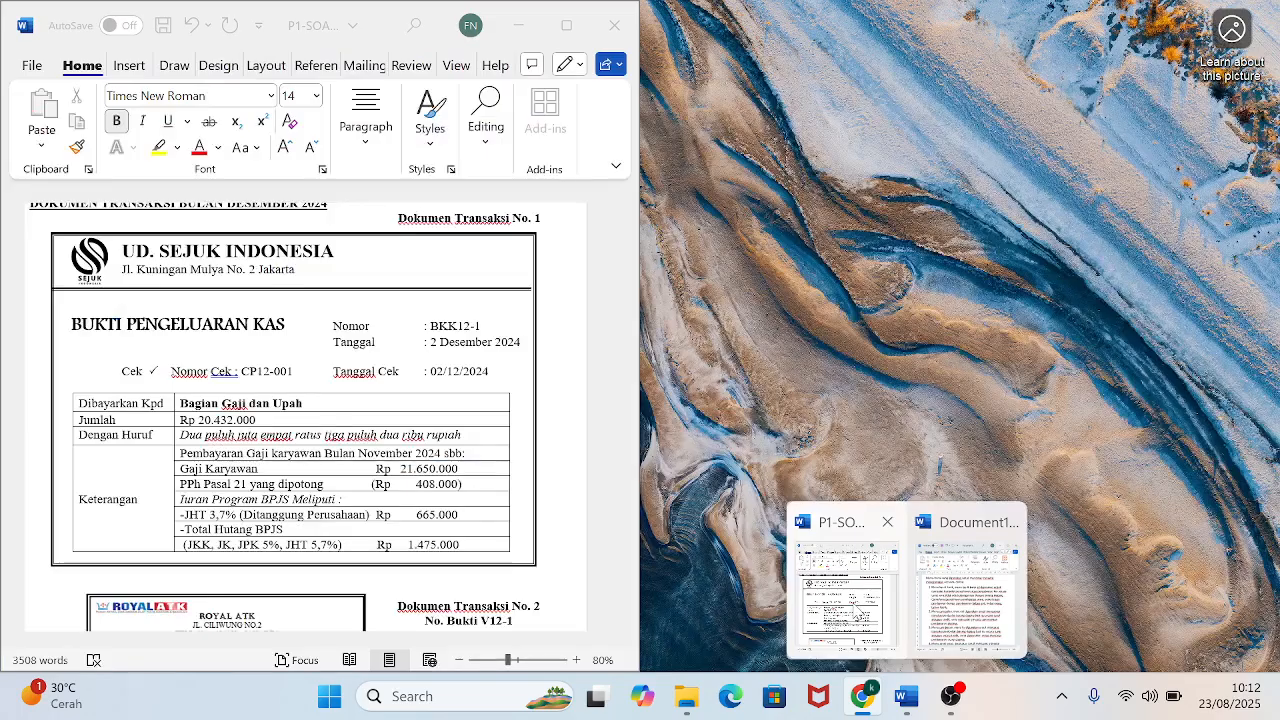
click(855, 612)
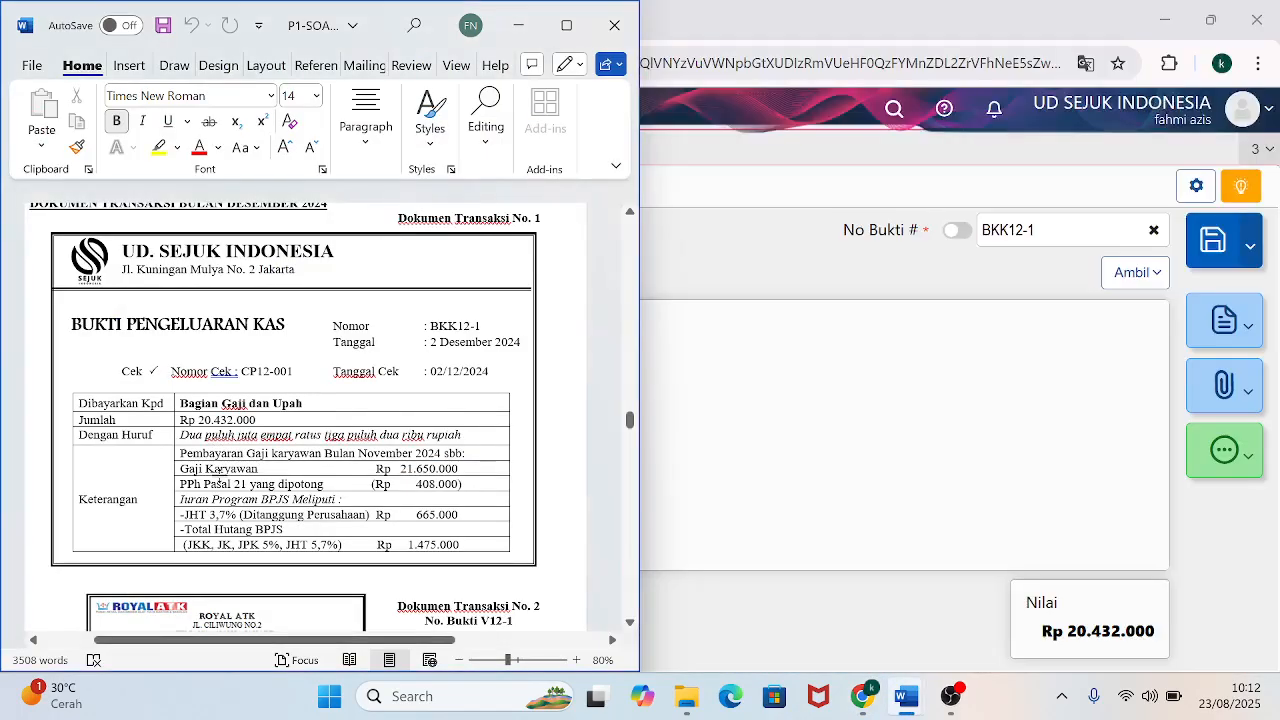
click(714, 410)
click(450, 431)
text(BAGIAN GAJI DAN UPAH)
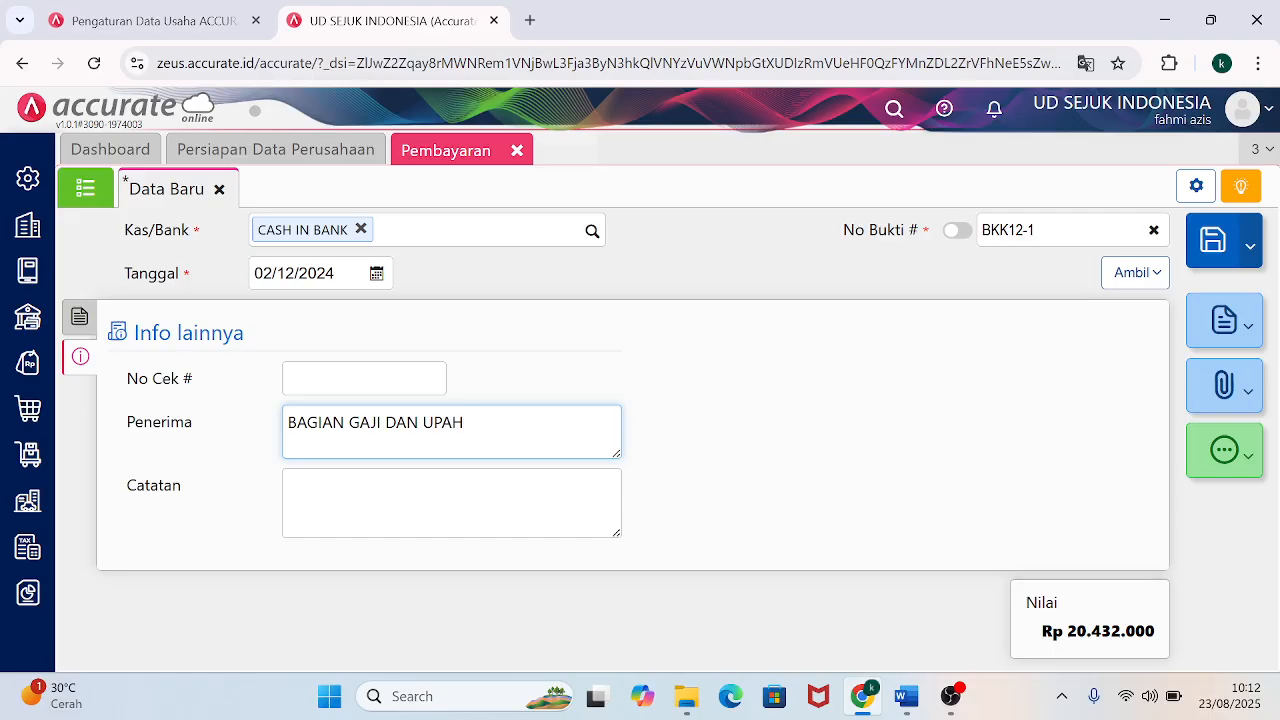
Enter PEMBAYARAN GAJI KARYAWAN BULAN NOVEMBER 2024 as the Catatan and save the payment.
key(Tab)
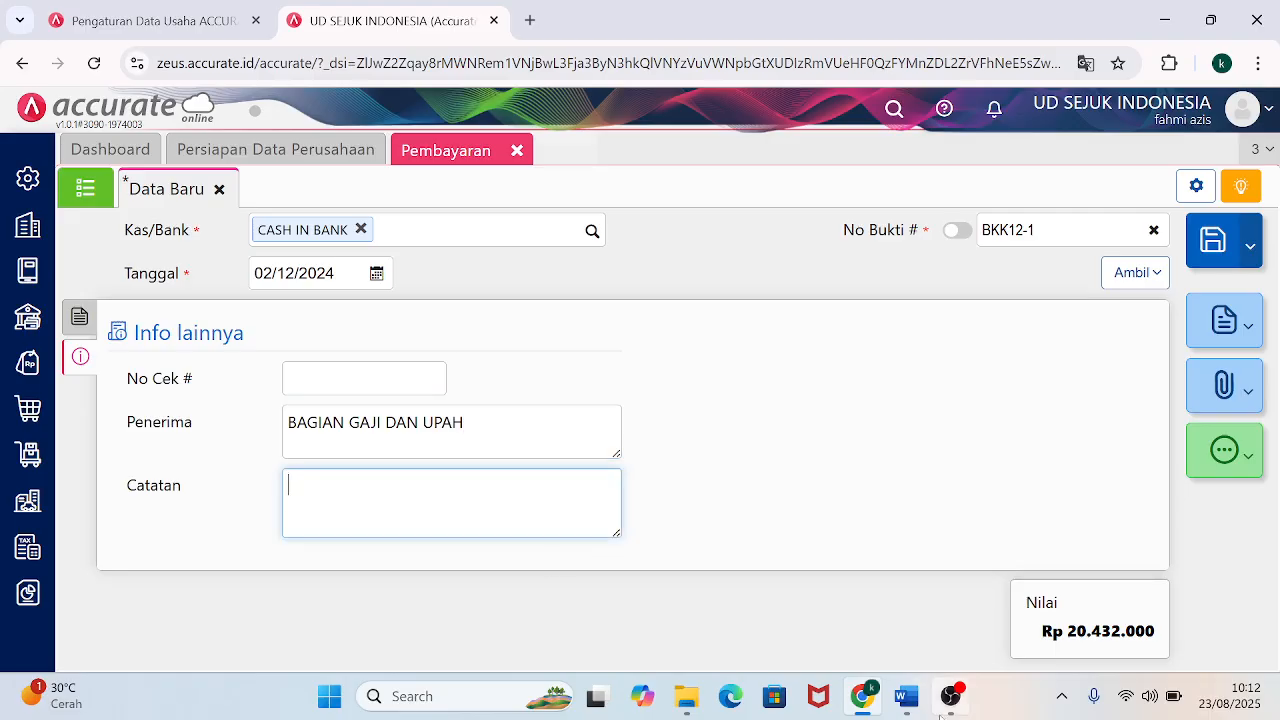
mouse_move(905, 700)
mouse_move(826, 605)
text(BAYARAN)
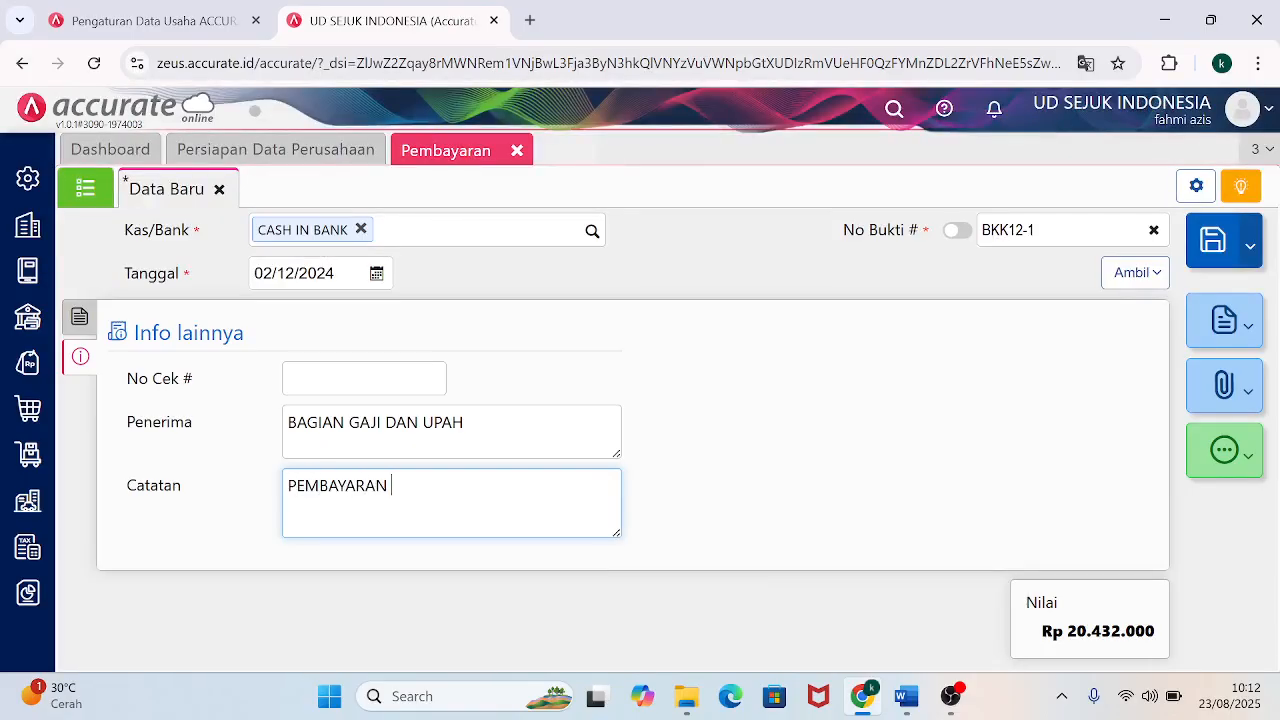
text( GAJI KARYAWAN)
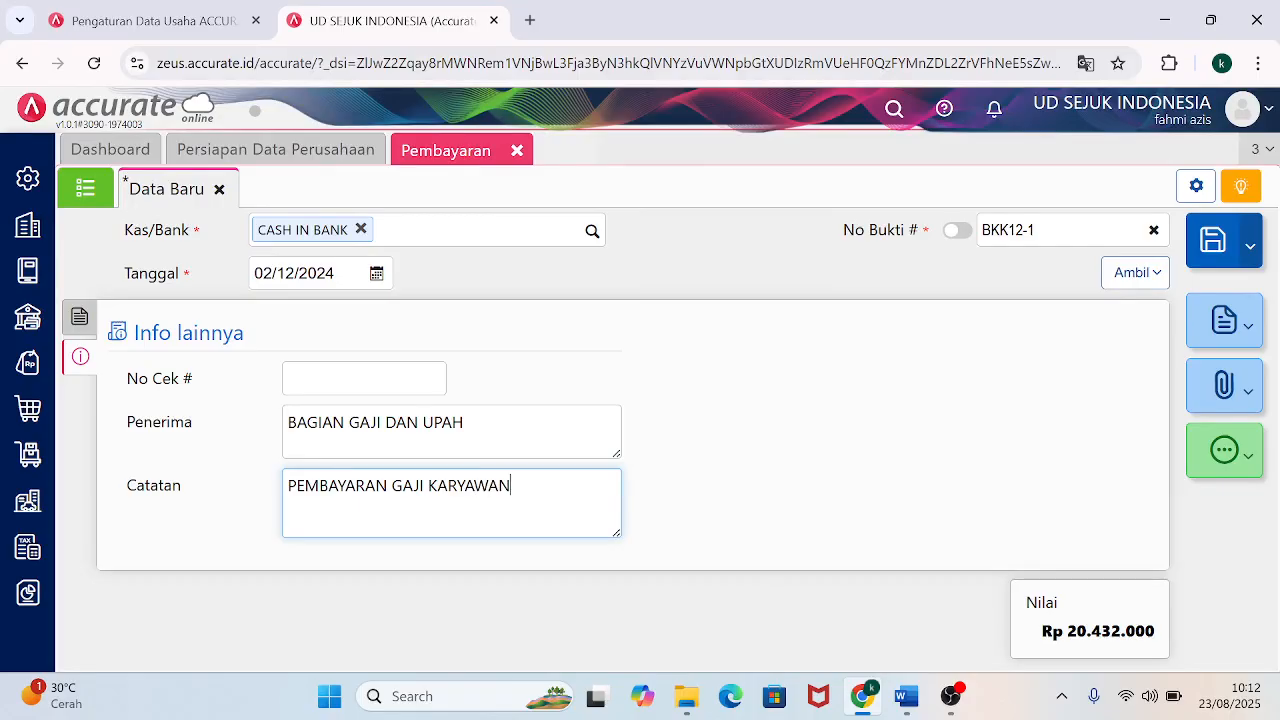
text( BULAN NOVEMBER 2024)
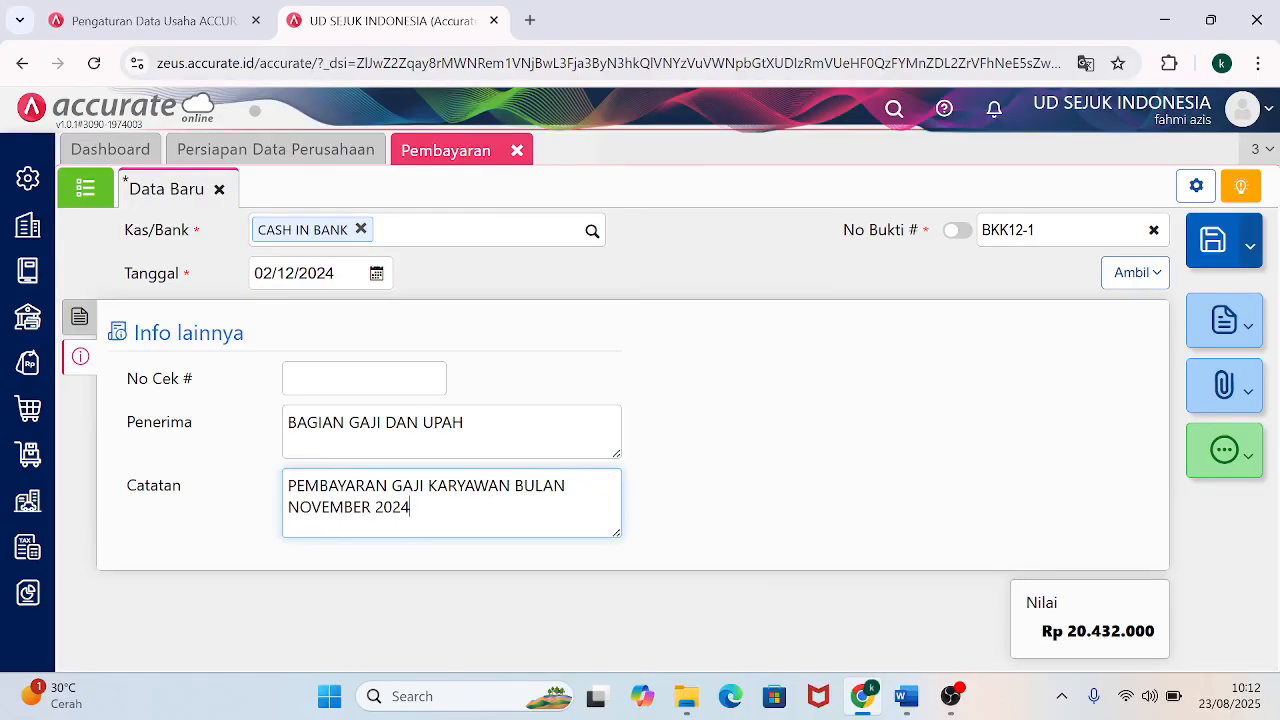
click(80, 317)
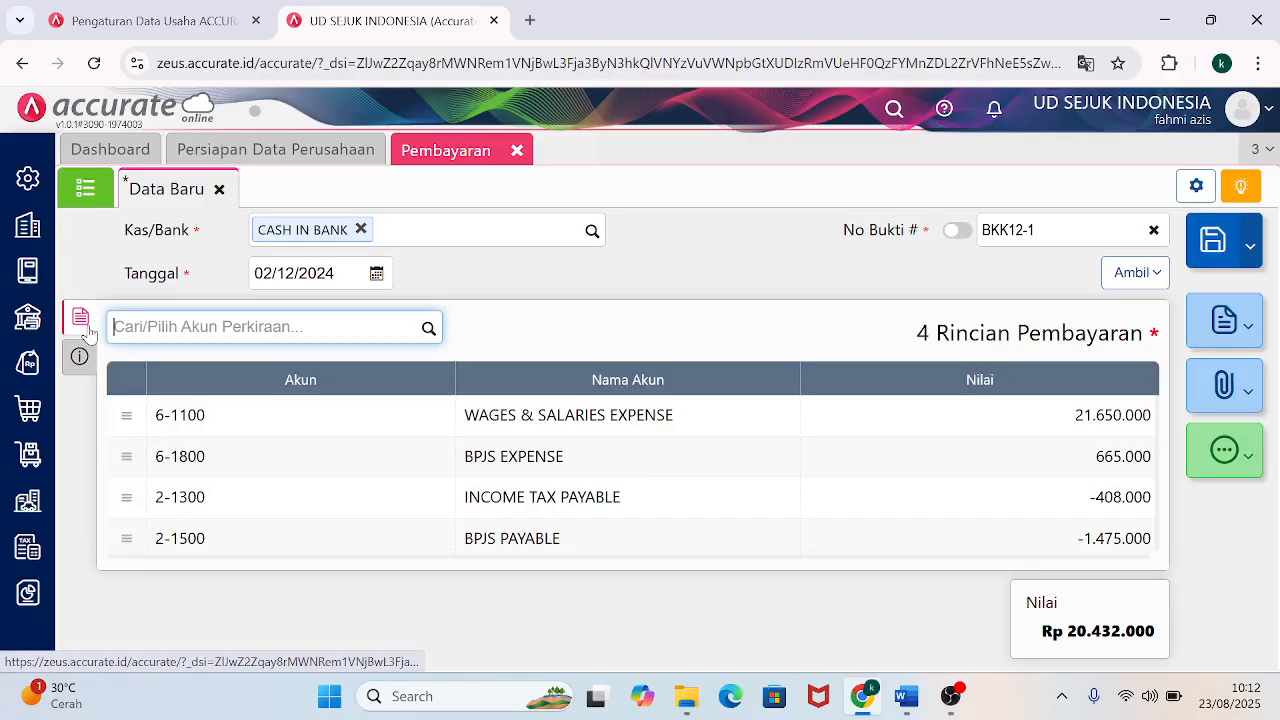
click(1213, 248)
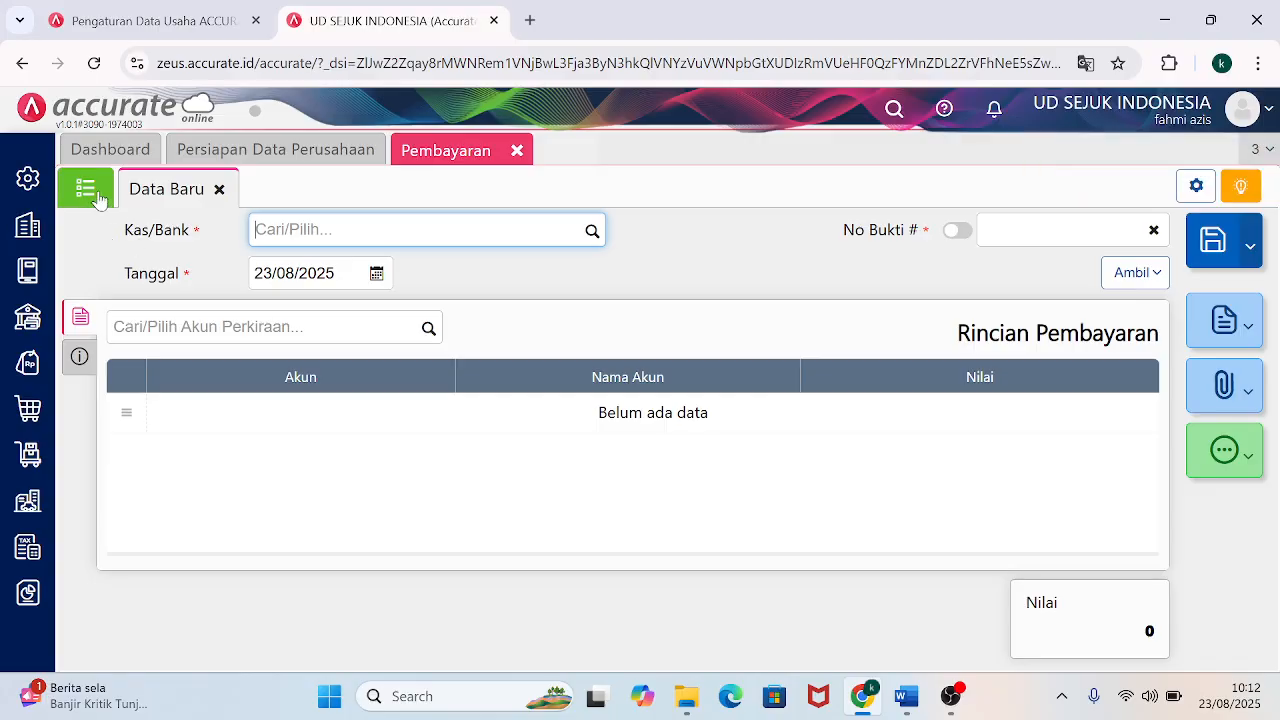
Reopen payment BKK12-1 from the payment list and enter CP12-001 as its No Cek #.
click(87, 196)
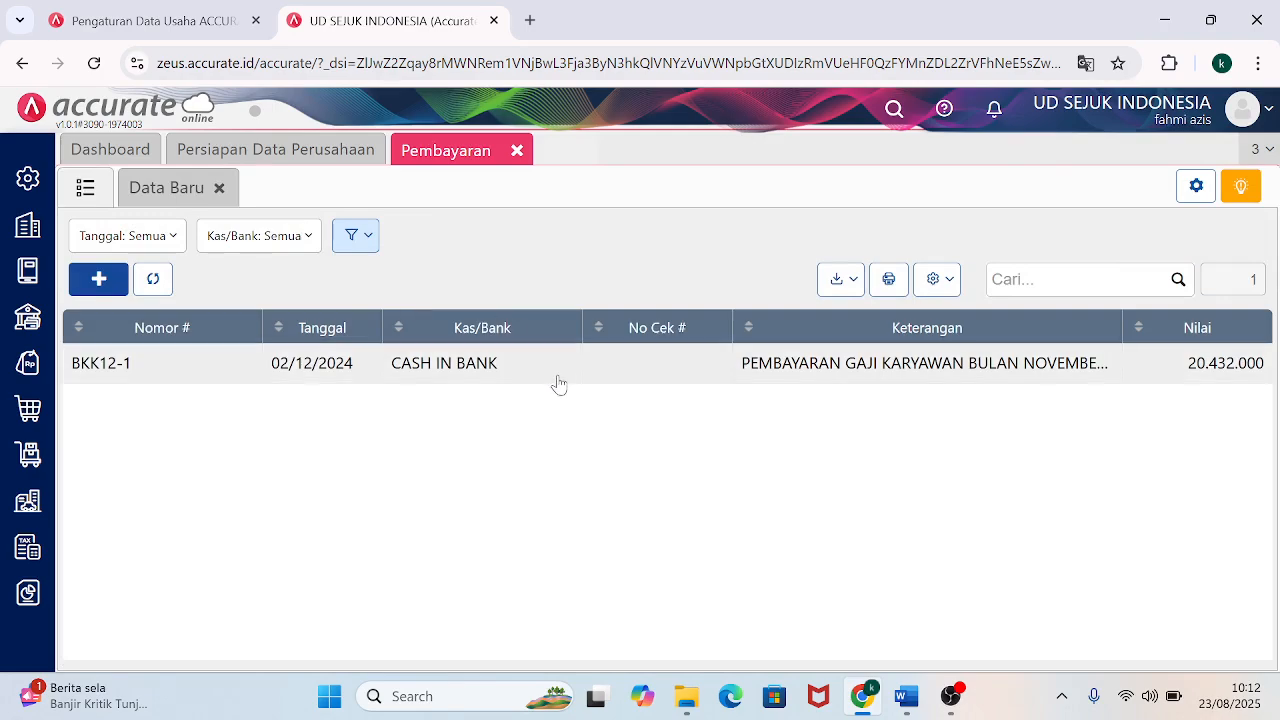
click(558, 384)
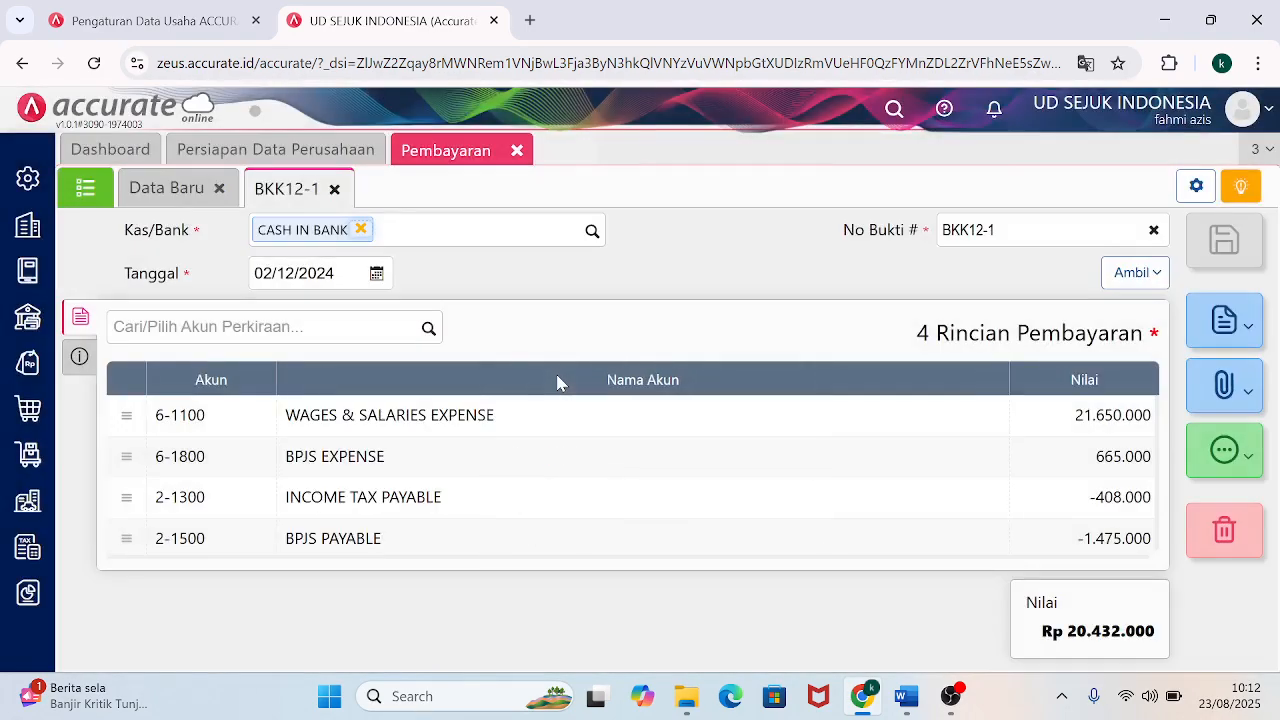
click(81, 360)
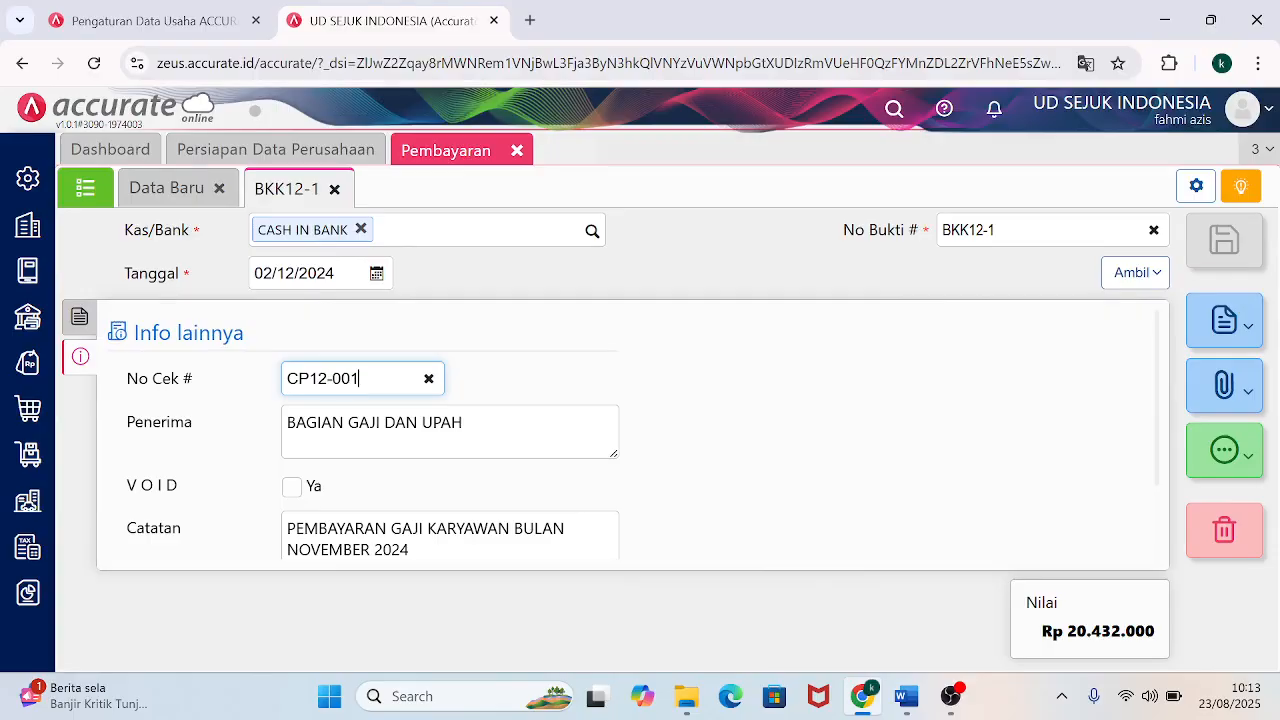
click(470, 425)
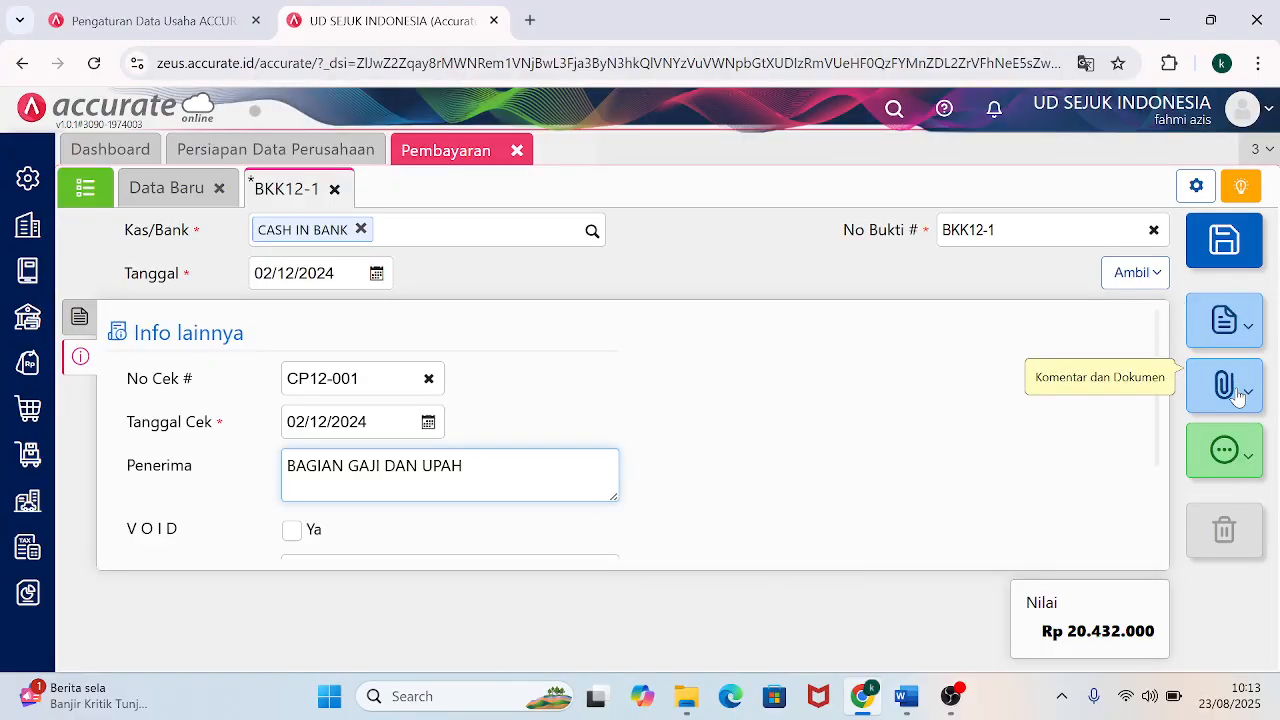
Review the Rincian Jurnal of payment BKK12-1 and save the payment.
click(1244, 452)
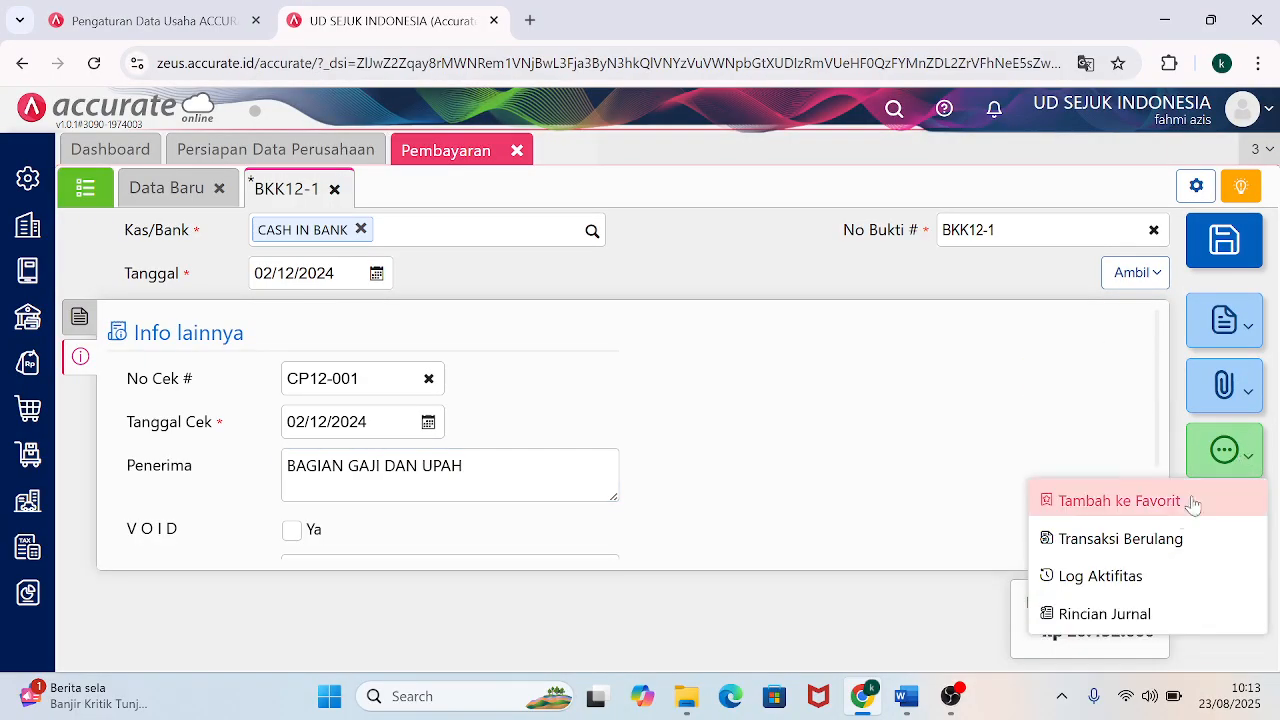
click(1108, 613)
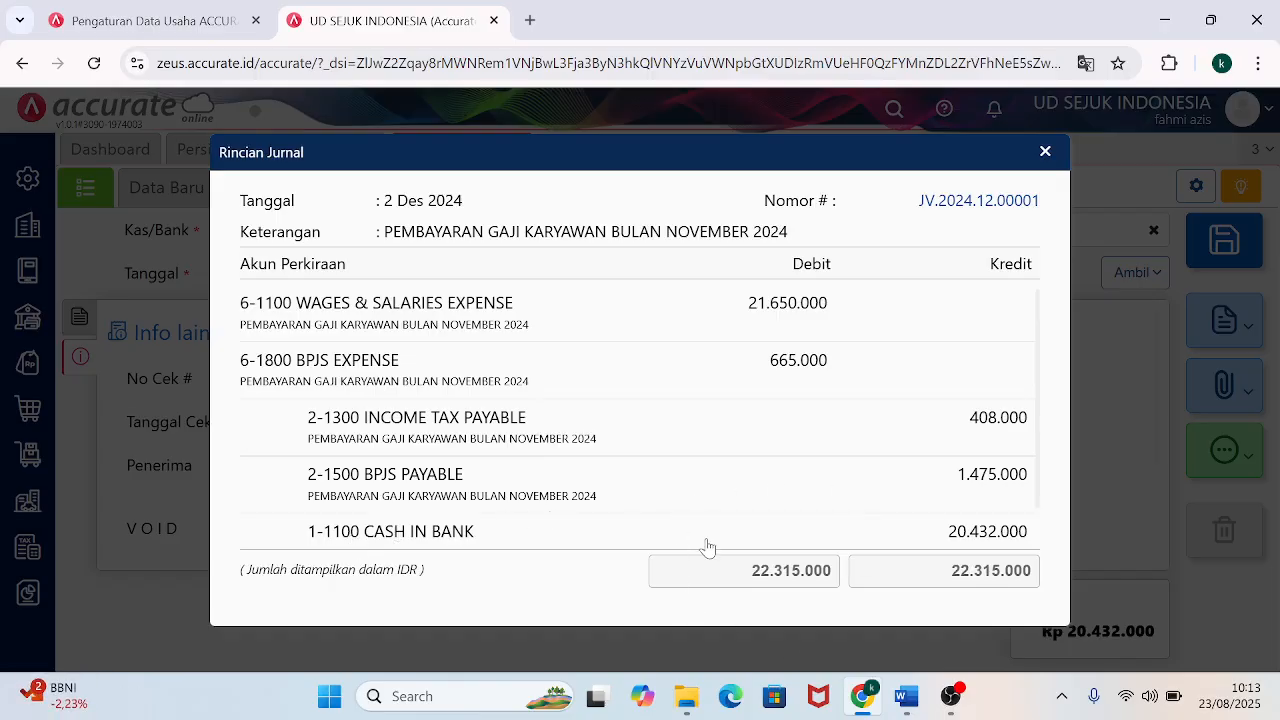
click(1045, 155)
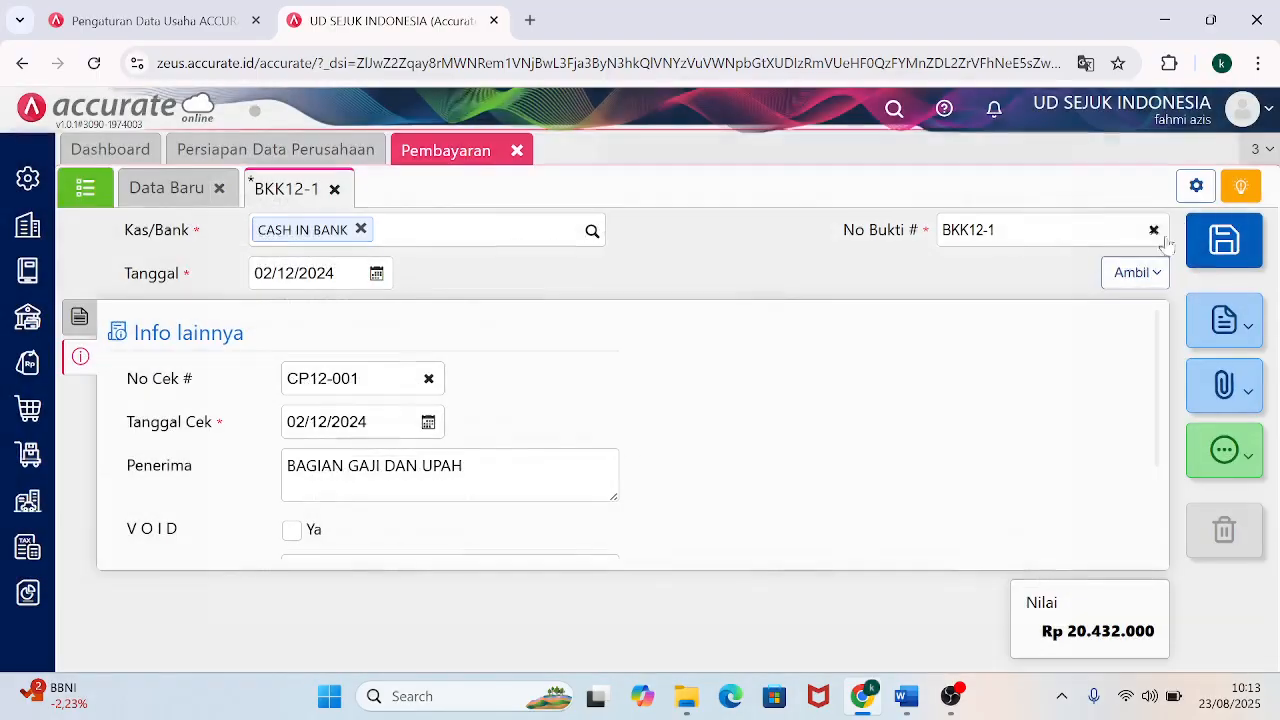
click(1218, 257)
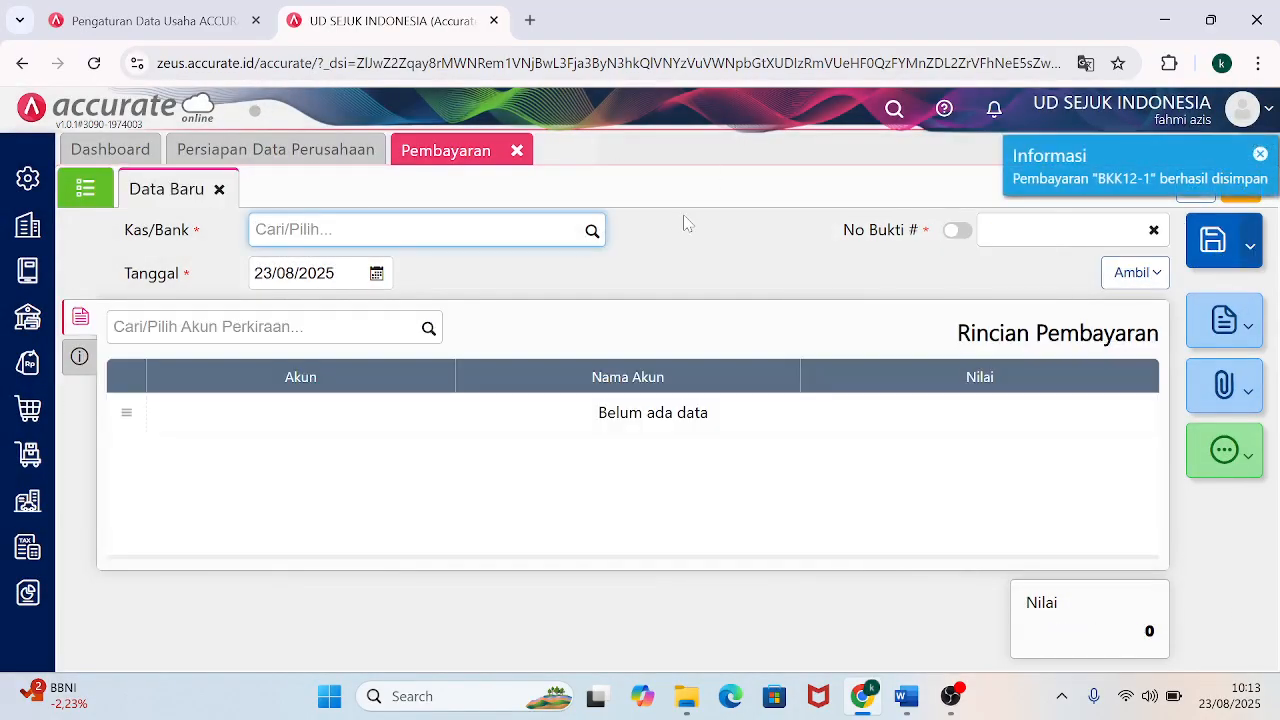
Examine the ROYAL ATK receipt of Dokumen Transaksi No. 2, No. Bukti V12-1, in the Word document at 100% zoom.
click(868, 600)
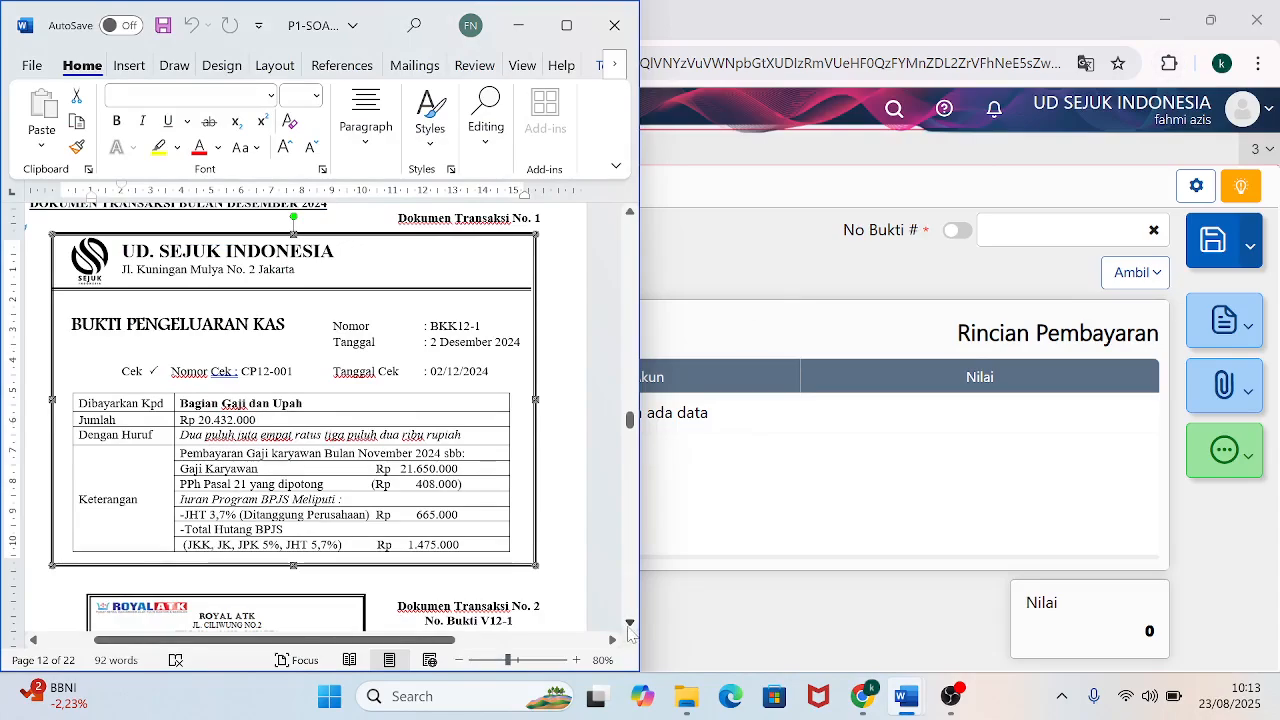
scroll(629, 632, down, 3)
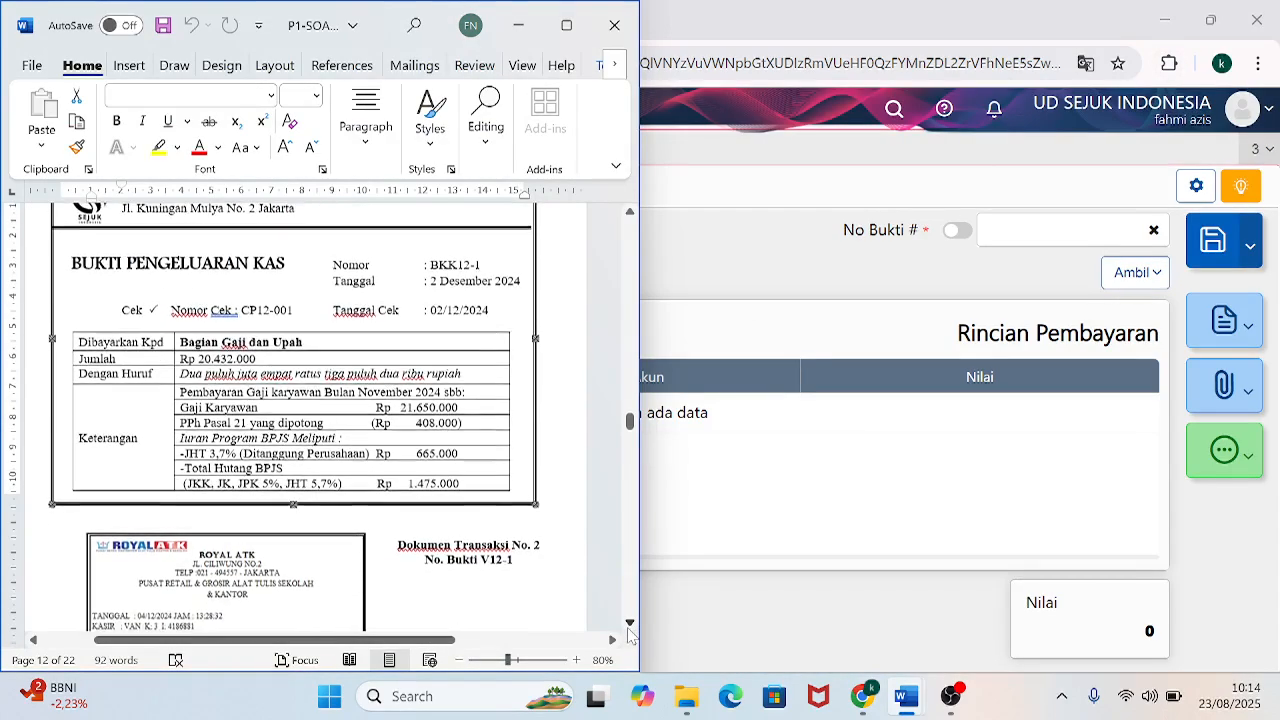
scroll(630, 634, down, 5)
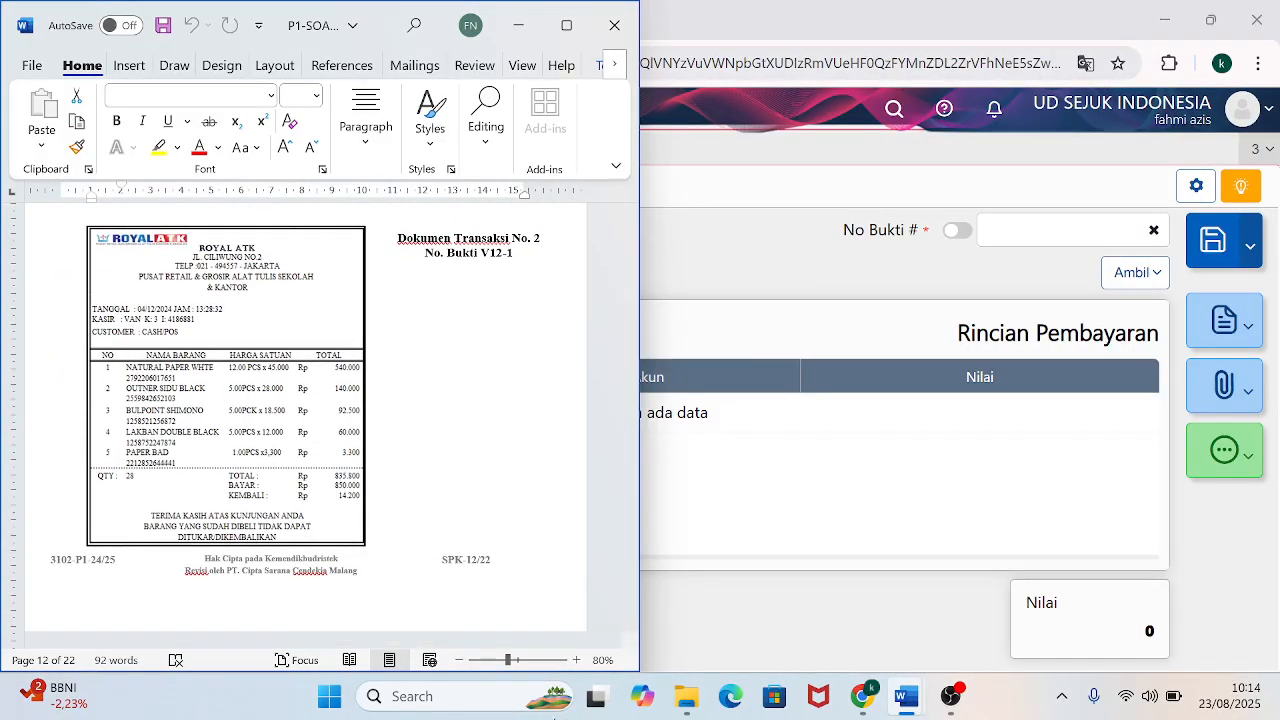
click(576, 660)
click(576, 660)
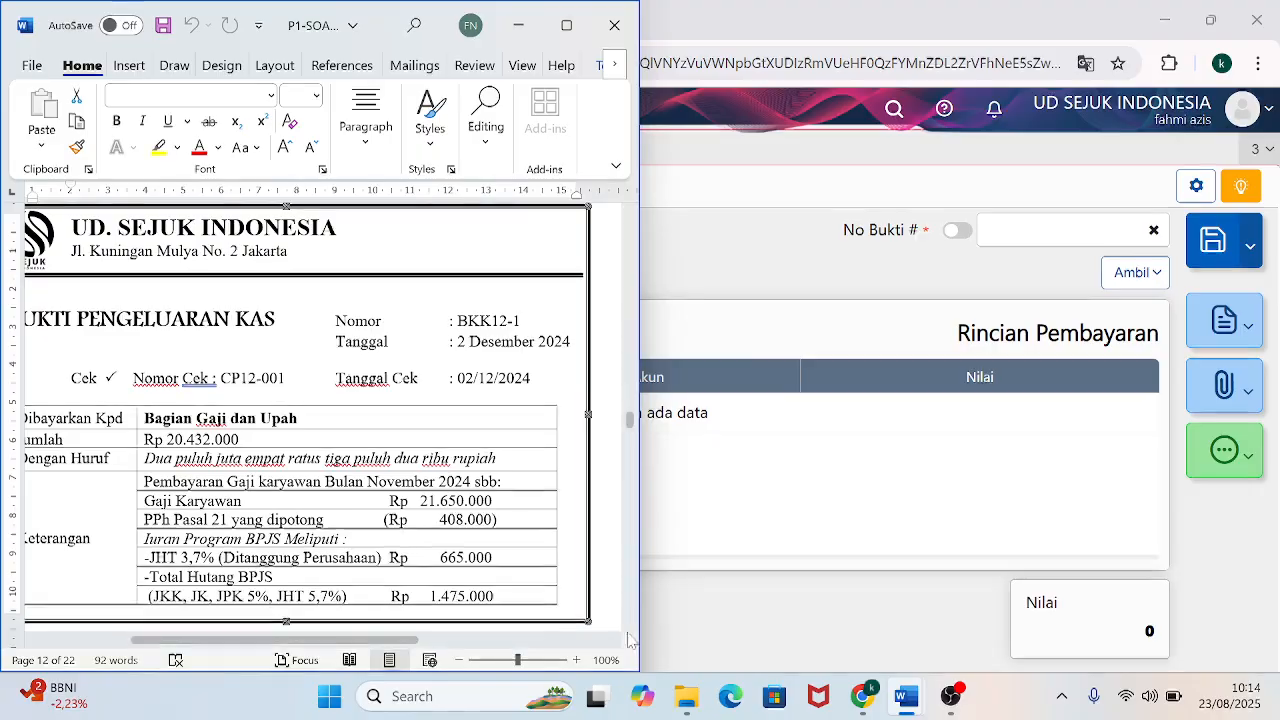
scroll(631, 624, down, 2)
scroll(631, 624, down, 8)
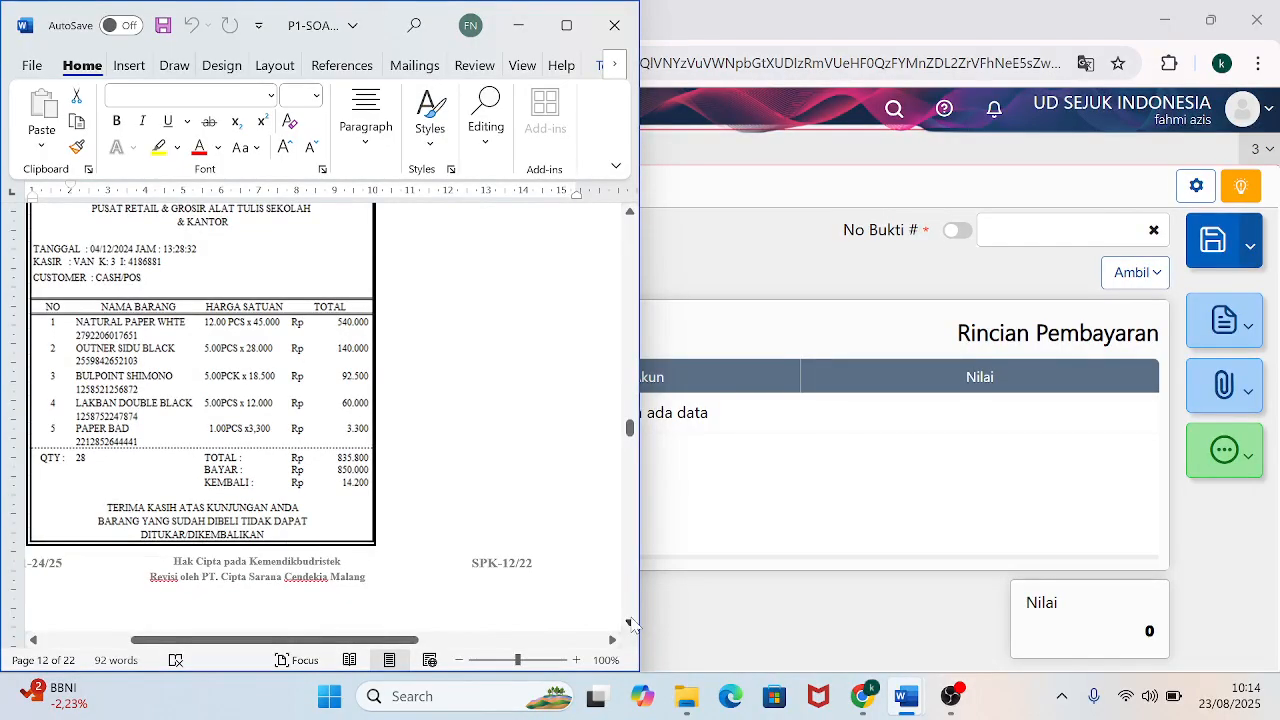
drag(348, 640, 305, 640)
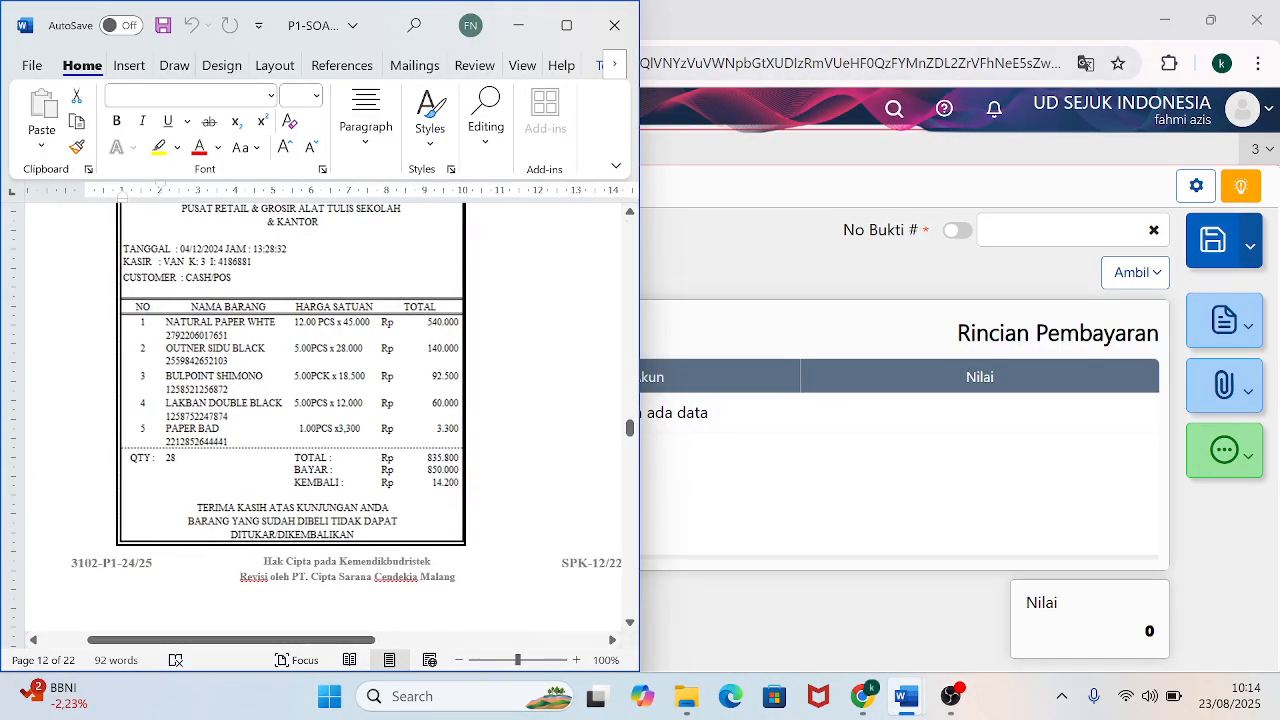
scroll(631, 214, up, 2)
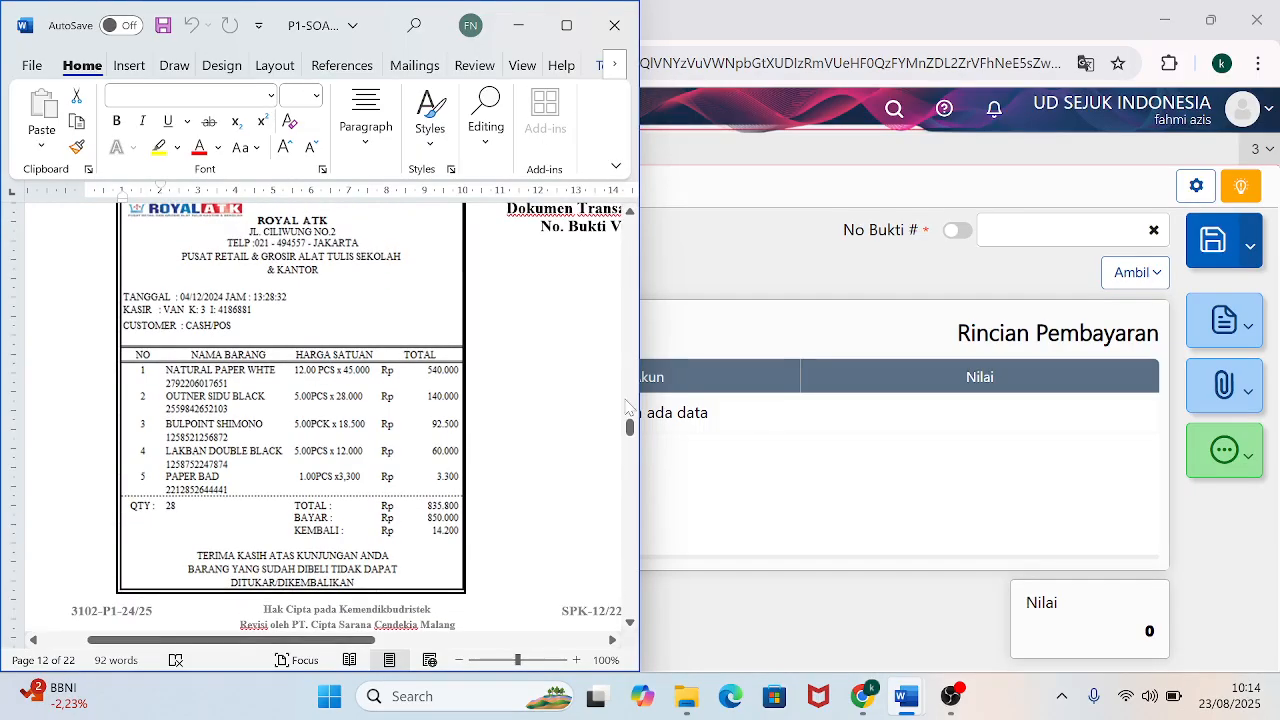
scroll(630, 211, up, 2)
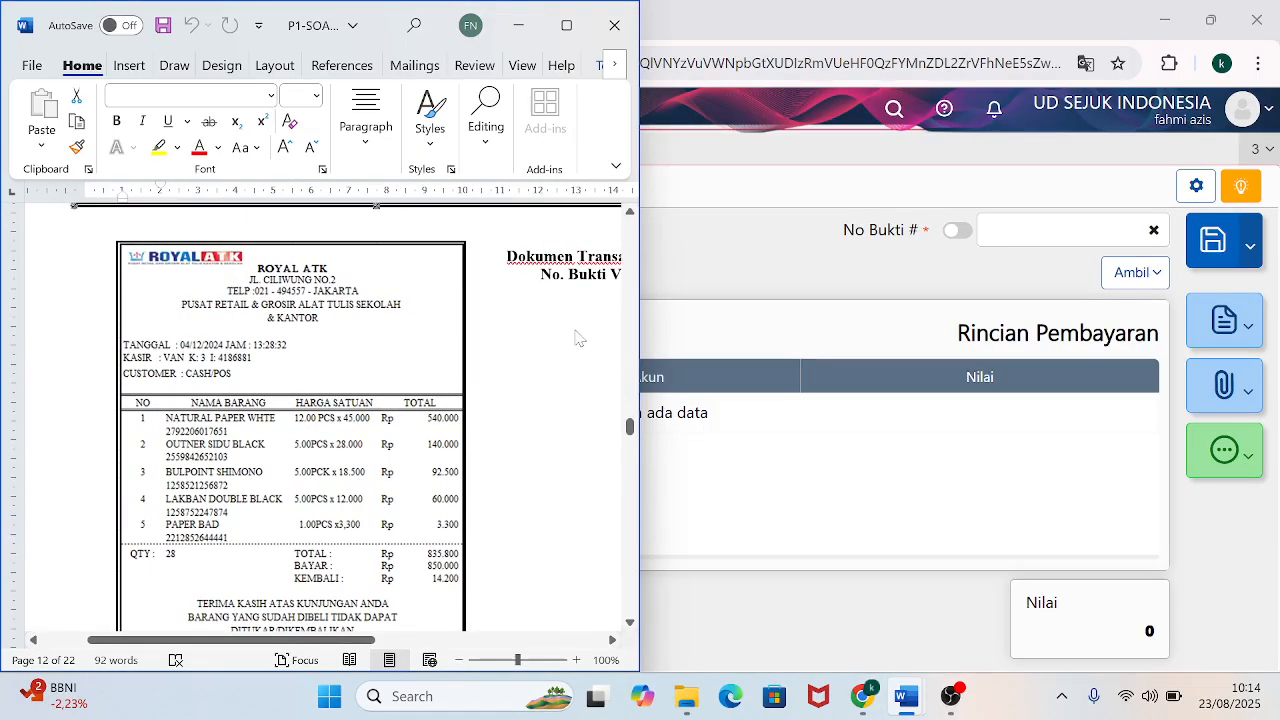
drag(305, 645, 347, 643)
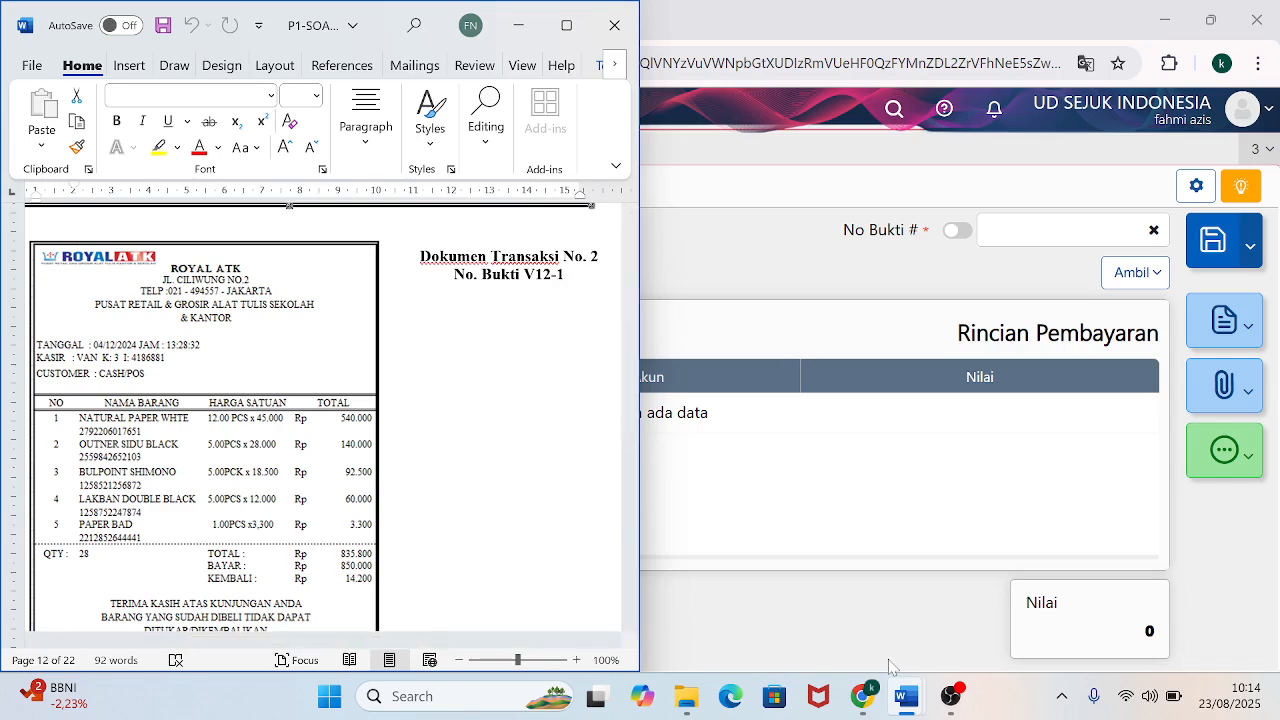
Switch to Accurate Online, start a fresh Kas & Bank Pembayaran form and choose PETTY CASH as the Kas/Bank.
click(868, 540)
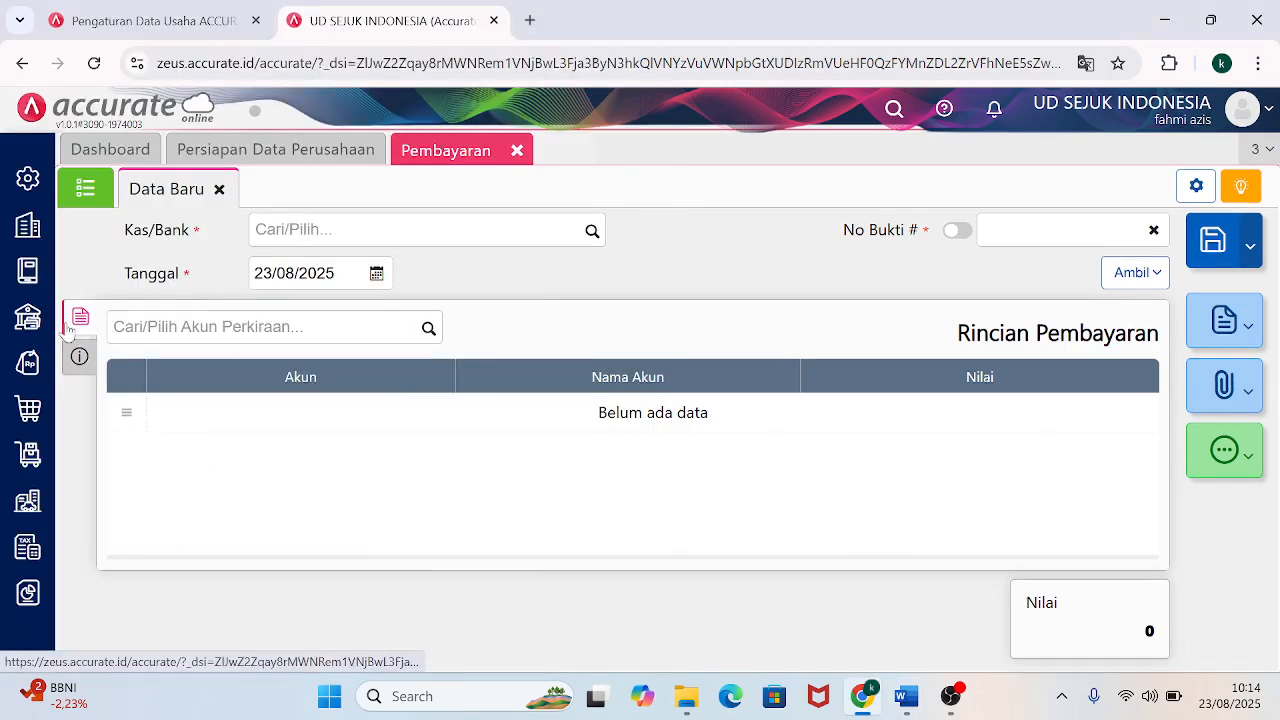
click(516, 152)
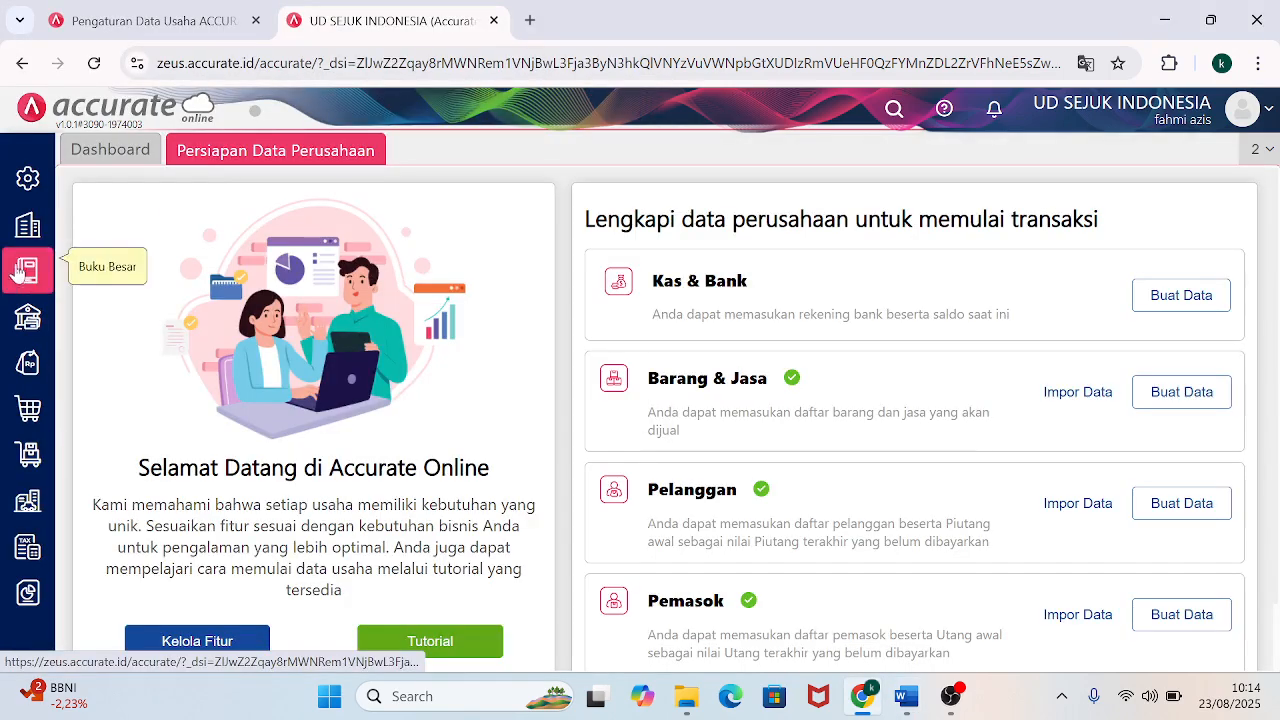
click(28, 318)
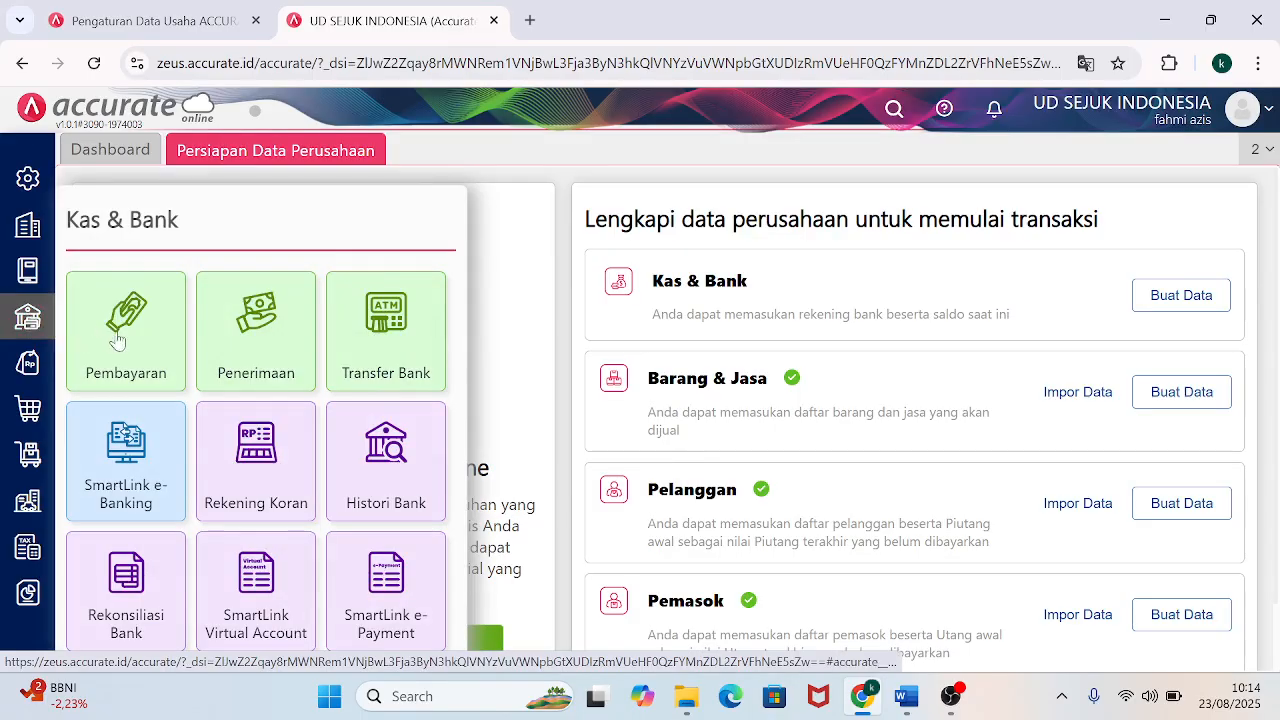
click(140, 341)
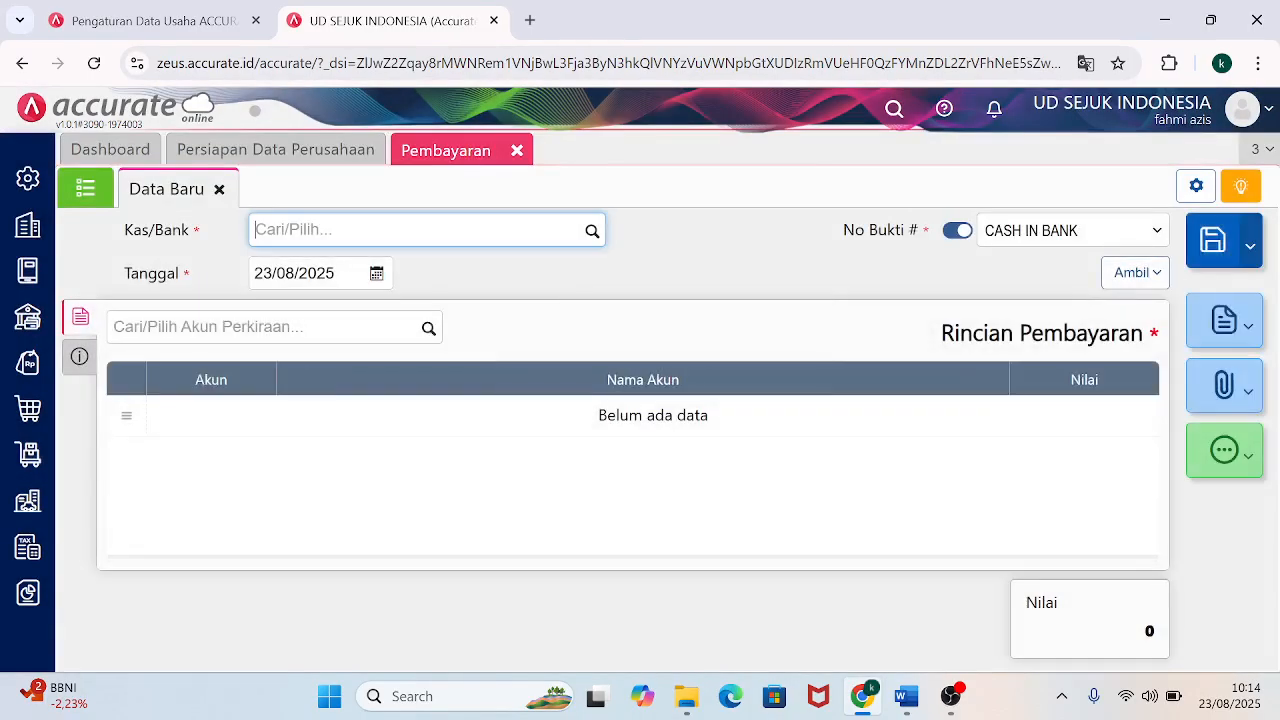
click(591, 238)
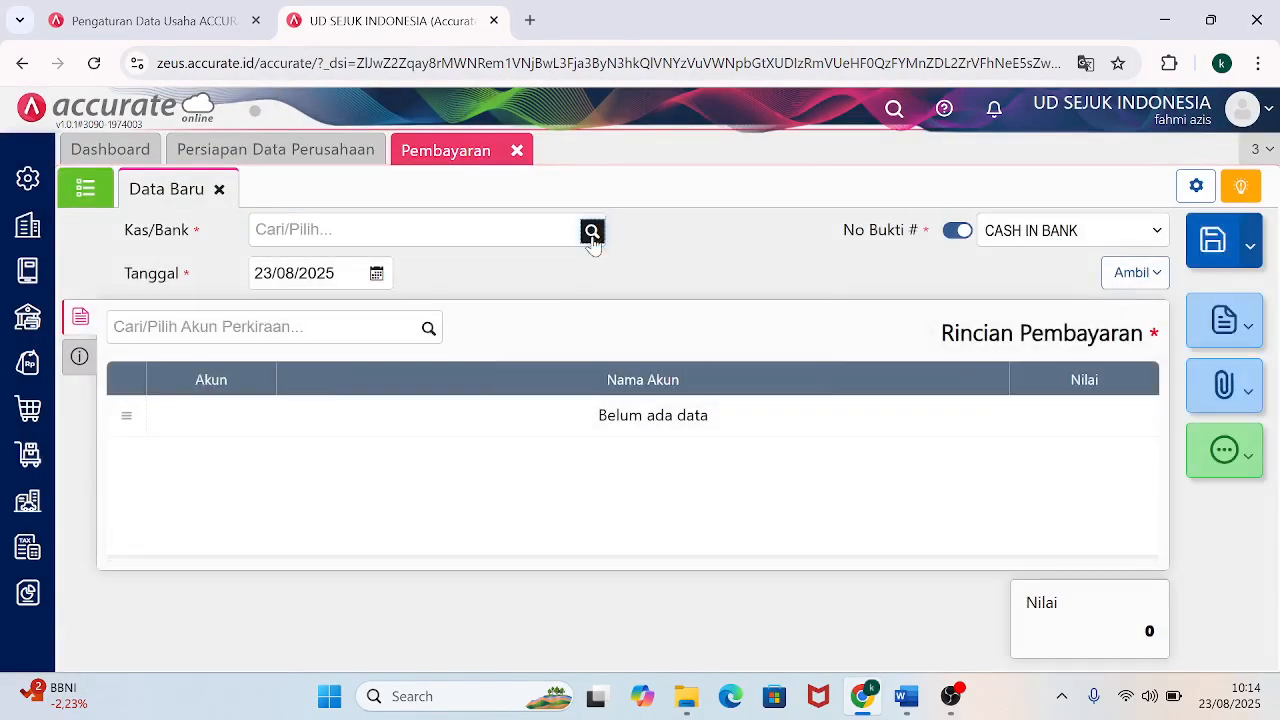
click(325, 350)
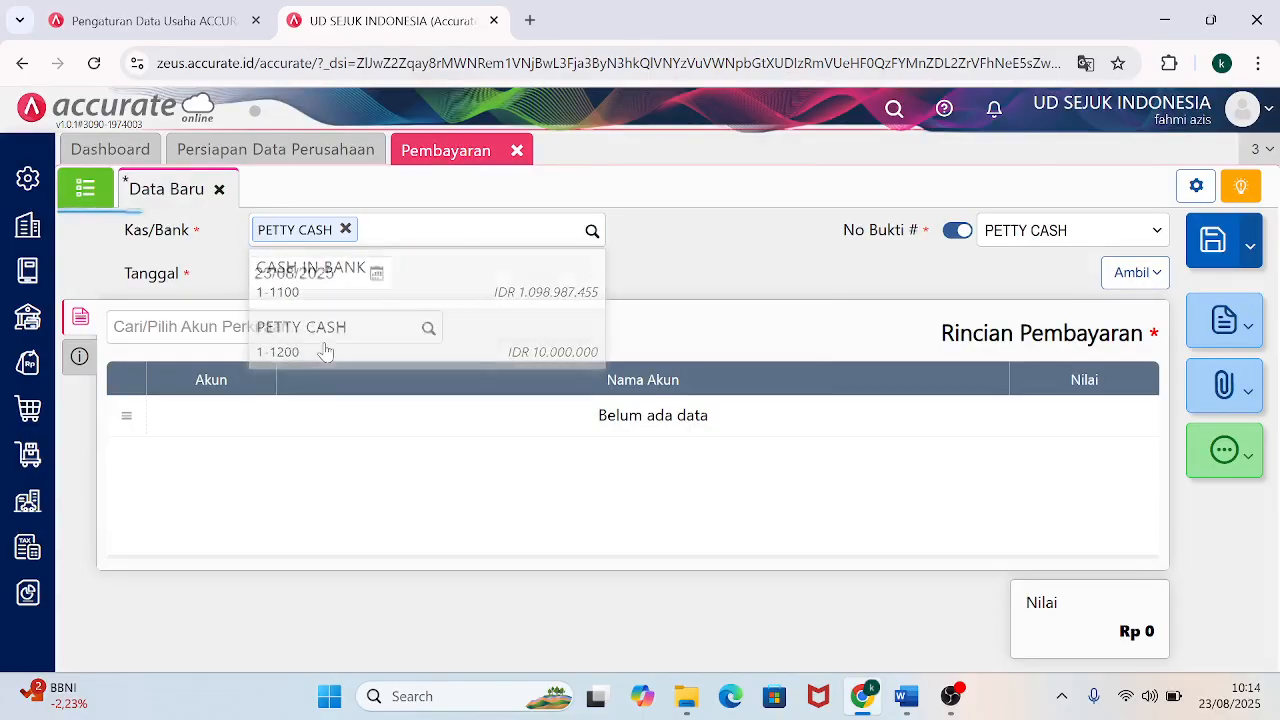
Turn off automatic numbering for the payment and enter V12-1 as its No Bukti #.
click(957, 234)
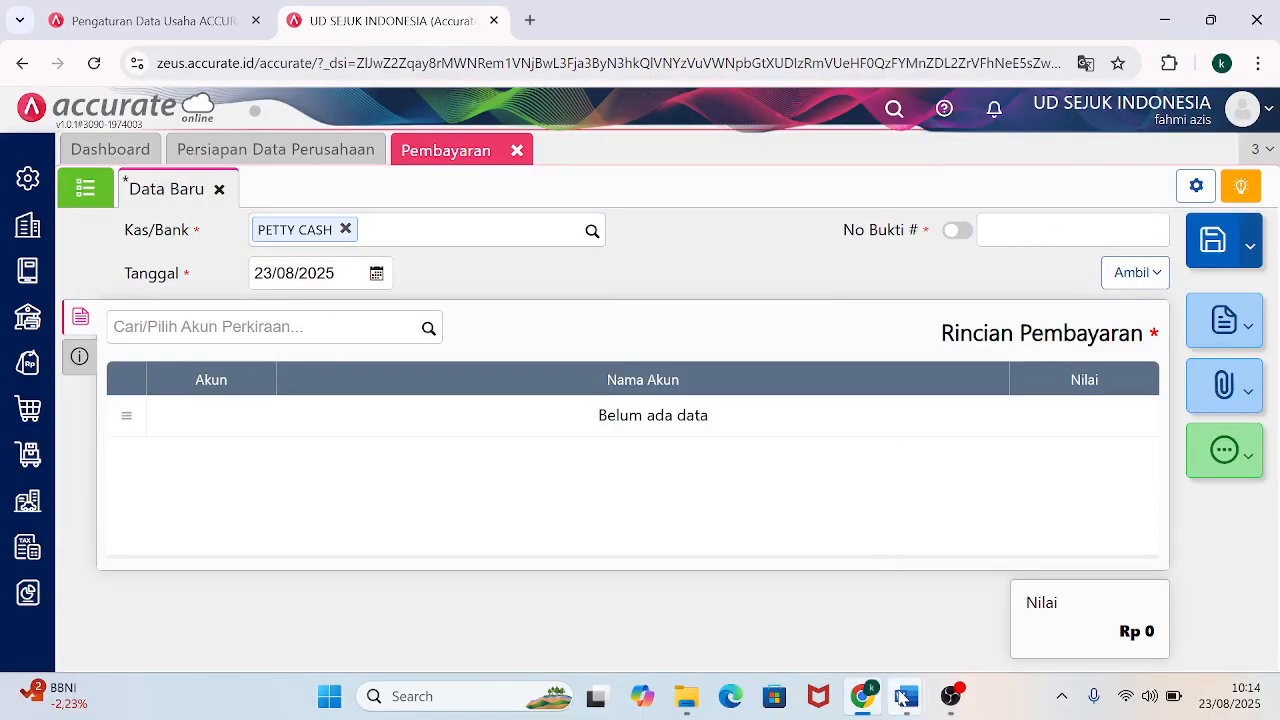
mouse_move(906, 696)
click(868, 598)
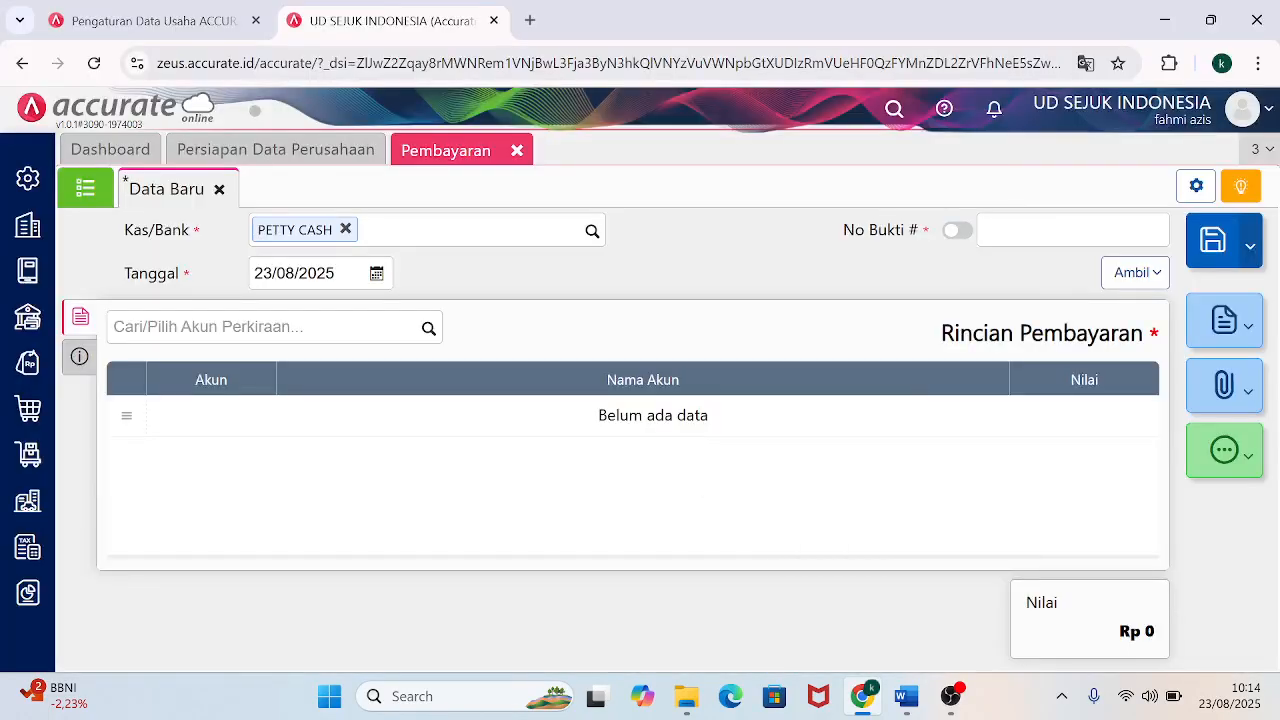
click(1018, 228)
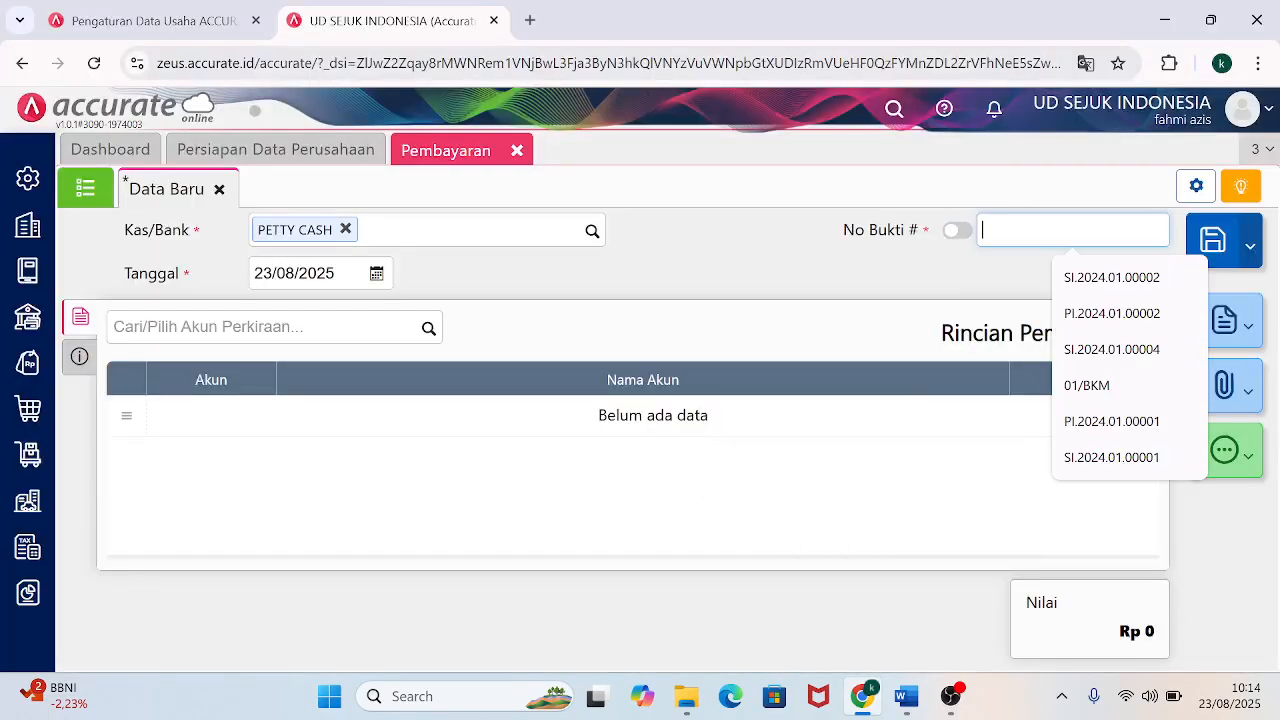
text(V12-)
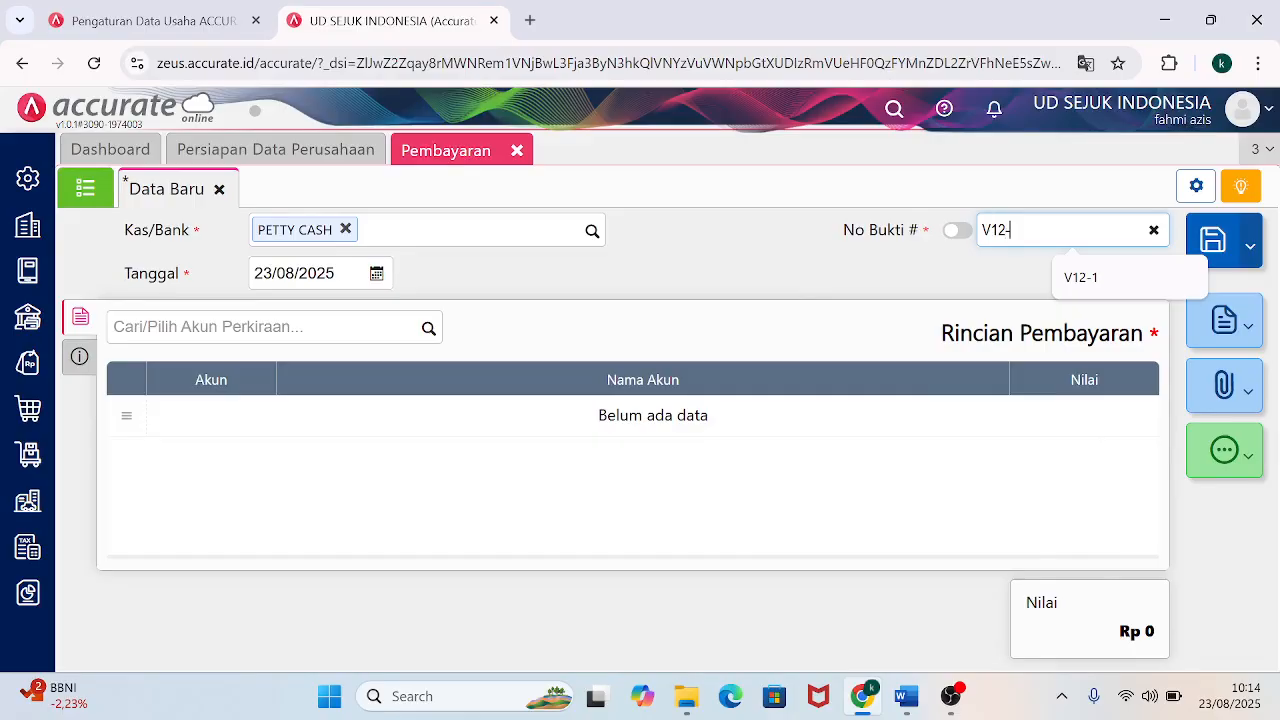
text(1)
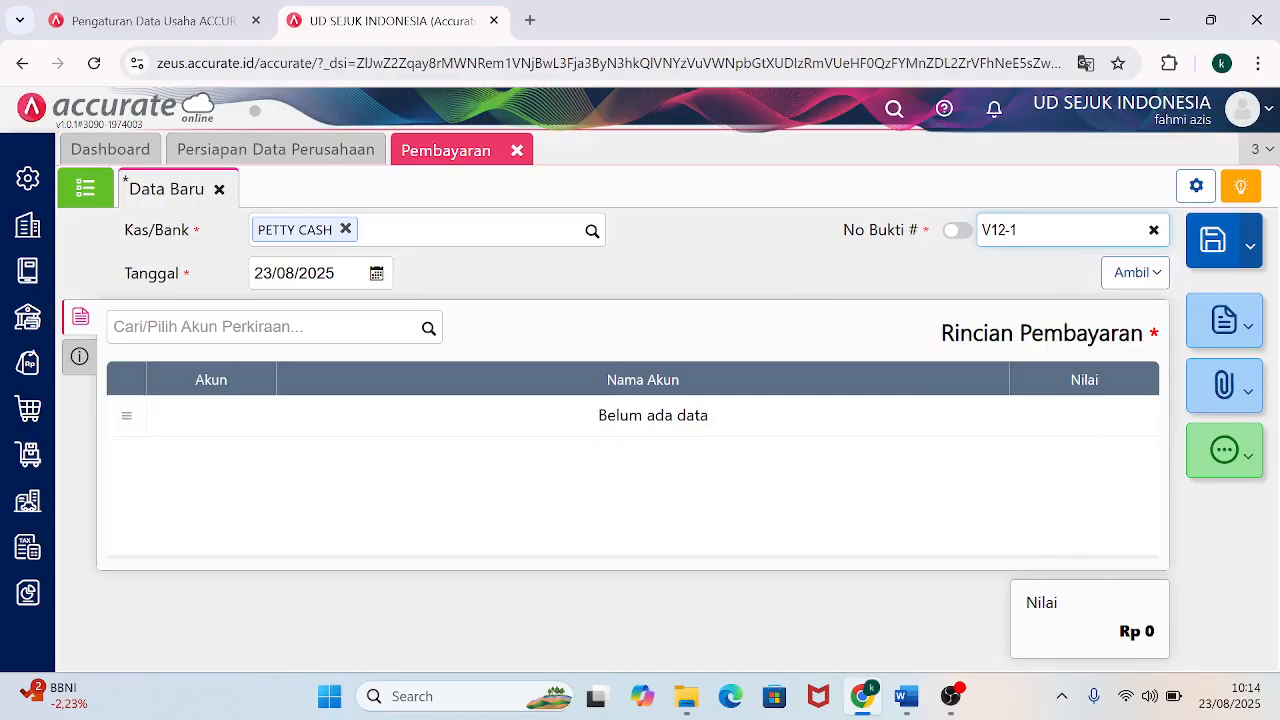
Check the transaction date on the ROYAL ATK receipt in Word and set the payment's Tanggal to 04/12/2024.
click(376, 273)
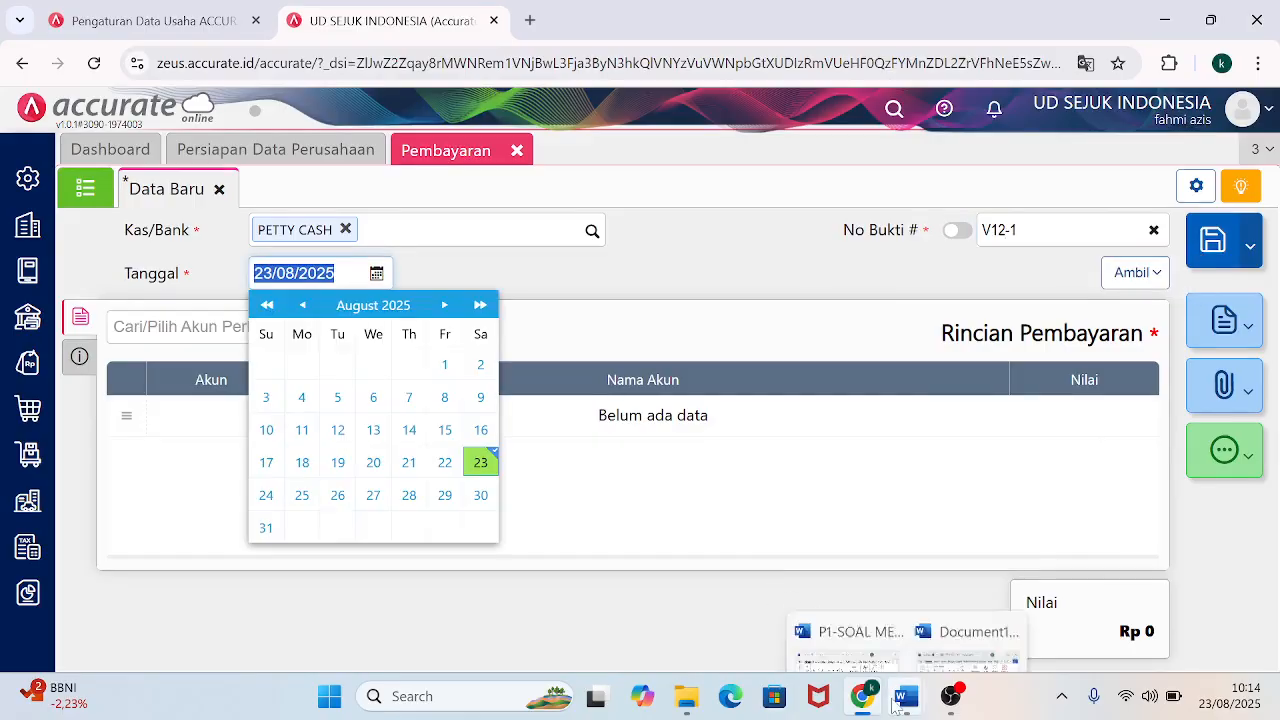
mouse_move(900, 704)
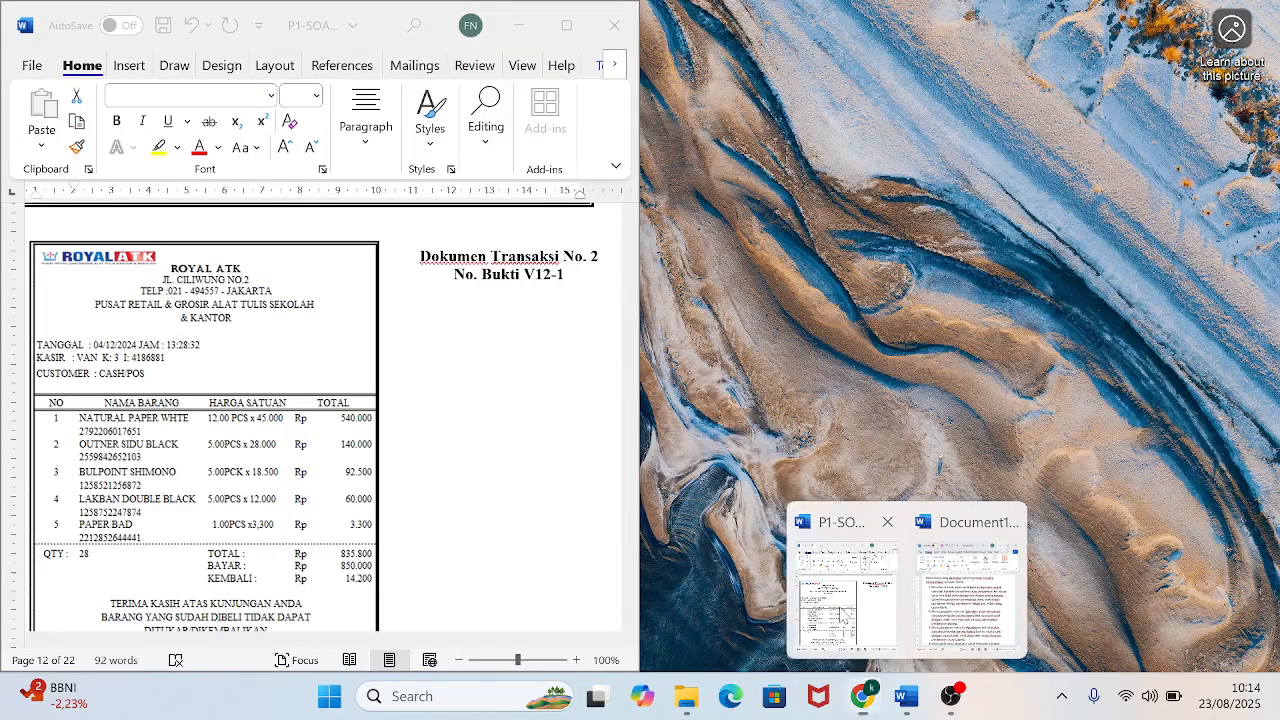
click(843, 615)
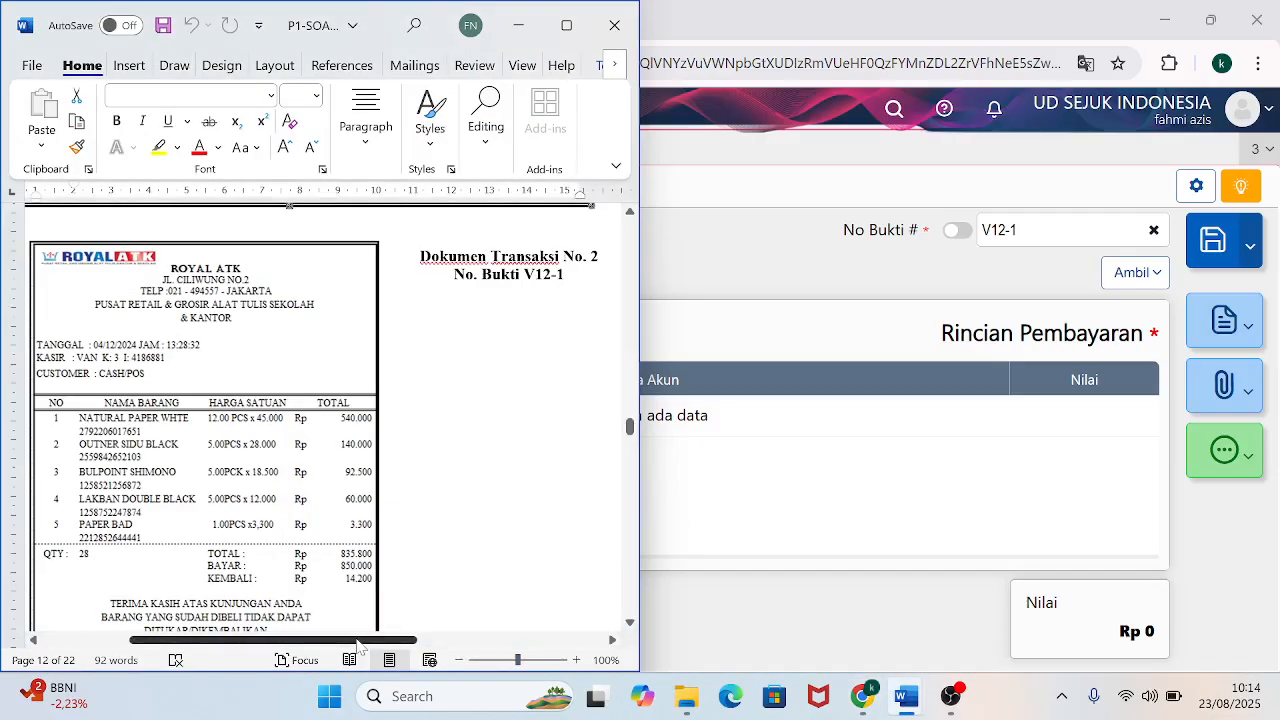
scroll(358, 645, left, 3)
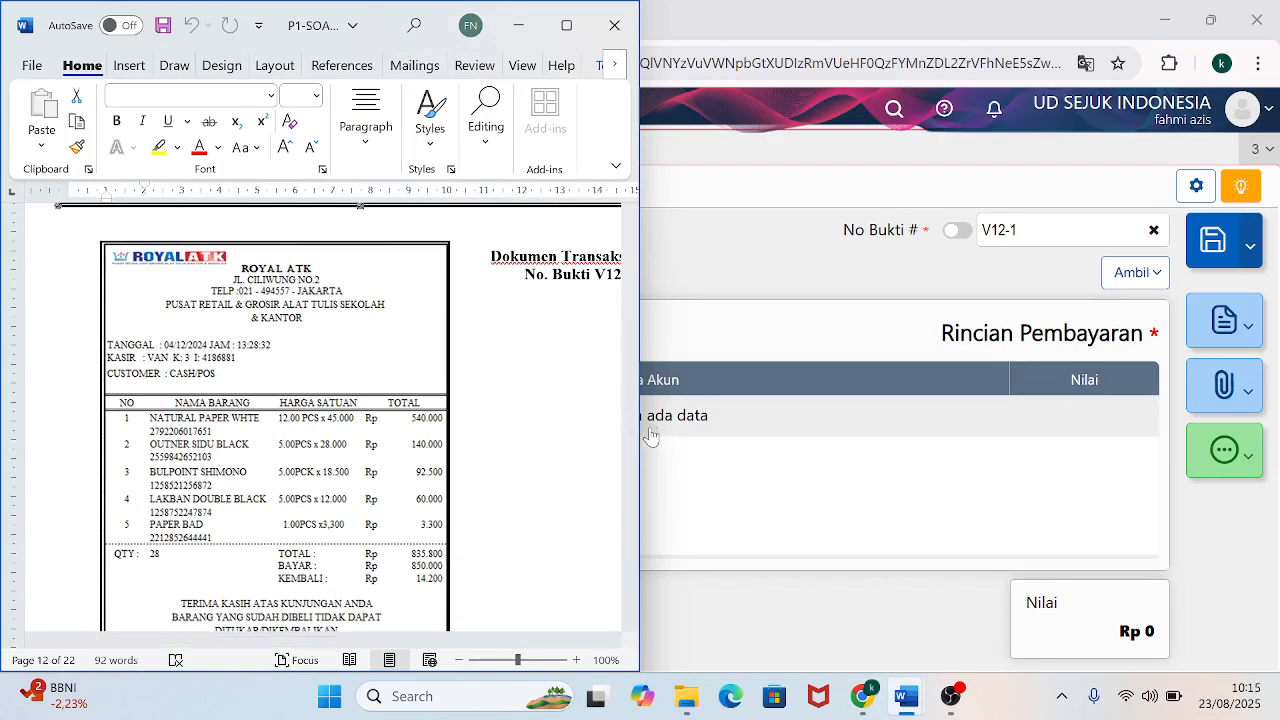
drag(629, 425, 631, 430)
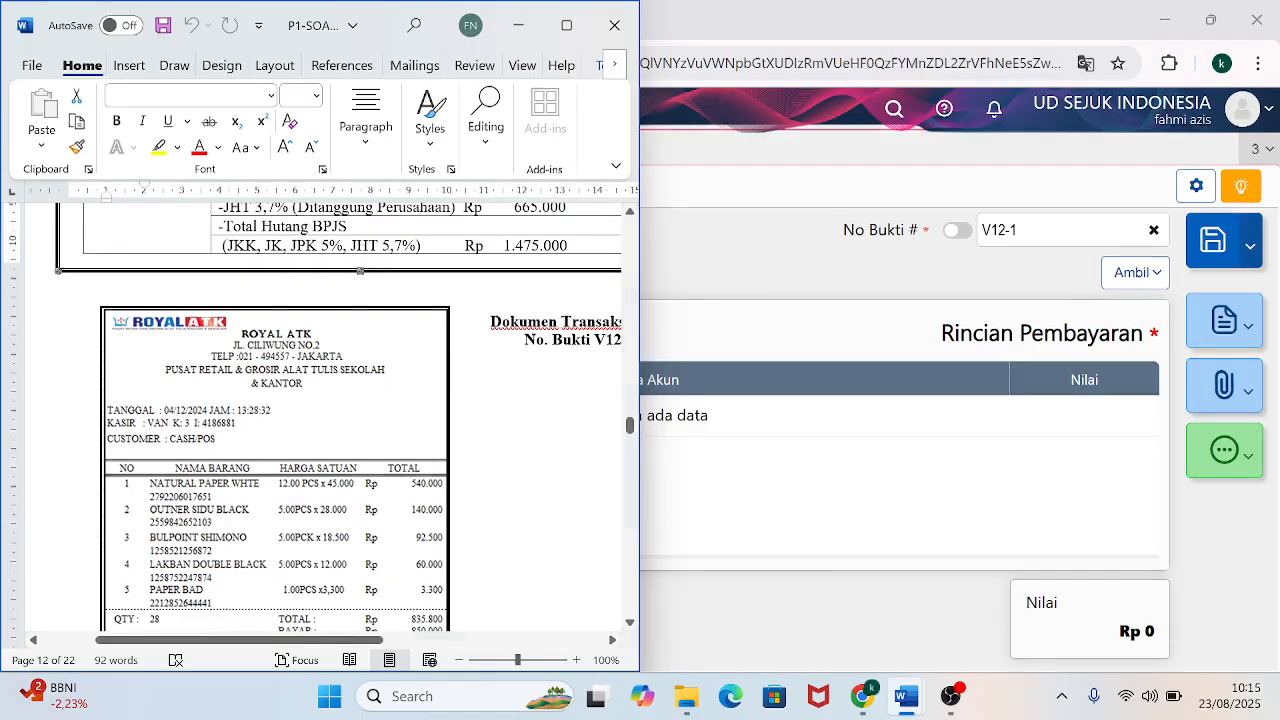
click(854, 466)
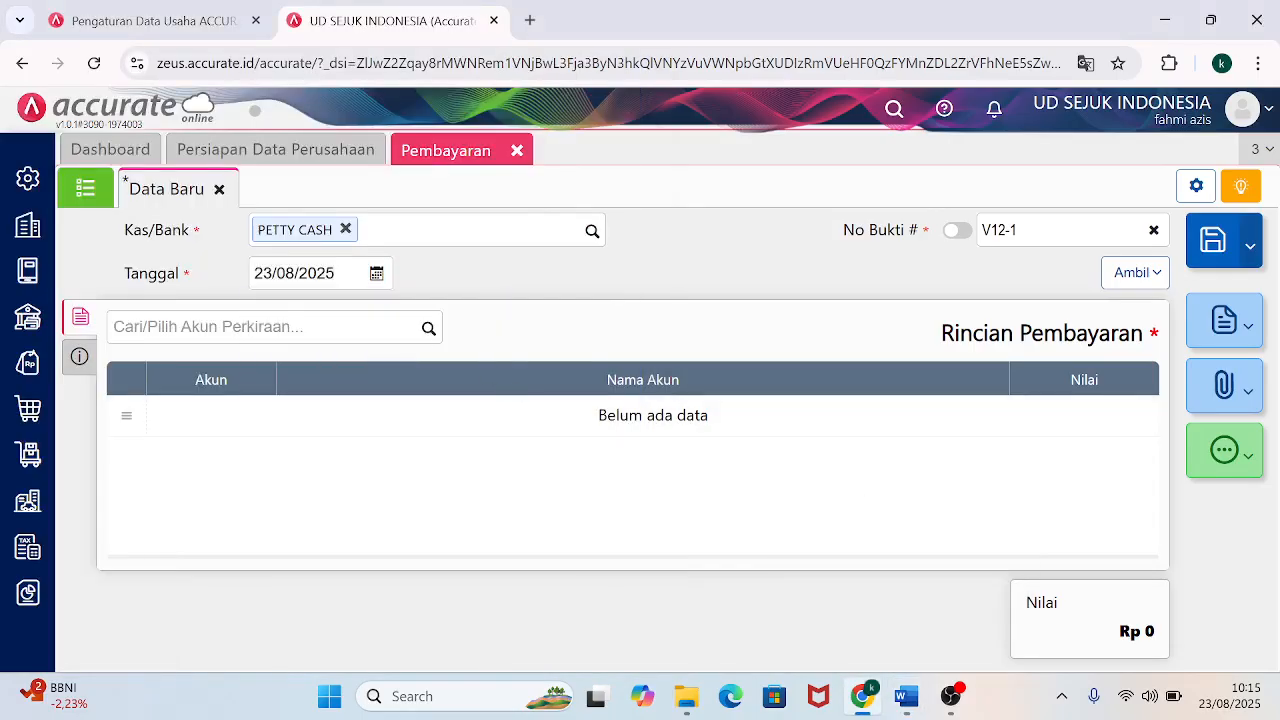
click(334, 274)
text(0)
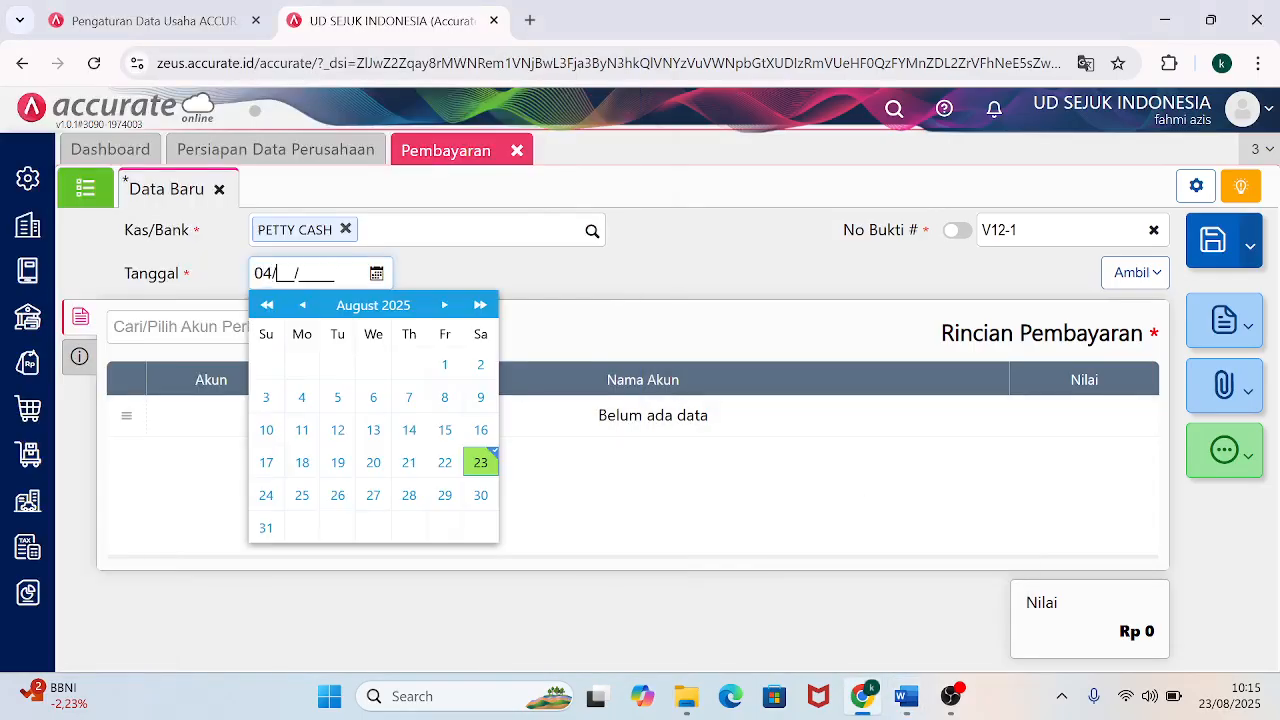
text(4/12/2024)
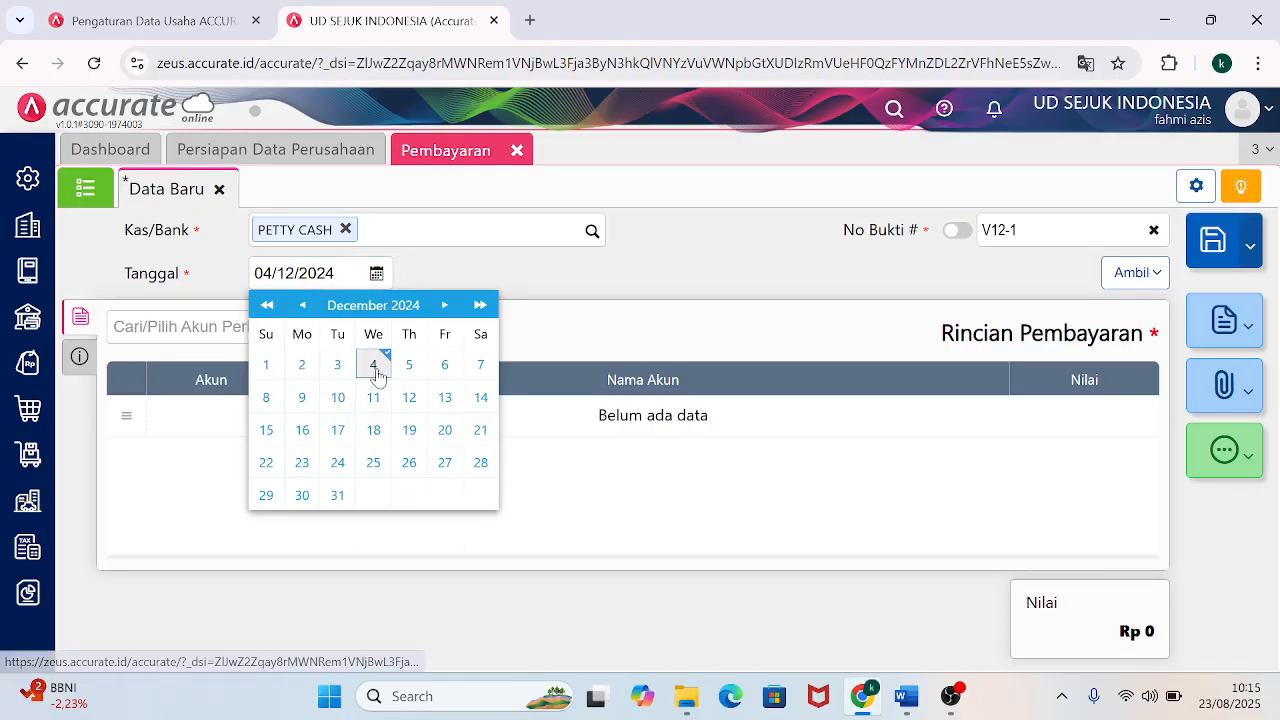
click(377, 374)
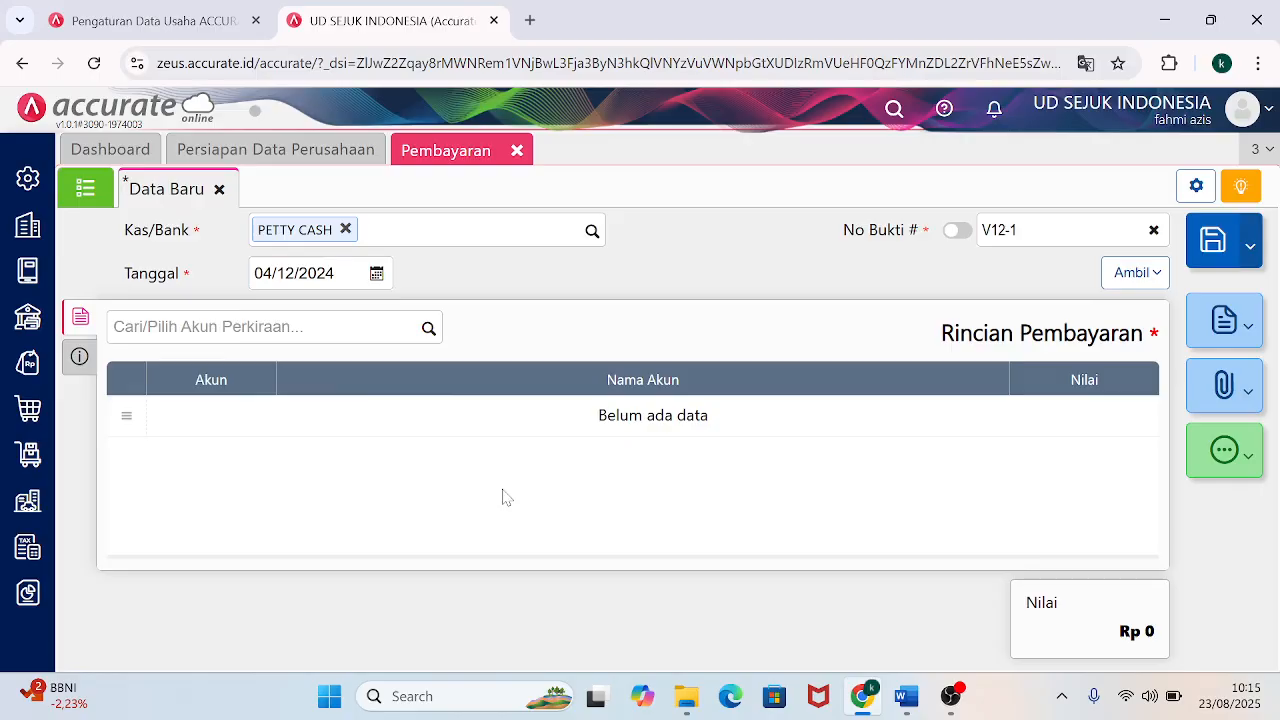
Review the purchased items on the ROYAL ATK receipt and select account 1-1600 OFFICE SUPPLIES for the payment details.
mouse_move(907, 710)
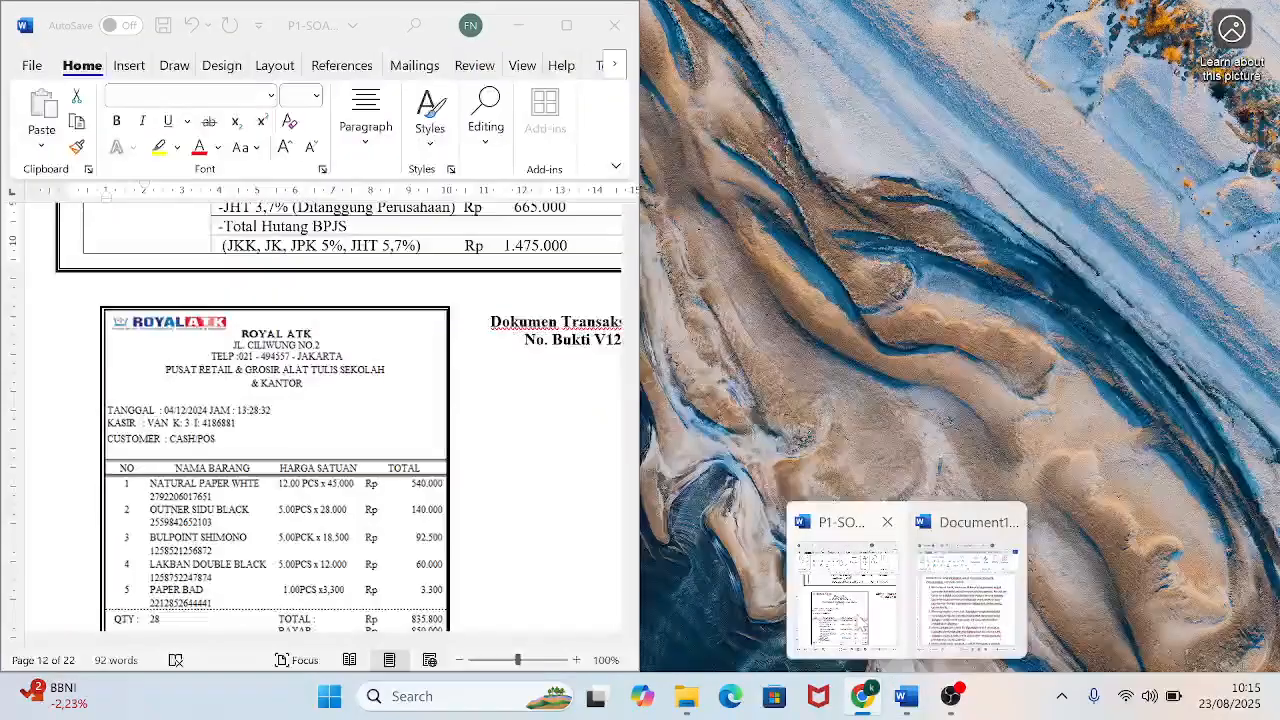
click(858, 618)
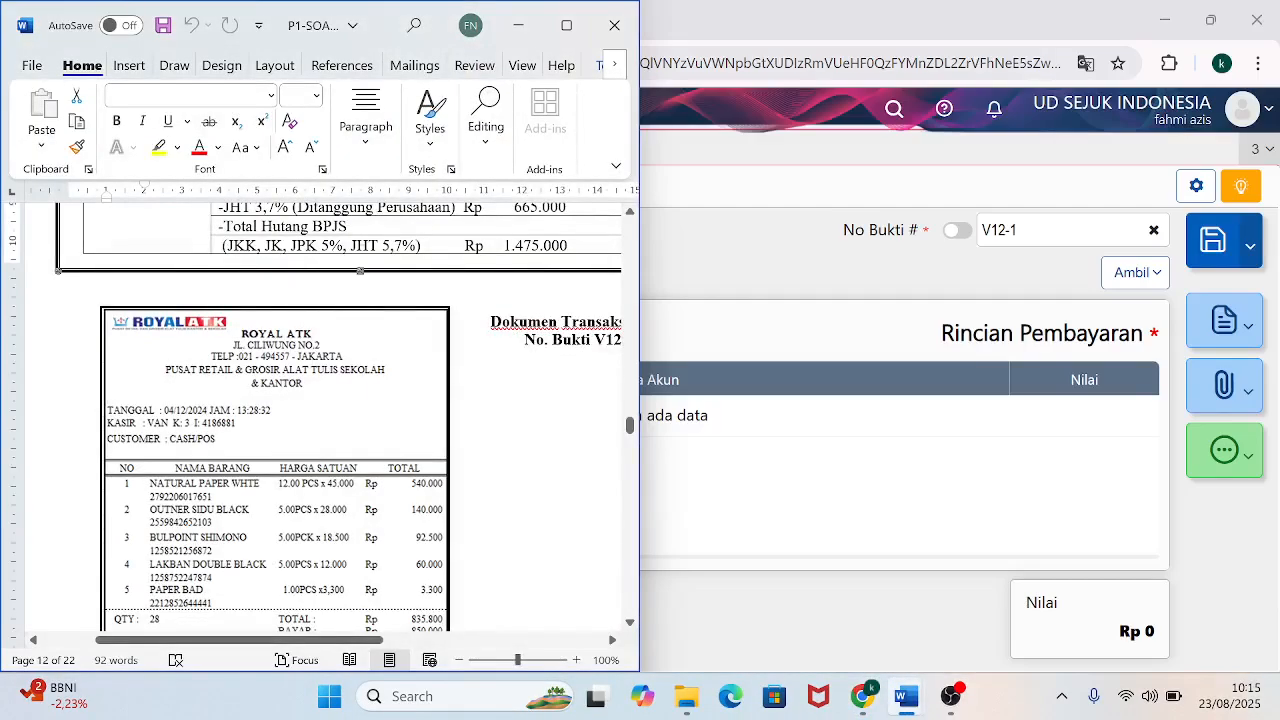
drag(630, 432, 630, 428)
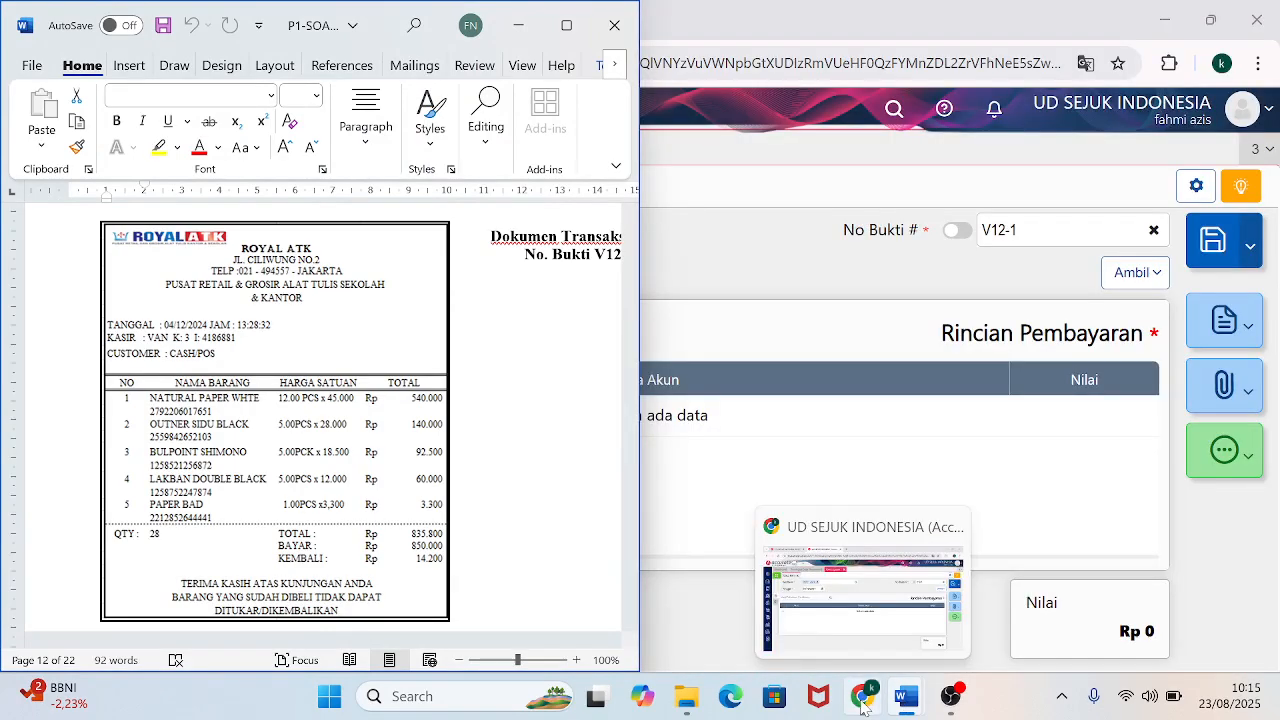
click(862, 706)
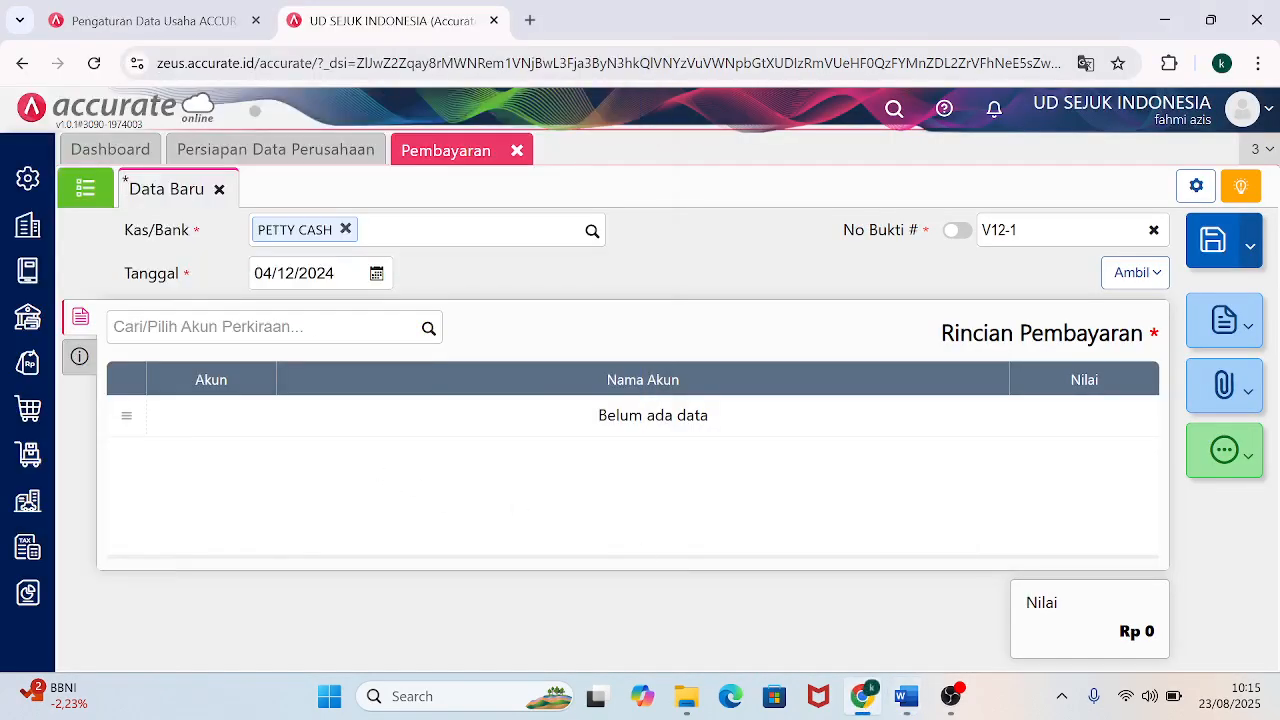
click(200, 326)
text(ST)
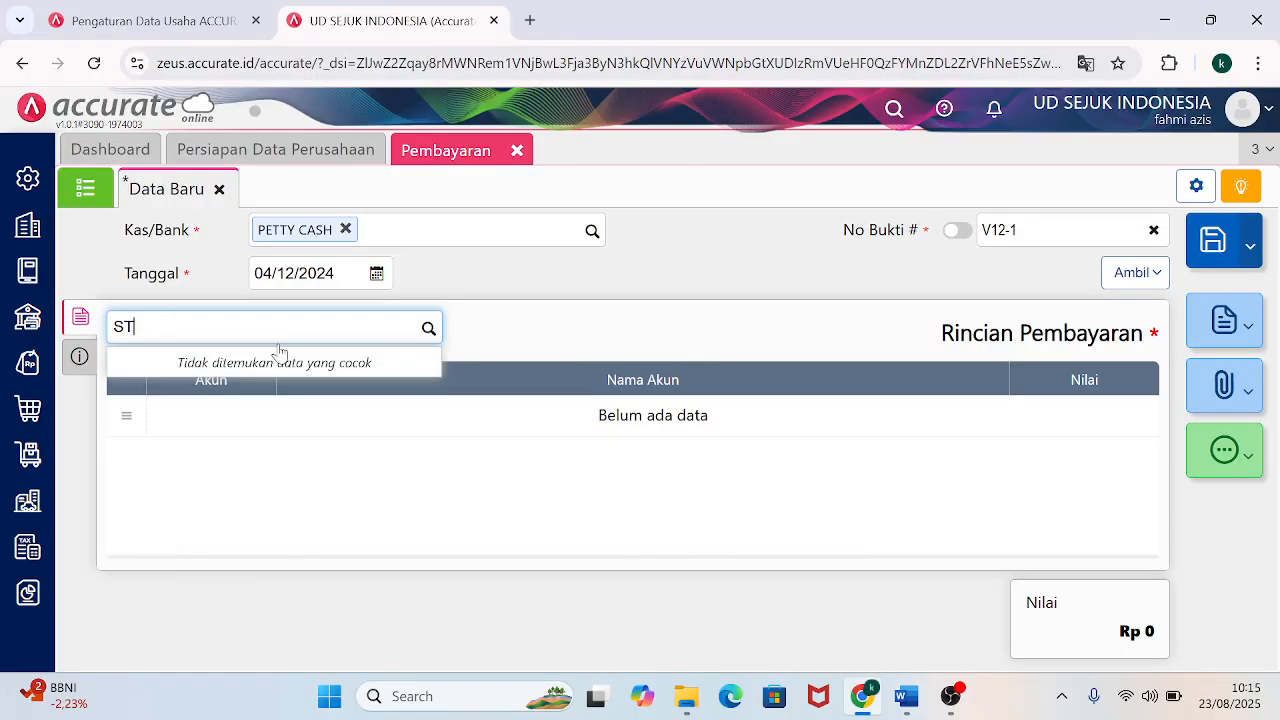
text(ROORE)
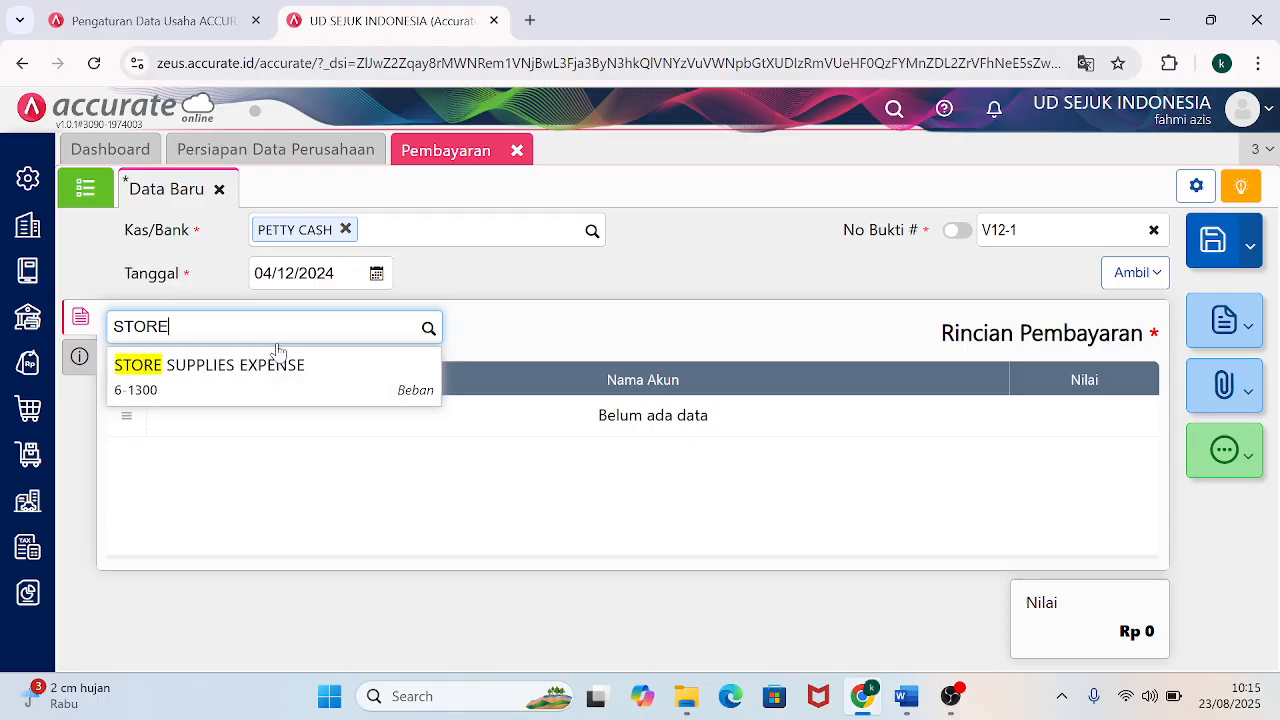
key(BackSpace)
key(BackSpace)
key(BackSpace)
key(BackSpace)
text(SUP)
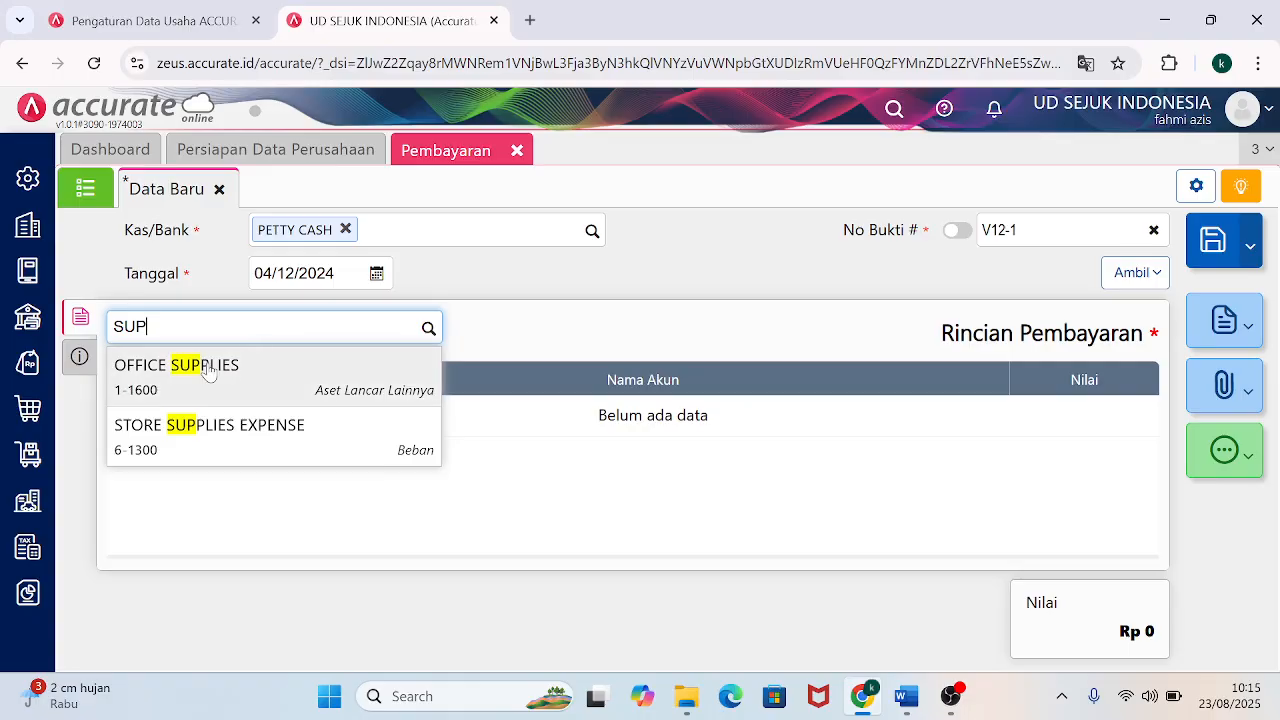
click(208, 372)
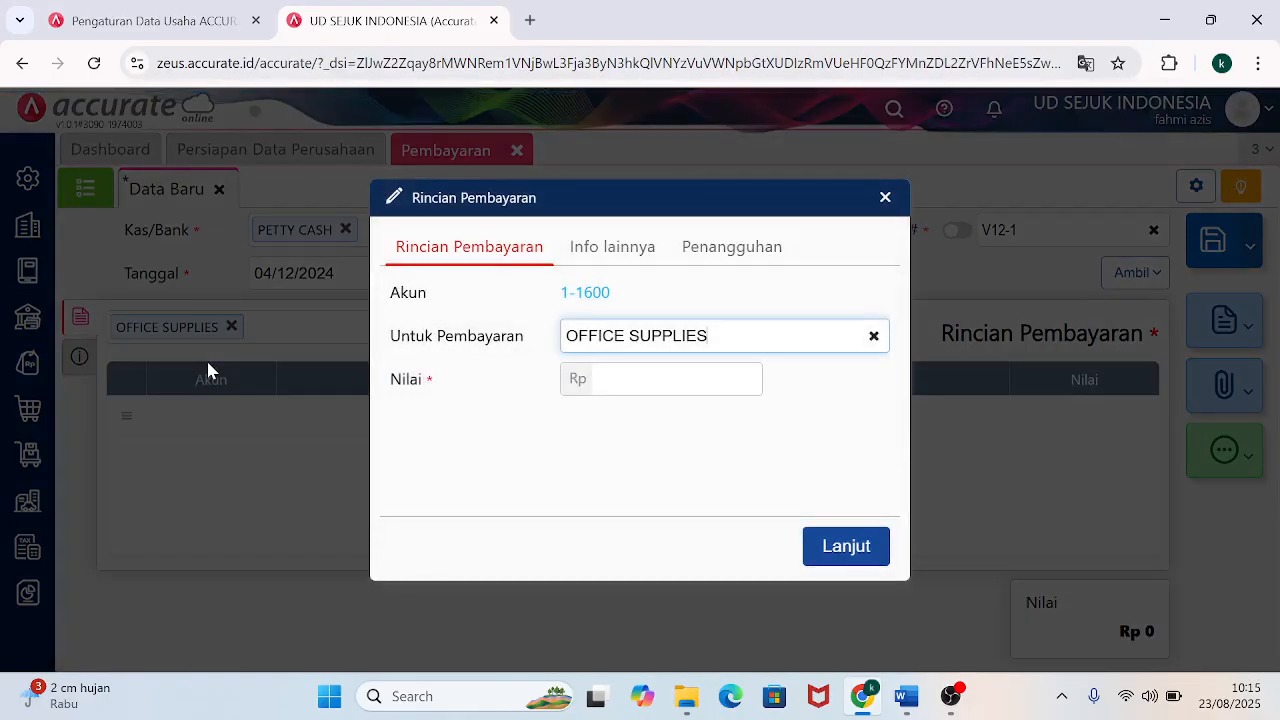
Check the receipt total in Word, enter 835.800 as the OFFICE SUPPLIES Nilai and add the line to the payment.
click(757, 379)
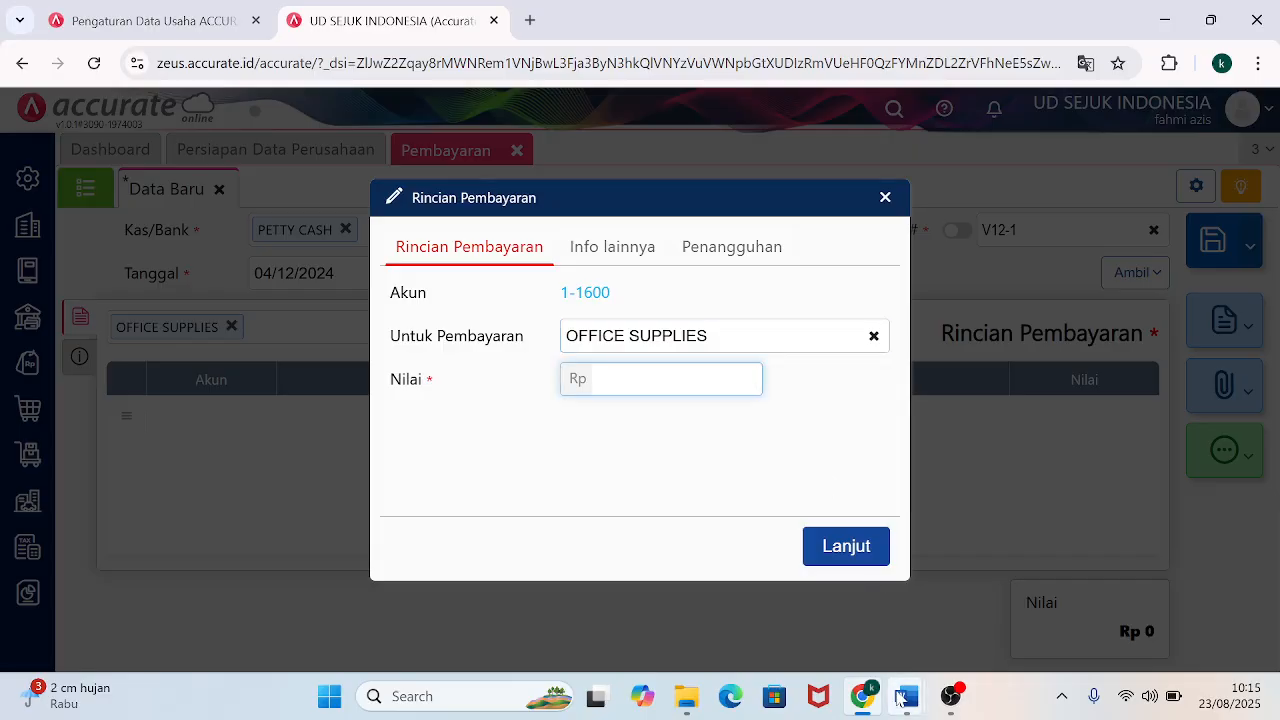
mouse_move(907, 696)
click(851, 588)
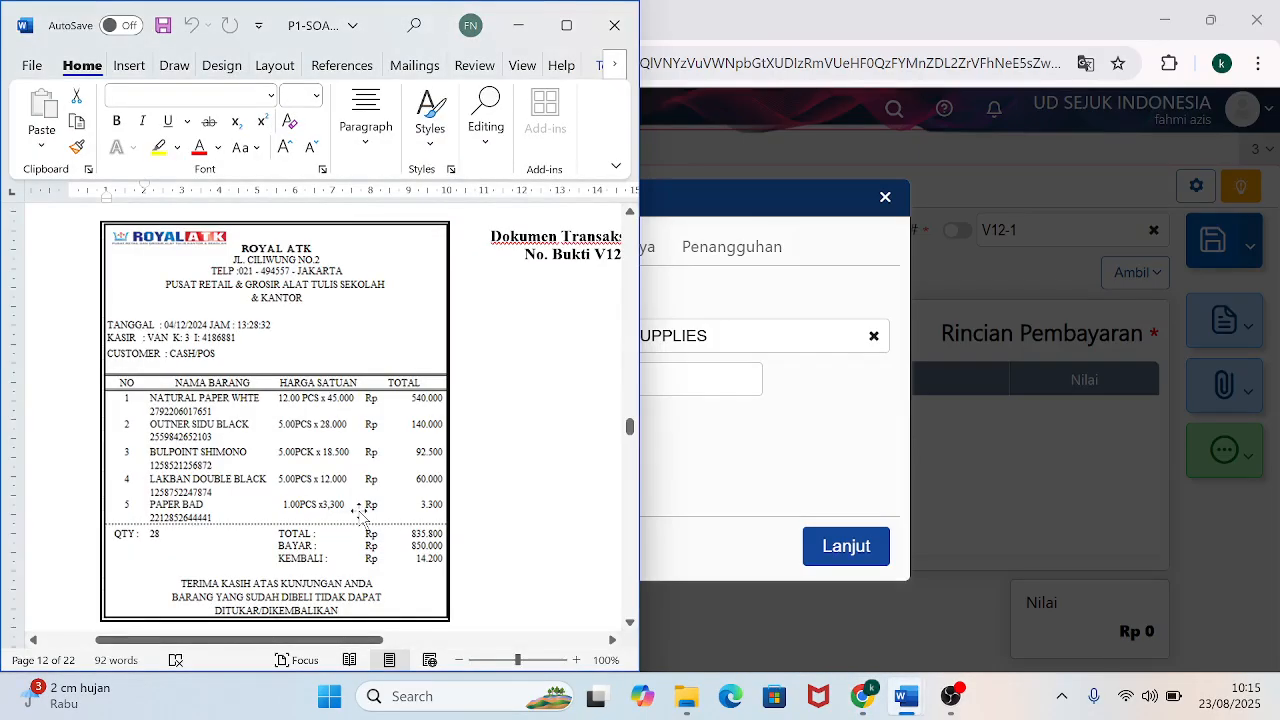
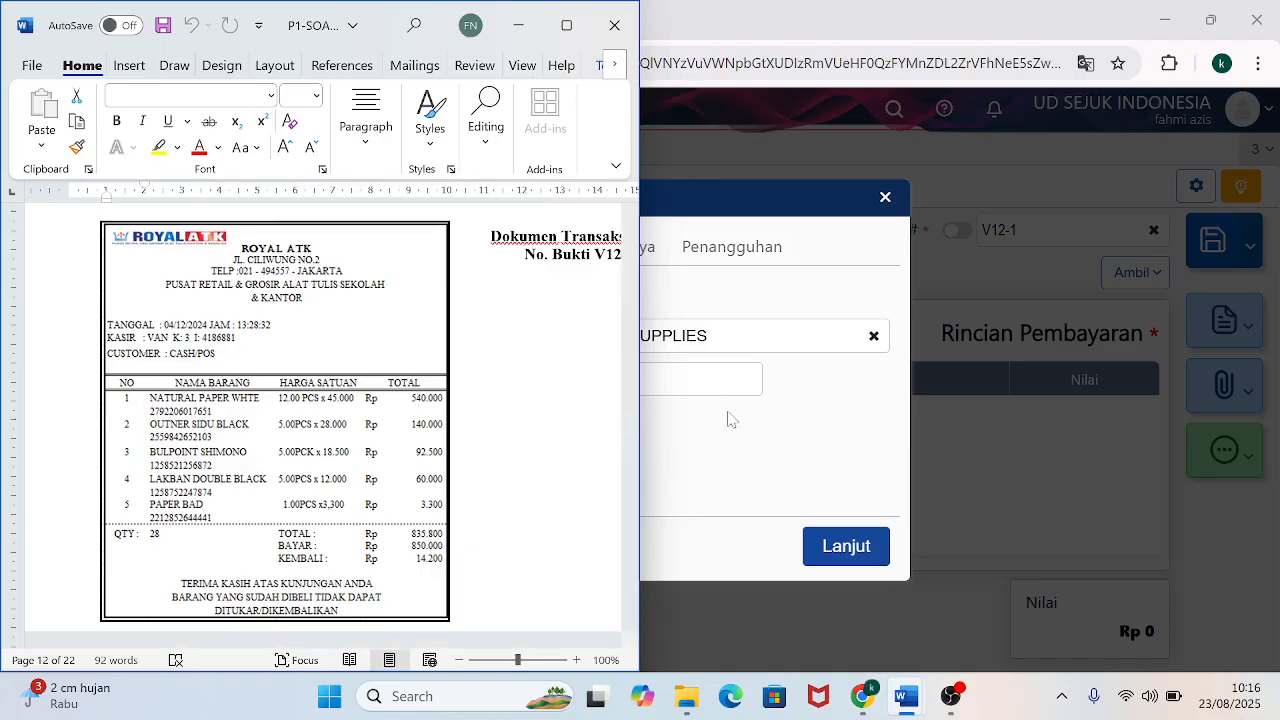
click(725, 436)
click(702, 379)
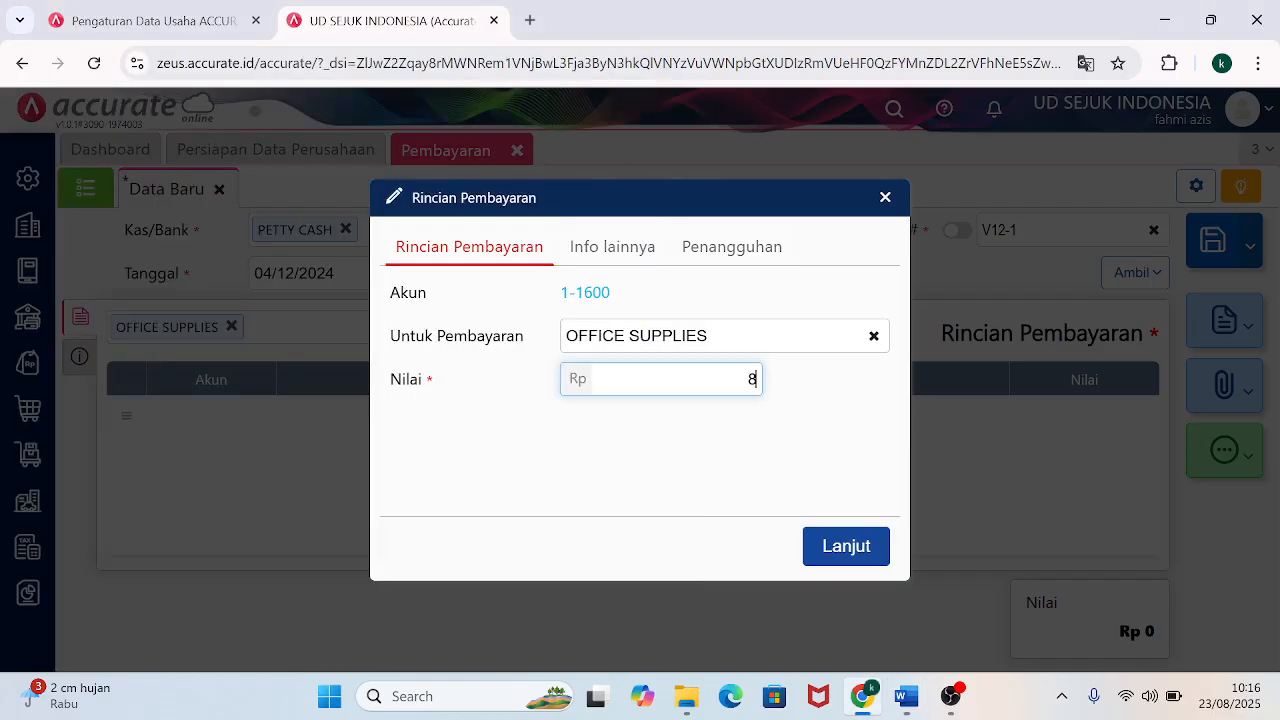
text(835.800)
mouse_move(907, 696)
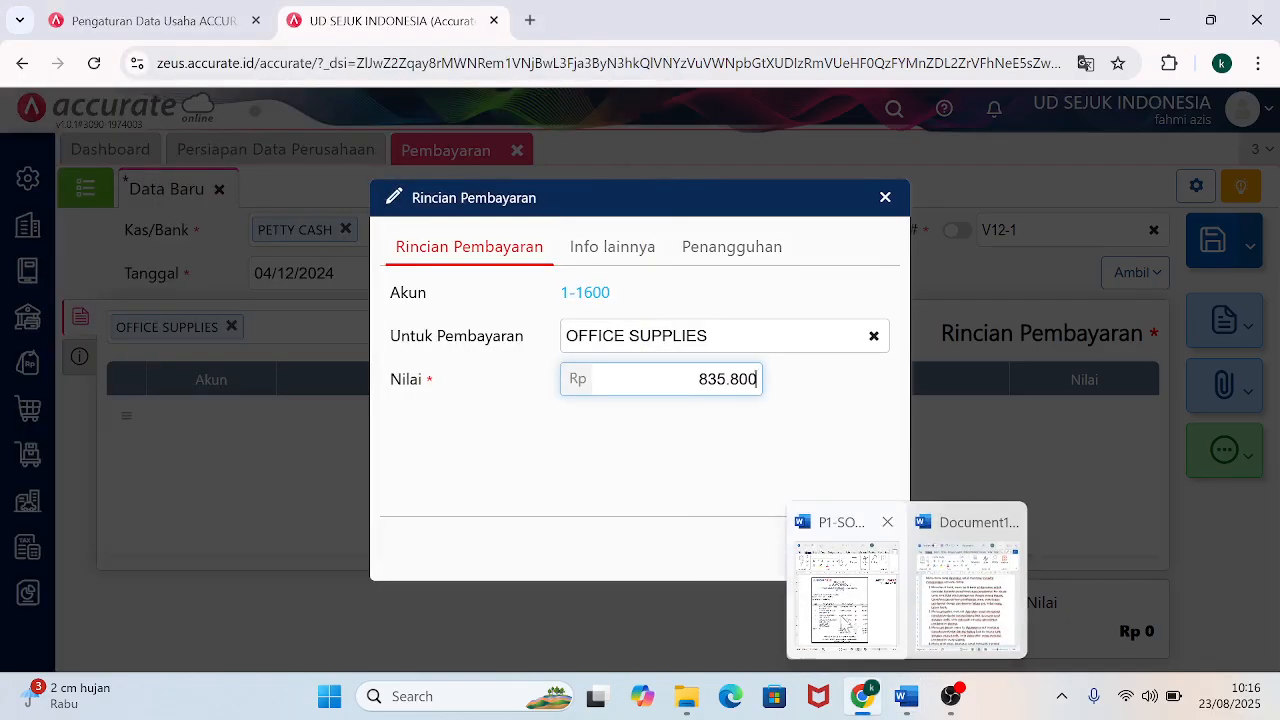
click(843, 600)
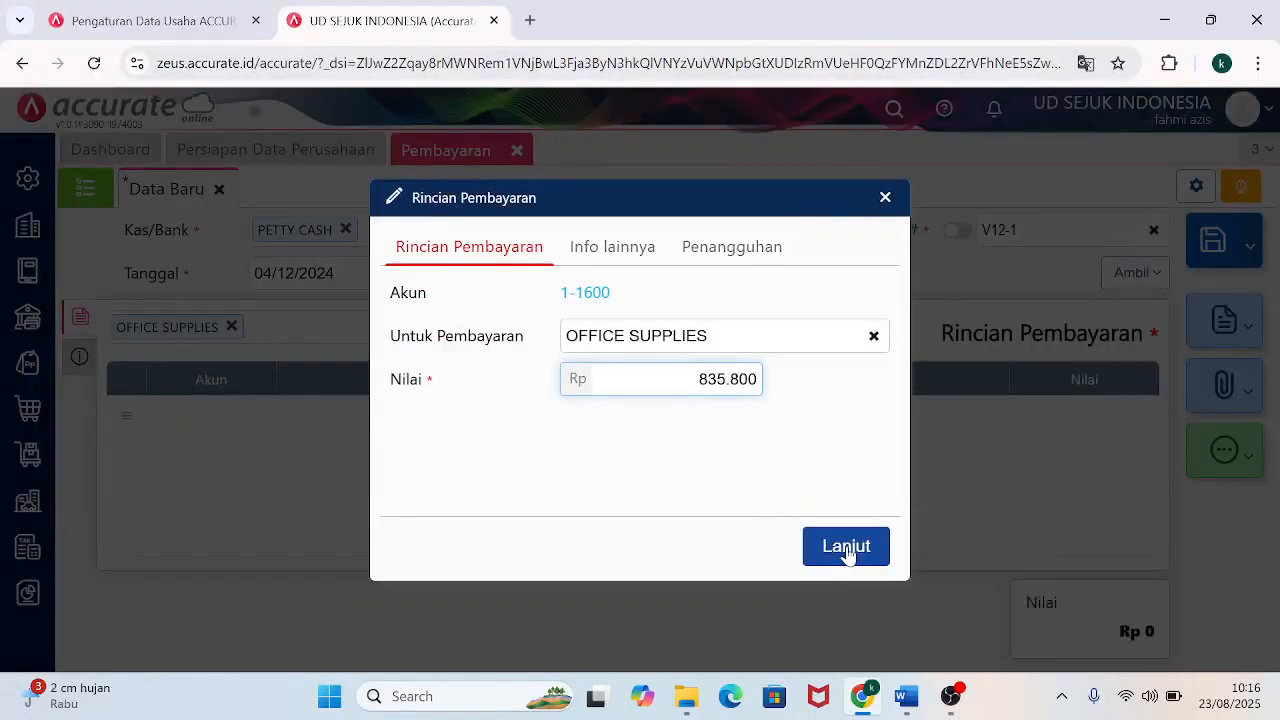
click(846, 548)
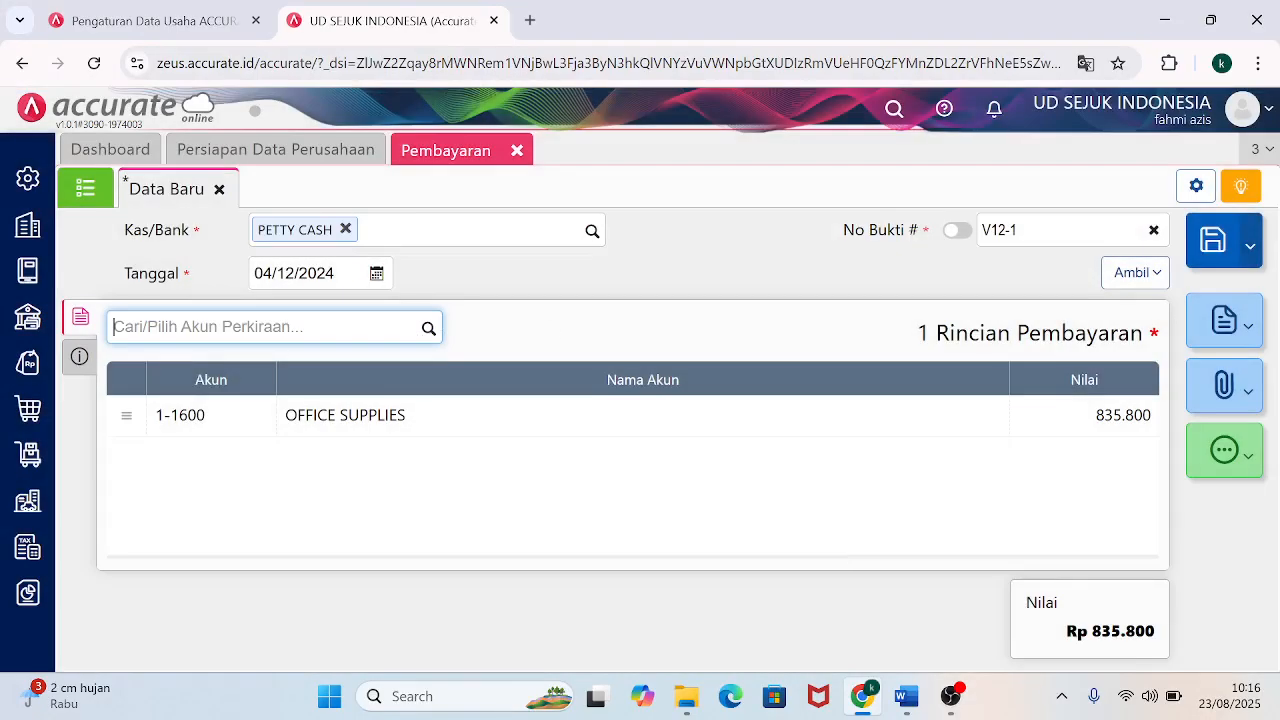
Enter ROYAL ATK as Penerima and PEMBELIAN PERLENGKAPAN KANTOR as Catatan in the payment's other info, and save the payment.
click(83, 363)
key(Tab)
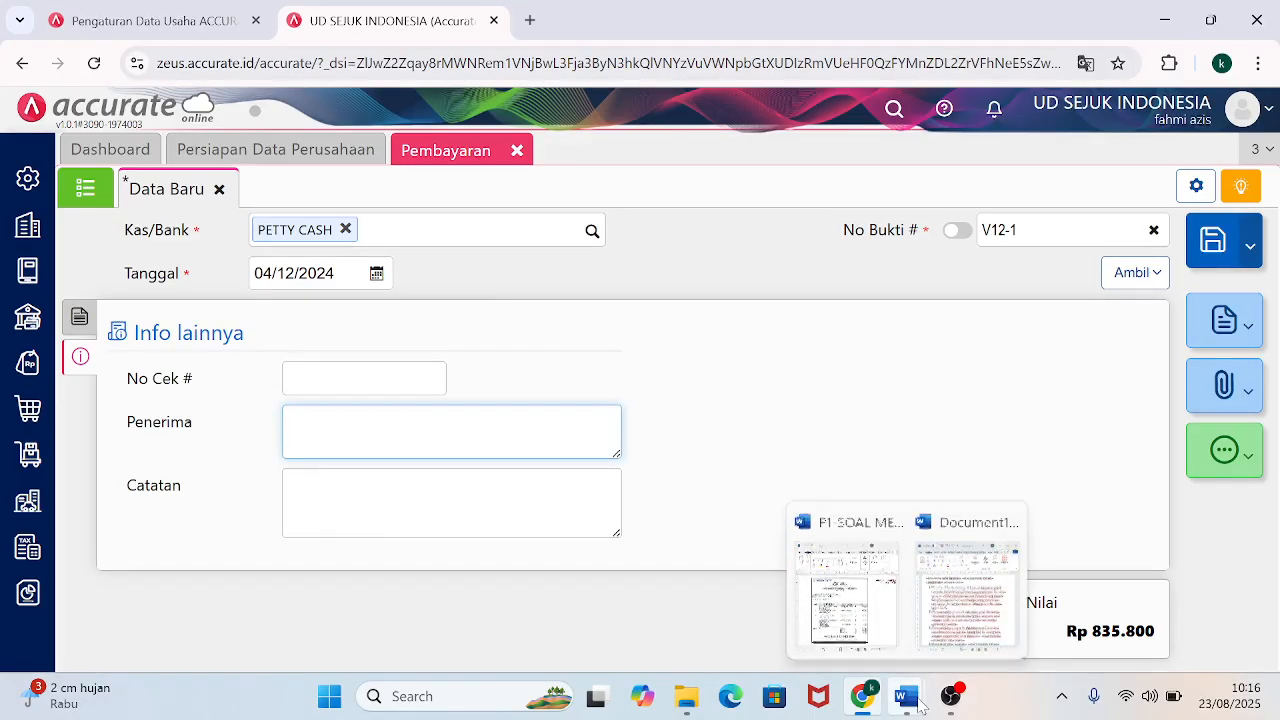
mouse_move(907, 696)
mouse_move(866, 615)
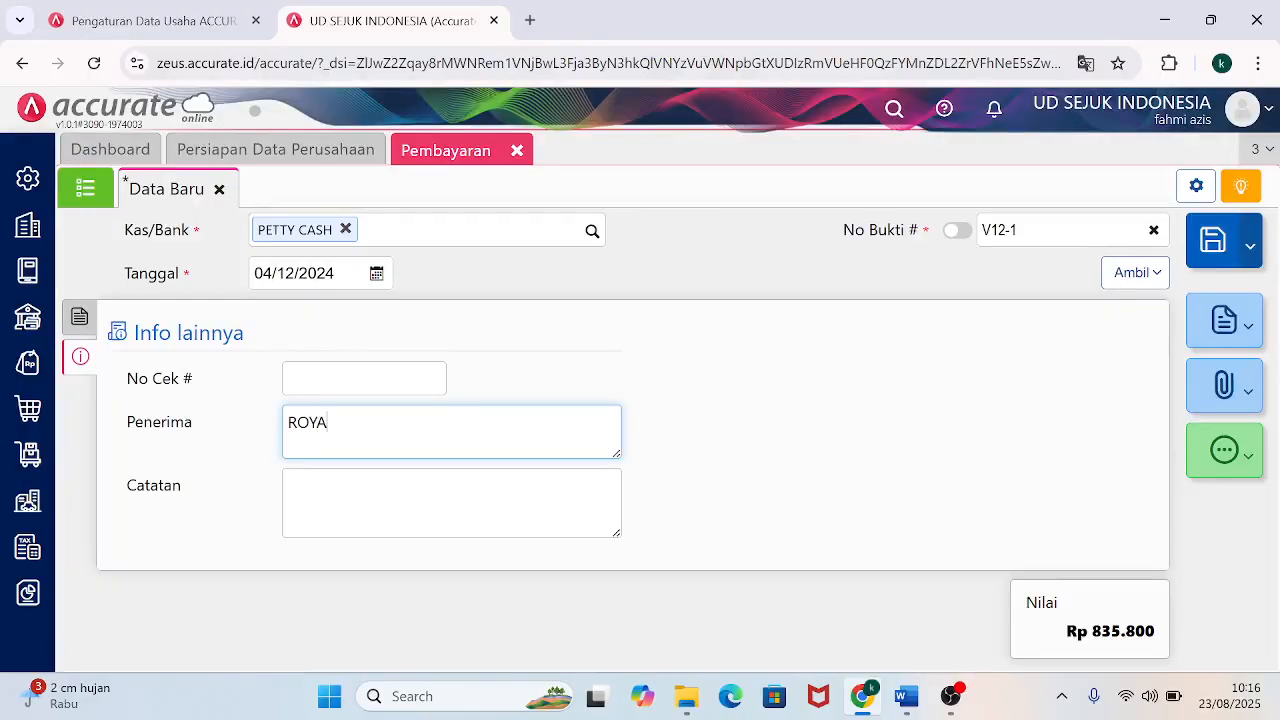
key(Tab)
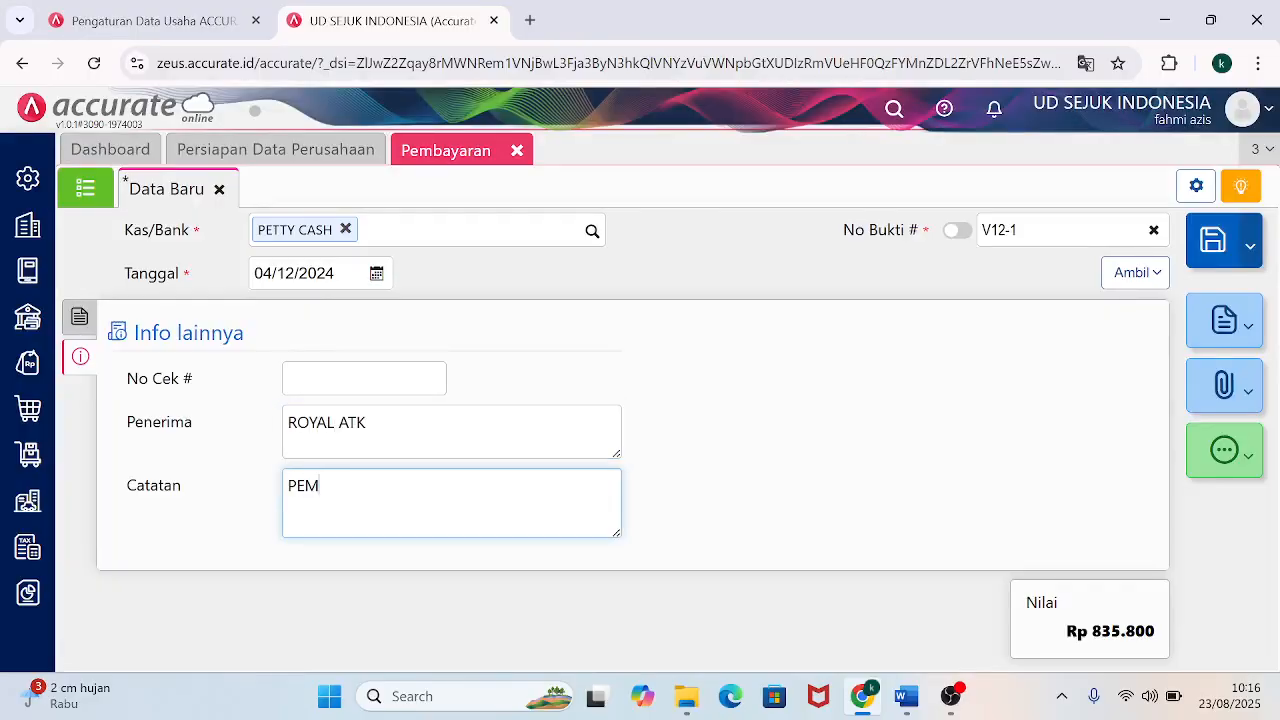
text(PEMBELIAN PERLENGKAPAN KANTOR)
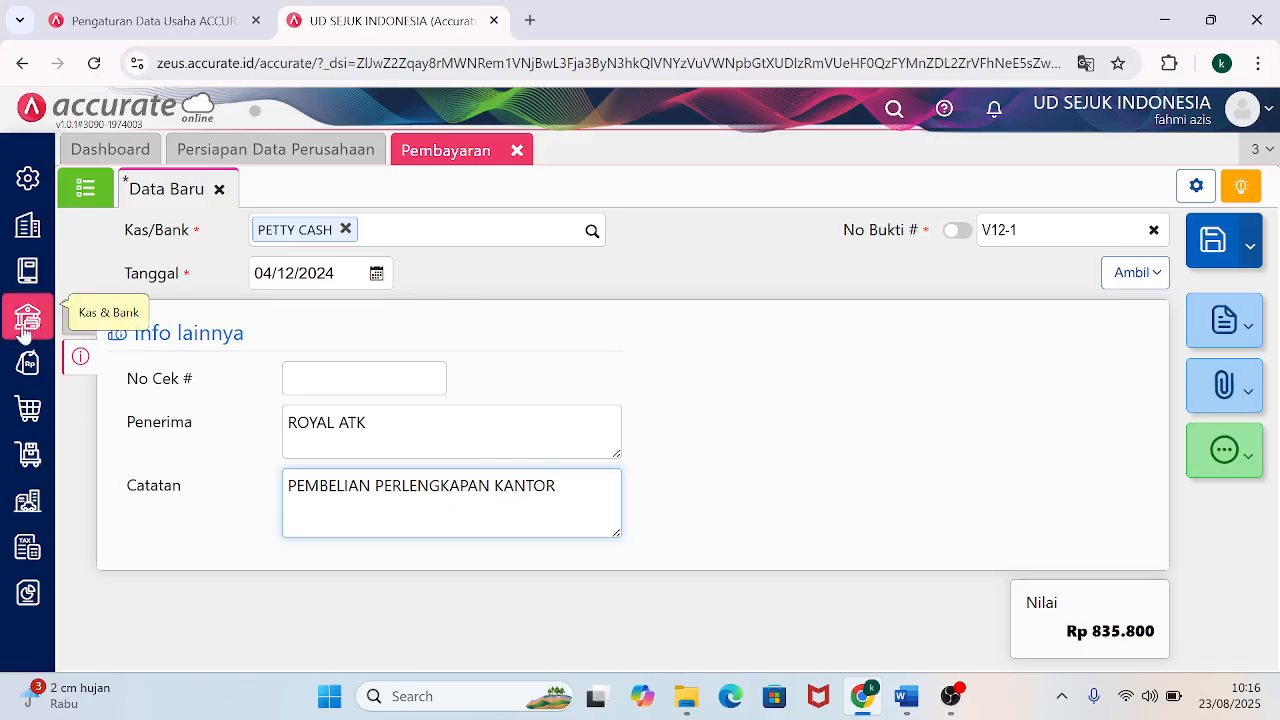
click(78, 320)
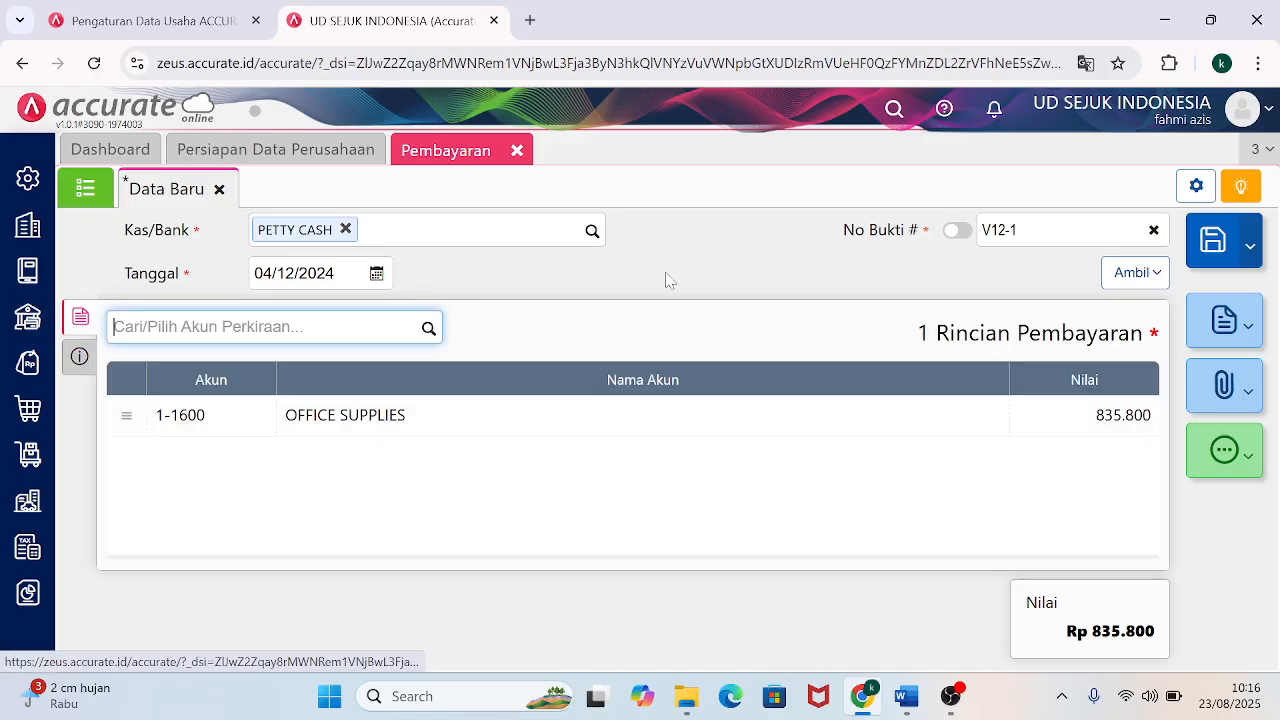
click(1214, 252)
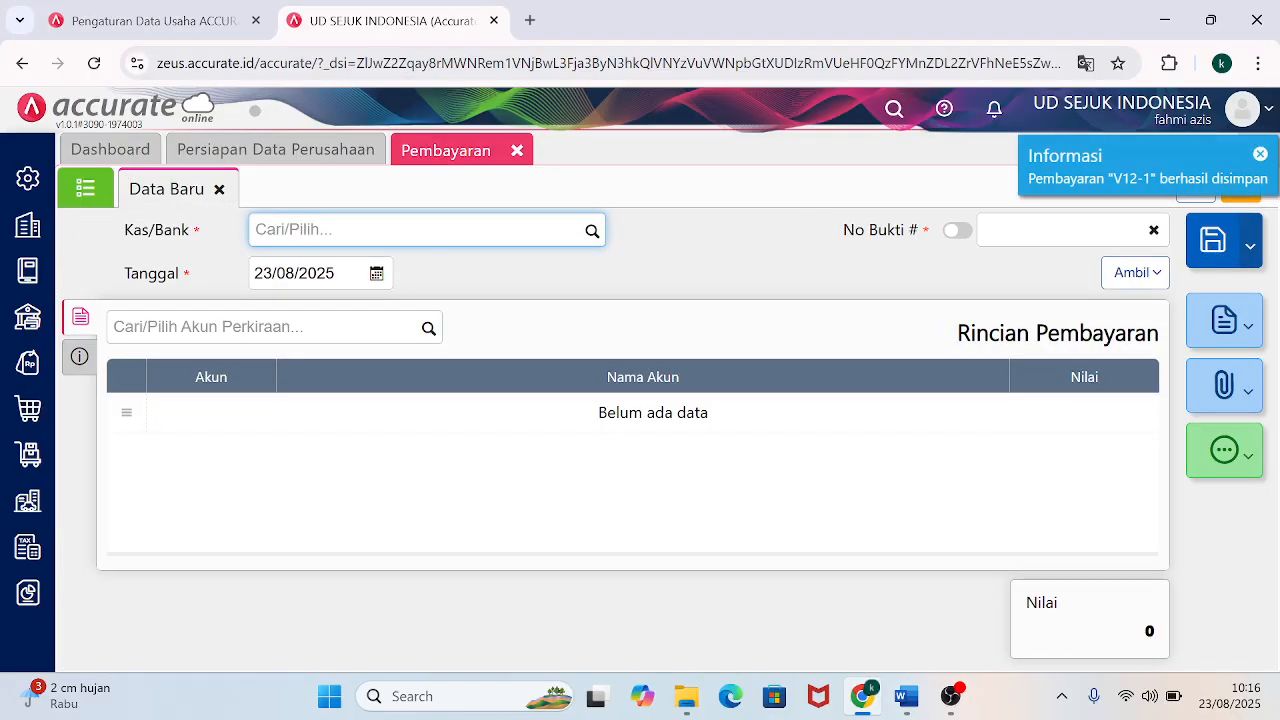
Open the saved V12-1 payment from the payment list, review its journal details, and close Pembayaran.
click(86, 190)
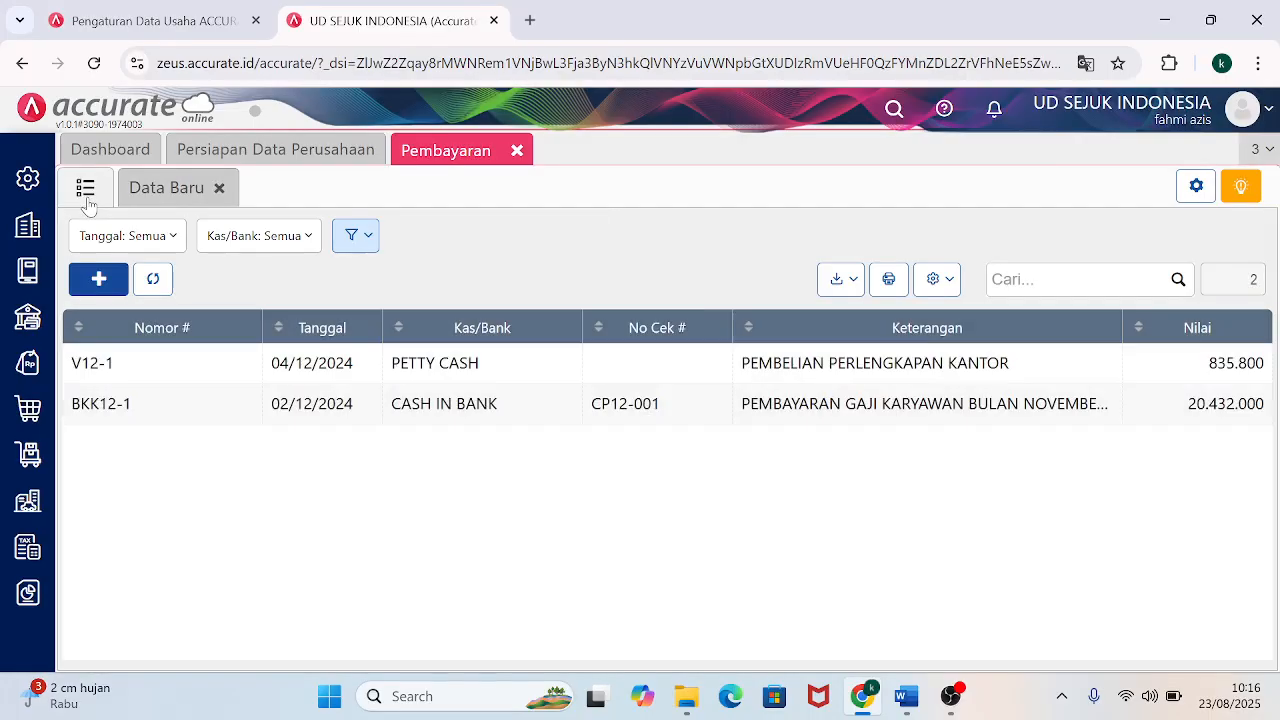
click(462, 378)
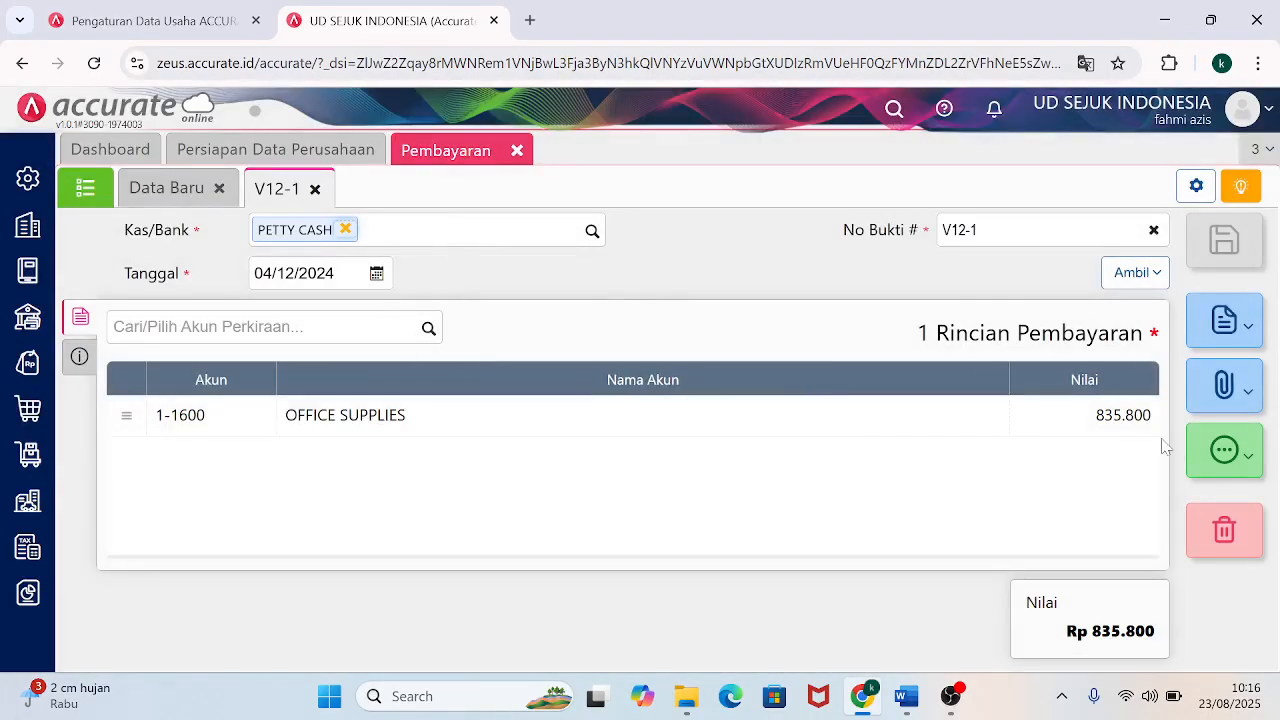
click(1254, 463)
click(1098, 626)
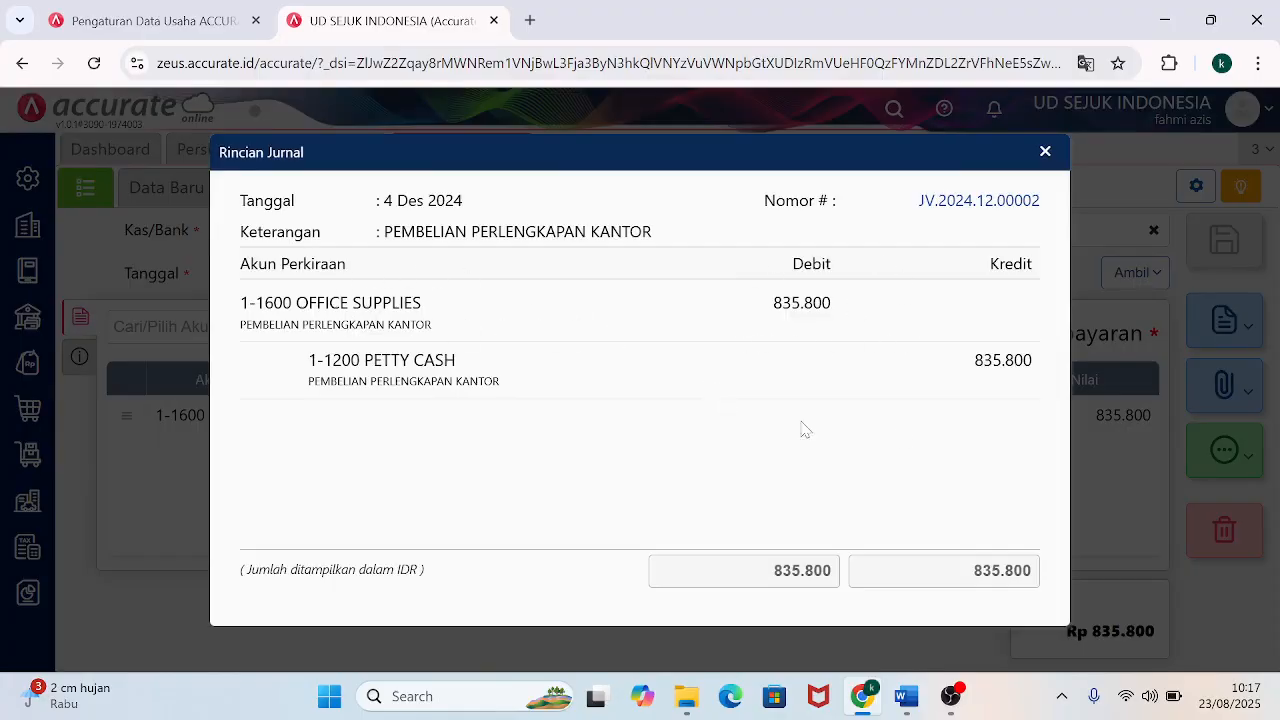
click(1045, 153)
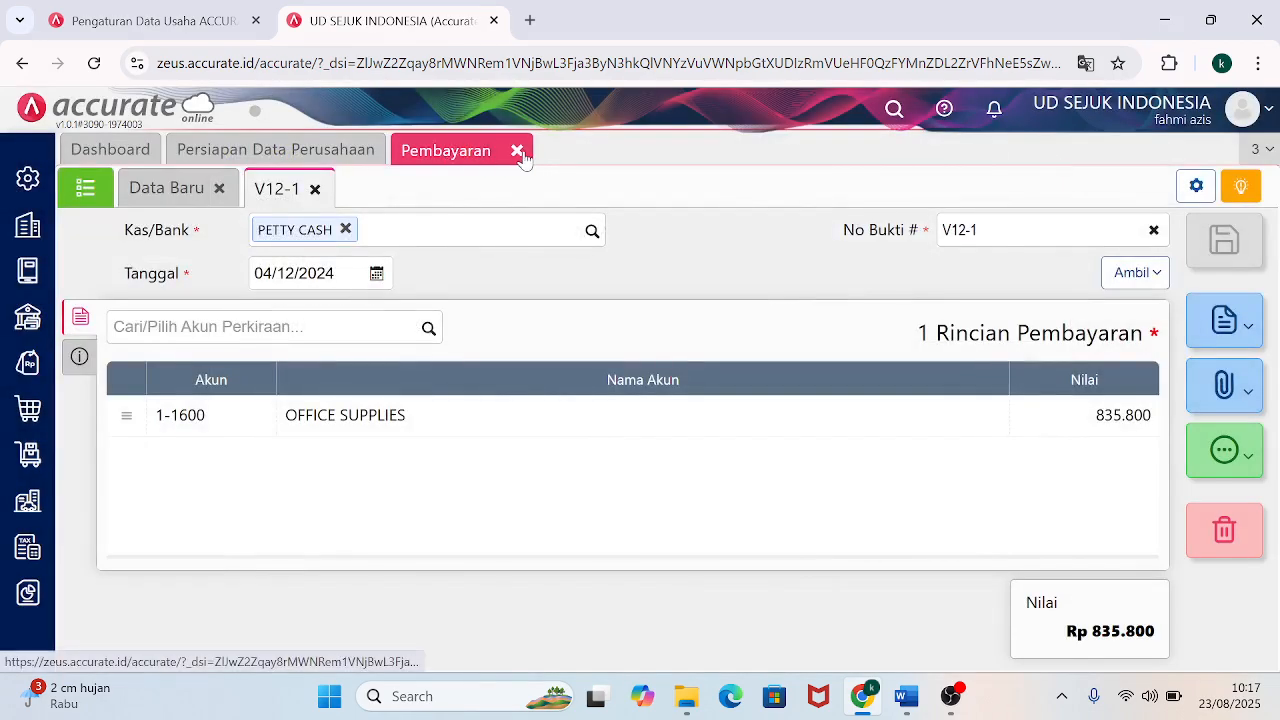
click(517, 151)
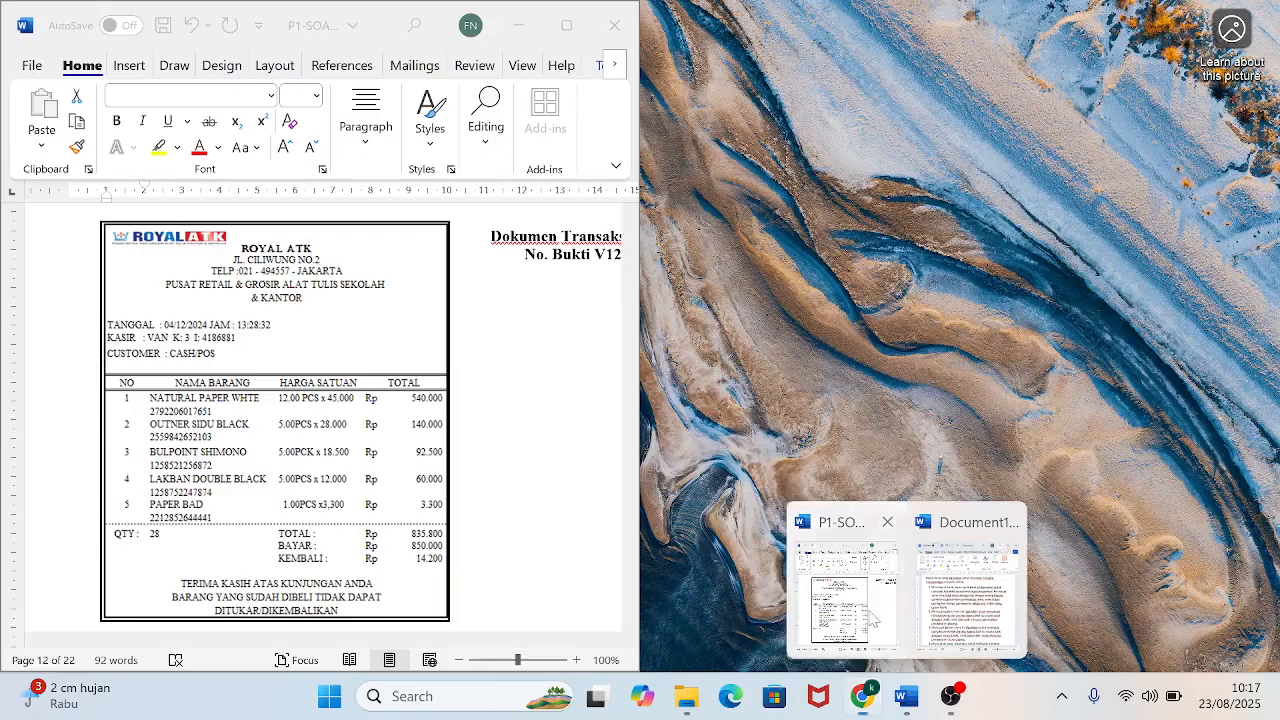
Switch to Word and examine the Faktur Pajak in Dokumen Transaksi No. 3, including its buyer, items, prices and PPN.
click(880, 615)
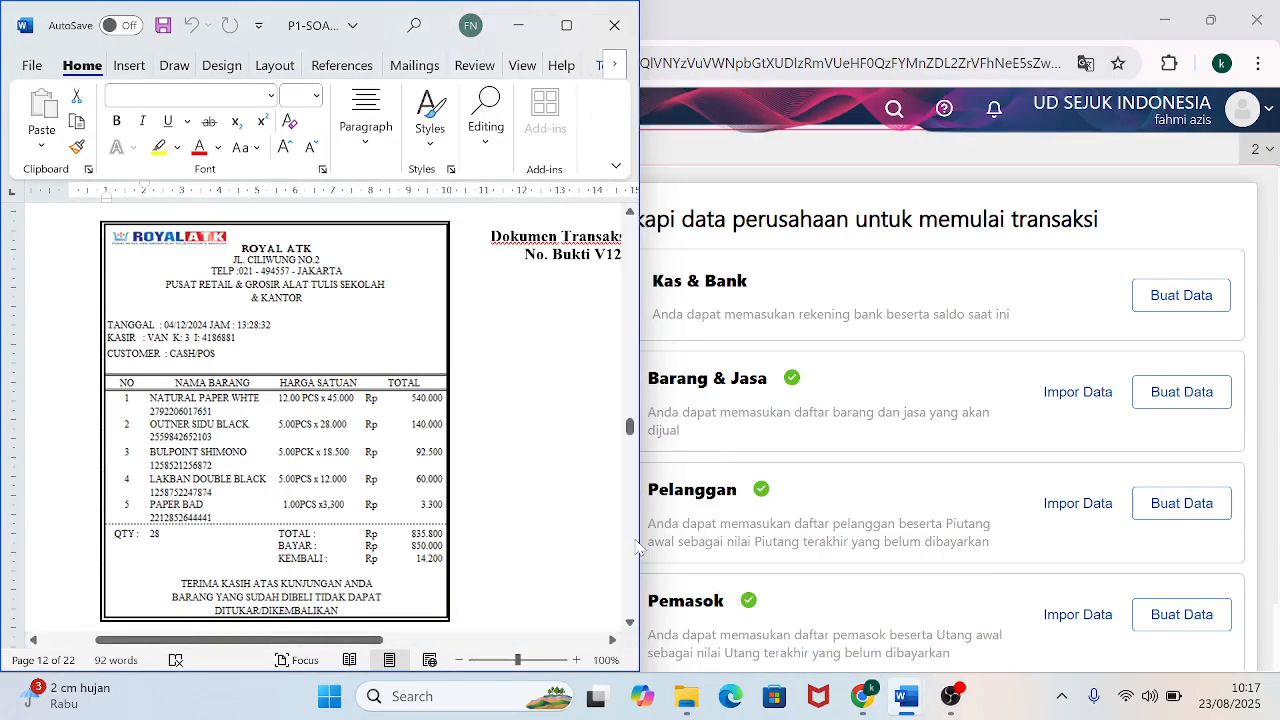
scroll(630, 627, down, 6)
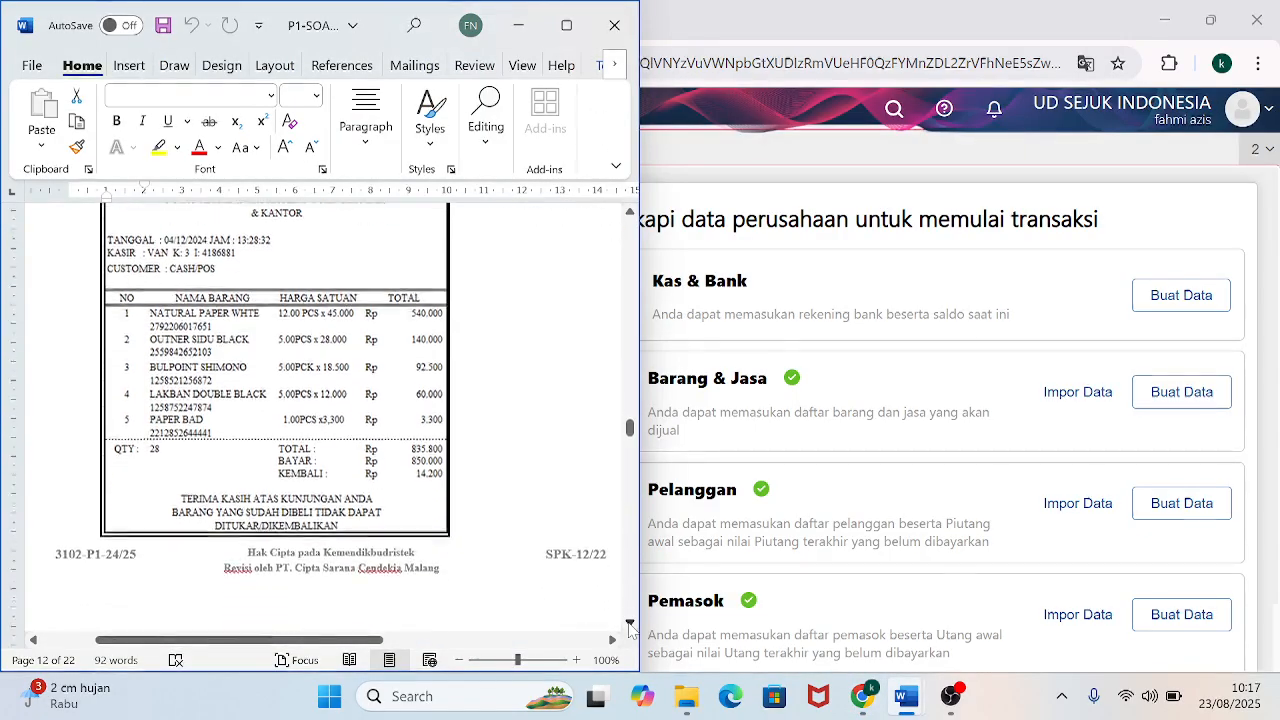
scroll(630, 627, down, 5)
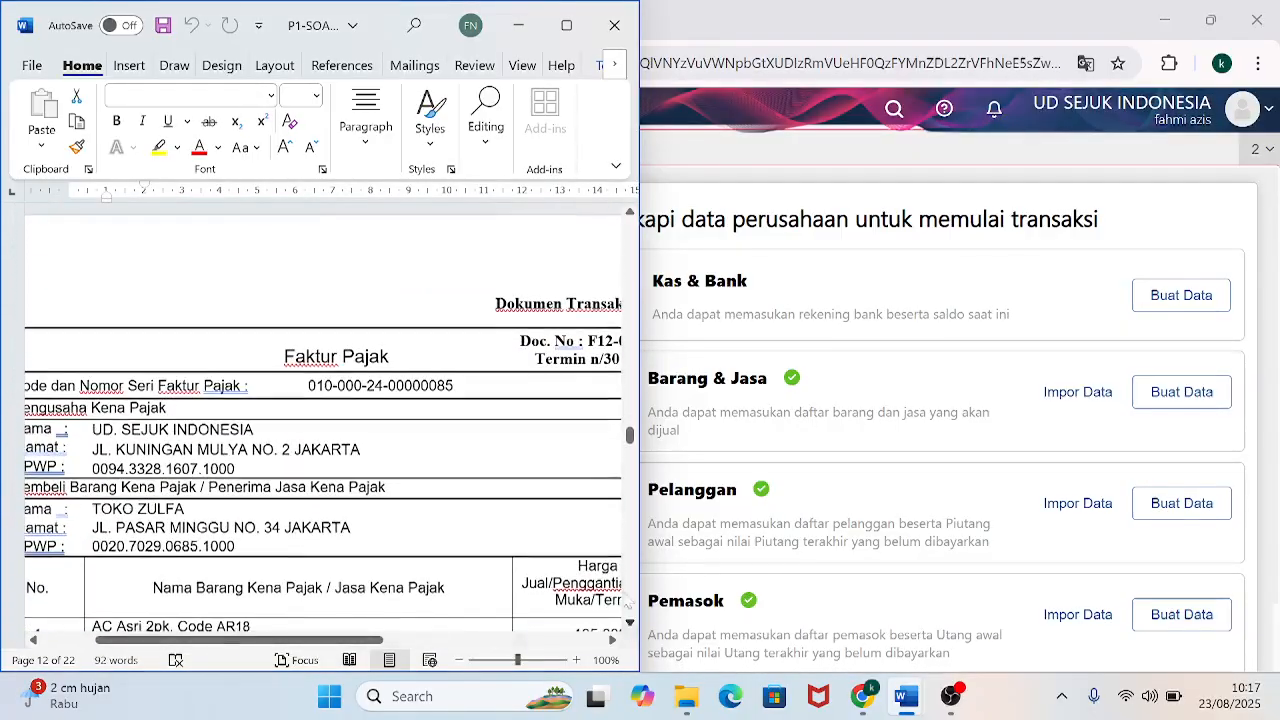
click(567, 30)
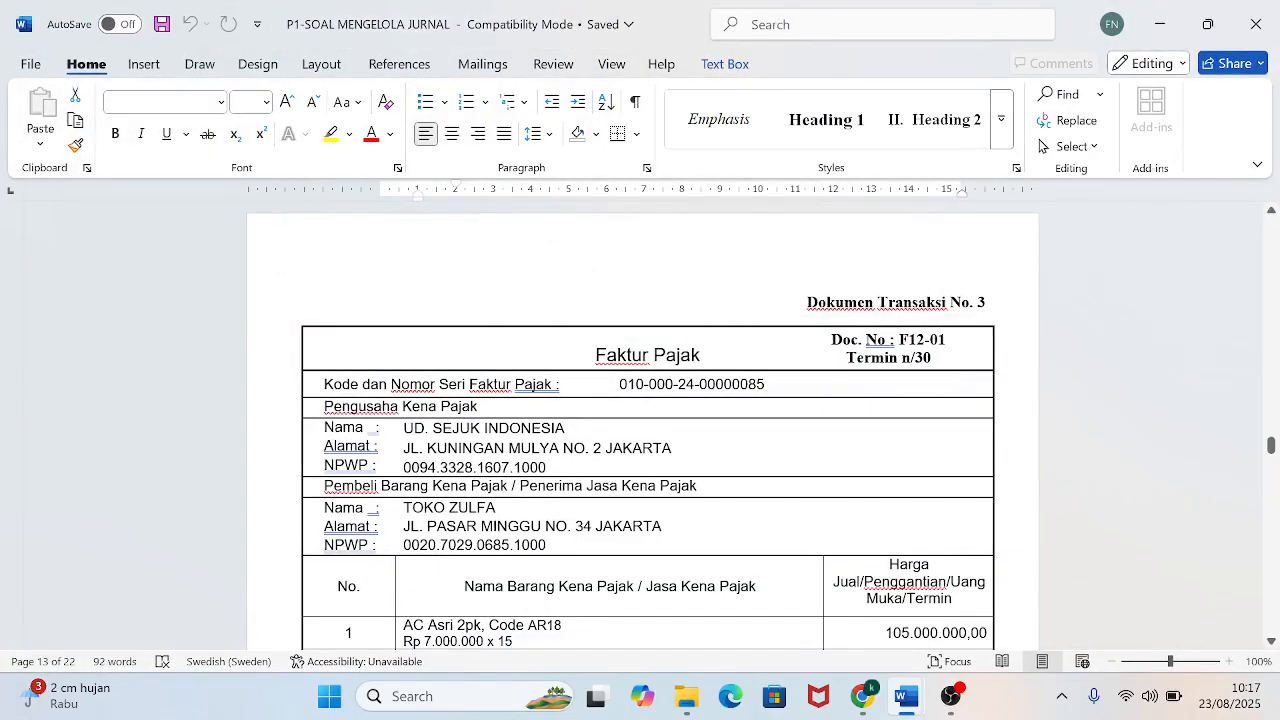
scroll(1272, 645, down, 3)
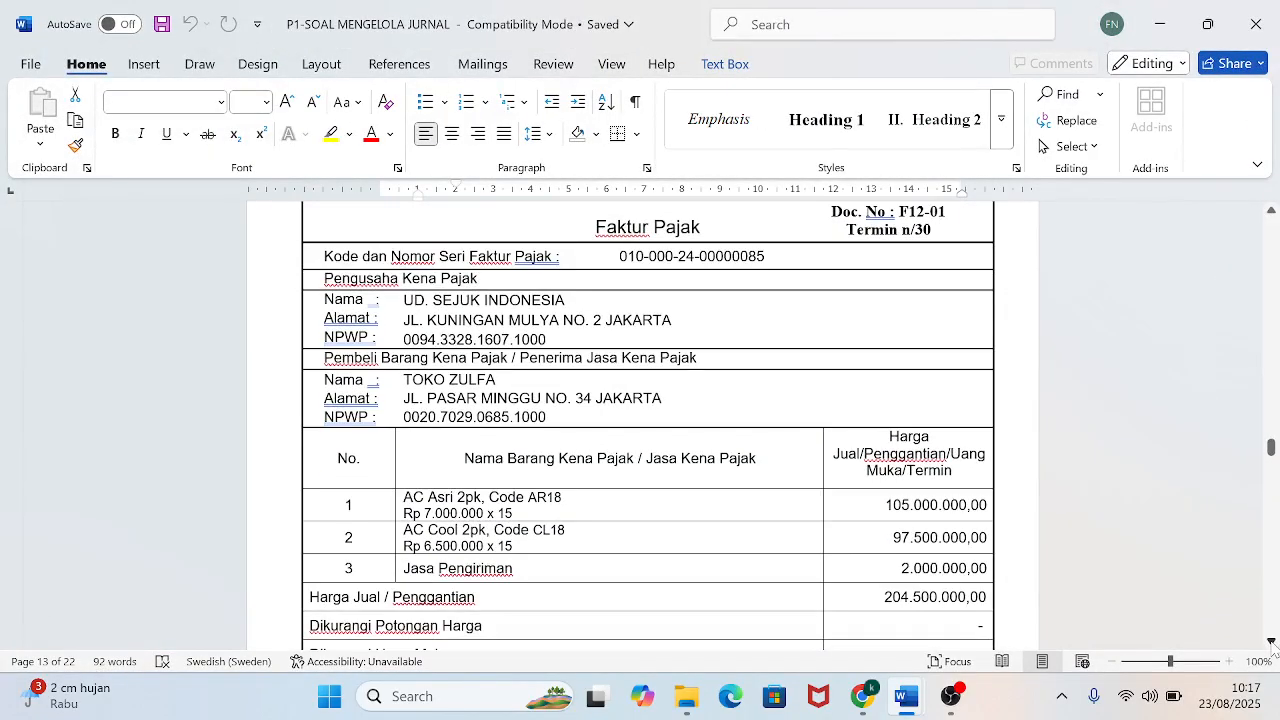
click(1112, 663)
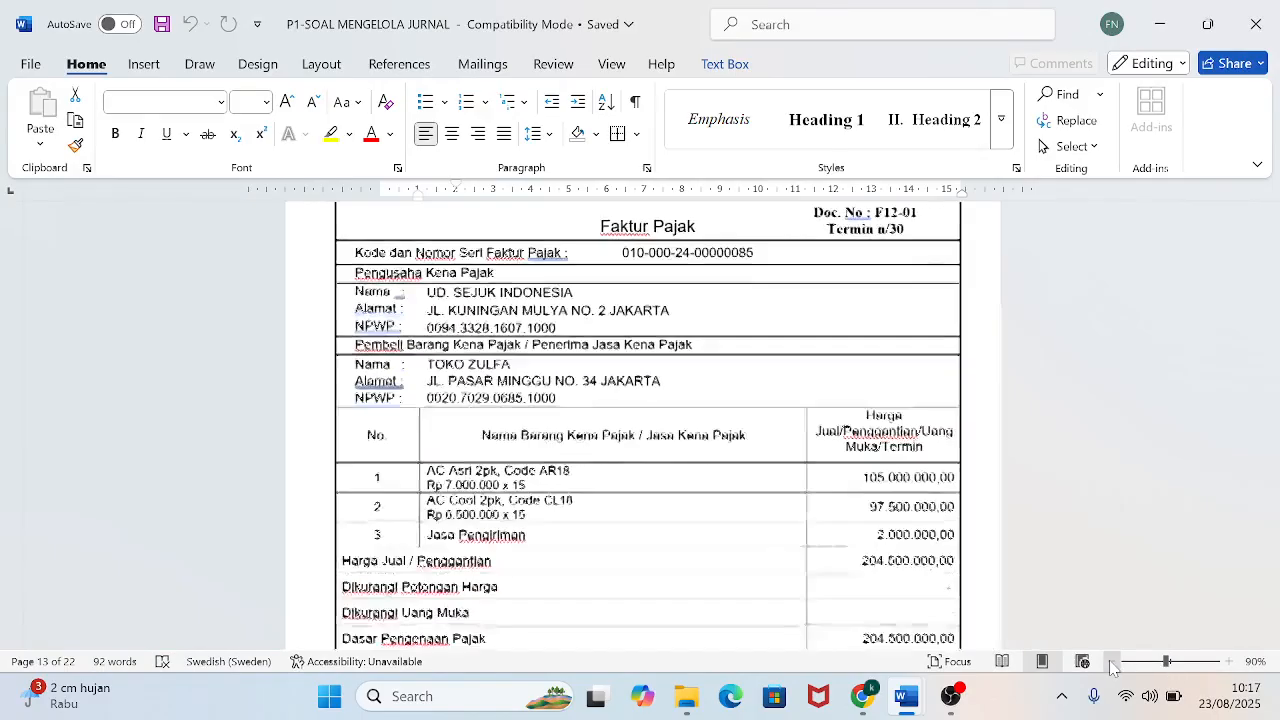
click(1112, 663)
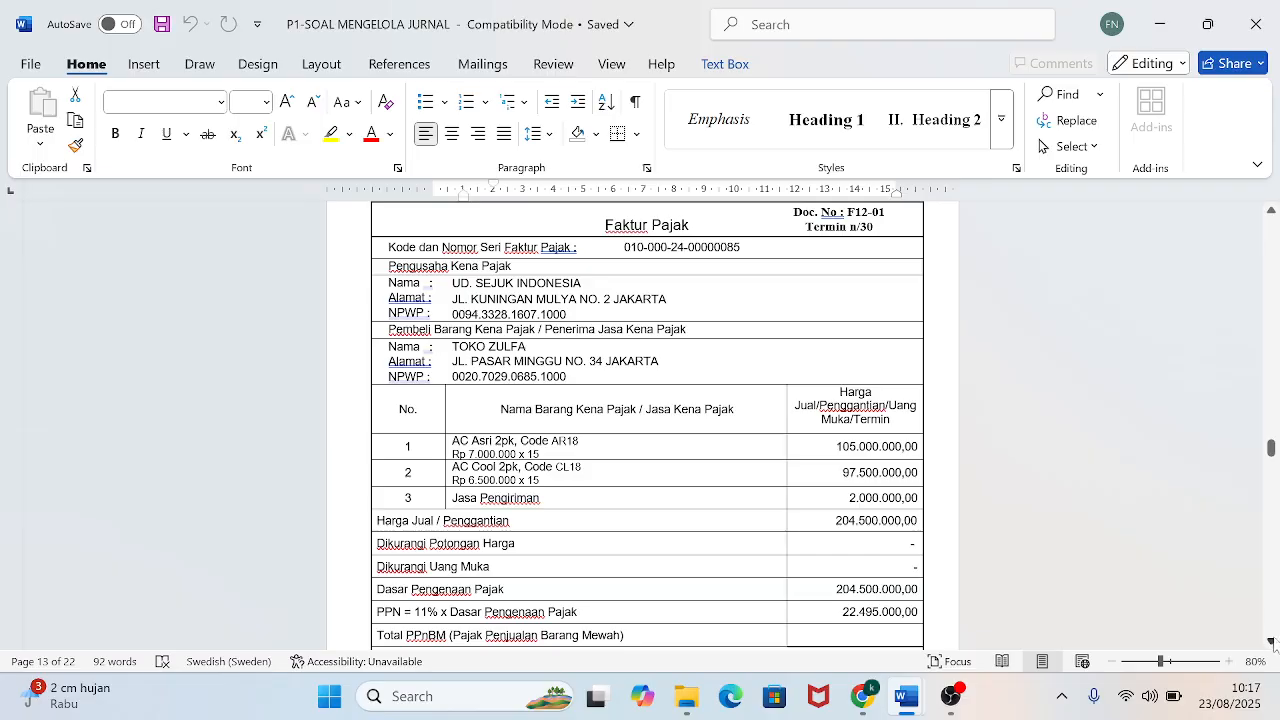
scroll(1275, 648, down, 1)
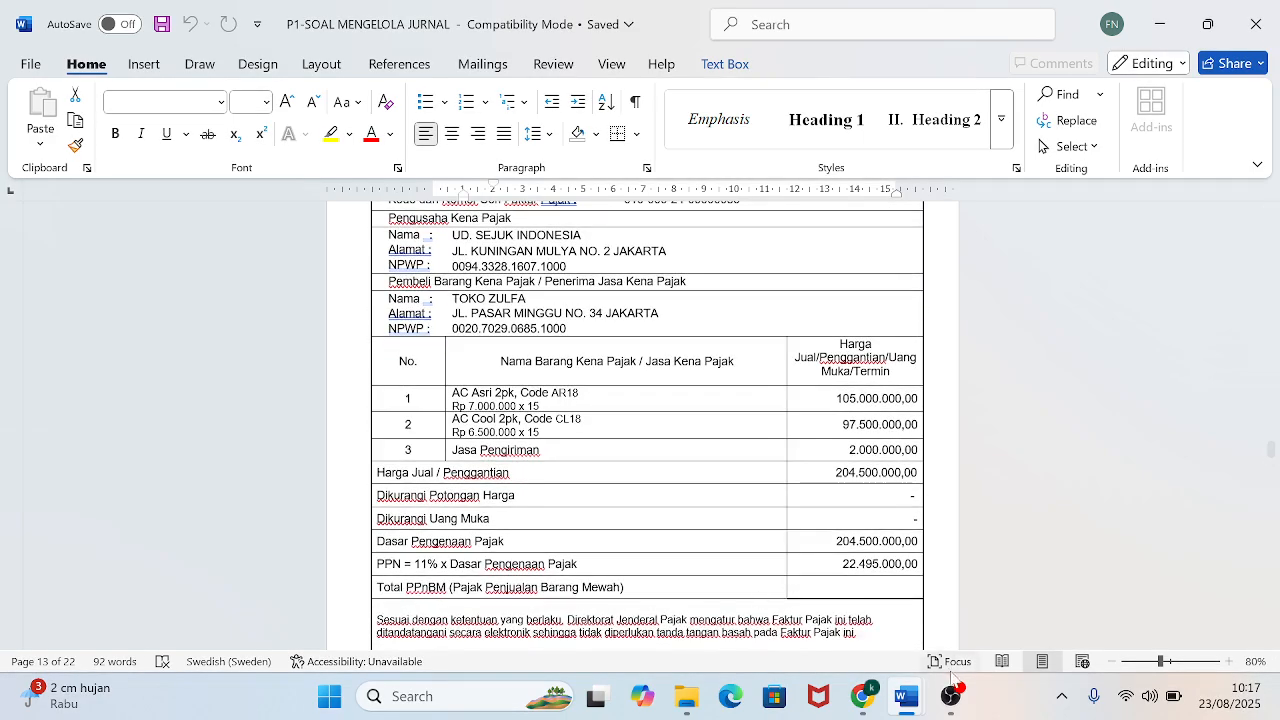
Switch to Accurate Online in Chrome and open a new Faktur Penjualan from the sales module.
click(866, 700)
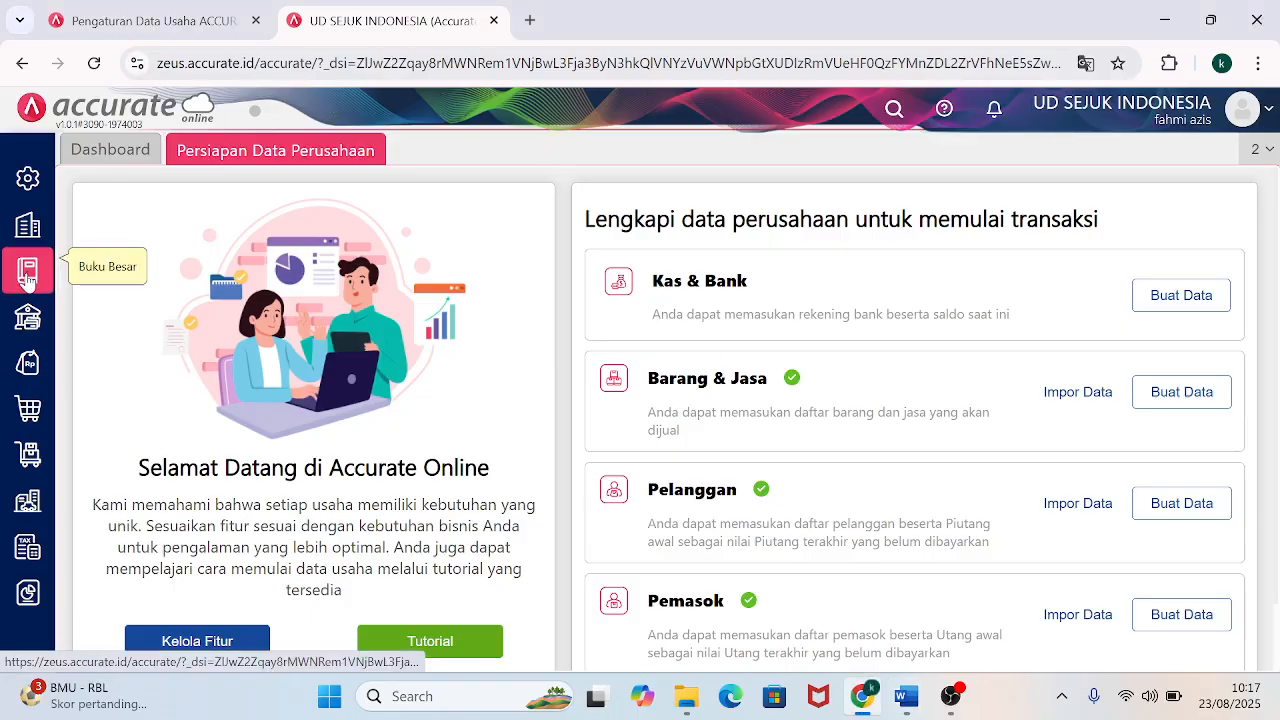
click(29, 364)
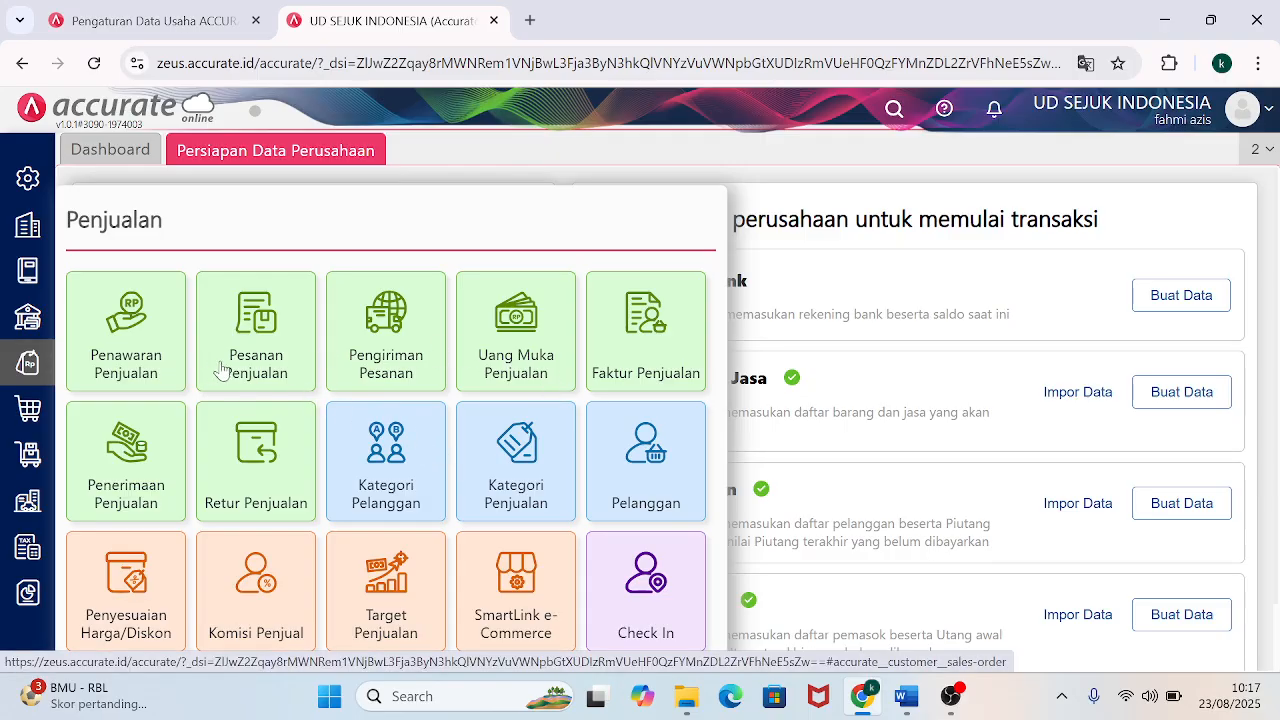
click(655, 332)
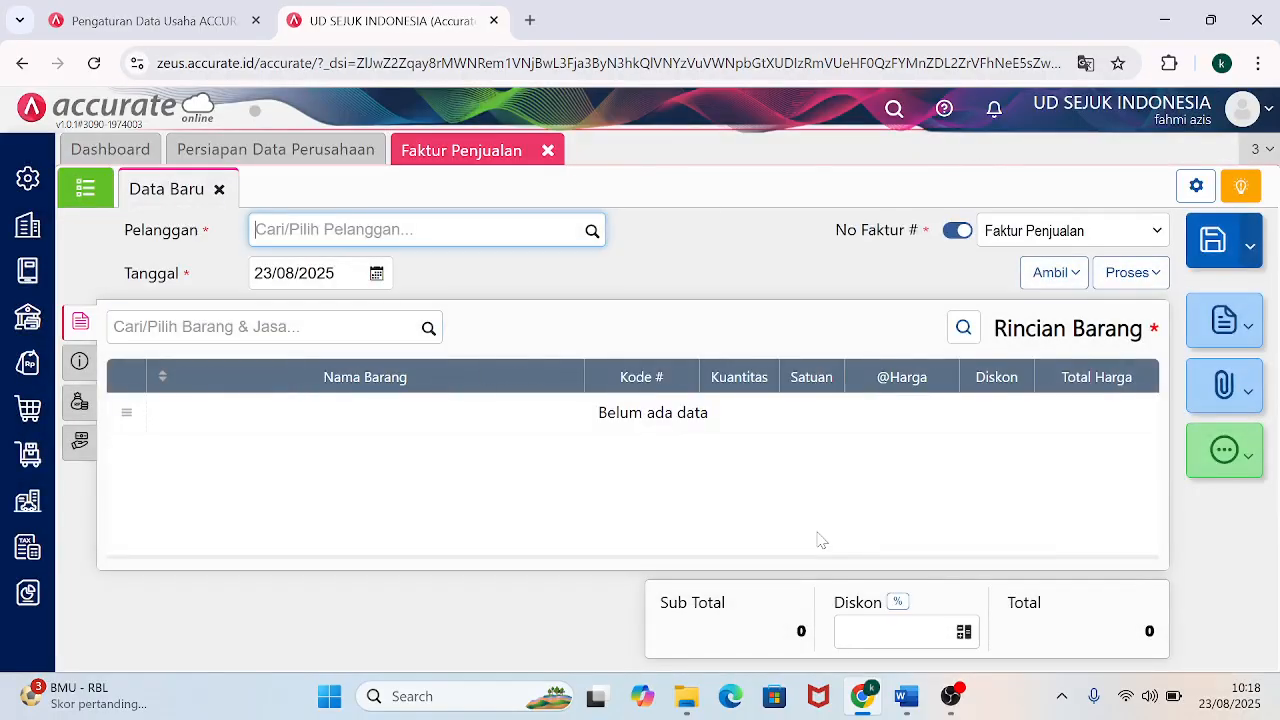
Switch to the P1-SOAL MENGELOLA JURNAL document in Word and resize its window to full height and half the screen width.
mouse_move(922, 708)
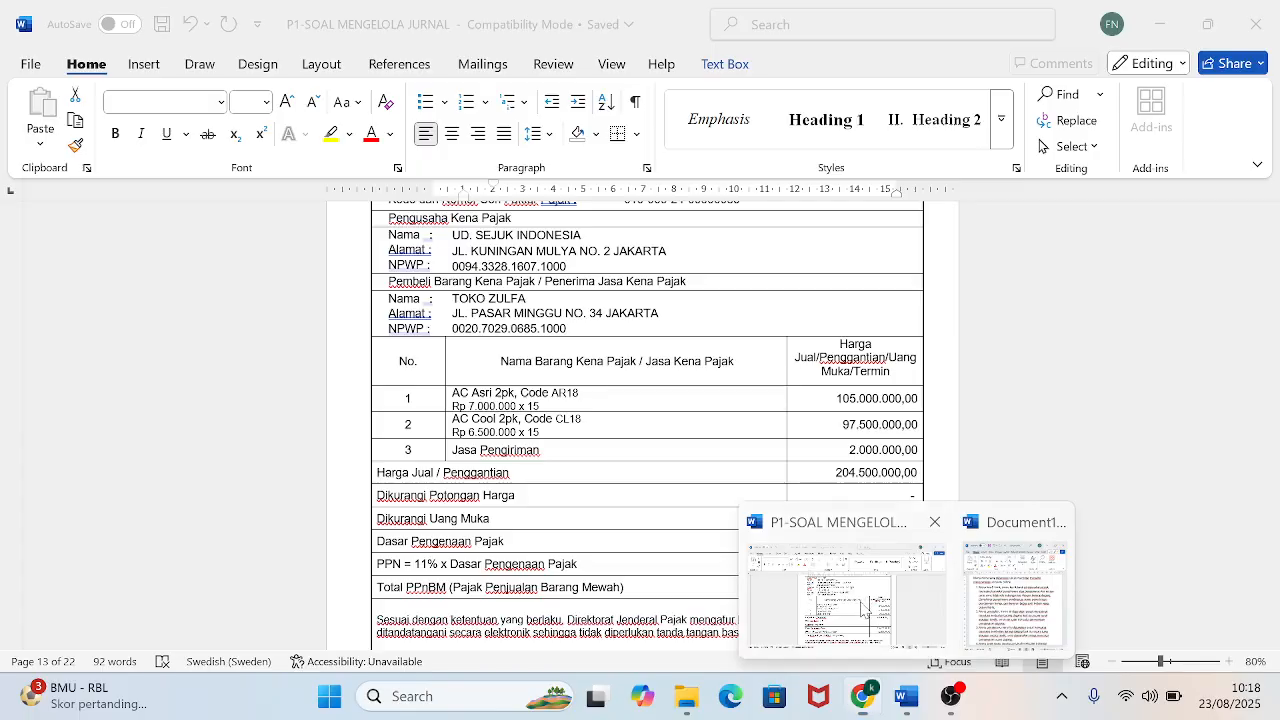
click(865, 605)
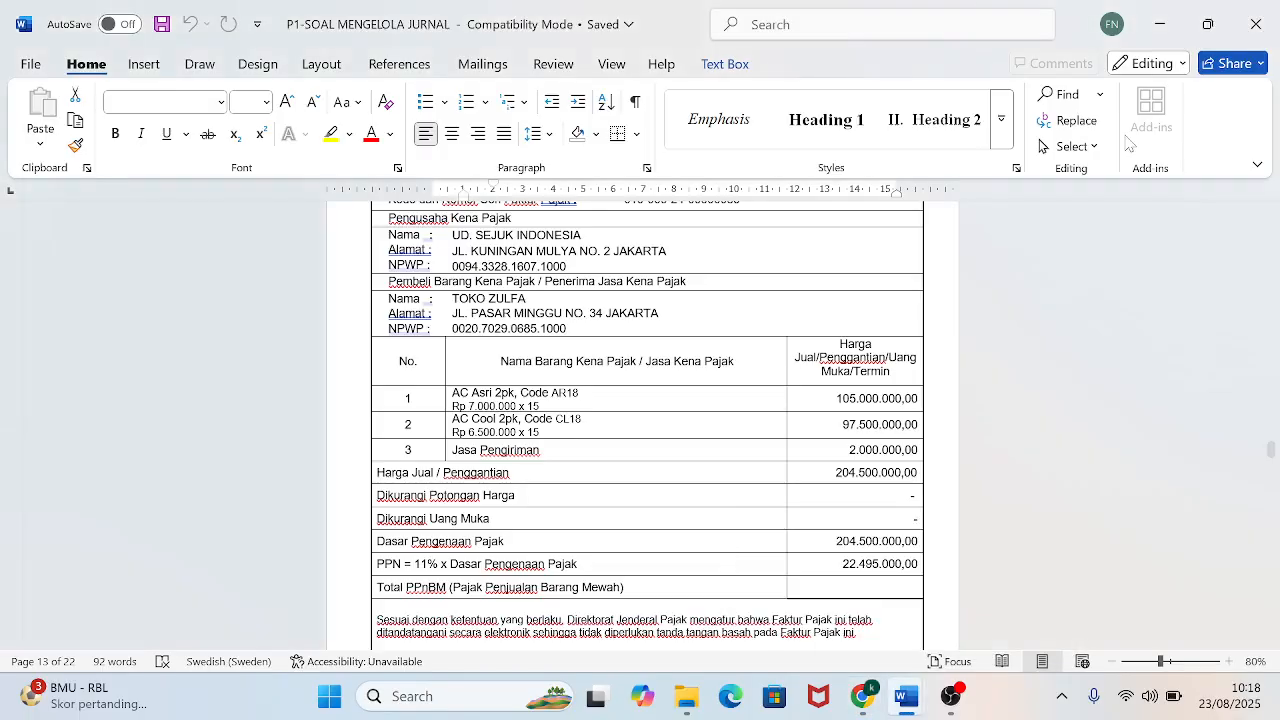
click(1208, 24)
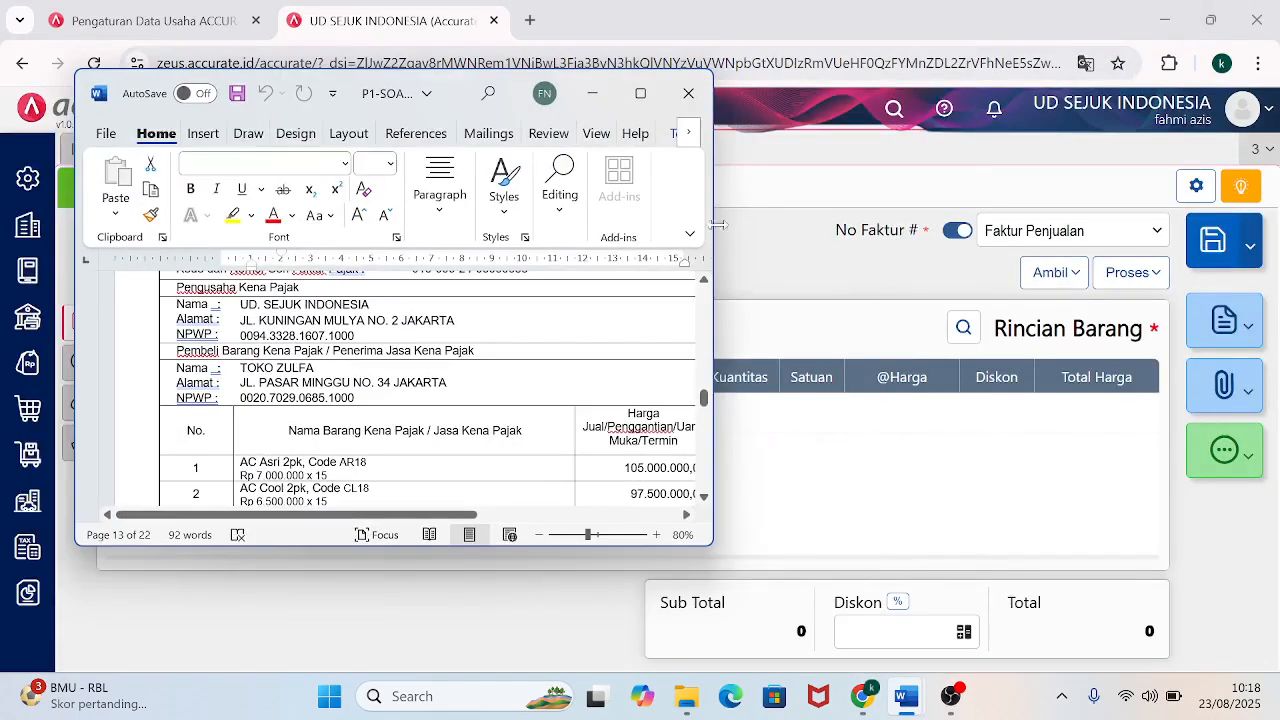
drag(484, 112, 1, 2)
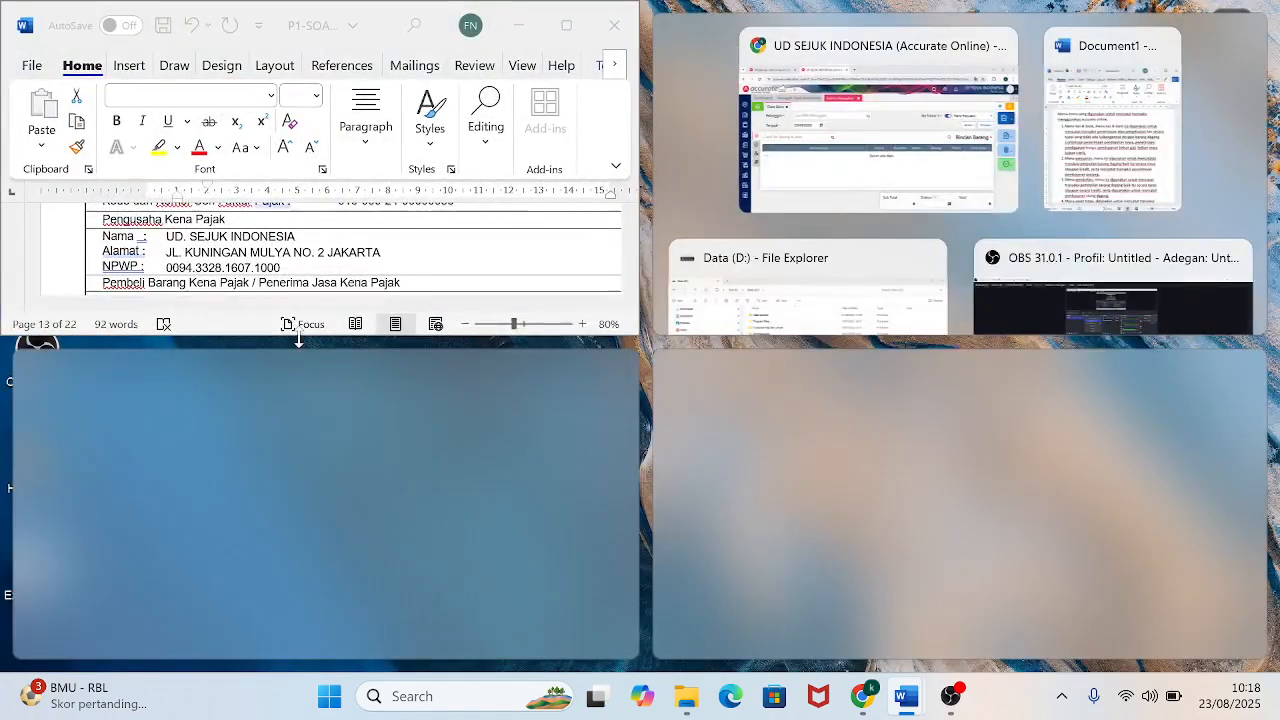
drag(298, 340, 298, 672)
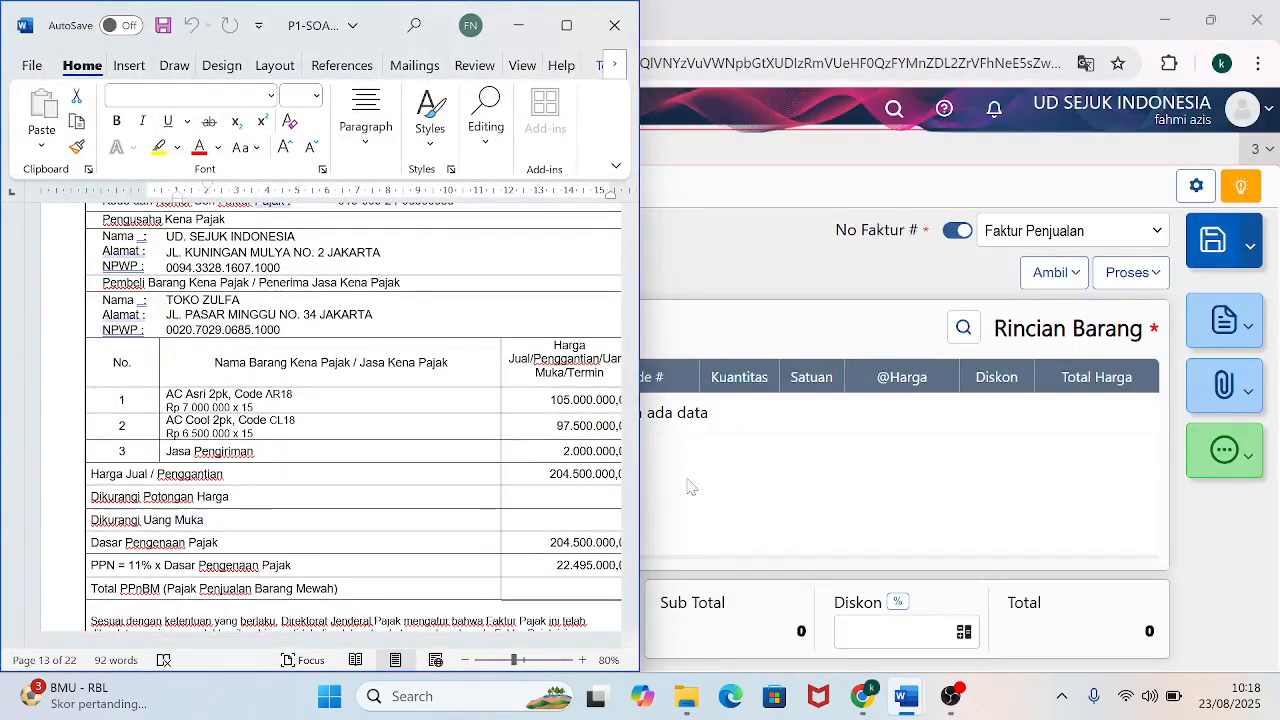
Return to the new sales invoice in Accurate Online and select Toko Zulfa as the Pelanggan.
click(821, 299)
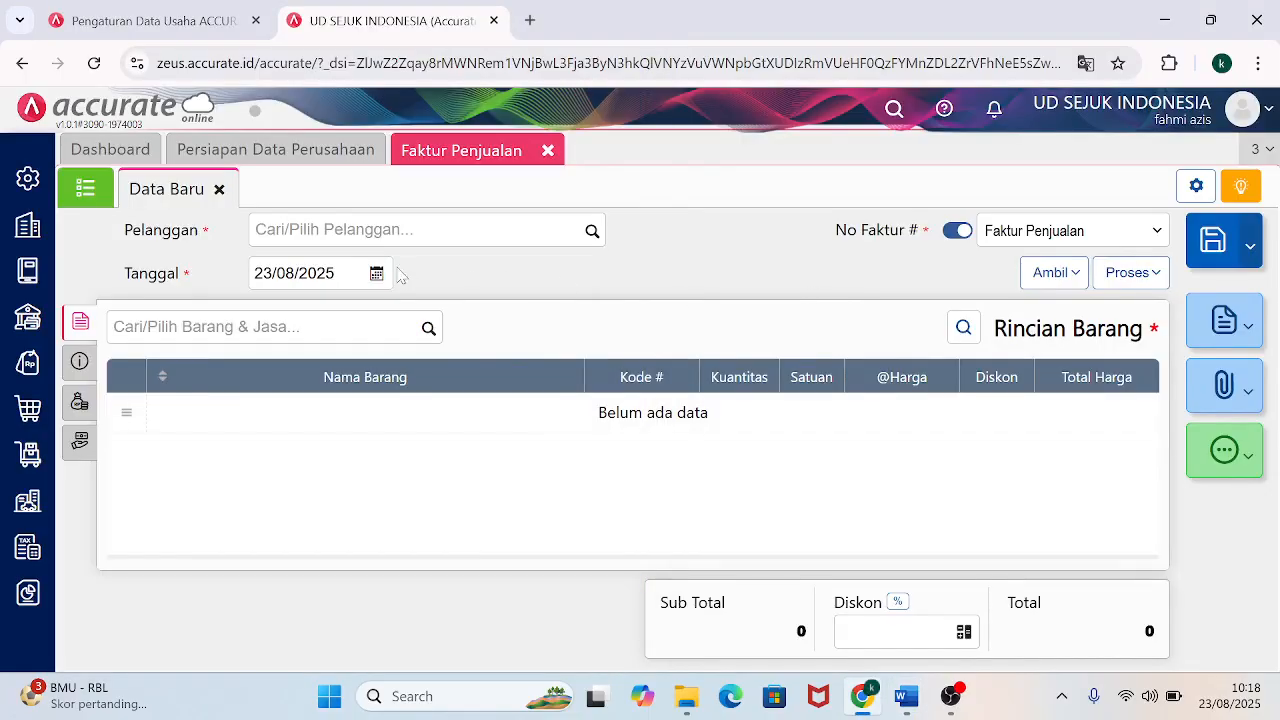
click(380, 230)
text(TOKO ZULFA)
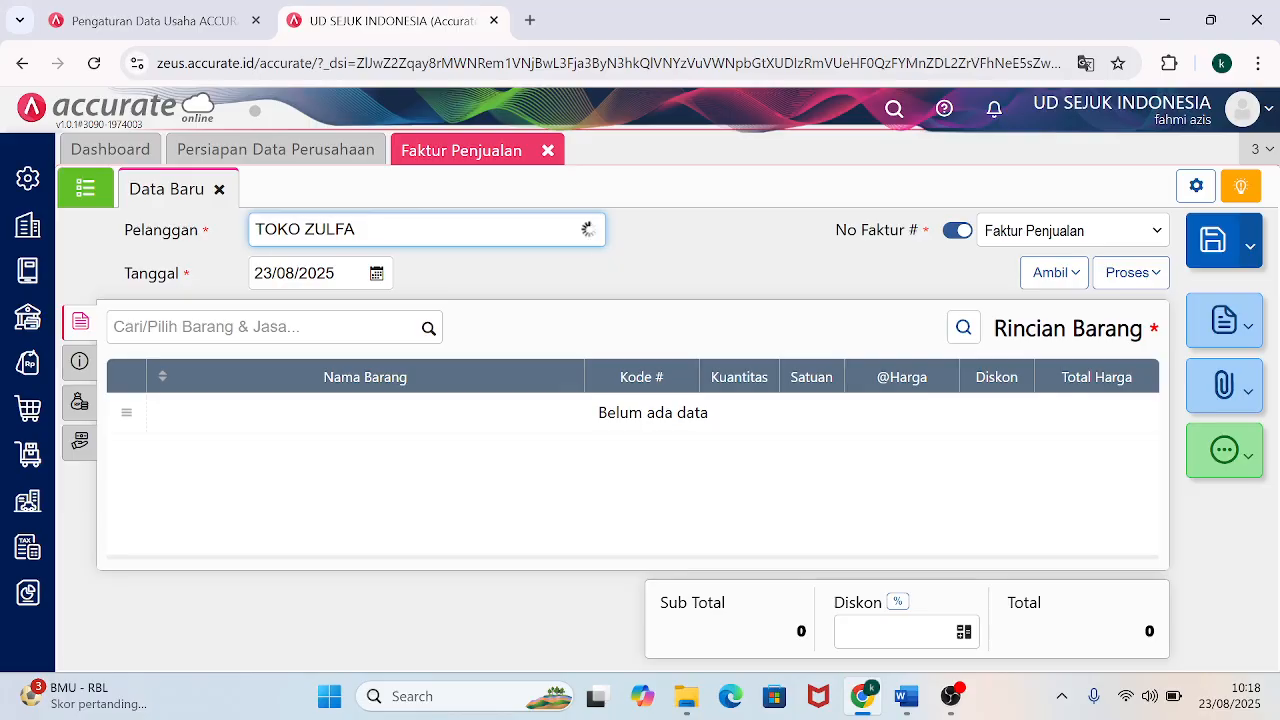
click(351, 280)
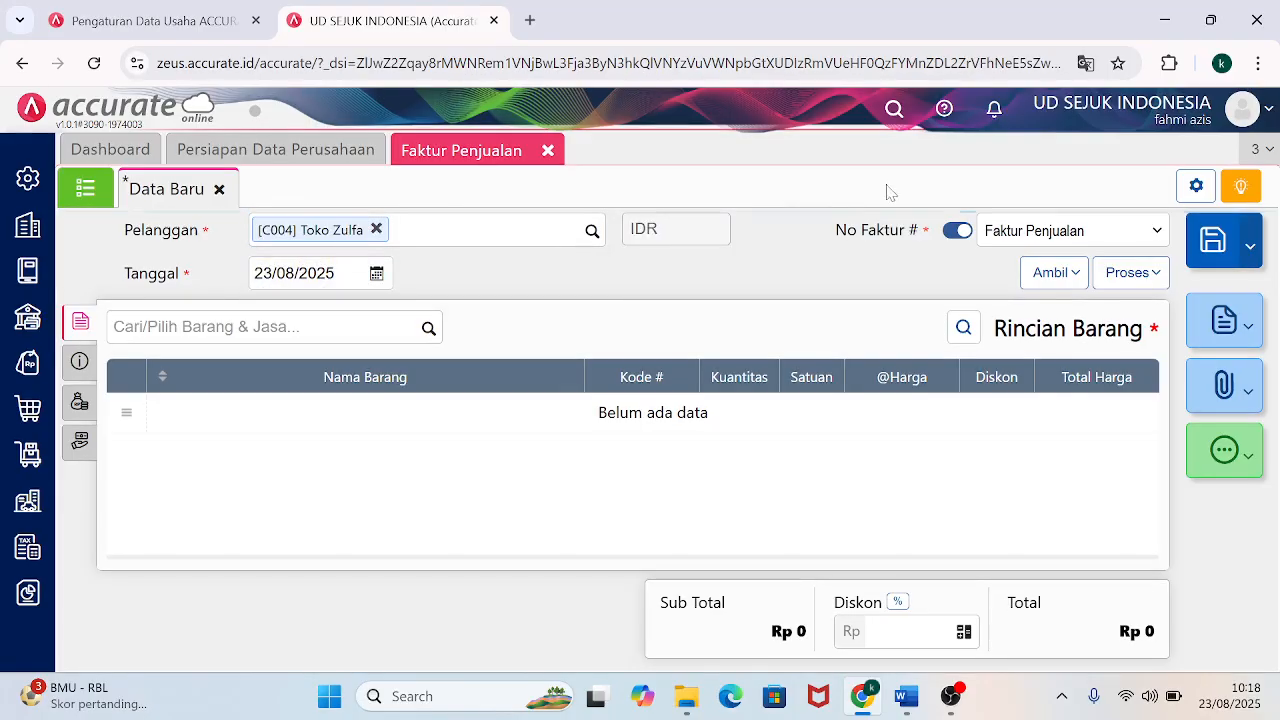
Turn off automatic invoice numbering, check the document number on the Faktur Pajak in Word, and set No Faktur to F12-01 in Accurate Online.
click(957, 230)
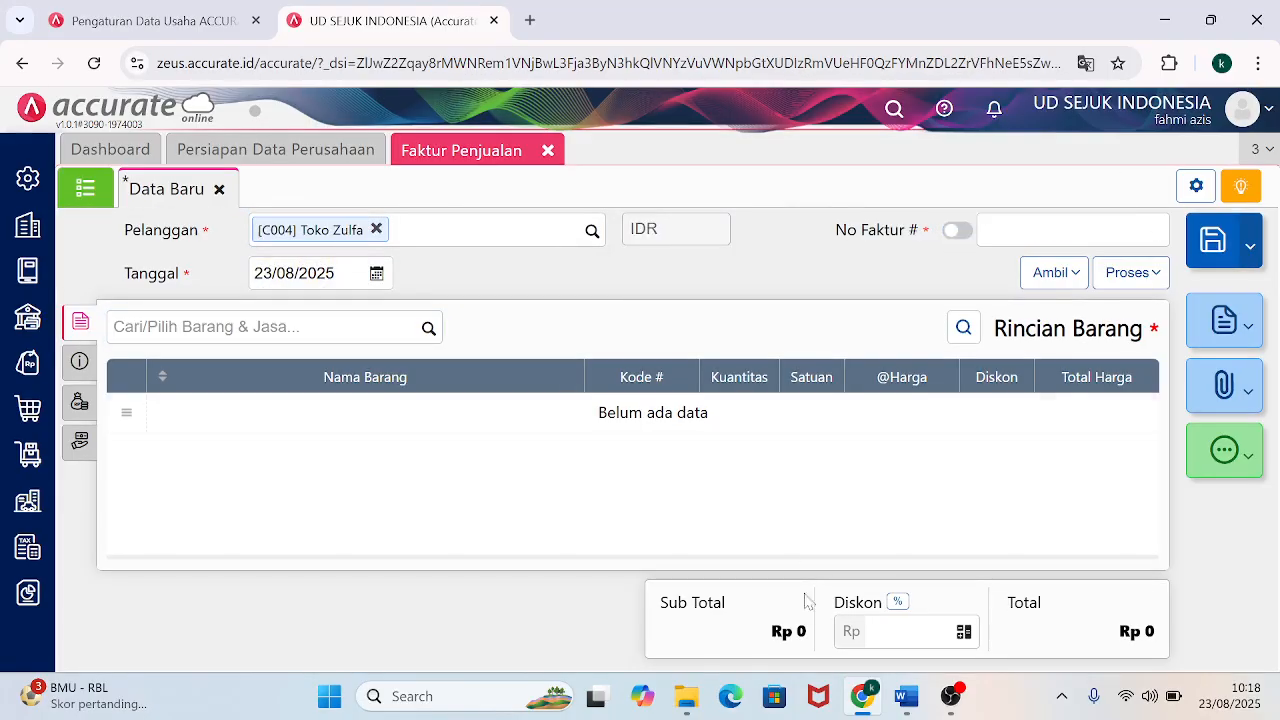
mouse_move(906, 696)
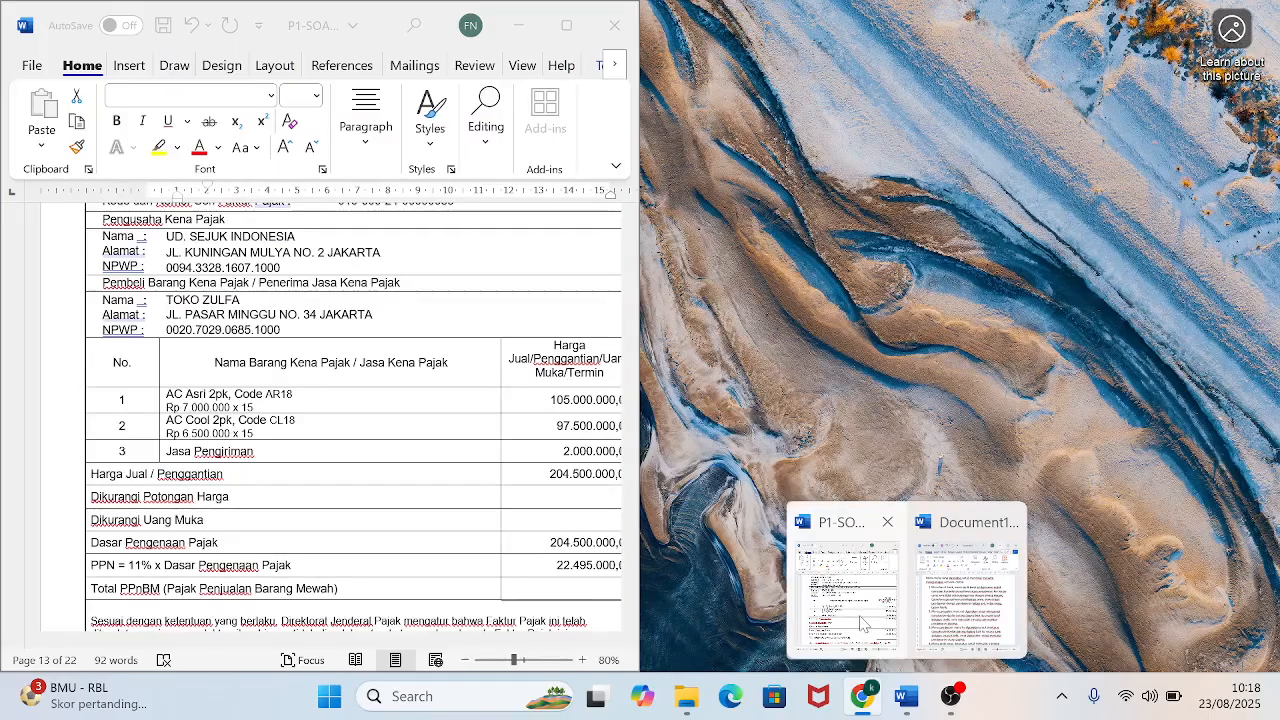
click(862, 622)
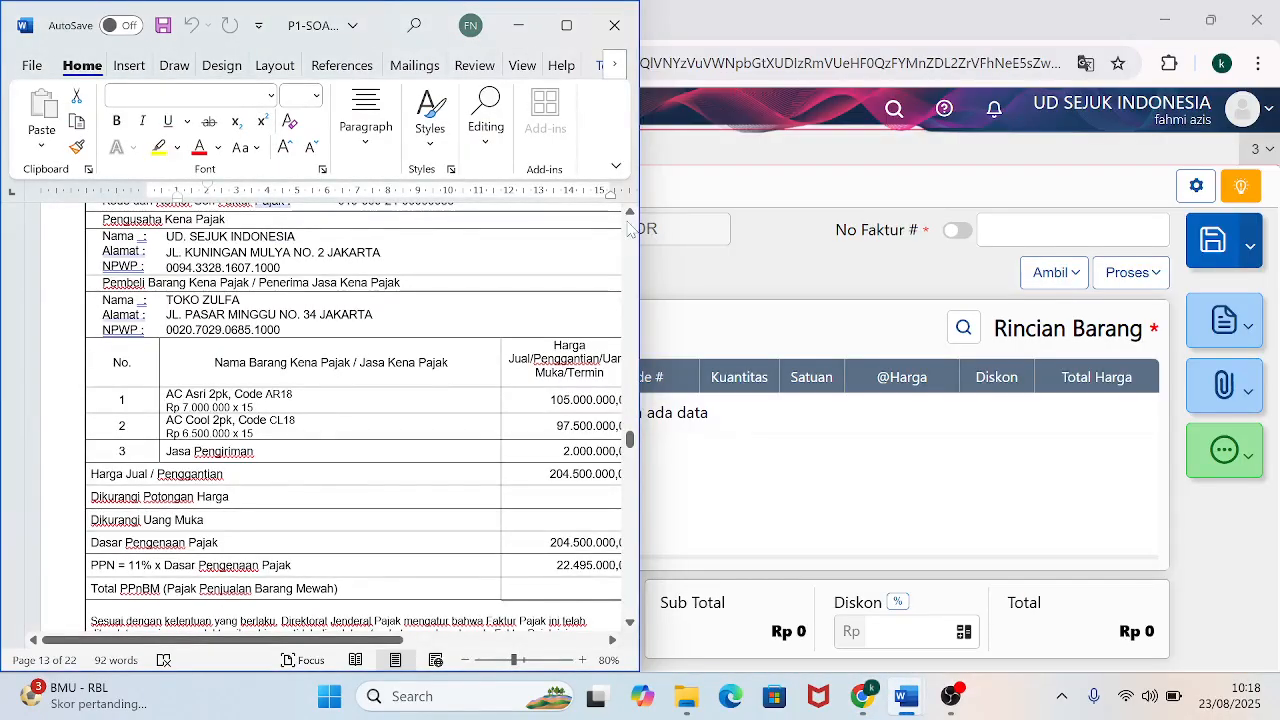
scroll(629, 222, up, 2)
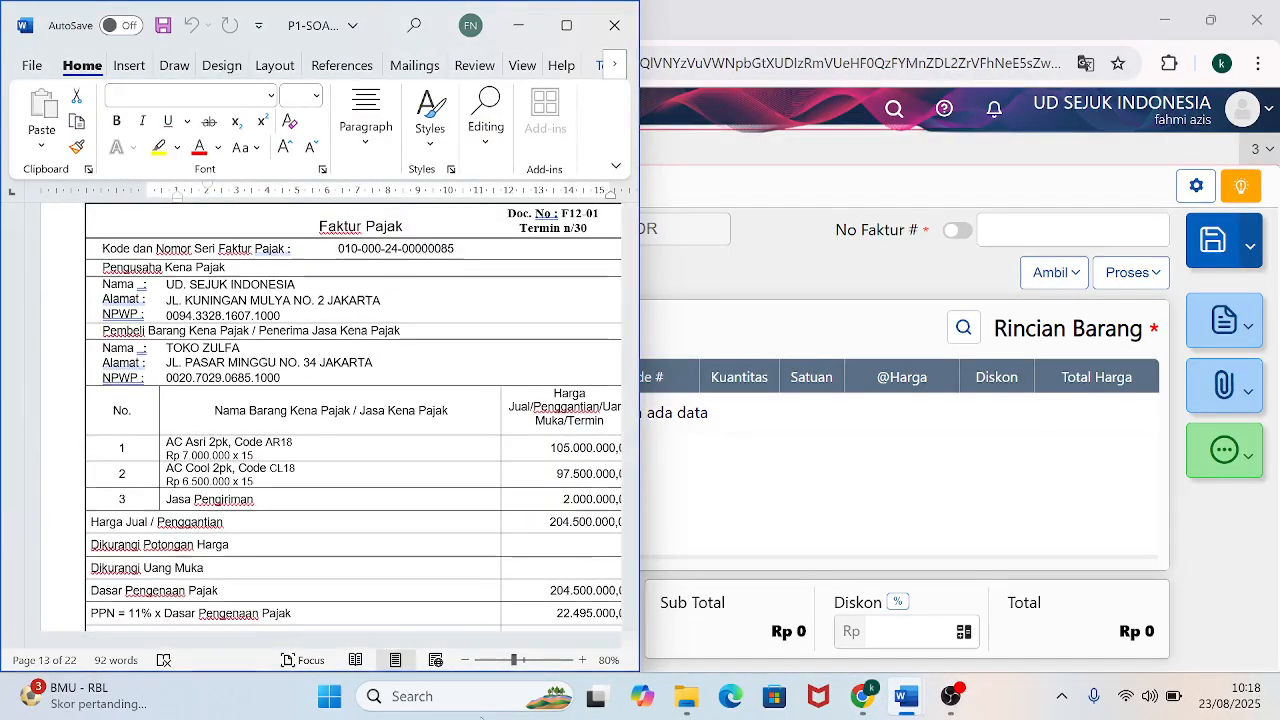
click(465, 660)
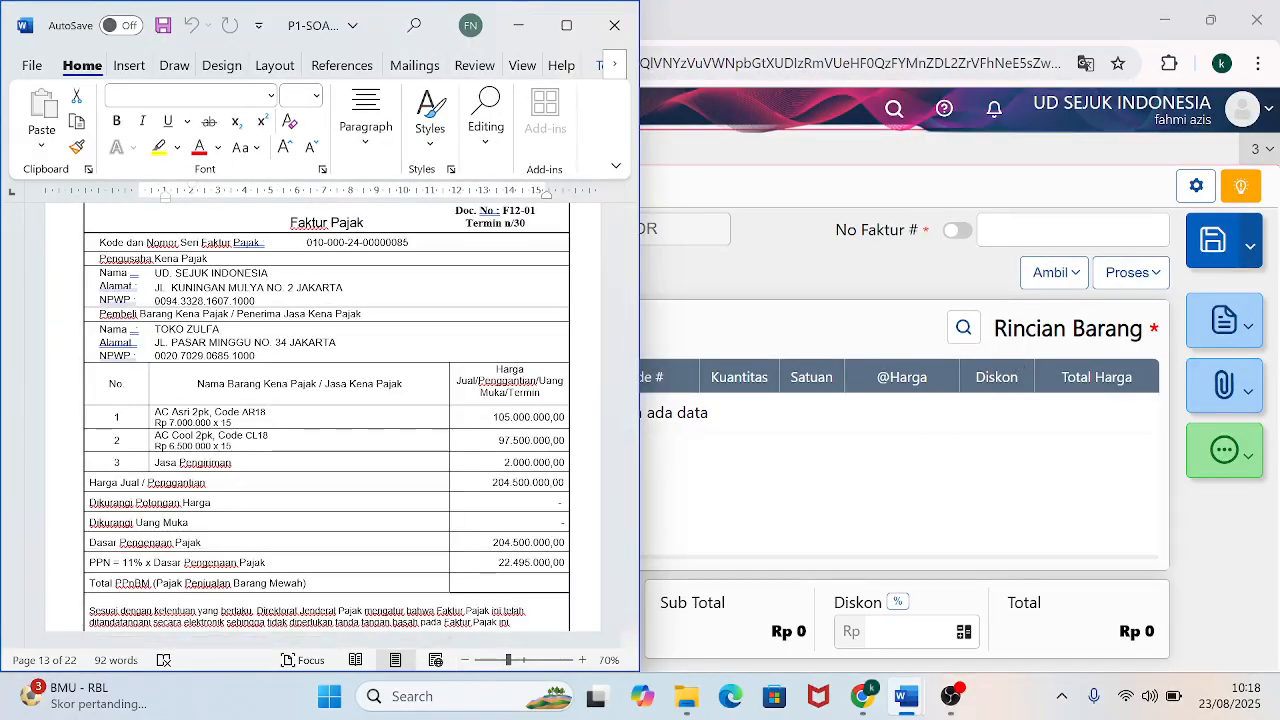
click(1060, 230)
text(F12-01)
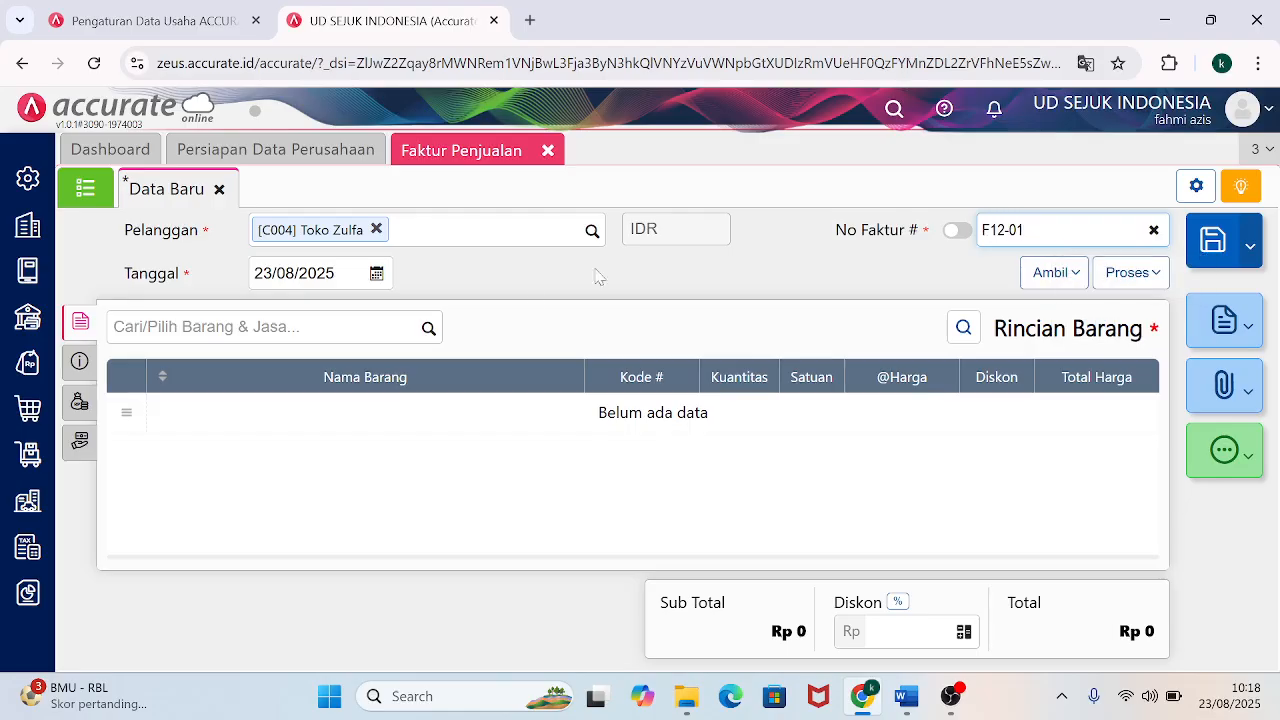
Check the date on the Faktur Pajak in Word and set the invoice's Tanggal to 06/12/2024 in Accurate Online.
key(Tab)
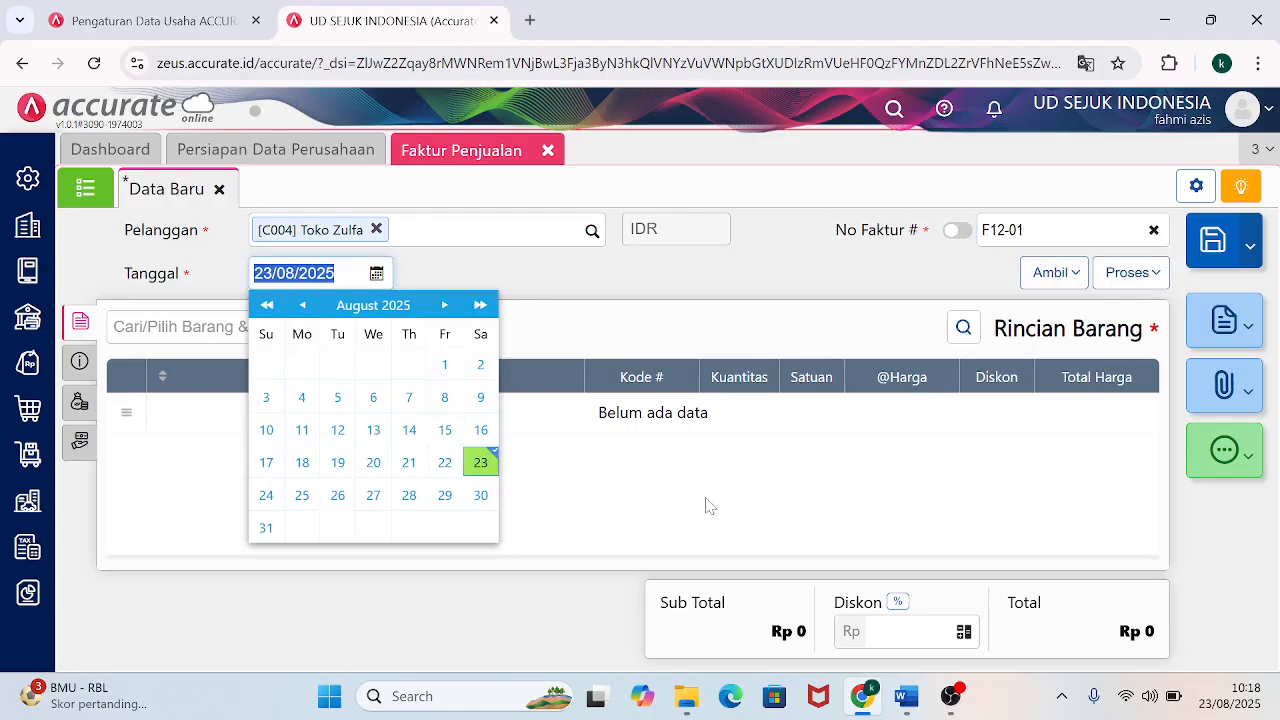
mouse_move(908, 711)
click(860, 620)
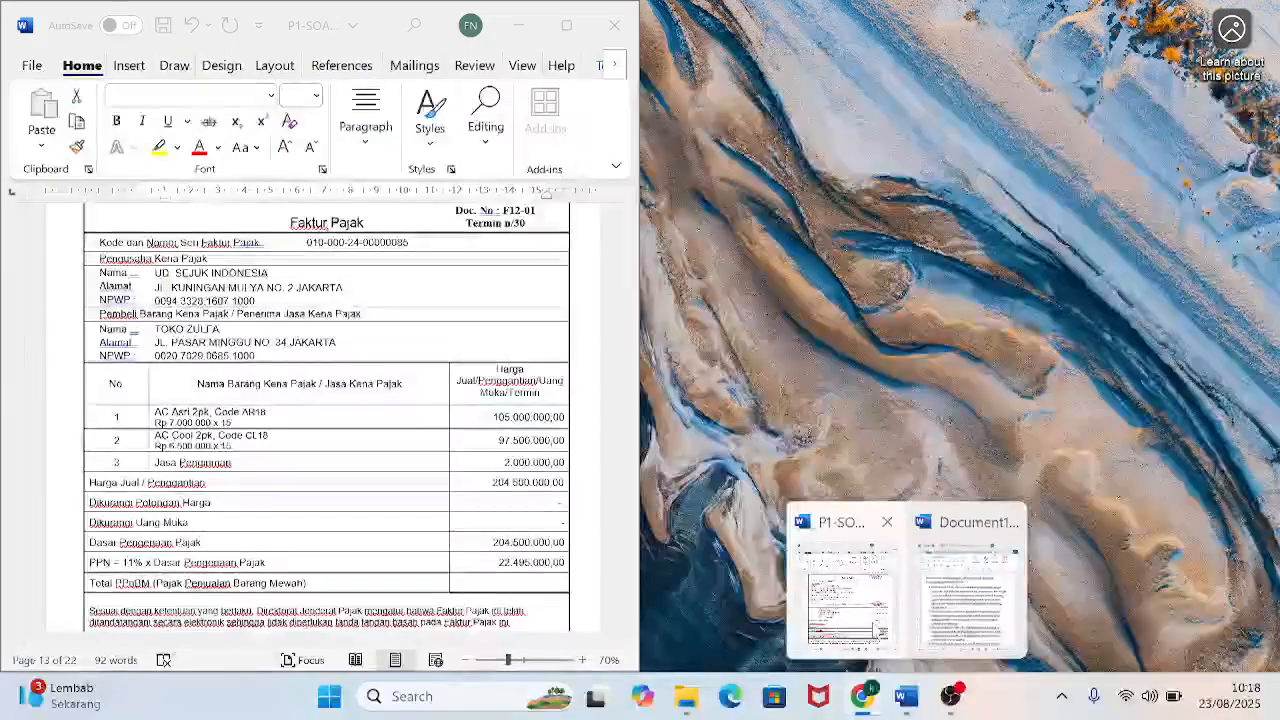
click(876, 628)
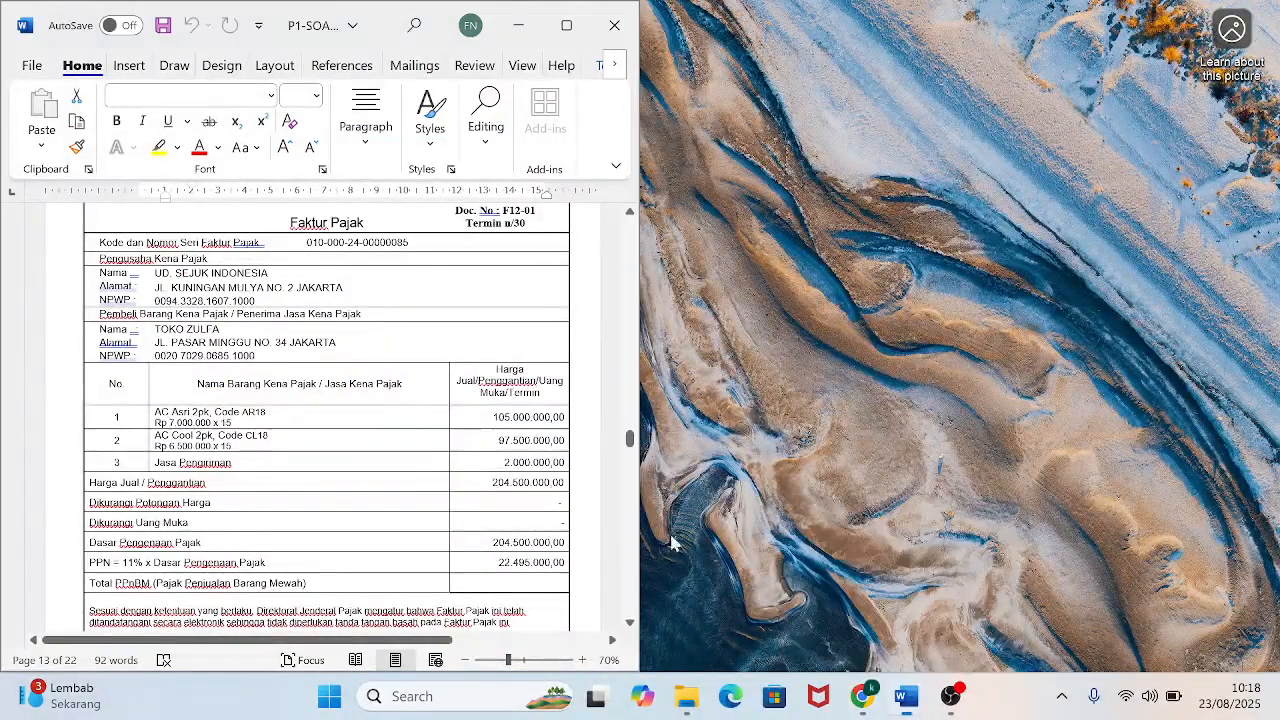
scroll(630, 625, down, 2)
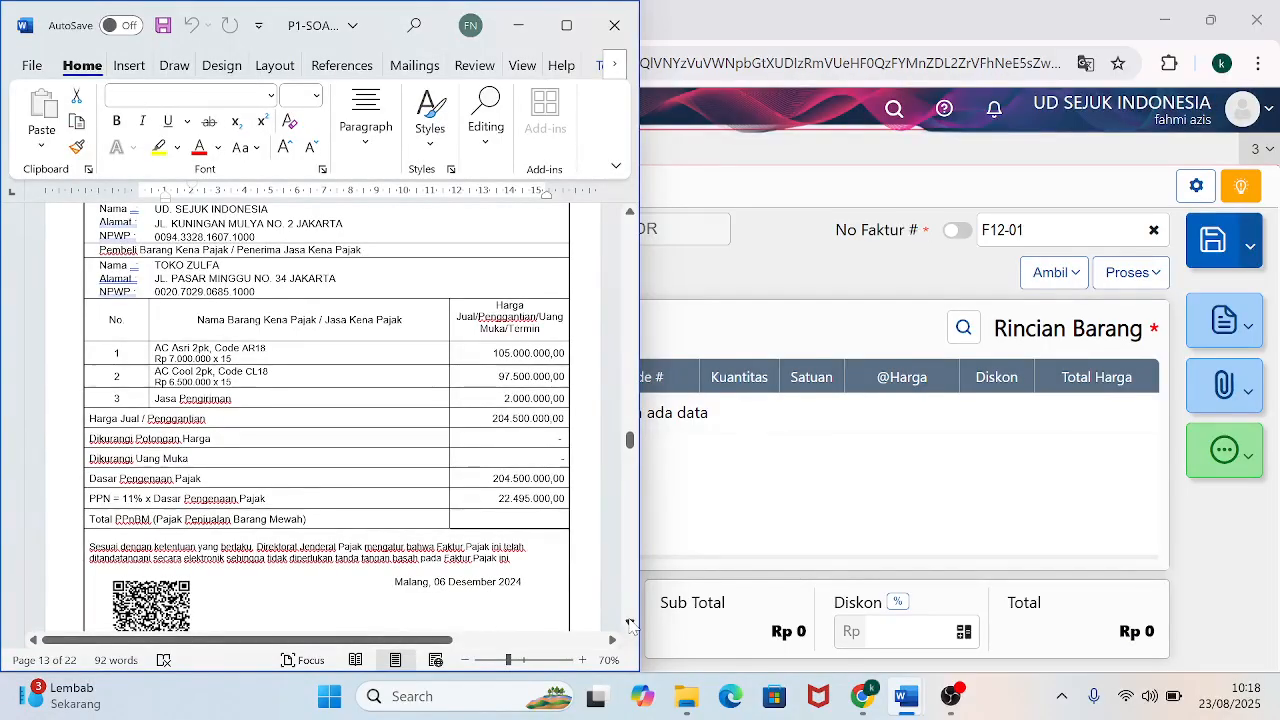
click(796, 494)
click(795, 493)
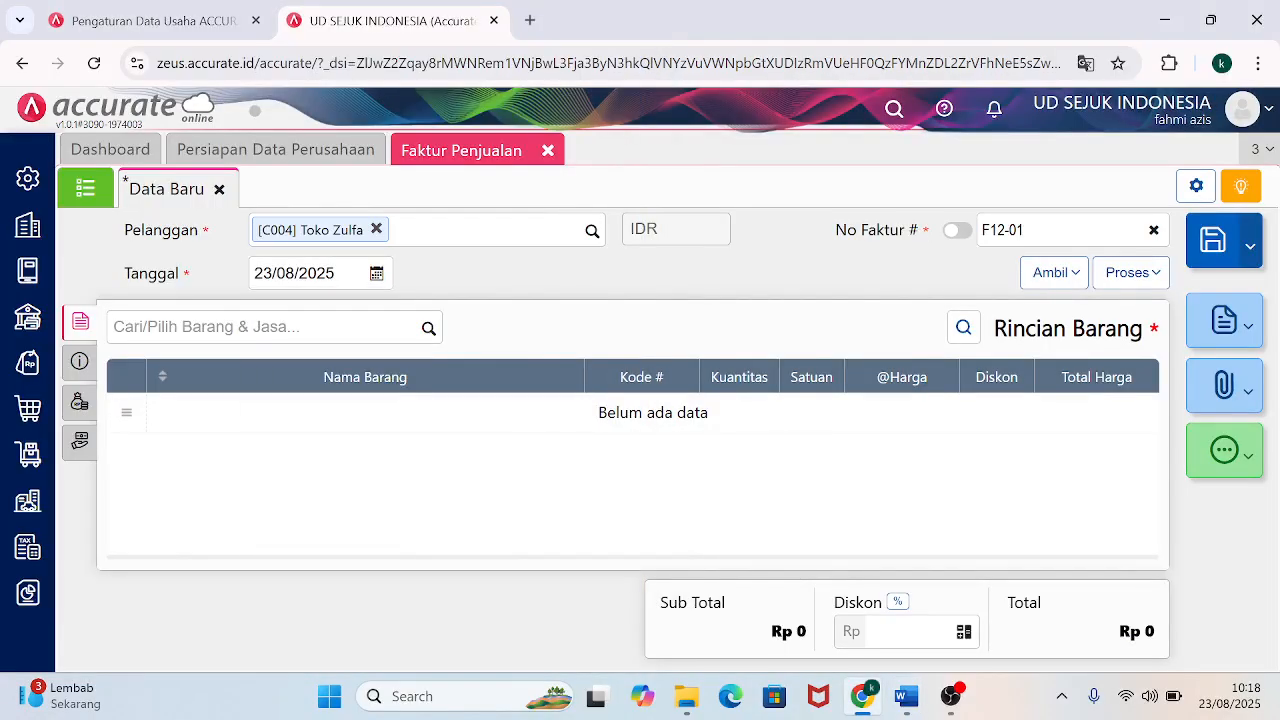
key(ctrl+a)
text(0)
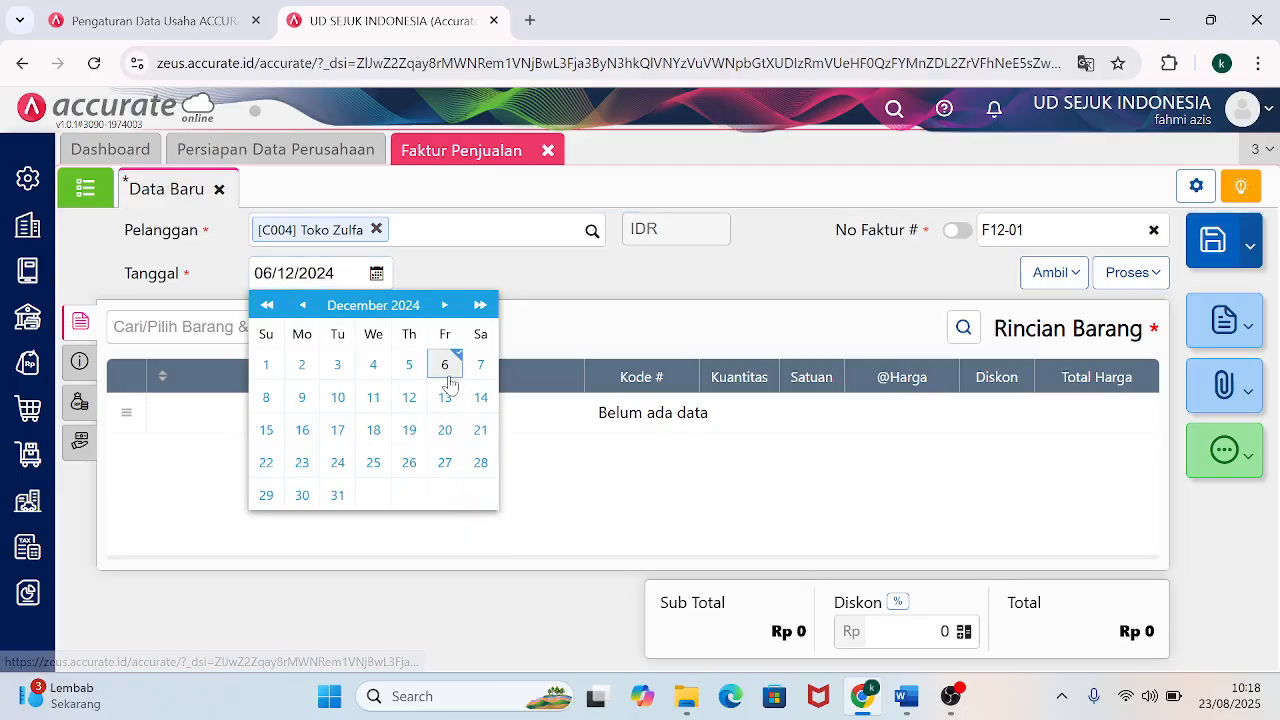
click(449, 368)
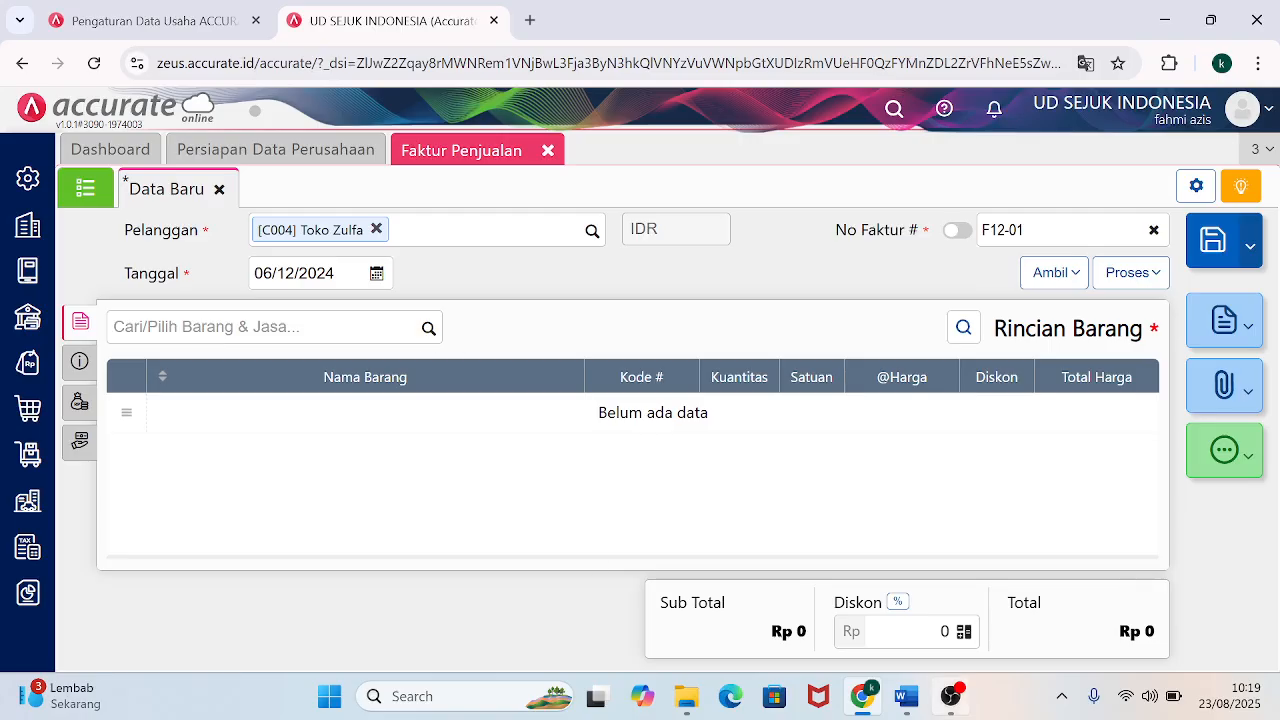
Add AC Asri 2pk (AR18) to the invoice with a quantity of 15 units at a unit price of Rp 7.000.000.
mouse_move(906, 696)
mouse_move(857, 630)
text(AC)
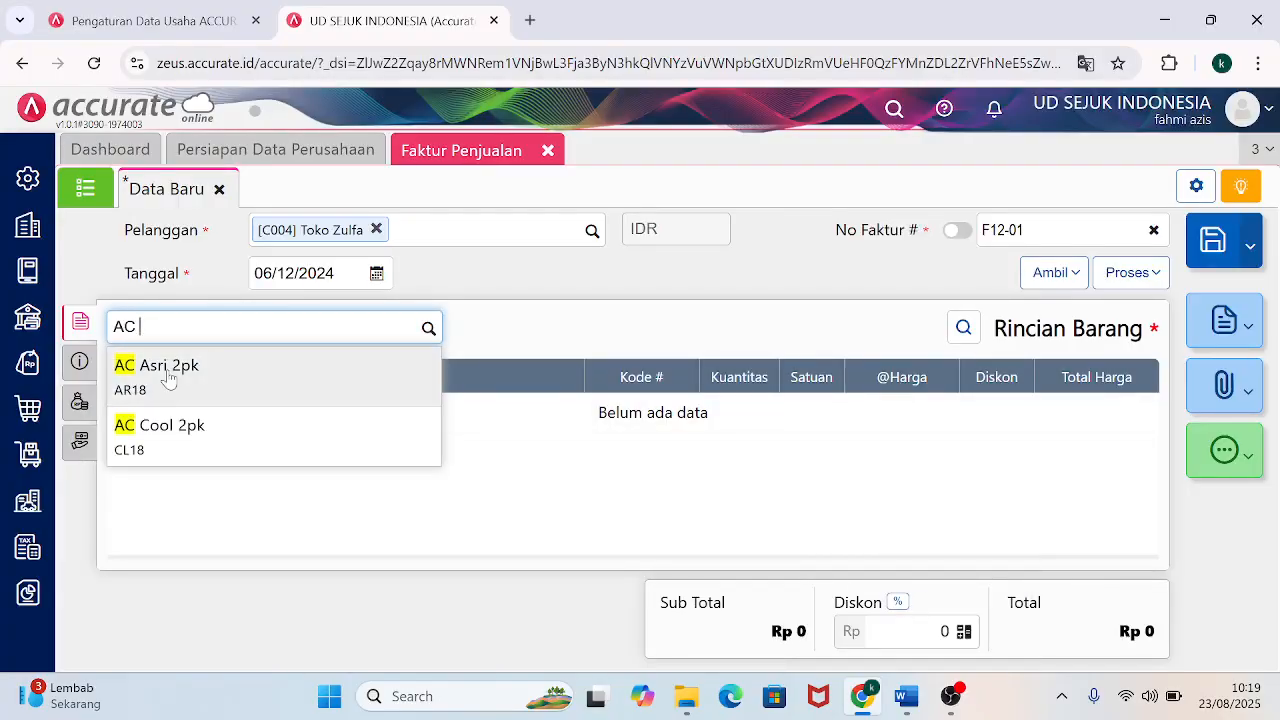
click(237, 377)
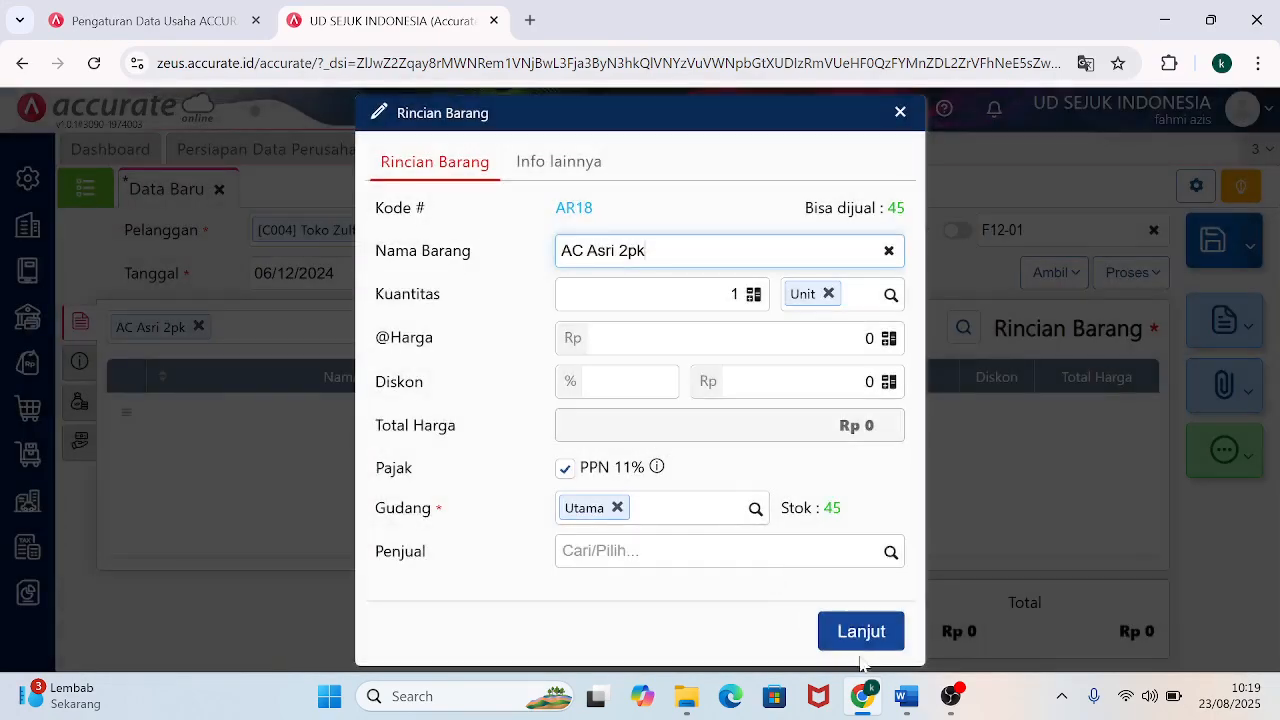
mouse_move(845, 580)
click(737, 294)
key(Tab)
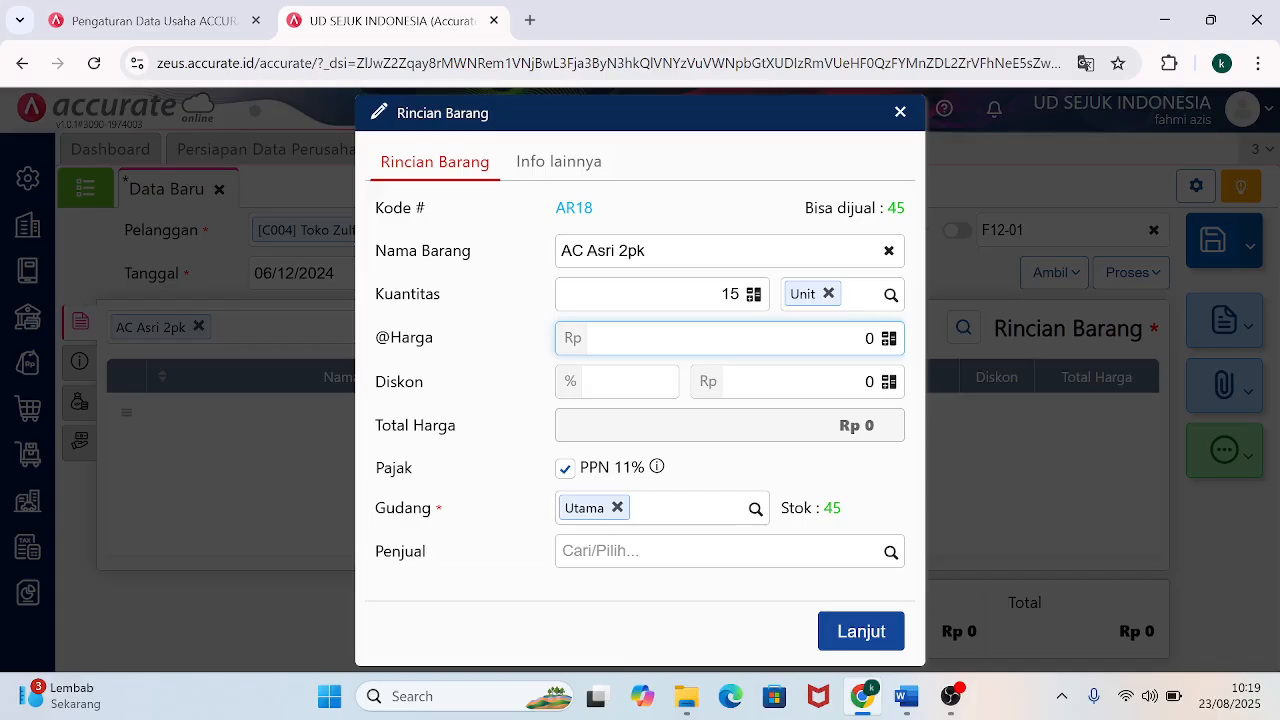
text(7.000.000)
key(Tab)
key(Tab)
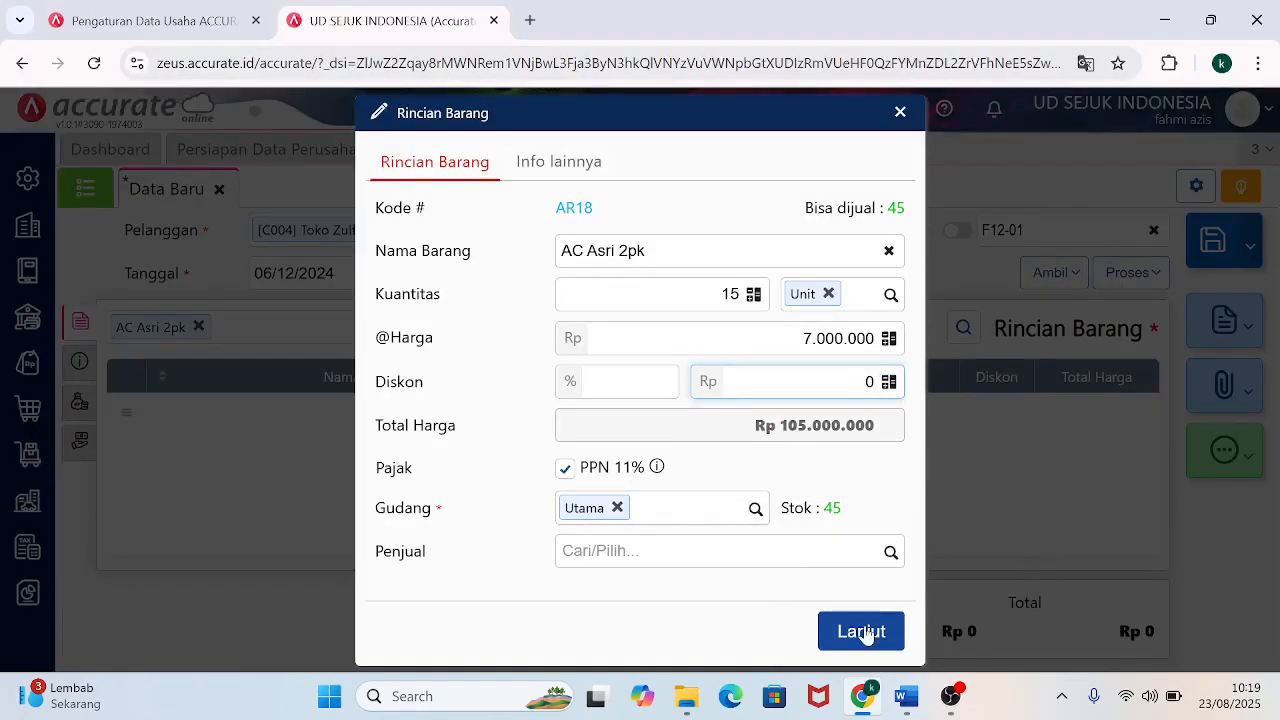
click(864, 632)
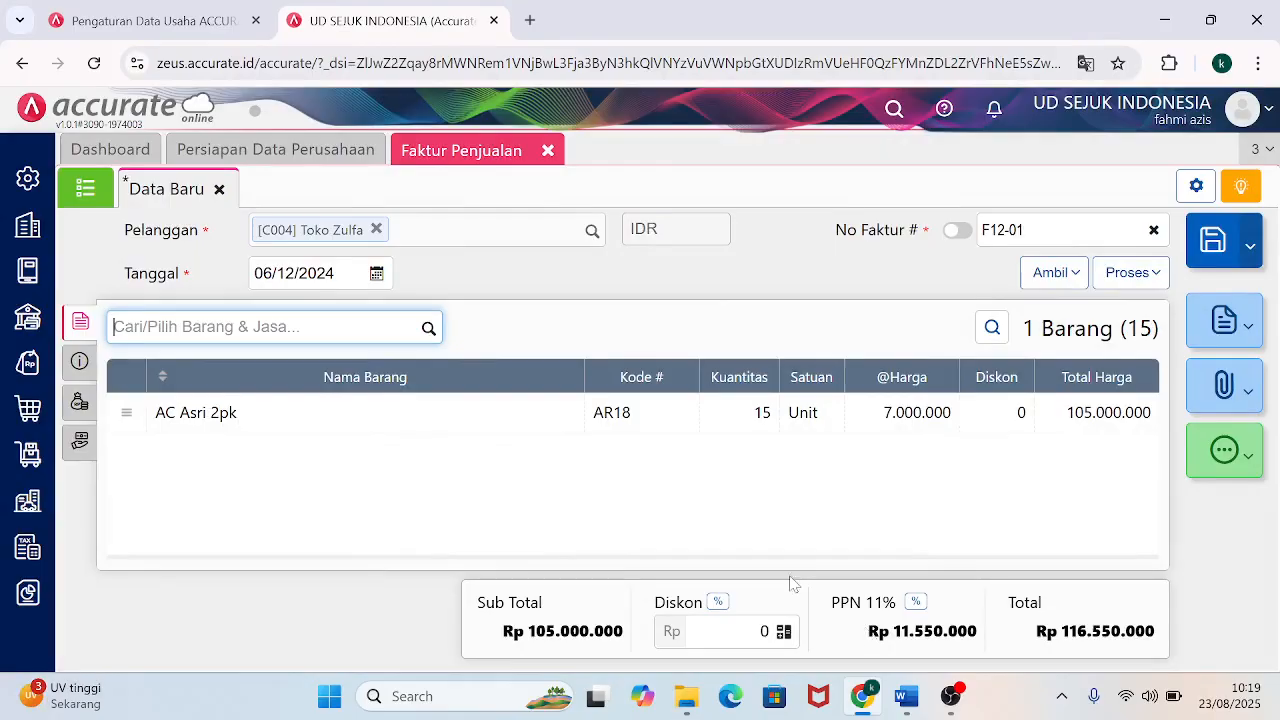
Add AC Cool 2pk (CL18) to the invoice with a quantity of 15 units at a unit price of Rp 6.500.000.
mouse_move(903, 706)
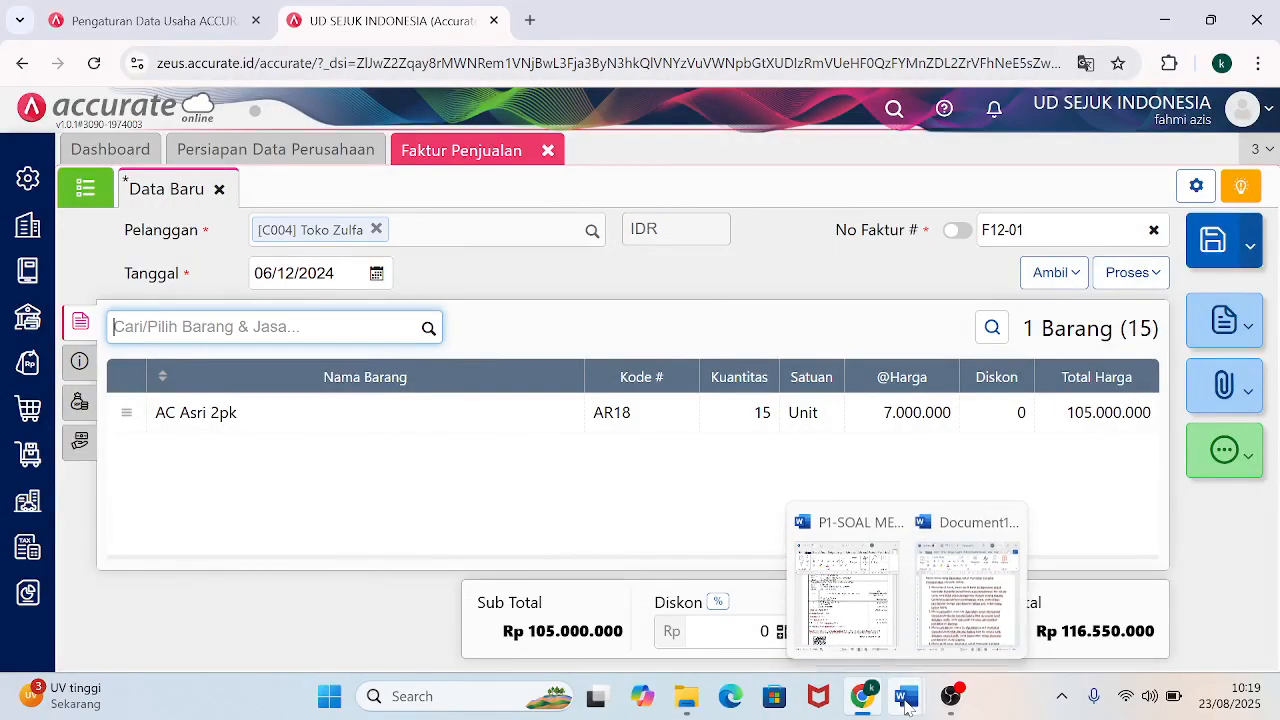
mouse_move(845, 615)
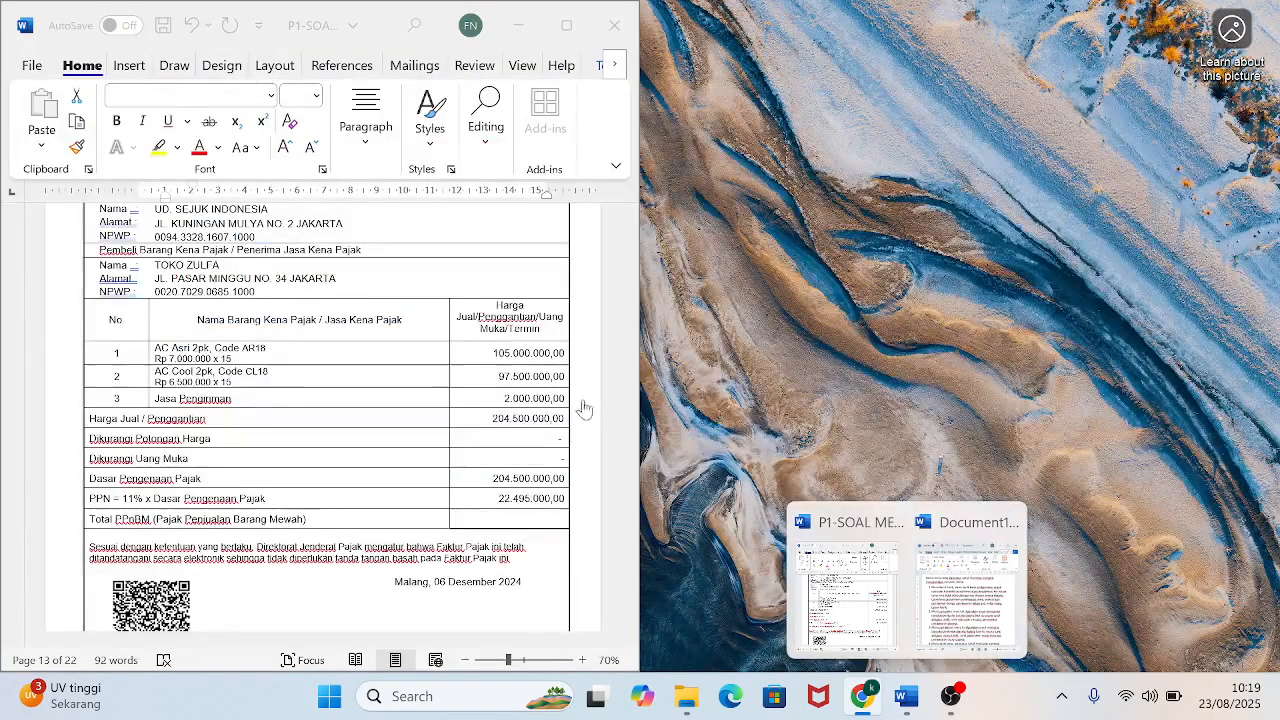
text(AC COO)
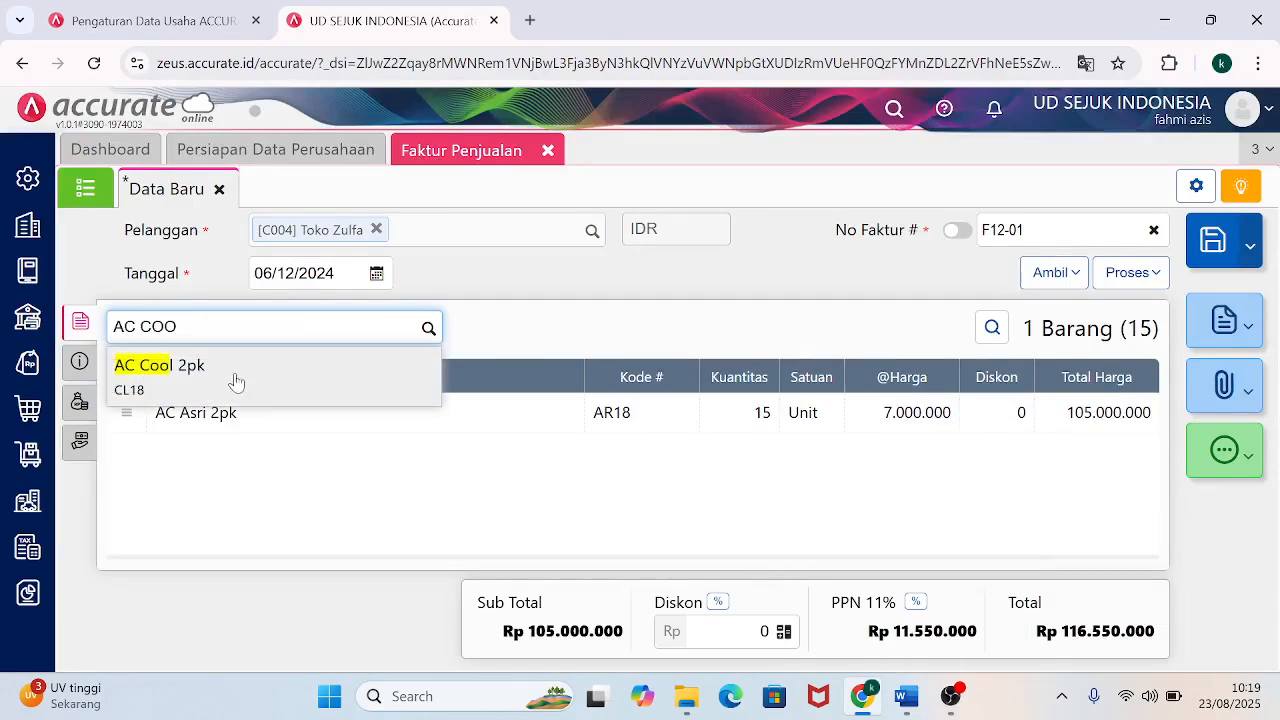
click(284, 368)
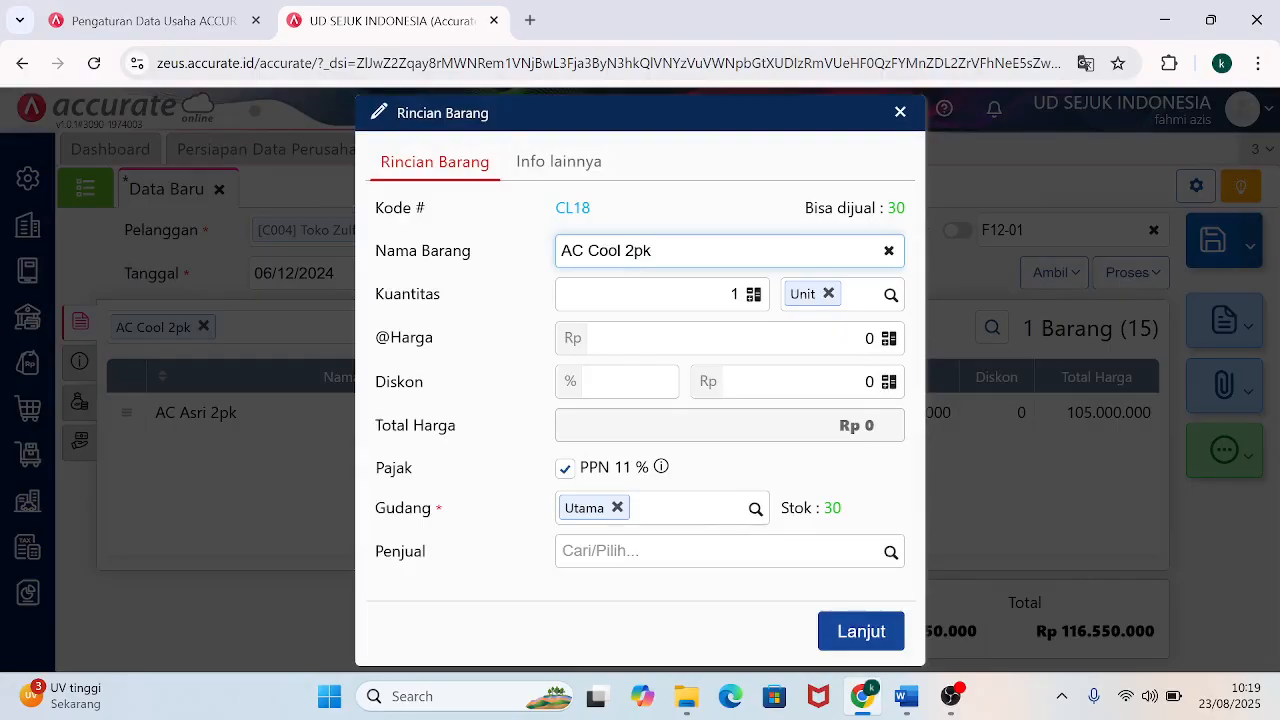
click(731, 294)
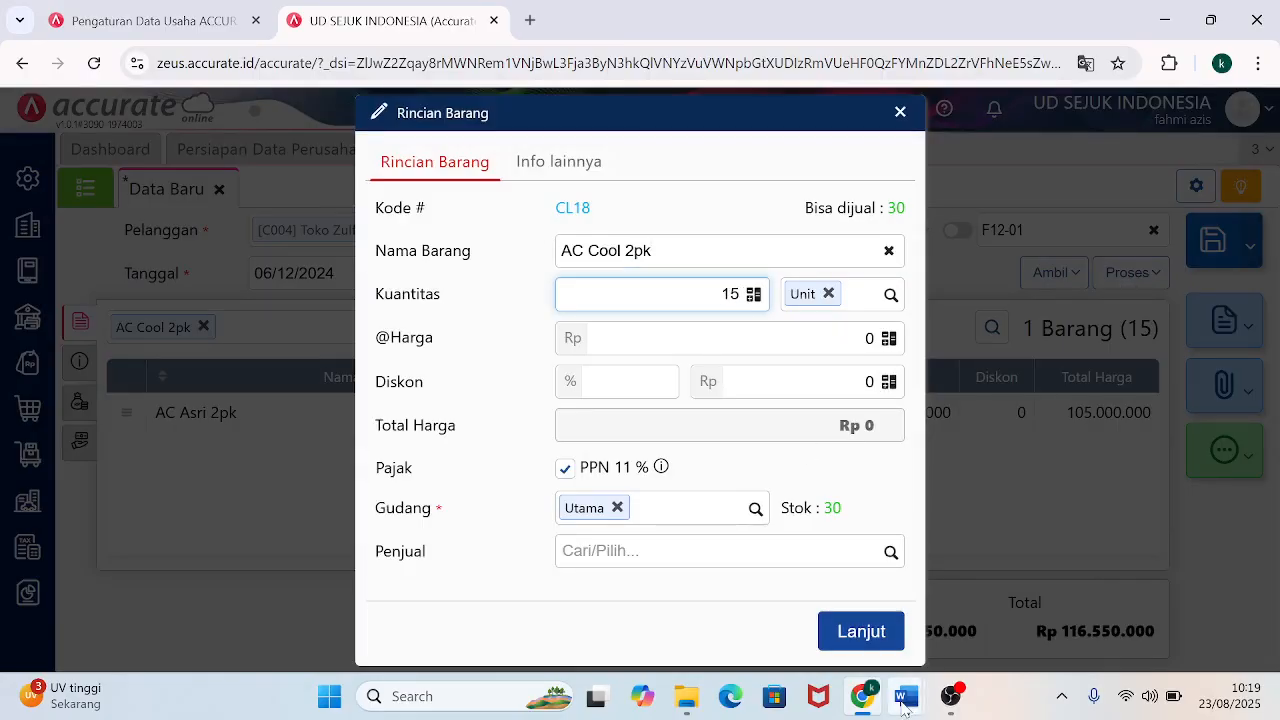
click(837, 618)
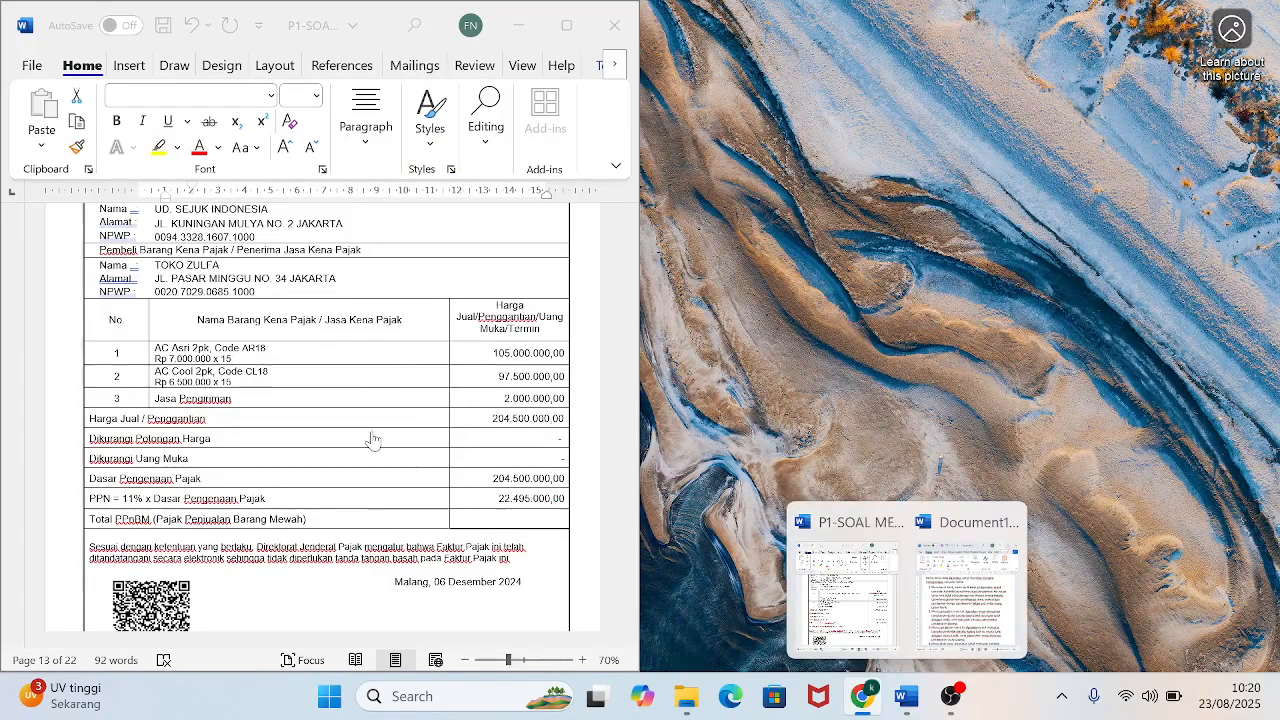
key(alt+Tab)
click(870, 338)
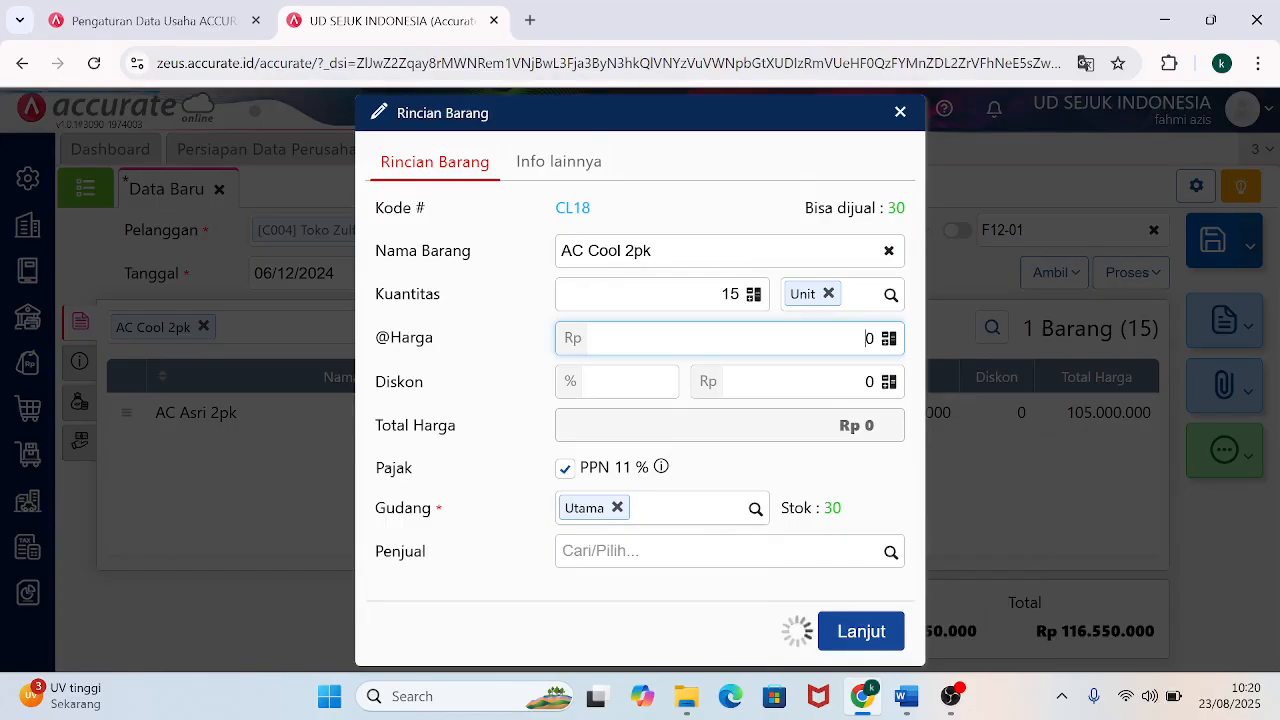
text(6.500.000)
key(Tab)
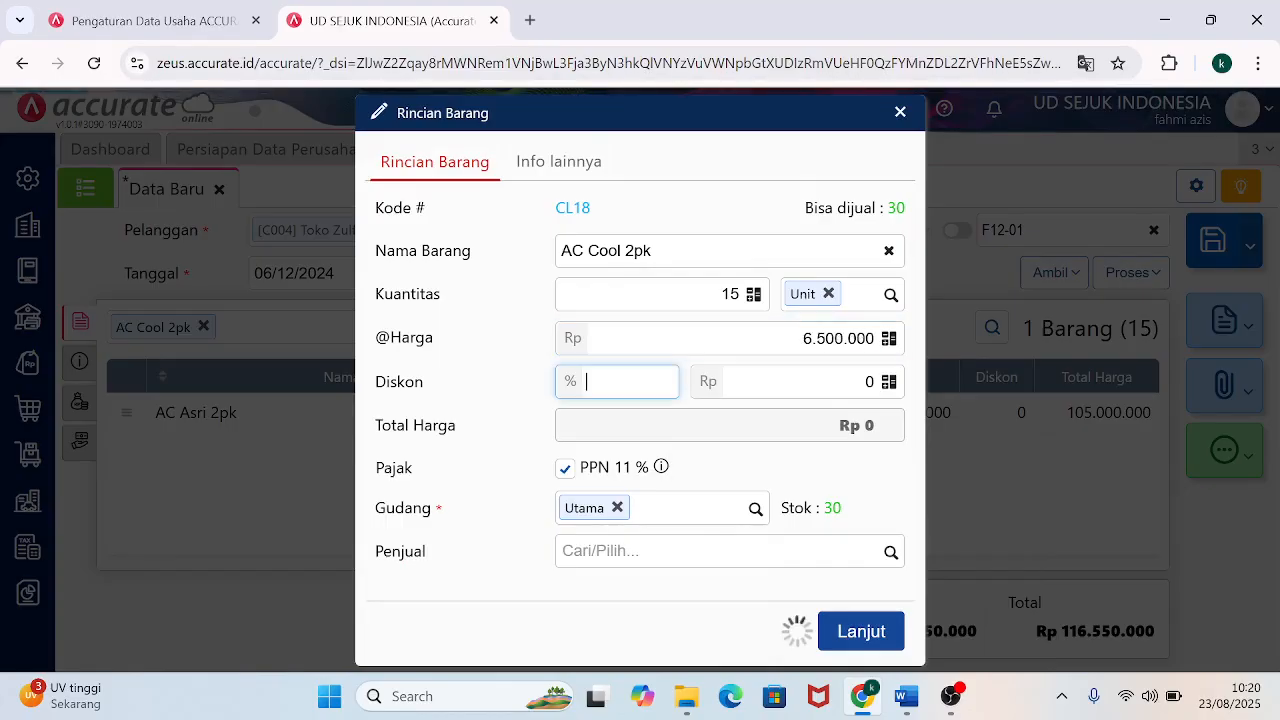
click(862, 632)
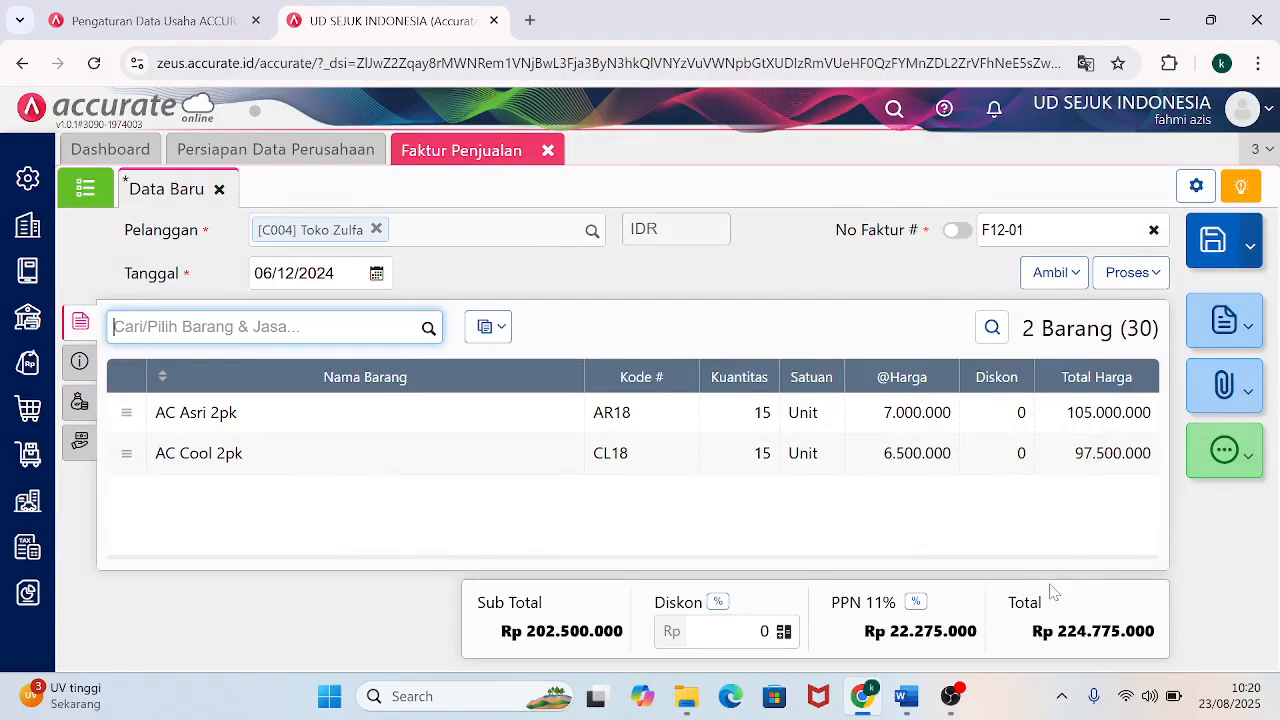
Switch to Word to compare the invoice's items and totals with the Faktur Pajak, including Jasa Pengiriman, and return to Accurate Online.
mouse_move(910, 703)
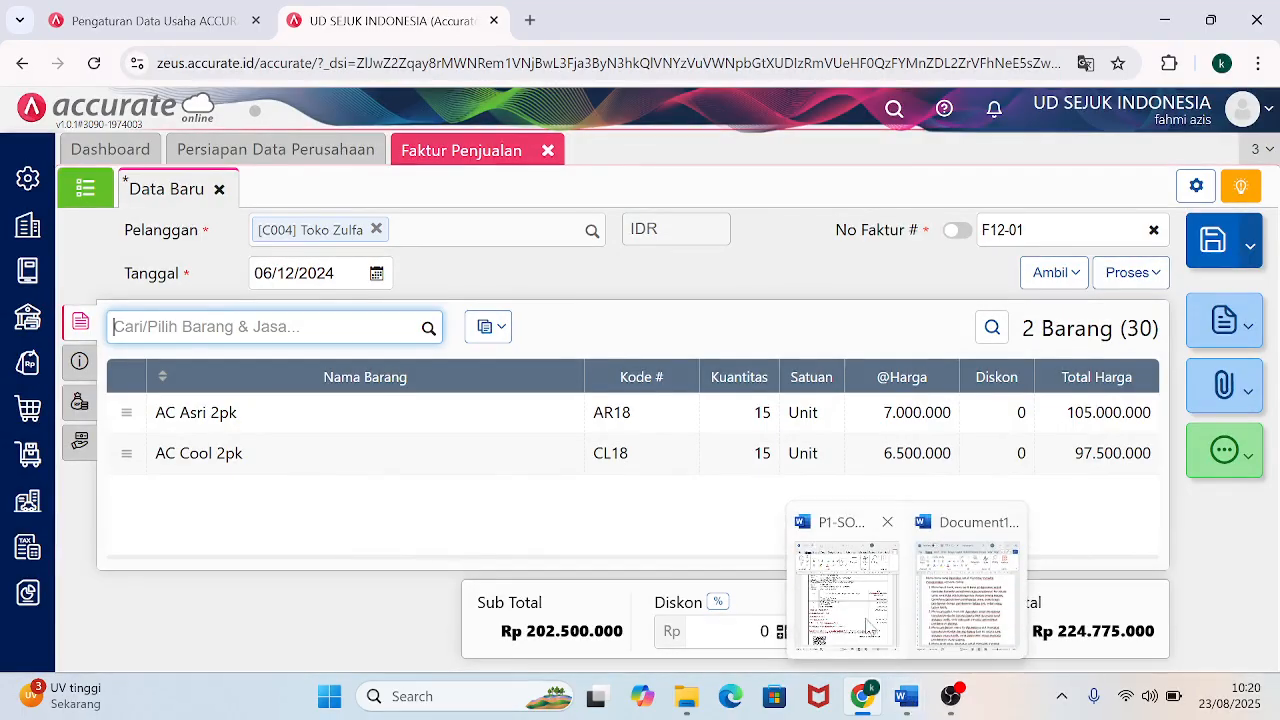
click(857, 614)
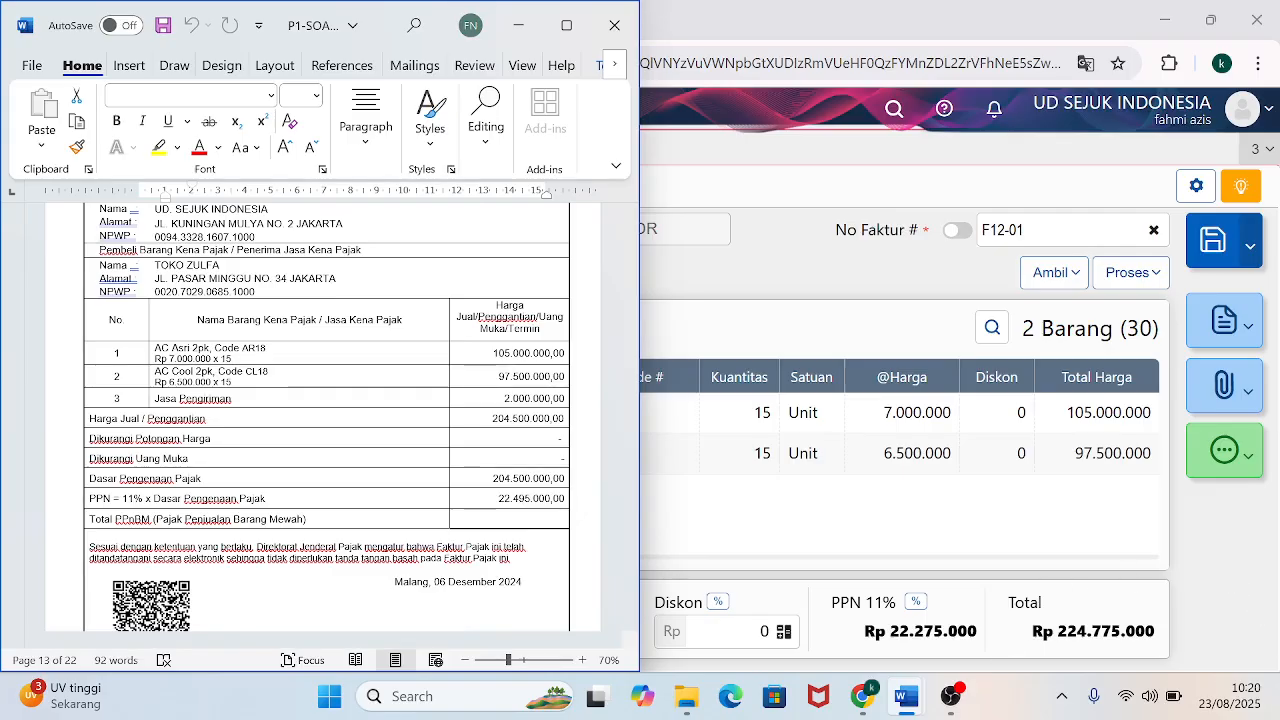
click(877, 528)
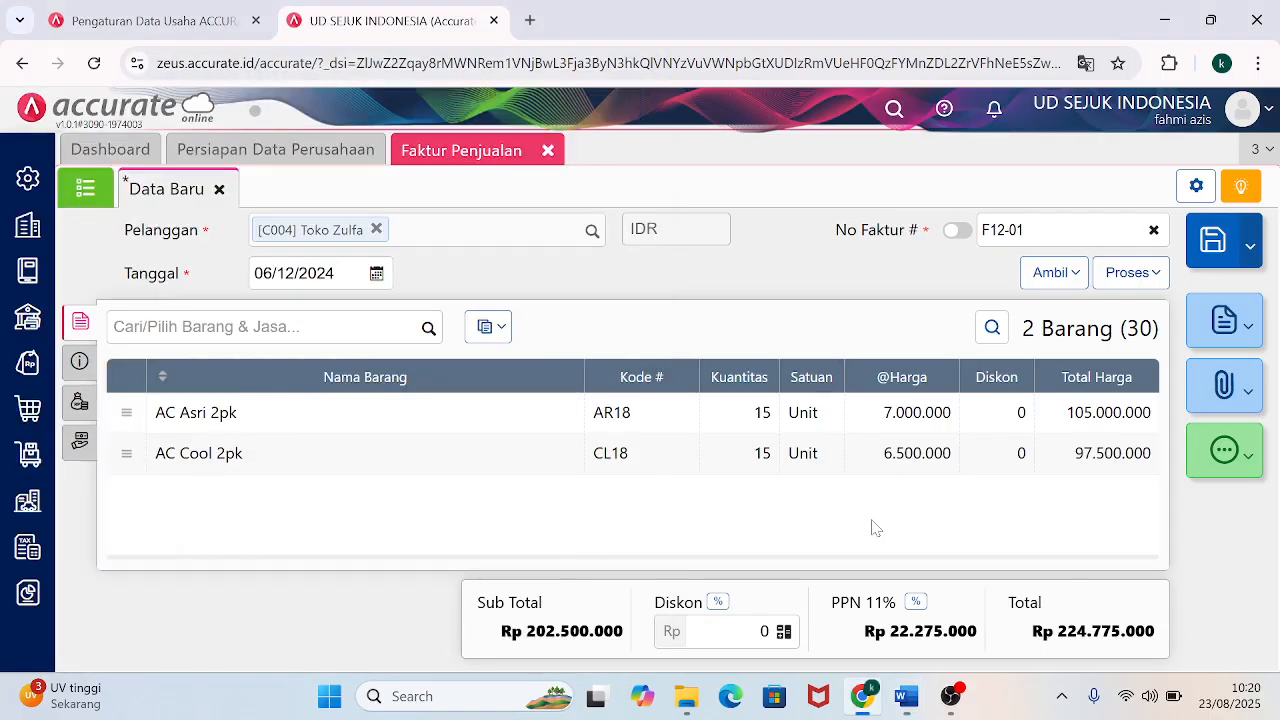
Review the invoice's Info lainnya, Info Pajak and Info Pengiriman, trying manual No. Faktur Pajak numbering and restoring Otomatis - Utama.
click(86, 366)
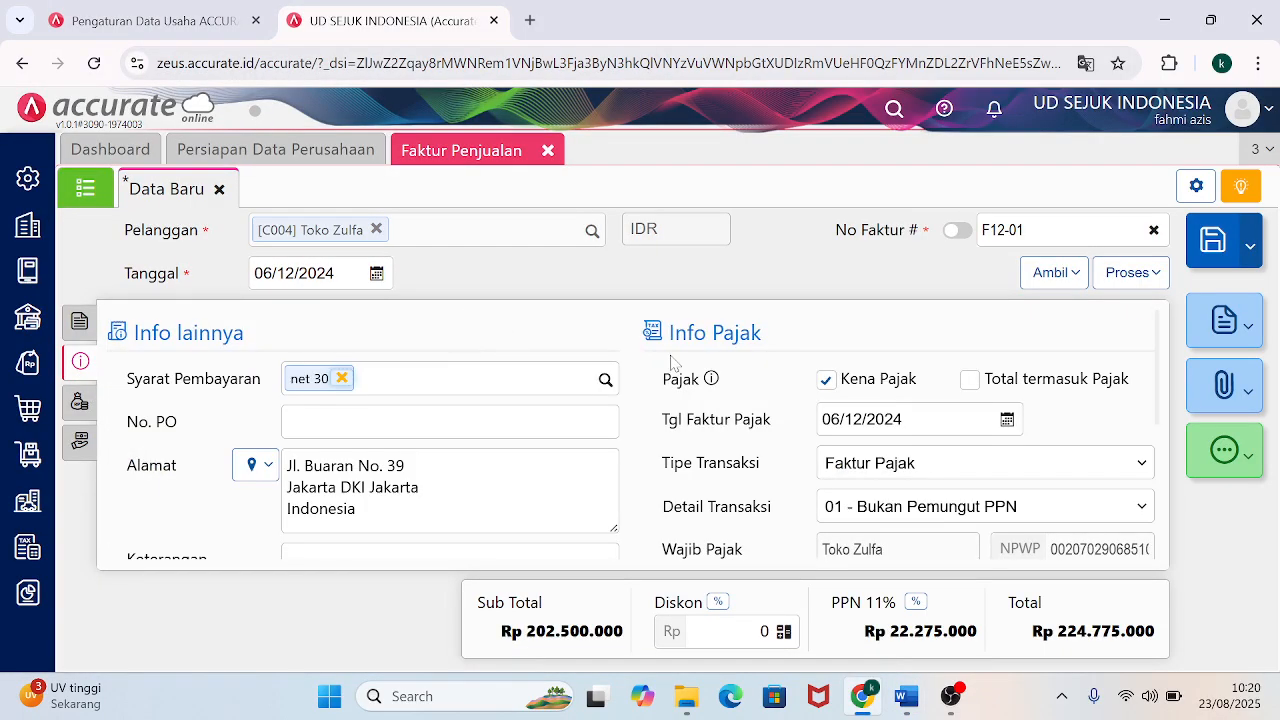
drag(1160, 343, 1160, 398)
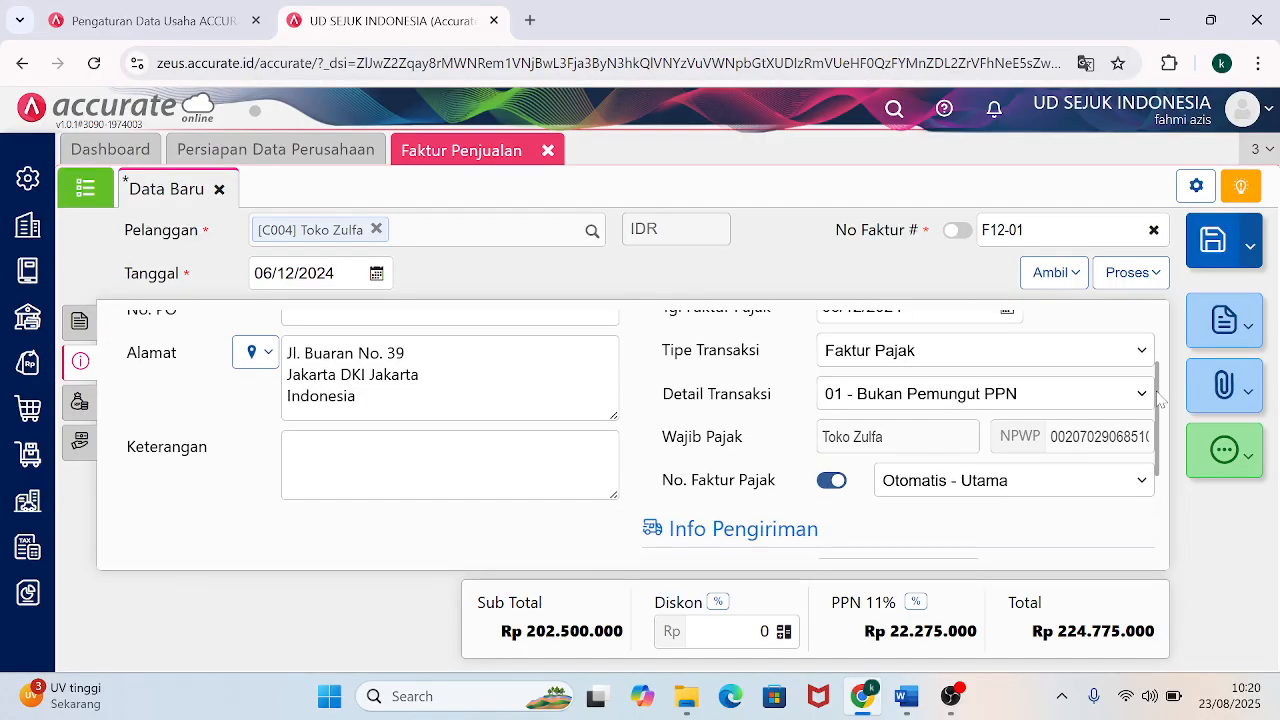
click(830, 482)
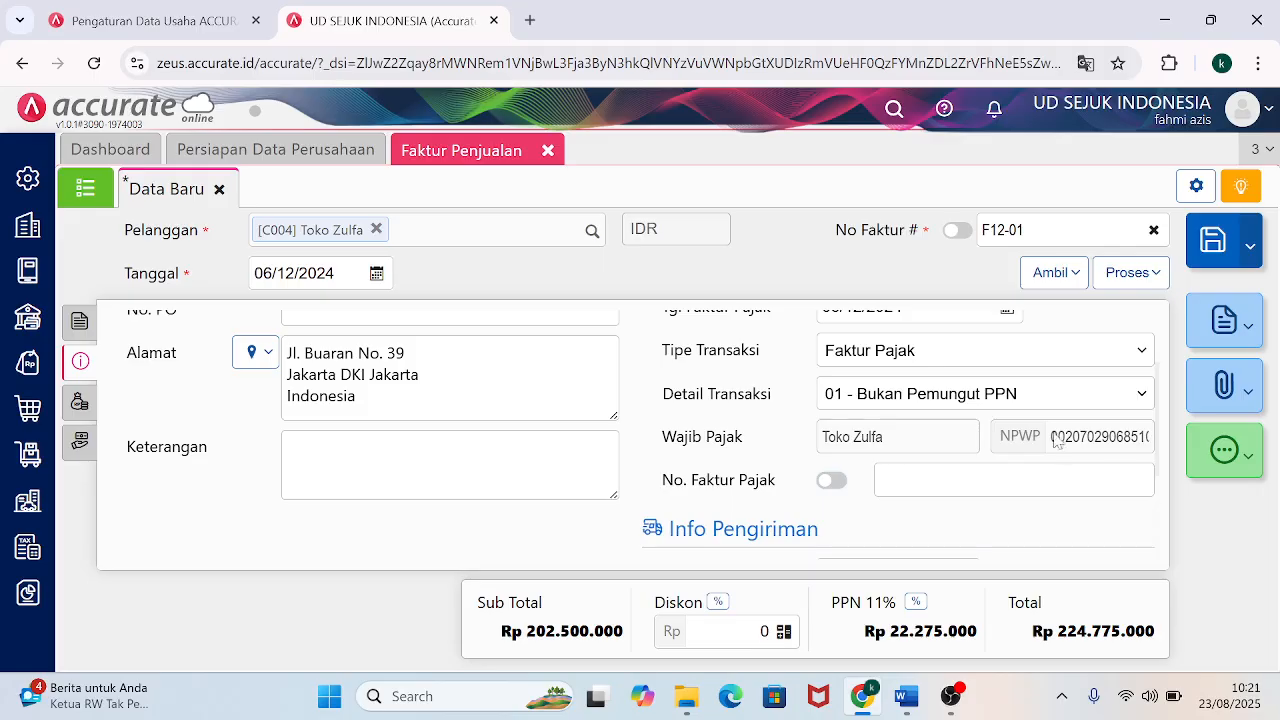
click(832, 482)
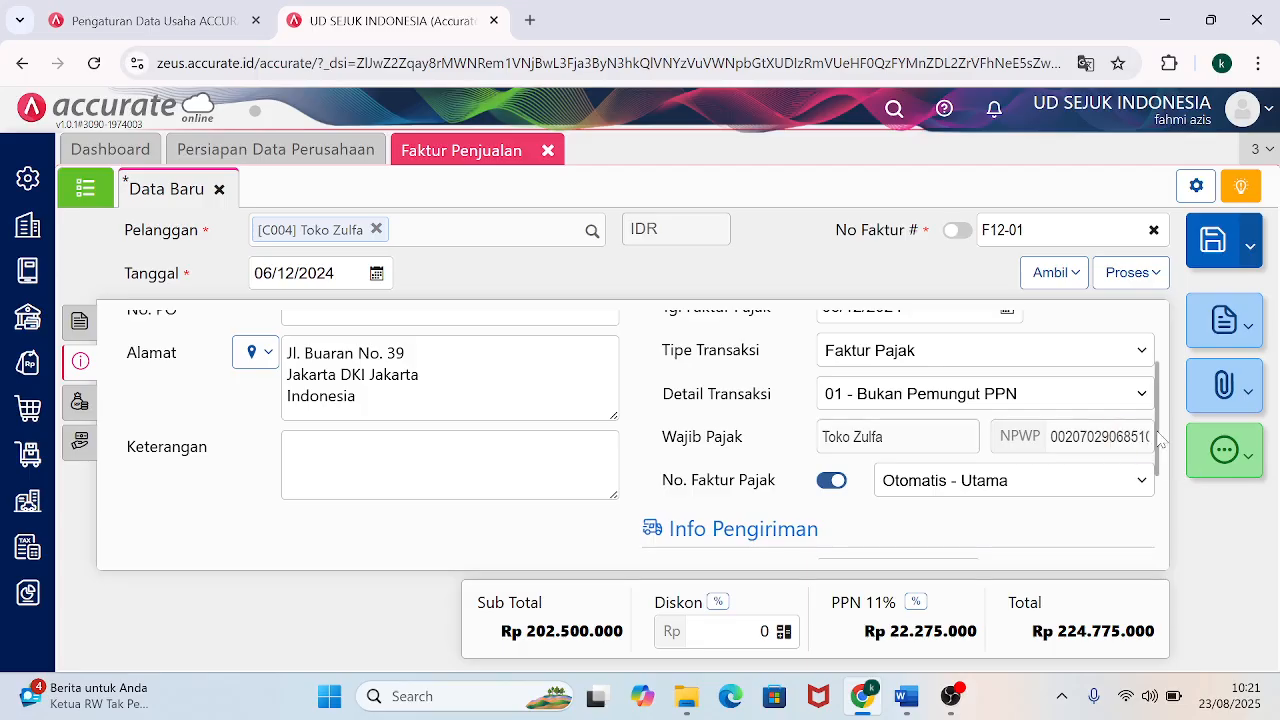
drag(1160, 440, 1160, 458)
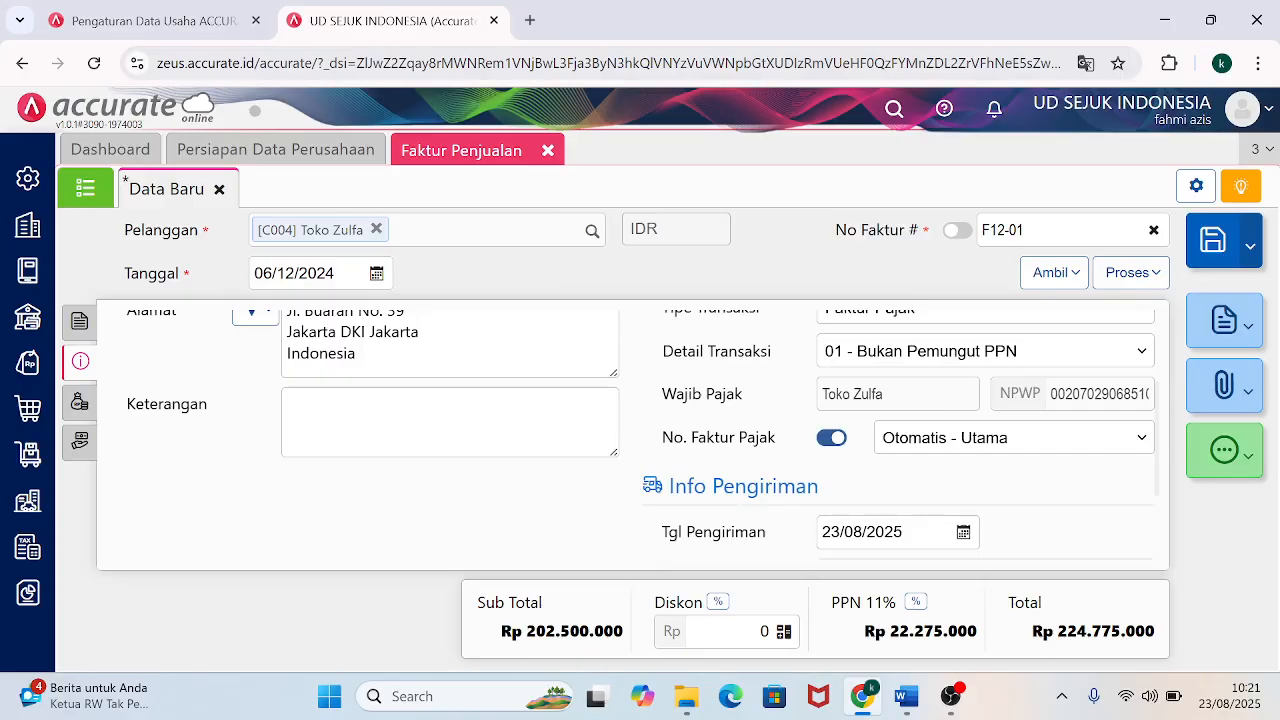
Set the invoice's Tgl Pengiriman to 06/12/2024.
click(862, 532)
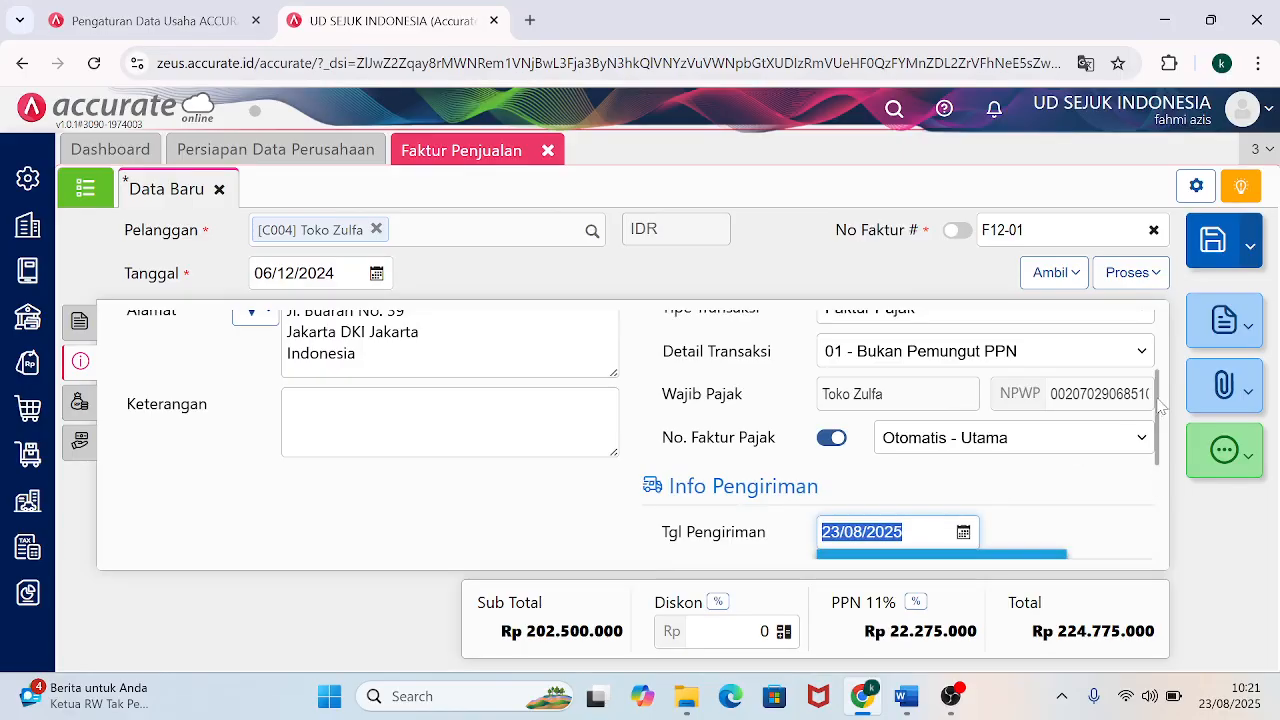
scroll(1158, 406, down, 1)
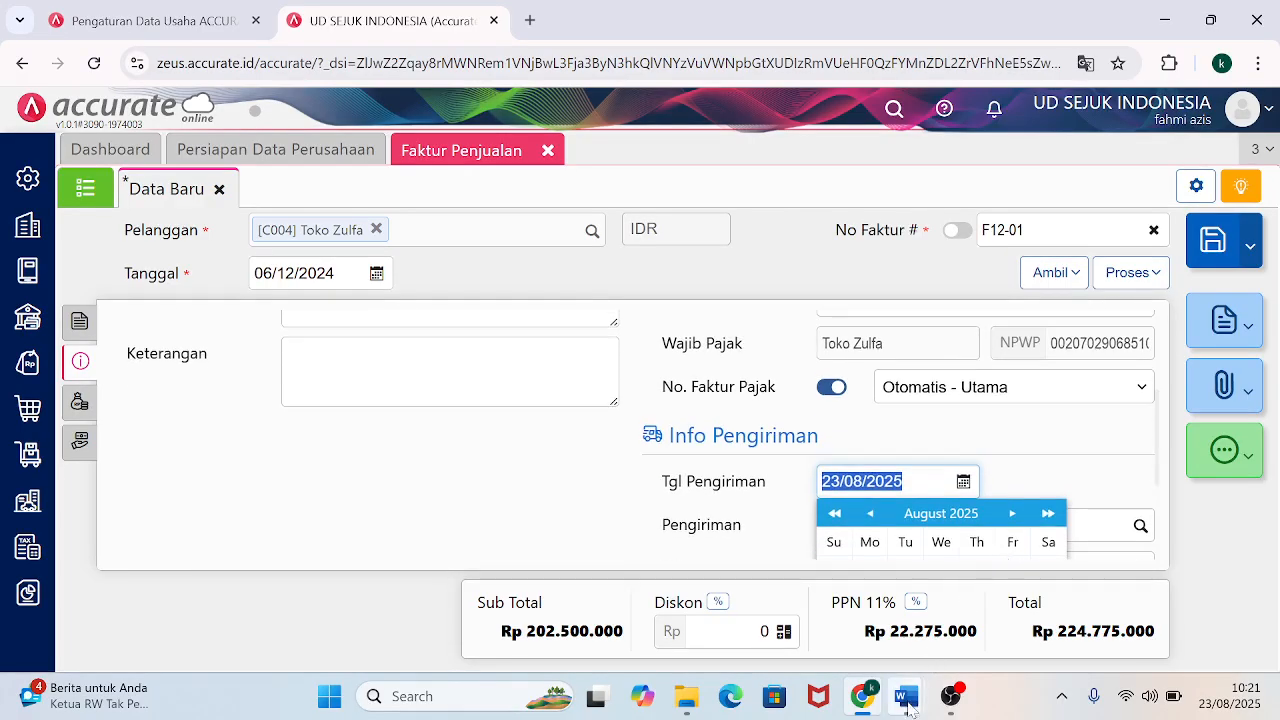
mouse_move(907, 696)
mouse_move(855, 620)
text(06/12/2024)
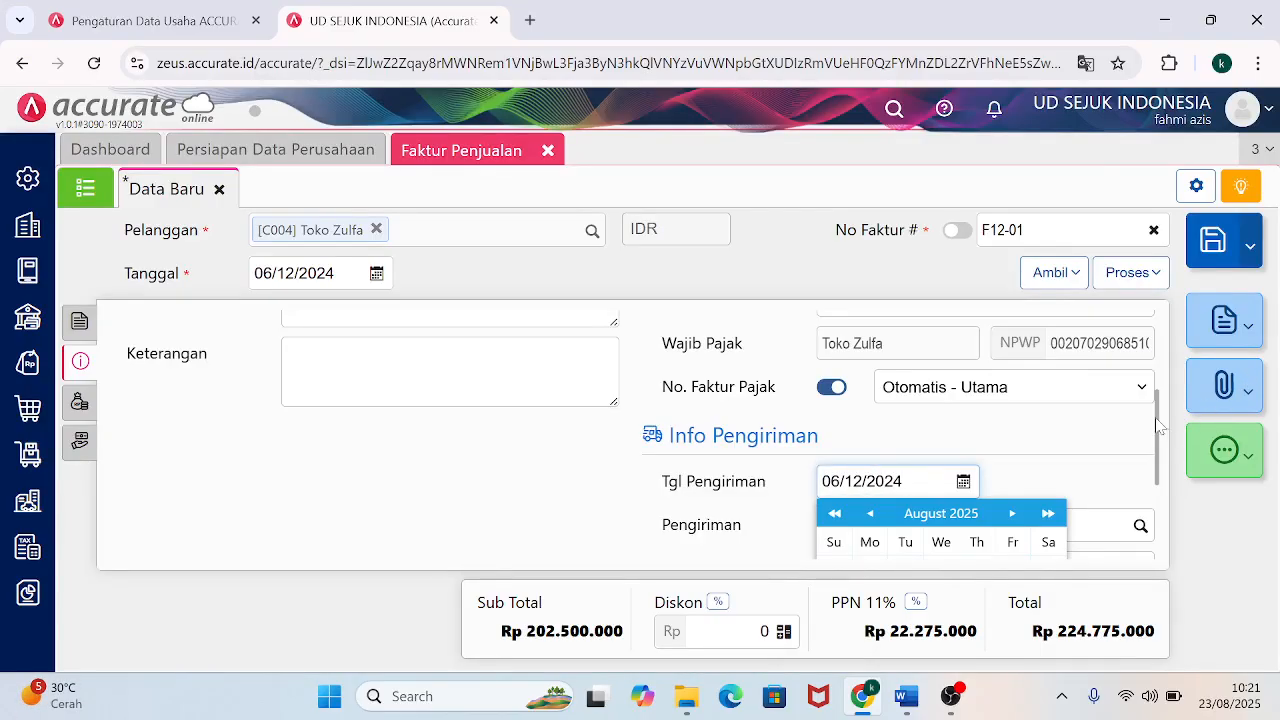
drag(1157, 425, 1143, 480)
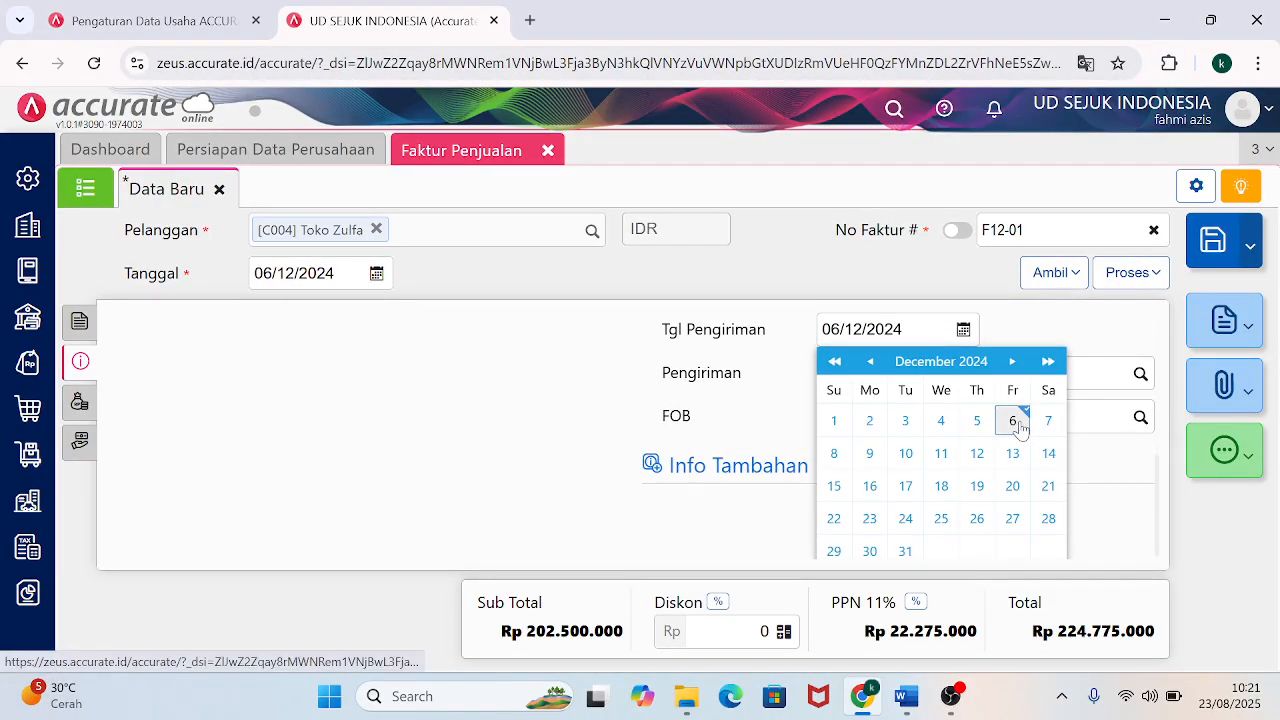
click(1013, 421)
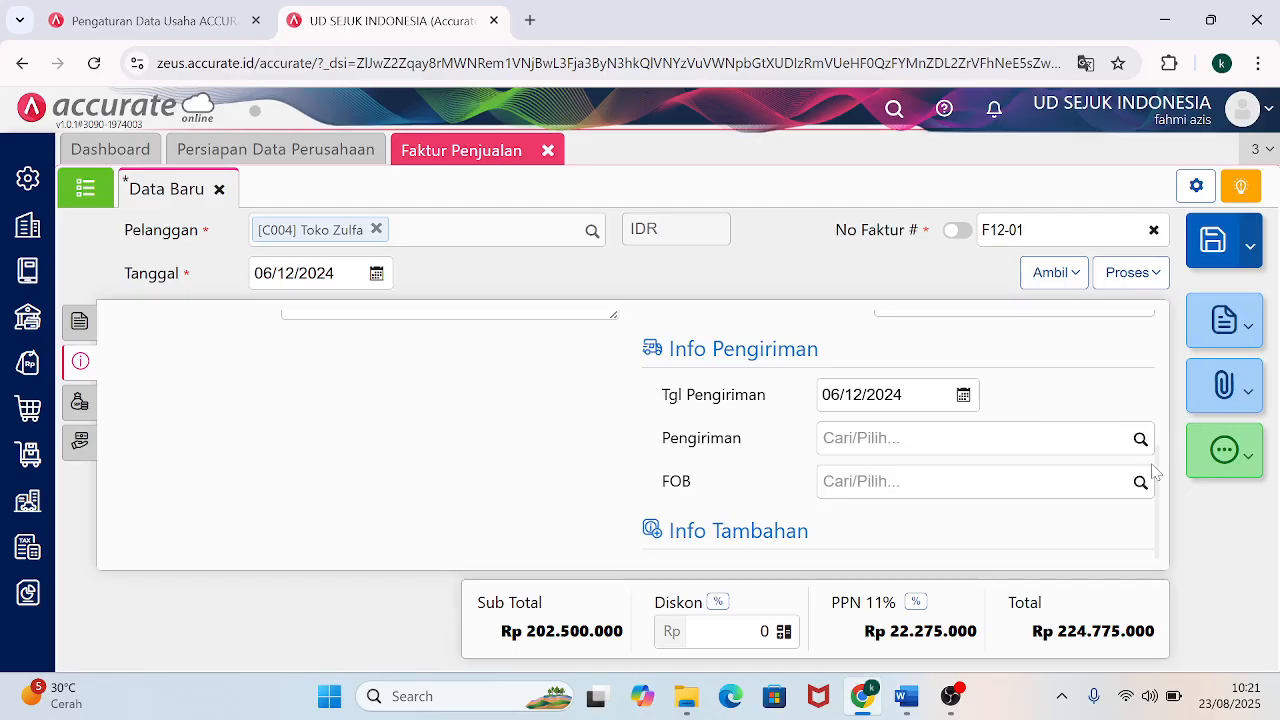
drag(1157, 463, 1157, 365)
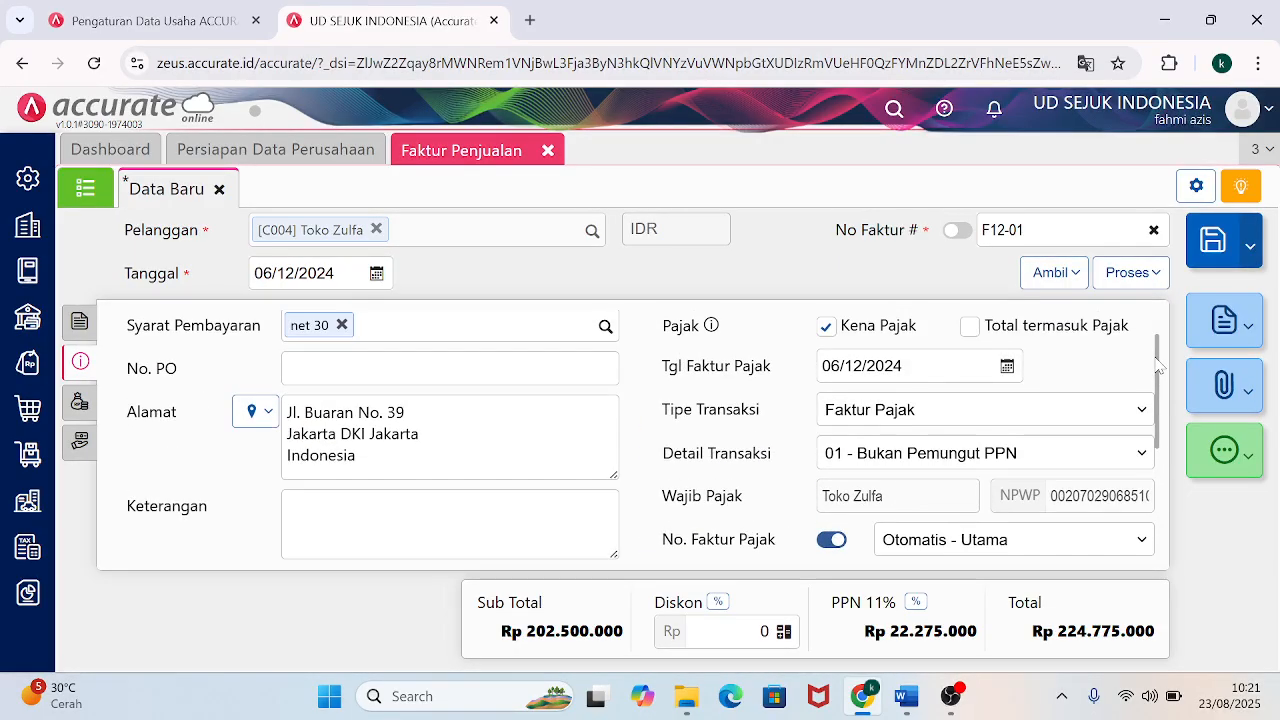
Add FREIGHT COLLECTED (4-1400) to the invoice's Biaya Lainnya with a Jumlah of Rp 2.000.000.
click(77, 408)
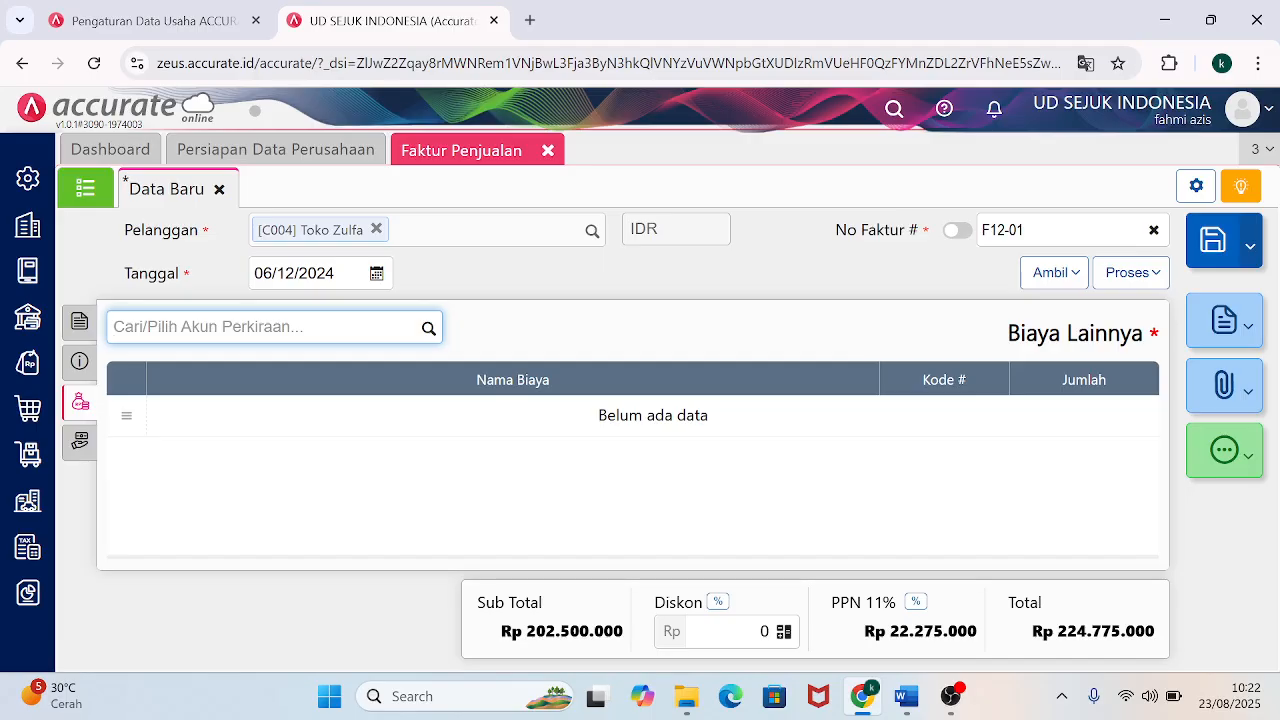
text(FREIG)
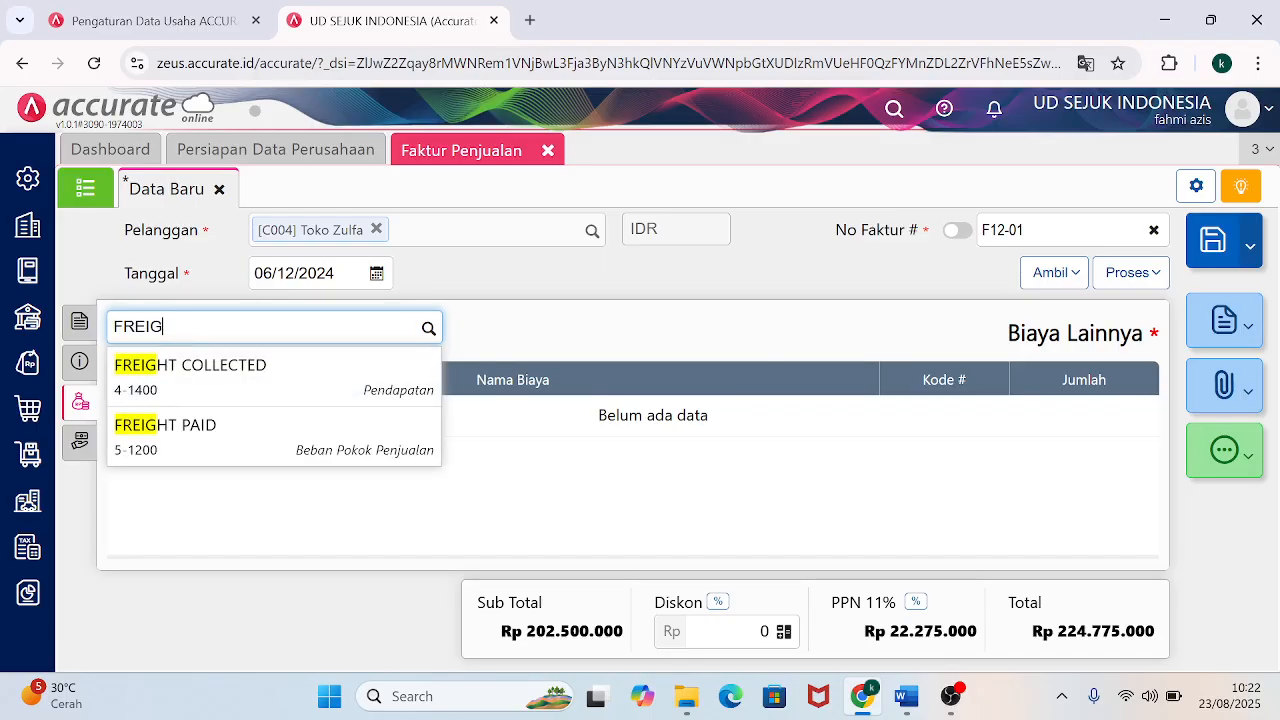
click(263, 388)
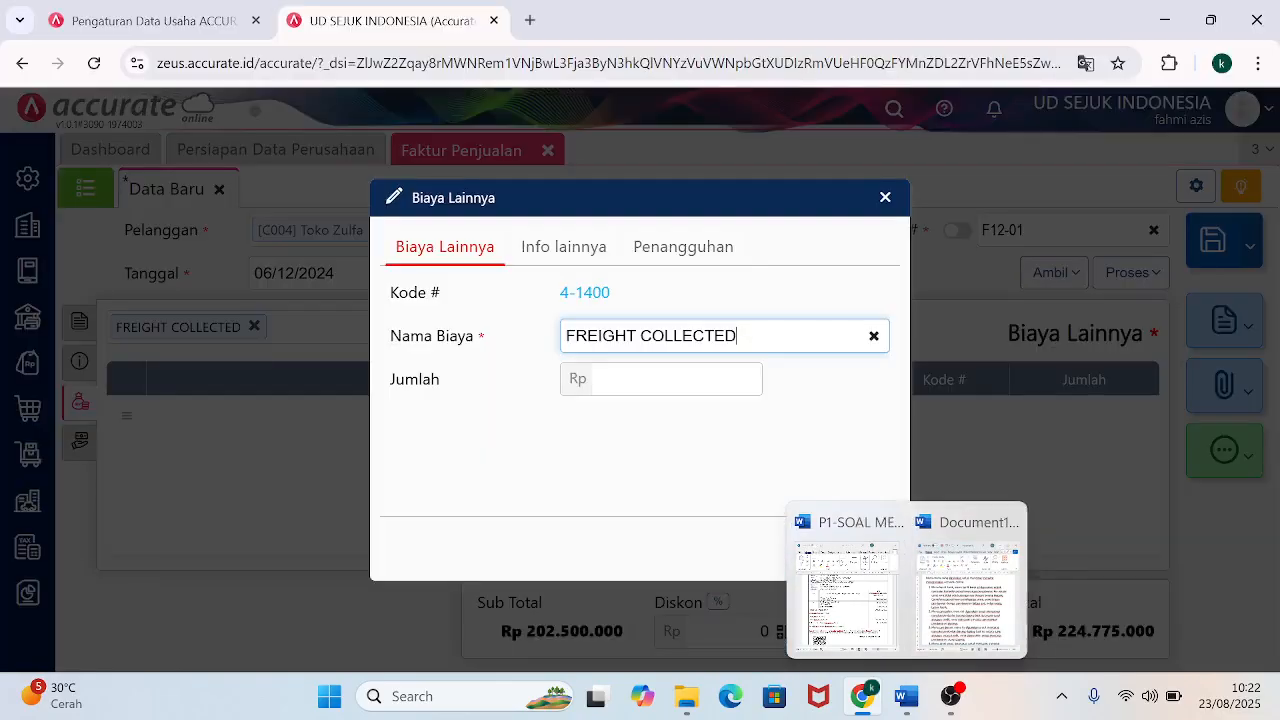
click(757, 379)
text(2.000.000)
key(Tab)
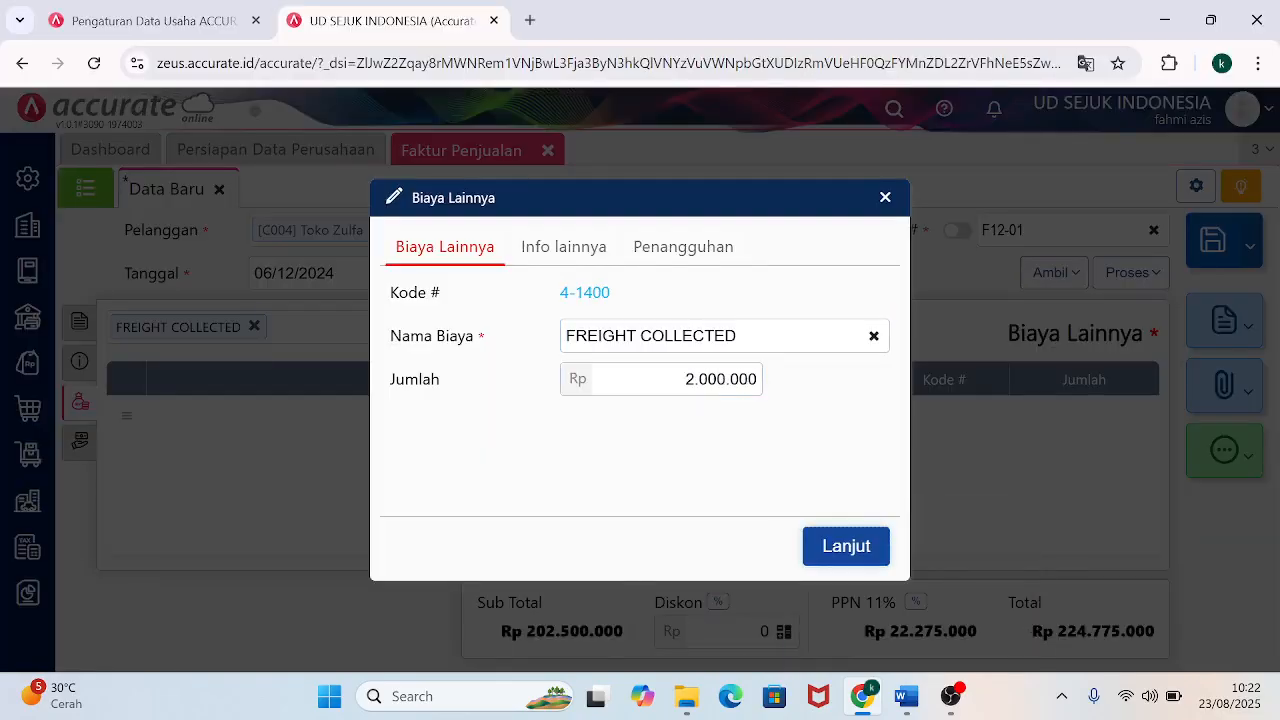
click(846, 546)
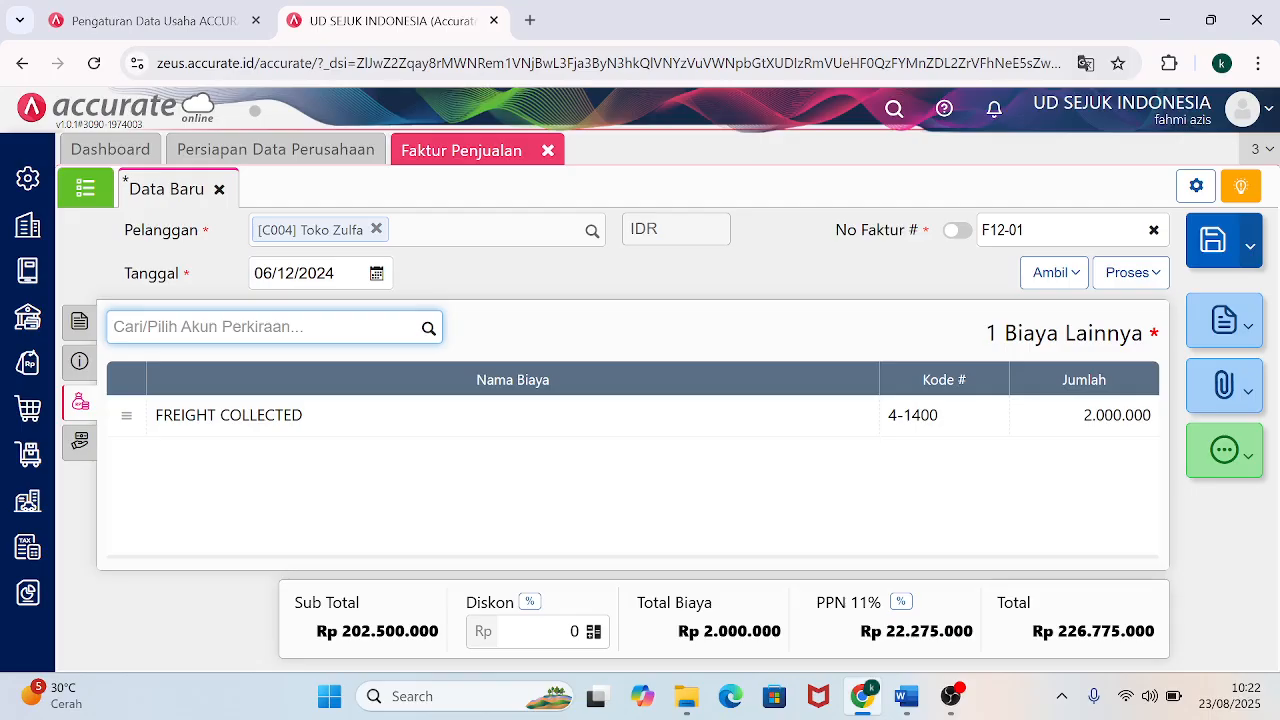
Add VAT OUT (2-1400) to the invoice's Biaya Lainnya with a Jumlah of Rp 220.000.
text(VAT O)
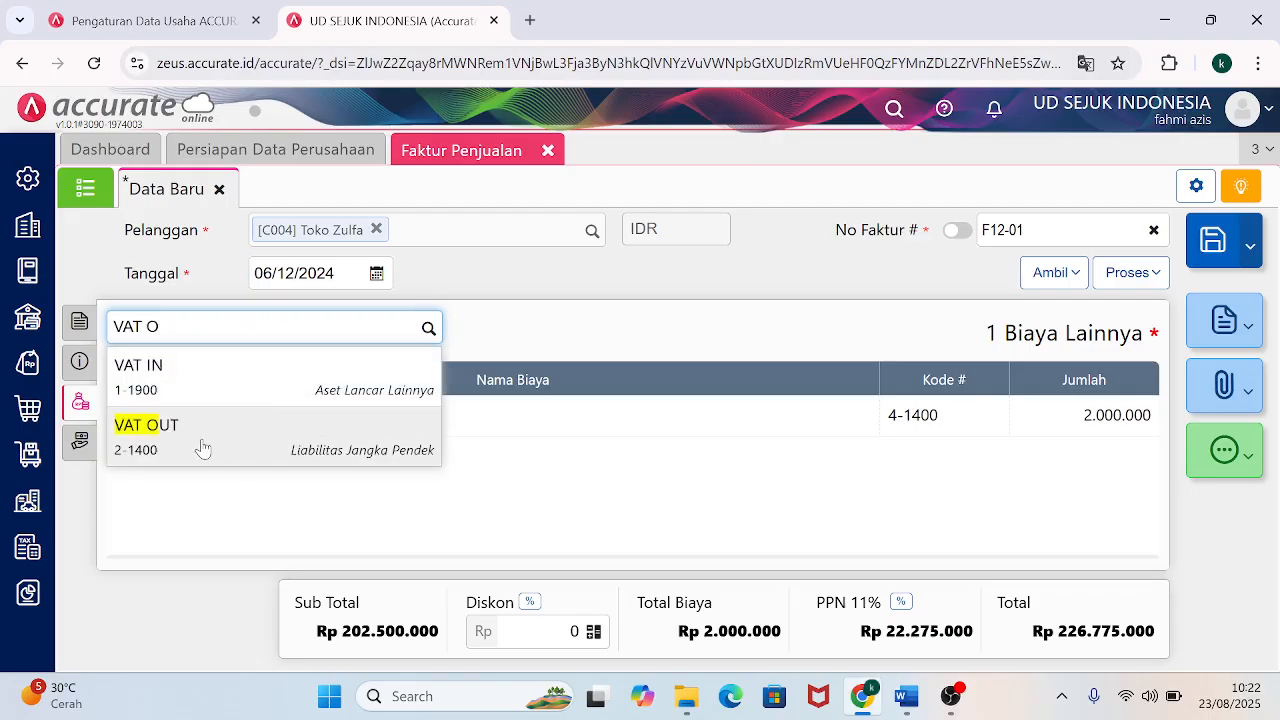
click(202, 440)
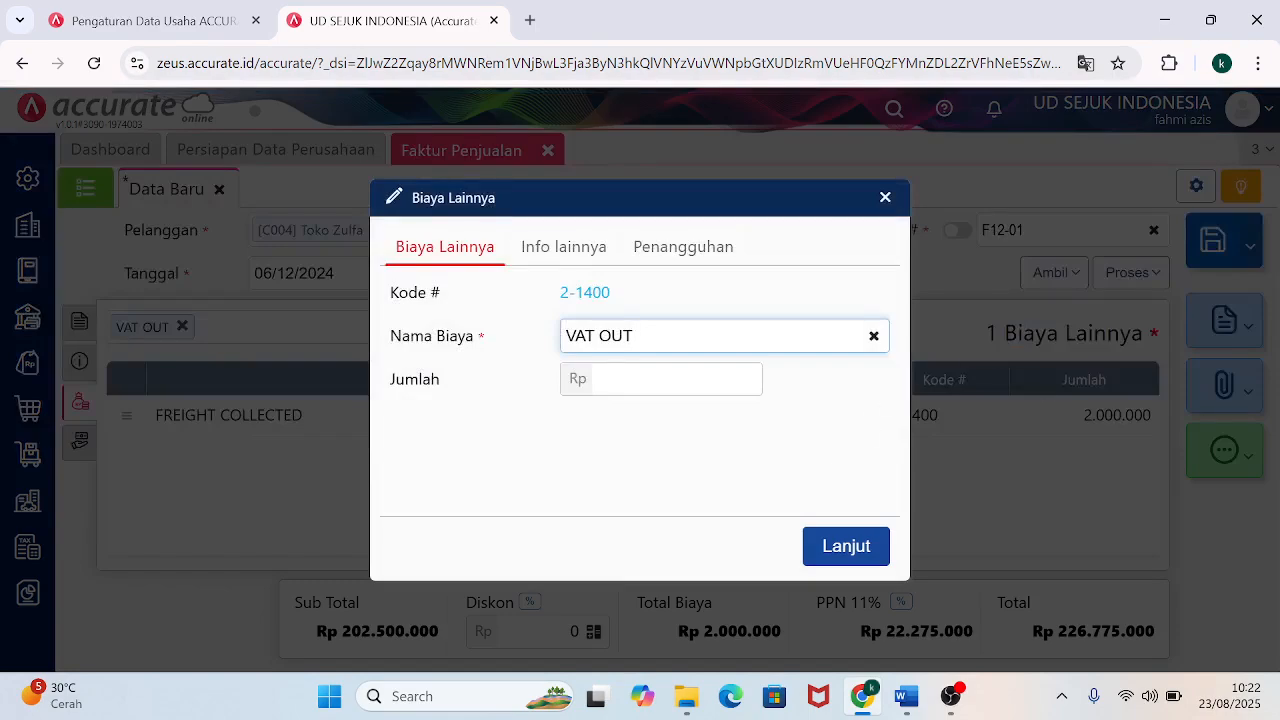
click(676, 379)
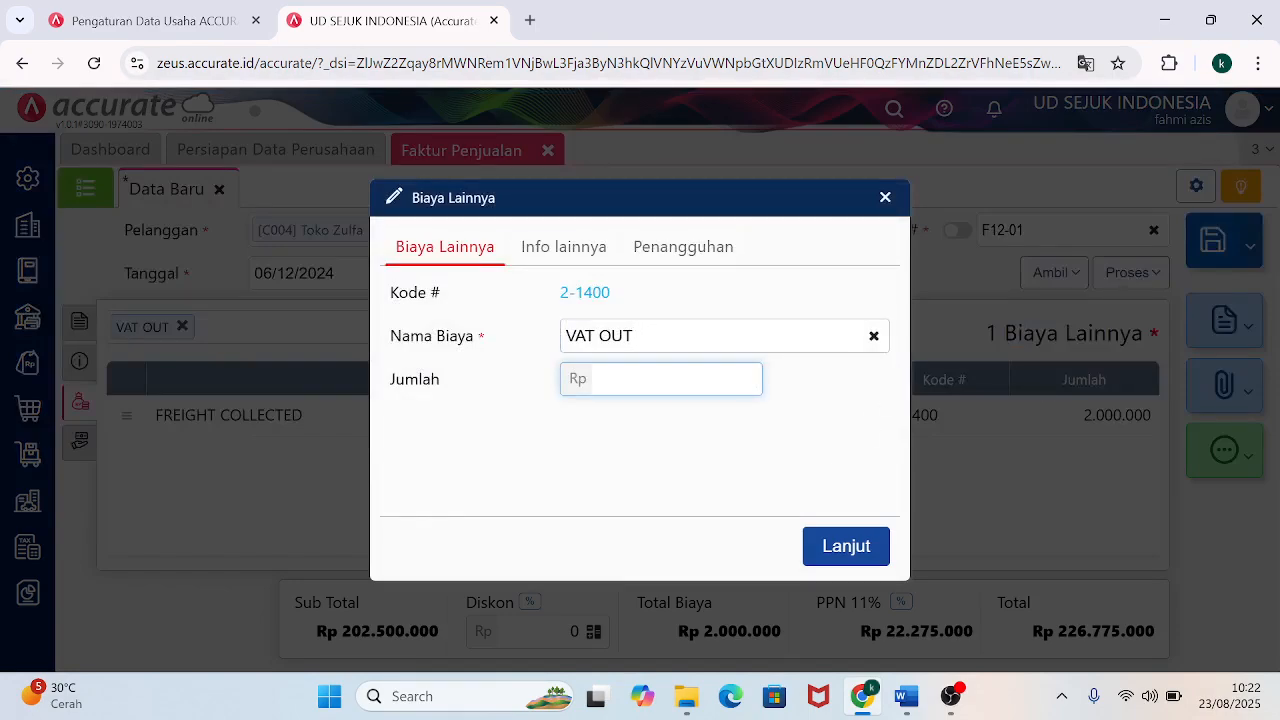
key(Tab)
click(835, 537)
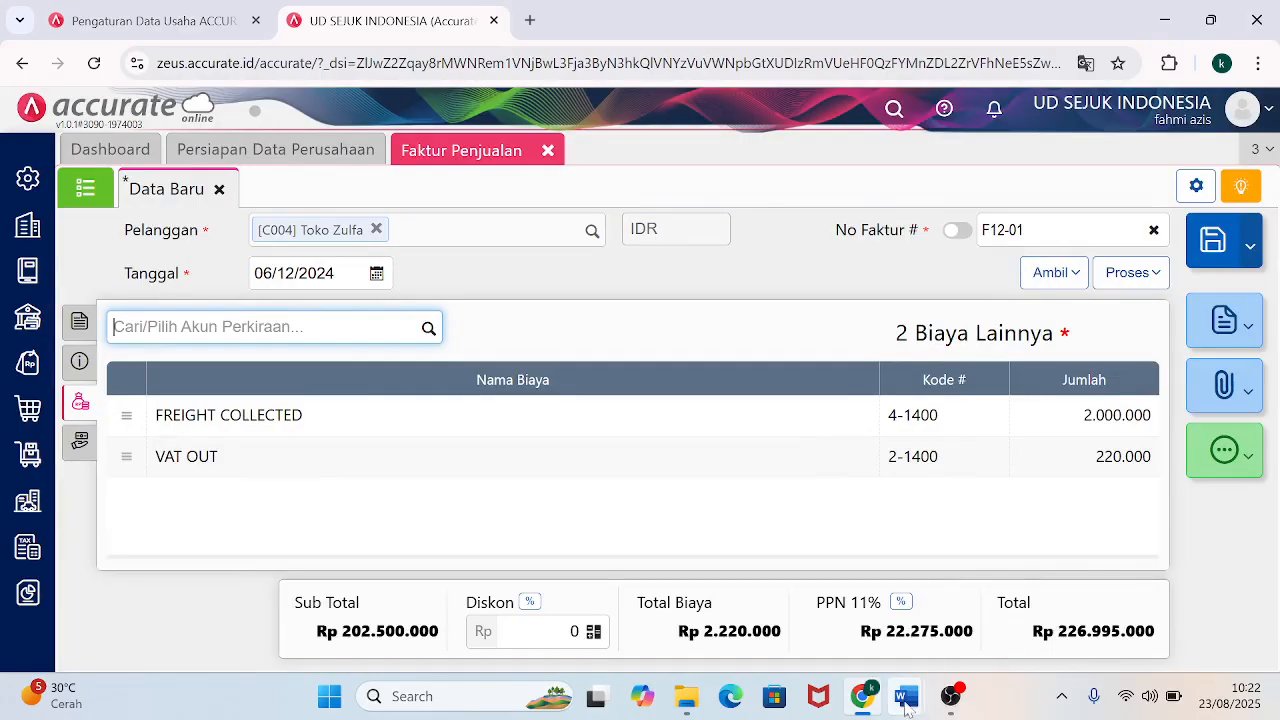
Switch to Word to check the Faktur Pajak totals, return to Accurate Online and review the VAT OUT cost and the item lines.
mouse_move(906, 696)
mouse_move(862, 645)
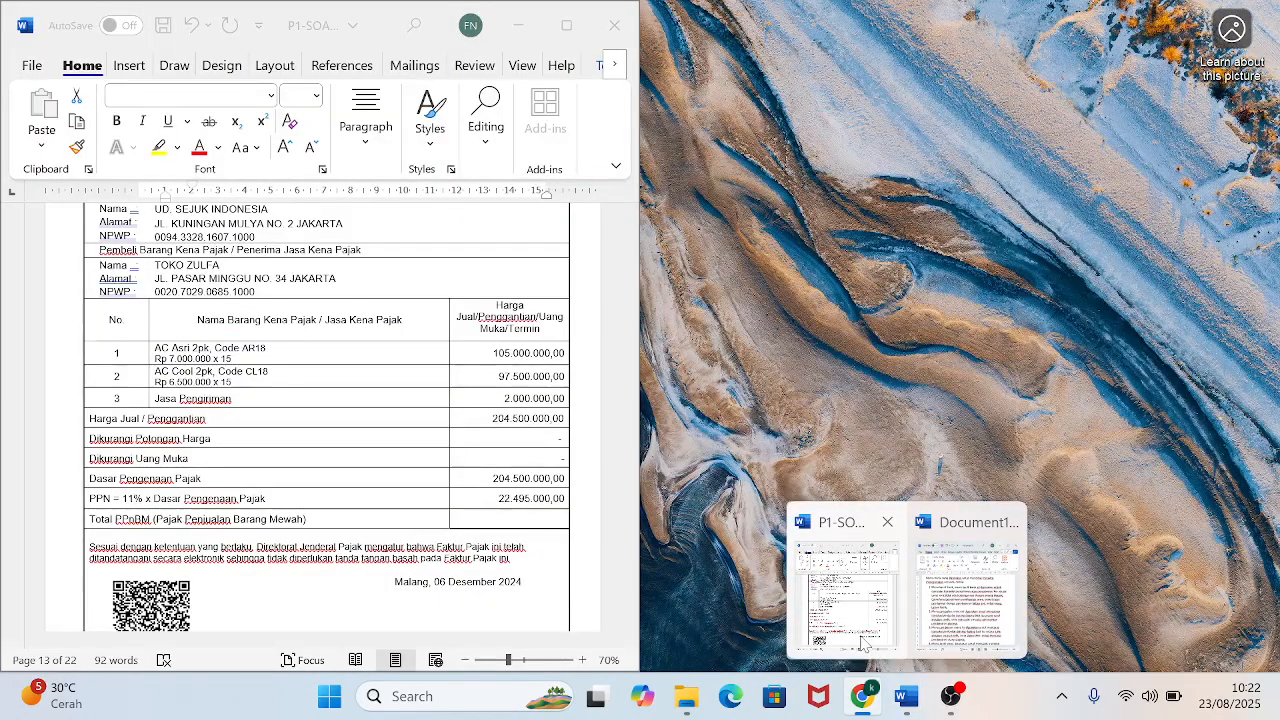
click(862, 645)
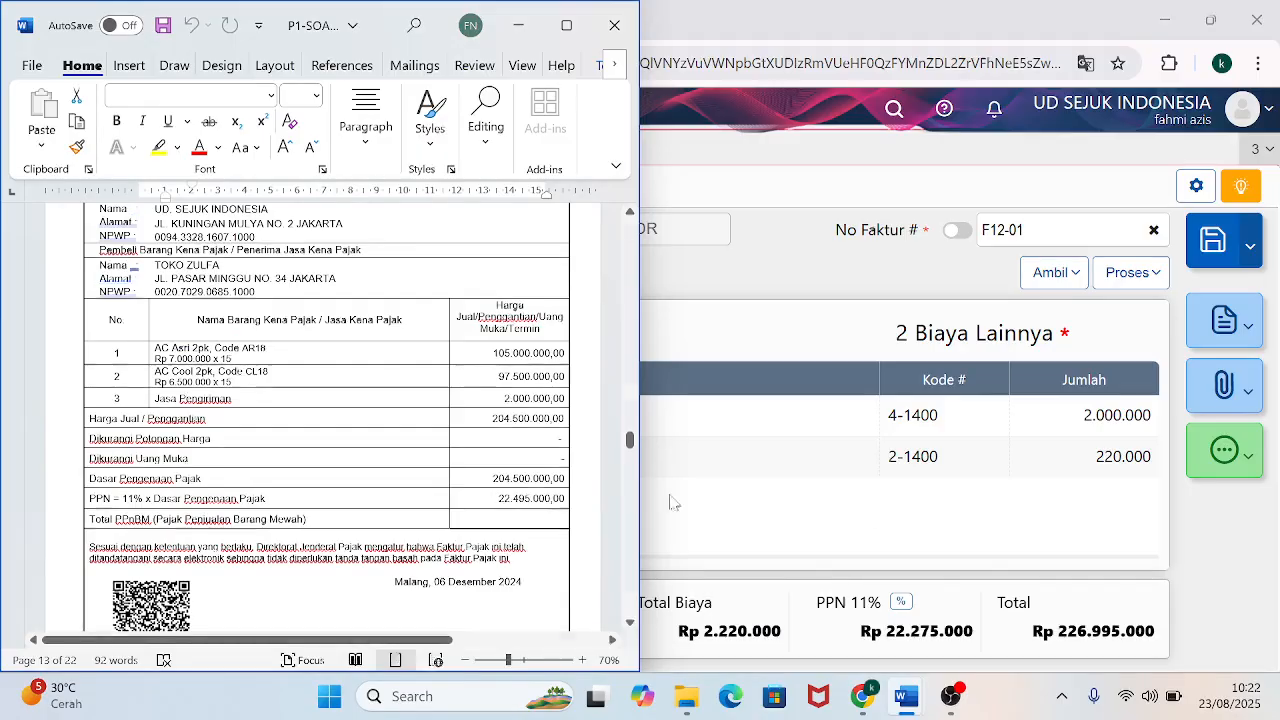
click(743, 478)
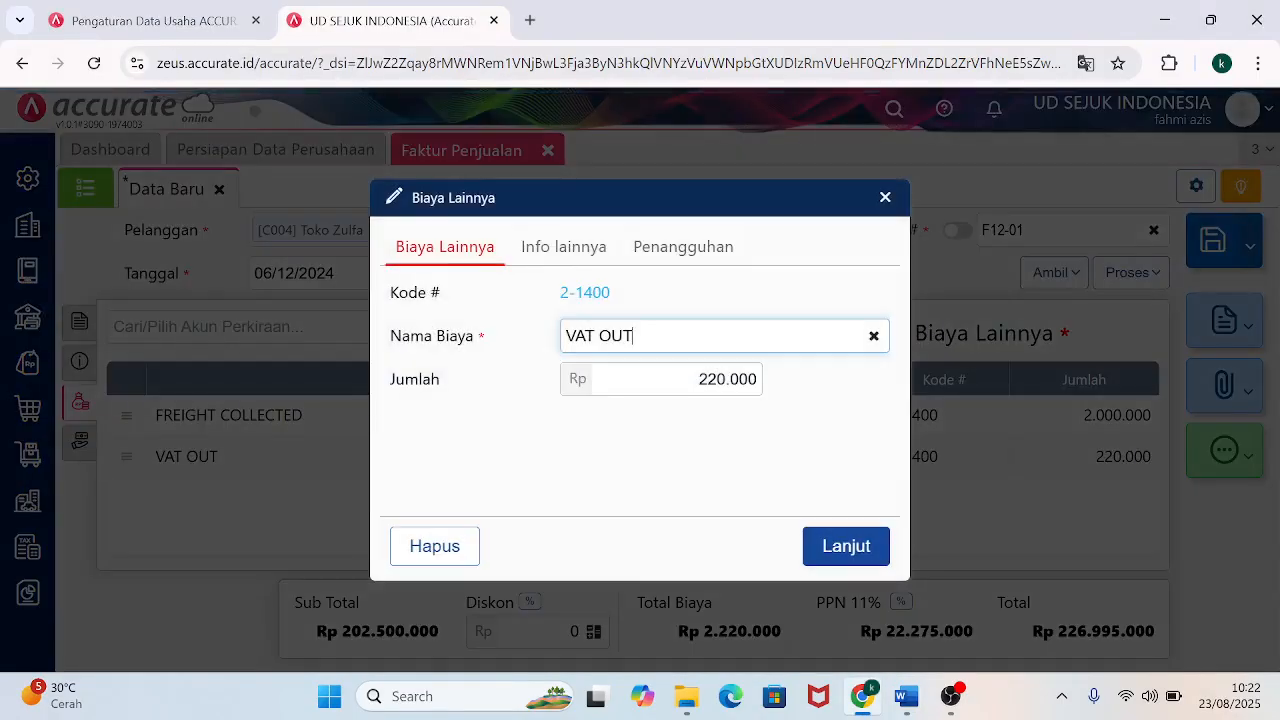
click(848, 545)
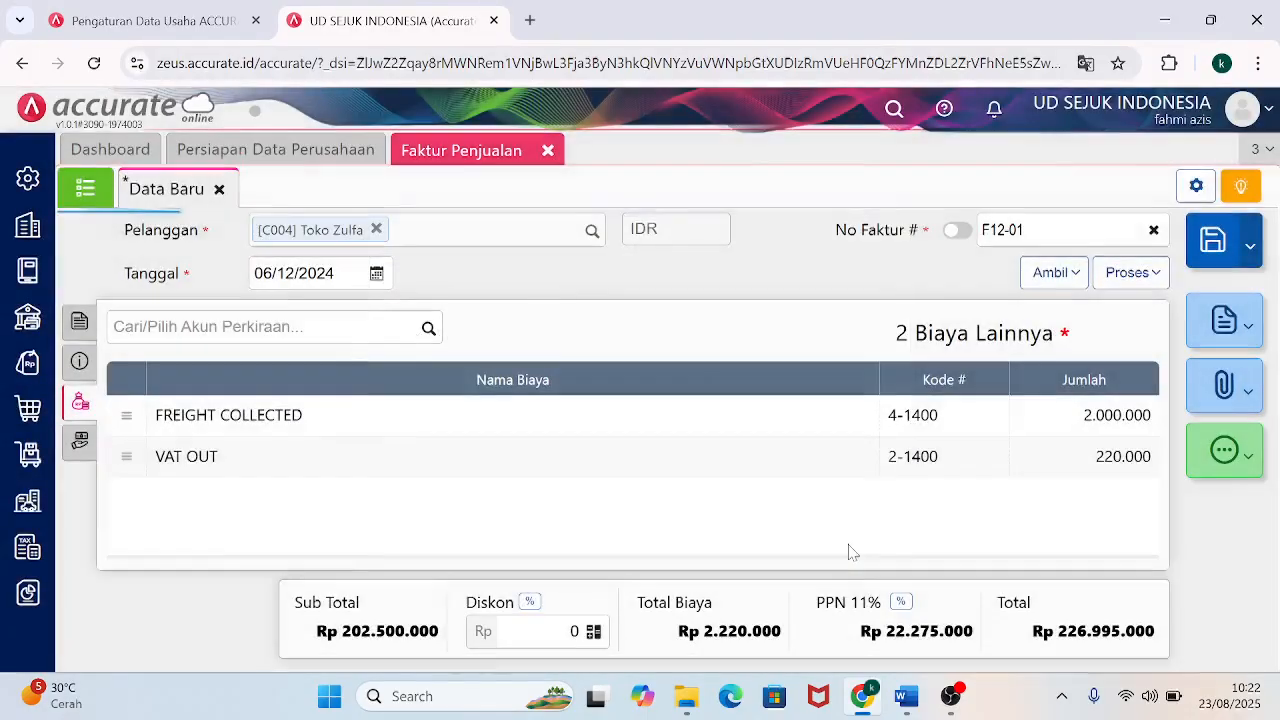
click(81, 445)
click(80, 321)
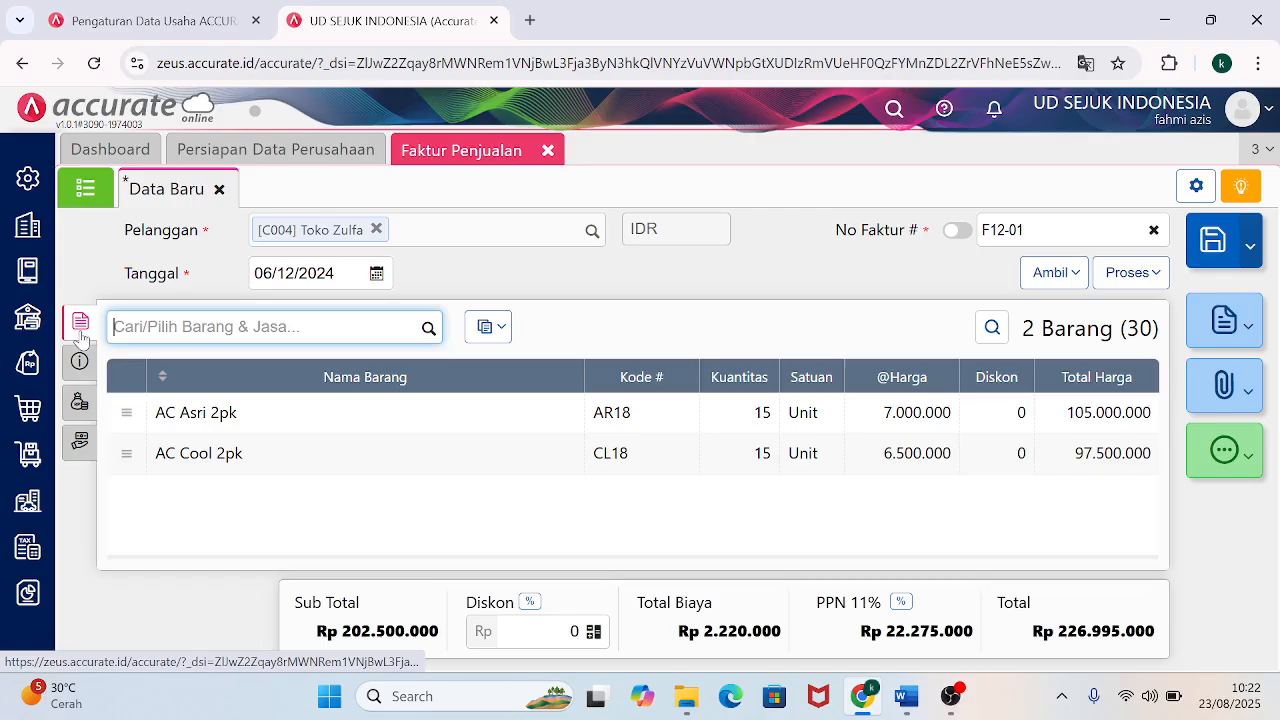
Try to save invoice F12-01, and reopen it to switch No. Faktur Pajak from automatic to manual numbering.
click(1215, 245)
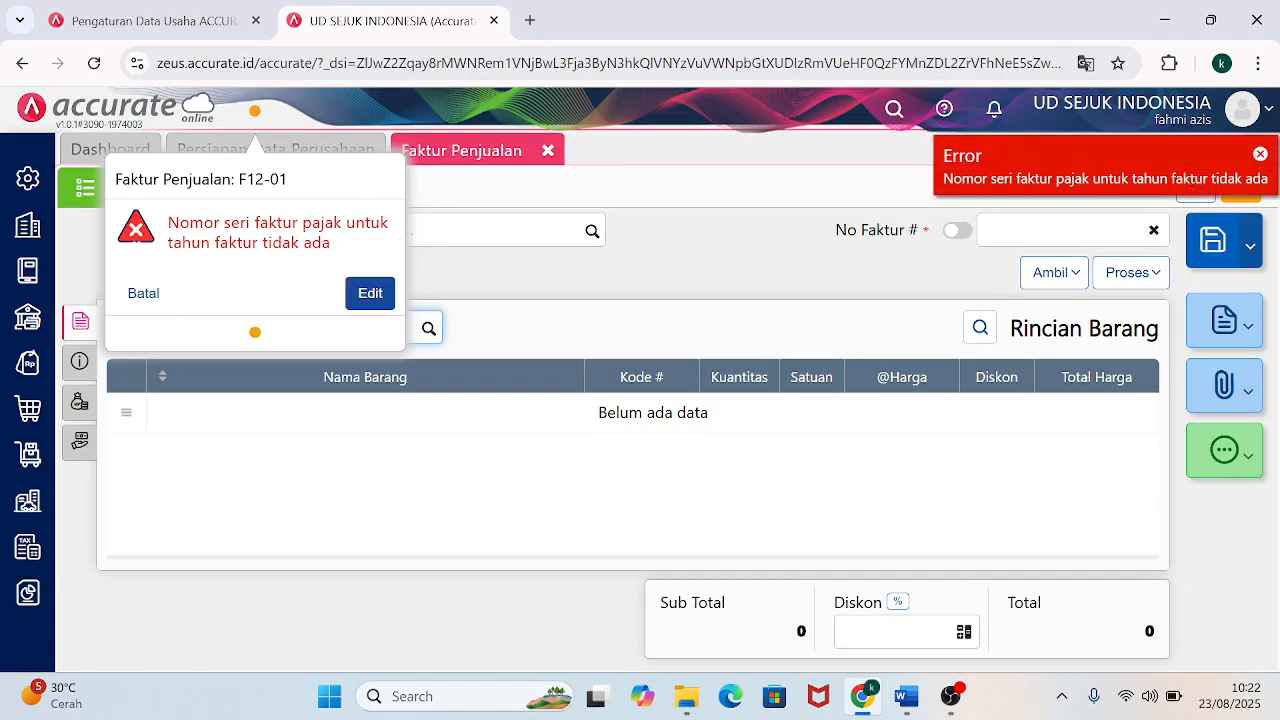
click(358, 294)
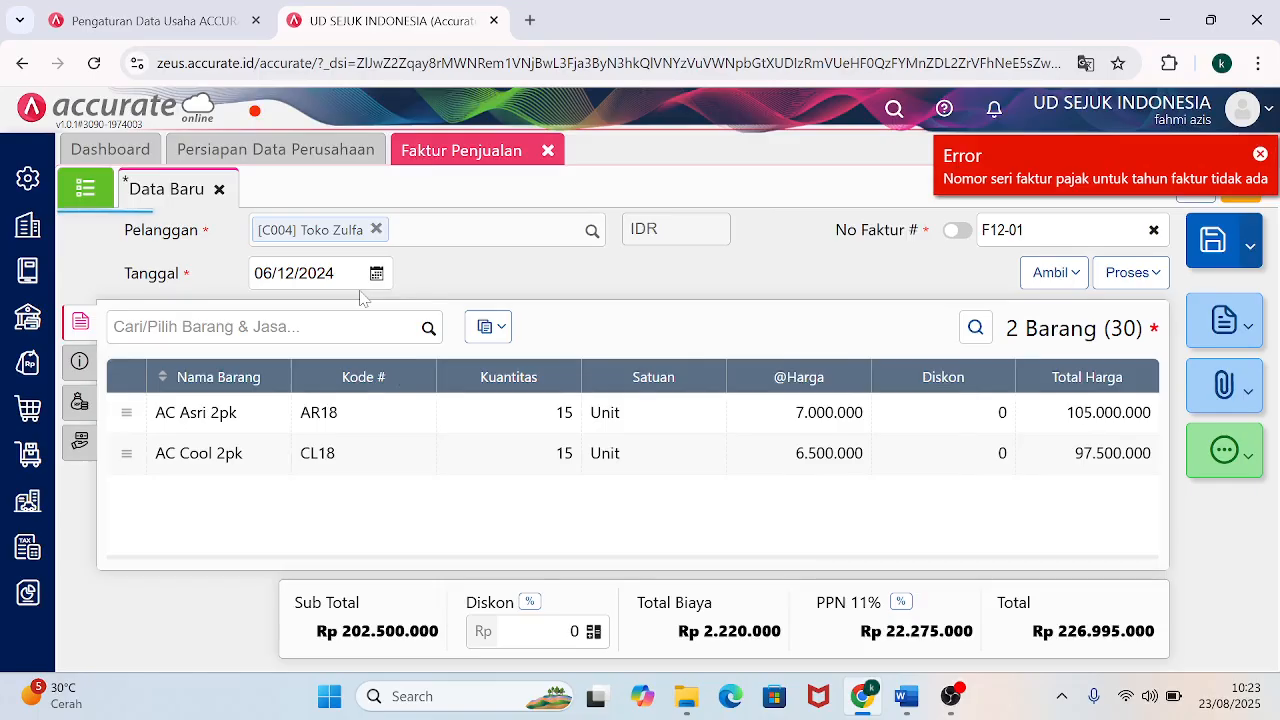
click(77, 366)
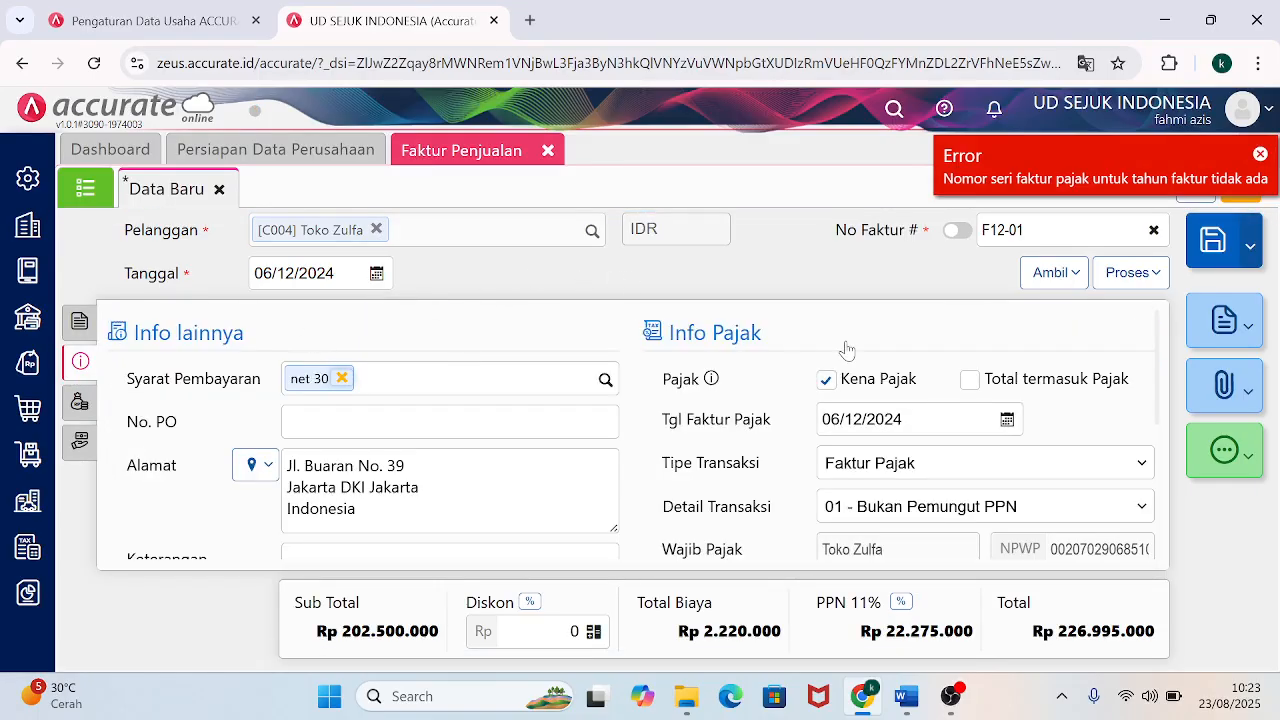
drag(1163, 362, 1157, 450)
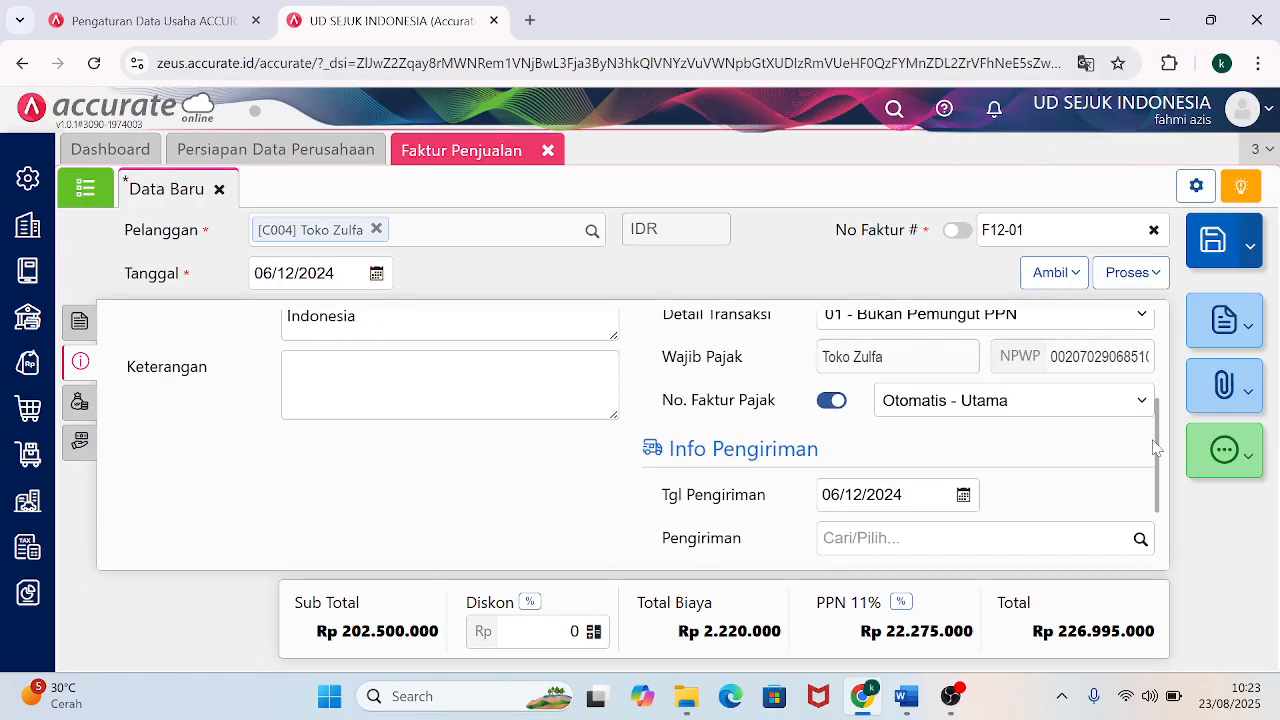
click(826, 402)
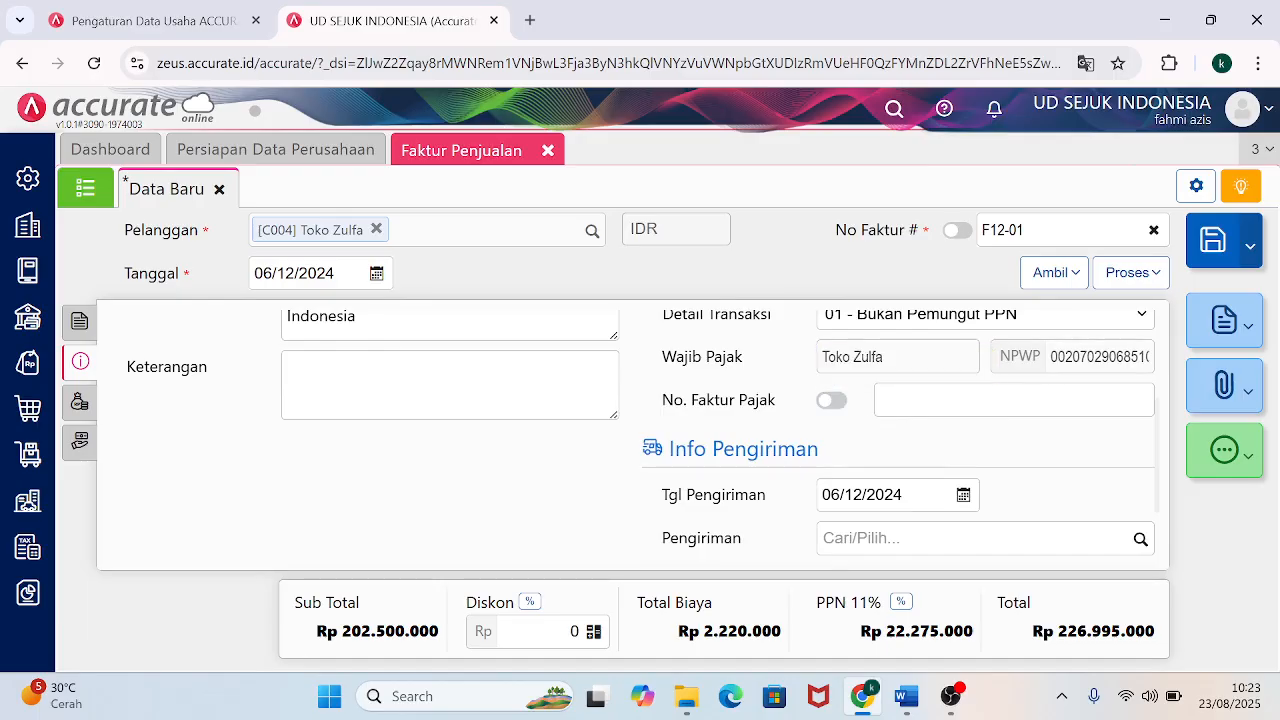
Try to save the invoice with No. Faktur Pajak empty, and reopen it to start filling in that number from the Word document.
click(1216, 252)
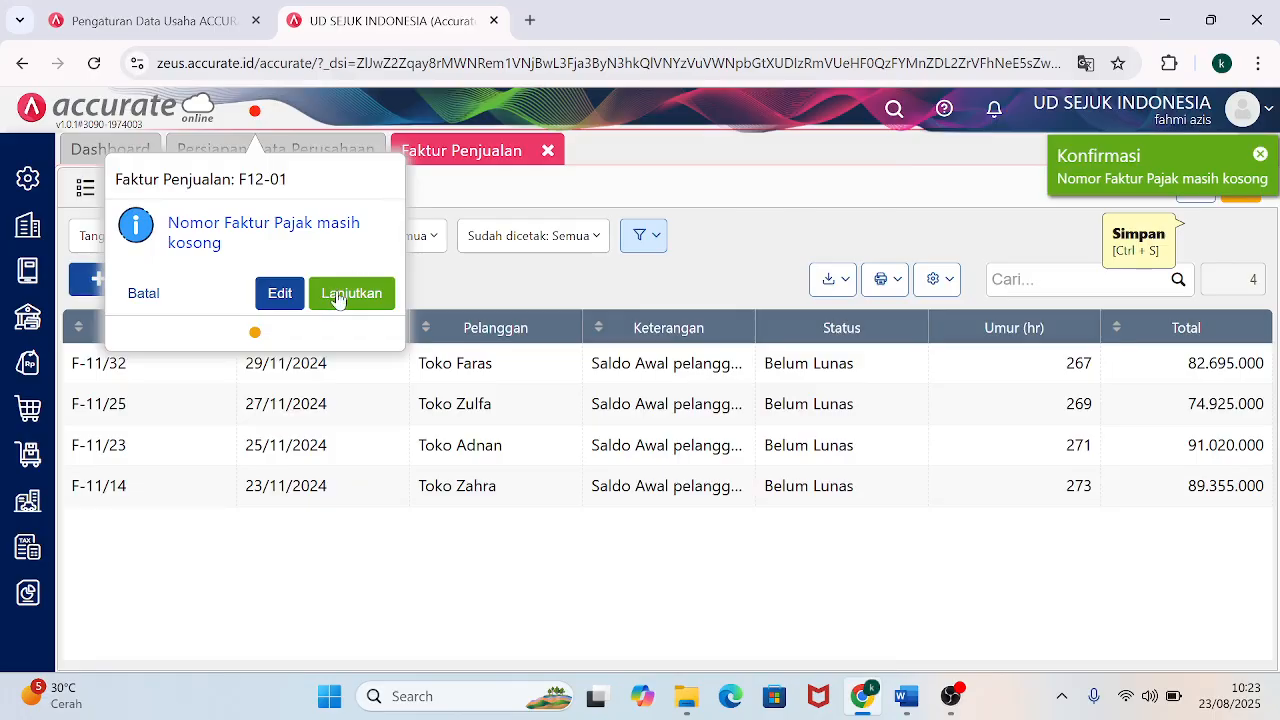
click(280, 293)
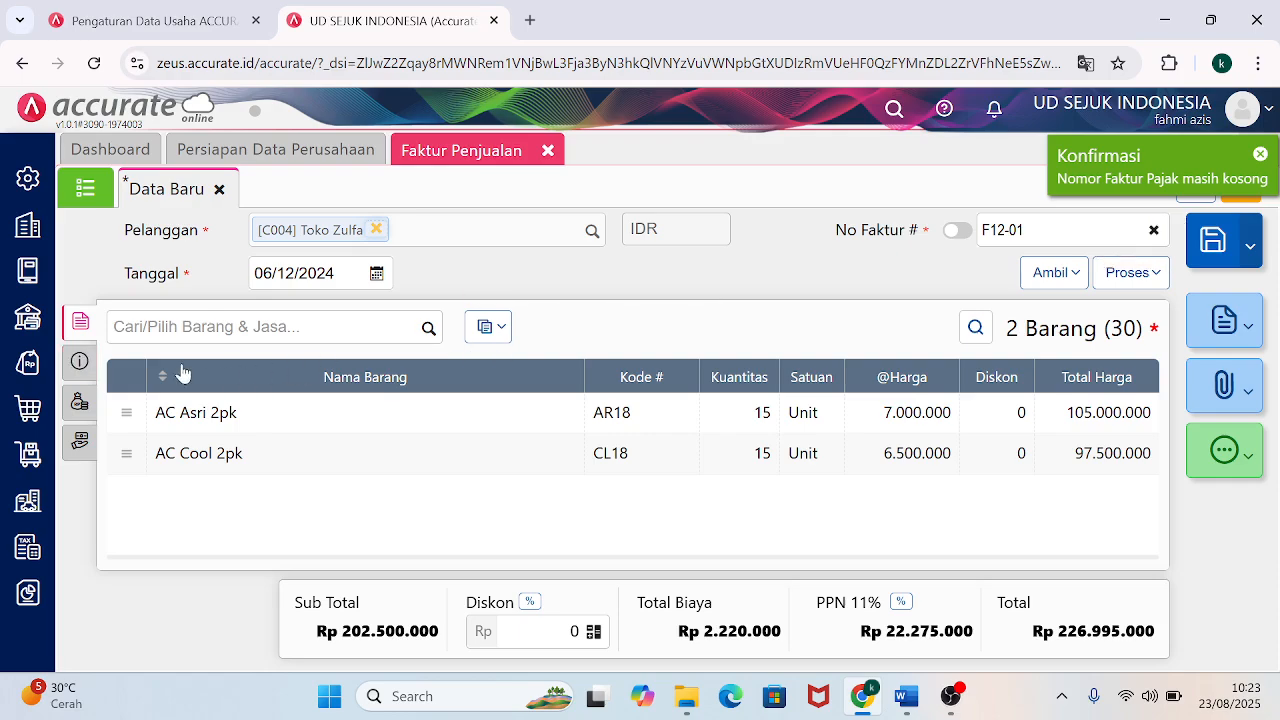
click(81, 368)
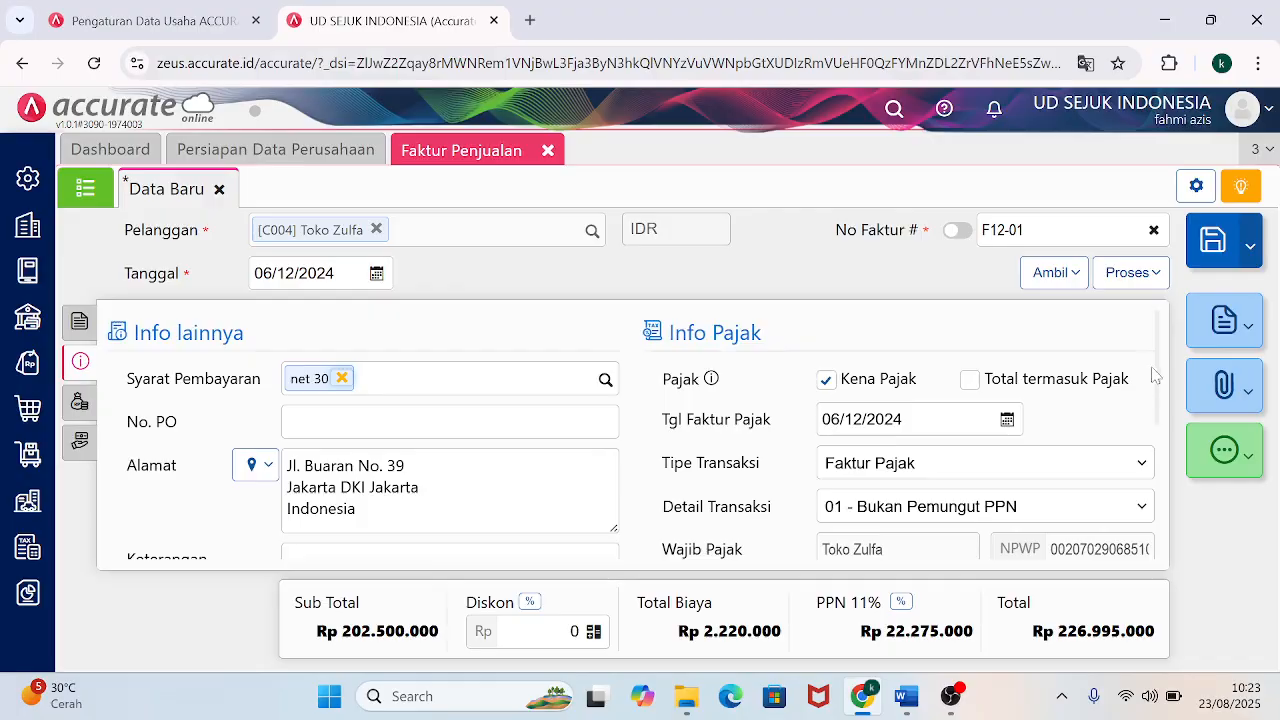
drag(1160, 375, 1158, 483)
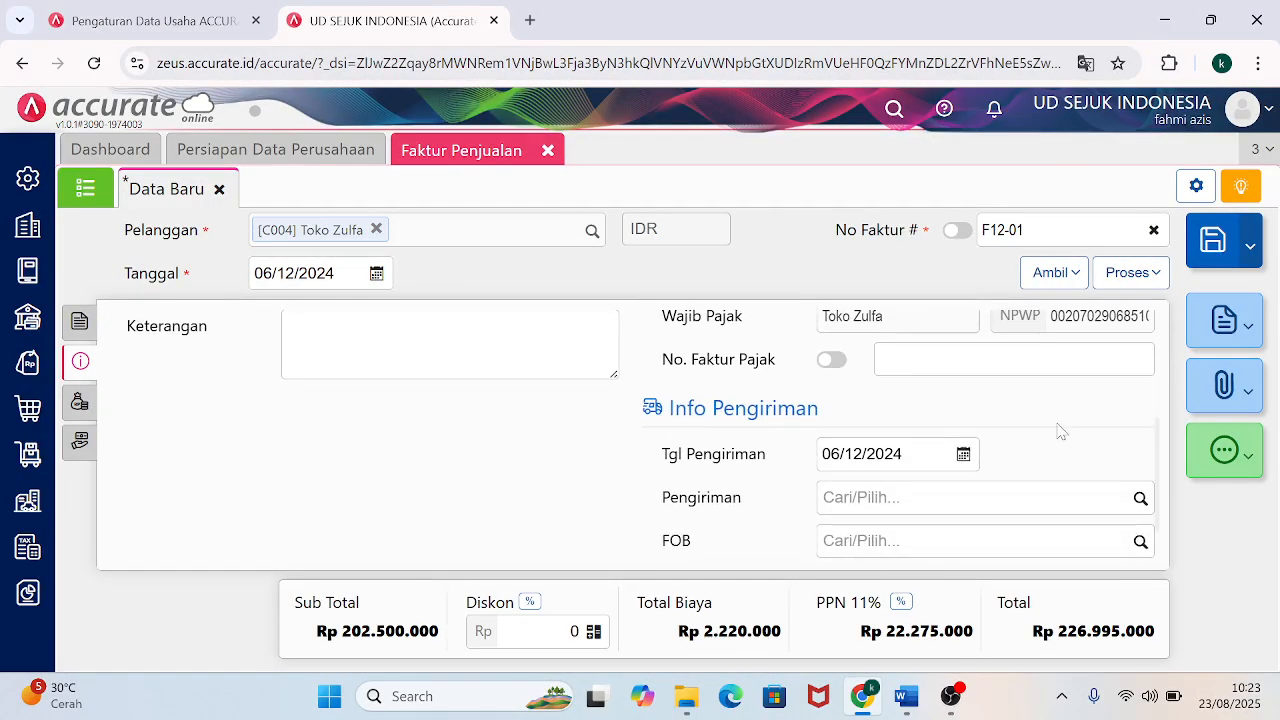
click(880, 360)
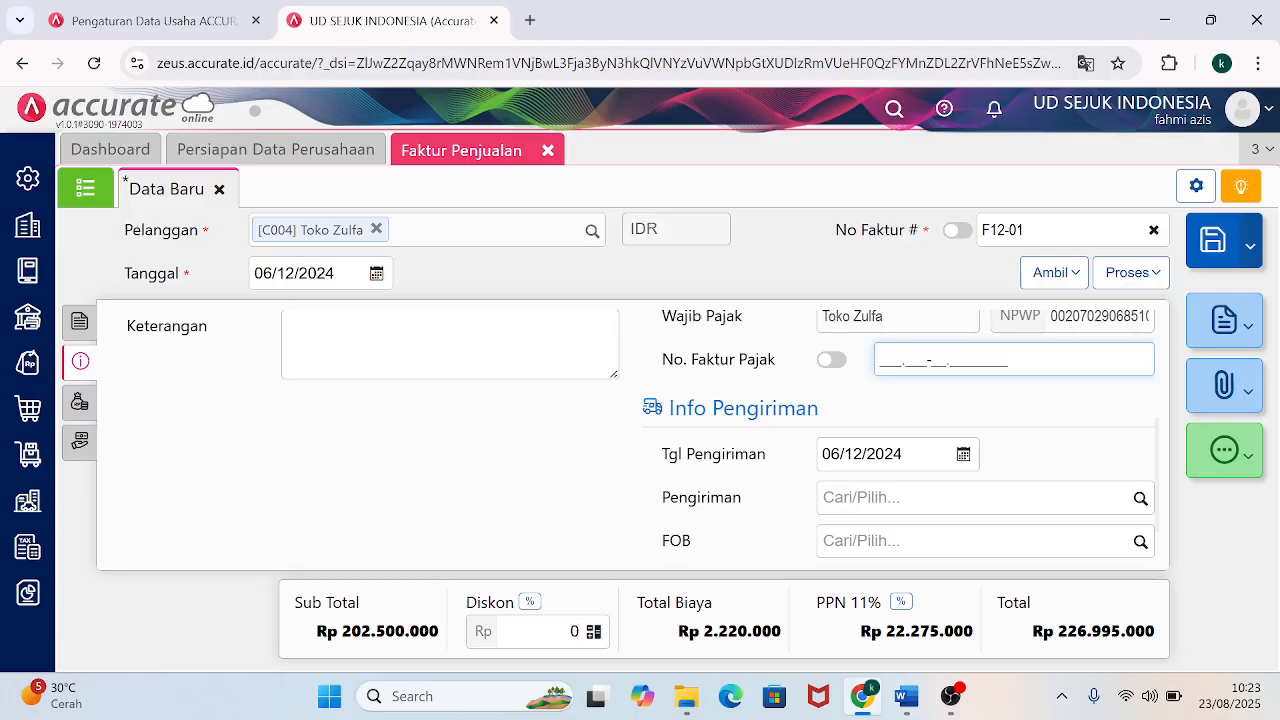
mouse_move(906, 697)
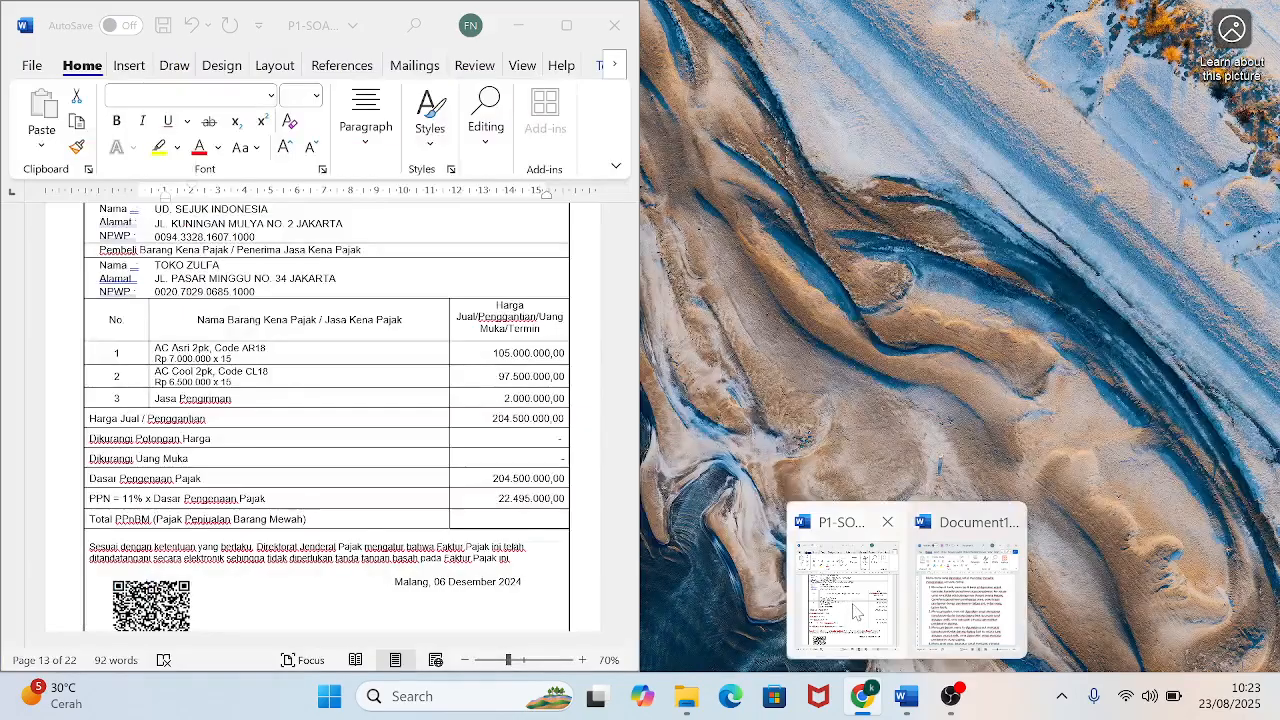
Show the Faktur Pajak of Dokumen Transaksi No. 3 in Word side by side with the sales invoice form.
click(855, 612)
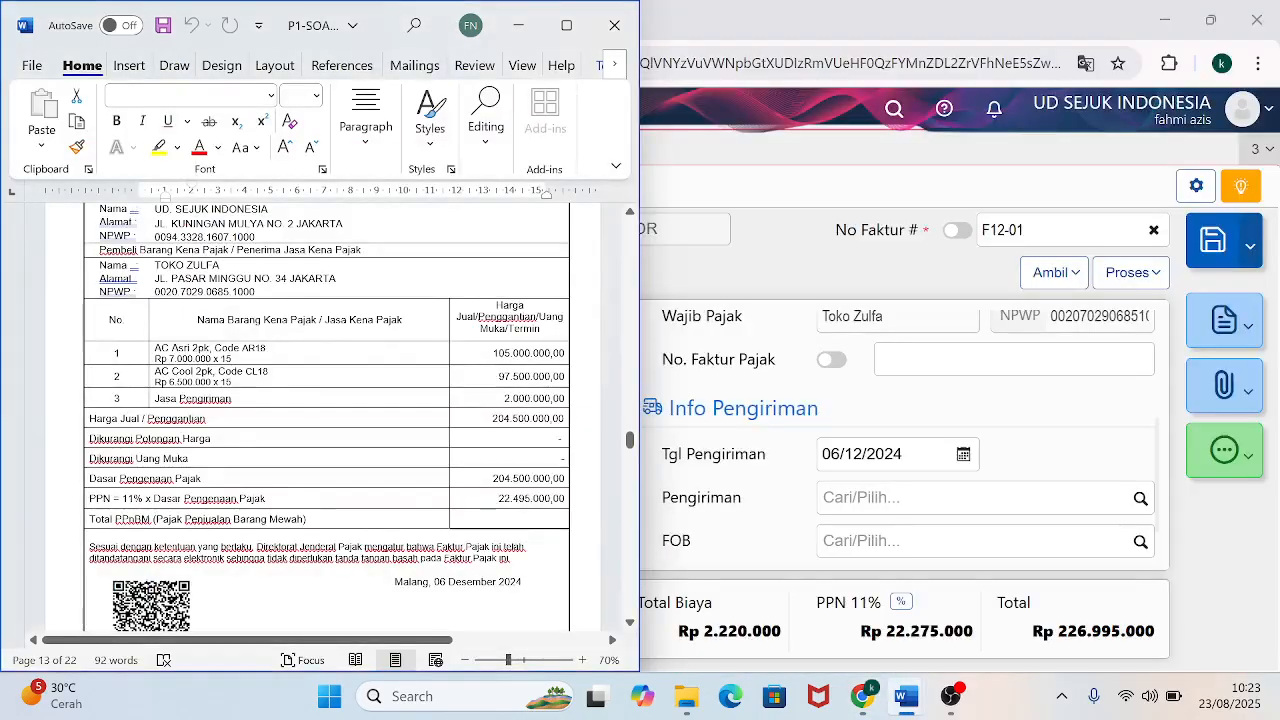
scroll(632, 220, up, 3)
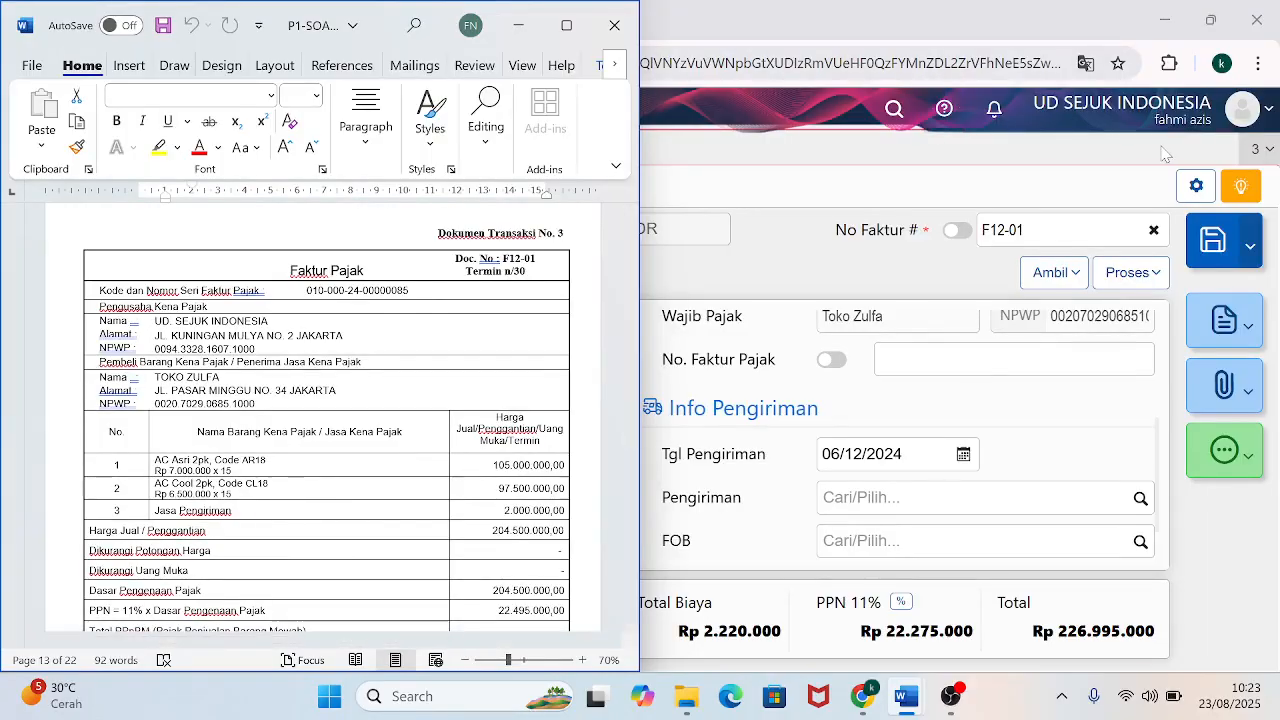
click(1210, 20)
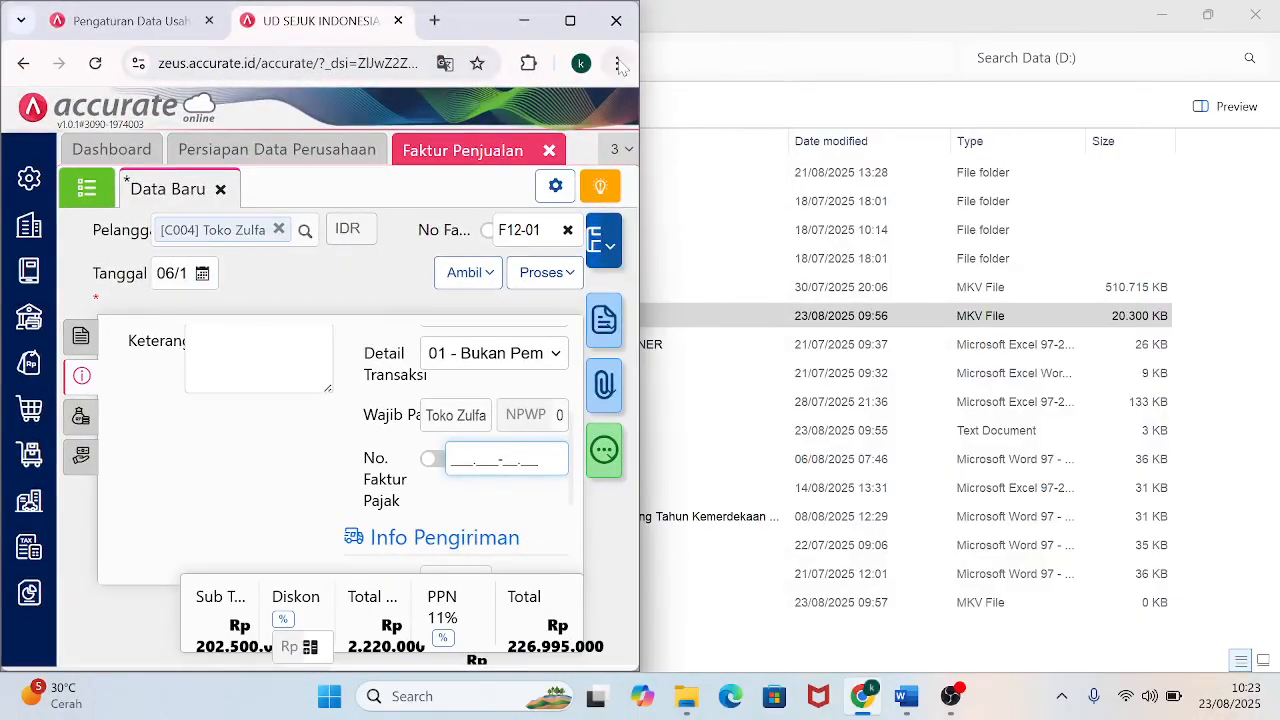
key(super+Right)
key(super+Up)
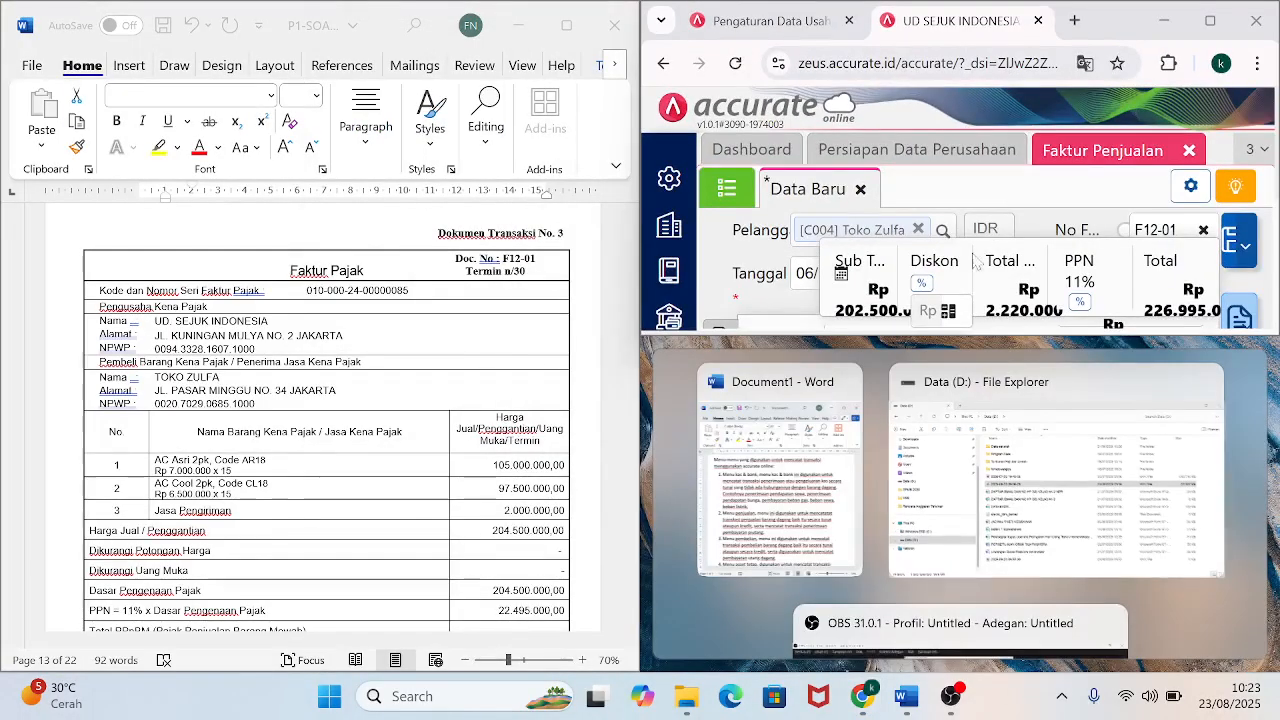
drag(991, 336, 940, 671)
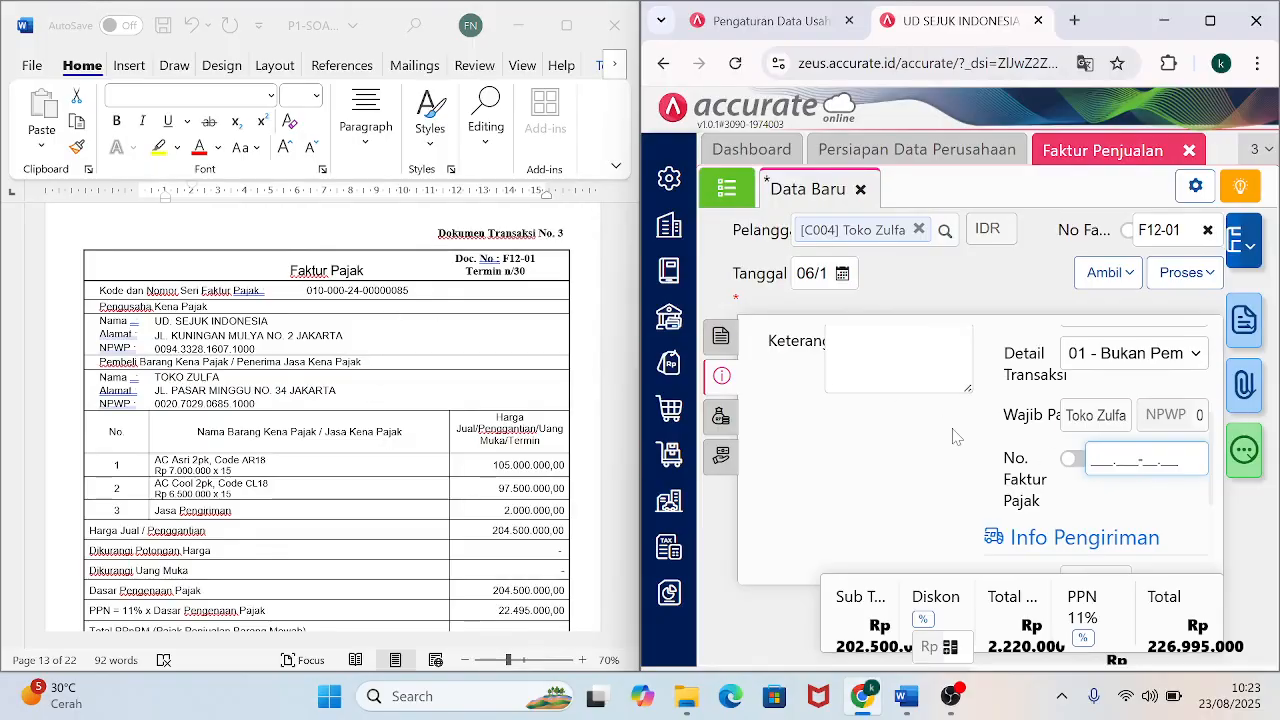
Enter tax invoice number 010.000-24.00000085 on sales invoice F12-01 and save it, continuing despite the number-range confirmation.
text(010.000-)
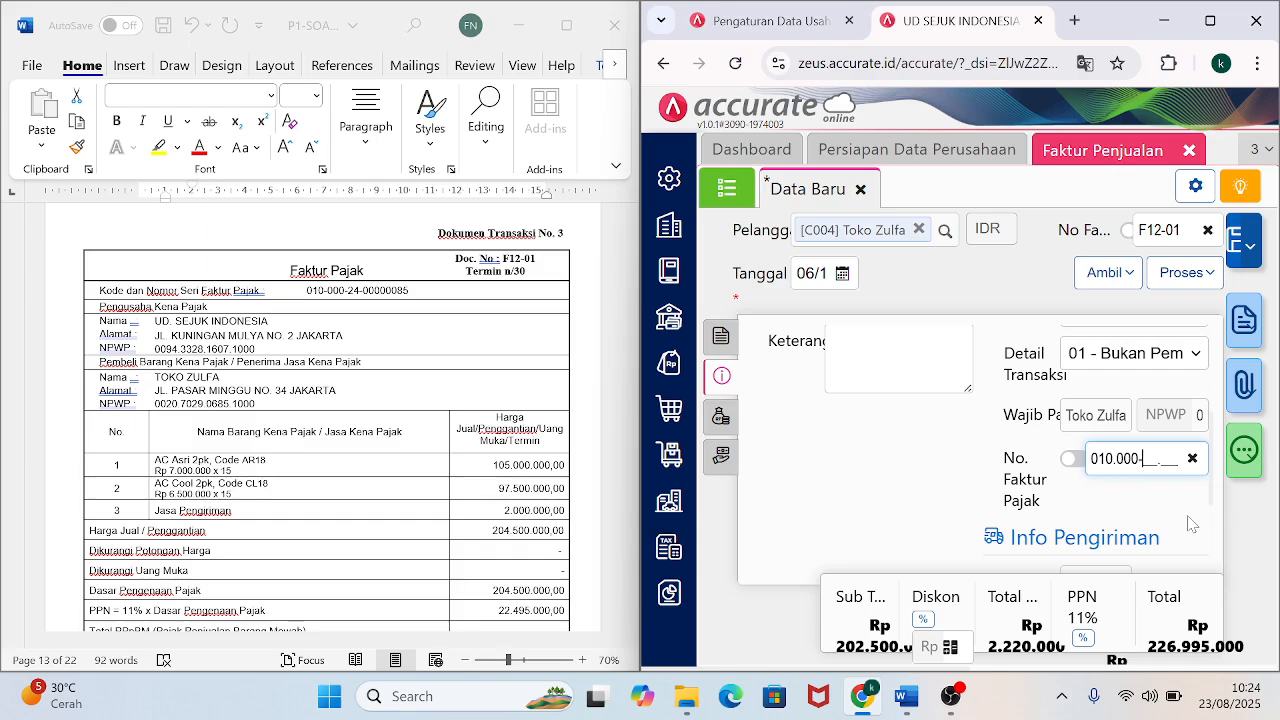
text(24.00)
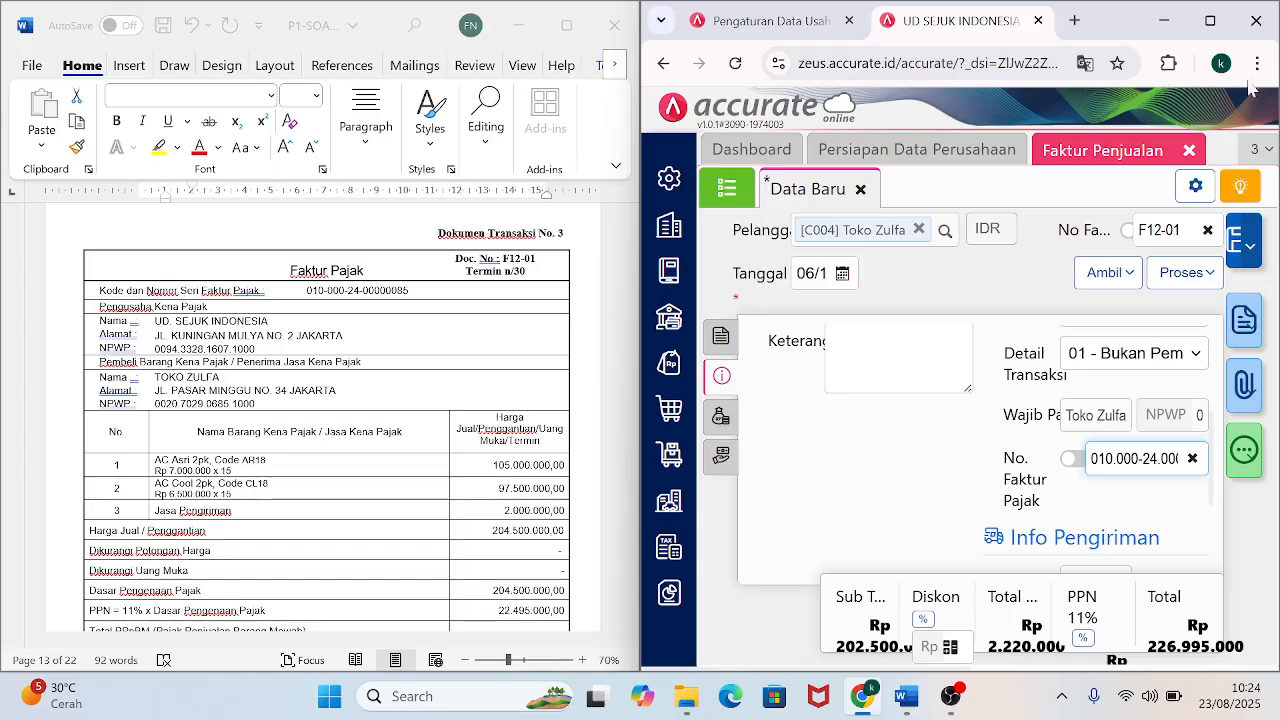
click(1210, 21)
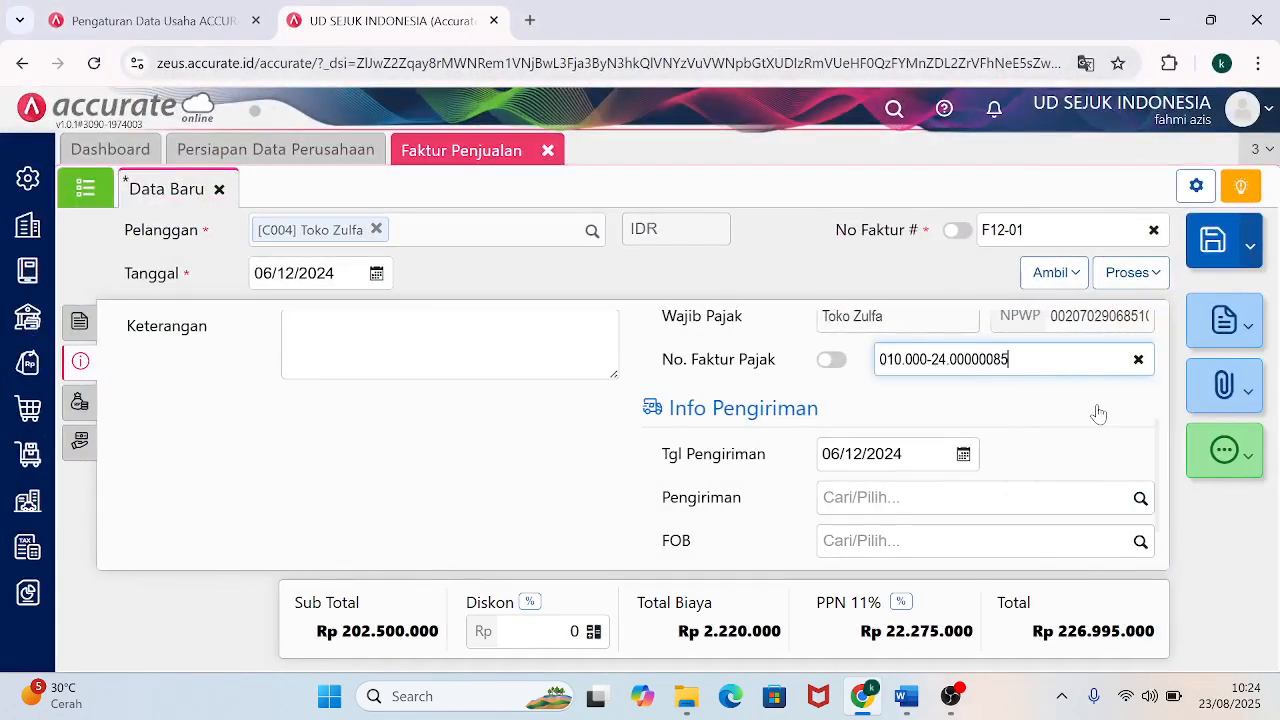
click(1218, 250)
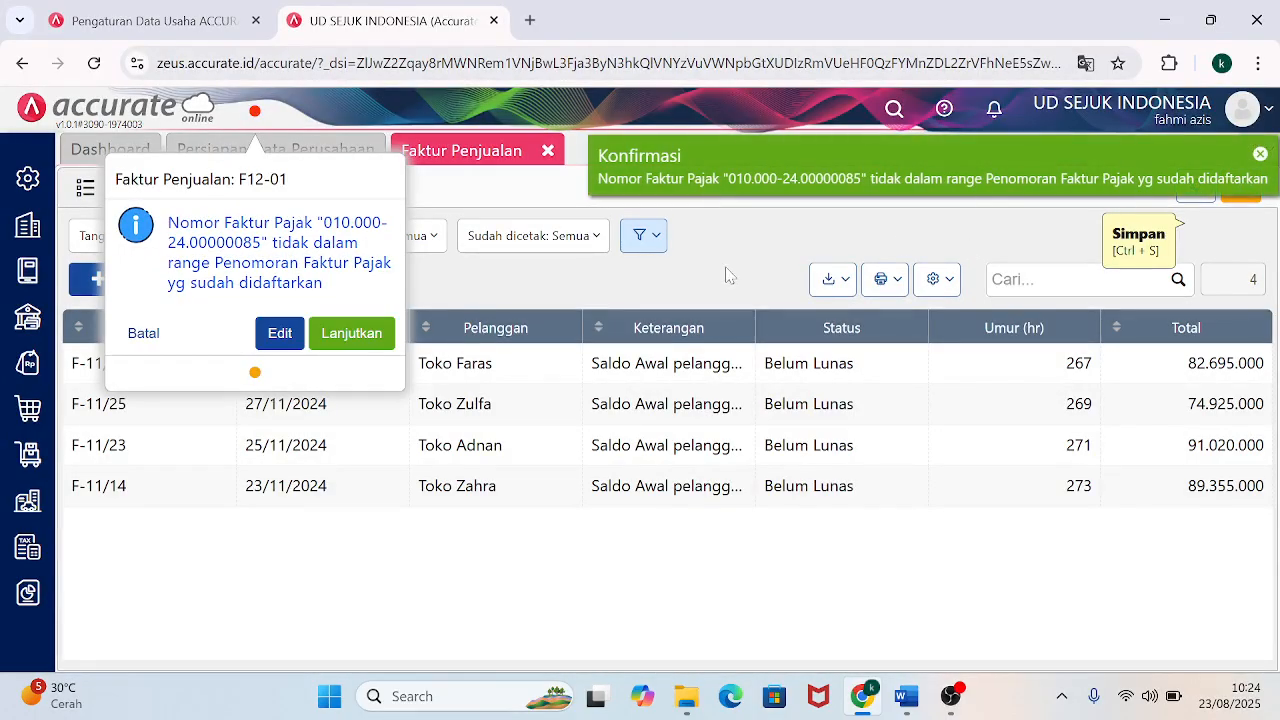
click(350, 334)
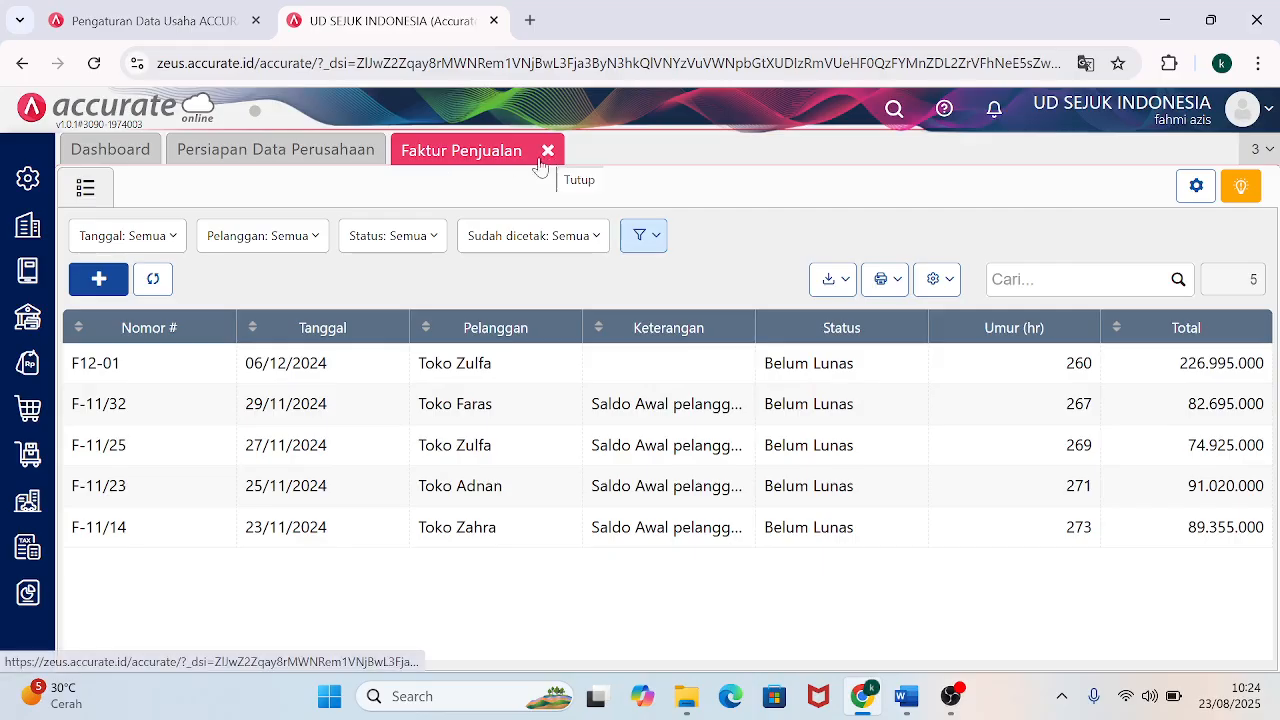
Reopen sales invoice F12-01 and enter "PENJUALAN SECARA KREDIT" as its description.
click(348, 373)
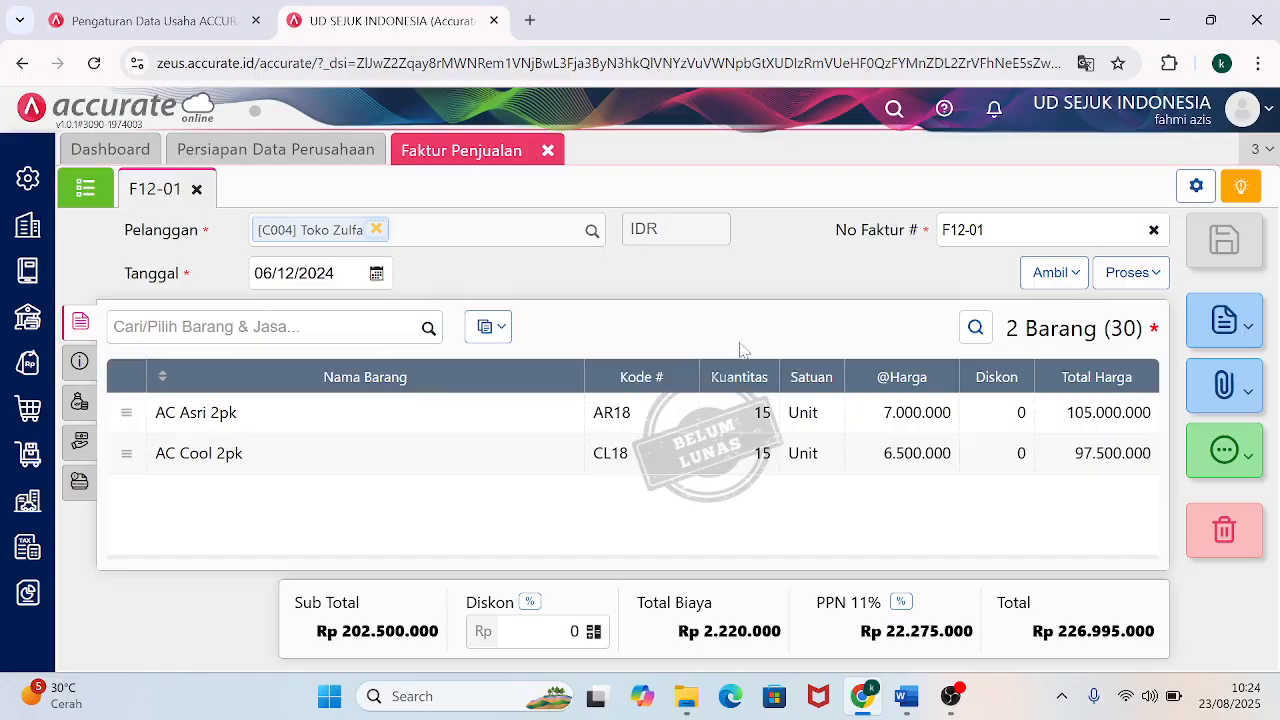
click(80, 361)
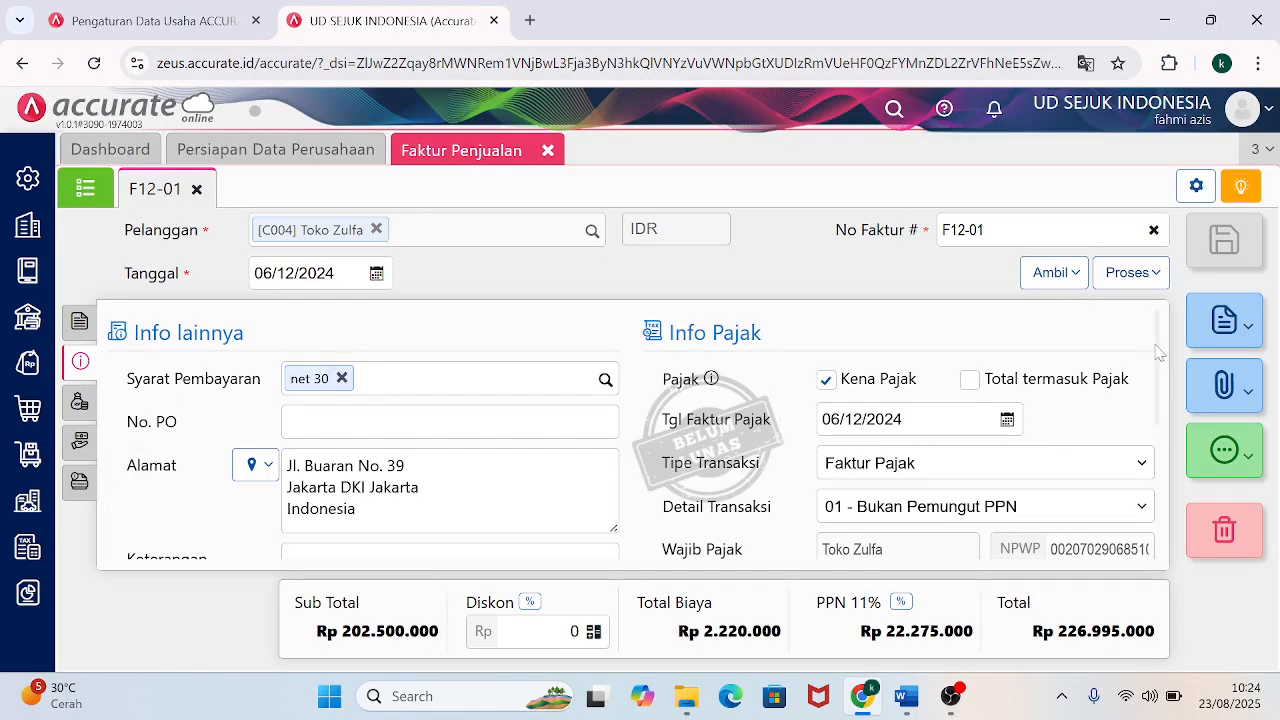
scroll(1157, 352, down, 1)
click(449, 471)
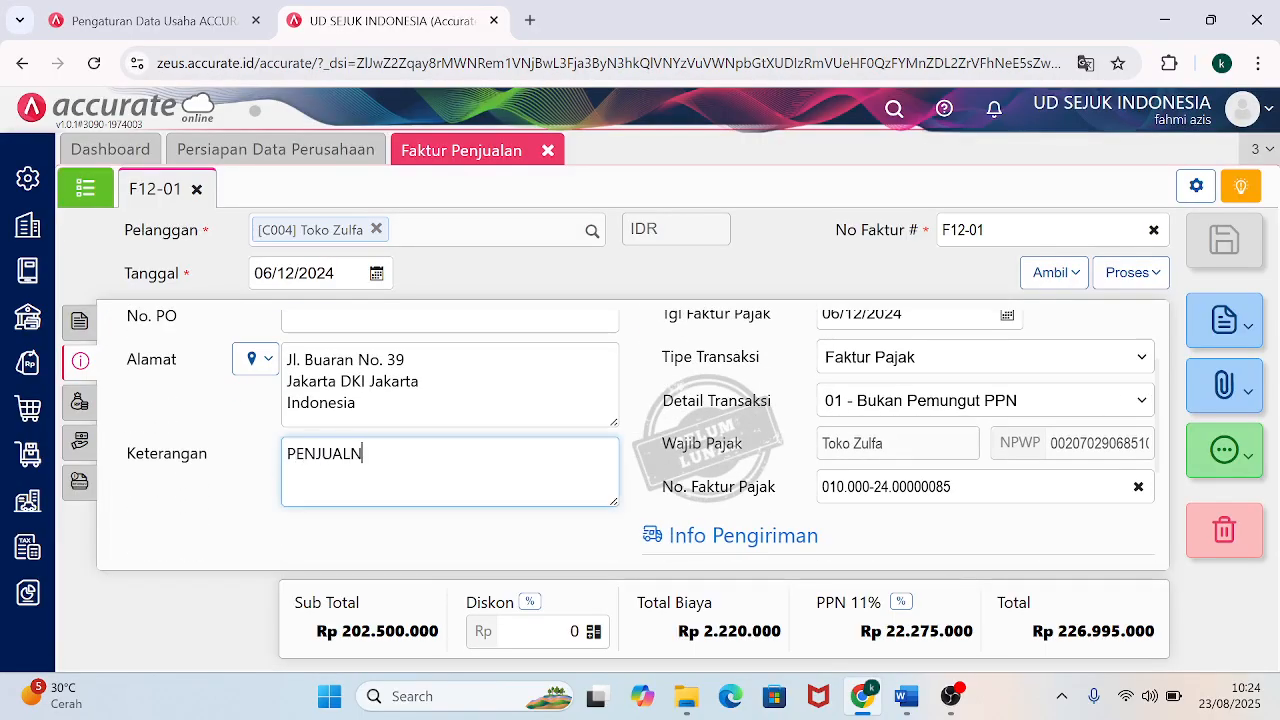
text(PENJUALAN SECARA KREDIT)
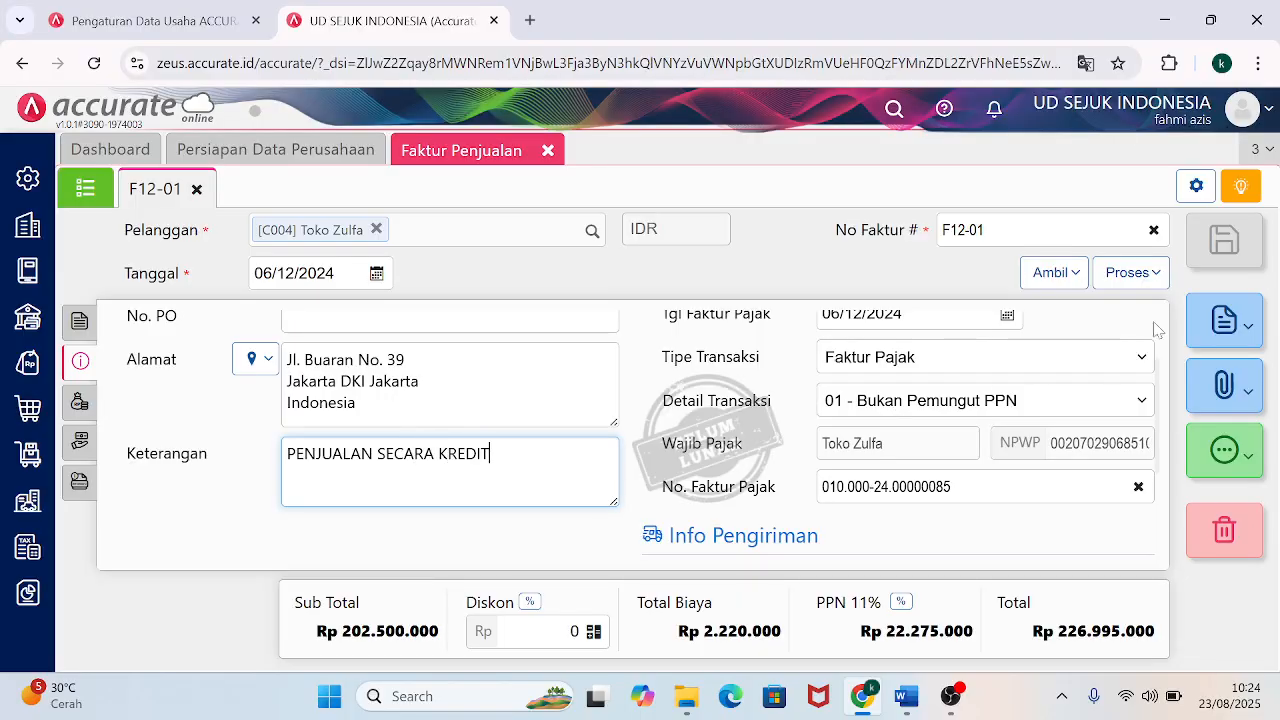
Review all journal entries of sales invoice F12-01 in its Rincian Jurnal, including the cost and inventory lines.
click(1250, 462)
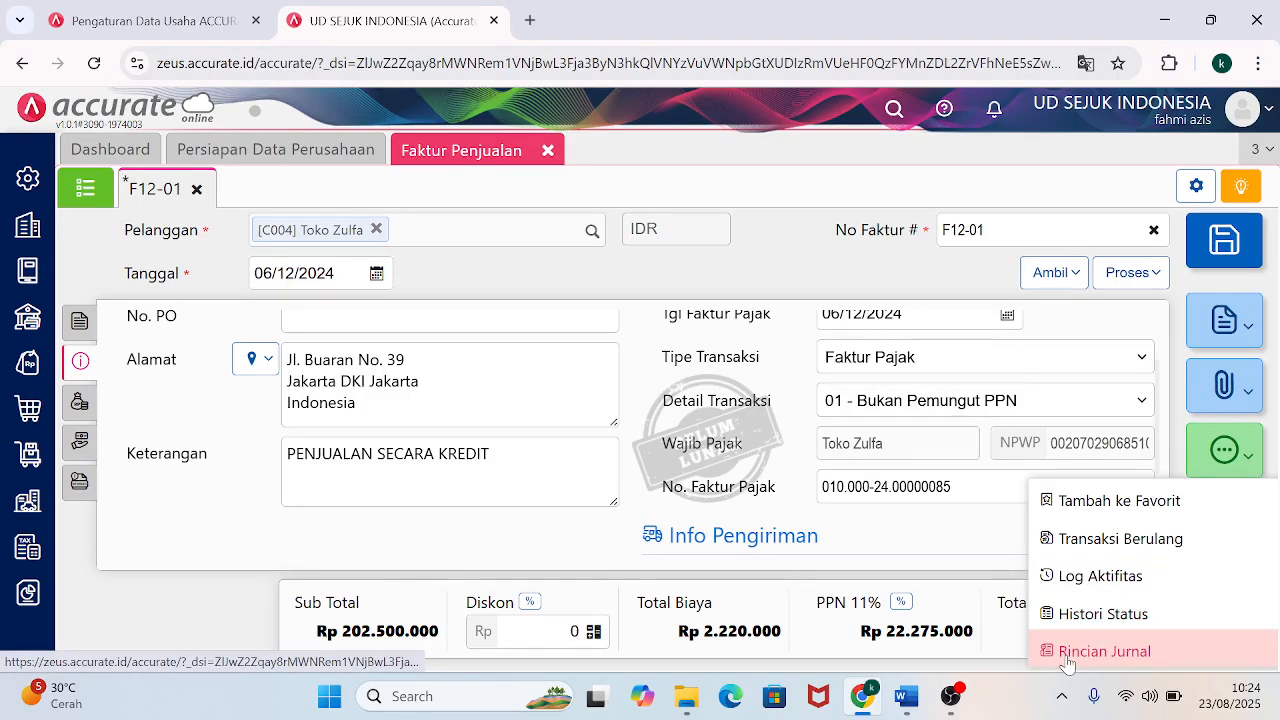
click(1068, 660)
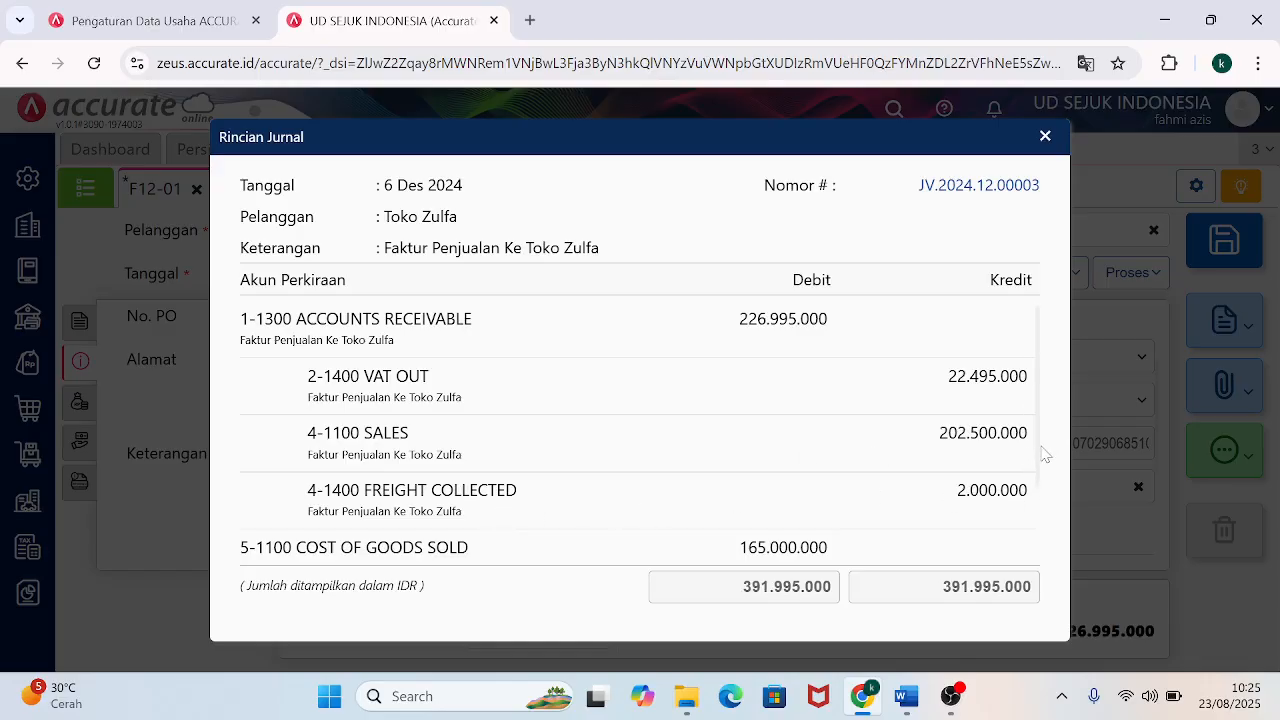
drag(1037, 456, 1039, 527)
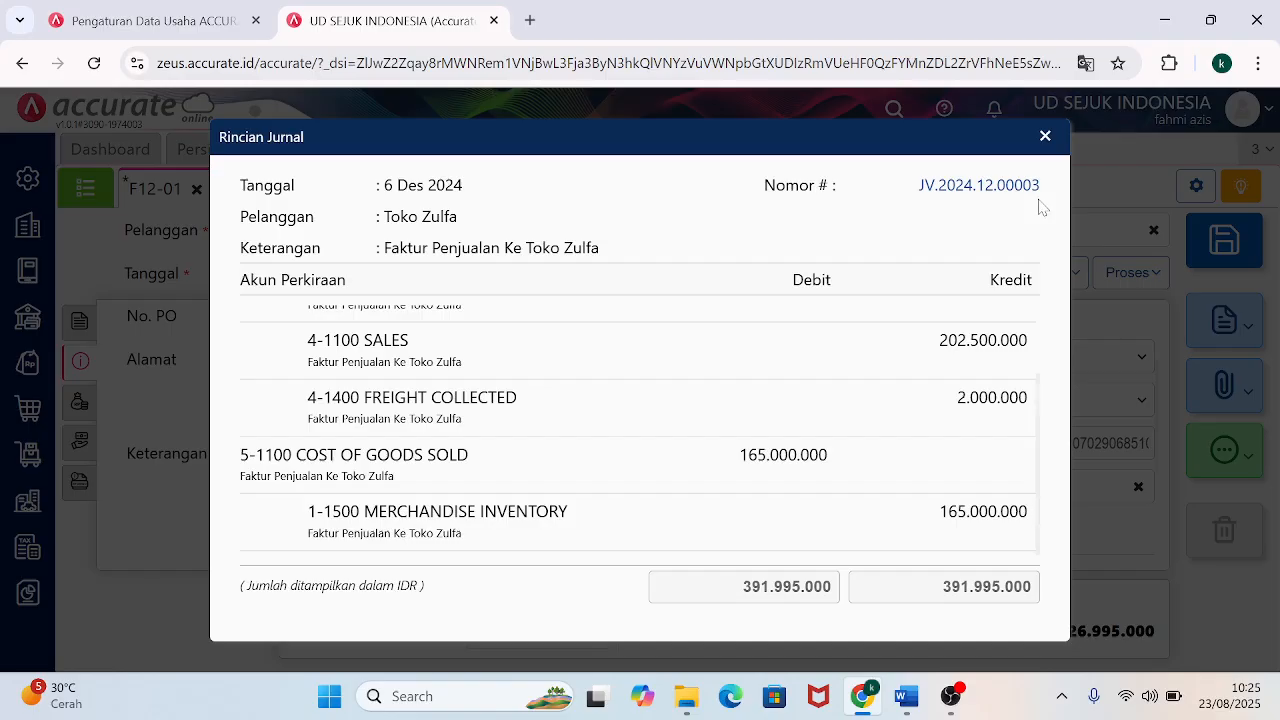
click(1045, 137)
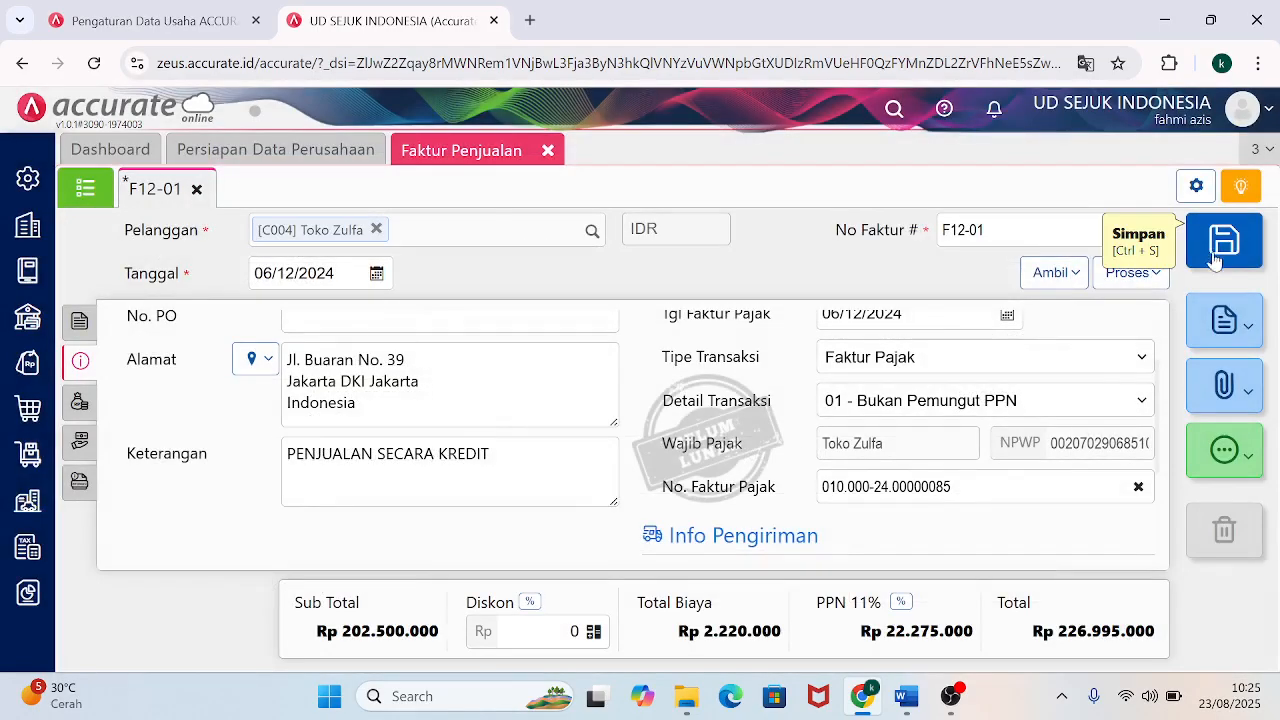
Save the edited sales invoice F12-01, continuing past the tax invoice number confirmation, and close the Berita page.
click(1222, 250)
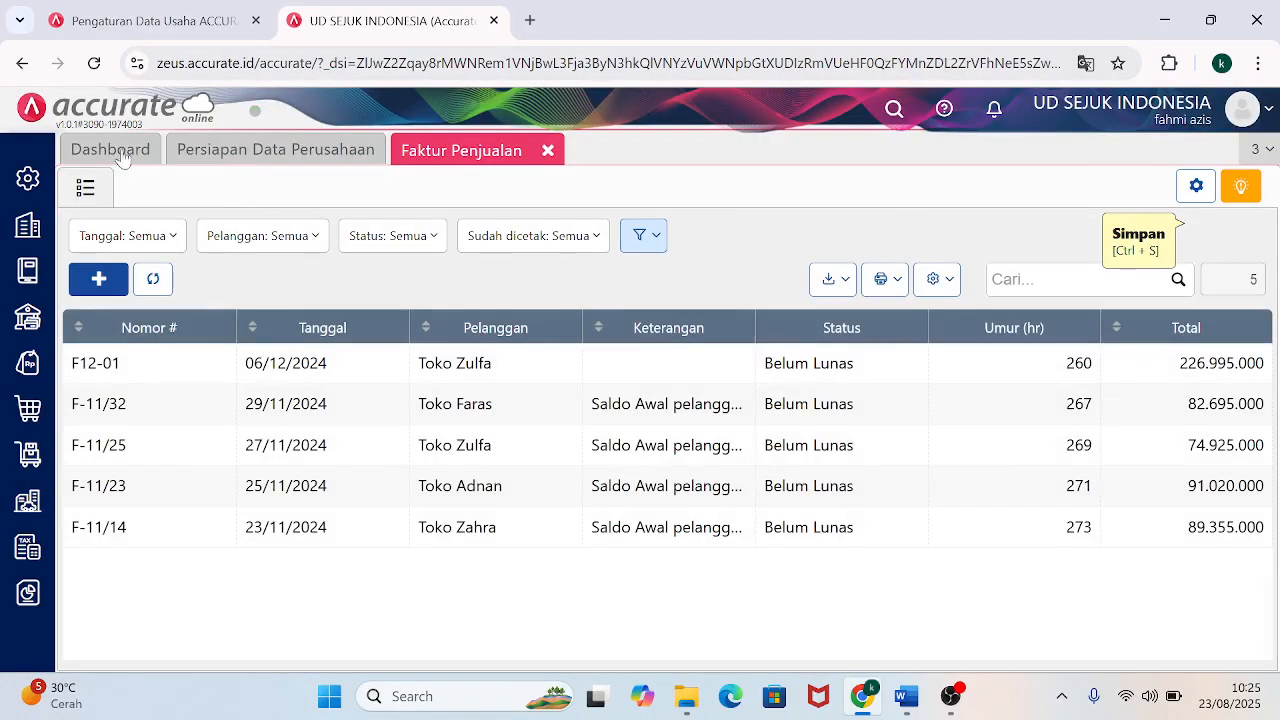
click(93, 64)
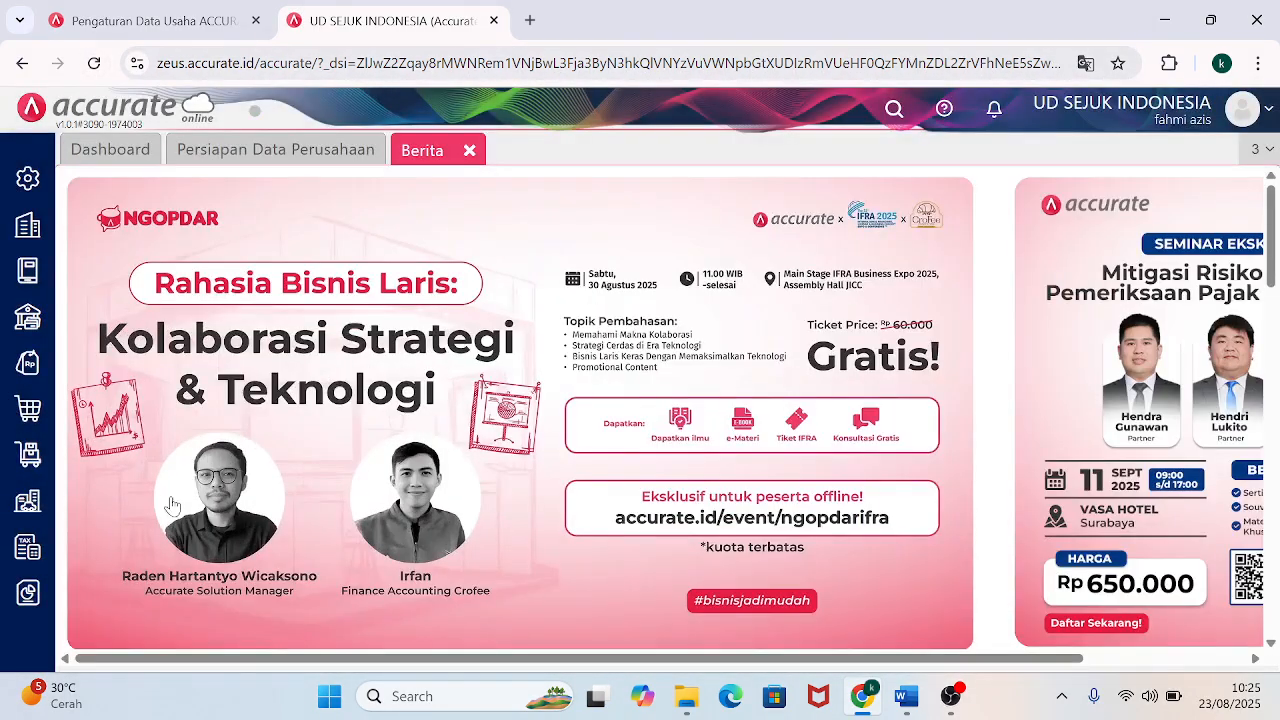
click(258, 112)
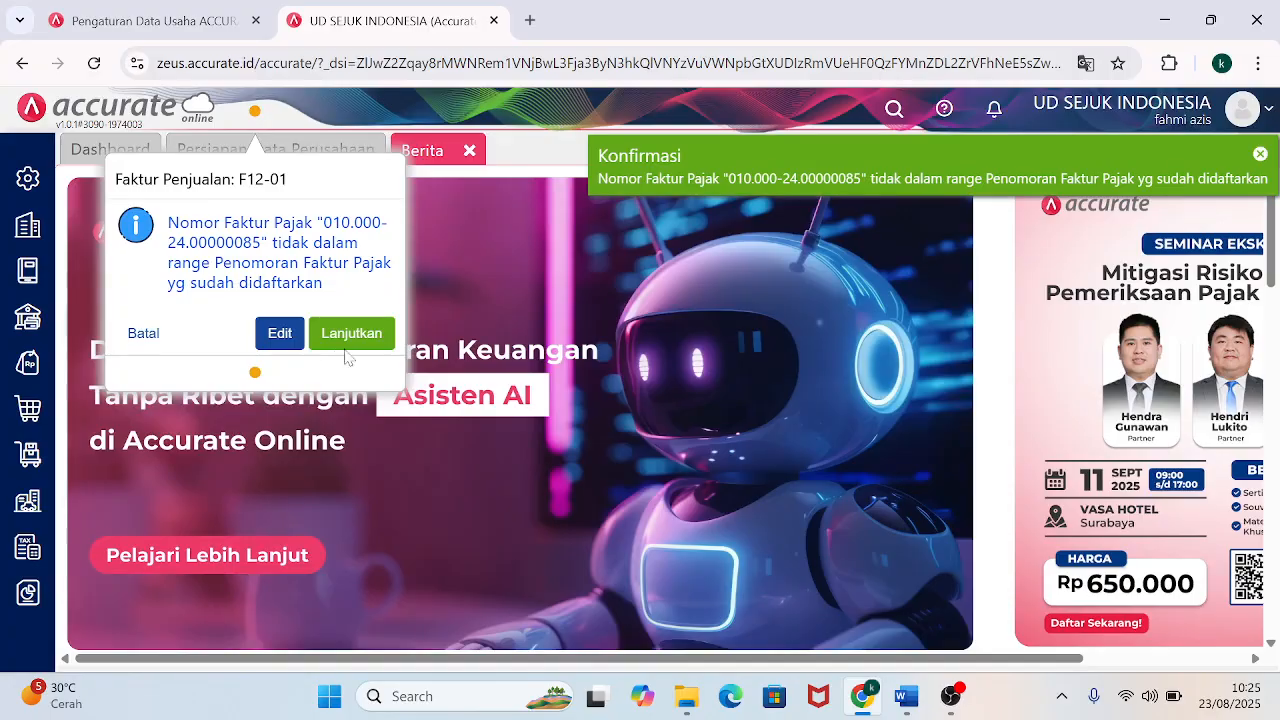
click(350, 340)
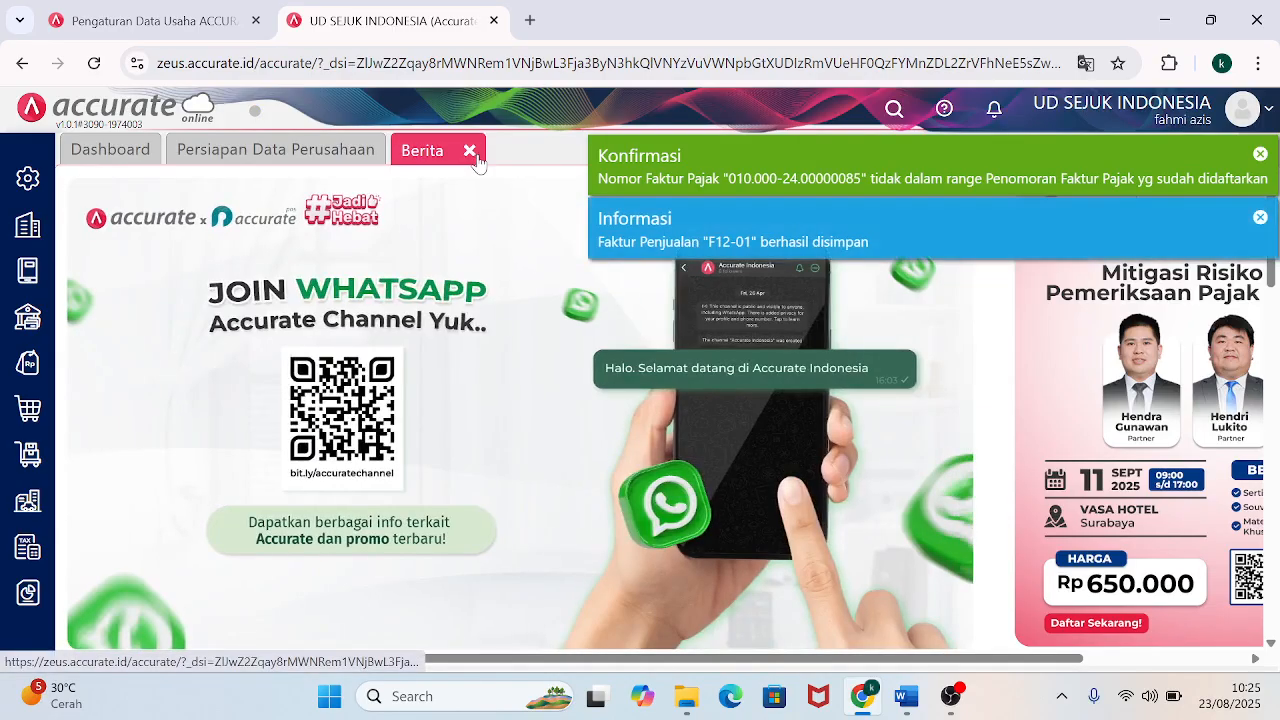
click(469, 151)
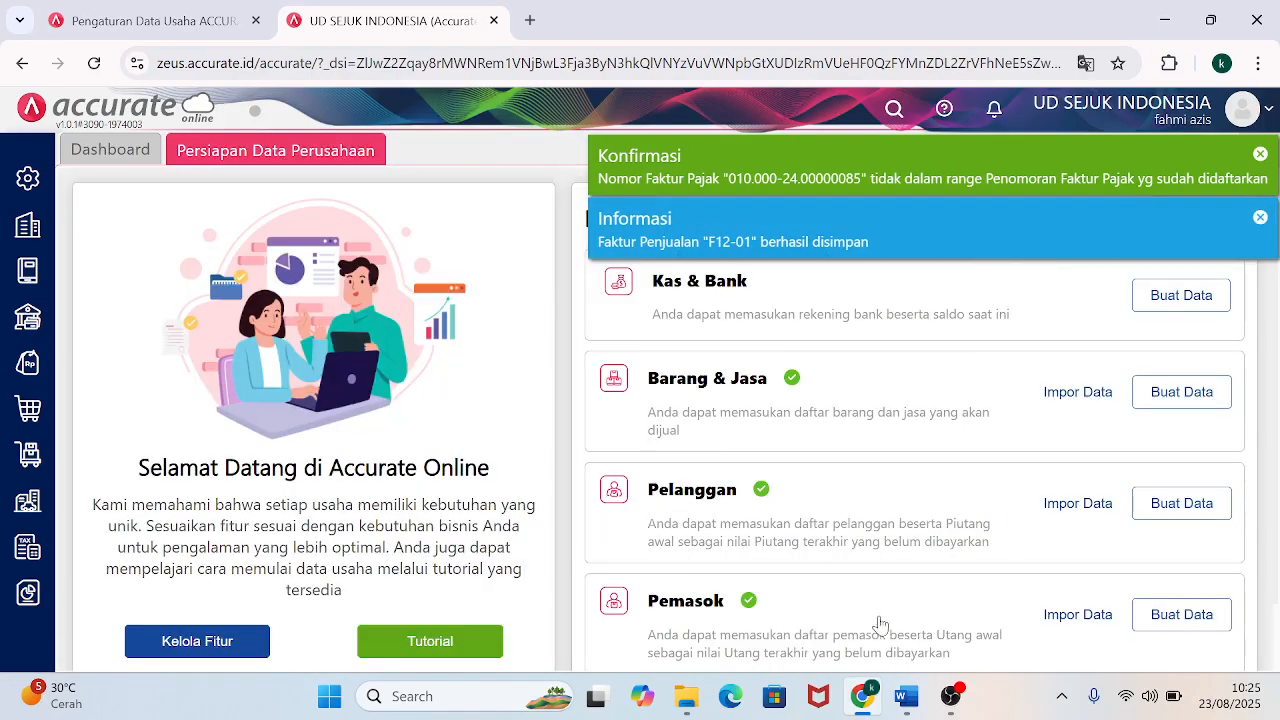
Switch to the Word document and find the Nota Kredit of Dokumen Transaksi No. 4.
mouse_move(904, 696)
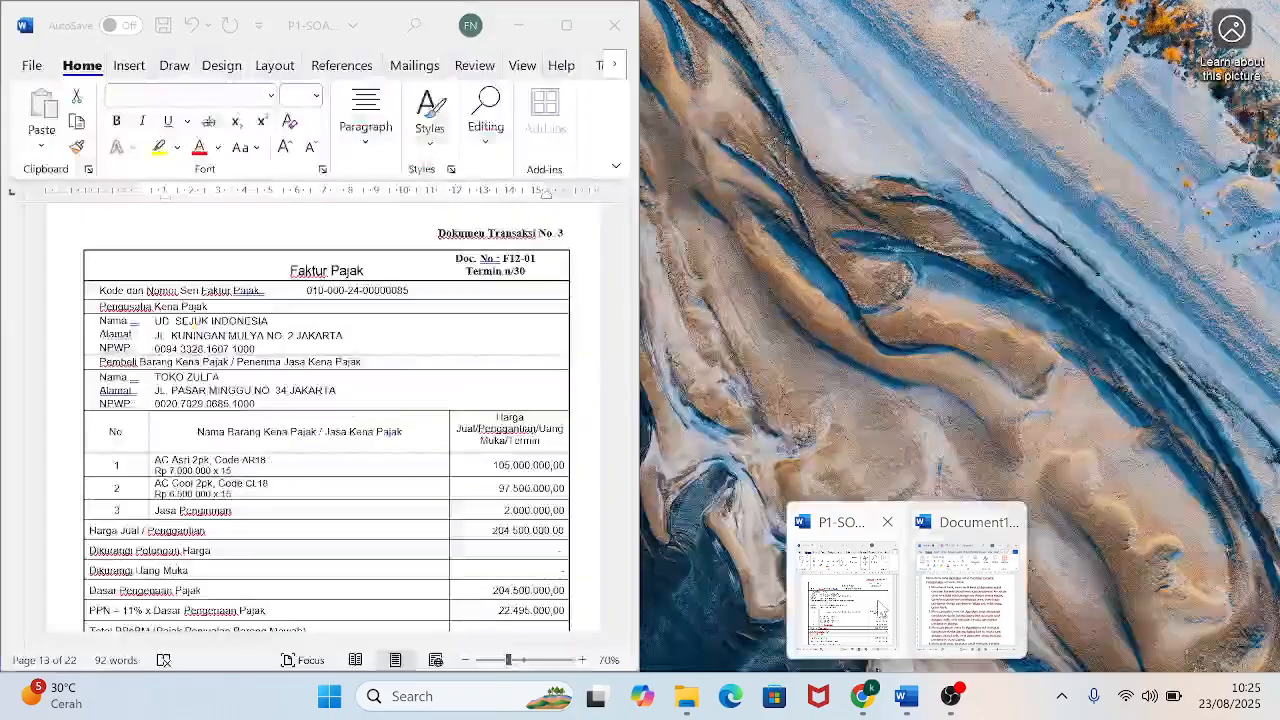
click(888, 640)
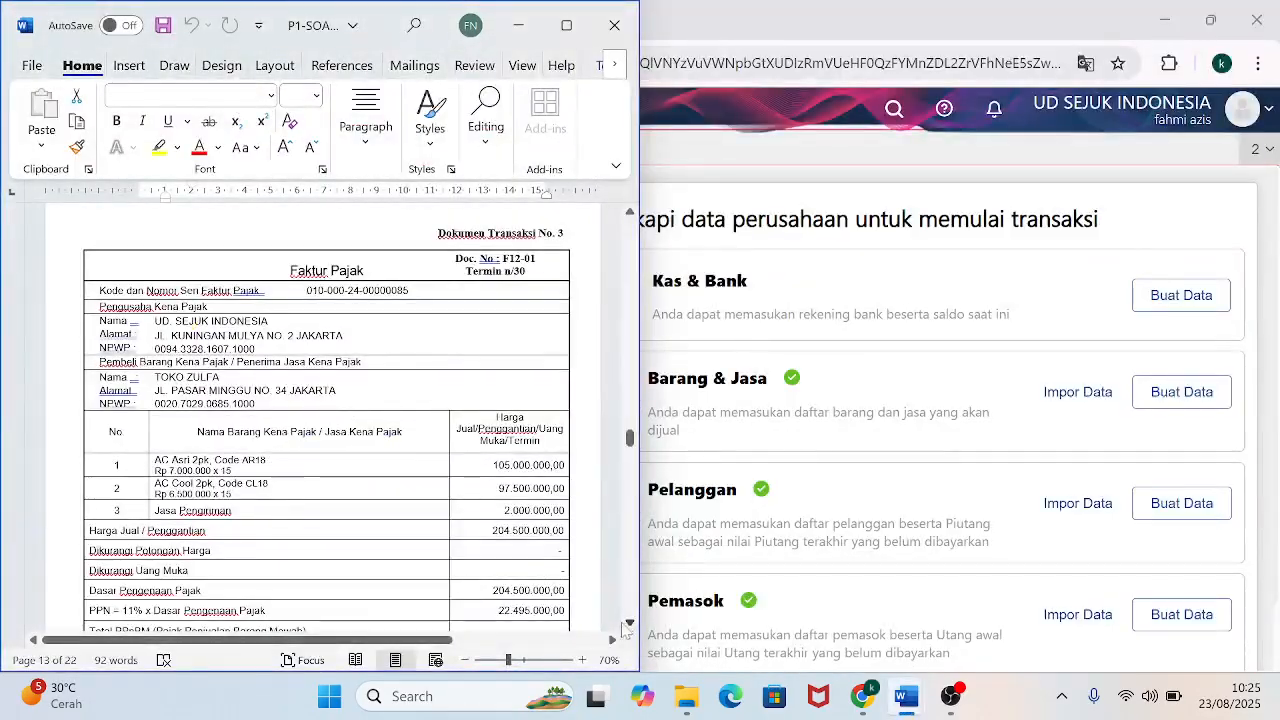
scroll(625, 628, down, 5)
scroll(628, 628, down, 10)
scroll(628, 628, down, 1)
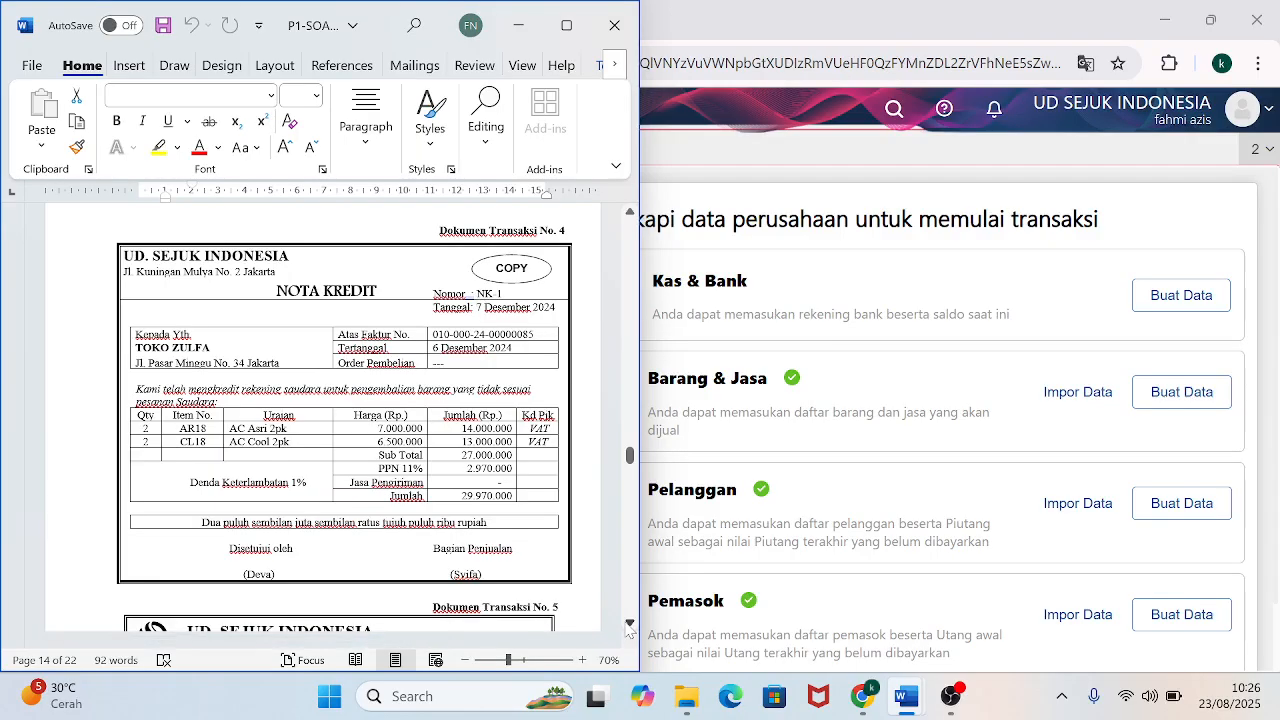
Switch back to Accurate Online and start a new sales return (Retur Penjualan) for customer Toko Zulfa.
click(885, 281)
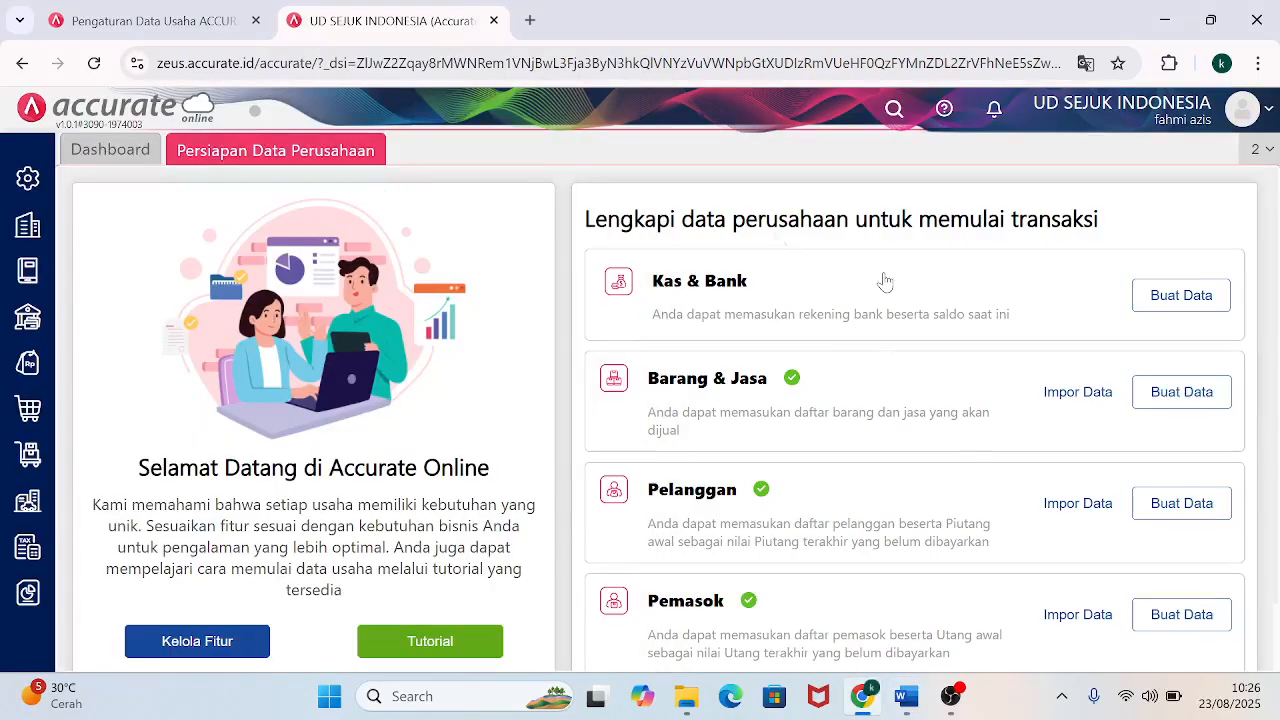
click(31, 367)
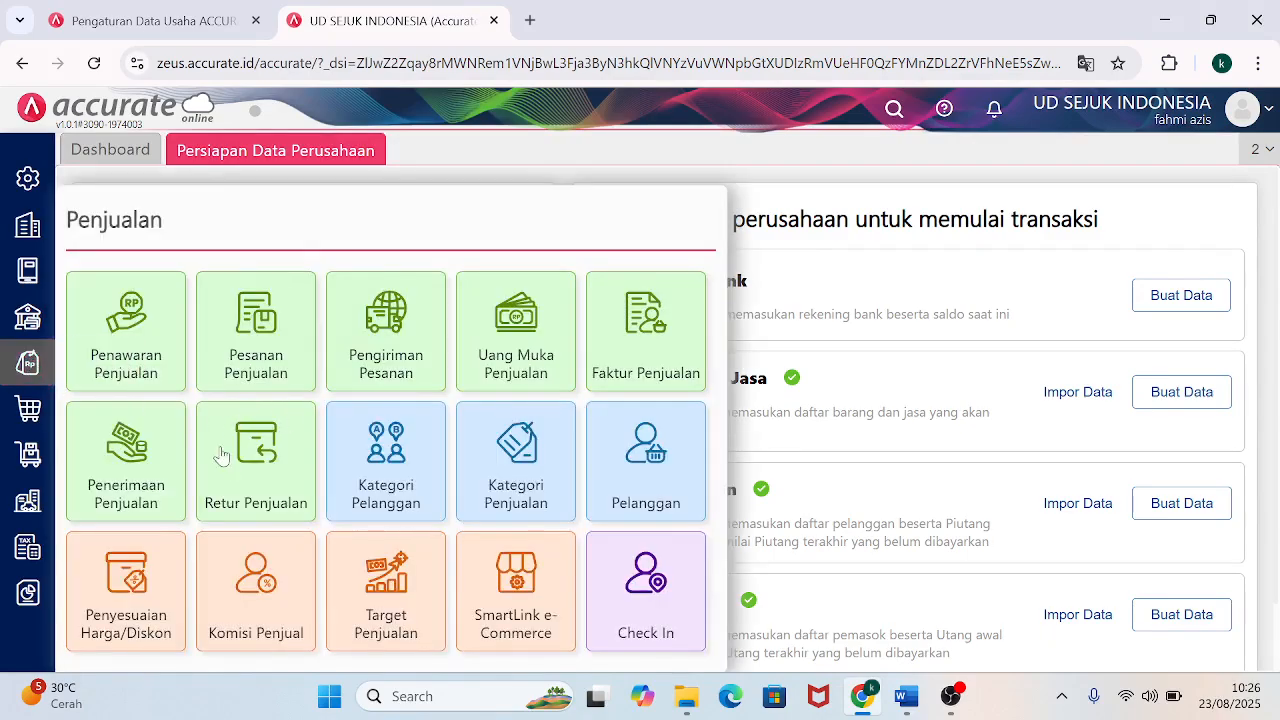
click(253, 460)
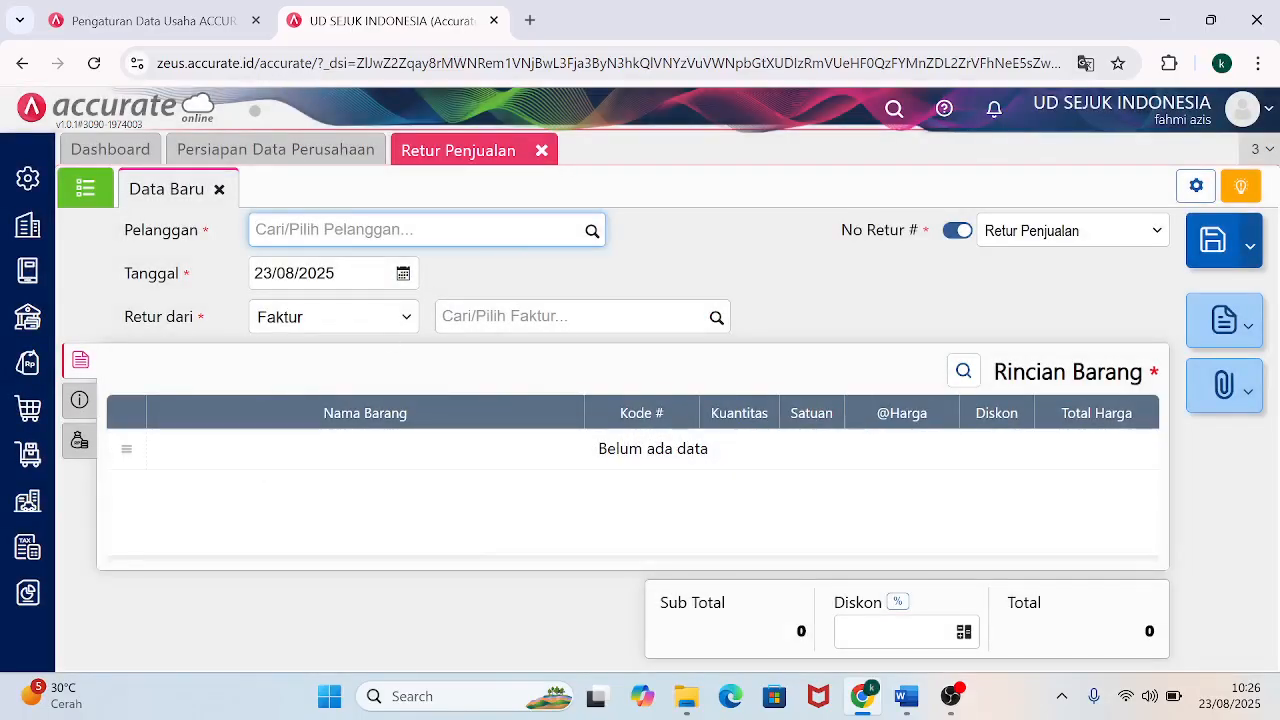
text(TOKO ZULFA)
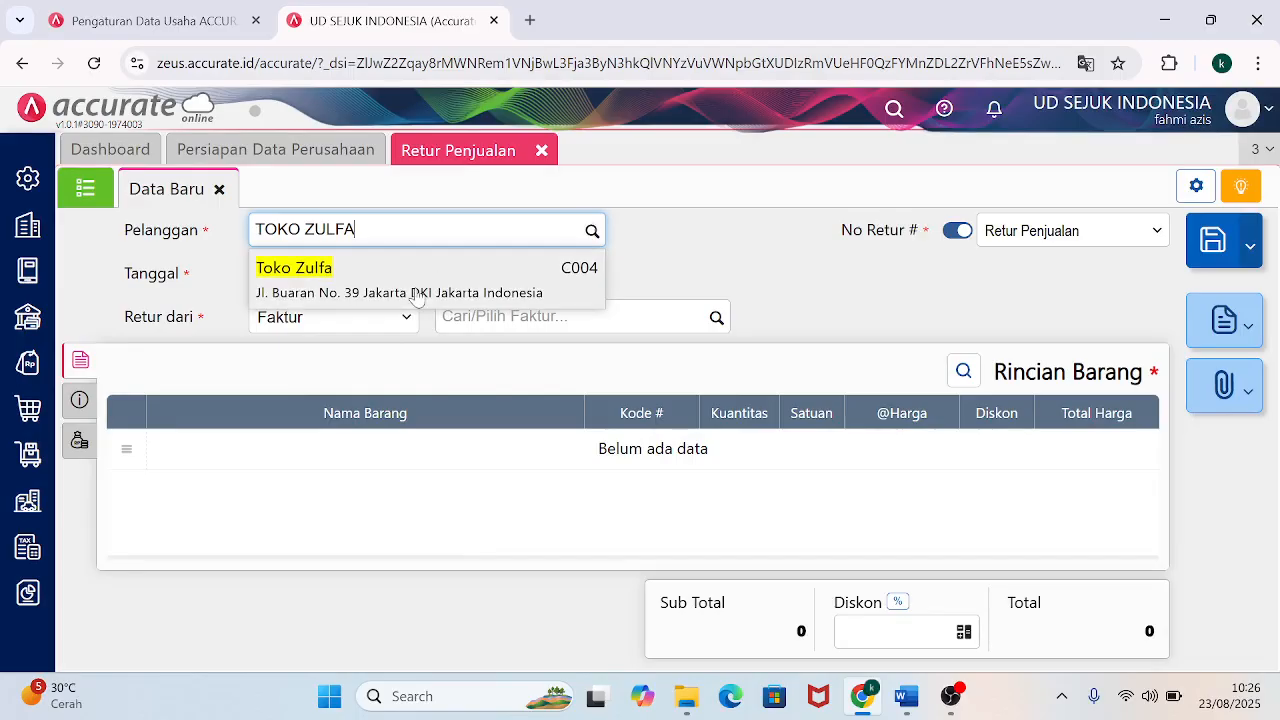
click(417, 293)
Turn off automatic numbering for the sales return and set its return number to NK-1.
click(958, 231)
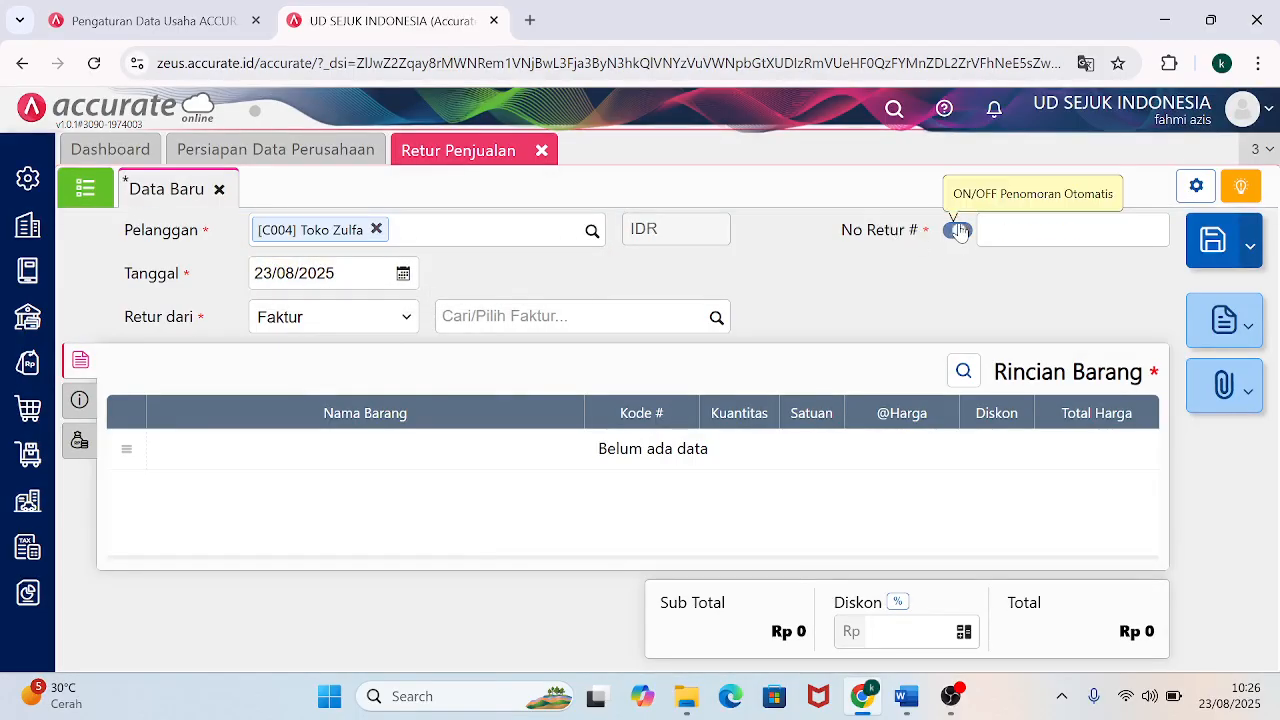
mouse_move(906, 696)
mouse_move(848, 610)
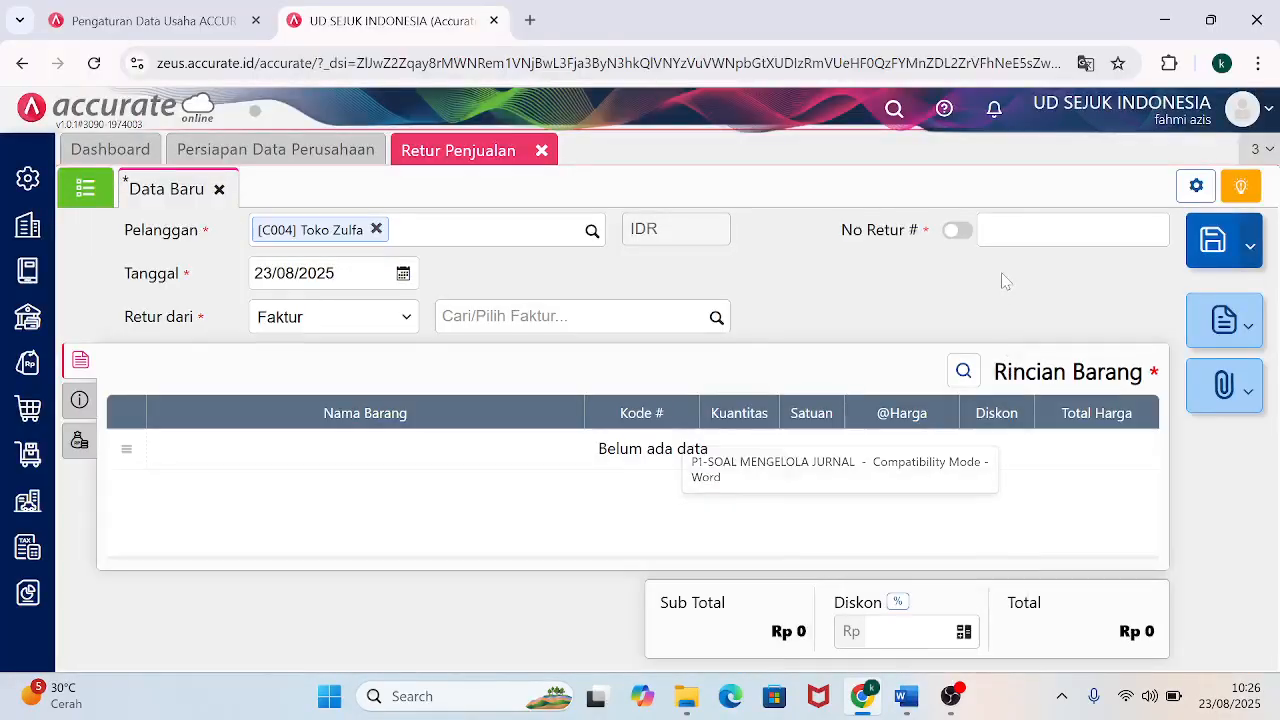
click(1020, 231)
text(NK-1)
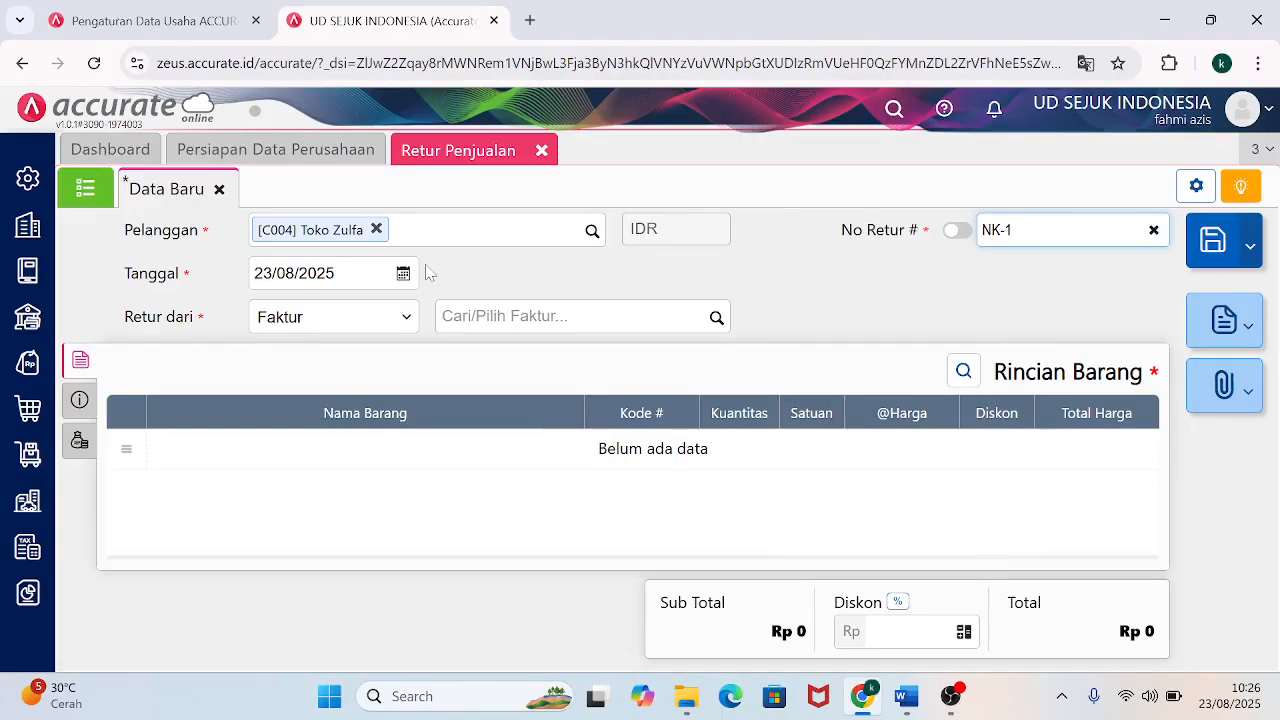
Set the sales return's date to 07/12/2024, as given on the Nota Kredit in the Word document.
key(Tab)
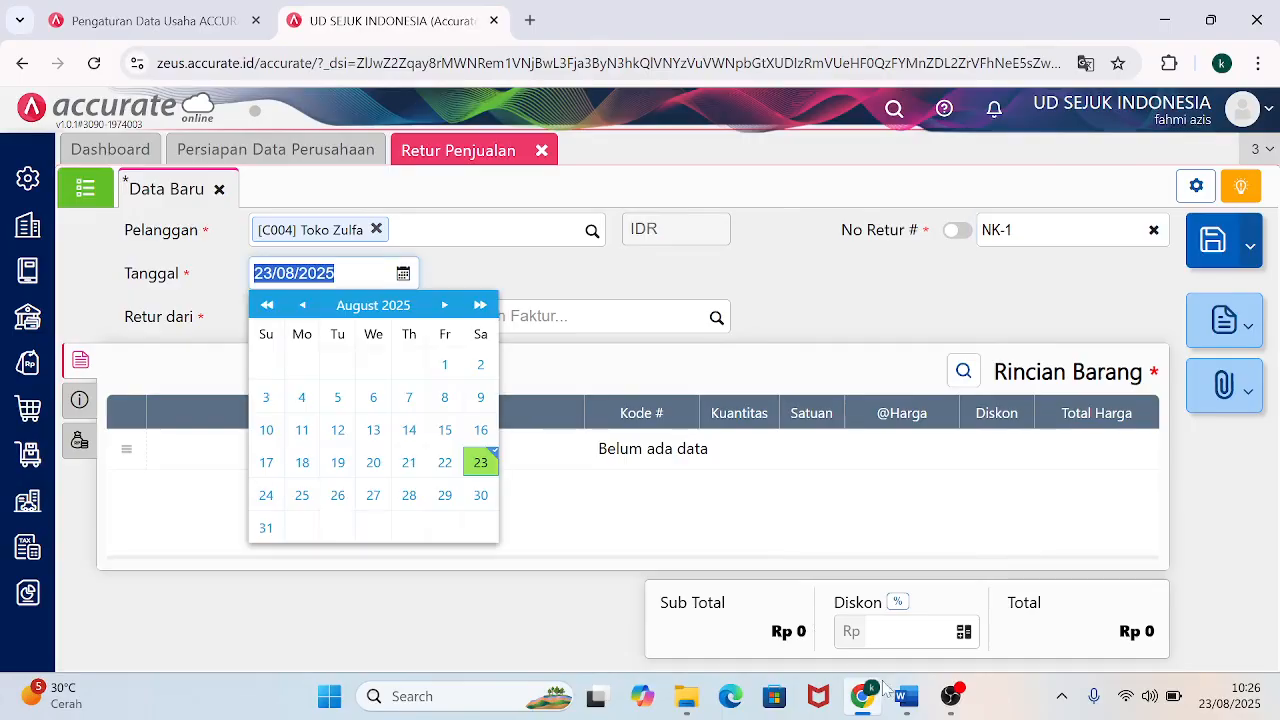
mouse_move(907, 696)
mouse_move(845, 590)
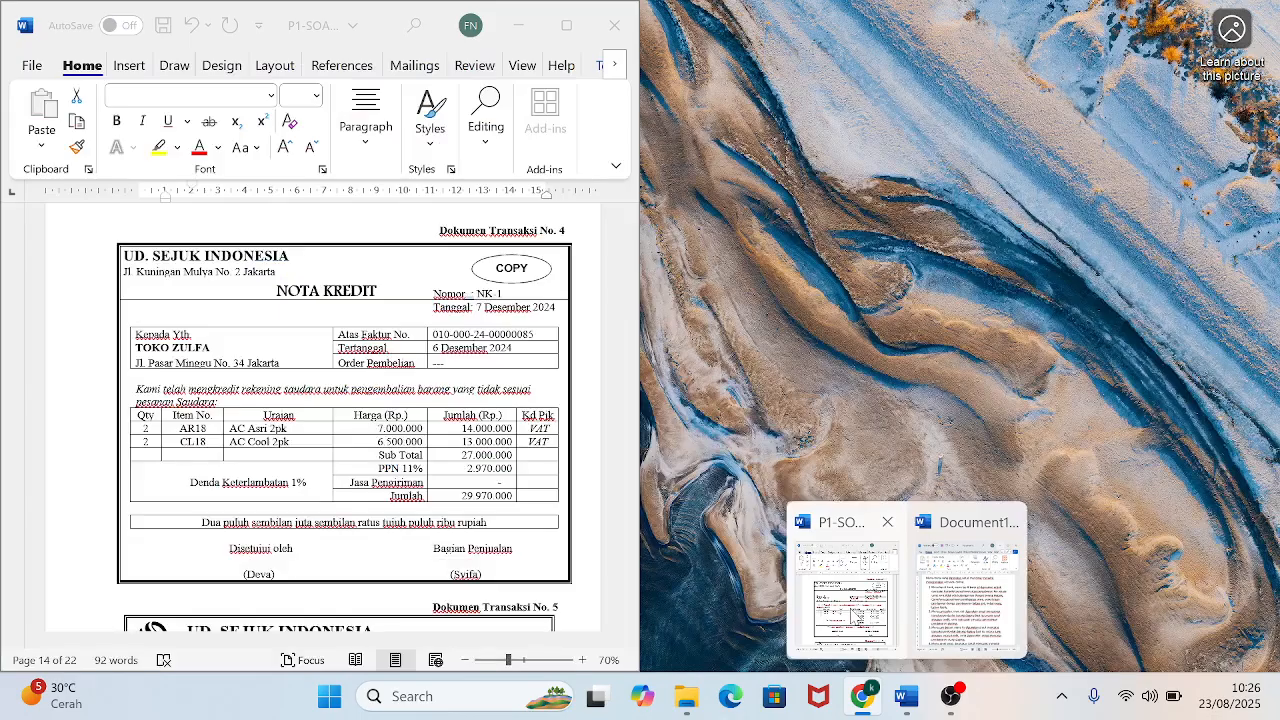
text(07/12/2024)
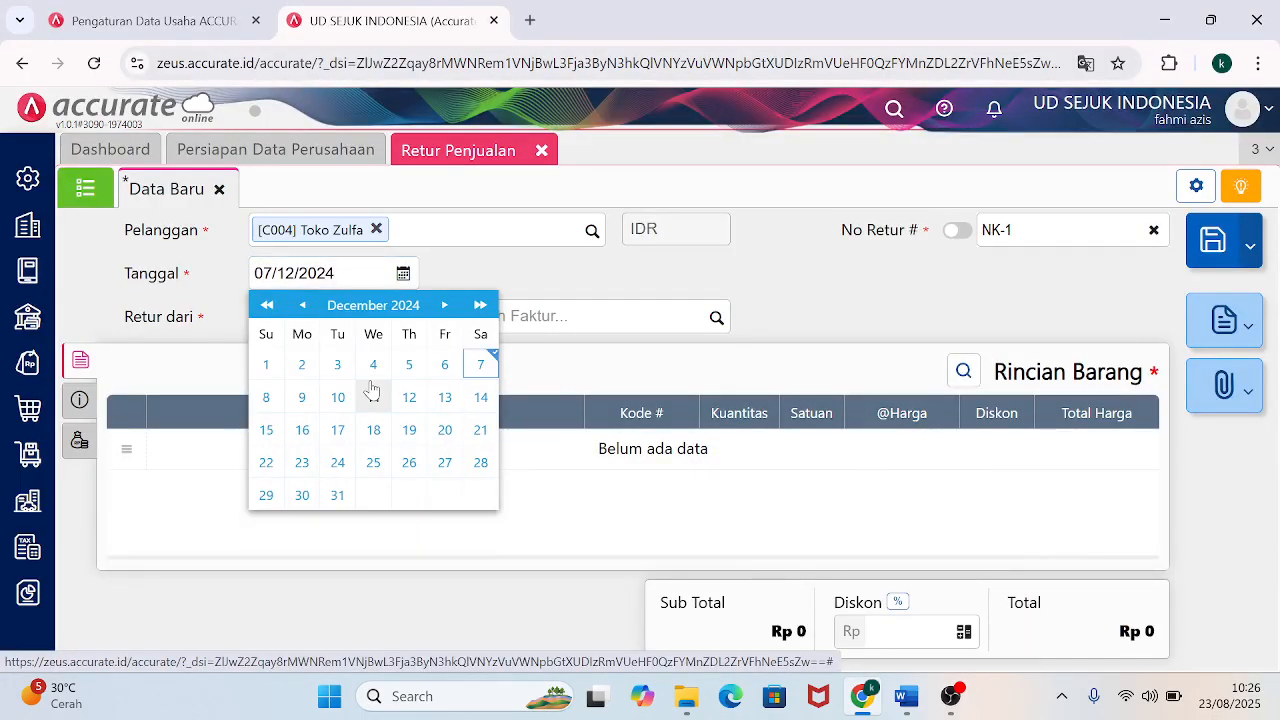
click(482, 366)
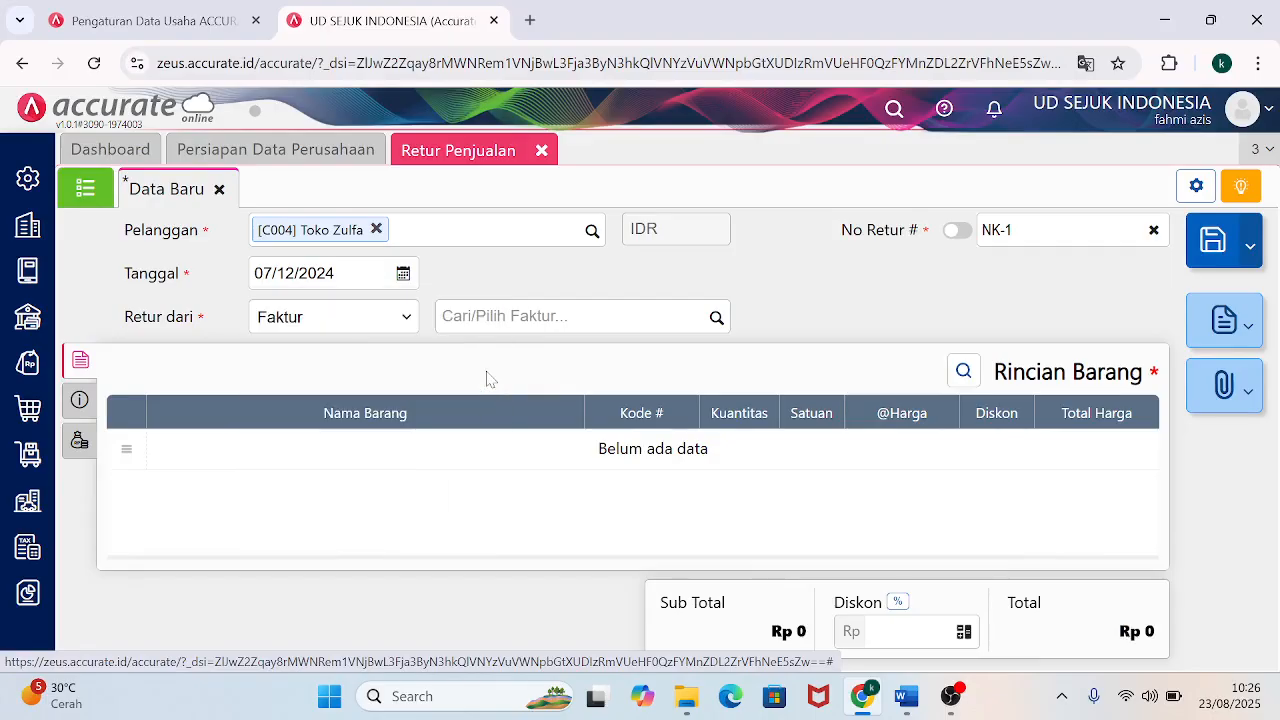
Base the return on invoice F12-01 and bring in both of its items, AC Asri 2pk and AC Cool 2pk.
click(407, 326)
click(407, 326)
click(715, 318)
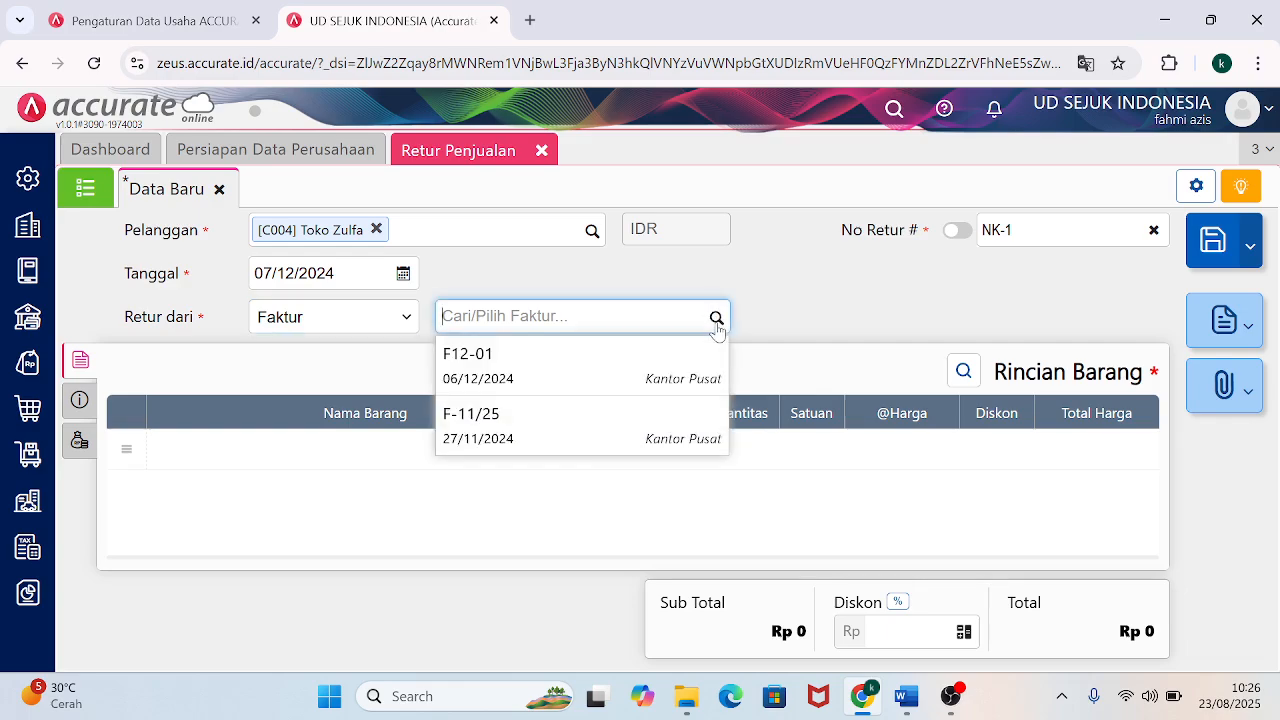
click(490, 385)
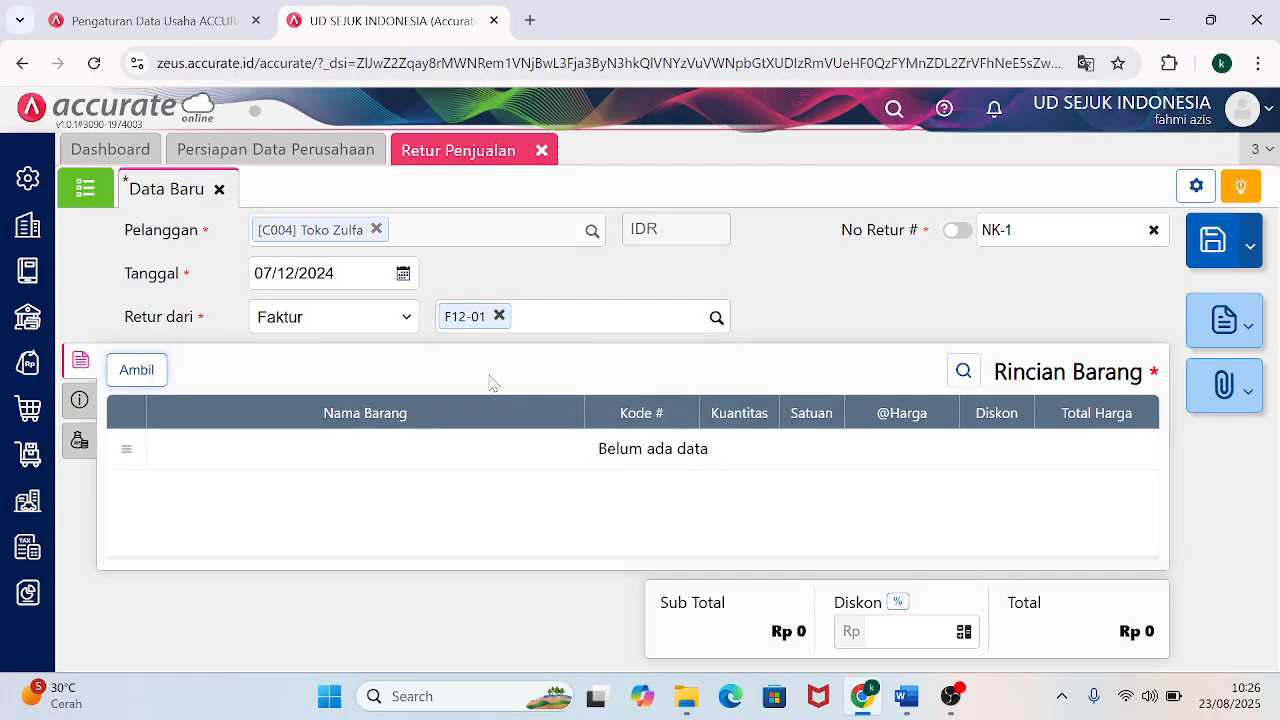
click(140, 370)
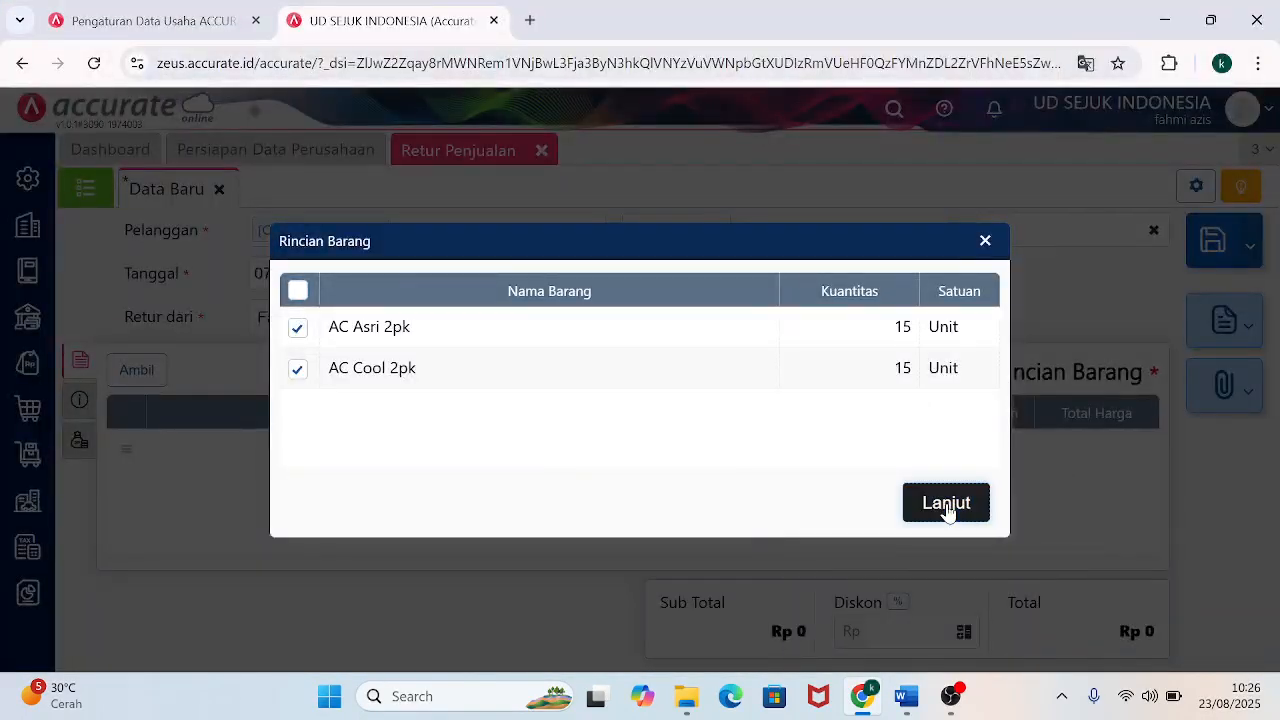
click(946, 506)
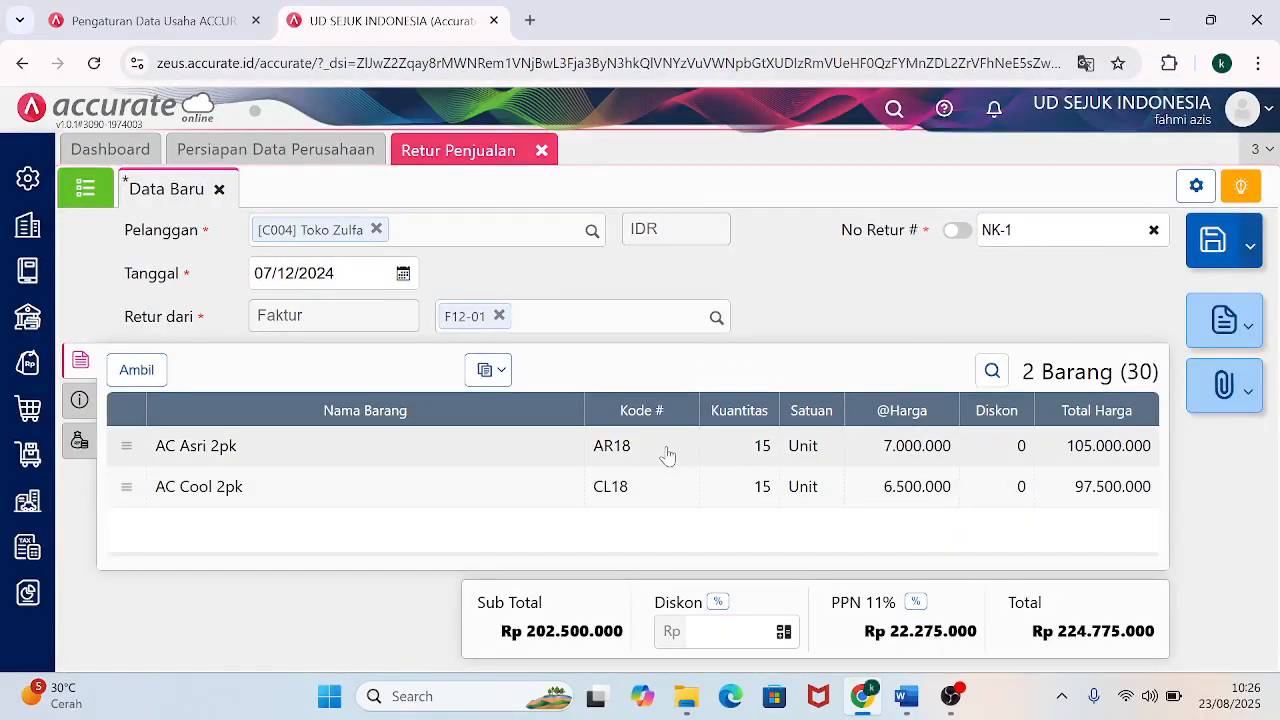
Set the returned quantity of AC Asri 2pk to 2 and accept the item details.
click(668, 450)
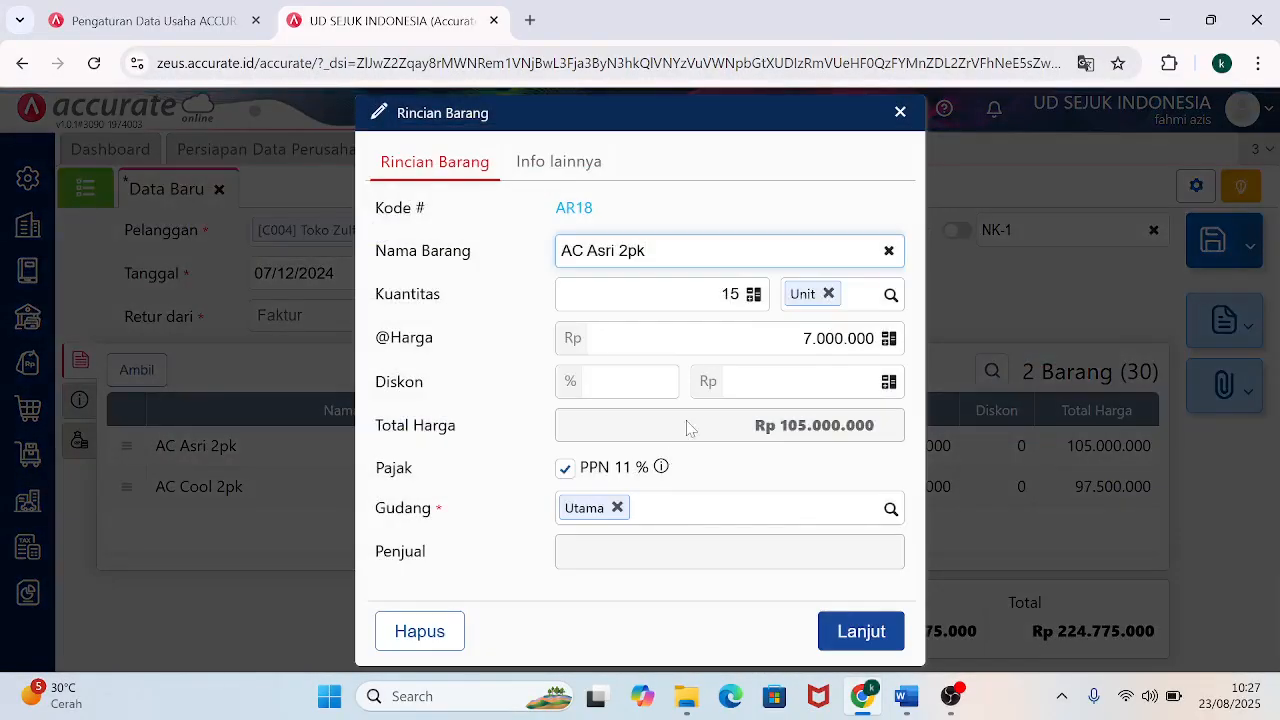
click(740, 295)
key(BackSpace)
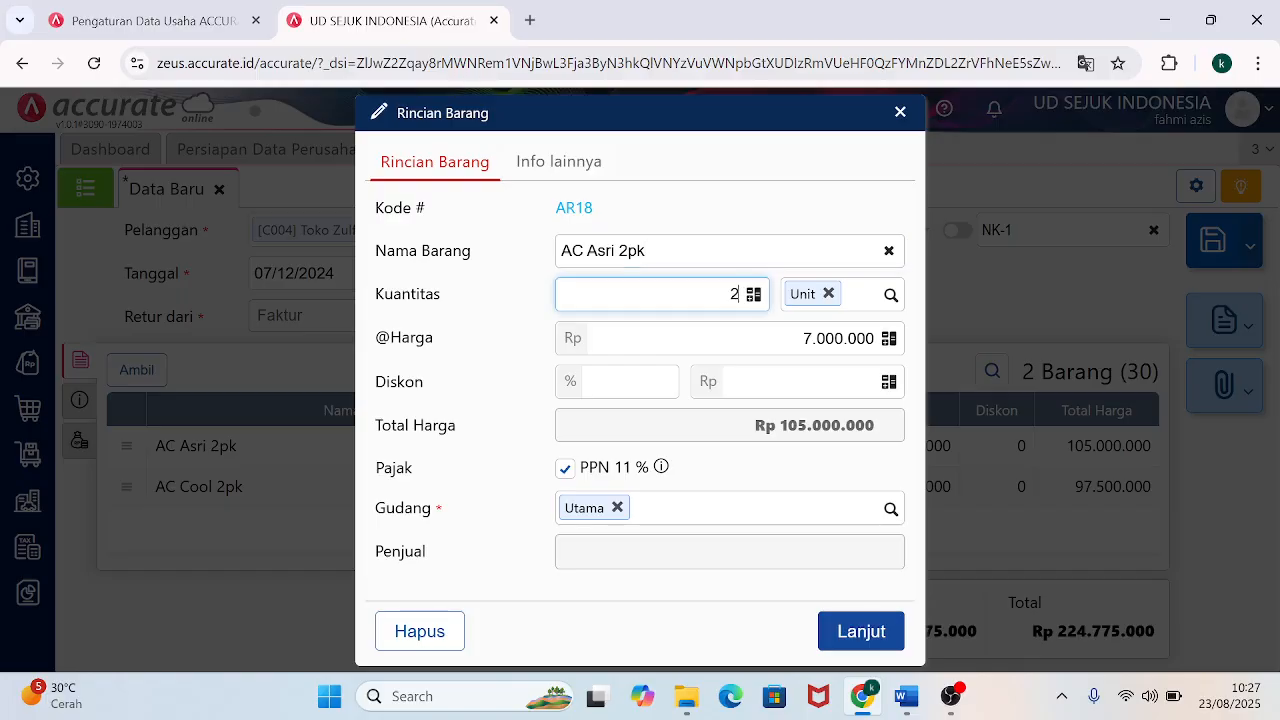
mouse_move(906, 696)
mouse_move(860, 632)
key(Tab)
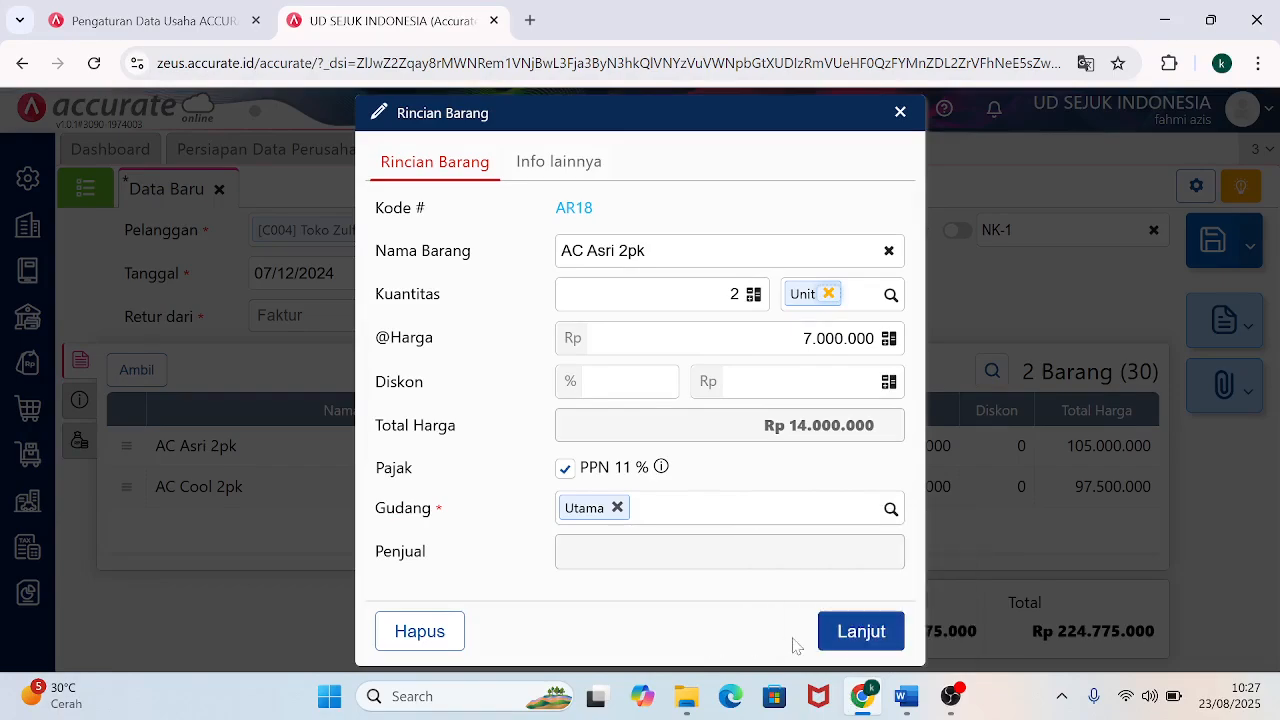
click(861, 636)
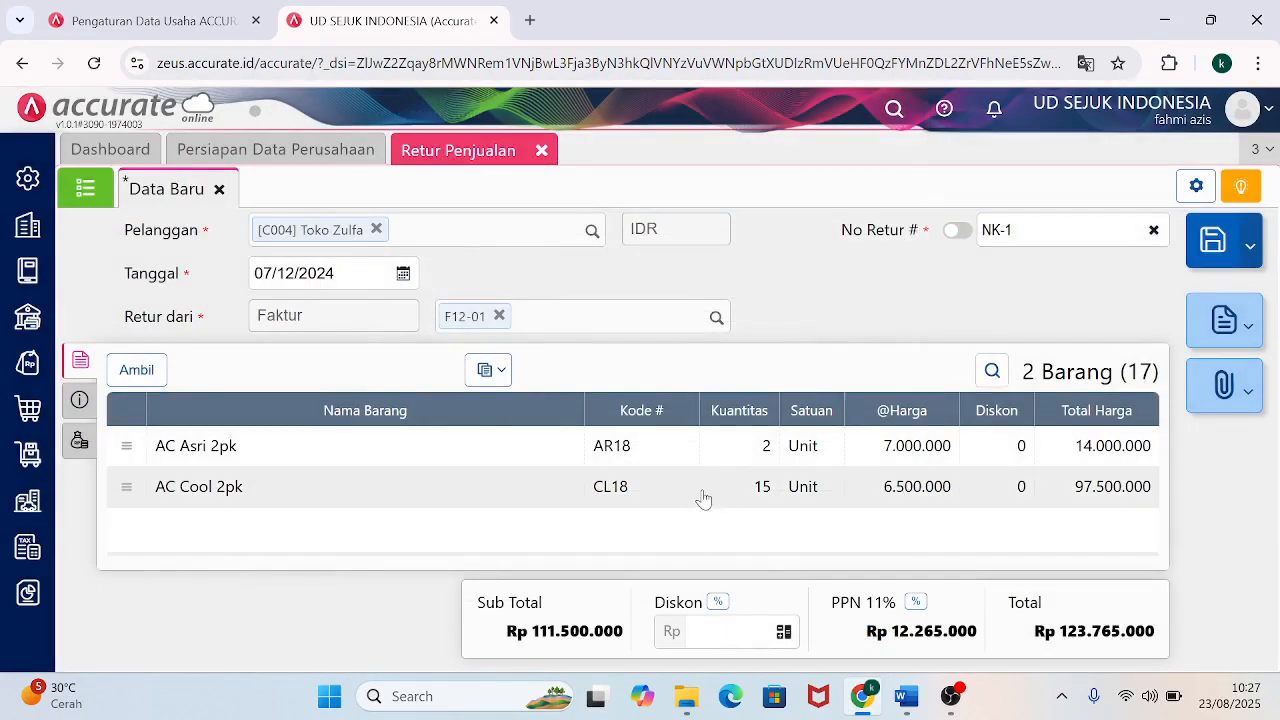
Set the returned quantity of AC Cool 2pk to 2 and compare the return with the Nota Kredit in Word.
click(712, 500)
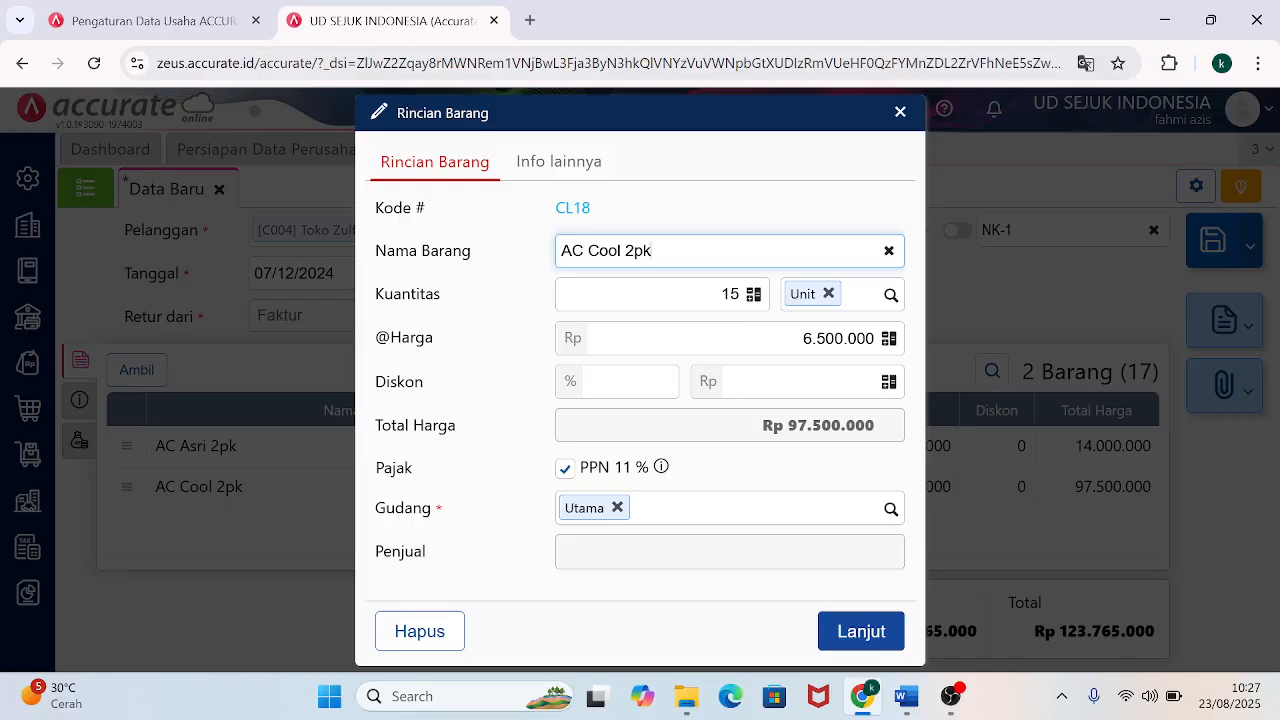
click(737, 294)
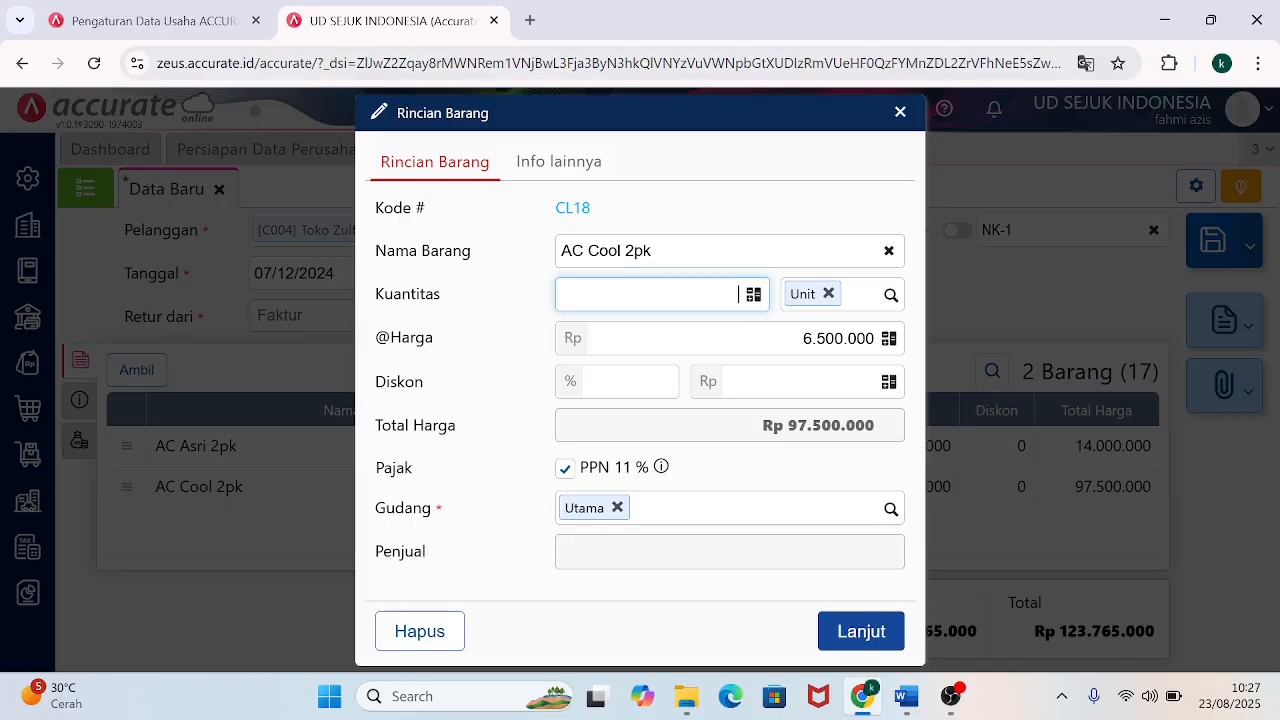
click(843, 636)
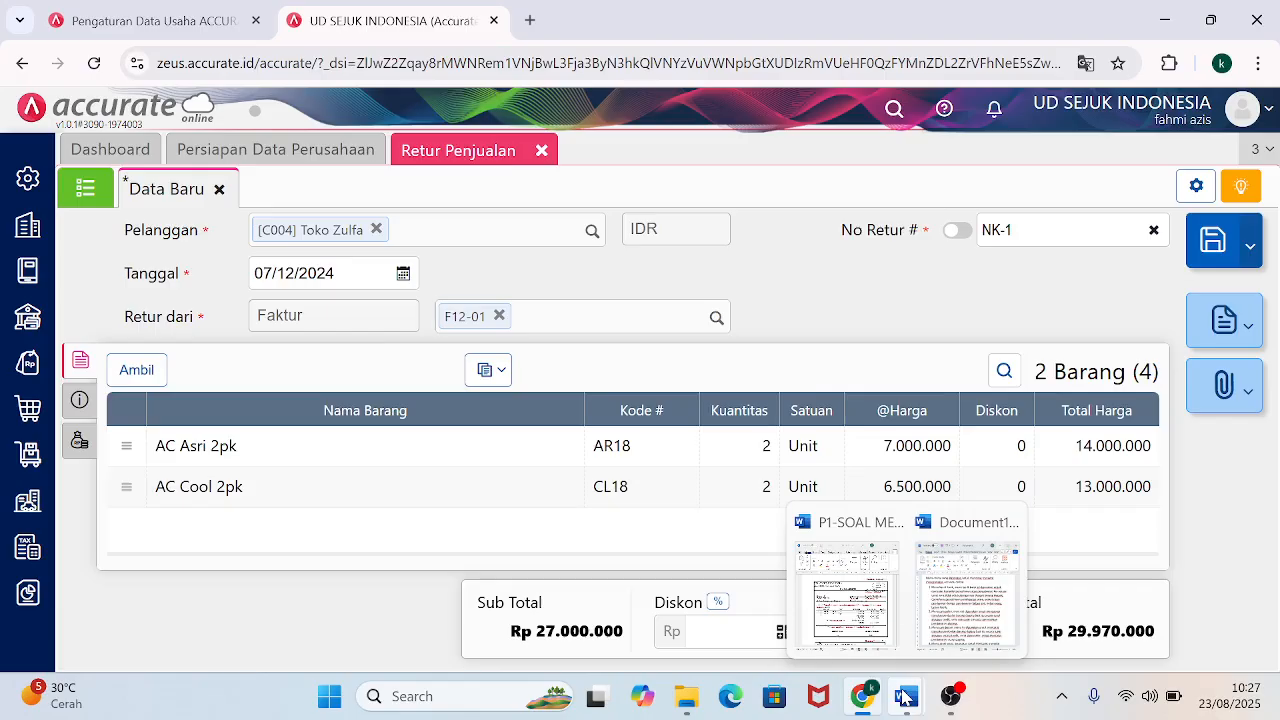
mouse_move(845, 585)
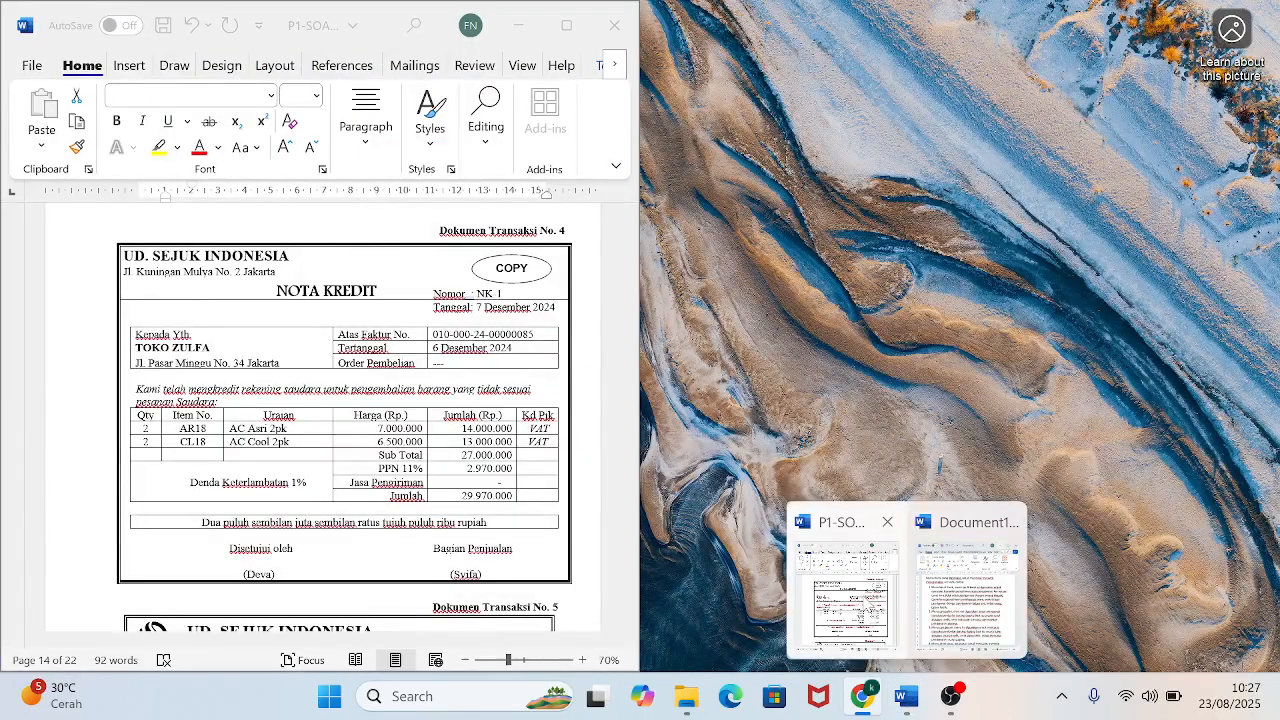
click(845, 585)
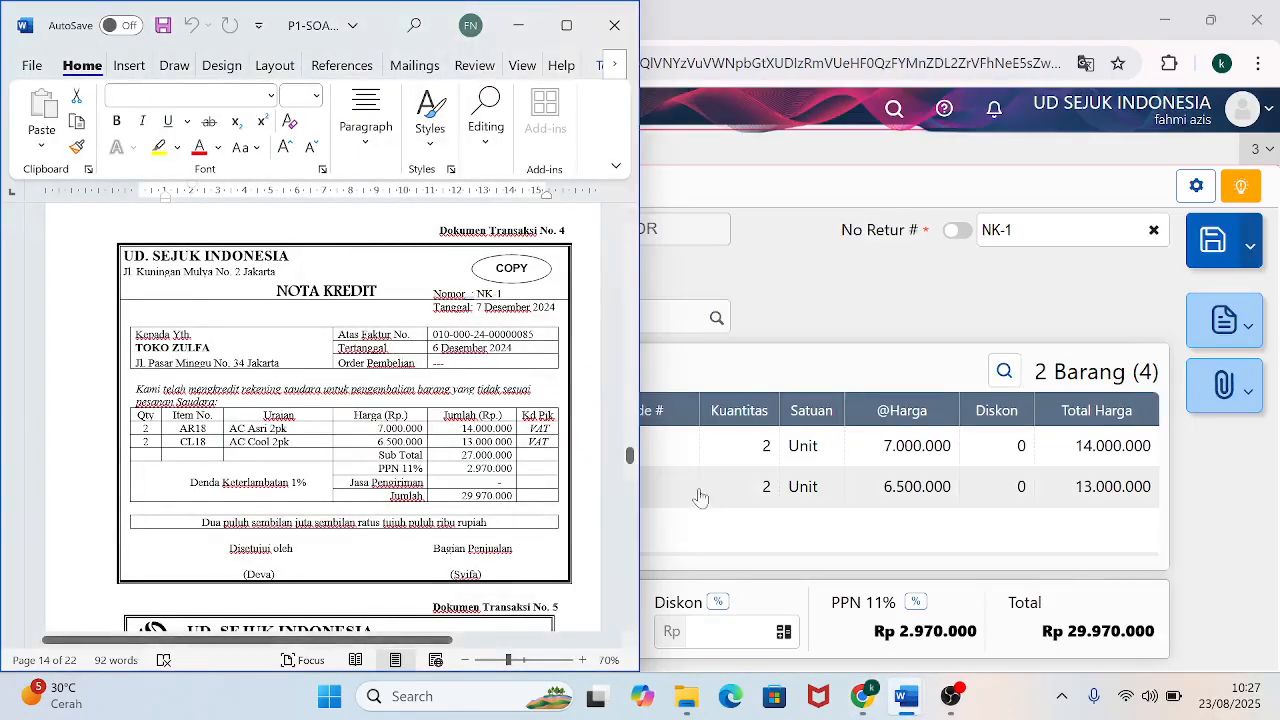
click(748, 535)
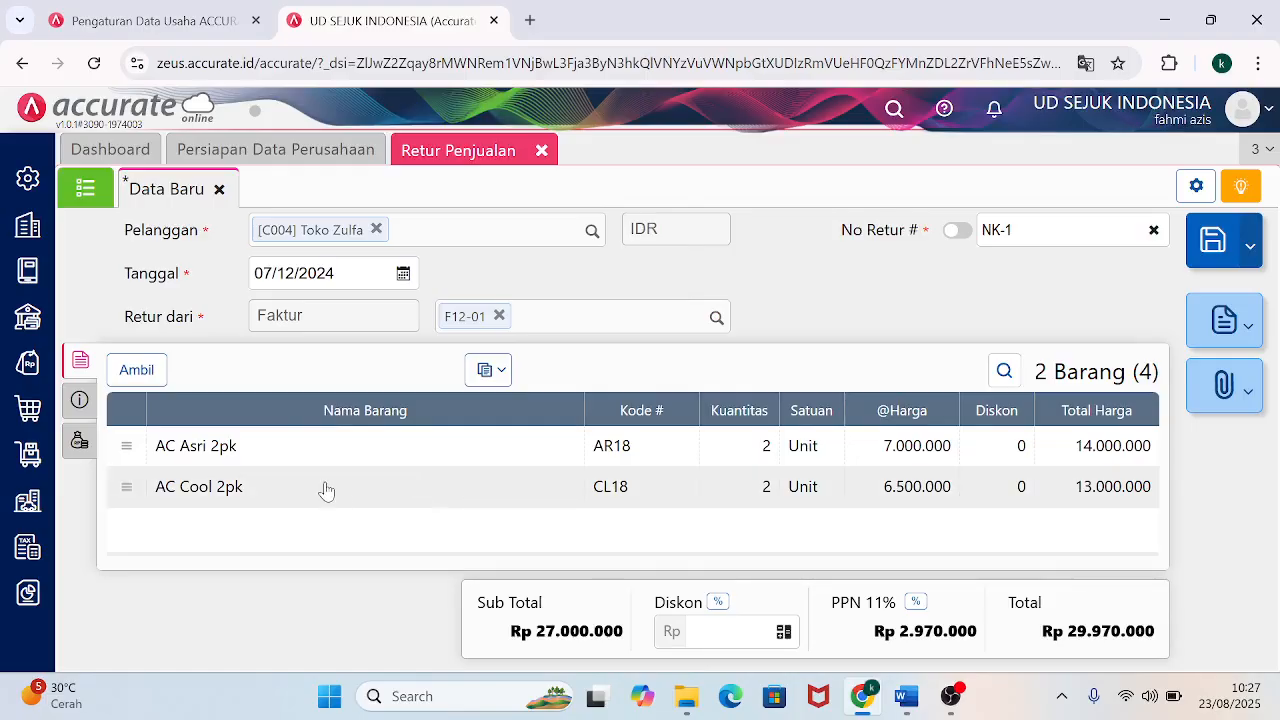
Enter RETUR PENJUALAN TOKO ZULFA as the description (Keterangan) in the return's additional information.
click(84, 408)
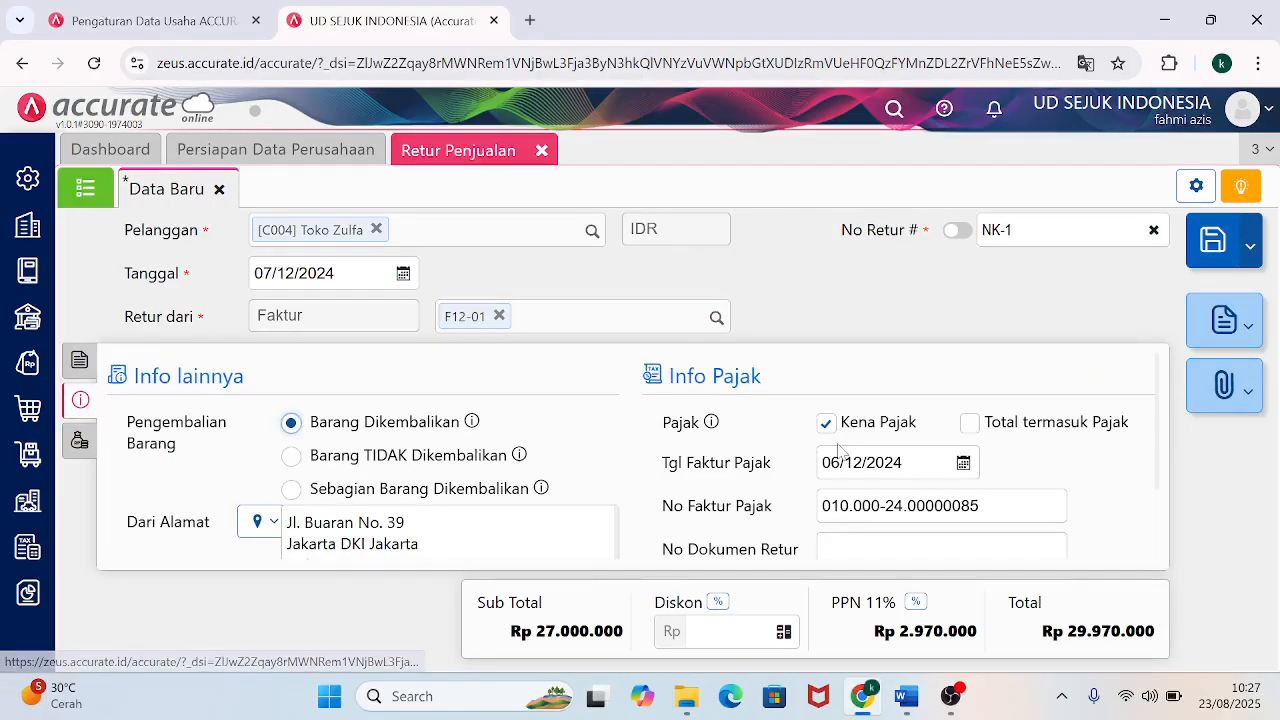
drag(1158, 393, 1160, 486)
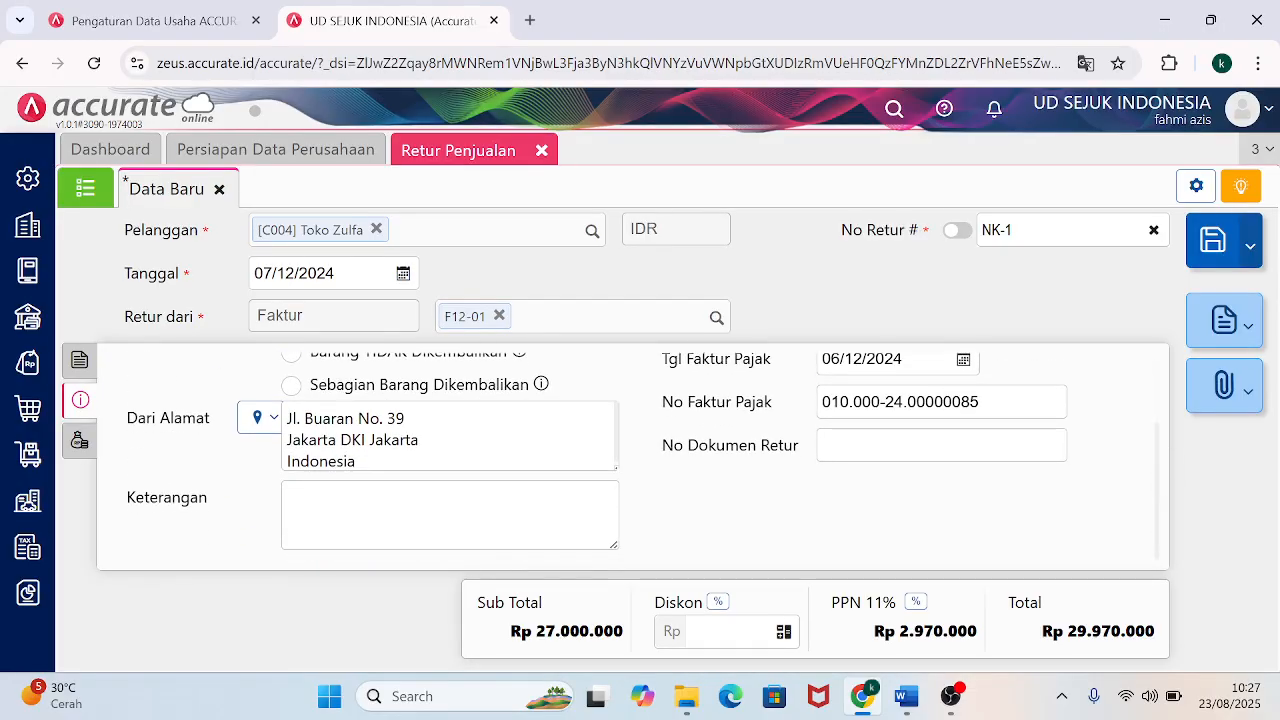
click(450, 515)
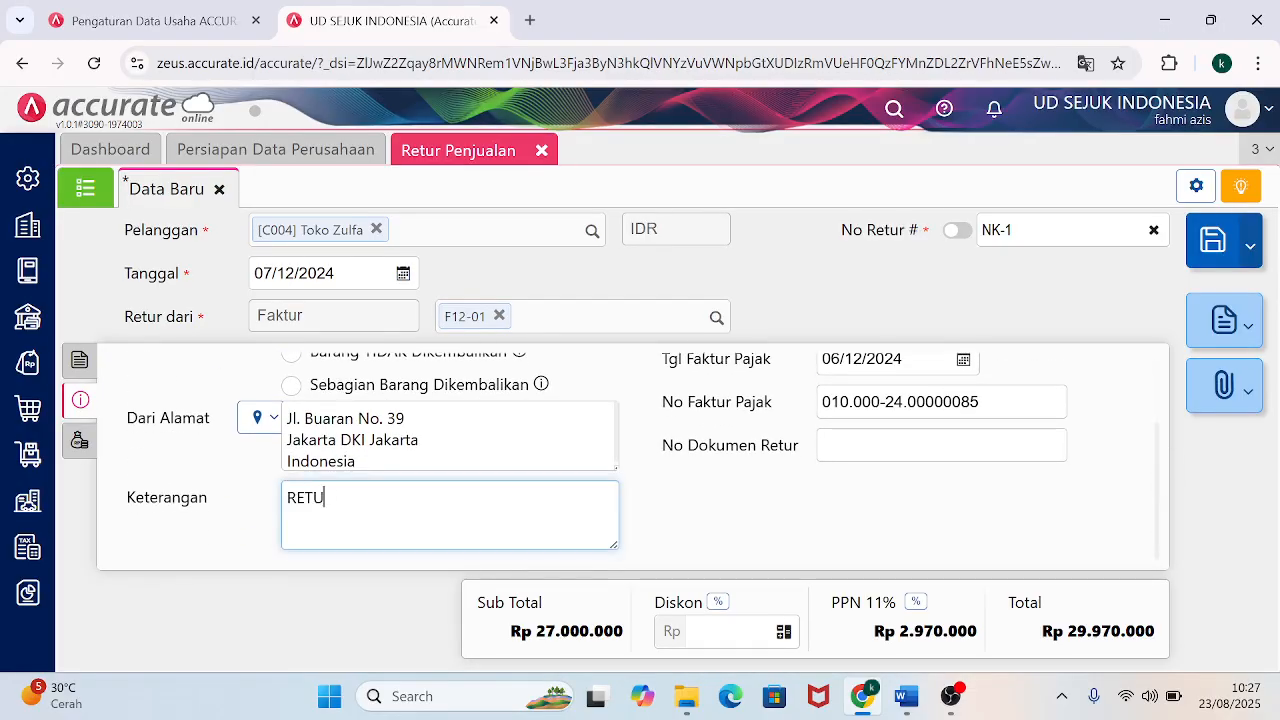
text(RETUR PENJUALAN TOKO ZULFA)
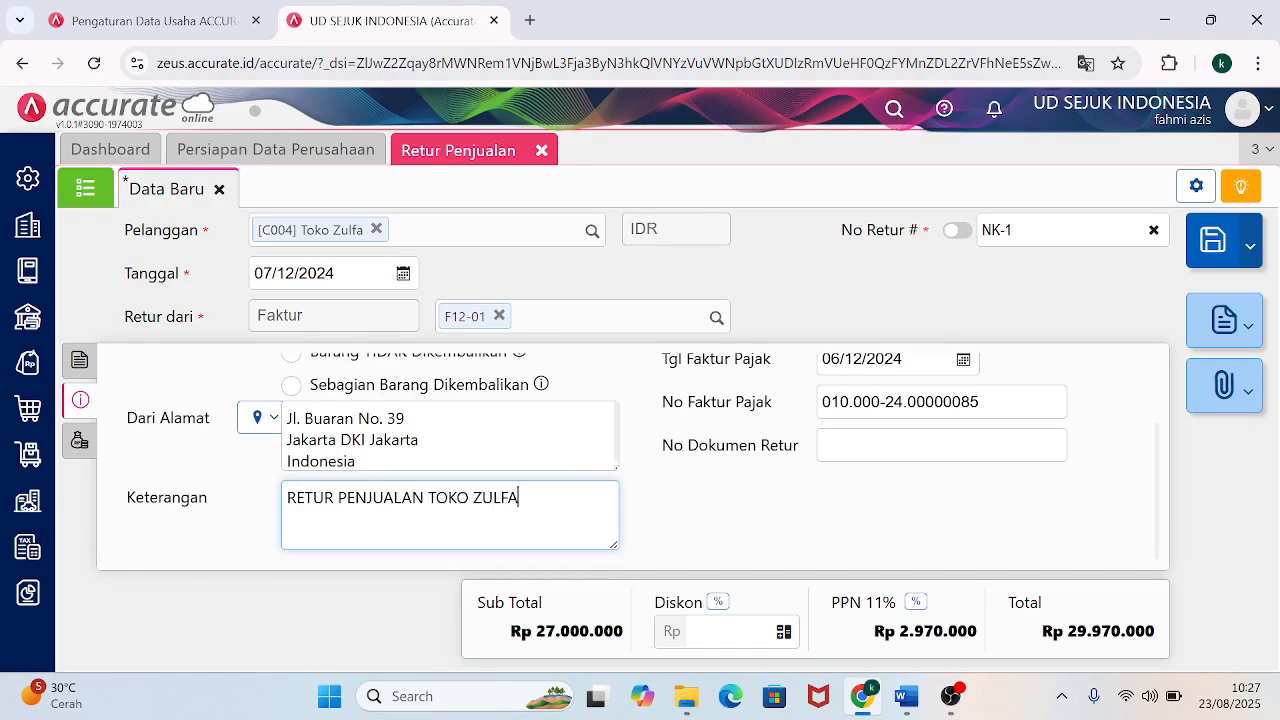
Review the return's other costs and item lines, and save sales return NK-1.
click(80, 440)
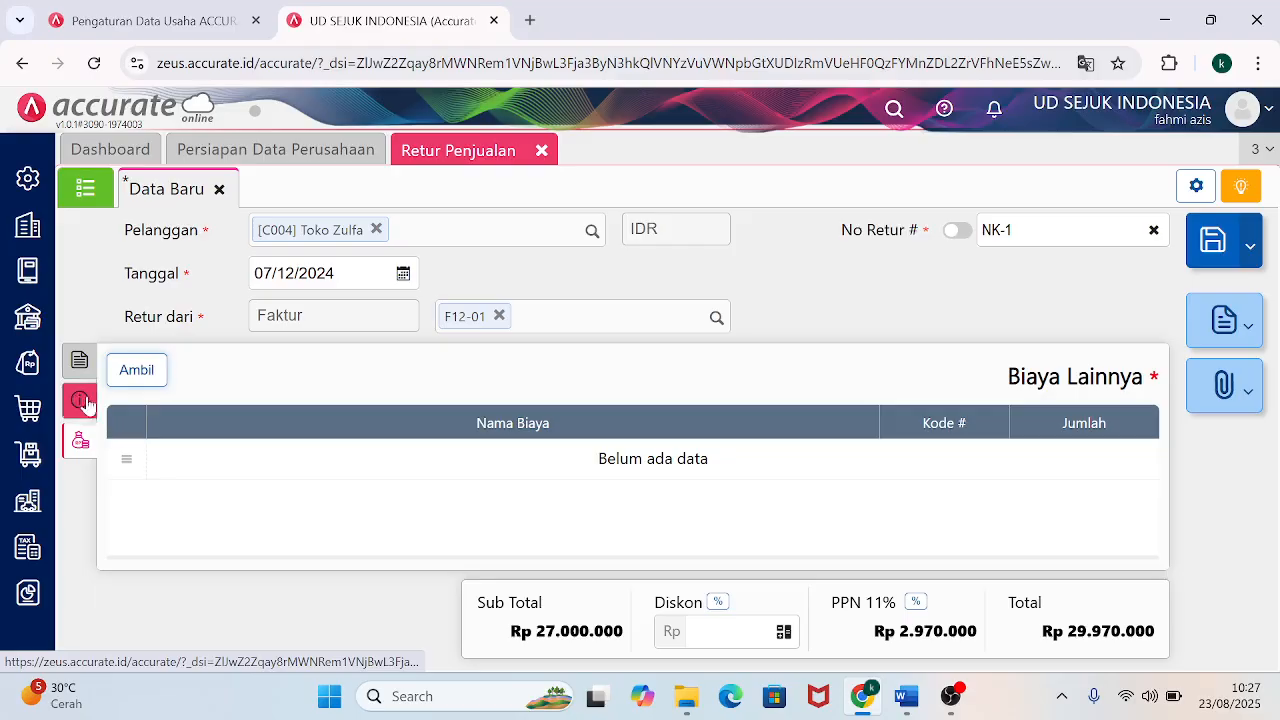
click(81, 366)
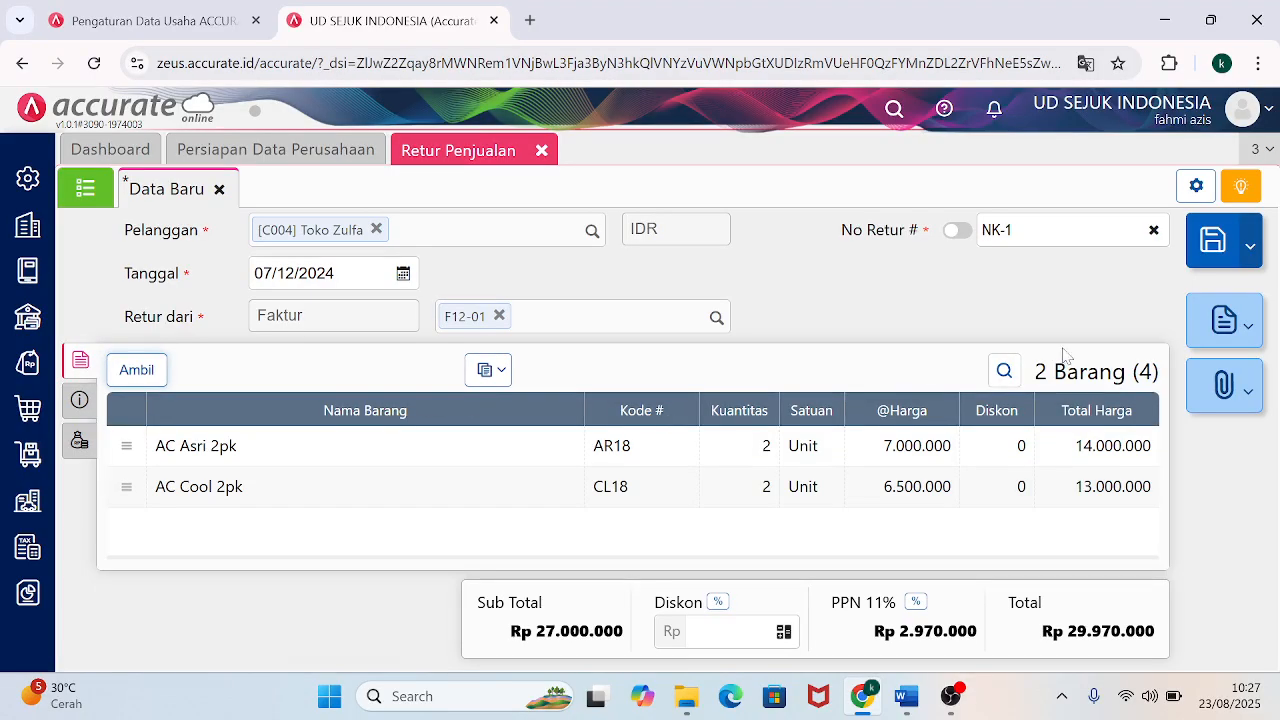
click(1226, 249)
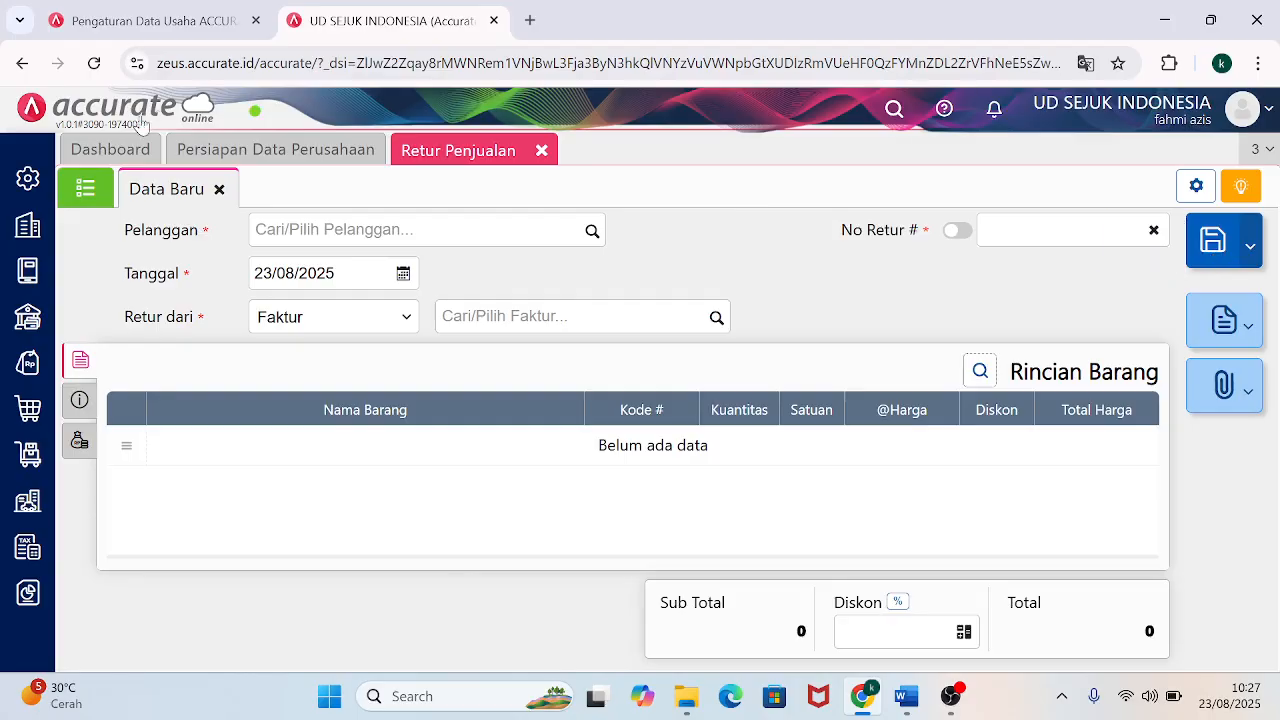
Open the saved return NK-1 from the list, examine its journal details (Rincian Jurnal), and close the Retur Penjualan page.
click(86, 190)
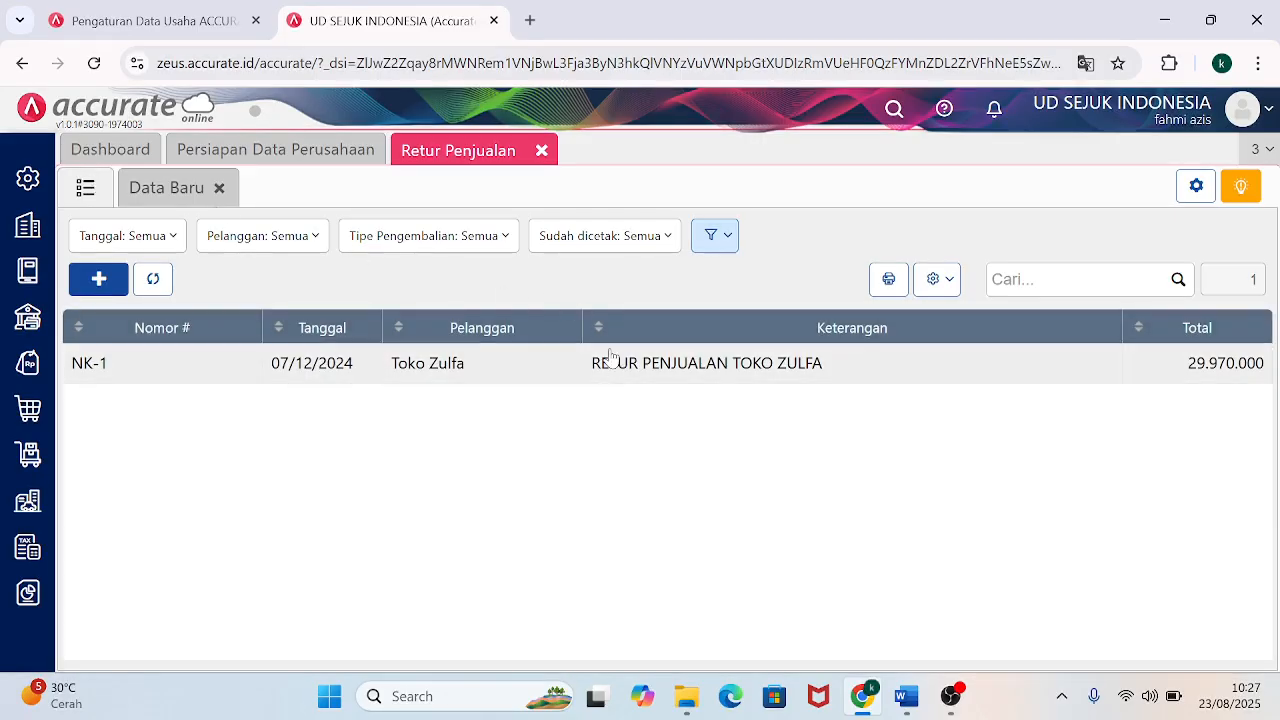
click(610, 364)
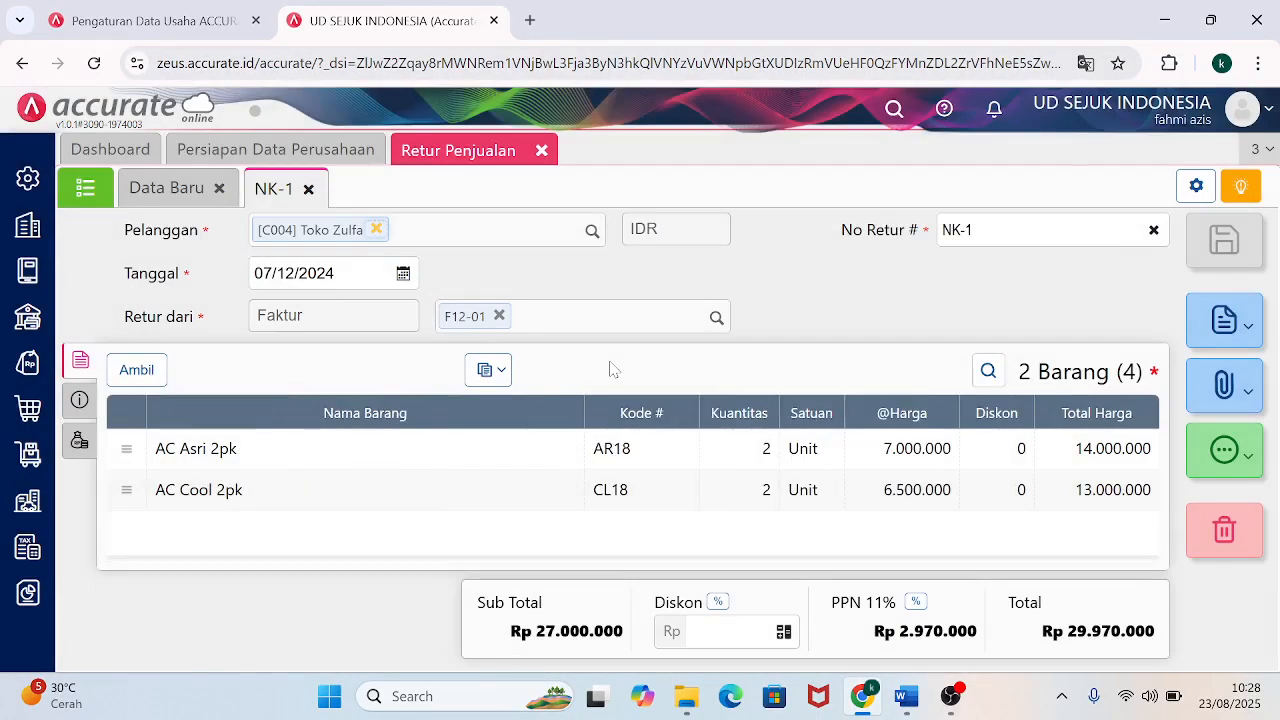
click(1236, 456)
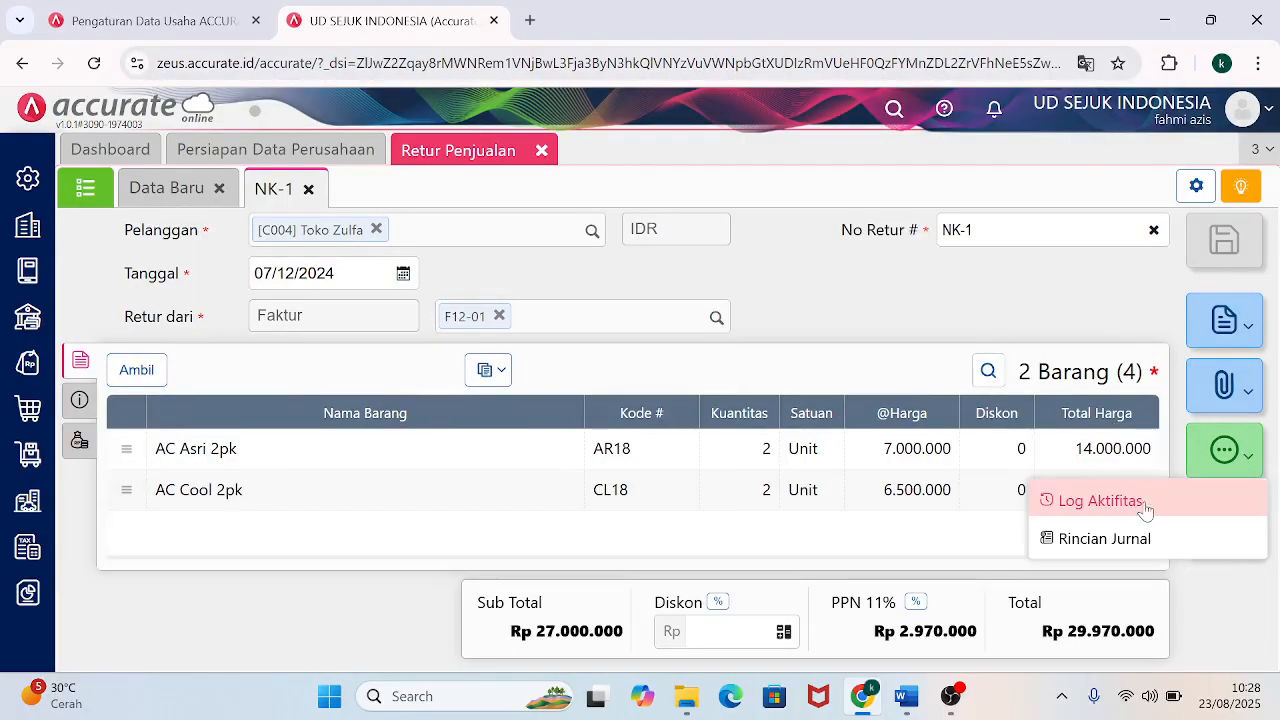
click(1097, 541)
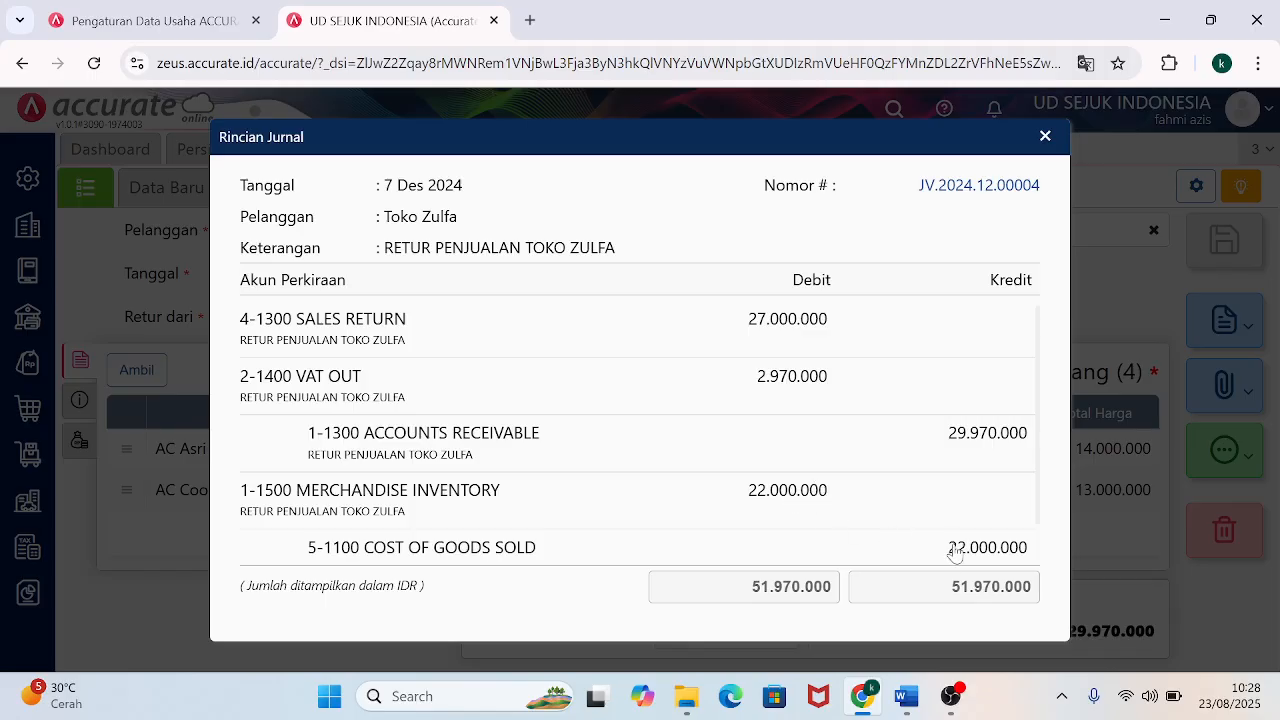
click(1045, 137)
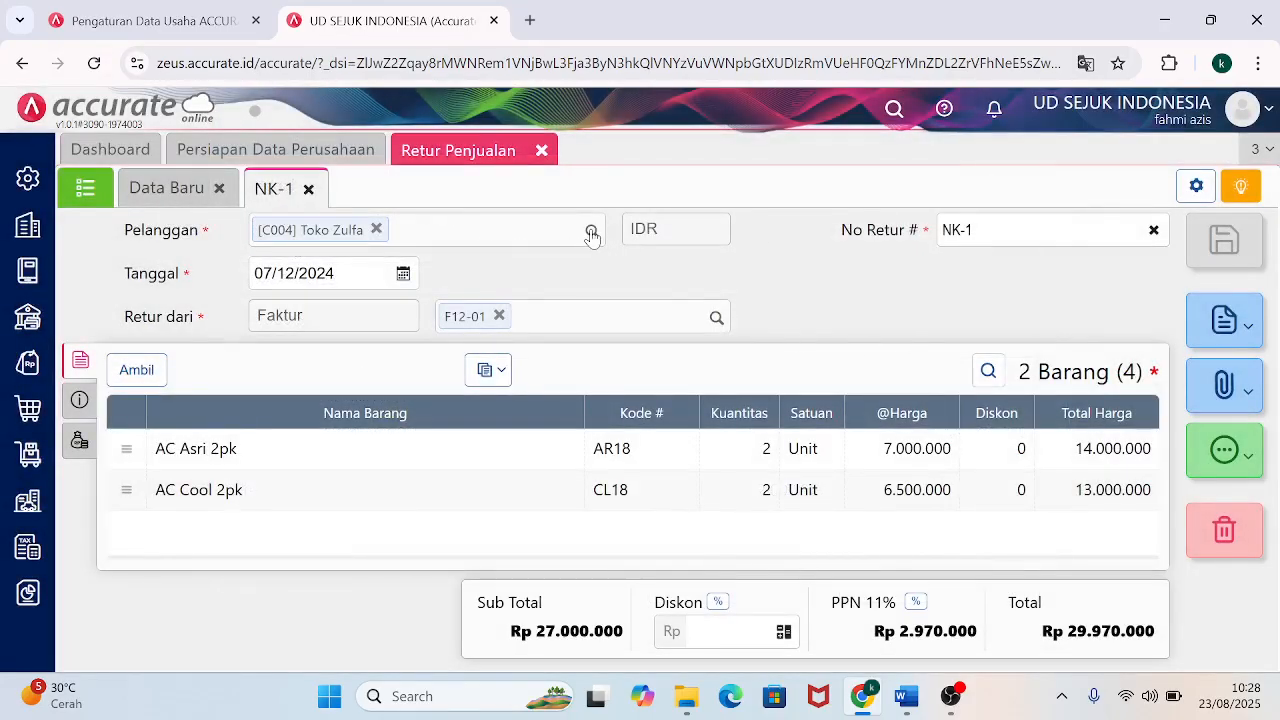
click(542, 151)
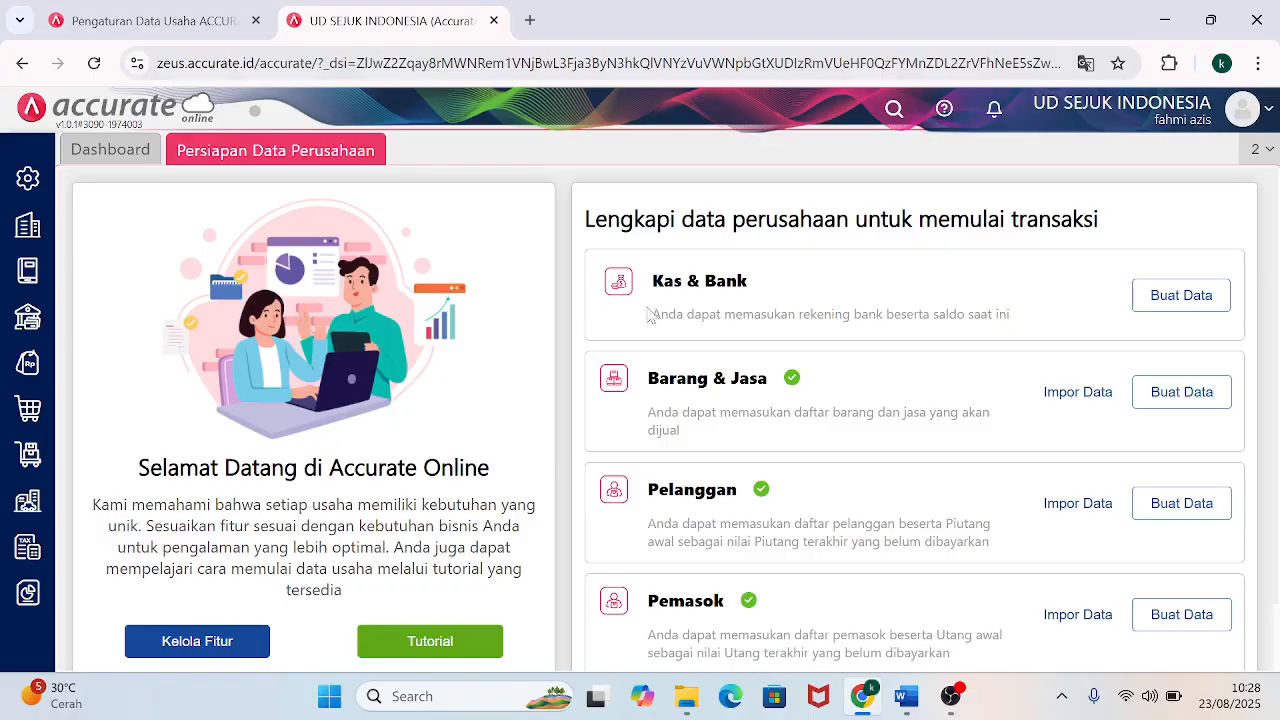
Switch to the Word document and find the Bukti Pengeluaran Kas of Dokumen Transaksi No. 5.
mouse_move(907, 696)
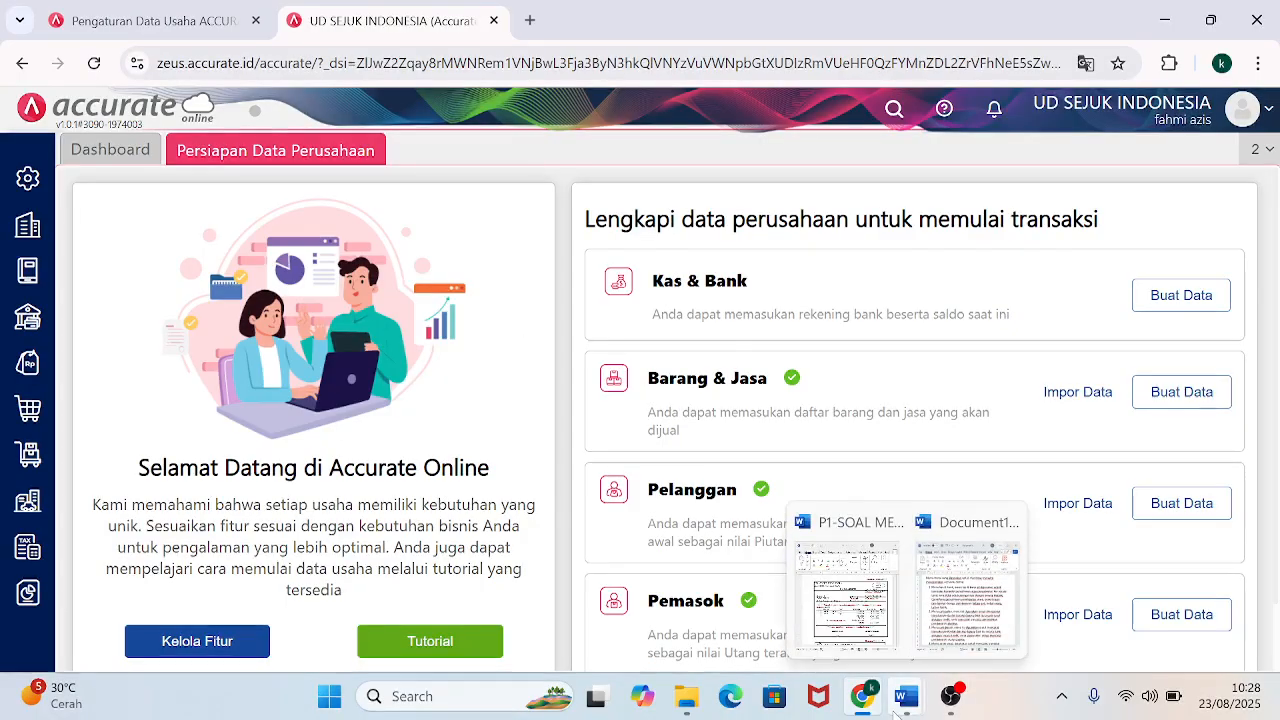
click(858, 630)
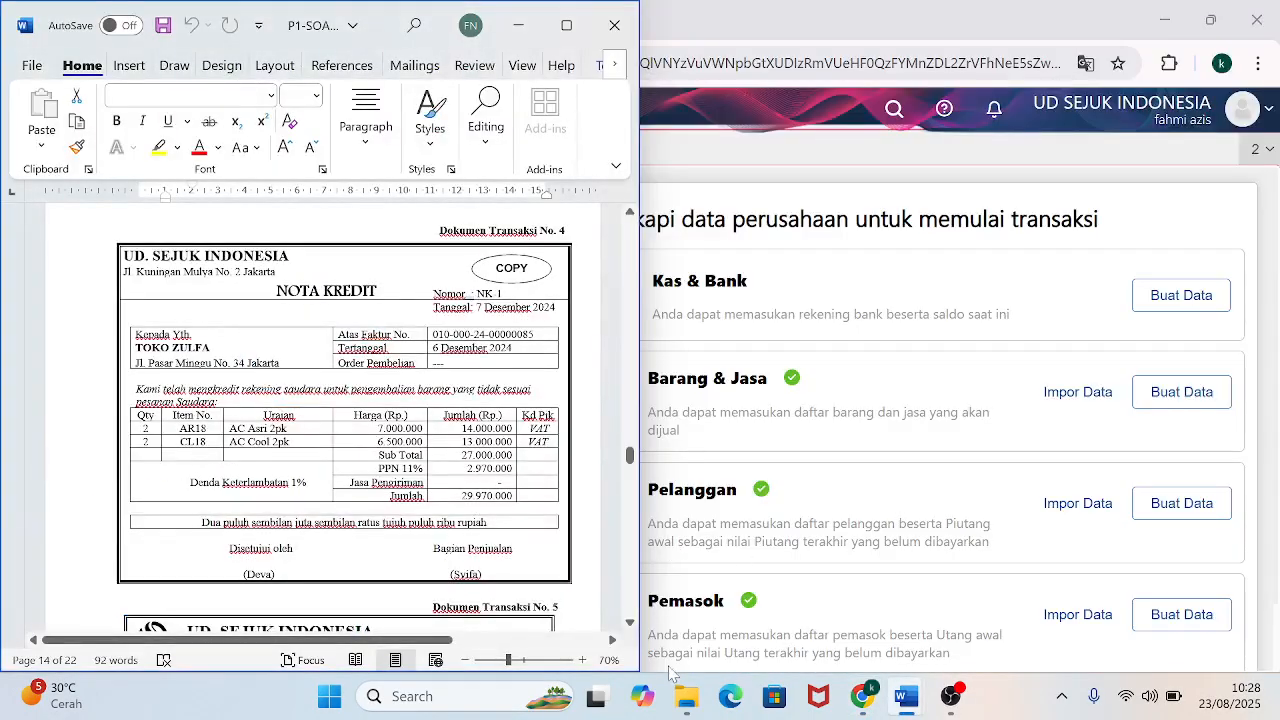
click(629, 623)
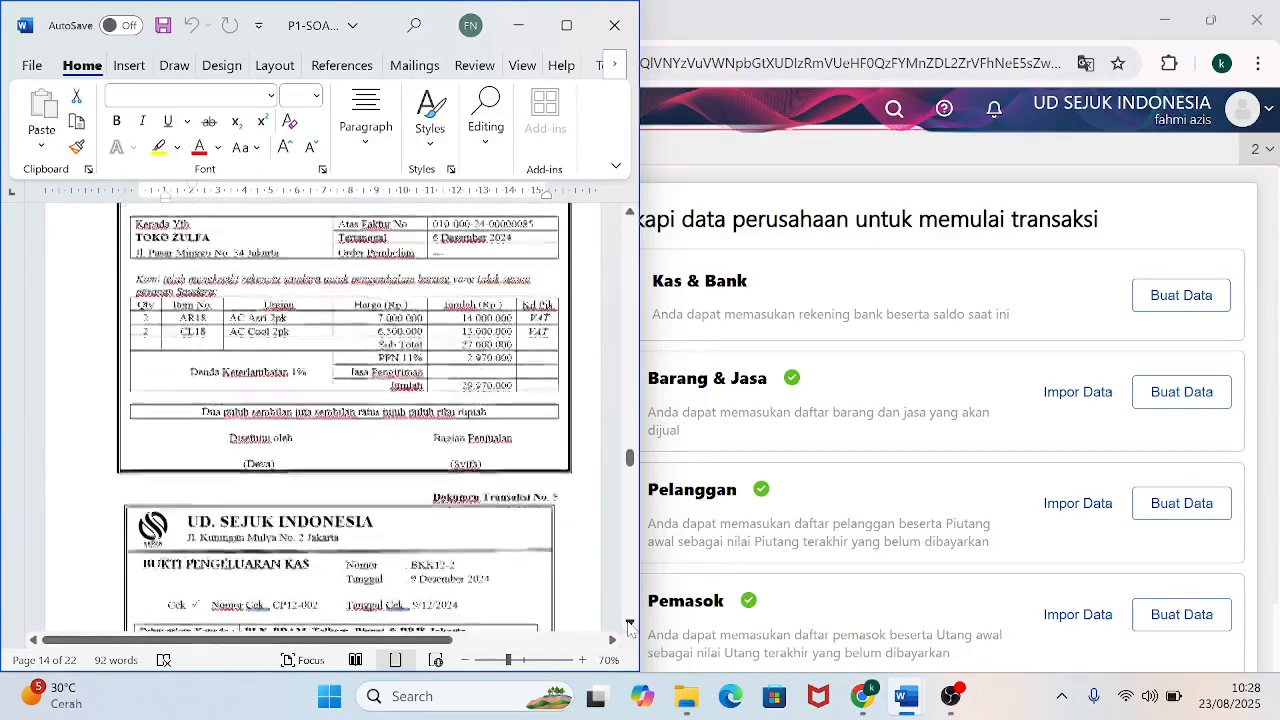
click(629, 625)
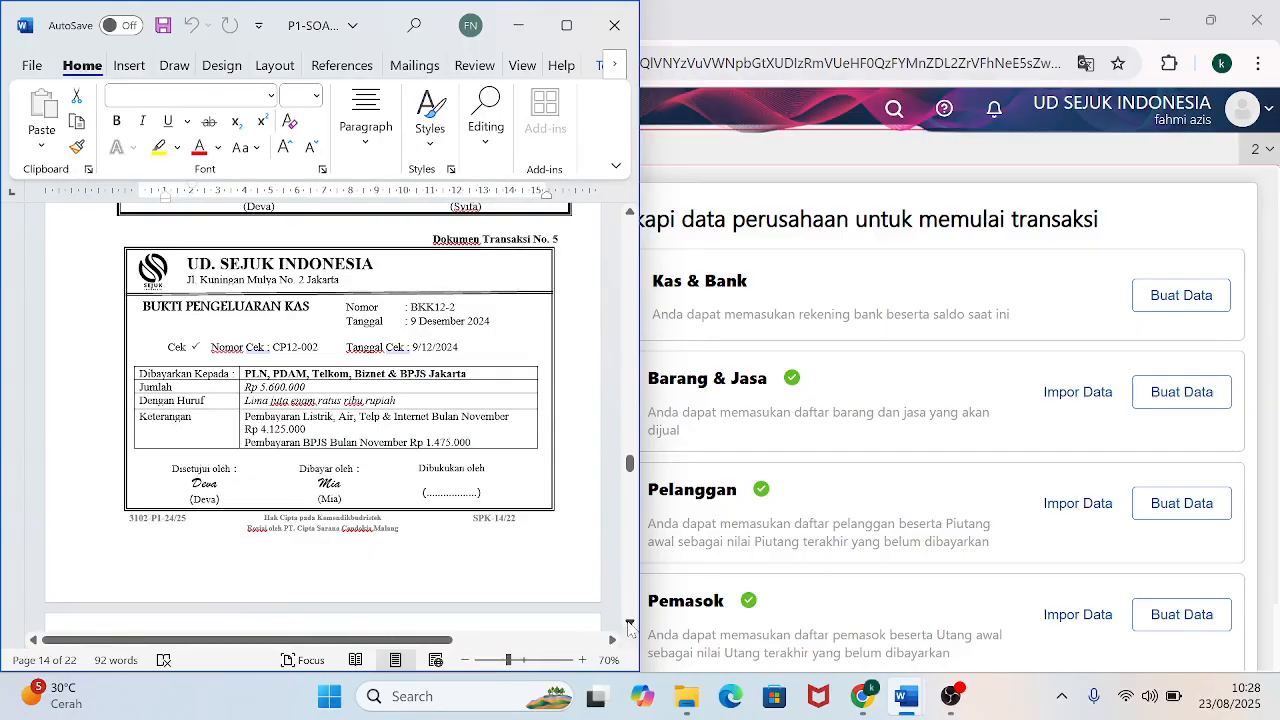
Examine the account balance list in the Word document for the expense and BPJS accounts, and return to Dokumen Transaksi No. 5.
click(629, 625)
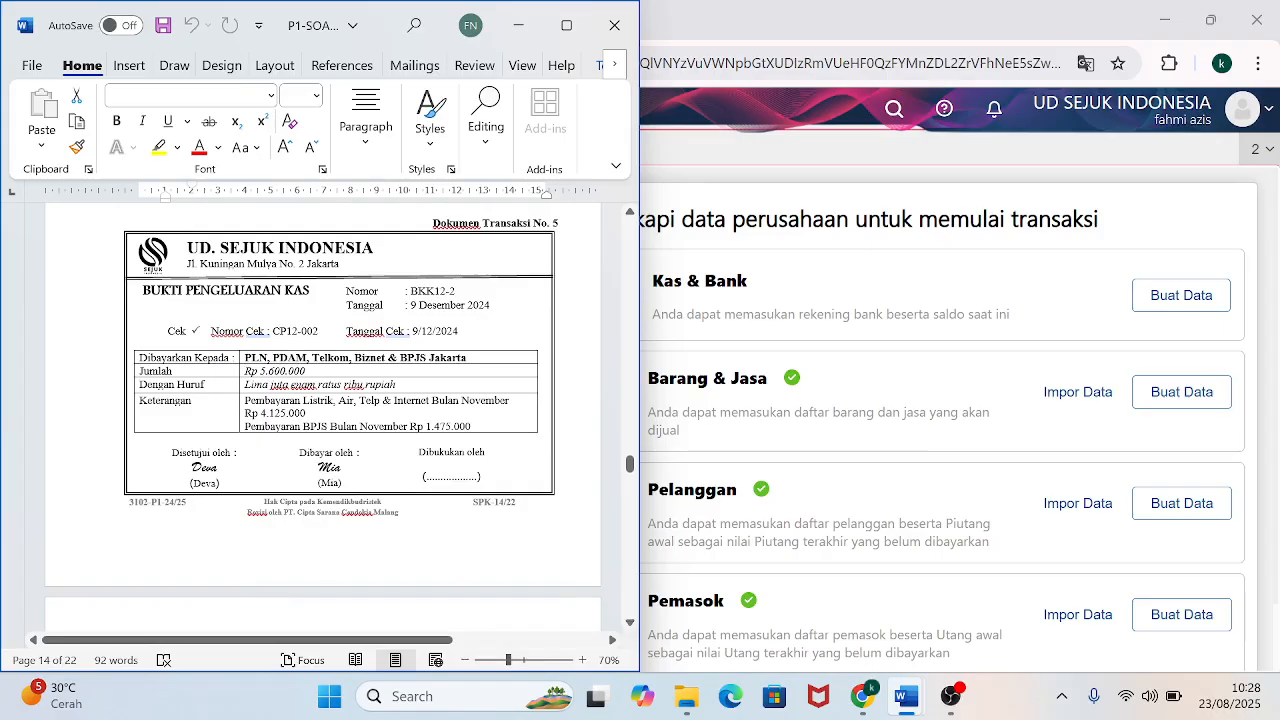
drag(630, 475, 632, 352)
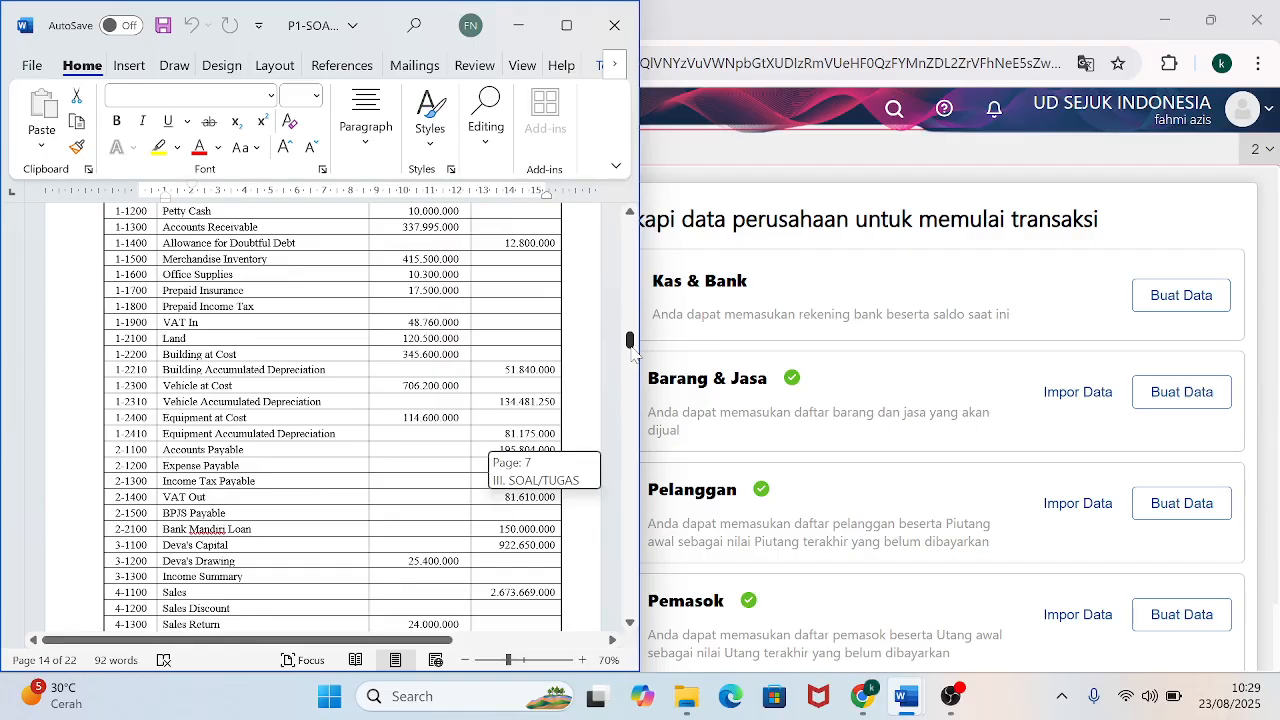
drag(632, 350, 632, 350)
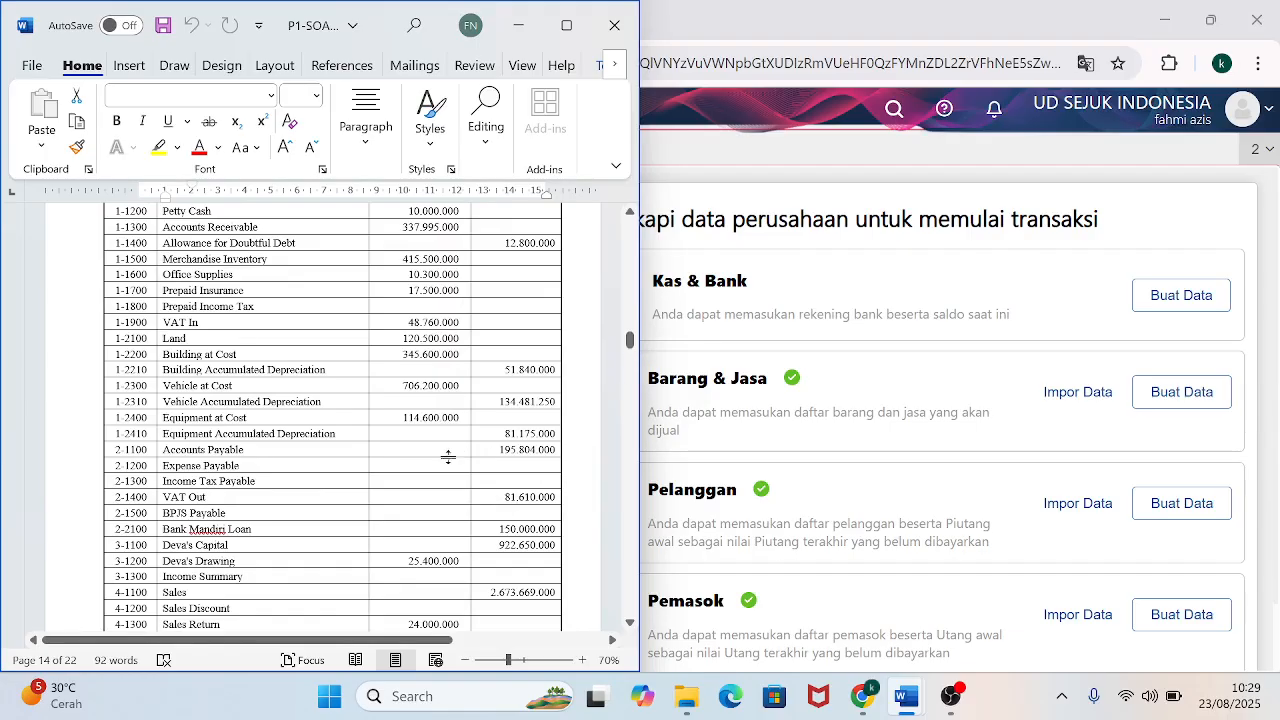
drag(631, 337, 628, 474)
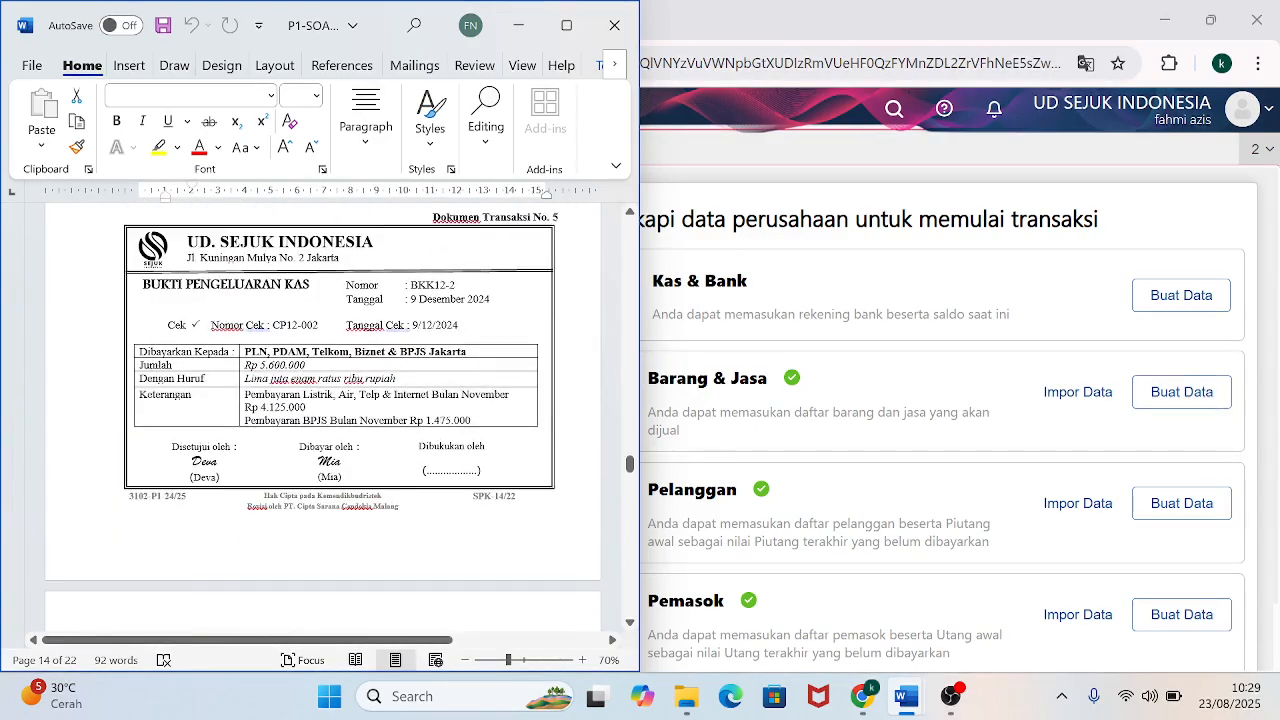
click(630, 213)
click(630, 213)
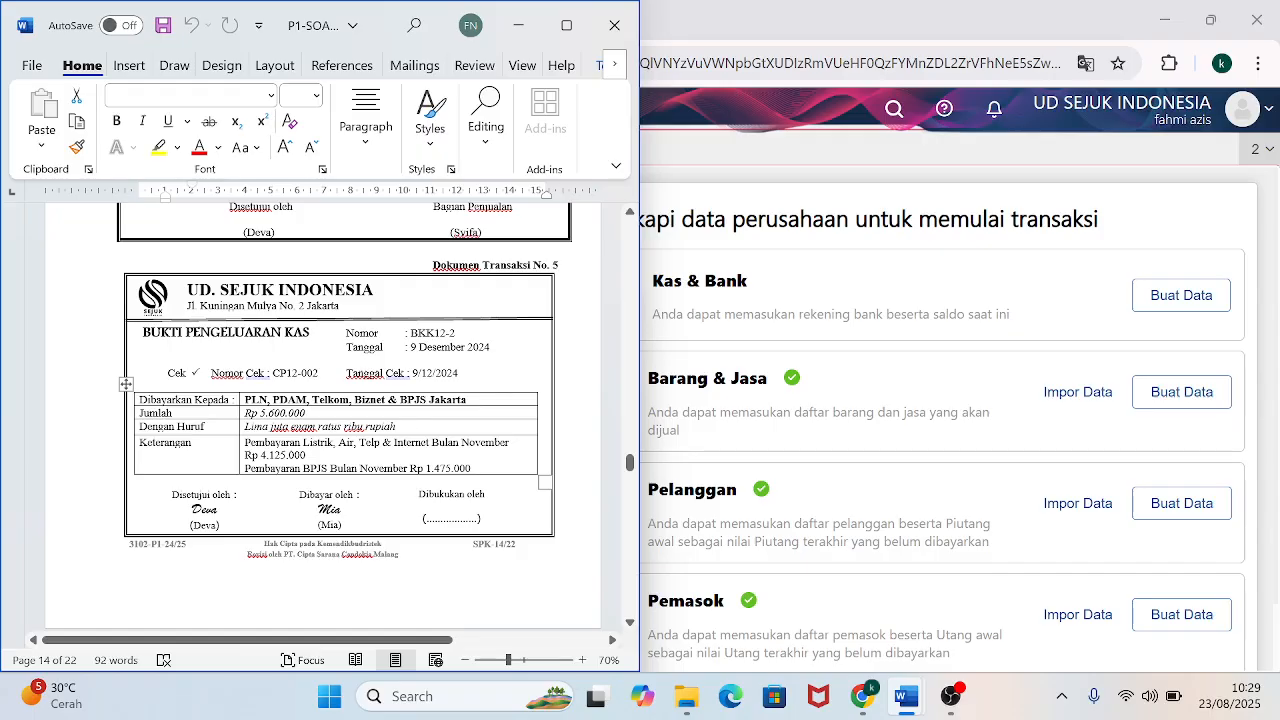
Switch to Accurate Online, open a new Kas & Bank payment (Pembayaran), and arrange the browser at full height beside the Word document.
click(906, 254)
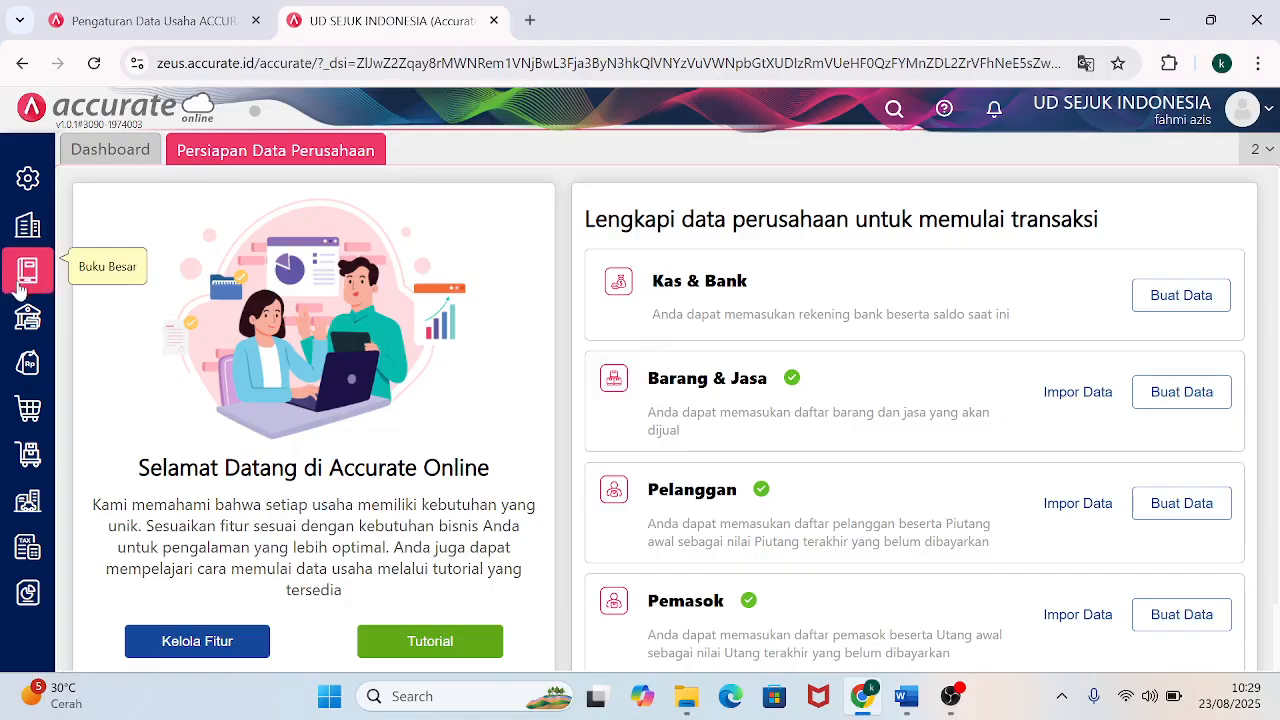
click(28, 320)
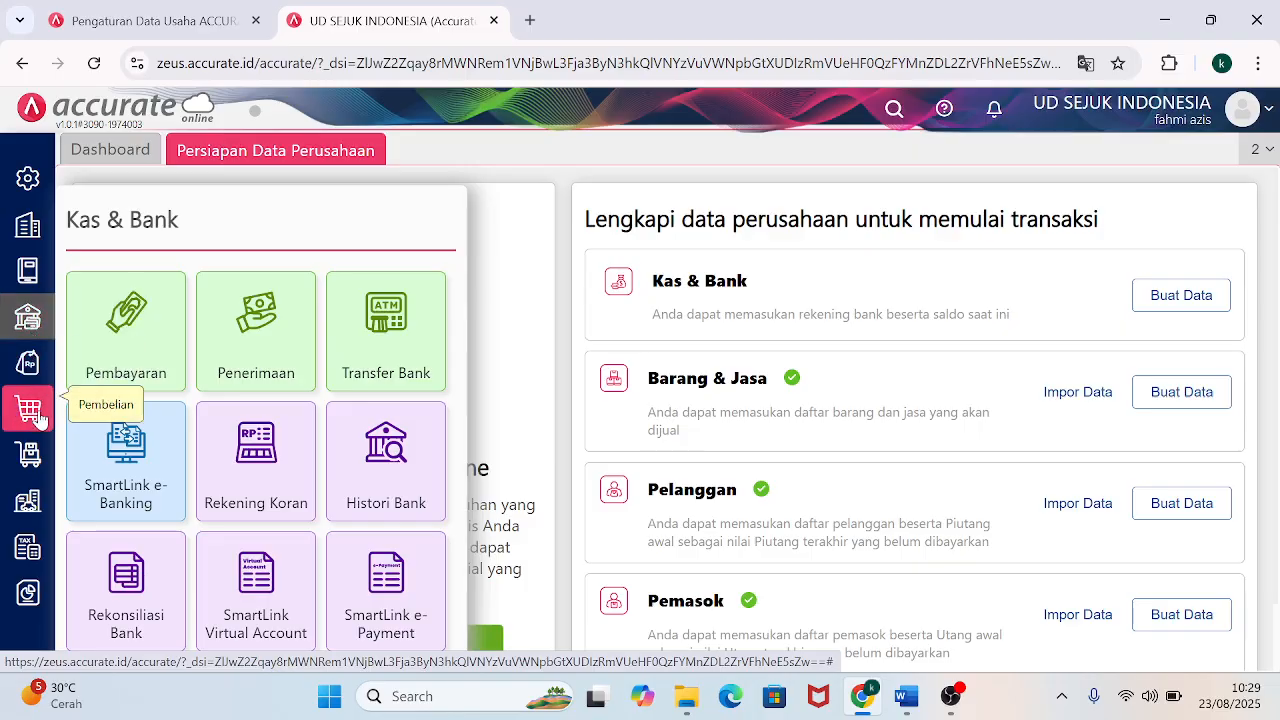
click(130, 370)
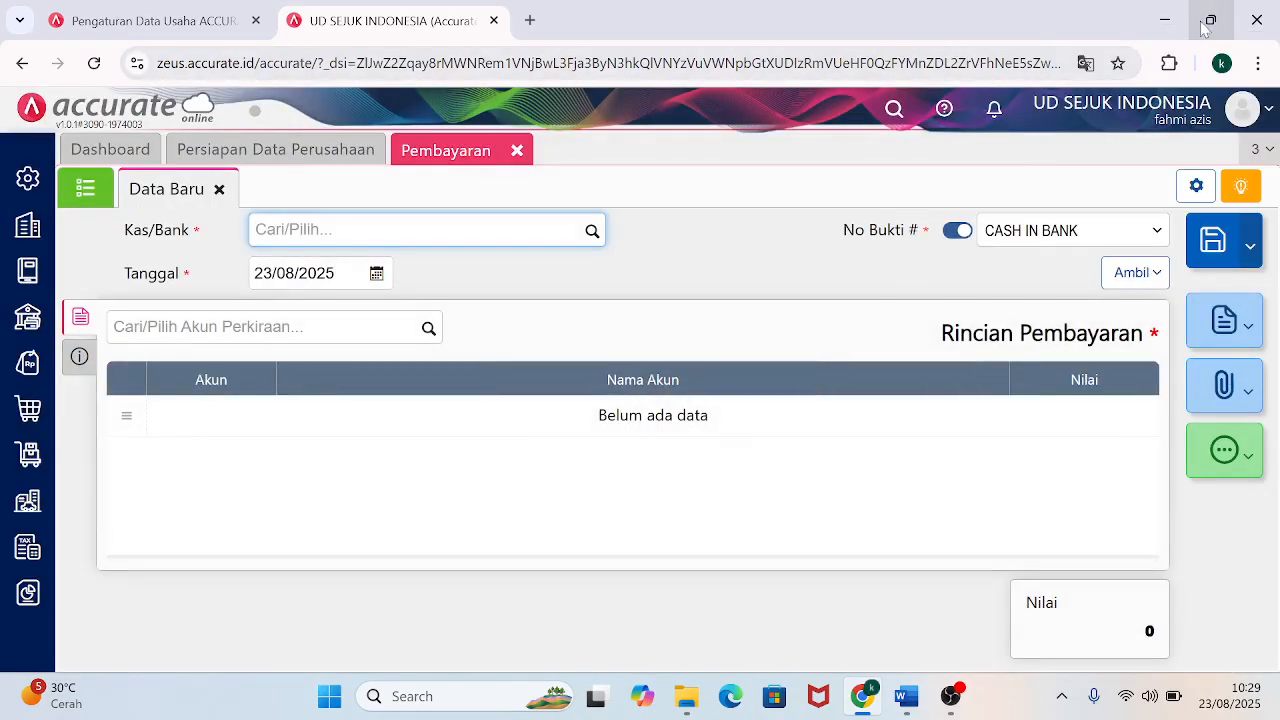
click(1209, 24)
drag(465, 27, 1276, 3)
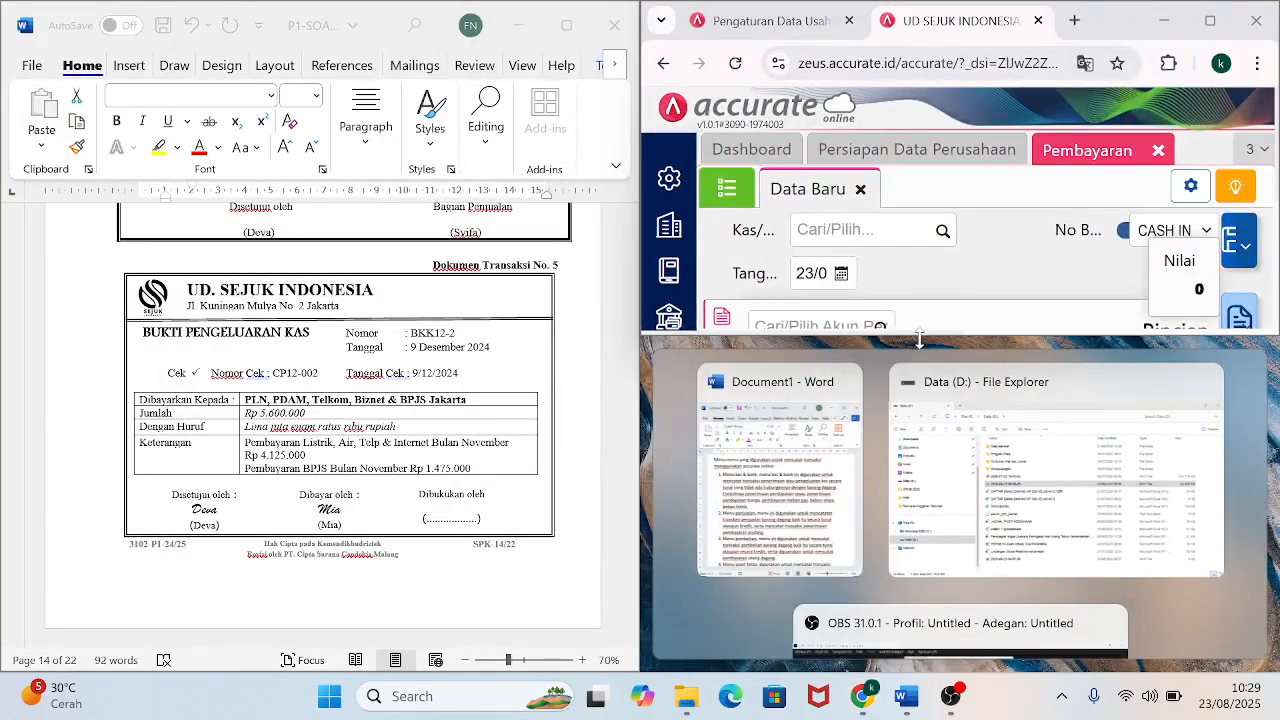
double_click(919, 339)
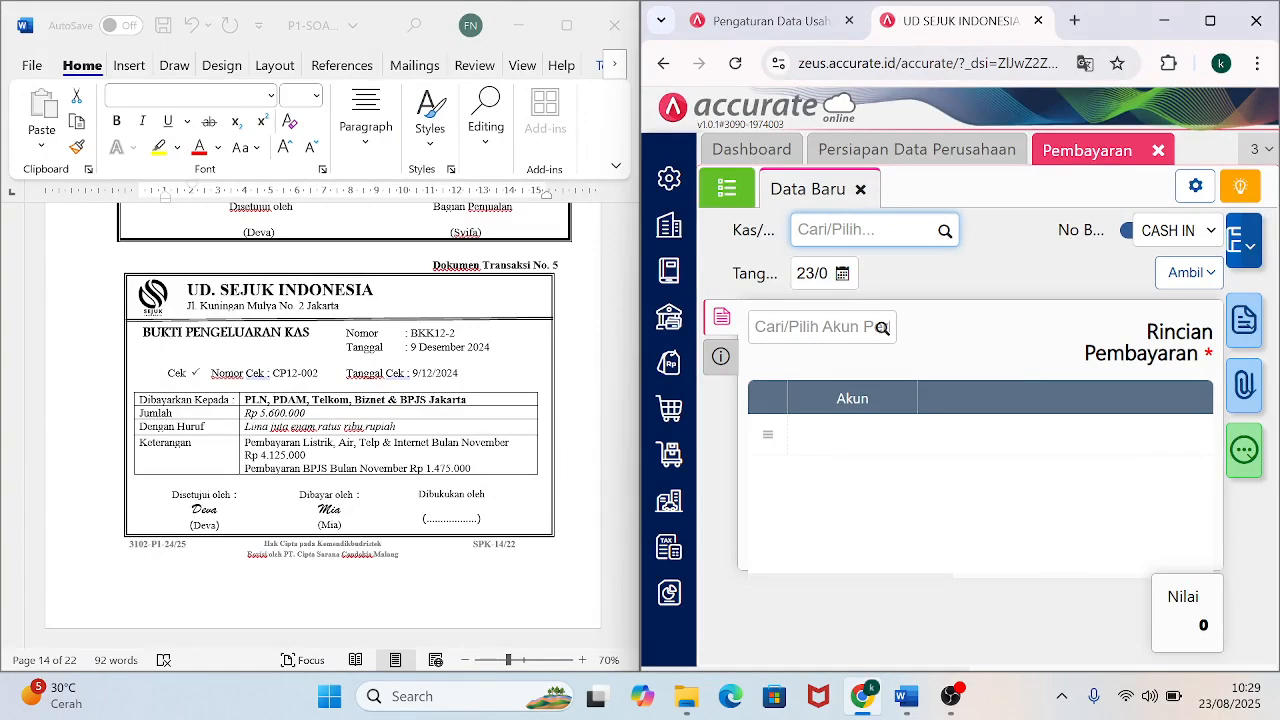
Choose CASH IN BANK as the payment's Kas/Bank account and enter BKK12-2 as its manual voucher number (No Bukti).
click(945, 235)
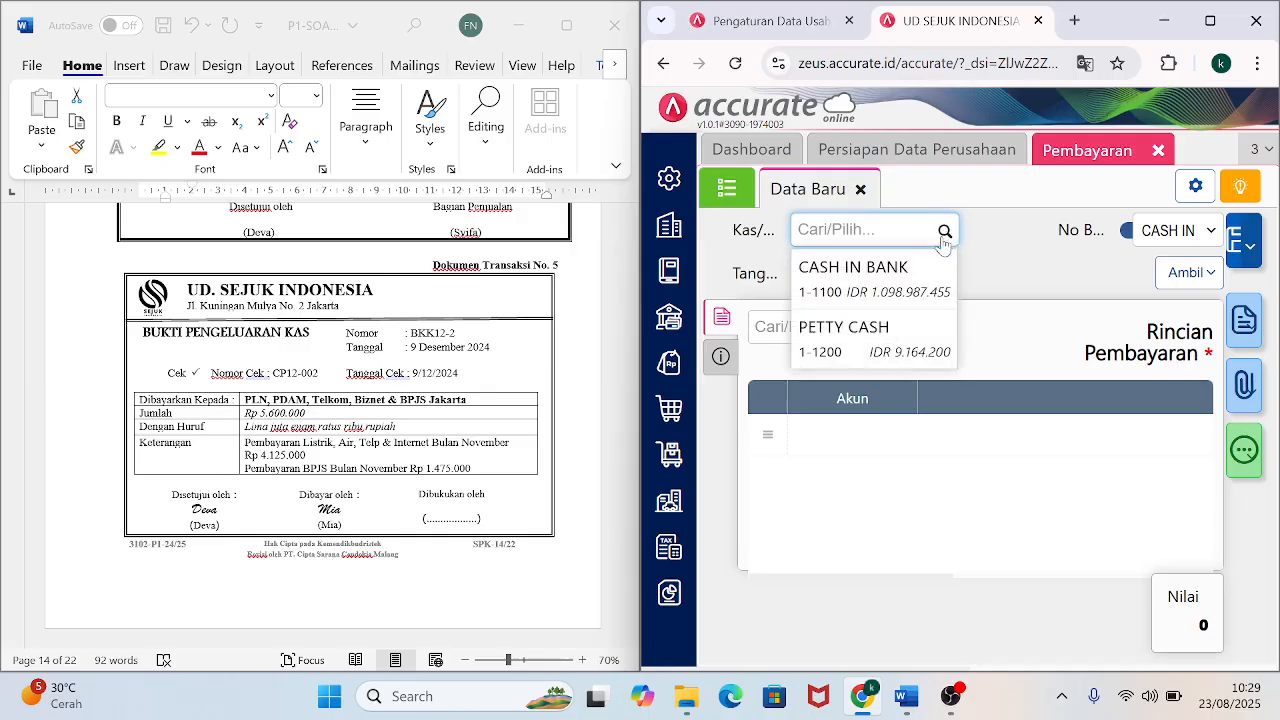
click(880, 300)
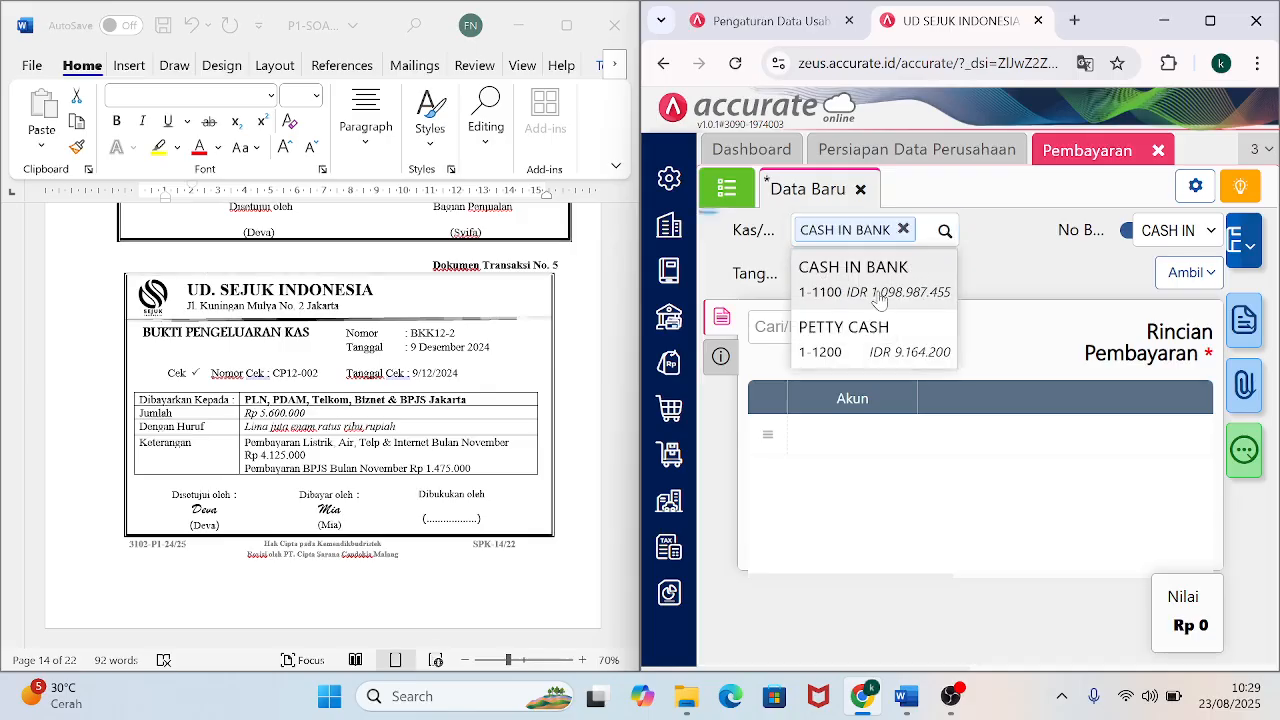
click(1127, 237)
click(1170, 232)
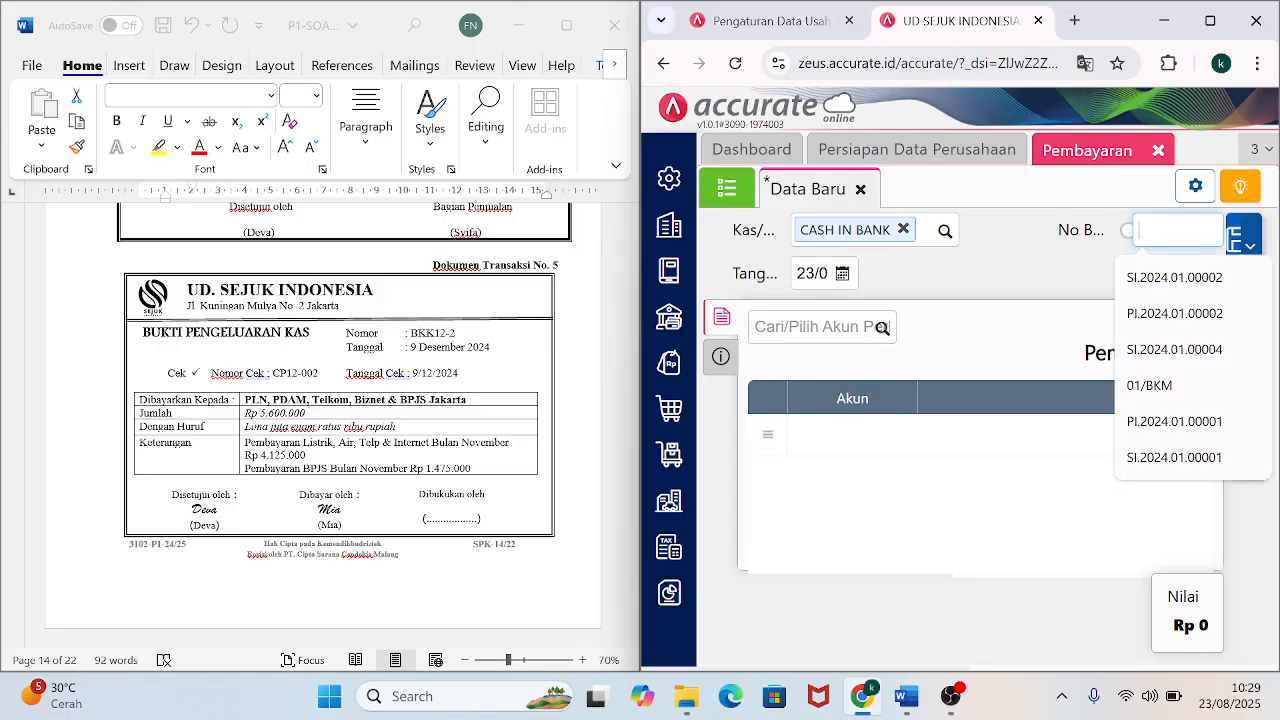
text(BKK)
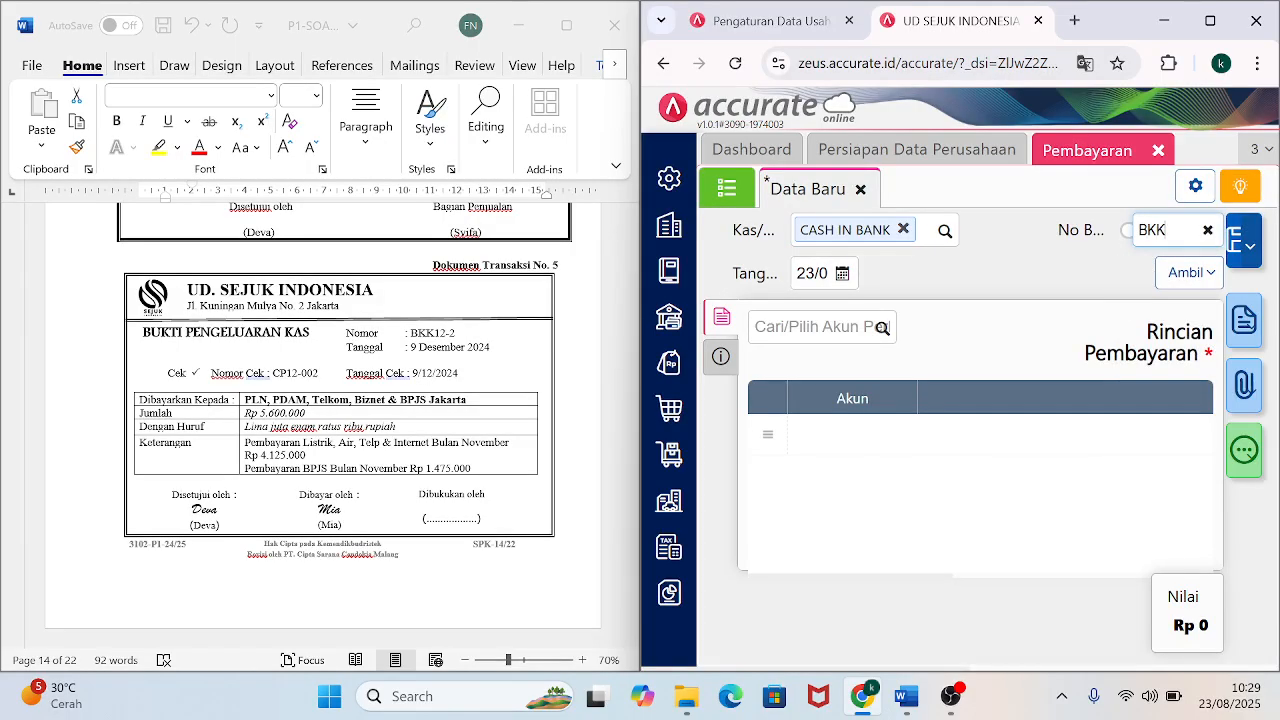
text(12-2)
key(Tab)
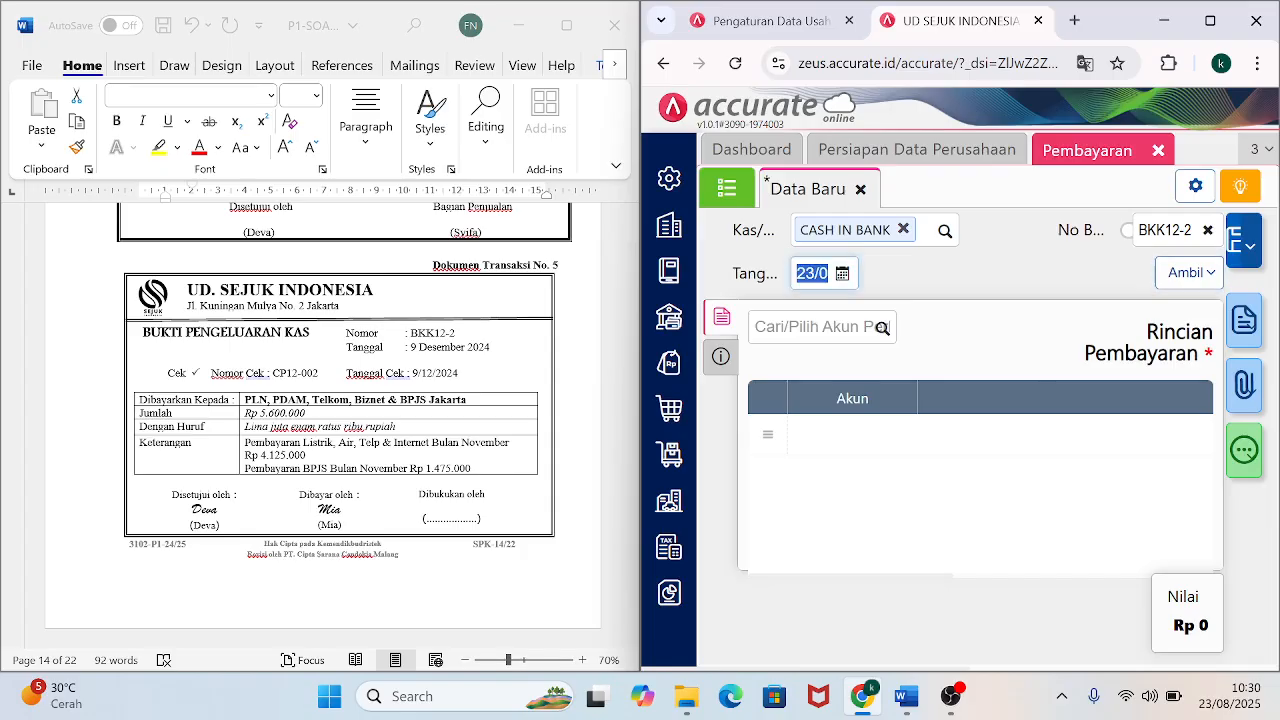
Set the payment date (Tanggal) to 09/12/2024.
click(833, 280)
text(09/)
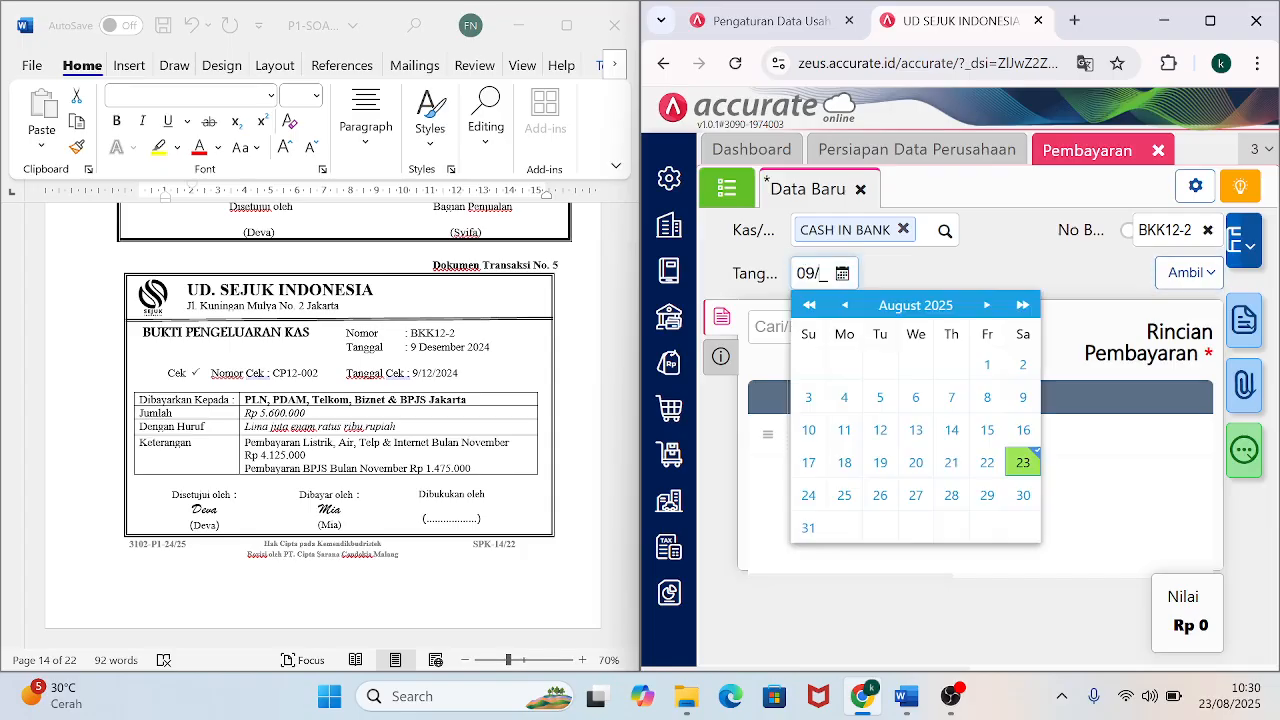
text(122024)
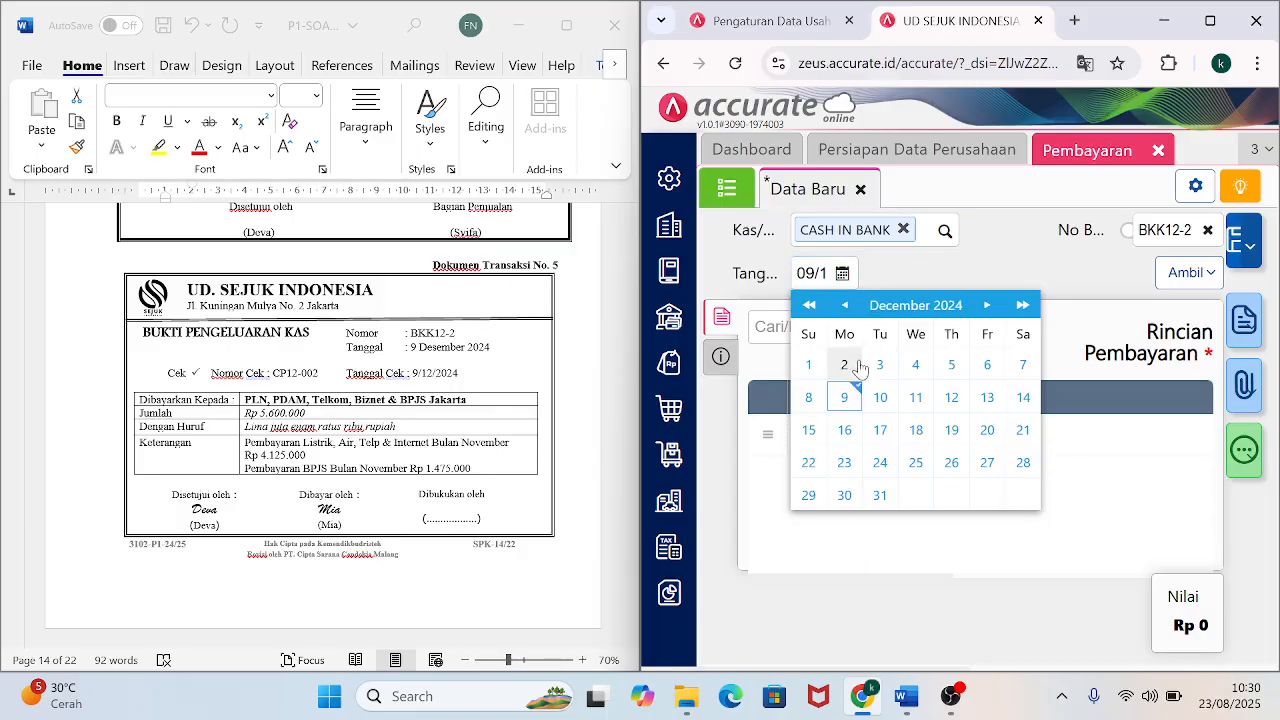
click(844, 398)
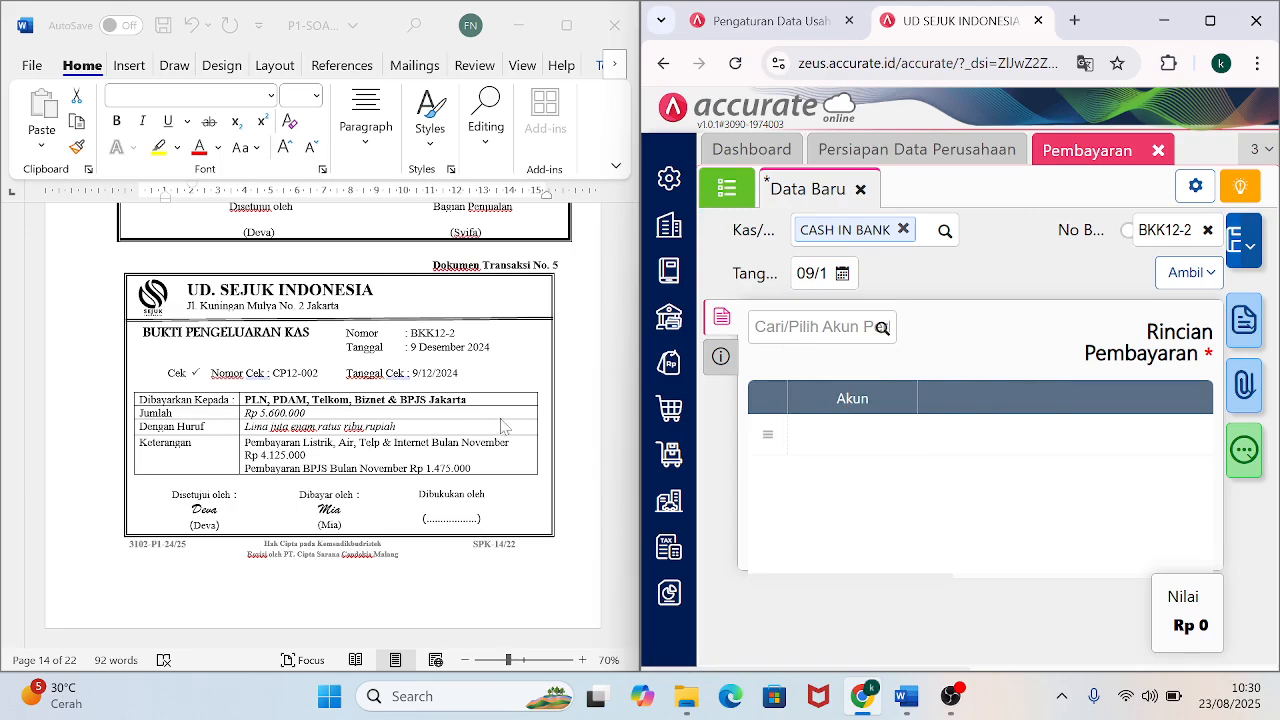
Add a payment line for account 6-1200 ELECTRICITY, WATER, TELP & INTERNET EXPENSE with a value of Rp 4.125.000.
click(882, 328)
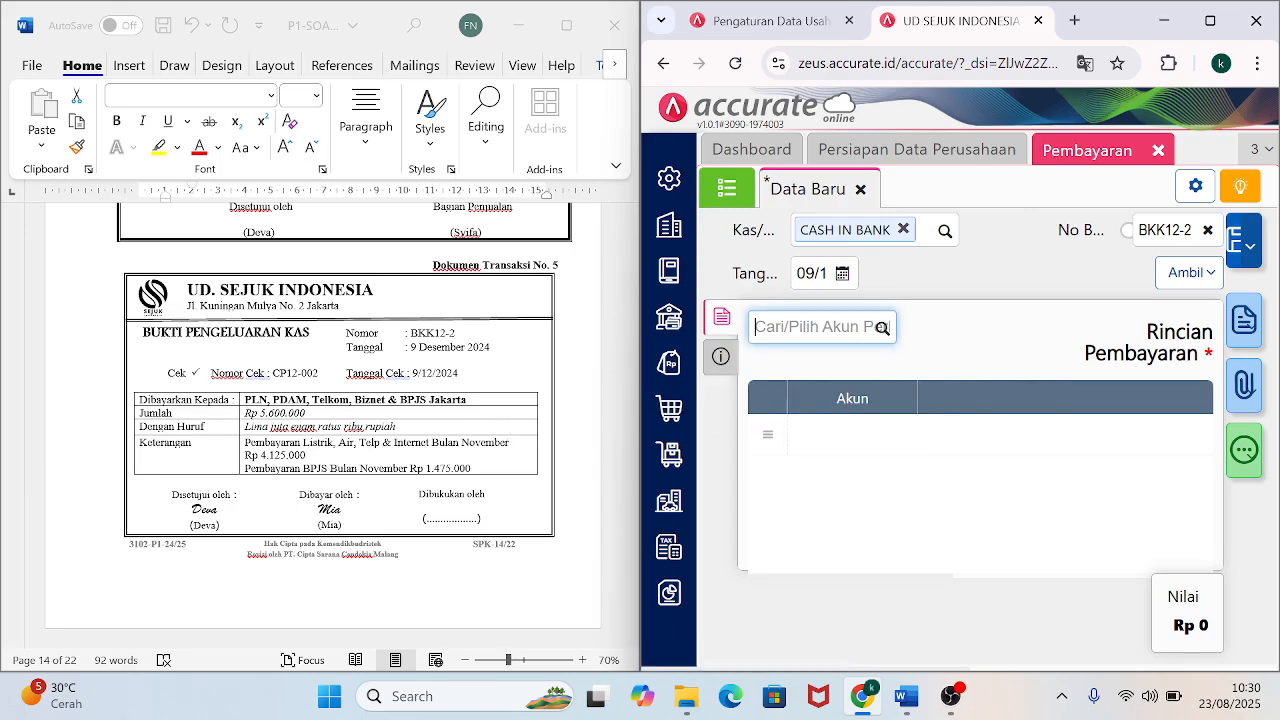
text(ELEC)
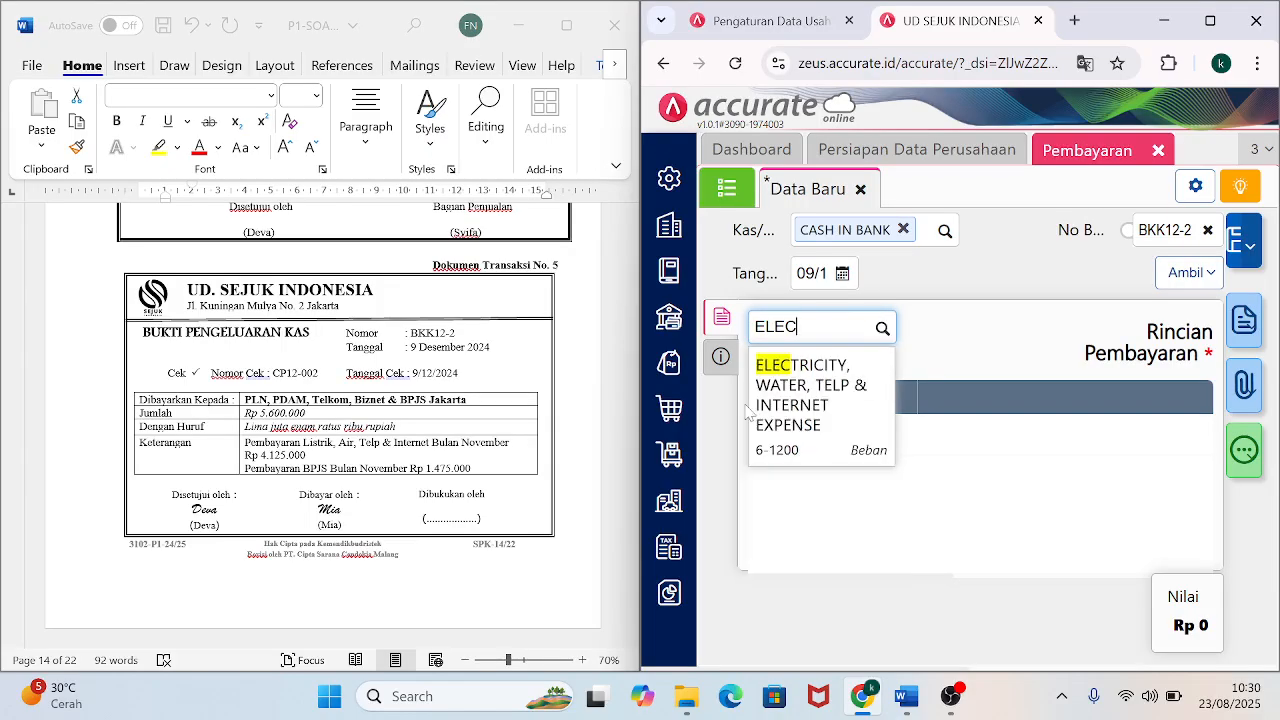
click(806, 413)
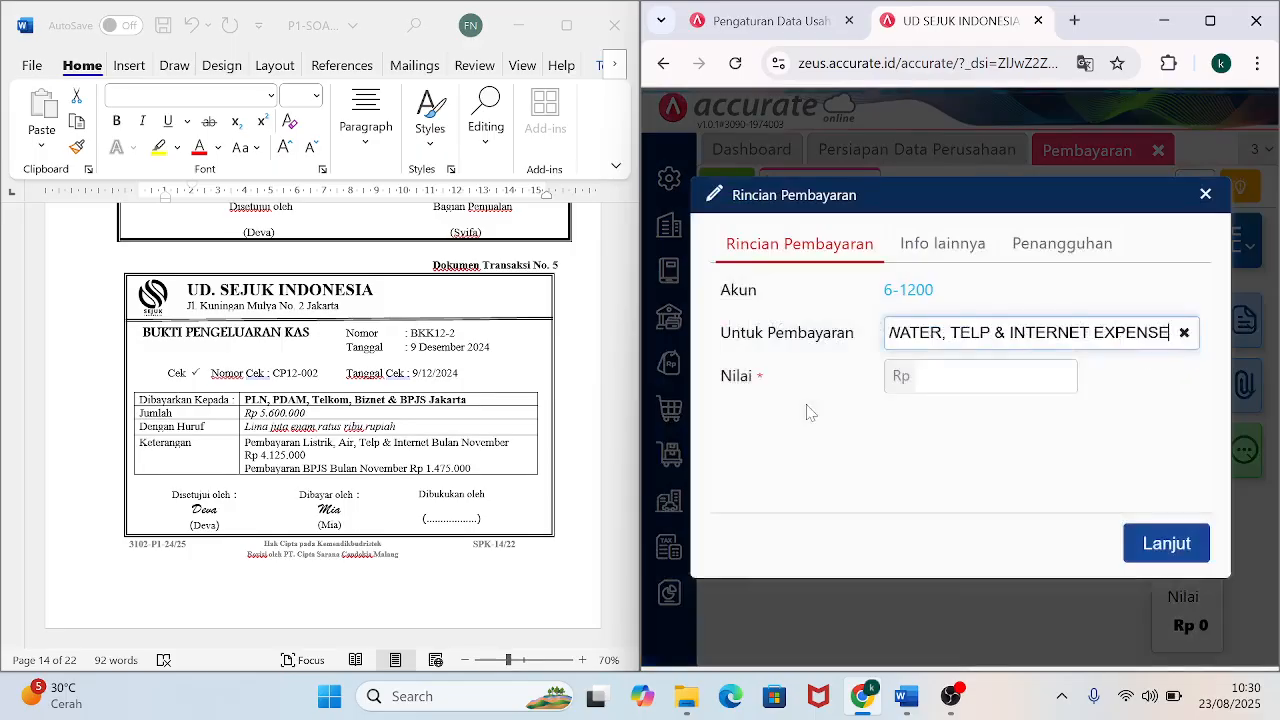
click(980, 376)
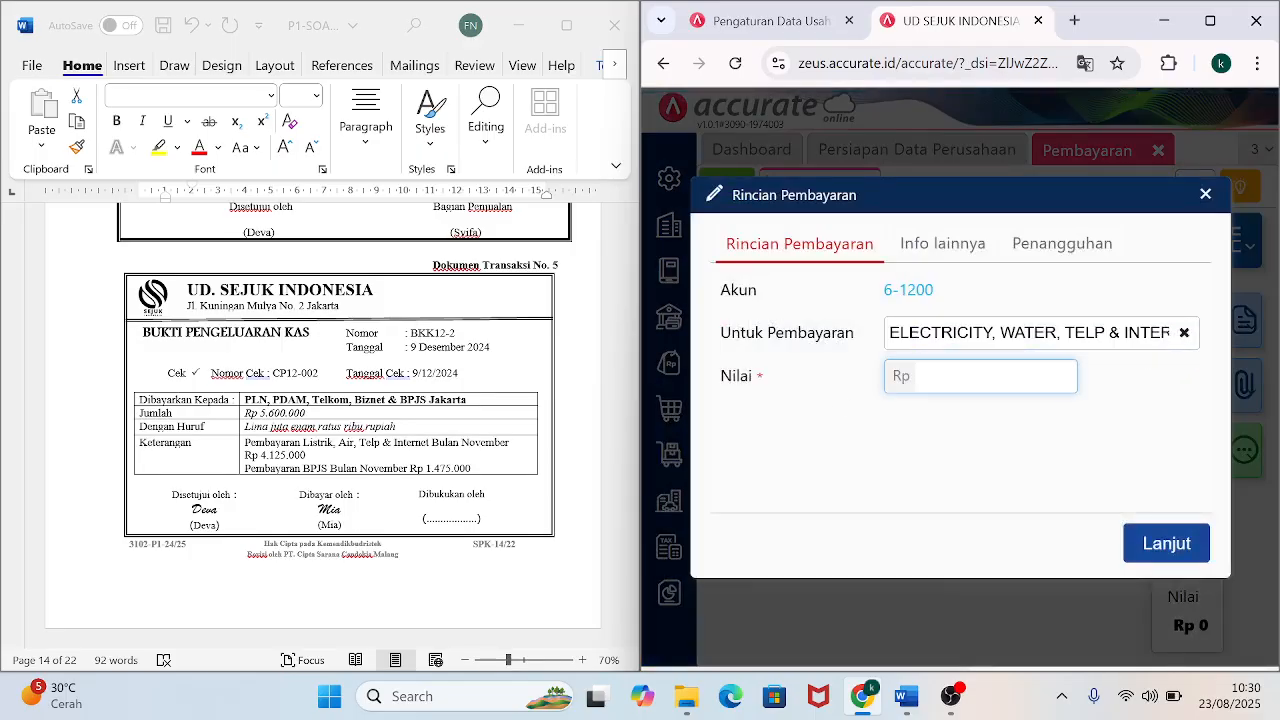
text(56)
key(BackSpace)
text(125.000)
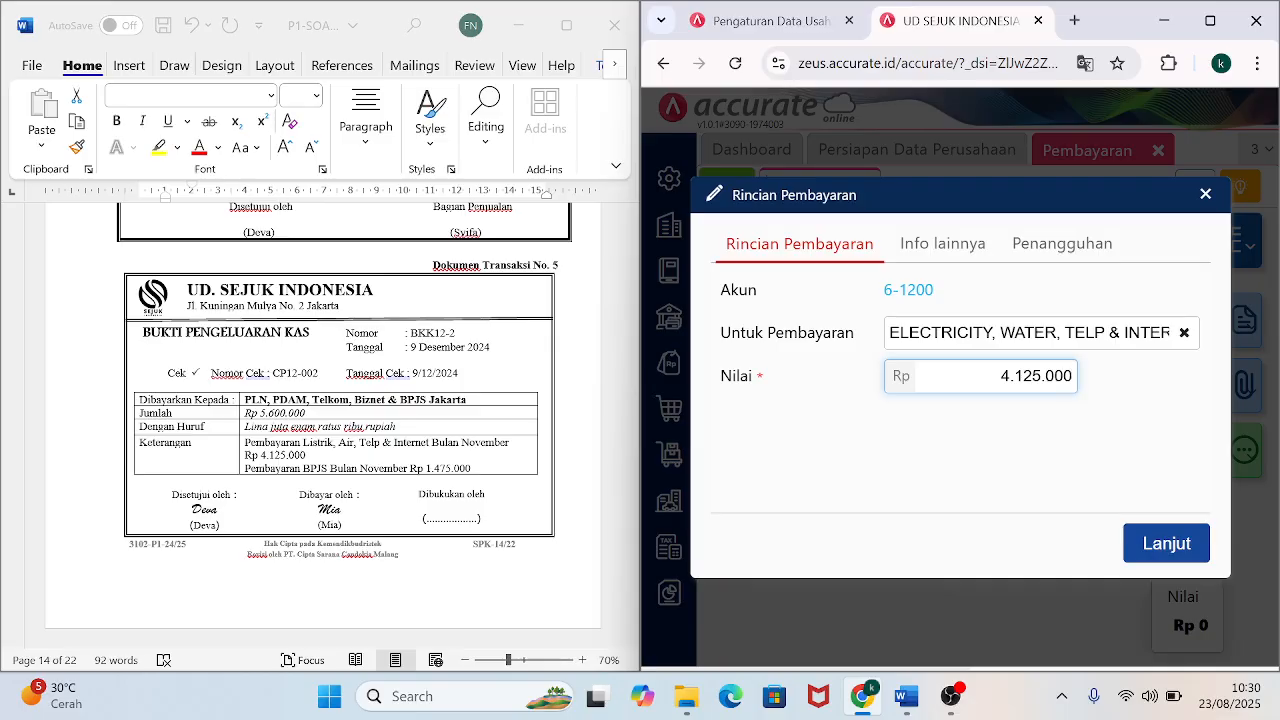
click(1158, 549)
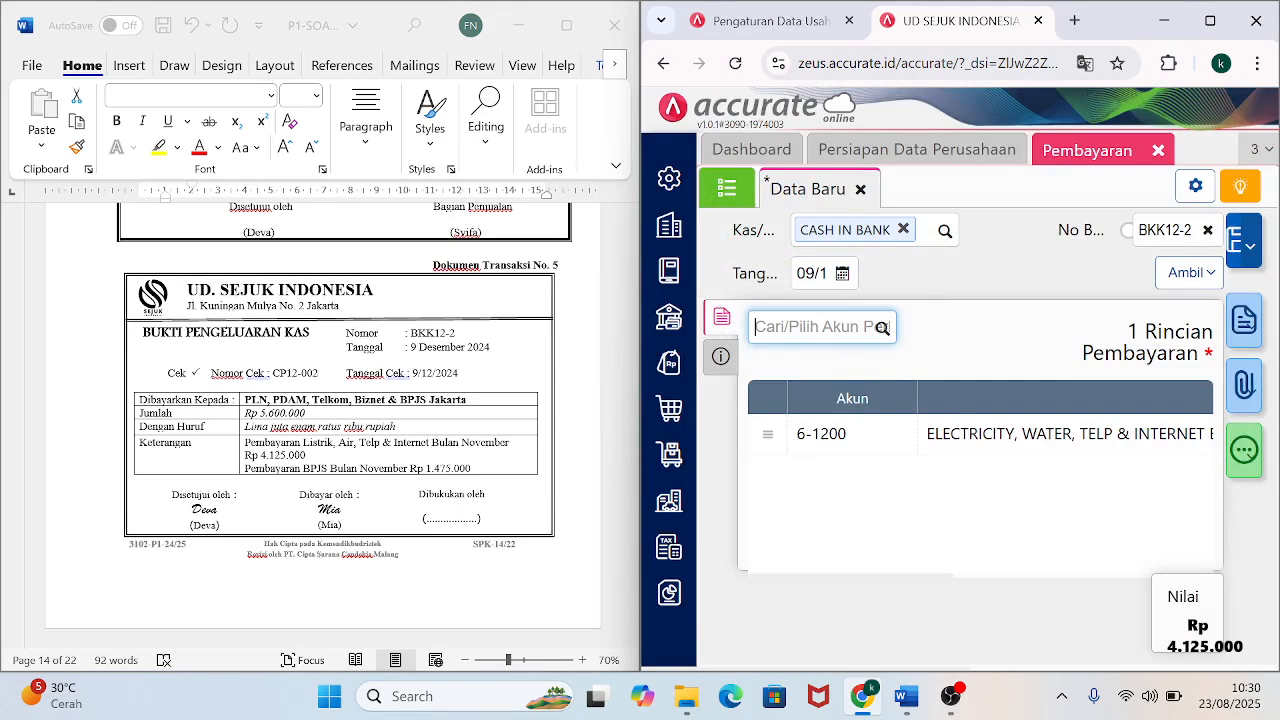
Add a payment line for account 6-1800 BPJS EXPENSE with a value of Rp 1.475.000.
text(BPJS)
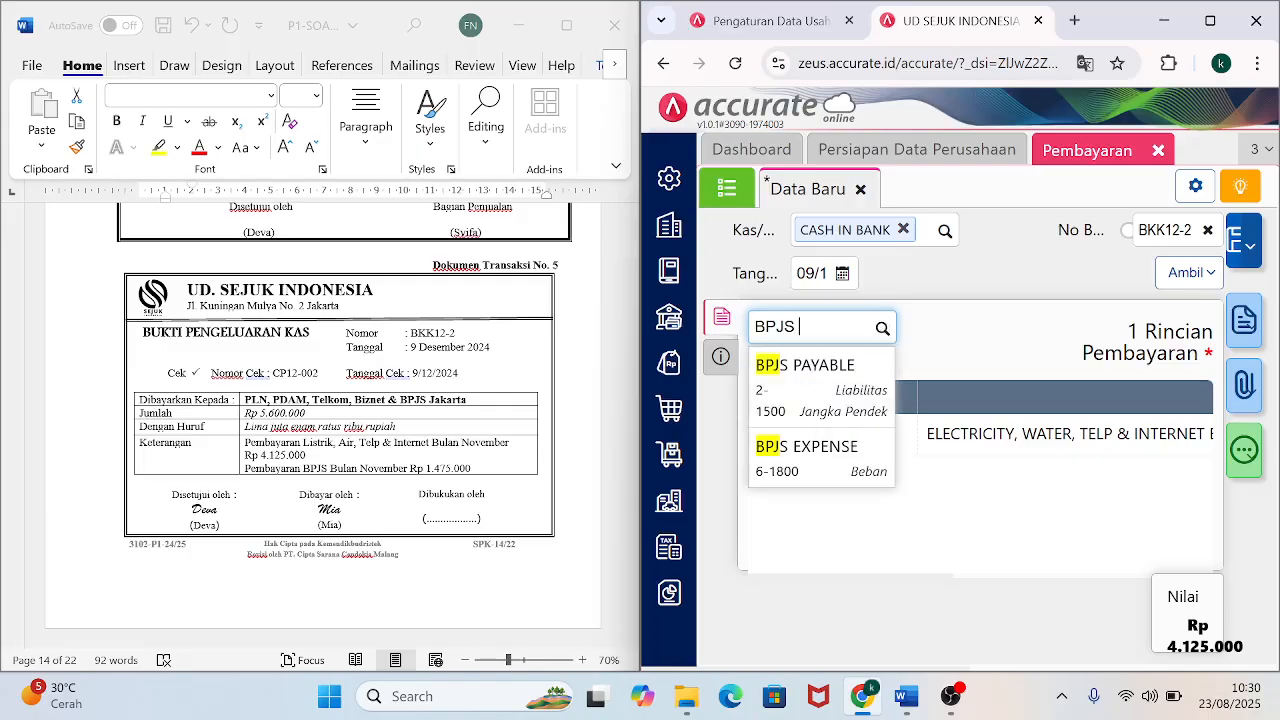
click(812, 460)
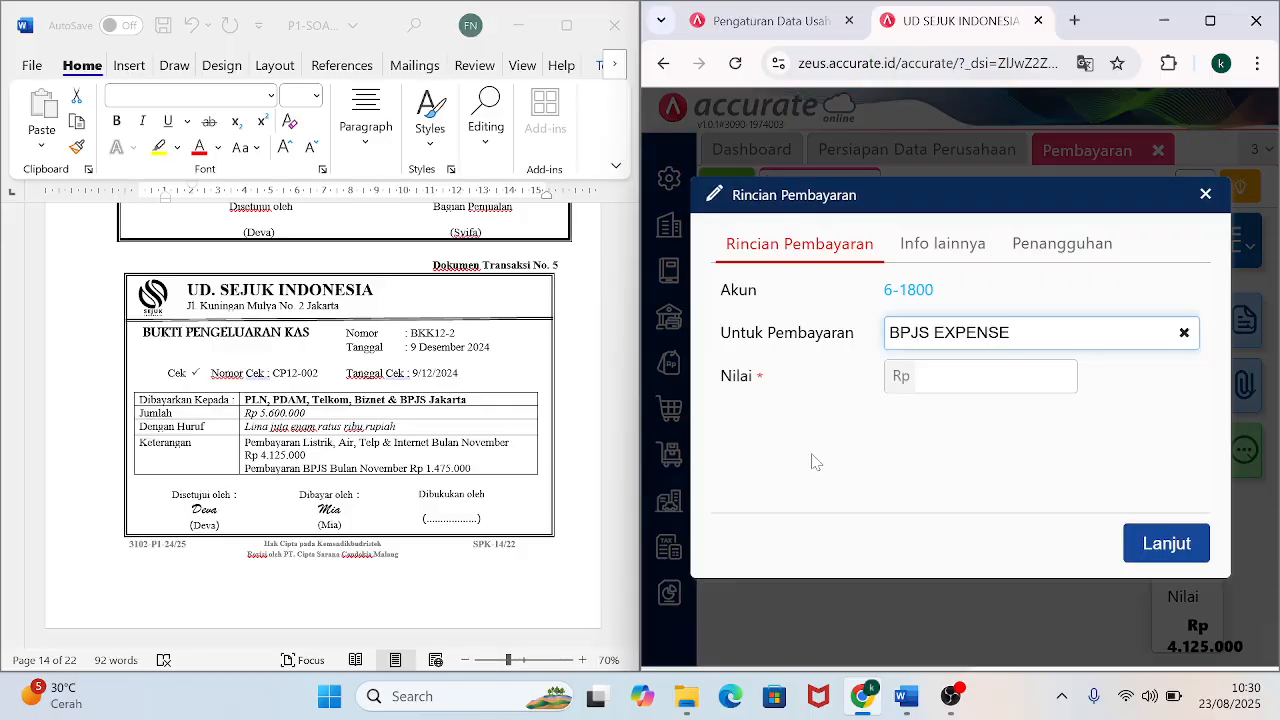
click(1071, 376)
text(1.4)
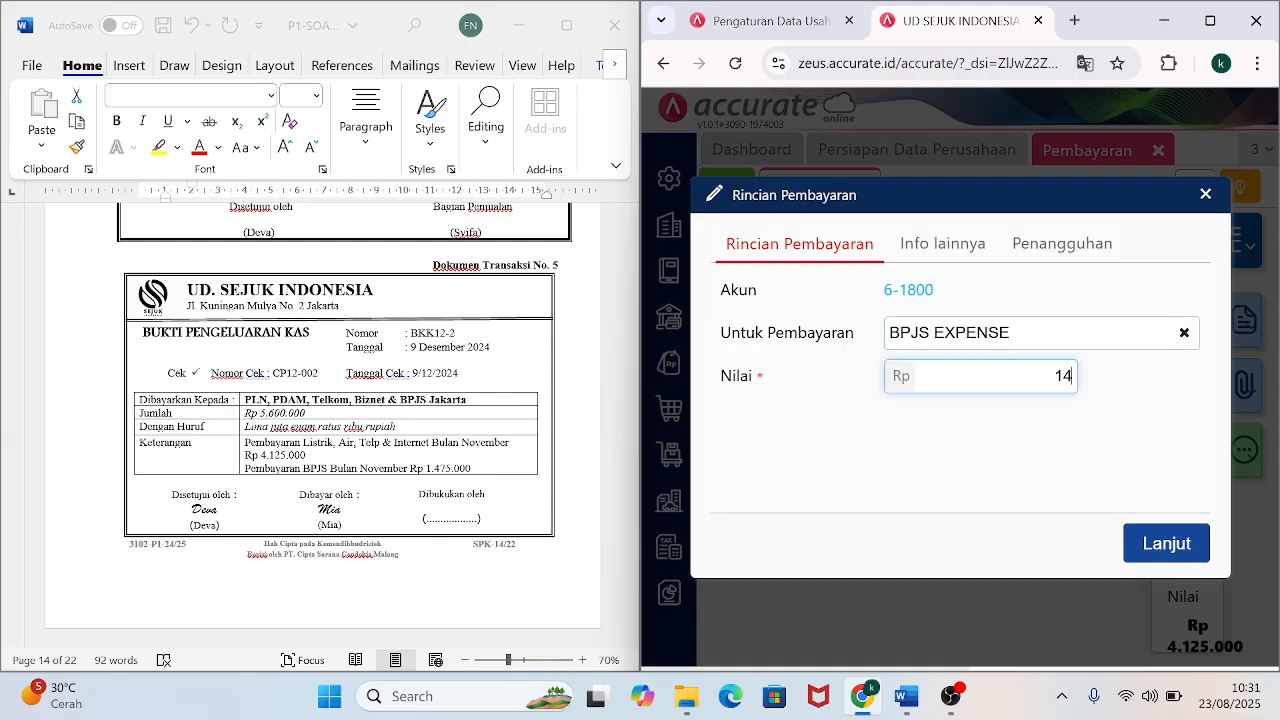
text(75.000)
click(1157, 545)
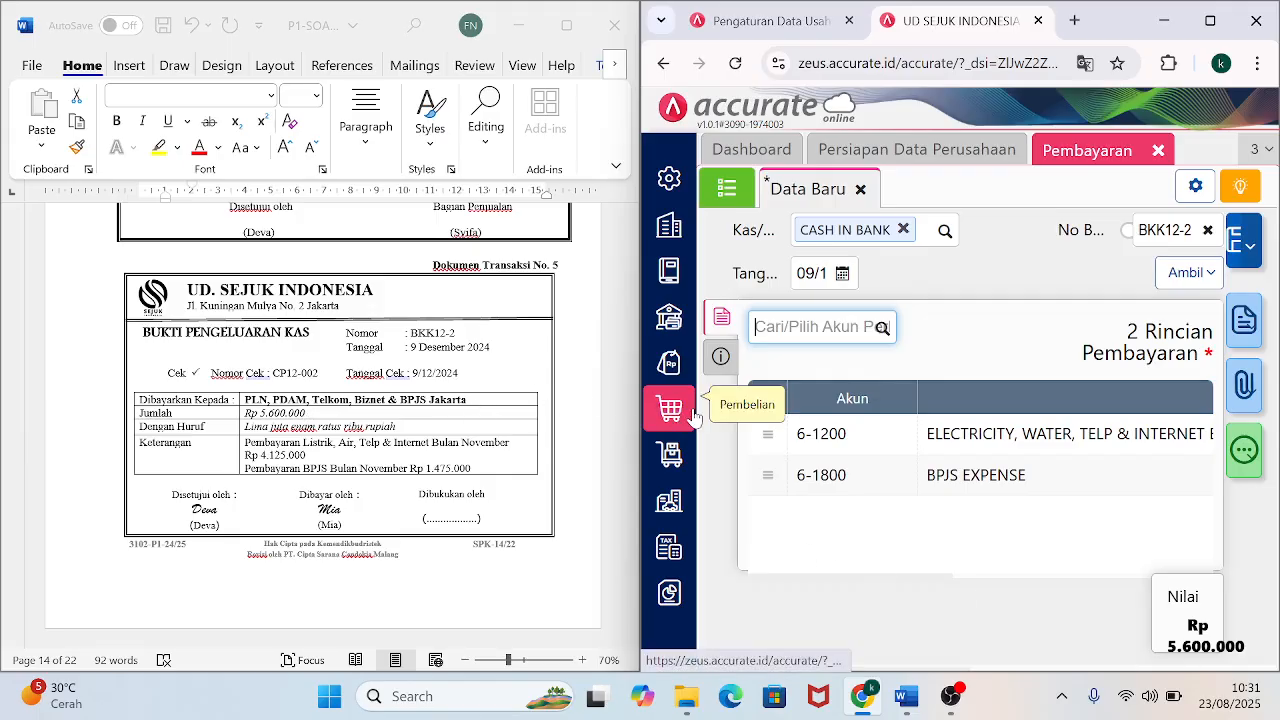
In the payment's additional information, enter check number CP12-002 and the recipient PLN, PDAM, TELKOM, BIZNET, DAN BPJS JAKARTA.
click(716, 360)
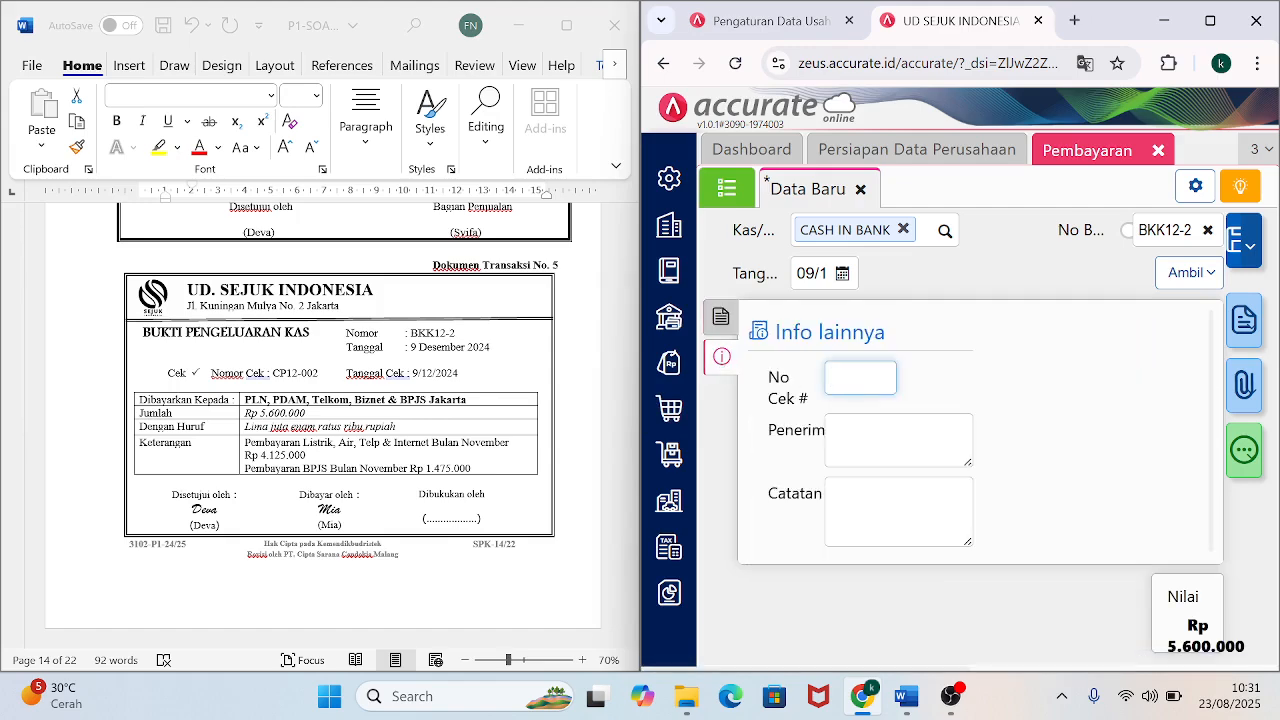
text(CP12-00)
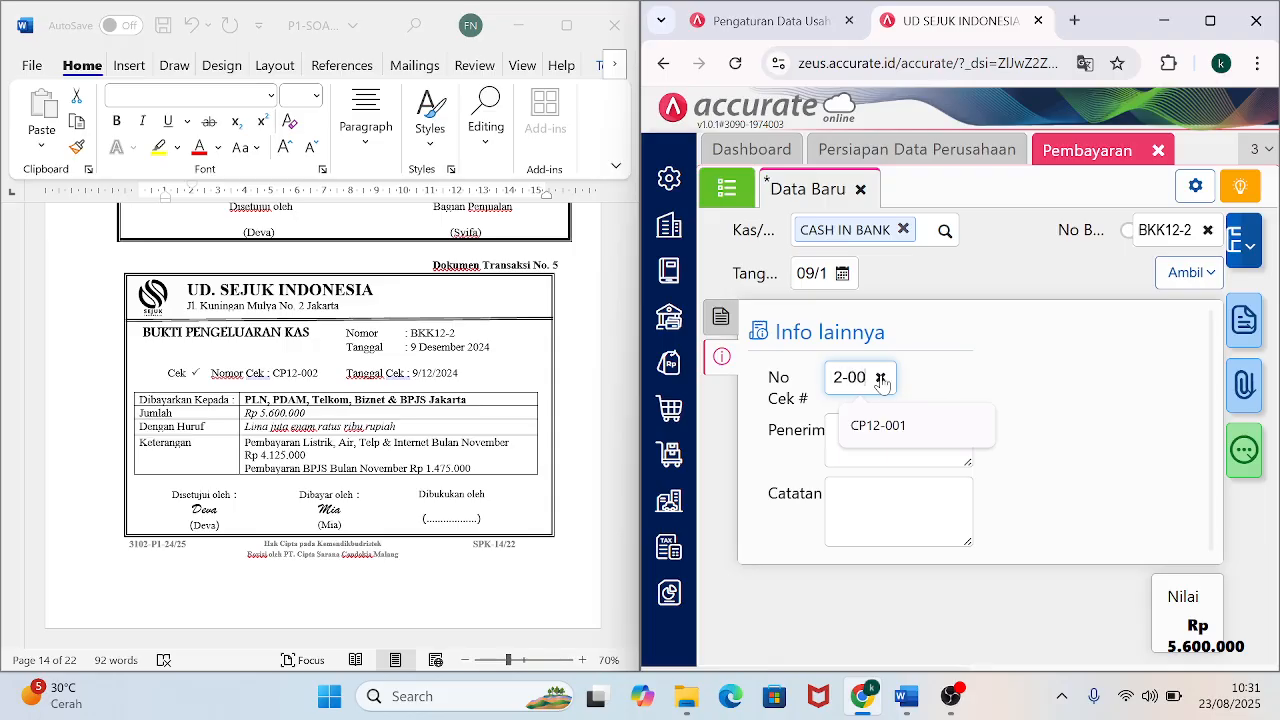
text(2)
key(Tab)
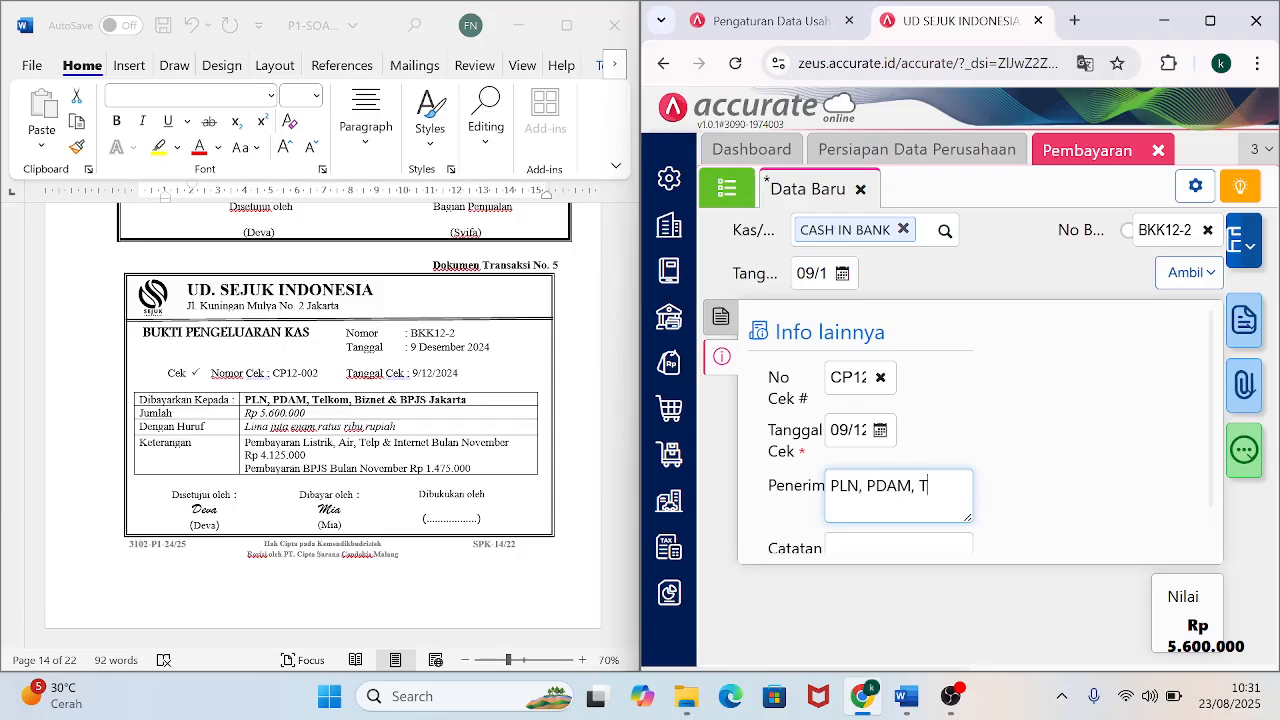
text(PLN, PDAM, TELKOM, BIZNET)
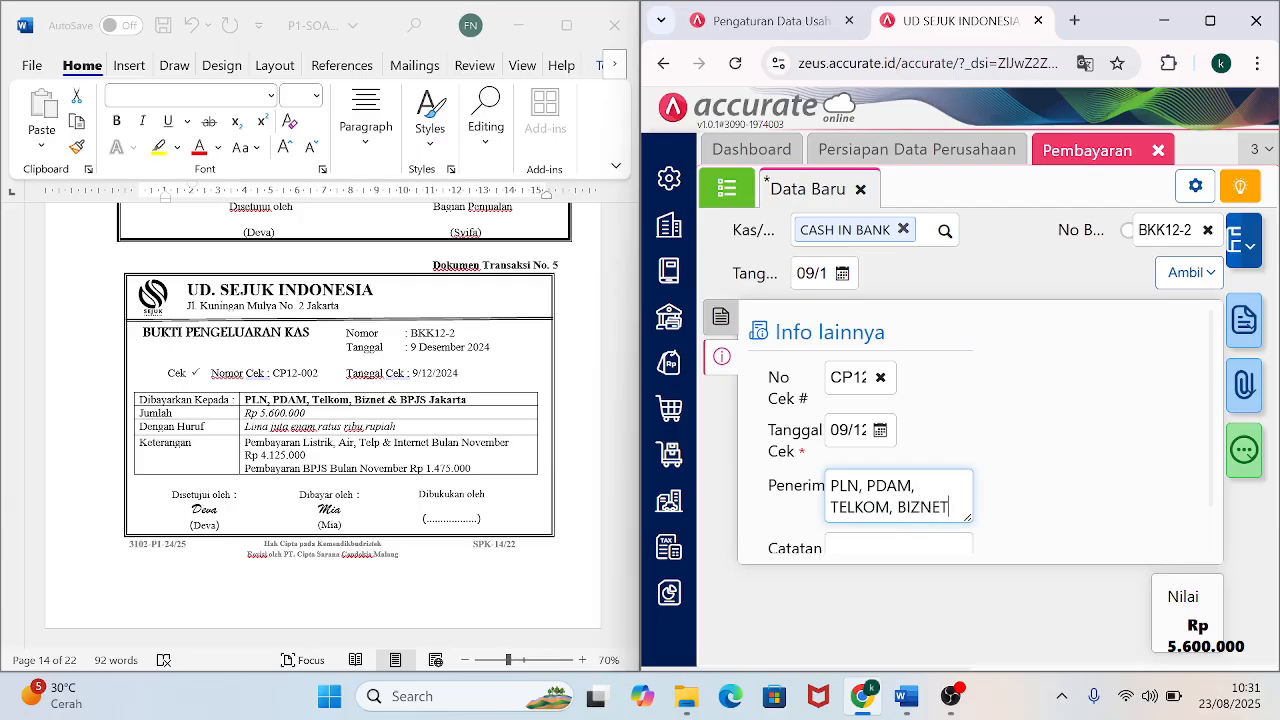
text(, DAN BPJS JAKARTA)
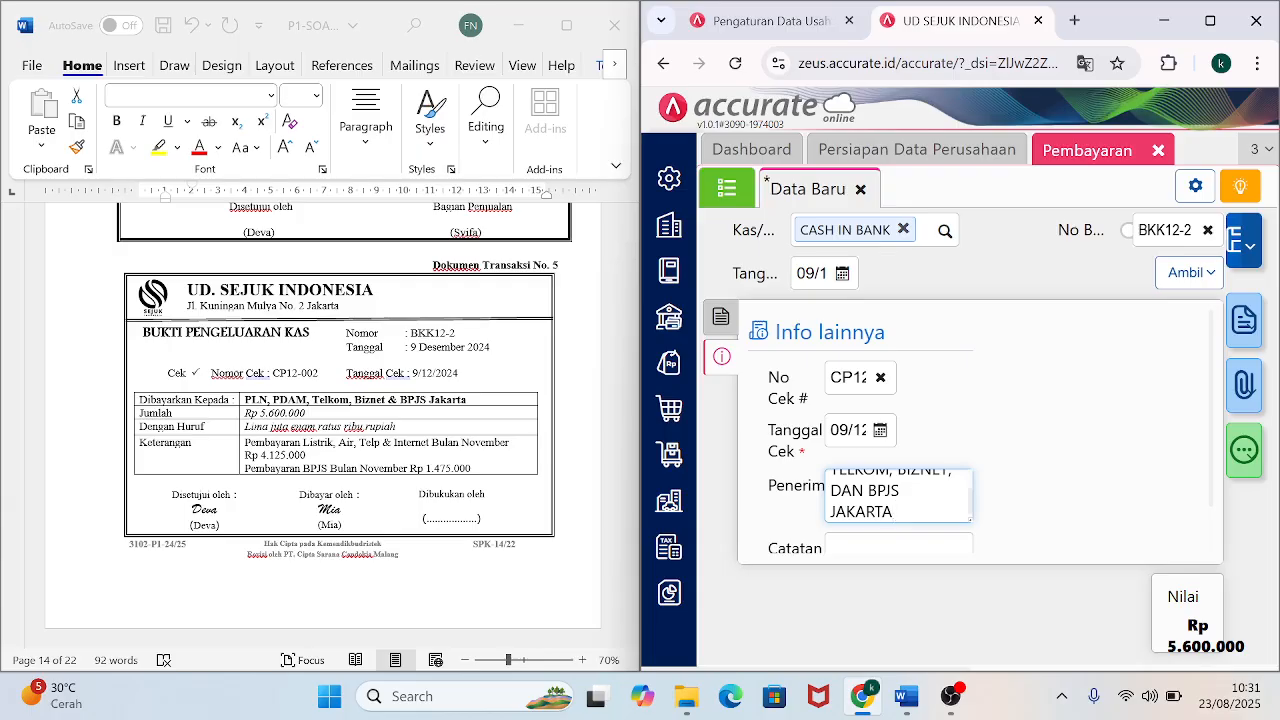
Enter the note PEMBAYARAN LISTRIK, AIR, TELP, INTERNET, DAN BPJS BULAN NOVEMBER in Catatan and save payment BKK12-2.
click(899, 544)
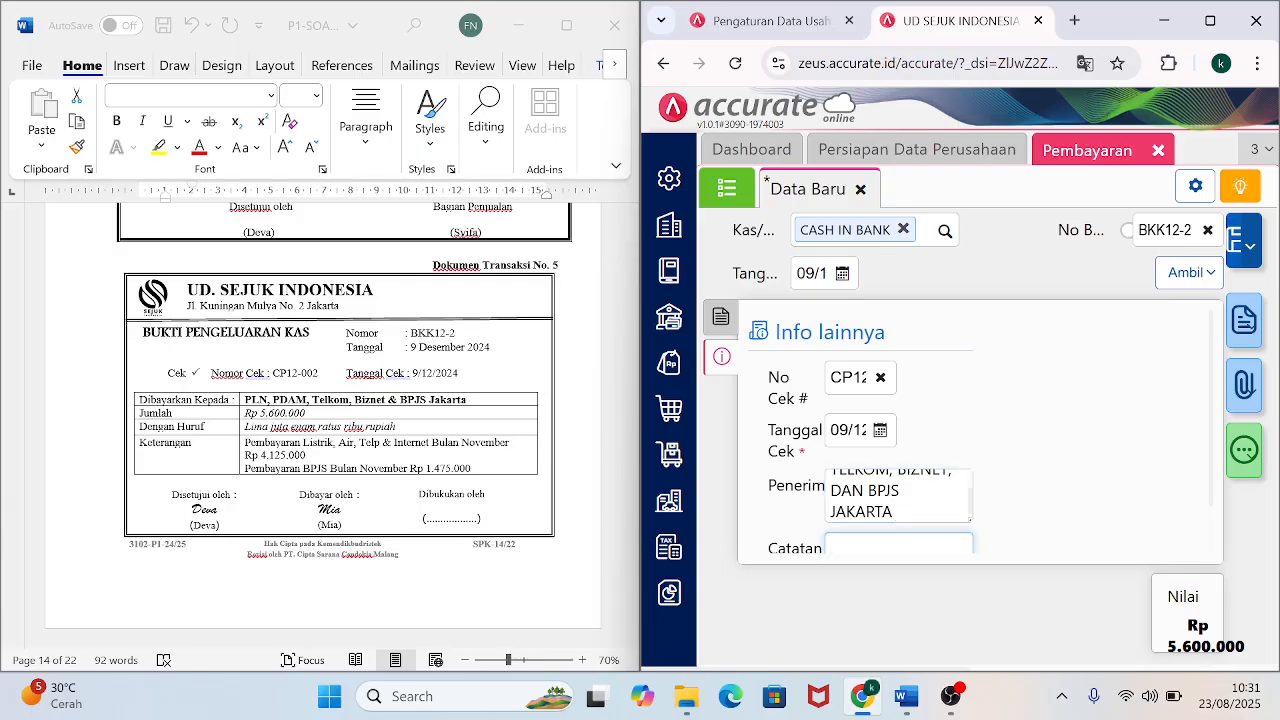
text(PEMBAYARAN LISTRIK, AIR, TELP, I)
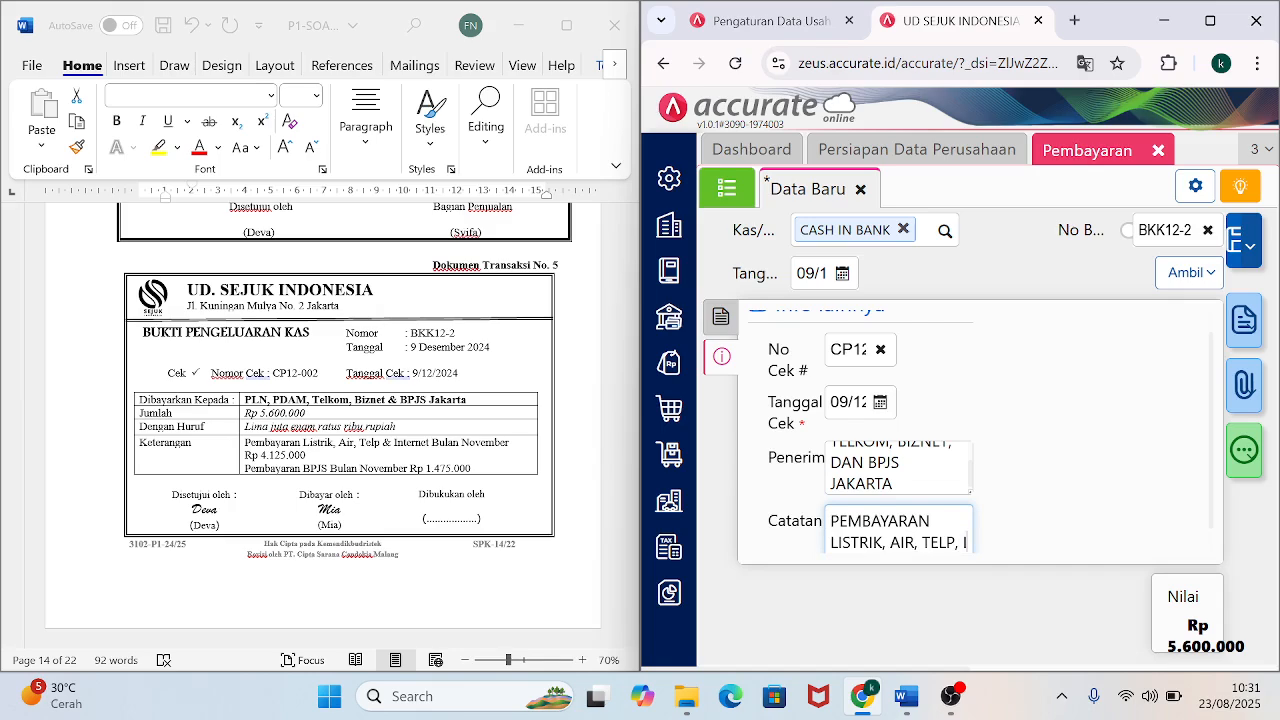
text(N)
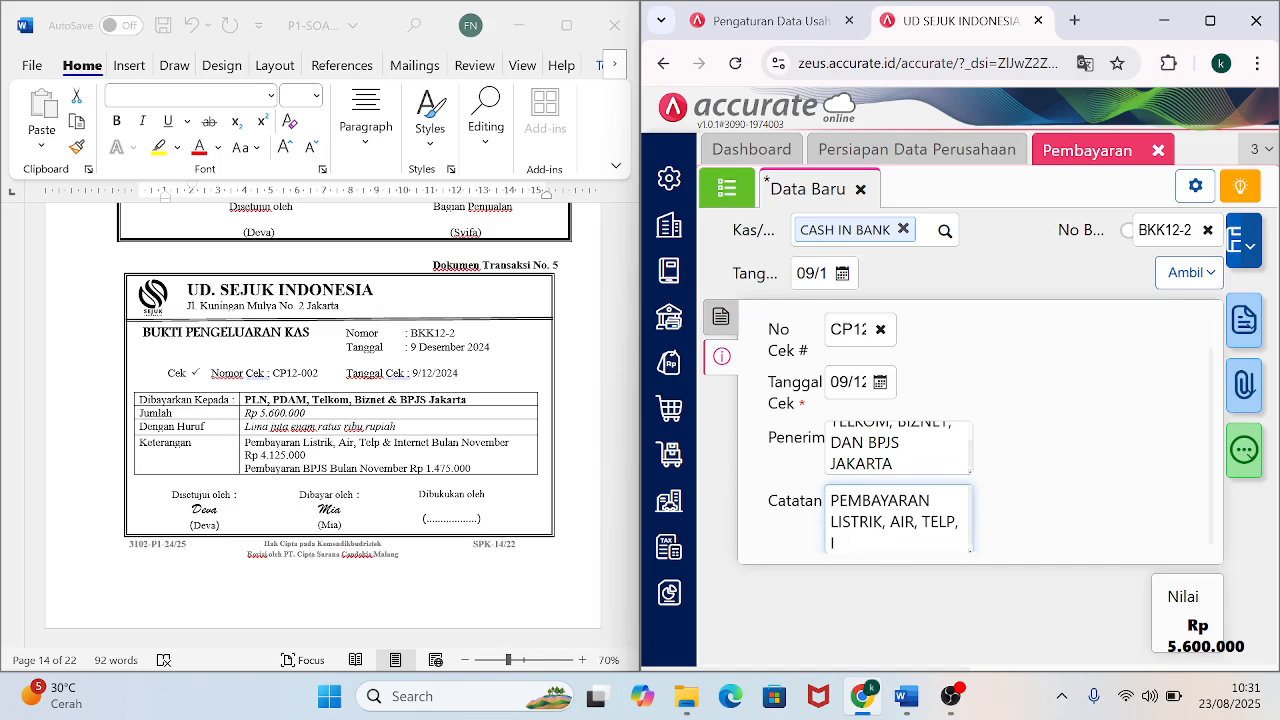
text(N)
text(TERNET, DAN)
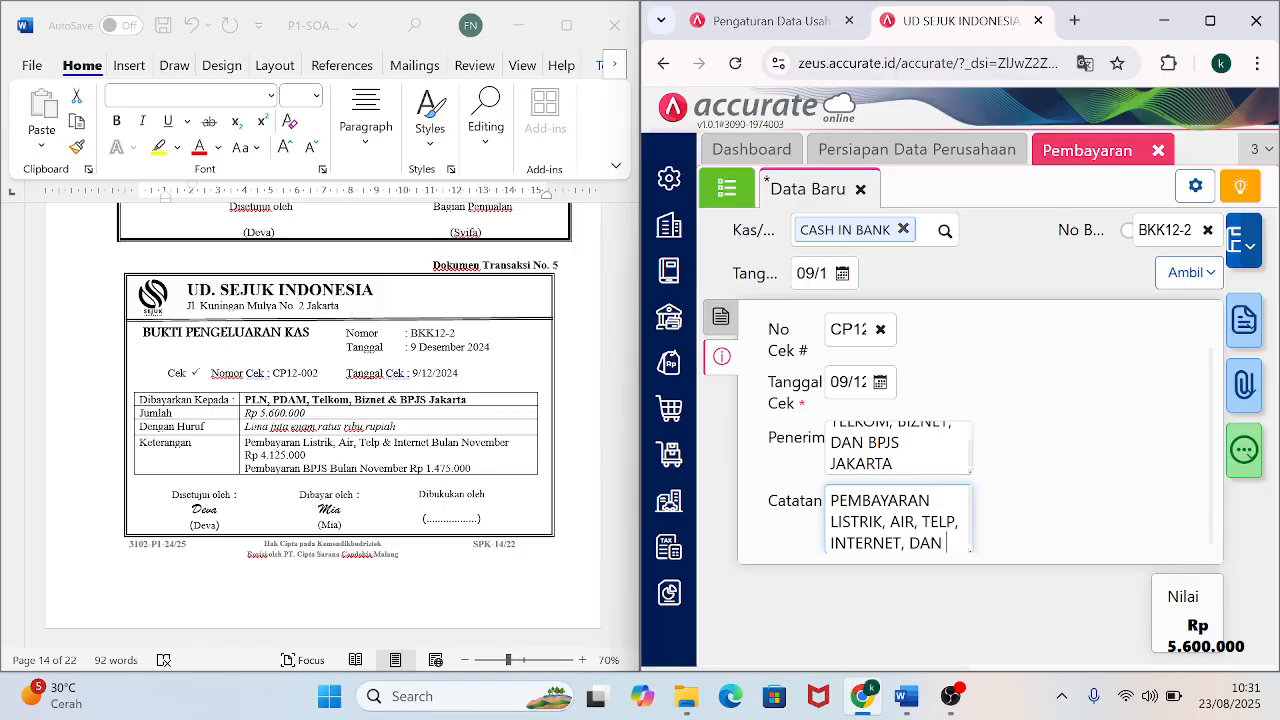
text( BPJS PBULAN)
key(BackSpace)
key(BackSpace)
key(BackSpace)
key(BackSpace)
key(BackSpace)
text(BULAN NOVEMBER)
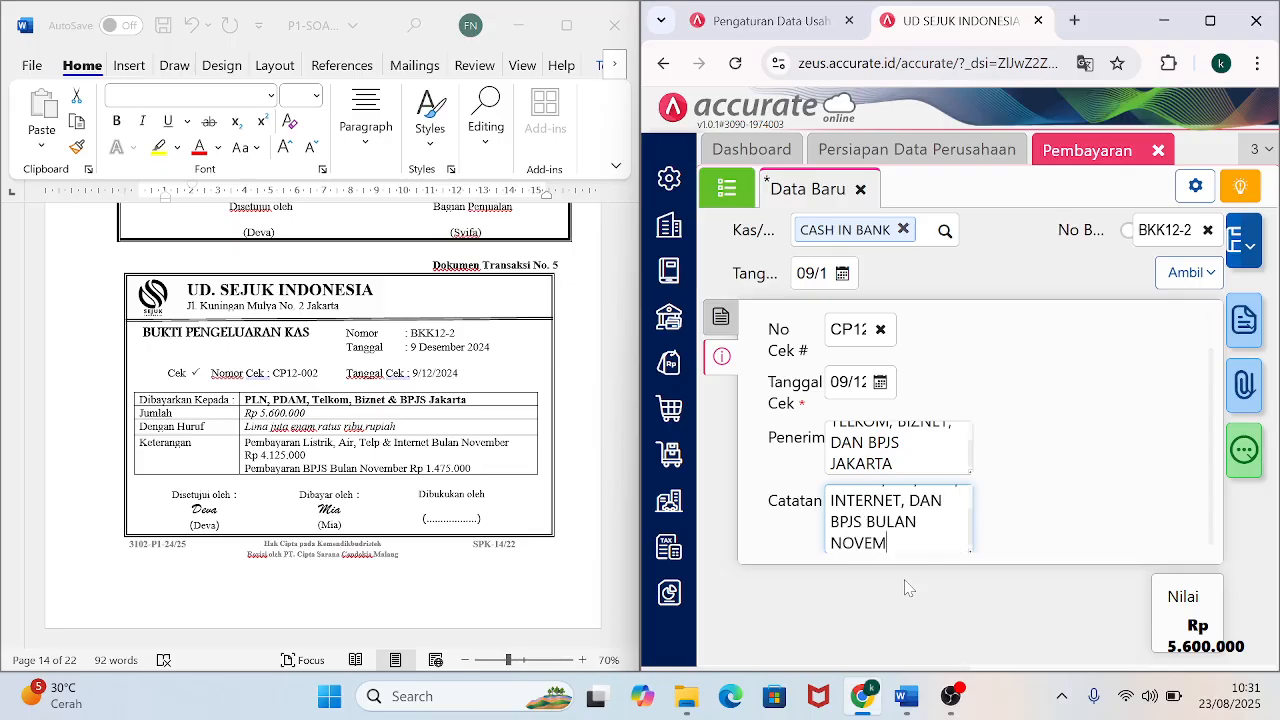
click(721, 318)
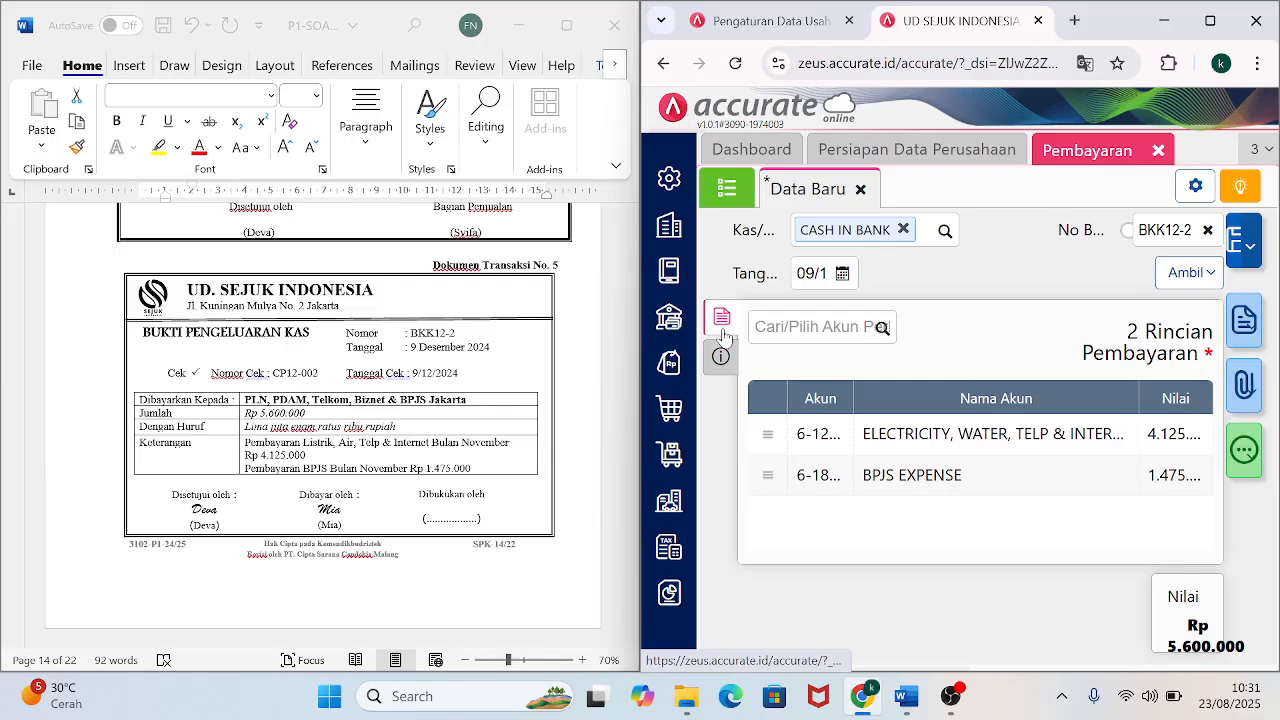
click(1236, 257)
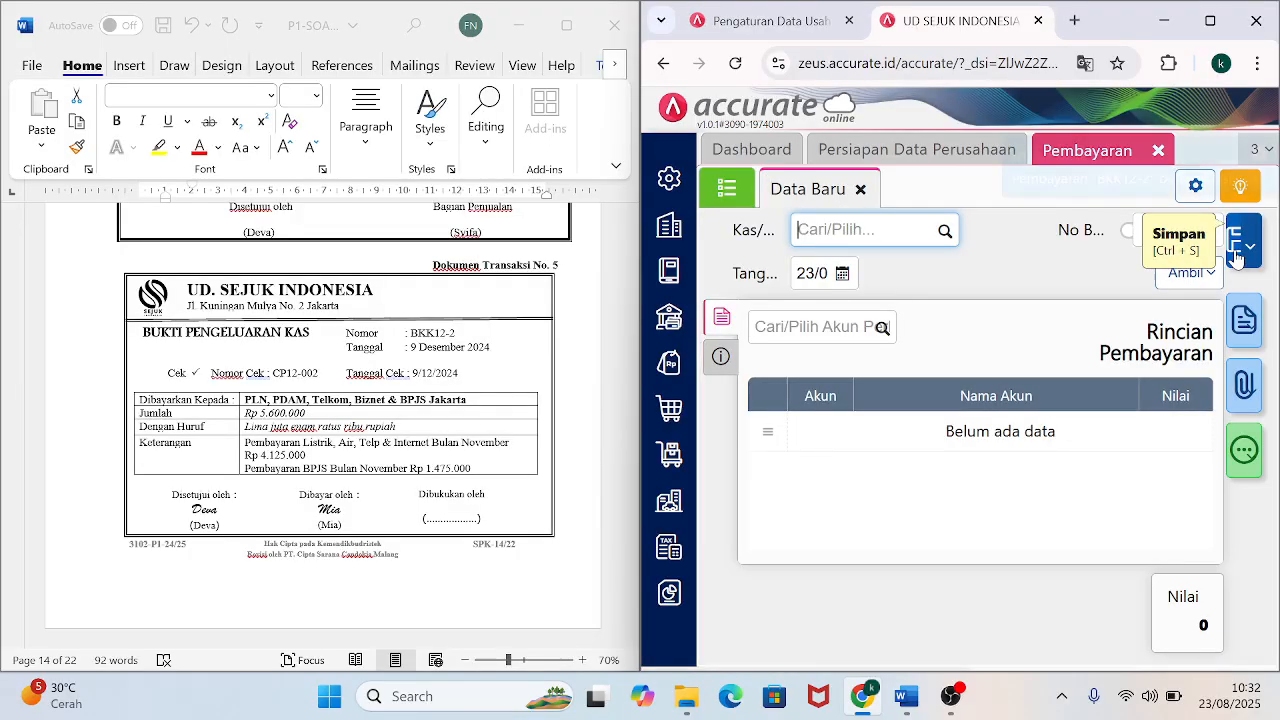
Open the saved payment BKK12-2 from the payment list and review its journal details (Rincian Jurnal) in a full-size window.
click(727, 190)
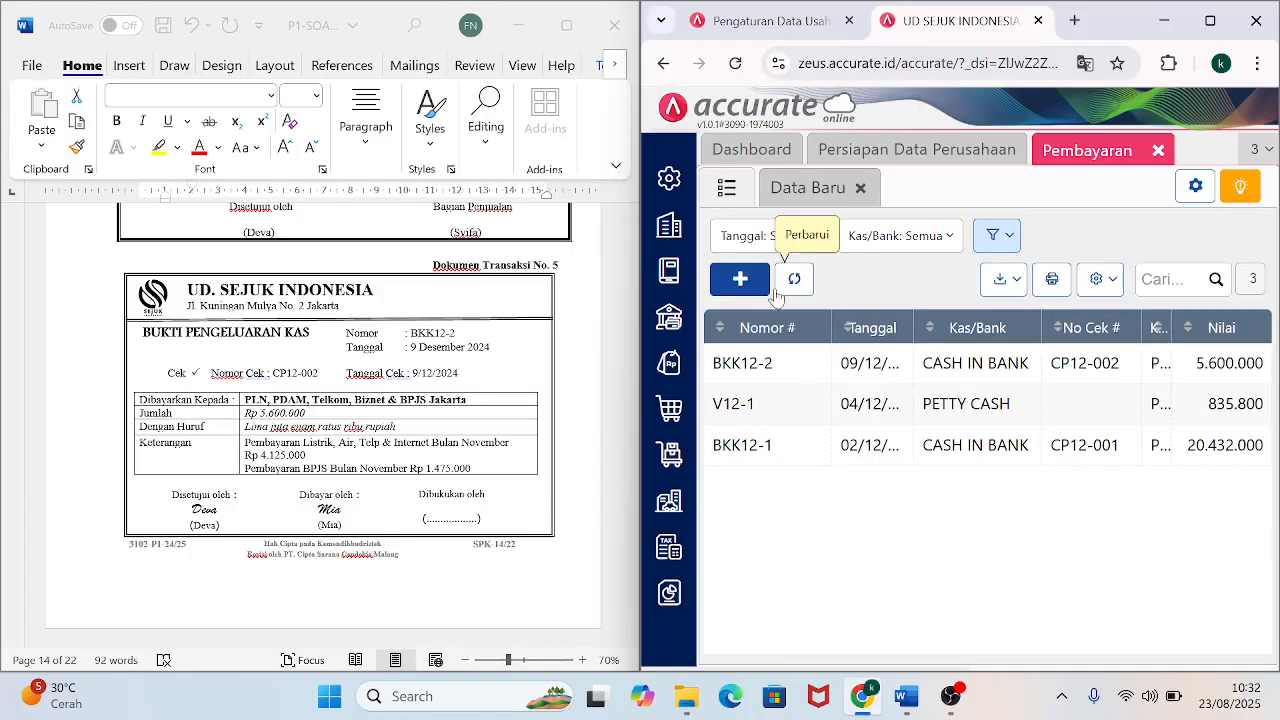
click(905, 368)
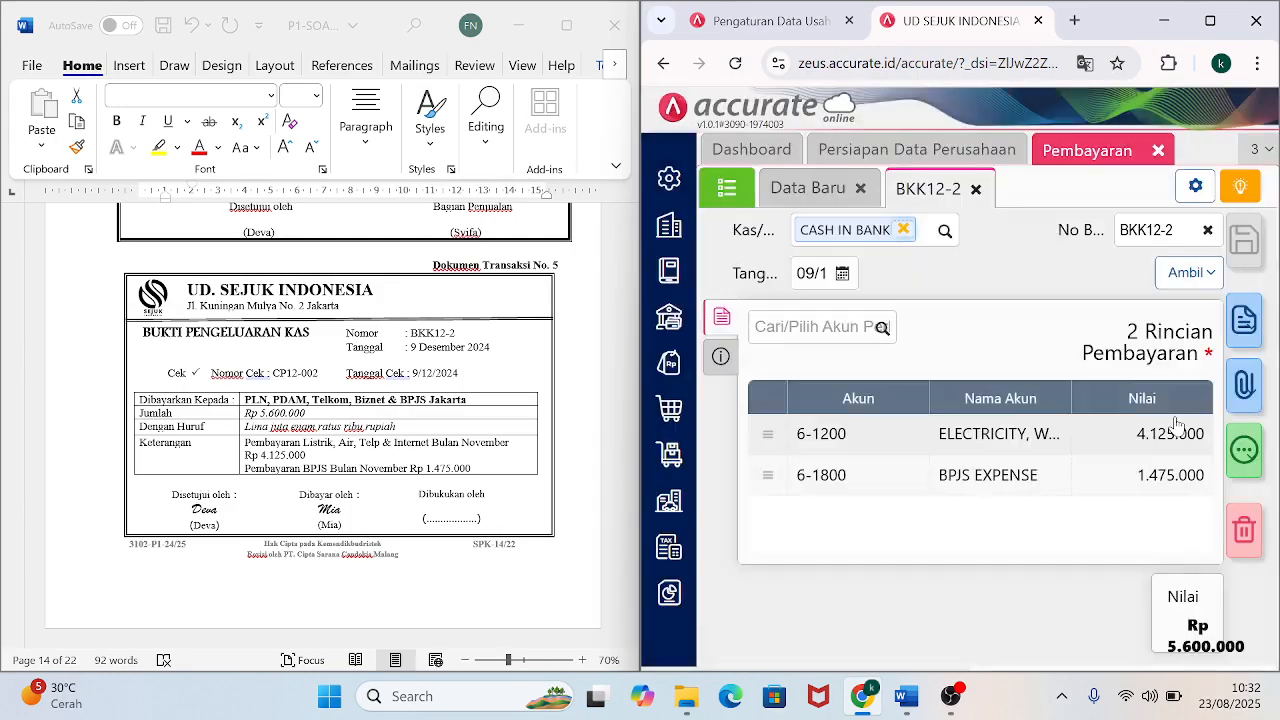
click(1244, 450)
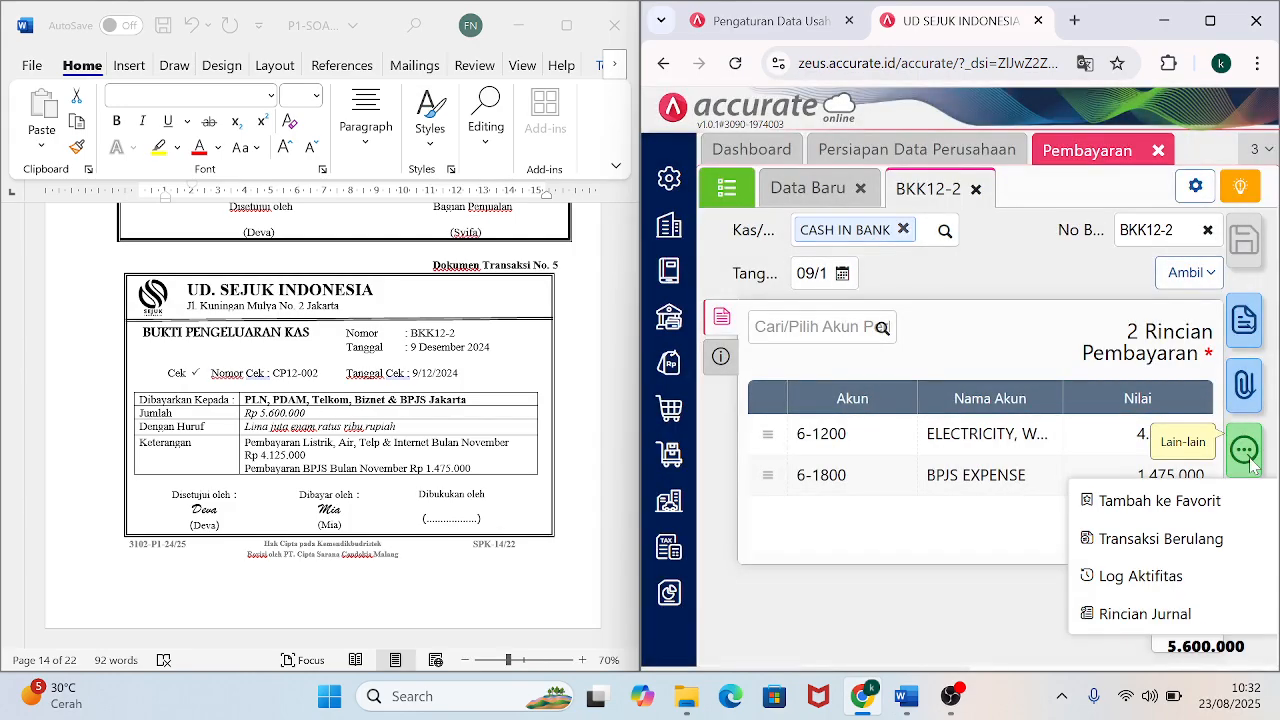
click(1137, 609)
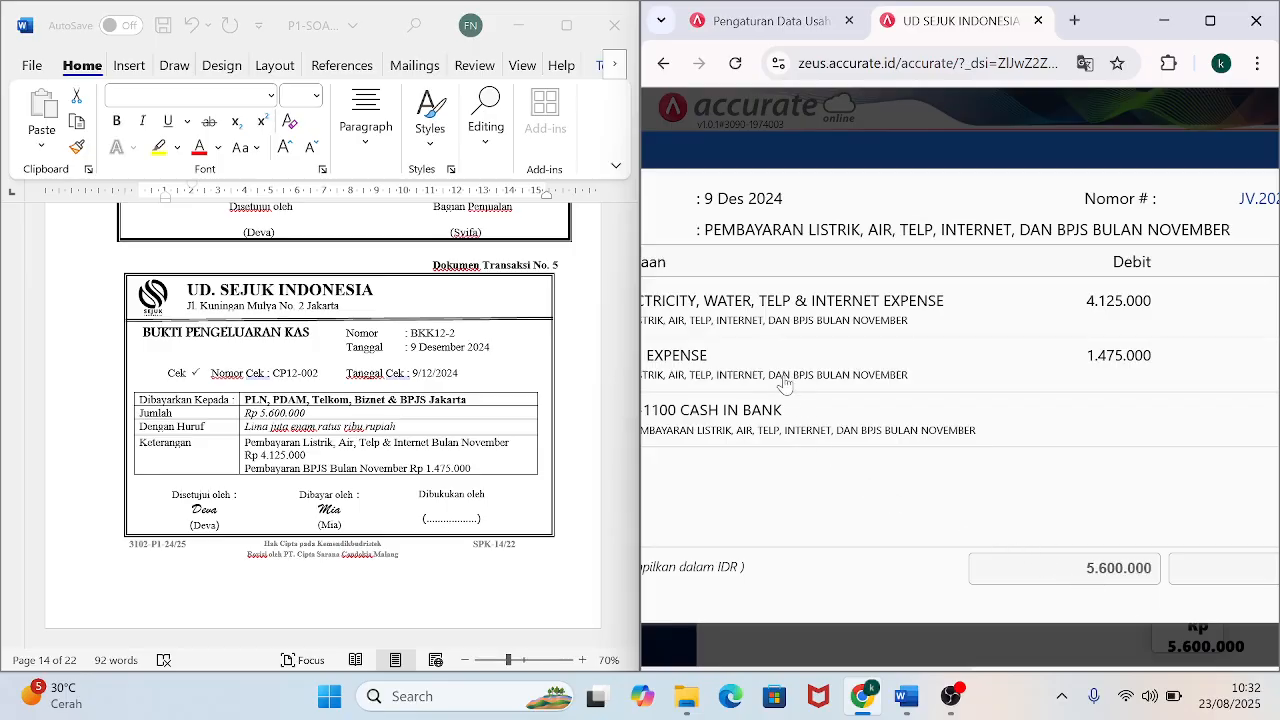
click(1210, 21)
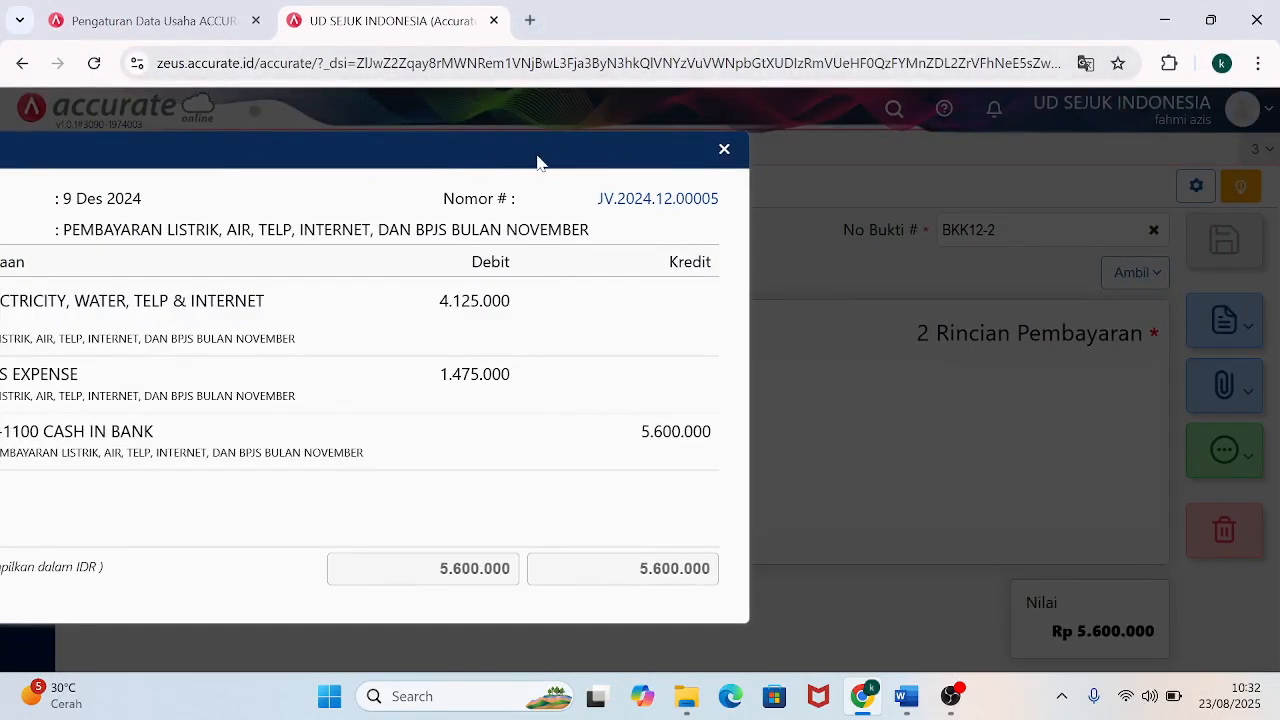
drag(537, 162, 710, 180)
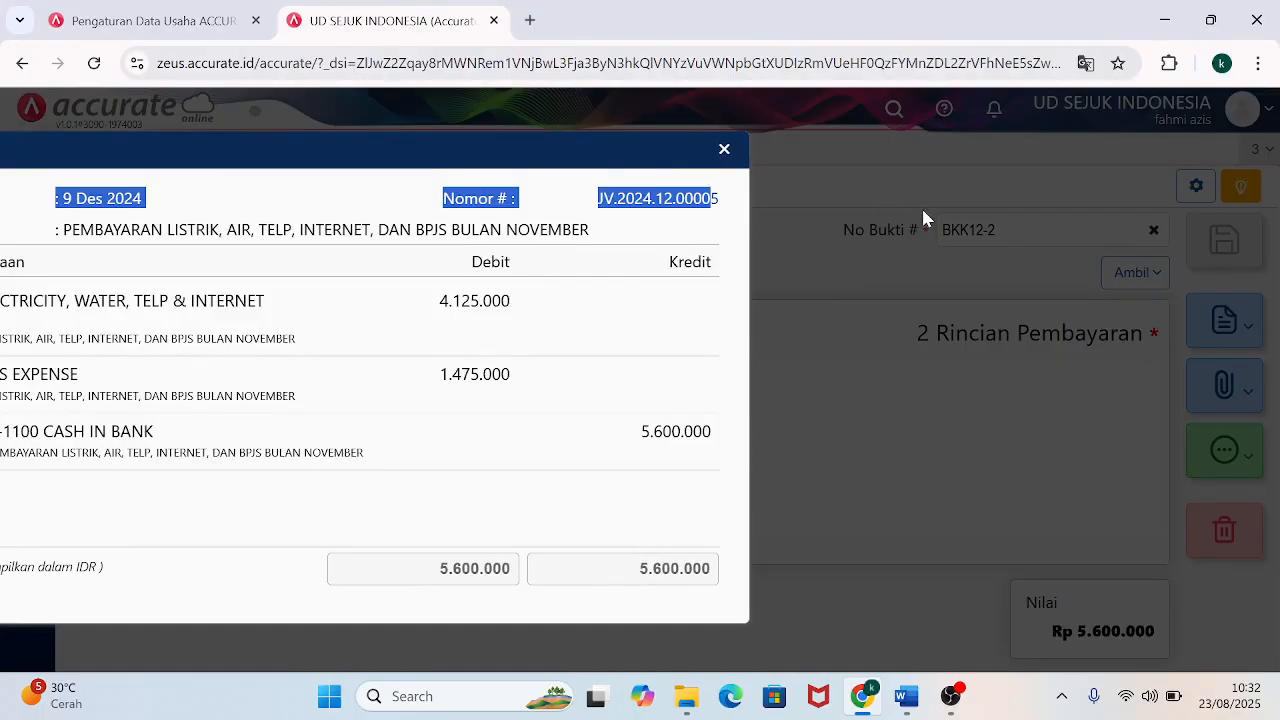
click(719, 154)
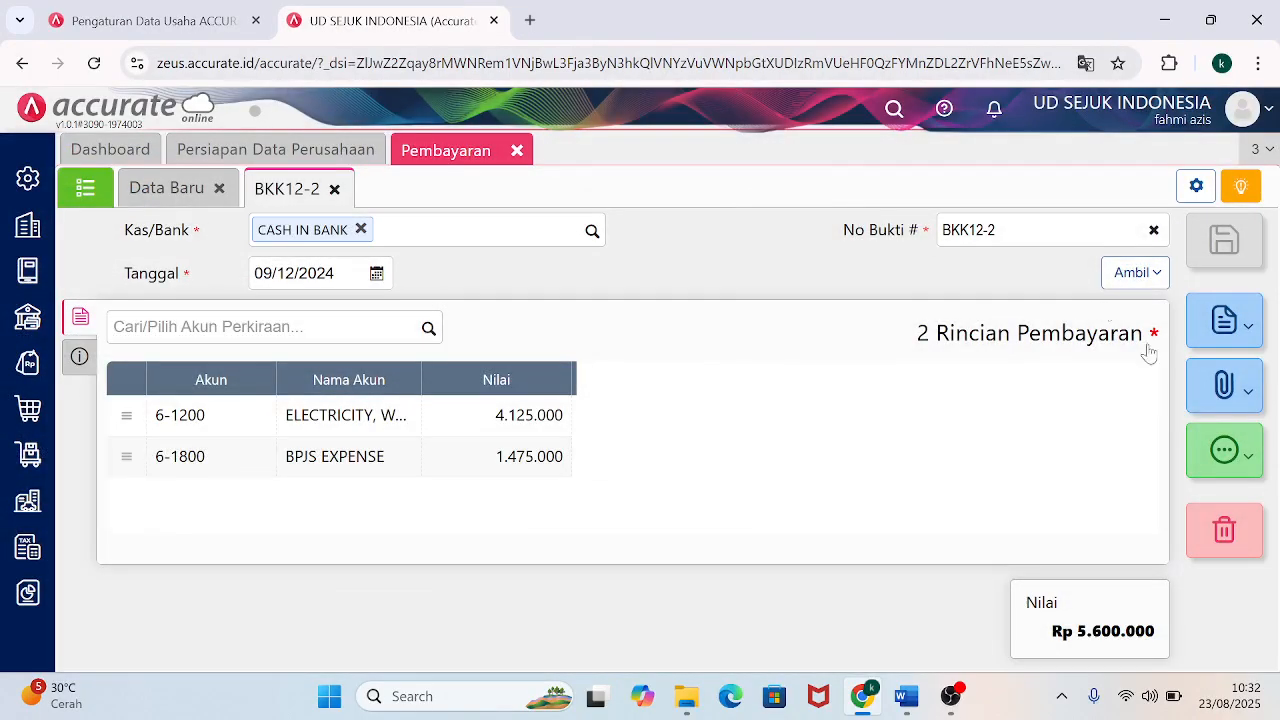
click(1250, 460)
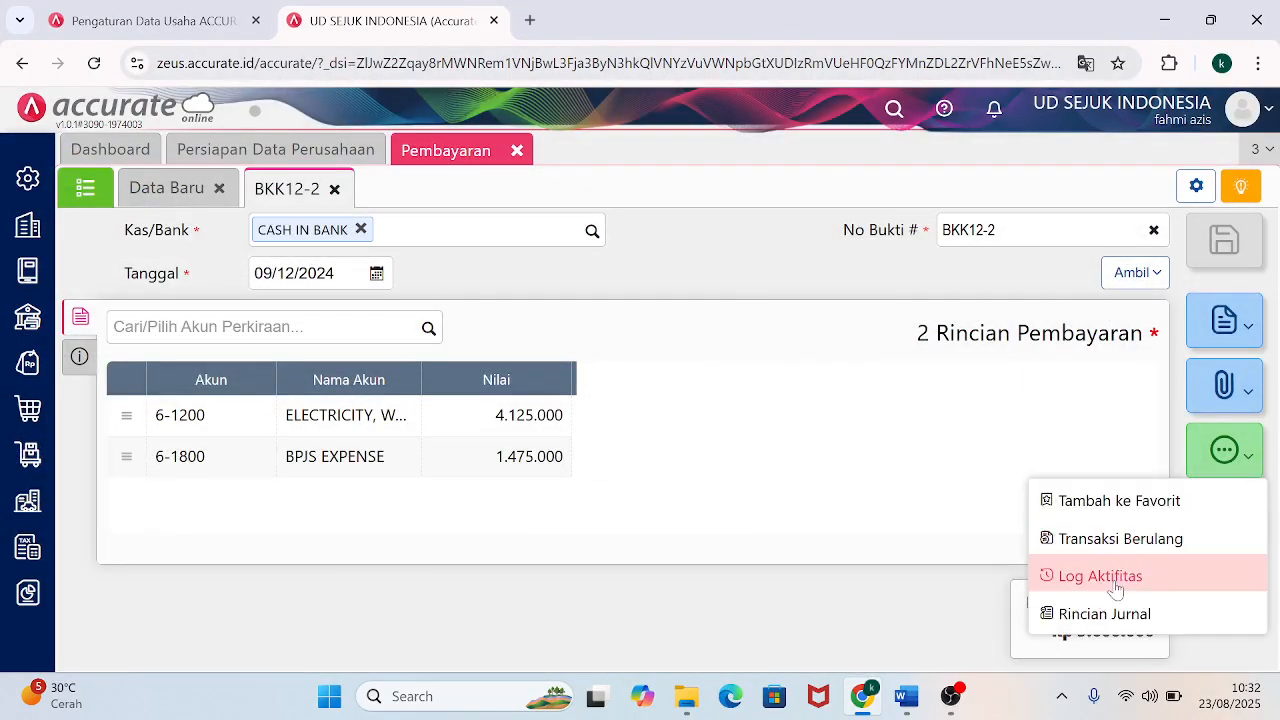
click(1103, 614)
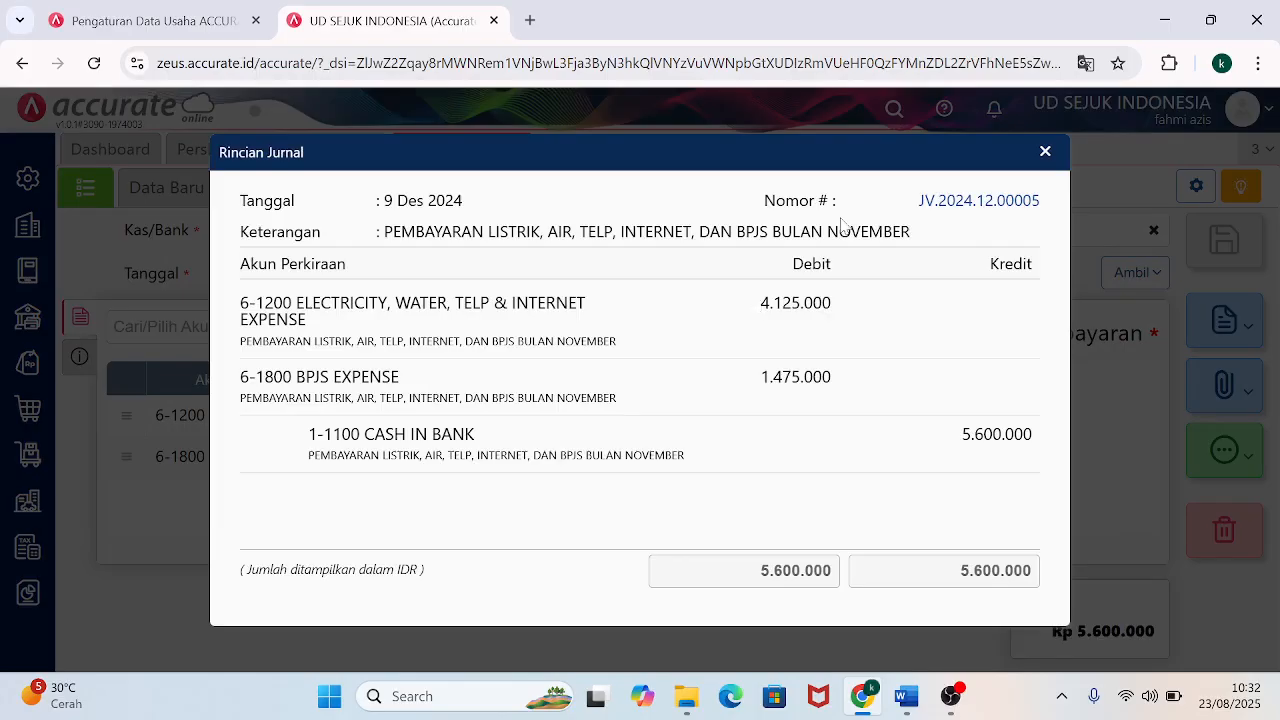
click(1045, 153)
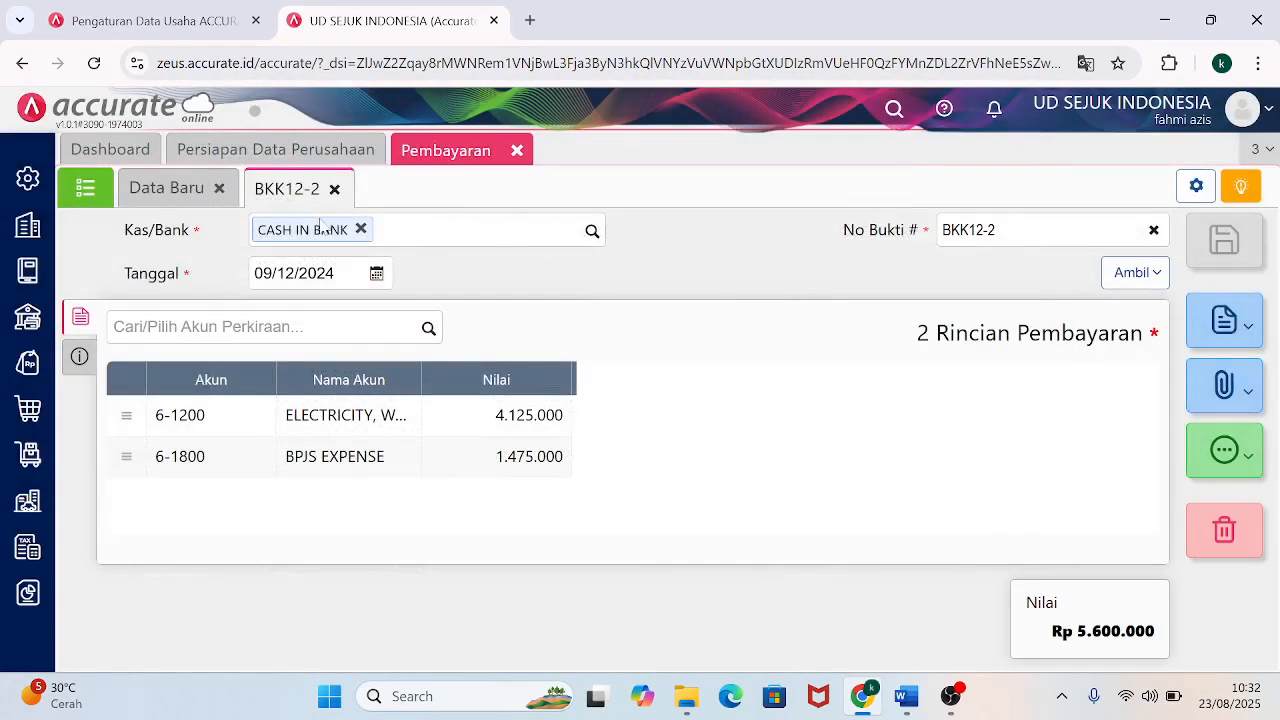
click(82, 320)
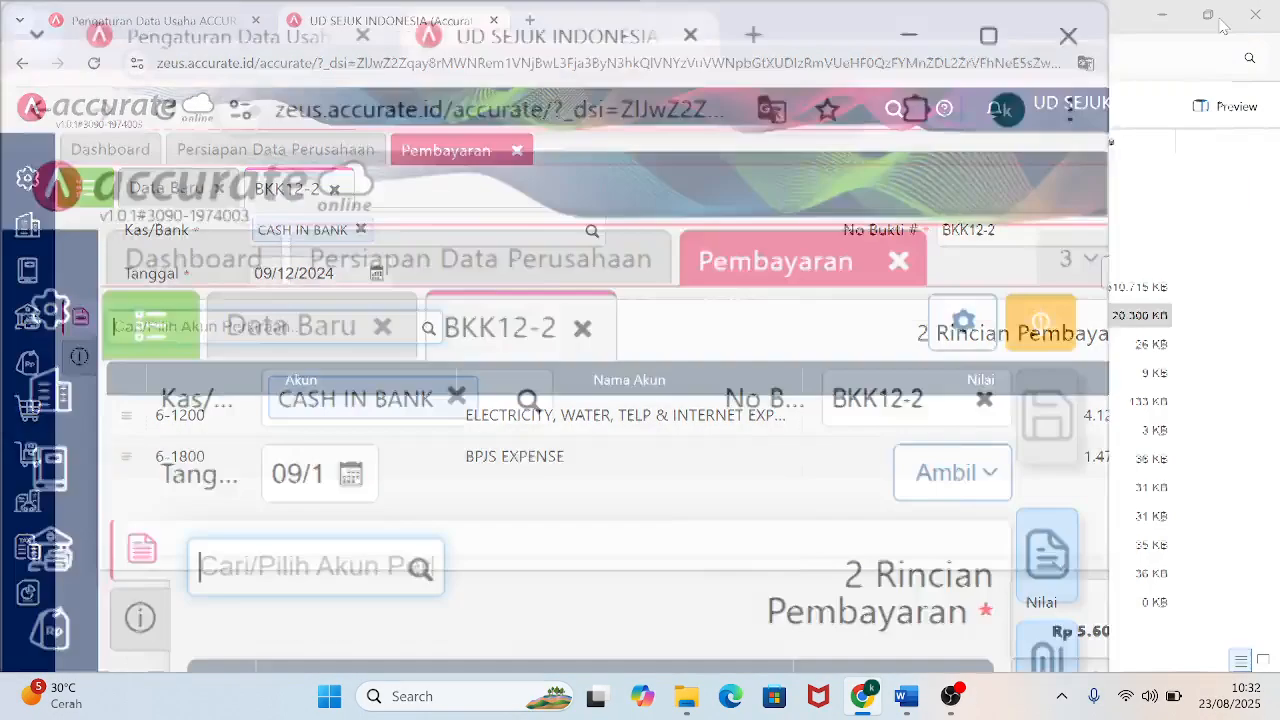
Arrange the browser and the P1-SOAL MENGELOLA JURNAL Word document side by side again.
click(1210, 20)
drag(482, 27, 1273, 6)
drag(926, 338, 861, 673)
click(568, 523)
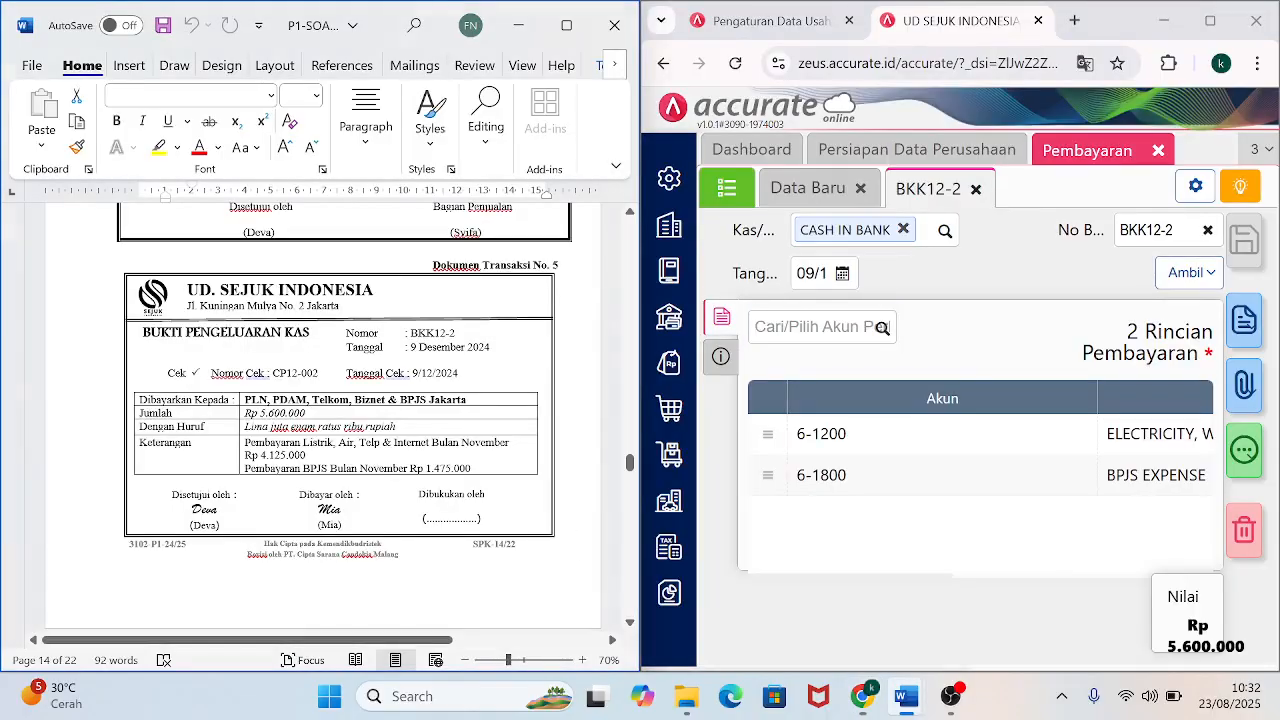
Examine Dokumen Transaksi No. 6, the PPh 21 tax billing printout for payment BKK12-3, in the Word document.
click(629, 622)
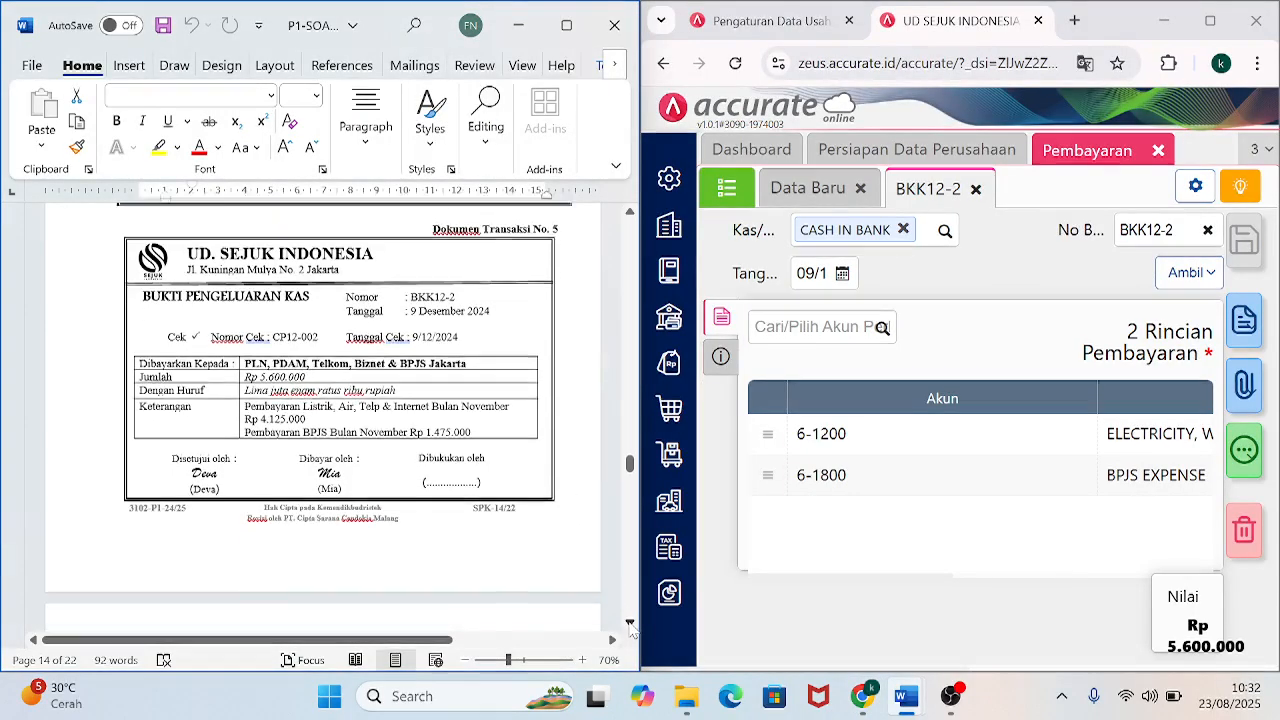
click(630, 624)
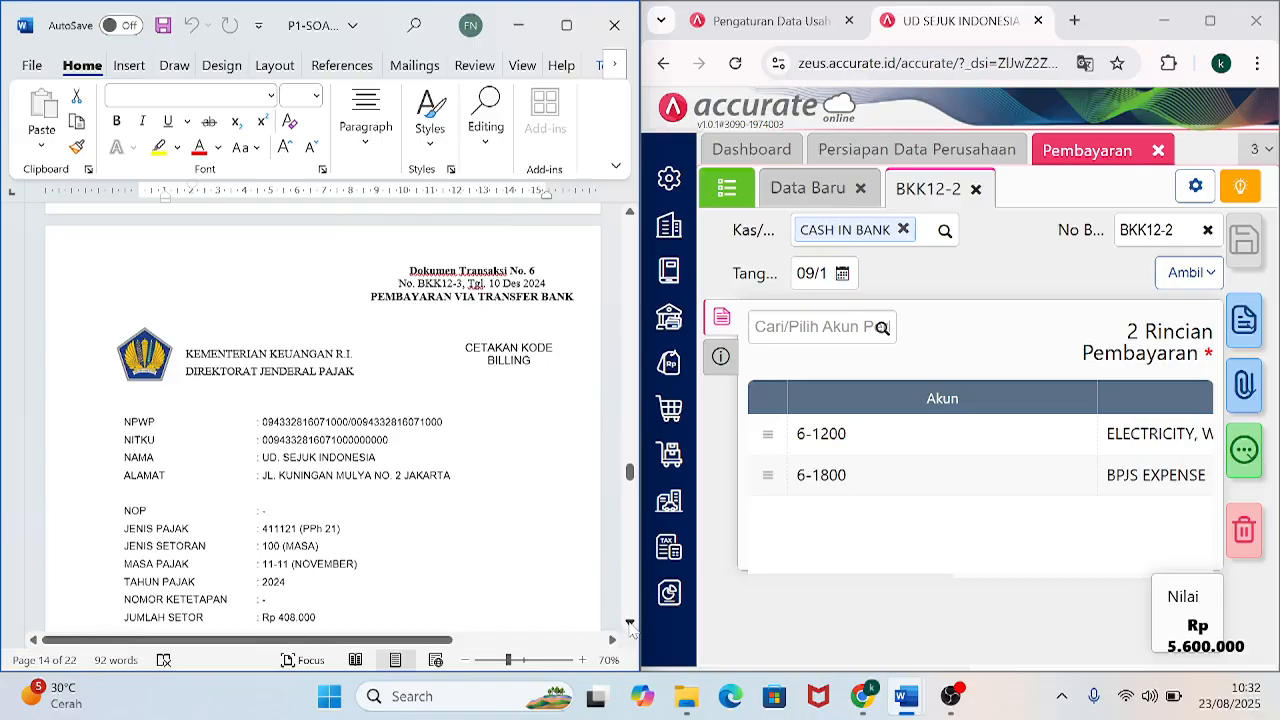
click(630, 624)
click(630, 624)
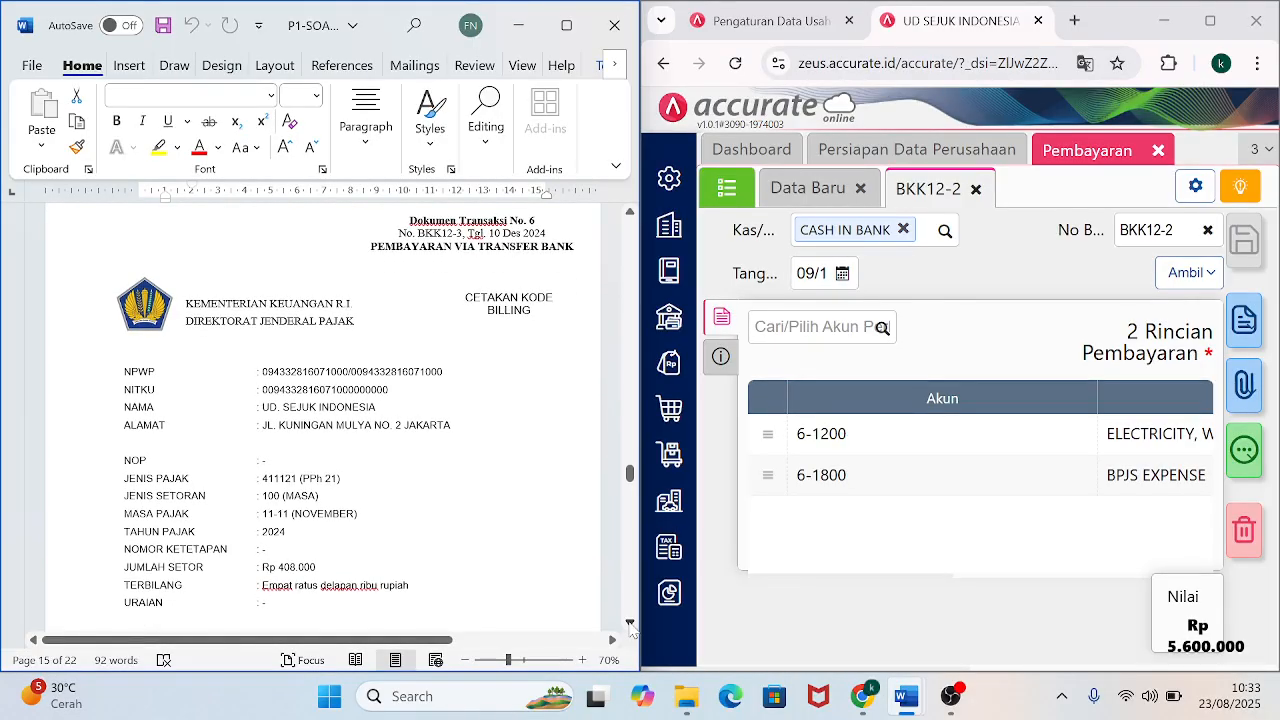
click(630, 624)
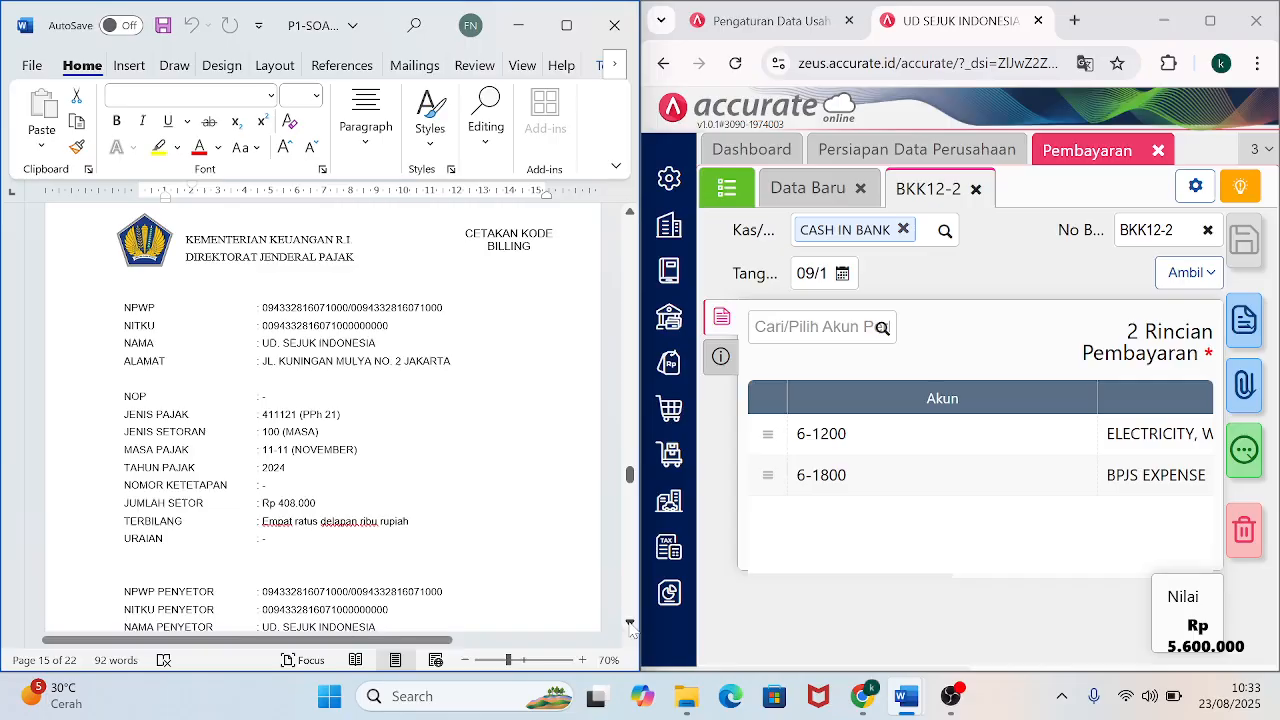
click(630, 624)
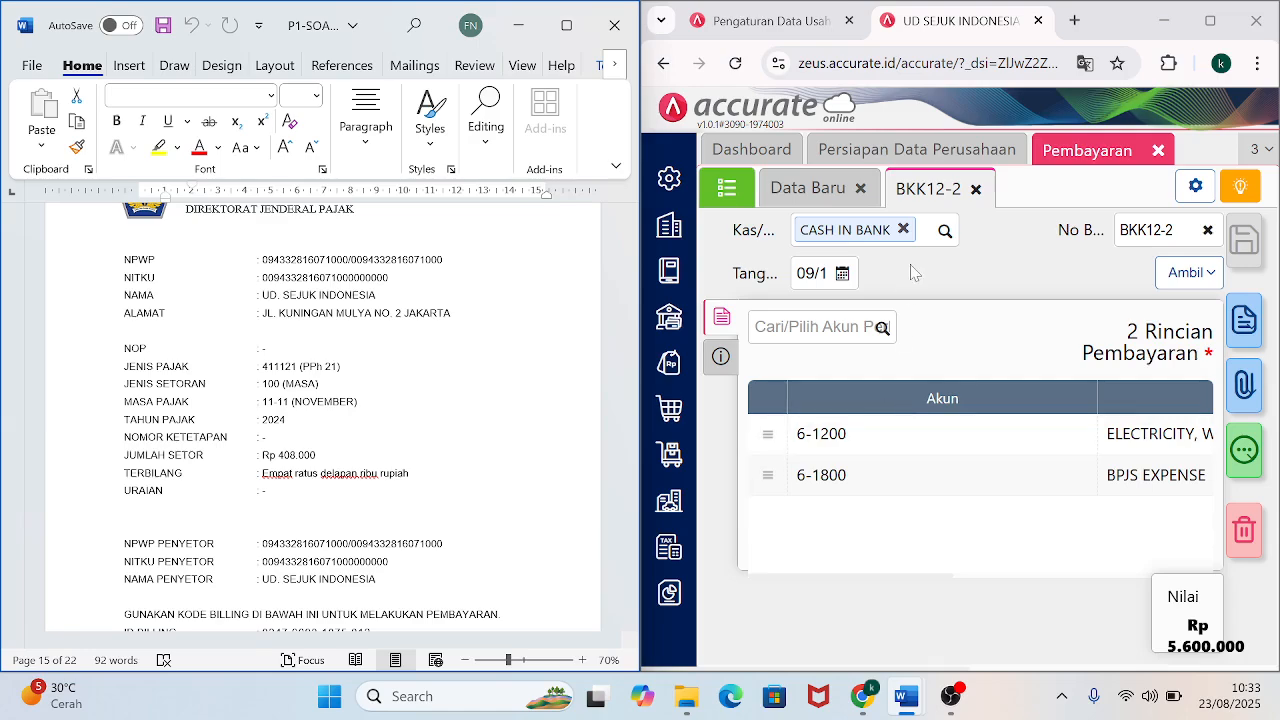
Close the Pembayaran module with payment BKK12-2 and reopen it with a new blank payment form.
click(1158, 150)
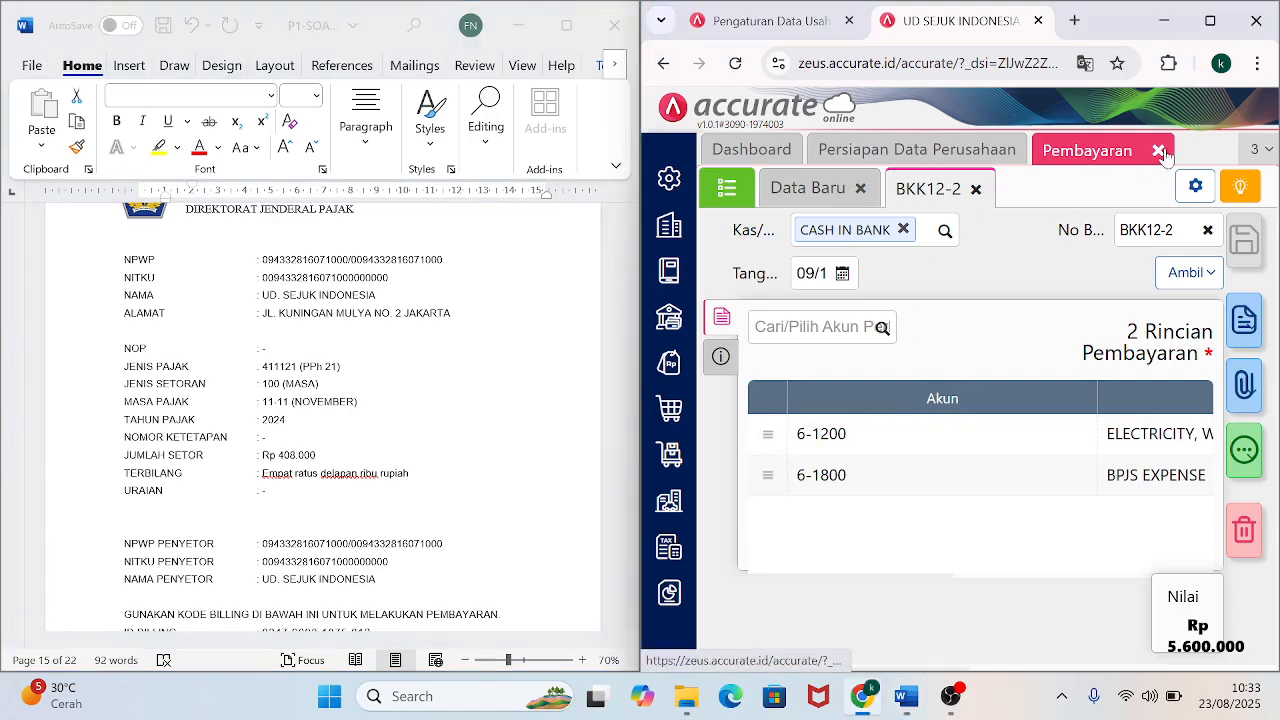
click(669, 318)
click(773, 345)
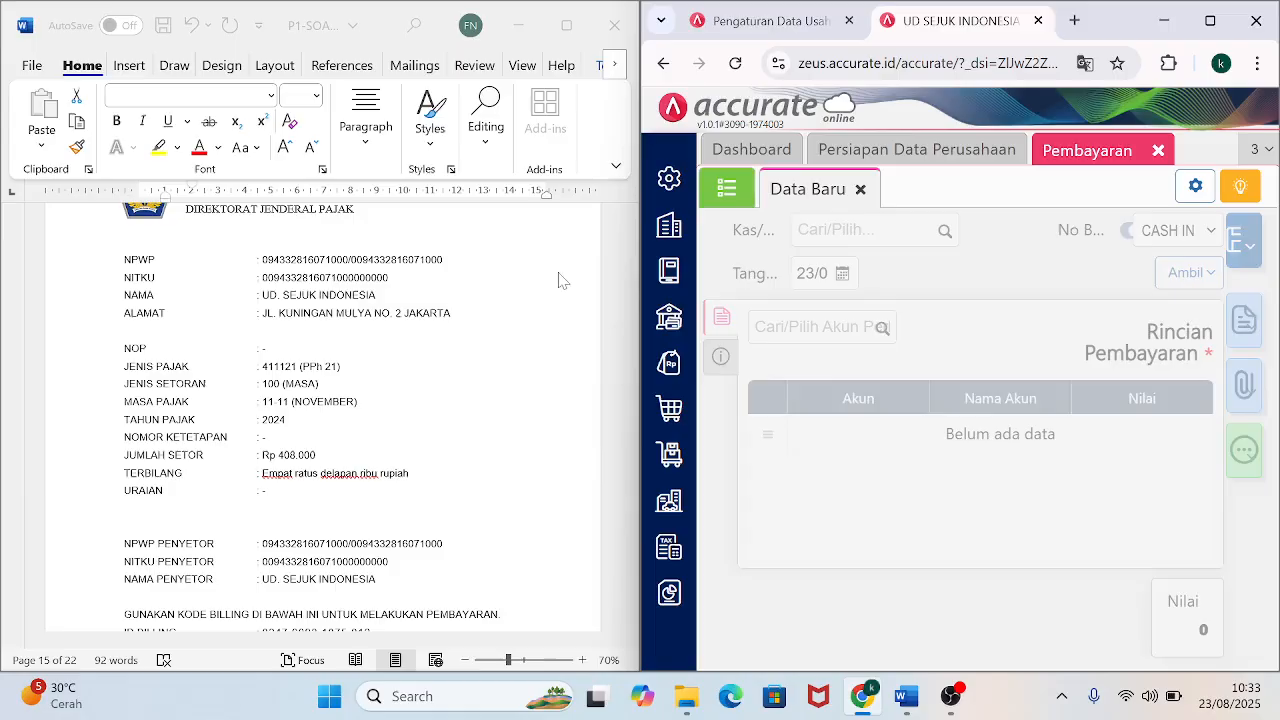
Read through the tax billing printout of Dokumen Transaksi No. 6, maximizing the Word window and enlarging it to 90%.
click(630, 213)
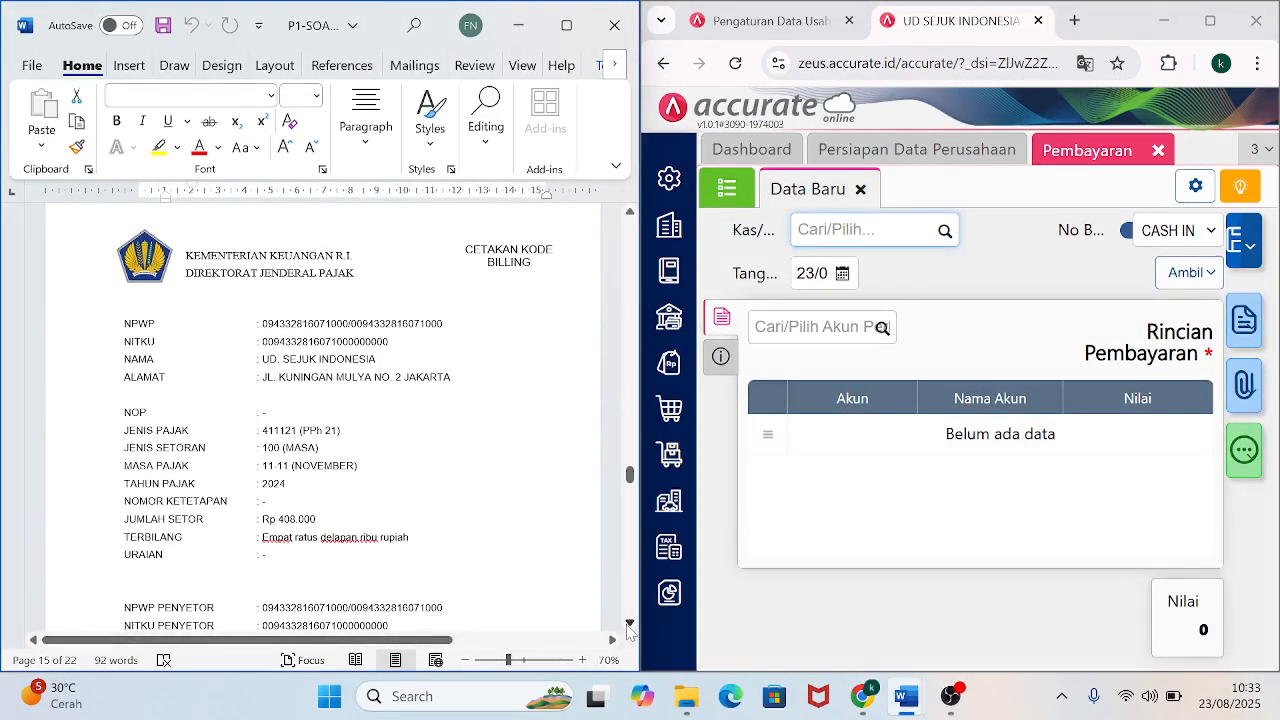
scroll(630, 625, down, 5)
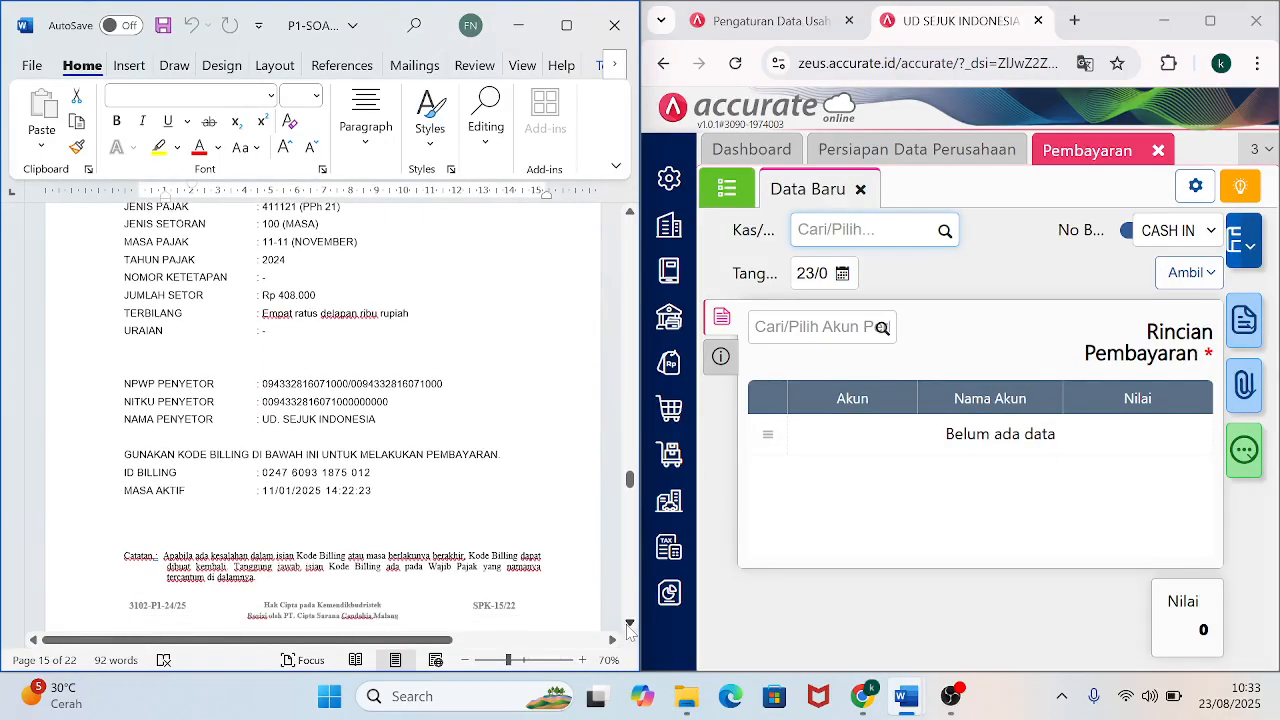
scroll(630, 627, down, 1)
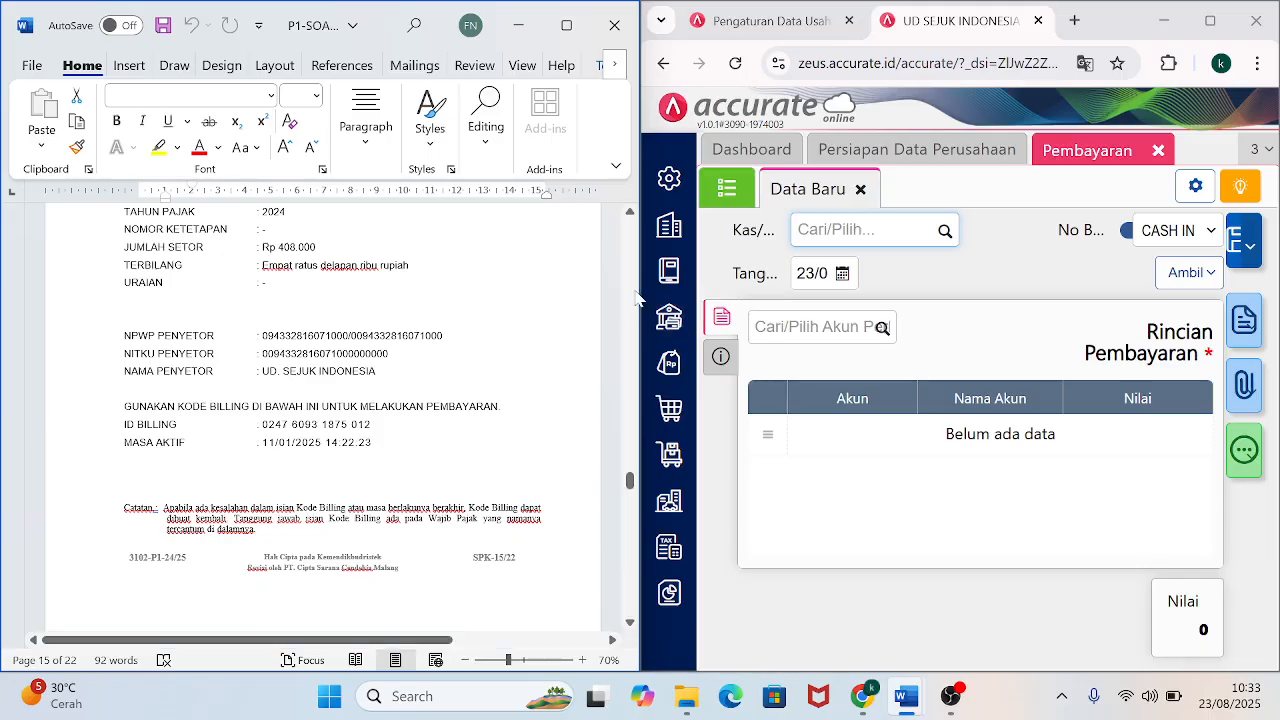
click(630, 213)
scroll(630, 213, up, 4)
scroll(630, 213, up, 2)
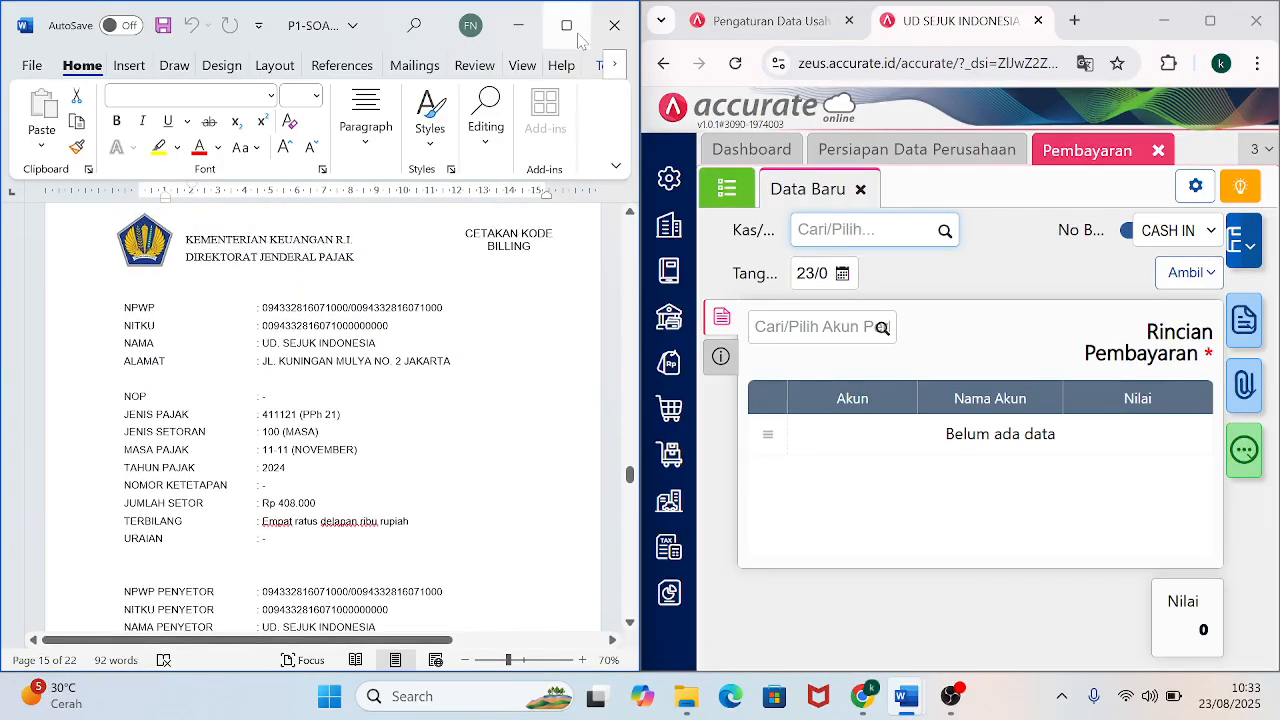
click(578, 36)
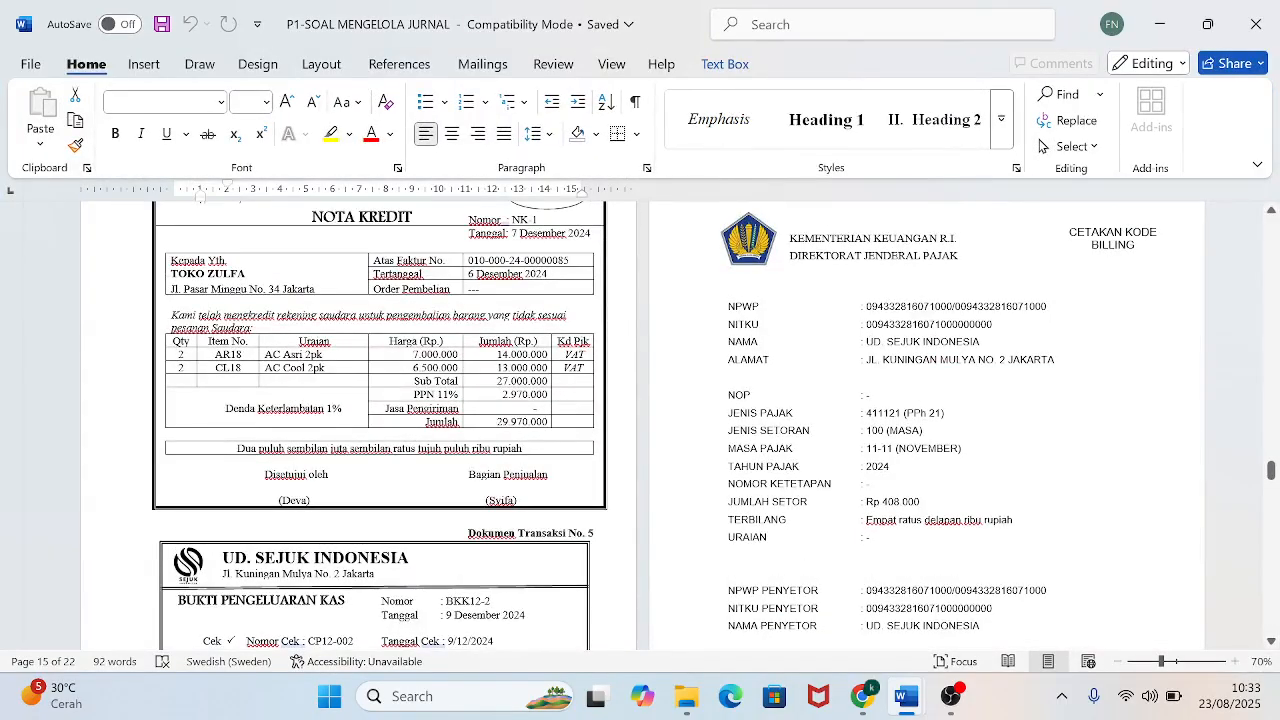
click(1235, 662)
click(1235, 662)
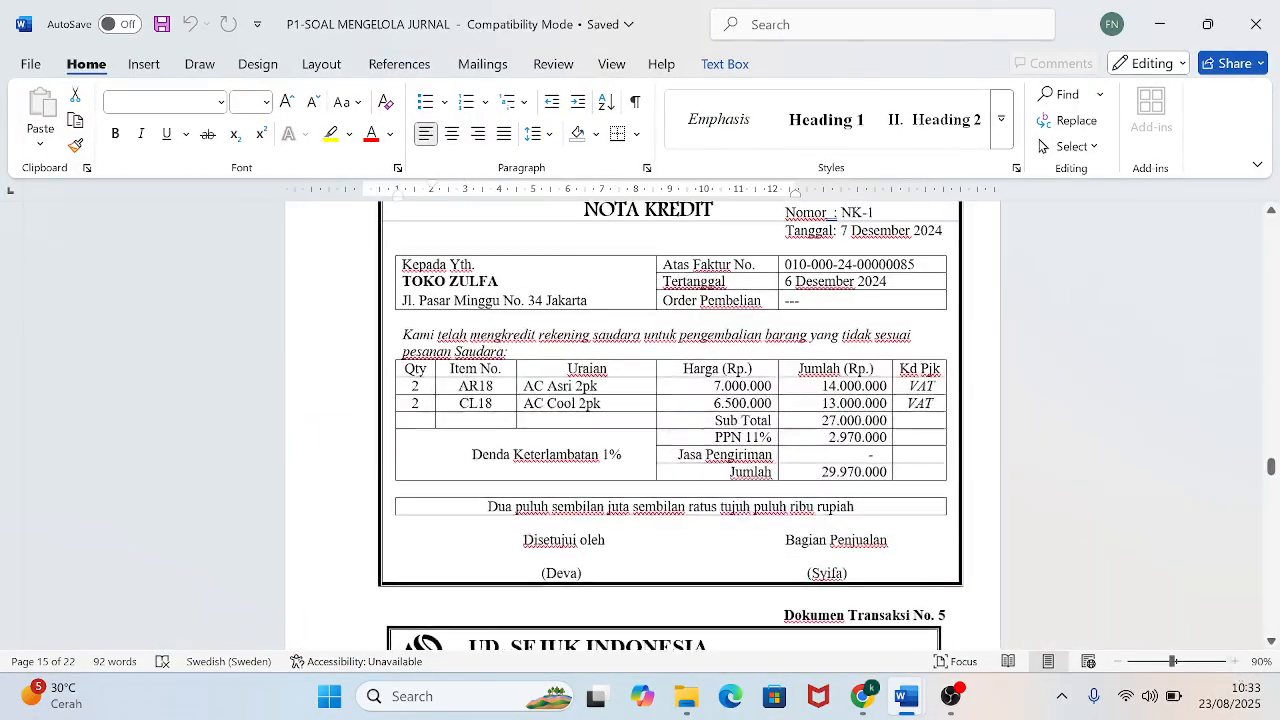
mouse_move(1271, 466)
mouse_down()
mouse_move(1271, 500)
mouse_move(1276, 486)
mouse_up()
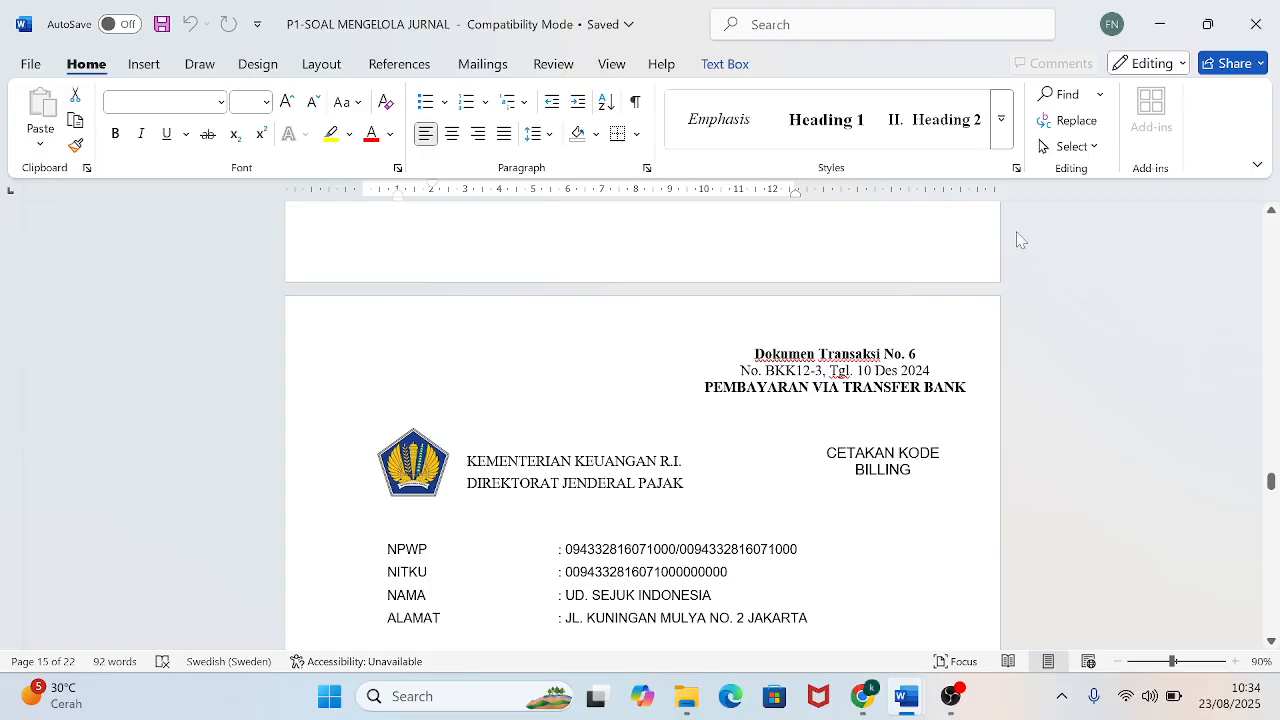
Restore the Word window to half the screen beside the browser and stretch it to full height.
click(1205, 30)
drag(447, 108, 2, 180)
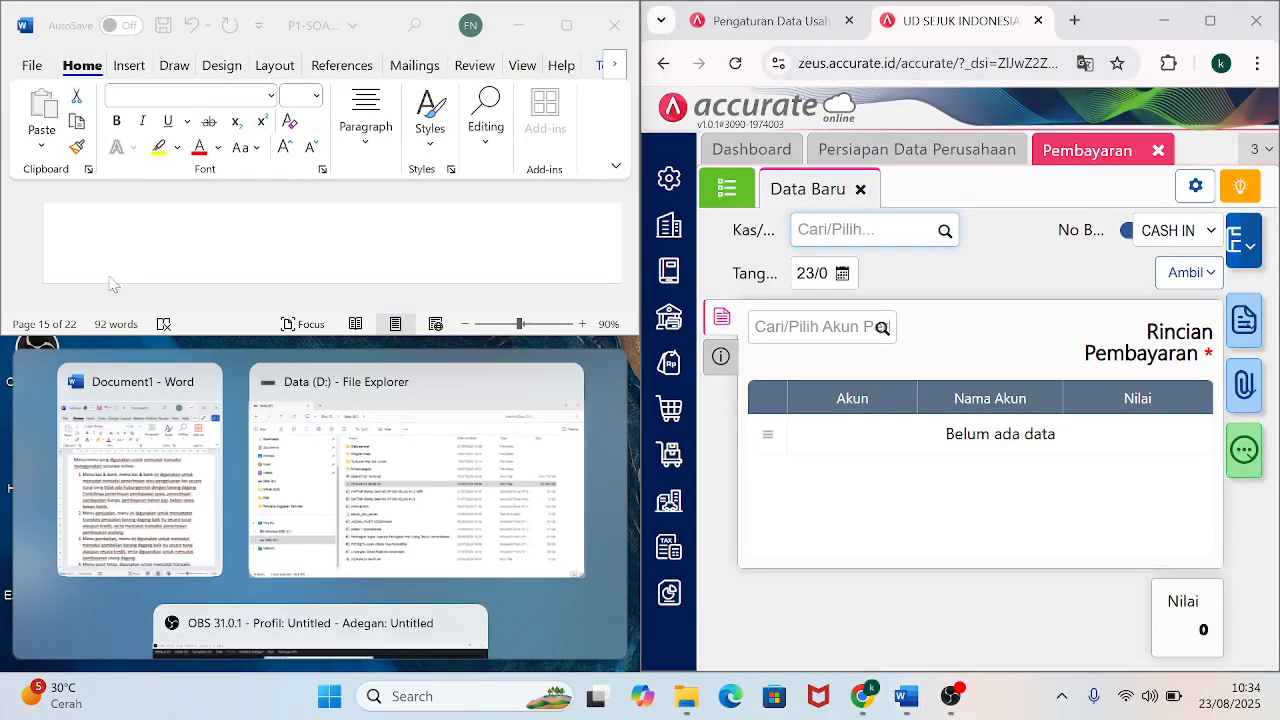
click(203, 337)
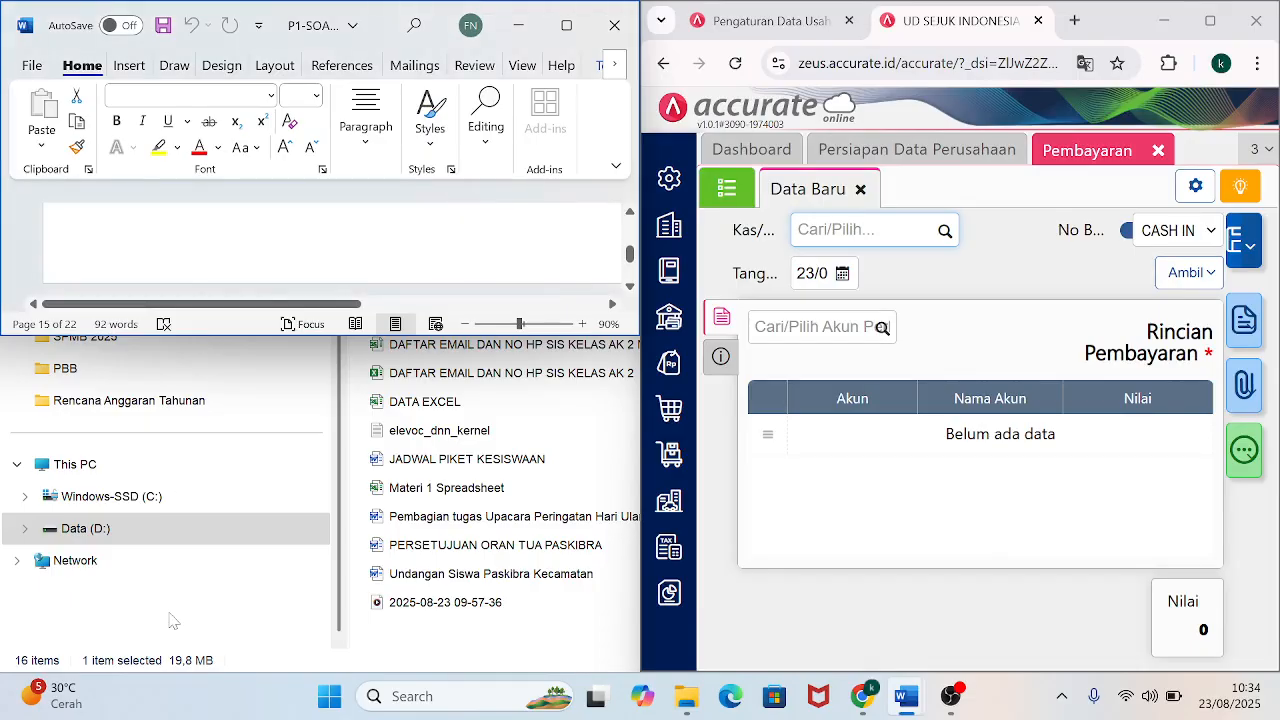
drag(205, 336, 160, 673)
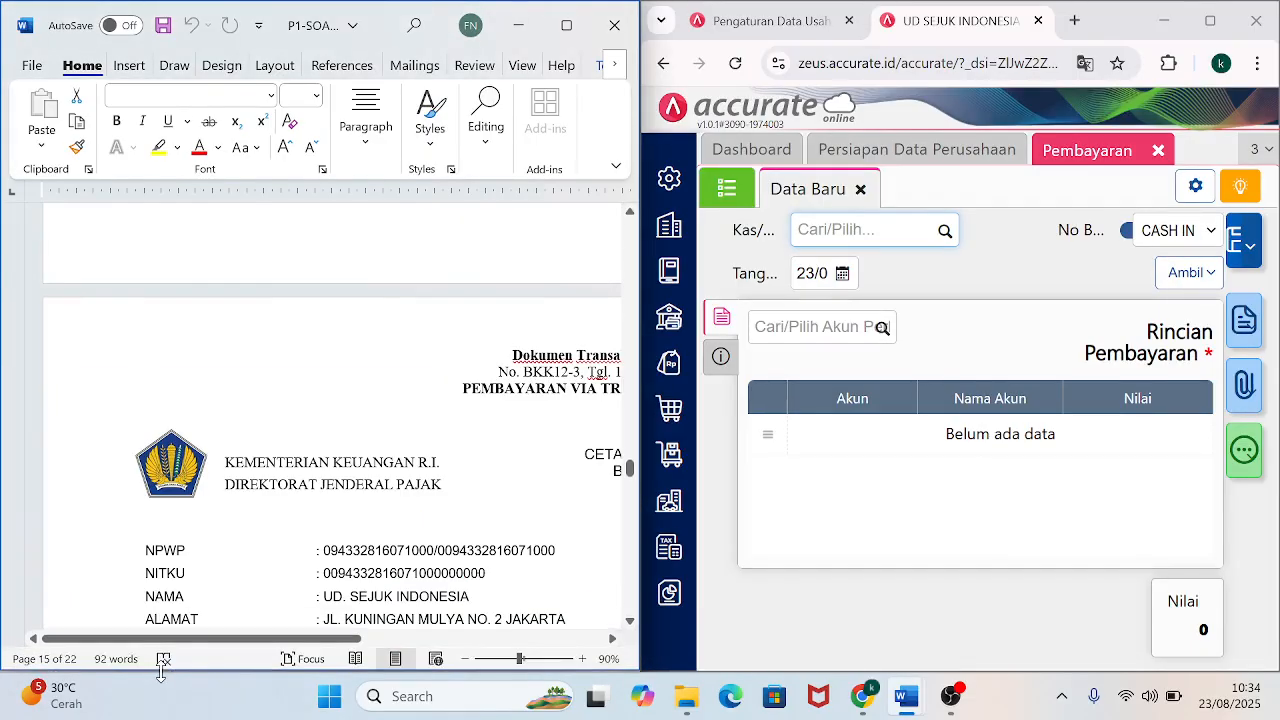
Set the payment's Kas/Bank to CASH IN BANK, turn off automatic numbering and enter BKK12-3 as its number.
click(943, 232)
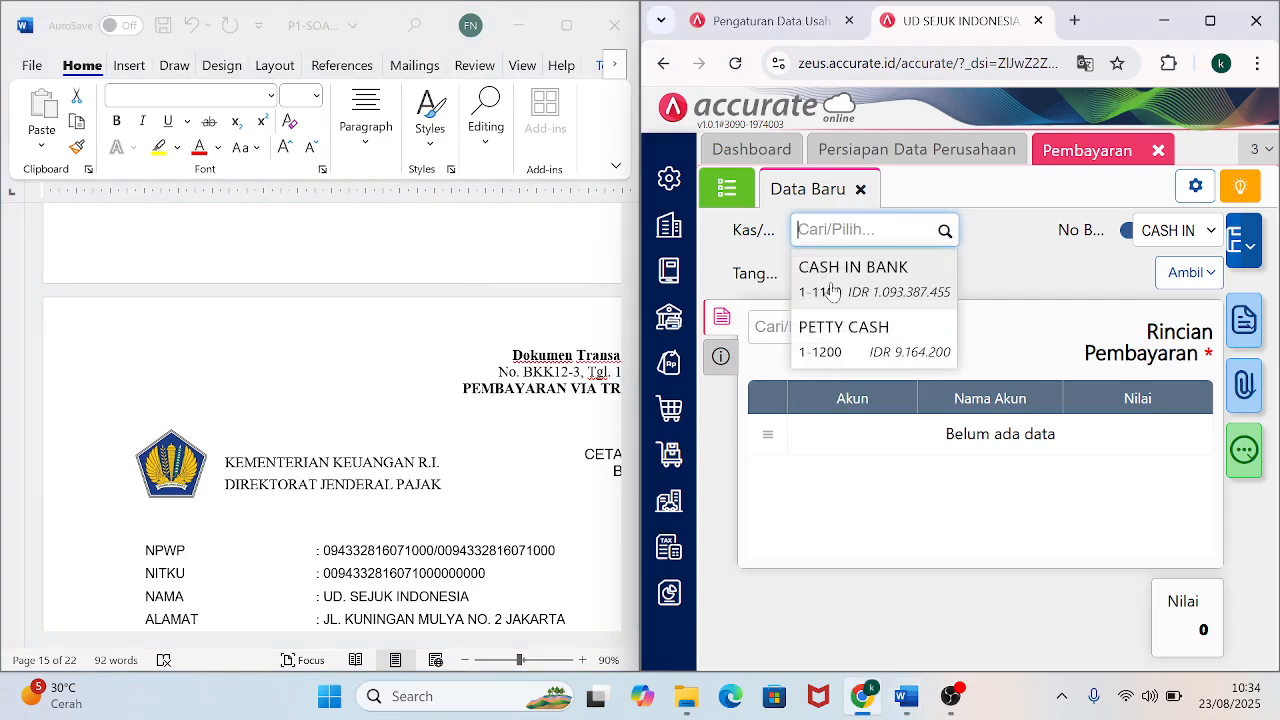
click(832, 289)
click(1123, 233)
click(1175, 230)
text(BKK12-3)
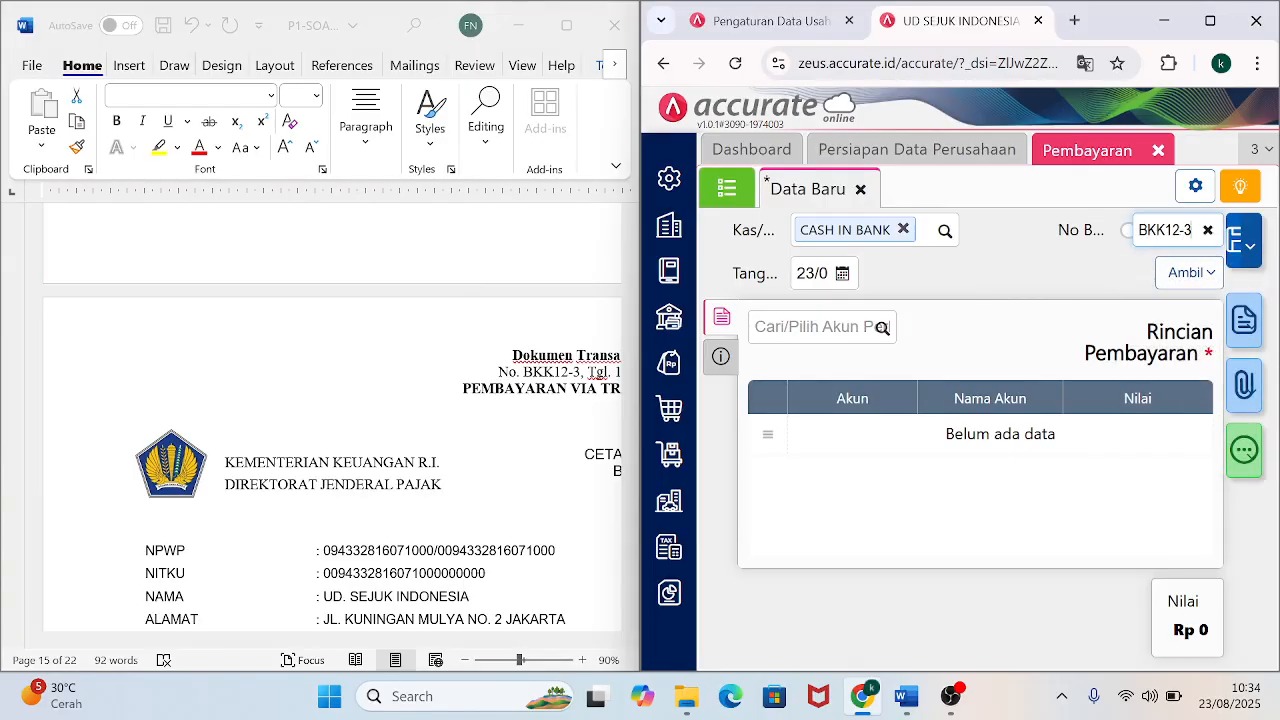
key(Tab)
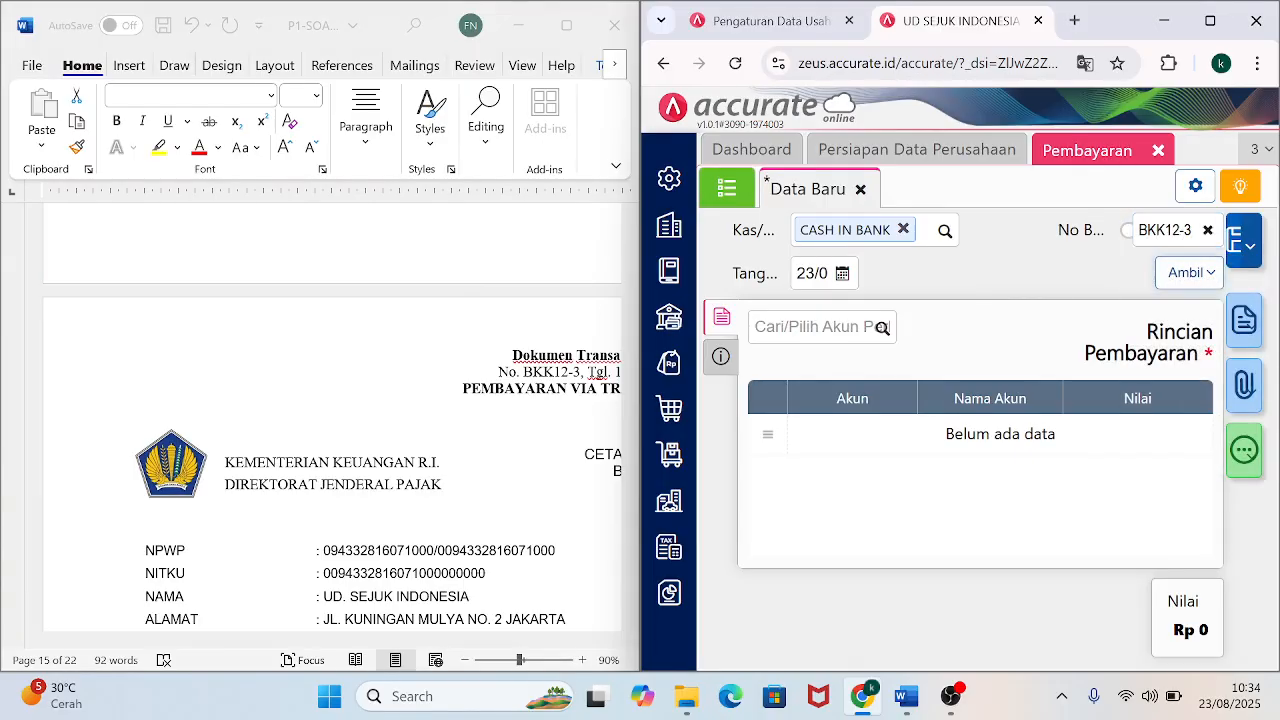
Reduce the Word document's zoom to 70%, dismiss the proofing tools notice and bring Dokumen Transaksi No. 6 back into view.
click(840, 273)
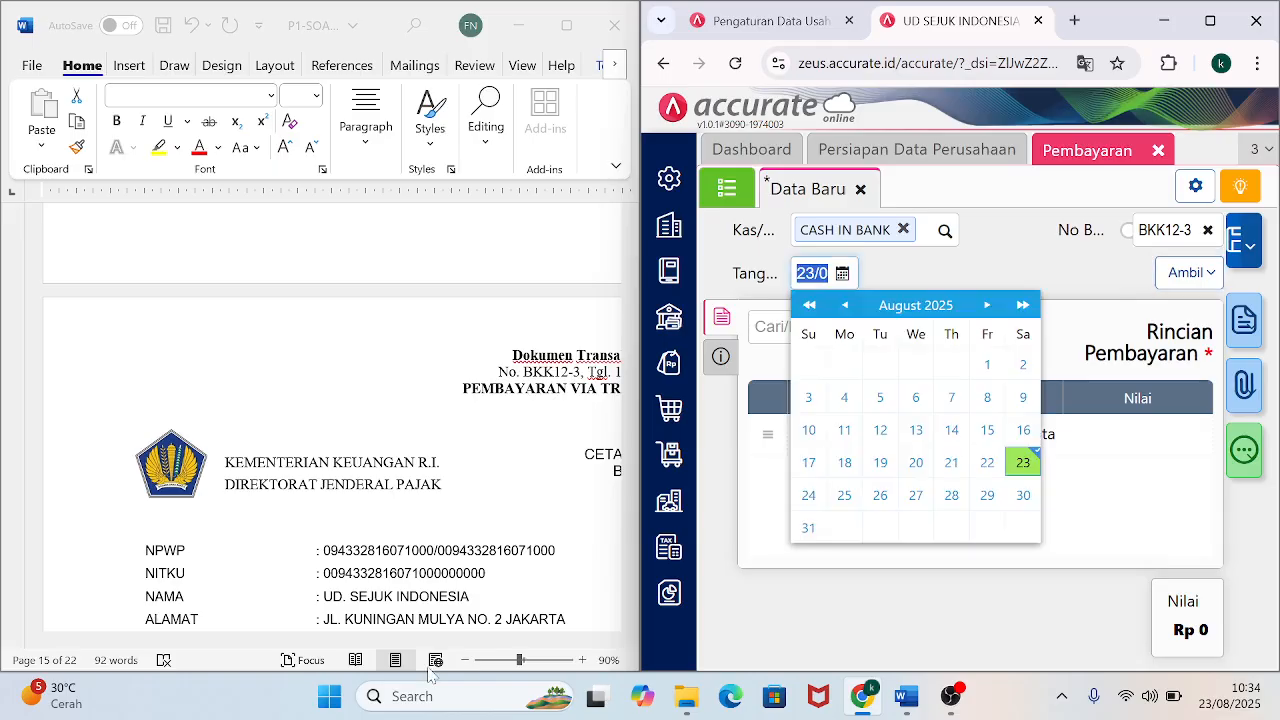
click(386, 606)
drag(342, 640, 385, 641)
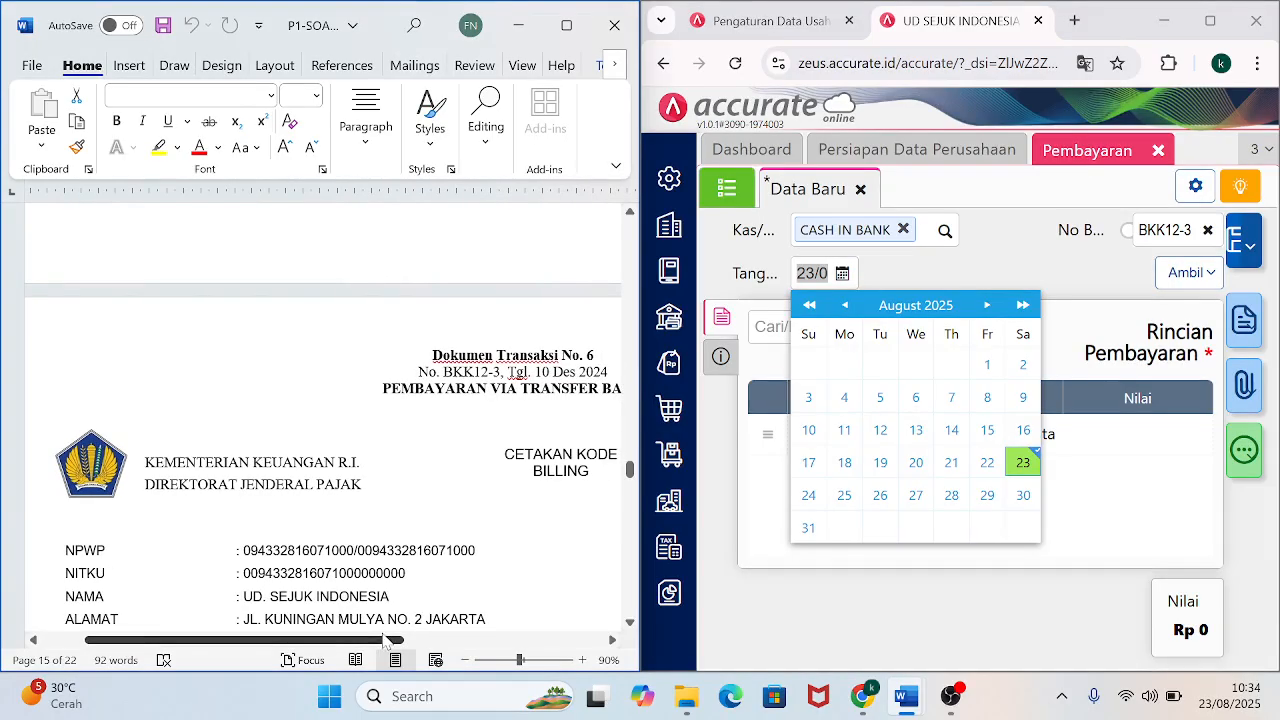
click(464, 660)
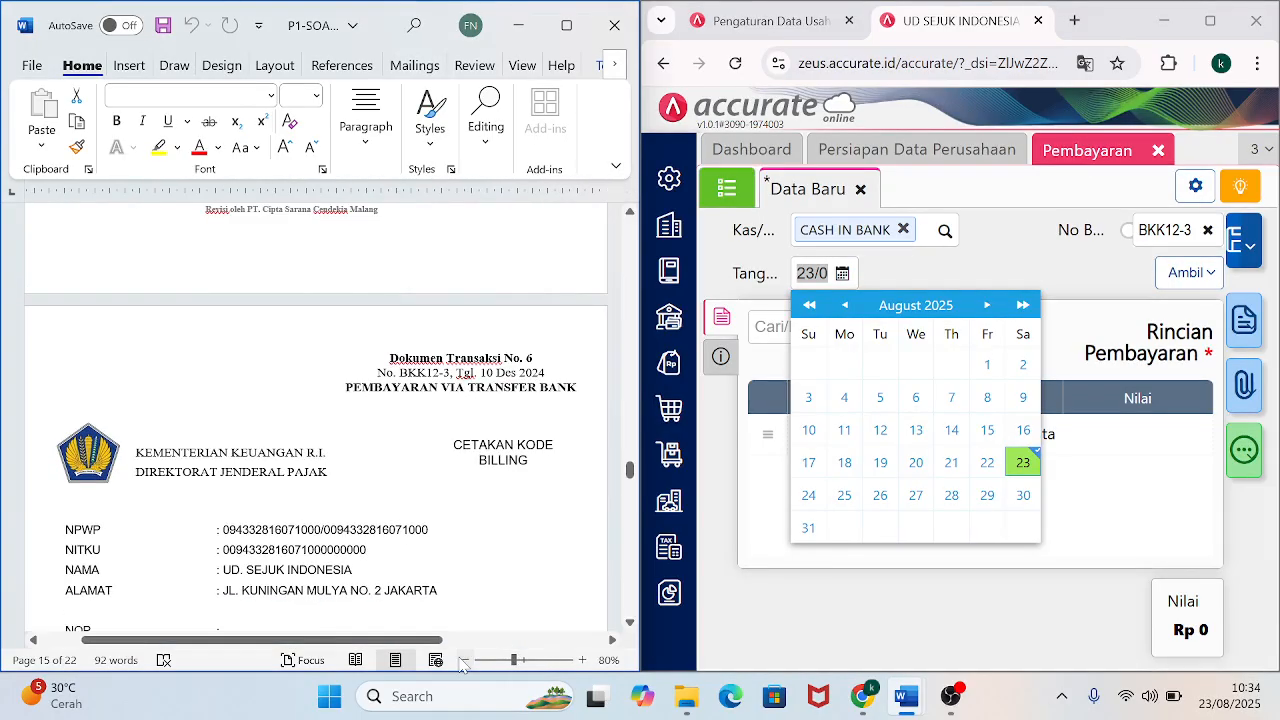
click(462, 662)
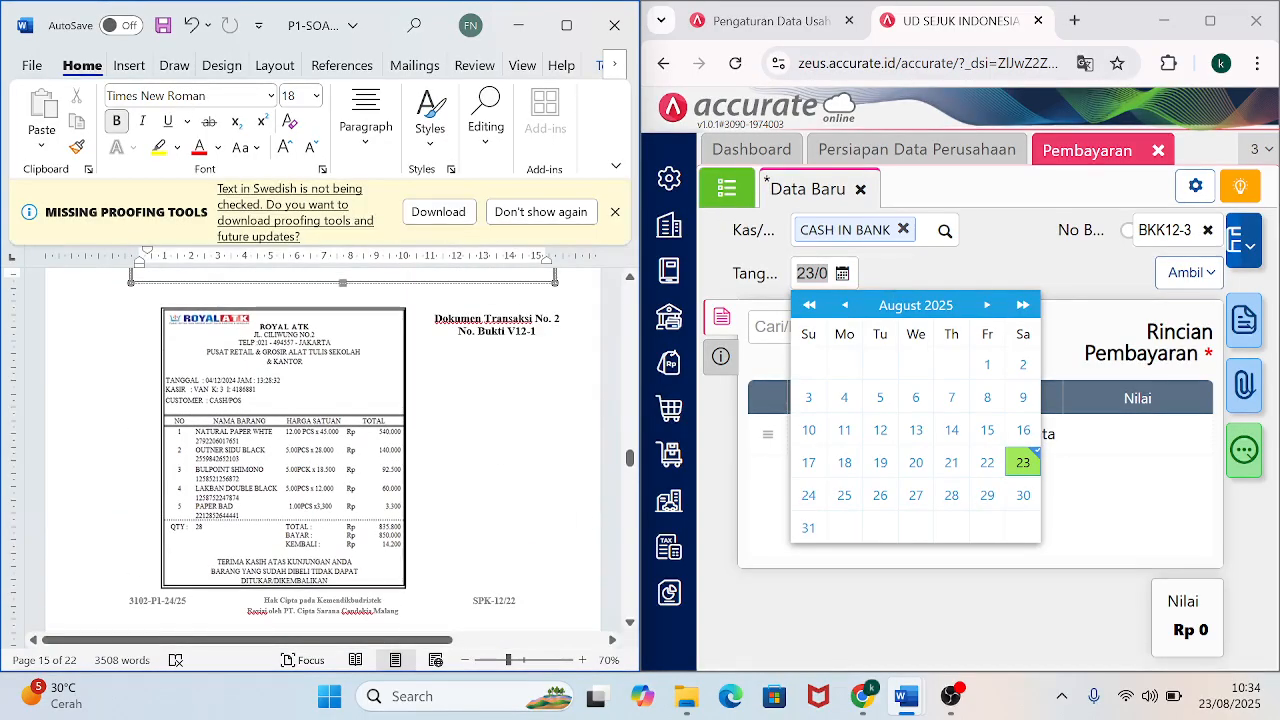
click(615, 212)
drag(629, 428, 628, 474)
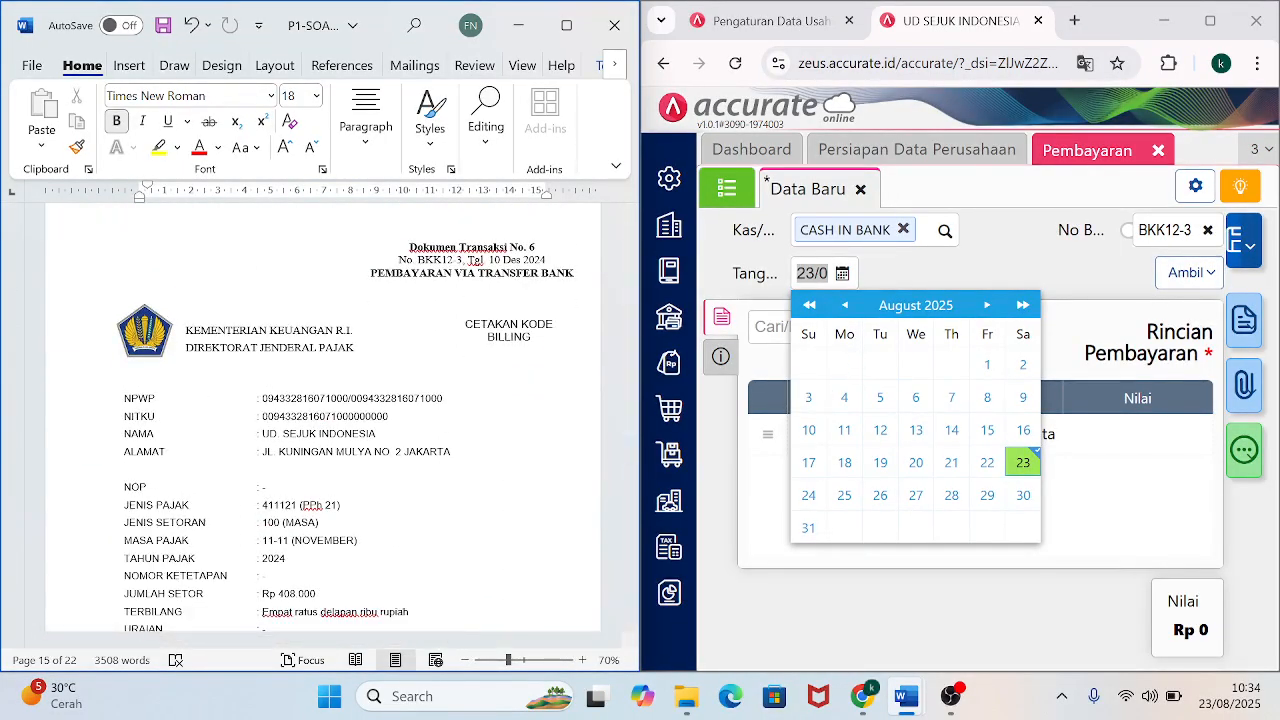
Set the payment date to 10 December 2024.
click(882, 328)
key(ctrl+a)
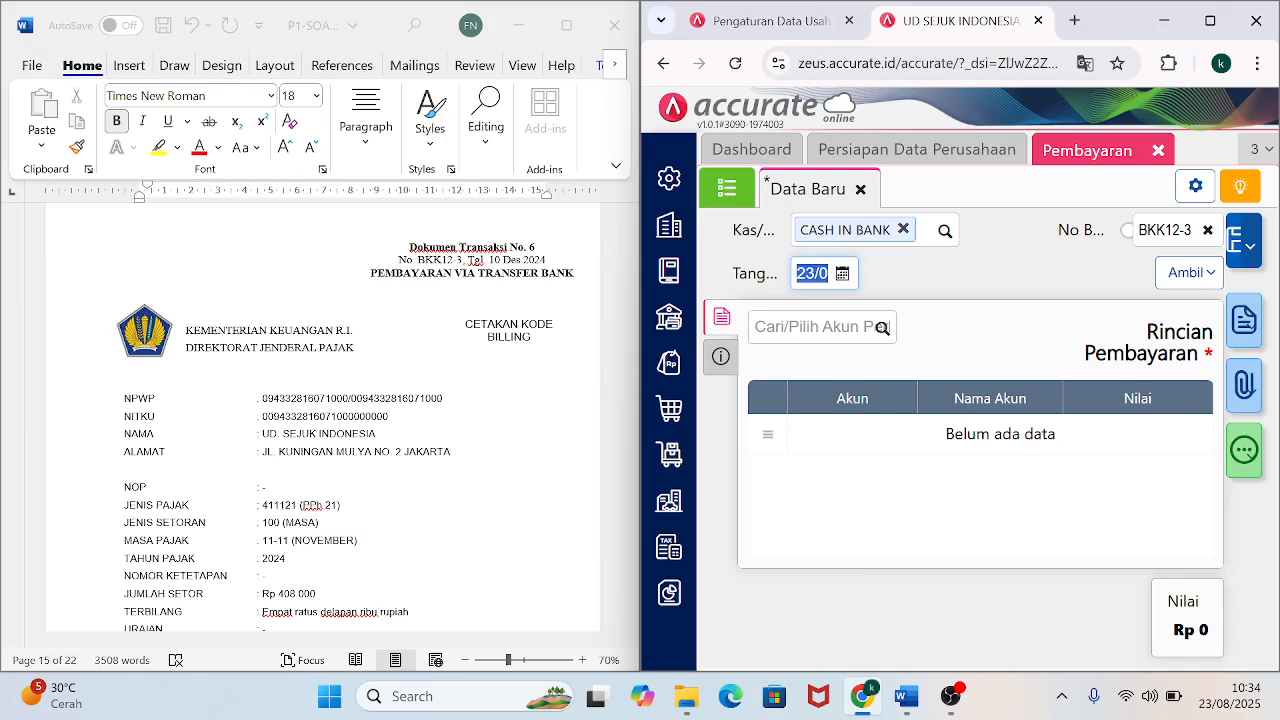
text(10/1)
key(Tab)
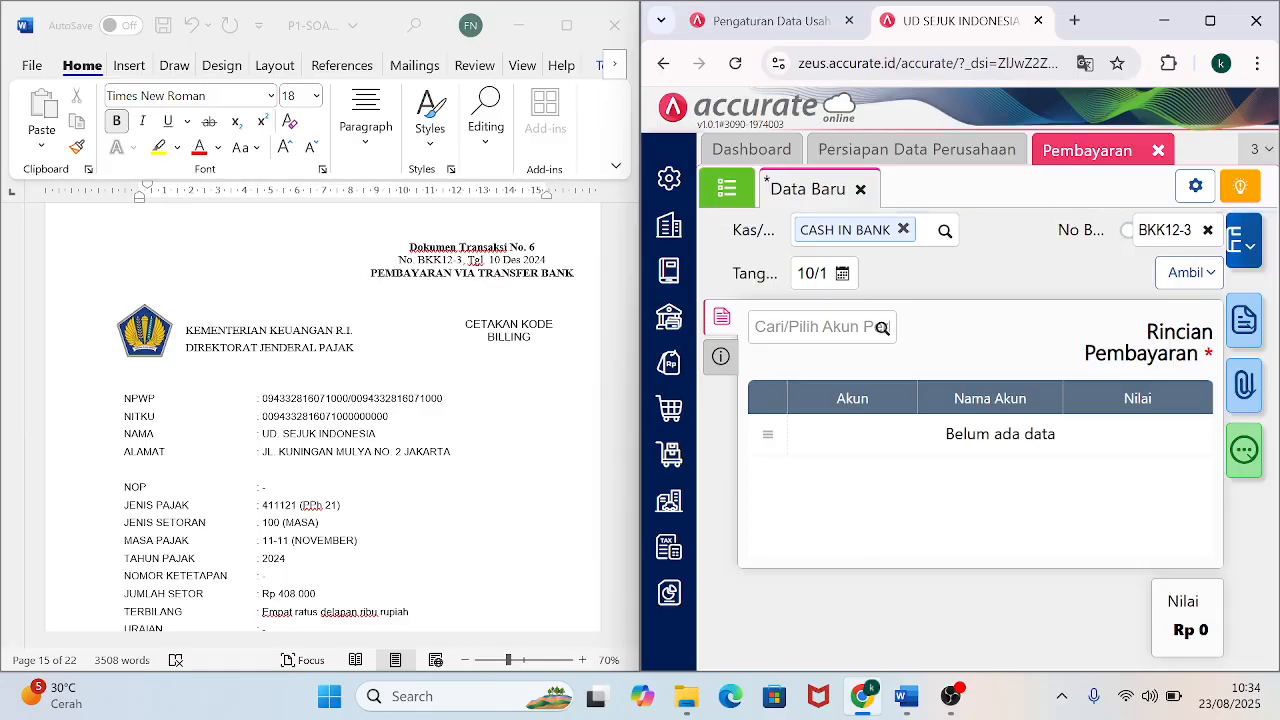
click(842, 276)
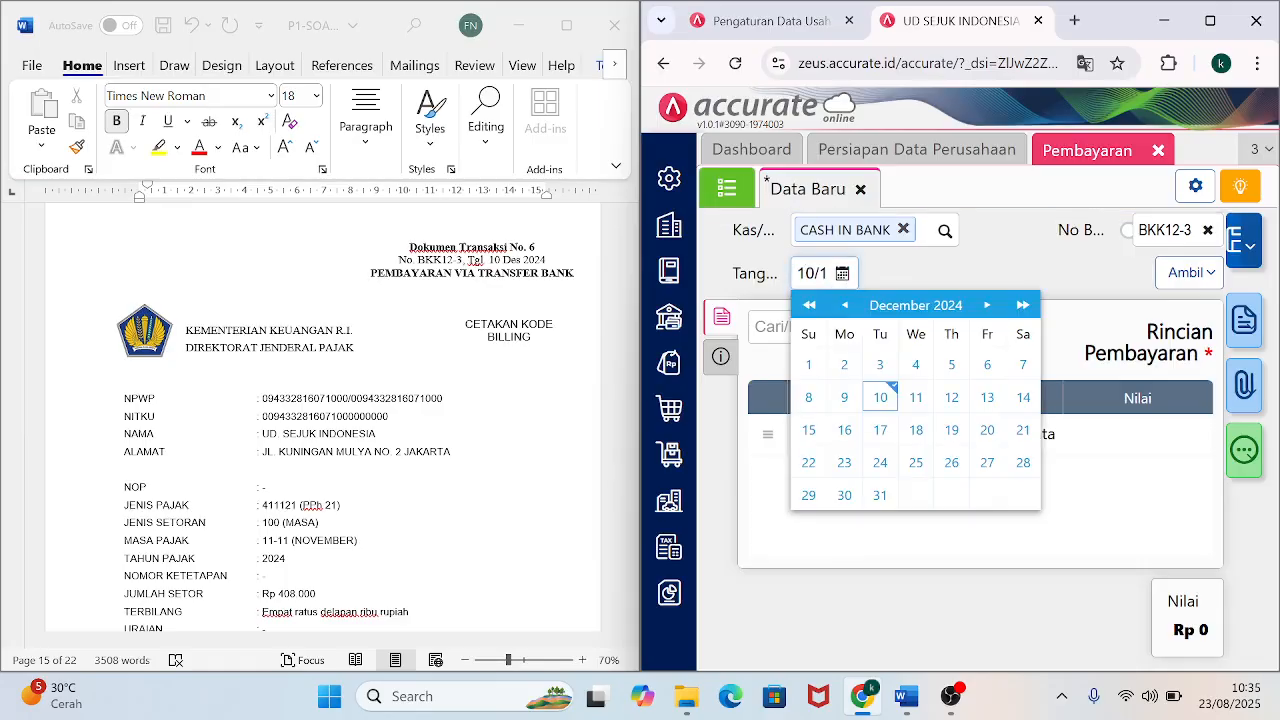
click(876, 405)
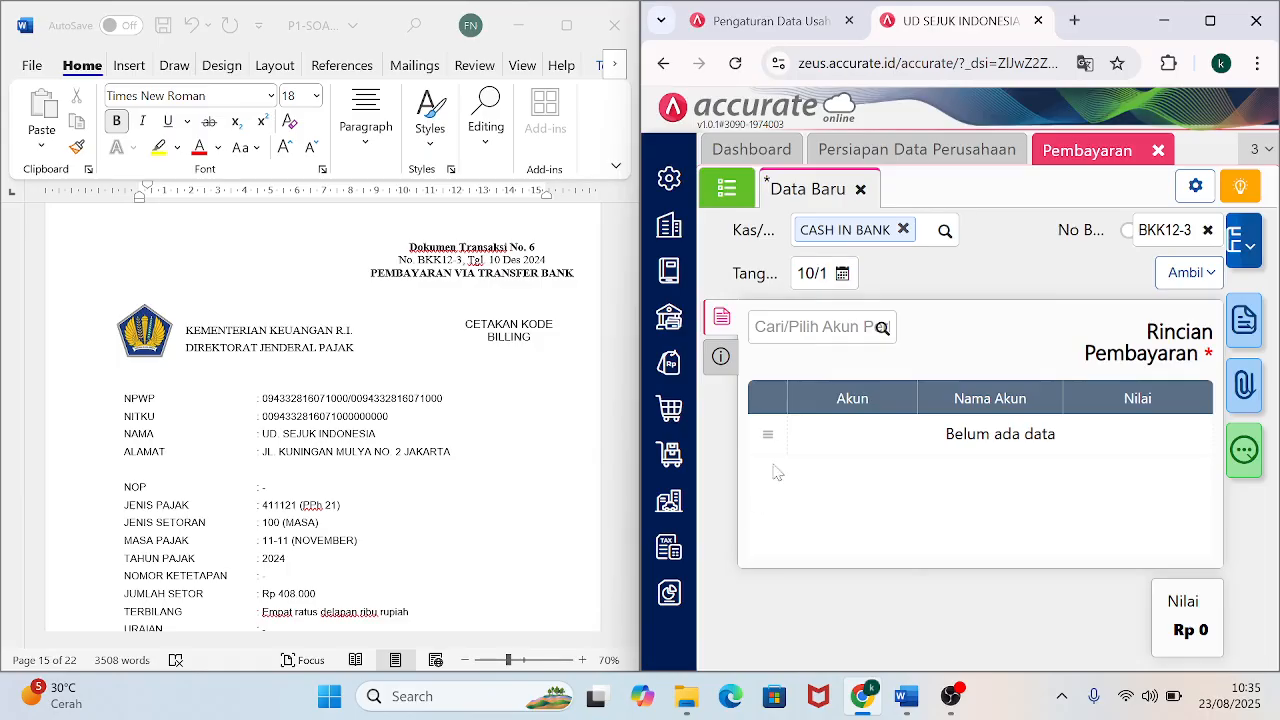
Add the INCOME TAX PAYABLE account (2-1300) to the payment details with a value of Rp 408.000.
click(815, 327)
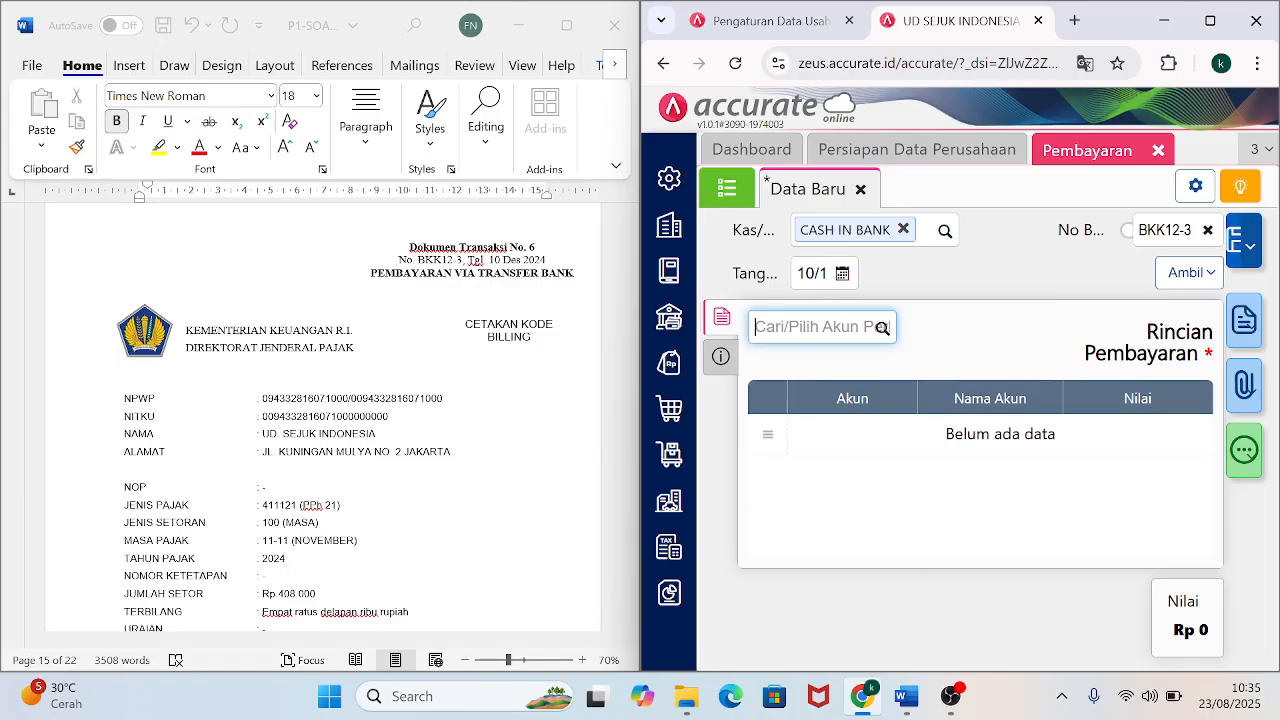
text(INCOM)
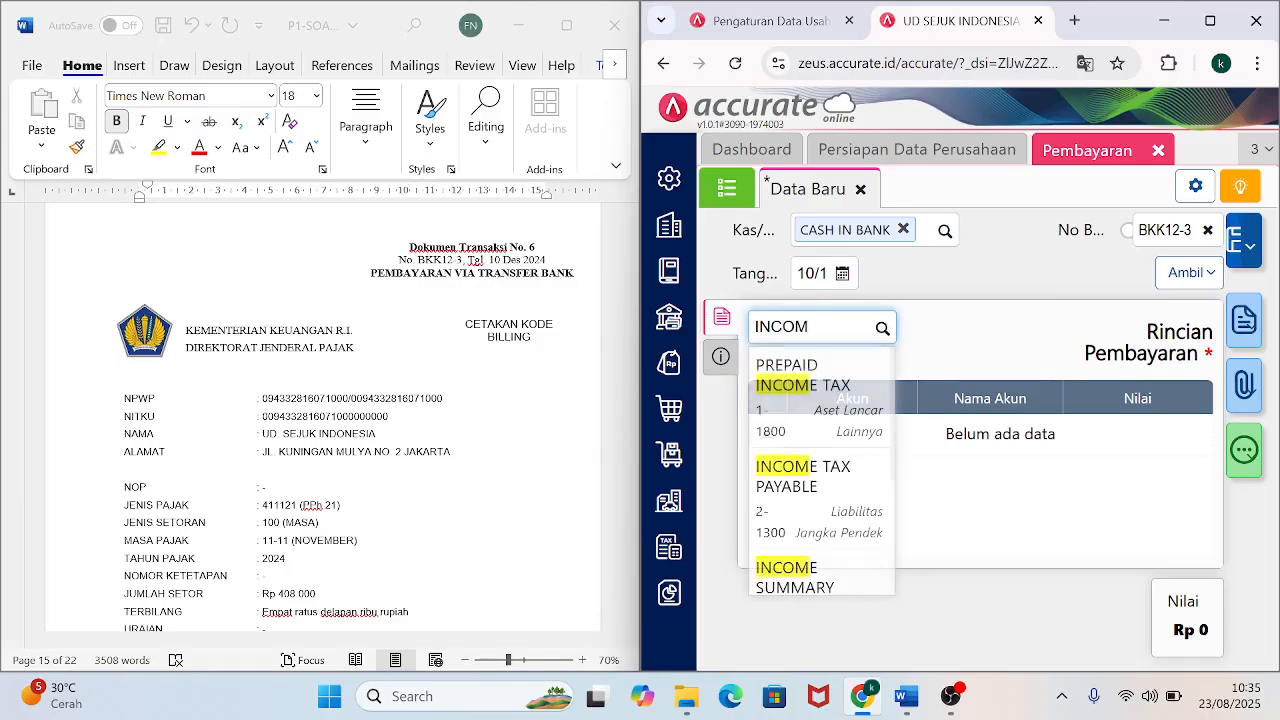
click(810, 480)
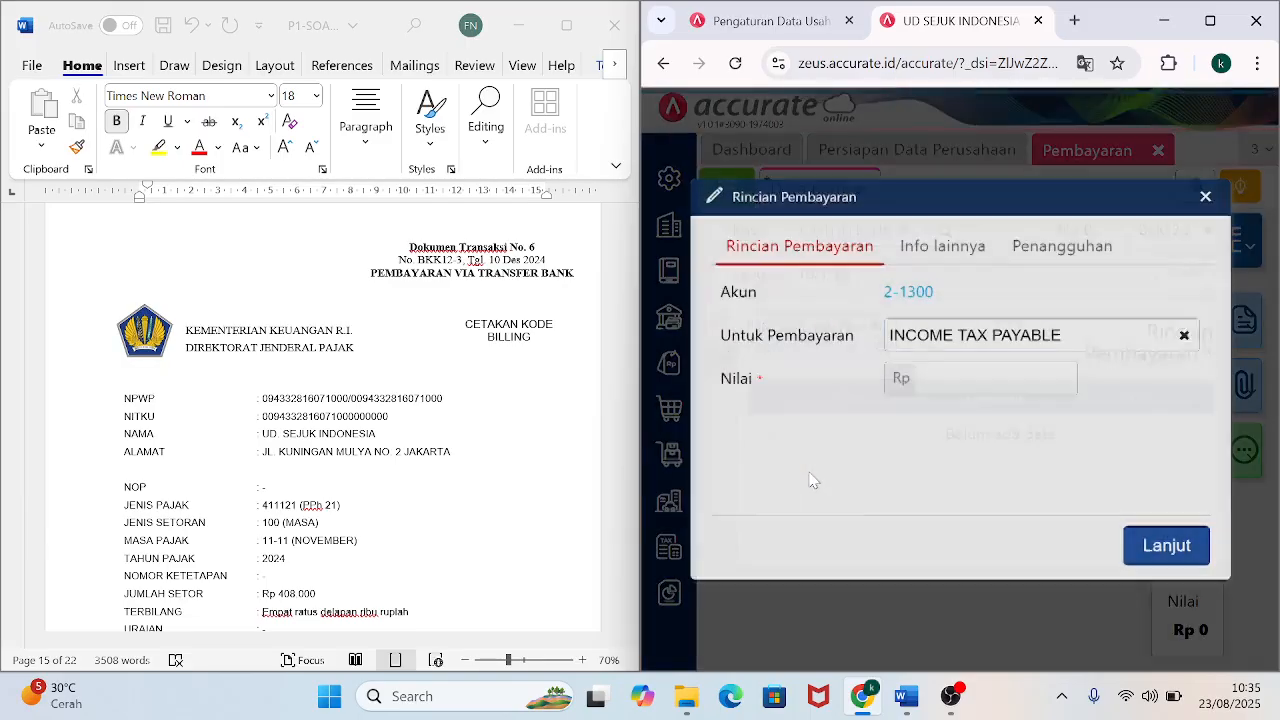
click(1060, 378)
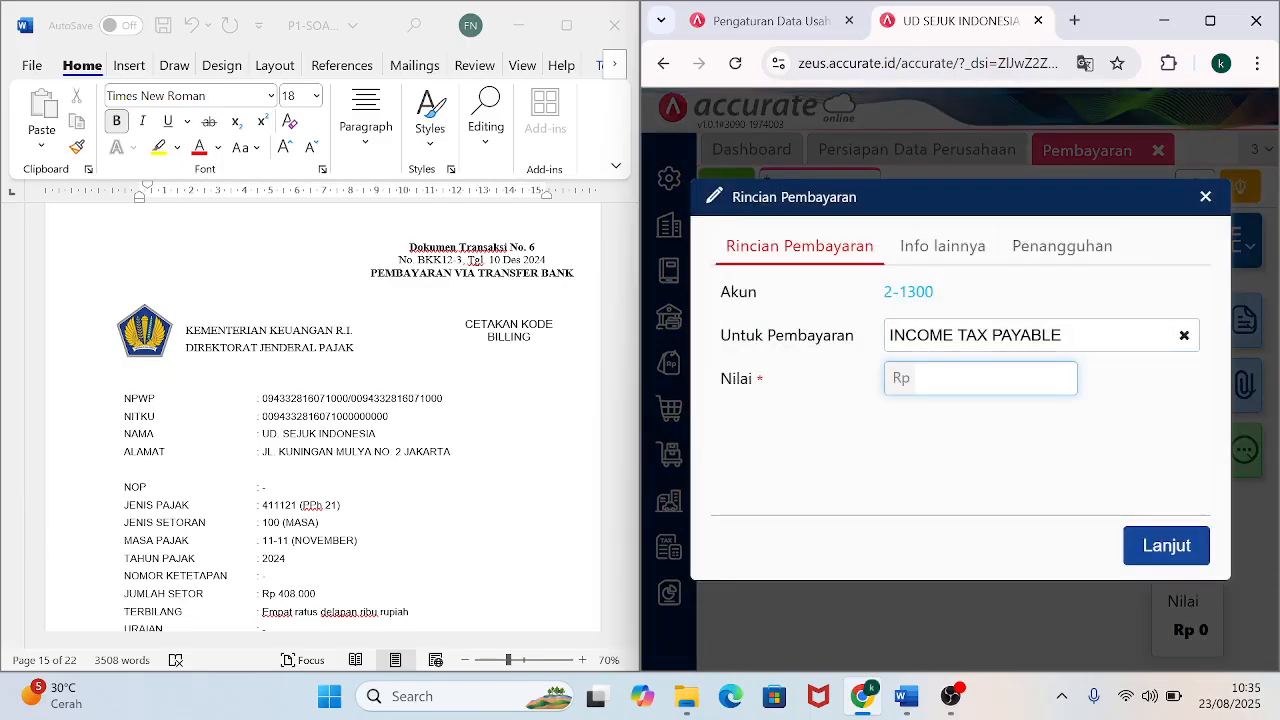
text(408.000)
key(Tab)
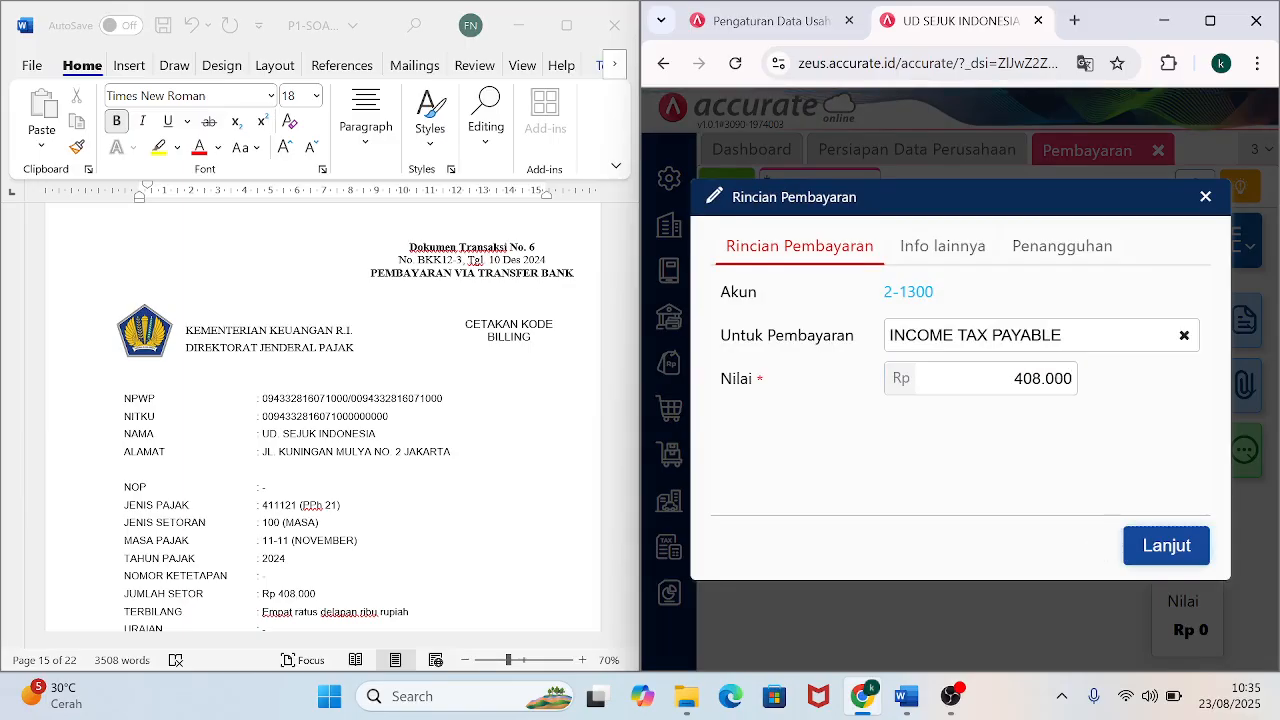
click(1164, 545)
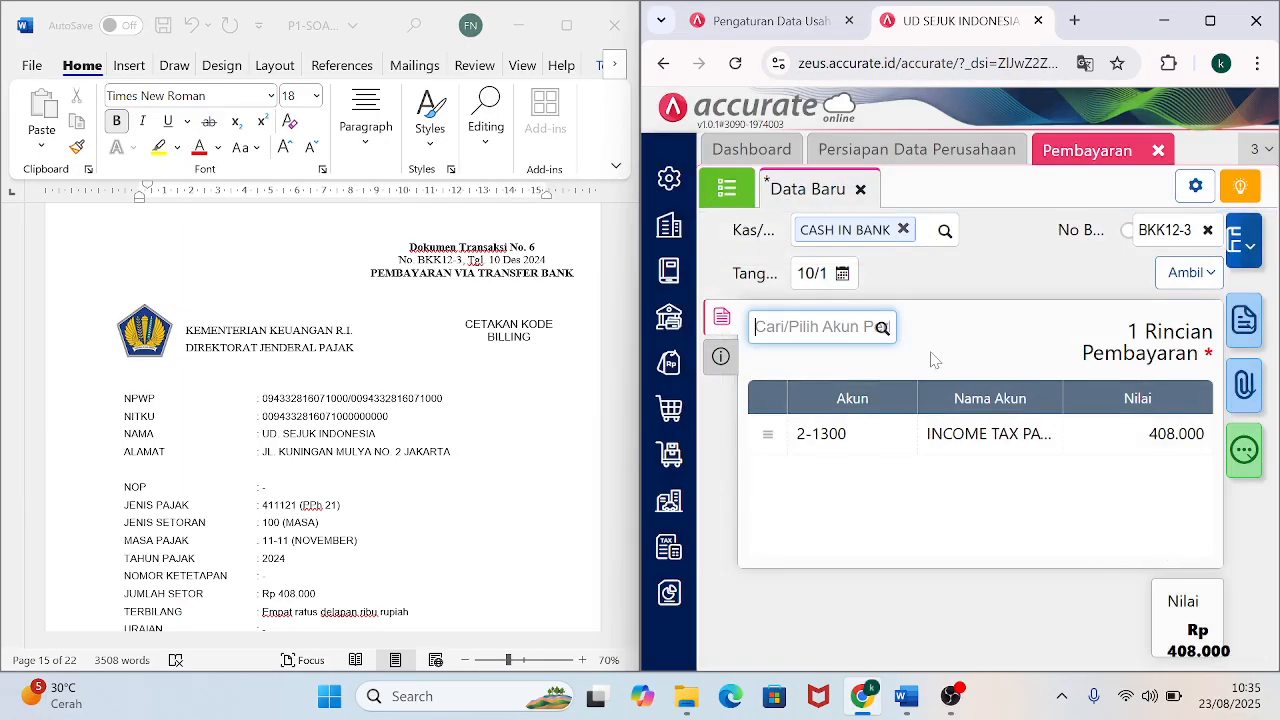
Check the billing printout for the payee and enter DIREKTORAT JENDERAL PAJAK as the recipient in the payment's other info.
click(720, 358)
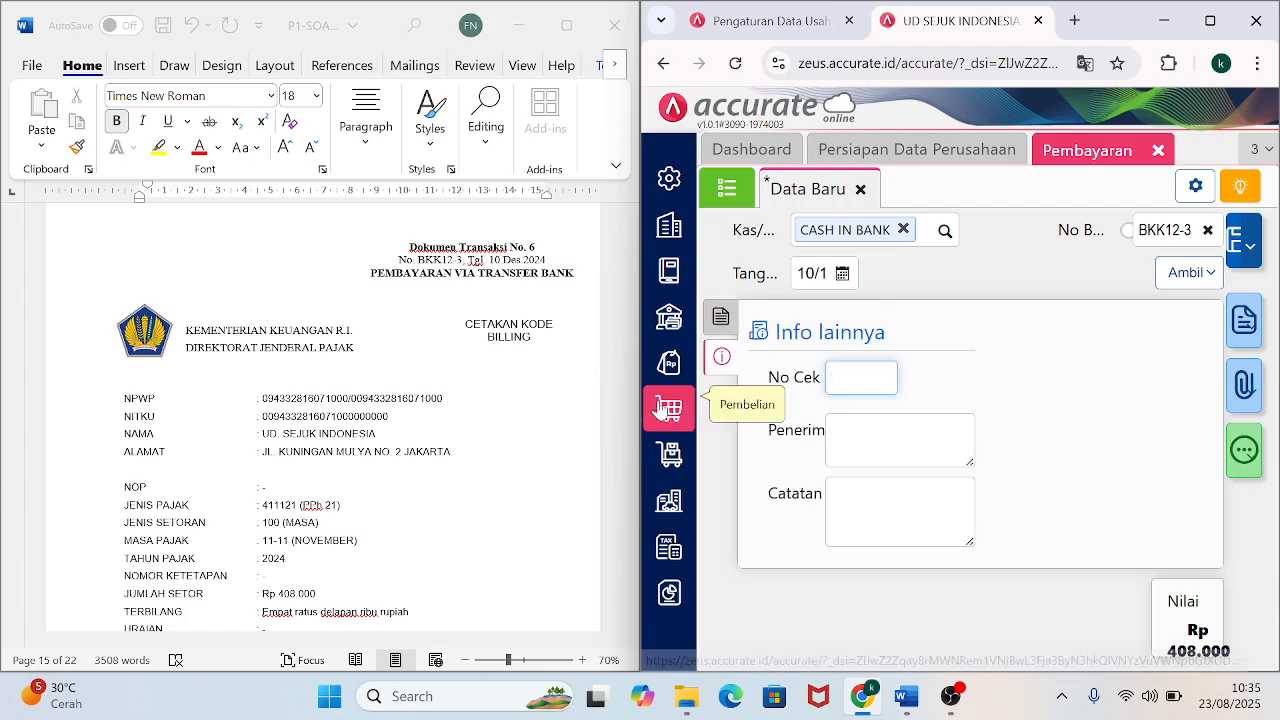
click(616, 632)
click(630, 624)
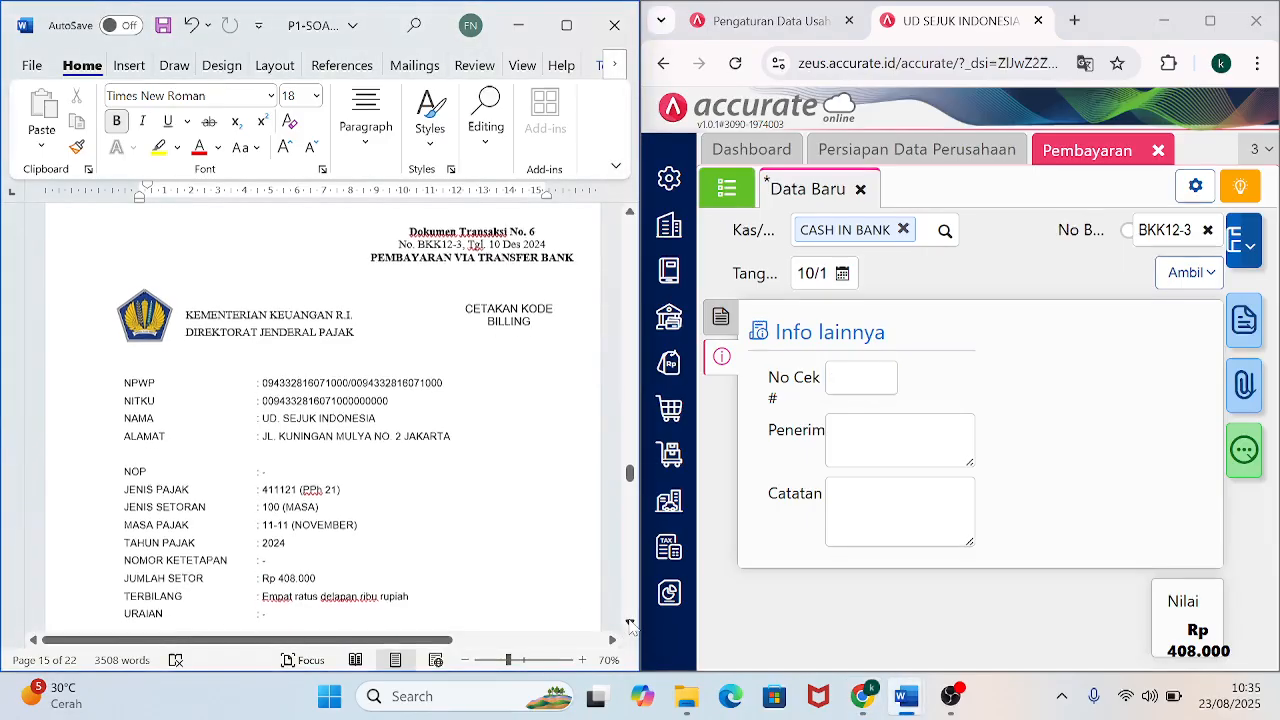
click(630, 624)
click(630, 624)
scroll(630, 624, down, 3)
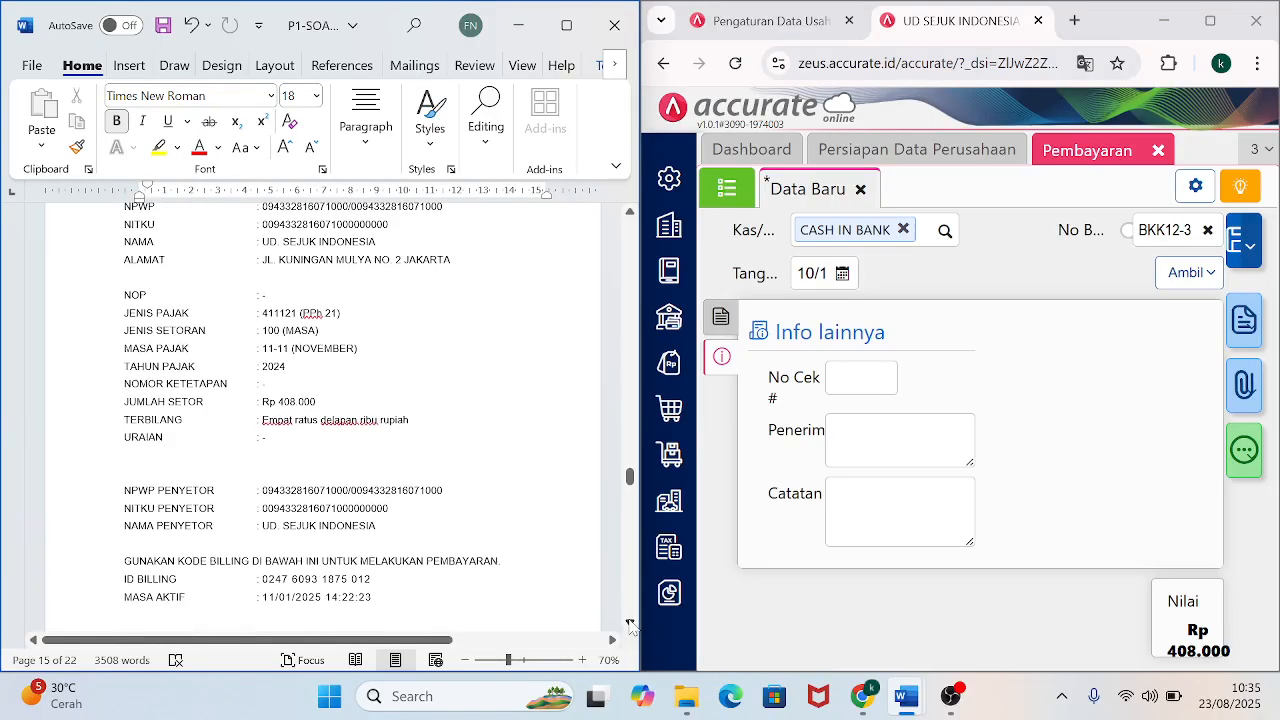
click(880, 440)
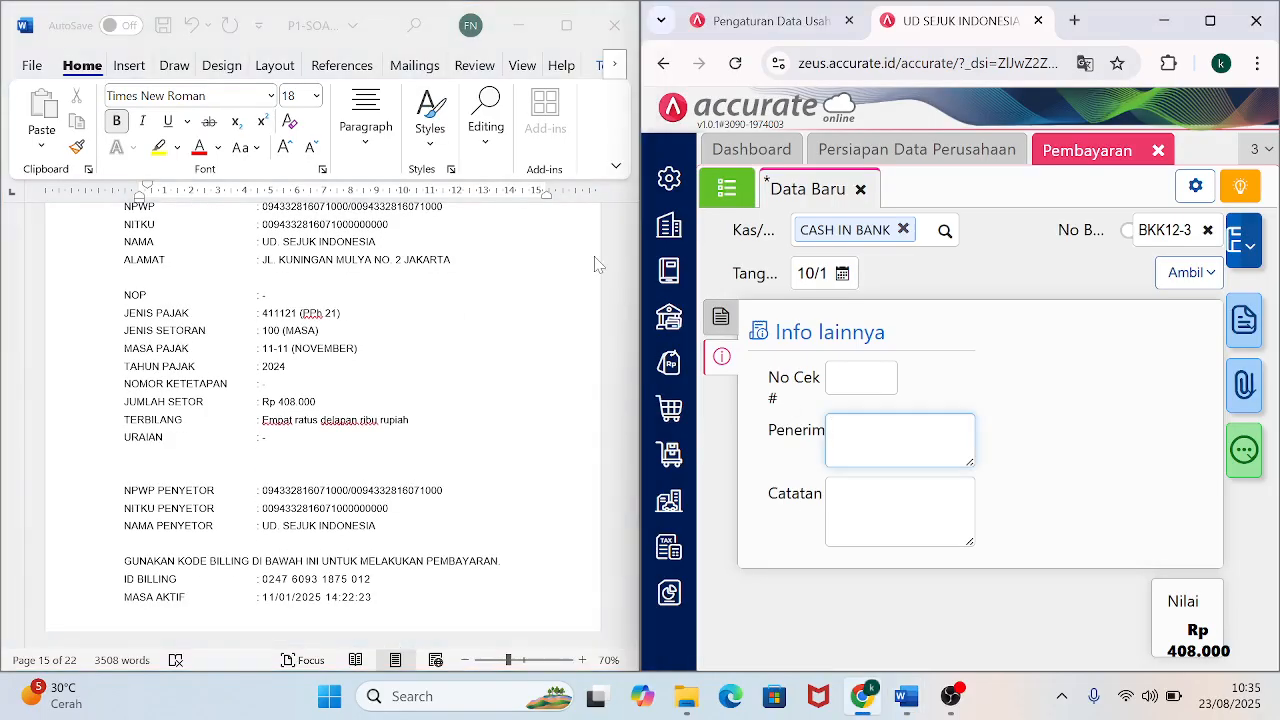
click(618, 195)
click(629, 214)
click(629, 214)
scroll(629, 214, up, 3)
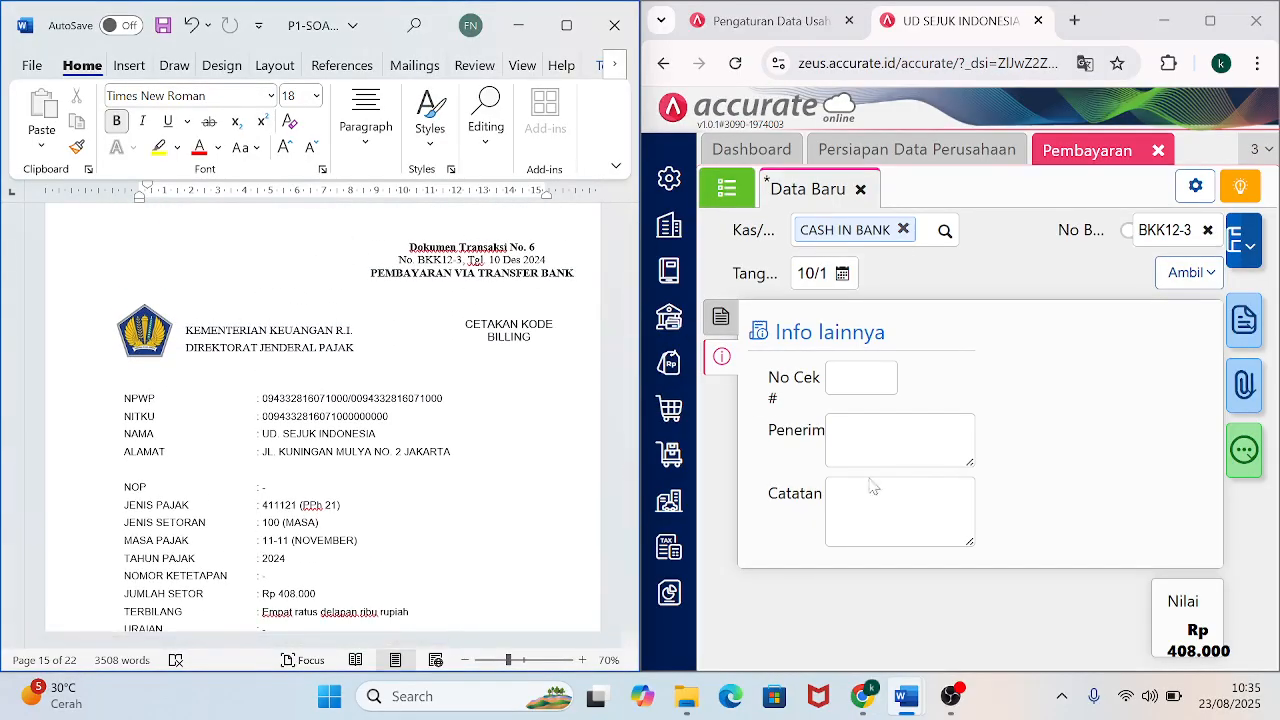
click(899, 440)
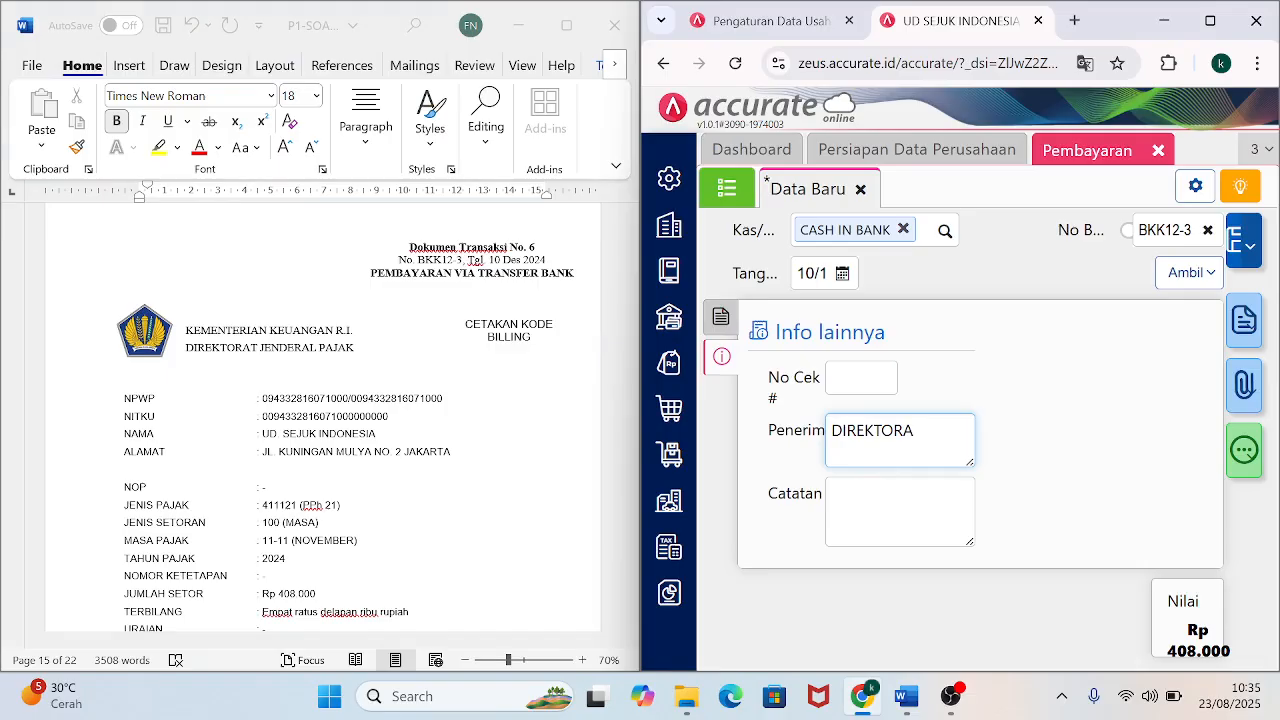
text(RAL PAJAK)
key(Tab)
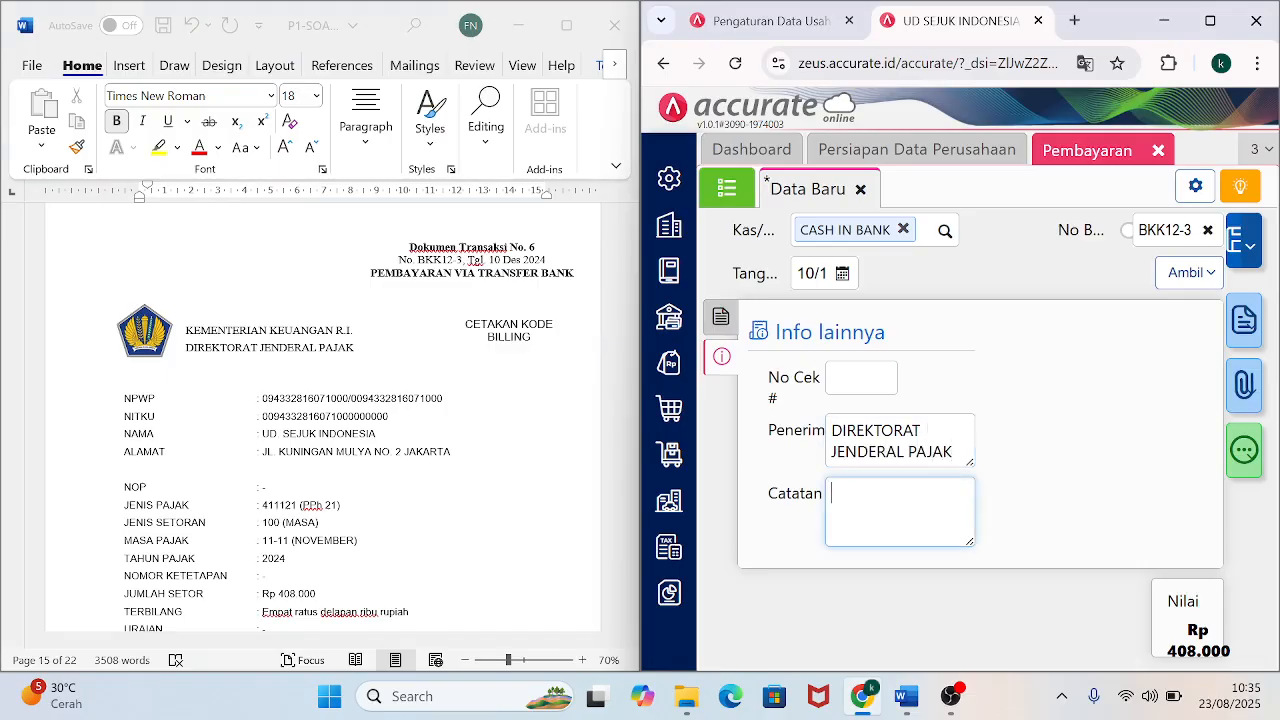
Consult the rest of the billing printout and enter the payment note PEMBAYARAN PPh PASAL 21.
click(589, 495)
scroll(628, 625, down, 5)
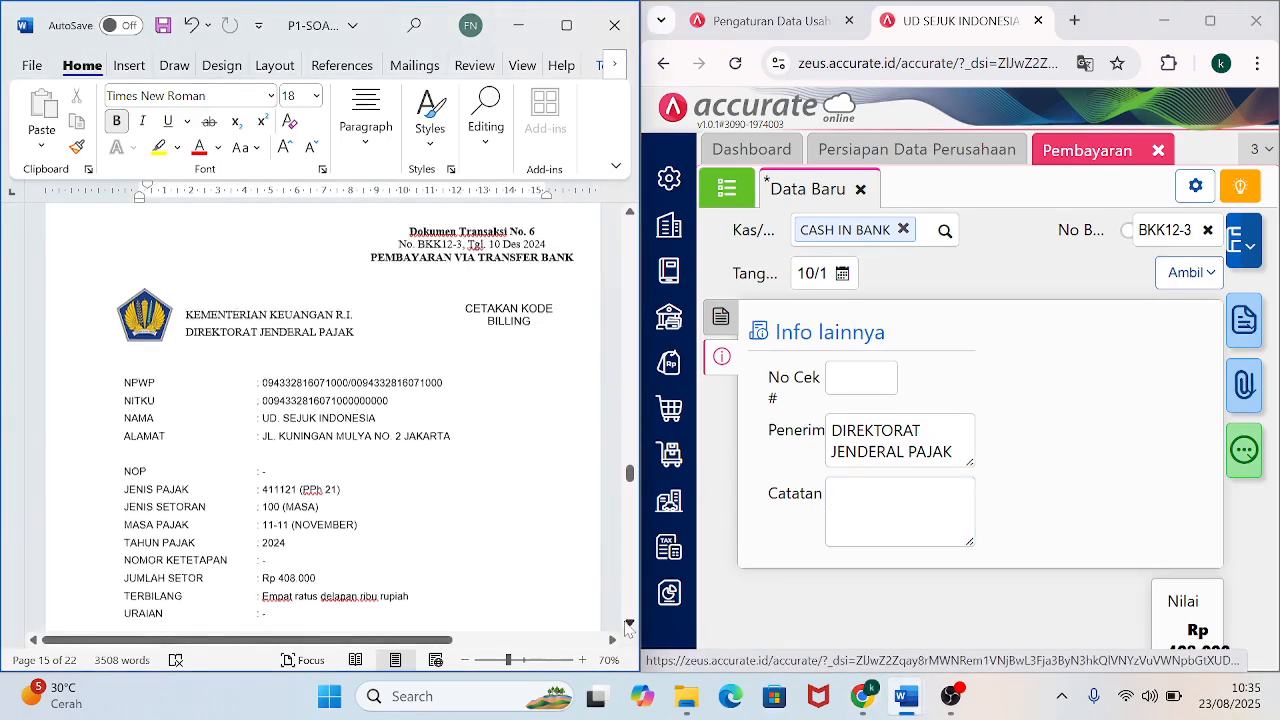
scroll(628, 625, down, 1)
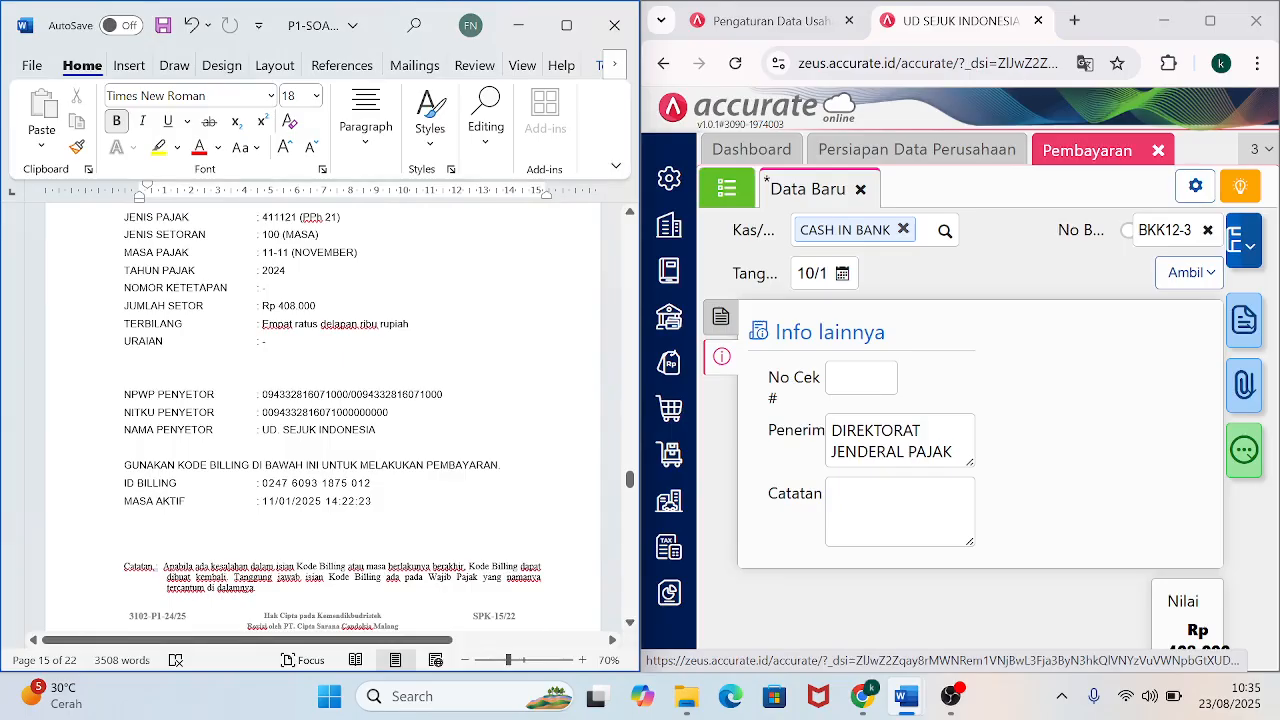
click(845, 500)
text(PEMBAYARAN PPh PASAL 21)
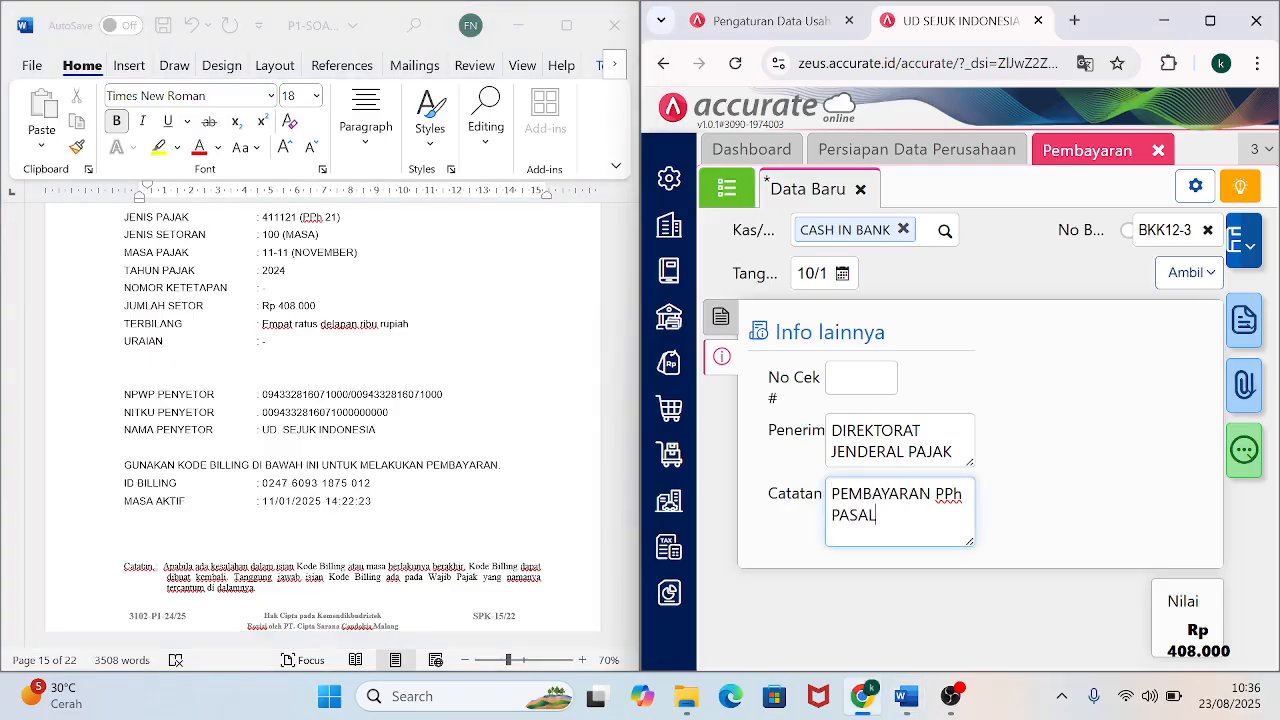
Return to the payment details, save payment BKK12-3 and show the list of recorded payments.
click(721, 317)
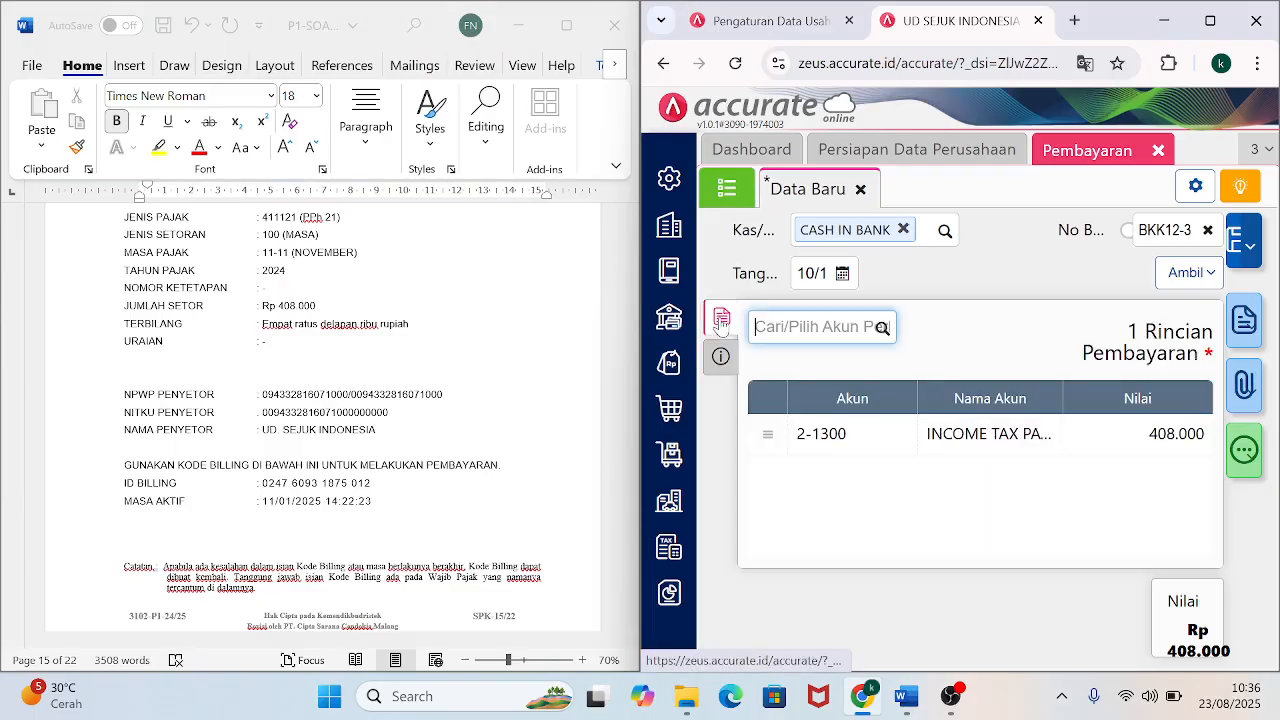
click(1254, 342)
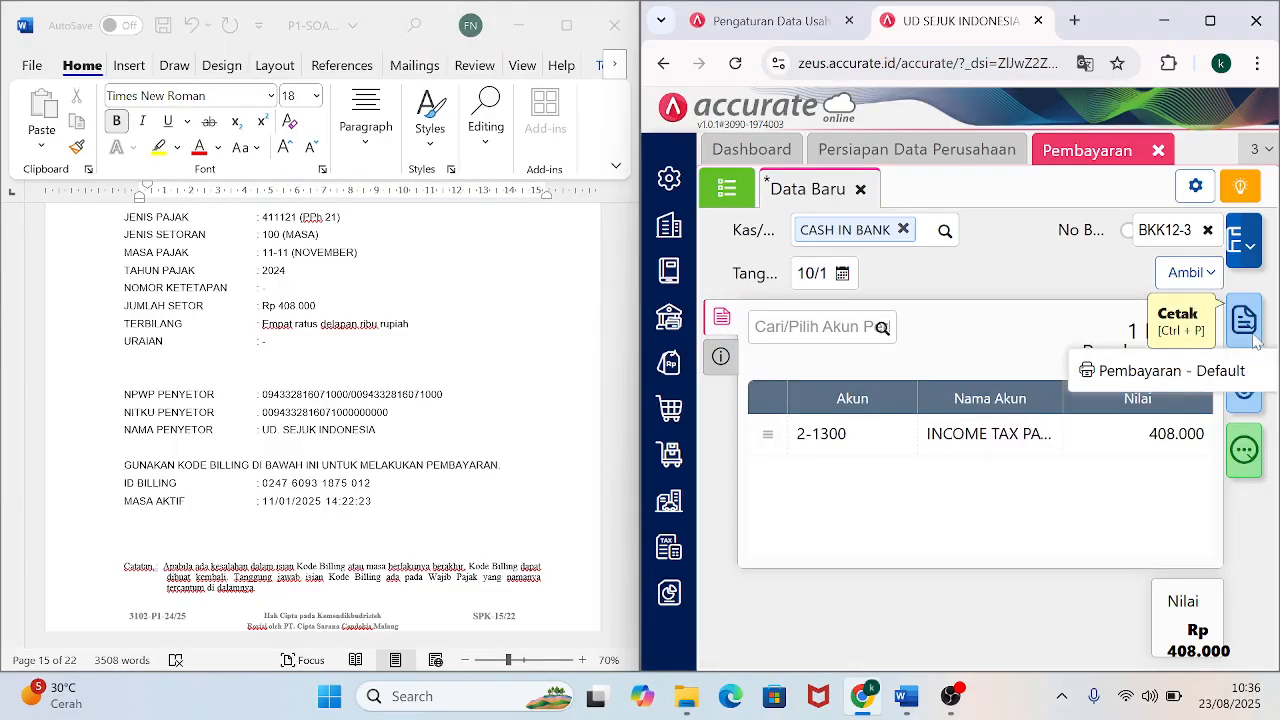
click(1240, 250)
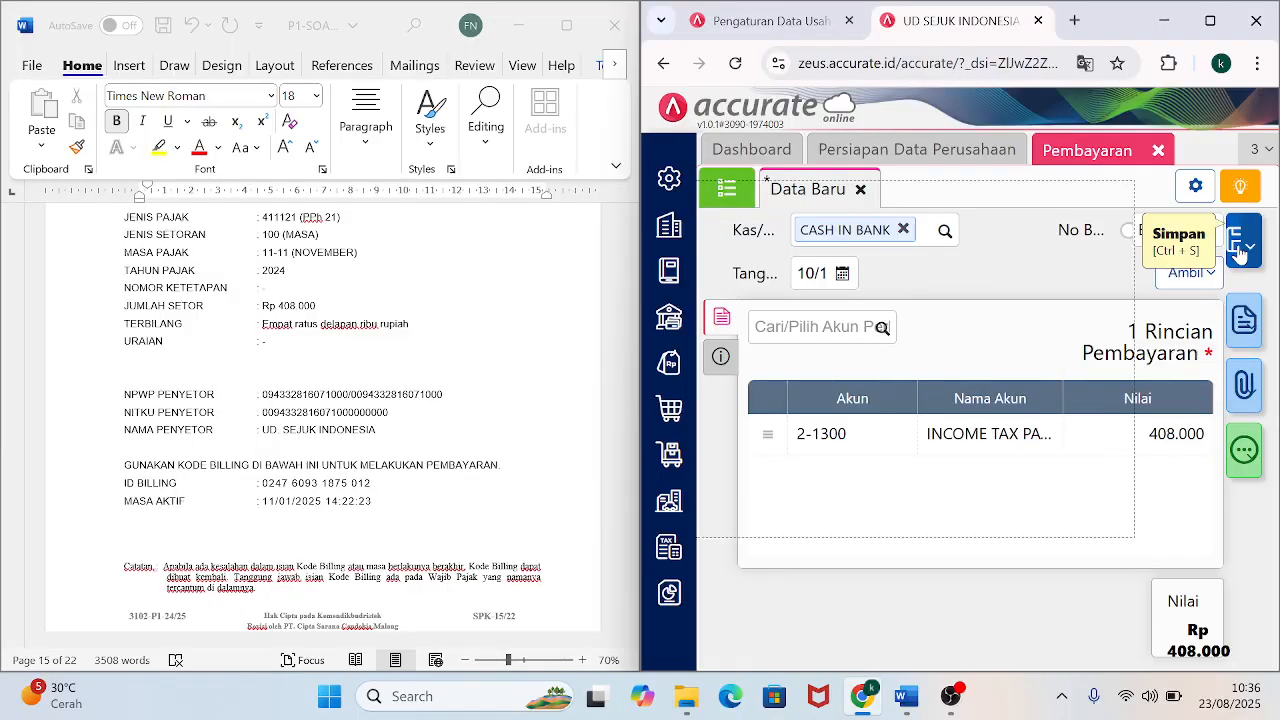
click(727, 190)
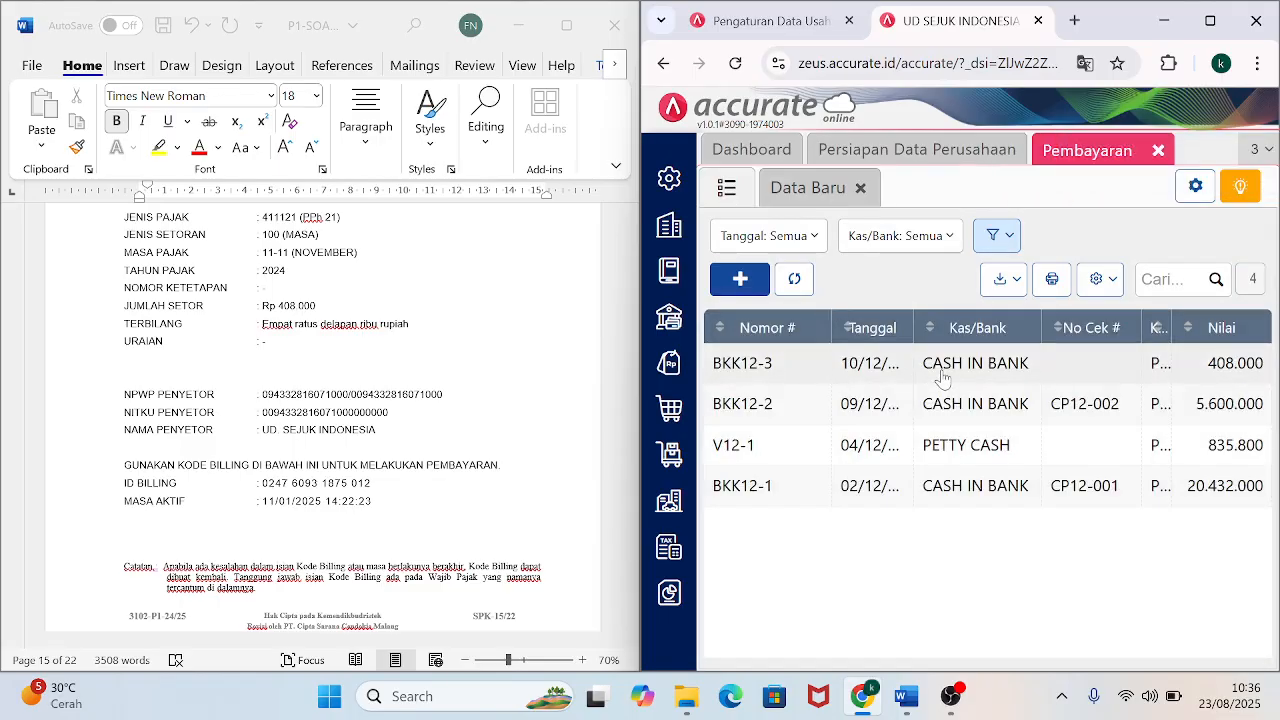
Open payment BKK12-3, examine its journal entry in the enlarged browser window and close the journal.
click(942, 372)
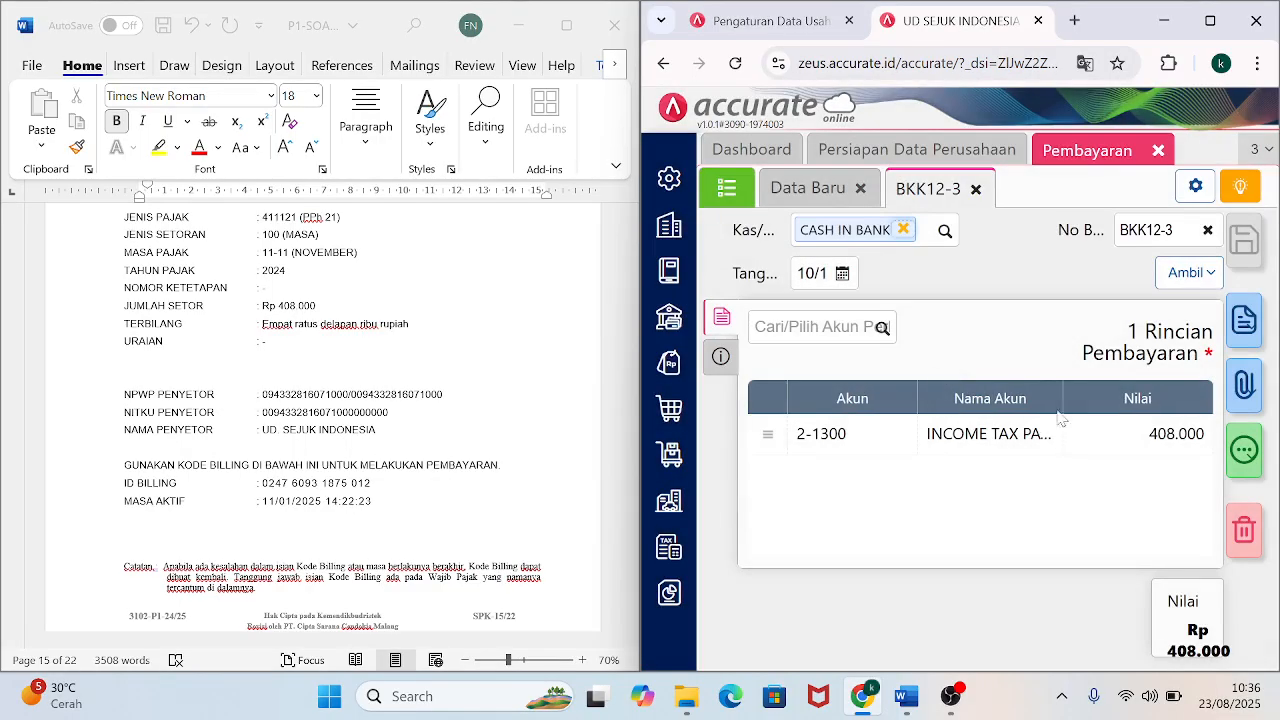
click(1252, 455)
click(1140, 611)
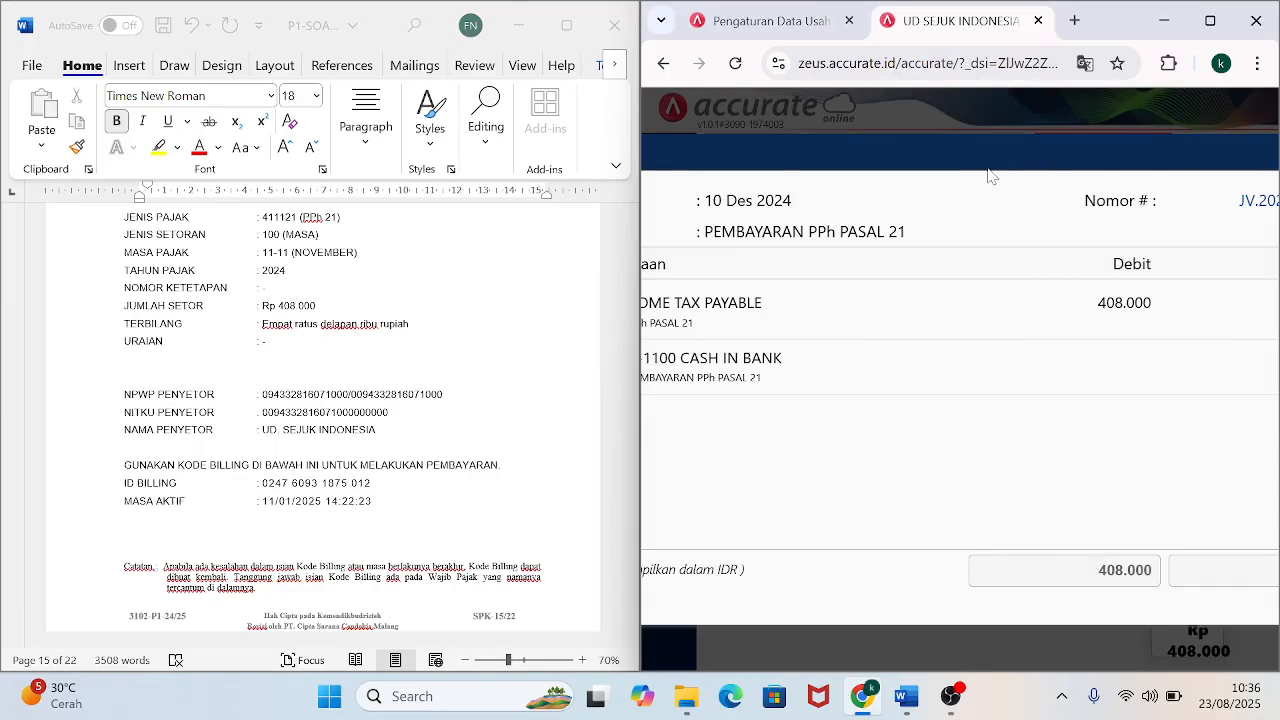
click(1213, 27)
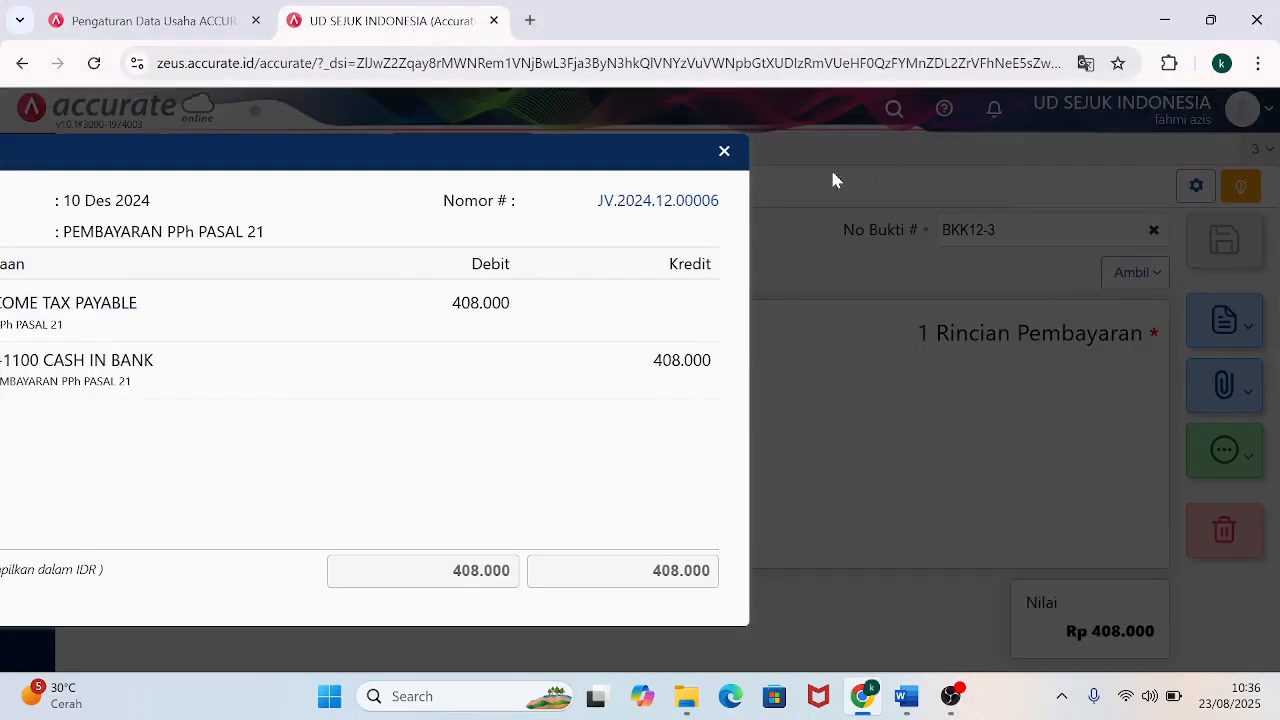
click(727, 154)
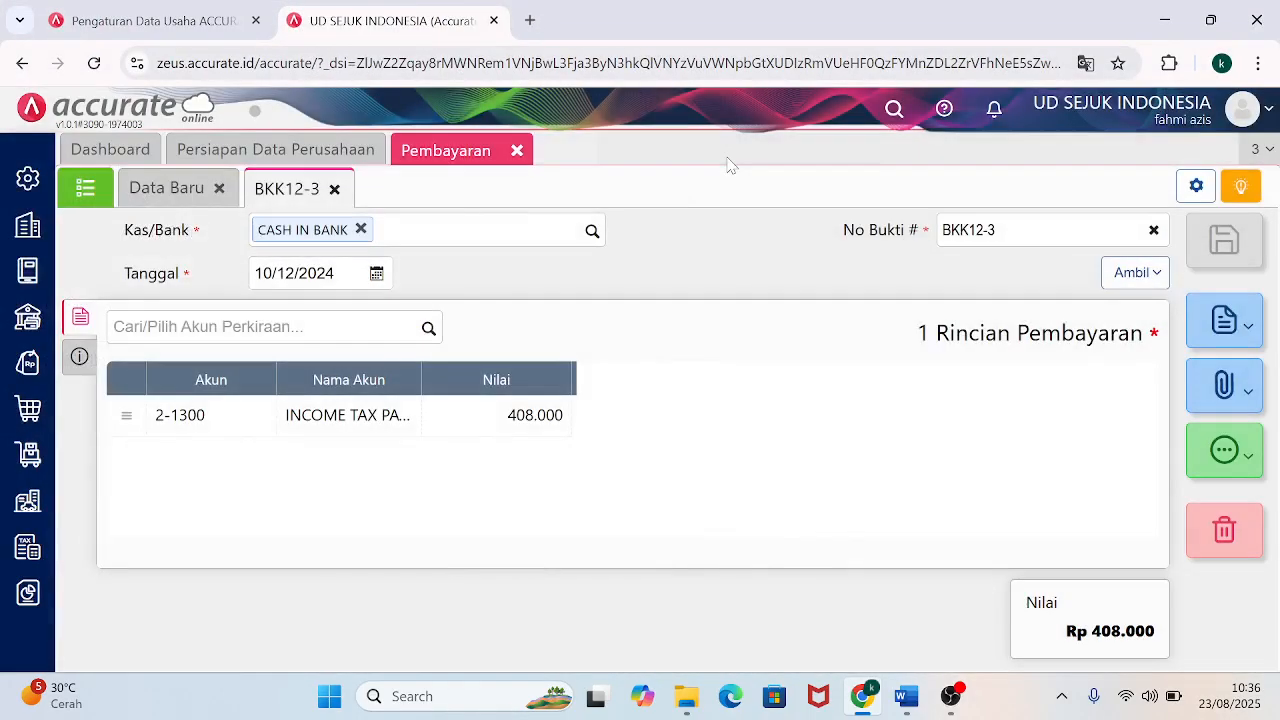
Close the Pembayaran module and place the browser window beside the Word document at full height.
mouse_move(1215, 22)
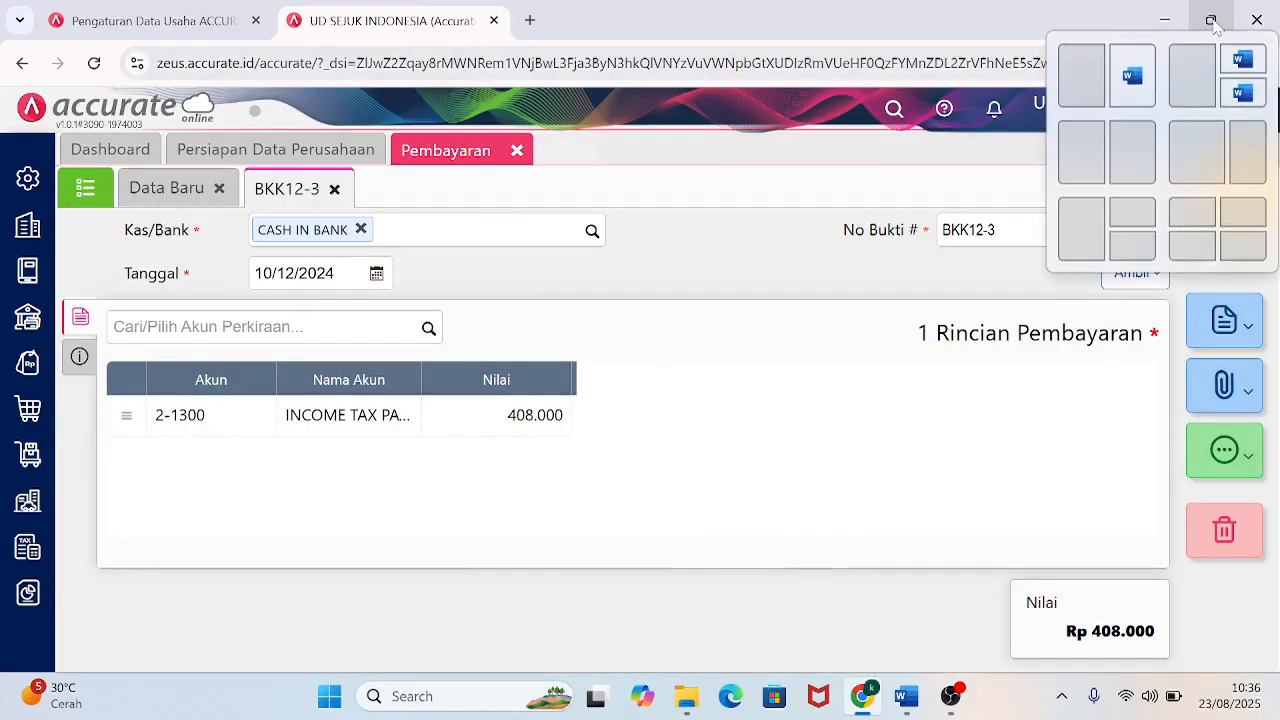
click(517, 150)
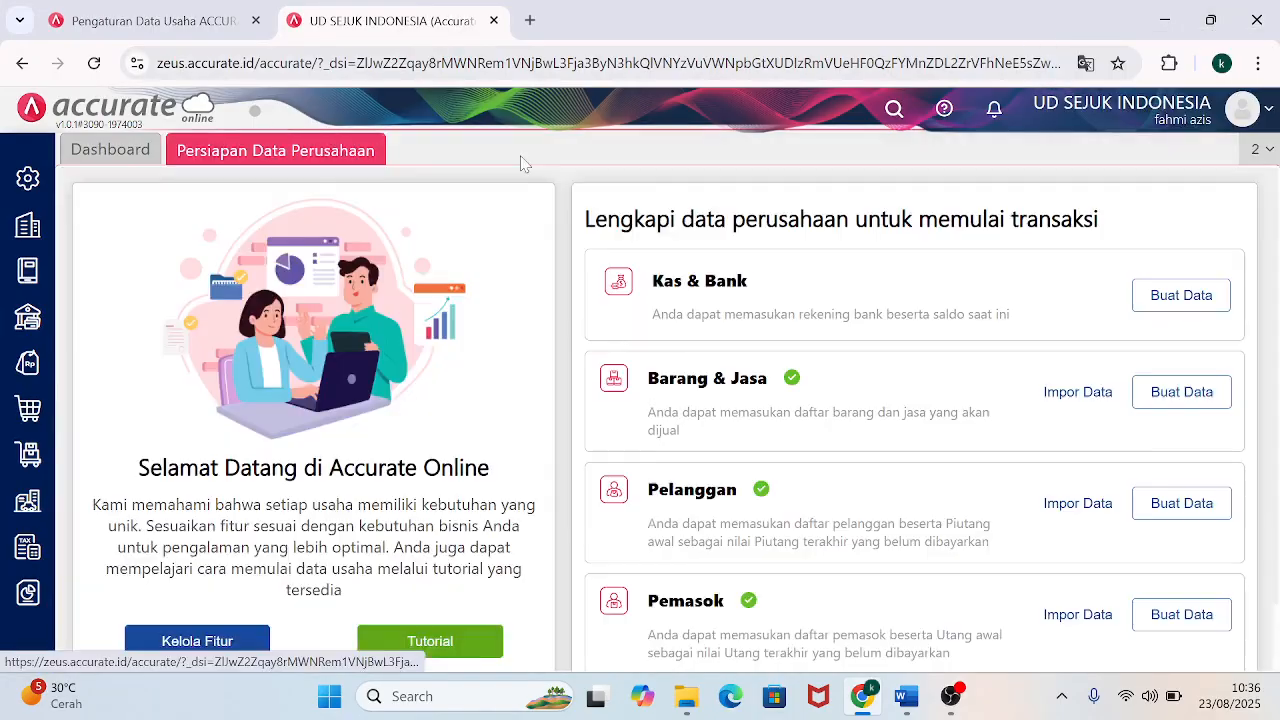
click(1077, 75)
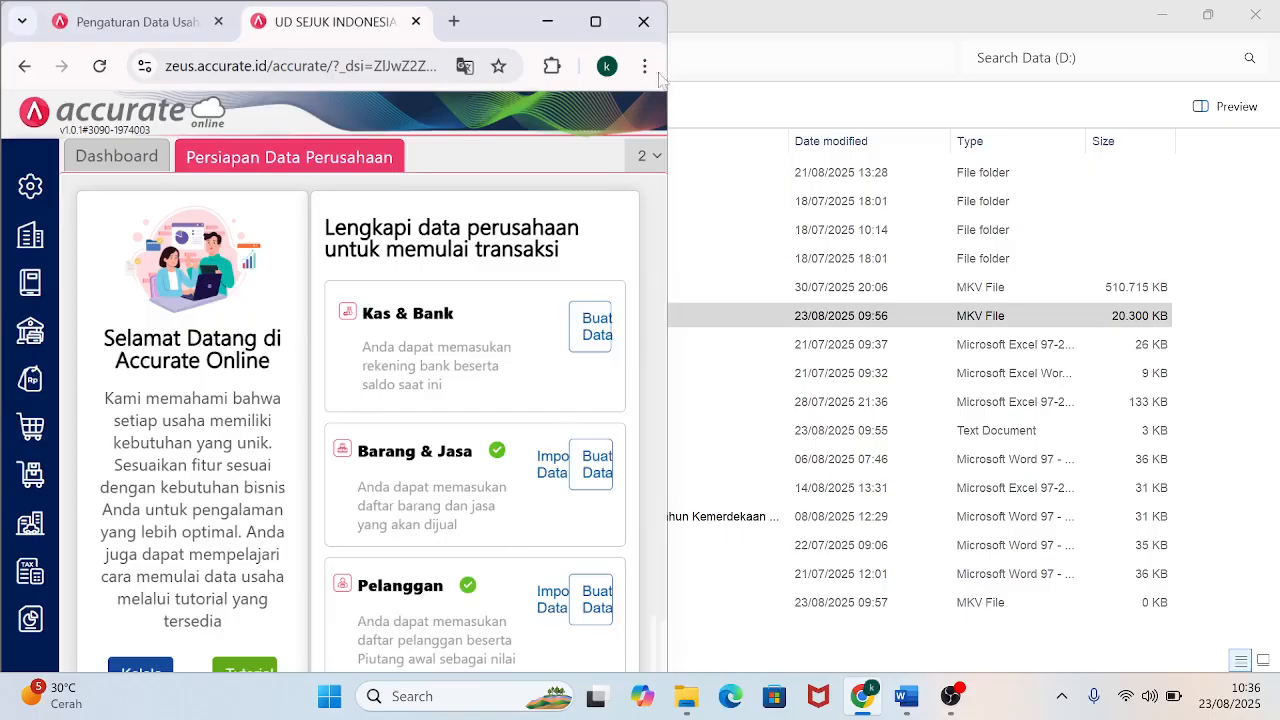
drag(474, 36, 1278, 4)
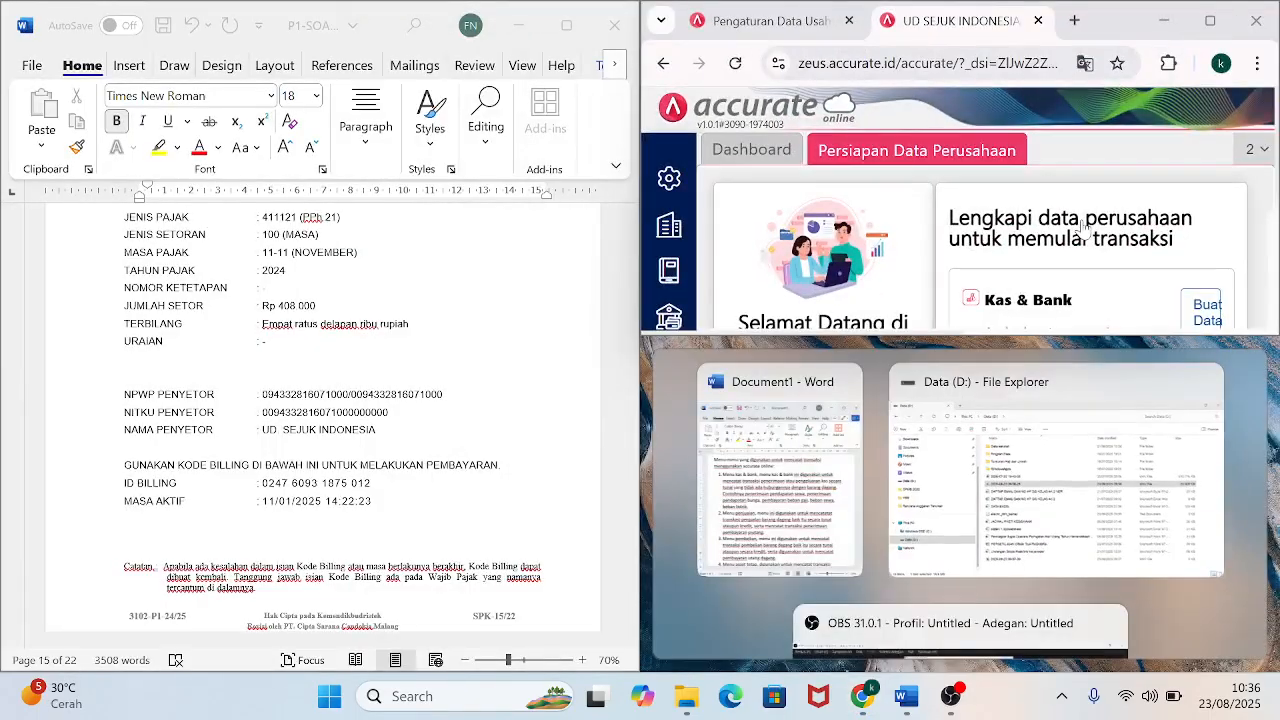
drag(943, 334, 943, 668)
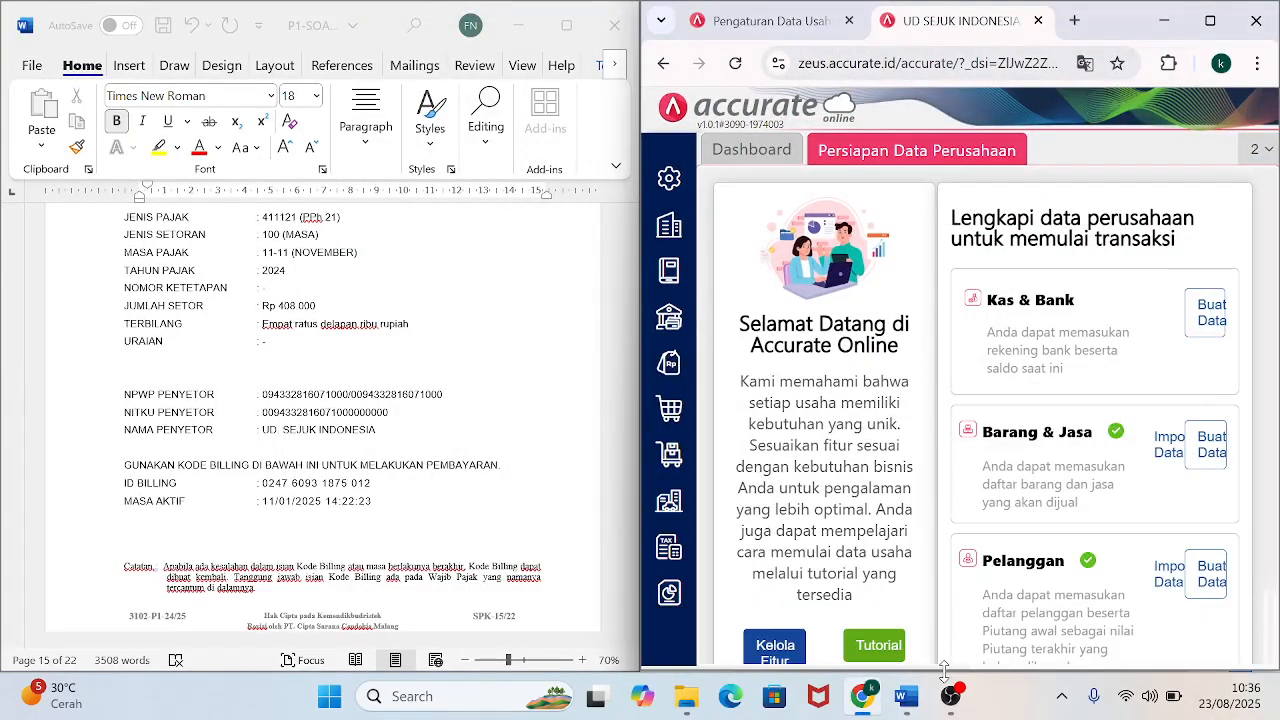
Bring up Dokumen Transaksi No. 7 in the Word document and open a new sales invoice (Faktur Penjualan) in Accurate Online.
click(636, 596)
scroll(630, 626, down, 6)
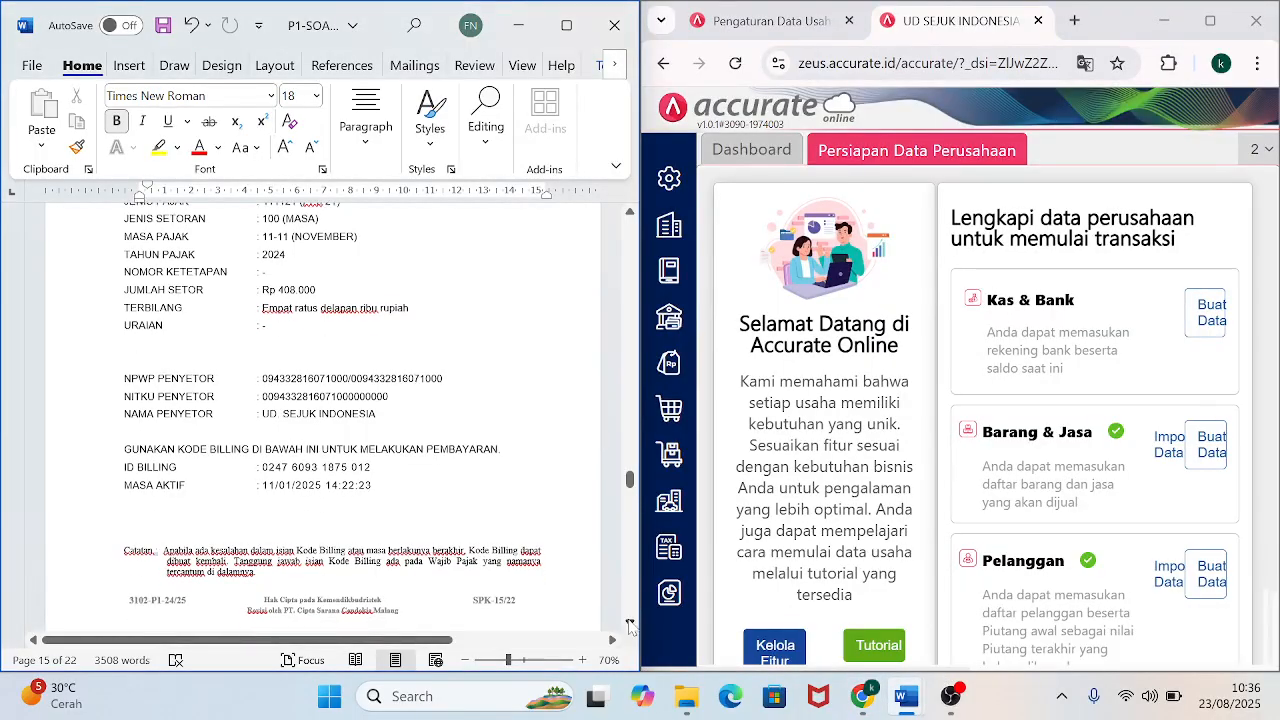
scroll(630, 626, down, 3)
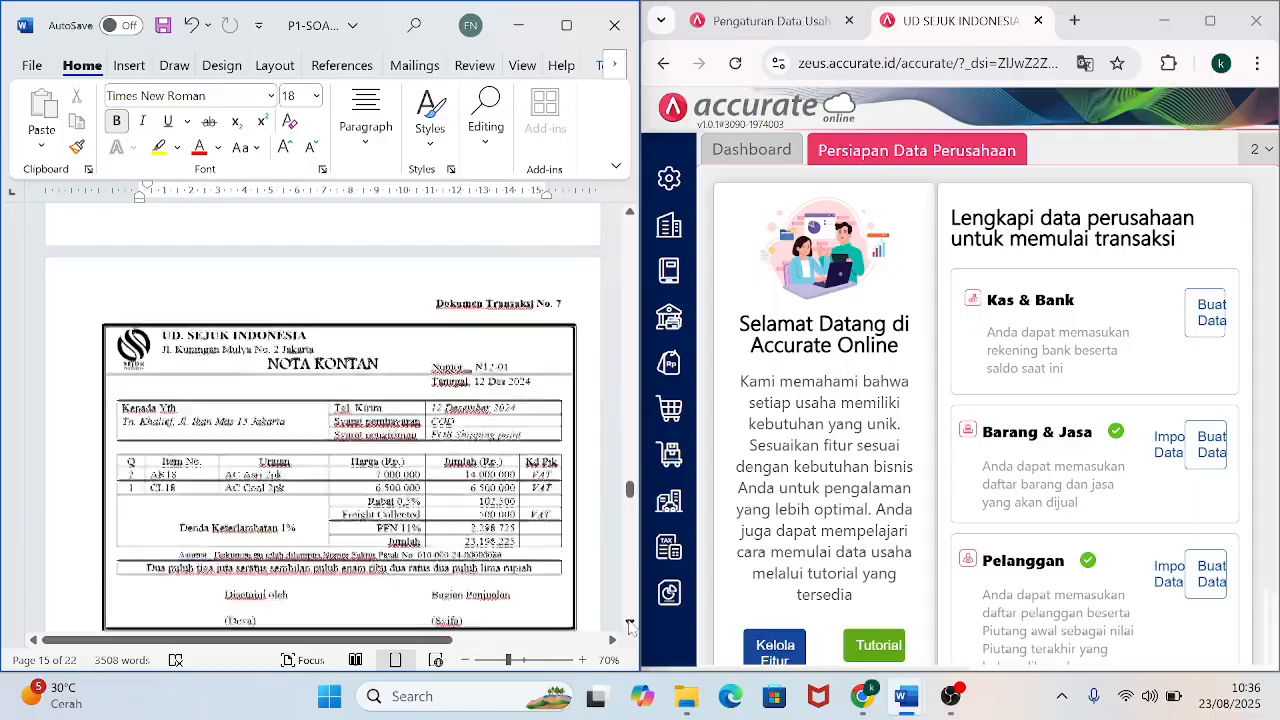
scroll(630, 626, down, 2)
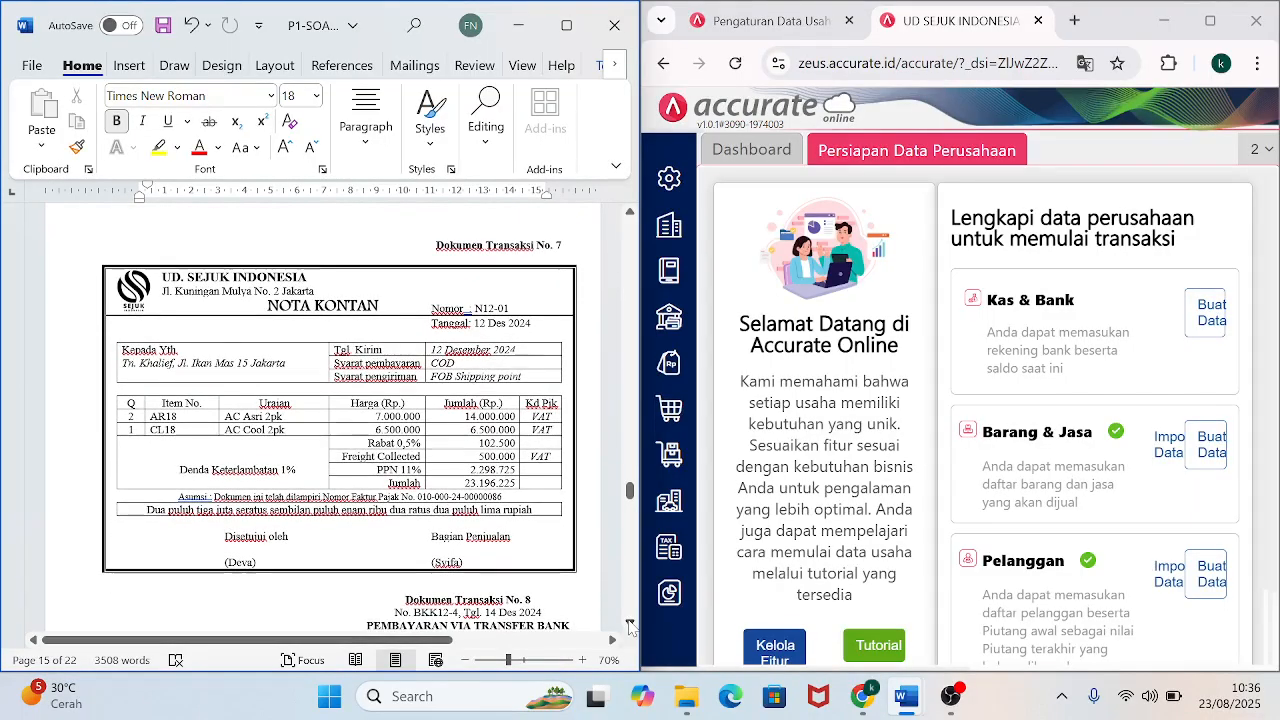
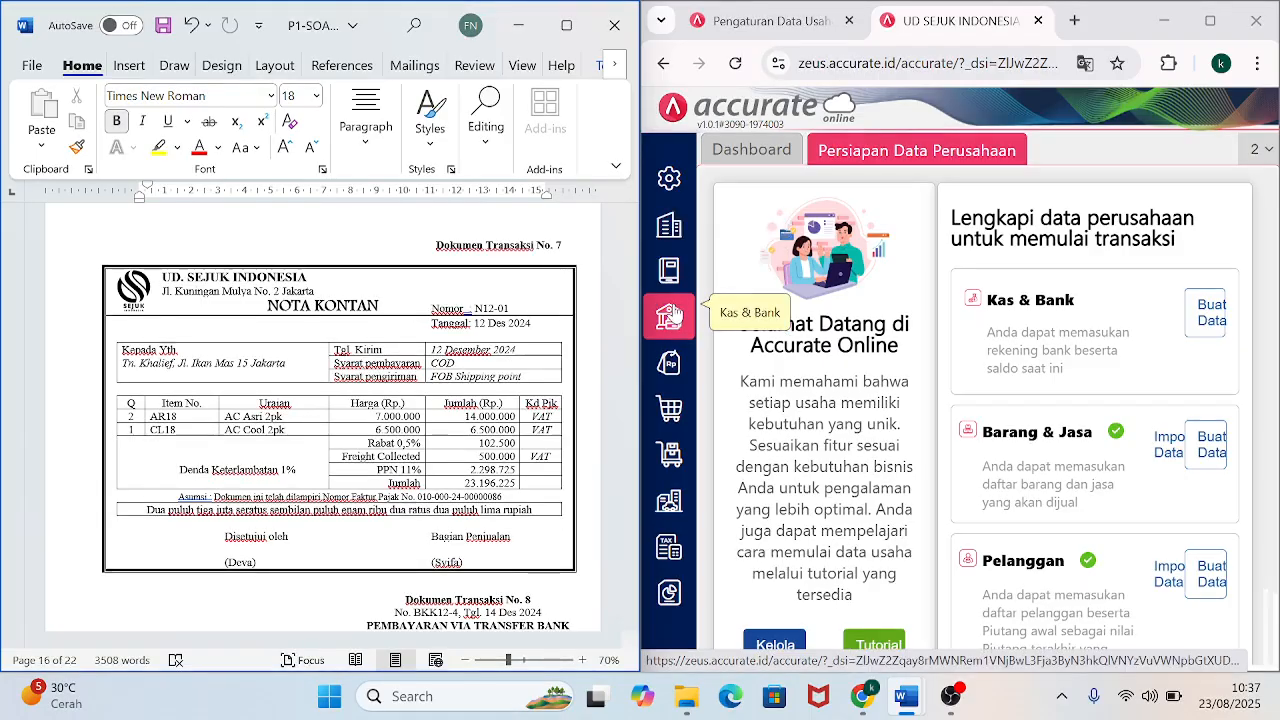
click(669, 366)
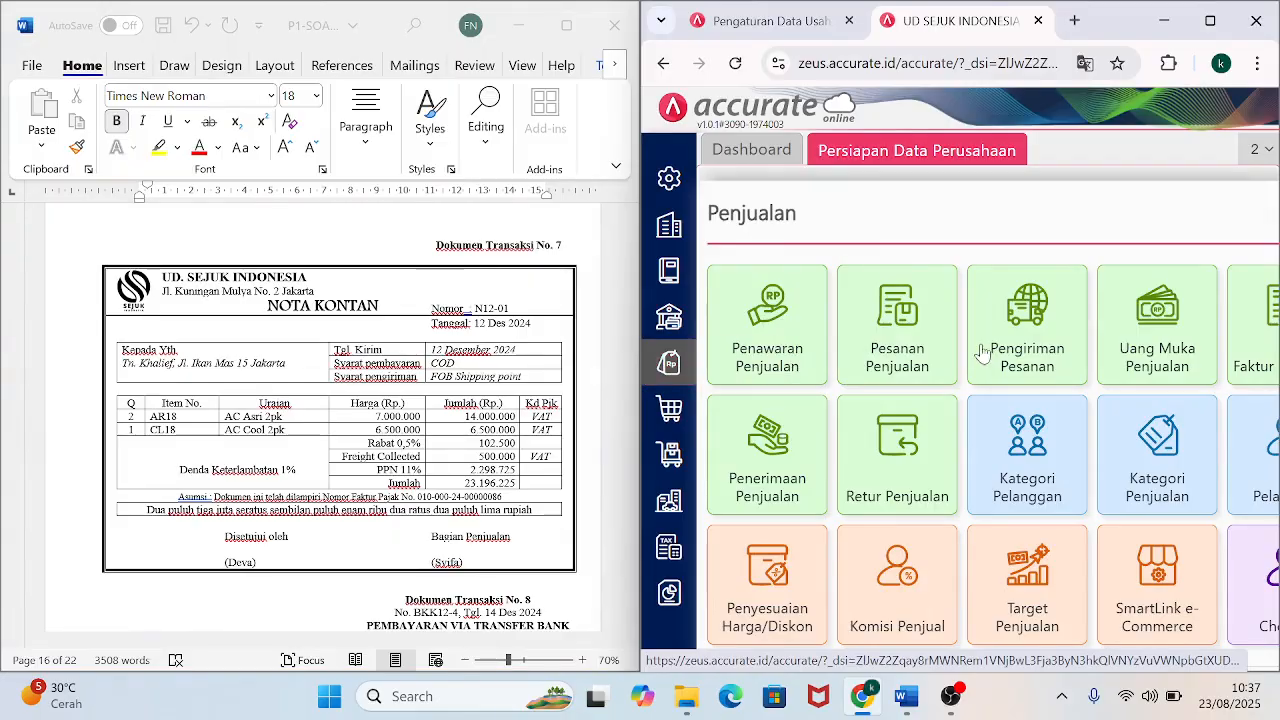
click(1265, 336)
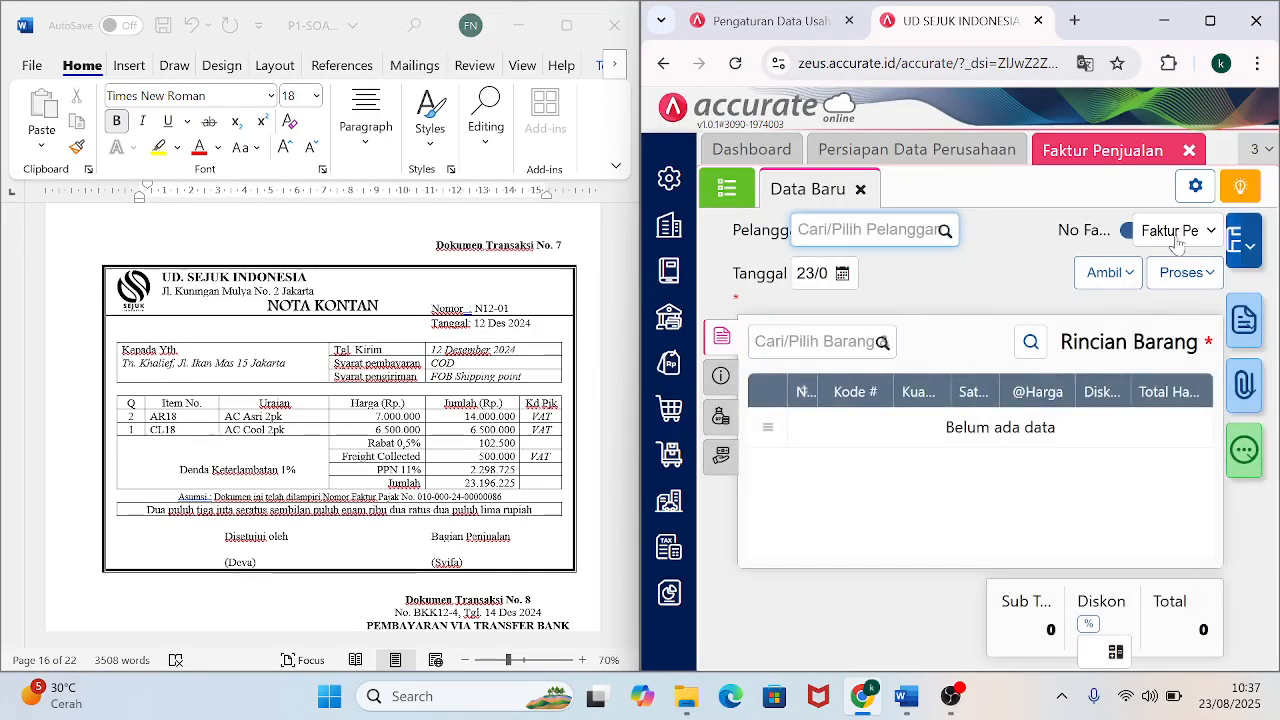
Turn off automatic numbering for the sales invoice and enter N12-01 as the invoice number.
click(1126, 234)
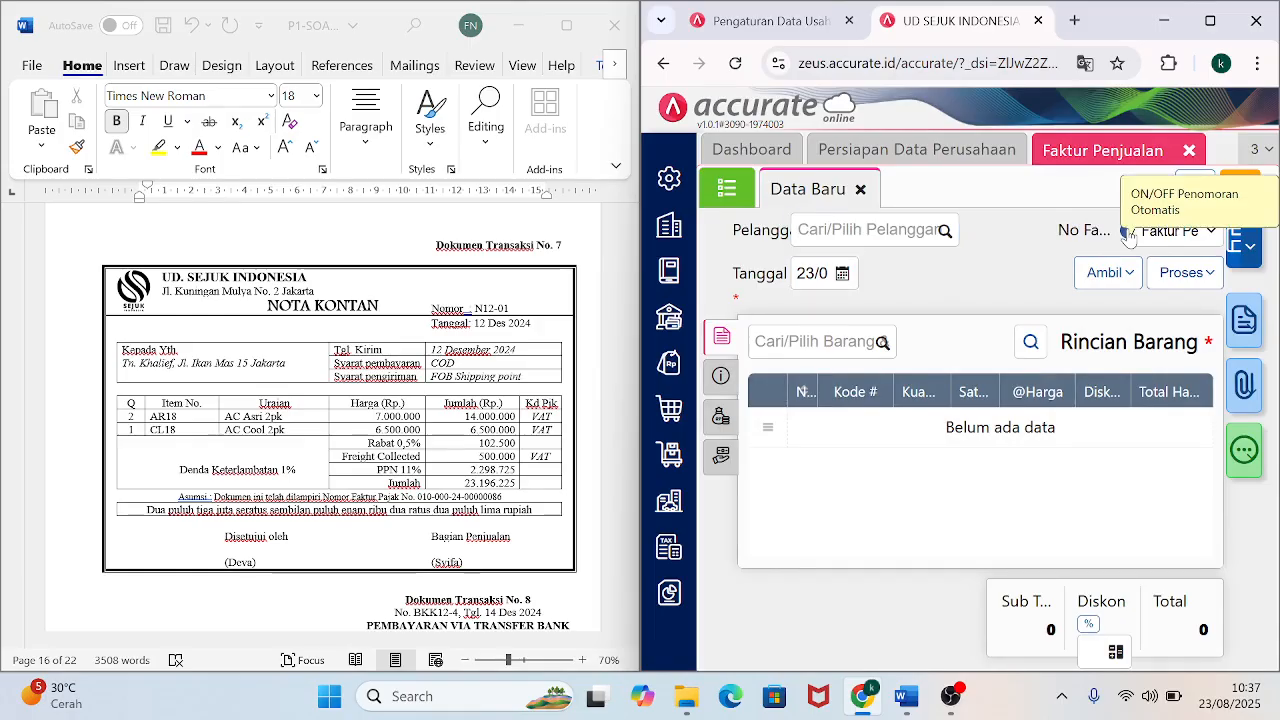
click(1128, 235)
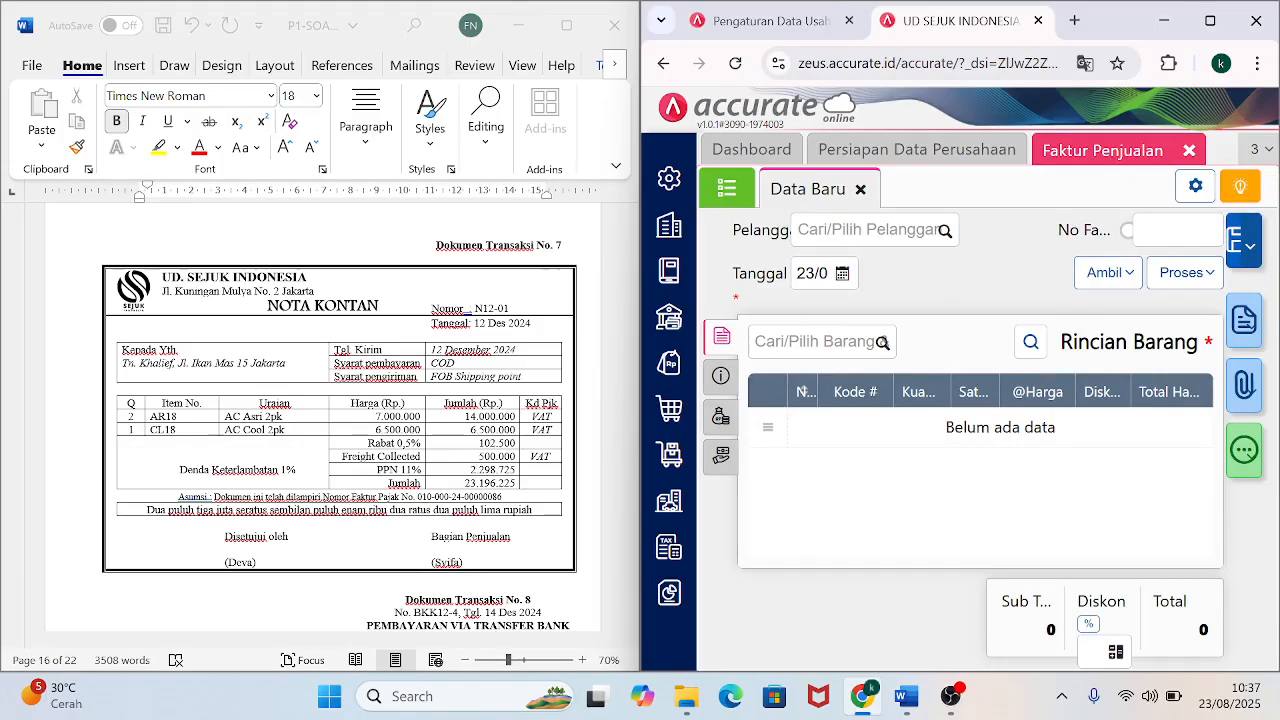
click(1164, 231)
text(N)
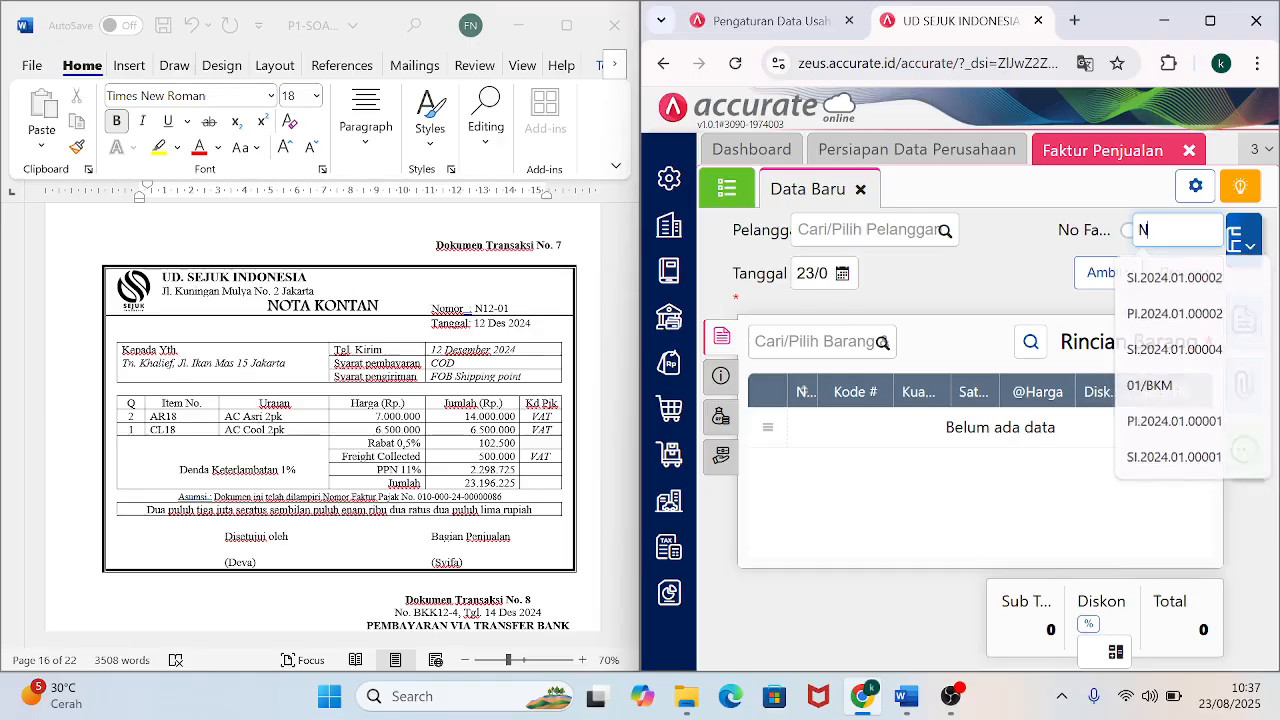
text(12-01)
key(Tab)
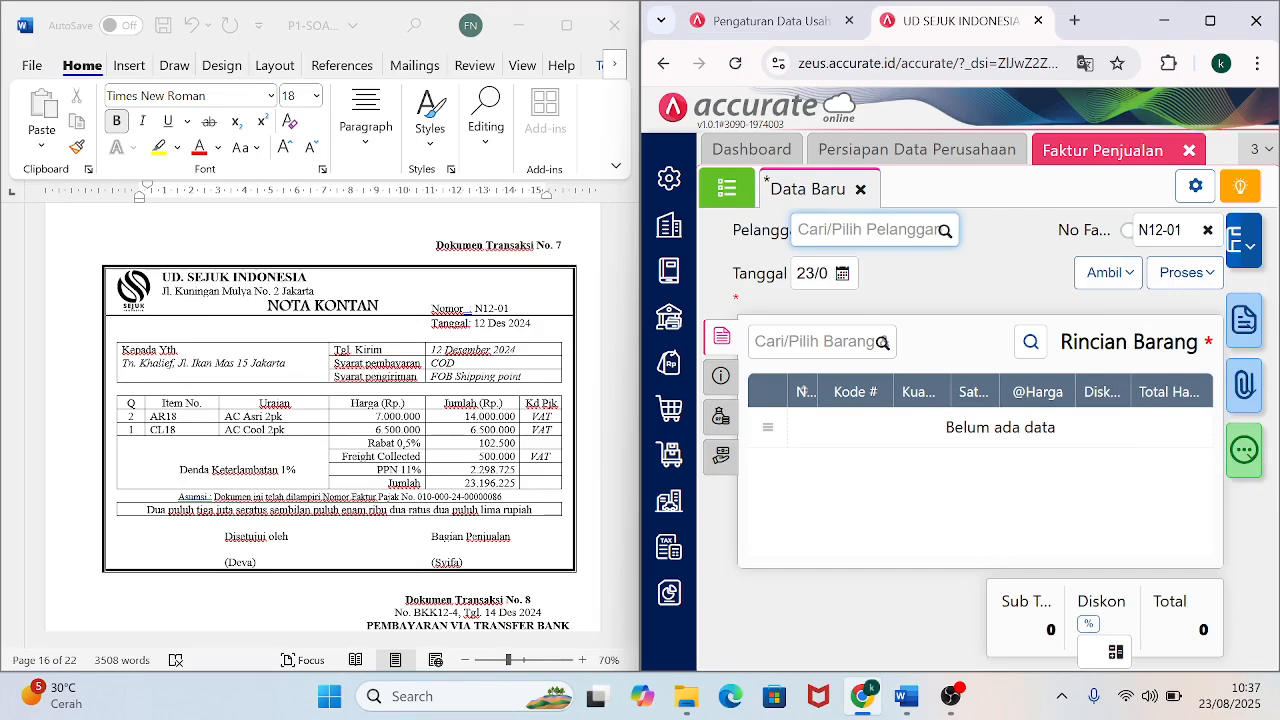
Enter the customer's name from the cash note on the invoice and save it as a new customer.
text(T)
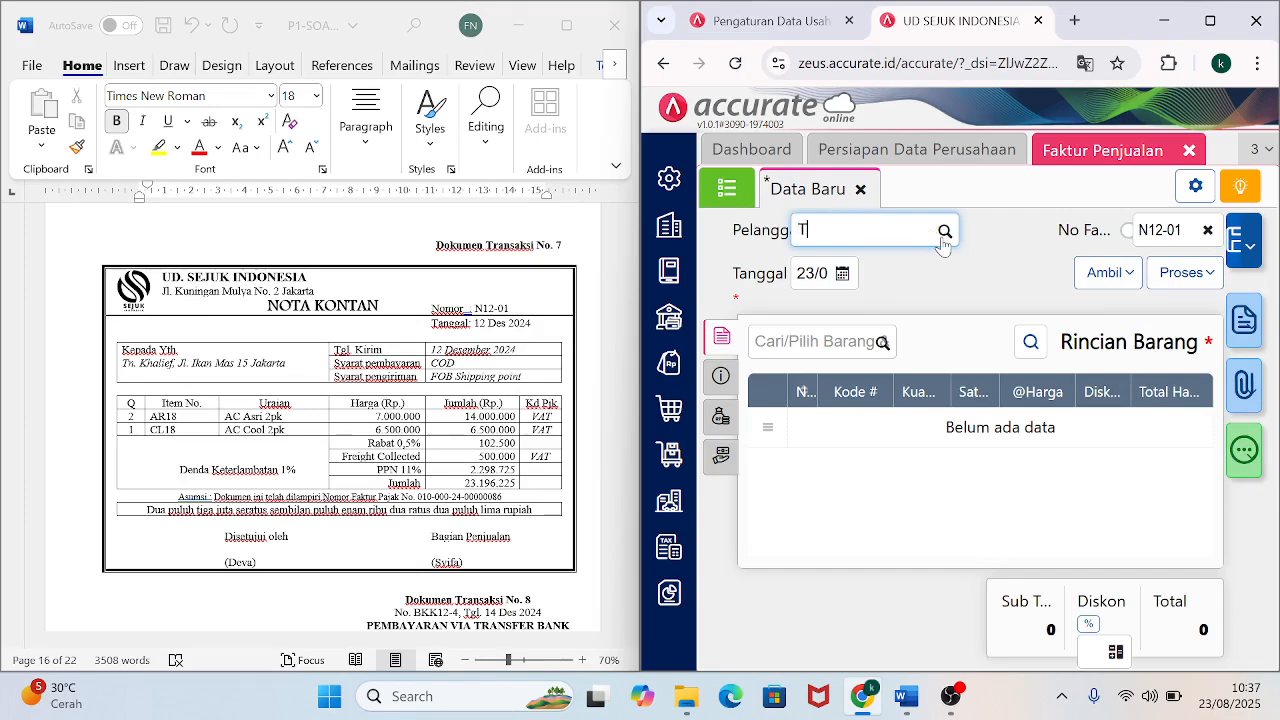
text(UNA A)
text(HALIEF)
key(Tab)
key(shift+Tab)
text(TUAN KHA)
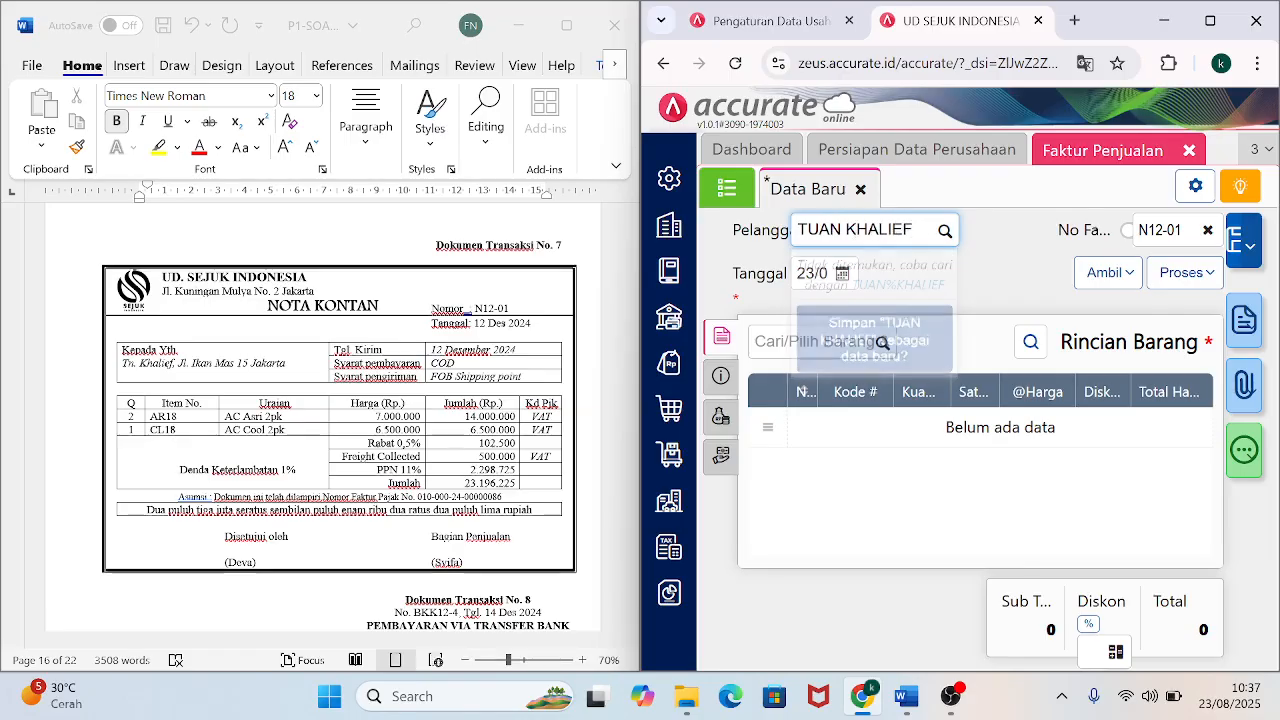
click(851, 343)
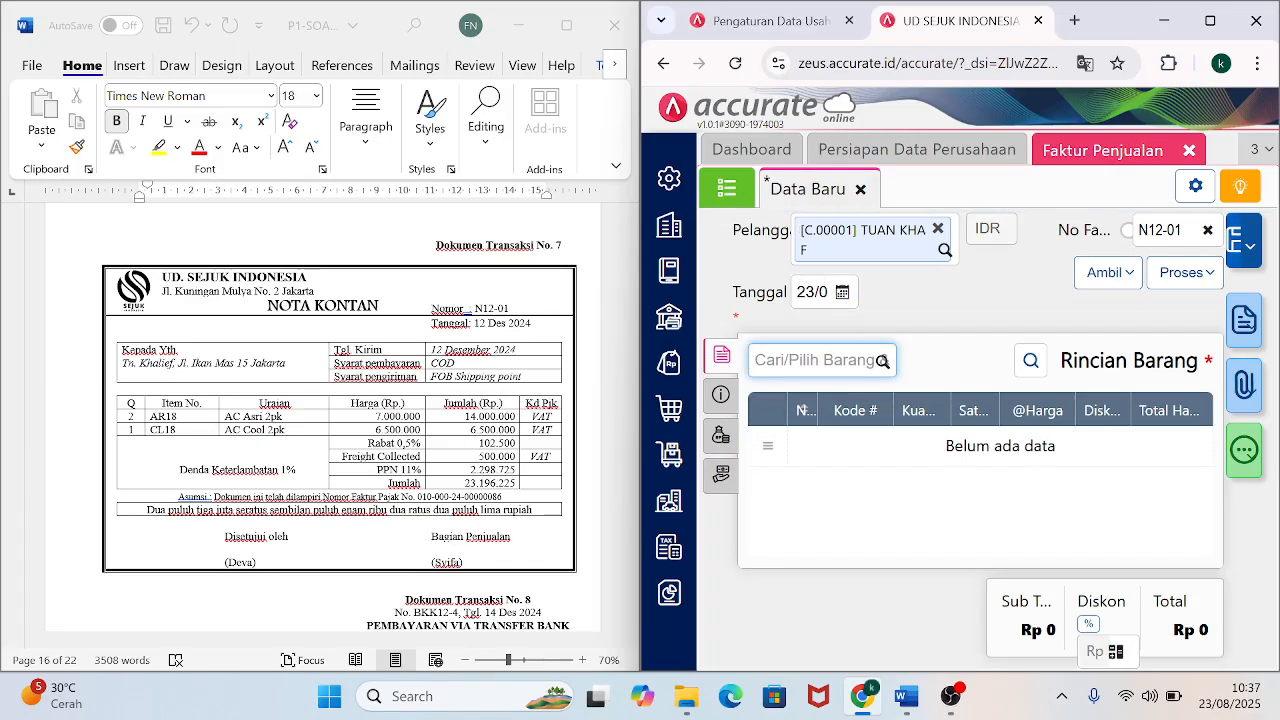
Set the sales invoice date to 12 December 2024.
click(812, 292)
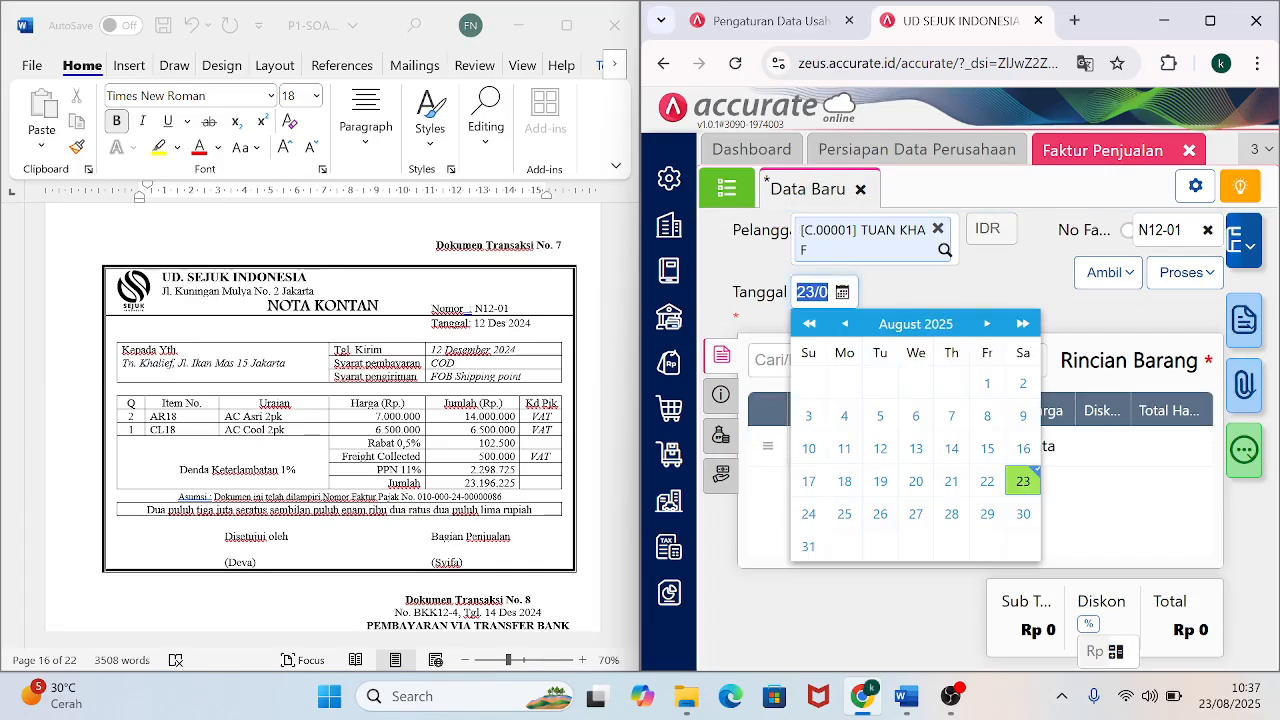
text(12)
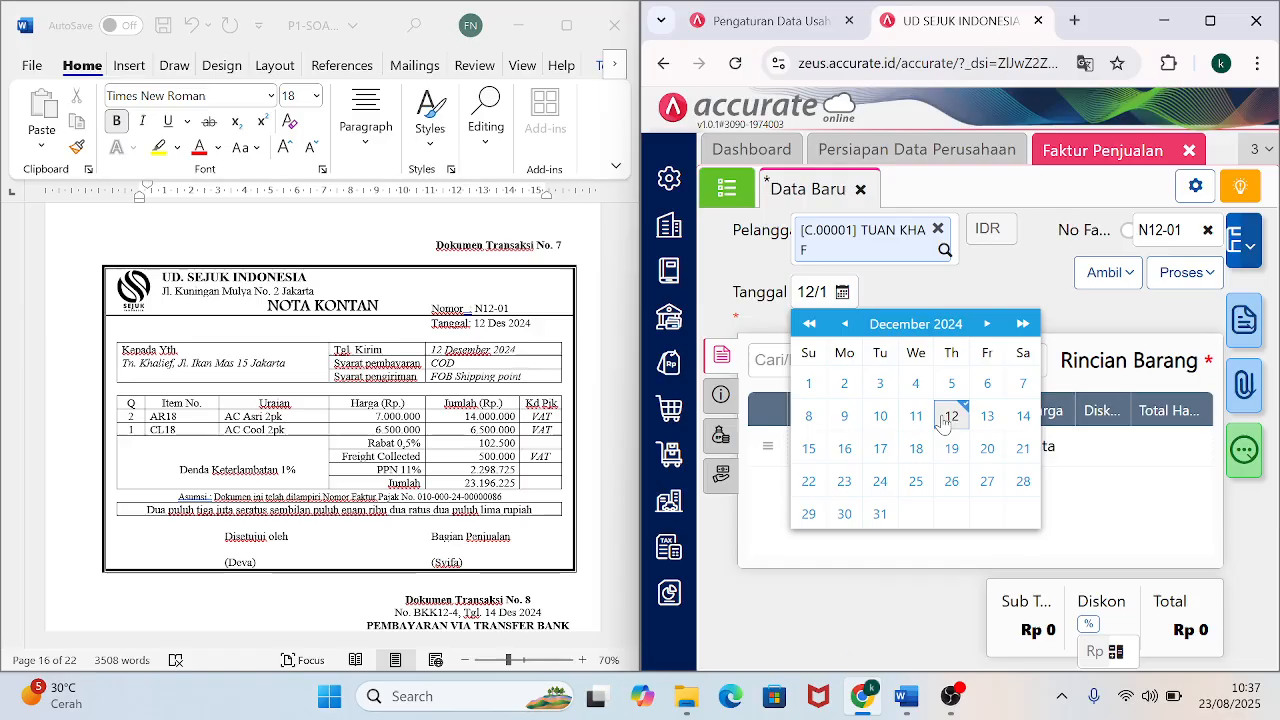
click(948, 418)
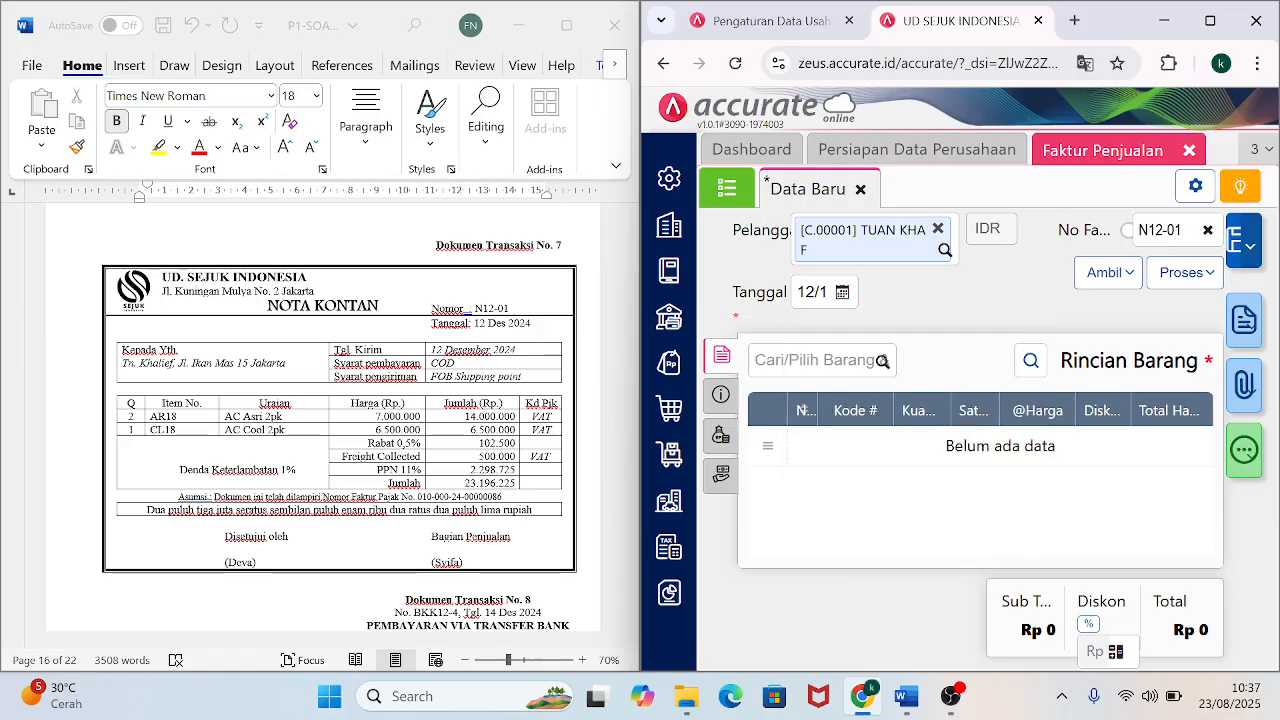
Add the item AC Asri 2pk (AR18) to the invoice with a quantity of 2 units at Rp 7.000.000 each.
click(881, 360)
text(AC AS)
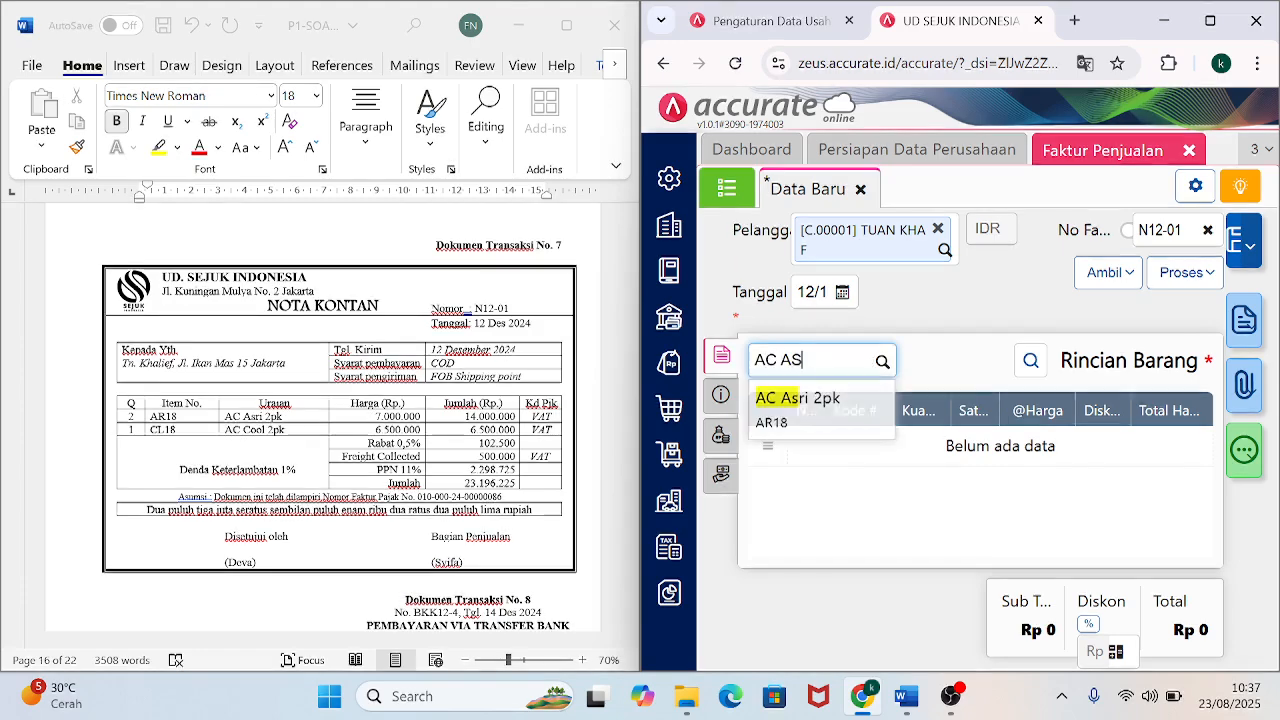
click(812, 413)
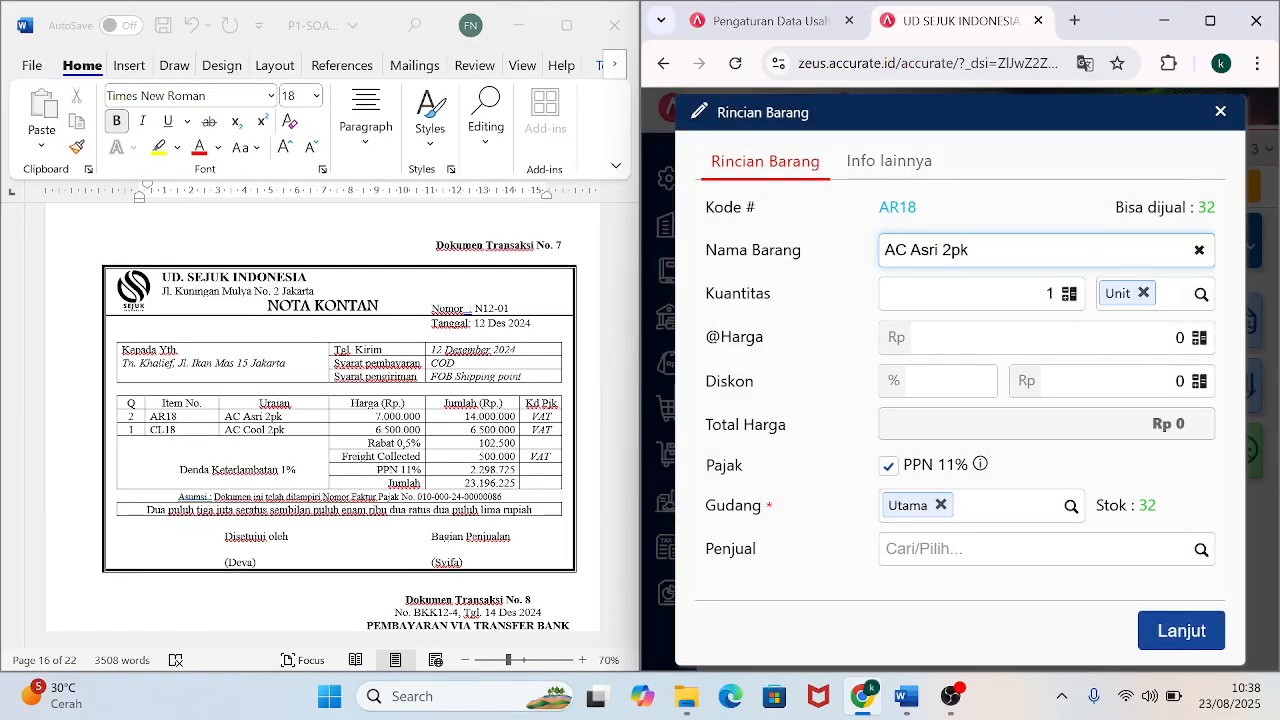
click(1051, 294)
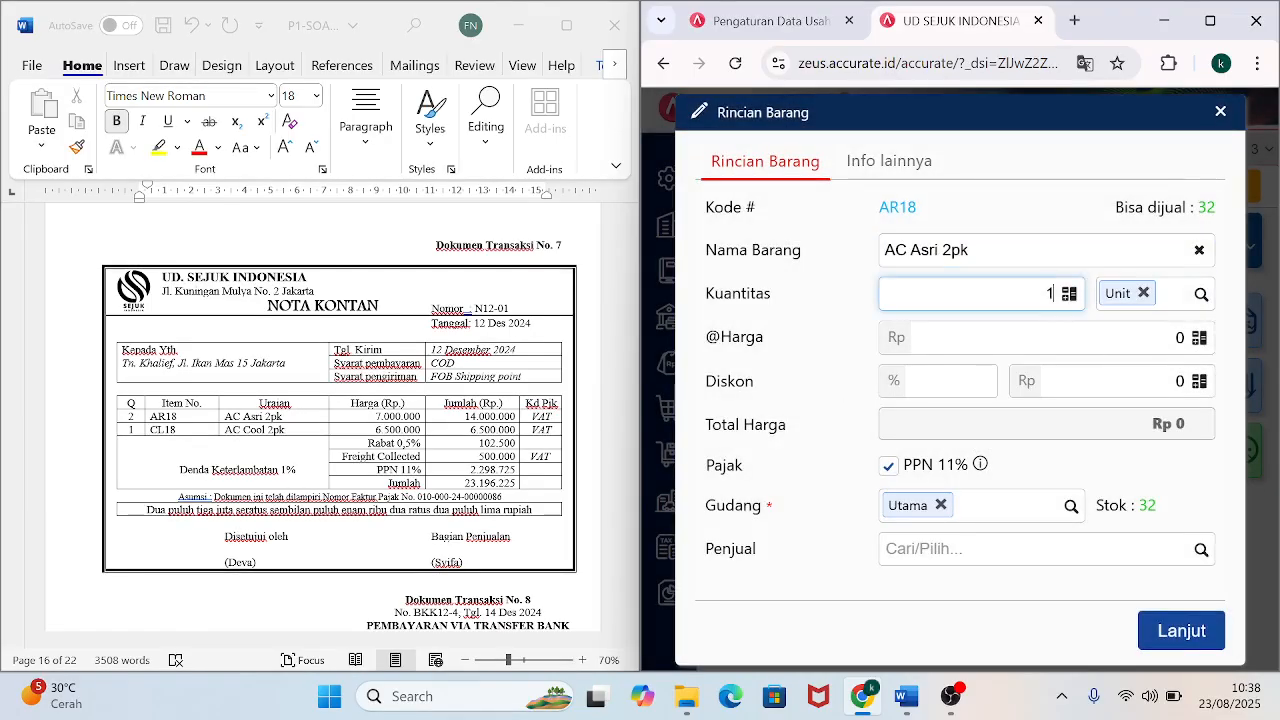
key(Tab)
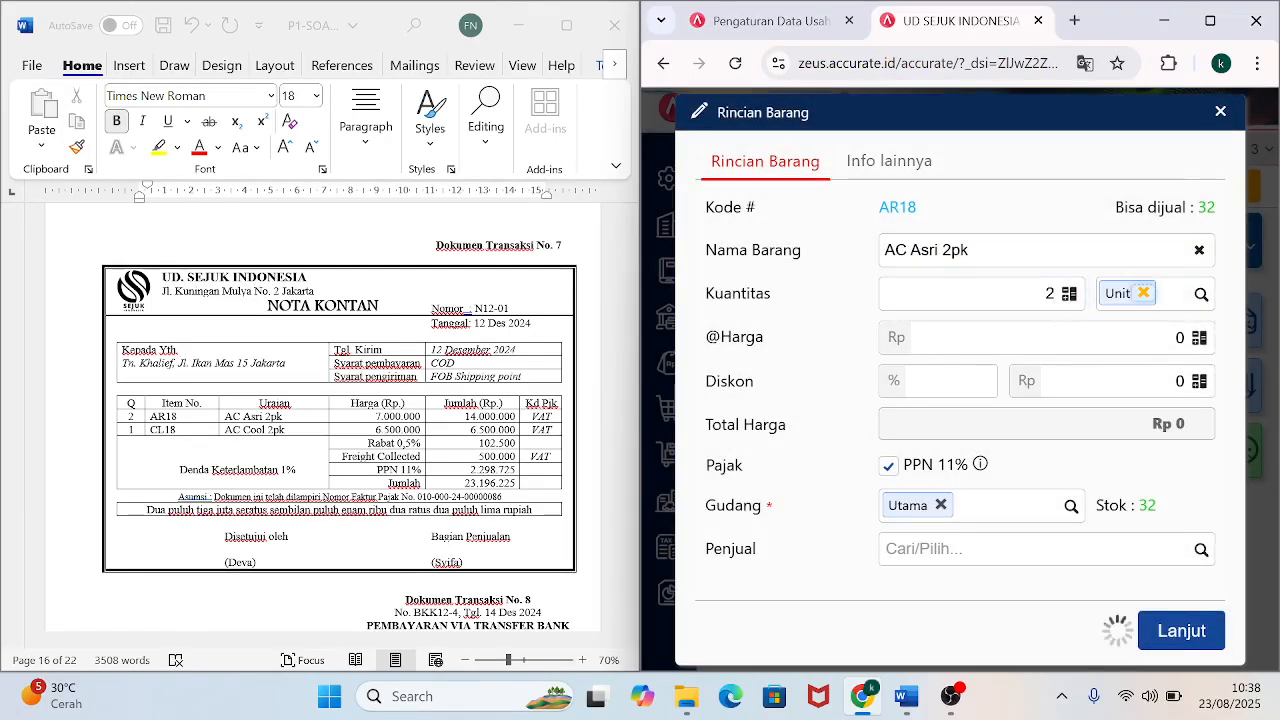
key(Tab)
key(BackSpace)
text(7.000.000)
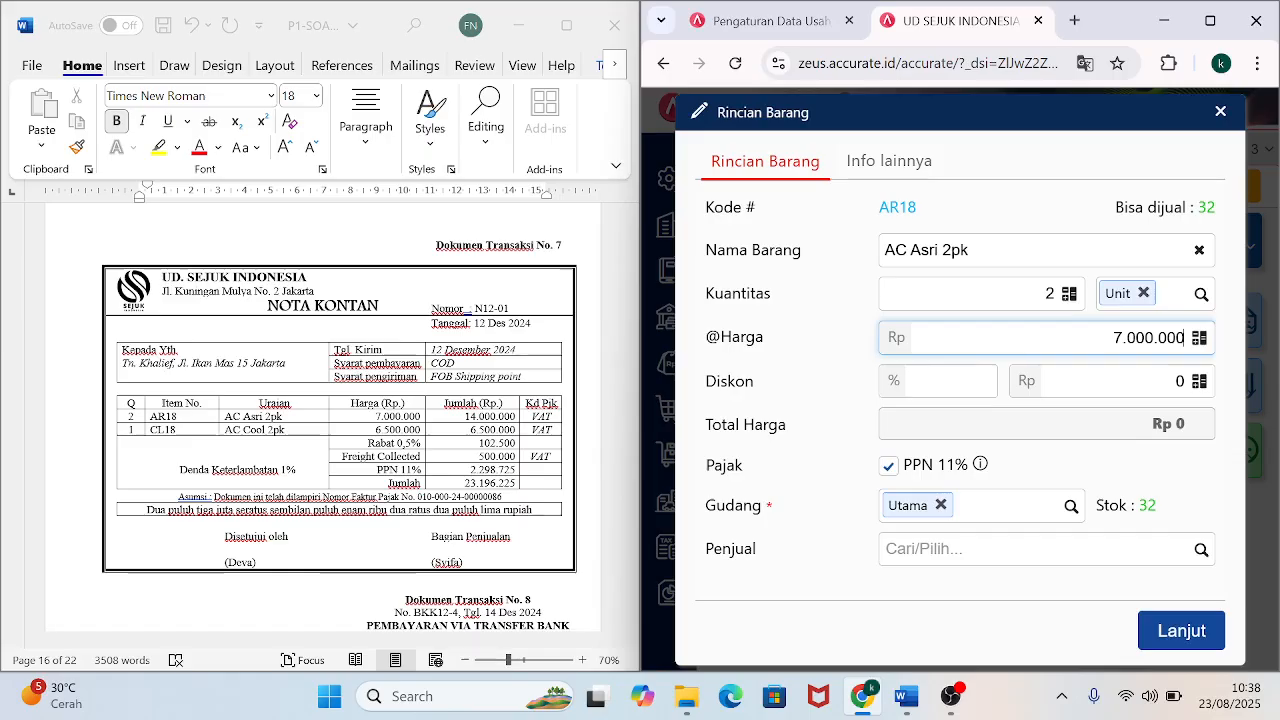
key(Tab)
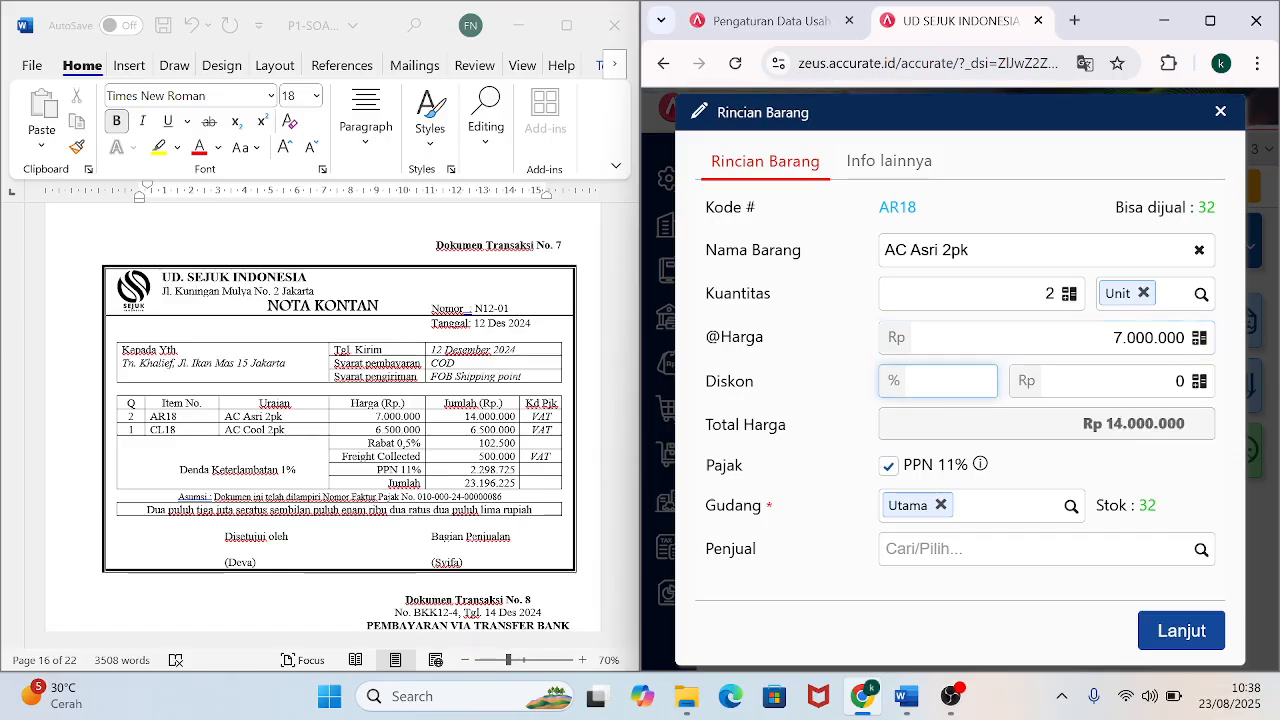
click(1173, 638)
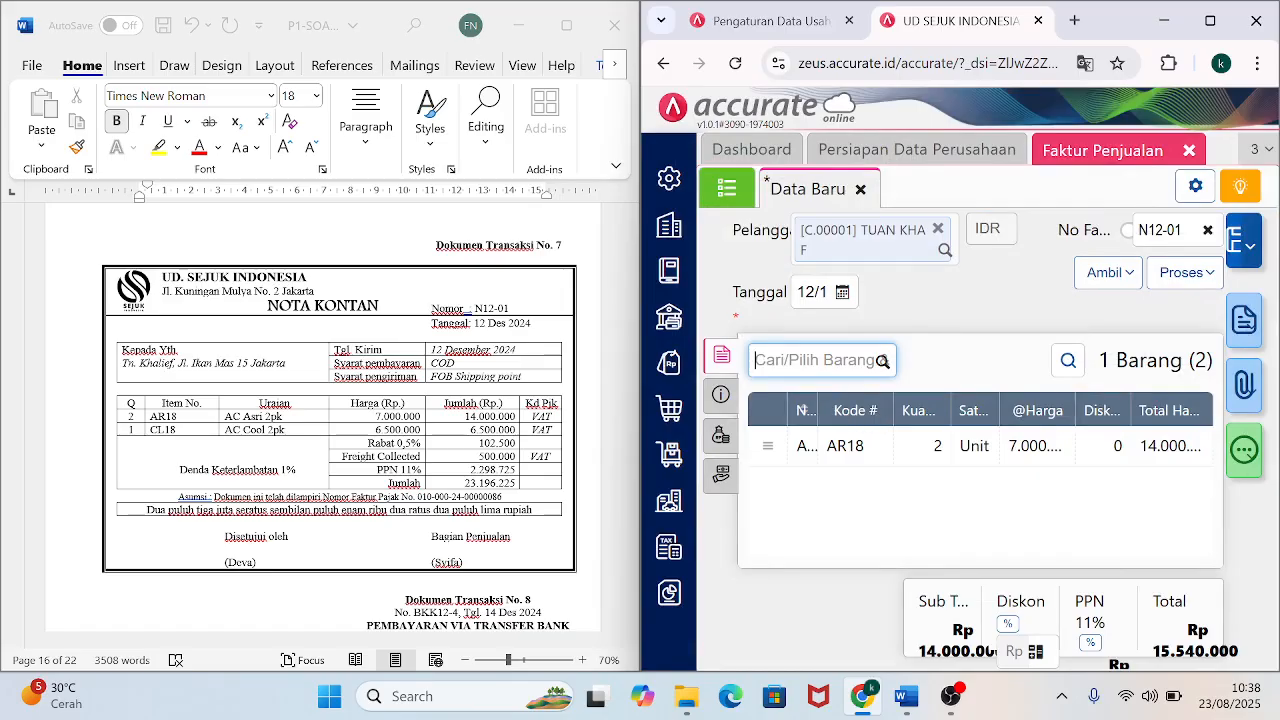
Add the item AC Cool 2pk (CL18) to the invoice with a quantity of 1 unit at Rp 6.500.000.
text(CL18)
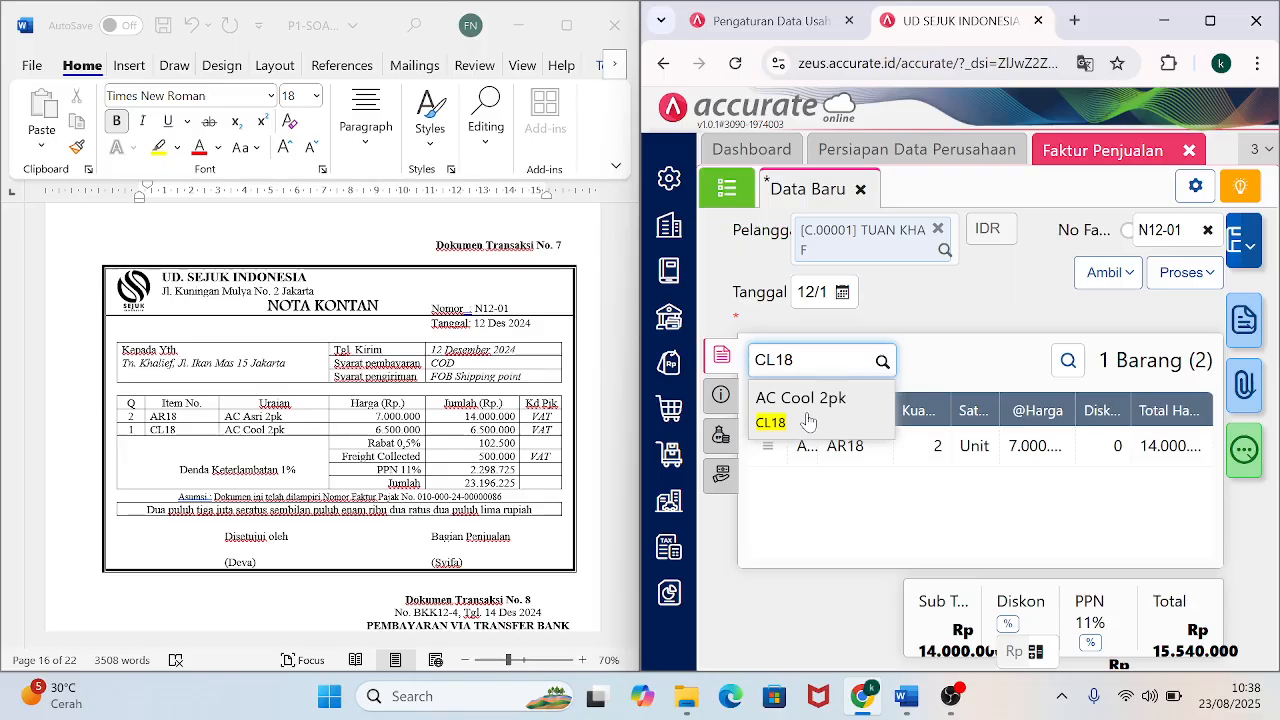
click(808, 421)
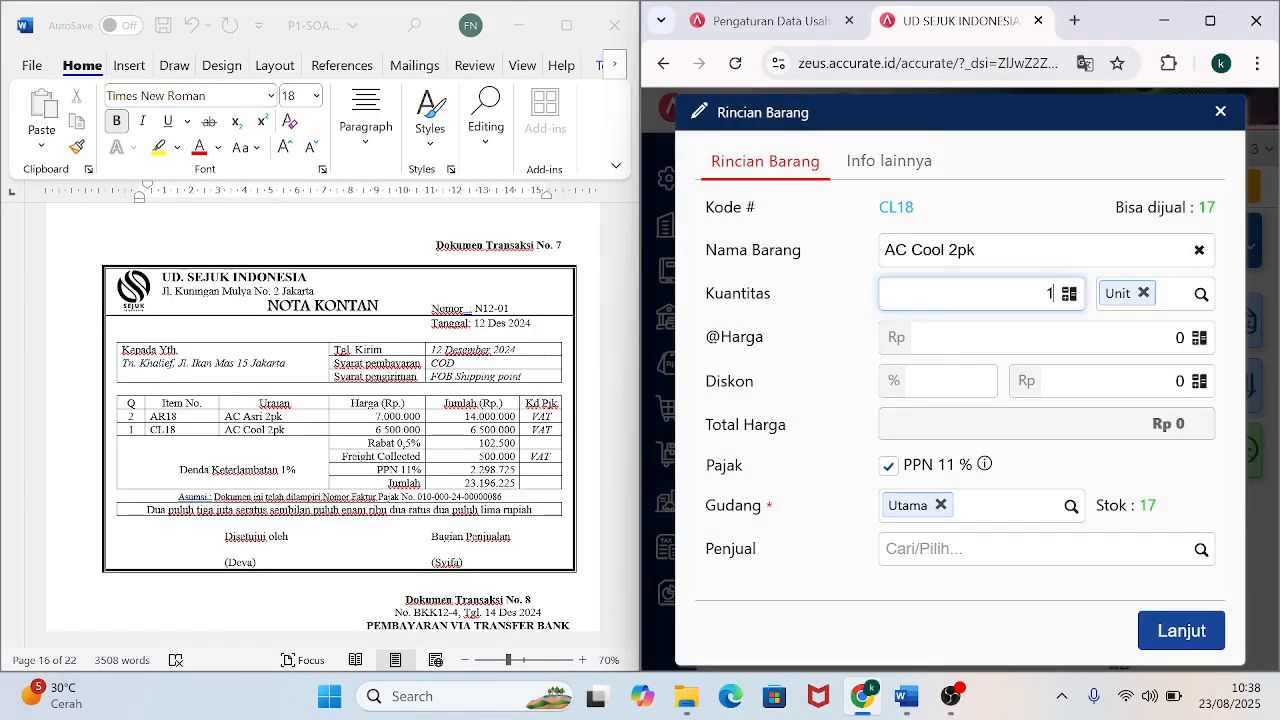
text(1)
key(Tab)
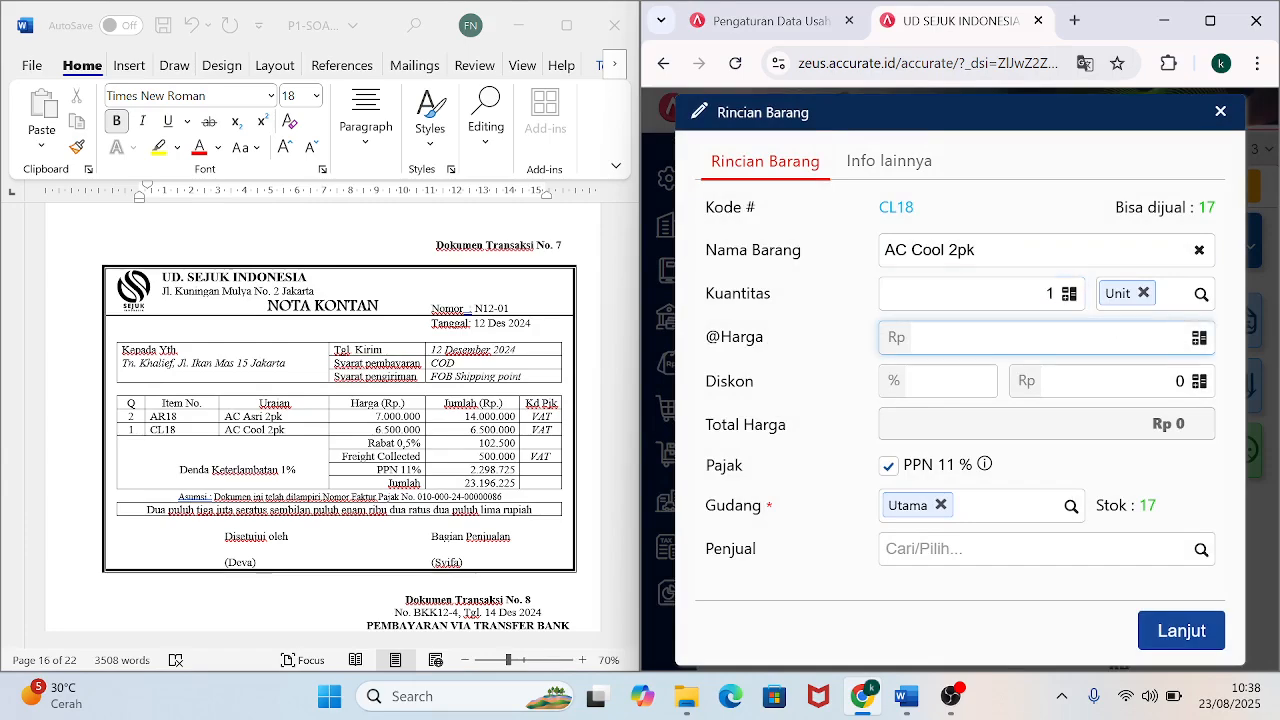
text(6.500.000)
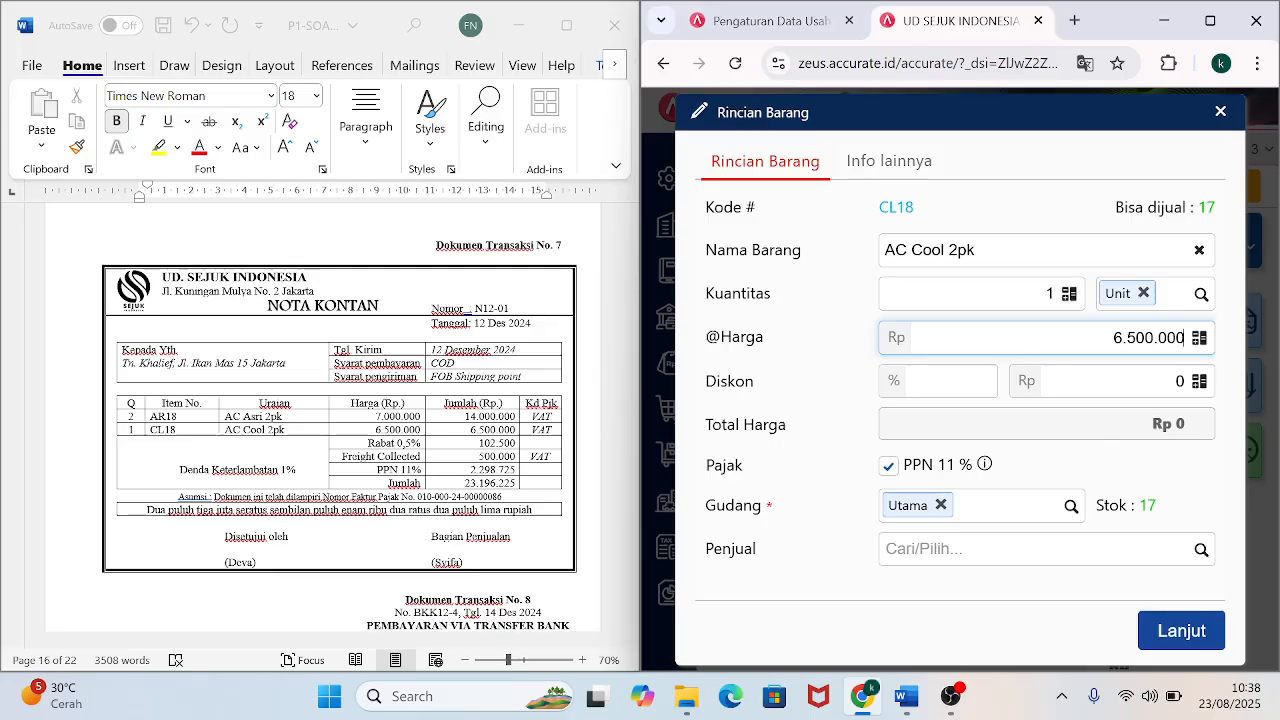
key(Tab)
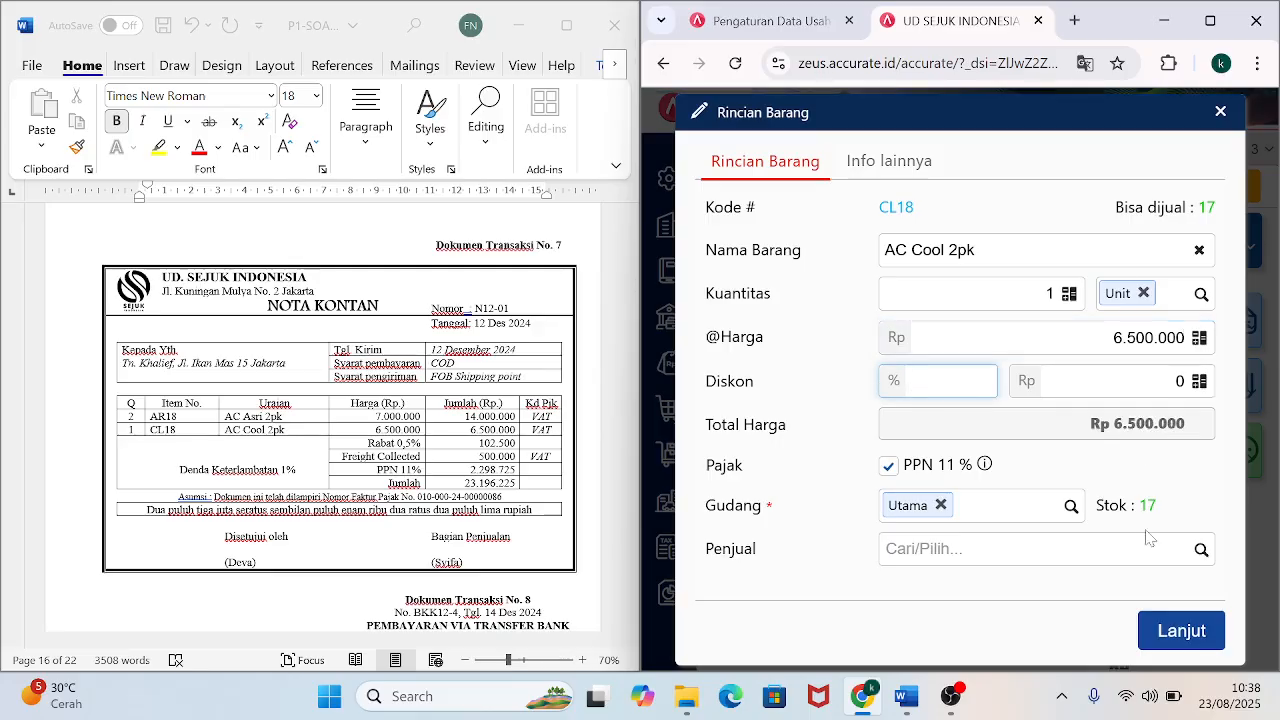
click(1180, 637)
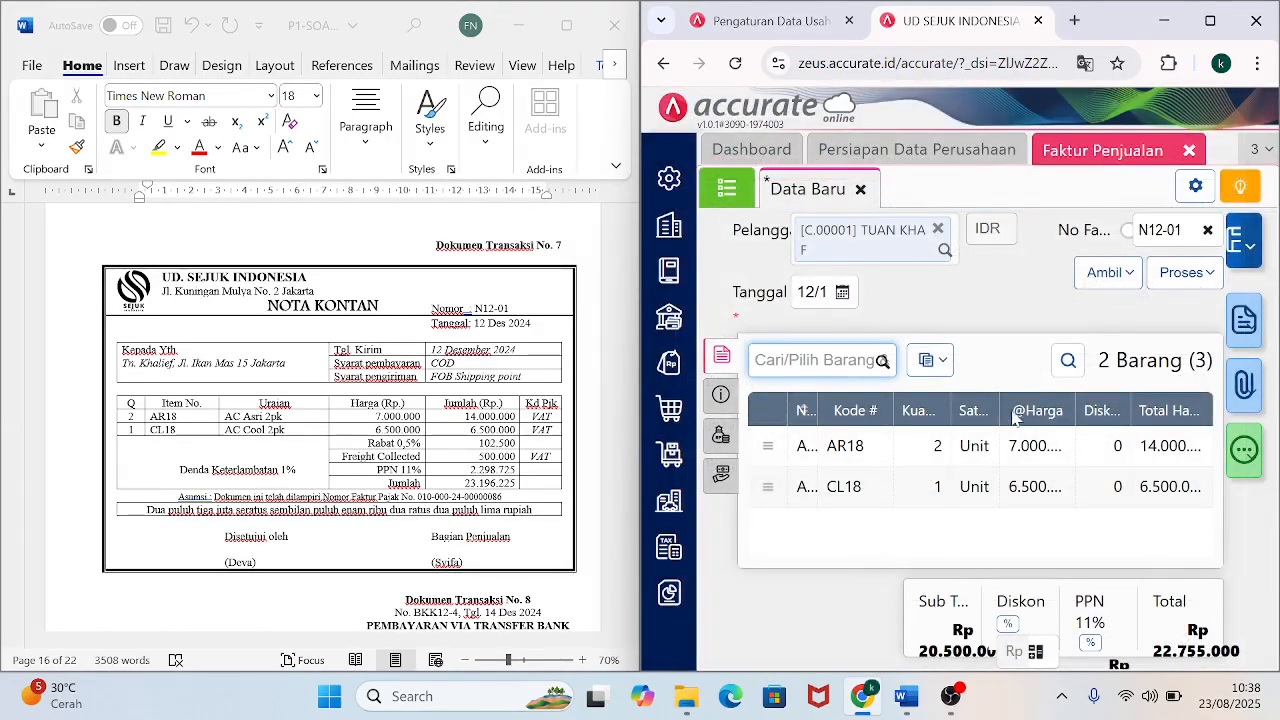
Set the delivery date in the invoice's shipping information to 12/12/2024.
click(719, 400)
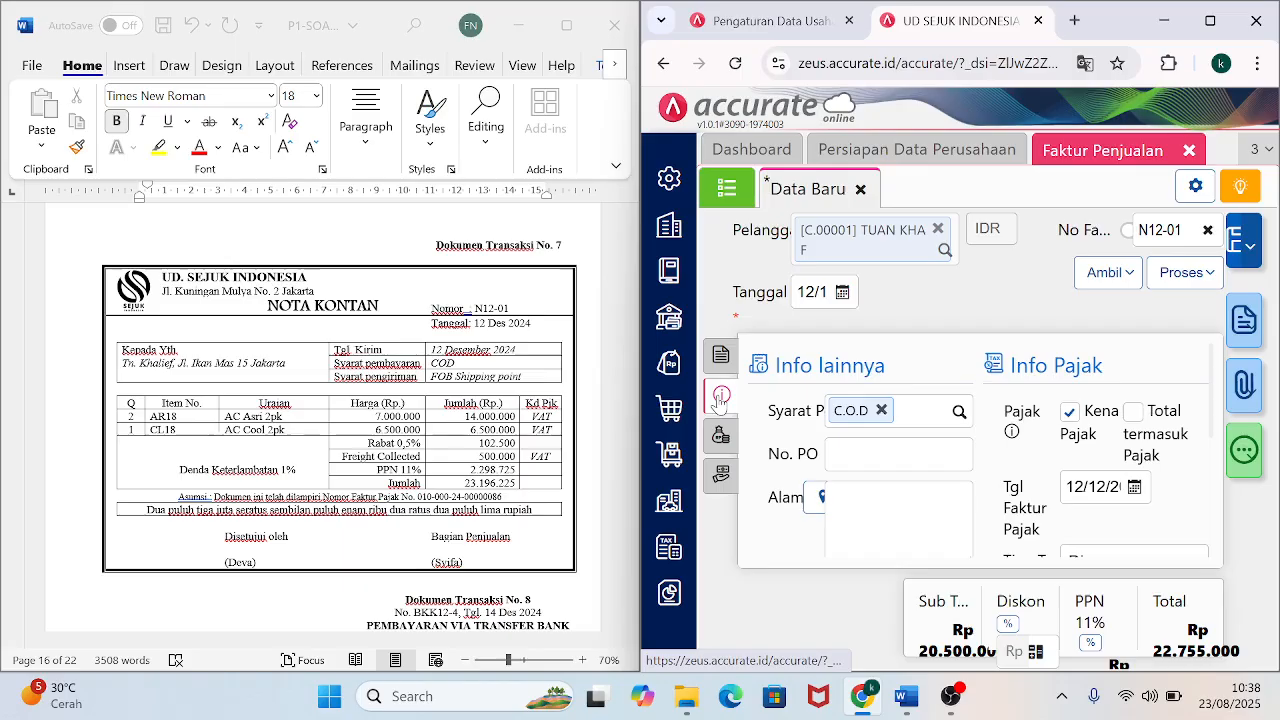
click(1210, 22)
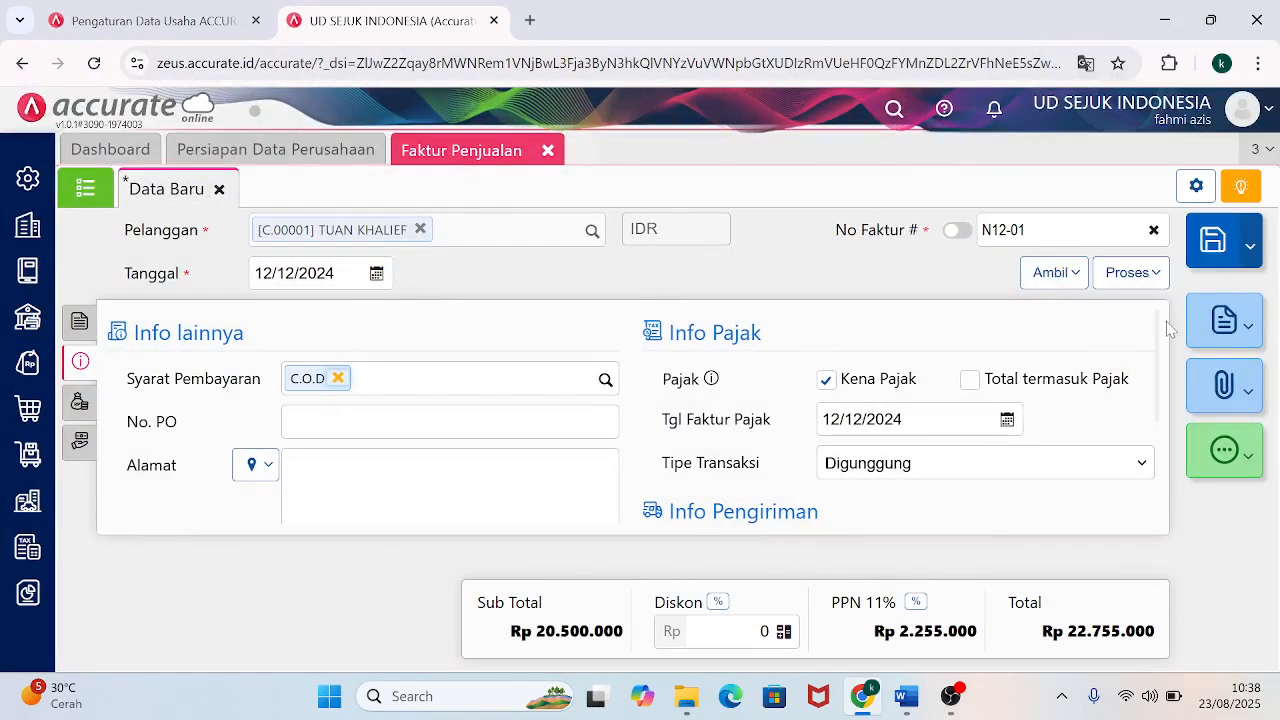
drag(1157, 343, 1160, 380)
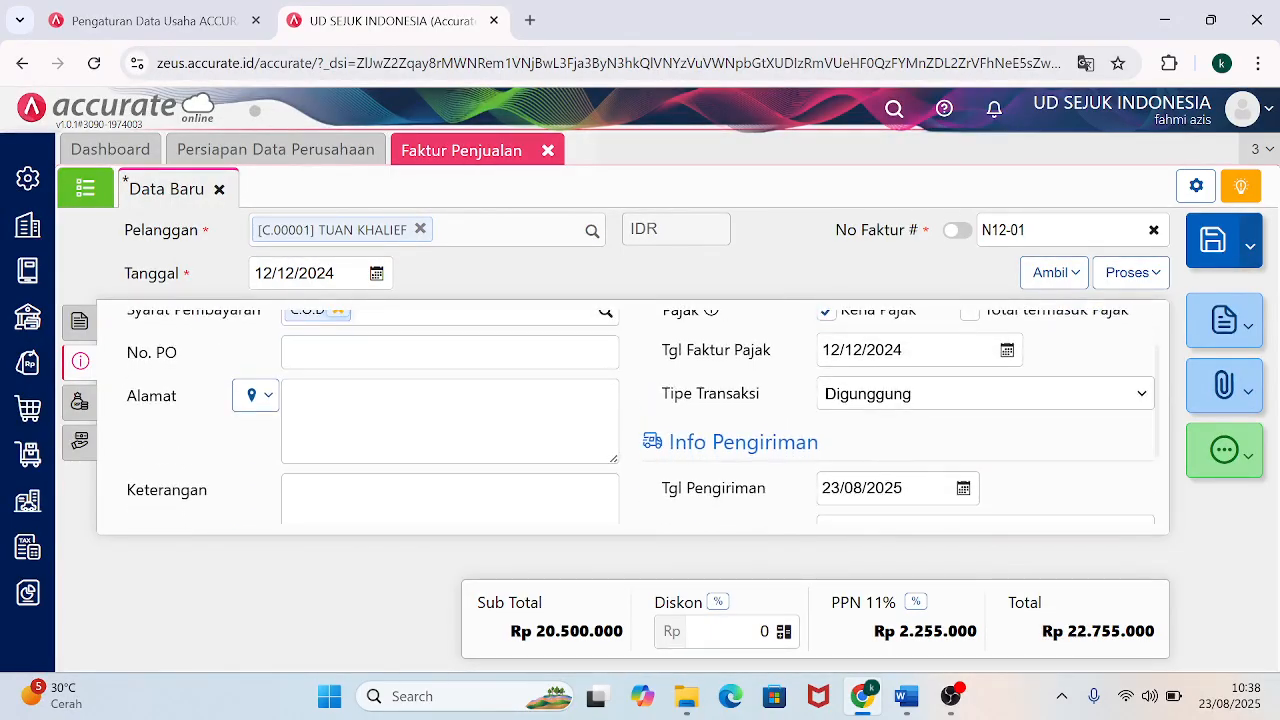
click(872, 488)
text(12/12/2024)
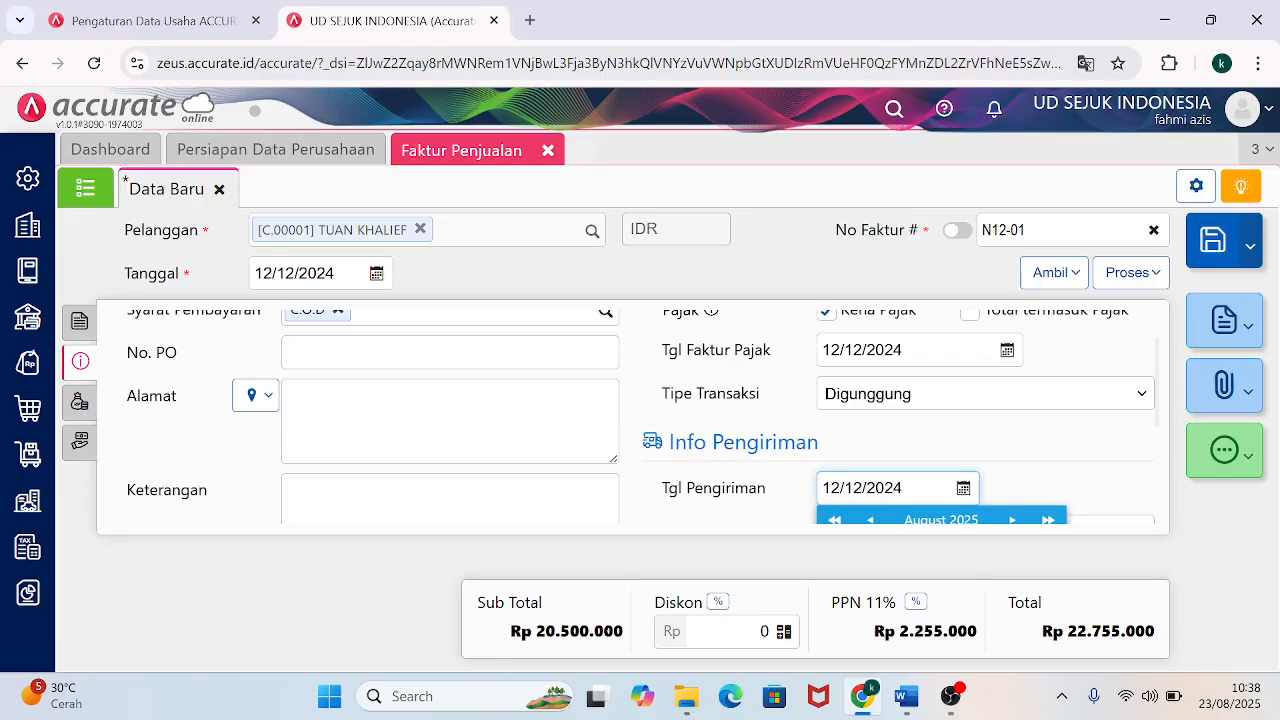
key(Return)
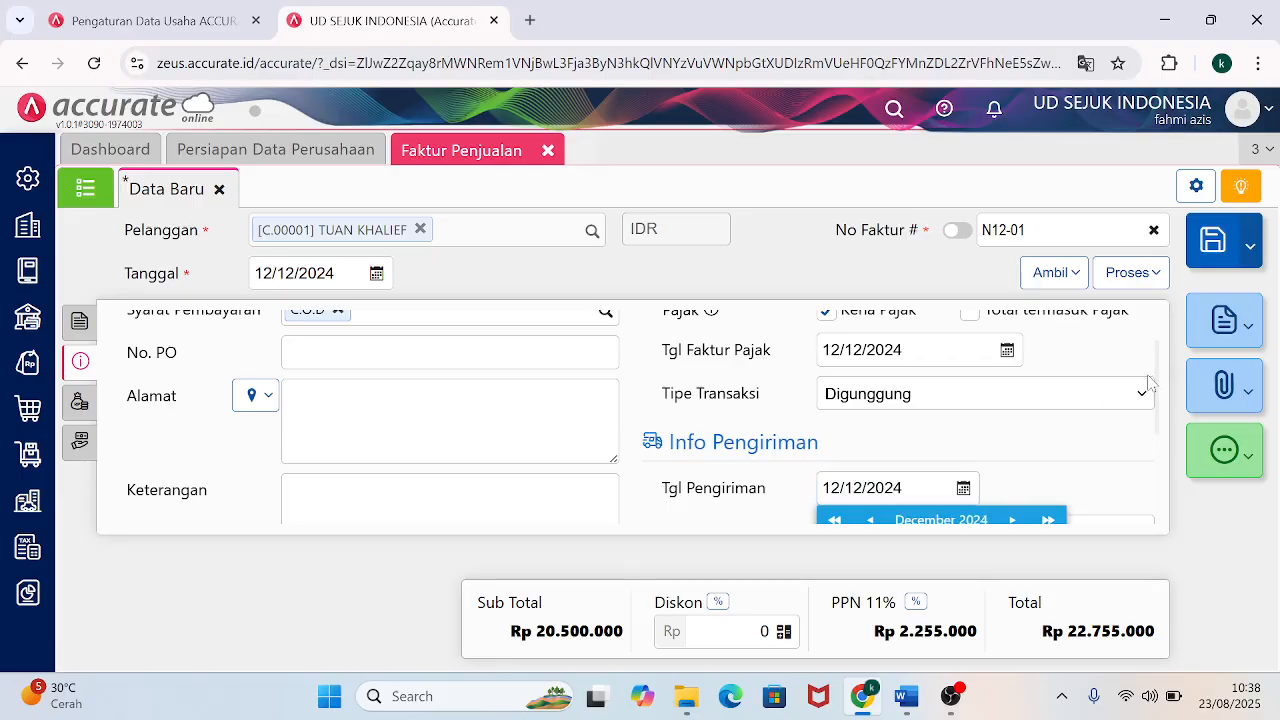
drag(1160, 385, 1160, 432)
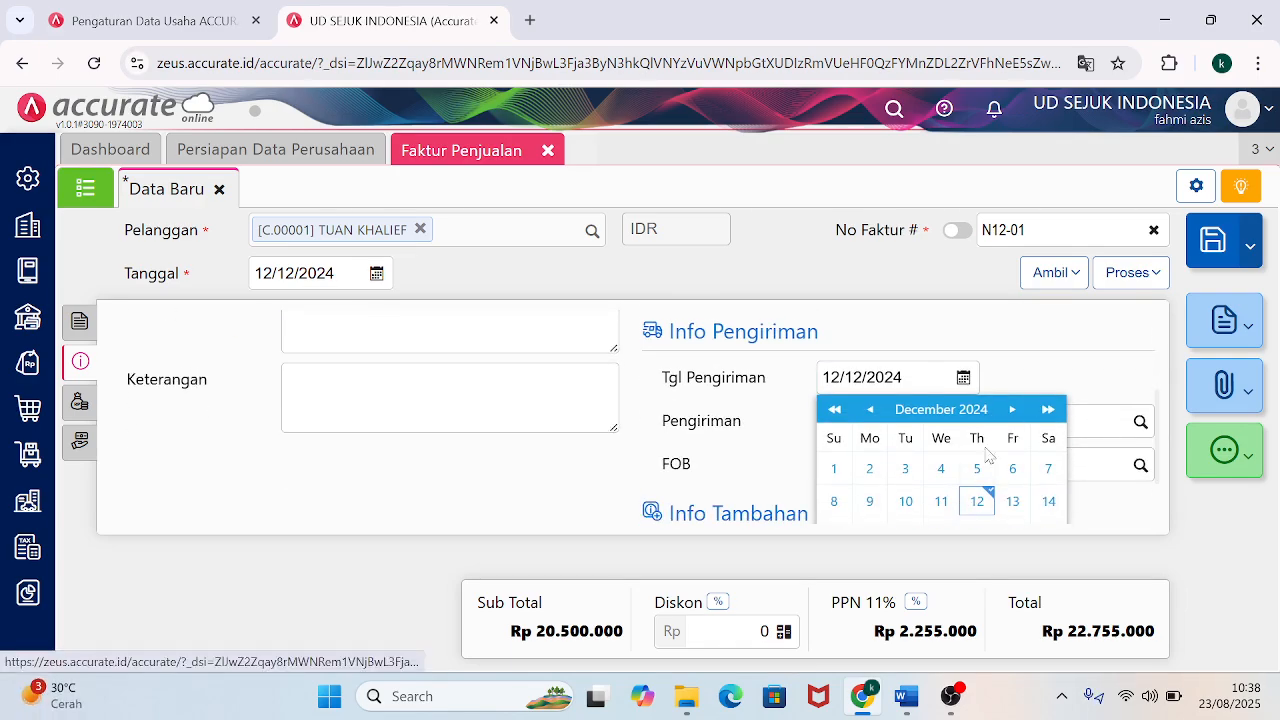
click(980, 501)
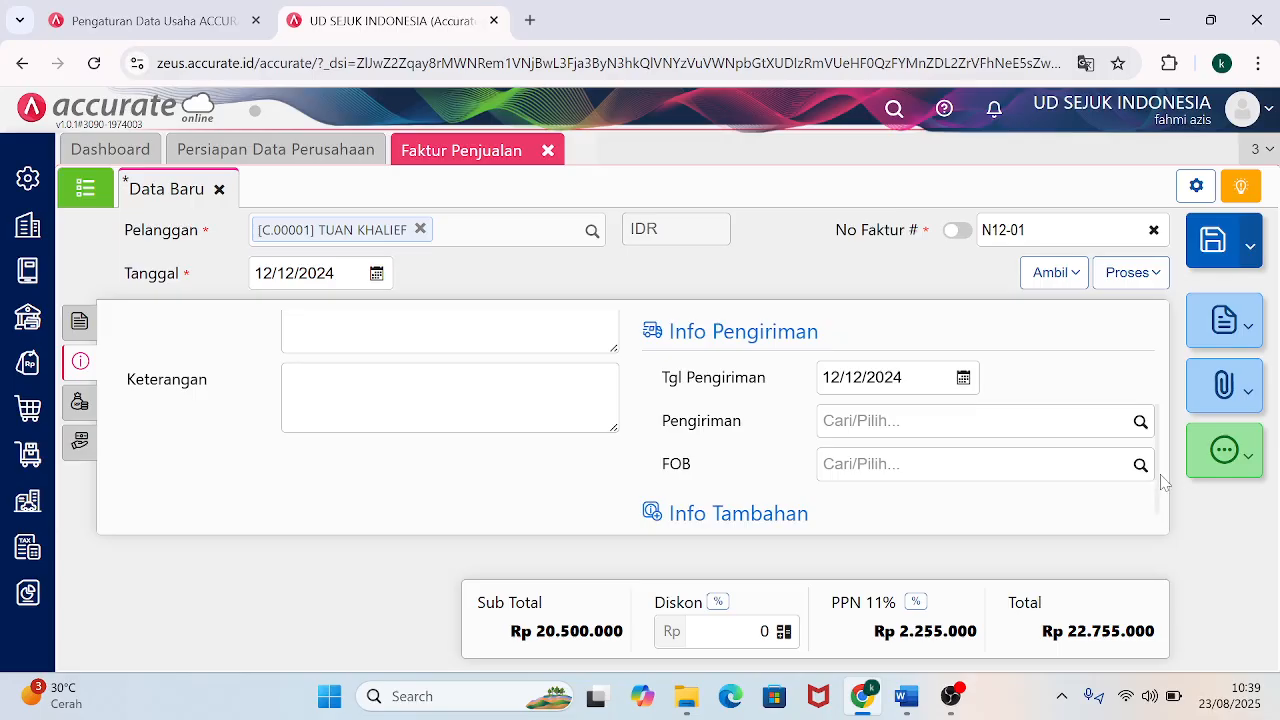
Enter "PENJUALAN TUNAI KEPADA" followed by the customer's name as the invoice description.
drag(1163, 482, 1158, 403)
click(449, 468)
text(PENJUALAN TUNAI KEPADA TUNAK)
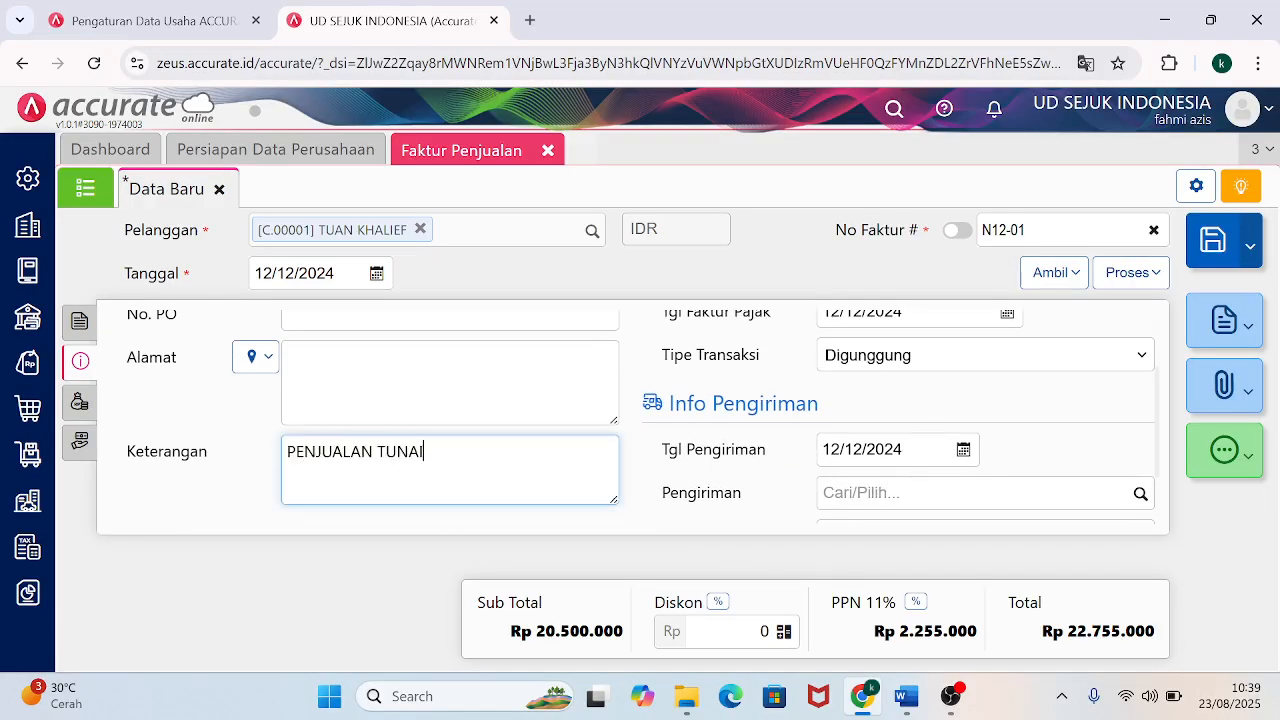
key(BackSpace)
key(BackSpace)
key(BackSpace)
text(AN KHALIEF)
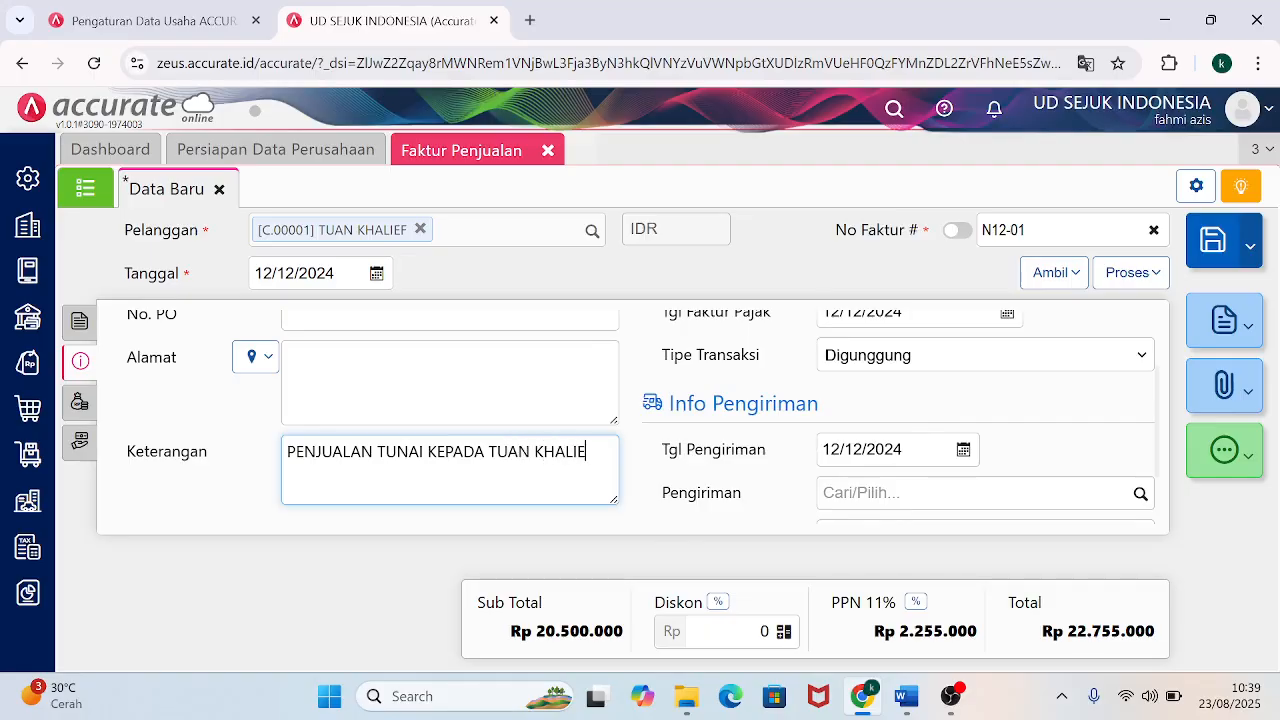
Add the FREIGHT COLLECTED account (4-1400) as an other cost of Rp 500.000 on the invoice.
click(78, 405)
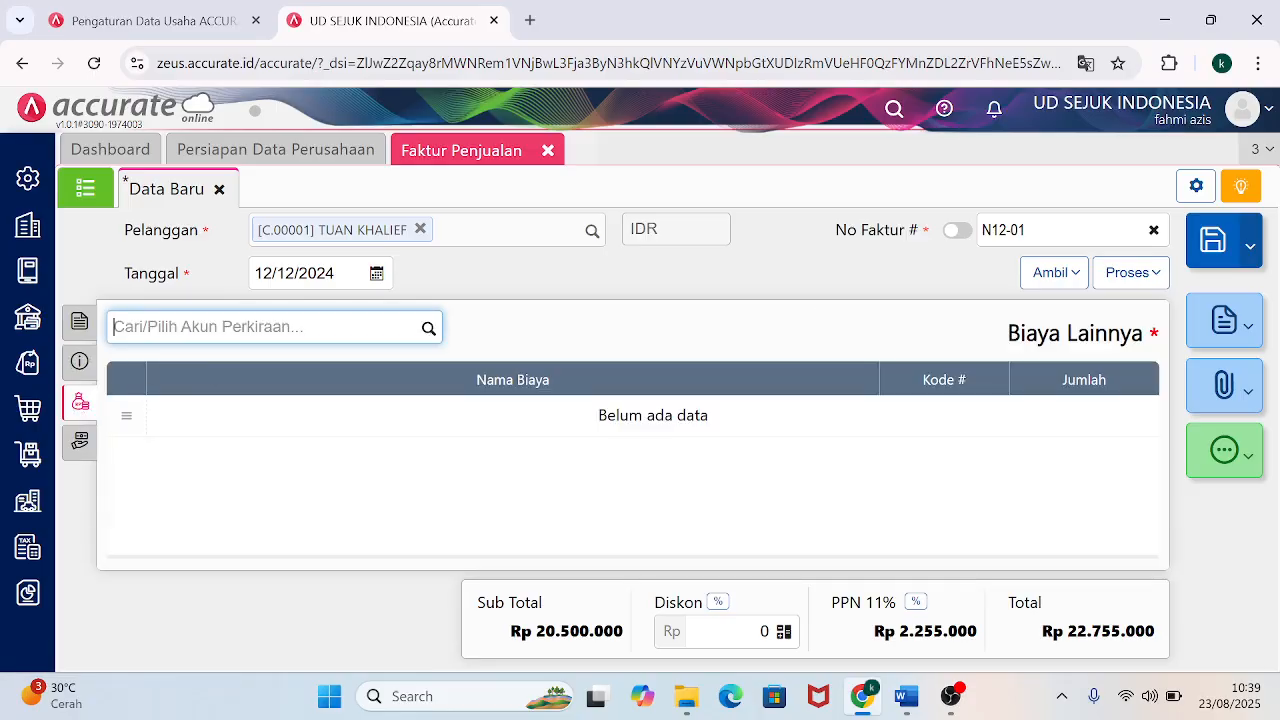
text(FREIG)
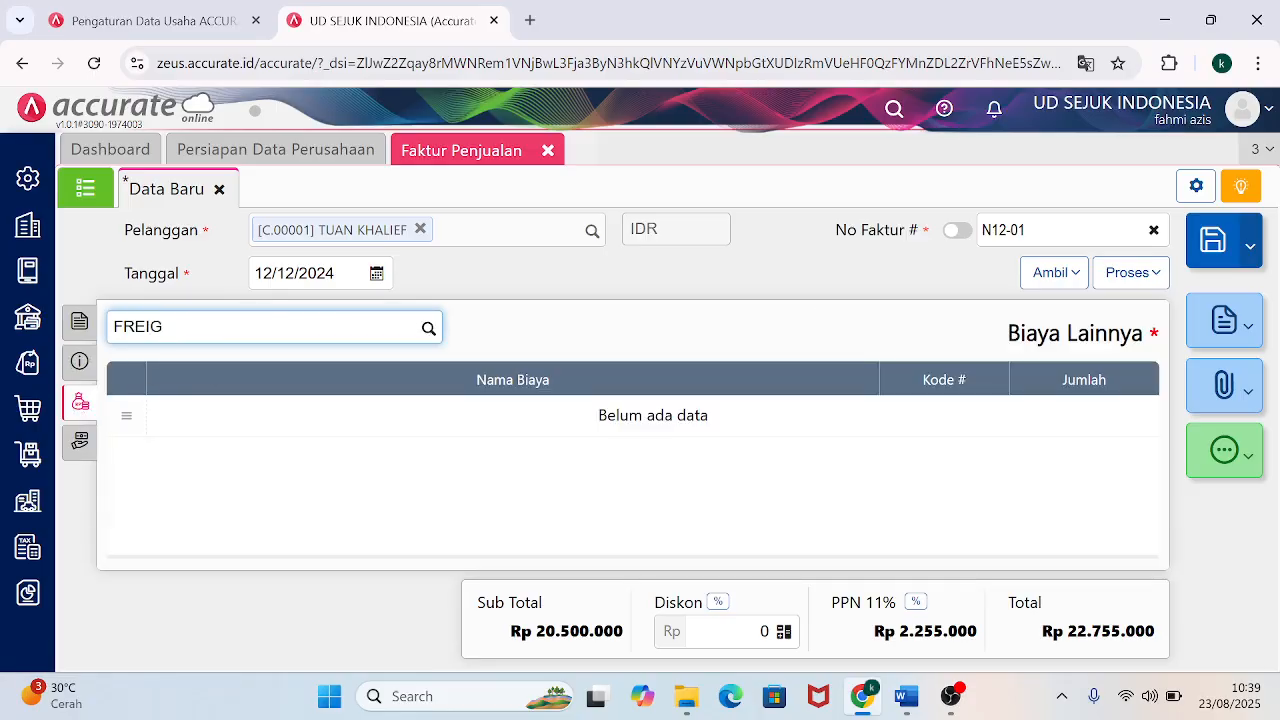
click(238, 384)
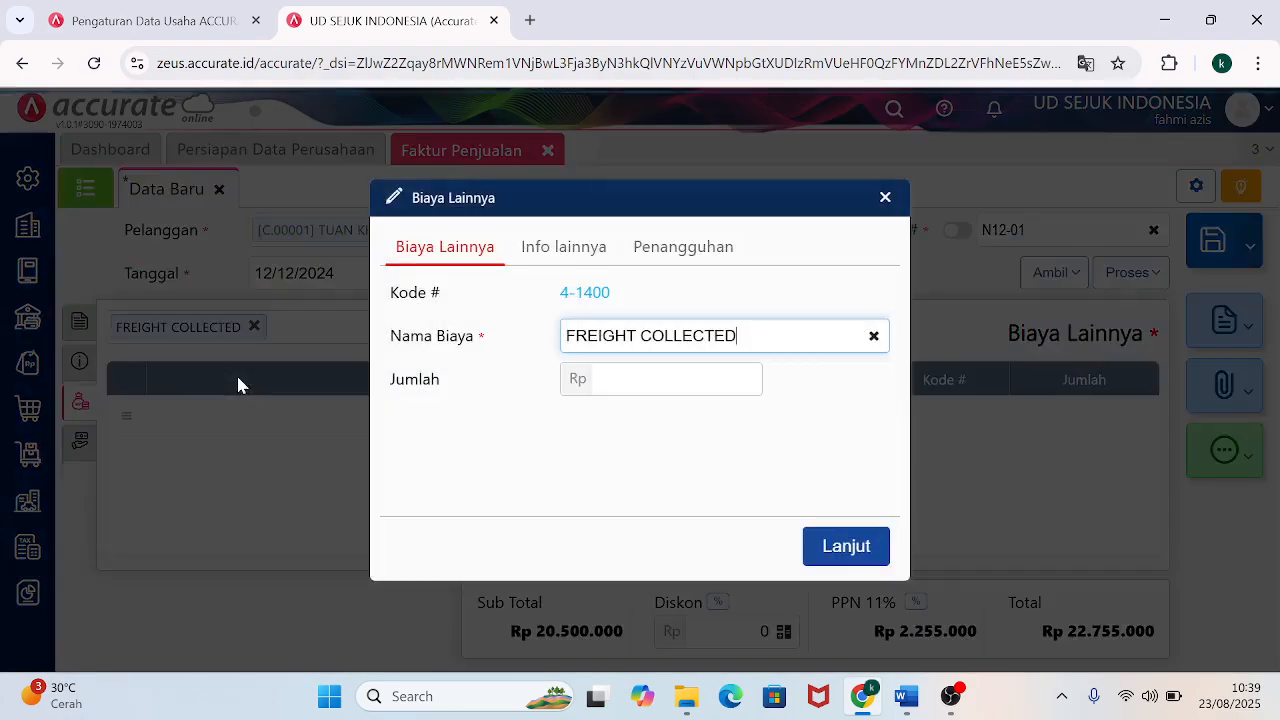
mouse_move(907, 696)
mouse_move(843, 624)
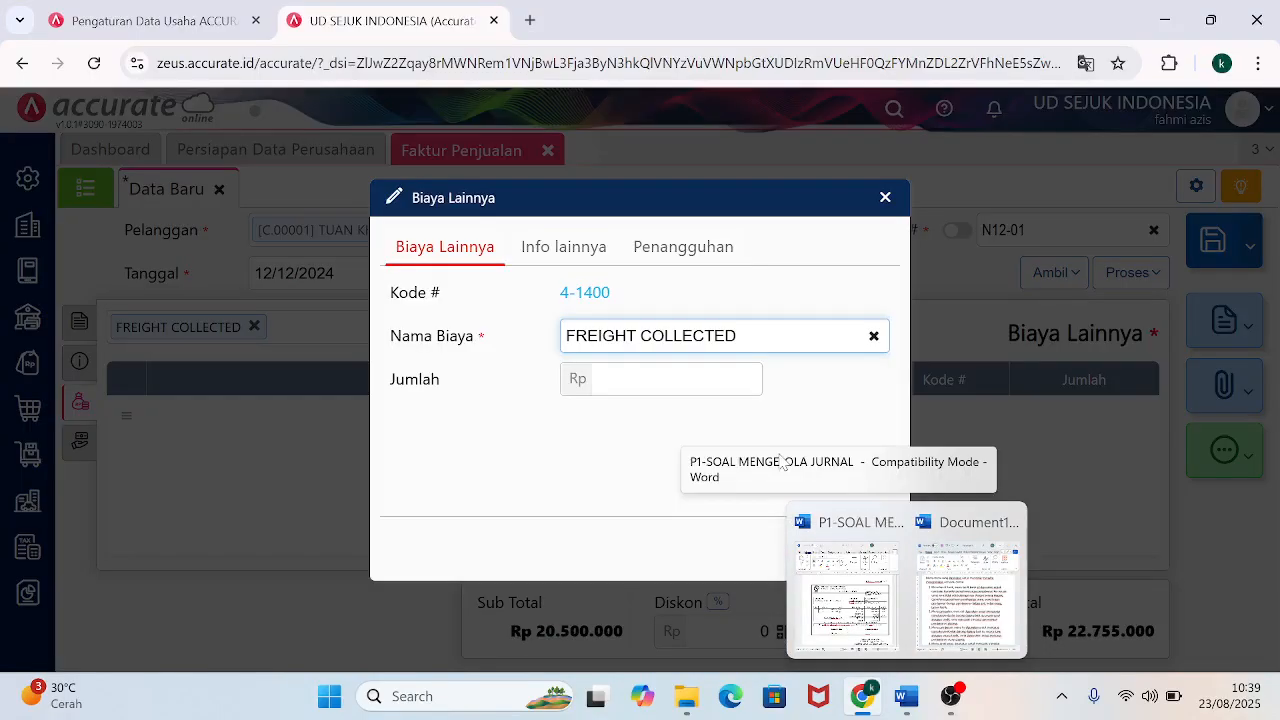
key(Tab)
text(500.000)
key(Tab)
click(846, 546)
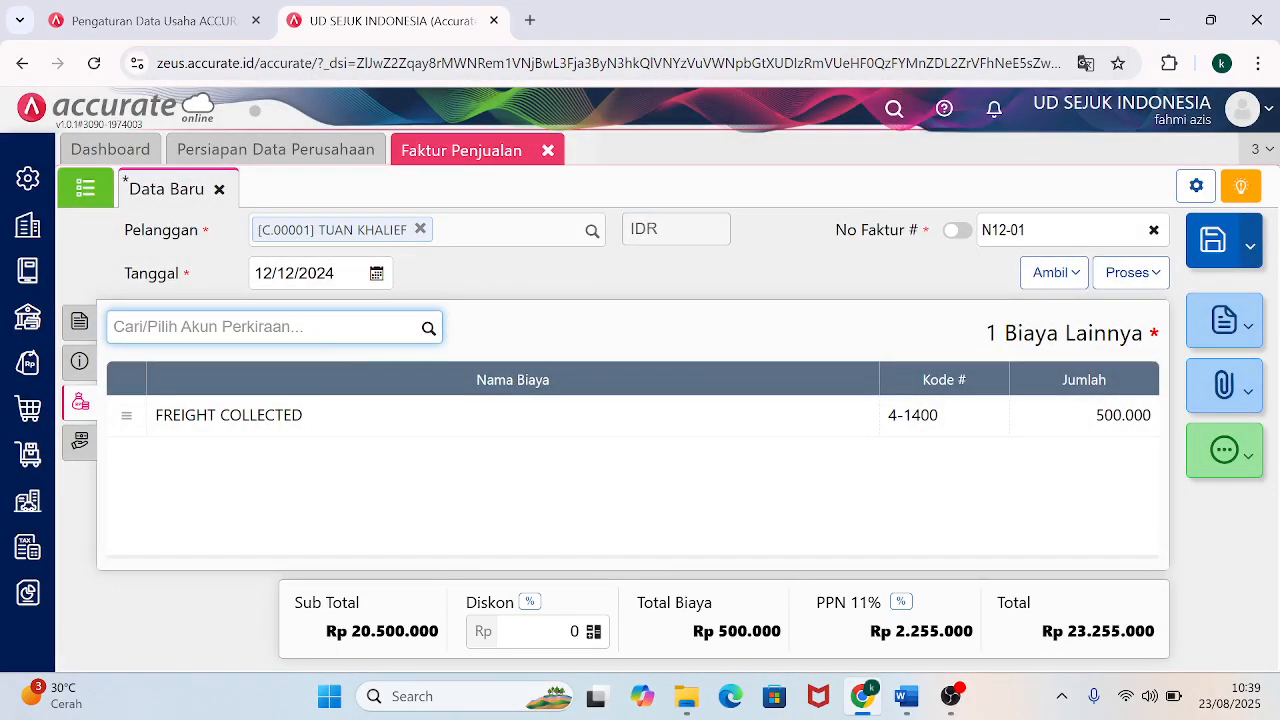
Add the VAT OUT account (2-1400) as a second other cost of Rp 55.000.
text(VAT)
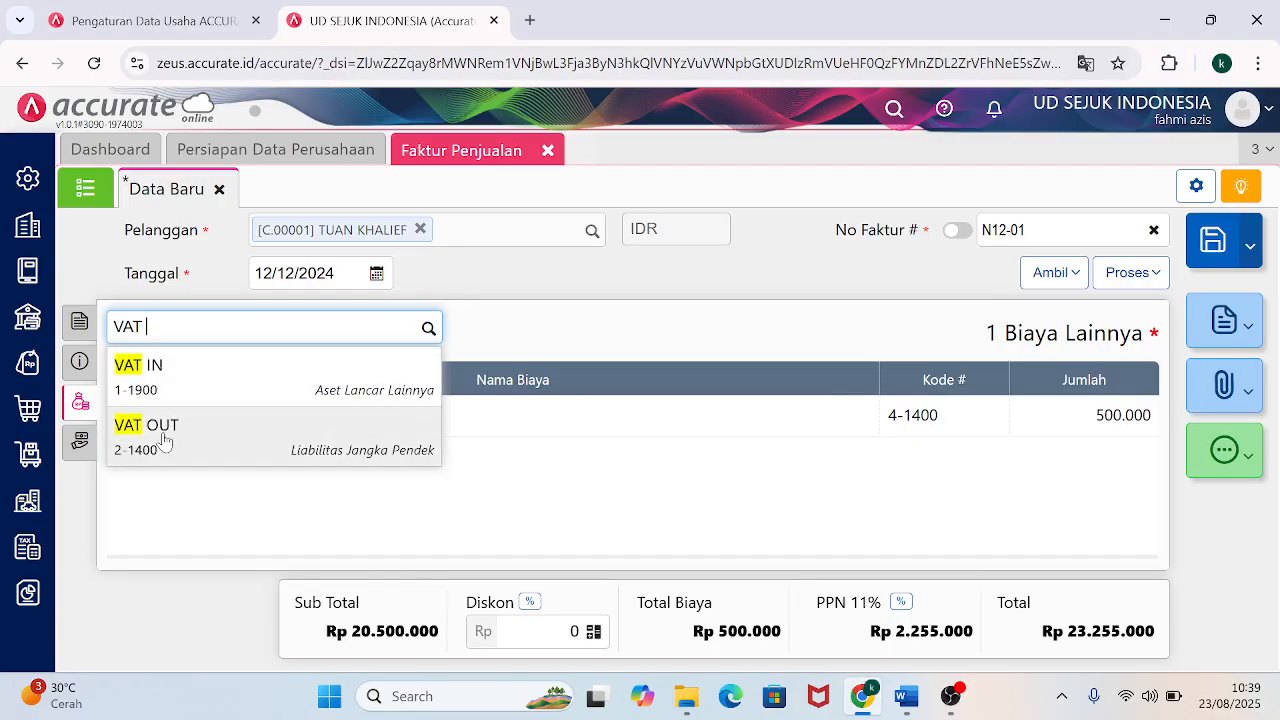
click(163, 440)
click(757, 379)
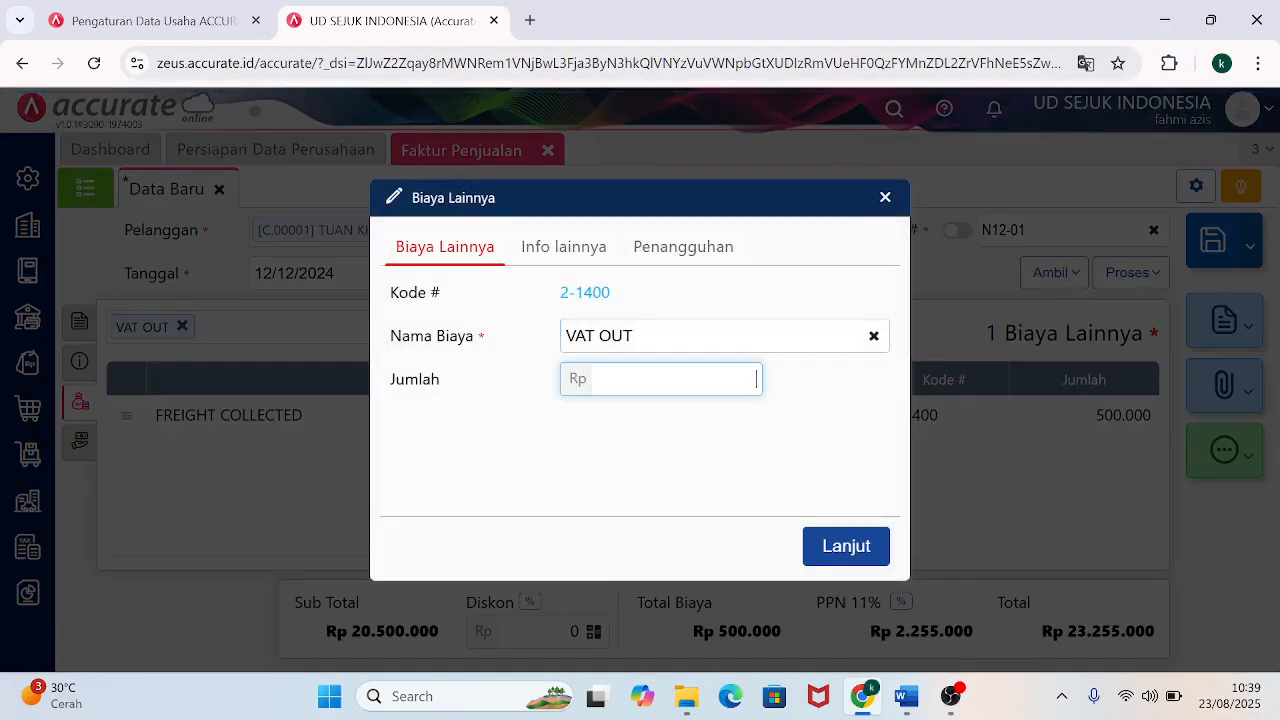
text(55.000)
key(Tab)
click(848, 548)
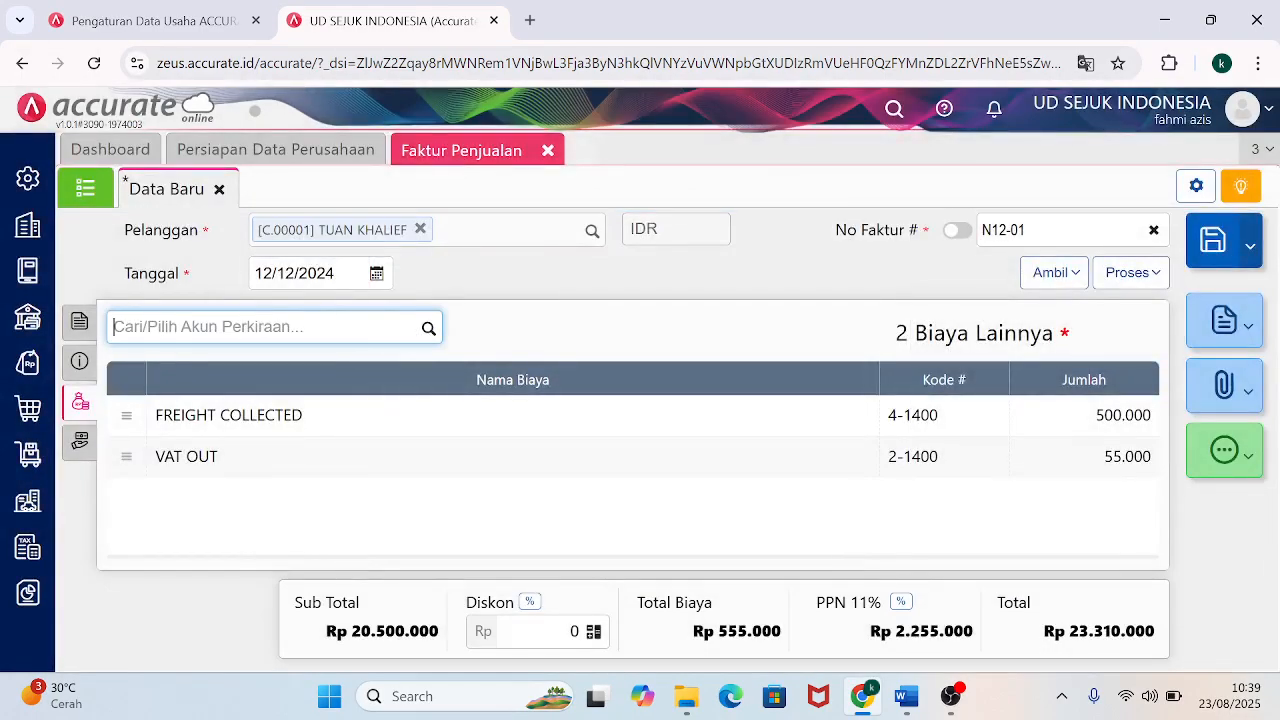
Check the rebate on the cash note in Word and apply a 0,5% discount to the AC Asri 2pk (AR18) line.
mouse_move(845, 590)
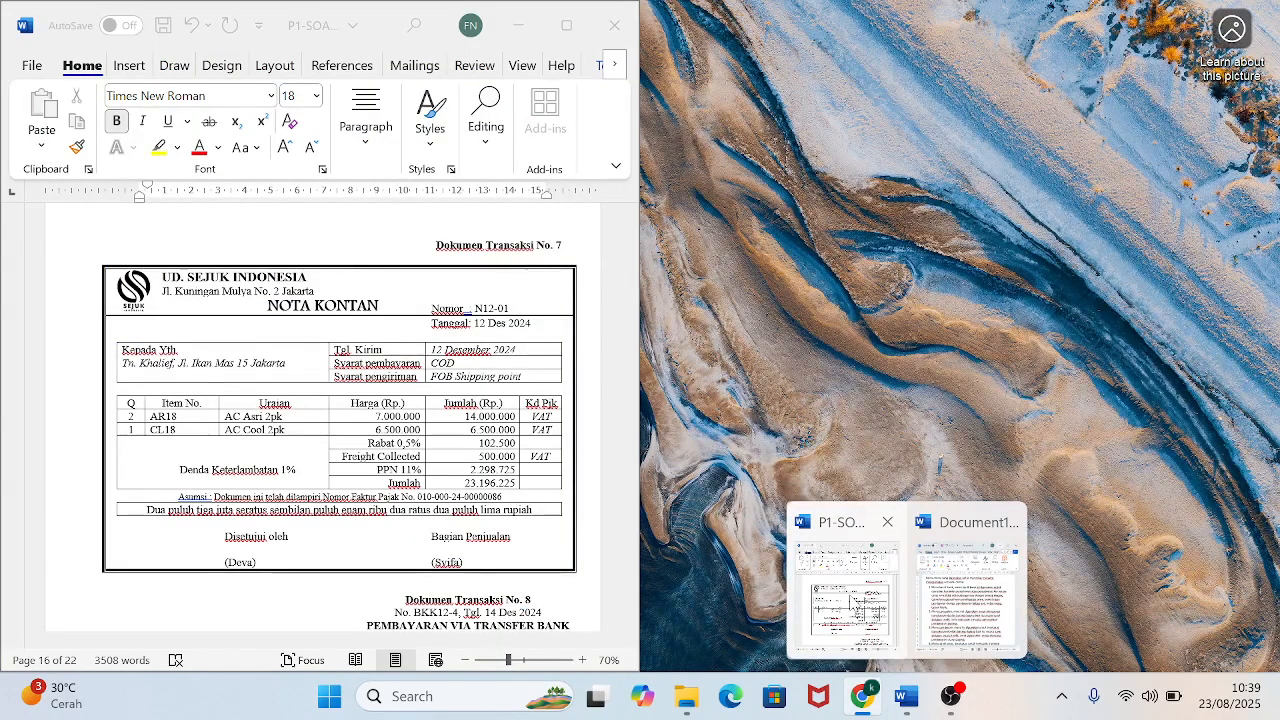
click(845, 590)
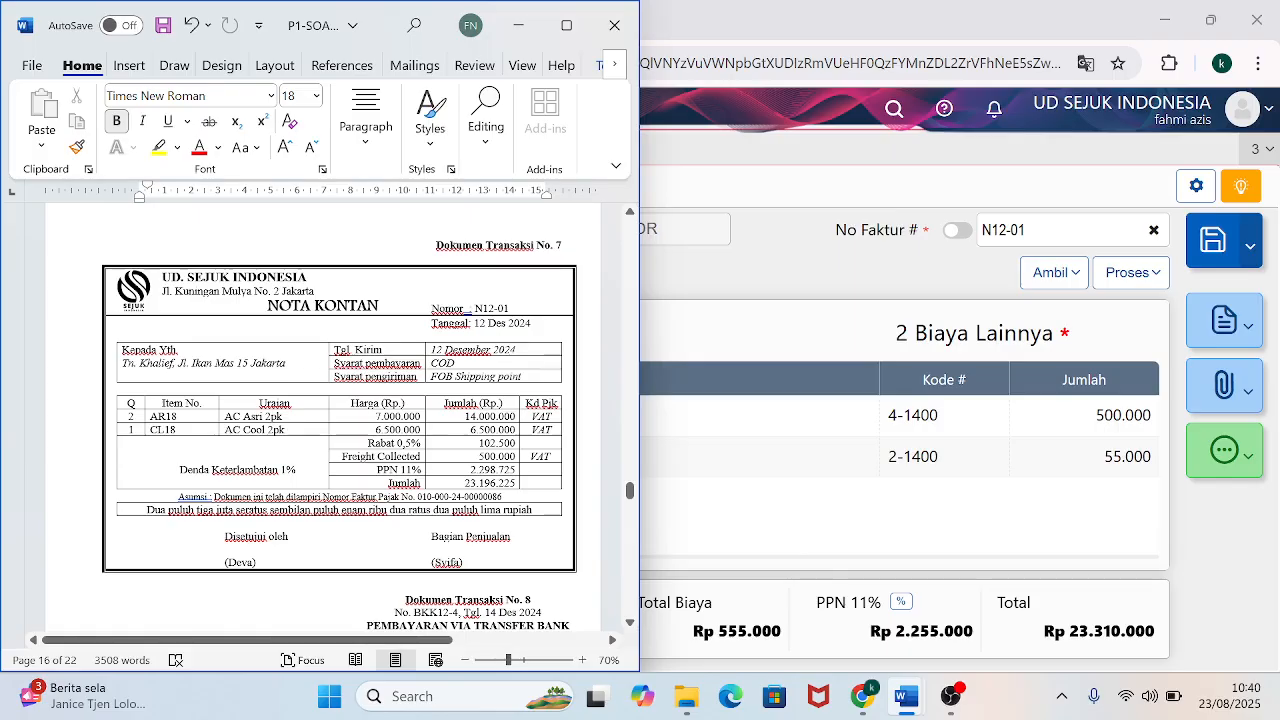
click(772, 260)
click(80, 321)
click(294, 413)
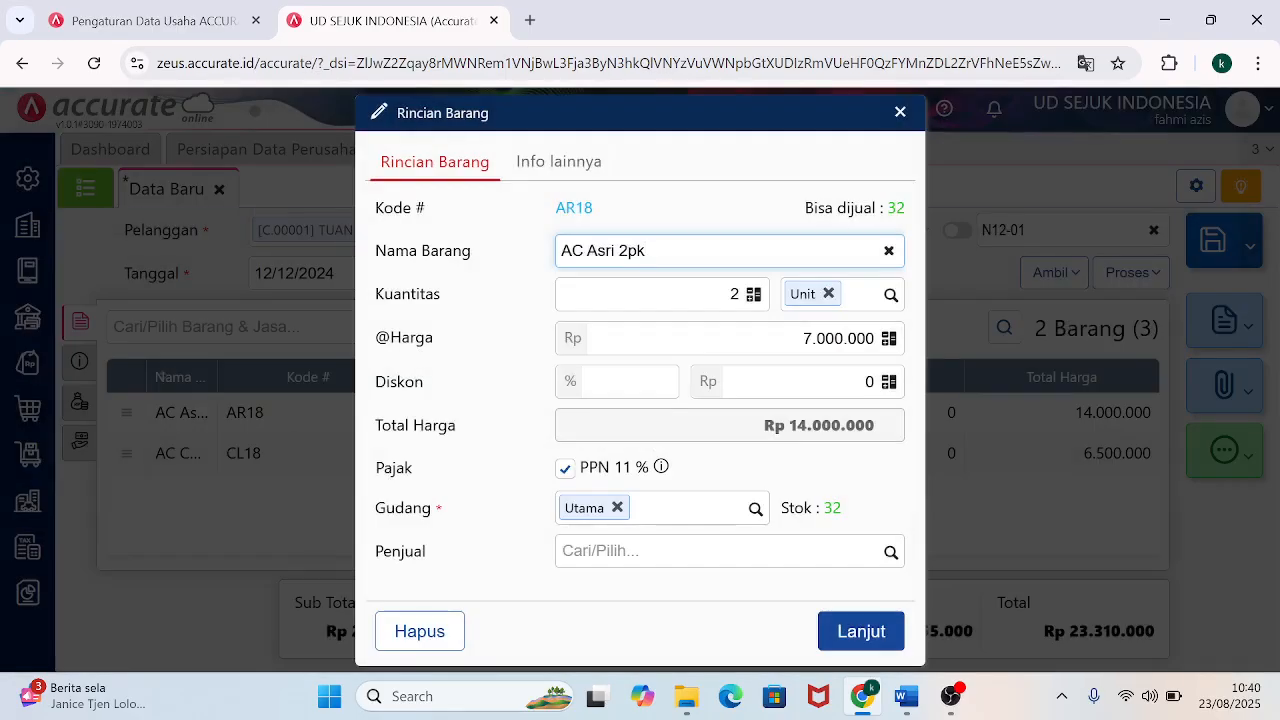
click(617, 381)
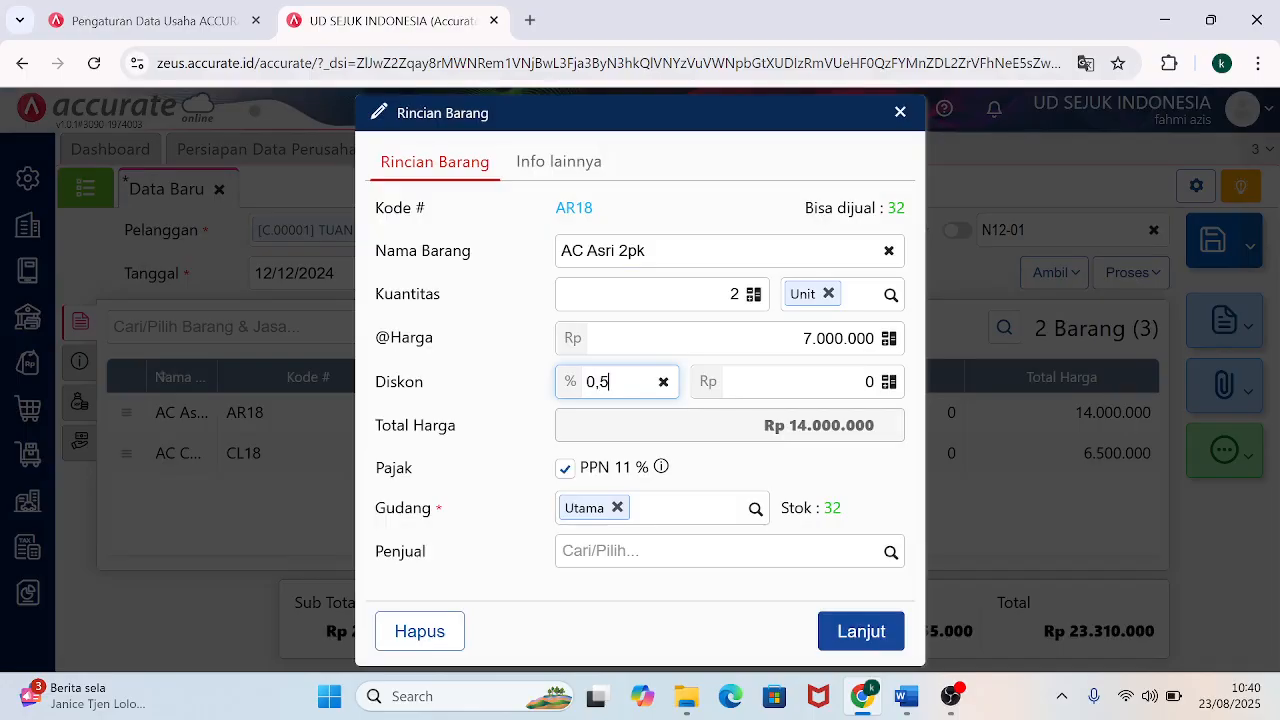
key(Tab)
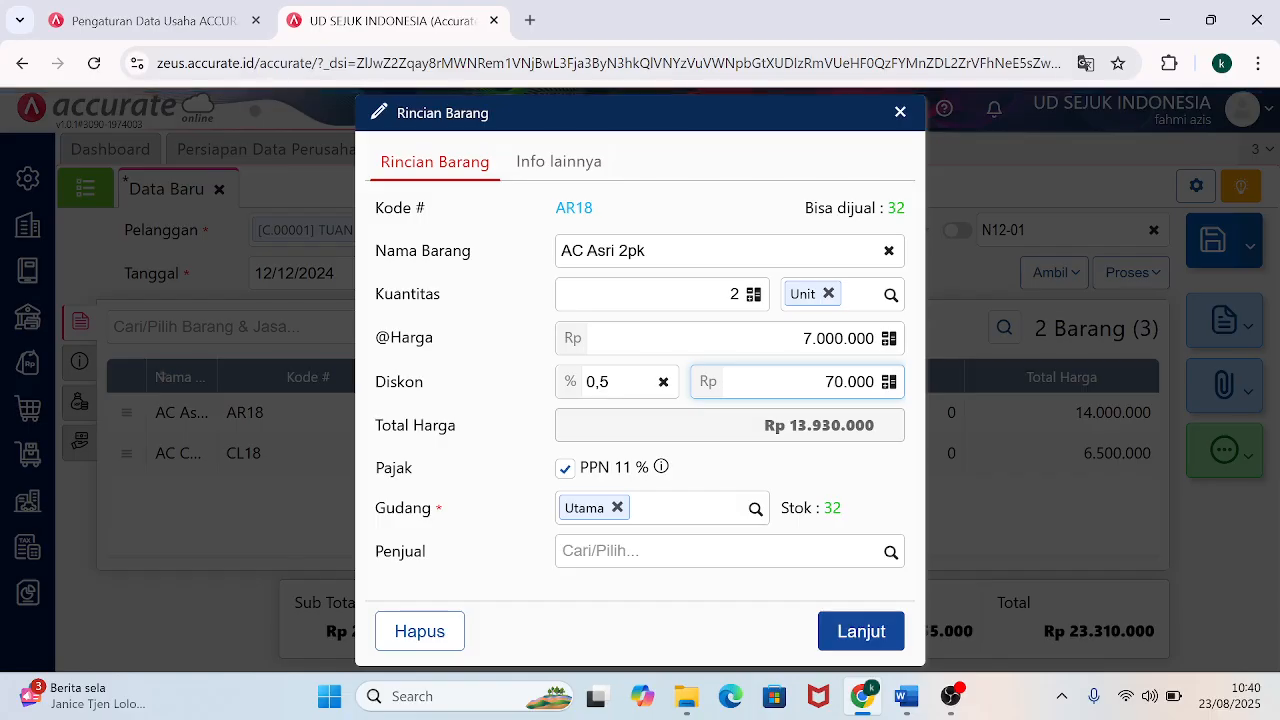
click(860, 638)
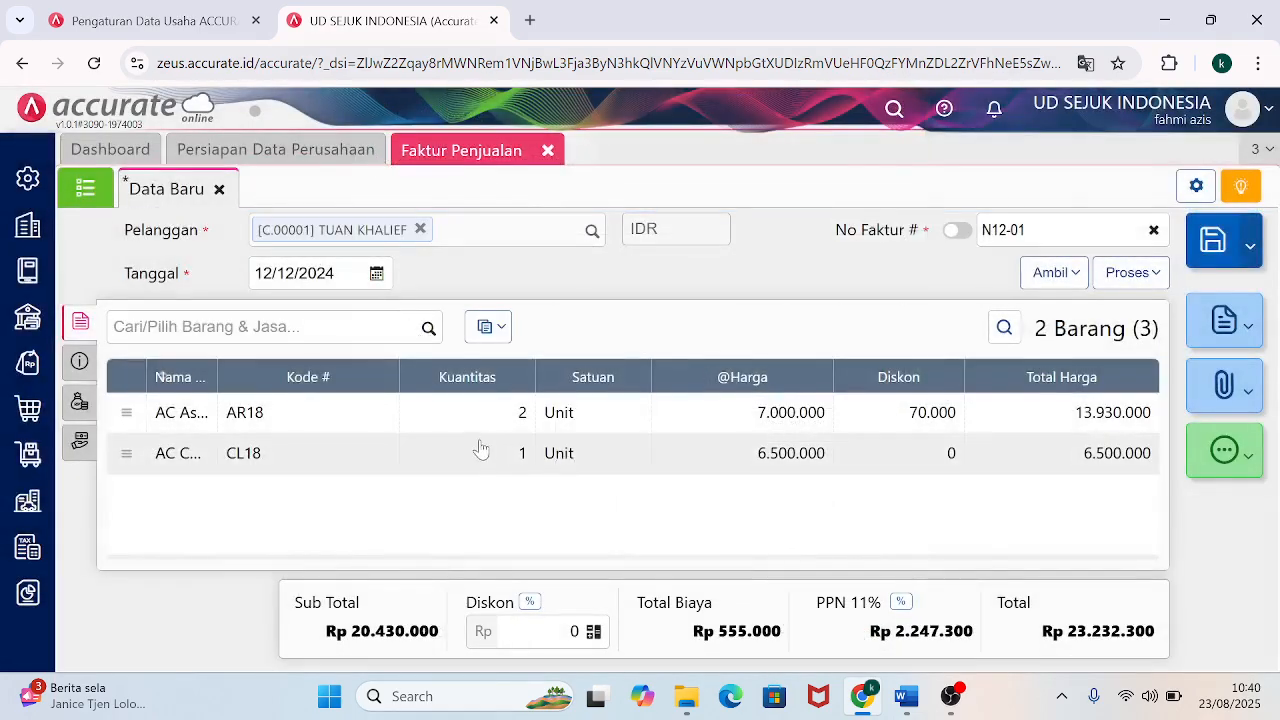
Apply a 0,5% discount to the AC Cool 2pk (CL18) line.
click(487, 454)
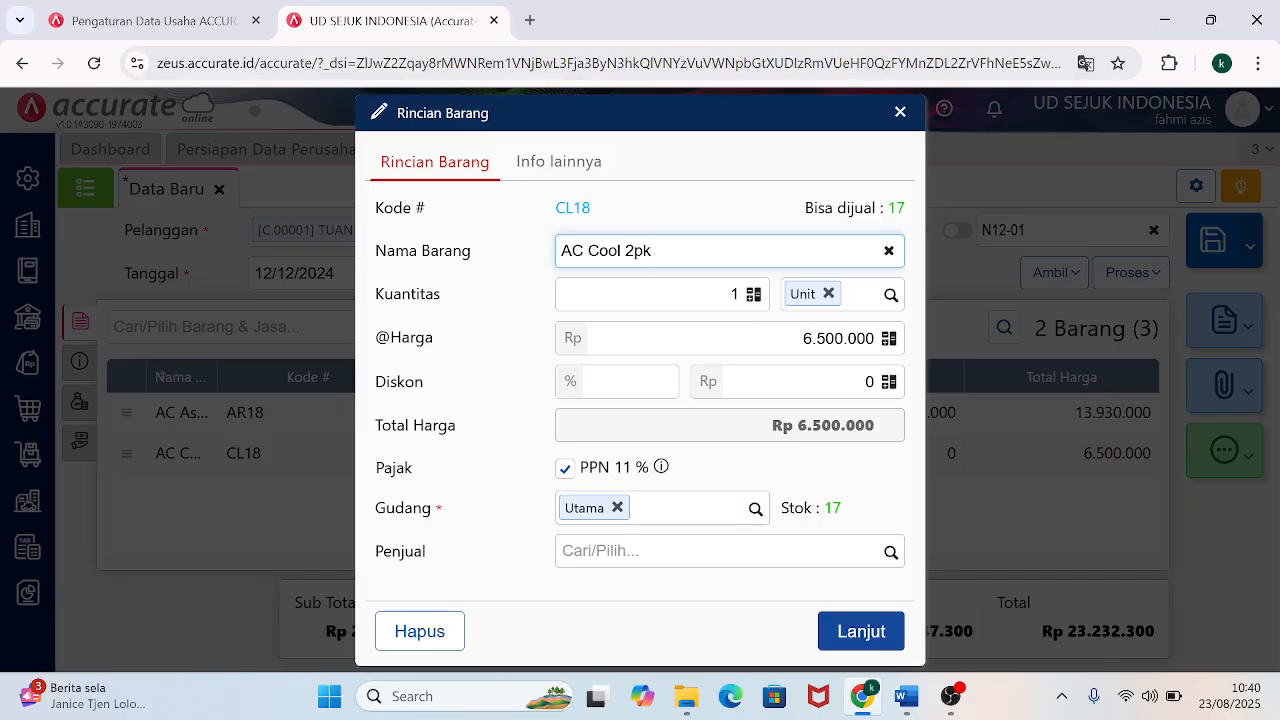
click(630, 382)
text(0,5)
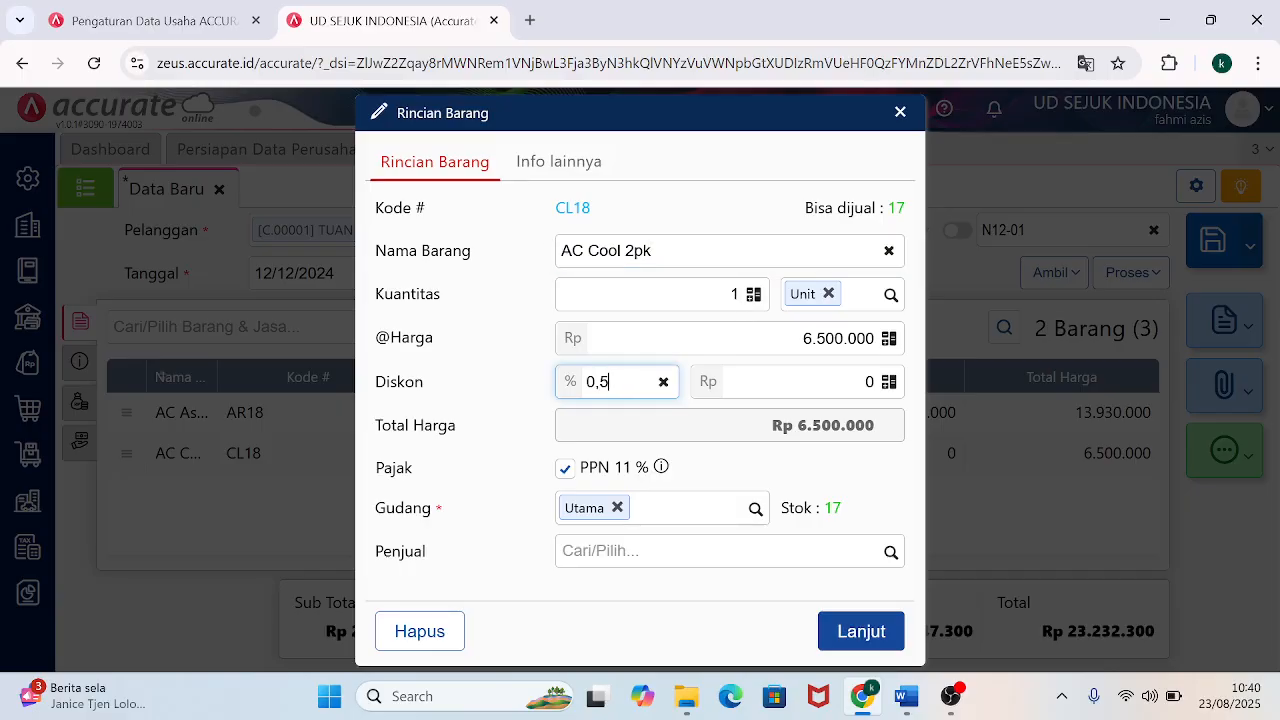
key(Tab)
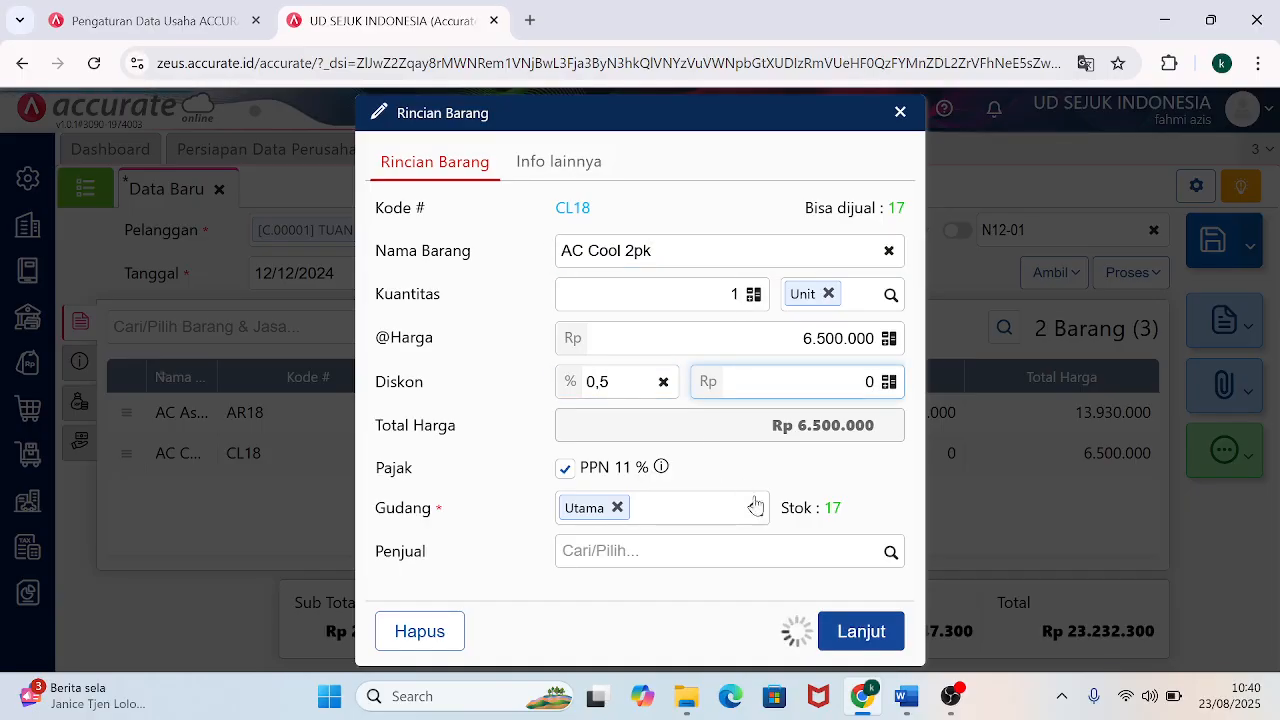
click(860, 632)
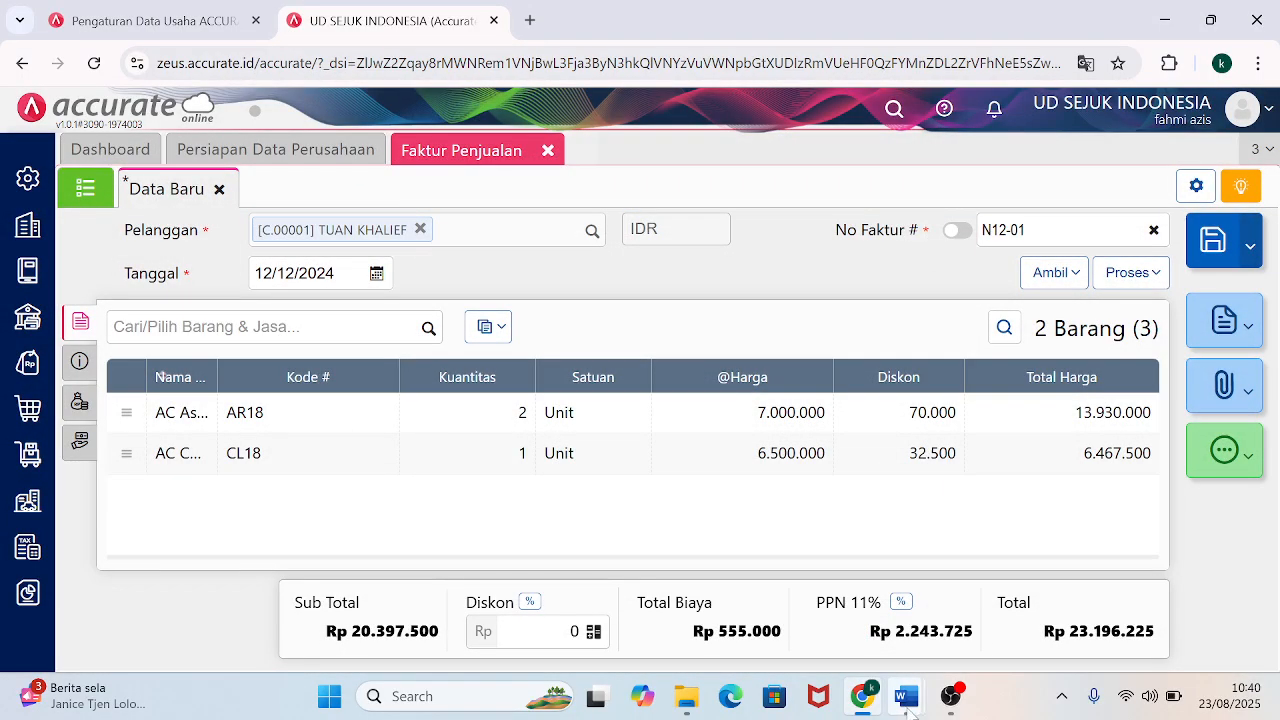
Review the AC Asri 2pk (AR18) line details and the invoice's other information and costs, and save sales invoice N12-01.
mouse_move(870, 632)
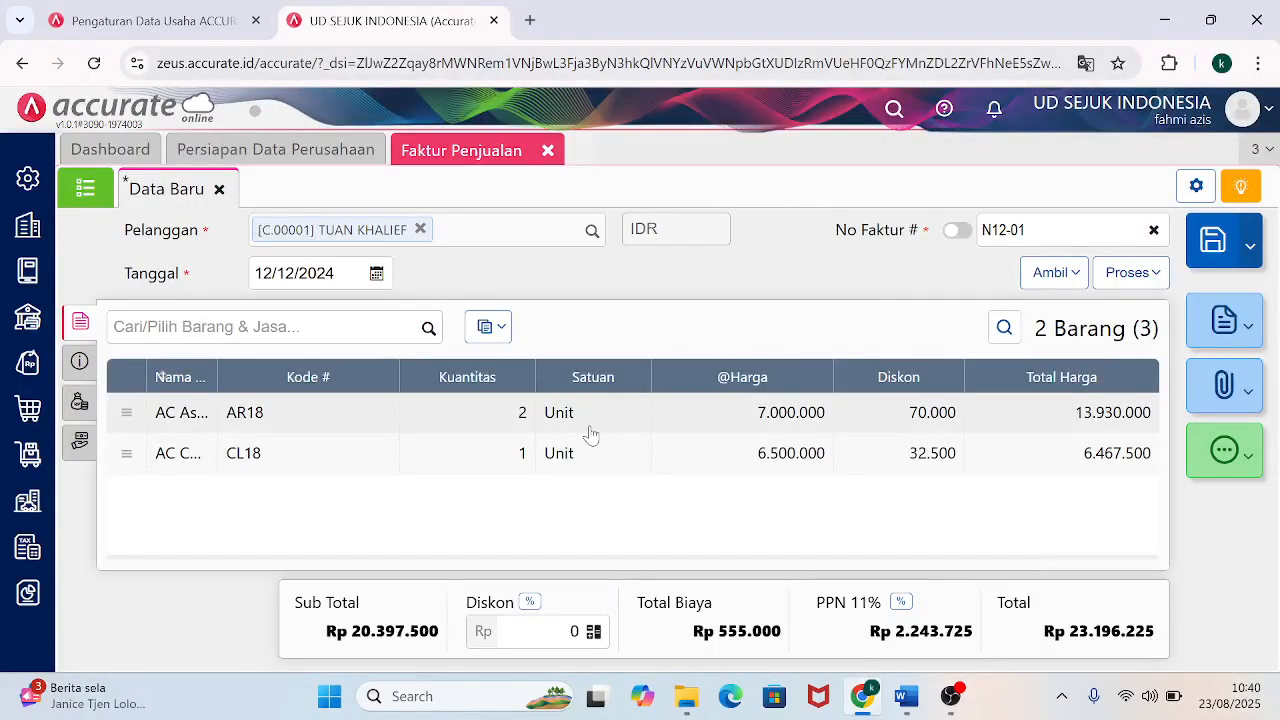
click(586, 428)
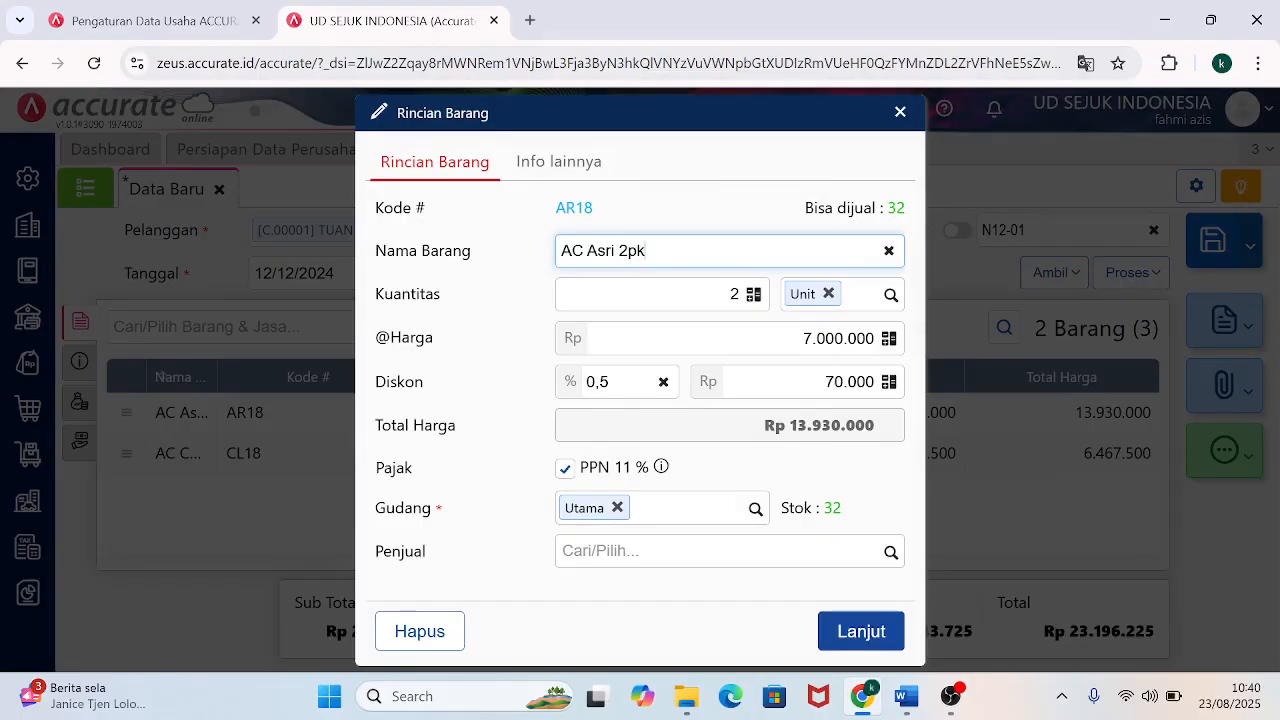
click(849, 633)
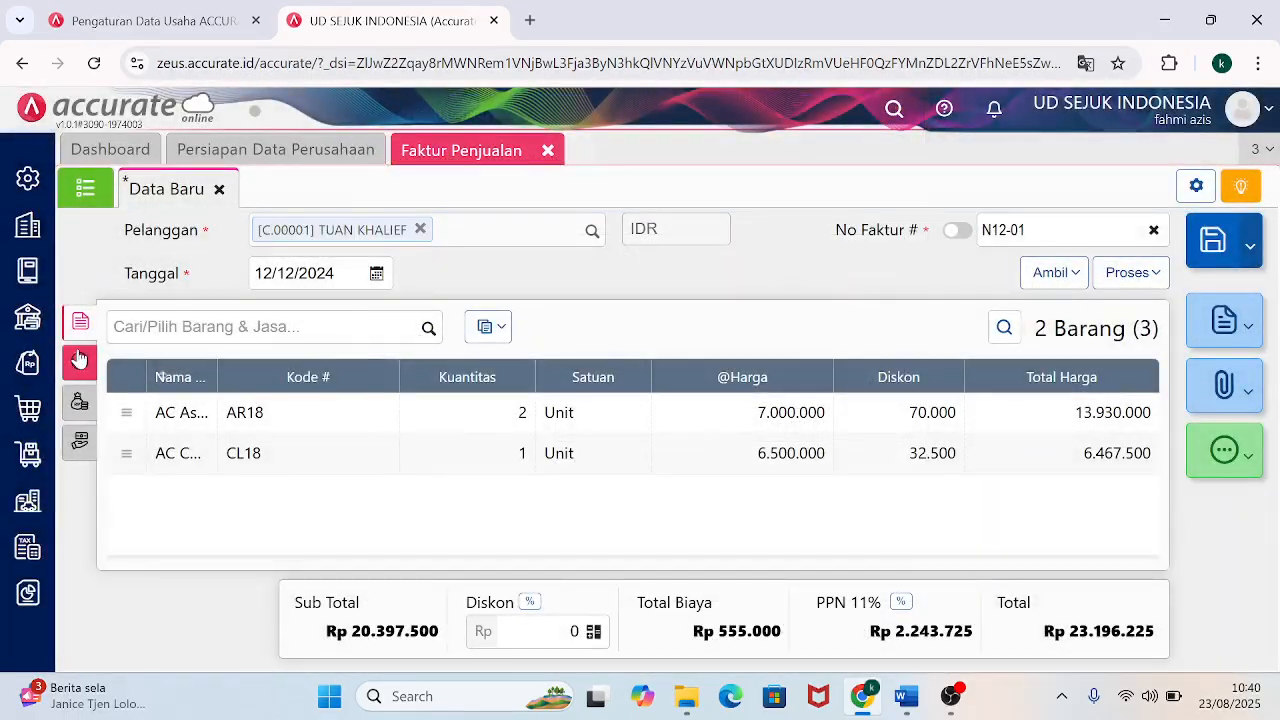
click(79, 363)
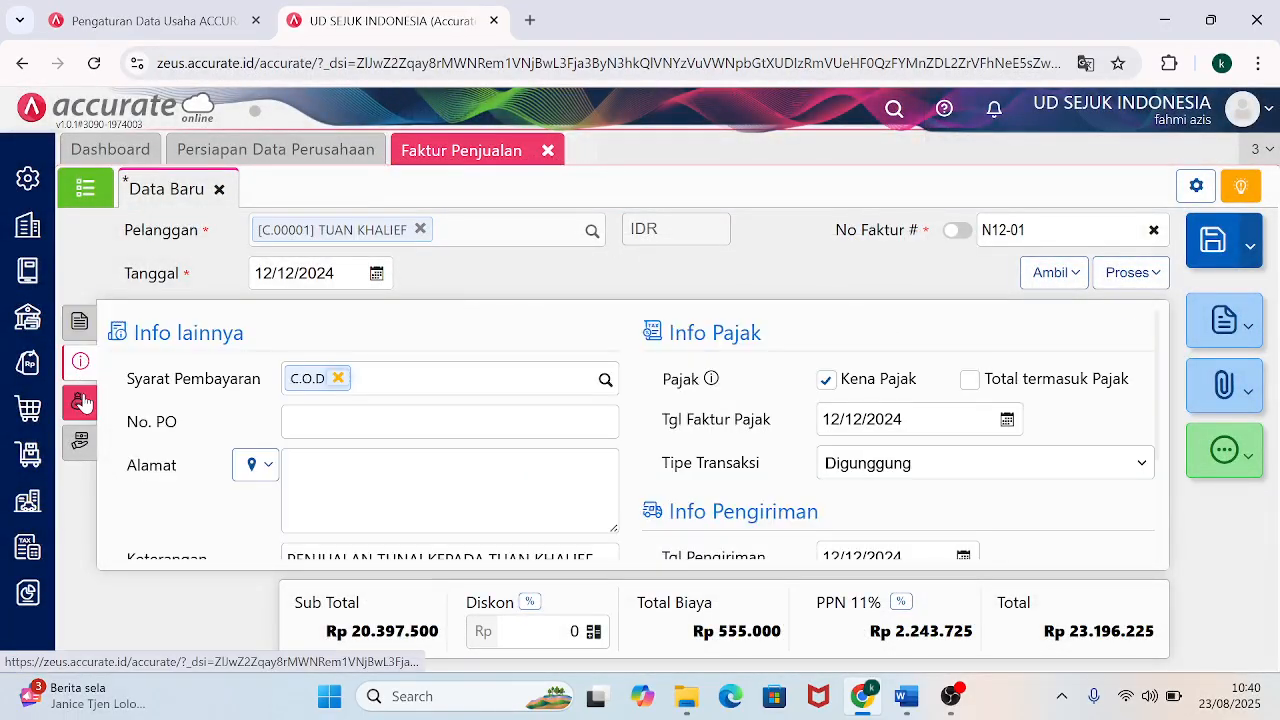
click(82, 402)
click(1205, 258)
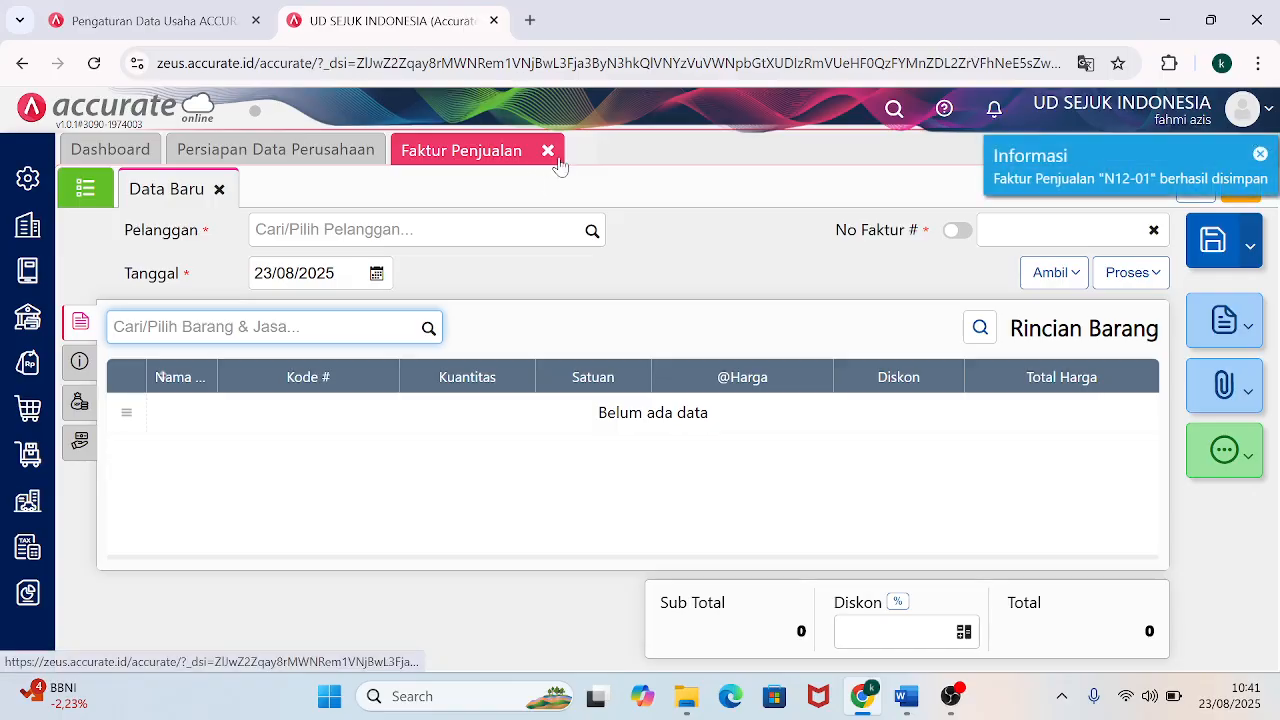
Open saved invoice N12-01 from the sales invoice list and process it into a payment receipt.
click(88, 195)
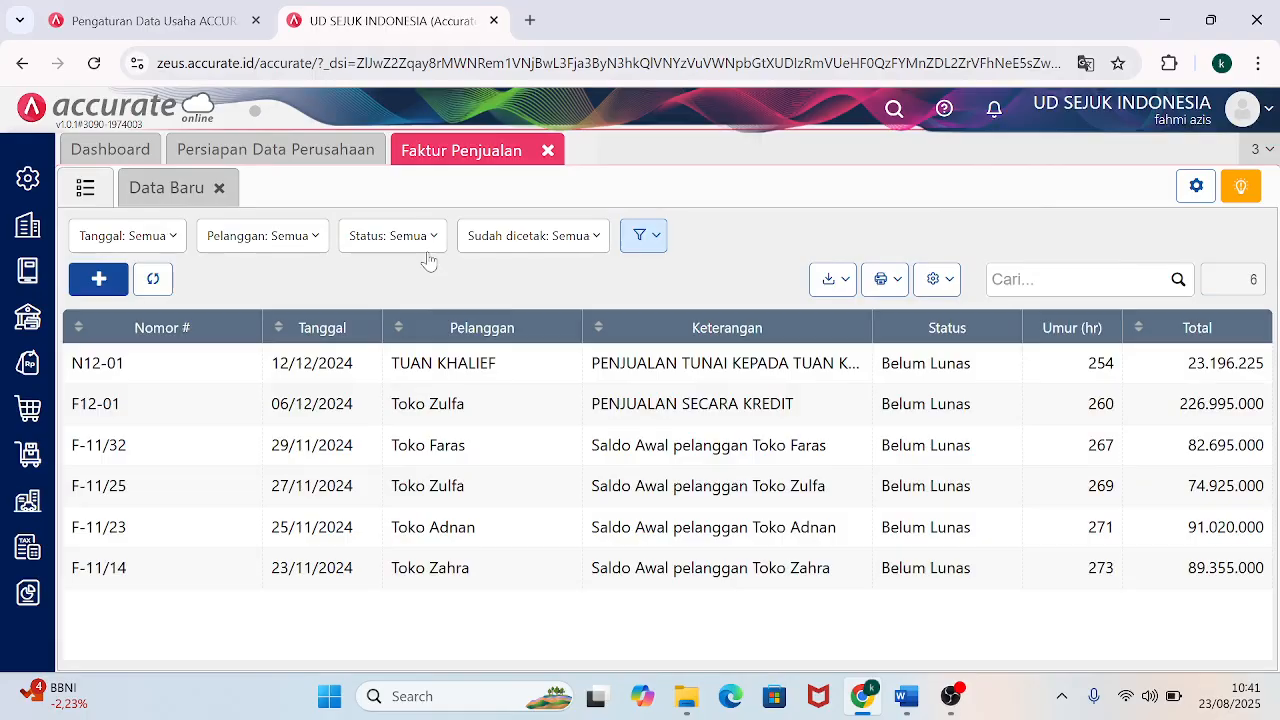
click(627, 372)
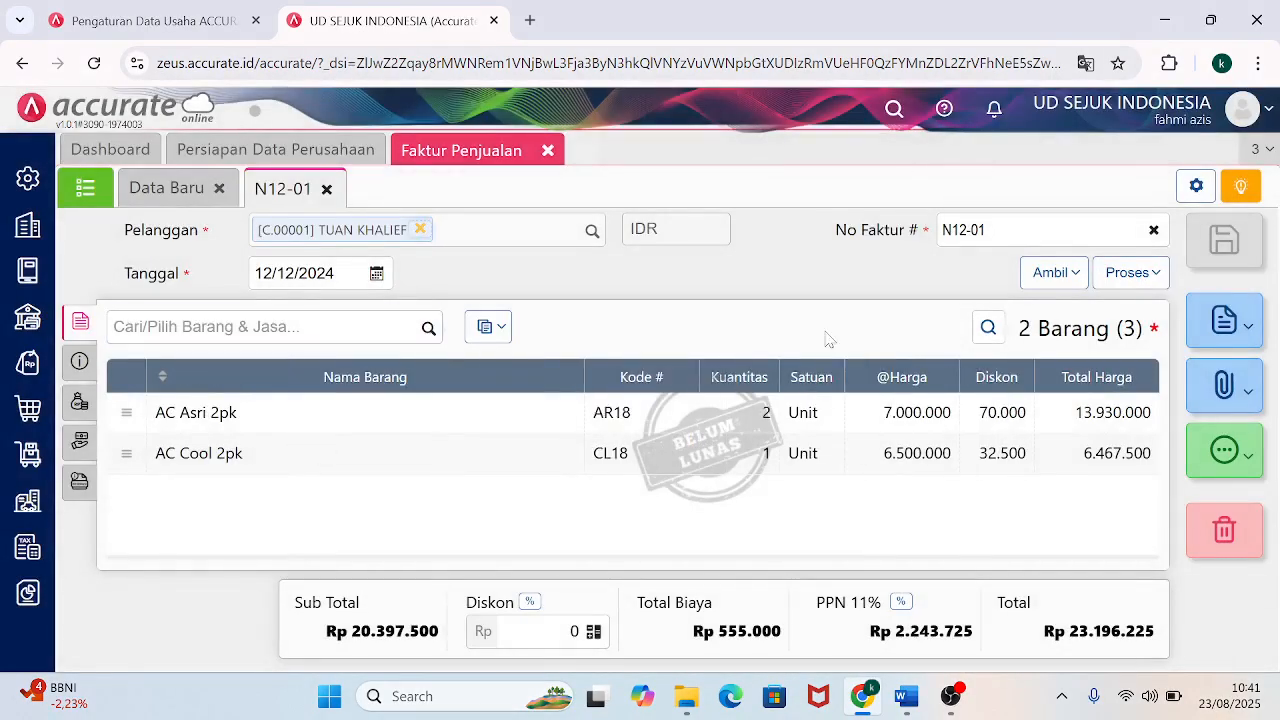
click(1155, 276)
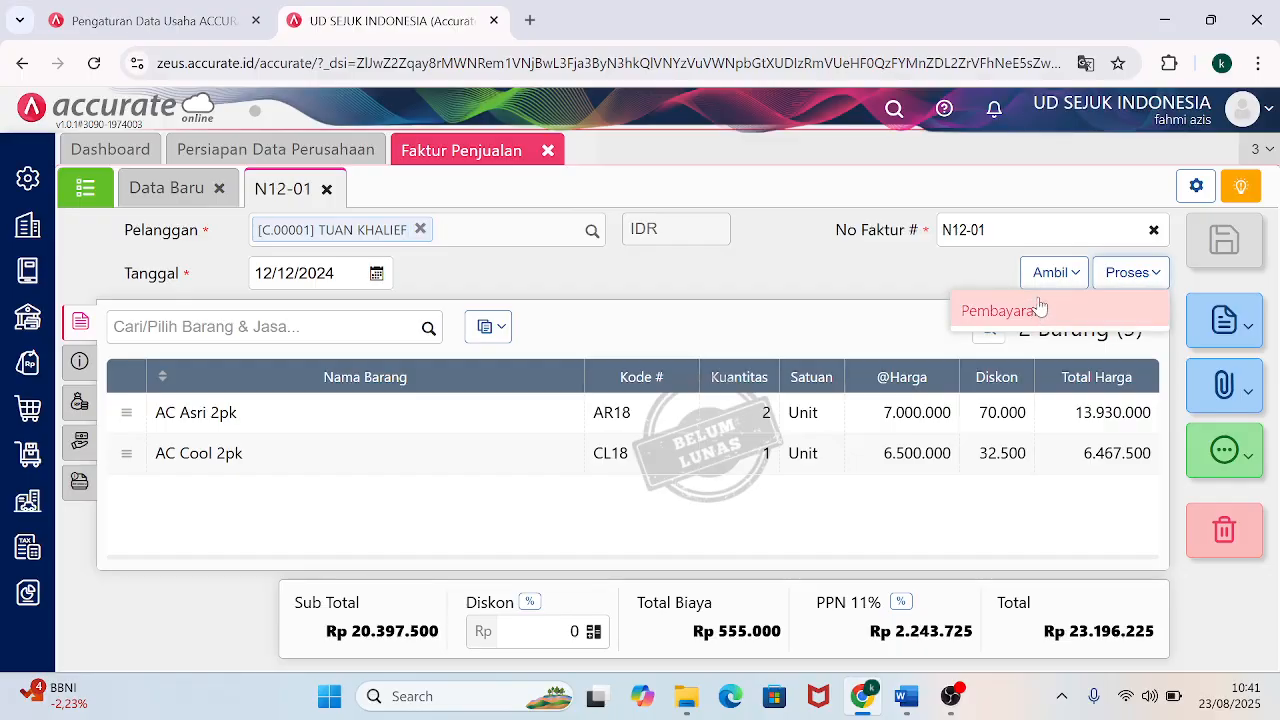
click(785, 274)
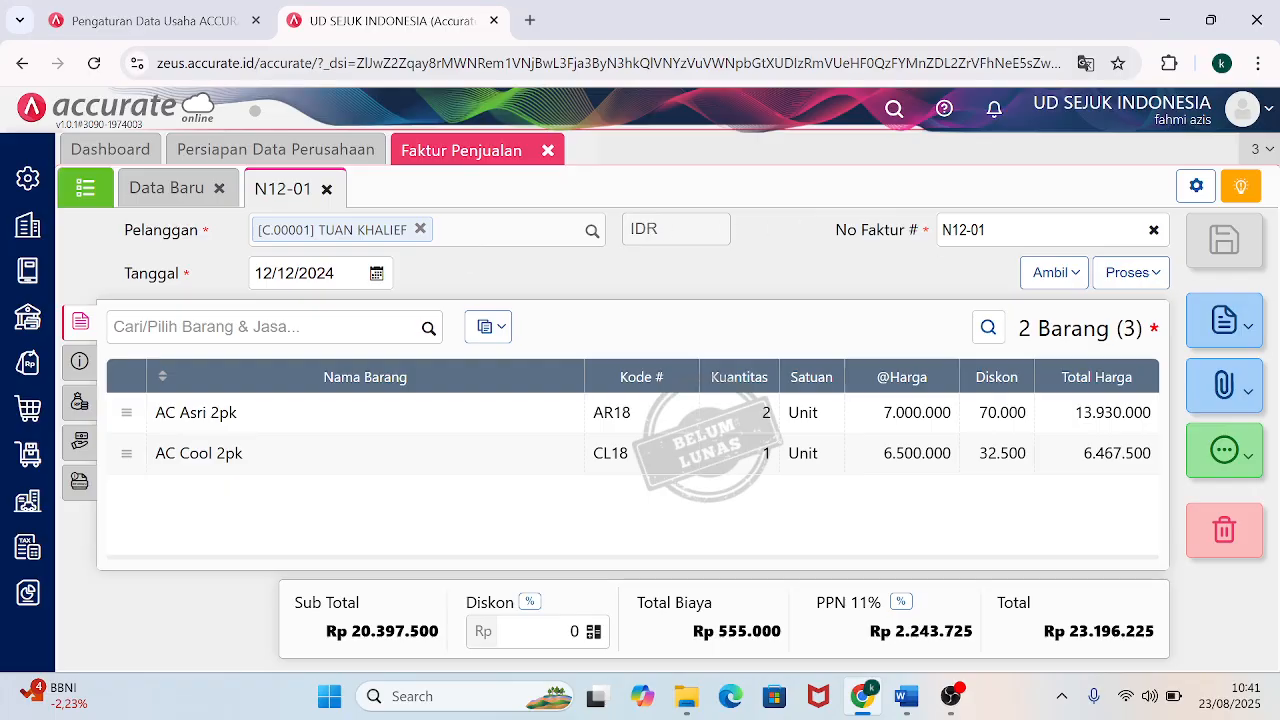
click(1153, 272)
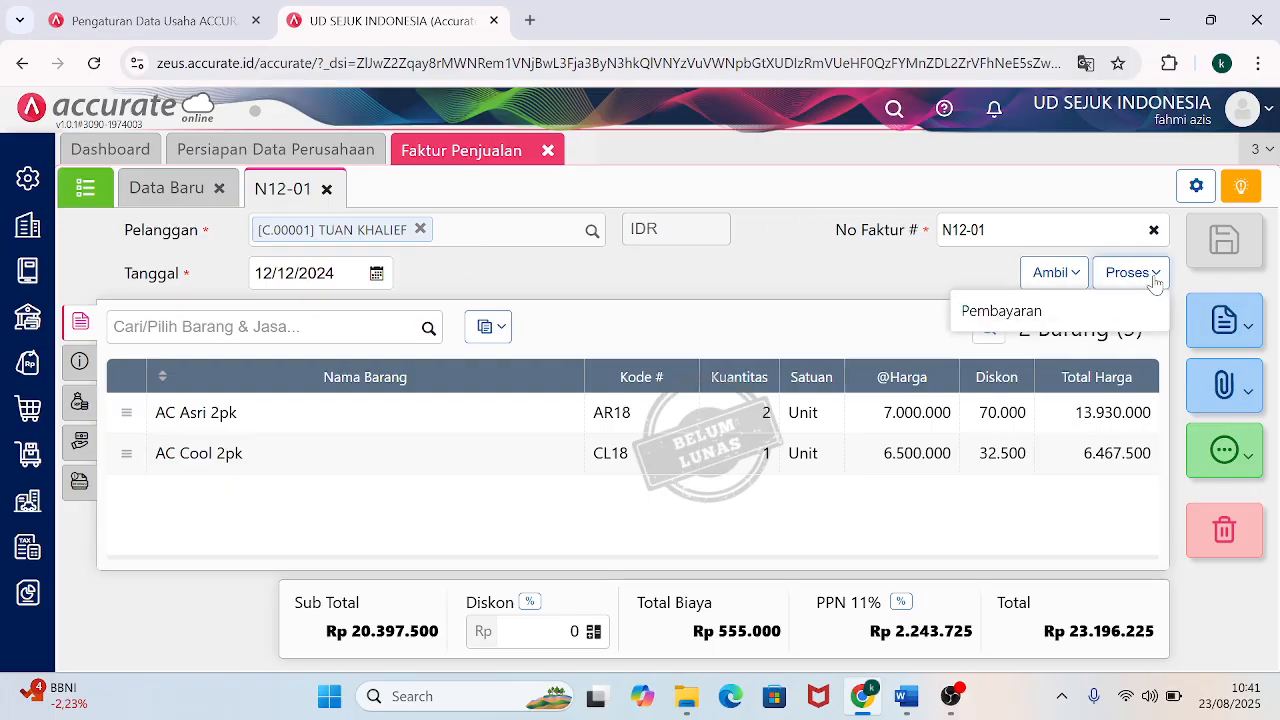
click(1034, 315)
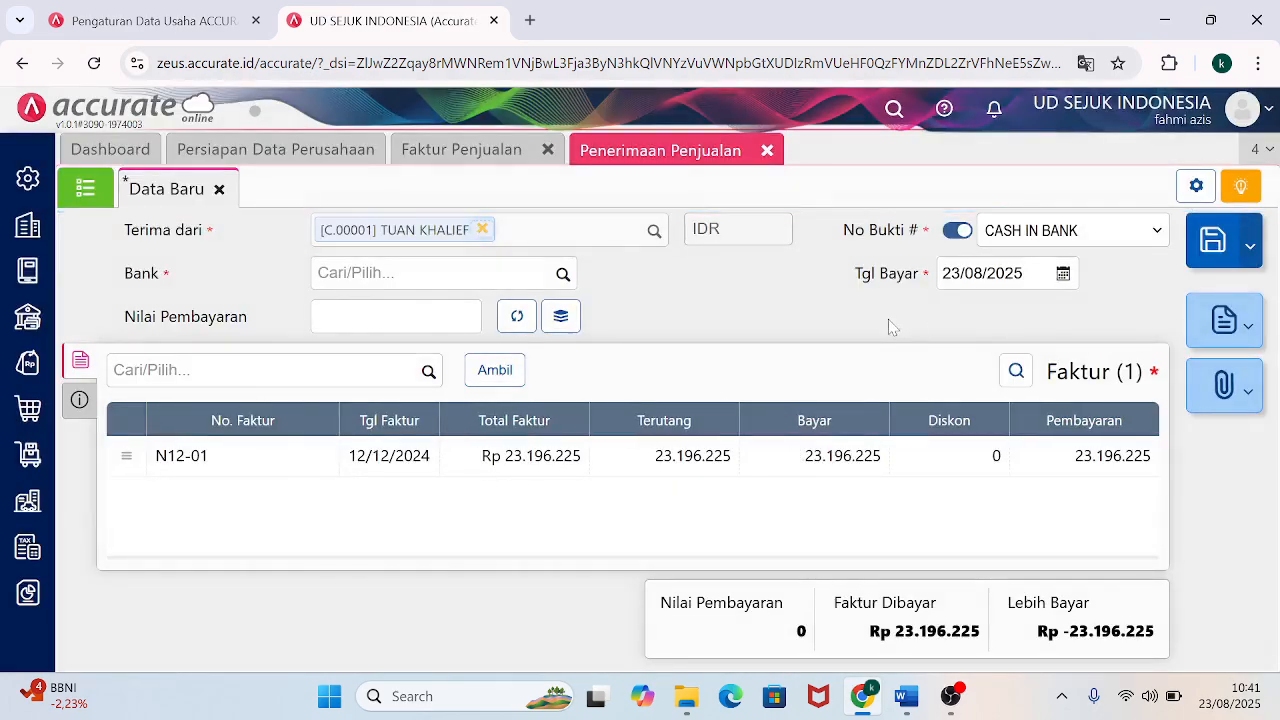
Select CASH IN BANK (1-1100) as the receipt's bank and set the payment value to Rp 23.196.225.
click(562, 277)
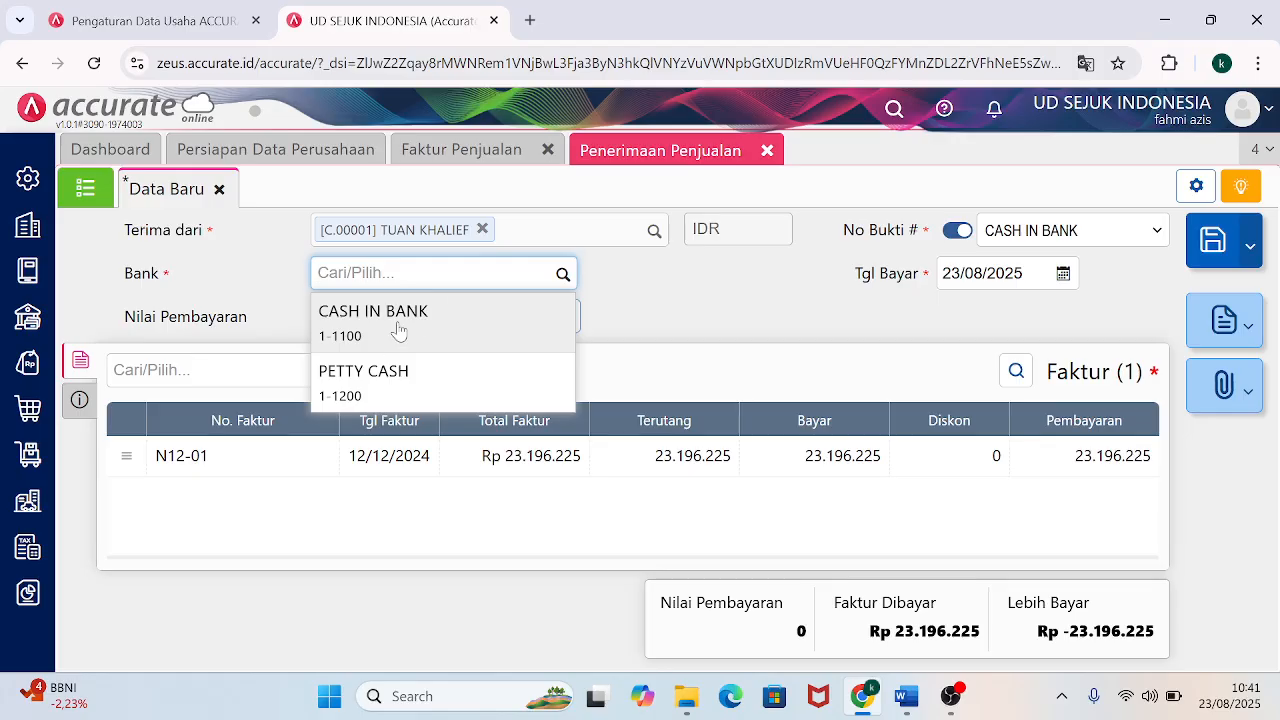
click(397, 331)
mouse_move(906, 700)
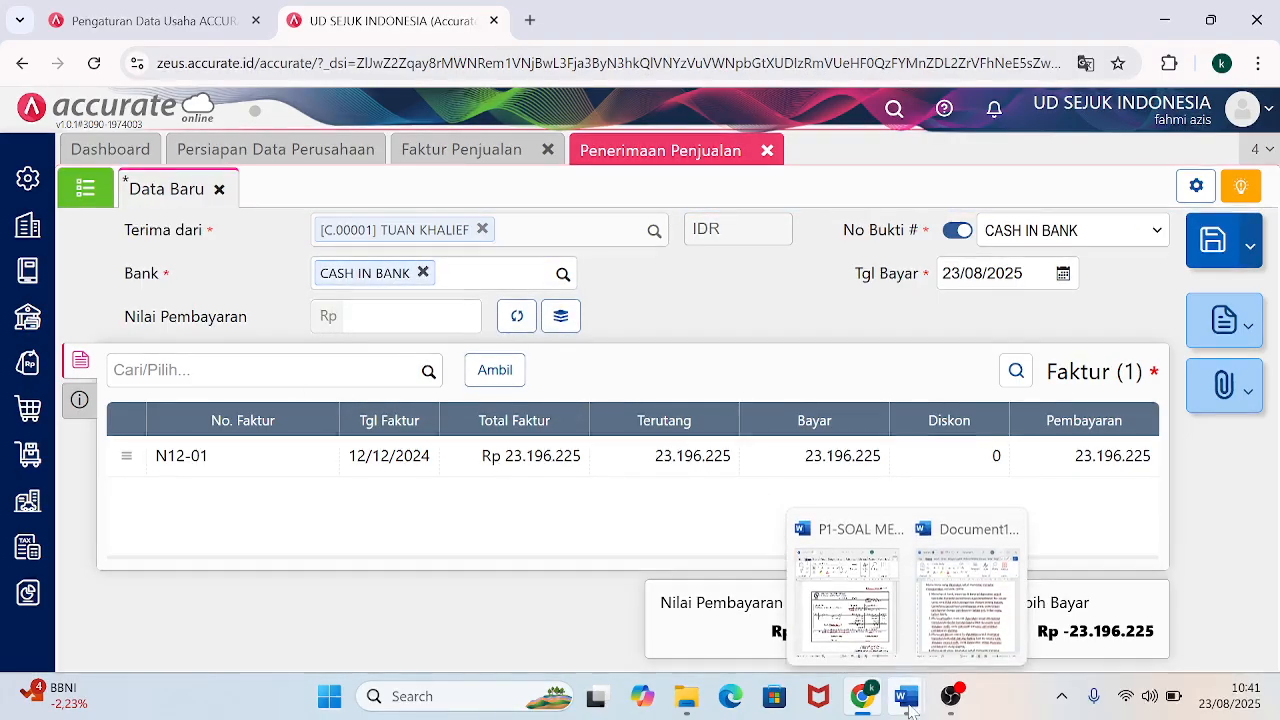
mouse_move(852, 612)
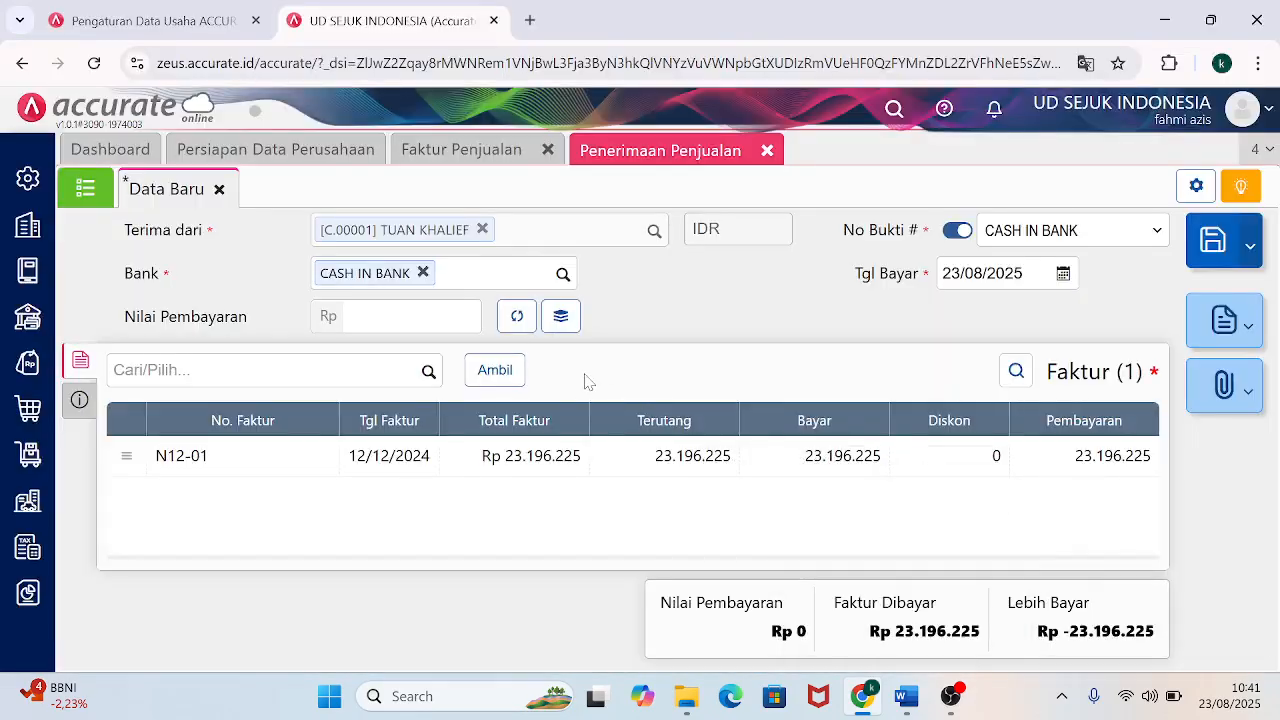
click(425, 316)
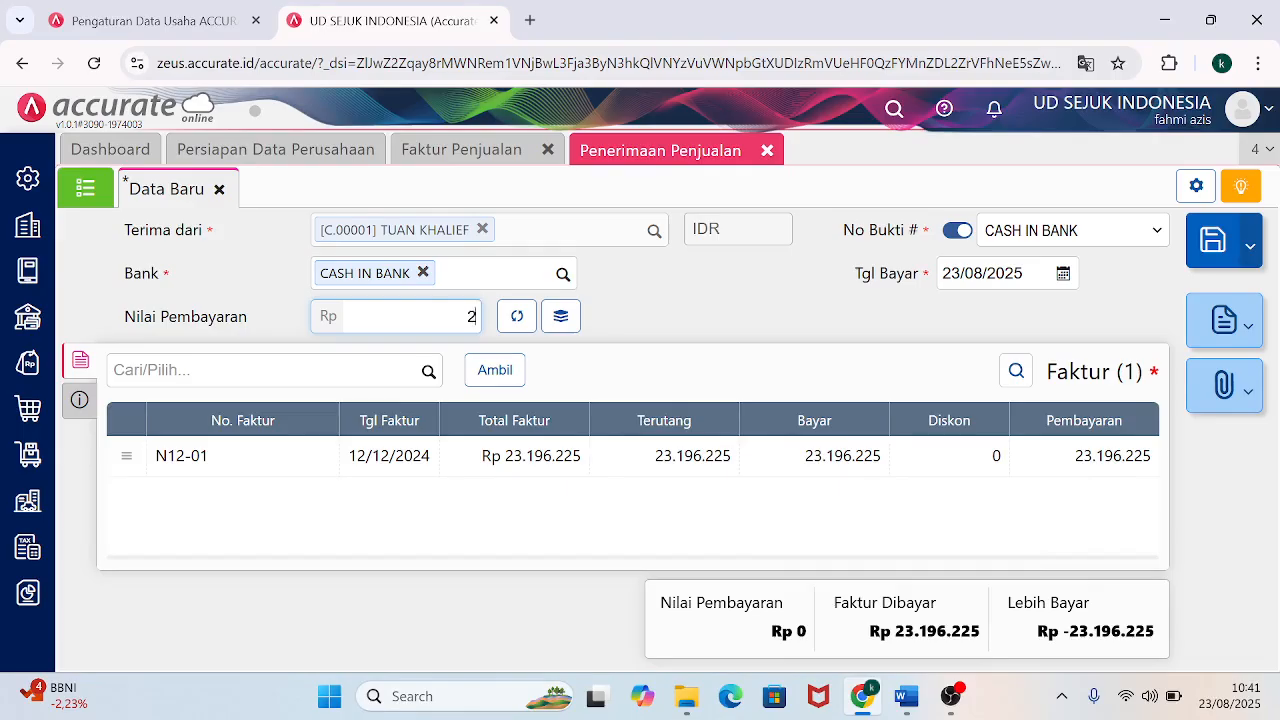
text(23.196.225)
key(Tab)
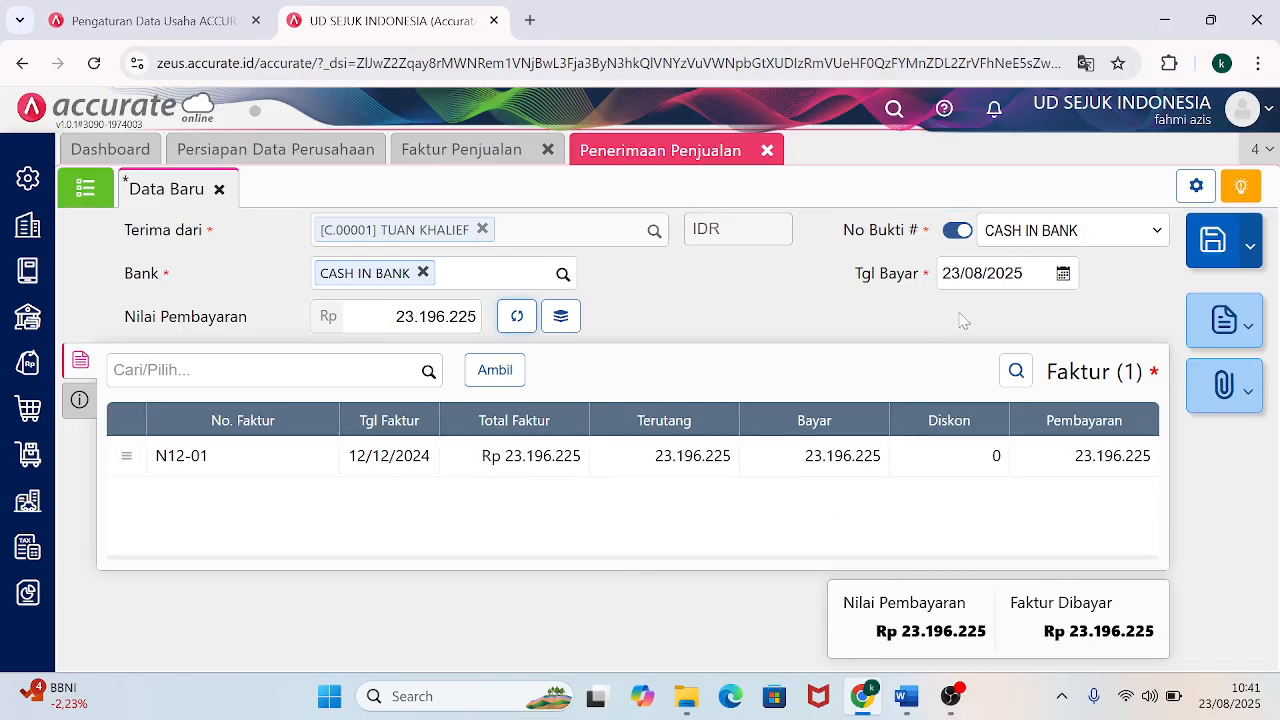
Check the cash note's date in Word and set the receipt's payment date to 12/12/2024.
click(990, 273)
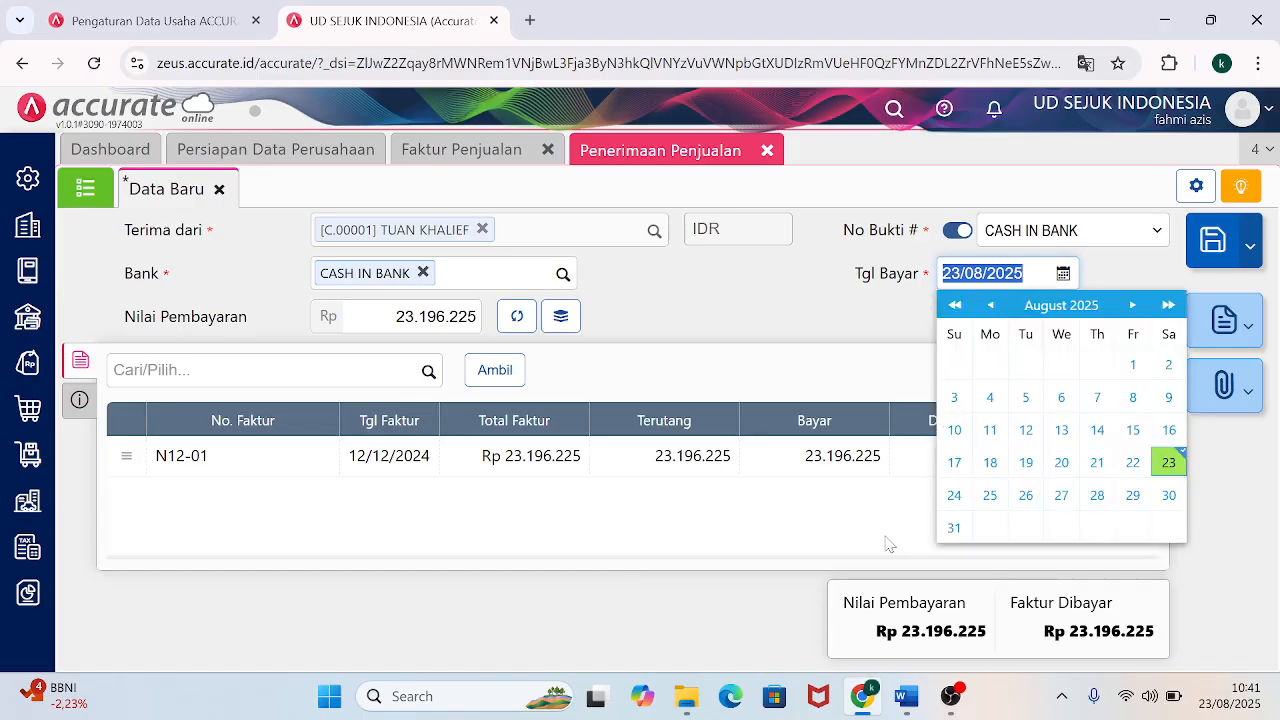
mouse_move(915, 703)
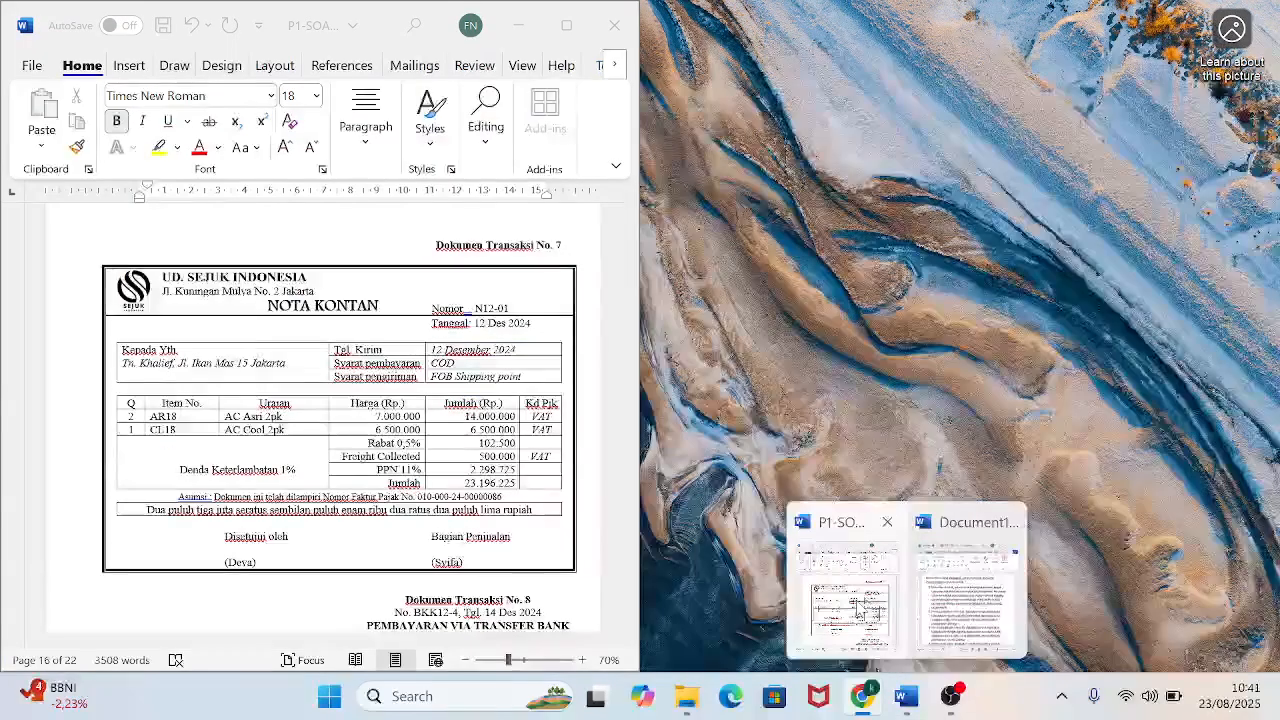
text(1)
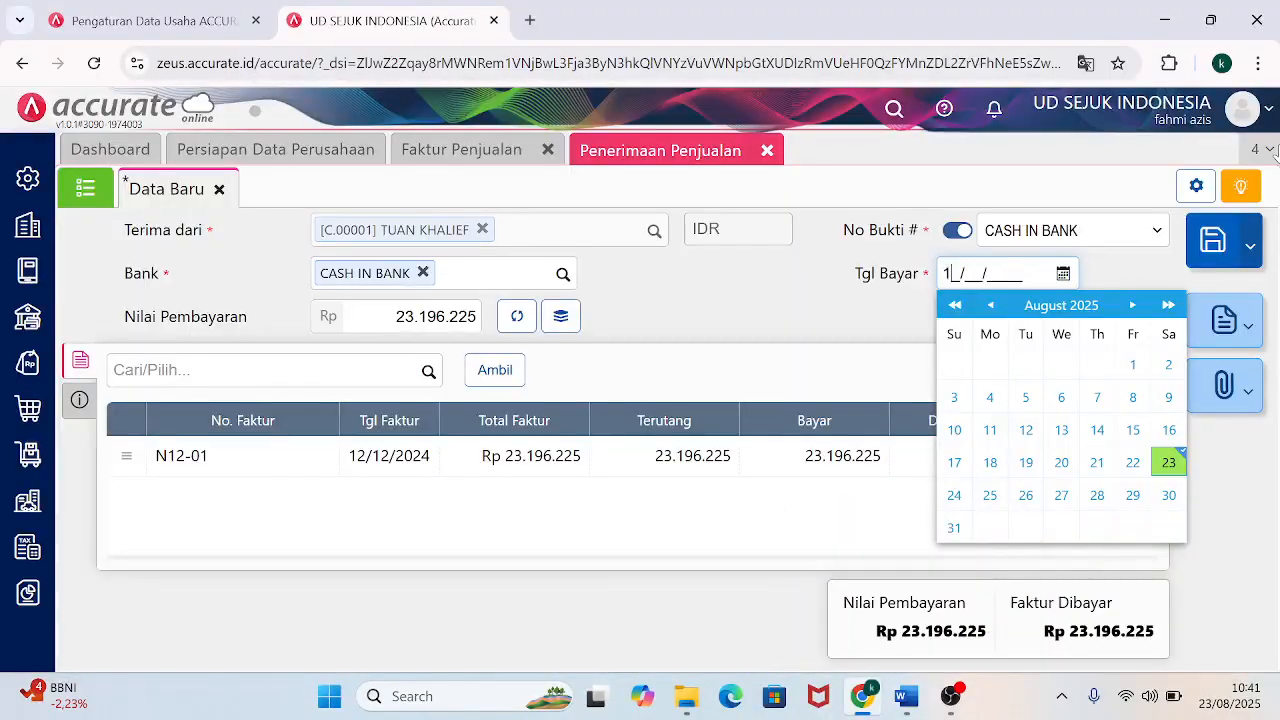
text(2/12/2024)
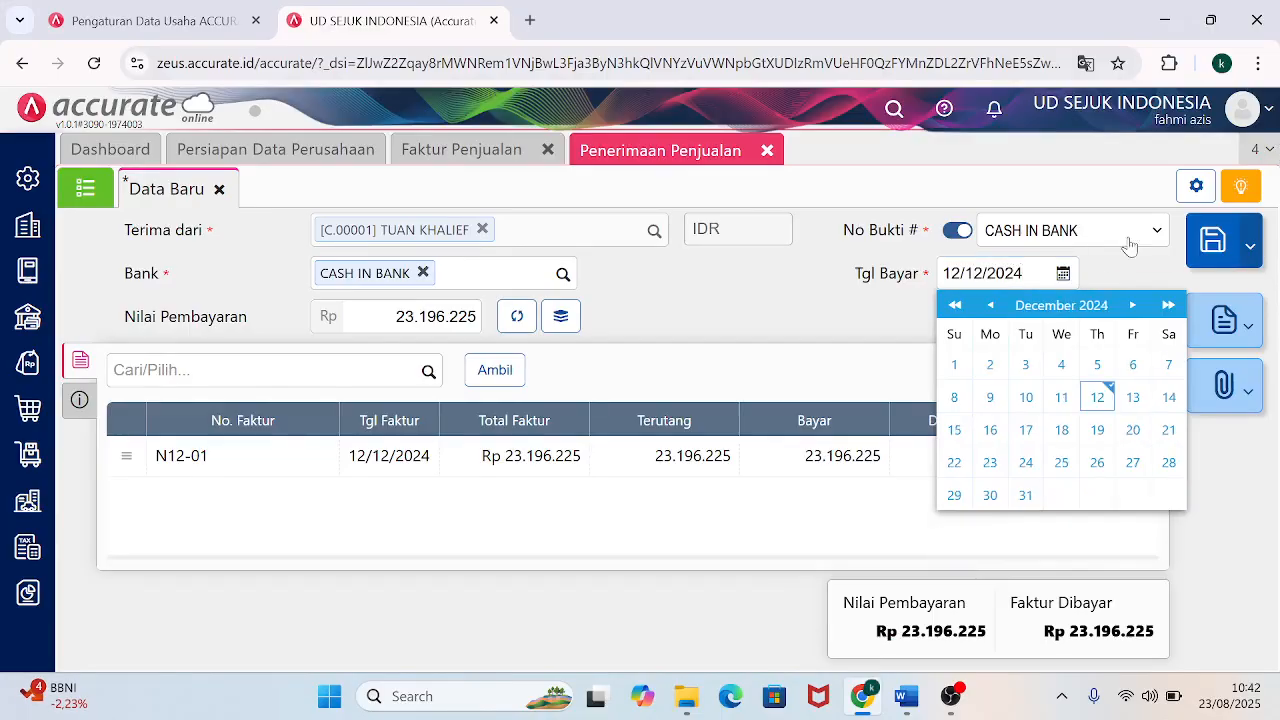
click(1096, 396)
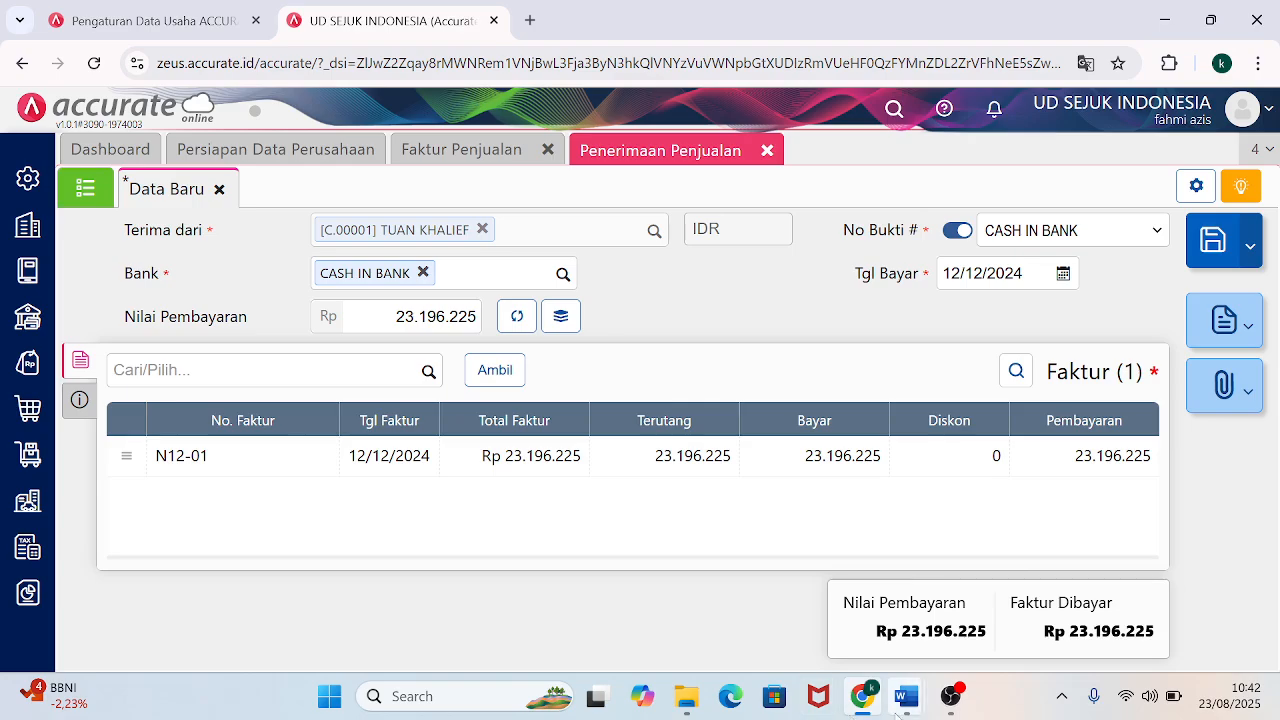
Switch off automatic numbering for the receipt and enter N12-01 as its proof number.
mouse_move(850, 640)
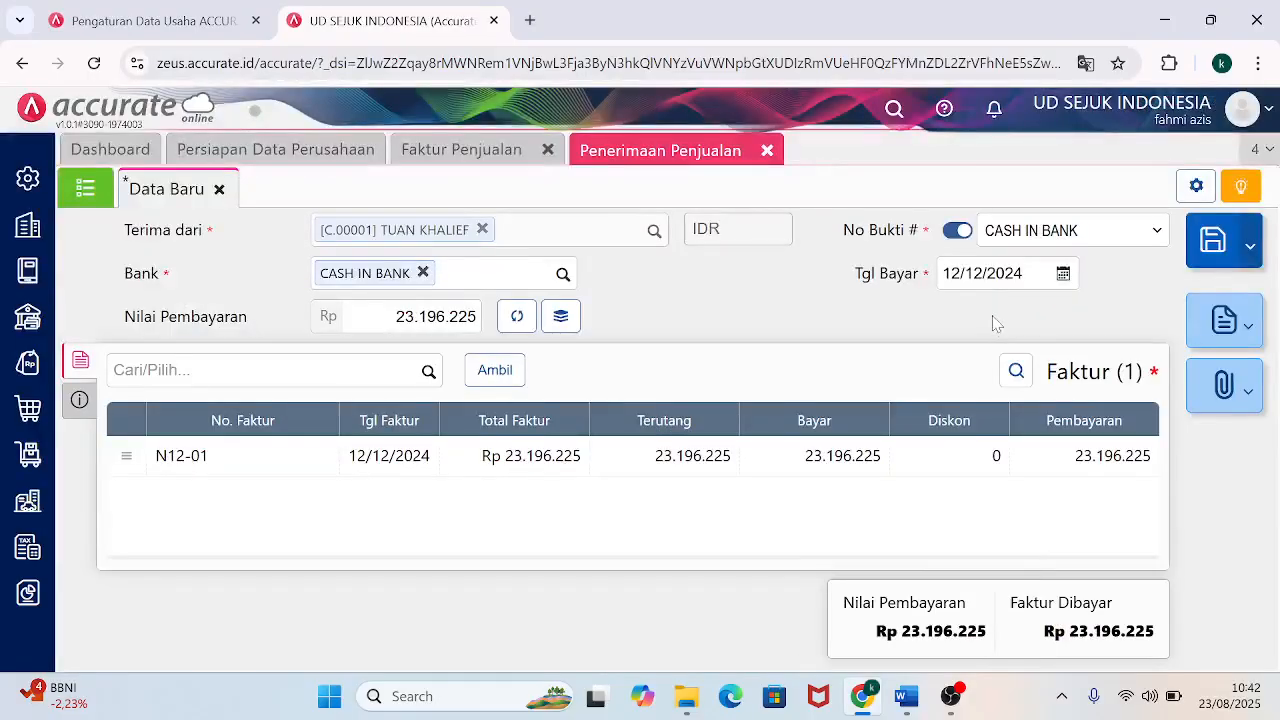
click(957, 230)
click(1050, 230)
text(N12)
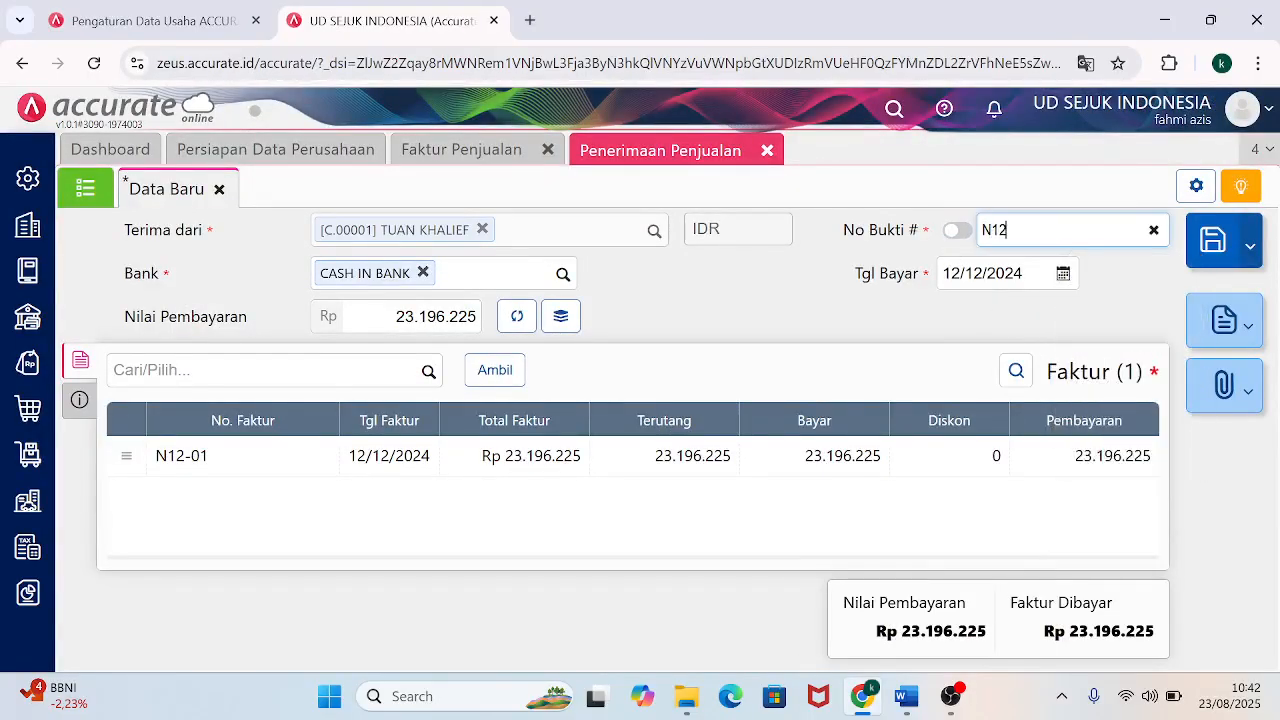
text(-01)
key(Tab)
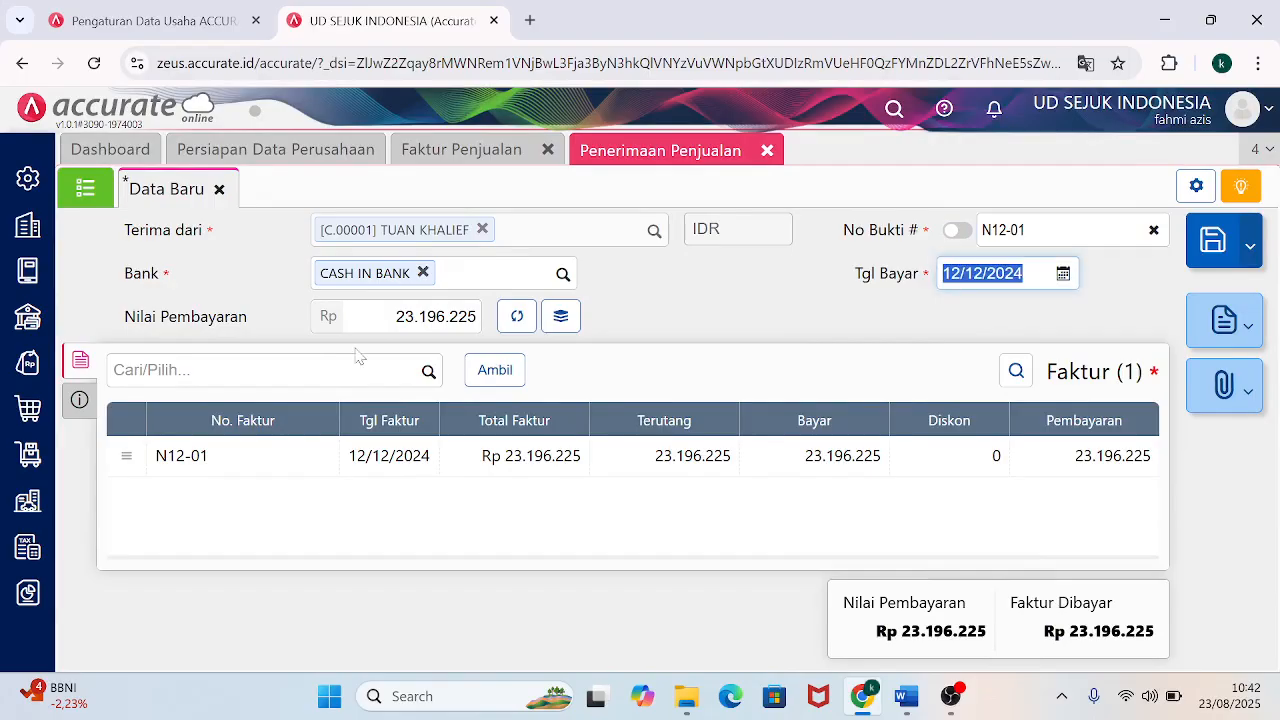
Enter "PENJUALAN TUNAI KEPADA" followed by the customer's title and name as the receipt's description.
click(78, 400)
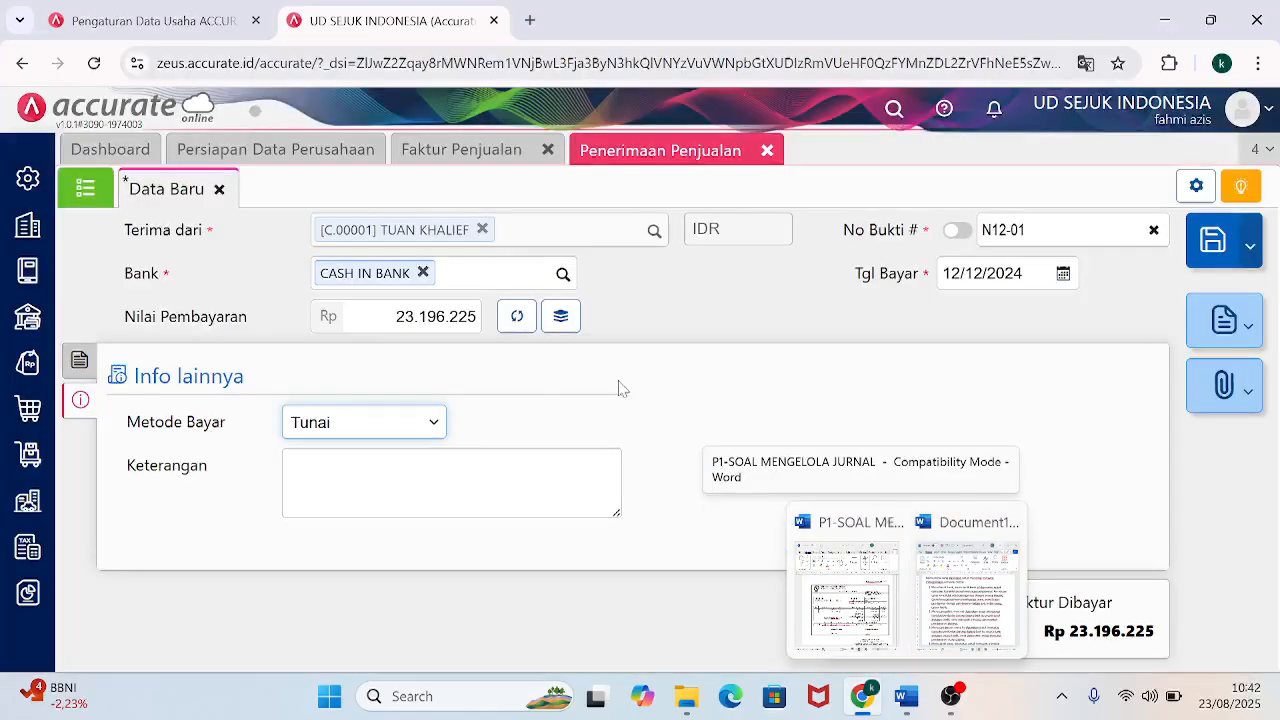
click(454, 471)
text(PENJUALAN TUNA)
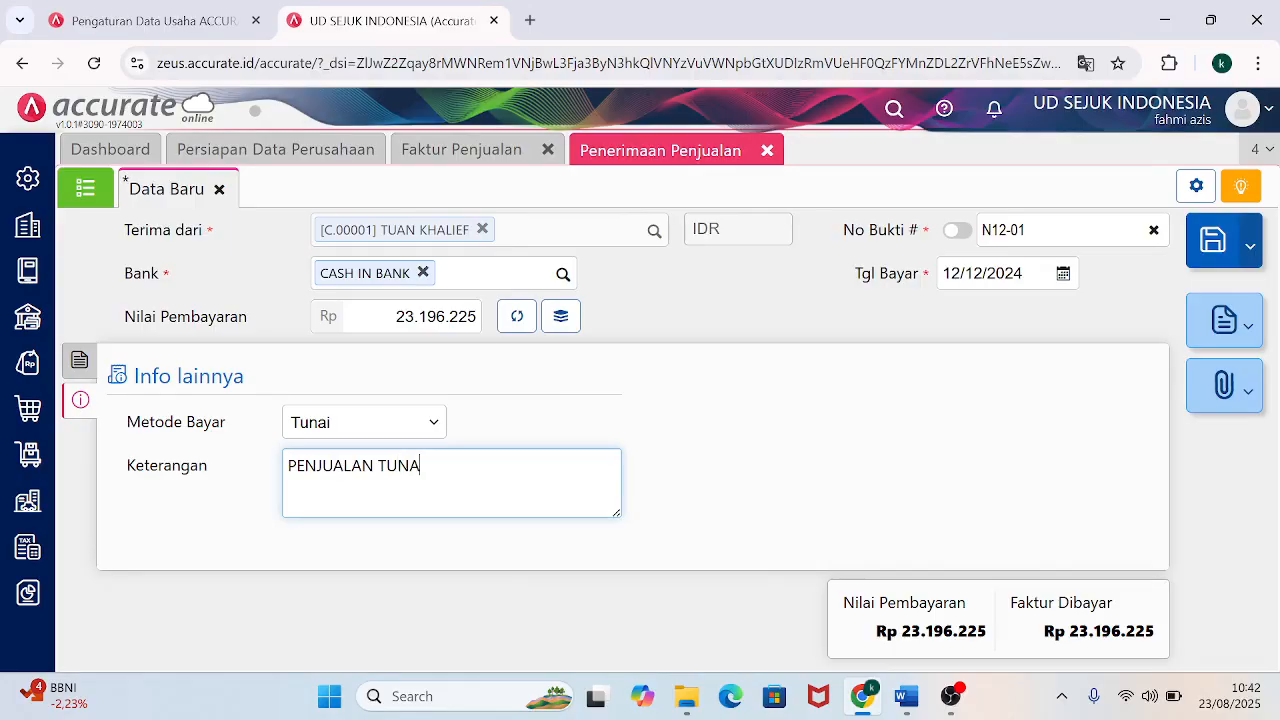
text(I KEPADA TUAN KHALIEF)
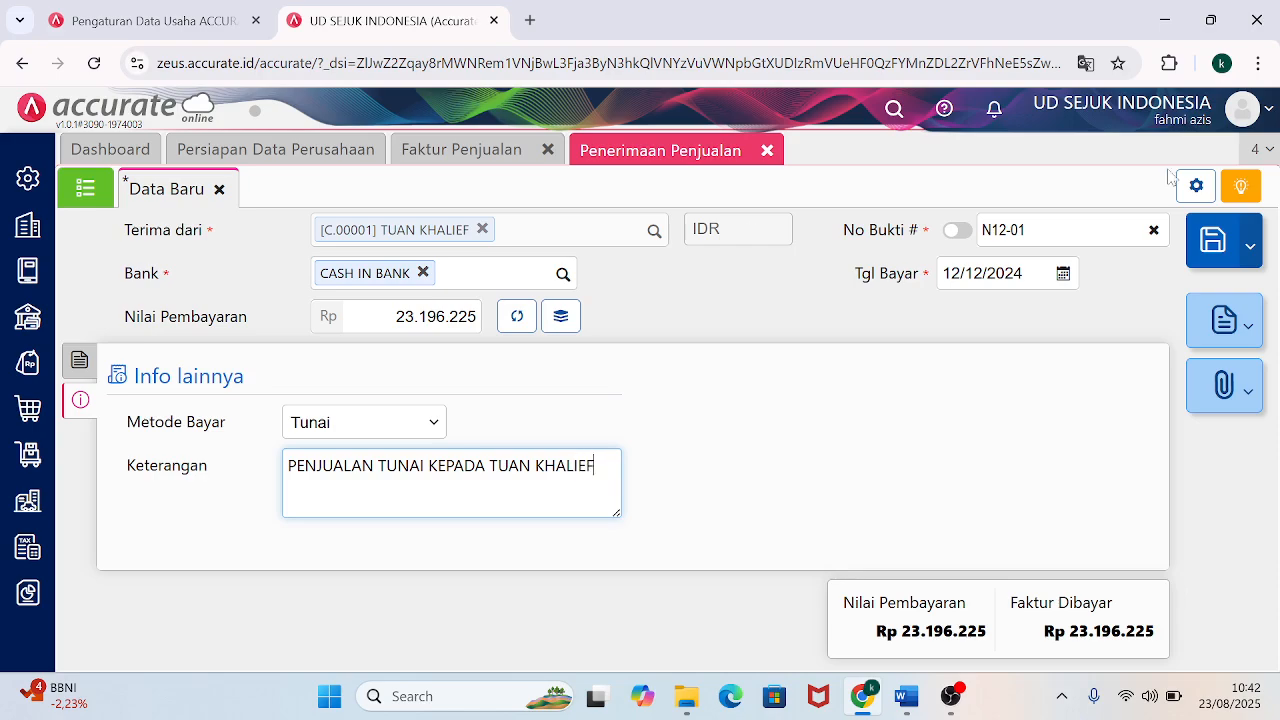
Save the sales receipt and close both the sales receipt and sales invoice forms.
click(1209, 248)
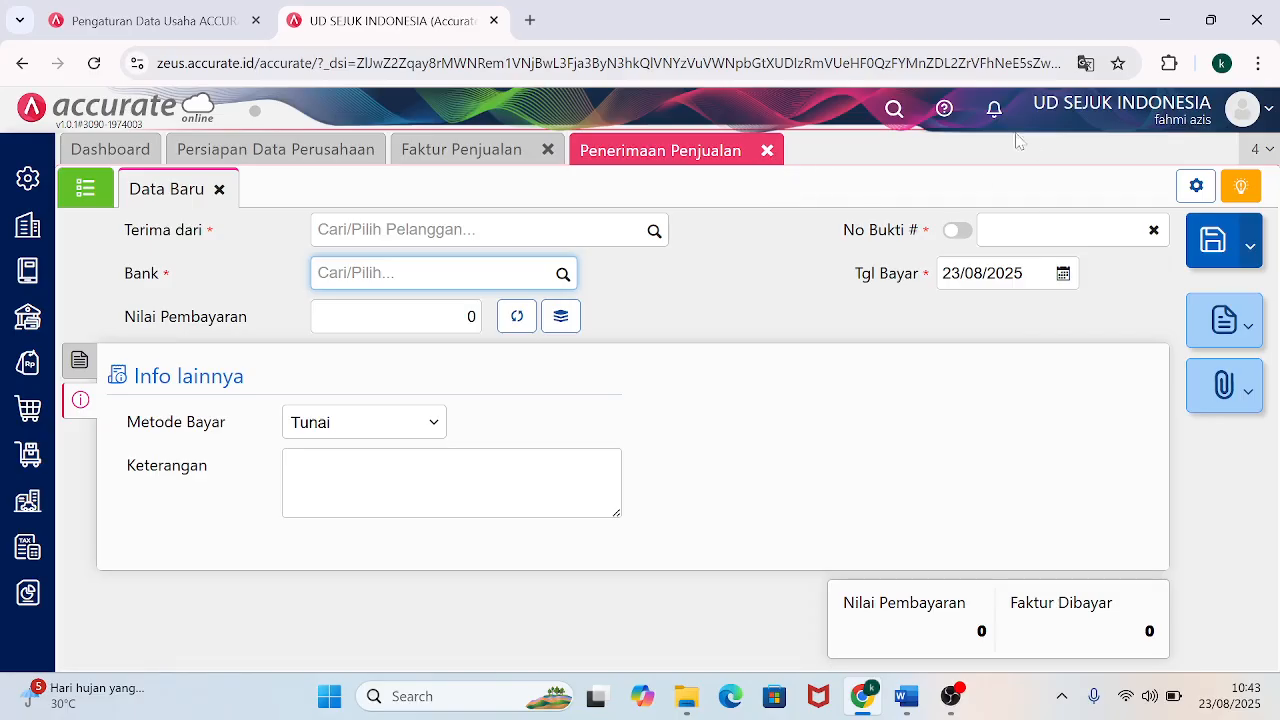
click(767, 151)
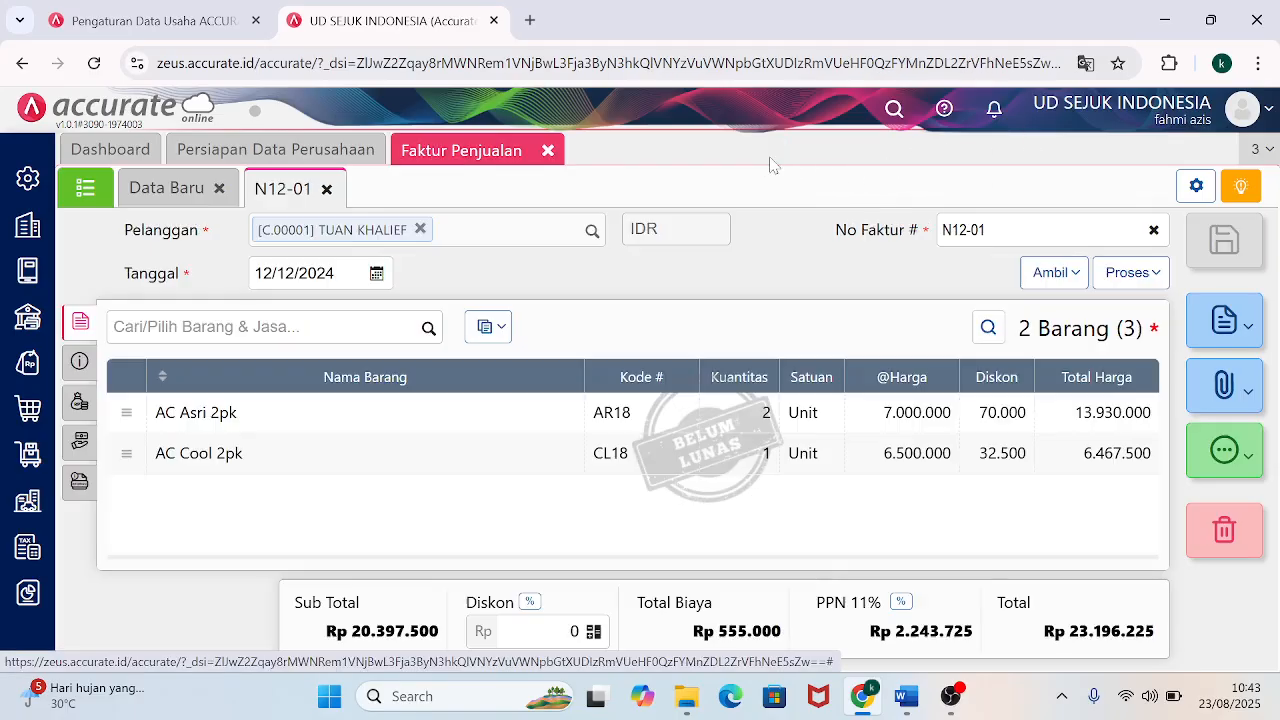
click(548, 151)
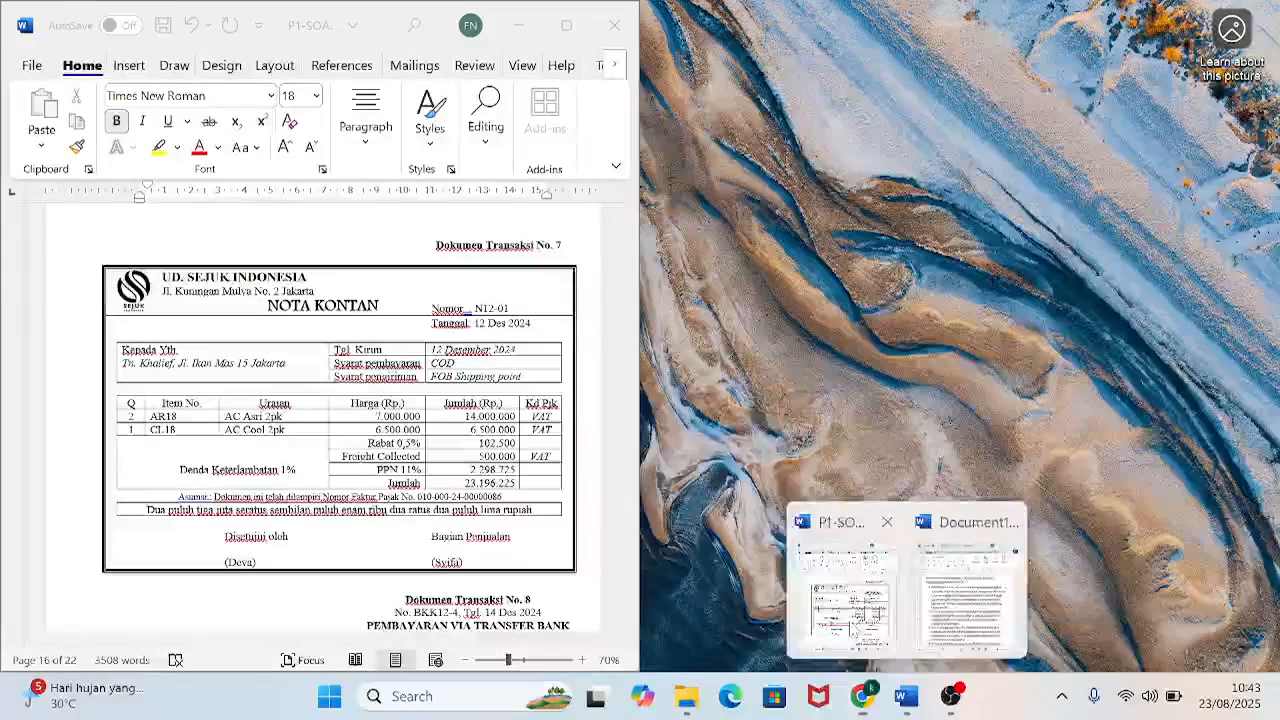
Switch to Word and examine Dokumen Transaksi No. 8 (BKK12-4), the tax payment via bank transfer.
click(852, 630)
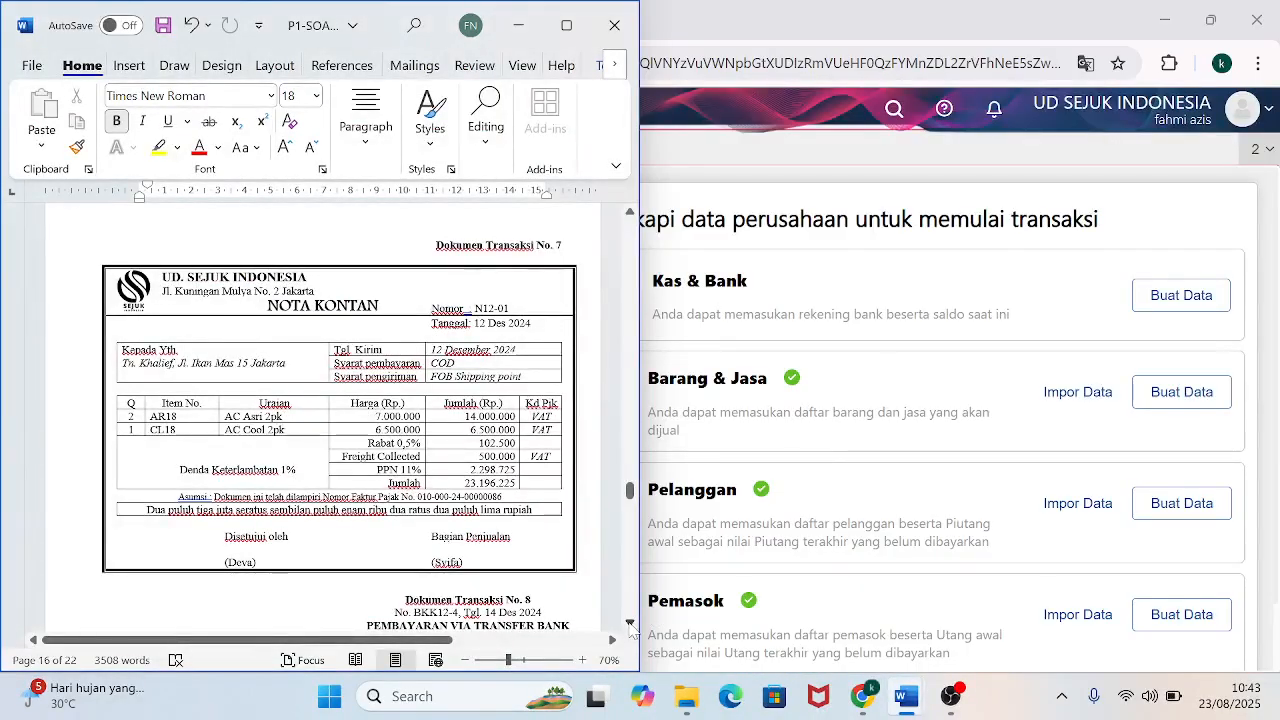
scroll(631, 628, down, 6)
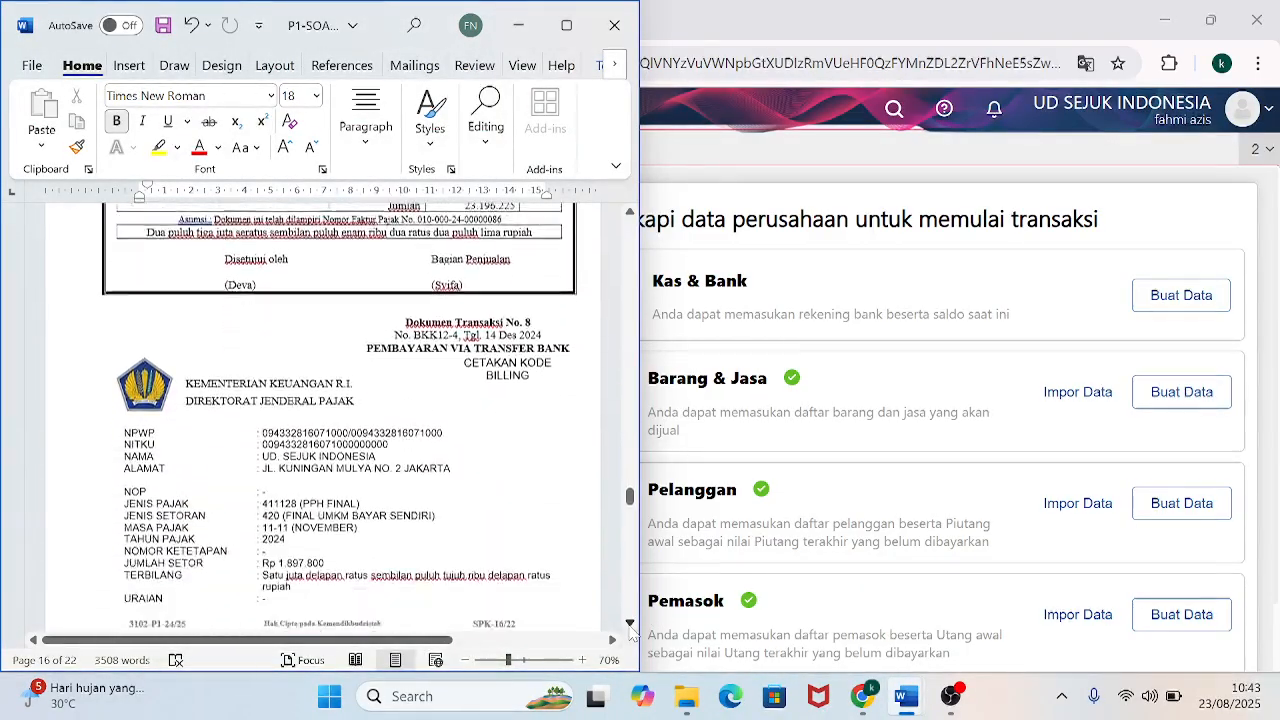
scroll(631, 628, down, 1)
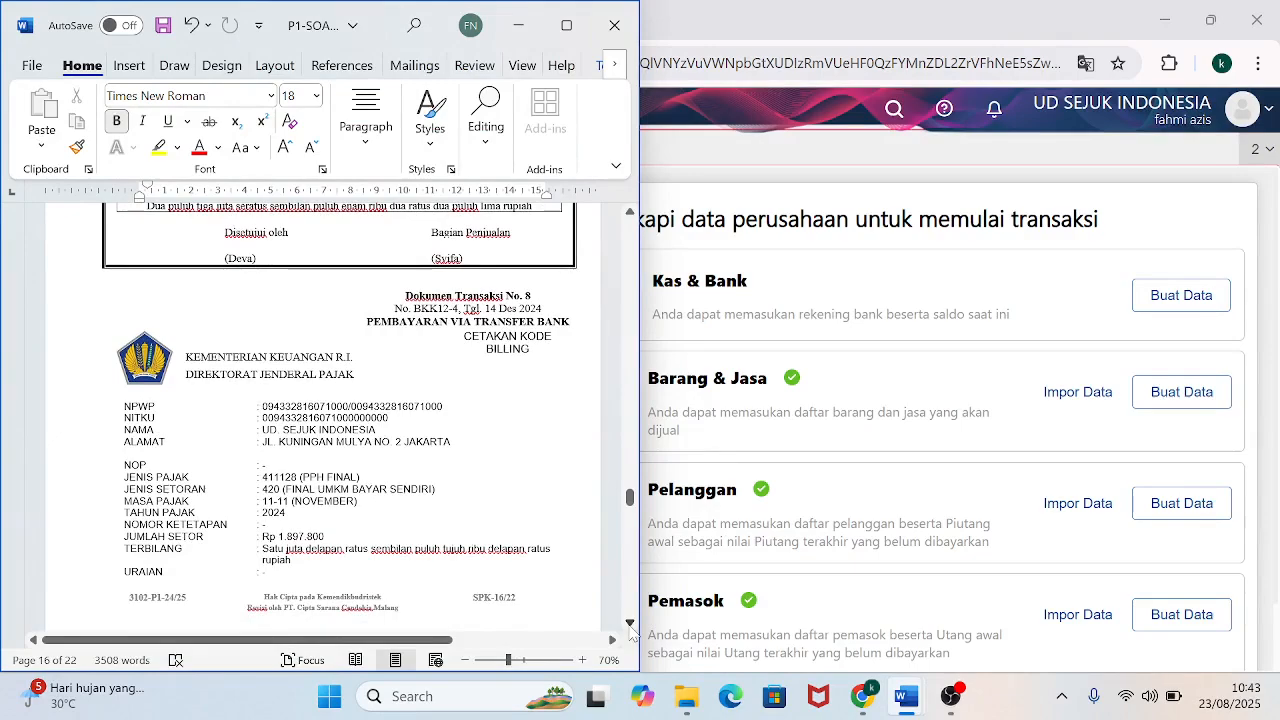
scroll(631, 632, down, 1)
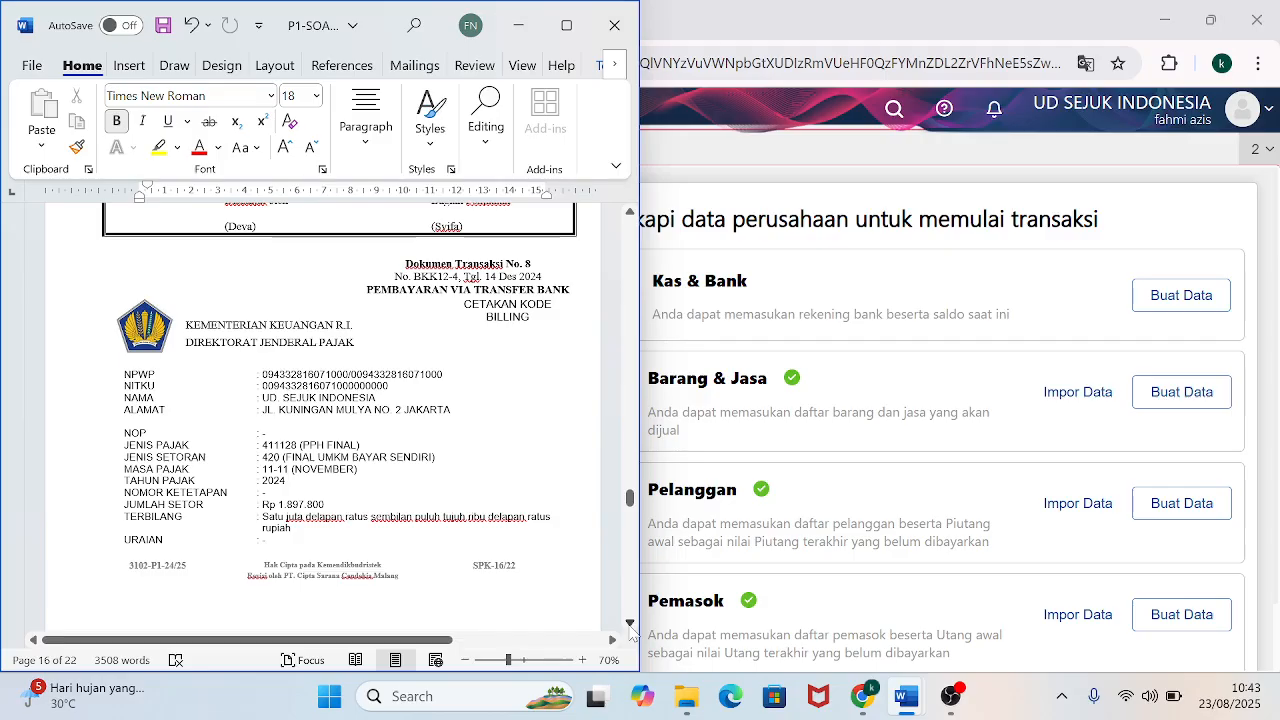
scroll(631, 630, down, 2)
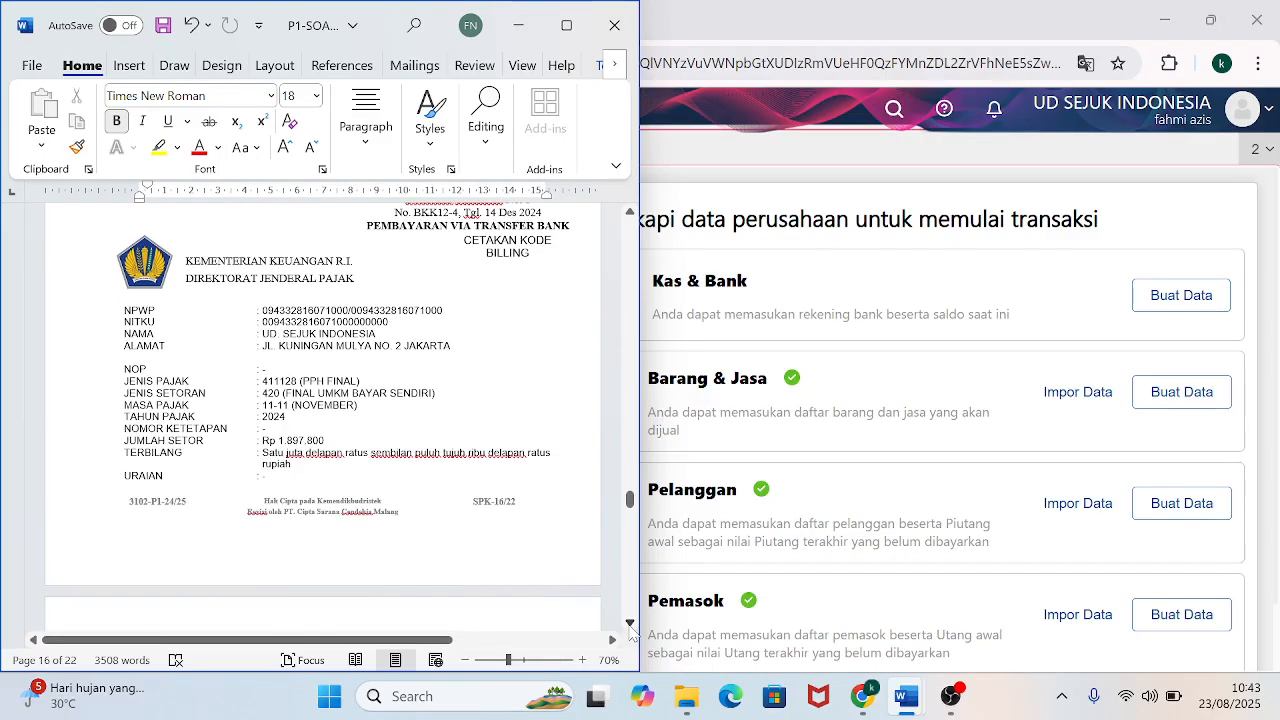
Switch from Word to Accurate Online in the browser and open a new cash and bank payment (Pembayaran) form.
scroll(631, 632, down, 1)
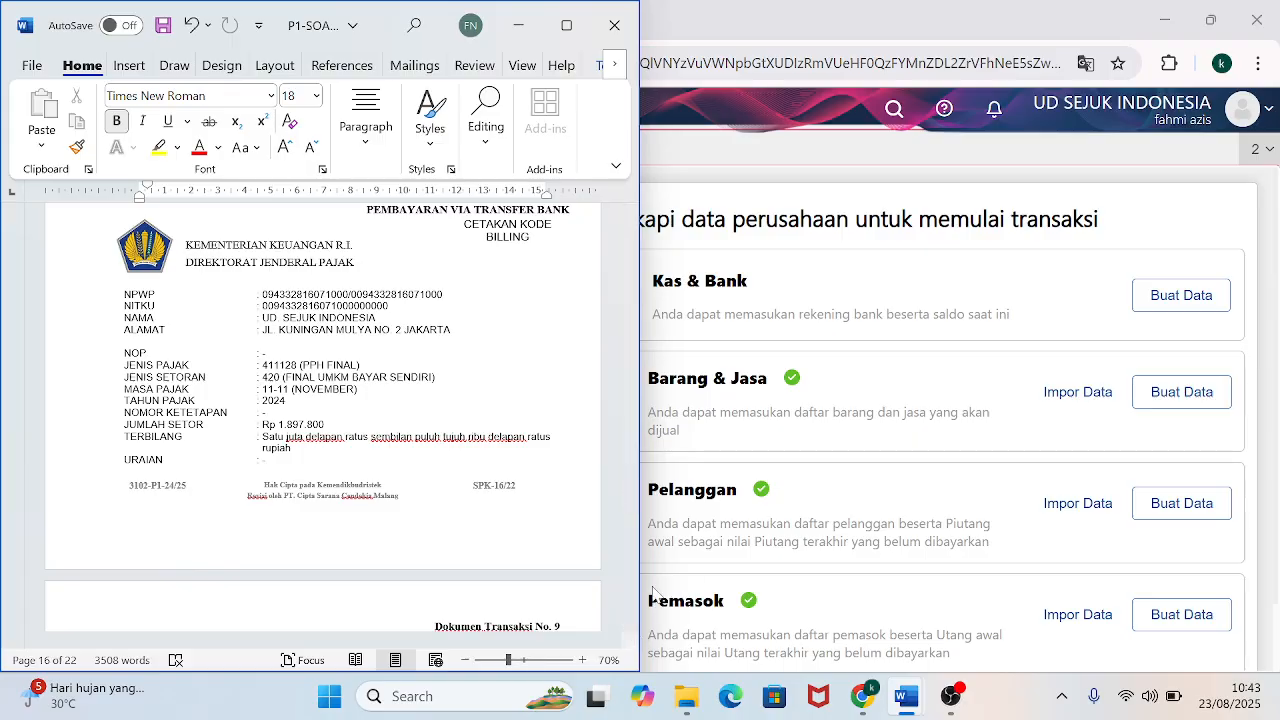
click(866, 700)
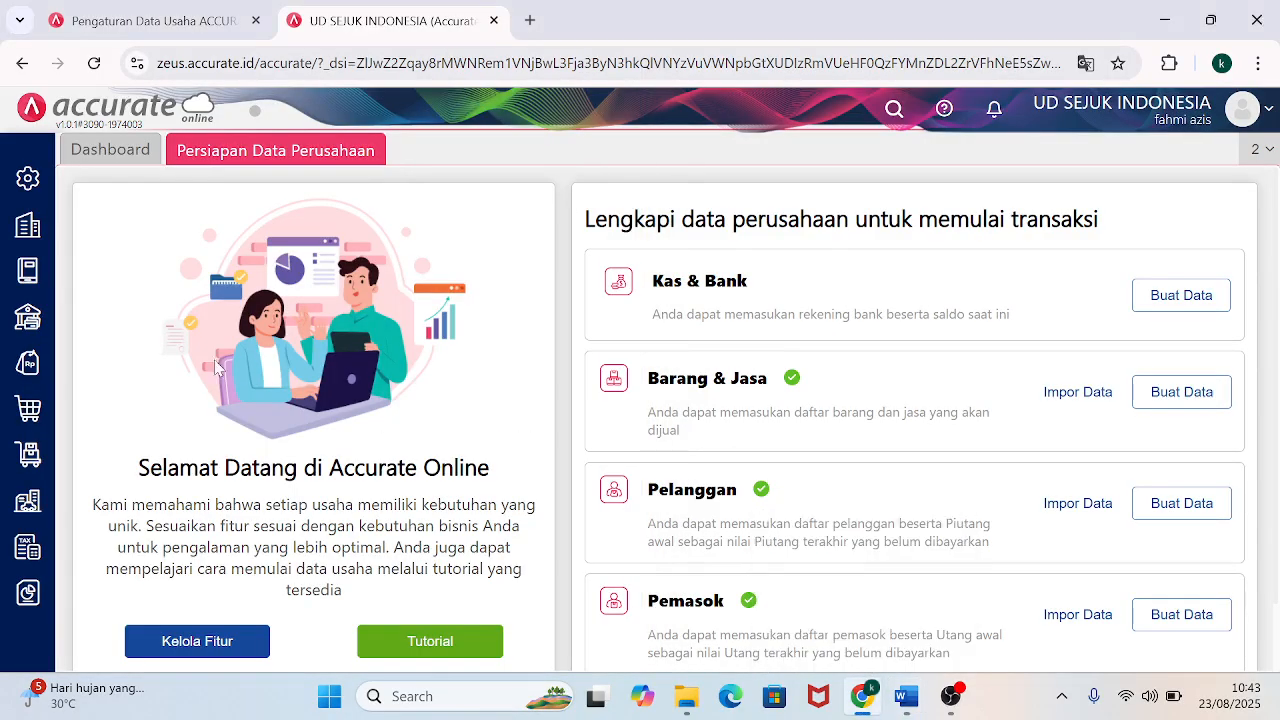
click(29, 320)
click(147, 345)
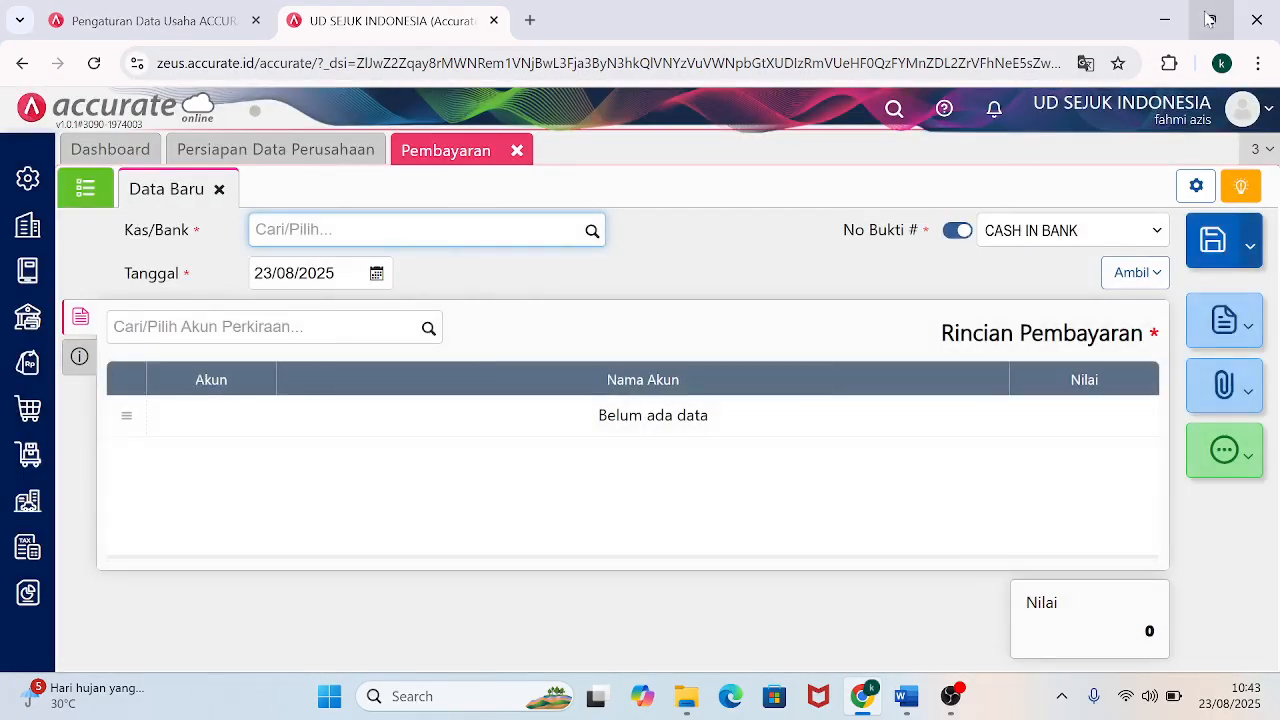
Arrange the browser window beside the Word document and bring the heading of Dokumen Transaksi No. 8 into view.
click(1210, 20)
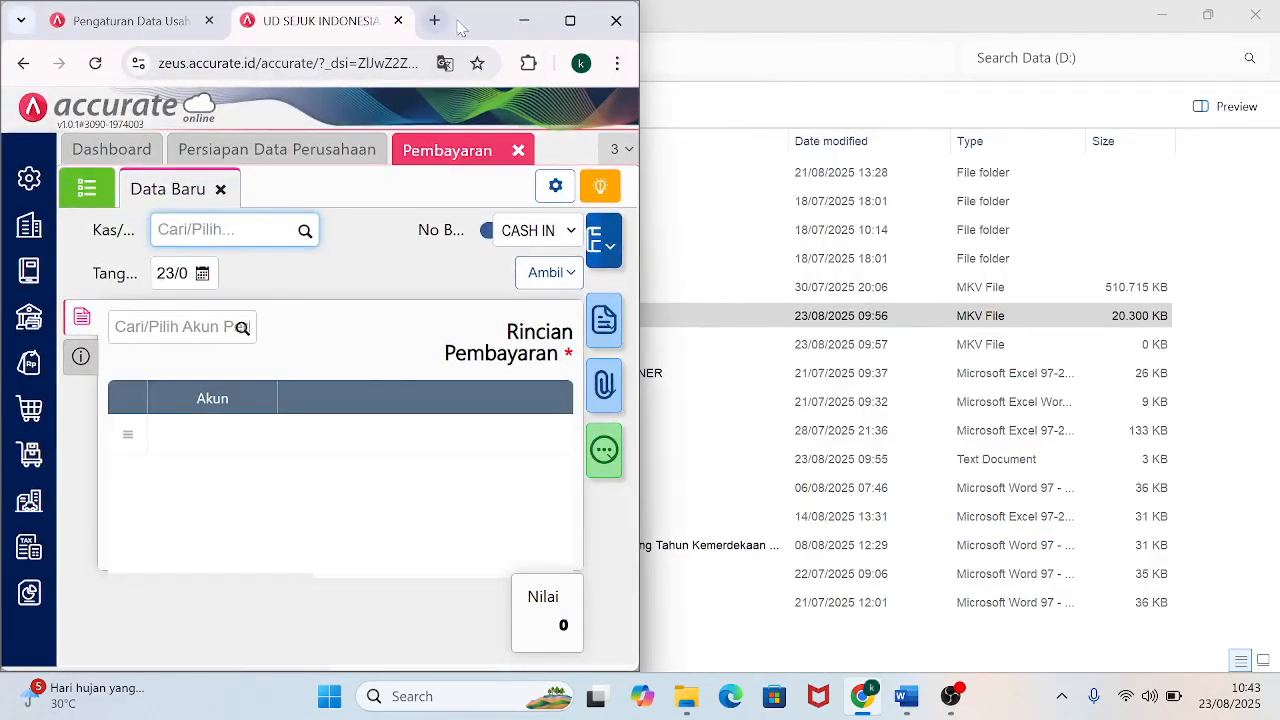
drag(475, 30, 1276, 3)
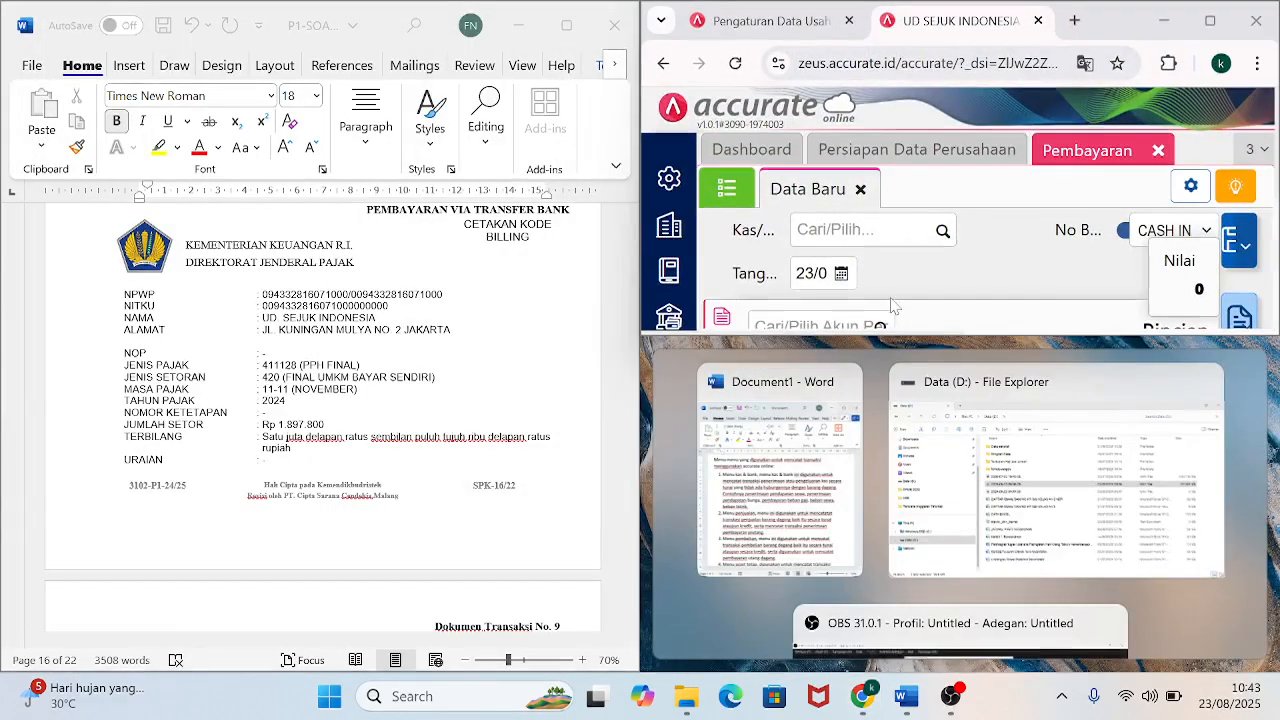
drag(925, 340, 830, 670)
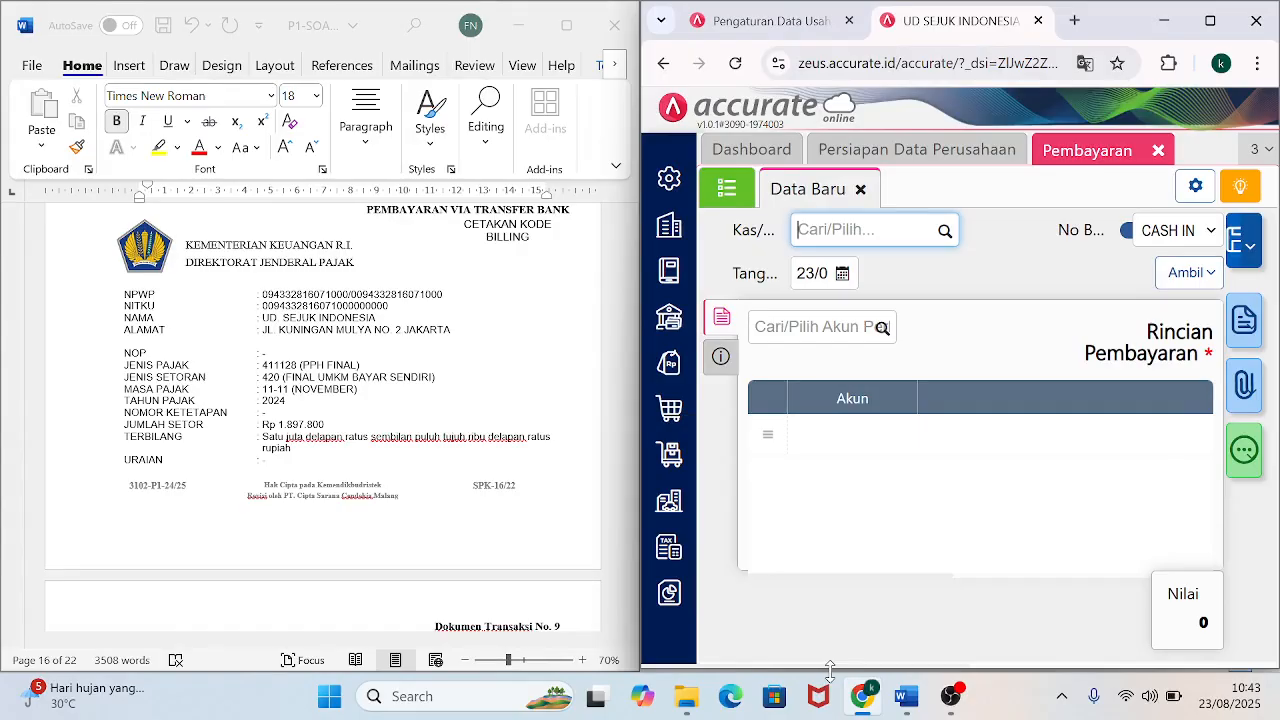
click(636, 232)
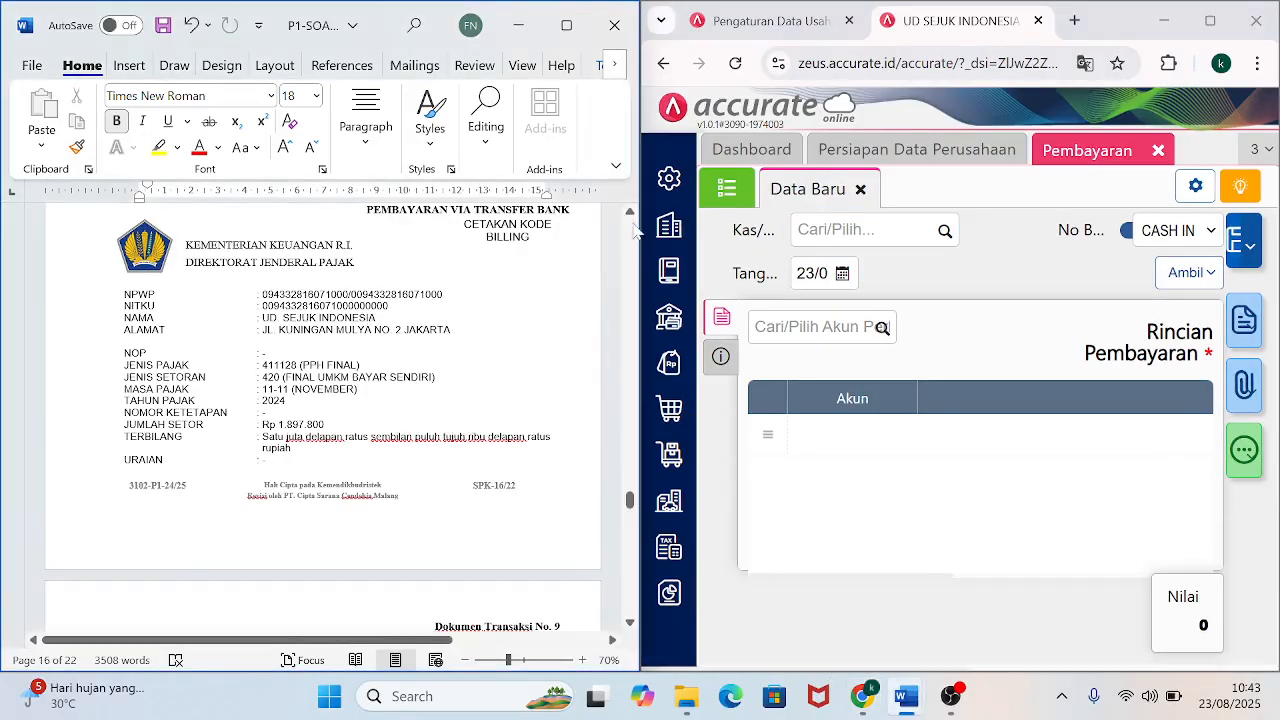
scroll(630, 232, up, 1)
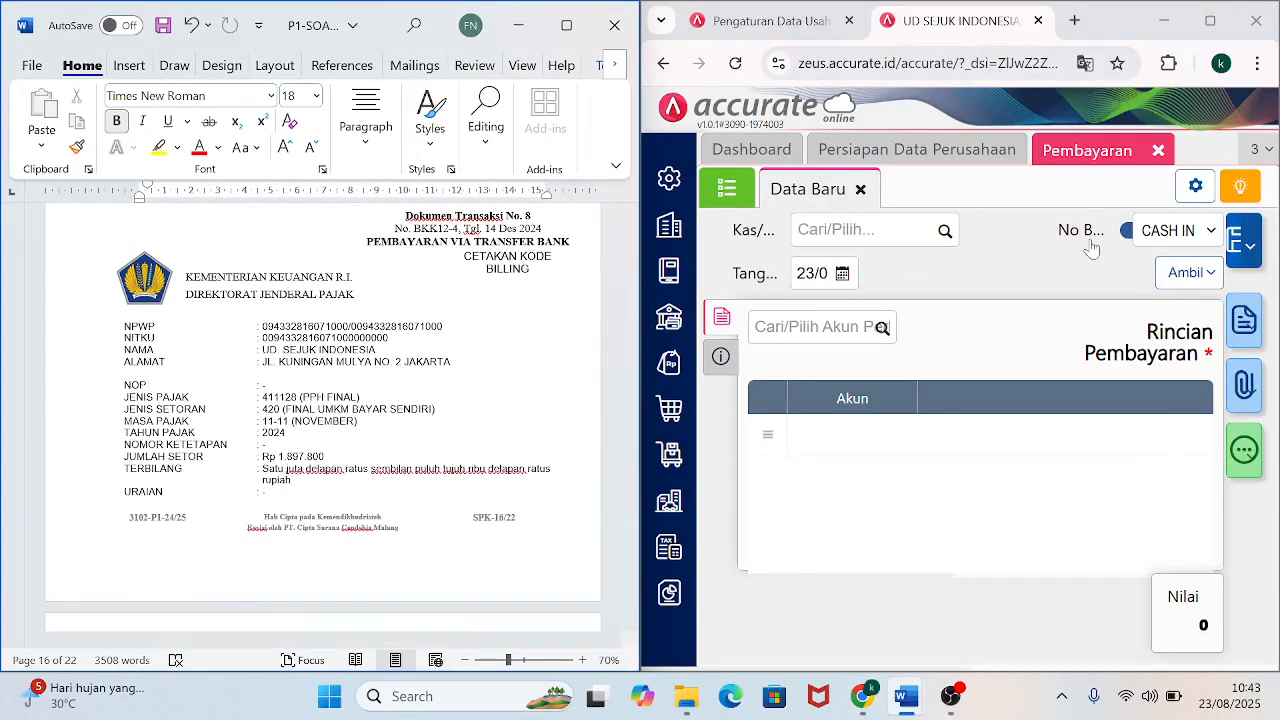
Switch off automatic numbering for the payment and enter BKK12-4 as its proof number.
click(1128, 231)
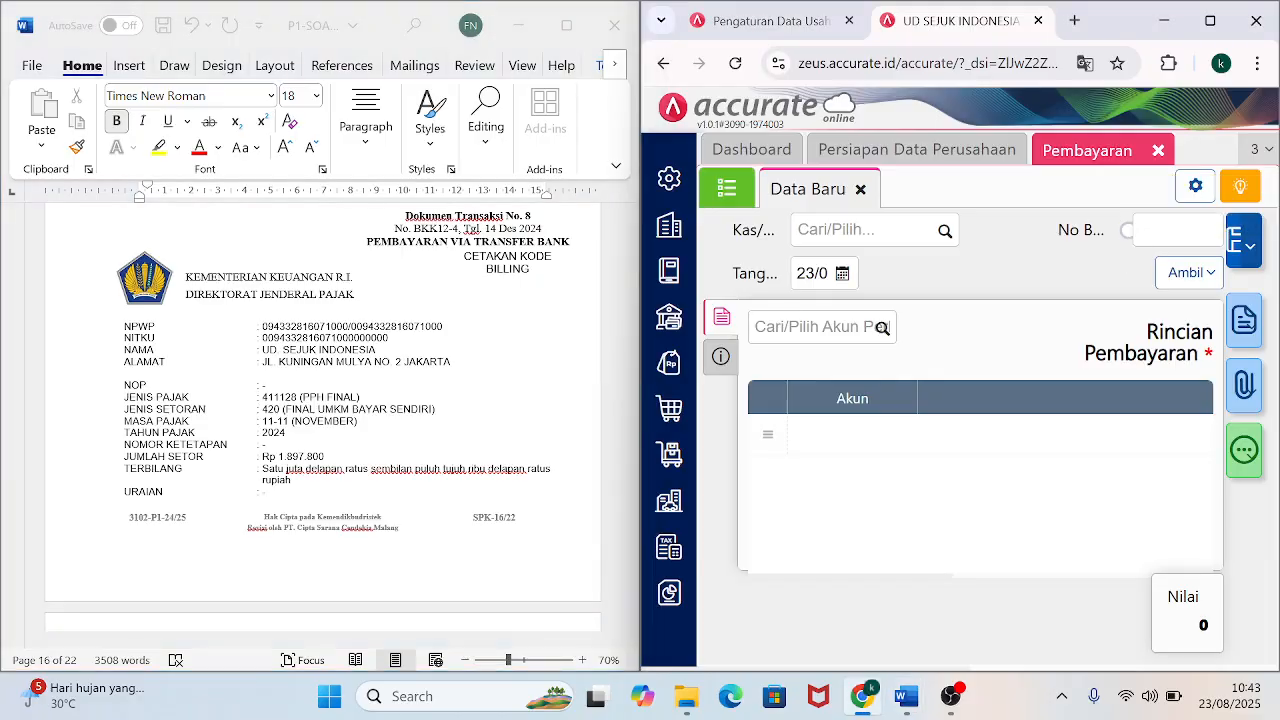
click(1160, 230)
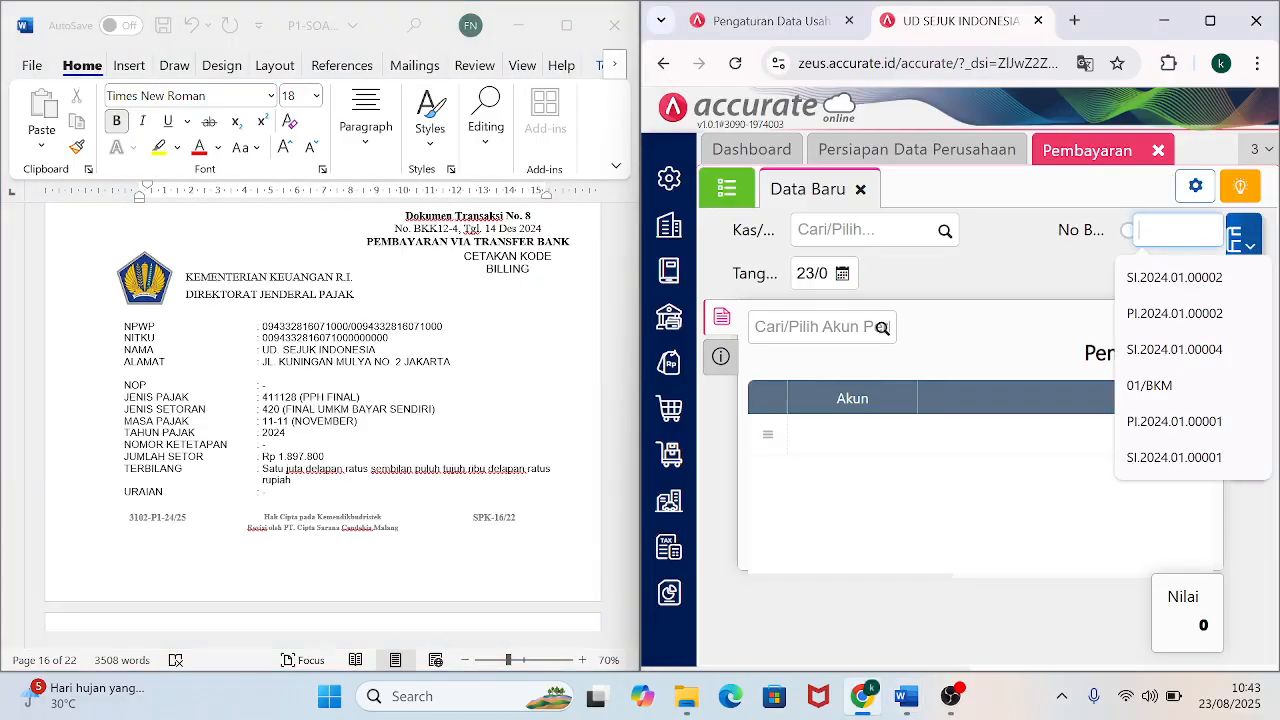
text(BKK12-4)
key(Tab)
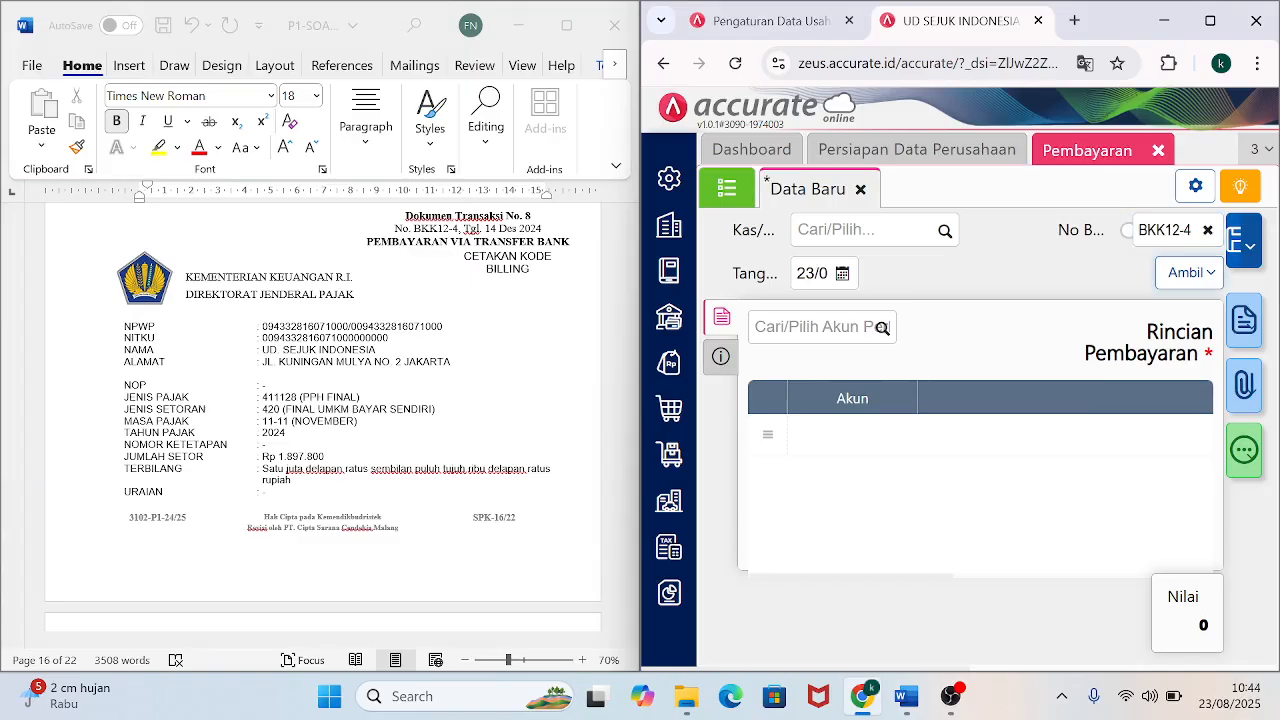
key(Tab)
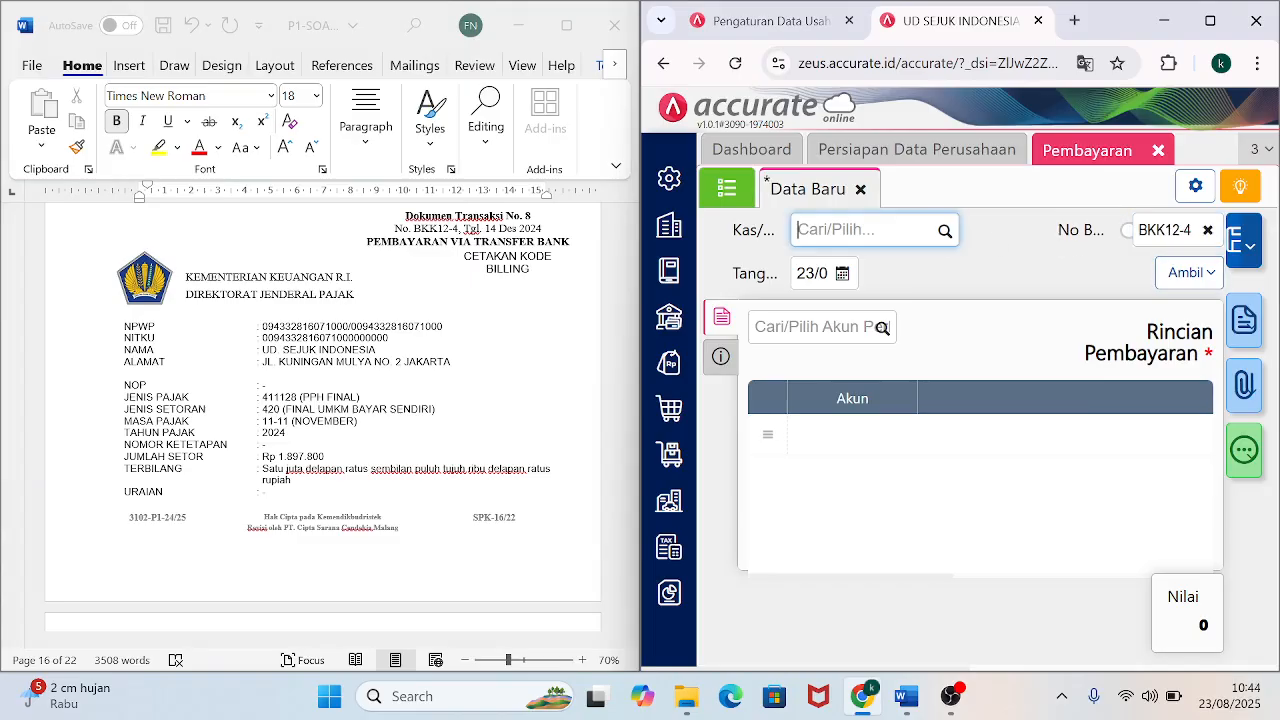
Choose CASH IN BANK as the payment's cash/bank account and set its date to 14/12/2024.
click(945, 233)
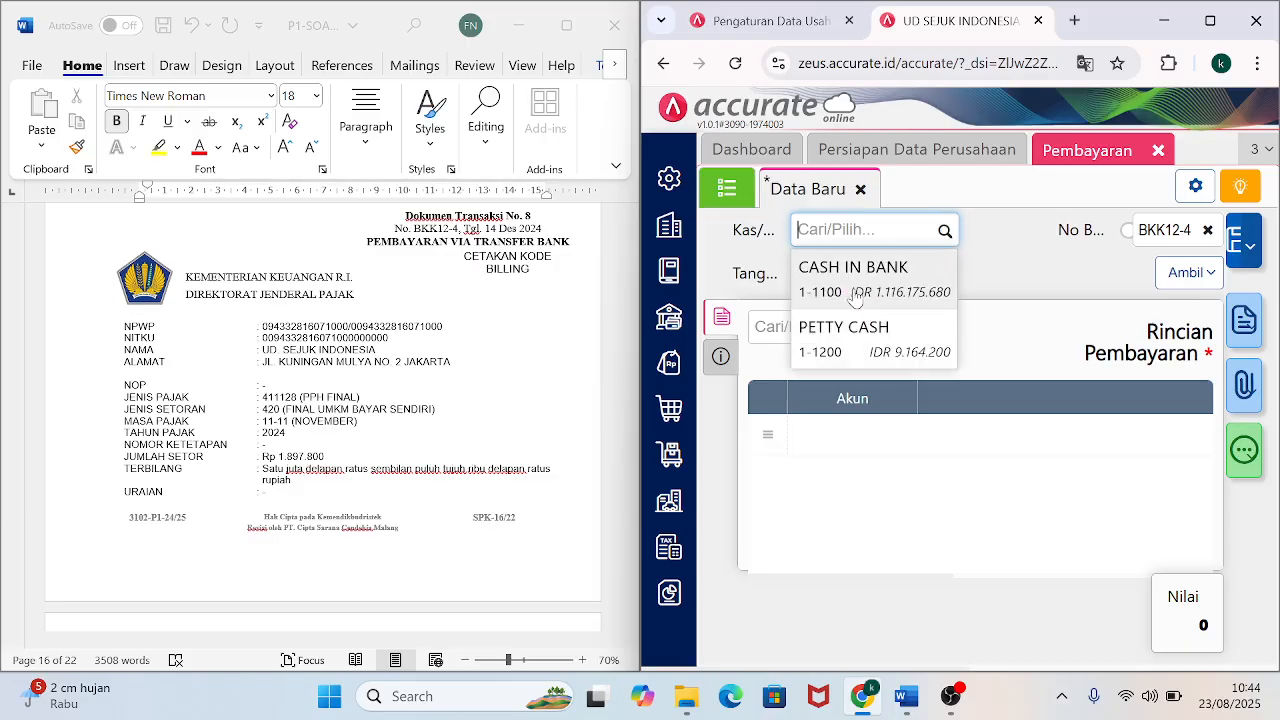
click(855, 290)
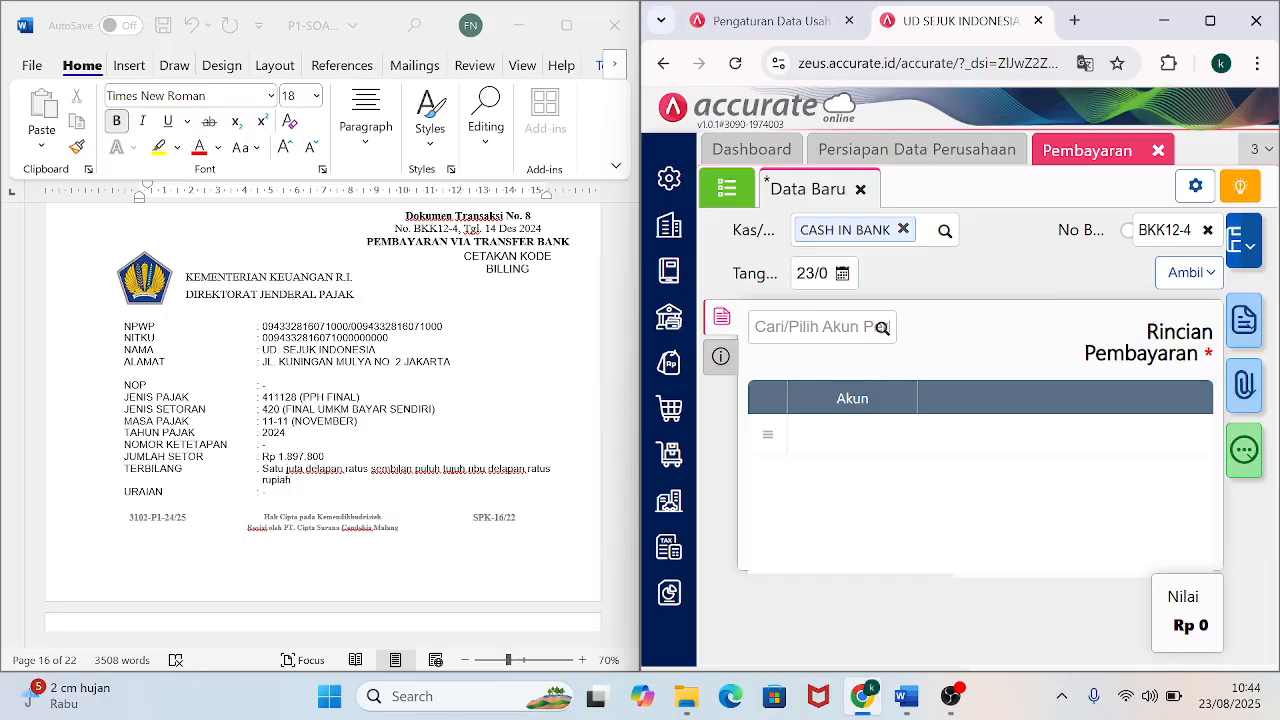
click(812, 274)
text(14/1)
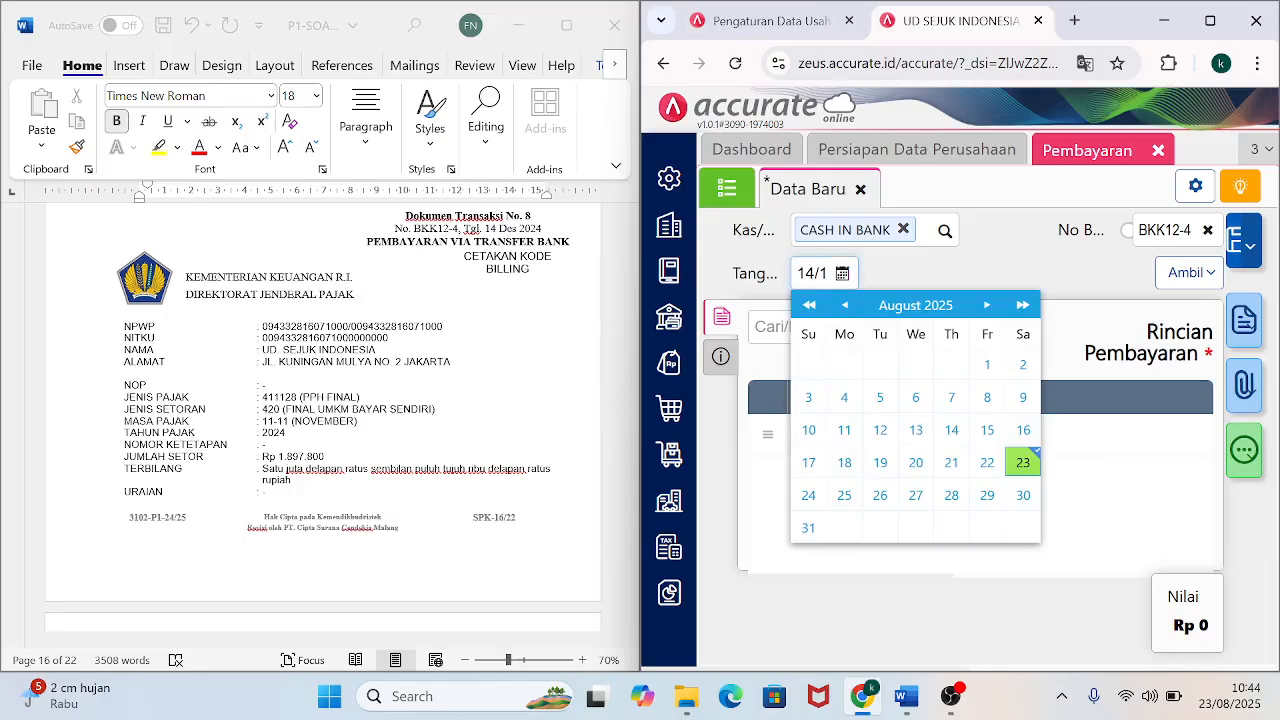
text(4122024)
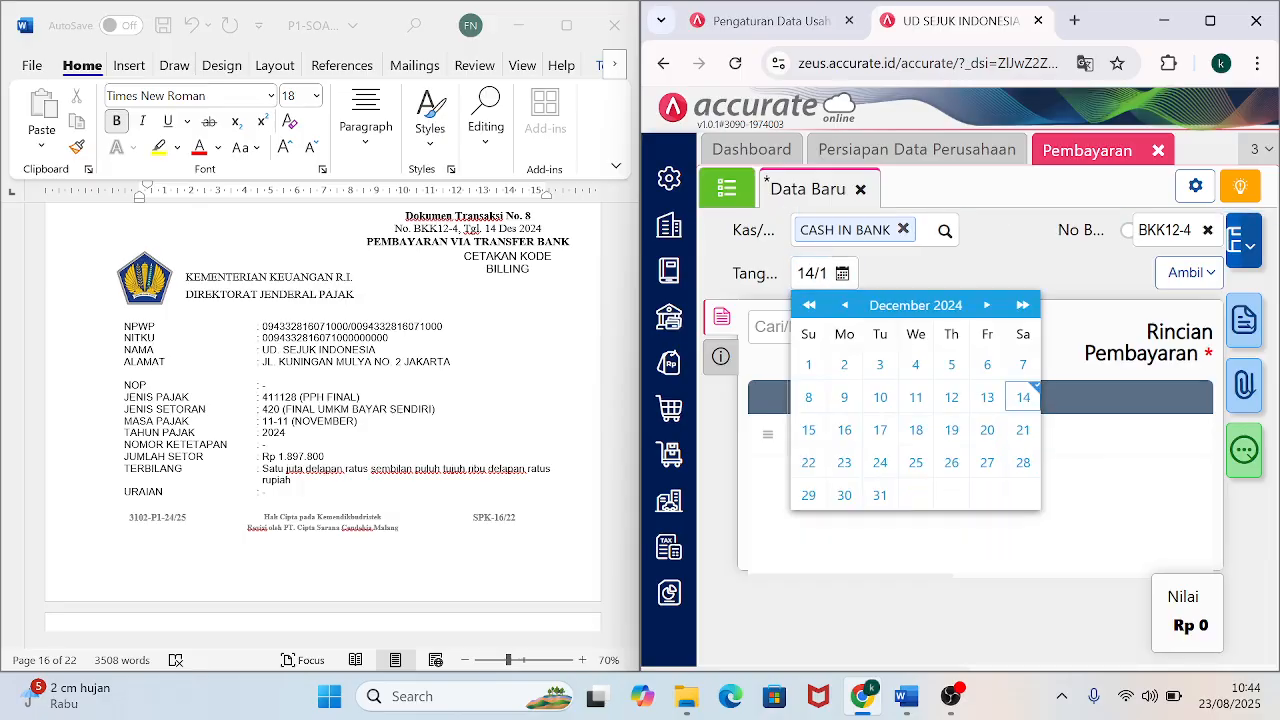
click(1029, 408)
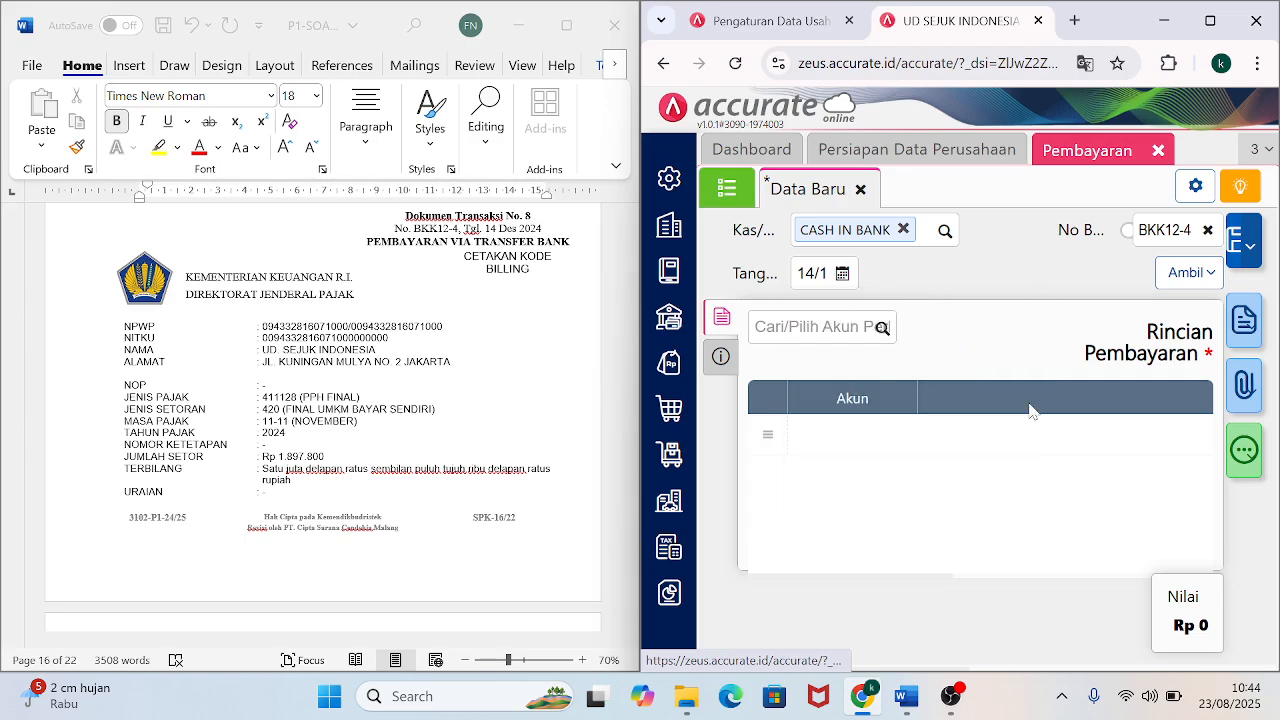
Add the PREPAID INCOME TAX account (1-1800) to the payment details with a value of Rp 1.897.800.
click(880, 327)
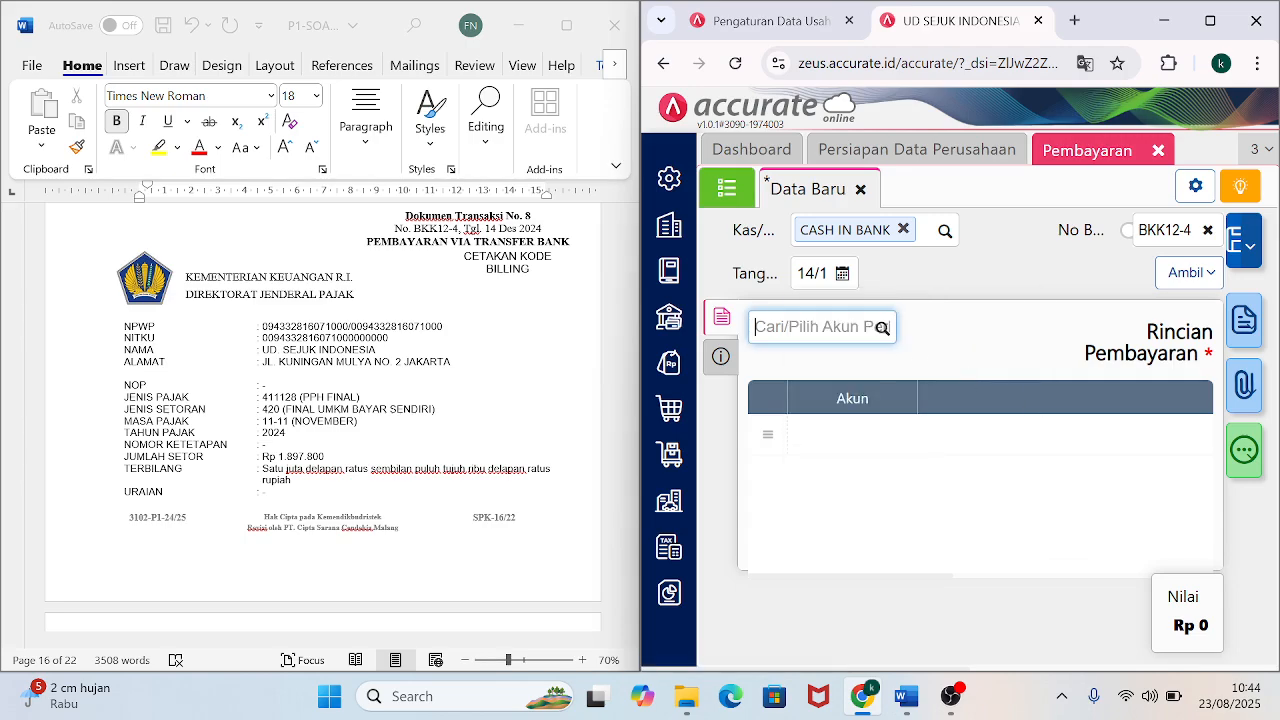
text(PREPAI)
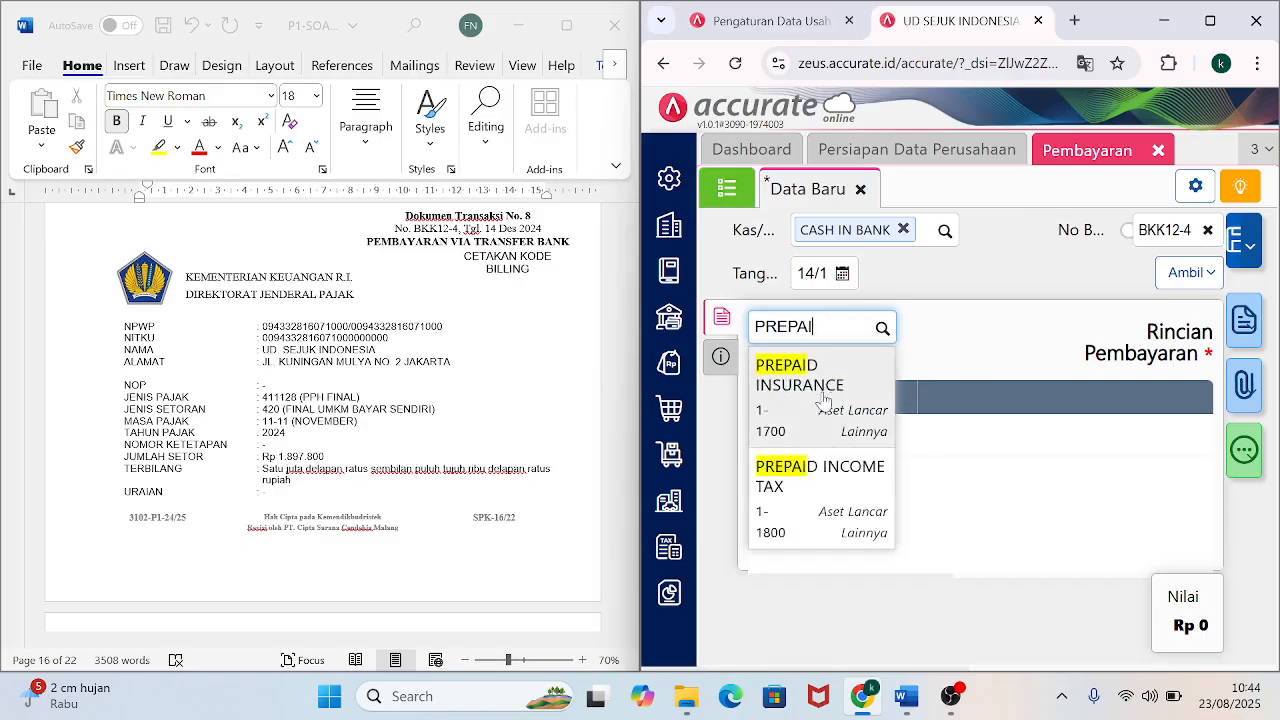
click(823, 478)
click(990, 376)
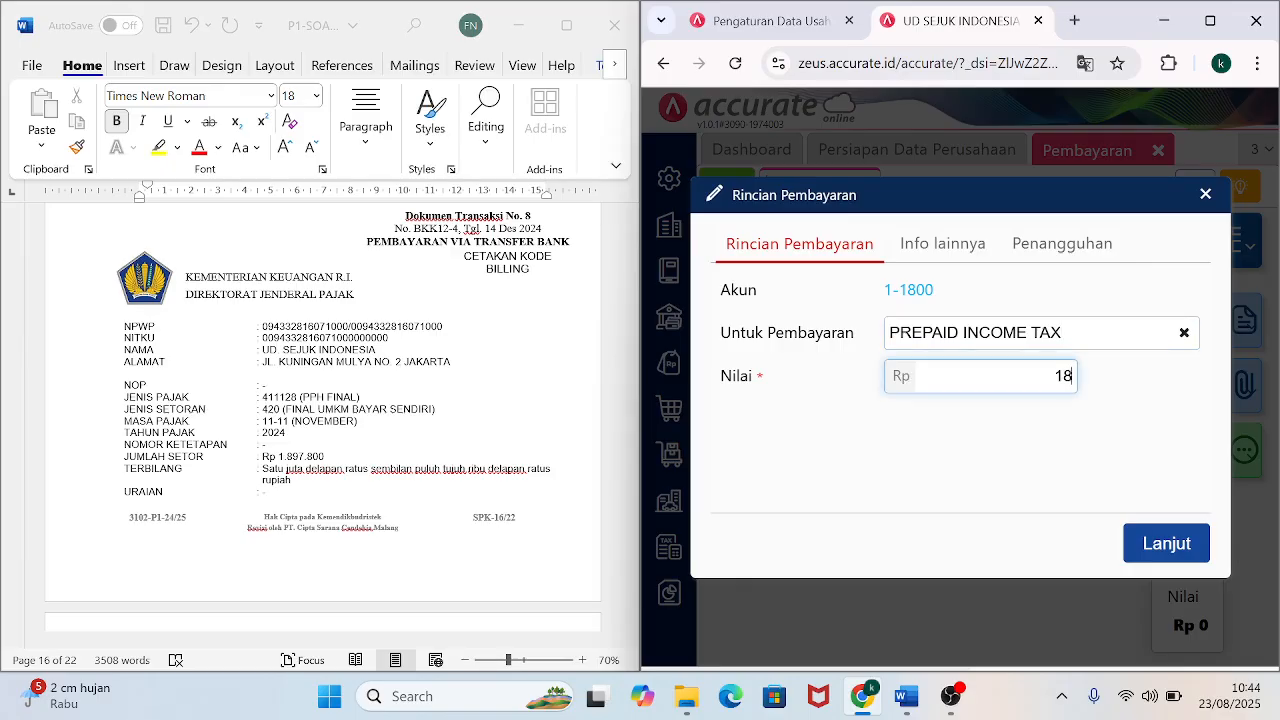
text(800)
key(Return)
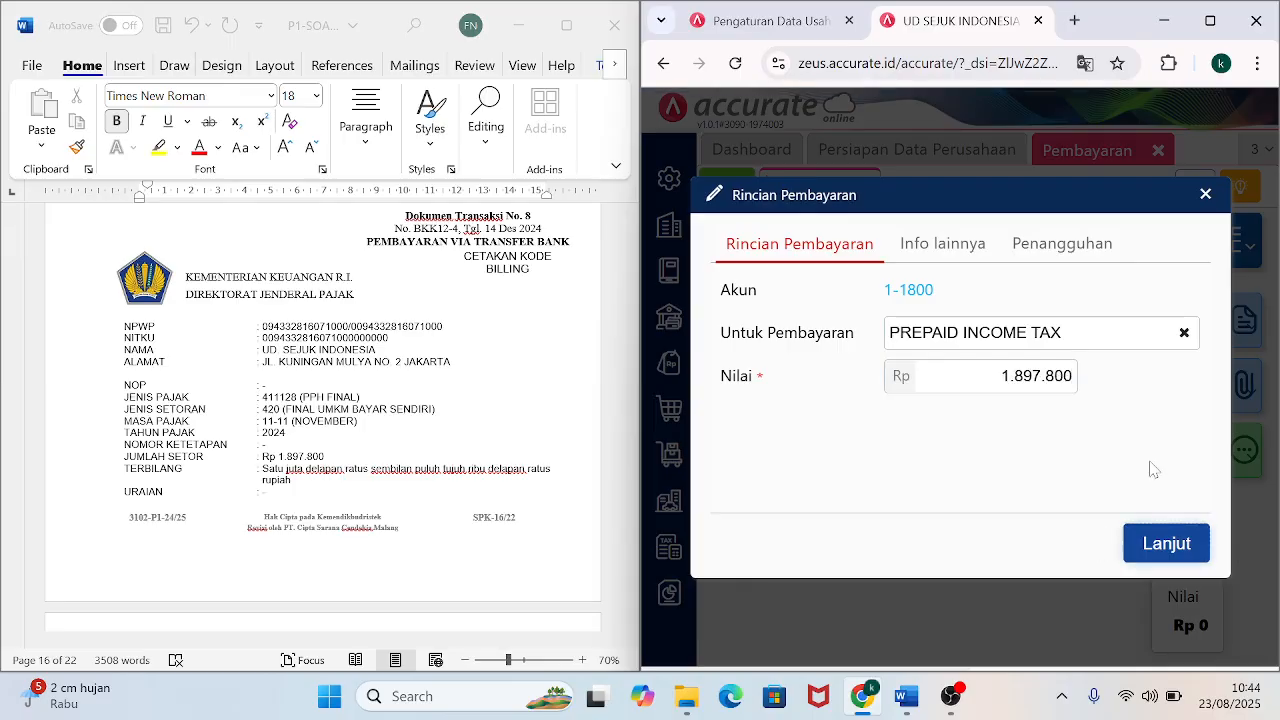
click(1163, 545)
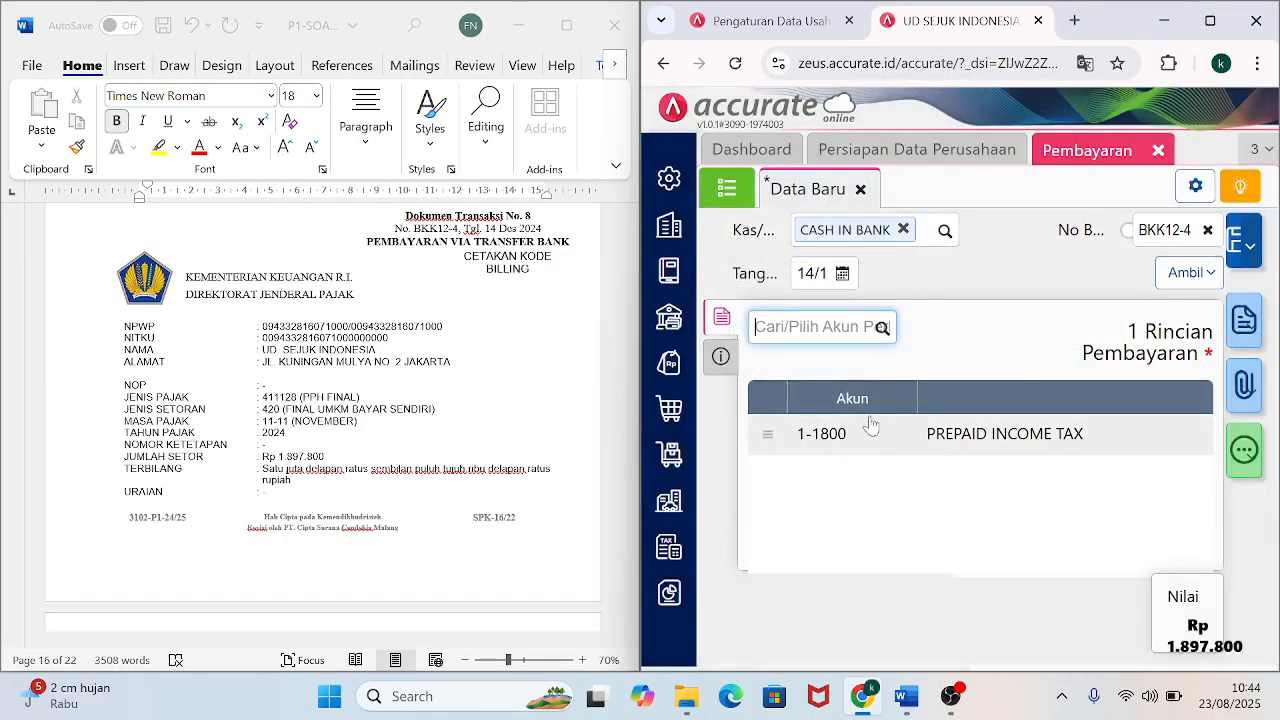
Enter DIRJEN PAJAK as the payee and "PEMBAYARAN PPh FINAL" as the note, and save the payment.
click(722, 358)
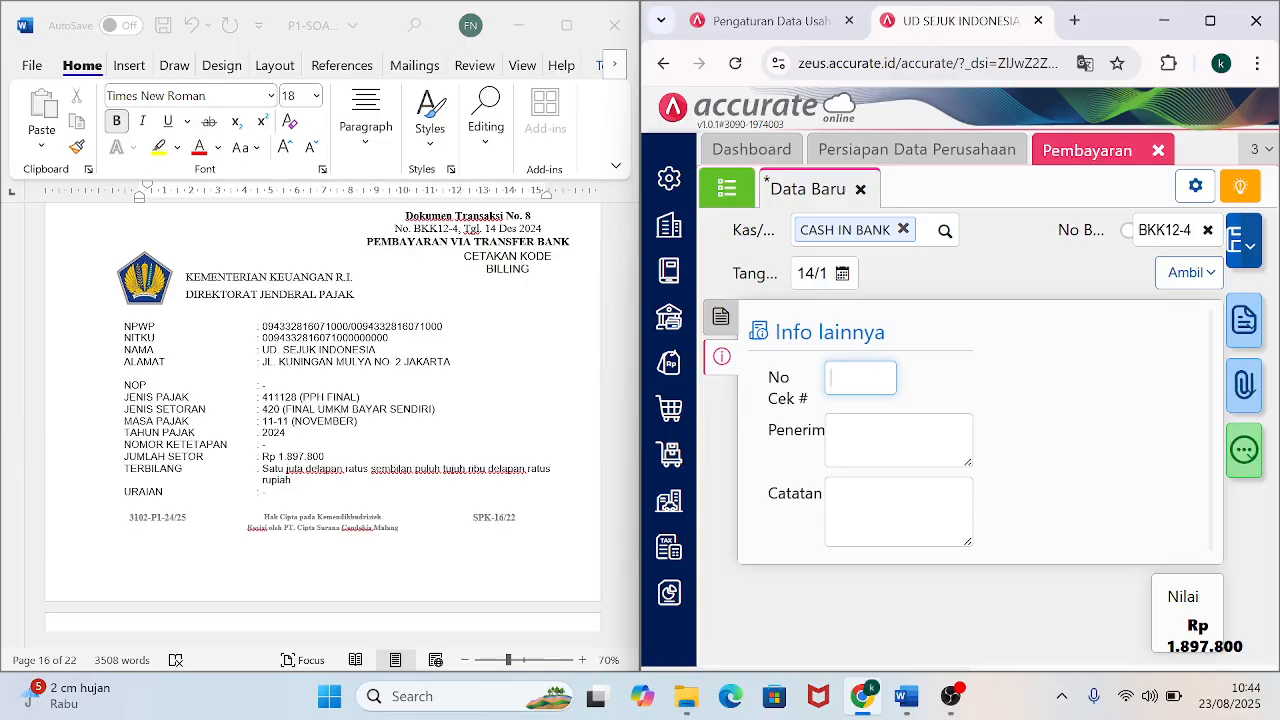
key(Tab)
text(DIRJEN P)
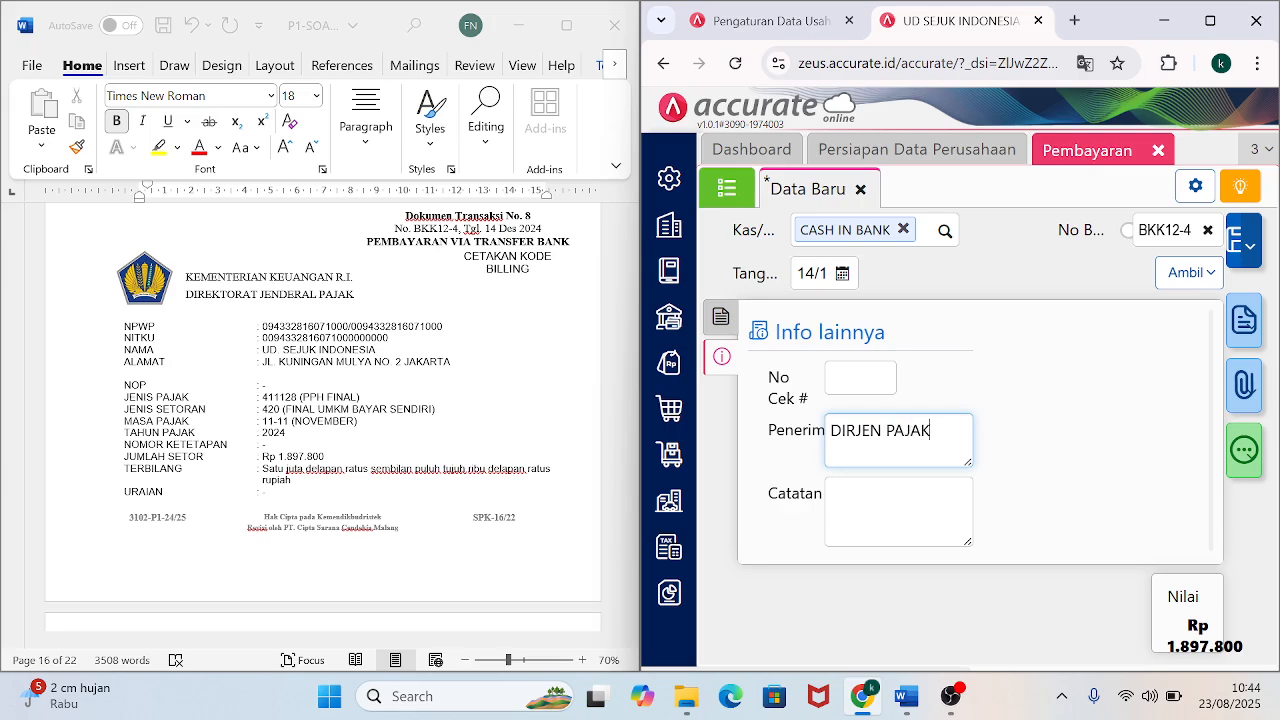
key(Tab)
text(PEMBAYARAN)
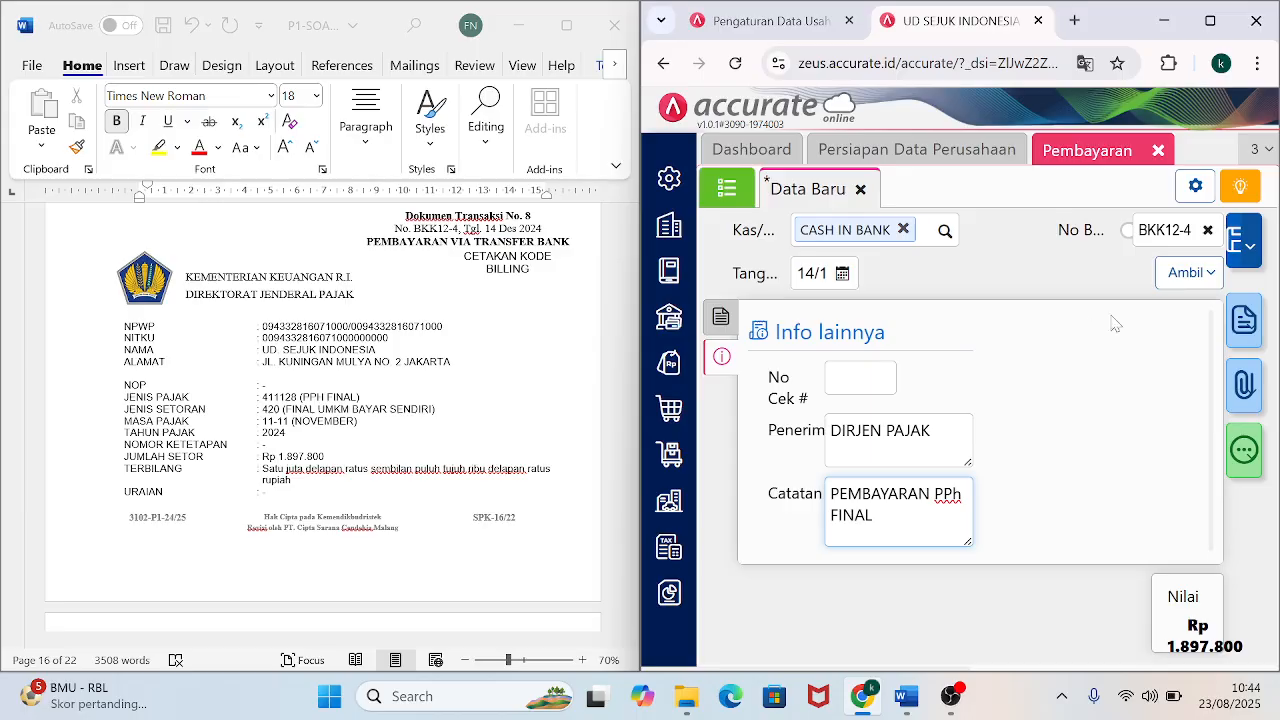
click(722, 326)
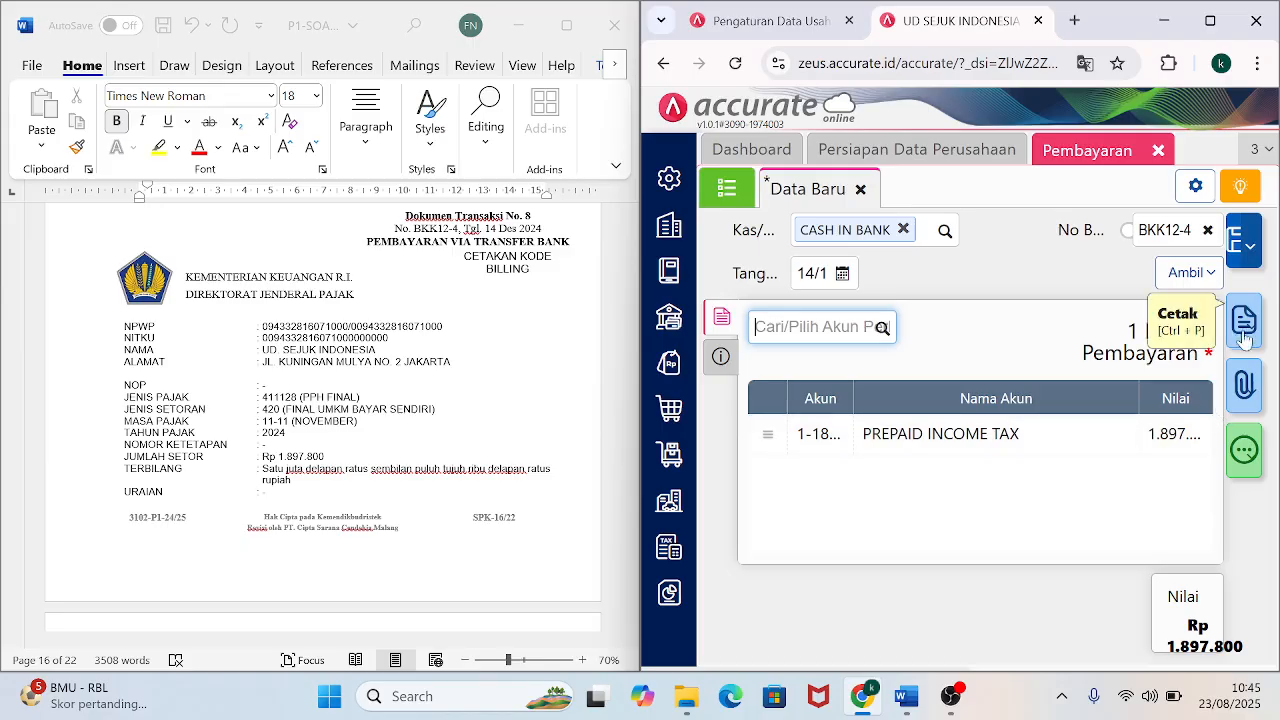
click(1234, 254)
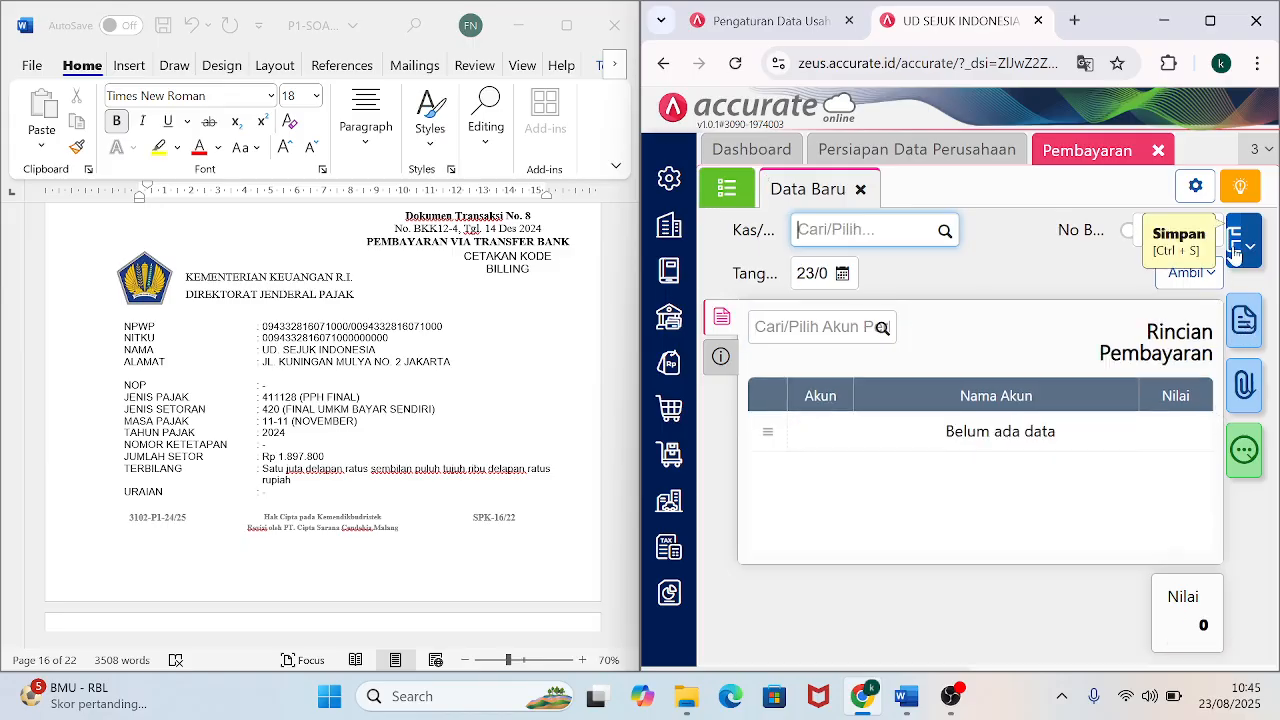
Open the saved payment BKK12-4, examine its journal details in the enlarged window, and close the payment form.
click(728, 190)
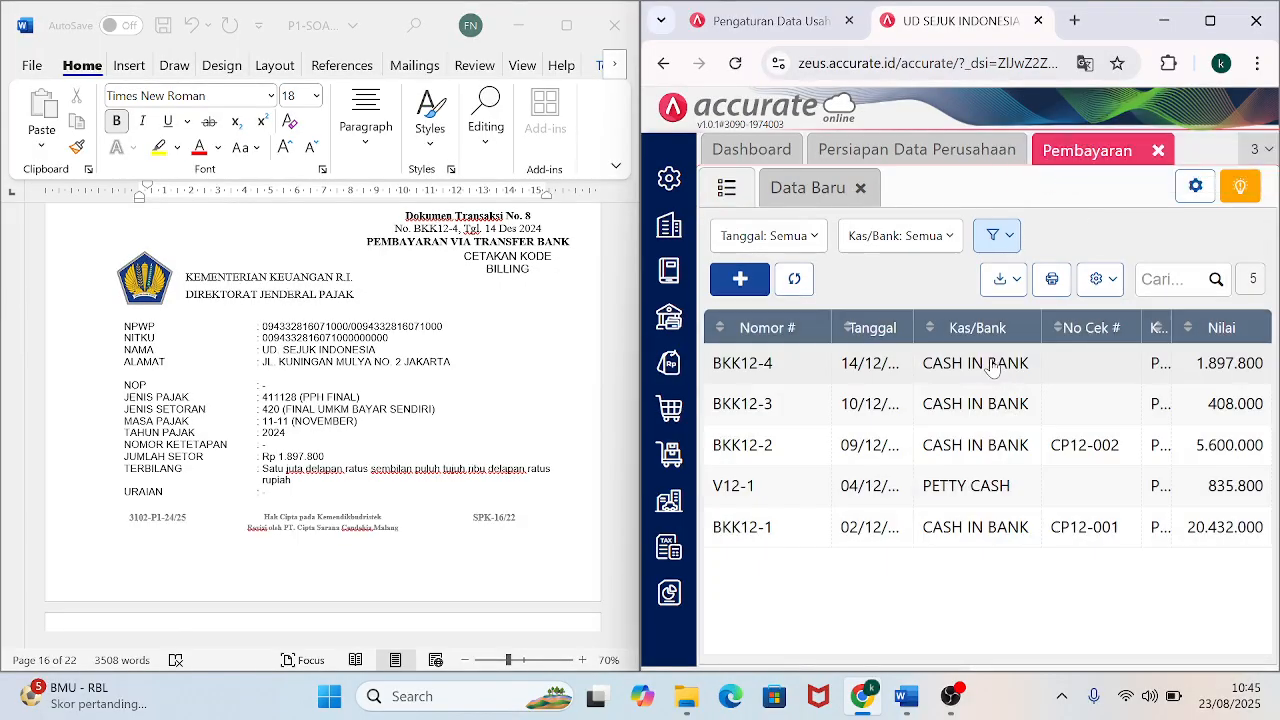
click(992, 365)
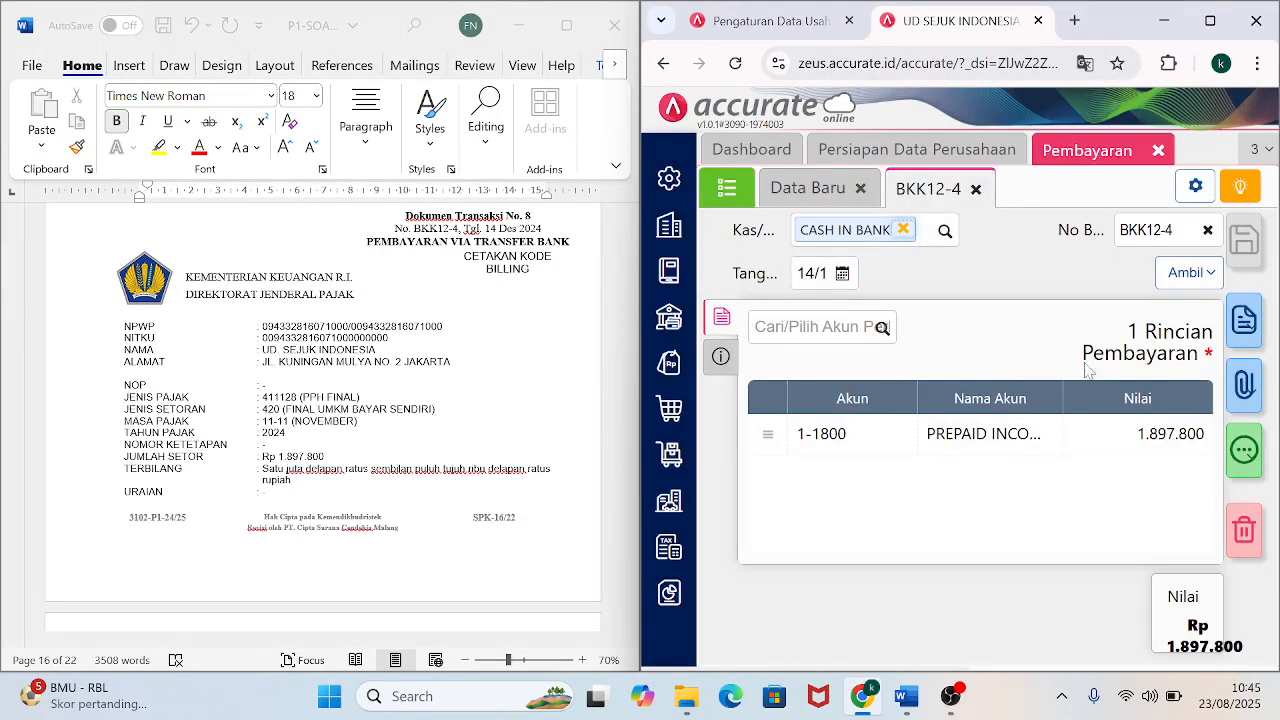
click(1244, 450)
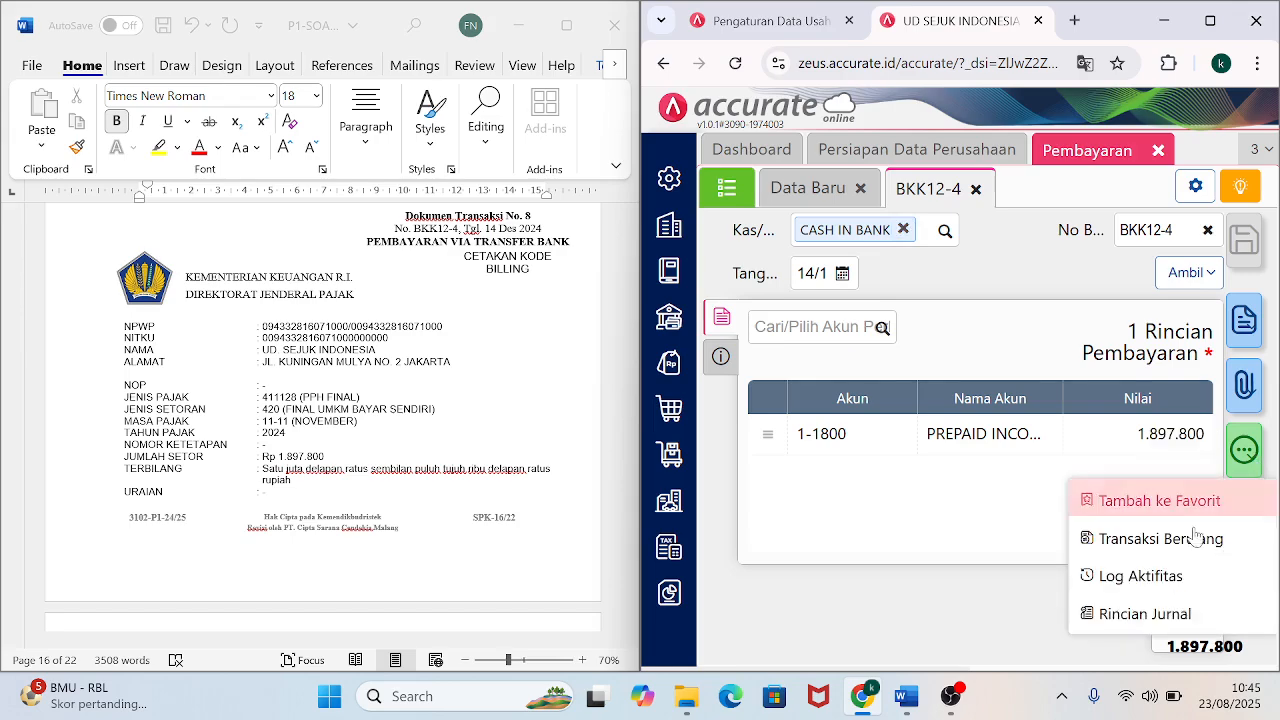
click(1141, 614)
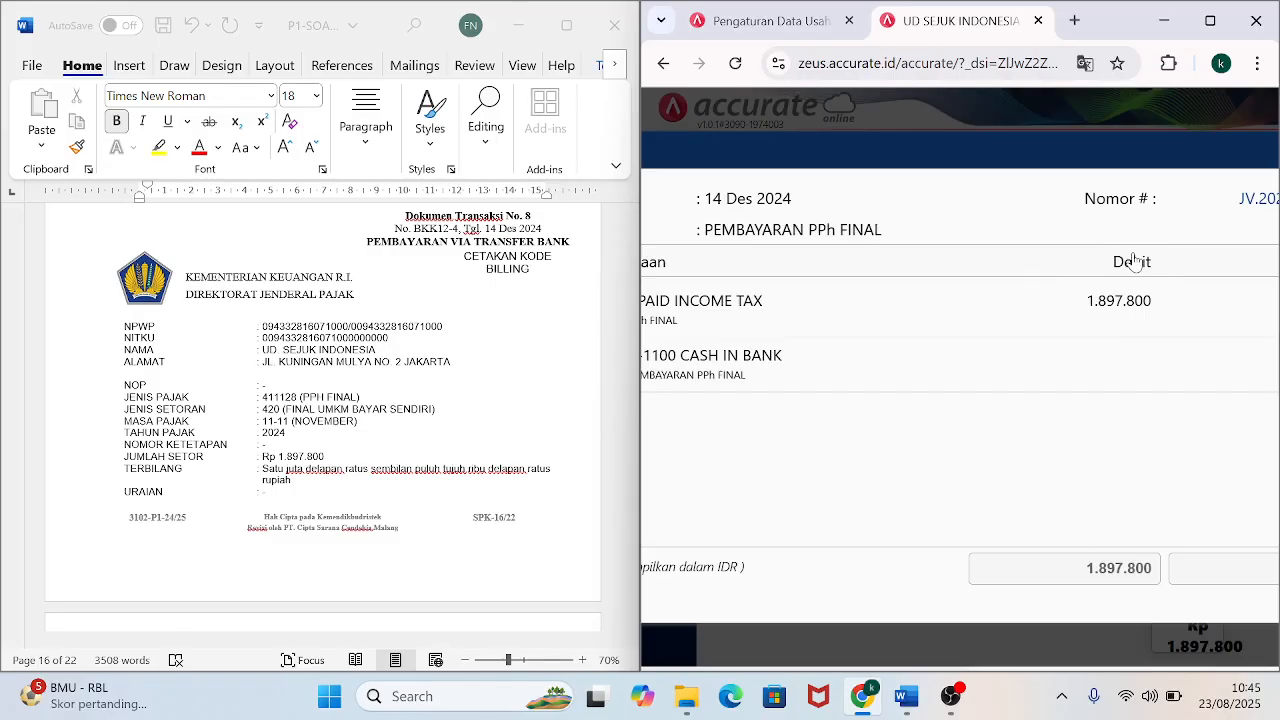
click(1205, 28)
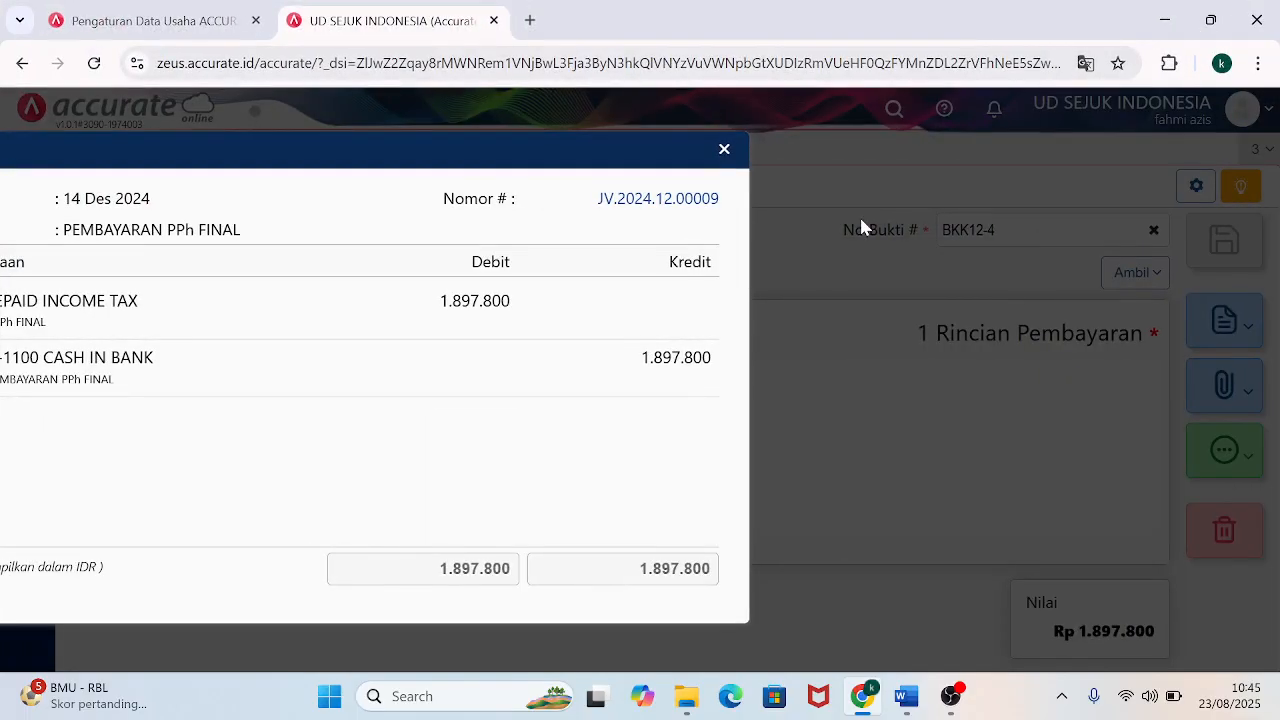
click(725, 152)
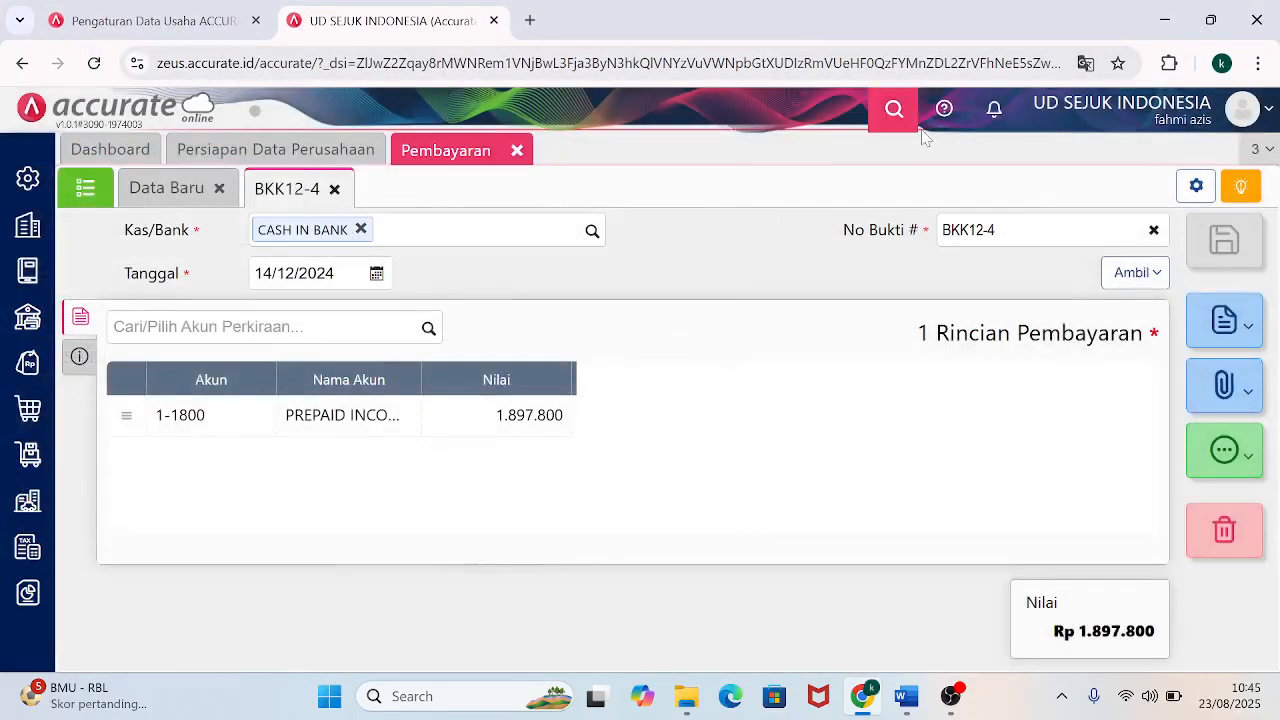
click(517, 151)
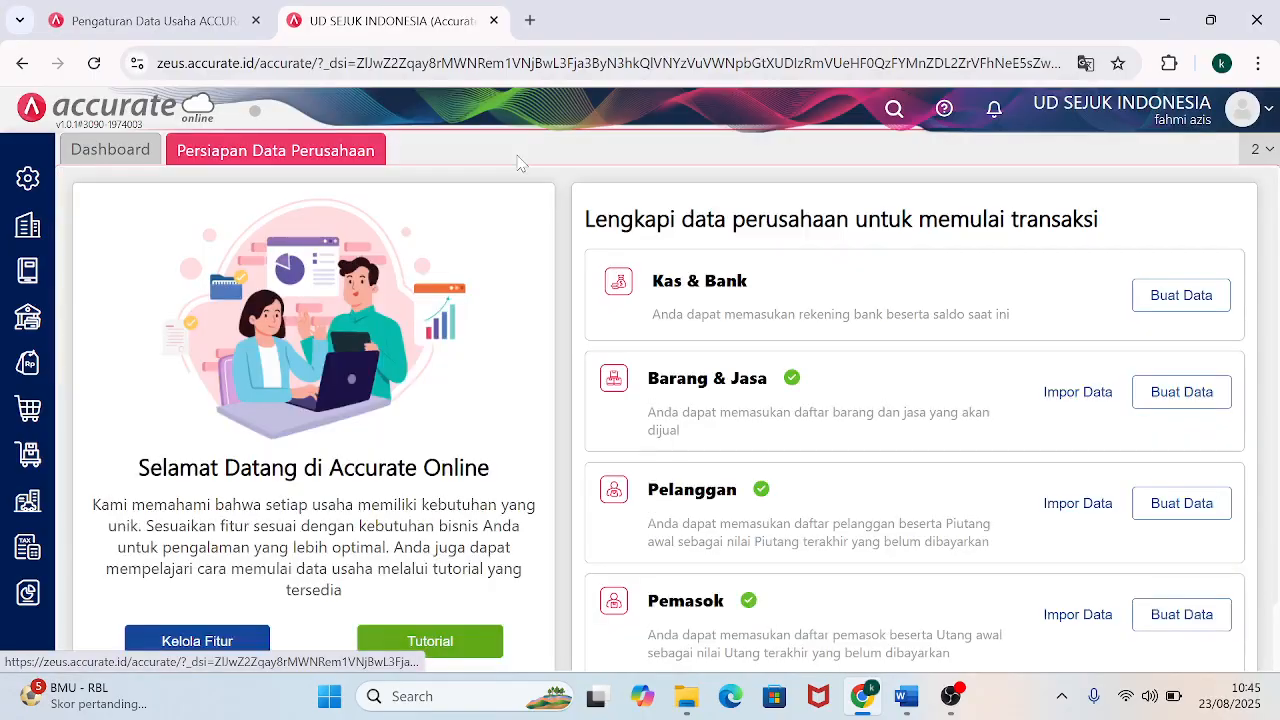
Restore the Accurate Online browser window and place it side by side with the Word transaction document.
click(1209, 22)
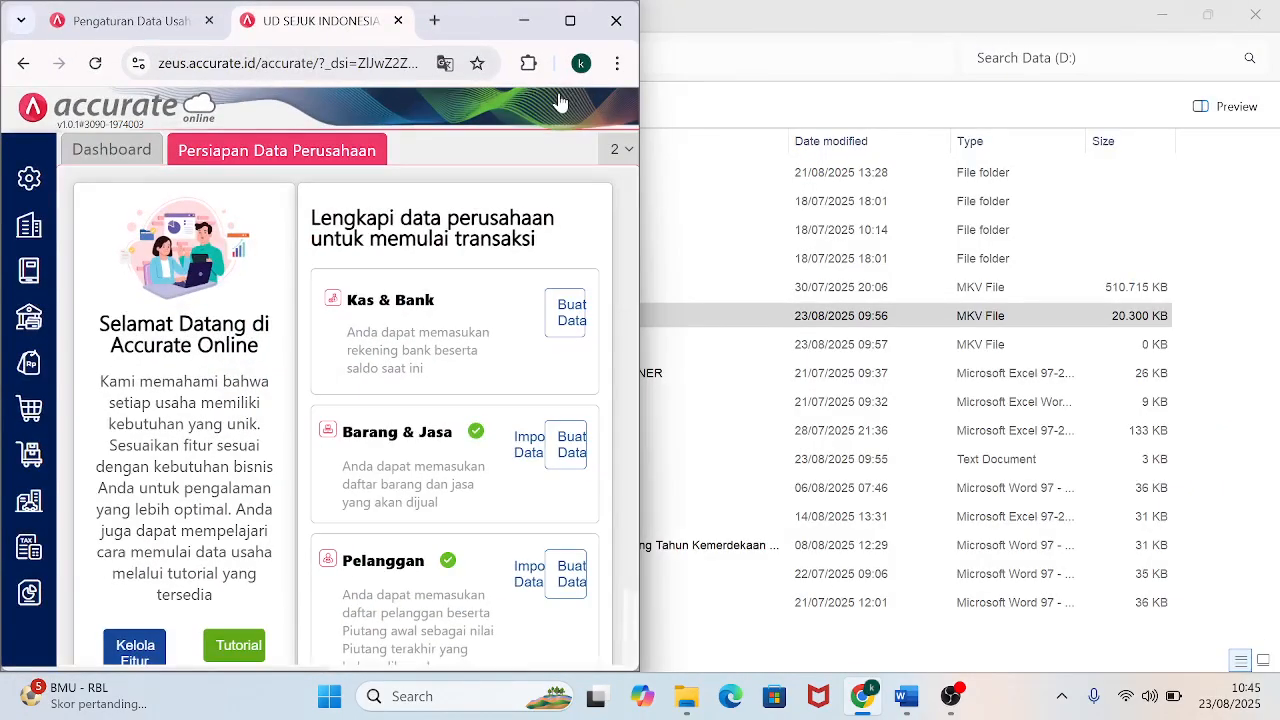
drag(481, 30, 1278, 7)
drag(950, 333, 927, 672)
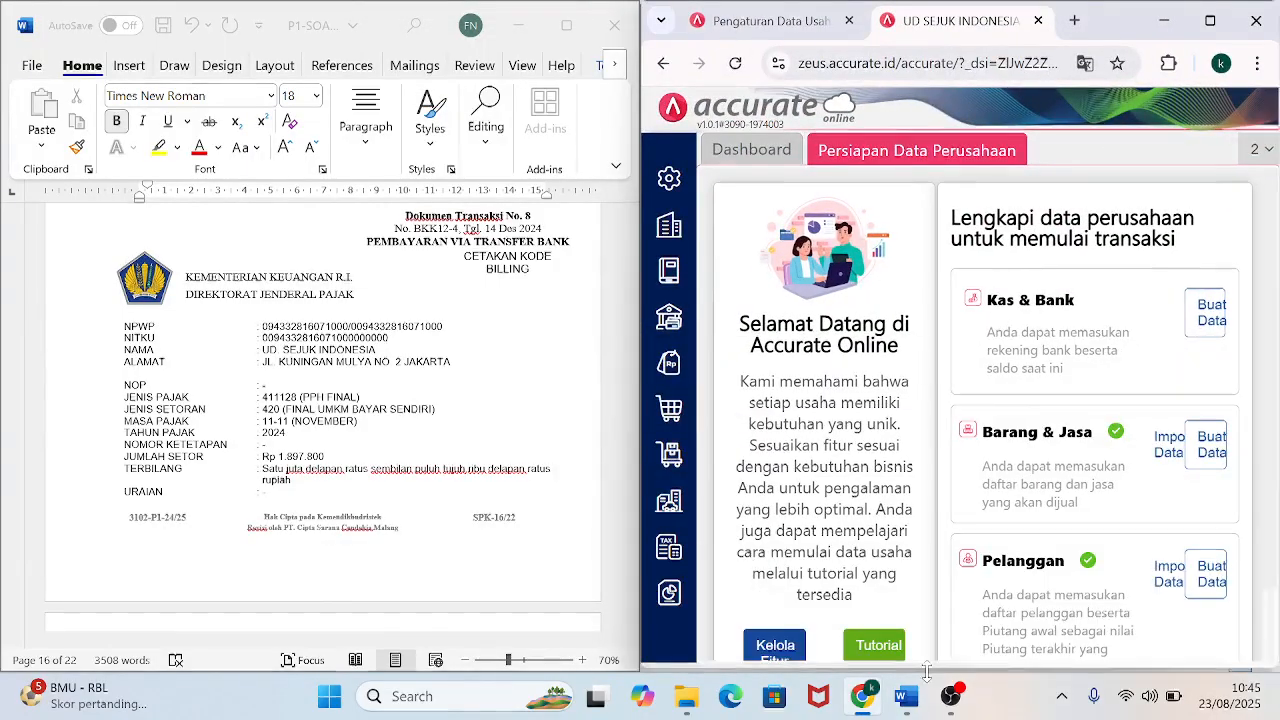
Find the Faktur Pajak of Dokumen Transaksi No. 9 in the Word document and examine its details.
click(602, 544)
scroll(630, 626, down, 5)
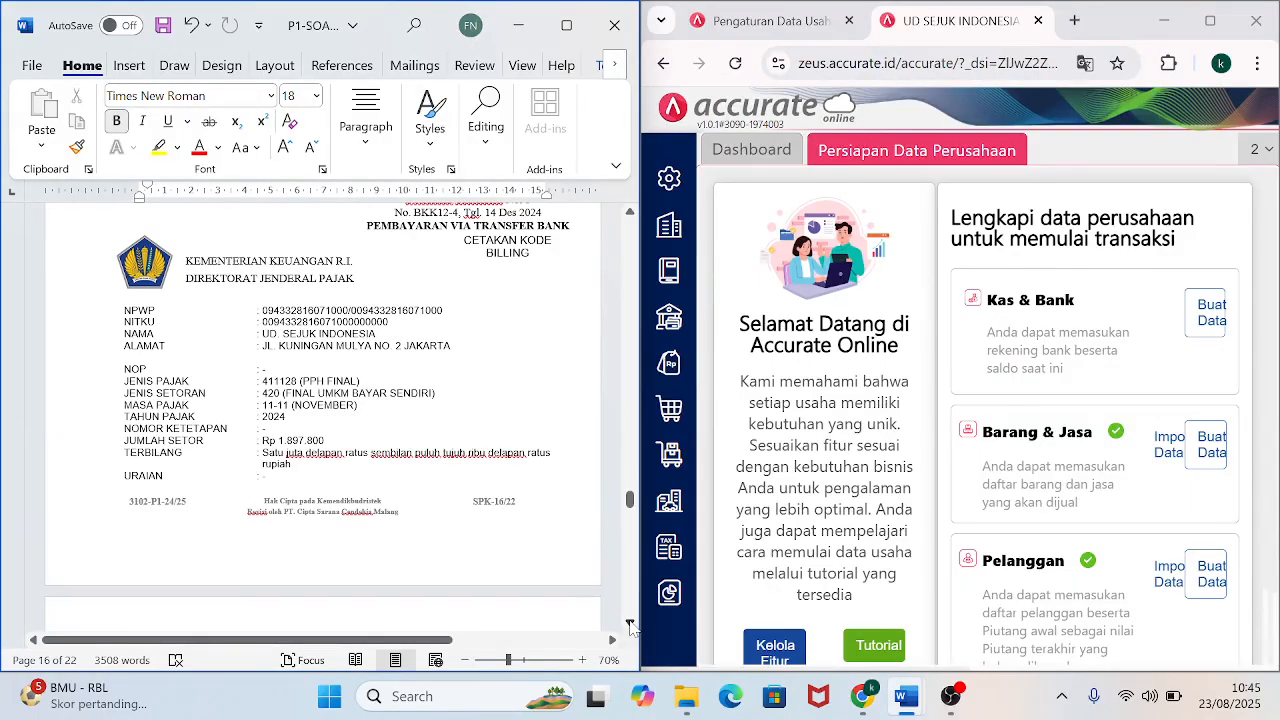
scroll(630, 626, down, 1)
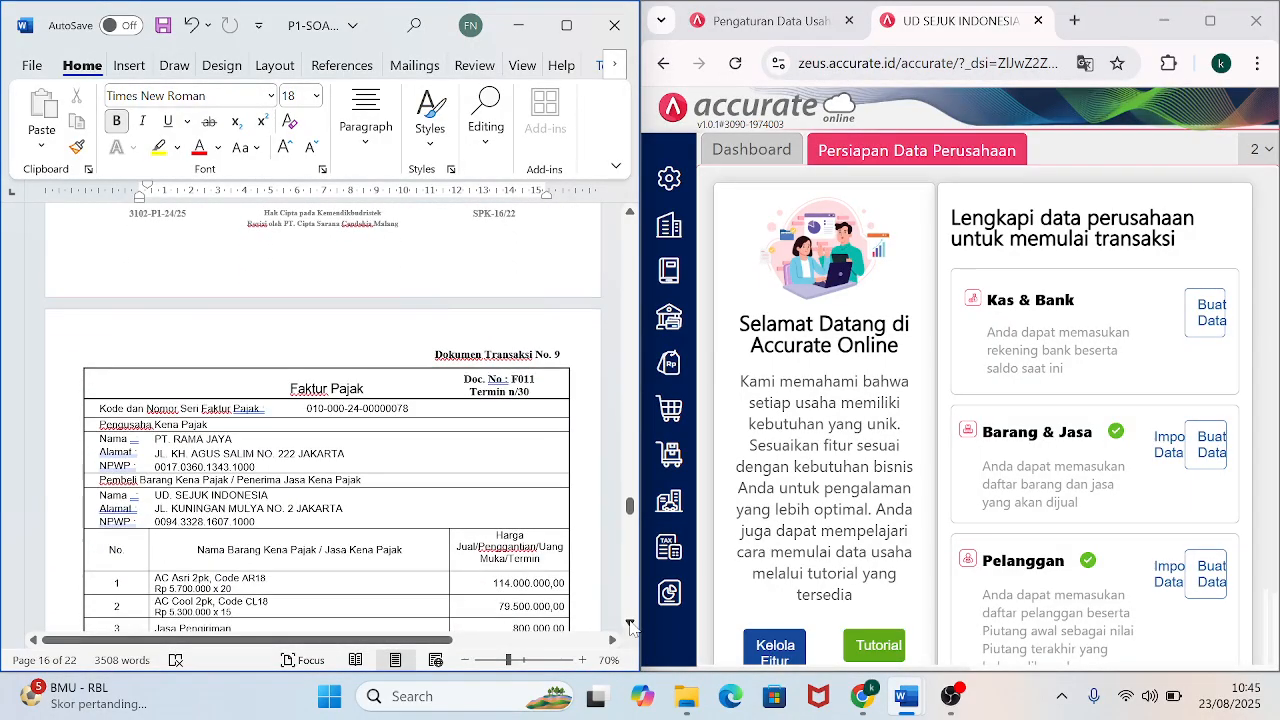
scroll(630, 626, down, 3)
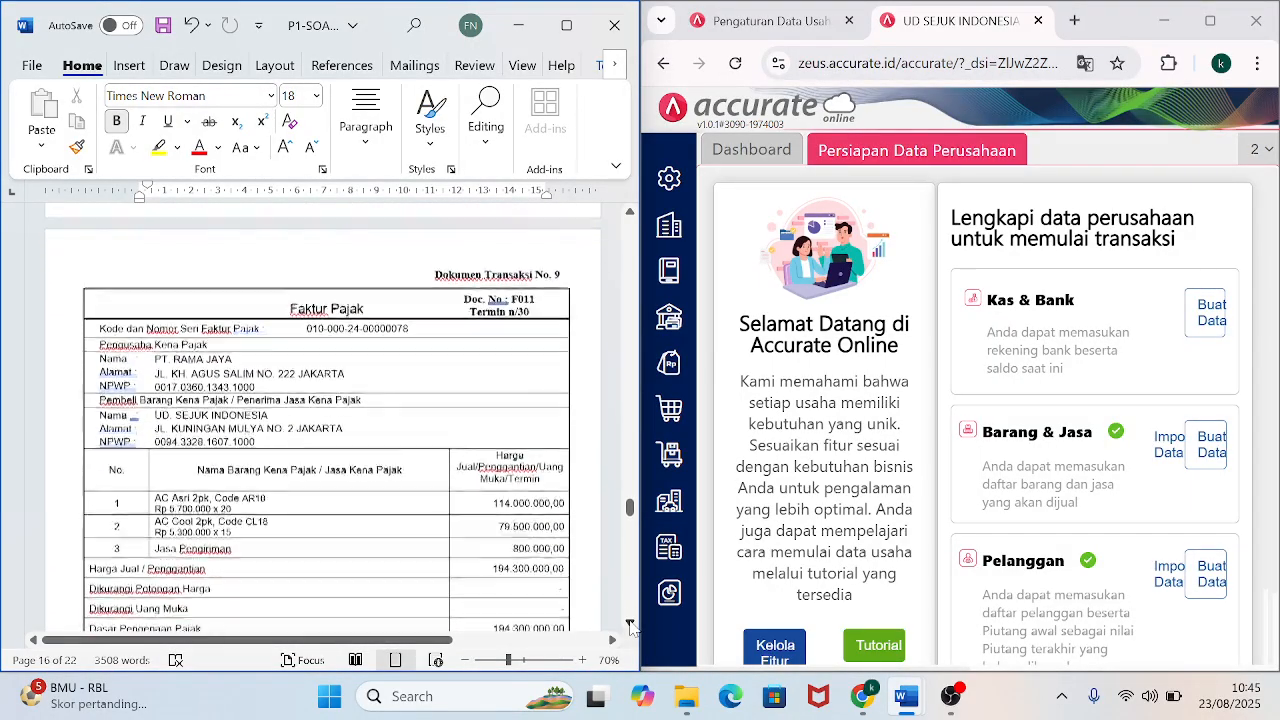
scroll(630, 626, down, 1)
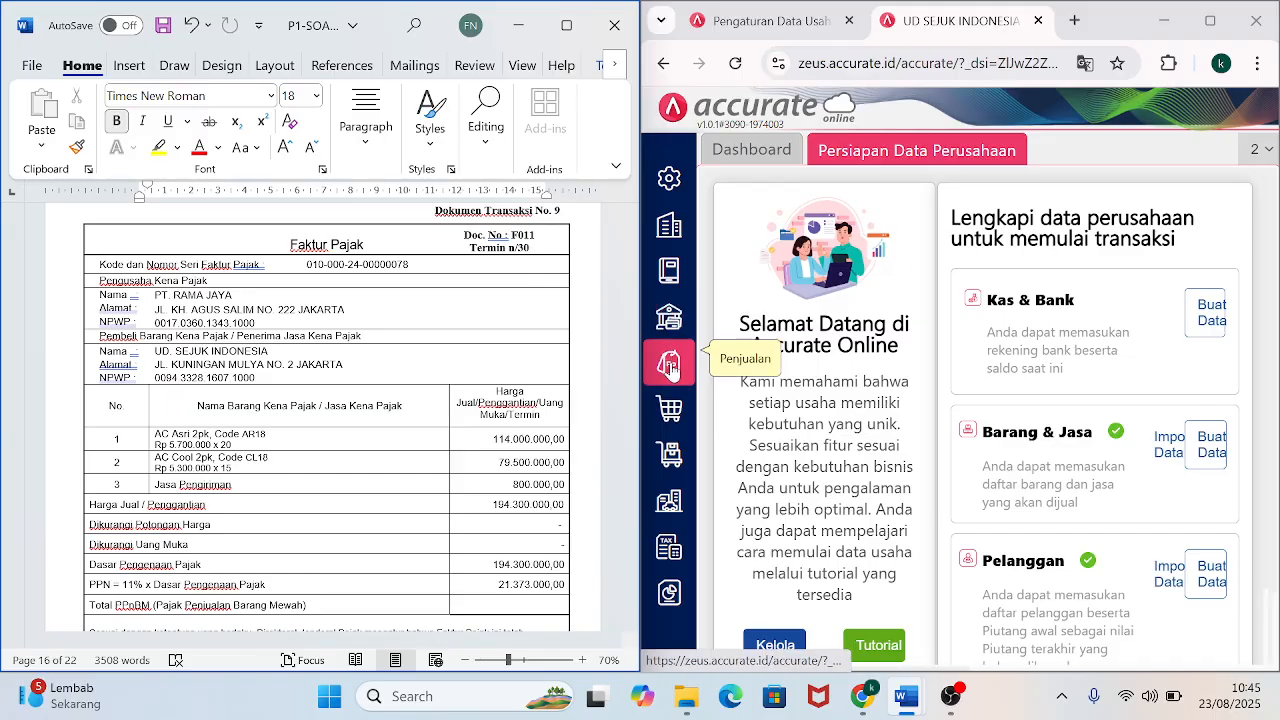
Start a new purchase invoice (Faktur Pembelian) with manual number F011 and supplier PT Rama Jaya.
click(672, 408)
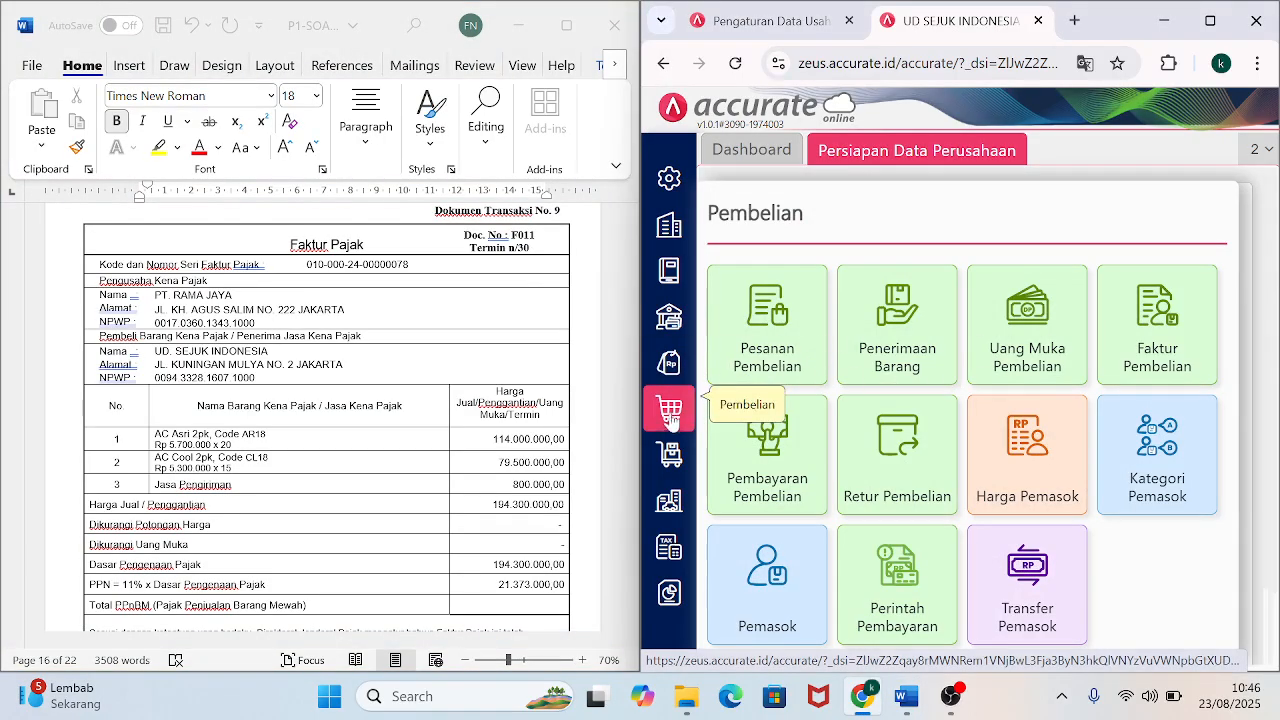
click(1153, 341)
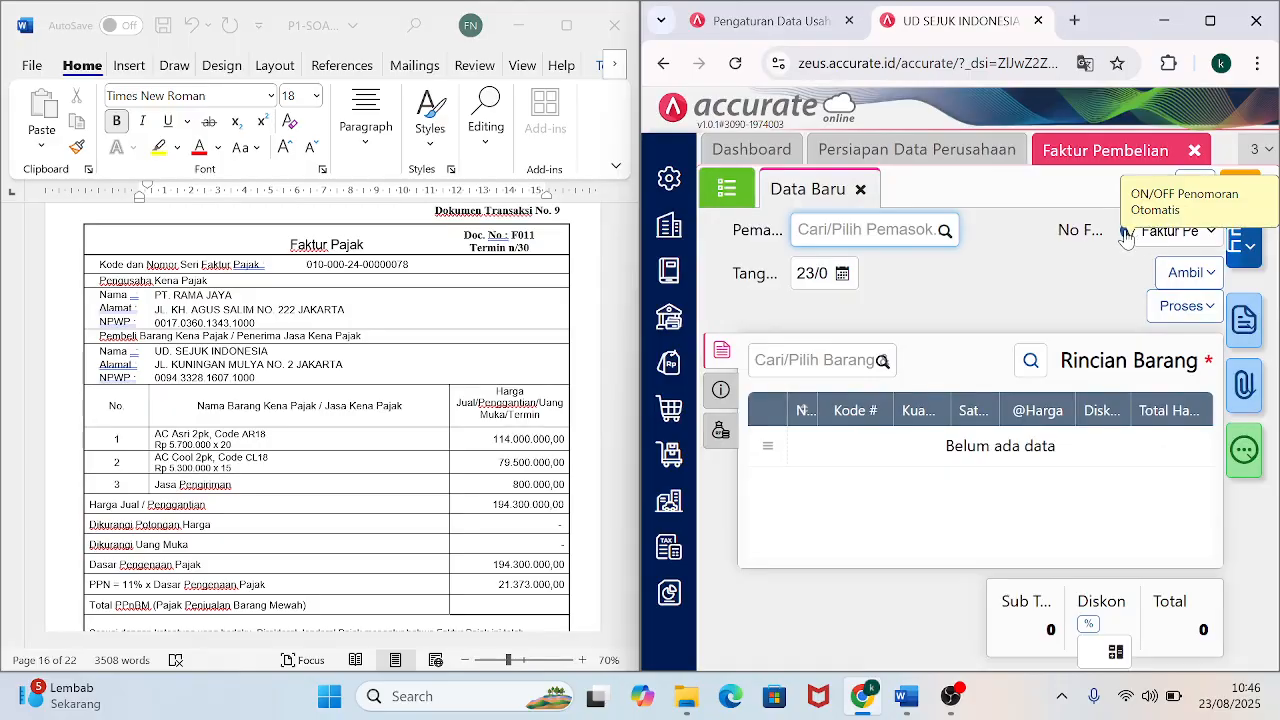
click(1128, 232)
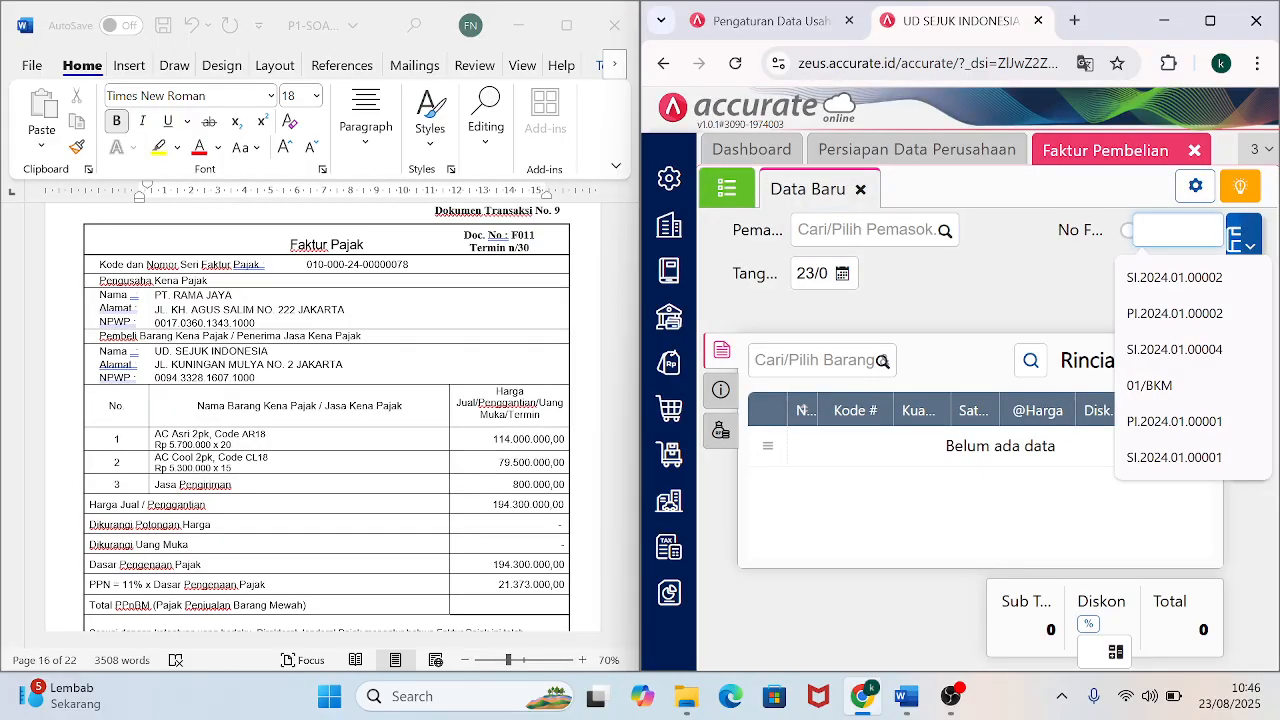
text(F011)
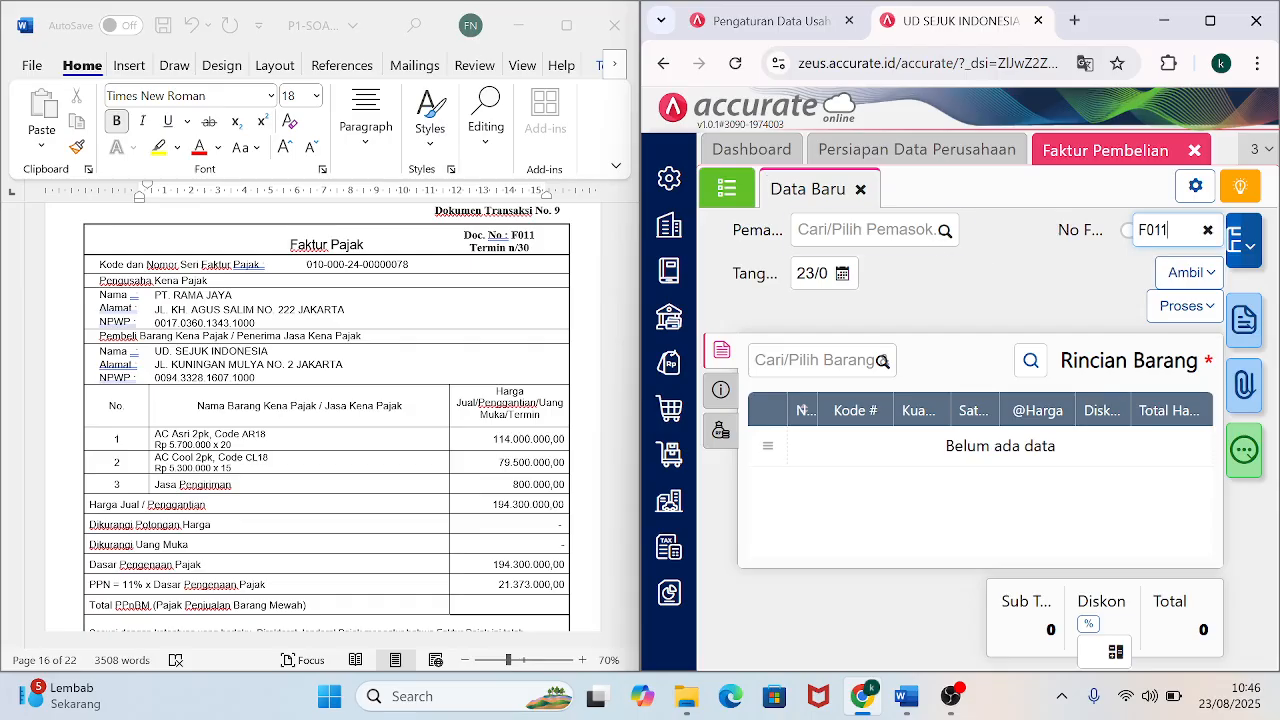
click(866, 230)
text(RAMA)
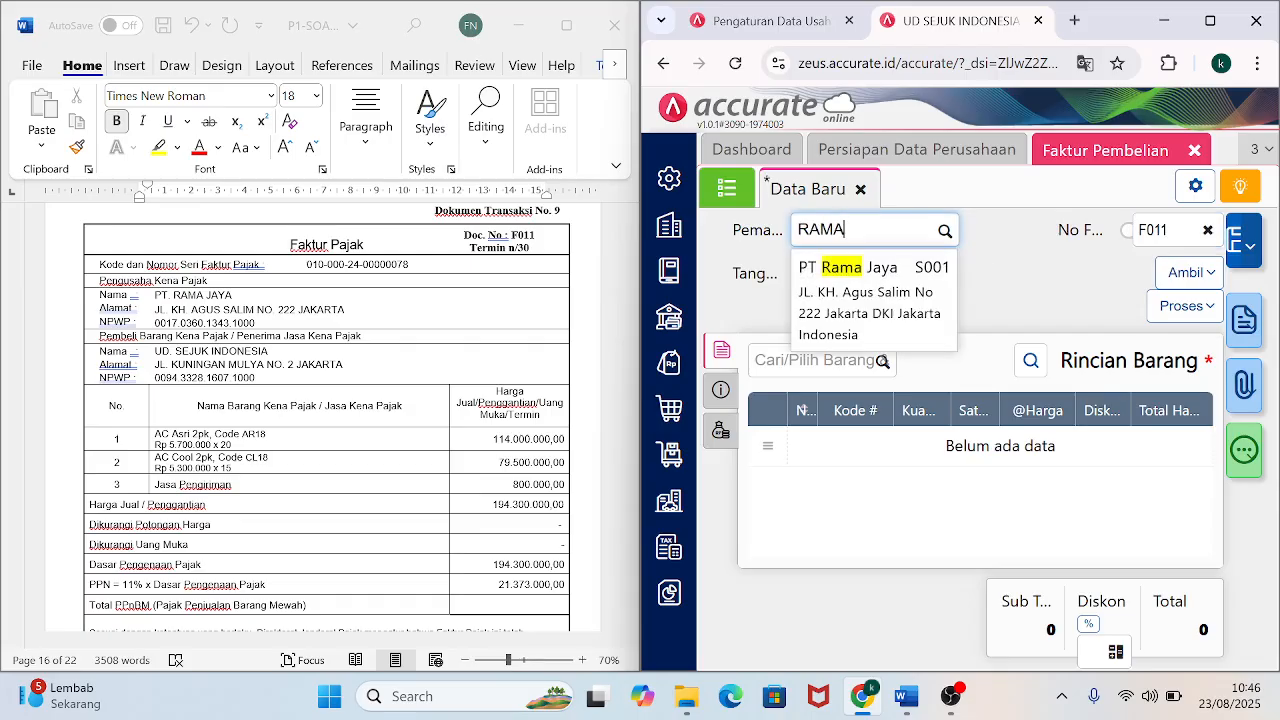
click(890, 280)
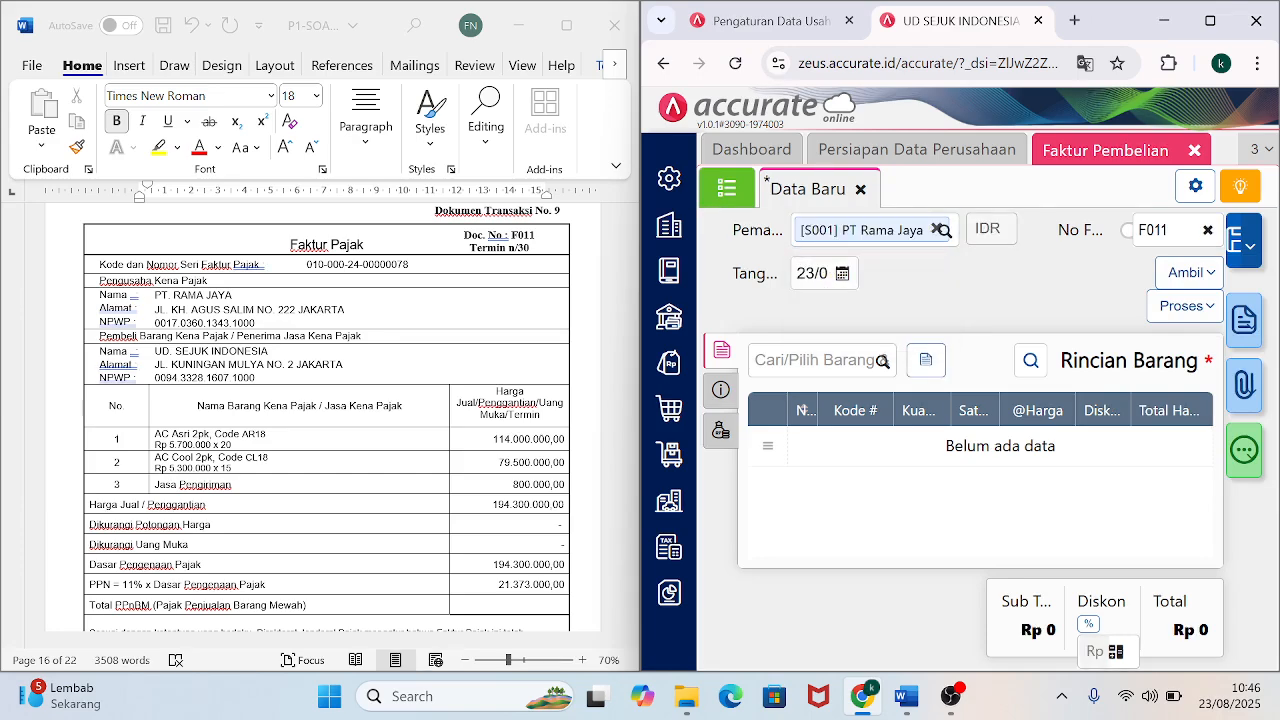
Check the date on Dokumen Transaksi No. 9 and set the purchase invoice date to 18 December 2024.
click(811, 273)
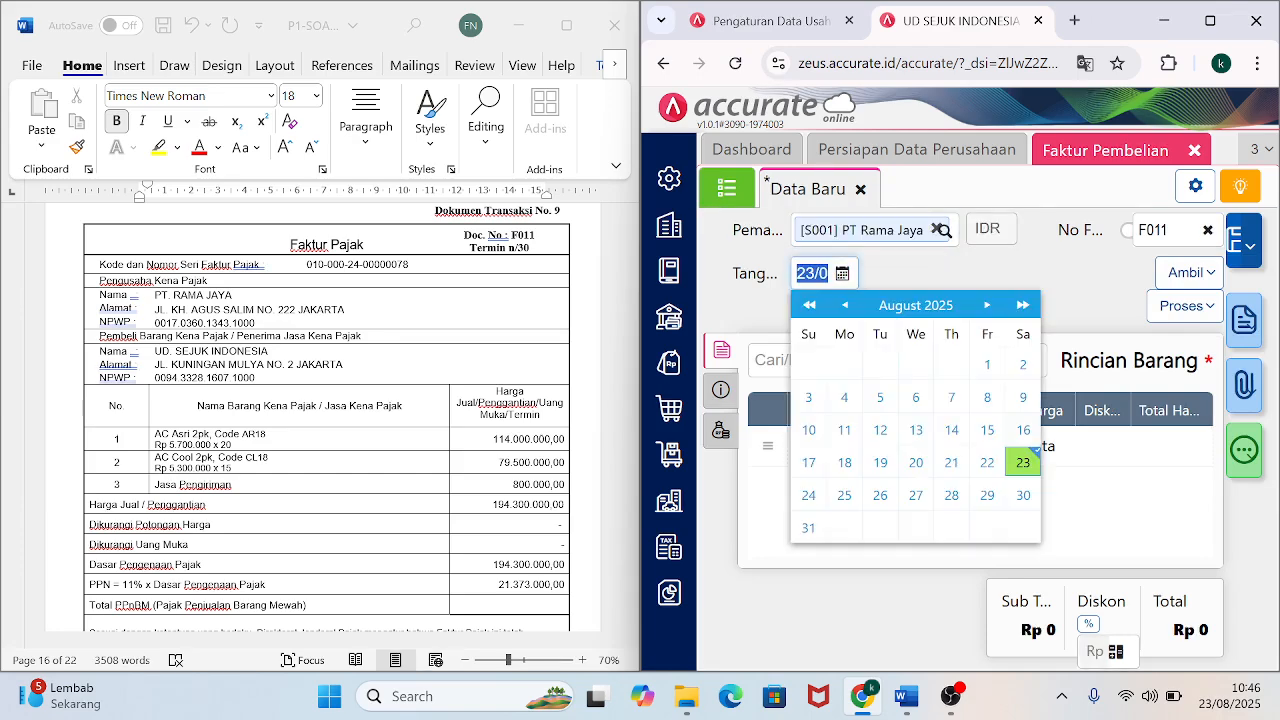
click(628, 386)
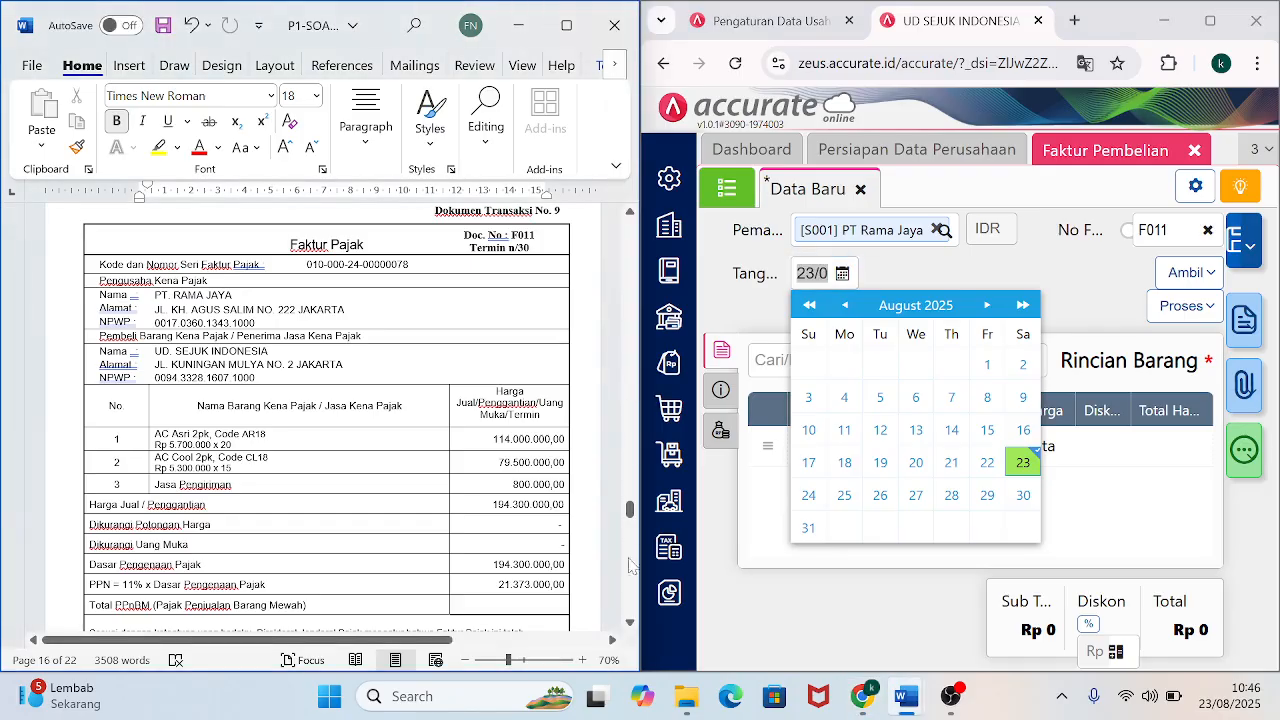
scroll(630, 622, down, 3)
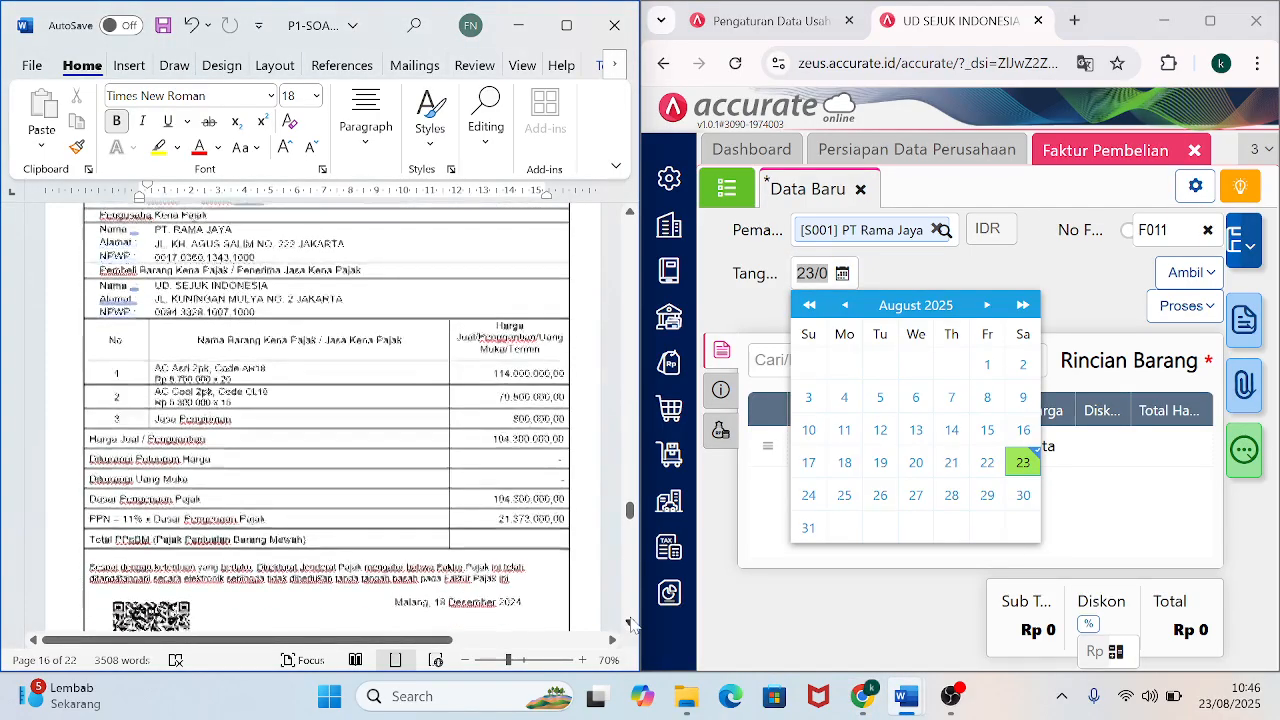
key(Page_Down)
key(Page_Down)
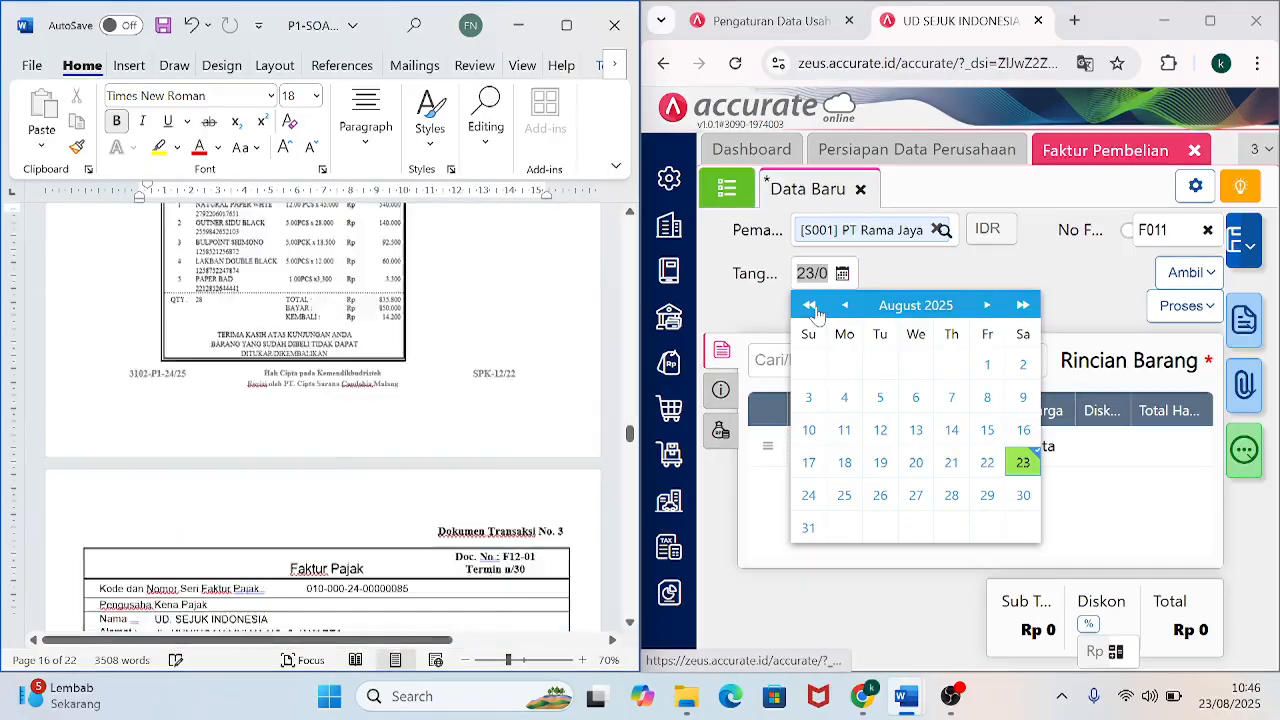
click(630, 432)
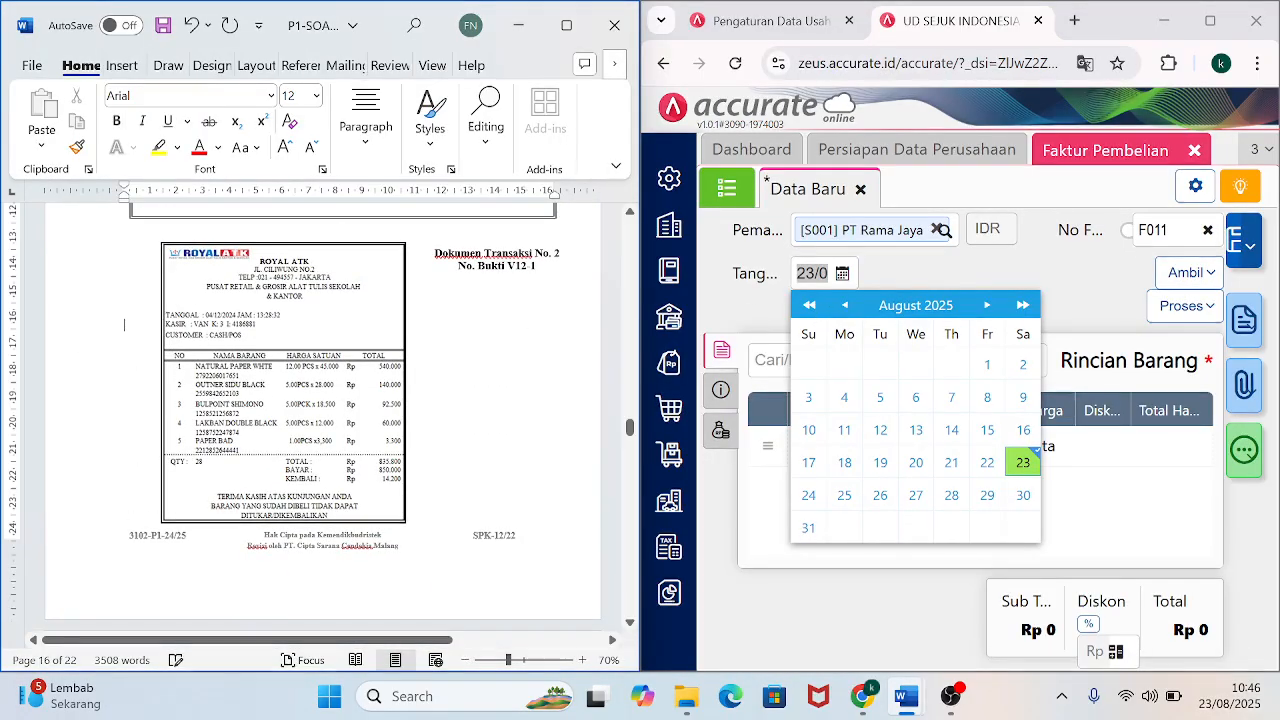
drag(631, 440, 630, 512)
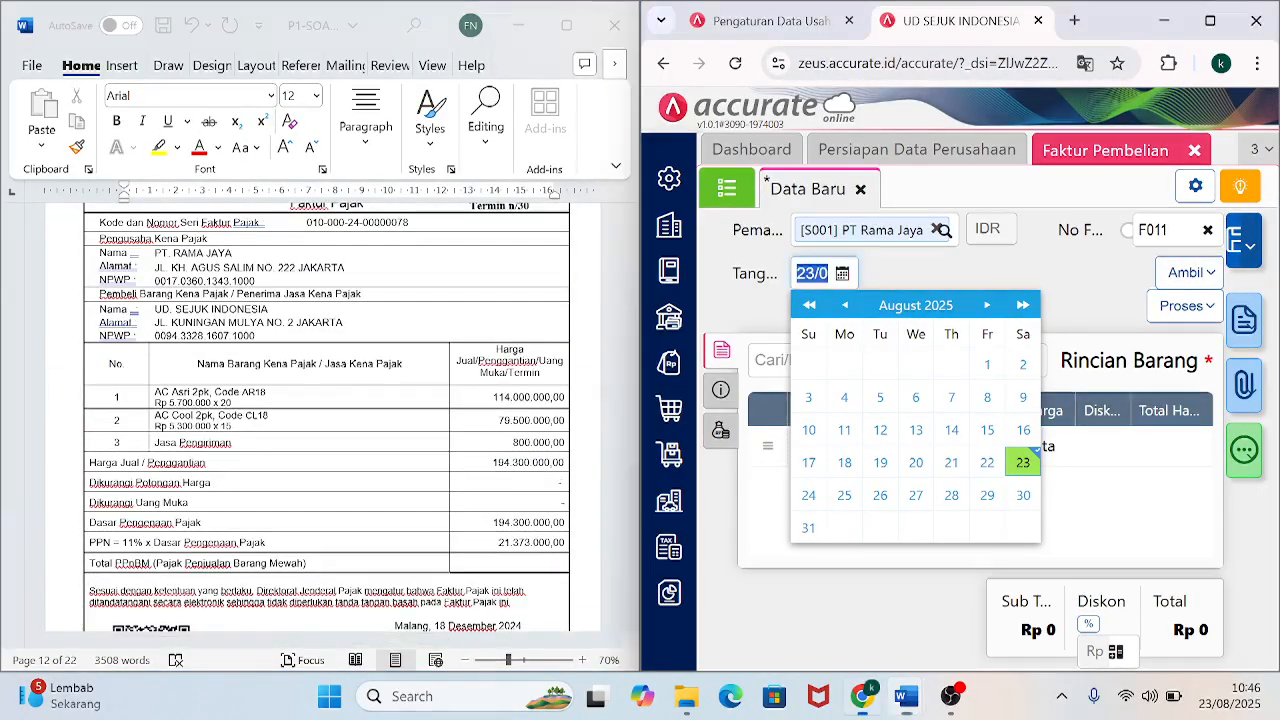
click(801, 410)
key(ctrl+a)
text(18/1)
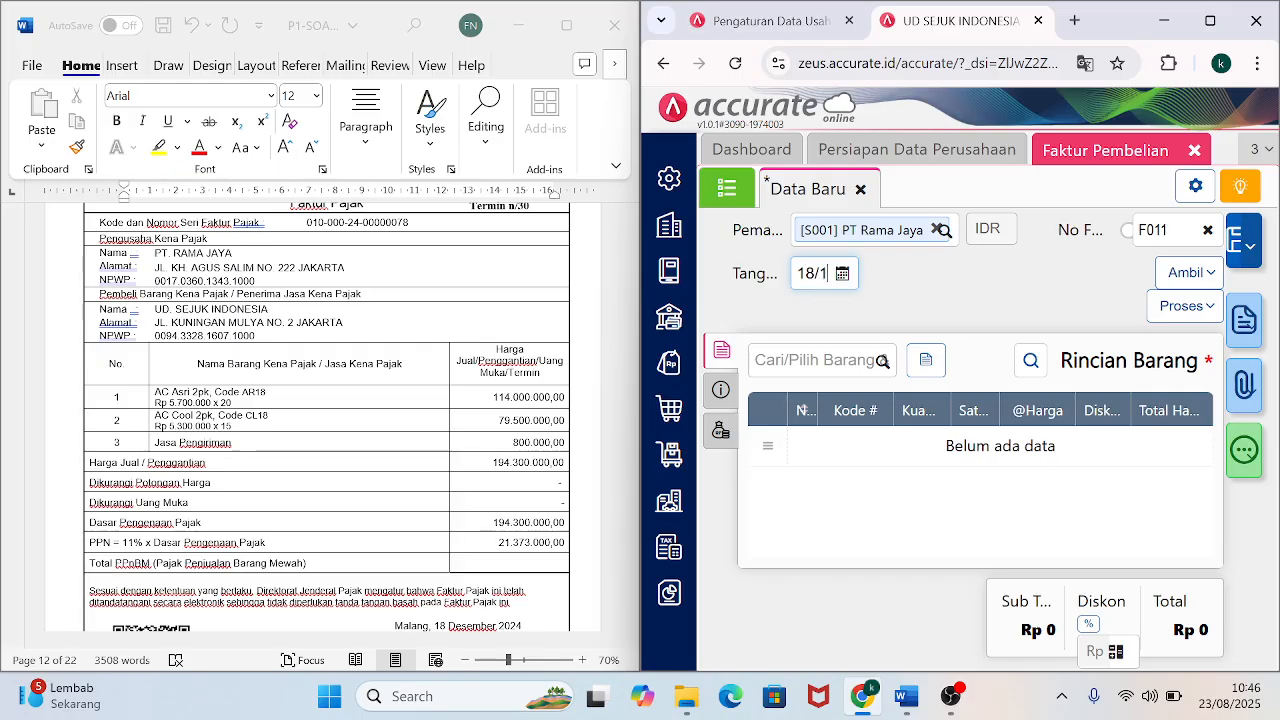
Set the purchase invoice date to 18 December 2024.
key(Tab)
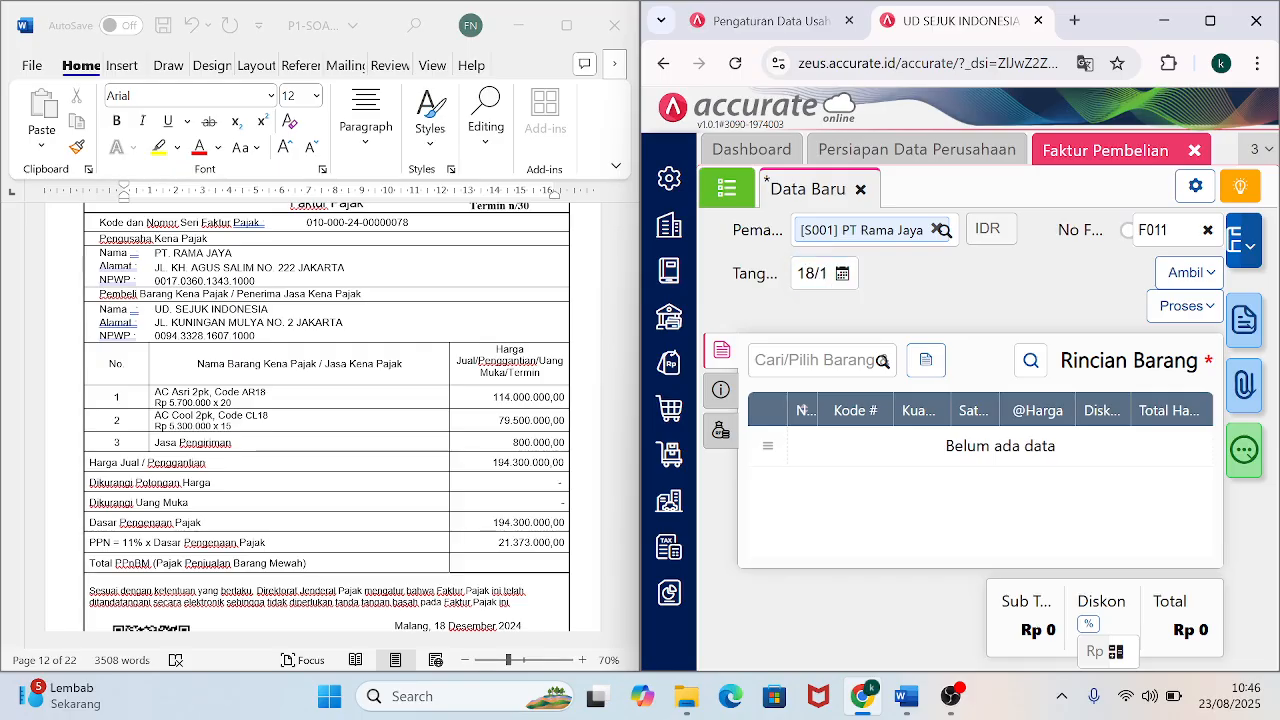
key(shift+Tab)
text(18)
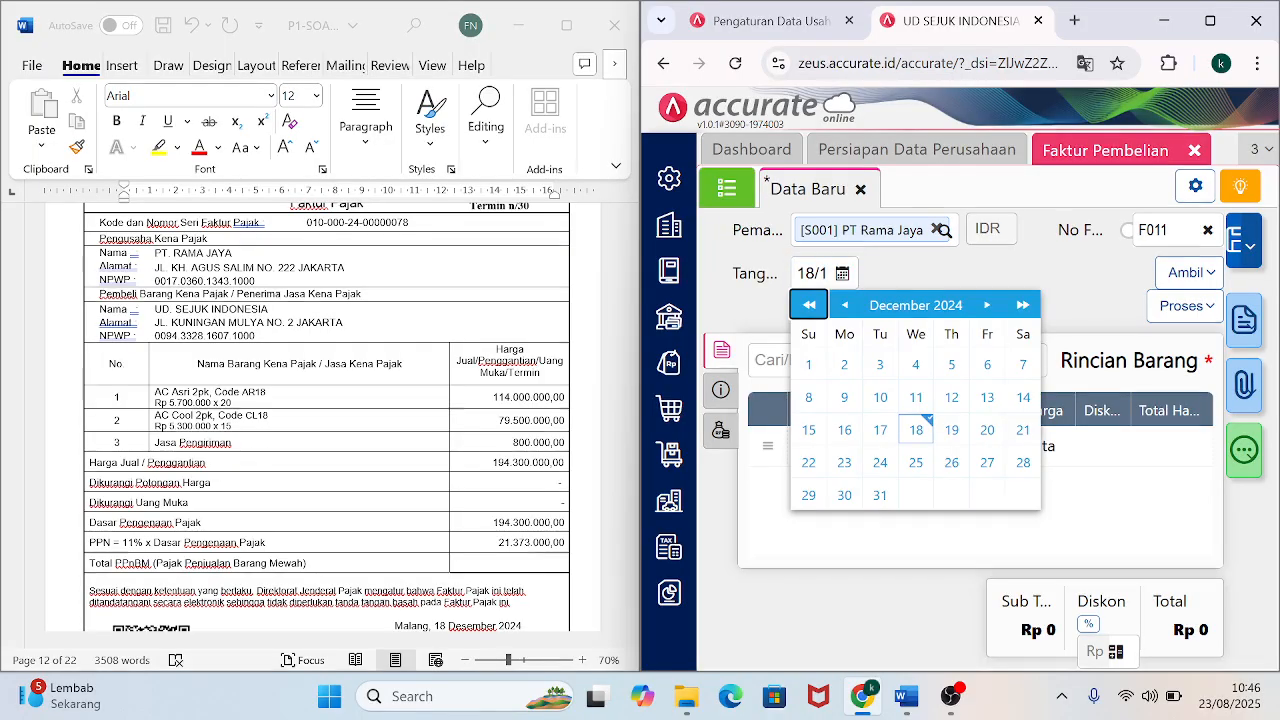
click(913, 430)
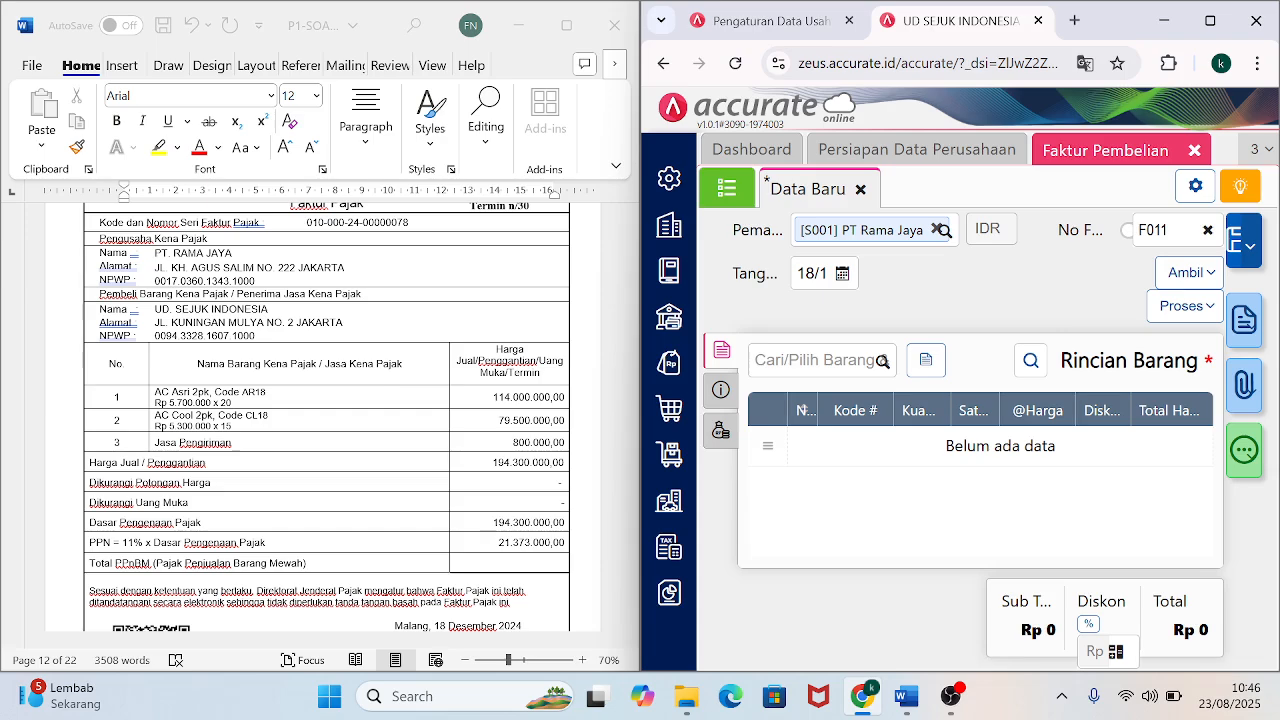
Add AC Asri 2pk (AR18) to the purchase invoice with quantity 20 and unit price Rp 5.700.000.
text(A)
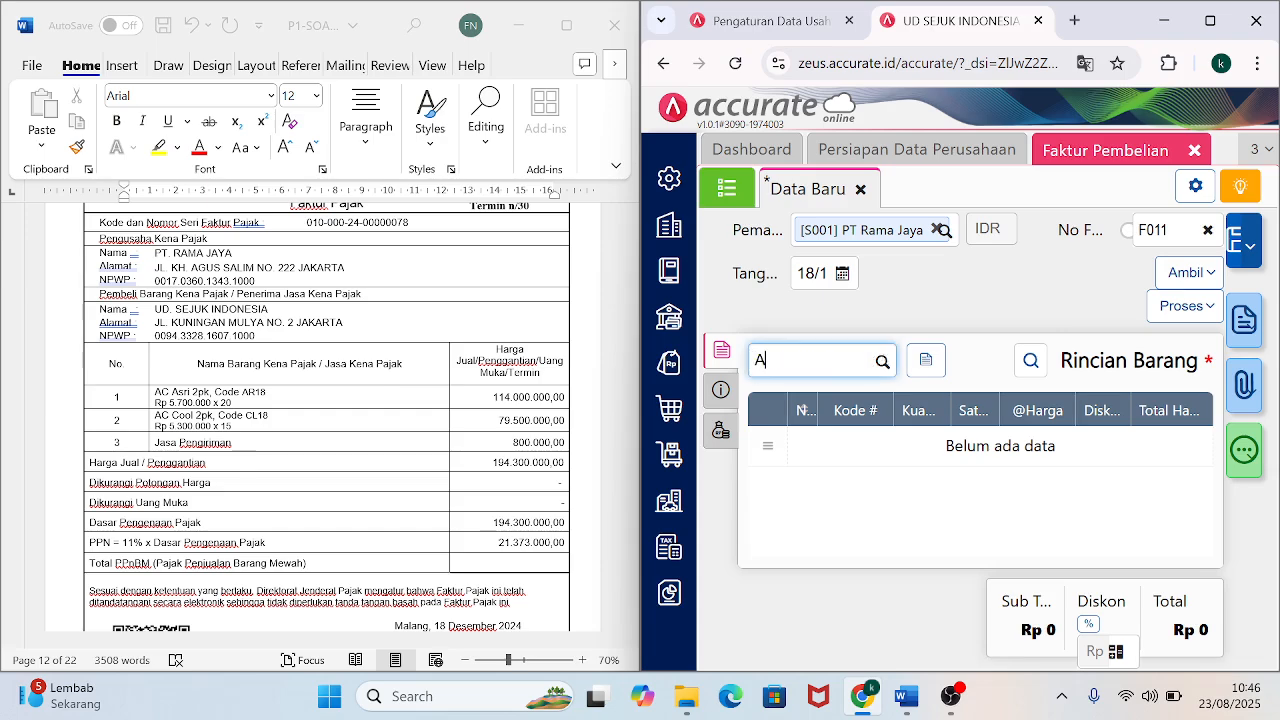
text(C ASRI)
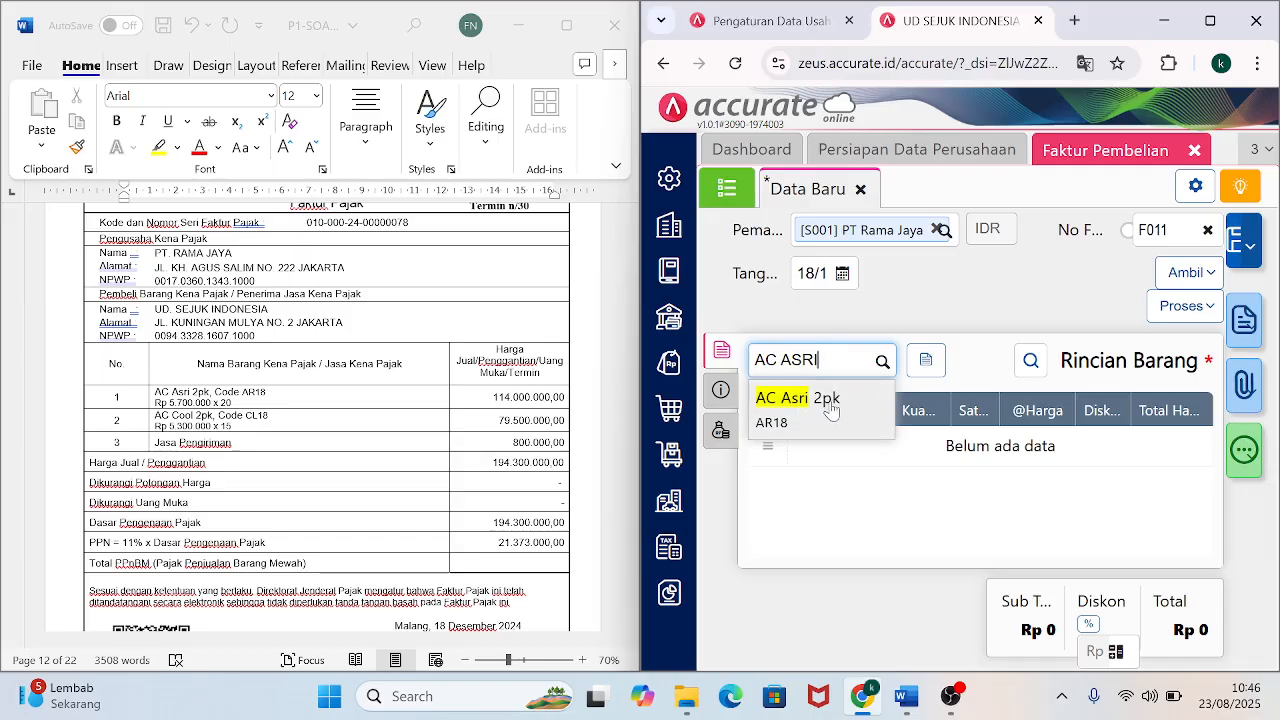
click(828, 401)
click(1050, 293)
text(20)
key(Tab)
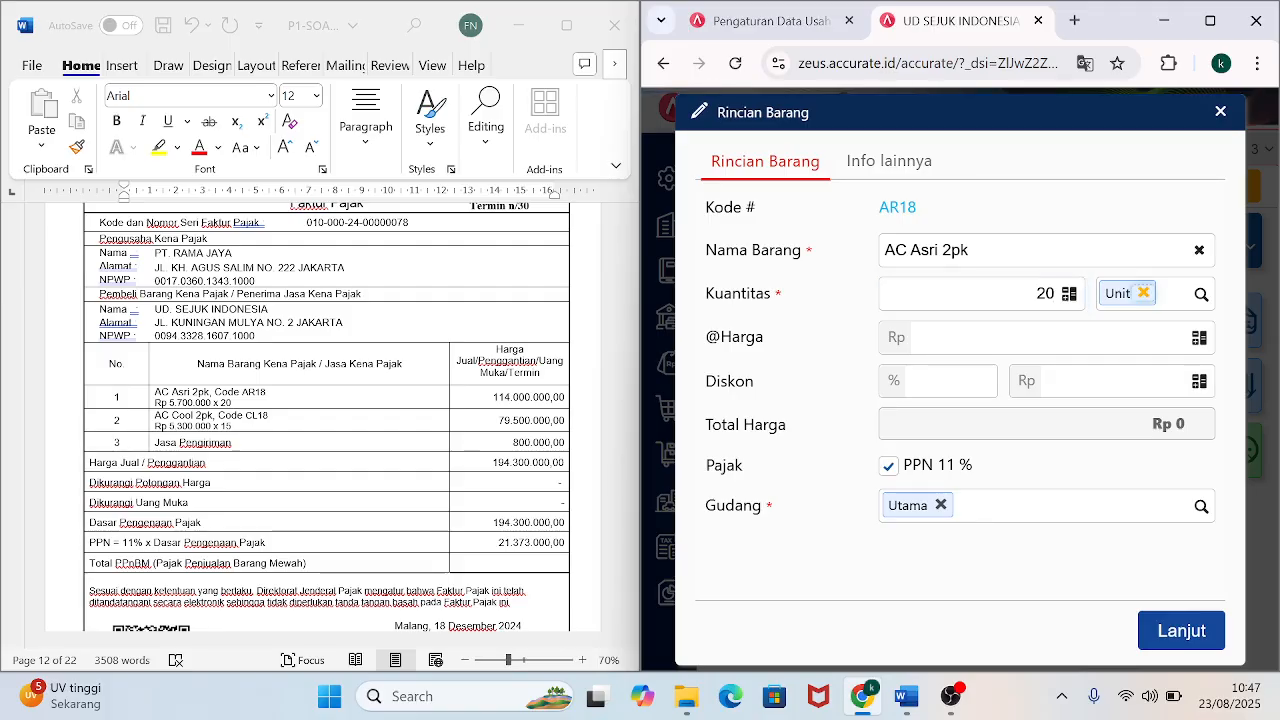
click(1184, 337)
text(5.7)
text(00.000)
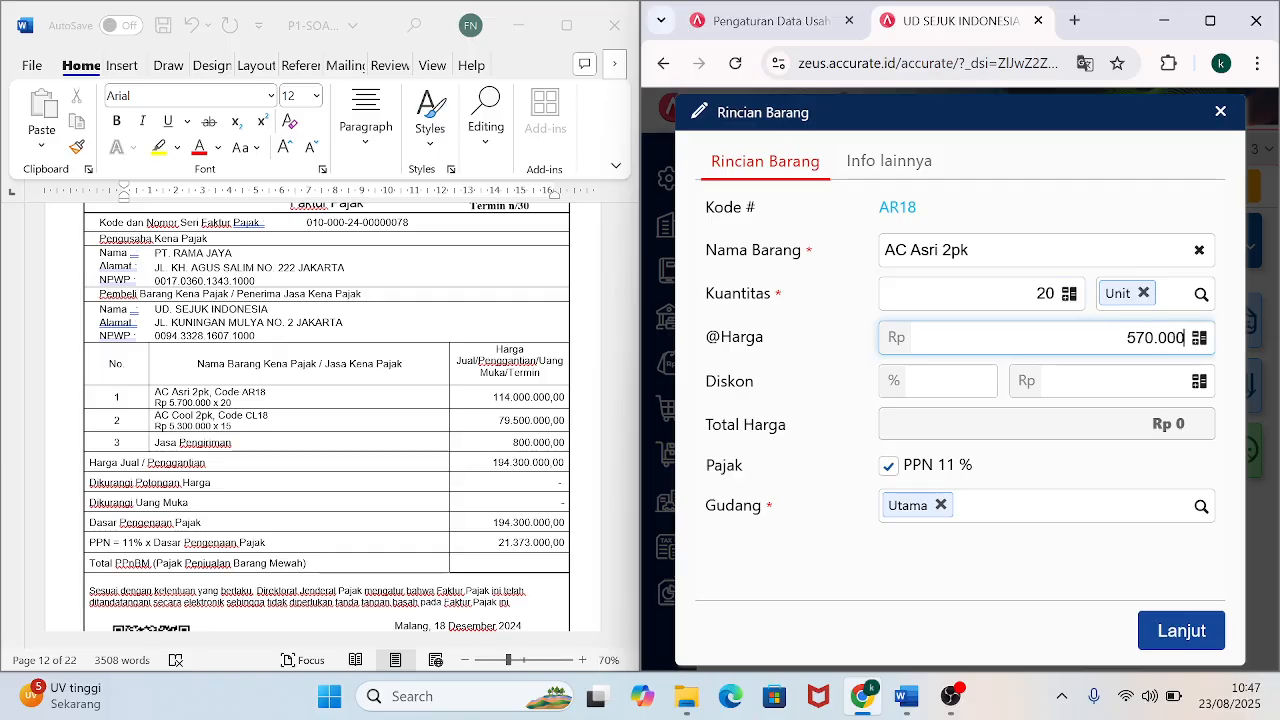
key(Tab)
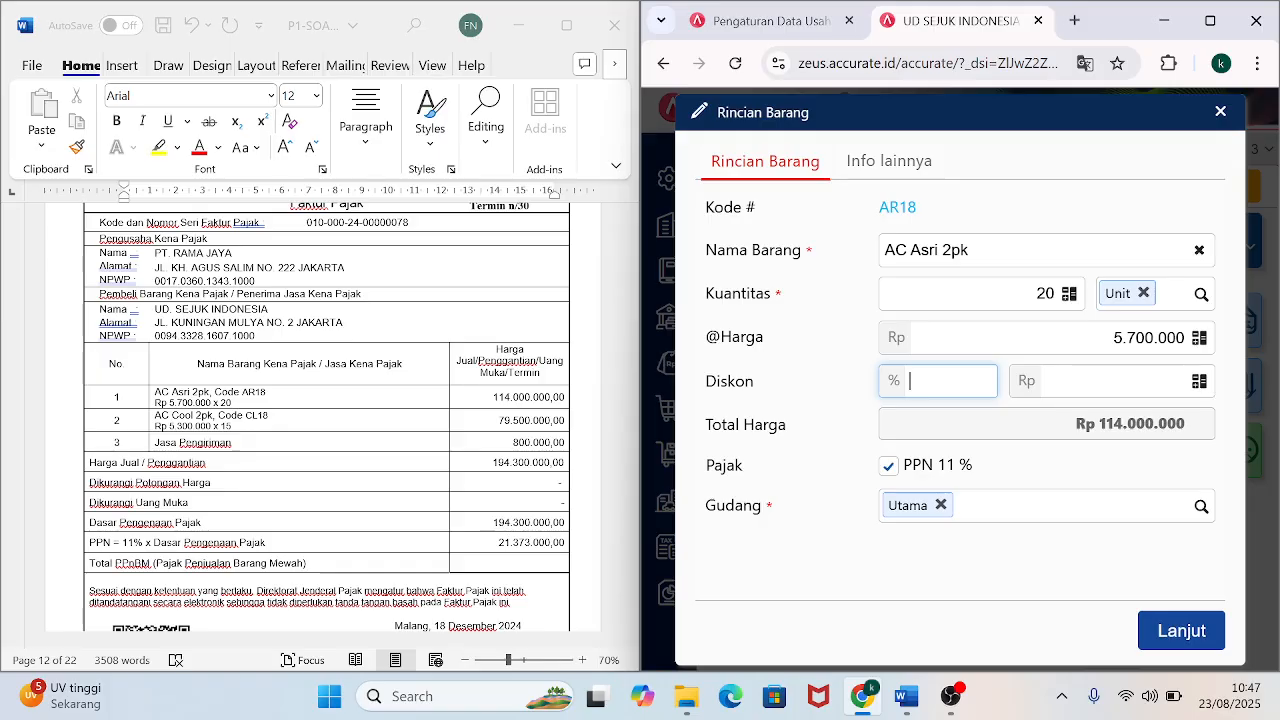
click(1172, 637)
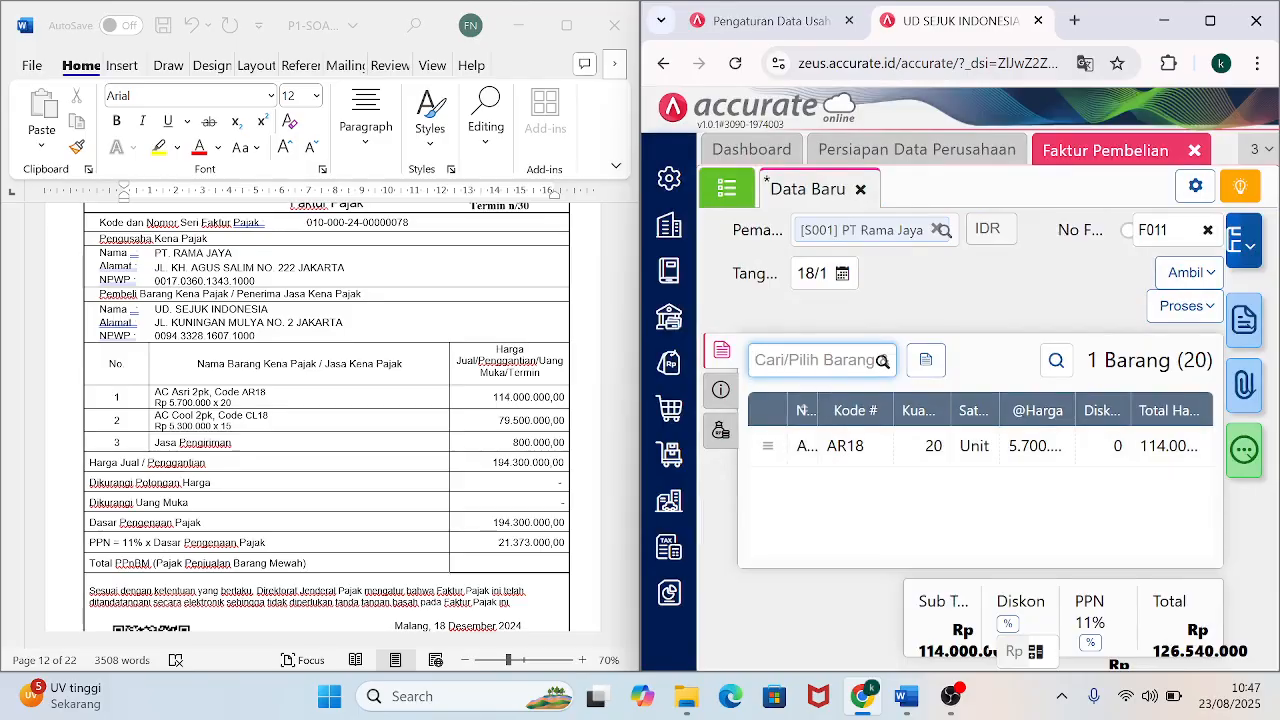
Add AC Cool 2pk (CL18) to the purchase invoice with quantity 15 and unit price Rp 5.300.000.
text(AC COO)
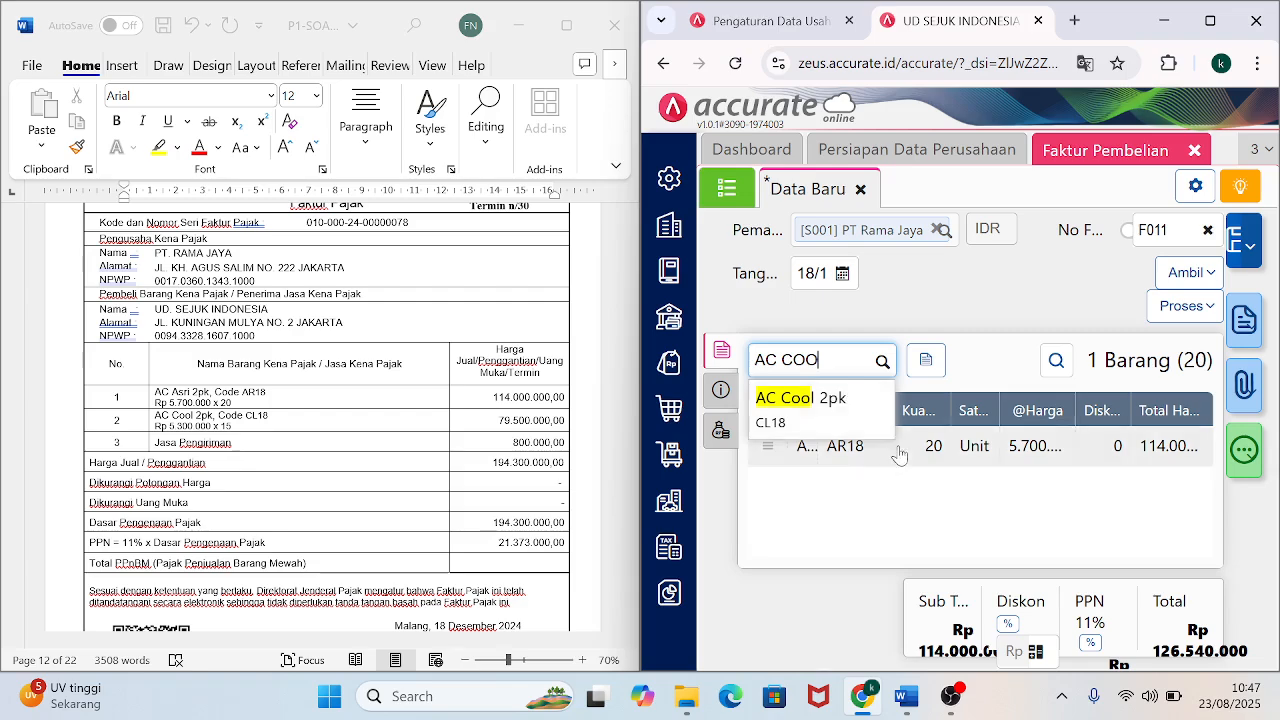
click(851, 422)
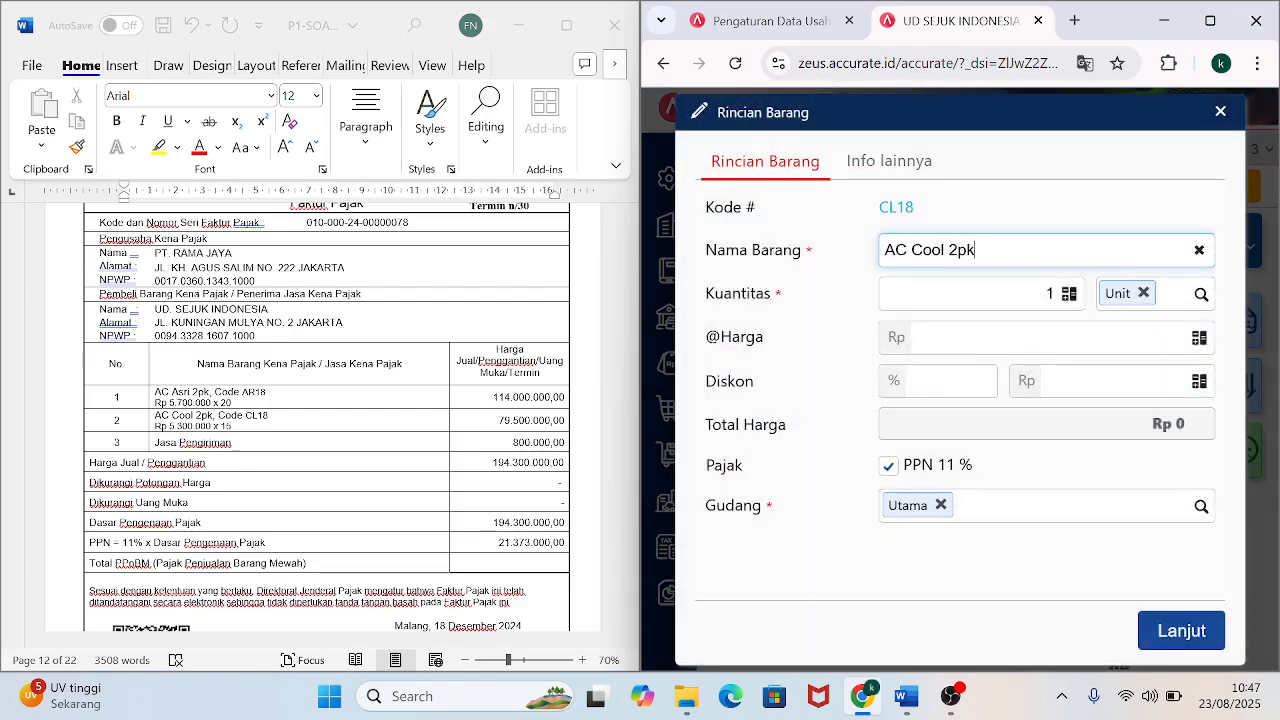
click(1045, 293)
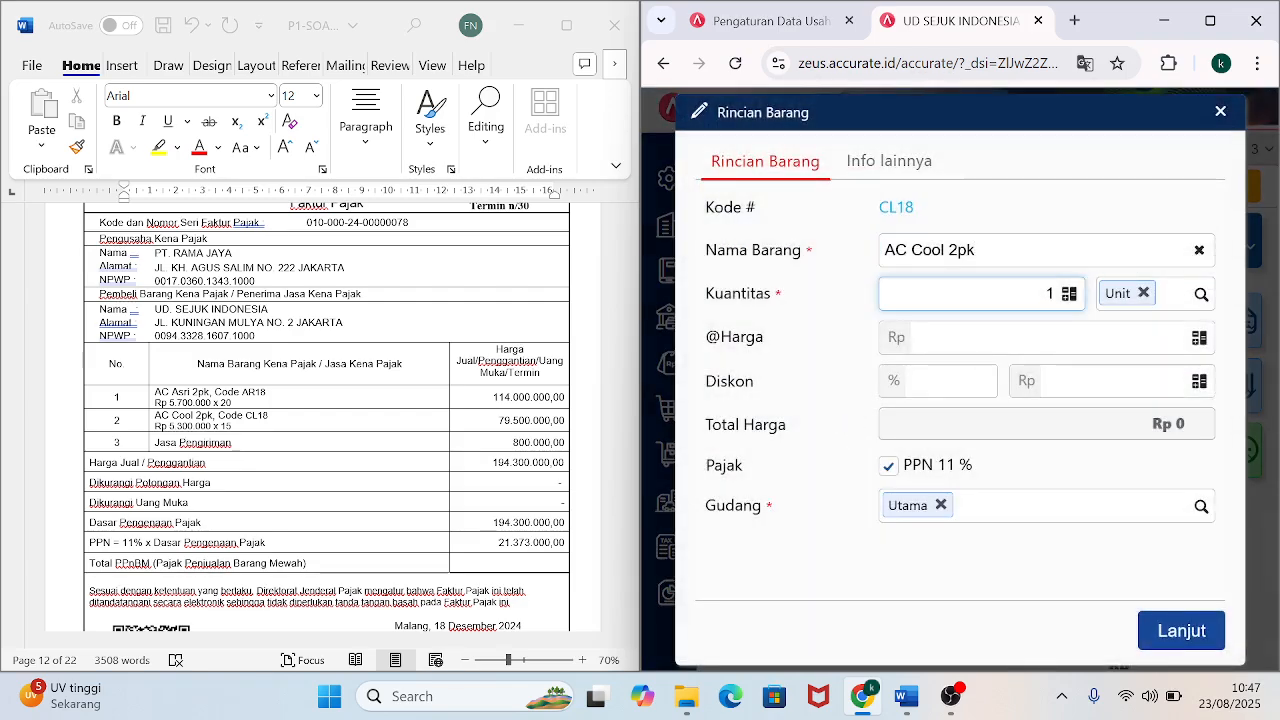
text(5)
key(Tab)
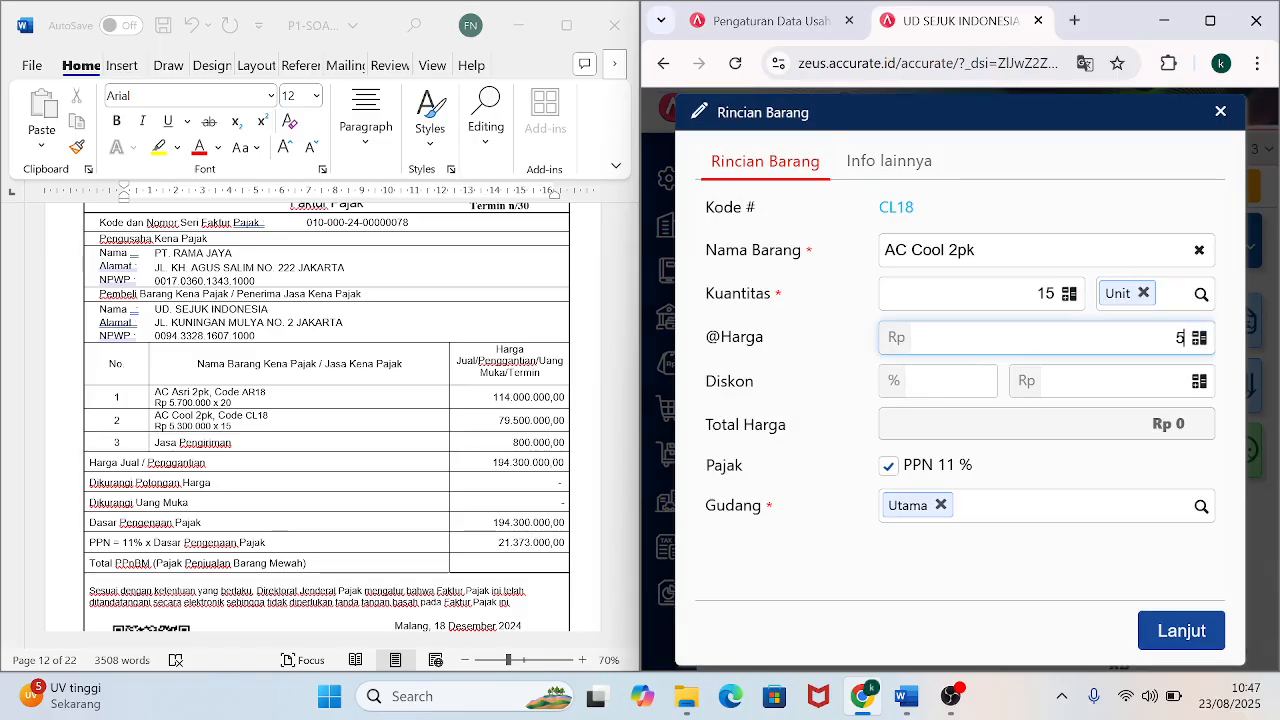
text(5.300.000)
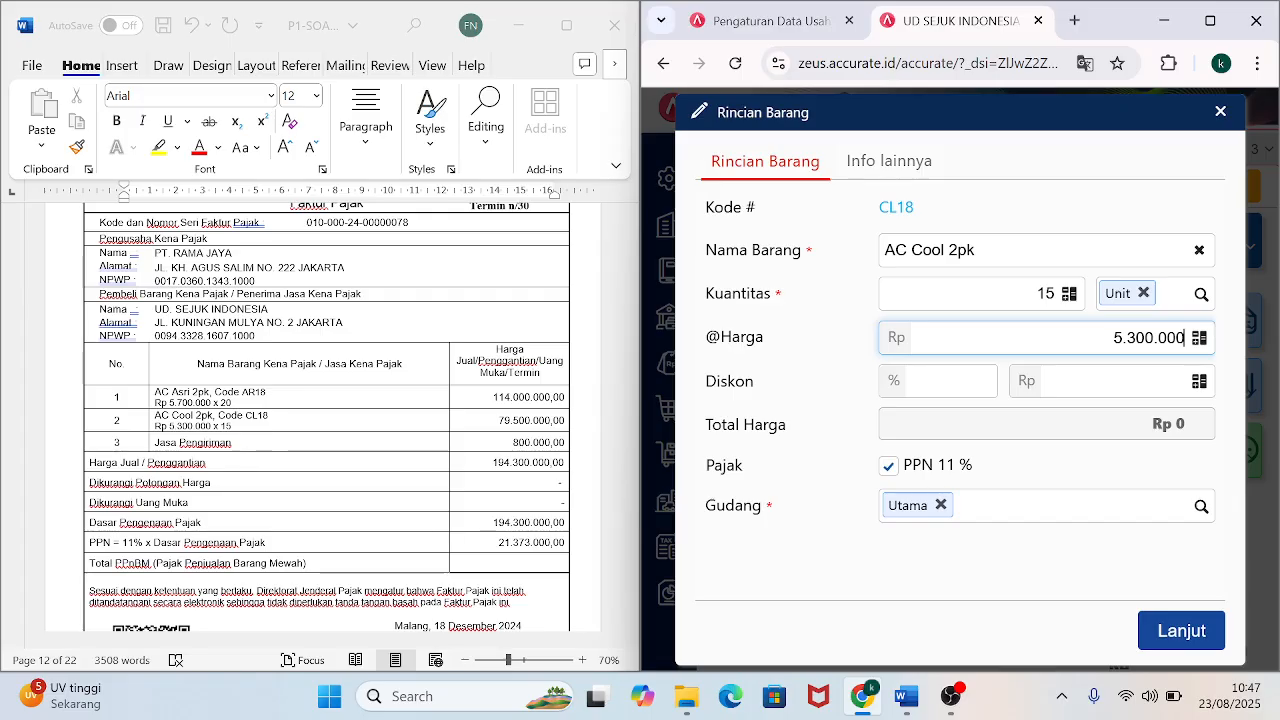
key(Tab)
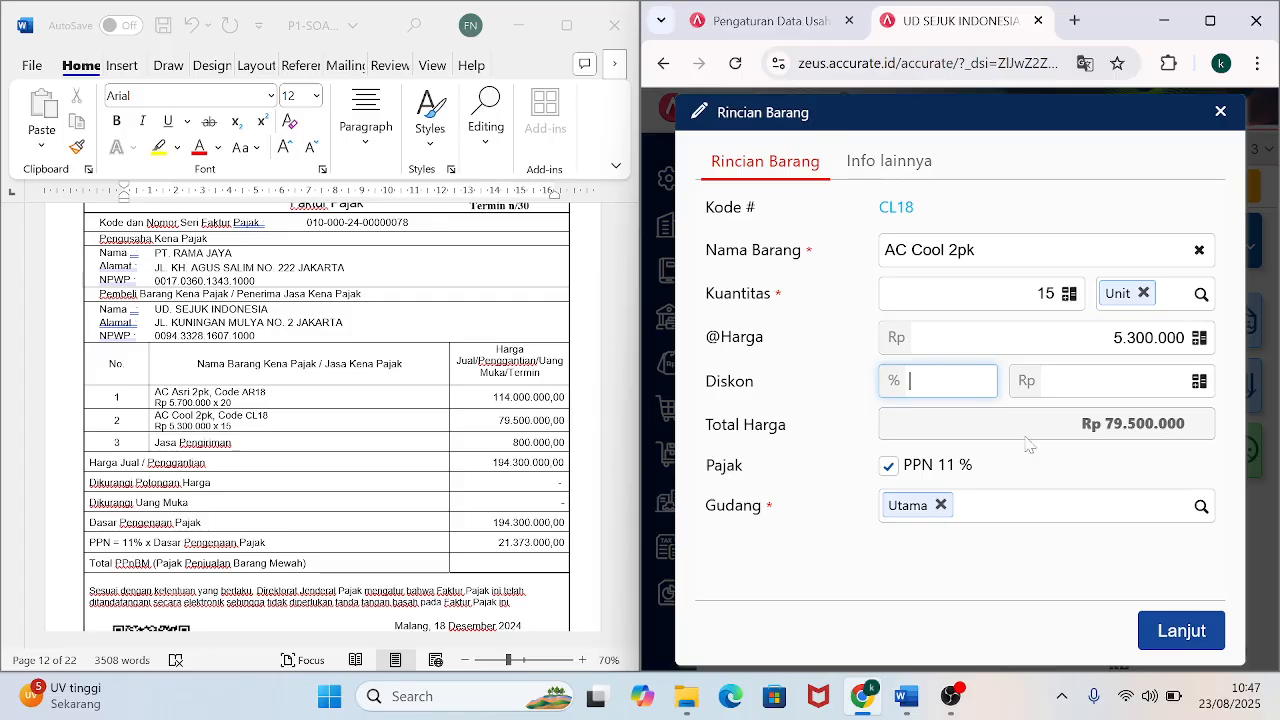
click(1170, 632)
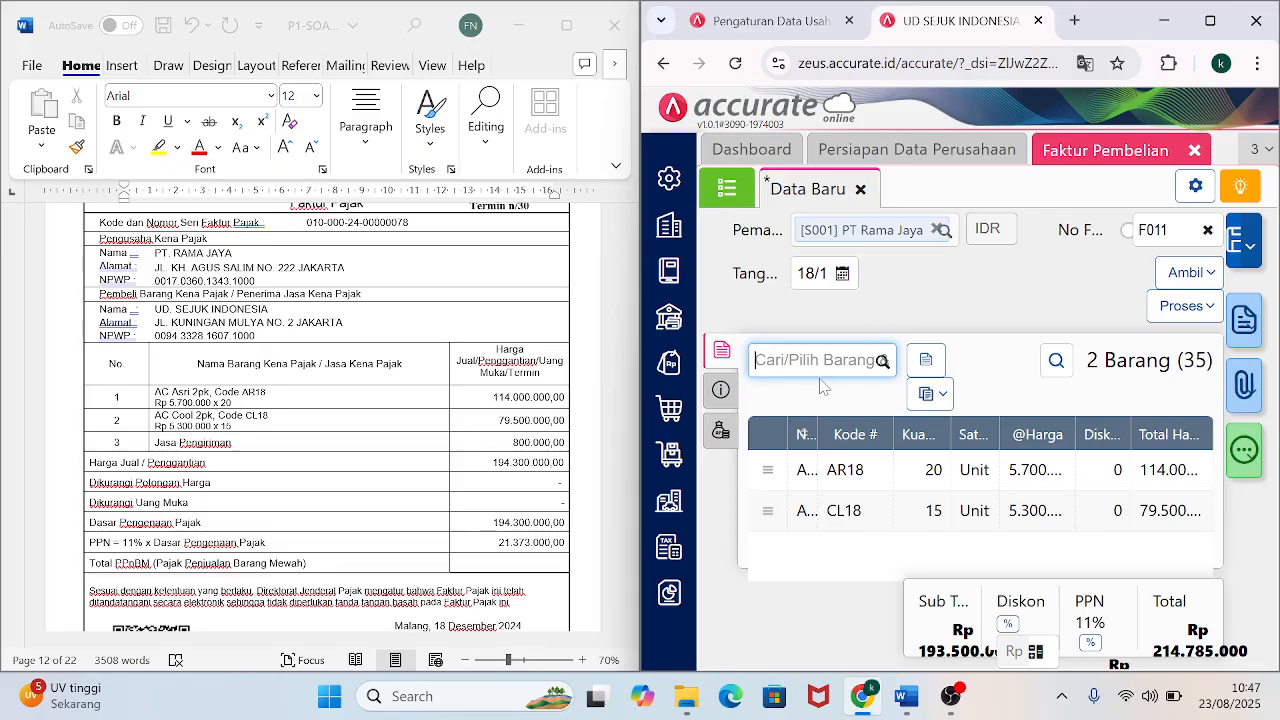
Maximize the browser window and set the invoice's delivery date (Tgl Pengiriman) to 18/12/2024 in the additional information.
click(721, 390)
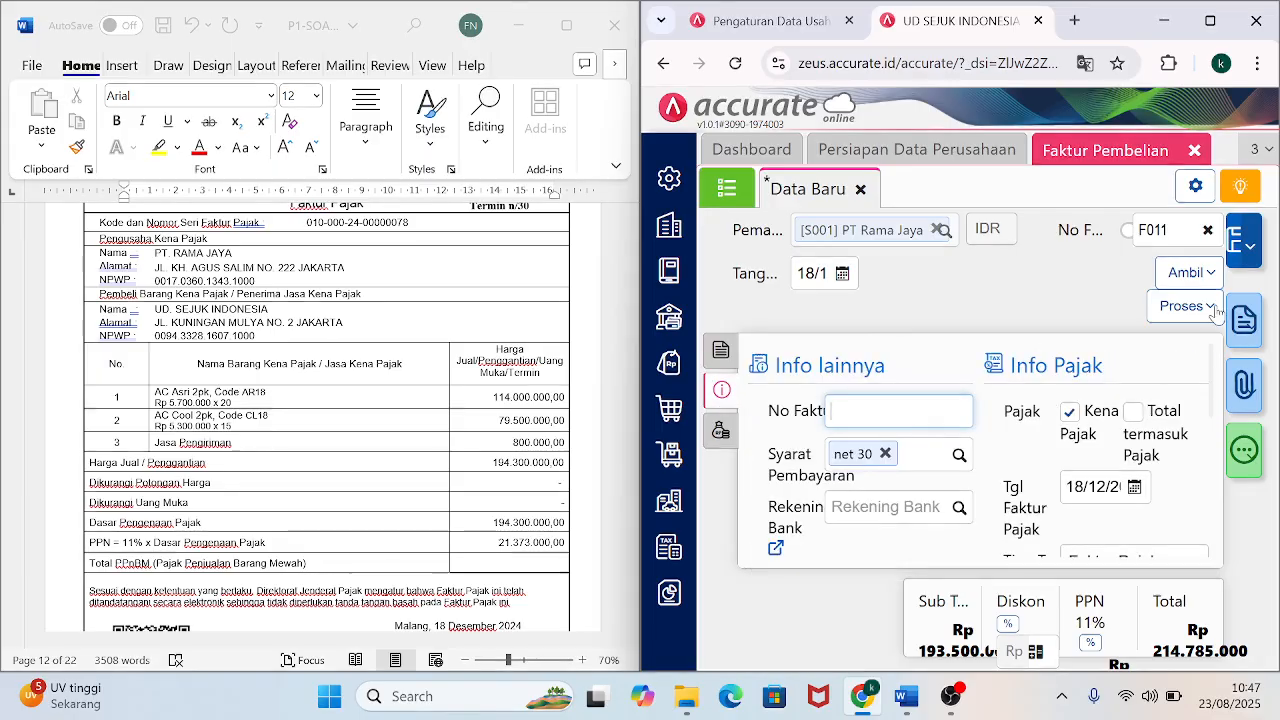
click(1210, 20)
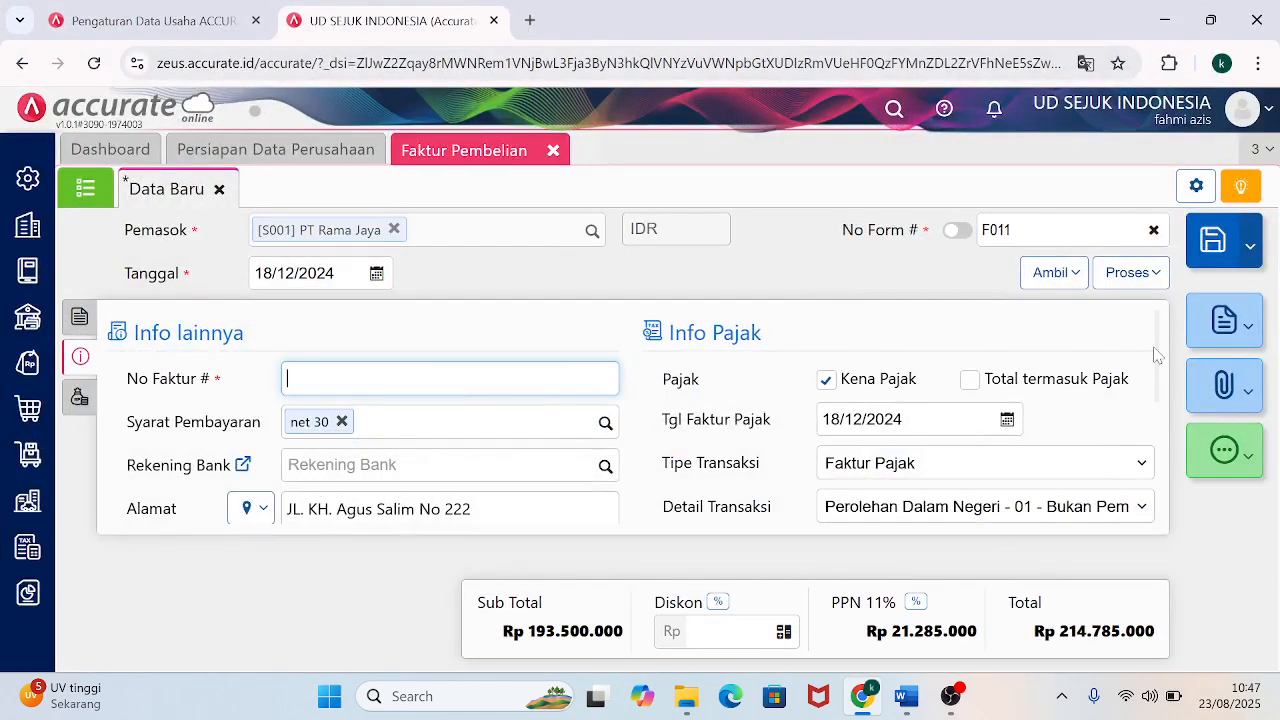
drag(1163, 355, 1168, 451)
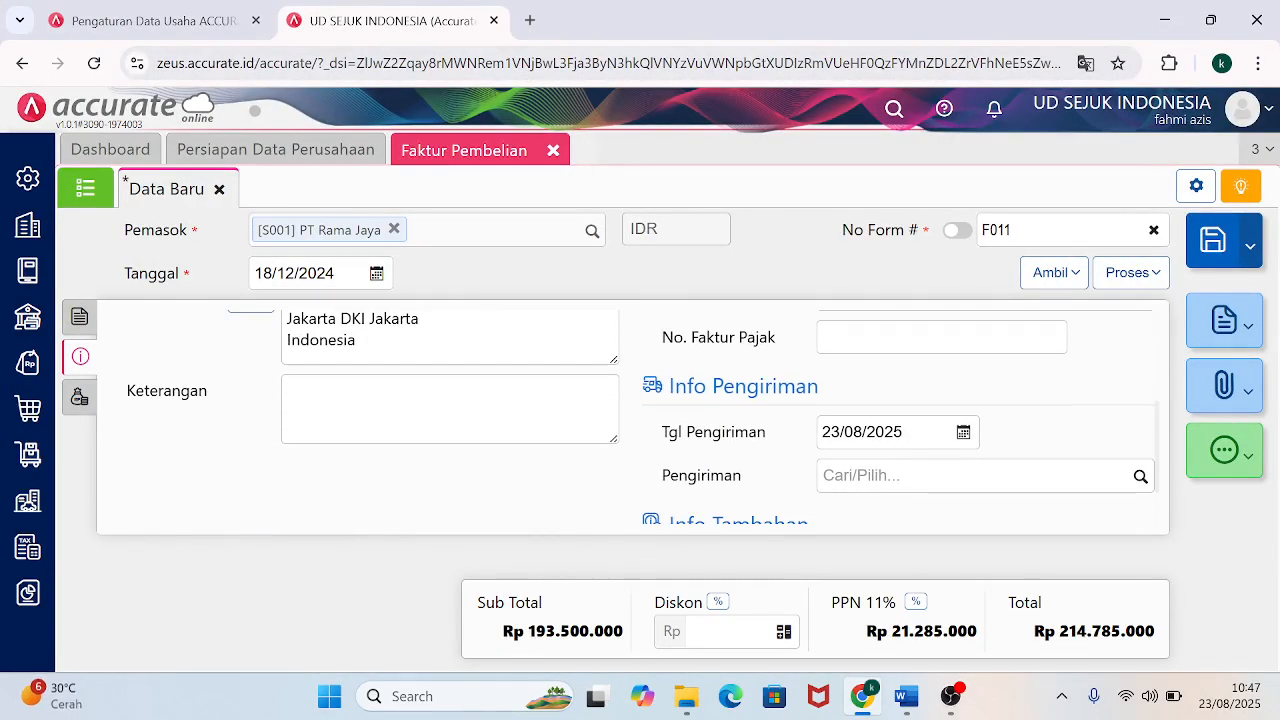
click(885, 432)
text(1)
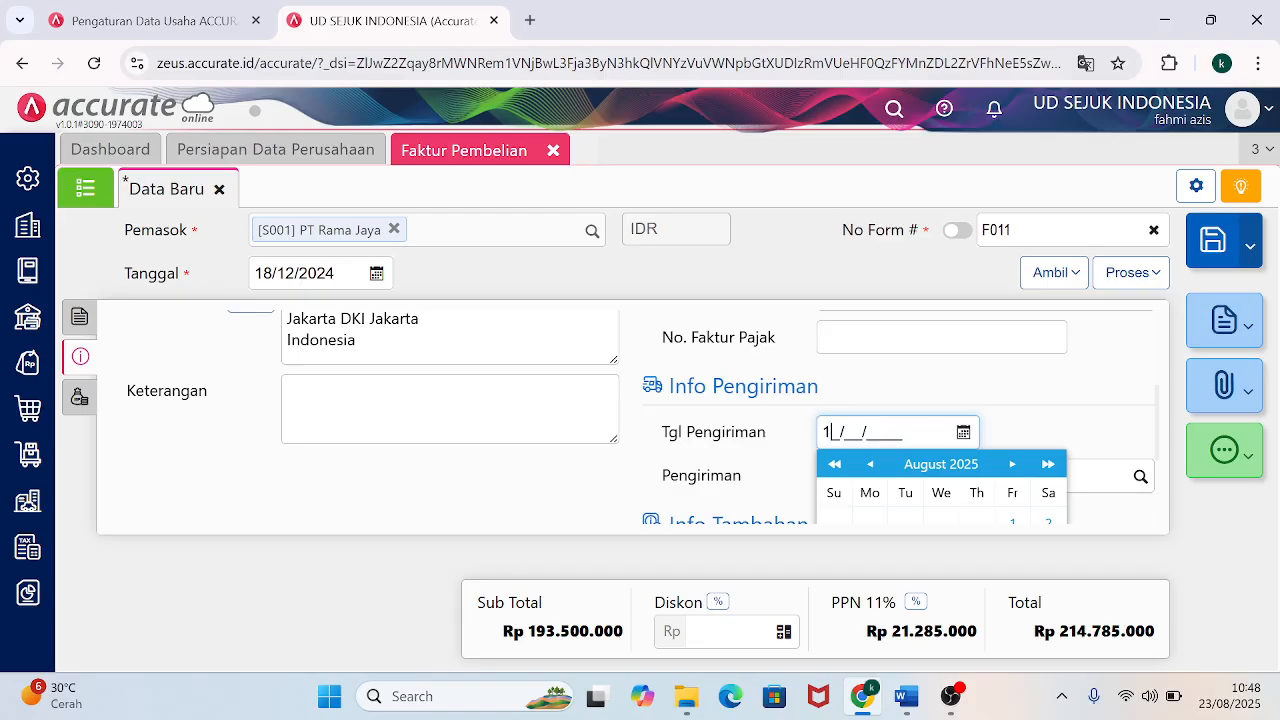
text(8/12/2024)
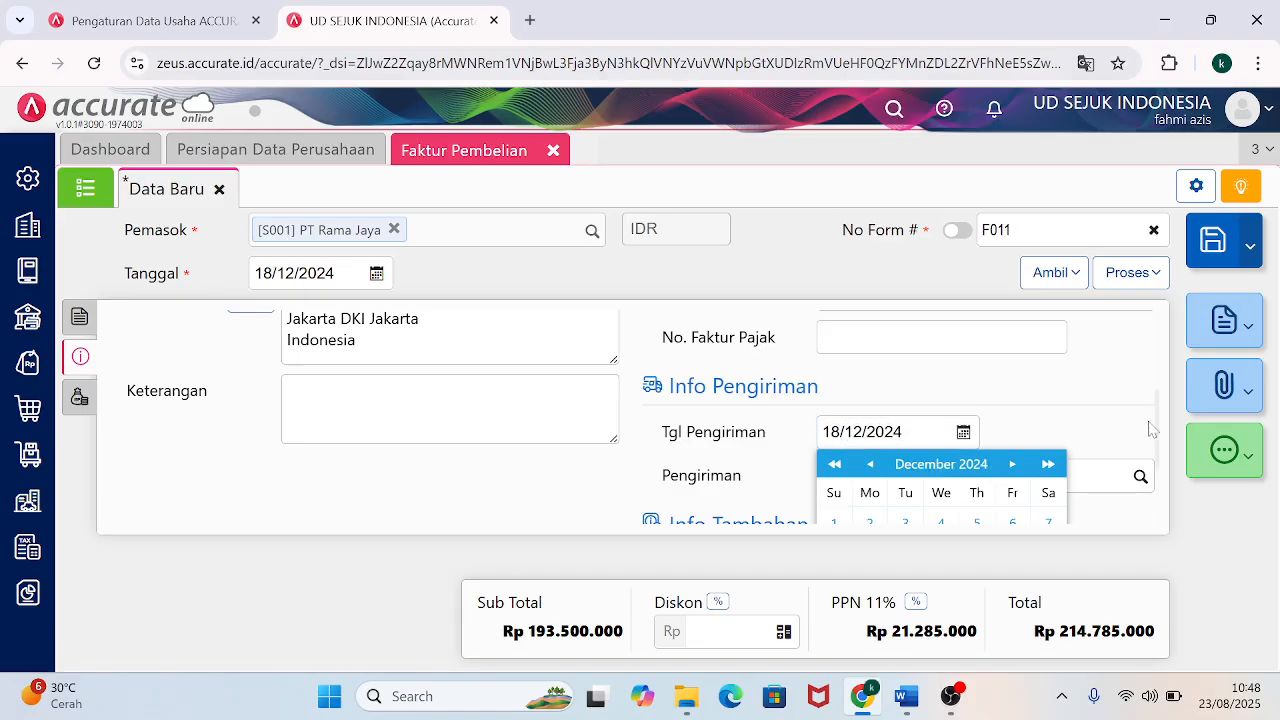
scroll(1158, 437, down, 1)
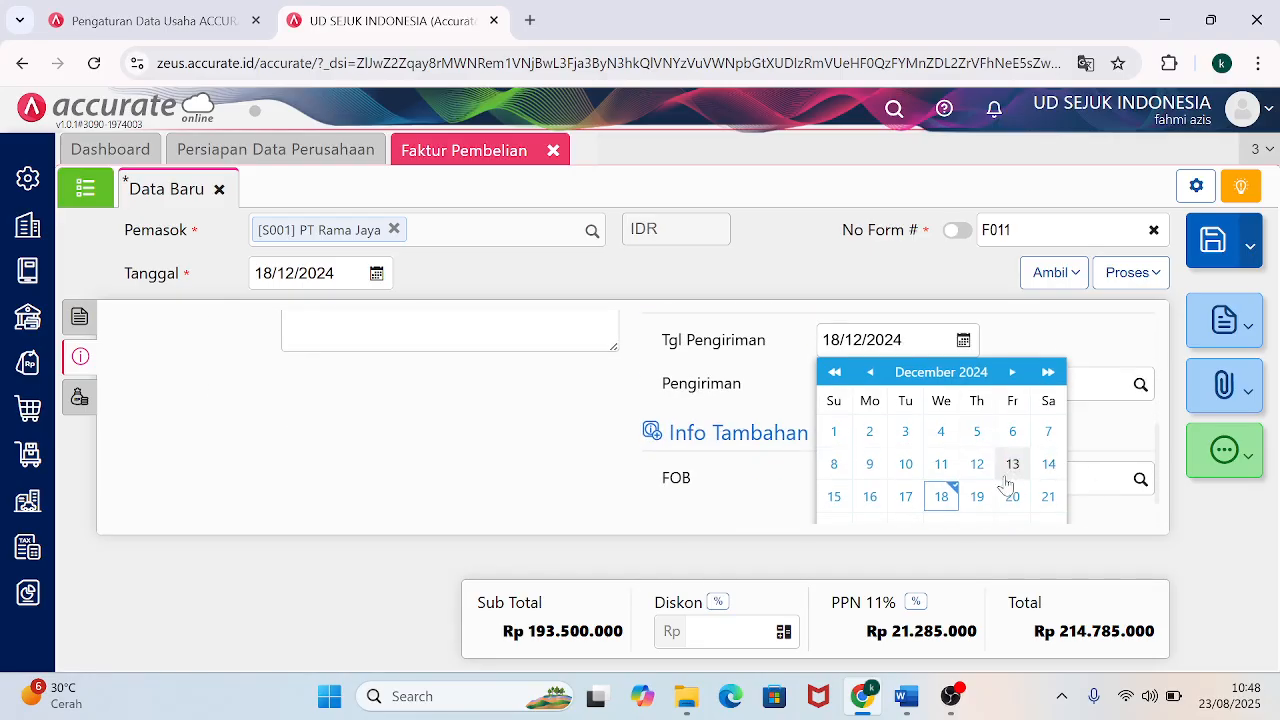
click(946, 496)
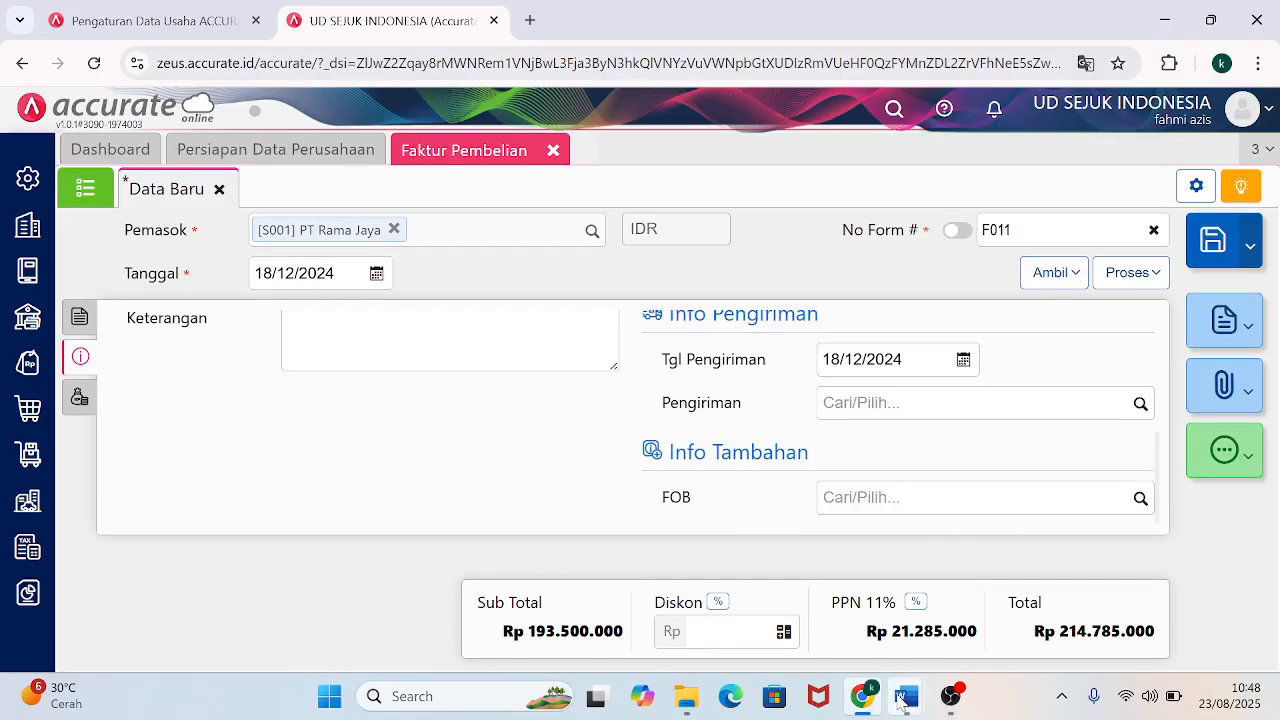
Enter "PEMBELIAN BARANG DAGANG SECARA KREDIT" as the invoice description (Keterangan).
mouse_move(905, 696)
mouse_move(840, 625)
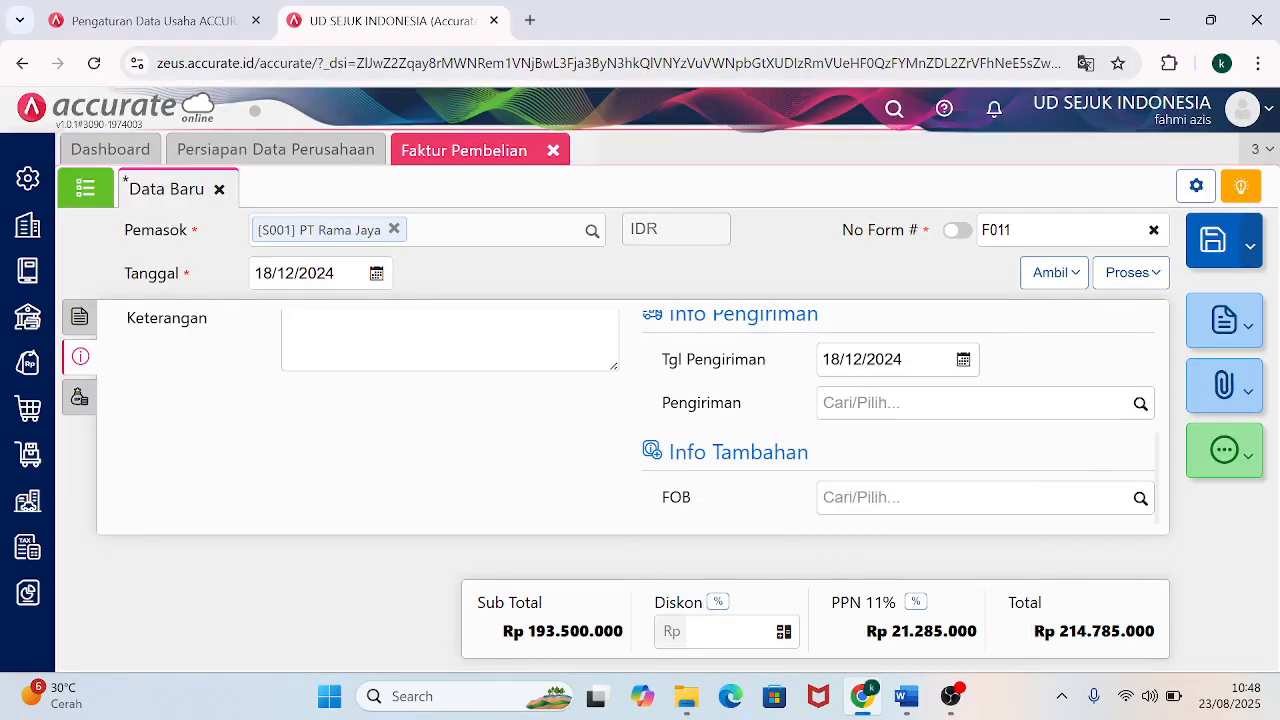
click(449, 340)
text(PEMBELIAN)
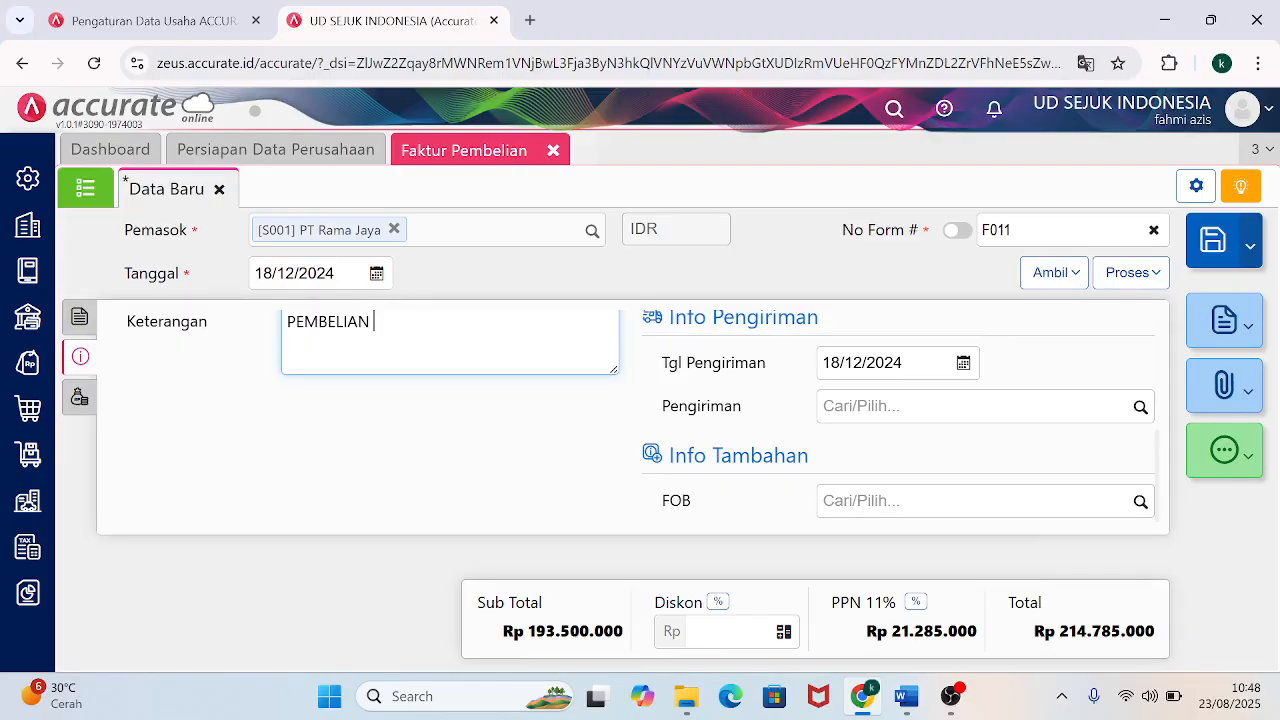
text( BARANG DAGANG )
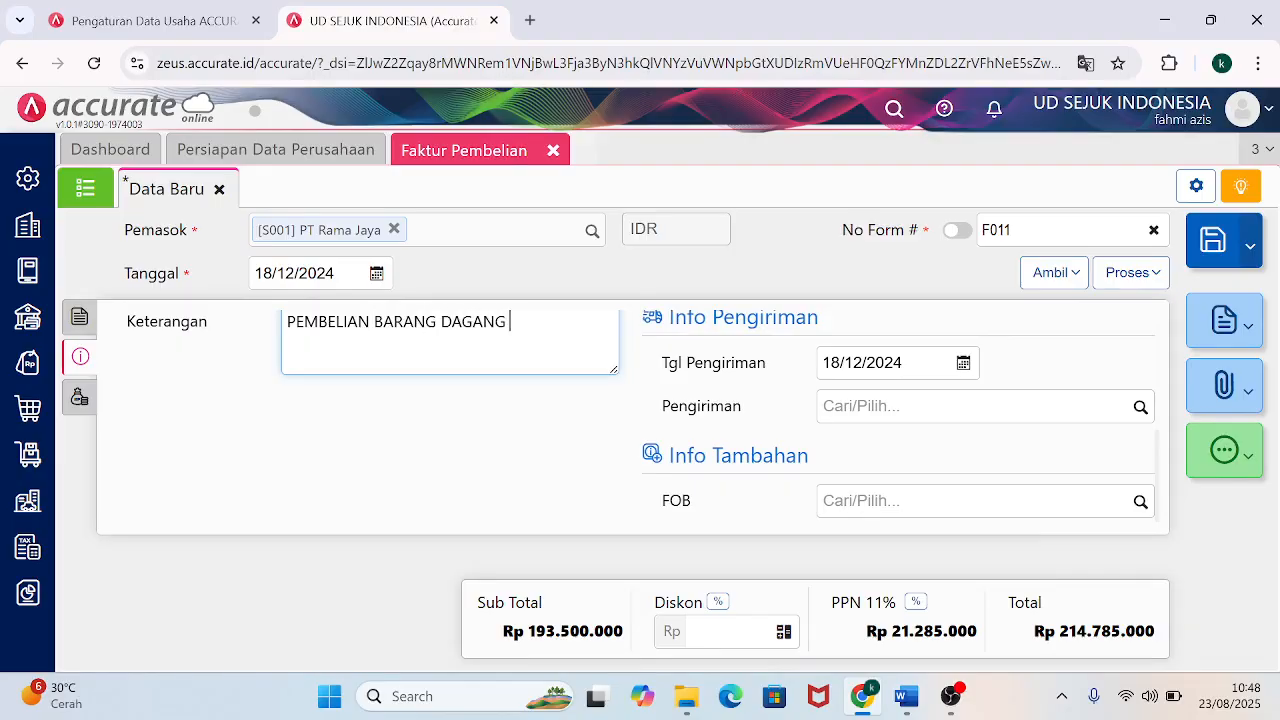
text(SECARA KREDIT)
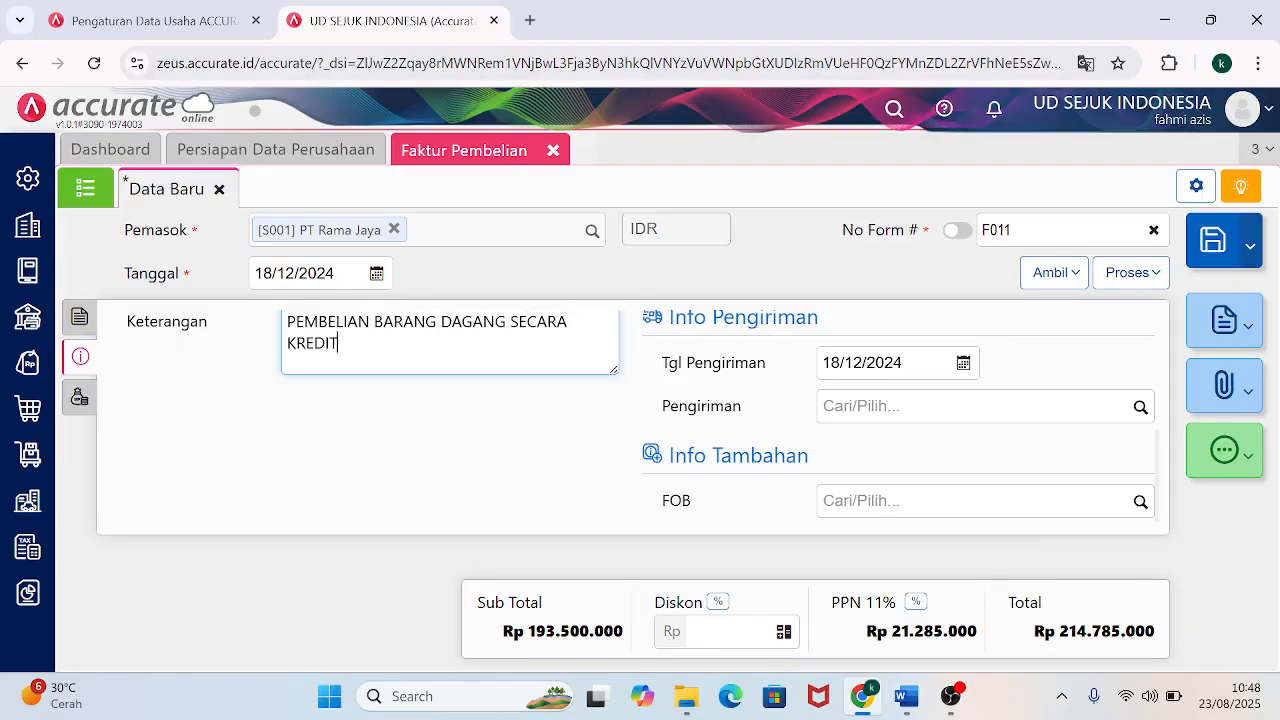
Add the FREIGHT PAID account (5-1200) as an other cost of Rp 800.000, without allocating it to the items.
click(80, 397)
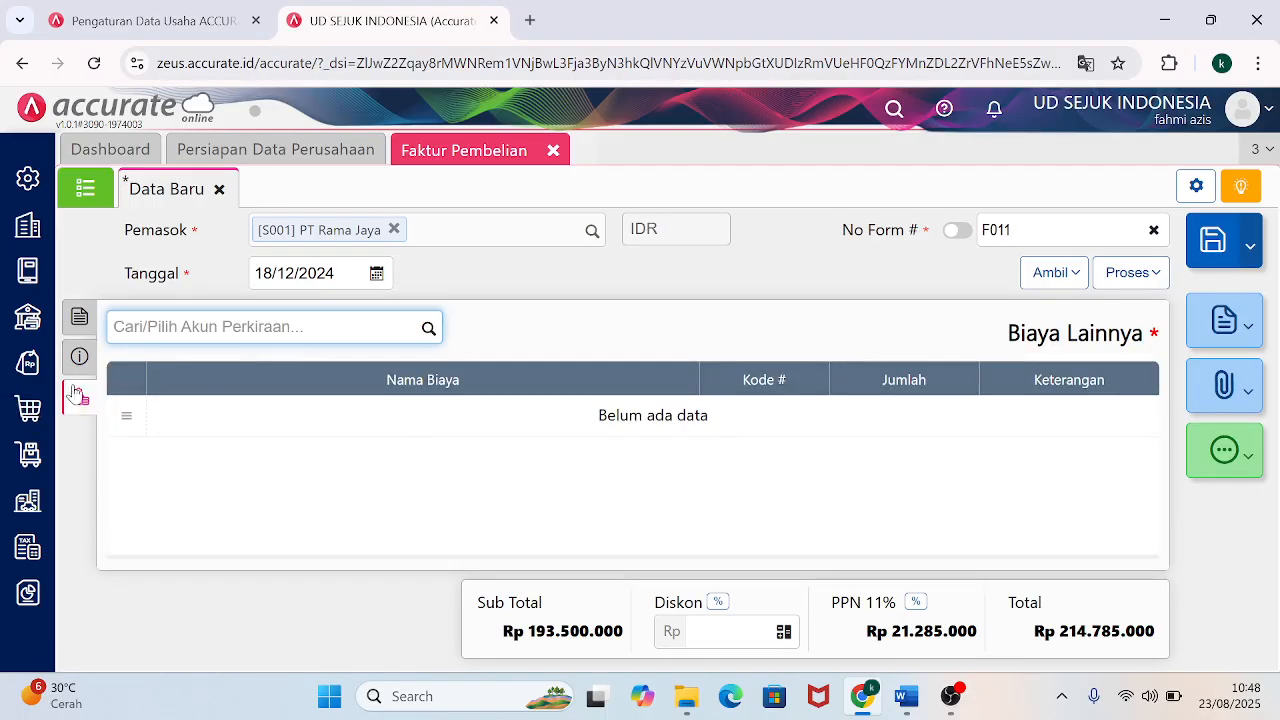
text(FREI)
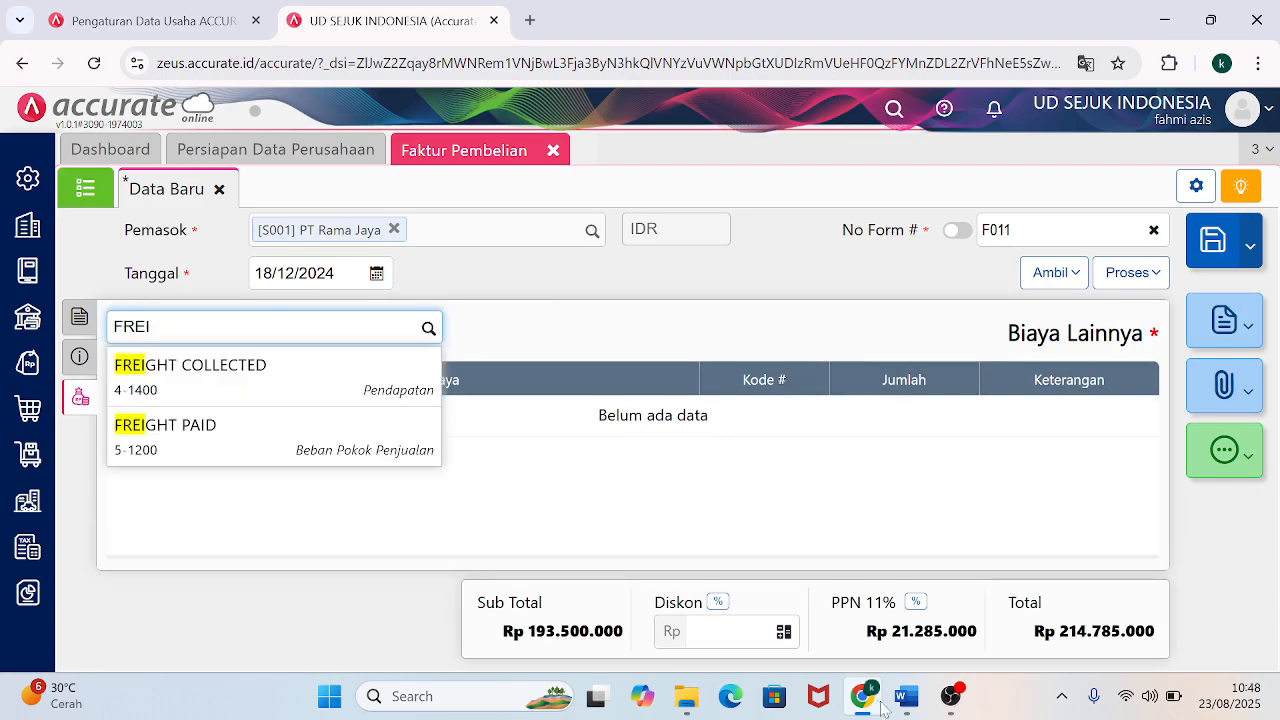
mouse_move(906, 696)
mouse_move(867, 629)
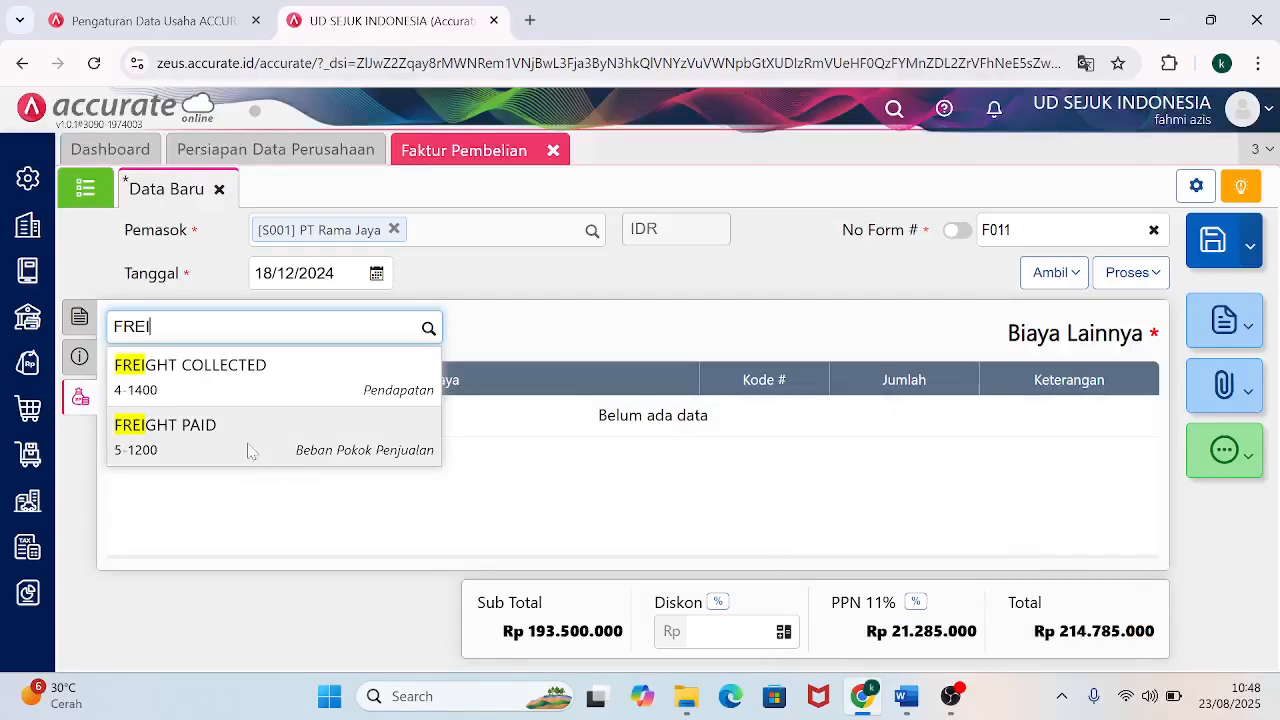
click(250, 450)
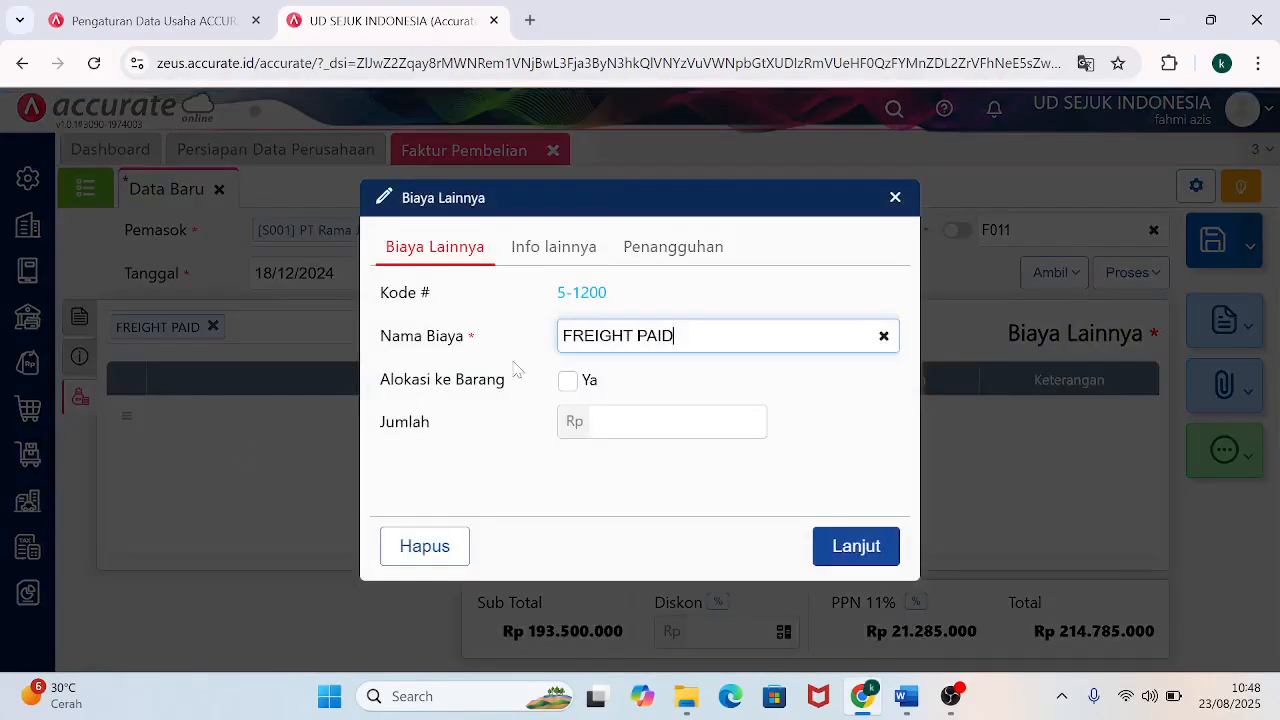
click(680, 421)
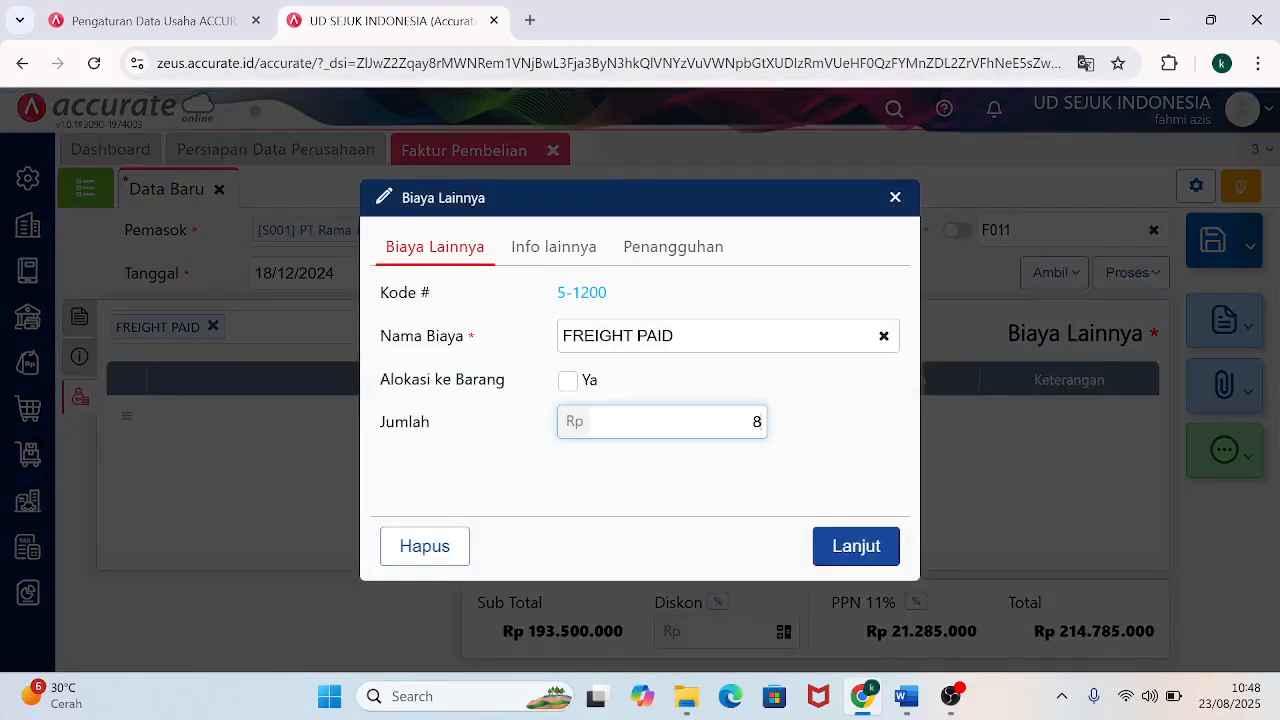
key(Tab)
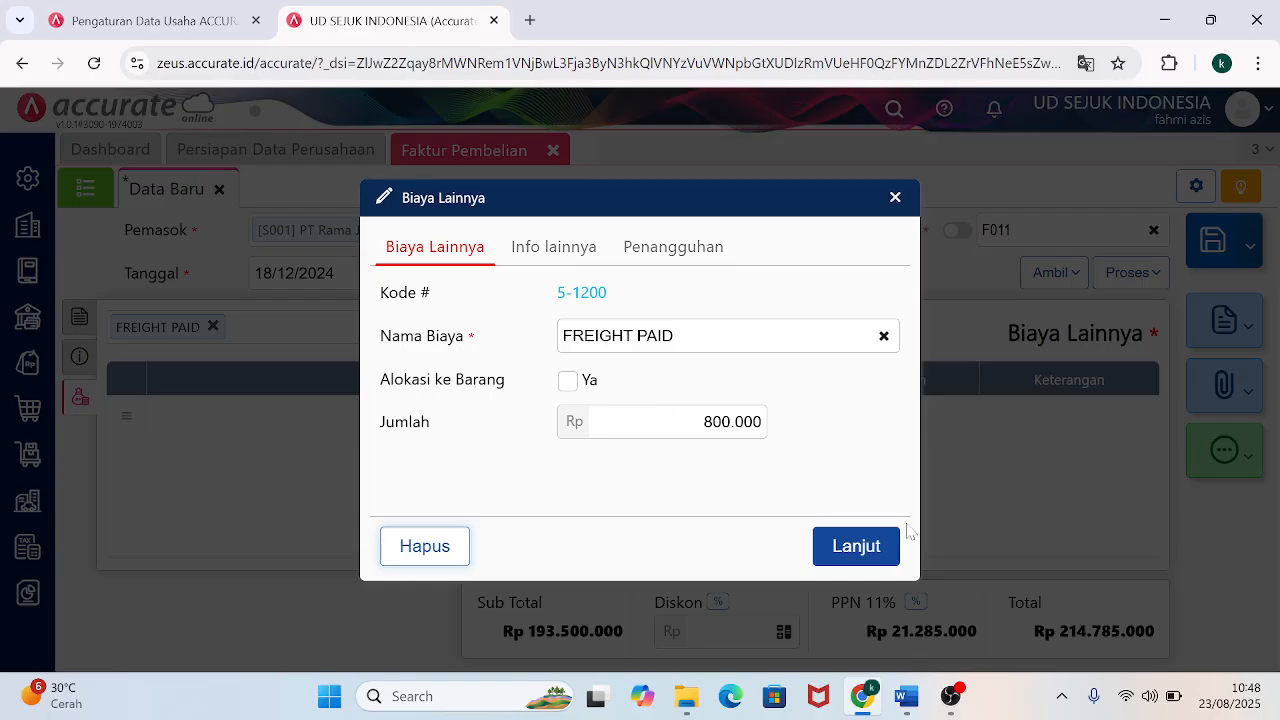
click(848, 560)
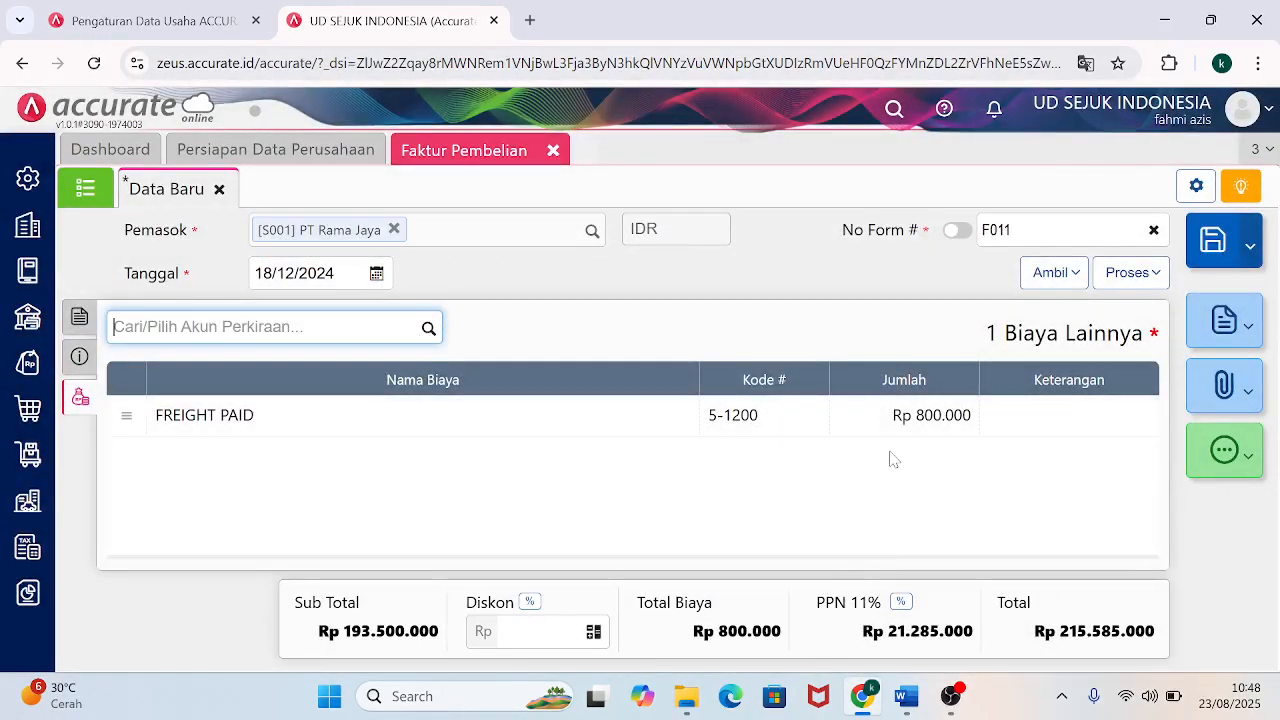
Preview the source tax invoice in the Word document to compare it with the entered purchase invoice.
mouse_move(905, 696)
mouse_move(868, 600)
mouse_move(876, 628)
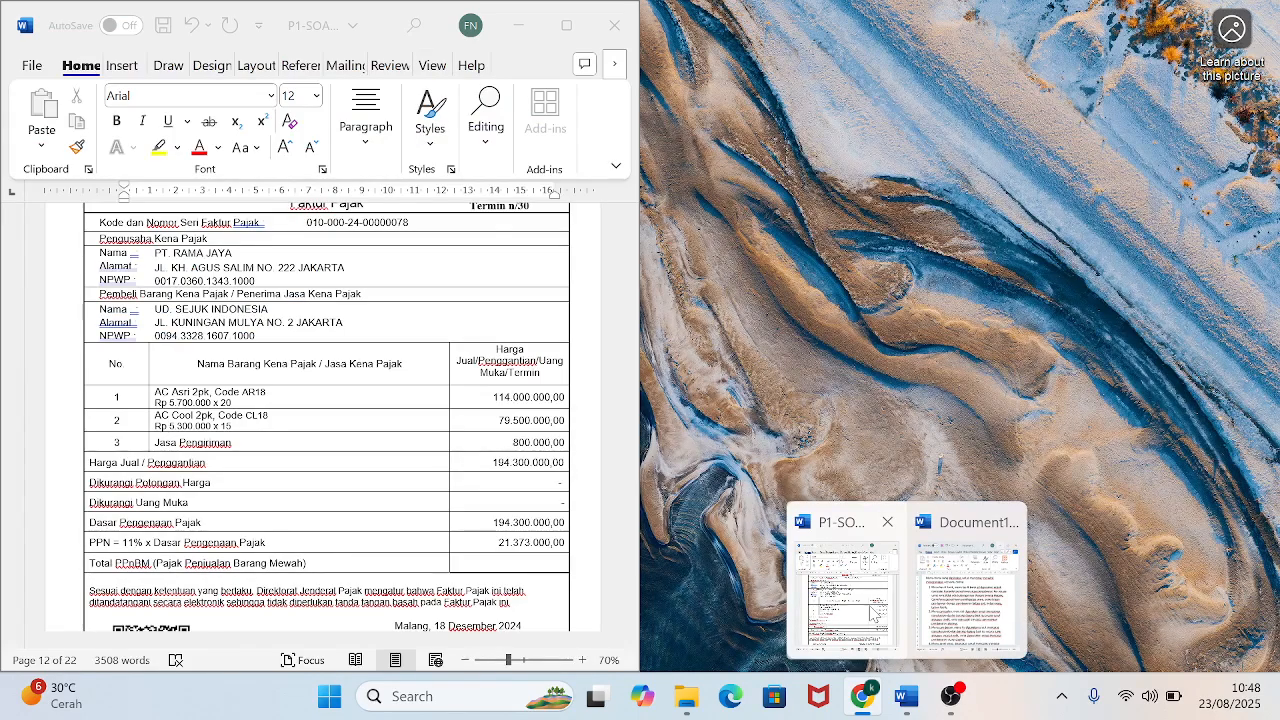
Check the tax invoice in Word and add the VAT IN account (1-1900) to the purchase invoice as an other cost of Rp 88.000.
click(876, 614)
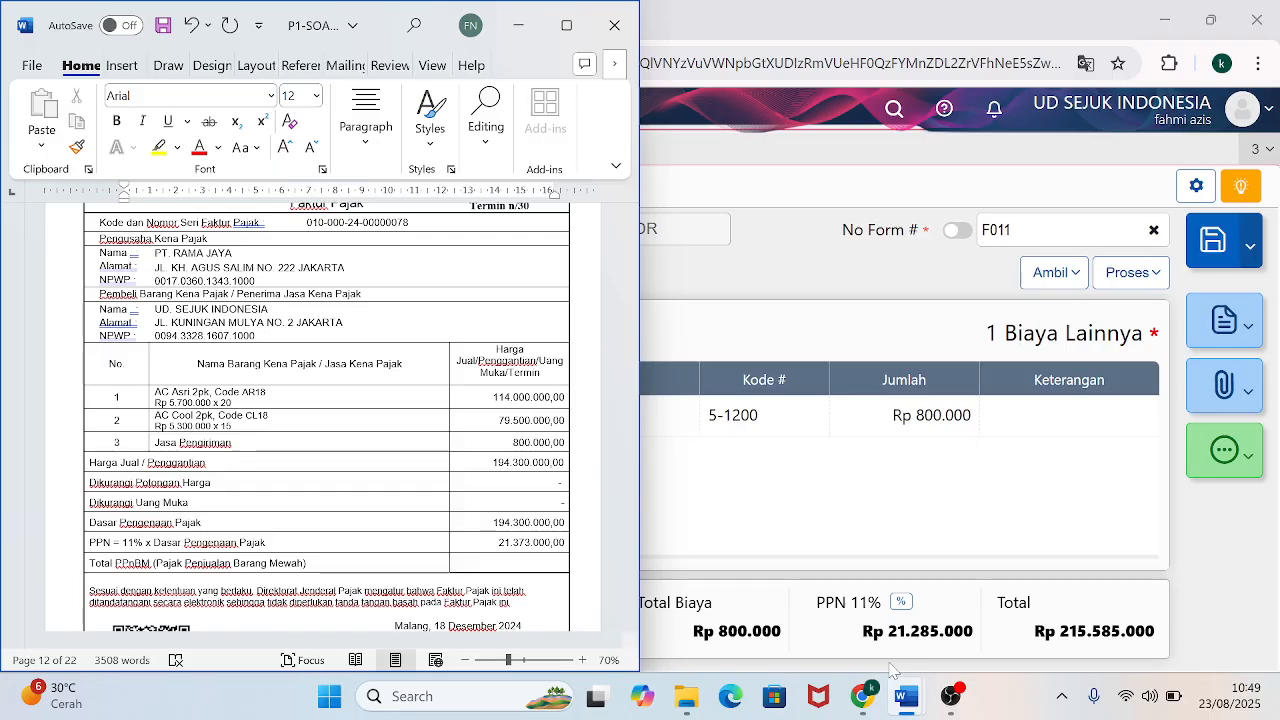
click(918, 552)
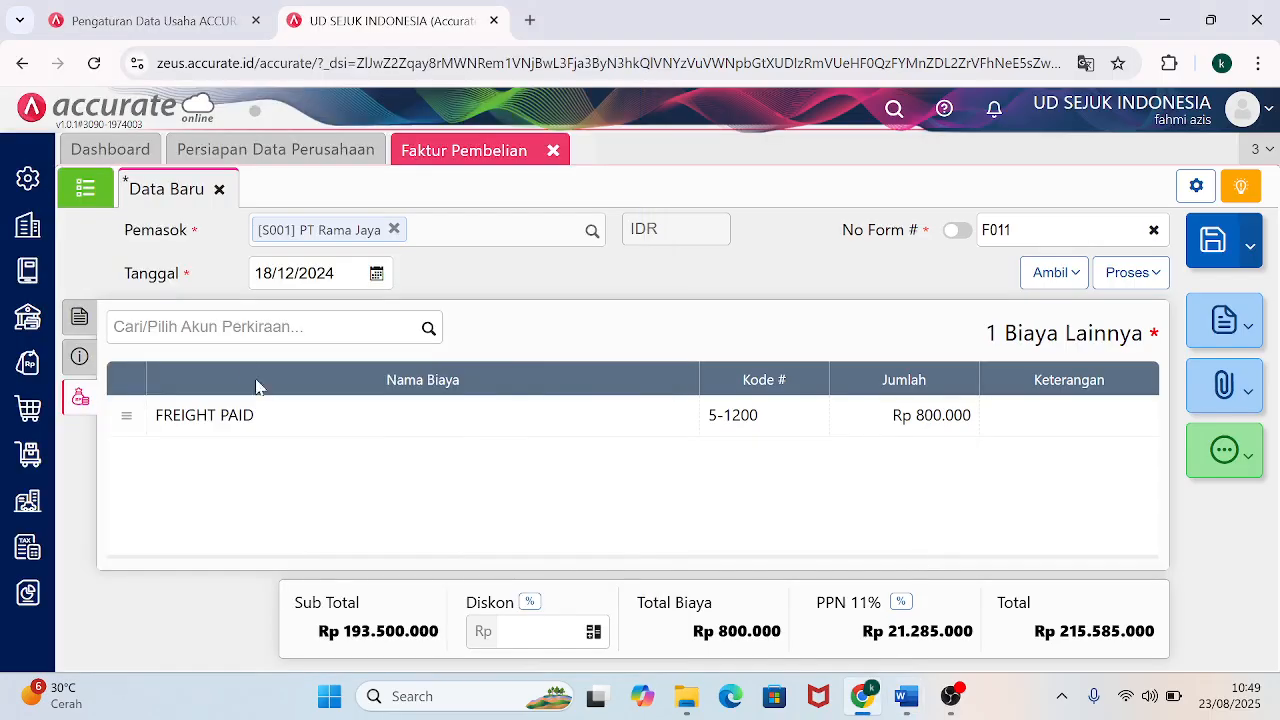
click(265, 326)
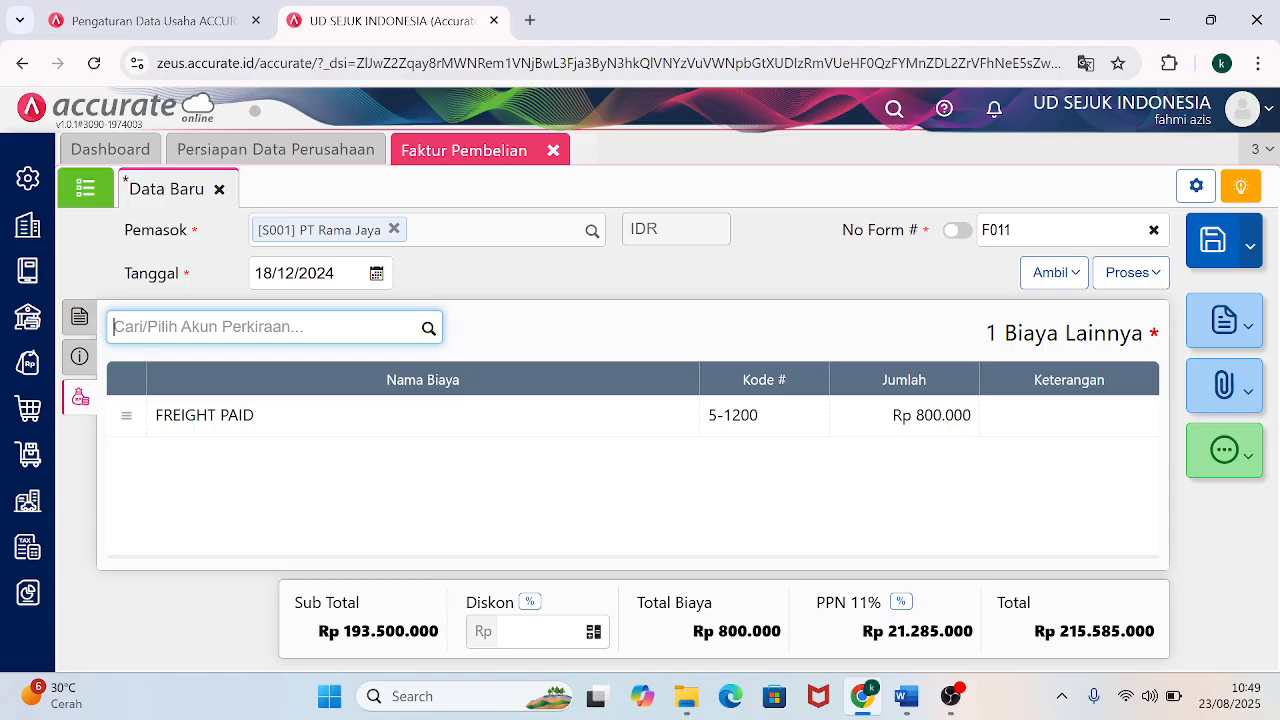
text(VAT IN)
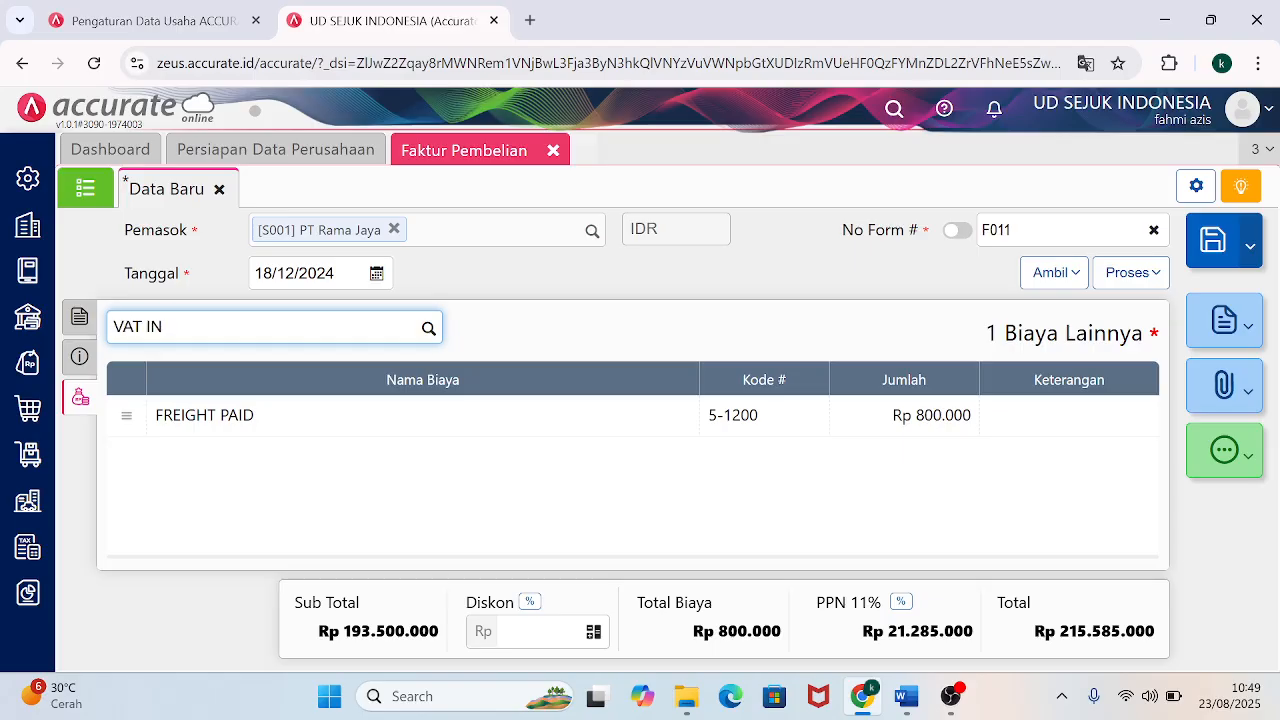
click(232, 372)
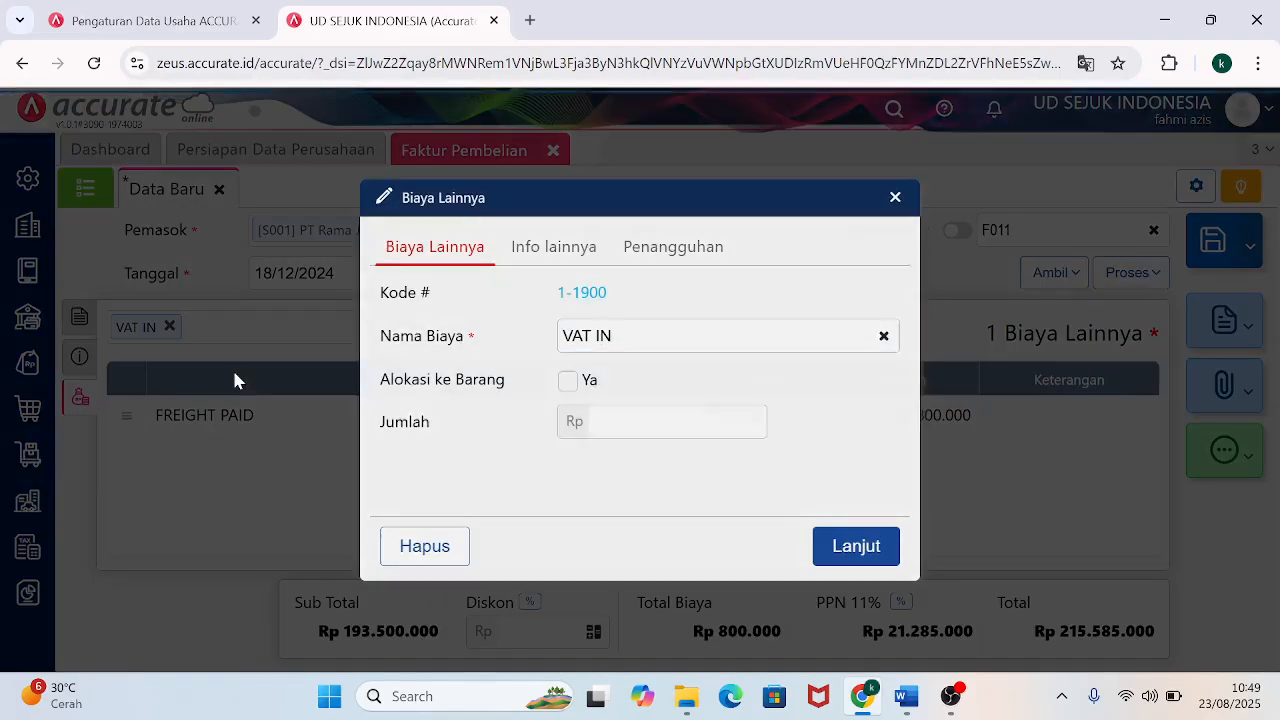
click(680, 421)
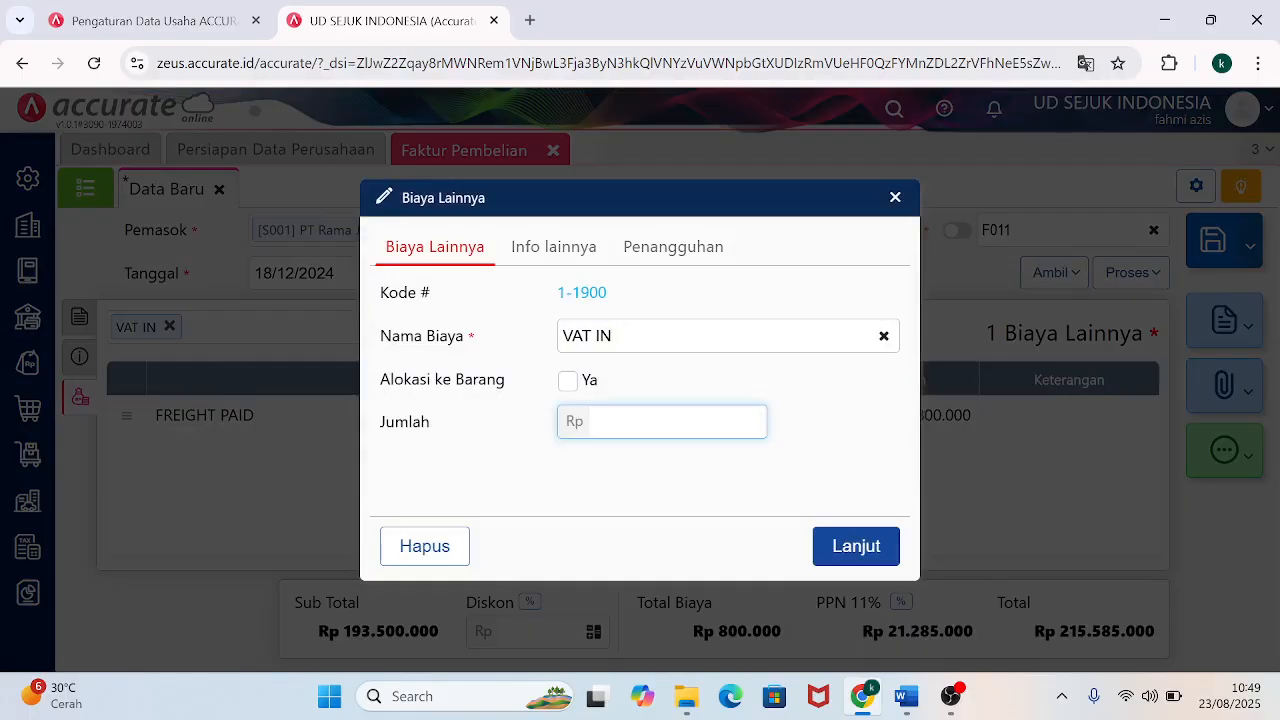
text(88.000)
key(Tab)
click(846, 552)
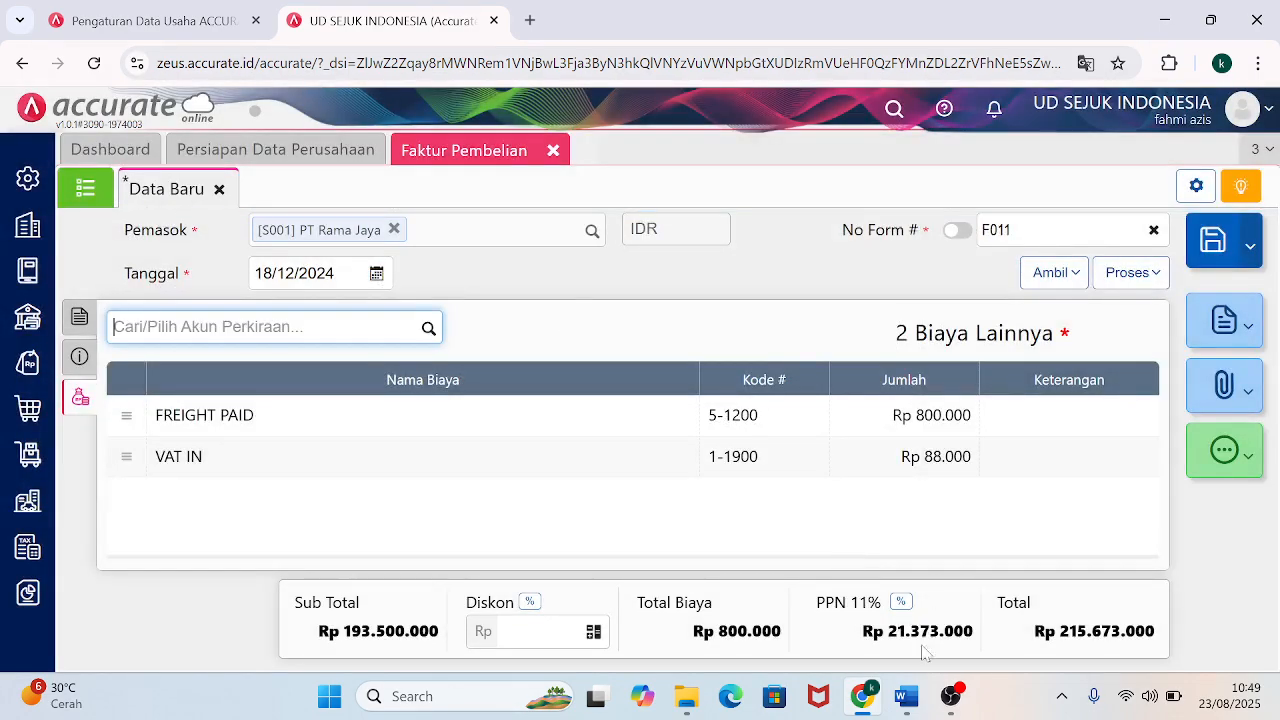
Open the invoice's additional information (Info lainnya) and place the browser side by side with the tax invoice in Word.
mouse_move(907, 696)
mouse_move(845, 590)
click(81, 360)
click(80, 317)
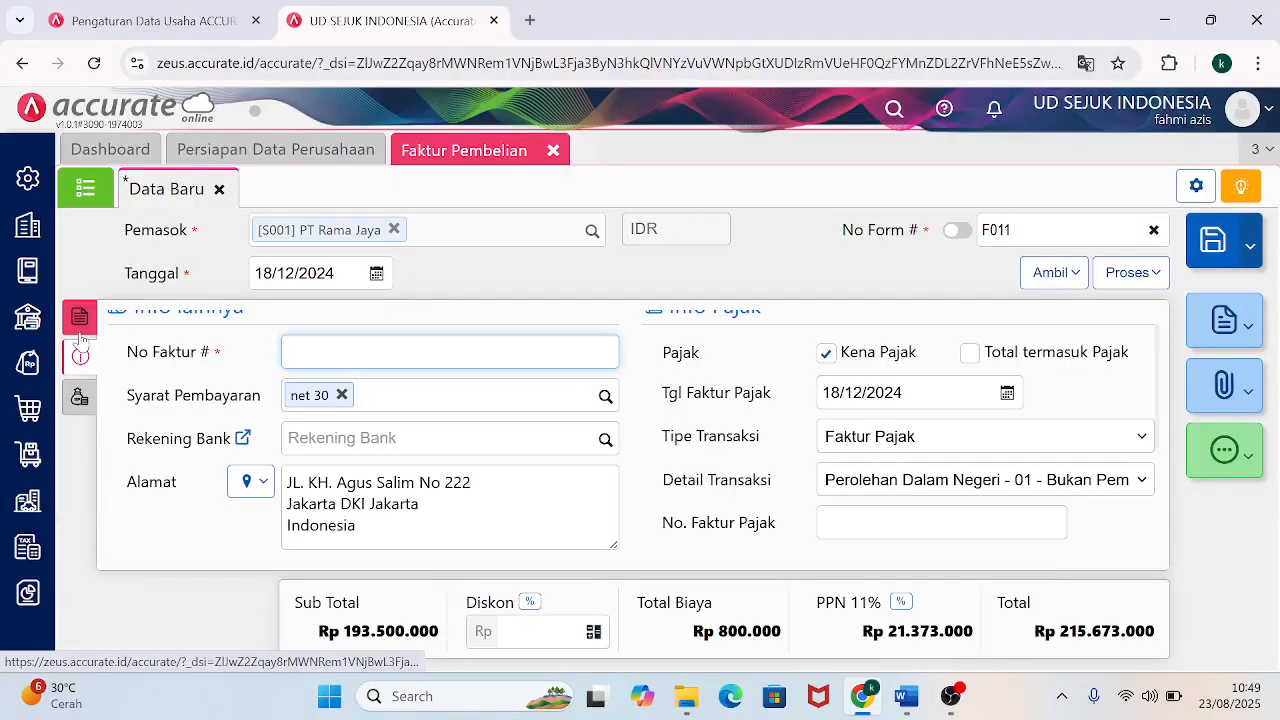
click(80, 357)
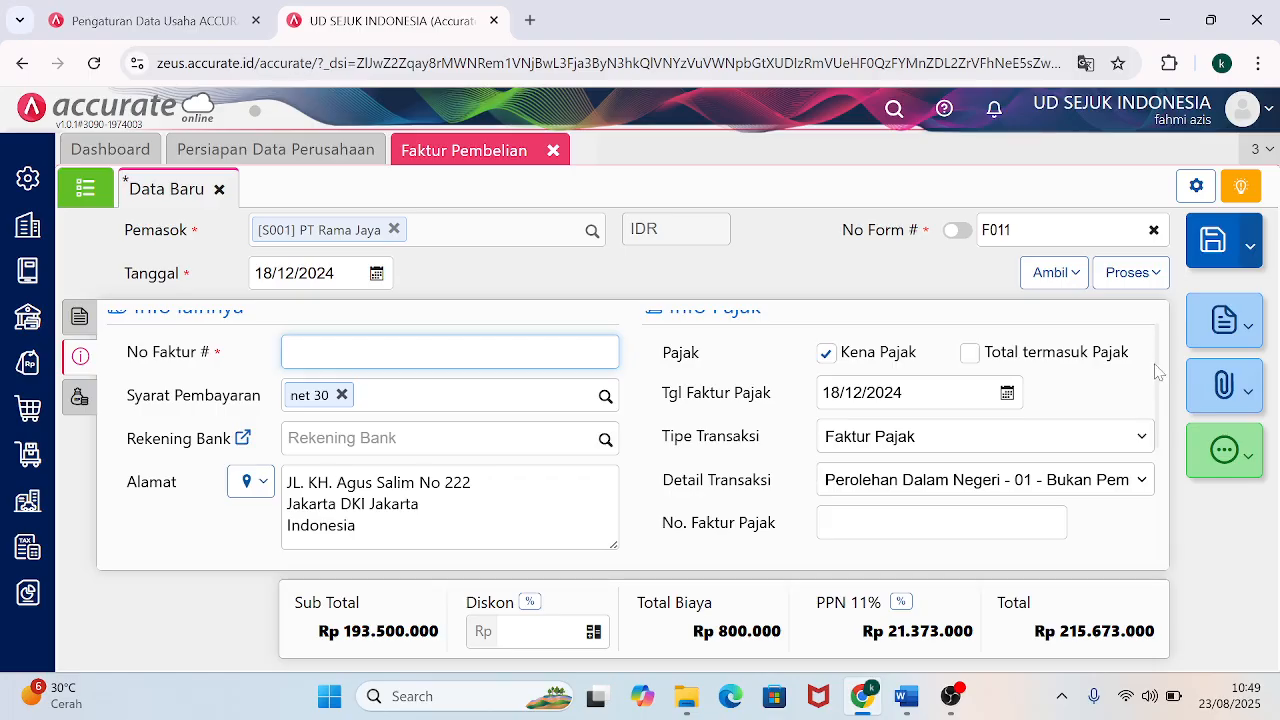
drag(1163, 372, 1160, 295)
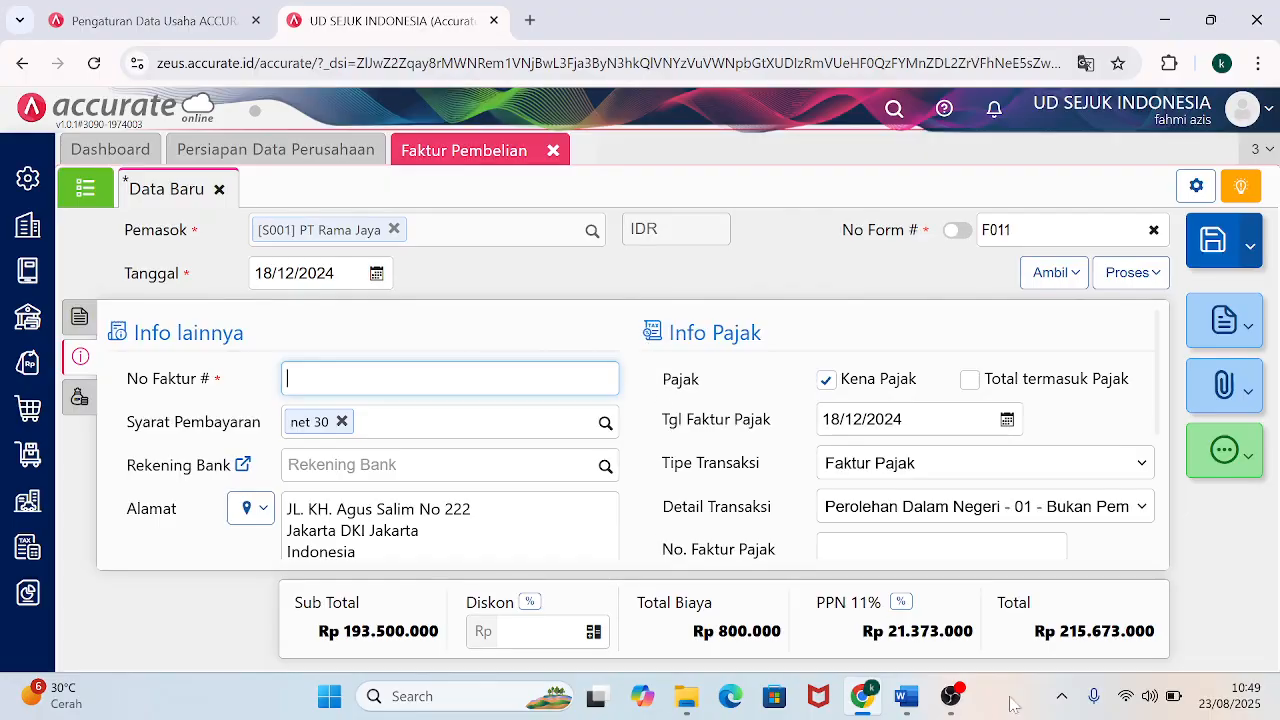
mouse_move(860, 632)
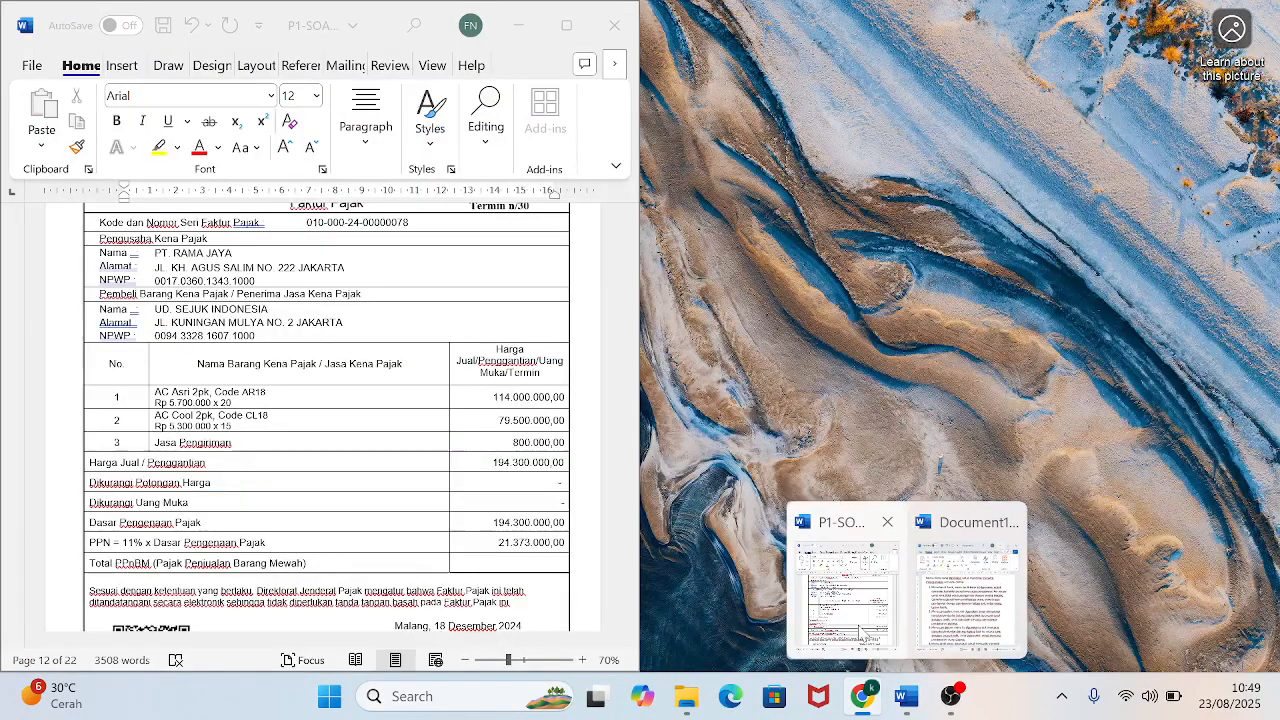
click(860, 632)
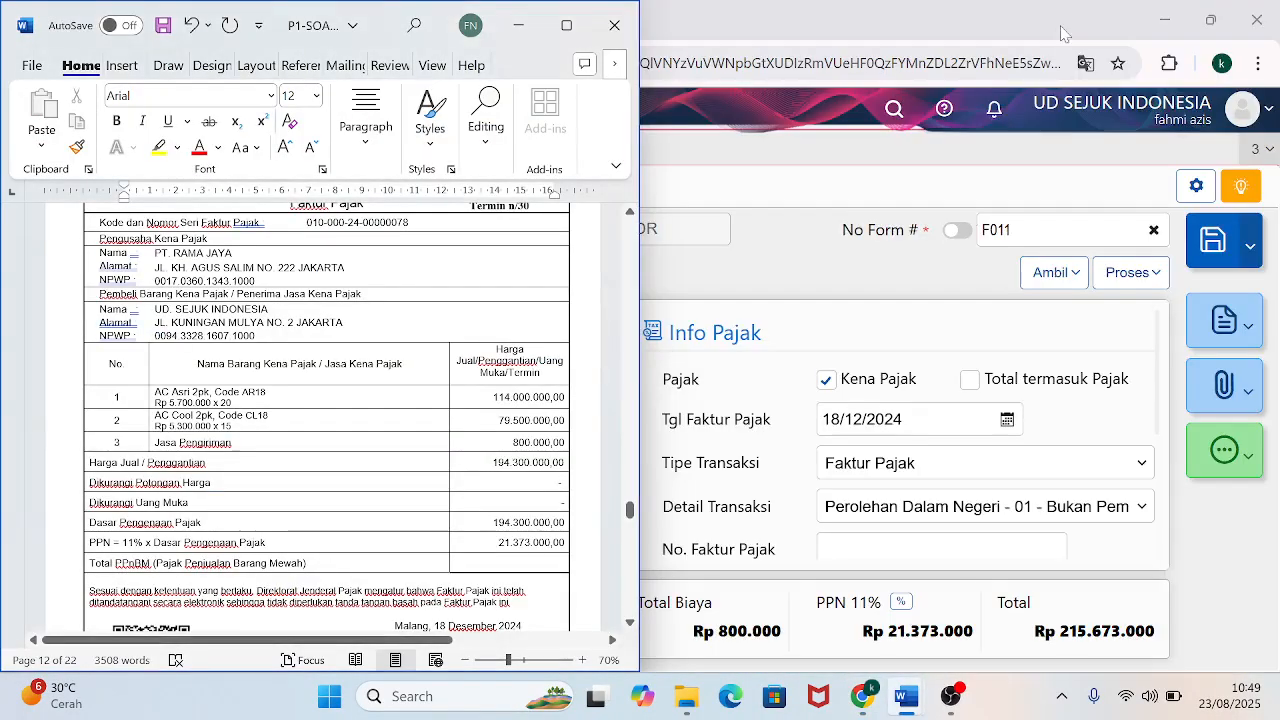
click(1216, 22)
click(1210, 20)
drag(490, 32, 1279, 14)
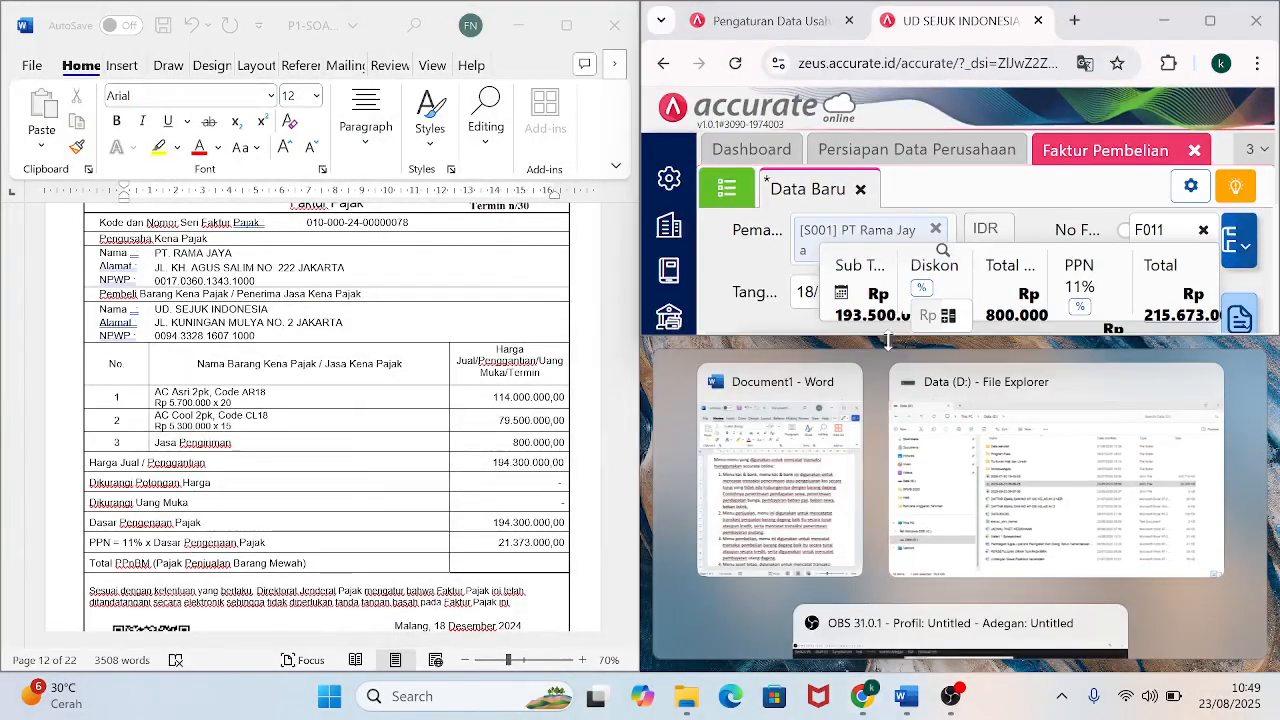
drag(778, 337, 714, 672)
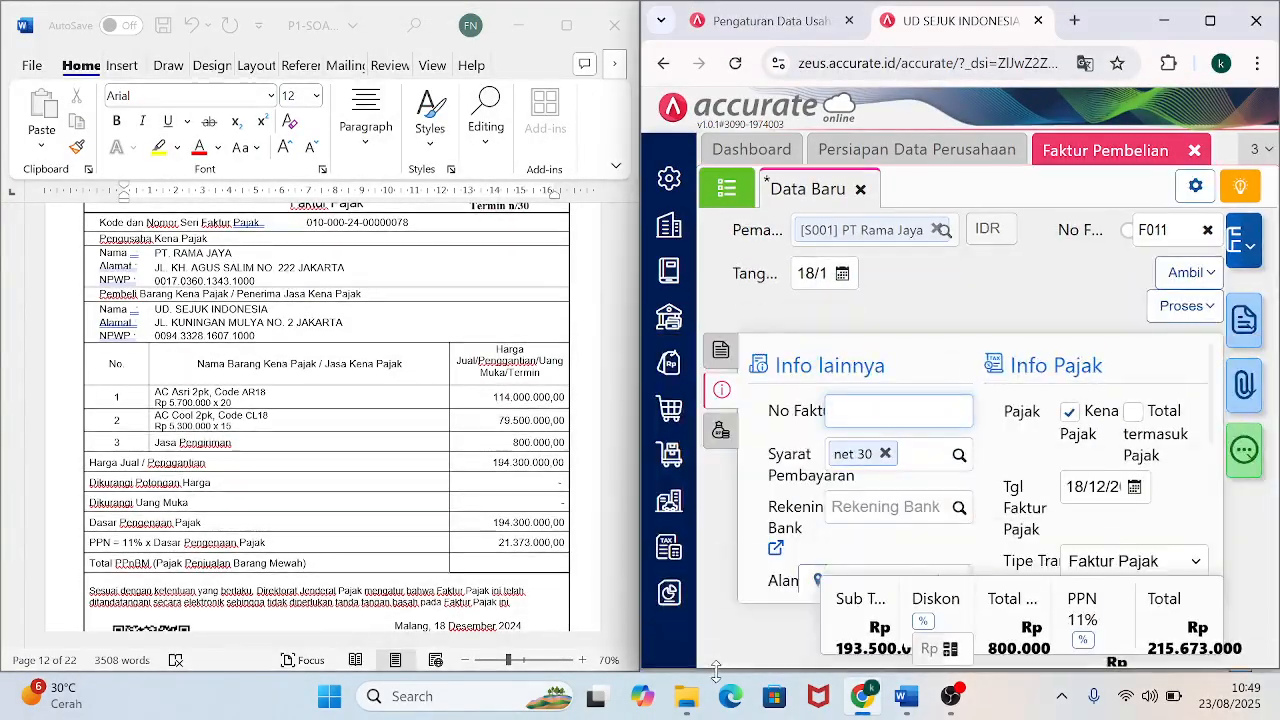
click(898, 411)
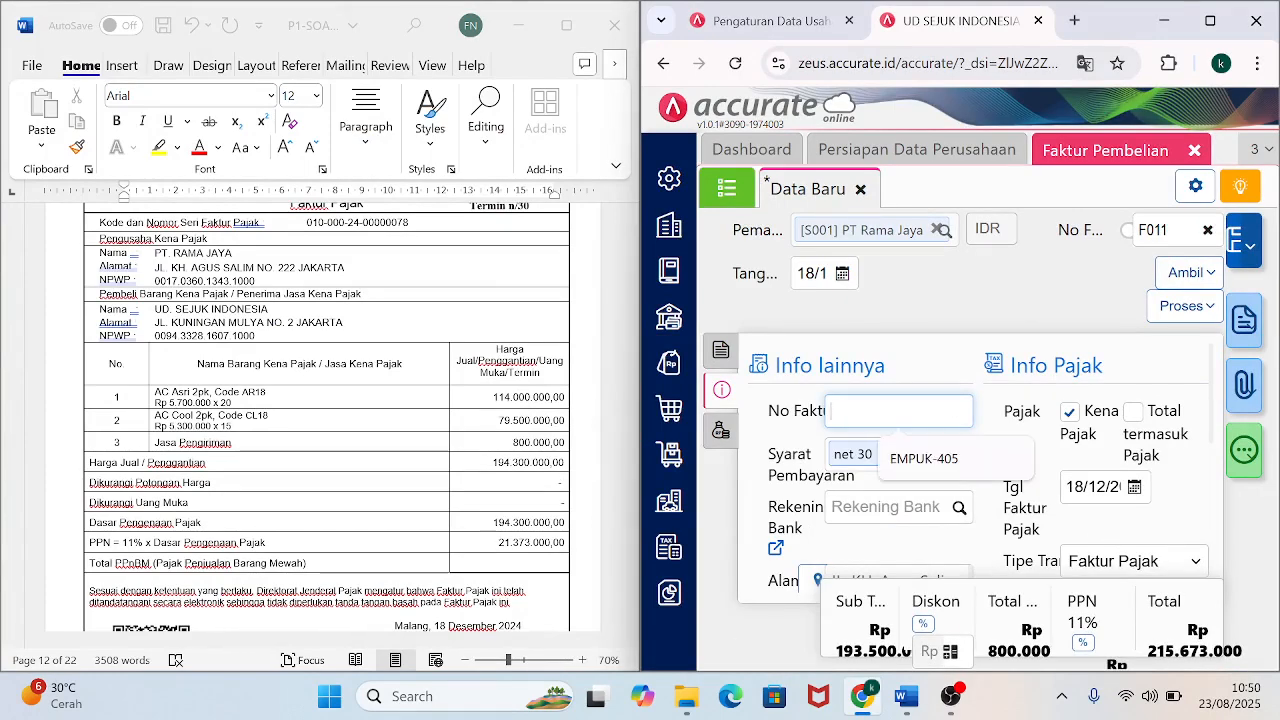
text(010)
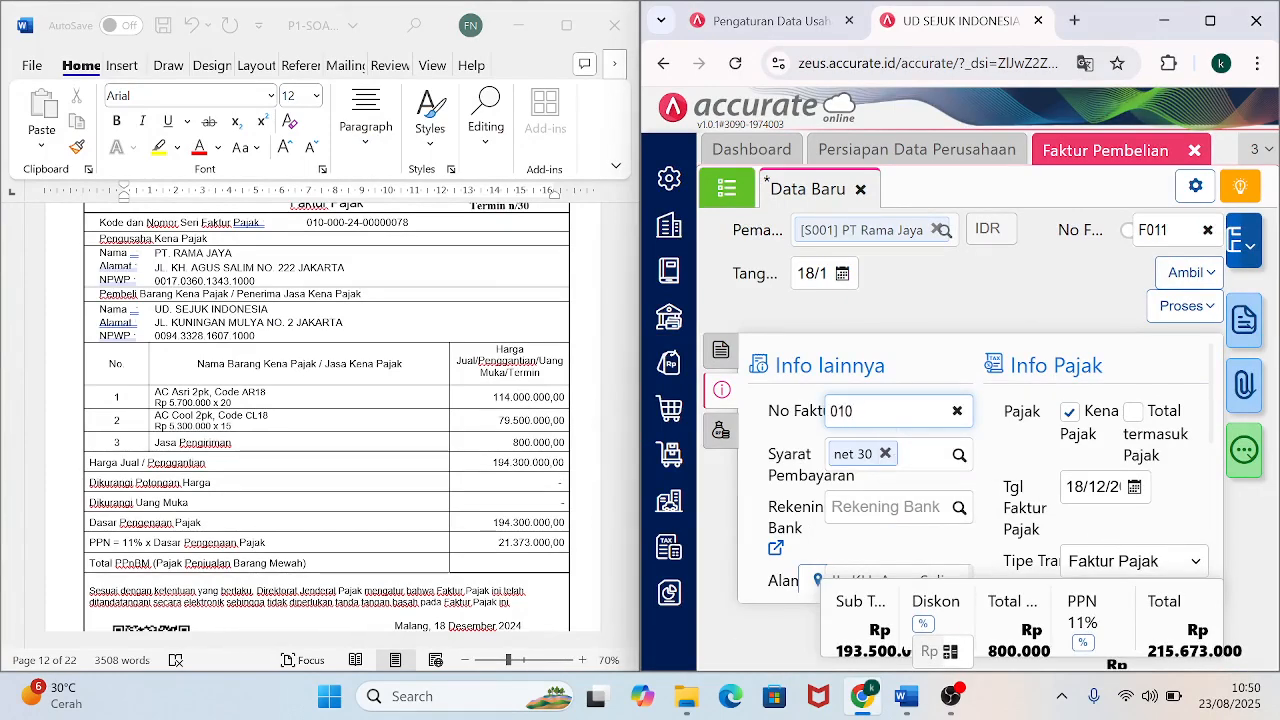
text(-000-24)
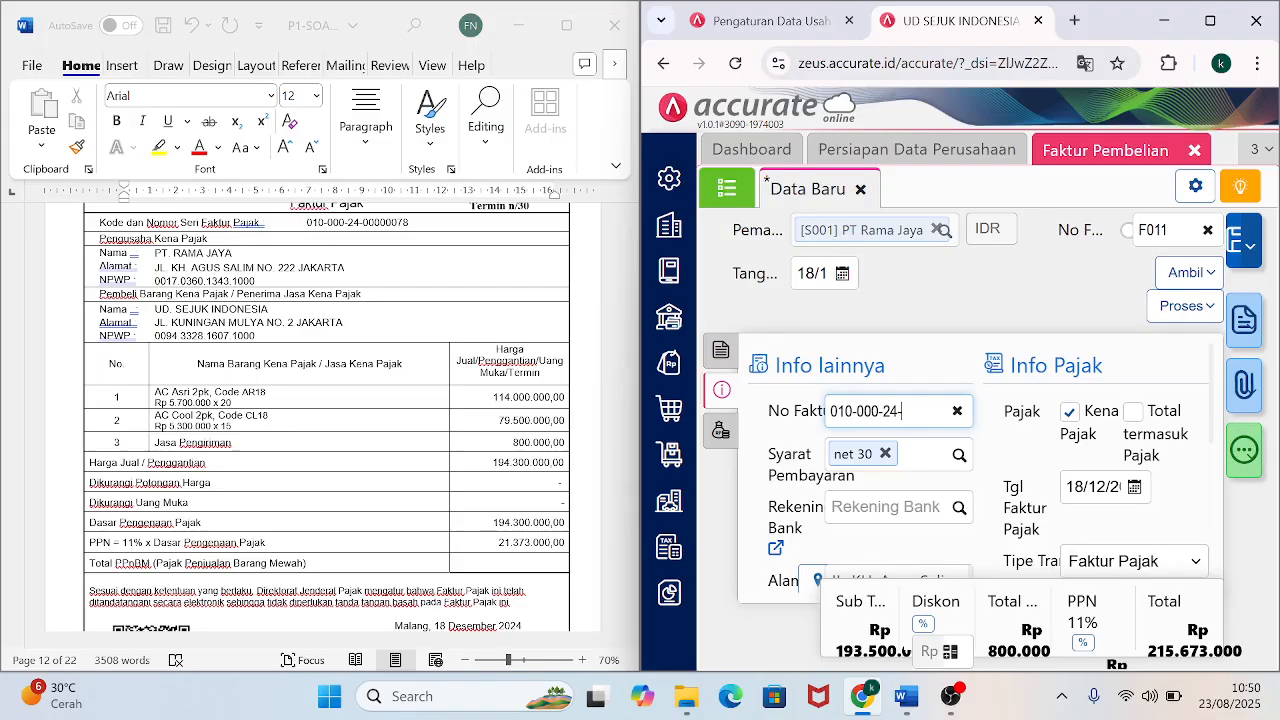
text(-00000078)
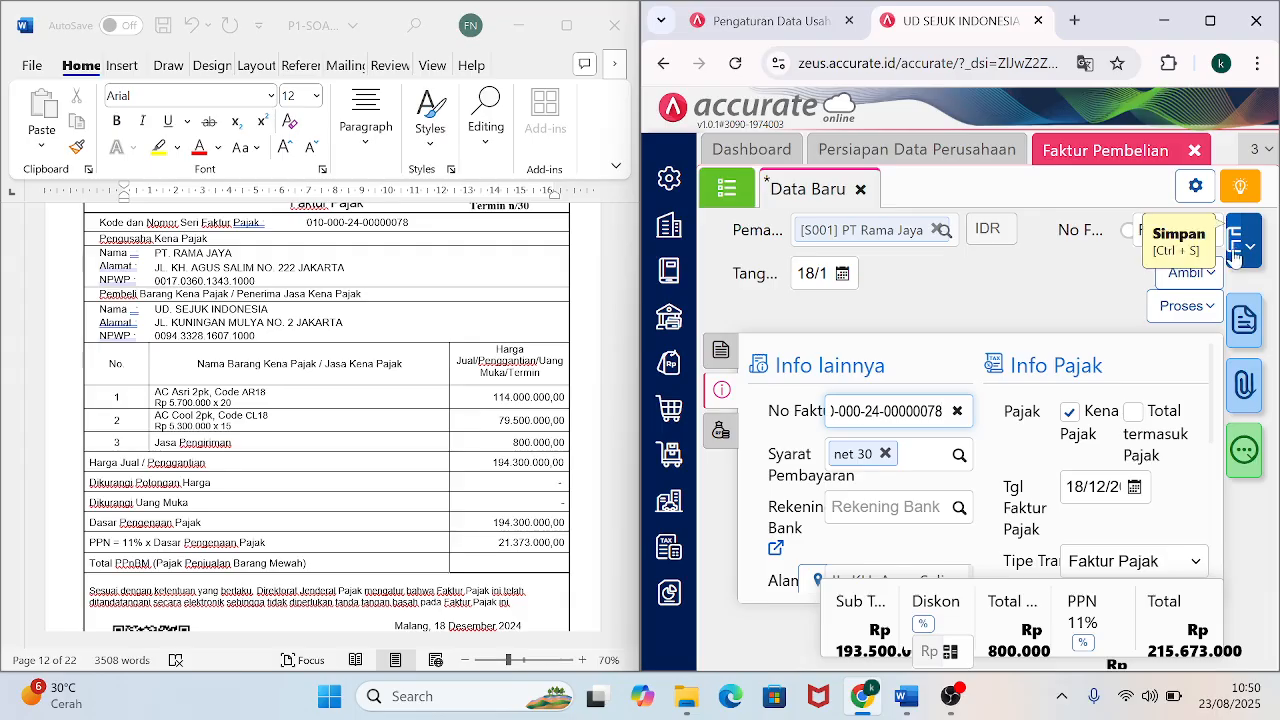
click(720, 350)
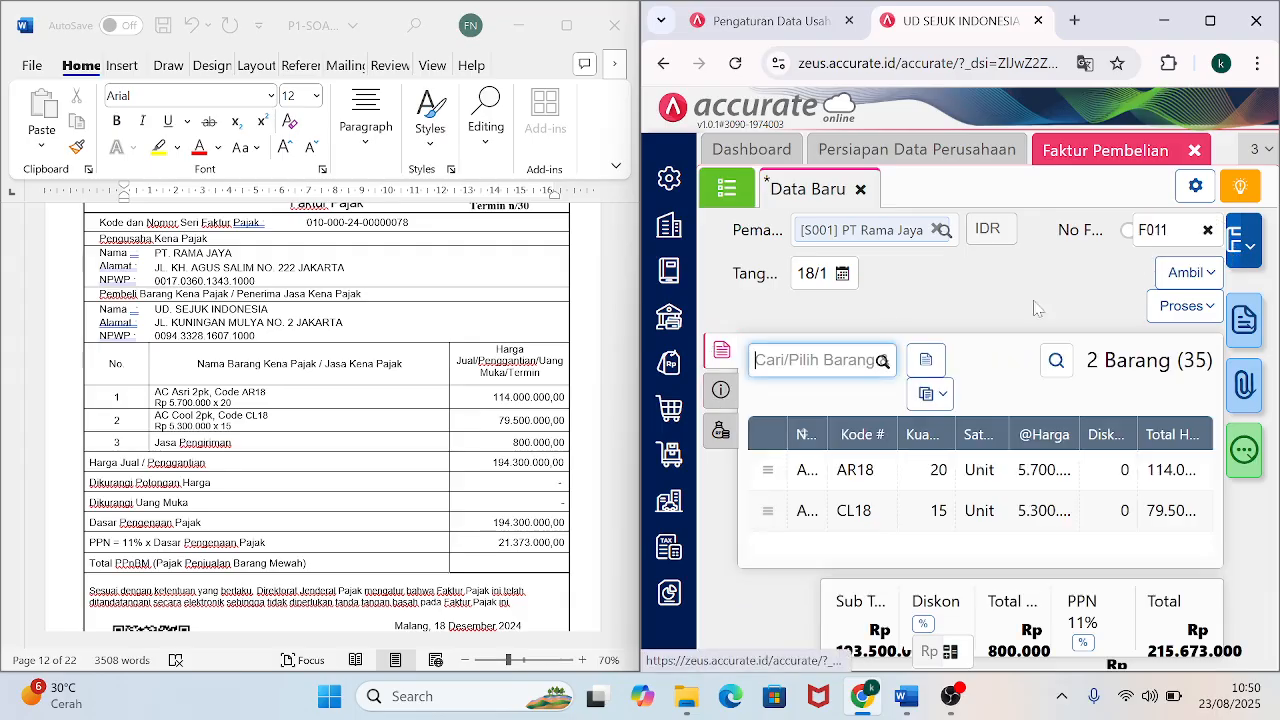
click(1236, 250)
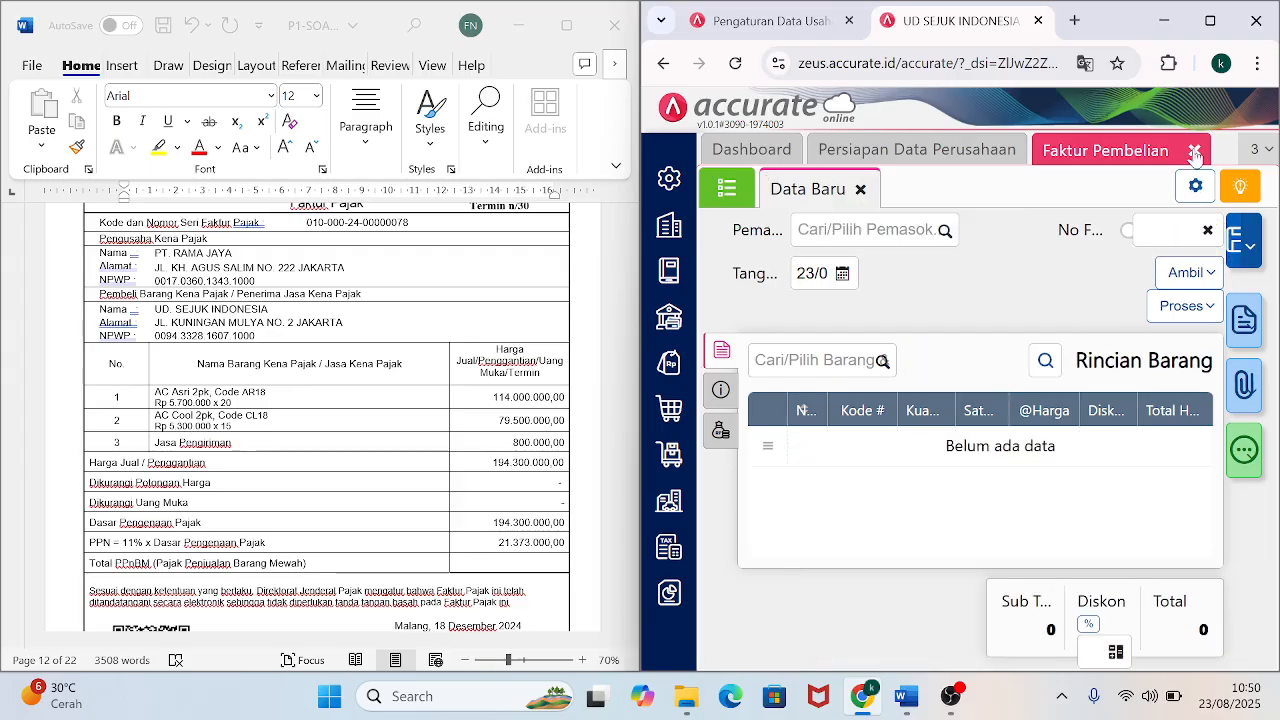
Show Dokumen Transaksi No. 10 (BKK12-5) in the Word document and place the browser side by side with it.
click(1210, 20)
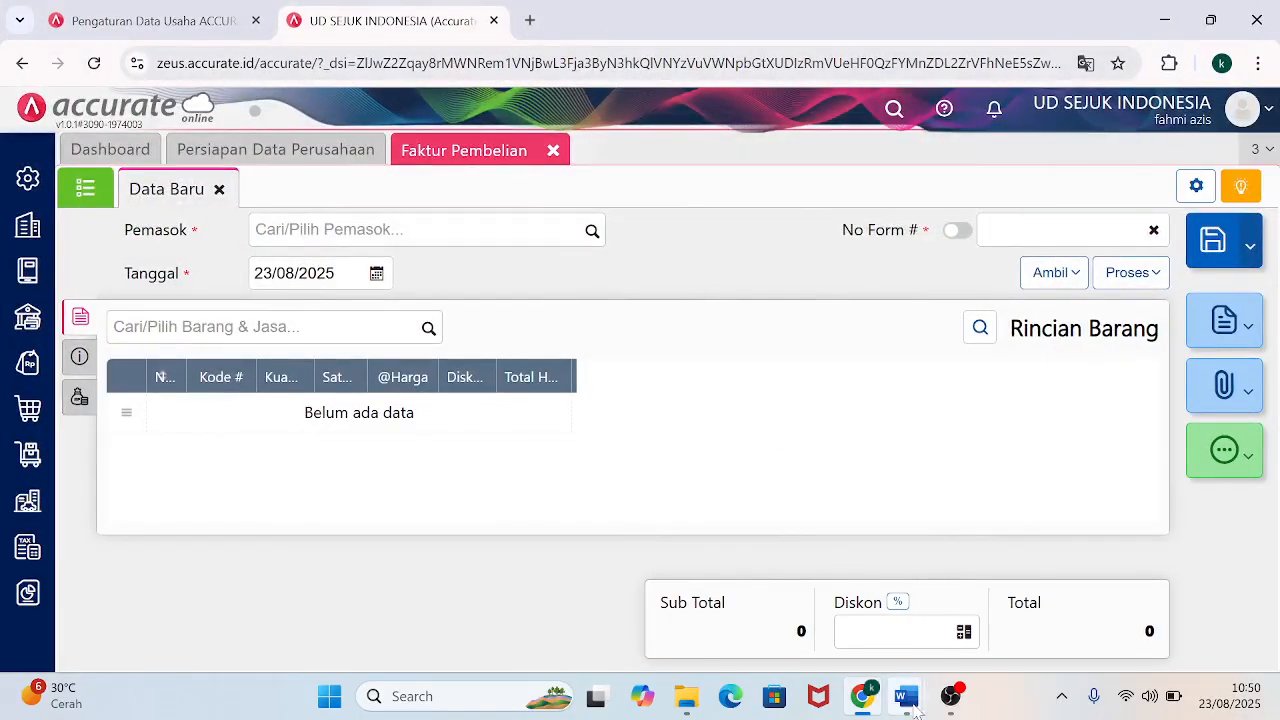
mouse_move(913, 710)
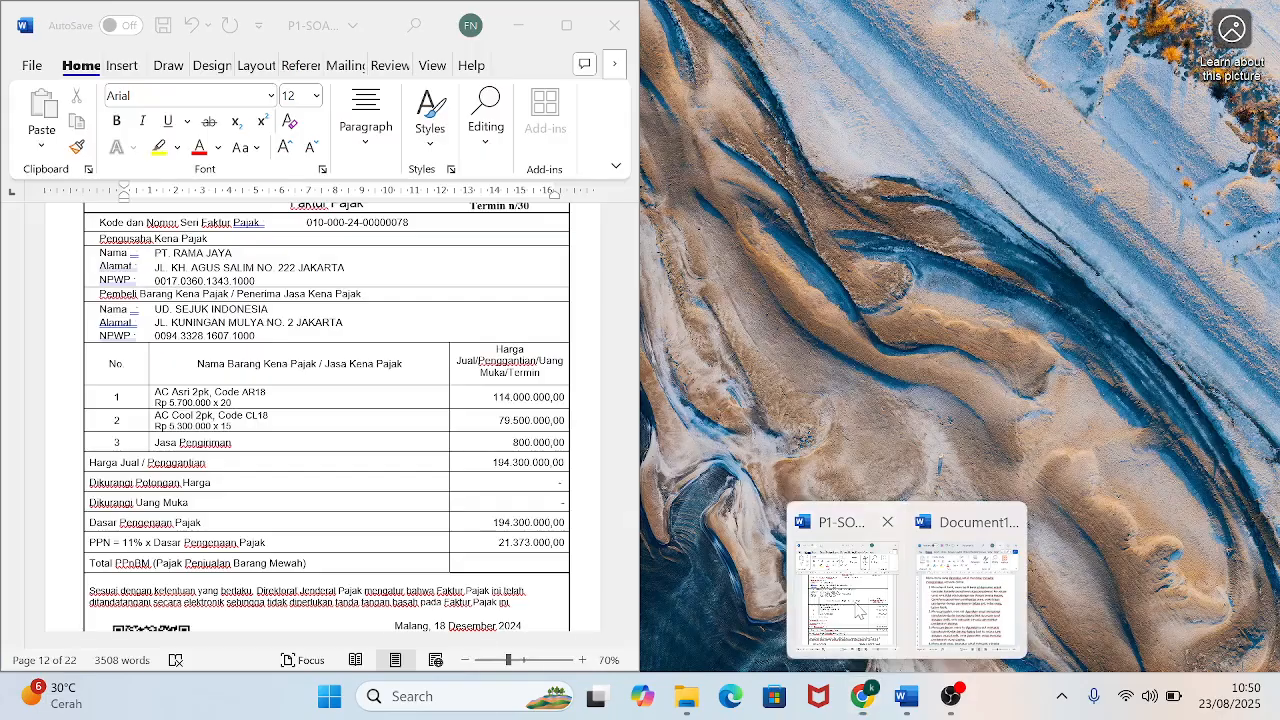
click(846, 595)
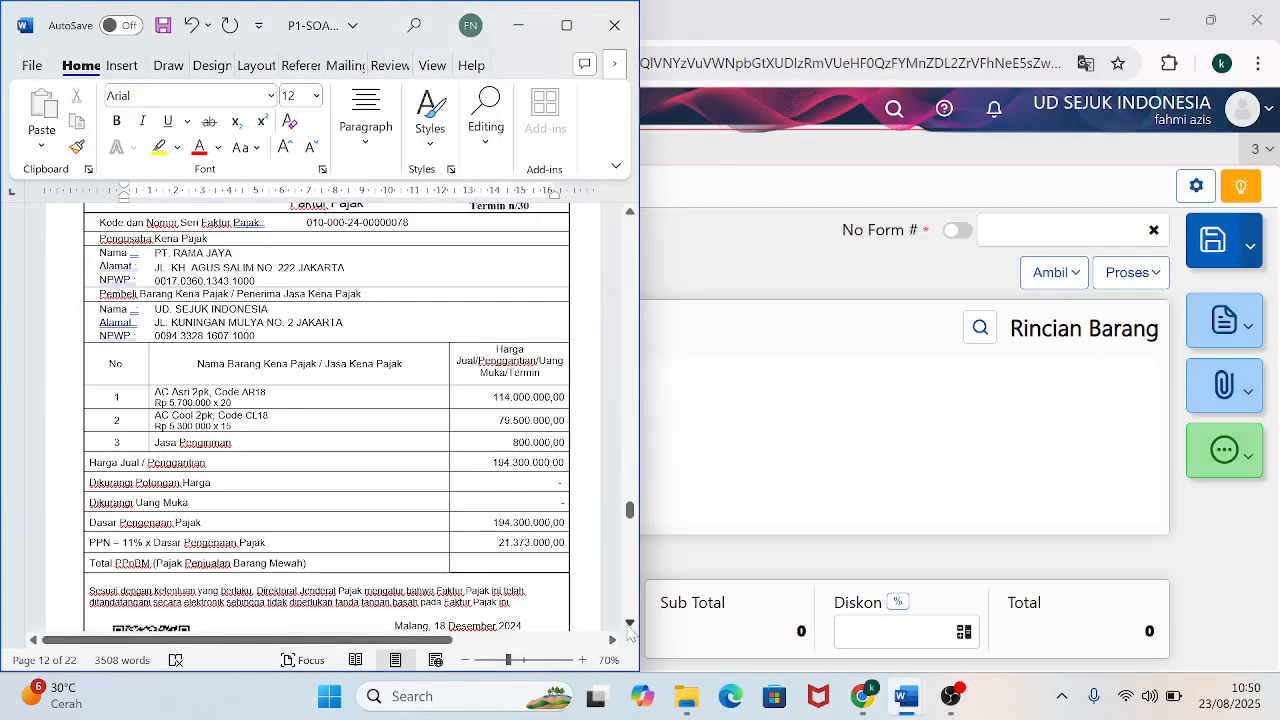
scroll(630, 626, down, 8)
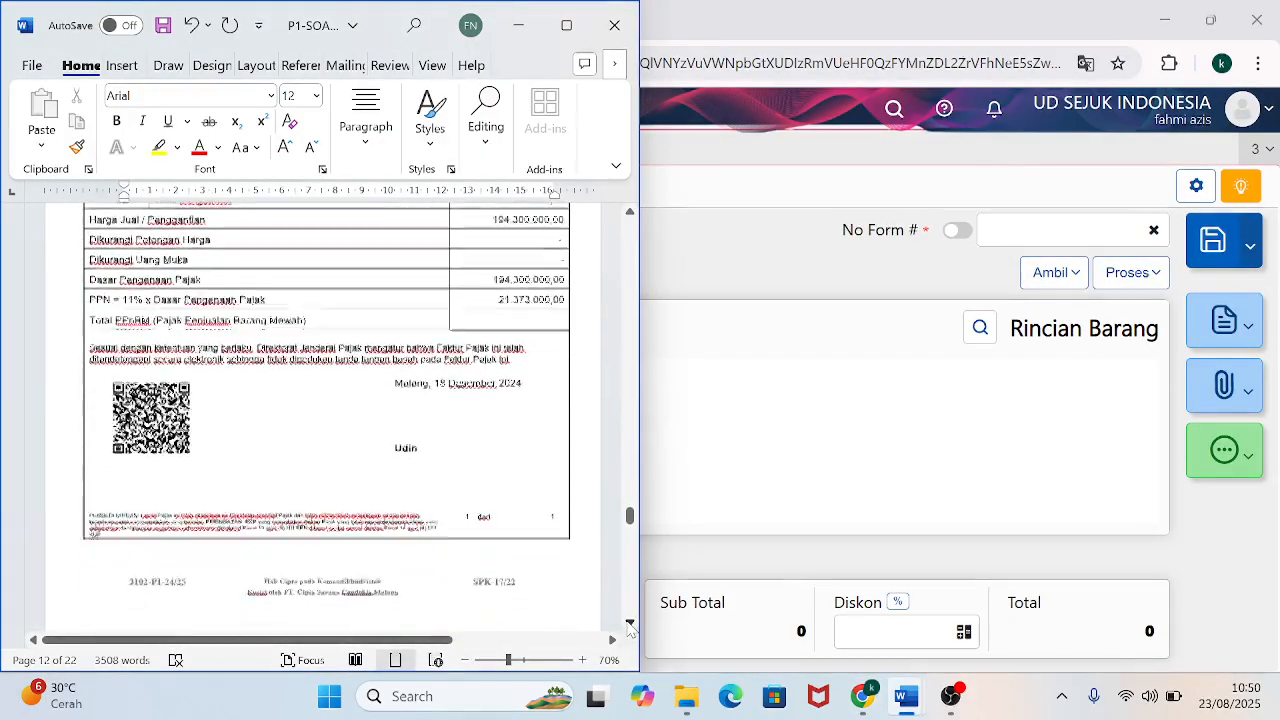
scroll(630, 626, down, 8)
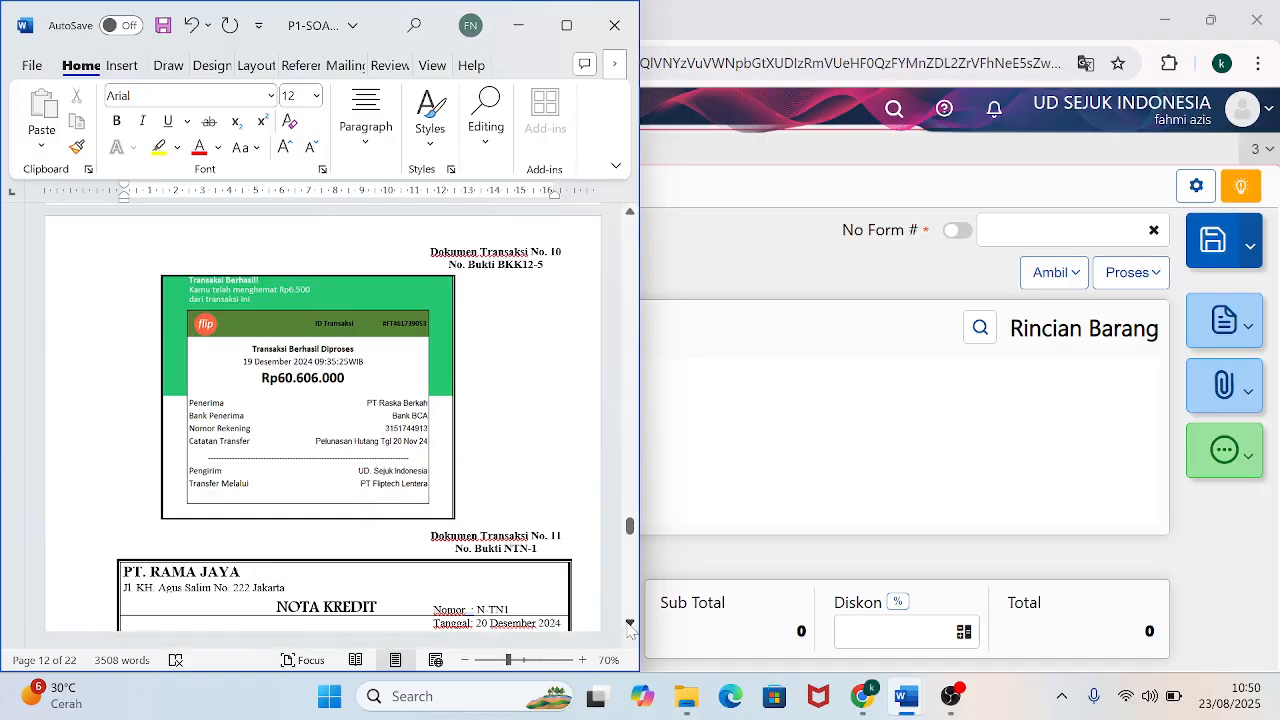
scroll(630, 626, down, 1)
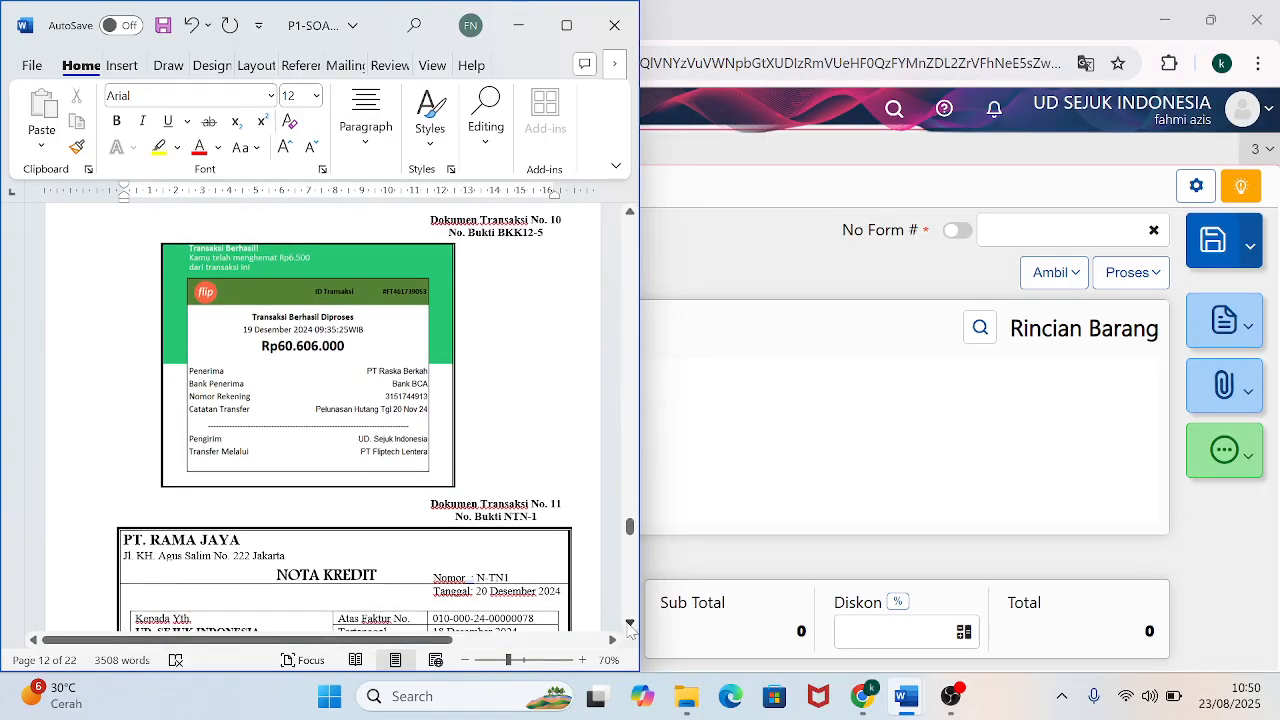
click(1210, 20)
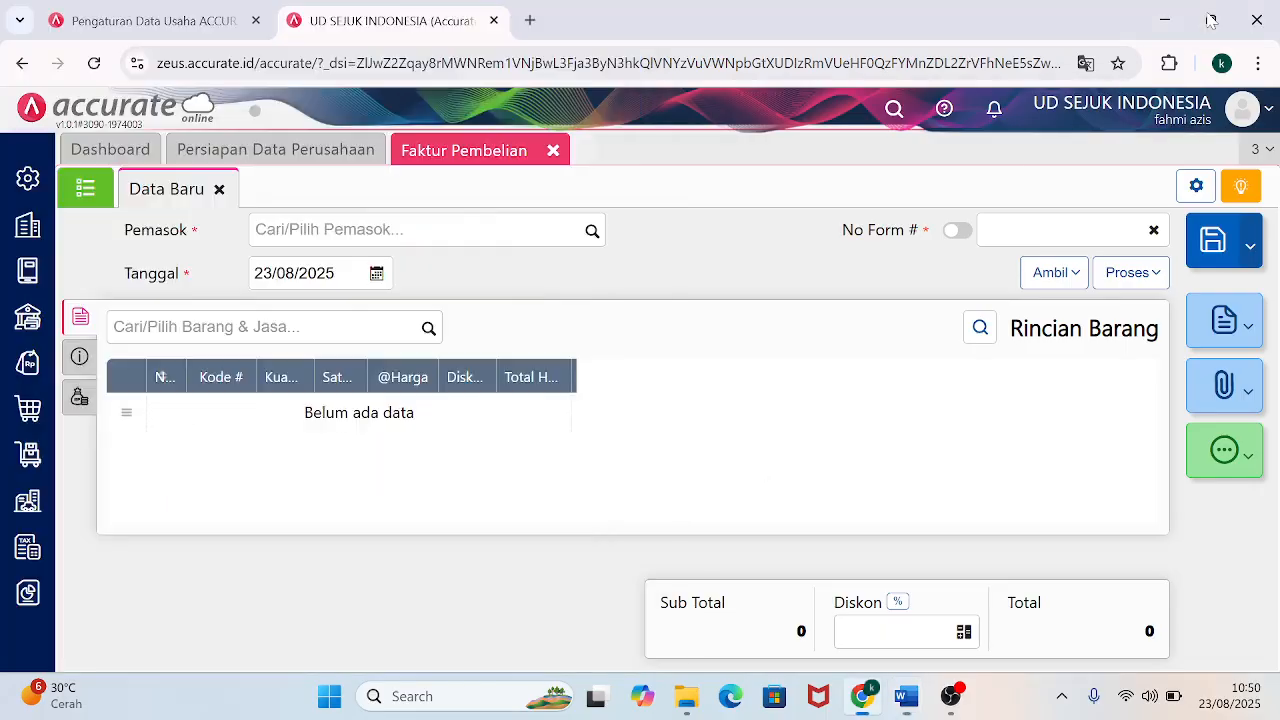
drag(458, 31, 1278, 2)
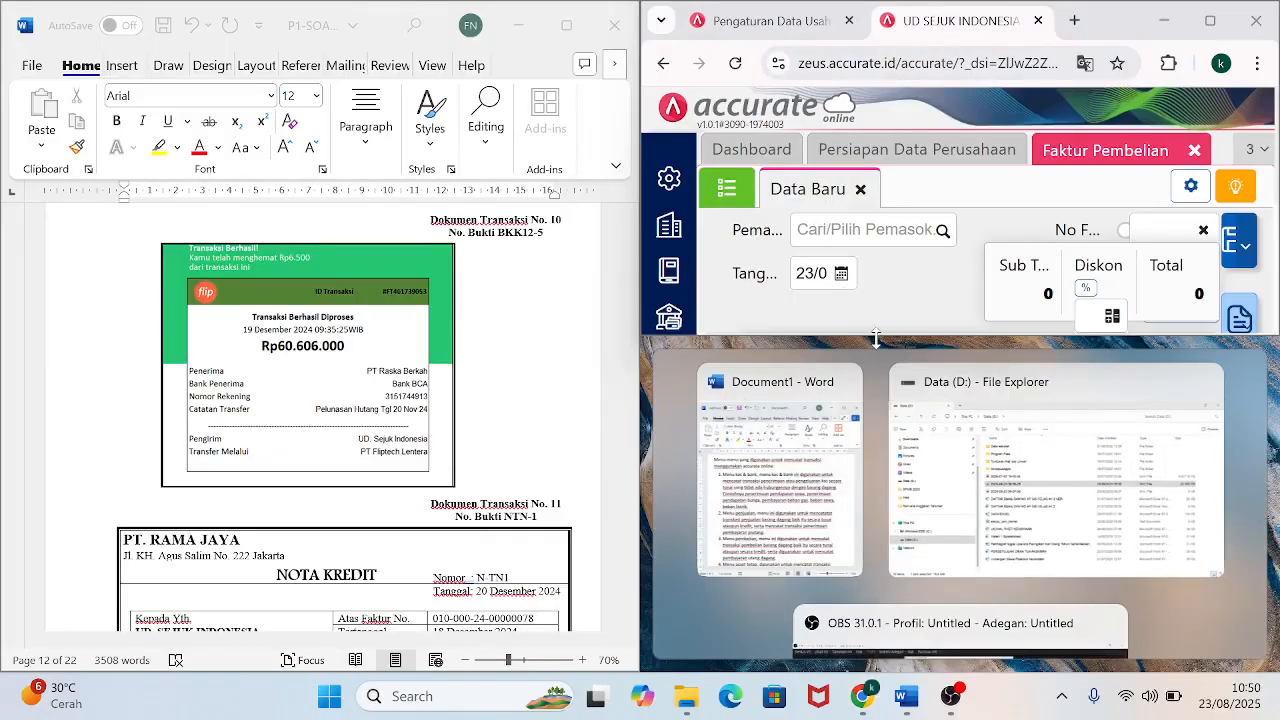
double_click(876, 340)
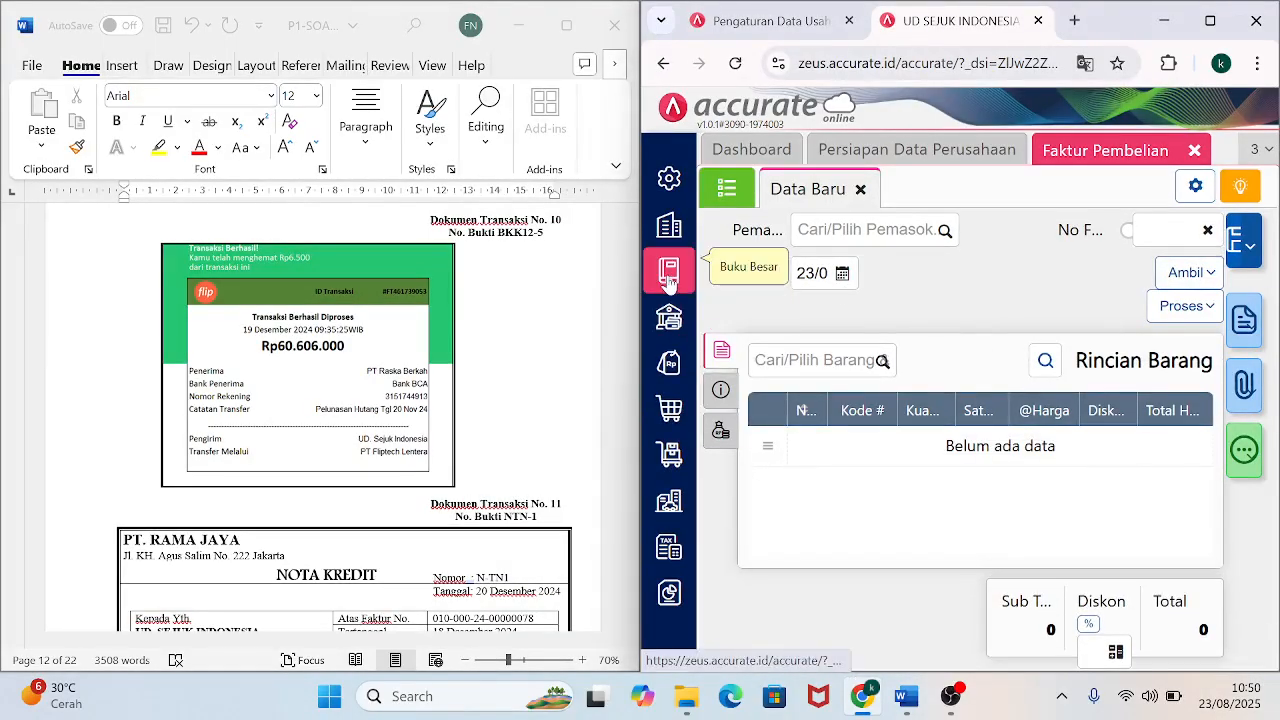
Start a new purchase payment (Pembayaran Pembelian) with automatic numbering off and BKK12-5 as its document number.
mouse_move(670, 338)
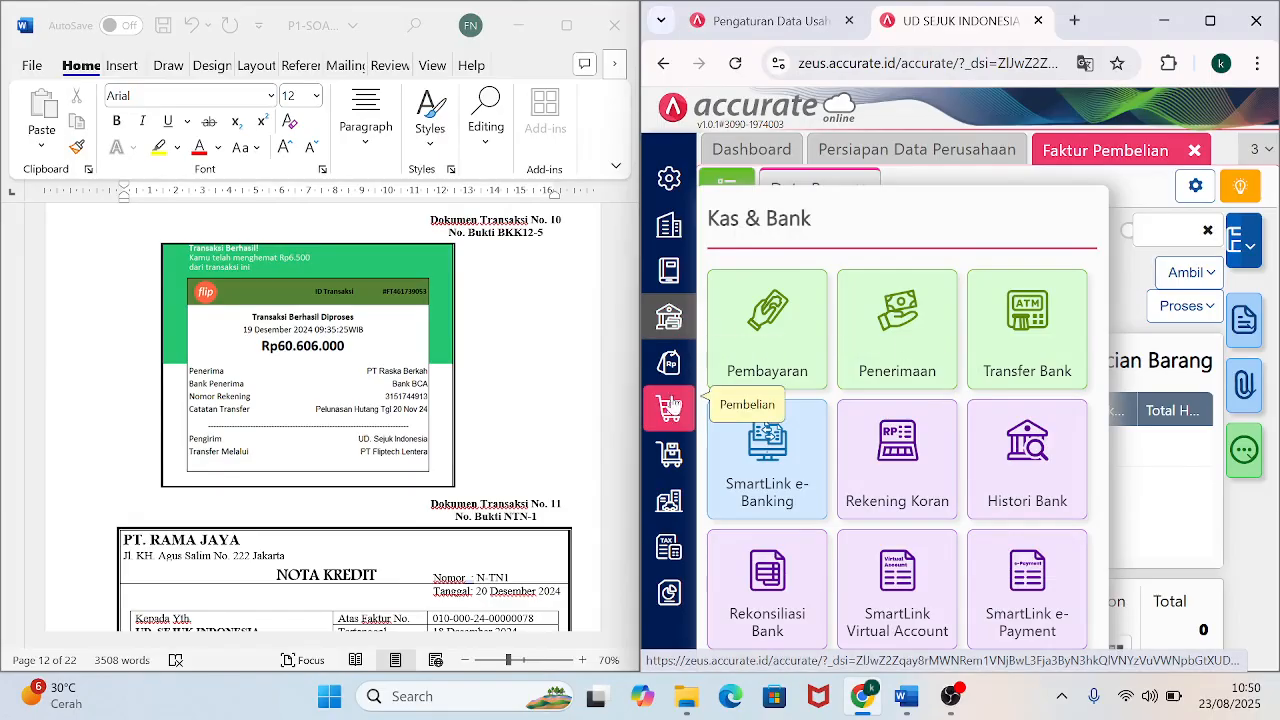
mouse_move(676, 424)
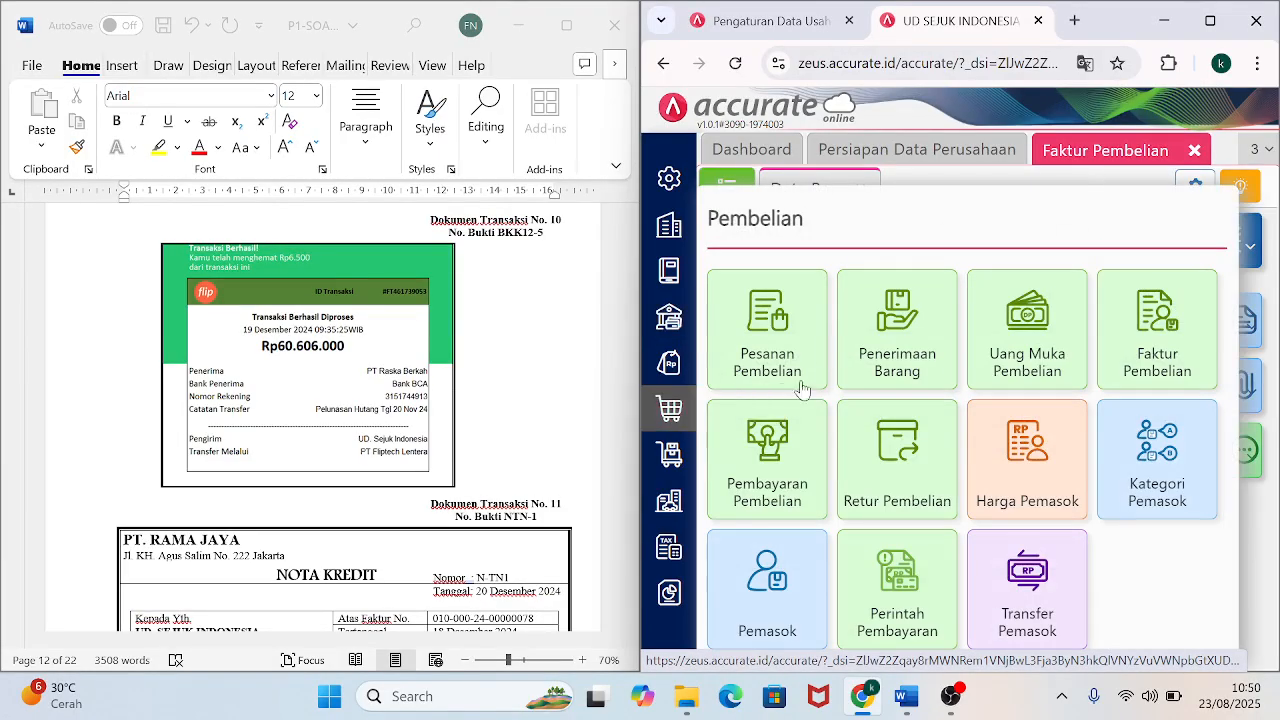
click(772, 475)
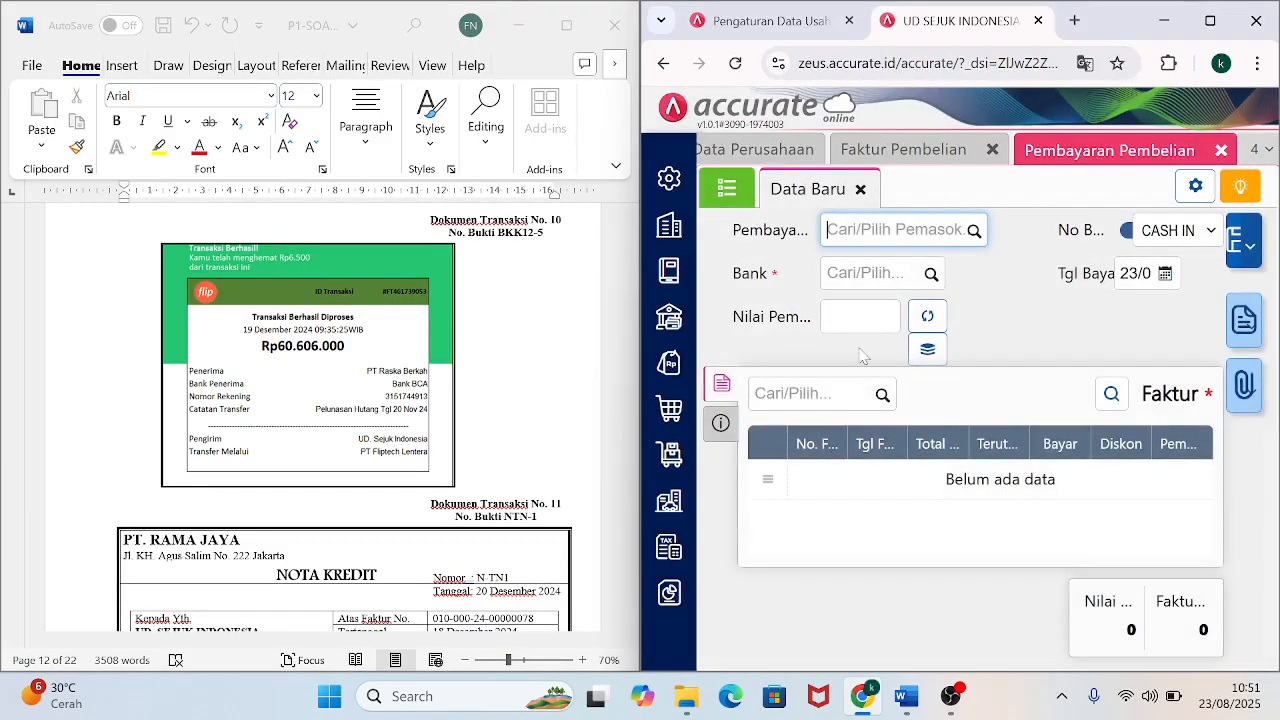
click(1124, 232)
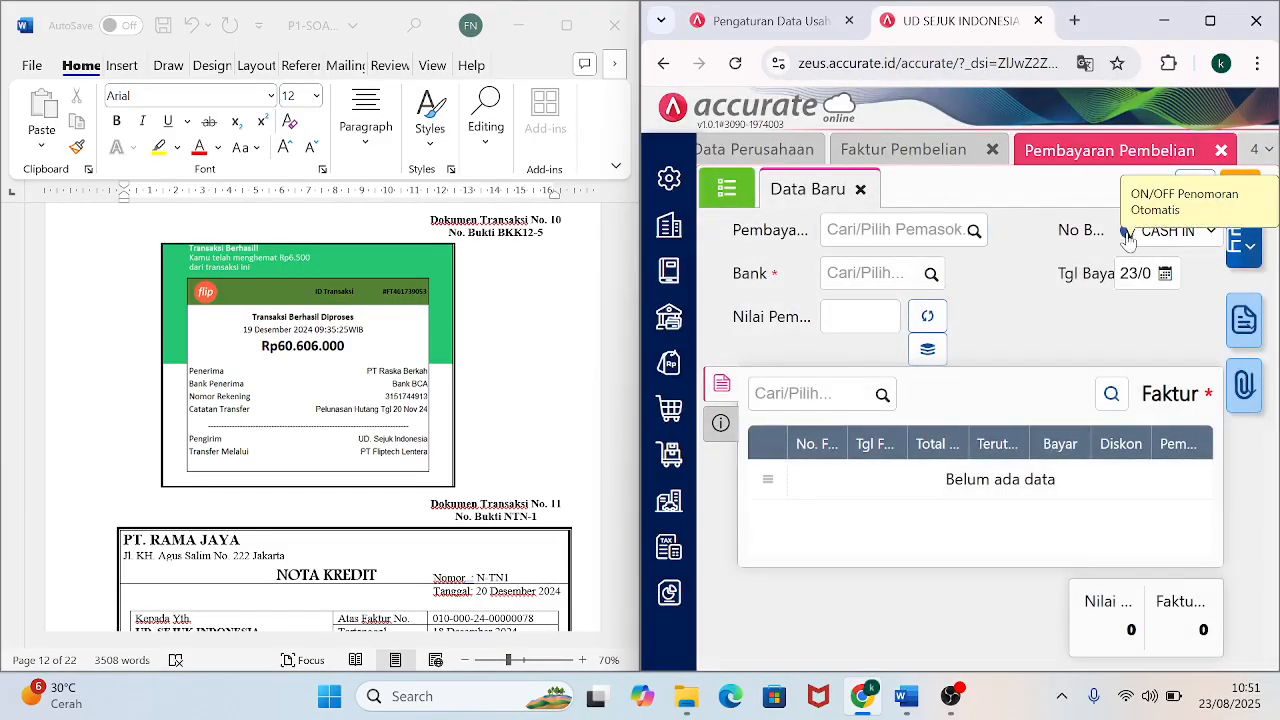
click(1124, 236)
click(1177, 230)
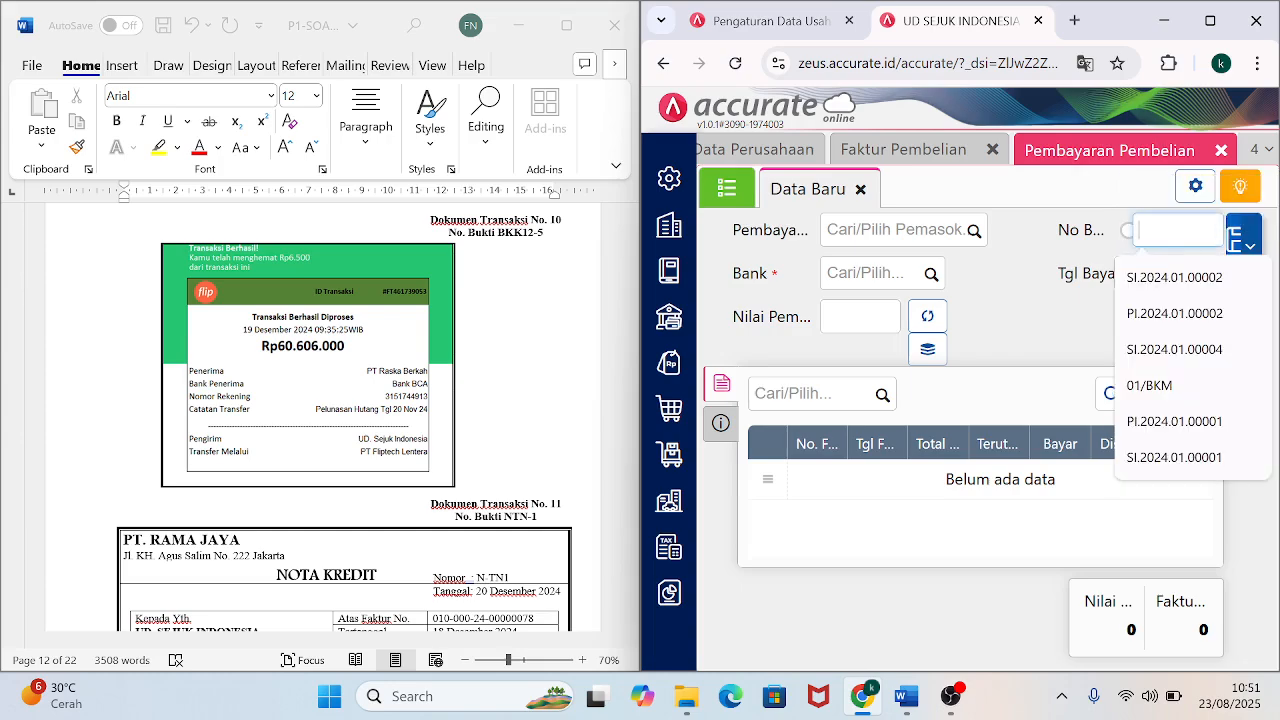
text(BKK12-5)
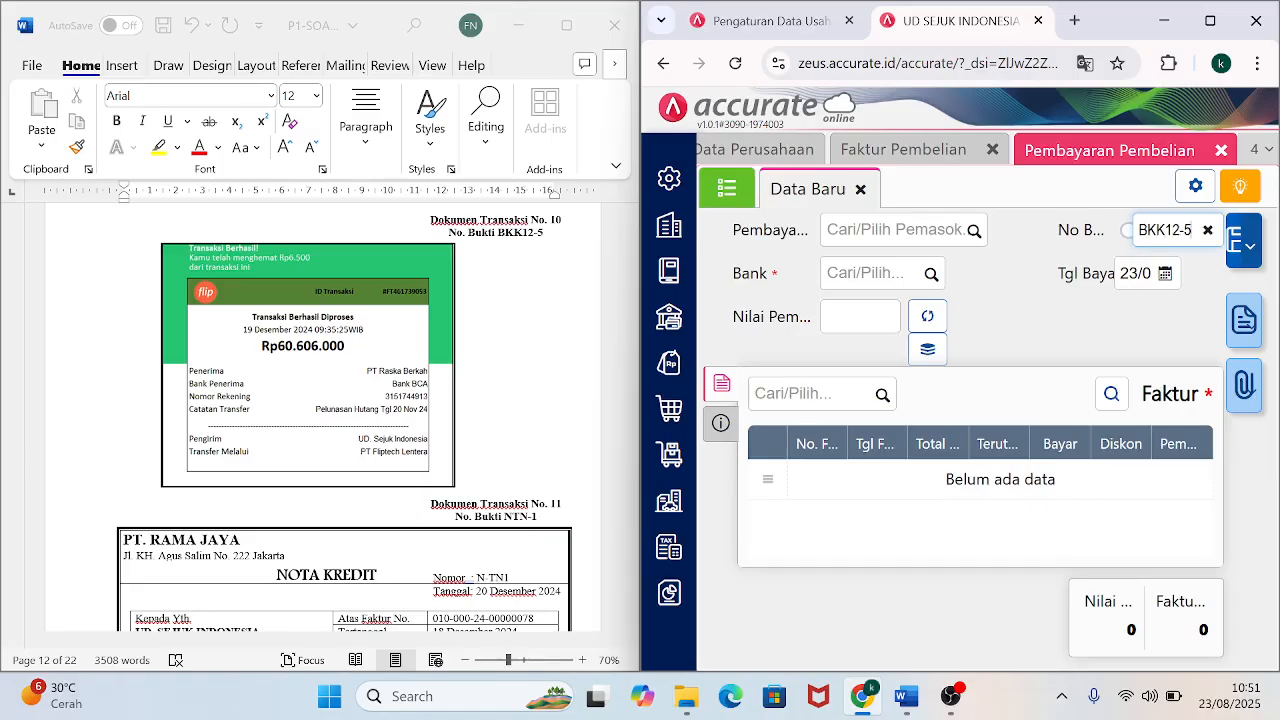
Set the payment date (Tgl Bayar) of BKK12-5 to 19/12/2024.
key(Tab)
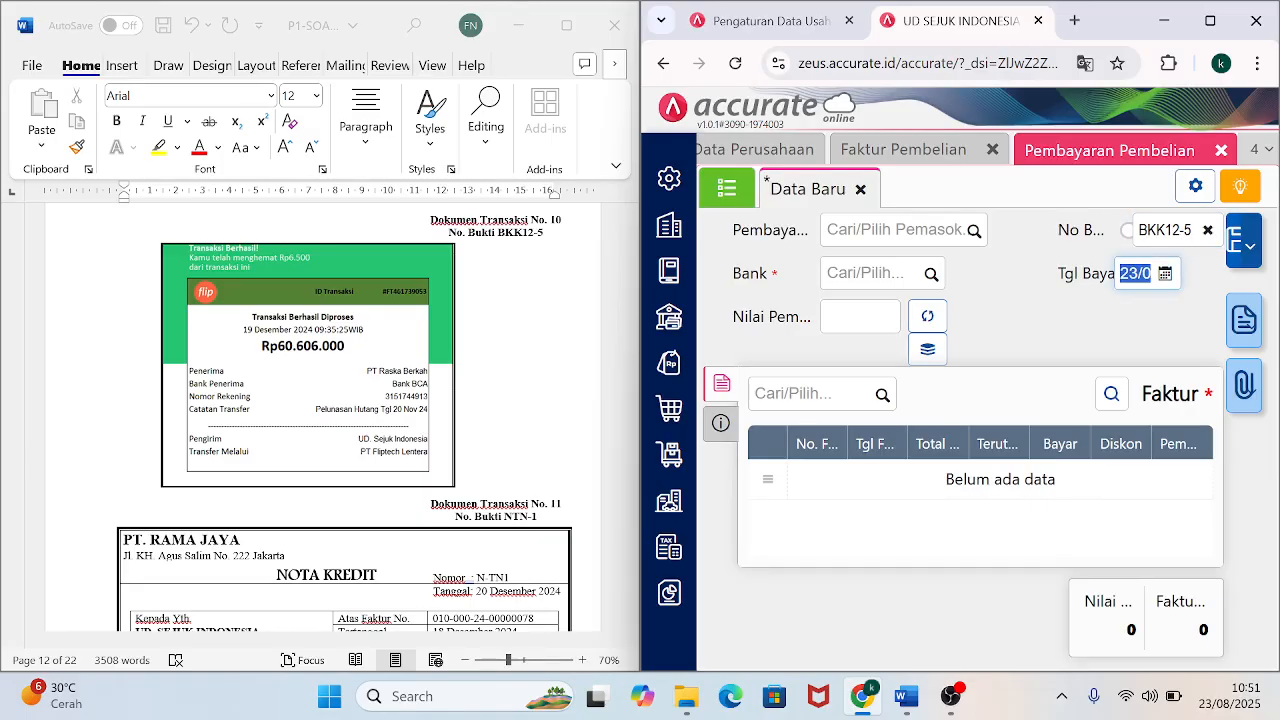
text(2)
click(630, 205)
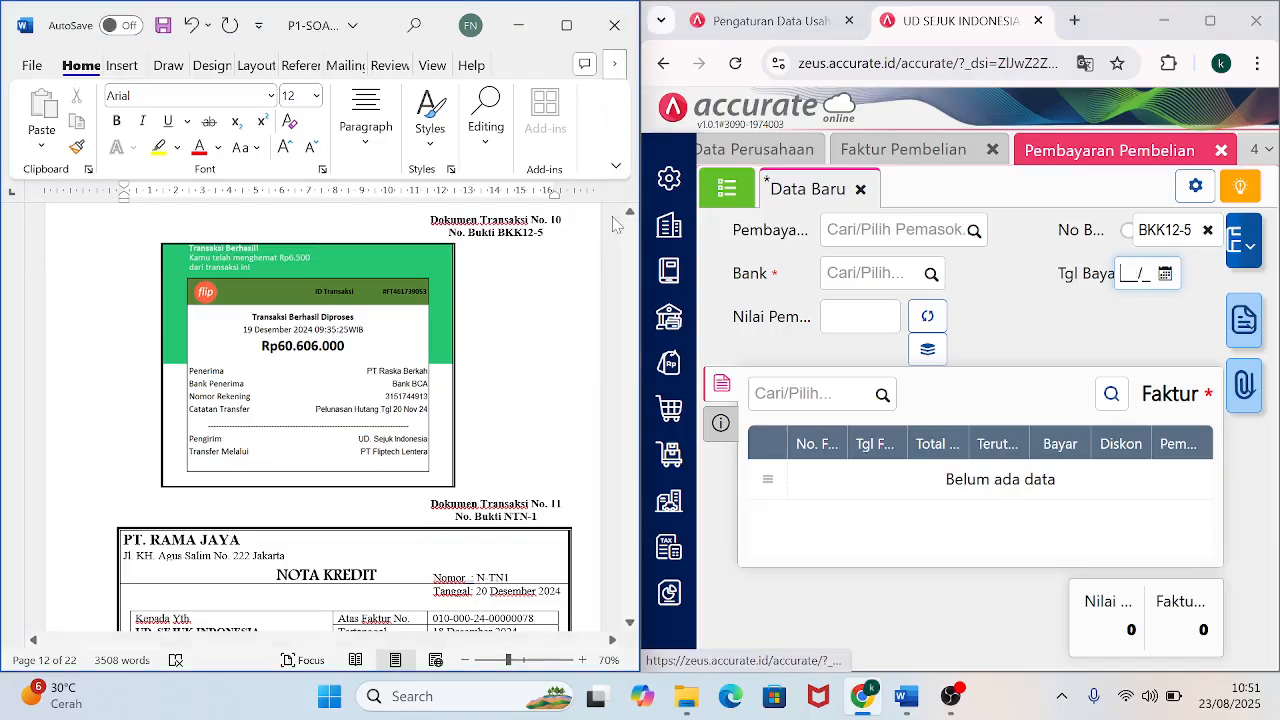
scroll(630, 220, up, 1)
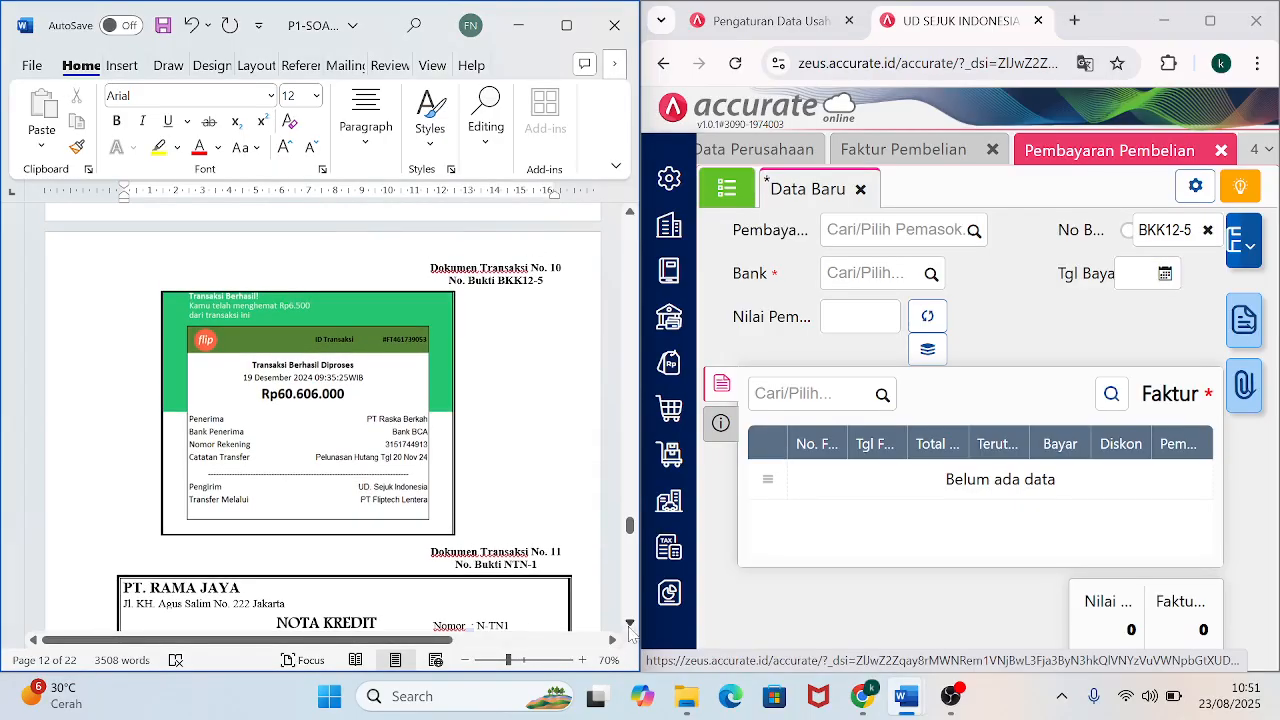
click(630, 623)
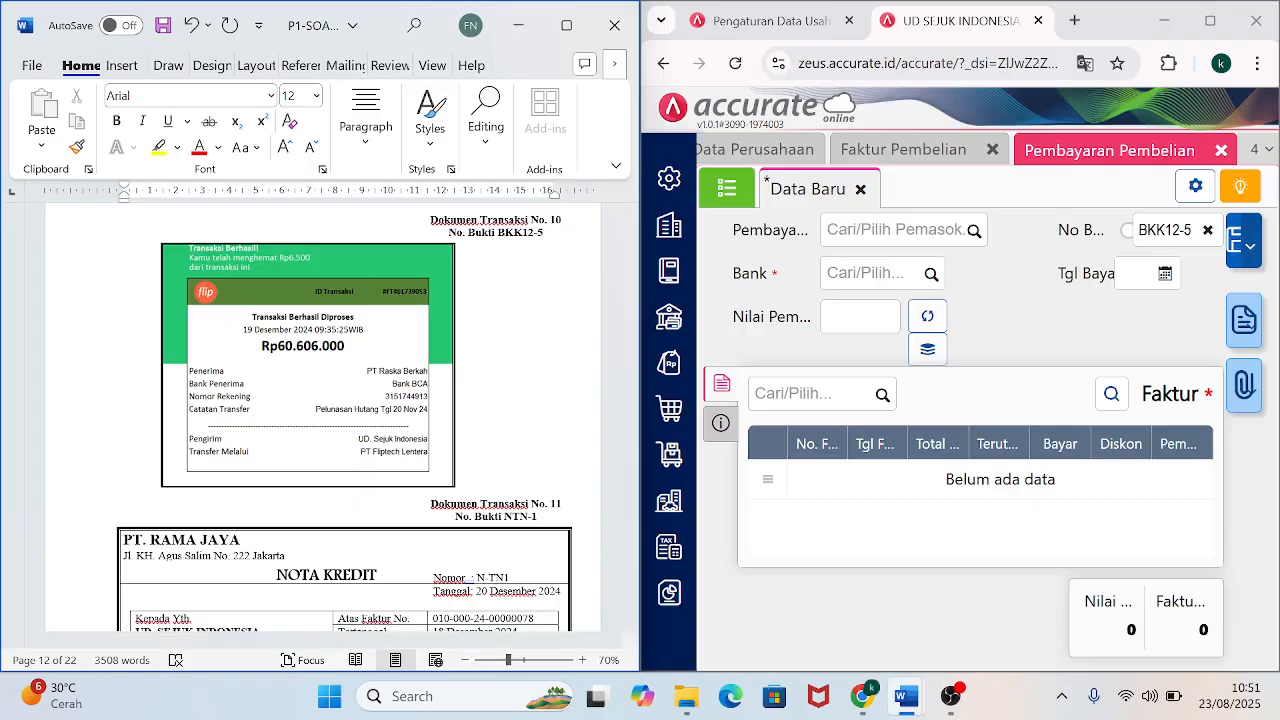
click(1138, 273)
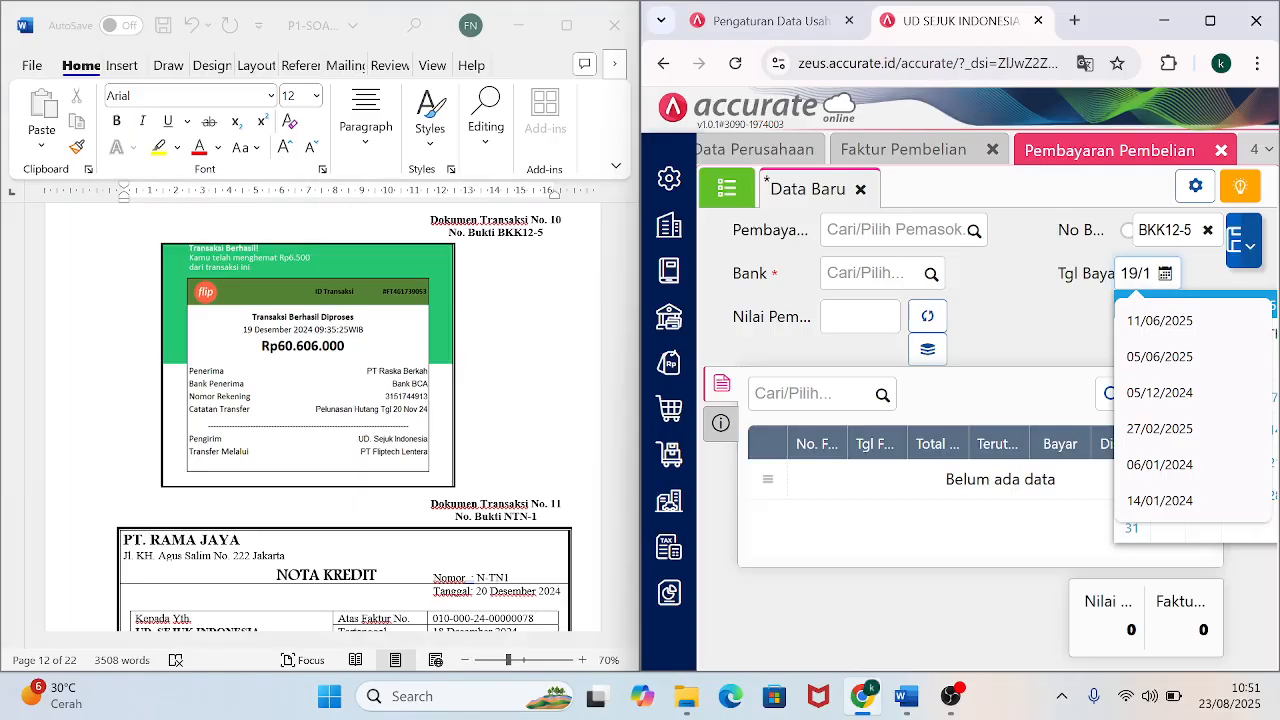
key(Tab)
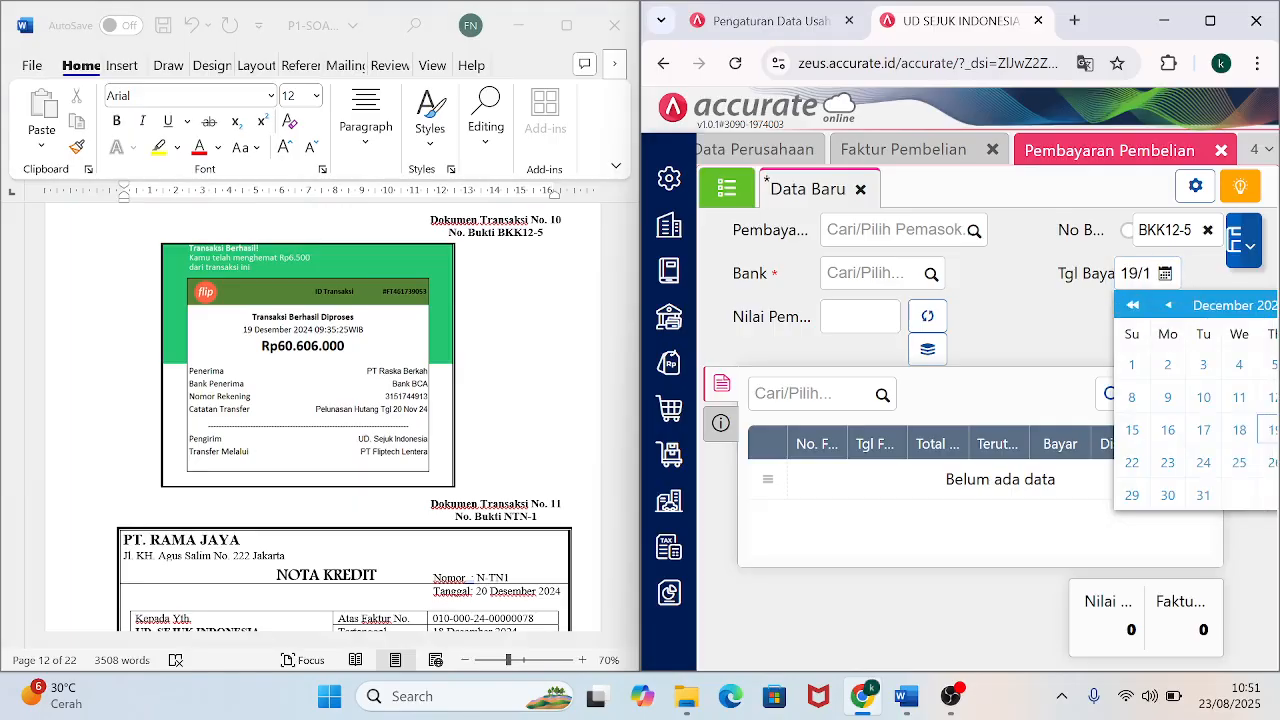
click(1268, 430)
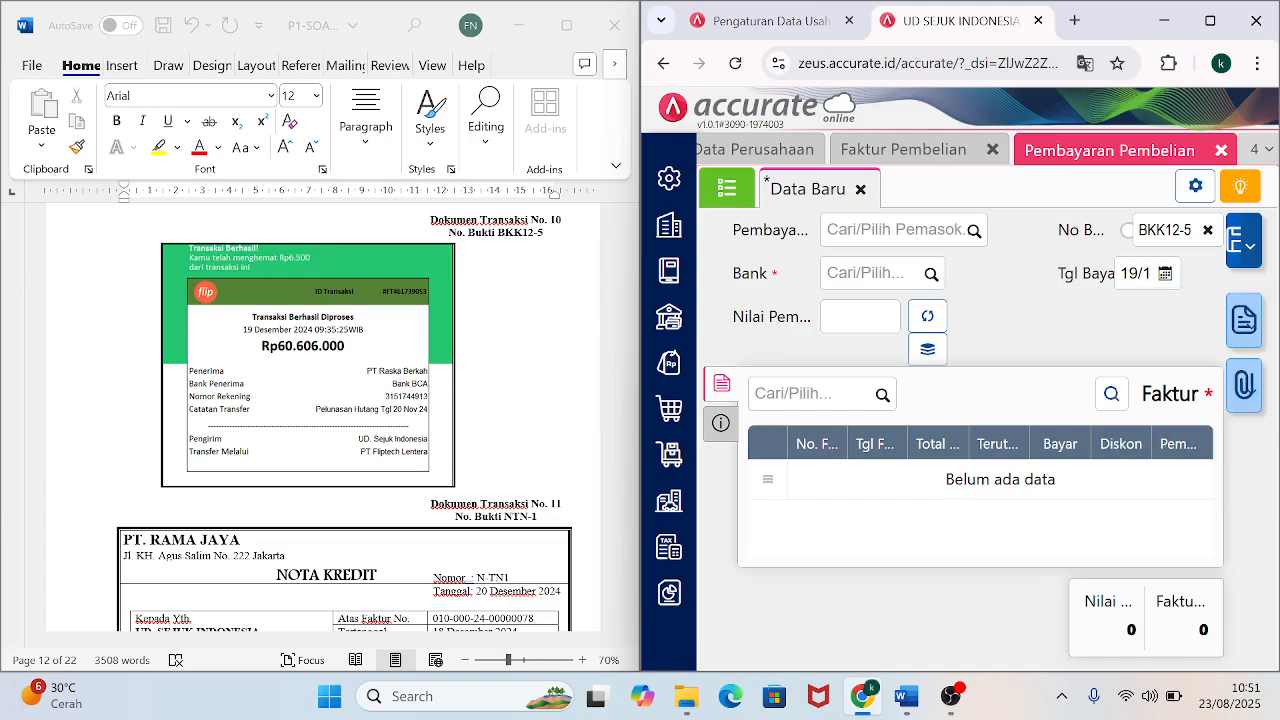
click(1135, 273)
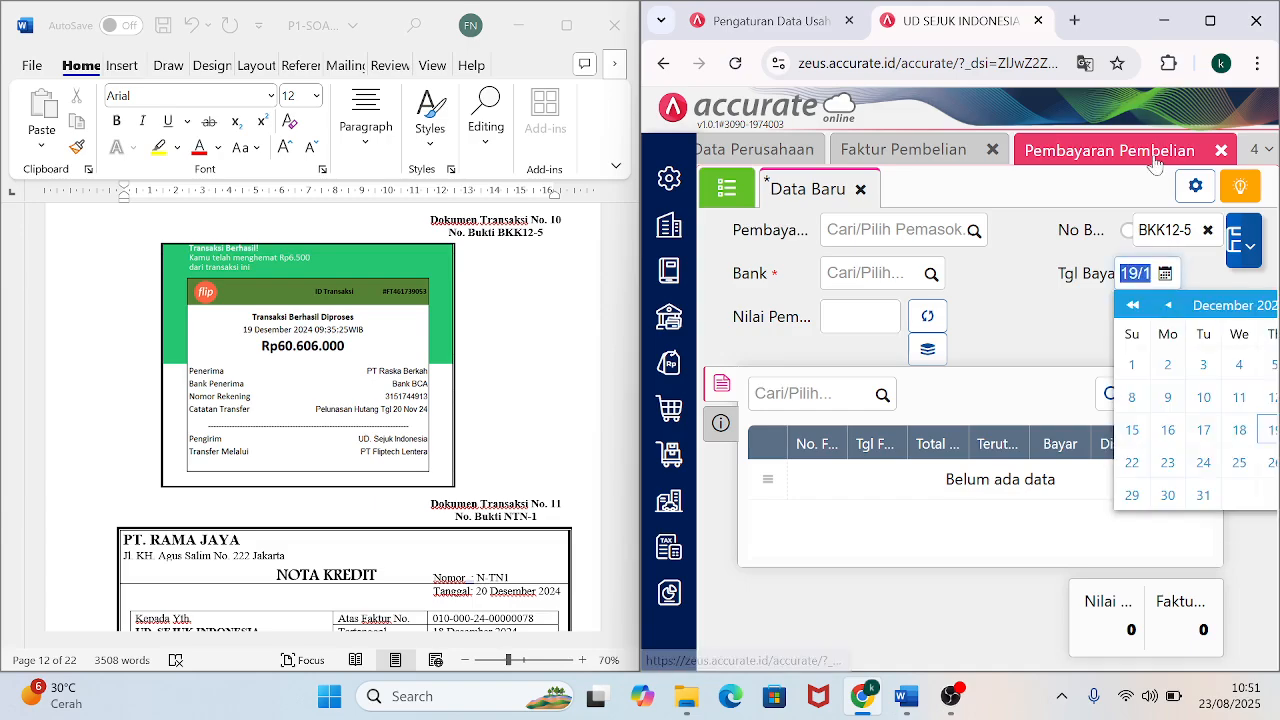
click(1210, 20)
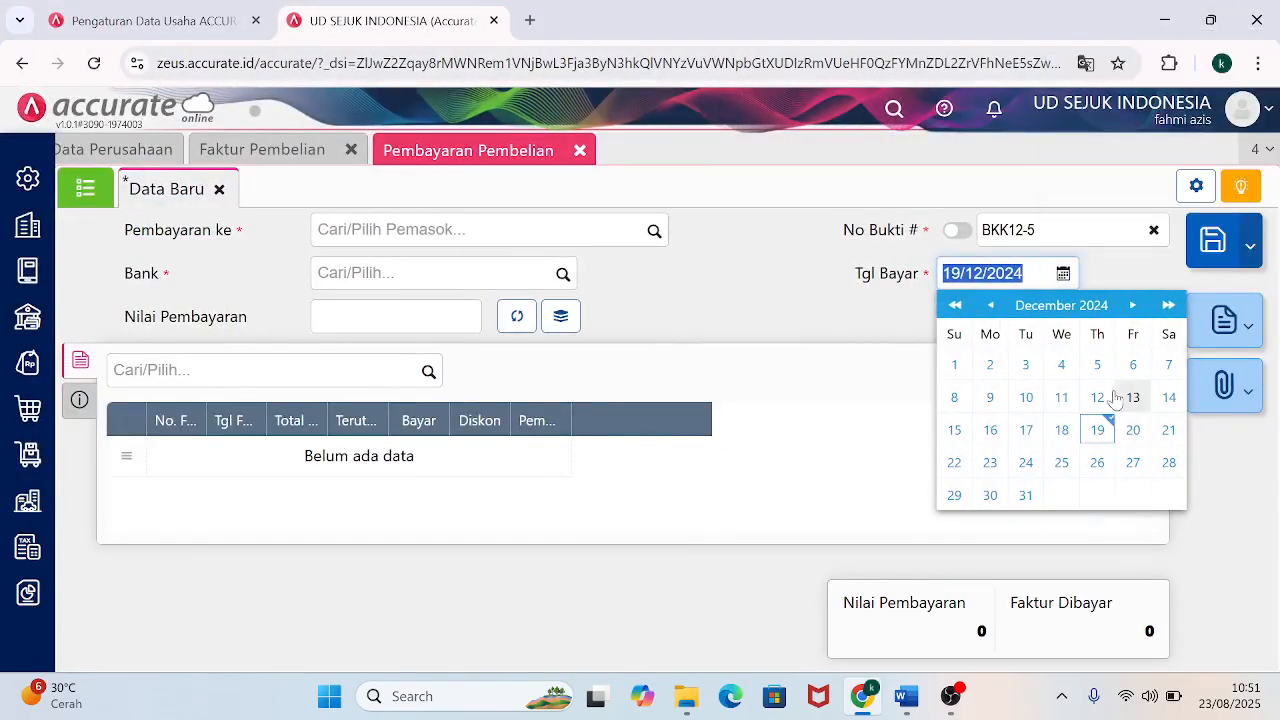
click(1097, 430)
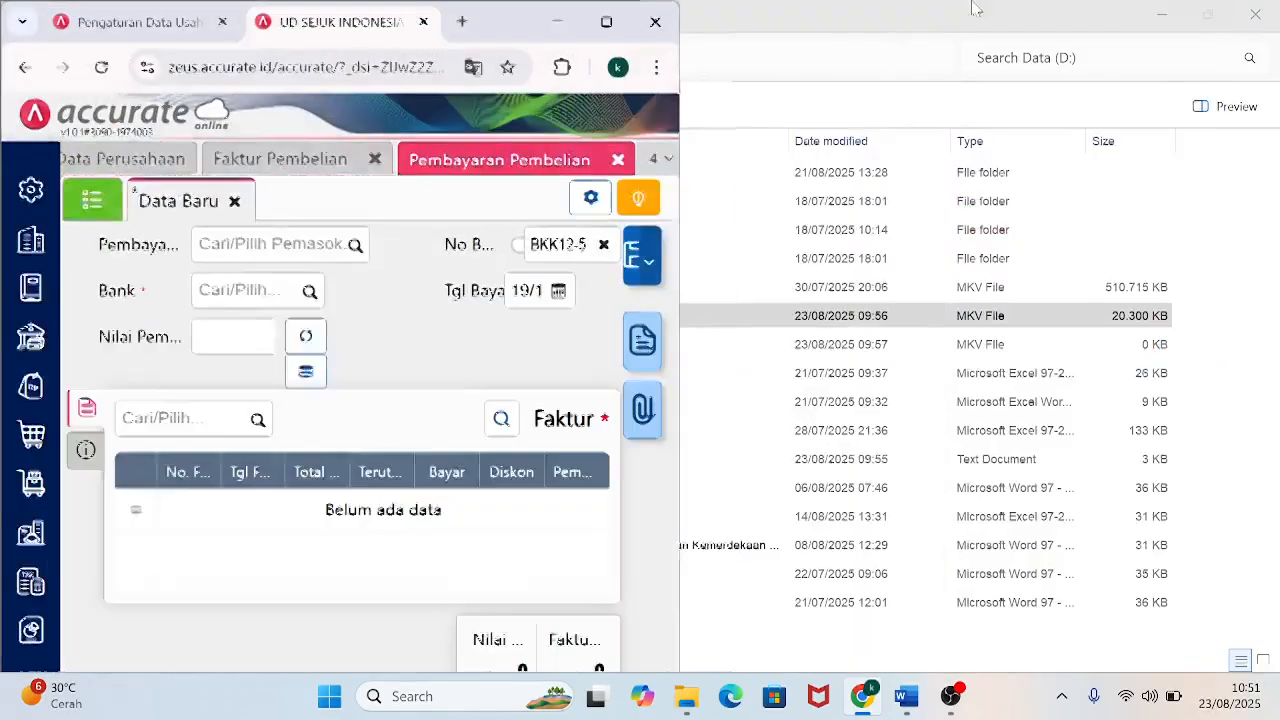
Place the browser side by side with the Word document and choose PT Raska Berkah as the supplier being paid.
click(1210, 20)
drag(483, 31, 1278, 3)
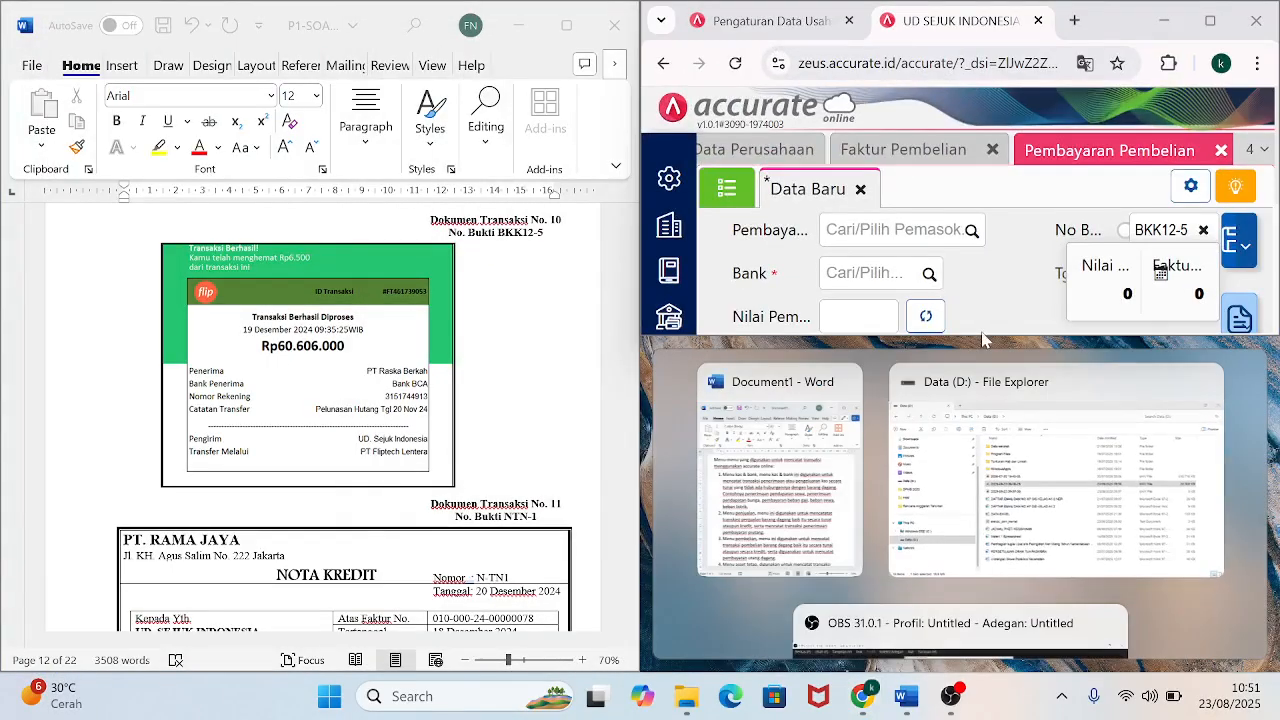
drag(980, 341, 899, 673)
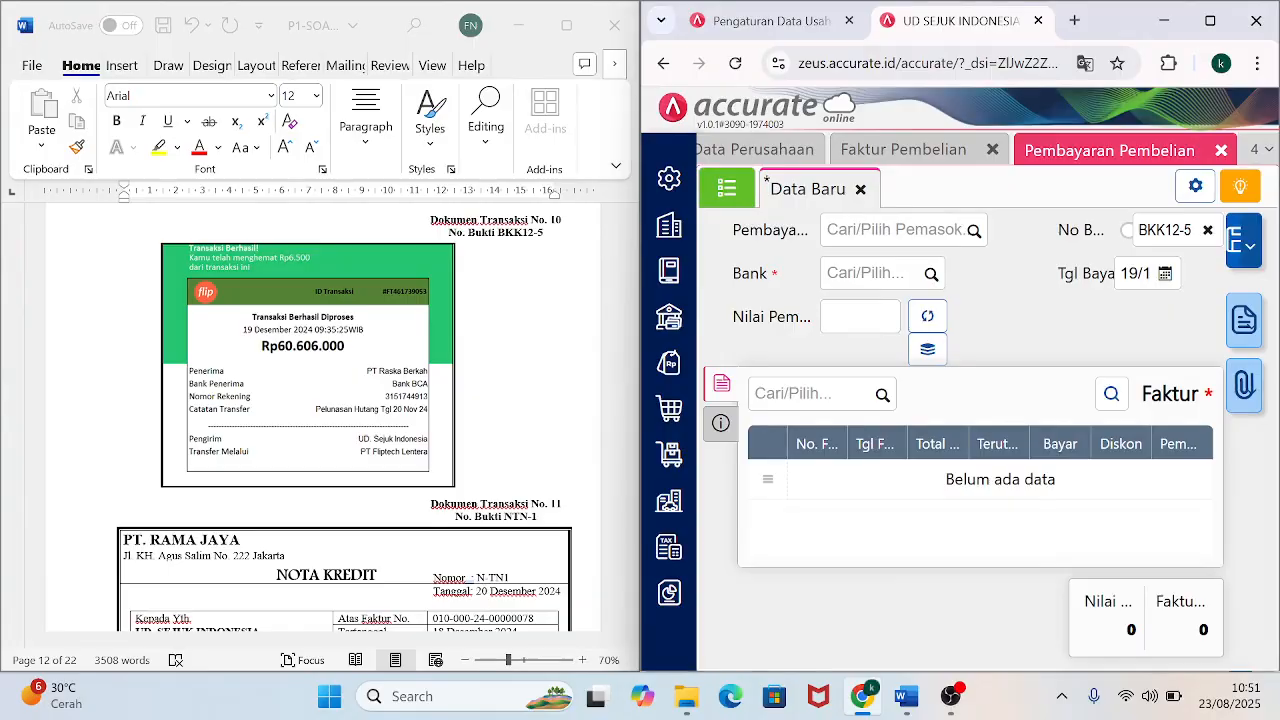
click(966, 238)
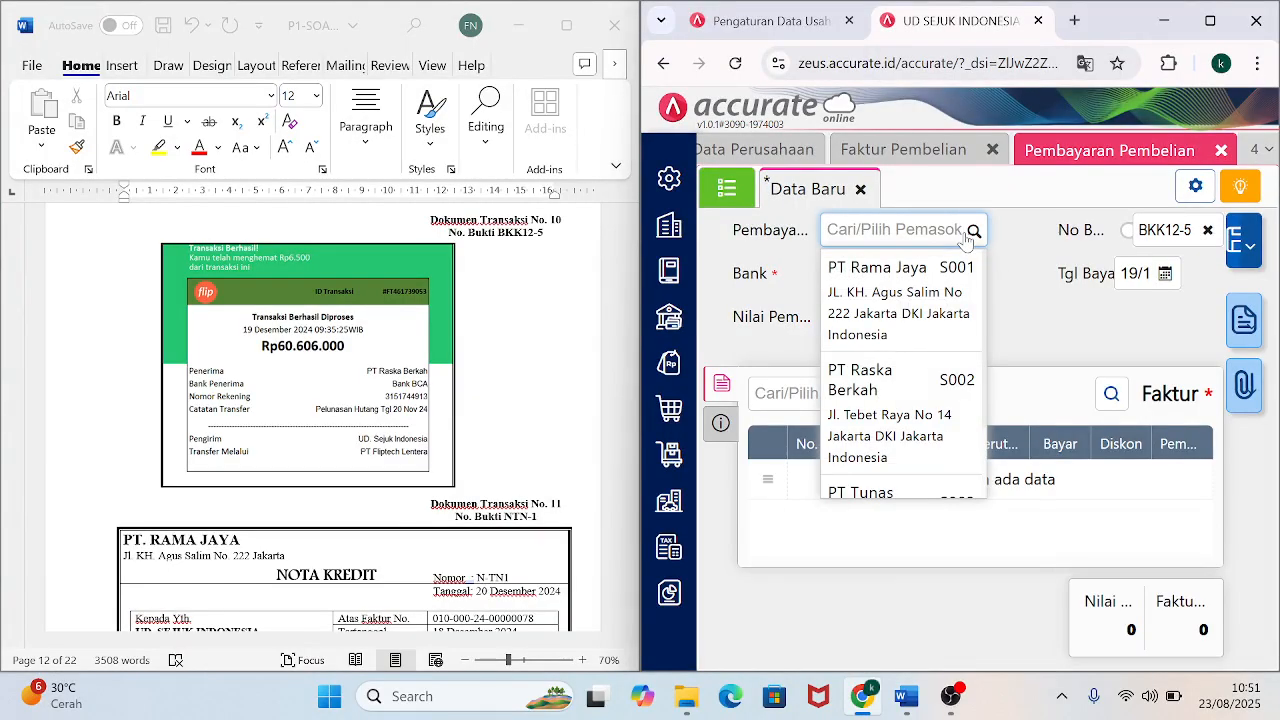
click(848, 388)
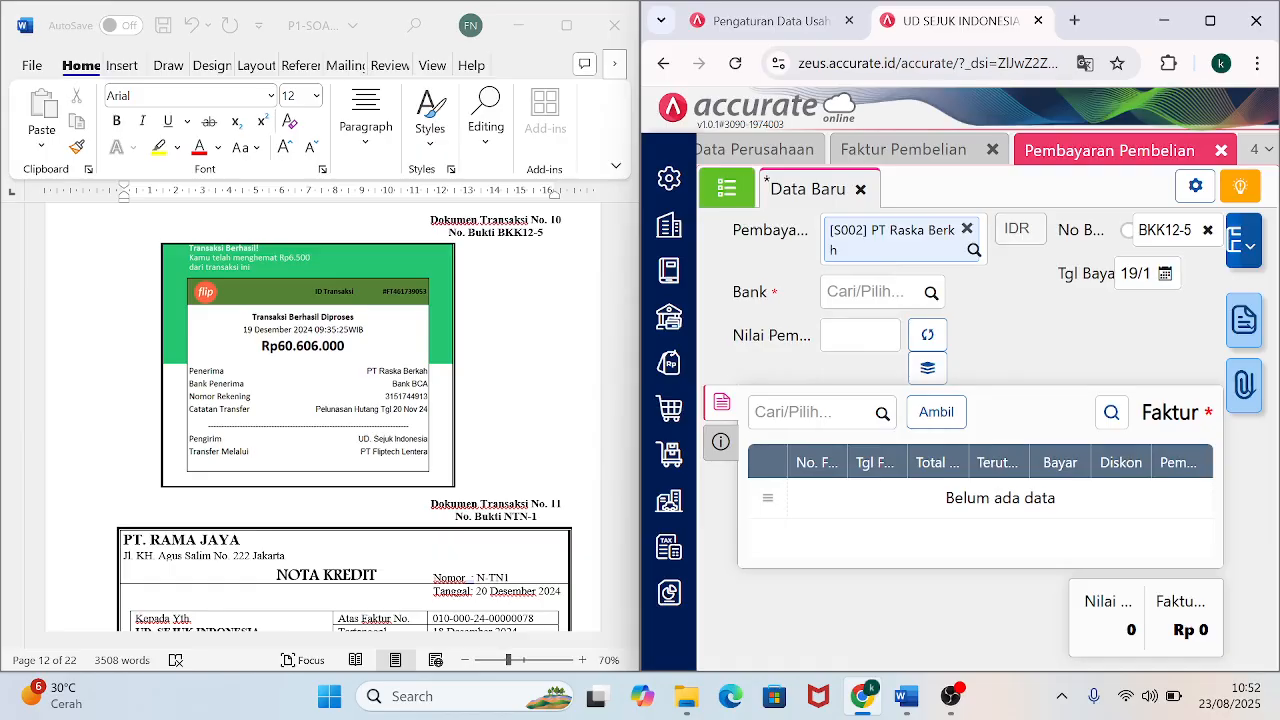
Choose CASH IN BANK as the paying bank and enter 60.606.000 as the payment value (Nilai Pembayaran).
click(930, 296)
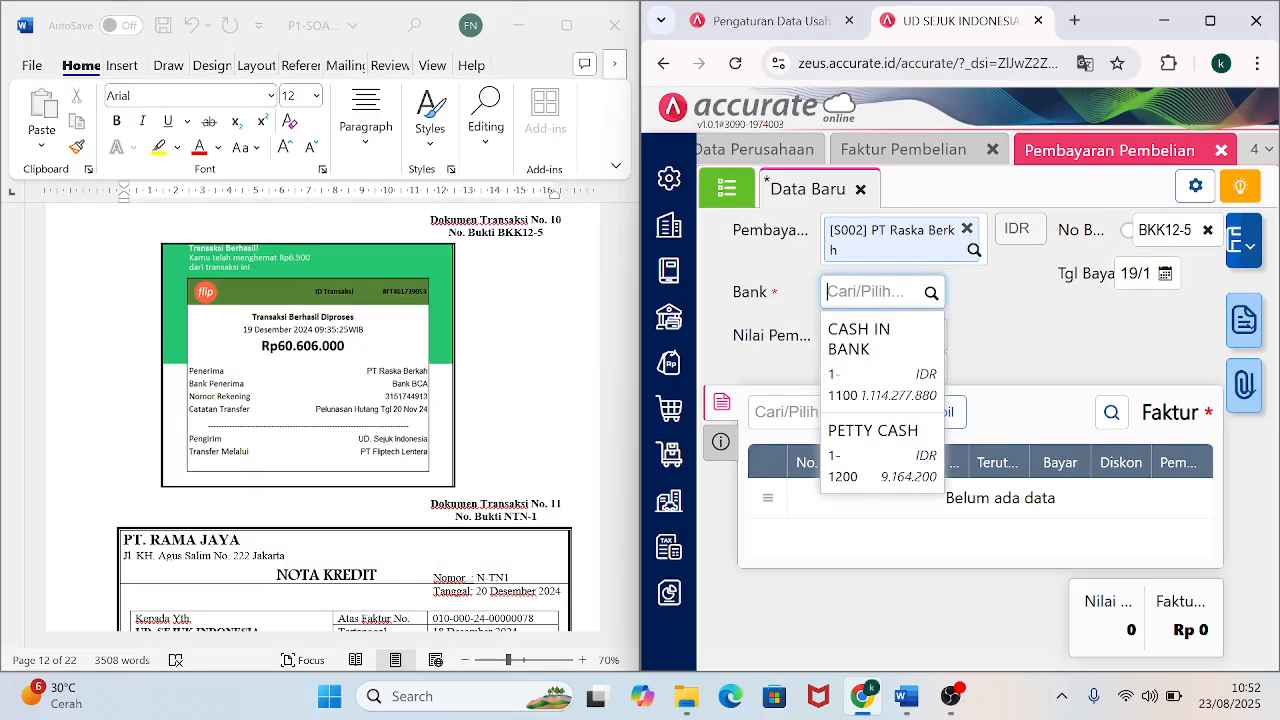
click(866, 348)
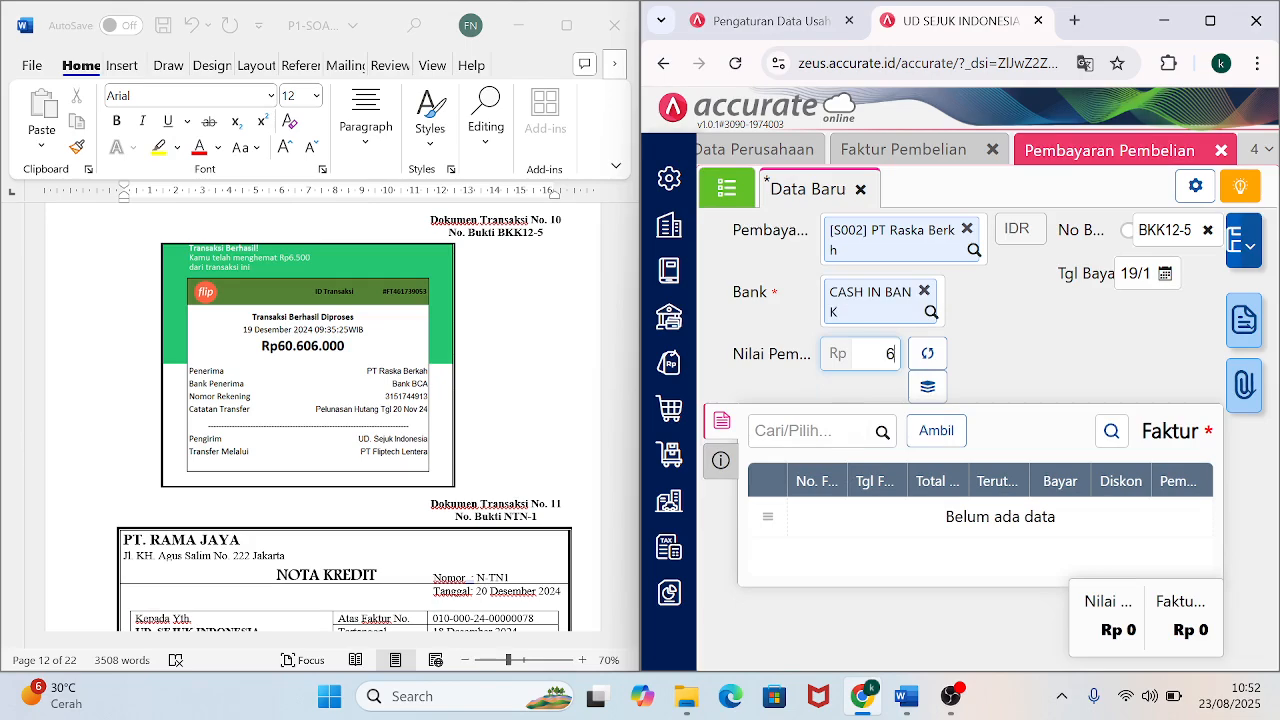
text(60.606)
key(Tab)
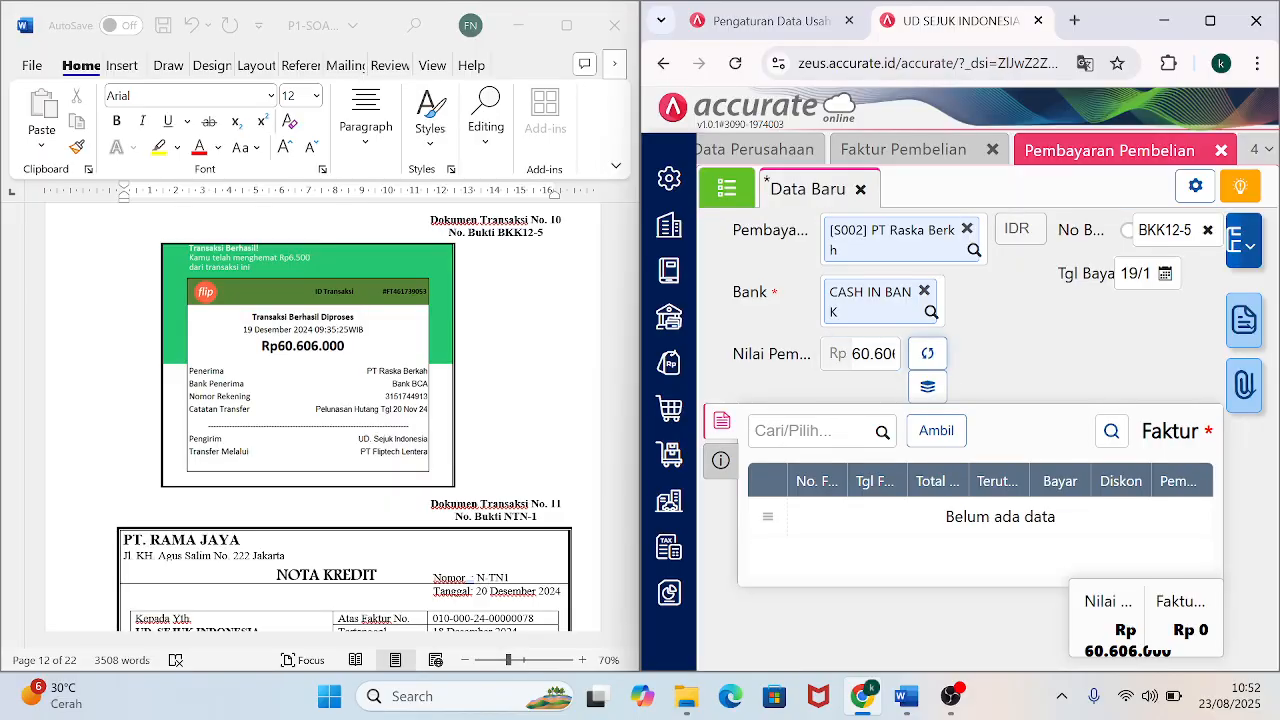
Enlarge the browser and add invoice F.105 to the payment with Rp 60.606.000 as the amount paid.
click(1210, 21)
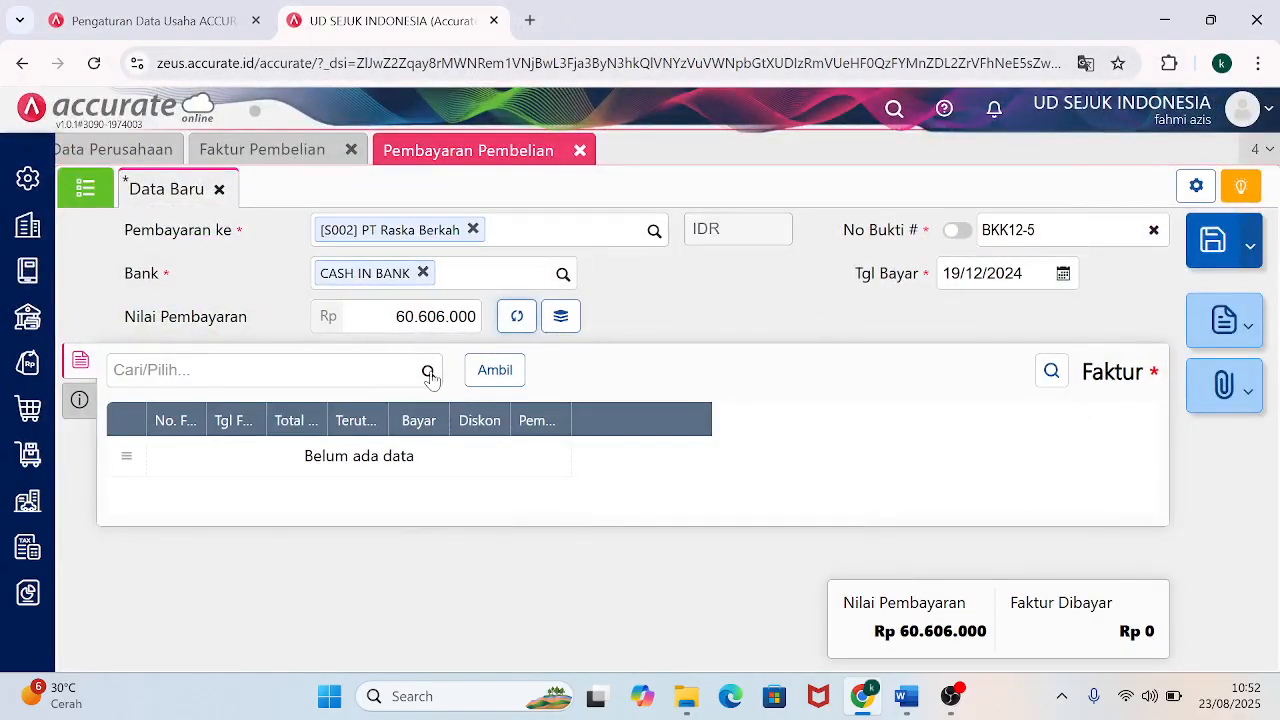
click(430, 374)
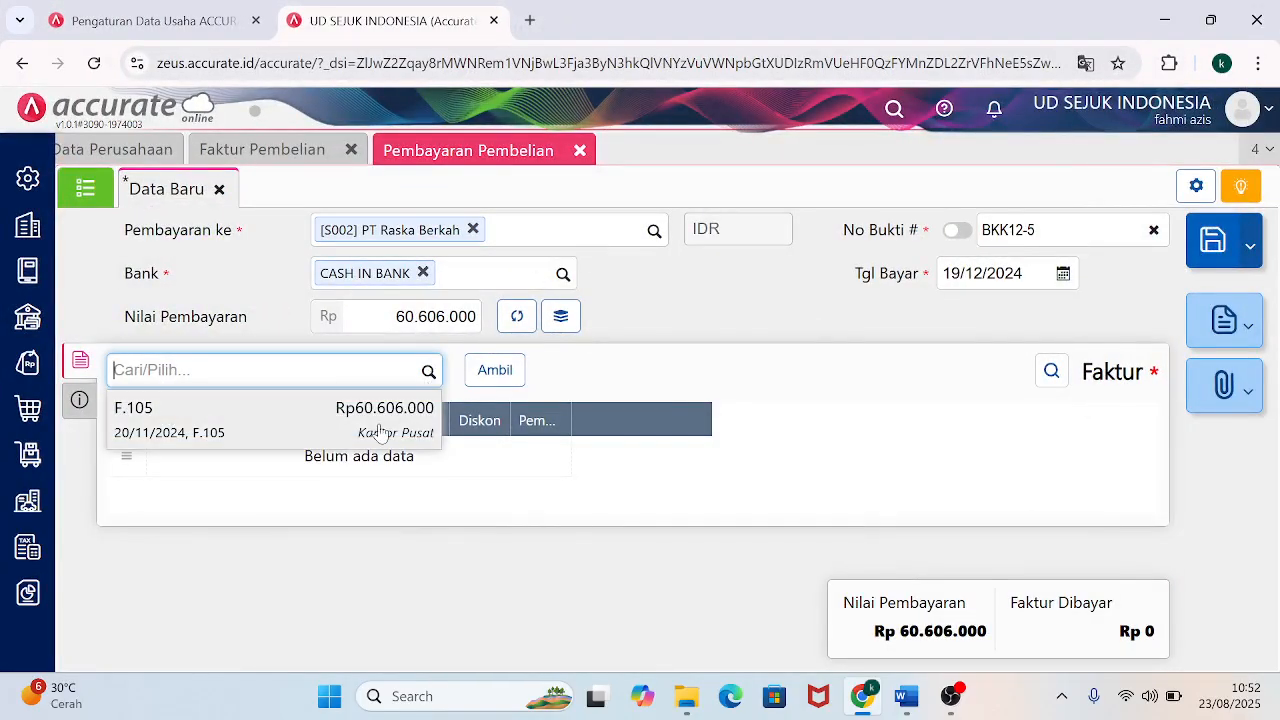
click(380, 432)
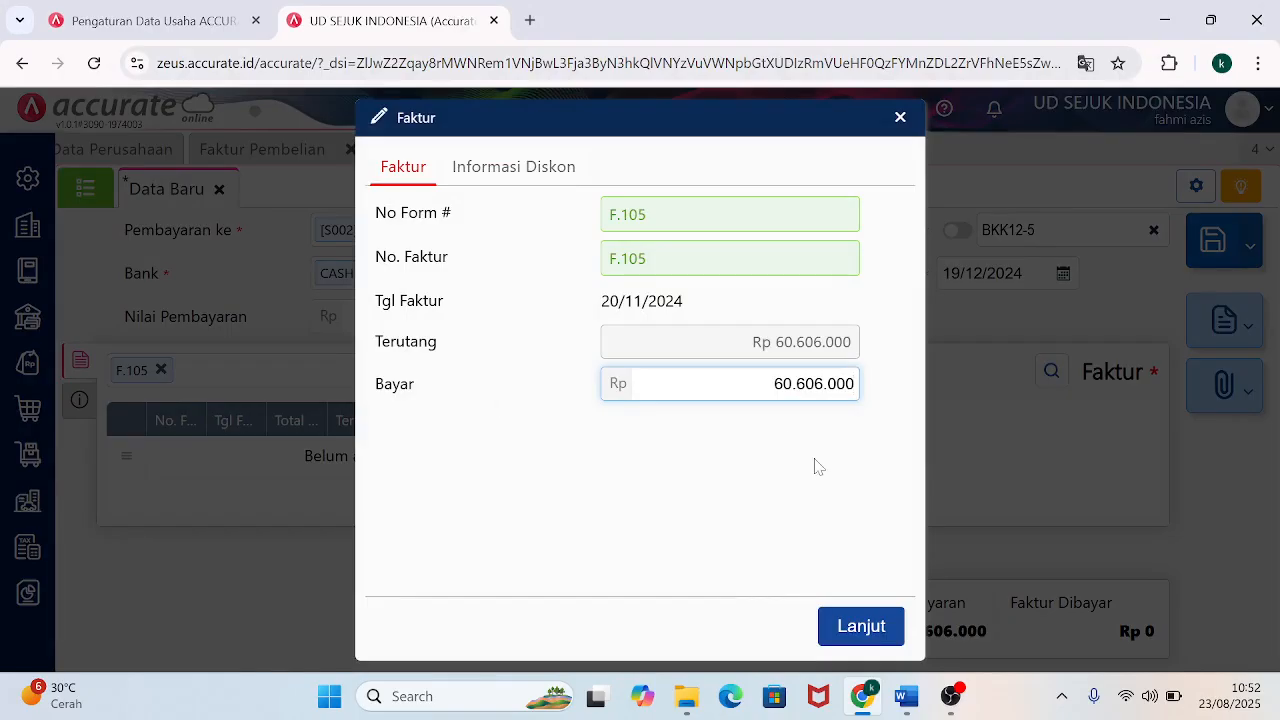
click(862, 628)
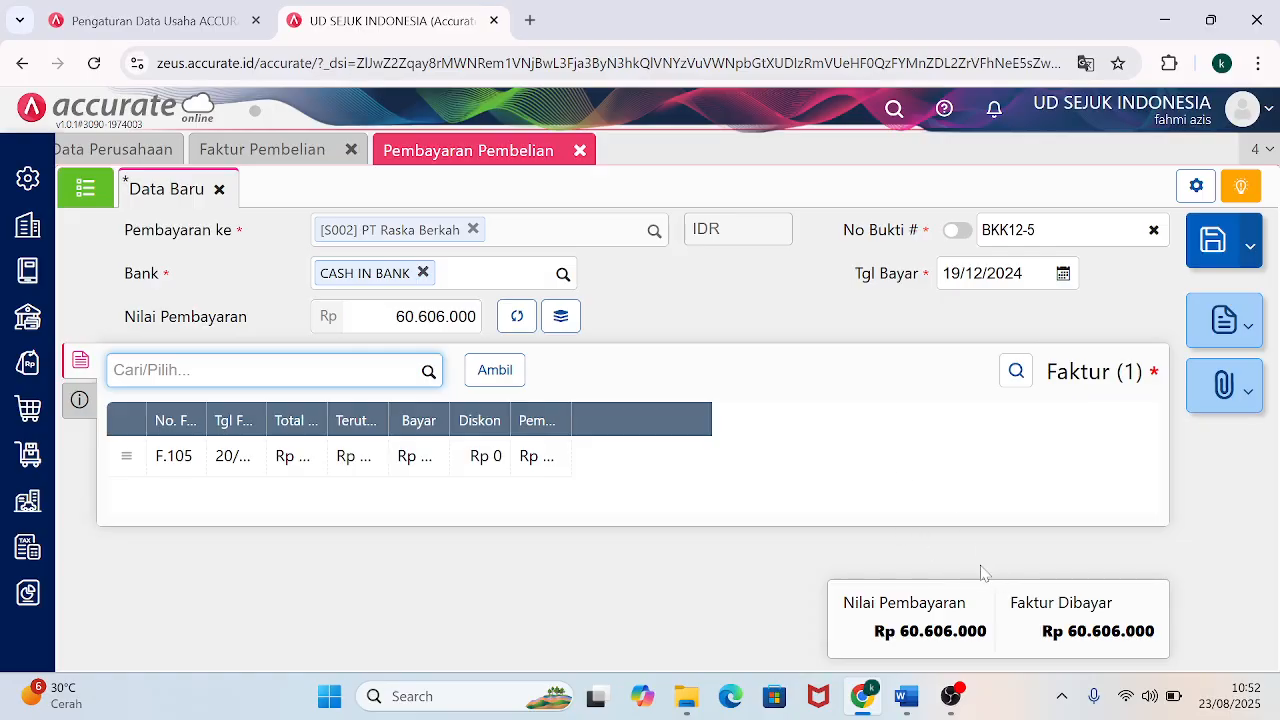
Set the payment method to Transfer Bank with the description PELUNASAN HUTANG DAGANG KEPADA PT RASKA BERKAH and save the payment.
click(80, 400)
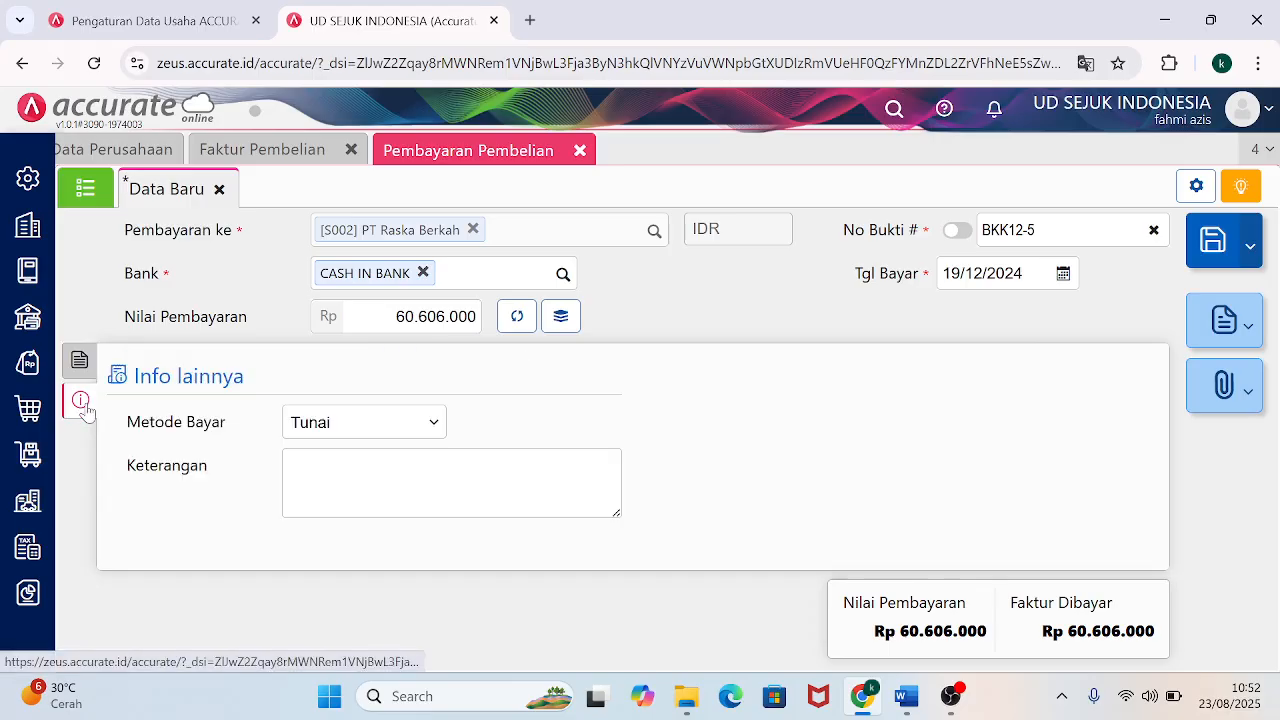
click(440, 432)
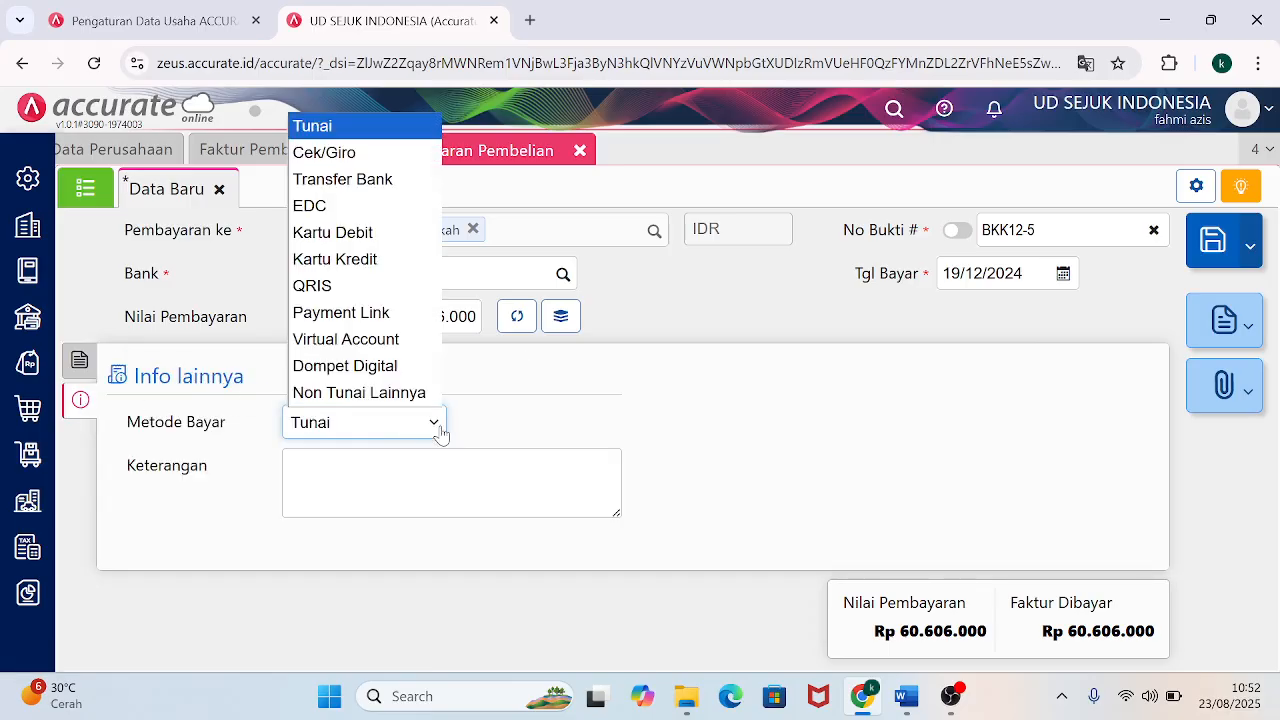
click(352, 183)
click(450, 525)
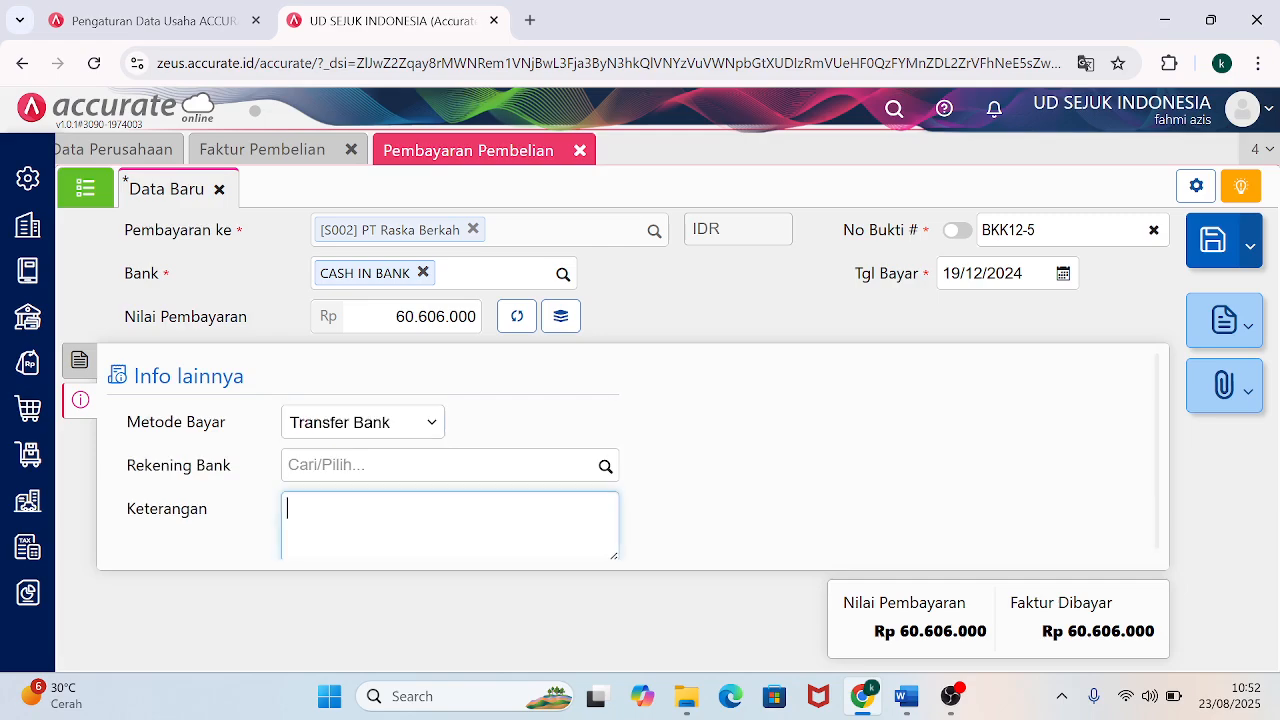
text(PELUNASAN)
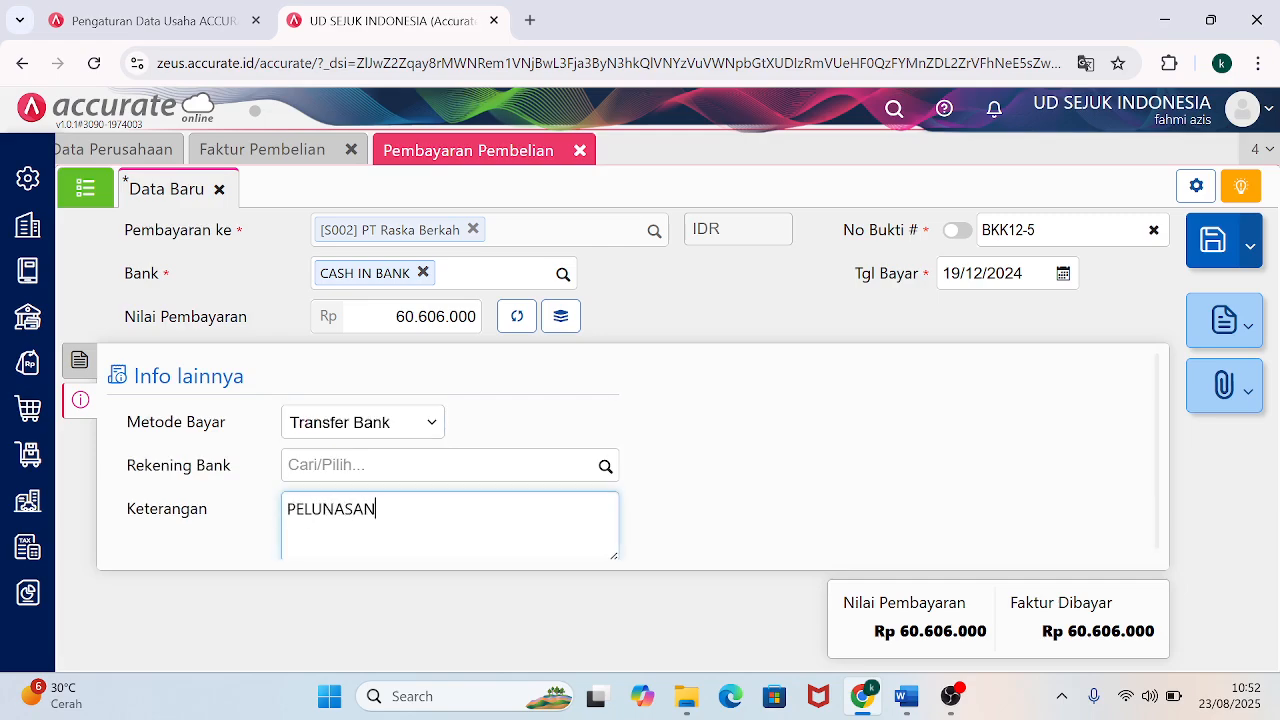
text( HUTANG DAGANG)
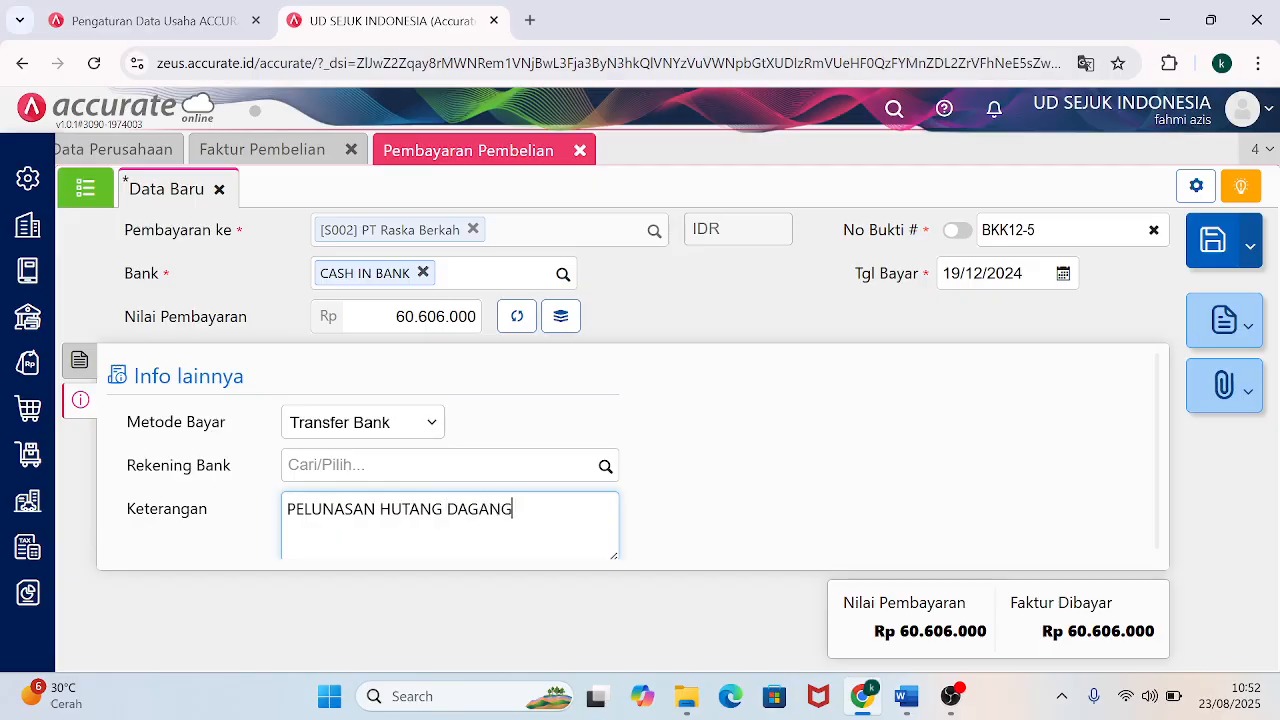
text( KEPADA PT RASKA BERKAH)
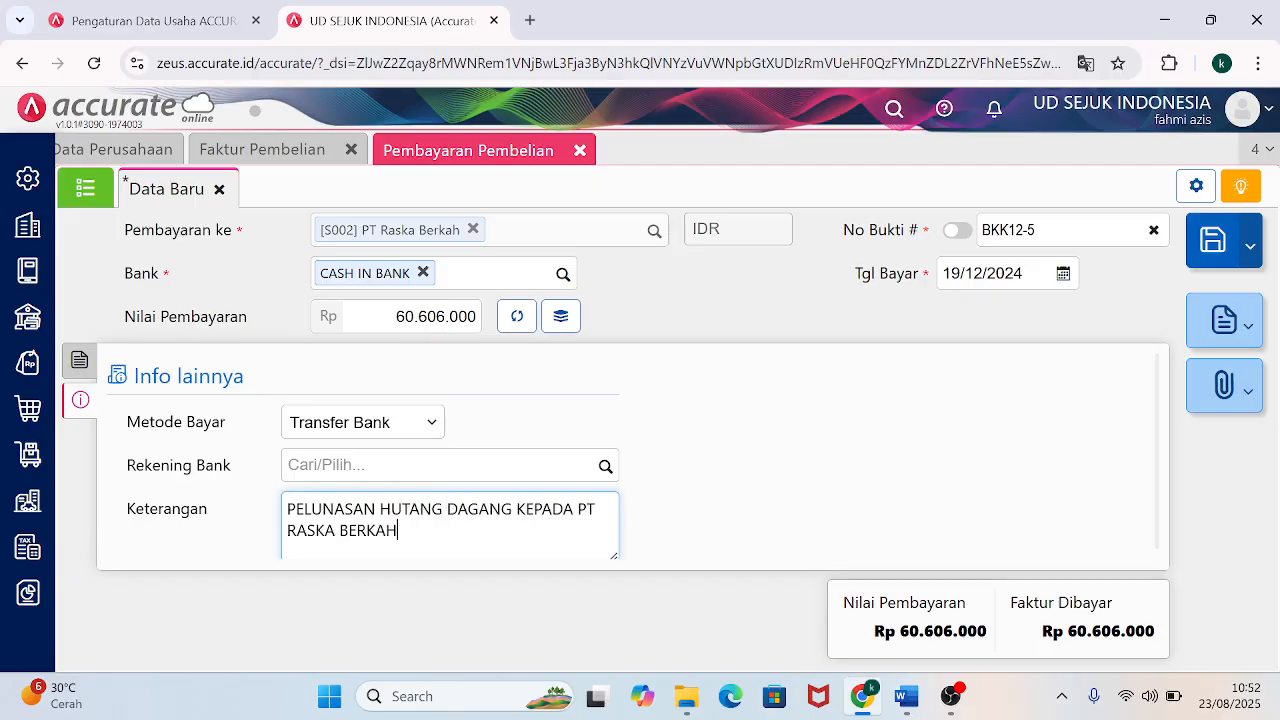
click(78, 362)
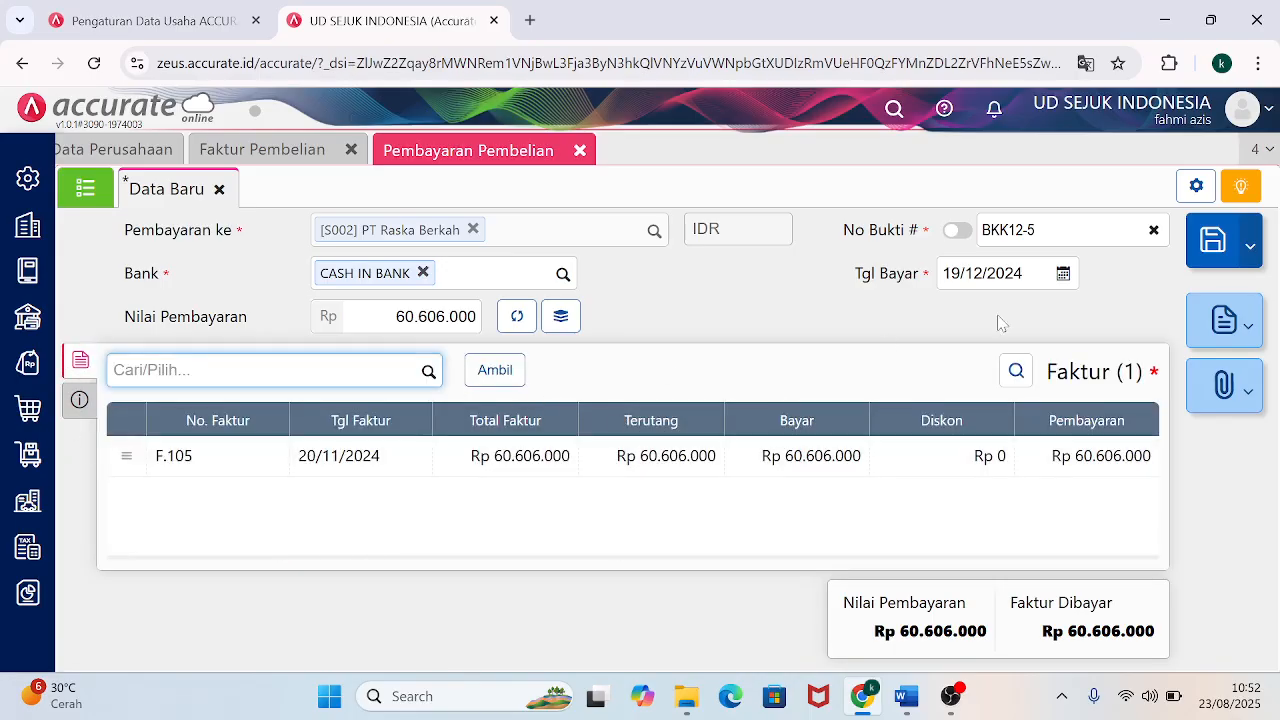
click(1216, 246)
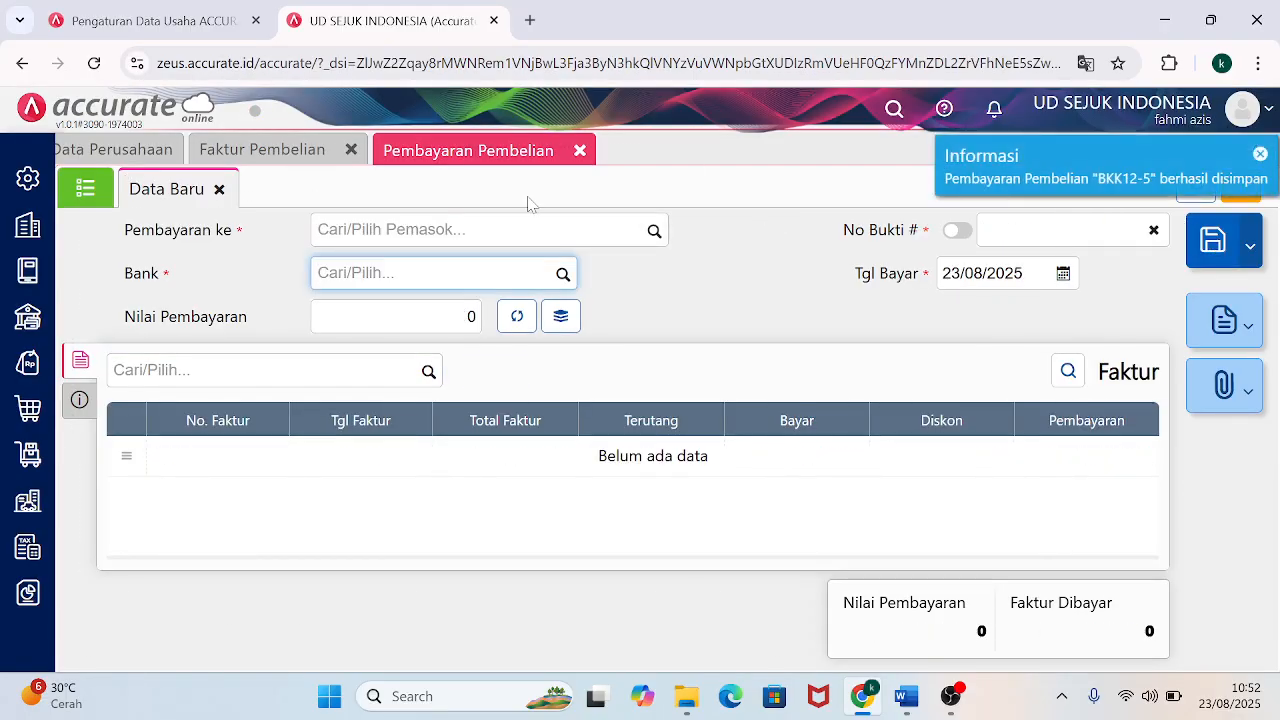
Open the saved payment BKK12-5, review its journal details (Rincian Jurnal) and close the purchase payment module.
click(85, 192)
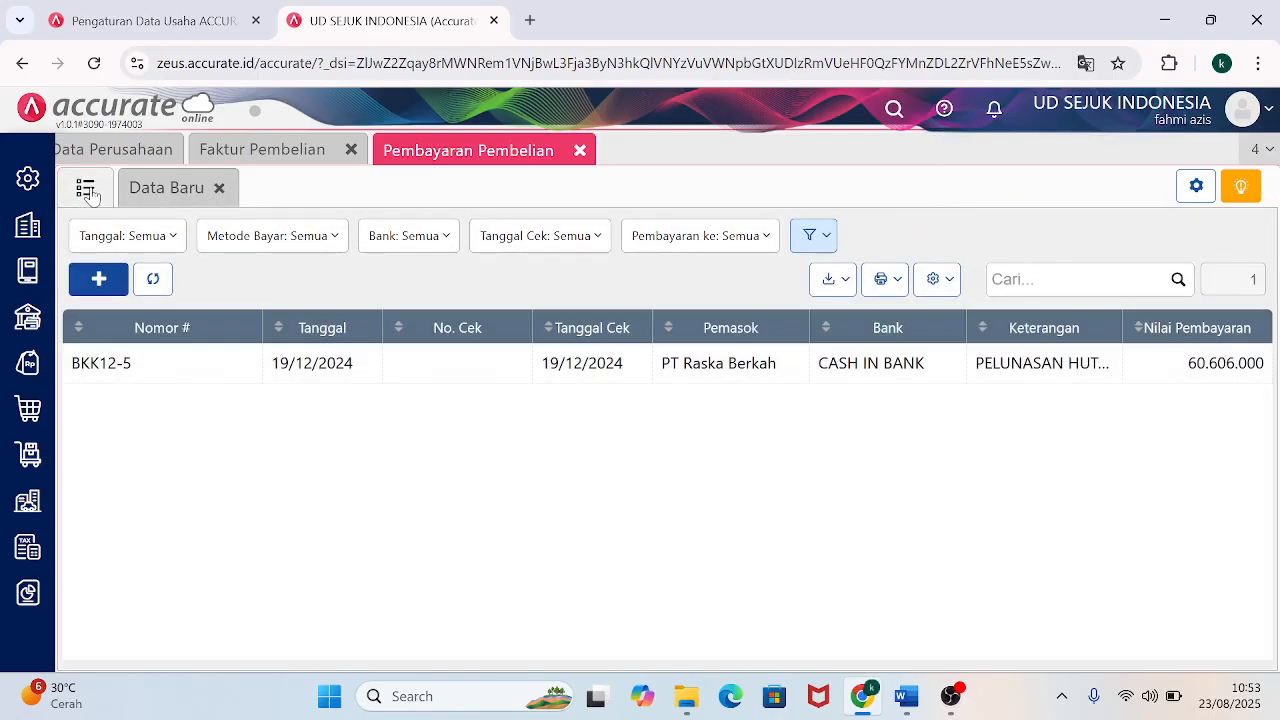
click(630, 377)
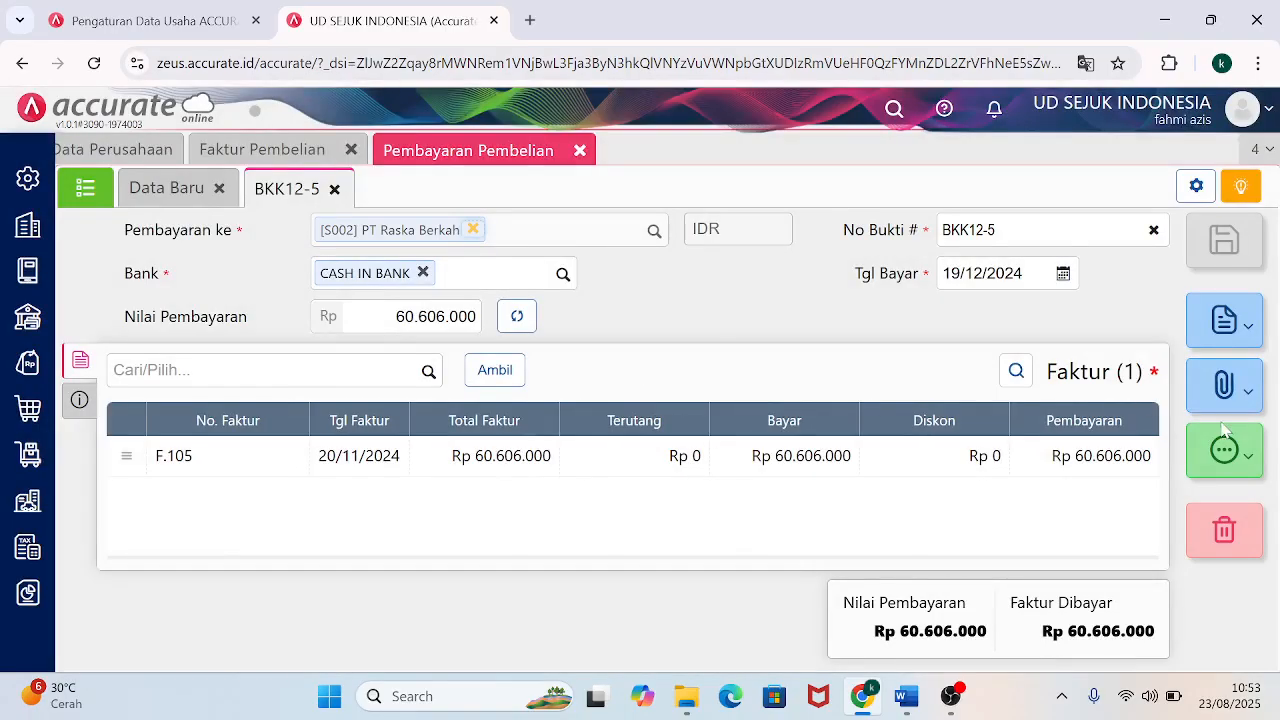
click(1248, 465)
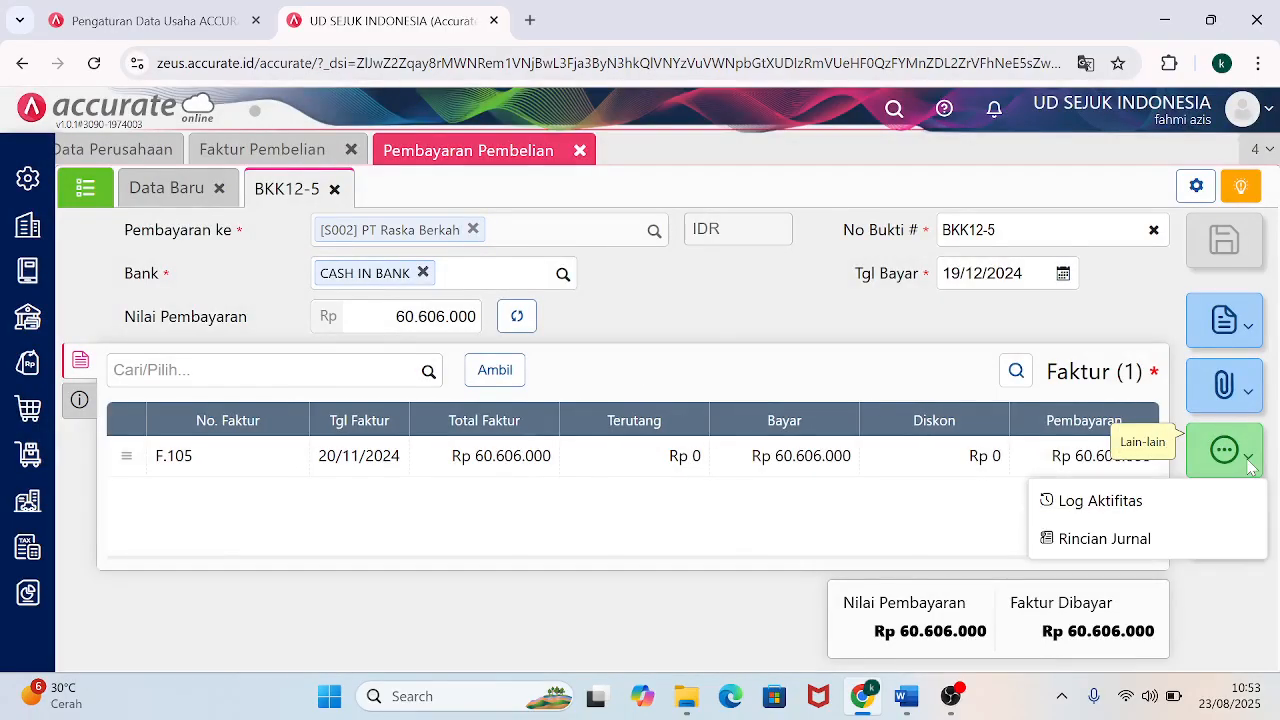
click(1108, 536)
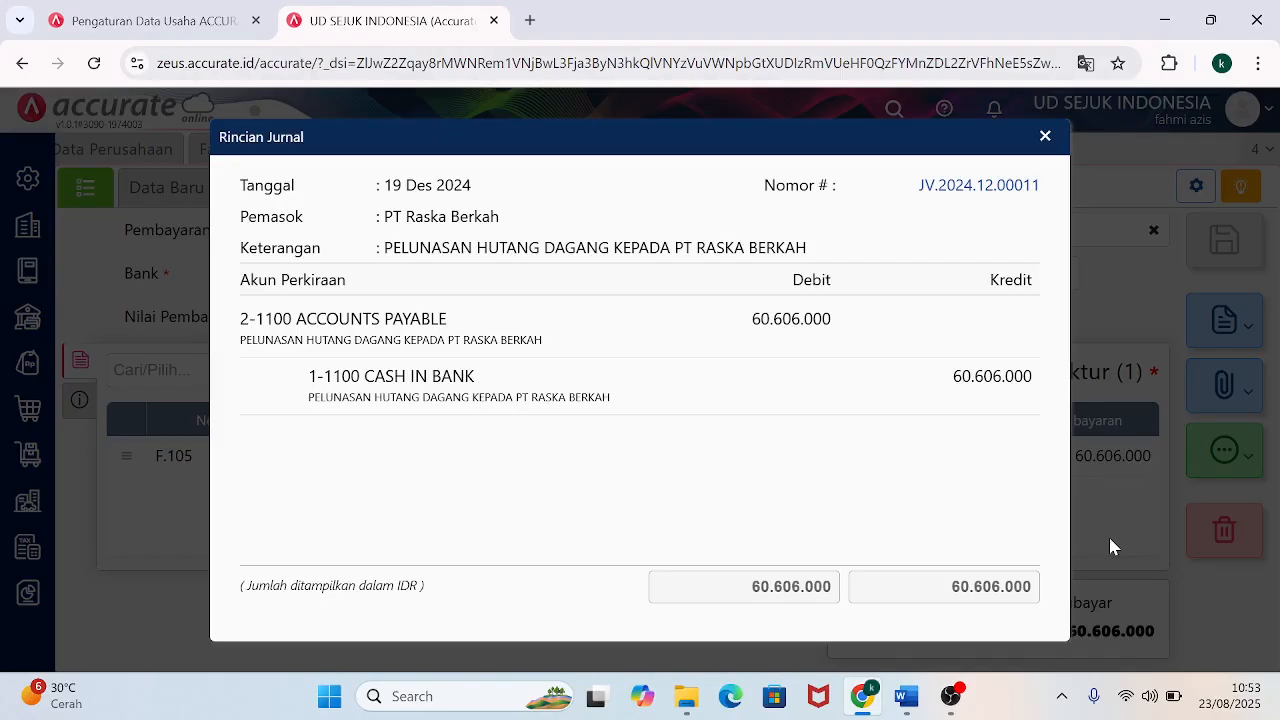
click(1046, 140)
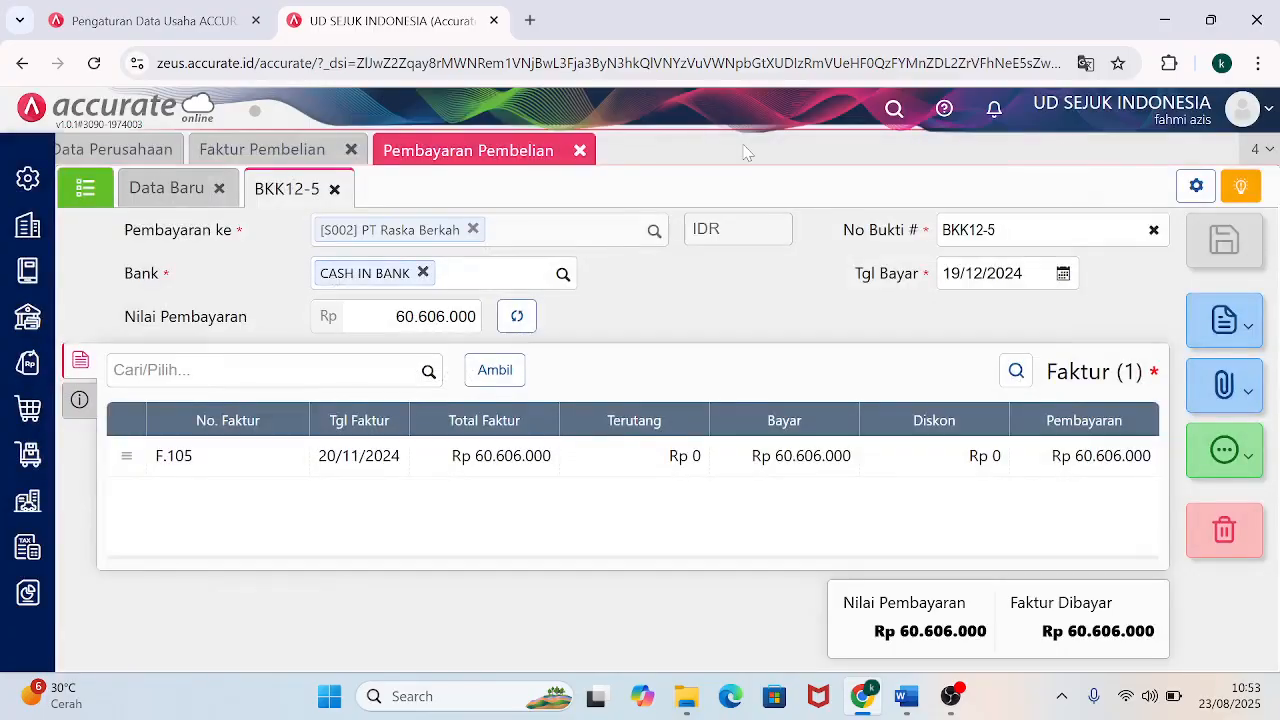
click(579, 151)
mouse_move(1211, 22)
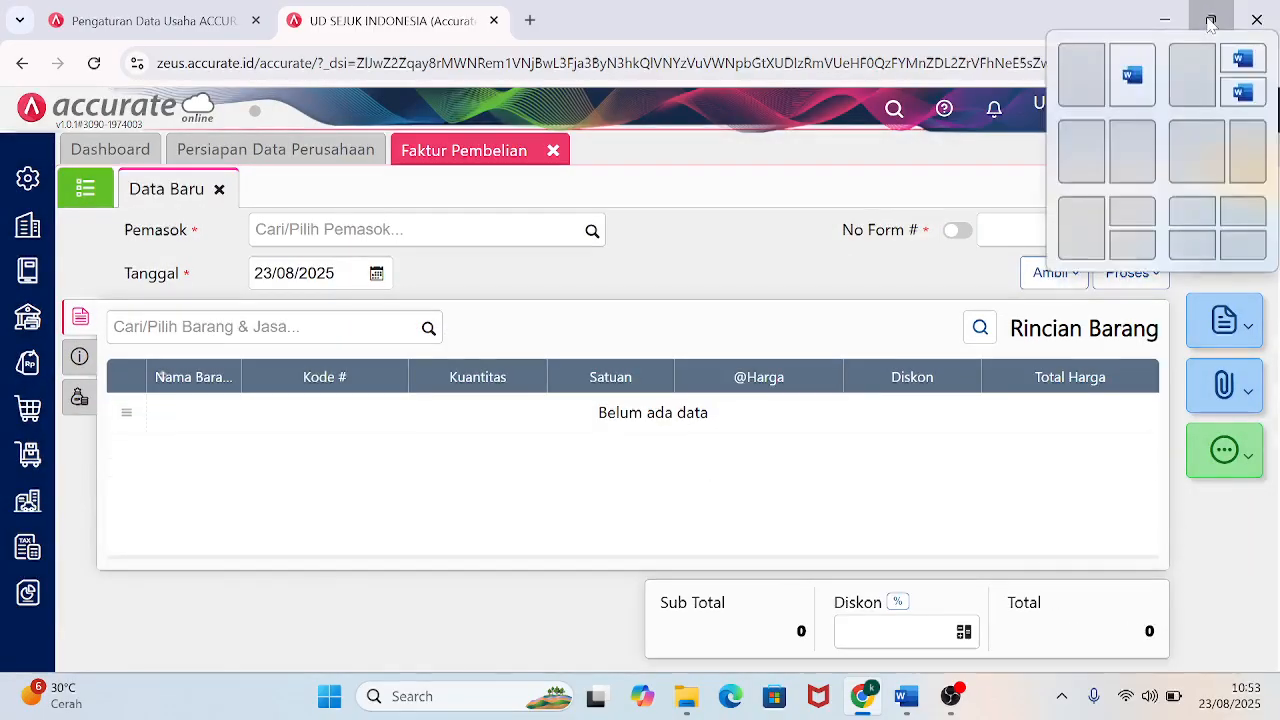
Arrange the browser at half width and full height beside the Word document with the transaction documents.
click(1077, 72)
key(super+Right)
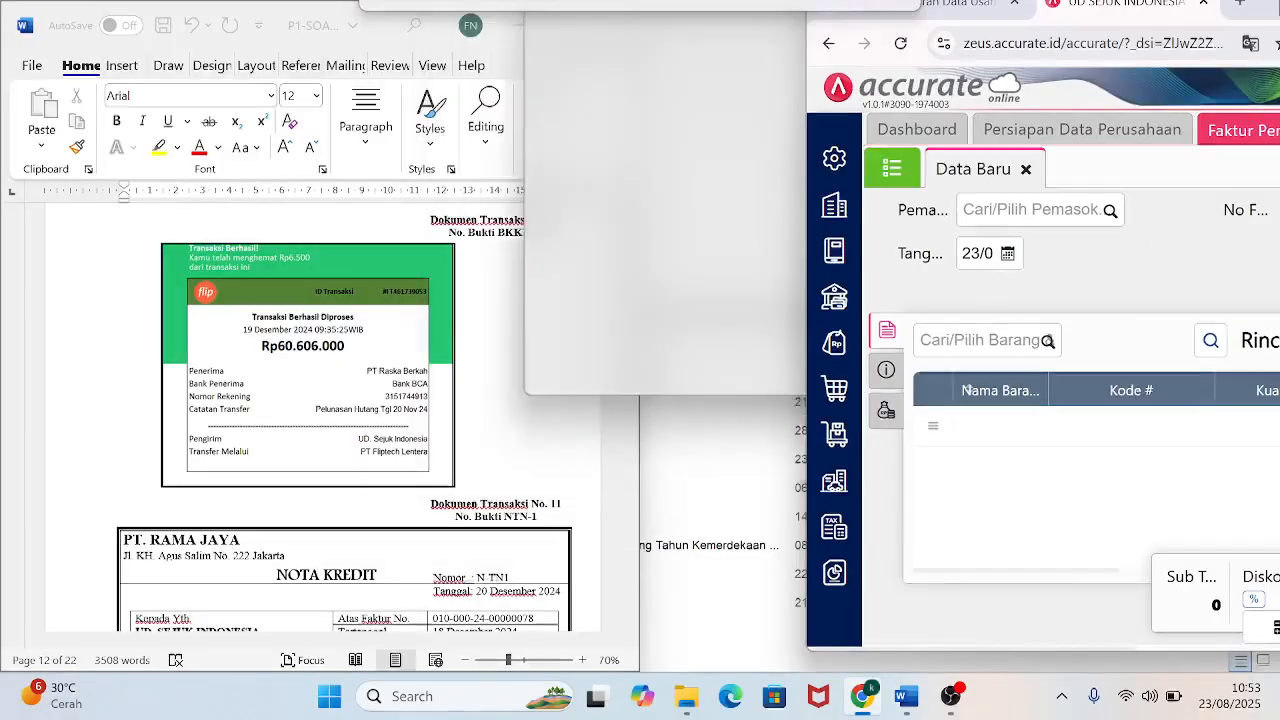
key(super+Up)
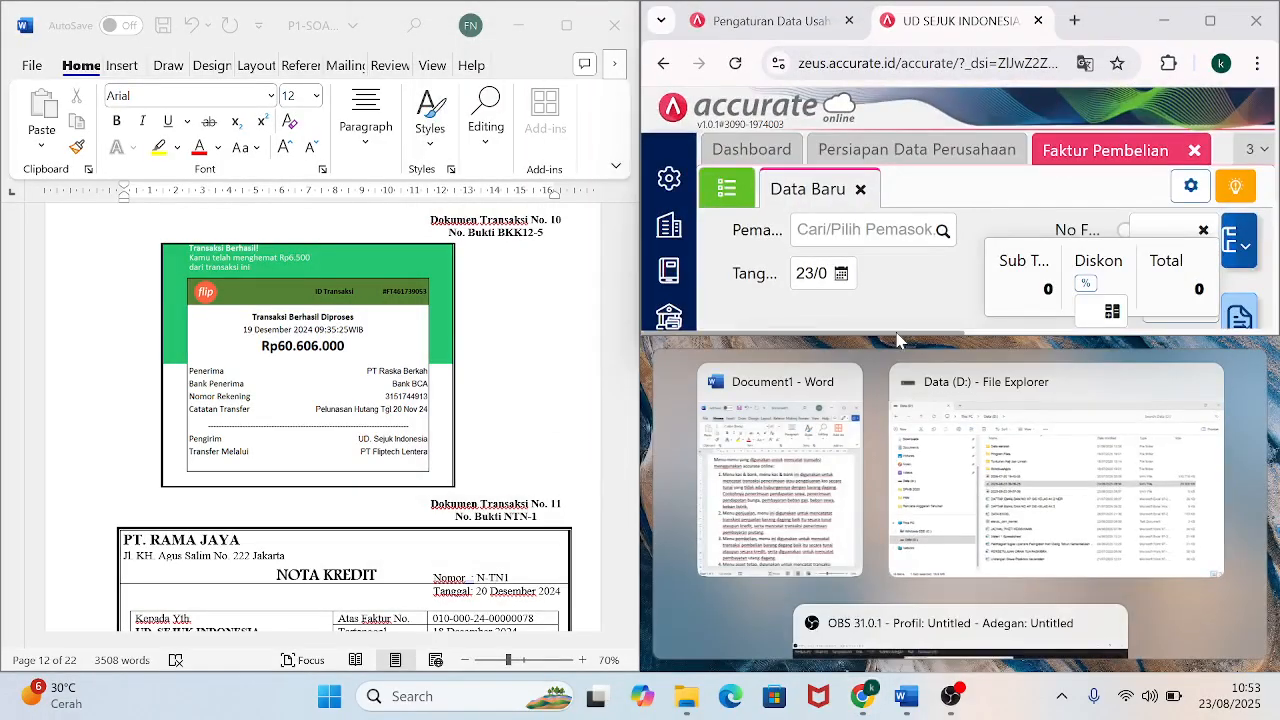
drag(897, 340, 840, 670)
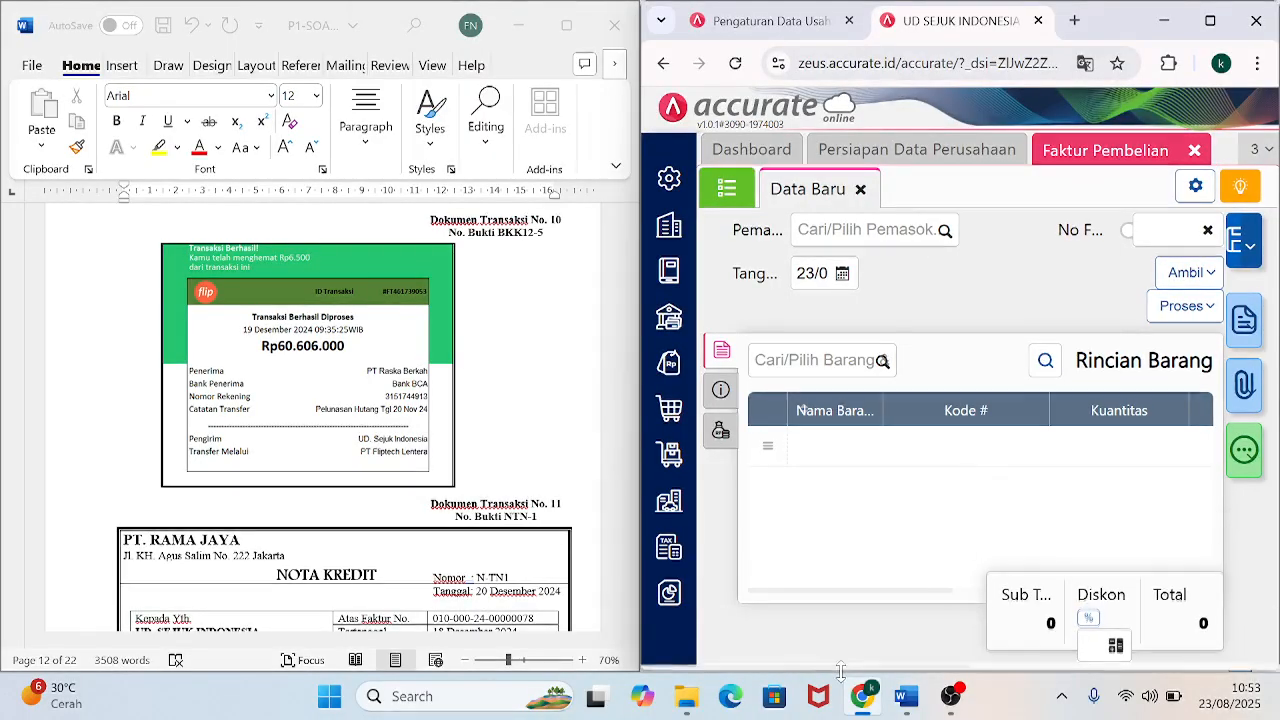
Review transaction document no. 11 (NTN-1) in Word, the credit note from PT Rama Jaya with its returned items and amounts.
click(633, 544)
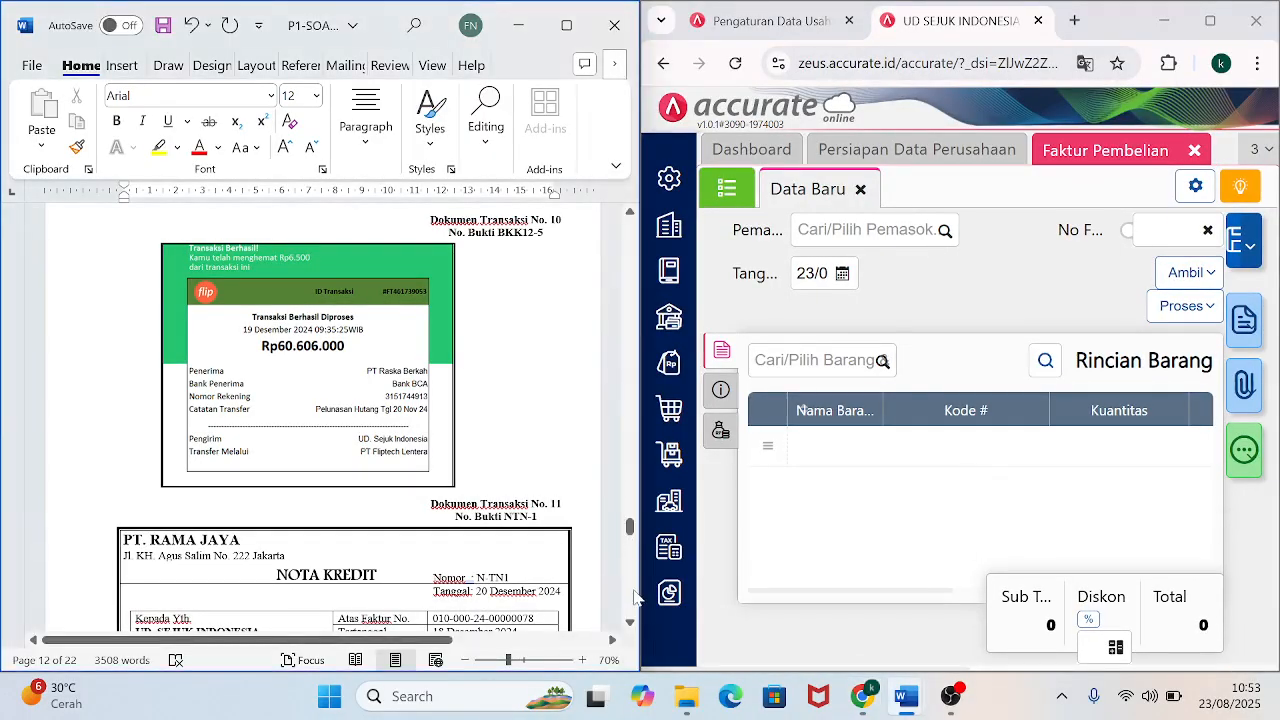
mouse_move(630, 527)
mouse_down()
mouse_move(631, 618)
mouse_move(640, 535)
mouse_up()
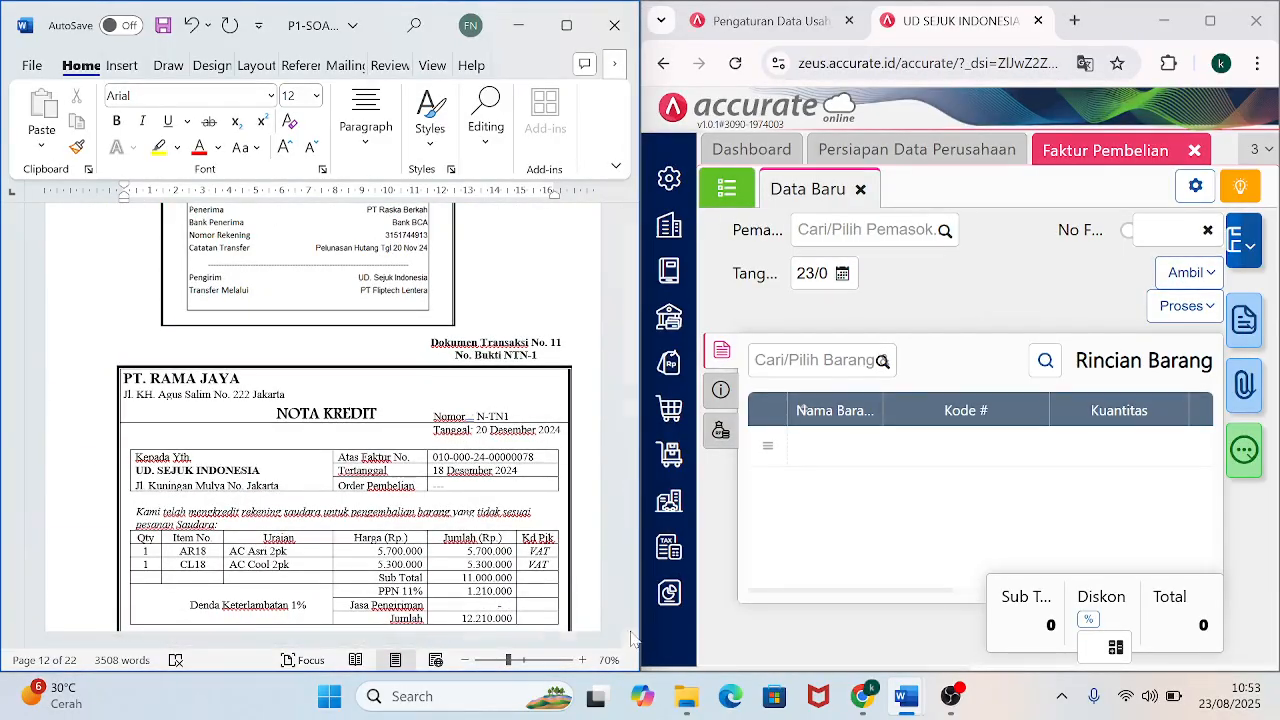
scroll(631, 627, down, 3)
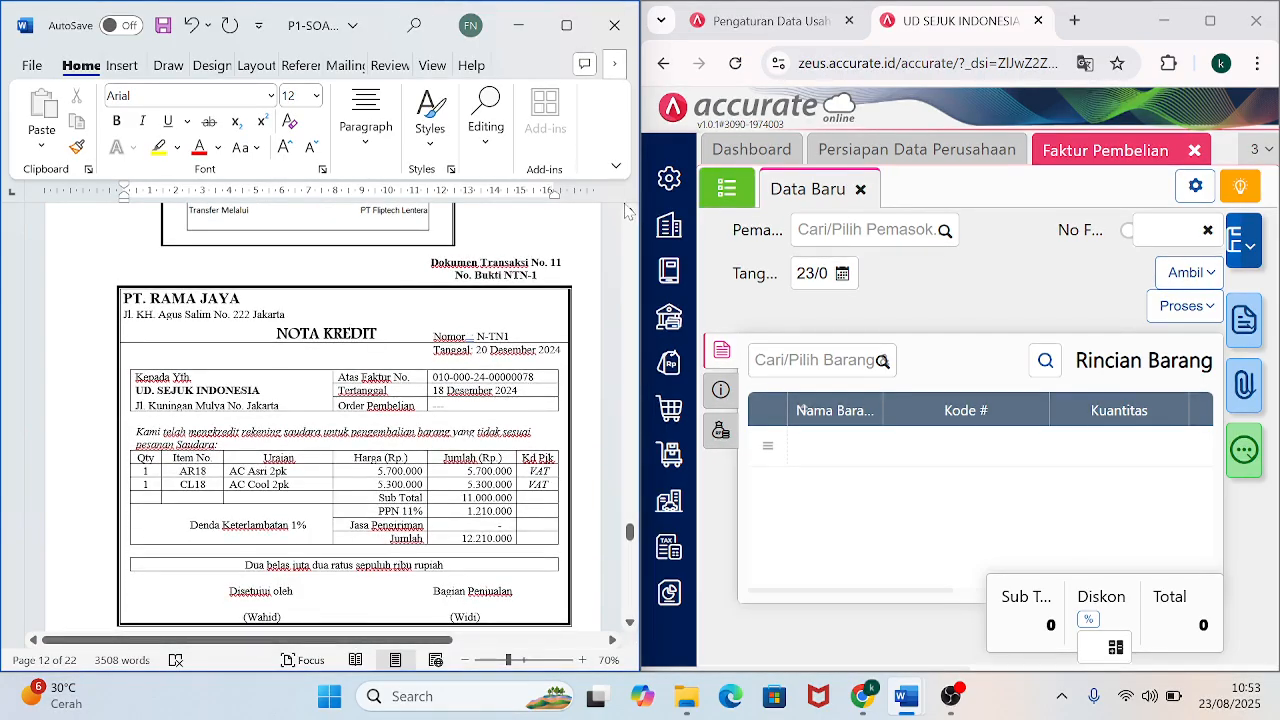
scroll(627, 218, up, 5)
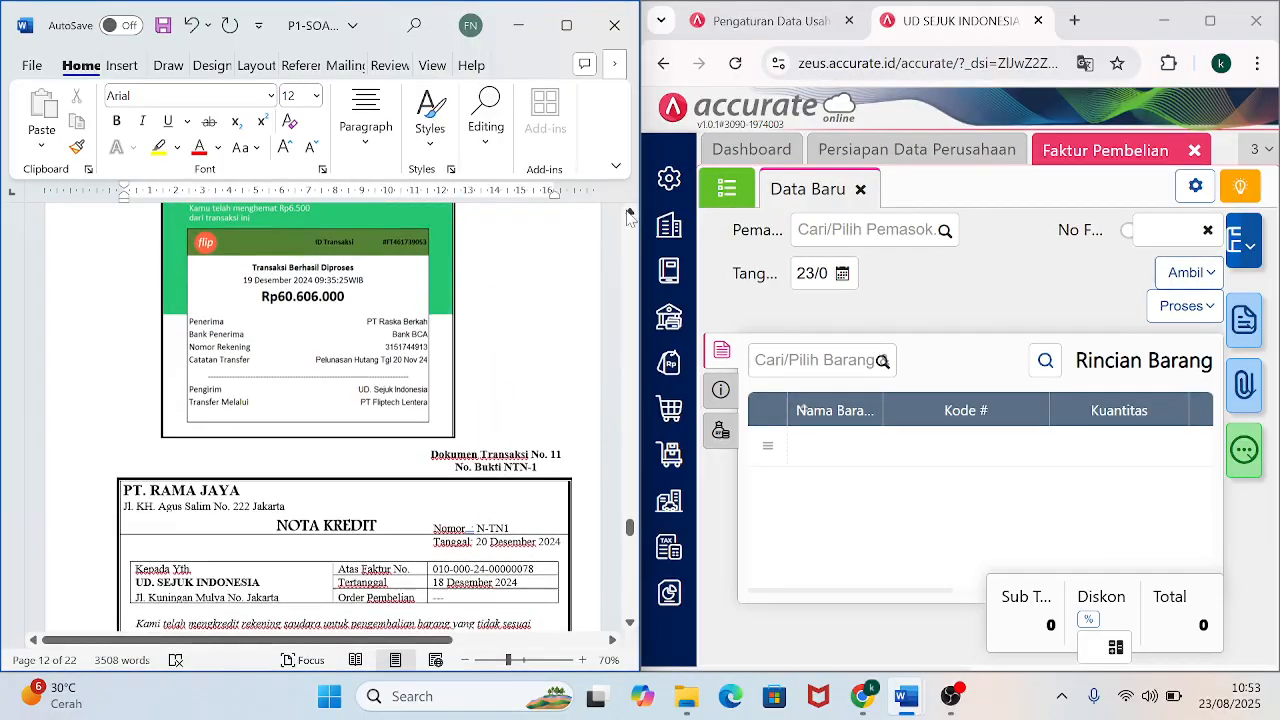
scroll(630, 626, down, 7)
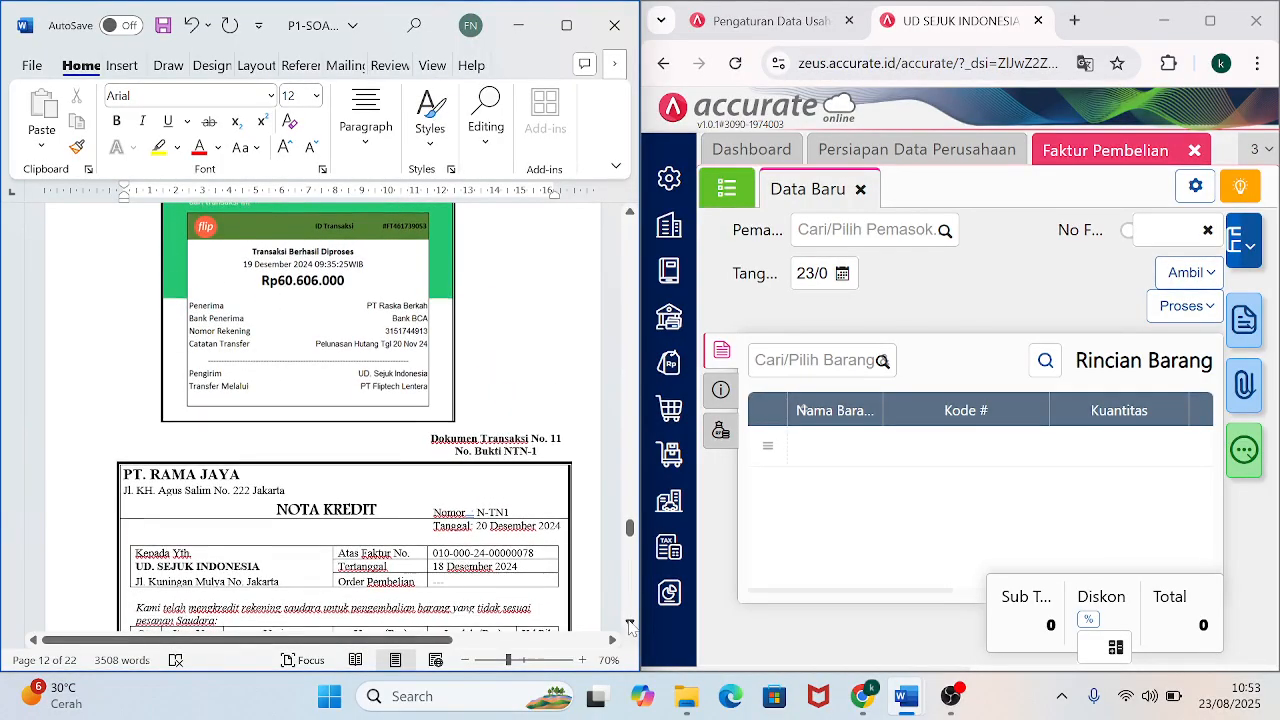
scroll(630, 626, down, 1)
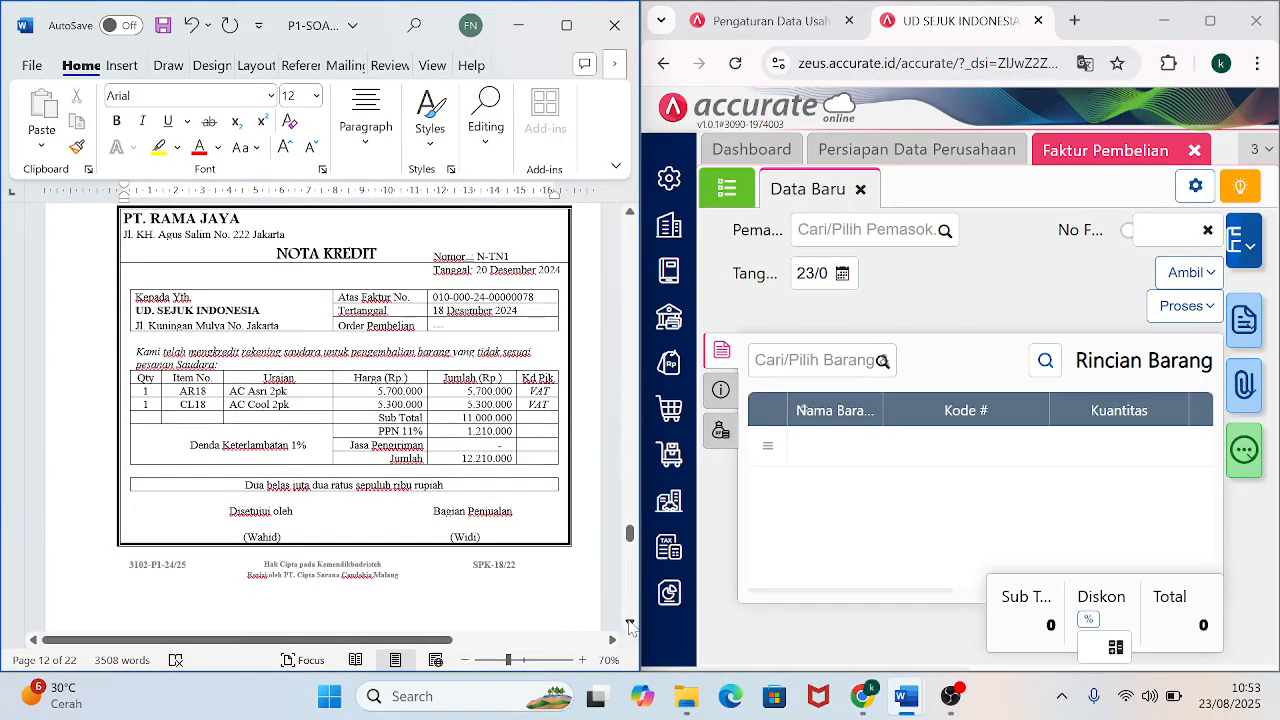
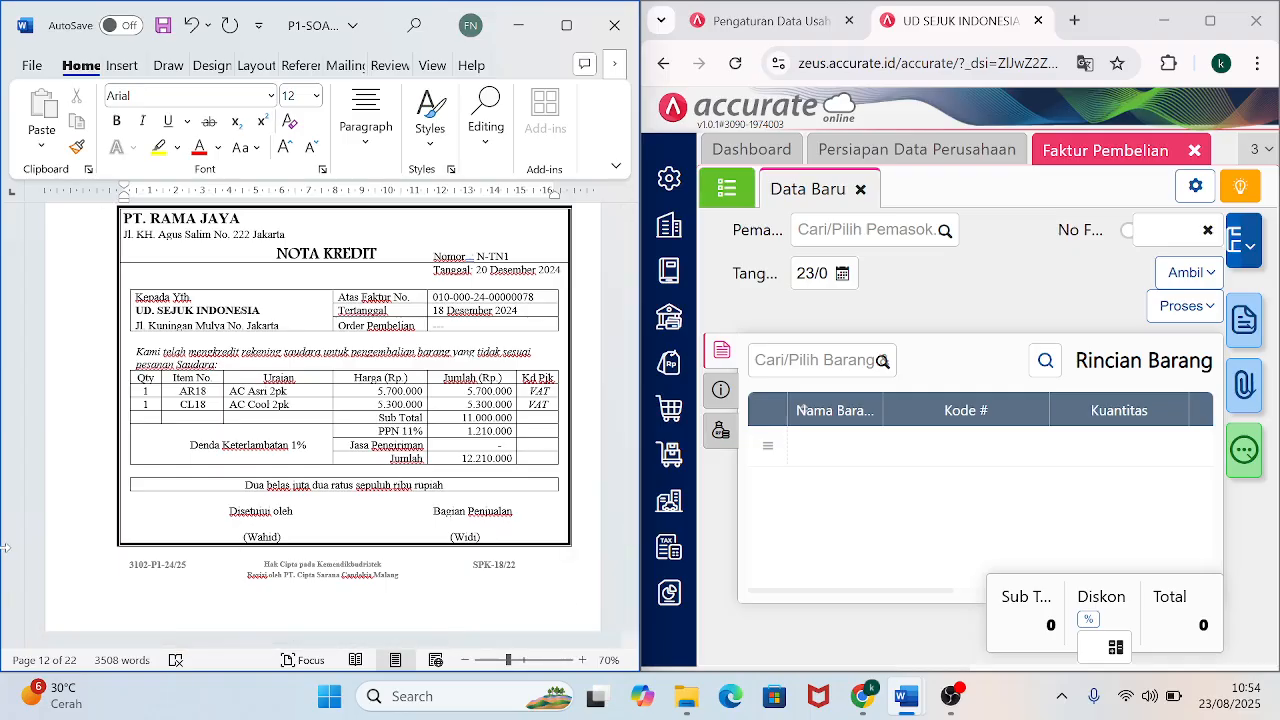
Close the purchase invoice form (Faktur Pembelian) and open a new purchase return (Retur Pembelian).
click(1195, 151)
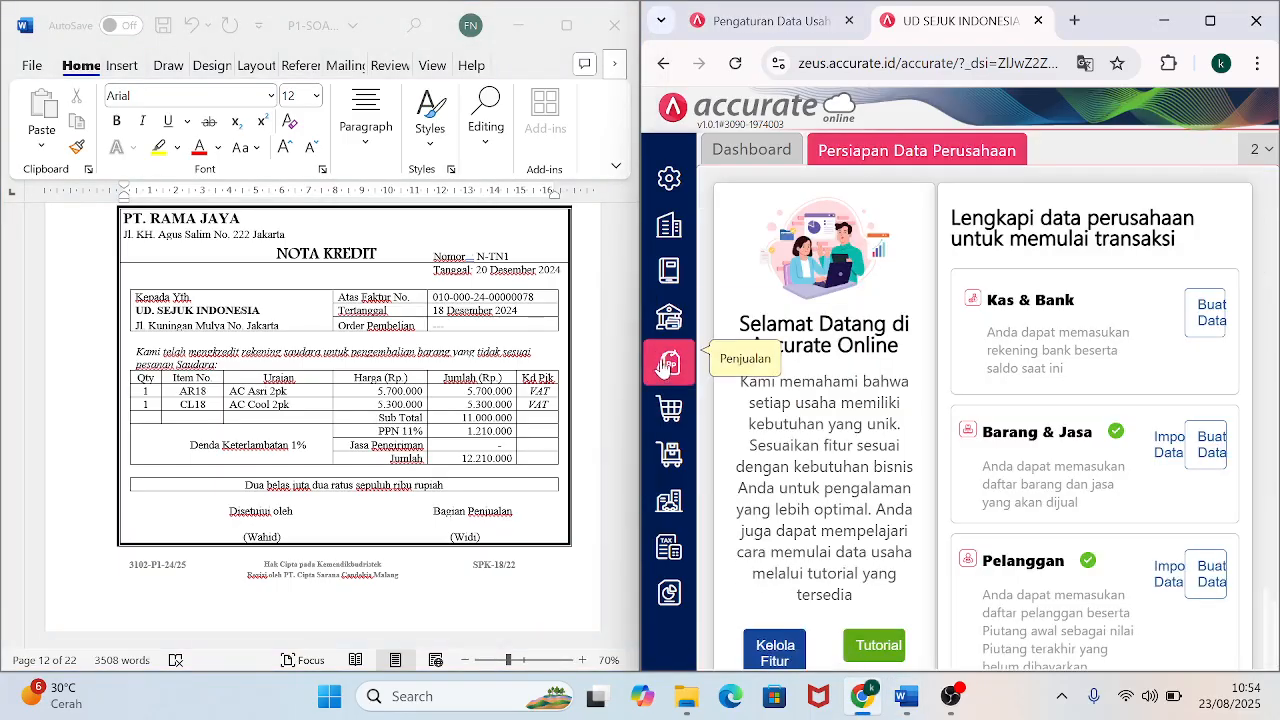
click(669, 408)
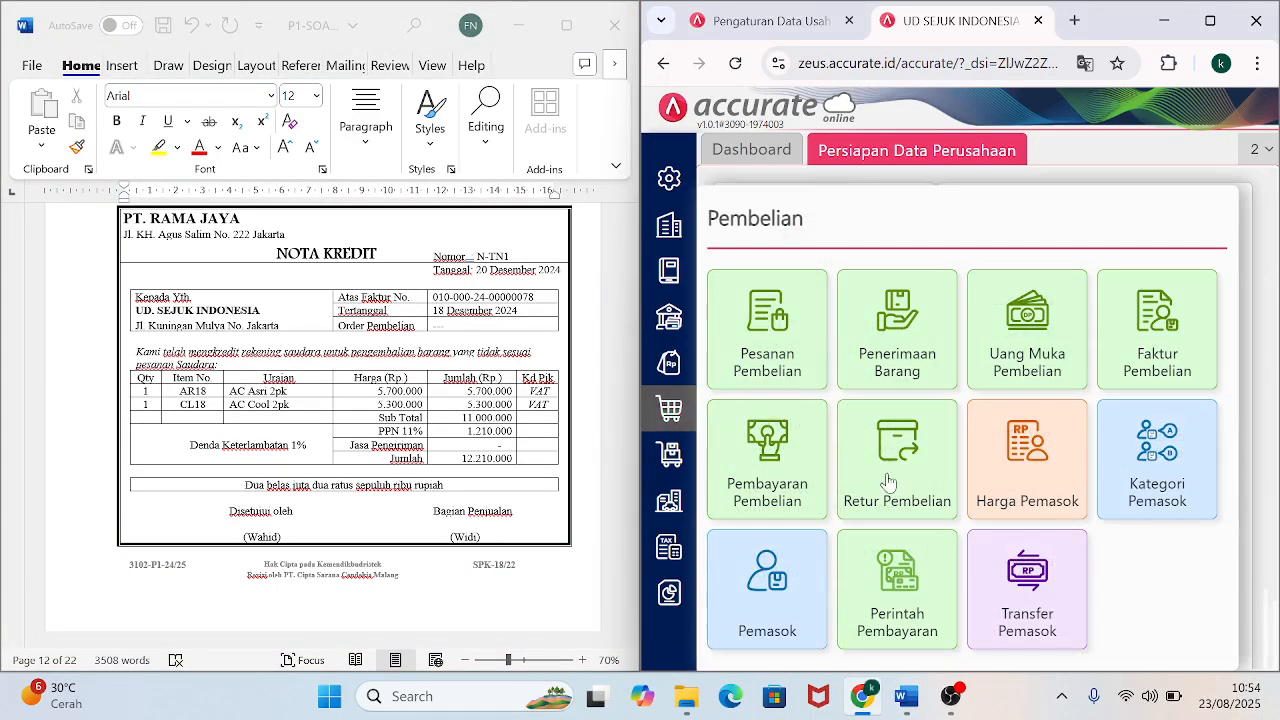
click(905, 468)
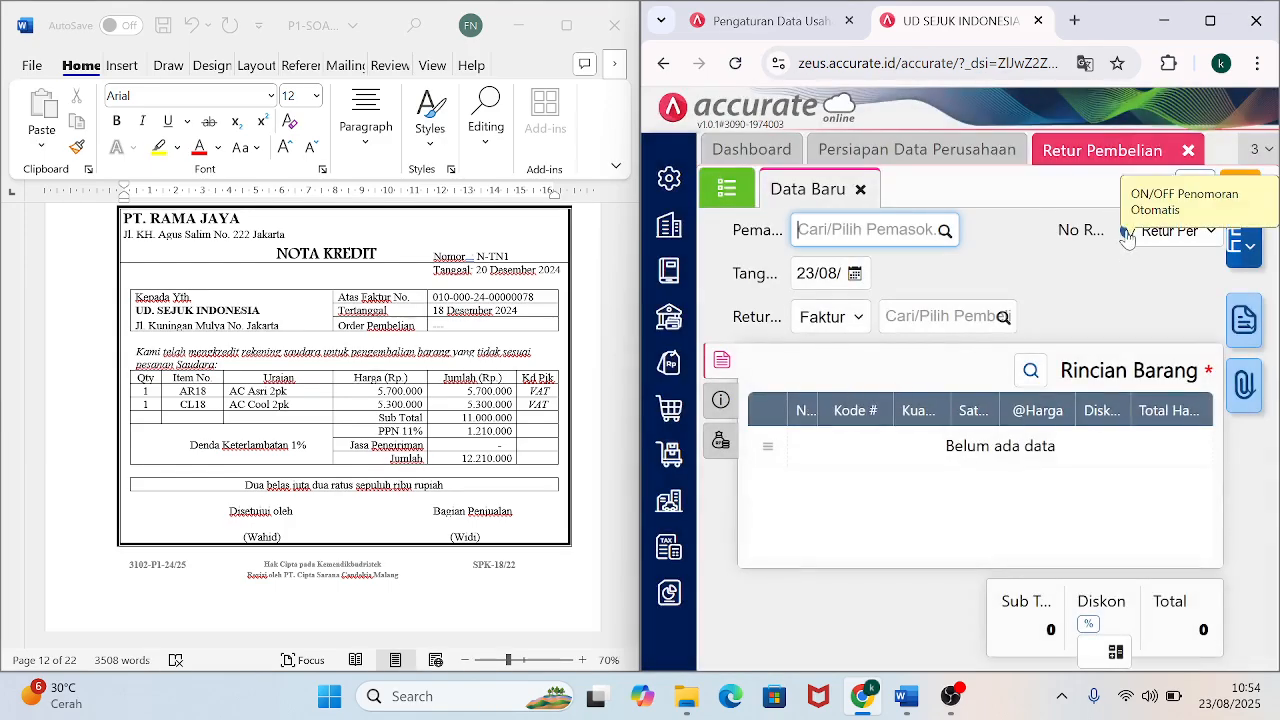
Turn off automatic numbering for the purchase return and enter N-TN1 as the return number.
click(1127, 236)
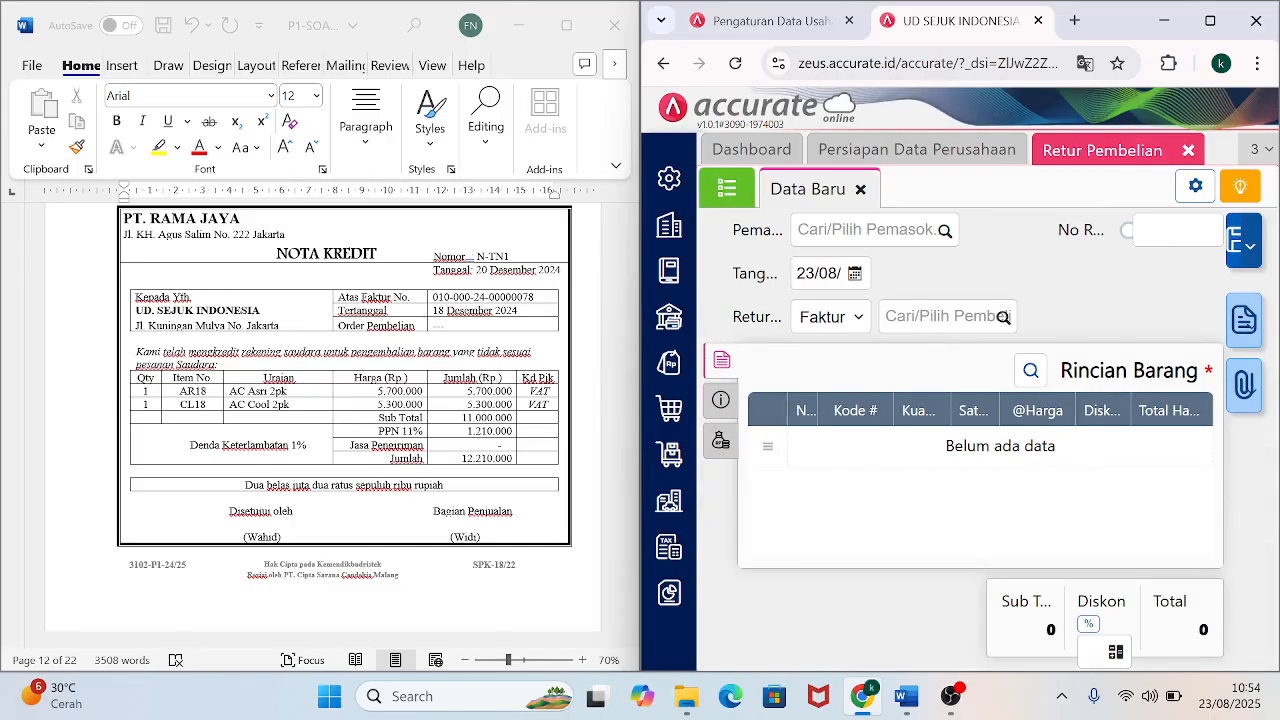
click(1174, 231)
text(N-TN1)
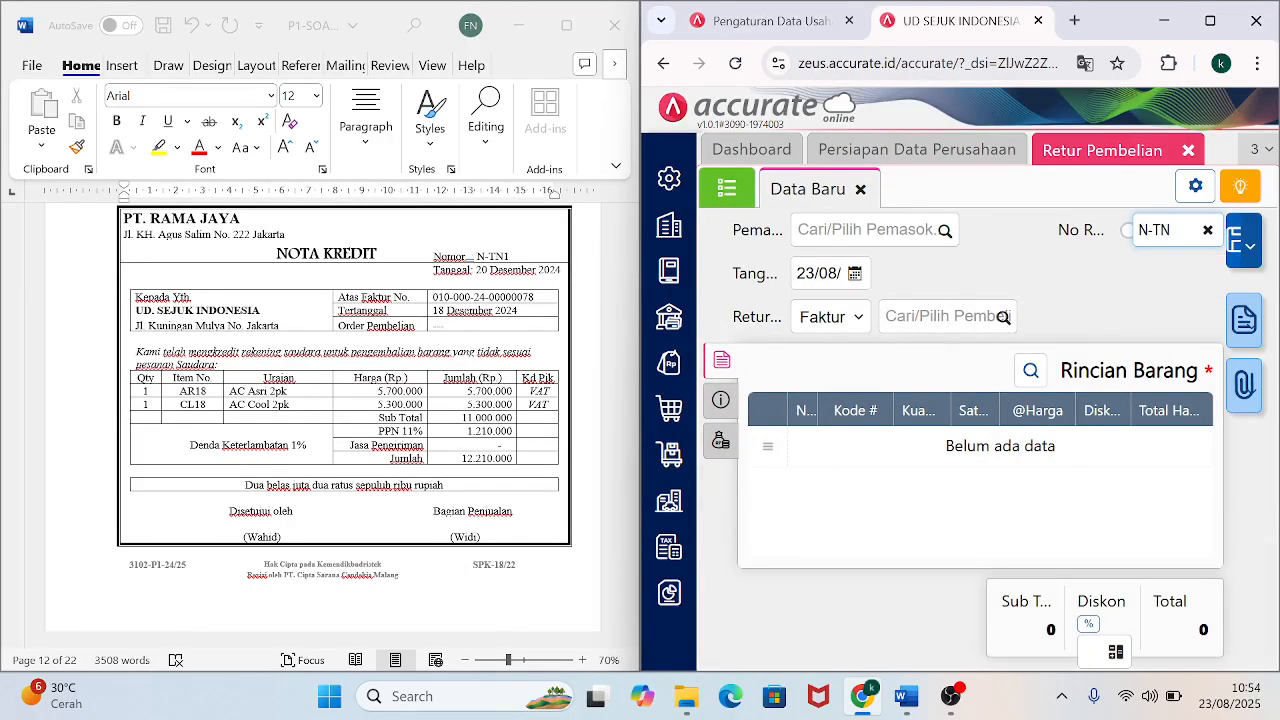
Choose PT Rama Jaya as the supplier of the return and set the date to 20/12/2024.
click(944, 234)
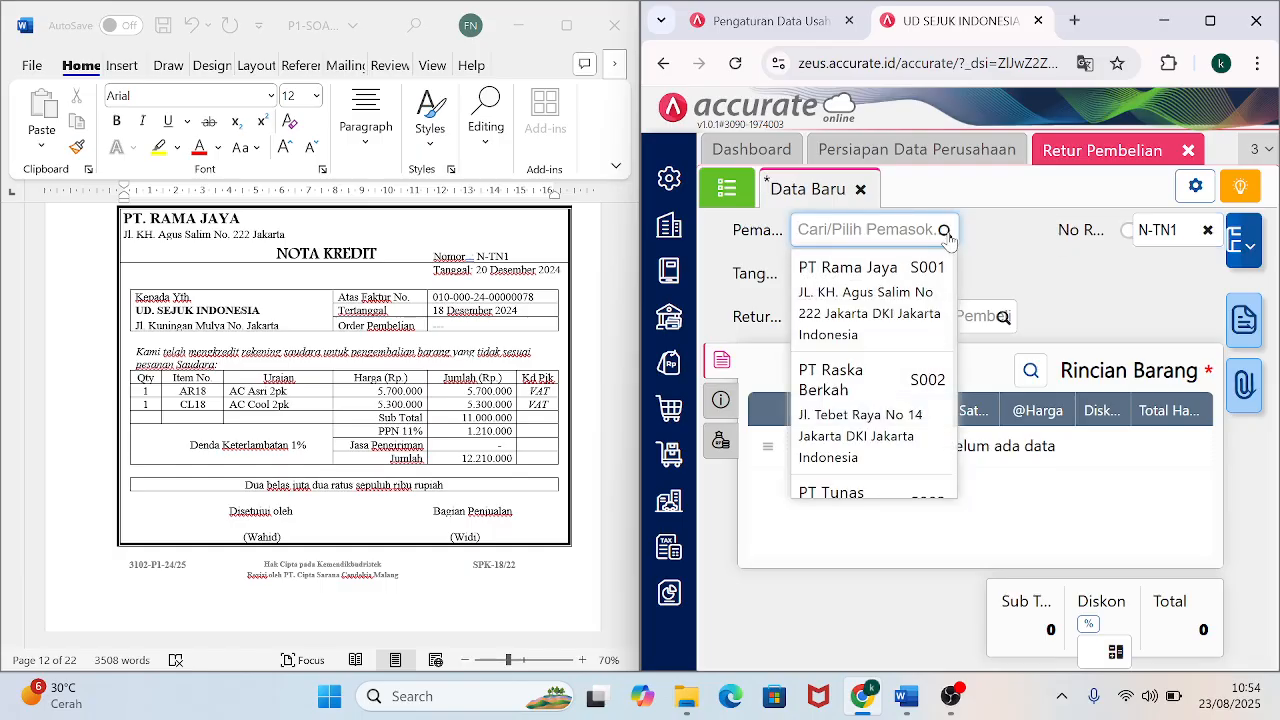
click(886, 296)
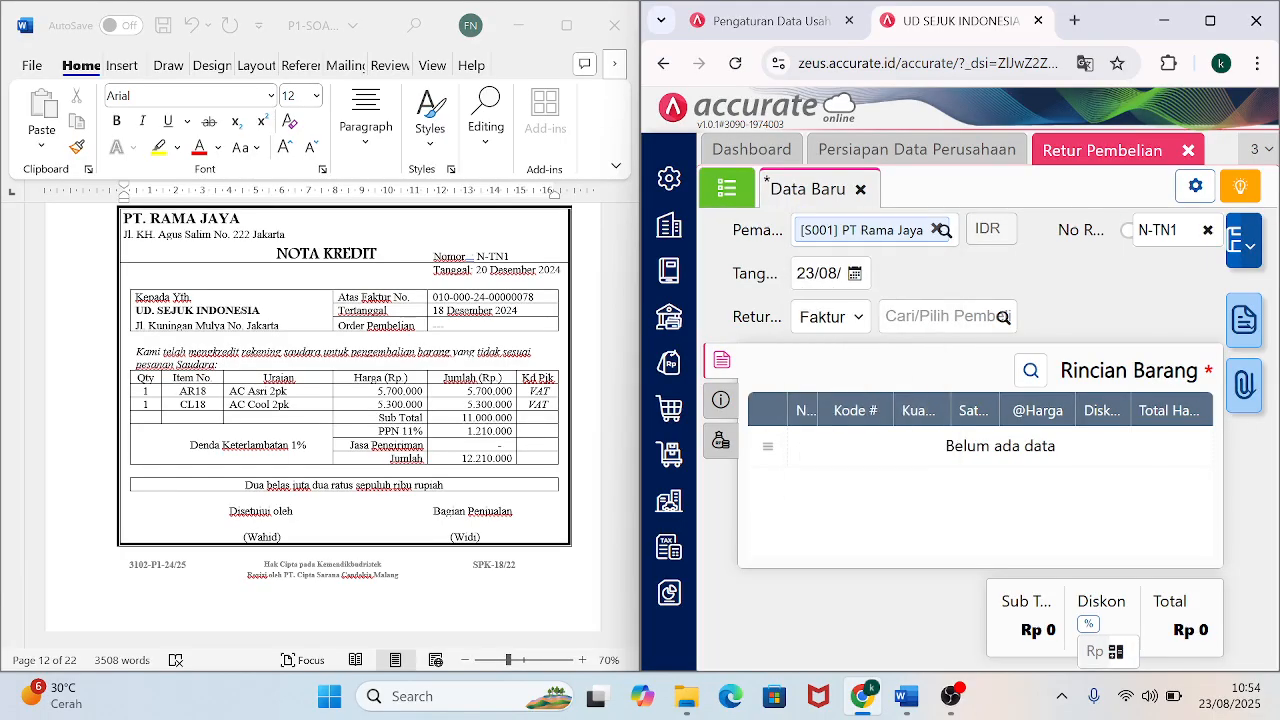
key(Tab)
text(20)
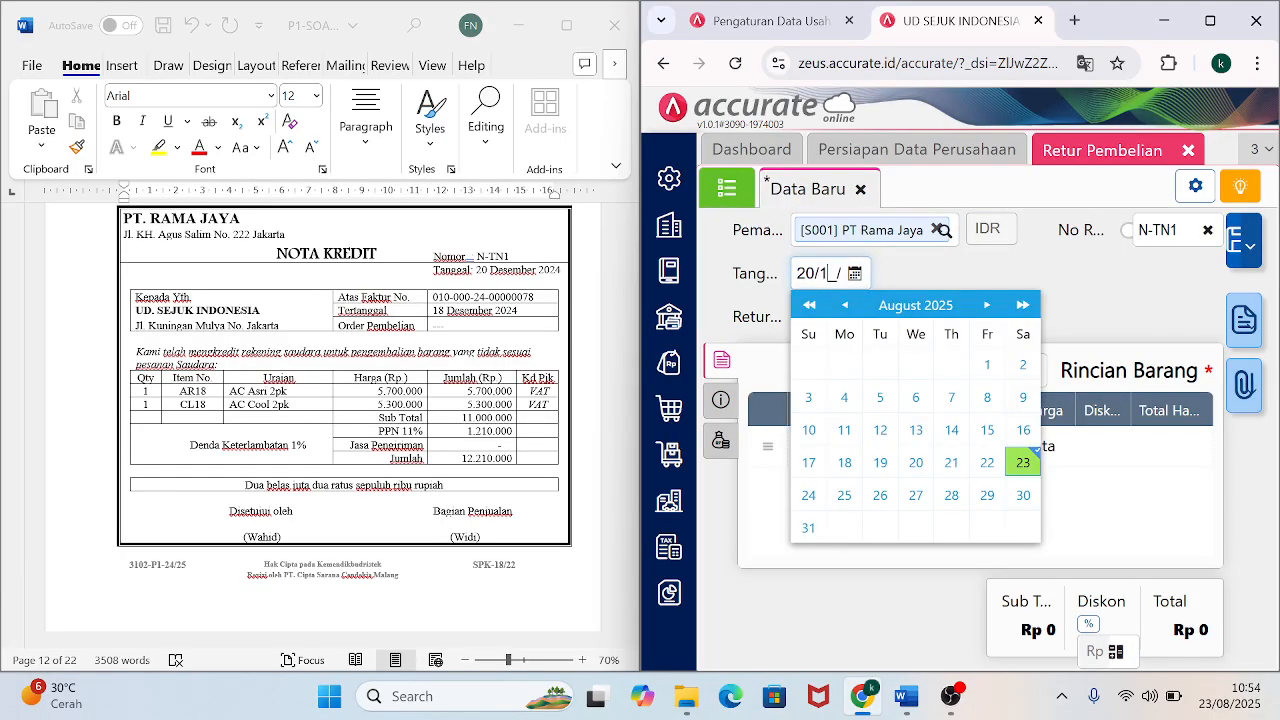
key(Tab)
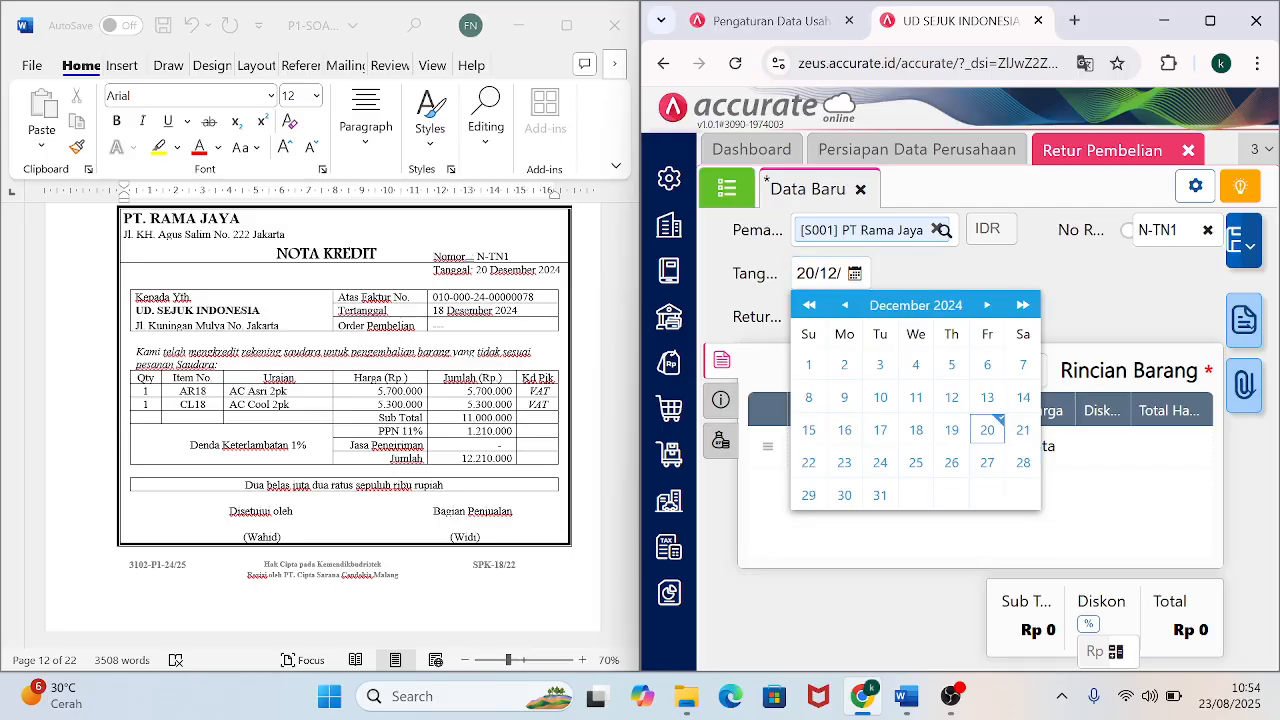
click(987, 430)
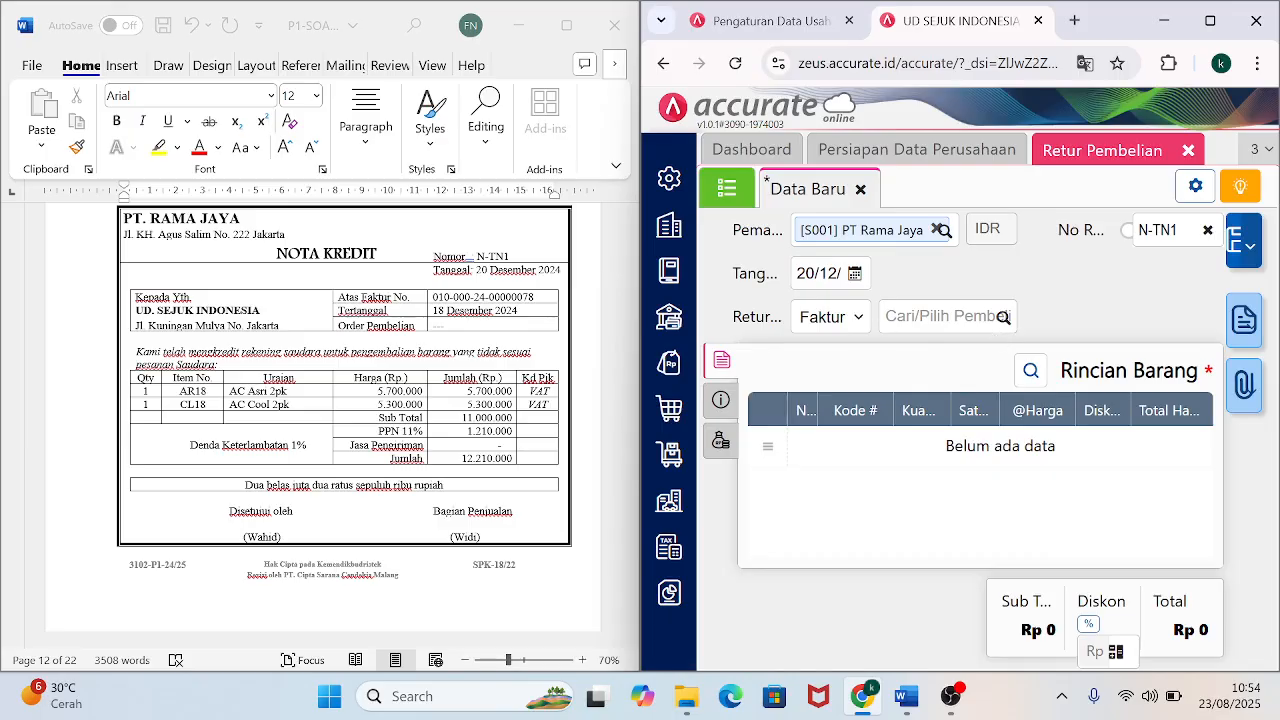
click(1001, 318)
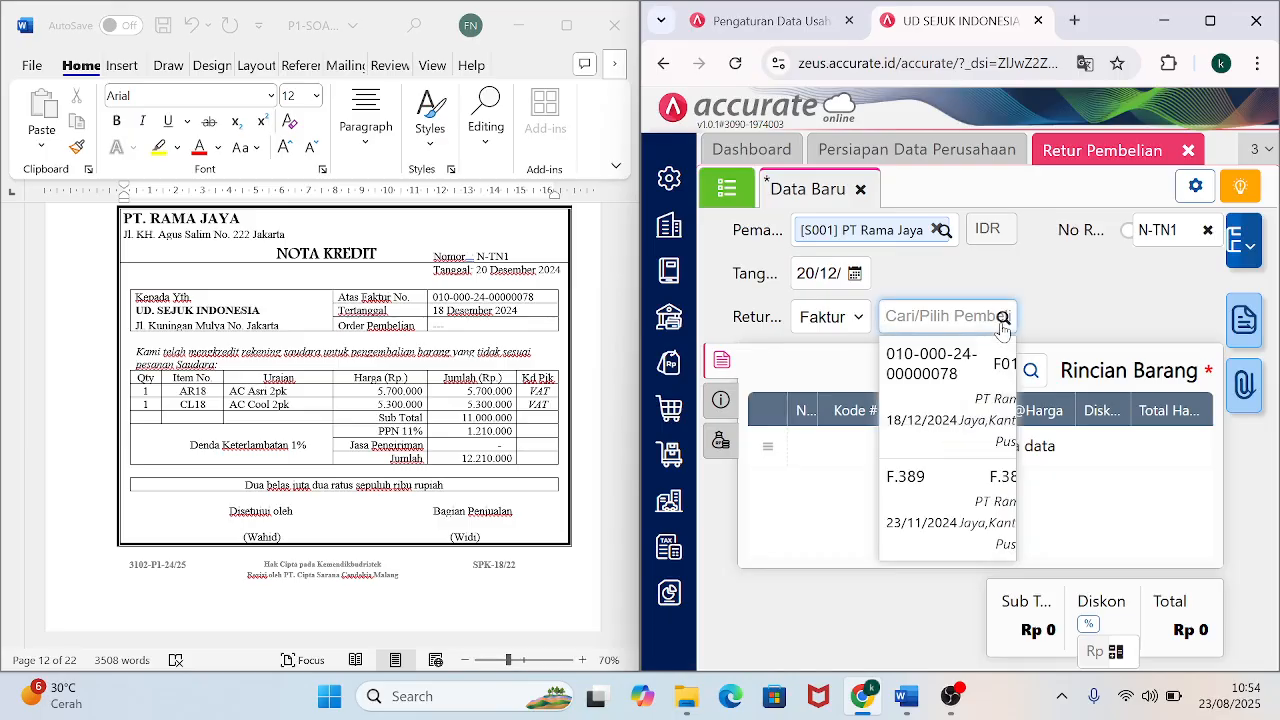
click(1208, 21)
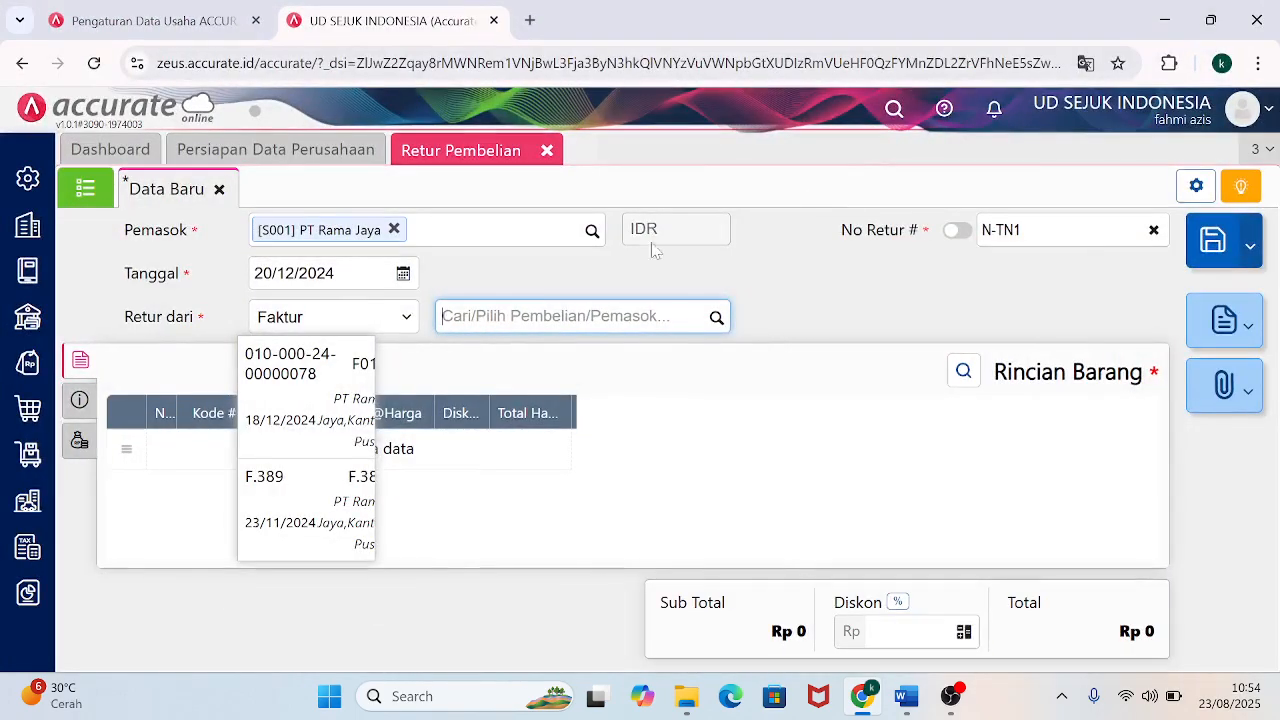
drag(450, 388, 580, 413)
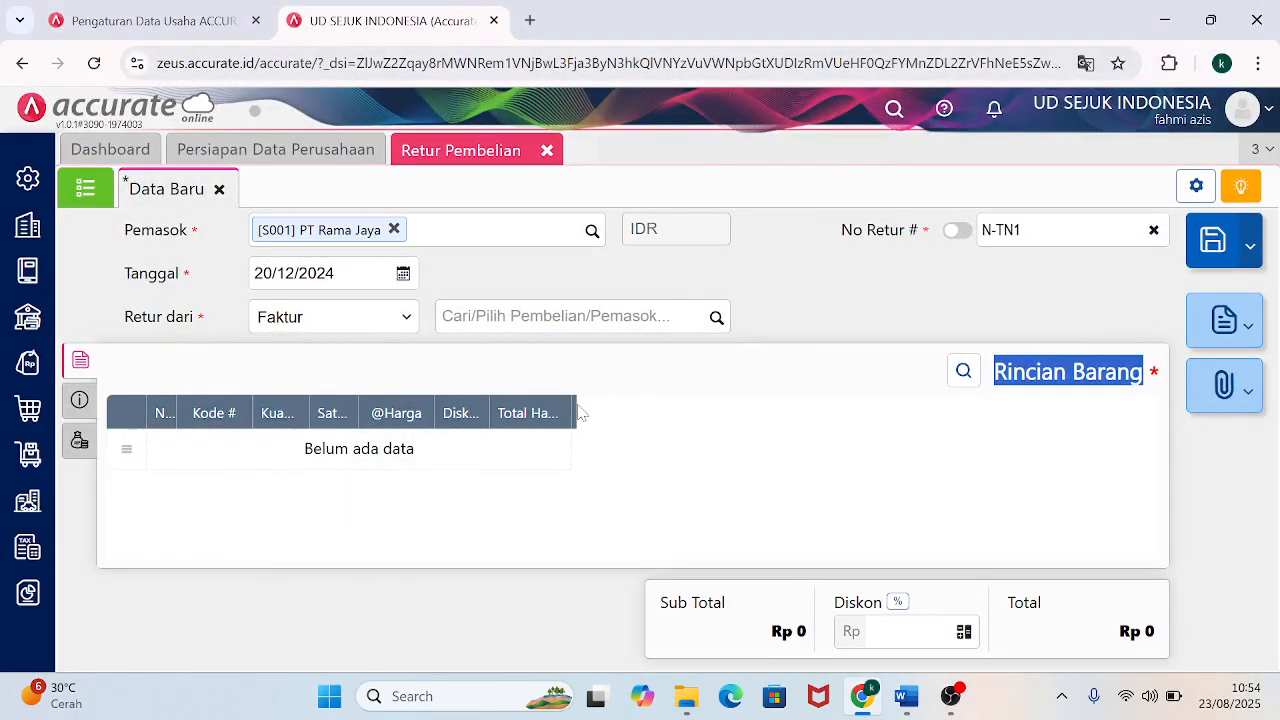
click(718, 318)
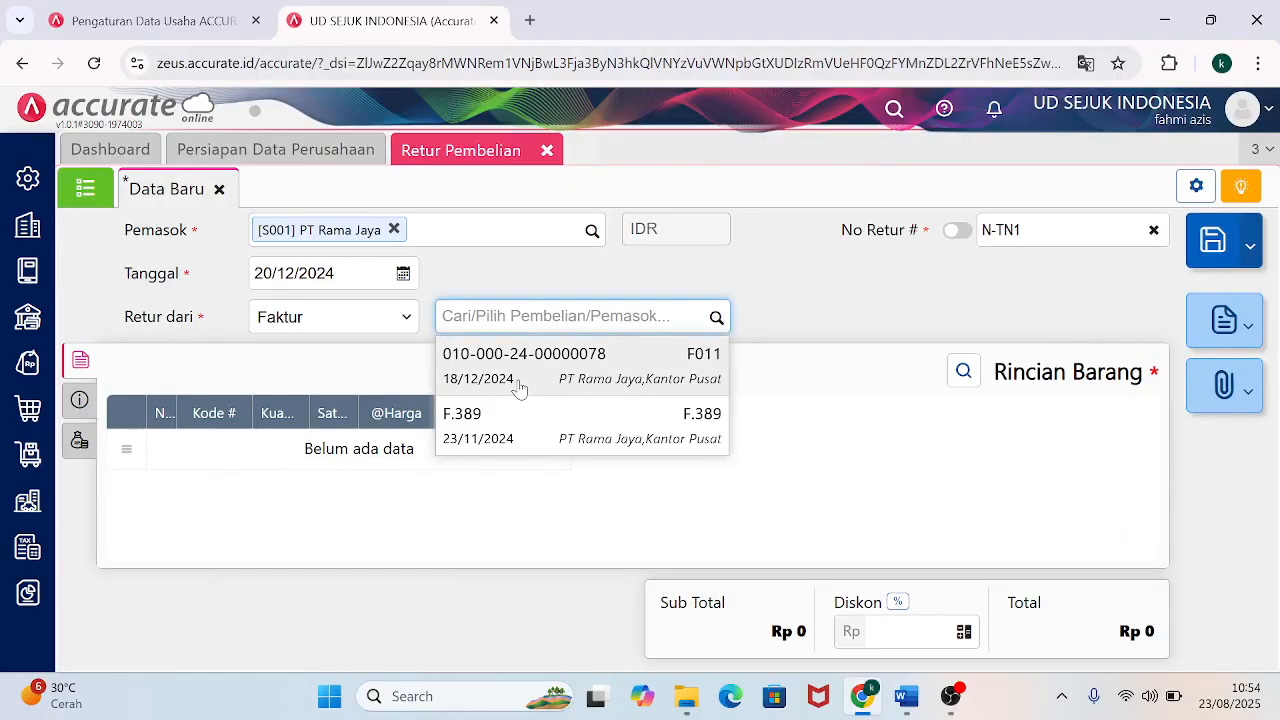
click(519, 388)
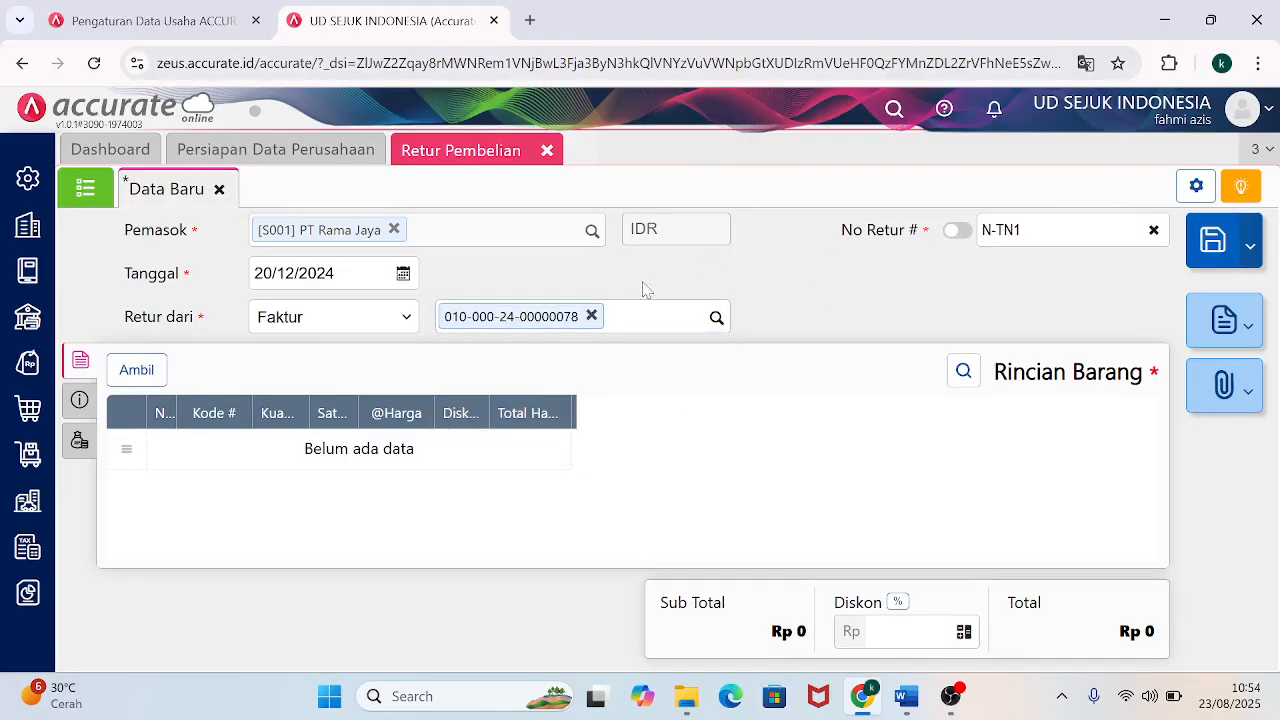
Retrieve both invoice items, AC Asri 2pk and AC Cool 2pk, into the return's item details.
click(138, 372)
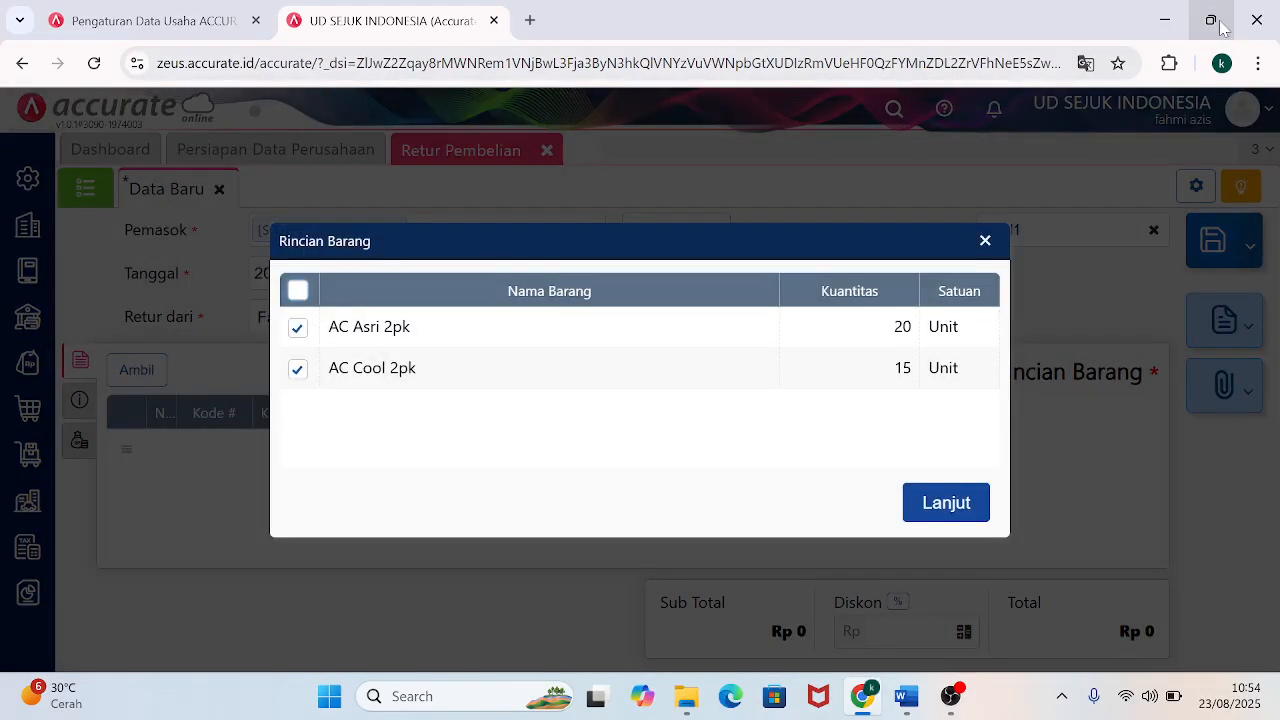
click(1225, 21)
drag(485, 29, 1279, 6)
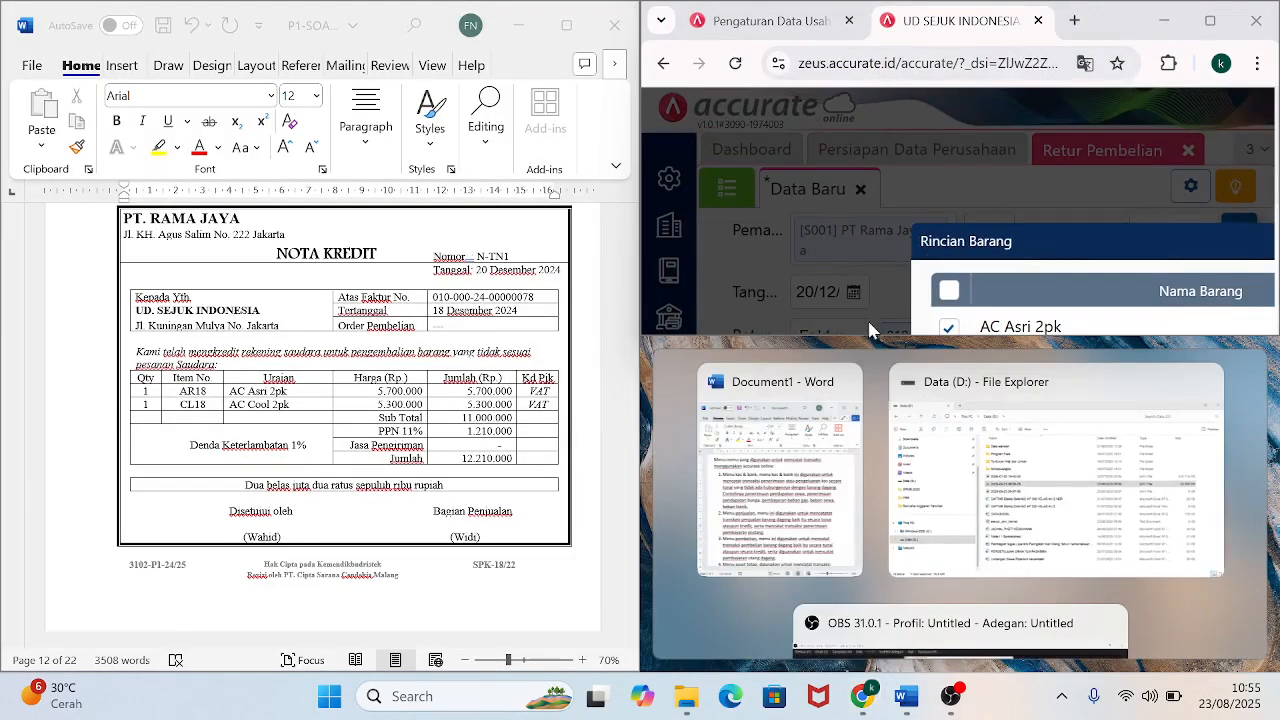
drag(868, 334, 880, 673)
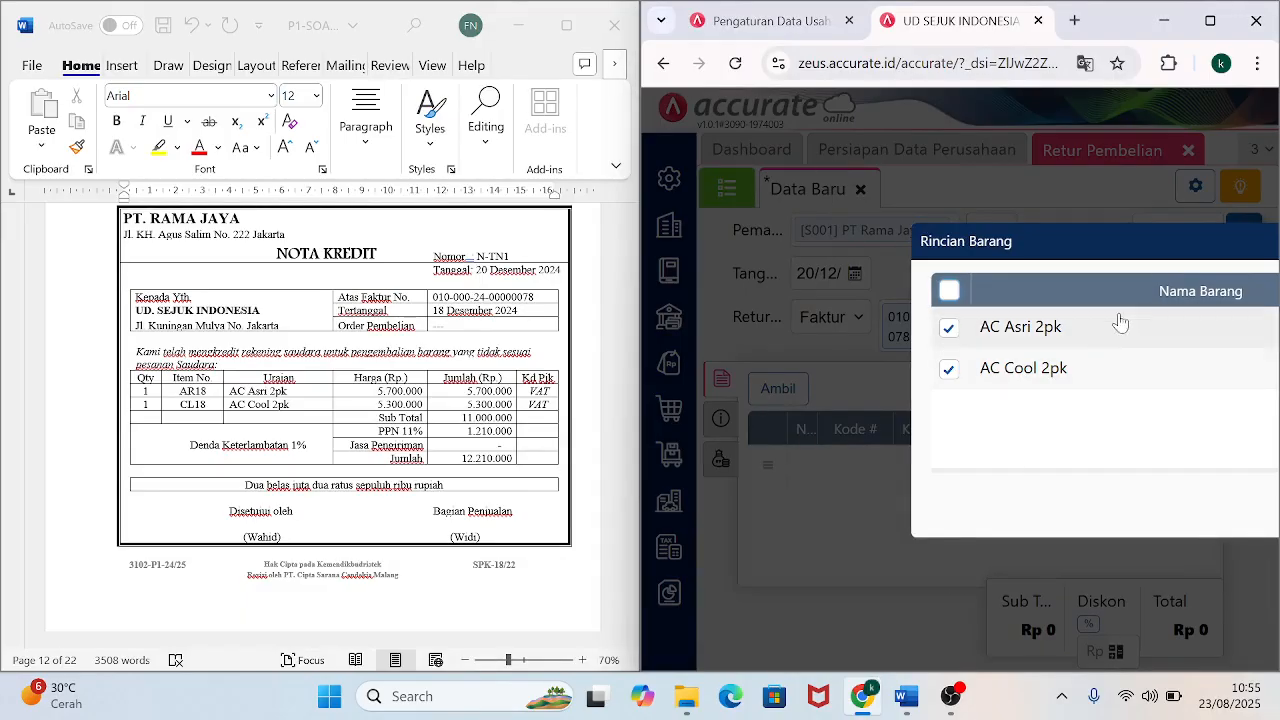
drag(1100, 246, 966, 223)
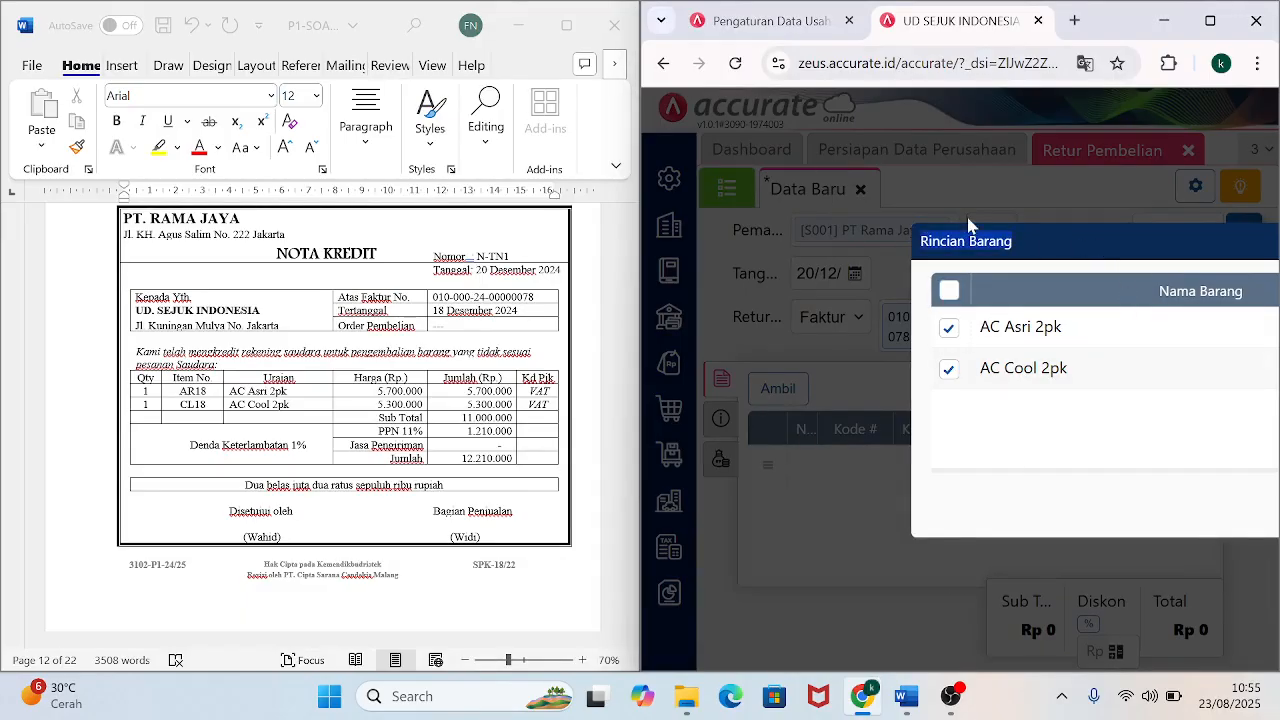
click(1211, 22)
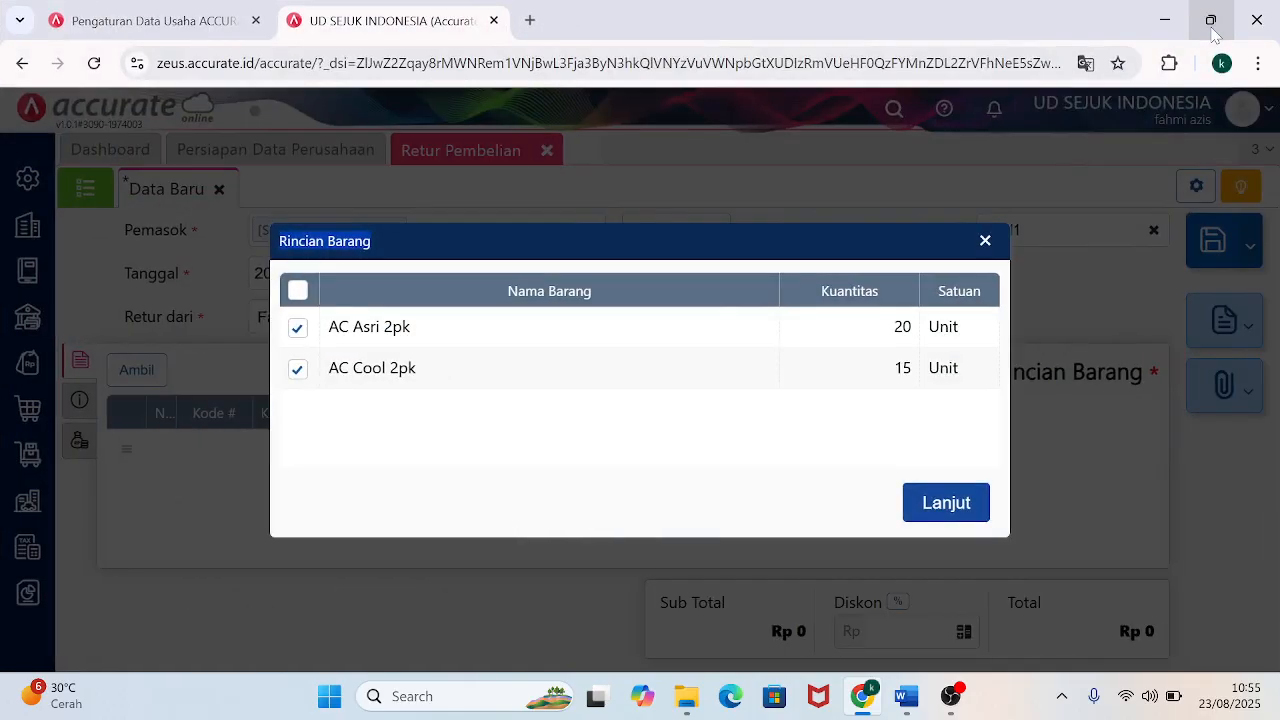
click(958, 506)
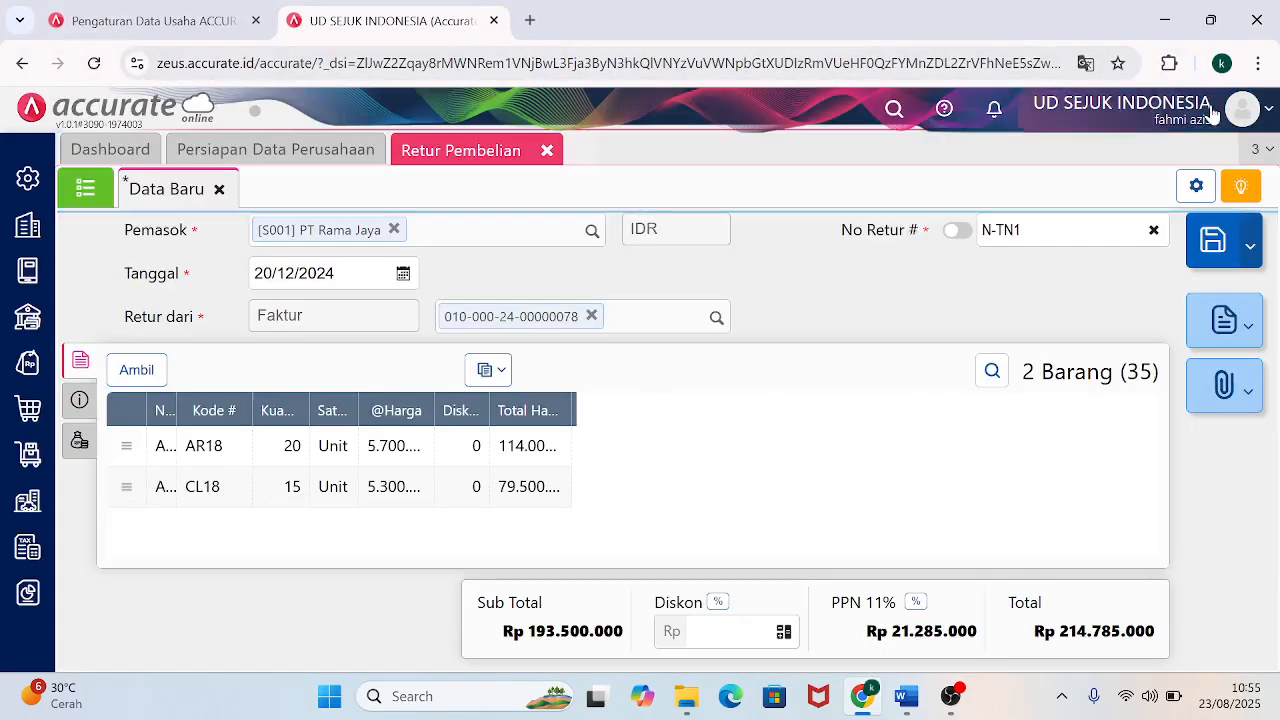
Arrange the browser with the purchase return at full height beside the Word document showing the credit note.
click(1211, 21)
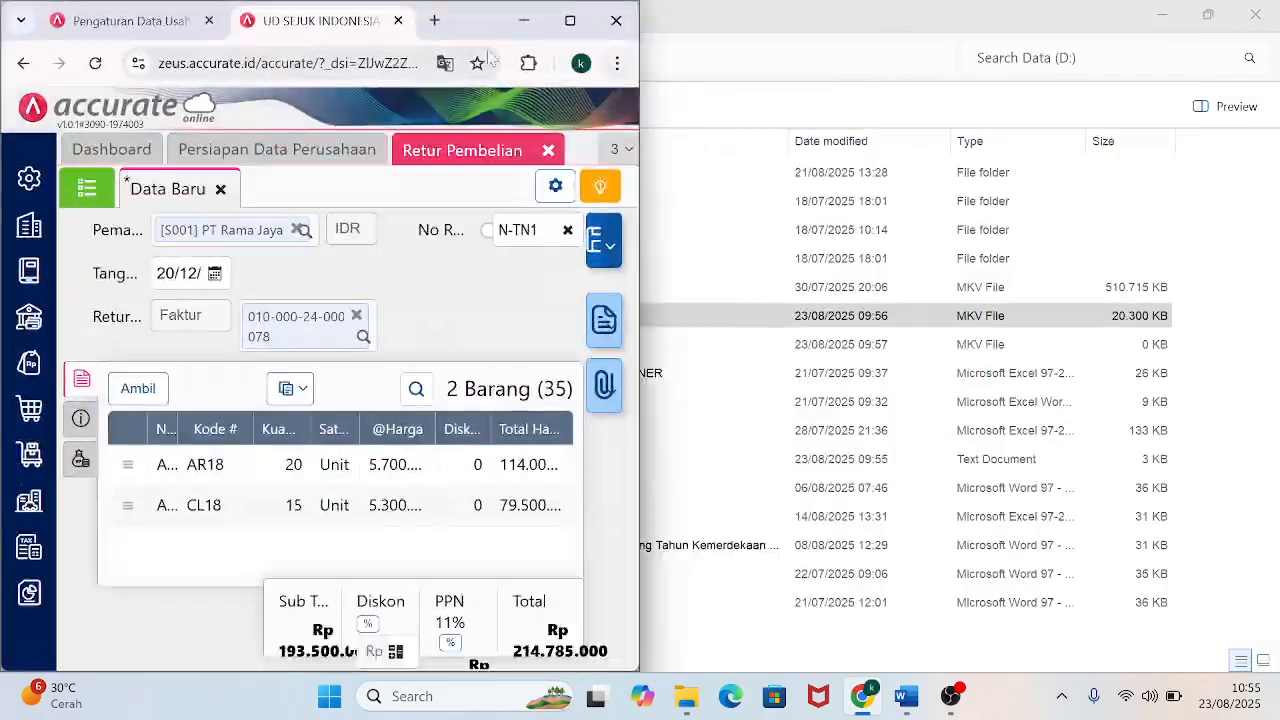
drag(488, 28, 1278, 8)
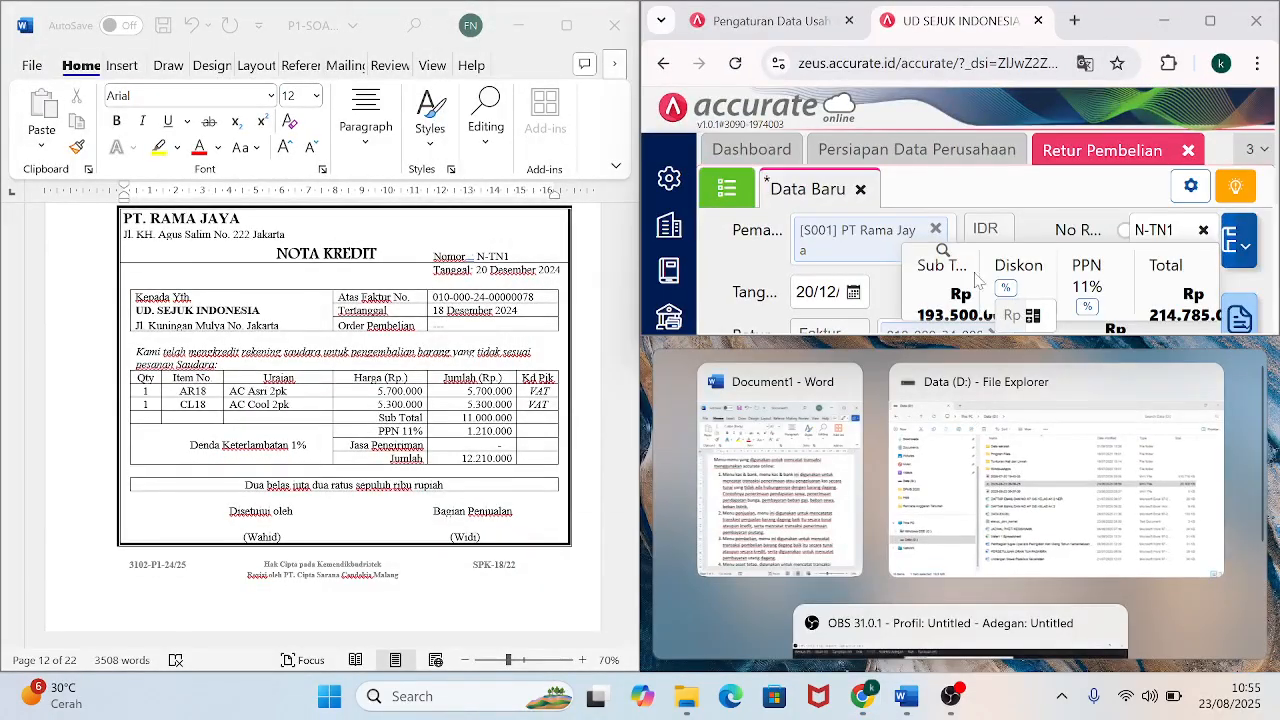
drag(861, 340, 807, 671)
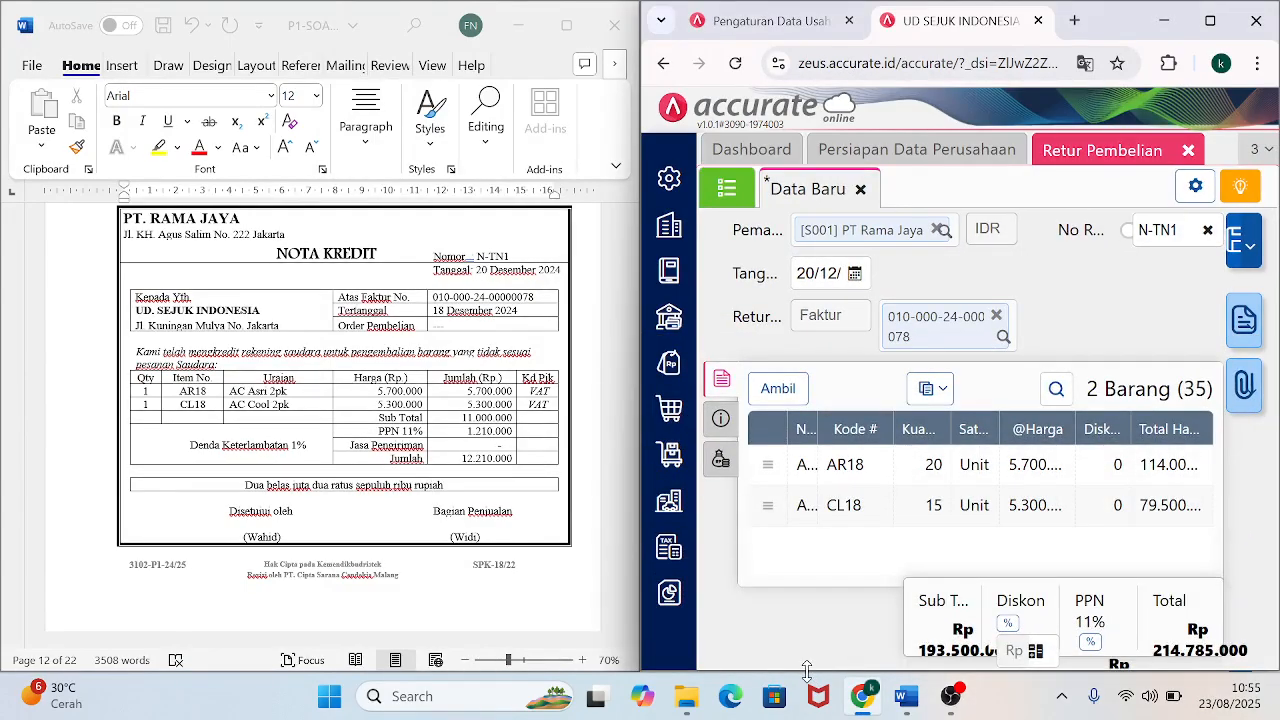
Set the return quantity of both AC Asri 2pk and AC Cool 2pk to 1 unit.
click(958, 473)
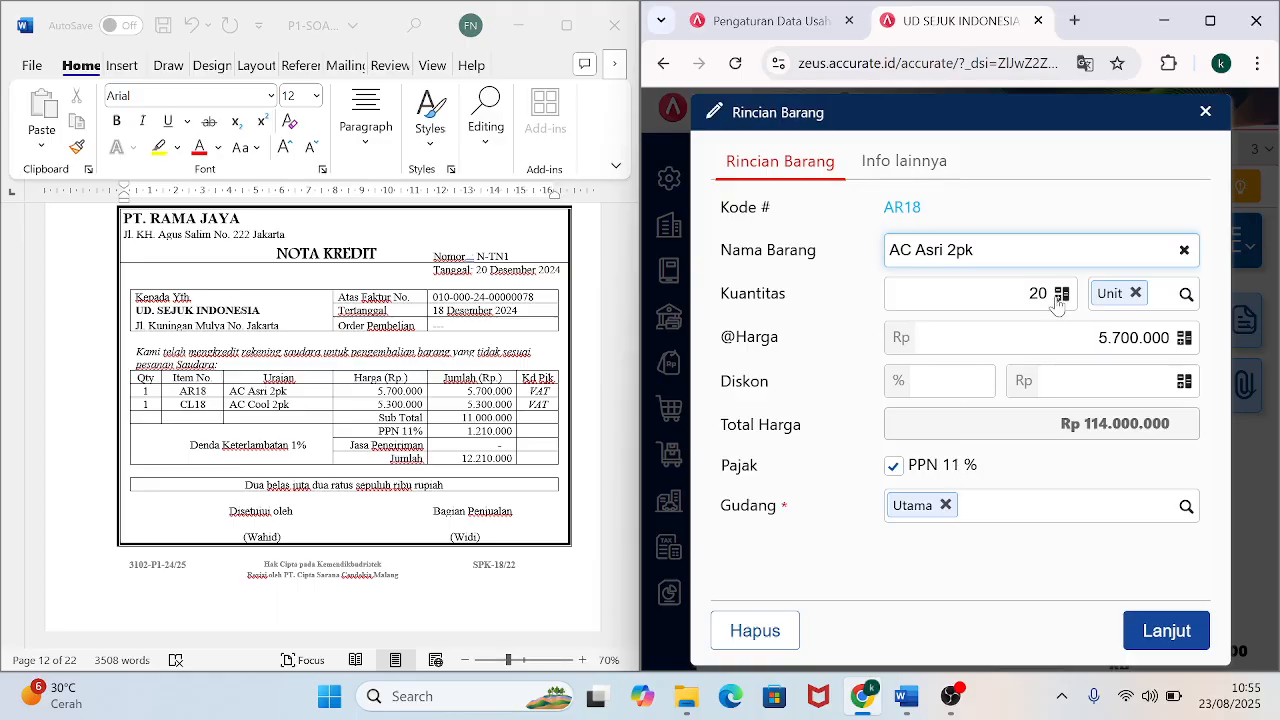
click(1045, 293)
key(BackSpace)
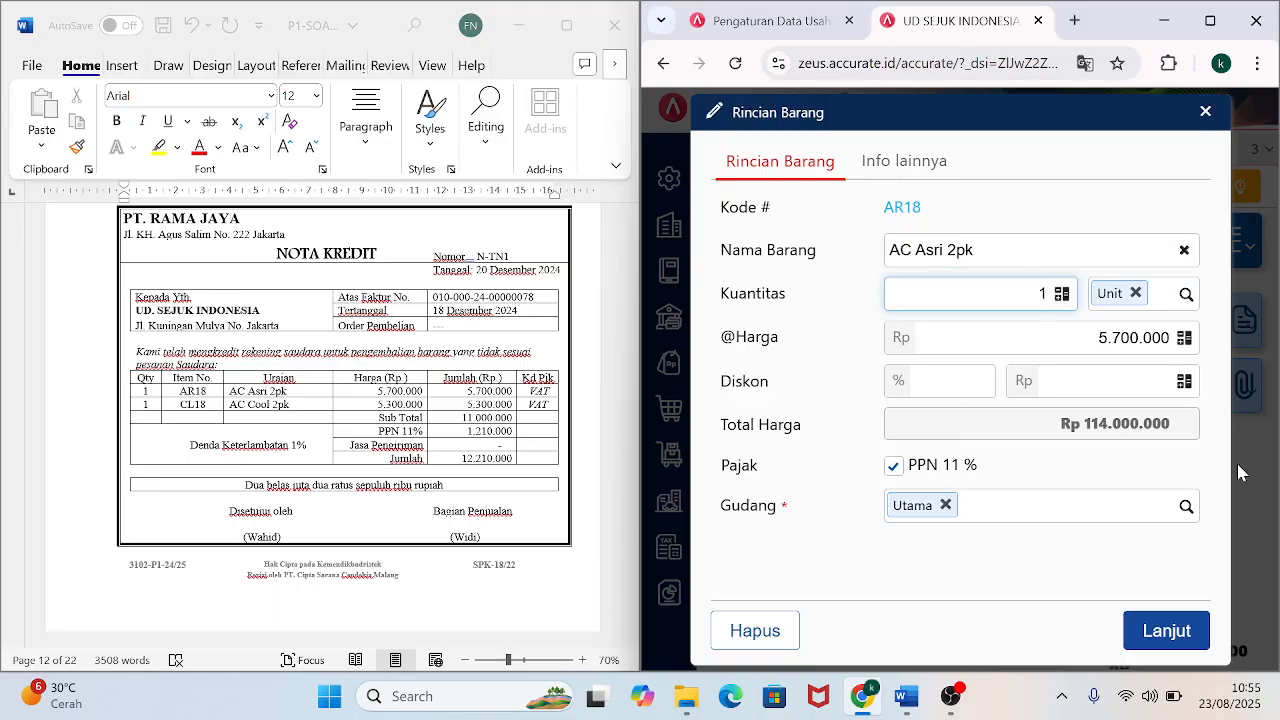
click(1168, 628)
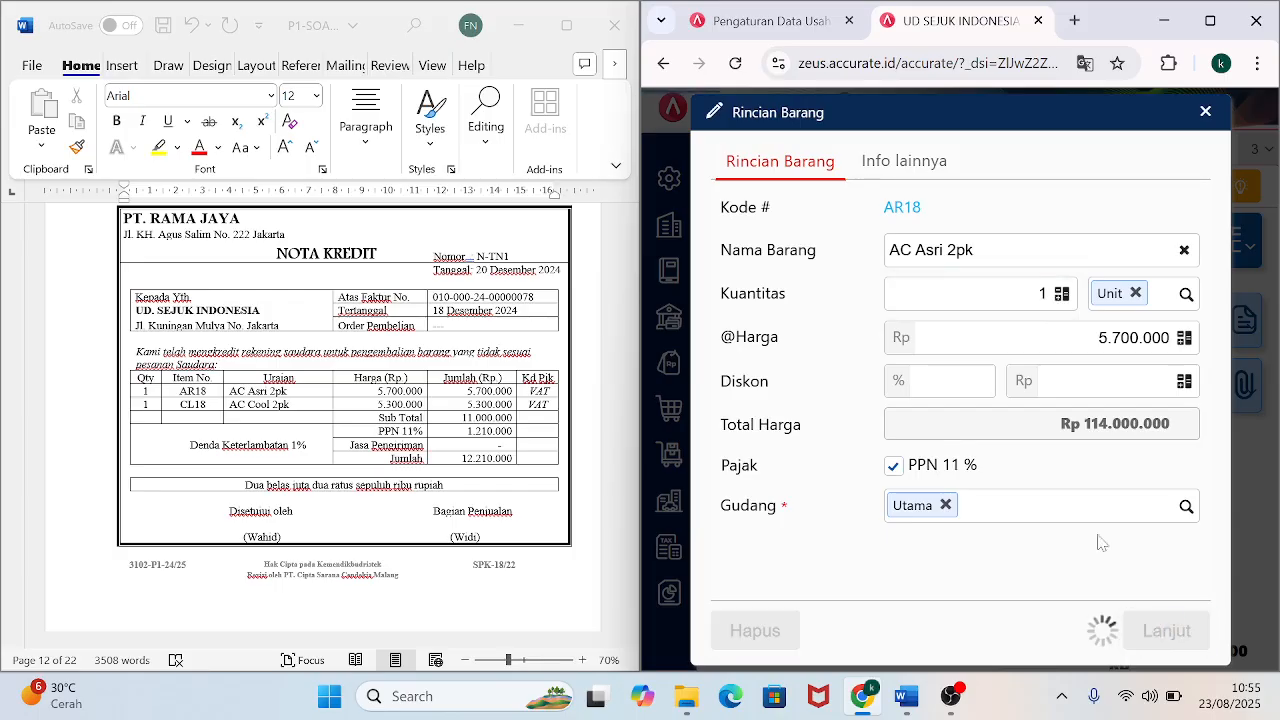
click(958, 508)
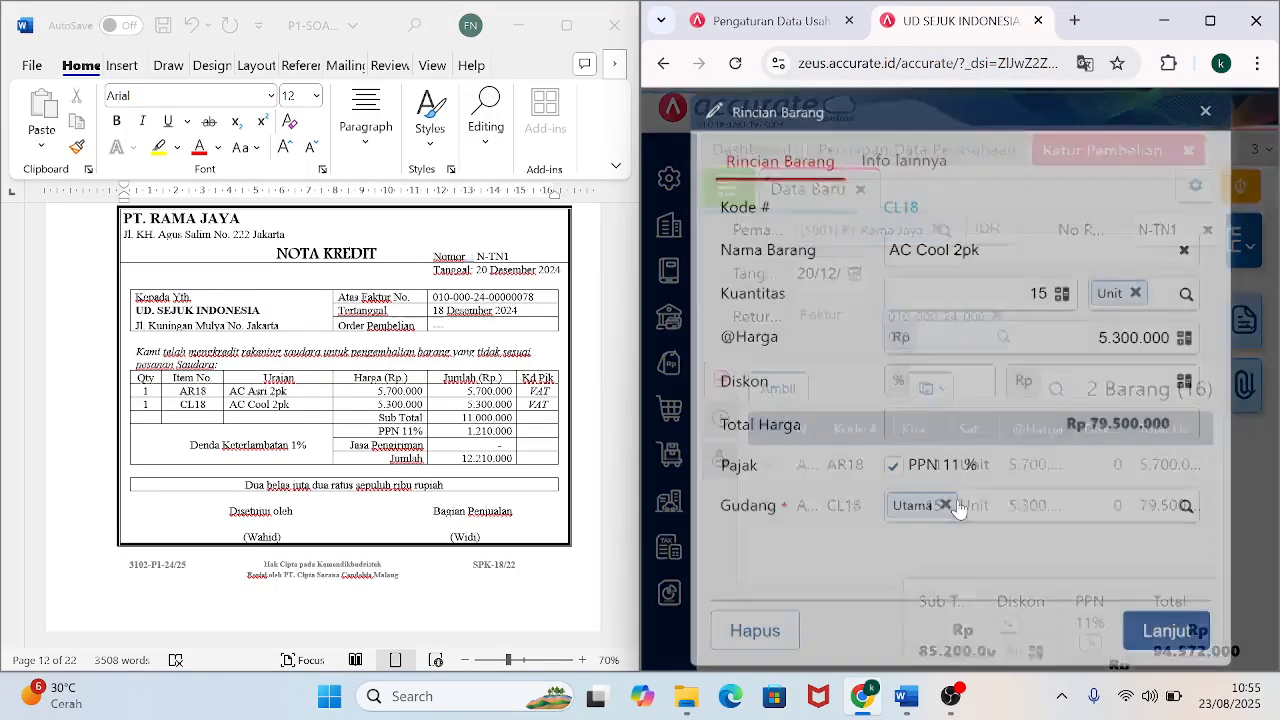
key(Tab)
text(1)
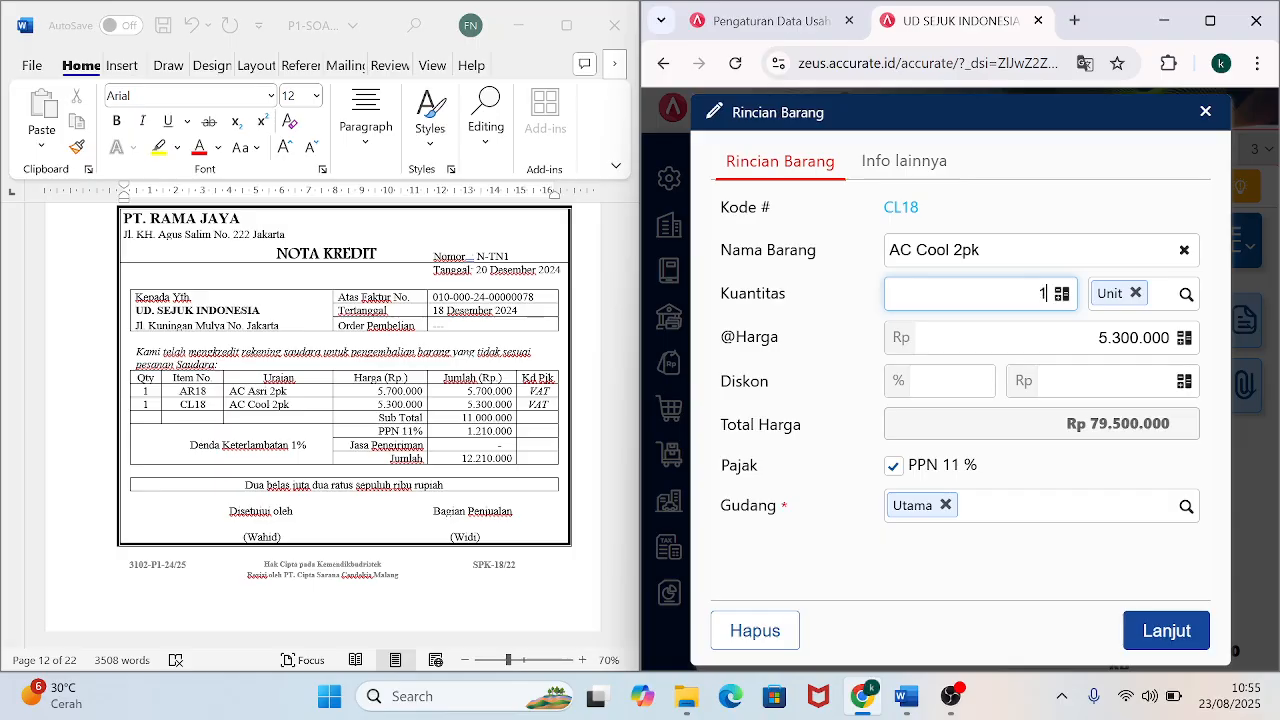
click(1158, 632)
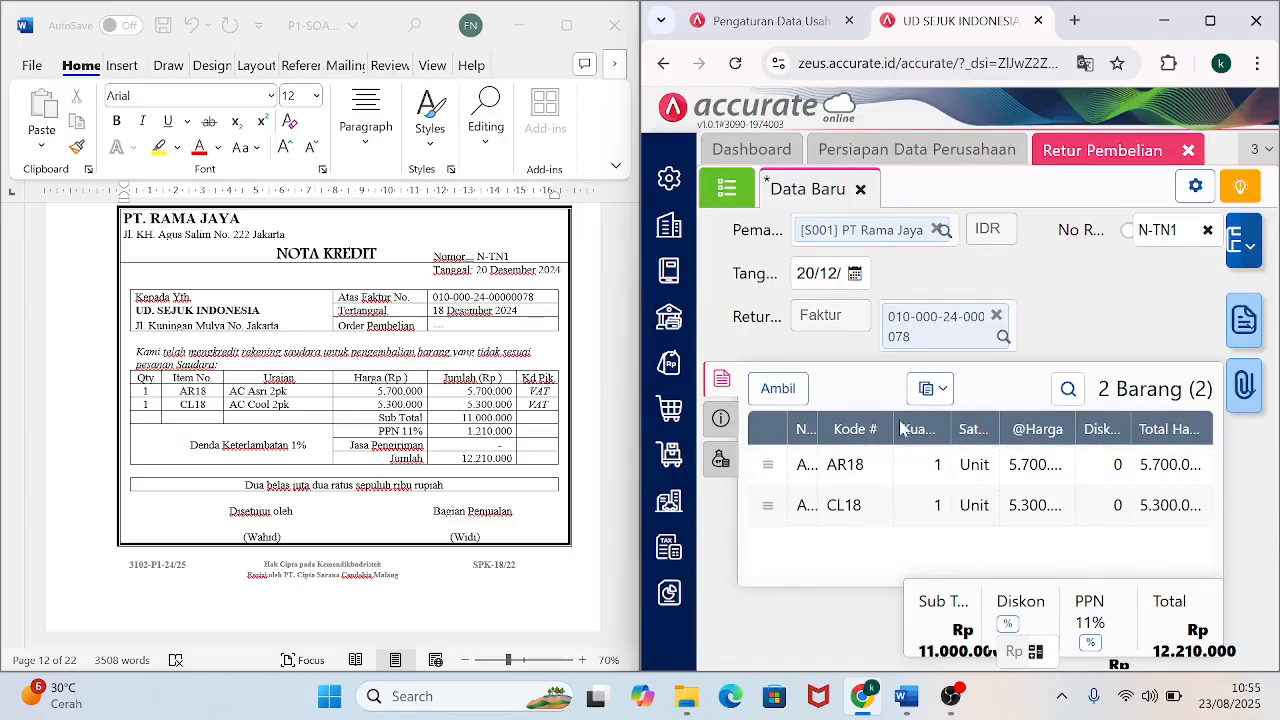
Enter RETUR PEMBELIAN KEPADA PT RAMA JAYA as the description in the purchase return's additional information.
click(720, 421)
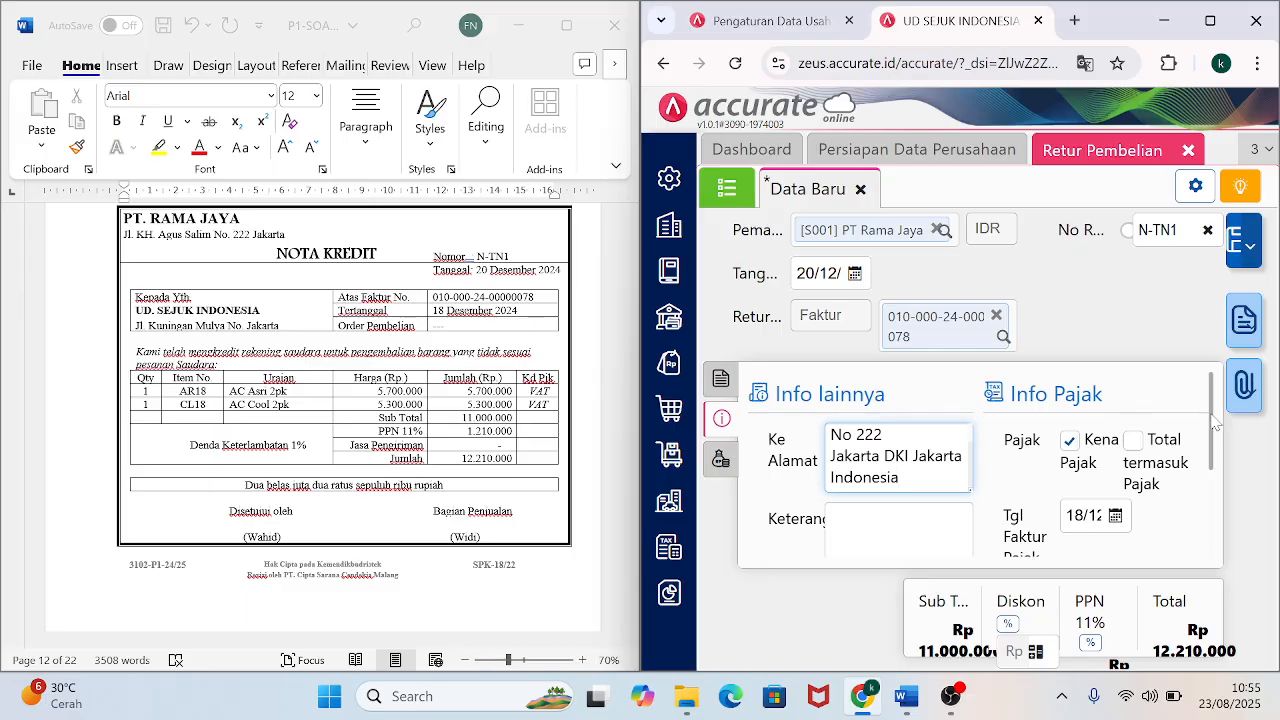
drag(1213, 422, 1208, 463)
click(898, 458)
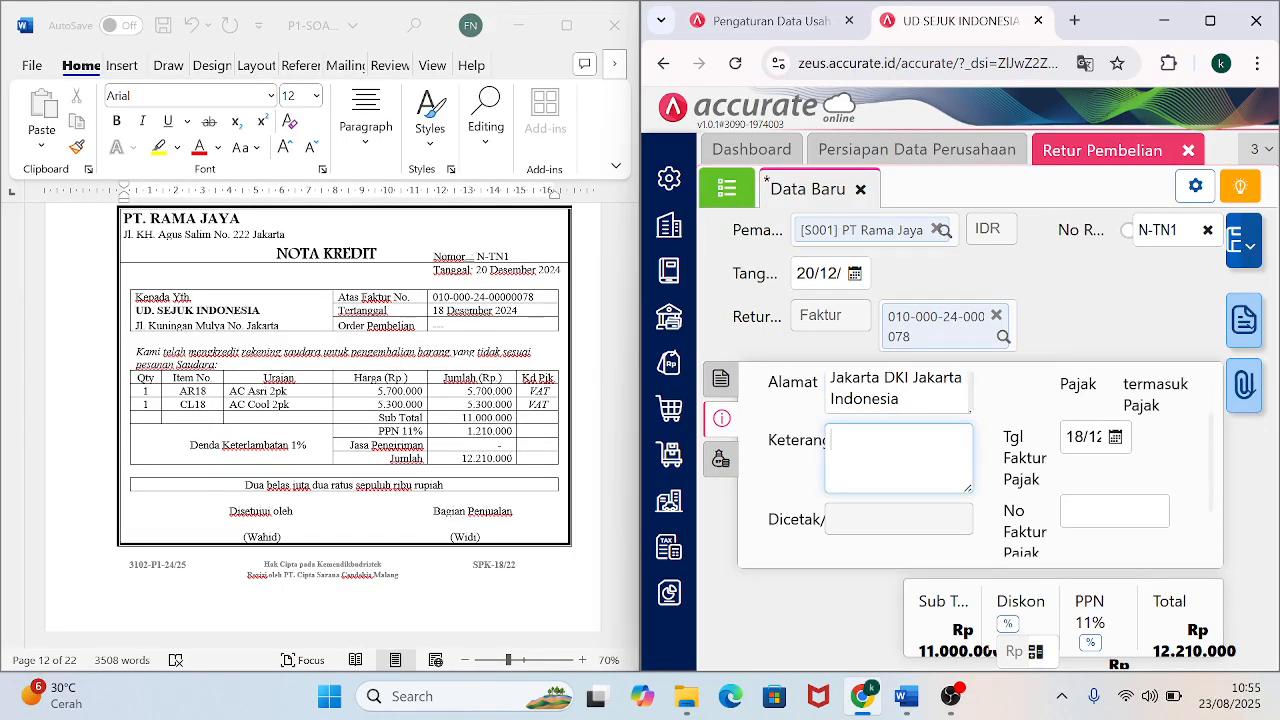
text(RETUR PEMBELI)
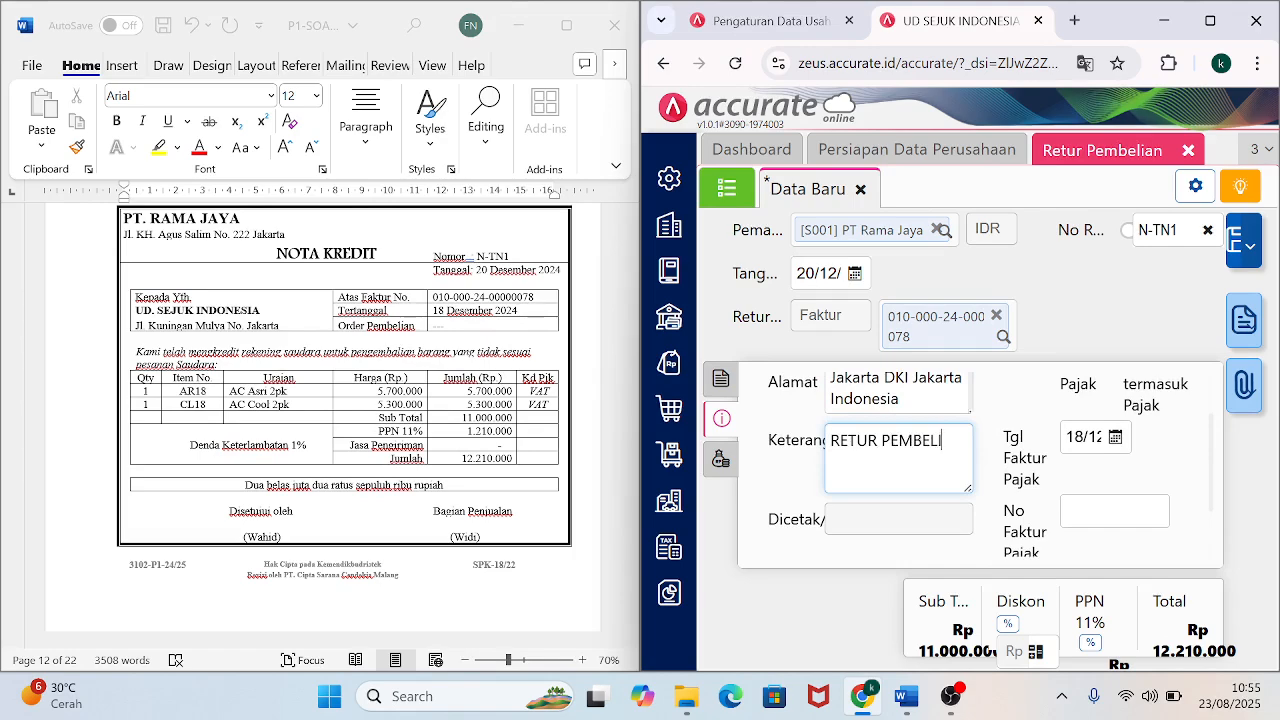
text(AN KEADA PT RAMA JAYA)
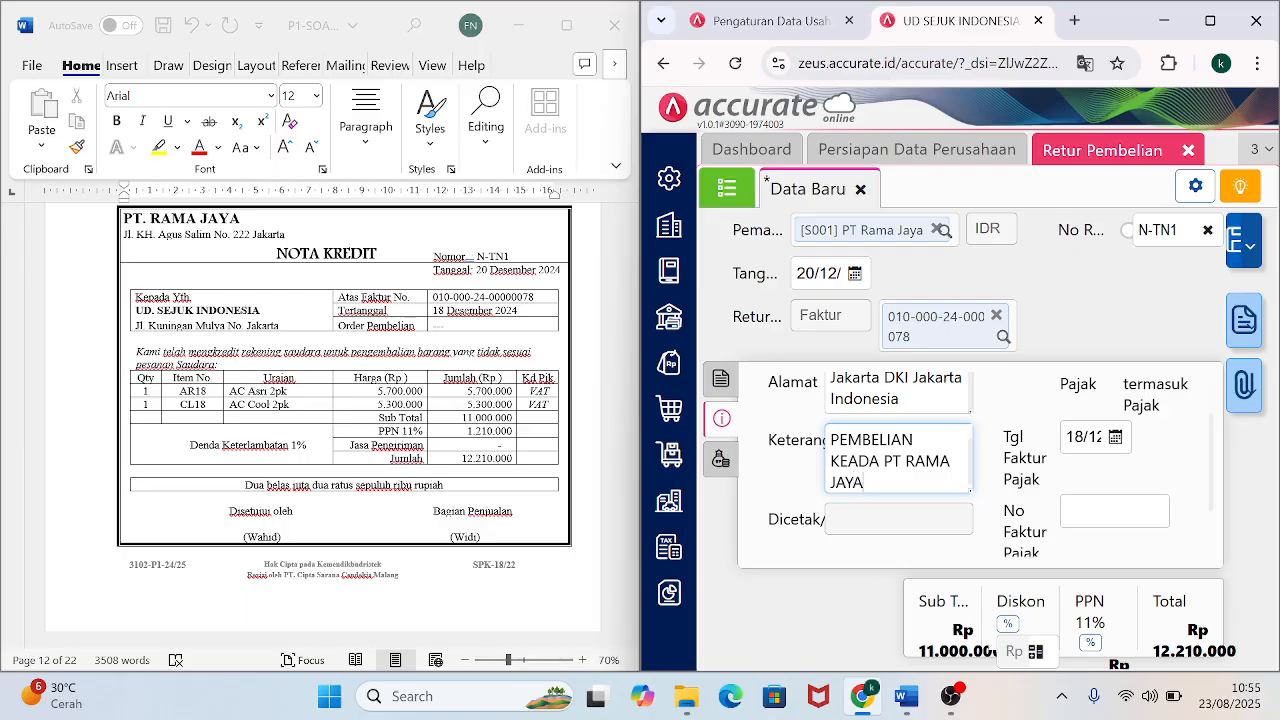
click(894, 461)
key(BackSpace)
key(BackSpace)
key(BackSpace)
key(BackSpace)
key(BackSpace)
key(BackSpace)
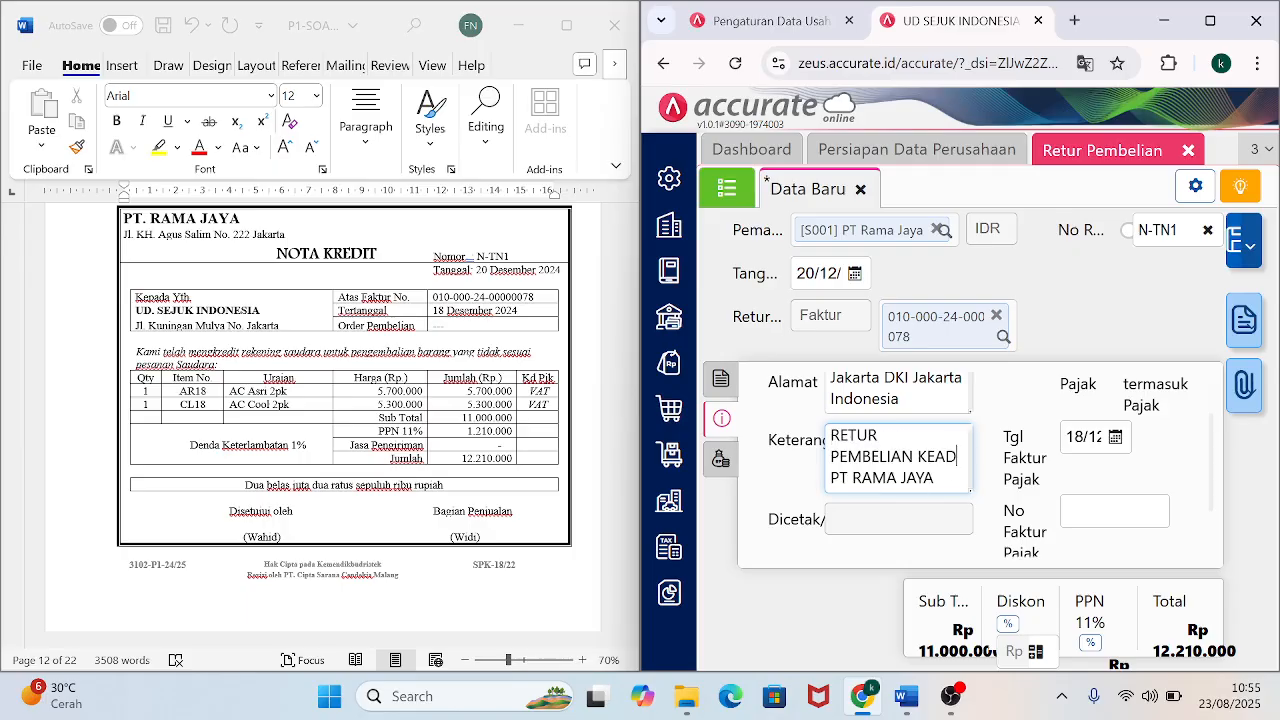
text(DA)
key(BackSpace)
key(BackSpace)
text(KEPADA)
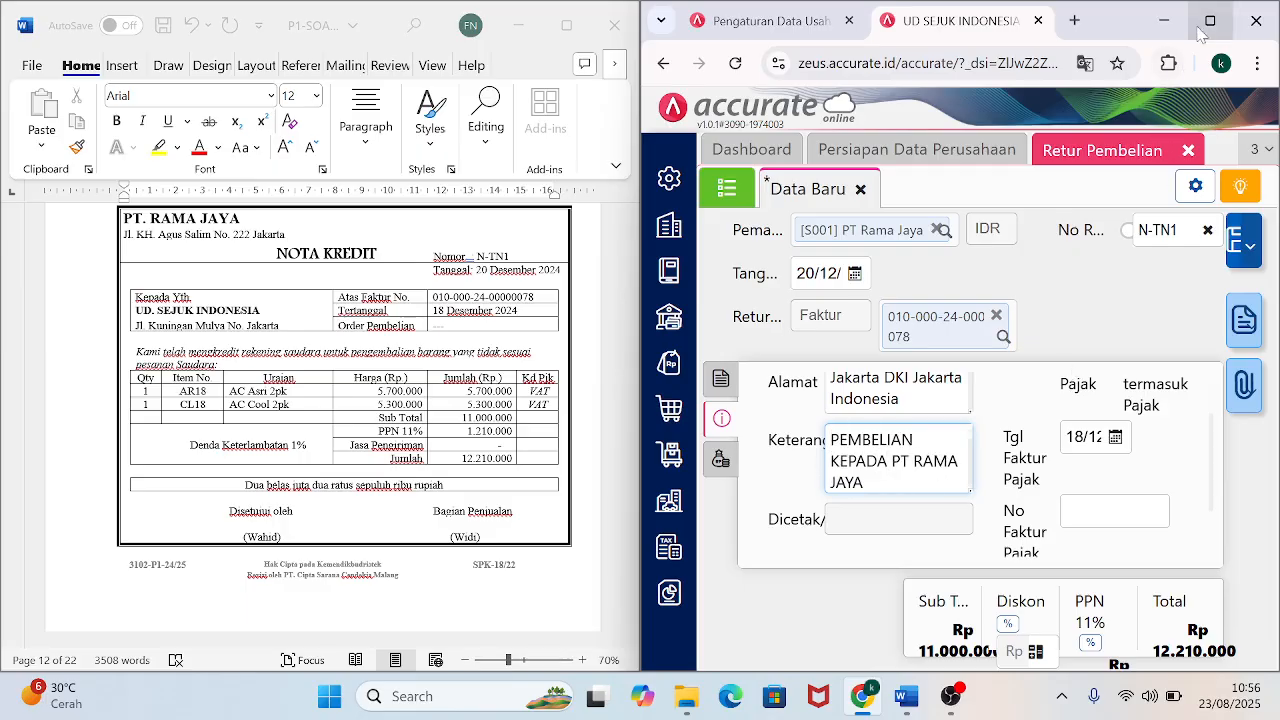
Enlarge the browser, check the return's other costs and item details, and save the purchase return.
mouse_move(1203, 35)
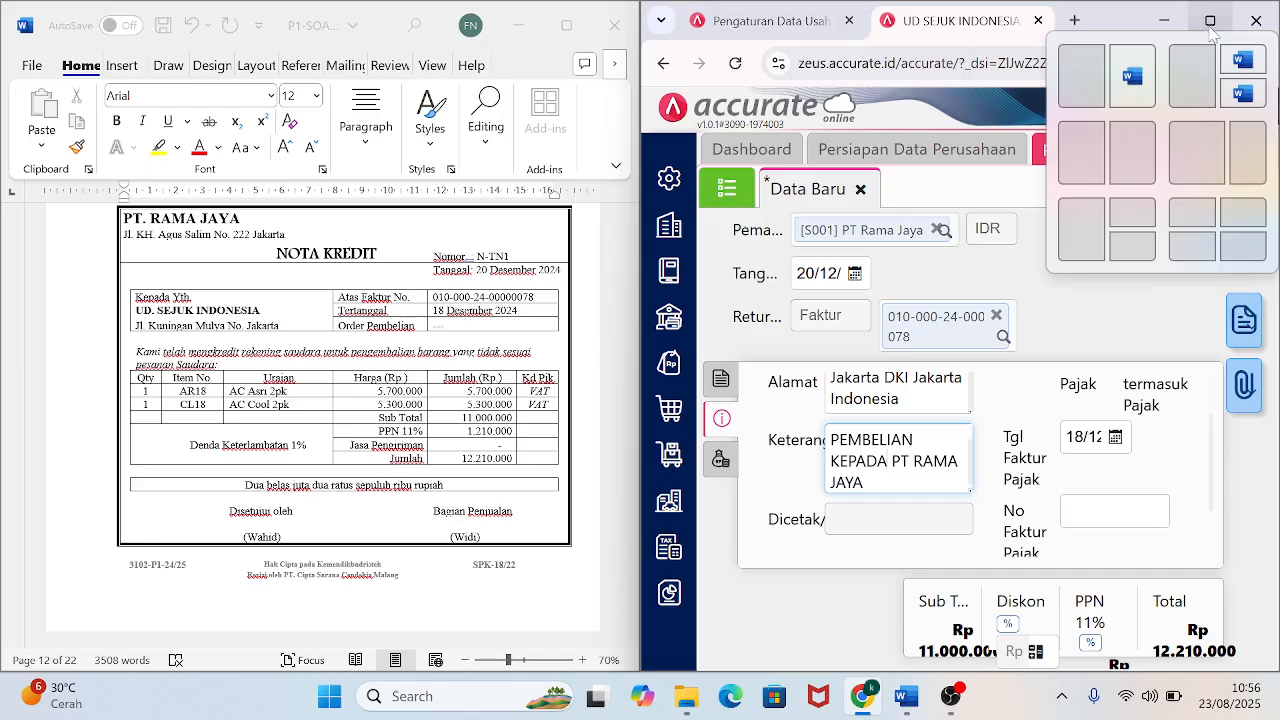
click(1209, 30)
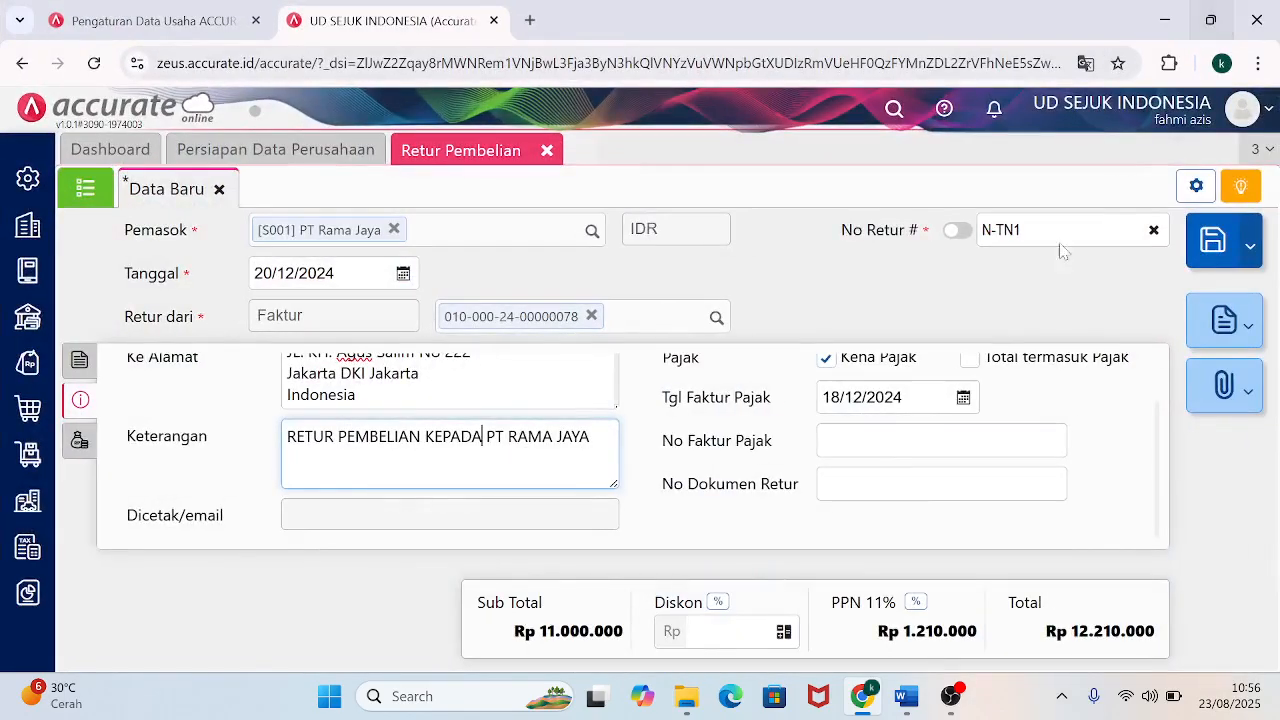
click(80, 440)
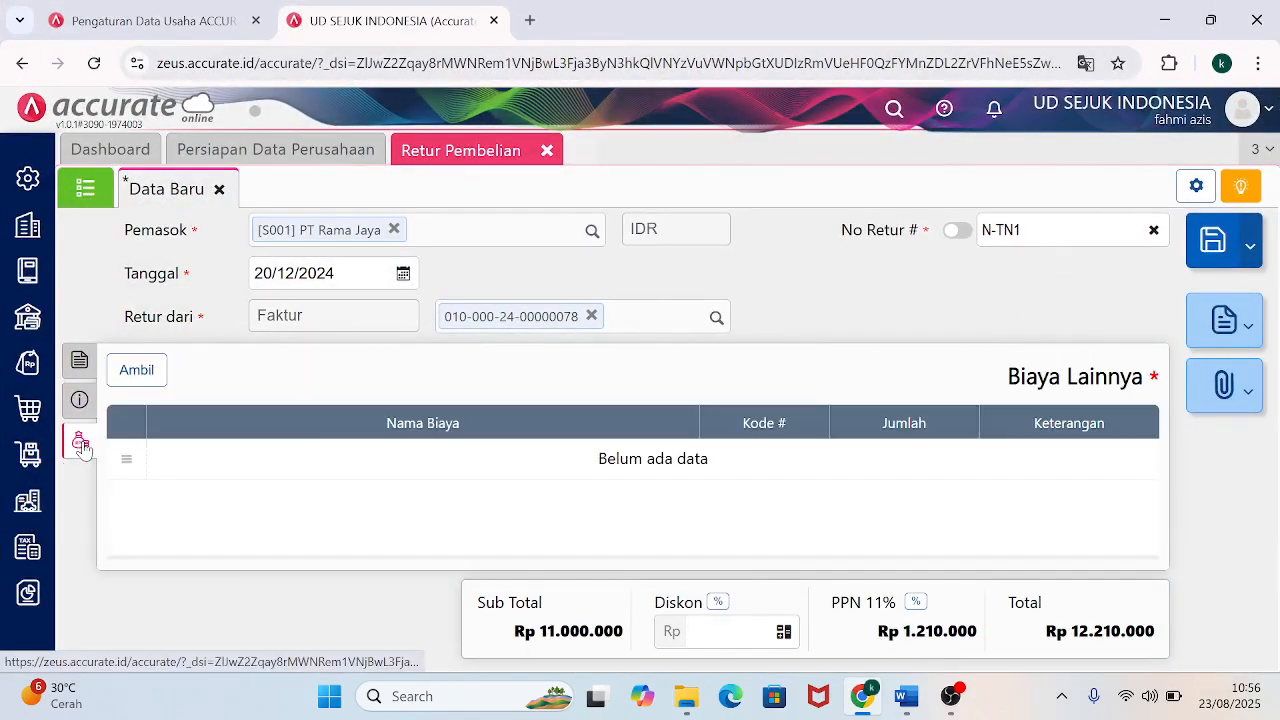
click(84, 366)
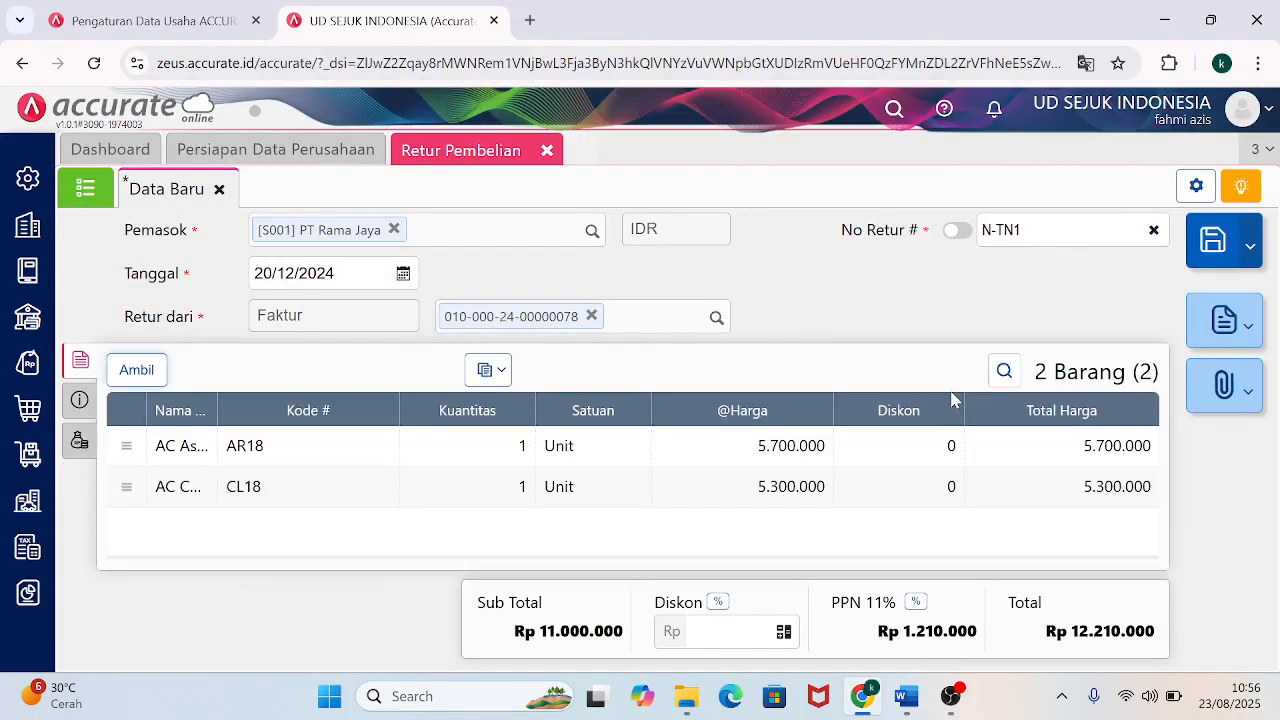
click(1214, 243)
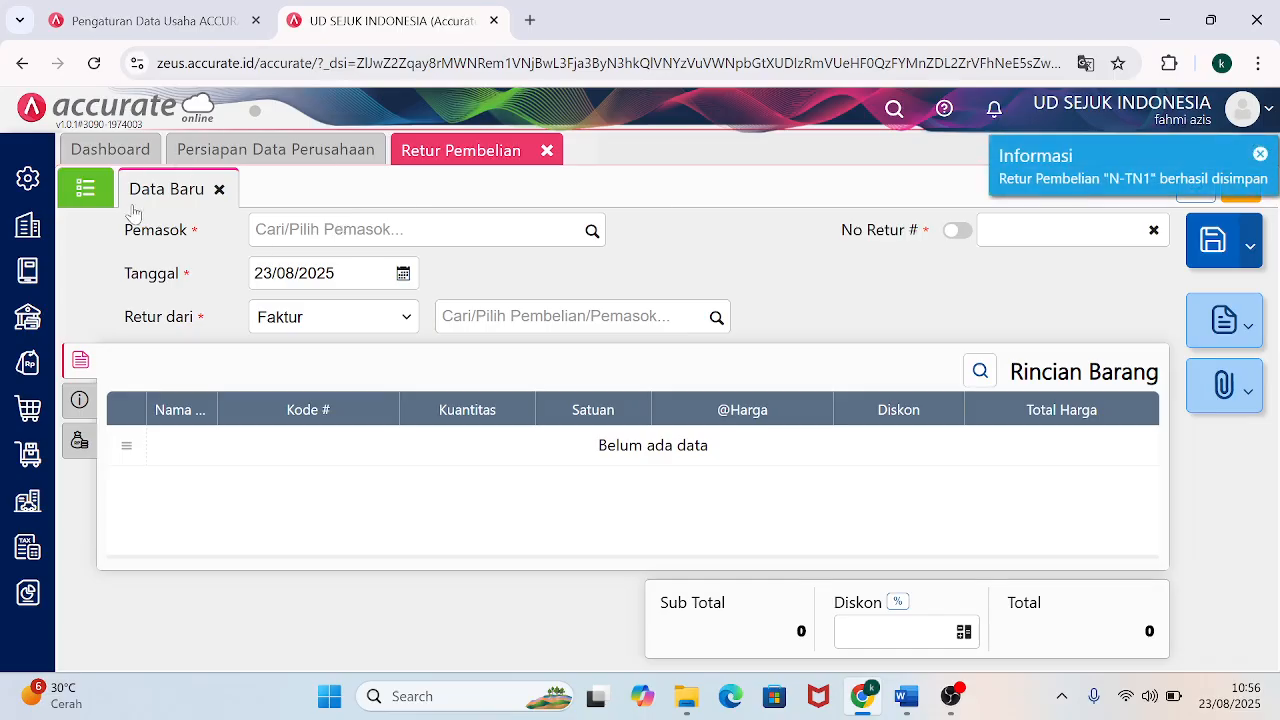
Examine the journal details of the saved purchase return N-TN1 and close the purchase return module.
click(85, 189)
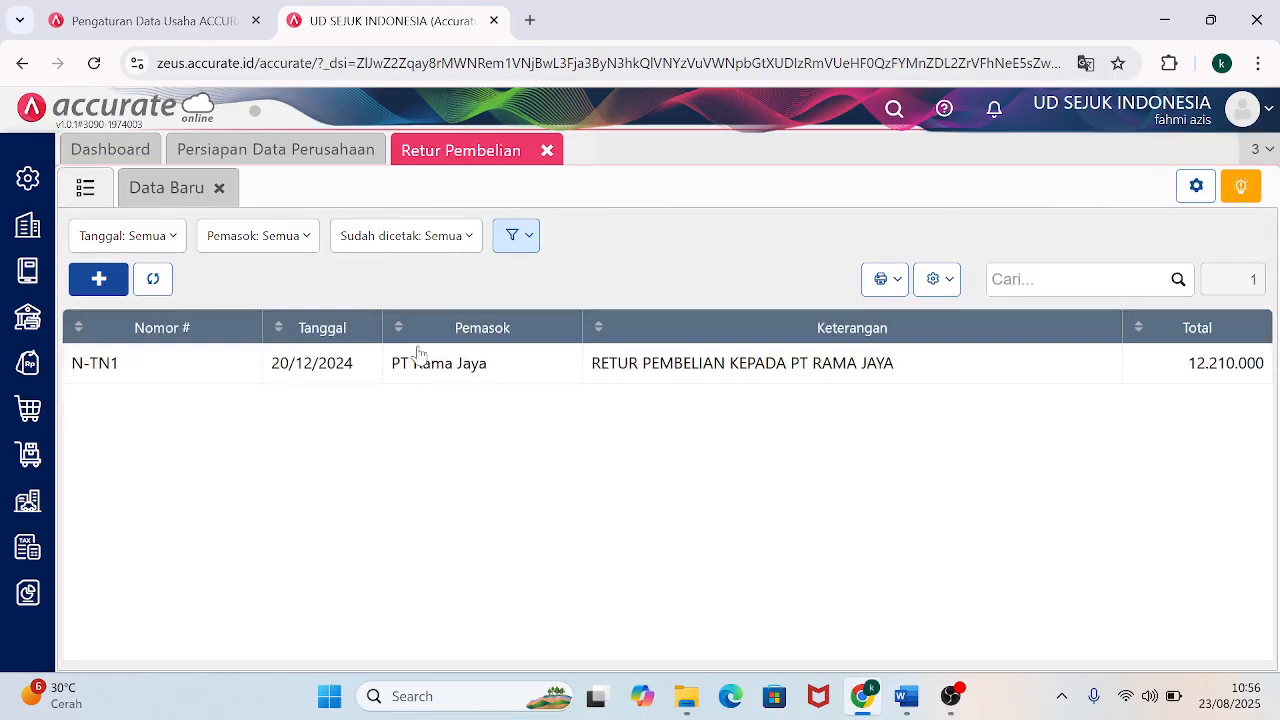
click(420, 365)
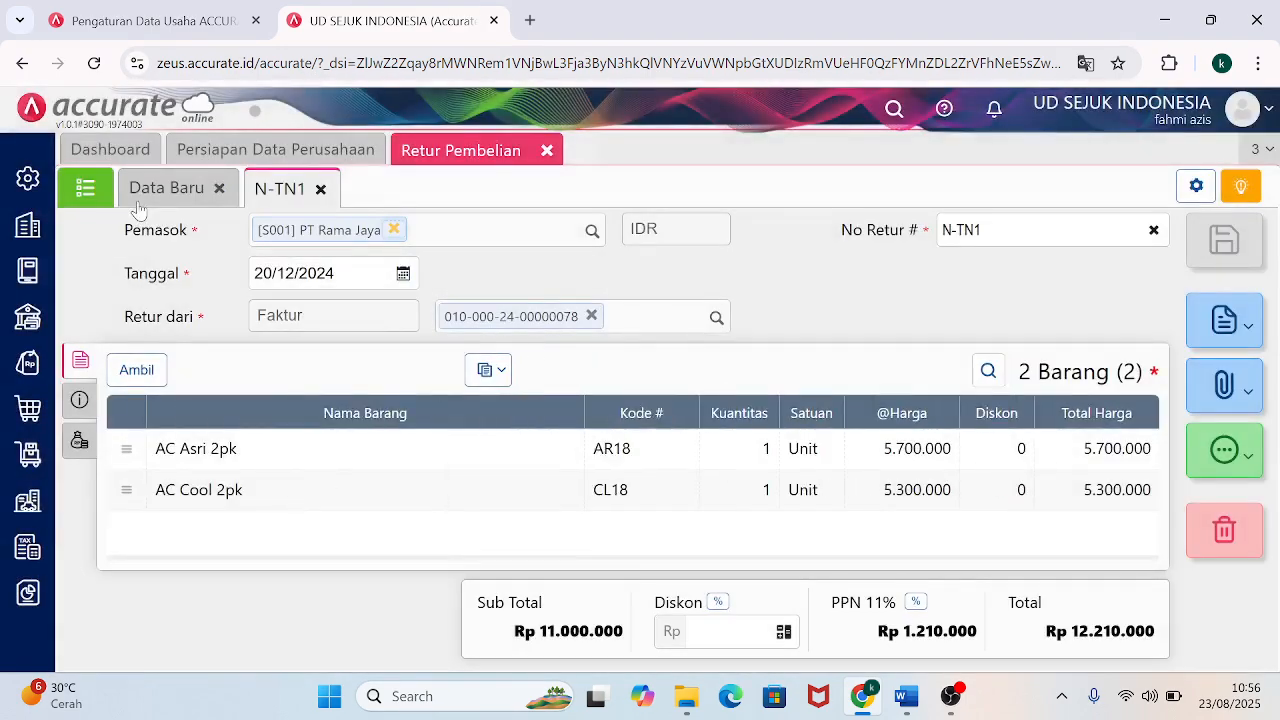
click(1226, 452)
click(1133, 538)
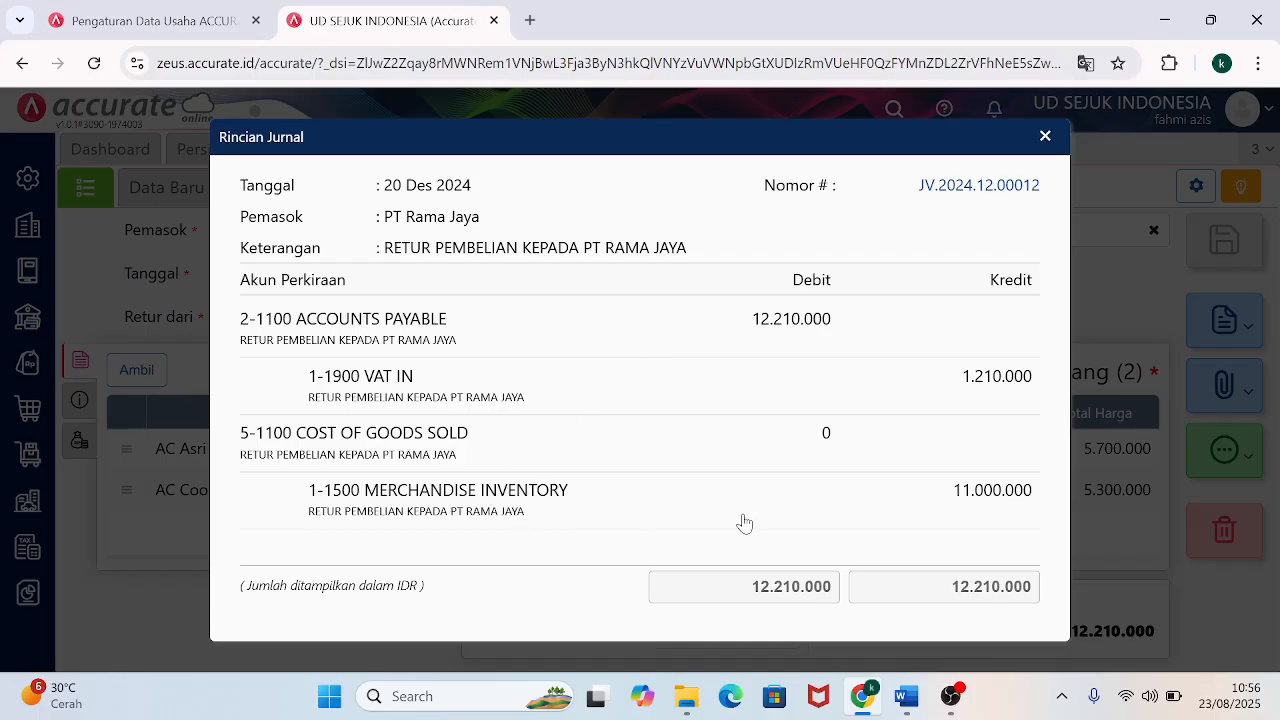
click(1044, 137)
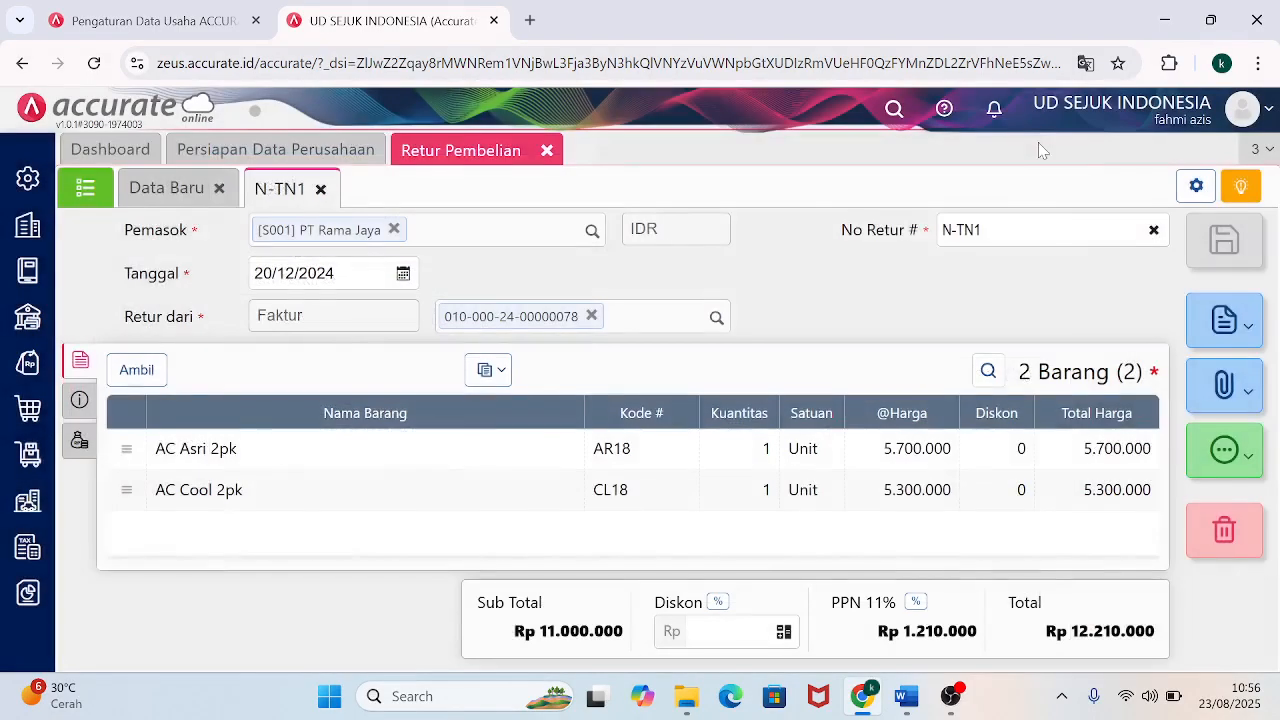
click(80, 400)
click(547, 151)
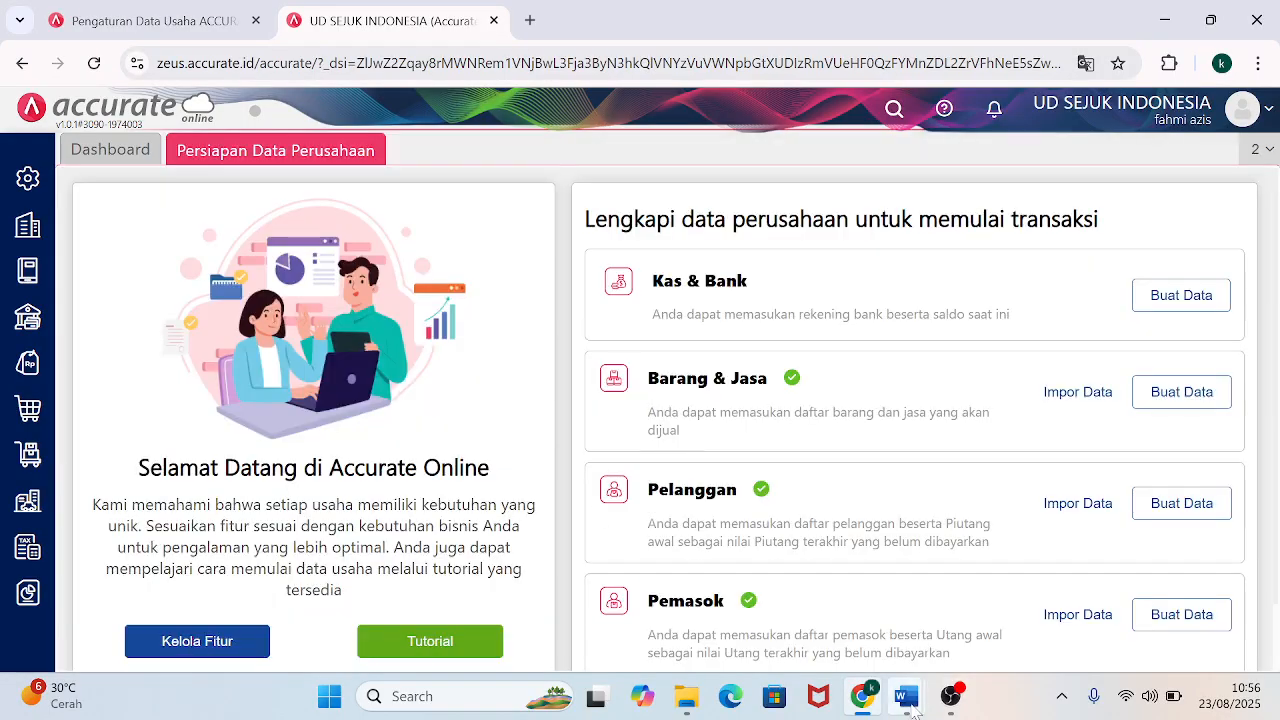
Consult transaction document No. 12 (BKM-01) in the Word file and open a new sales receipt form in Accurate Online.
mouse_move(905, 696)
click(872, 600)
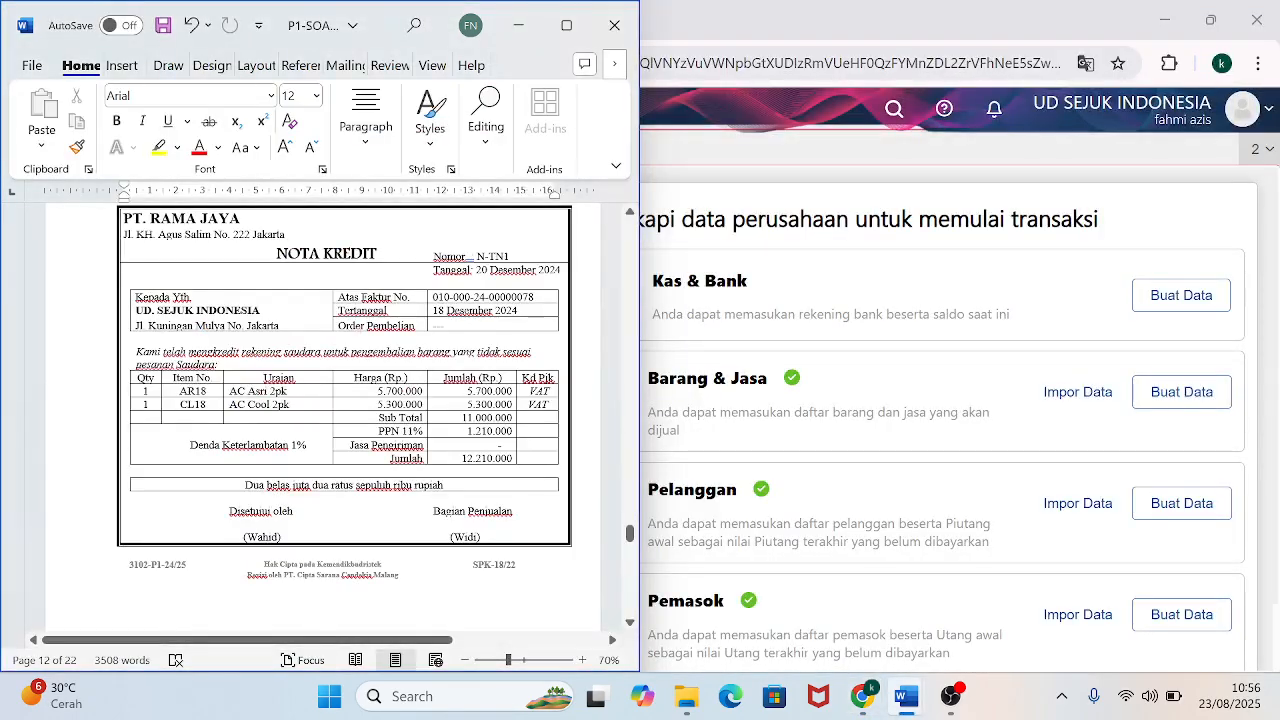
scroll(629, 625, down, 6)
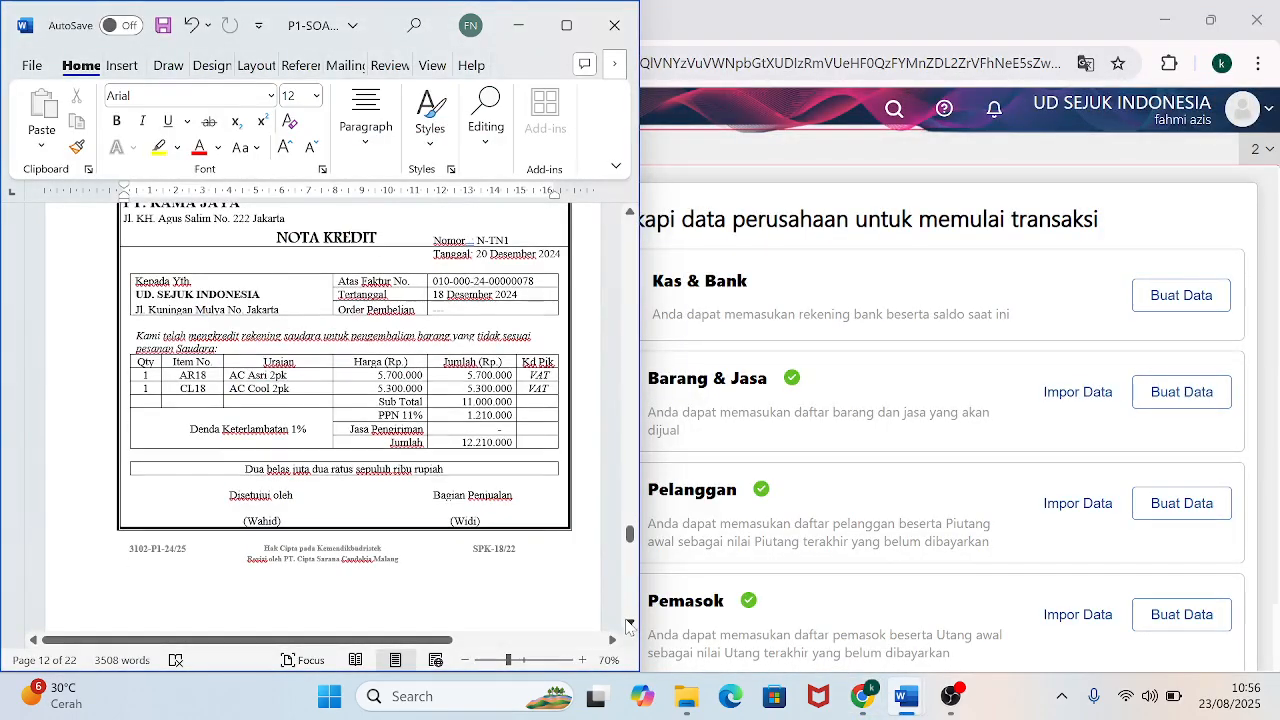
scroll(629, 625, down, 3)
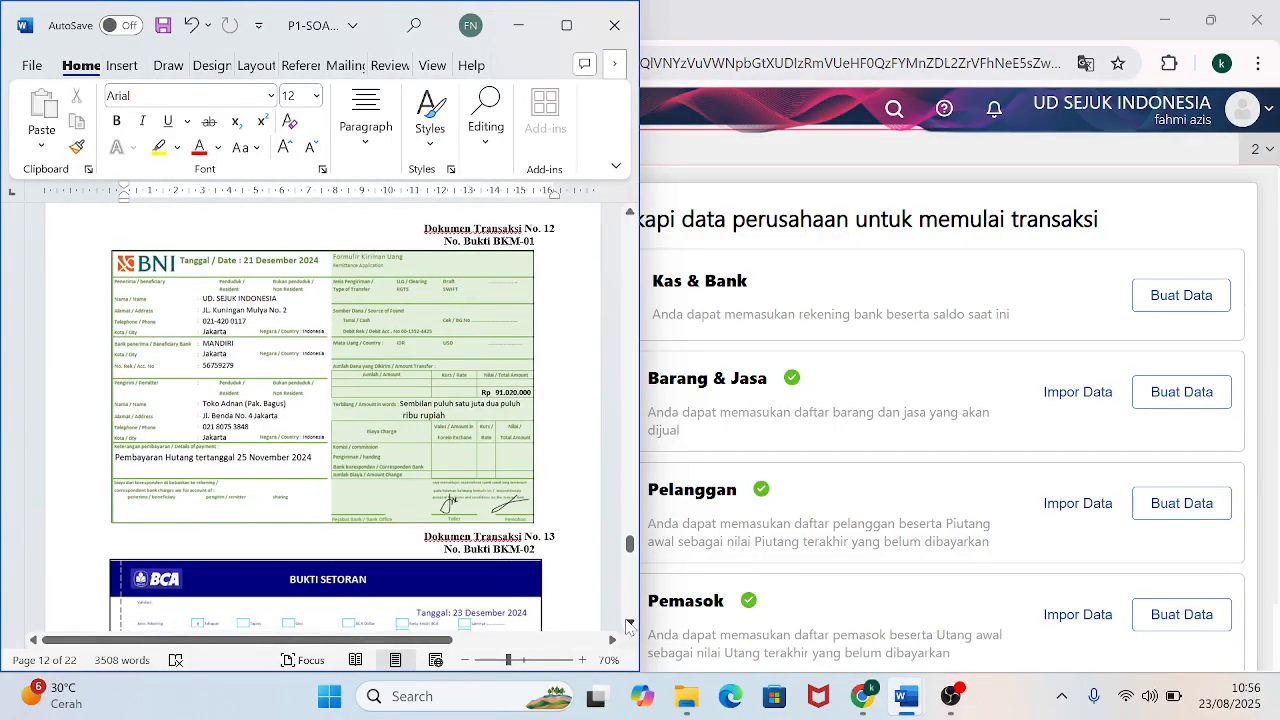
click(629, 625)
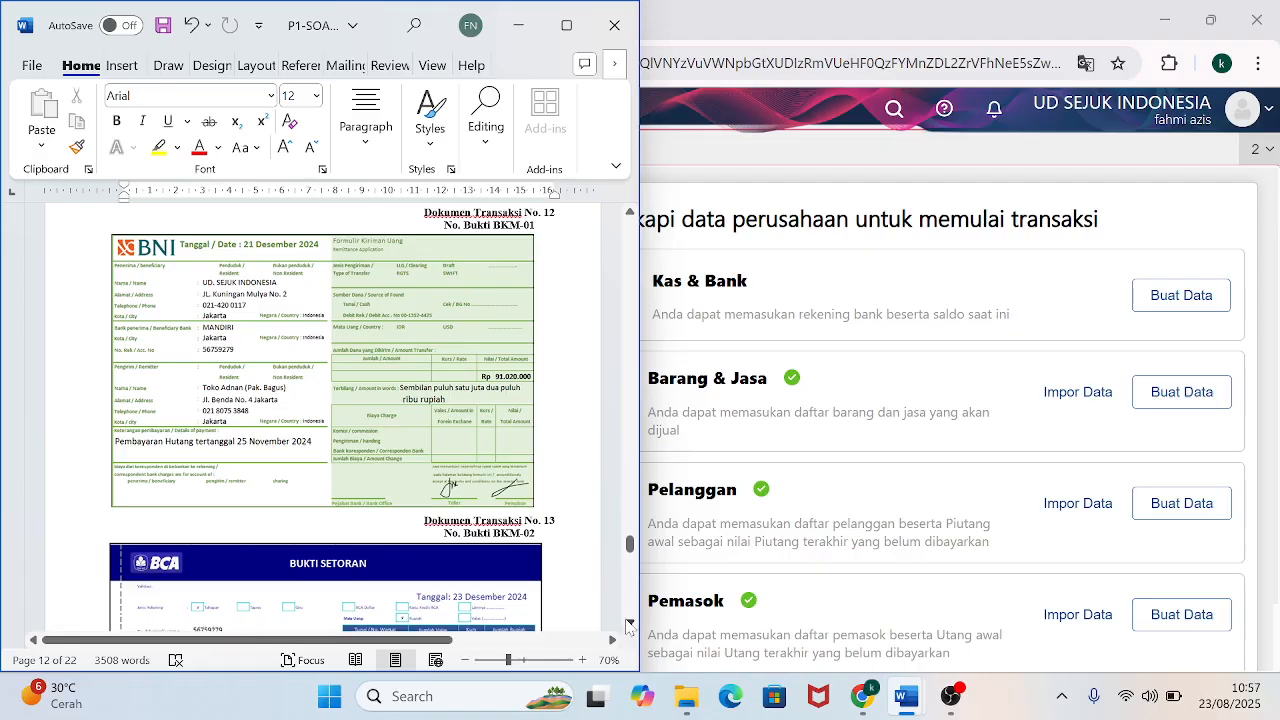
click(629, 625)
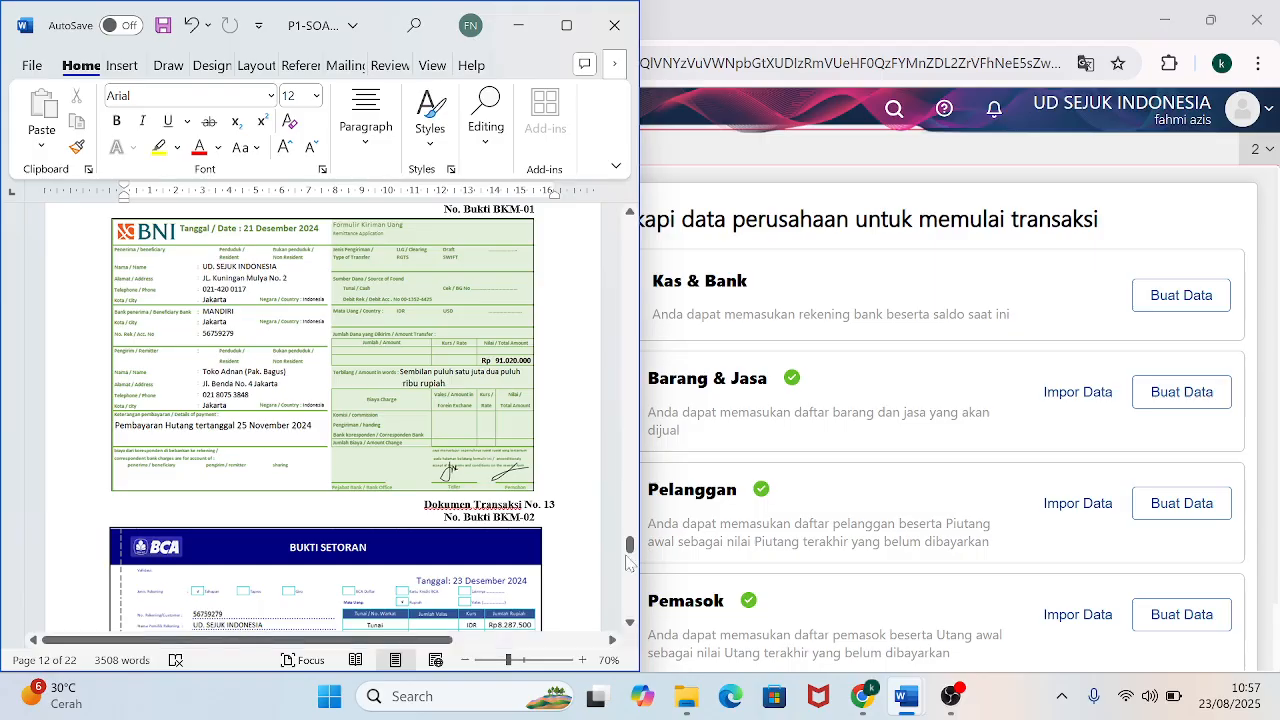
mouse_move(905, 690)
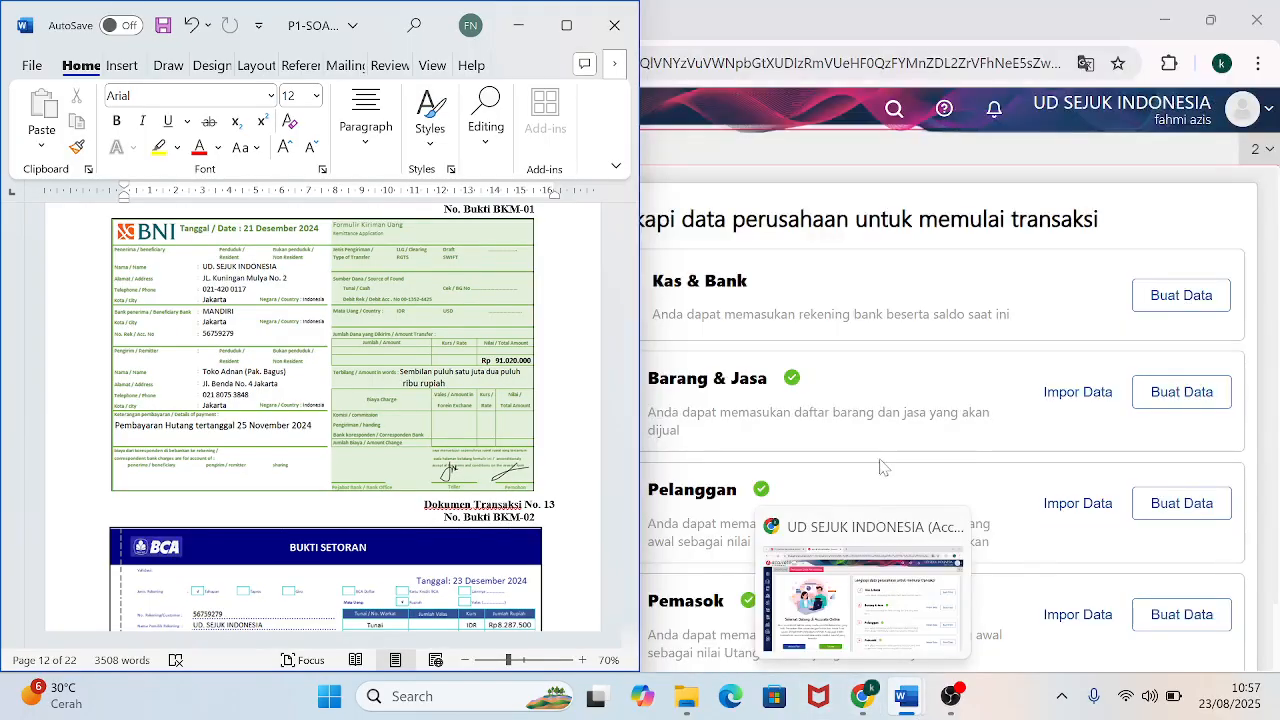
click(884, 471)
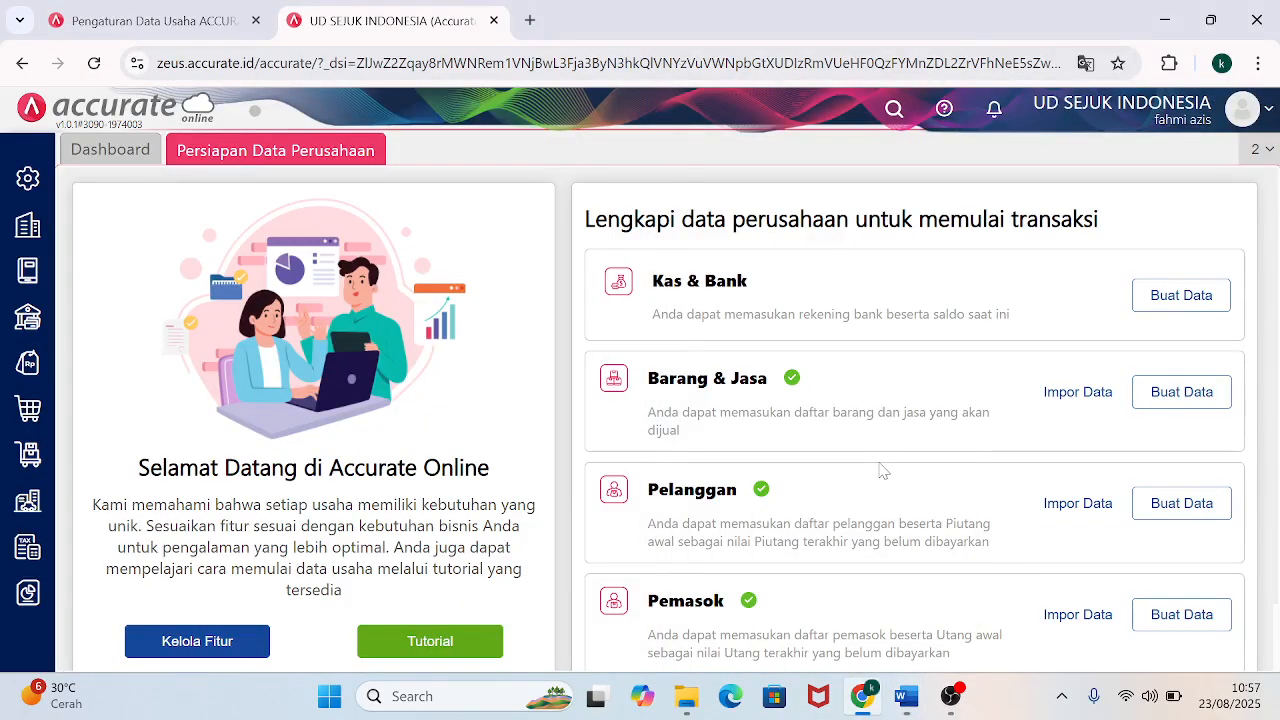
click(28, 363)
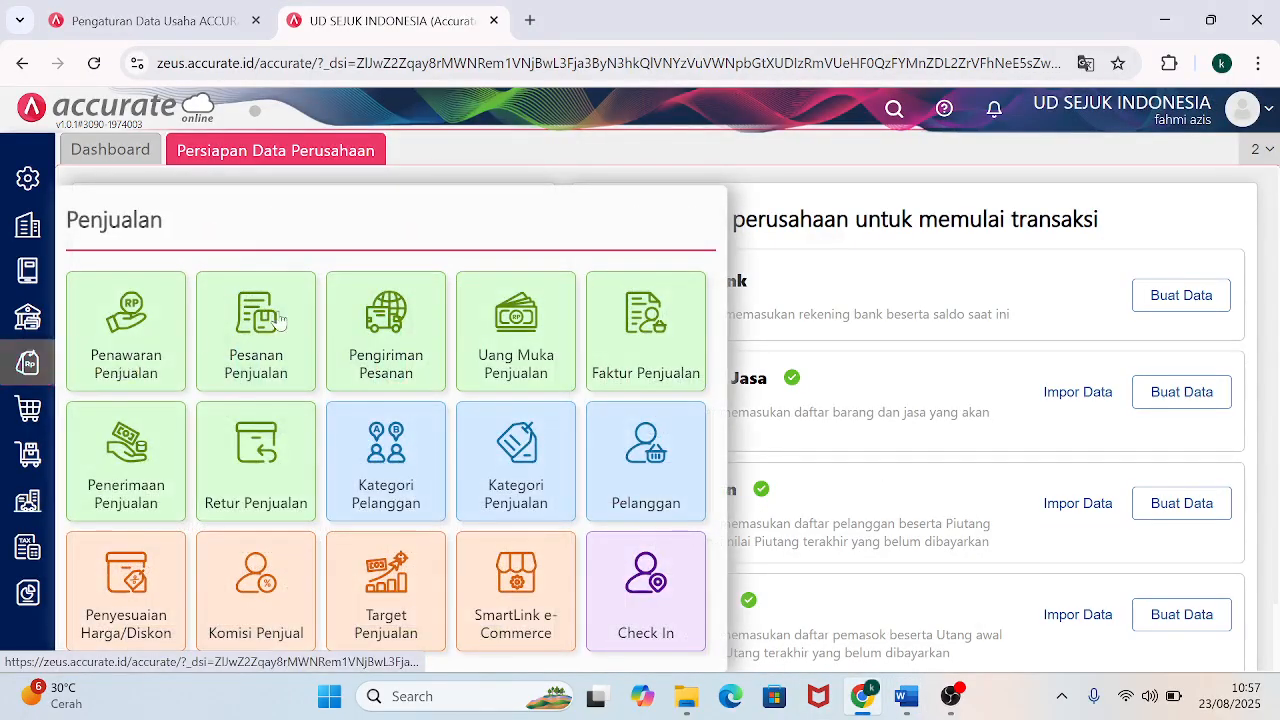
click(127, 463)
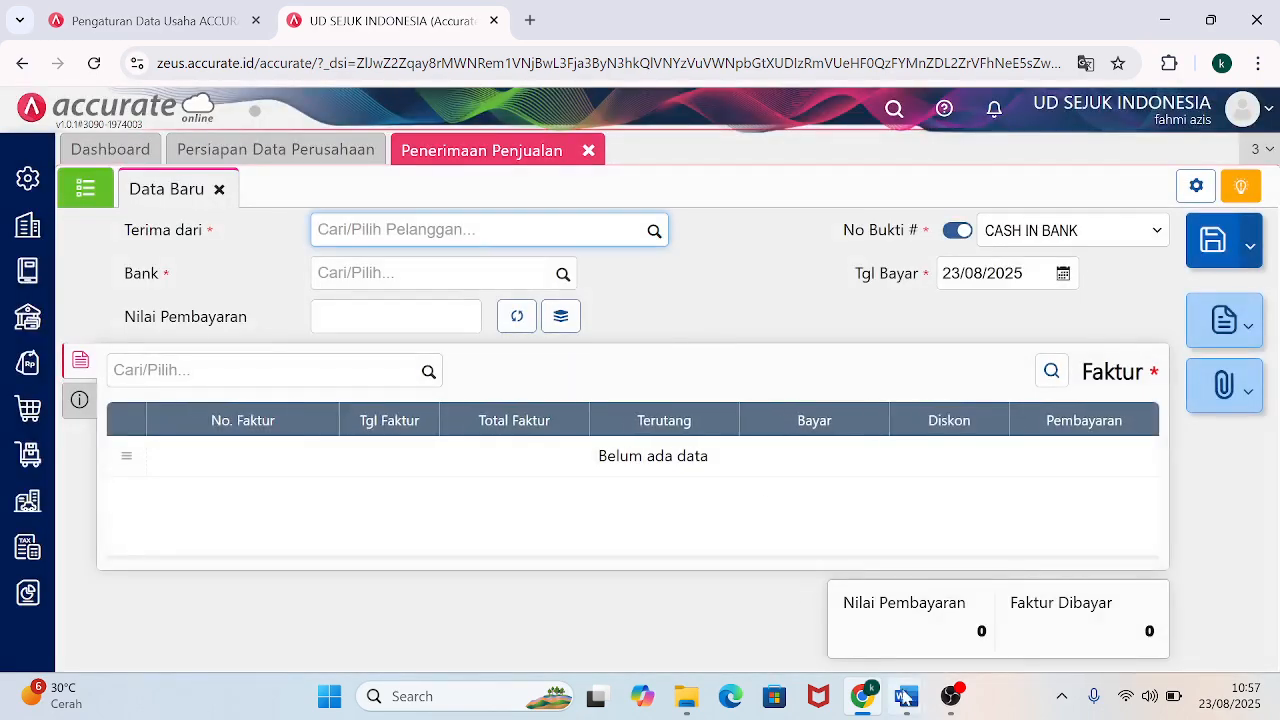
mouse_move(903, 697)
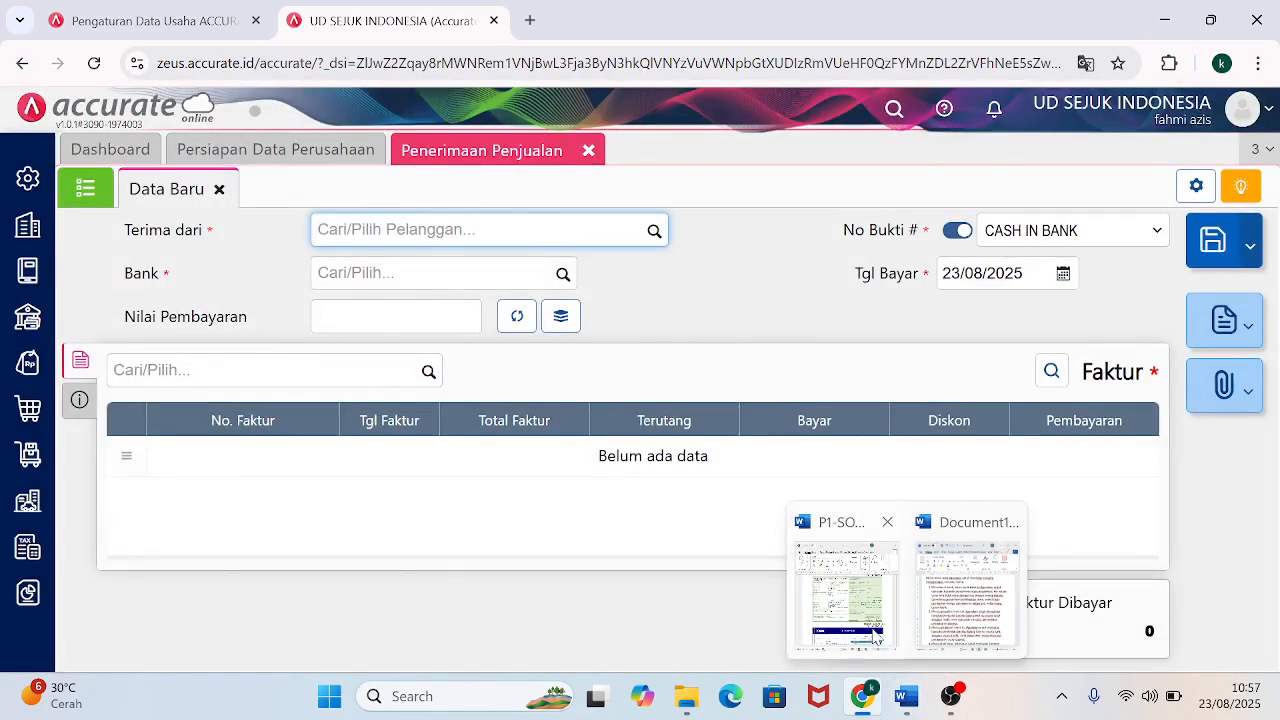
Select customer Toko Adnan as the payer of the new sales receipt.
mouse_move(875, 633)
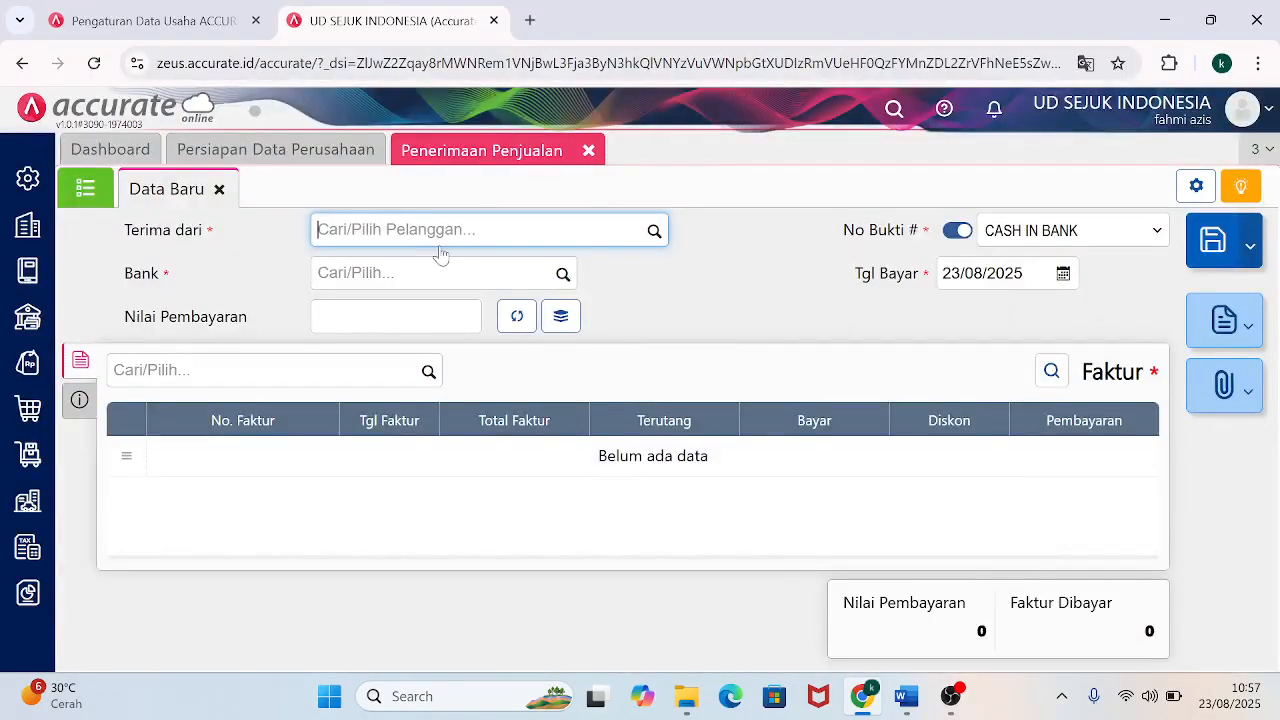
text(TOKO A)
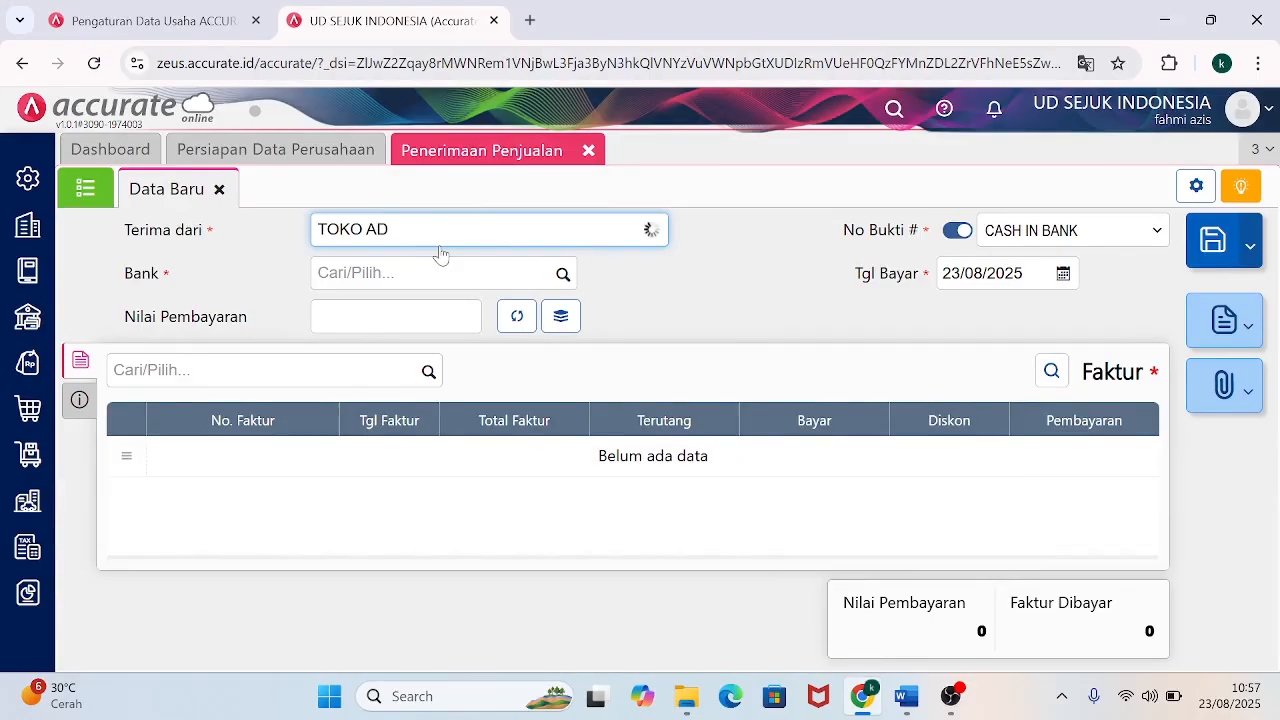
text(D)
click(389, 287)
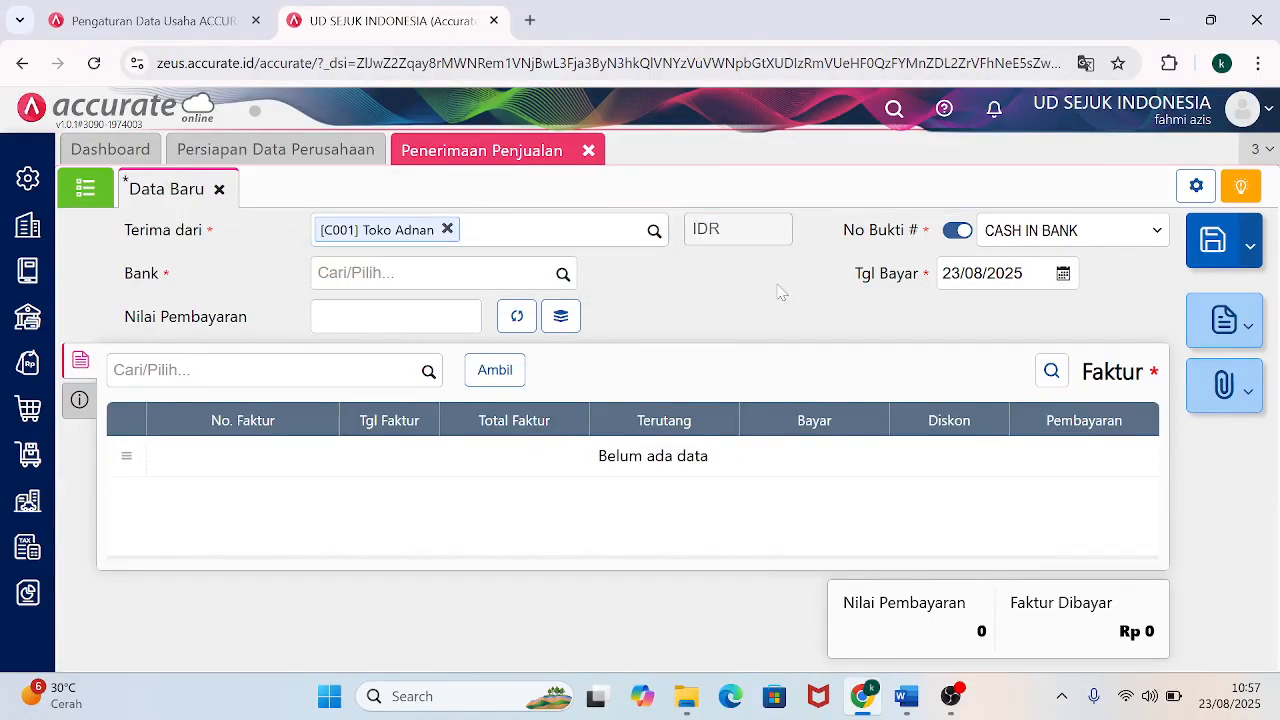
Turn off automatic numbering, place the browser beside the Word document, and set the receipt number to BKM-01.
click(957, 230)
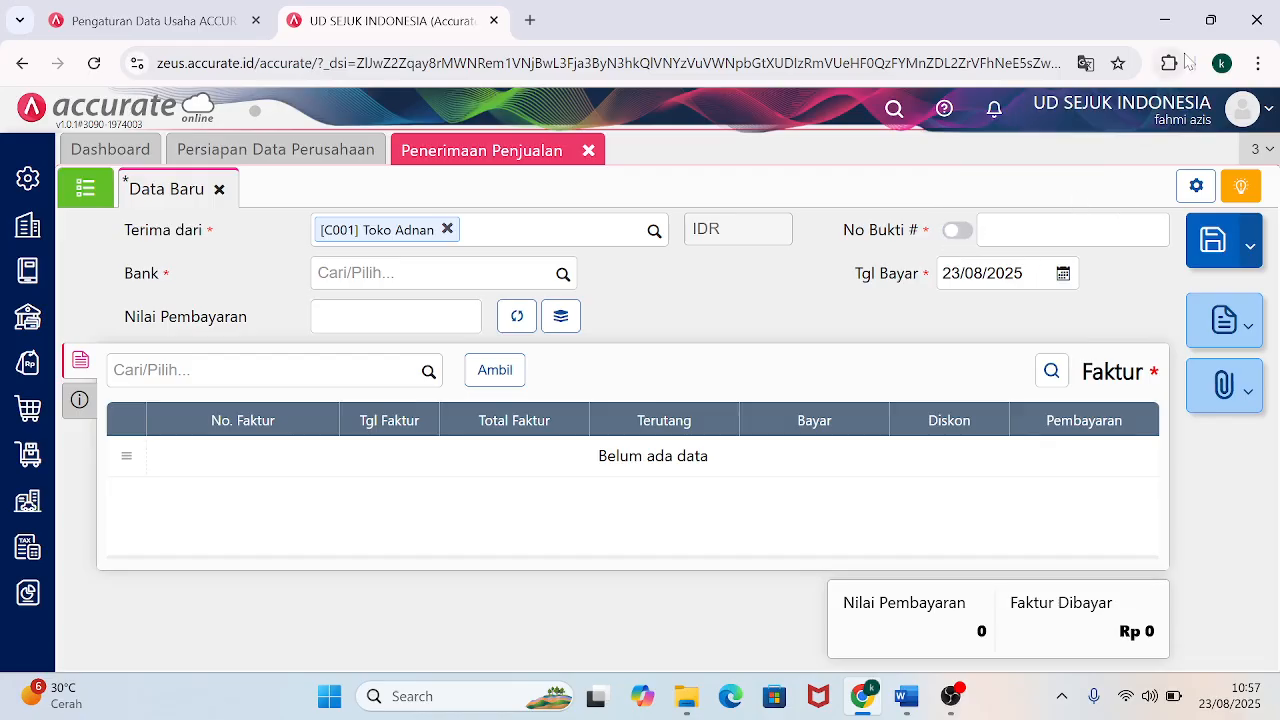
click(1210, 20)
drag(481, 40, 1278, 2)
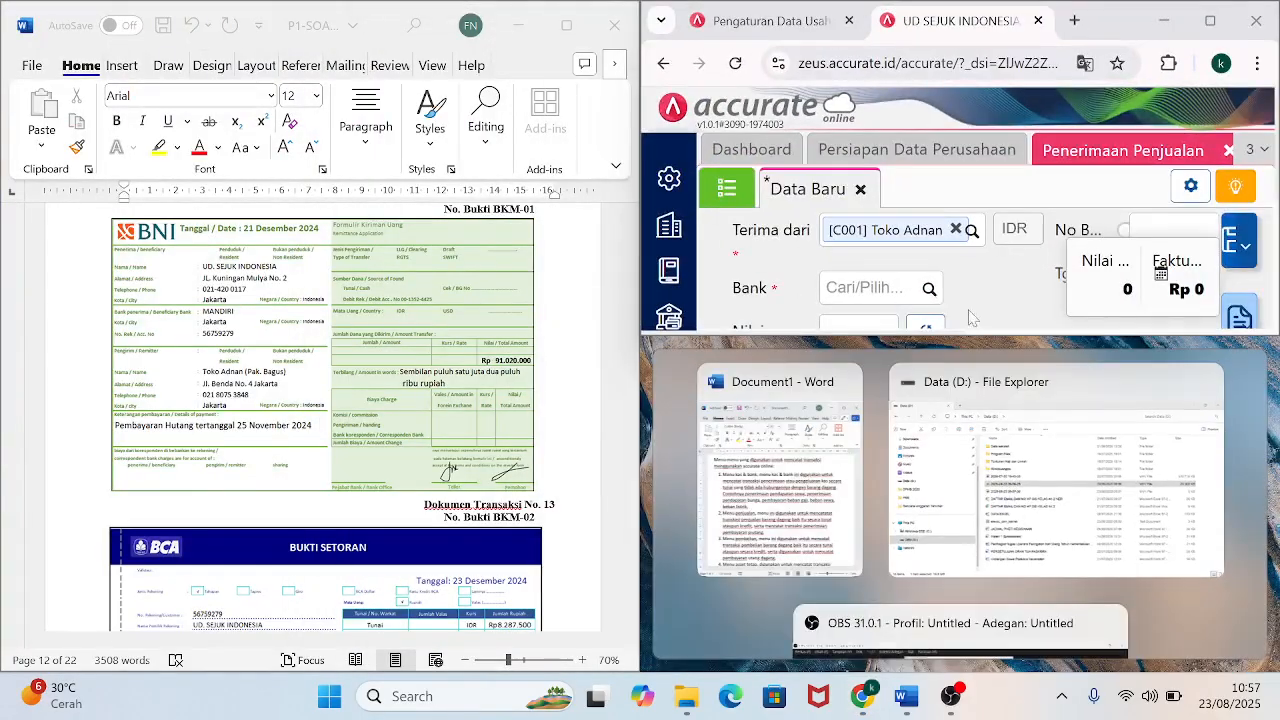
drag(985, 338, 960, 670)
click(1168, 230)
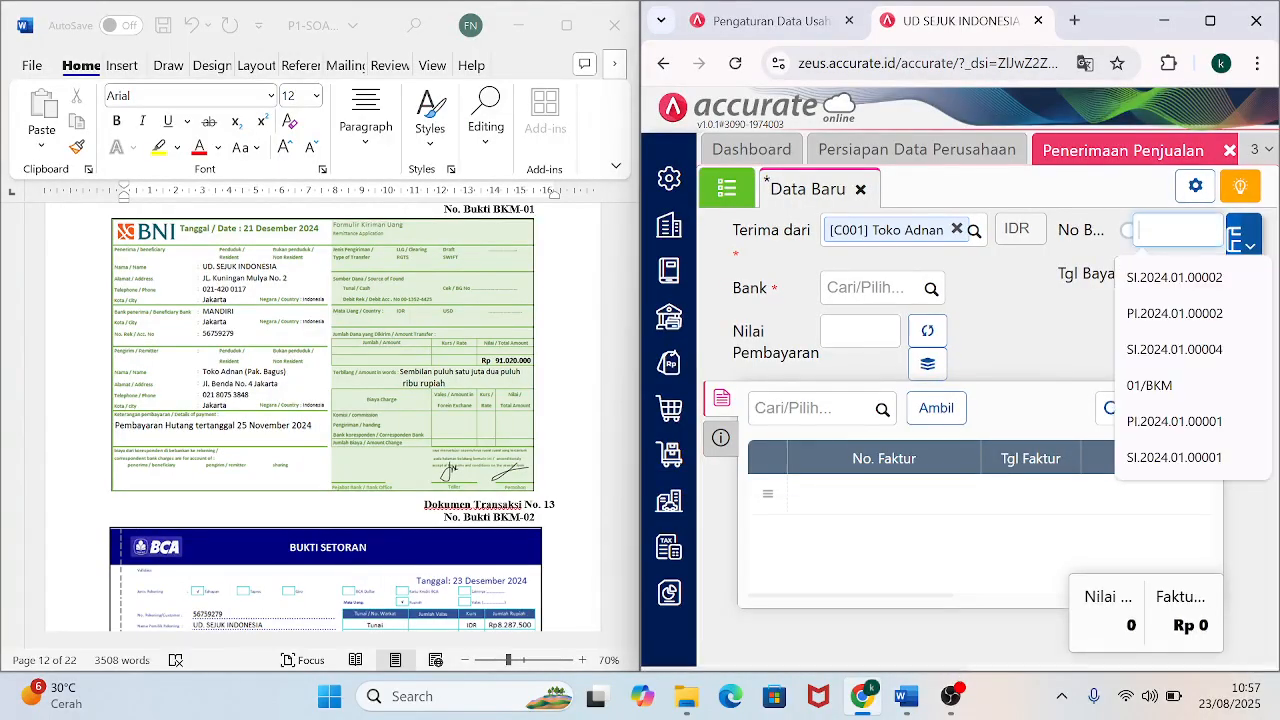
text(BKM-01)
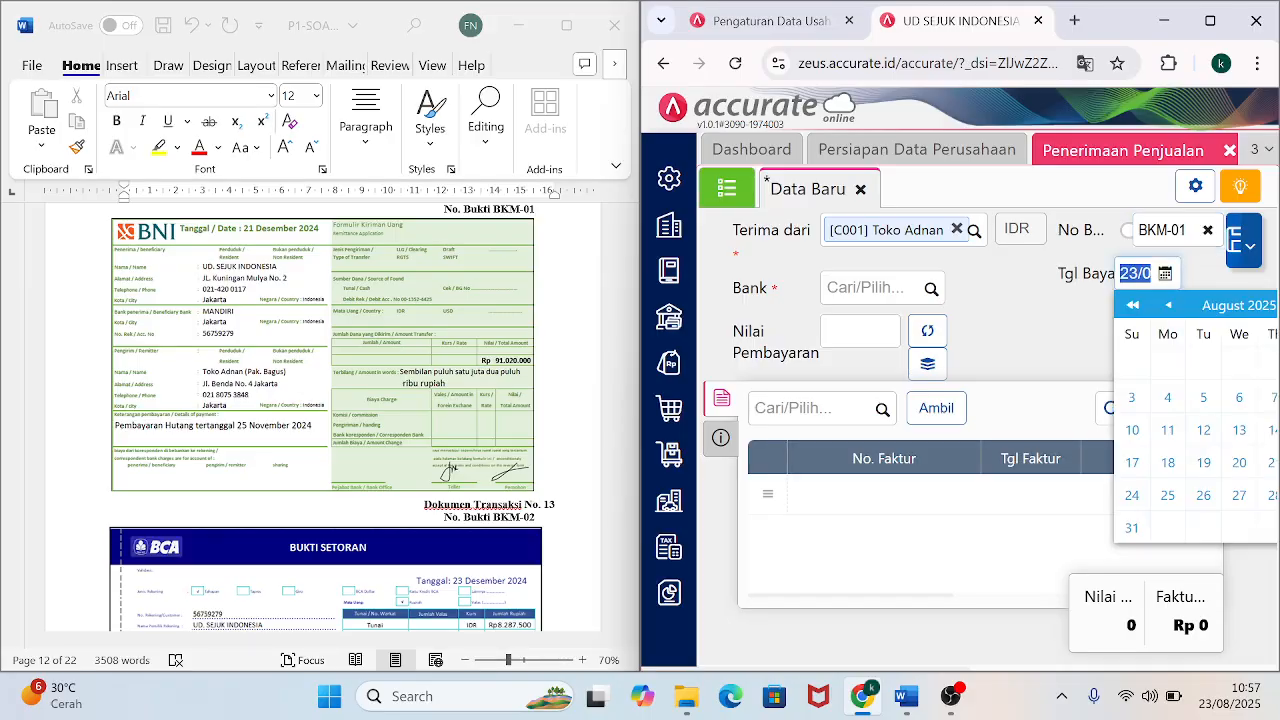
Set the sales receipt's payment date to 21/12/2024.
text(21)
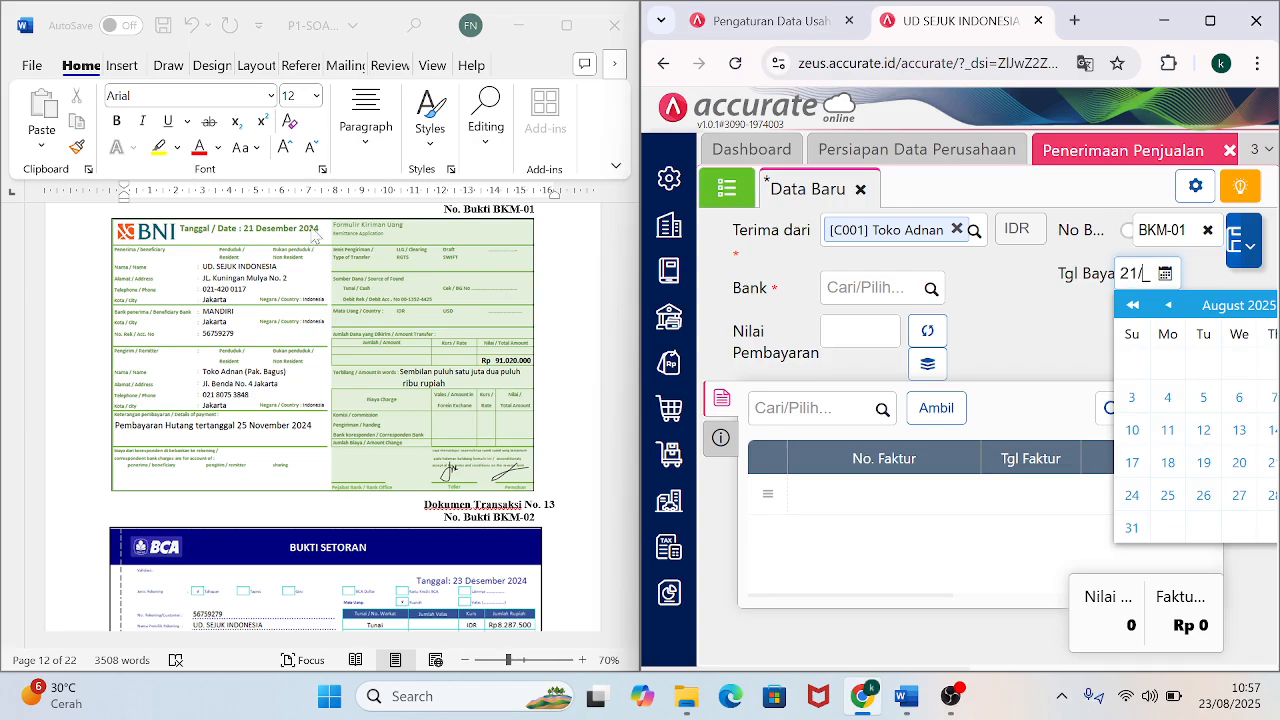
text(1)
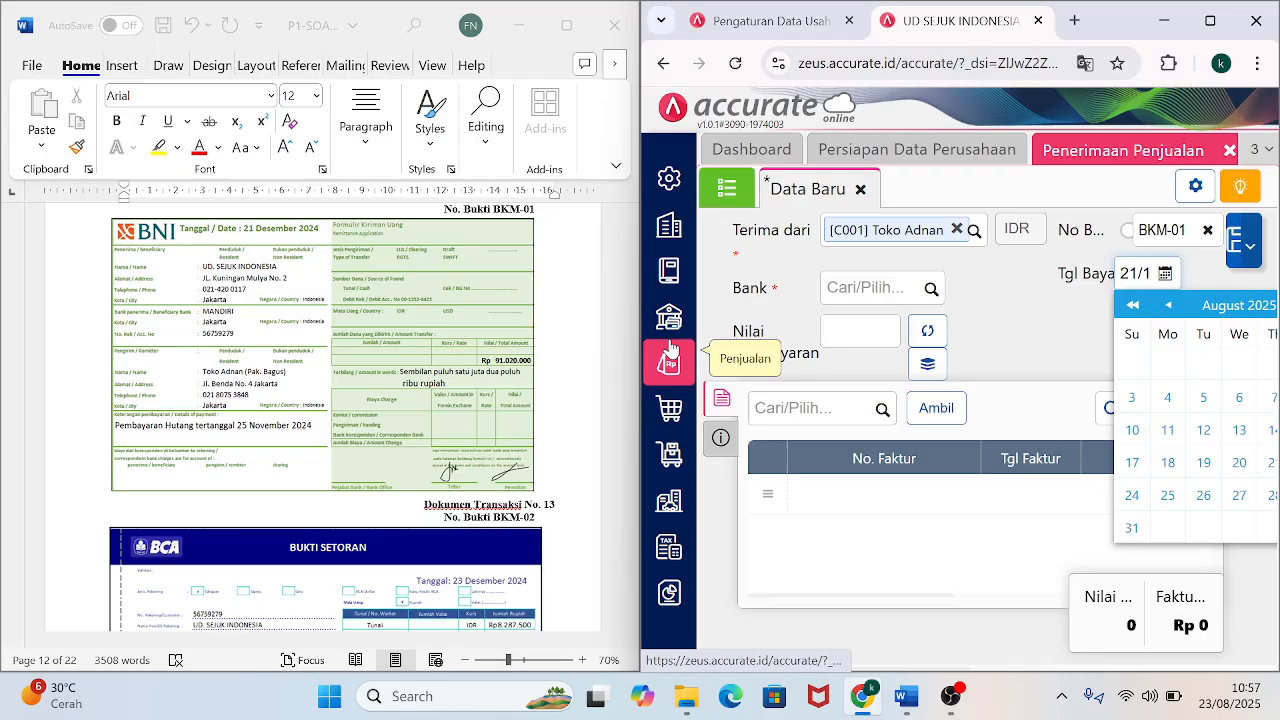
text(2)
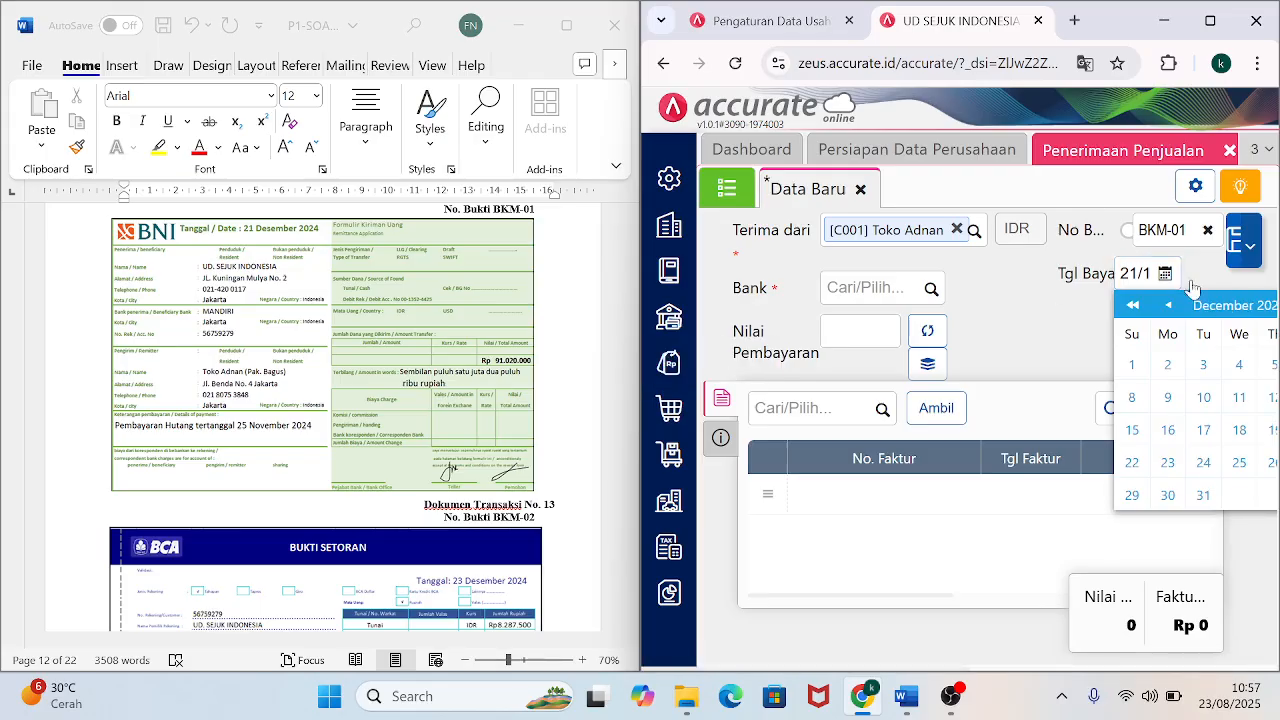
click(1210, 20)
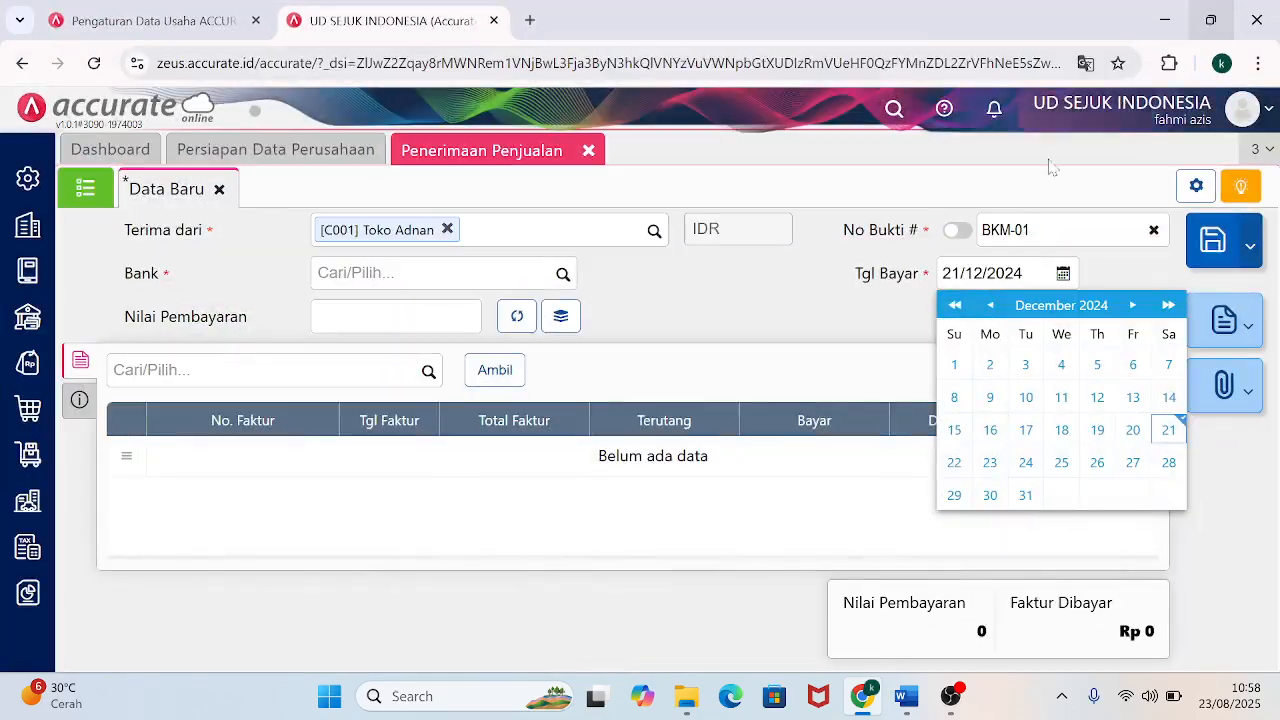
click(1168, 429)
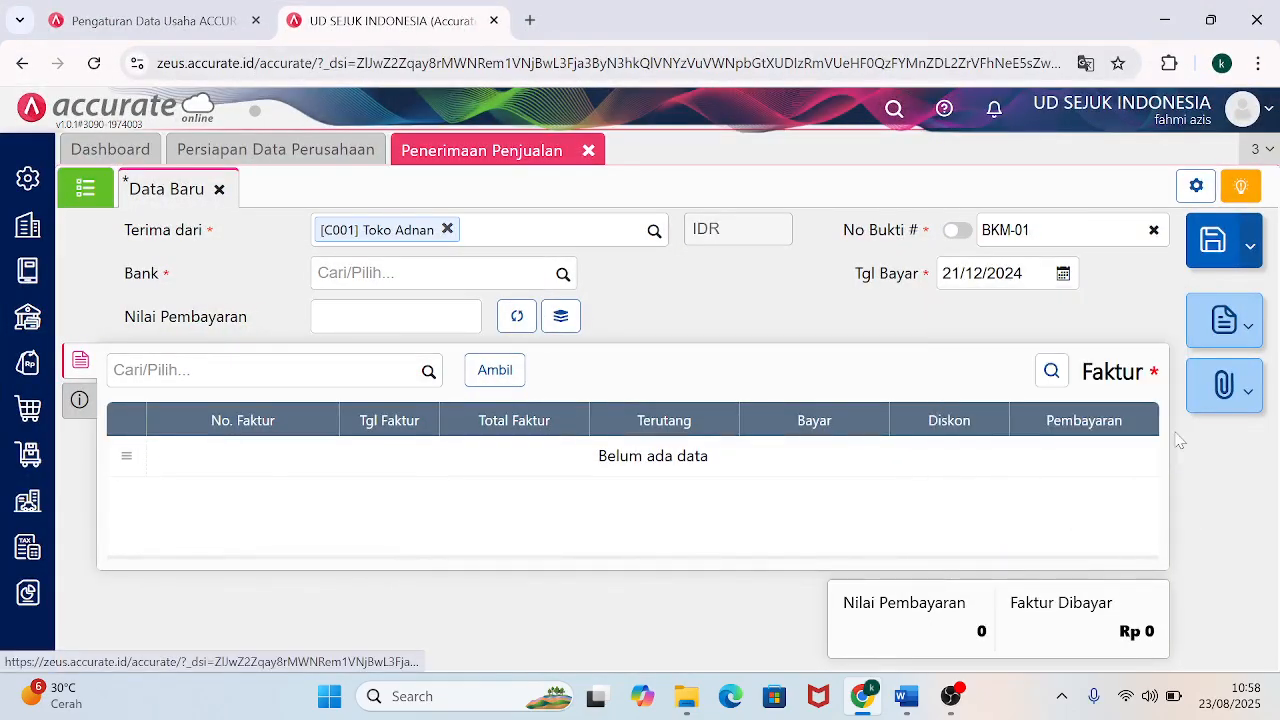
Choose CASH IN BANK as the receiving bank and set the payment amount to Rp 91.020.000.
click(1210, 20)
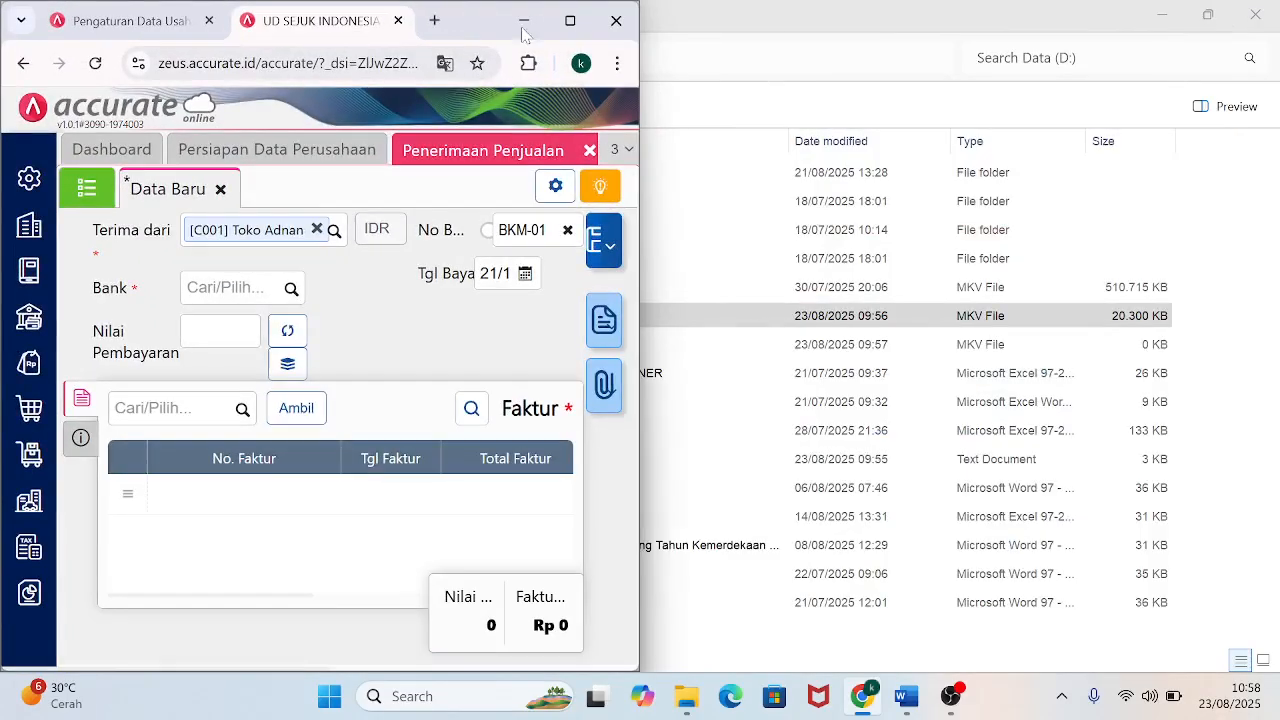
drag(474, 25, 1278, 2)
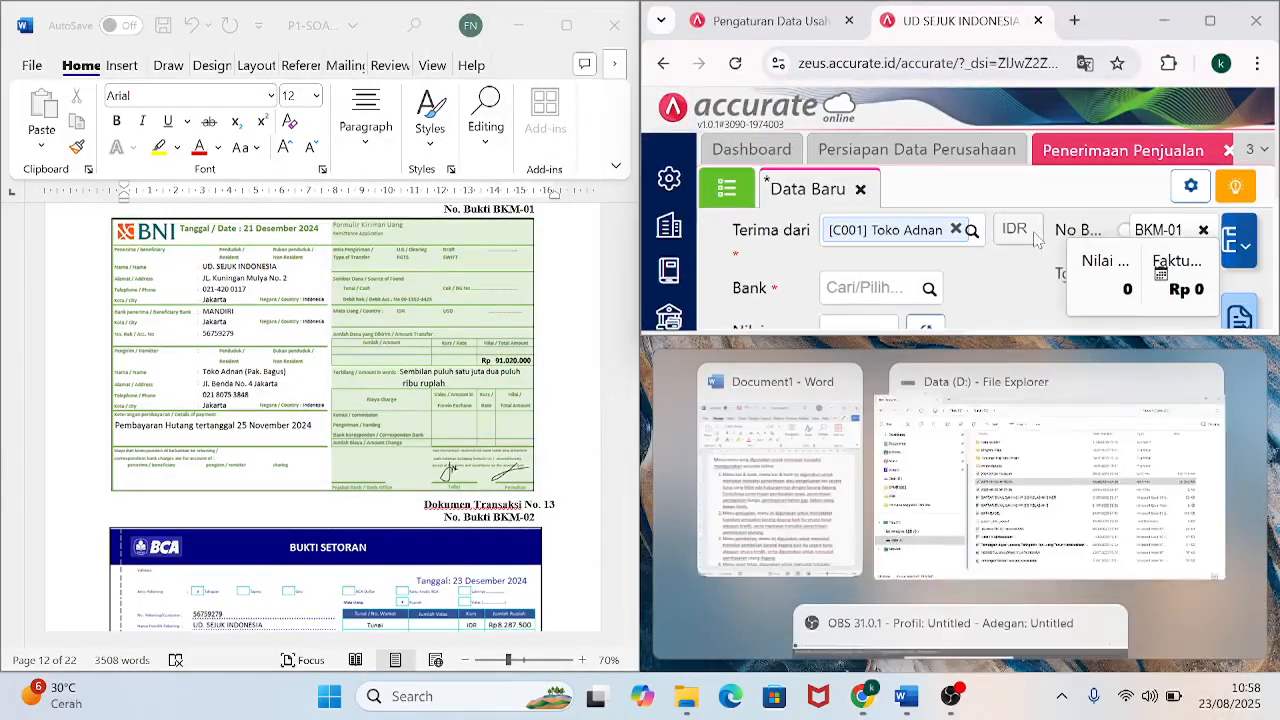
drag(977, 332, 905, 668)
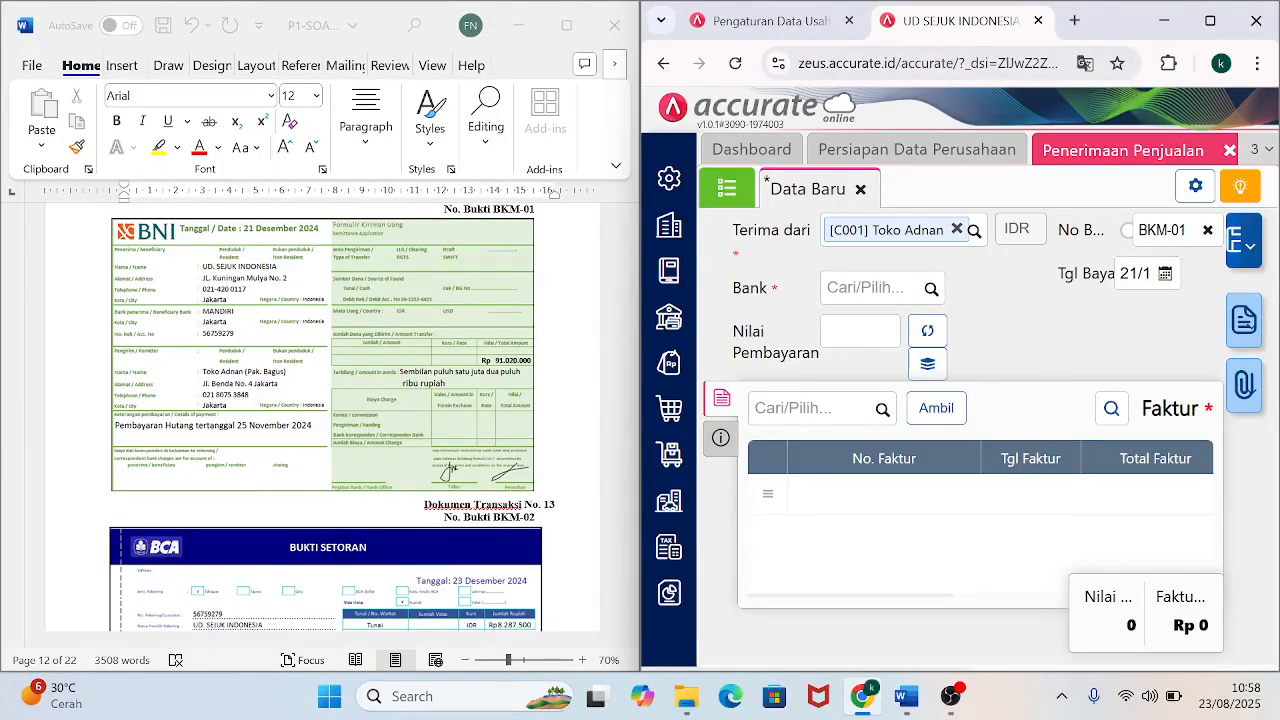
click(930, 289)
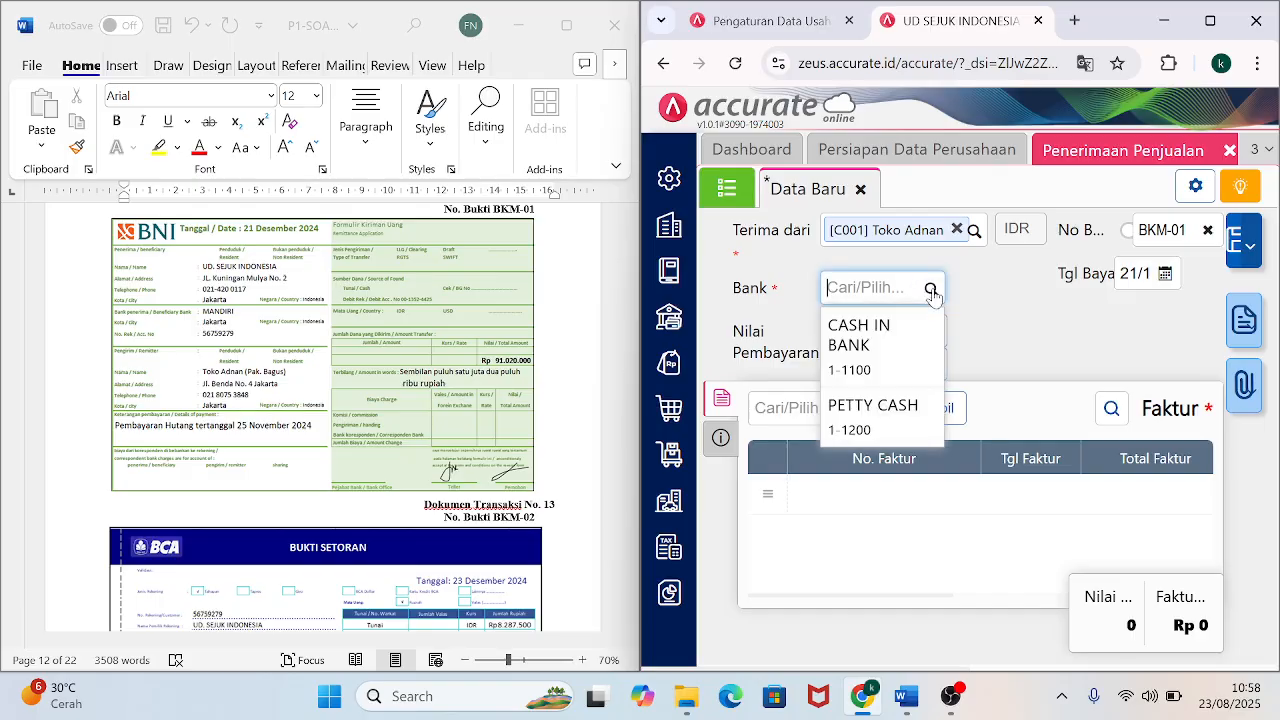
click(886, 340)
click(874, 349)
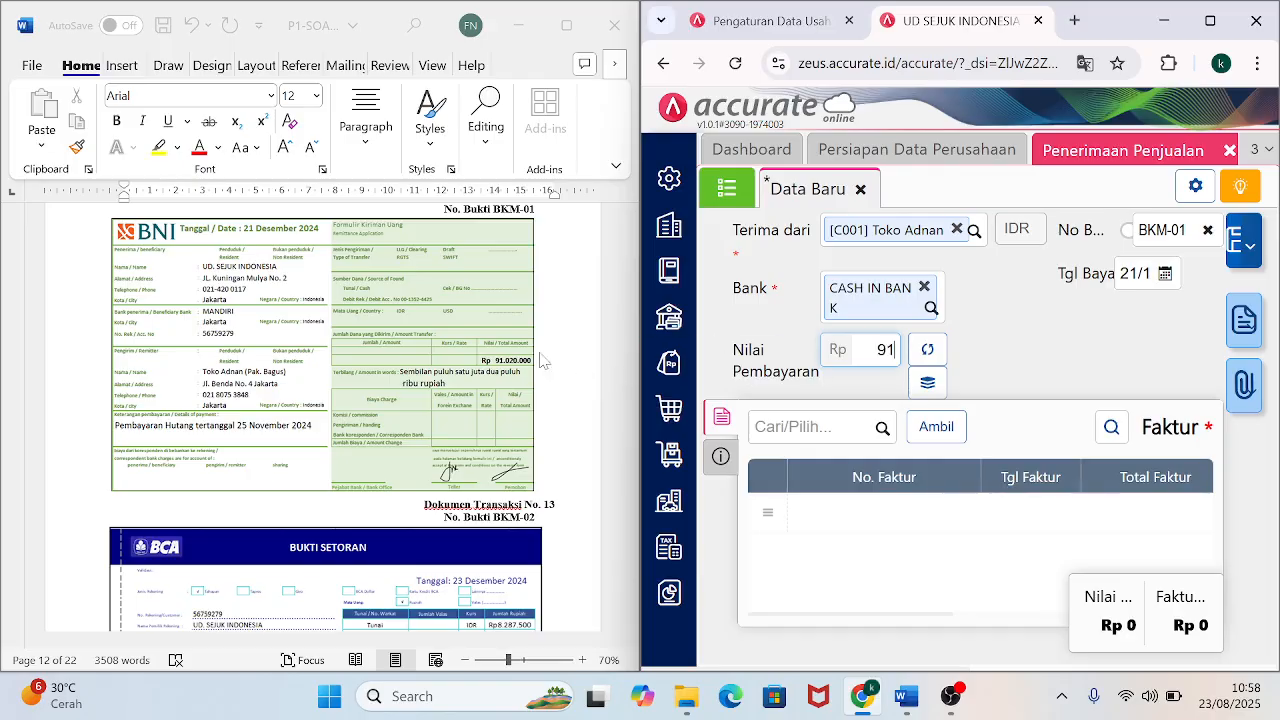
text(91020000)
key(Tab)
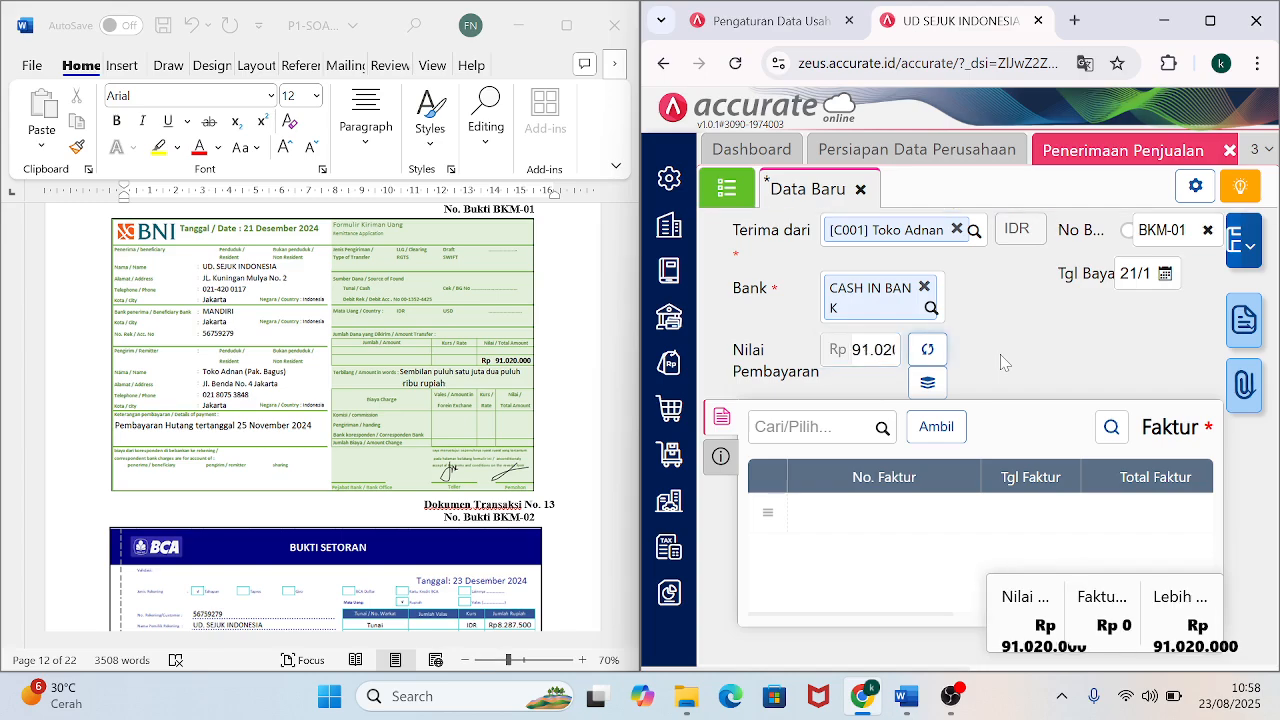
Add invoice F-11/23 dated 25/11/2024 to the receipt and enlarge the browser to check its amounts.
click(880, 432)
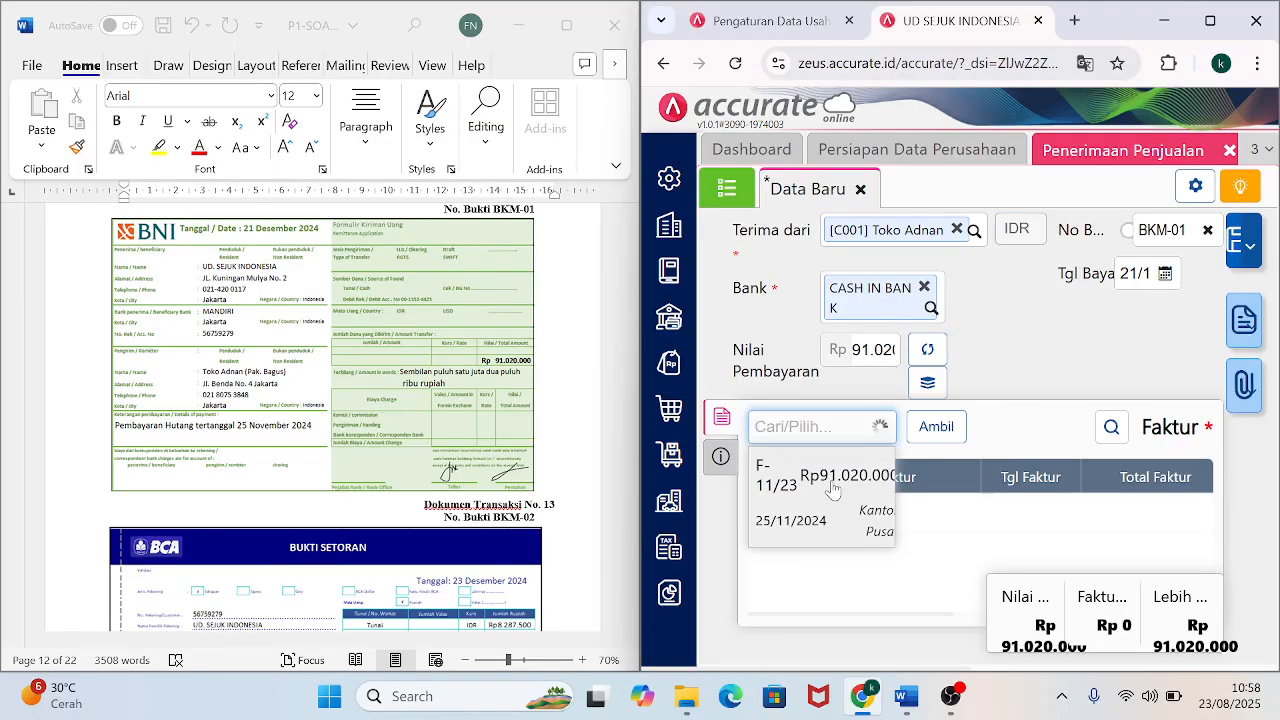
click(832, 487)
click(1185, 640)
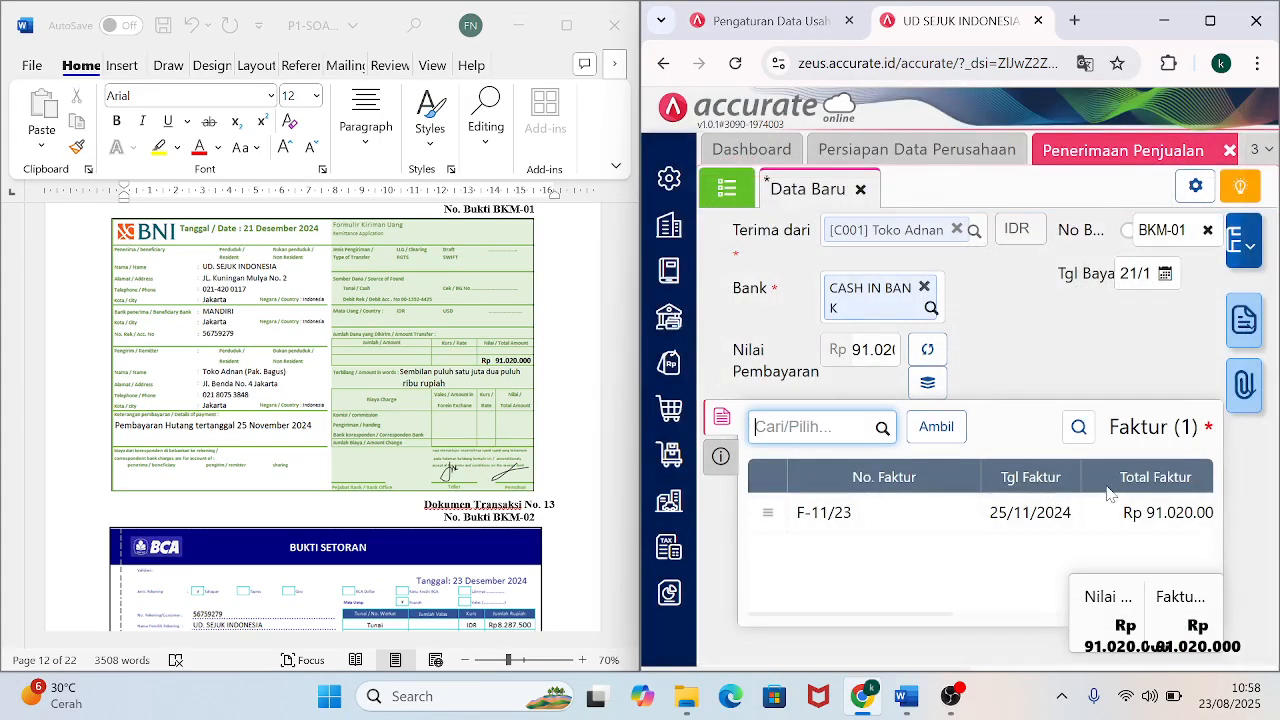
click(1216, 28)
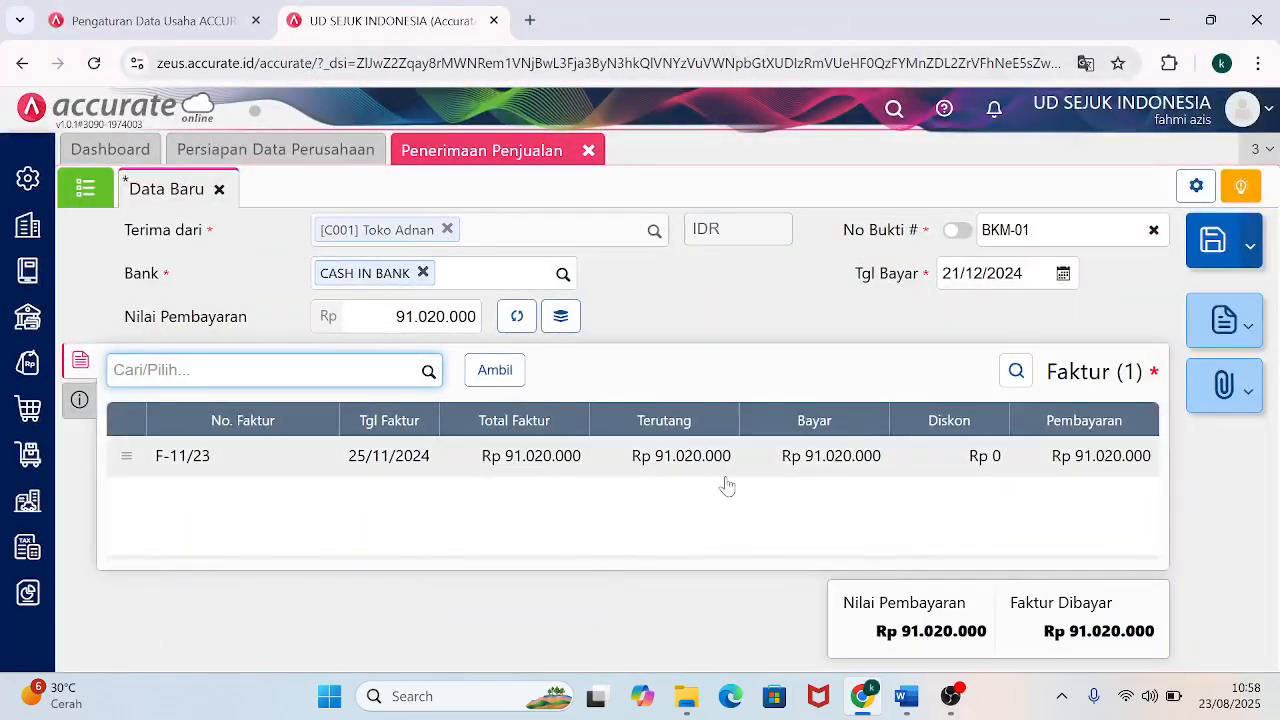
Enter PELUNASAN PIUTANG DAGANG as the description in the receipt's additional information.
click(80, 400)
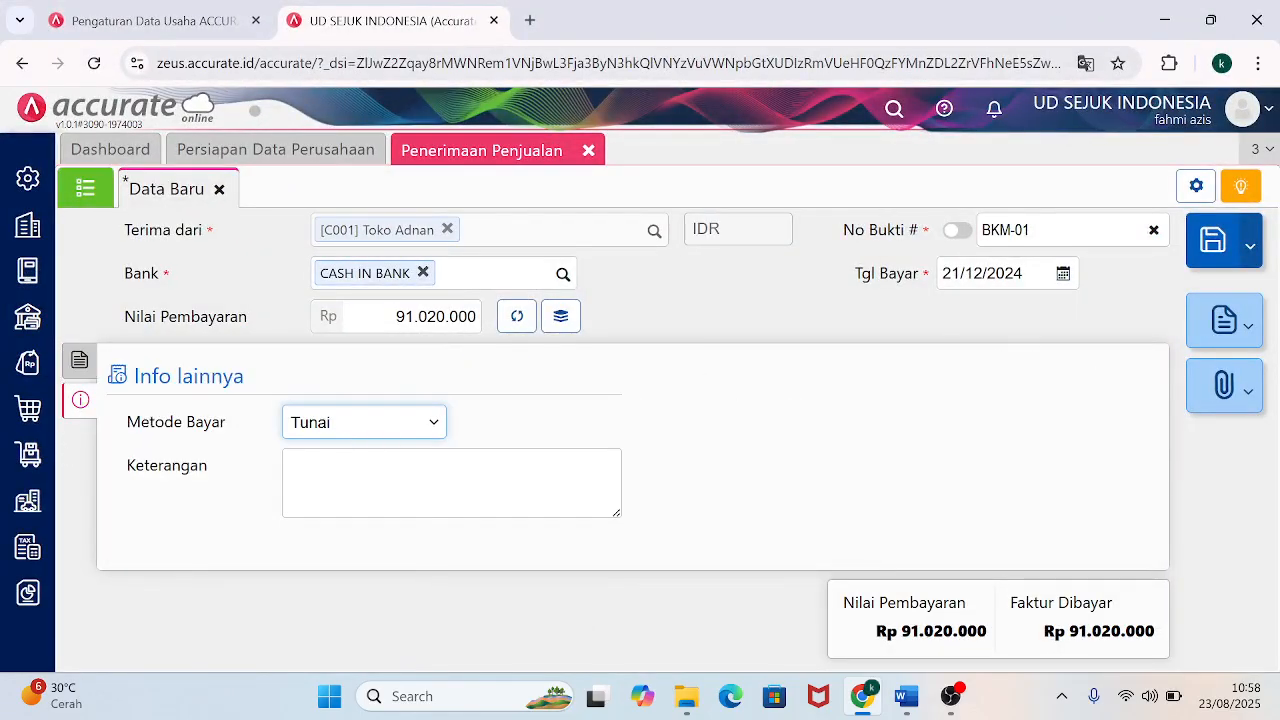
click(300, 470)
text(PELUNASAN PIUTANG DAGANG)
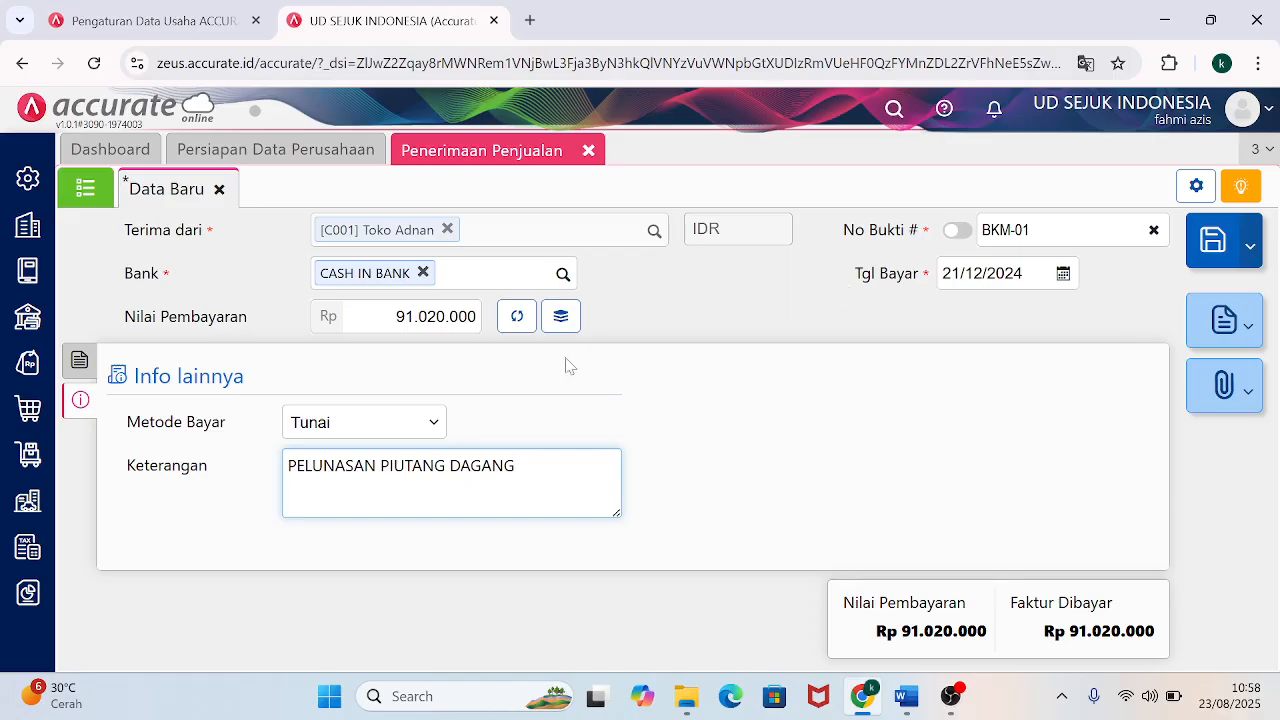
Set the payment method to Transfer Bank, check the invoice details, and save the sales receipt.
click(422, 431)
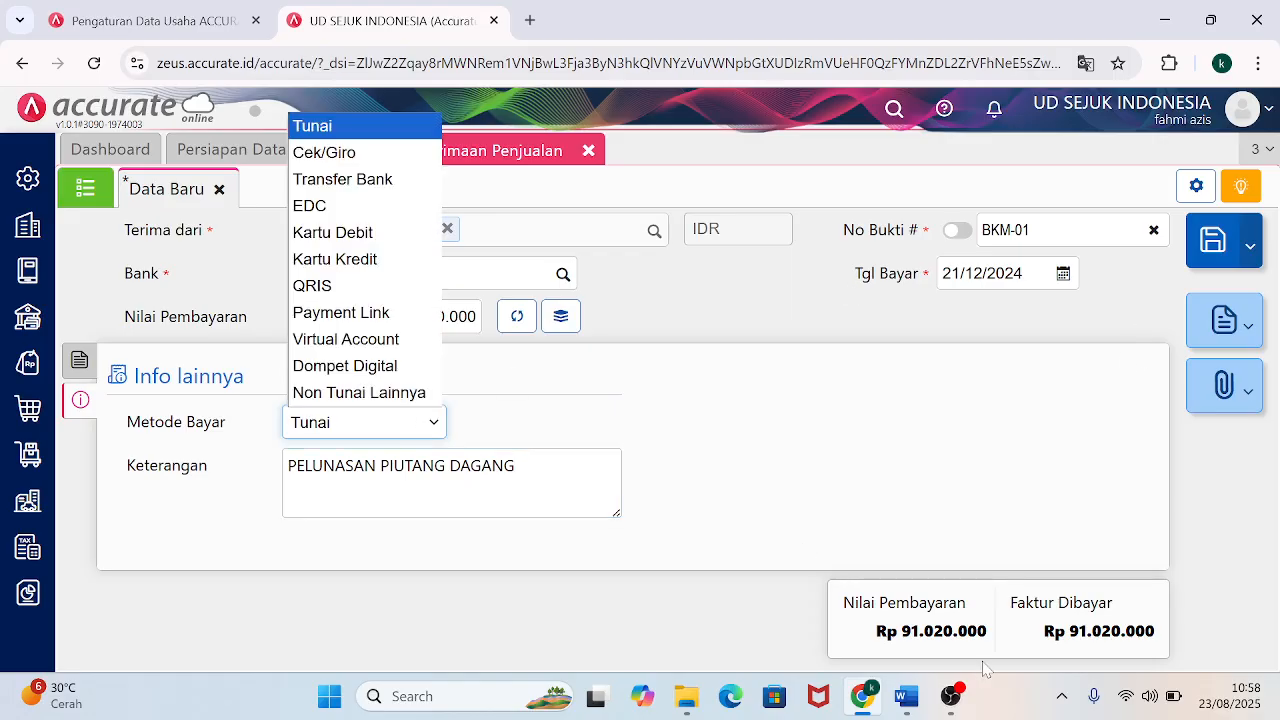
mouse_move(906, 696)
mouse_move(838, 600)
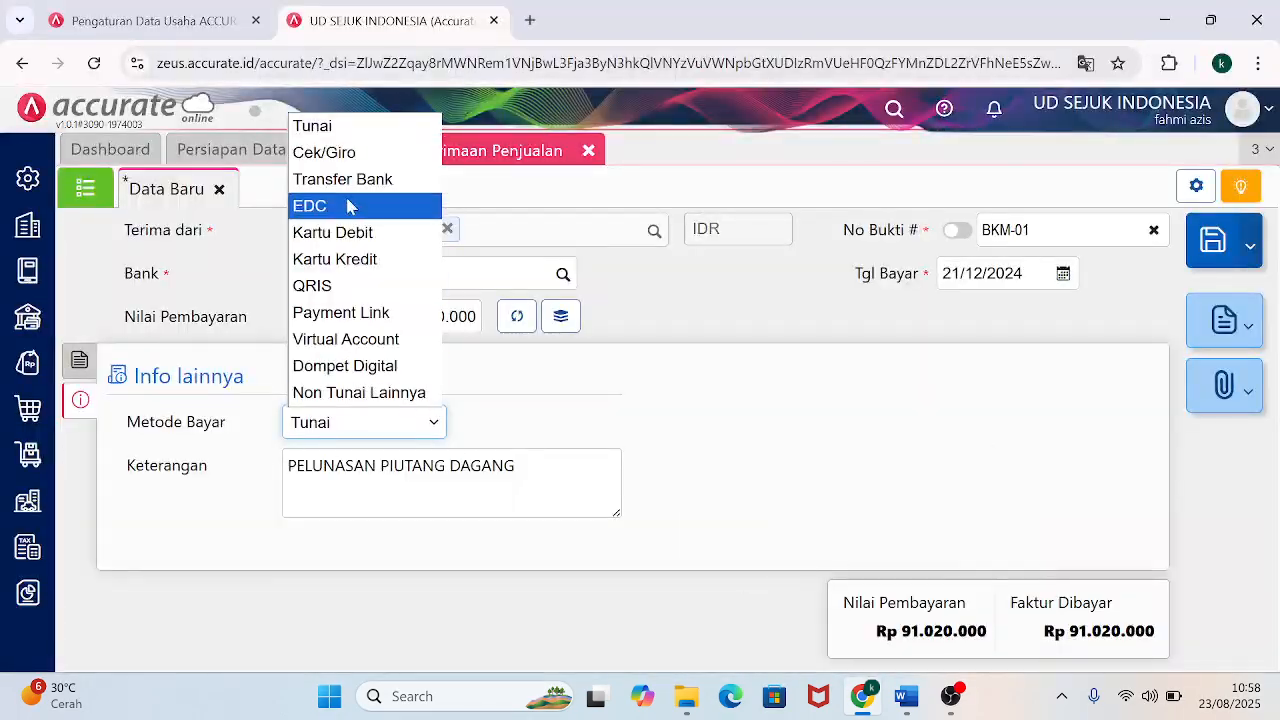
click(346, 182)
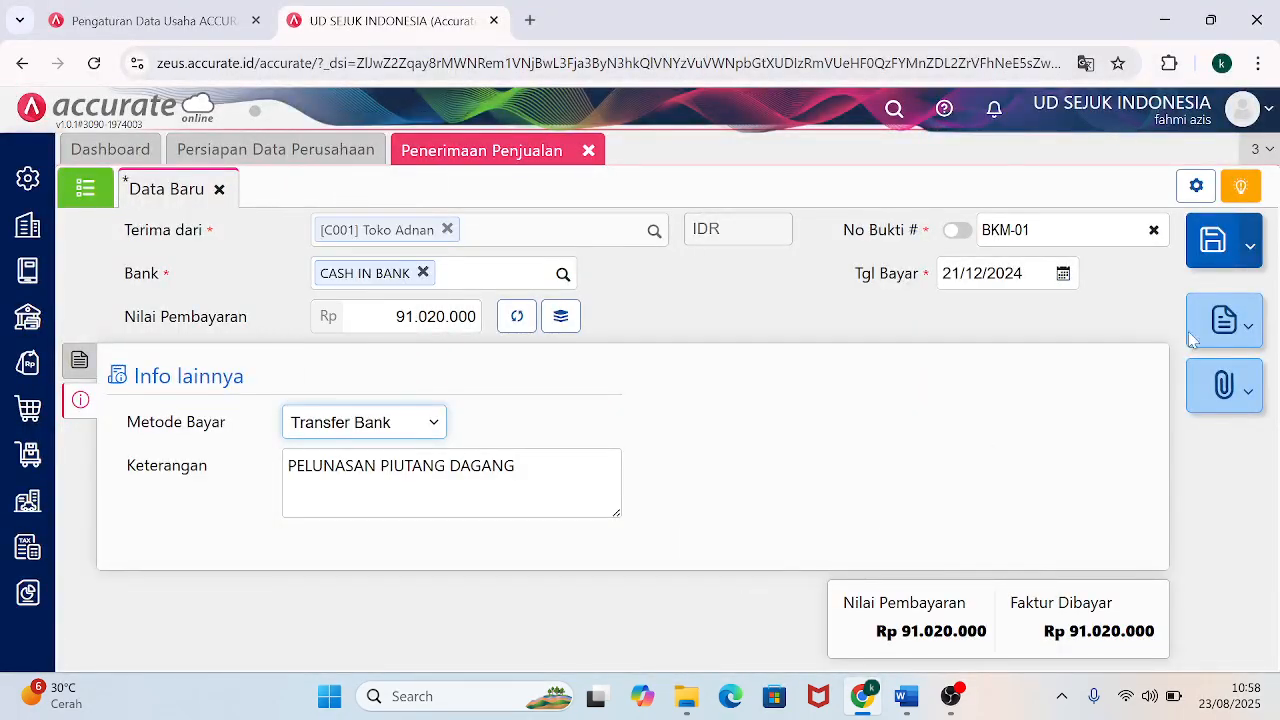
click(79, 362)
click(1216, 246)
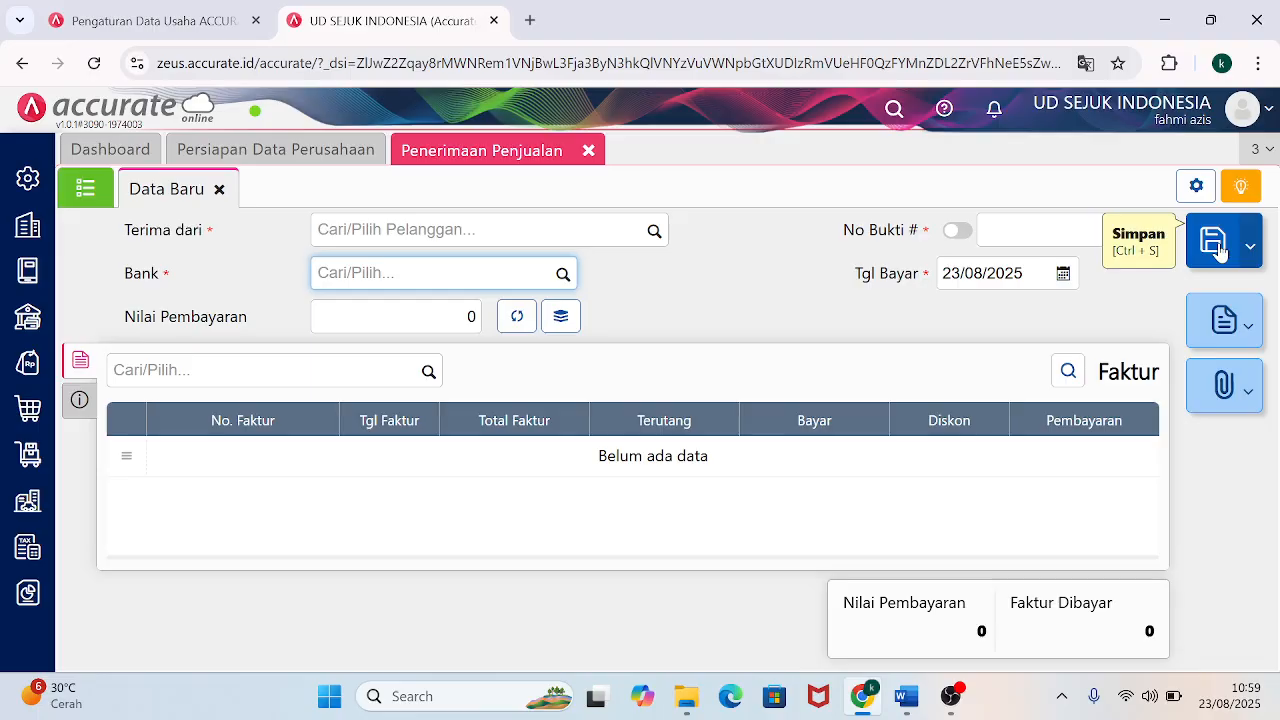
Restore the browser window and arrange it side by side with the Word document of transactions.
click(1210, 20)
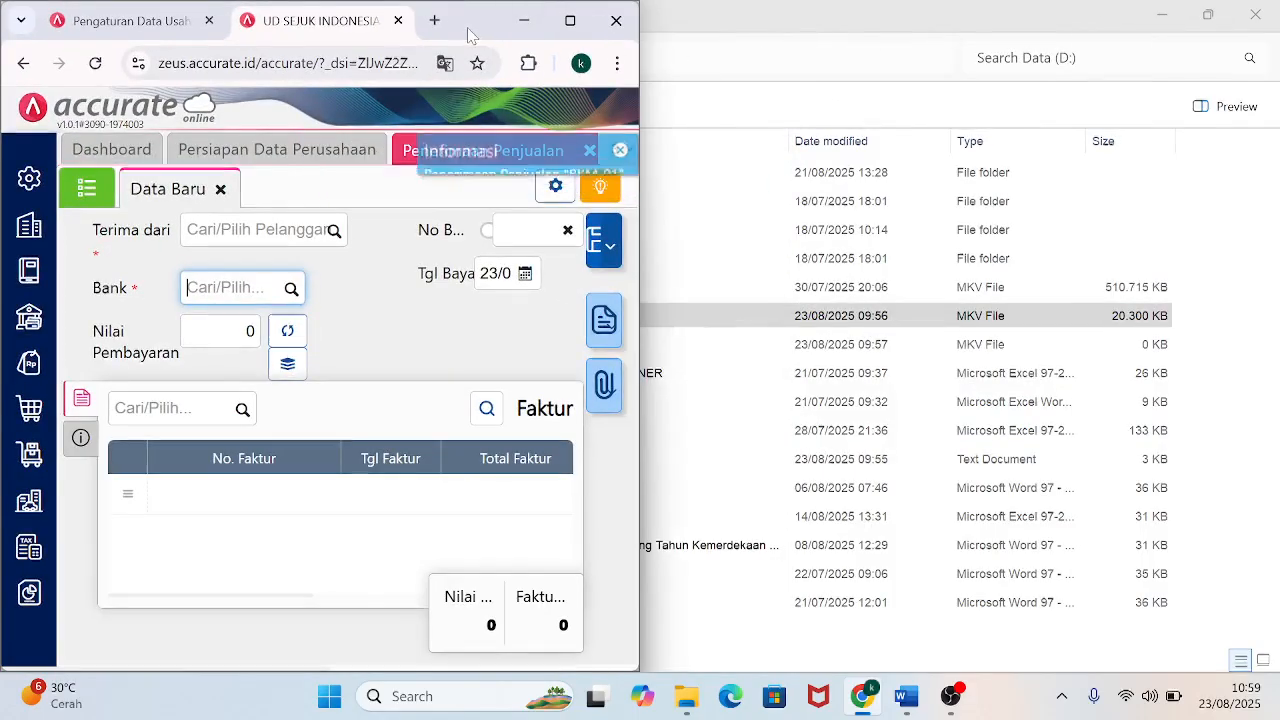
drag(470, 35, 1278, 8)
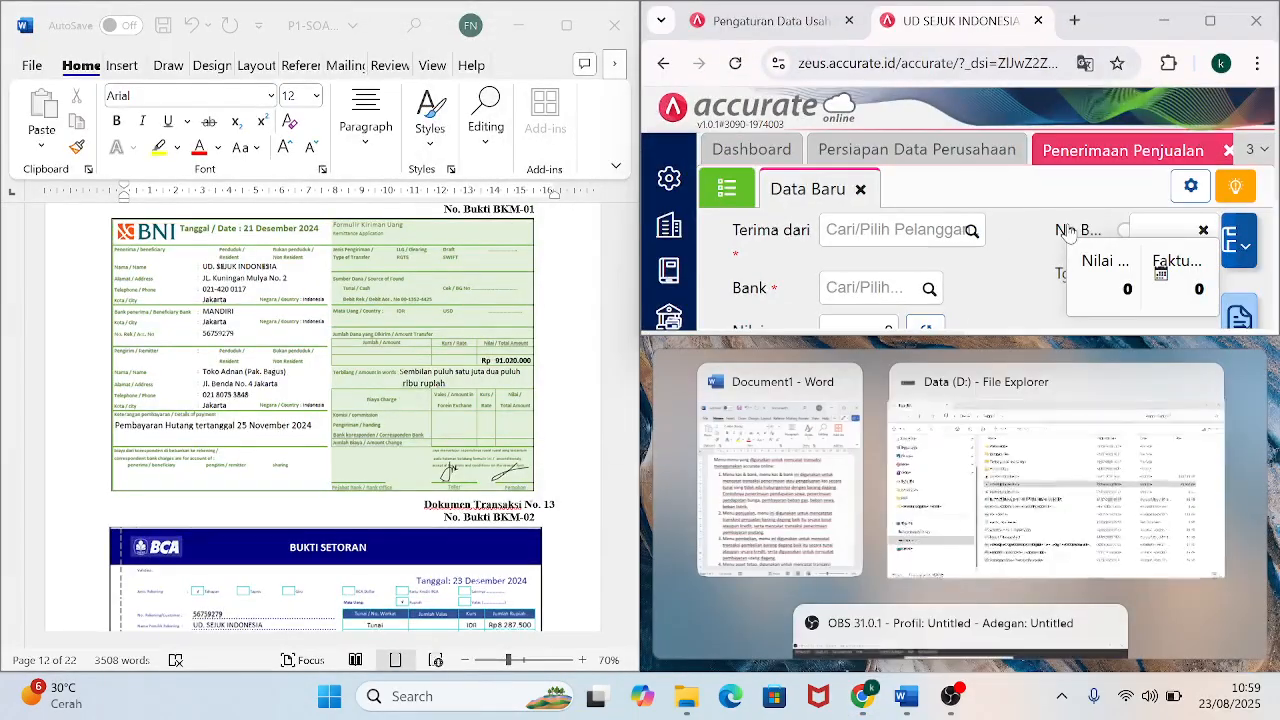
drag(1020, 330, 977, 670)
click(566, 518)
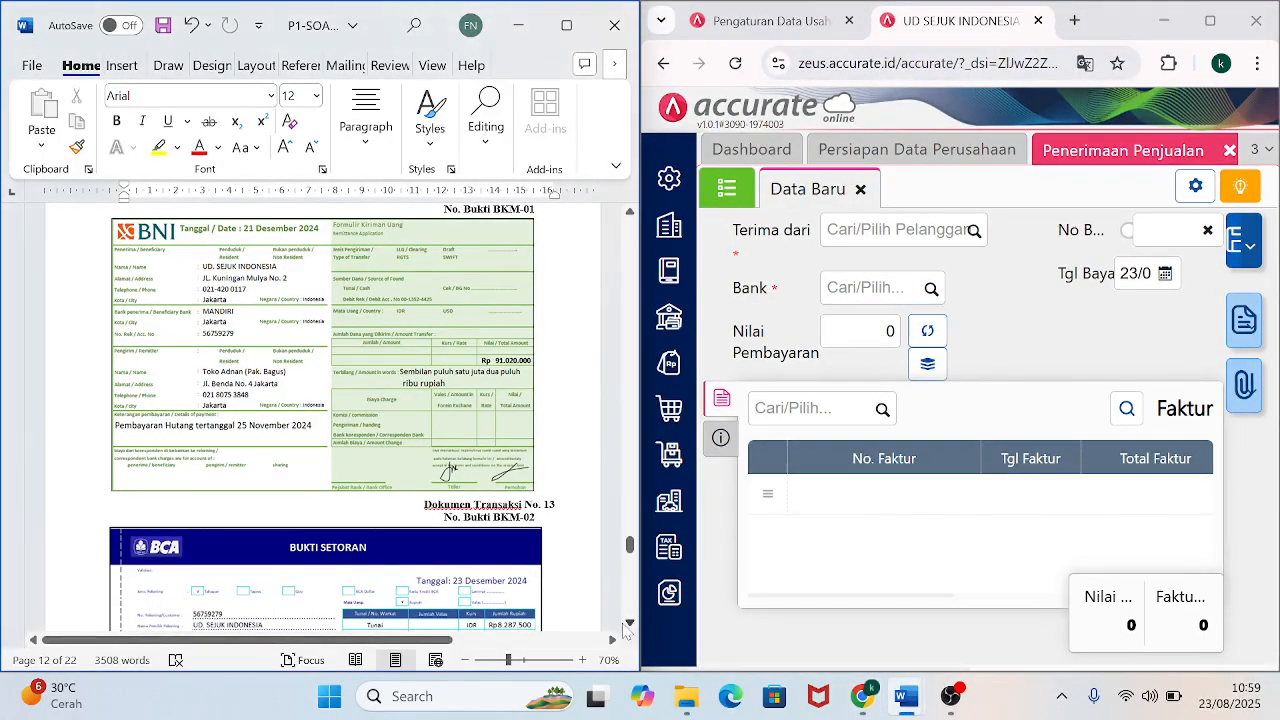
Examine the BCA deposit slip of Dokumen Transaksi No. 13 (BKM-02) in the Word document at 80% zoom.
click(630, 623)
click(630, 623)
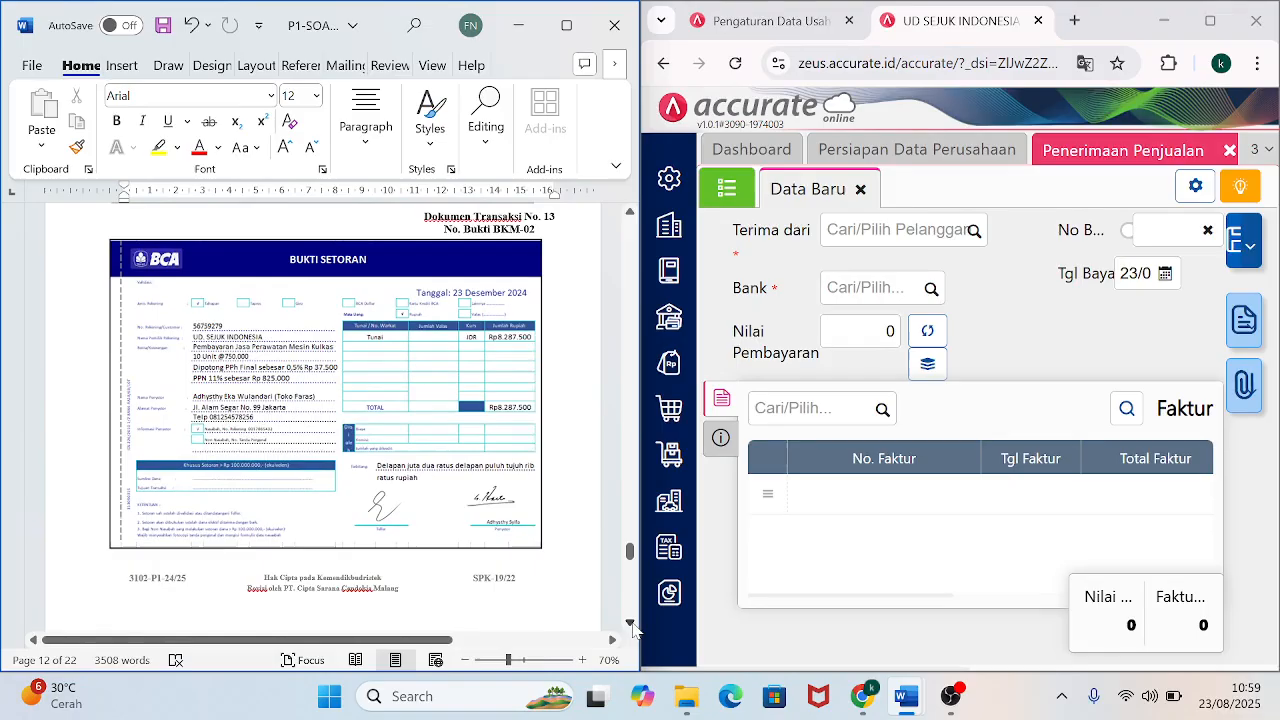
click(630, 623)
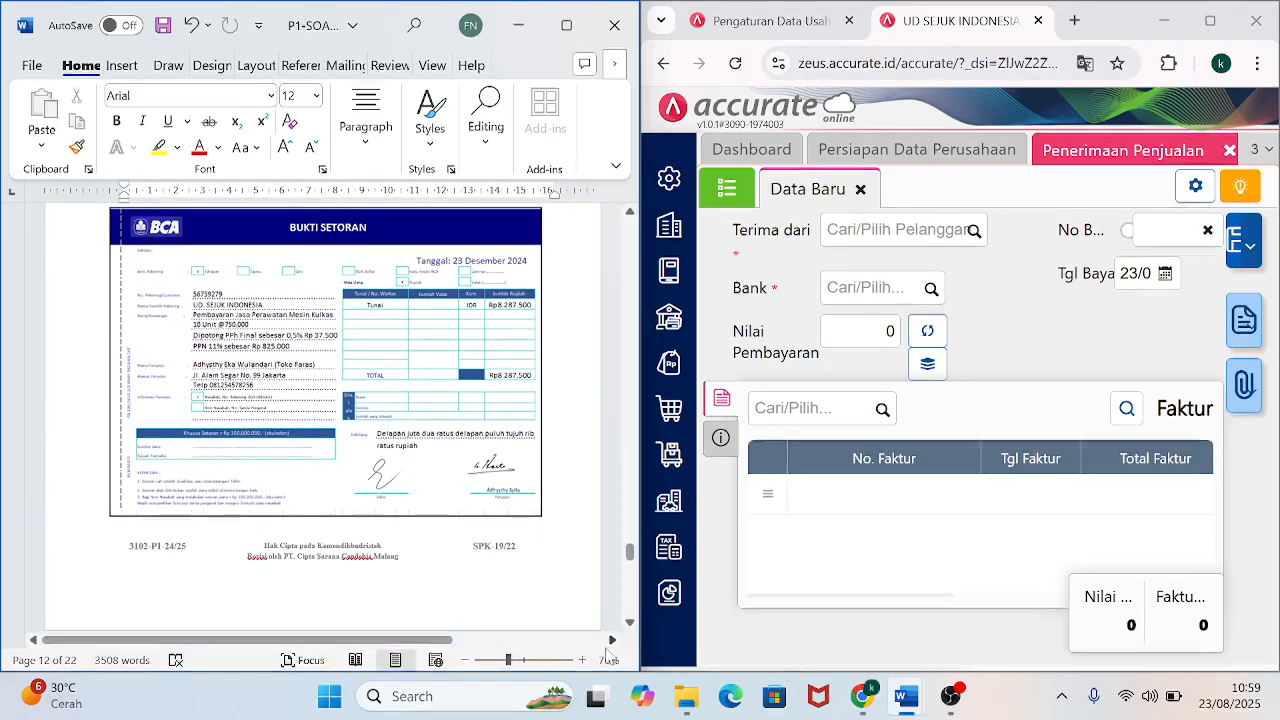
click(611, 641)
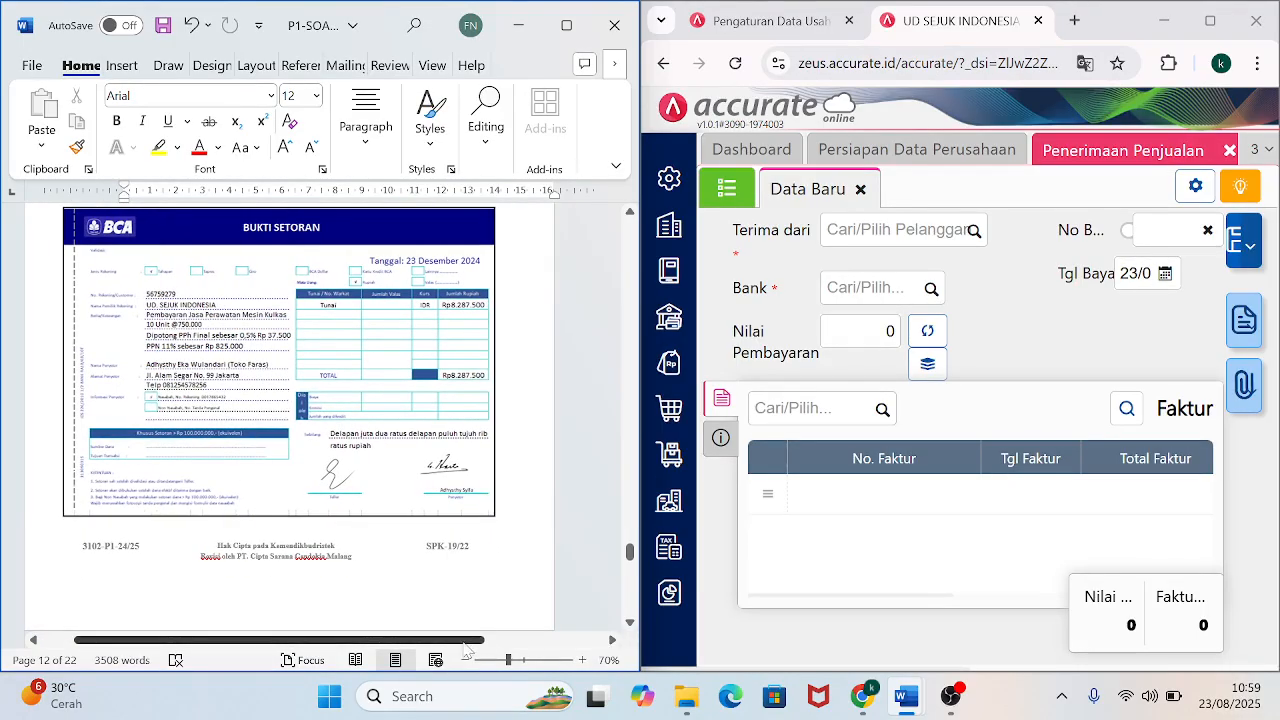
click(581, 661)
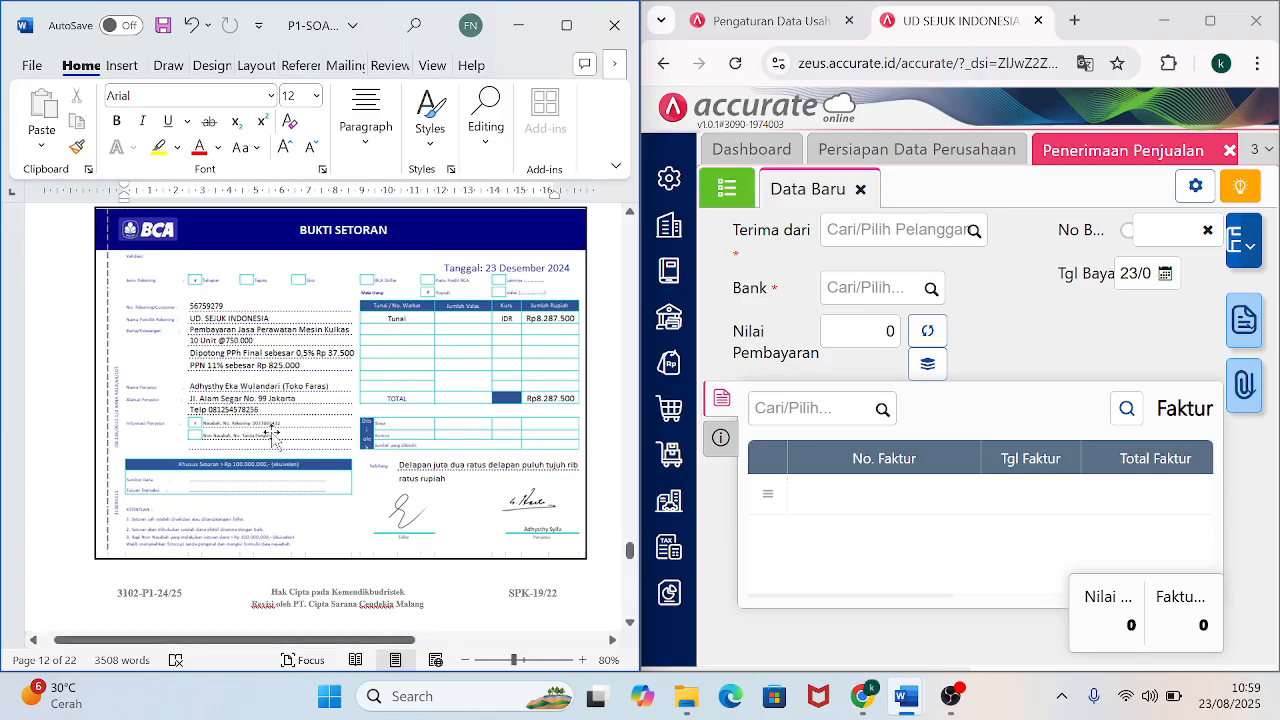
click(669, 316)
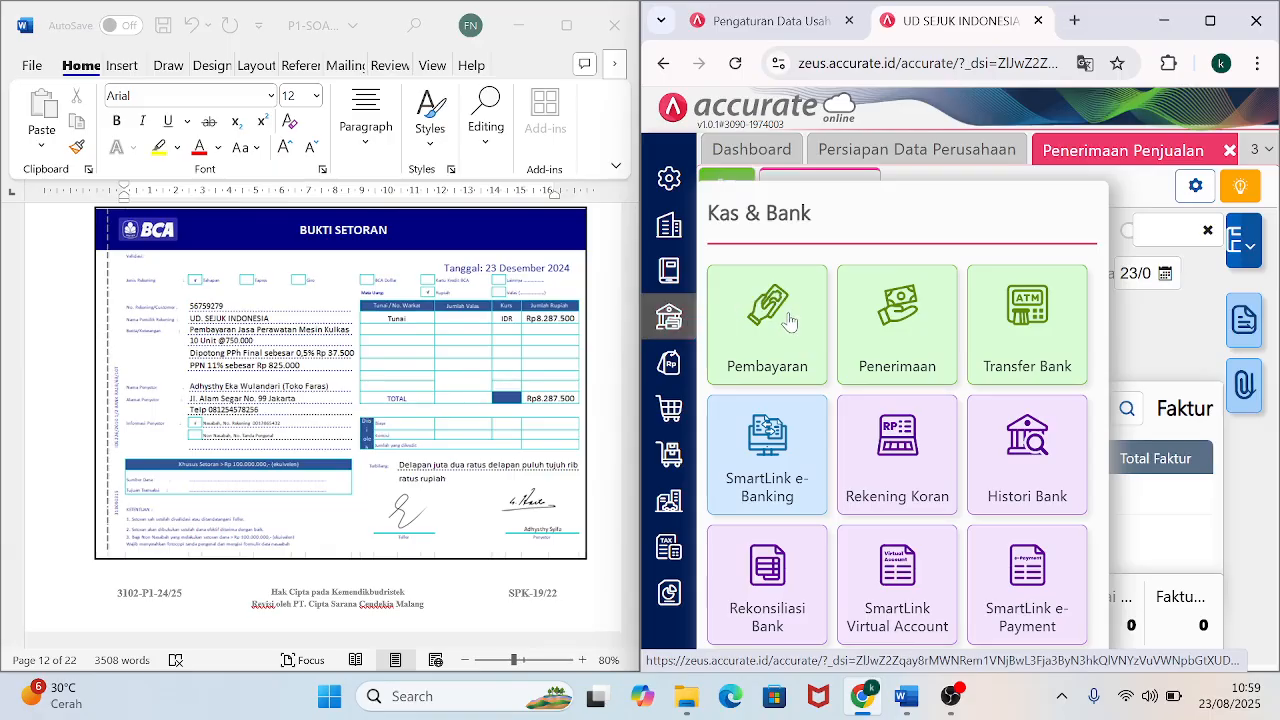
click(789, 320)
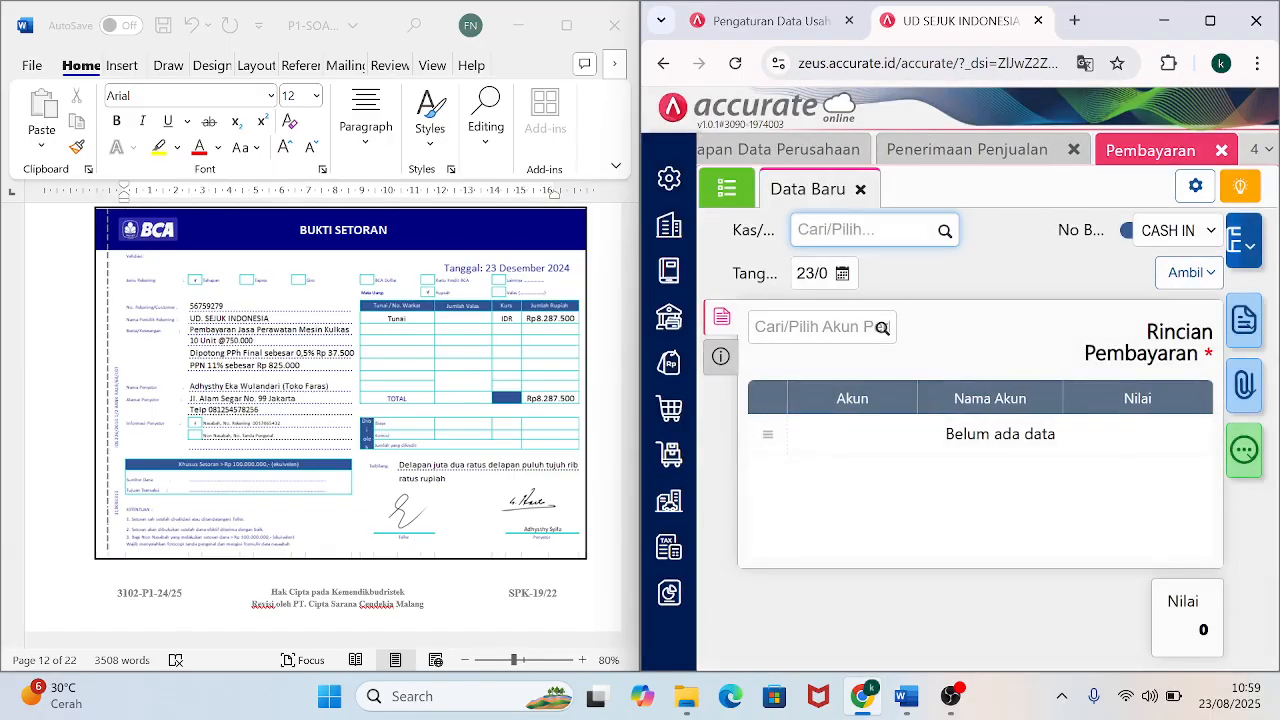
click(1125, 234)
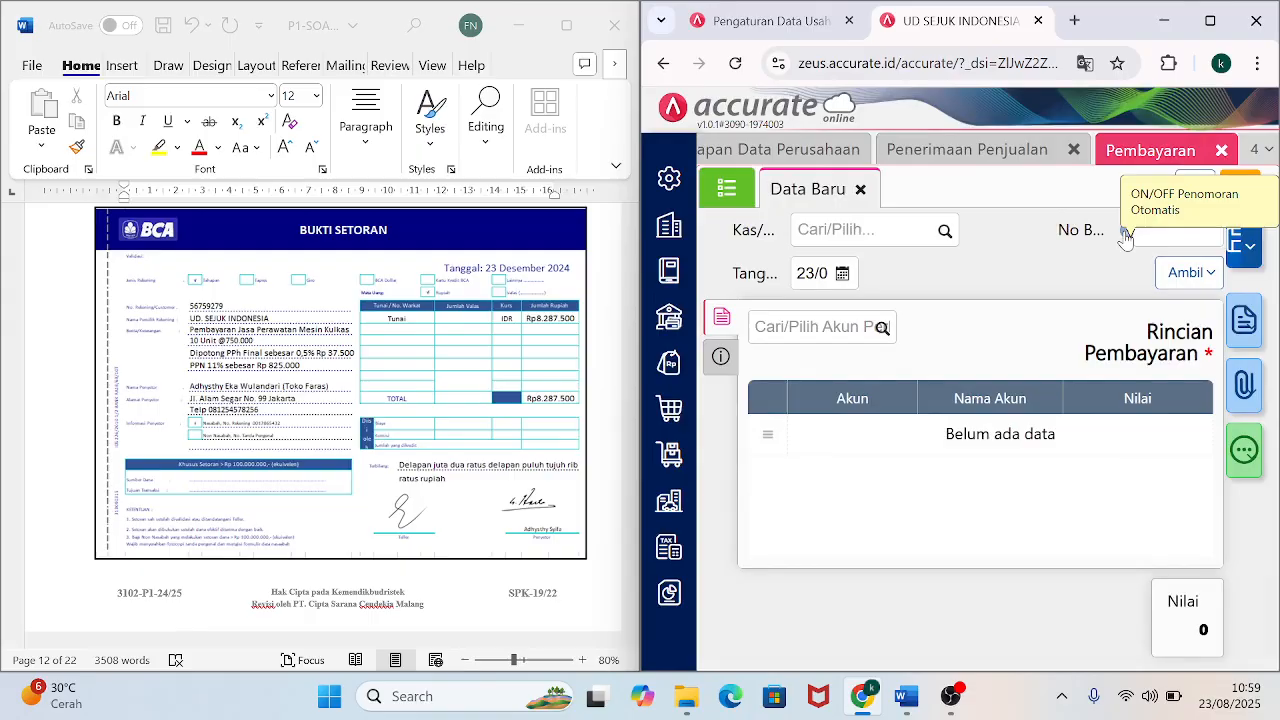
click(627, 236)
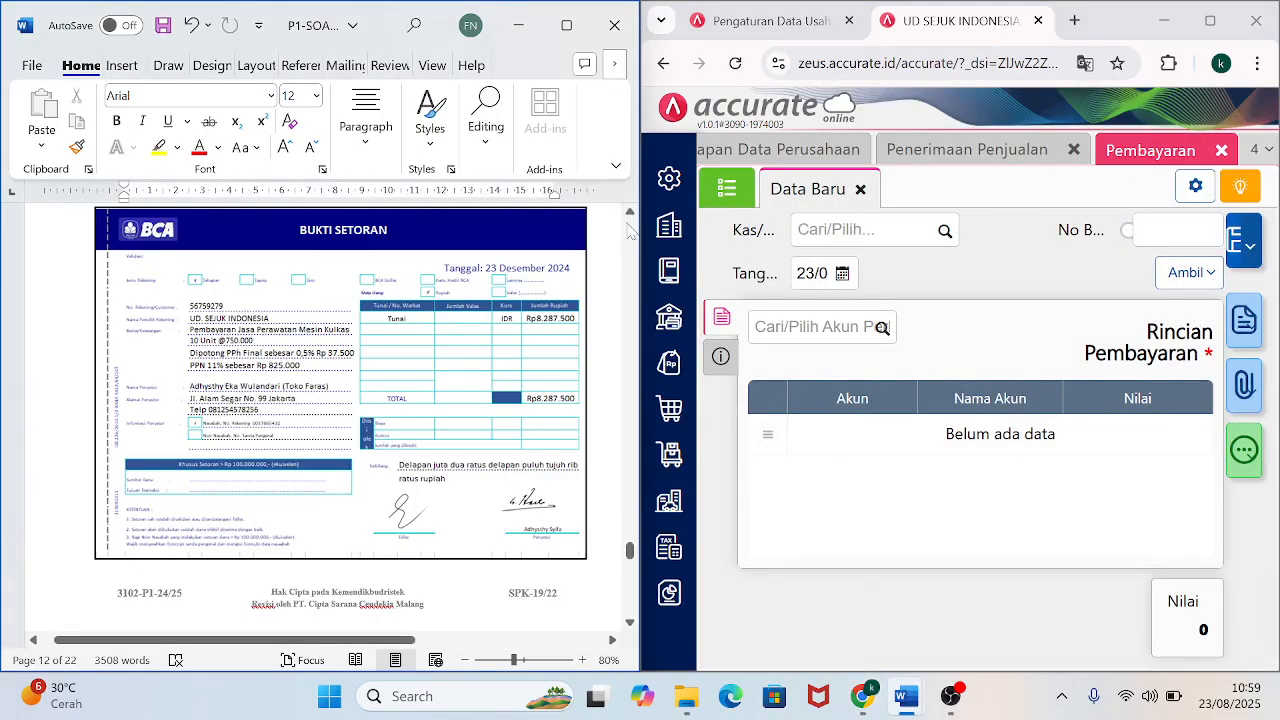
scroll(628, 222, up, 1)
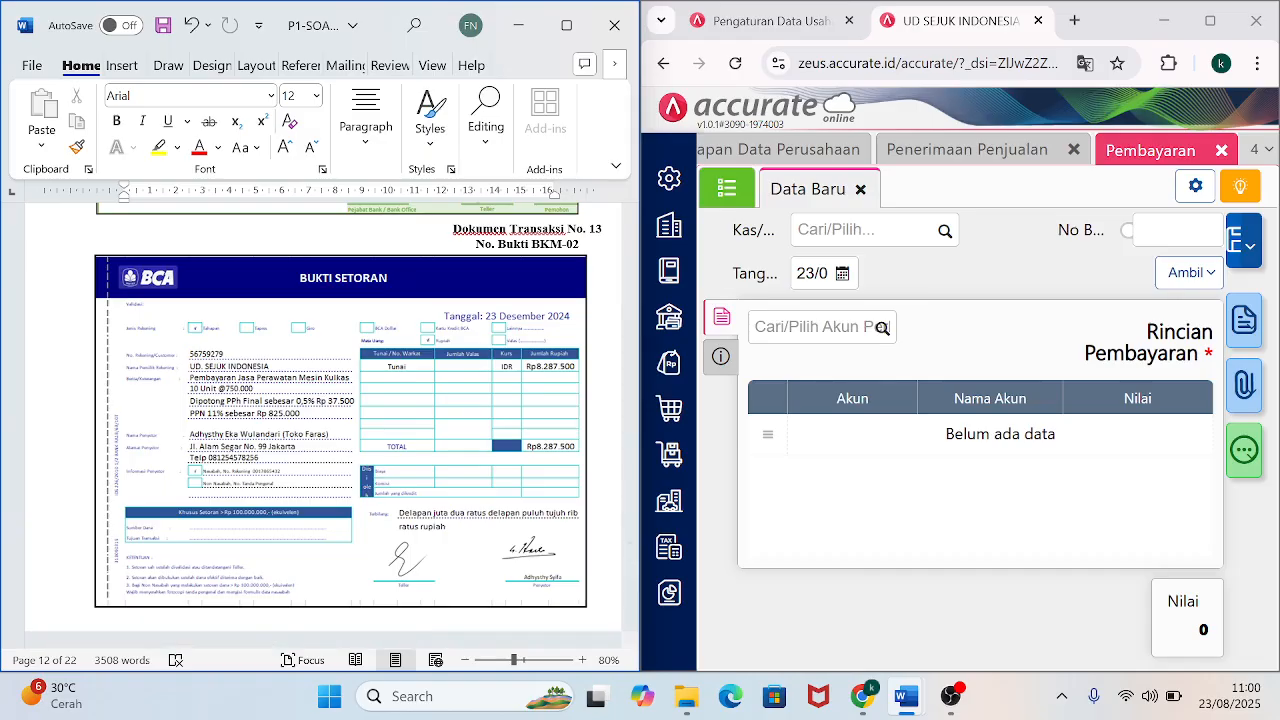
click(1222, 153)
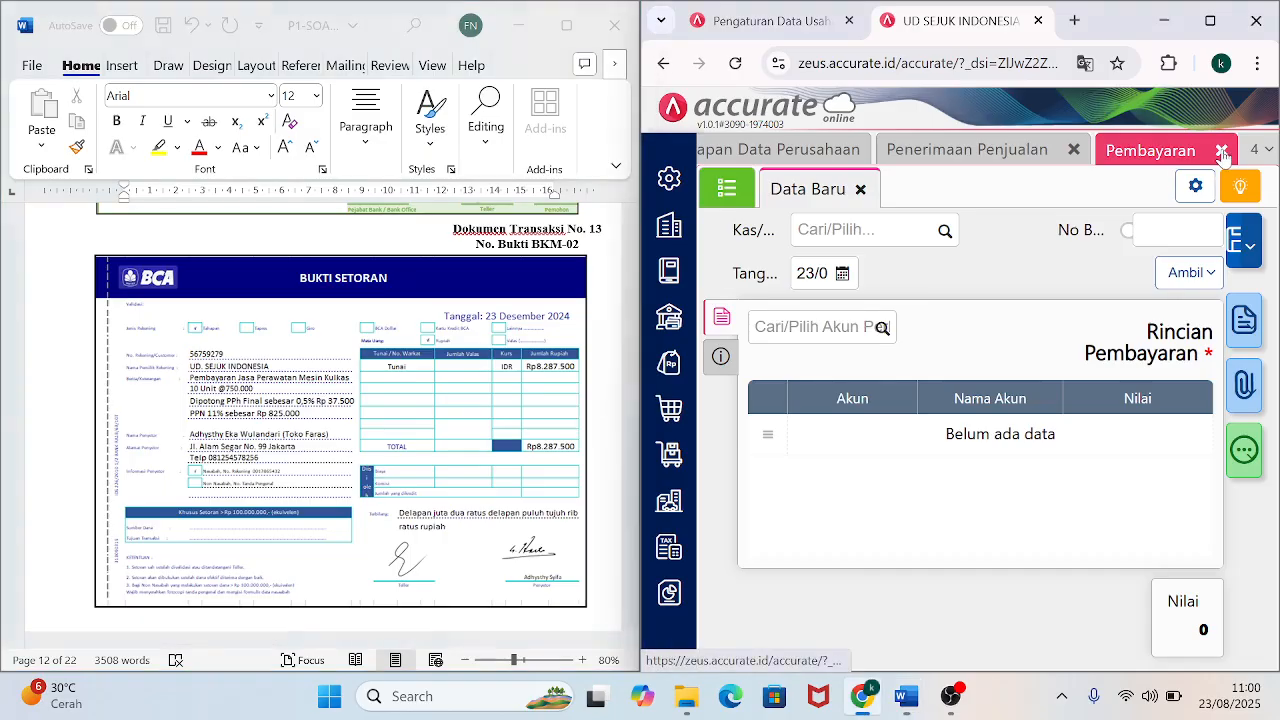
click(1222, 153)
Create a new Kas & Bank receipt (Penerimaan) with the manual number BKM-02 and CASH IN BANK as the account.
click(665, 328)
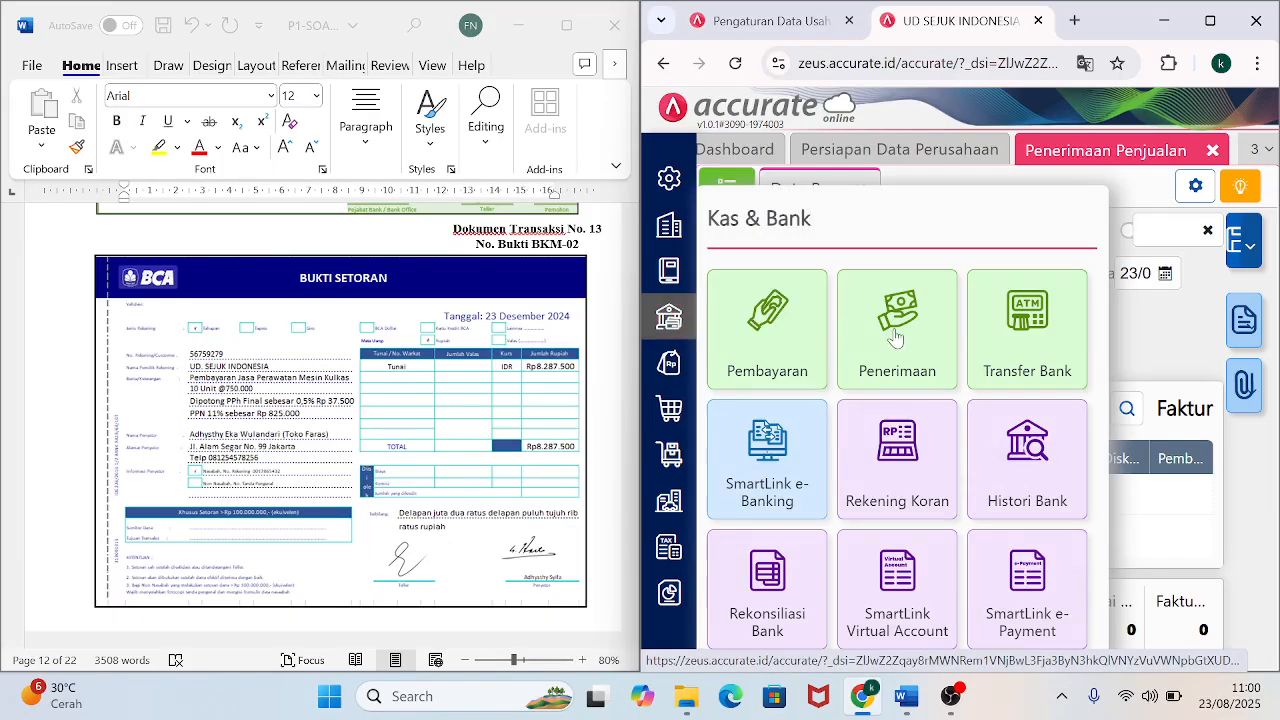
click(896, 338)
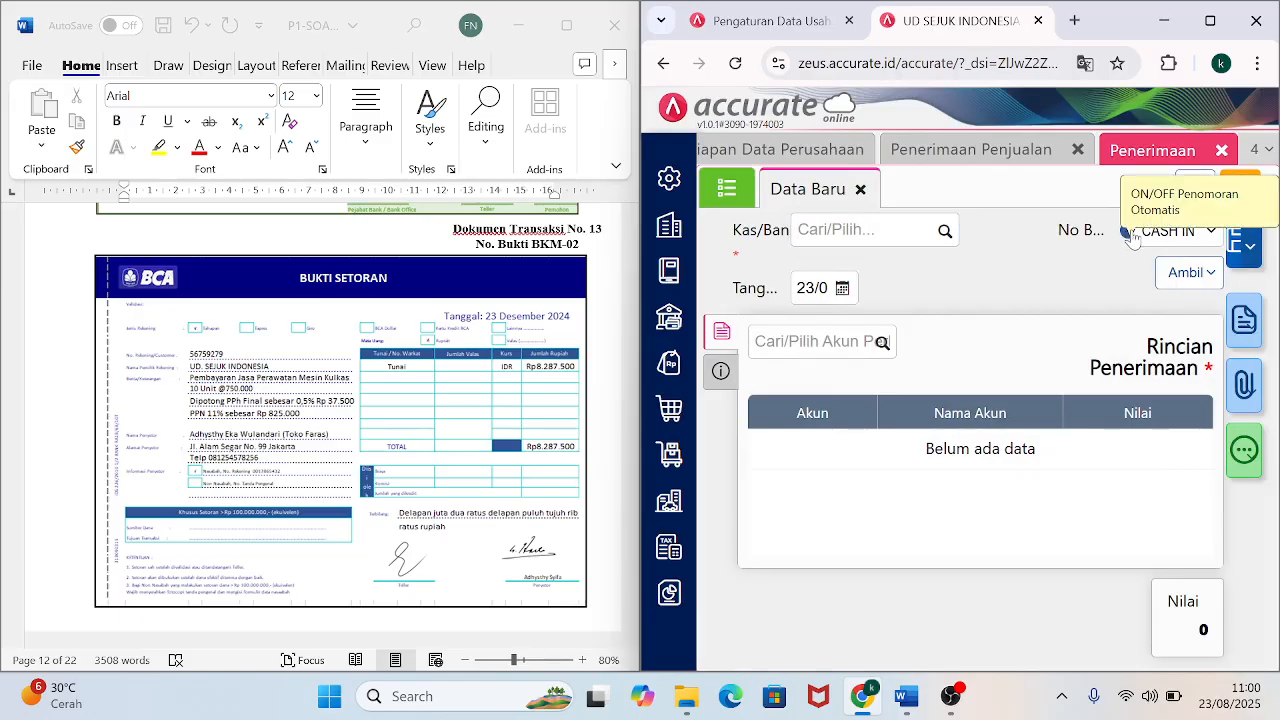
click(1128, 234)
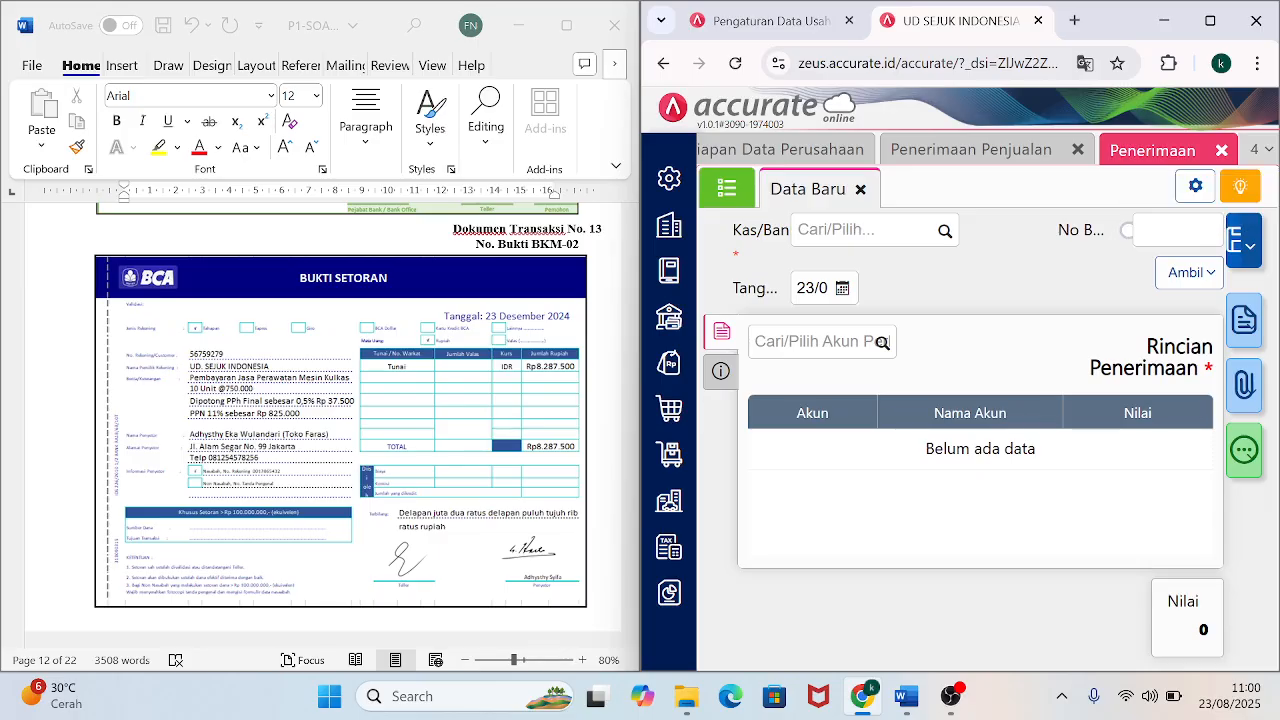
text(BKM-02)
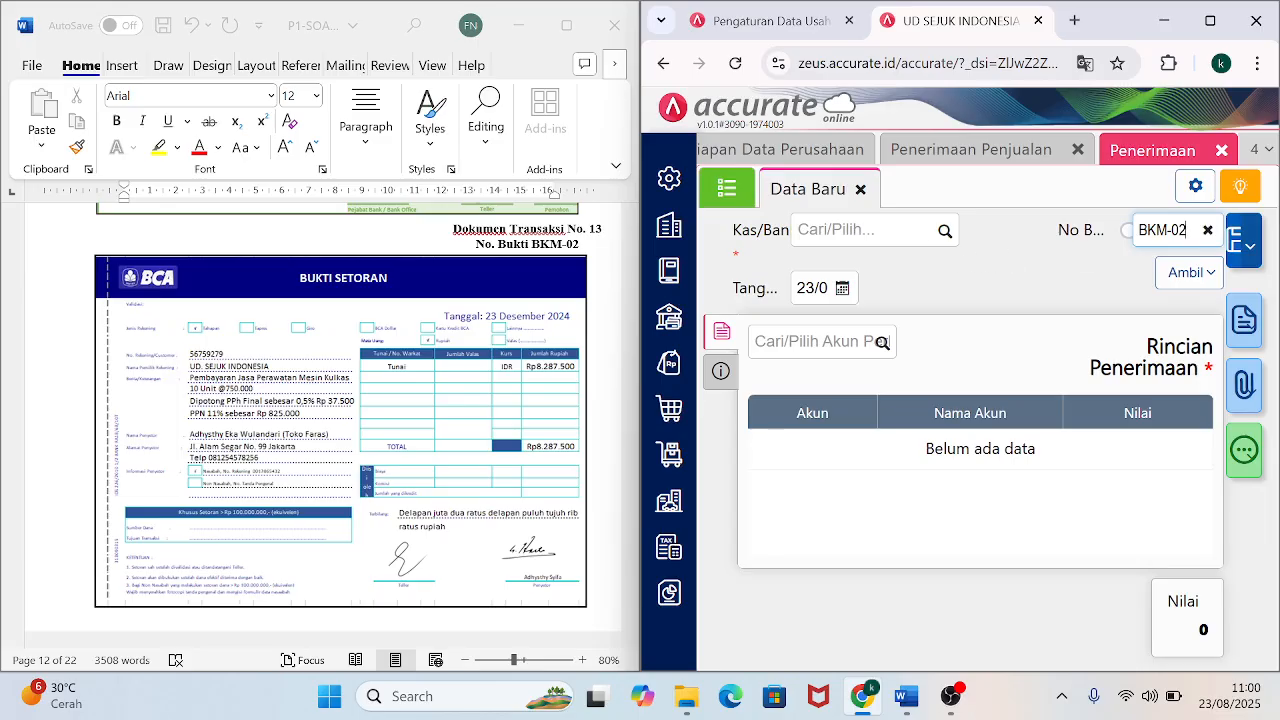
click(945, 233)
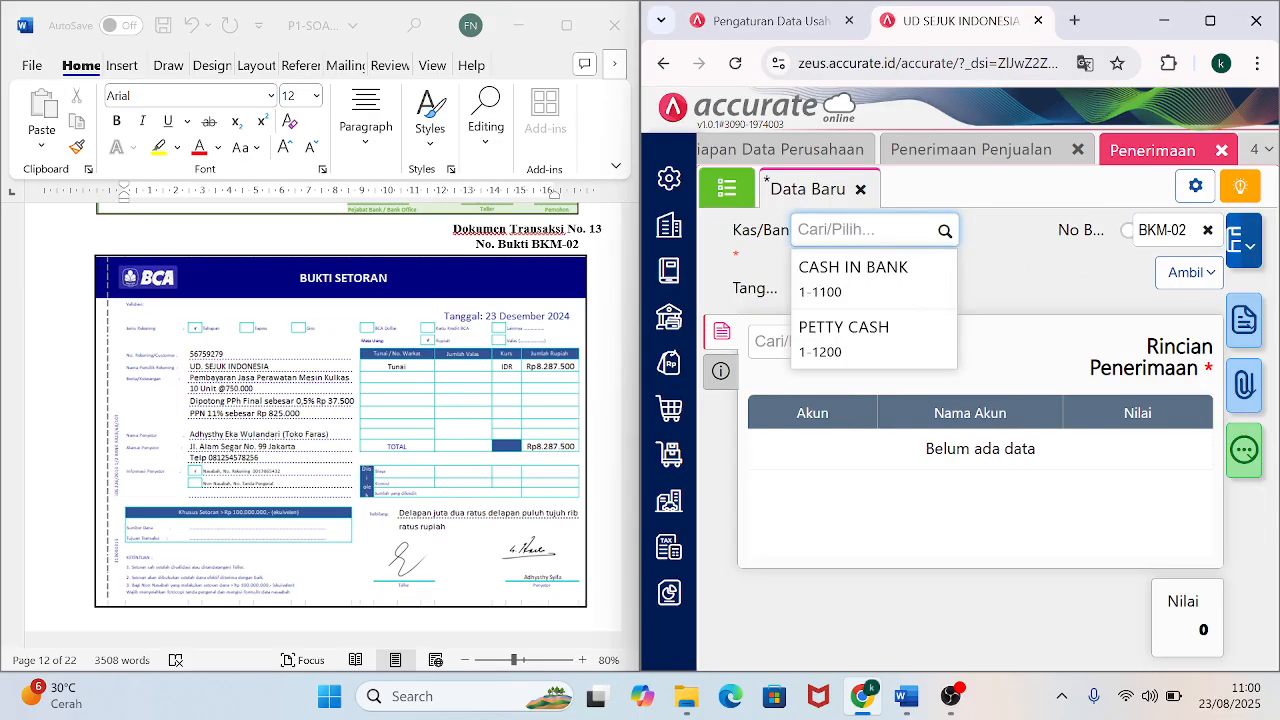
click(862, 289)
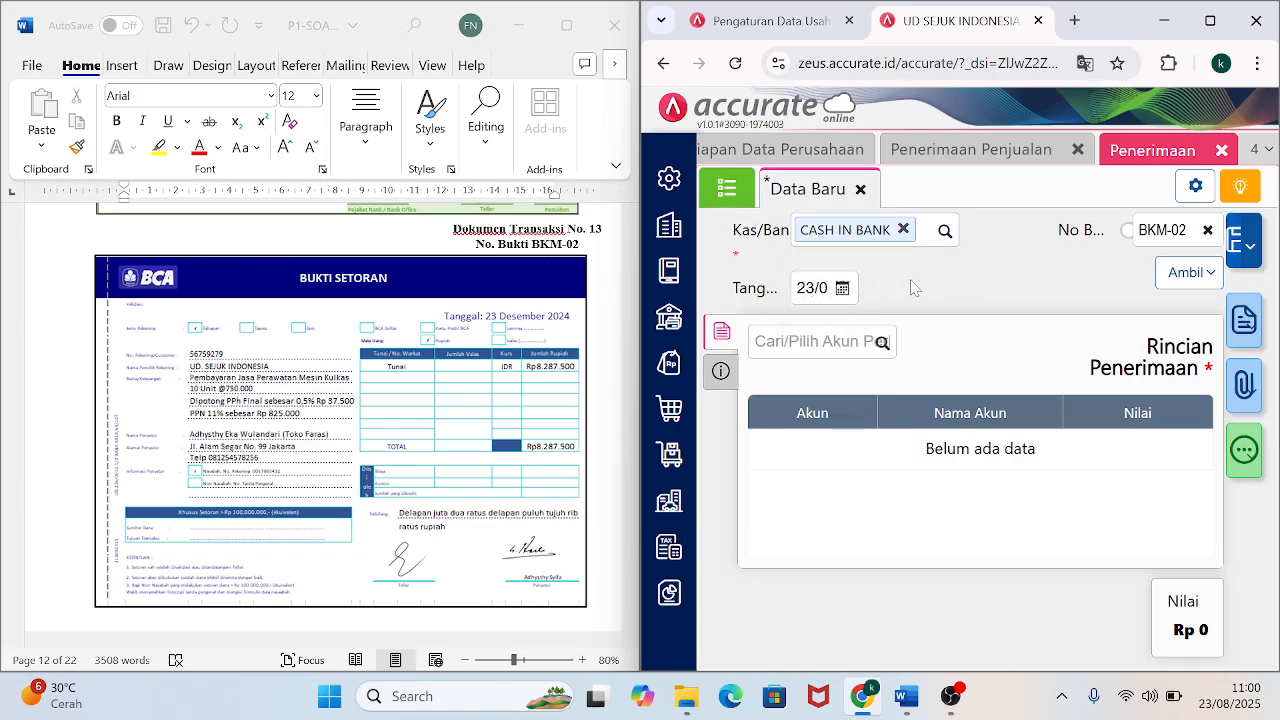
Set the receipt date to 23/12/2024, check it in the enlarged browser, and return to the side-by-side layout.
click(811, 288)
text(23)
text(1)
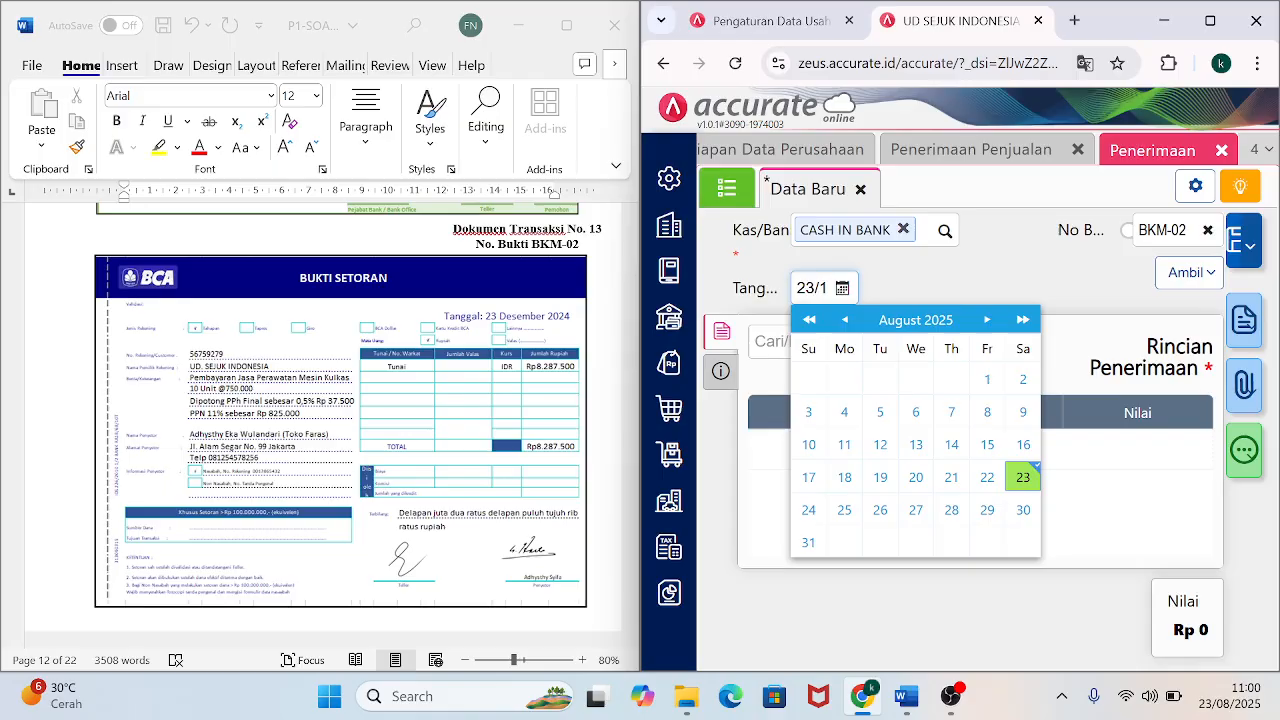
text(22024)
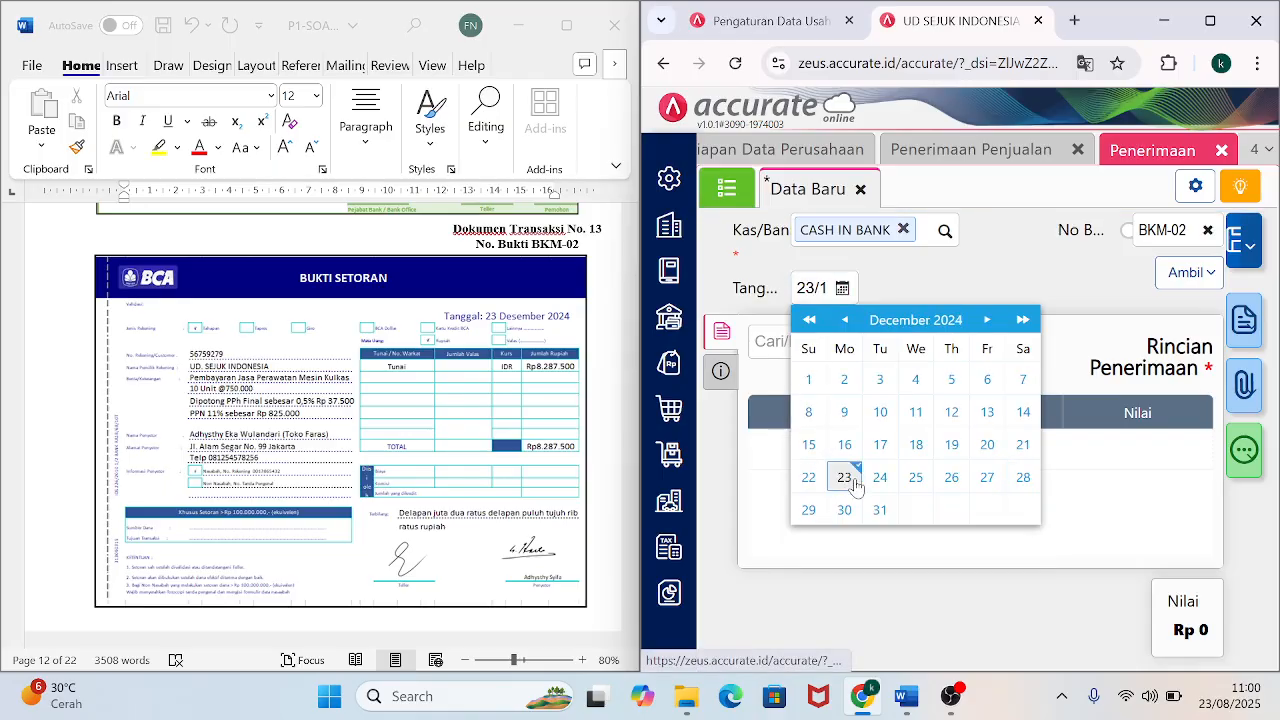
click(845, 479)
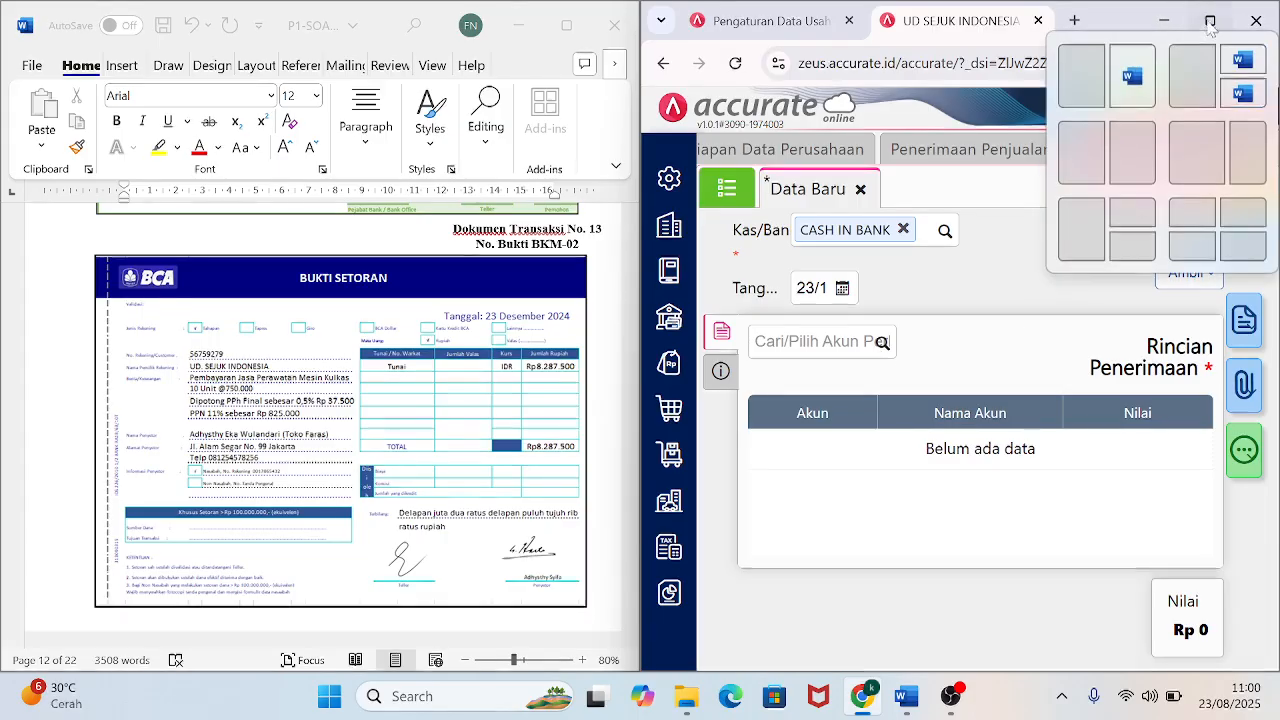
click(1209, 24)
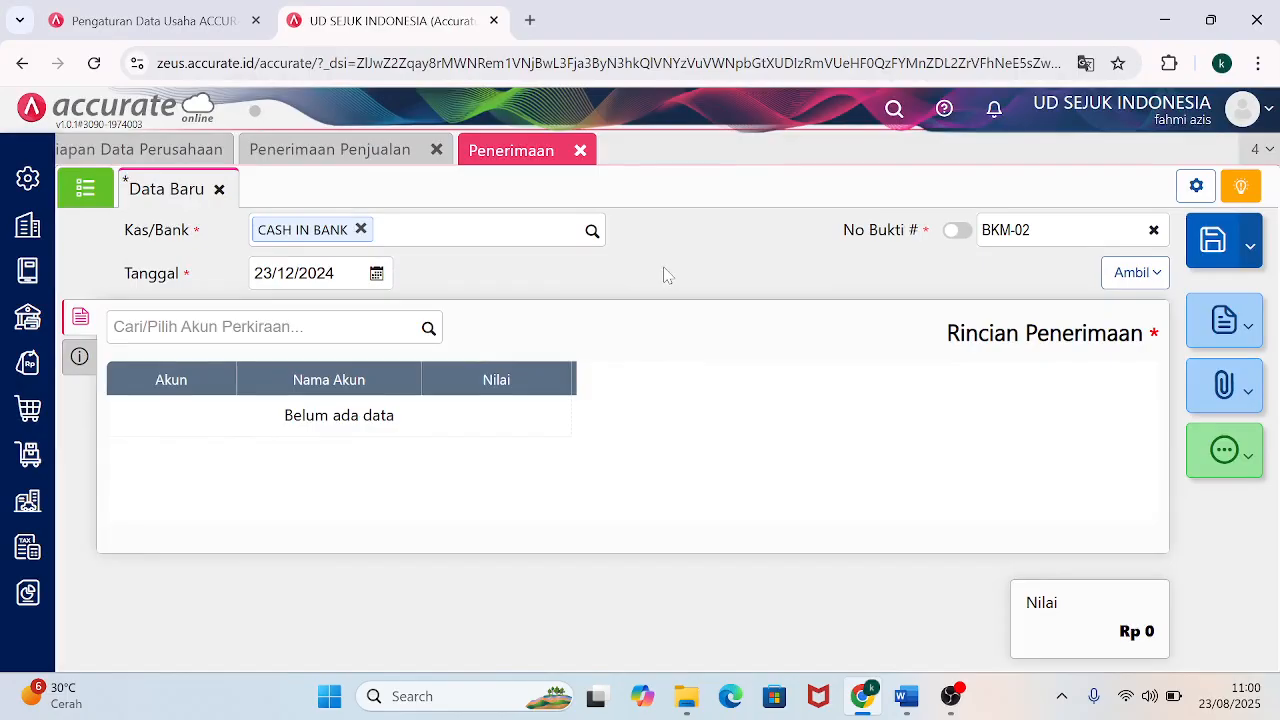
click(1214, 22)
drag(468, 33, 1278, 2)
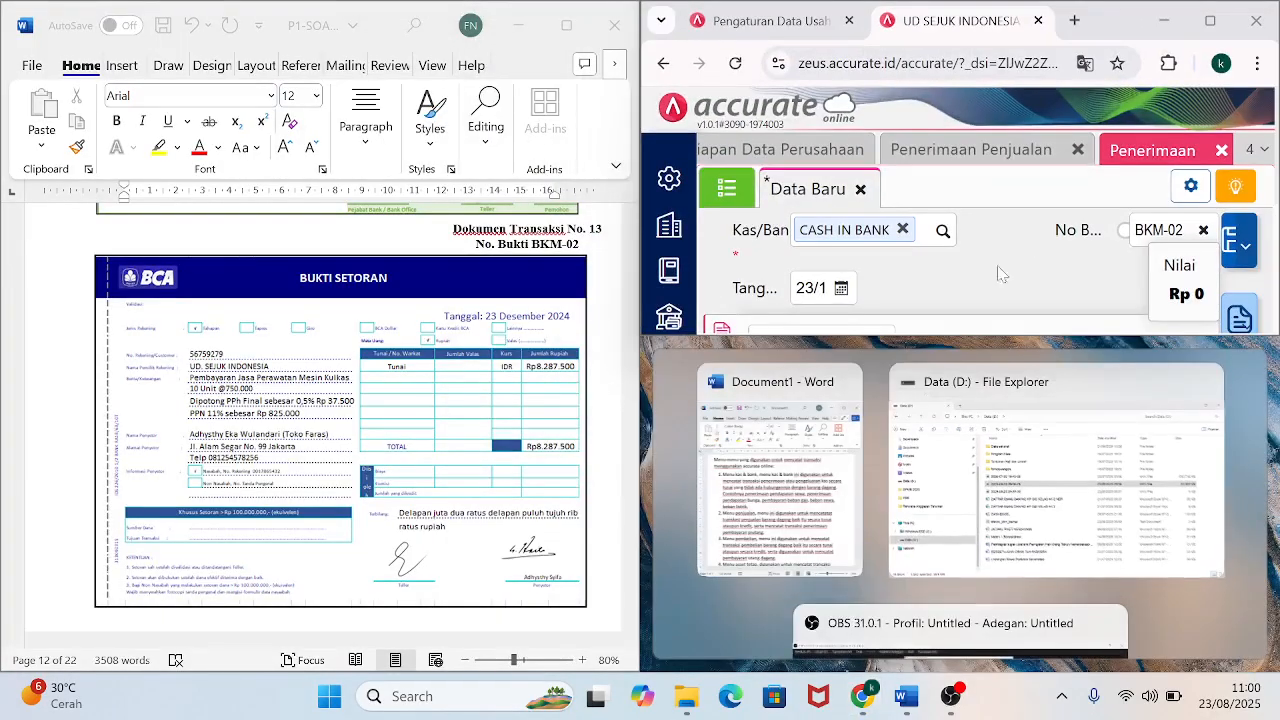
drag(962, 338, 886, 691)
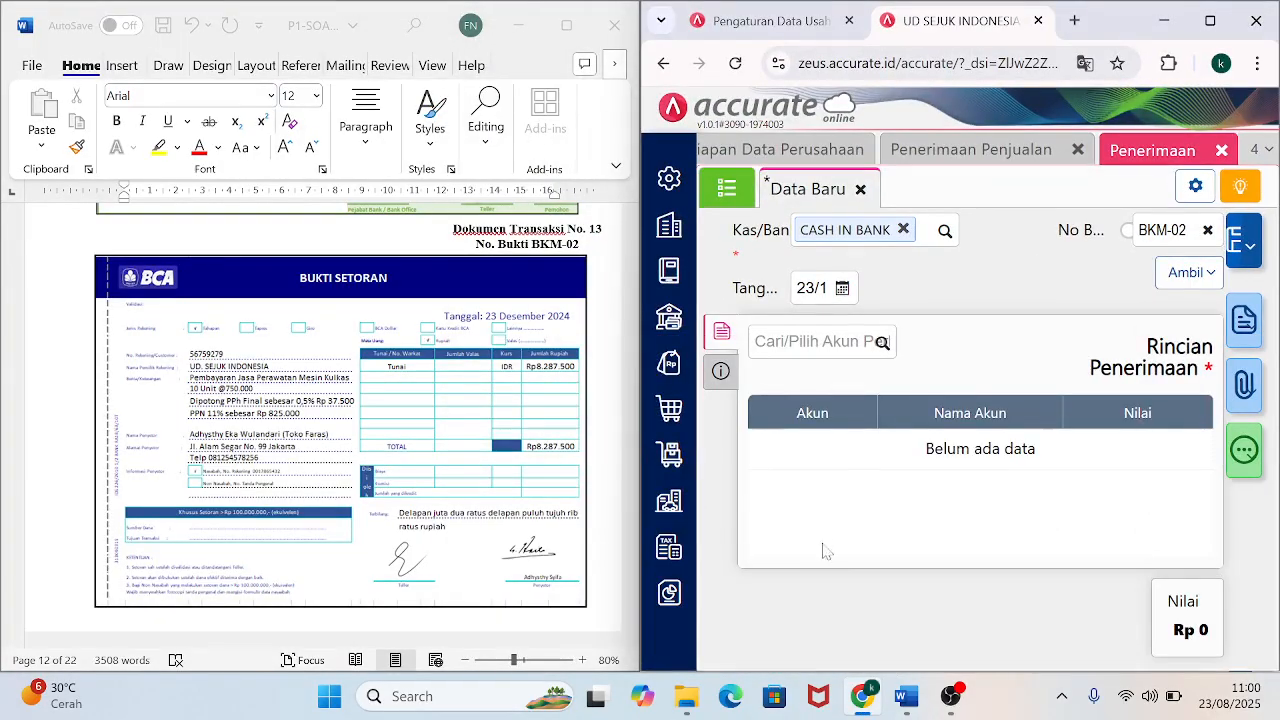
Add a SERVICE INCOME (4-1500) line of Rp 7.500.000 to the receipt details.
click(878, 341)
text(SERVI)
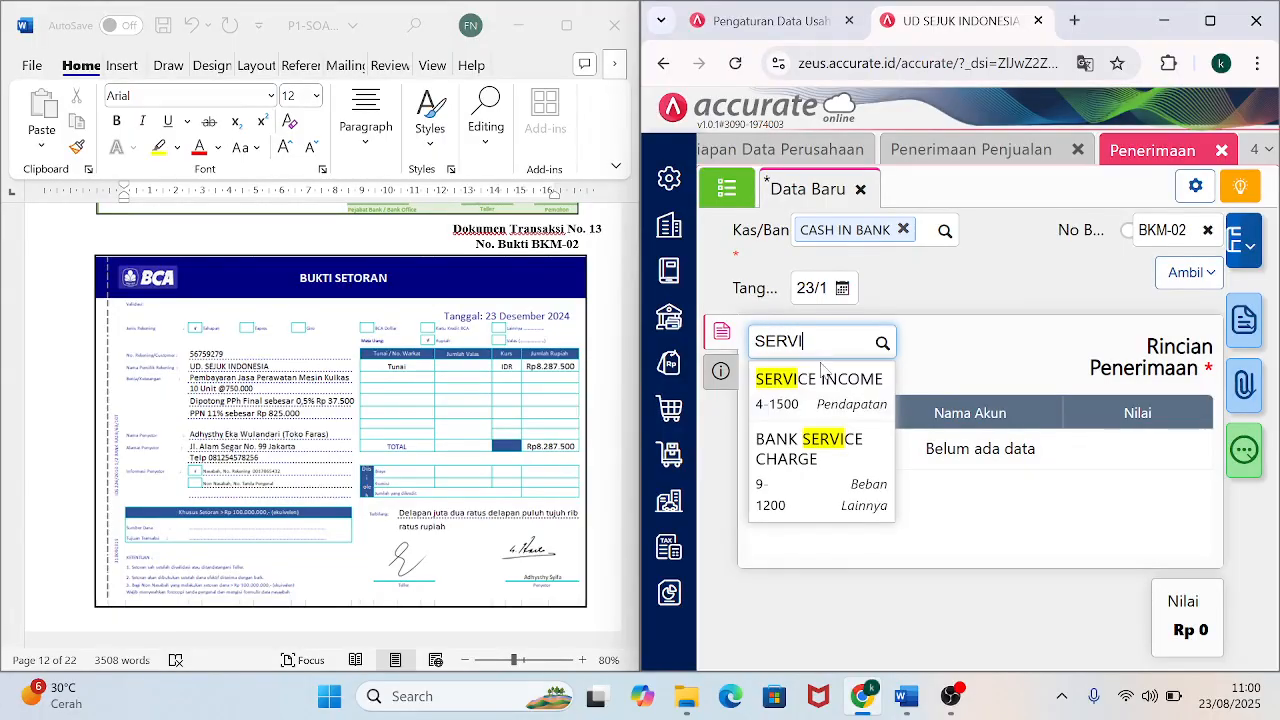
click(845, 404)
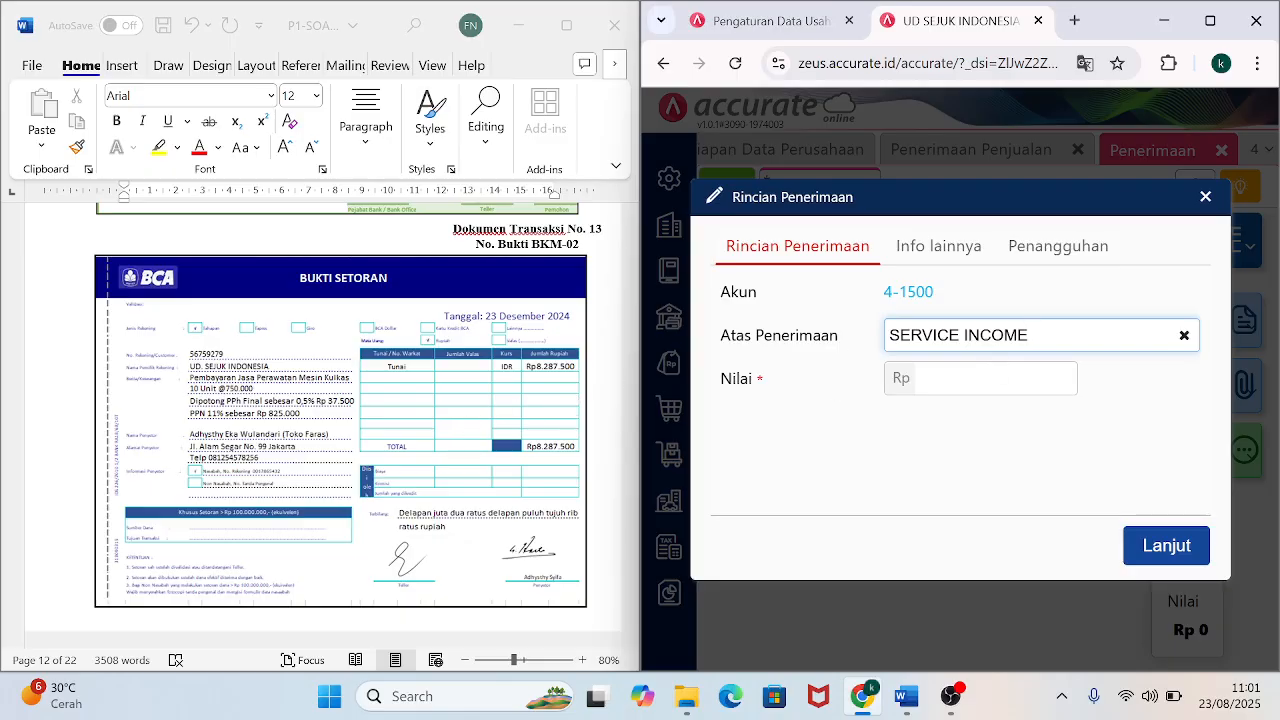
click(1003, 380)
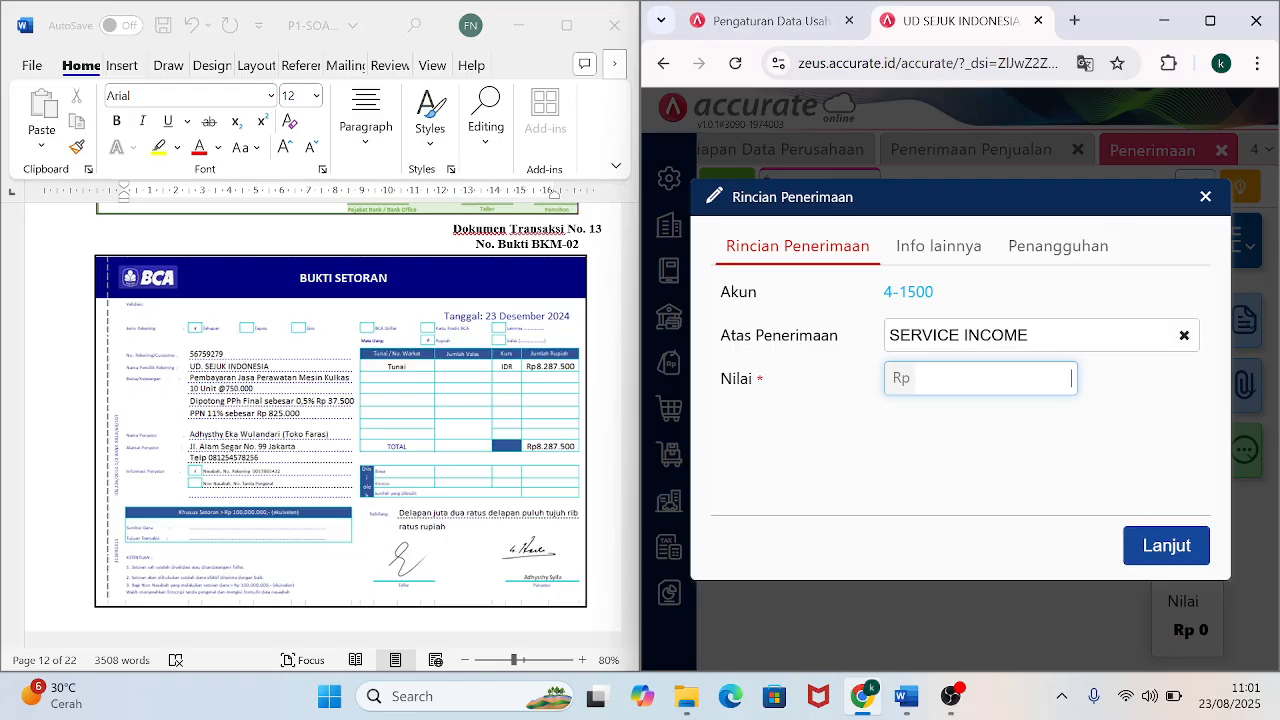
text(7.500.000)
key(Tab)
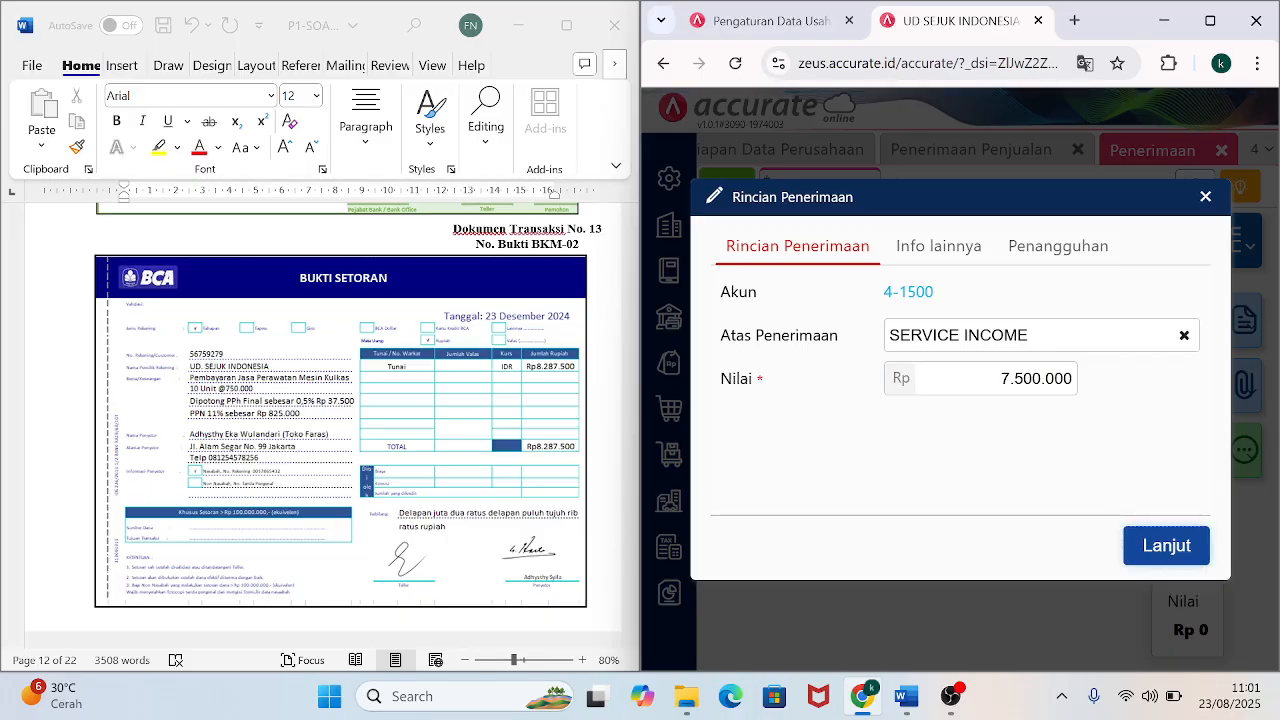
click(1153, 553)
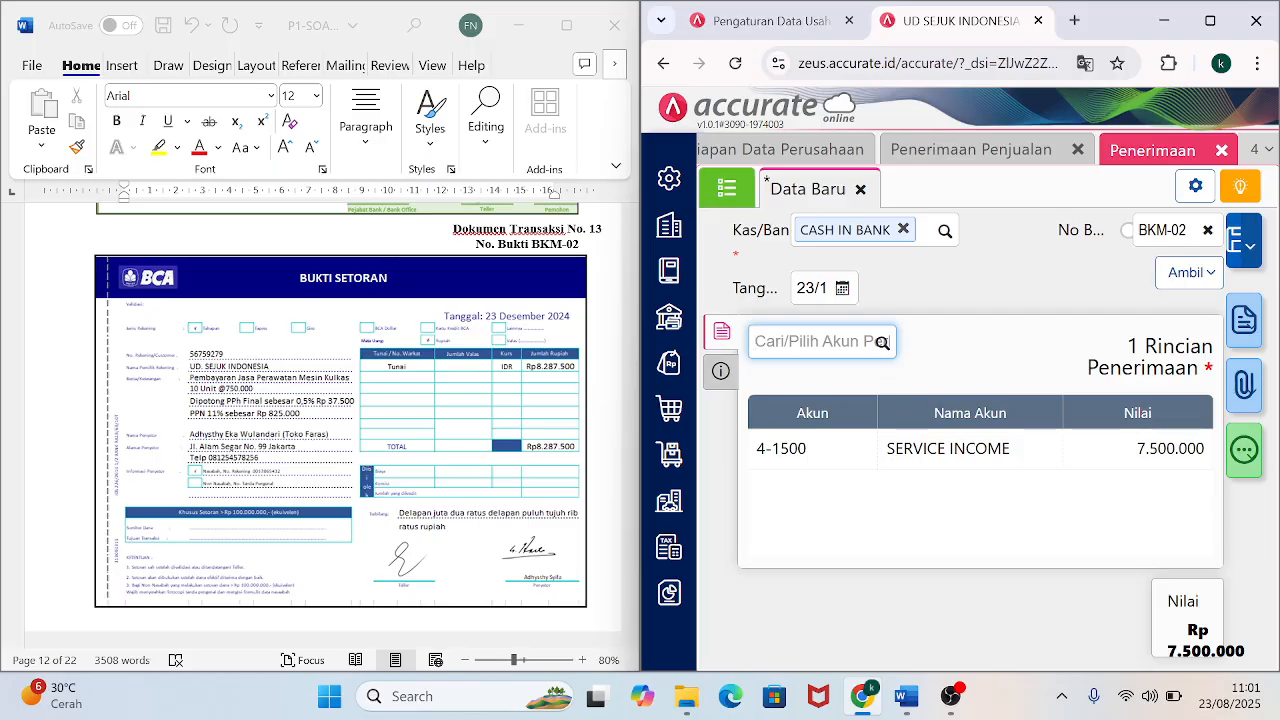
Pick the VAT OUT (2-1400) account for another receipt line and open its detail entry.
text(VAT OU)
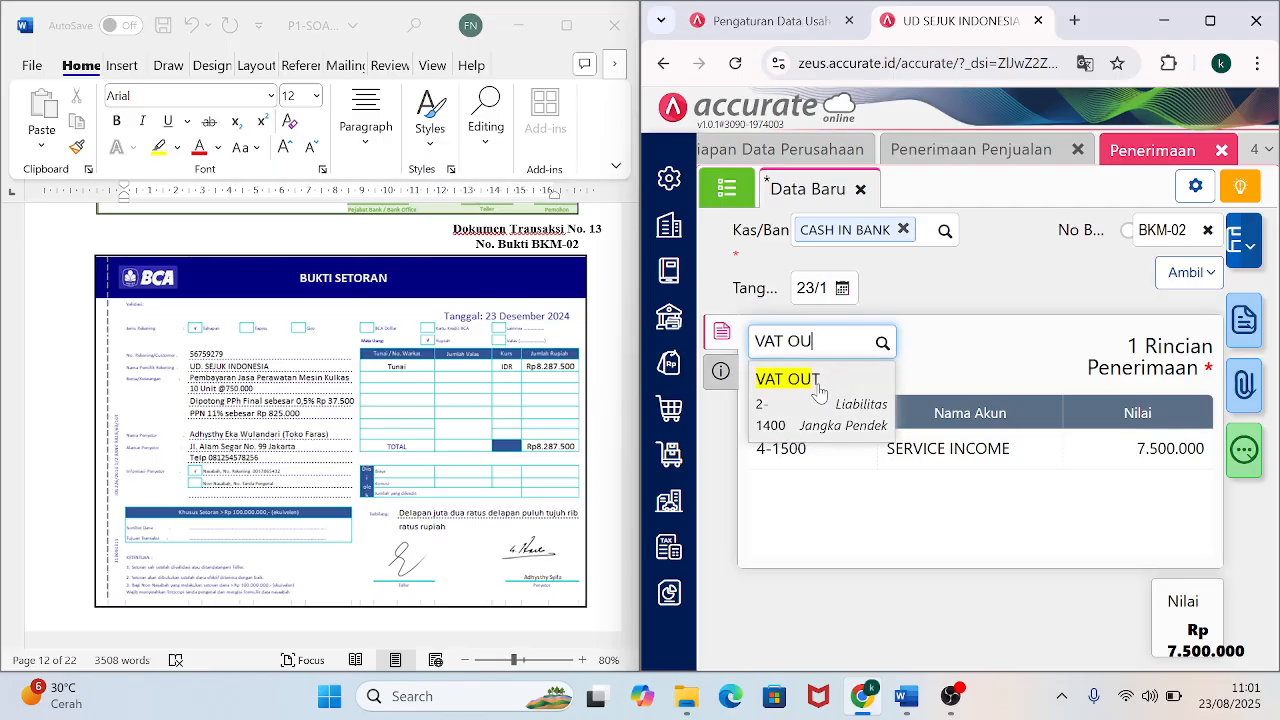
click(819, 393)
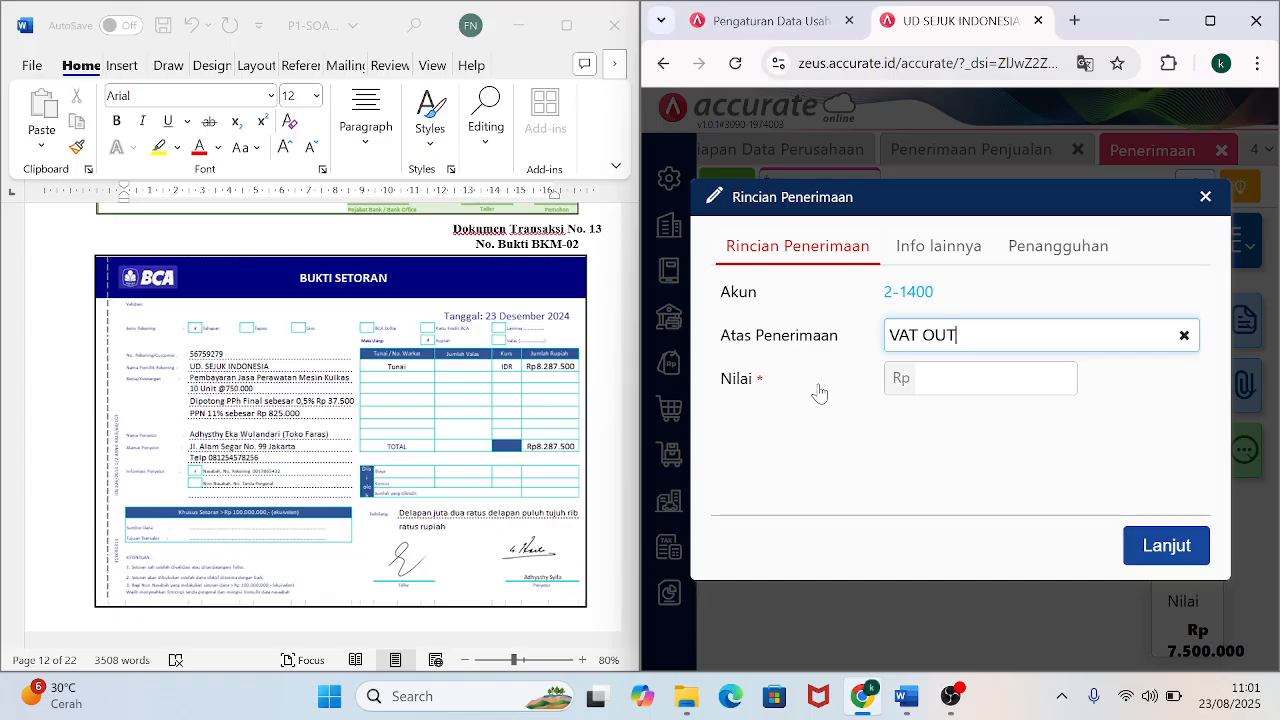
Switch to Excel and create a blank workbook.
click(329, 696)
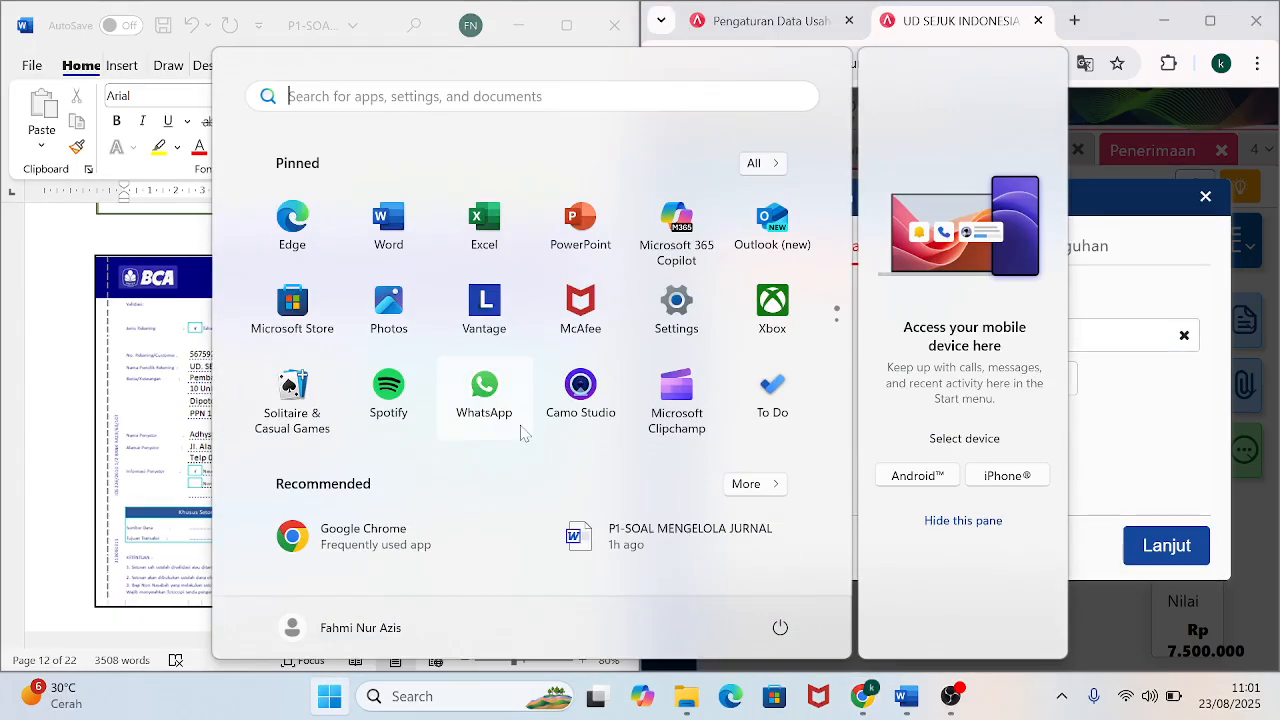
click(488, 234)
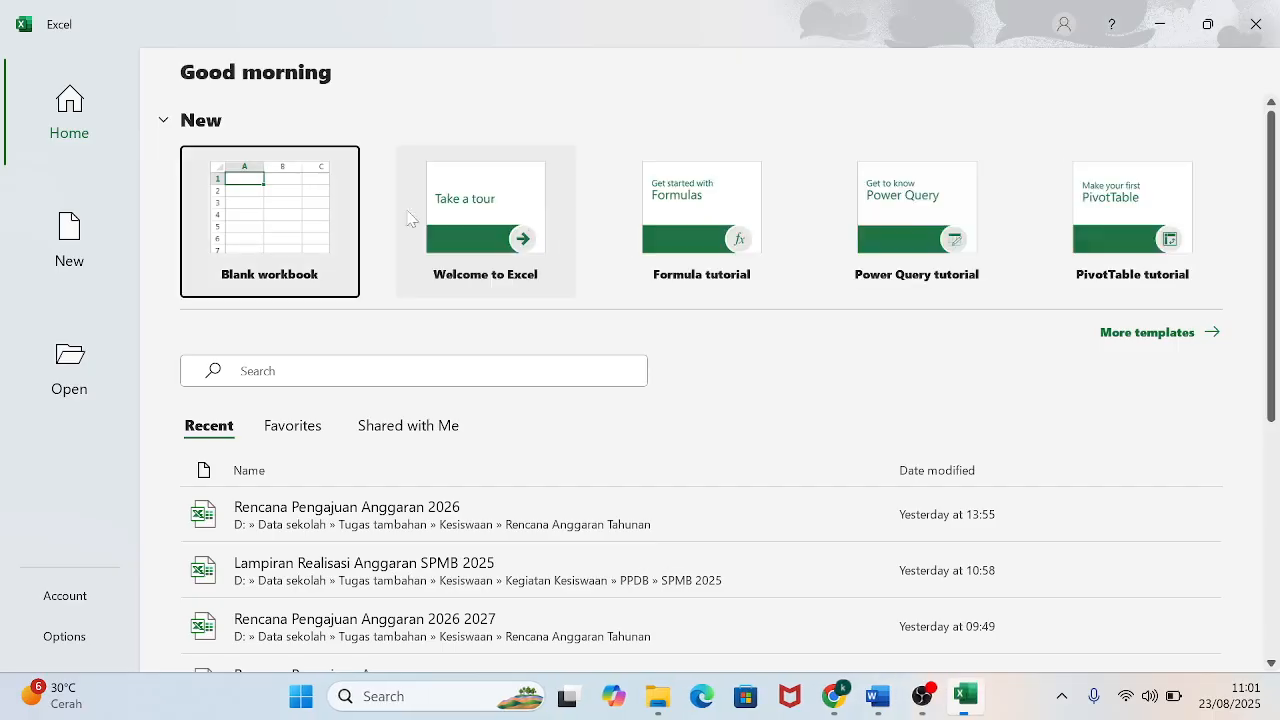
click(256, 221)
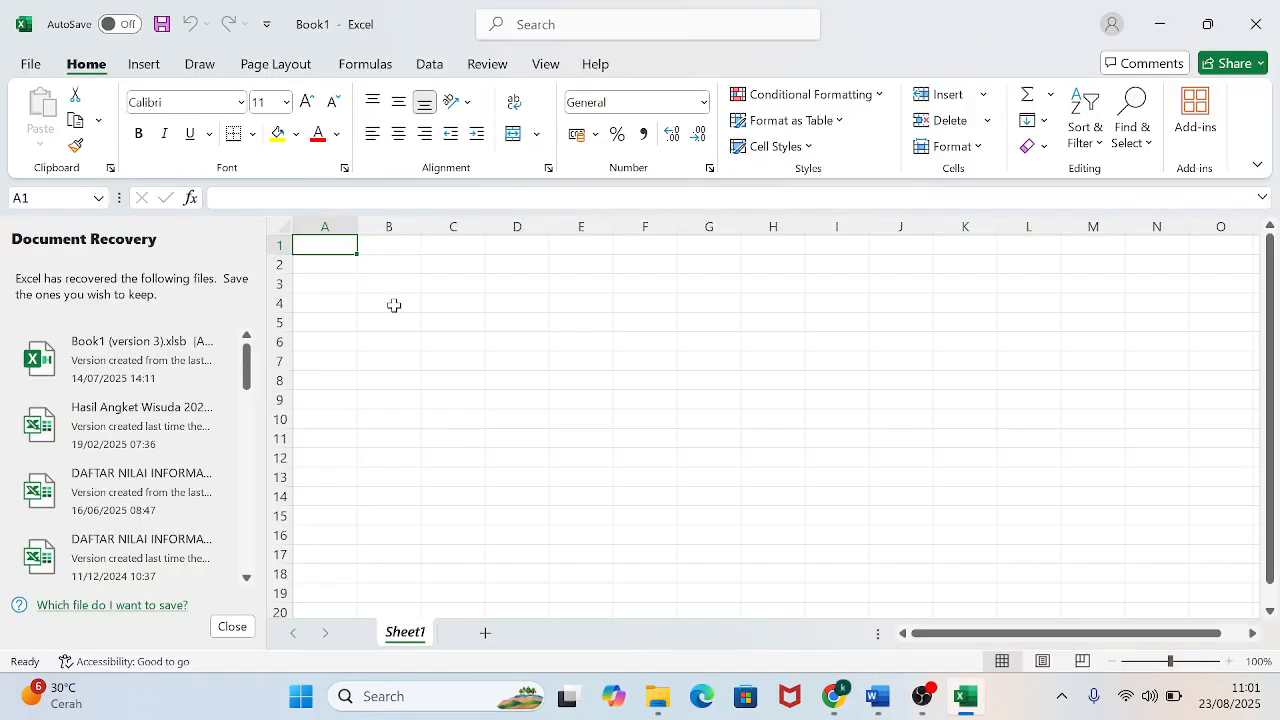
Calculate 11% of 750000 in cell B5 and format the result with the comma number style.
click(392, 327)
text(=1)
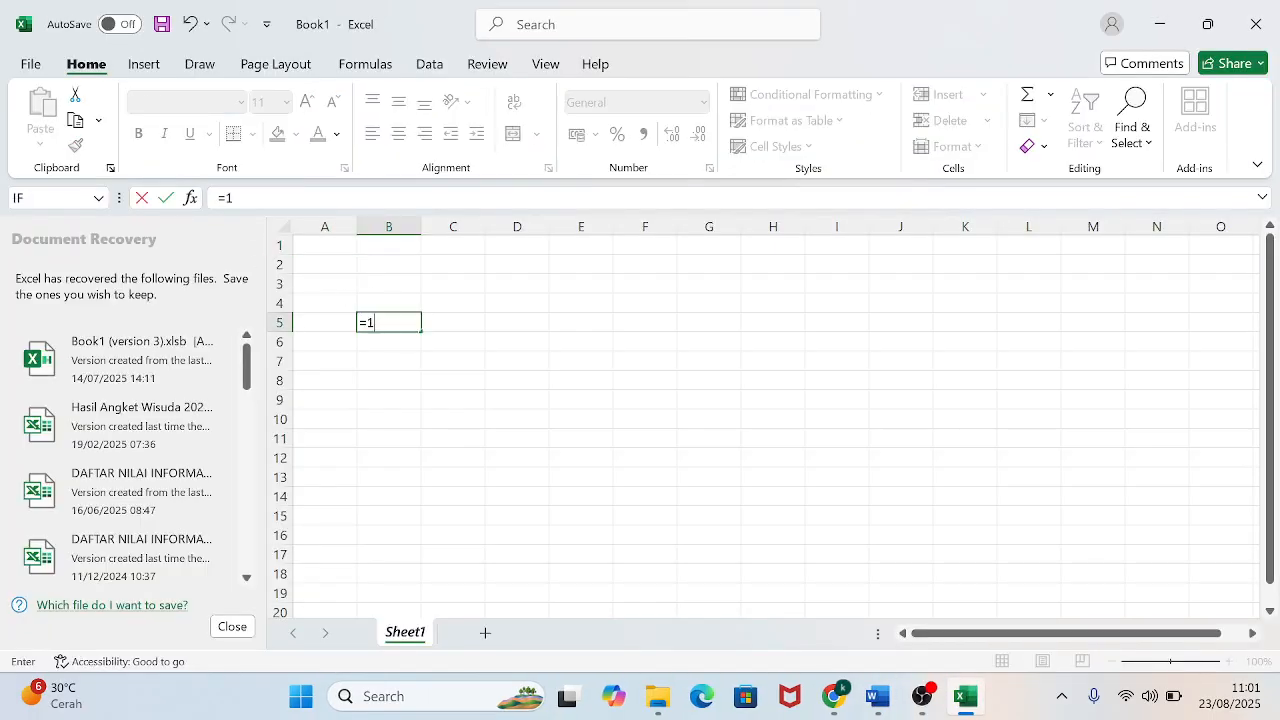
text(1%*7500)
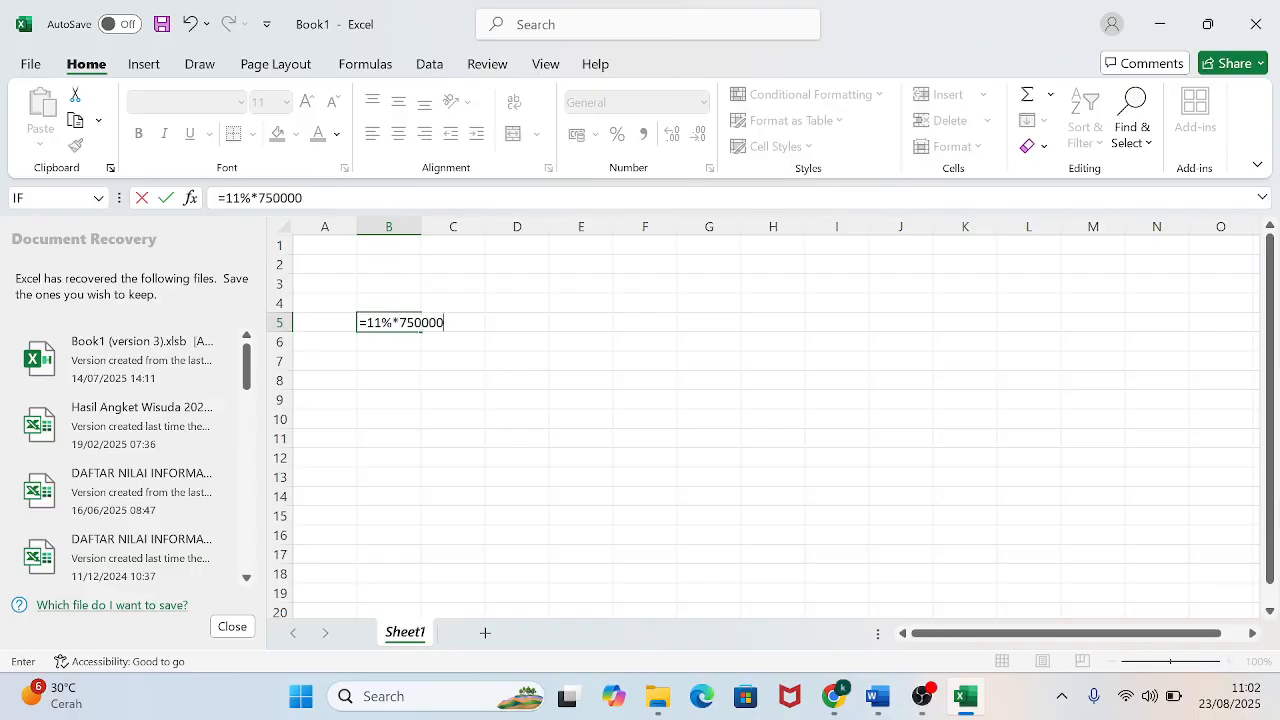
text(00)
key(Return)
click(413, 324)
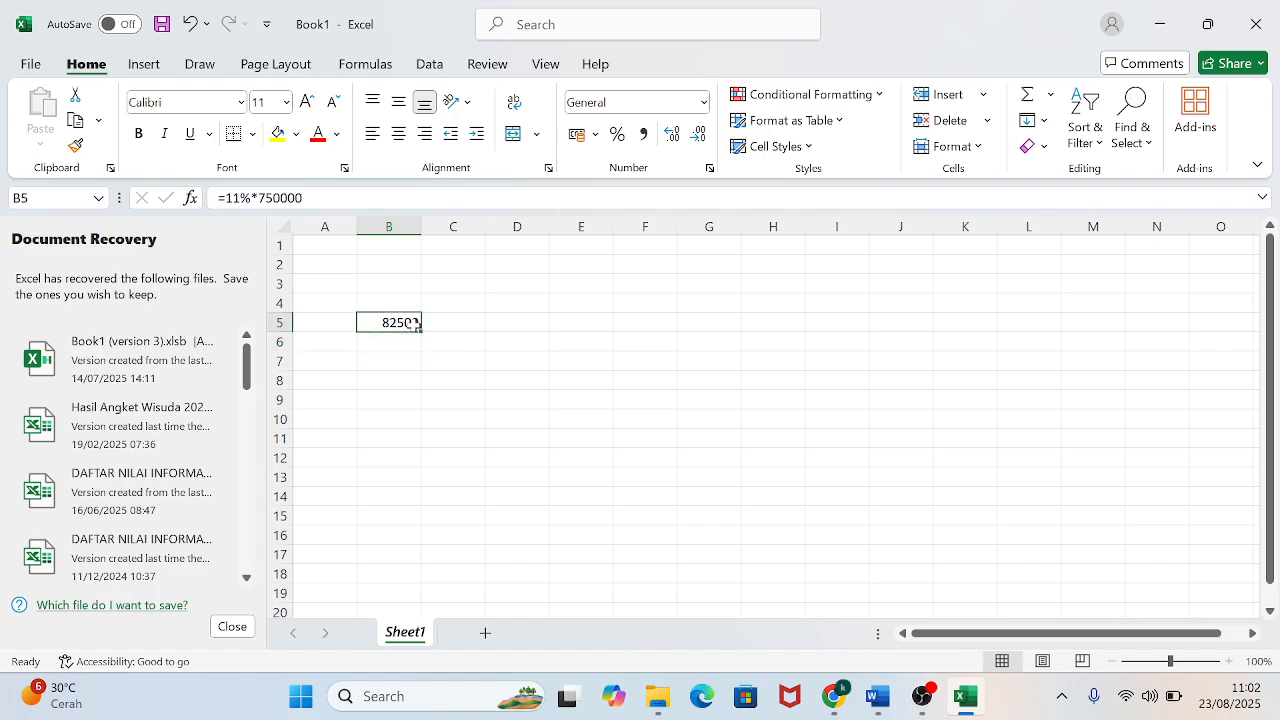
click(643, 133)
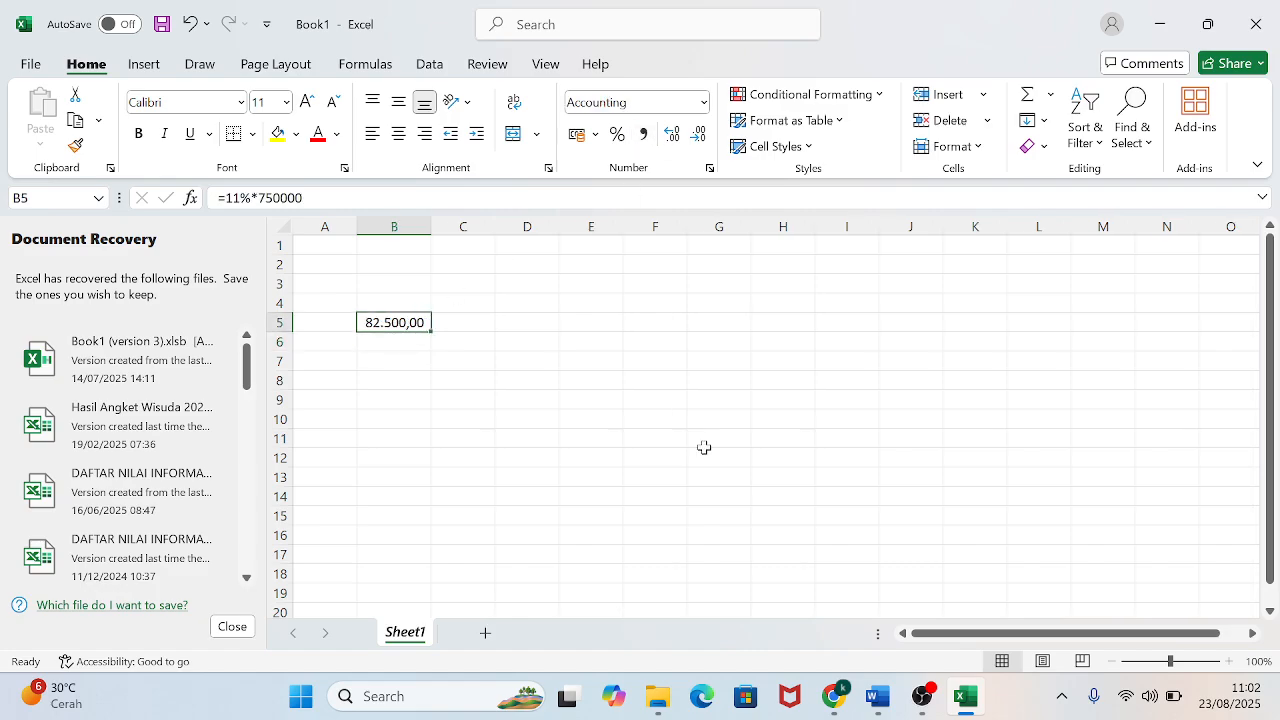
Switch back to Accurate Online and add the VAT OUT line to the receipt with a value of Rp 82.500.
mouse_move(833, 696)
click(945, 590)
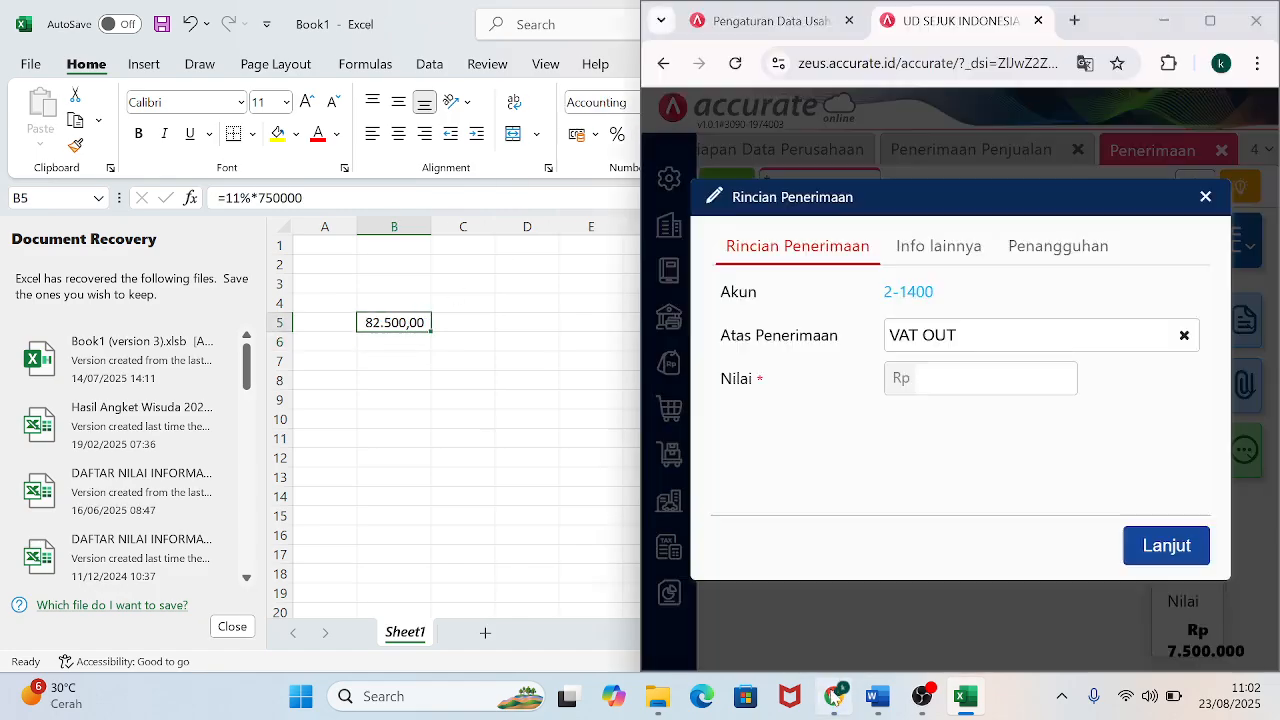
click(901, 390)
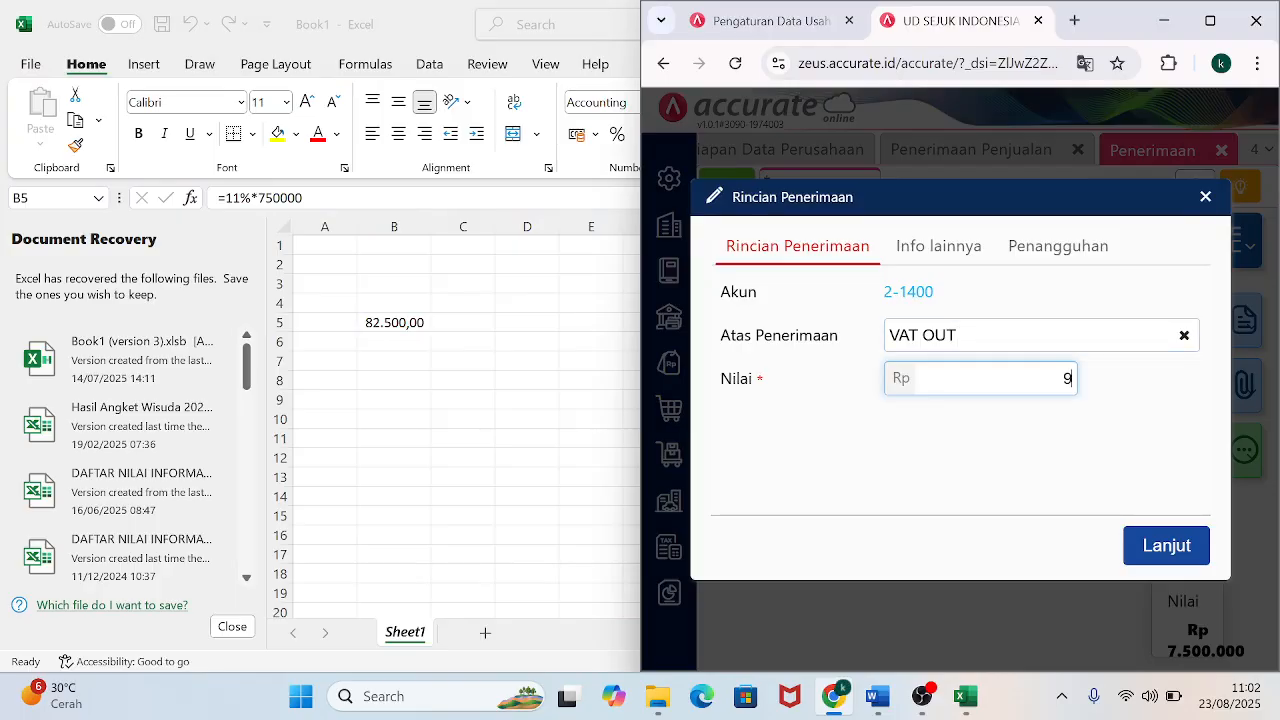
text(82.500)
click(1183, 530)
click(1160, 549)
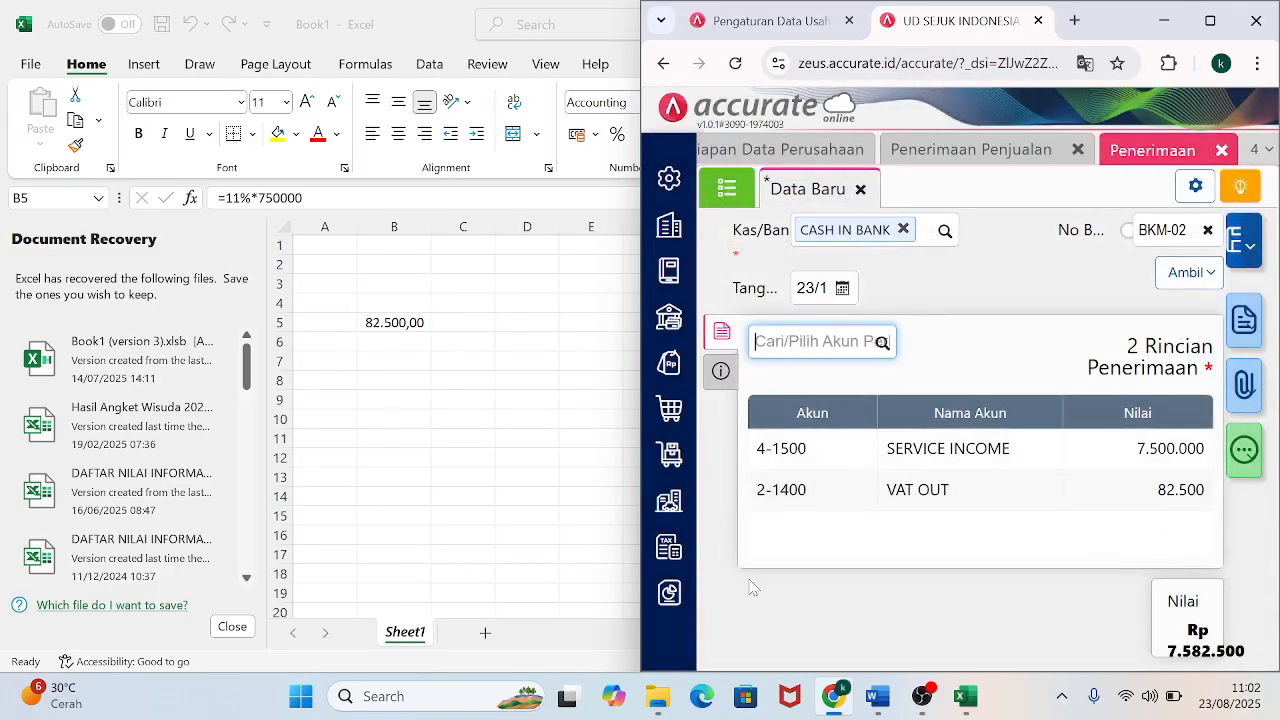
Bring the Word transaction document back into view and add a PREPAID INCOME TAX (1-1800) receipt line of Rp -37.500.
mouse_move(880, 700)
click(925, 590)
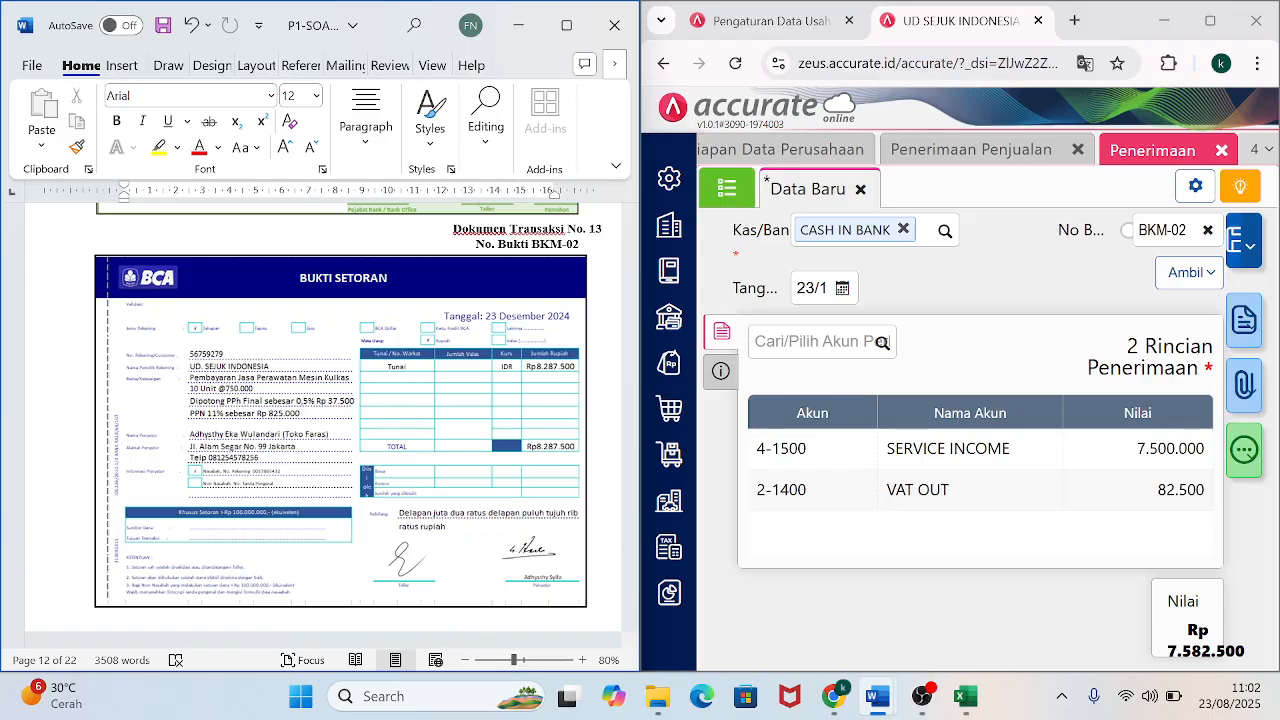
click(882, 342)
text(PREPAI)
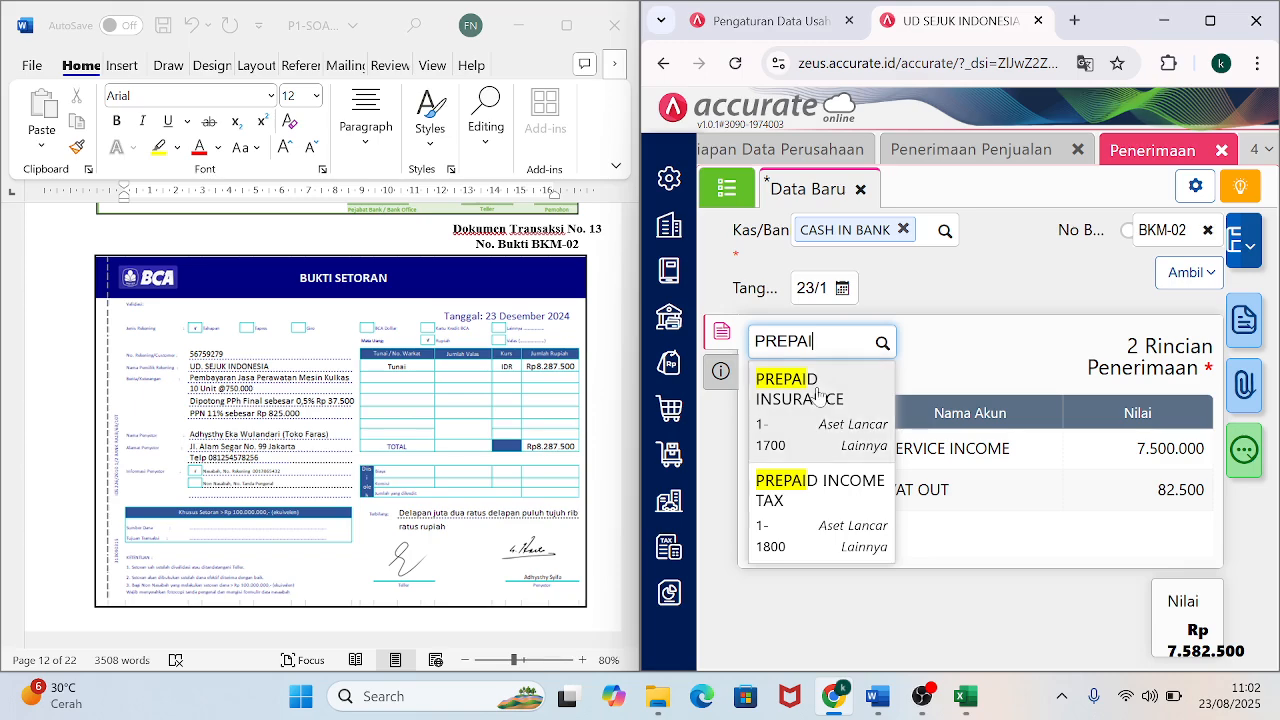
click(818, 496)
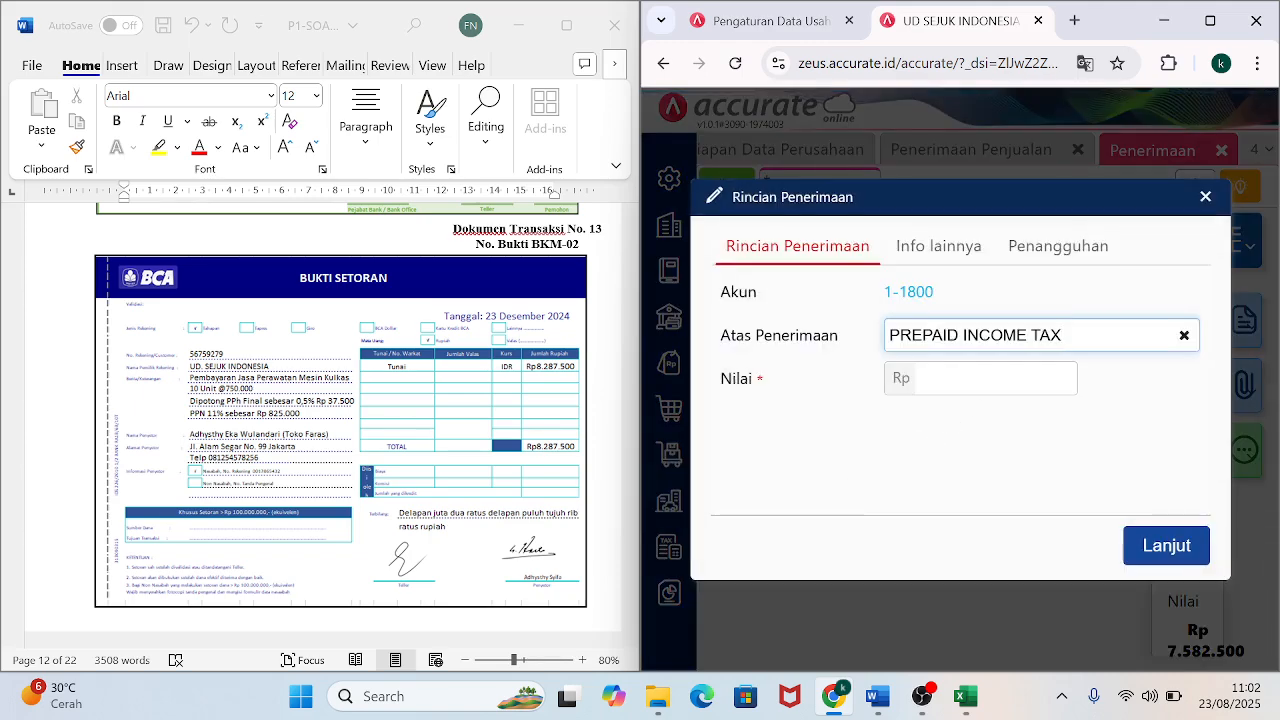
click(980, 378)
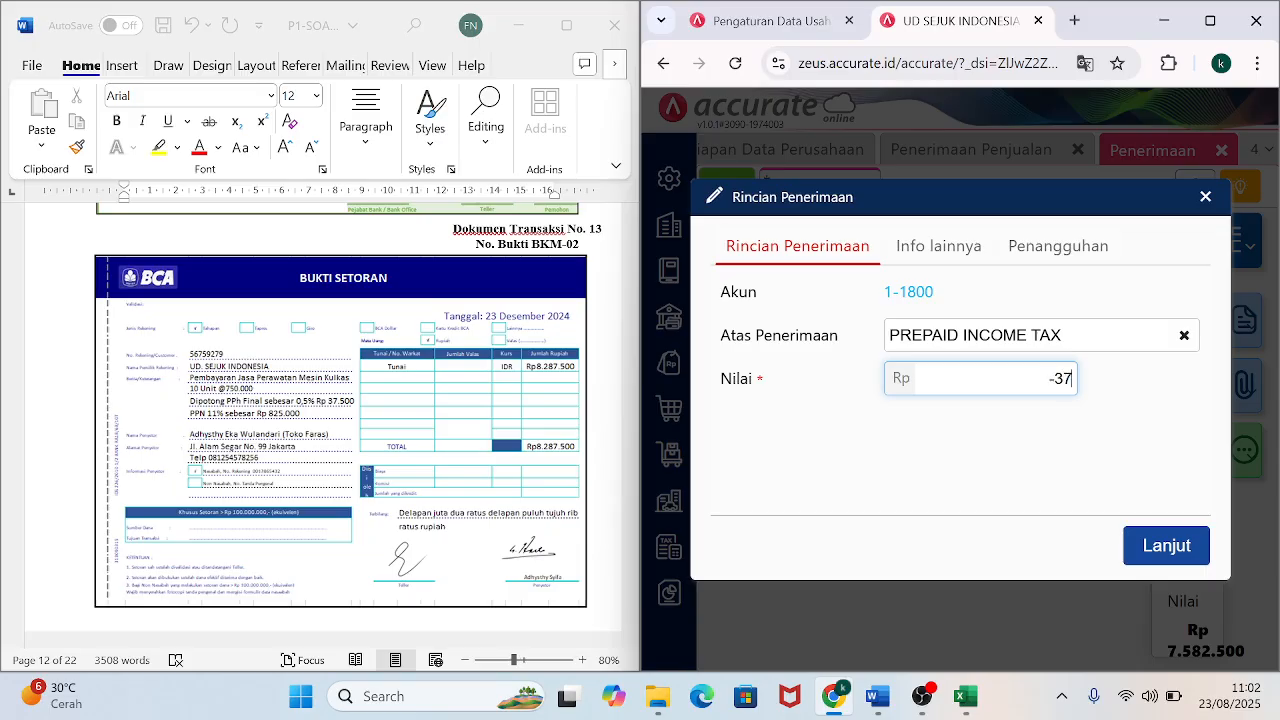
text(-37.500)
key(Tab)
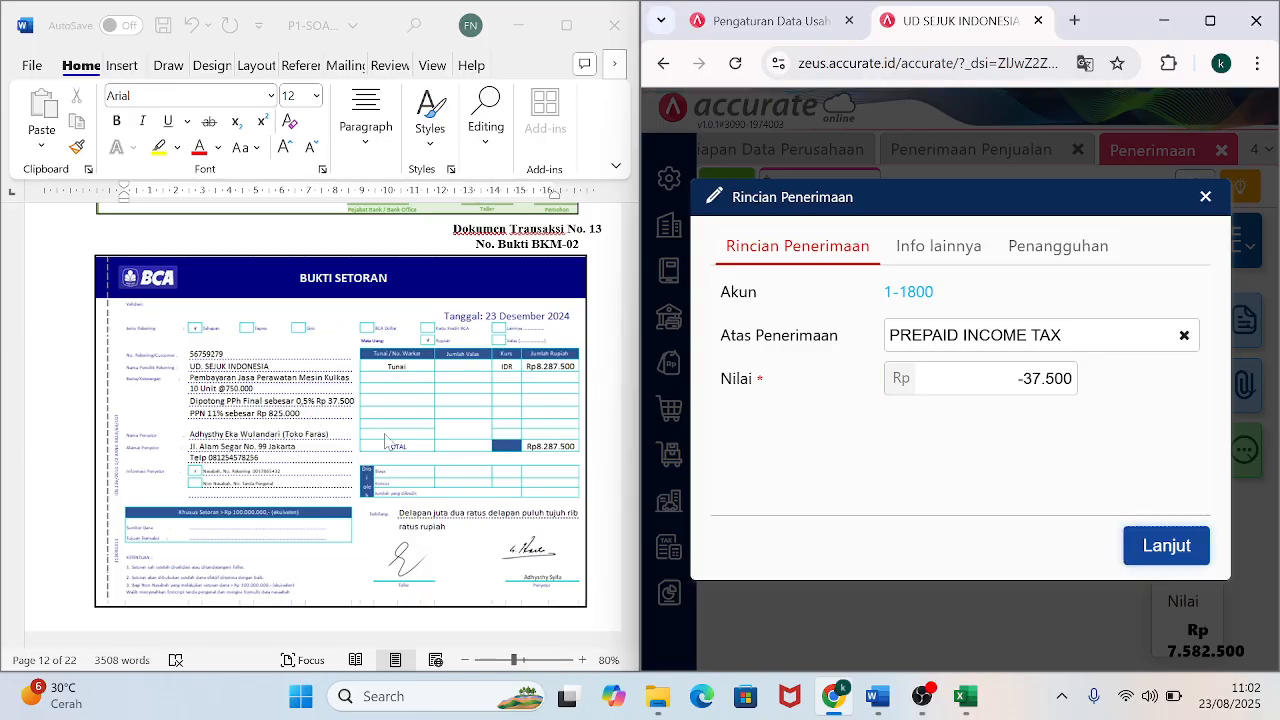
click(1160, 547)
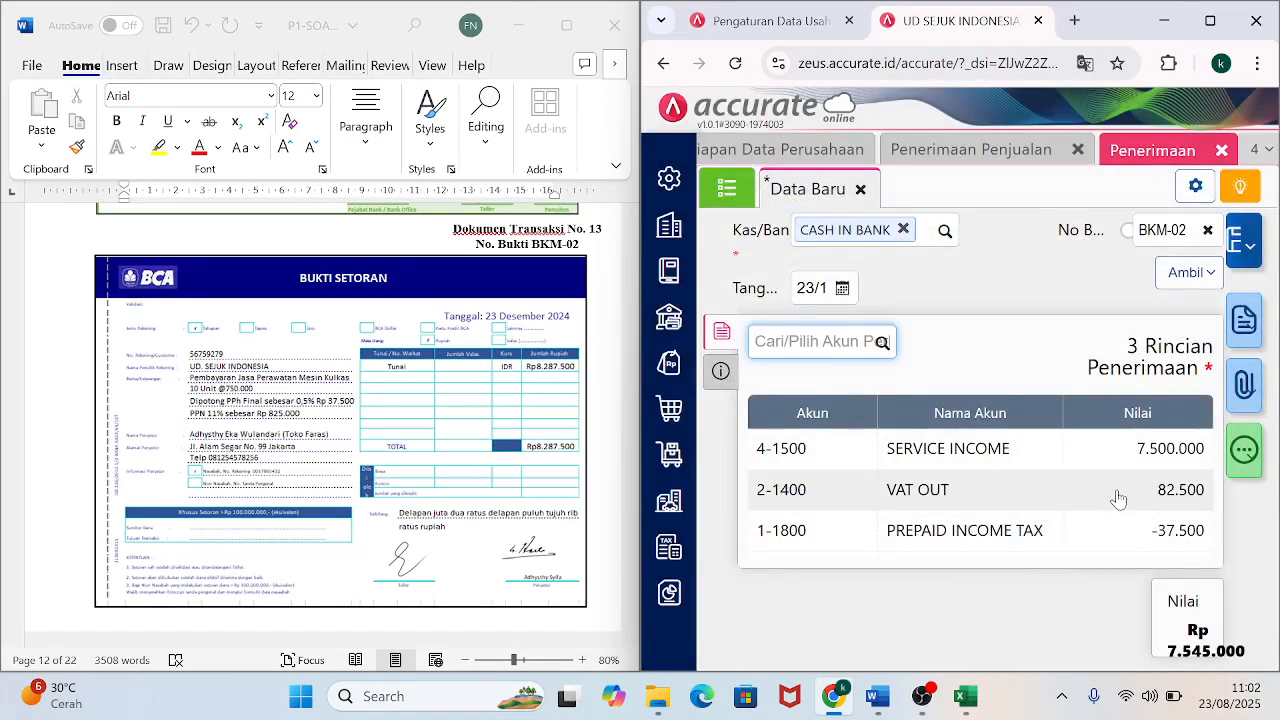
Correct the value of the VAT OUT receipt line to Rp 825.000.
click(1078, 490)
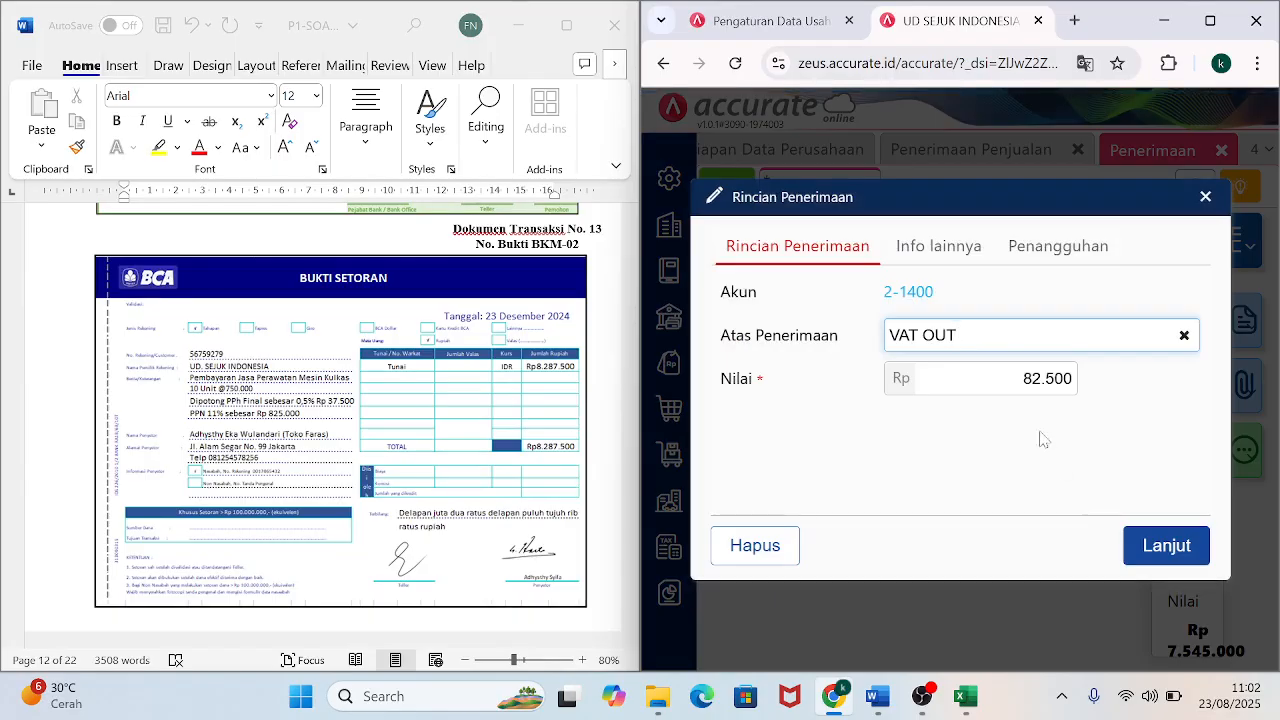
click(1055, 379)
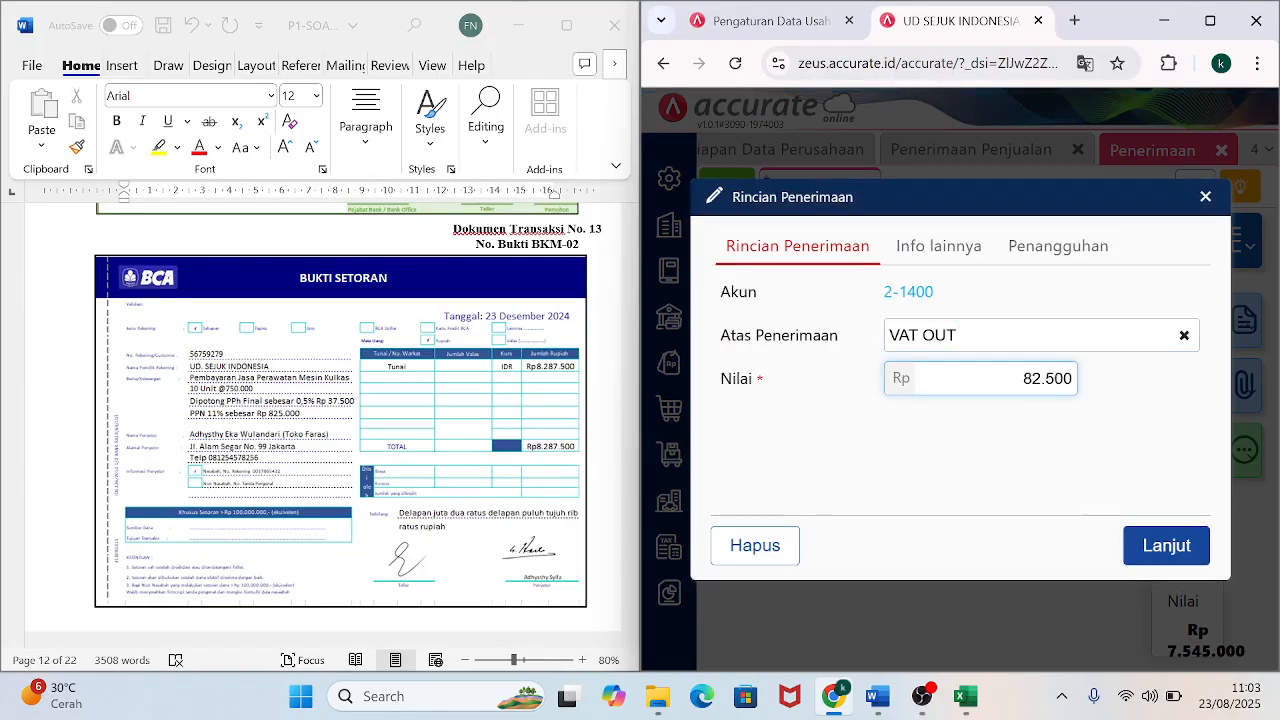
double_click(1047, 379)
click(1022, 379)
key(BackSpace)
key(BackSpace)
key(BackSpace)
key(BackSpace)
key(BackSpace)
text(825.000)
key(Tab)
click(1162, 540)
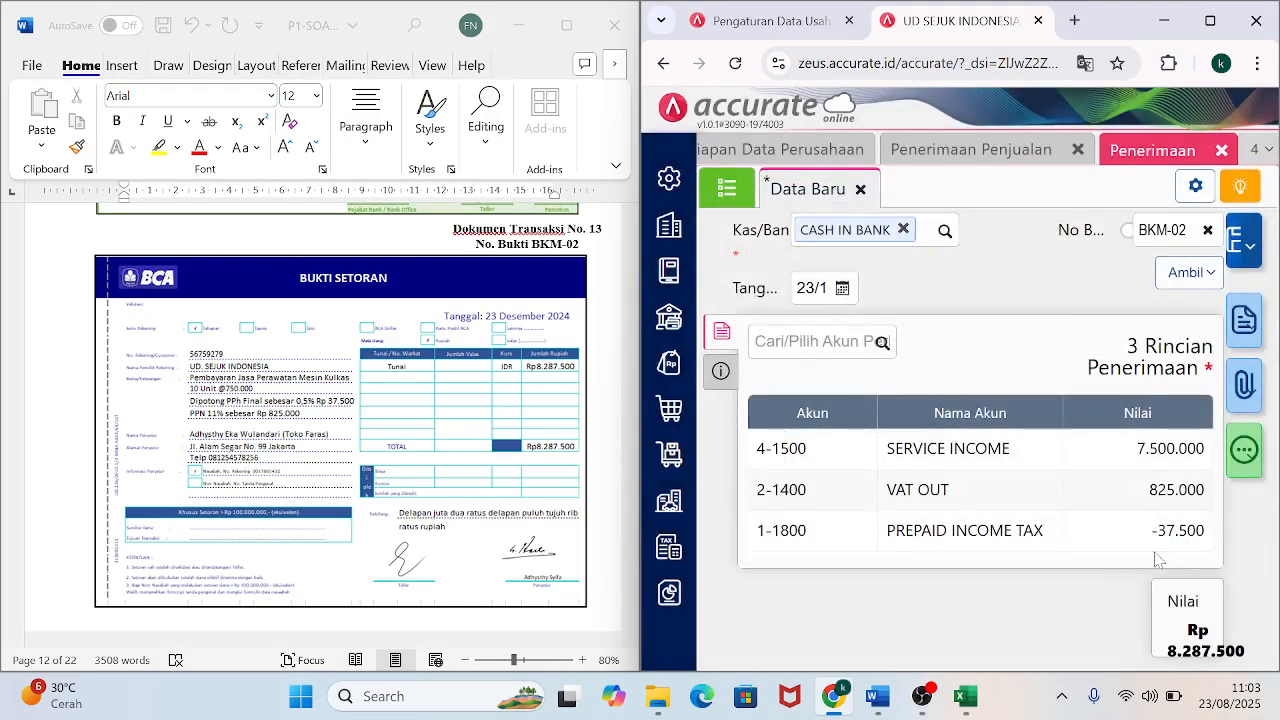
Enter TOKO FARAS as the receipt's payer and PEMBAYARAN JASA PERAWATAN MESIN KULKAS as its note.
click(716, 377)
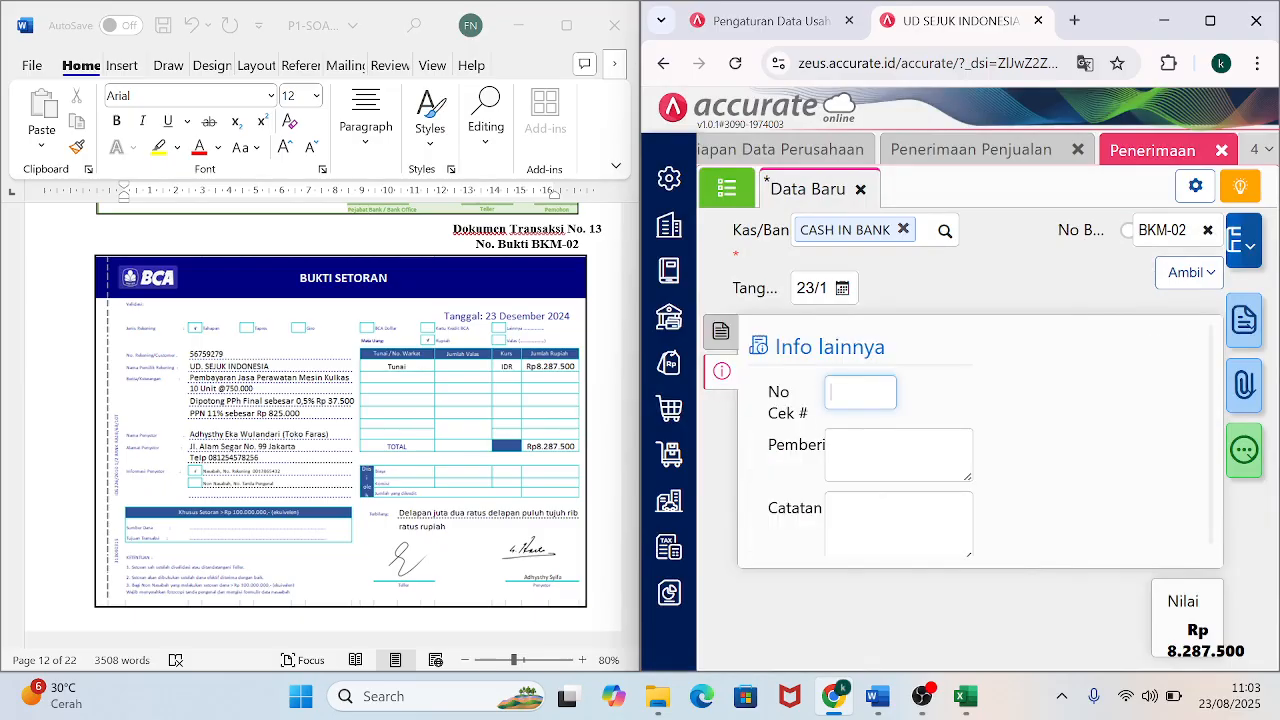
click(880, 452)
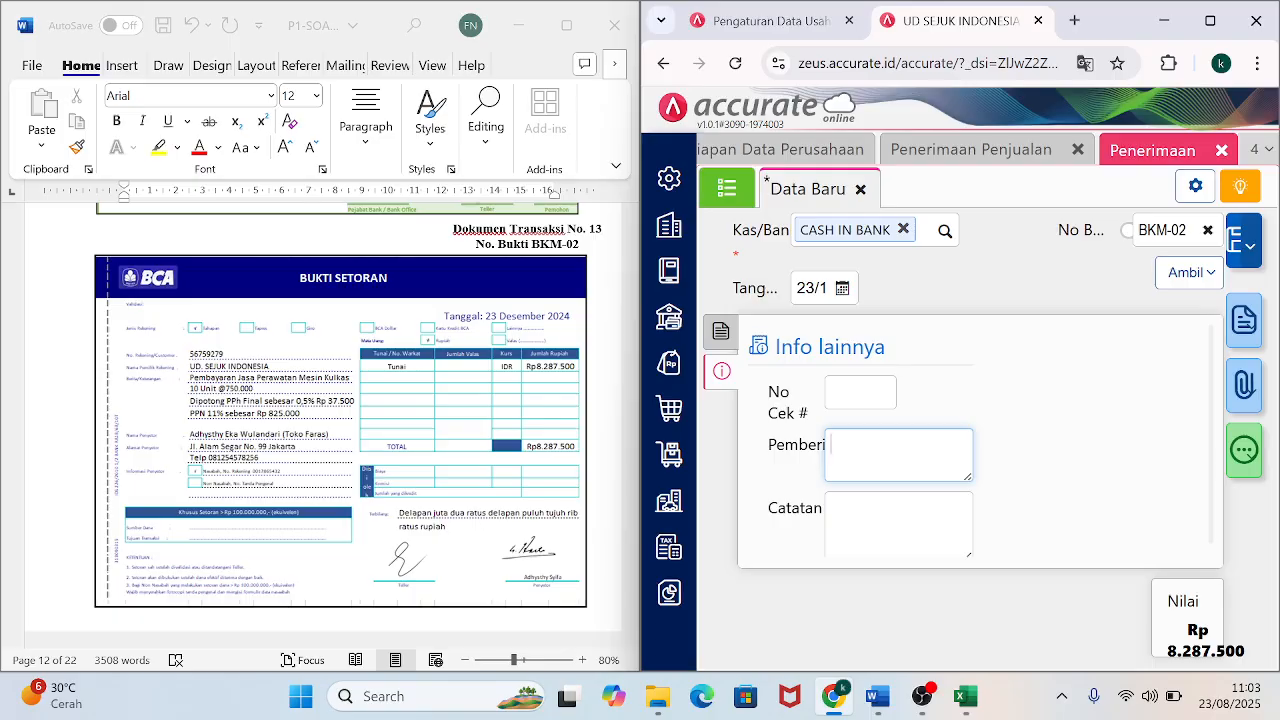
text(TOKO FARAS)
key(Tab)
text(PEMBAYARAN JASAPPERAWATAN MES)
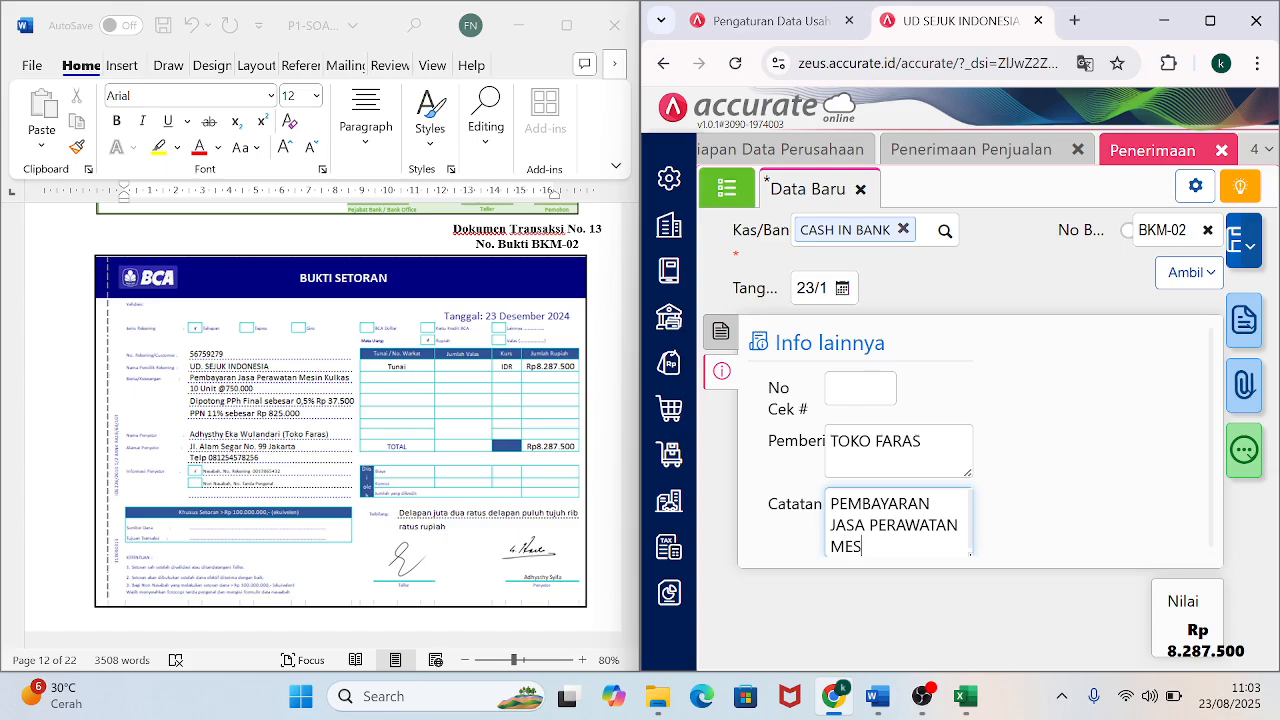
text(NIN)
key(BackSpace)
key(BackSpace)
key(BackSpace)
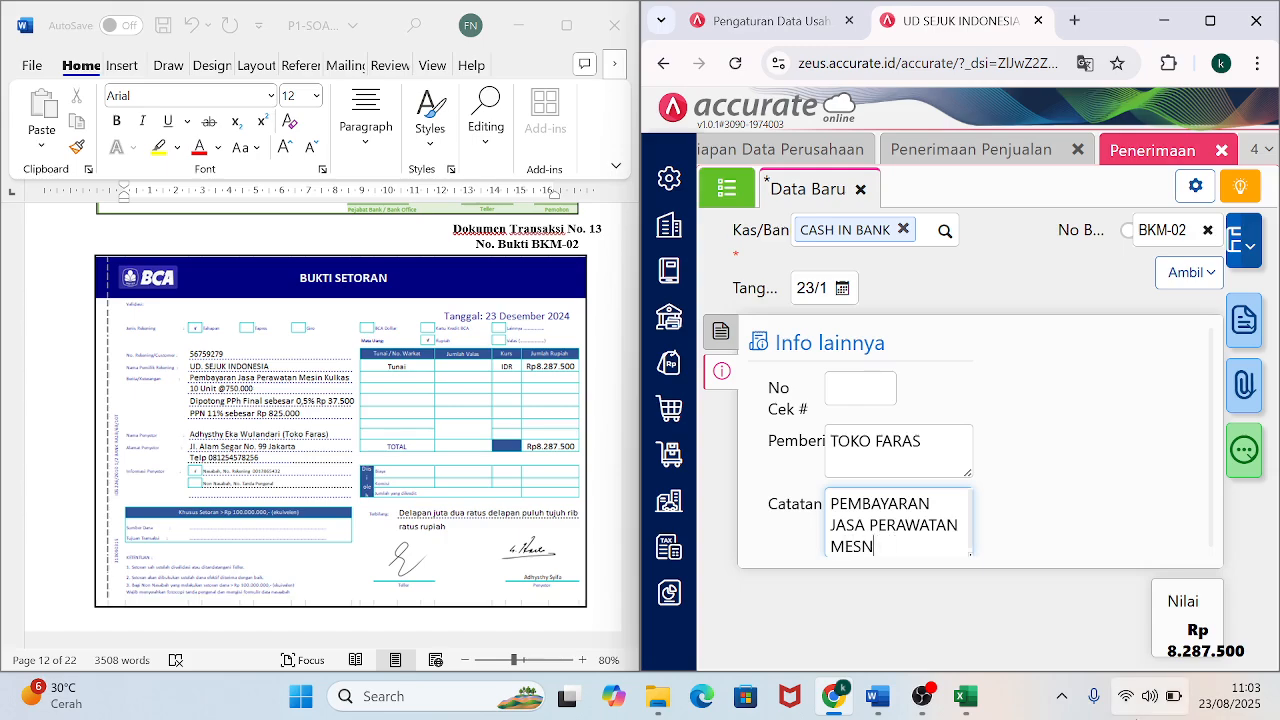
text(IN KULKAS)
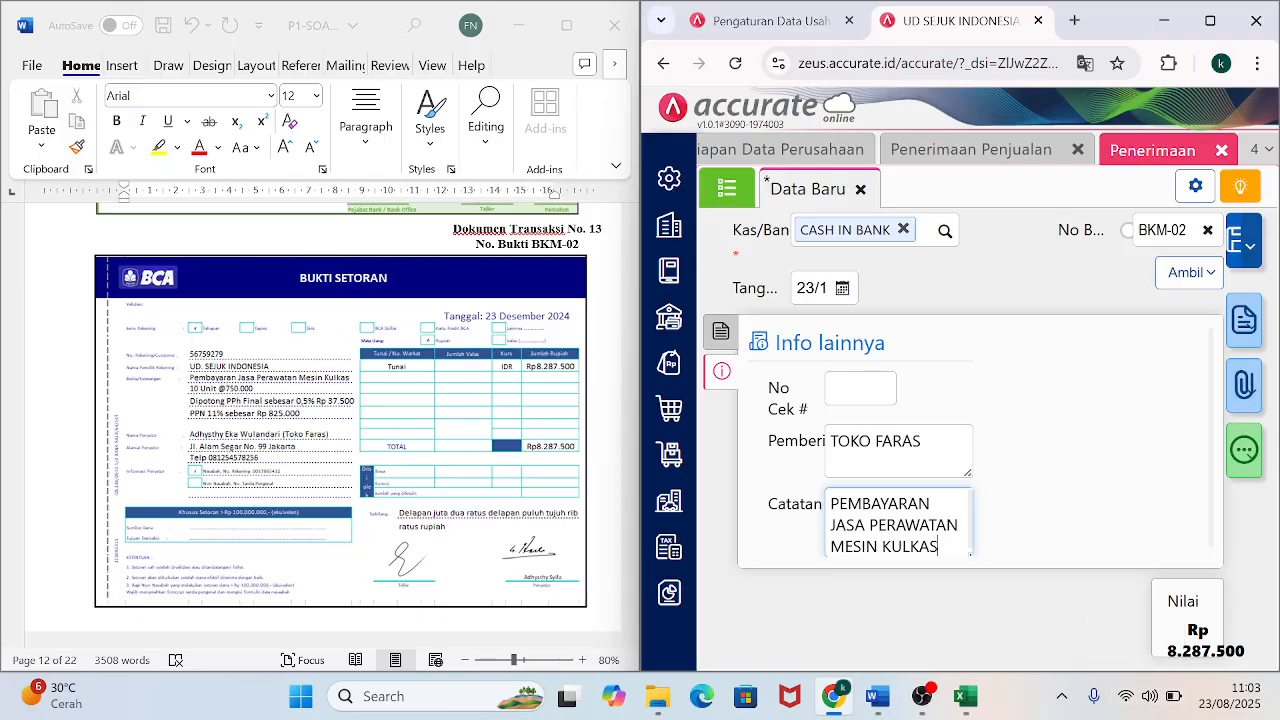
Return to the receipt details, save the receipt, and reopen BKM-02 from the receipts list.
click(721, 331)
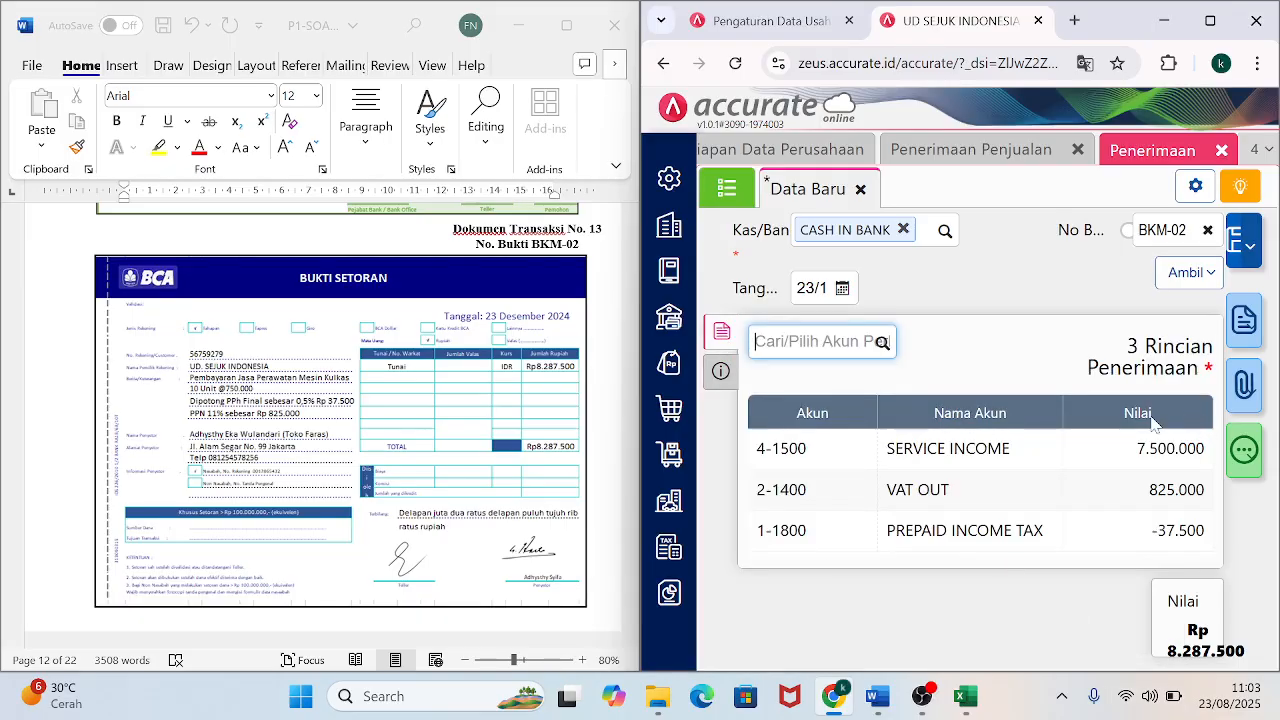
click(1236, 262)
click(727, 188)
click(902, 372)
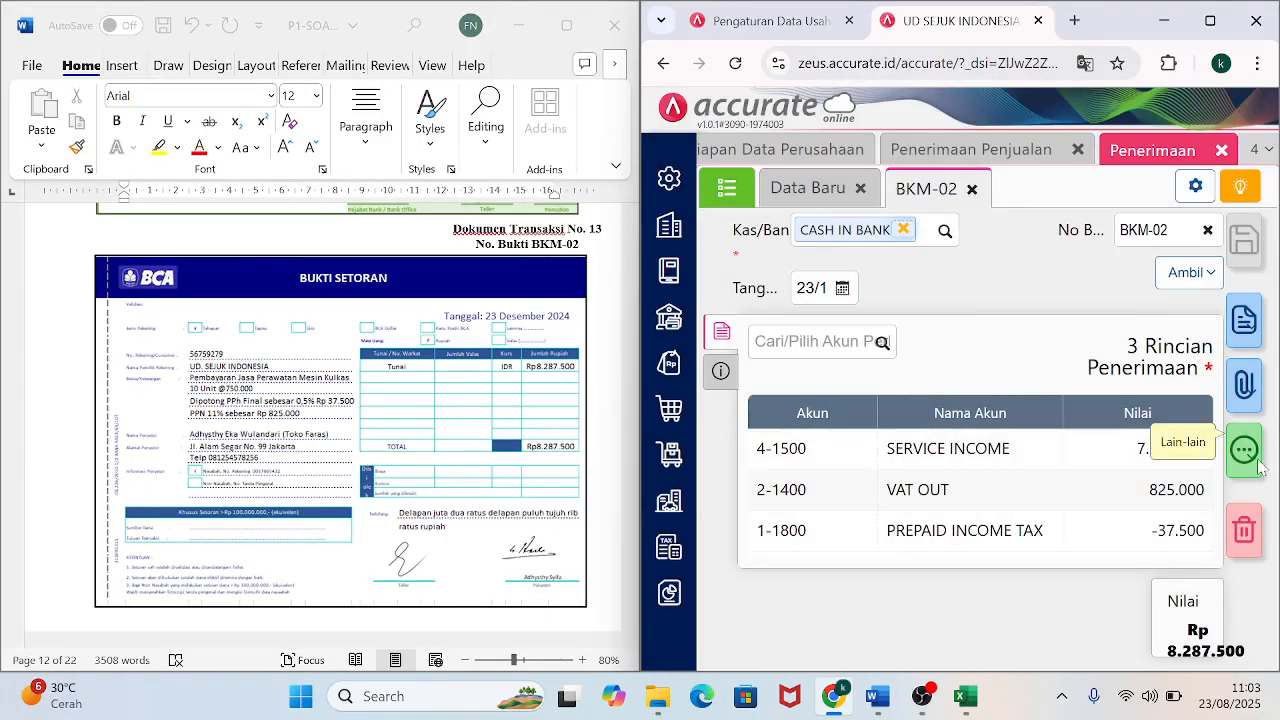
Check the journal details of receipt BKM-02 in the enlarged browser and close them.
click(1244, 450)
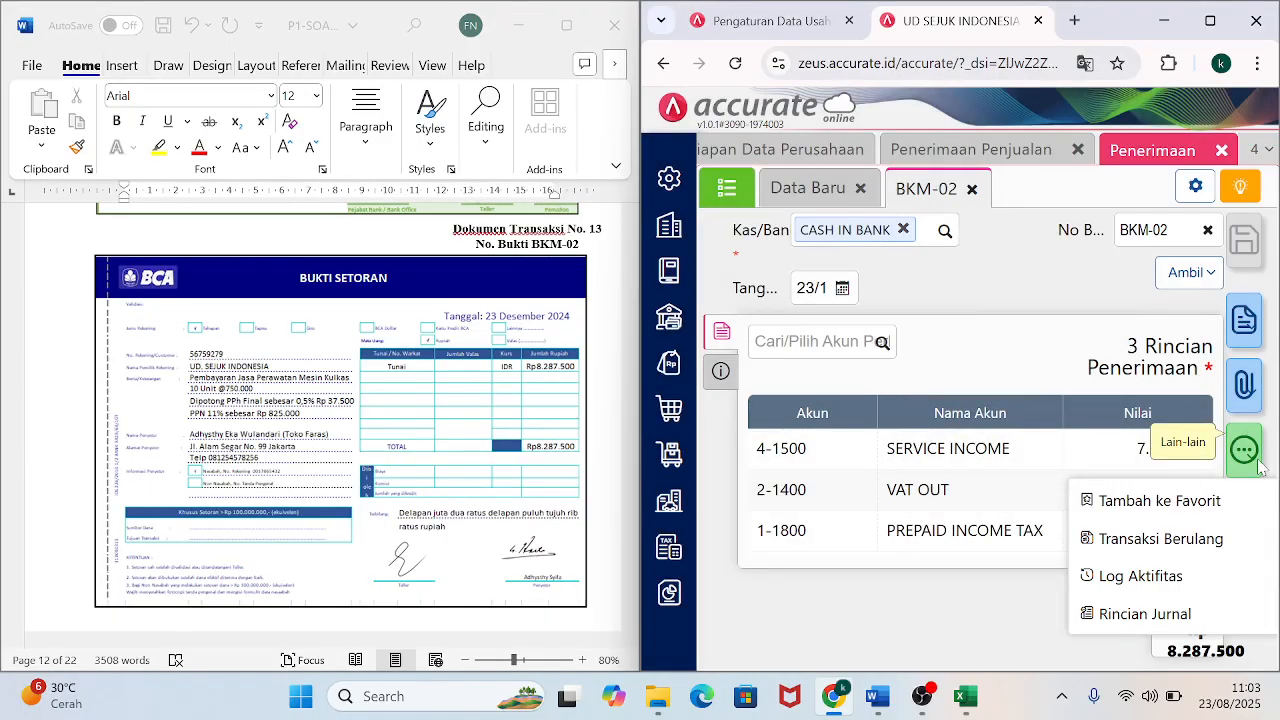
click(1138, 612)
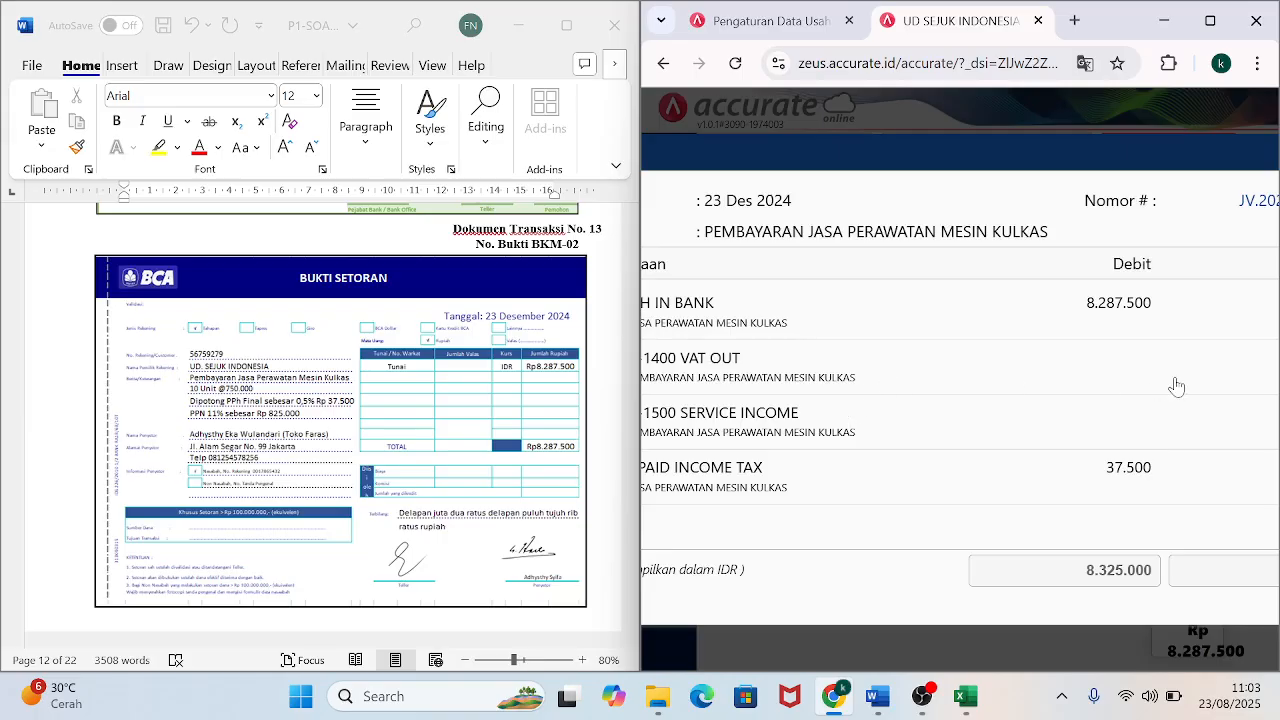
click(1210, 21)
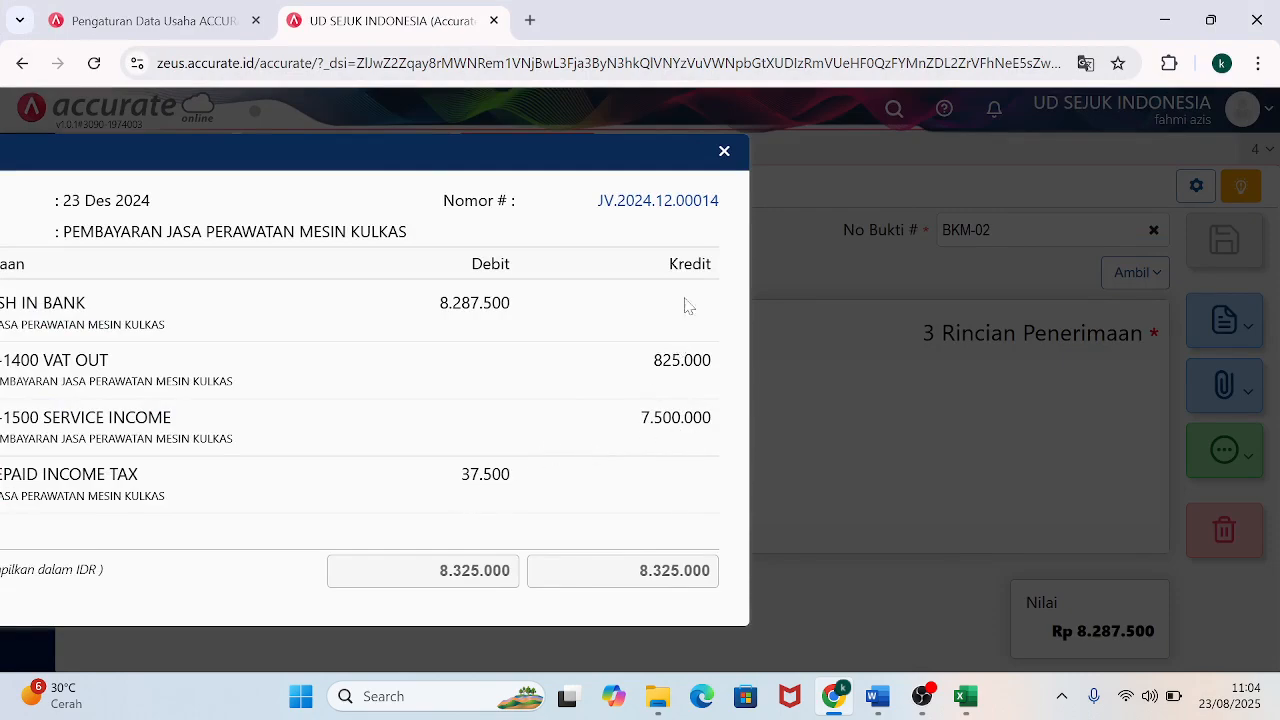
click(725, 153)
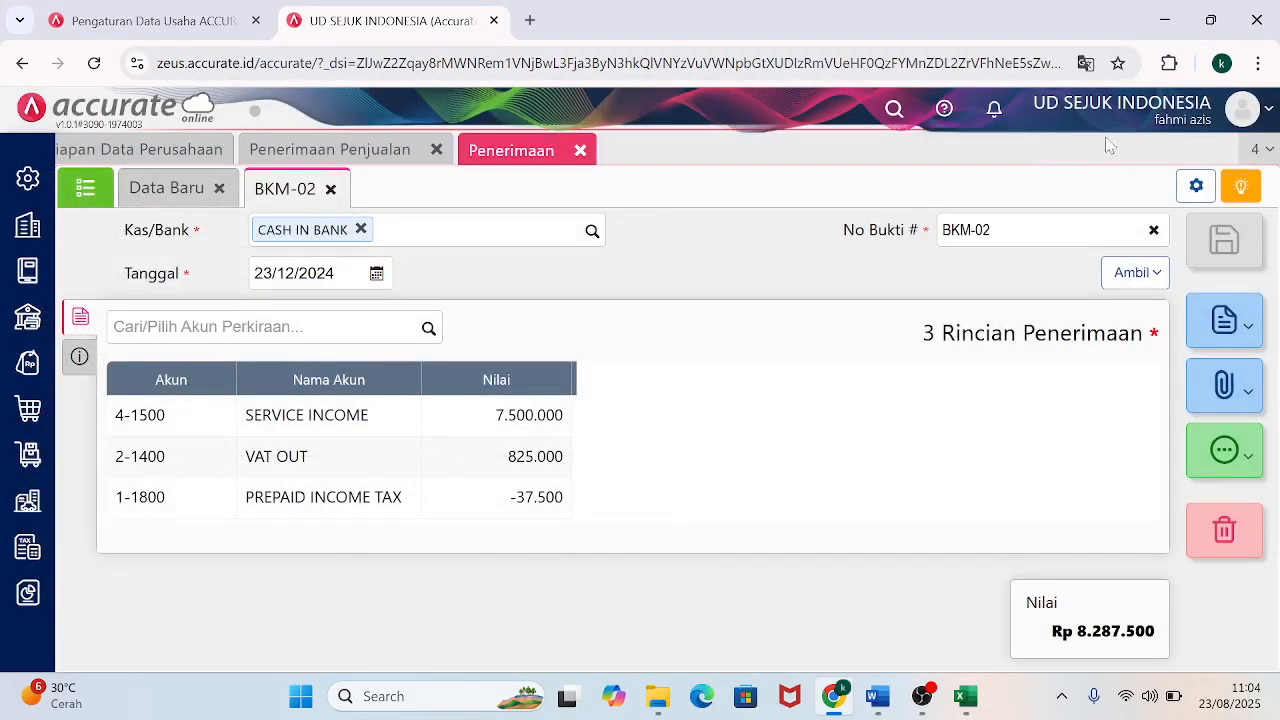
Restore the side-by-side layout with the browser at full height beside the Word document.
mouse_move(1212, 20)
click(1077, 72)
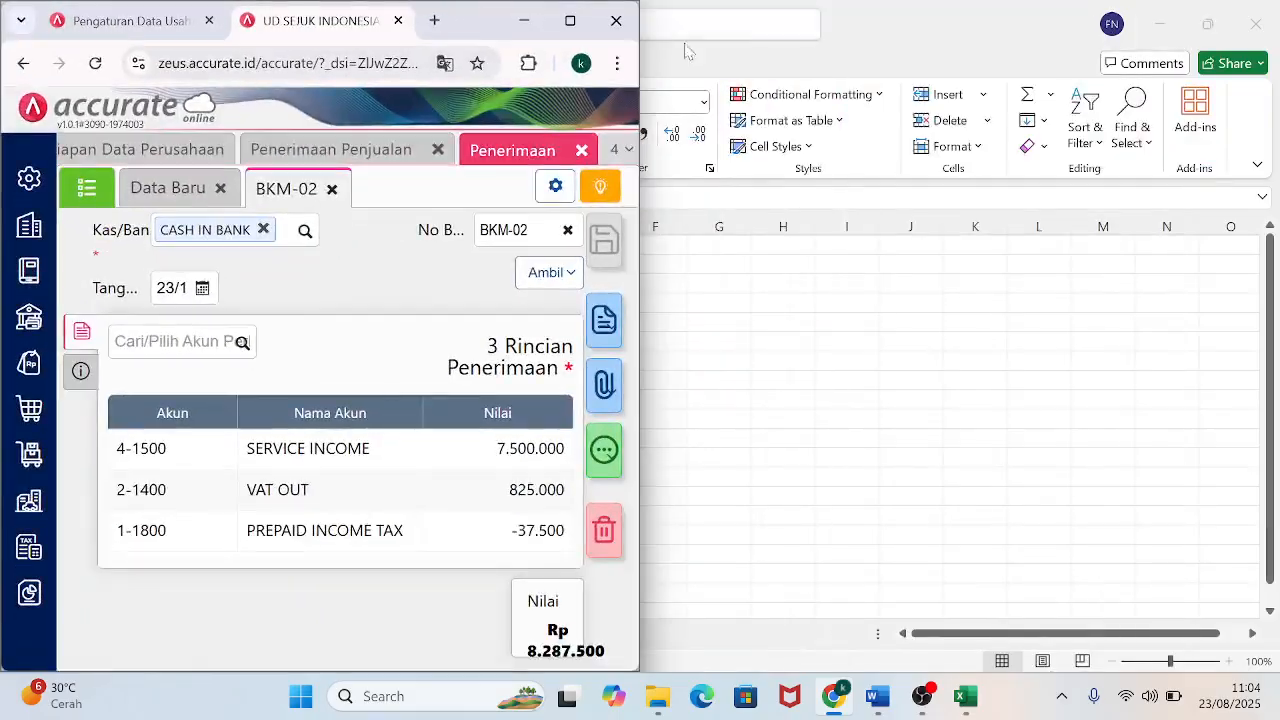
drag(466, 30, 1273, 3)
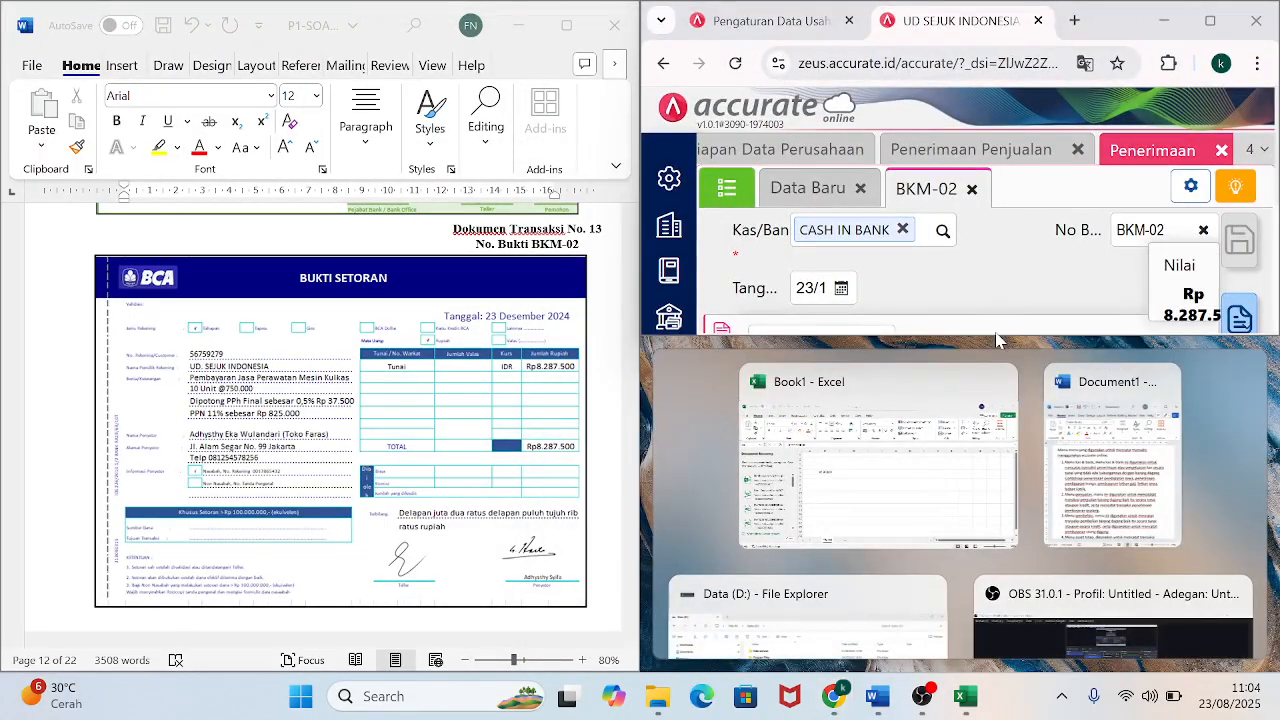
drag(992, 336, 958, 673)
Read transaction document No. 14, tax invoice F12-02 for SMK NEGERI 100, including its items, VAT, date and closing note.
click(614, 628)
click(630, 623)
drag(630, 626, 630, 626)
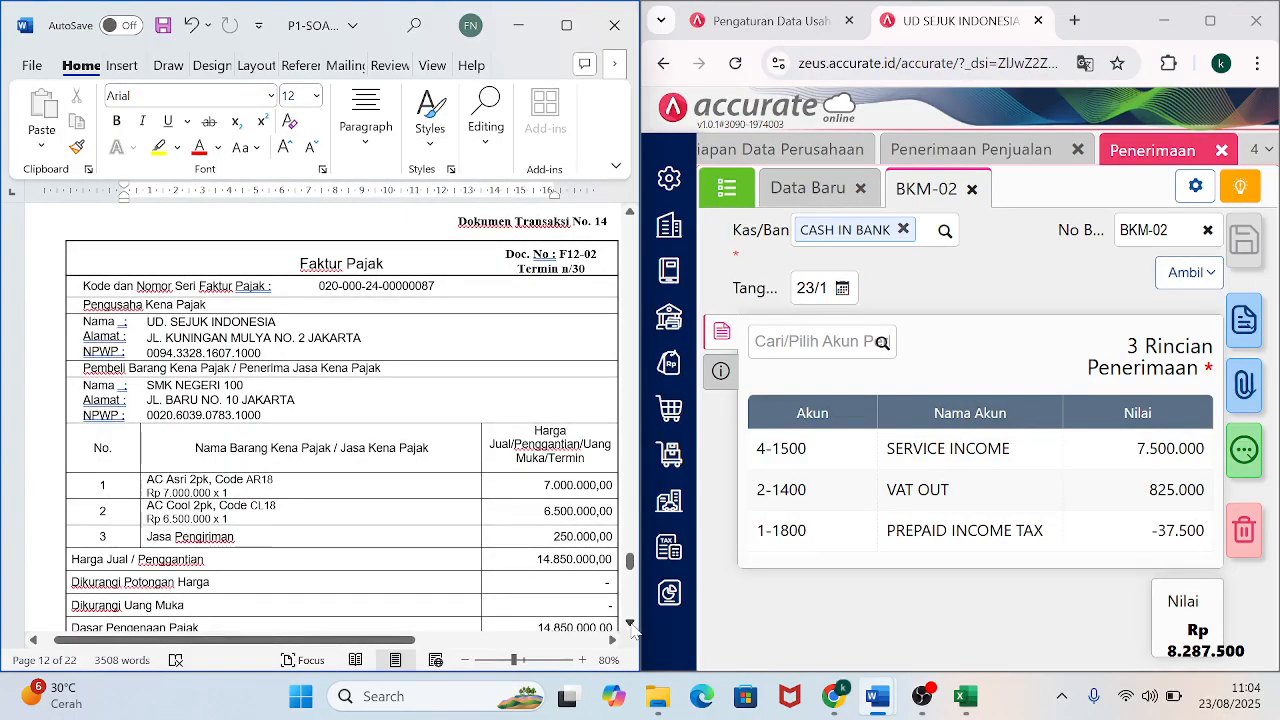
drag(338, 645, 355, 645)
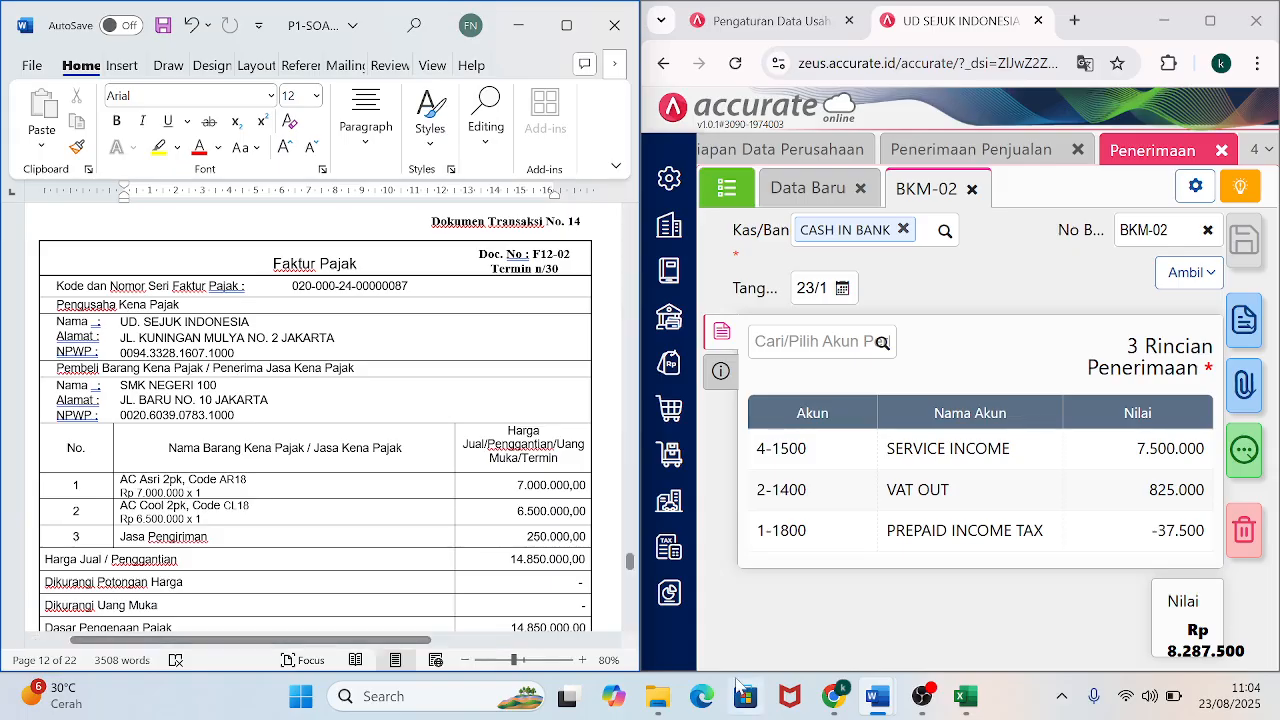
click(630, 626)
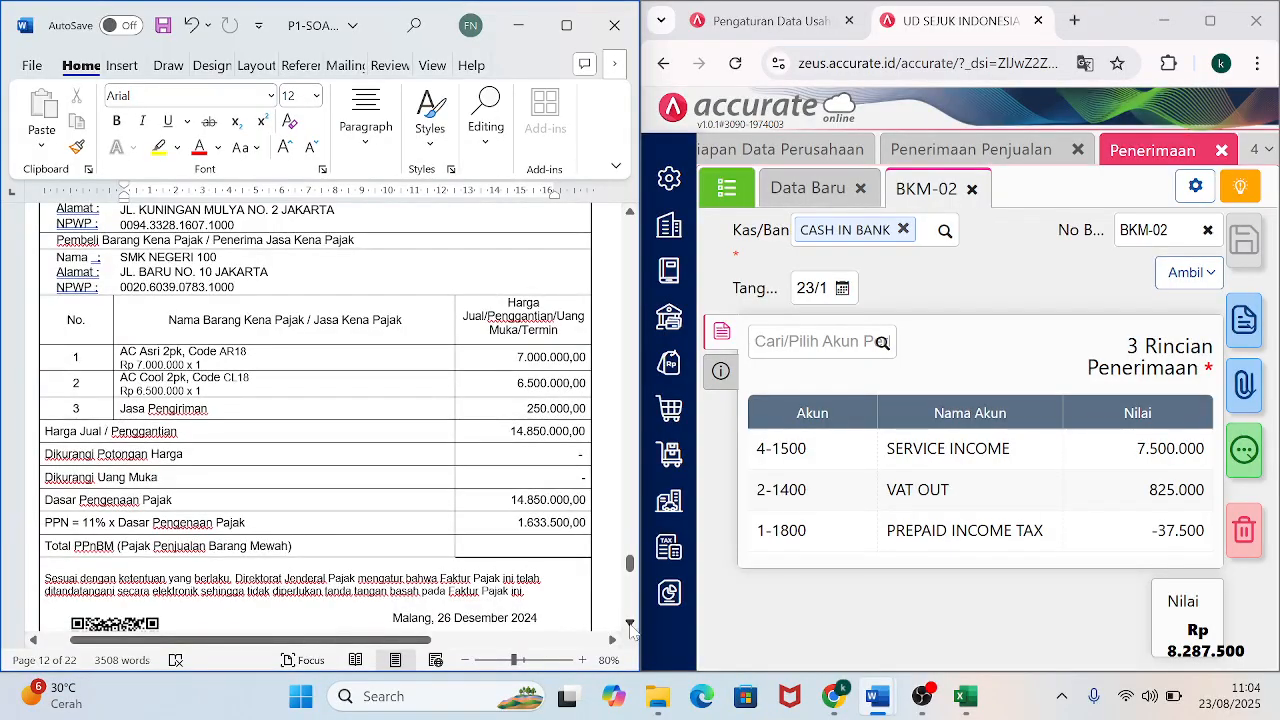
click(630, 626)
click(630, 626)
click(630, 626)
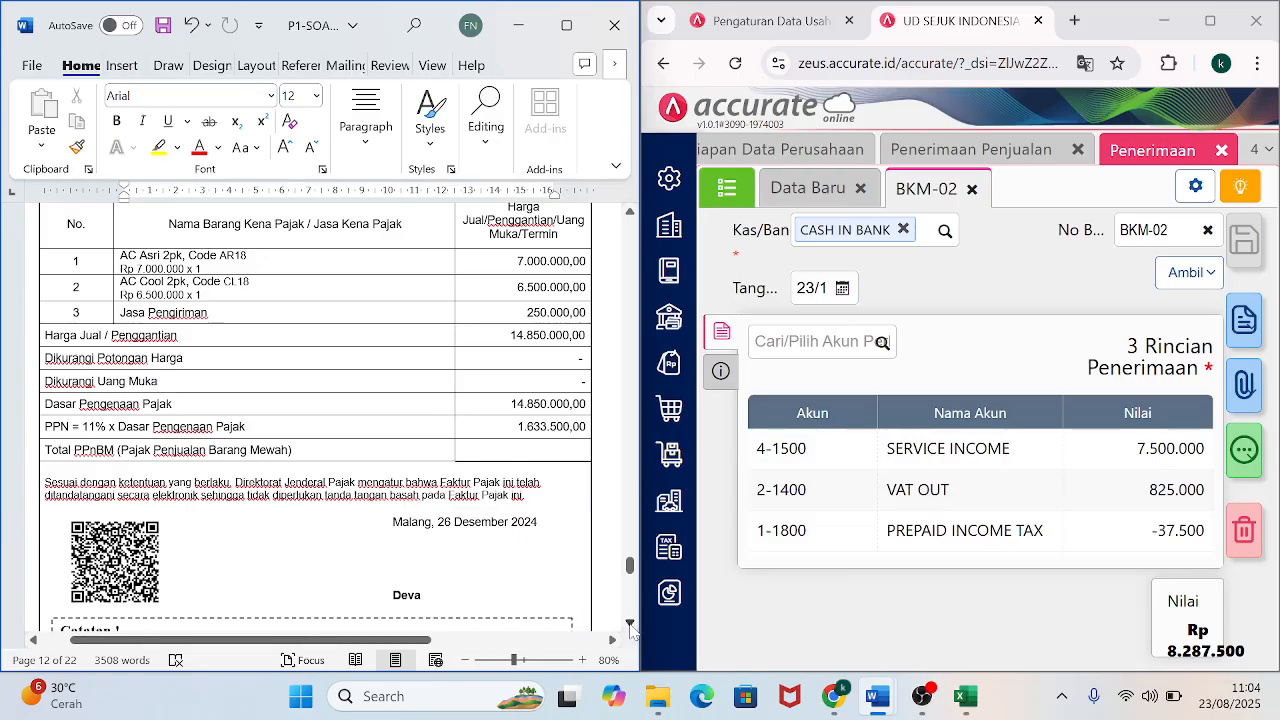
click(630, 626)
click(630, 626)
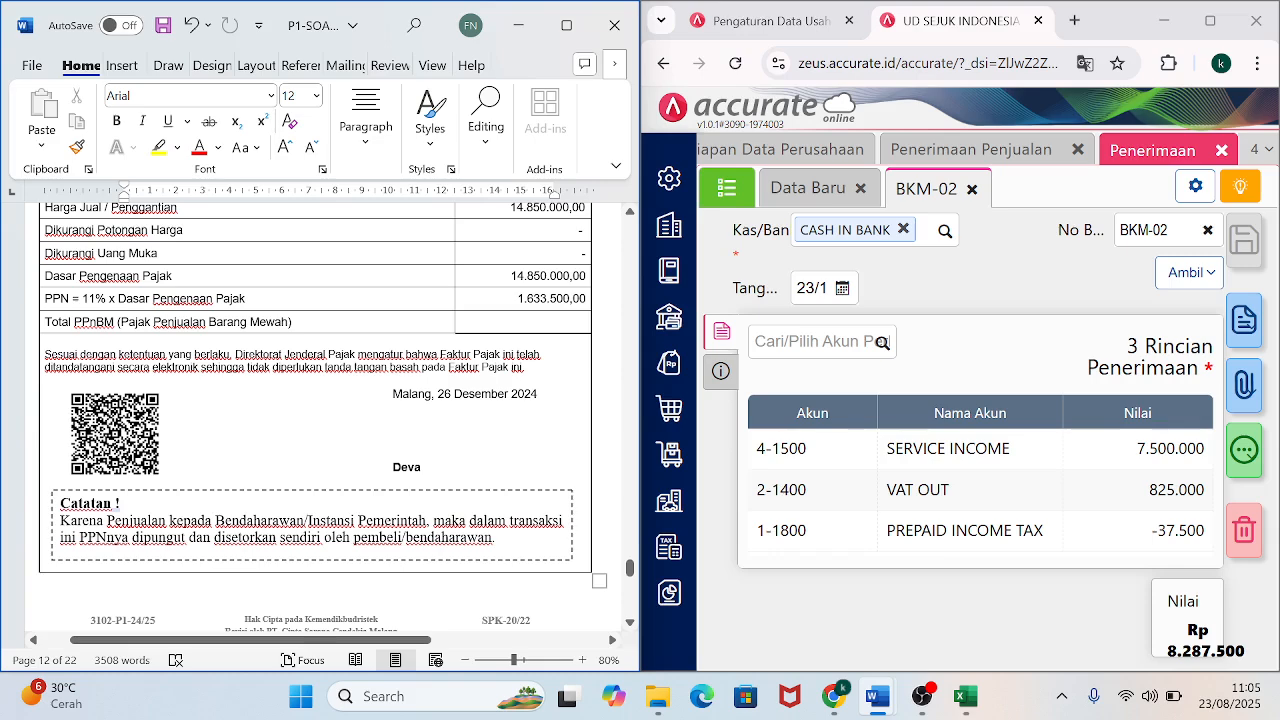
click(630, 212)
click(630, 212)
click(630, 213)
click(630, 213)
click(630, 213)
click(630, 213)
click(630, 213)
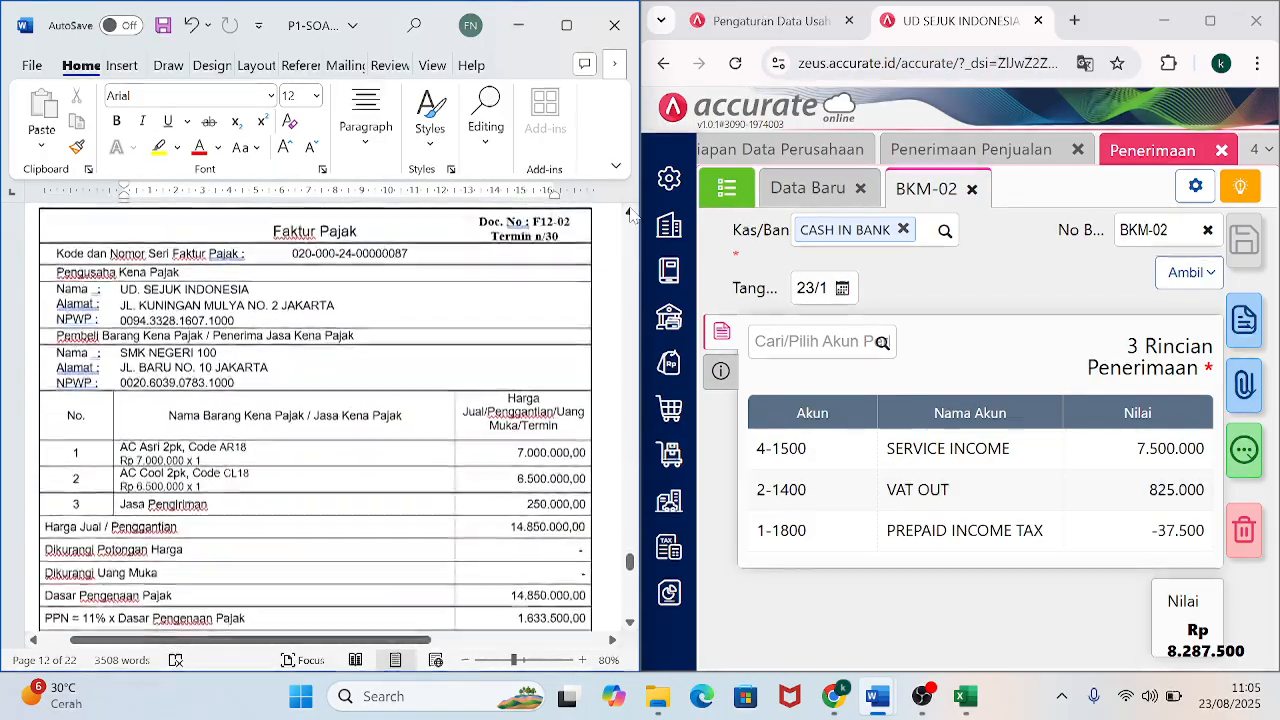
Recheck tax invoice F12-02 in the Word document, and close the receipt and sales receipt (Penerimaan Penjualan) forms.
click(630, 213)
click(630, 213)
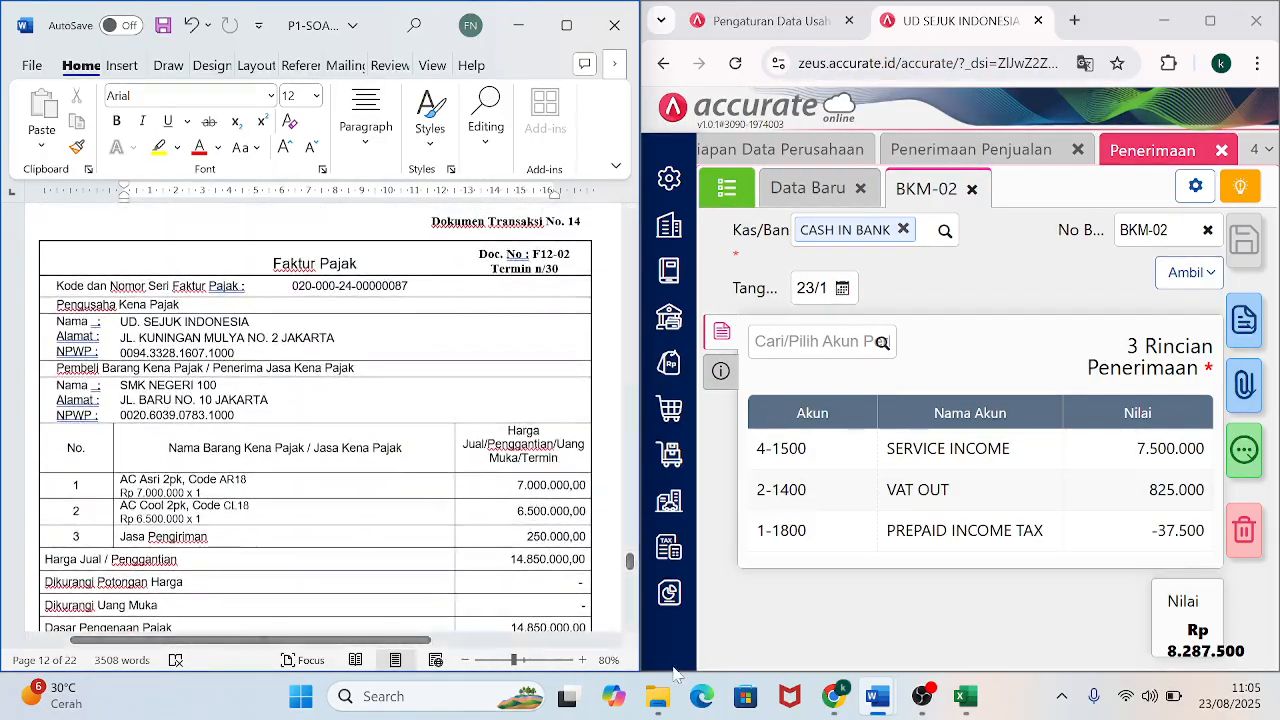
click(630, 625)
click(630, 625)
click(630, 625)
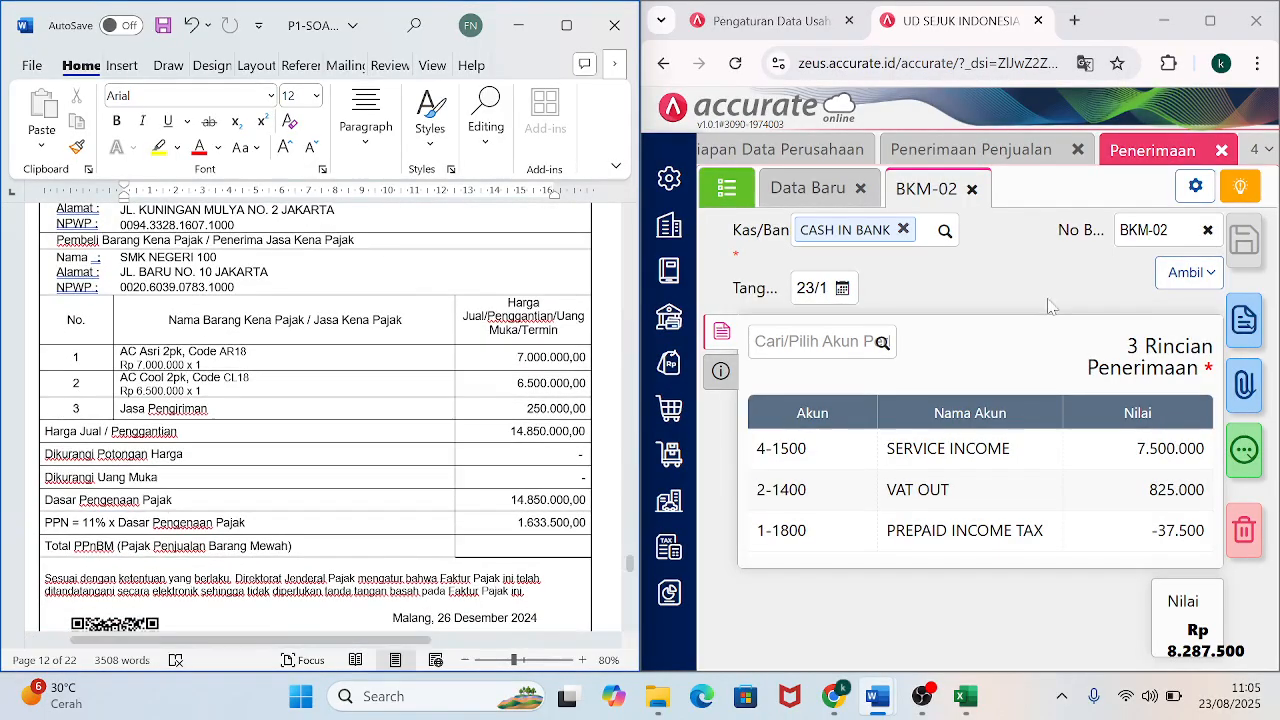
click(1221, 150)
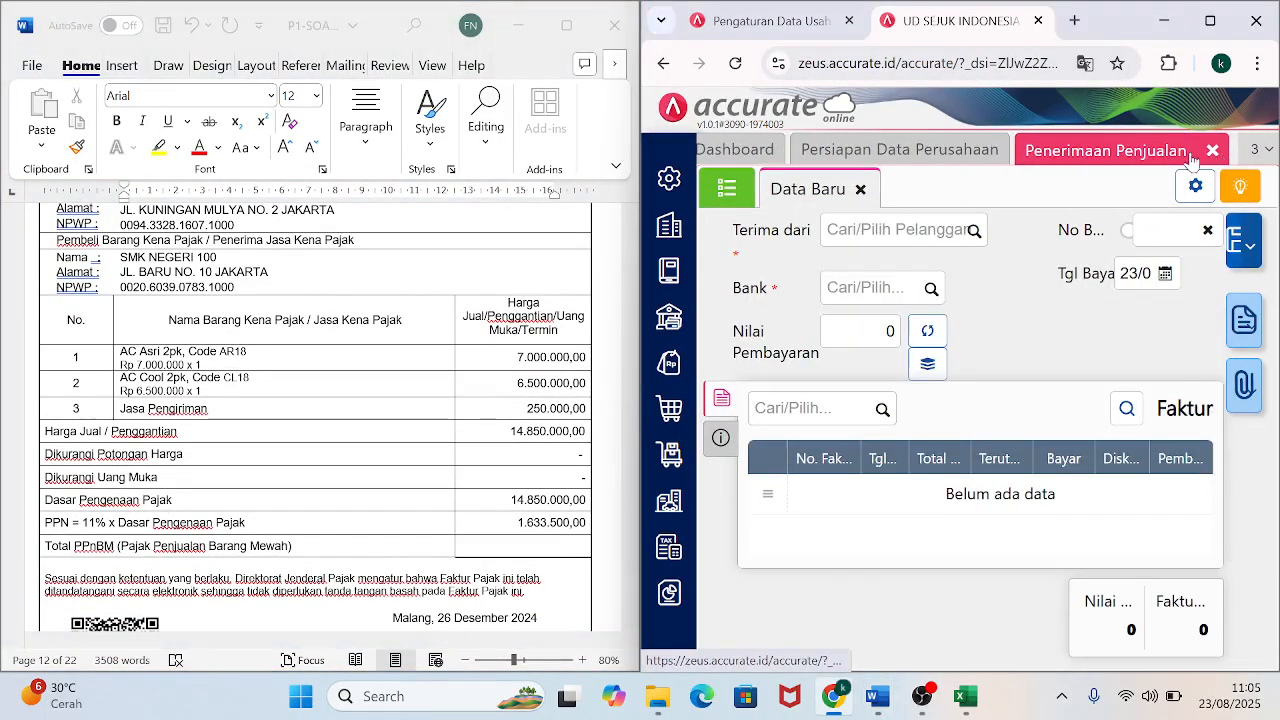
click(1213, 150)
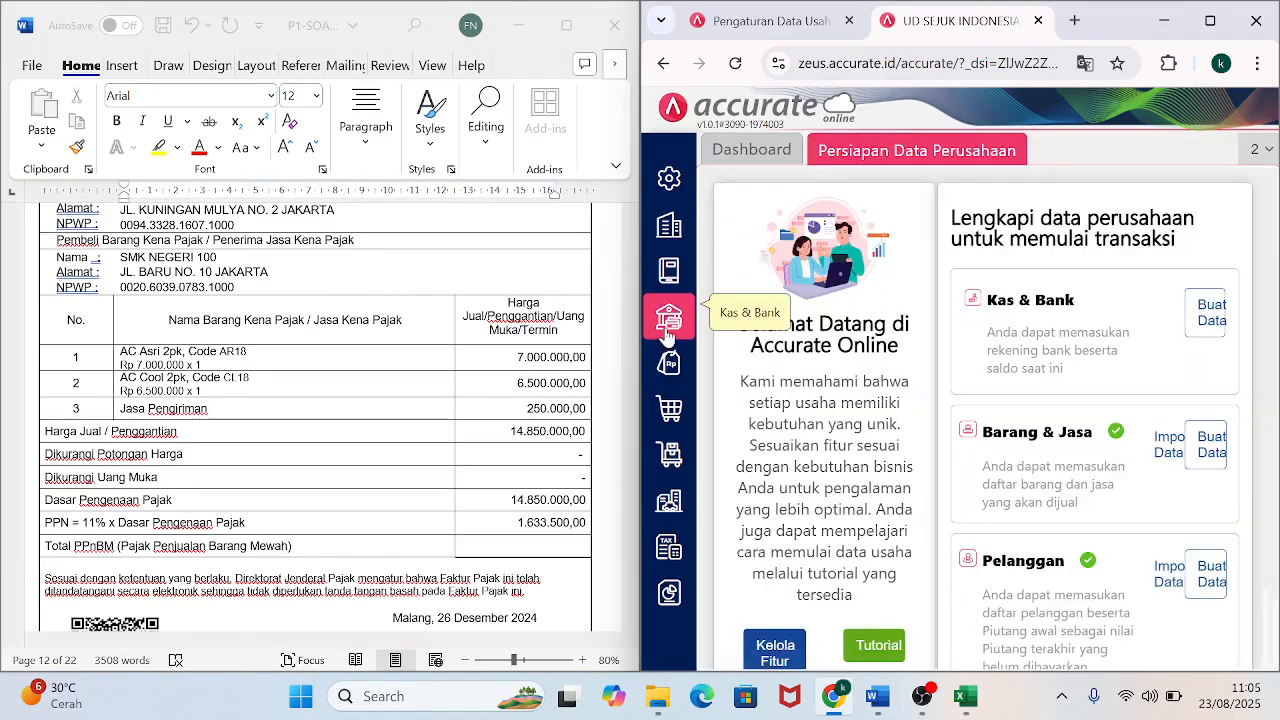
Bring the header and item lines of tax invoice F12-02 into view and open a new sales invoice (Faktur Penjualan).
click(669, 366)
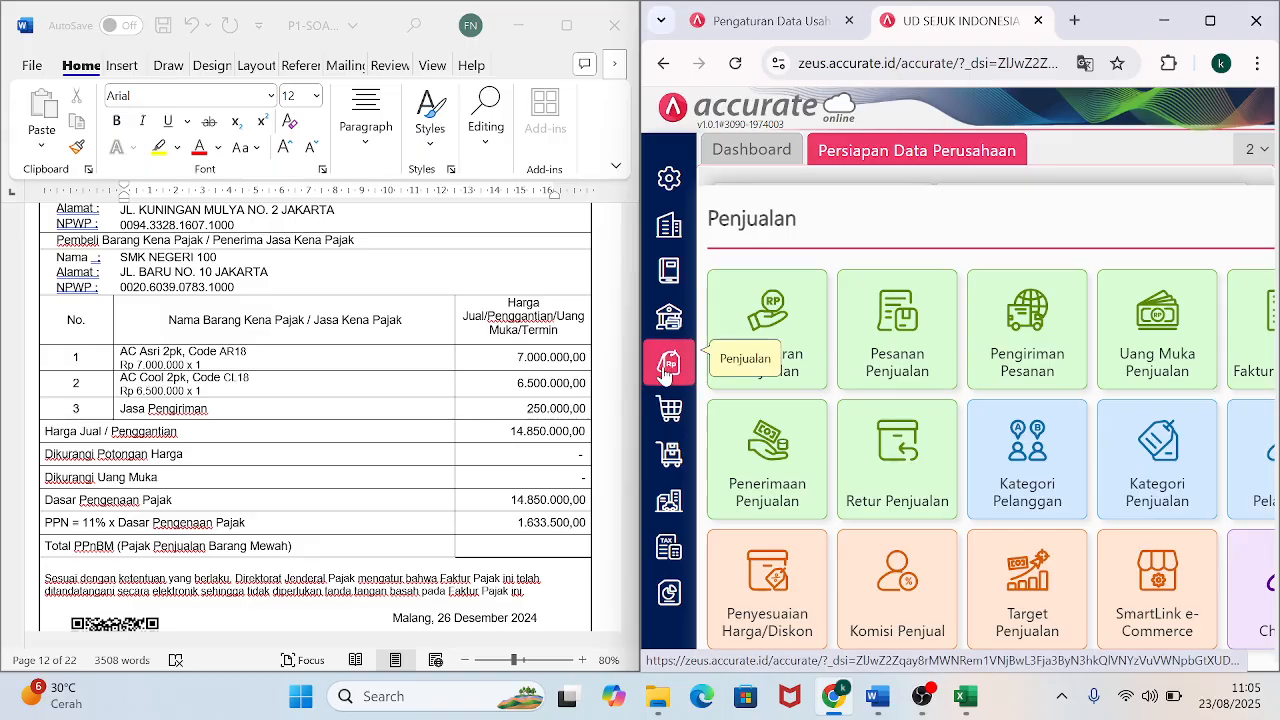
click(612, 330)
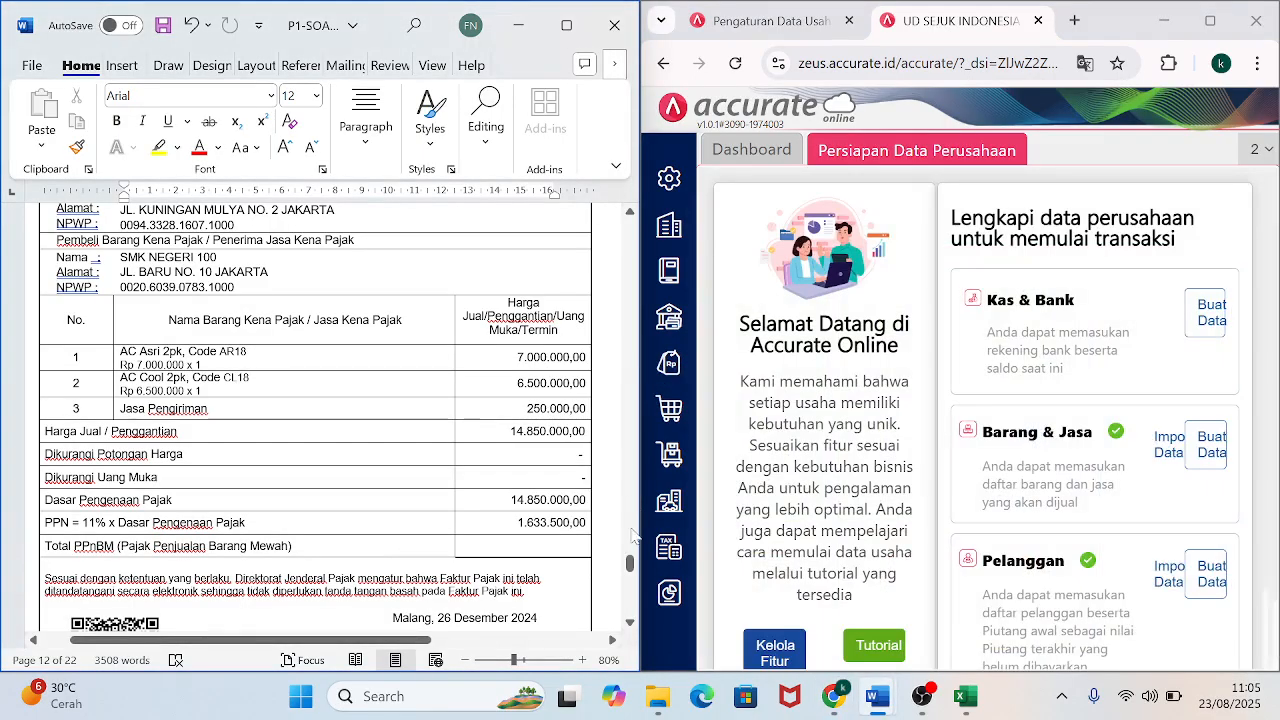
drag(629, 565, 631, 567)
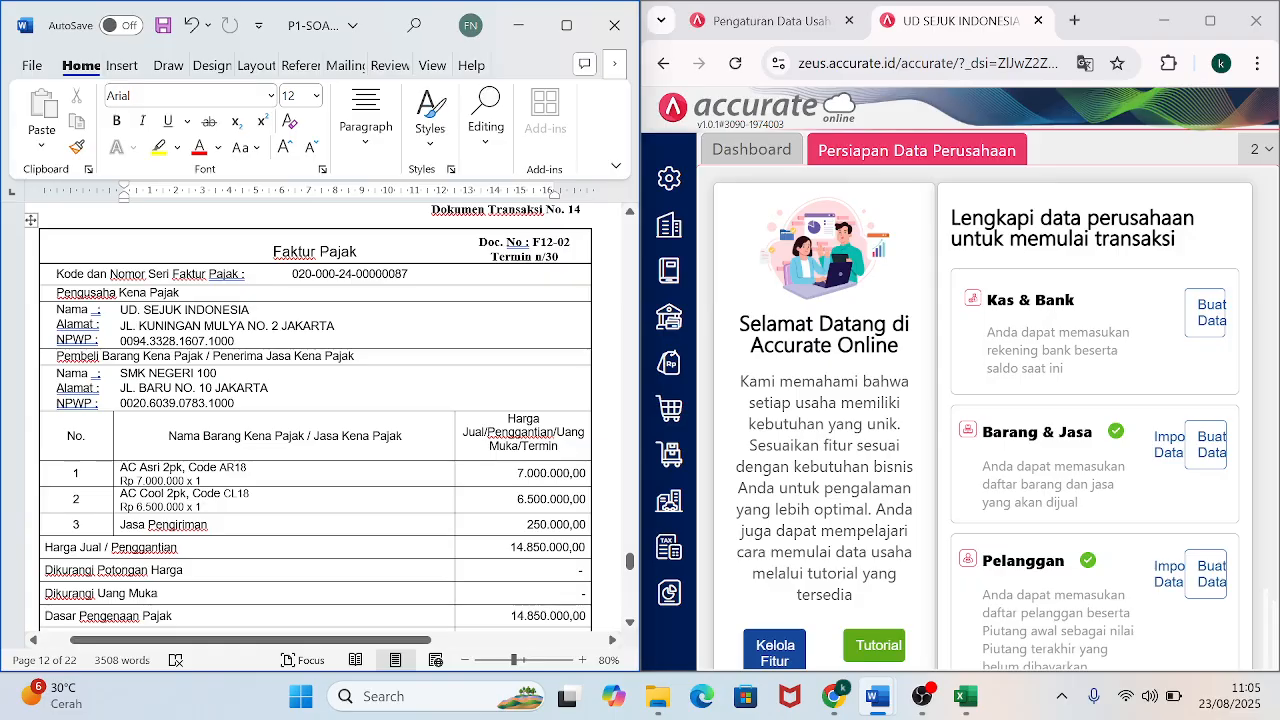
click(669, 362)
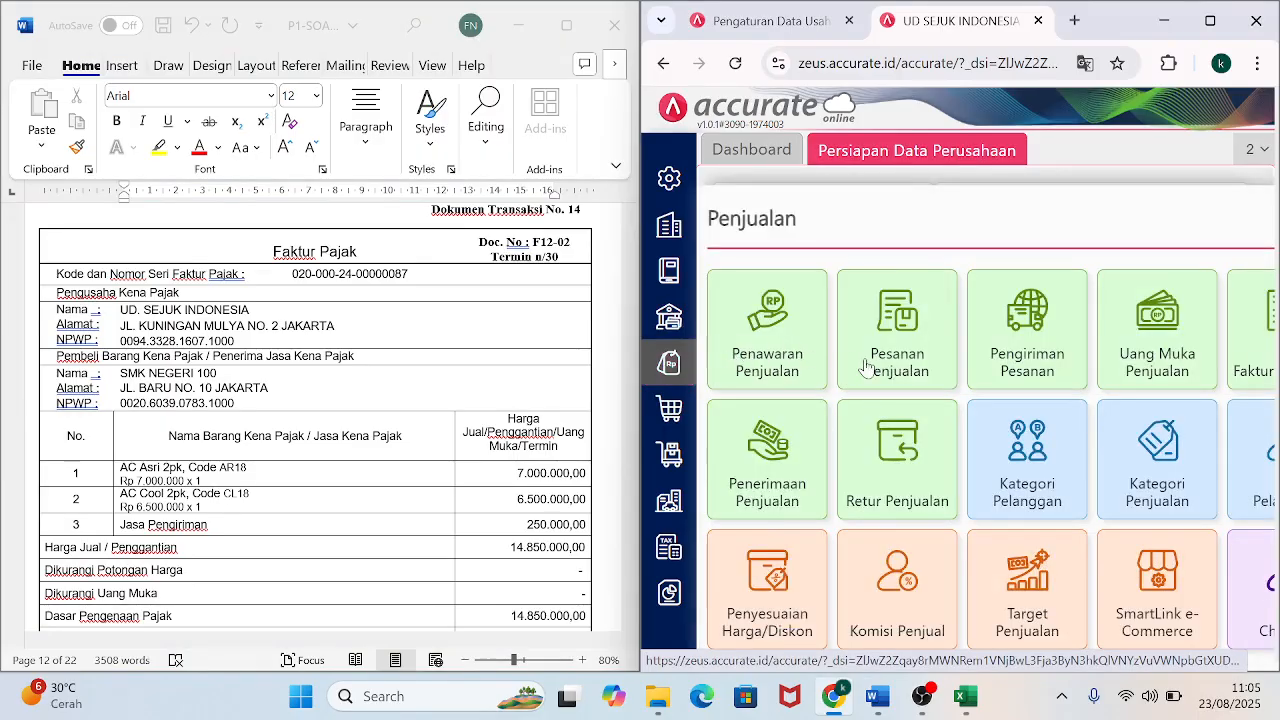
click(1256, 346)
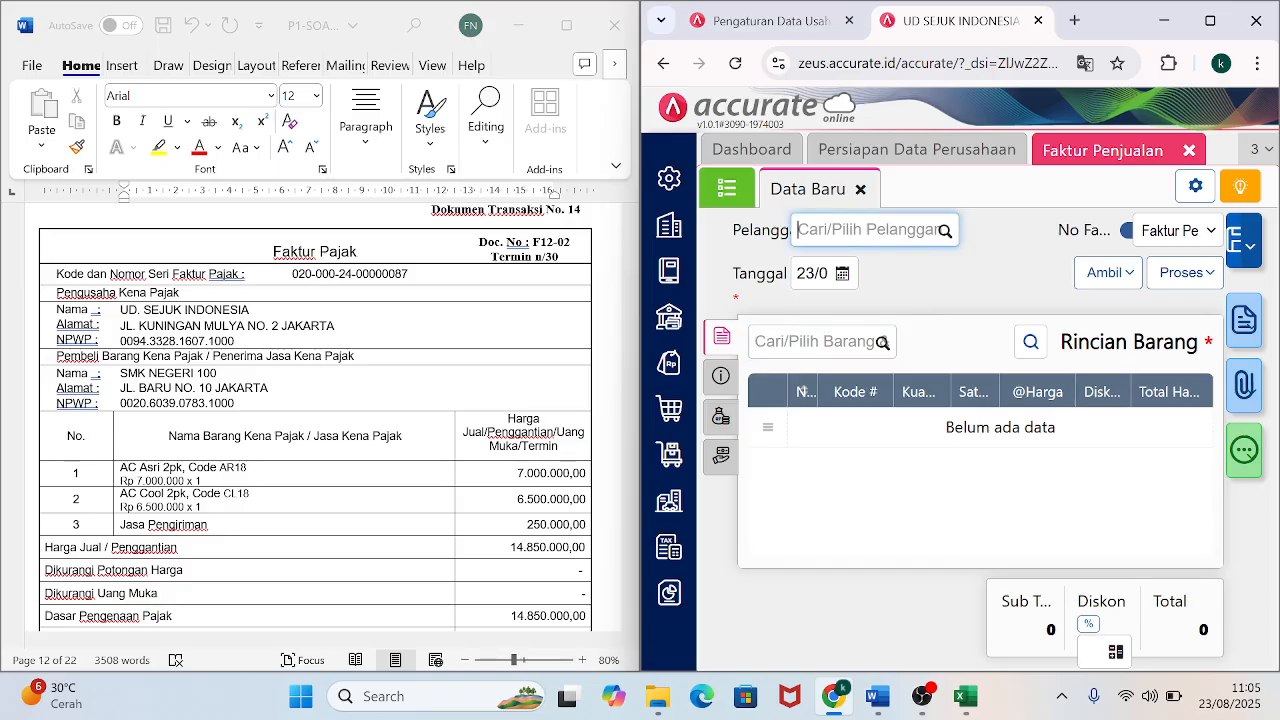
Add SMK NEGERI 10 as a new customer and use it as the customer on the sales invoice.
text(SMK NE)
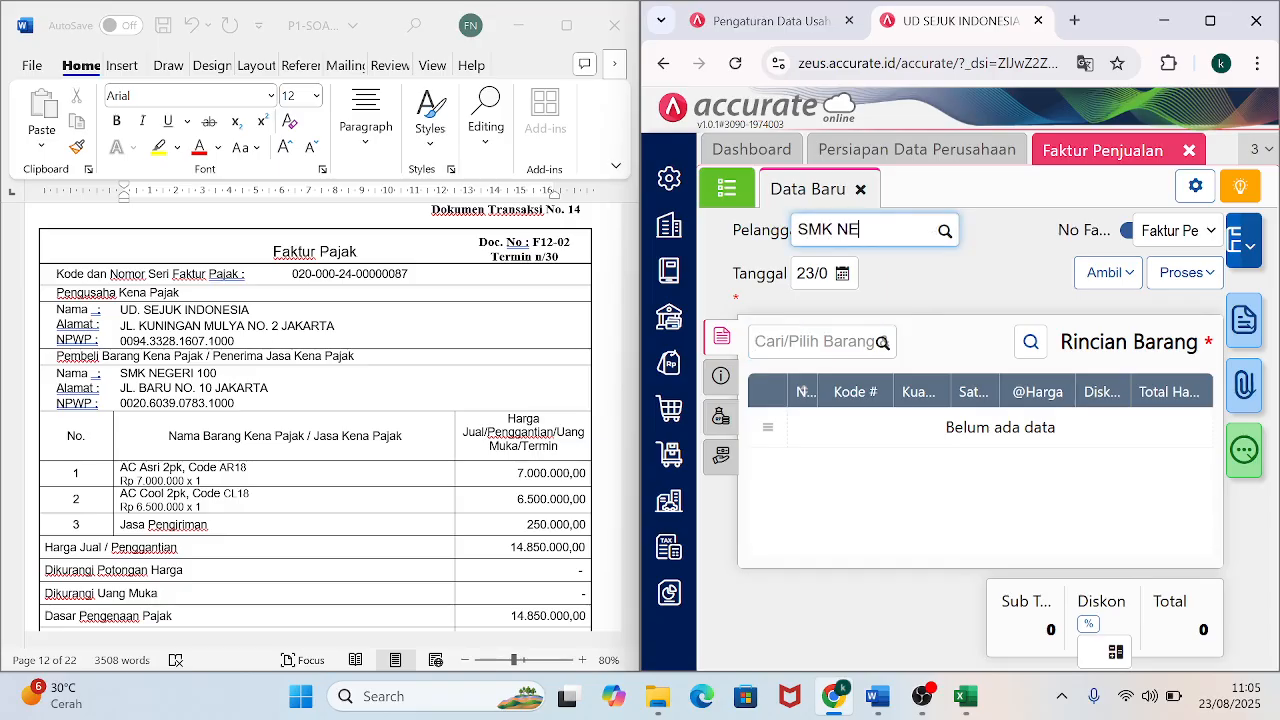
text(GERI 1P)
key(BackSpace)
text(0)
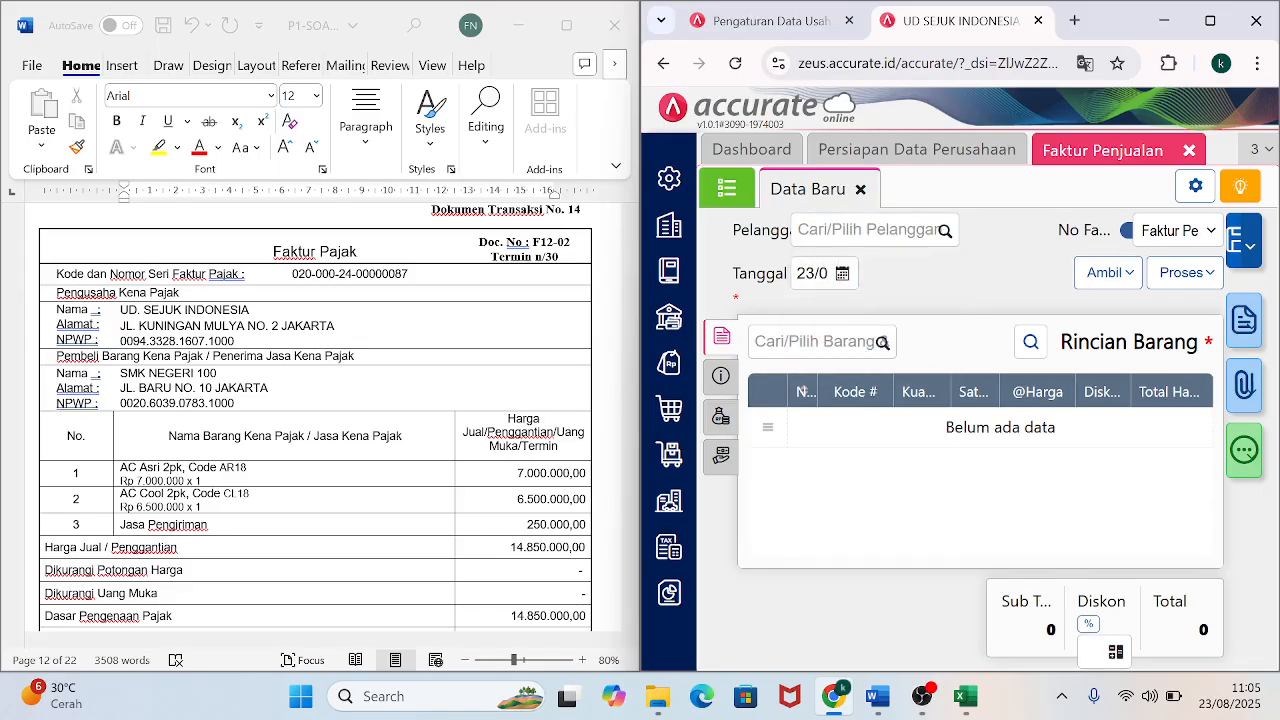
text(SMK)
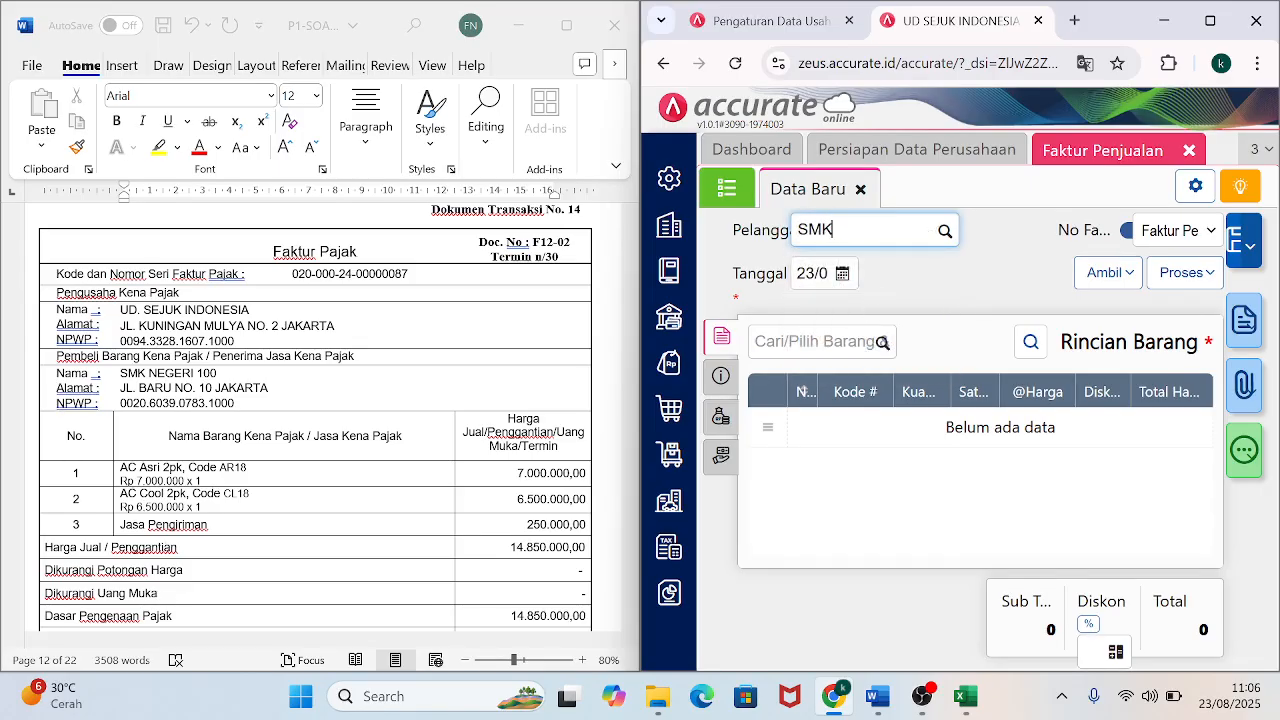
text( NEGERI 10)
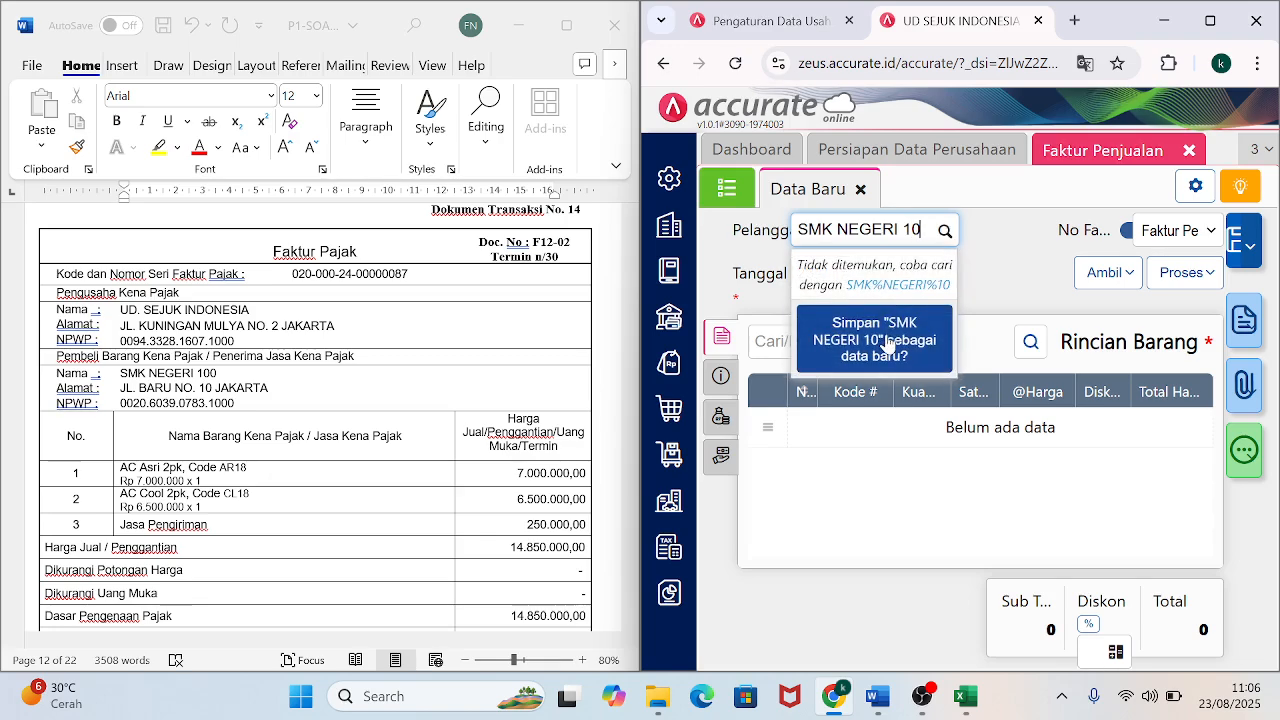
click(890, 341)
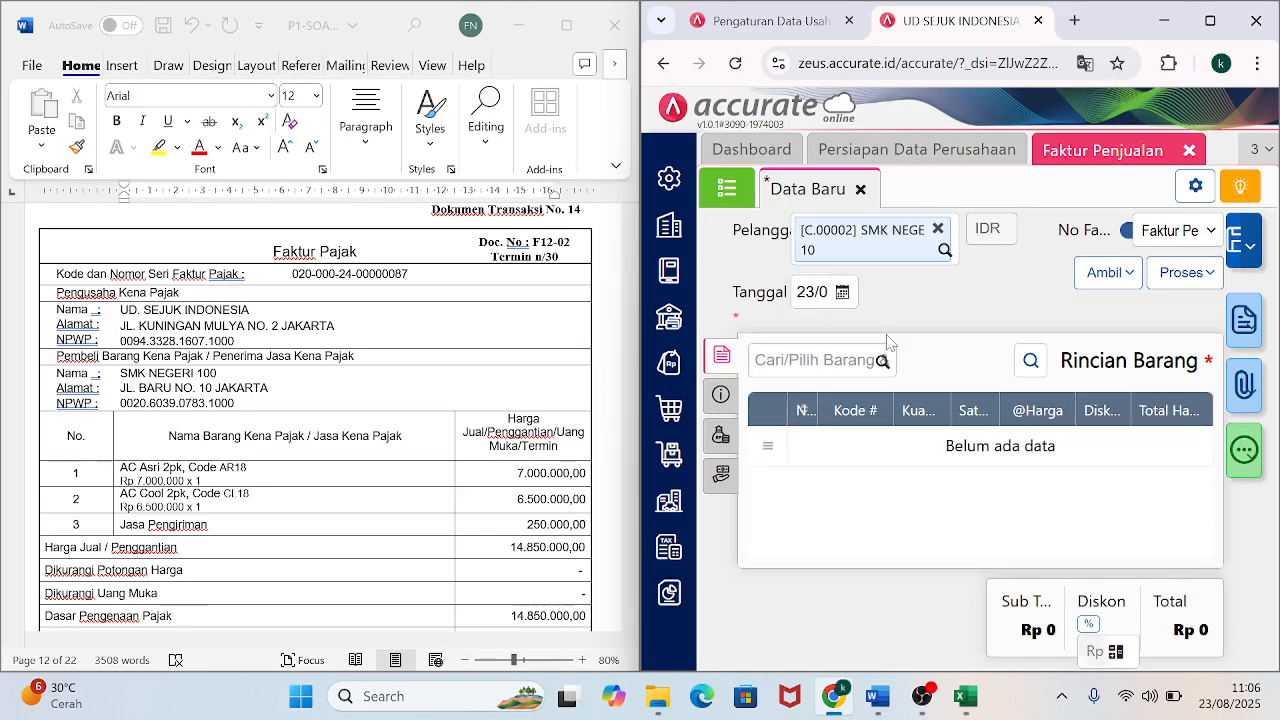
Switch off automatic invoice numbering and set the invoice number to F12-02.
click(1127, 231)
click(1140, 230)
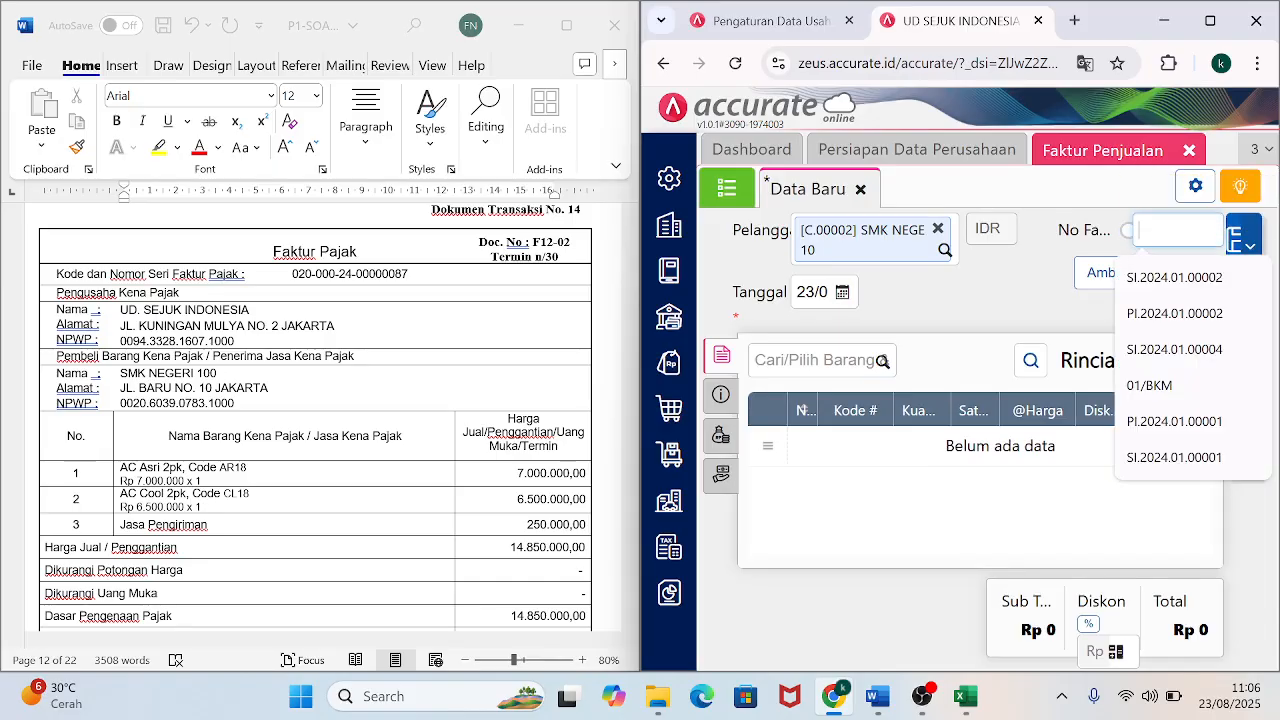
text(F12-02)
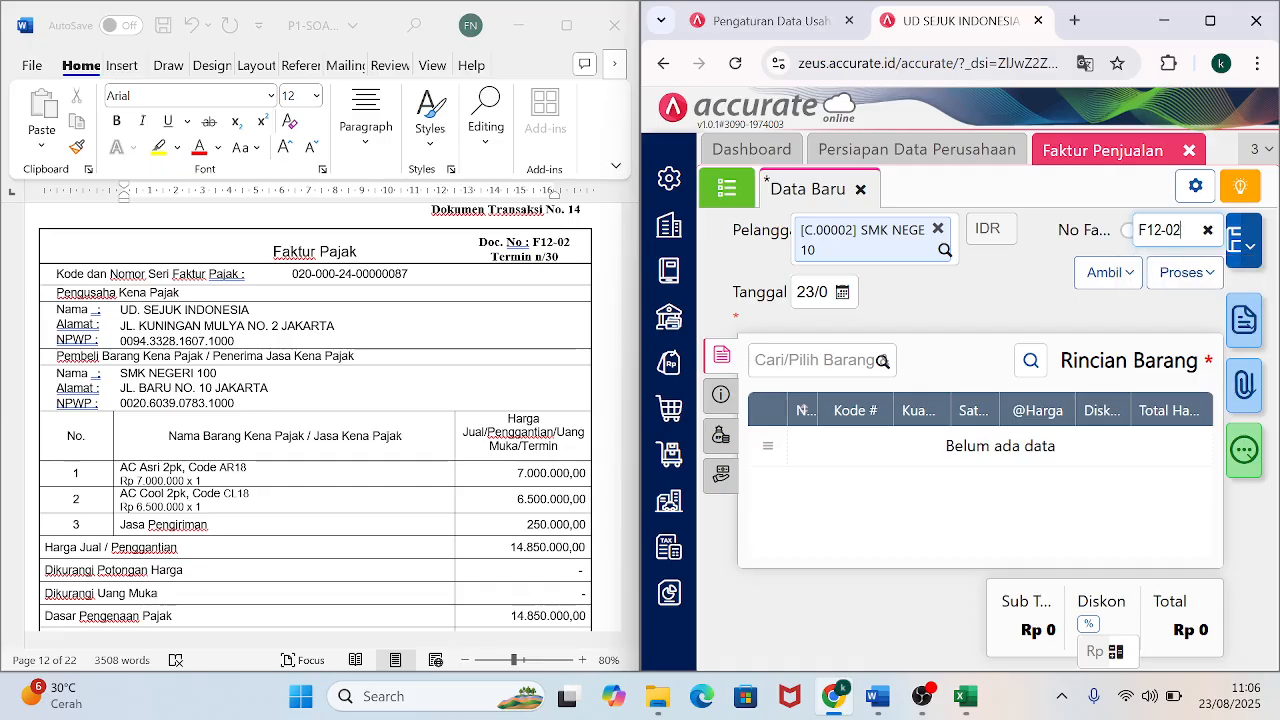
key(Tab)
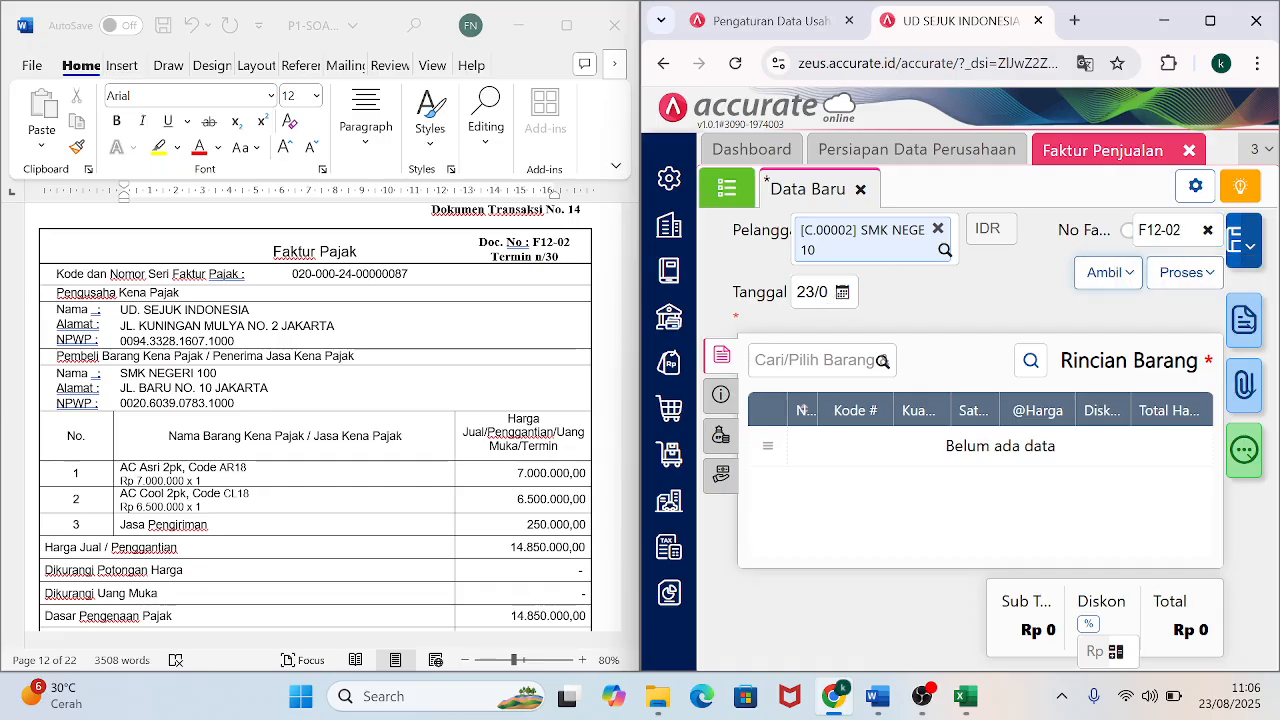
Look up the date on the tax invoice document and set the sales invoice date to 26 December 2024.
click(838, 293)
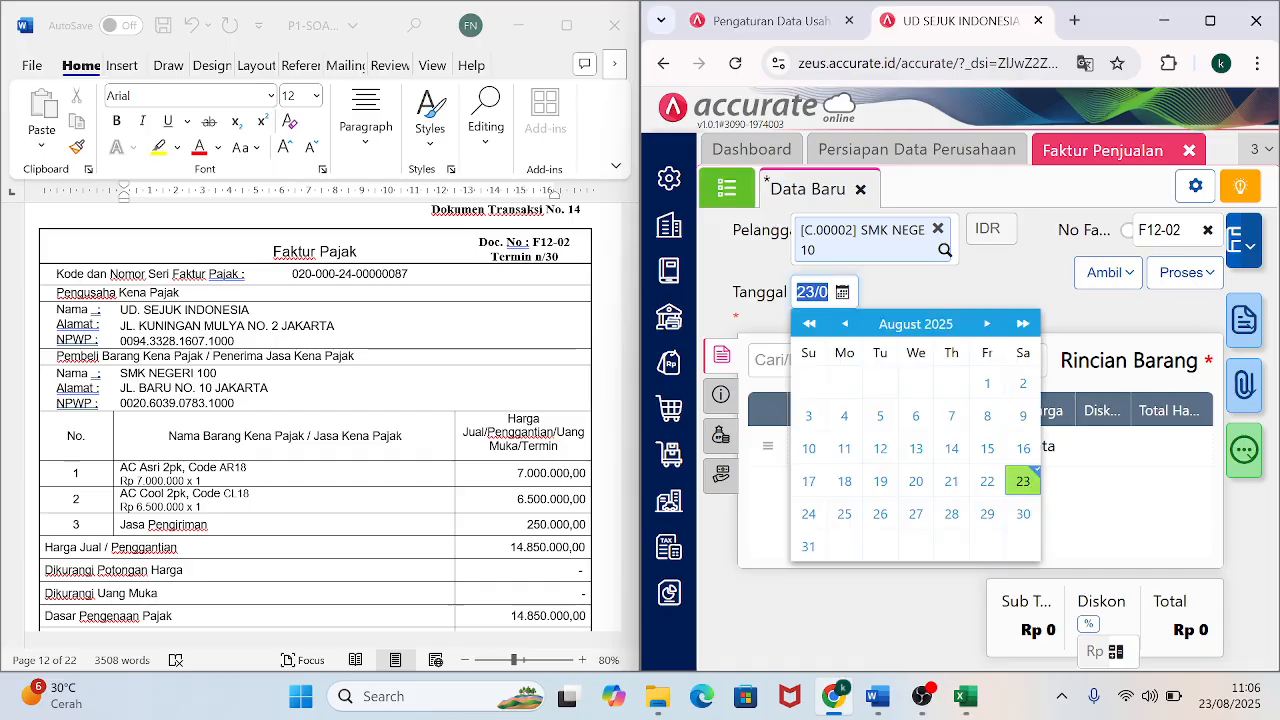
click(610, 267)
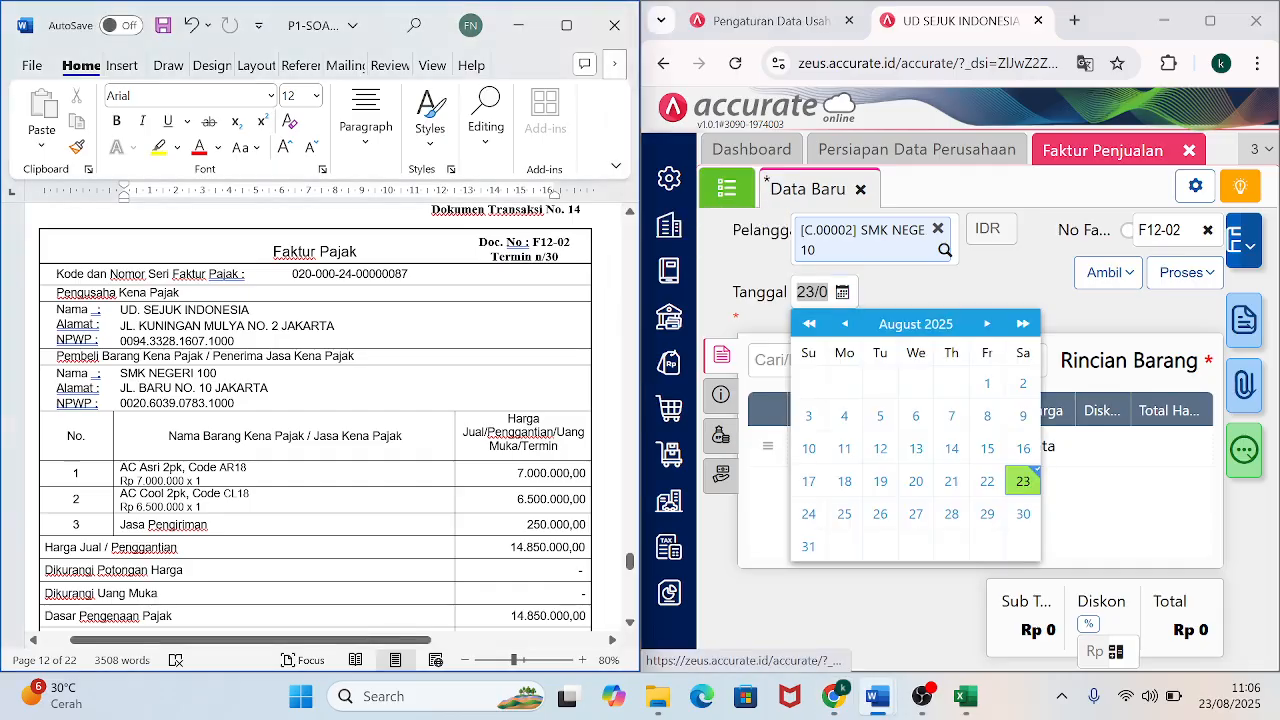
click(629, 625)
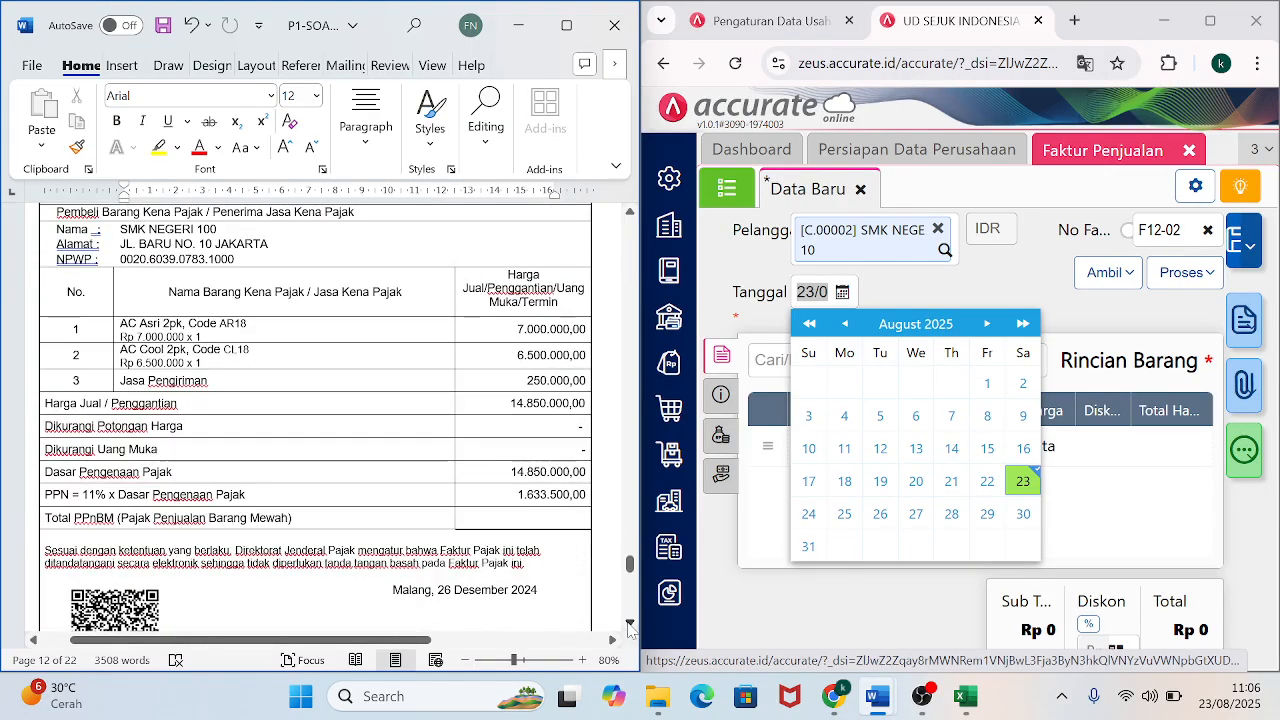
text(2)
drag(629, 435, 632, 574)
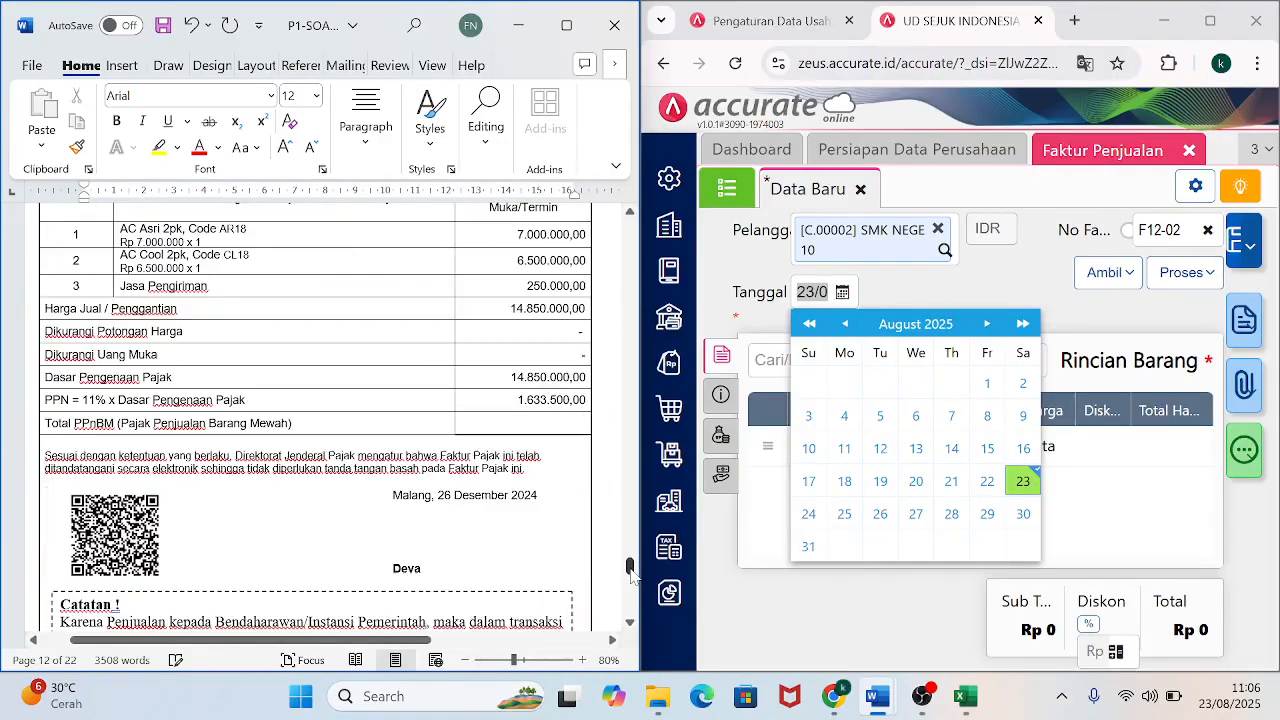
click(811, 291)
click(812, 291)
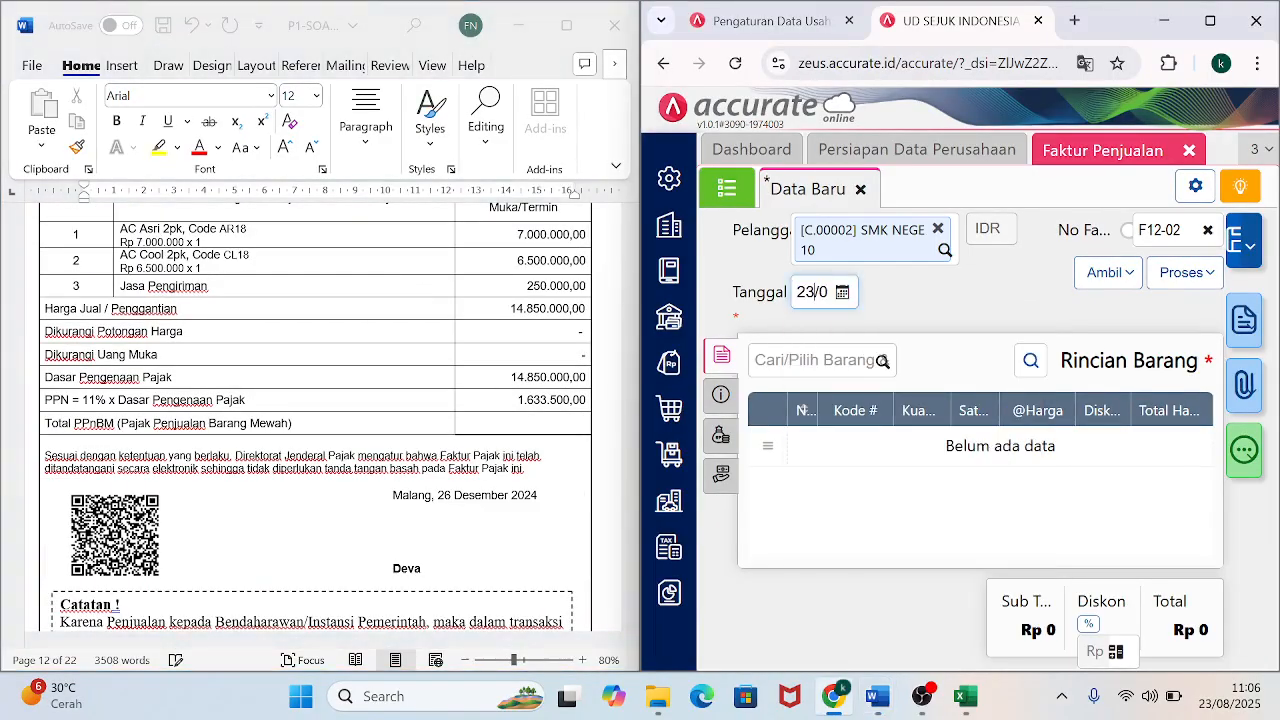
key(ctrl+a)
text(2)
click(842, 291)
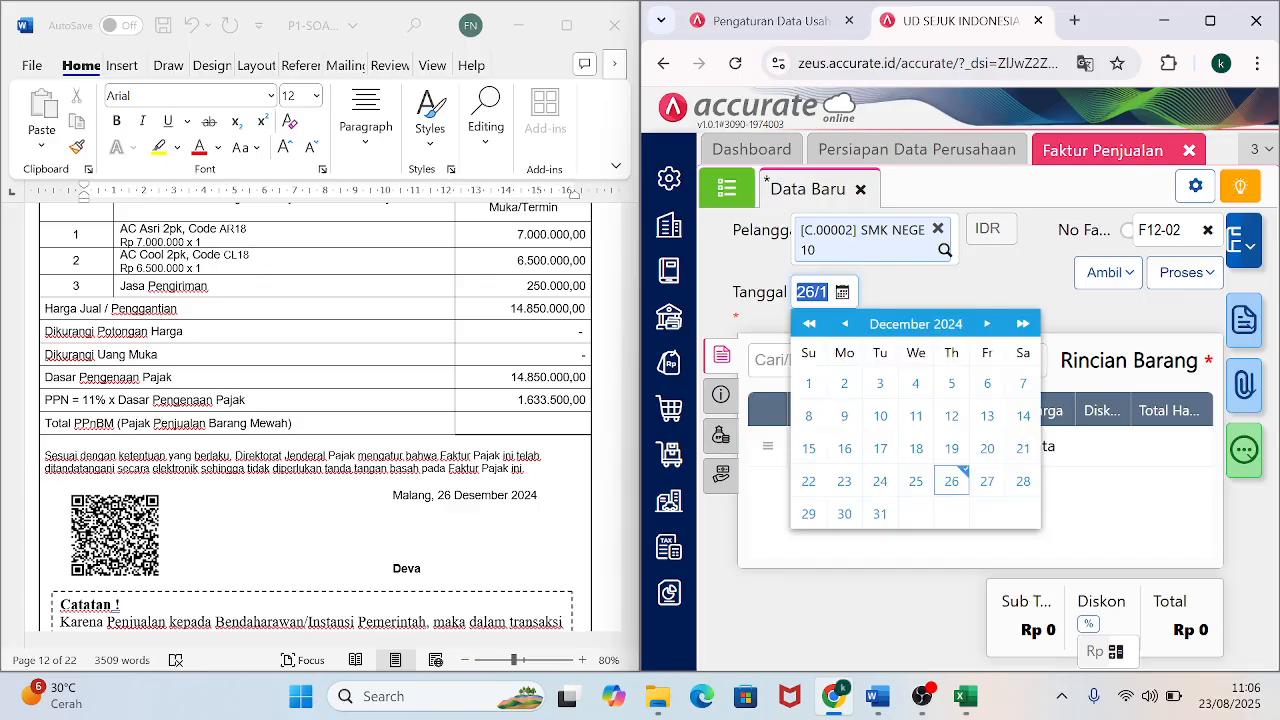
click(953, 482)
Add the item AC Asri 2pk, code AR18, to the invoice's item details.
click(881, 361)
click(617, 253)
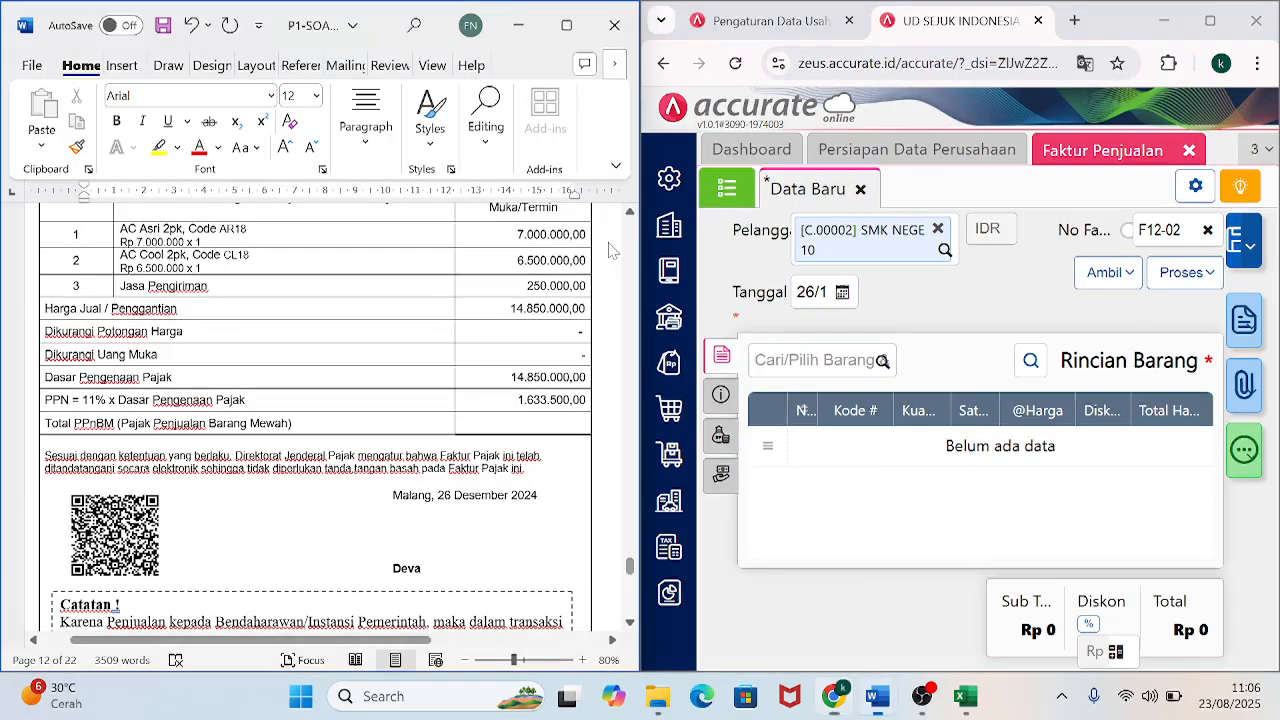
click(629, 213)
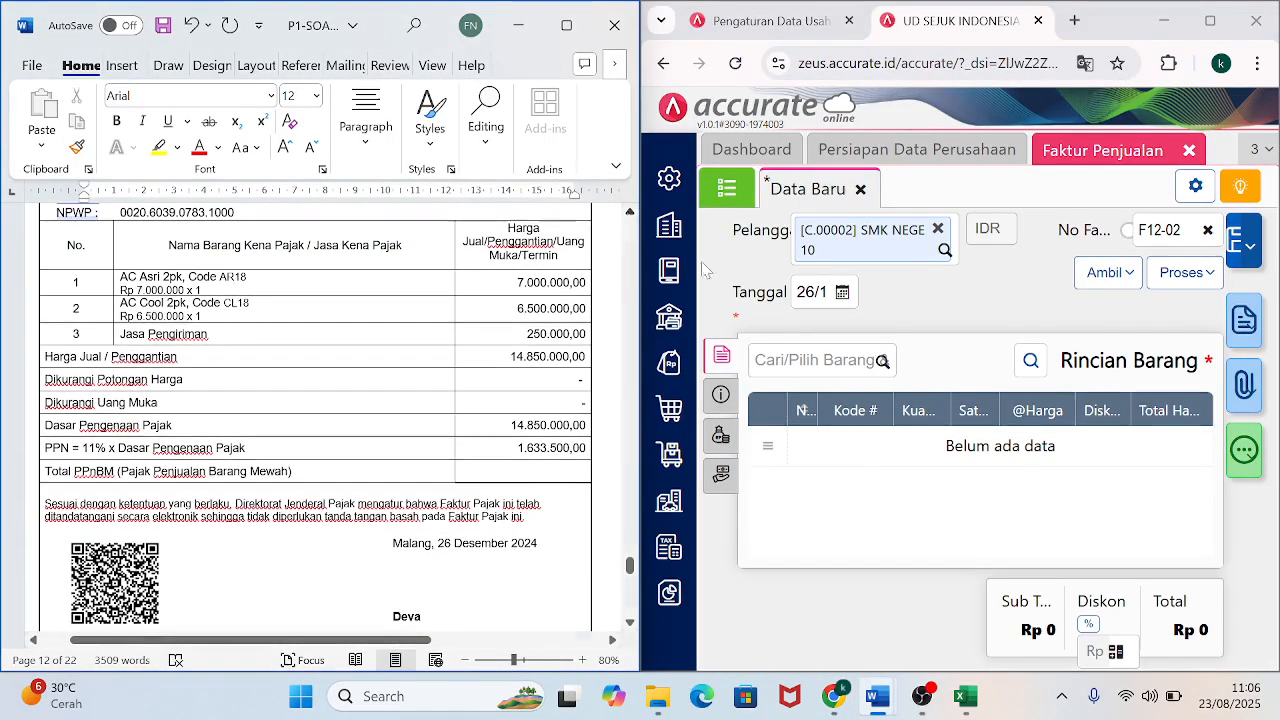
click(881, 361)
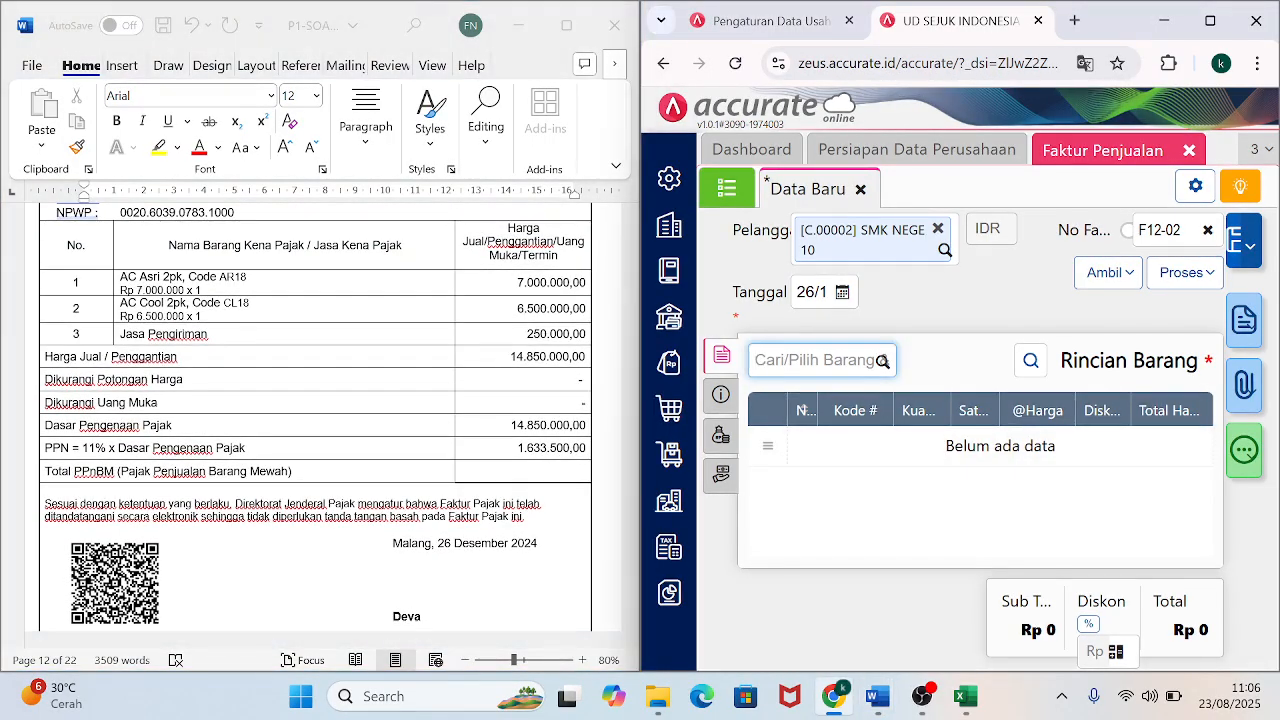
text(AC ASRI)
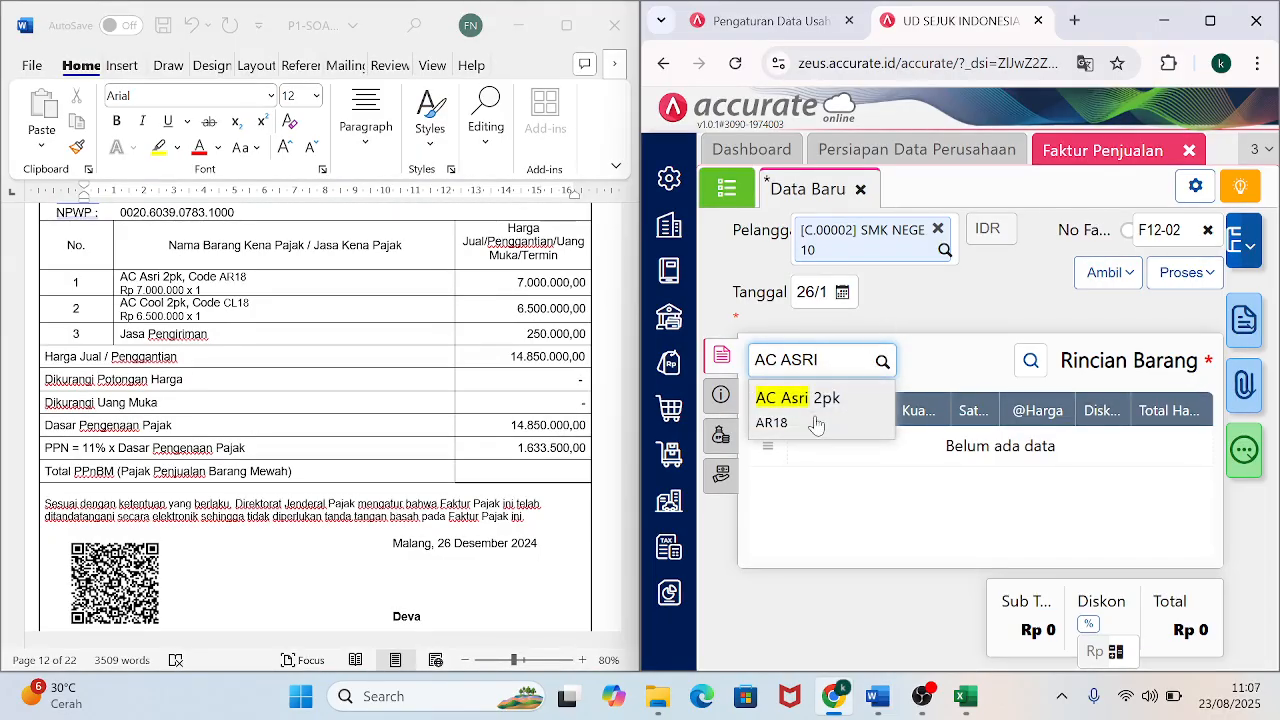
click(815, 417)
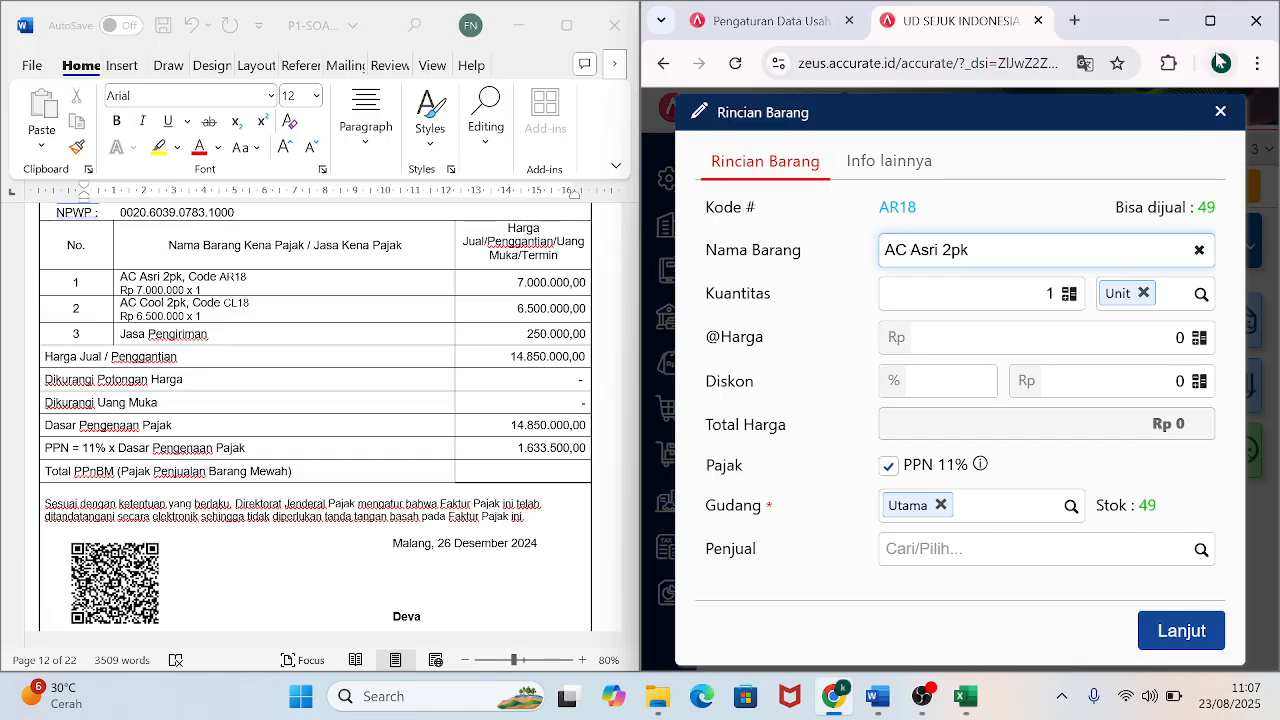
Exclude the 11% PPN tax from the AC Asri 2pk line in the enlarged browser, and restore the side-by-side layout.
mouse_move(1206, 34)
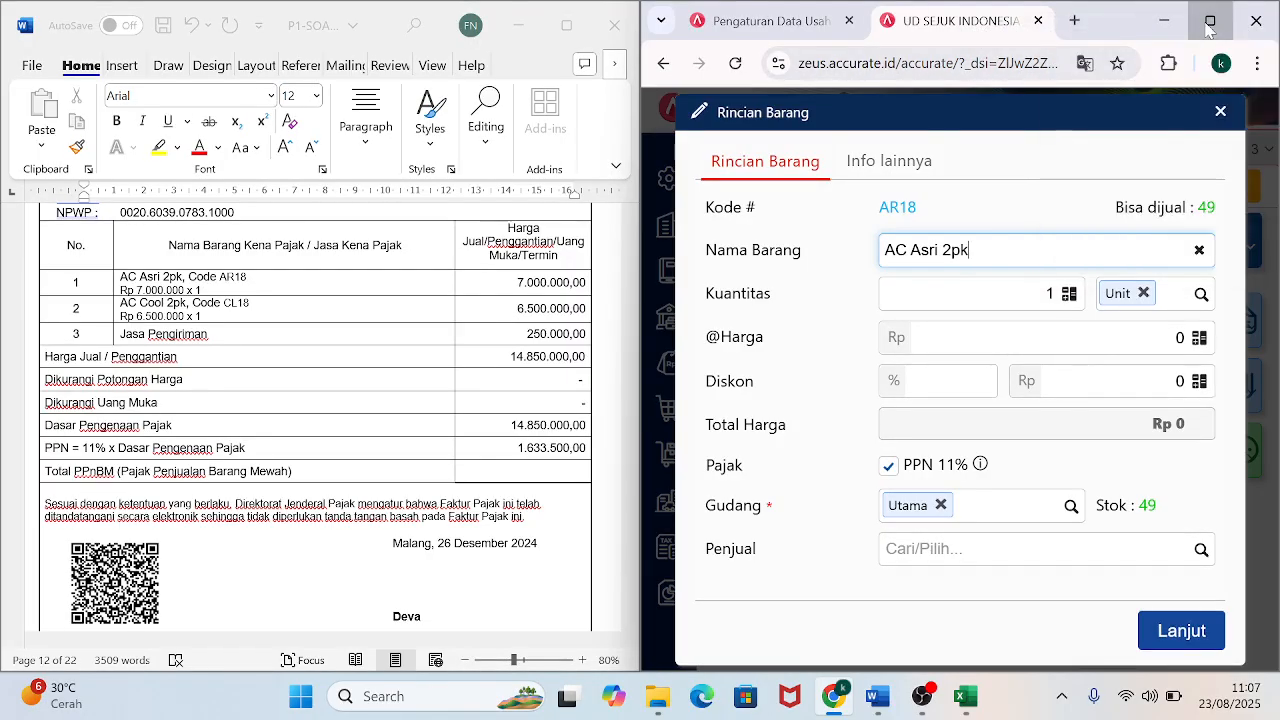
click(1209, 22)
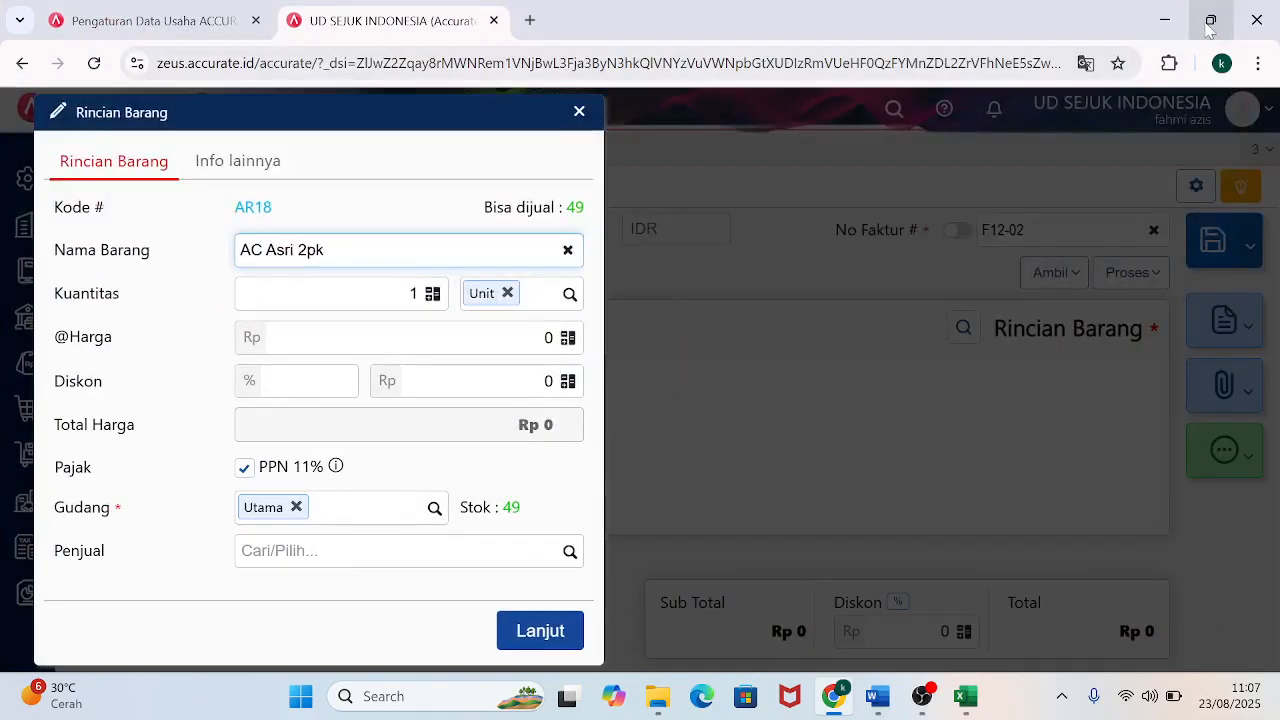
click(250, 480)
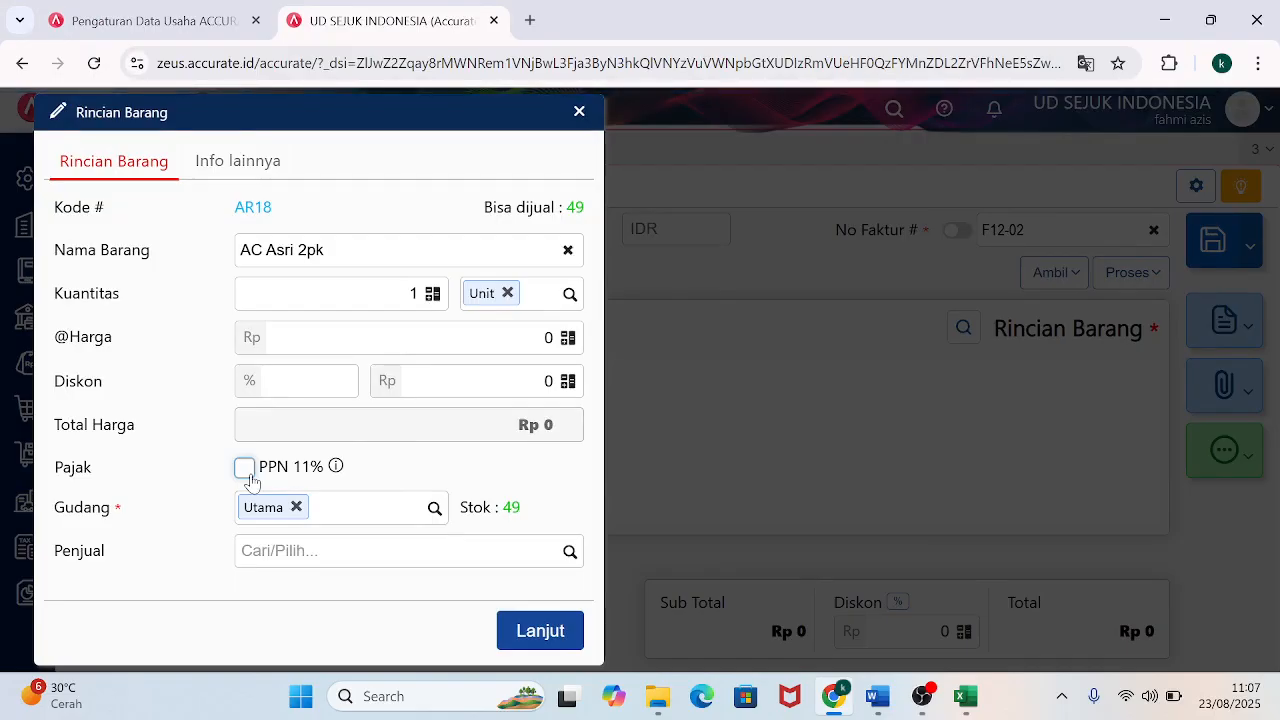
click(250, 481)
click(249, 478)
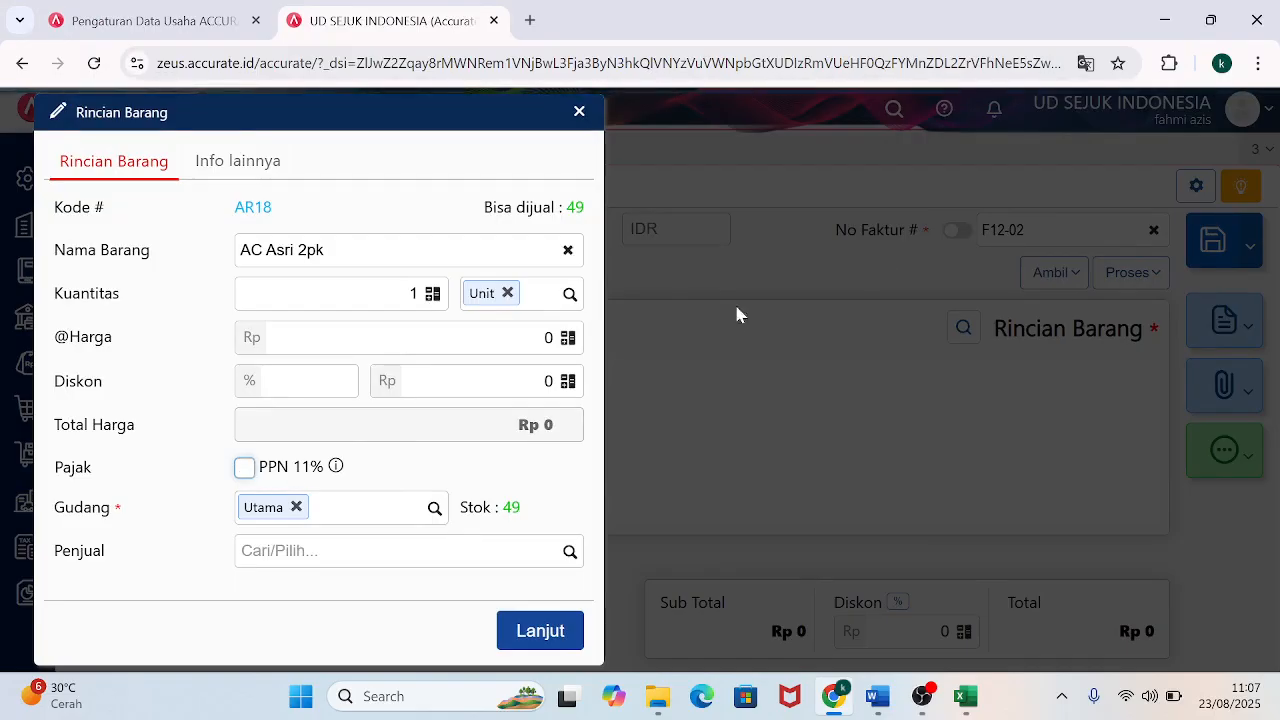
click(1211, 20)
drag(478, 30, 1278, 2)
double_click(965, 336)
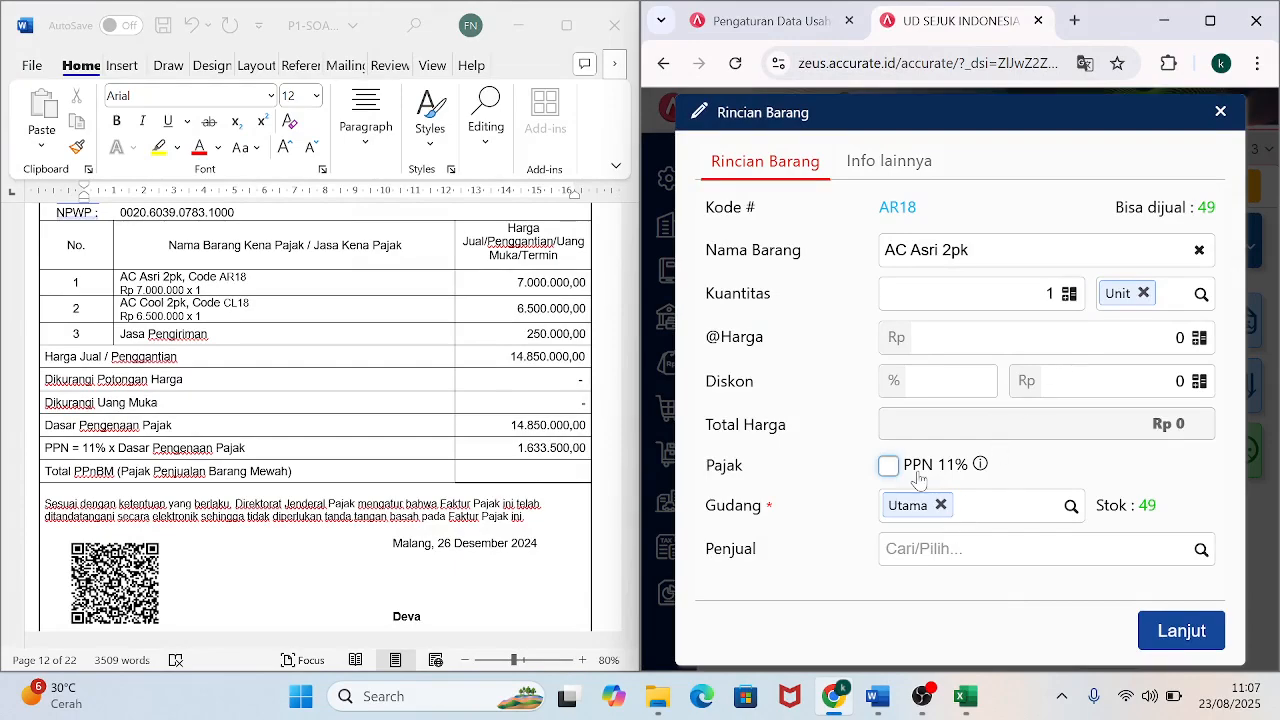
Set the unit price of AC Asri 2pk to Rp 7.000.000.
click(1040, 293)
click(1180, 337)
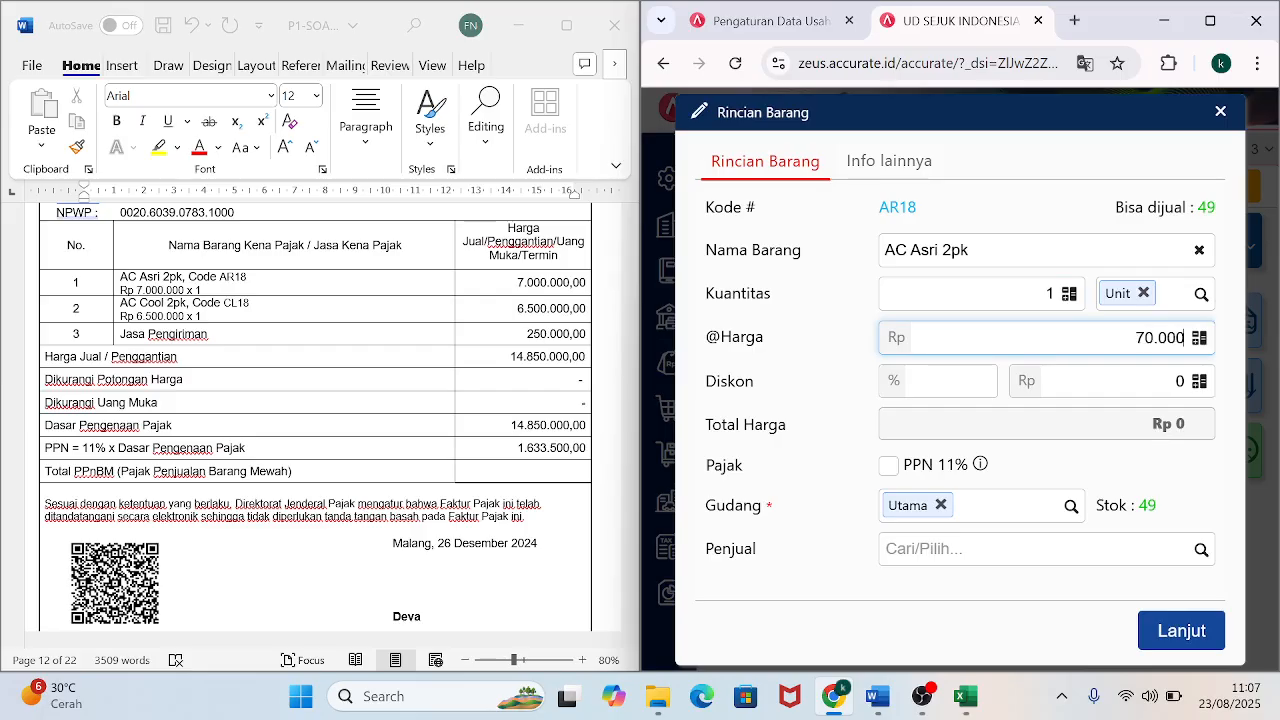
click(945, 381)
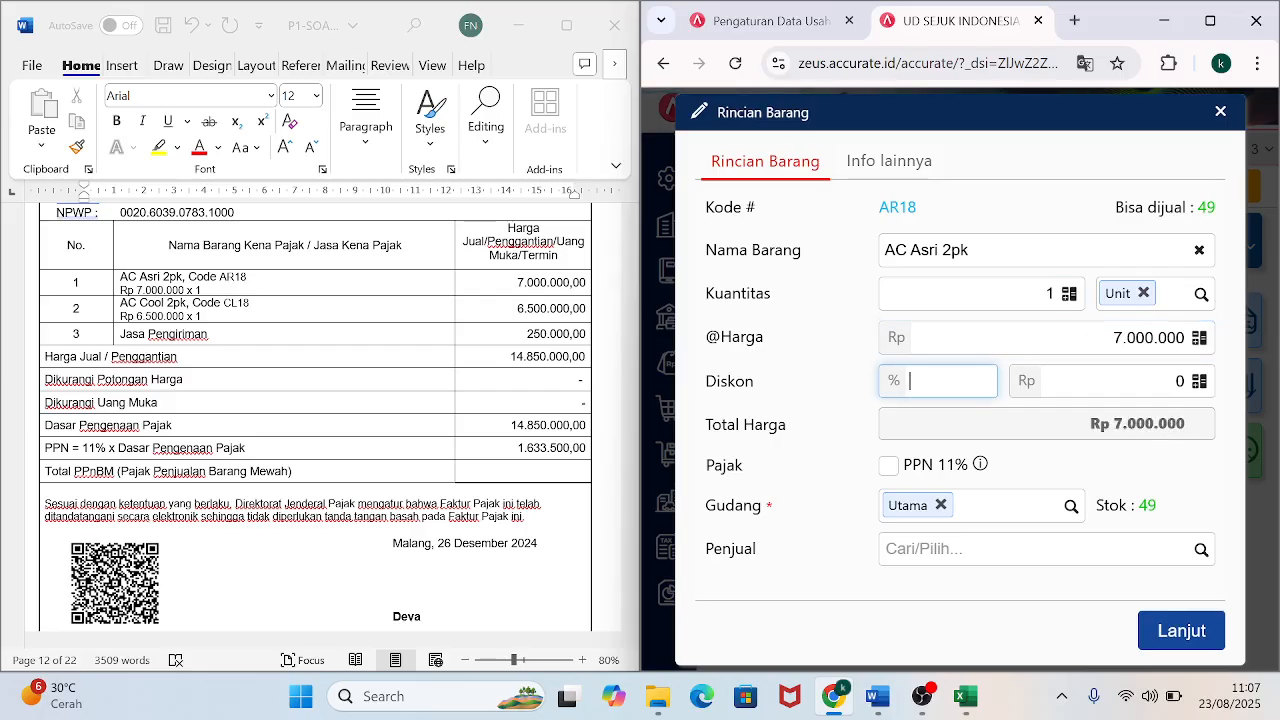
Confirm the AC Asri 2pk line and add the item AC Cool 2pk, code CL18, to the invoice's item details.
click(1175, 627)
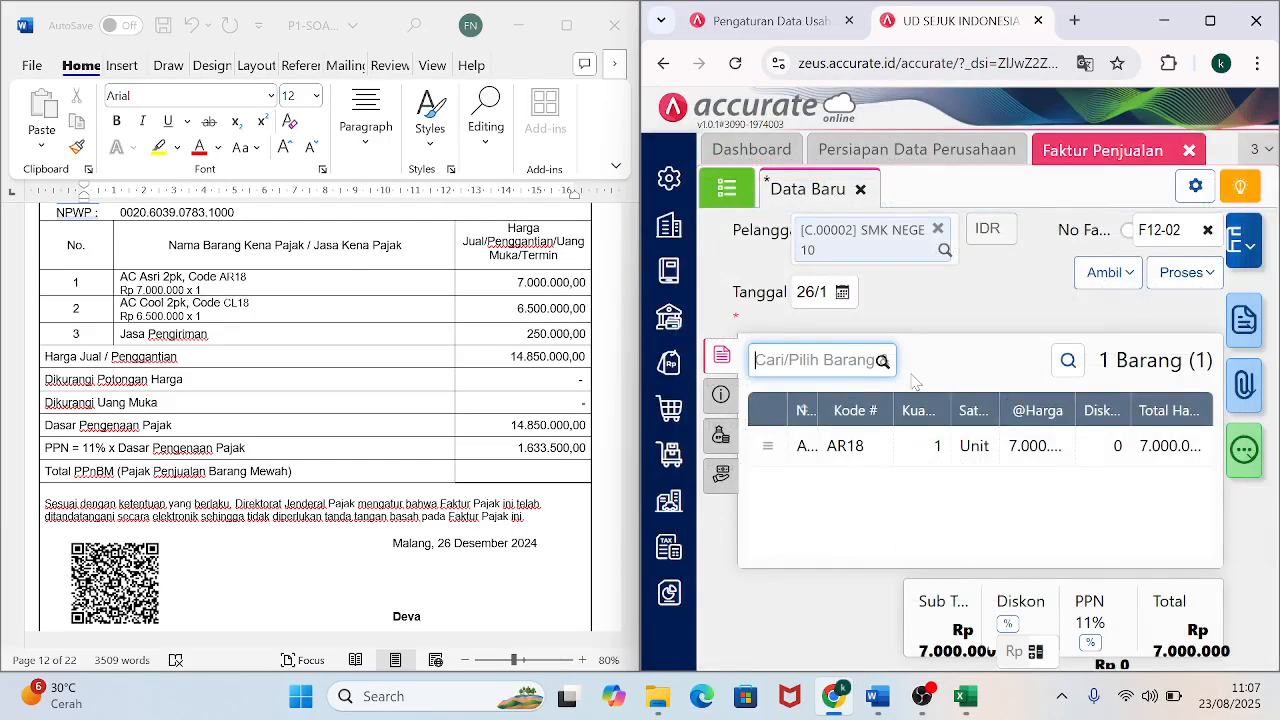
text(AC COO)
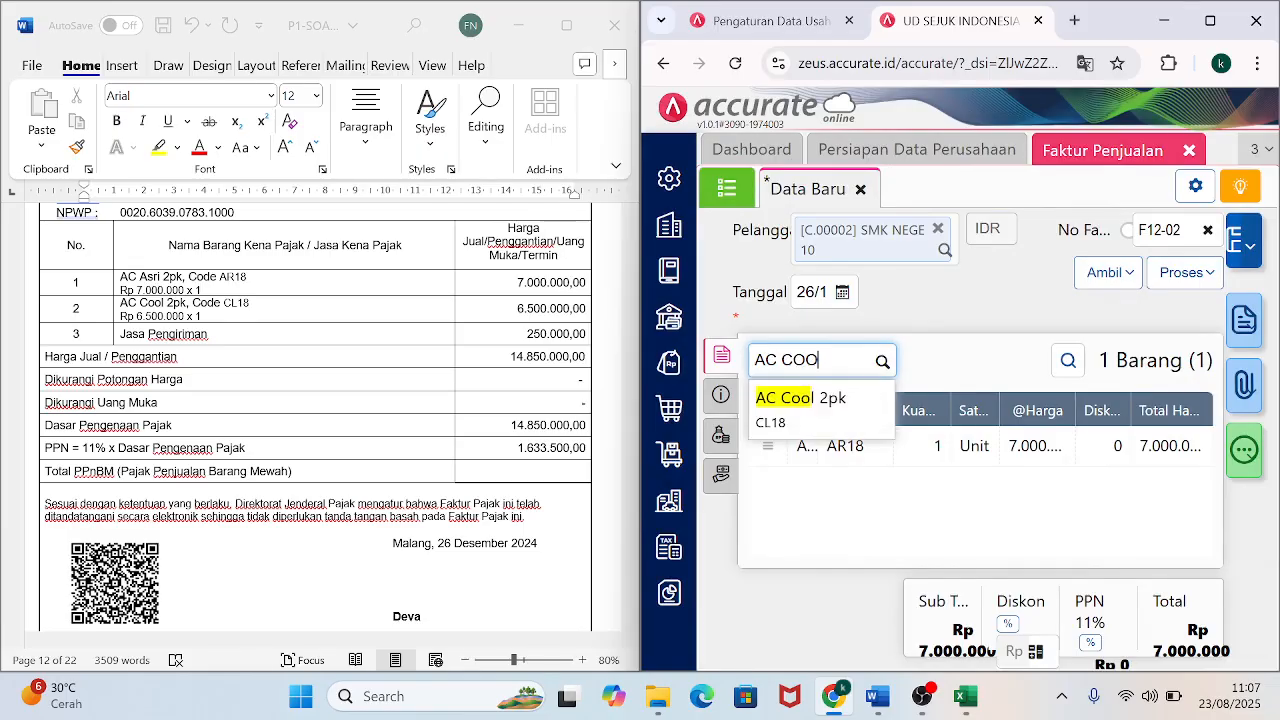
click(823, 410)
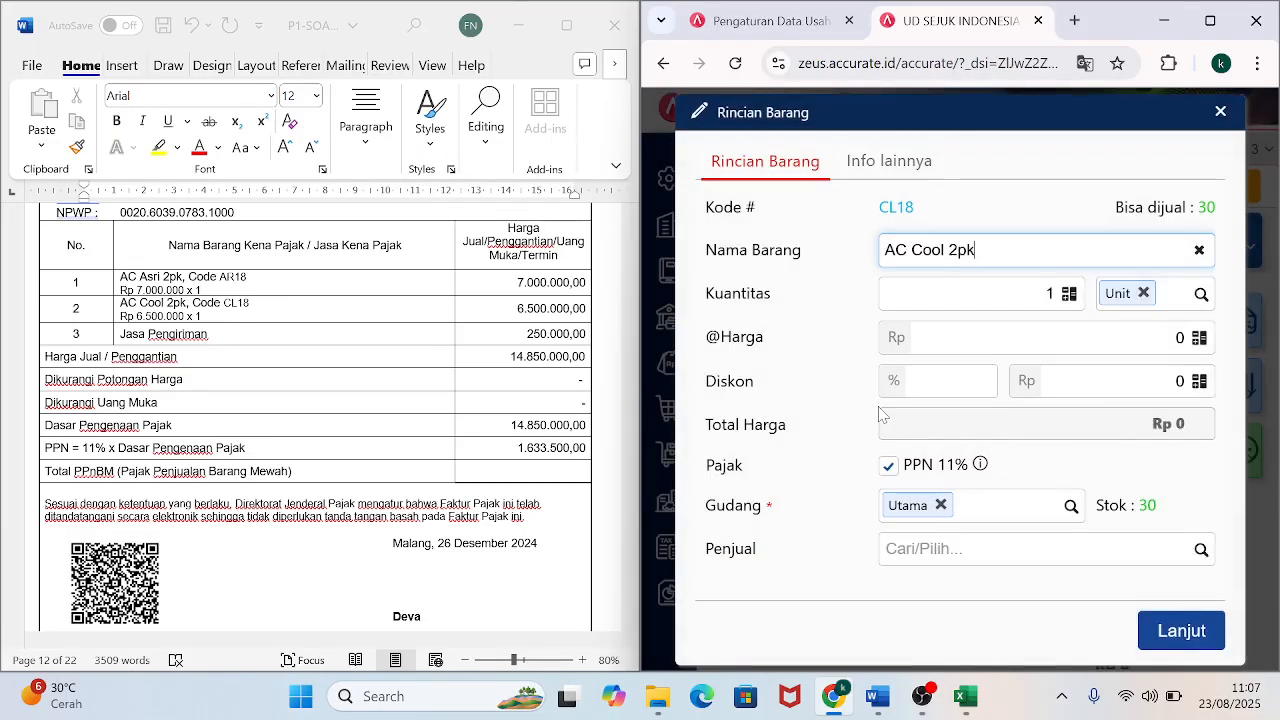
Set the unit price of AC Cool 2pk to Rp 6.500.000, exclude the 11% PPN tax, and confirm the line.
click(1172, 338)
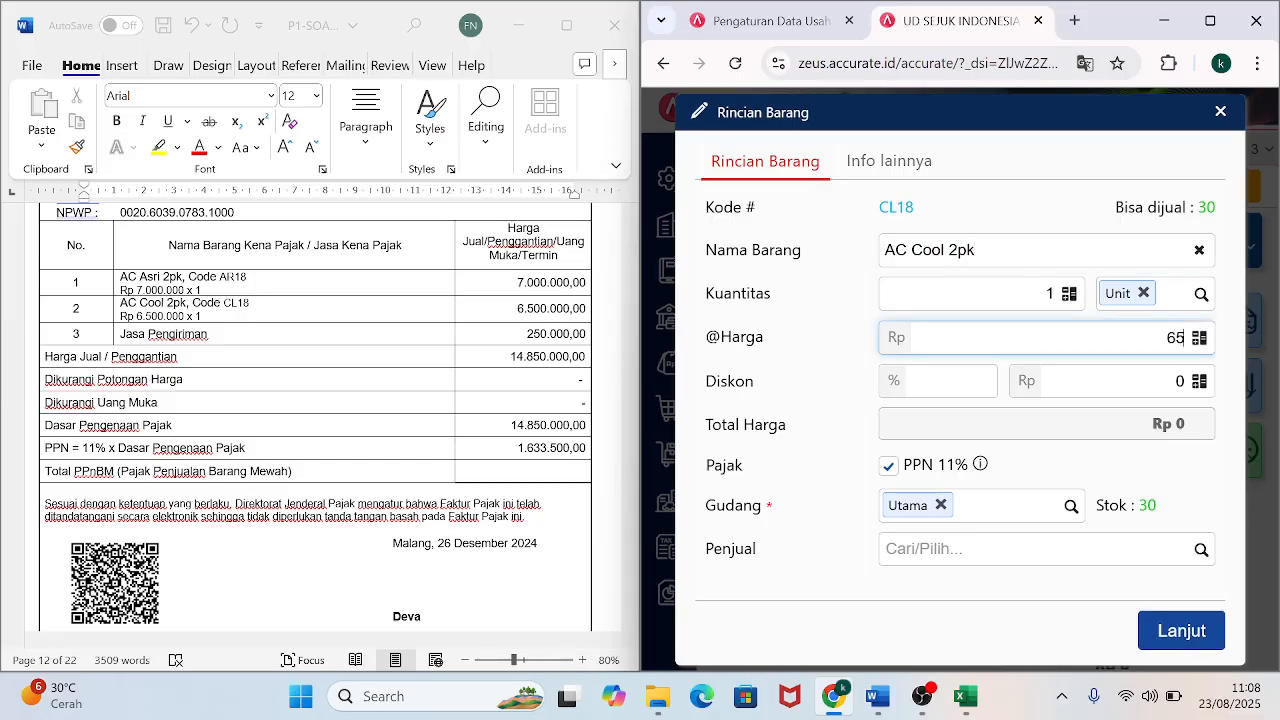
text(6.500.000)
key(Tab)
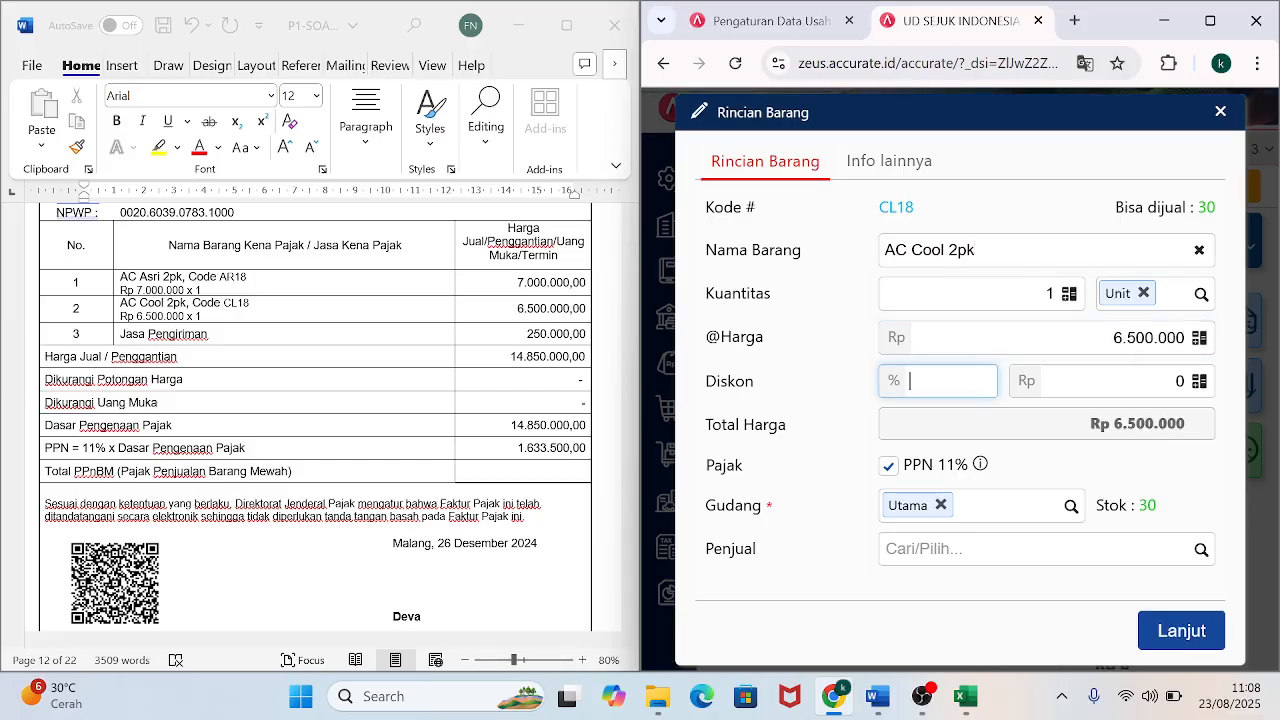
click(888, 467)
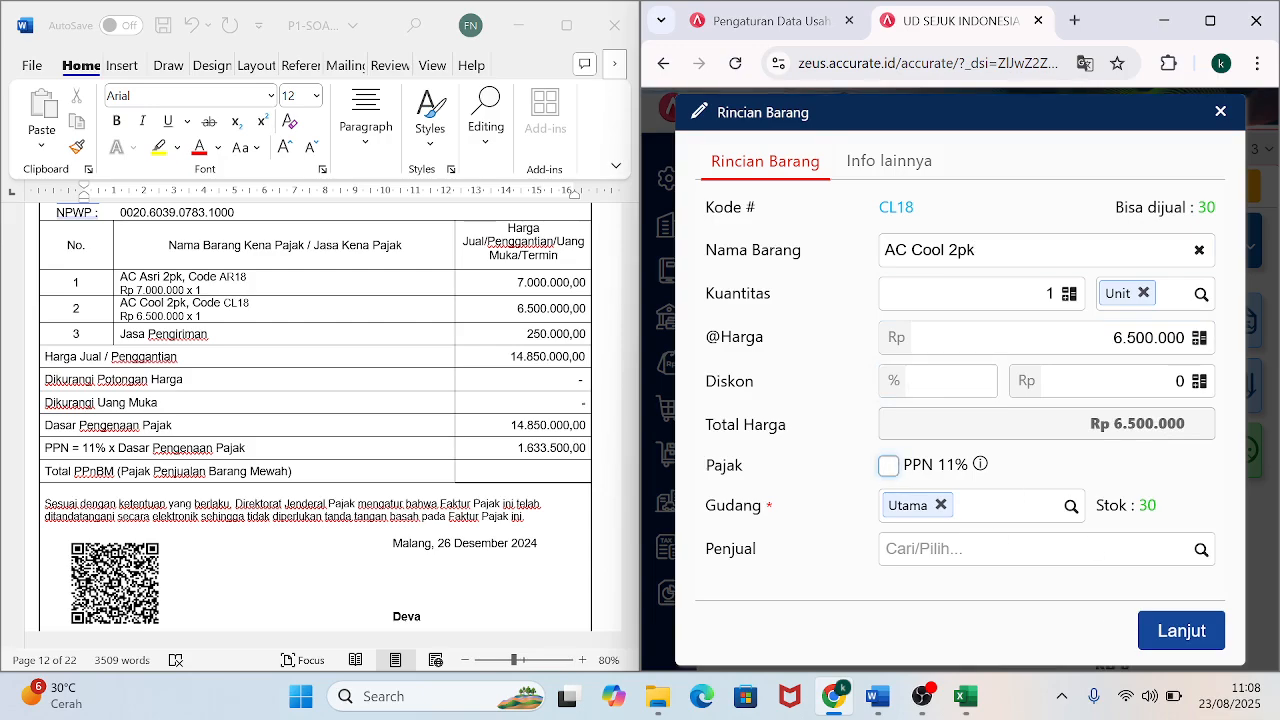
click(1180, 632)
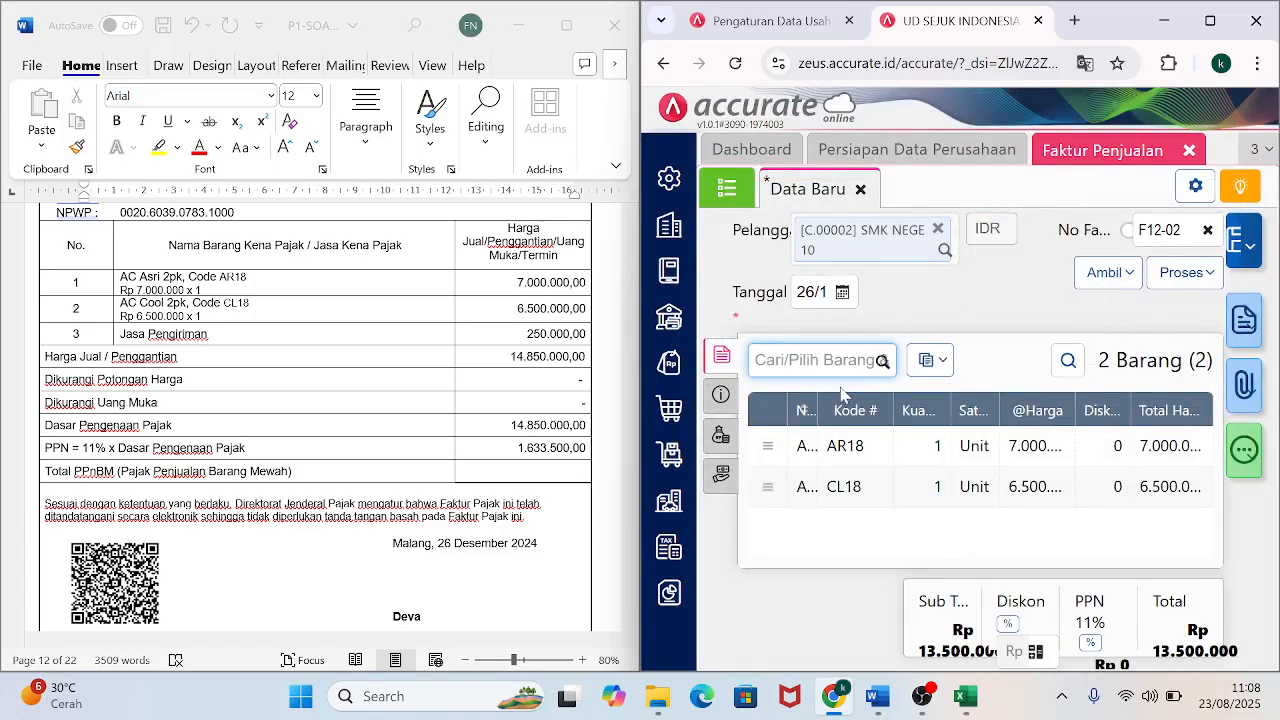
Set the shipping date (Tgl Pengiriman) in the invoice's additional information to 26/12/2024, enlarging the browser window.
click(721, 400)
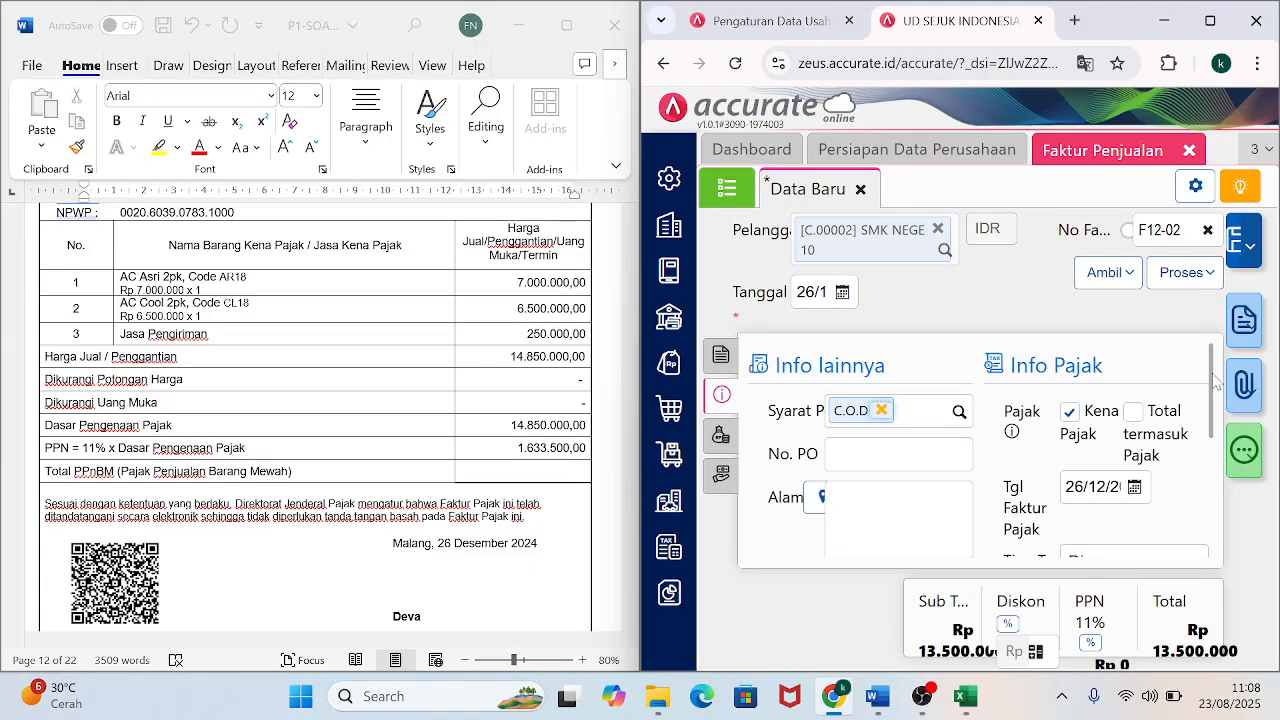
scroll(1212, 383, down, 3)
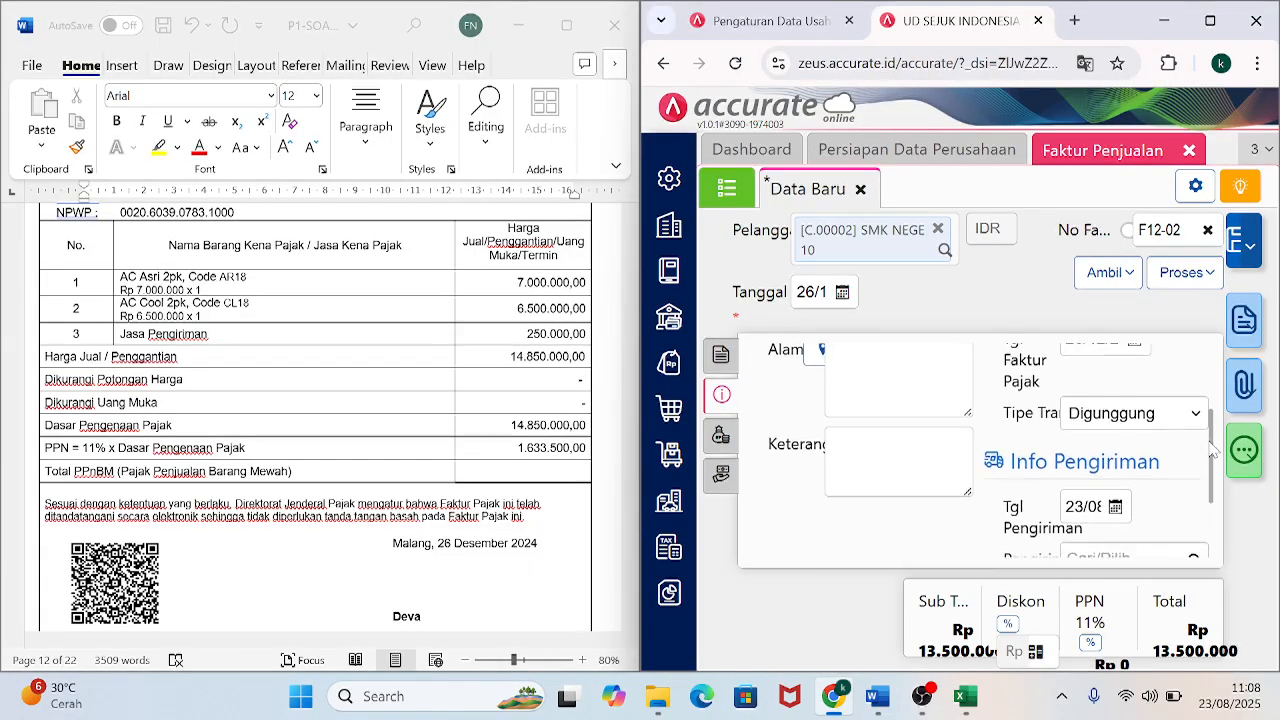
click(1083, 507)
text(26/12)
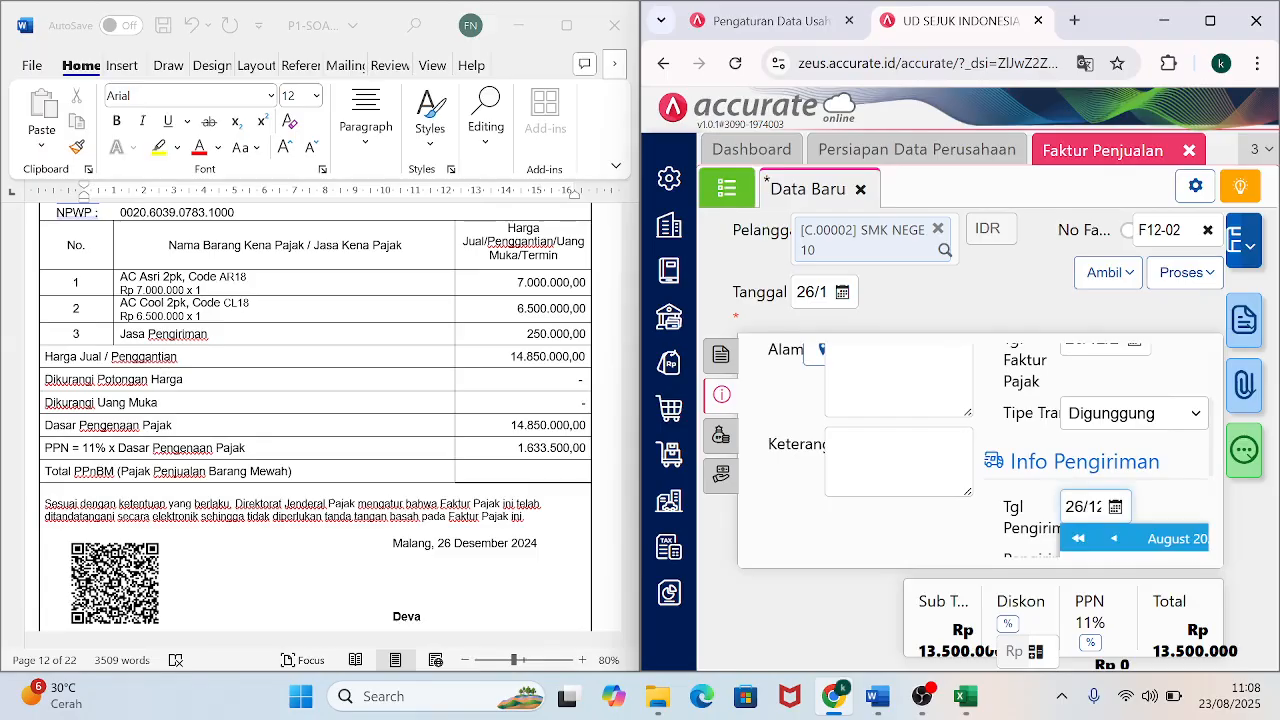
key(Return)
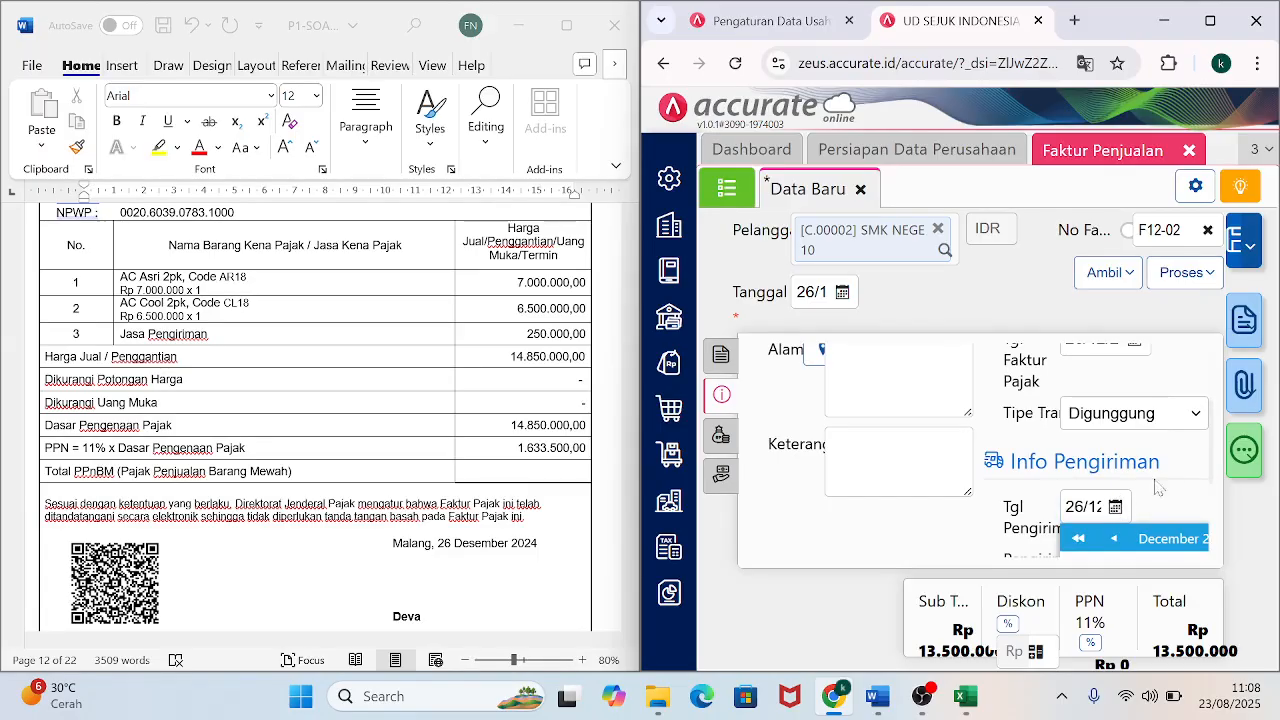
drag(1213, 452, 1209, 520)
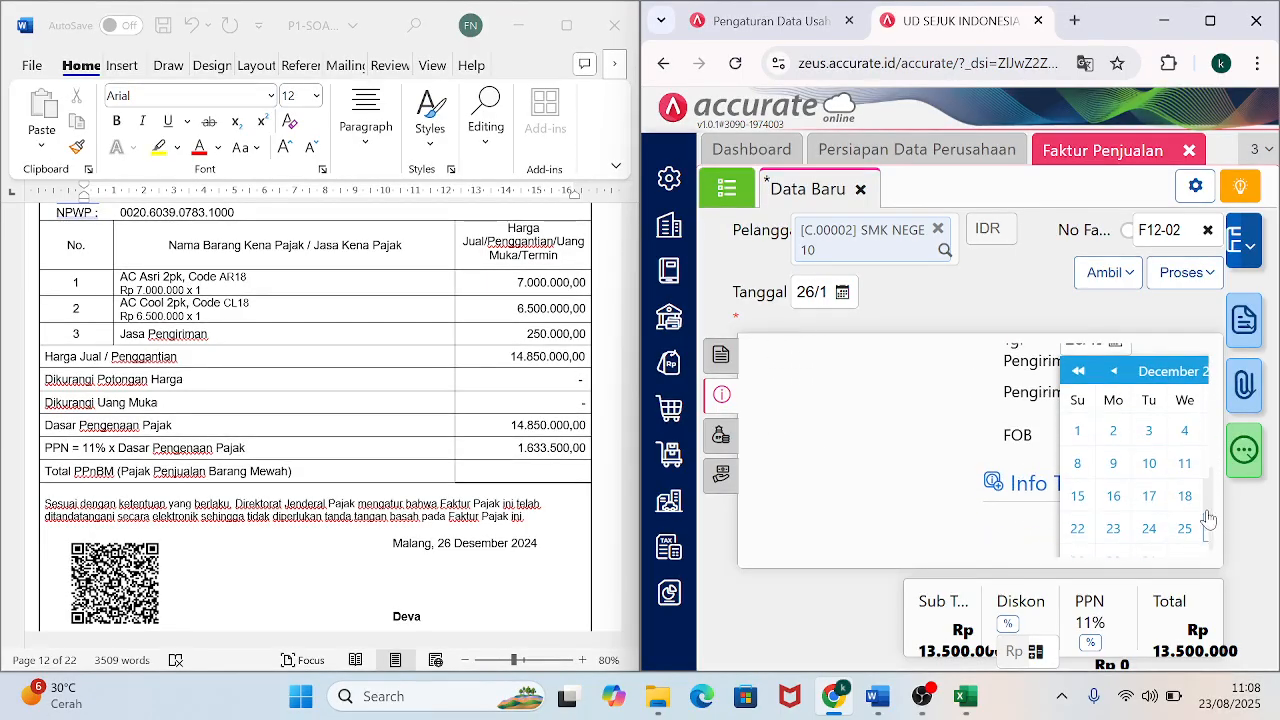
click(1210, 22)
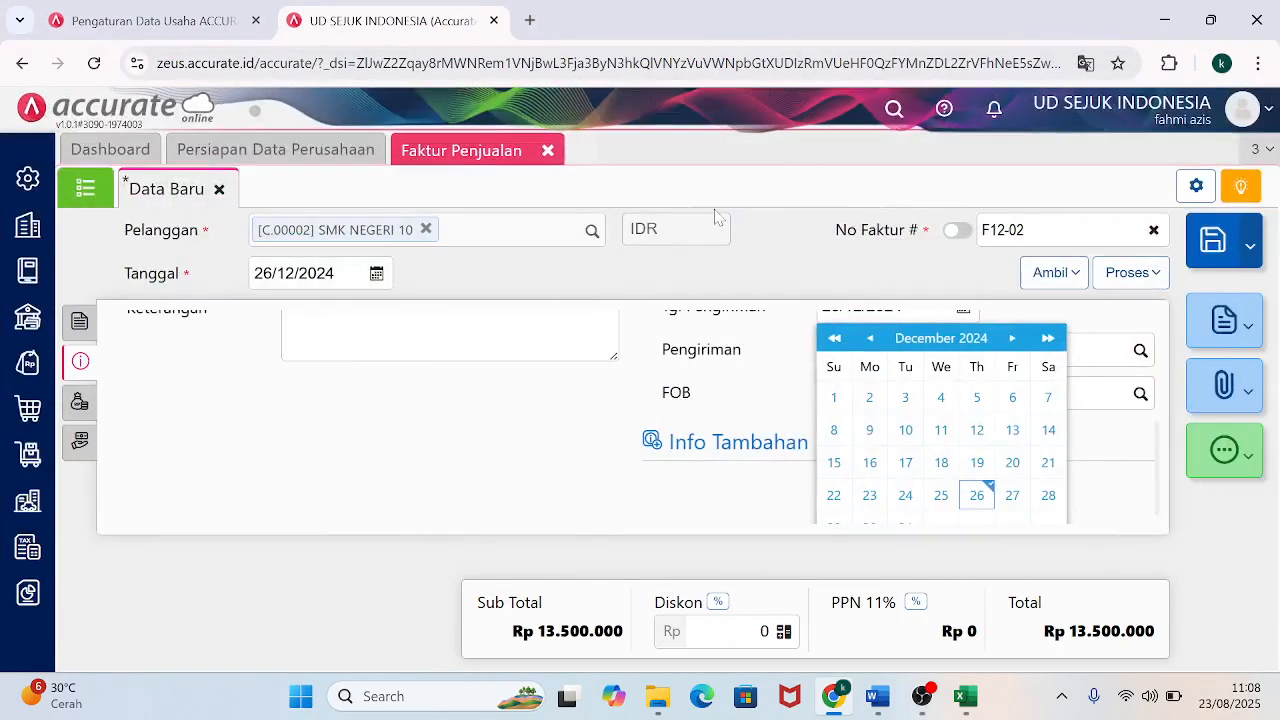
click(975, 495)
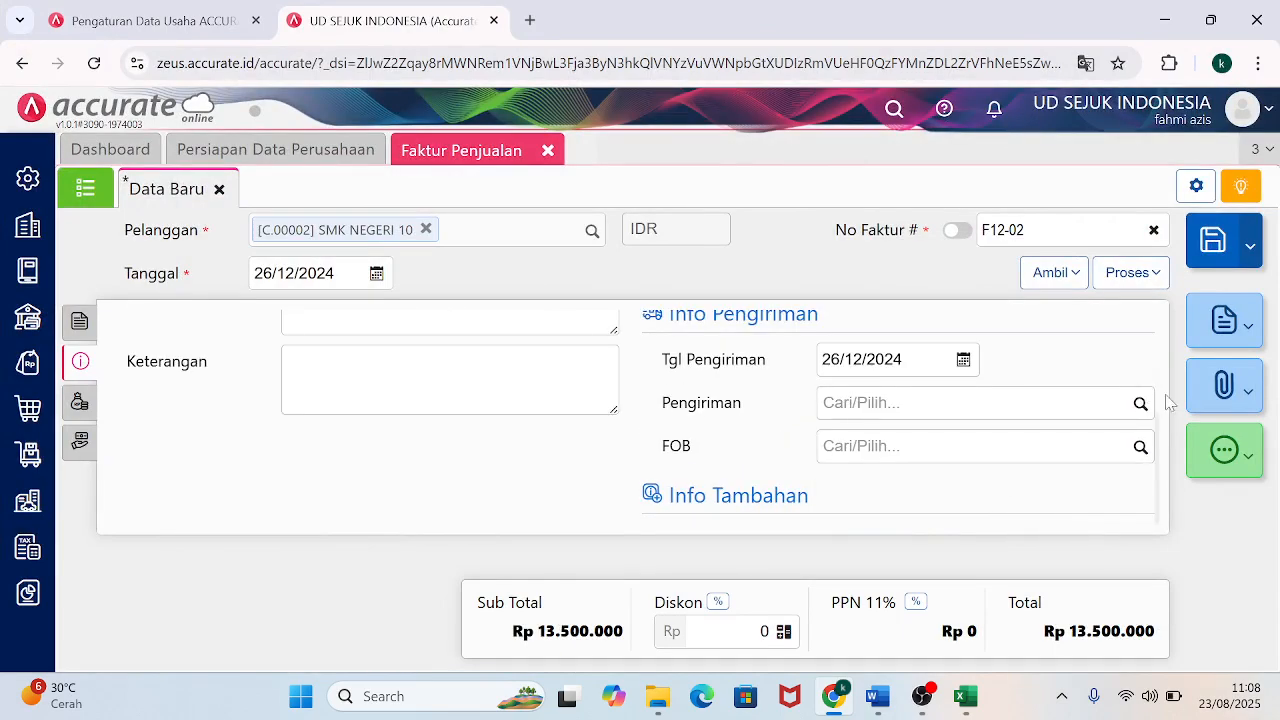
Enter the invoice description (Keterangan) "PENJUALAN KREDIT BARANG DAGANG KEPADA SMK NEGERI 10".
click(449, 379)
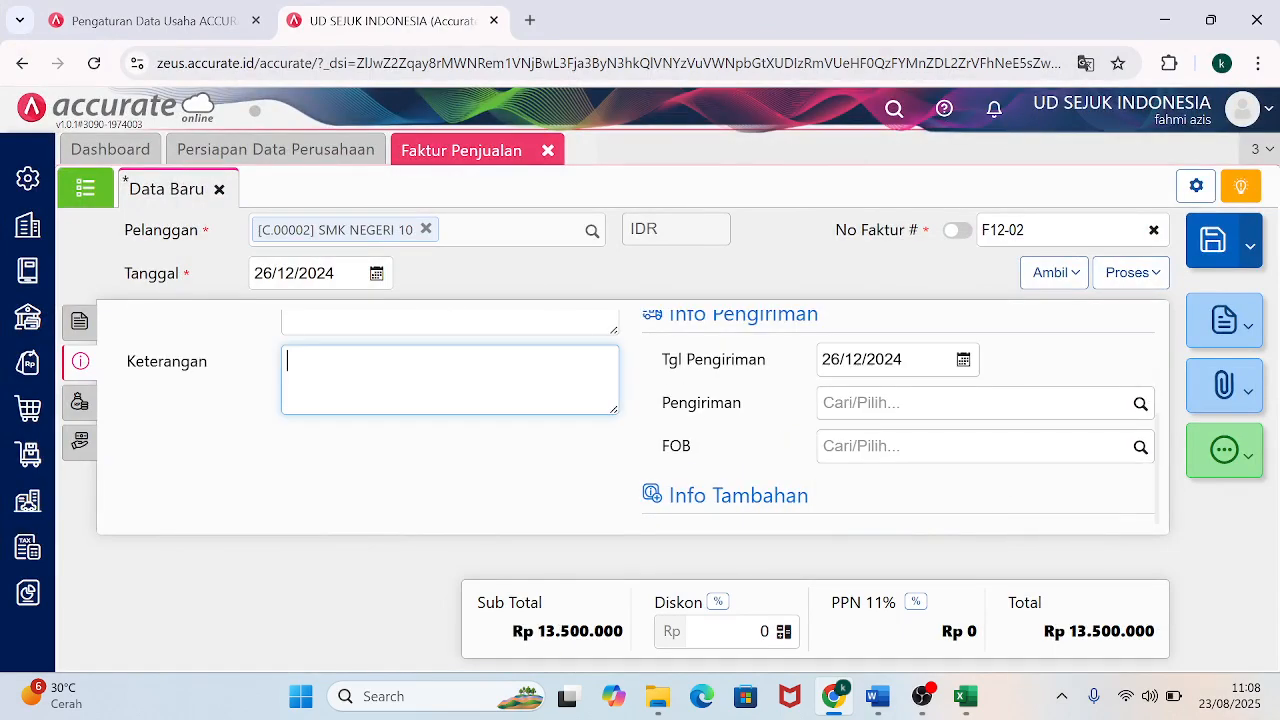
text(PENJUALAN KREDIT BARANG DAGANG KEPADA SMK )
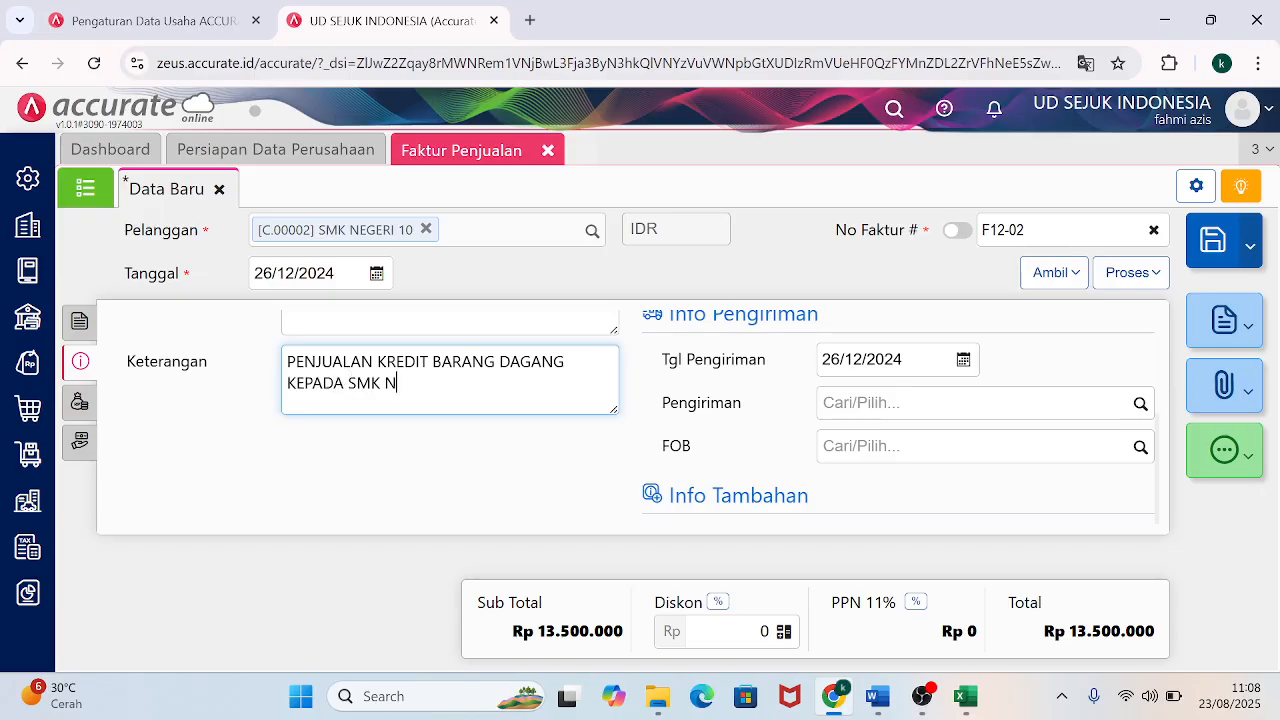
text(NEGERI 10)
Switch to the P1-SOA Word document to consult the tax invoice.
mouse_move(878, 696)
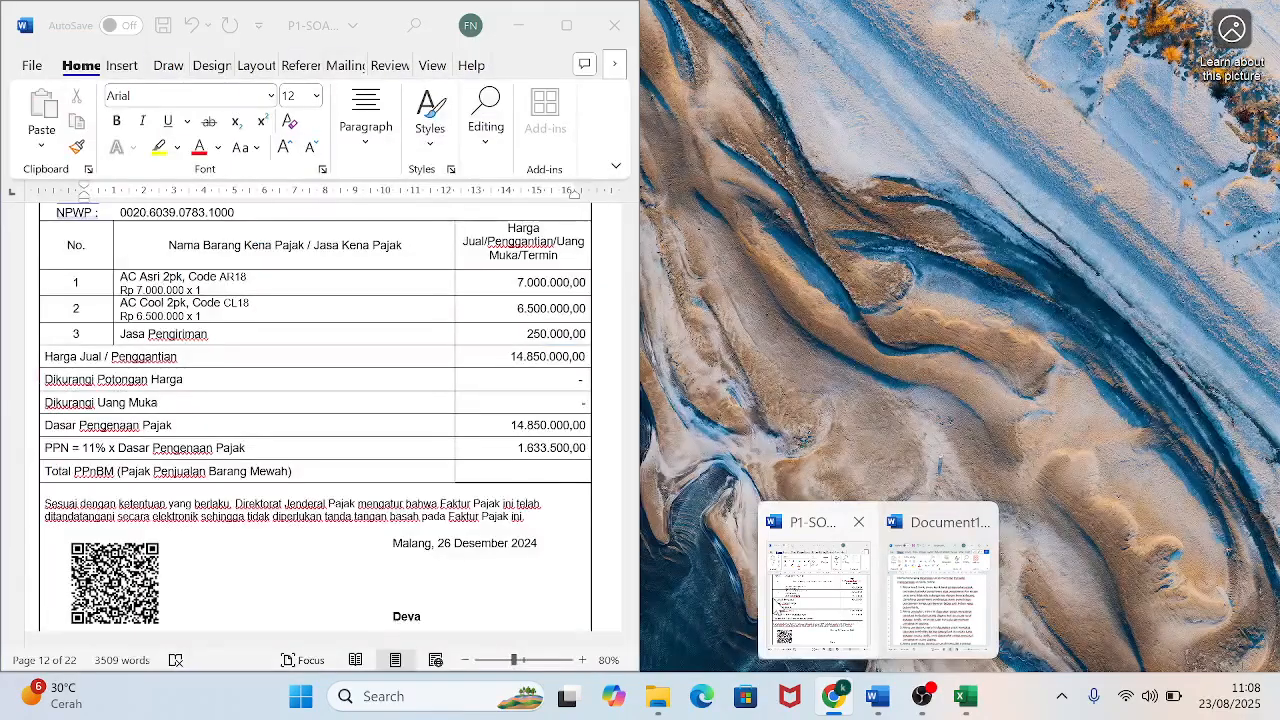
click(815, 590)
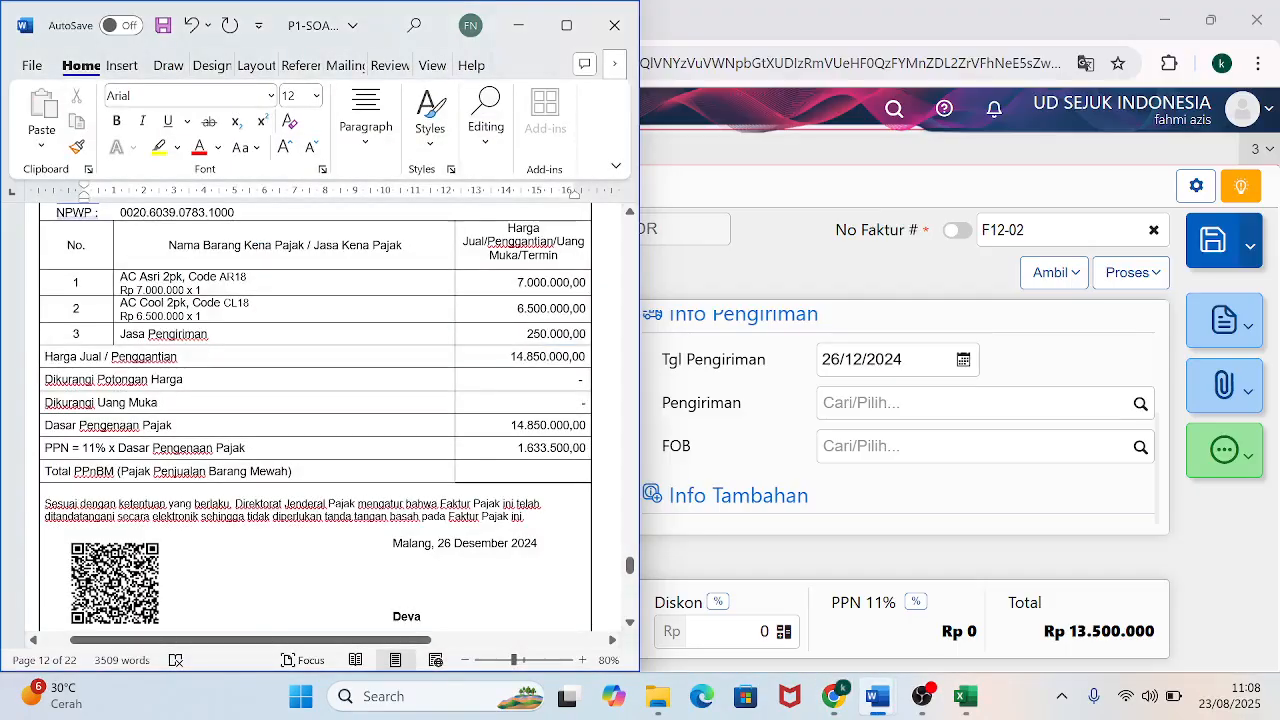
Add the FREIGHT COLLECTED account as an other cost of 250.000 on the sales invoice for SMK NEGERI 100.
click(629, 212)
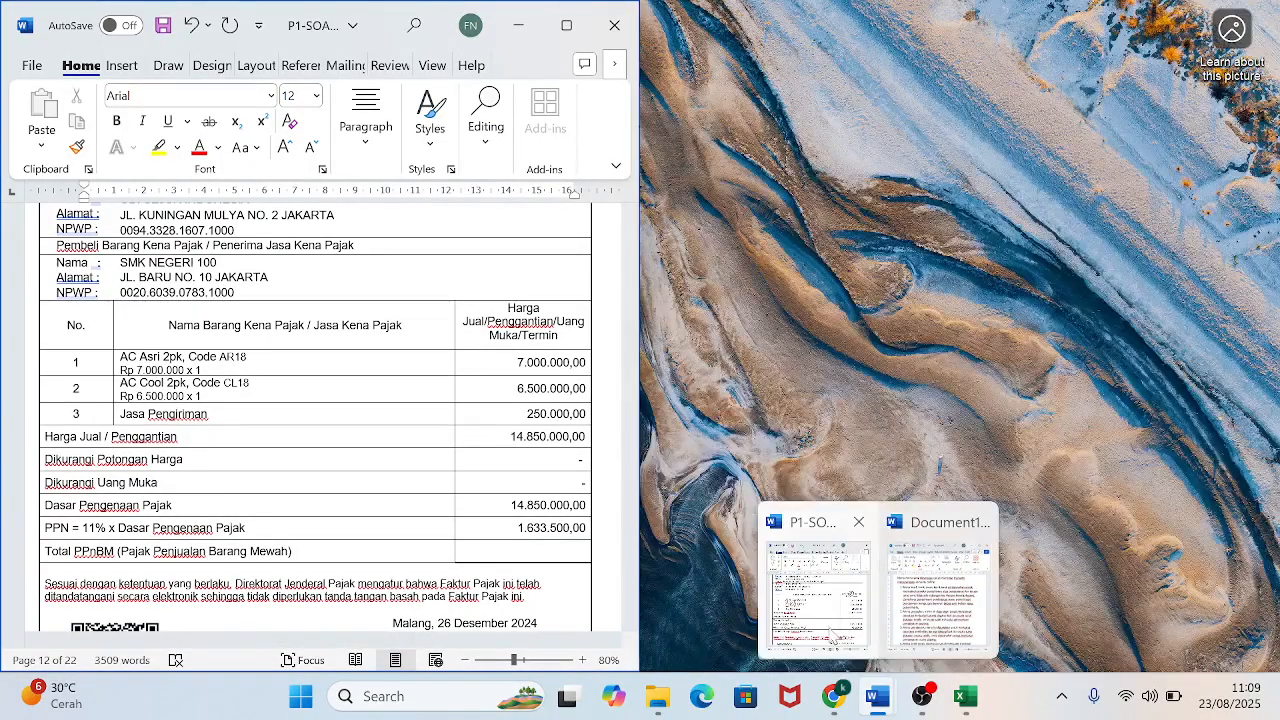
click(830, 634)
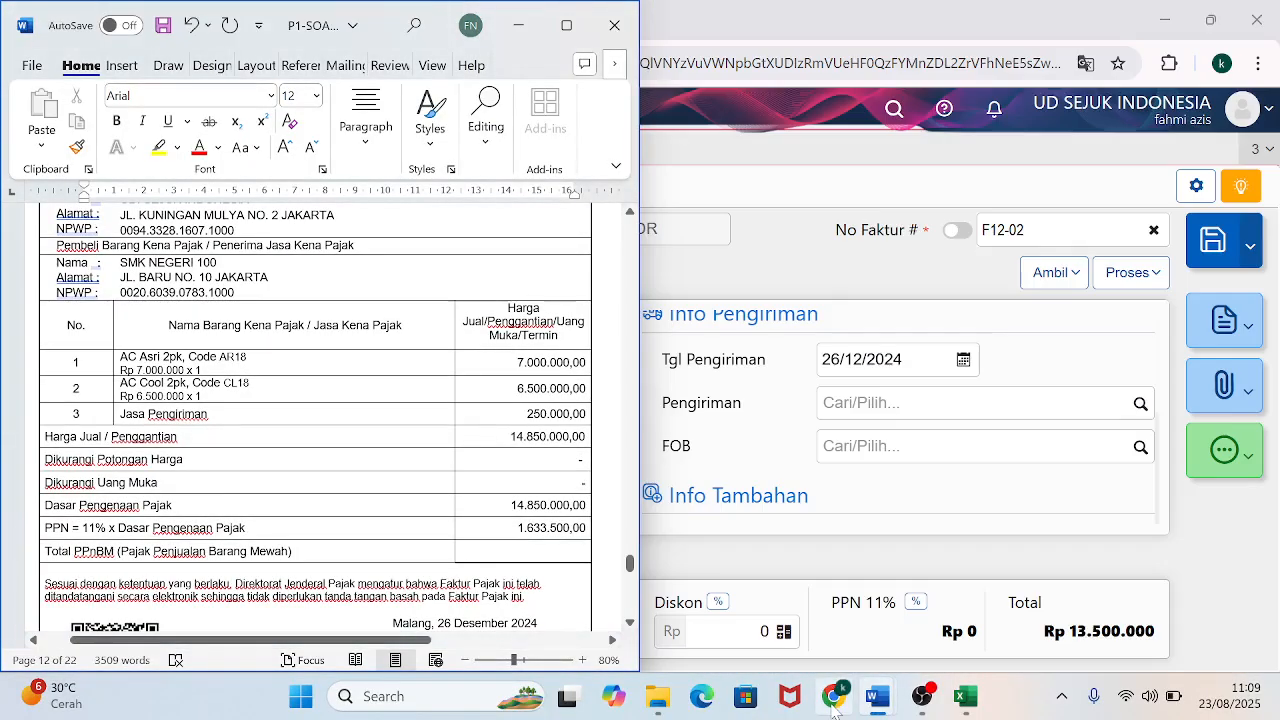
click(860, 610)
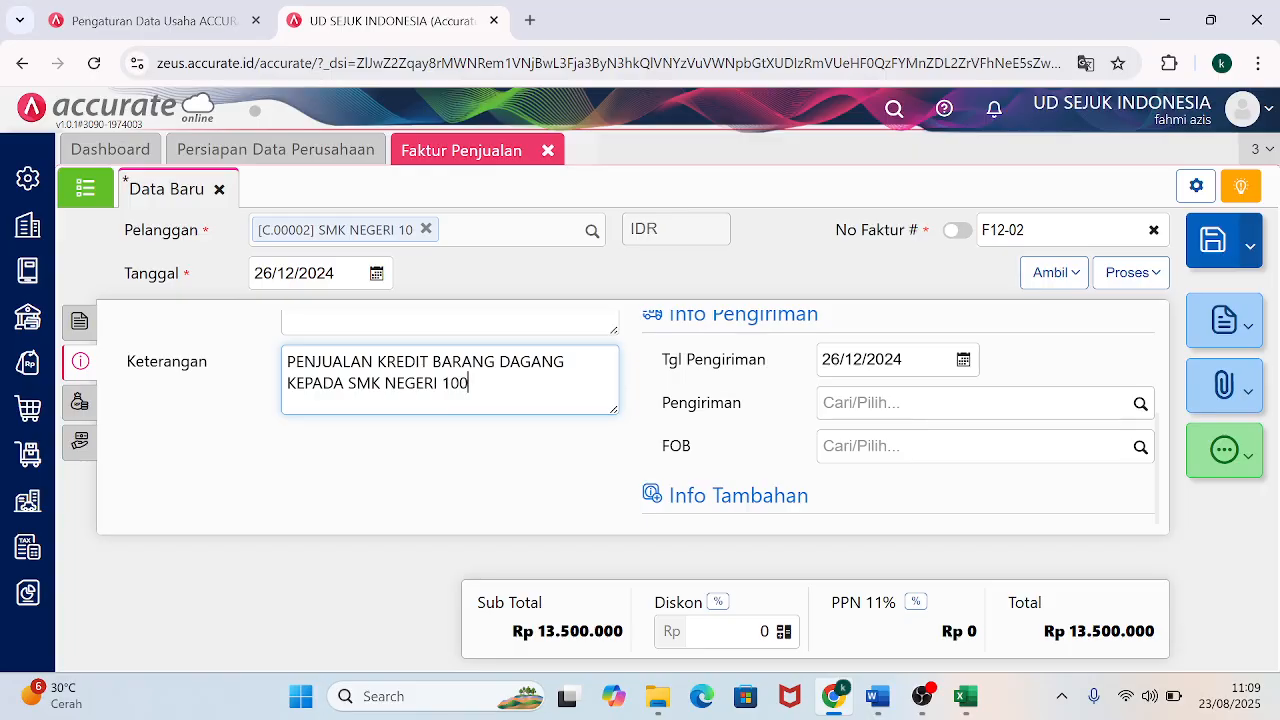
click(79, 402)
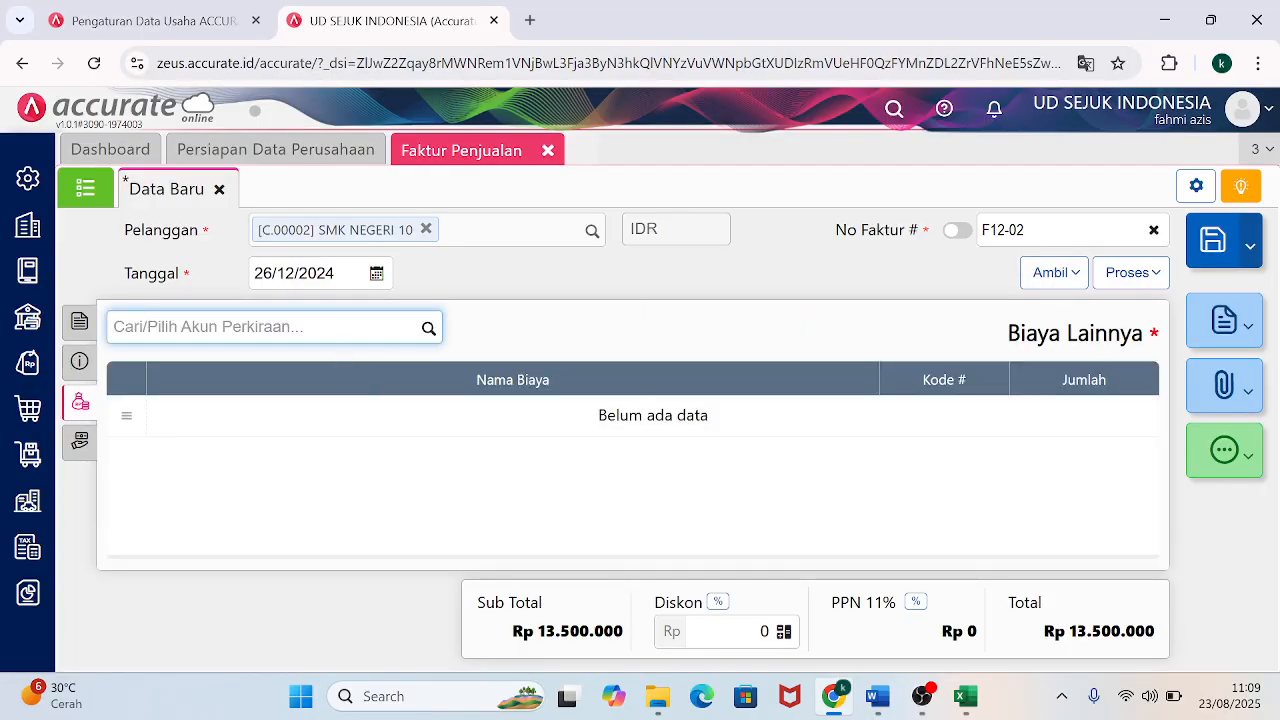
mouse_move(878, 696)
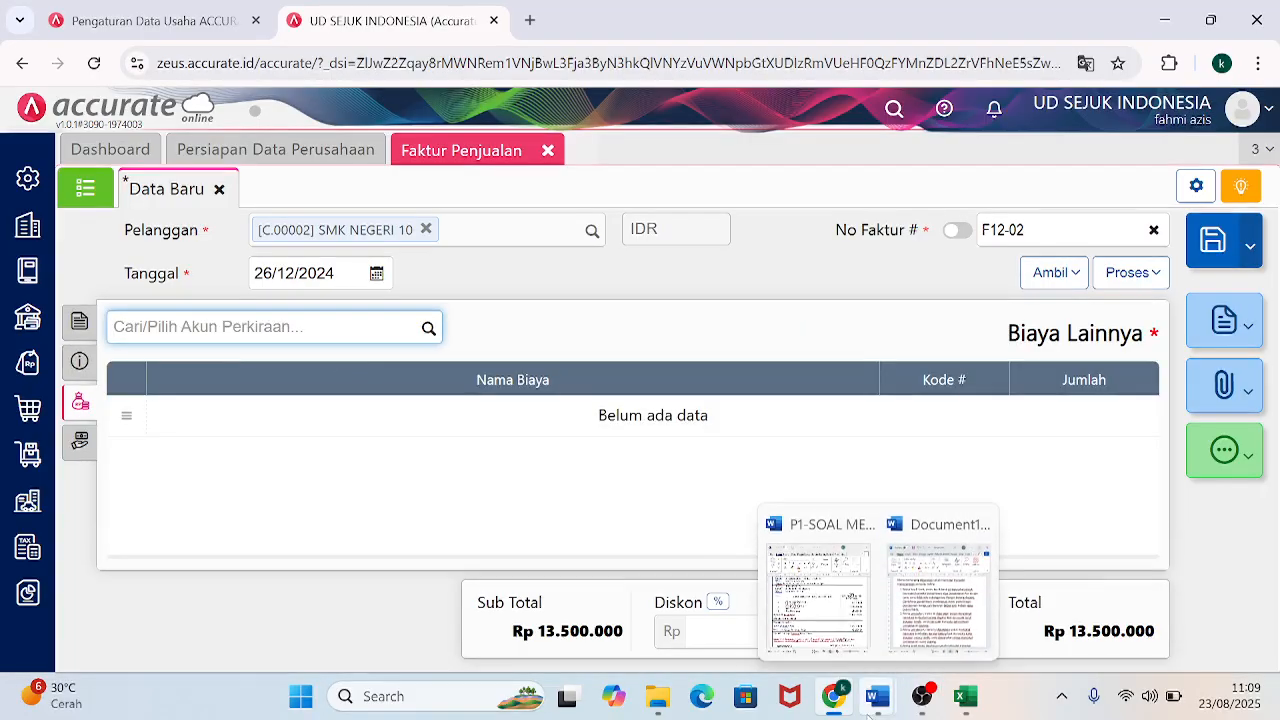
mouse_move(822, 622)
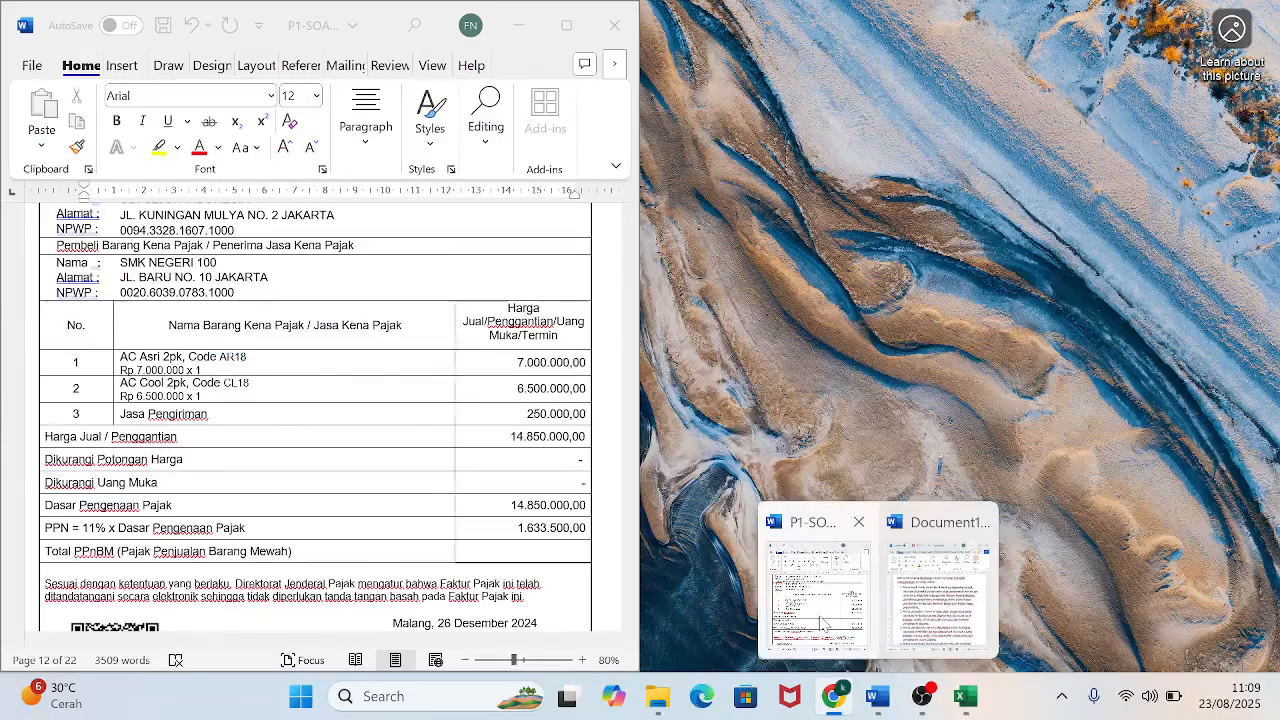
text(FREIGH)
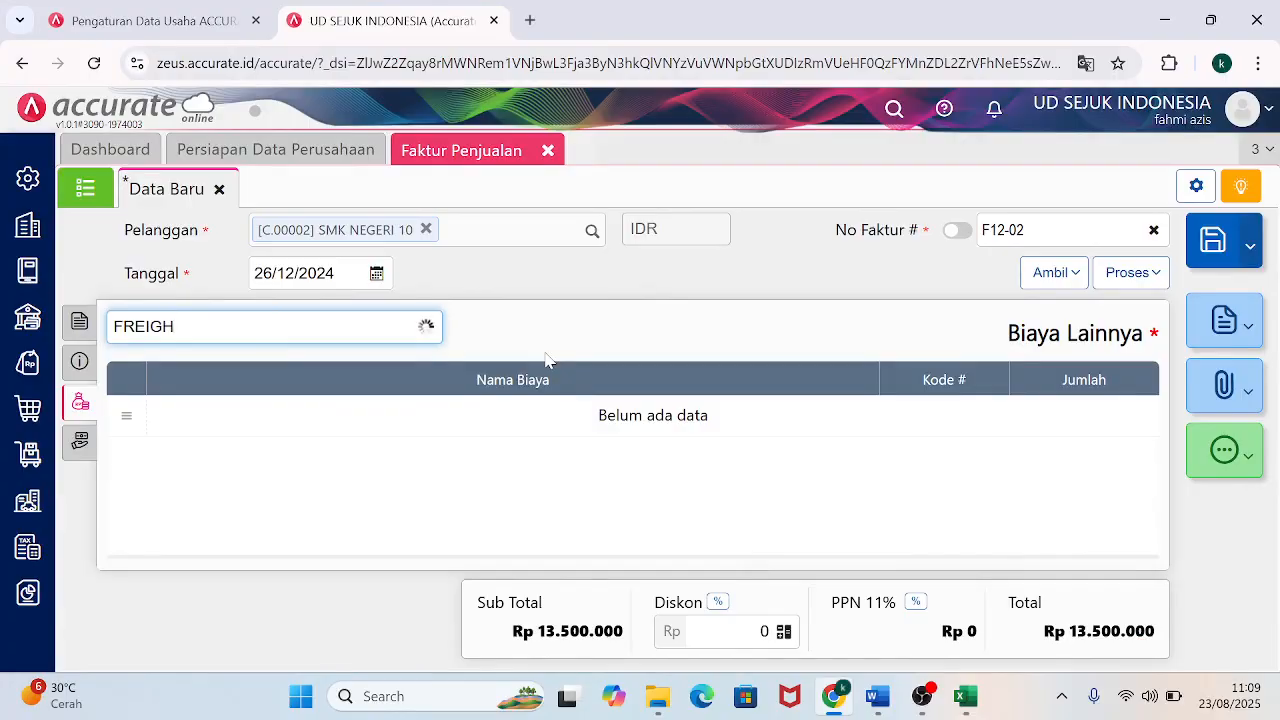
click(251, 378)
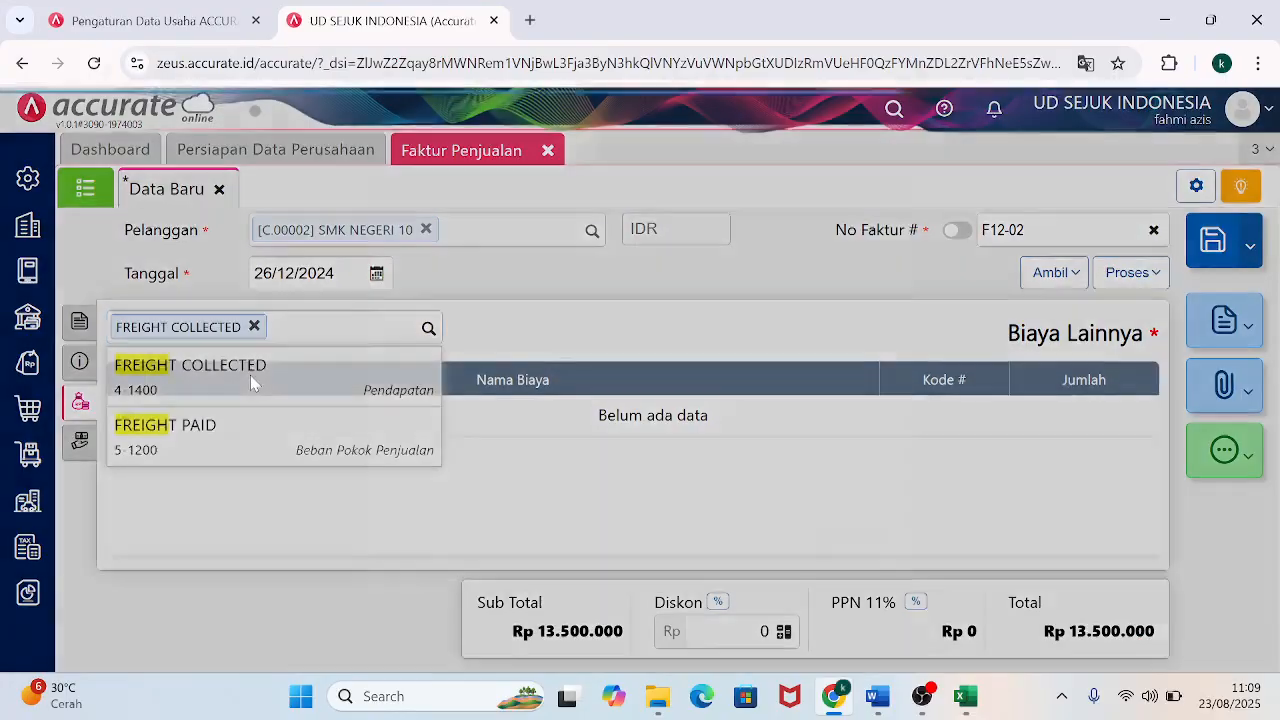
text(250.000)
key(Tab)
click(860, 548)
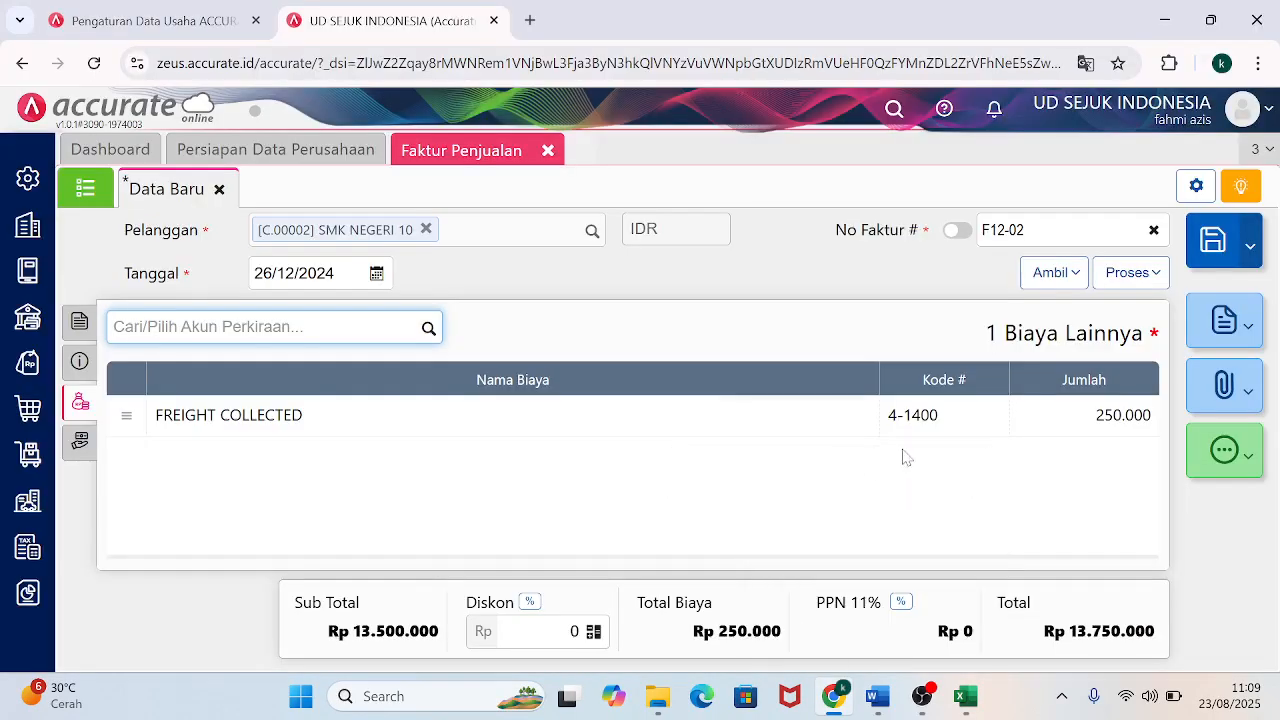
Place the sales invoice's item lines beside the Word tax invoice and examine its amounts, PPN calculation and the Catatan note.
click(79, 321)
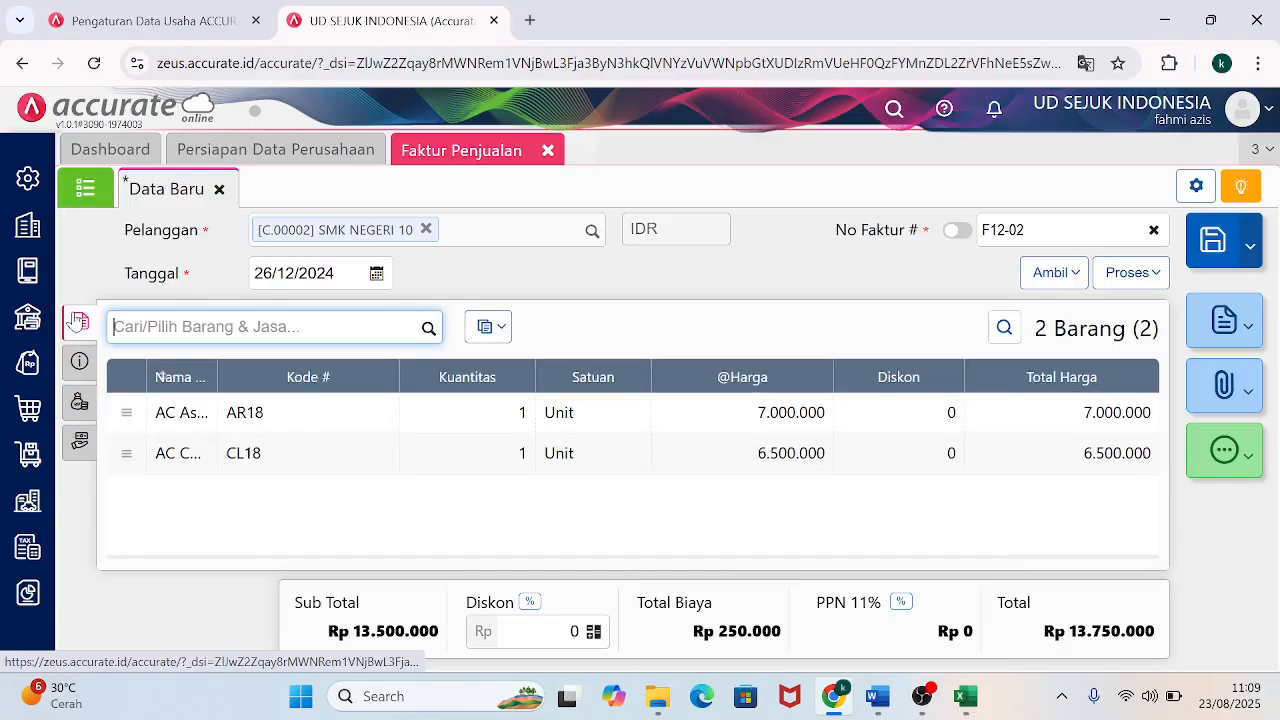
click(1208, 21)
drag(483, 20, 1279, 7)
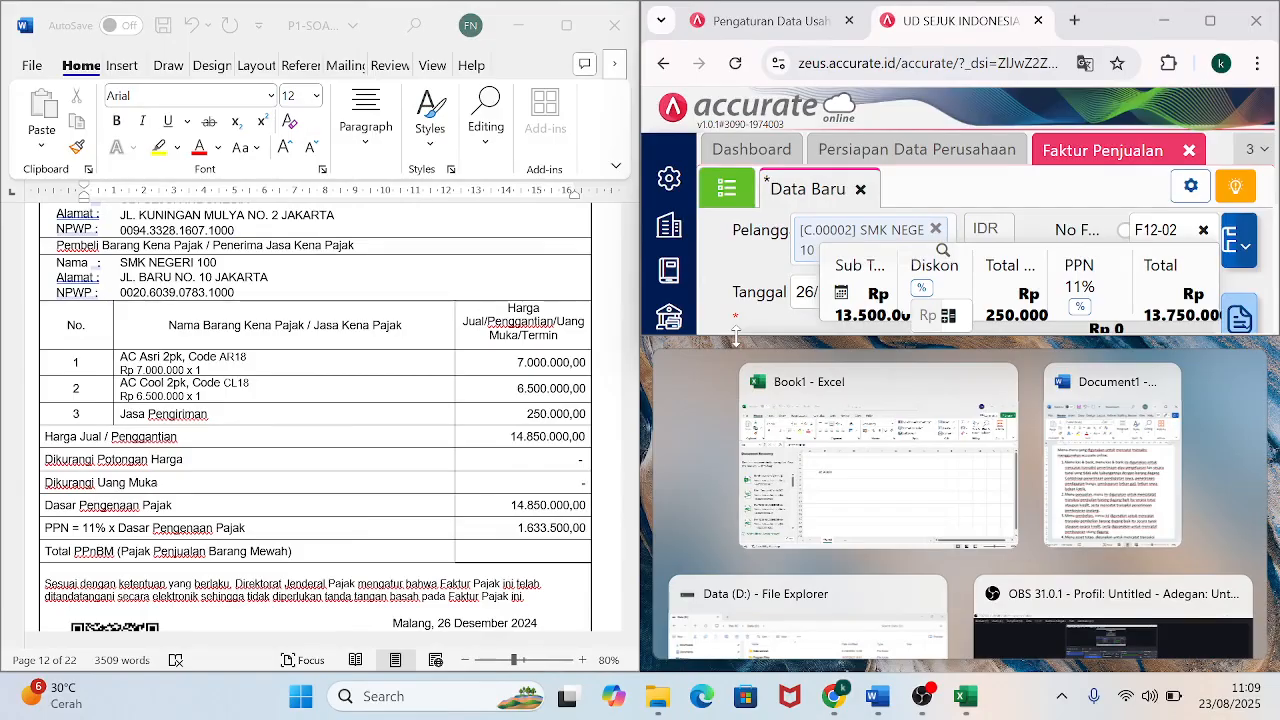
key(Return)
drag(736, 336, 726, 668)
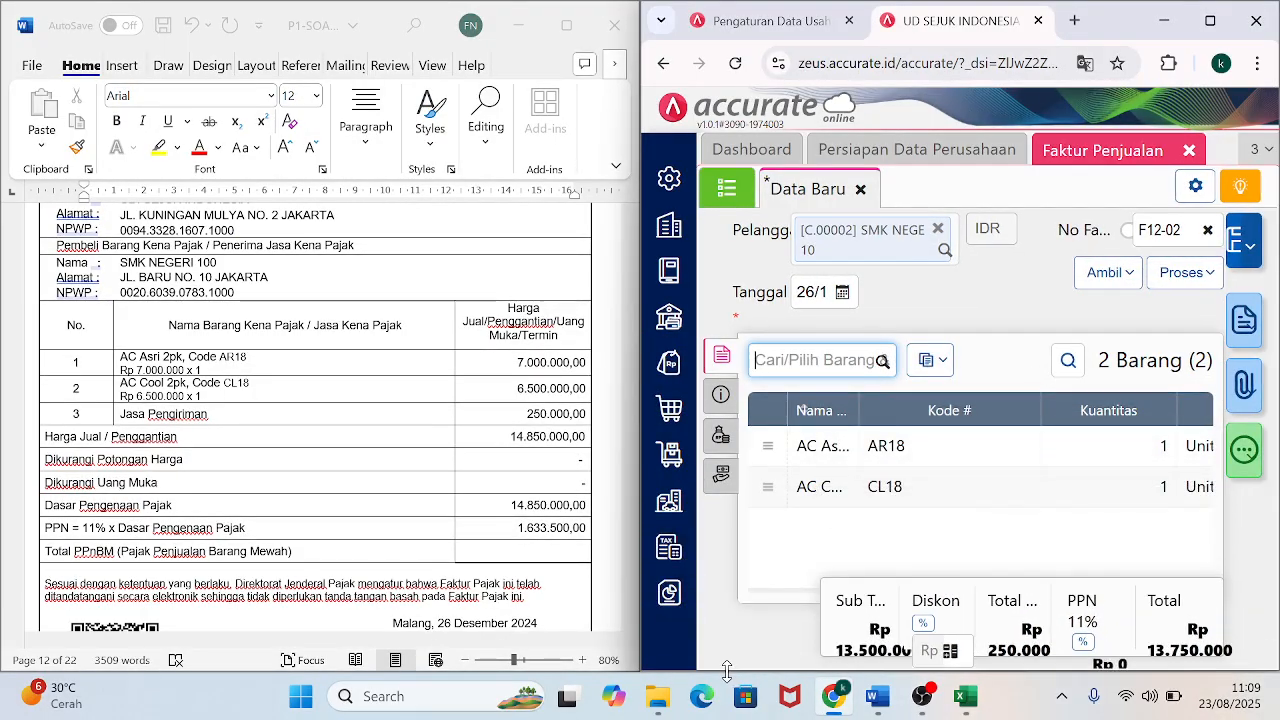
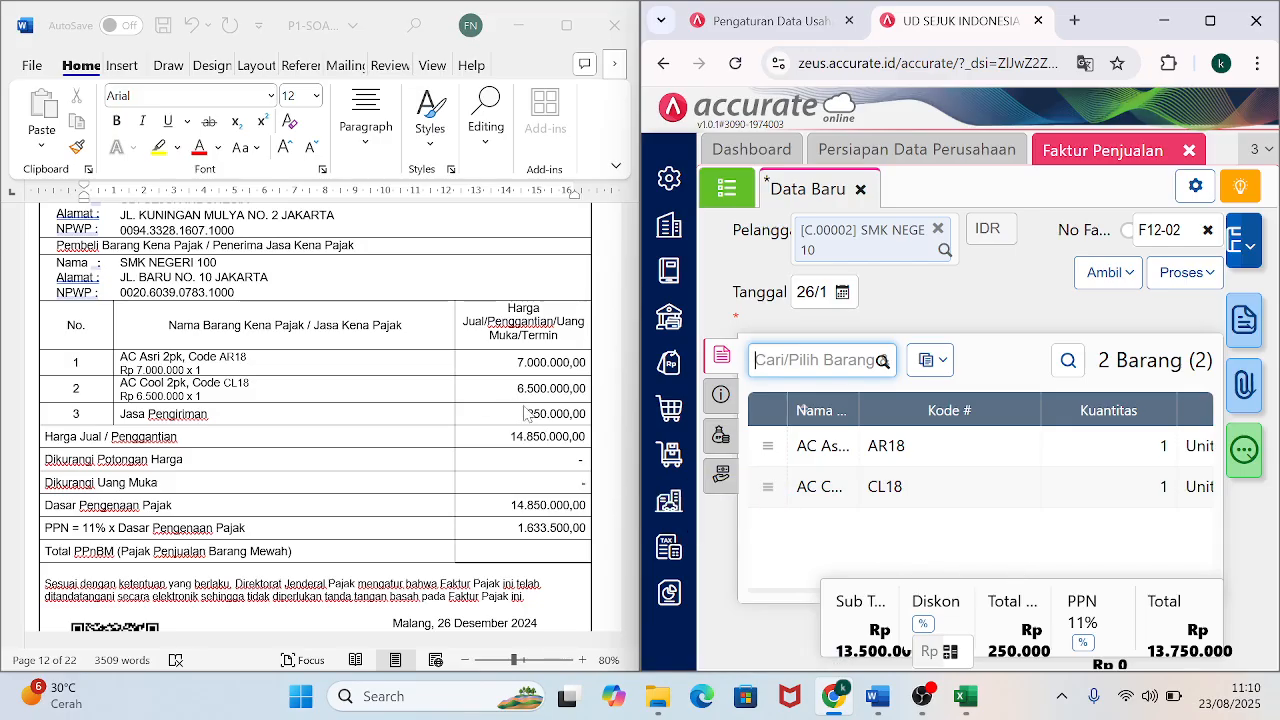
click(622, 425)
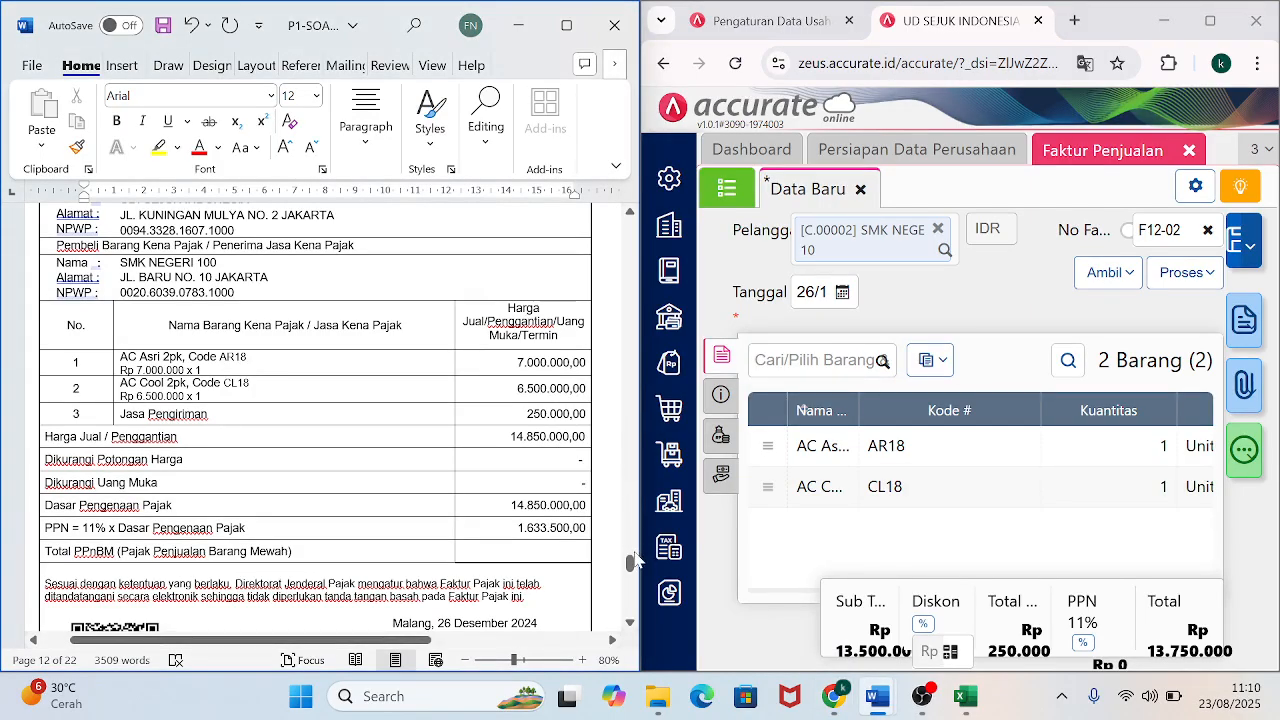
drag(629, 566, 629, 566)
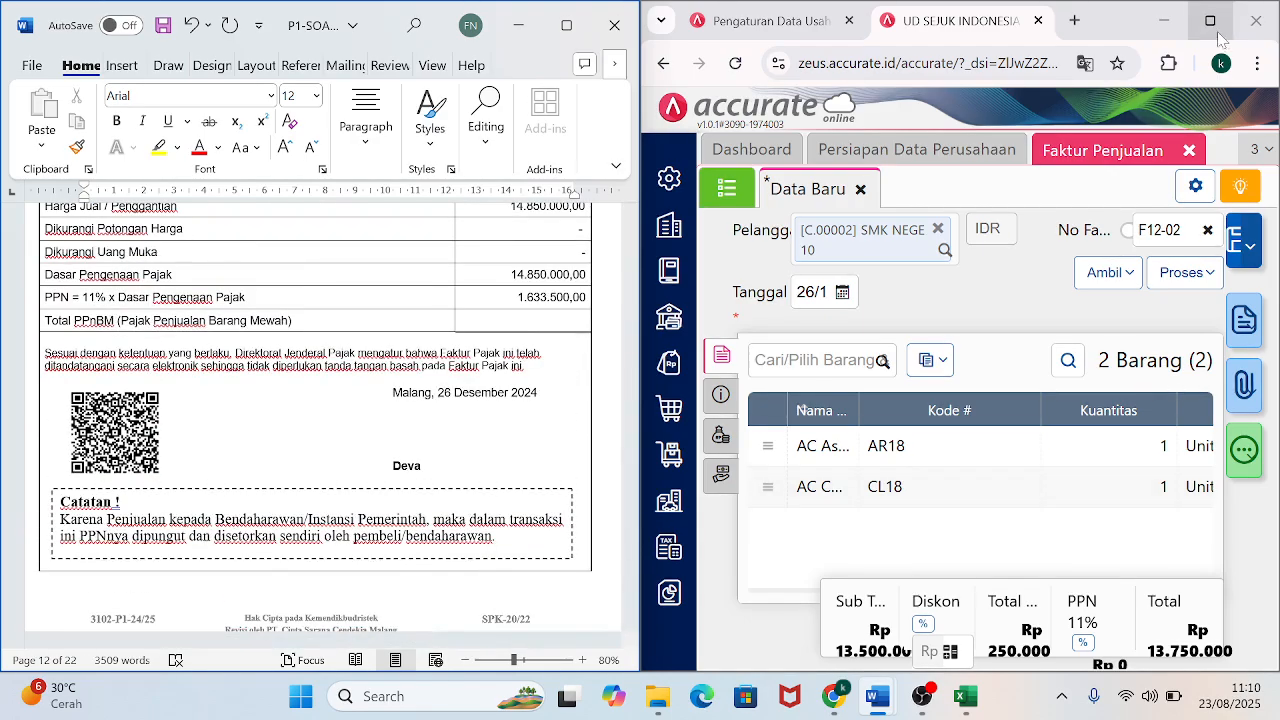
mouse_move(1214, 30)
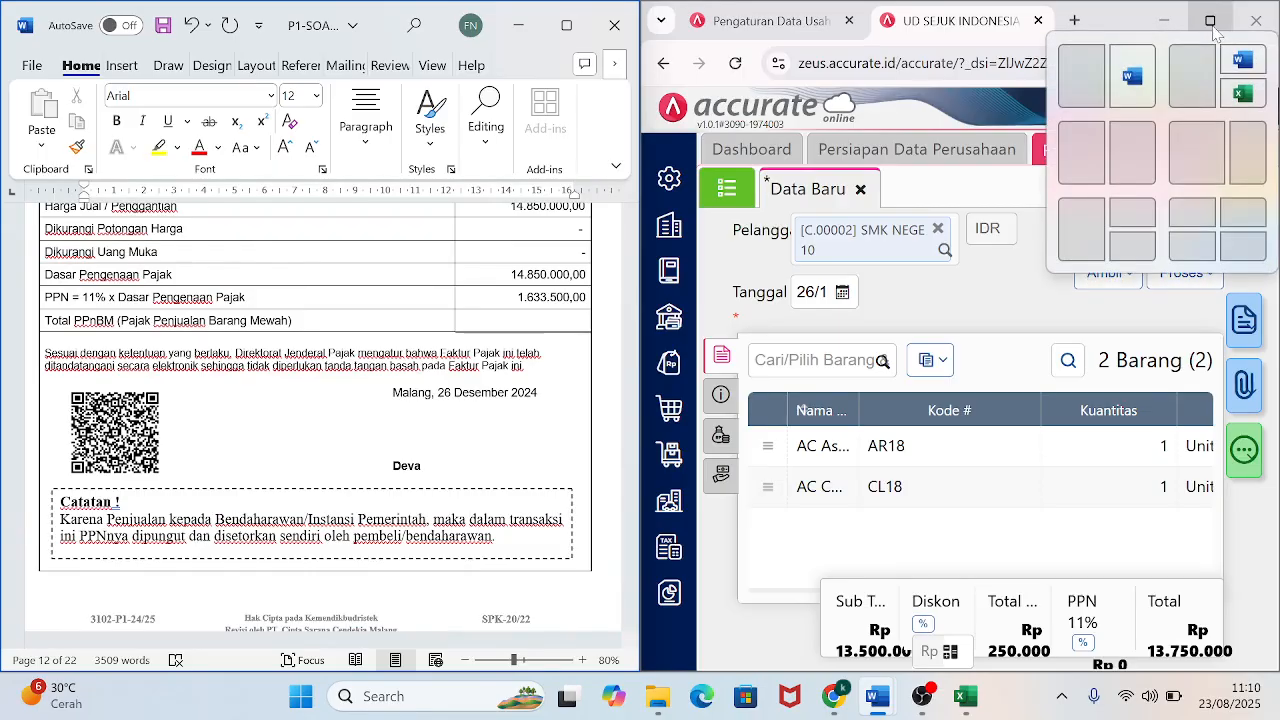
click(548, 428)
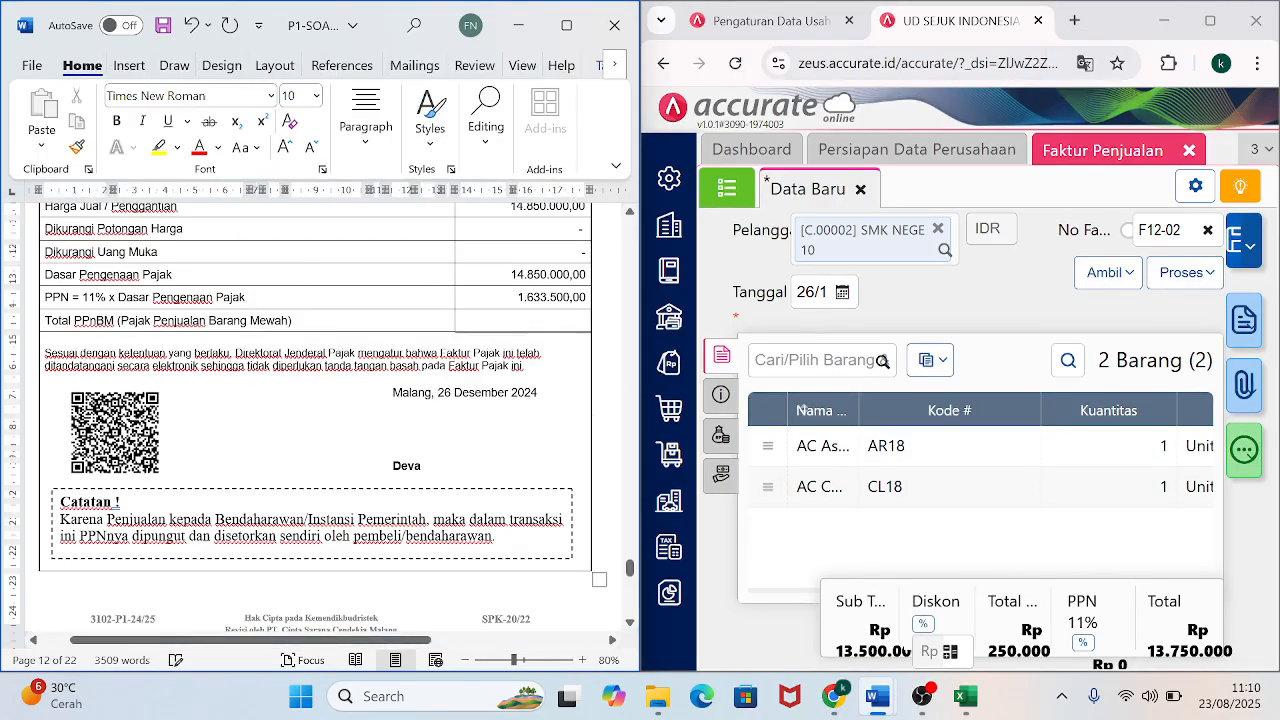
drag(628, 566, 629, 570)
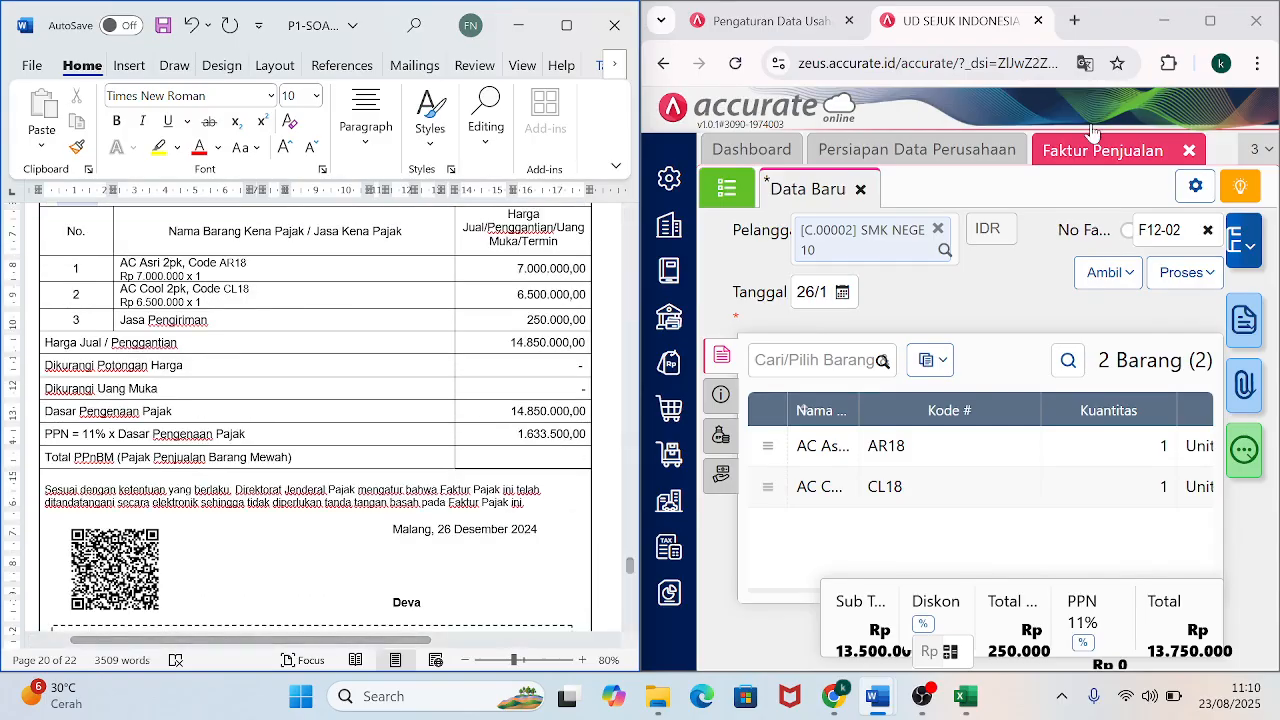
click(1210, 22)
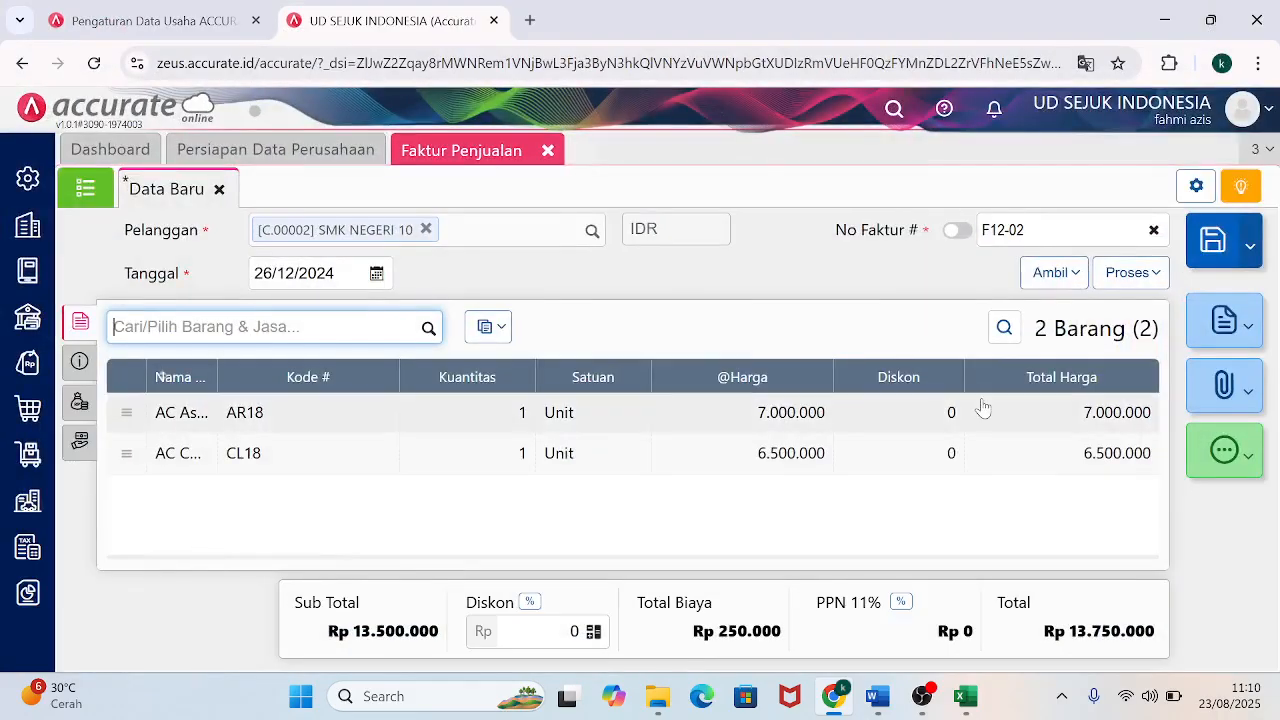
Apply PPN 11% to both item lines of the sales invoice, AC Asri 2pk and AC Cool 2pk.
click(902, 604)
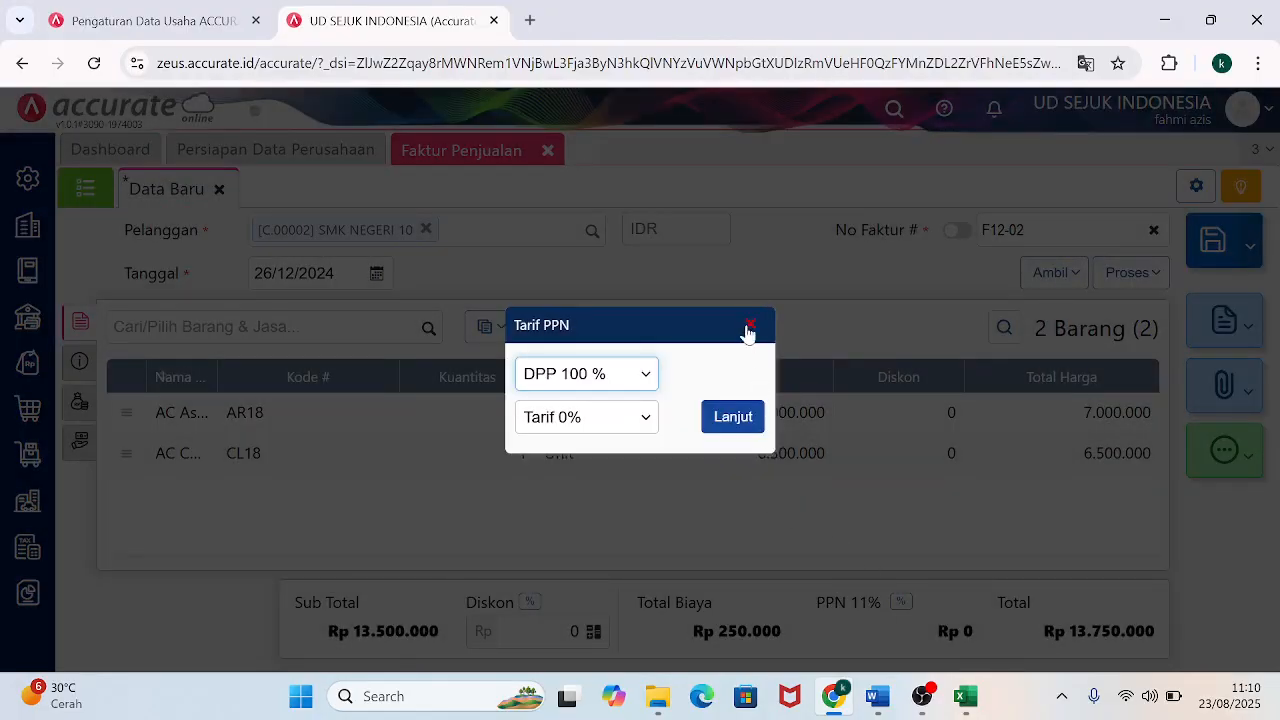
click(749, 328)
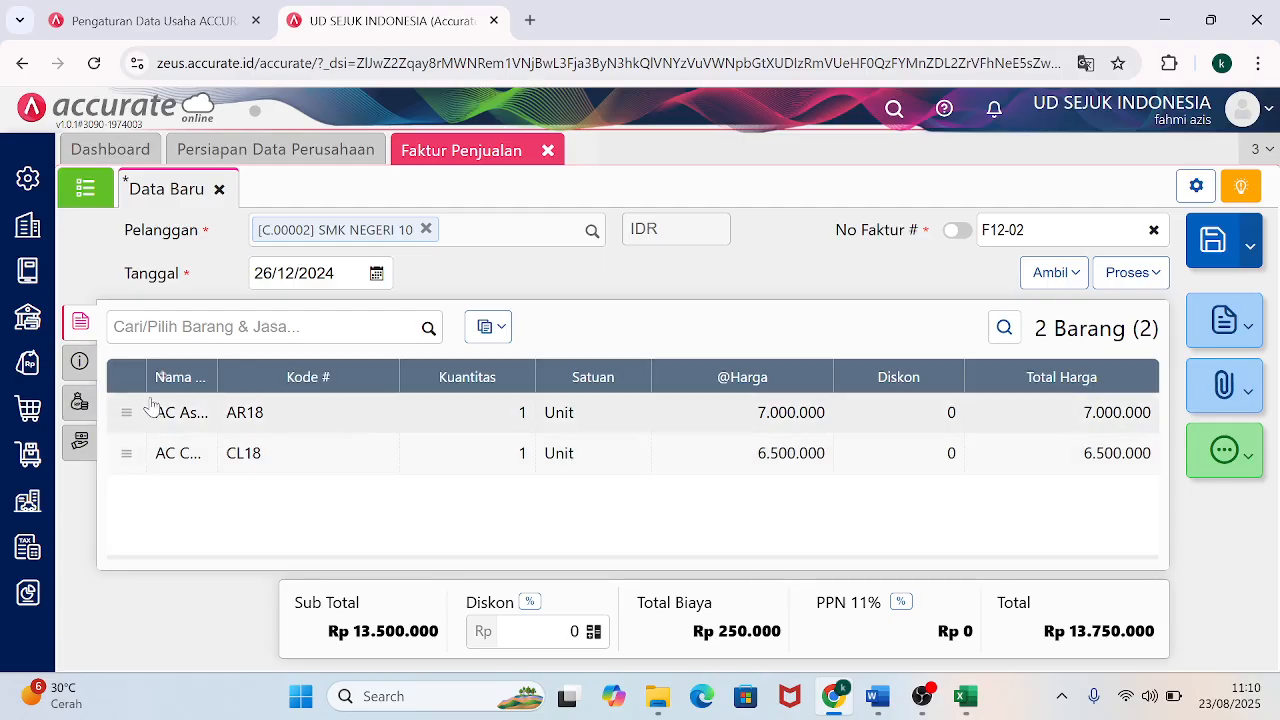
click(478, 424)
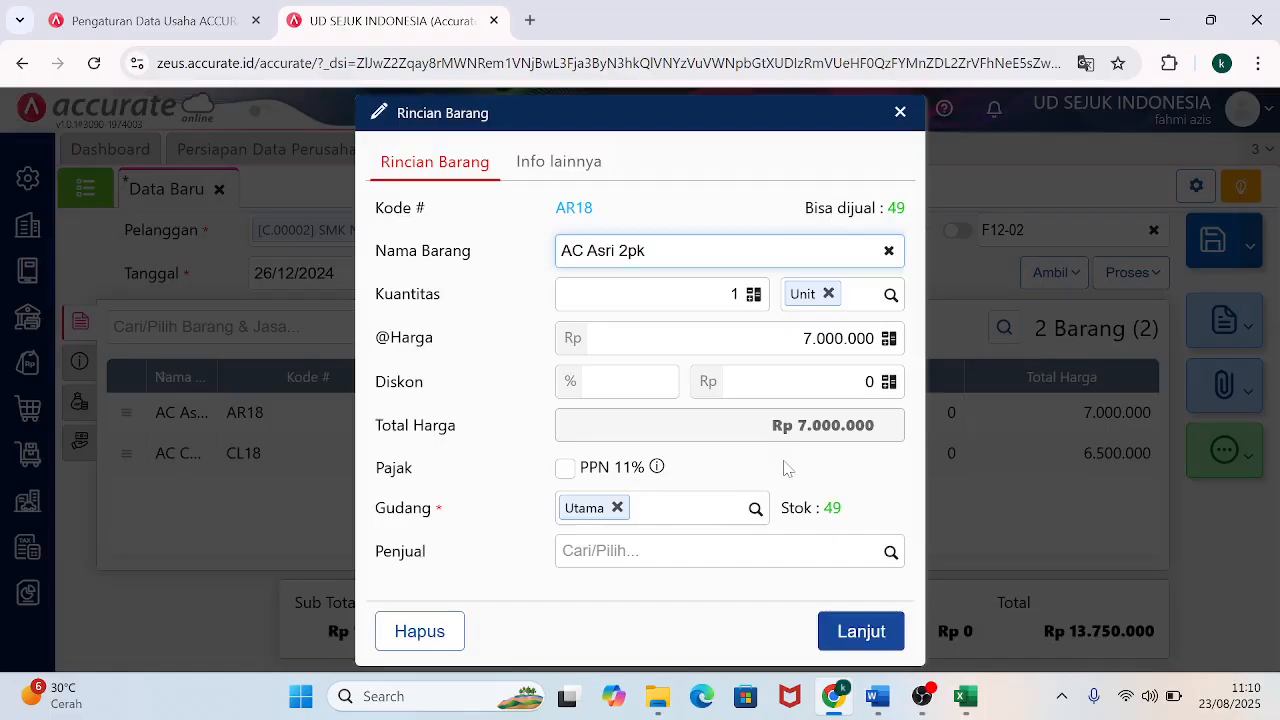
click(565, 468)
click(855, 634)
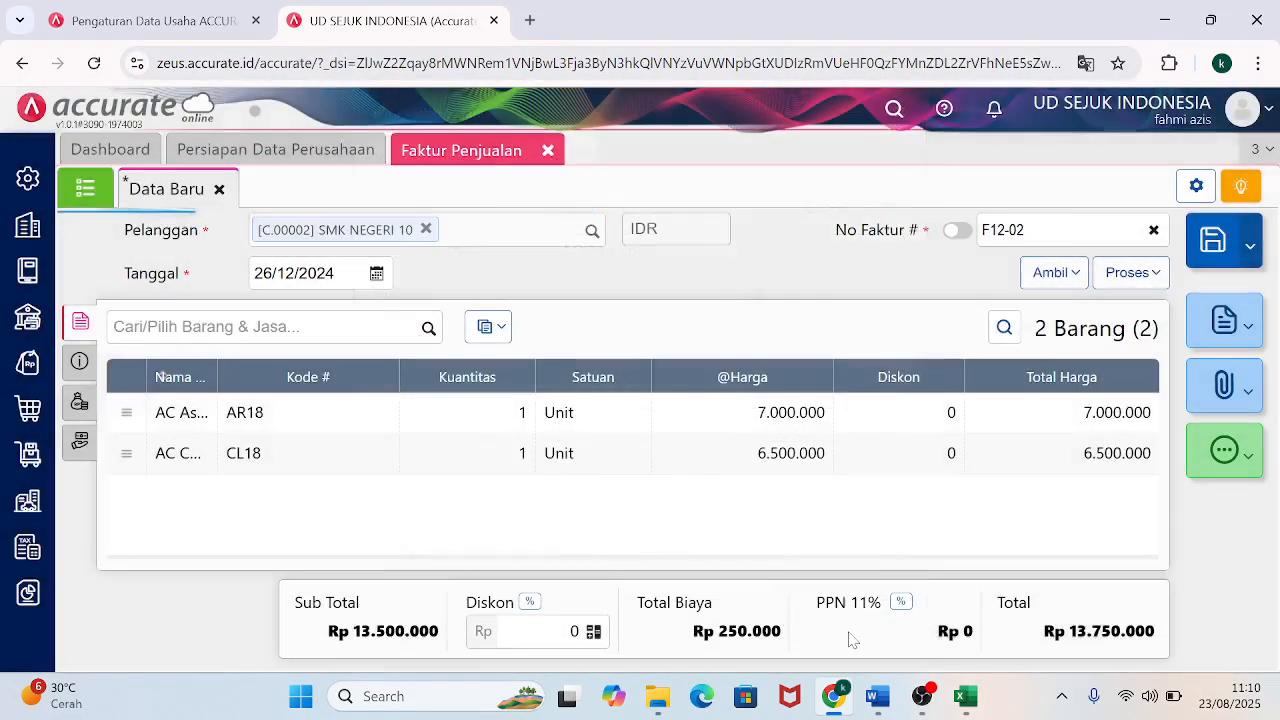
click(520, 460)
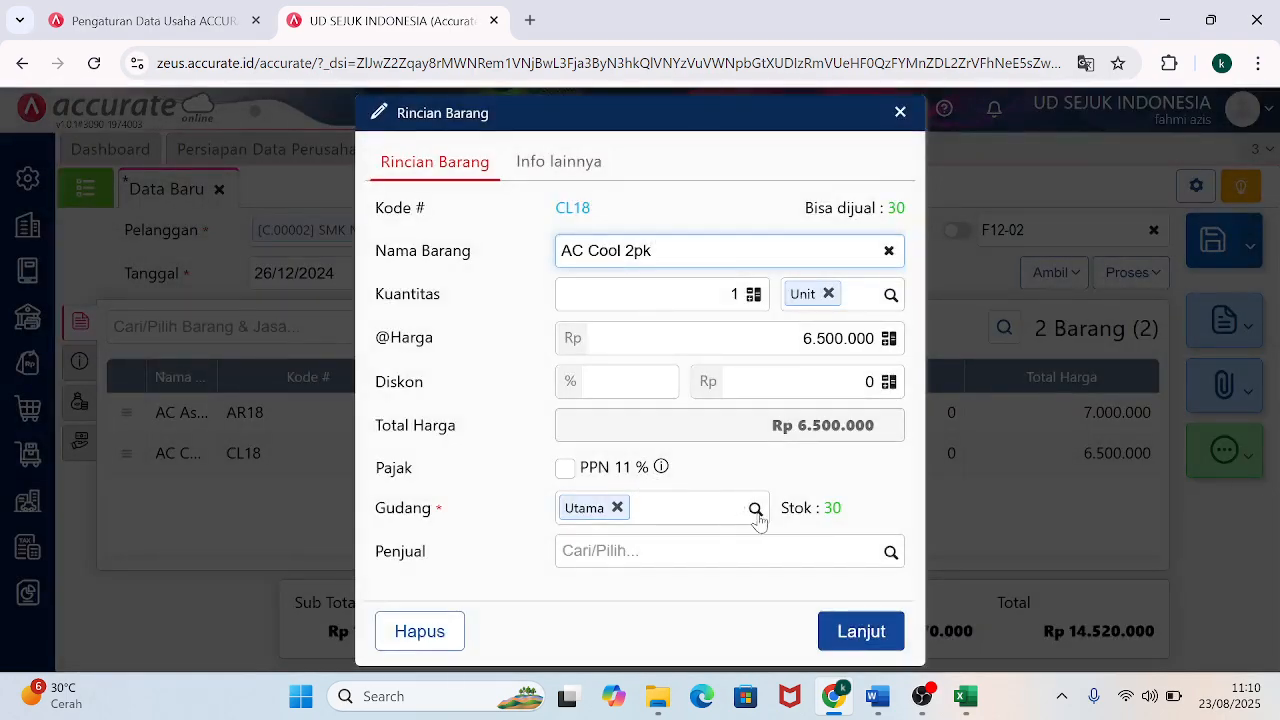
click(565, 468)
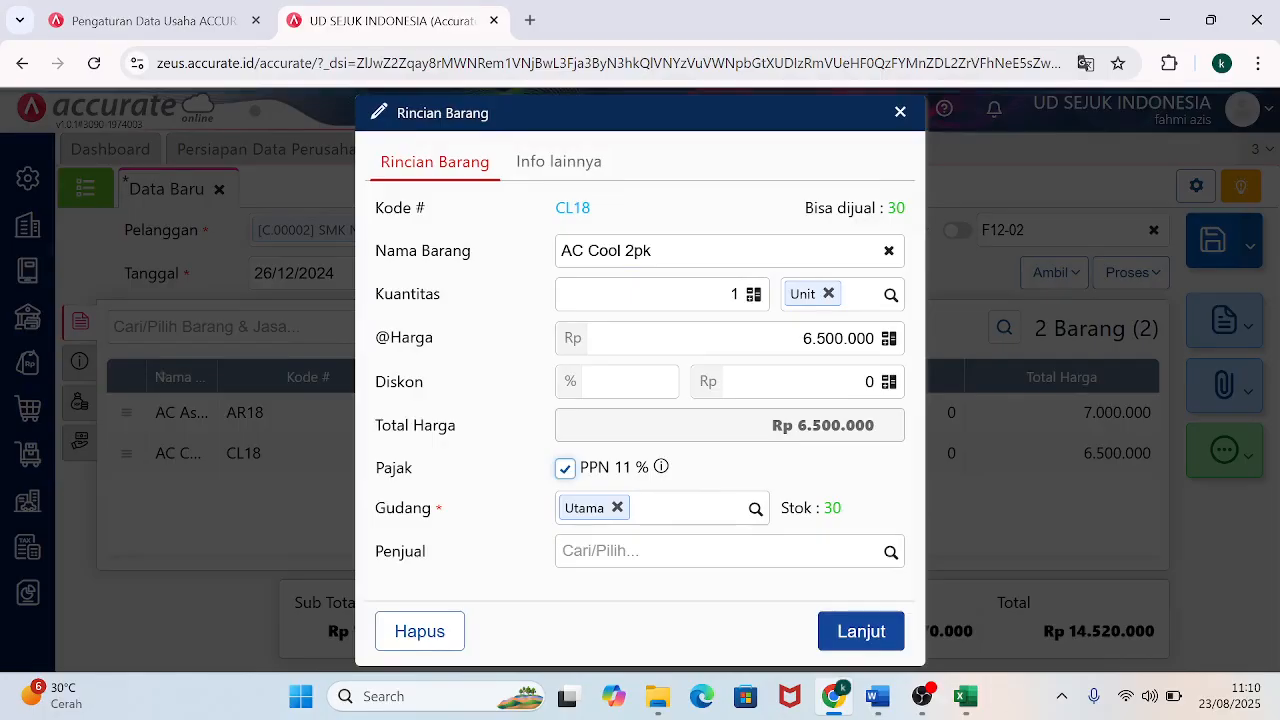
click(850, 632)
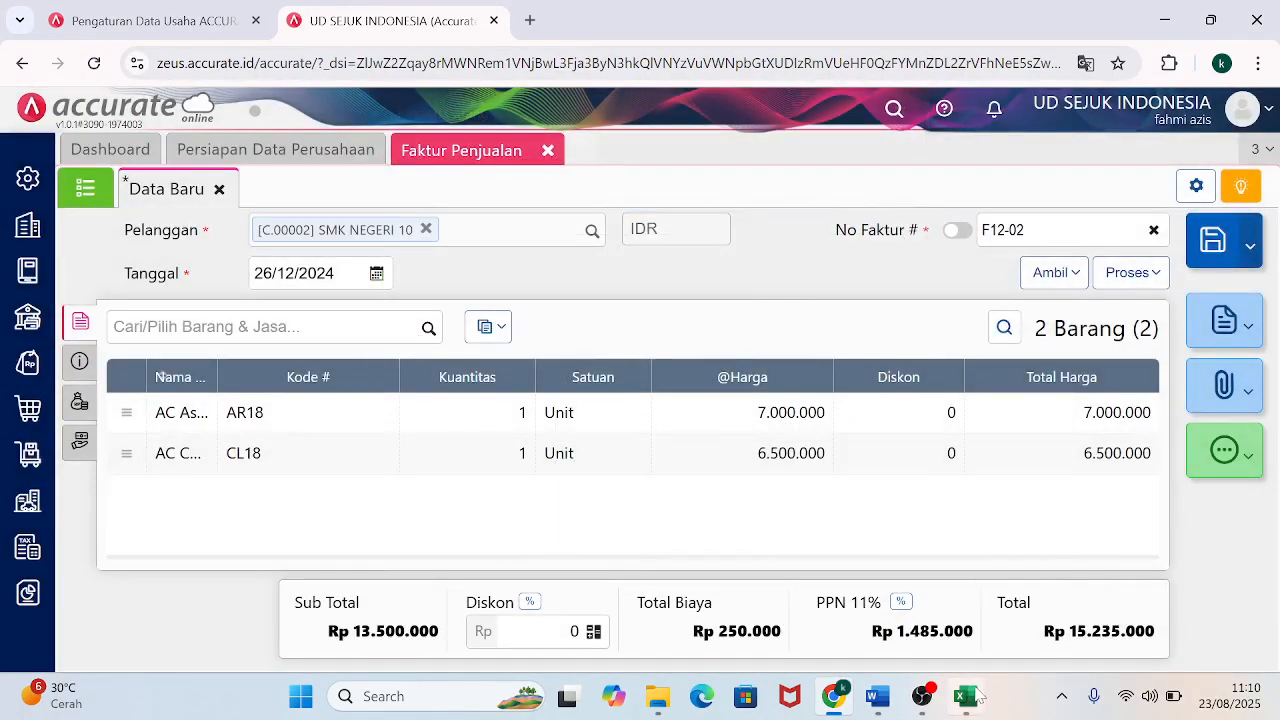
Add the VAT OUT account as another other cost of 27.500 on the sales invoice.
mouse_move(978, 694)
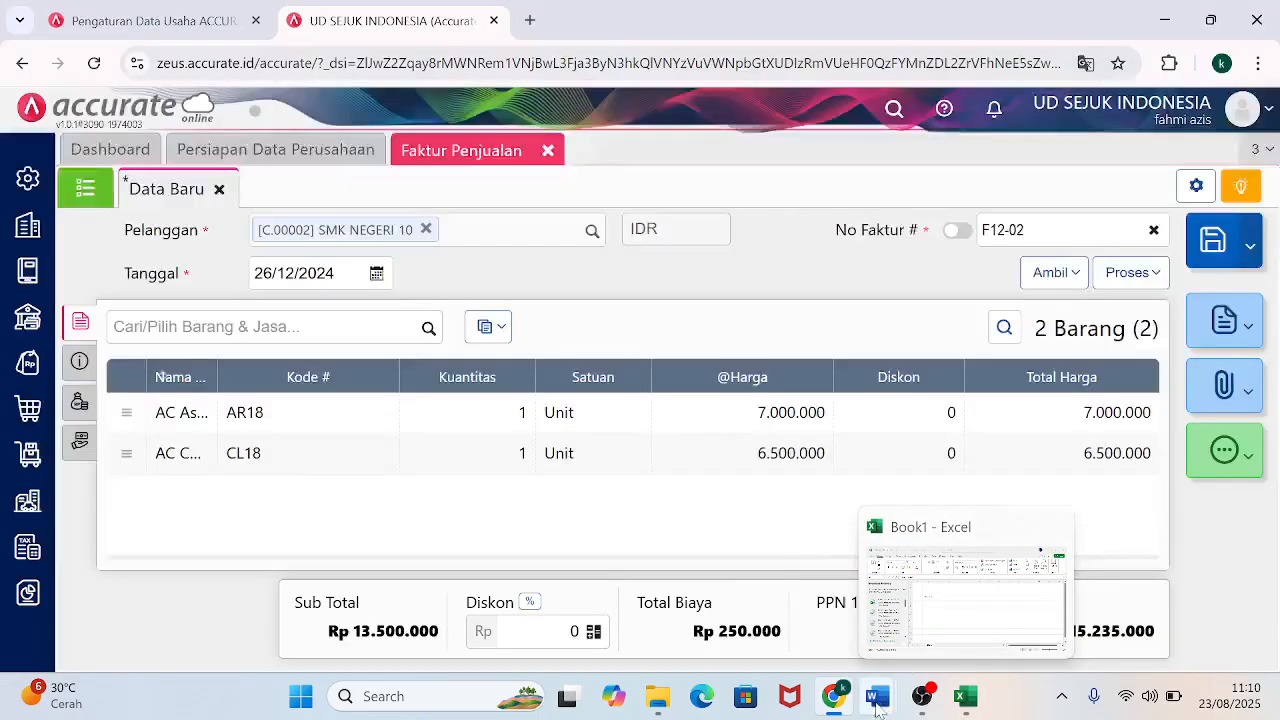
mouse_move(876, 700)
mouse_move(826, 604)
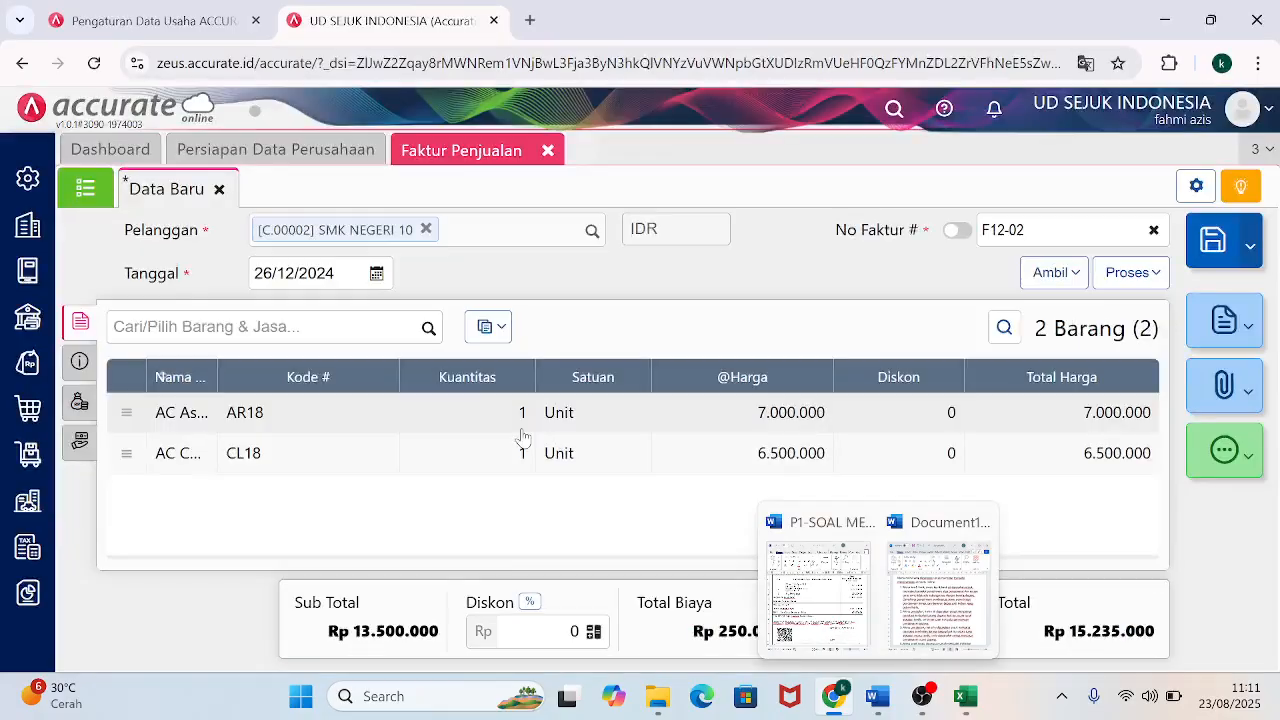
click(82, 405)
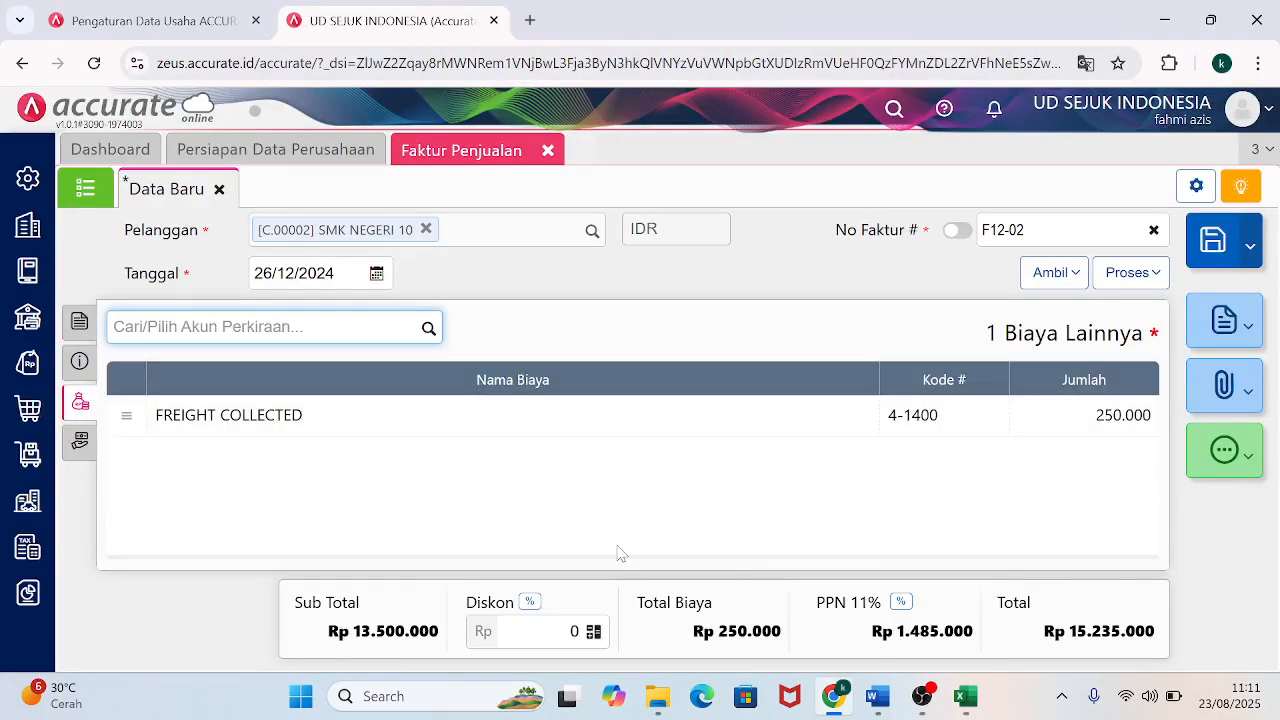
mouse_move(880, 705)
text(VAT OUT)
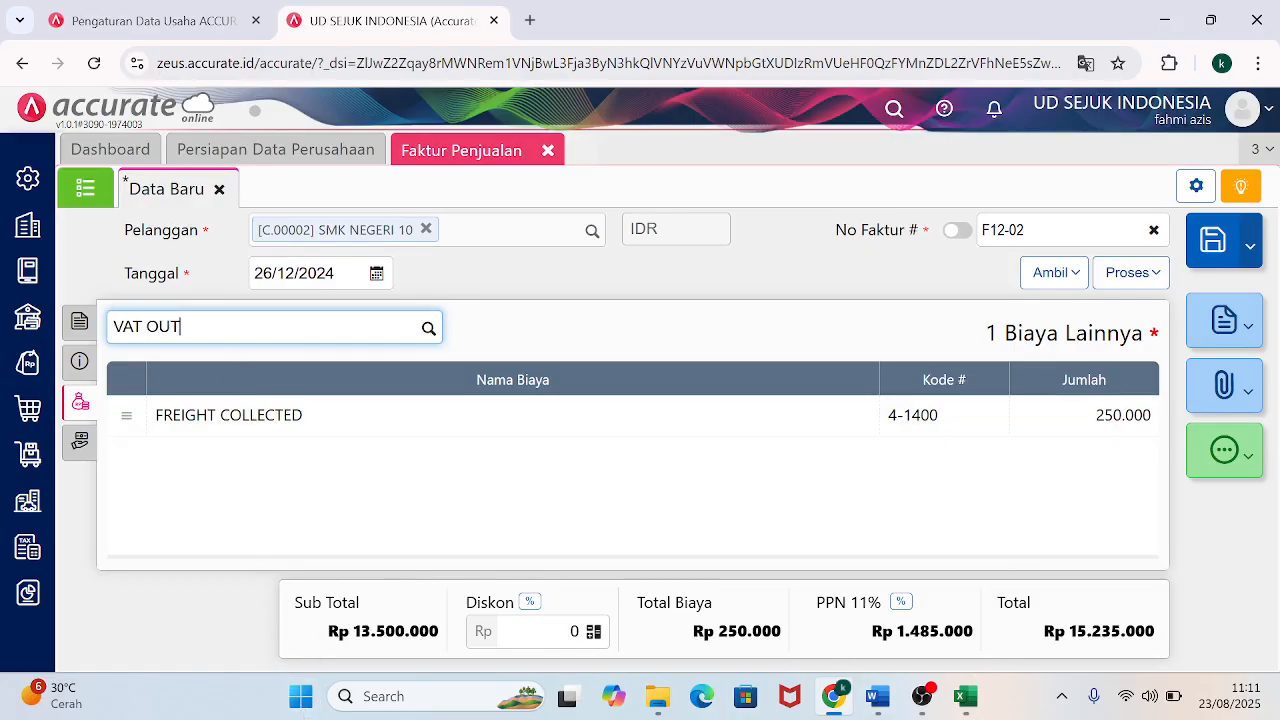
click(325, 383)
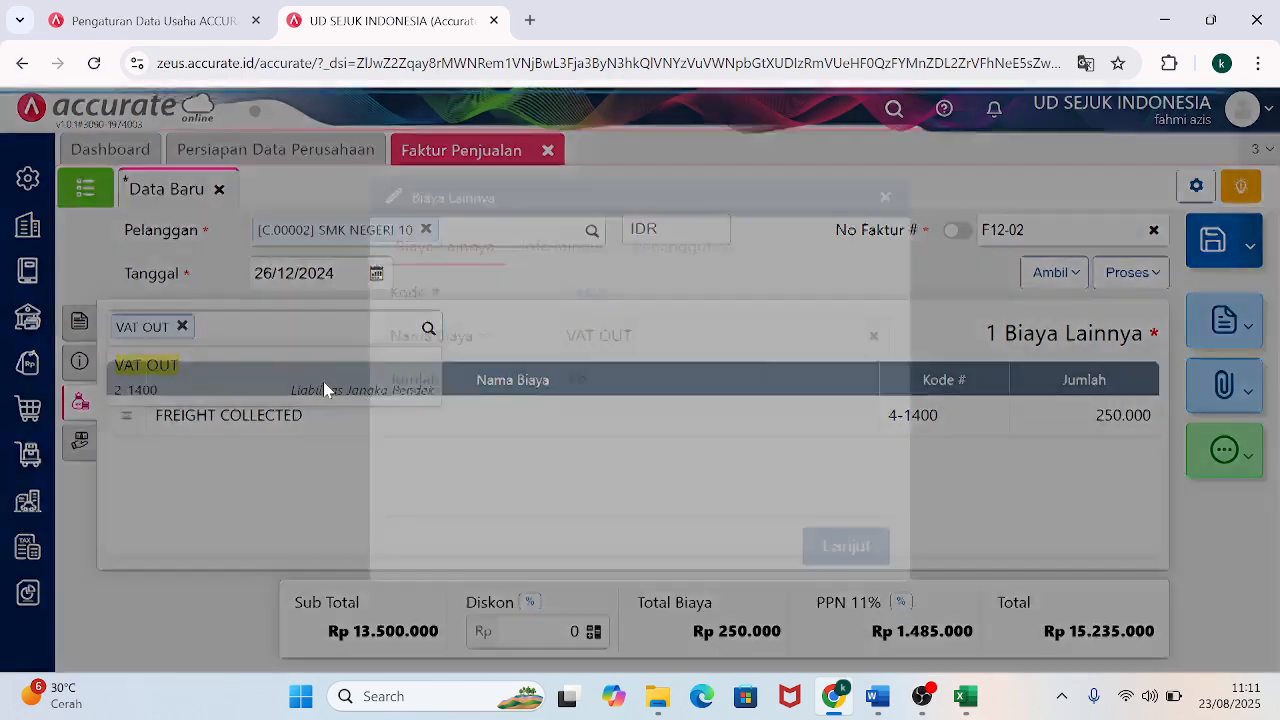
click(677, 379)
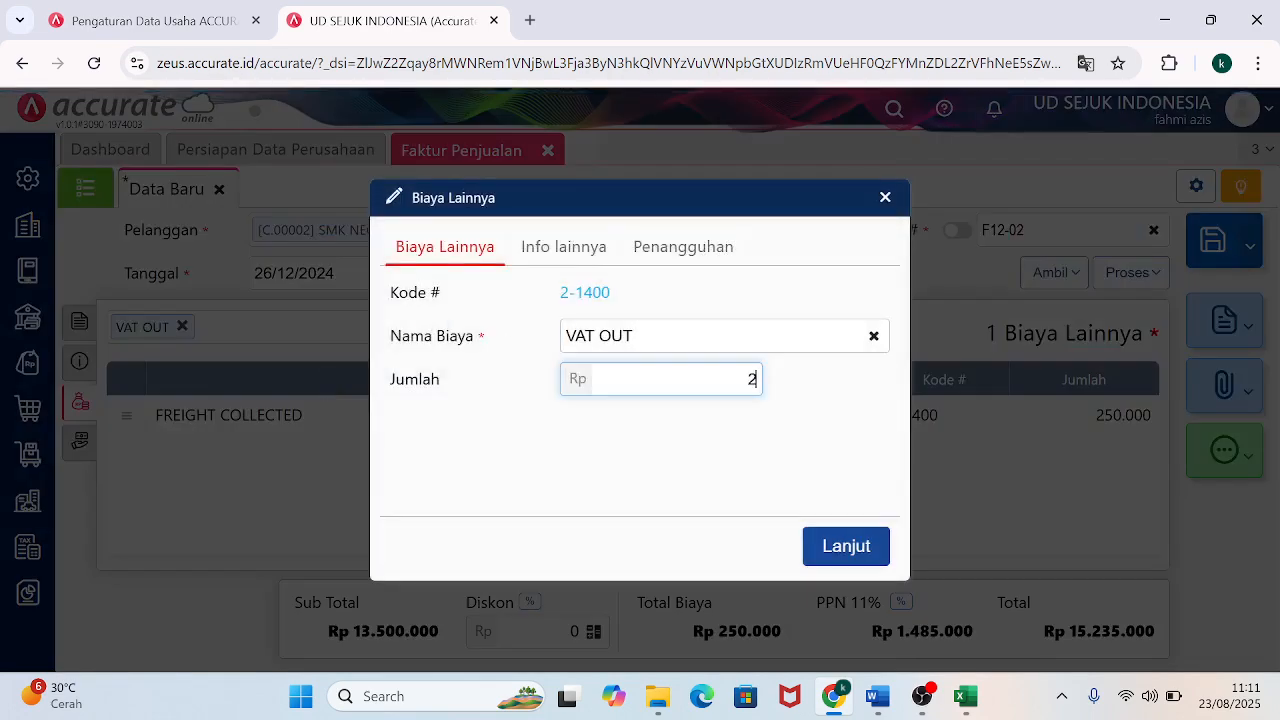
text(27.500)
key(Tab)
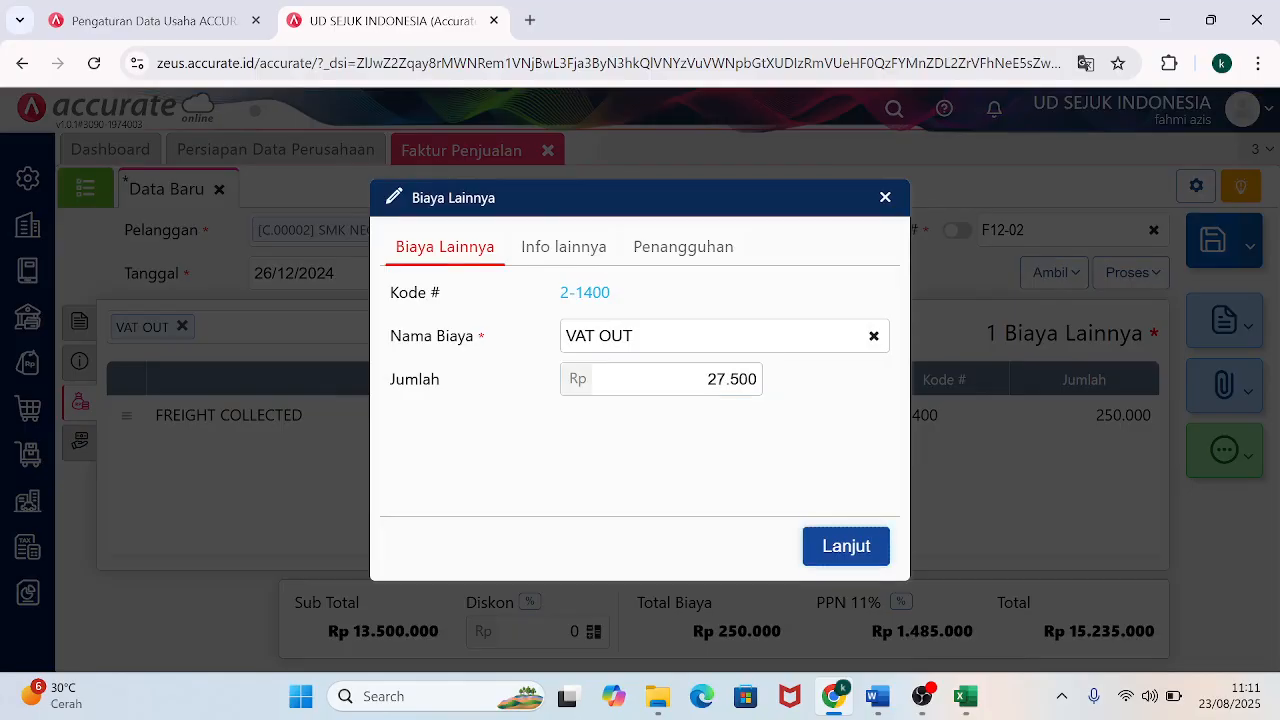
click(860, 540)
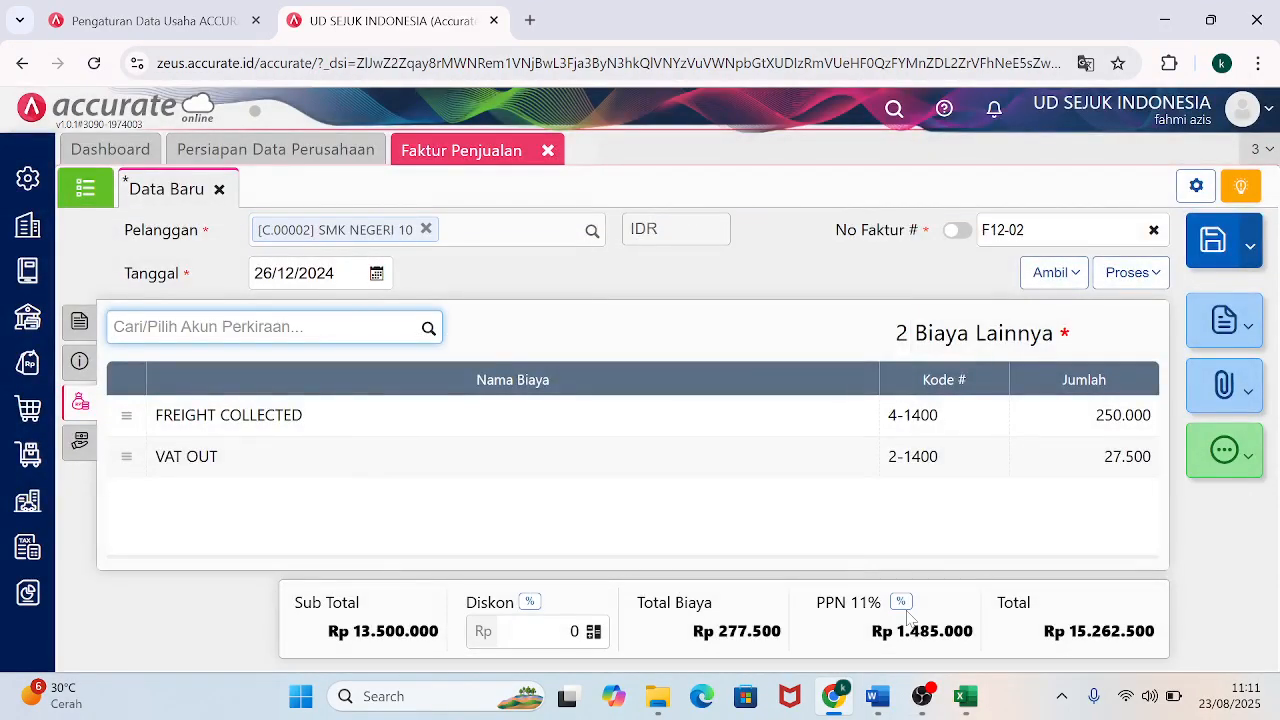
mouse_move(960, 700)
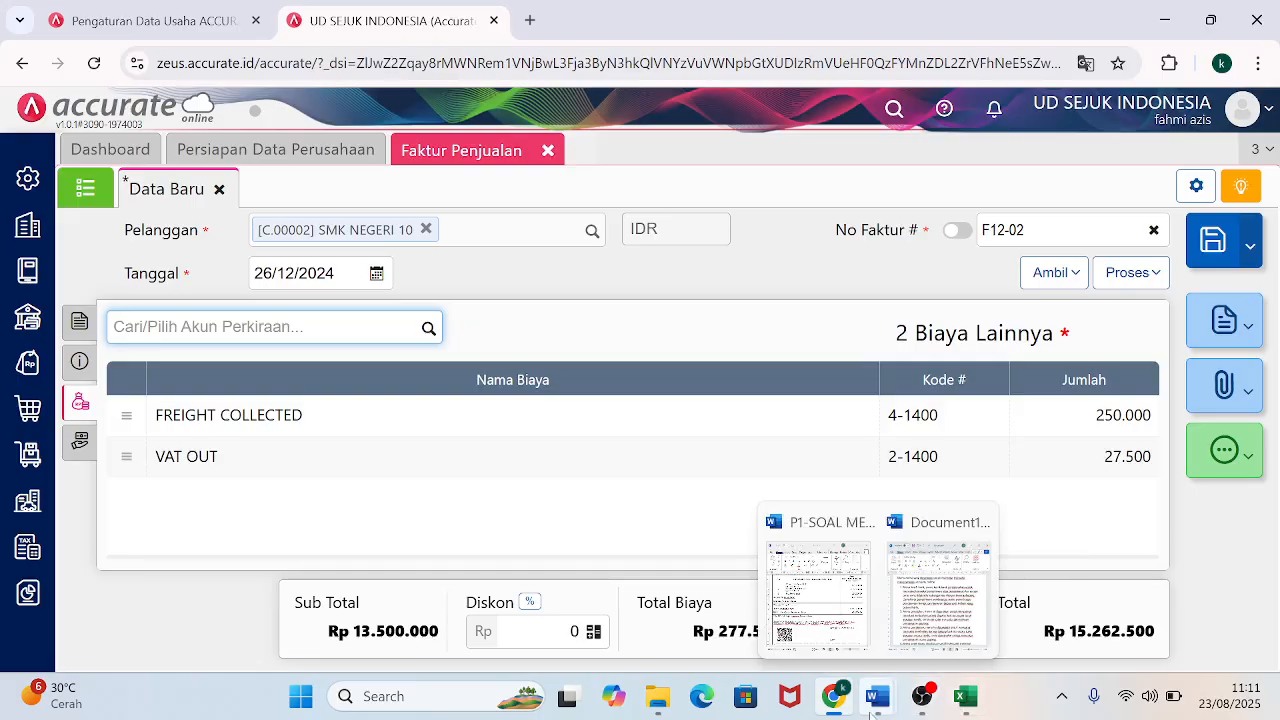
Switch to Excel, create a blank workbook and calculate the freight's PPN in cell E5 with =11%*250000.
mouse_move(840, 632)
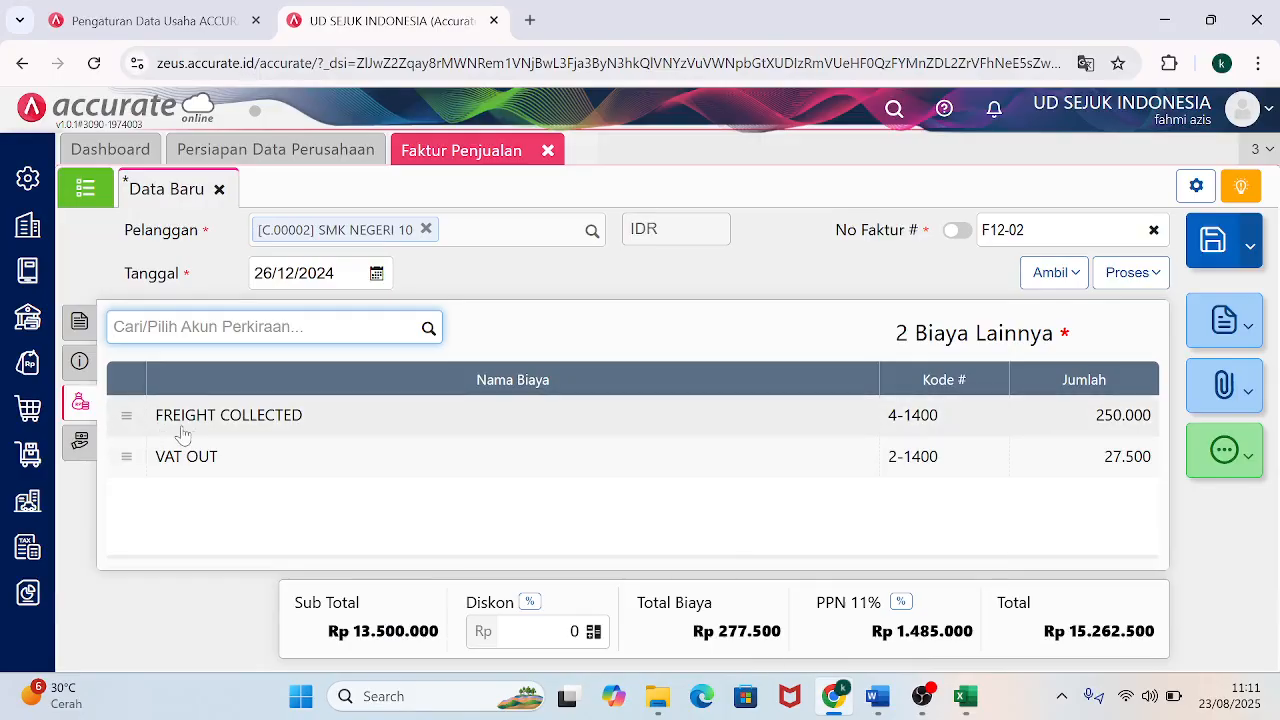
click(300, 696)
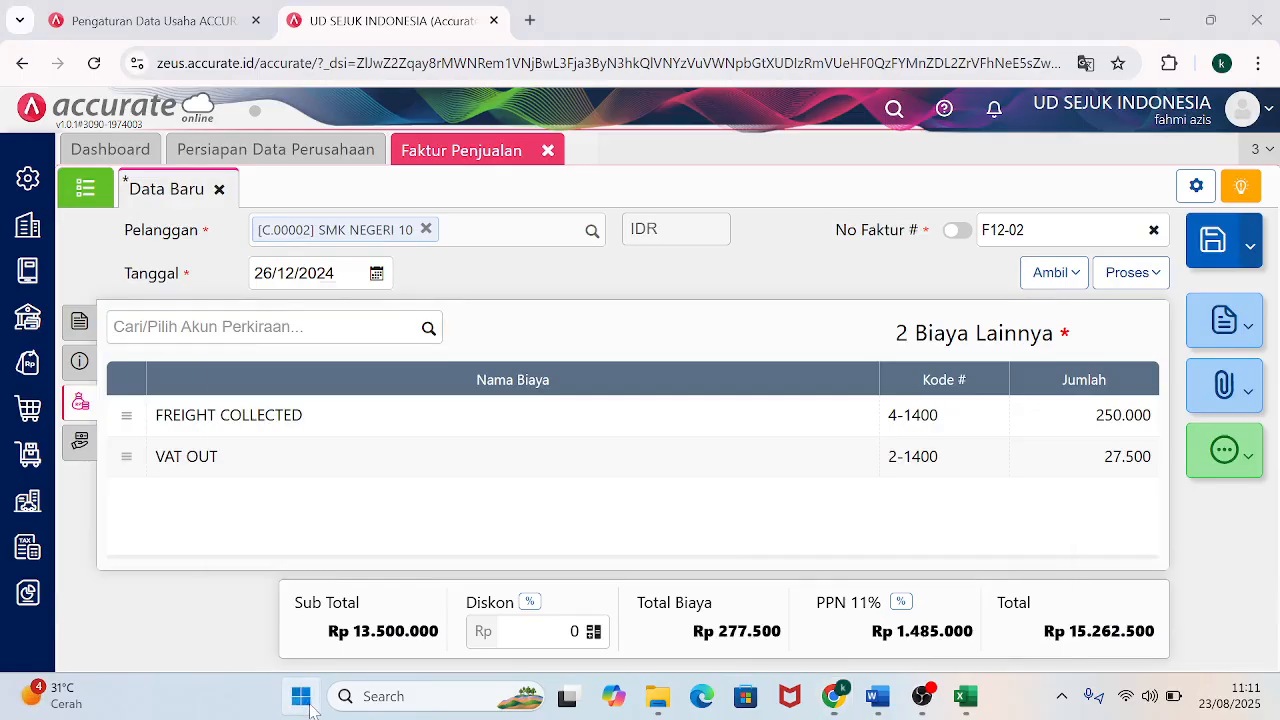
click(484, 228)
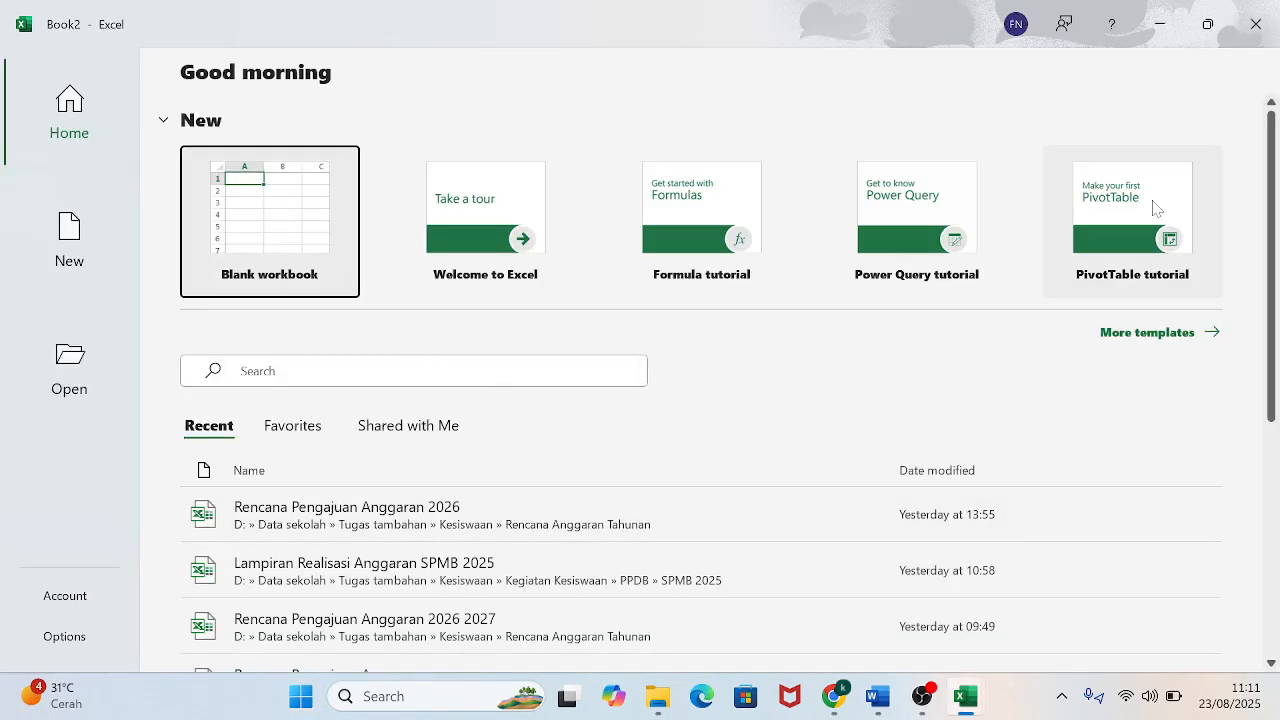
click(280, 207)
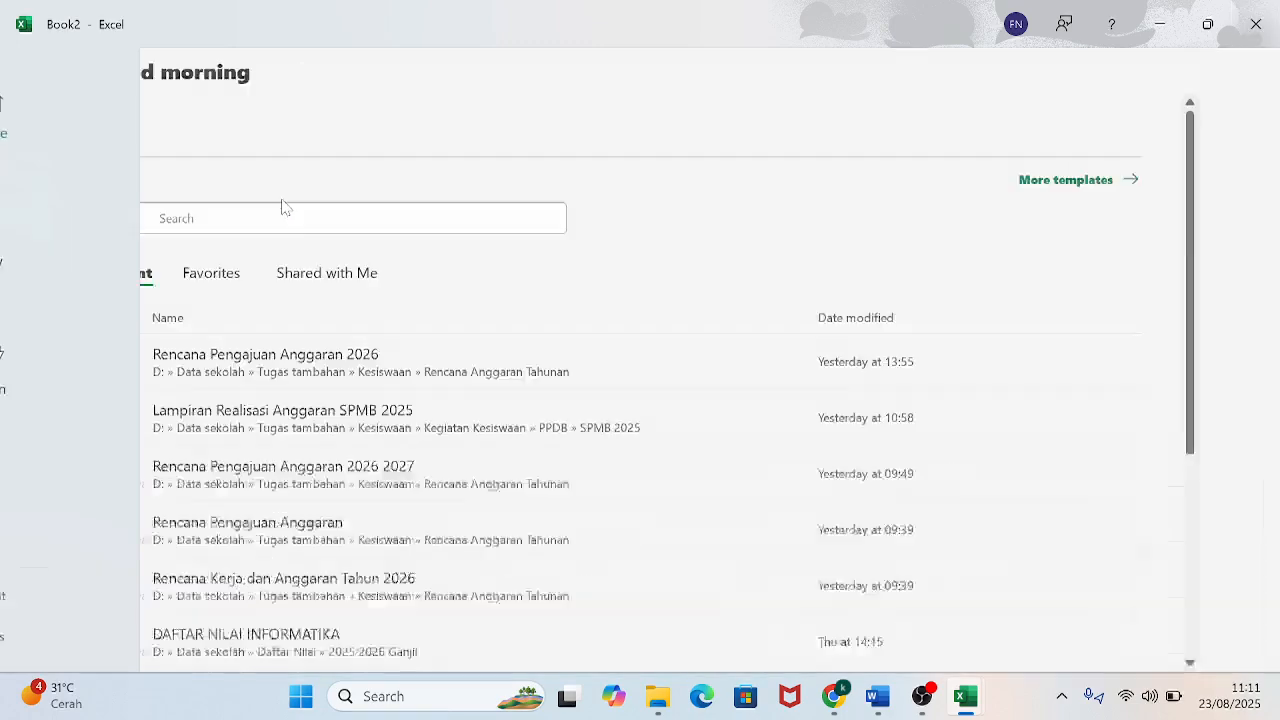
click(304, 316)
text(-)
key(BackSpace)
text(-)
key(BackSpace)
text(=11)
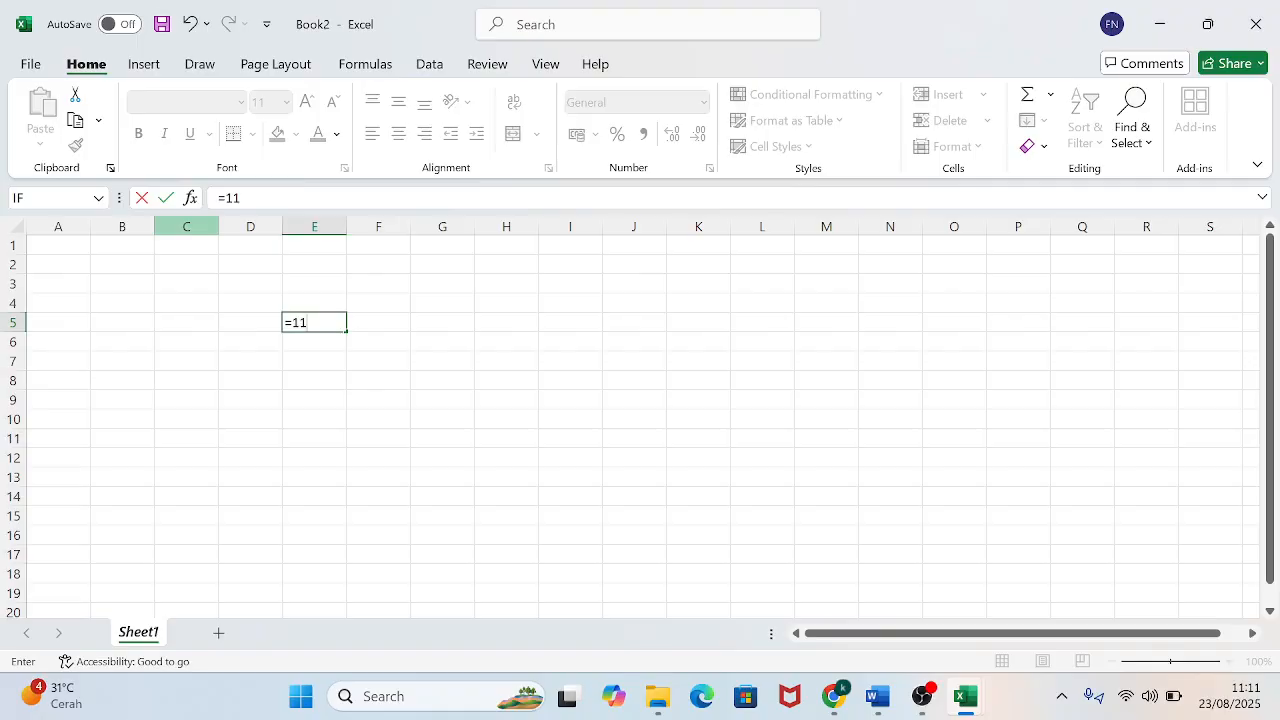
text(%*250000)
key(Return)
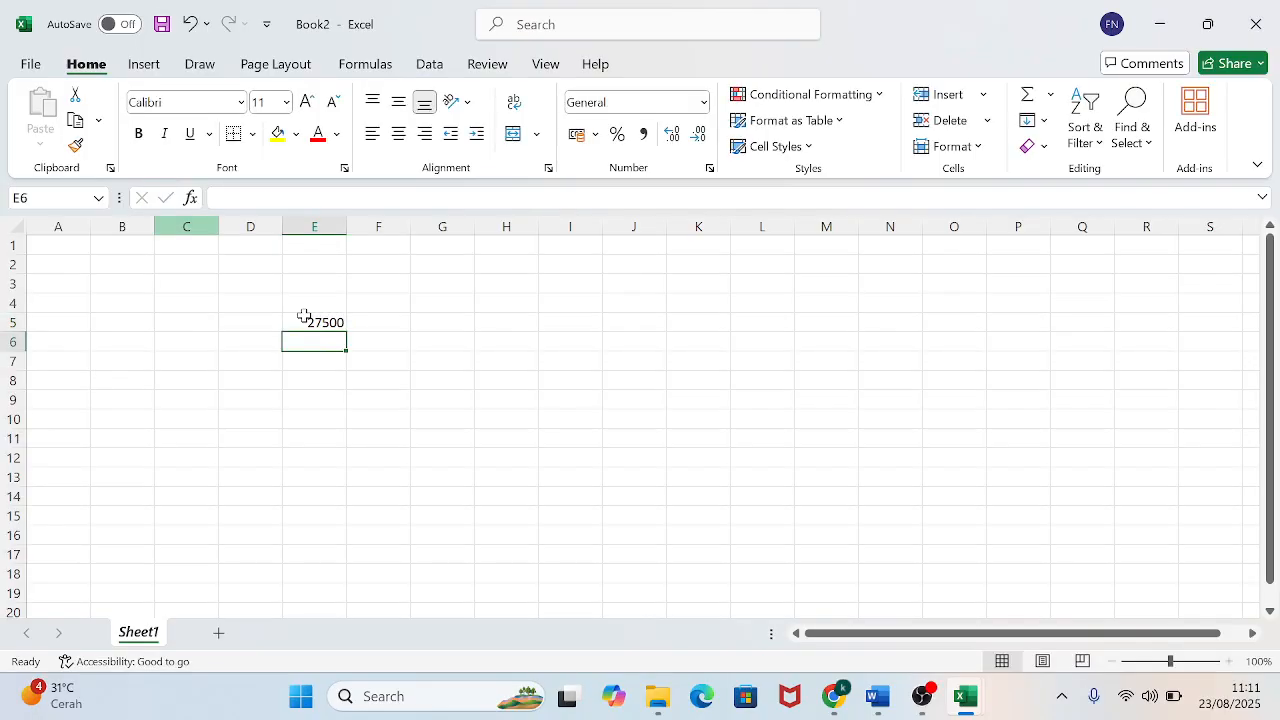
click(315, 322)
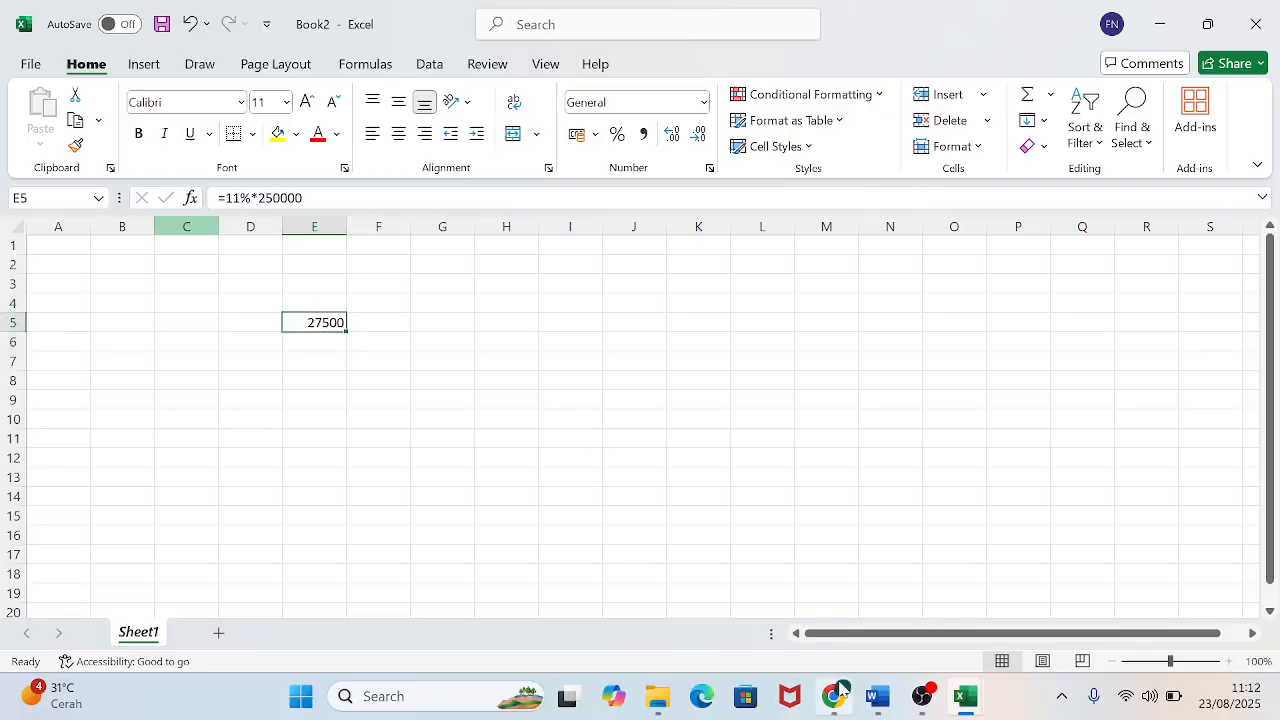
Switch back to the sales invoice in Accurate Online and review its additional info and the AC Asri 2pk line's details.
click(760, 560)
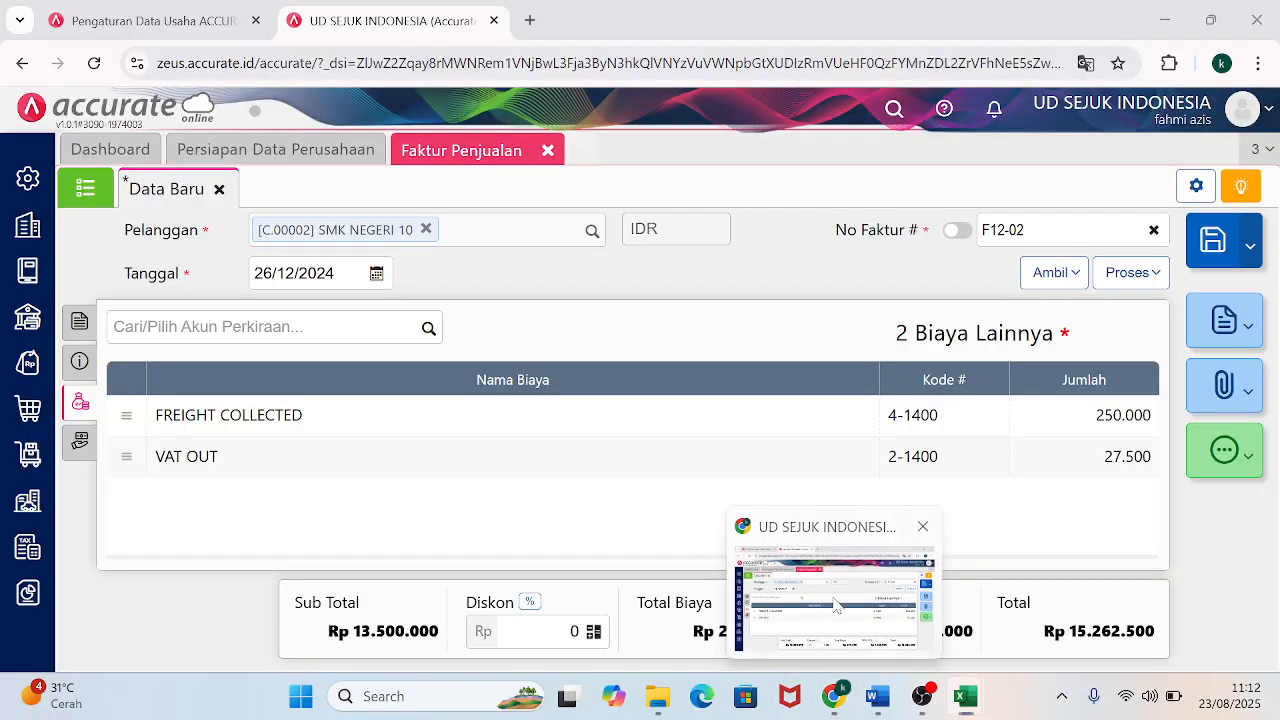
click(82, 366)
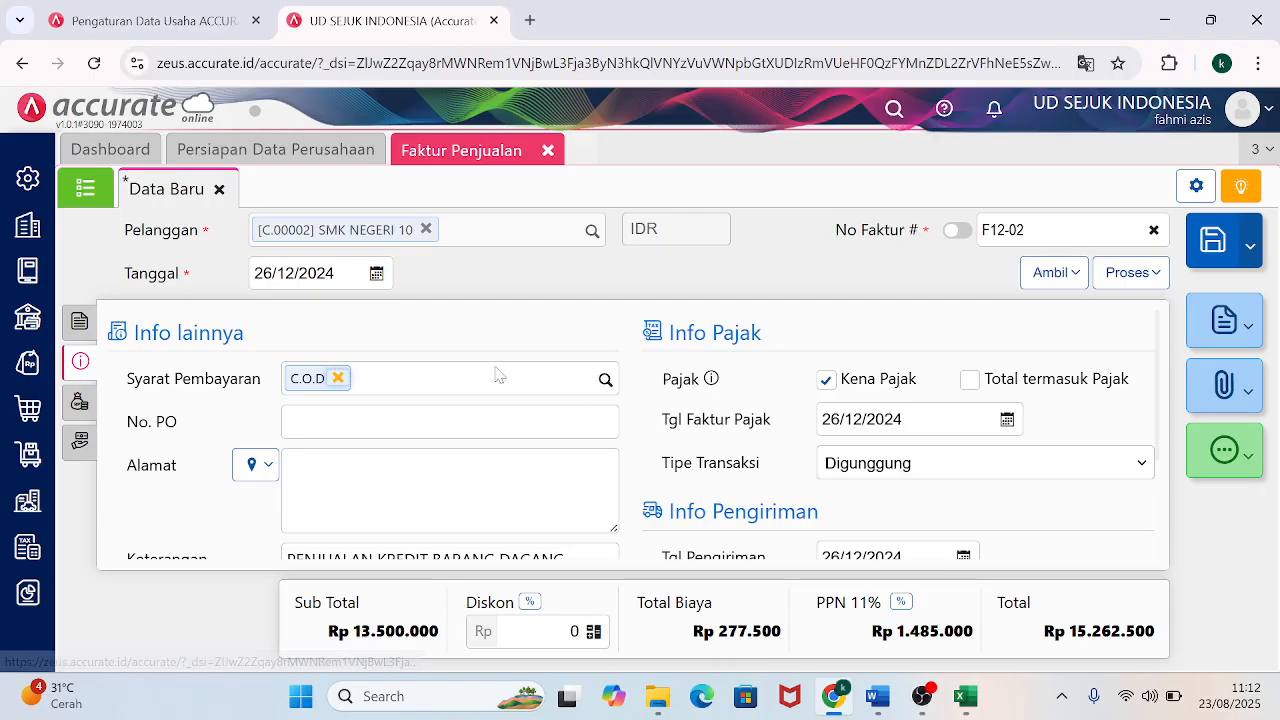
click(82, 323)
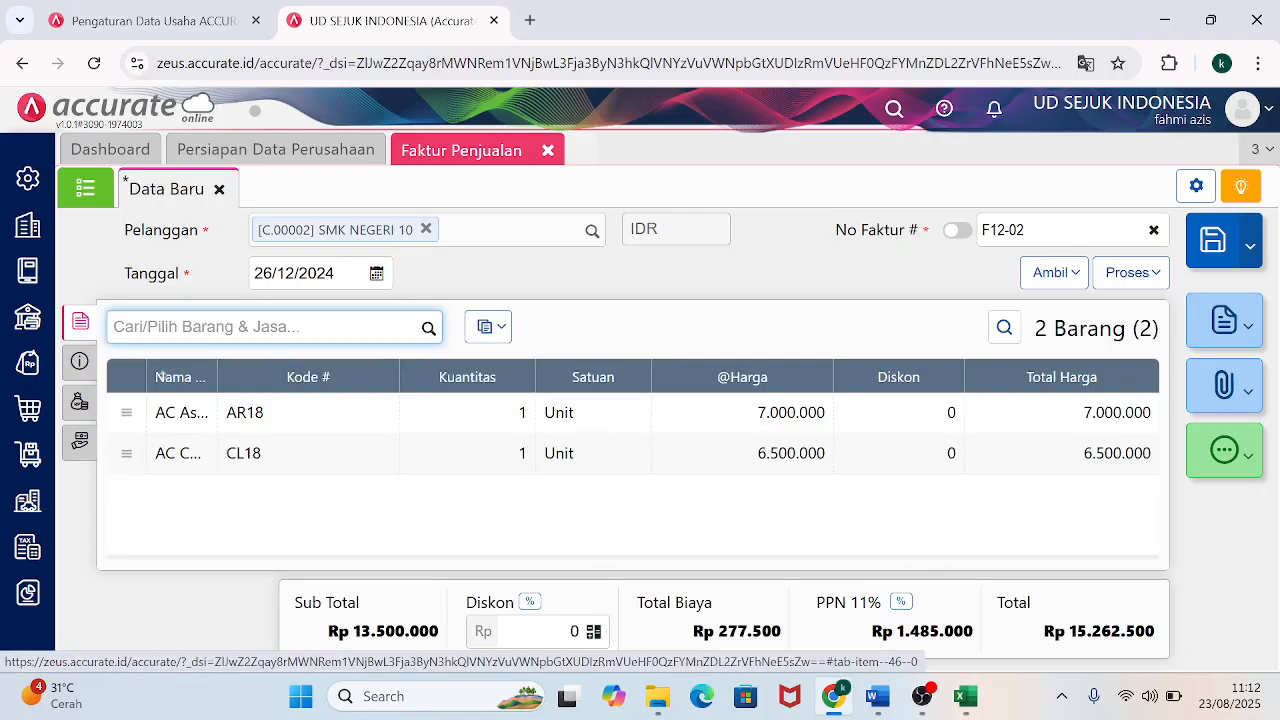
click(738, 416)
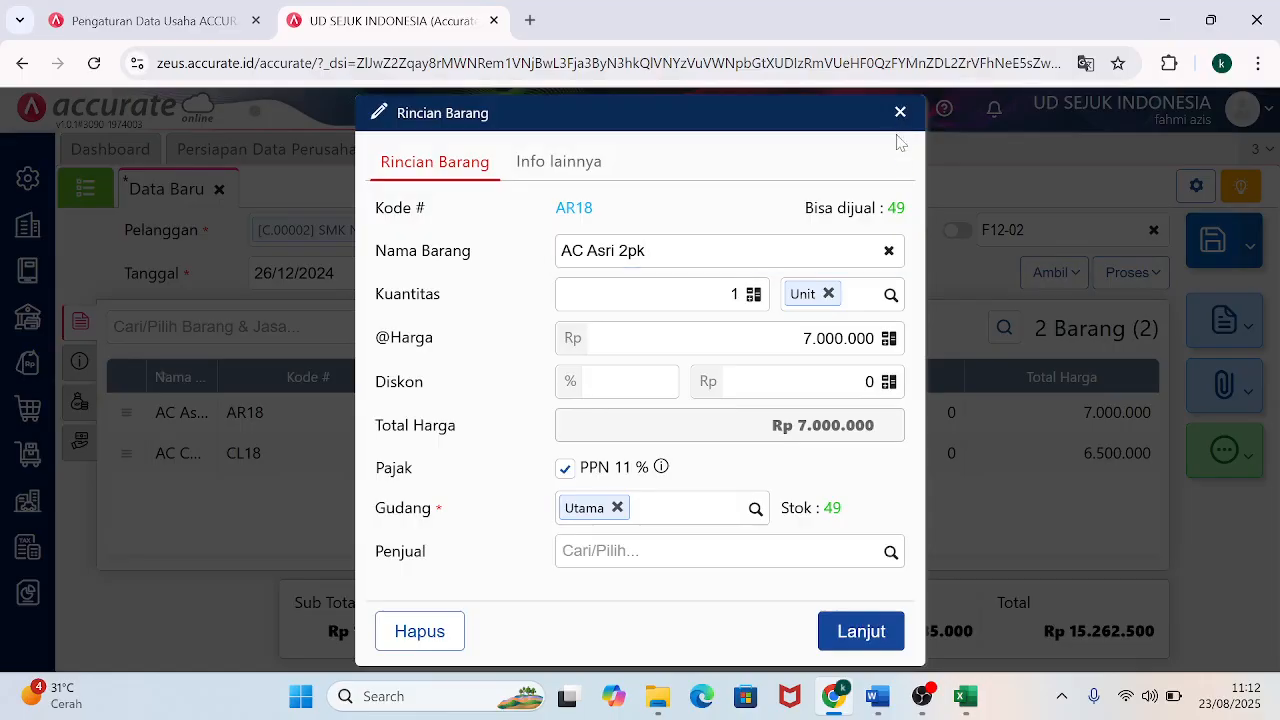
click(900, 112)
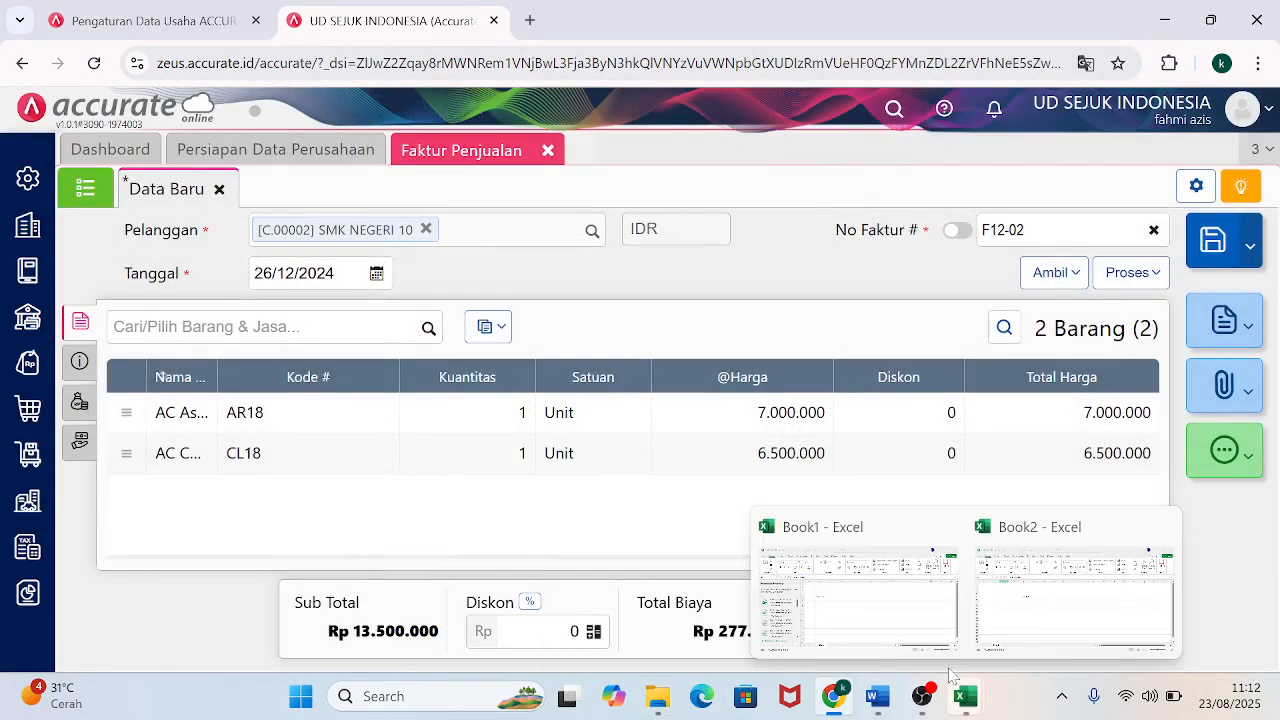
Bring up the Word tax invoice and close the Book2 workbook without saving it.
click(855, 595)
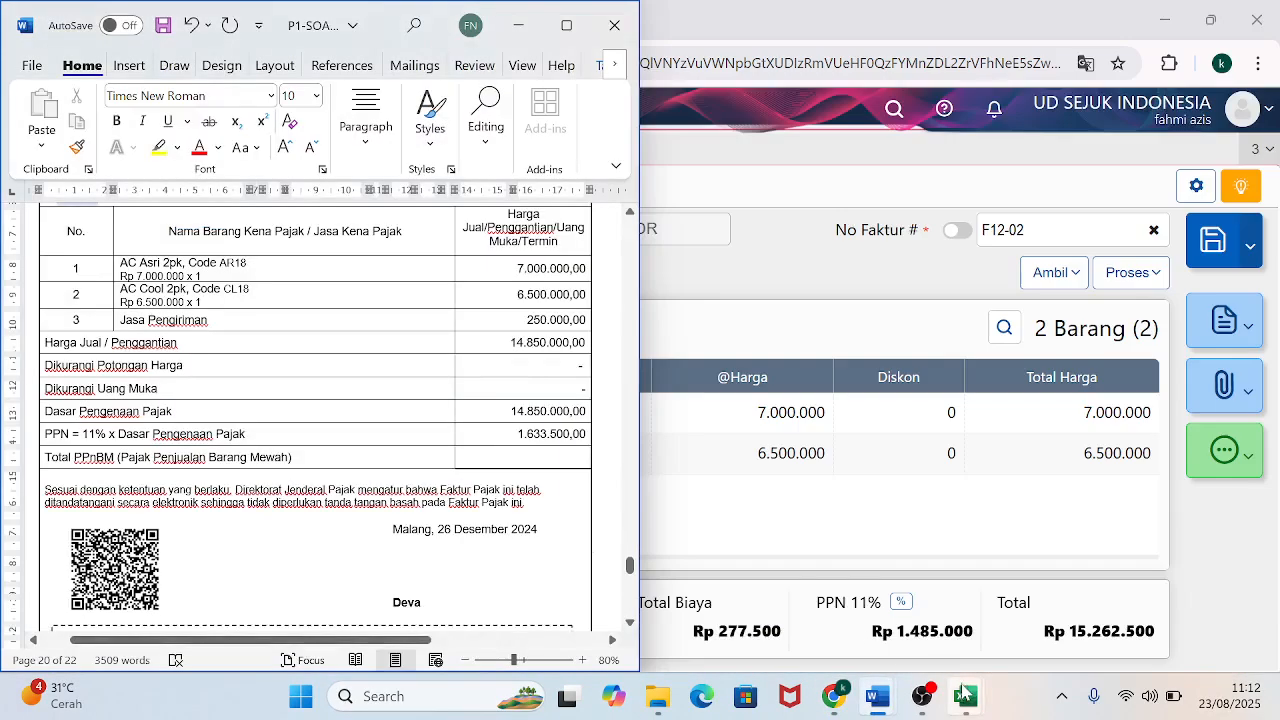
mouse_move(966, 697)
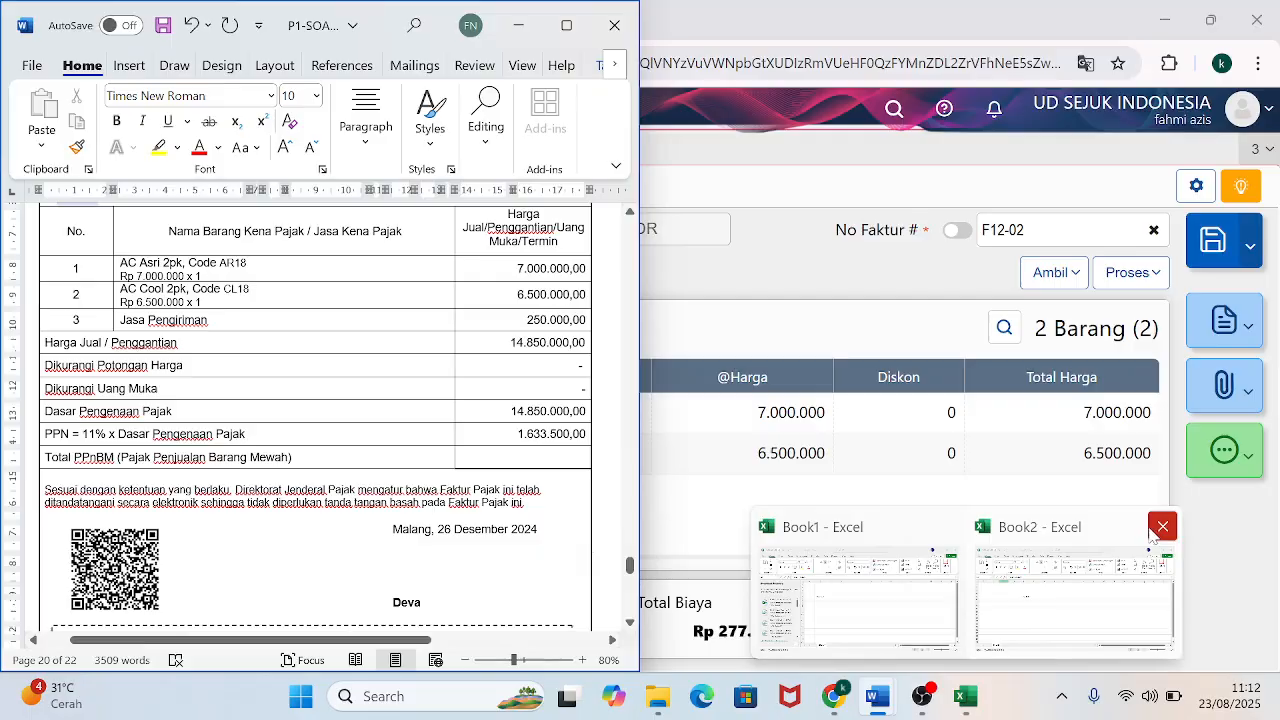
click(1165, 530)
mouse_move(940, 548)
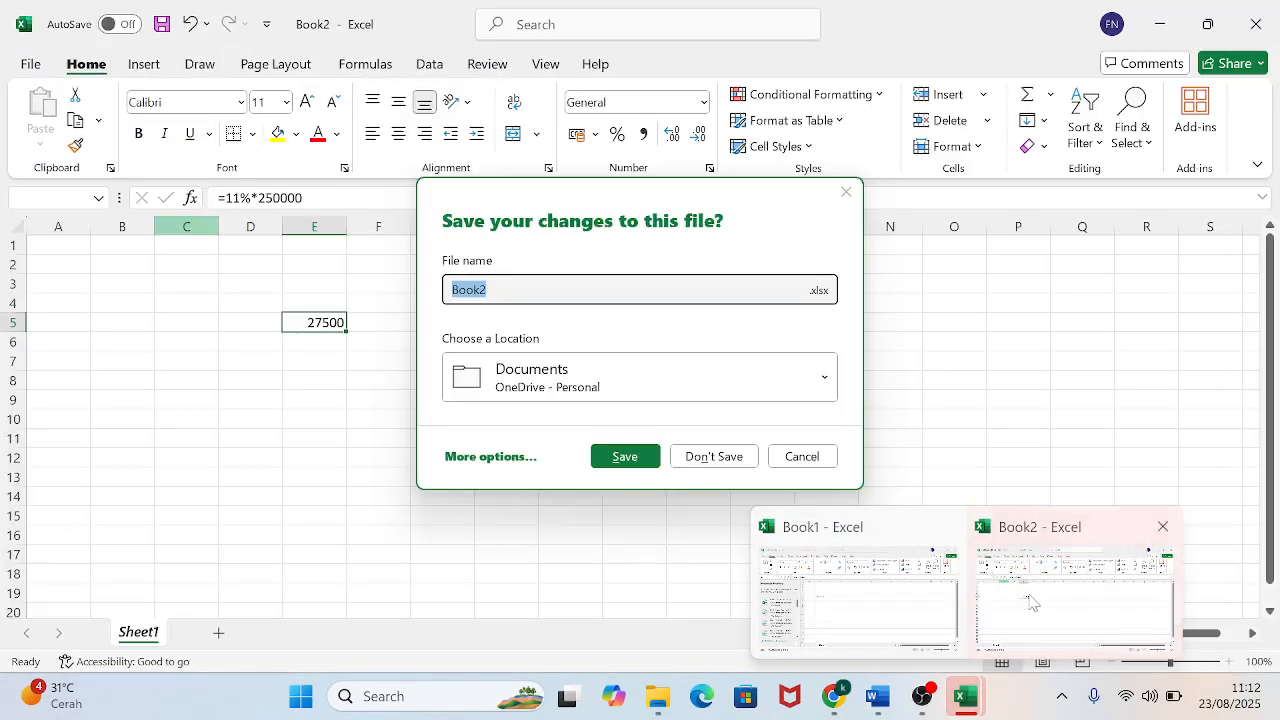
click(1020, 595)
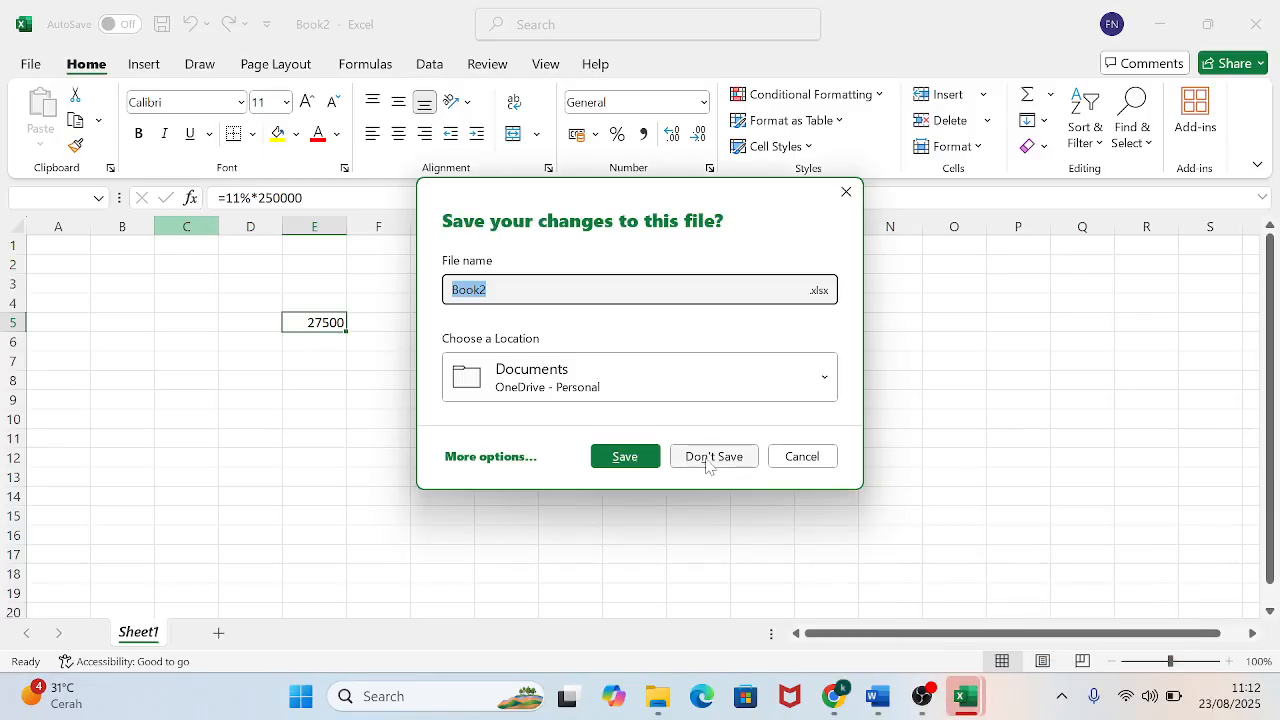
click(704, 456)
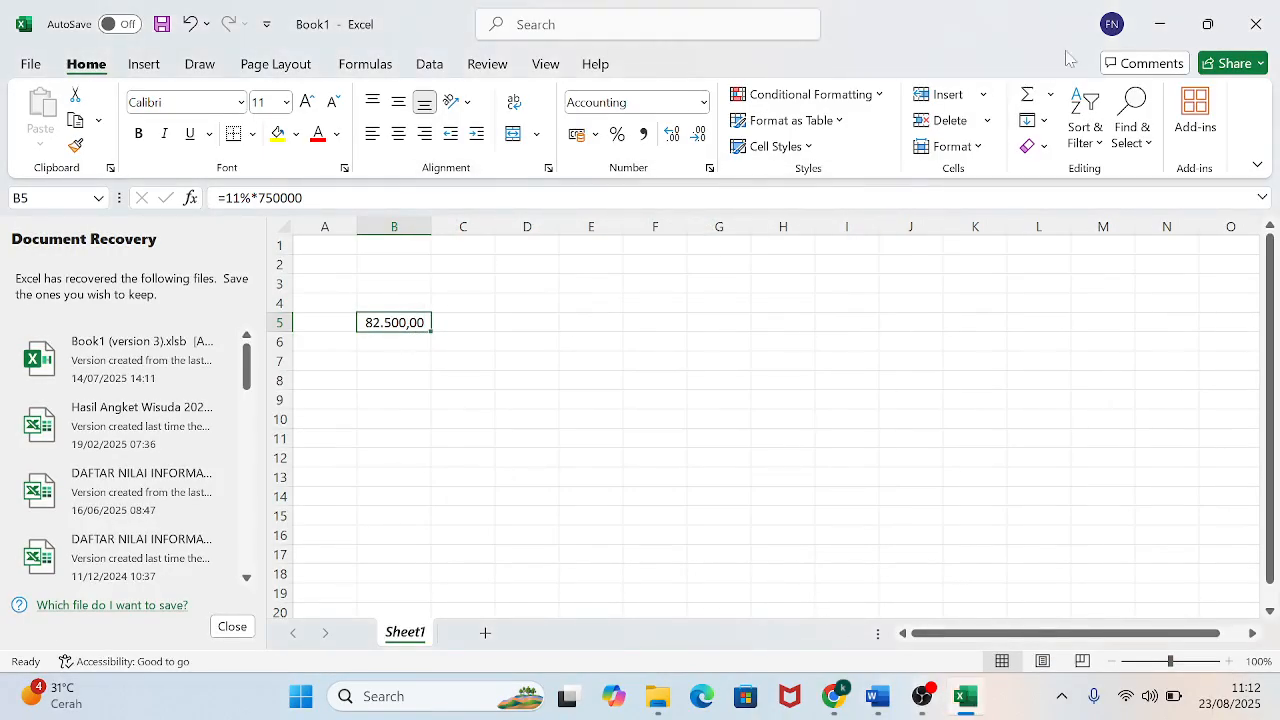
Place the Book1 workbook at full height beside the Word tax invoice.
click(1206, 25)
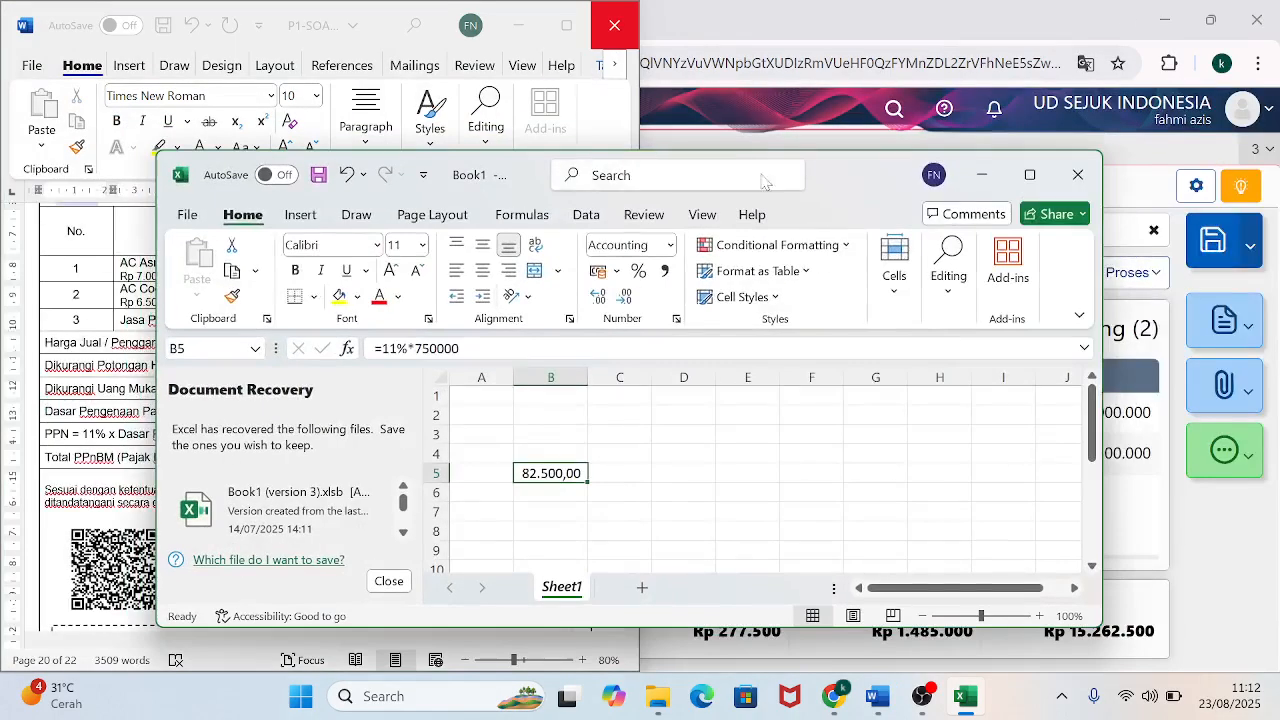
key(super+Right)
key(super+Up)
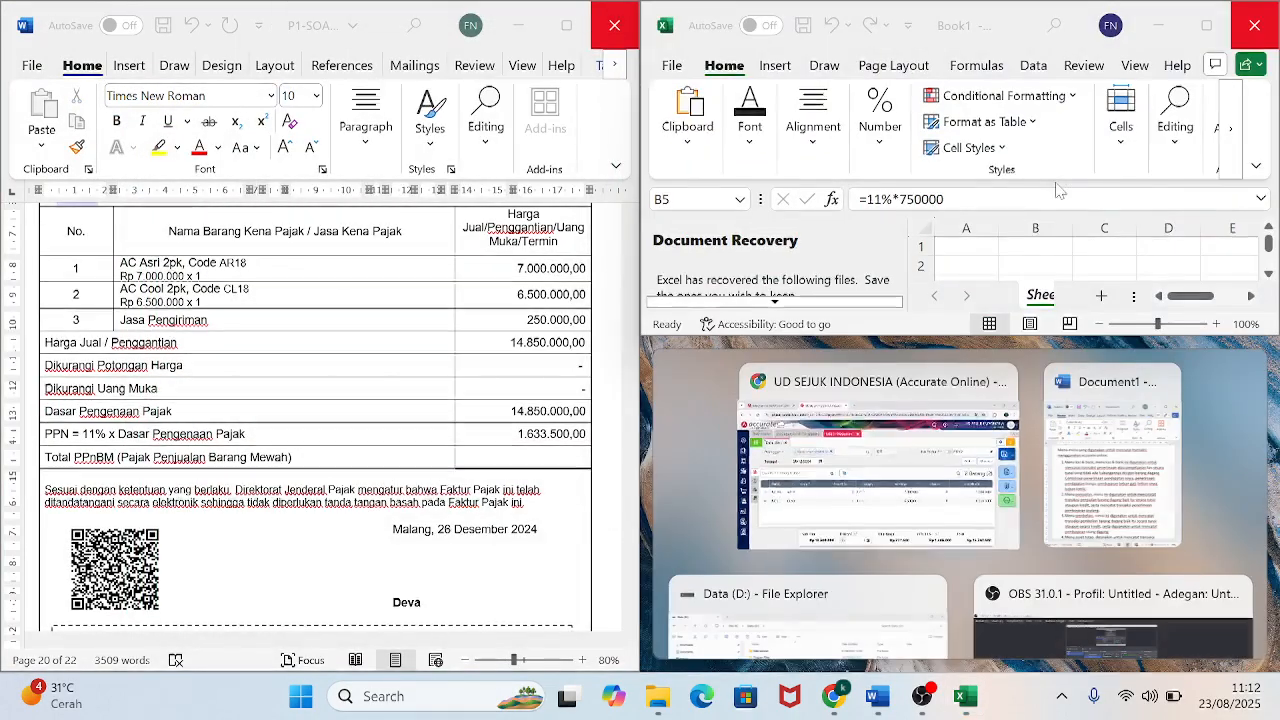
double_click(928, 341)
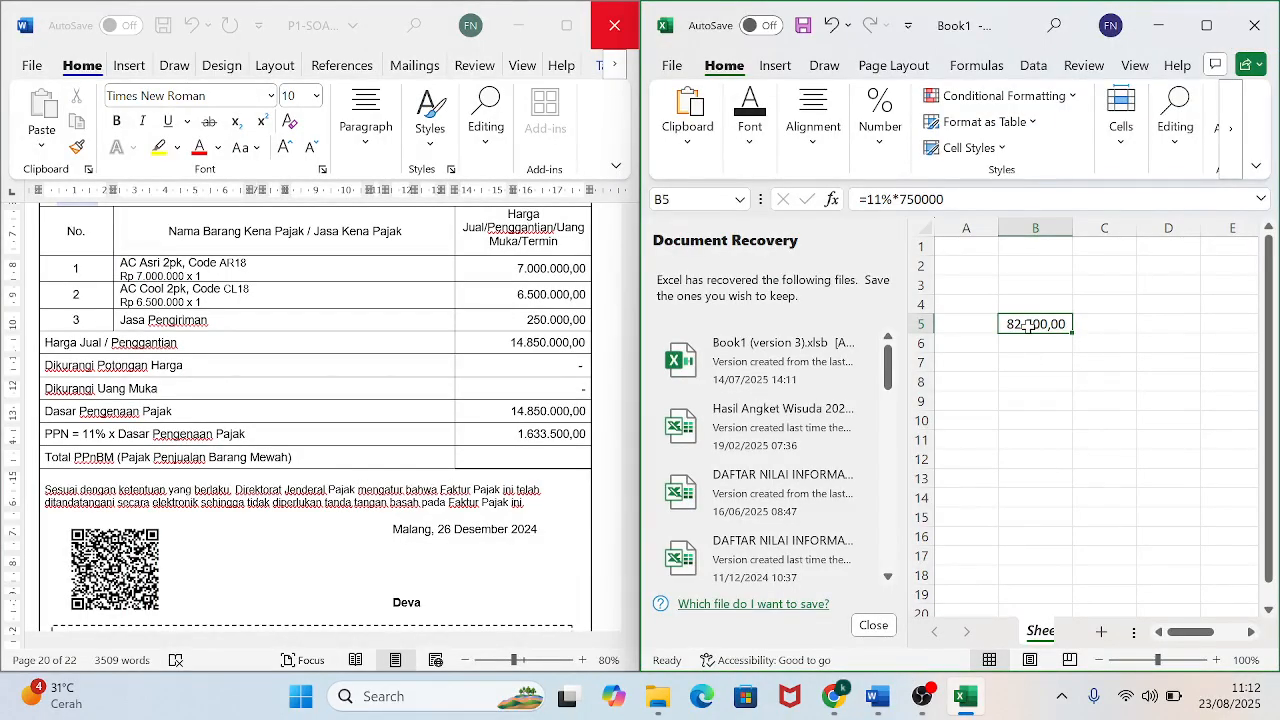
Enter the tax base 14850000 in cell B5 and the PPN amount 1633500 in cell B6.
text(14)
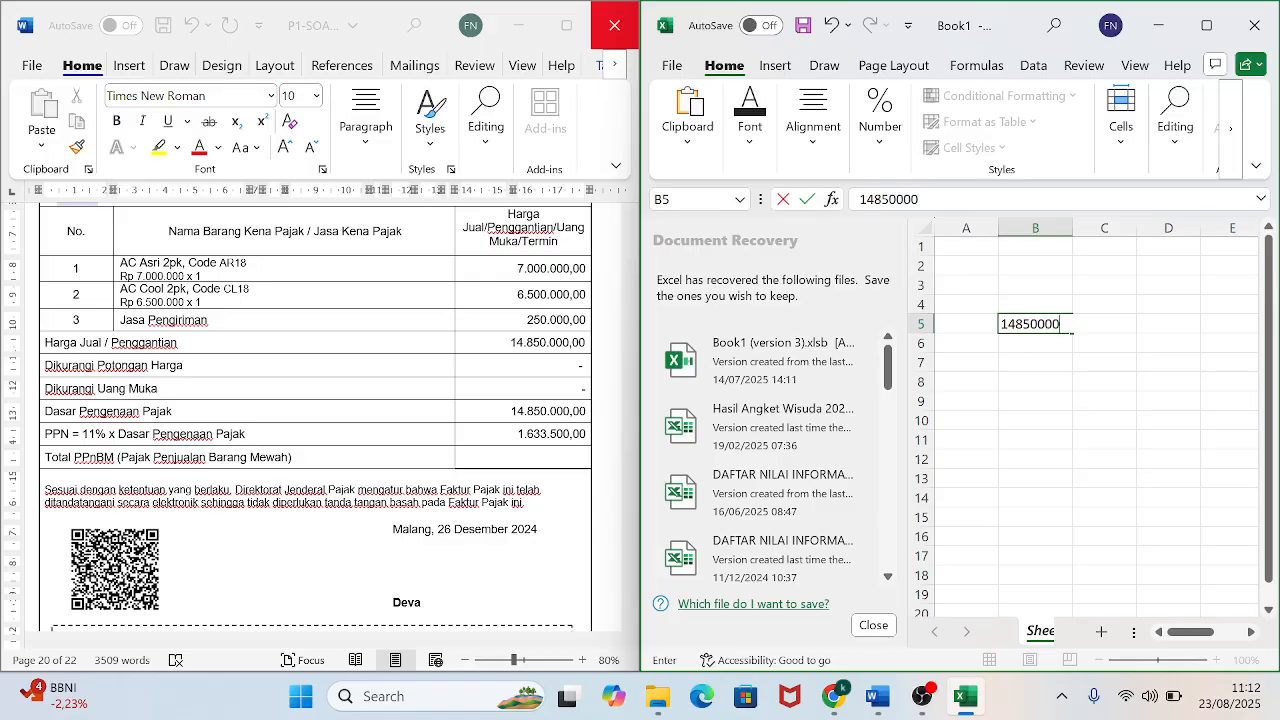
key(Return)
text(1633500)
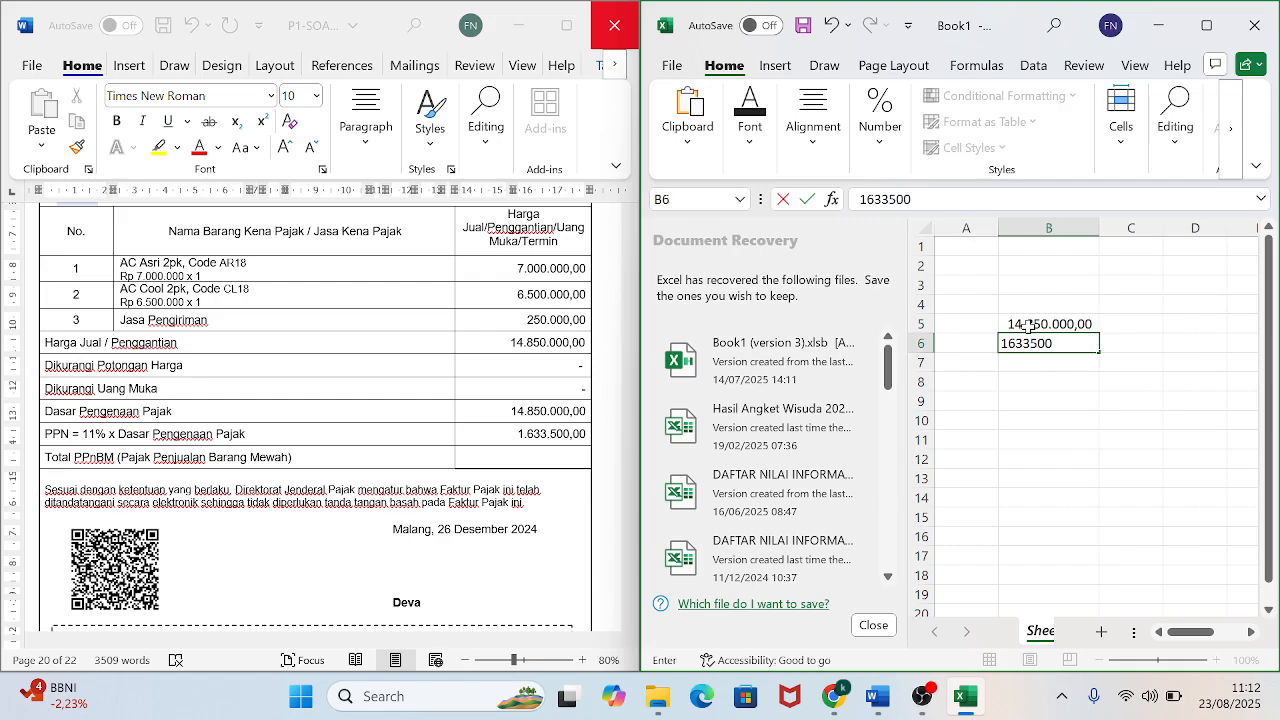
key(Return)
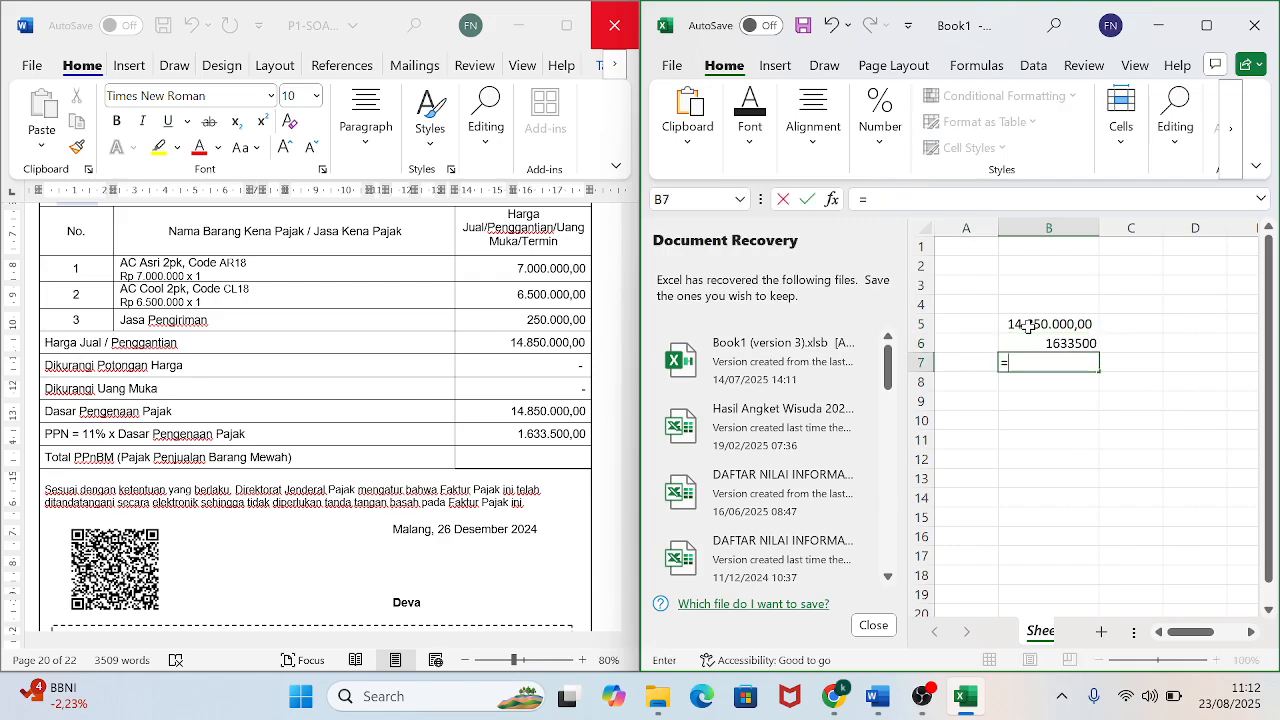
Add the tax base and the PPN amount in cell B7 with the formula =B5+B6.
text(=SUM)
key(BackSpace)
key(BackSpace)
key(BackSpace)
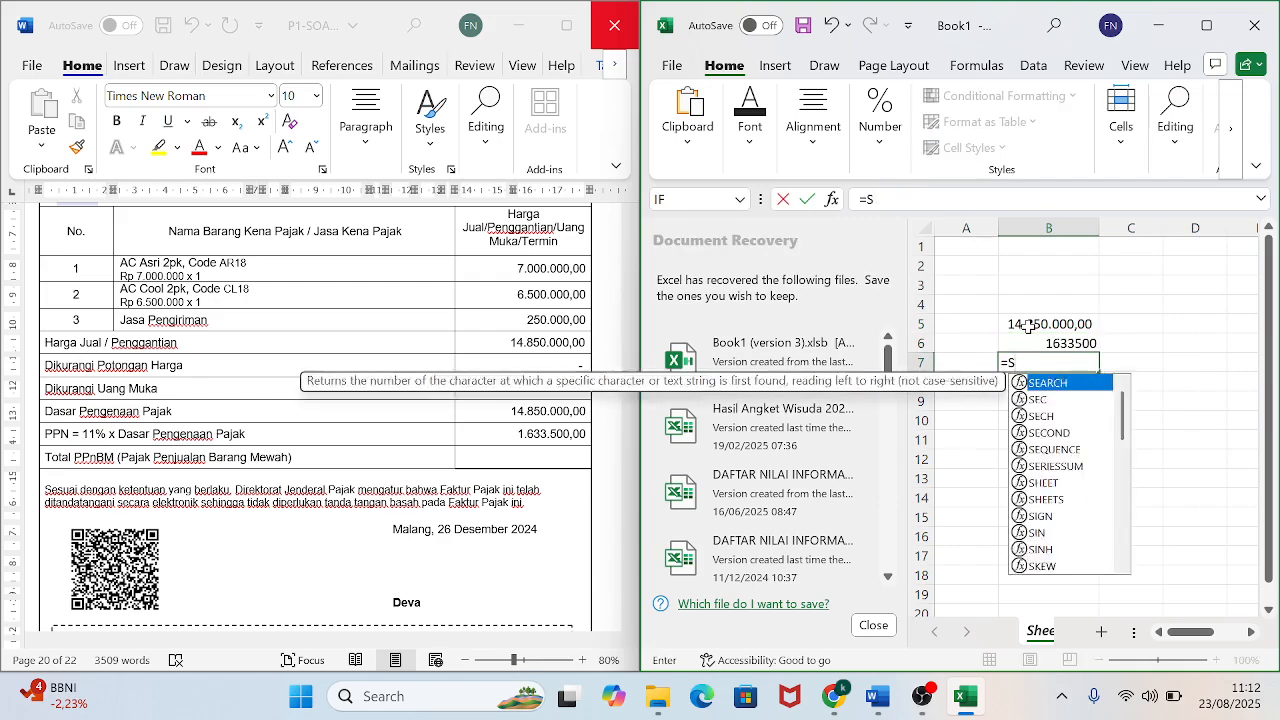
click(1049, 324)
text(+)
click(1055, 343)
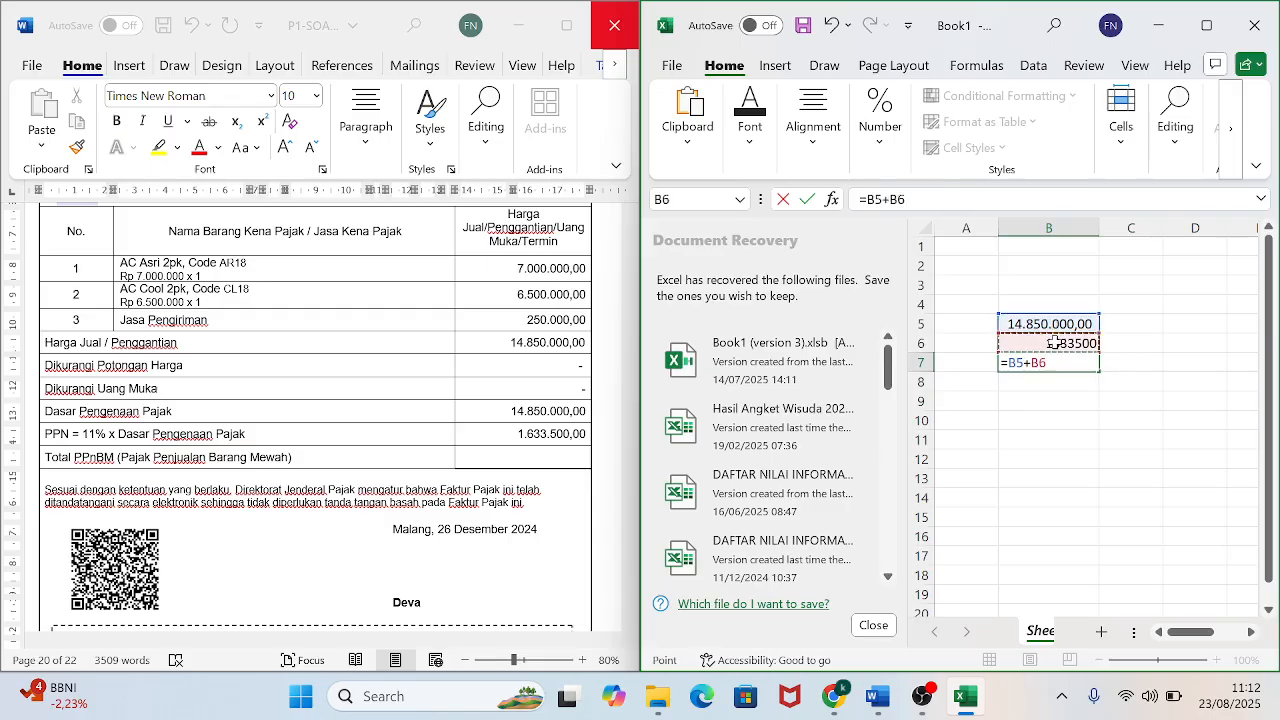
key(Return)
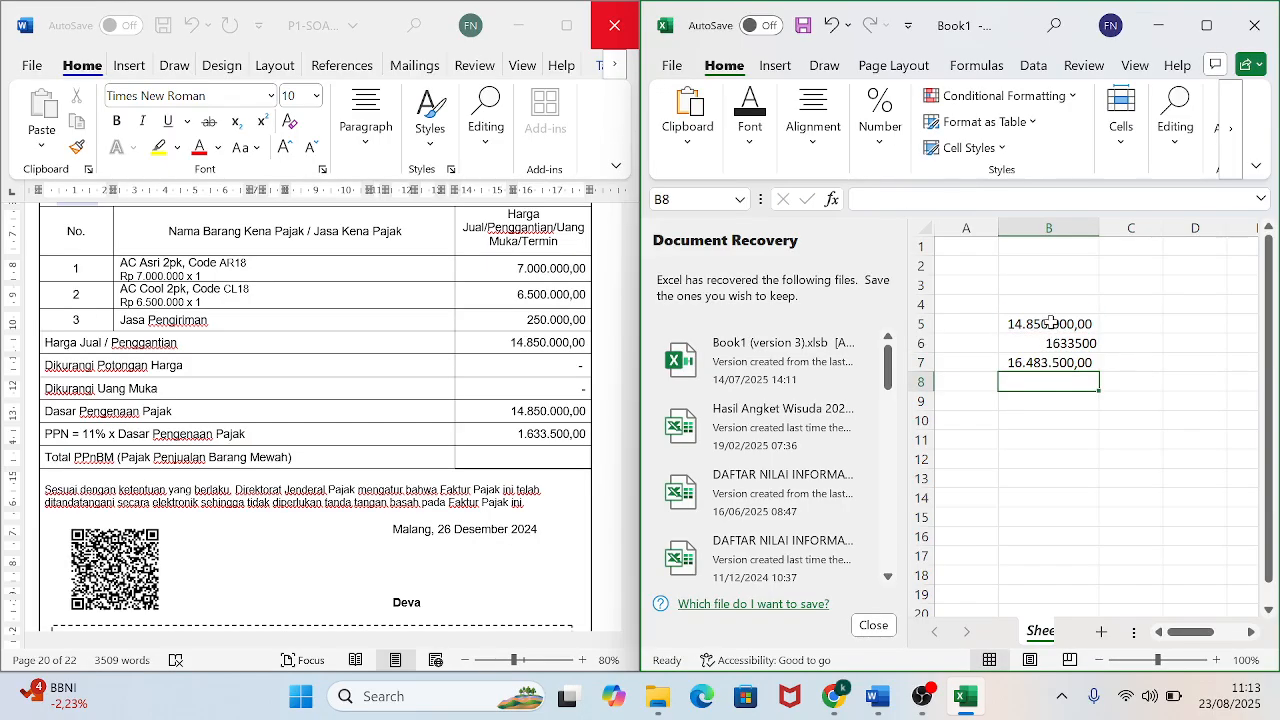
Maximize the workbook and format the amounts in B5:B7 with thousands separators and no decimals.
click(1051, 323)
click(1060, 343)
click(1207, 25)
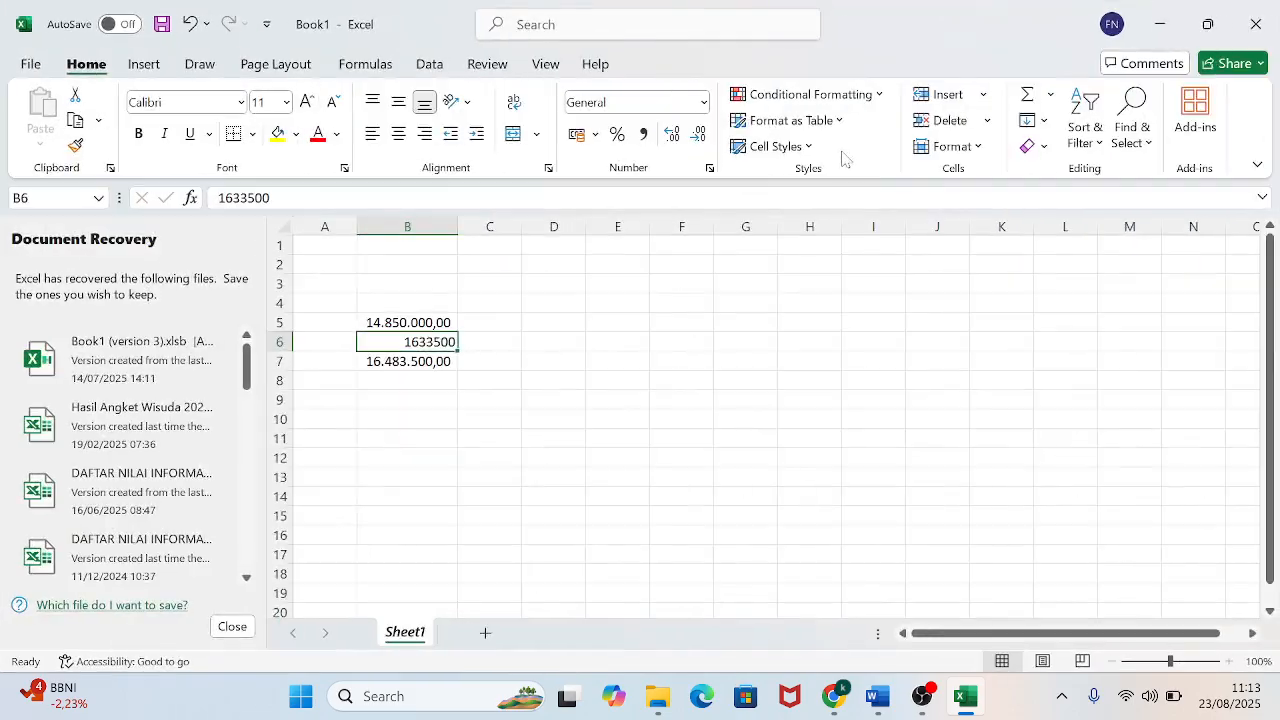
scroll(405, 334, down, 1)
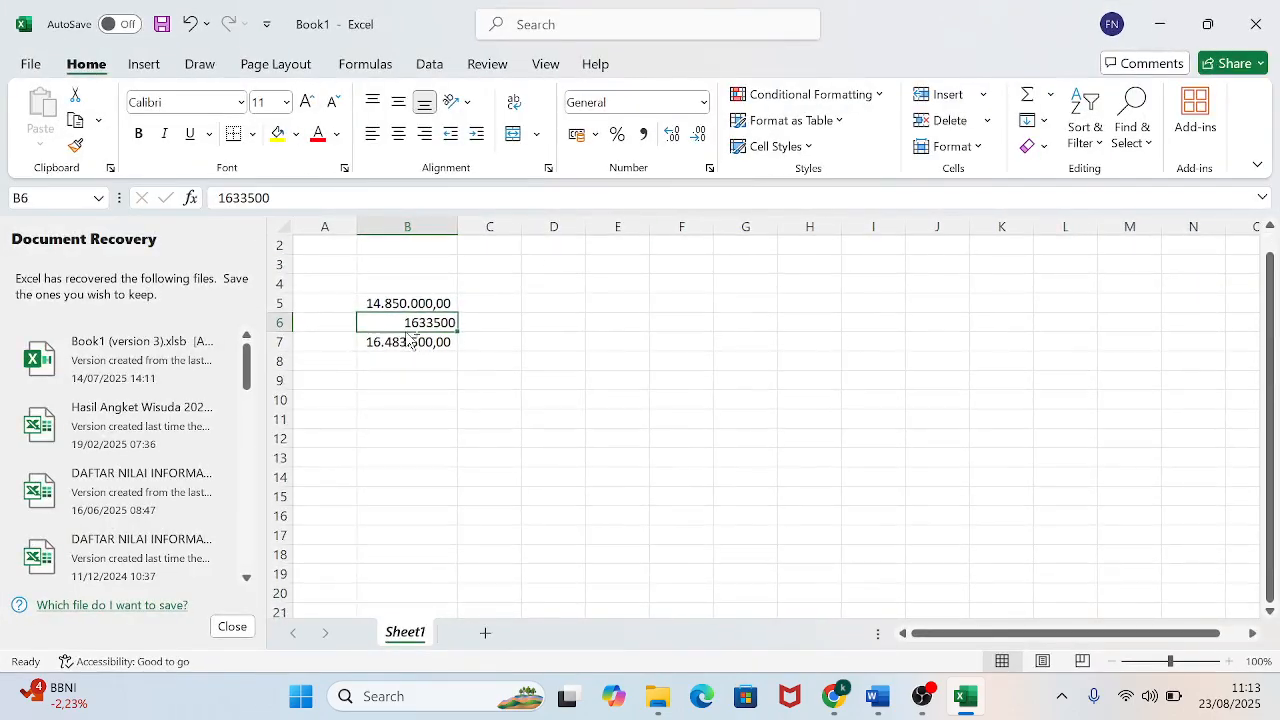
key(ctrl+a)
click(637, 137)
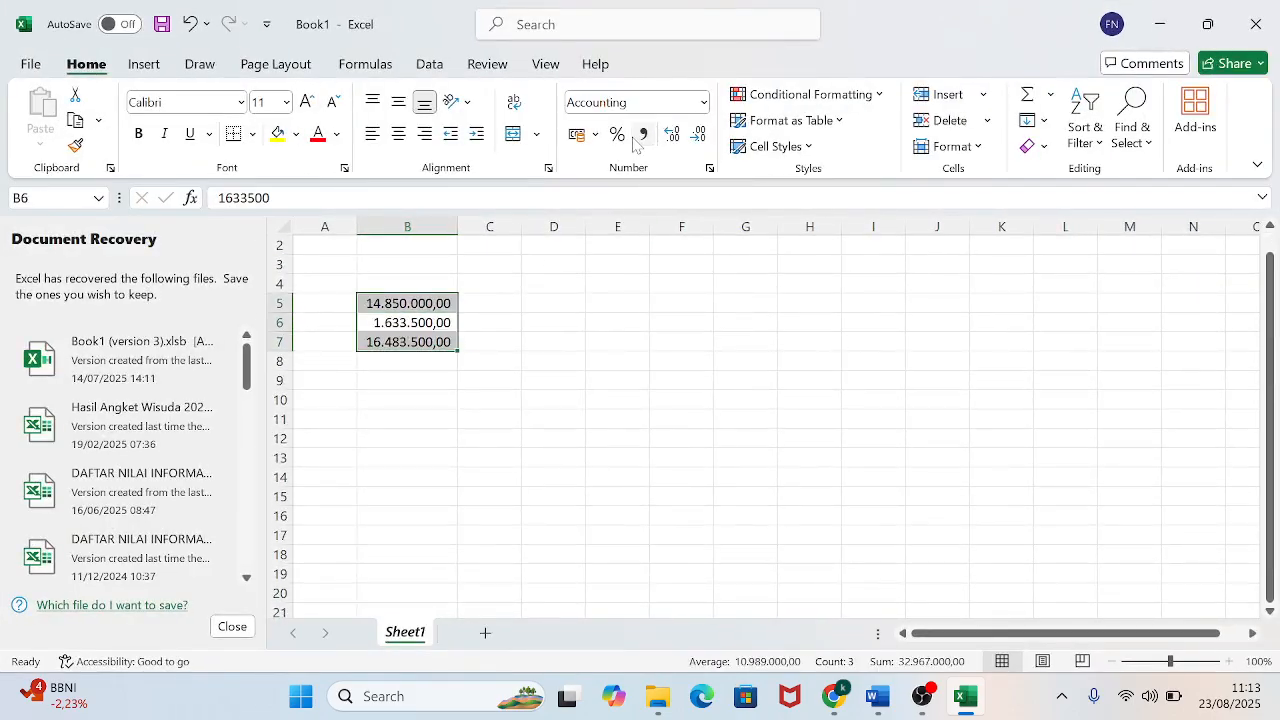
click(698, 133)
click(698, 133)
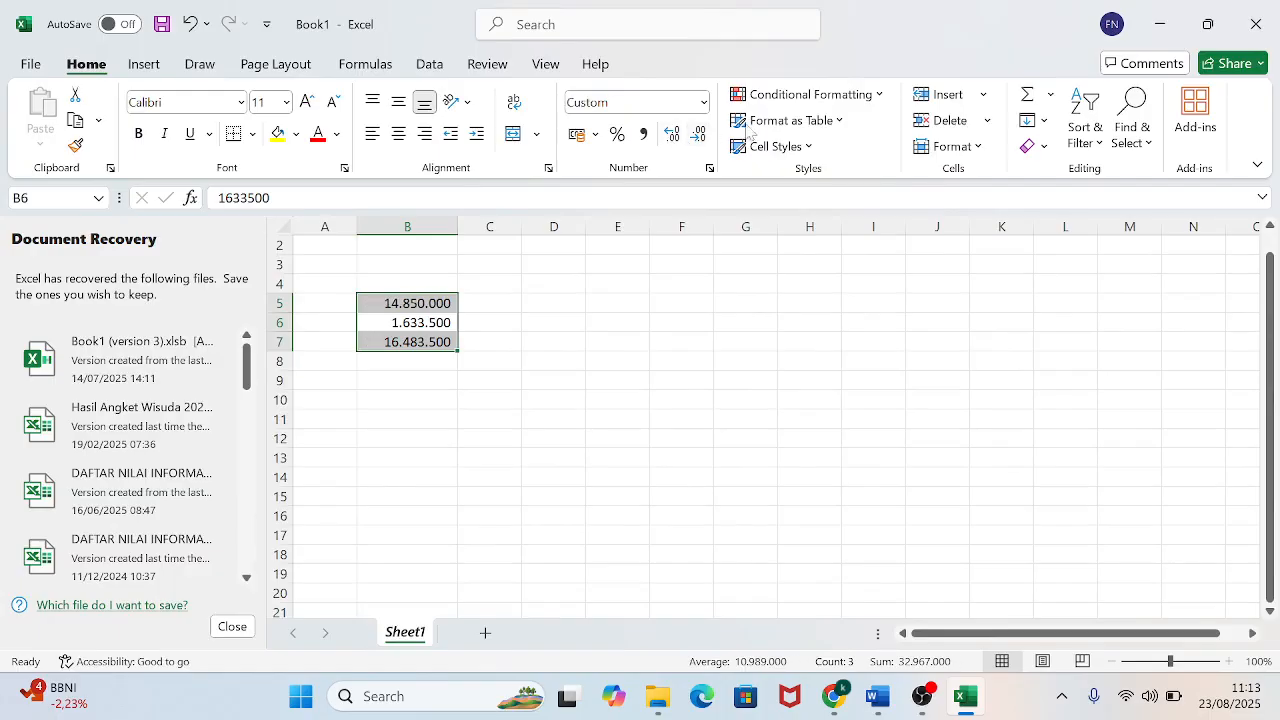
Place the Book1 workbook beside the Word tax invoice again and return to the sales invoice in Accurate Online.
click(1208, 23)
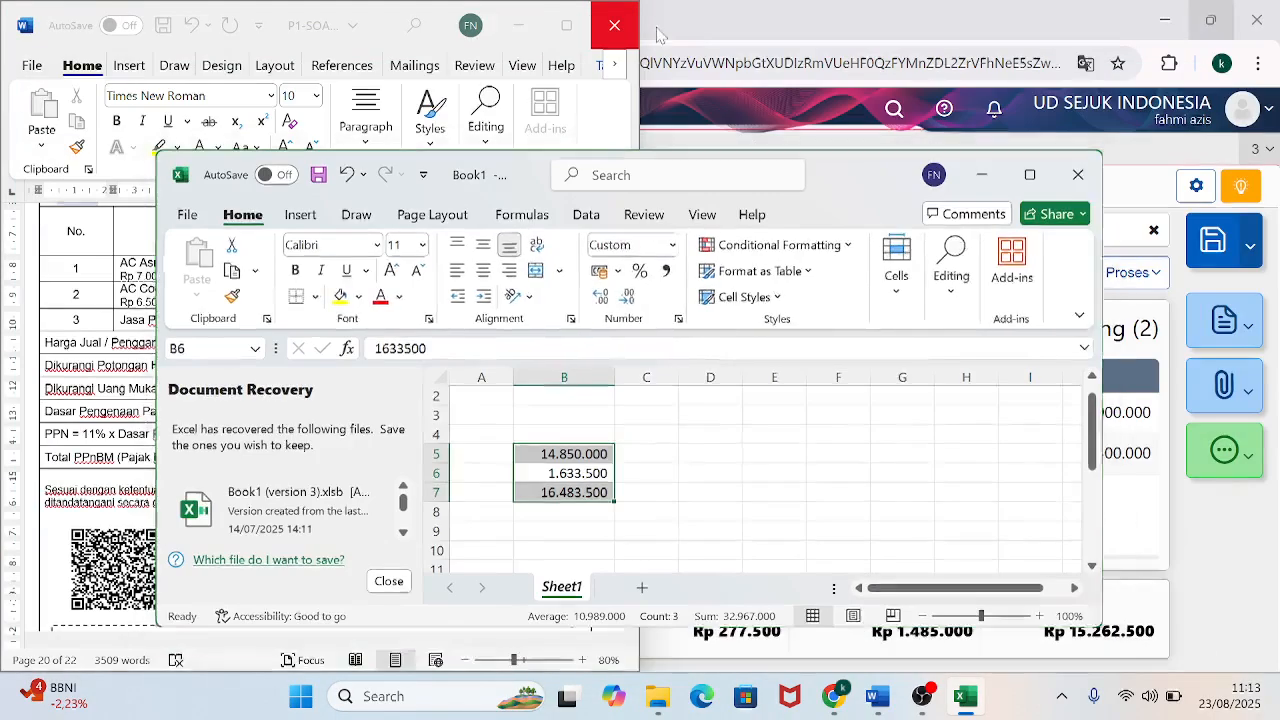
key(super+Right)
key(super+Up)
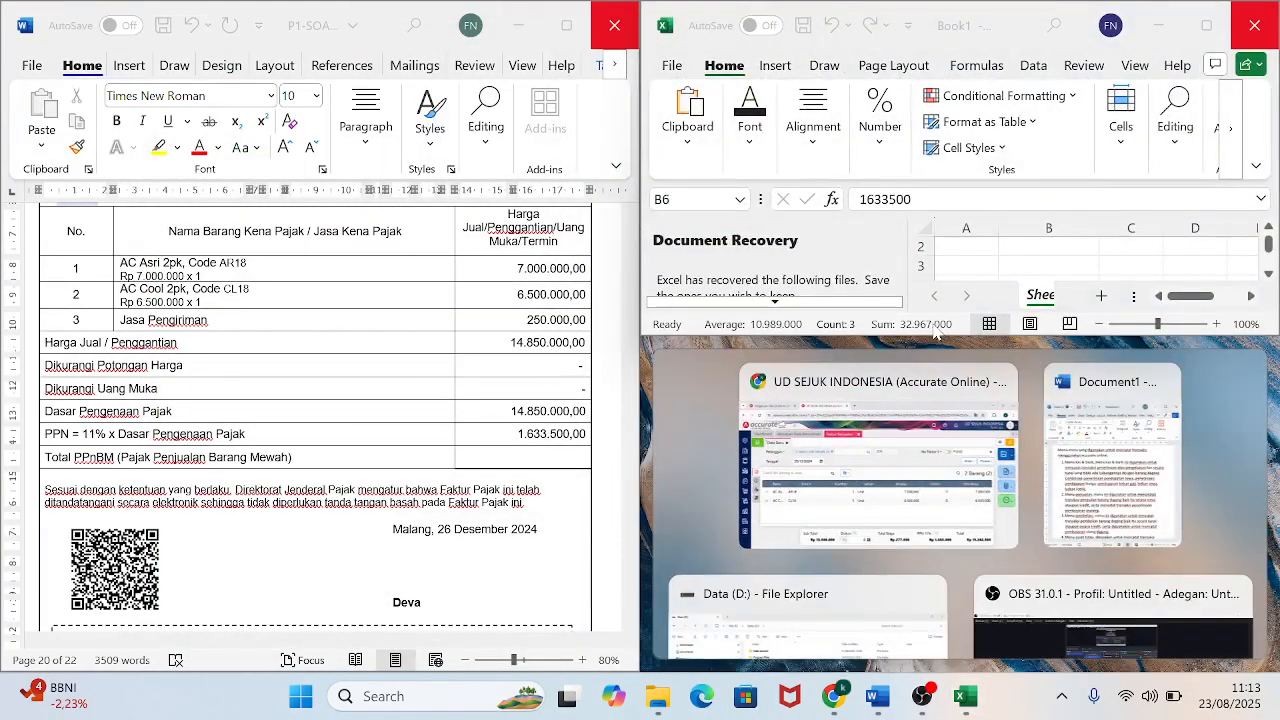
drag(937, 335, 887, 672)
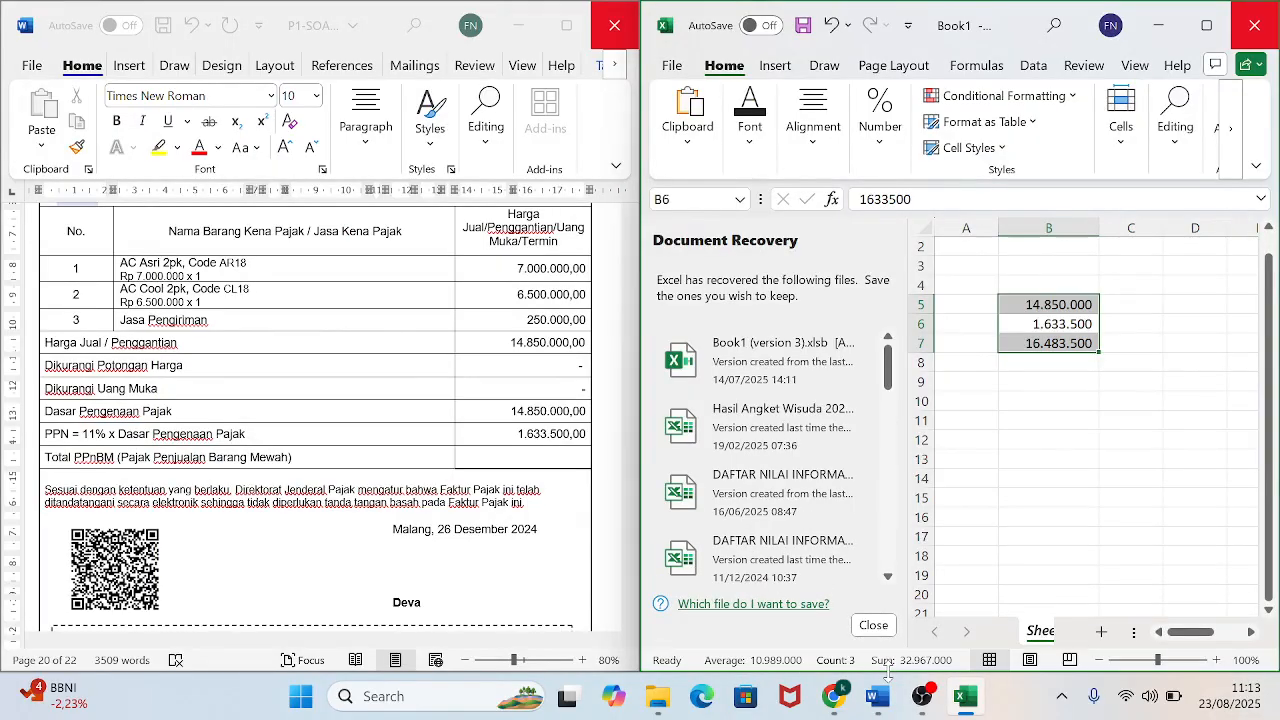
mouse_move(836, 697)
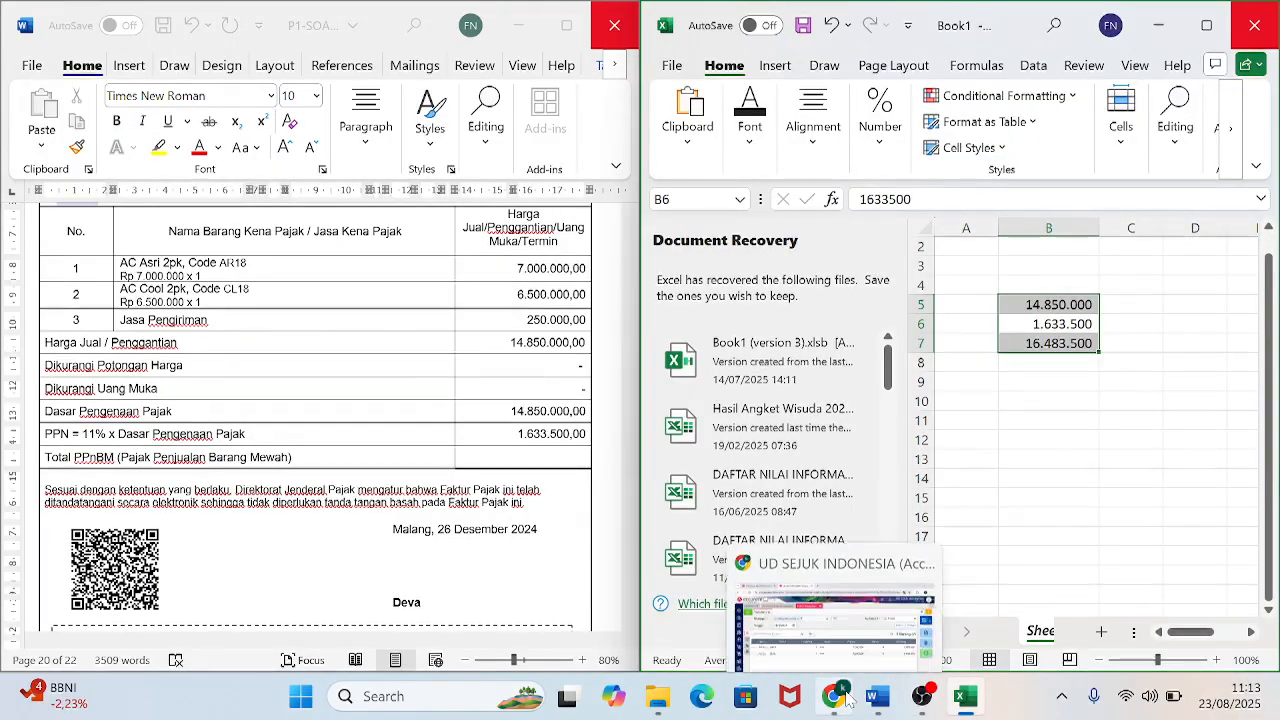
click(855, 618)
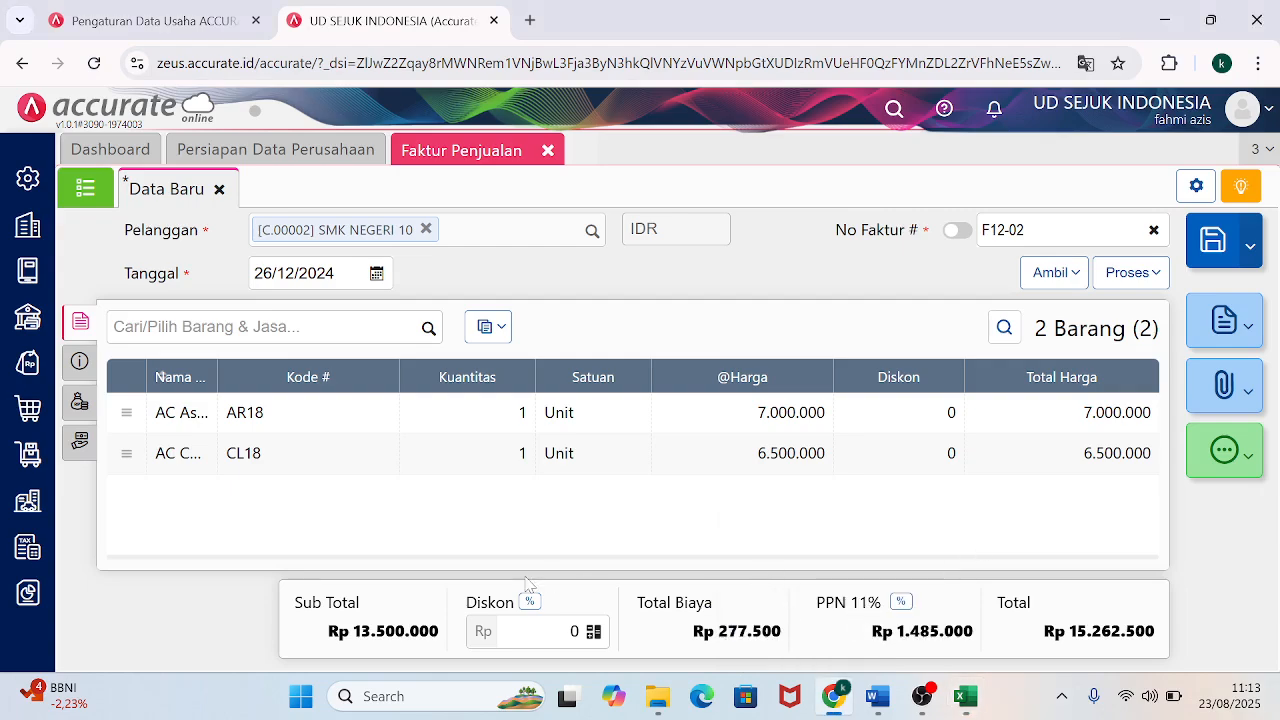
click(82, 412)
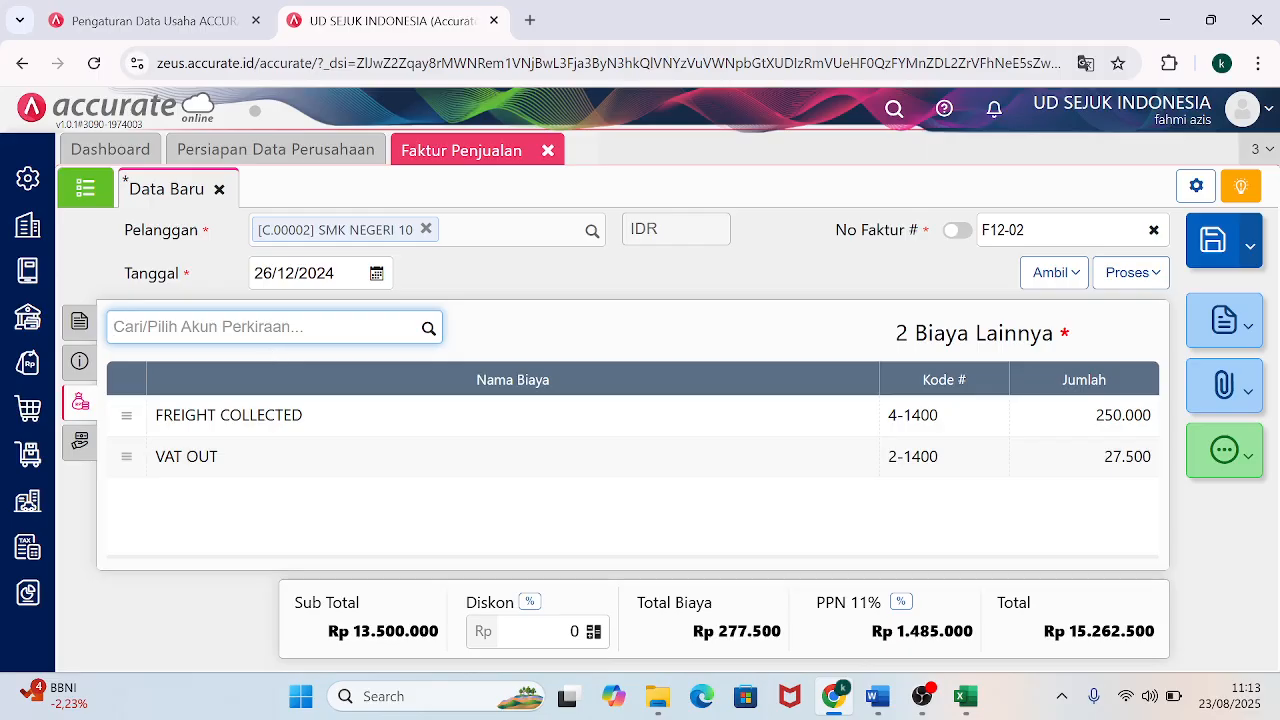
text(VAT OUT)
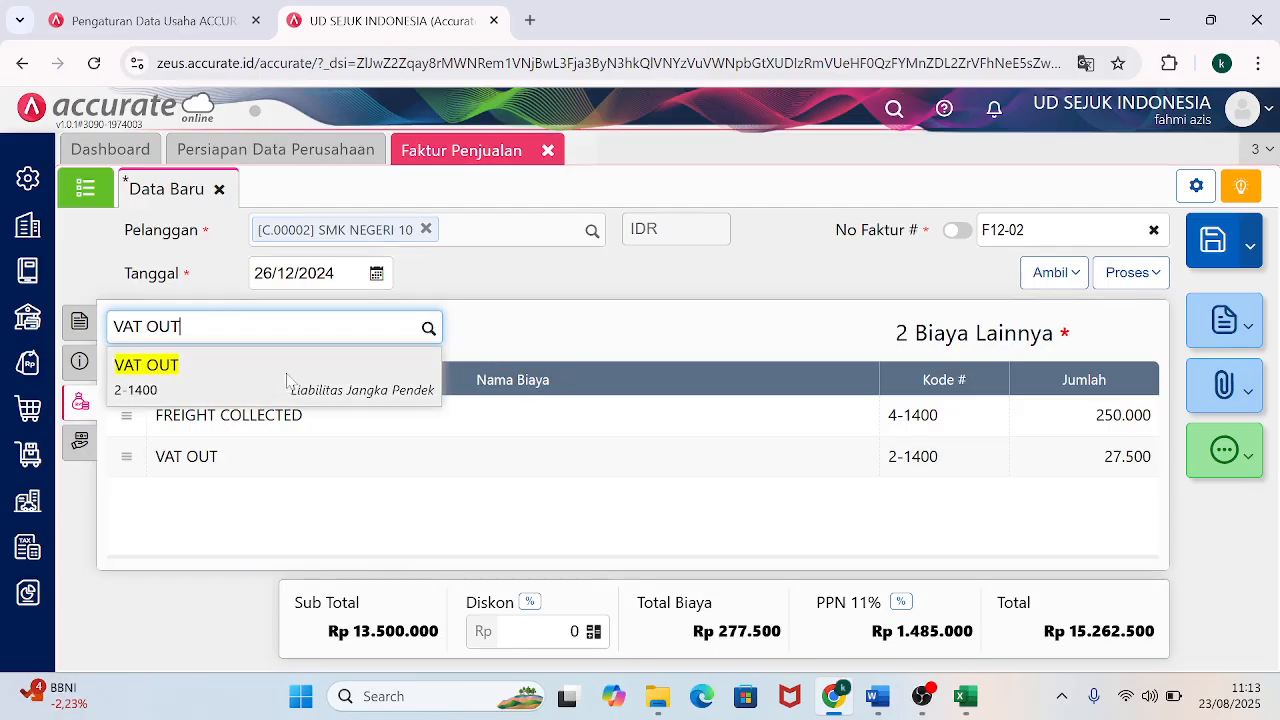
click(287, 379)
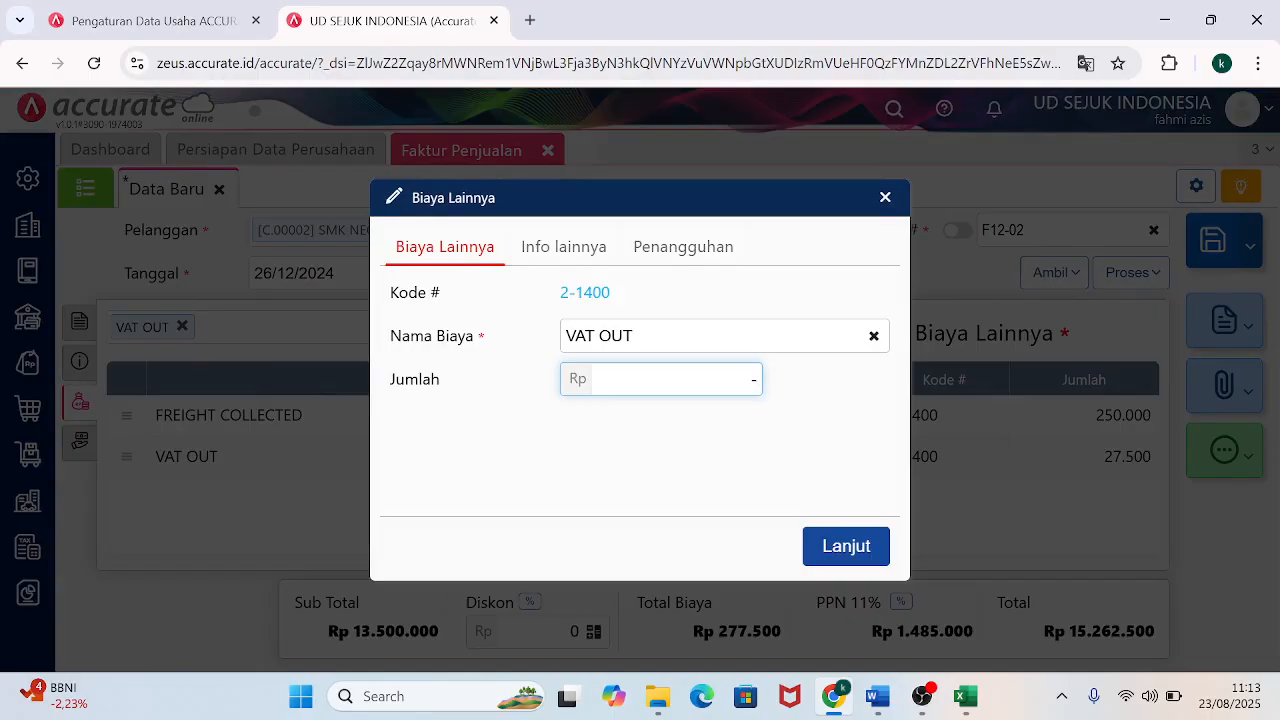
mouse_move(966, 700)
mouse_move(1040, 605)
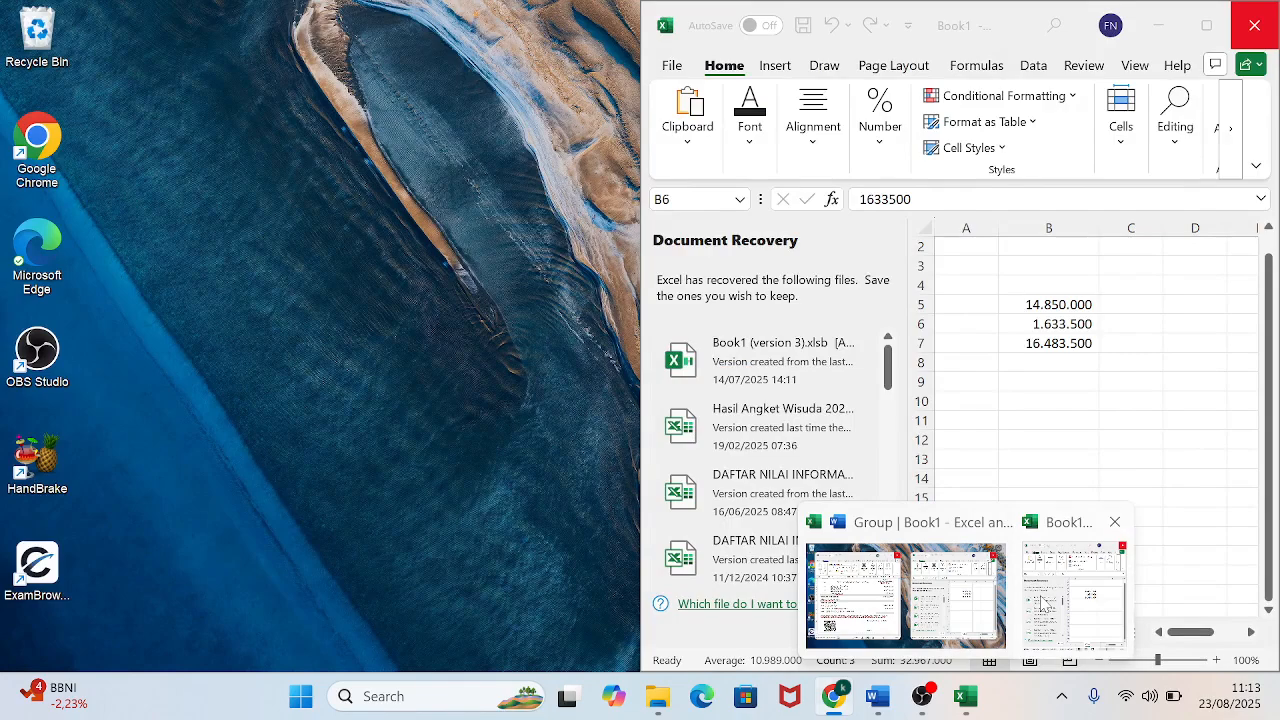
click(1040, 605)
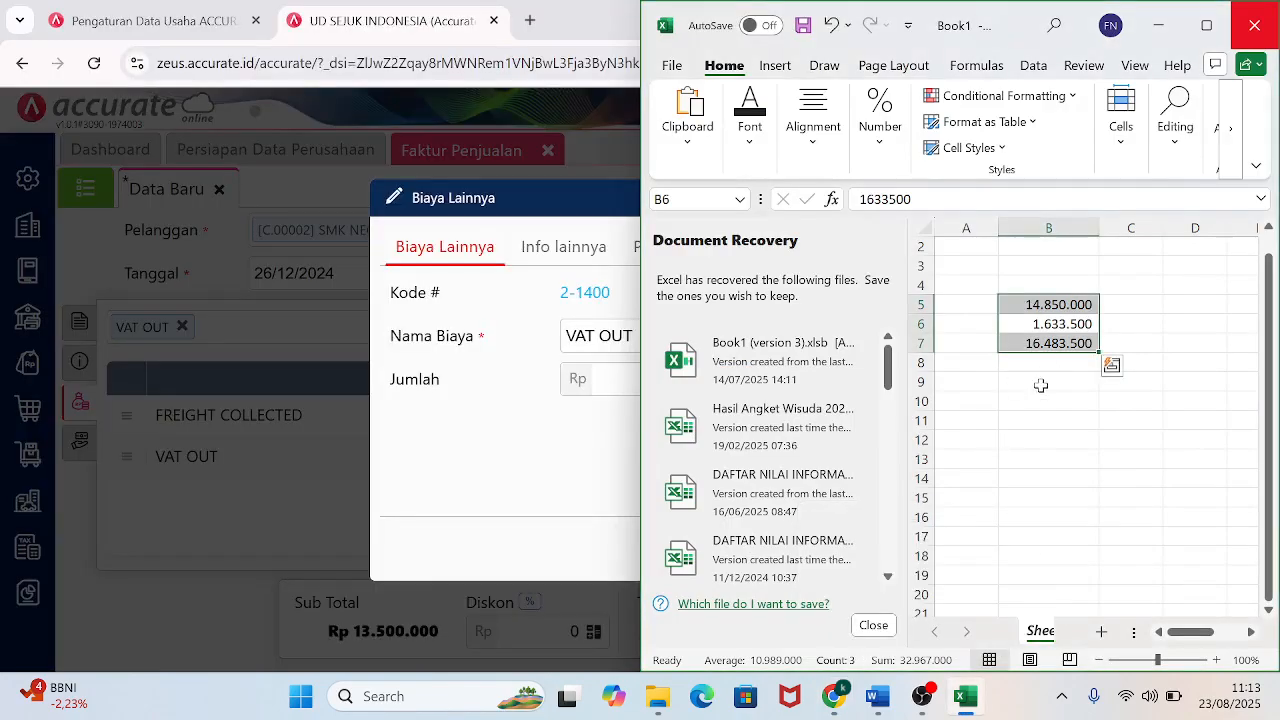
click(1039, 324)
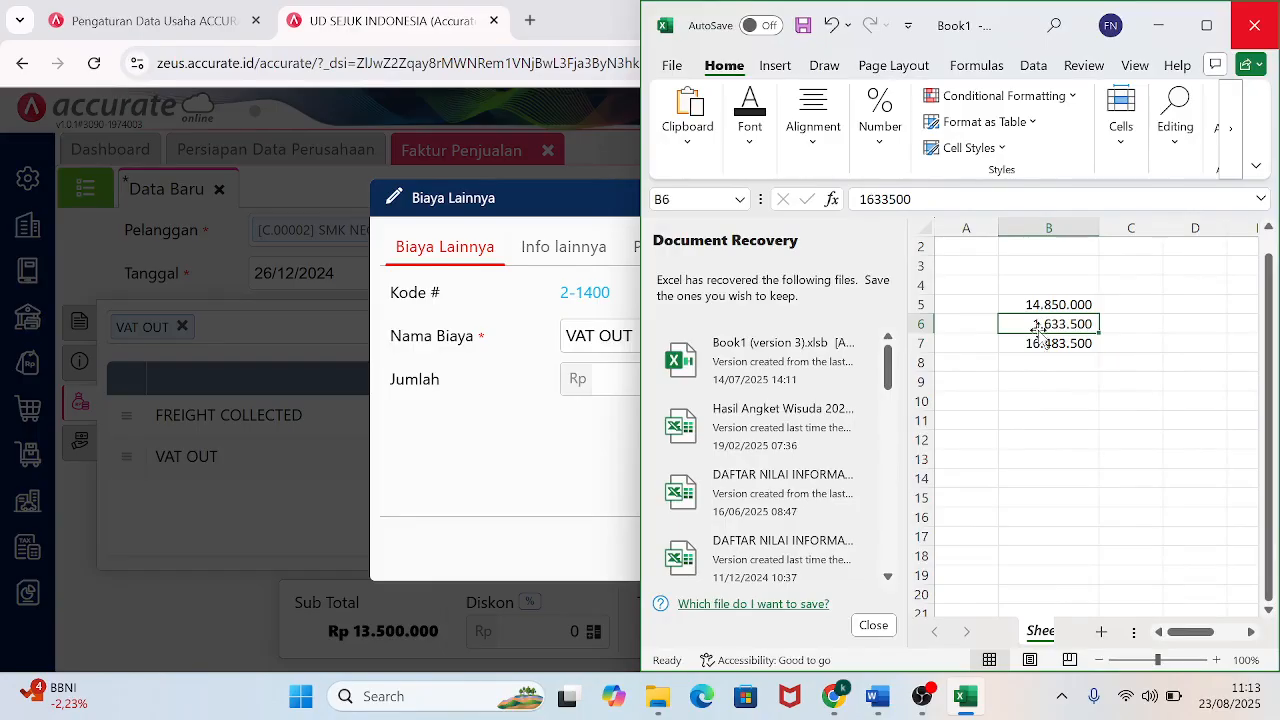
click(1034, 459)
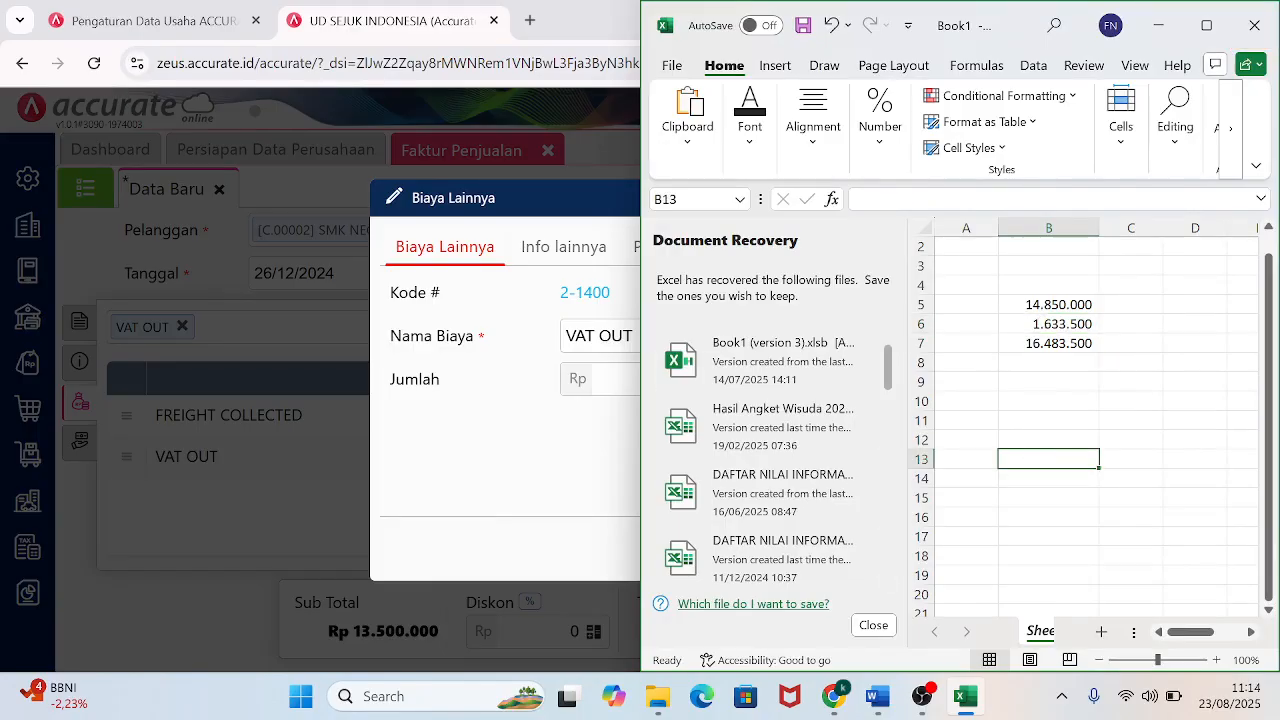
click(441, 661)
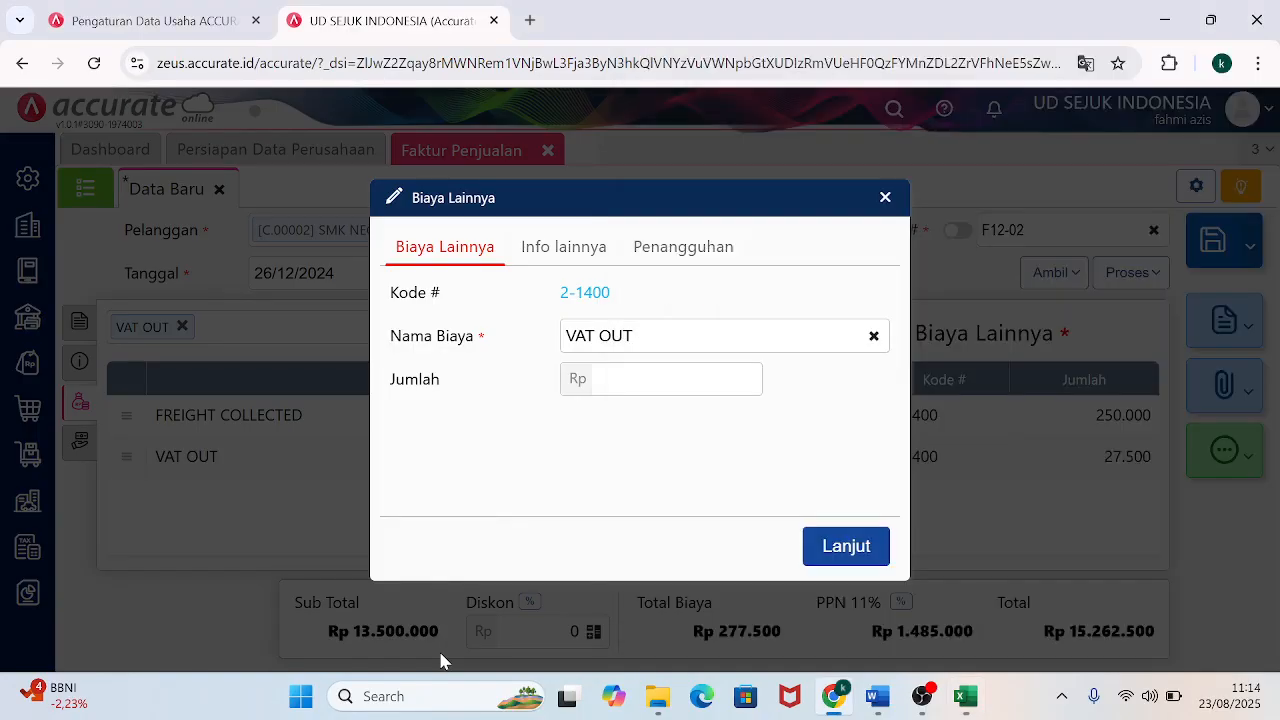
click(885, 198)
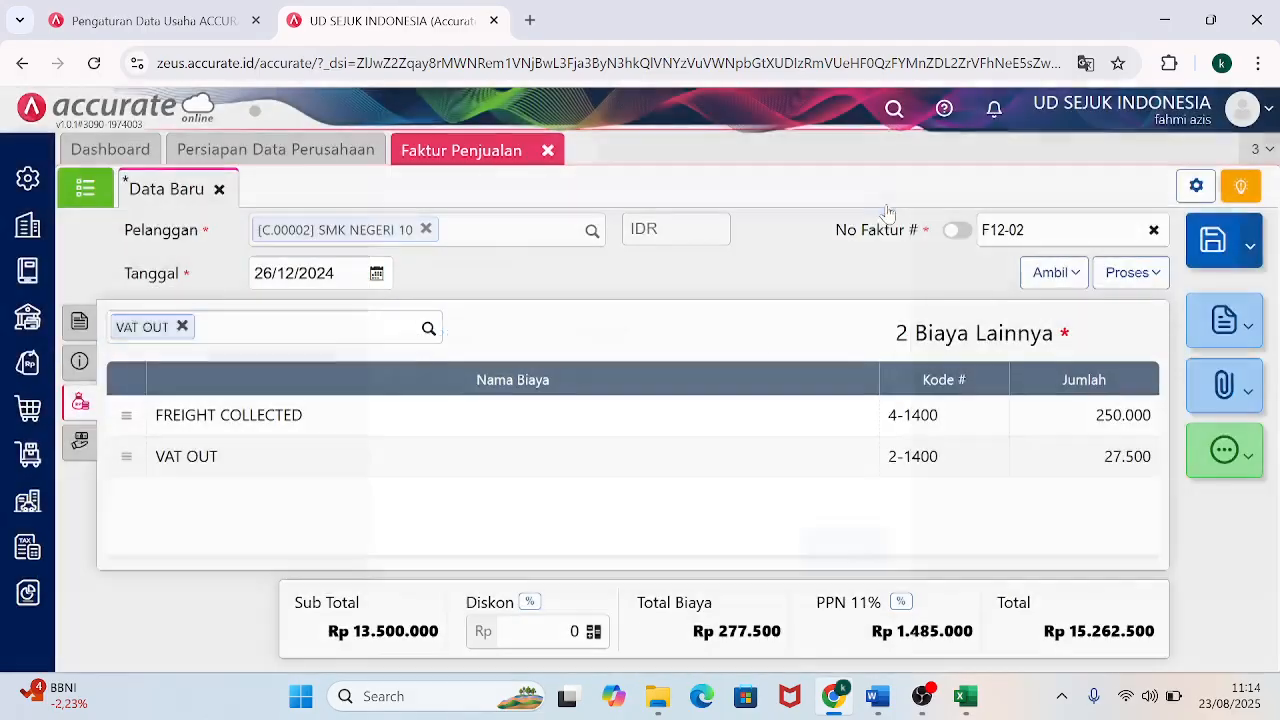
Recheck the amounts in the Book1 workbook and add another VAT OUT other cost of -1.485.000 to the sales invoice.
click(80, 324)
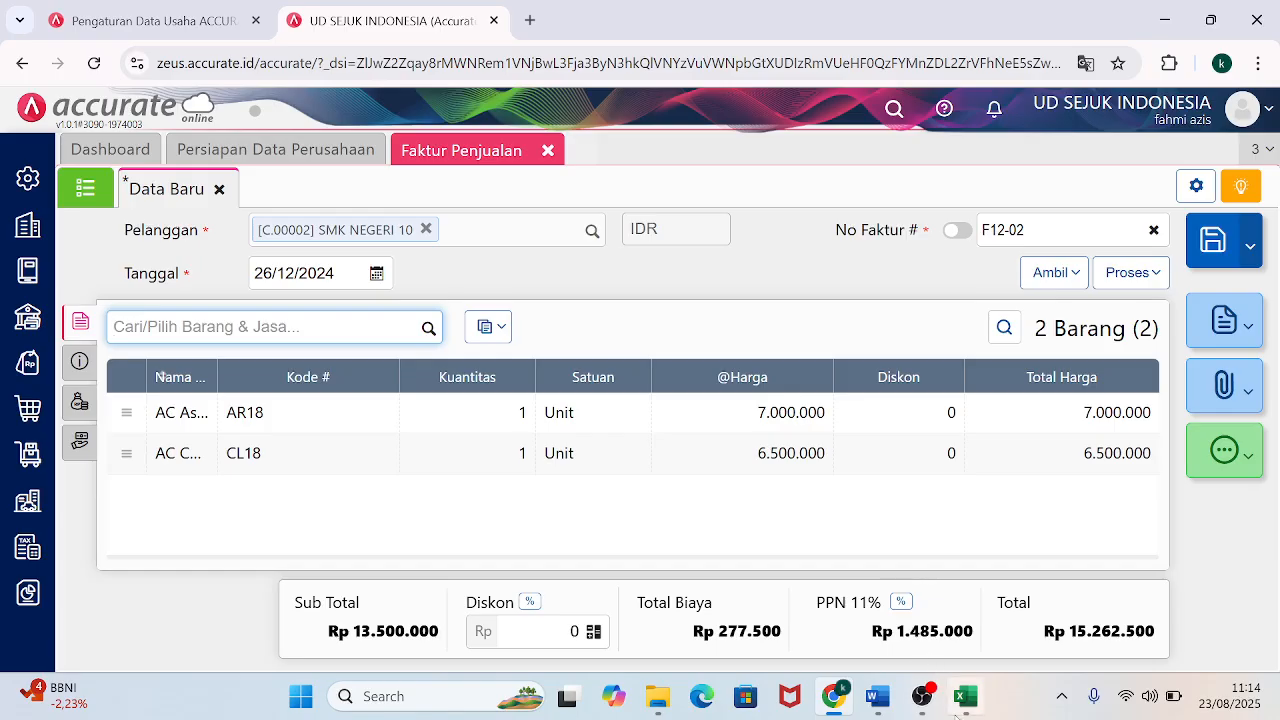
mouse_move(948, 680)
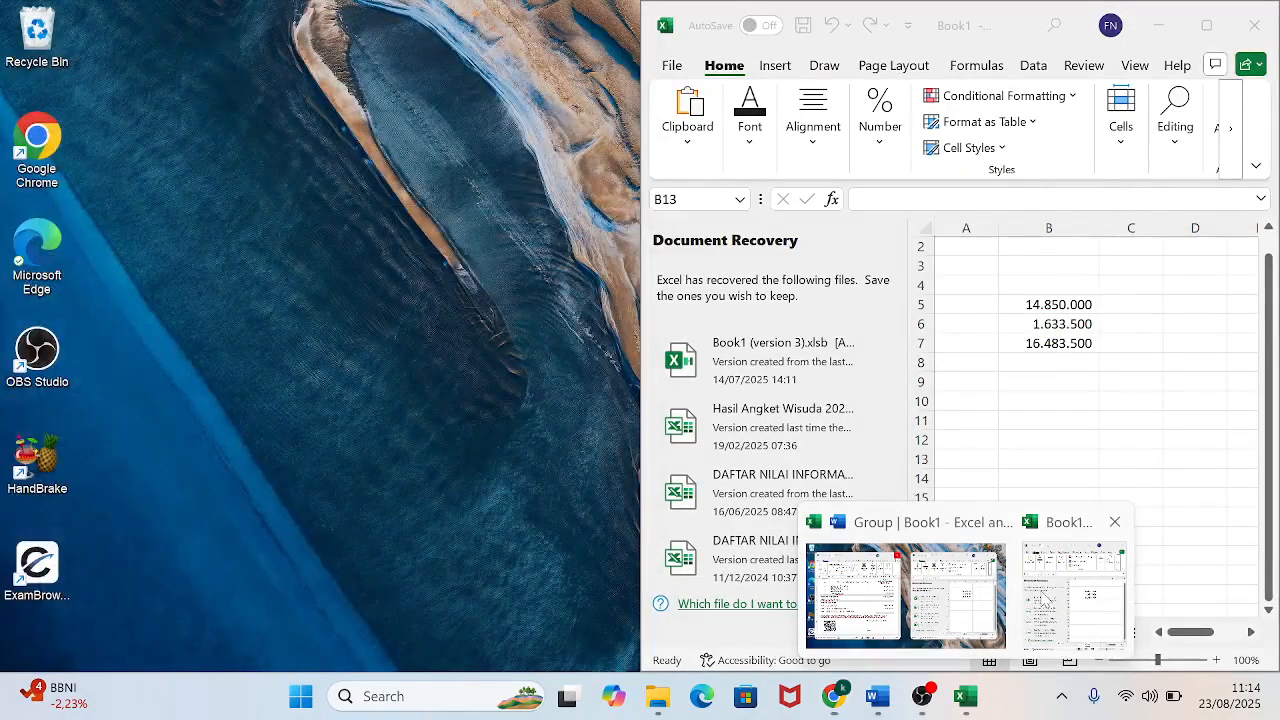
click(1073, 597)
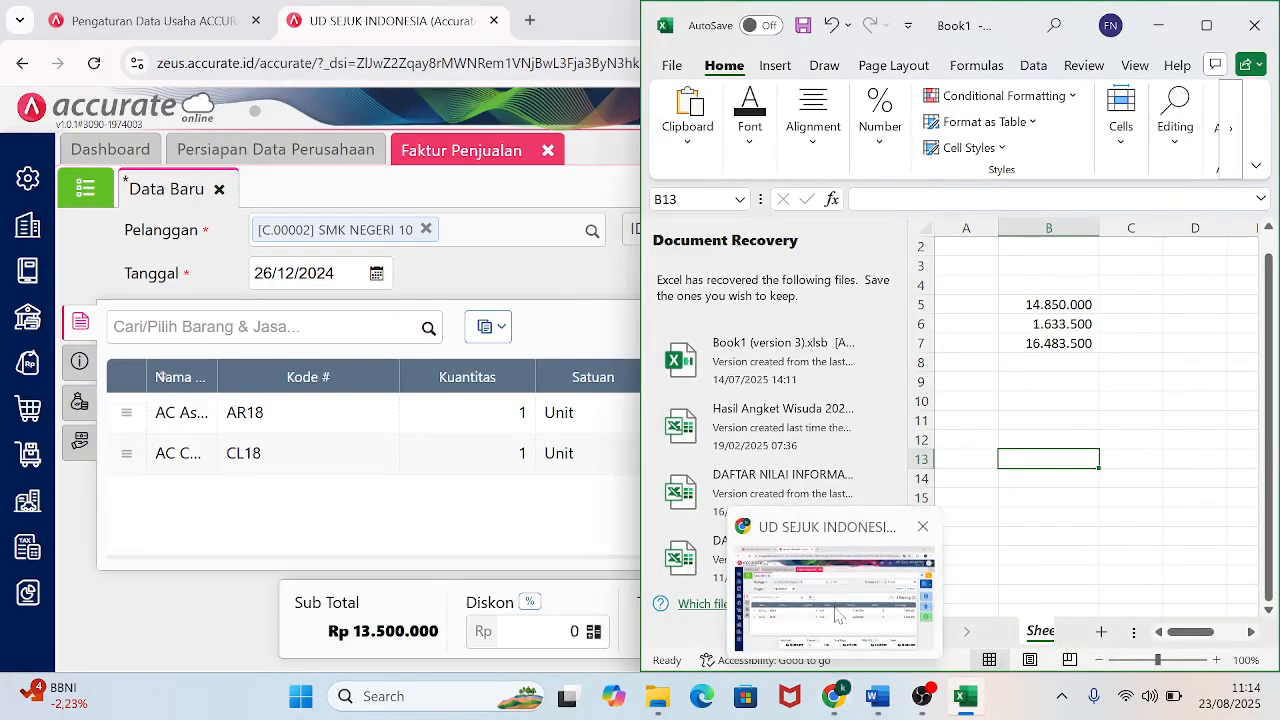
click(834, 708)
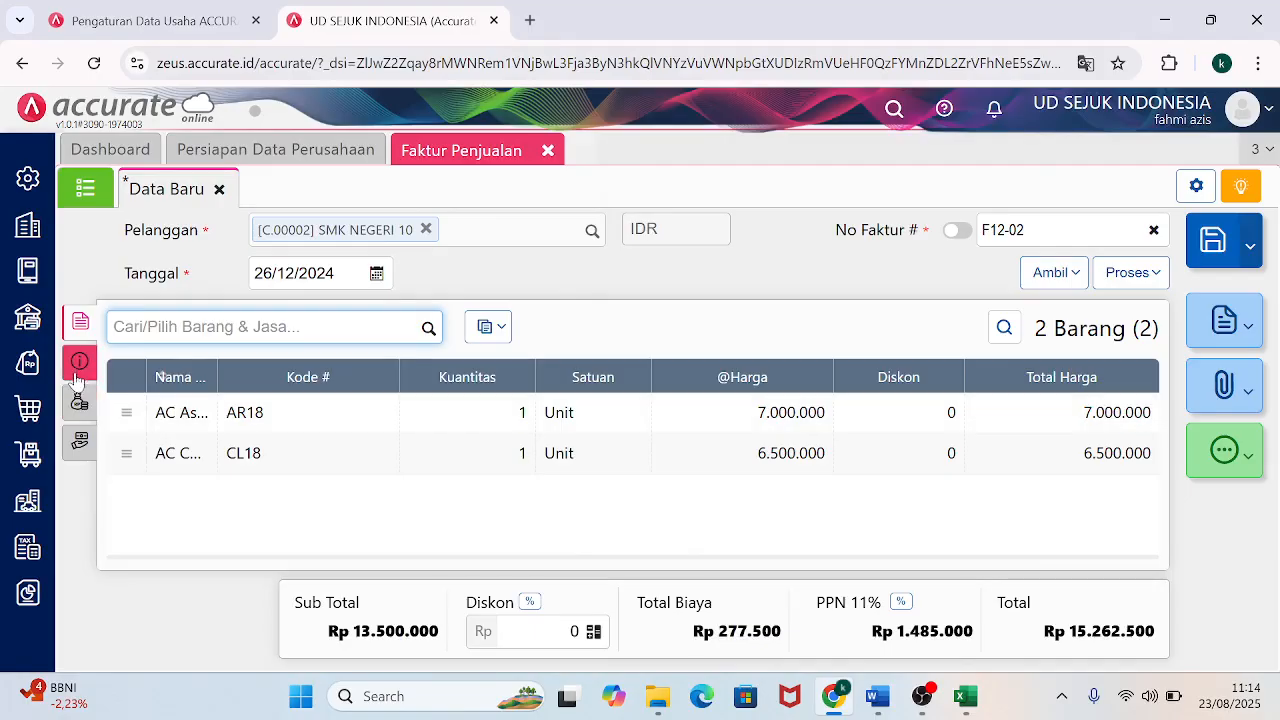
click(81, 405)
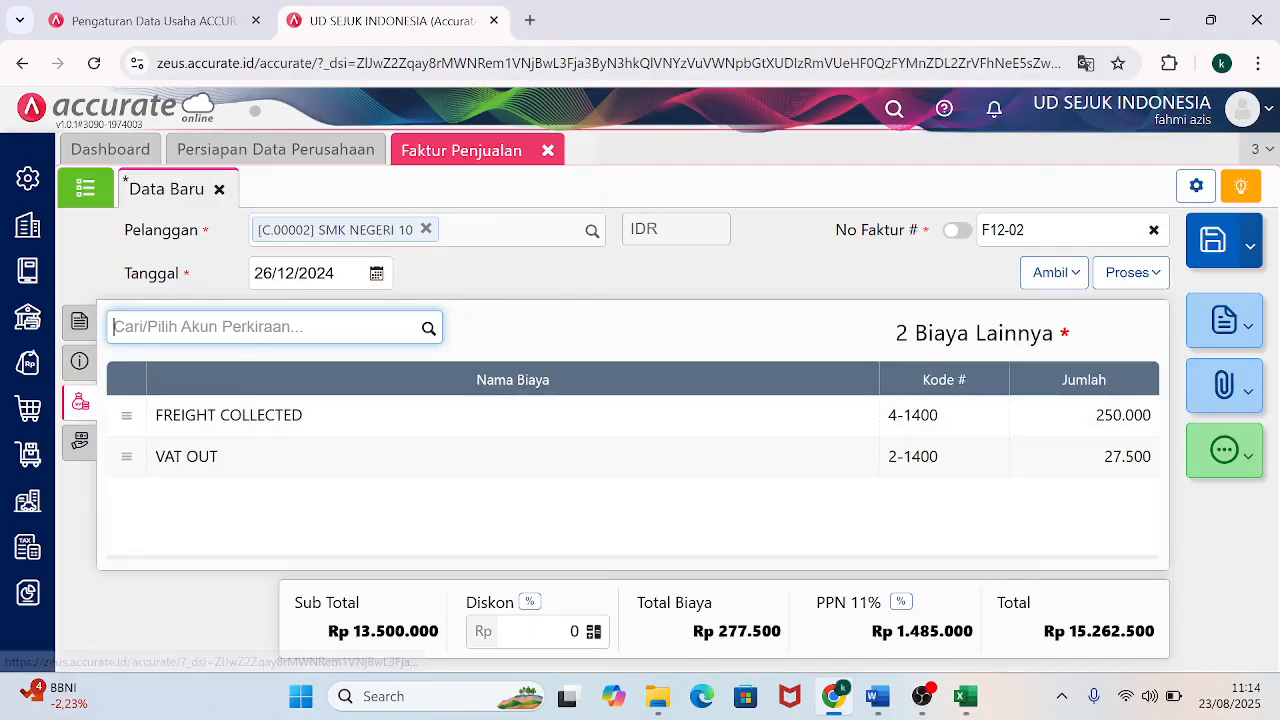
text(VAT OUT)
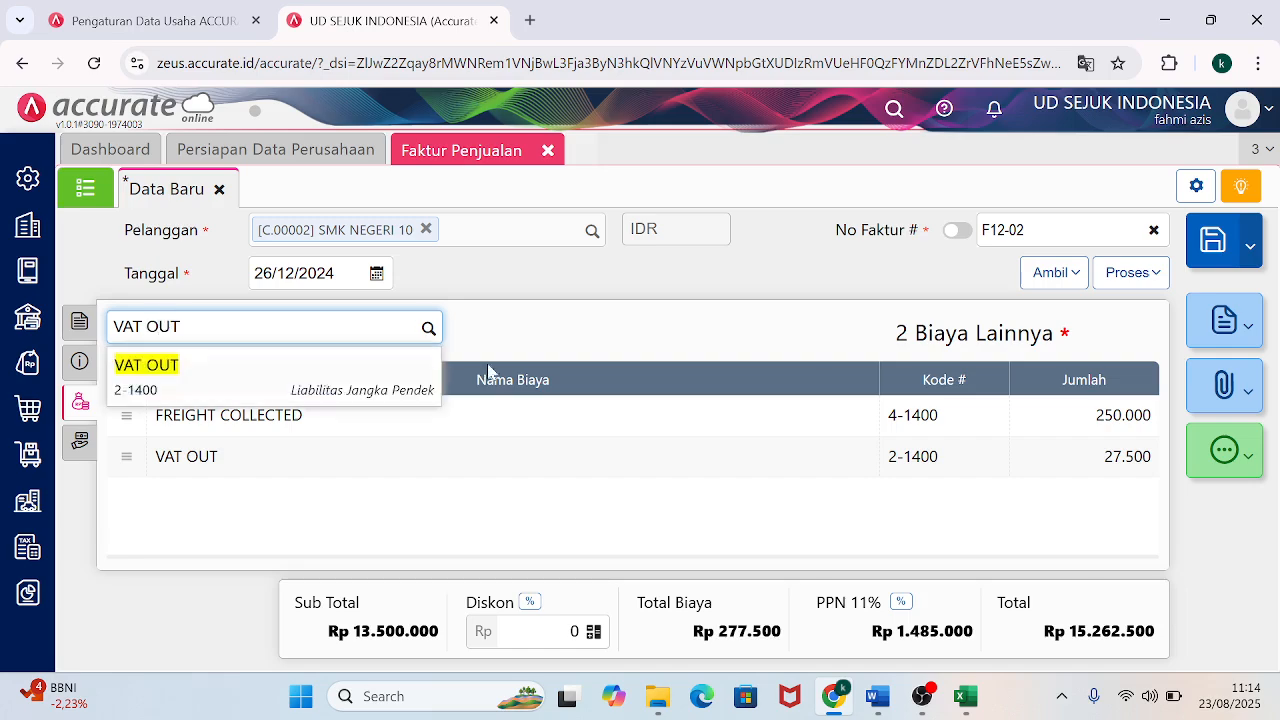
click(257, 380)
click(690, 379)
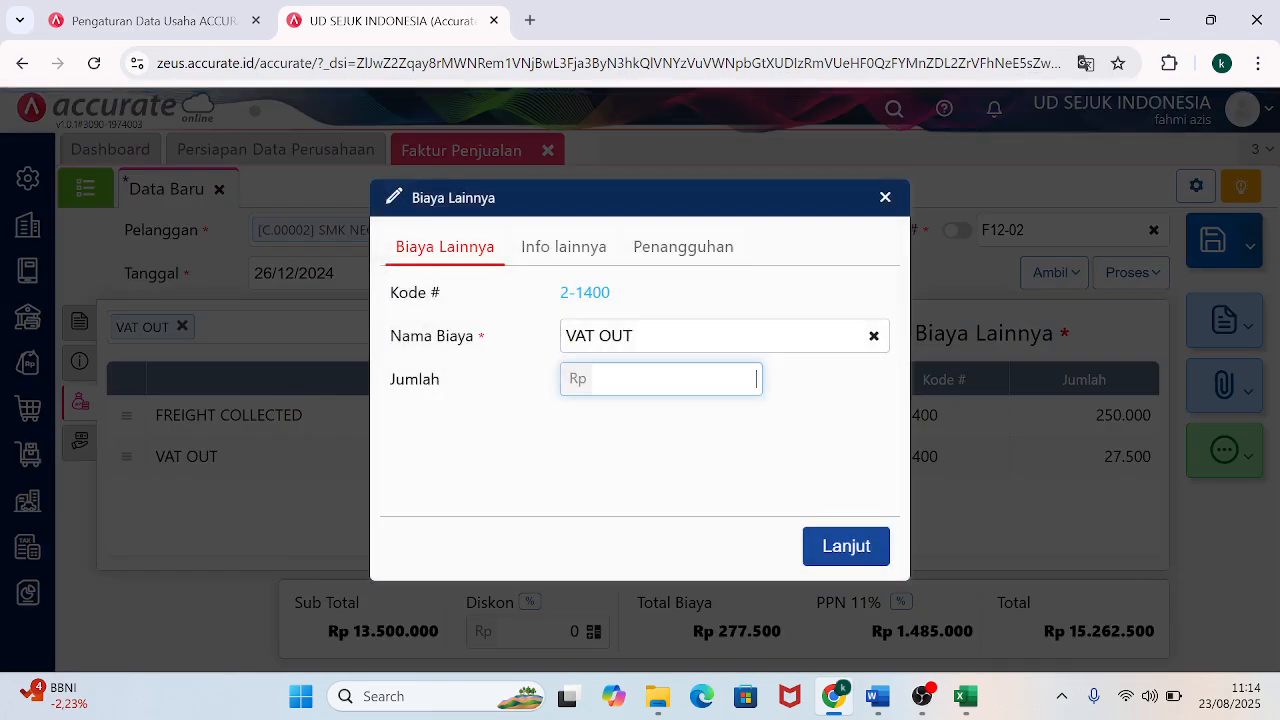
text(-1.485.000)
key(Tab)
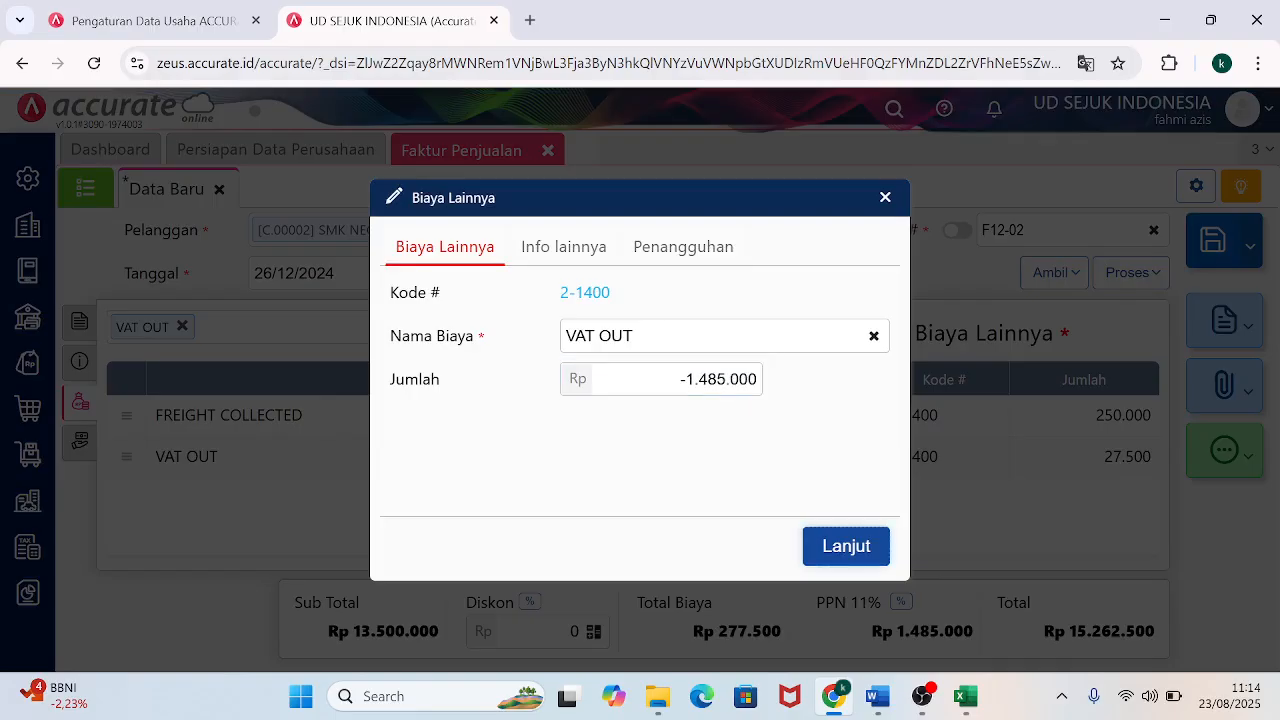
click(848, 545)
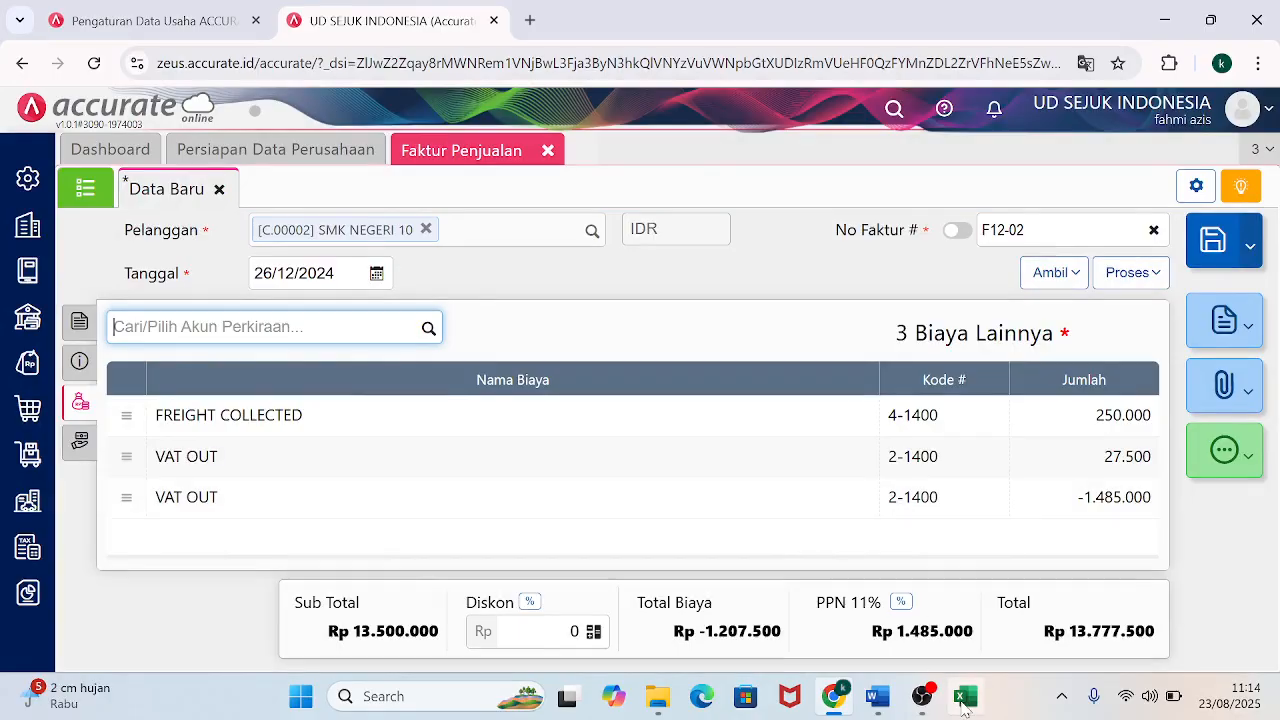
Compare the Word tax invoice with the amounts in the Book1 workbook and return to the sales invoice in Accurate Online.
mouse_move(965, 705)
mouse_move(962, 603)
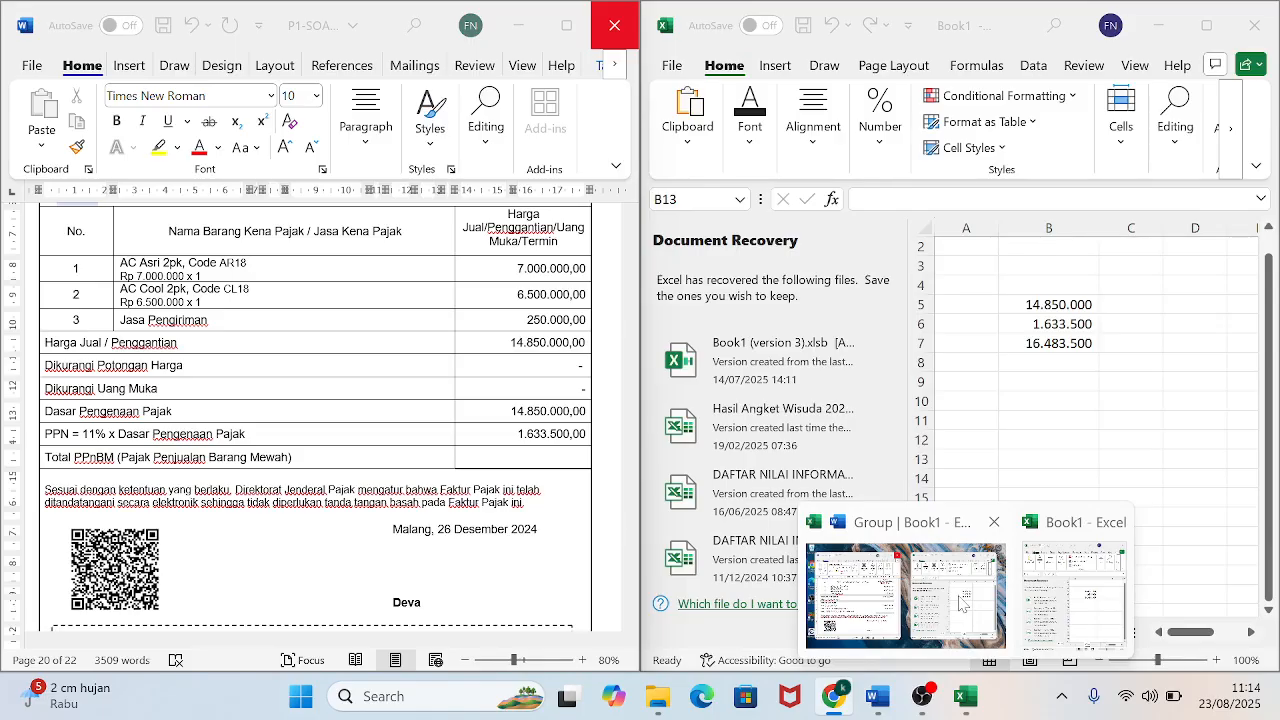
click(960, 600)
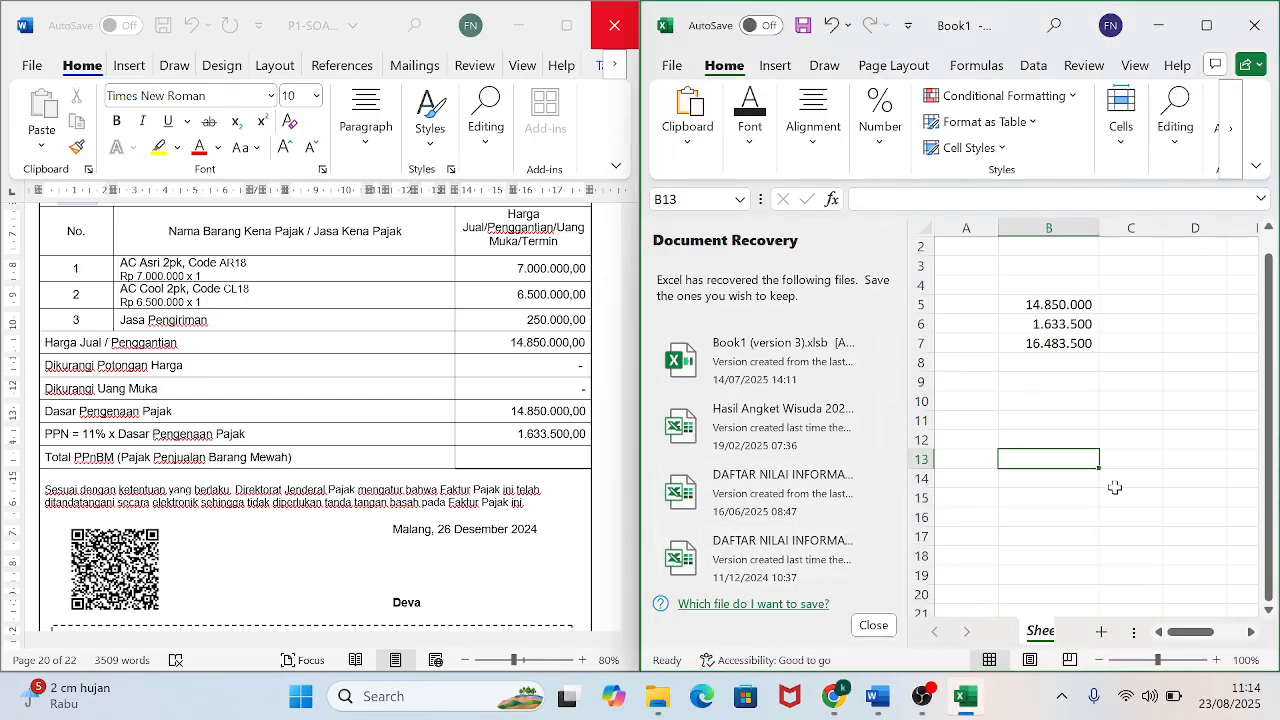
click(1073, 395)
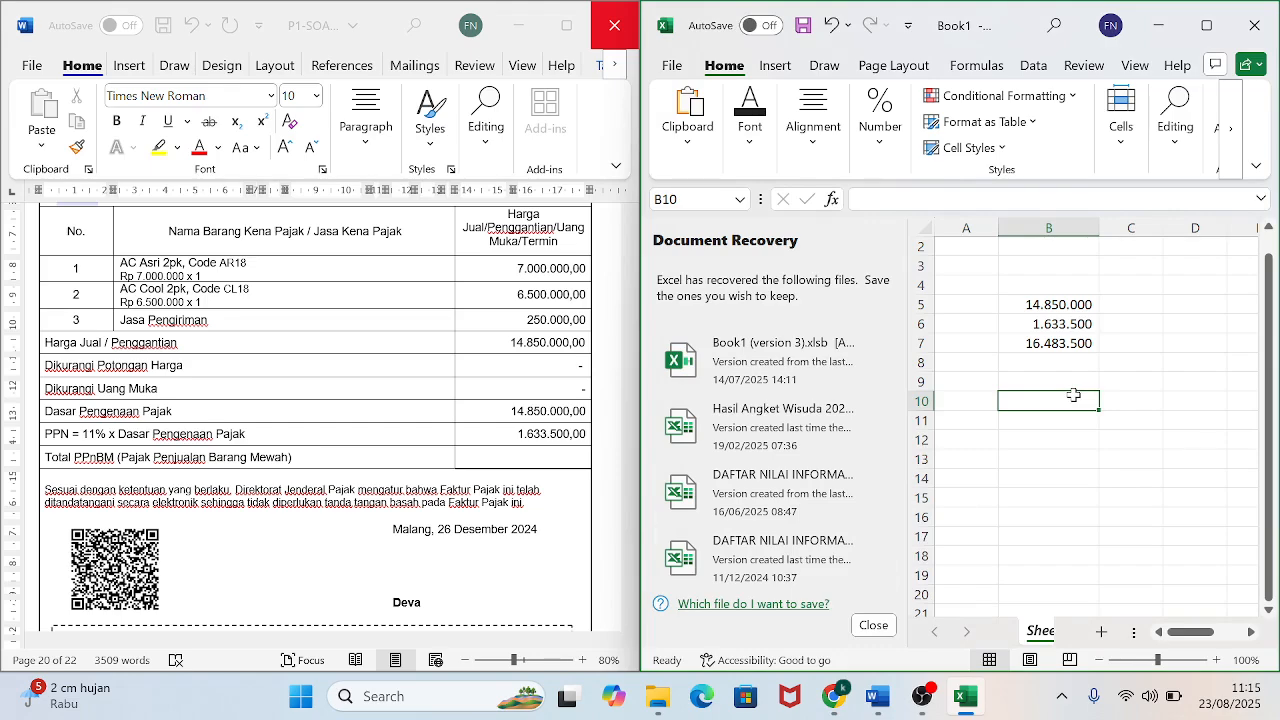
click(838, 702)
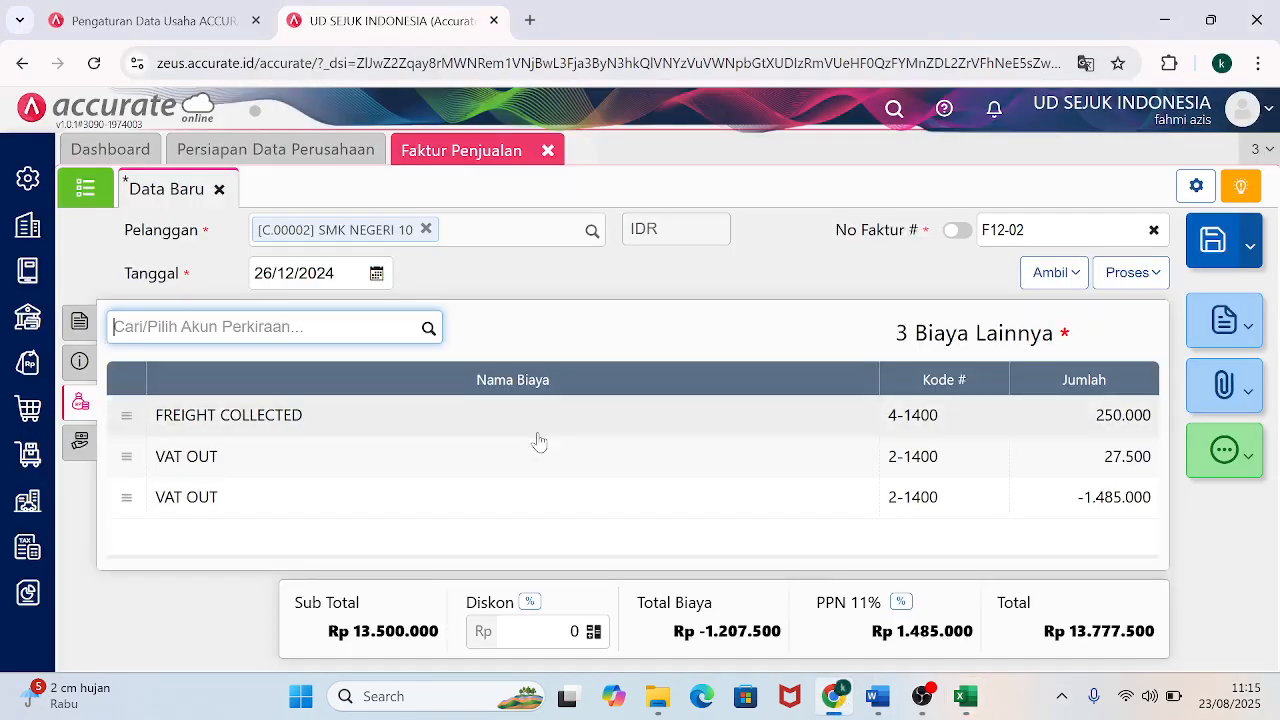
Delete the VAT OUT cost of -1.485.000 from the sales invoice and check the item details of AC Asri 2pk.
click(559, 501)
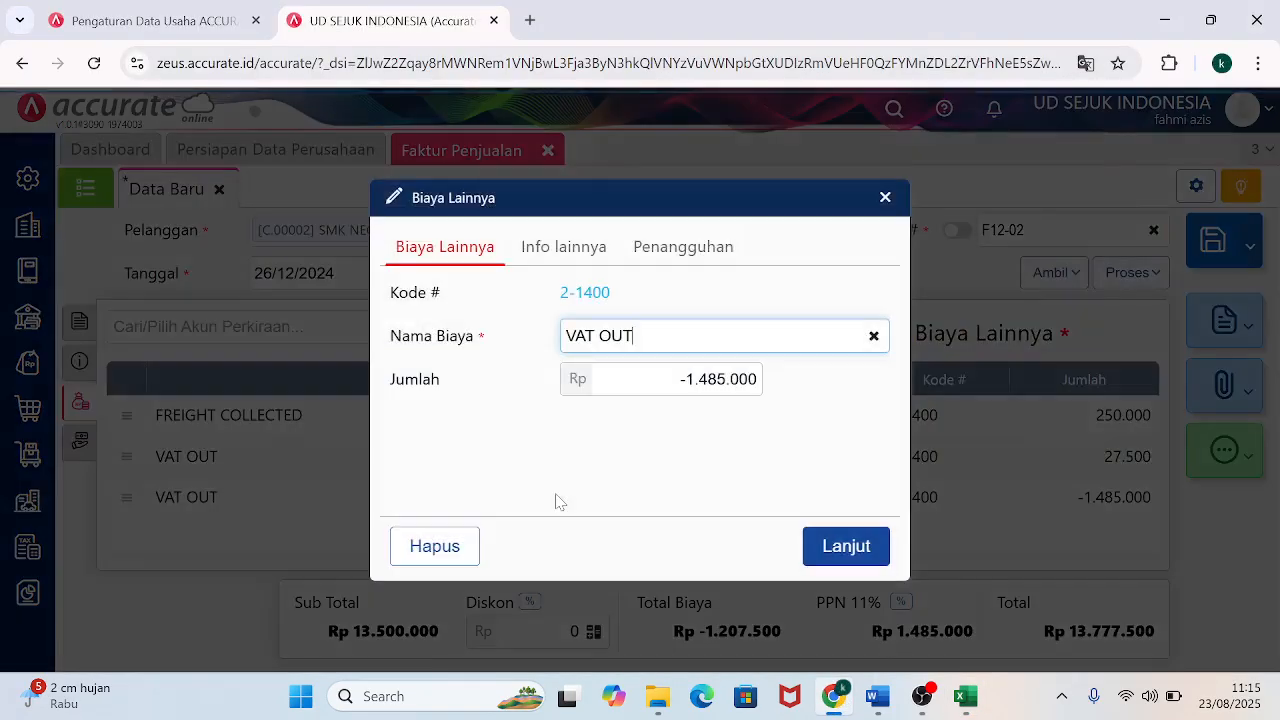
click(462, 546)
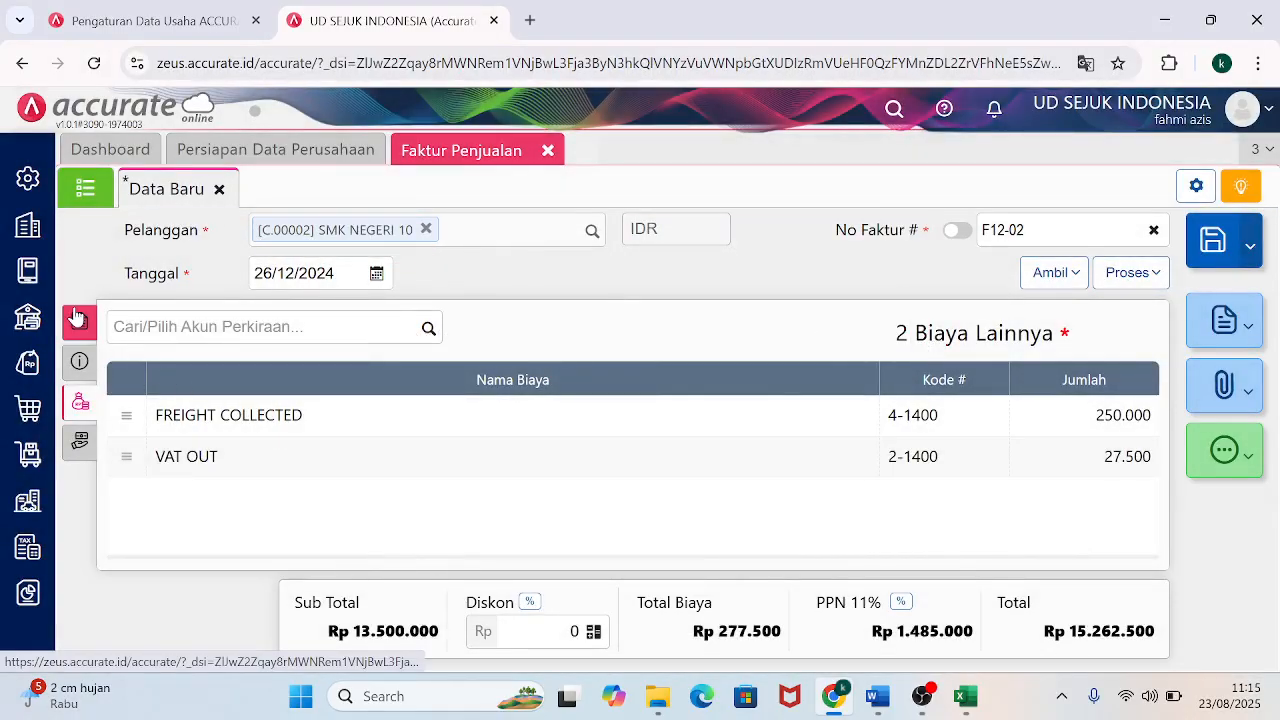
click(76, 316)
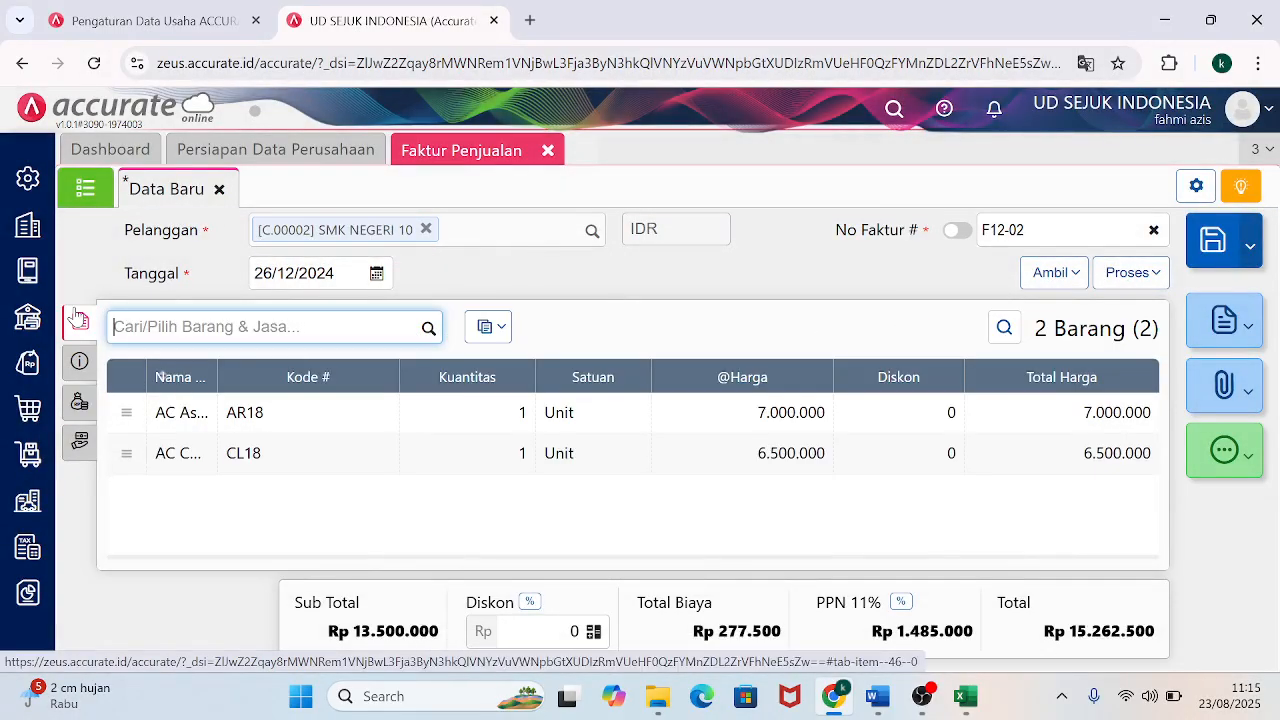
click(827, 430)
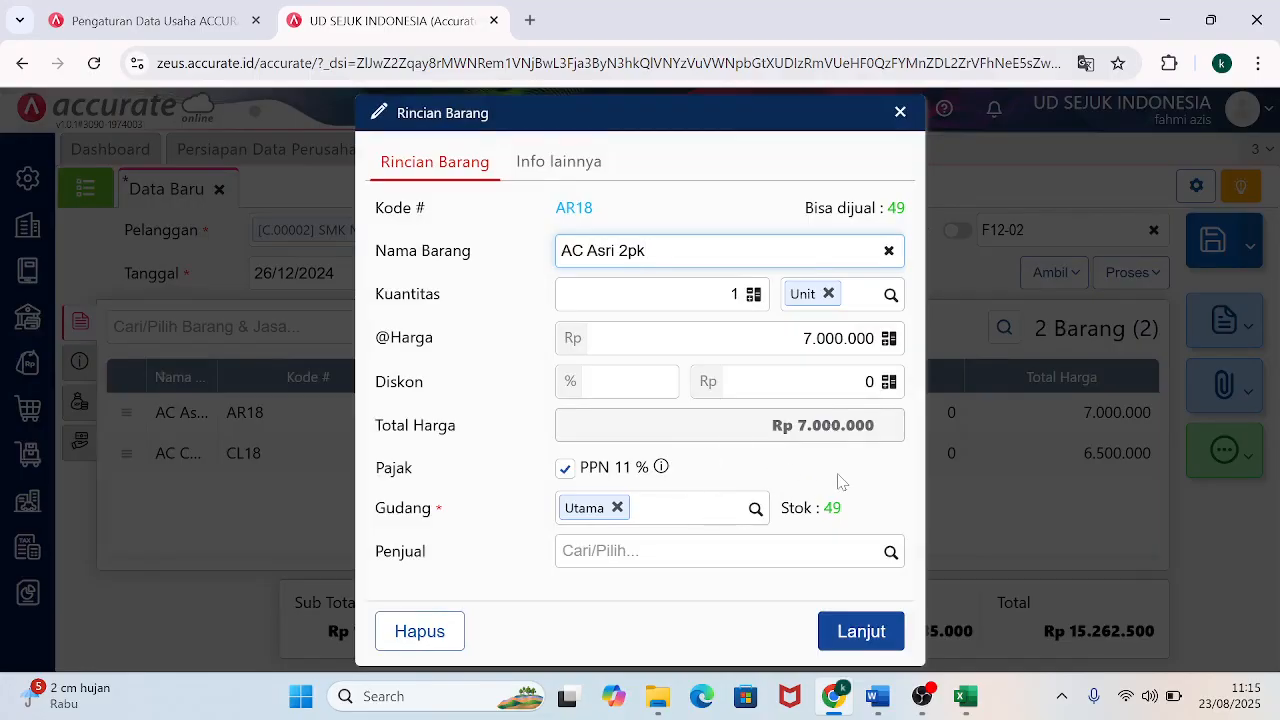
click(899, 115)
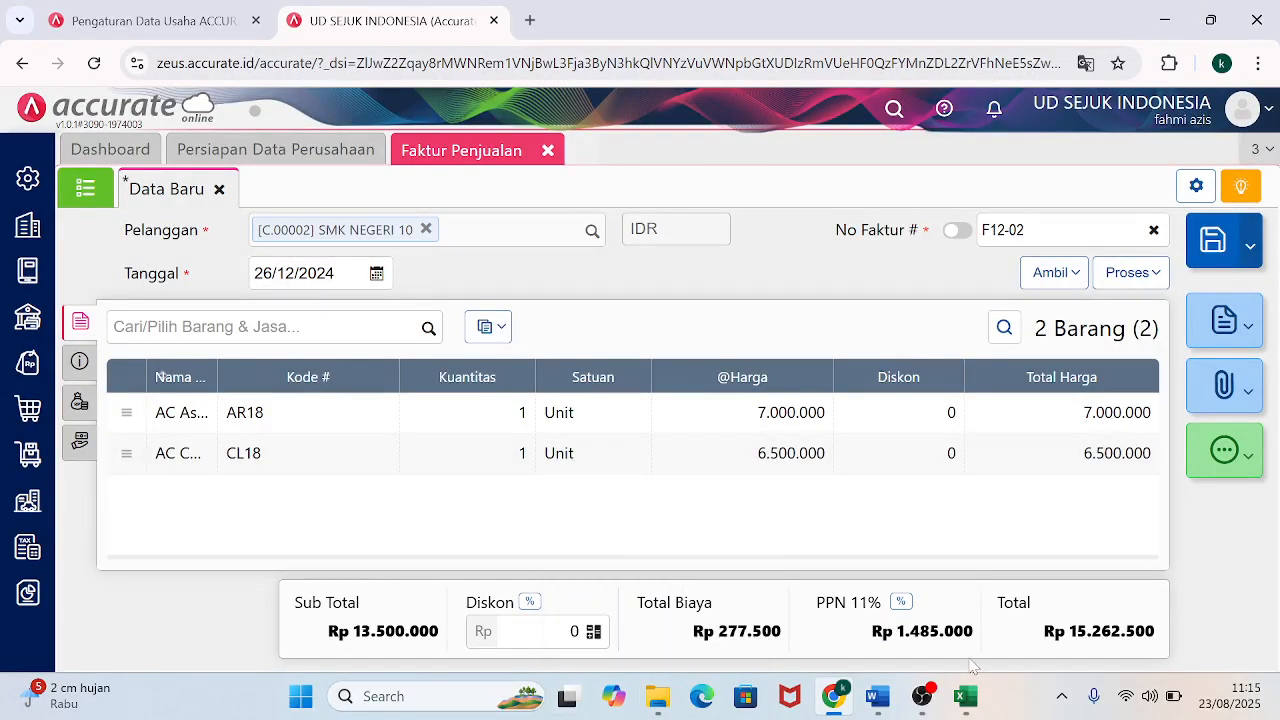
Switch to the Book1 workbook in Excel and close Document Recovery, choosing to keep the recovered files.
click(965, 696)
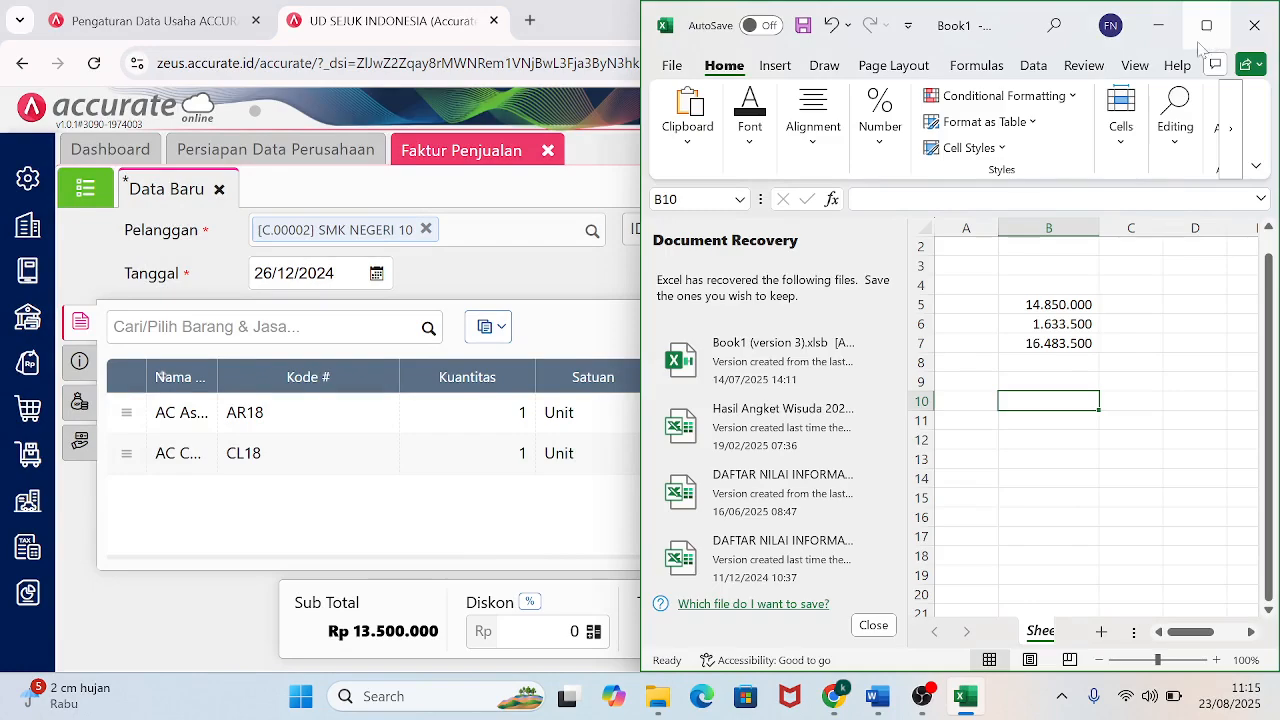
click(873, 625)
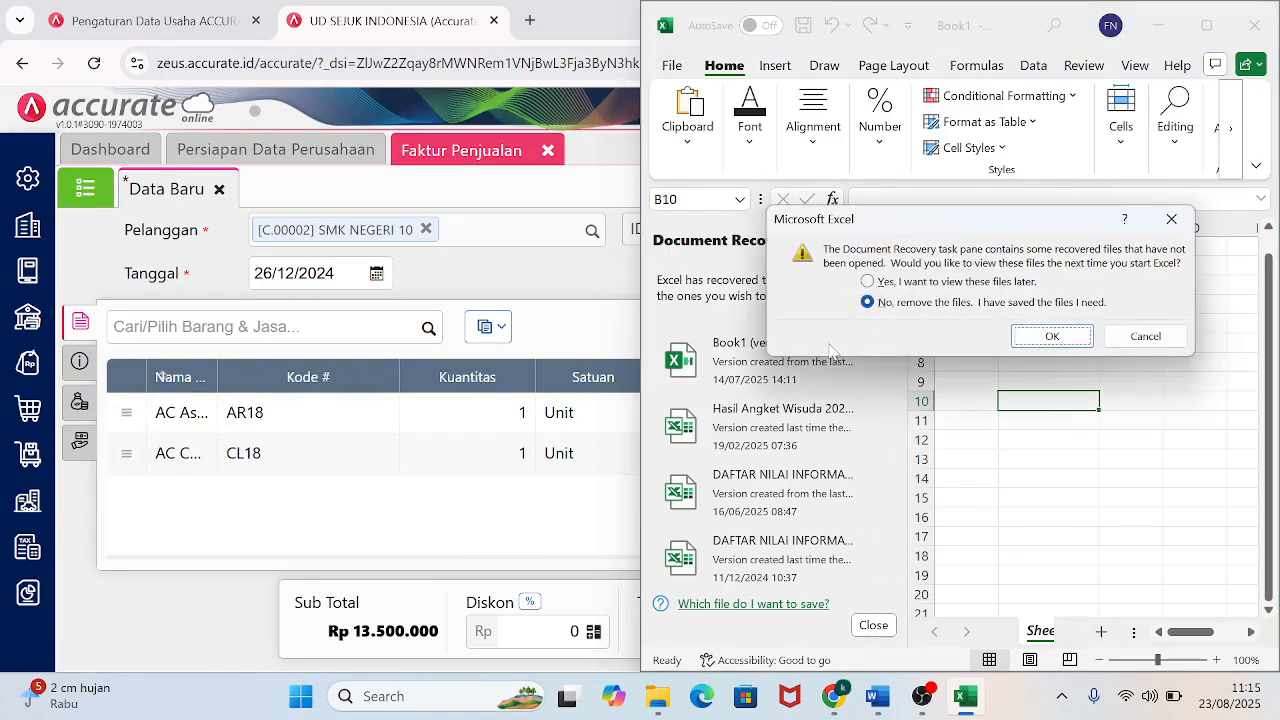
click(867, 281)
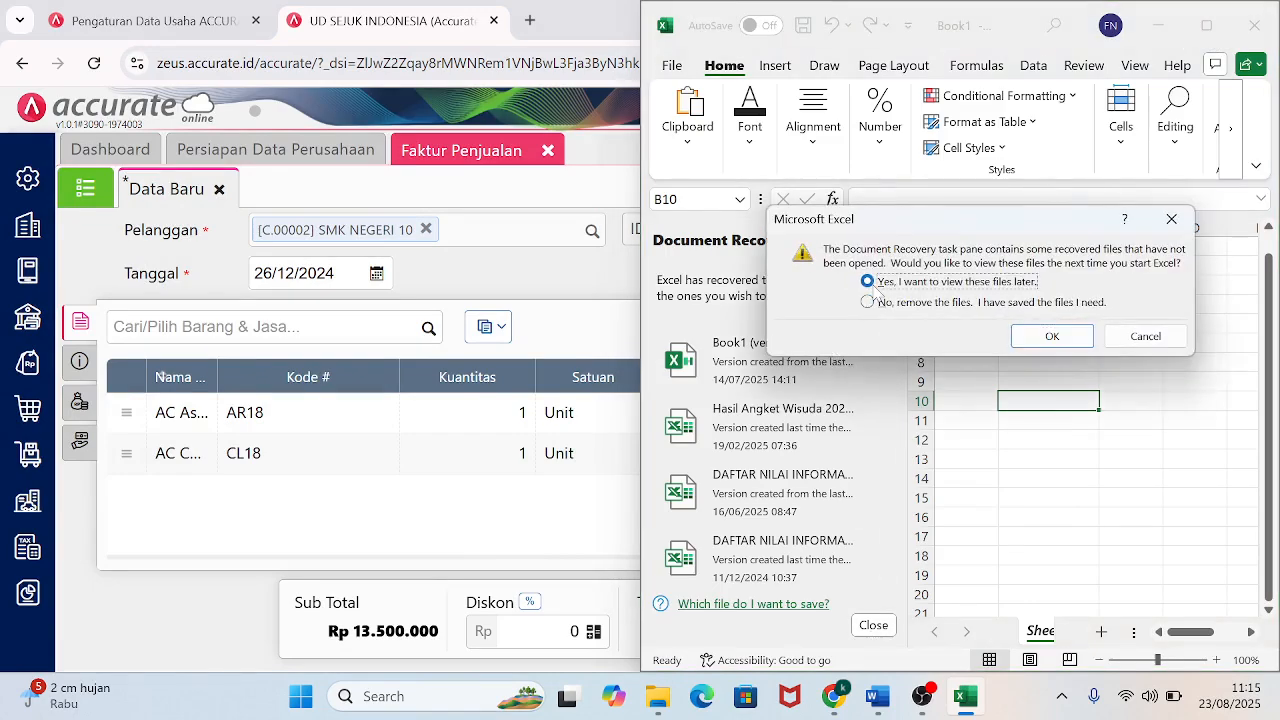
click(1042, 343)
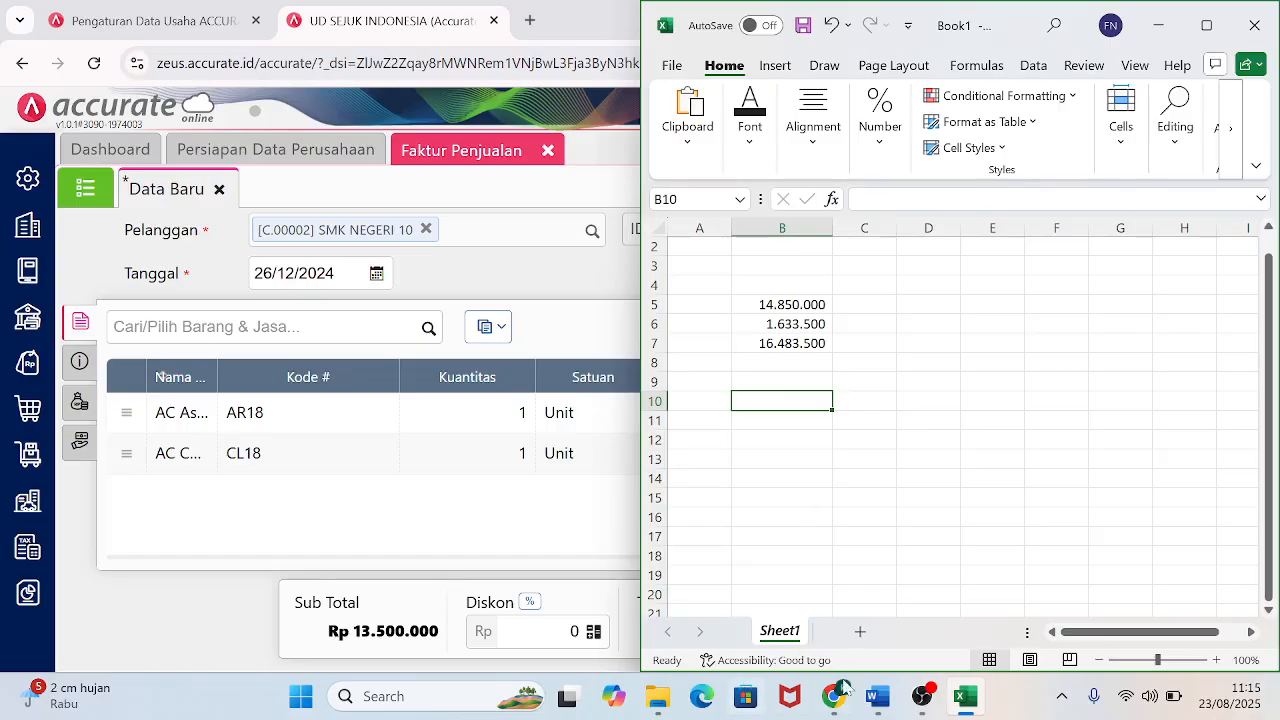
Show the Word tax invoice beside the Book1 workbook and clear the amounts in cells B5:B8.
mouse_move(878, 696)
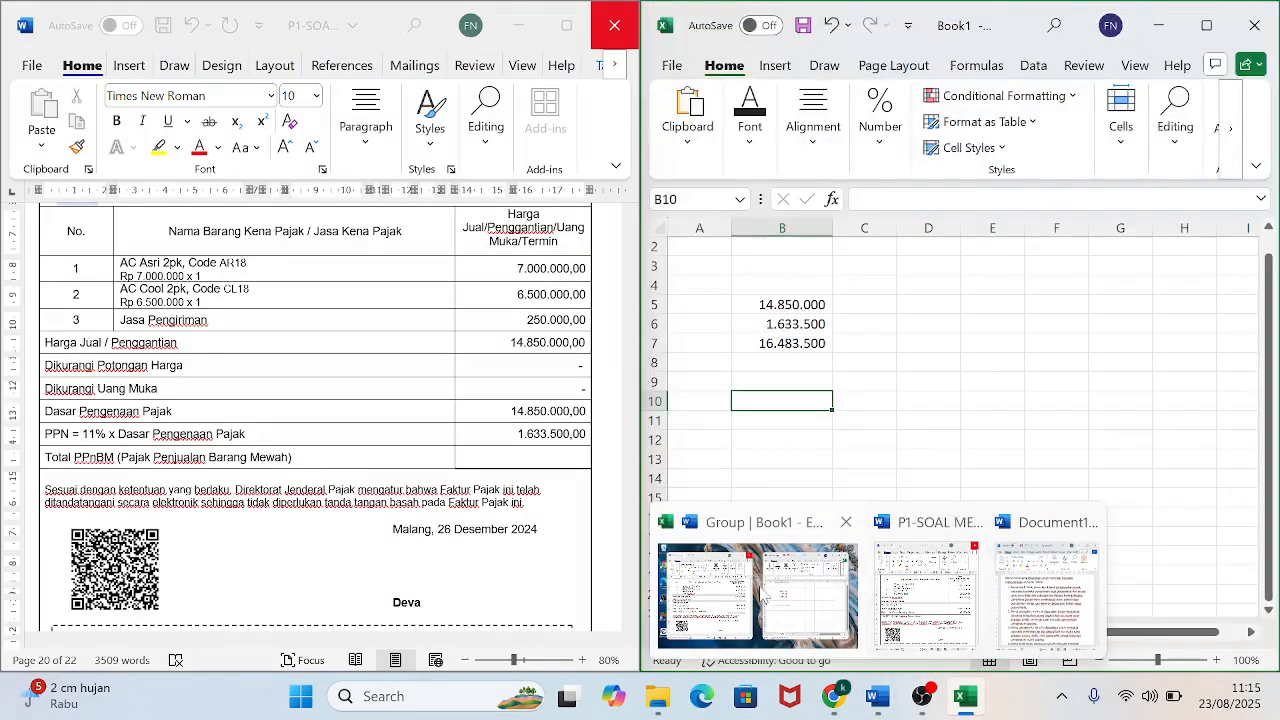
click(762, 593)
drag(772, 300, 818, 360)
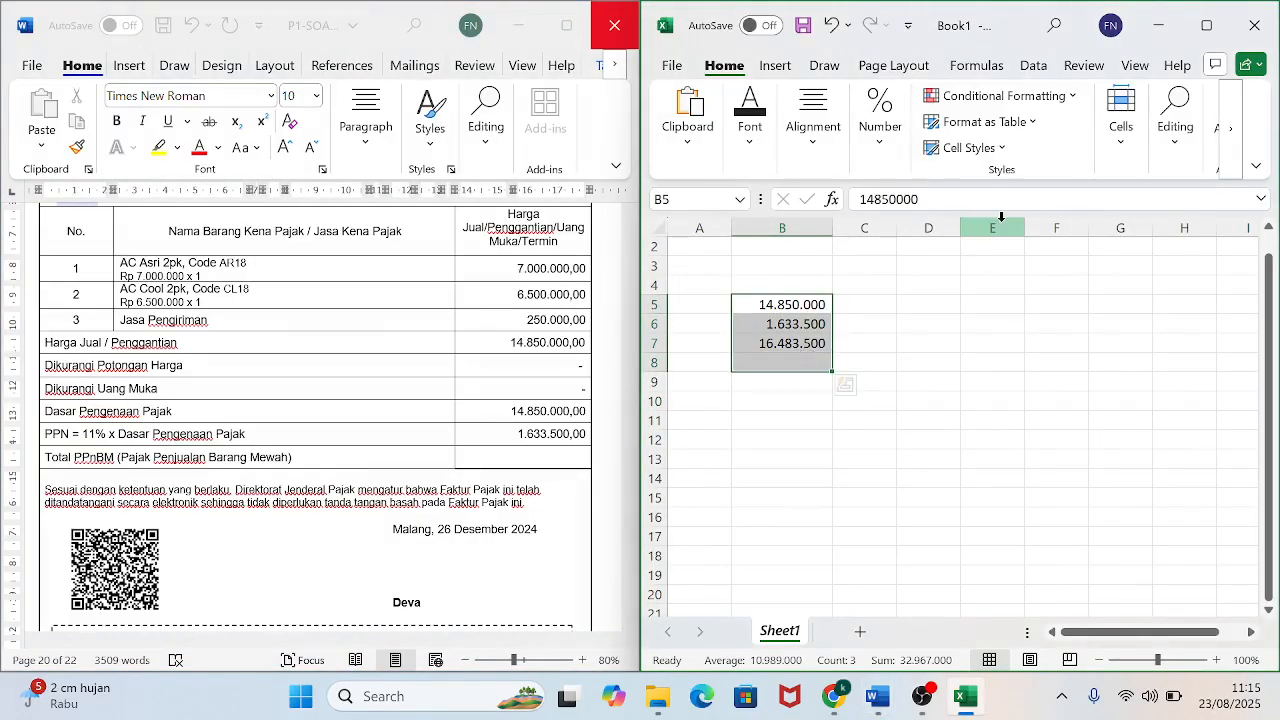
key(Delete)
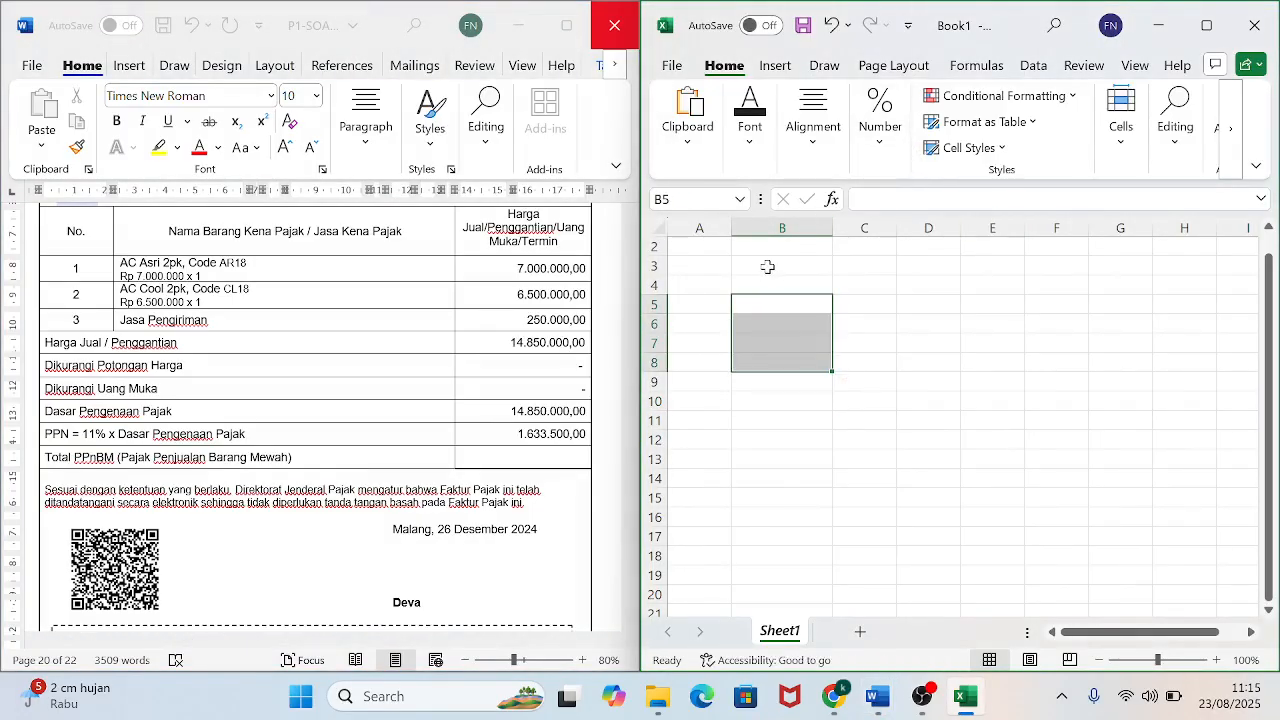
click(767, 267)
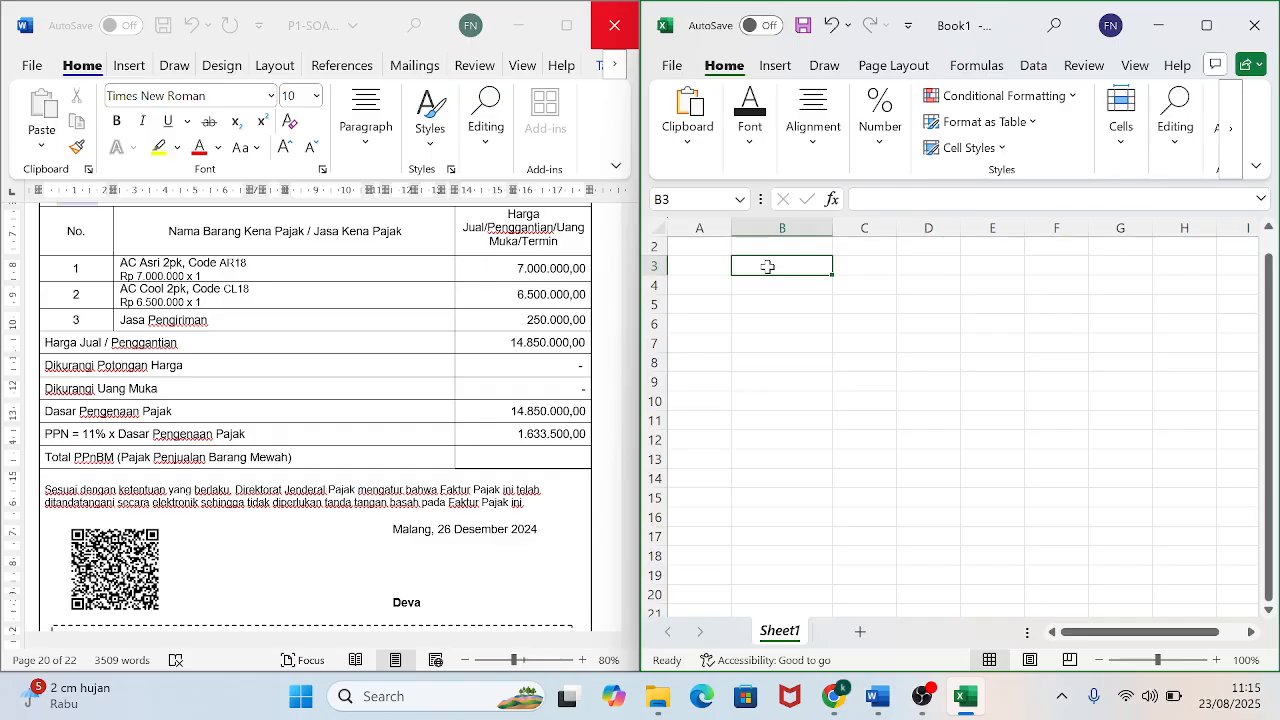
Enter the journal labels PIUTANG, PENJUALAN, VAT OUT and JASA KIRIM in cells B3 to B6, indenting the last three.
text(APIUTANG)
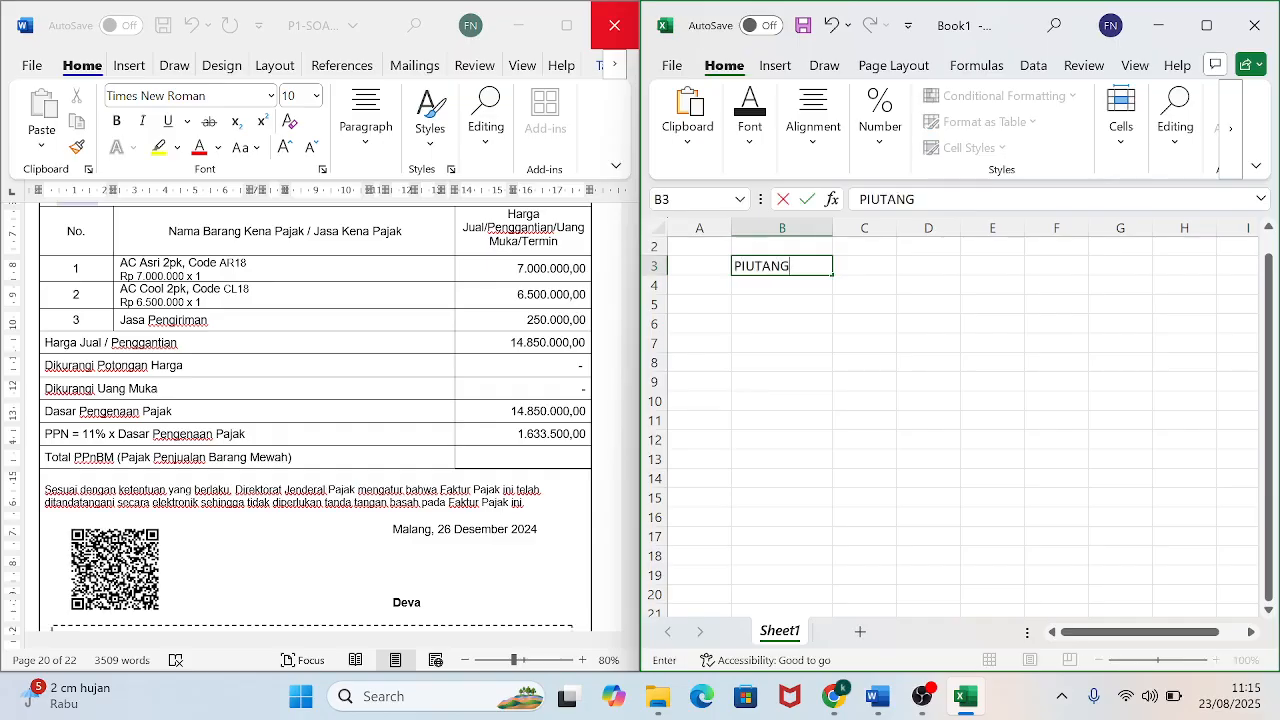
key(Tab)
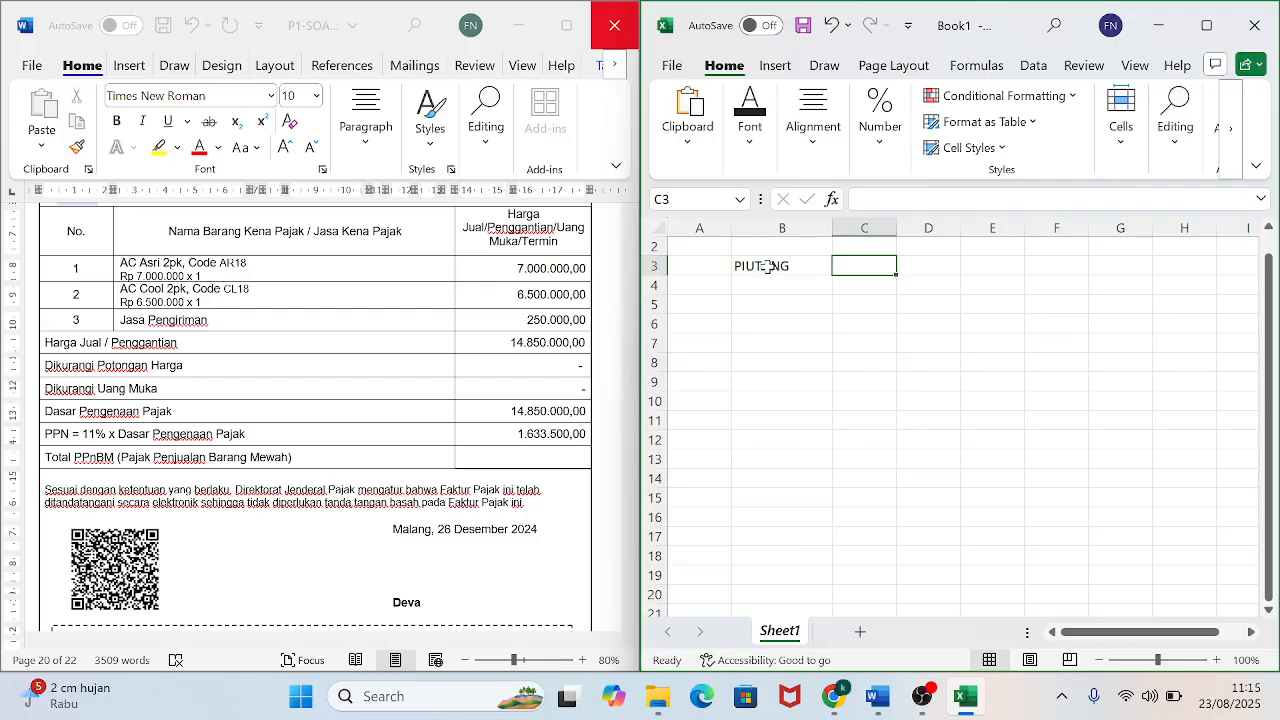
key(Tab)
key(Down)
key(Left)
key(Left)
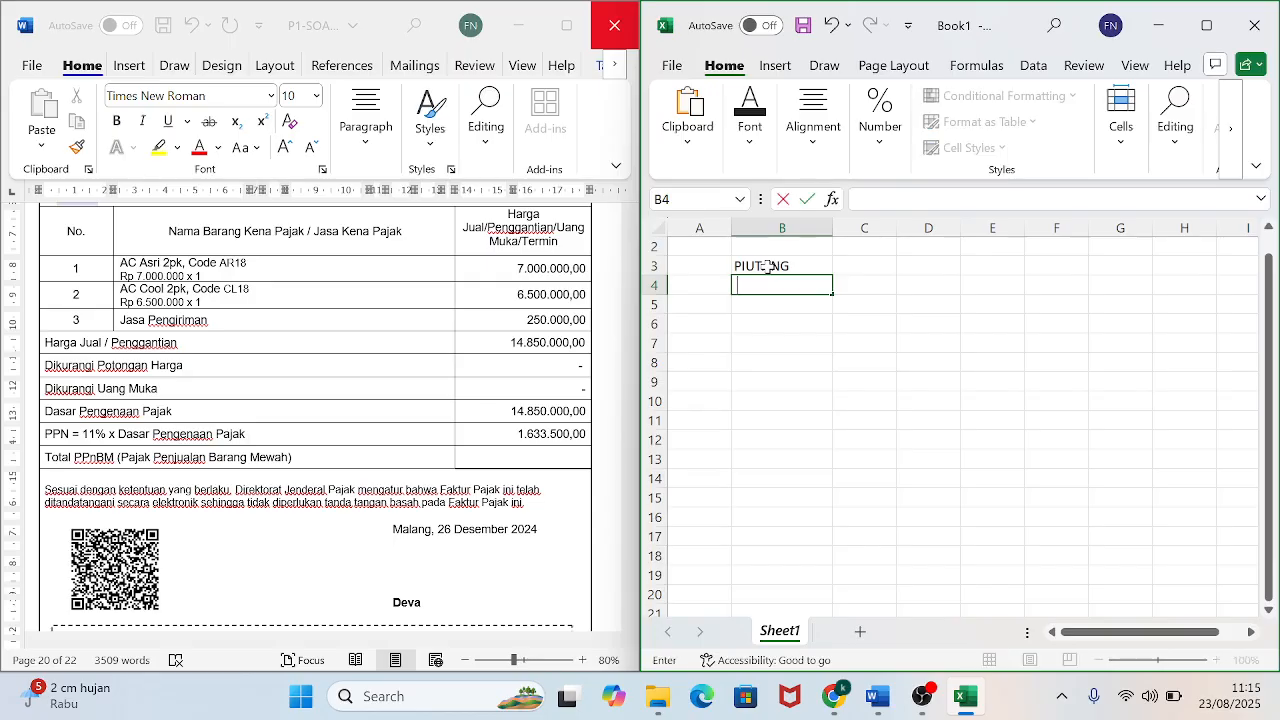
text(PENJUALAN)
key(Return)
text(VAT OUT)
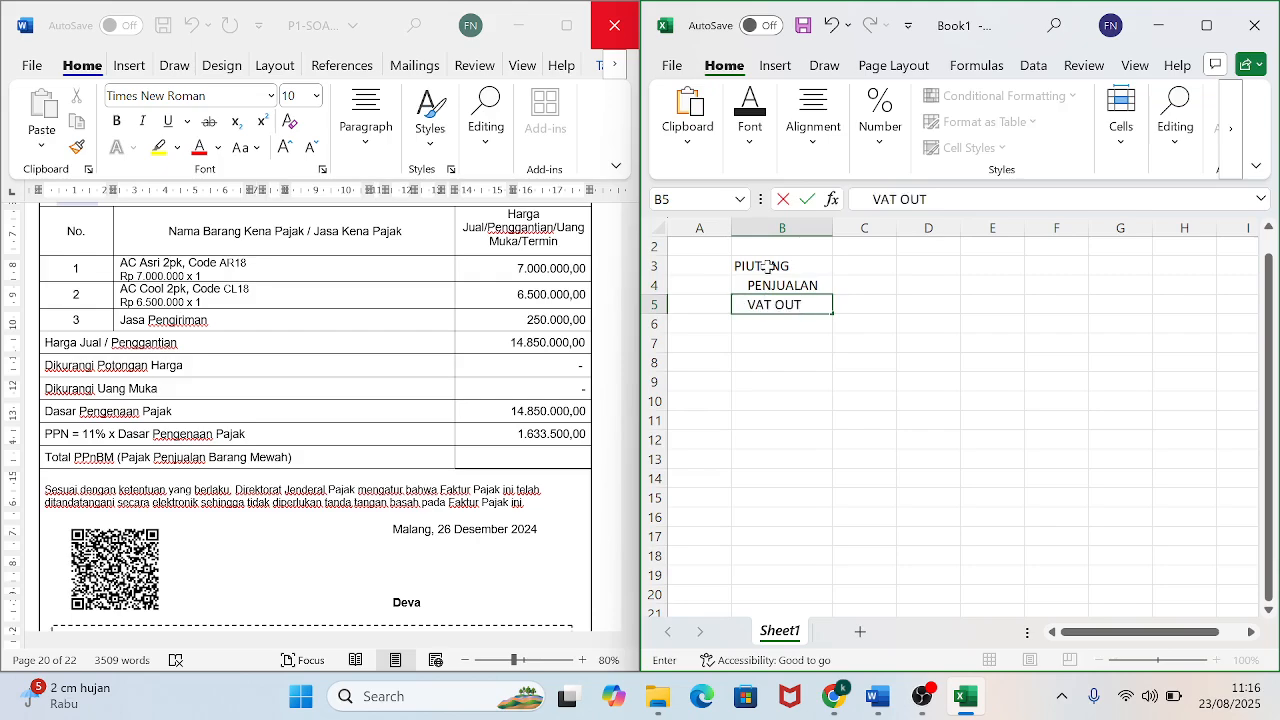
key(Return)
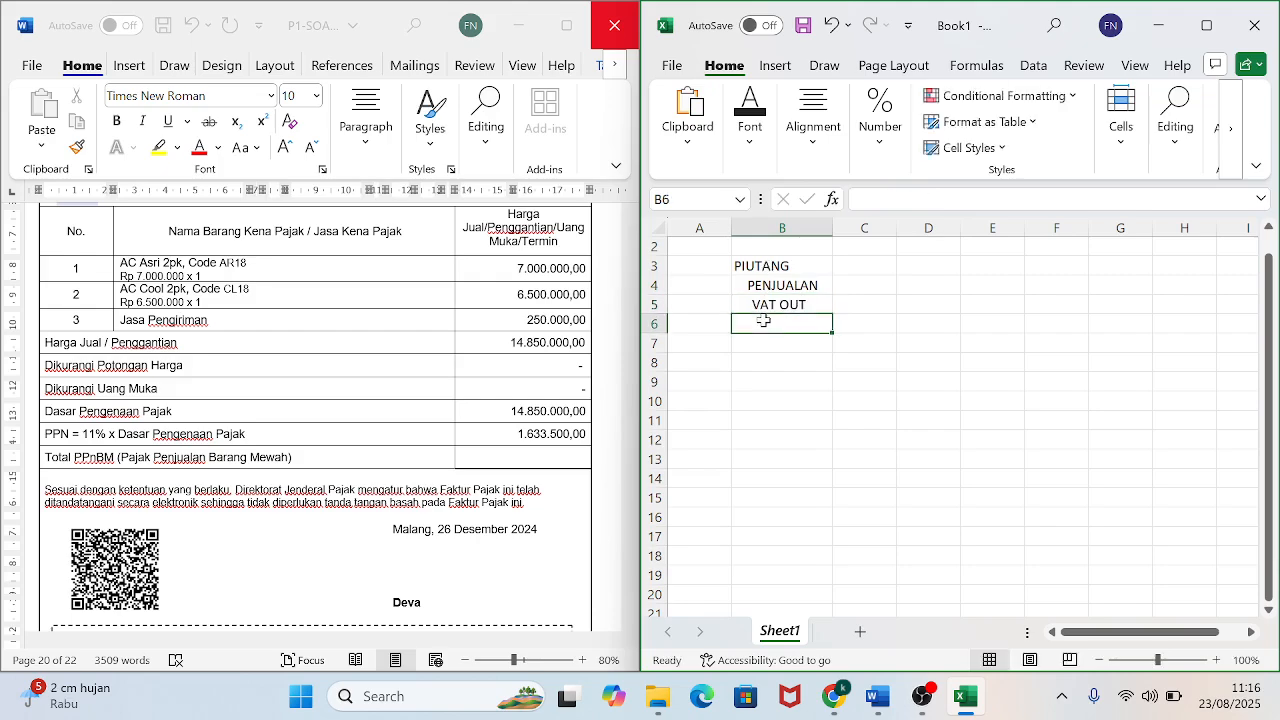
text(JASA)
key(BackSpace)
key(BackSpace)
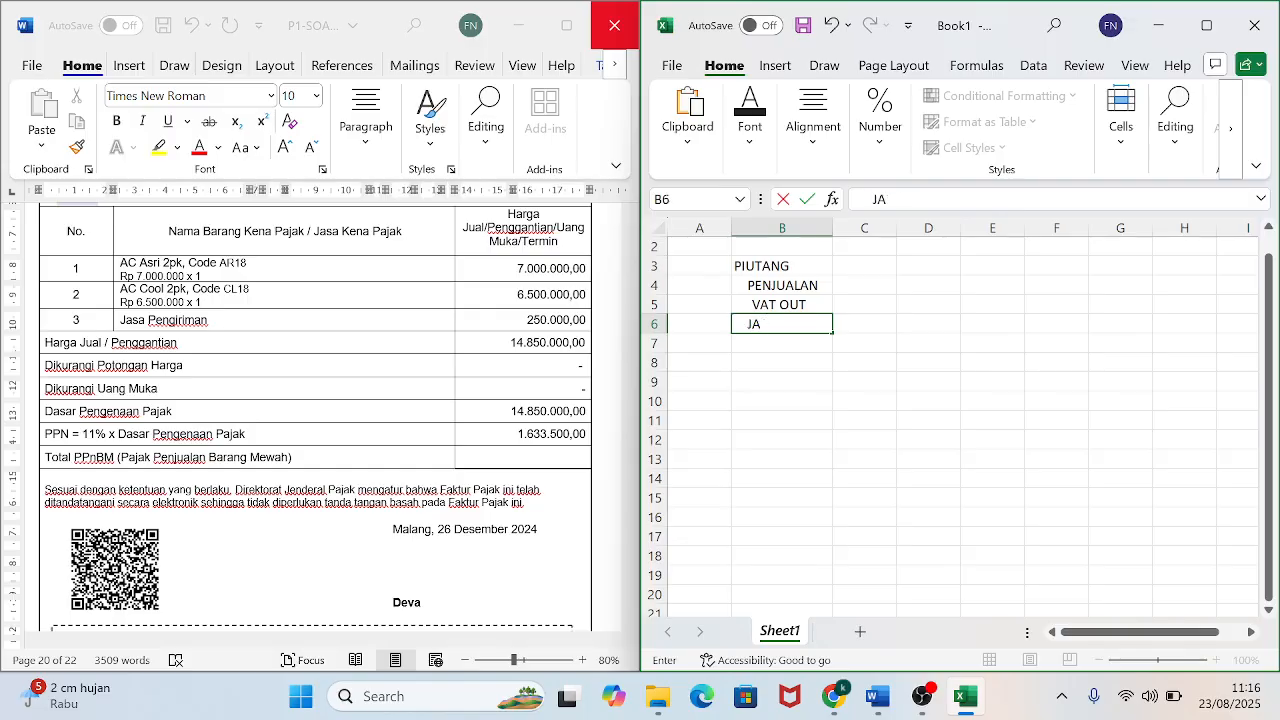
text(JASA KIRIM)
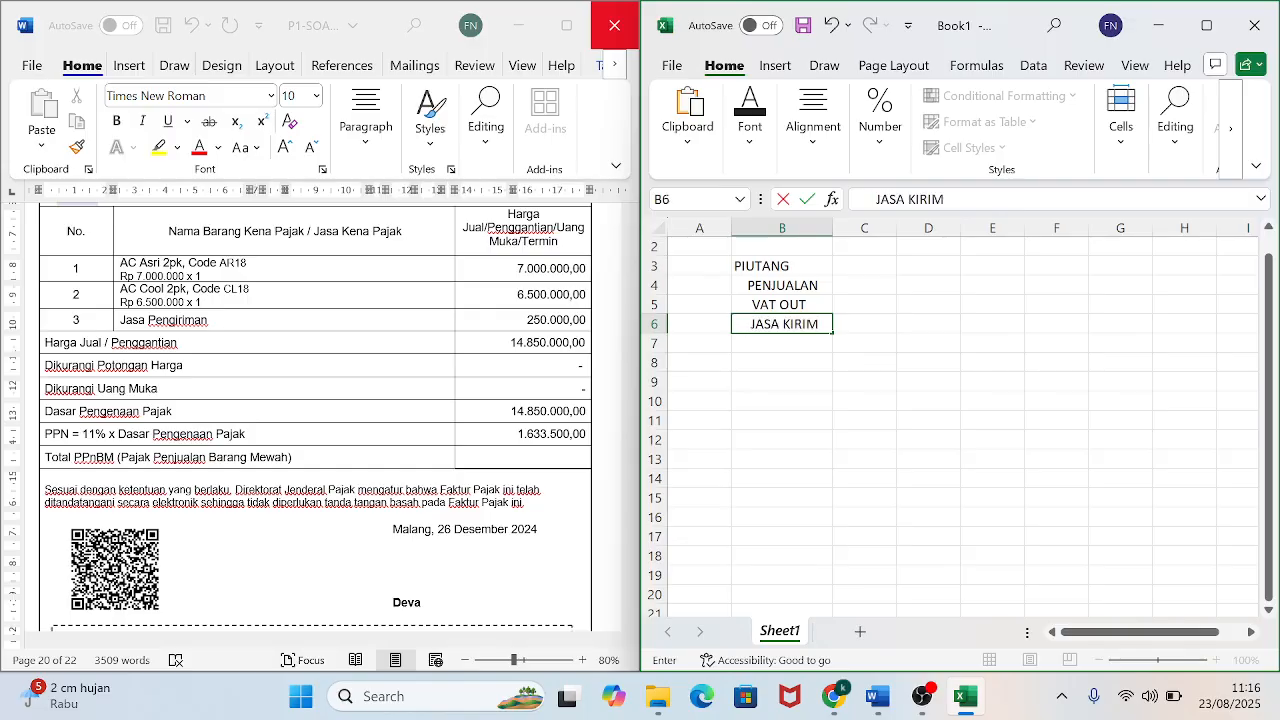
key(Tab)
Enter the PENJUALAN amount in D4 with the formula =7000000+6500000.
key(Up)
key(Up)
key(Up)
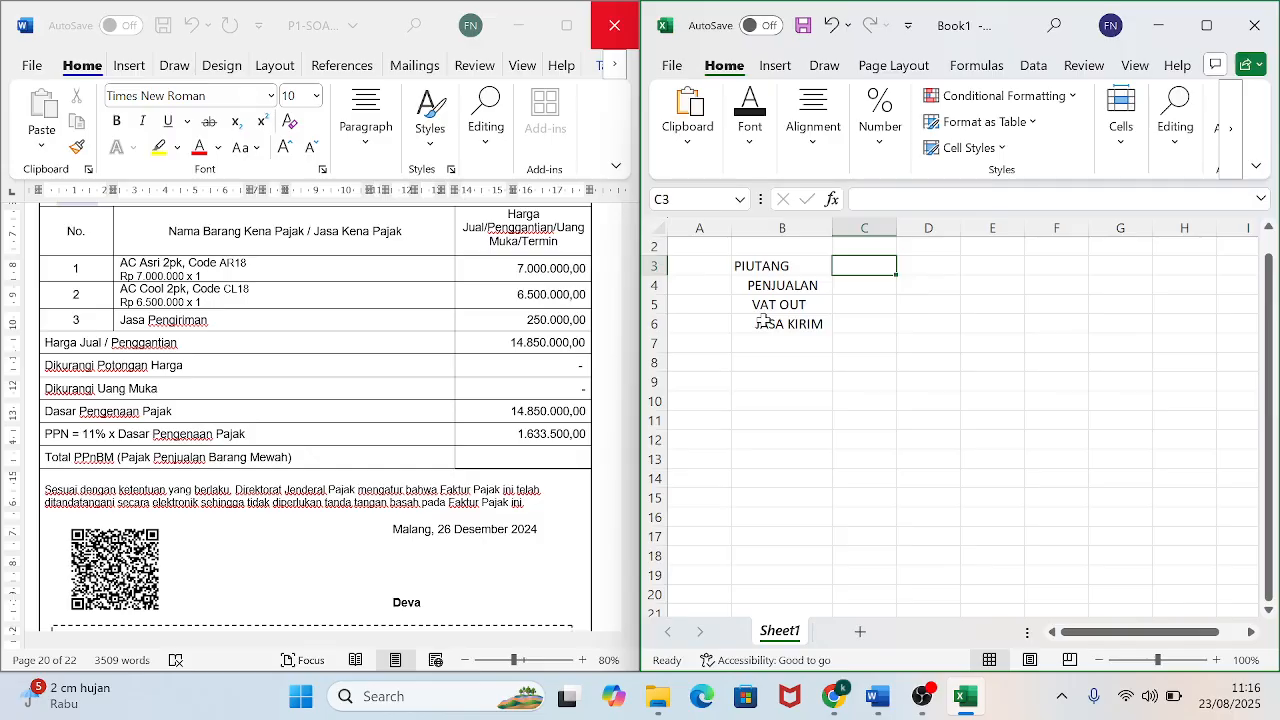
key(Down)
key(Right)
text(=)
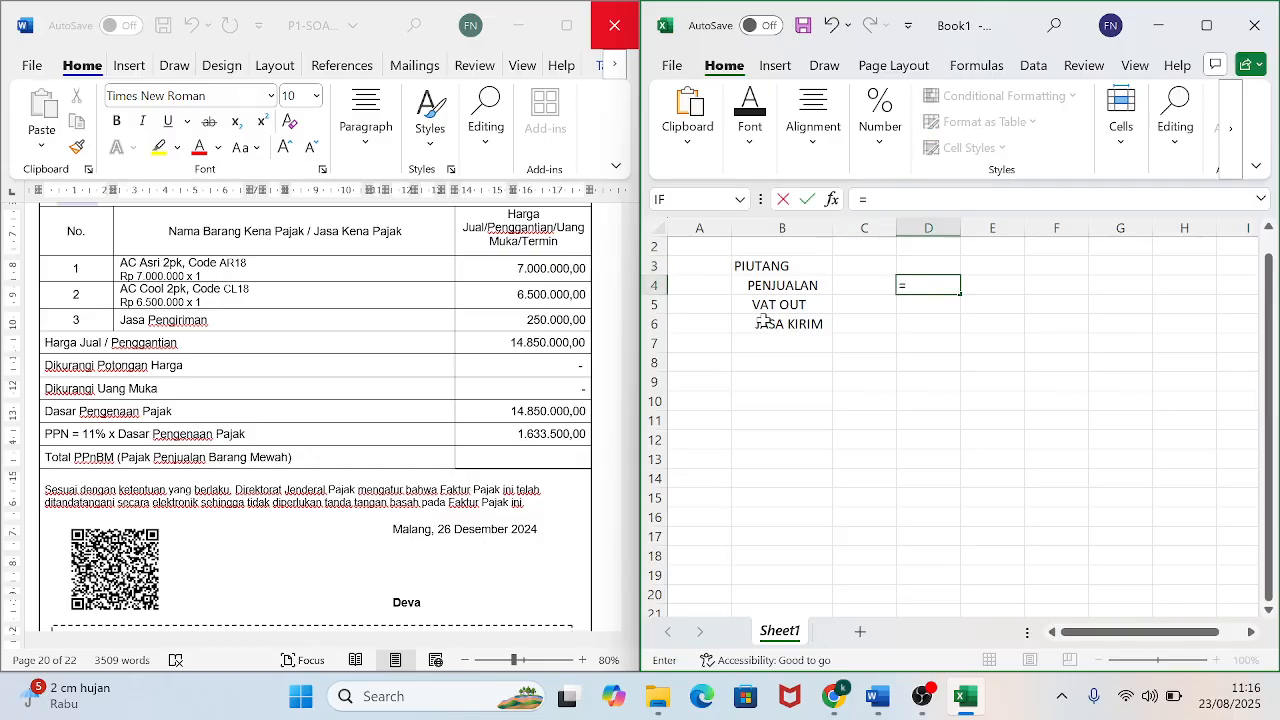
text(7000000+6500000)
key(Return)
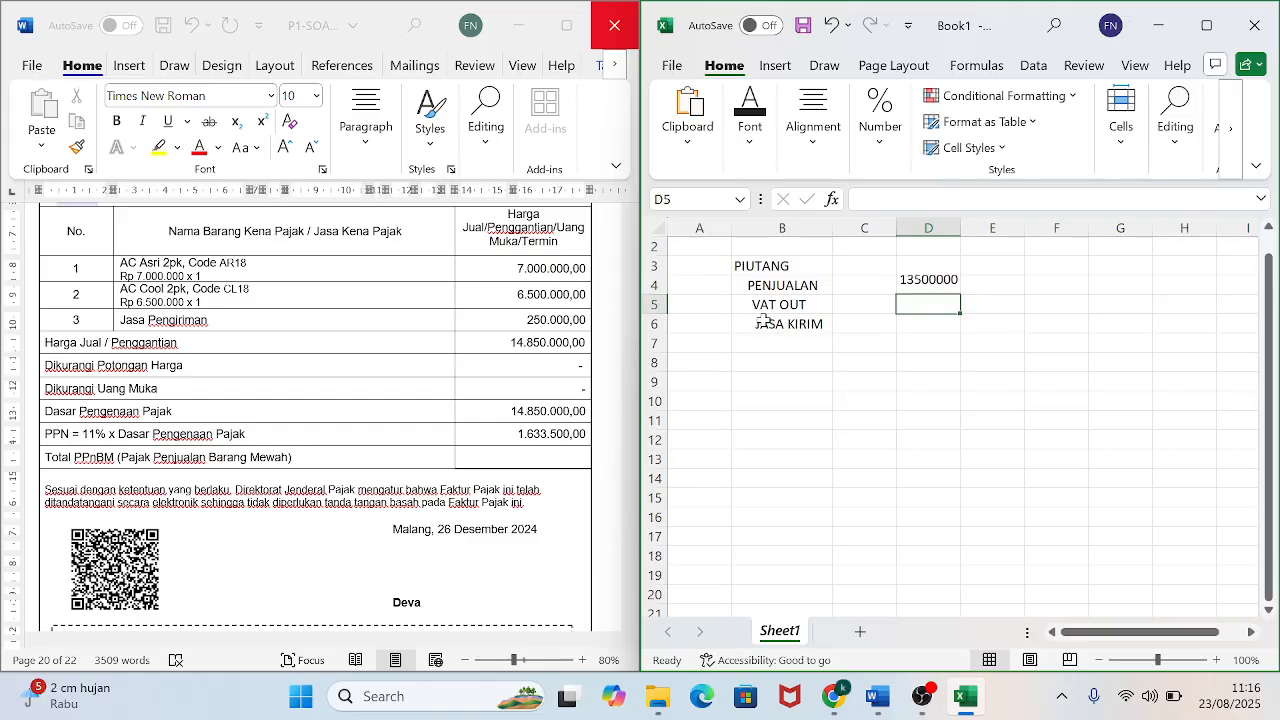
Format cells C3:D6 with the comma style and no decimal places.
click(927, 285)
drag(927, 285, 937, 323)
click(873, 268)
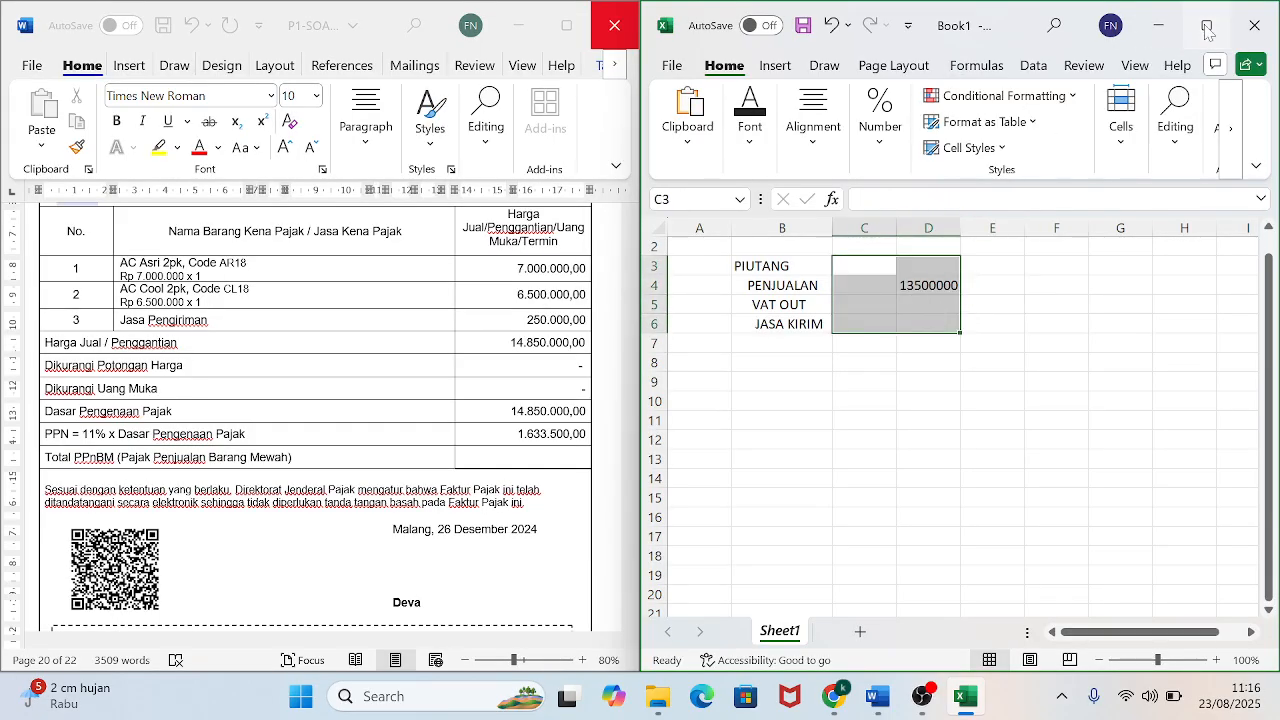
click(1205, 27)
click(644, 135)
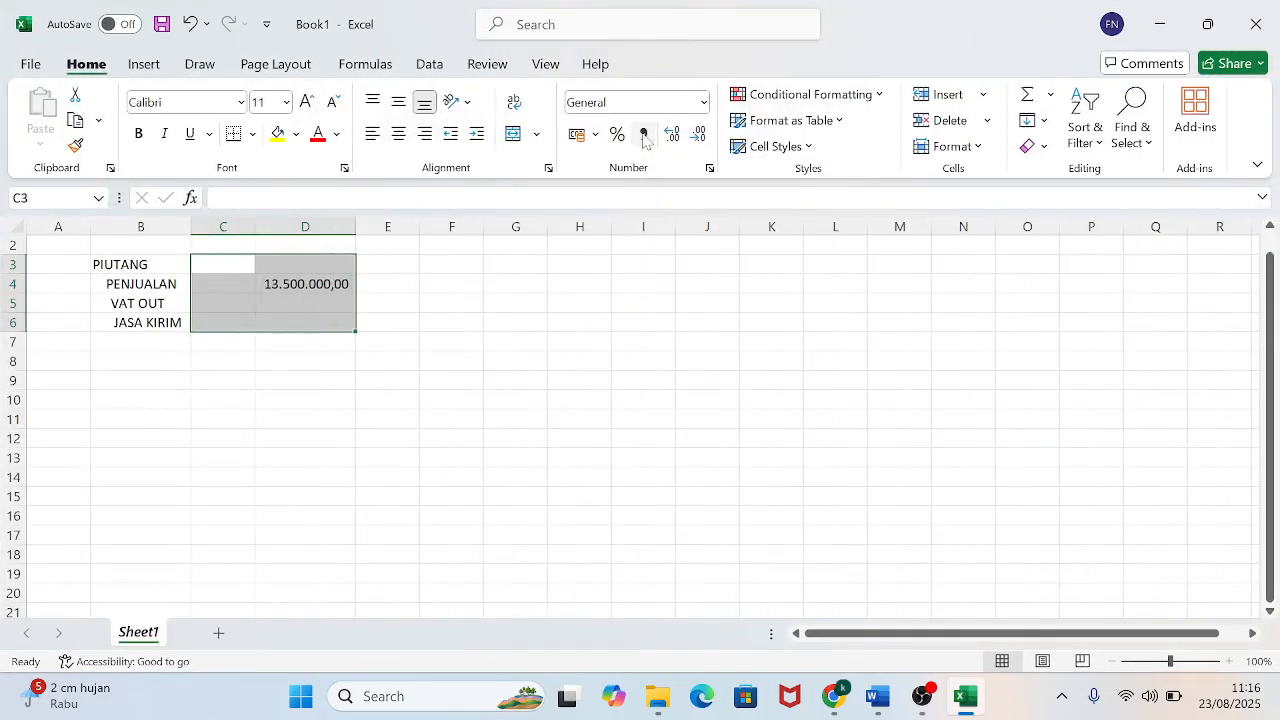
double_click(698, 136)
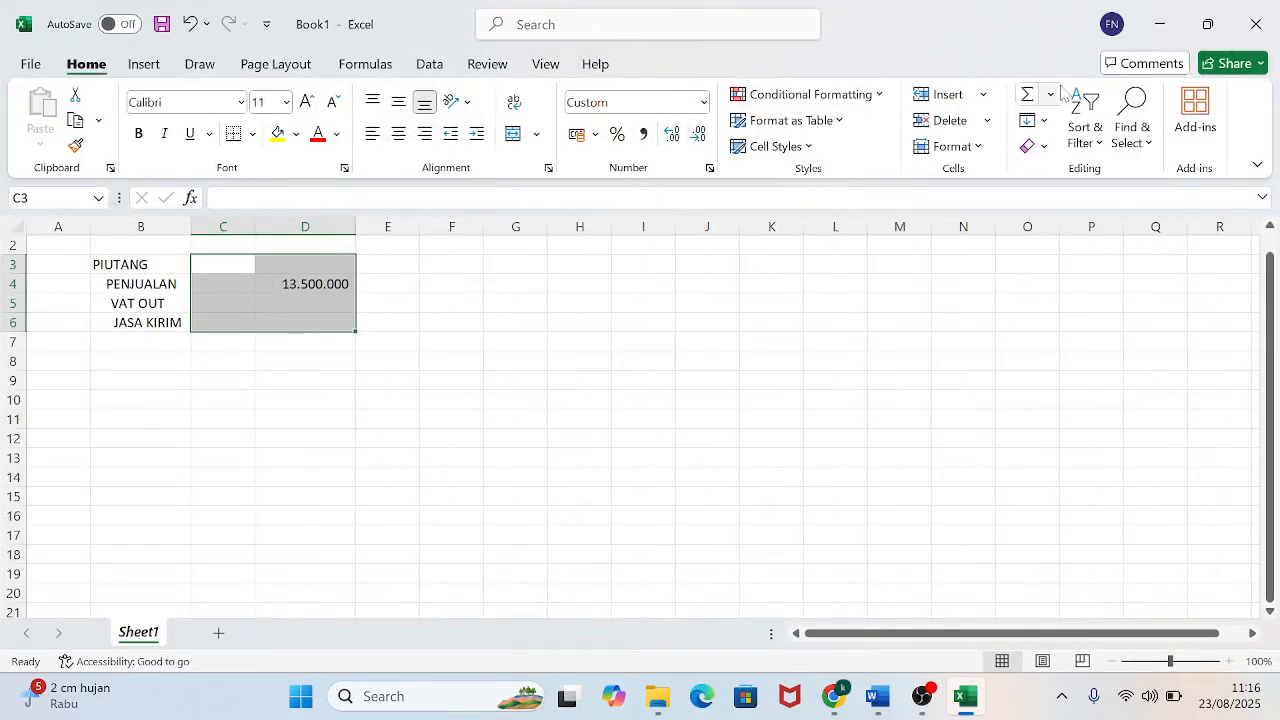
Arrange the Book1 workbook at full height beside the Word tax invoice again.
click(1208, 24)
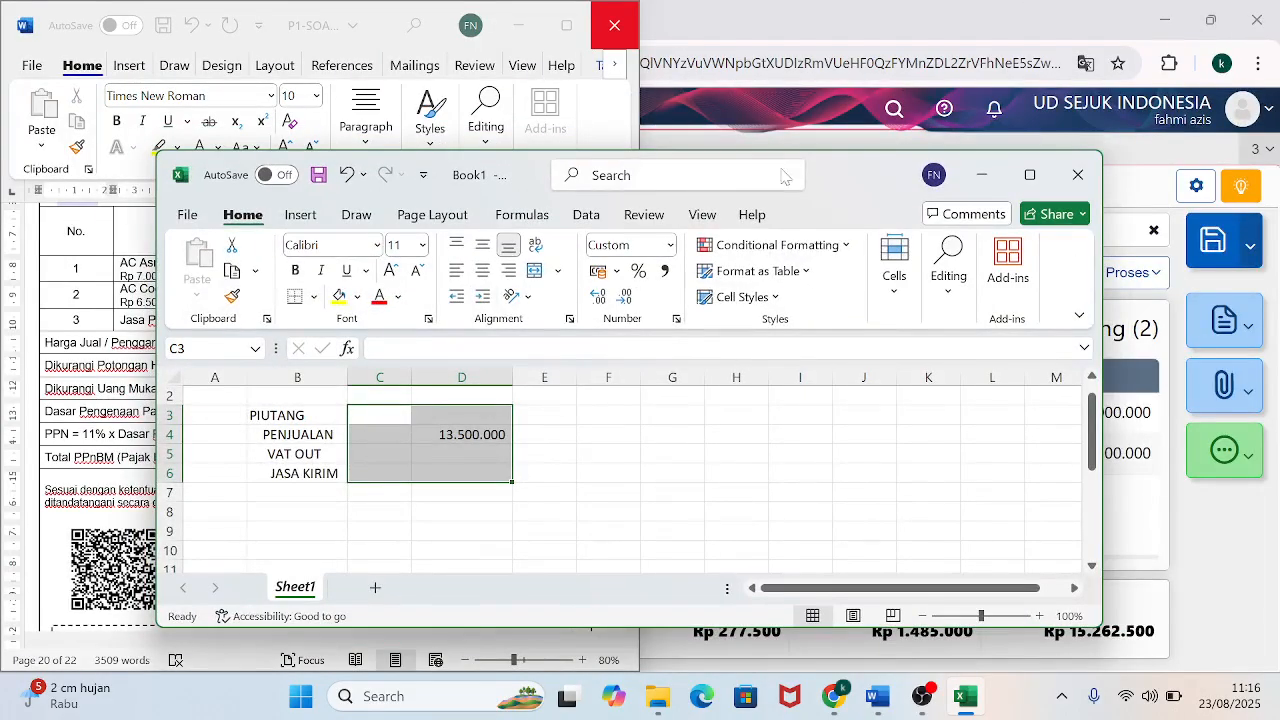
click(1068, 275)
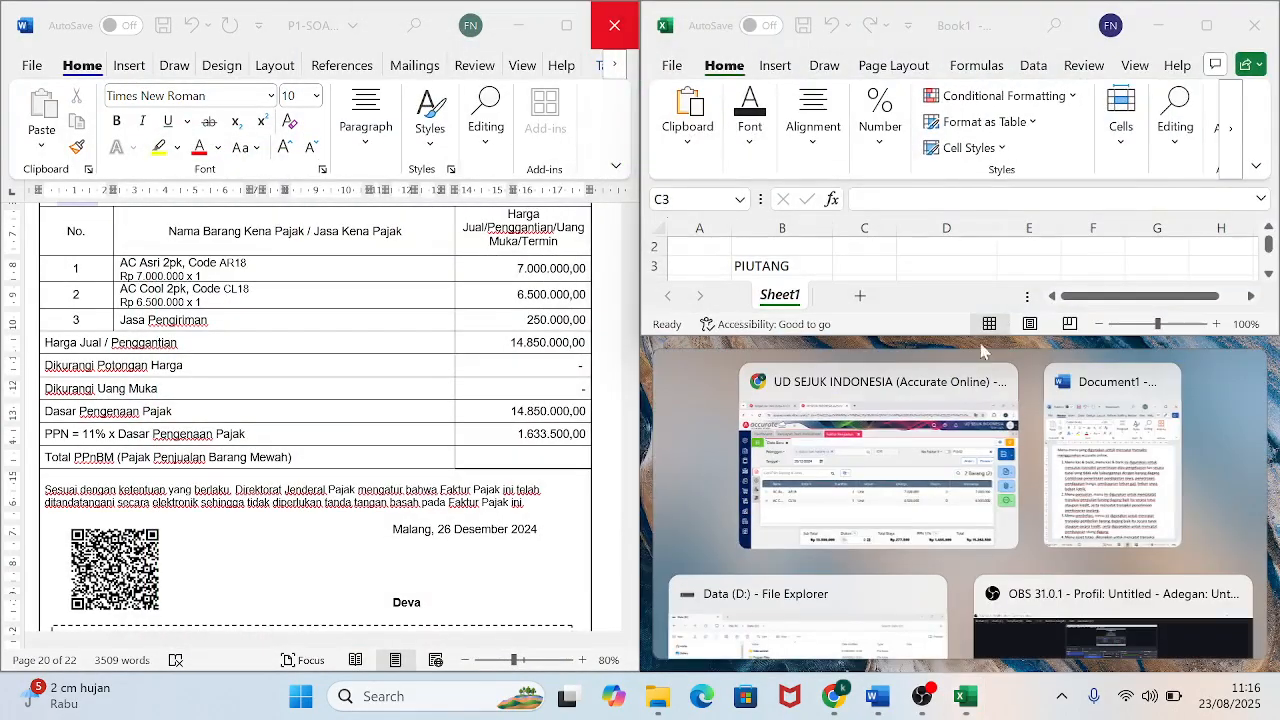
drag(869, 336, 869, 673)
Calculate VAT OUT in D5 with the formula =11%*D4+11%*250000.
click(943, 308)
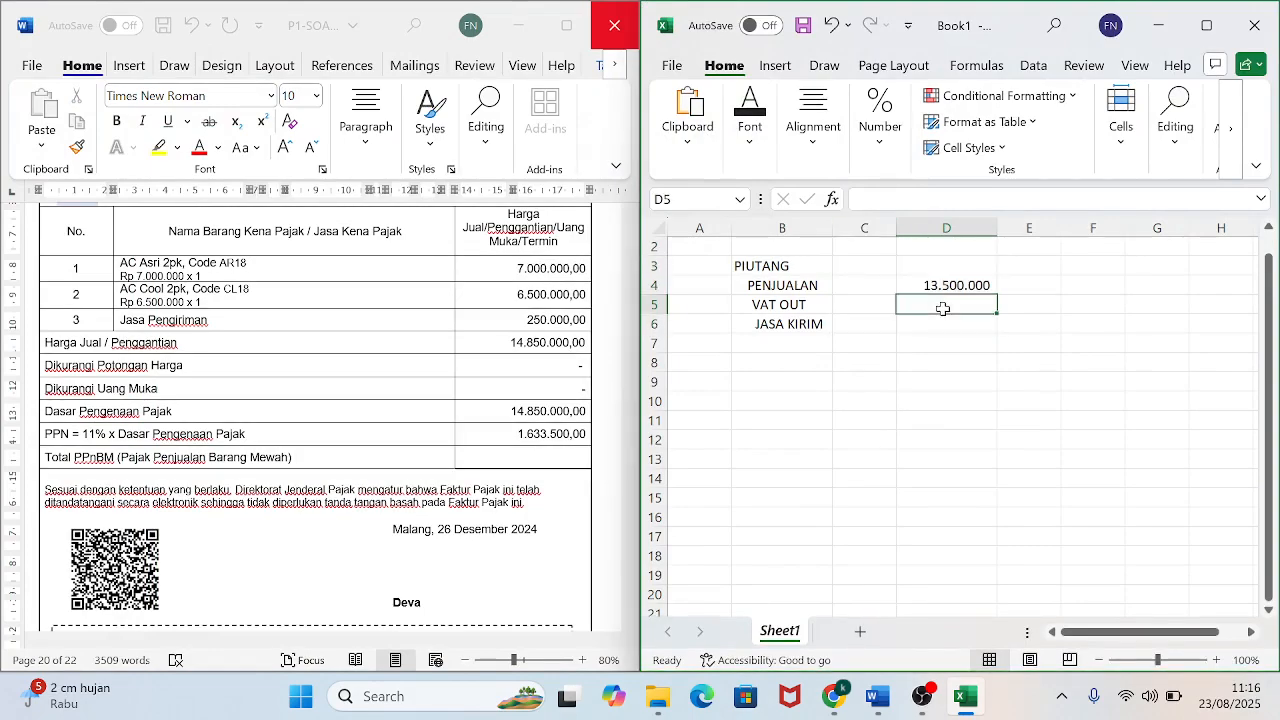
text(=11%*)
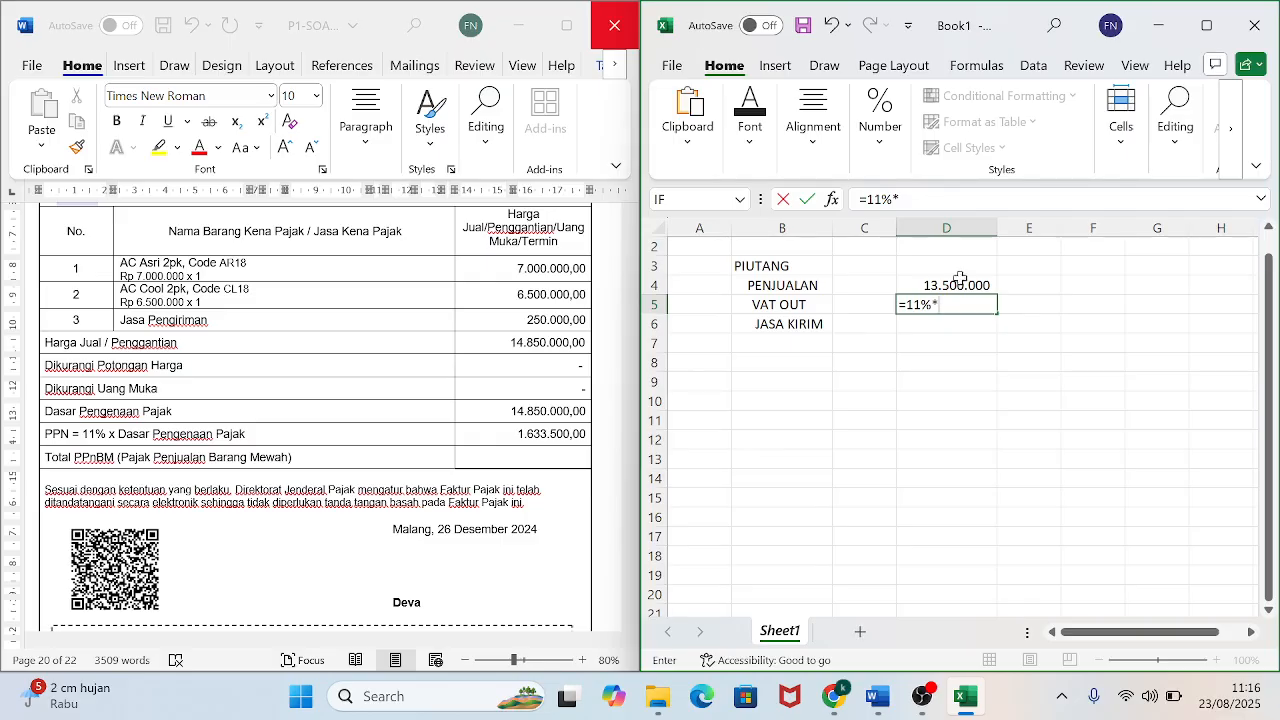
click(958, 285)
text(+11%*2)
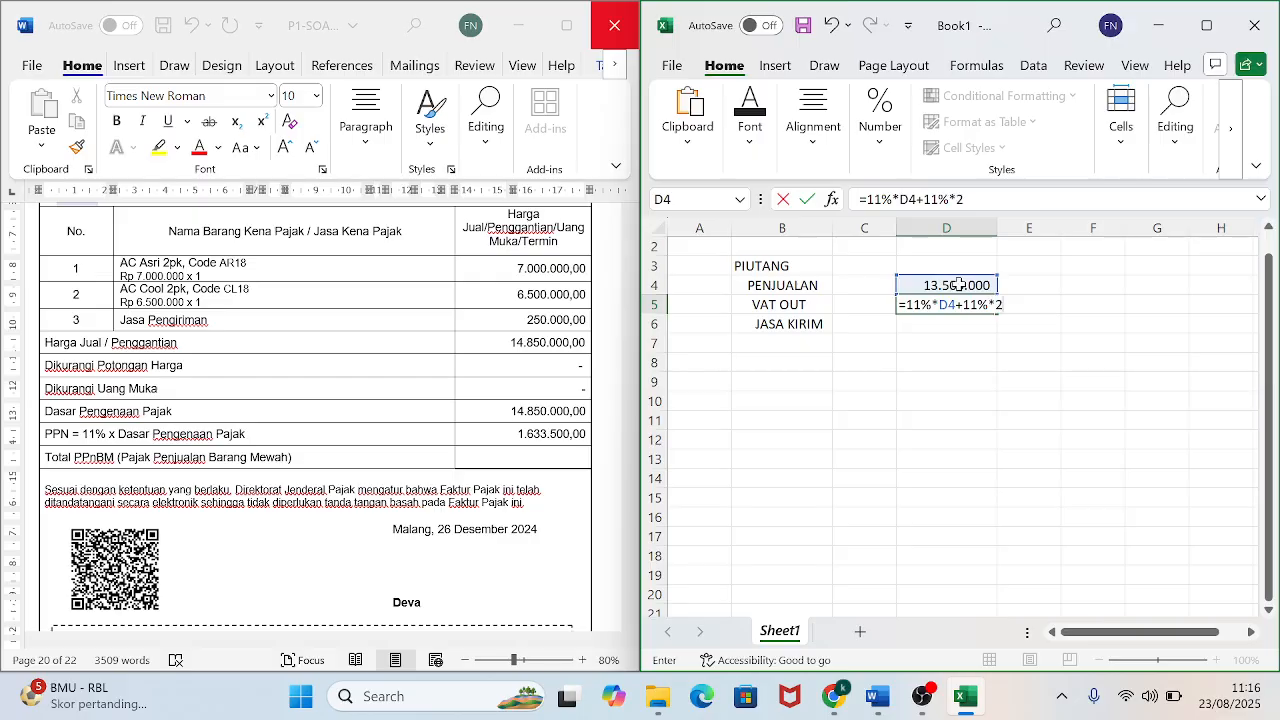
text(50000)
key(Return)
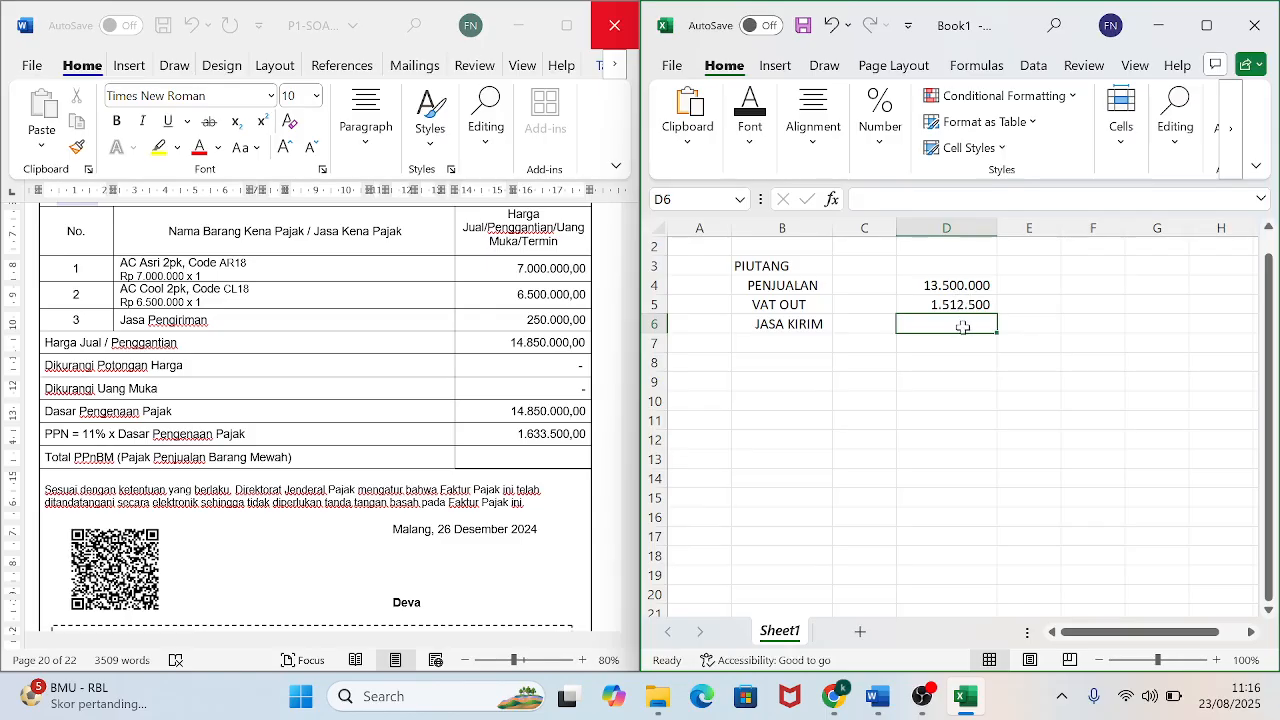
Enter 250000 as the JASA KIRIM amount in D6.
text(250.)
text(0000)
key(Return)
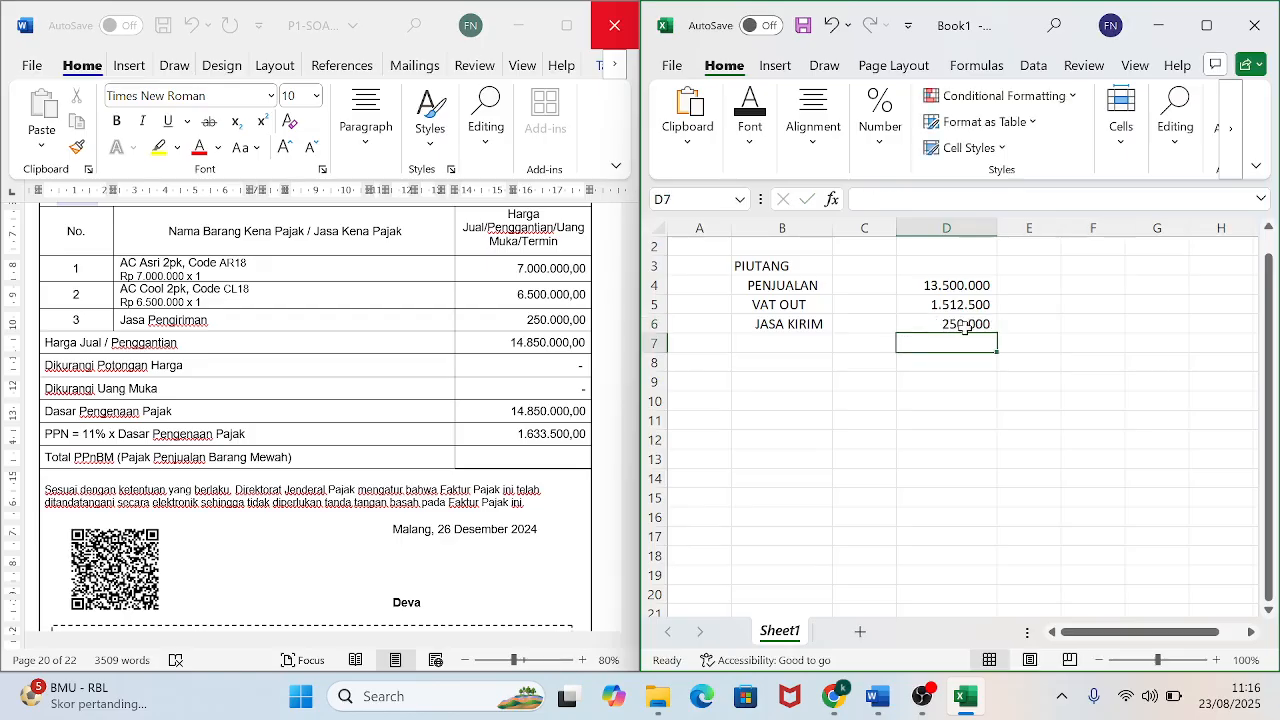
Total the credit amounts D4:D6 in the PIUTANG cell C3 with a SUM formula.
click(858, 265)
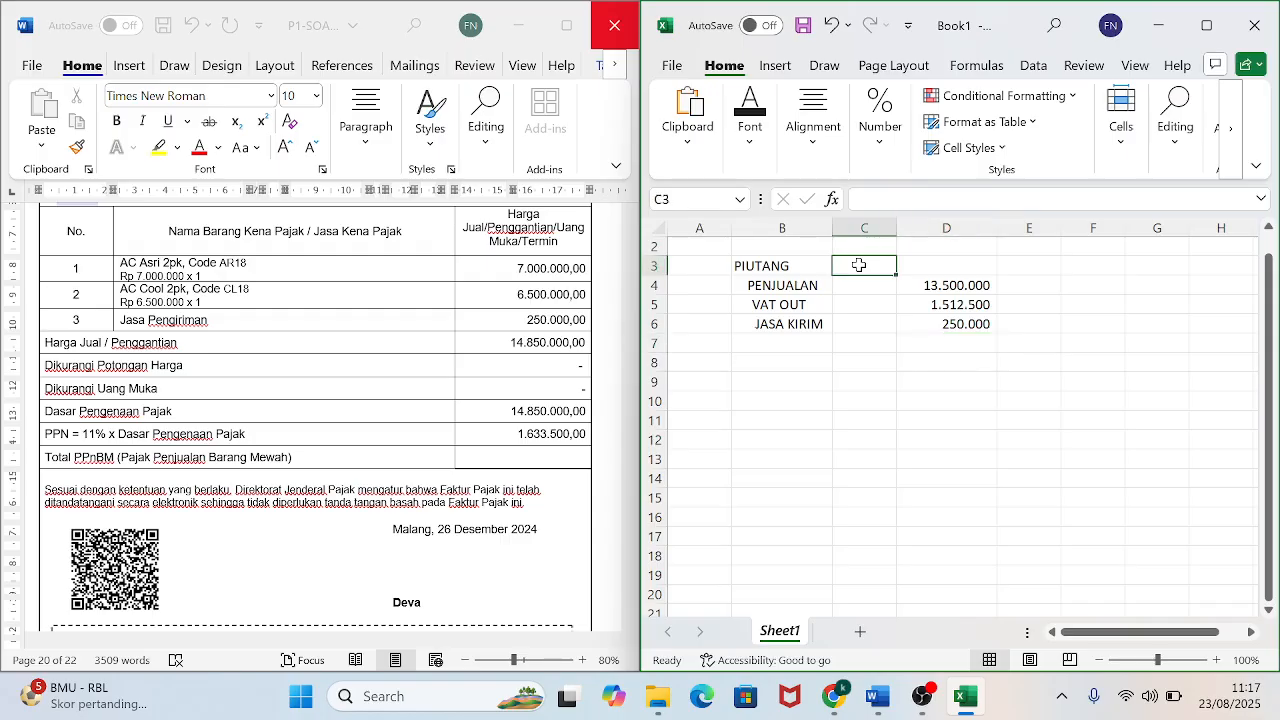
text(=SUM()
click(943, 324)
drag(943, 324, 935, 285)
text())
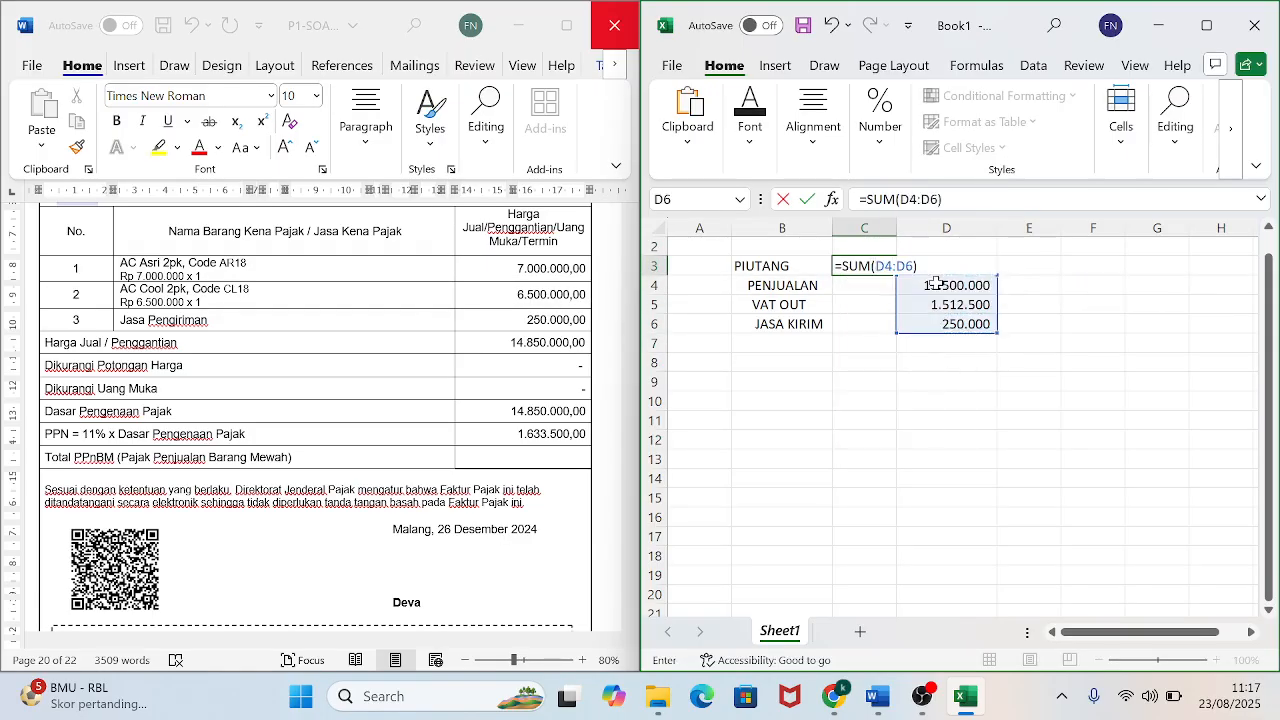
key(Return)
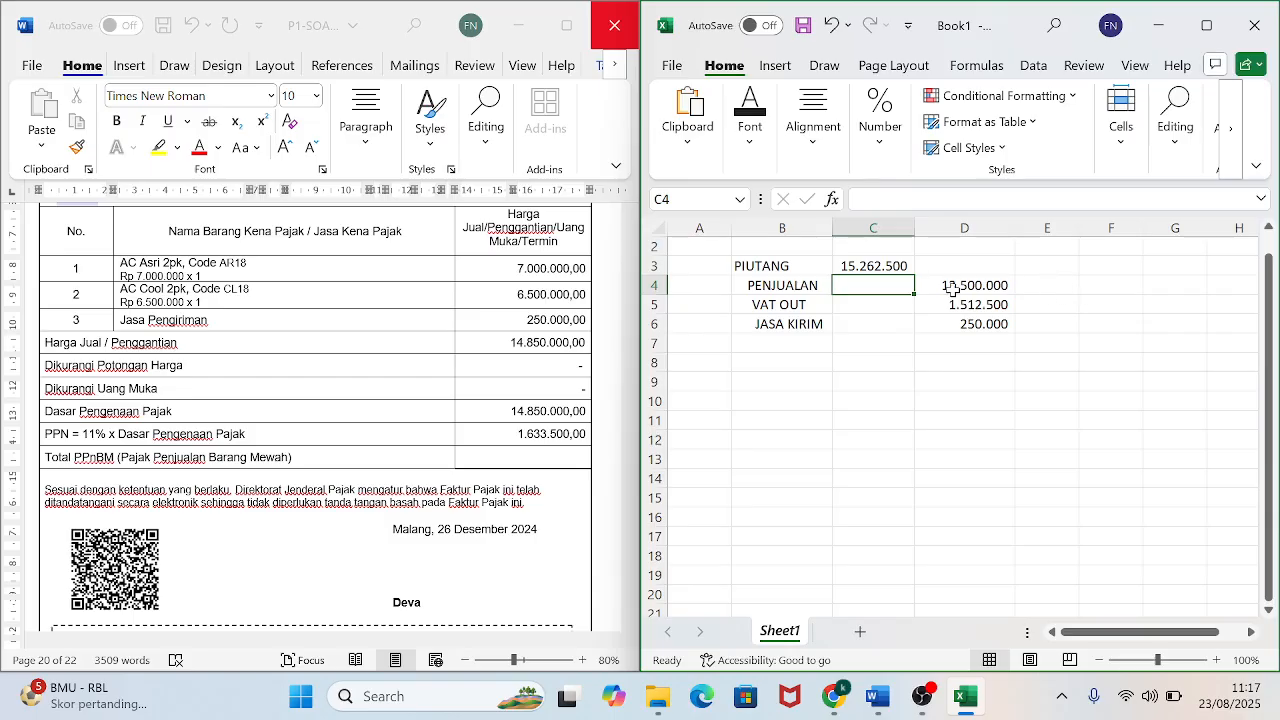
Add the tax invoice's base and PPN in C9 with =14850000+1633500 and apply the comma style to the cell.
click(908, 381)
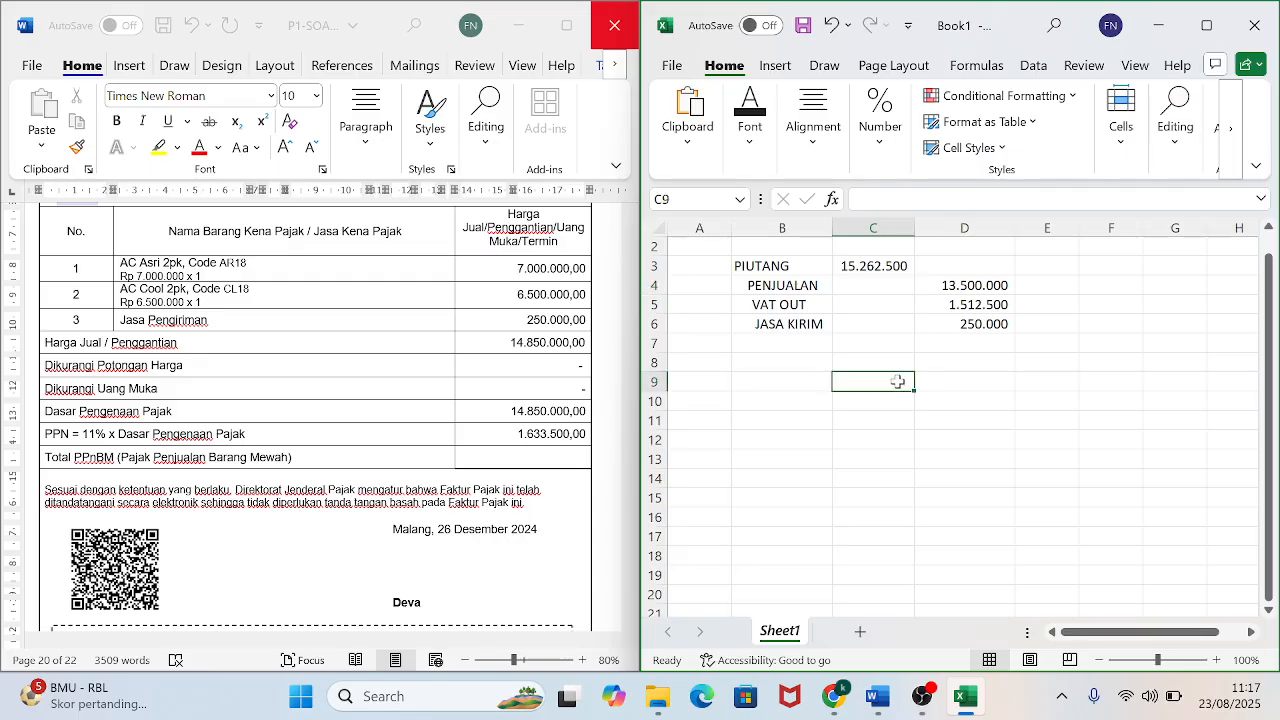
text(=14850000+1)
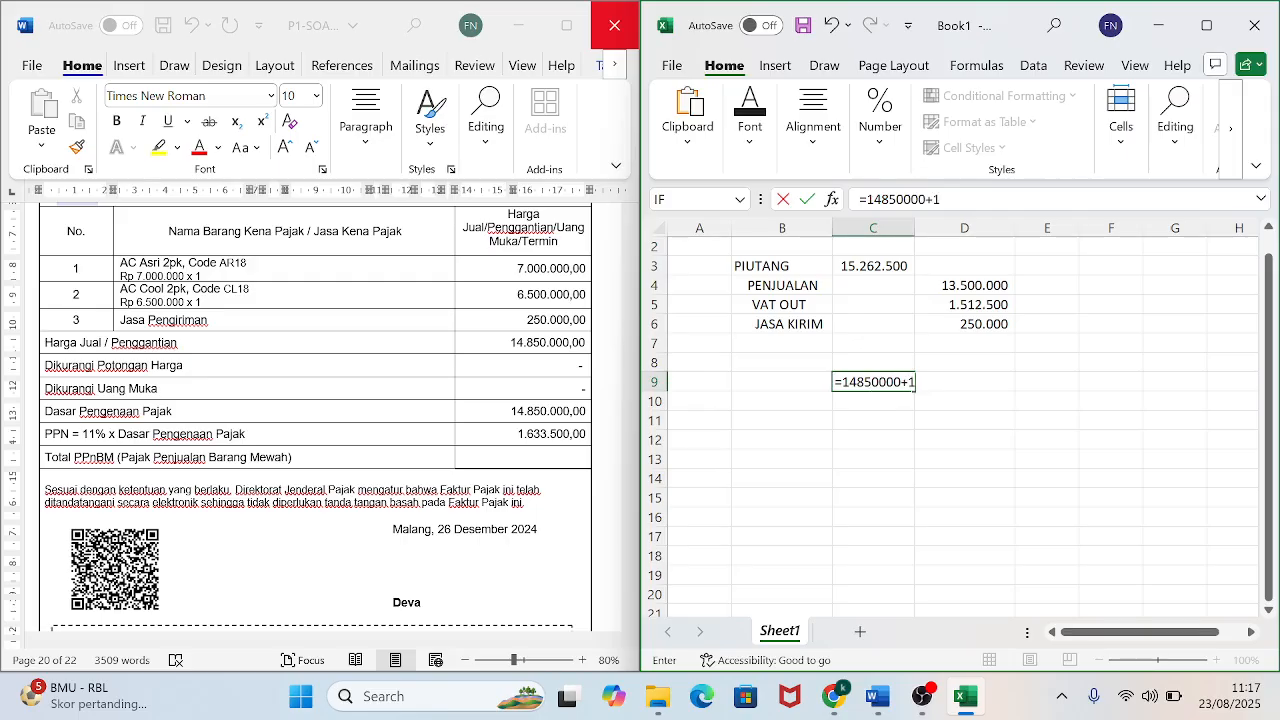
text(633500)
key(Return)
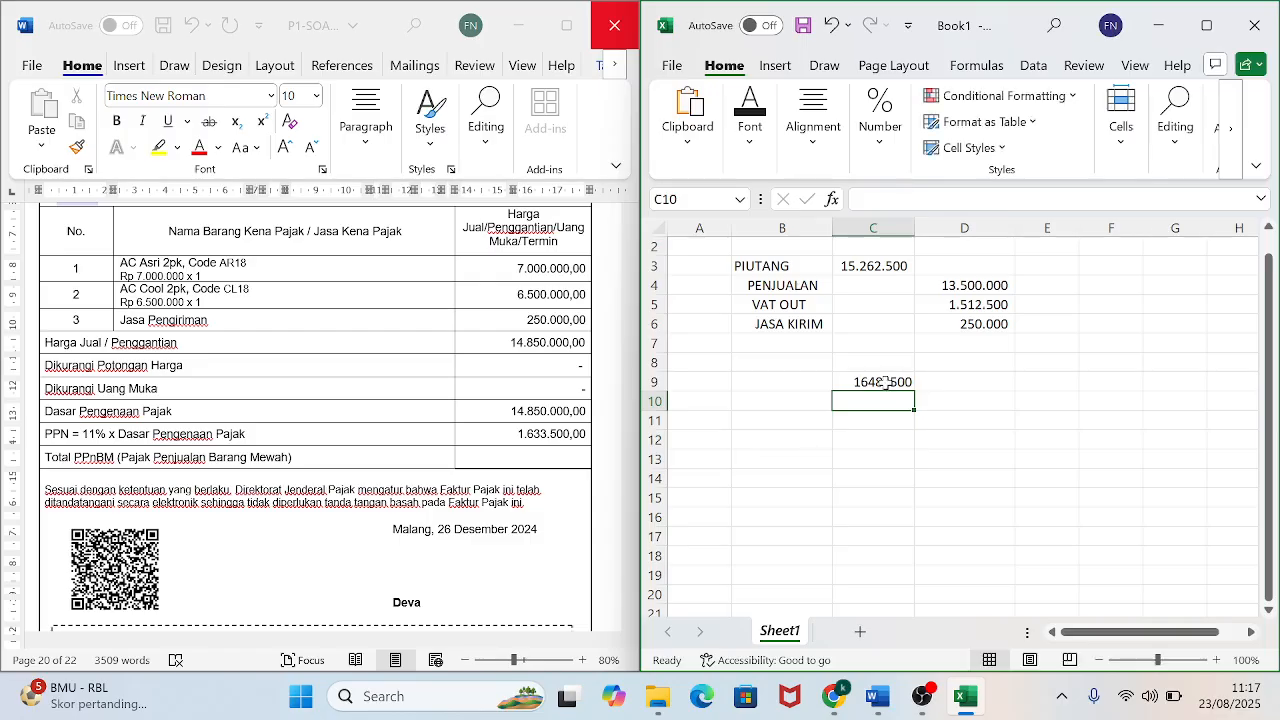
click(885, 382)
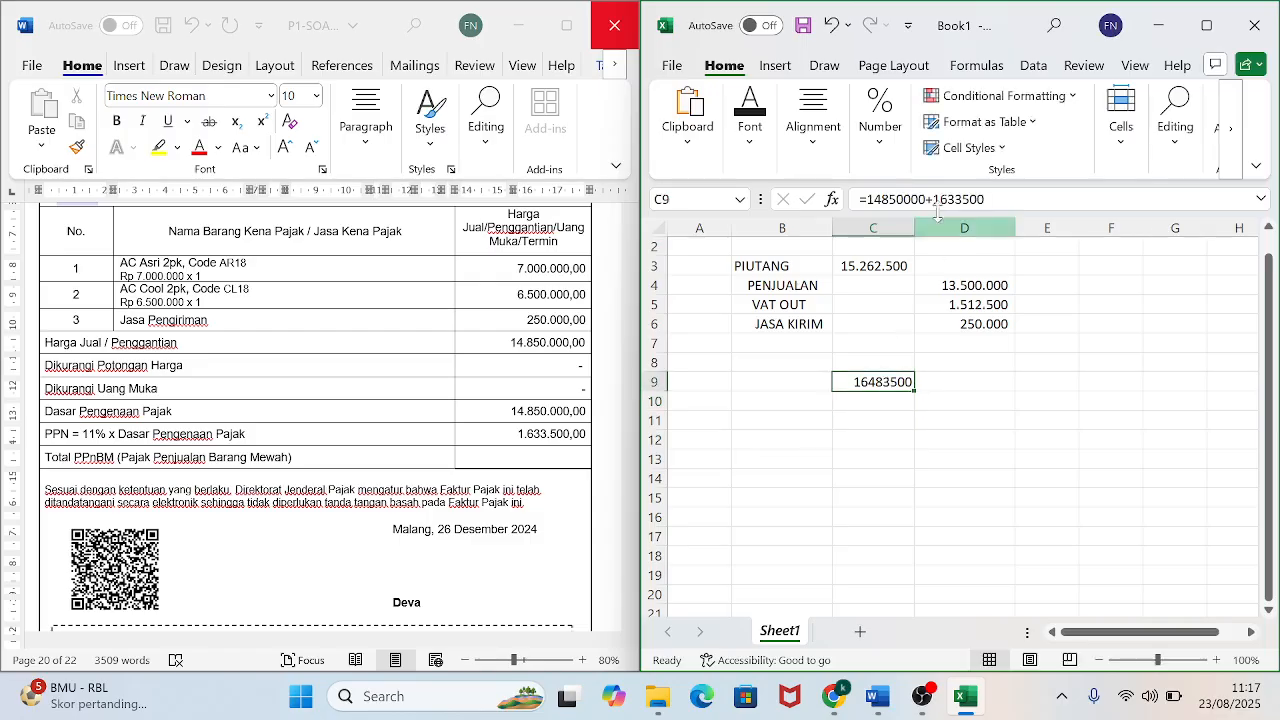
click(877, 150)
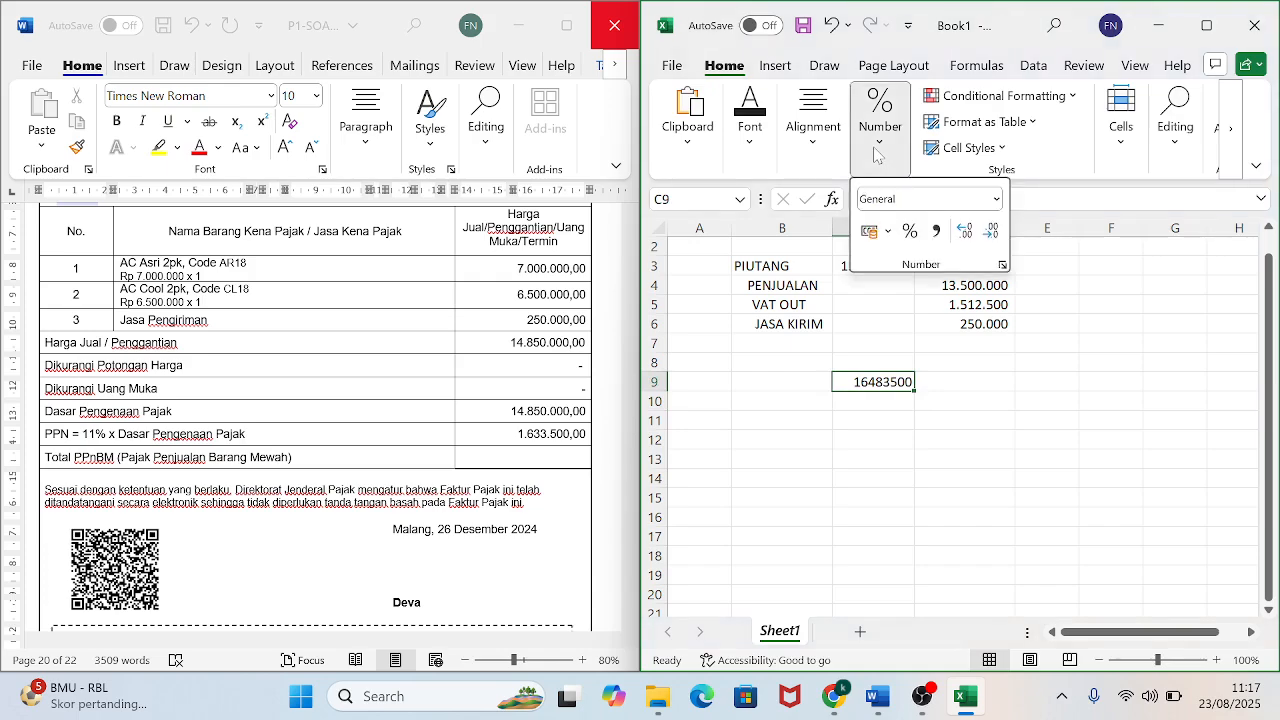
click(936, 231)
click(994, 352)
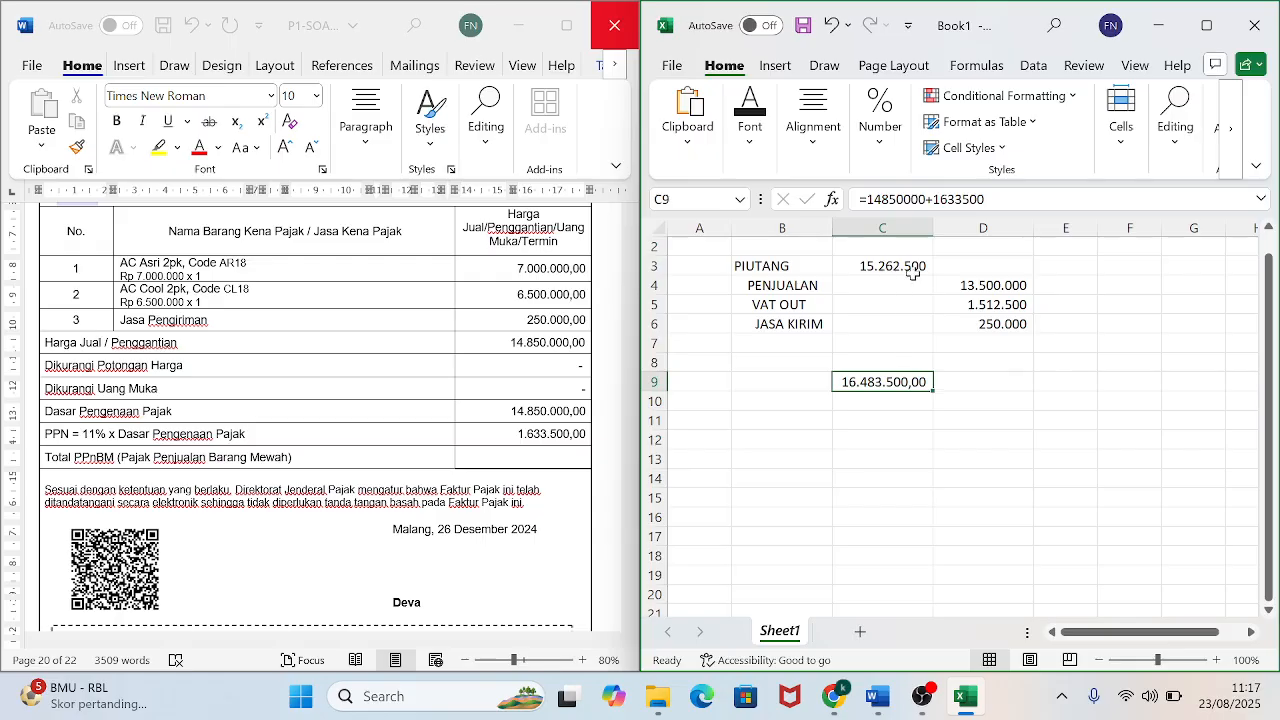
Replace the VAT OUT formula in D5 with =11%*(7000000+650000)+11%*250000.
click(976, 305)
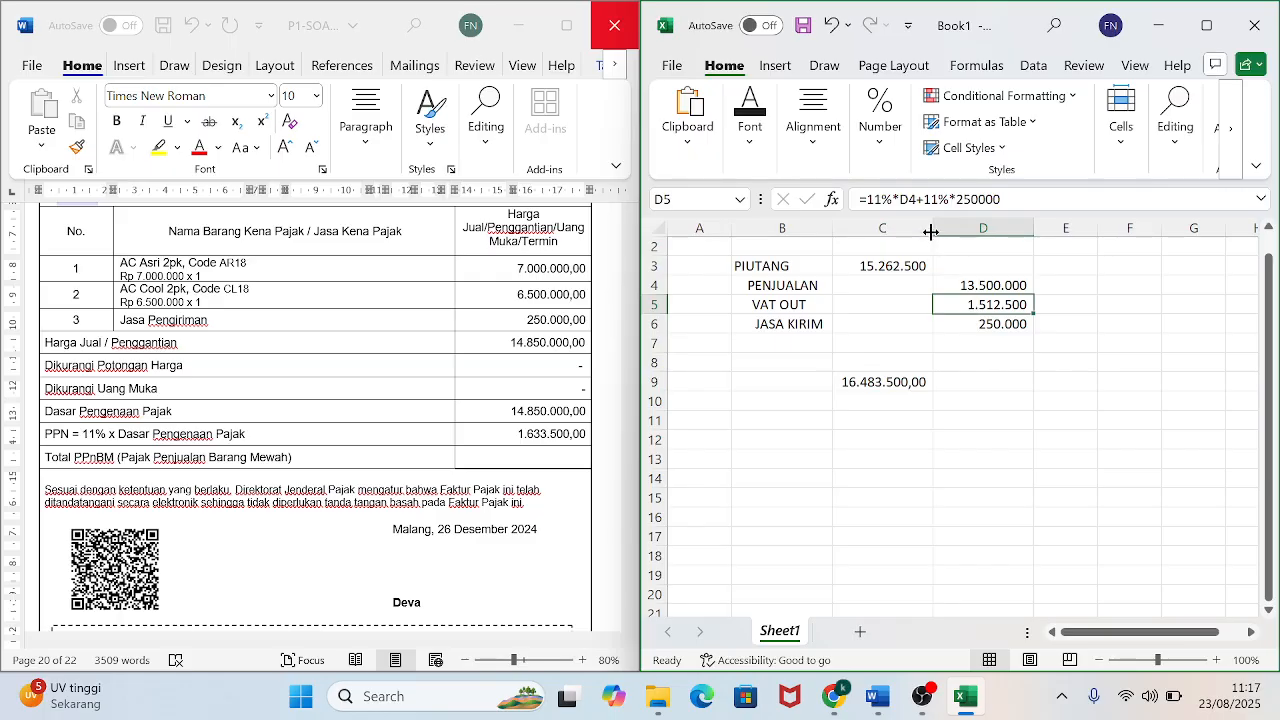
text(=)
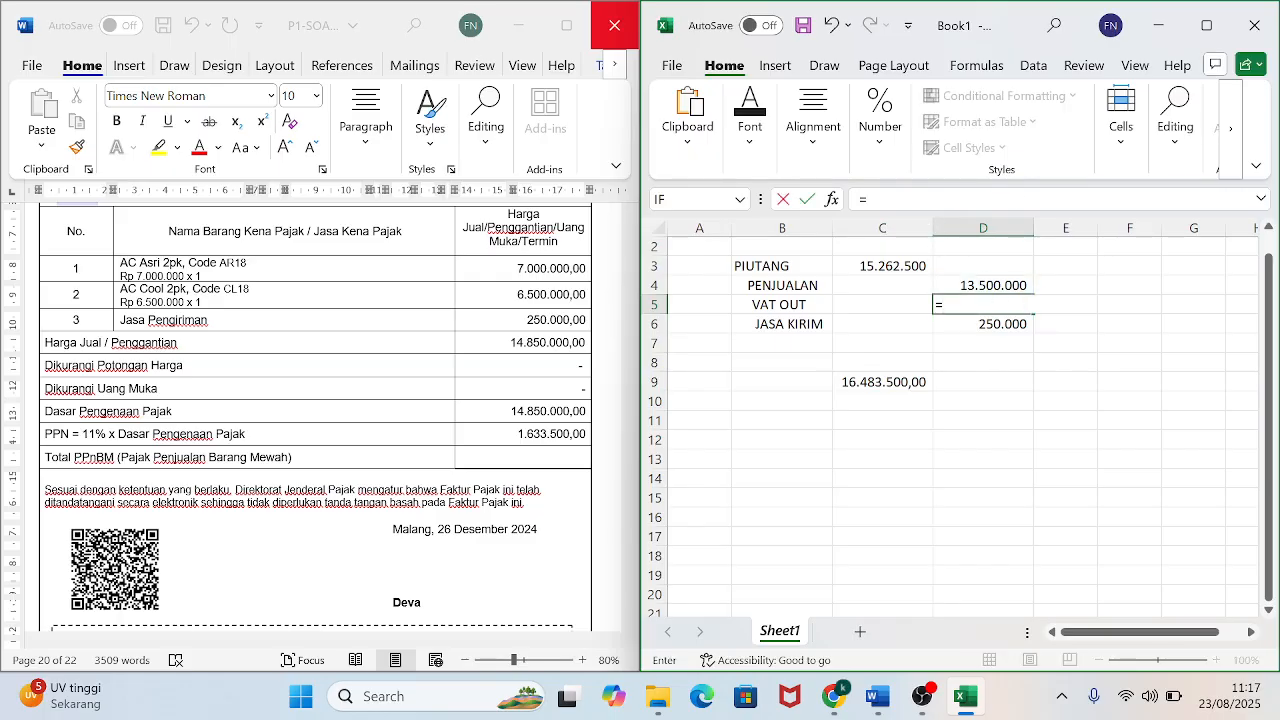
text(11%*(7000000+650000)+11%)
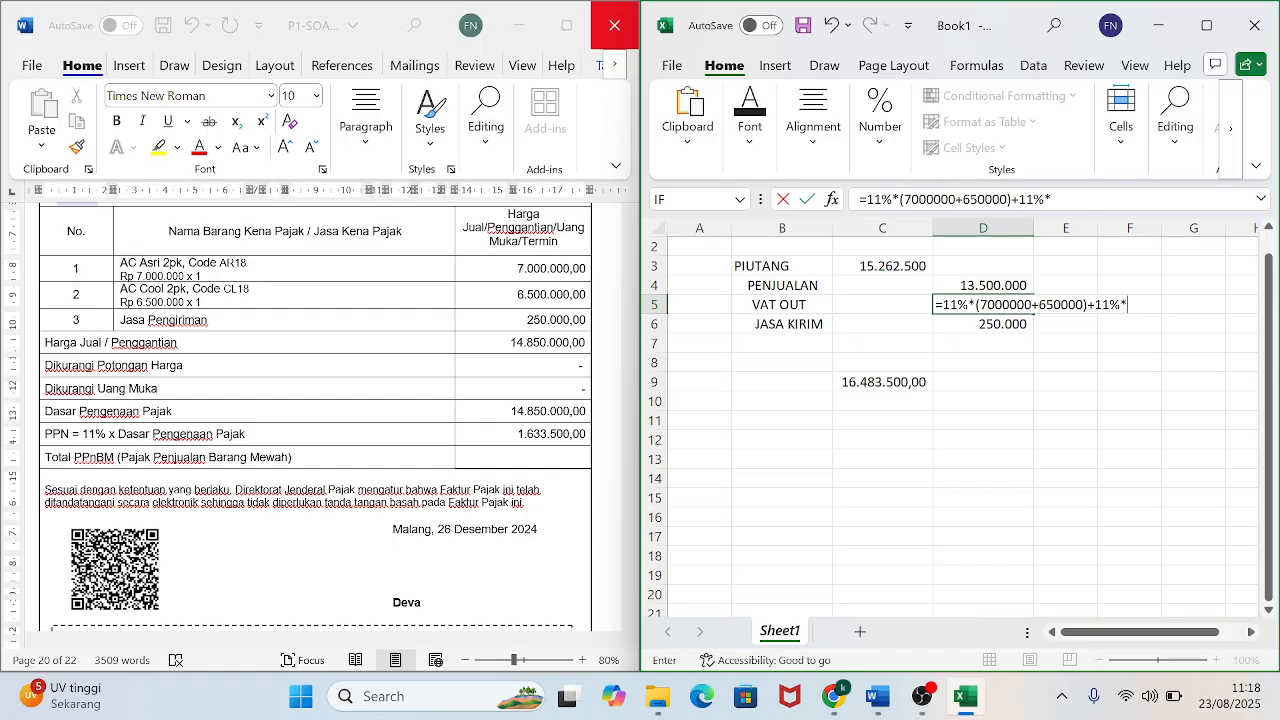
text(*250000)
key(Return)
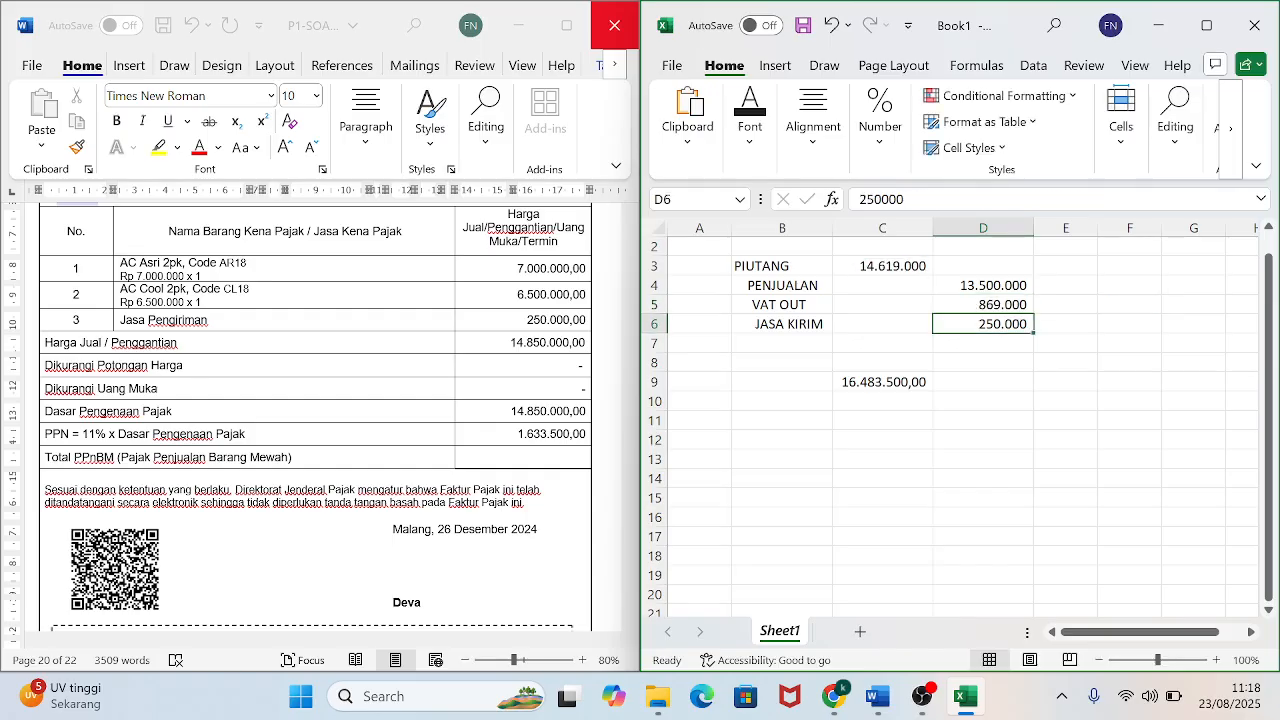
Correct the VAT OUT formula in D5 to =11%*(7000000+6500000)+11%*250000.
click(996, 306)
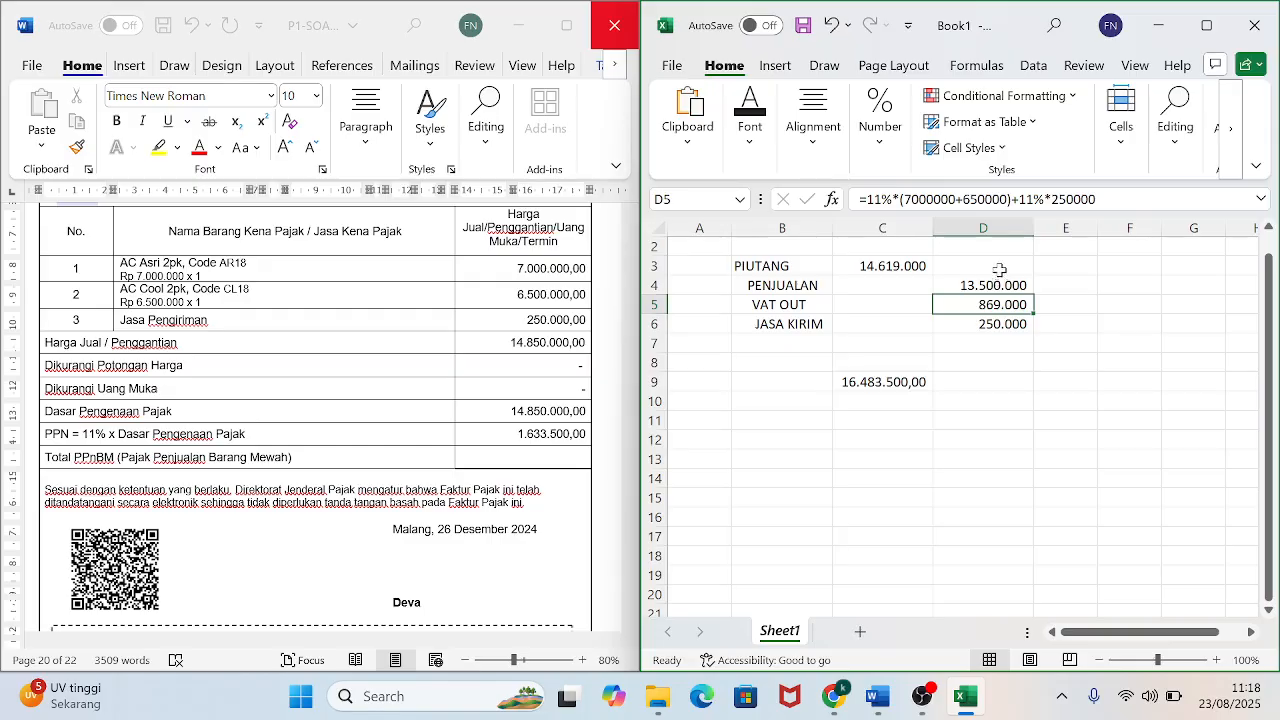
click(1004, 199)
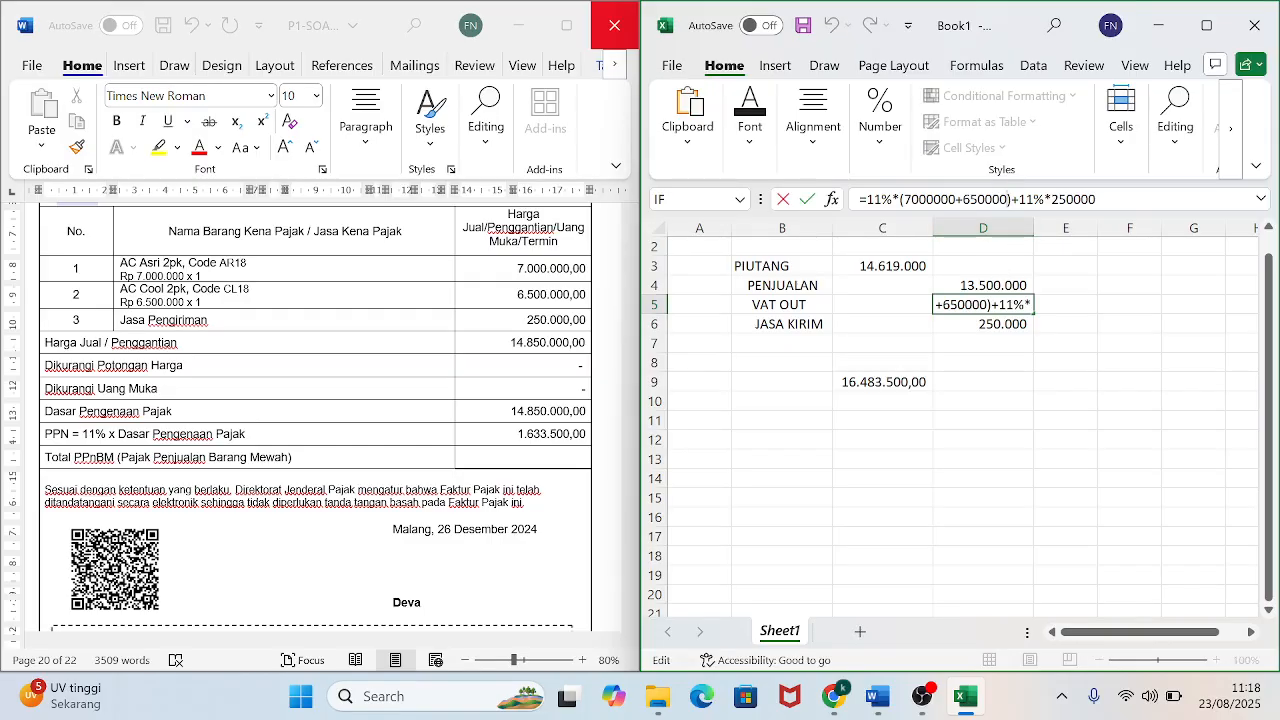
text(0)
key(Return)
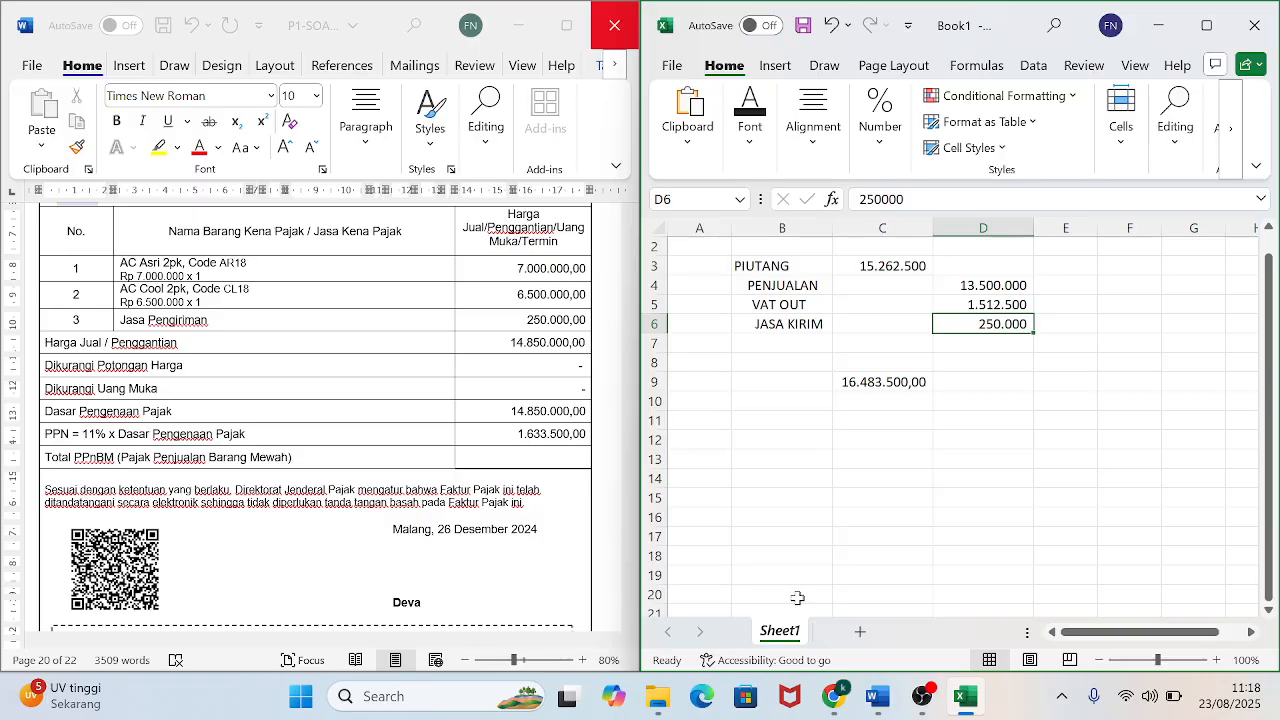
Switch to Accurate Online and arrange the Excel journal and the sales invoice side by side to compare their totals.
mouse_move(833, 706)
click(830, 635)
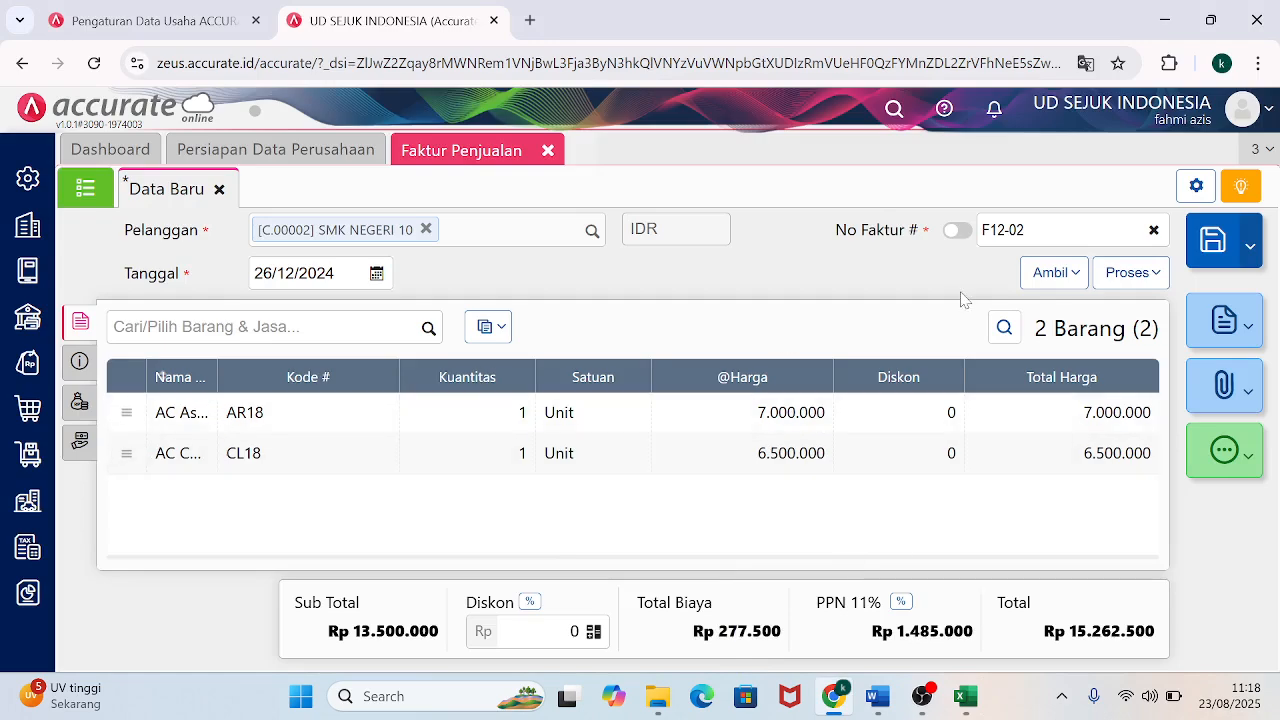
mouse_move(966, 696)
click(1045, 582)
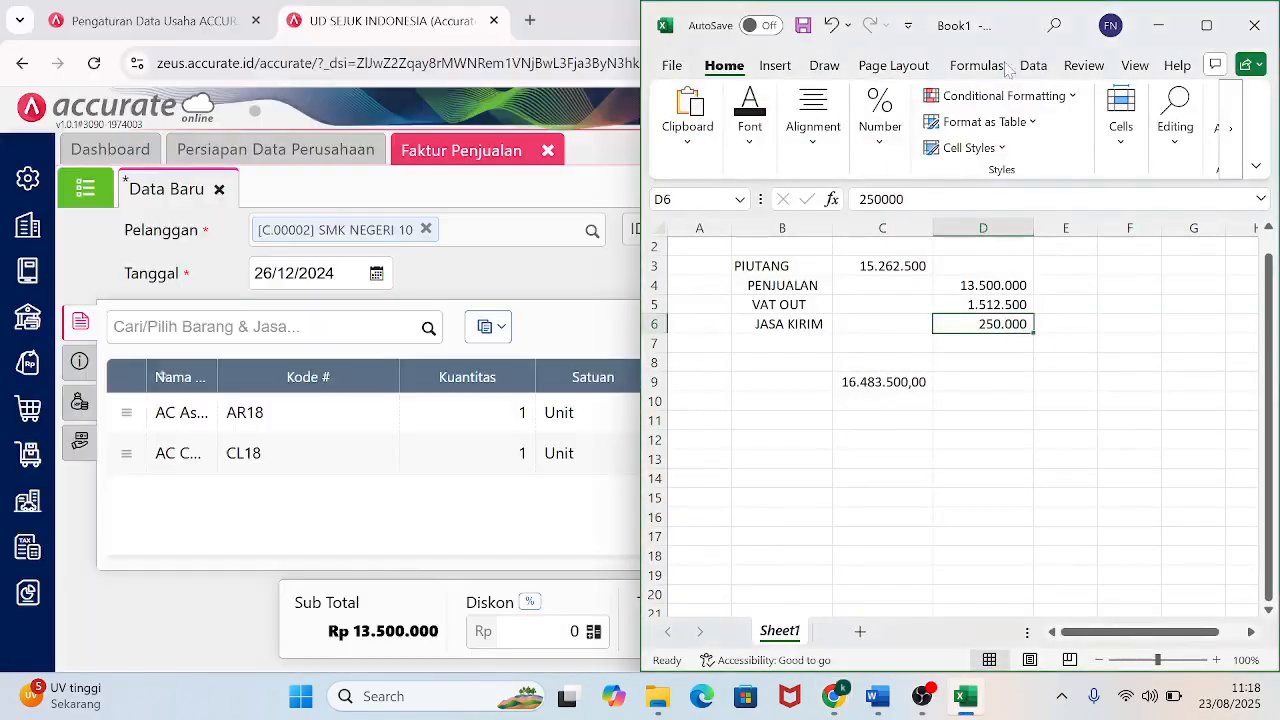
drag(1002, 8, 3, 2)
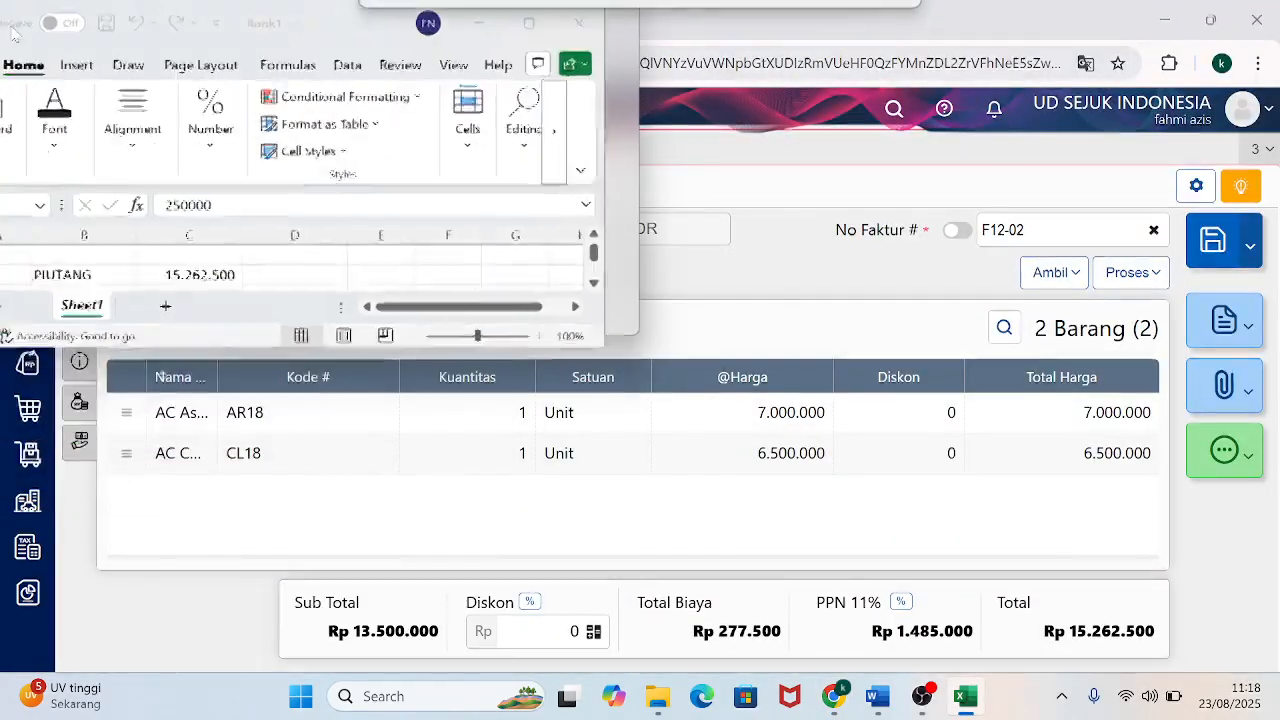
drag(223, 336, 133, 672)
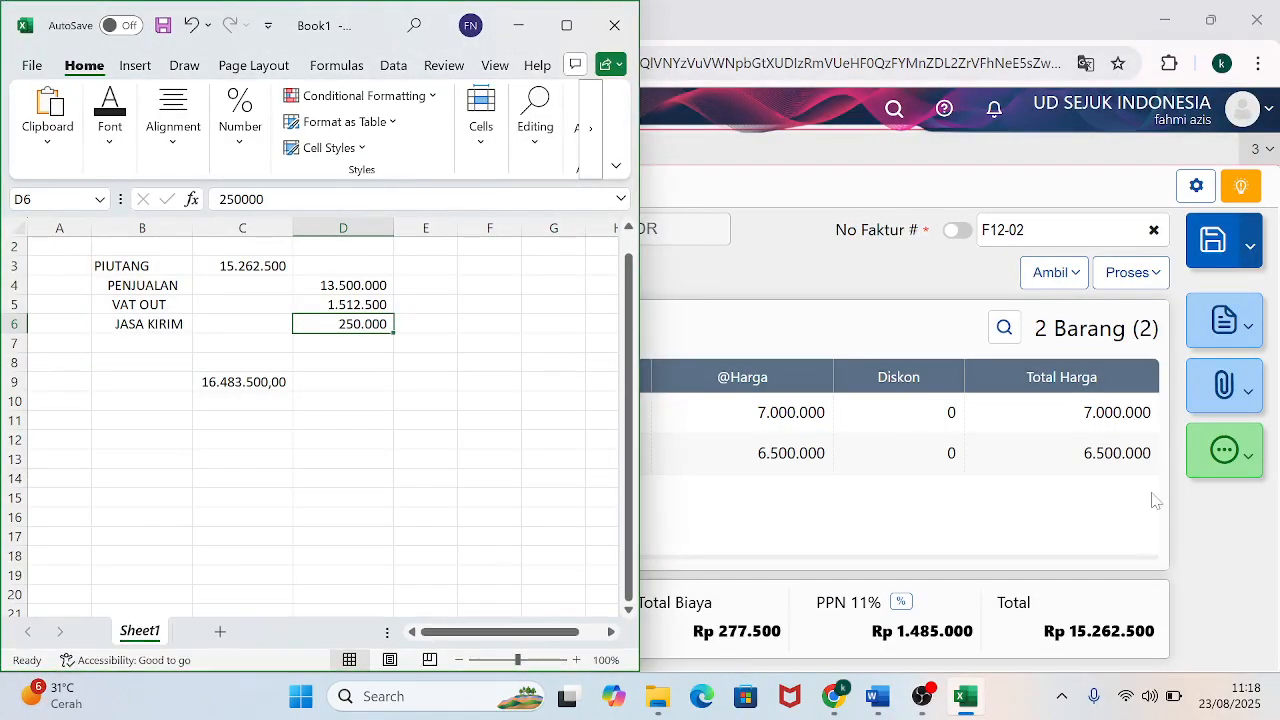
click(1212, 28)
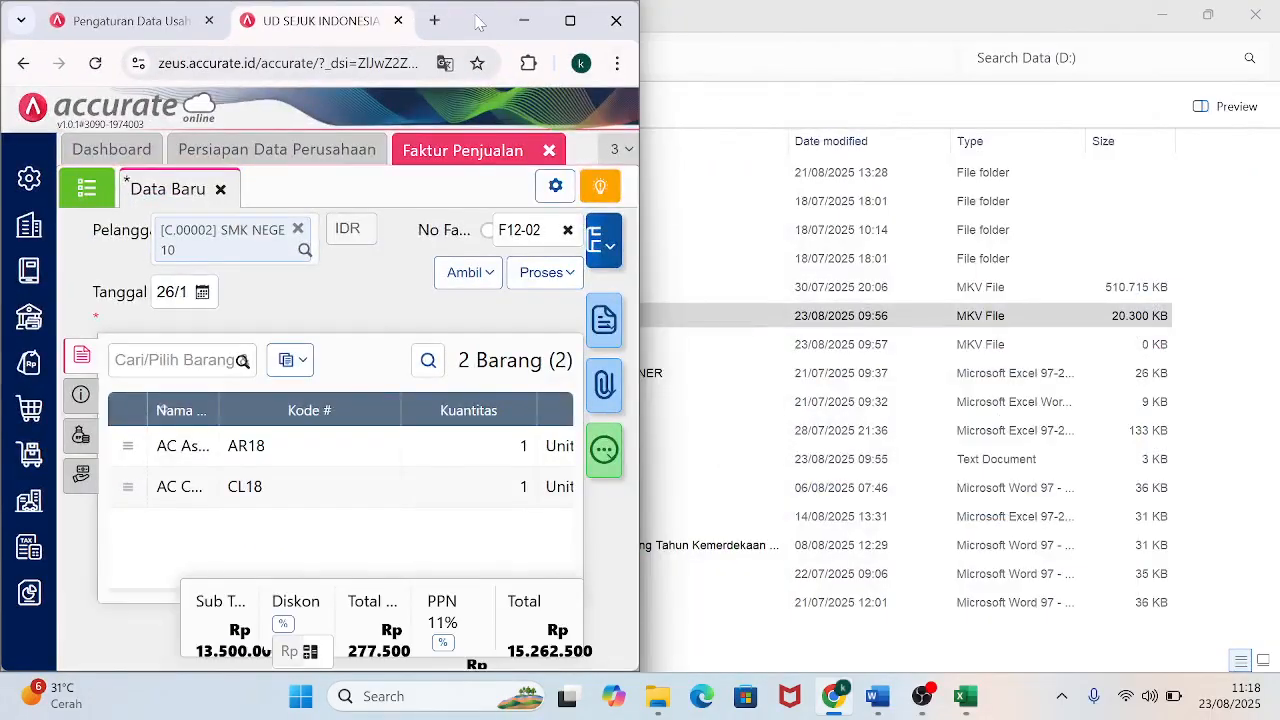
drag(472, 14, 1279, 1)
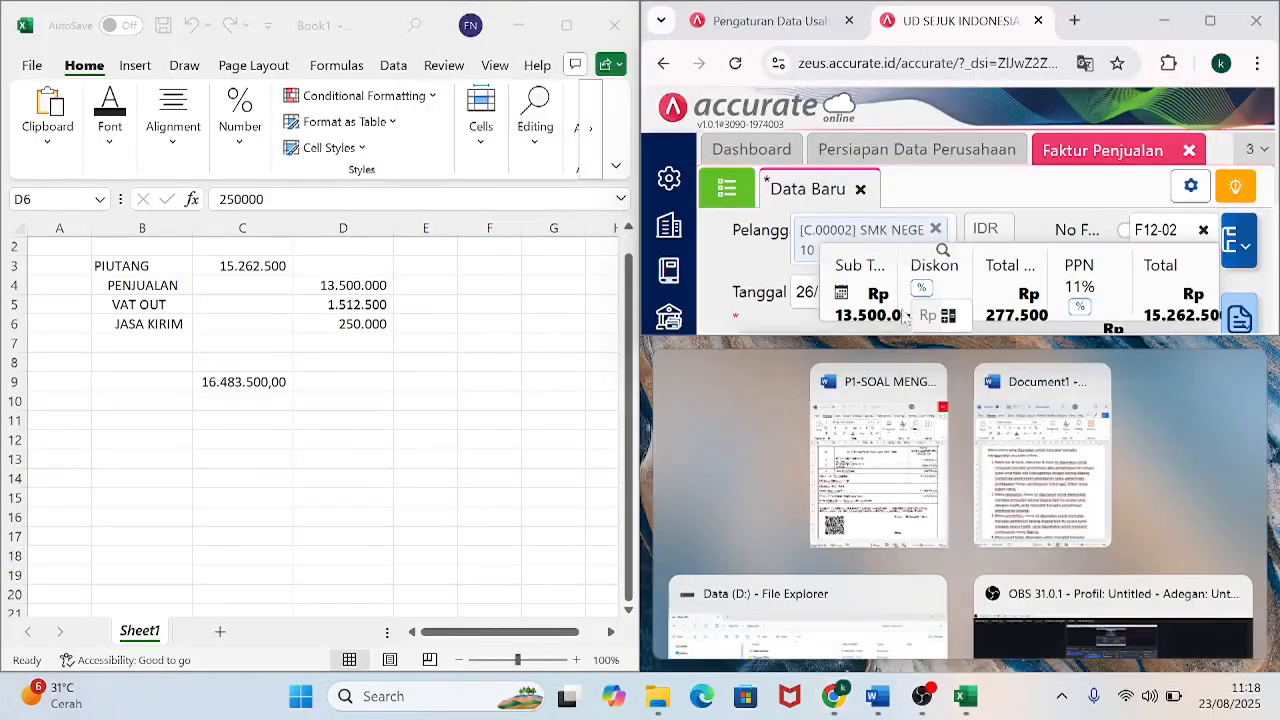
drag(892, 341, 837, 673)
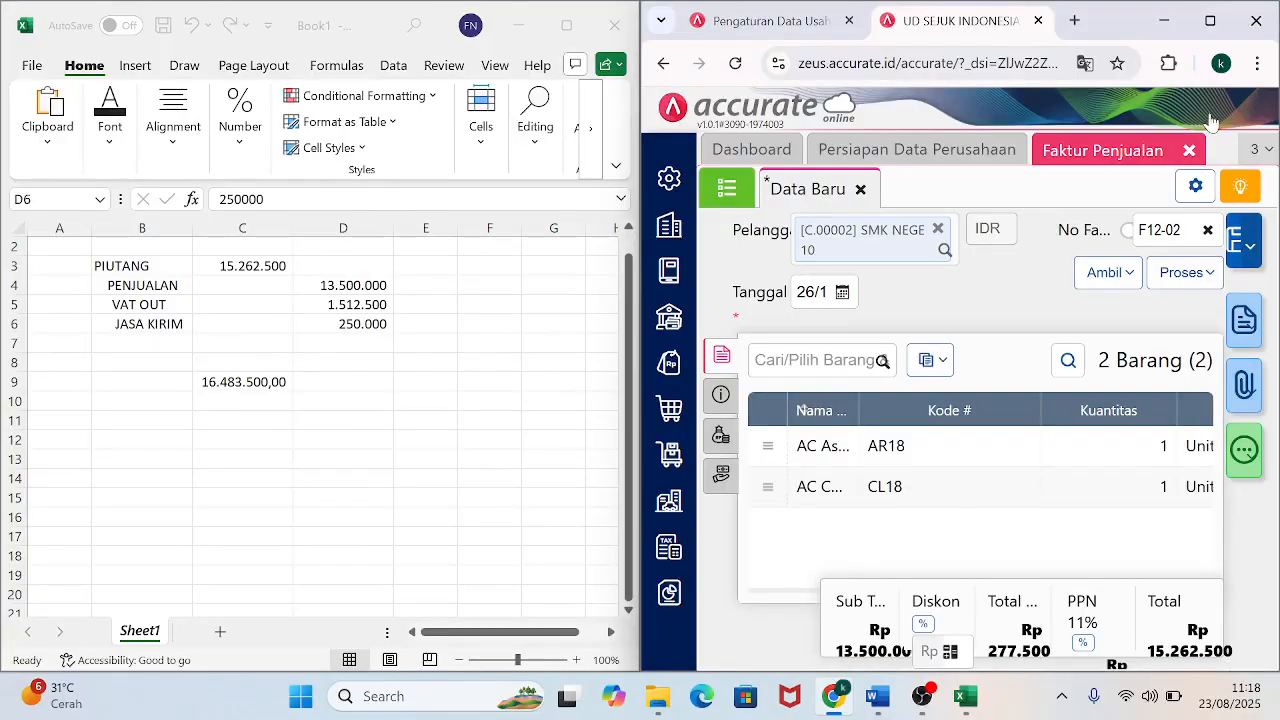
Review the invoice's item lines, the AR18 item details and the additional and tax information.
click(729, 398)
click(720, 357)
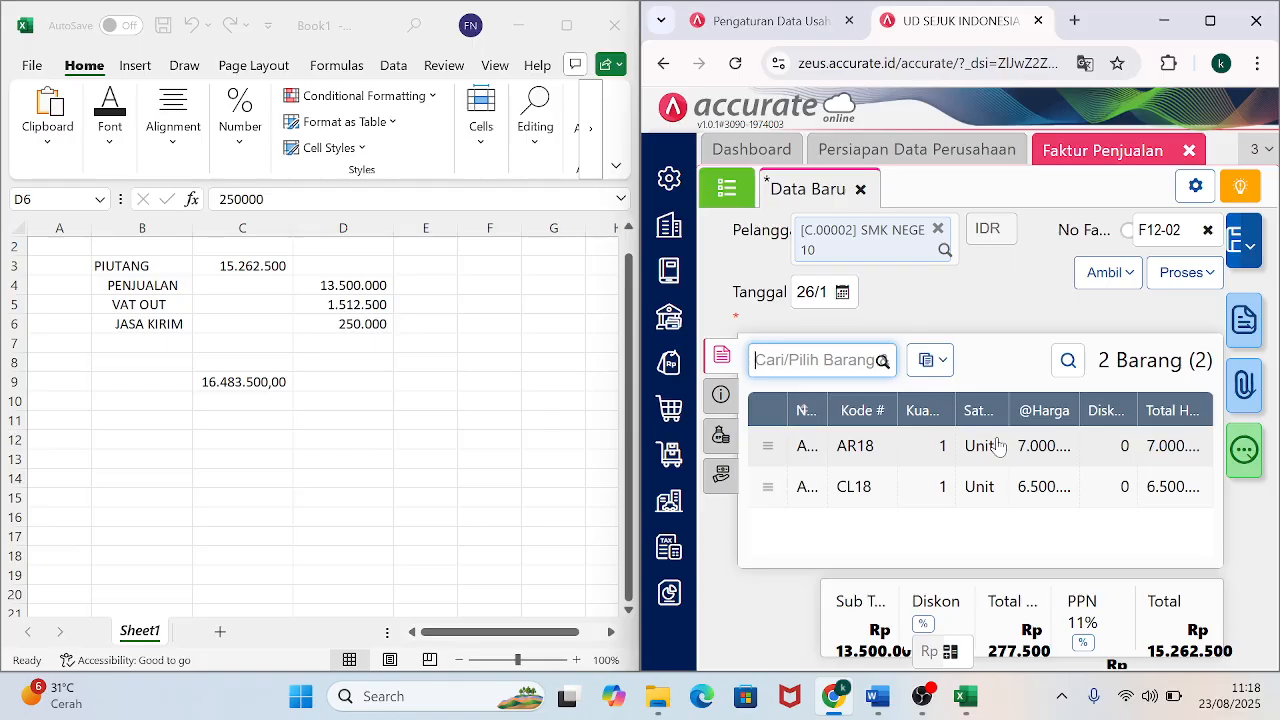
click(998, 446)
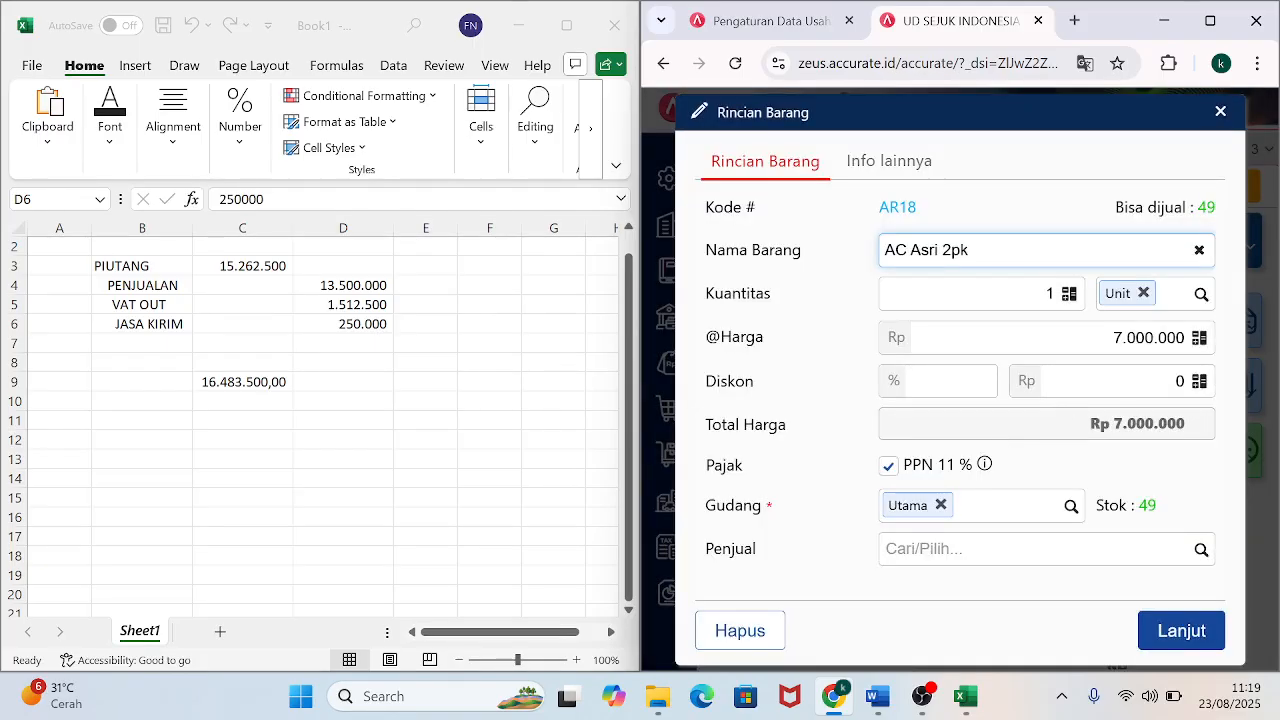
click(1220, 112)
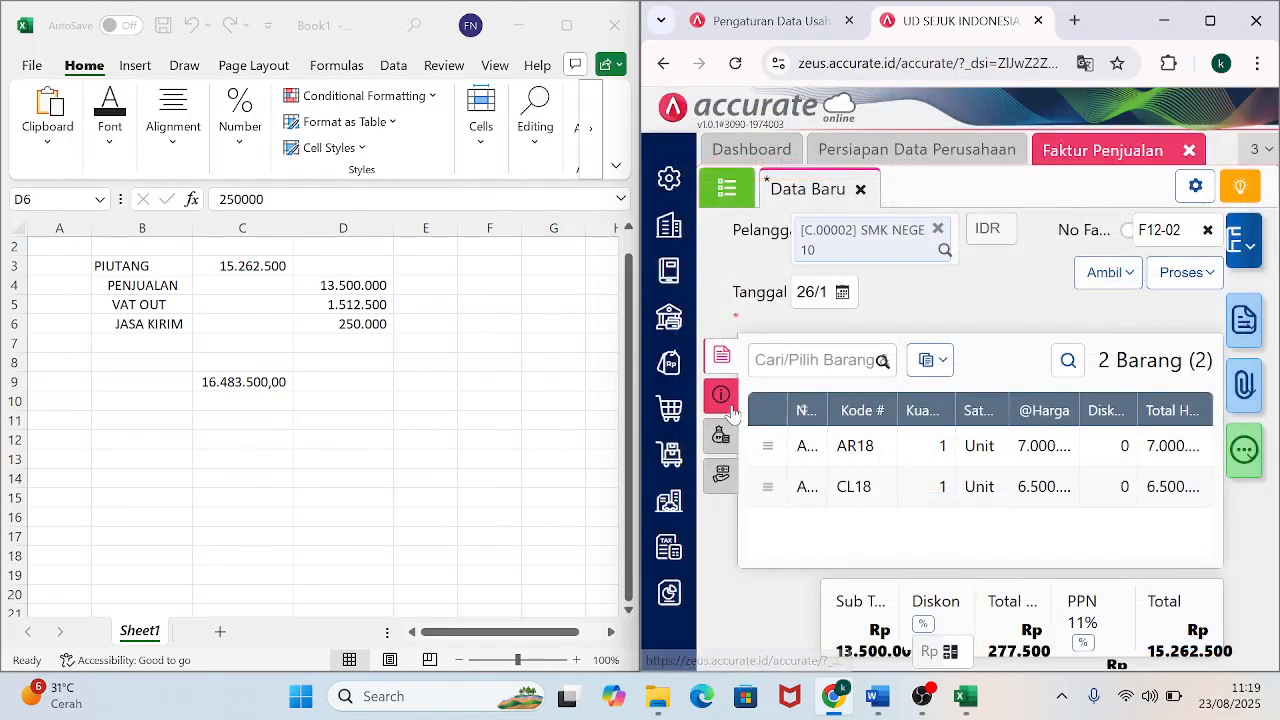
click(722, 395)
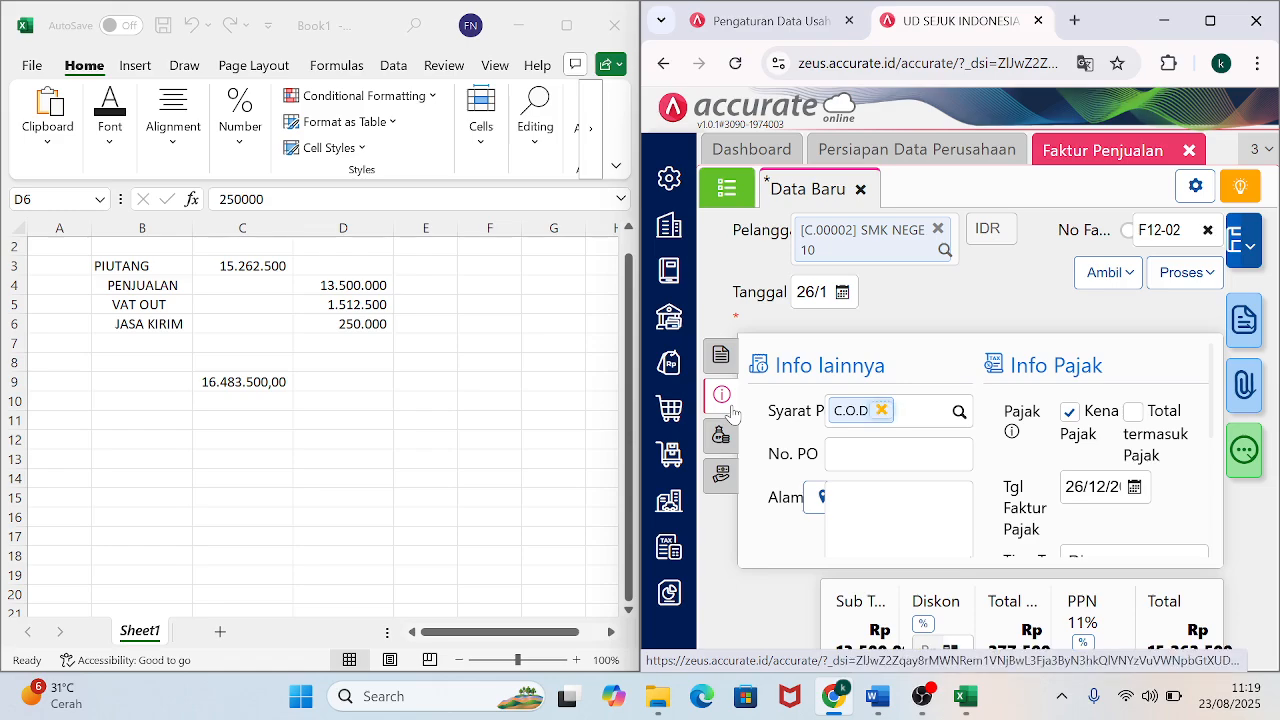
Maximize the Accurate window and open a new VAT OUT entry in the invoice's other costs.
click(1211, 28)
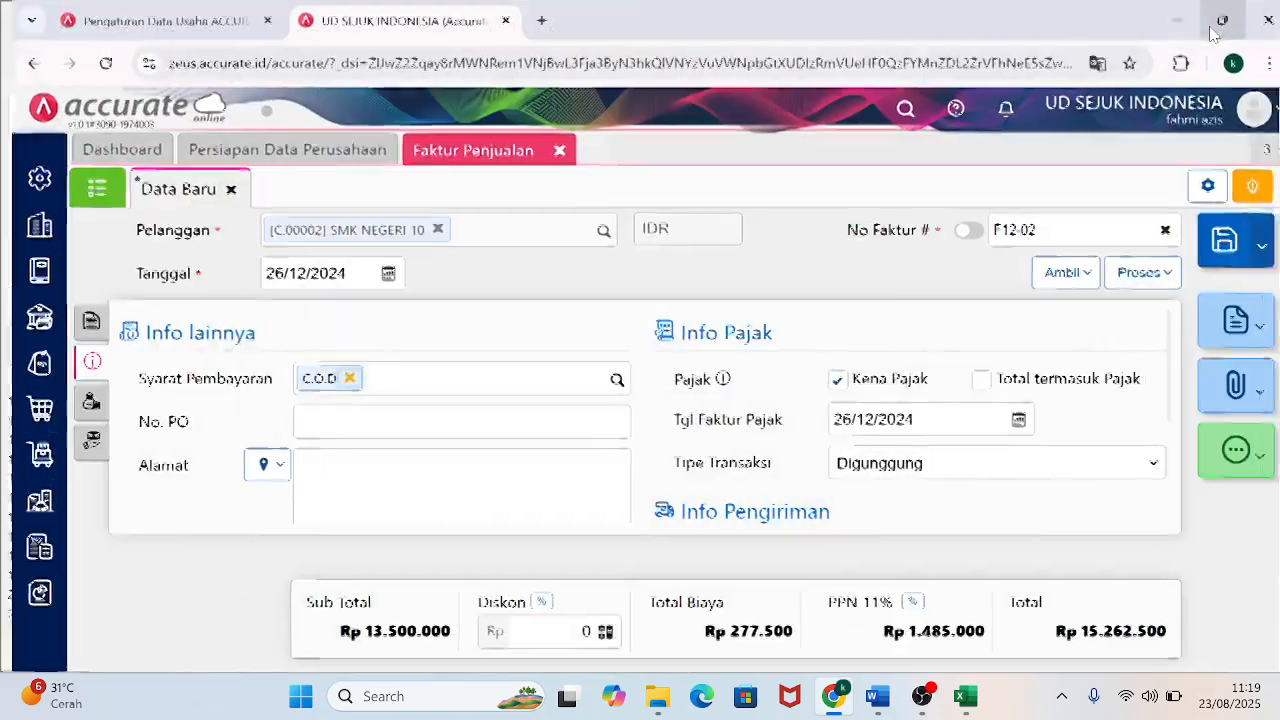
click(80, 402)
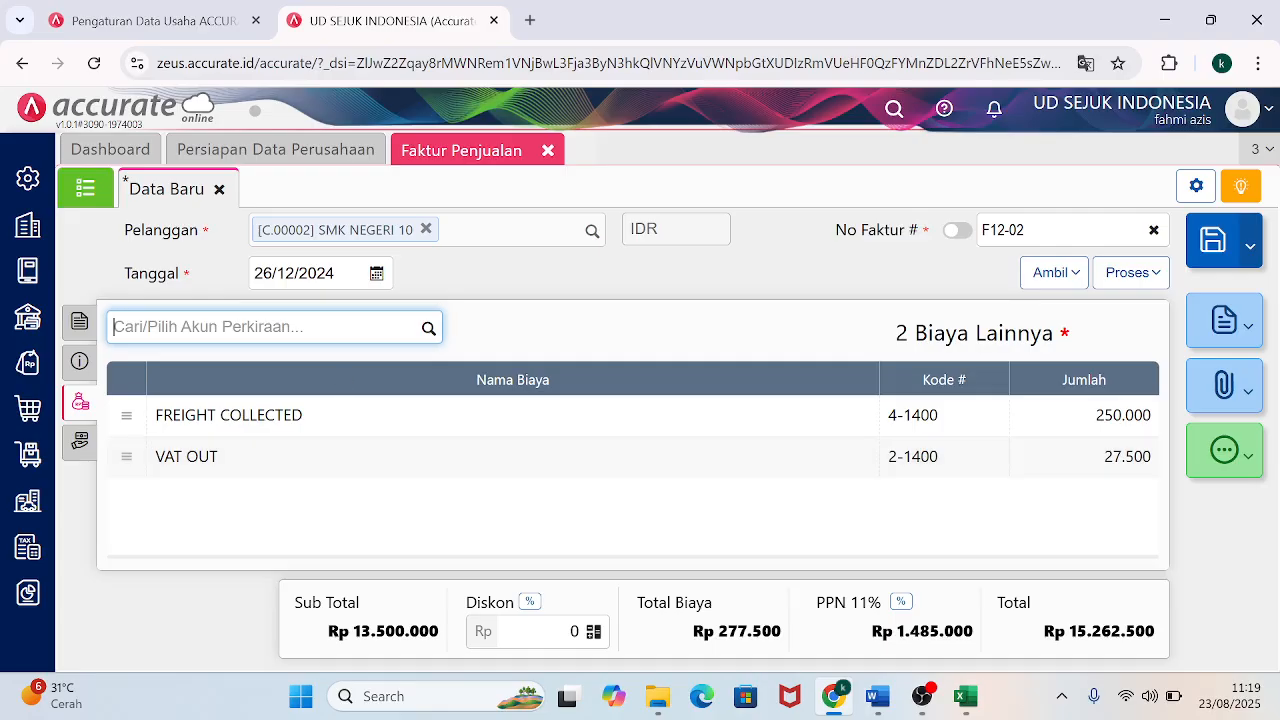
text(VAT OUT)
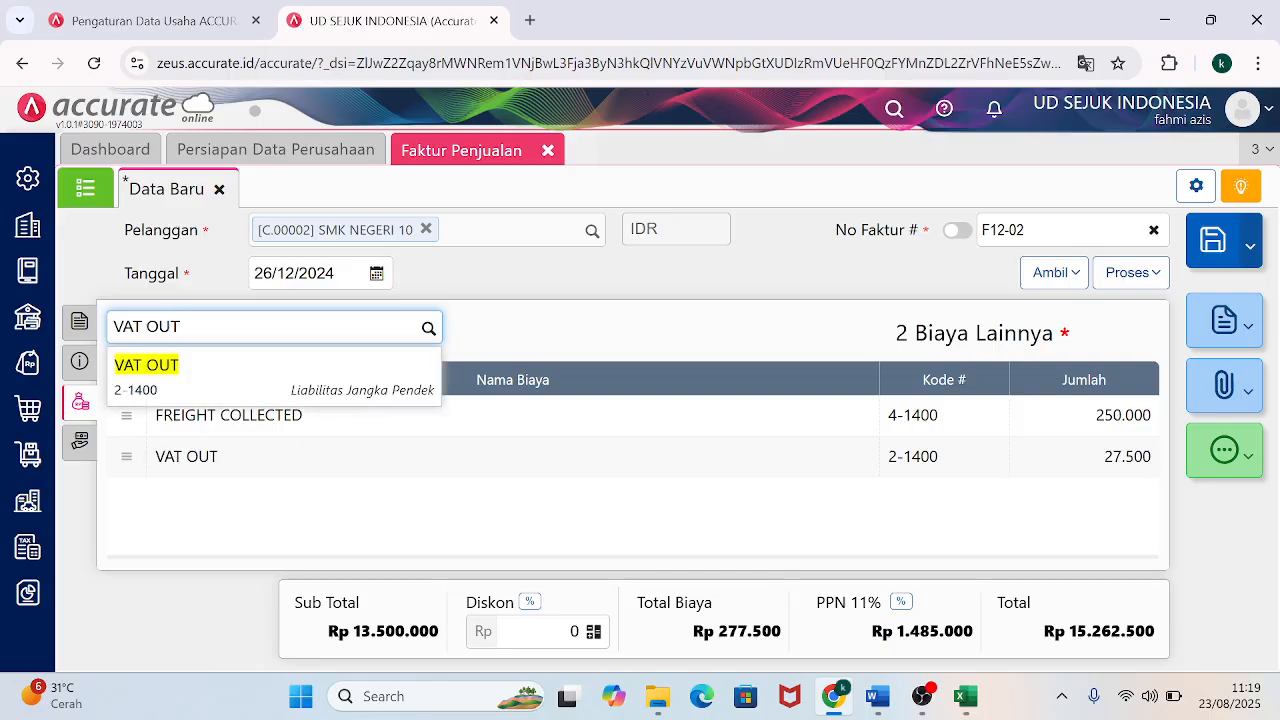
click(209, 379)
click(594, 381)
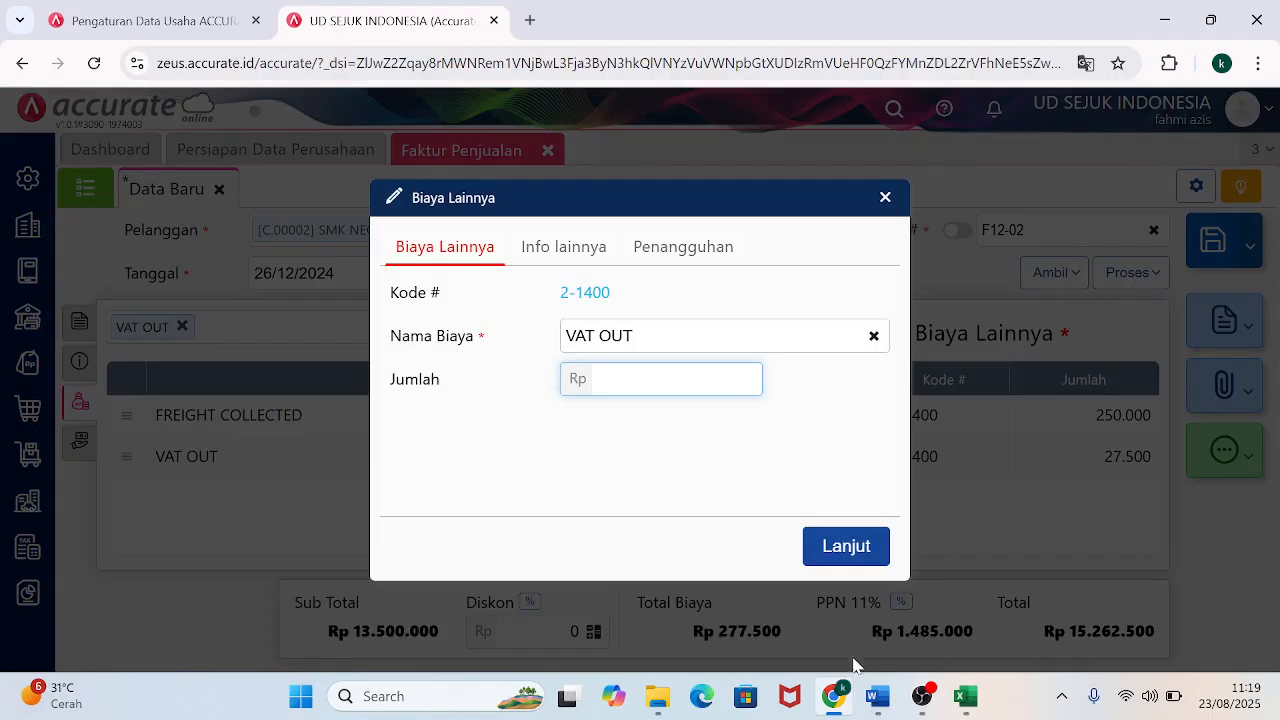
Bring up the Word tax invoice and place the Excel workbook beside it.
mouse_move(852, 706)
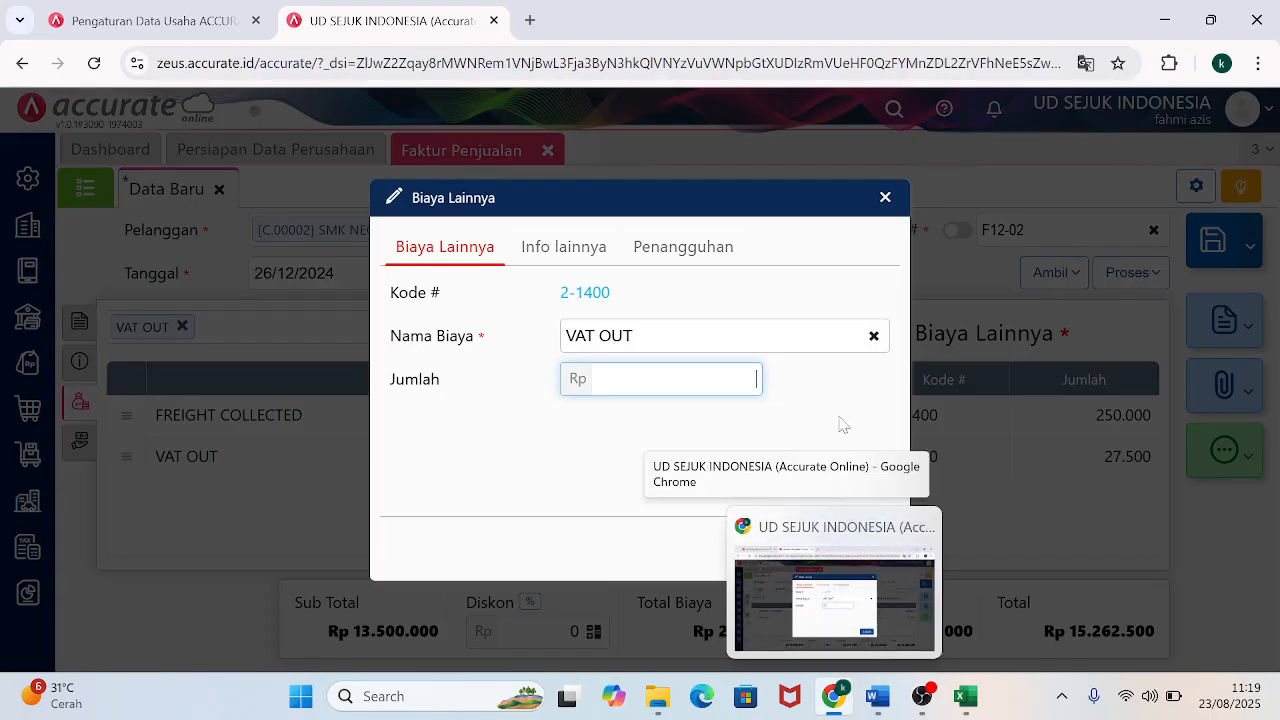
mouse_move(828, 614)
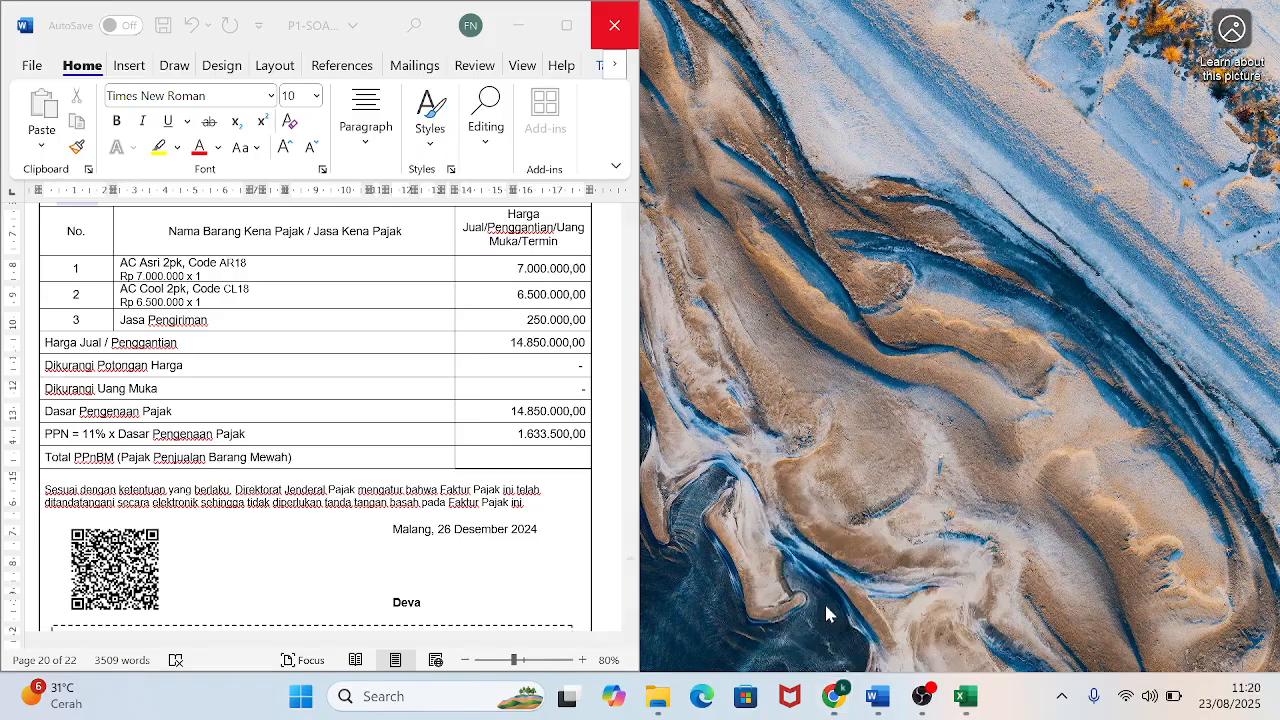
click(826, 612)
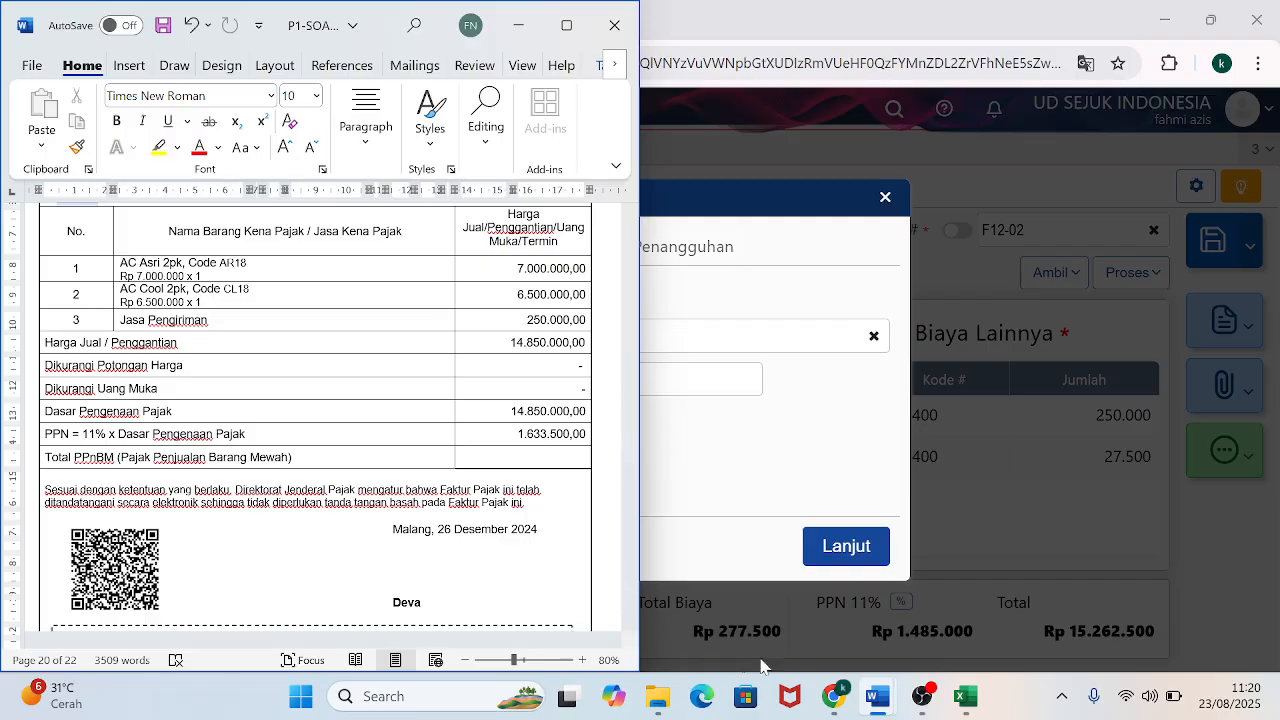
mouse_move(953, 697)
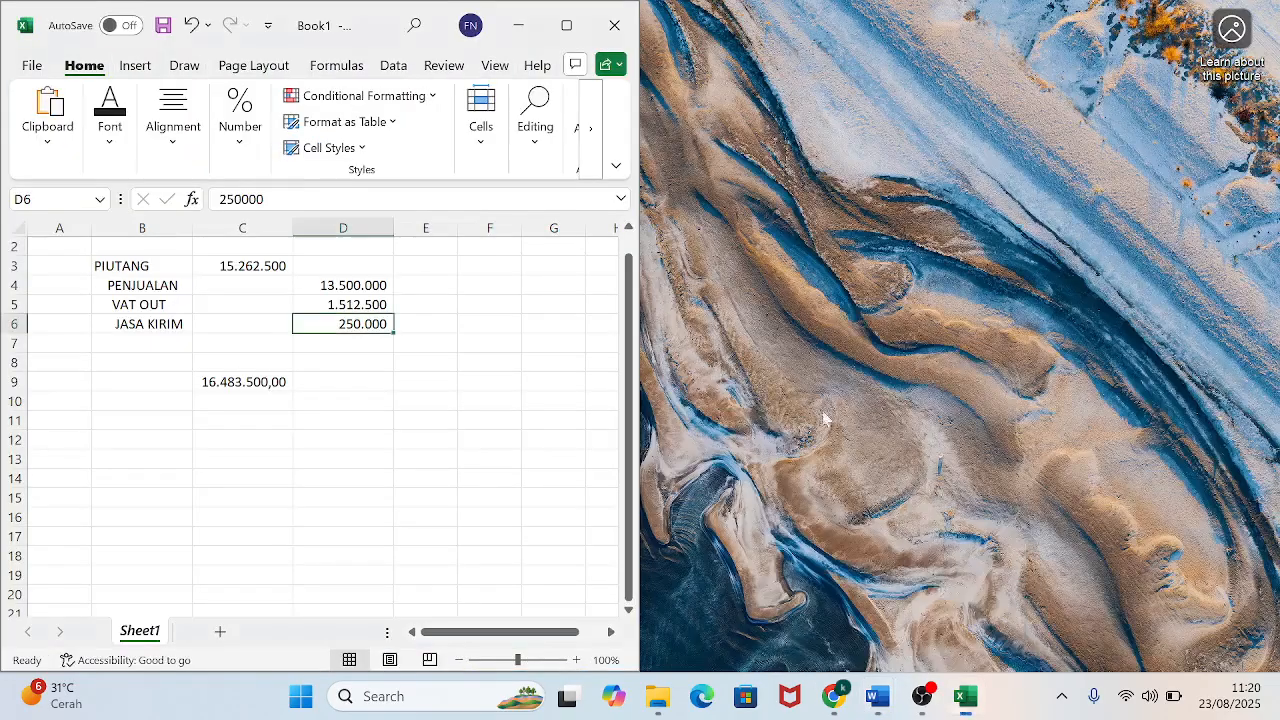
click(950, 592)
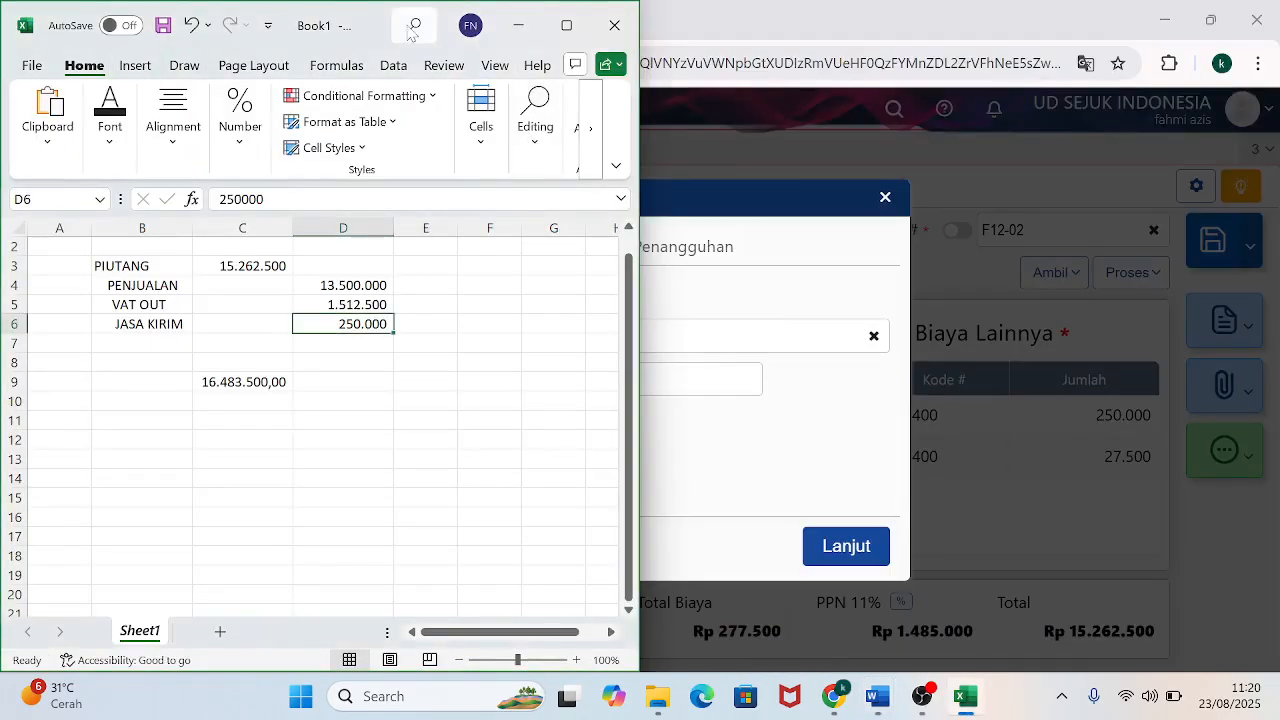
drag(388, 25, 1278, 24)
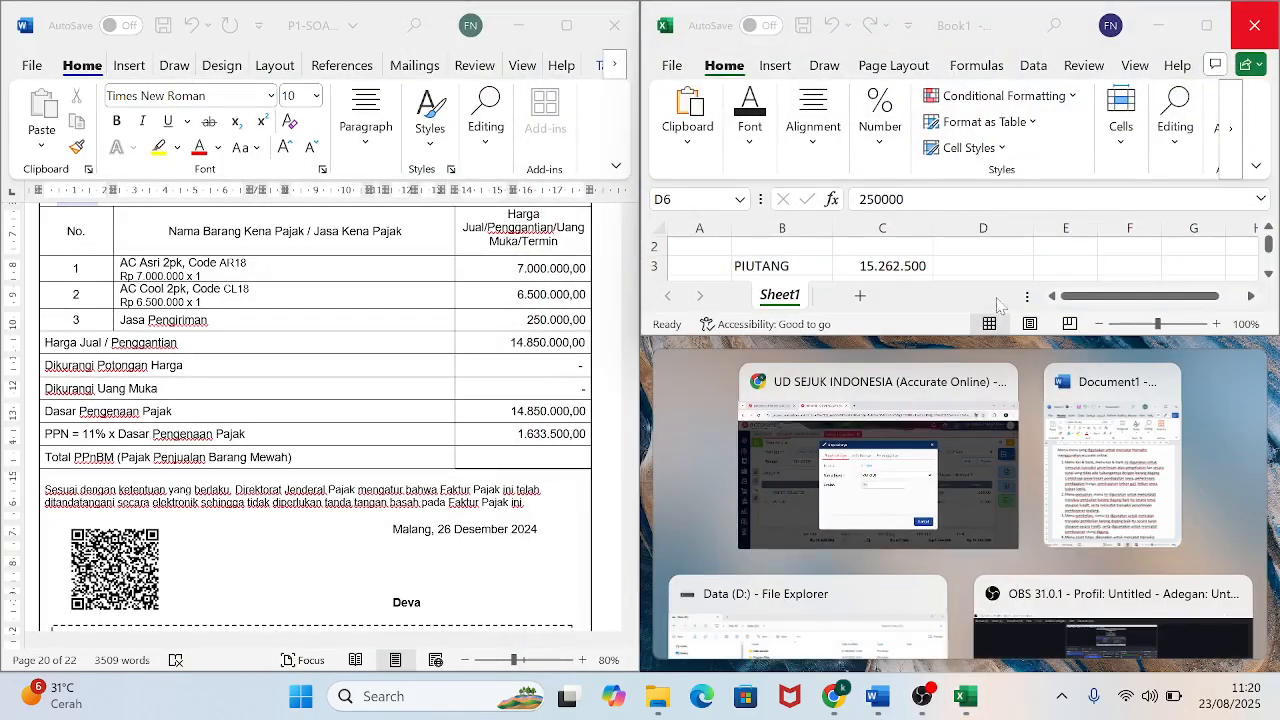
drag(950, 336, 893, 668)
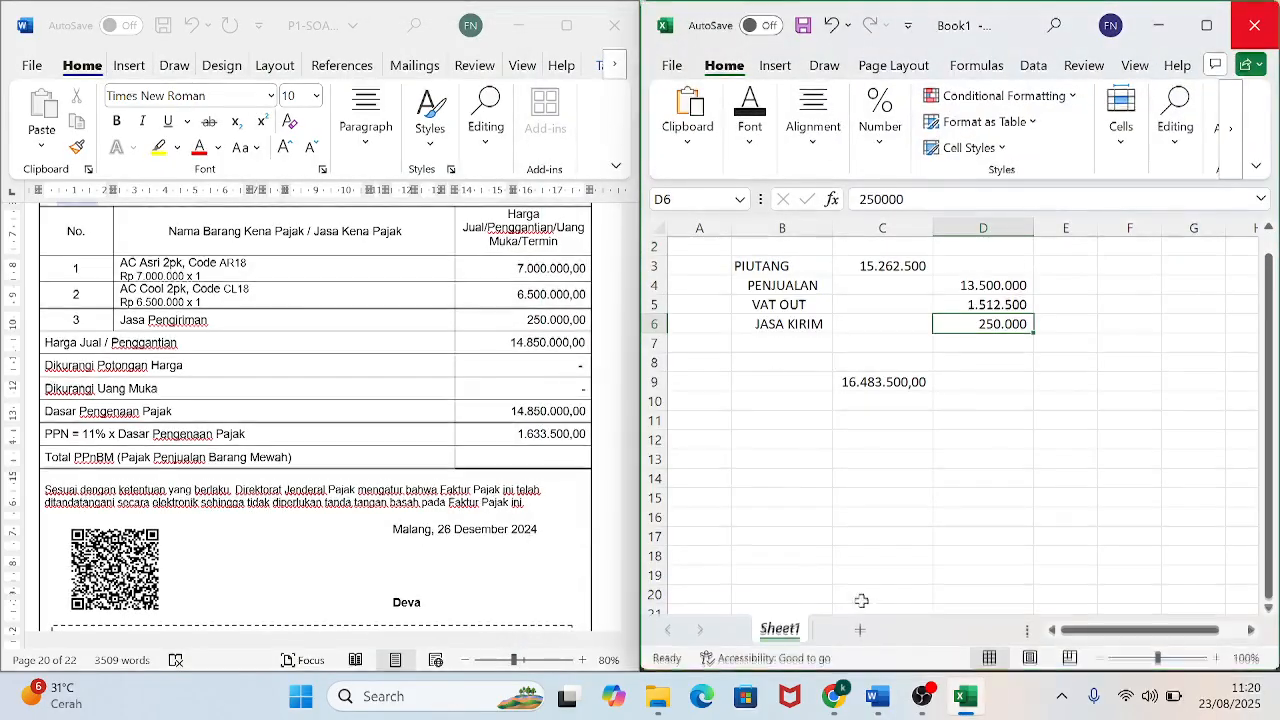
Clear the journal check in B3:D9 and list the invoice line amounts 7000000, 6500000 and 250000 in B3:B5.
drag(748, 266, 1019, 381)
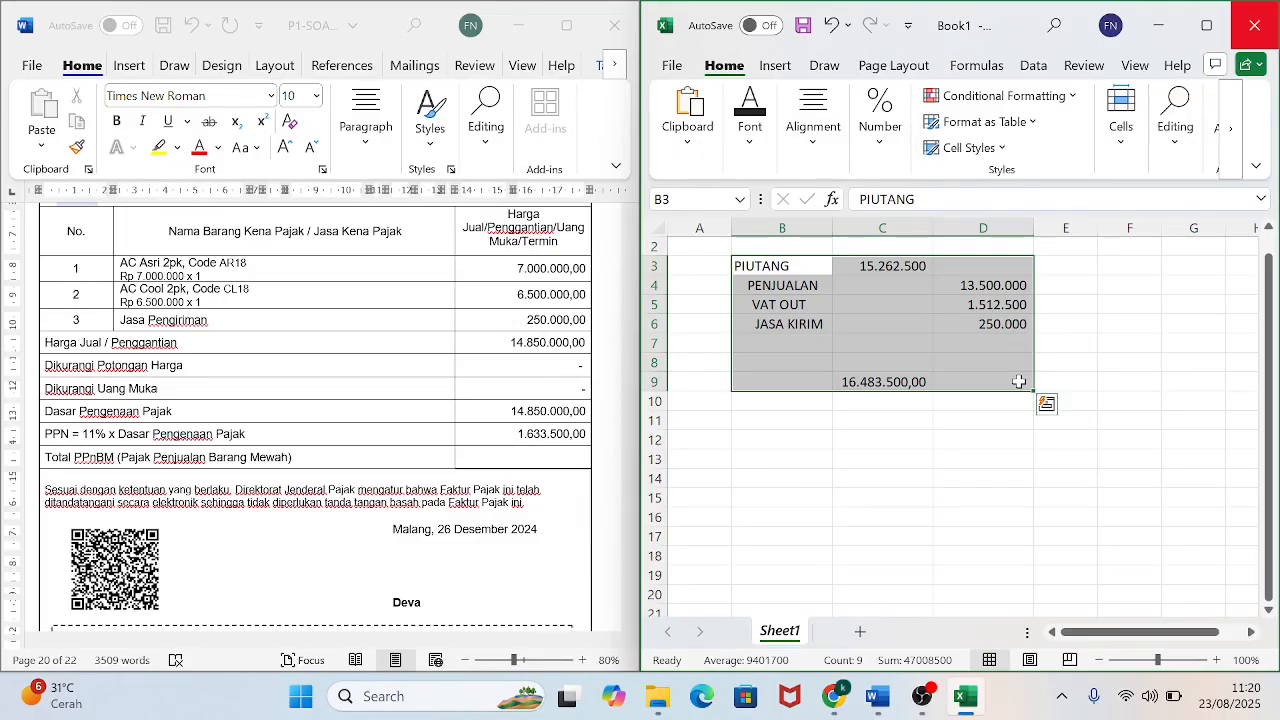
key(Delete)
click(767, 268)
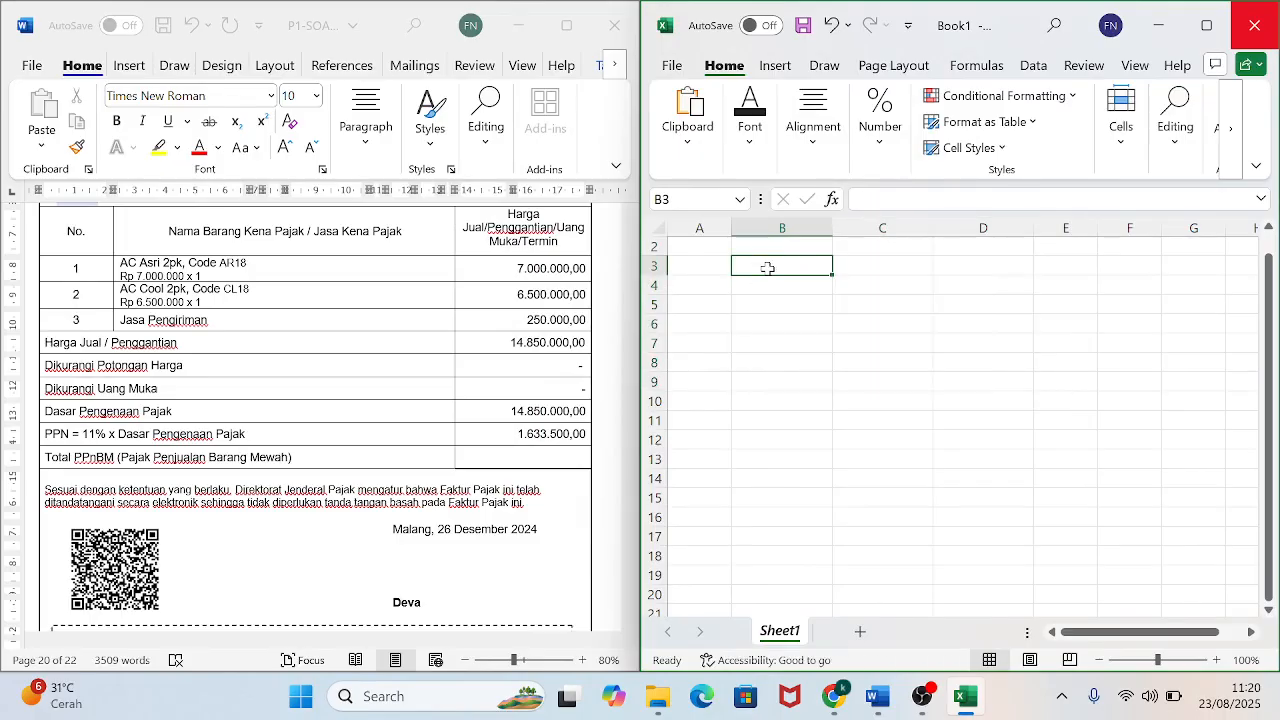
text(7000000)
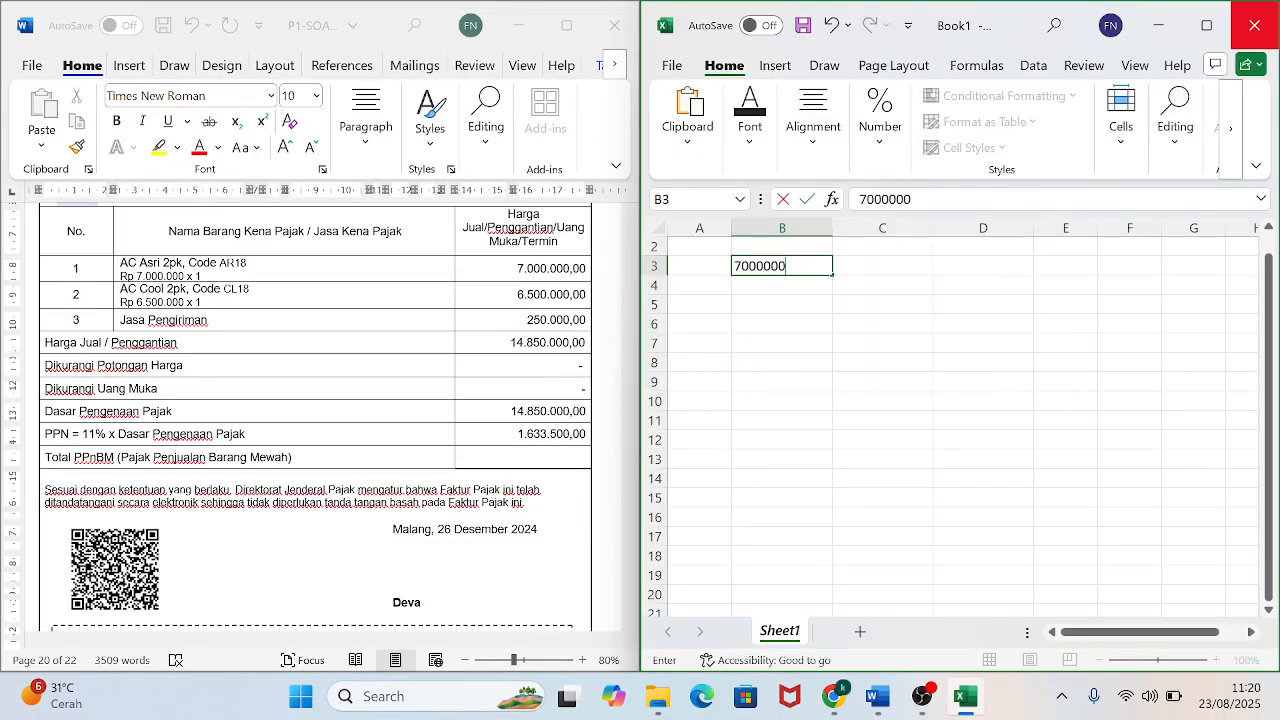
key(Return)
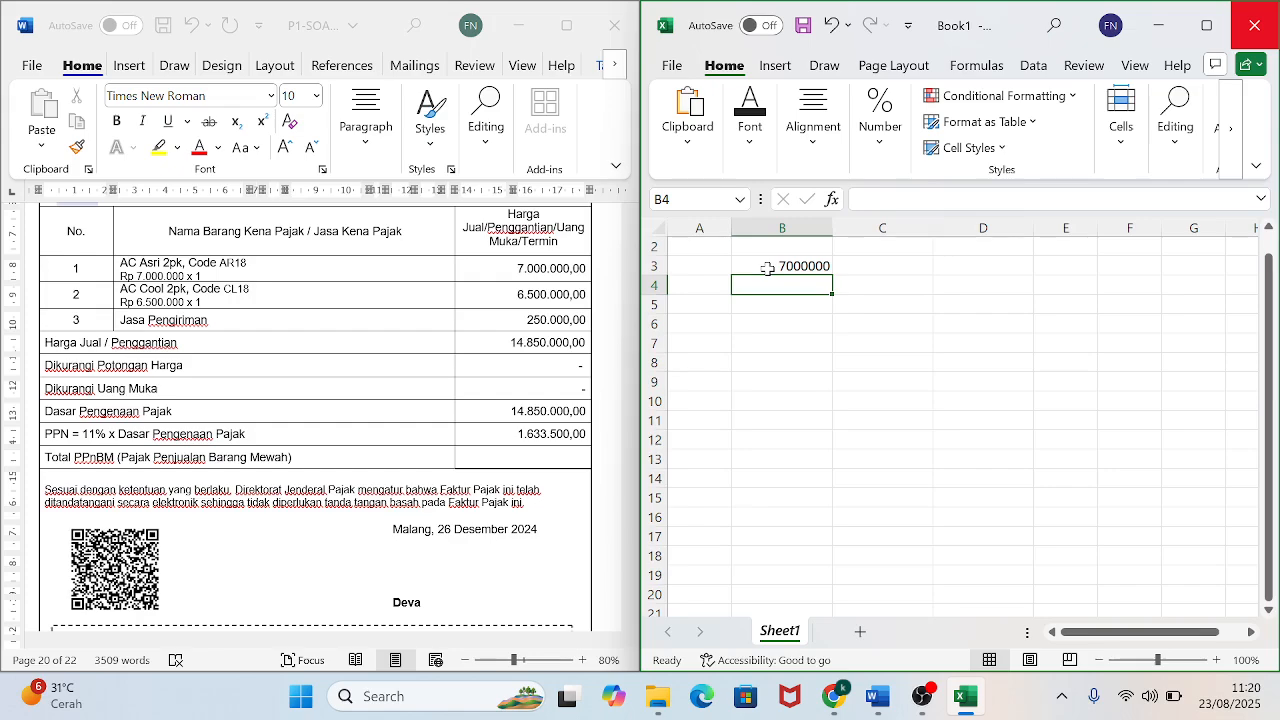
text(5)
text(500000)
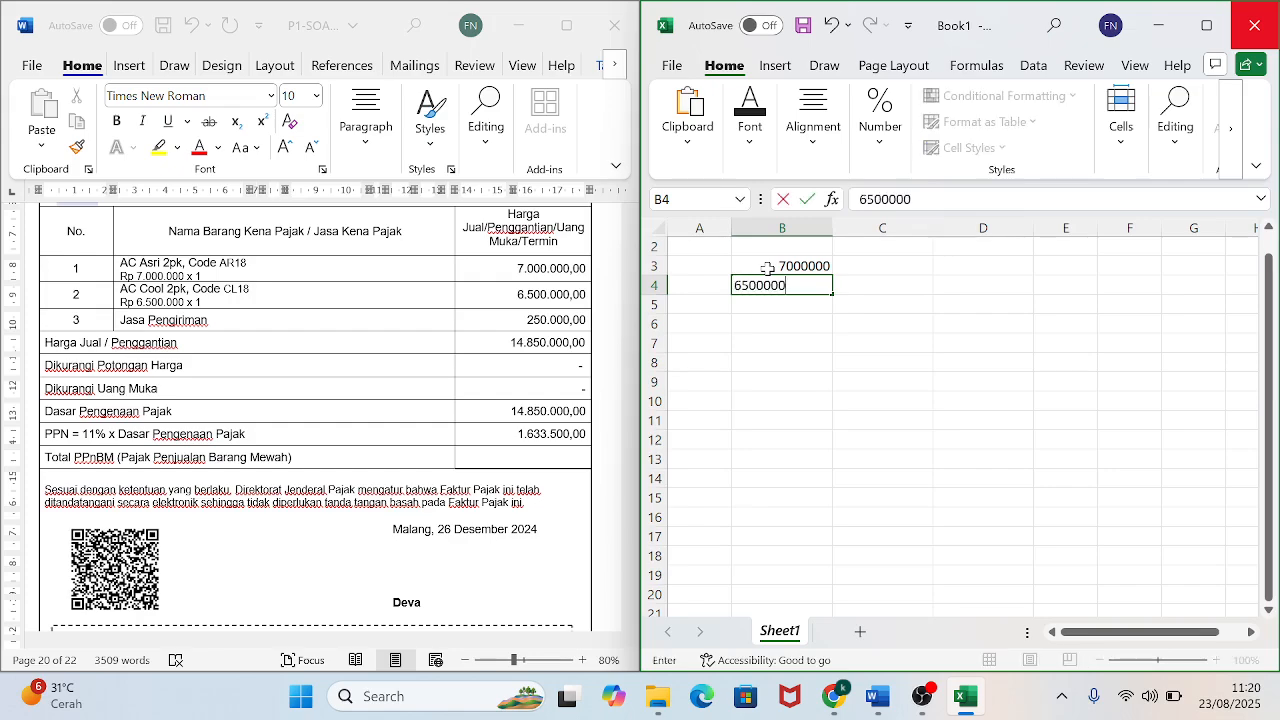
key(Return)
text(250000)
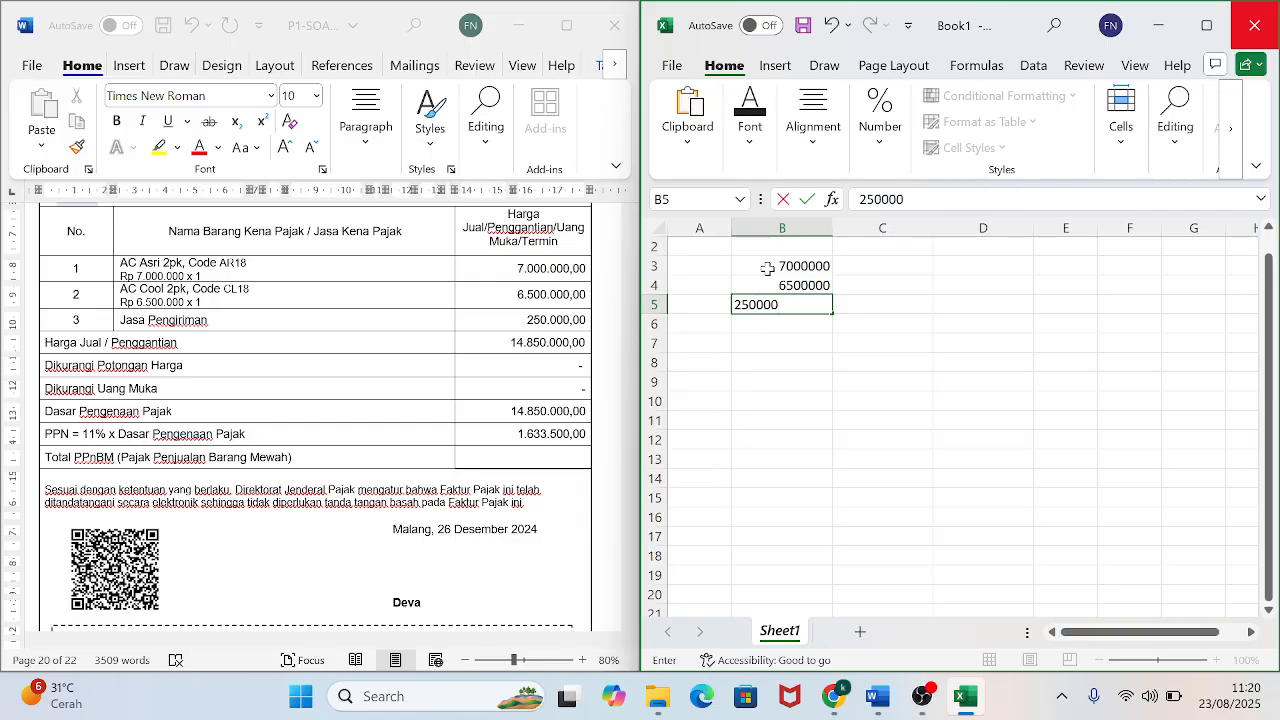
key(Return)
Apply the comma style to the amounts in B3:B5.
drag(768, 268, 812, 306)
click(878, 140)
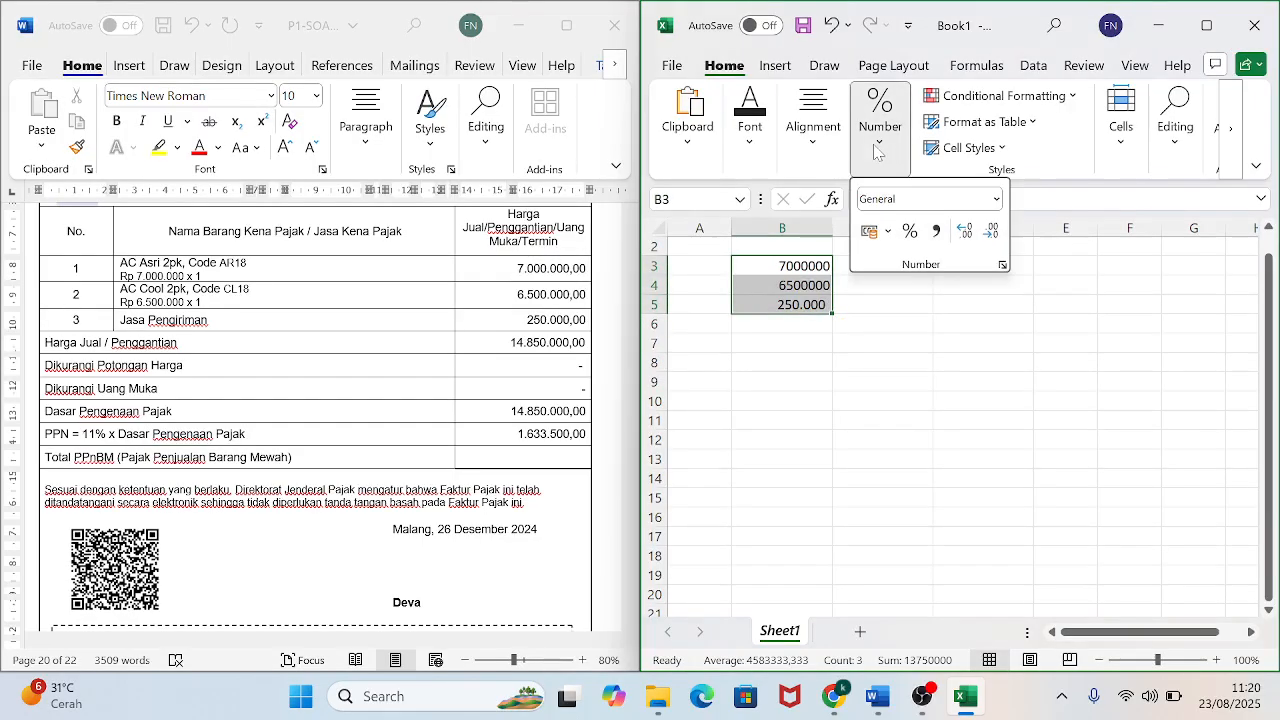
click(936, 231)
Total the line amounts B3:B5 in cell B6 with a SUM formula.
click(801, 330)
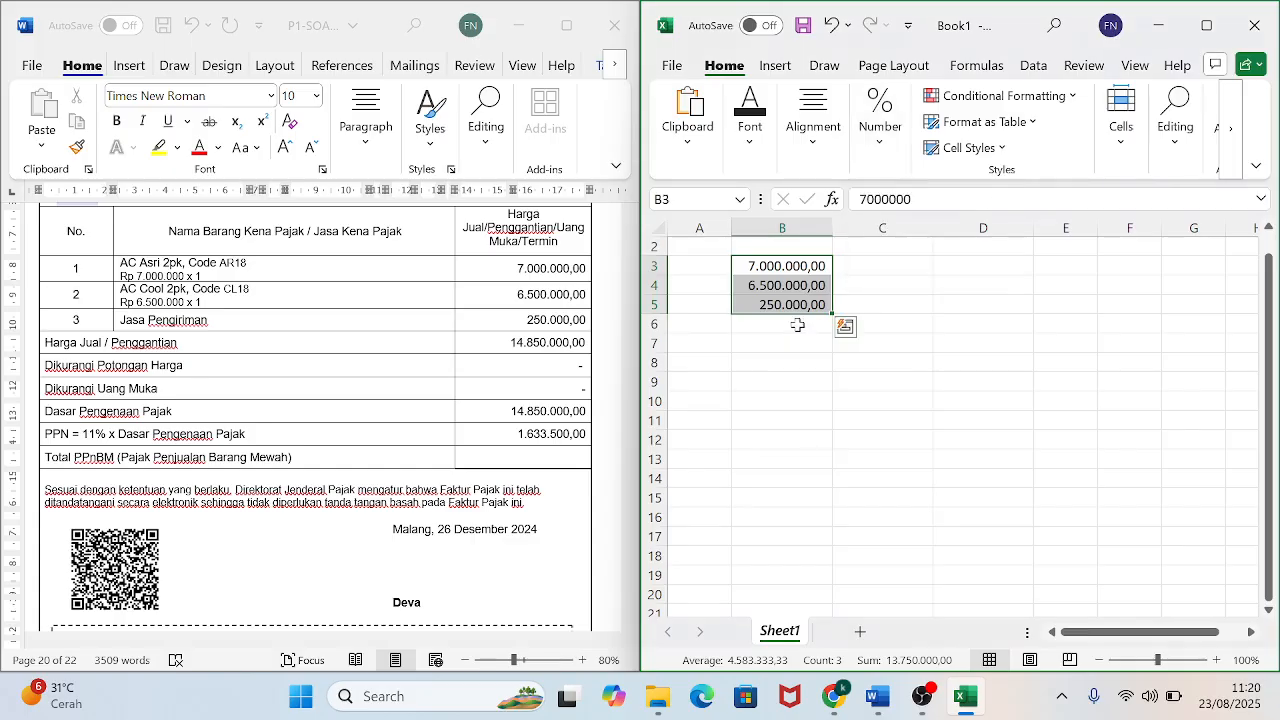
click(803, 323)
text(=)
text(WU)
key(BackSpace)
key(BackSpace)
text(SUM()
click(783, 268)
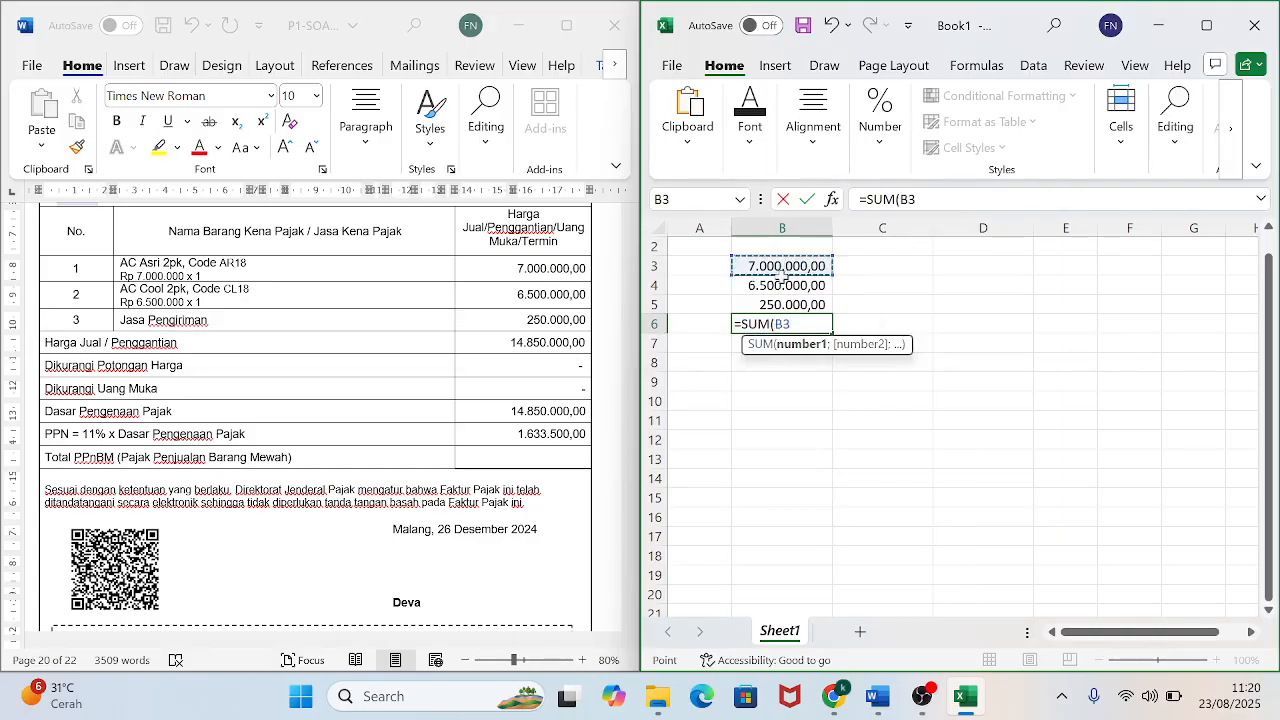
drag(783, 268, 784, 300)
text())
key(Return)
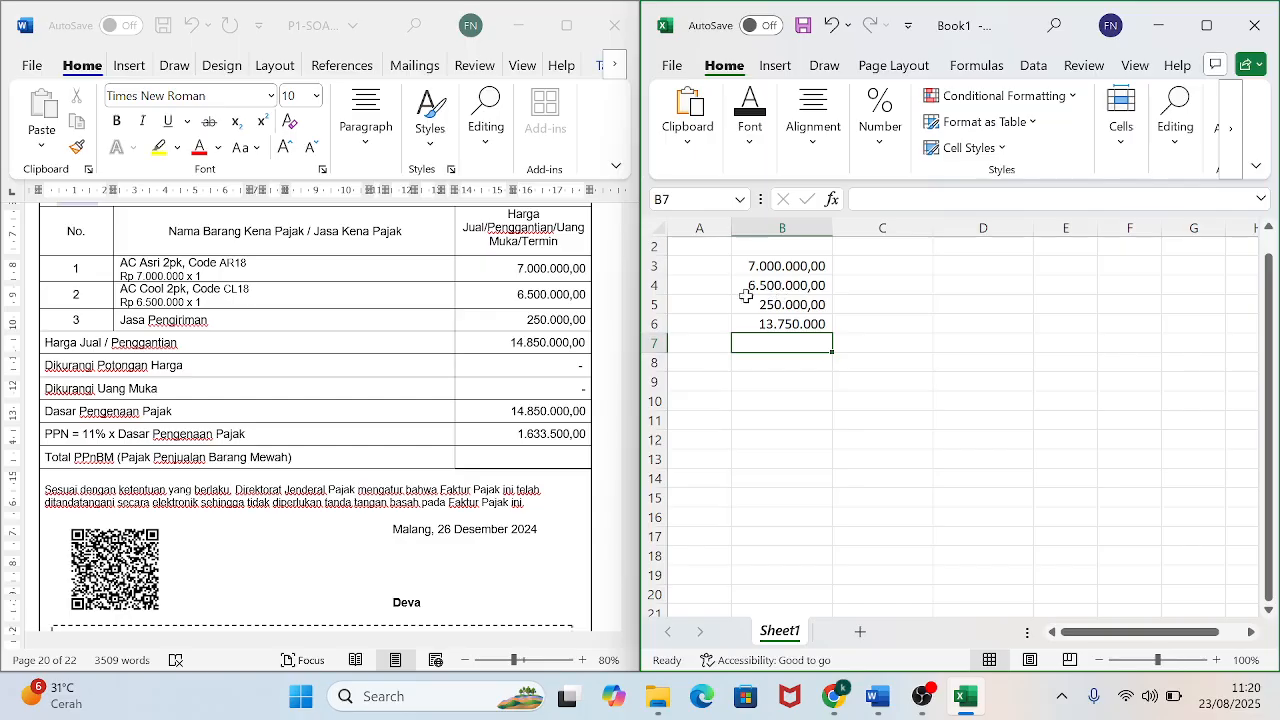
Change the shipping amount in B5 to 2500000 and clear the total in B6.
click(795, 305)
key(F2)
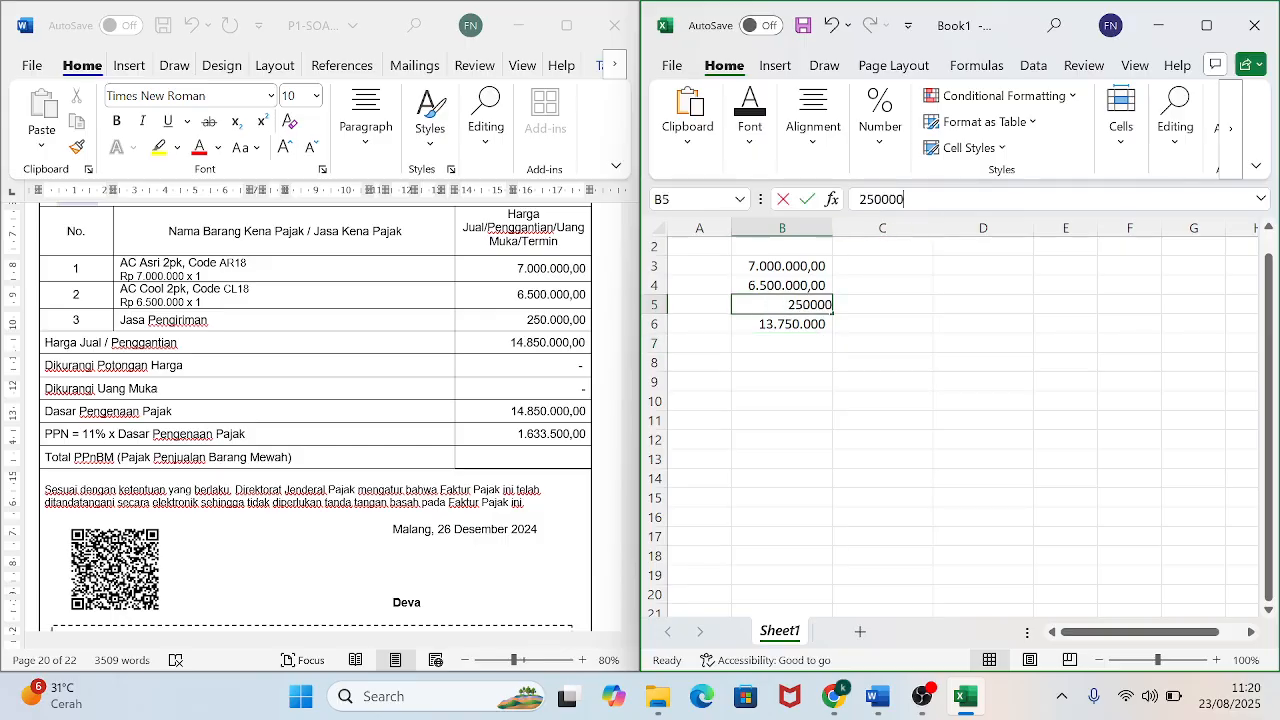
text(0)
key(Return)
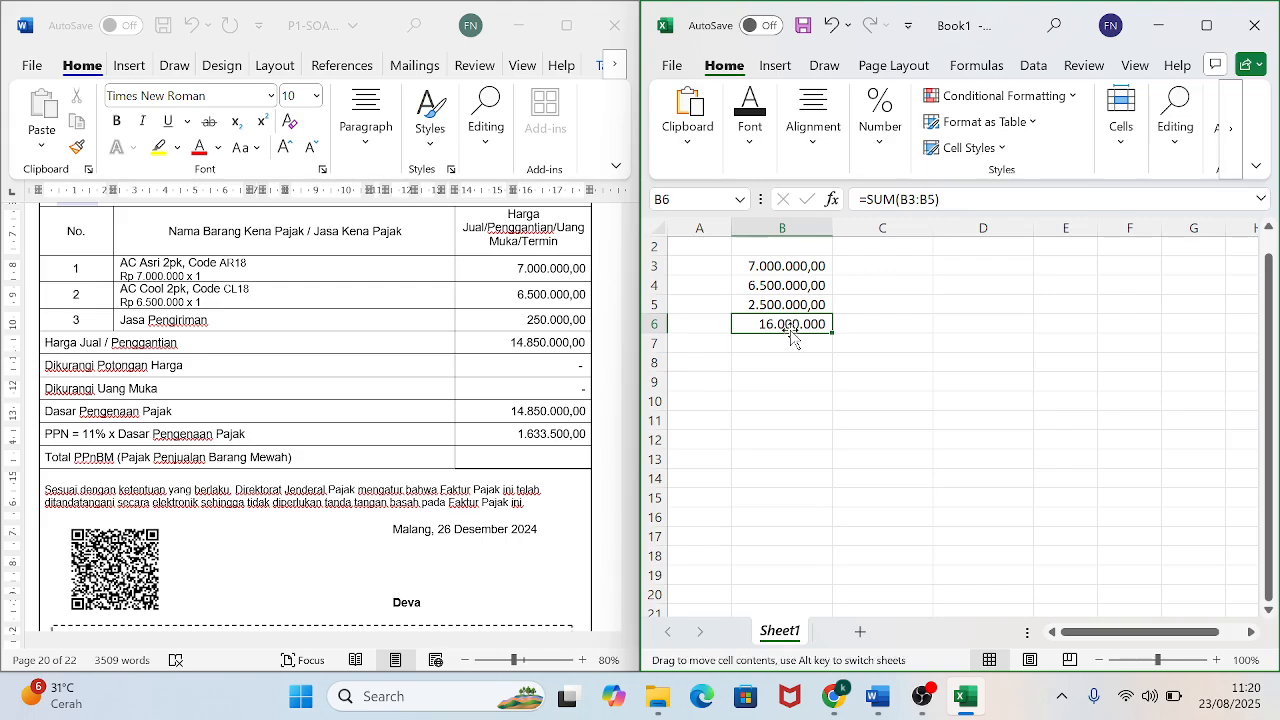
key(BackSpace)
click(998, 296)
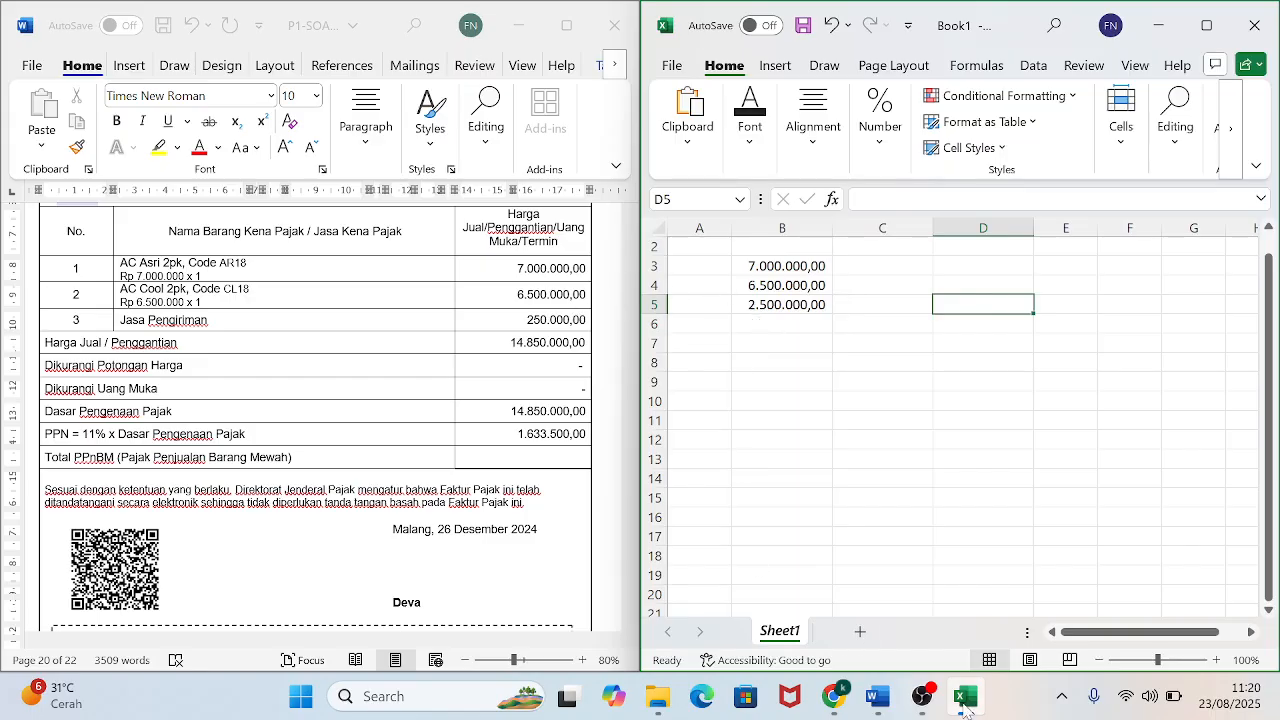
Switch to Accurate Online and discard the unfinished VAT OUT entry in the other-costs dialog.
click(838, 698)
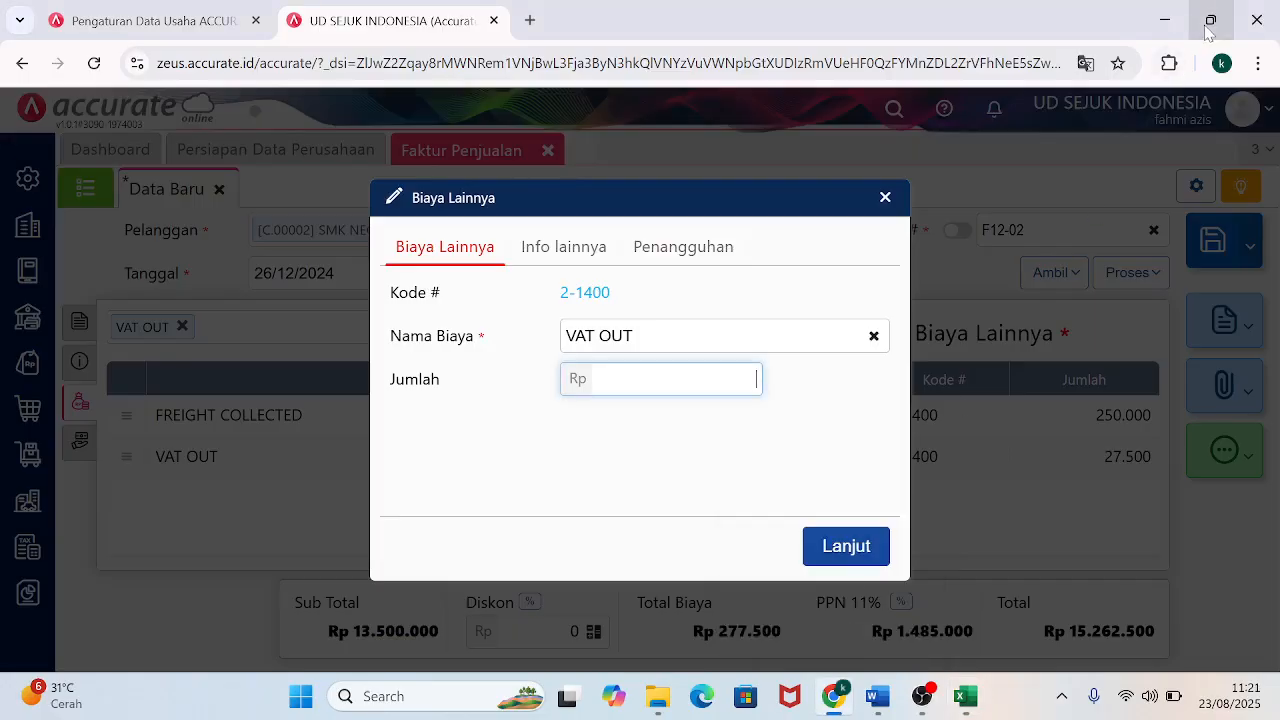
click(1210, 20)
drag(478, 30, 1275, 5)
drag(964, 340, 945, 672)
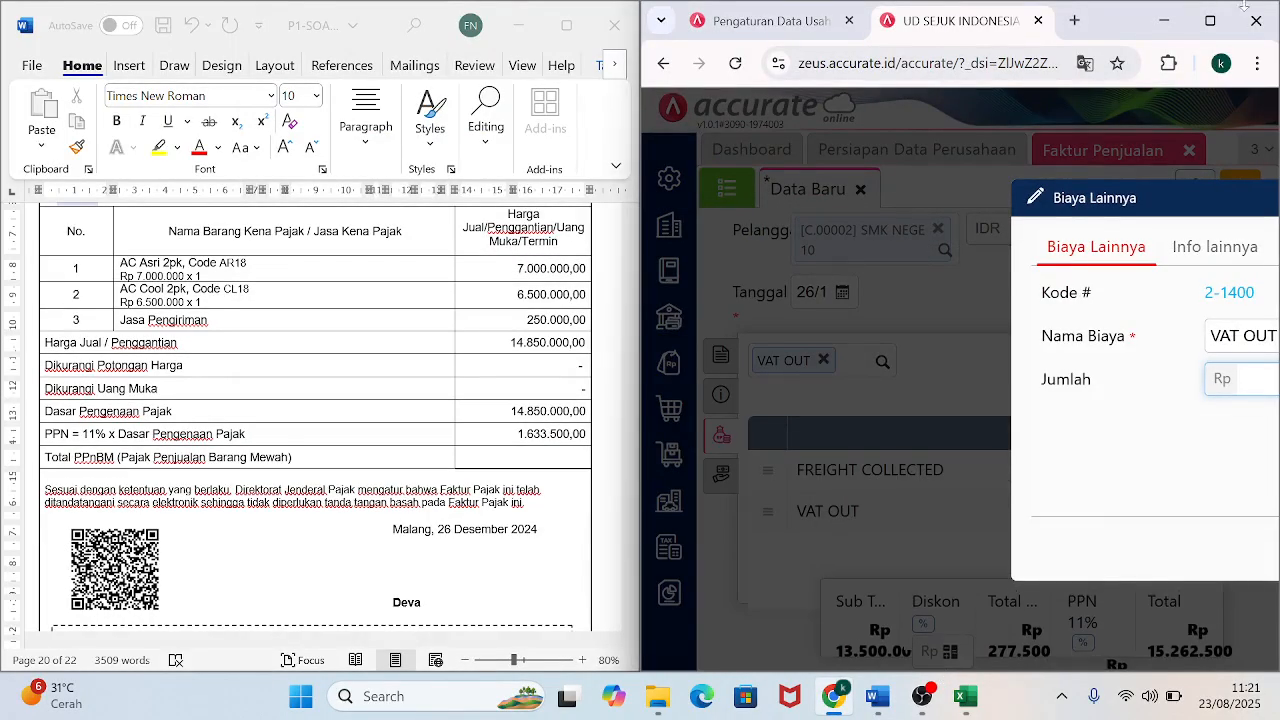
click(1210, 20)
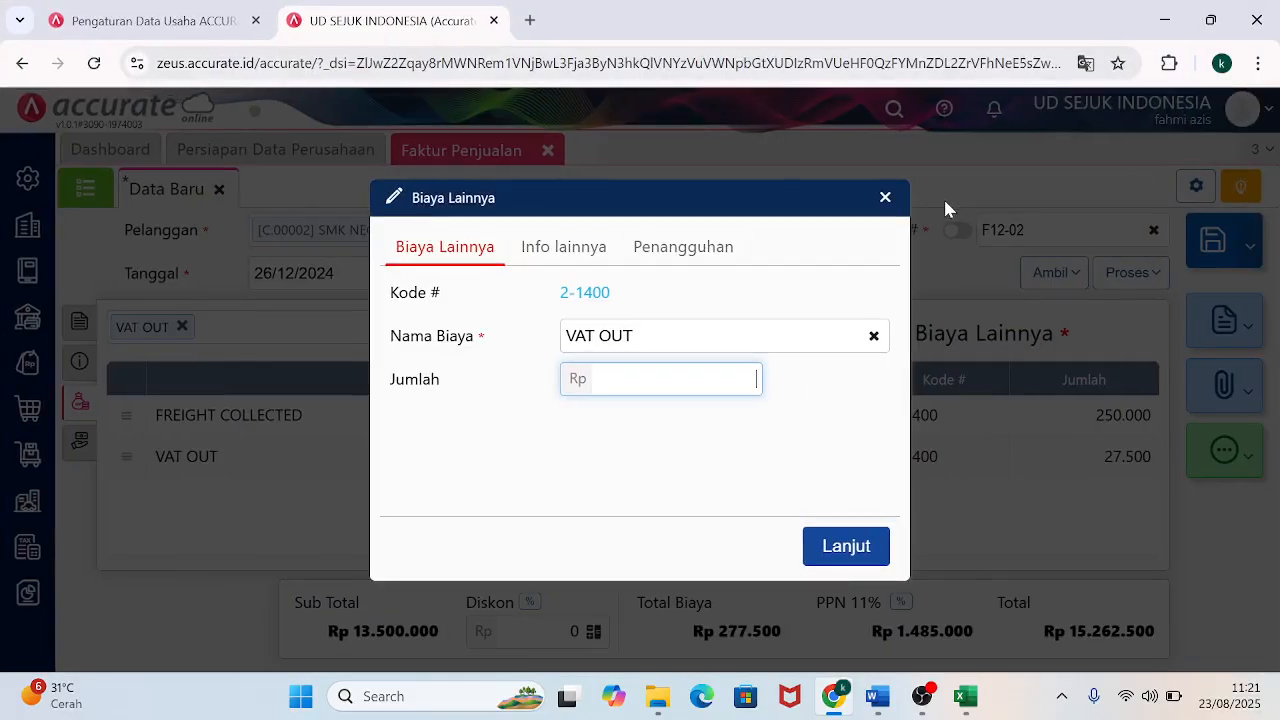
click(885, 199)
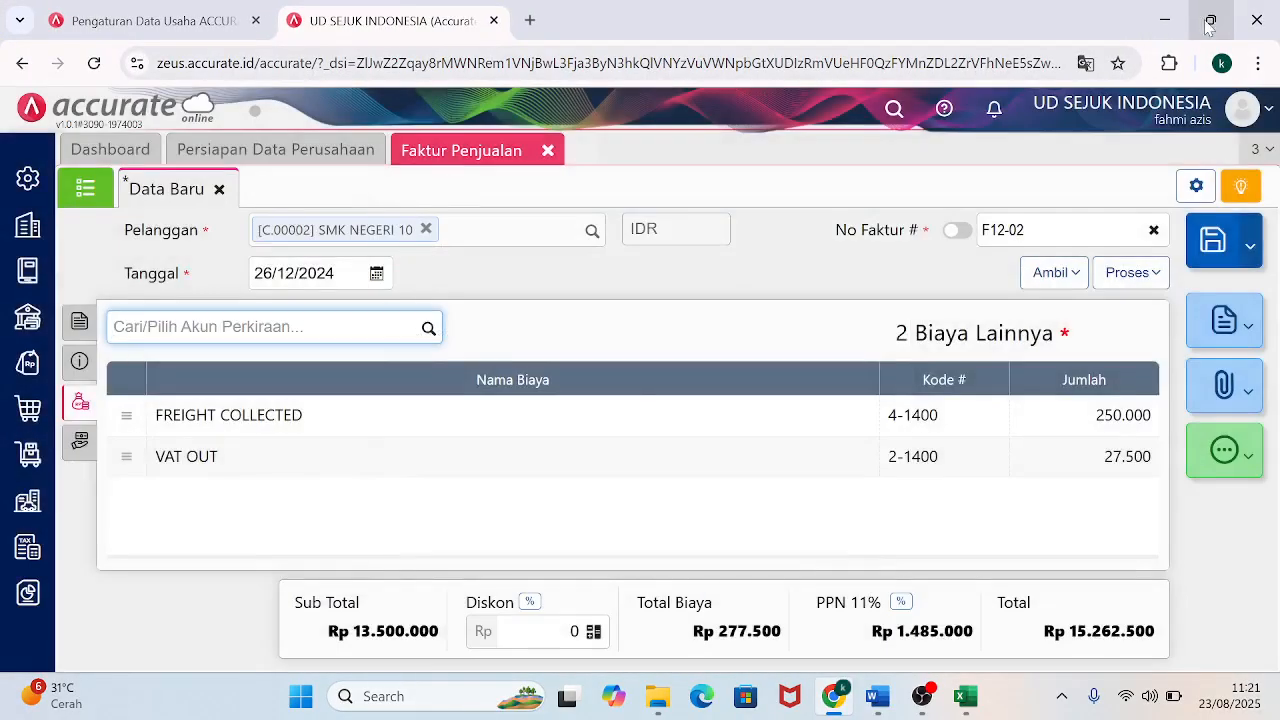
View the invoice's other costs beside the Word tax invoice, restore the full-size window, and recheck the cost lines.
click(1209, 24)
drag(473, 26, 1279, 1)
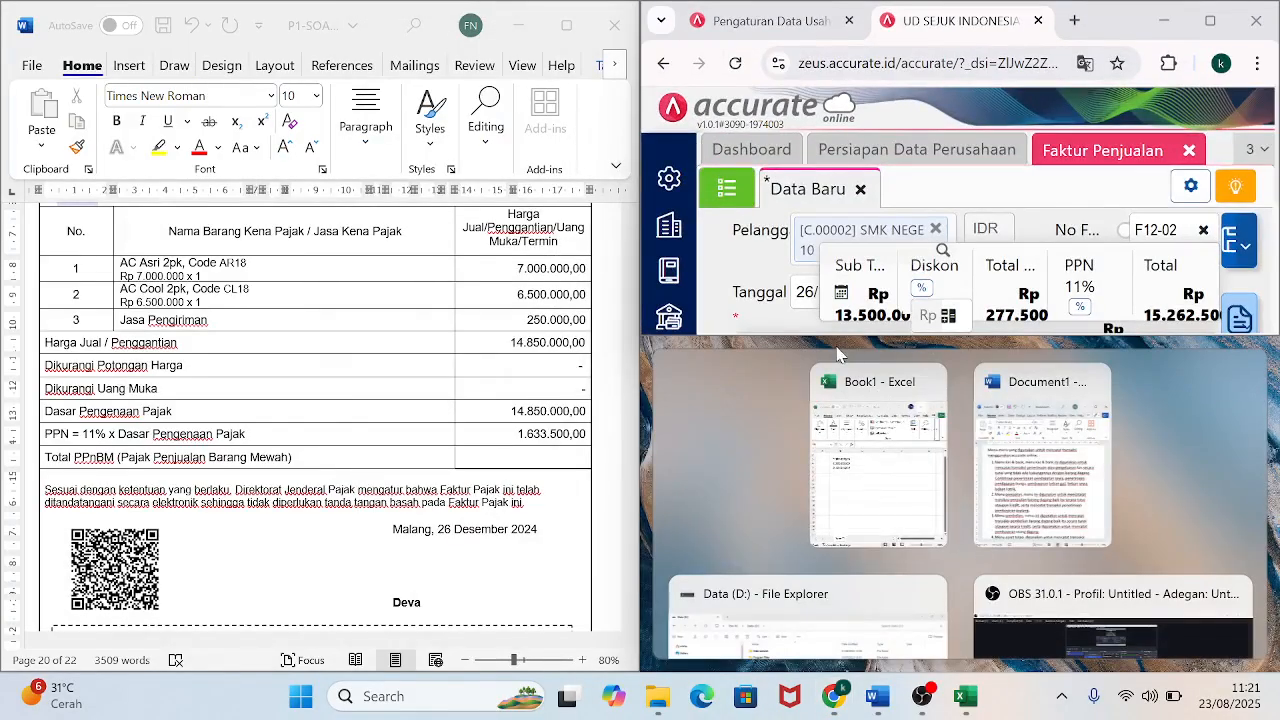
double_click(835, 340)
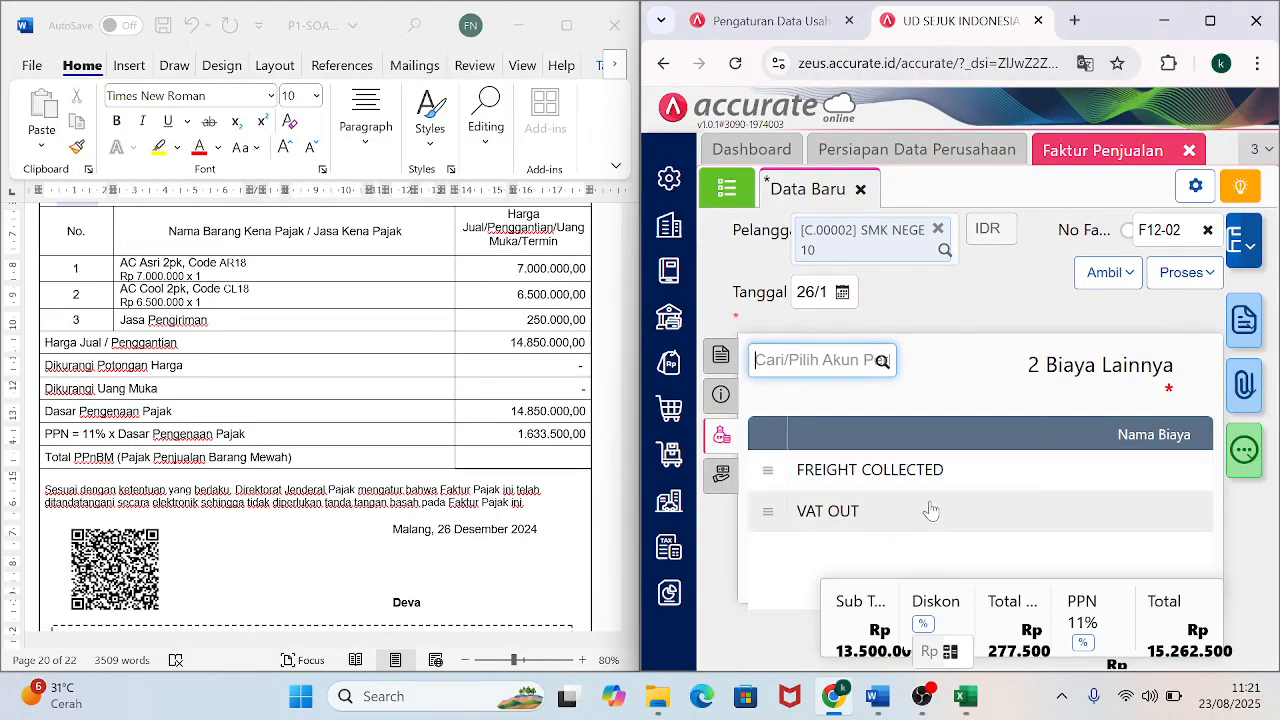
click(1212, 36)
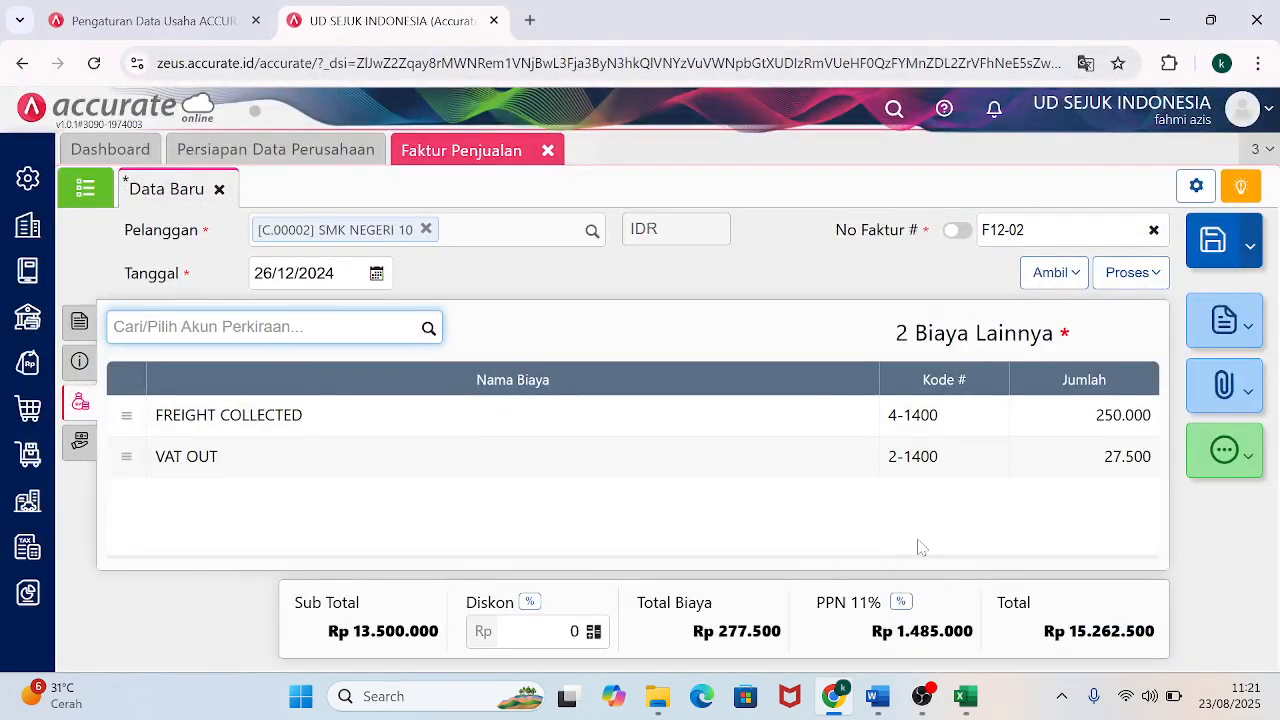
click(82, 443)
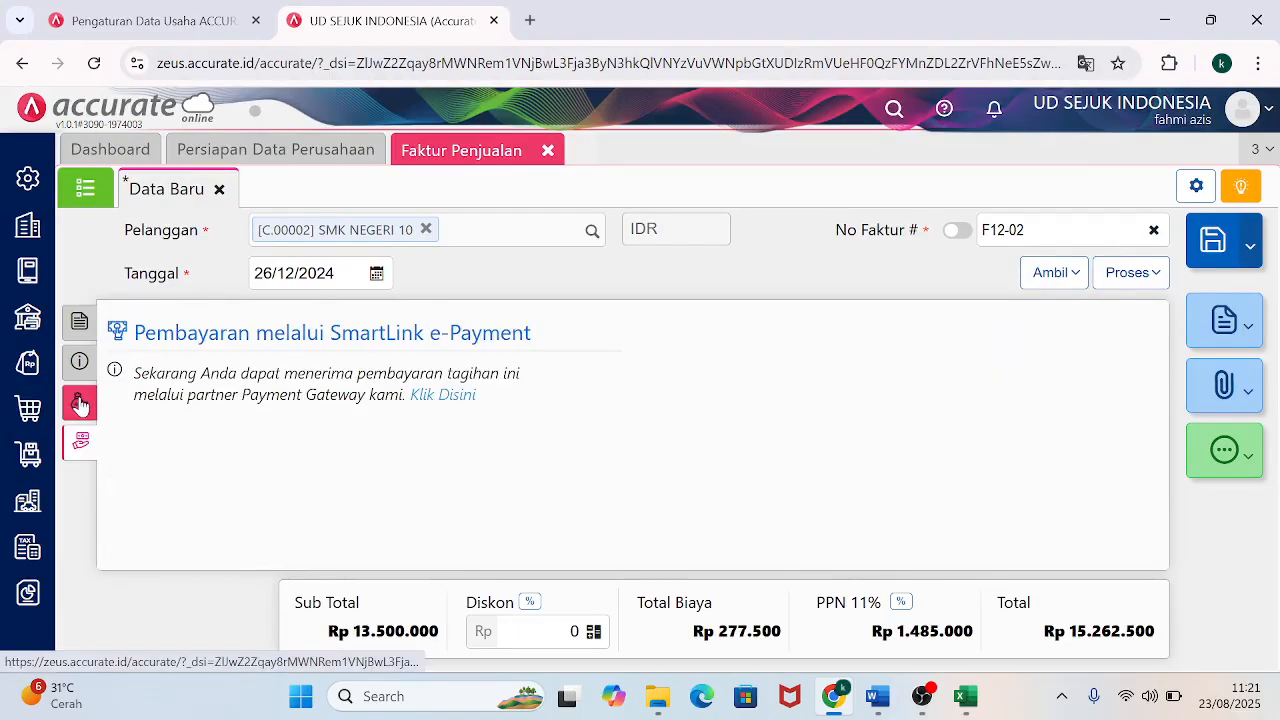
click(80, 404)
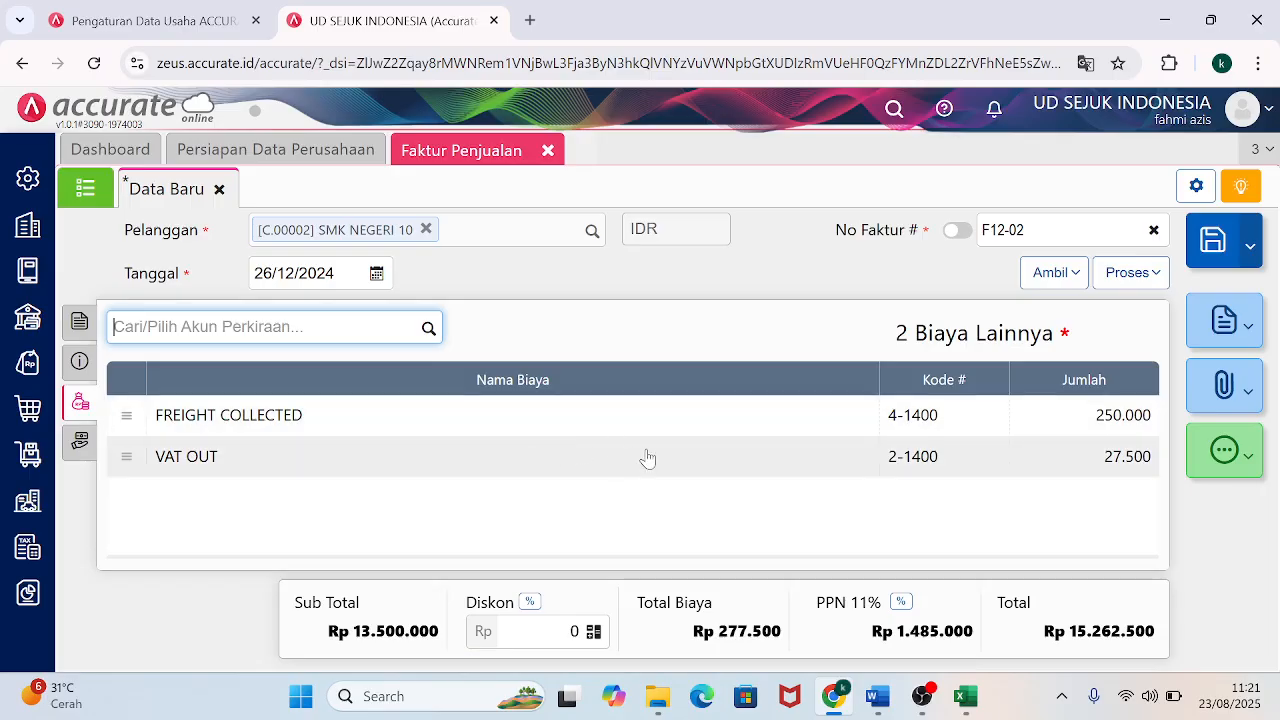
Switch to the Excel workbook and set the shipping amount in B5 to 250000.
mouse_move(965, 696)
mouse_move(960, 630)
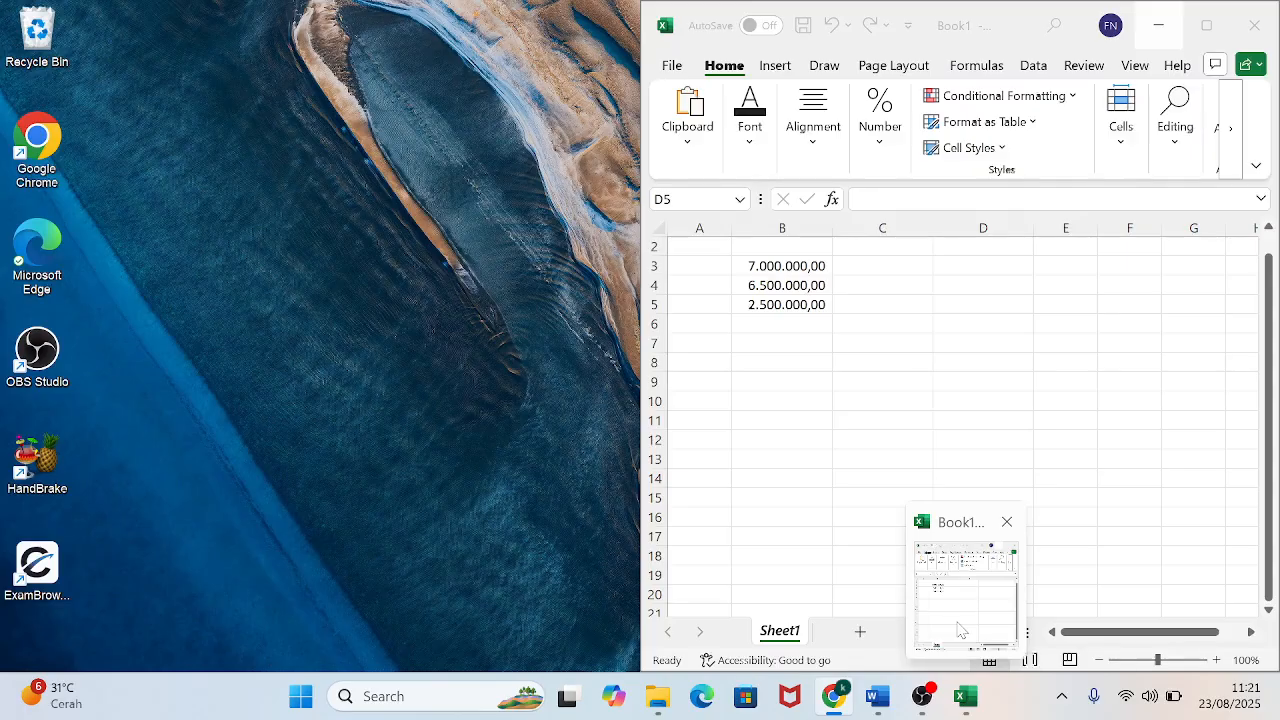
click(960, 630)
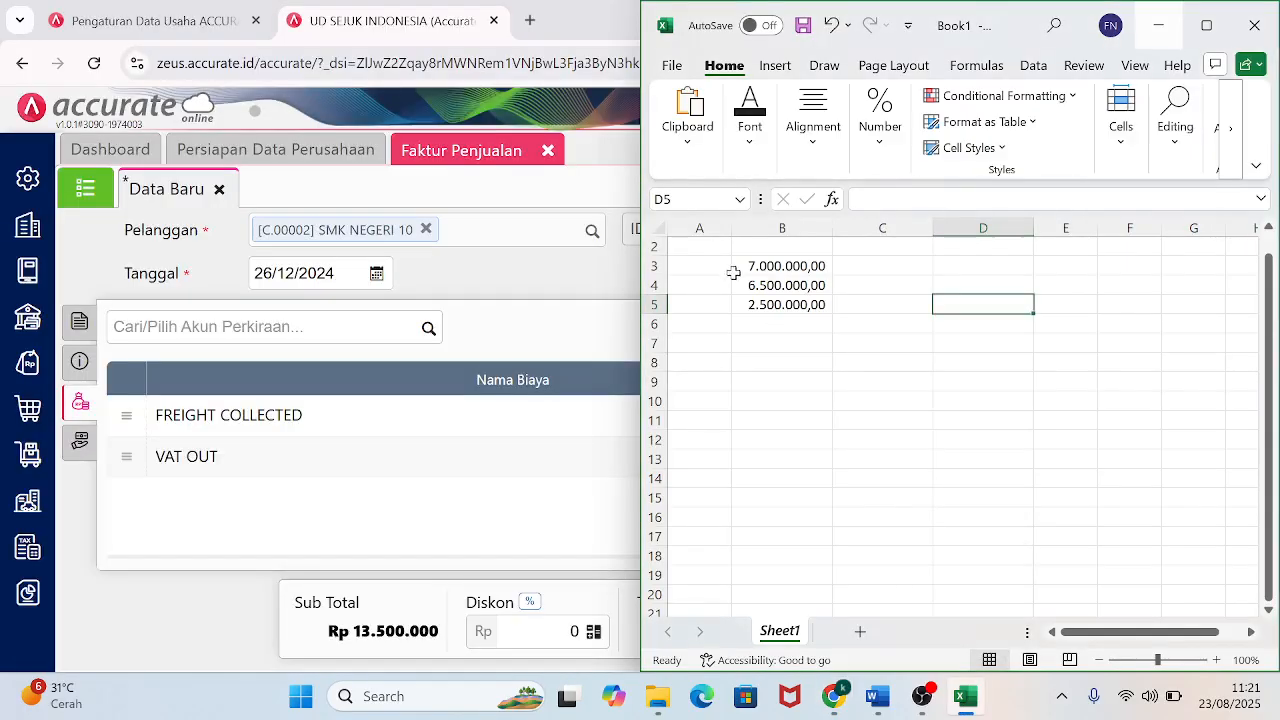
click(778, 310)
text(2500)
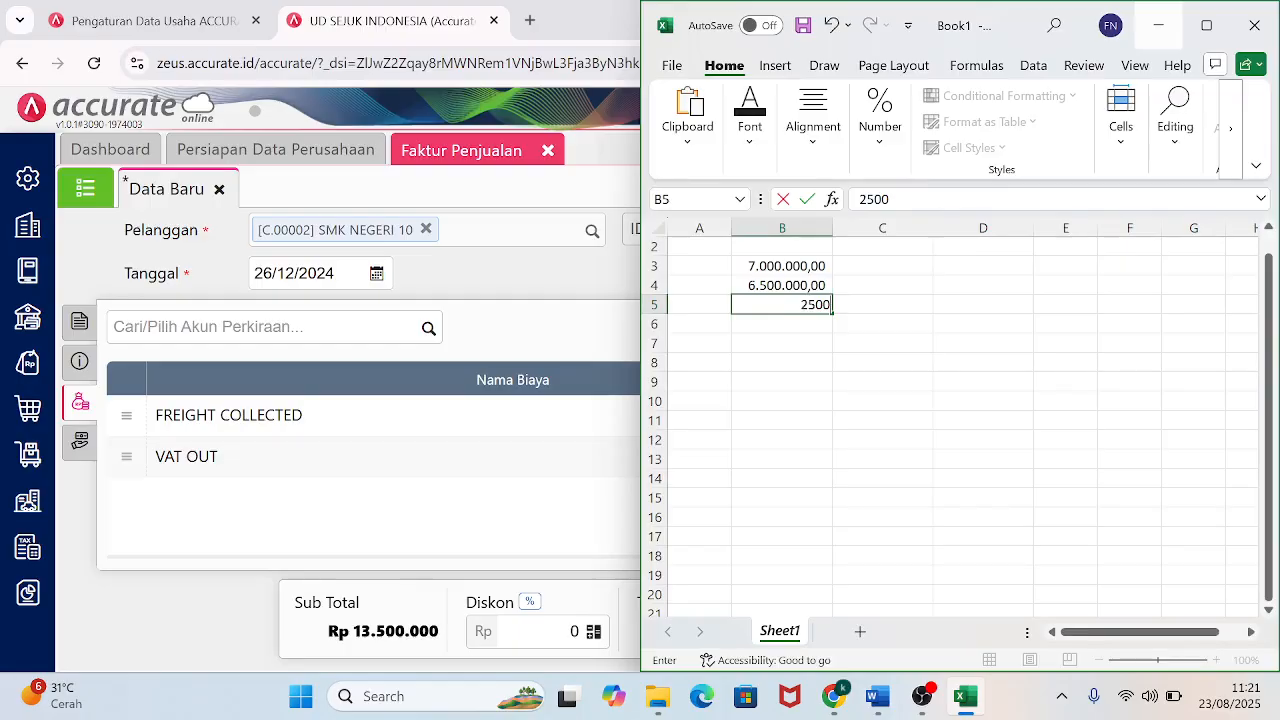
key(Return)
Total the amounts in B3:B5 in cell B6 with a SUM formula.
text(=S)
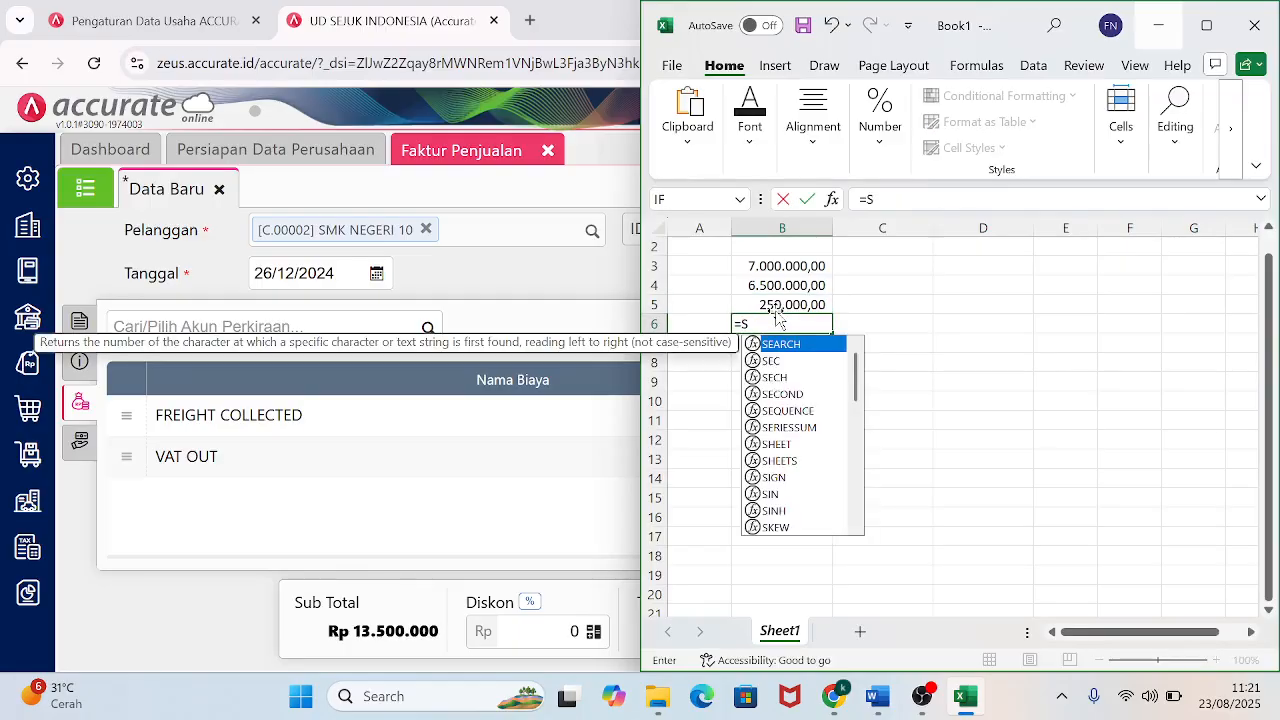
text(UM()
drag(775, 272, 772, 303)
text())
key(Return)
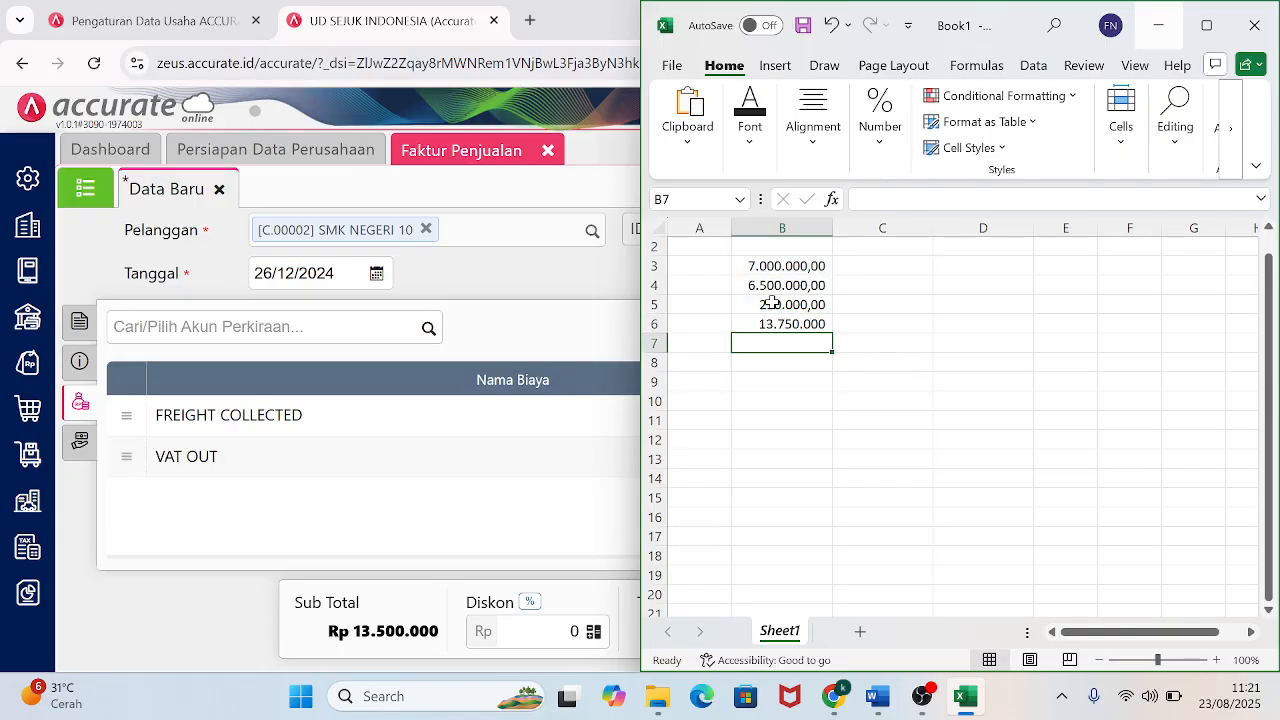
Add a second total of B3:B5 in cell C5 with a SUM formula.
click(864, 307)
text(=SUM()
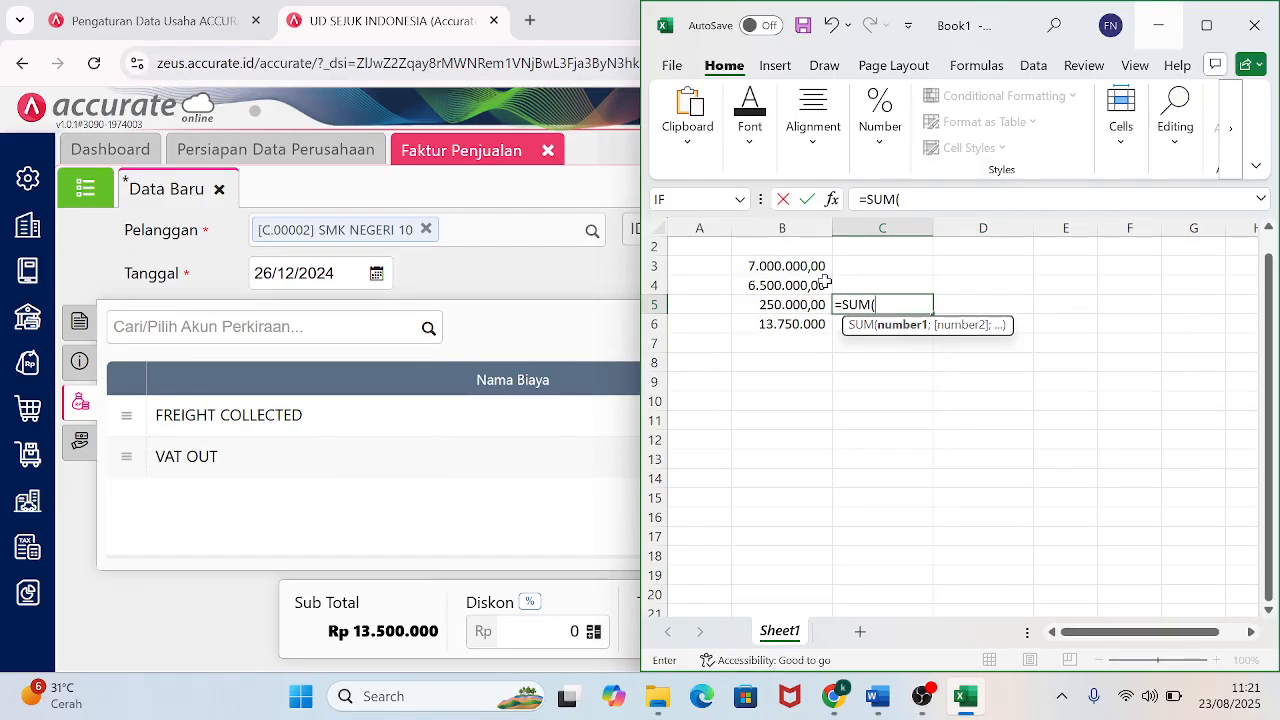
drag(796, 265, 797, 298)
text())
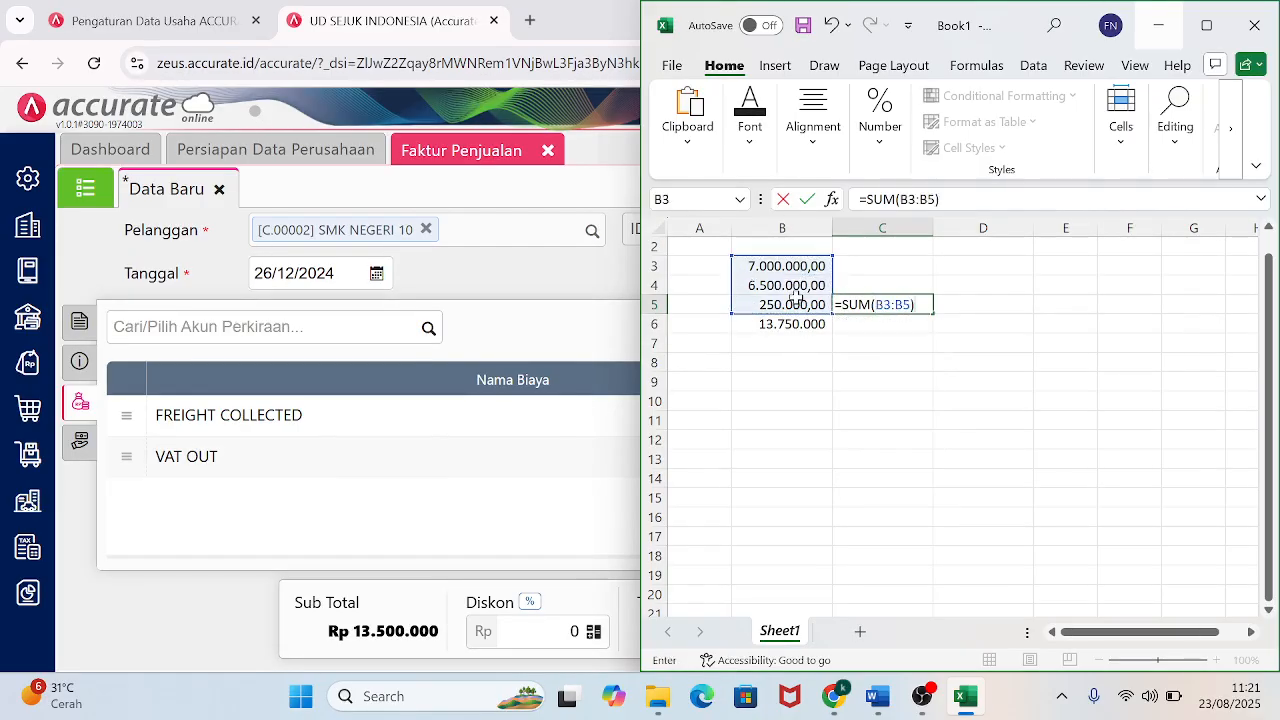
key(Return)
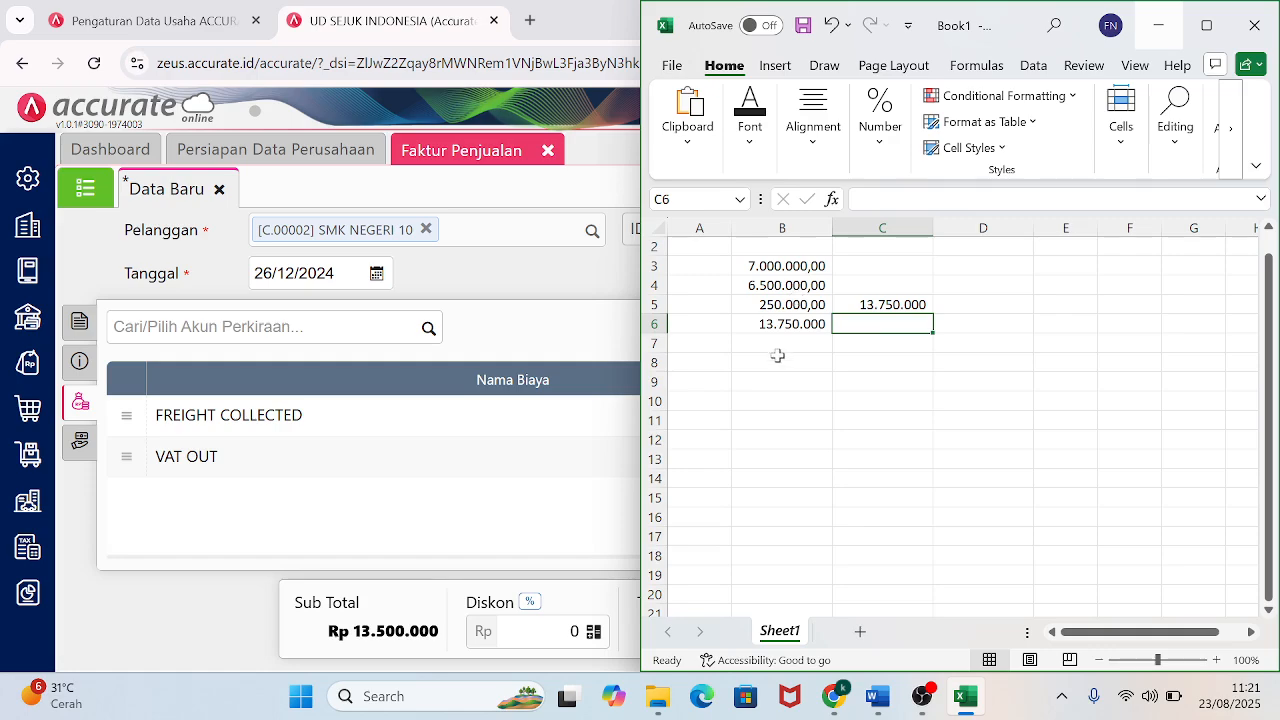
Calculate the 11% VAT on the B6 total in cell B7 with the formula =11%*B6.
click(777, 342)
text(=11%)
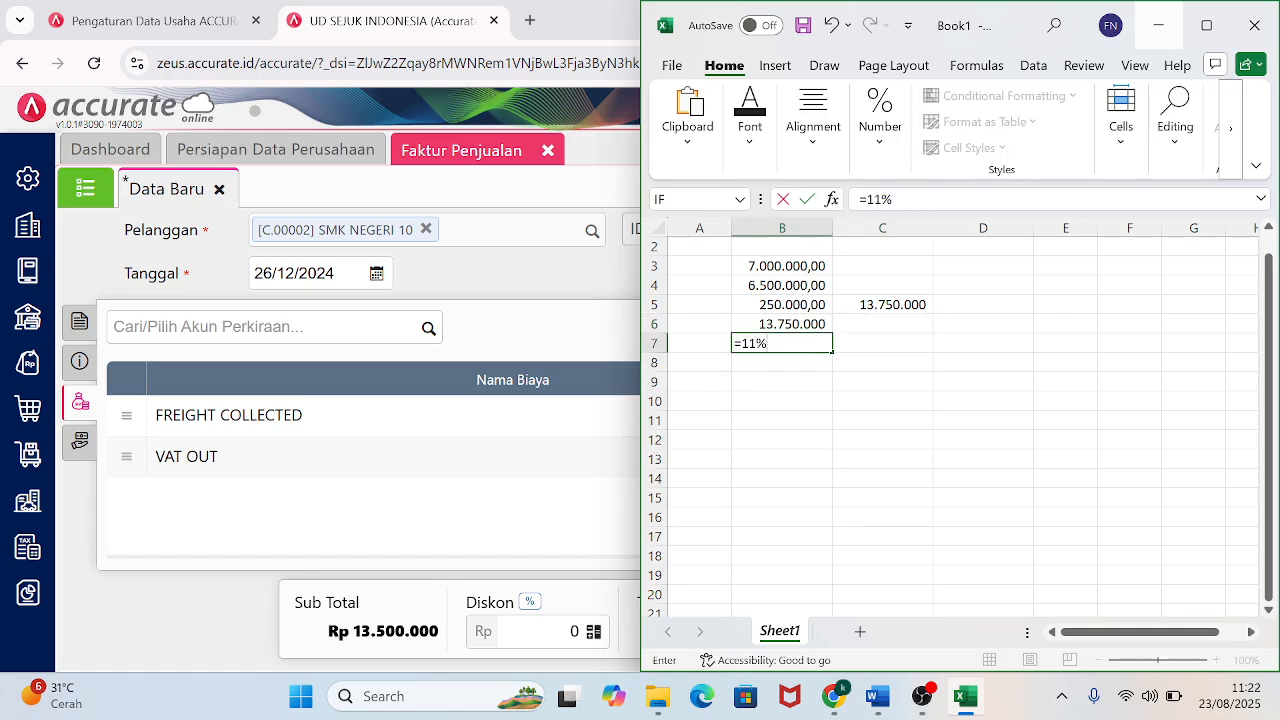
text(*)
click(786, 322)
key(Return)
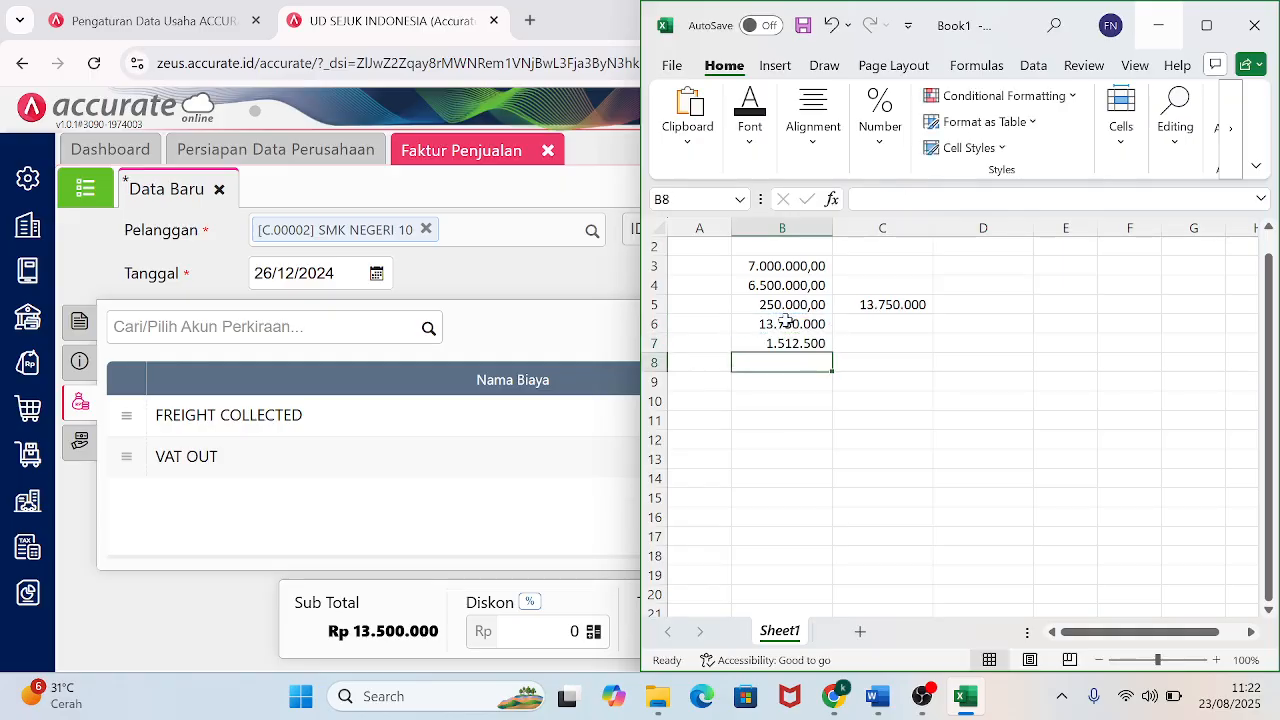
Switch to Accurate Online and add a VAT OUT other-cost line of -1.512.500 to the invoice.
click(537, 503)
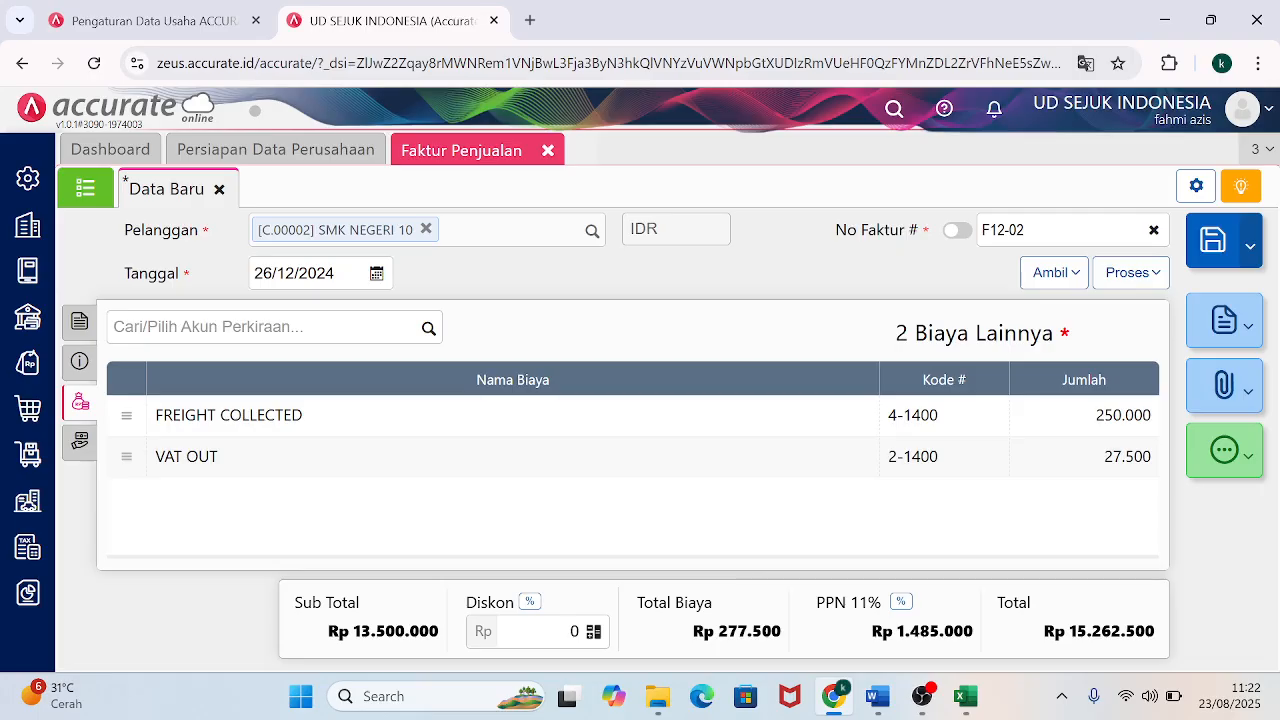
text(VAT OU)
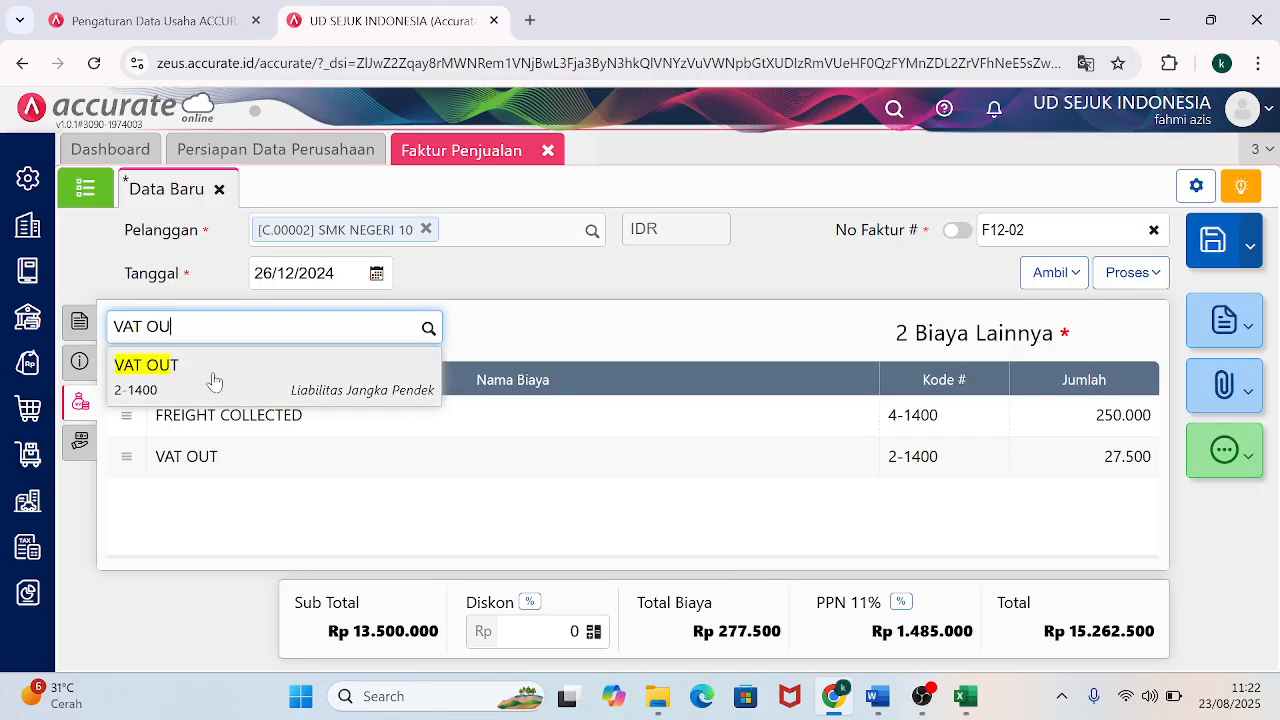
click(213, 372)
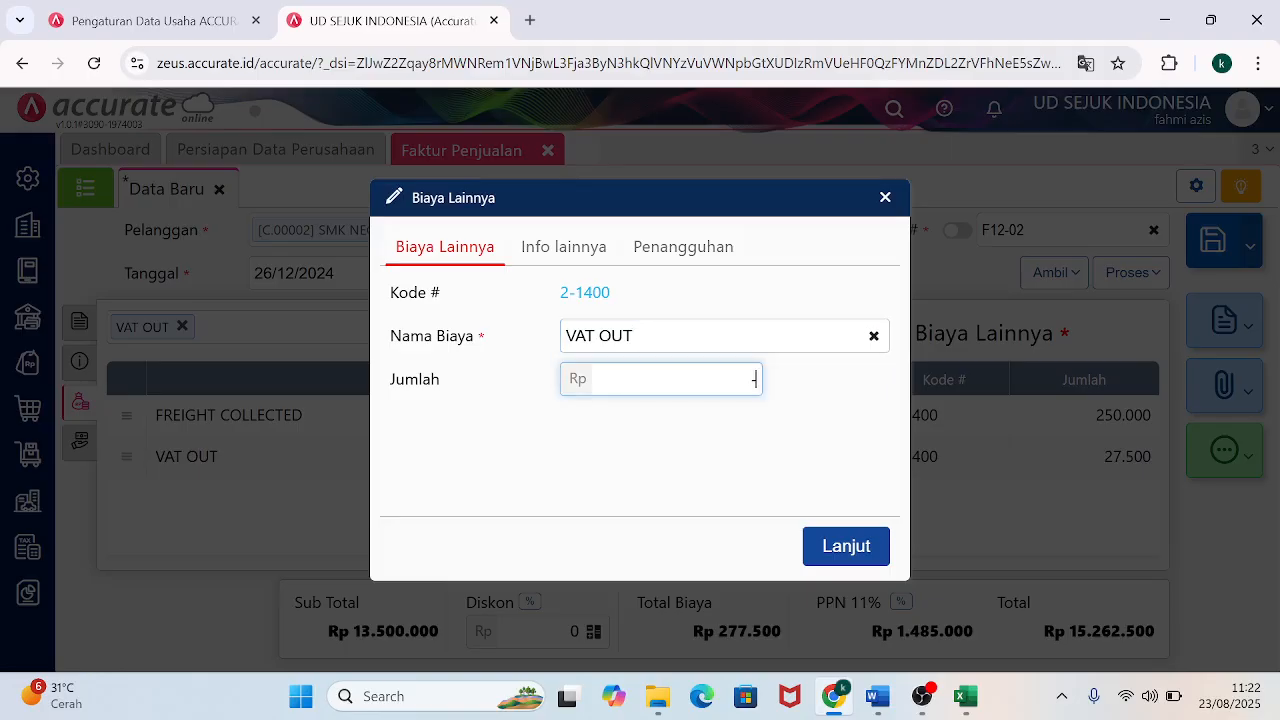
text(-1.512)
mouse_move(965, 696)
click(946, 598)
text(500)
mouse_move(958, 698)
mouse_move(957, 622)
click(841, 550)
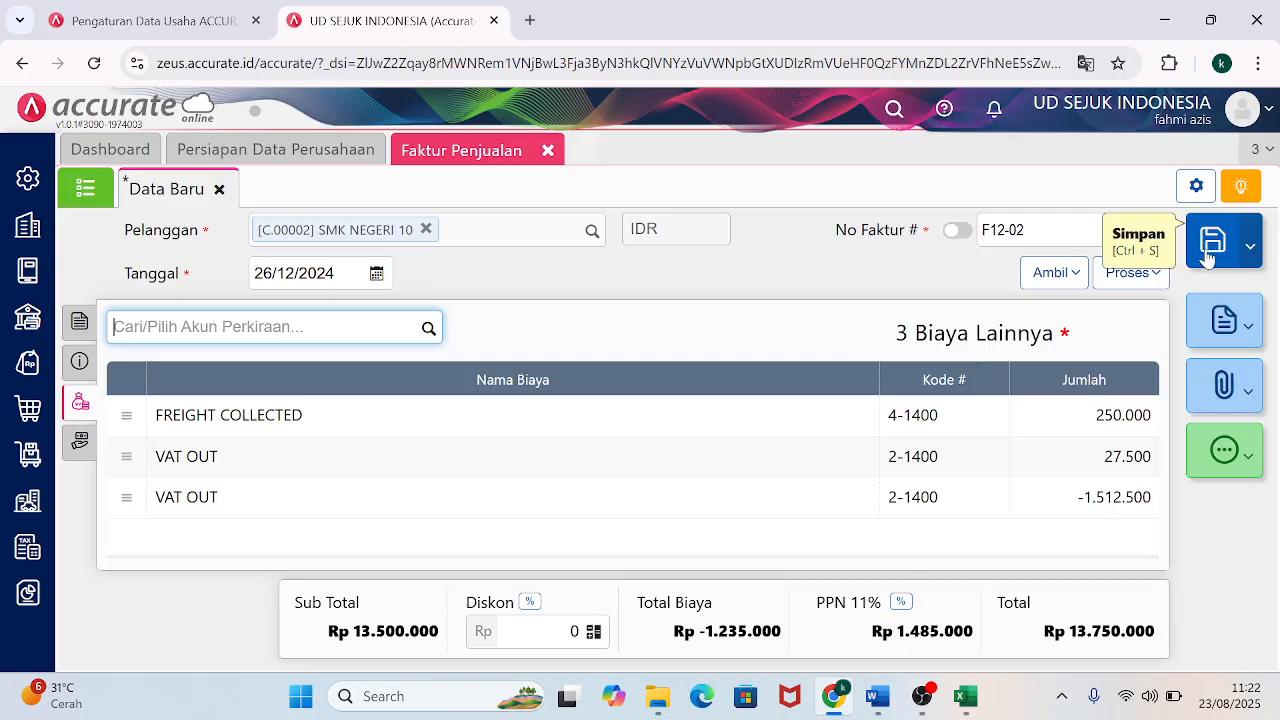
Check the invoice's payment, other-cost and additional-information sections, and save sales invoice F12-02.
click(80, 443)
click(80, 402)
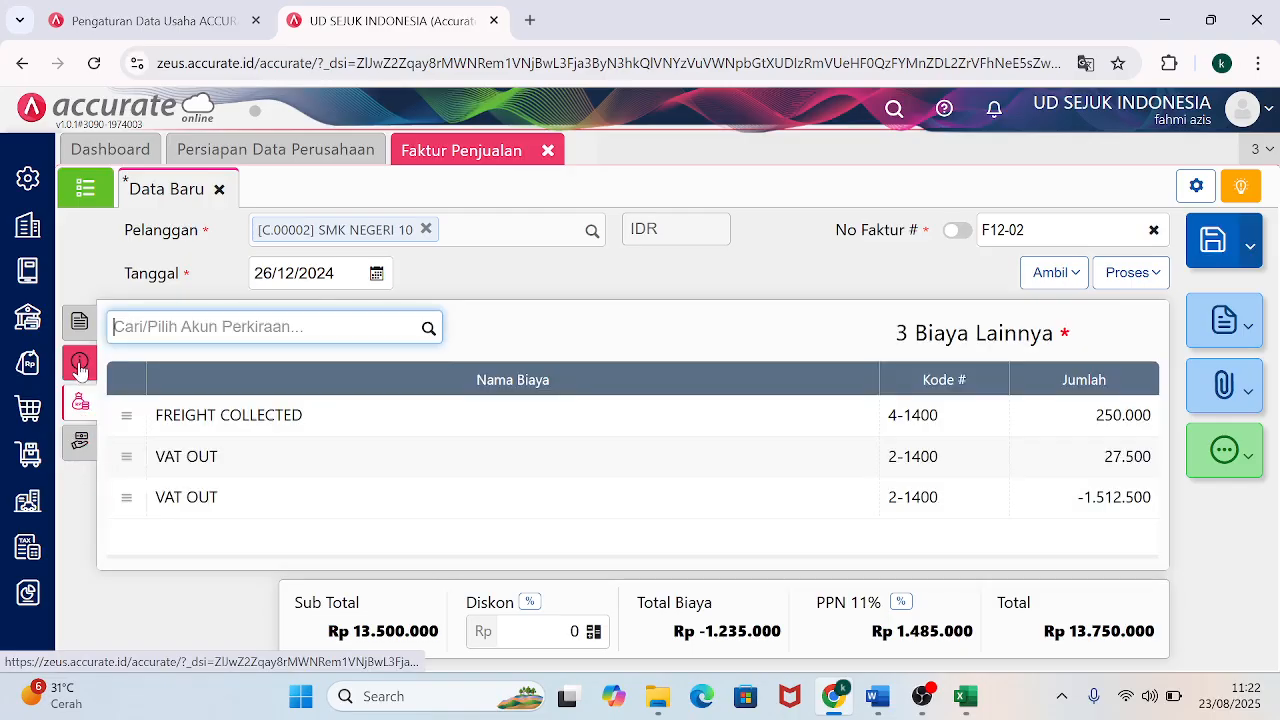
click(80, 364)
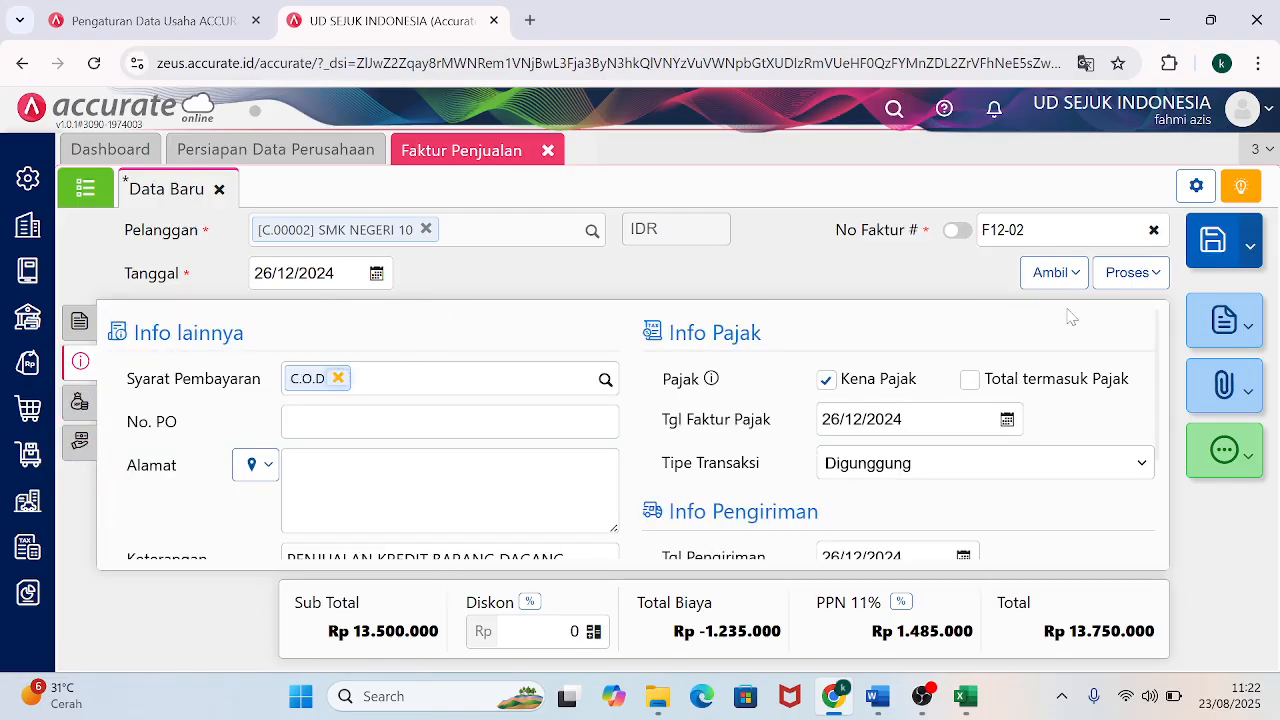
click(1211, 246)
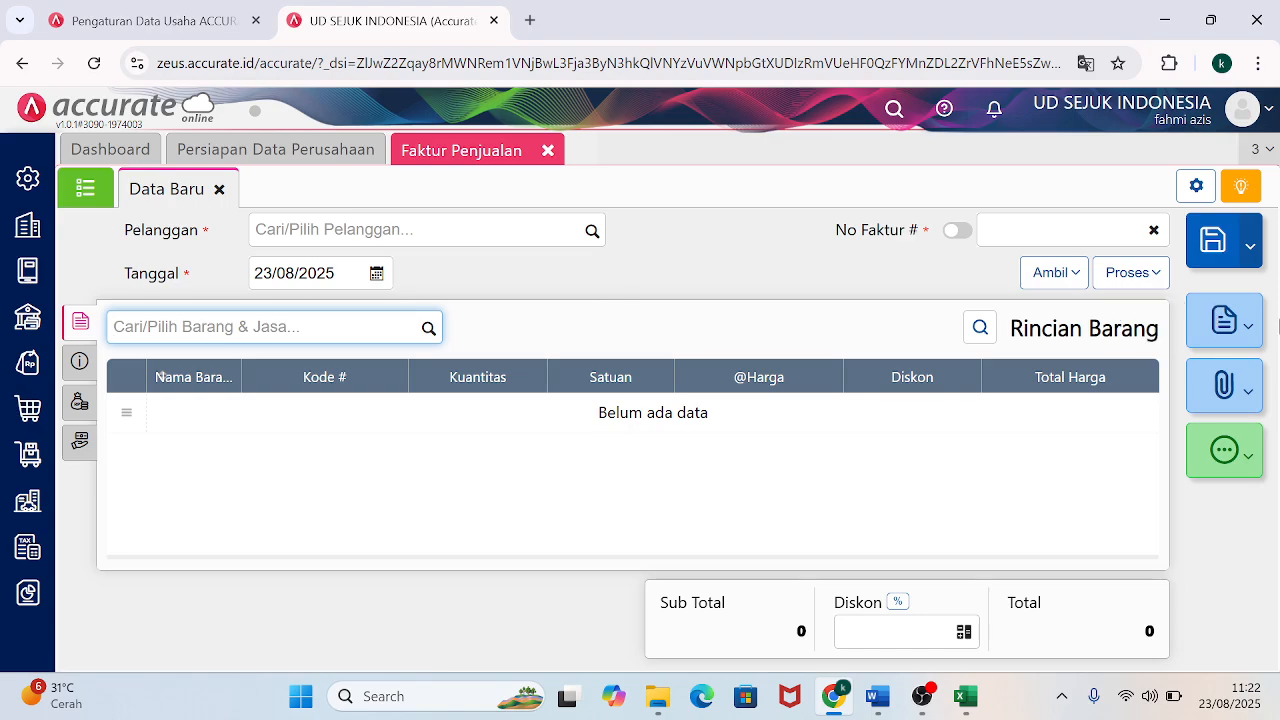
Open the saved invoice F12-02 from the sales invoice list and review its journal details.
click(88, 189)
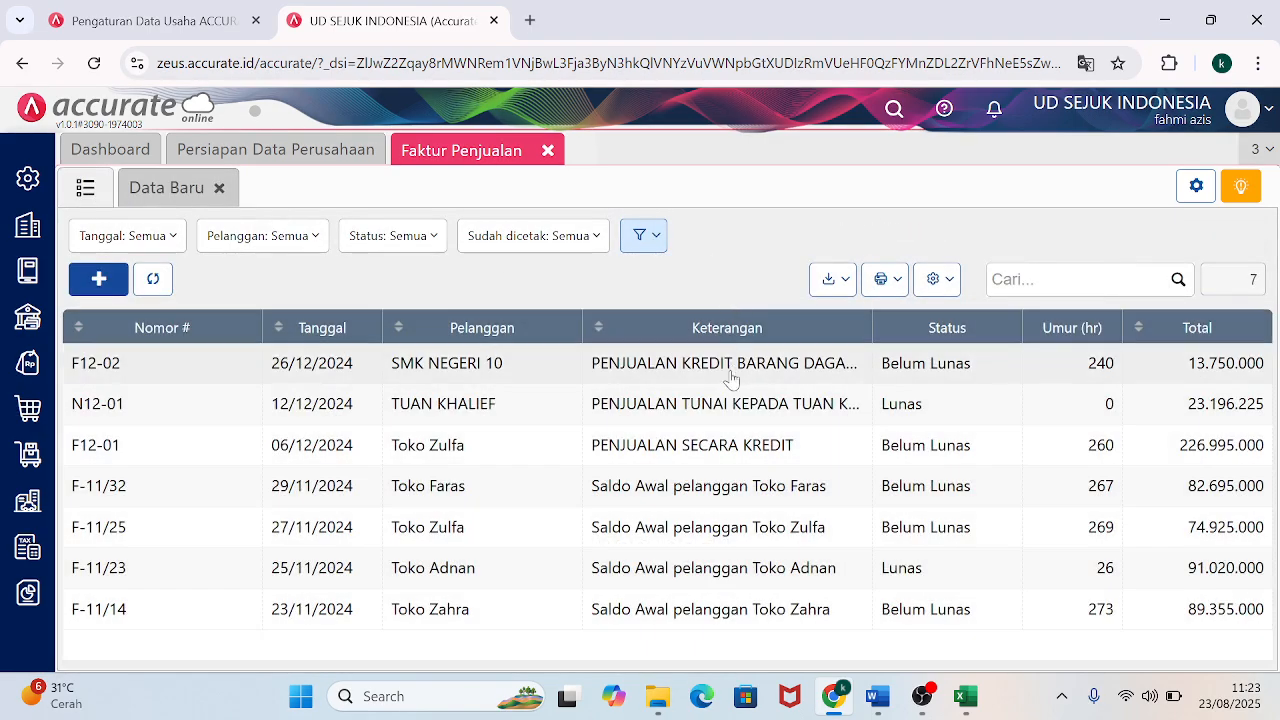
click(731, 381)
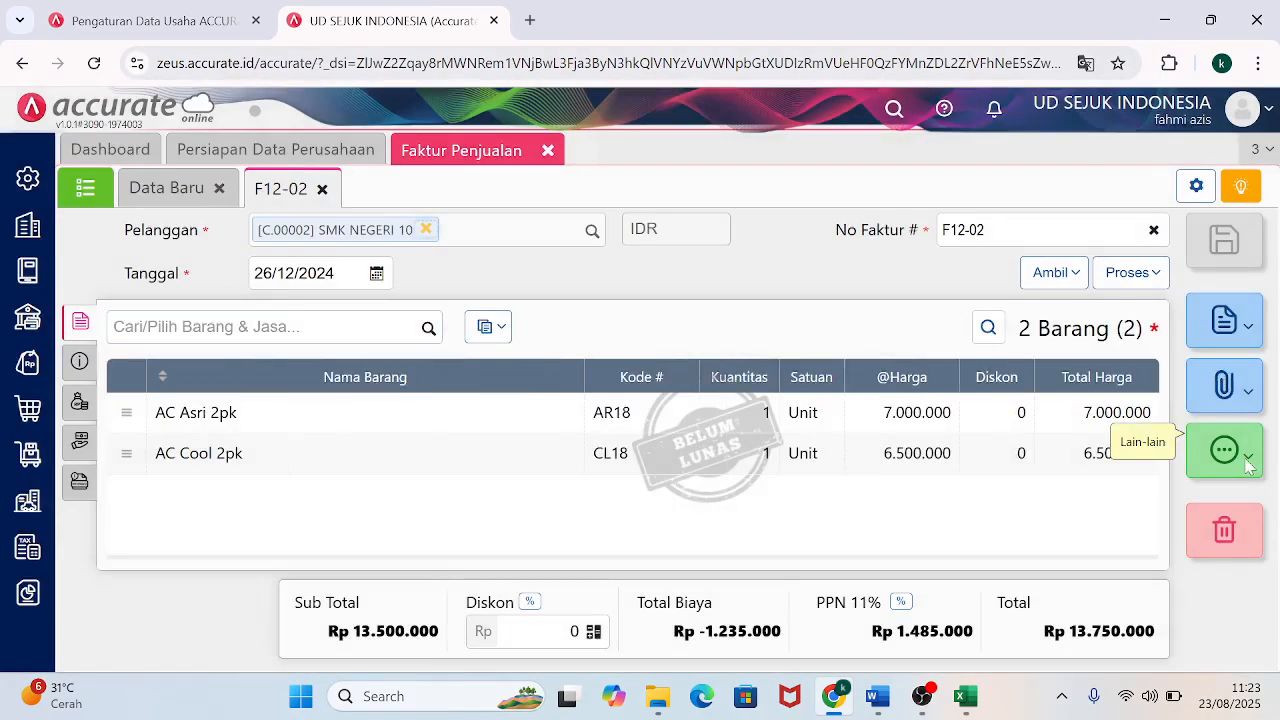
click(1236, 440)
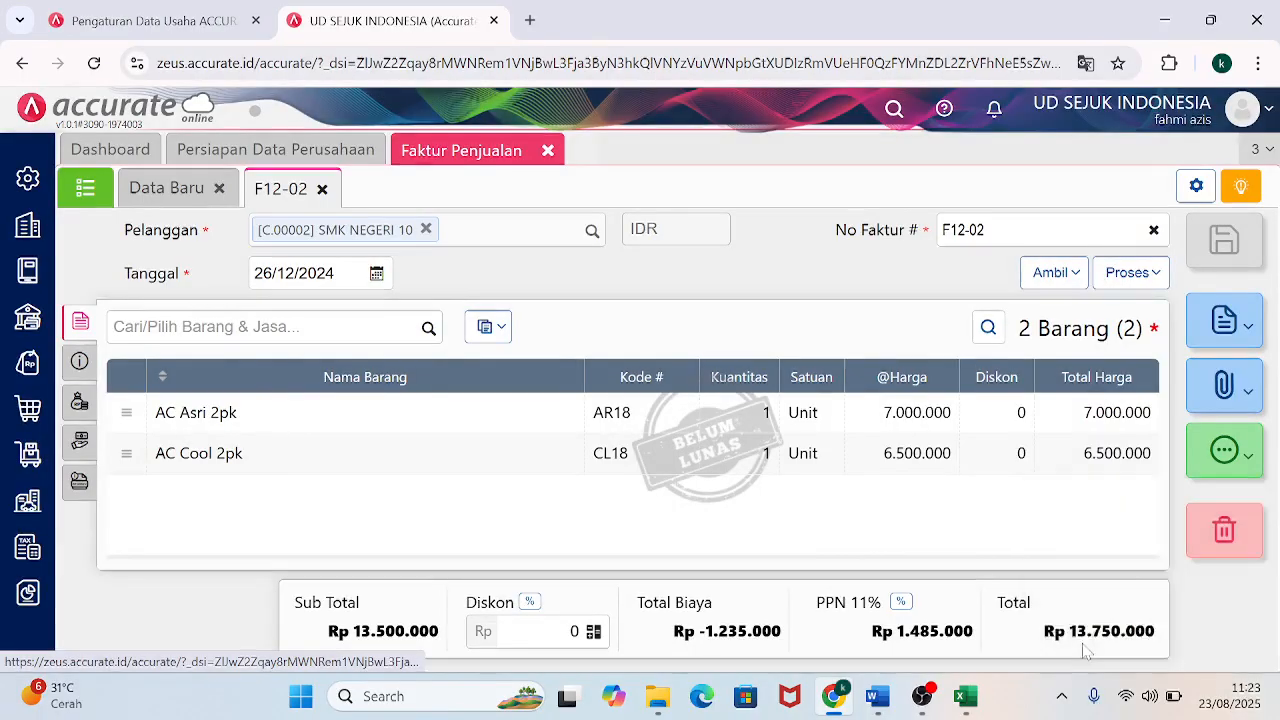
click(1083, 651)
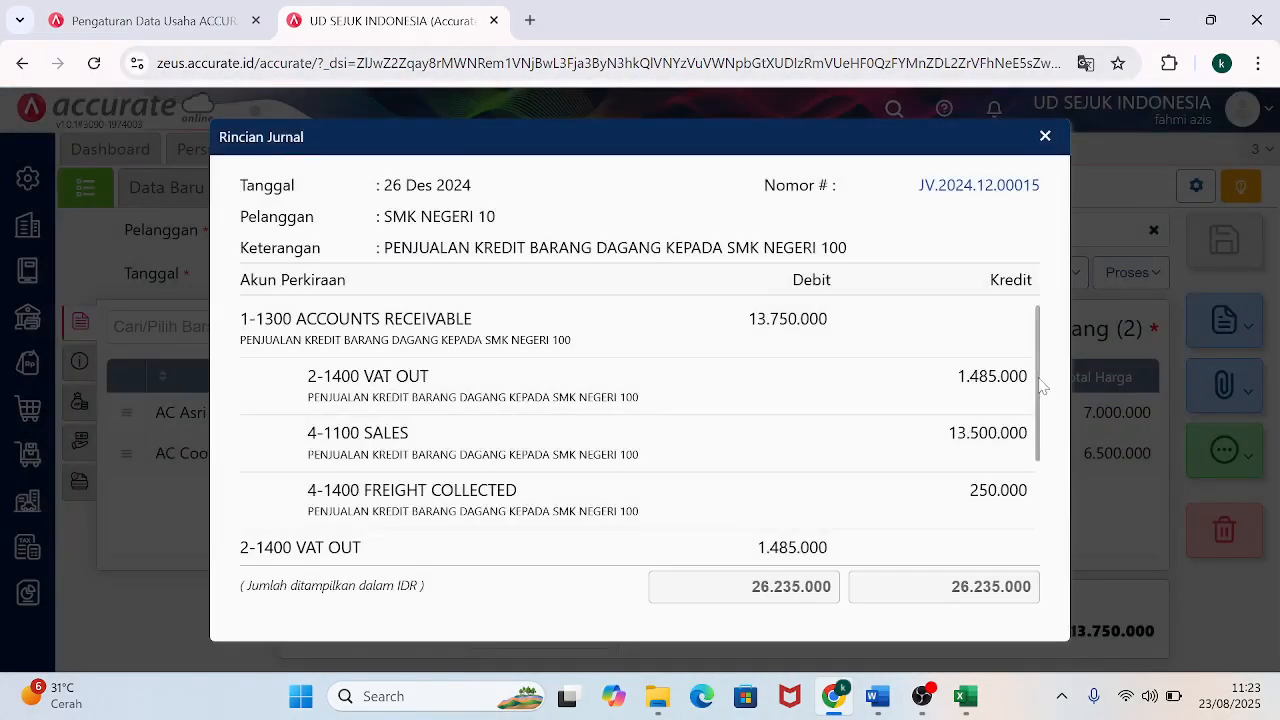
mouse_move(1040, 372)
mouse_down()
mouse_move(1040, 490)
mouse_move(1040, 365)
mouse_up()
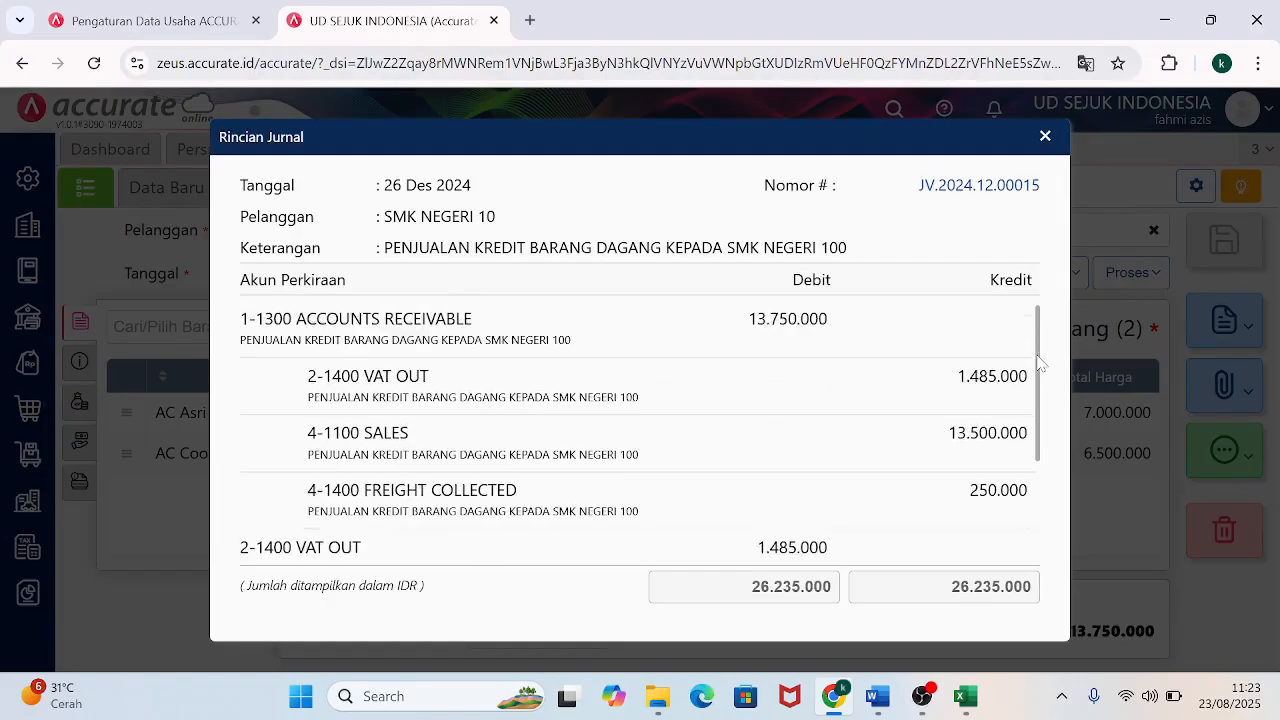
click(1045, 136)
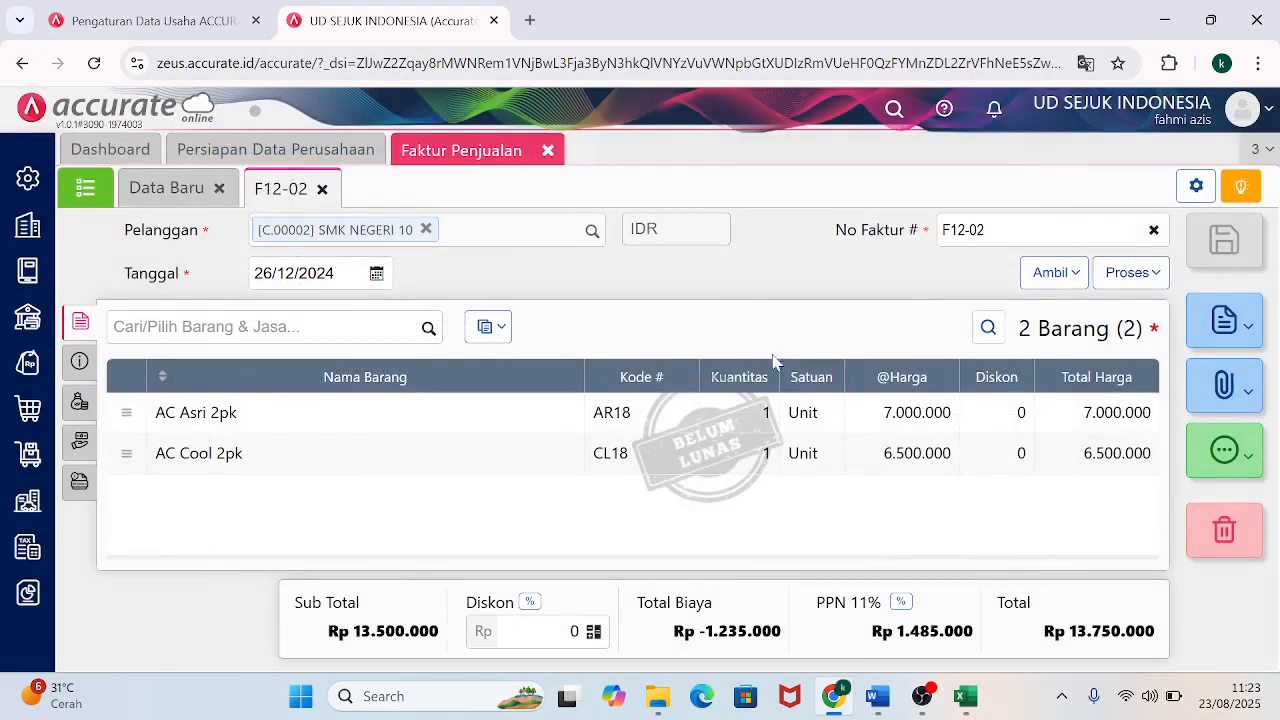
Close the sales invoice and examine the tax billing details of the next transaction document in the Word file.
click(546, 154)
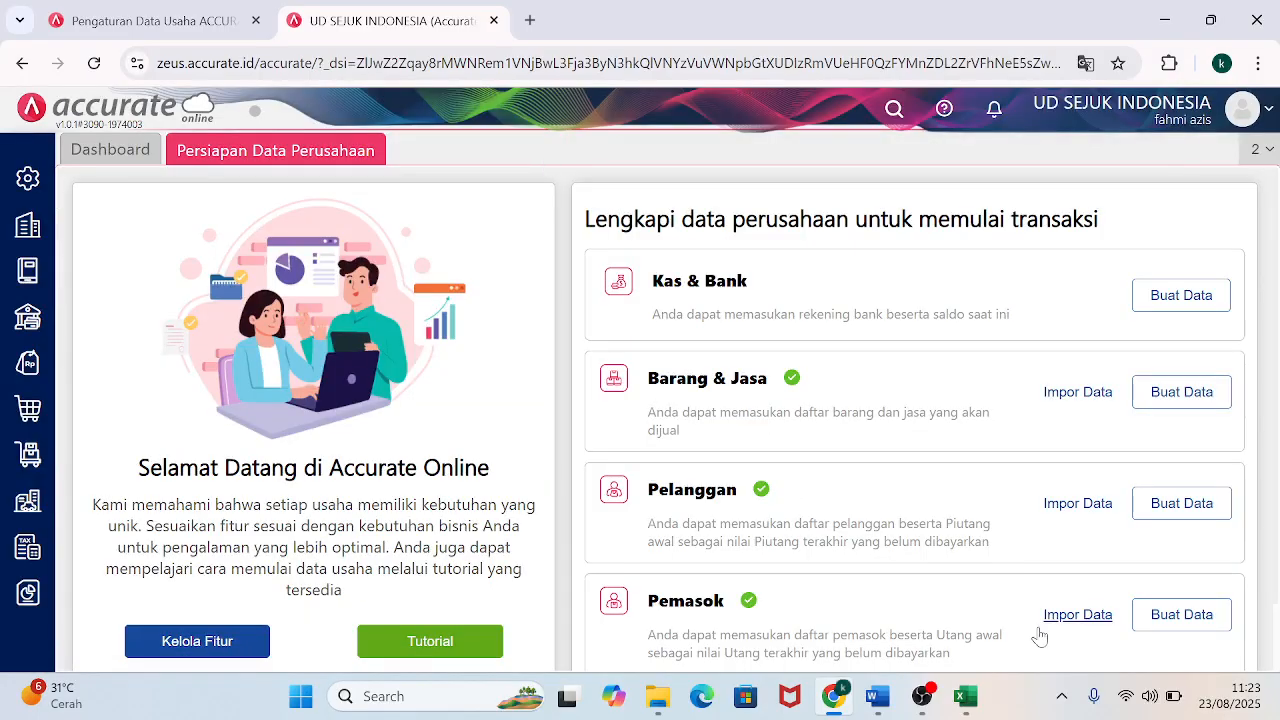
mouse_move(876, 694)
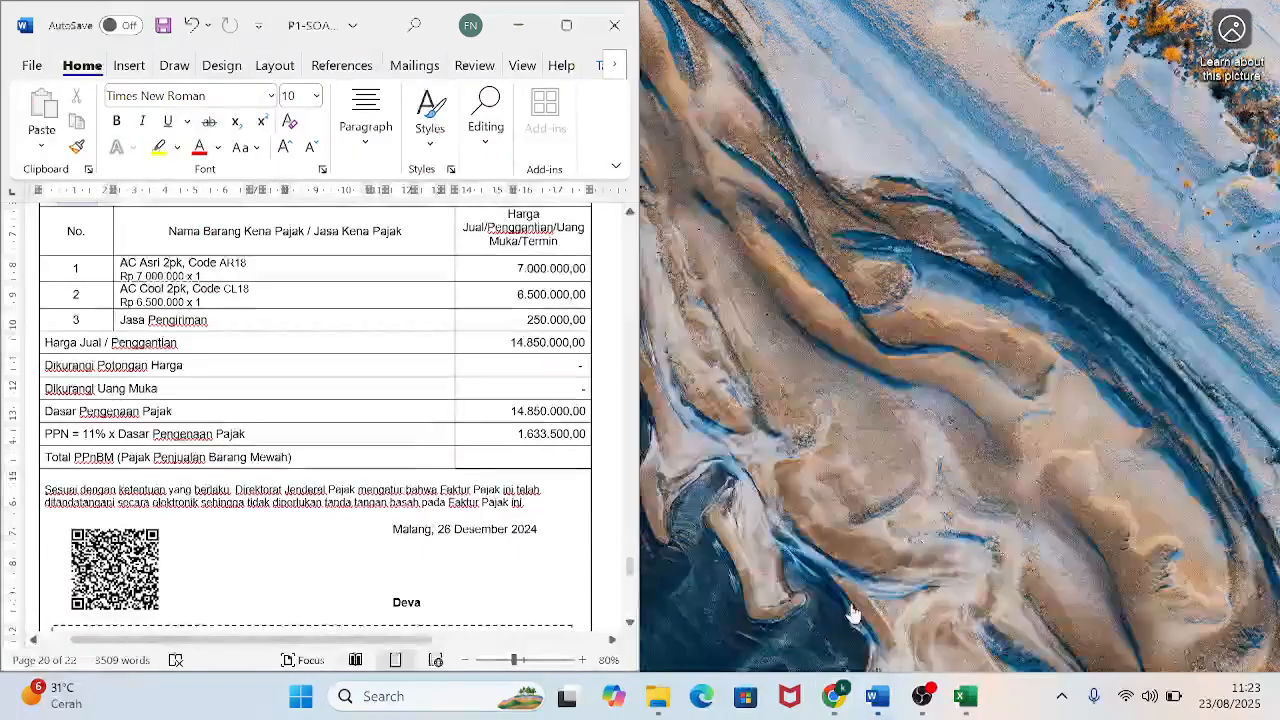
click(853, 610)
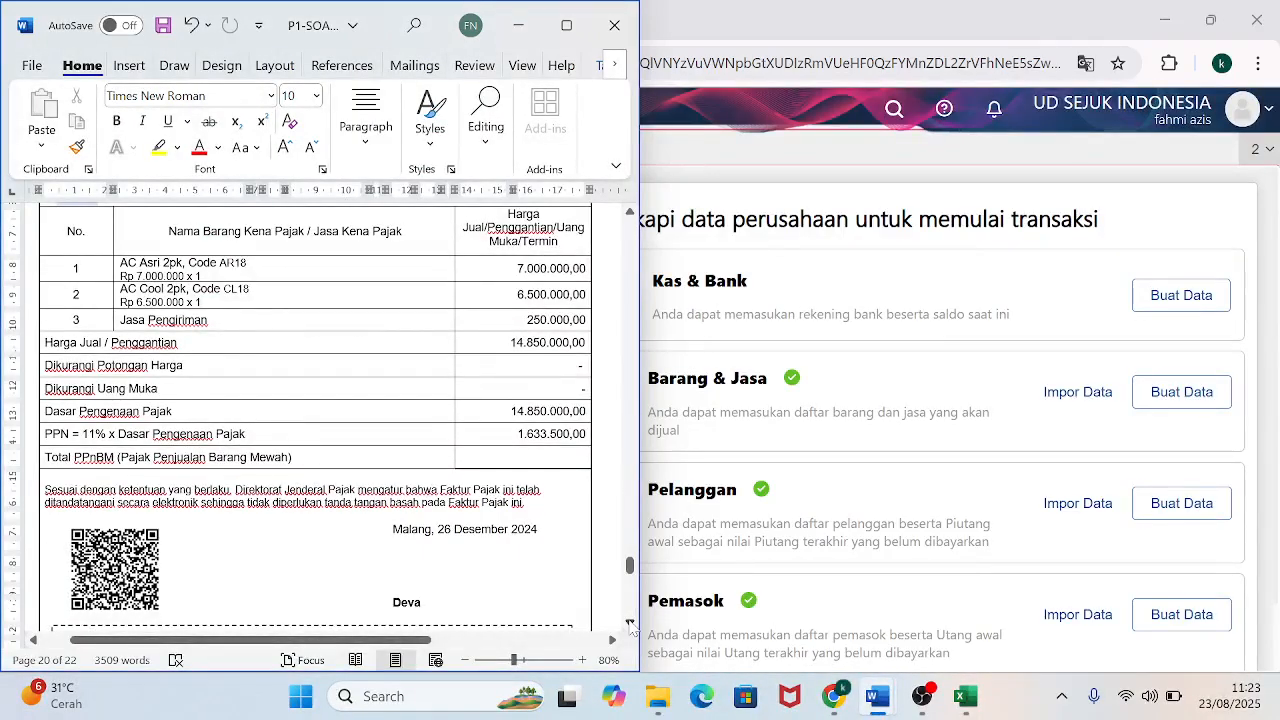
scroll(630, 625, down, 5)
scroll(630, 625, down, 8)
scroll(630, 625, down, 2)
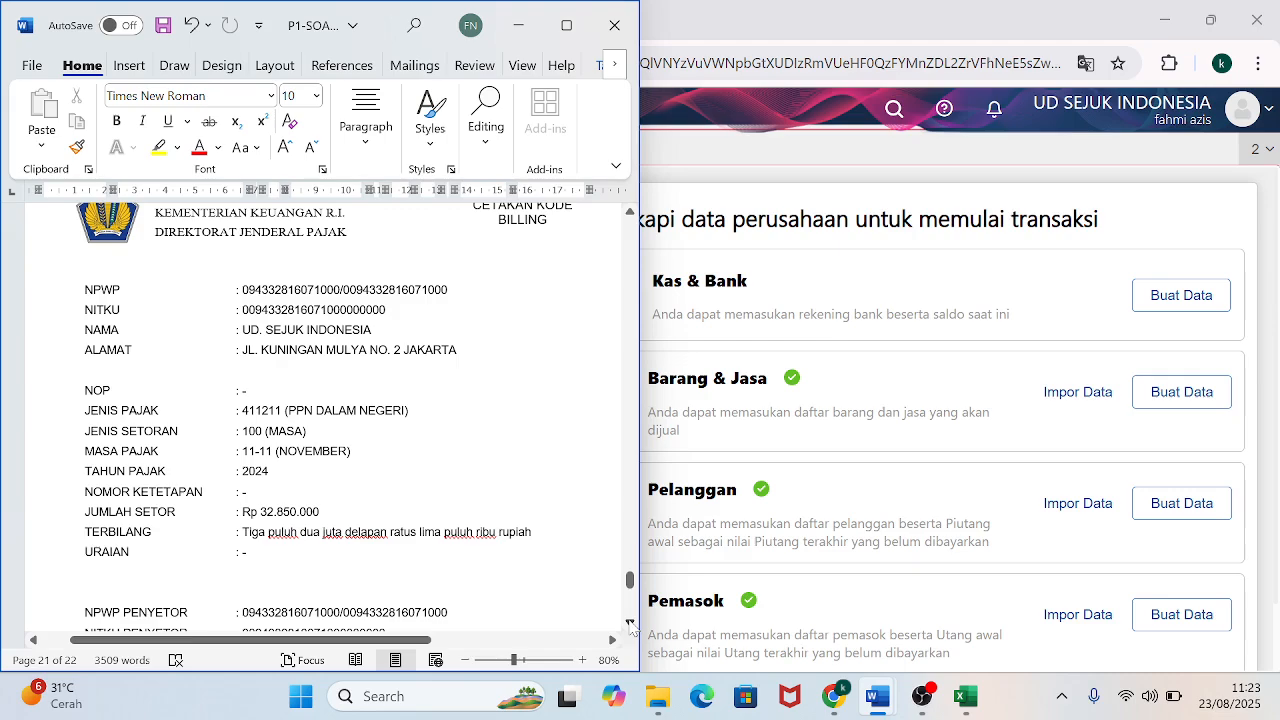
scroll(630, 625, down, 3)
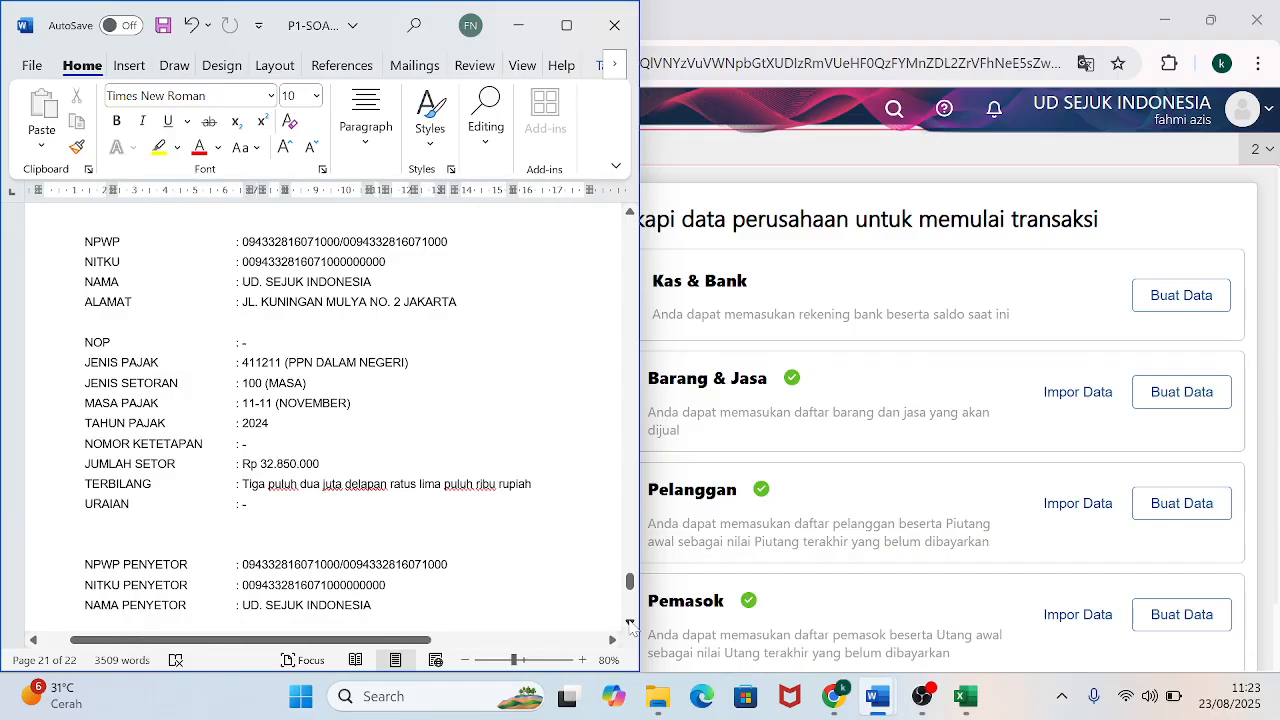
scroll(630, 625, down, 4)
scroll(630, 625, down, 3)
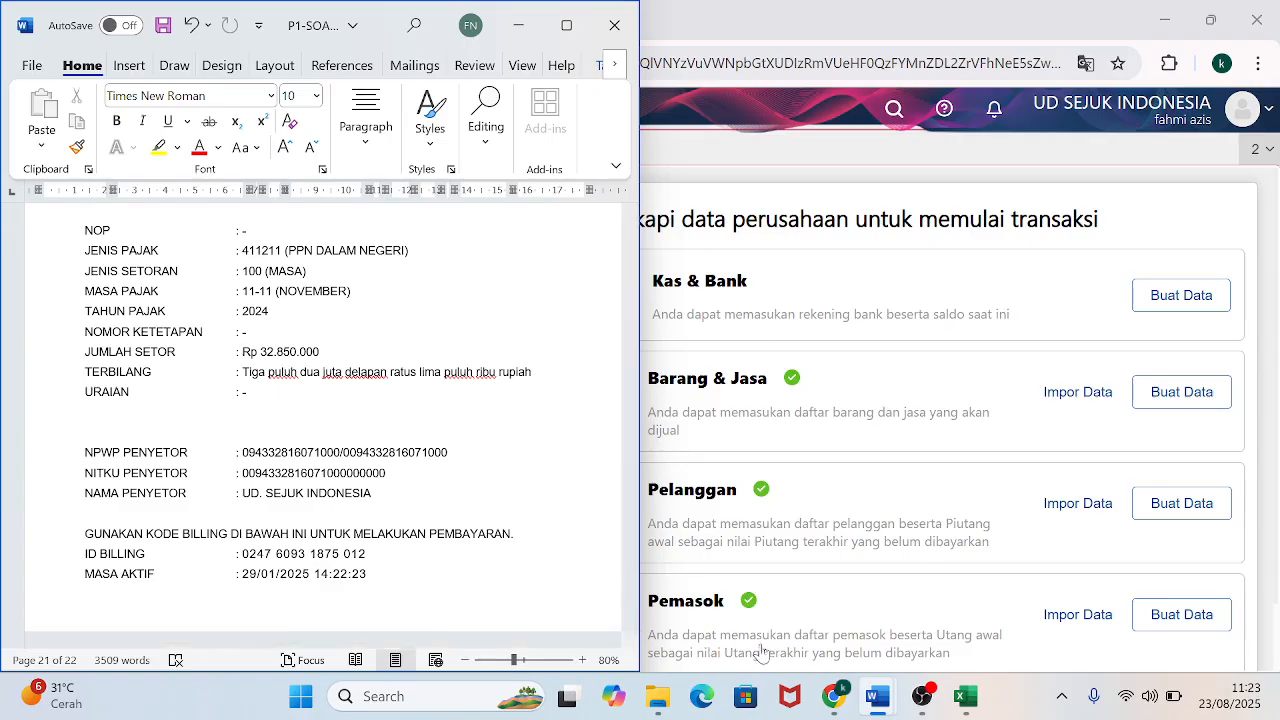
drag(630, 585, 638, 350)
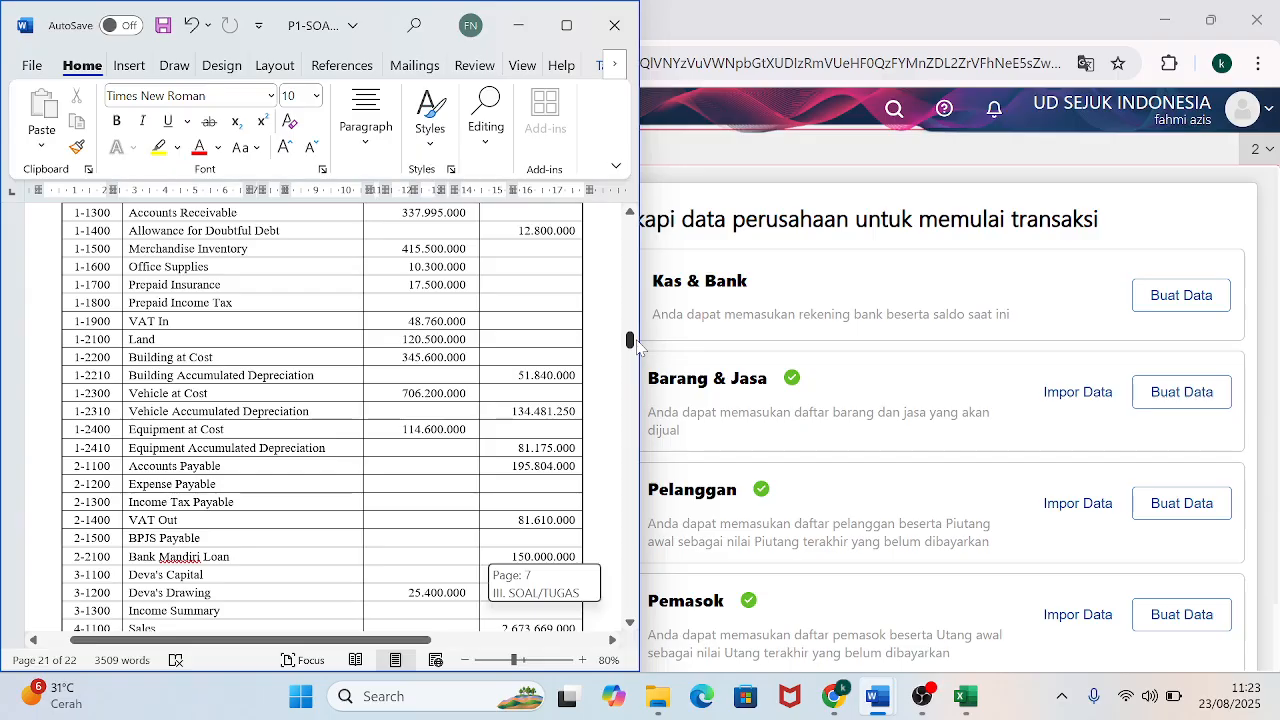
drag(637, 347, 624, 597)
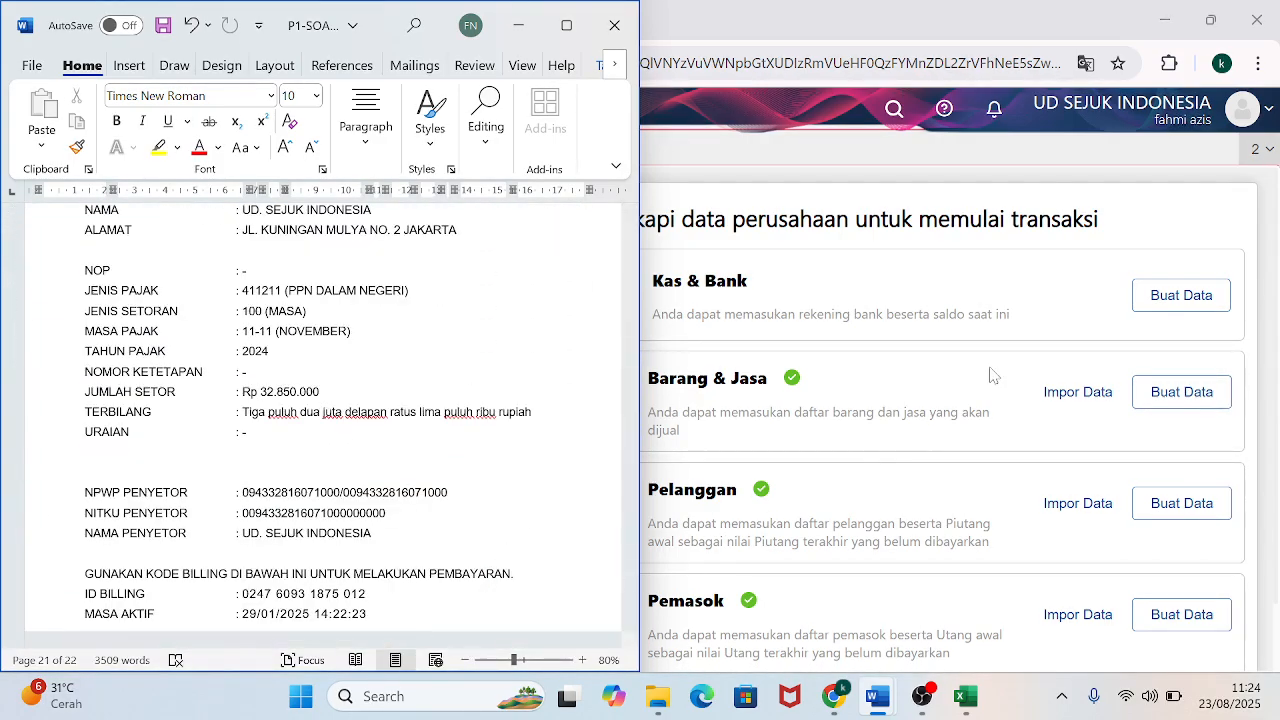
Switch to Accurate Online, place its window beside the Word document, and start a new Kas & Bank payment.
click(990, 370)
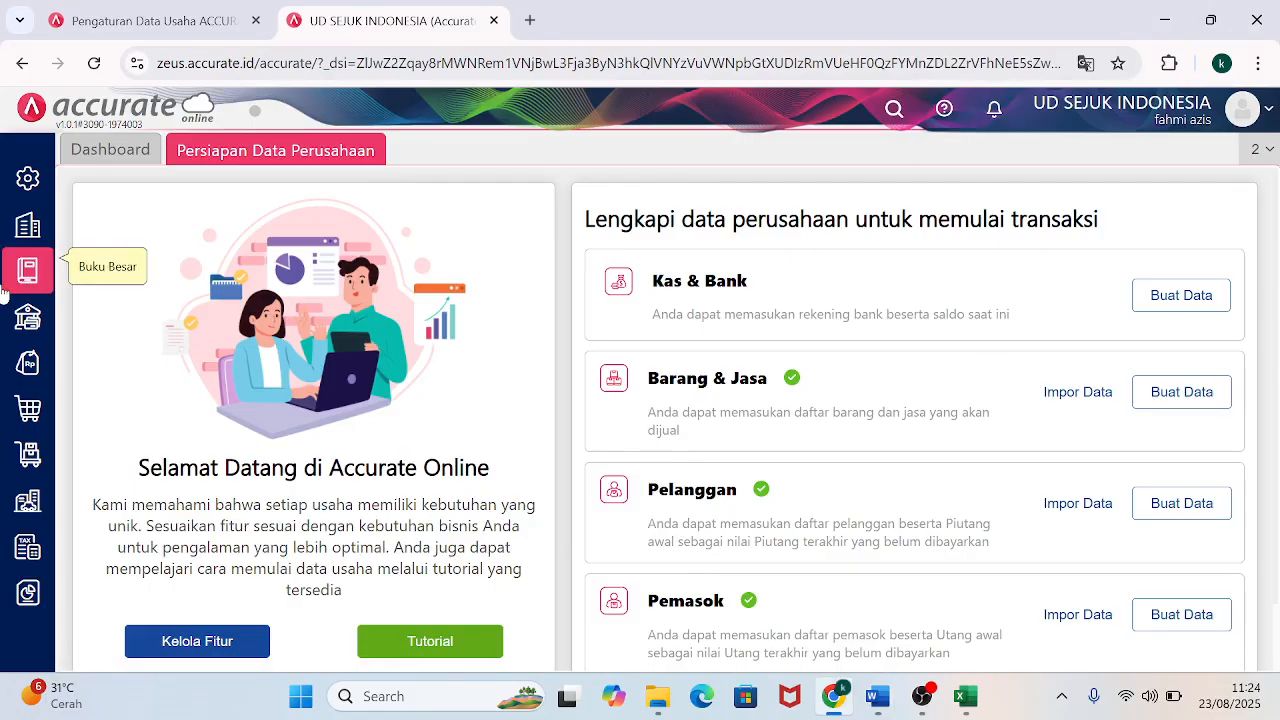
click(28, 318)
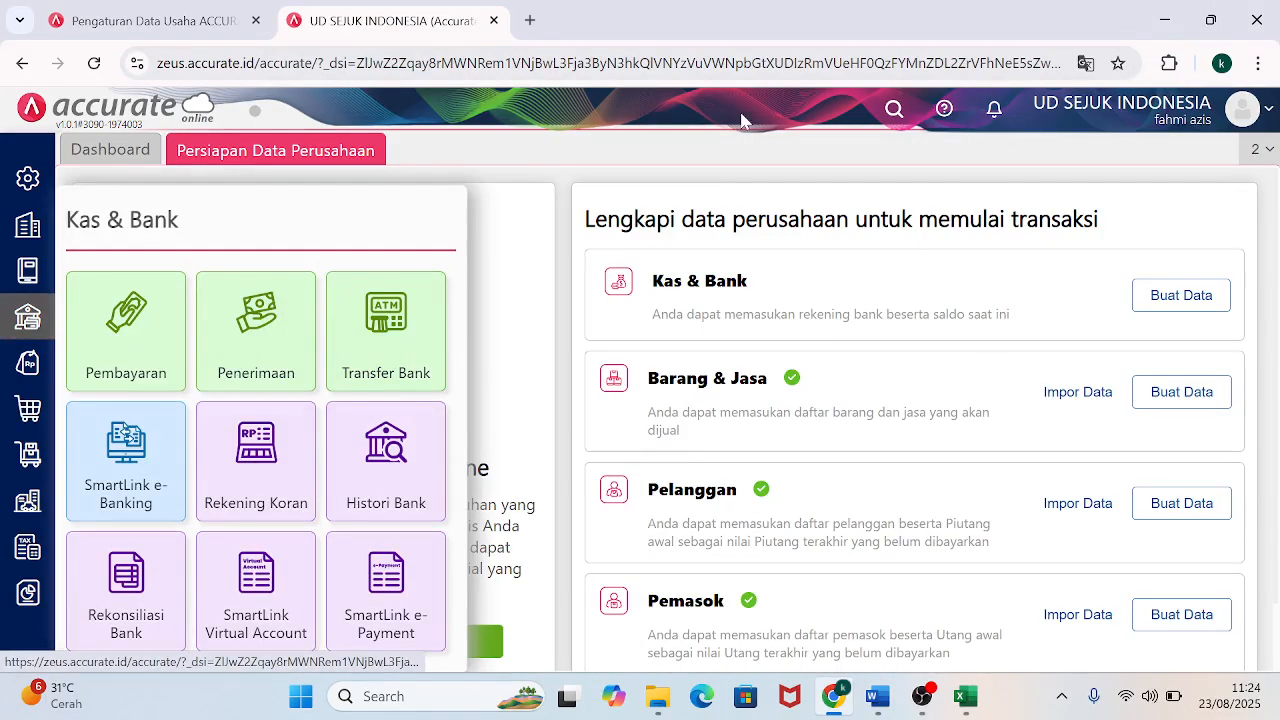
click(1210, 20)
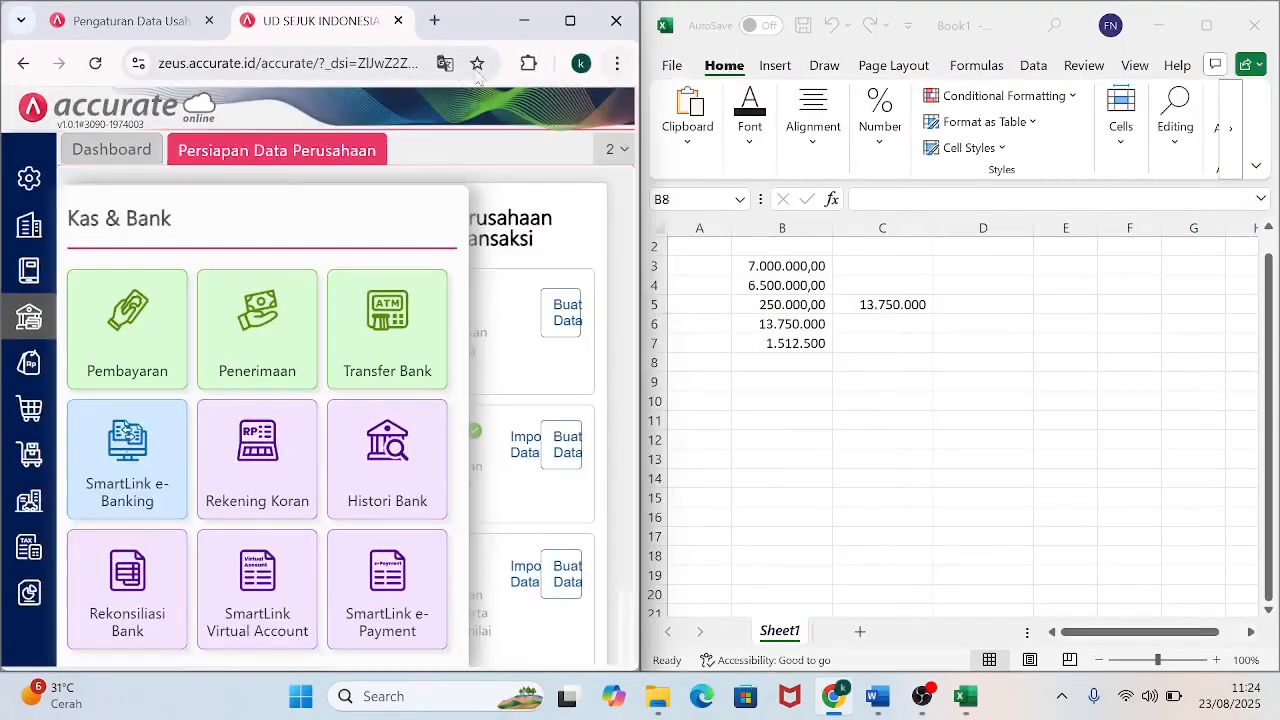
drag(478, 24, 1278, 2)
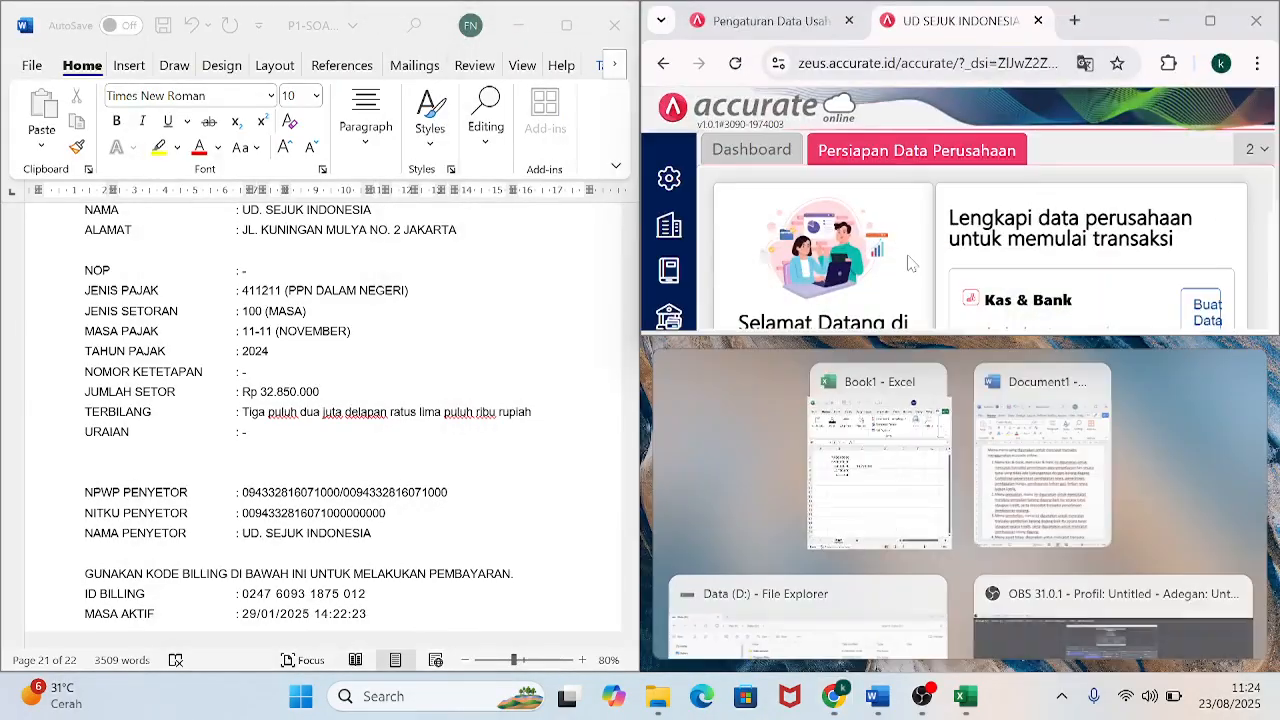
double_click(956, 338)
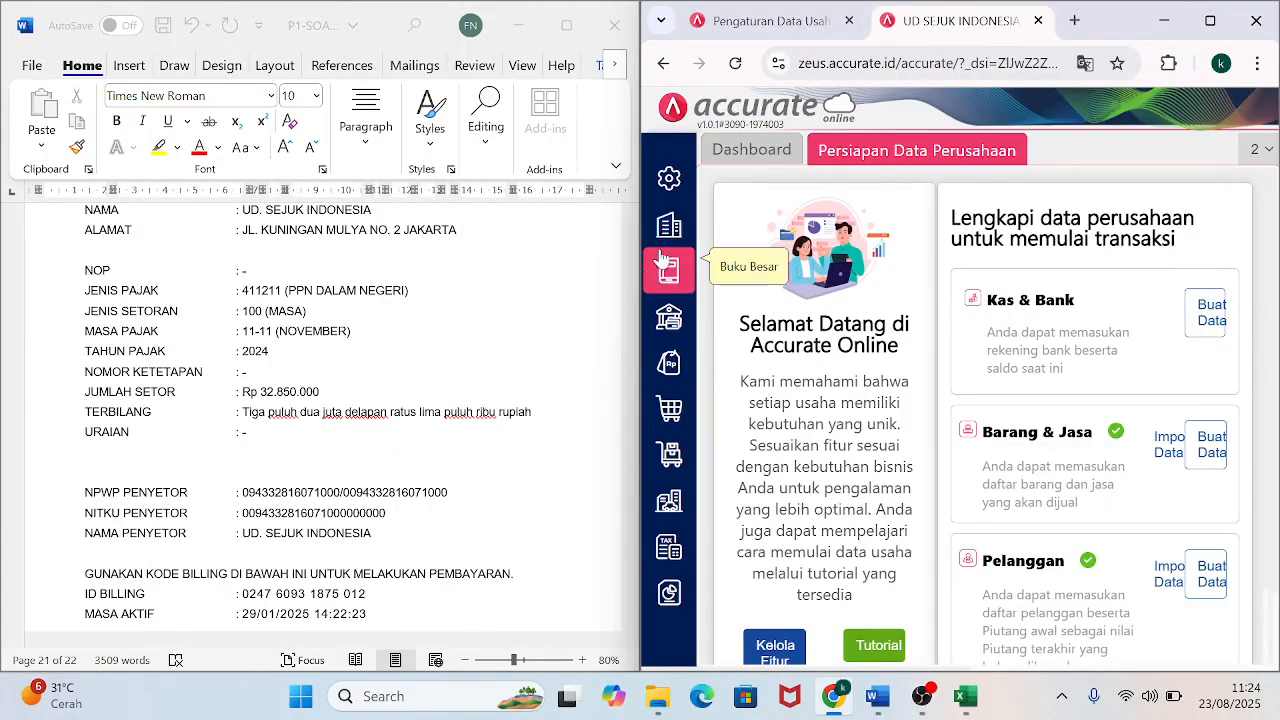
click(672, 334)
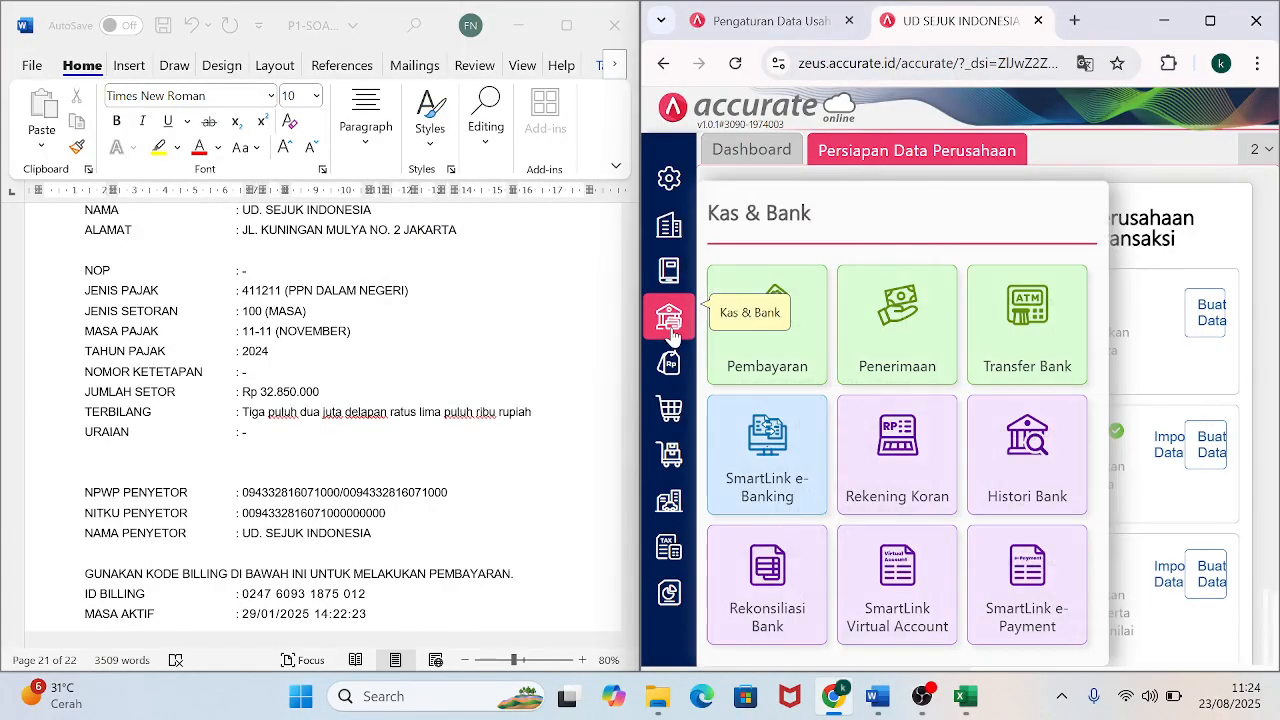
click(774, 347)
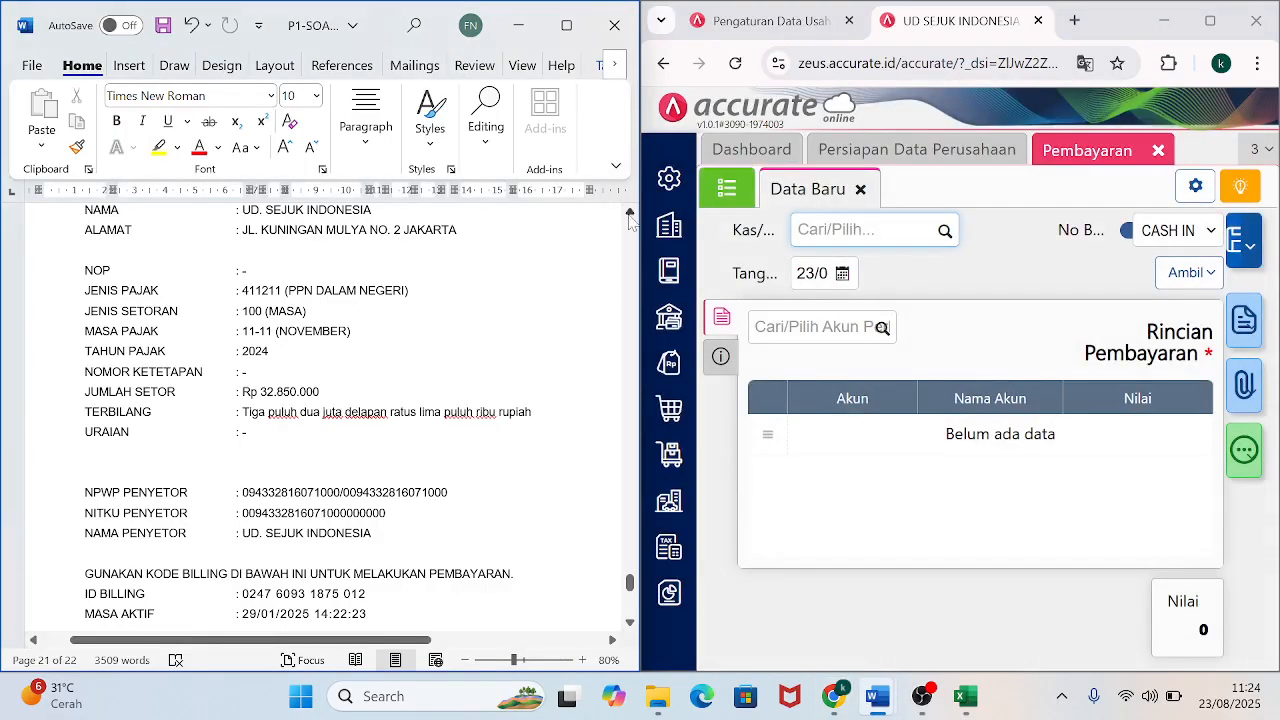
Turn off automatic numbering for the payment and set its voucher number to BKK12-6 from the transaction document.
click(630, 213)
scroll(630, 213, up, 3)
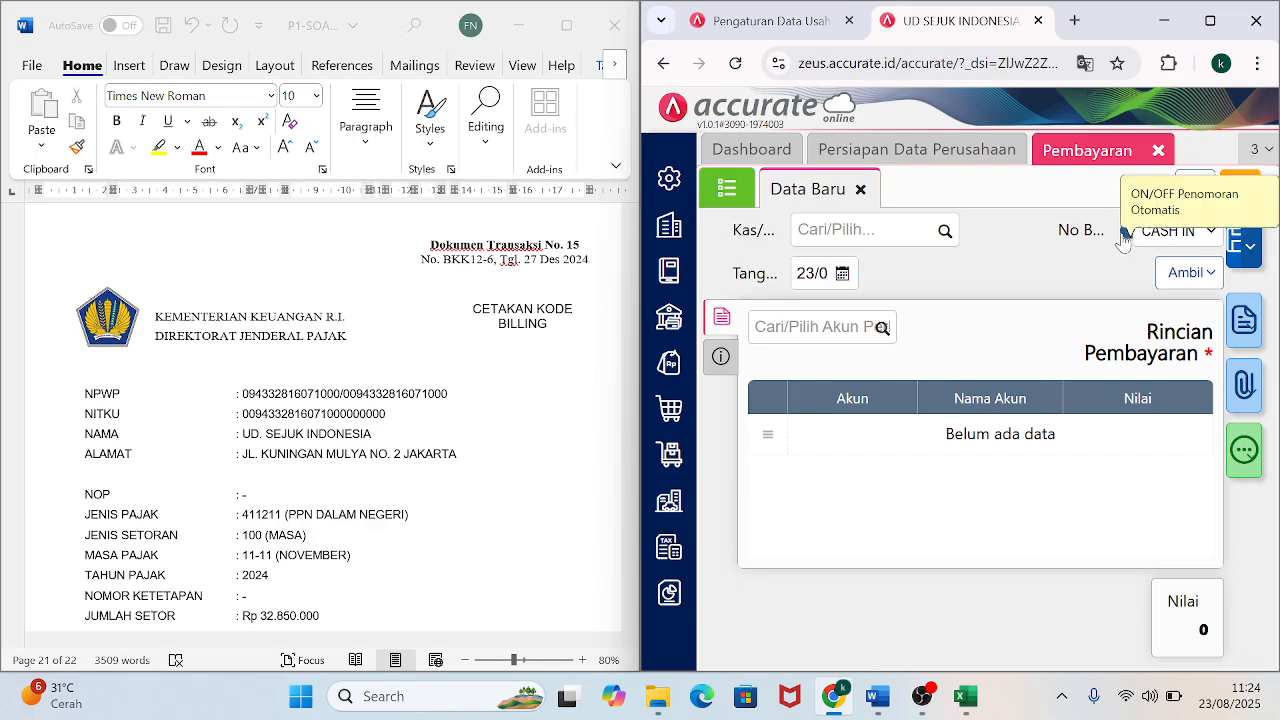
click(1125, 236)
text(B)
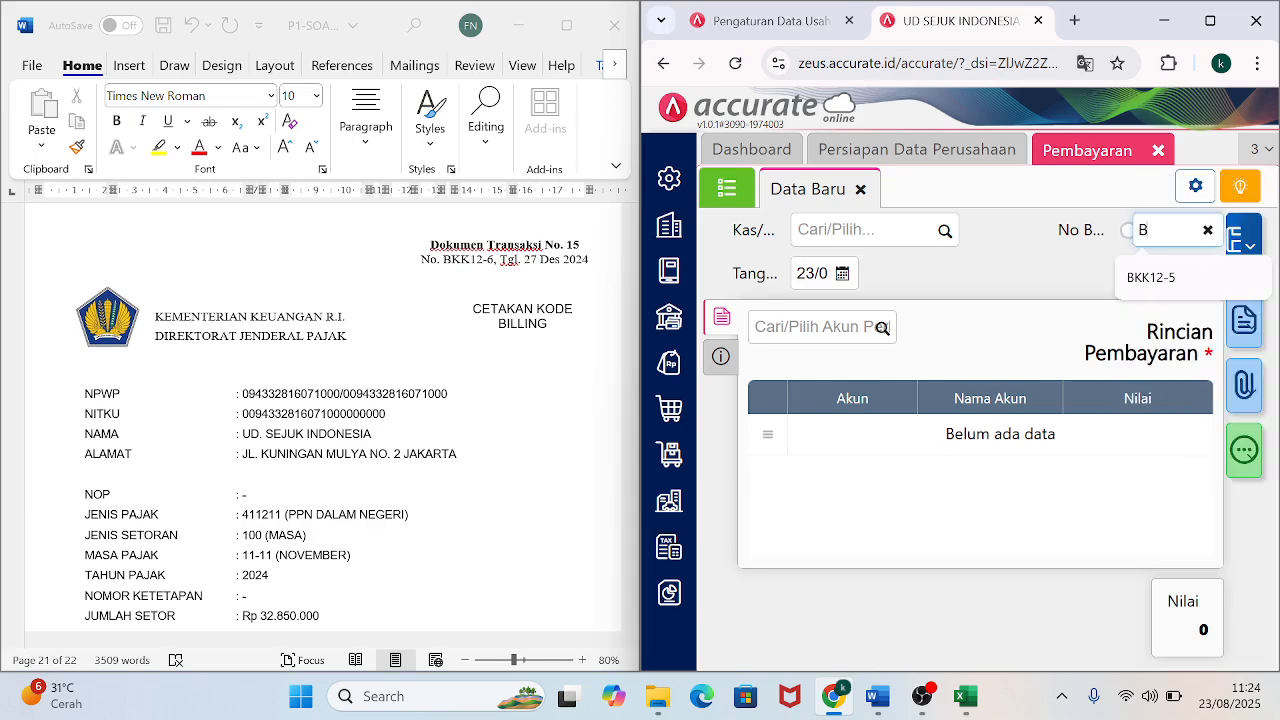
text(KK12-6)
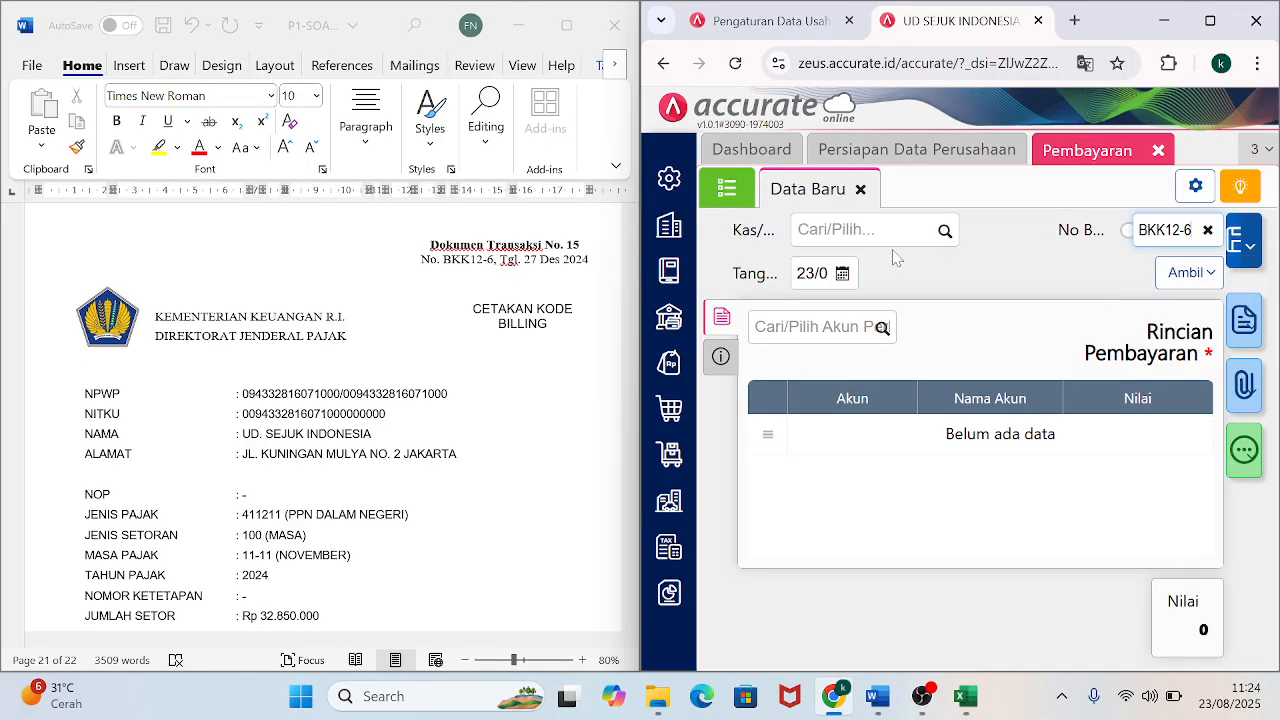
key(Tab)
Choose CASH IN BANK as the payment's cash/bank account and set the date to 27 December 2024.
click(943, 232)
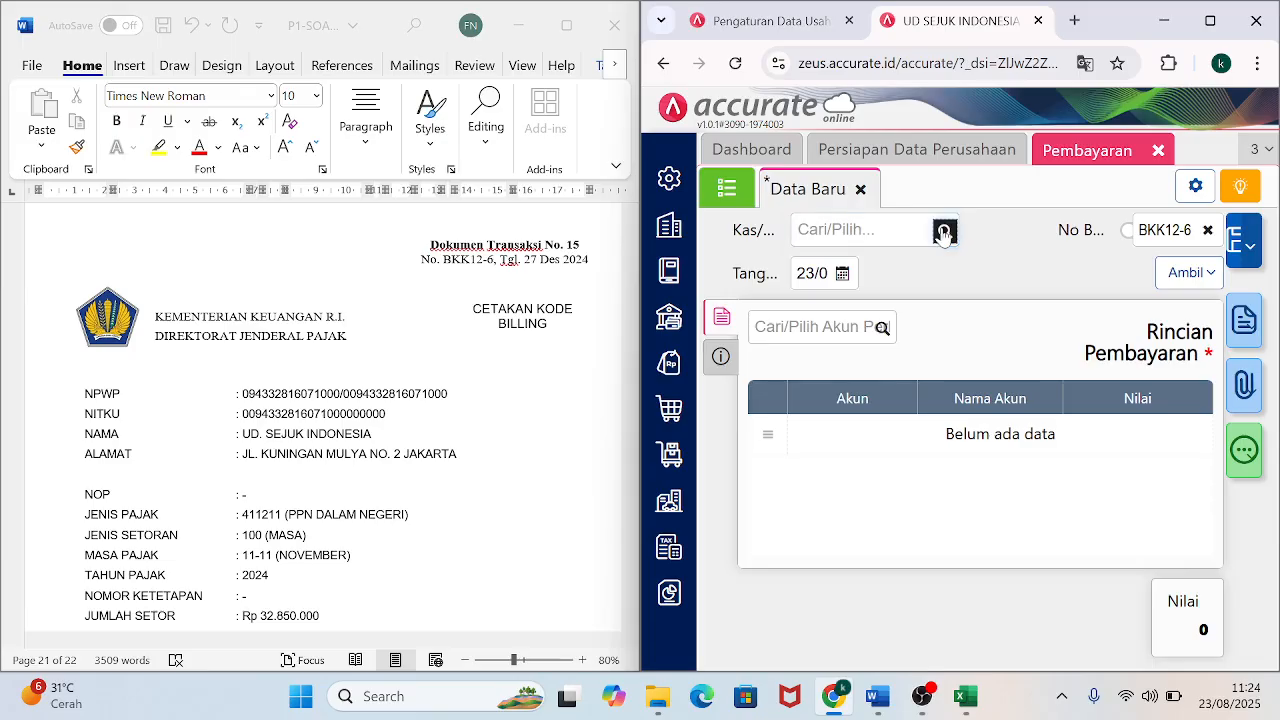
click(860, 285)
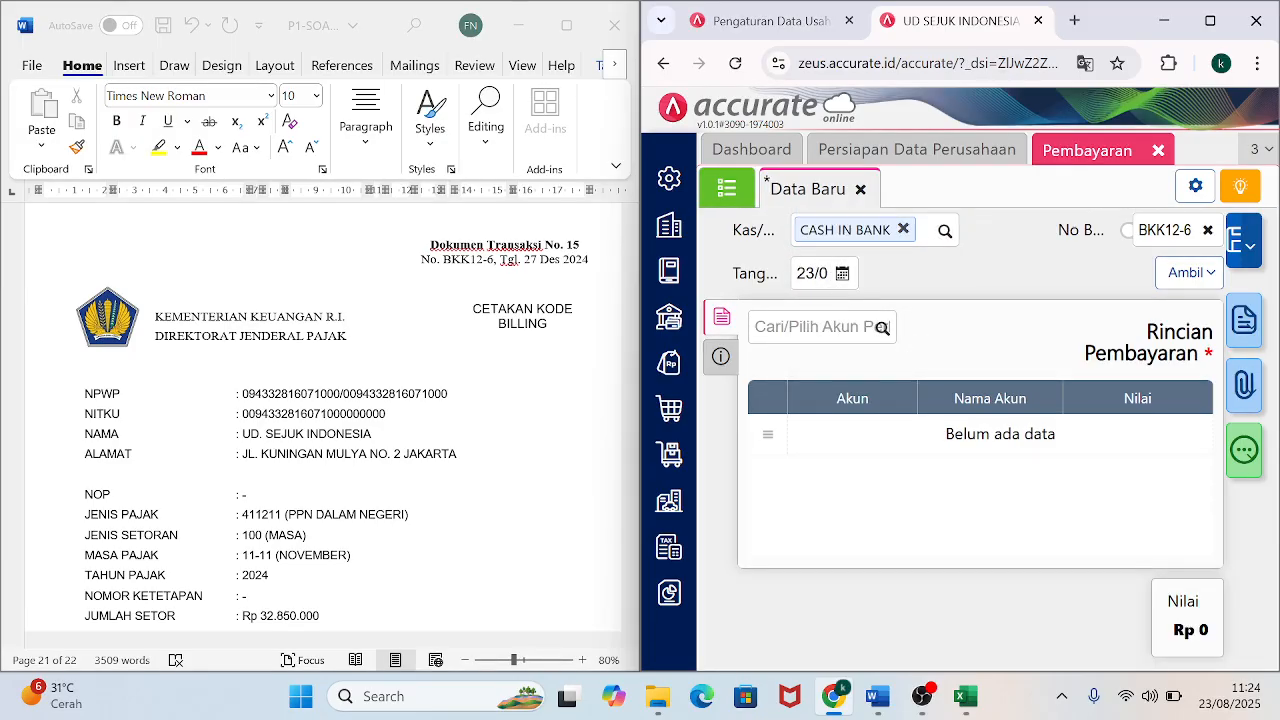
key(Tab)
text(2)
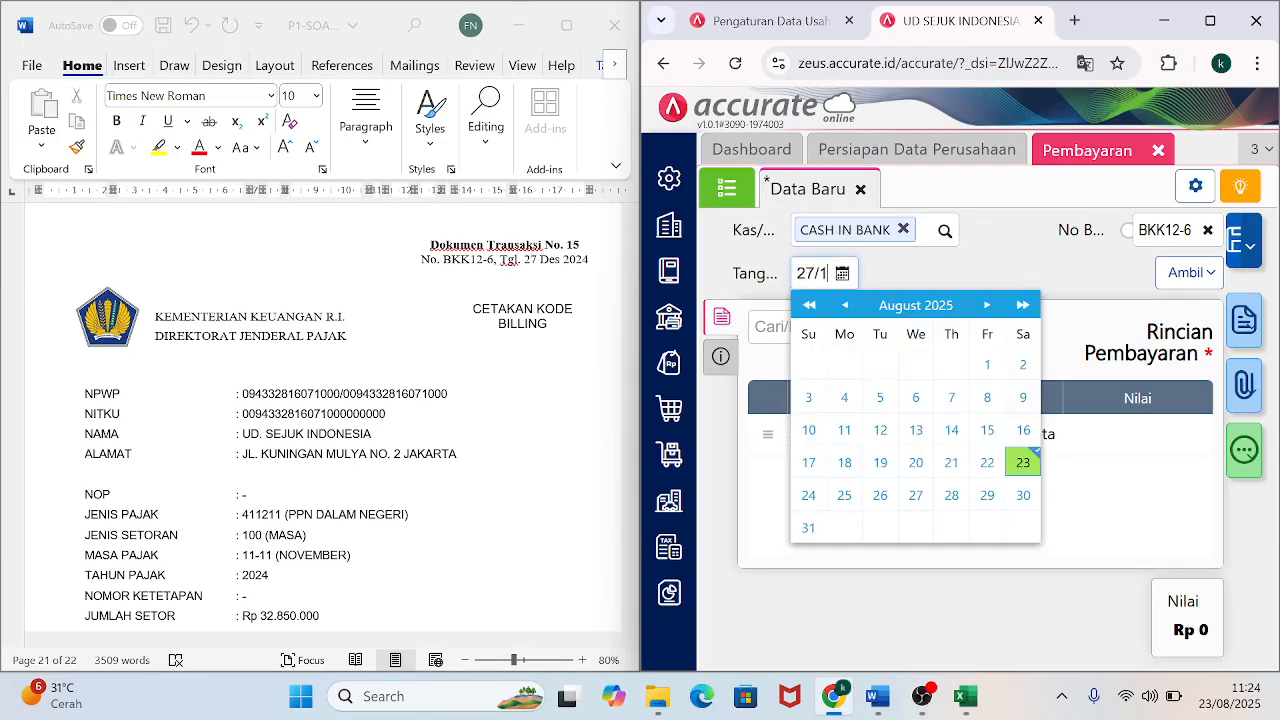
key(Tab)
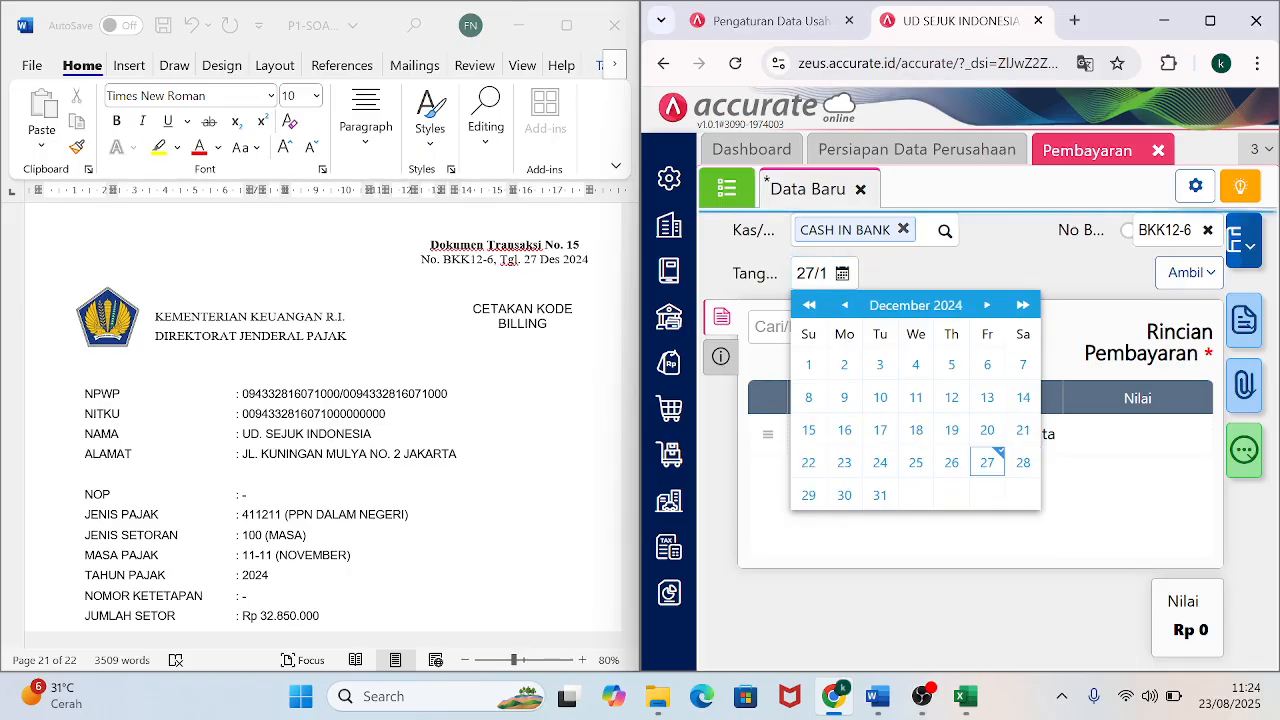
click(989, 466)
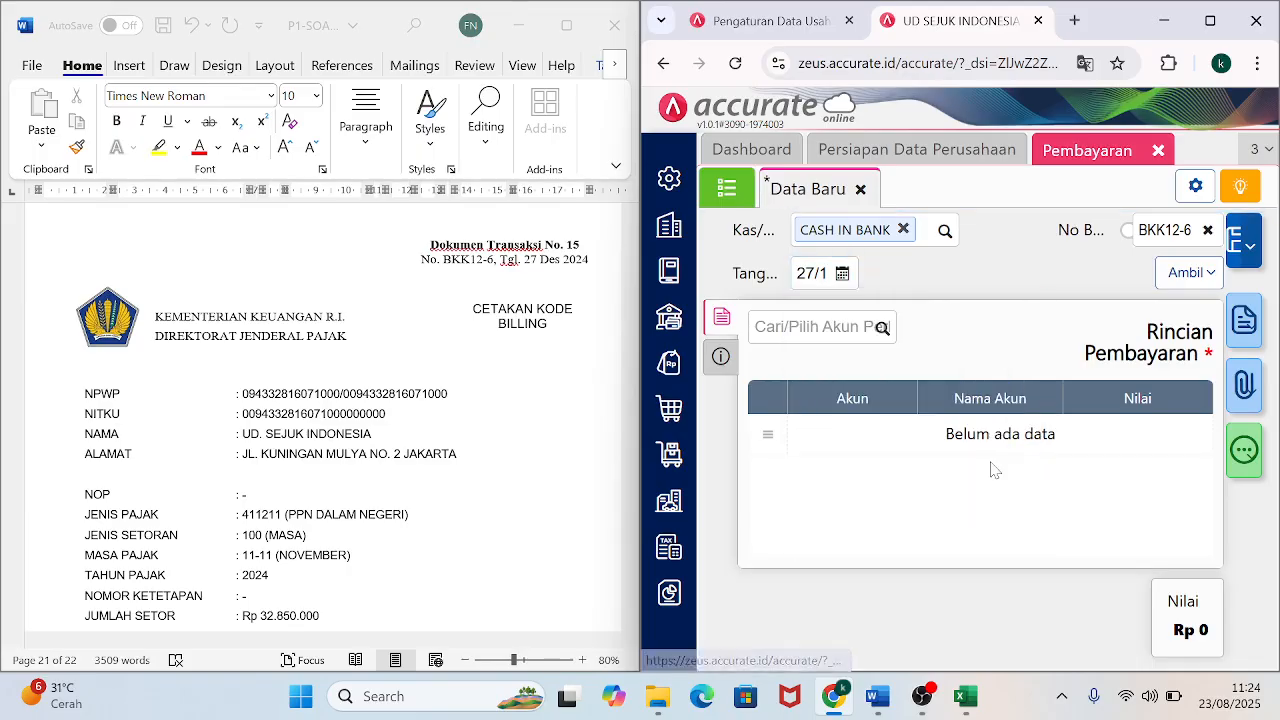
click(882, 328)
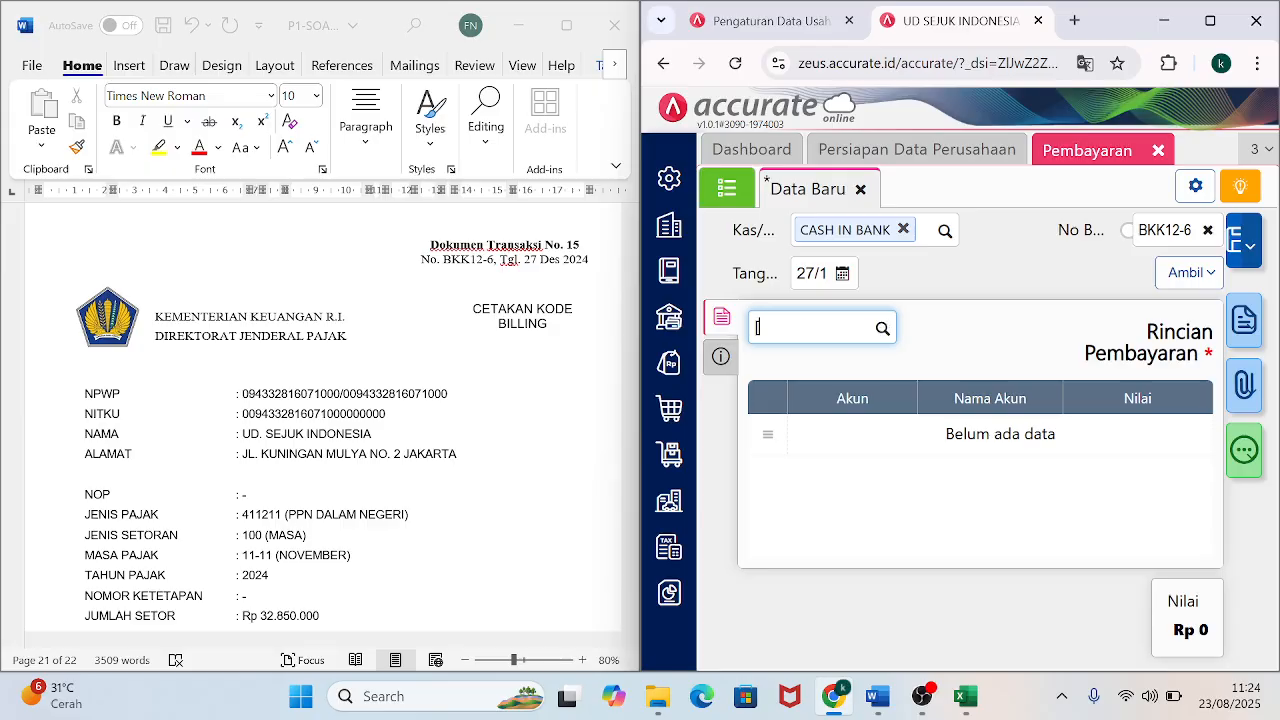
text(PREP)
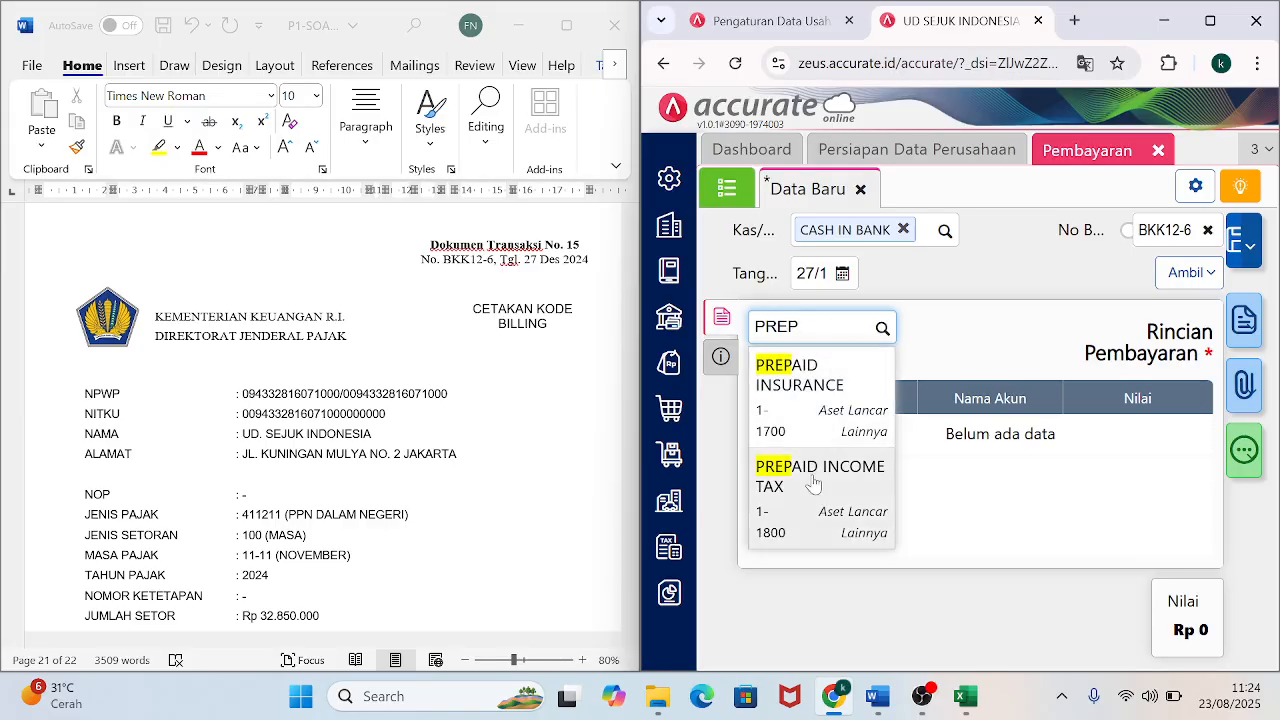
click(812, 477)
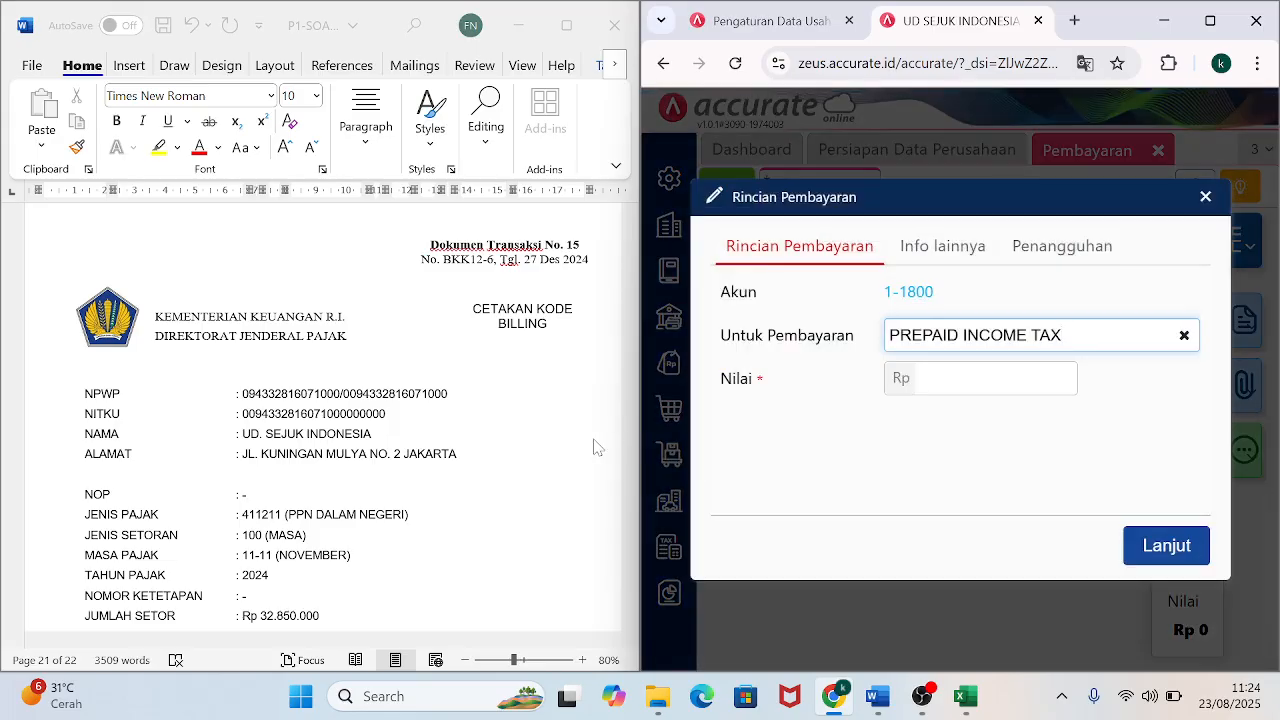
click(593, 447)
drag(630, 624, 630, 624)
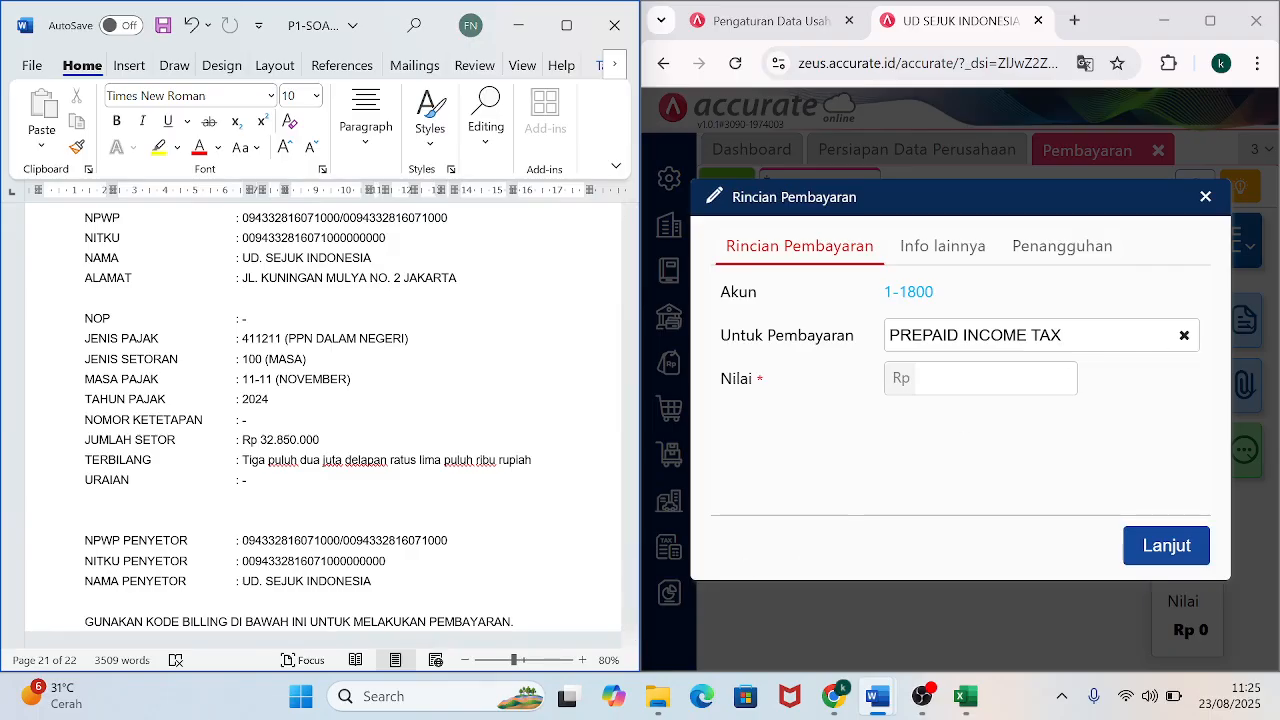
click(1080, 335)
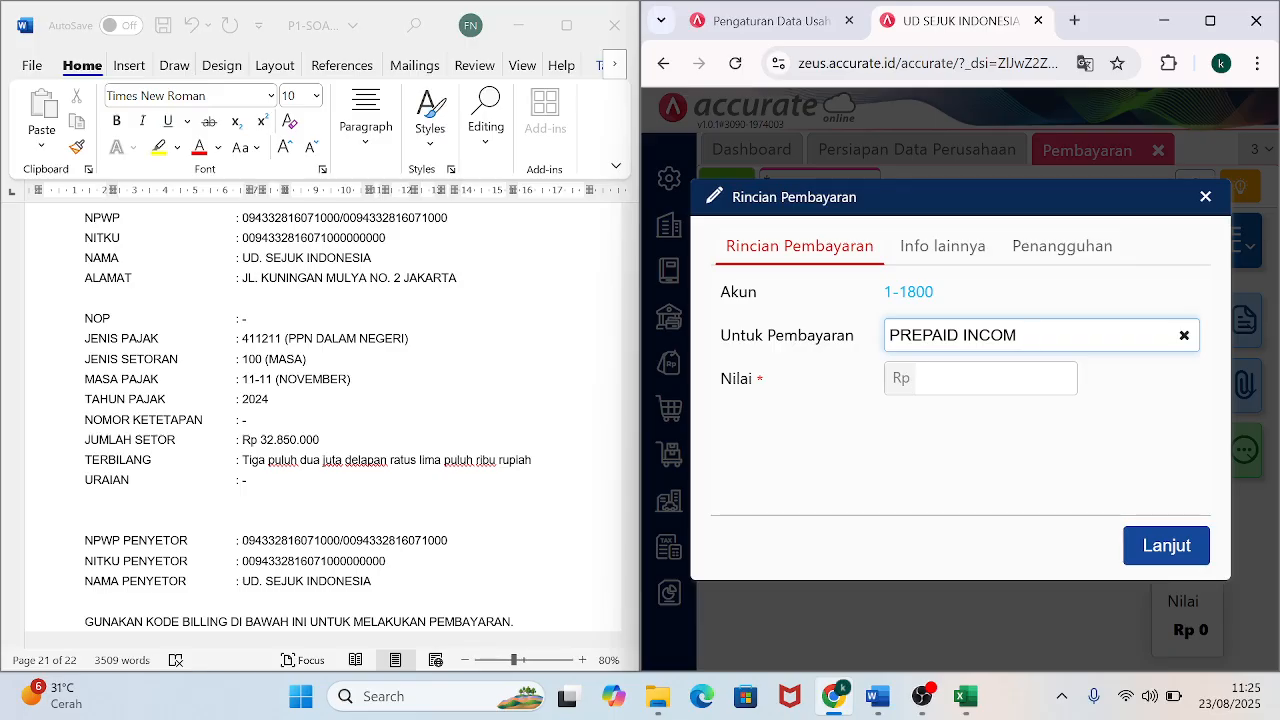
key(BackSpace)
key(BackSpace)
key(BackSpace)
key(BackSpace)
key(BackSpace)
key(BackSpace)
key(BackSpace)
key(BackSpace)
key(BackSpace)
key(BackSpace)
key(BackSpace)
key(BackSpace)
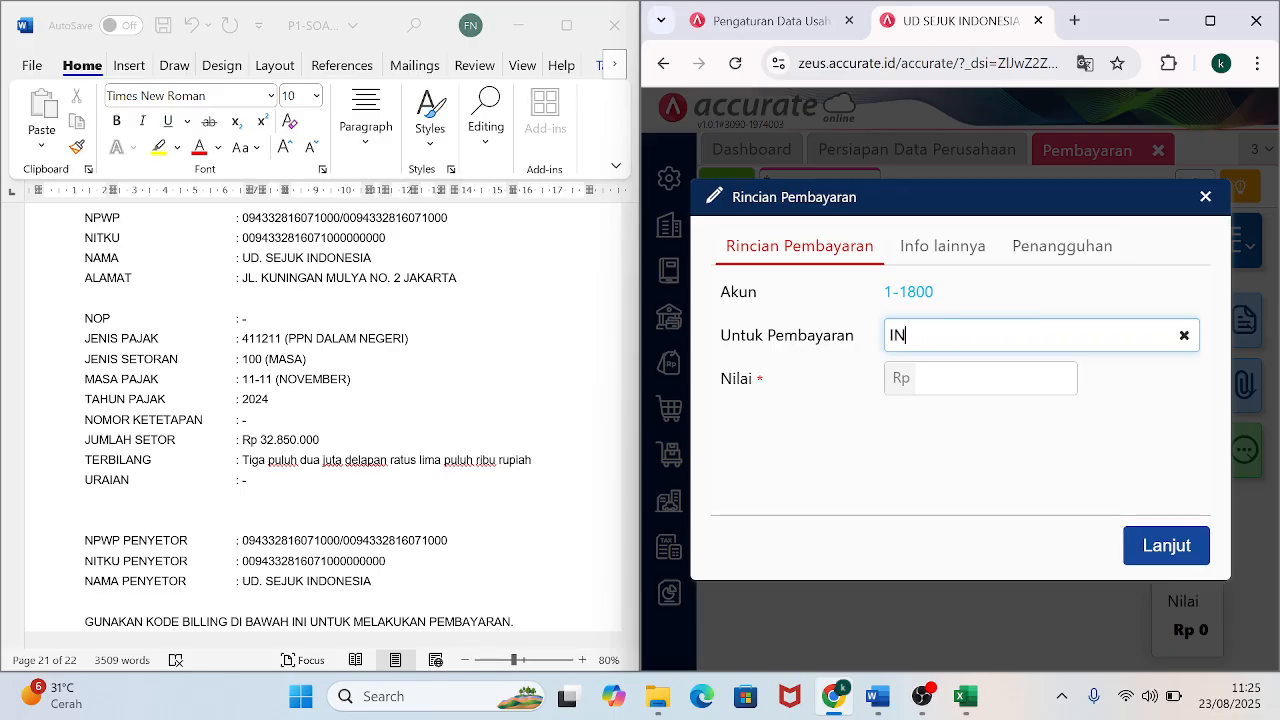
text(INCOME)
key(BackSpace)
key(BackSpace)
key(BackSpace)
text(NCOME TAX)
key(BackSpace)
key(BackSpace)
key(BackSpace)
key(BackSpace)
key(BackSpace)
key(BackSpace)
key(BackSpace)
key(BackSpace)
key(BackSpace)
click(1205, 199)
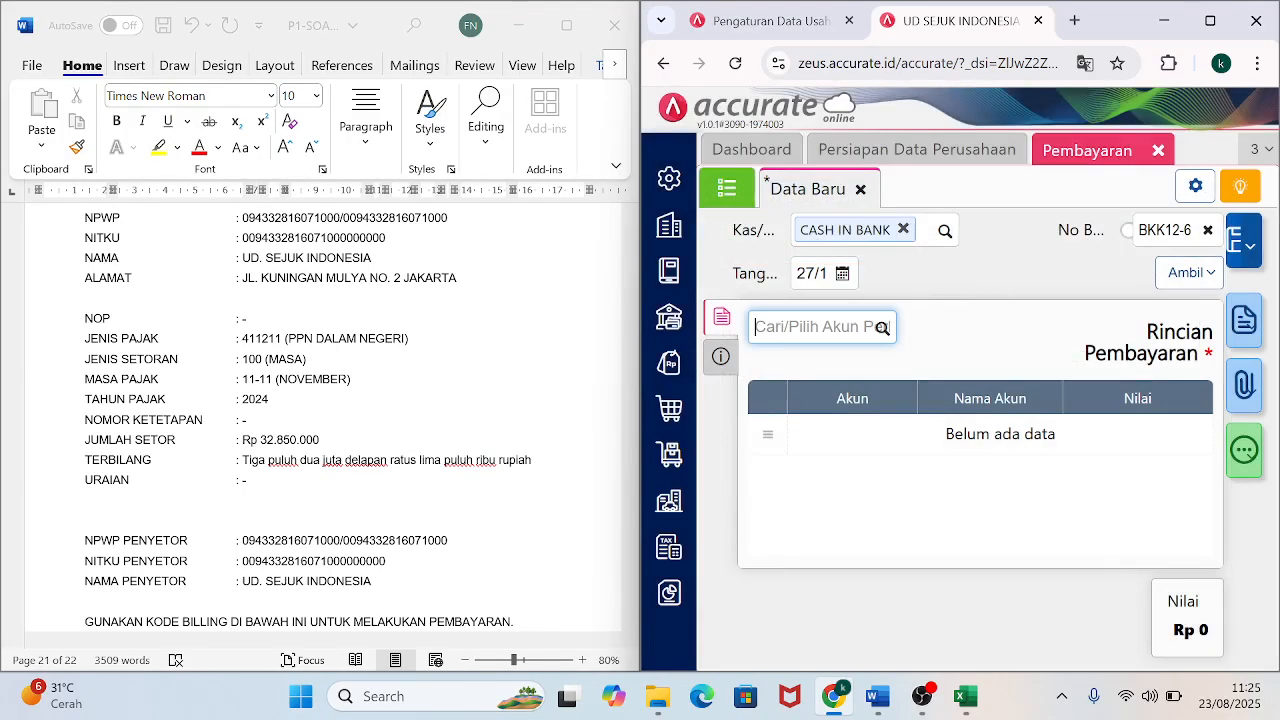
text([RE)
key(BackSpace)
text(INCO)
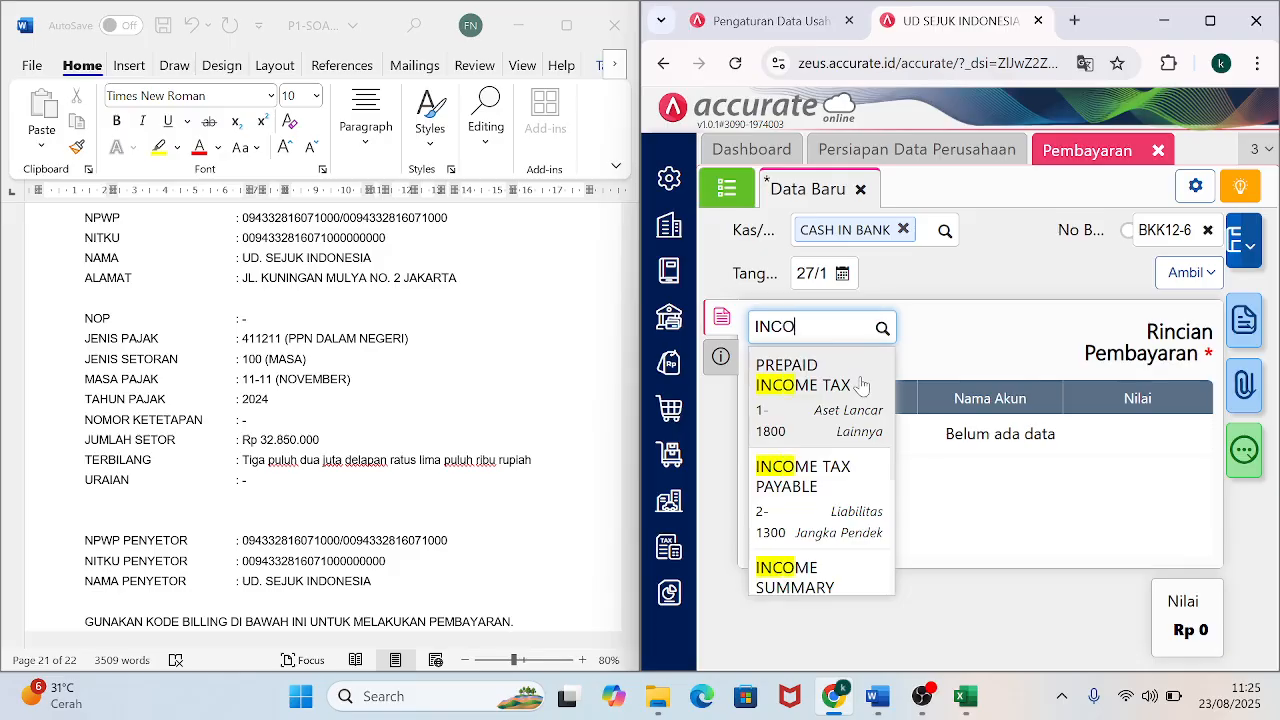
text(ME TAX)
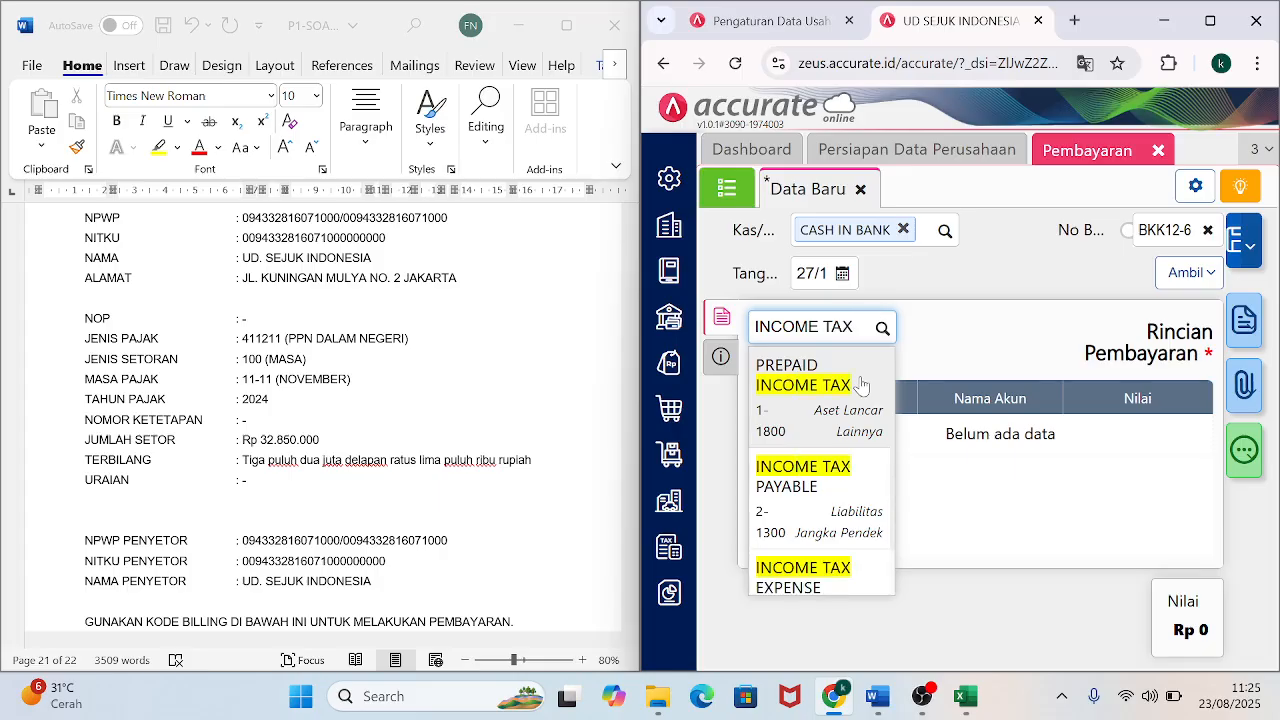
click(797, 577)
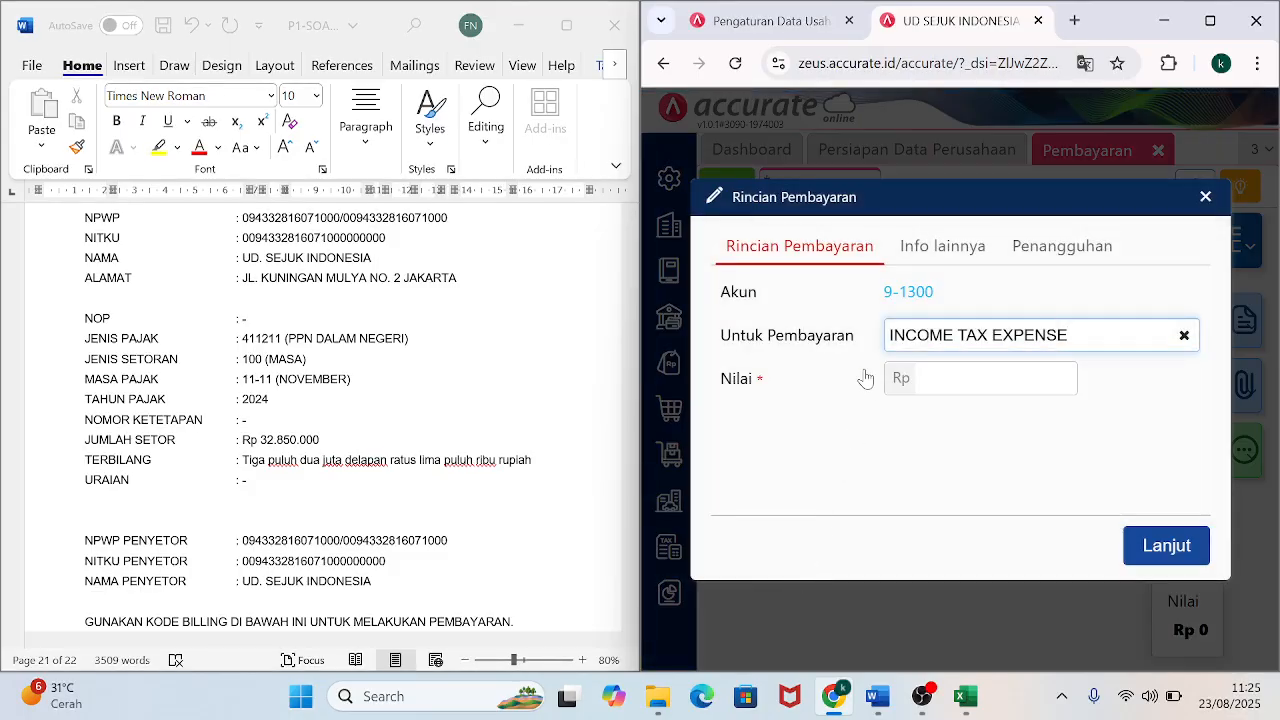
click(1071, 378)
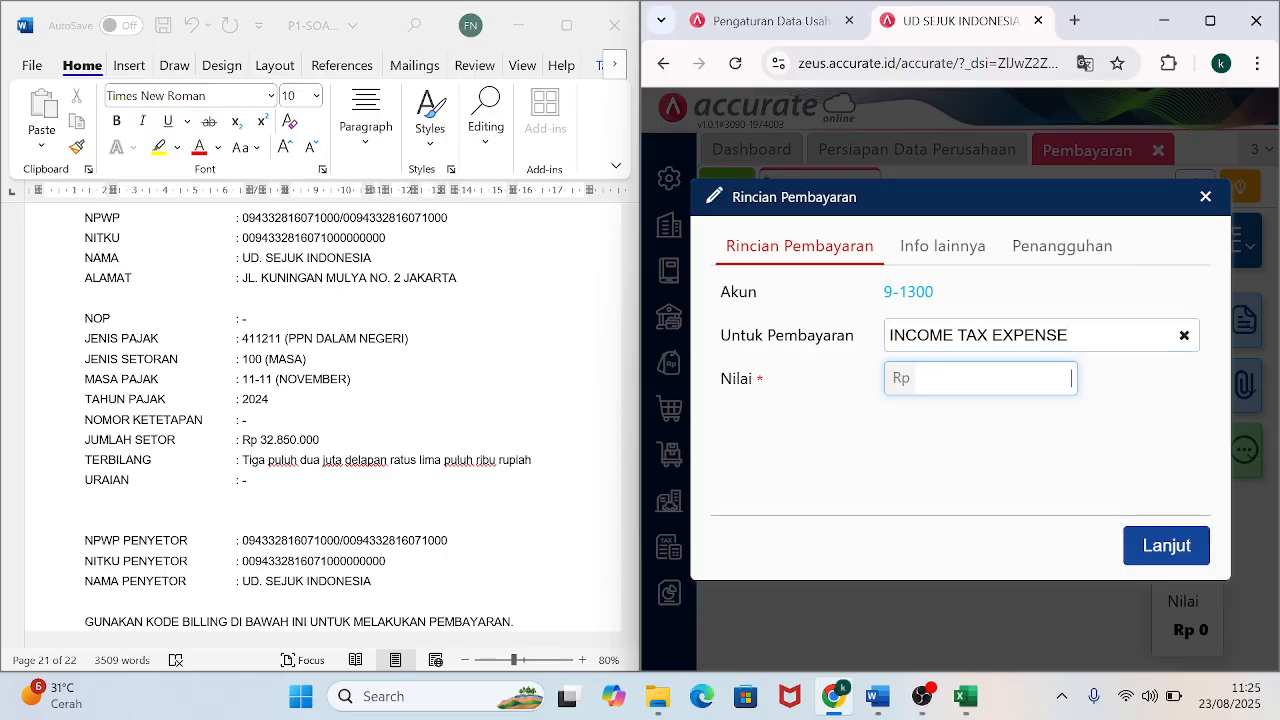
text(32.850.000)
key(Tab)
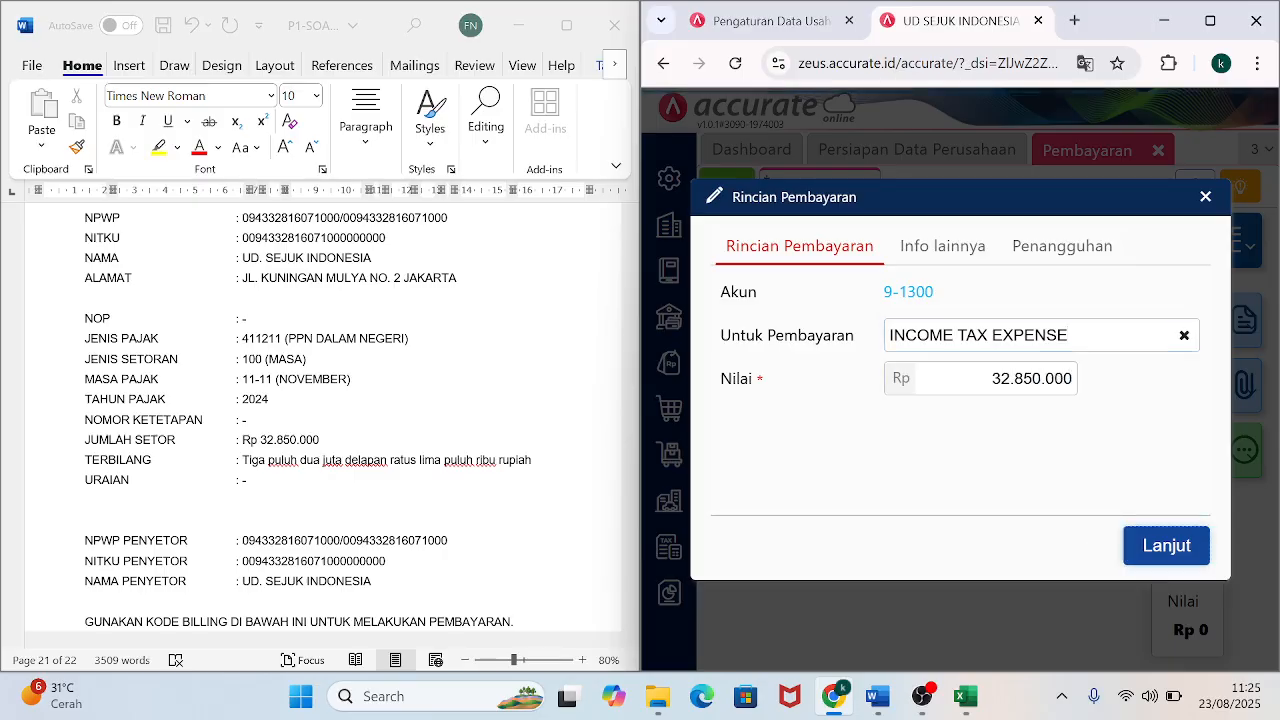
Check the billing details in the Word document, and browse File Explorer through Data sekolah, Soal and UKK 2025 to the UKK PT CSC Revisi folder.
click(540, 384)
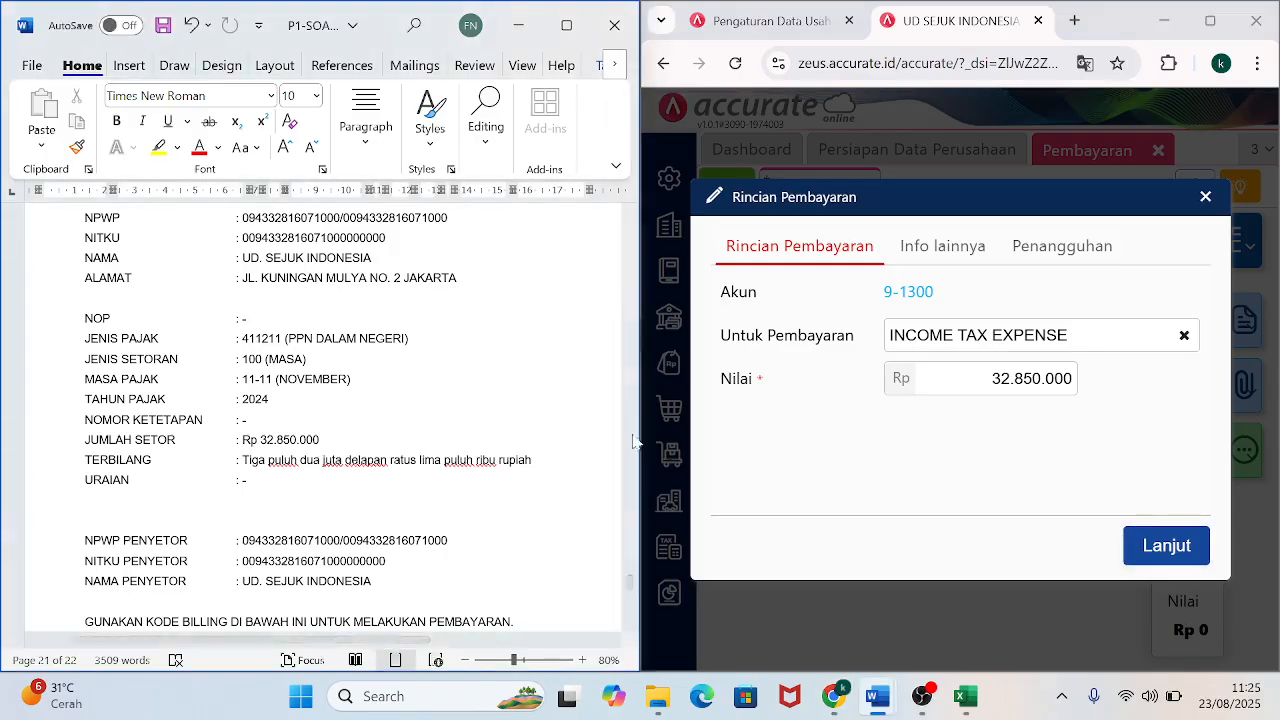
drag(630, 589, 629, 586)
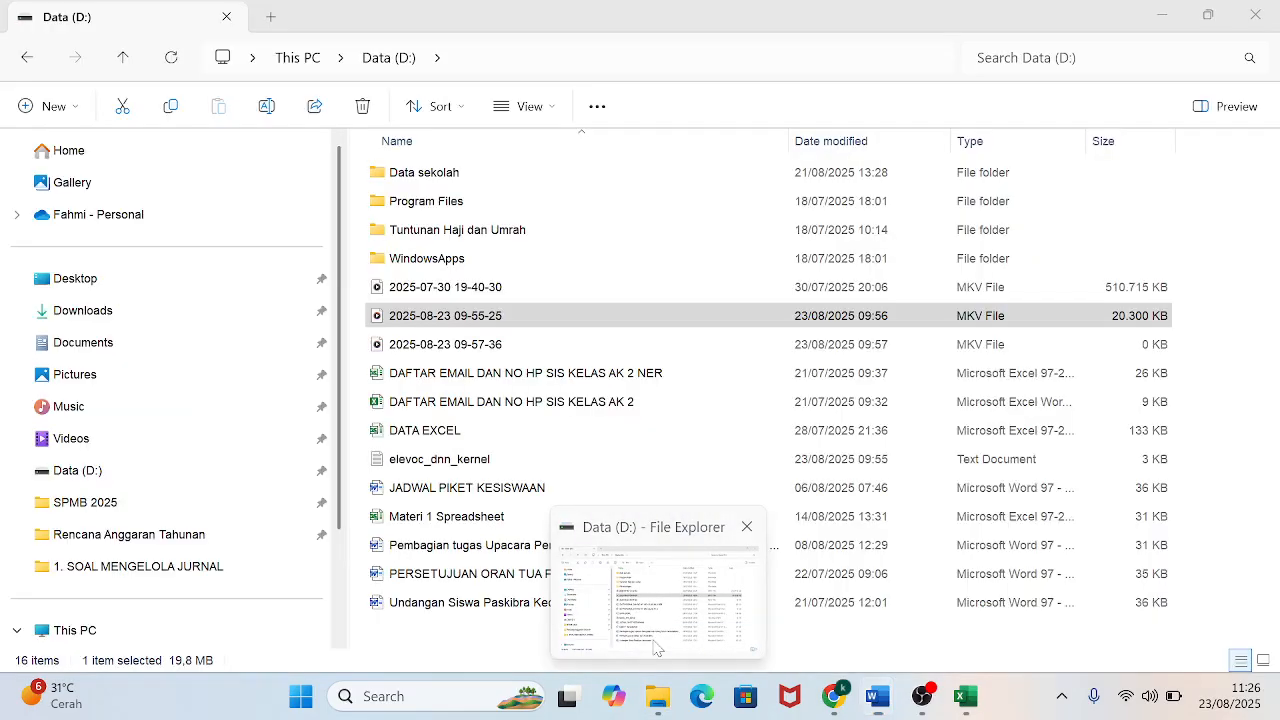
click(655, 640)
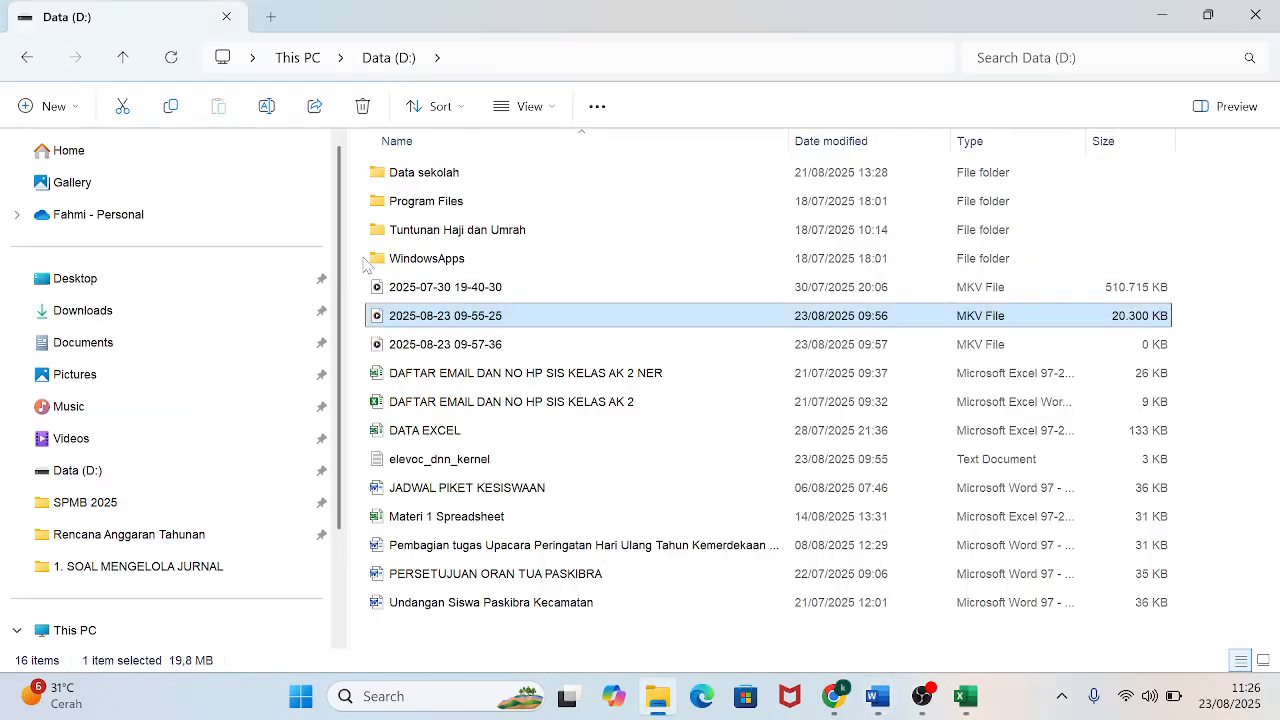
double_click(400, 172)
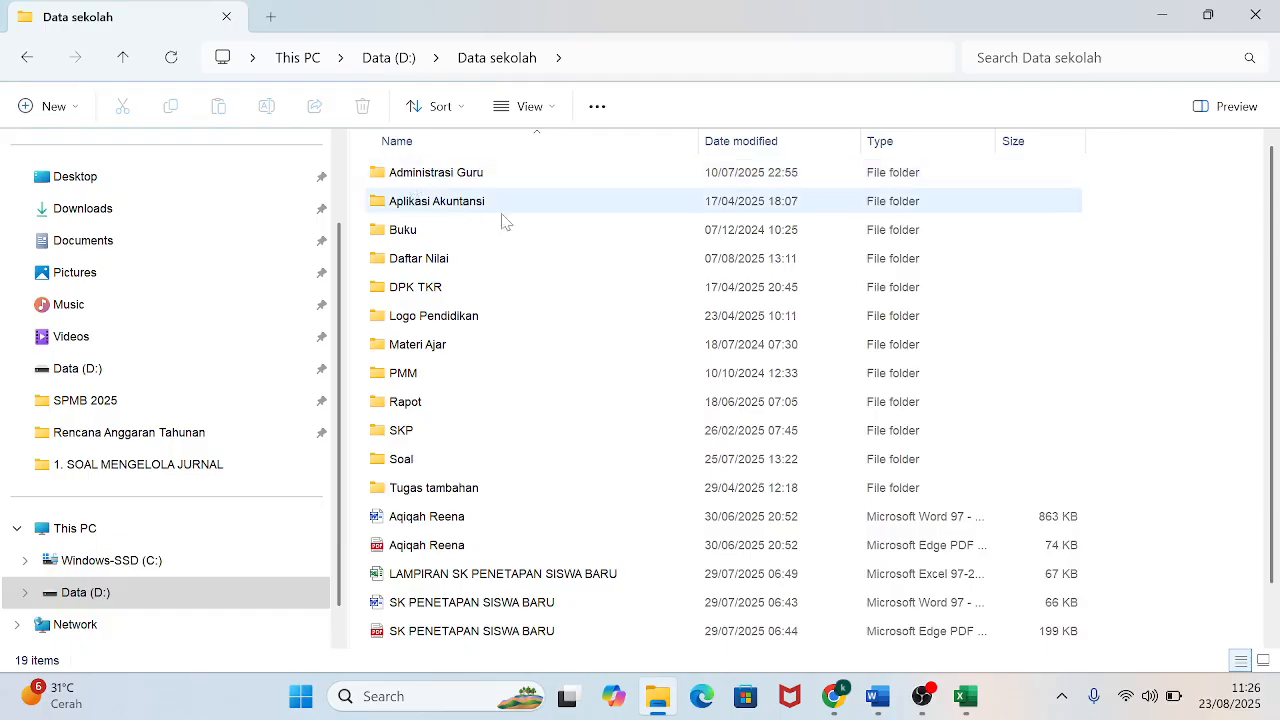
double_click(412, 459)
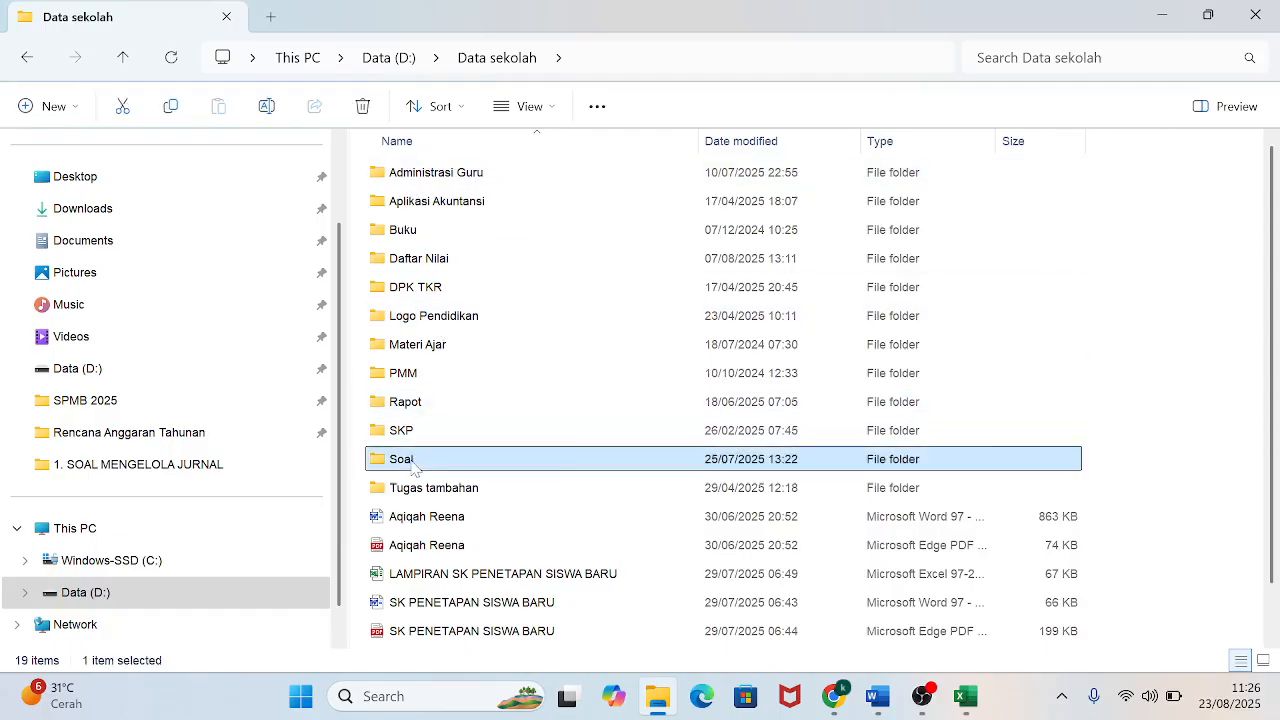
double_click(432, 172)
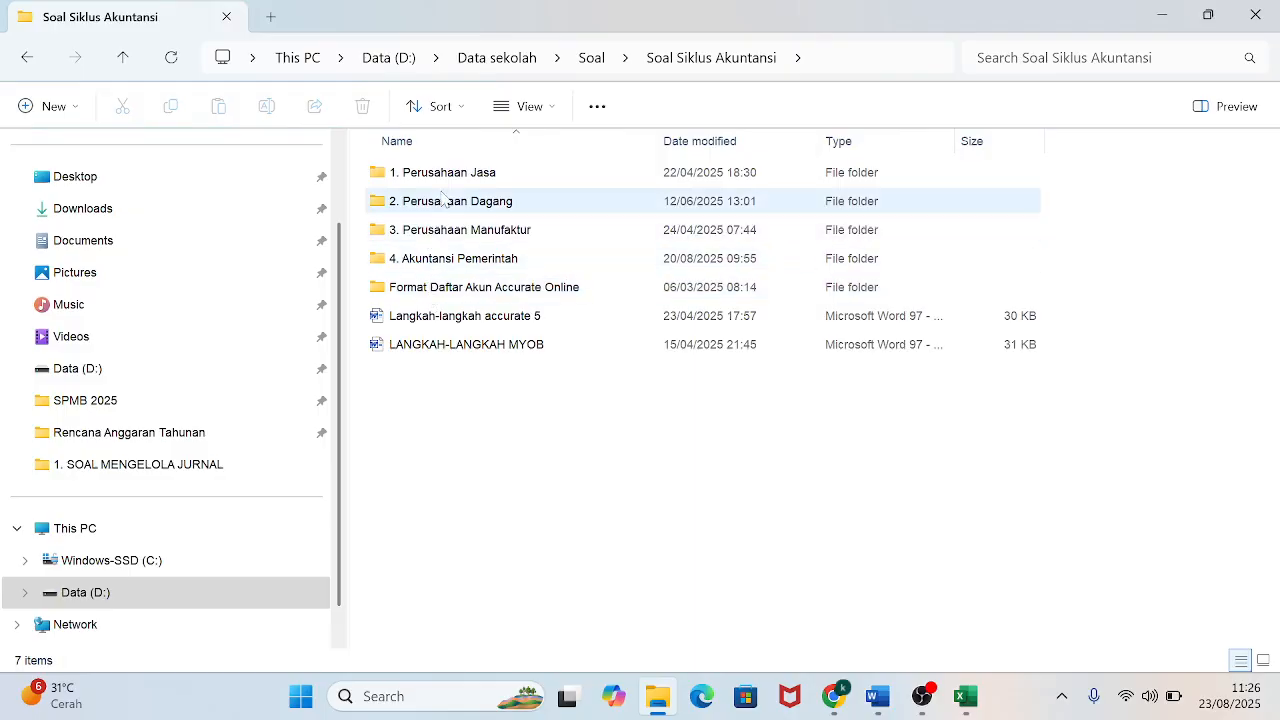
double_click(445, 201)
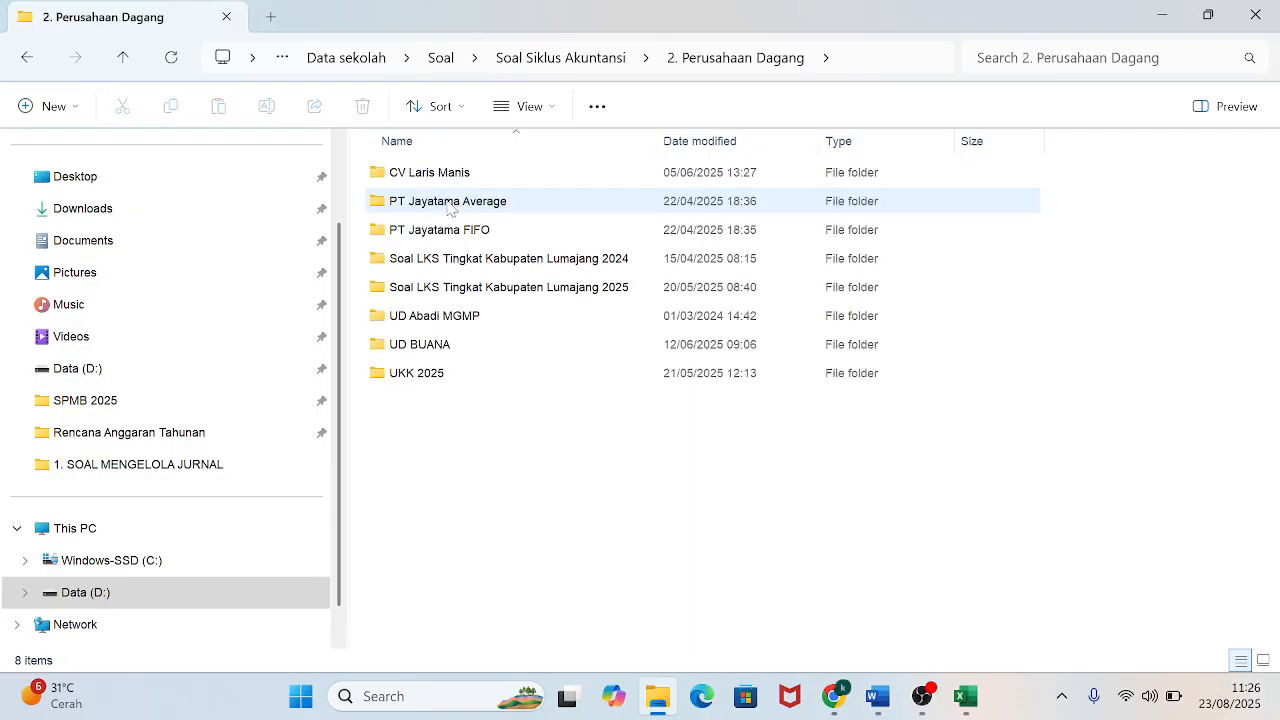
double_click(441, 375)
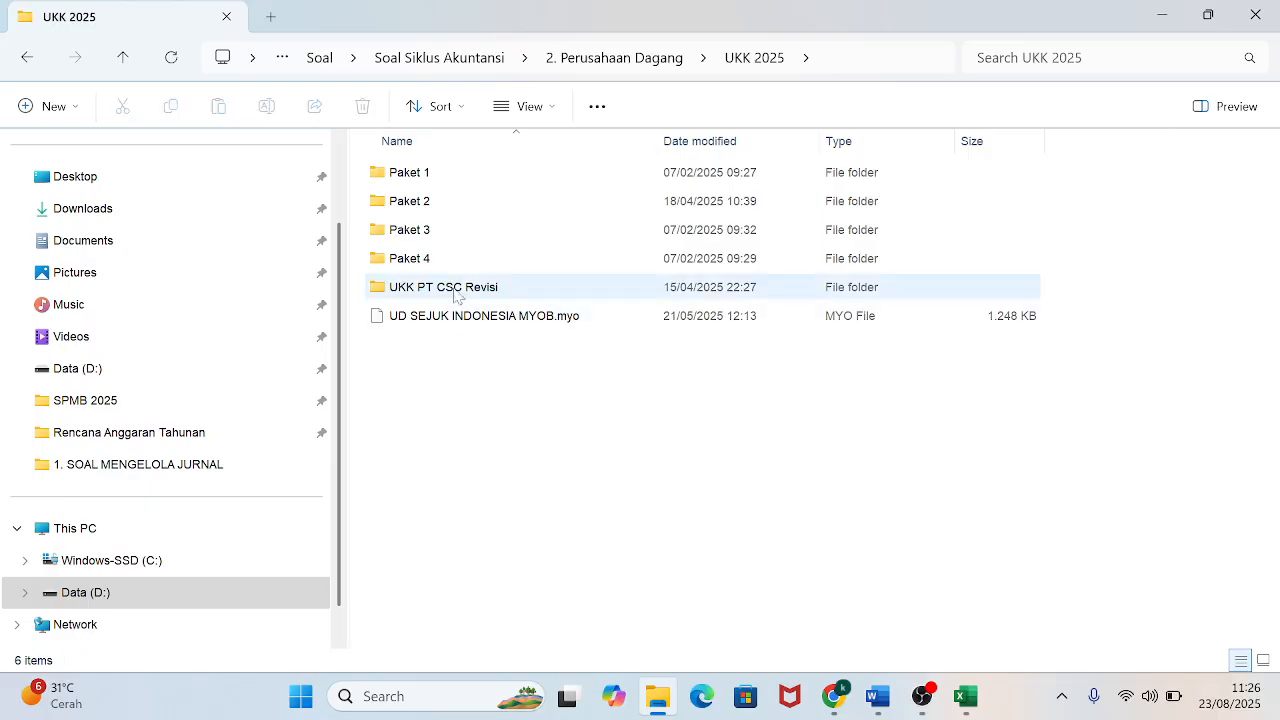
double_click(448, 290)
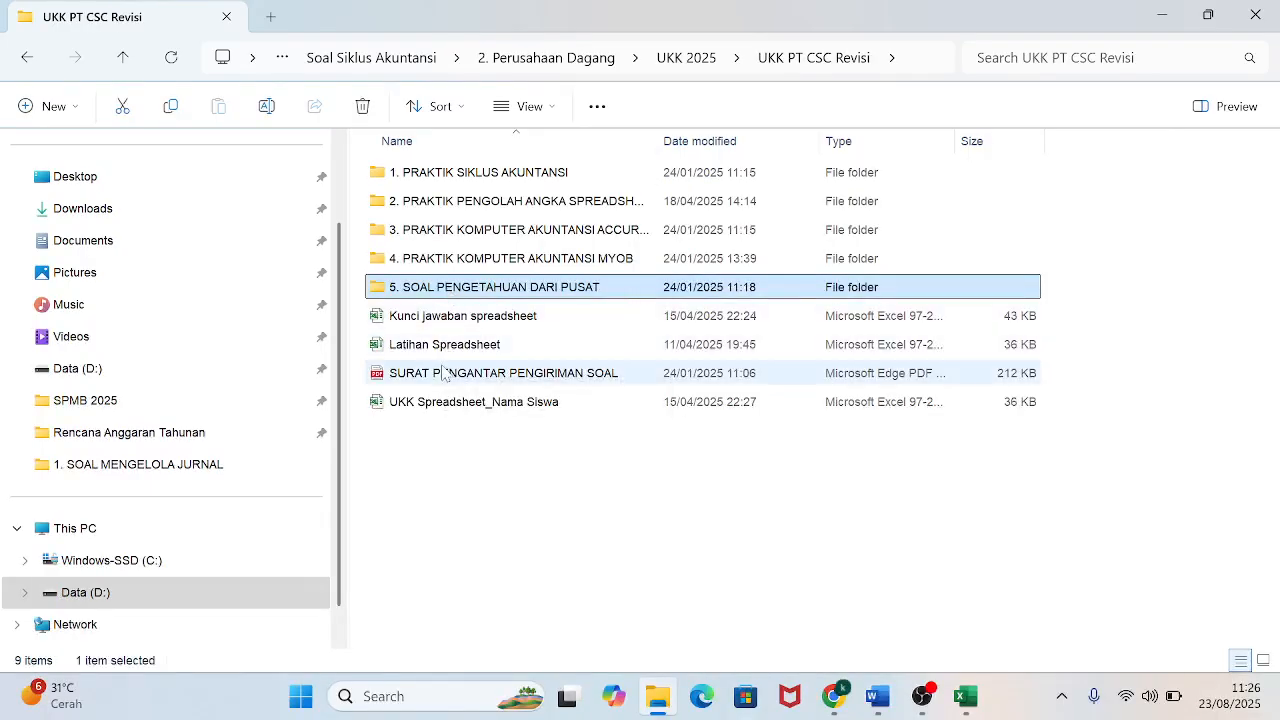
double_click(450, 318)
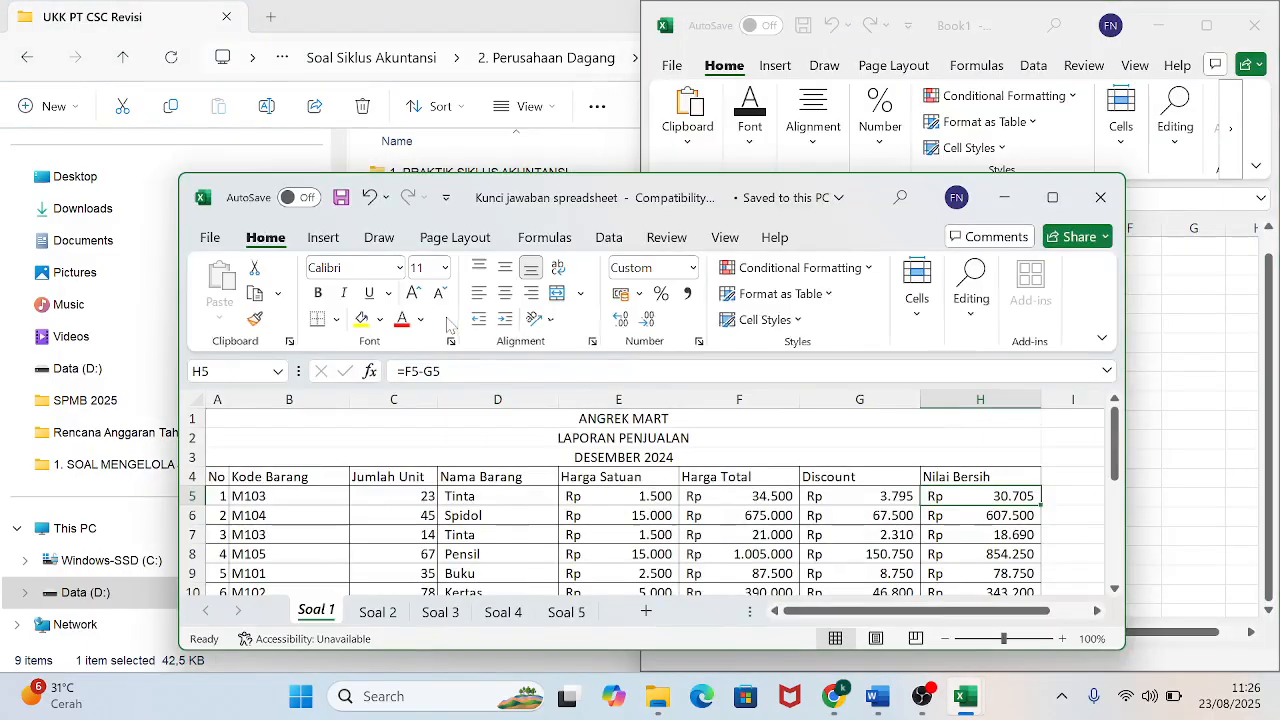
click(1050, 198)
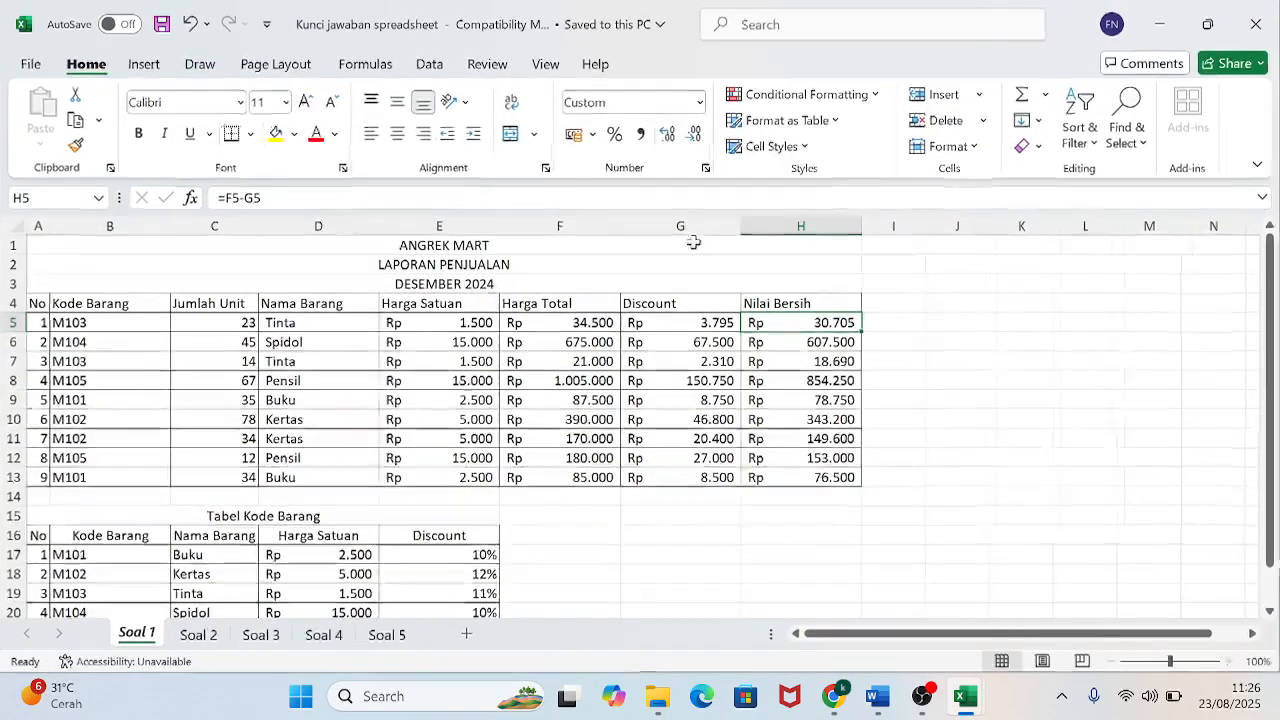
click(1208, 24)
key(ctrl+w)
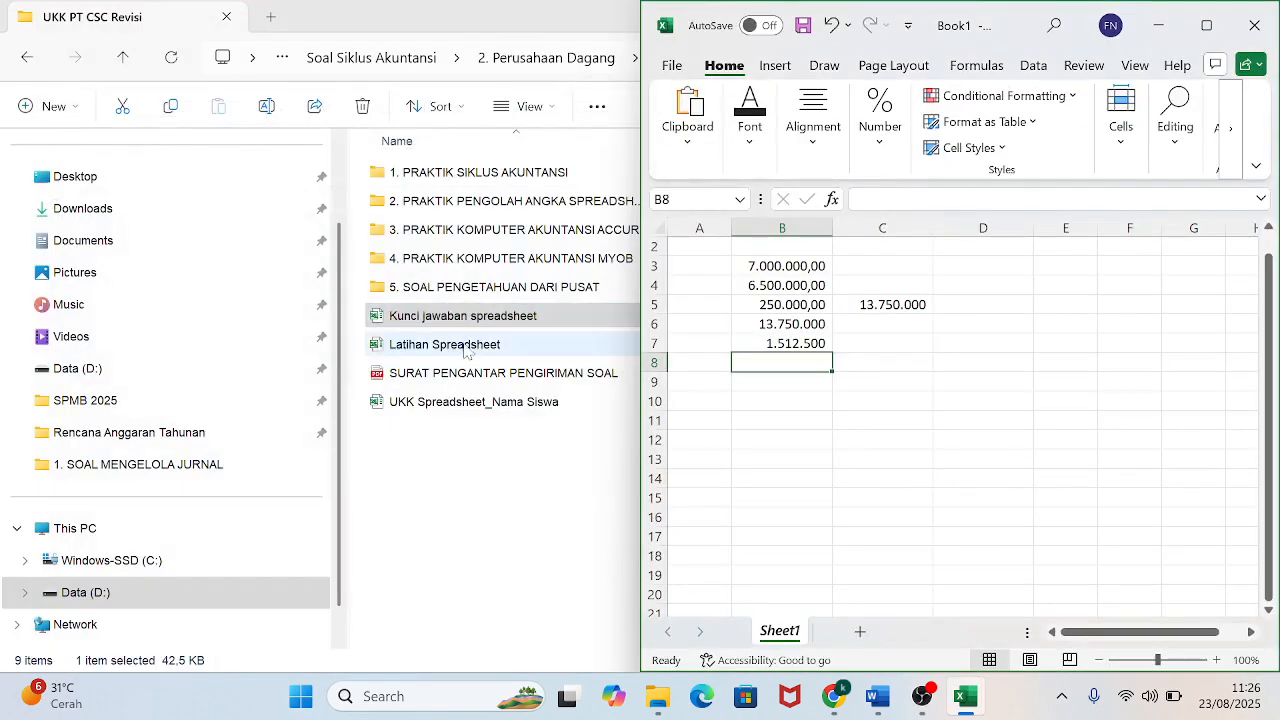
Open the workbook KUNCI JAWABAN UD. SEJUK INDONESIA 2024 KIRIM from the 1. PRAKTIK SIKLUS AKUNTANSI folder and examine BKK12-6 on its CASH OUT sheet.
double_click(468, 178)
double_click(457, 264)
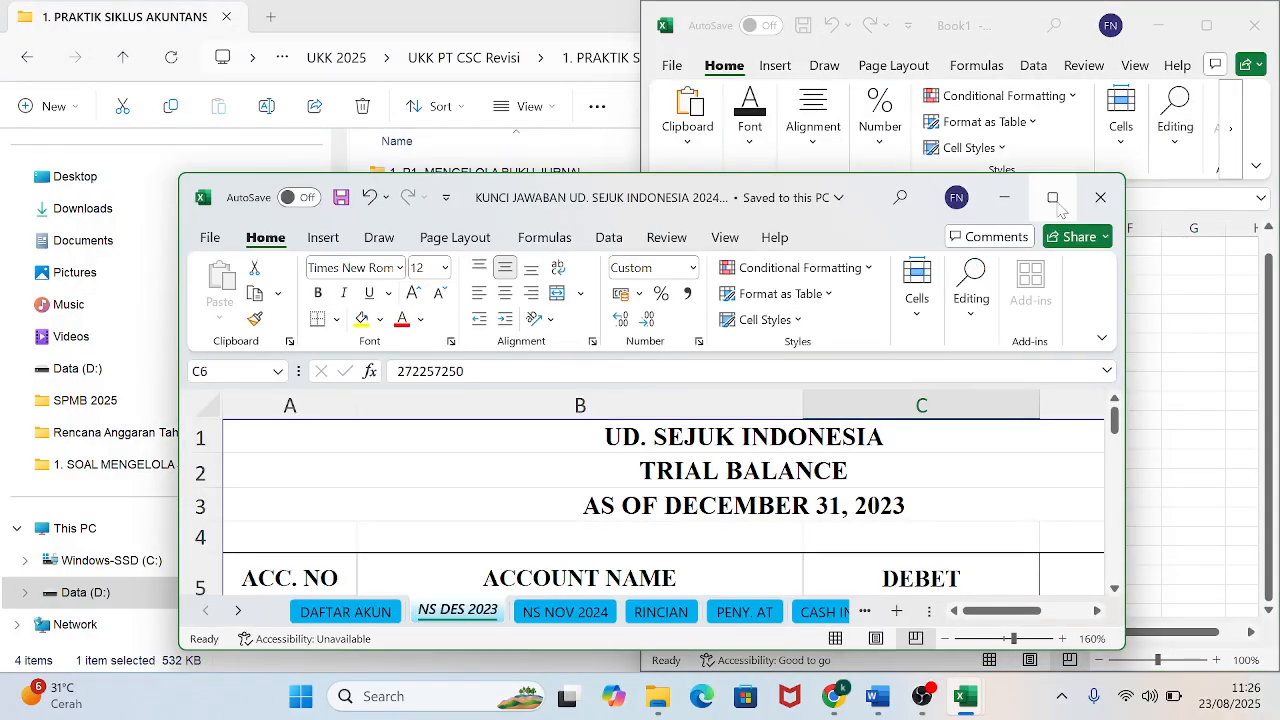
click(1058, 205)
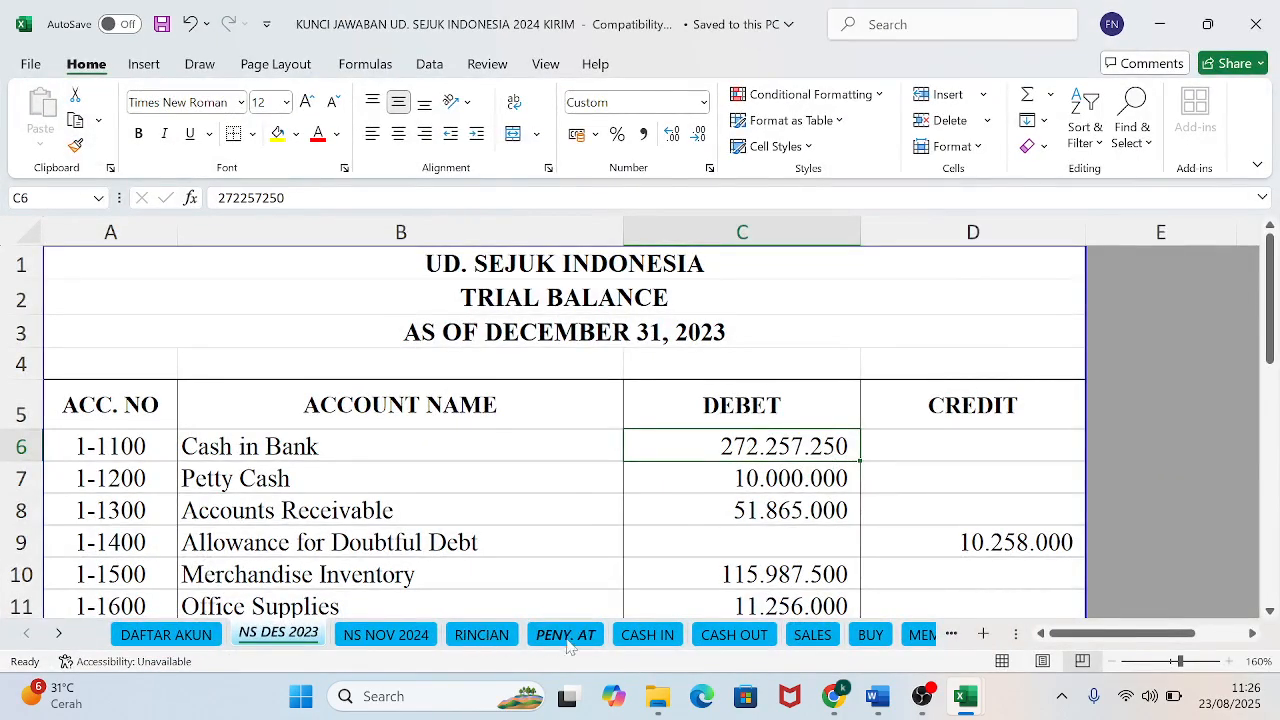
click(734, 636)
mouse_move(1270, 322)
mouse_down()
mouse_move(1271, 380)
mouse_move(1271, 343)
mouse_up()
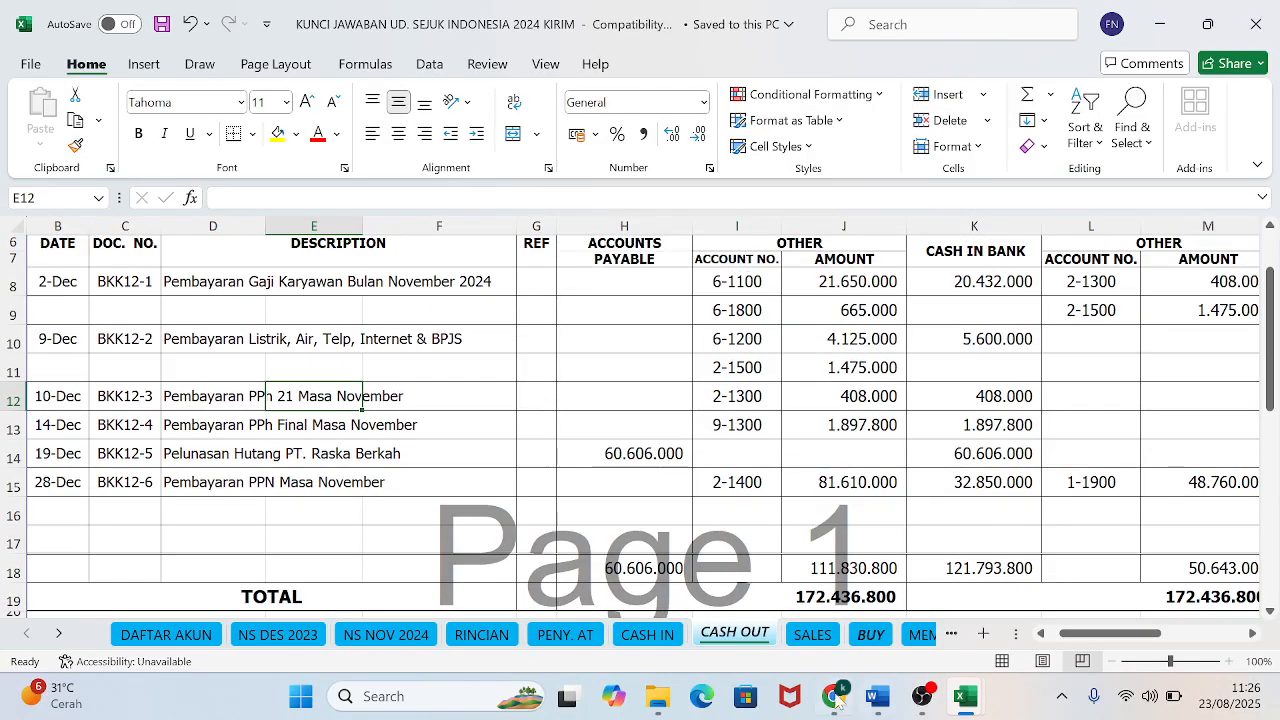
mouse_move(843, 697)
mouse_move(797, 620)
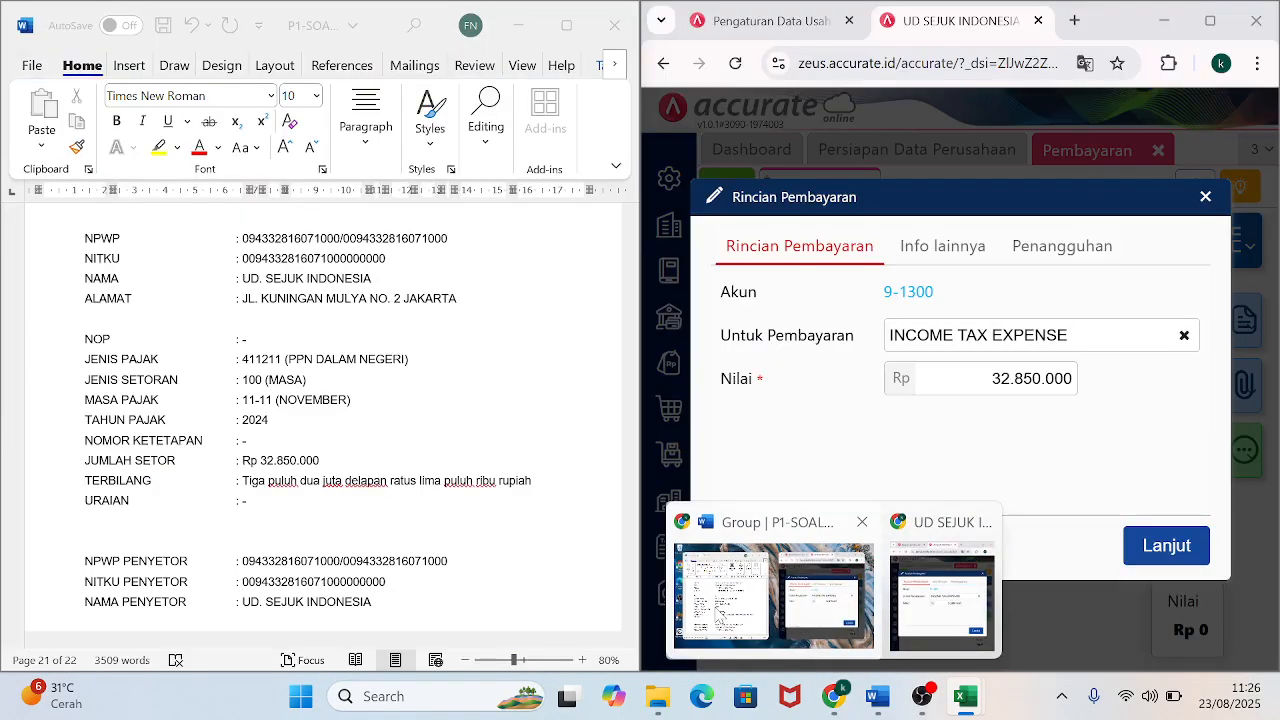
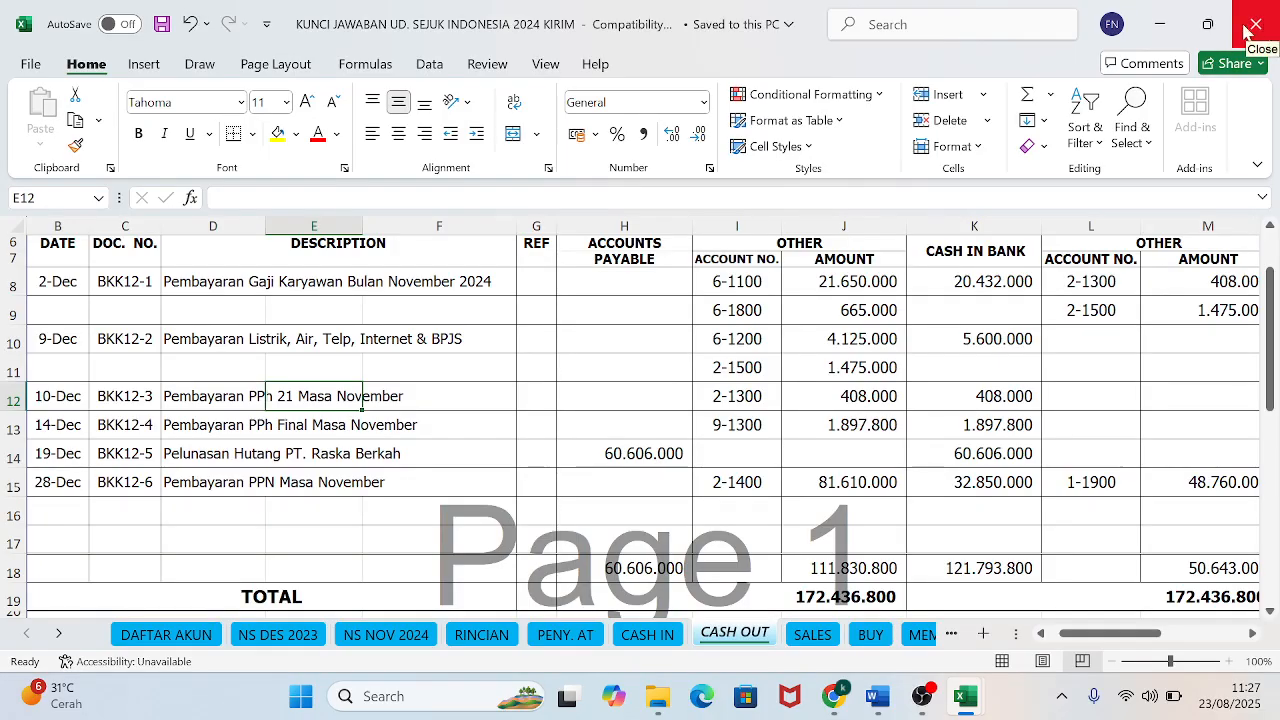
Restore the answer key workbook's window and place it beside the Book1 workbook.
click(1206, 28)
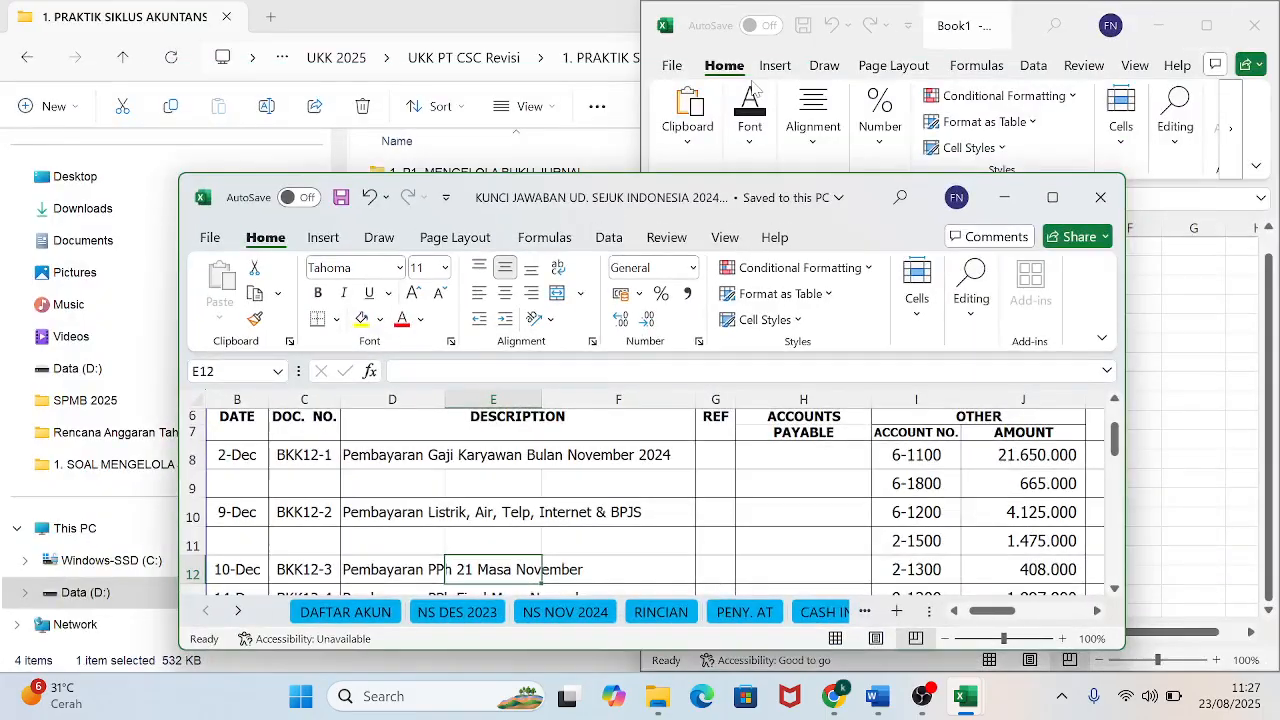
key(super+Left)
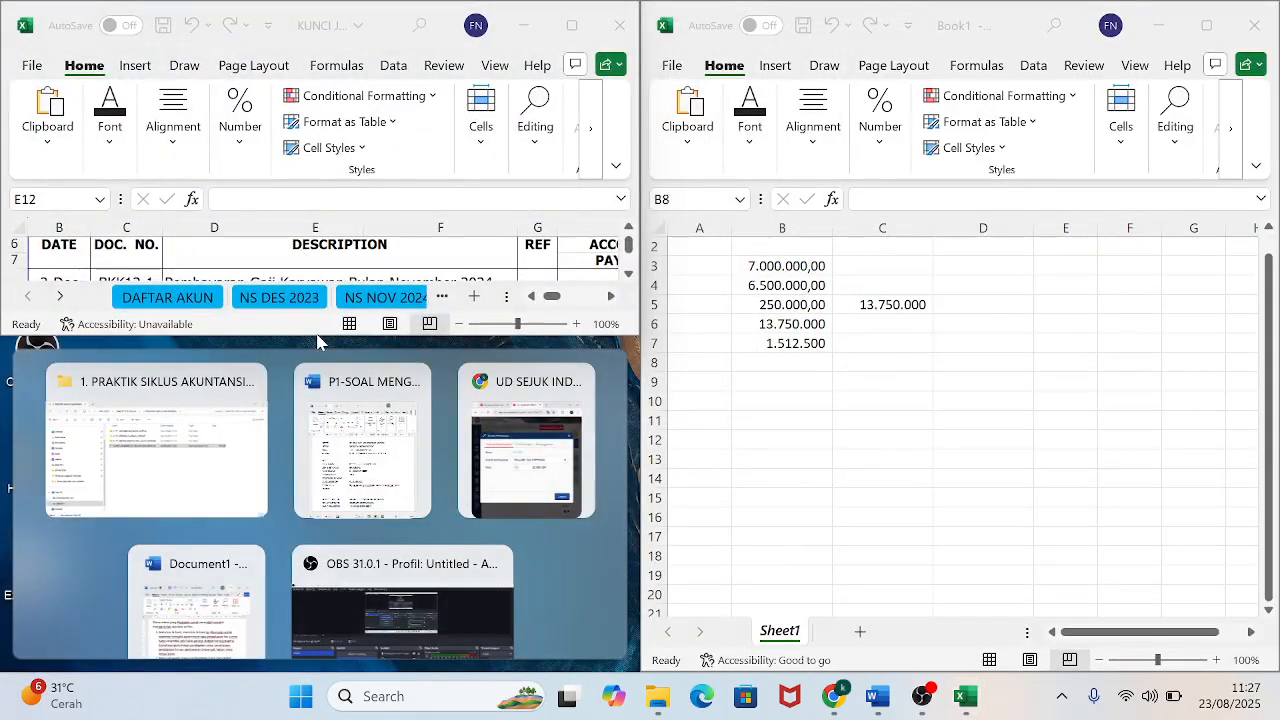
key(super+Down)
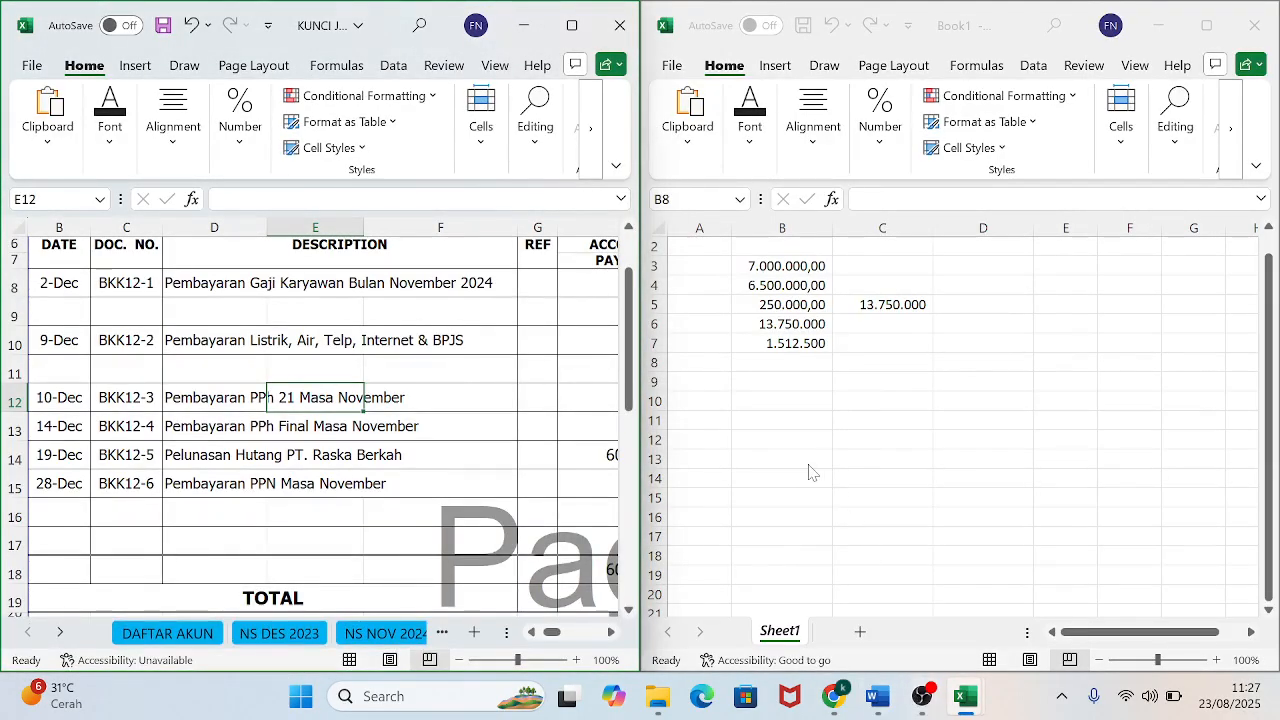
key(alt+Tab)
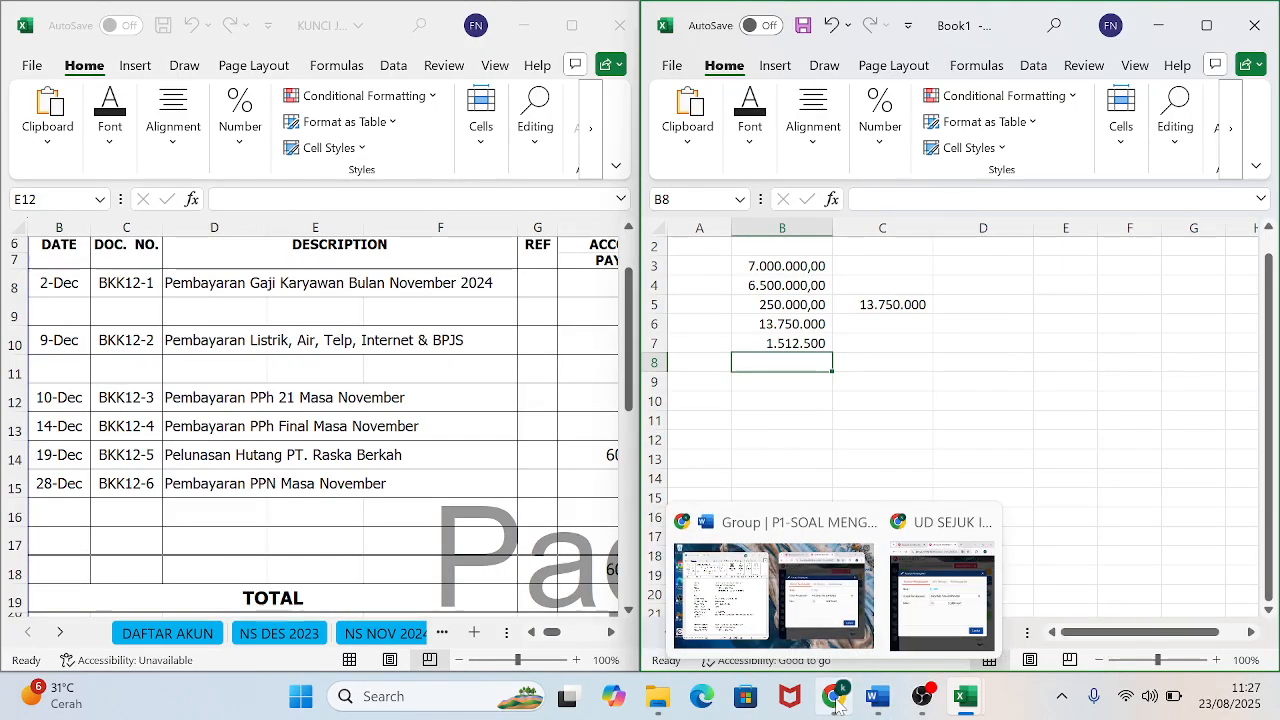
Return to Accurate Online, discard the unsaved INCOME TAX EXPENSE line, and choose VAT OUT as the account for the payment detail.
click(820, 625)
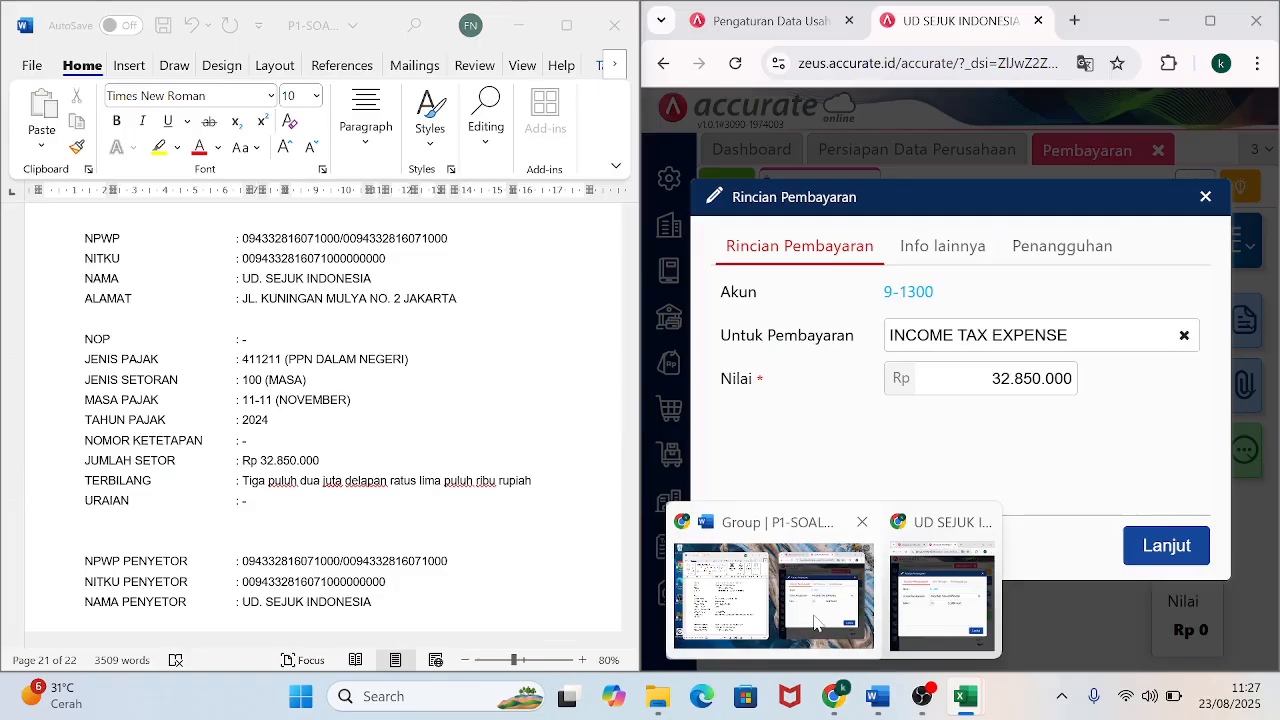
click(1205, 197)
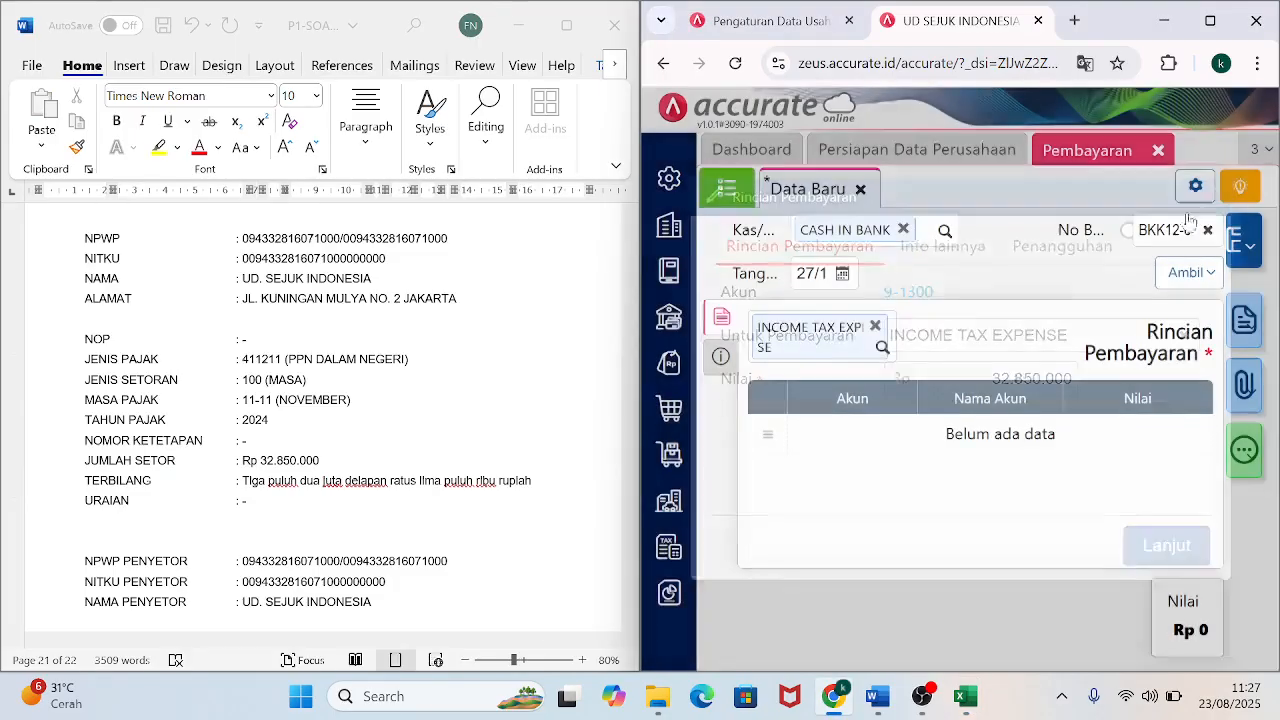
text(VAT OUT)
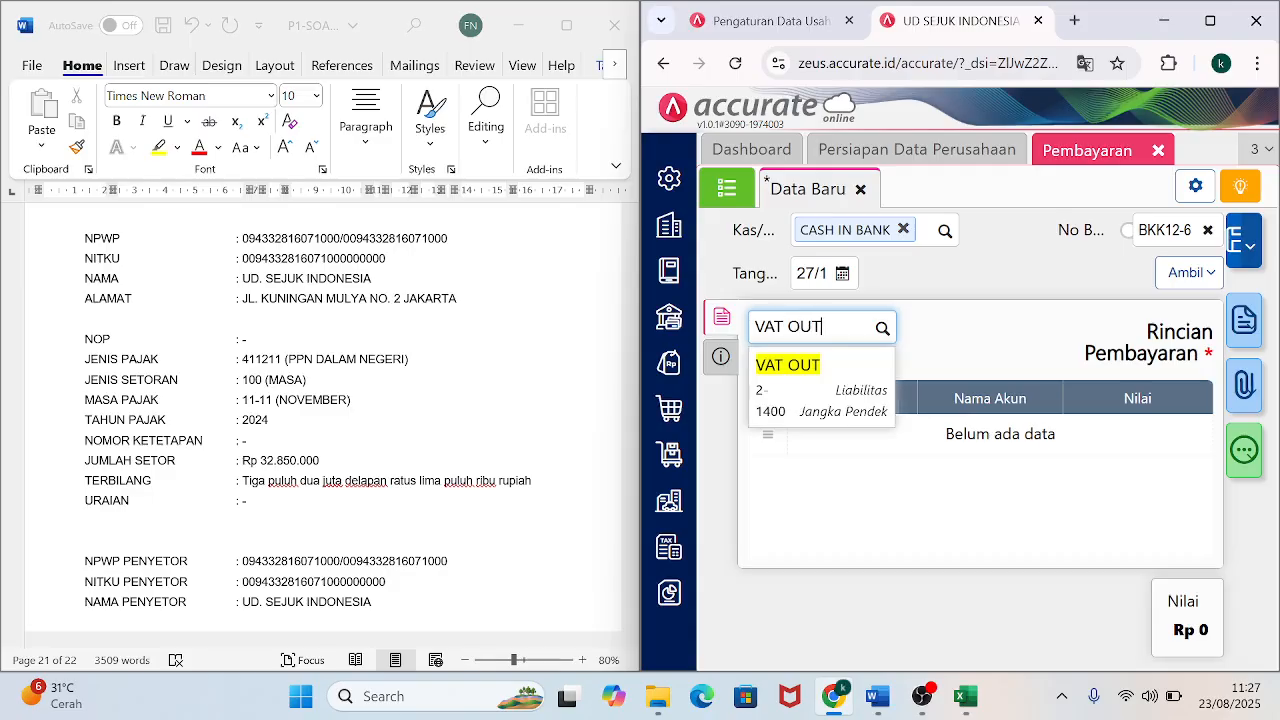
click(803, 395)
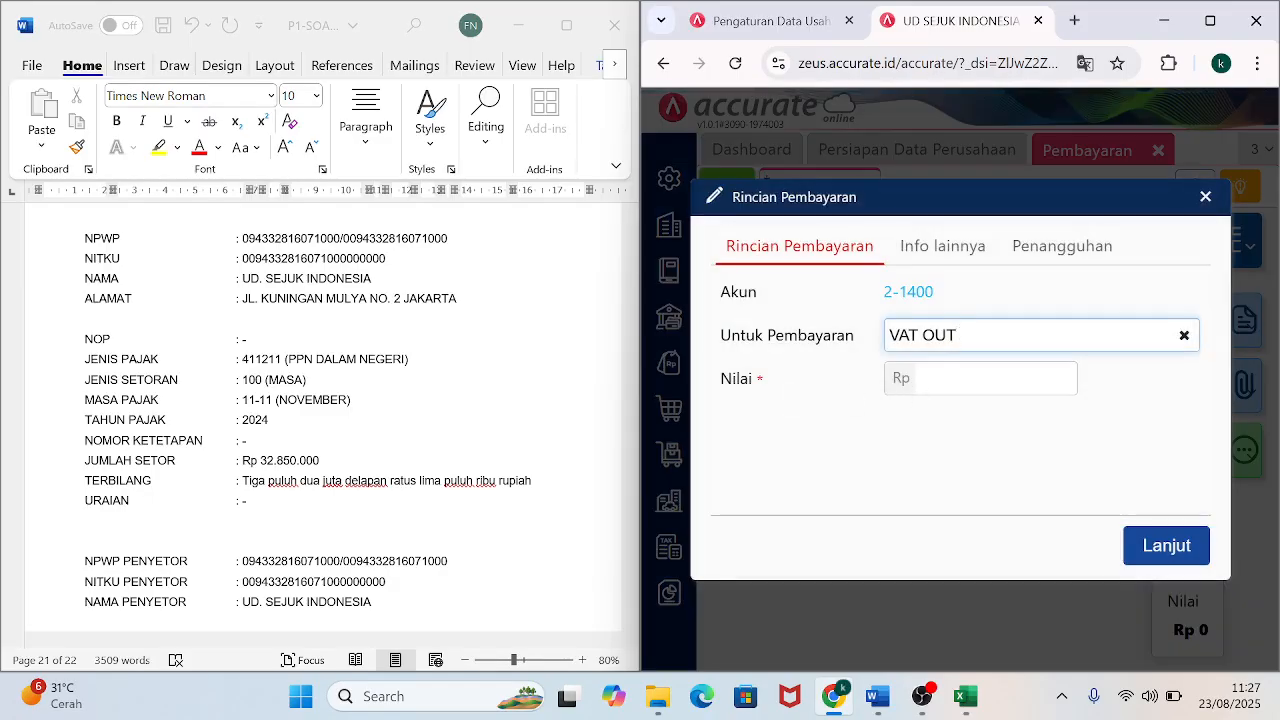
Bring up the answer key workbook at full size and check the BKK12-6 amounts on its CASH OUT sheet.
mouse_move(965, 696)
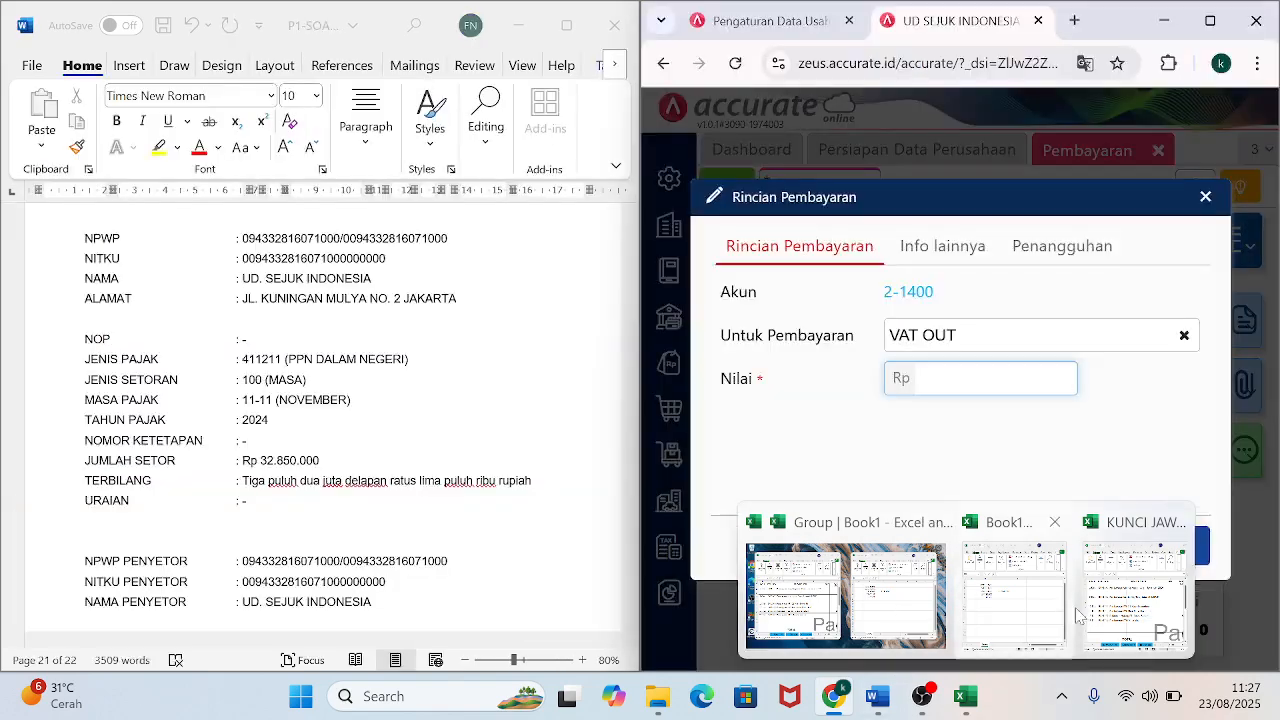
mouse_move(1130, 600)
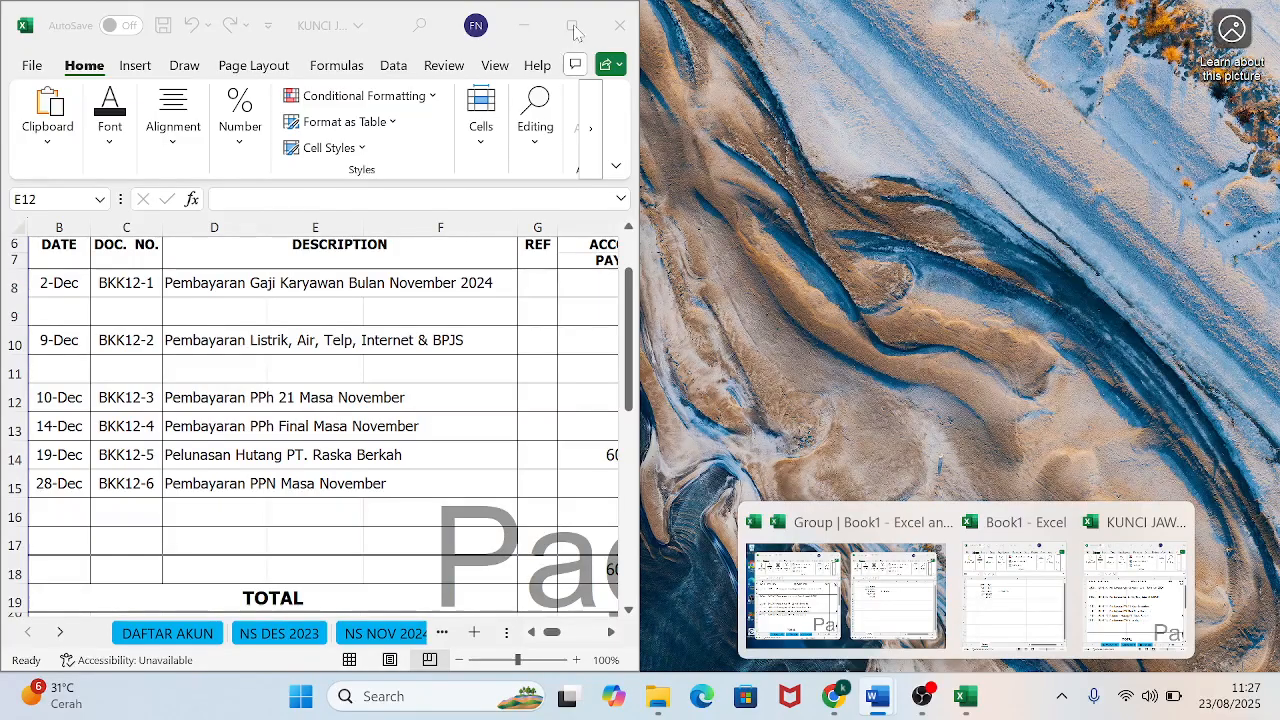
click(810, 620)
click(877, 696)
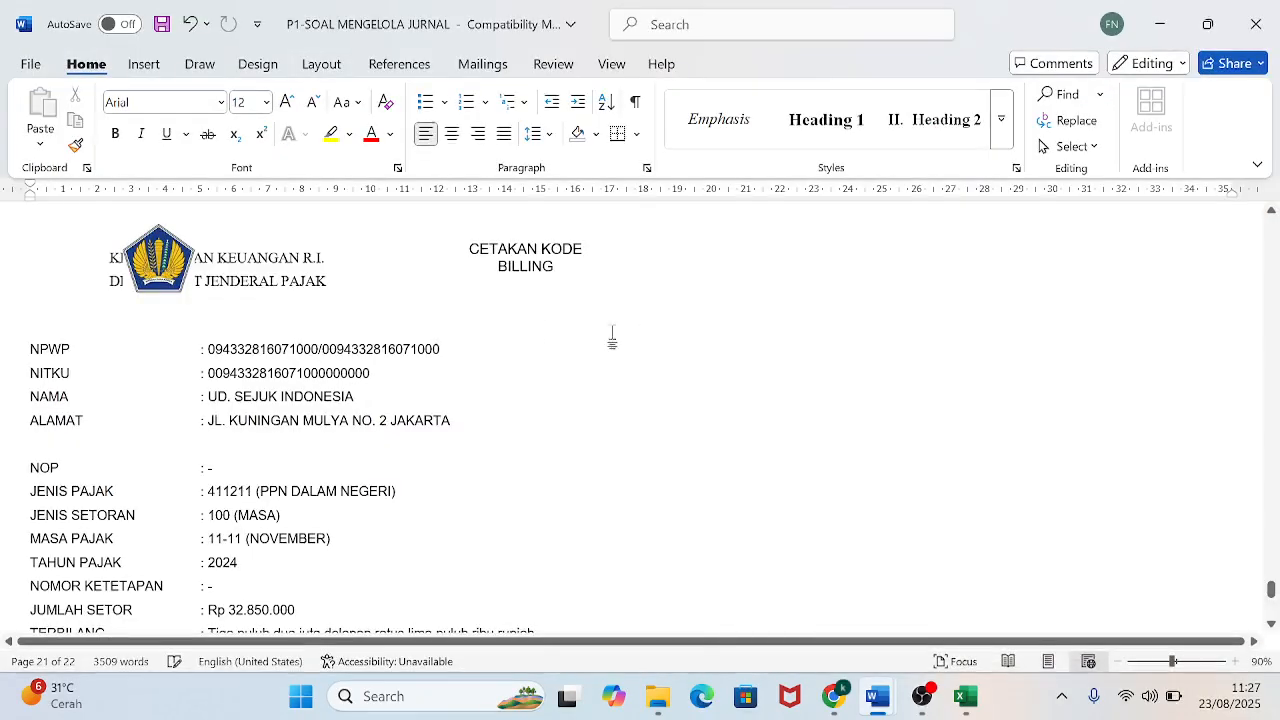
mouse_move(965, 696)
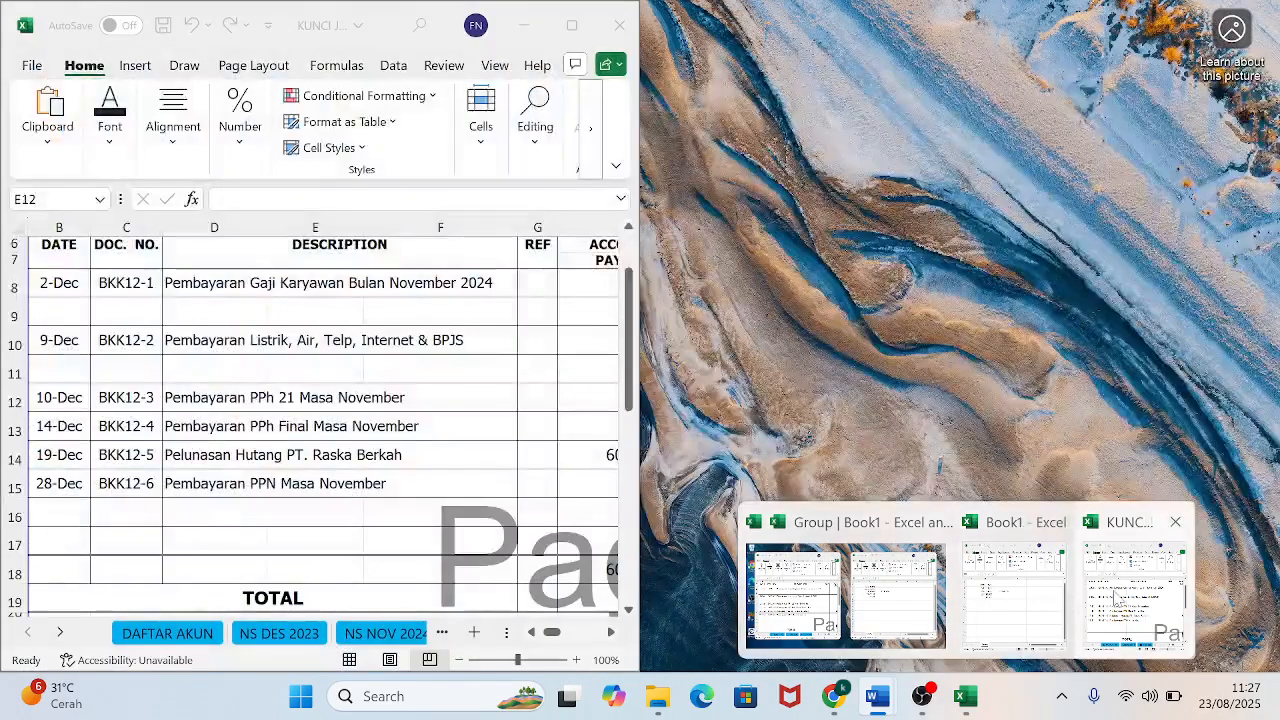
click(1134, 595)
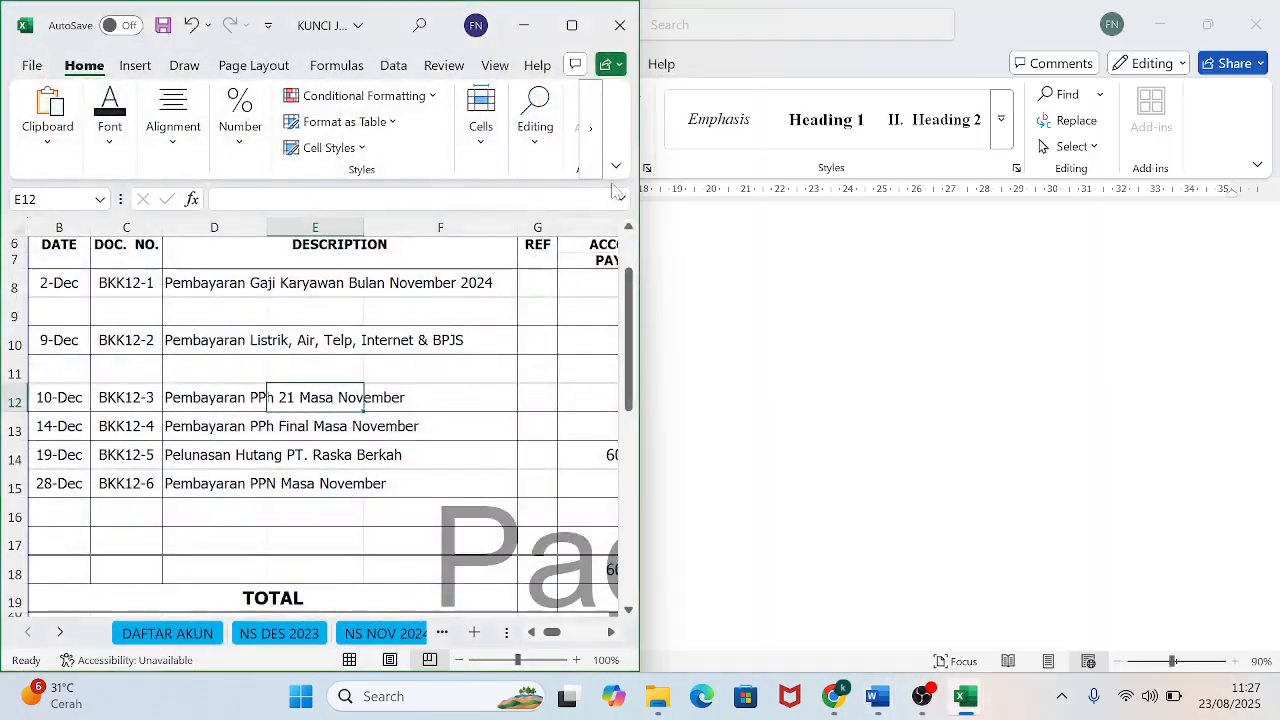
click(573, 36)
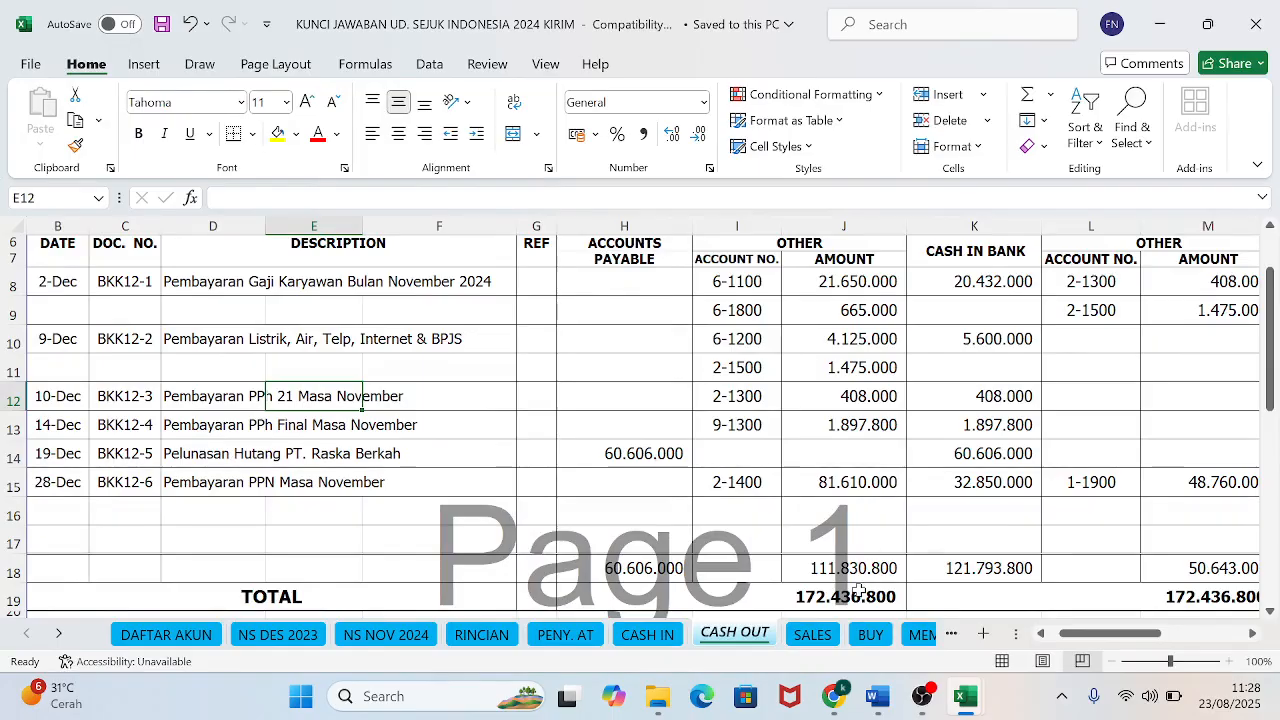
Switch to Accurate Online and add the VAT OUT payment line with an amount of Rp 81.610.000.
click(833, 696)
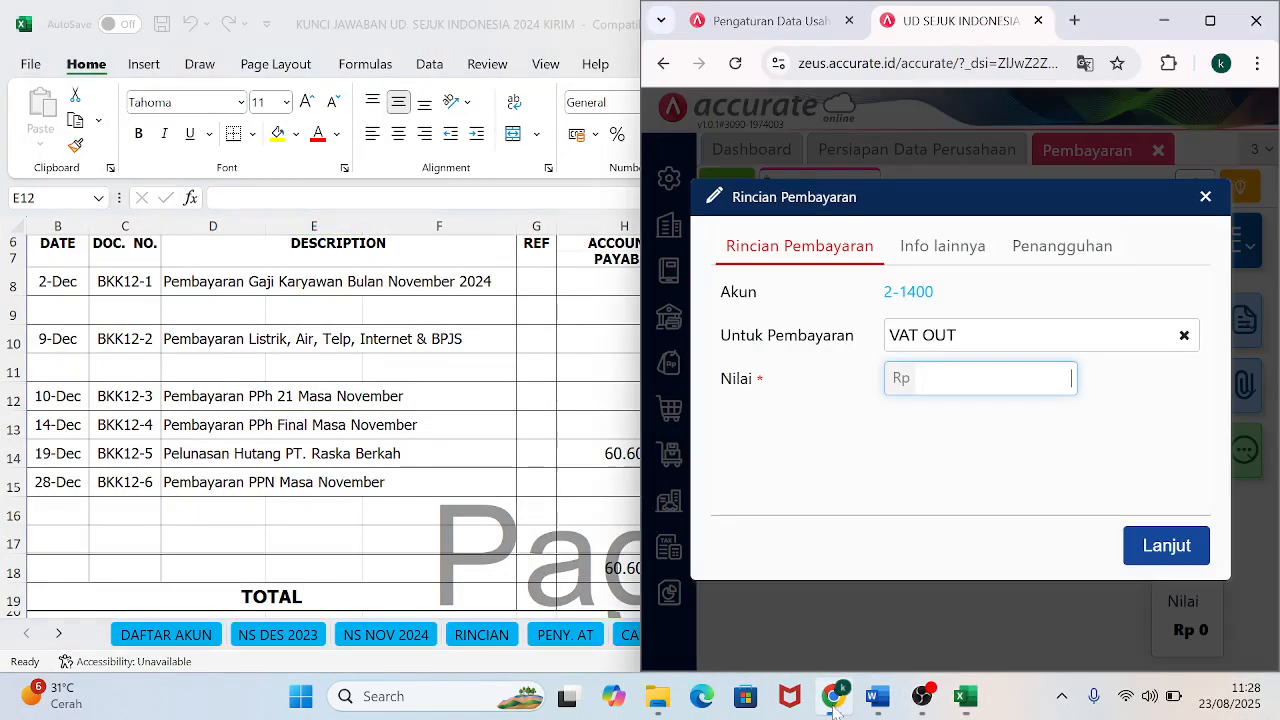
text(81.610.000)
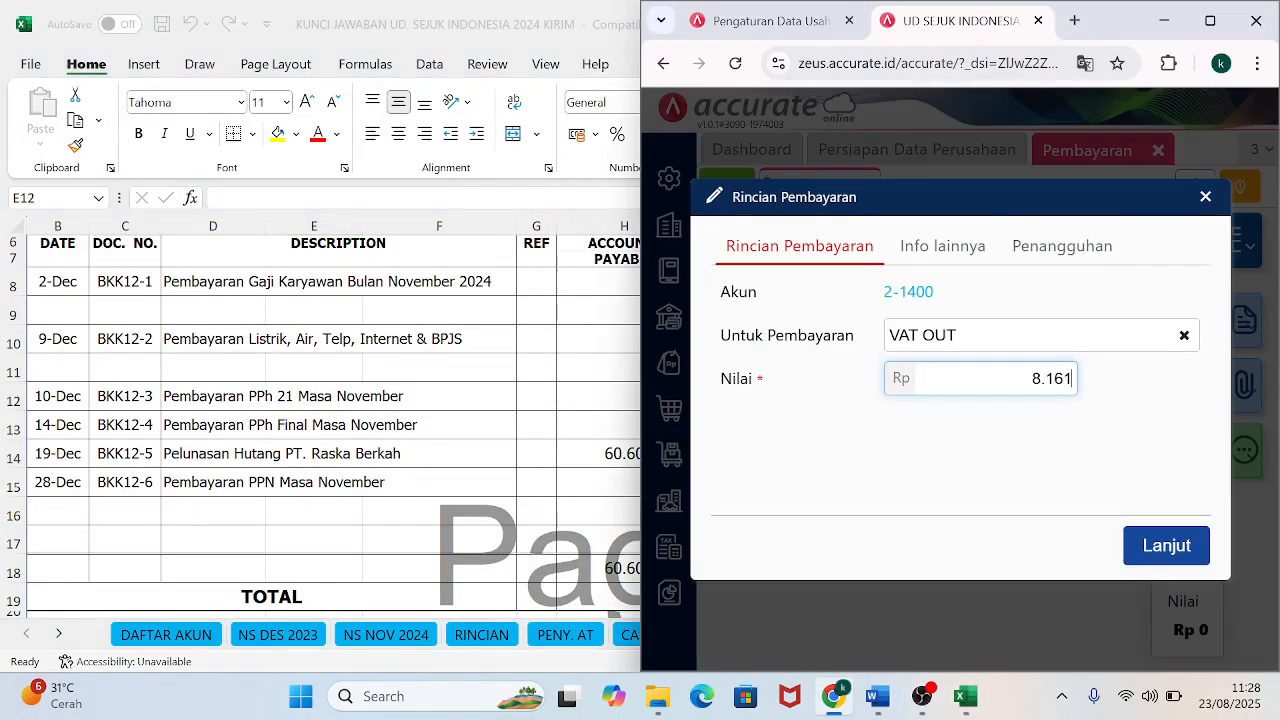
key(Return)
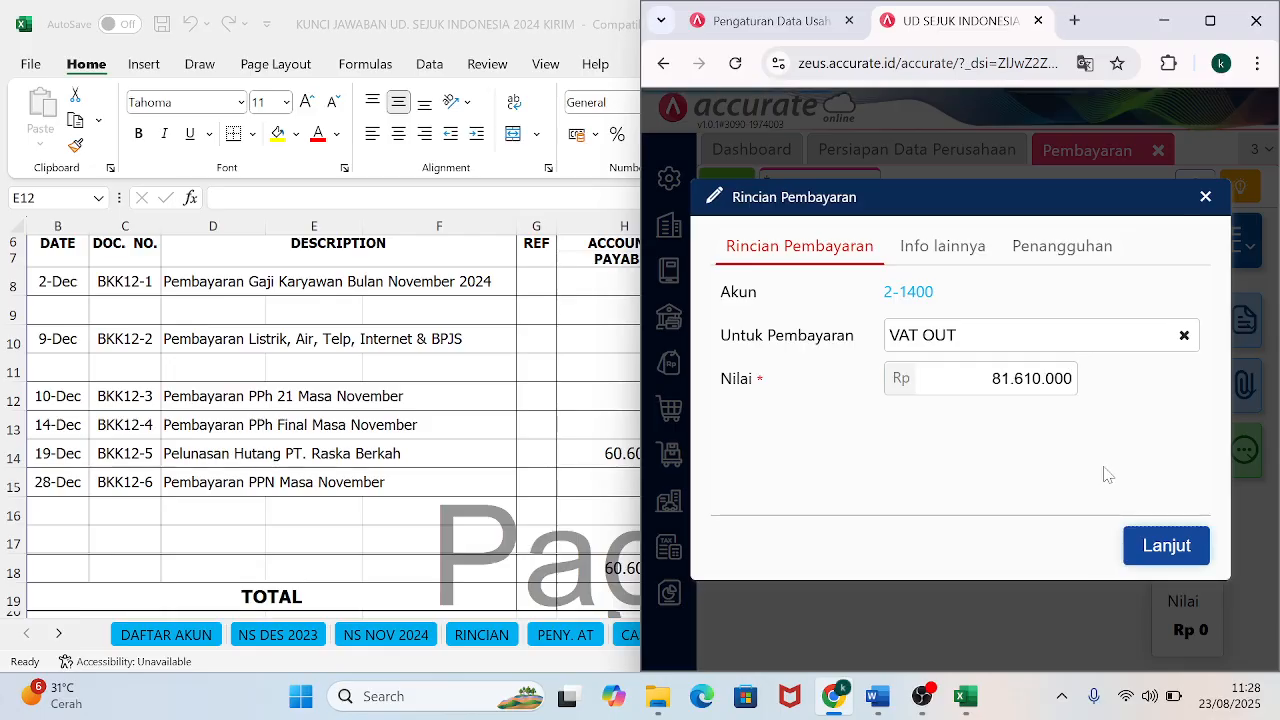
click(1148, 547)
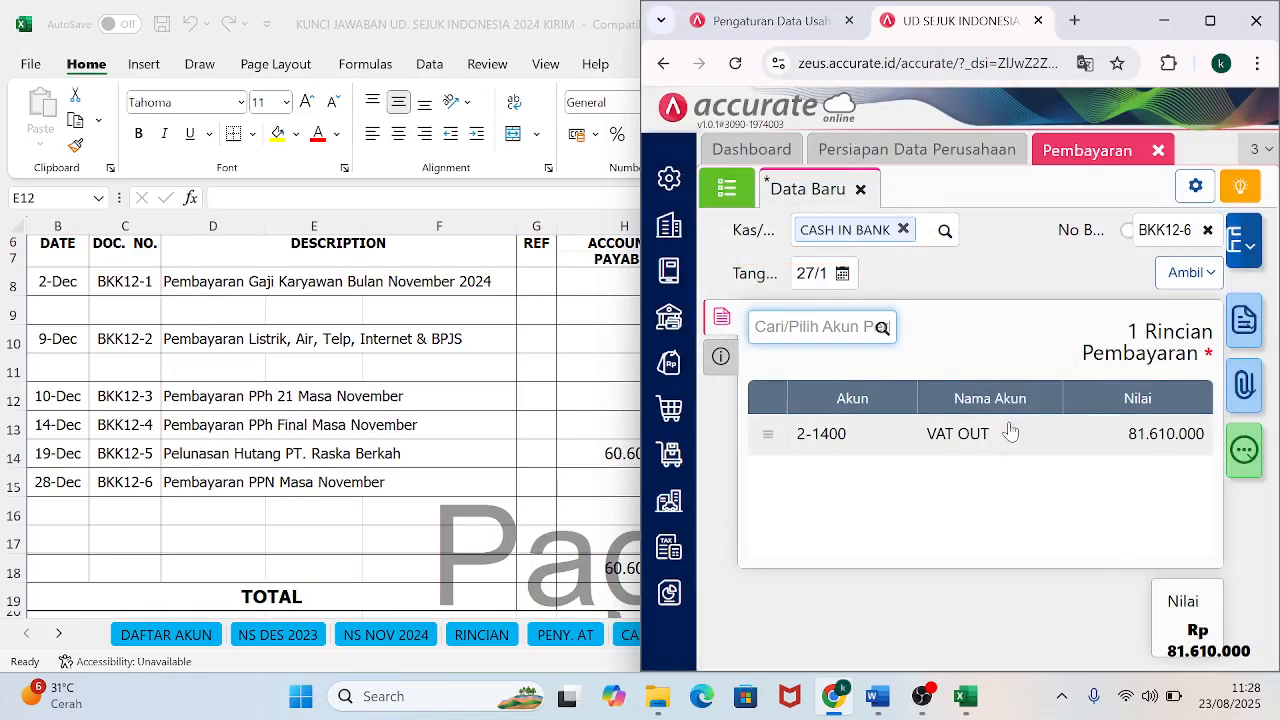
Find the VAT IN account (1-1900) and choose it for a second payment detail.
text(VAT OU)
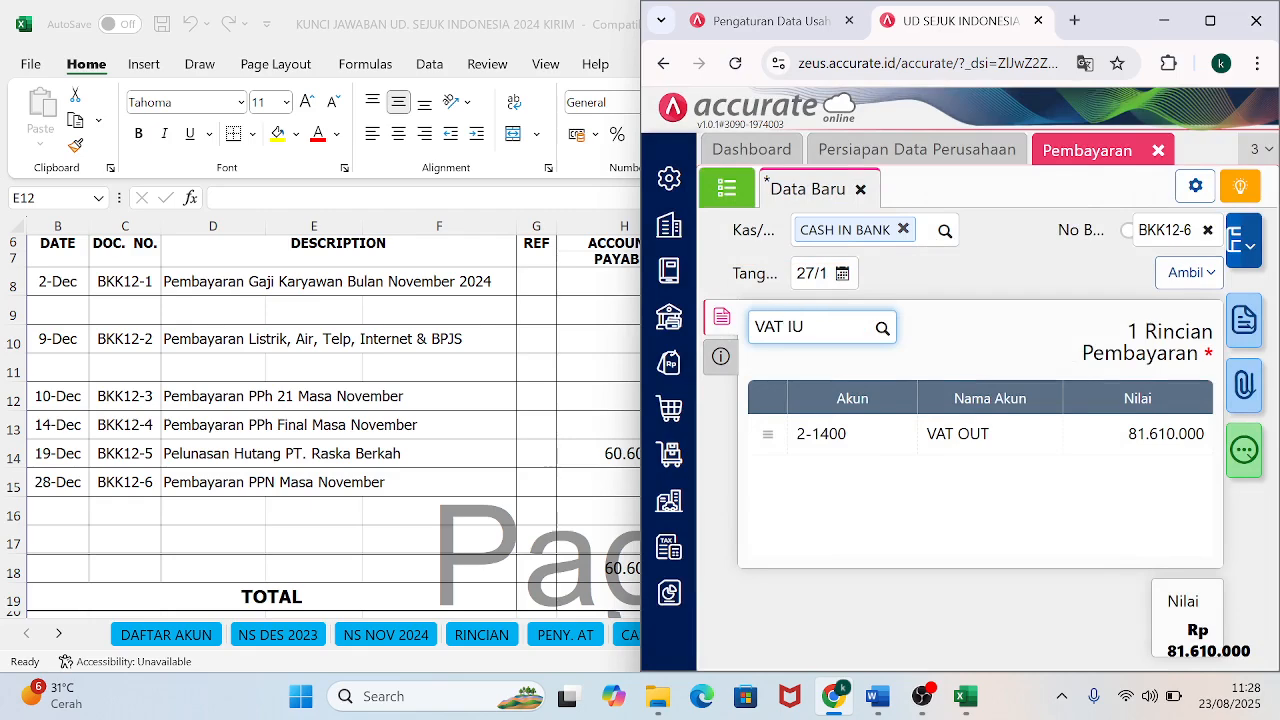
key(BackSpace)
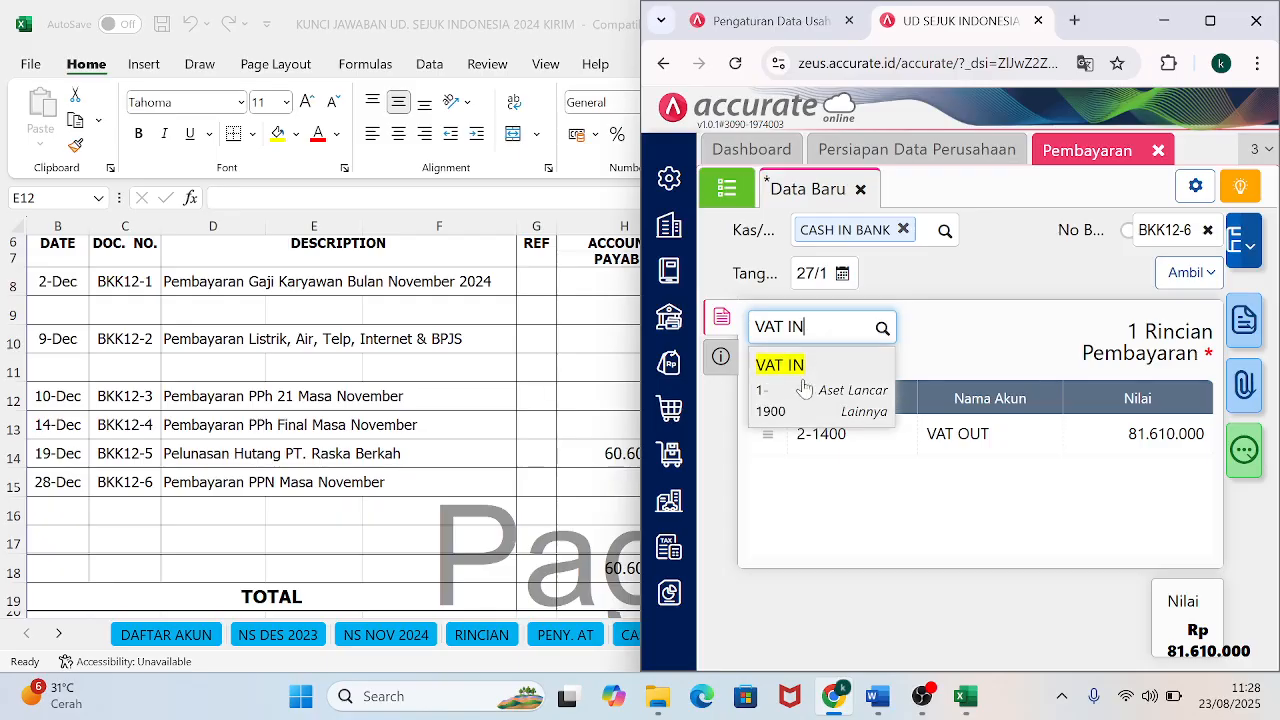
click(800, 389)
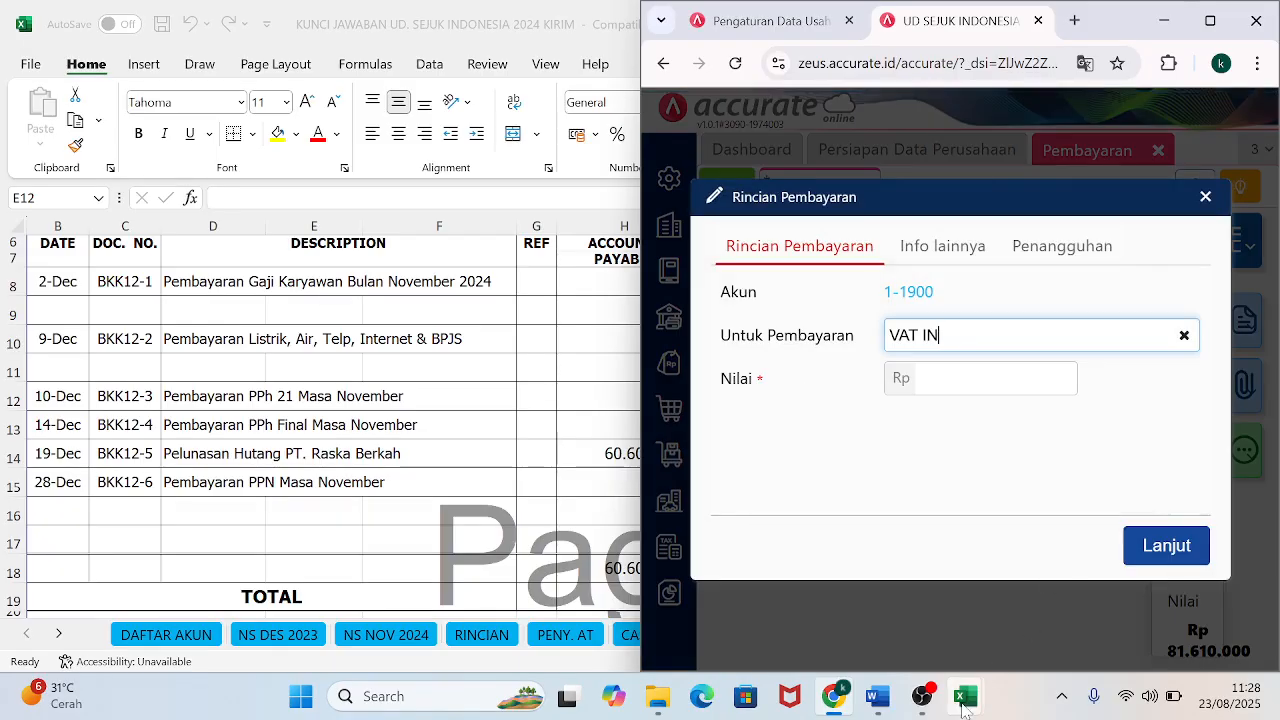
Check the VAT IN amount in the answer key, set the payment detail's value to -46.760.000 and add the line.
mouse_move(965, 696)
click(1065, 632)
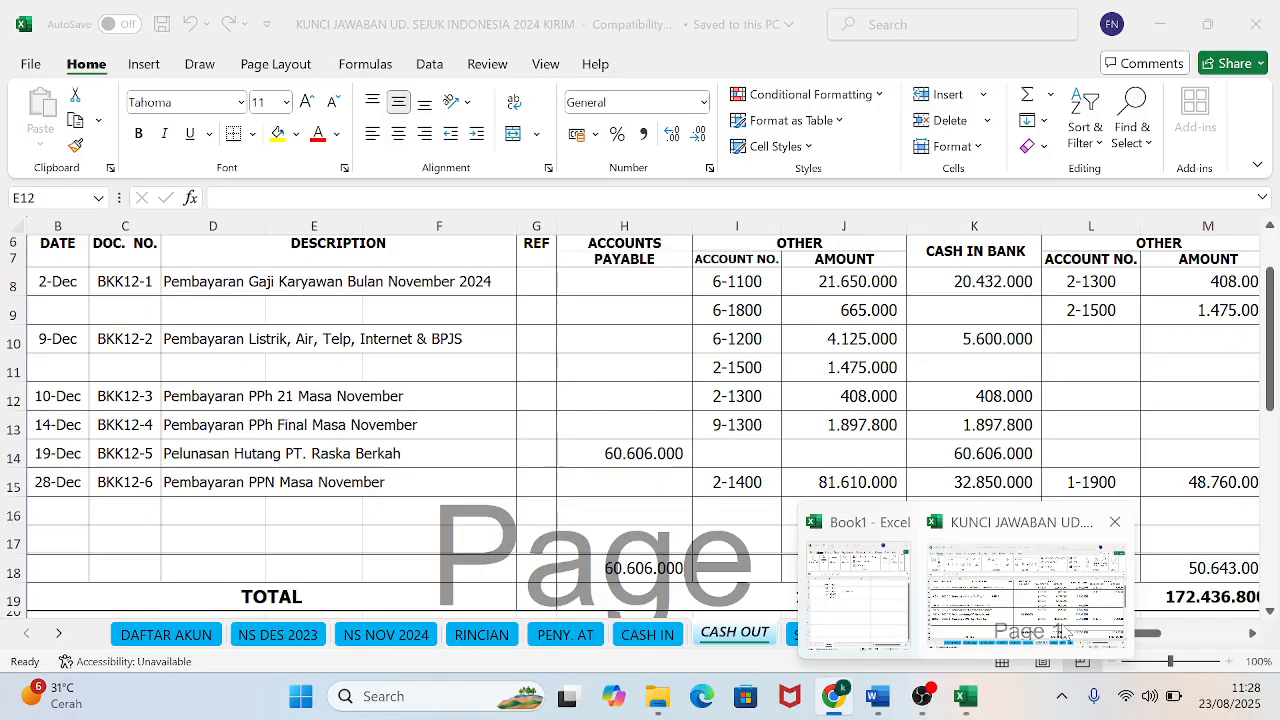
key(alt+Tab)
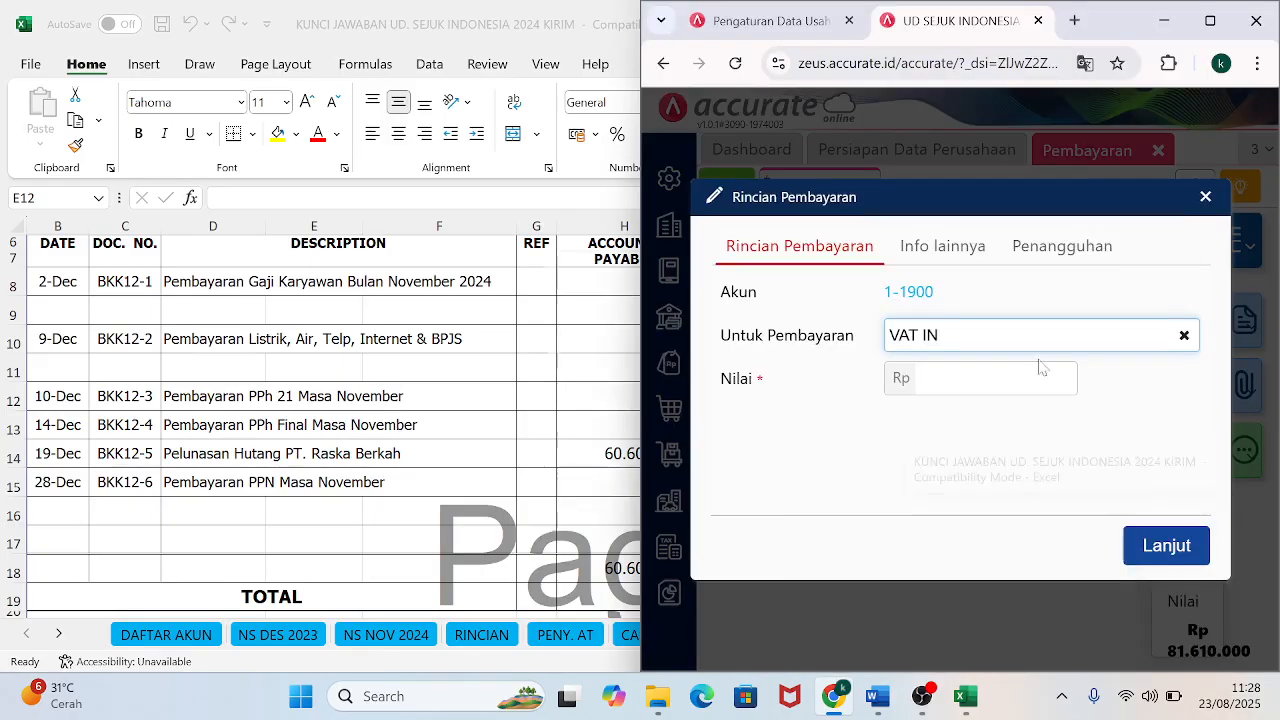
click(1070, 378)
text(-467)
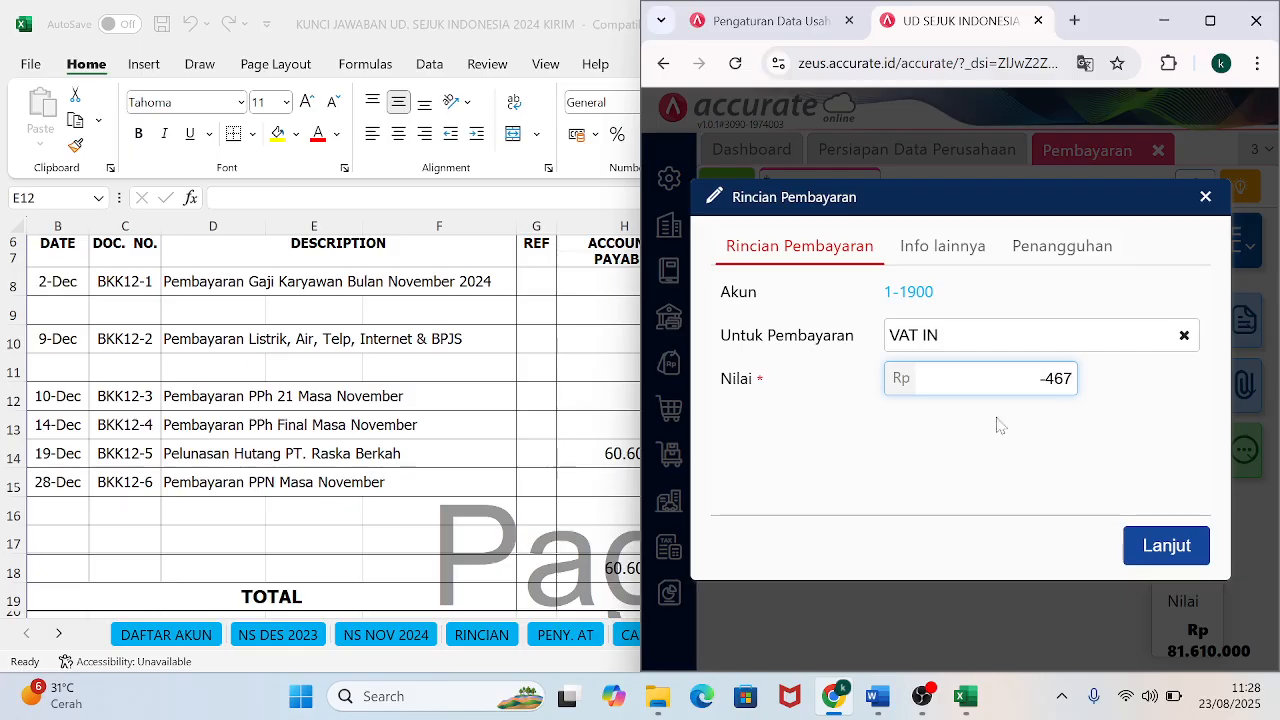
mouse_move(965, 696)
click(1038, 624)
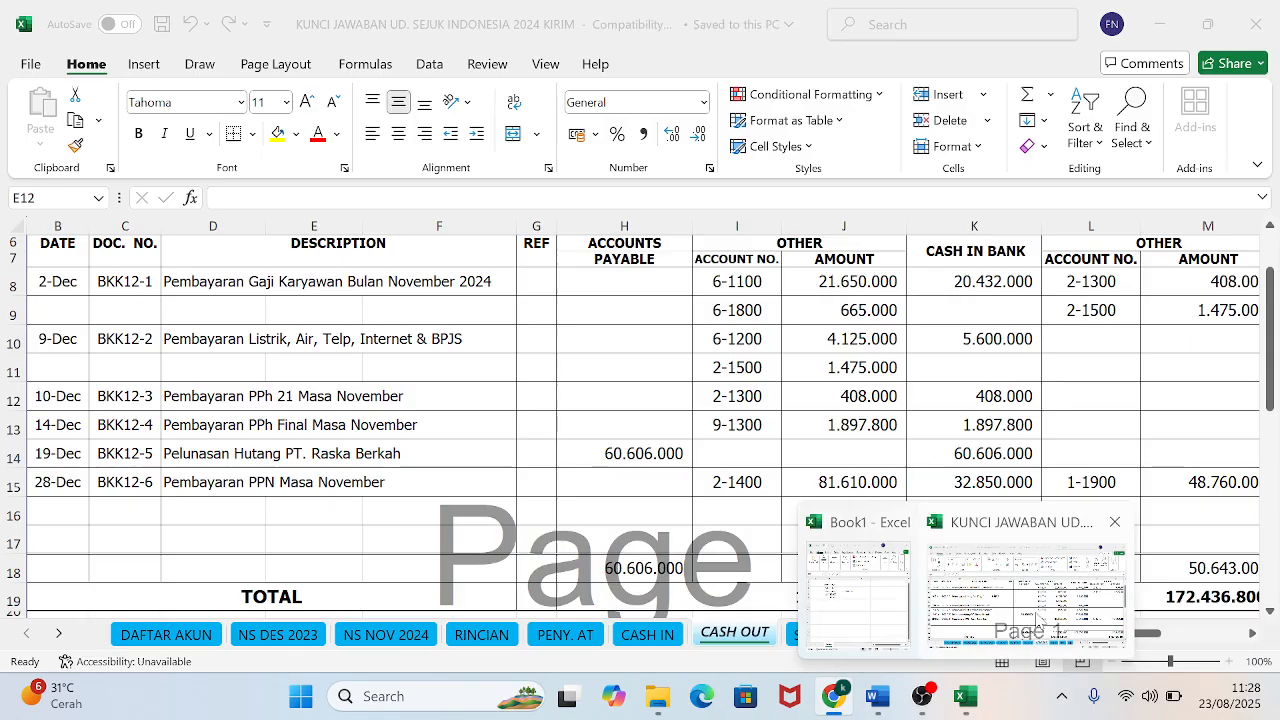
text(6.760.000)
key(Return)
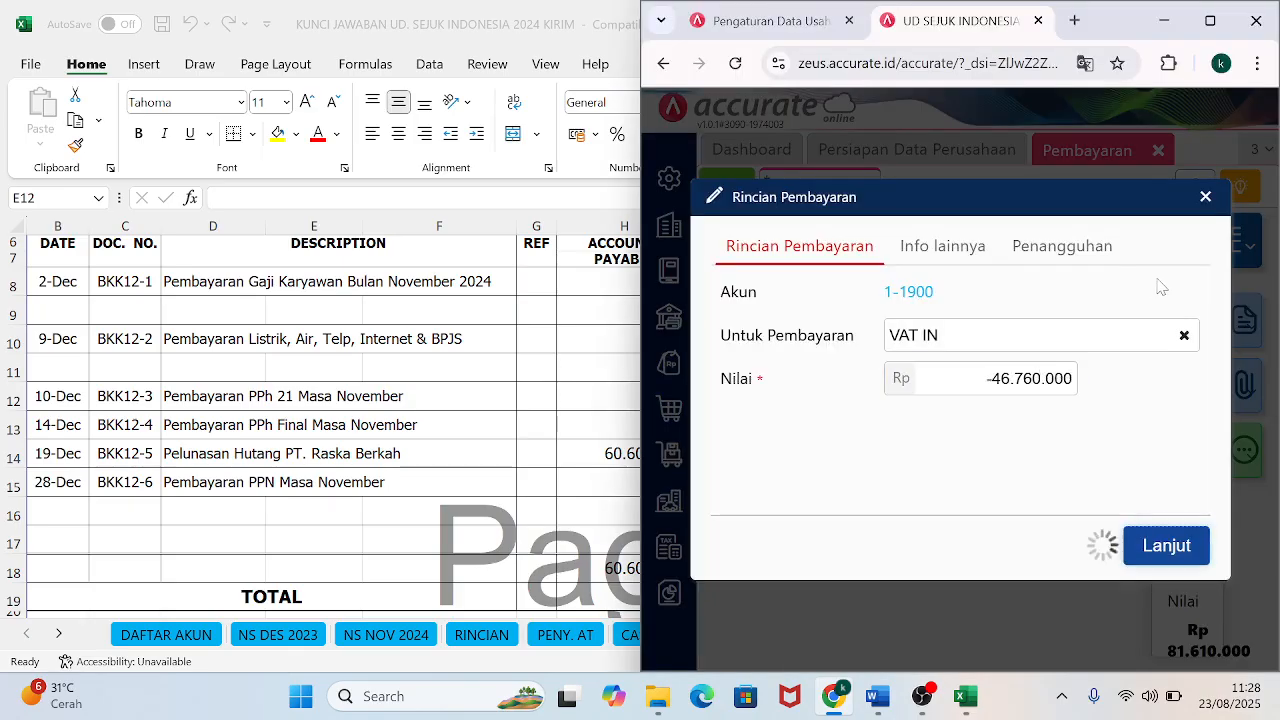
click(1166, 545)
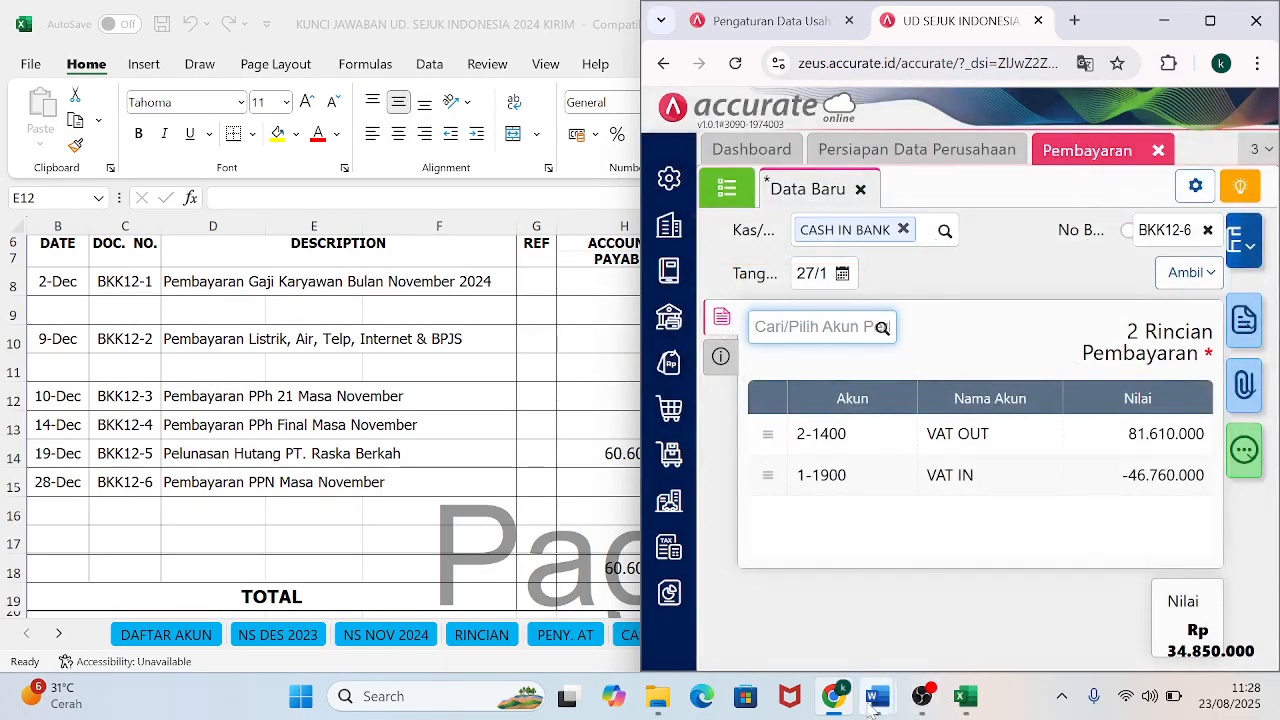
Switch back to the answer key's CASH OUT sheet and compare the BKK12-6 row with the entered payment total.
mouse_move(878, 698)
click(868, 617)
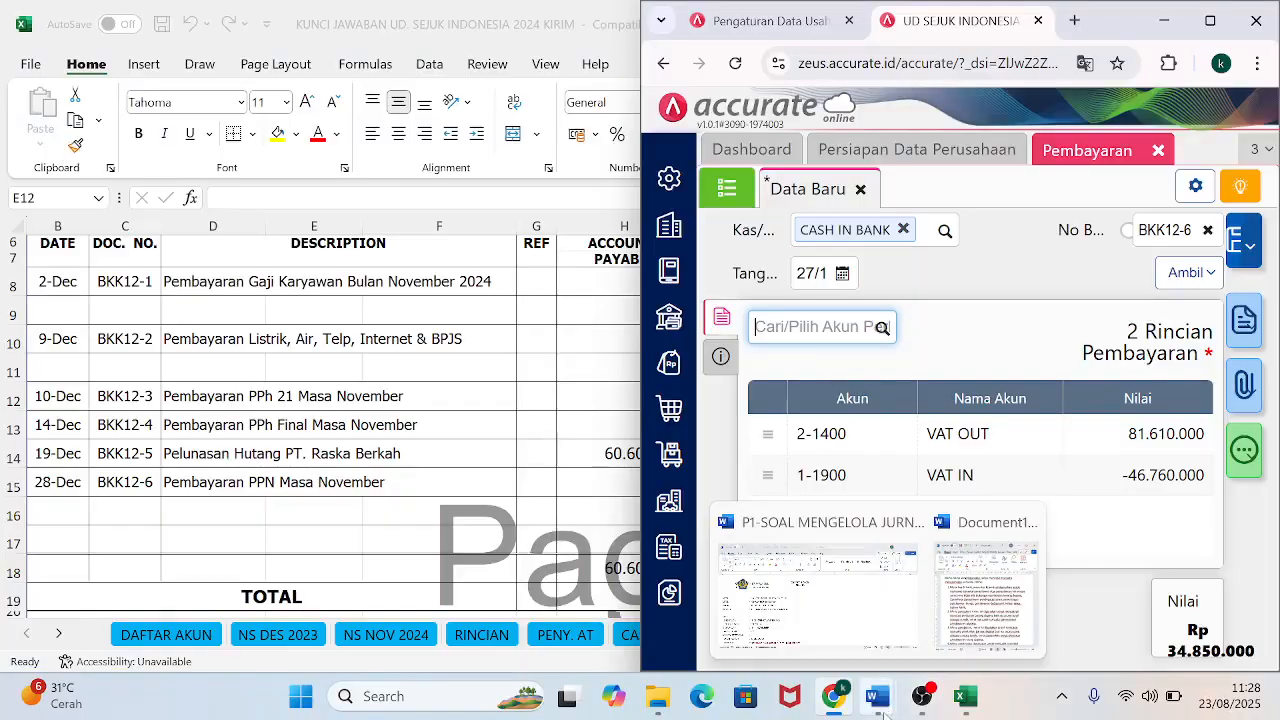
click(600, 570)
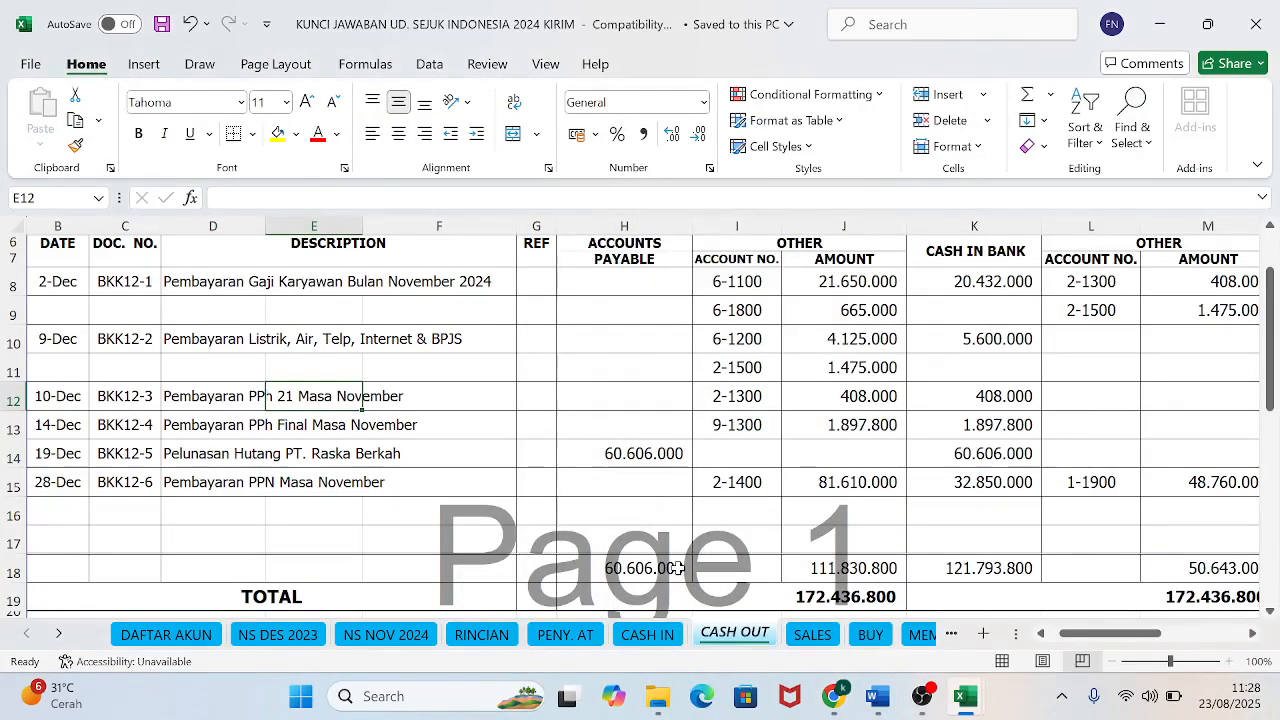
mouse_move(1097, 638)
mouse_down()
mouse_move(1113, 640)
mouse_move(1097, 638)
mouse_up()
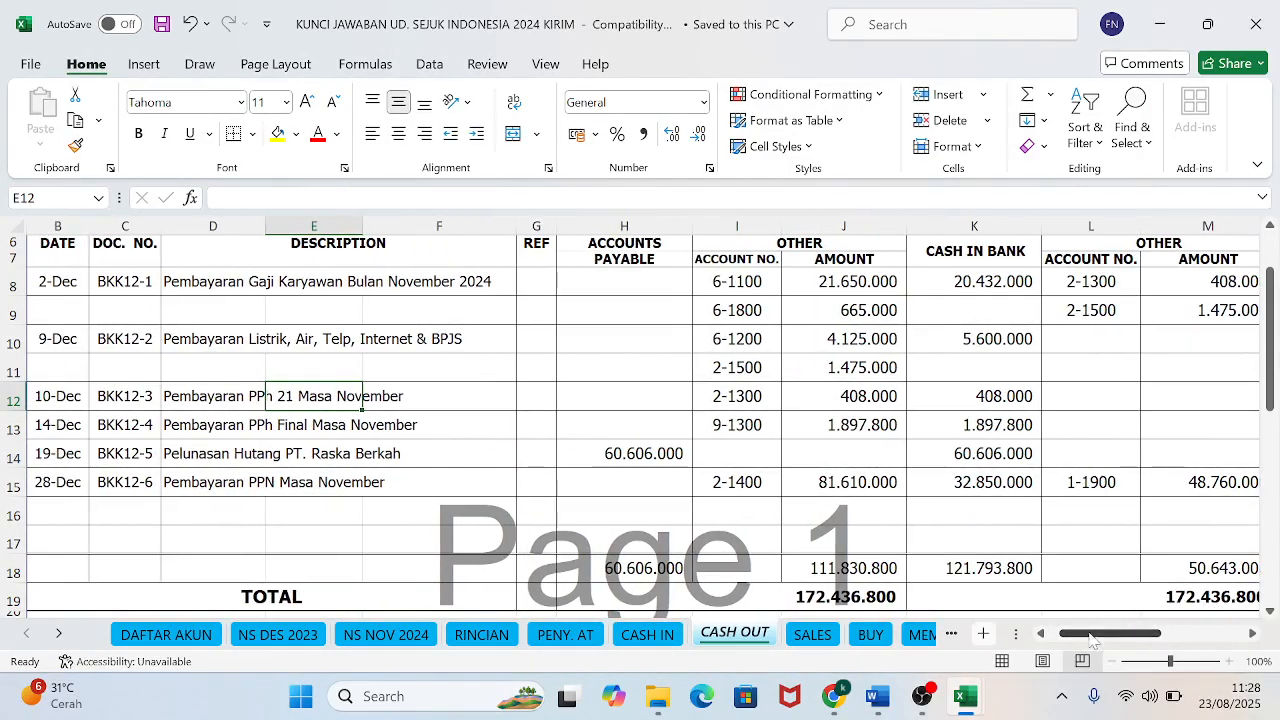
mouse_move(878, 705)
mouse_move(833, 700)
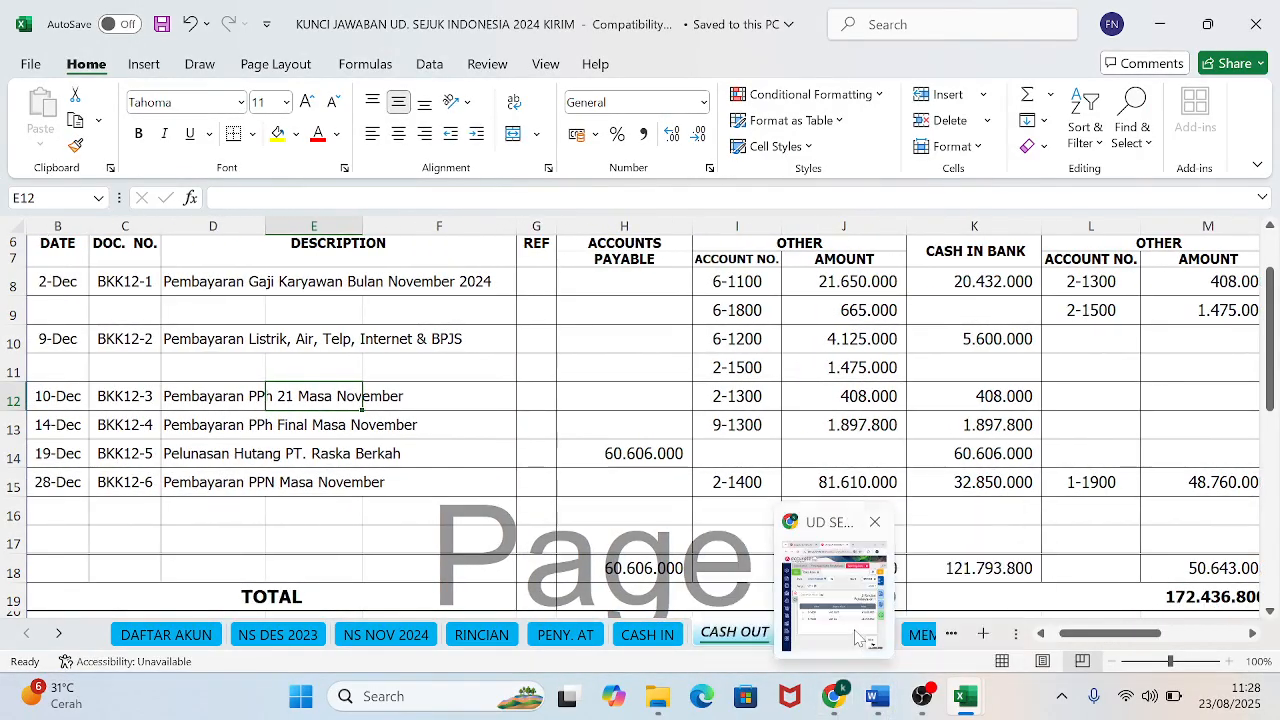
mouse_move(856, 640)
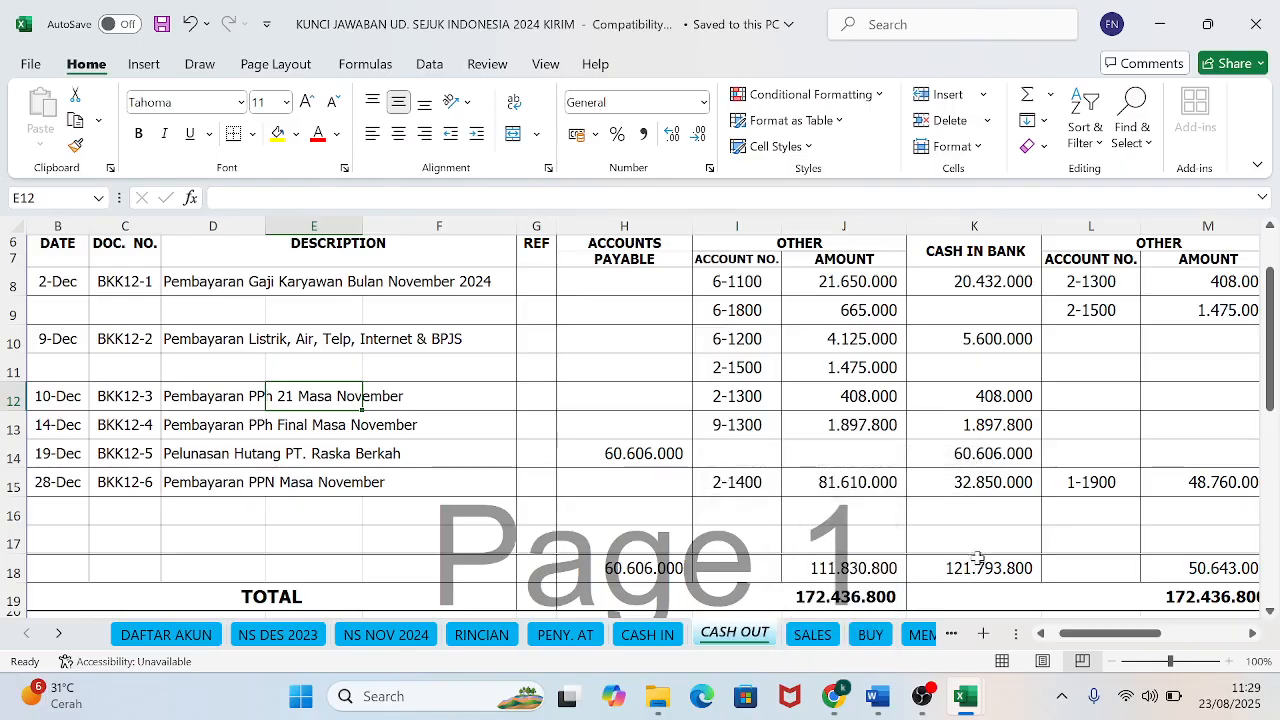
drag(972, 541, 1060, 601)
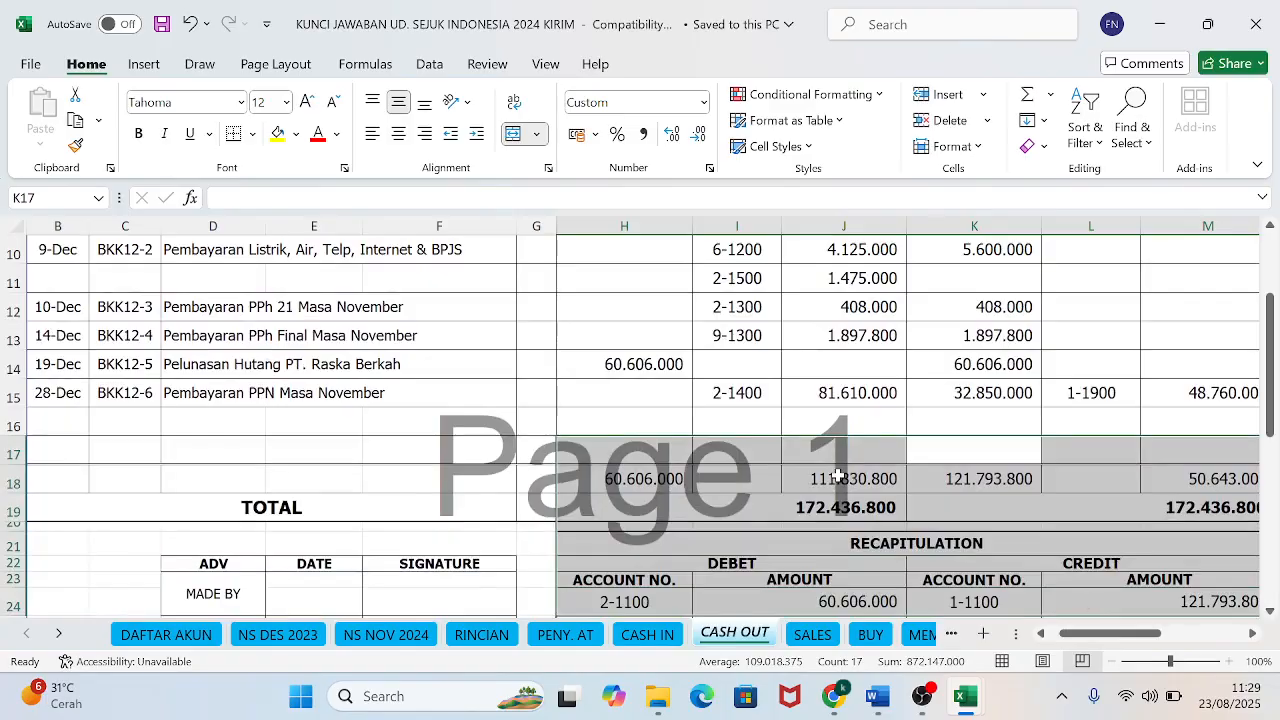
Calculate the difference between the BKK12-6 debit and credit amounts in cell H15 with =J15-M15.
click(636, 400)
text(=)
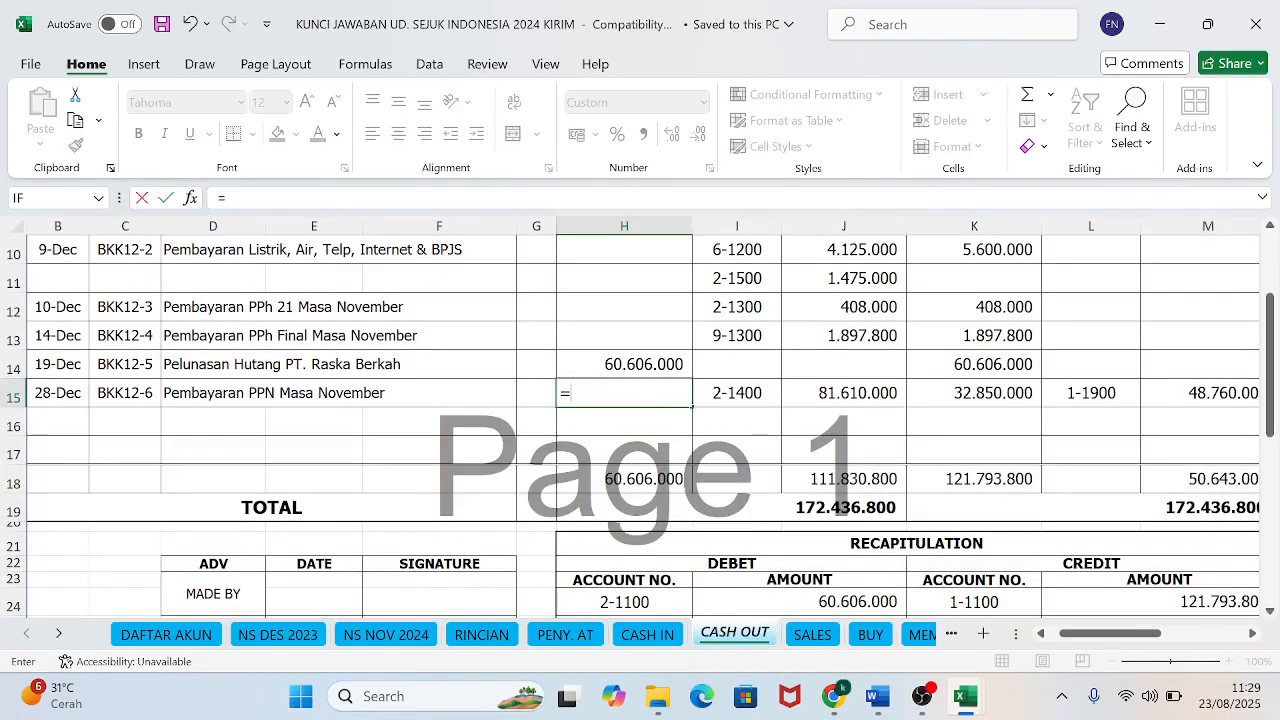
click(845, 393)
text(-)
click(1200, 395)
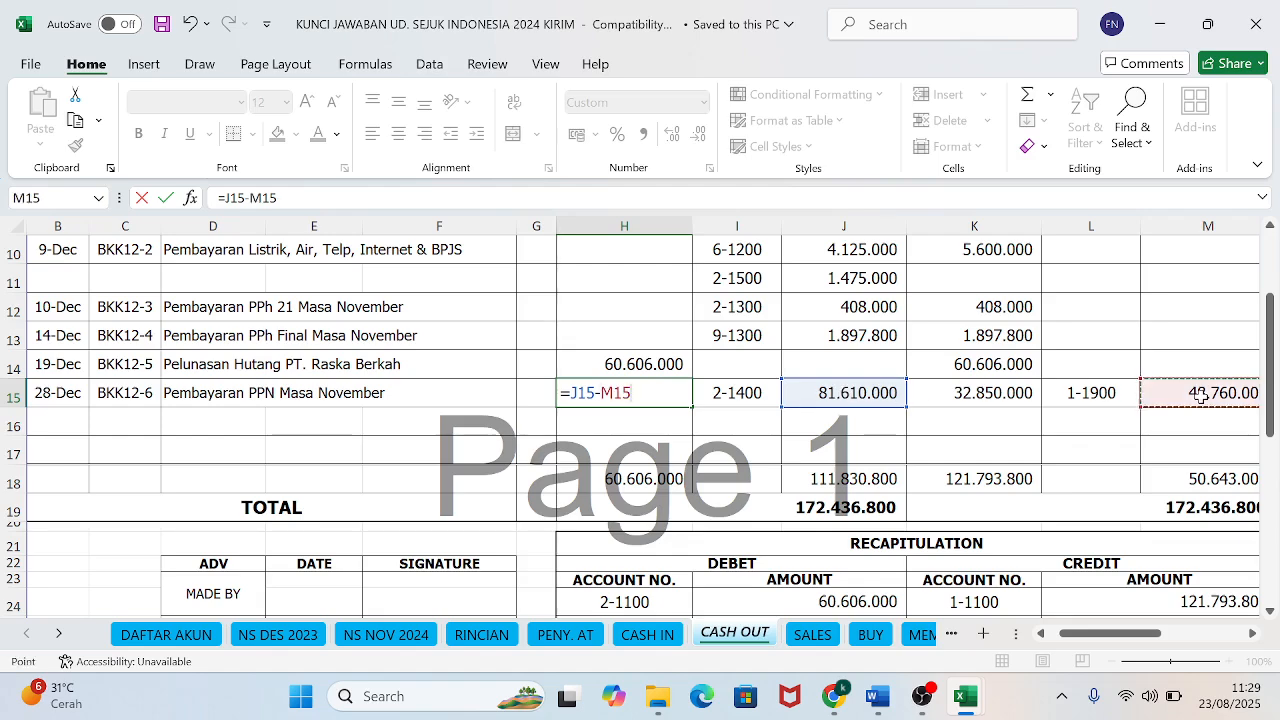
key(Return)
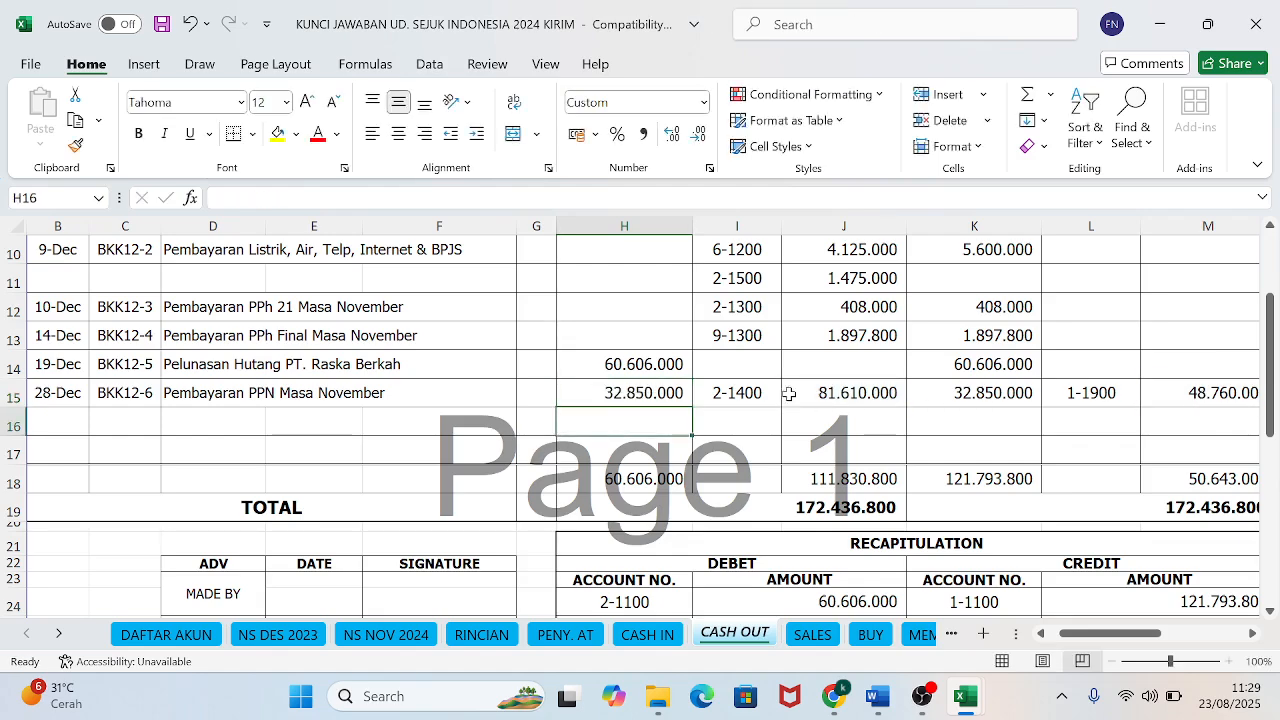
Clear the temporary formula from cell H15 on the CASH OUT sheet.
click(649, 392)
key(BackSpace)
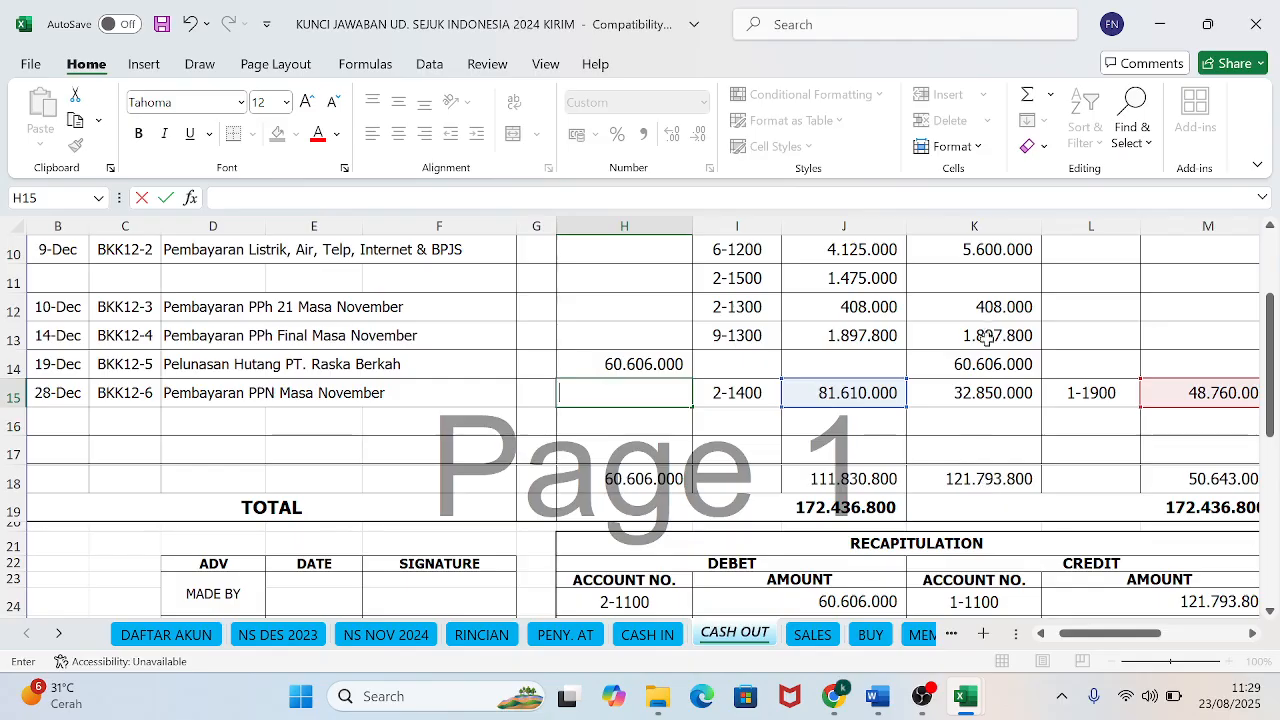
click(955, 453)
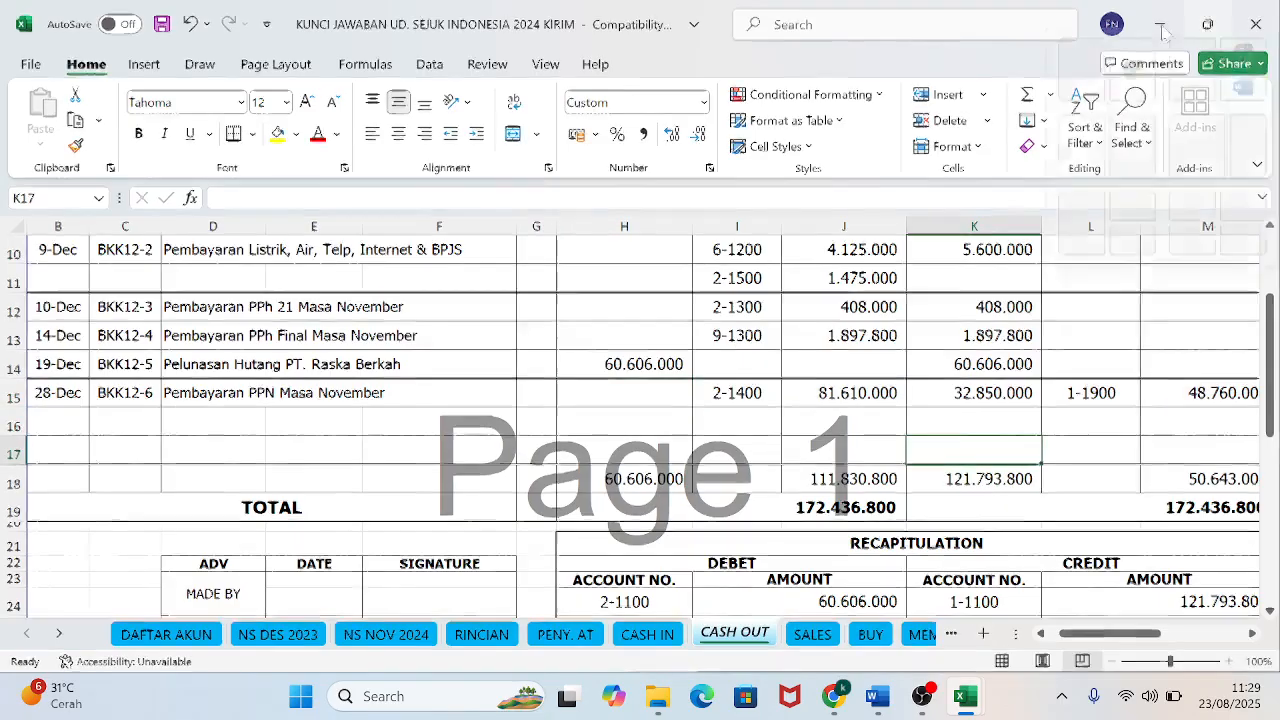
Place the answer key workbook beside Accurate Online at full height, showing the amount columns of the BKK12-6 row.
click(1208, 31)
drag(880, 205, 105, 8)
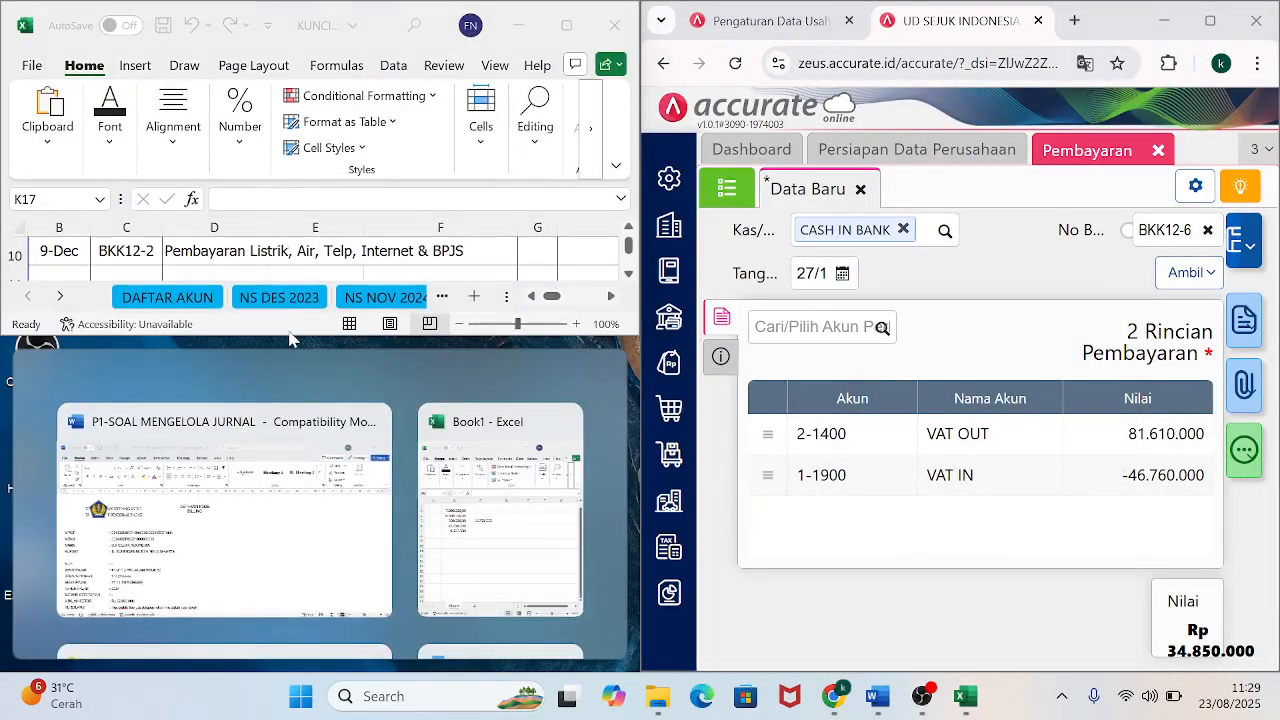
drag(289, 336, 230, 672)
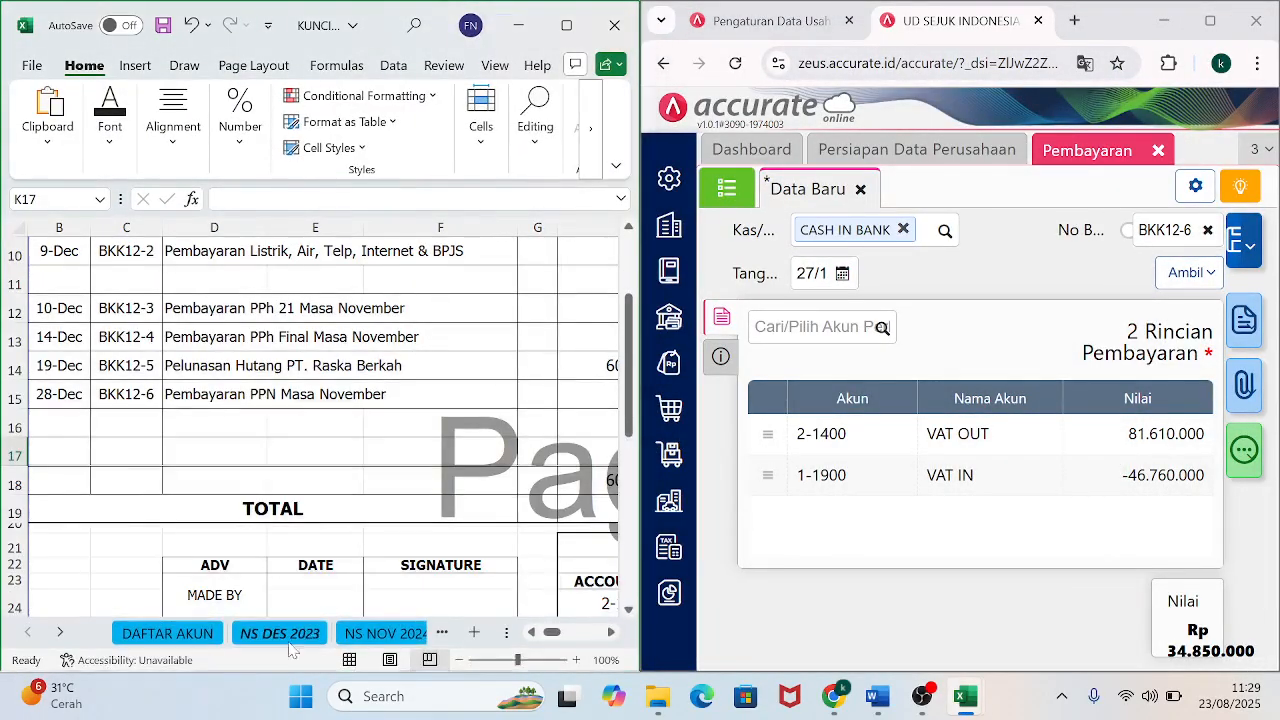
click(371, 612)
click(451, 510)
key(Right)
key(Right)
key(Right)
key(Right)
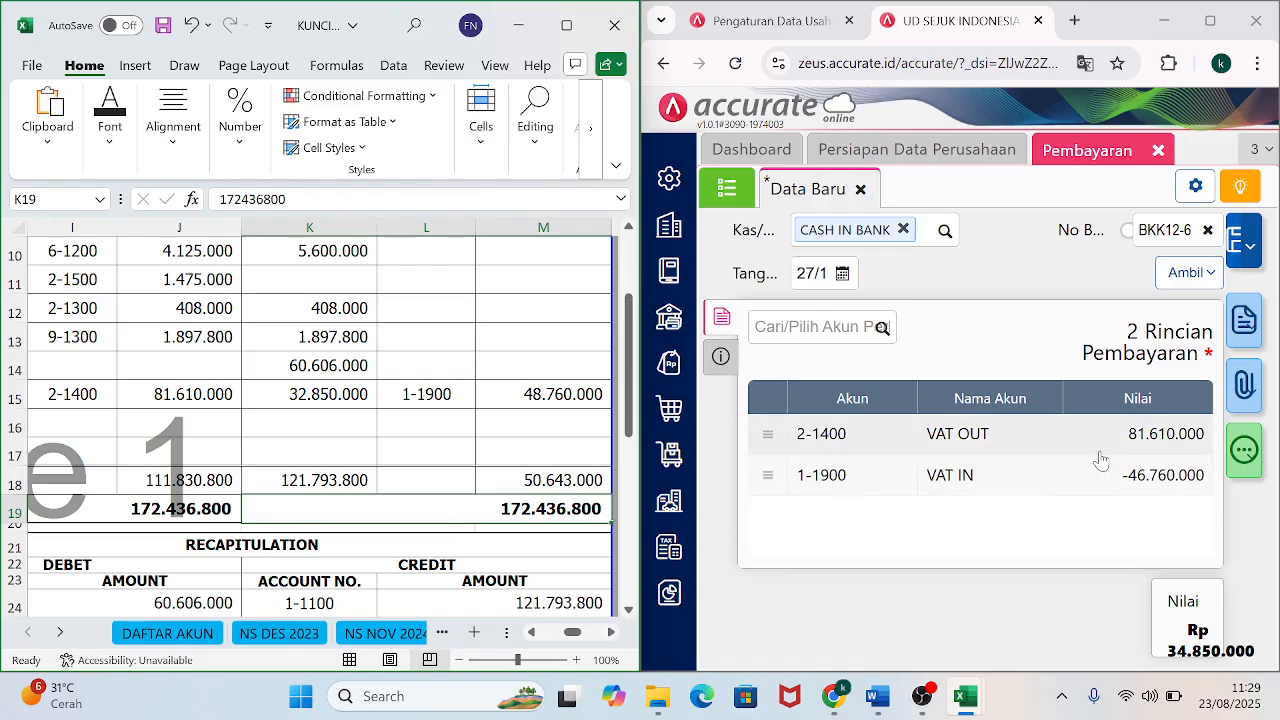
Correct the value of the VAT IN line (1-1900) in payment BKK12-6 to -48.760.000.
click(1128, 480)
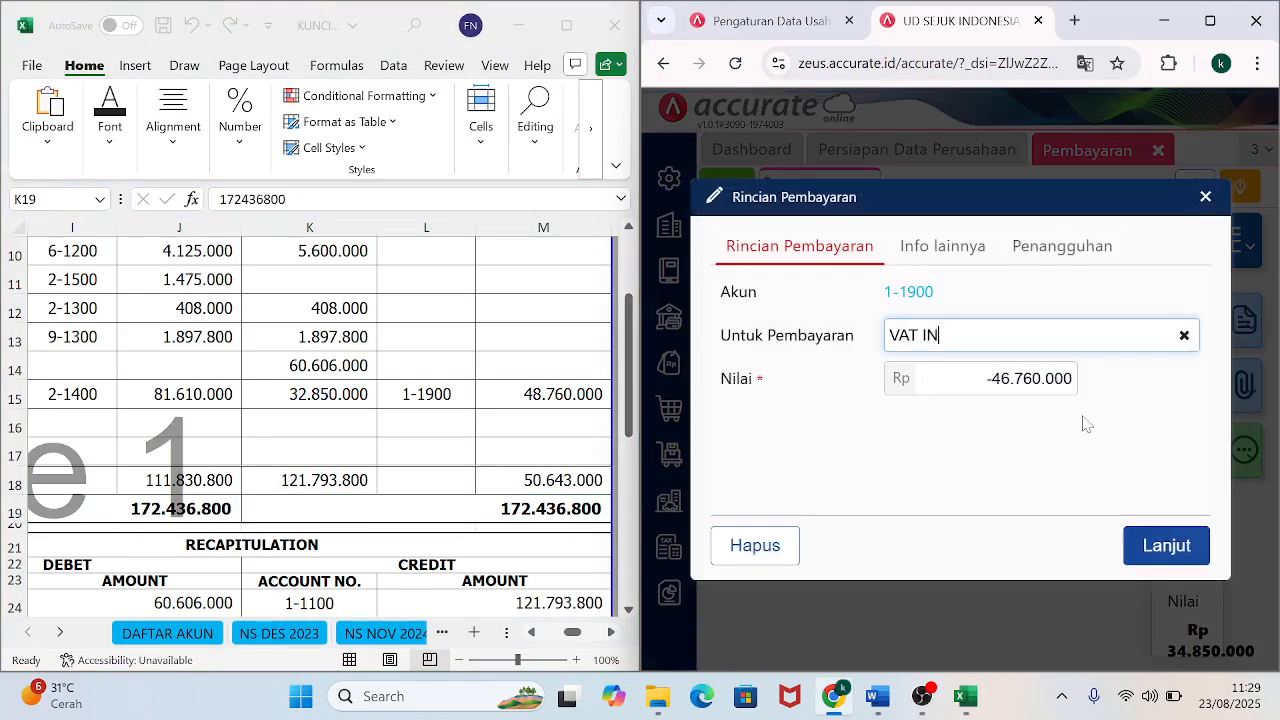
click(1010, 378)
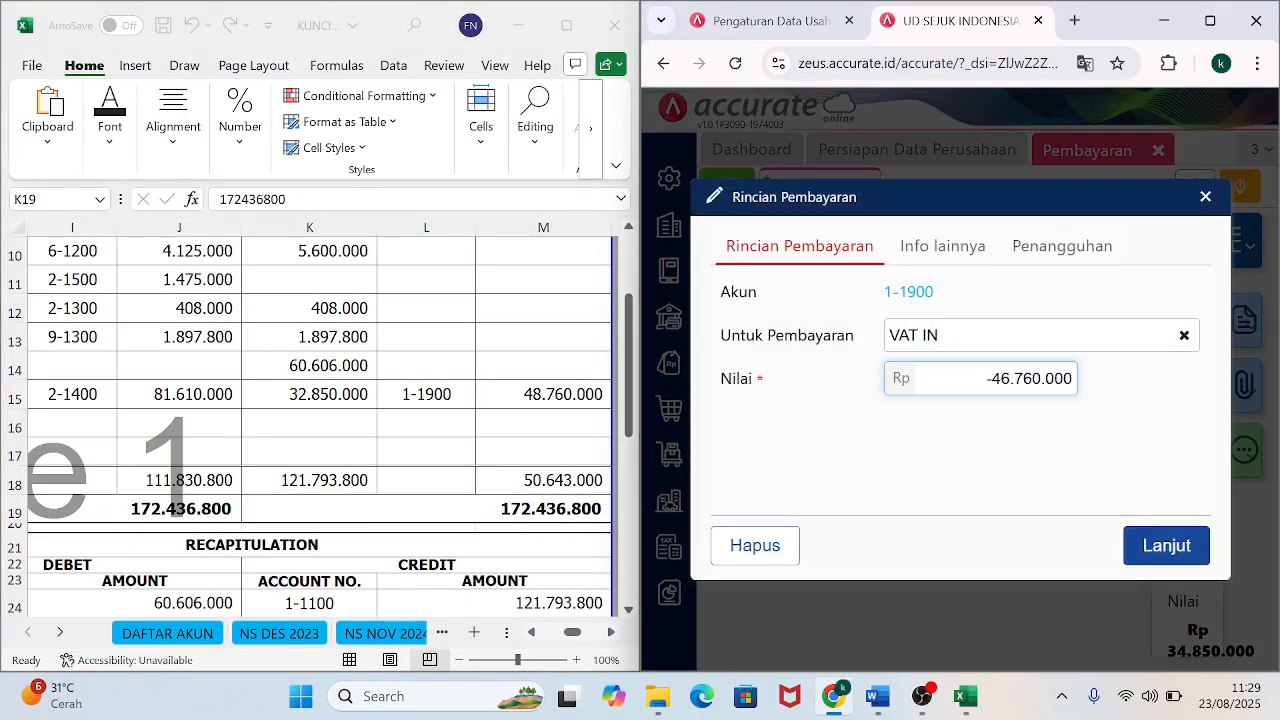
click(1207, 545)
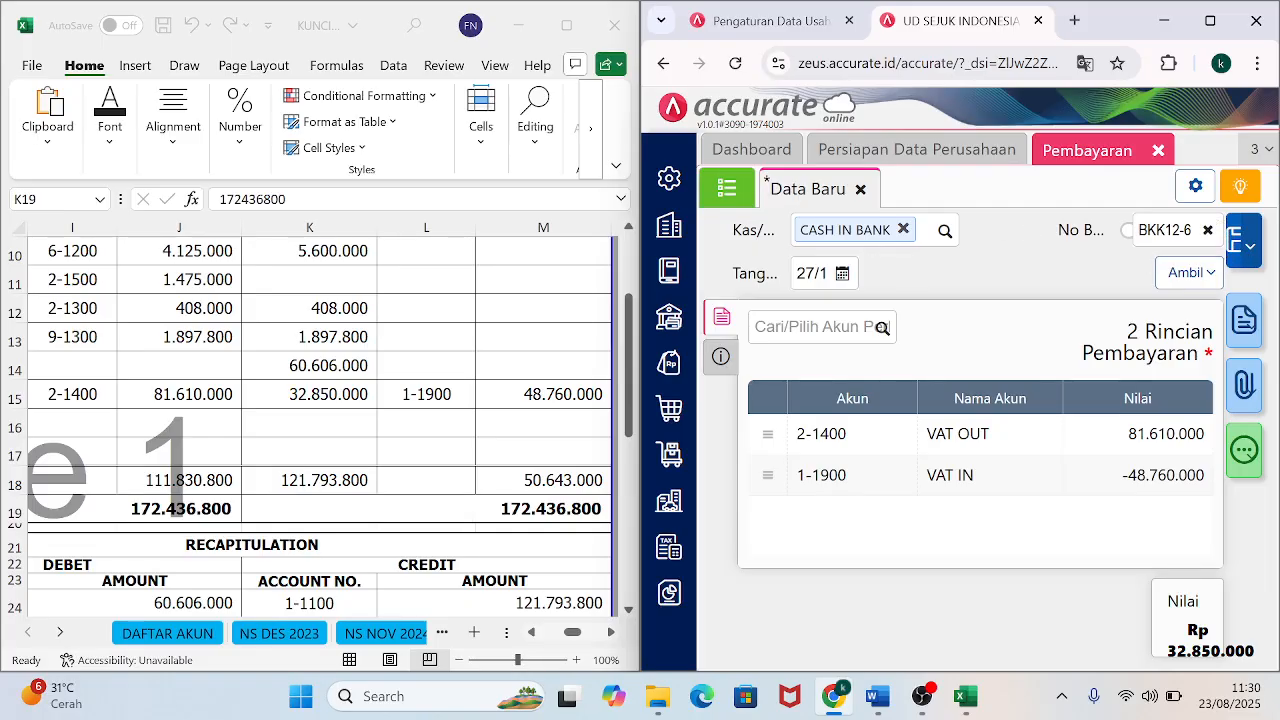
Add the note PEMBAYARAN PPN BULAN NOVEMBER and recipient DIRJEN PAJAK to payment BKK12-6, and save the payment.
click(716, 362)
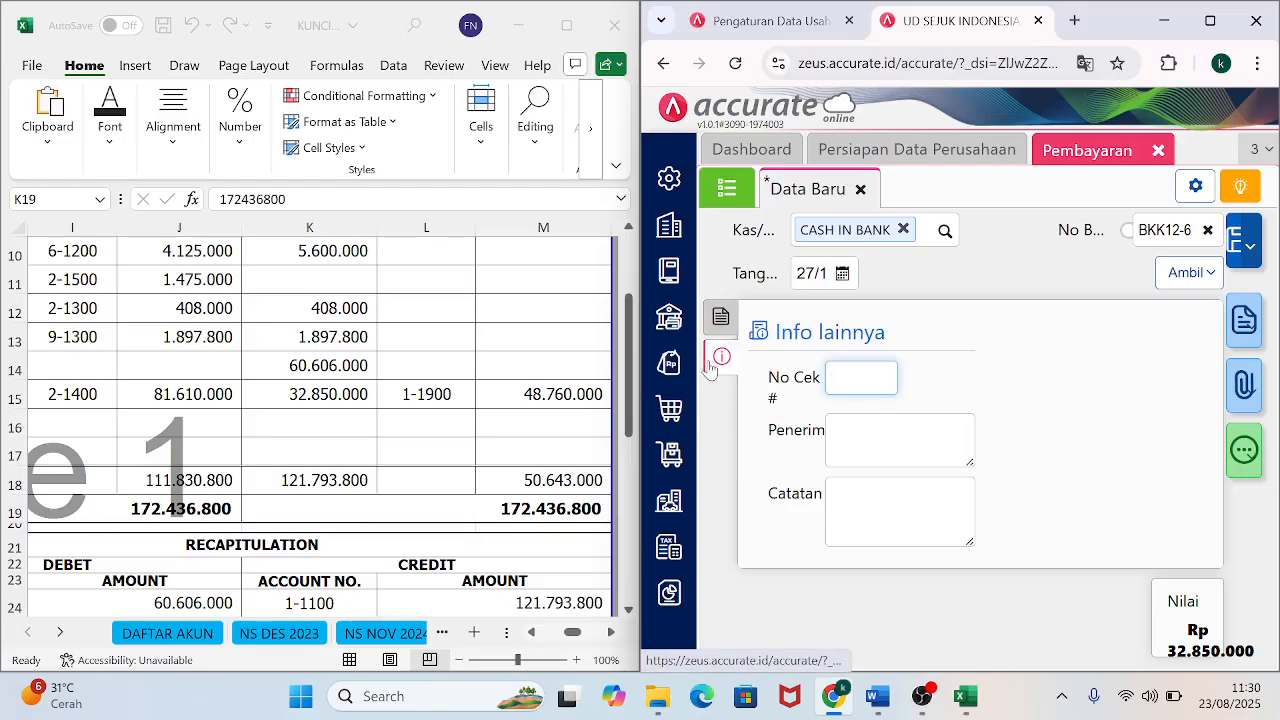
click(880, 490)
text(PEMBAYARAN PPN)
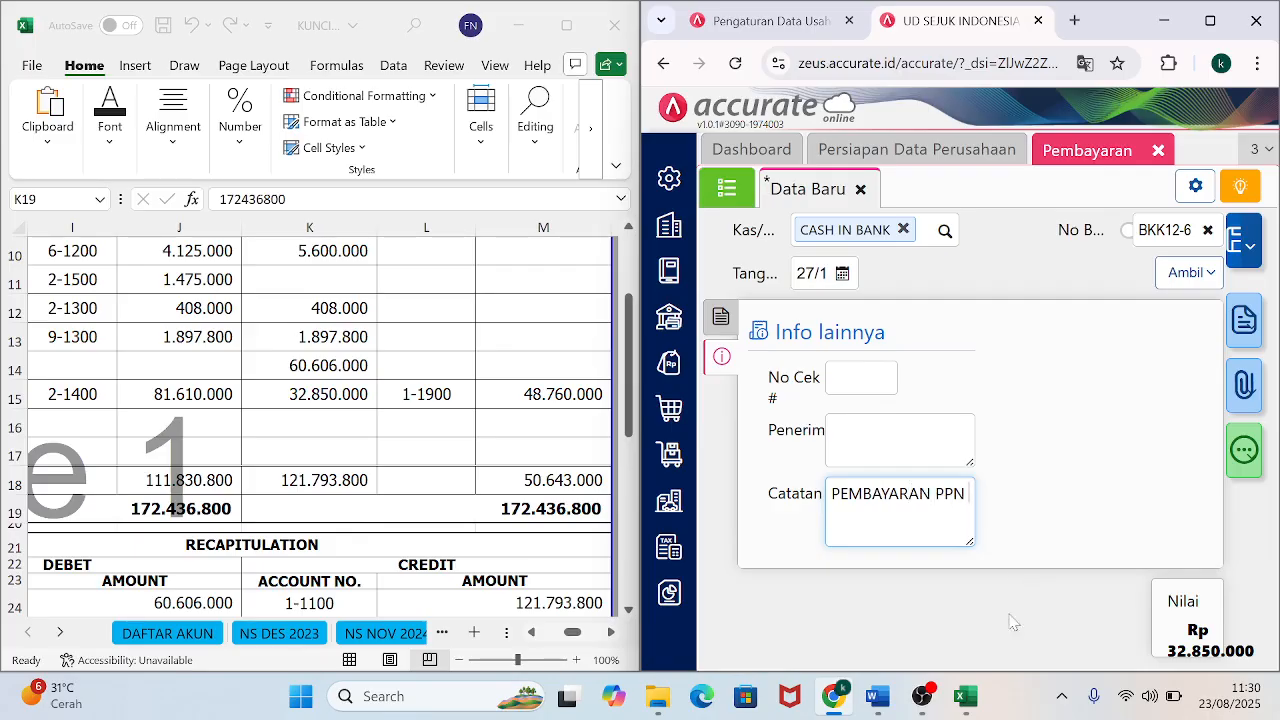
mouse_move(878, 696)
click(858, 618)
text(LAN NOVEMBER)
click(893, 437)
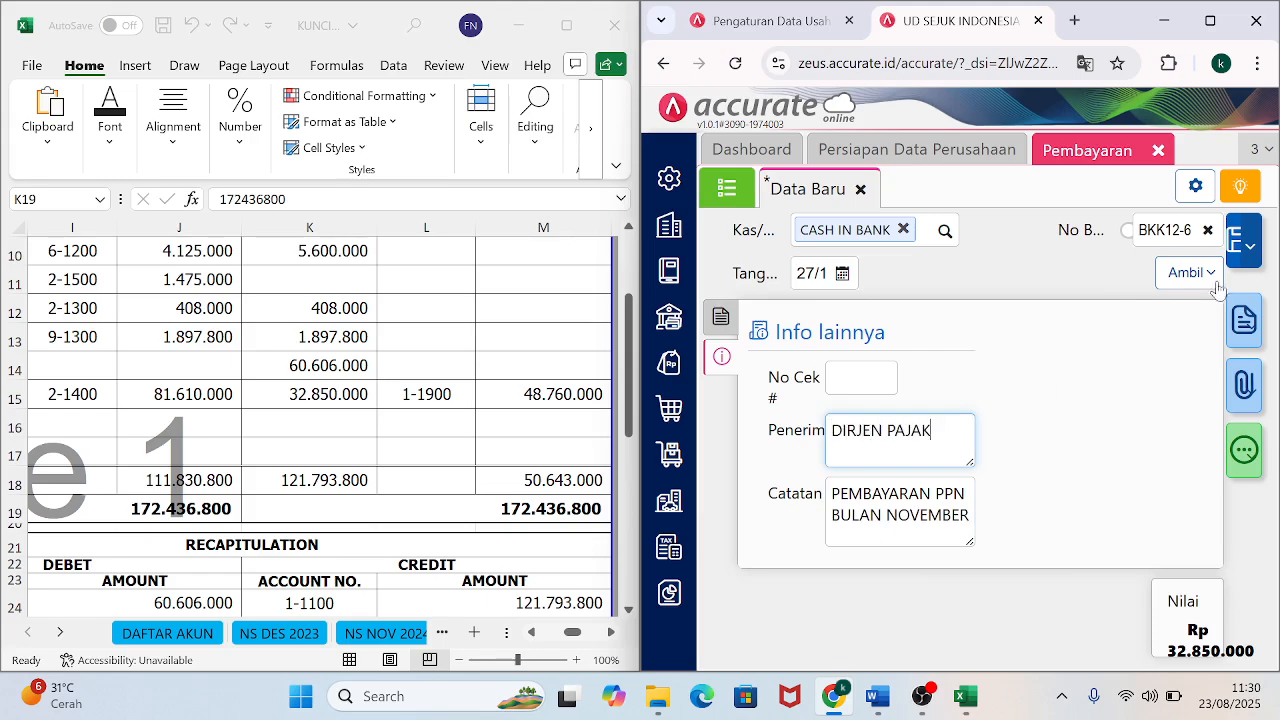
click(724, 330)
click(1240, 248)
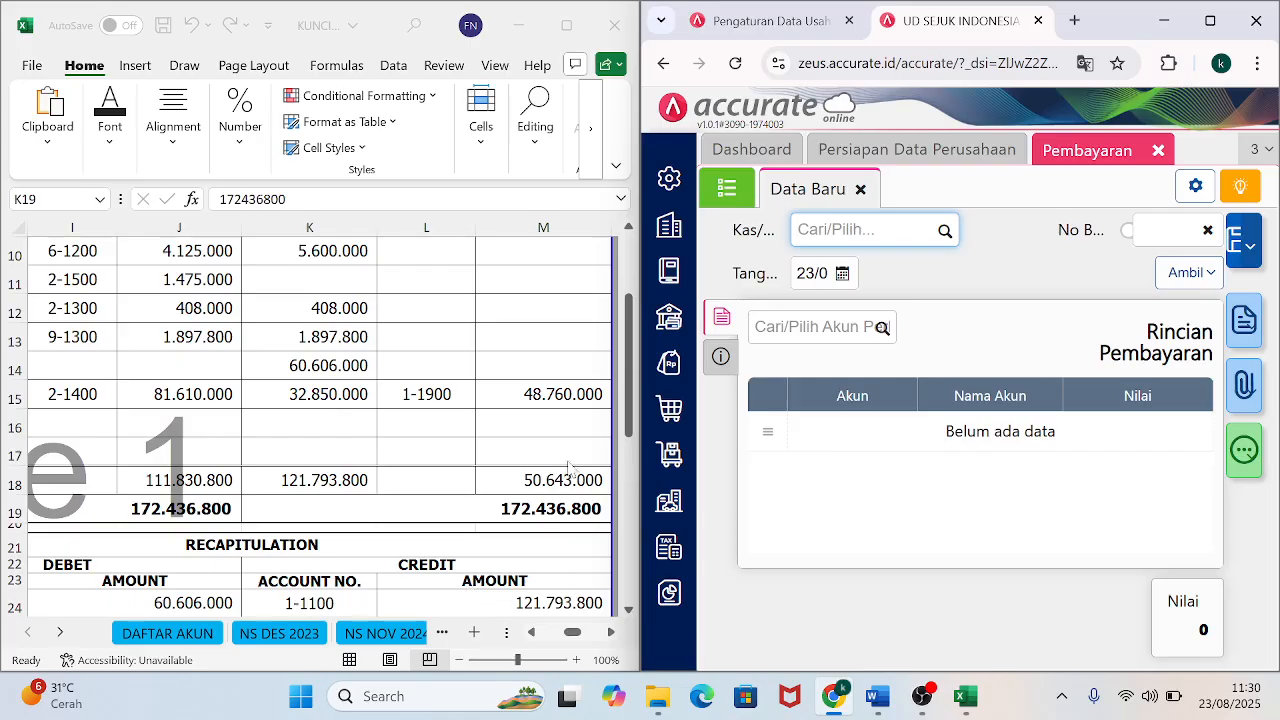
Switch to the Word document P1-SOAL MENGELOLA JURNAL and find the tax invoice for the Avanza sale after the tax billing slip.
click(480, 510)
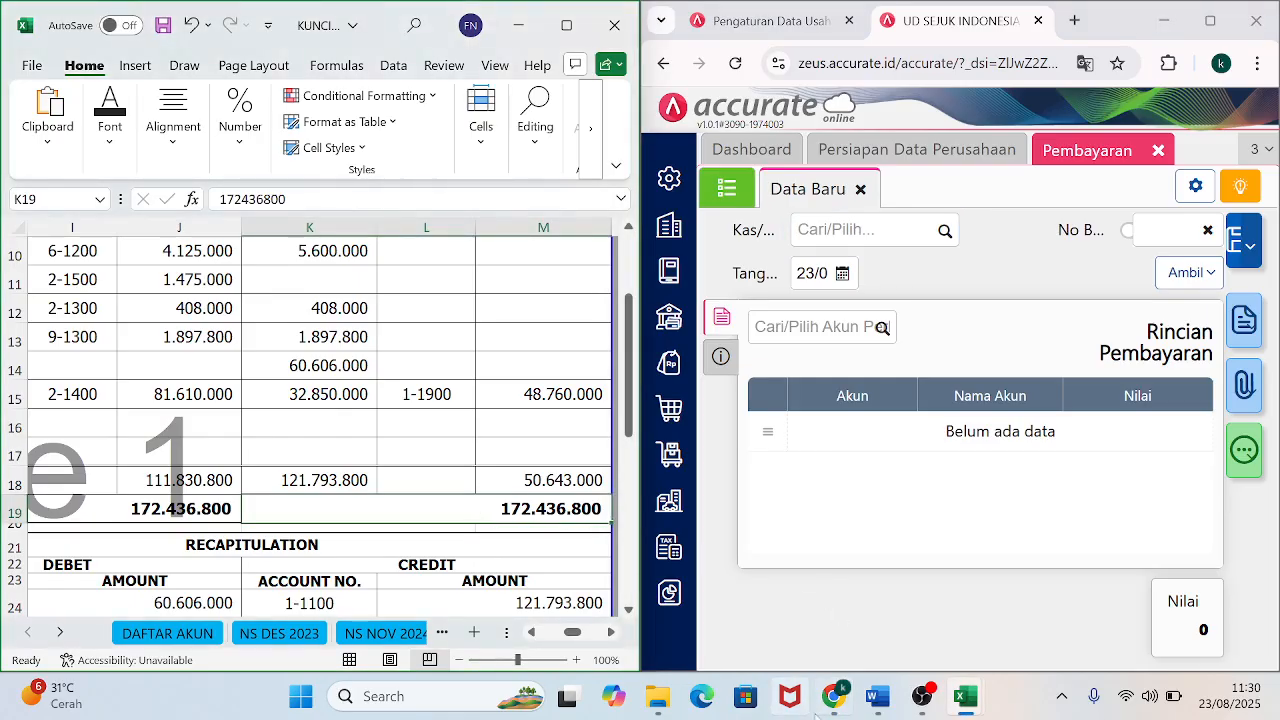
mouse_move(831, 695)
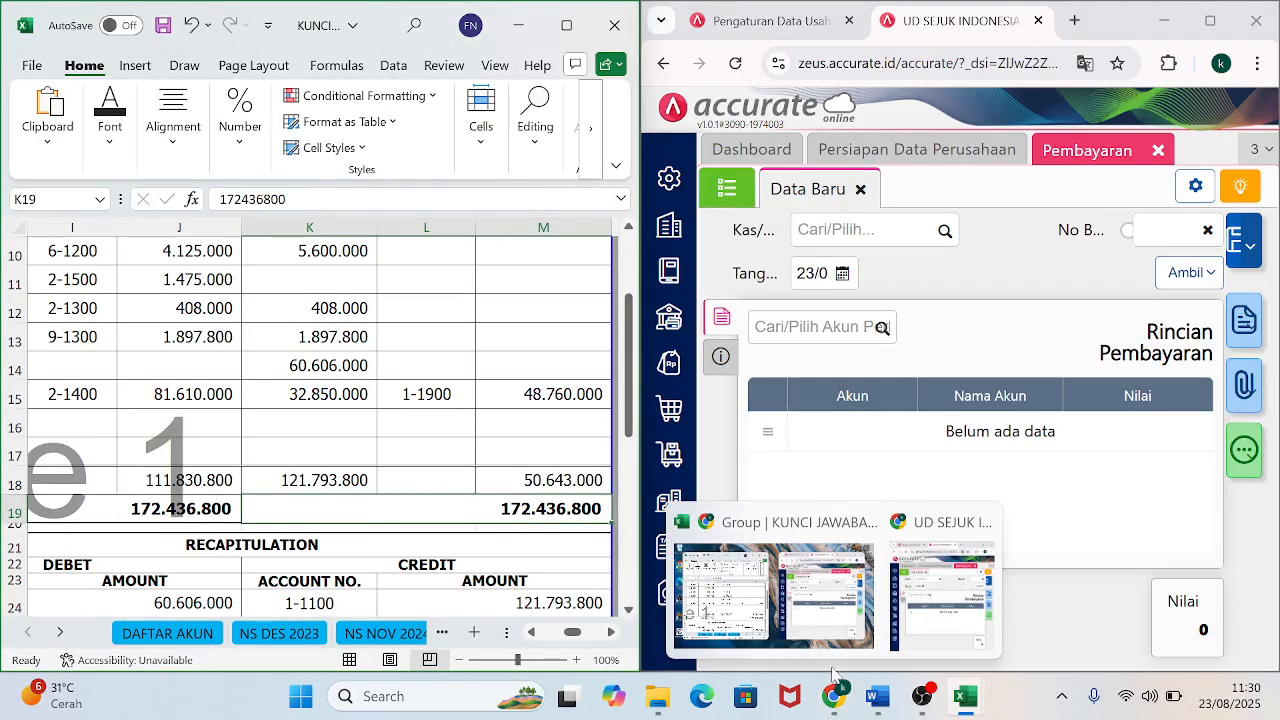
click(525, 25)
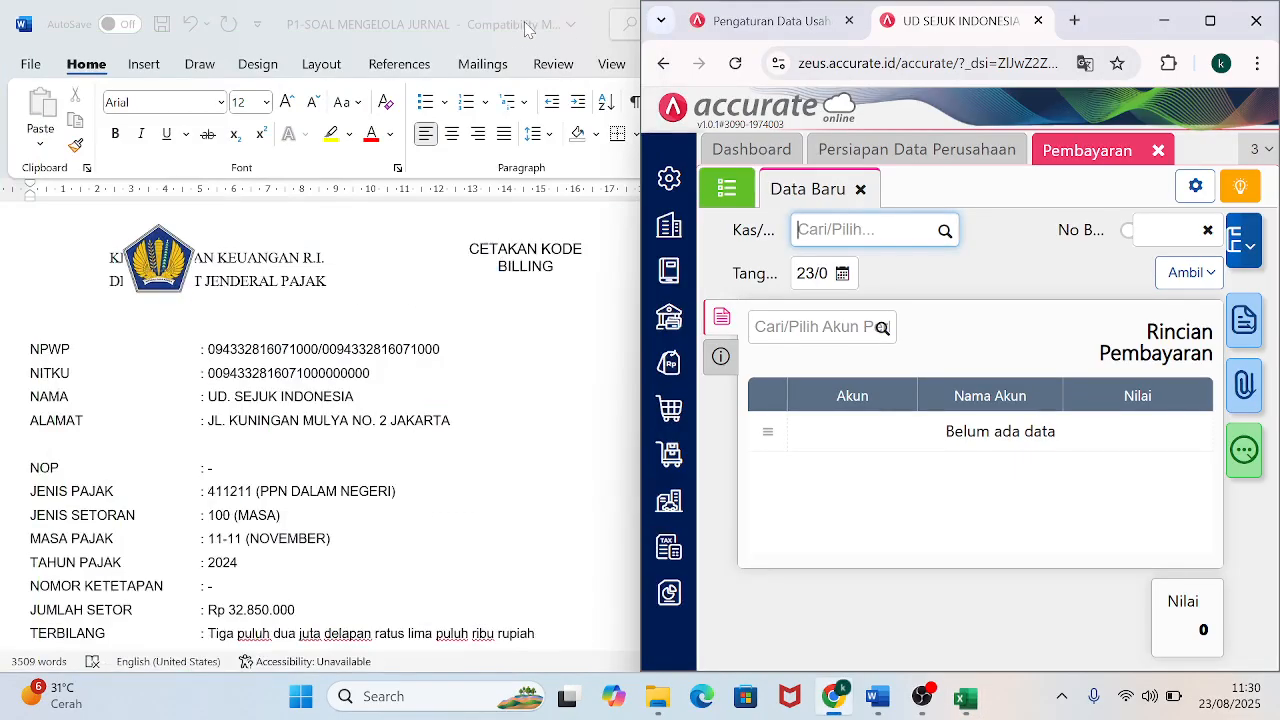
click(570, 320)
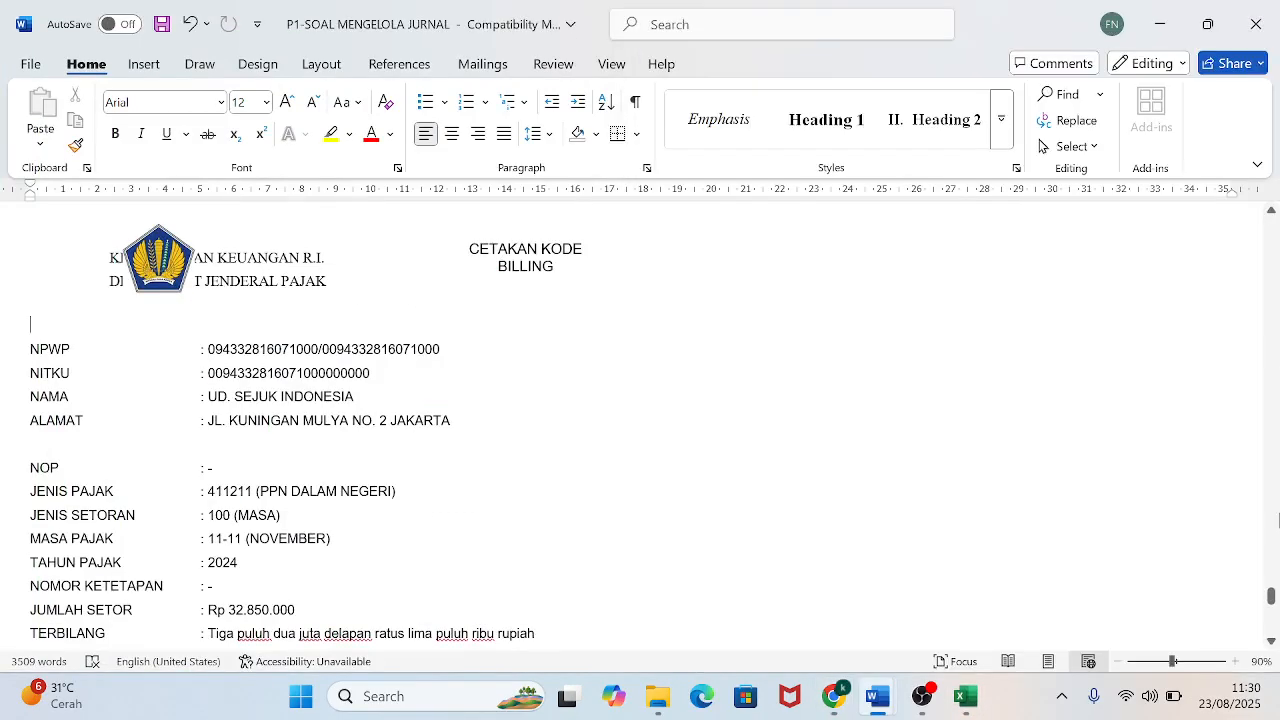
drag(1272, 603, 1272, 624)
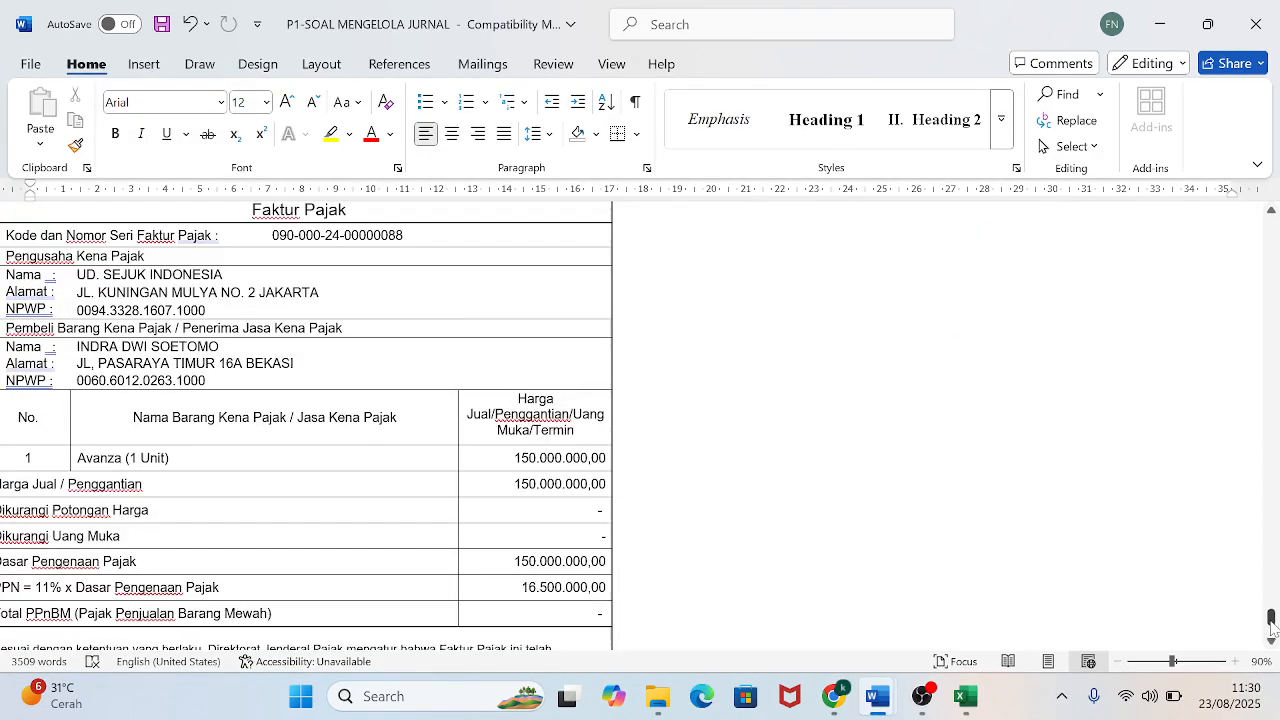
click(1117, 662)
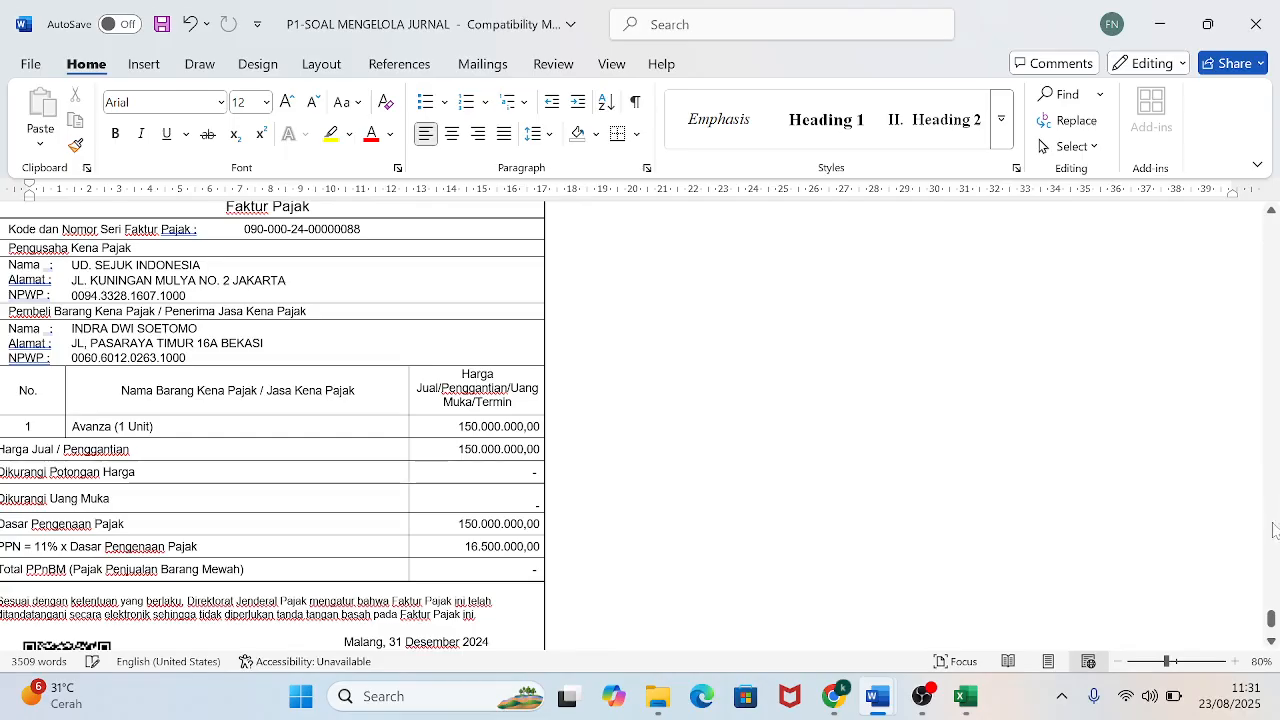
scroll(1272, 628, up, 1)
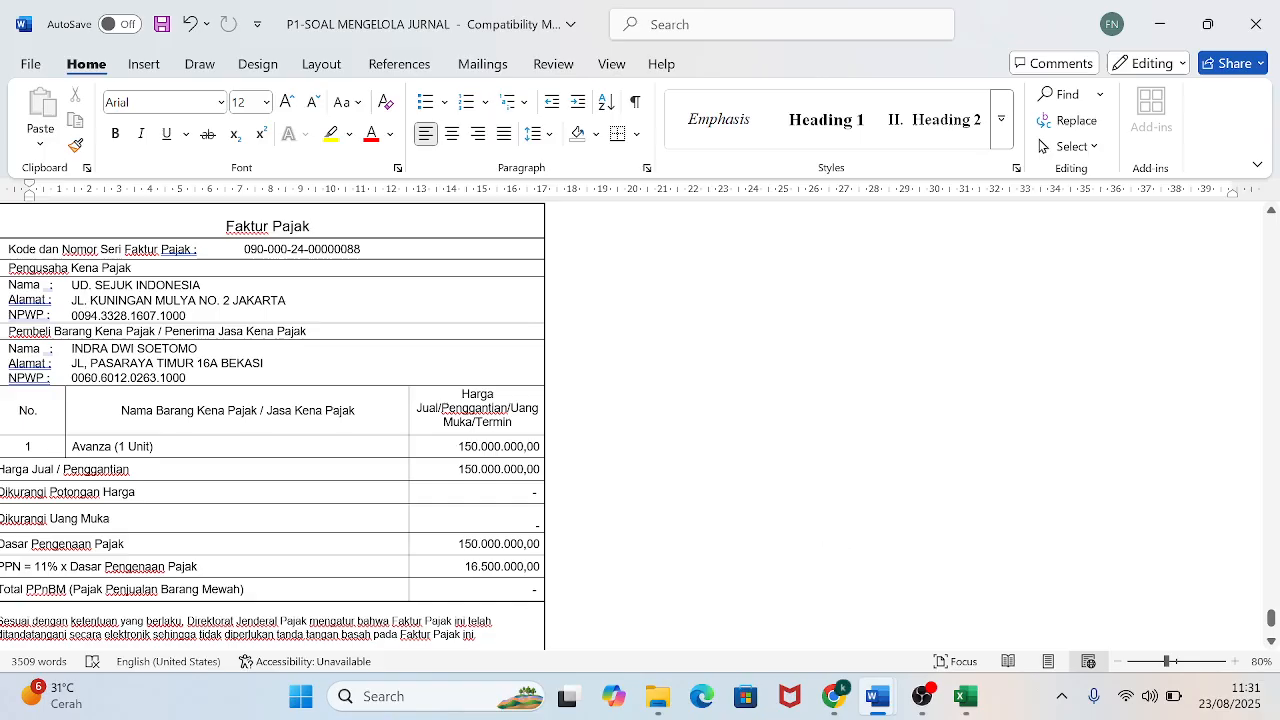
Show the document in print layout and read Dokumen Transaksi No. 16, the BKM-03 company vehicle sale, from its heading.
click(1240, 662)
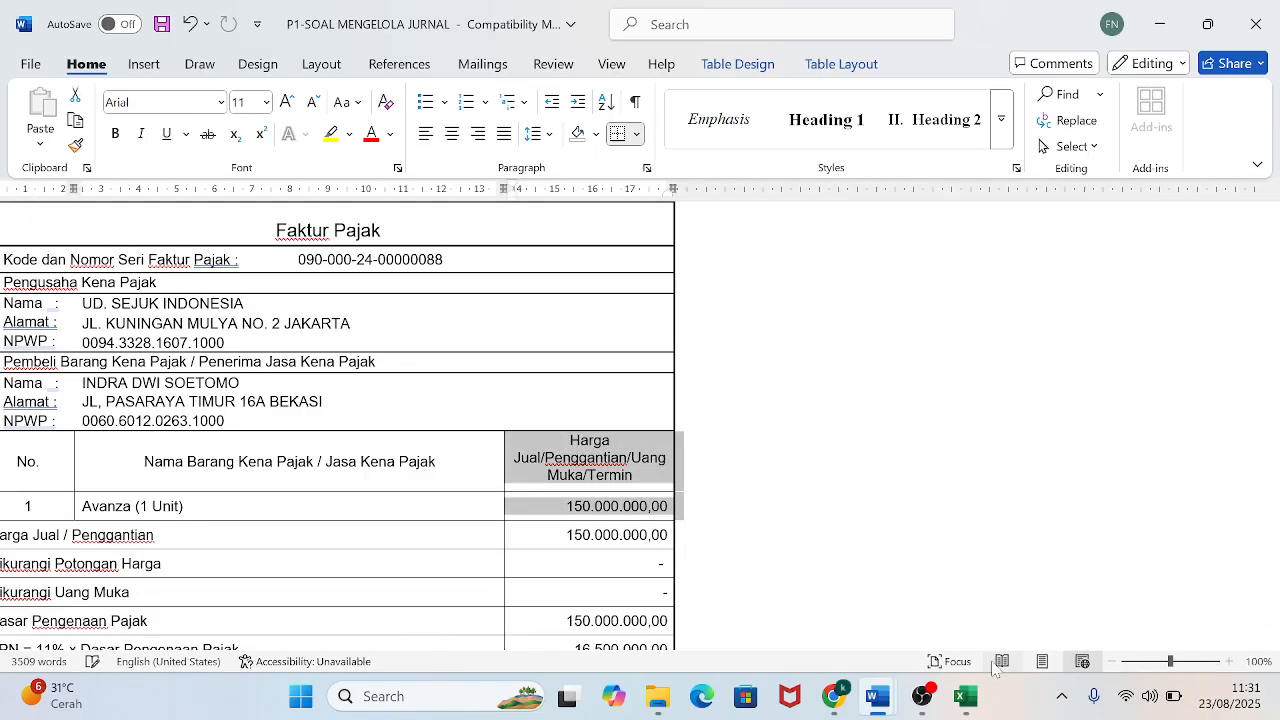
click(1001, 662)
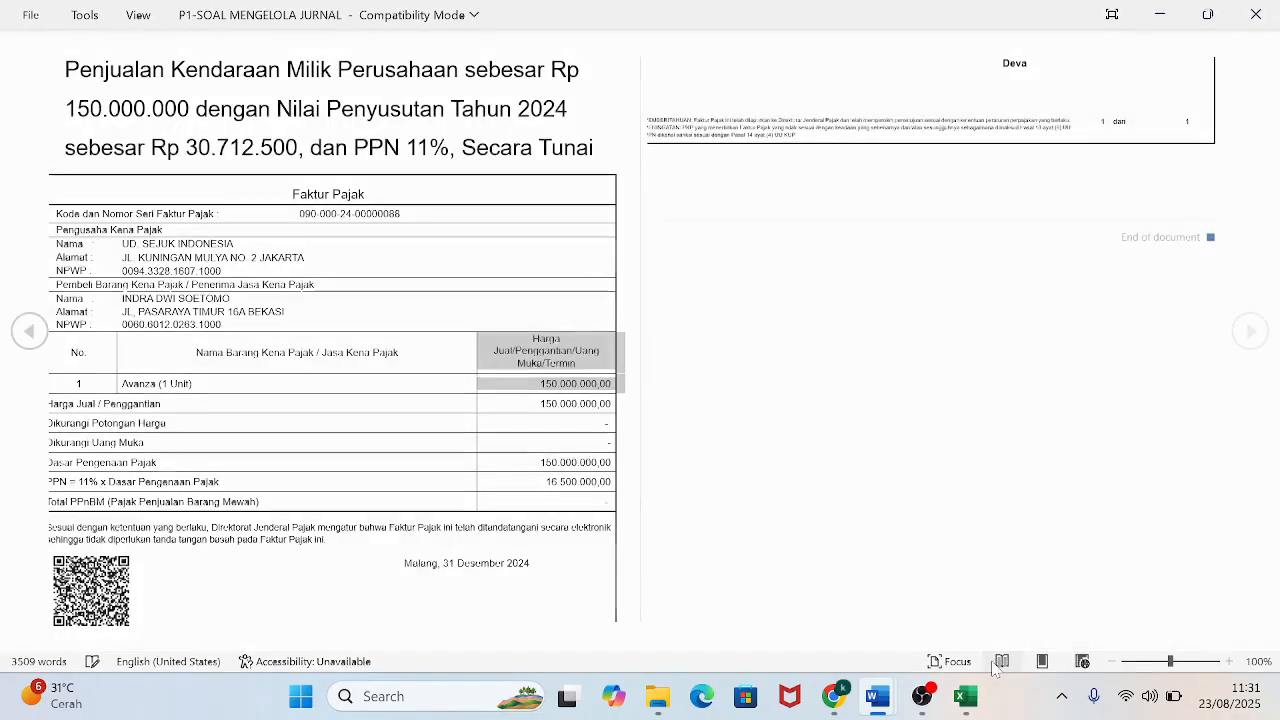
click(1042, 662)
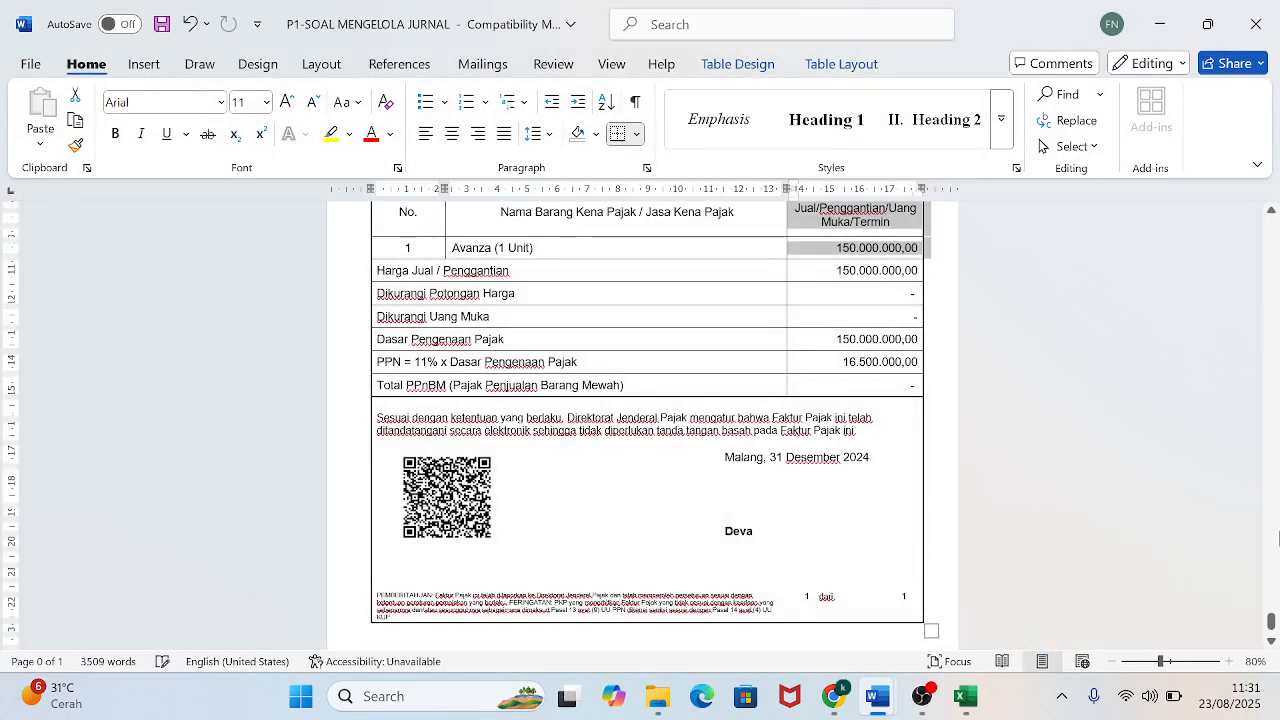
drag(1271, 621, 1271, 627)
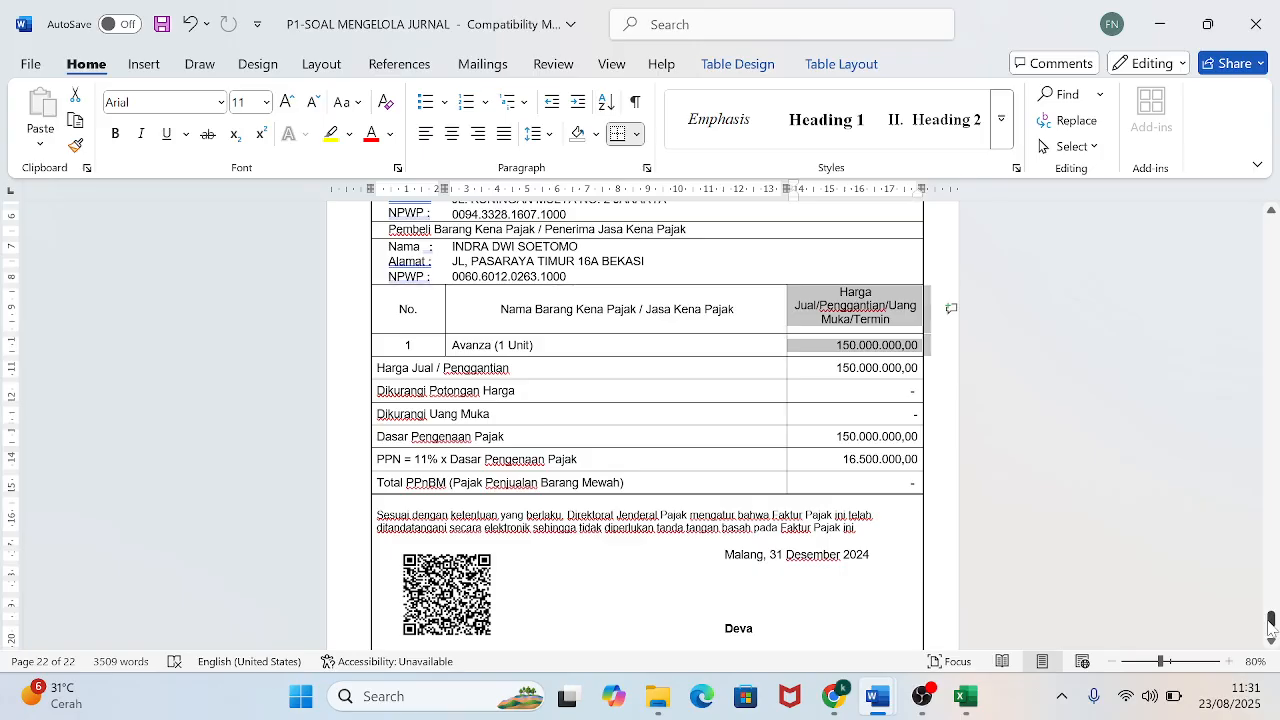
click(1271, 625)
click(1271, 625)
drag(1271, 625, 1271, 622)
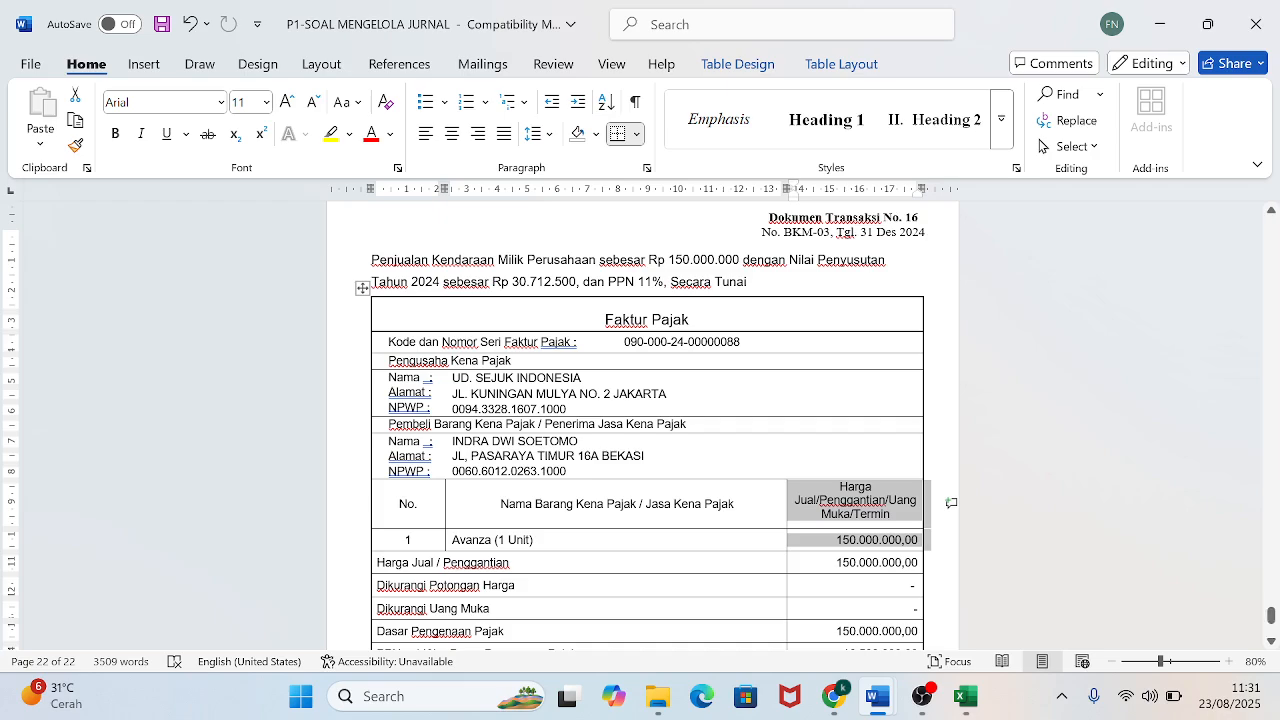
mouse_move(913, 709)
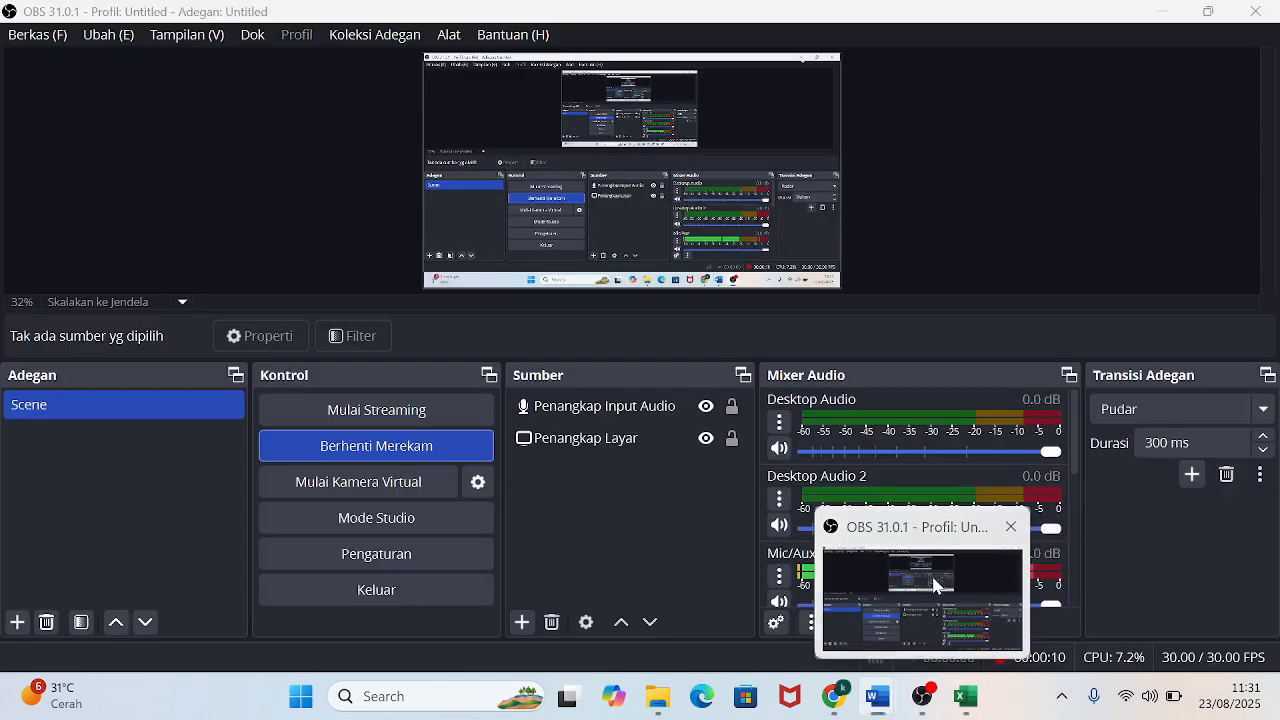
click(935, 586)
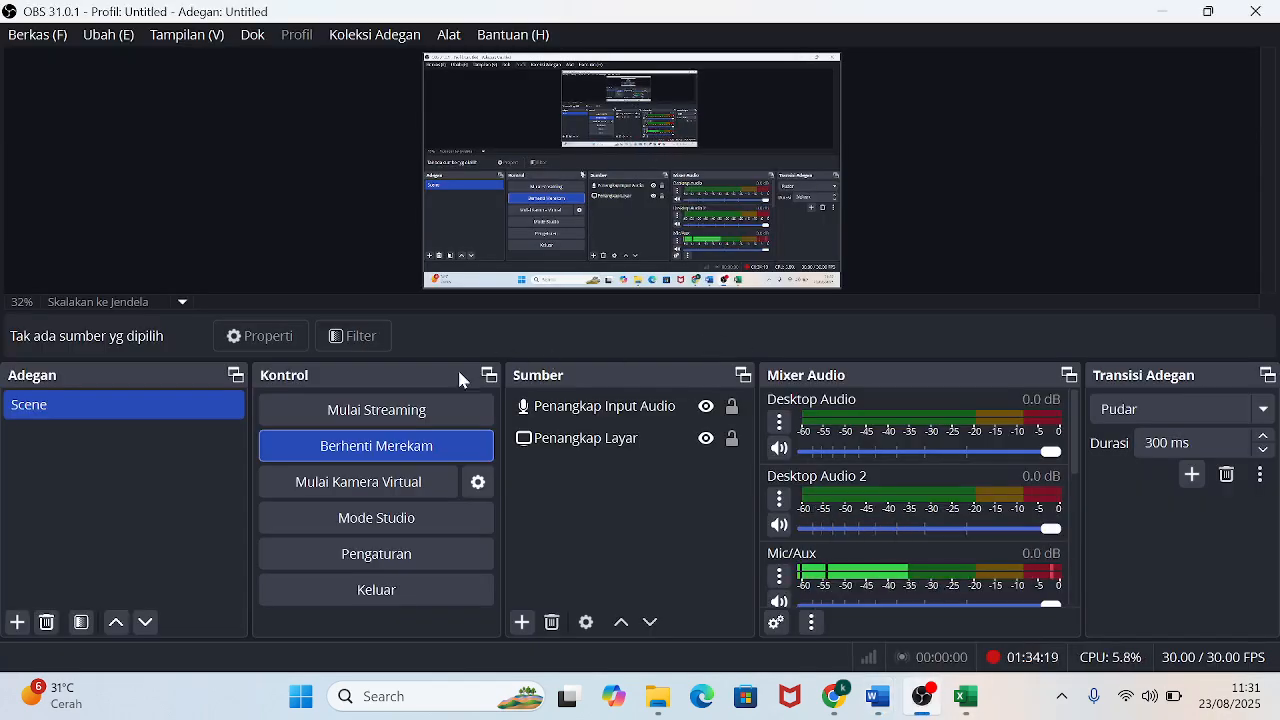